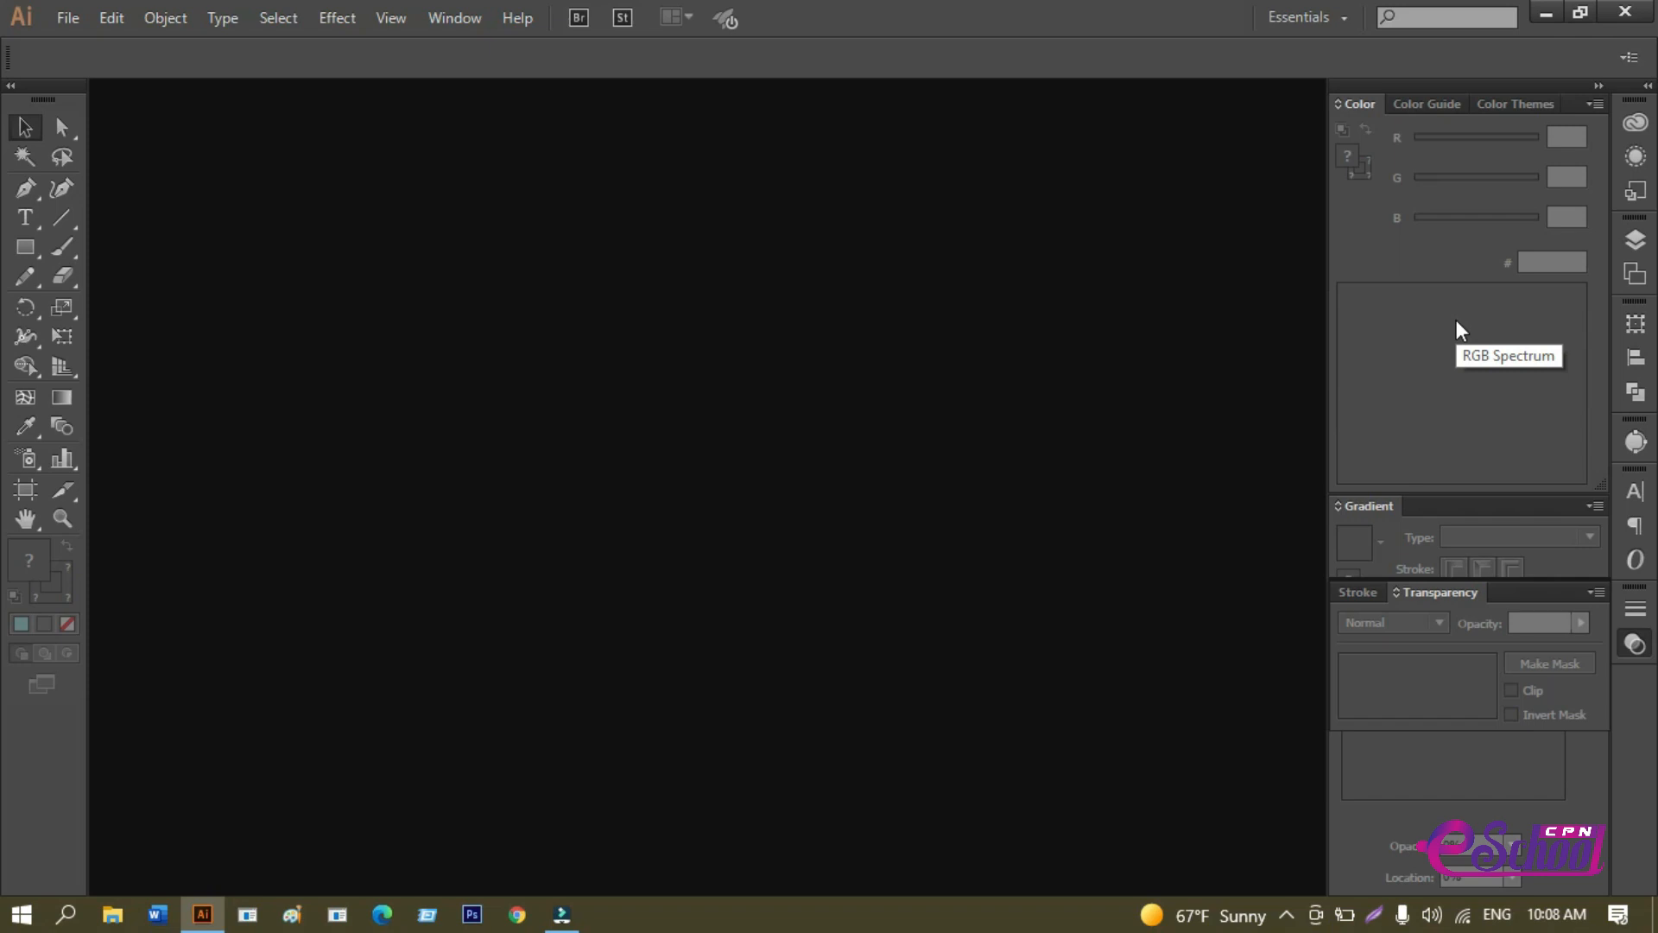
Start a new document measured in inches, with a width of 14 in and a height of 22 in.
left_click(65, 12)
mouse_move(110, 32)
mouse_move(67, 17)
left_click(100, 45)
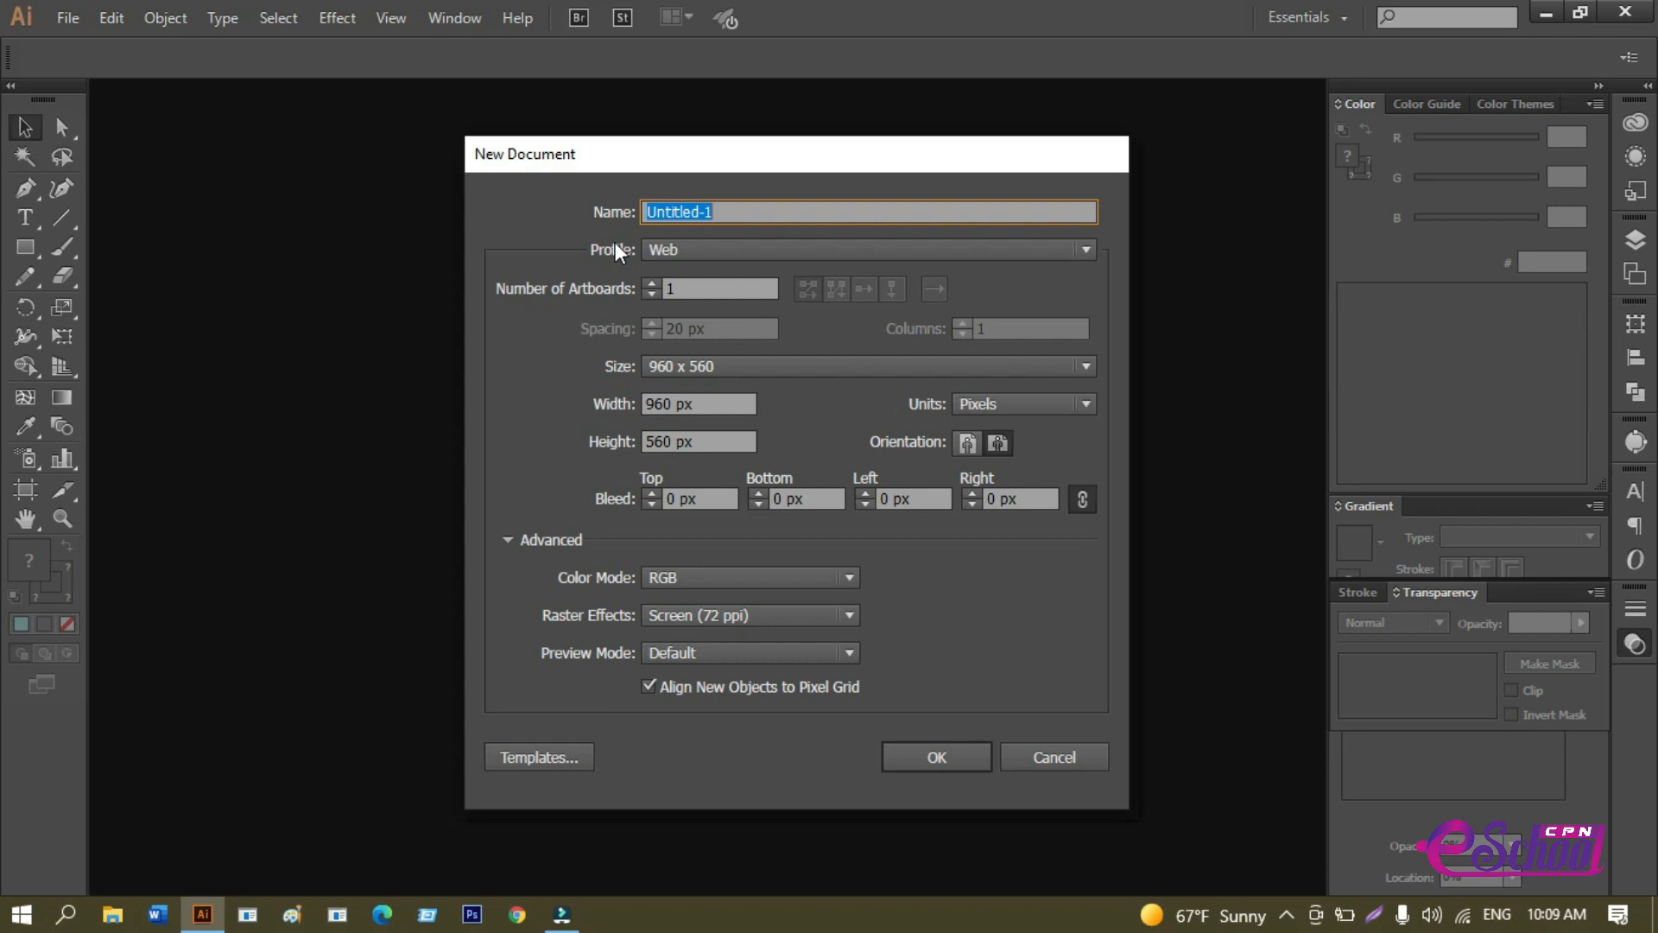
left_click(1021, 405)
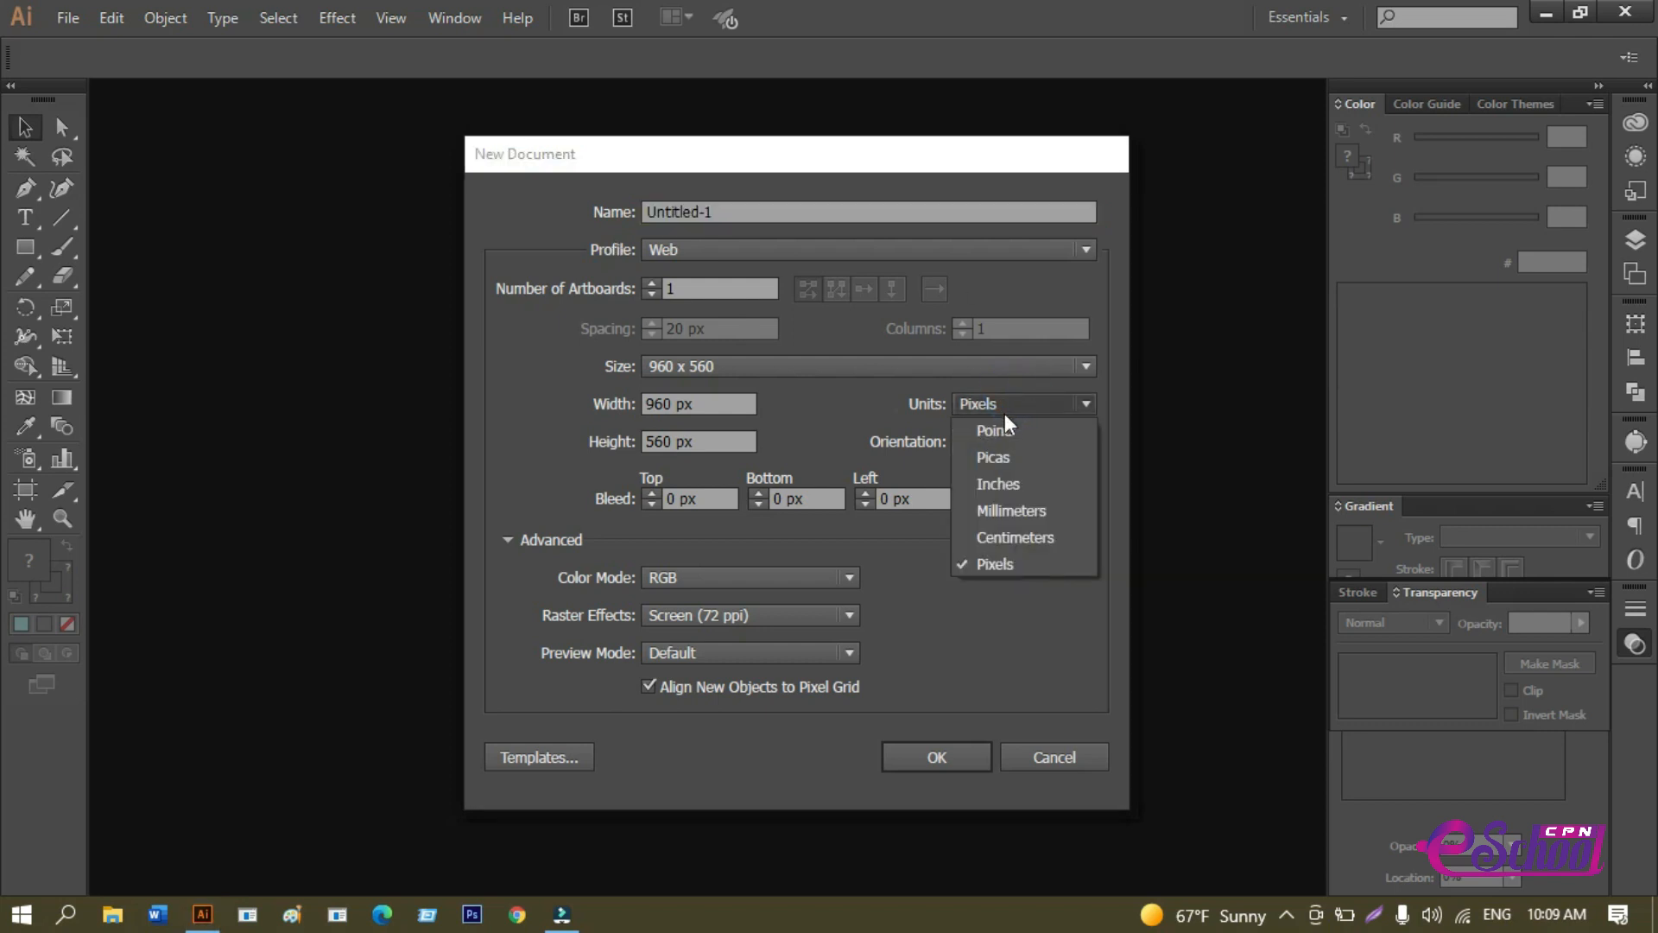
left_click(1005, 485)
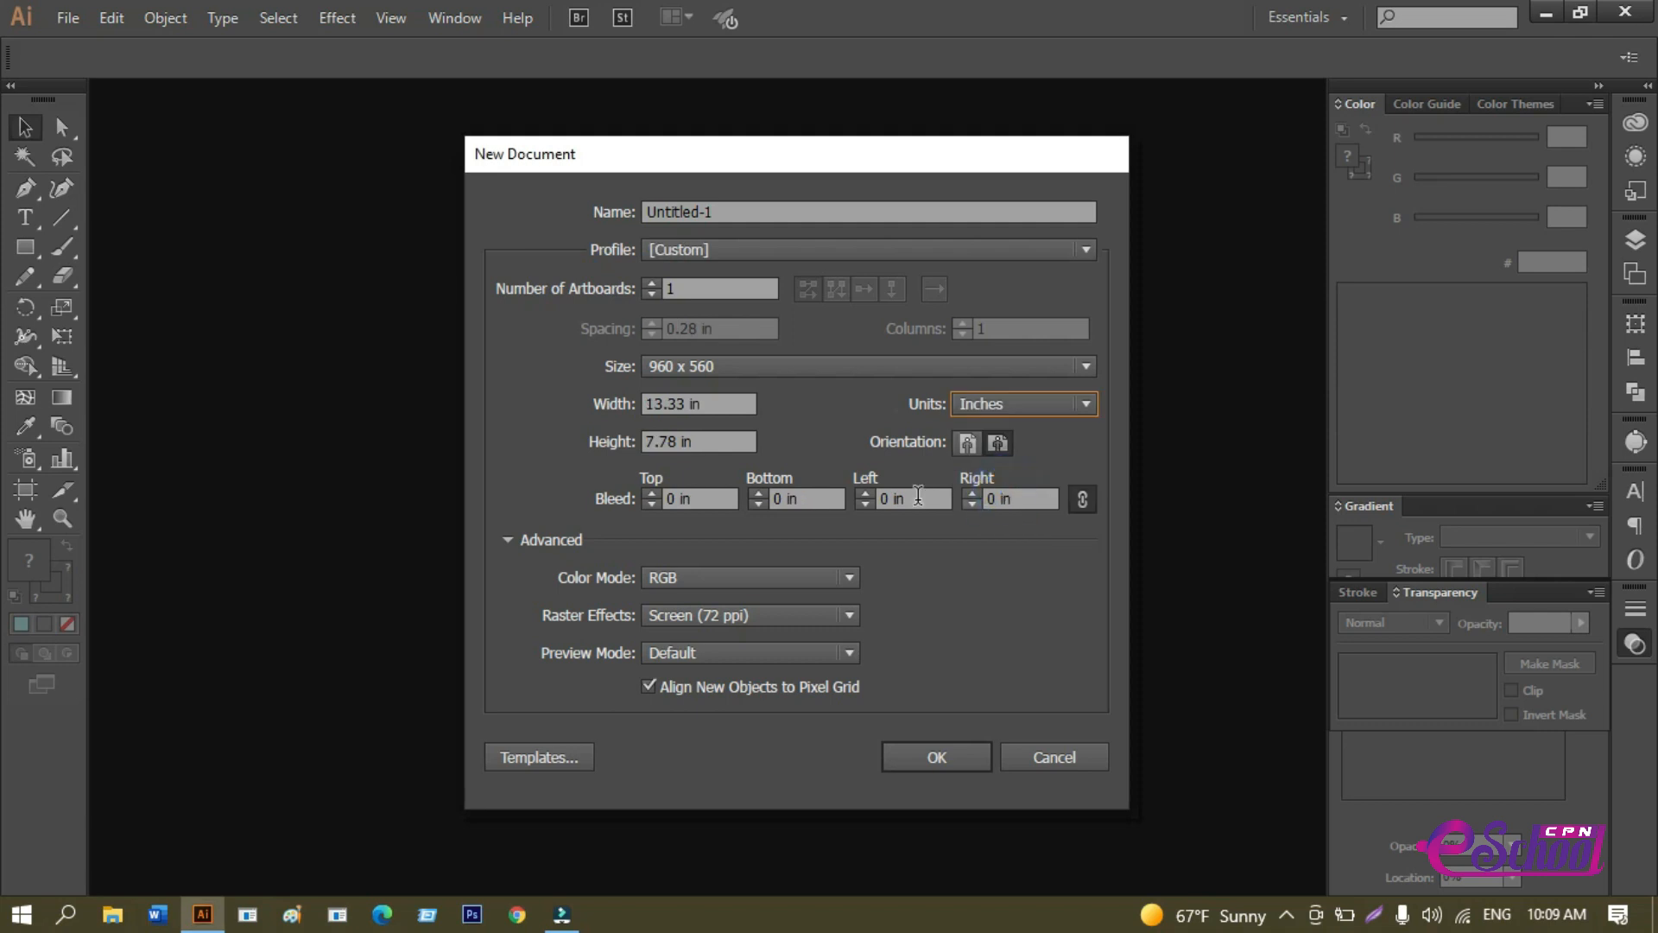
left_click_drag(710, 405, 515, 406)
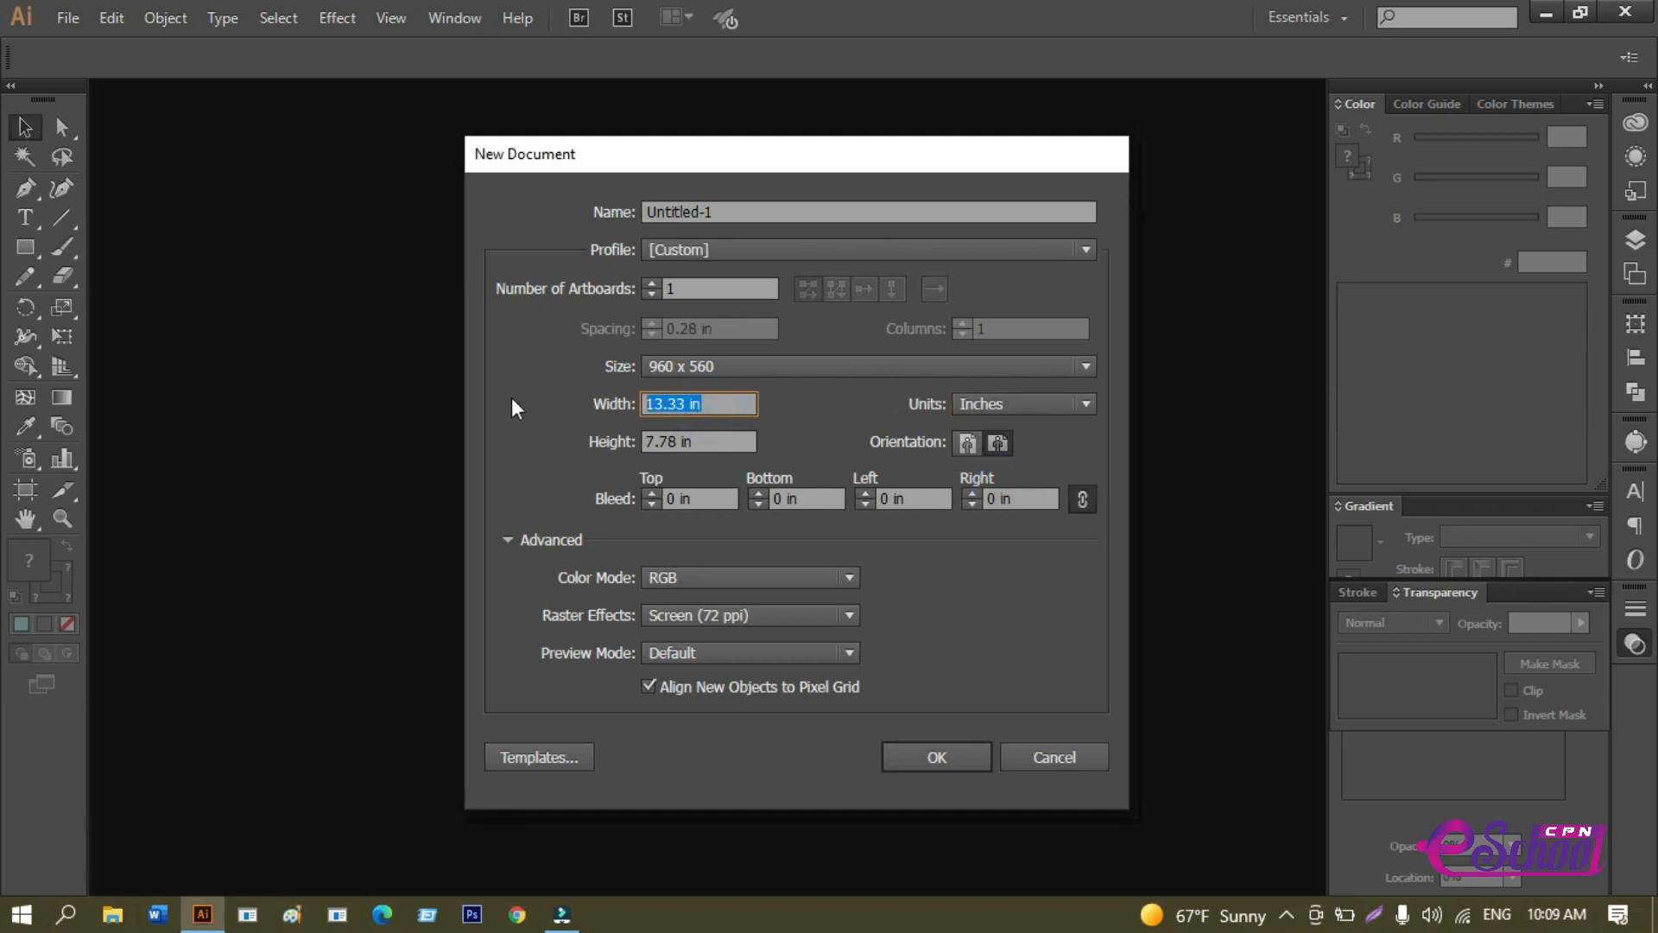
type("14")
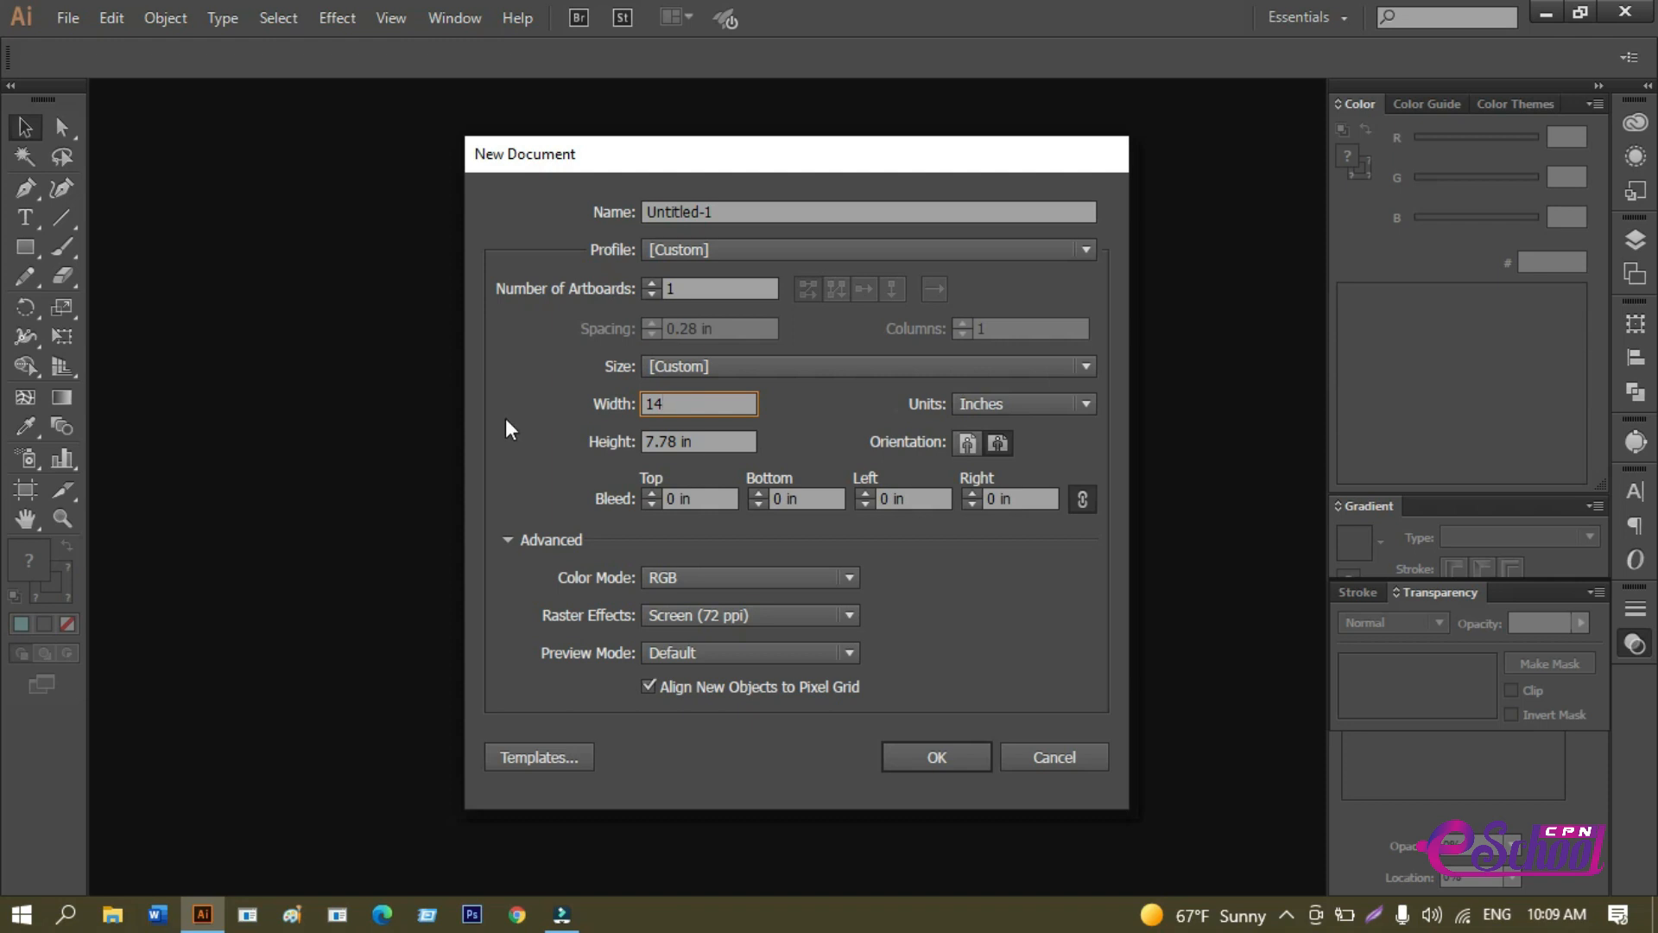
key("Tab")
type("22")
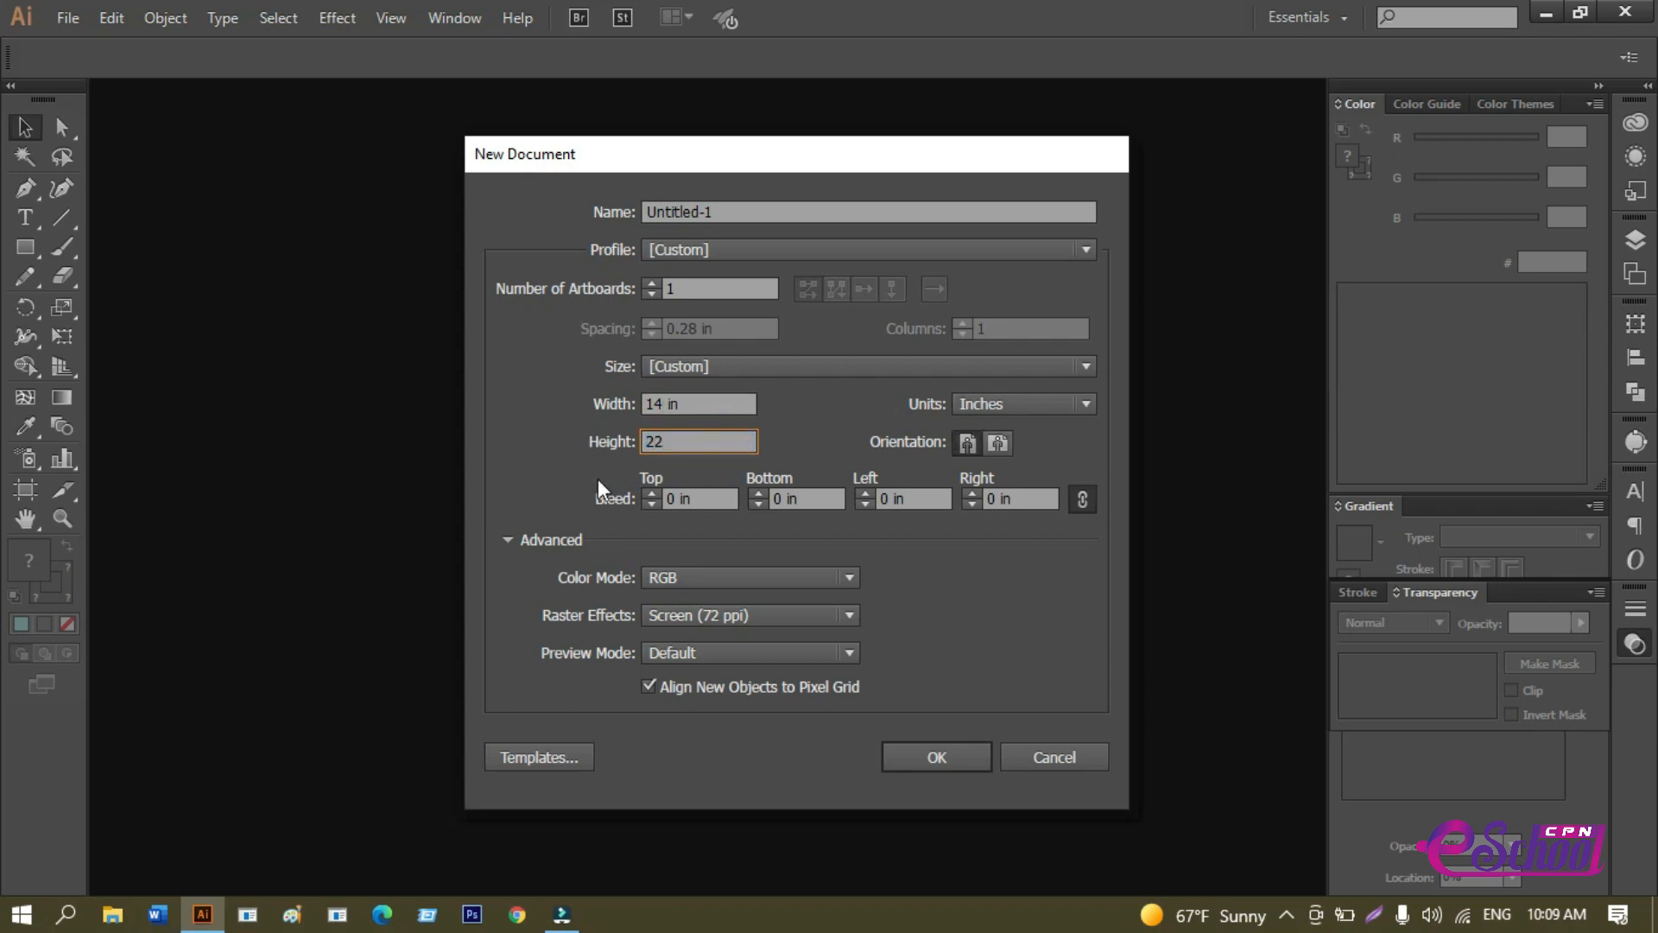
Set the new document's bleed to 0.2 in on all four sides.
left_click(702, 499)
left_click_drag(702, 499, 632, 508)
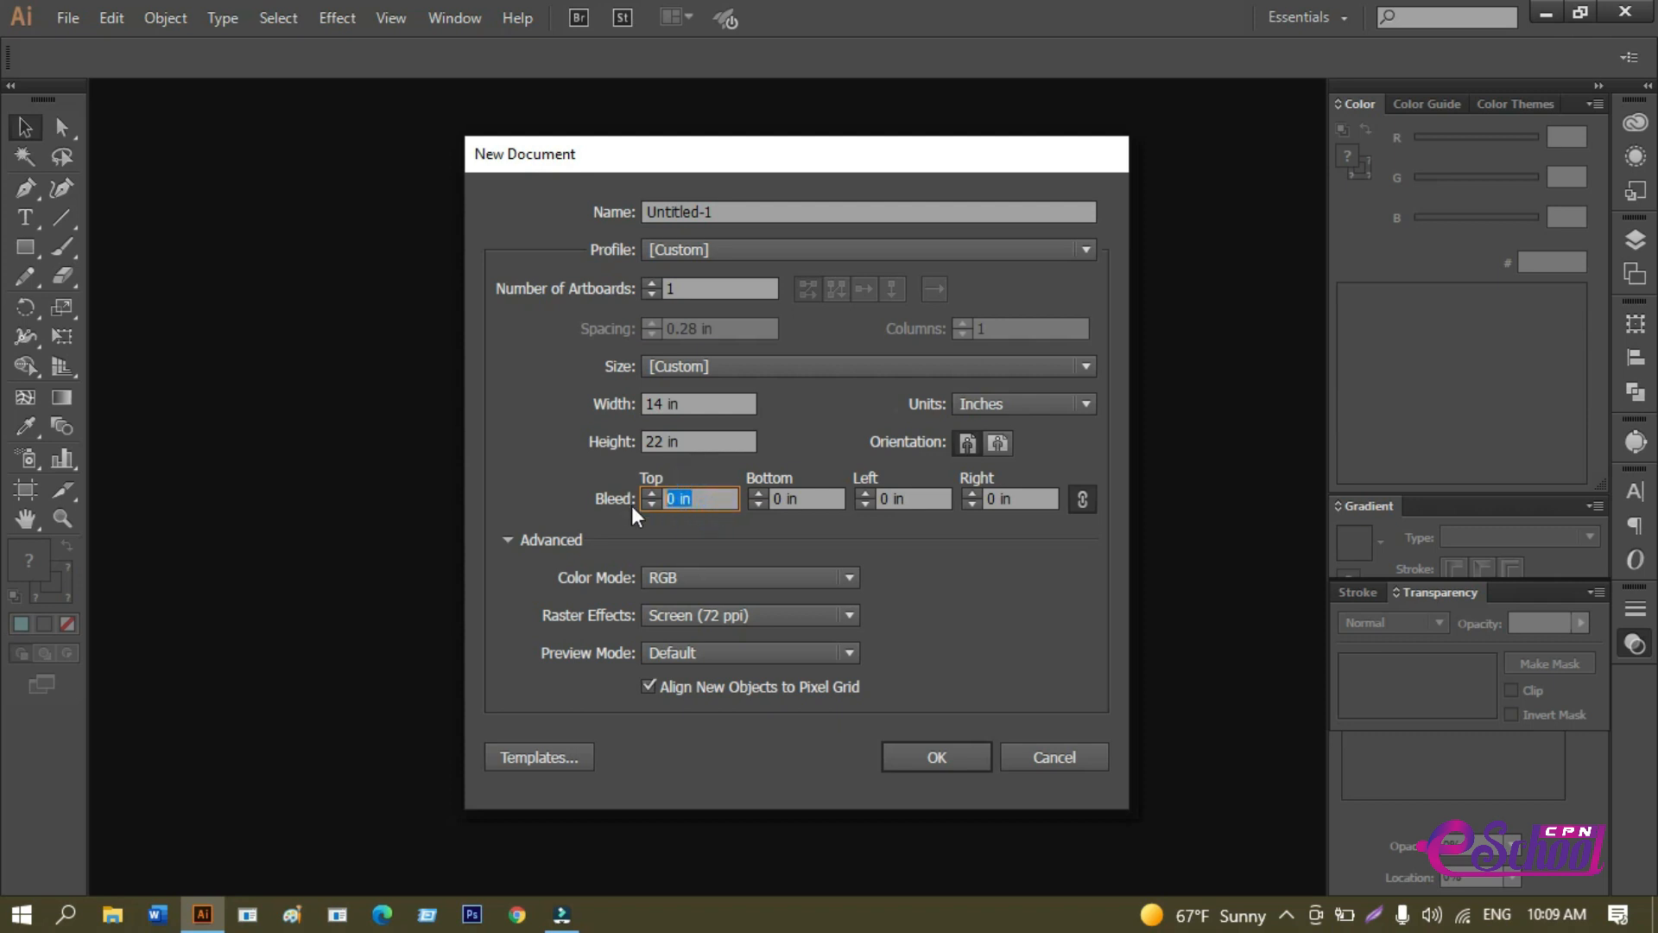
type(".2")
Set the color mode to CMYK and raster effects to High (300 ppi), and create the document.
left_click(777, 614)
left_click(779, 624)
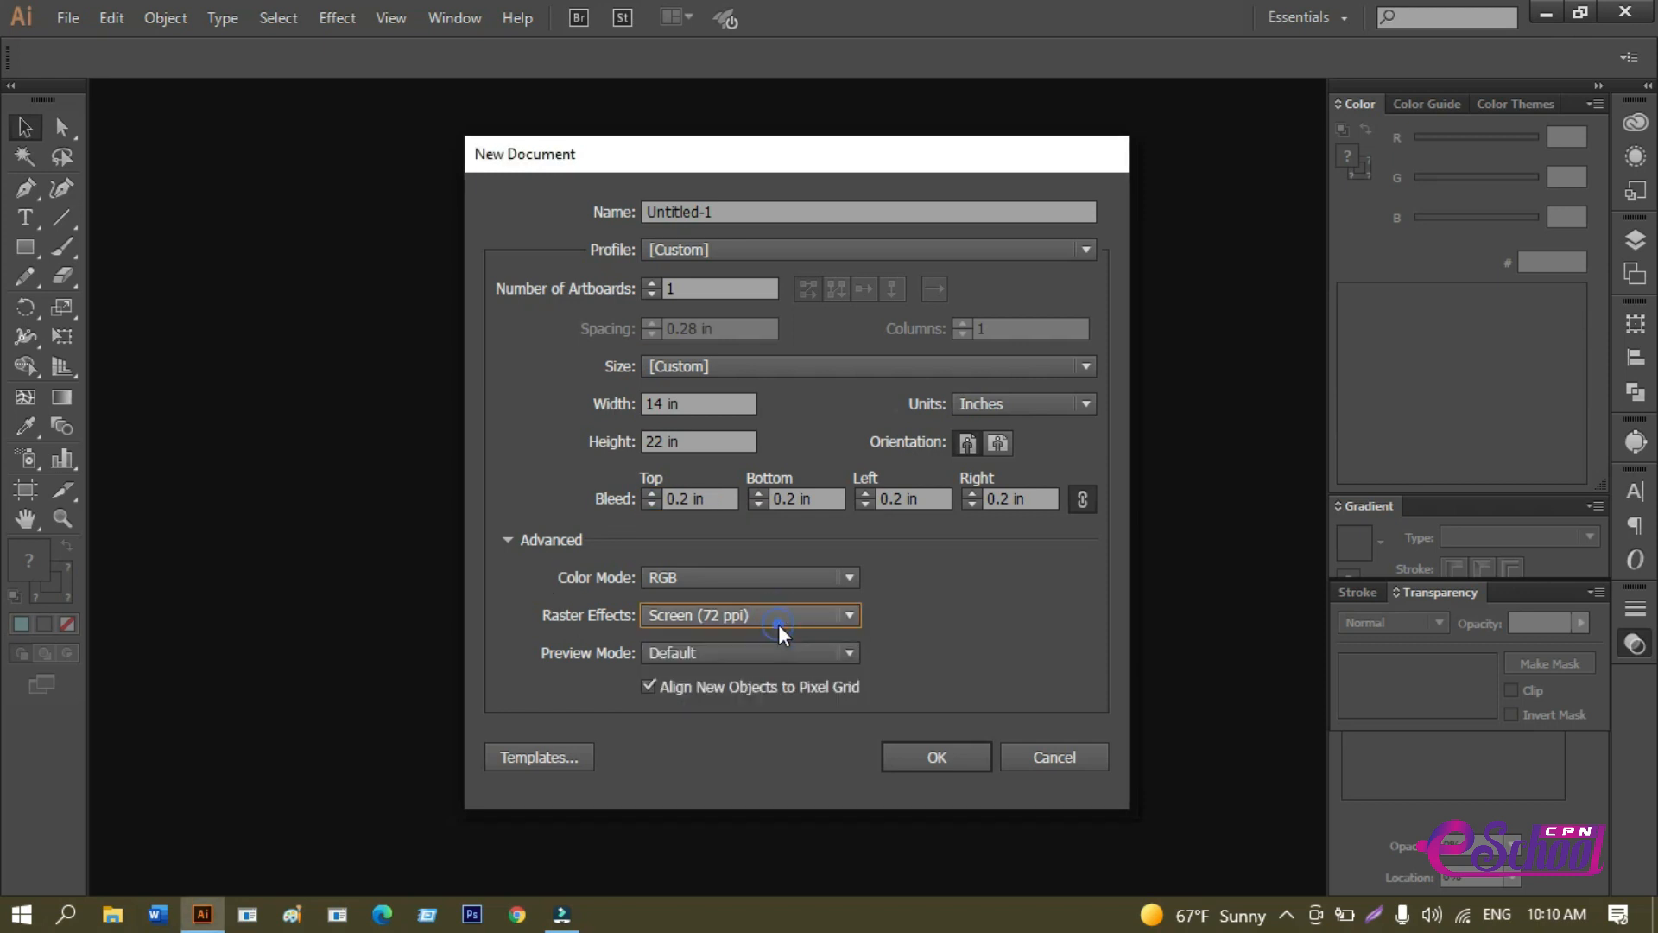
left_click(760, 580)
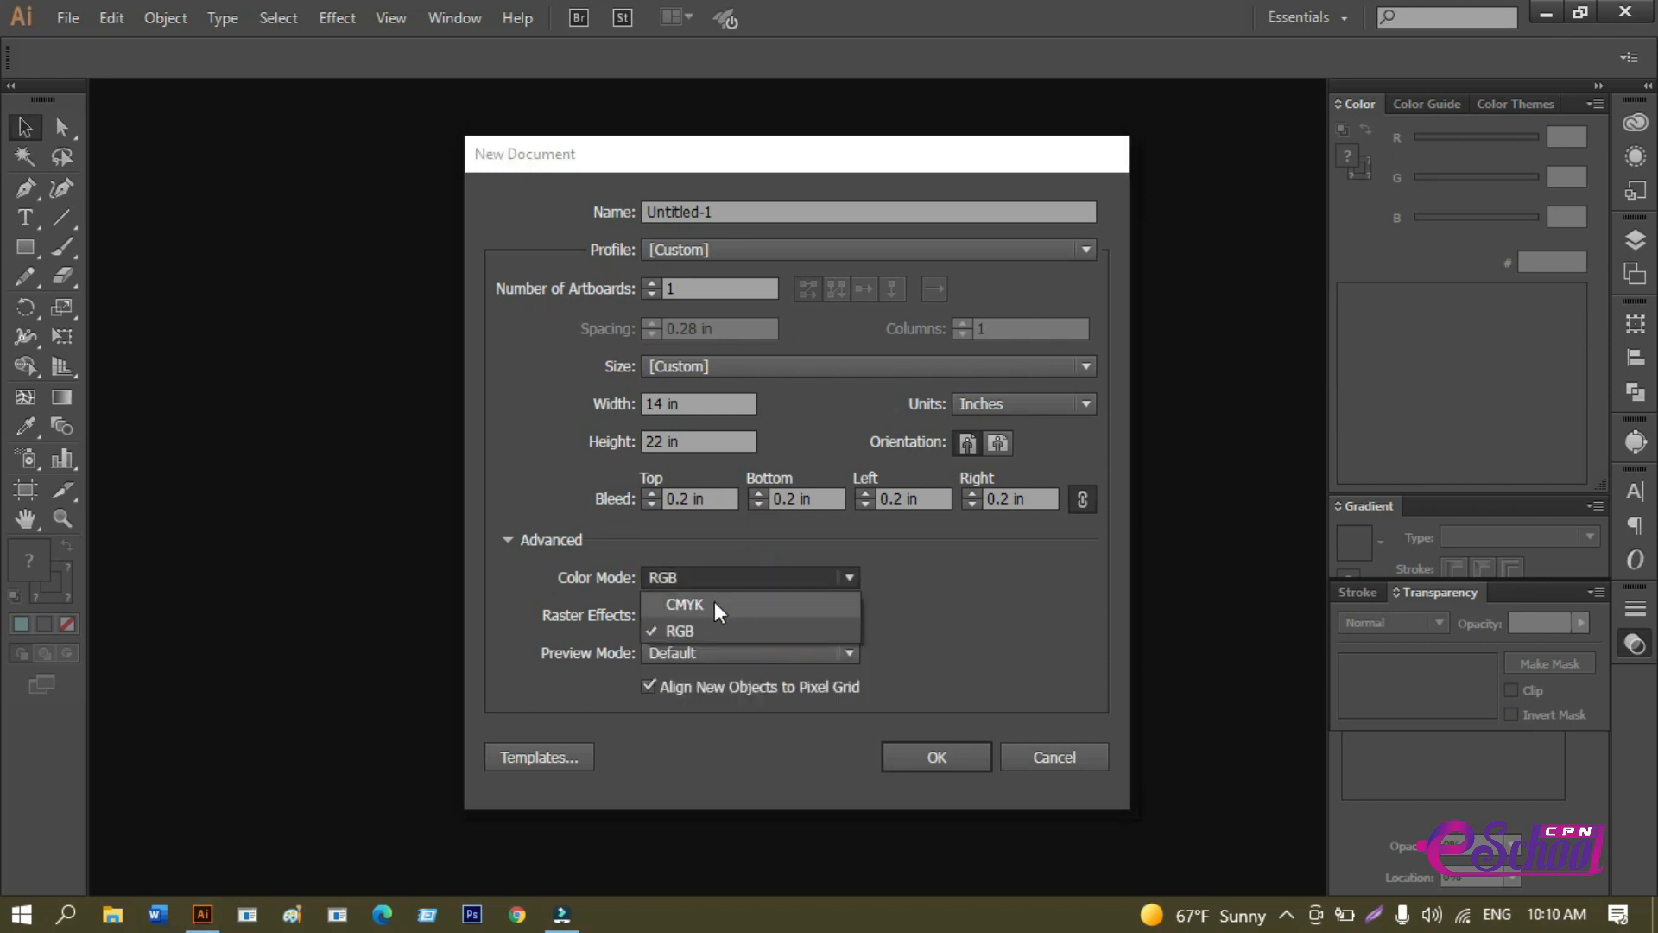
left_click(713, 601)
left_click(788, 614)
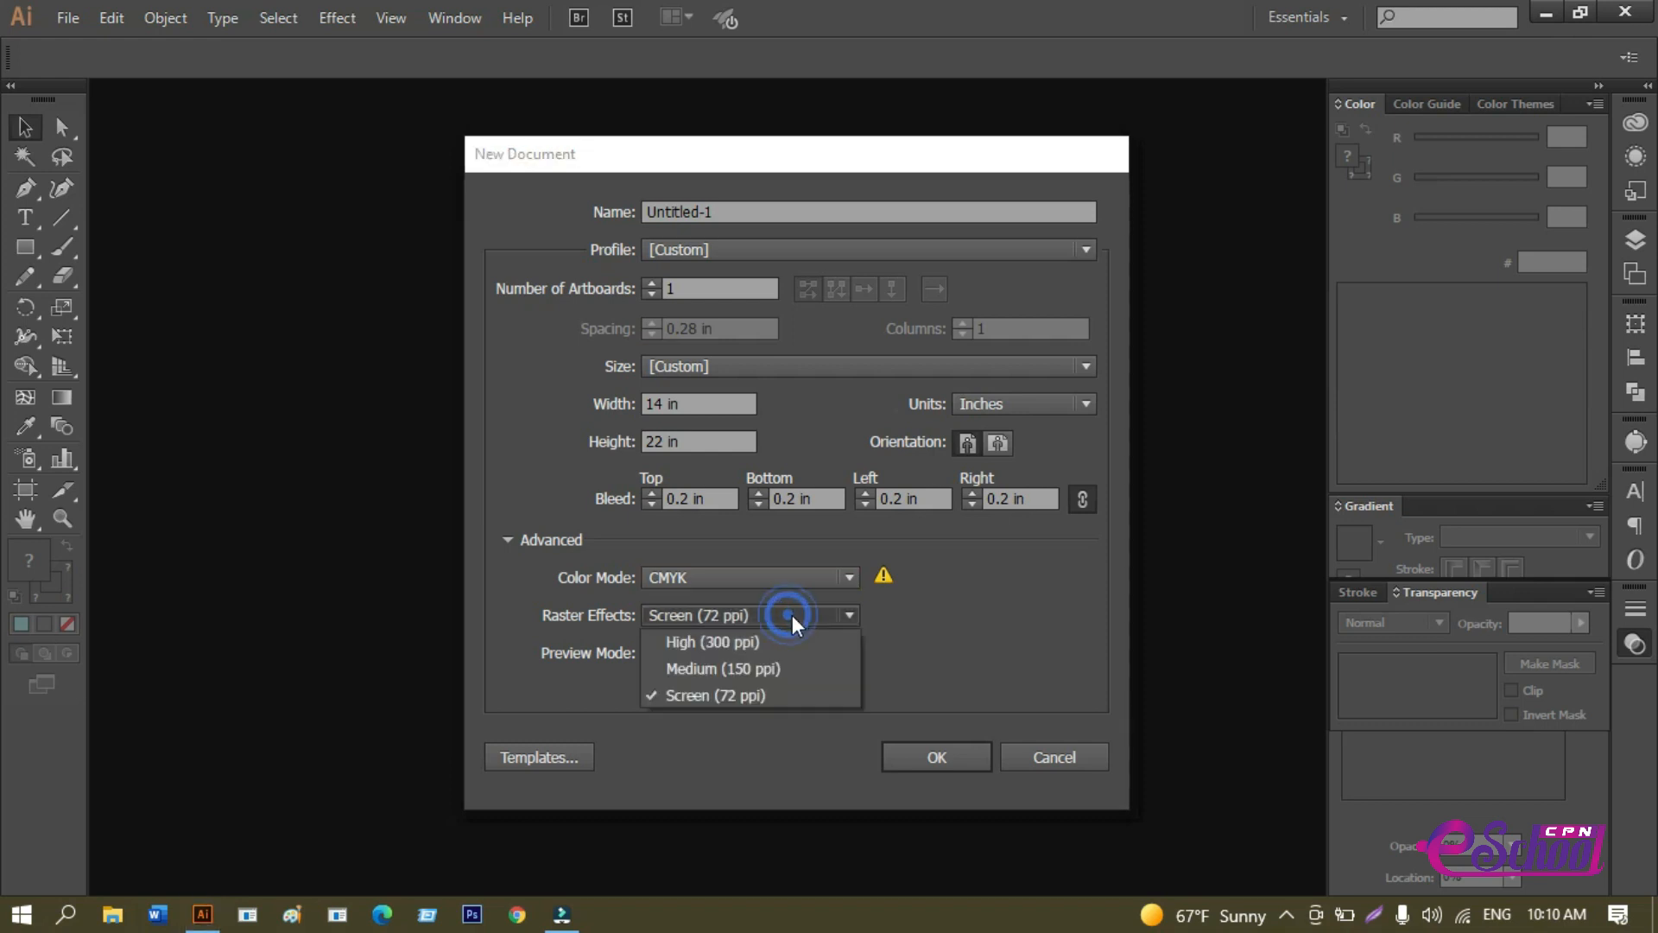
left_click(773, 635)
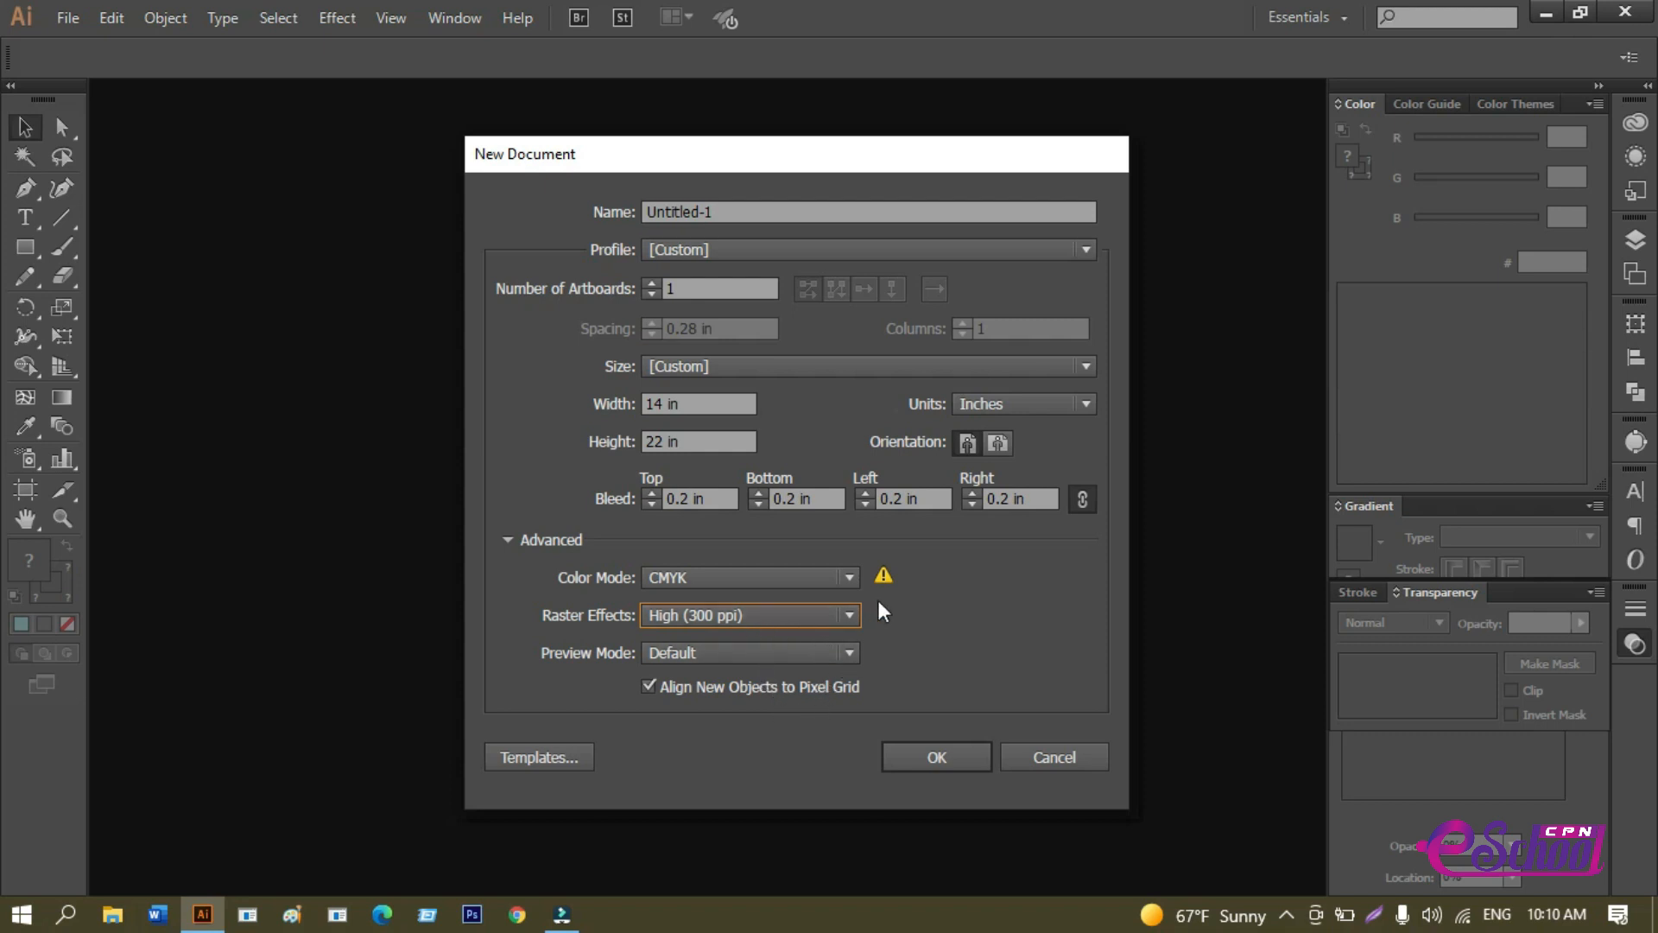
left_click(915, 754)
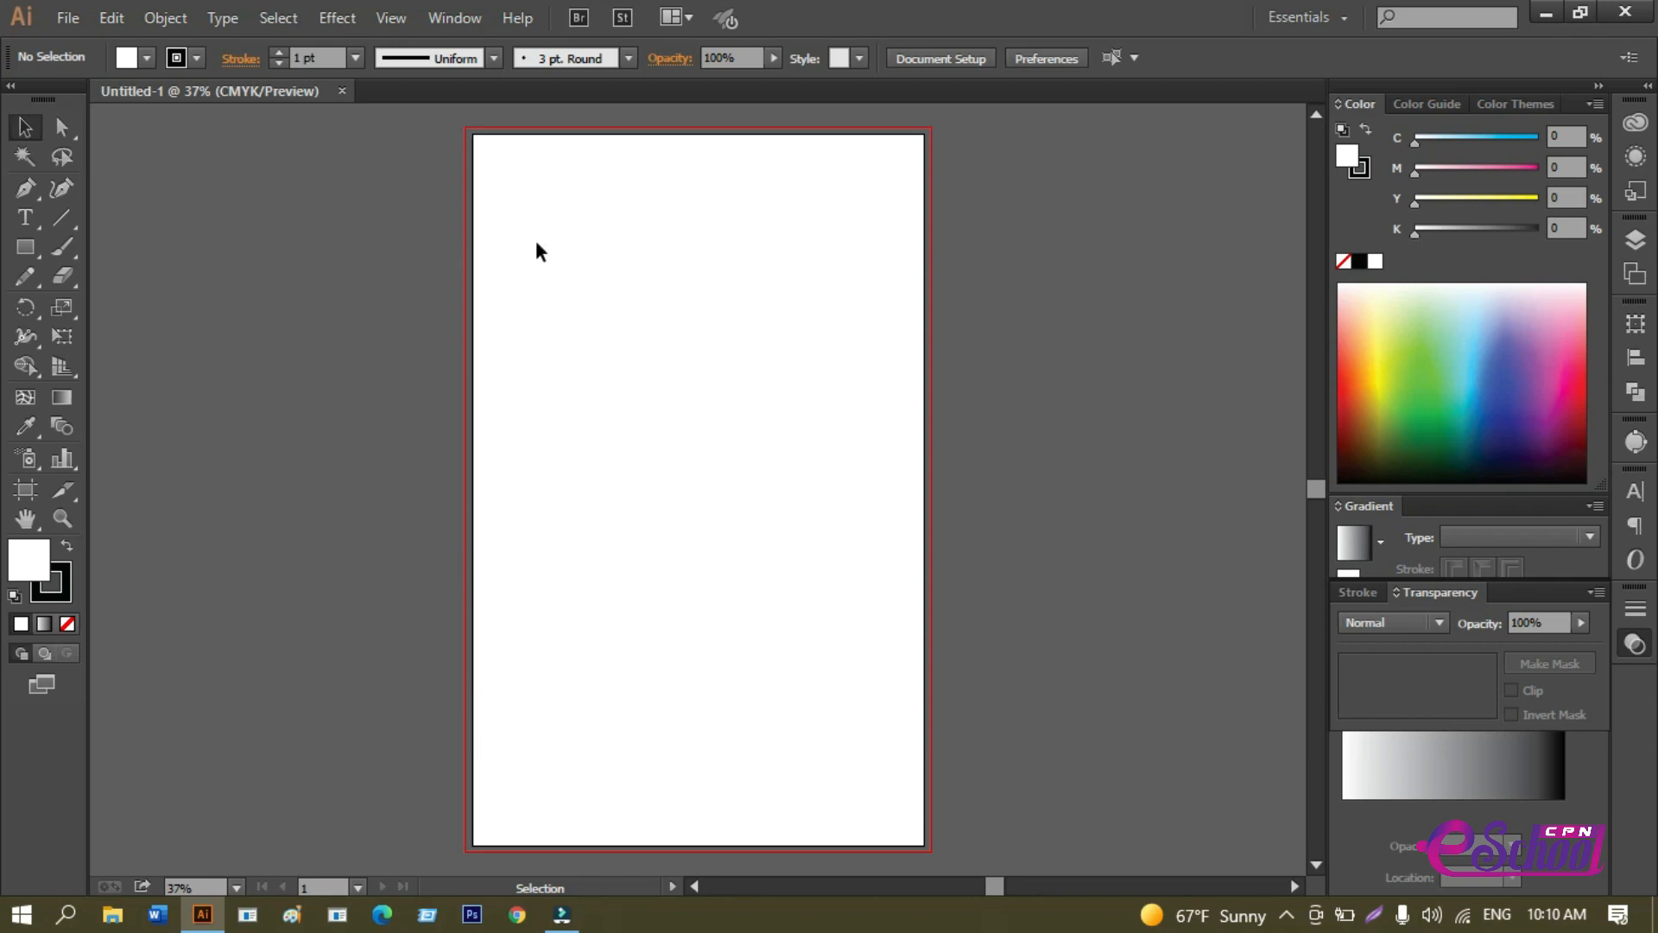
Create a 0.75 by 0.75 in square with the Rectangle tool near the artboard's upper left.
scroll(496, 188, "up", 1)
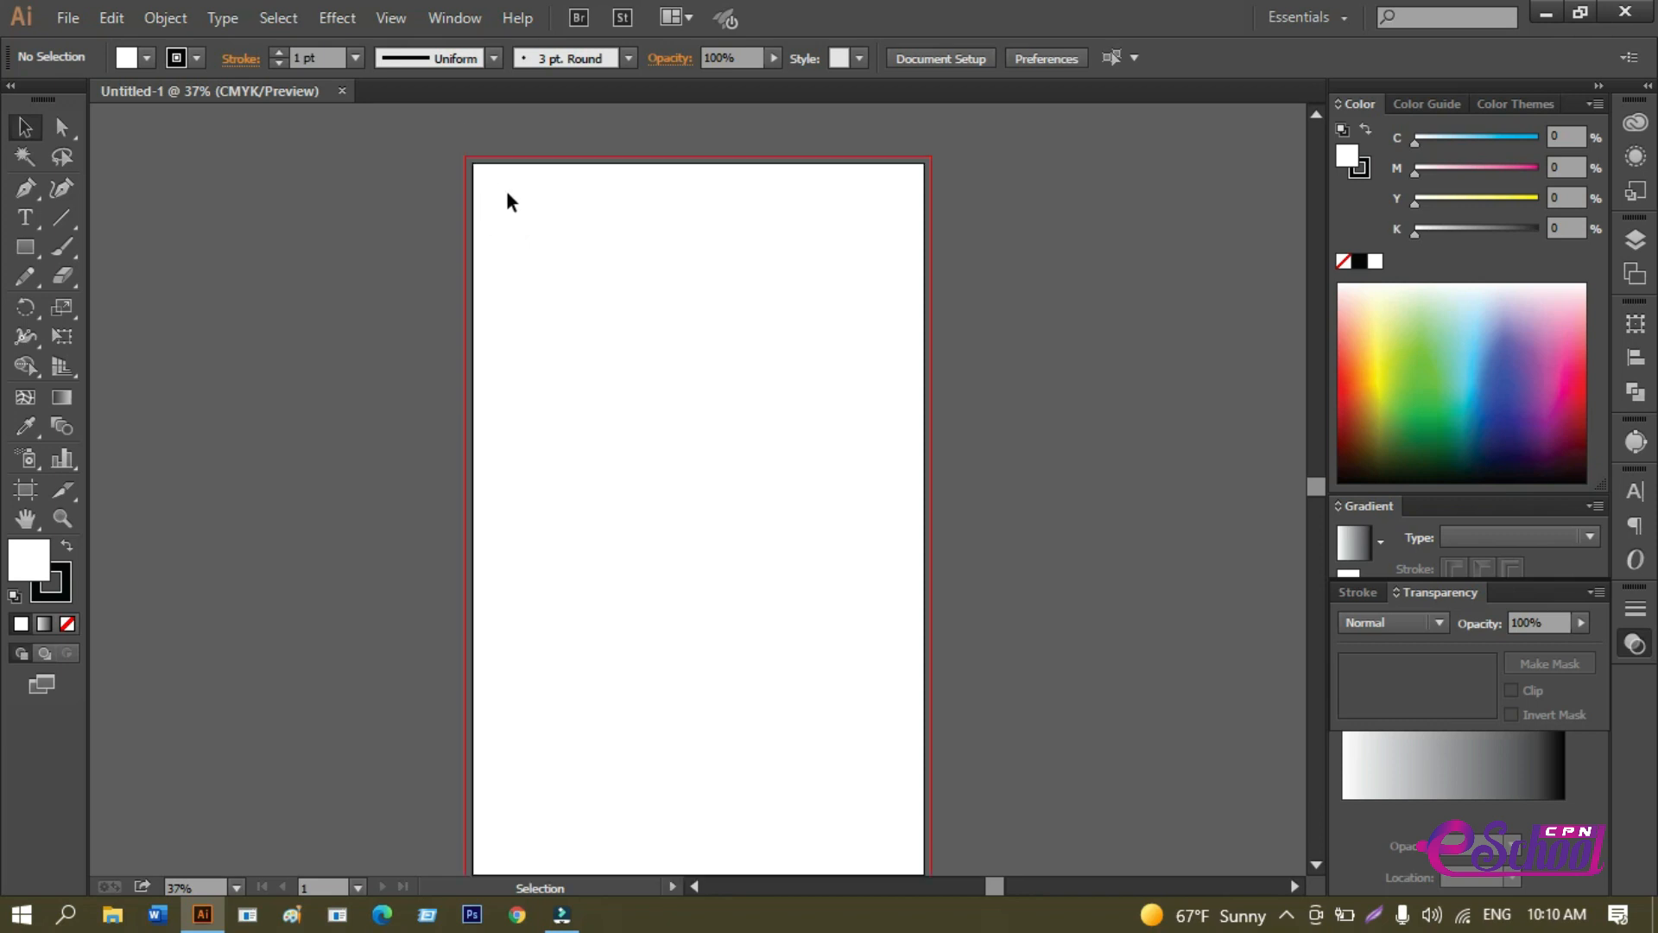
scroll(544, 253, "up", 1)
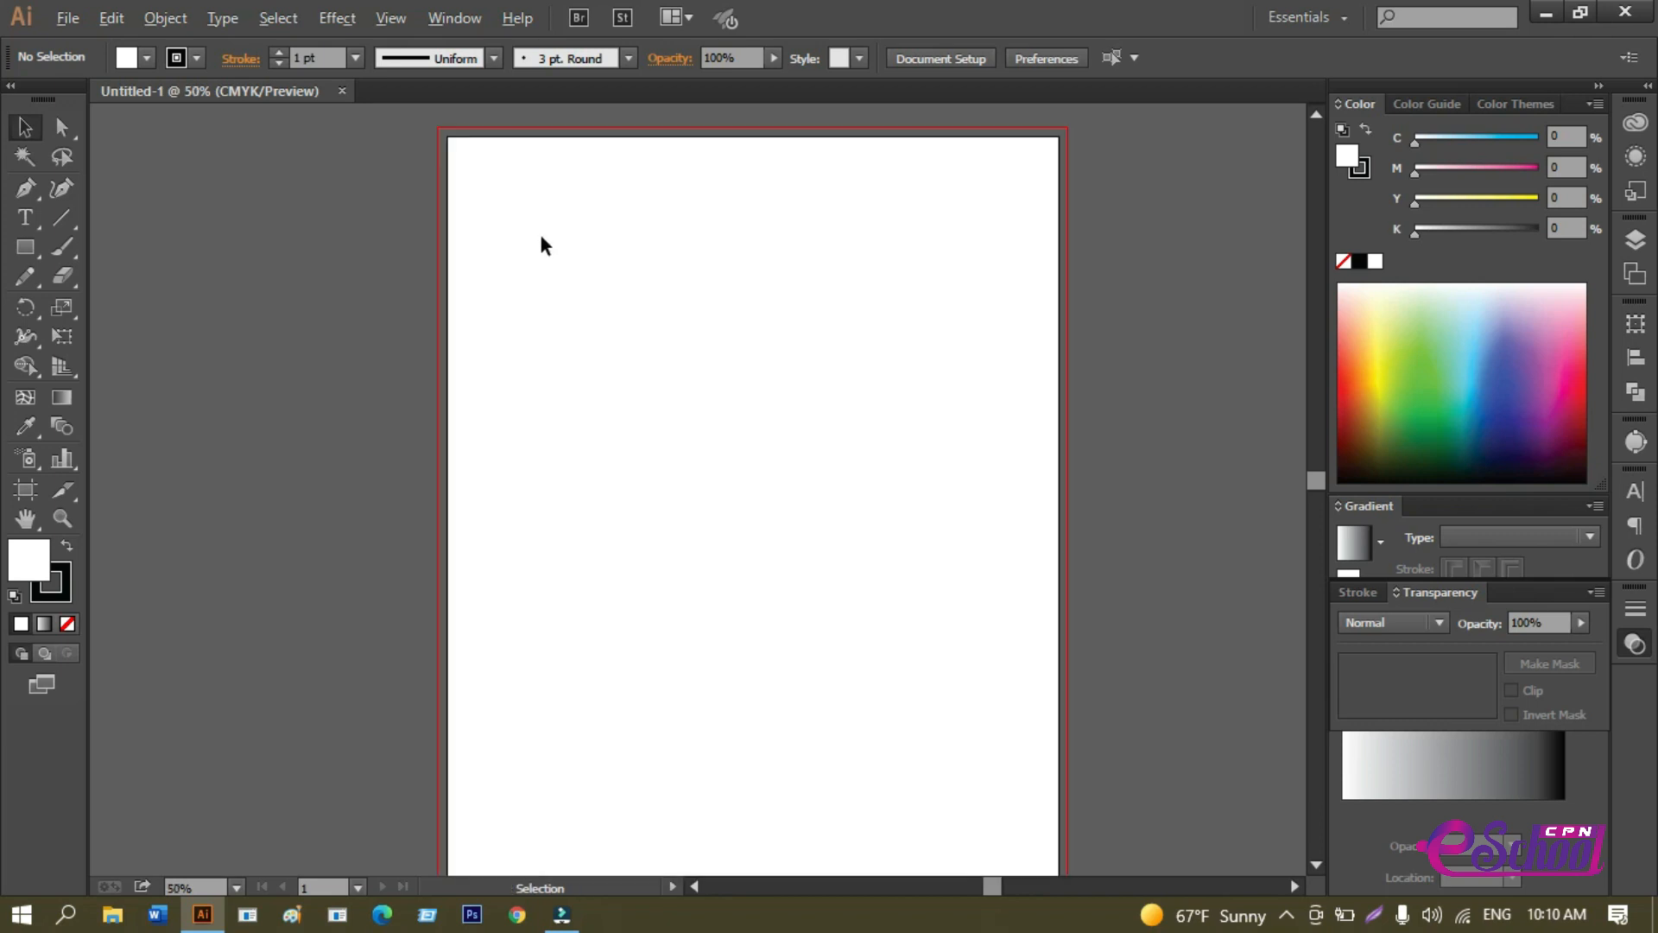
scroll(539, 241, "up", 1)
scroll(529, 233, "down", 2)
scroll(526, 229, "up", 1)
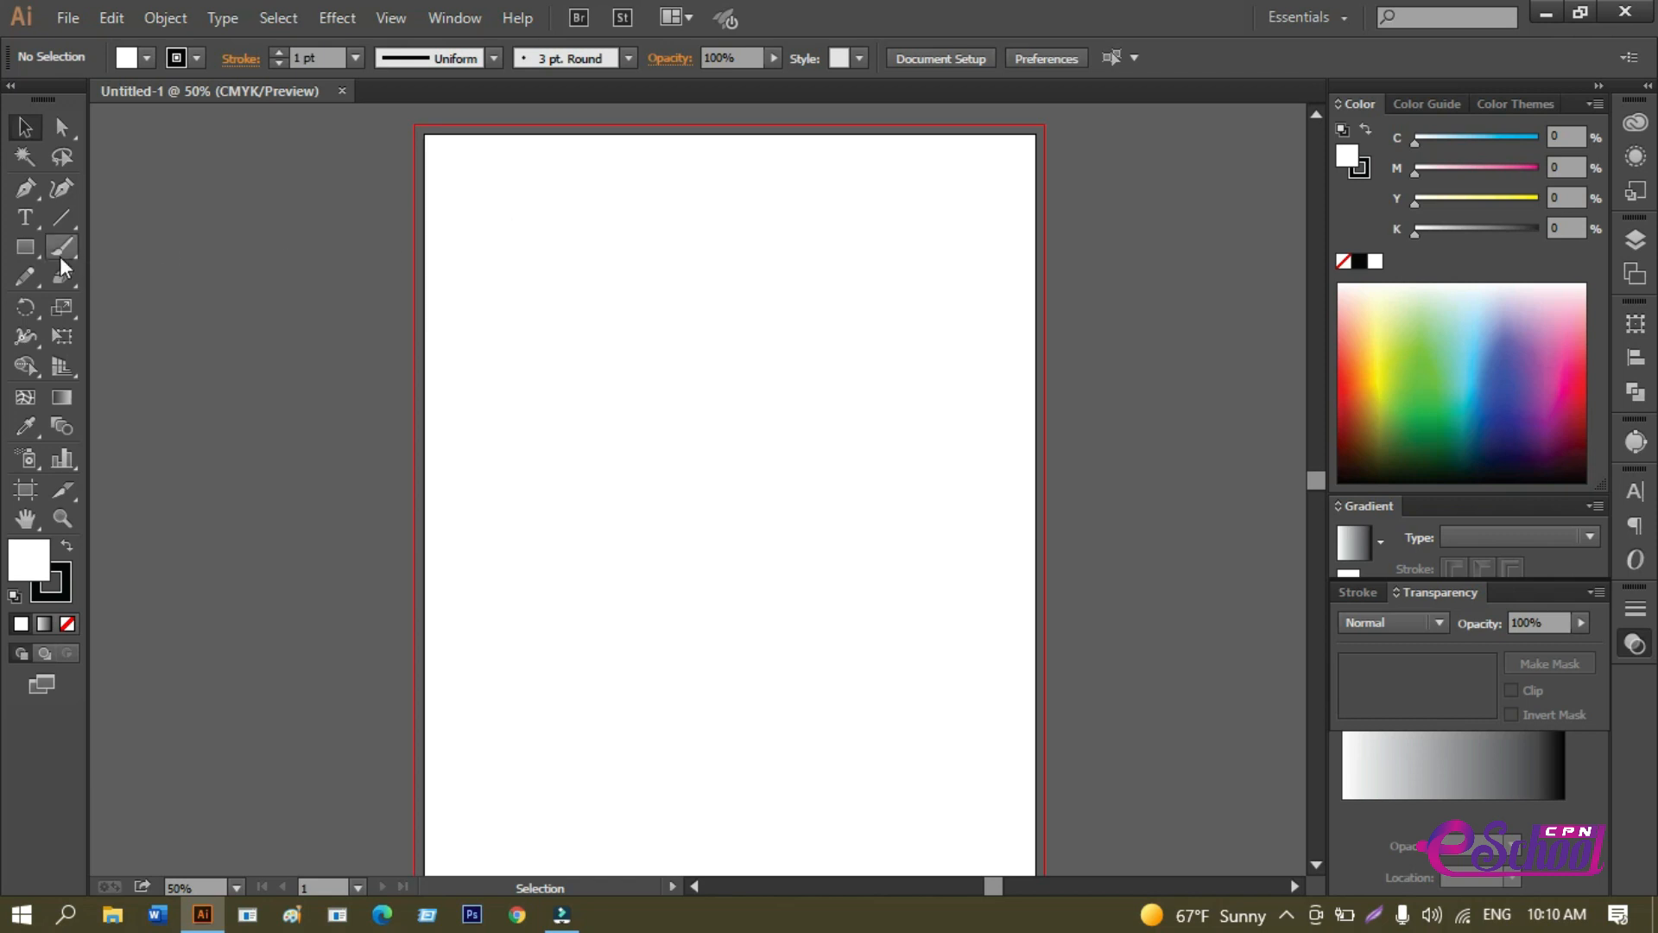
left_click(27, 251)
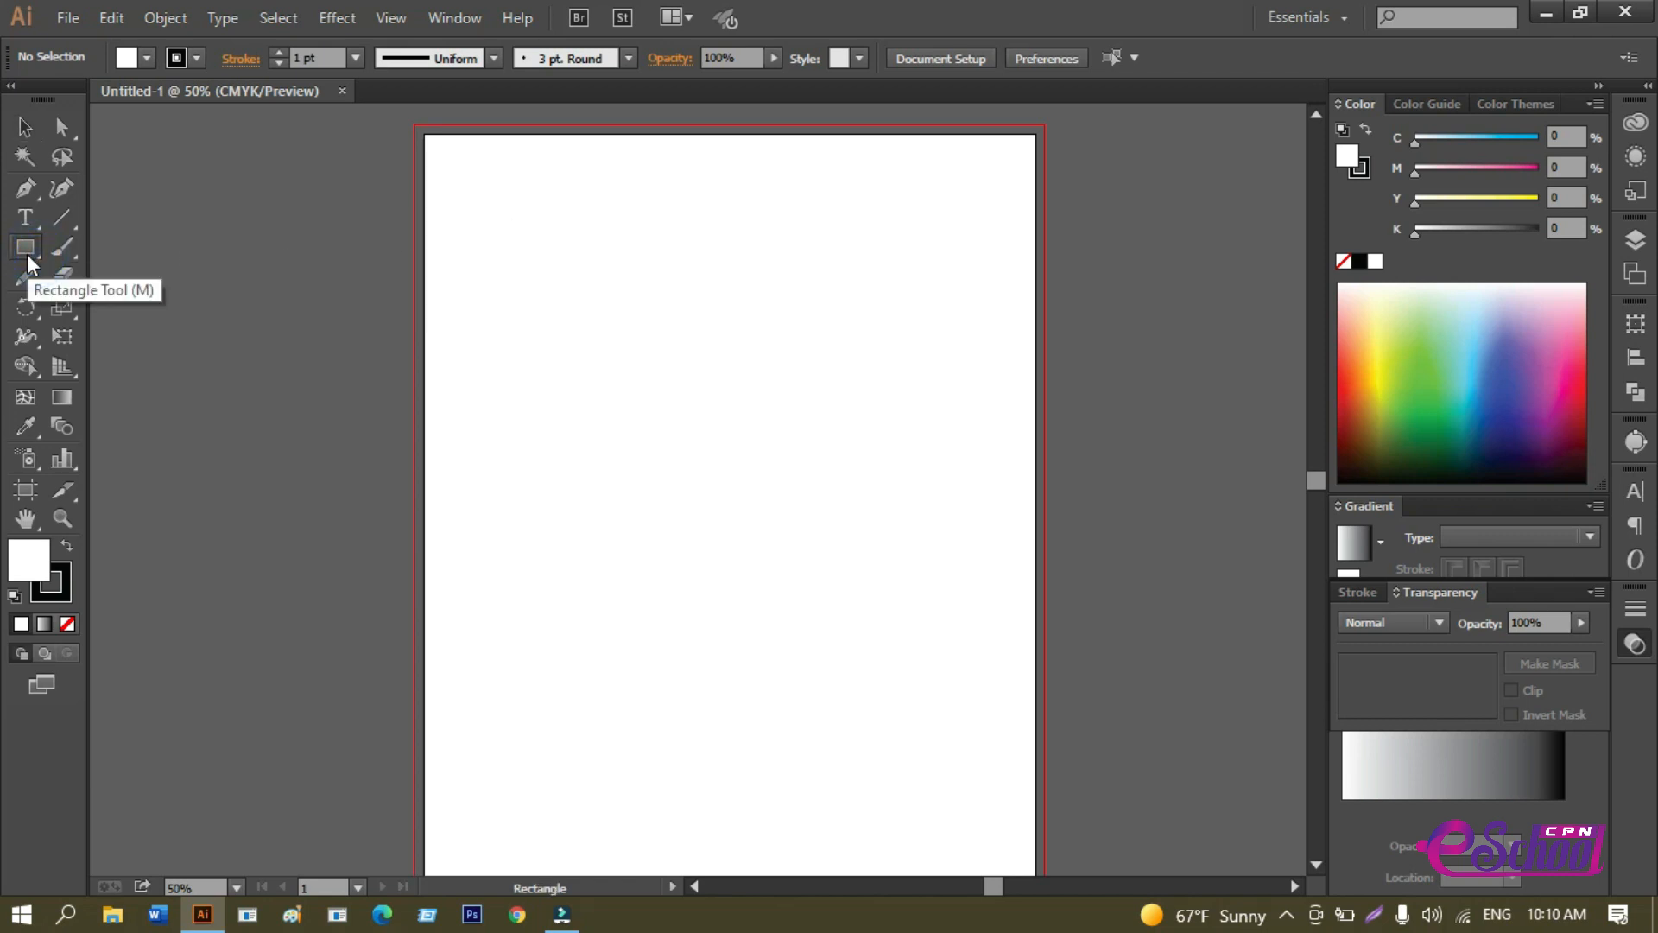
left_click(500, 296)
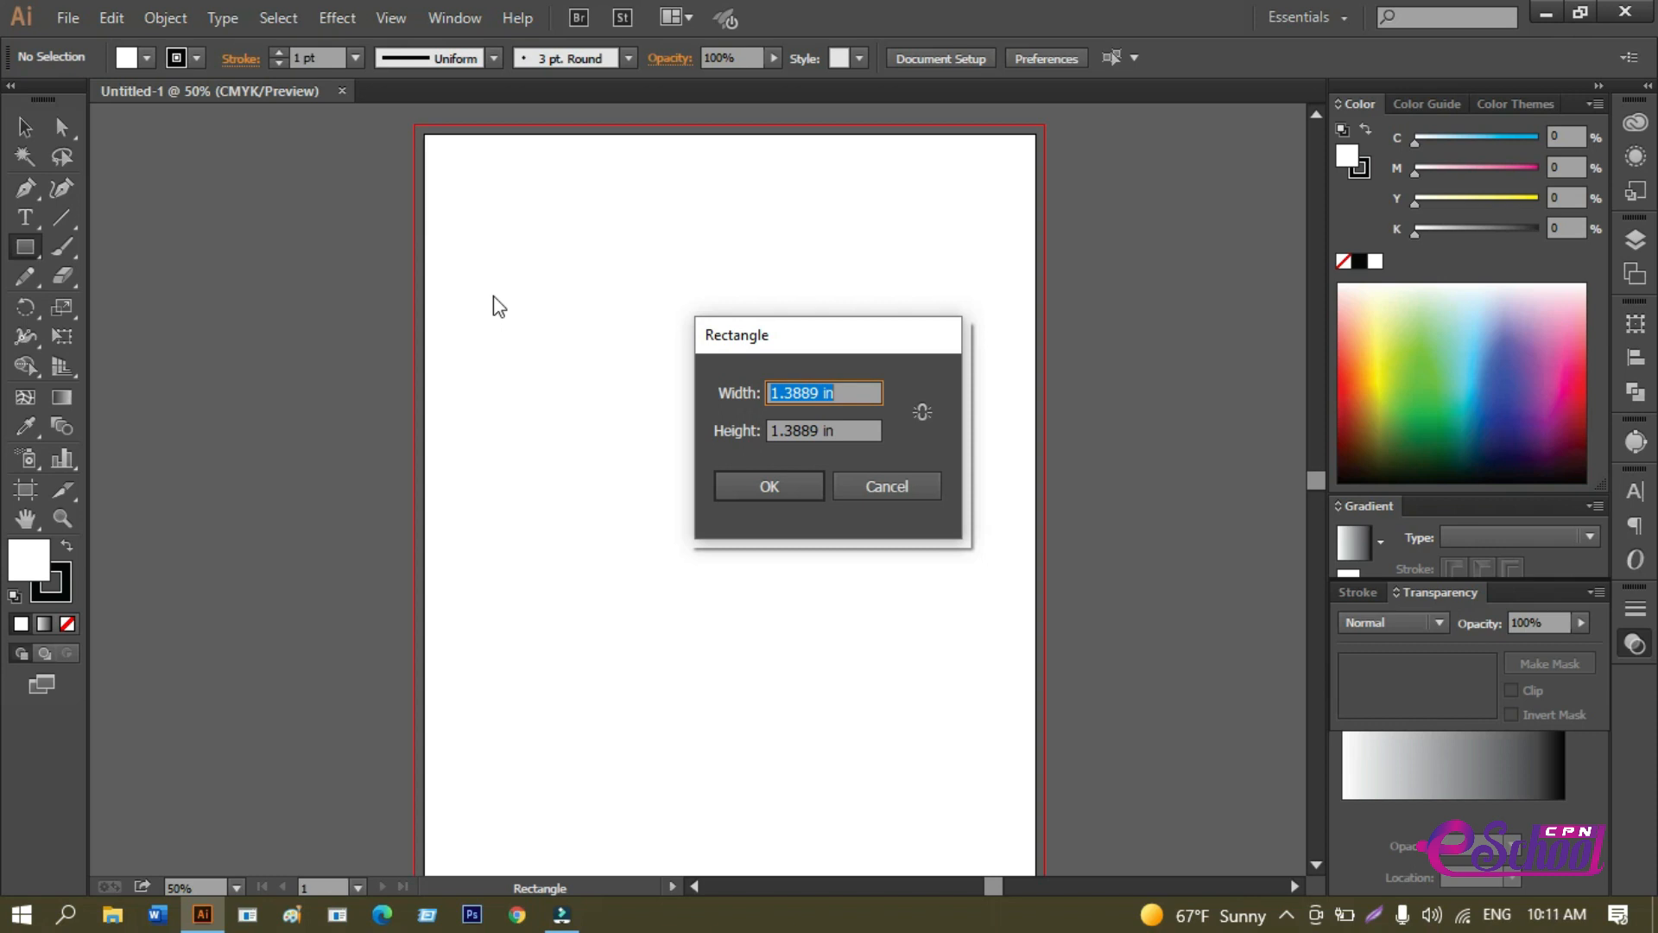
type("..75")
key("Tab")
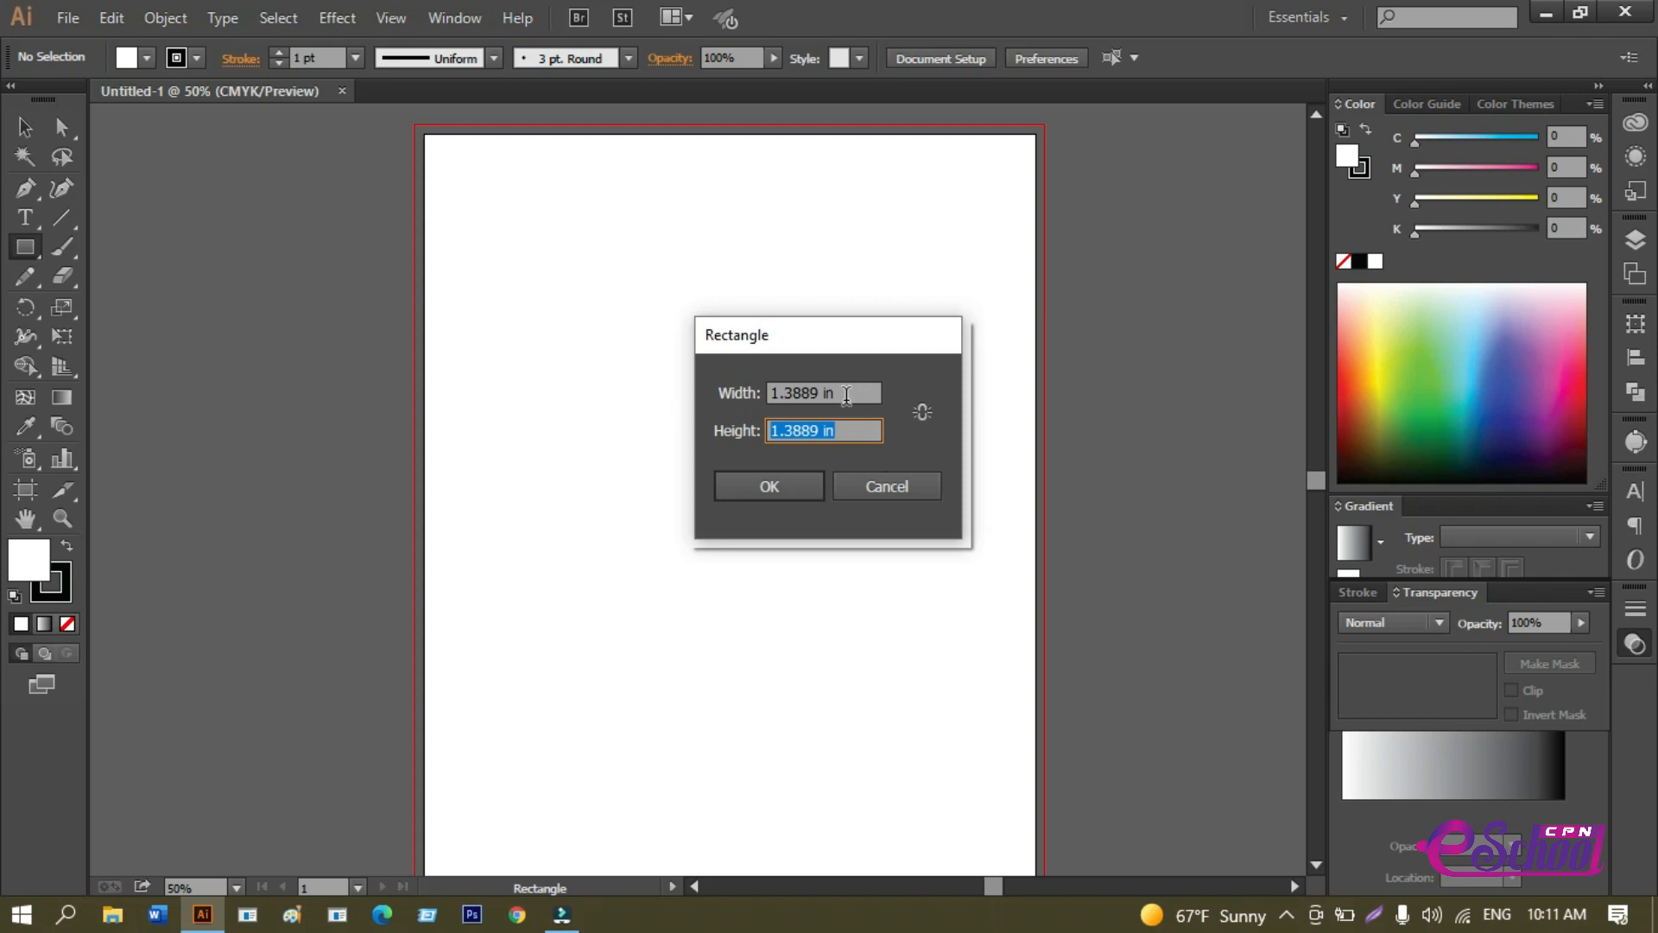
left_click(836, 392)
type(".75")
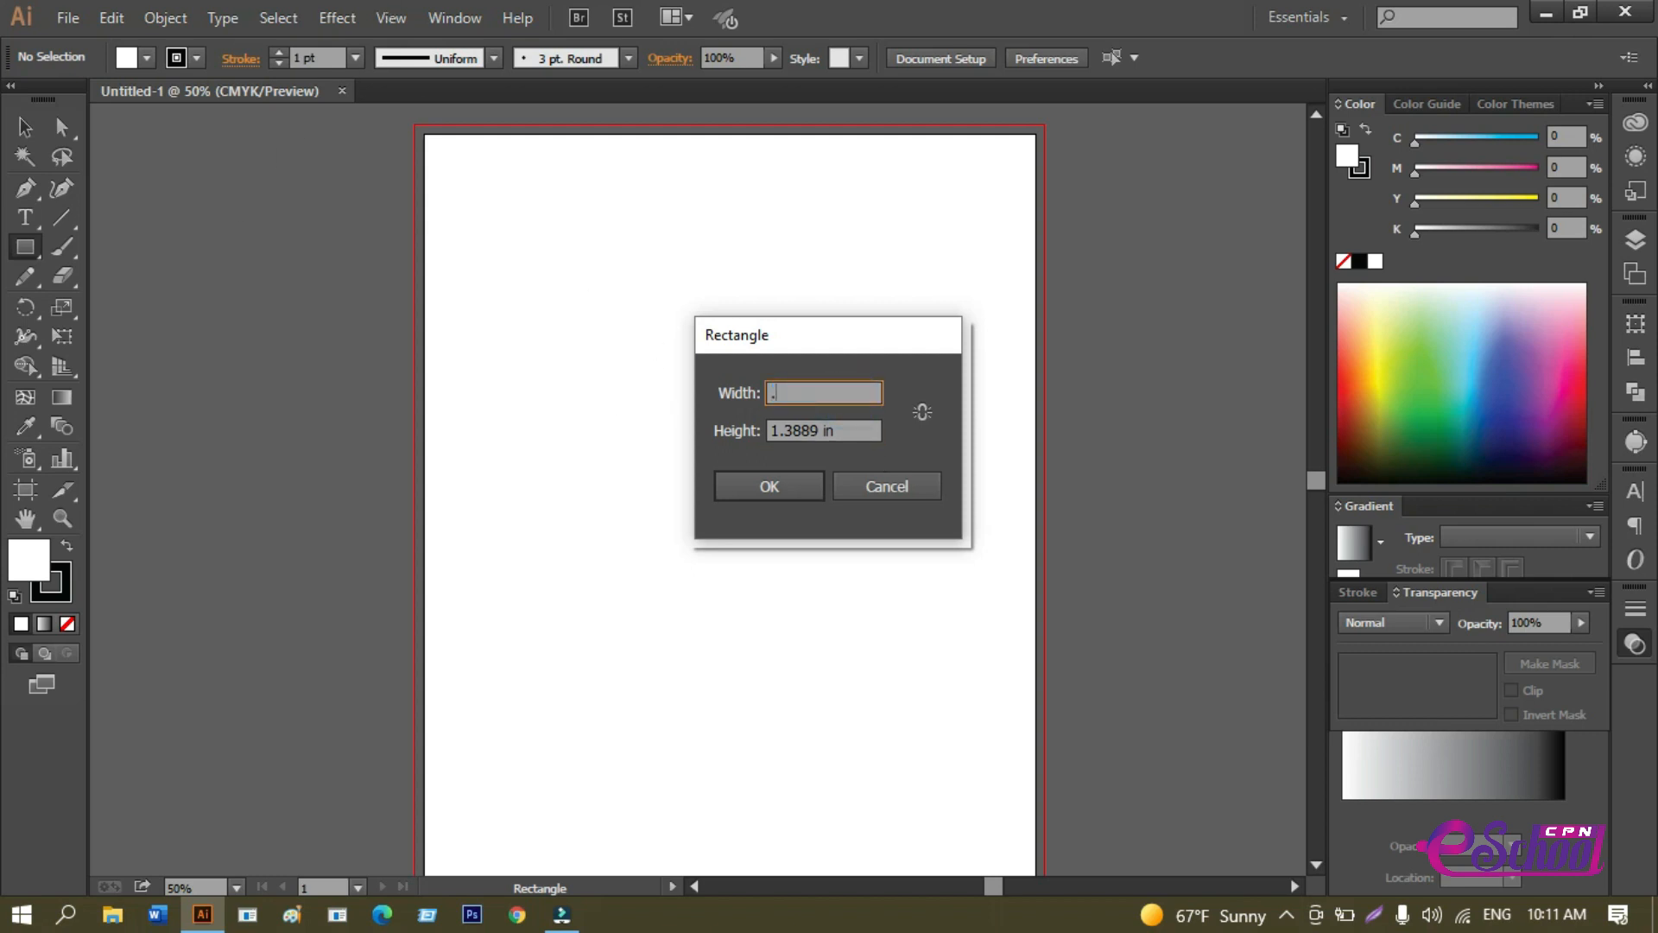
key("Tab")
type(".75")
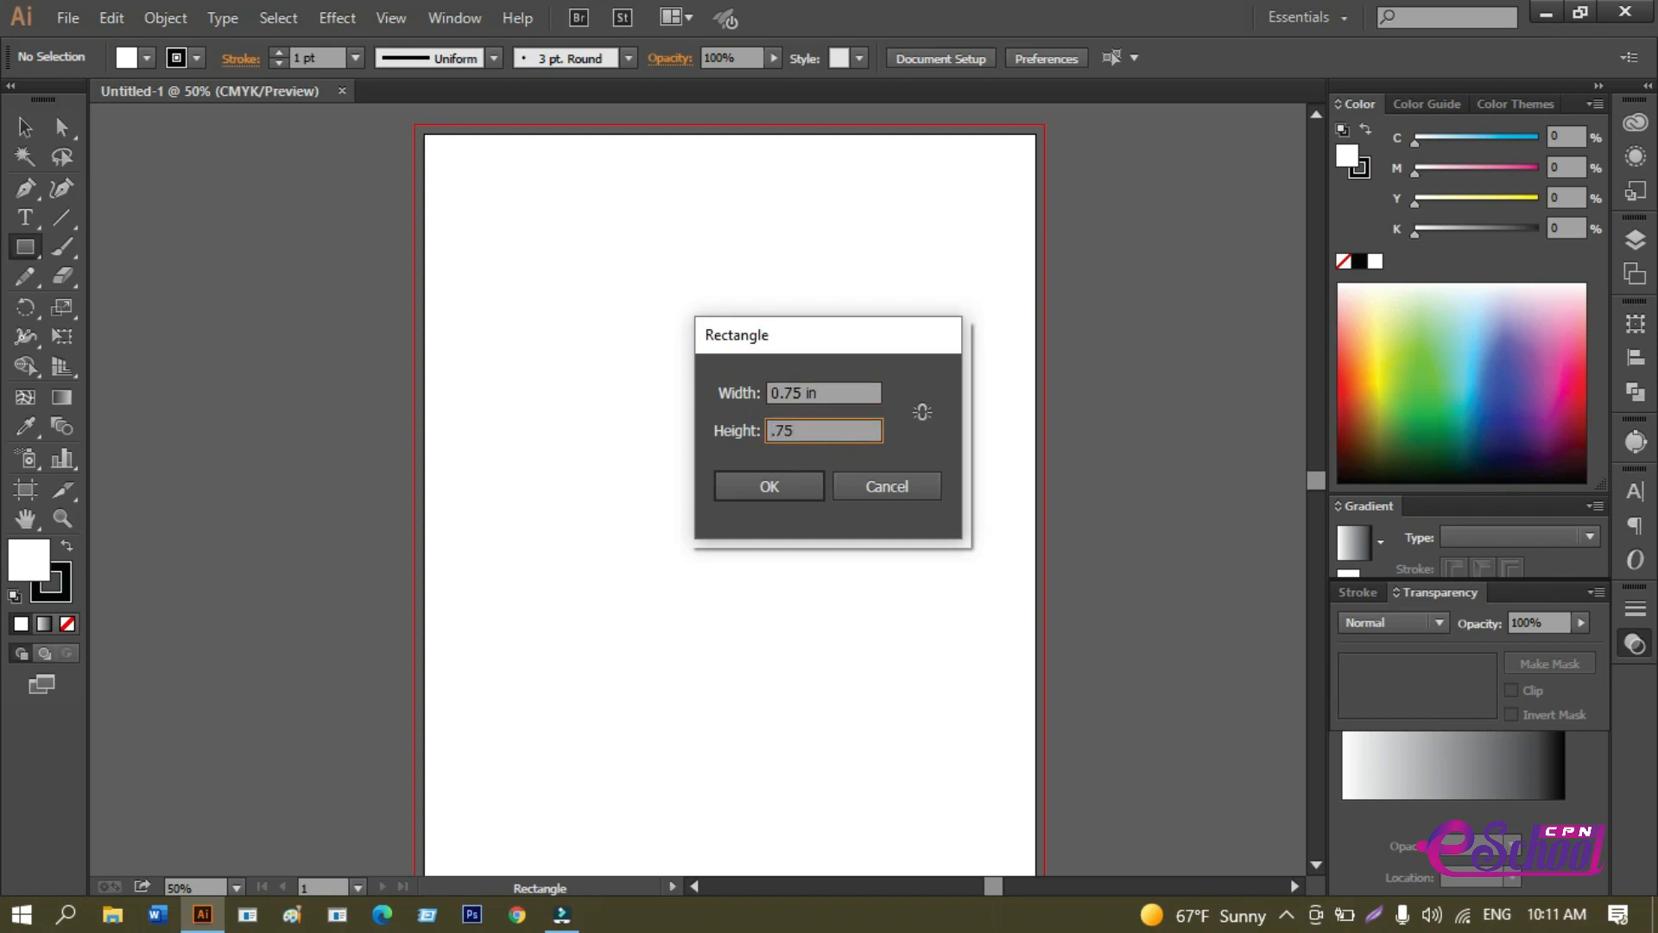
key("Return")
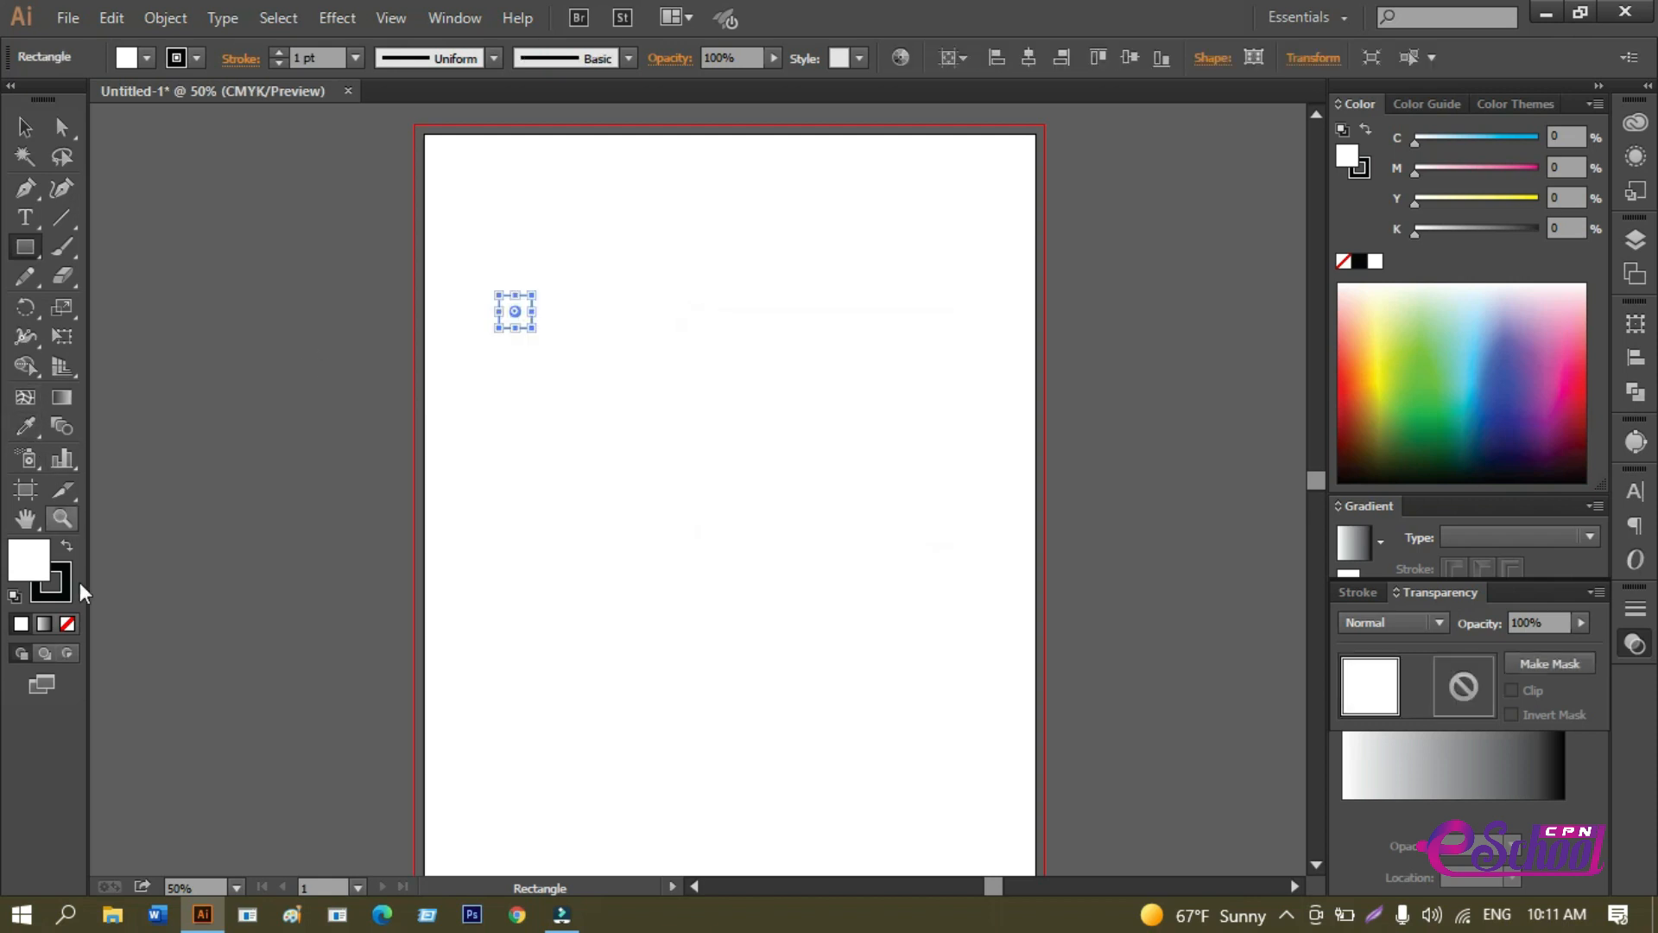
Give the small square a black fill and no stroke.
left_click(54, 583)
left_click_drag(57, 580, 28, 558)
left_click(69, 627)
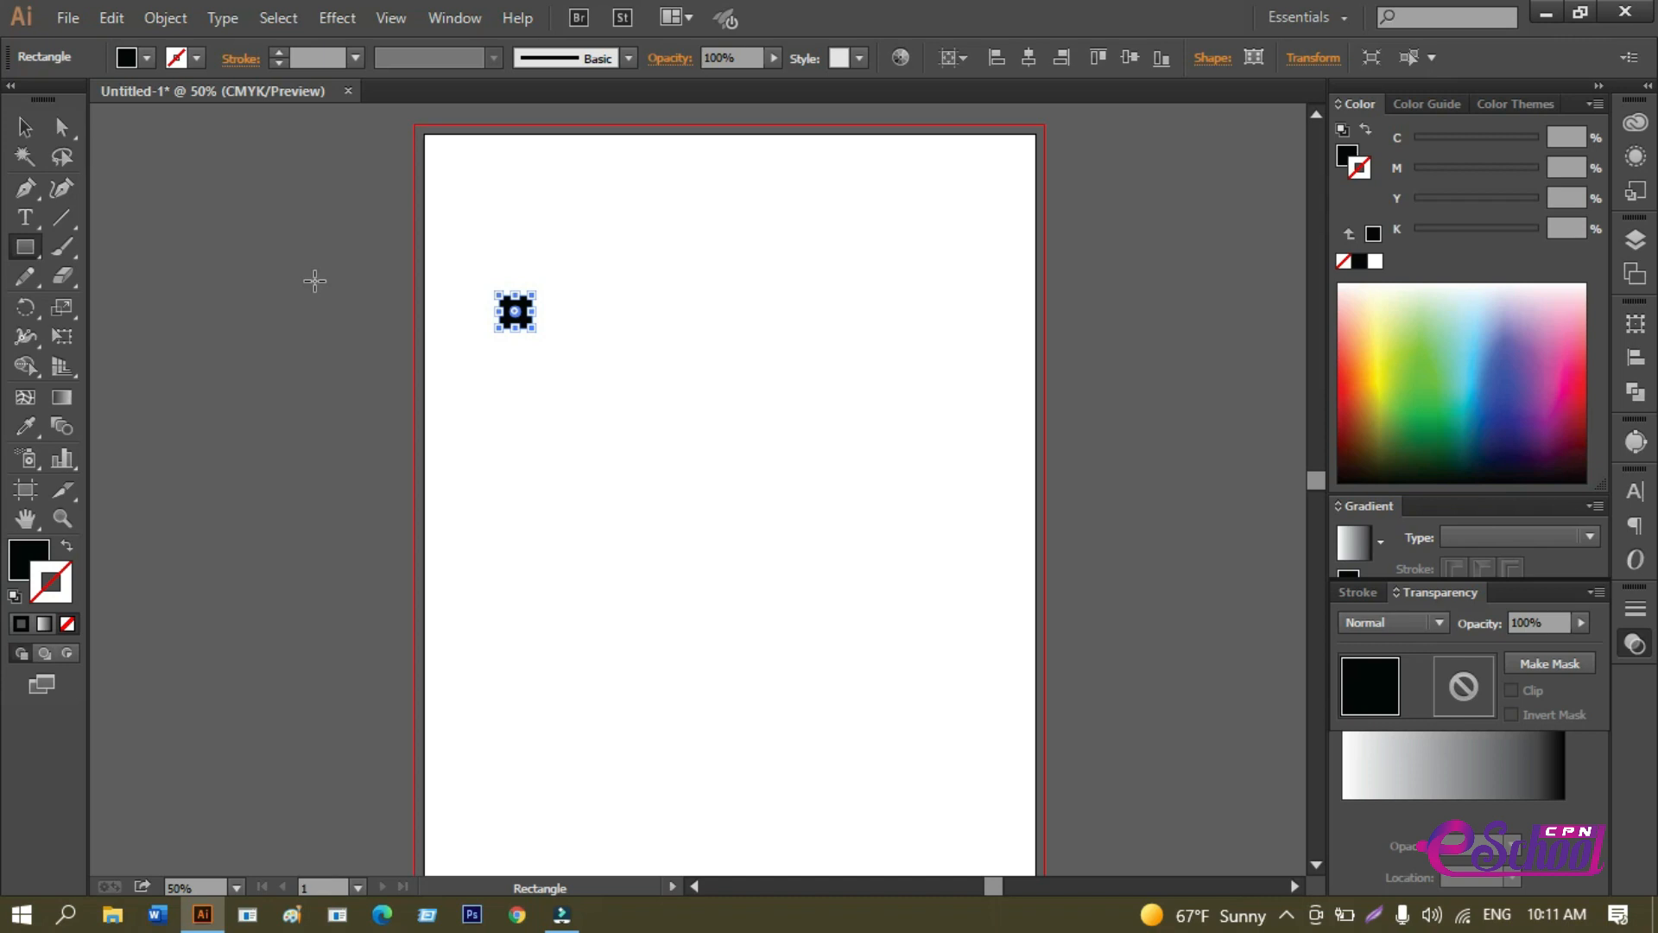
Align the black square to the top and left edges of the artboard and deselect it.
left_click(1635, 356)
left_click(1586, 491)
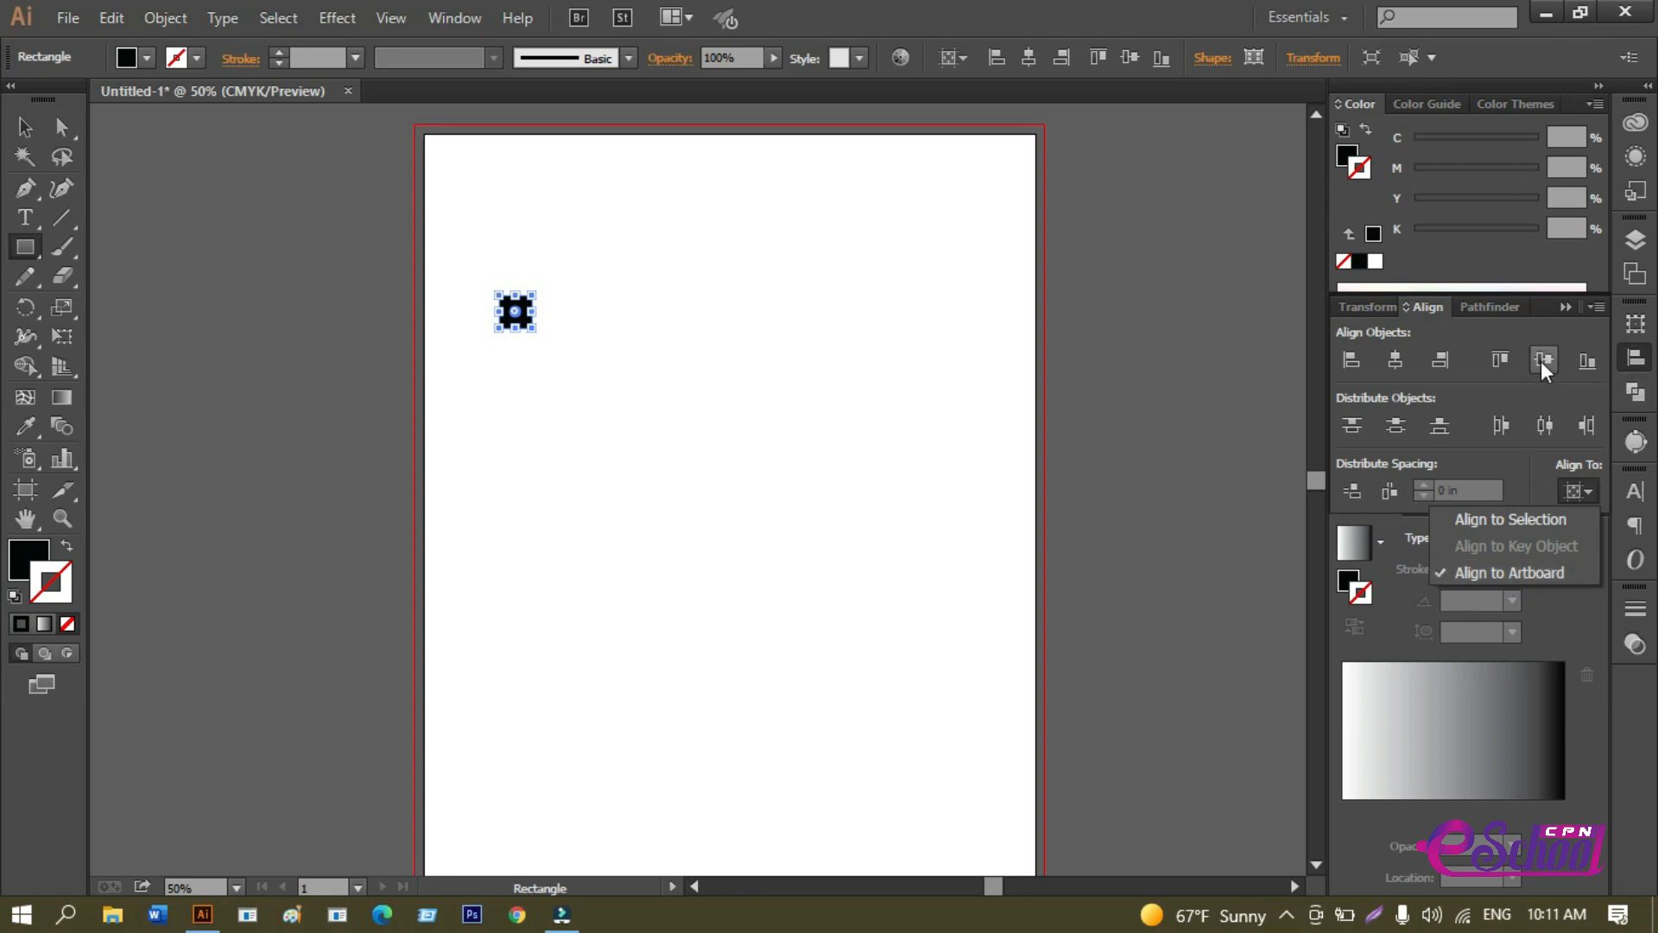
left_click(1500, 364)
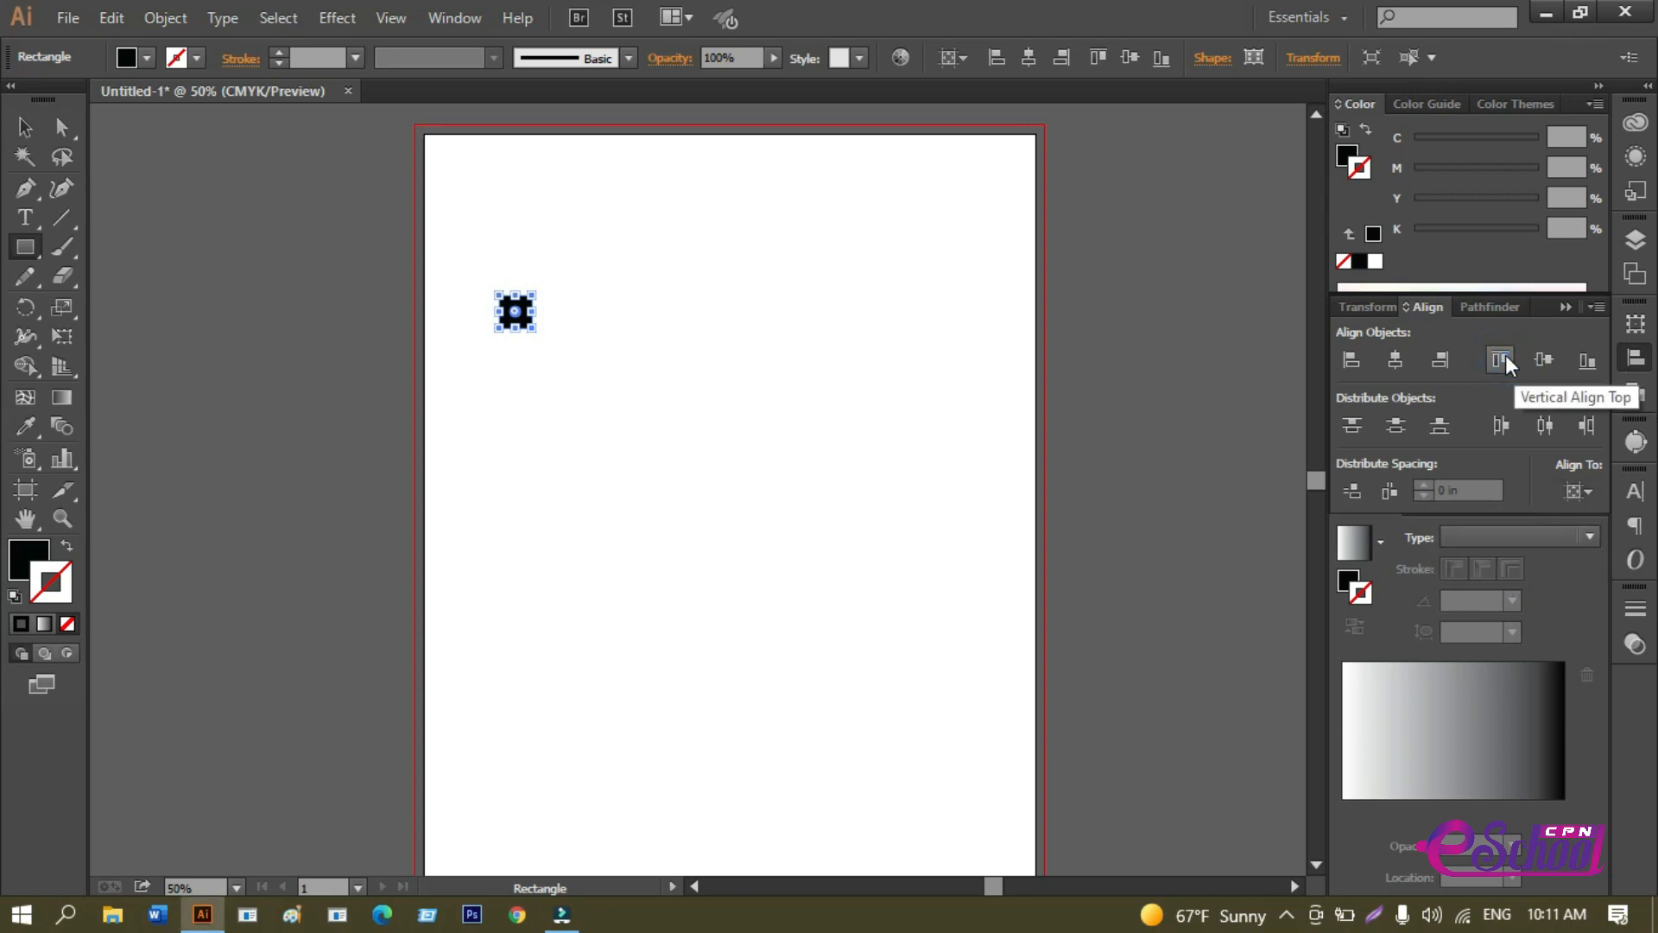
left_click(1500, 365)
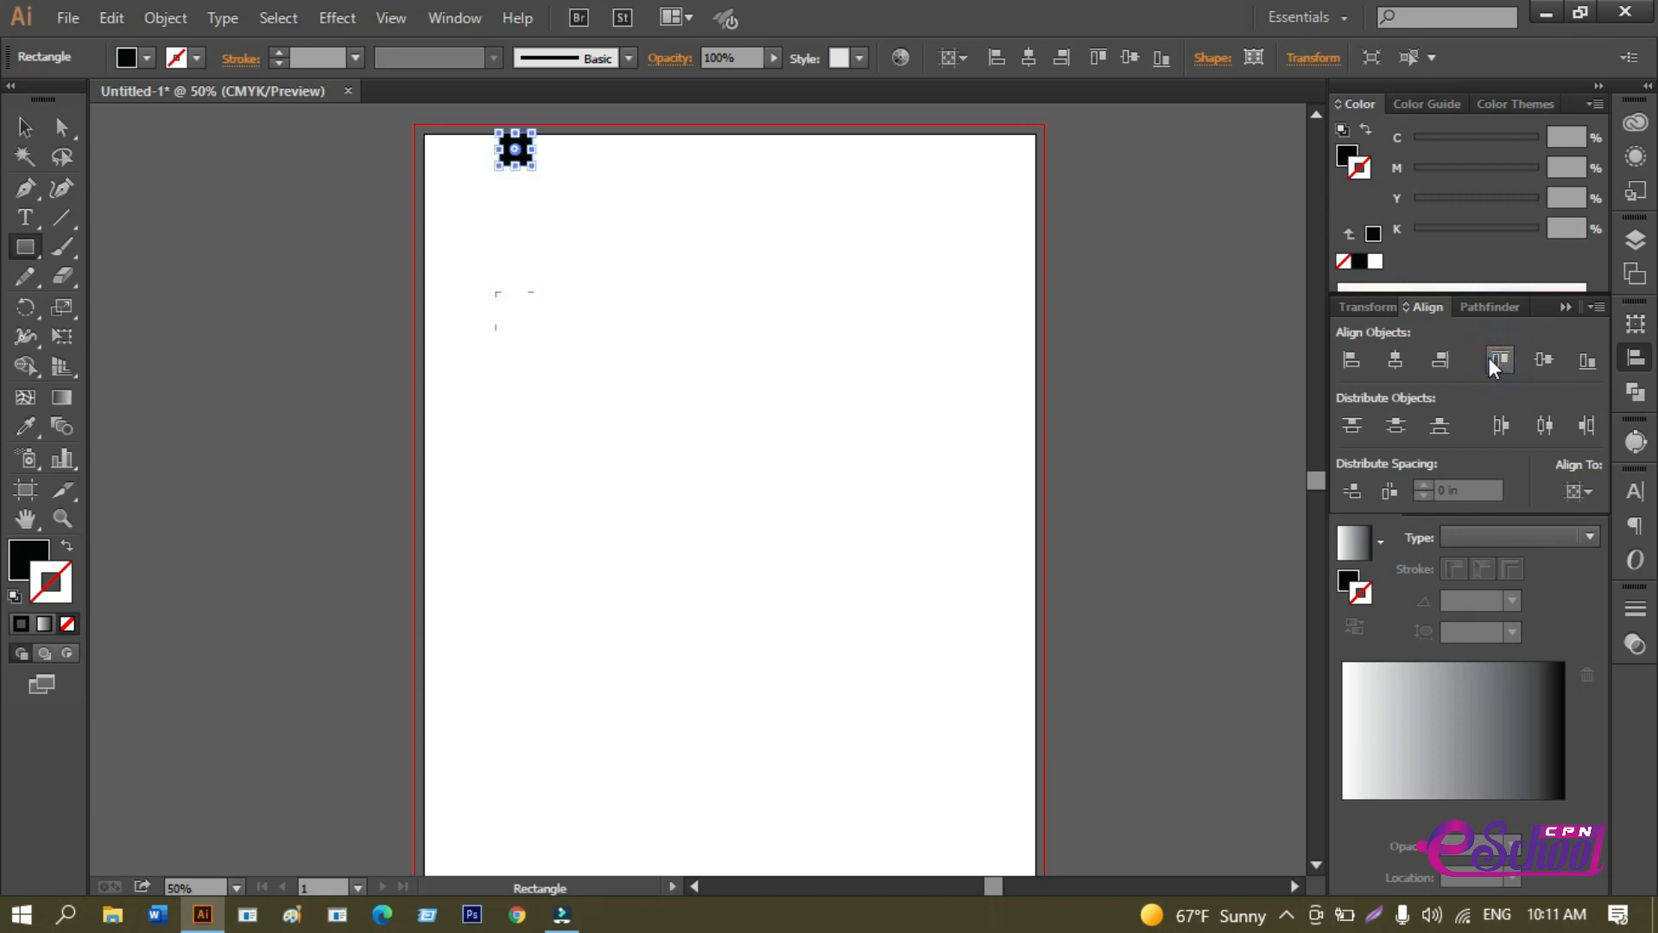
left_click(1353, 361)
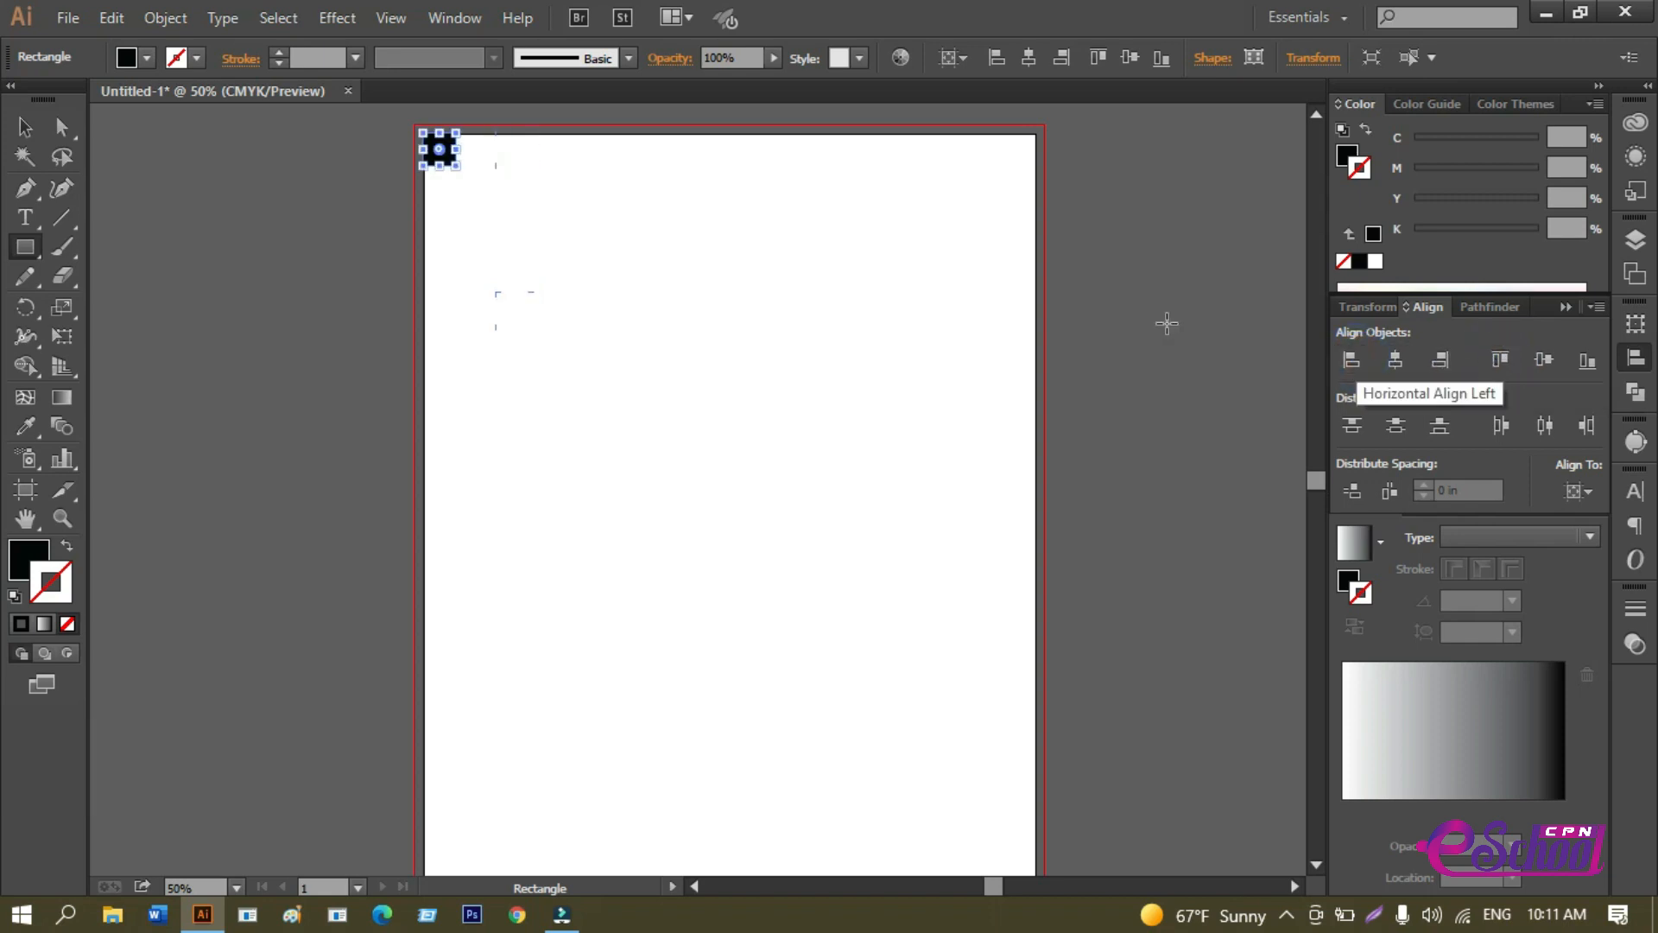
left_click(25, 137)
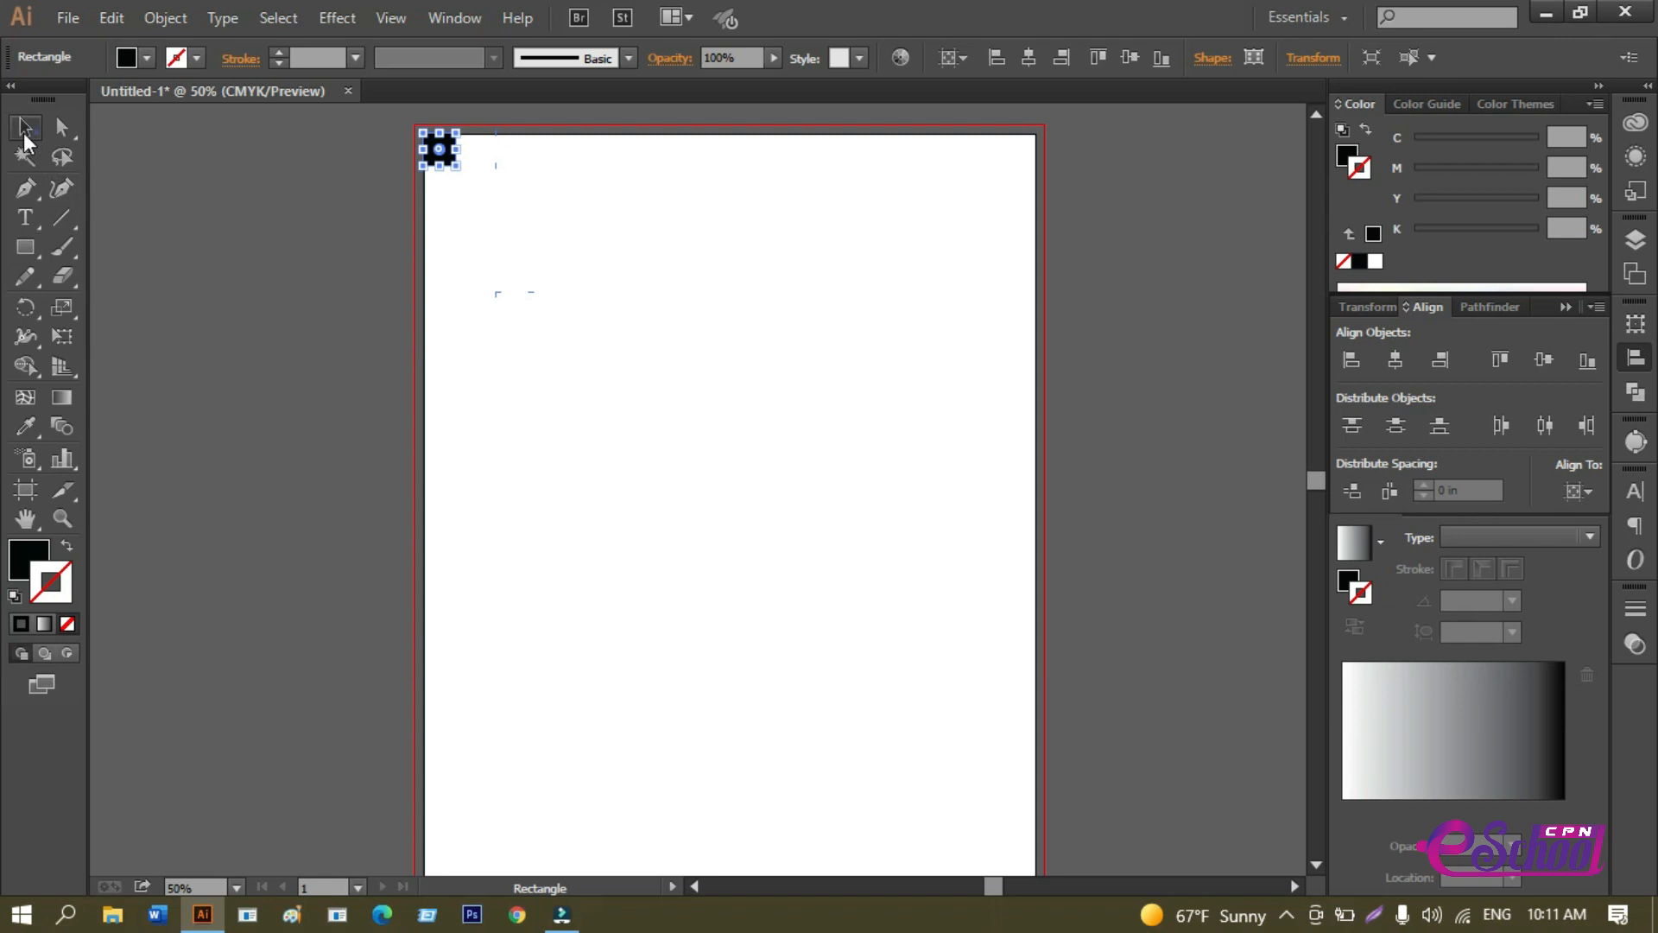
left_click(222, 326)
Show the rulers, try a vertical guide at the black square's right edge, and undo the guide.
scroll(337, 311, "up", 1)
left_click_drag(385, 326, 288, 467)
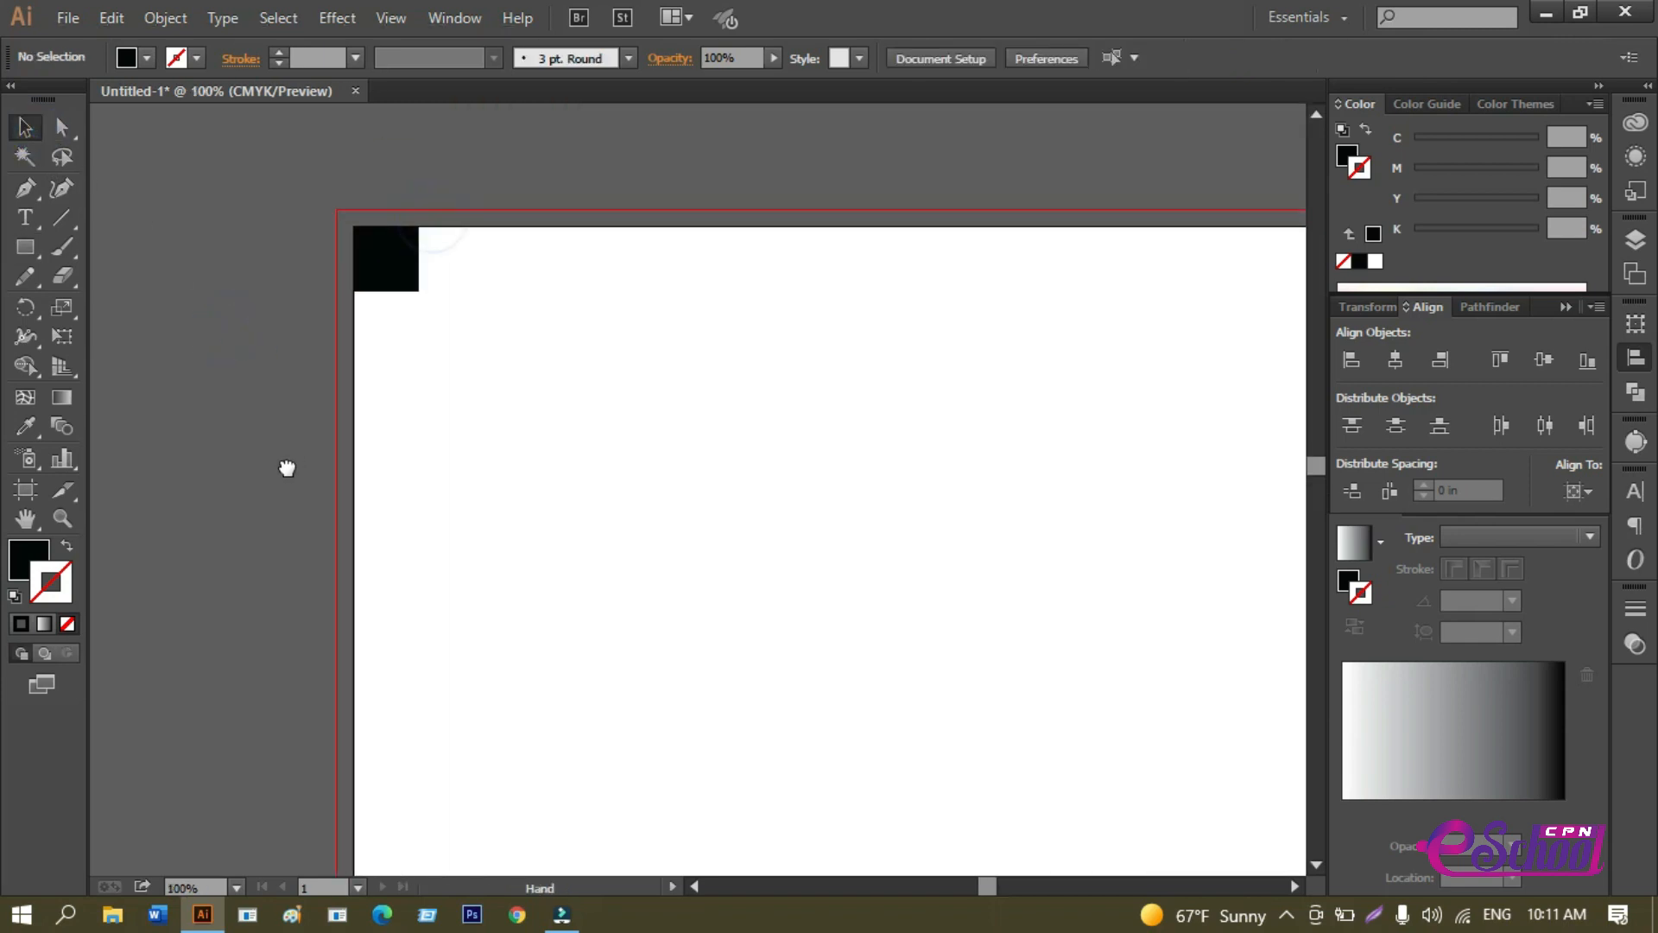
key("ctrl+r")
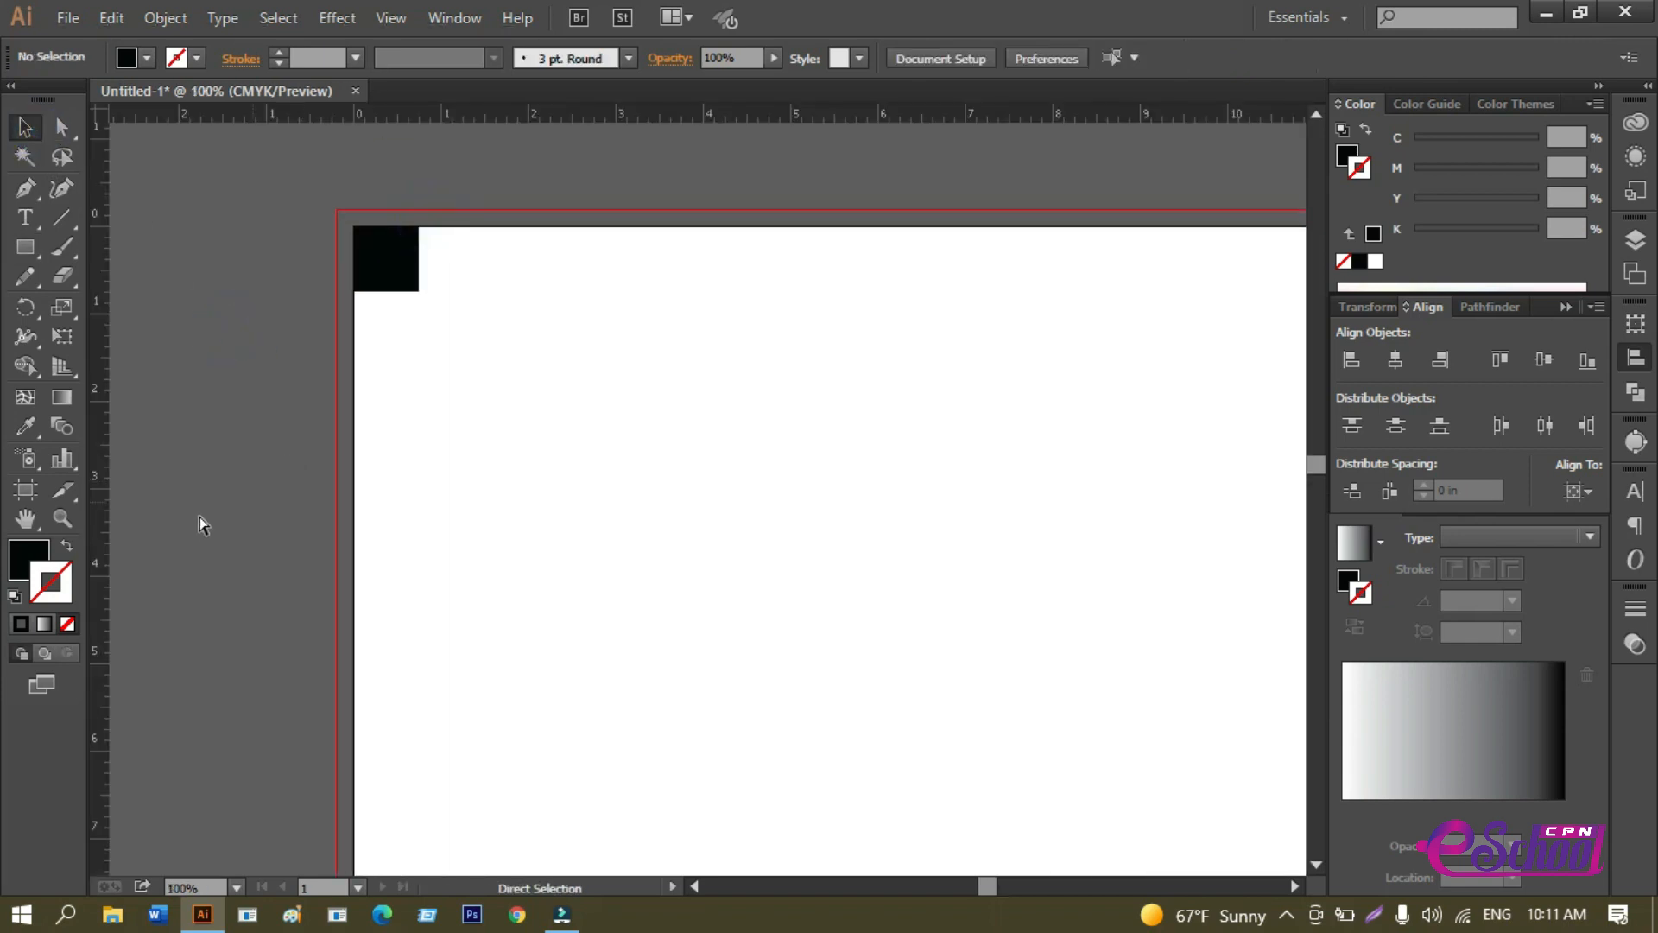
left_click_drag(94, 538, 416, 532)
key("ctrl+z")
Create a 14 by 22 in rectangle with the Rectangle tool.
left_click(26, 247)
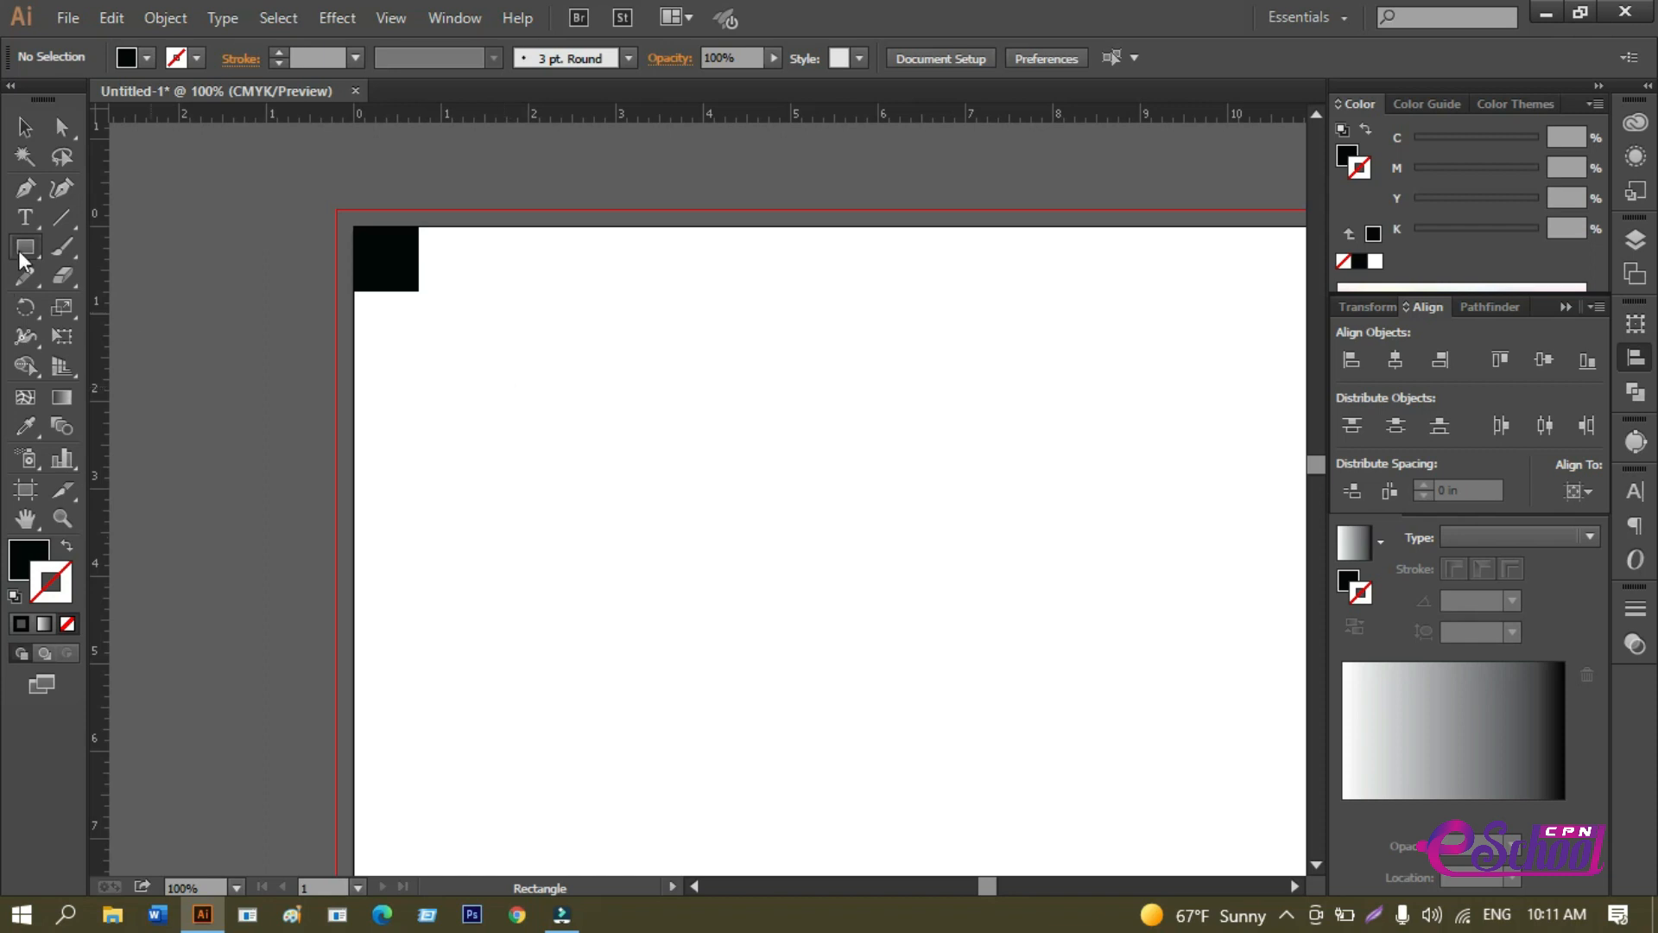
left_click(607, 360)
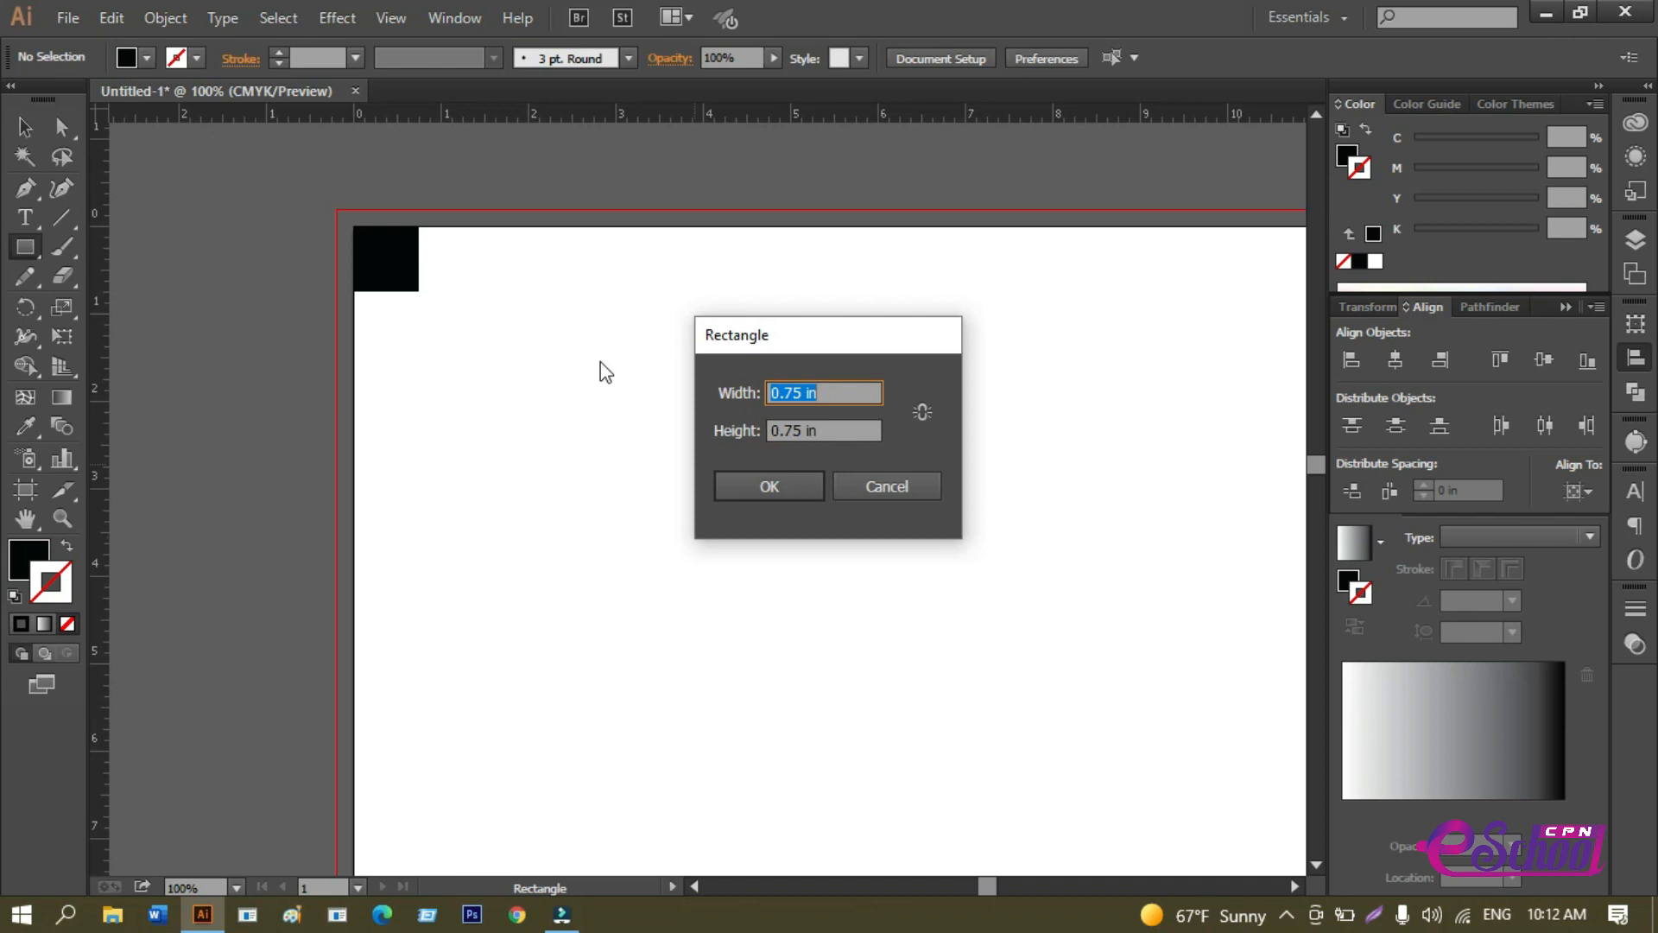
type("14")
key("Tab")
type("22")
key("Return")
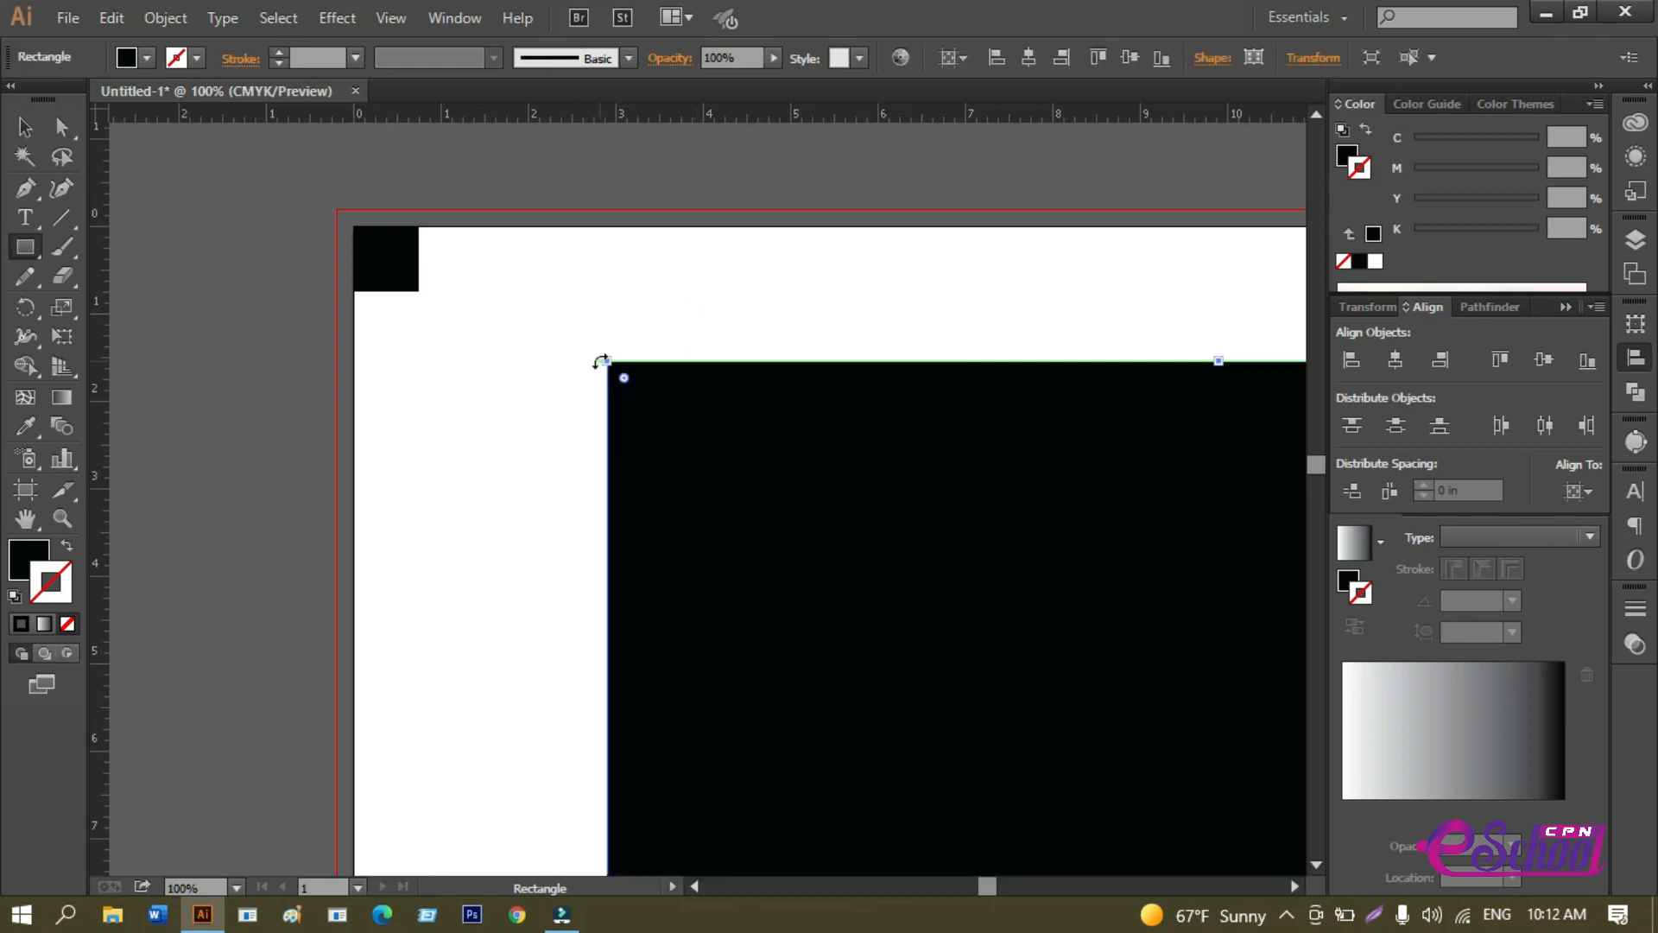
Give the large rectangle a black stroke with no fill and align it to the artboard's top and left edges.
left_click(39, 557)
left_click_drag(40, 552, 61, 587)
left_click(69, 620)
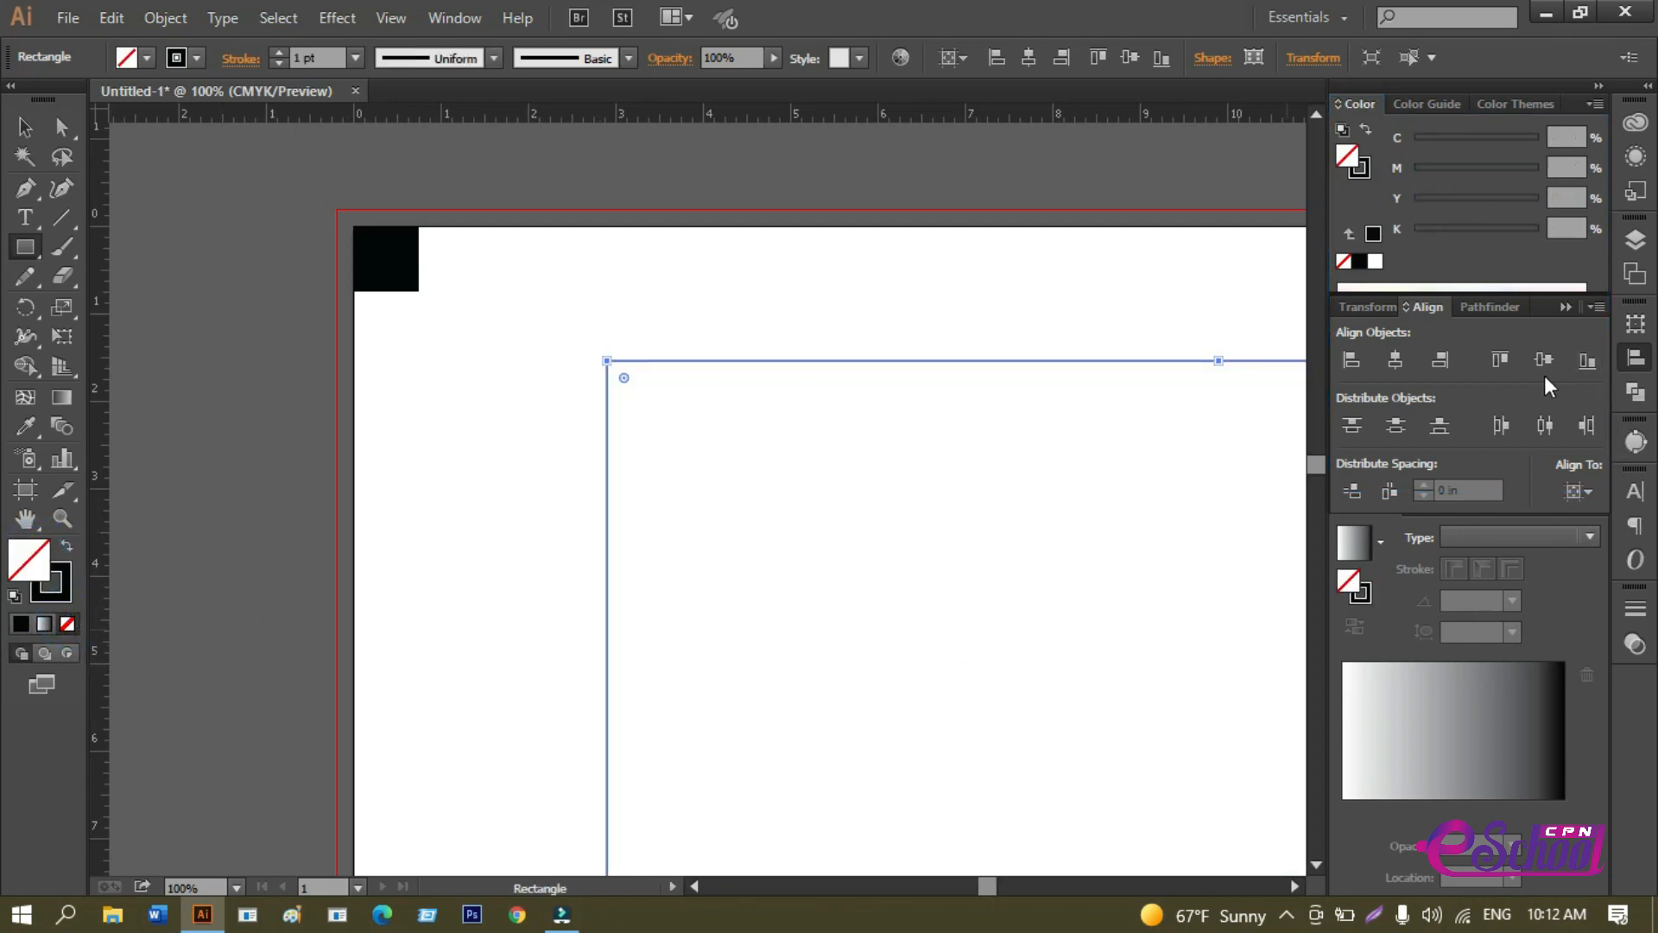
left_click(1501, 360)
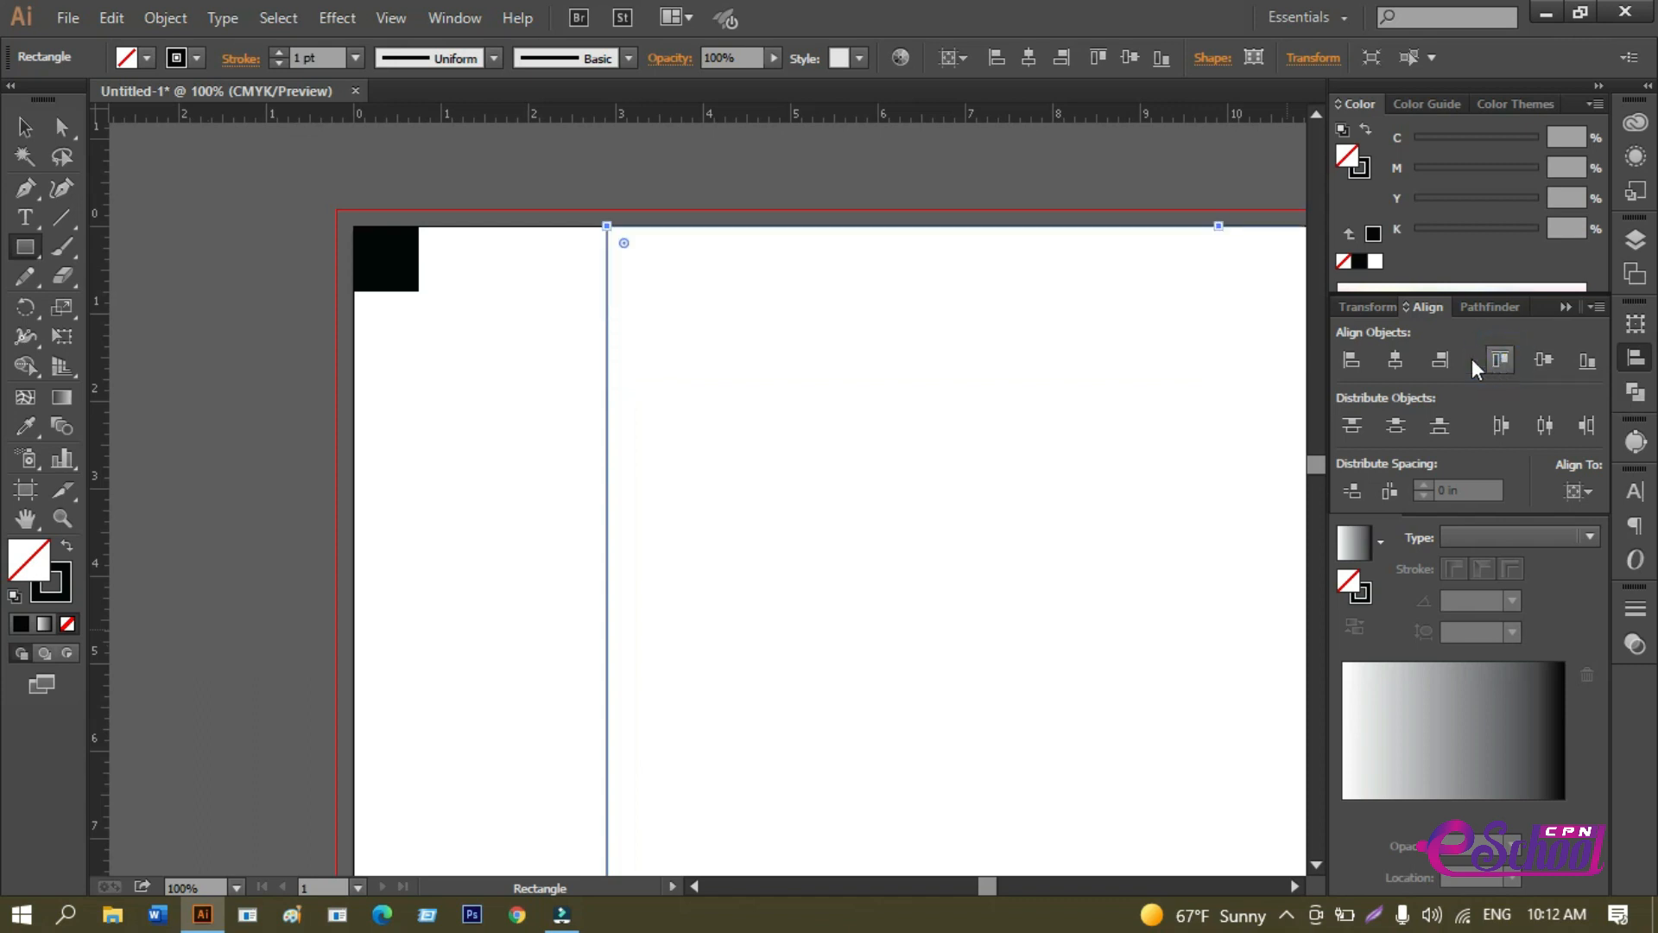
left_click(1356, 358)
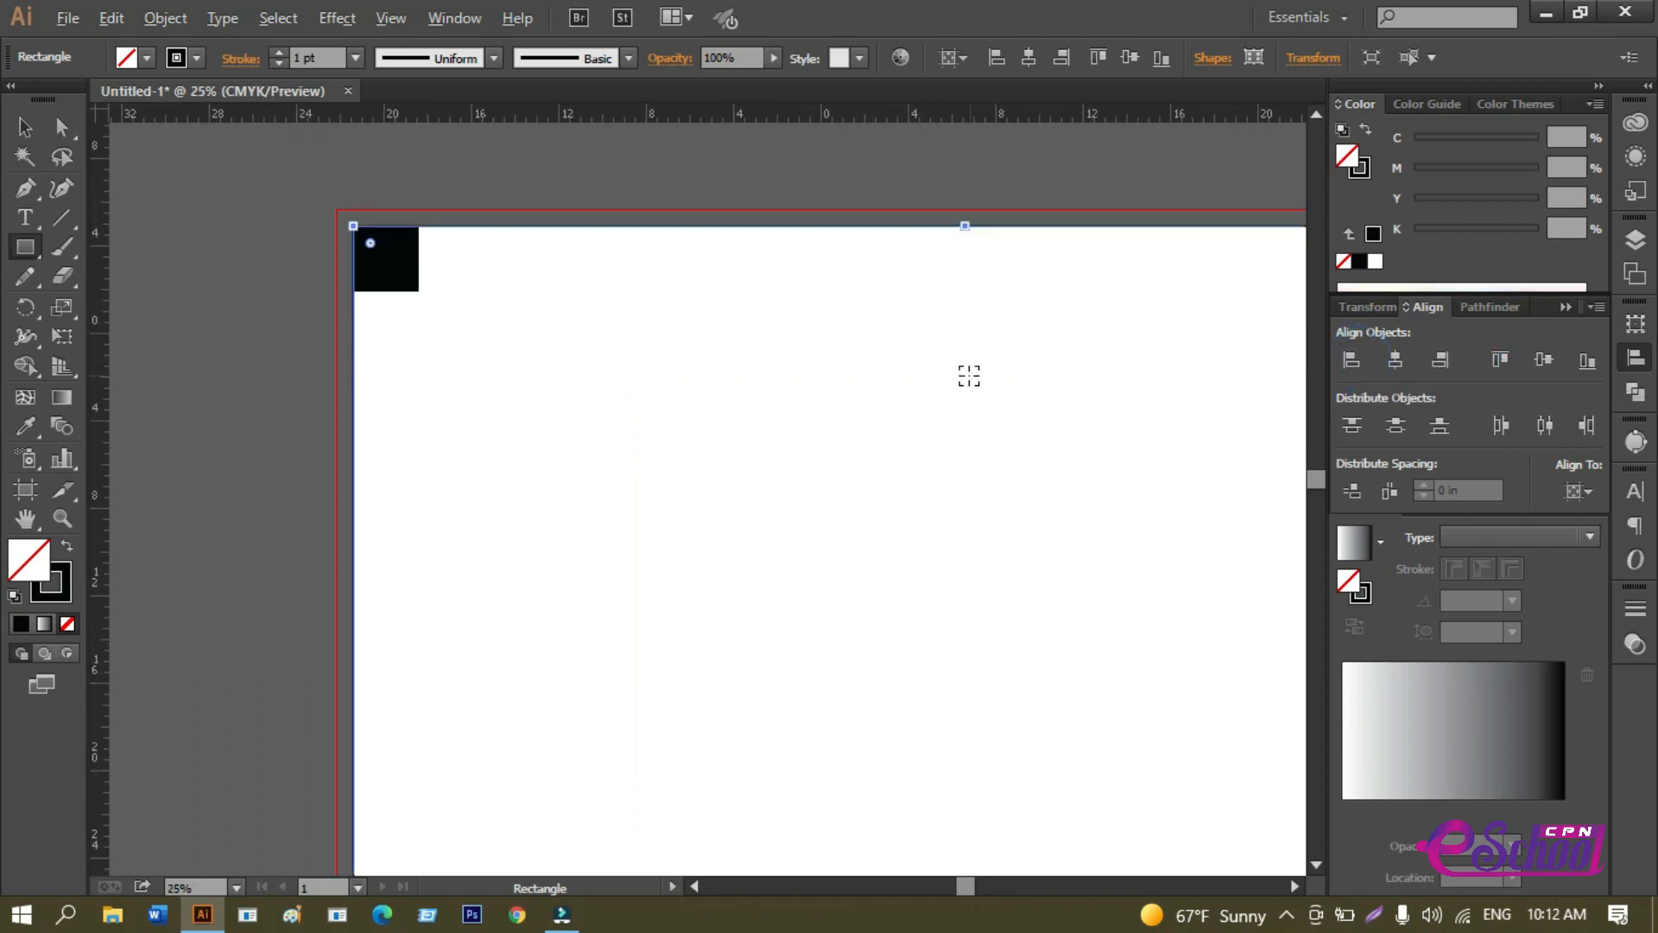
Align the large rectangle's stroke to the inside of its path.
scroll(965, 381, "down", 5)
scroll(966, 380, "up", 1)
scroll(966, 380, "up", 2)
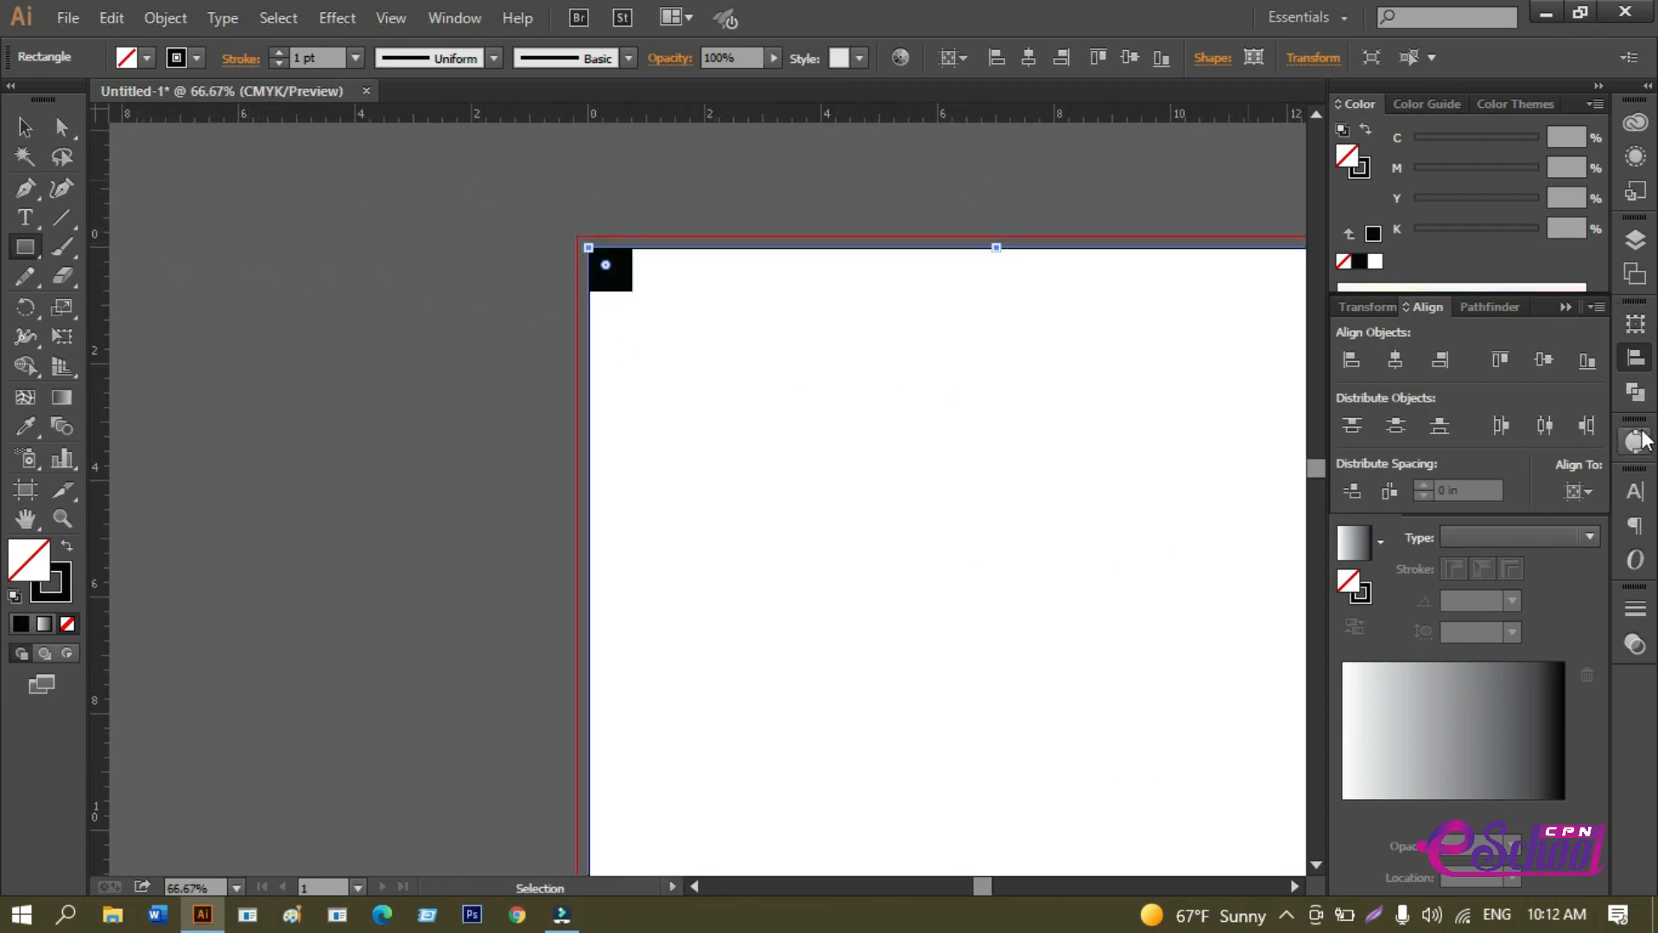
left_click(1635, 609)
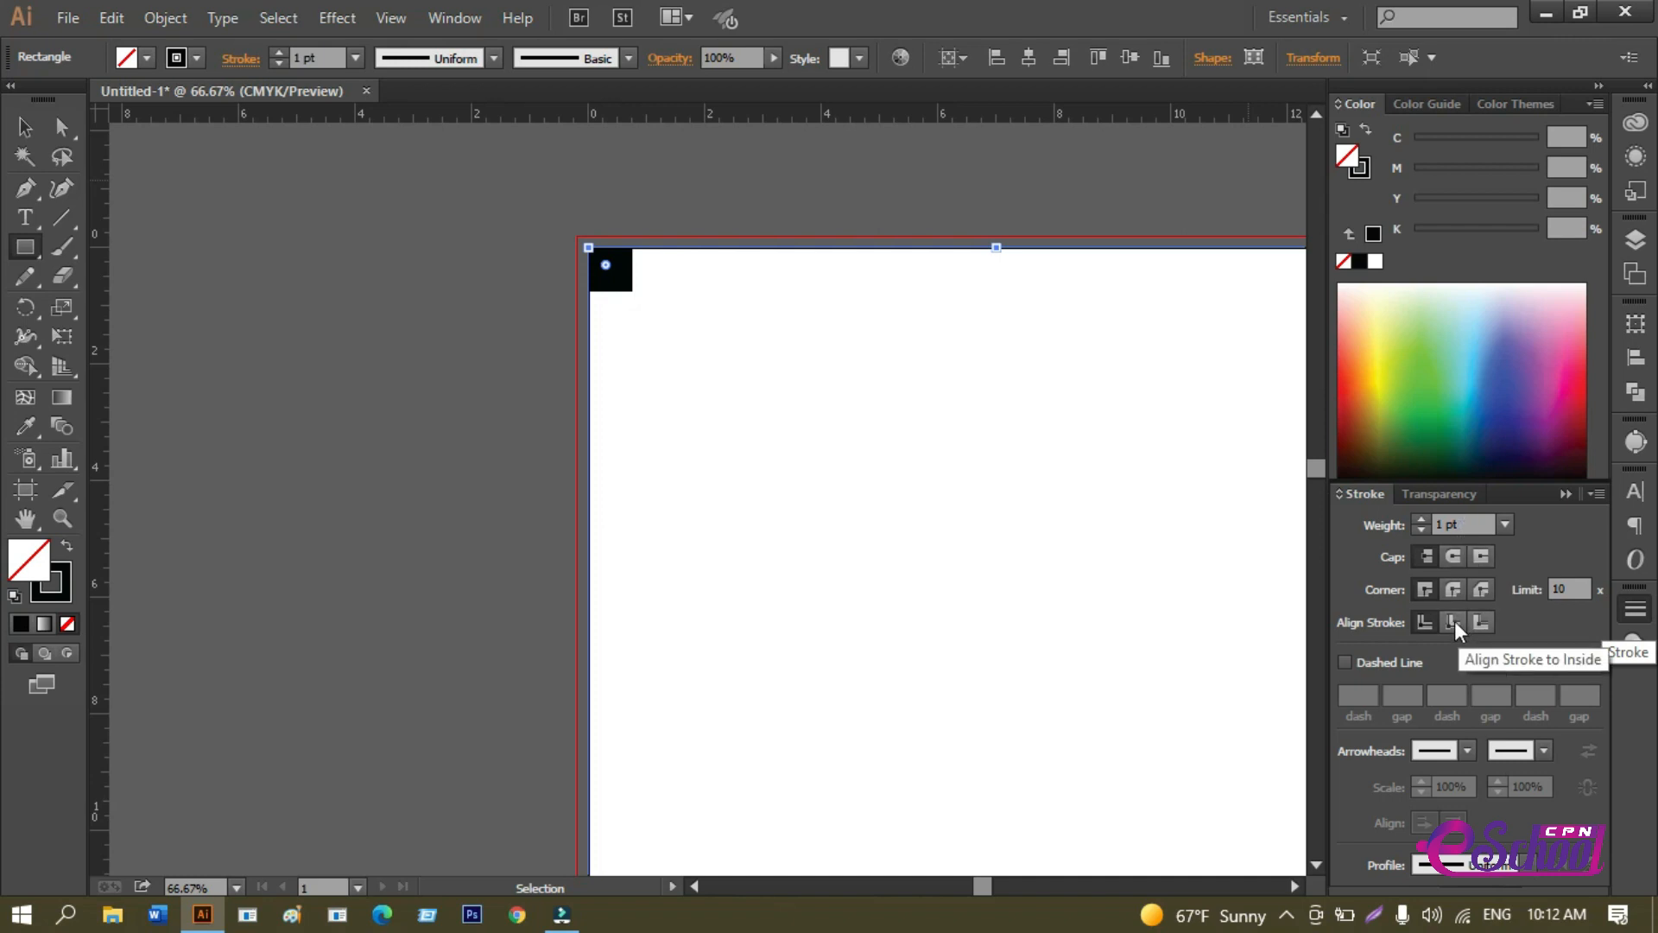
left_click(1454, 621)
Increase the large rectangle's stroke weight to 53 pt so the border is as thick as the black corner square.
left_click(1456, 528)
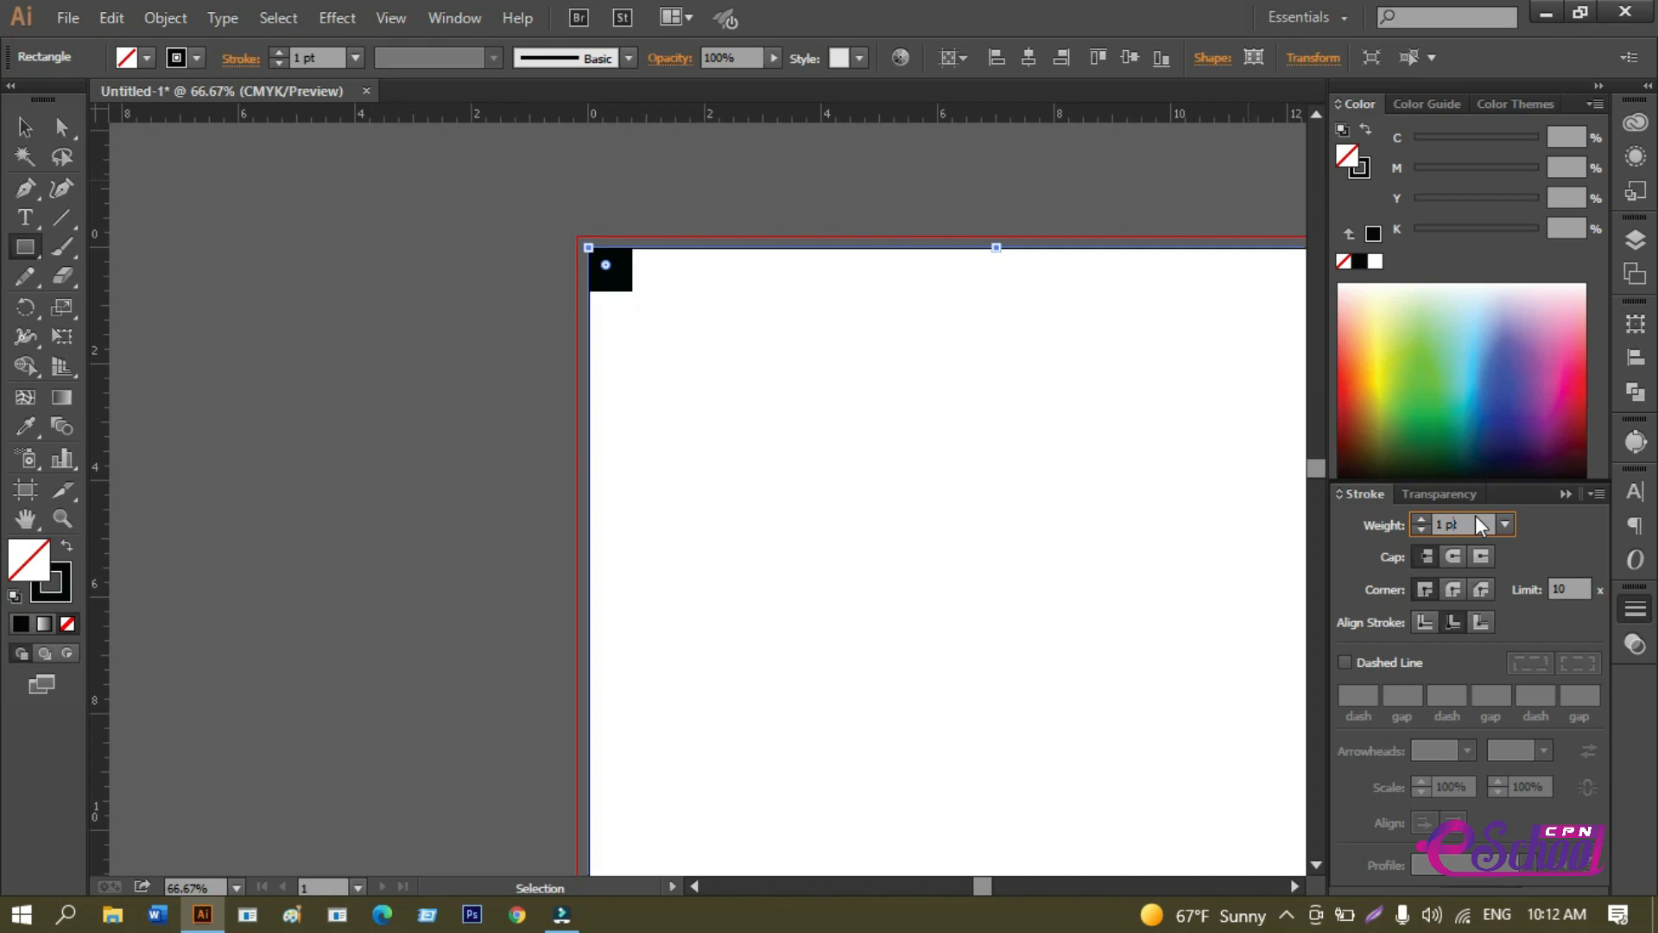
key("Up")
key("Up")
key("Up")
key("Up")
key("Up")
key("Up")
key("Up")
key("Up")
key("Up")
key("Up")
key("Up")
key("Up")
key("Up")
key("Up")
key("Up")
key("Up")
key("Up")
key("Up")
key("Up")
key("Up")
key("Up")
key("Up")
key("Up")
key("Up")
key("Up")
key("Up")
key("Up")
key("Up")
key("Up")
key("Up")
key("Up")
key("Up")
key("Up")
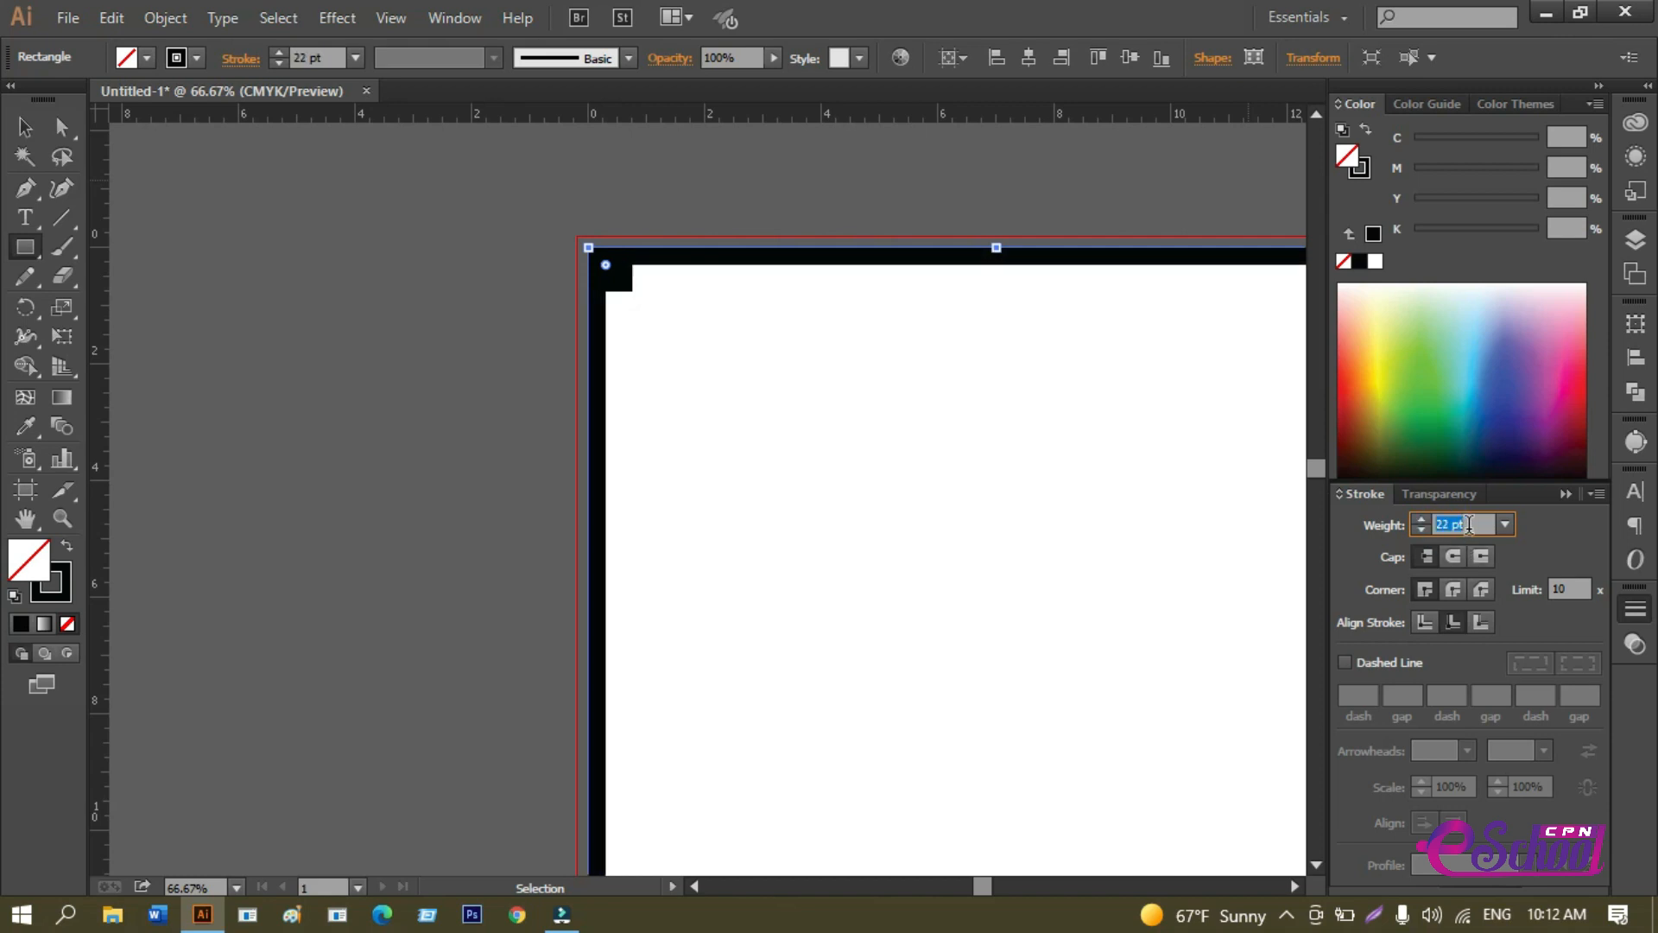
key("Up")
key("Up")
key("Up")
key("Up")
key("Up")
key("Up")
key("Up")
key("Up")
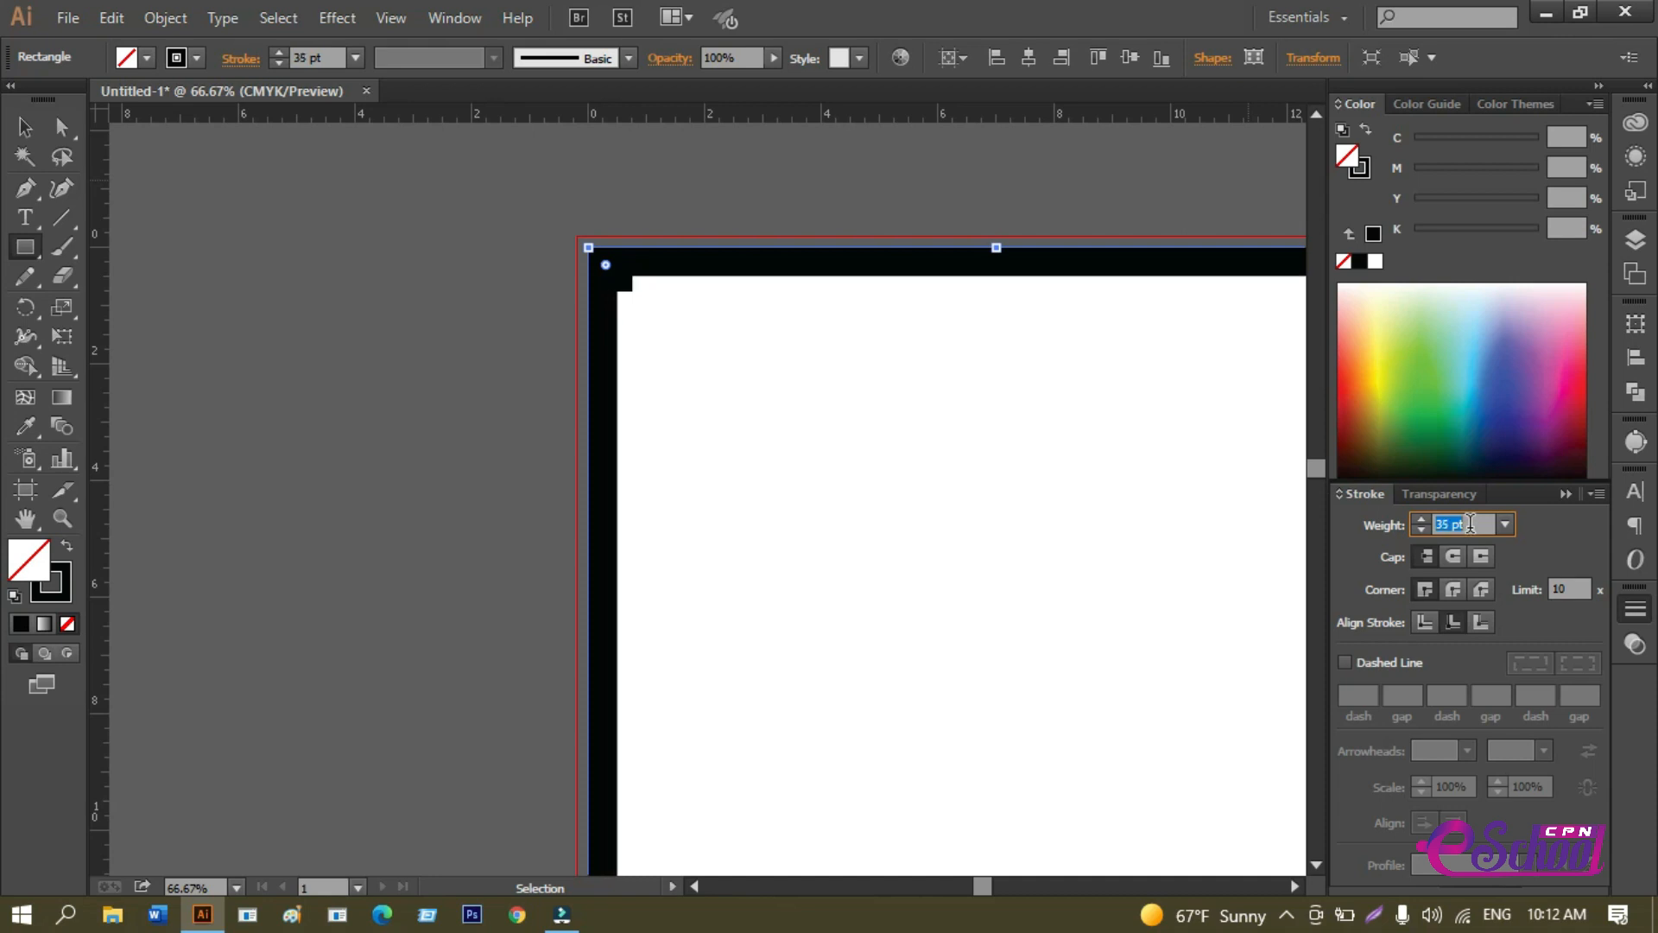
key("Up")
key("Up")
key("Up")
key("Up")
key("Up")
key("Up")
key("Up")
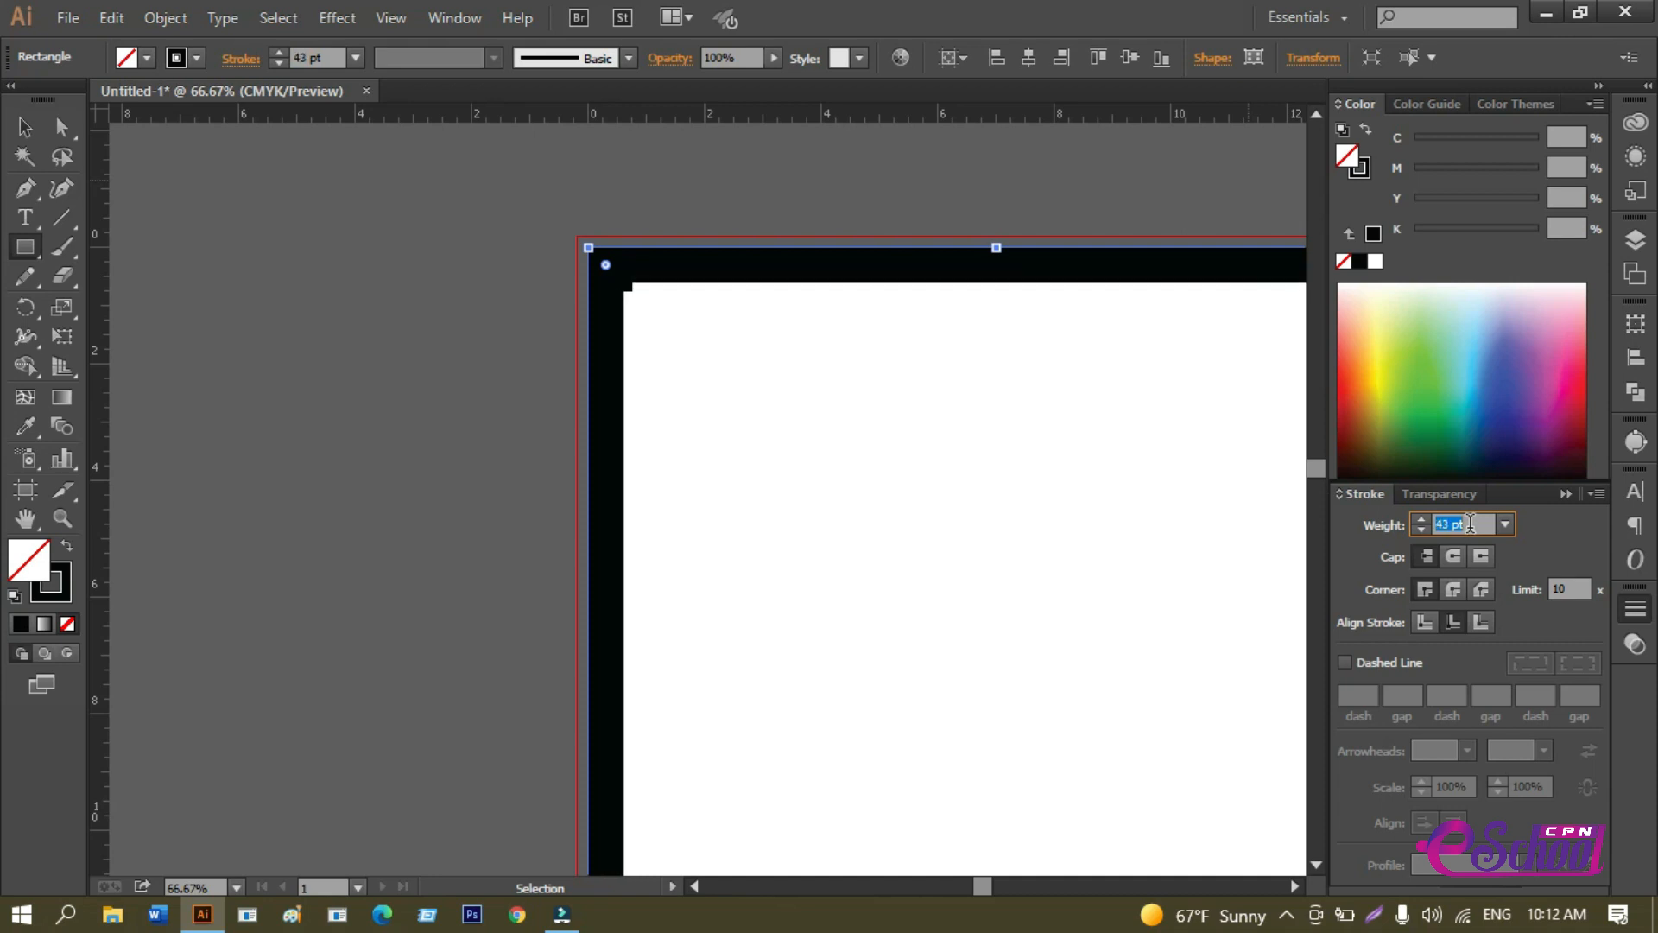
key("Up")
key("Up")
key("Up")
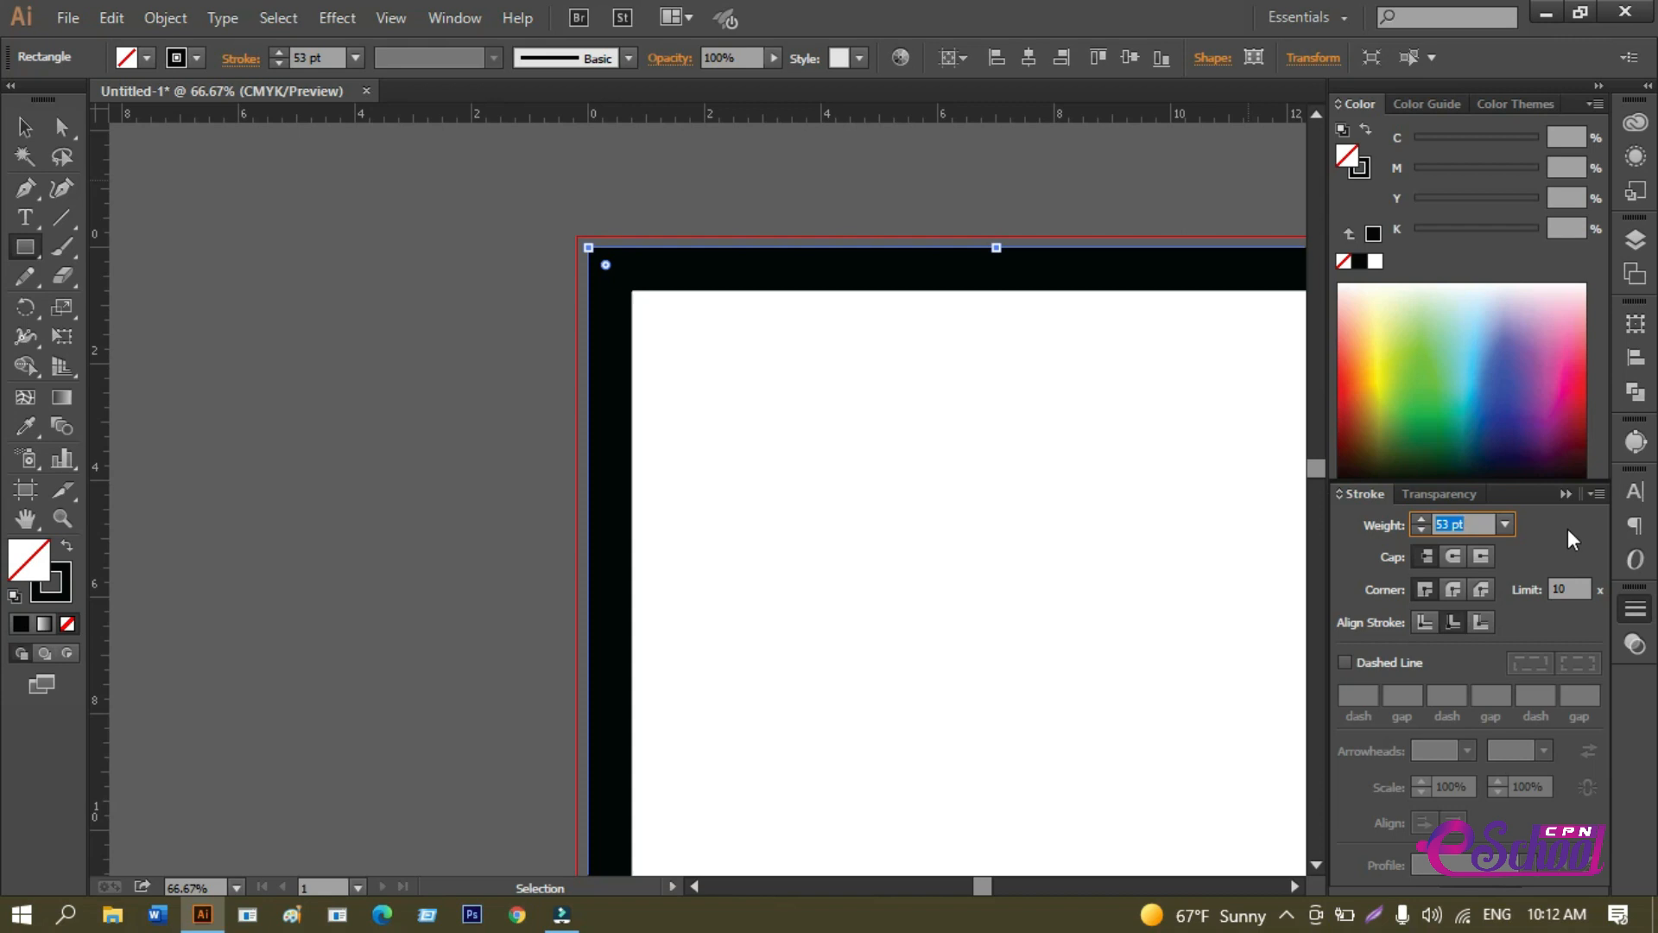
Select the thick rectangular frame, expand its appearance into a filled compound path, and deselect it.
left_click(26, 152)
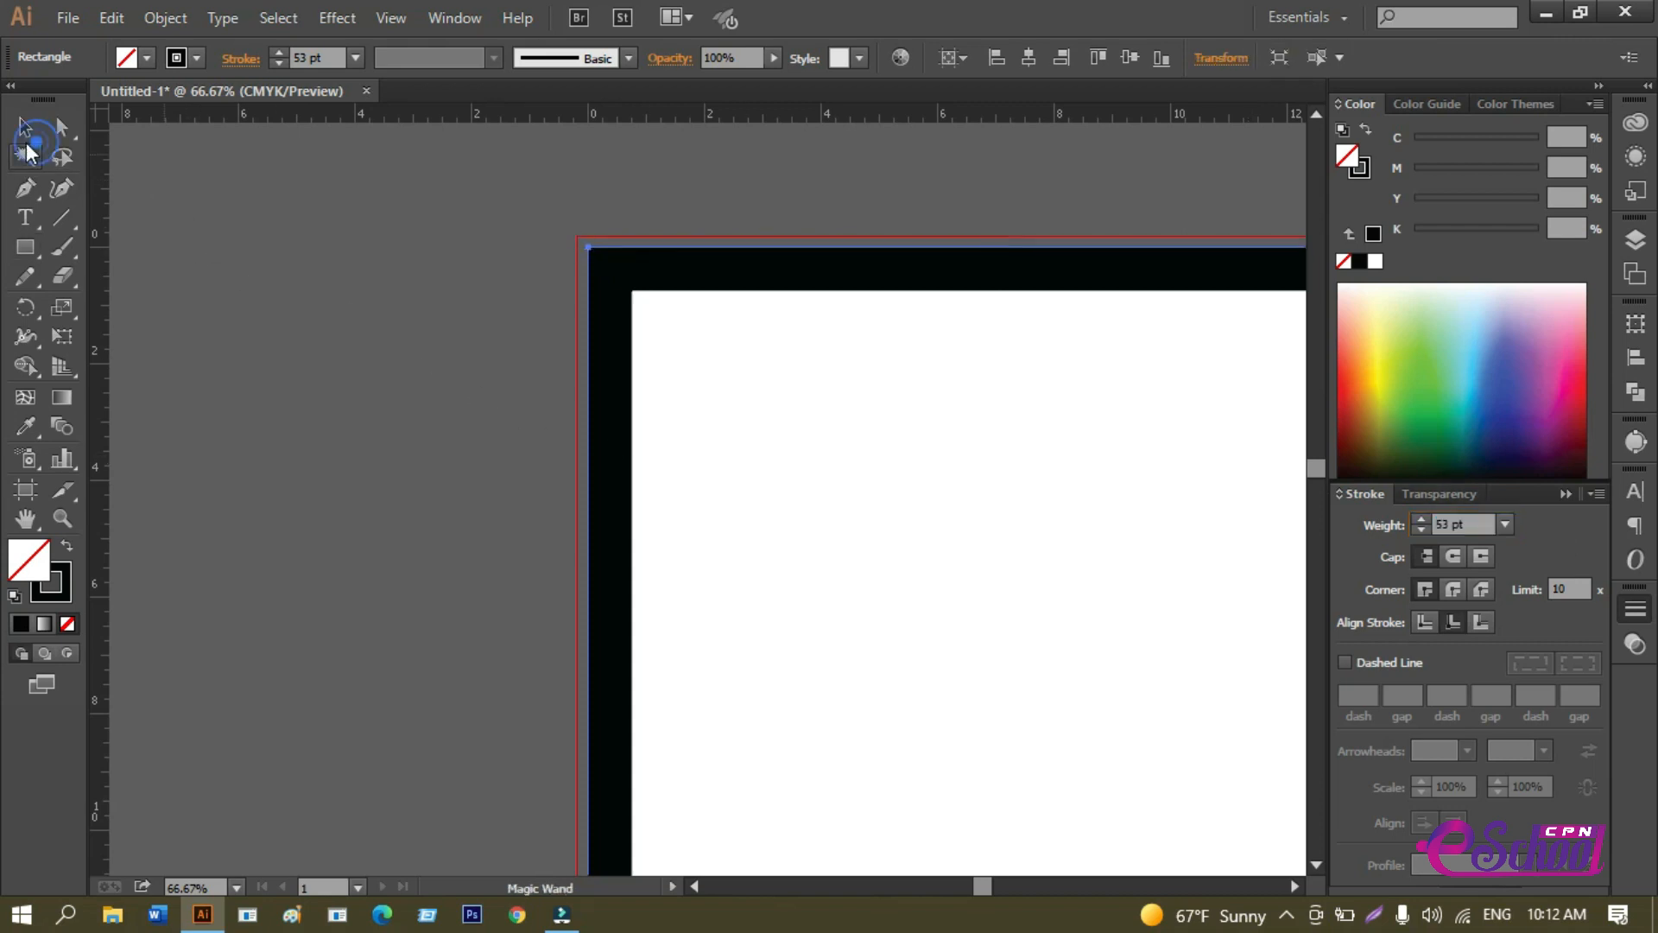
left_click(28, 128)
left_click(526, 284)
left_click(623, 297)
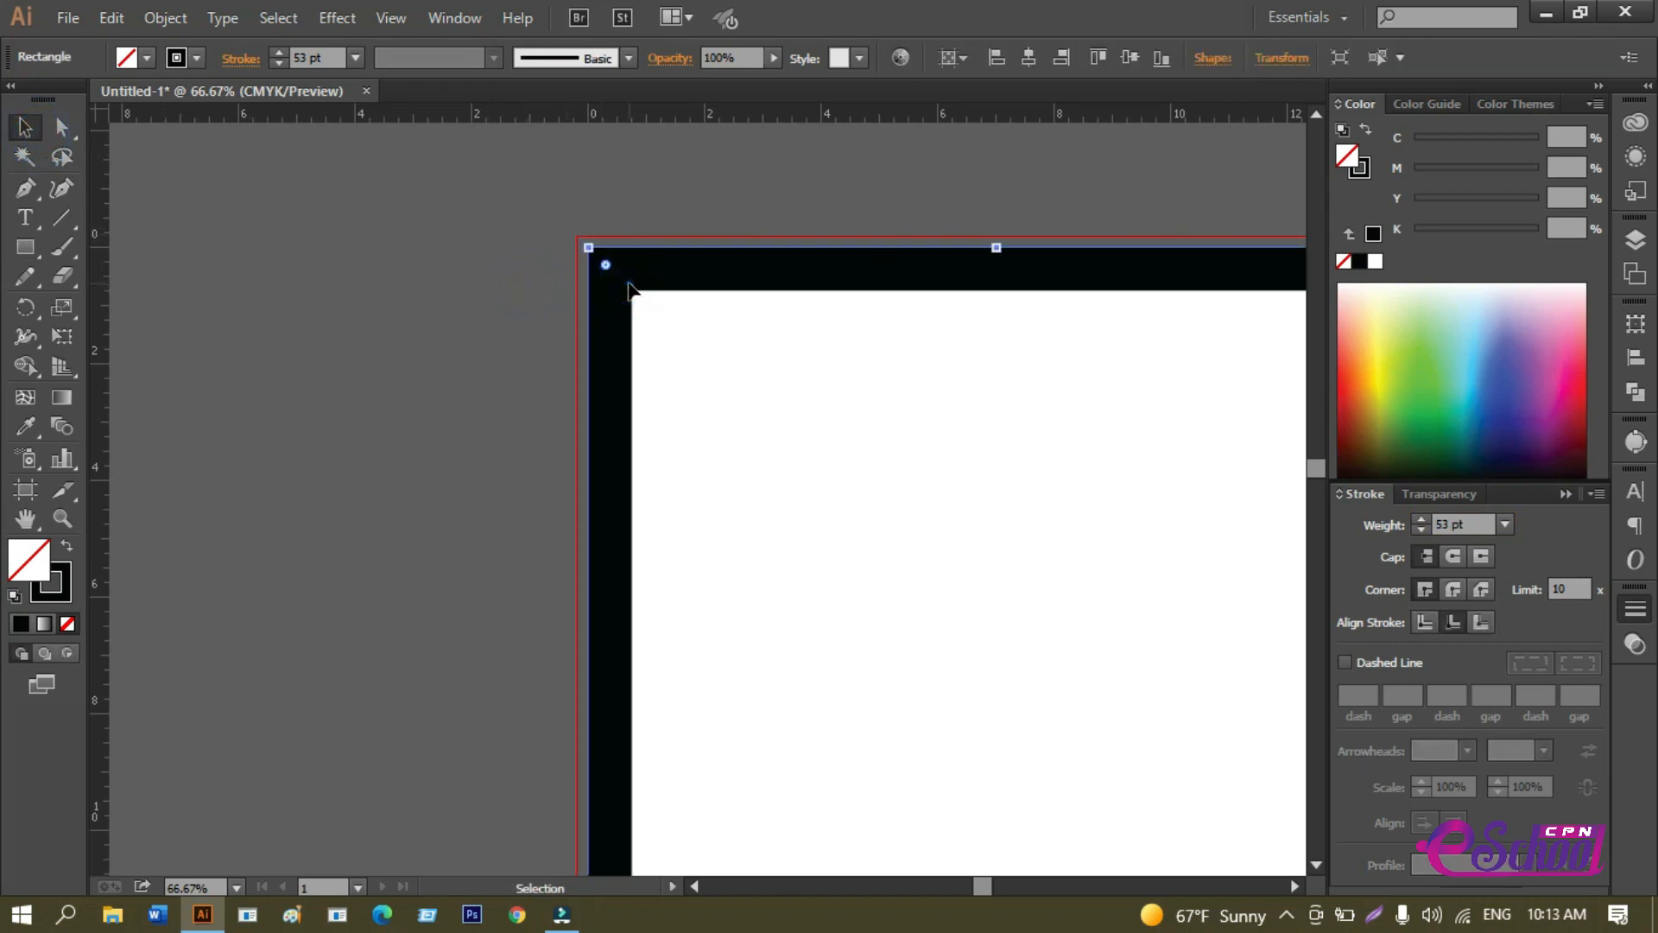
left_click(147, 19)
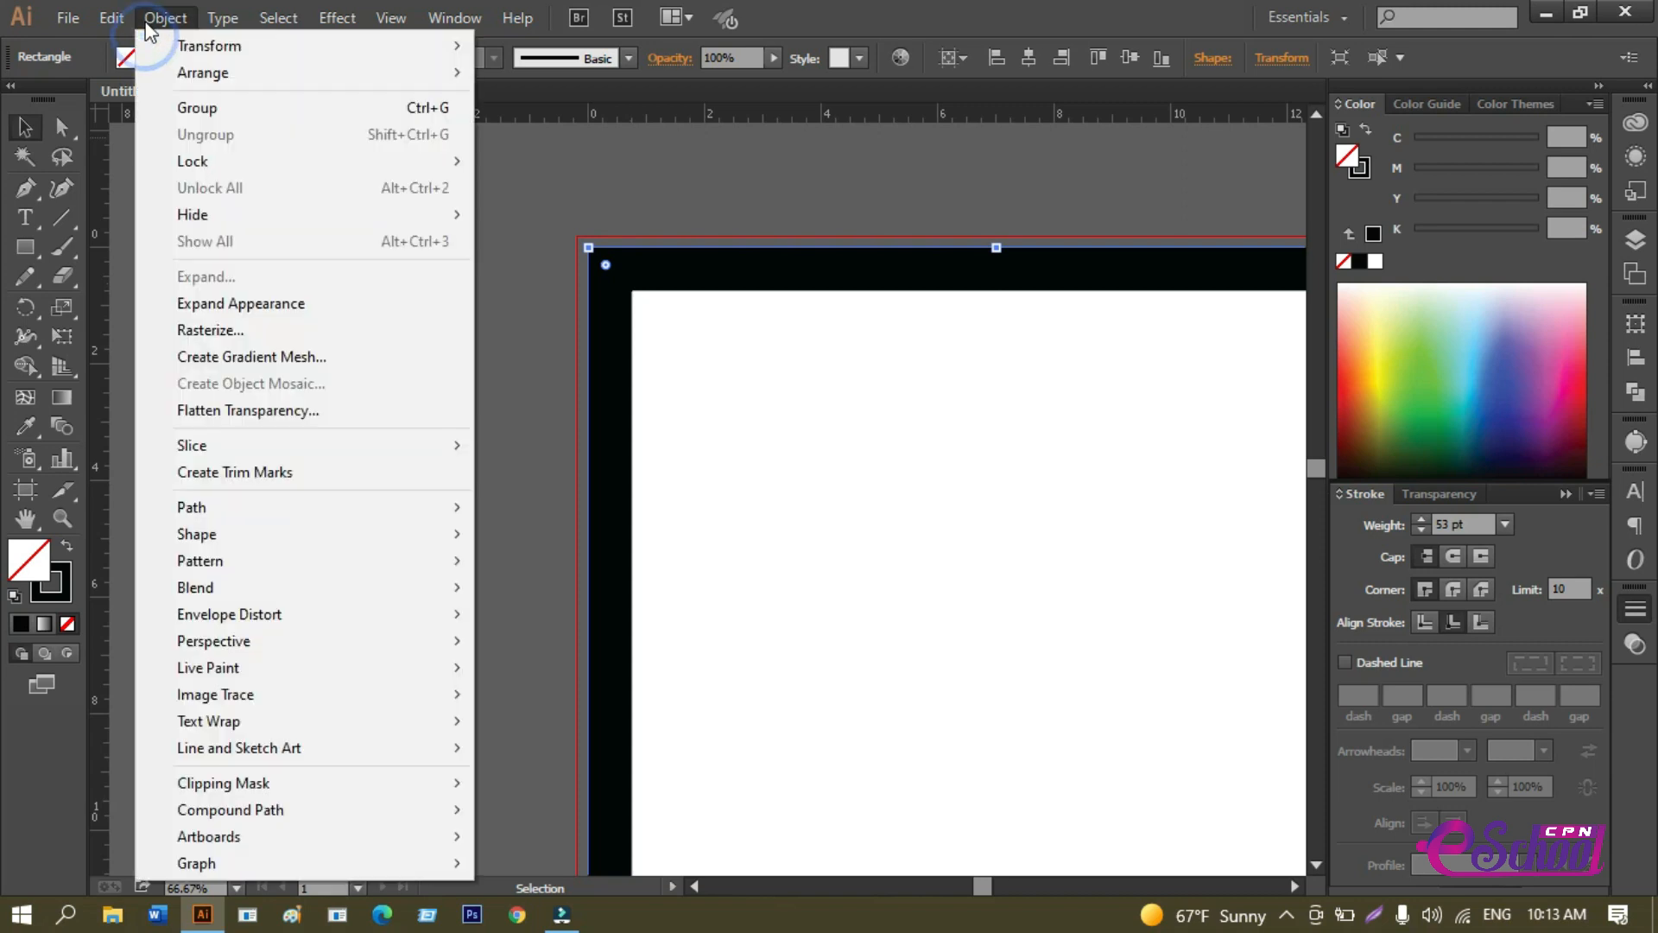
left_click(223, 304)
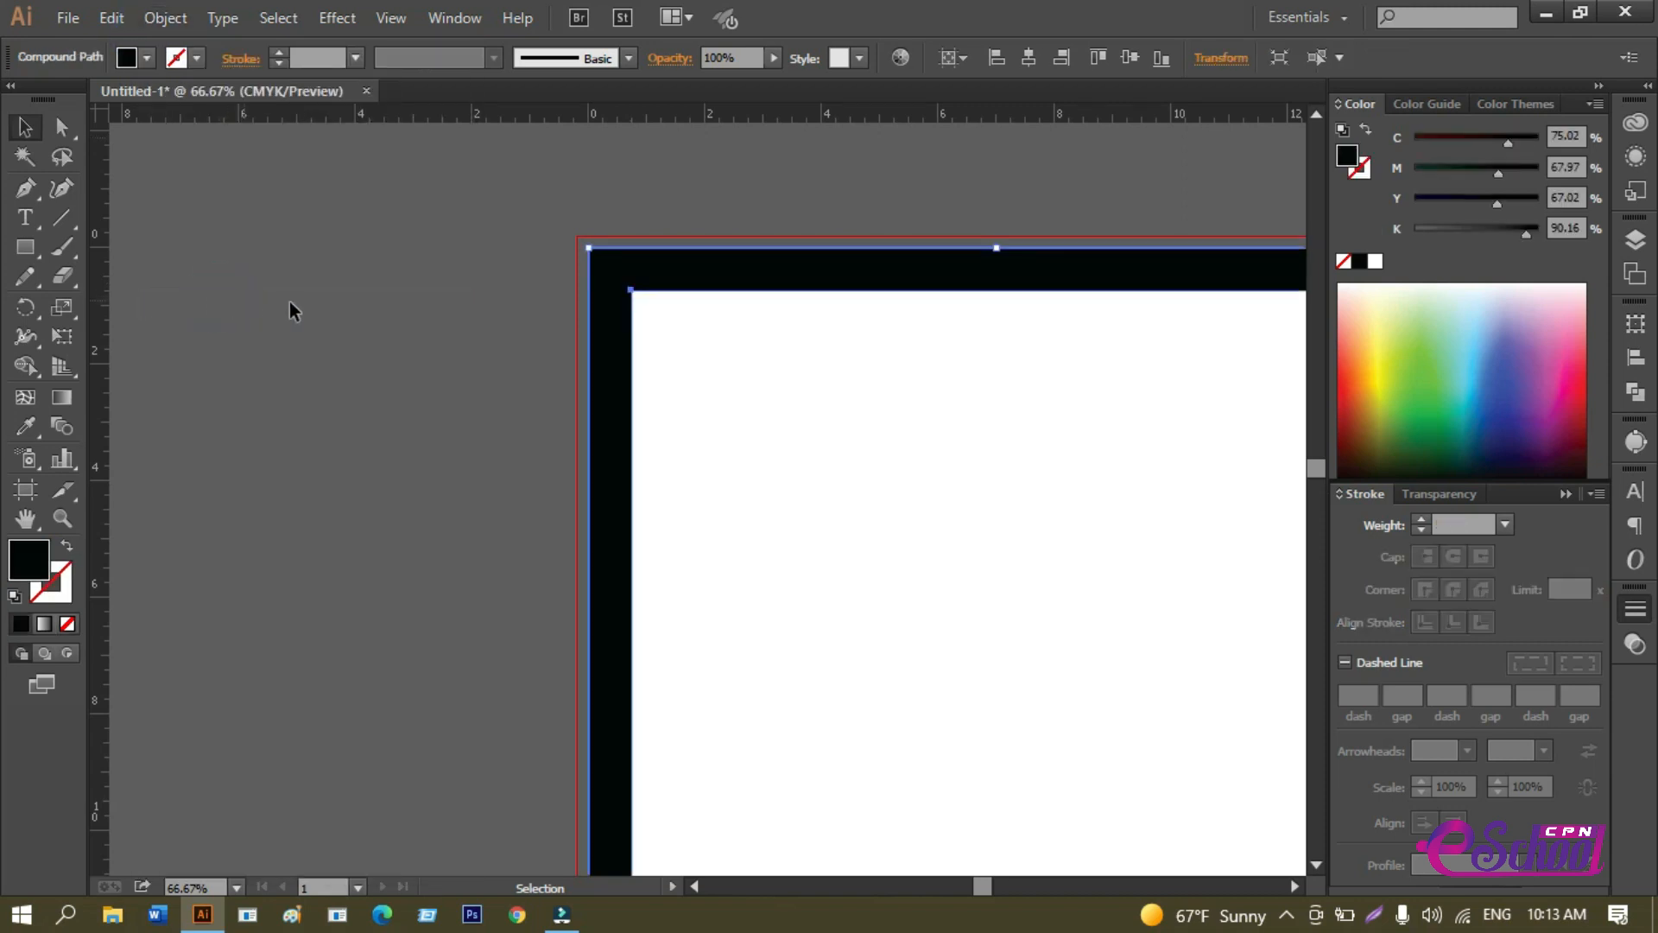
left_click(318, 337)
Convert the expanded frame into page and margin guides and deselect them.
left_click(647, 273)
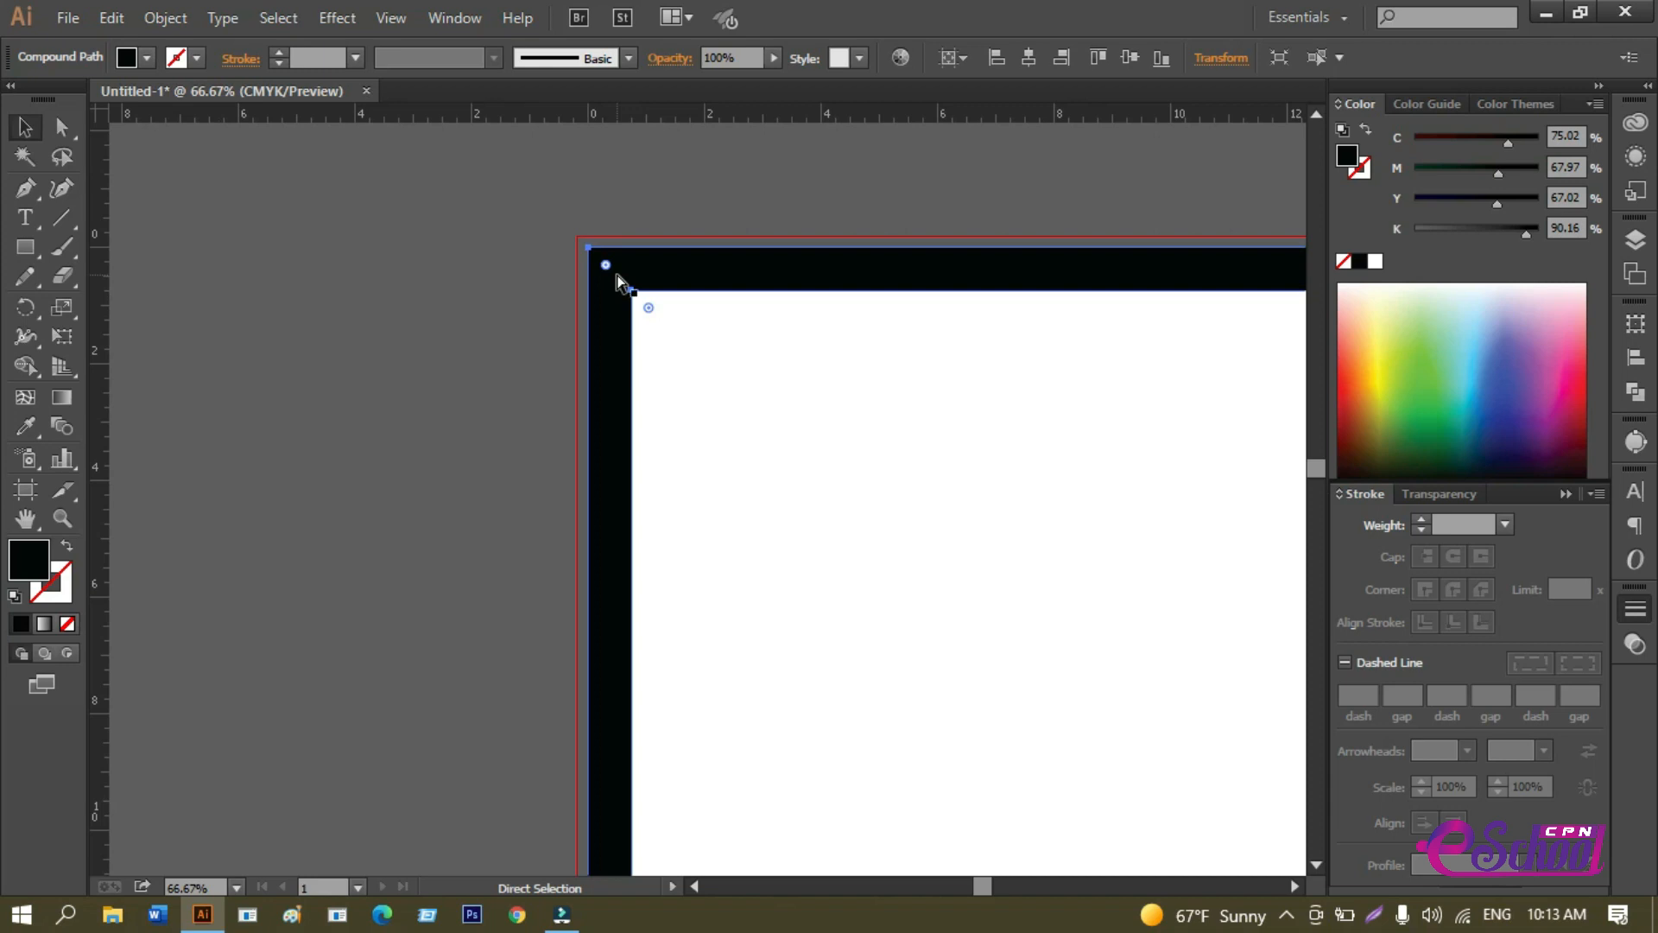
key("ctrl+5")
left_click(499, 332)
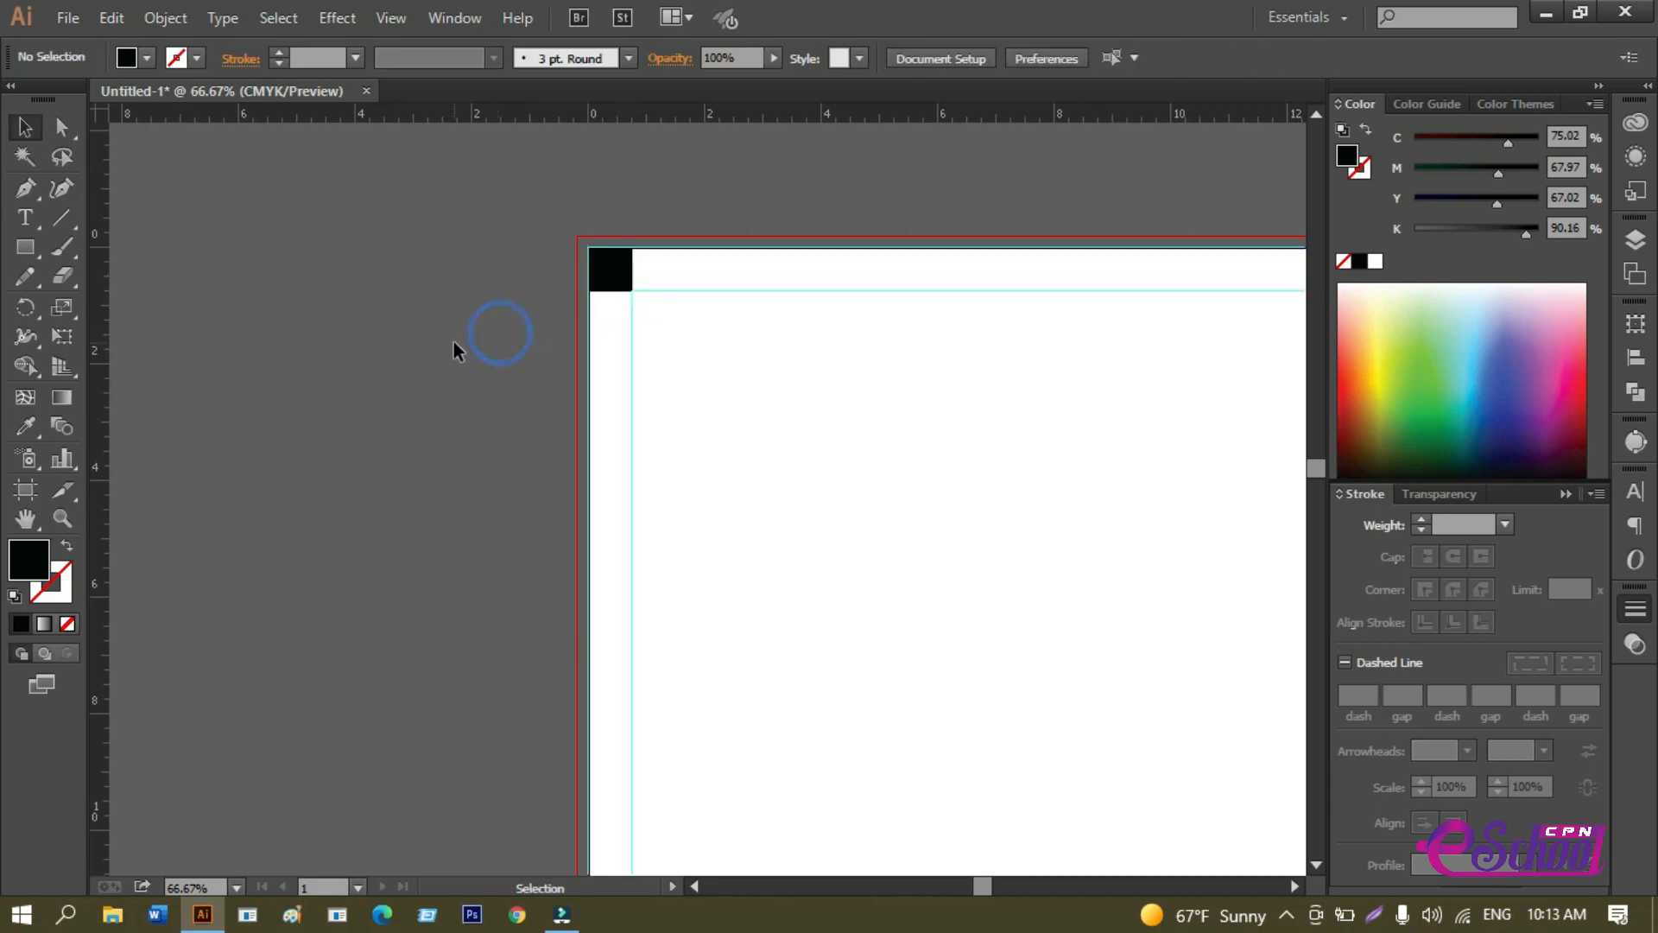
Delete the black helper square in the upper-left corner of the artboard.
left_click(621, 273)
scroll(623, 282, "down", 4)
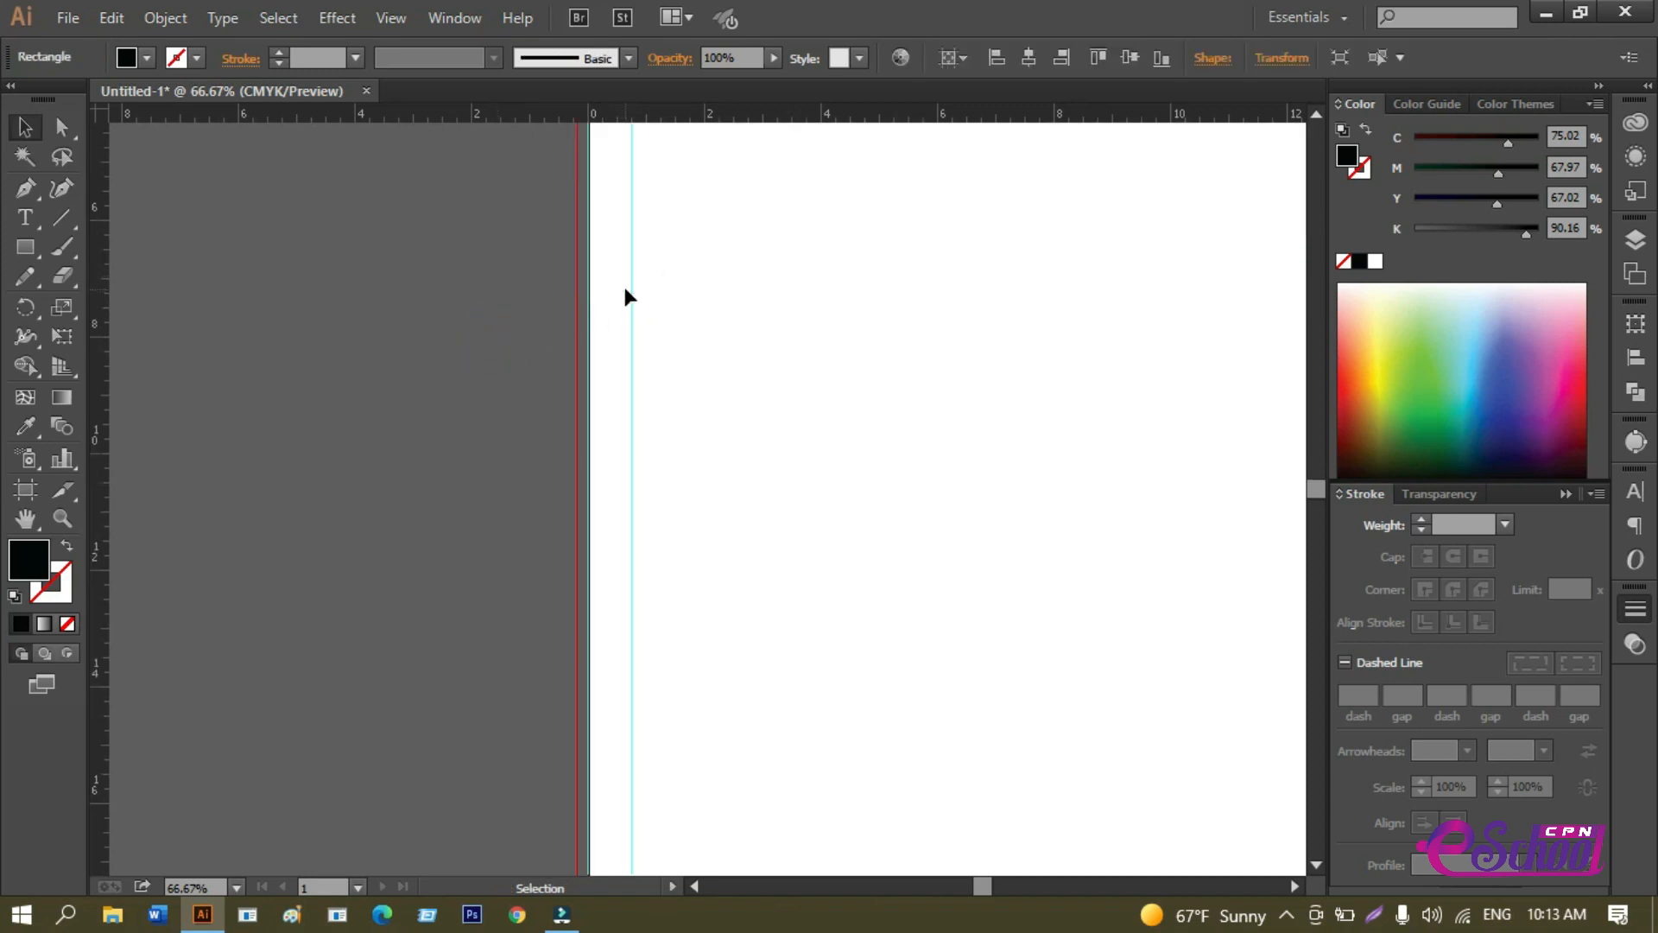
scroll(722, 336, "up", 5)
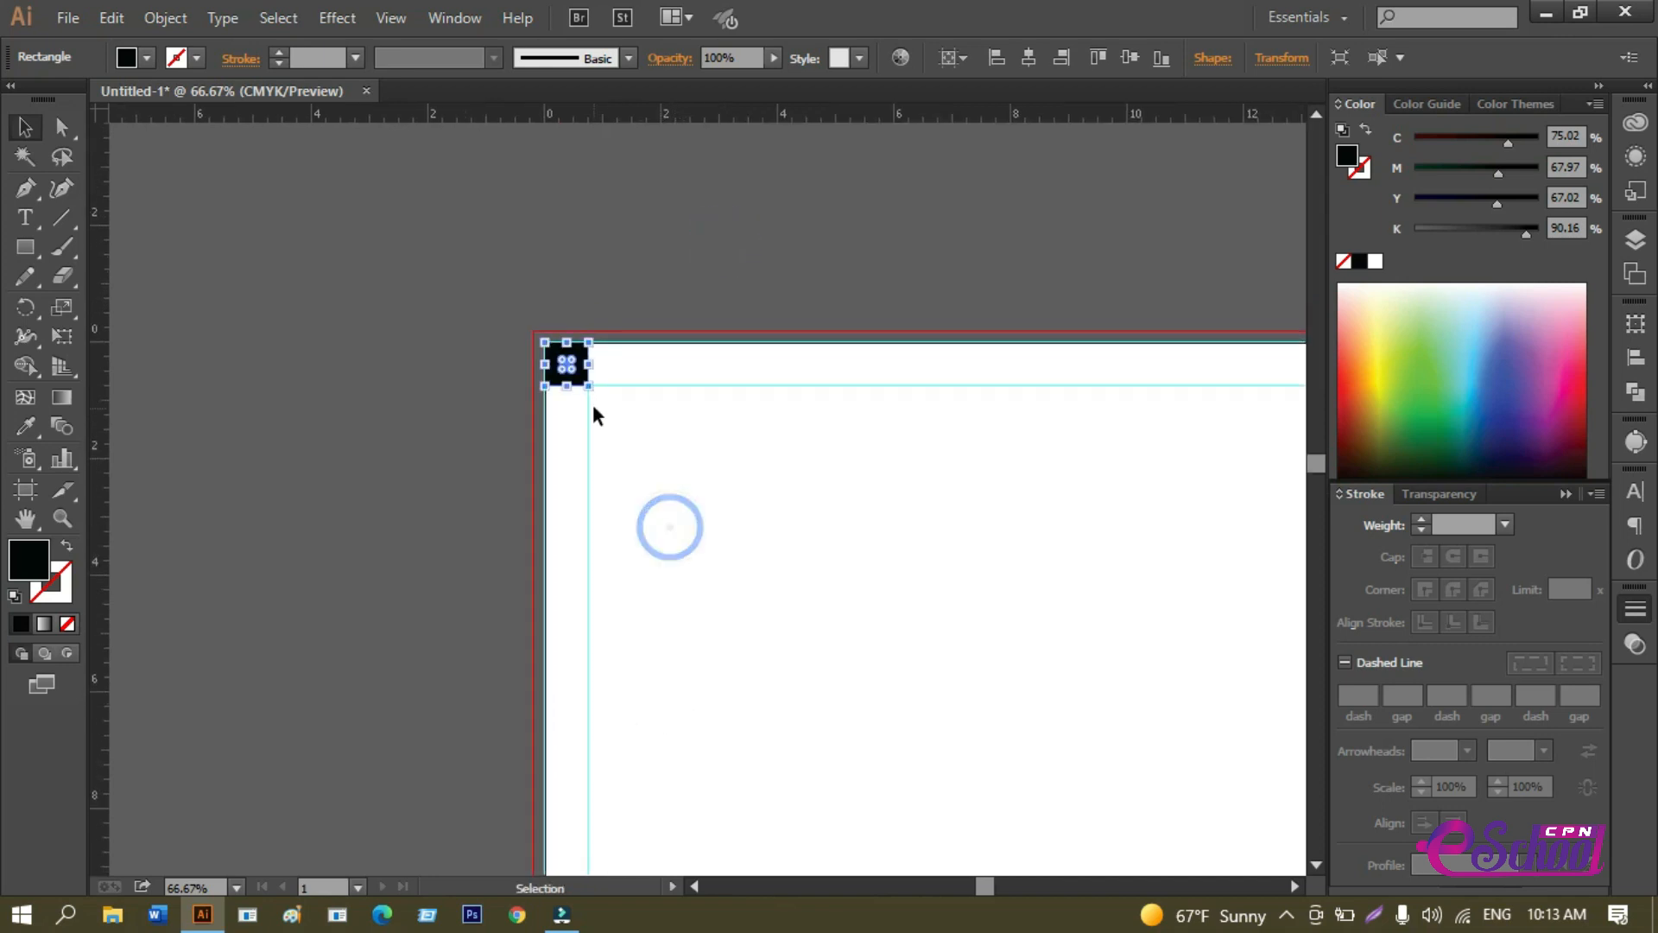
key("Delete")
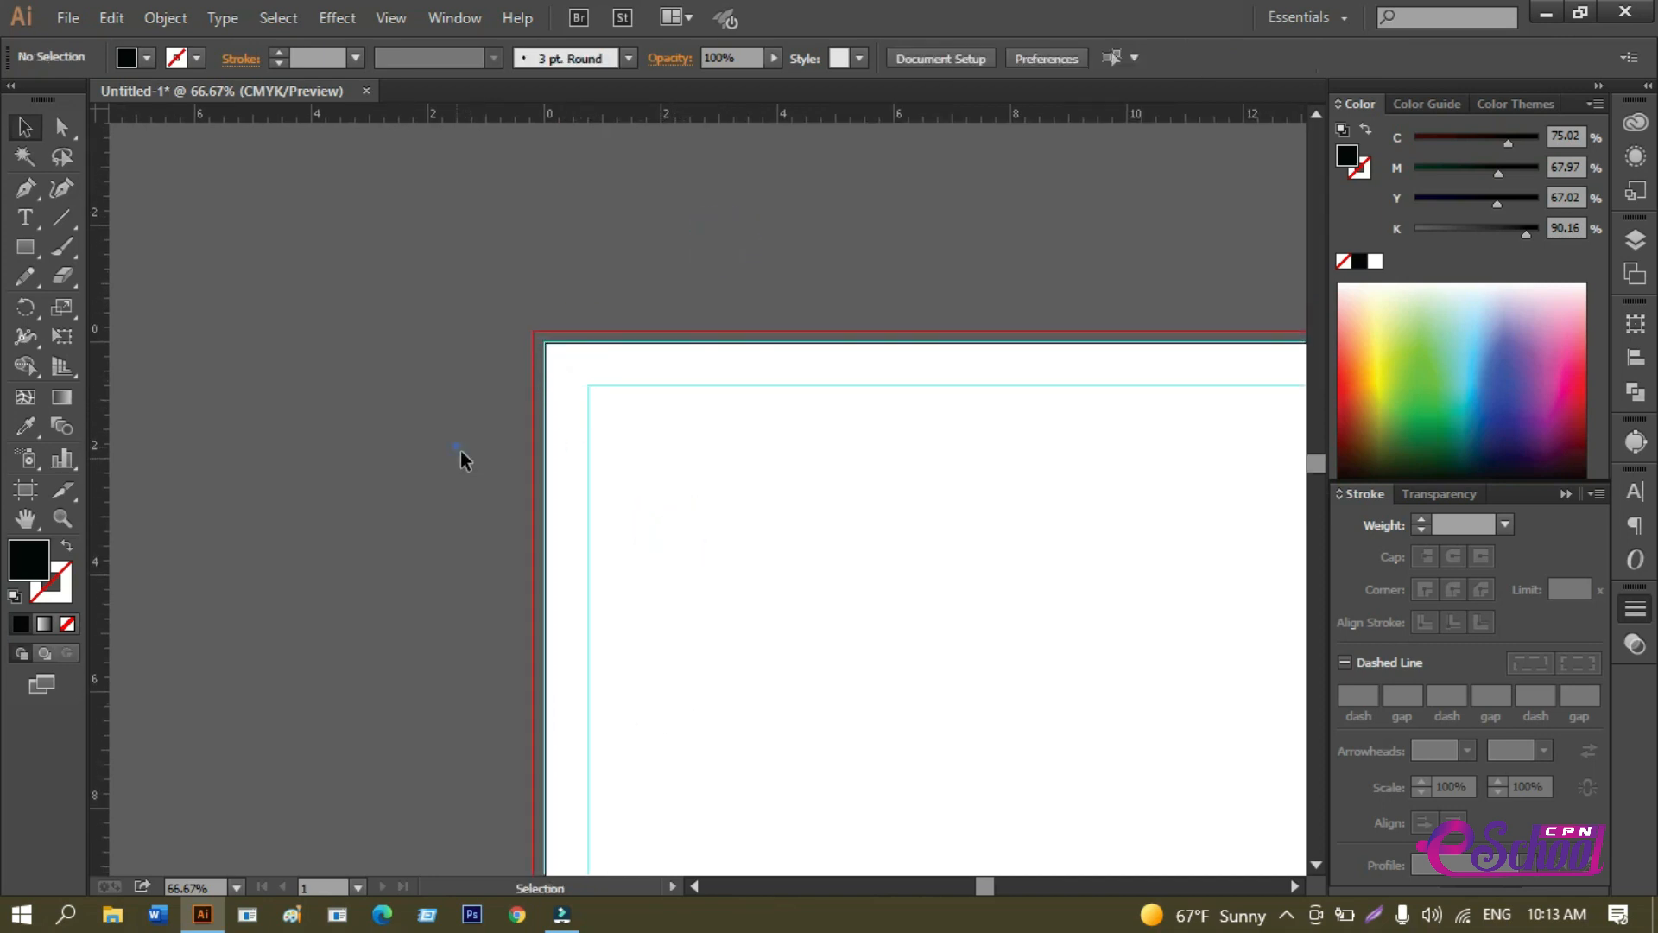
Examine the page and margin guides around the artboard and check whether the guides are locked.
scroll(698, 496, "up", 3)
scroll(698, 496, "down", 2)
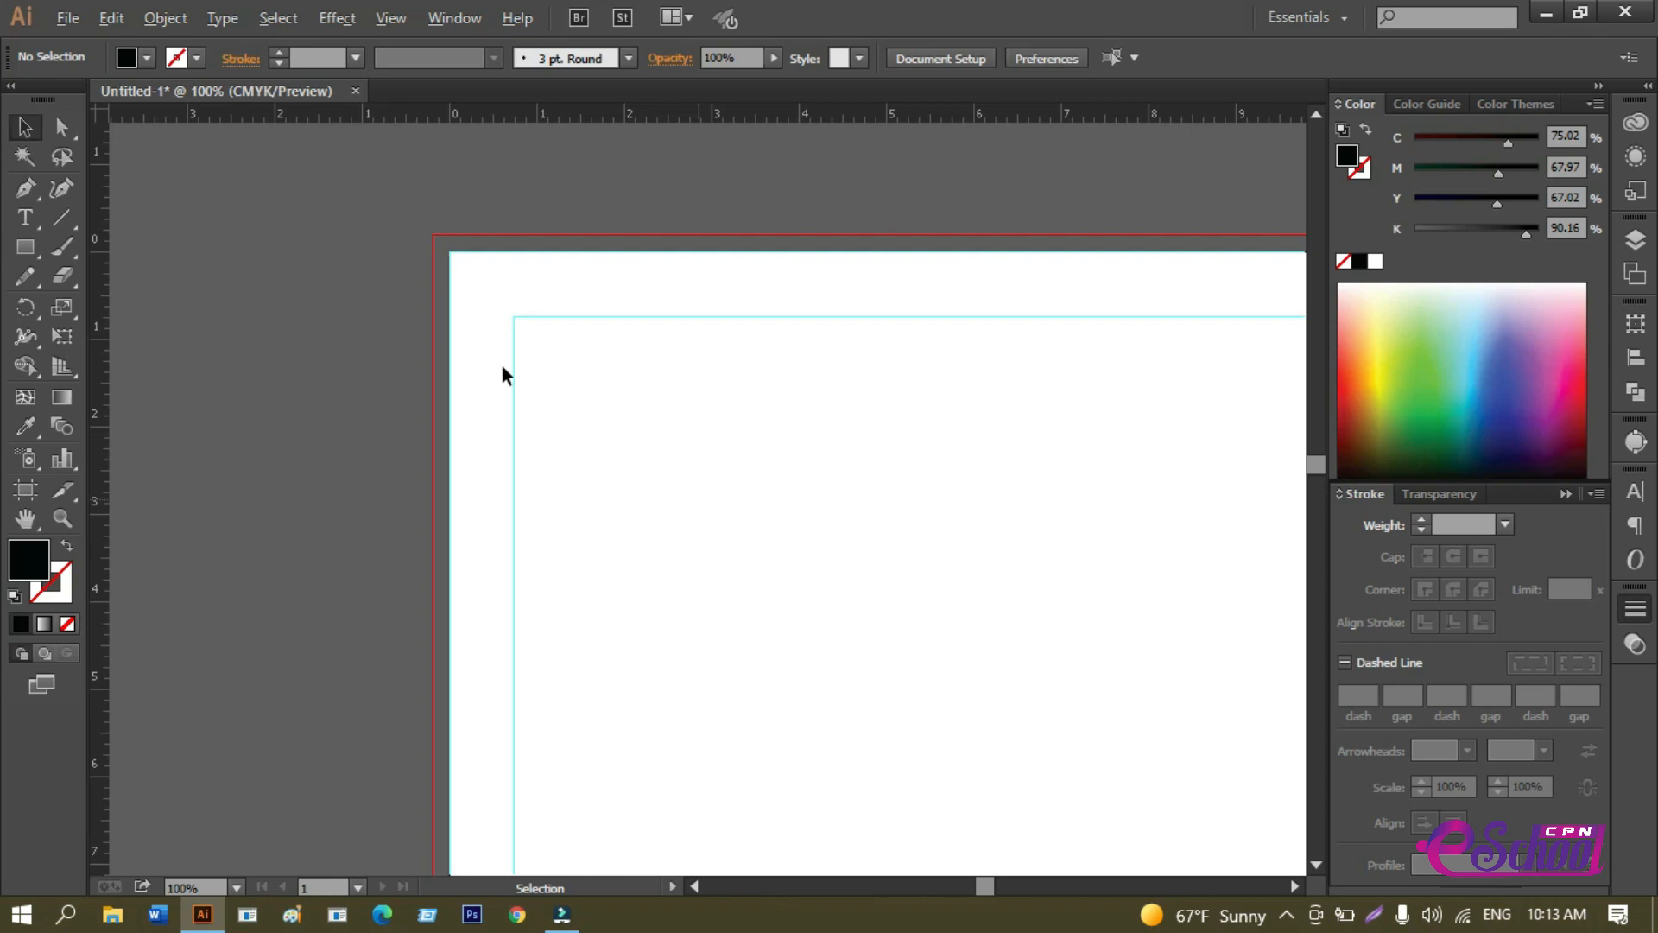
left_click_drag(697, 609, 541, 406)
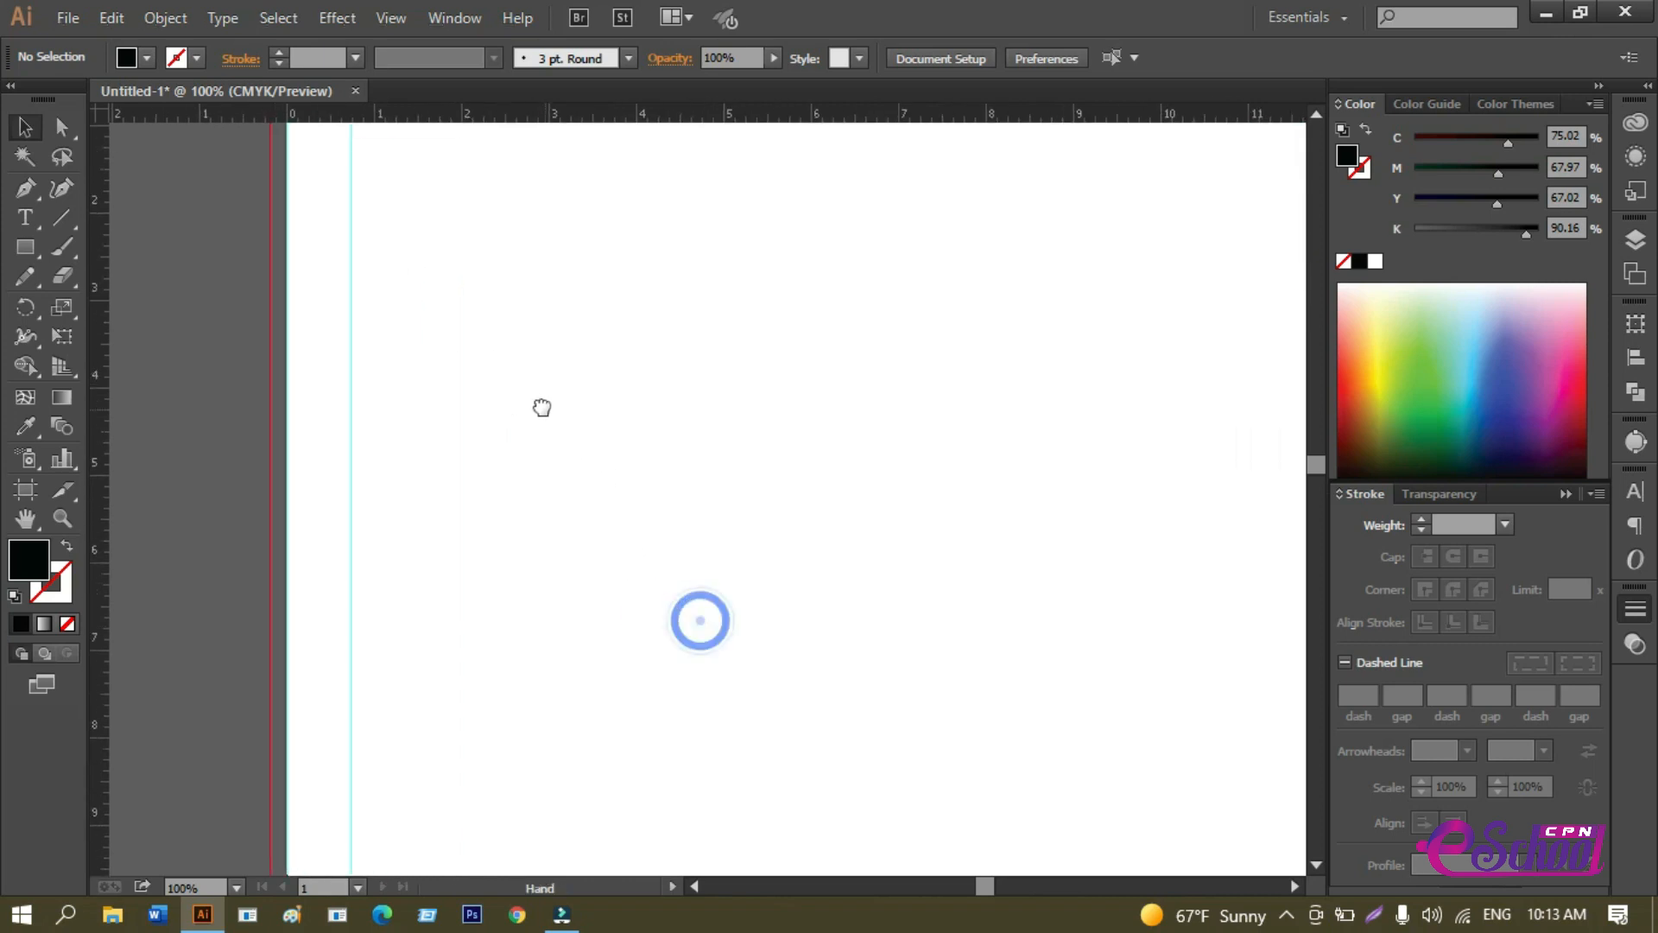
scroll(563, 437, "down", 3)
left_click_drag(641, 566, 613, 514)
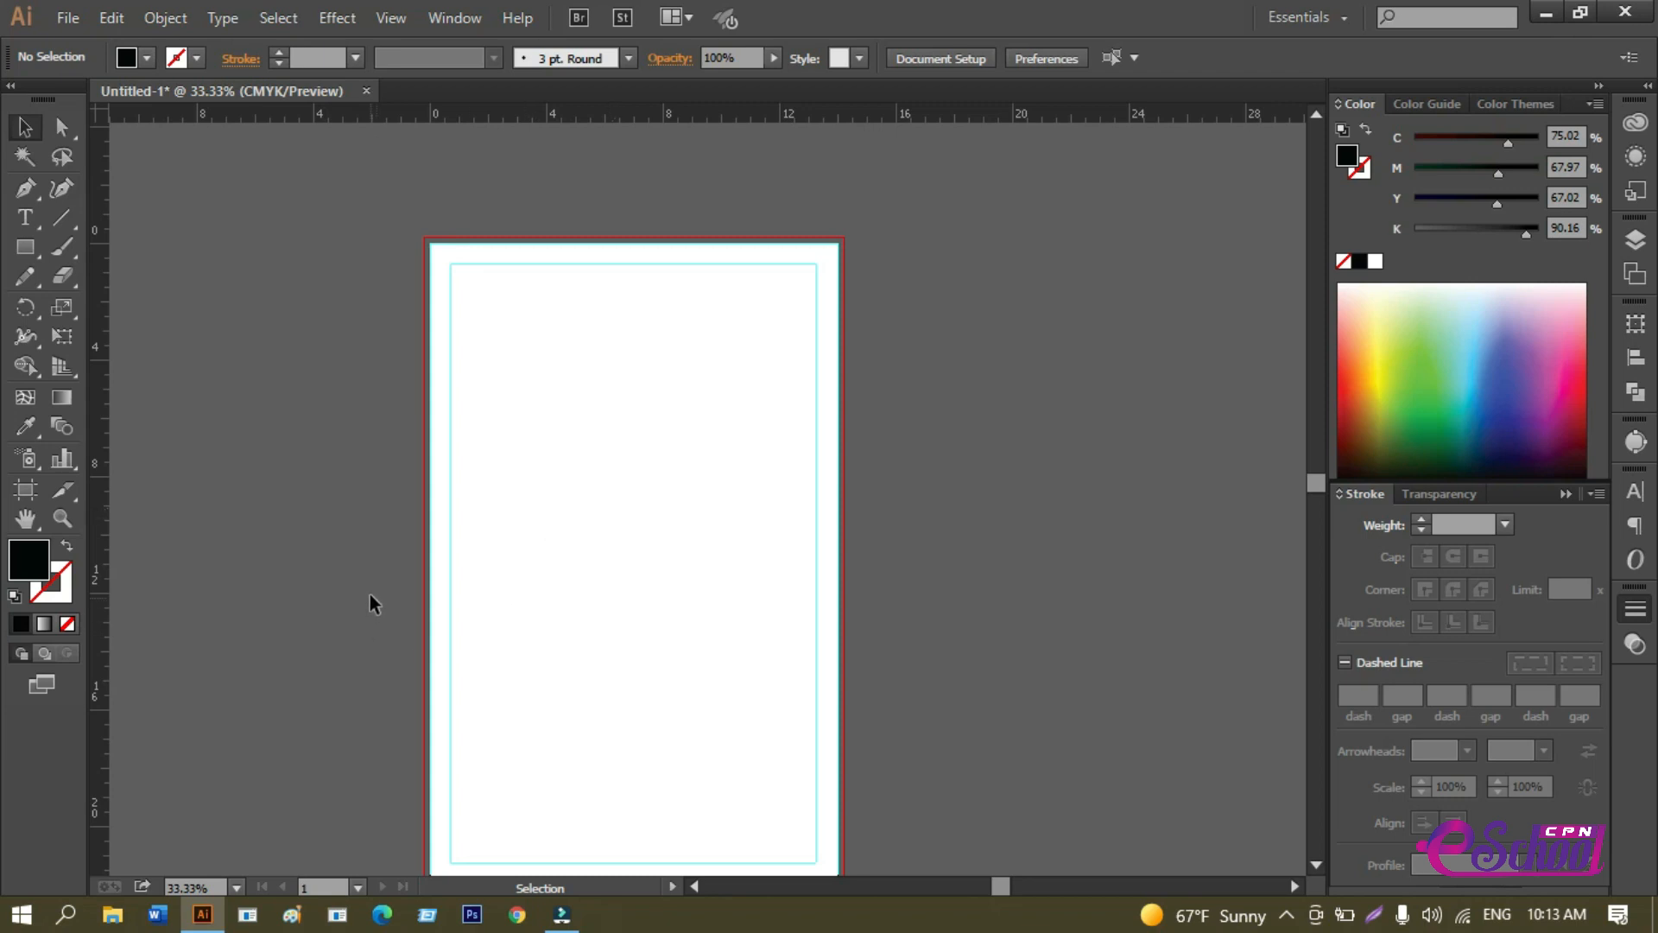
scroll(585, 461, "up", 1)
left_click_drag(350, 385, 473, 449)
right_click(497, 264)
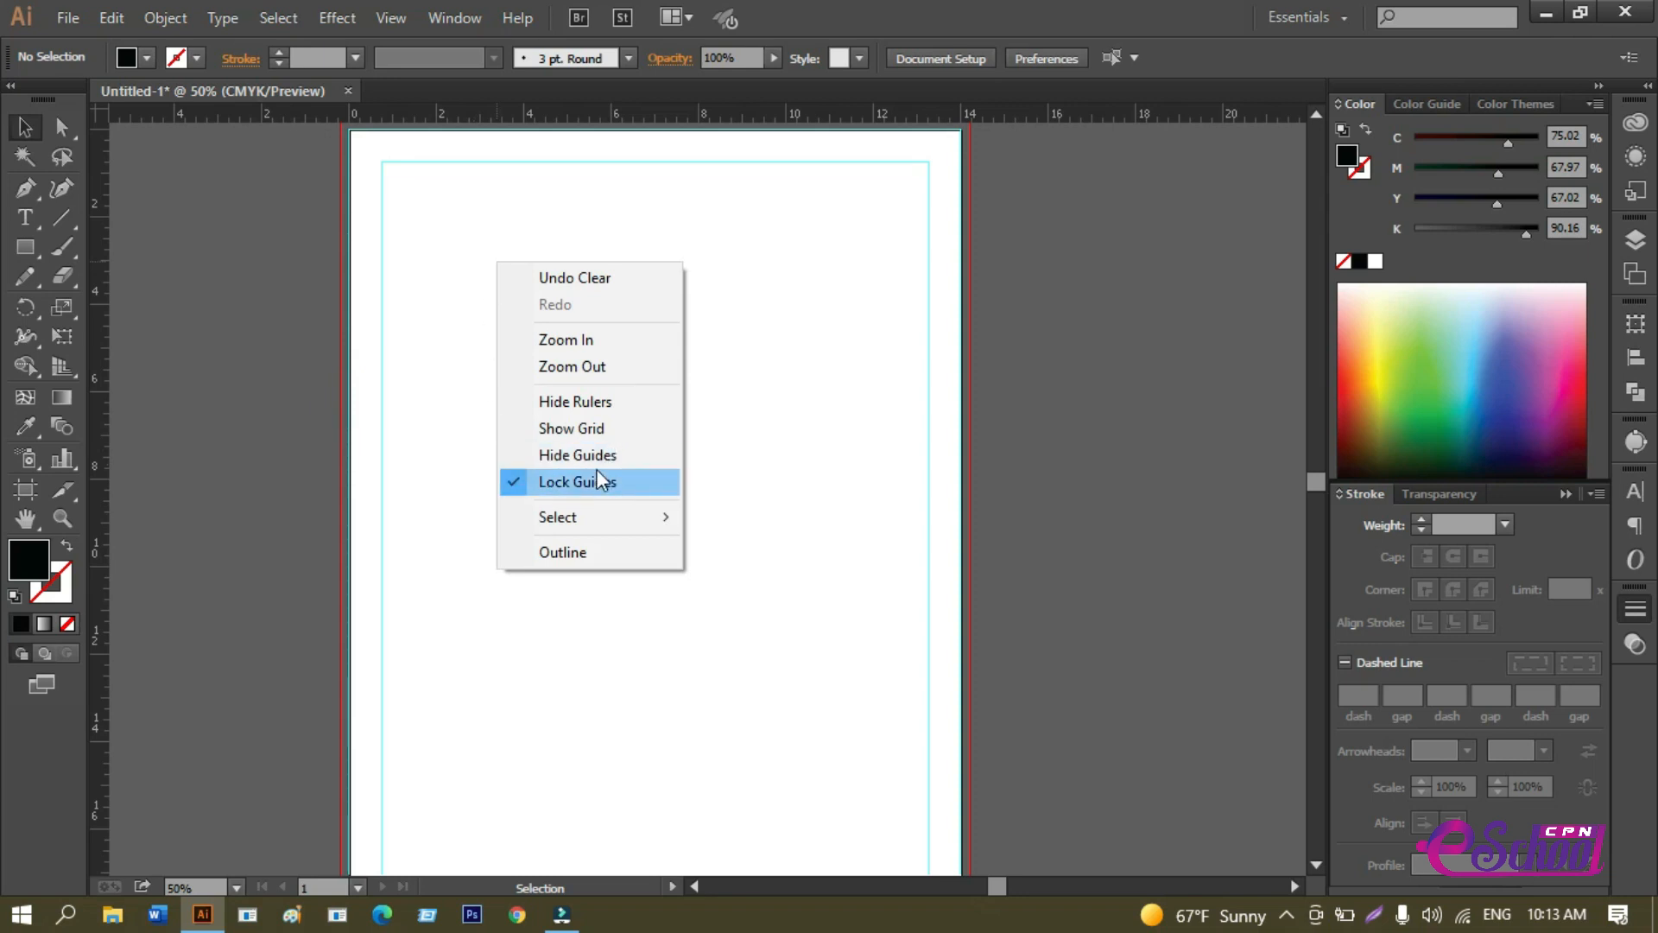
left_click(204, 488)
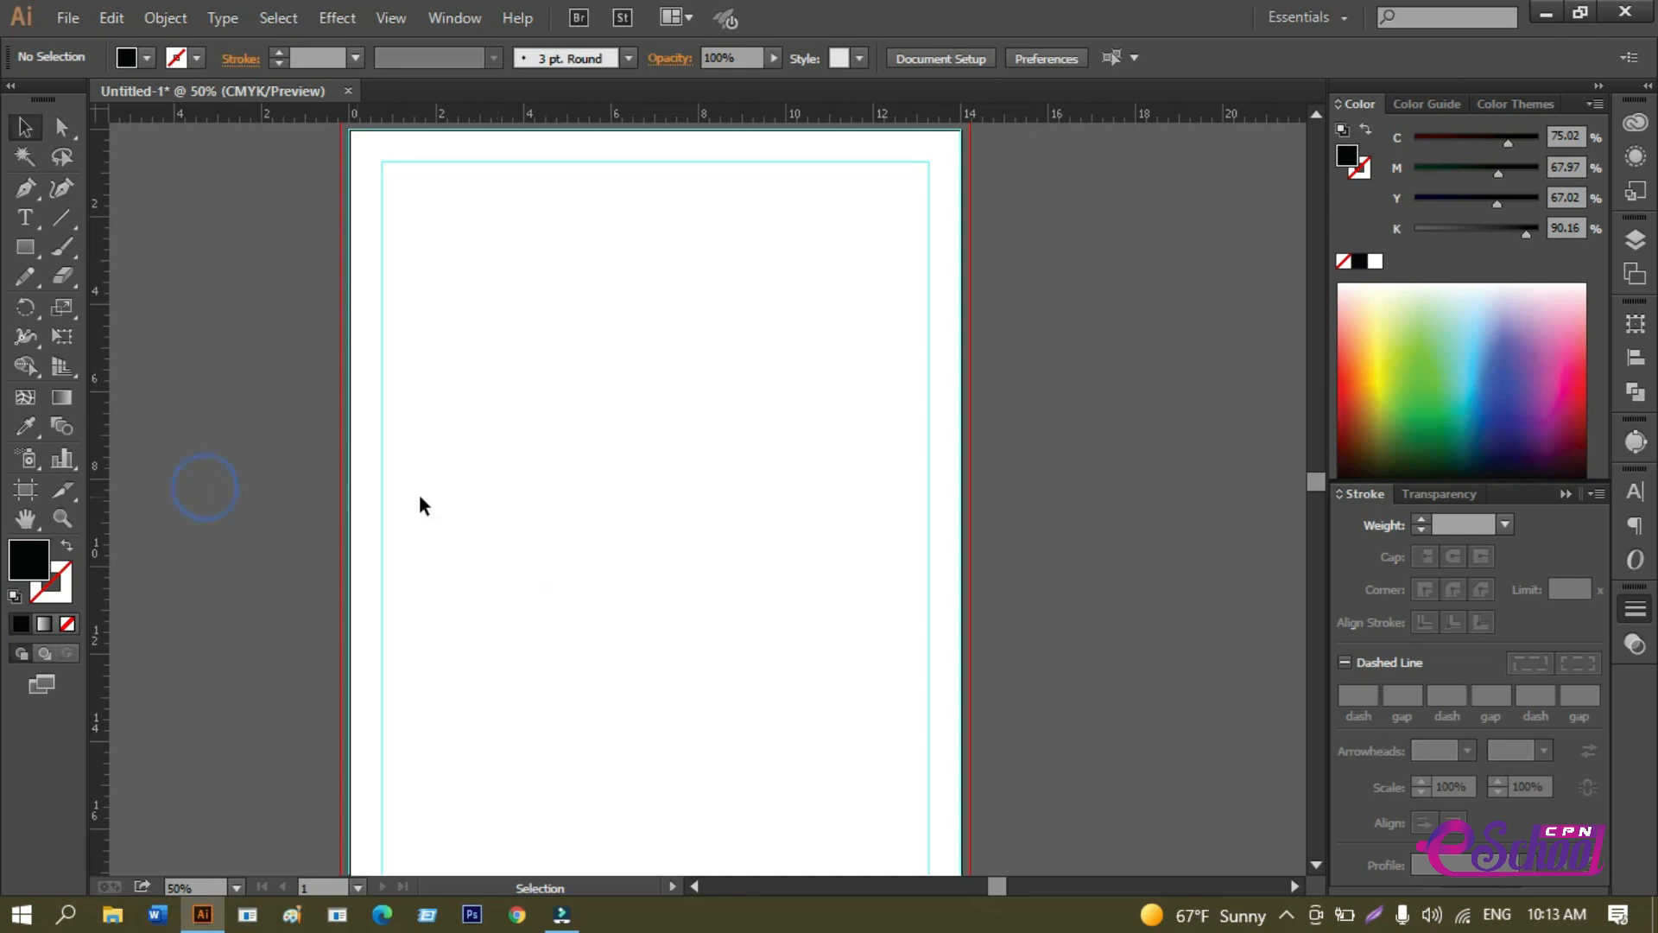
left_click(558, 372)
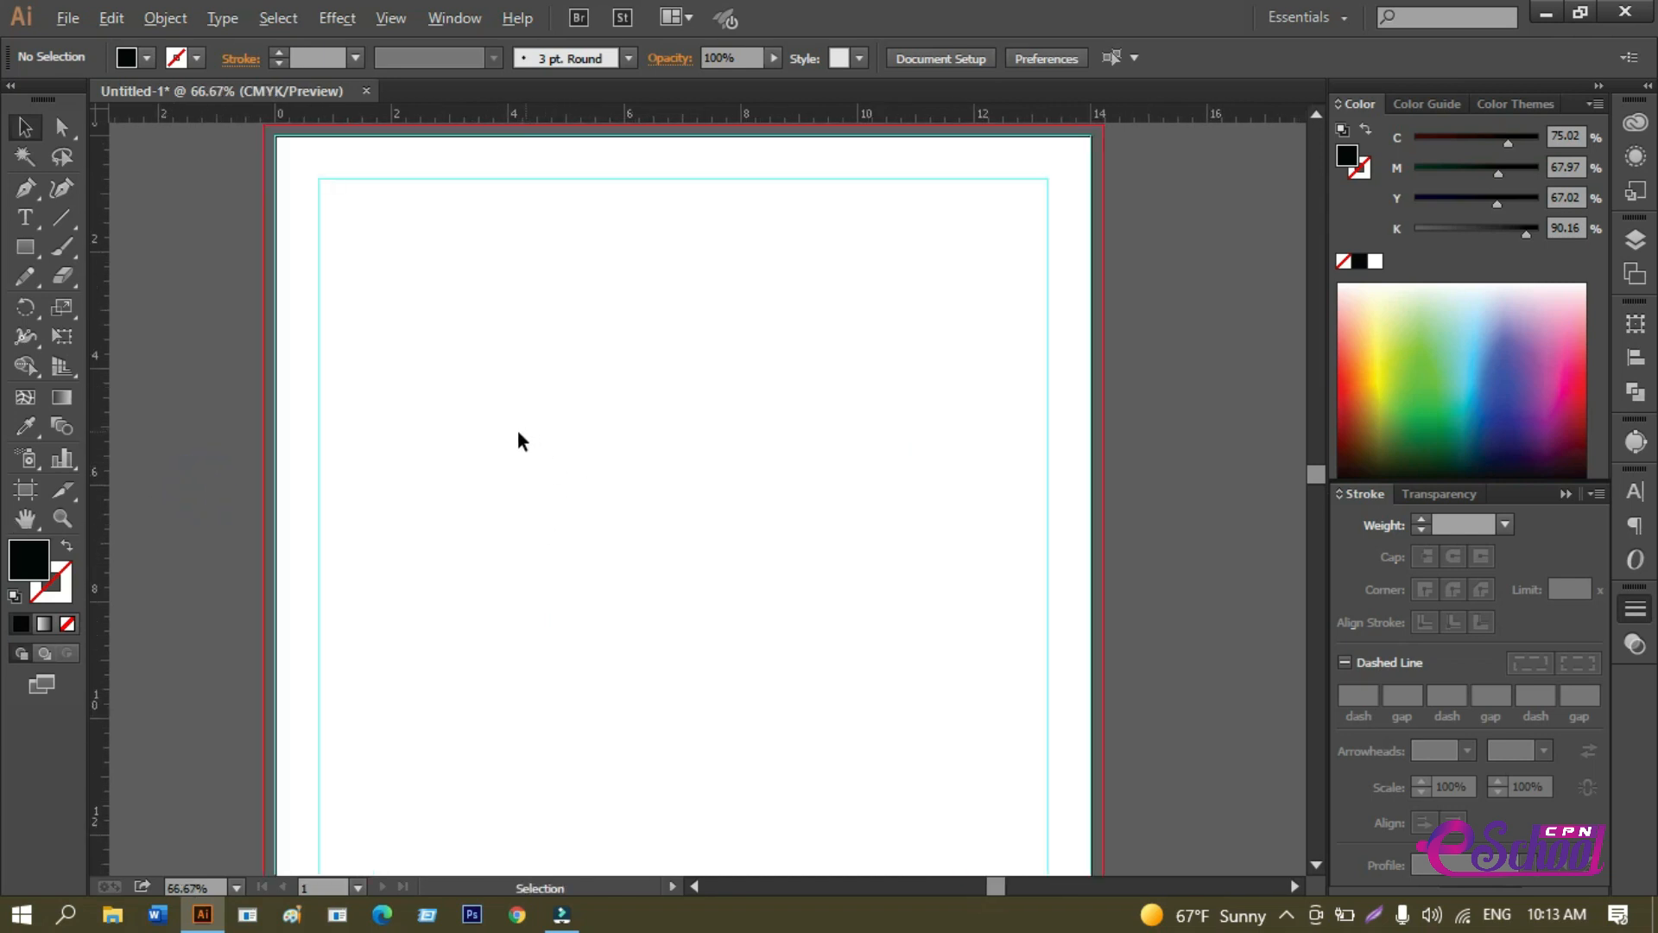
scroll(518, 431, "up", 1)
left_click_drag(492, 514, 473, 469)
scroll(511, 388, "down", 1)
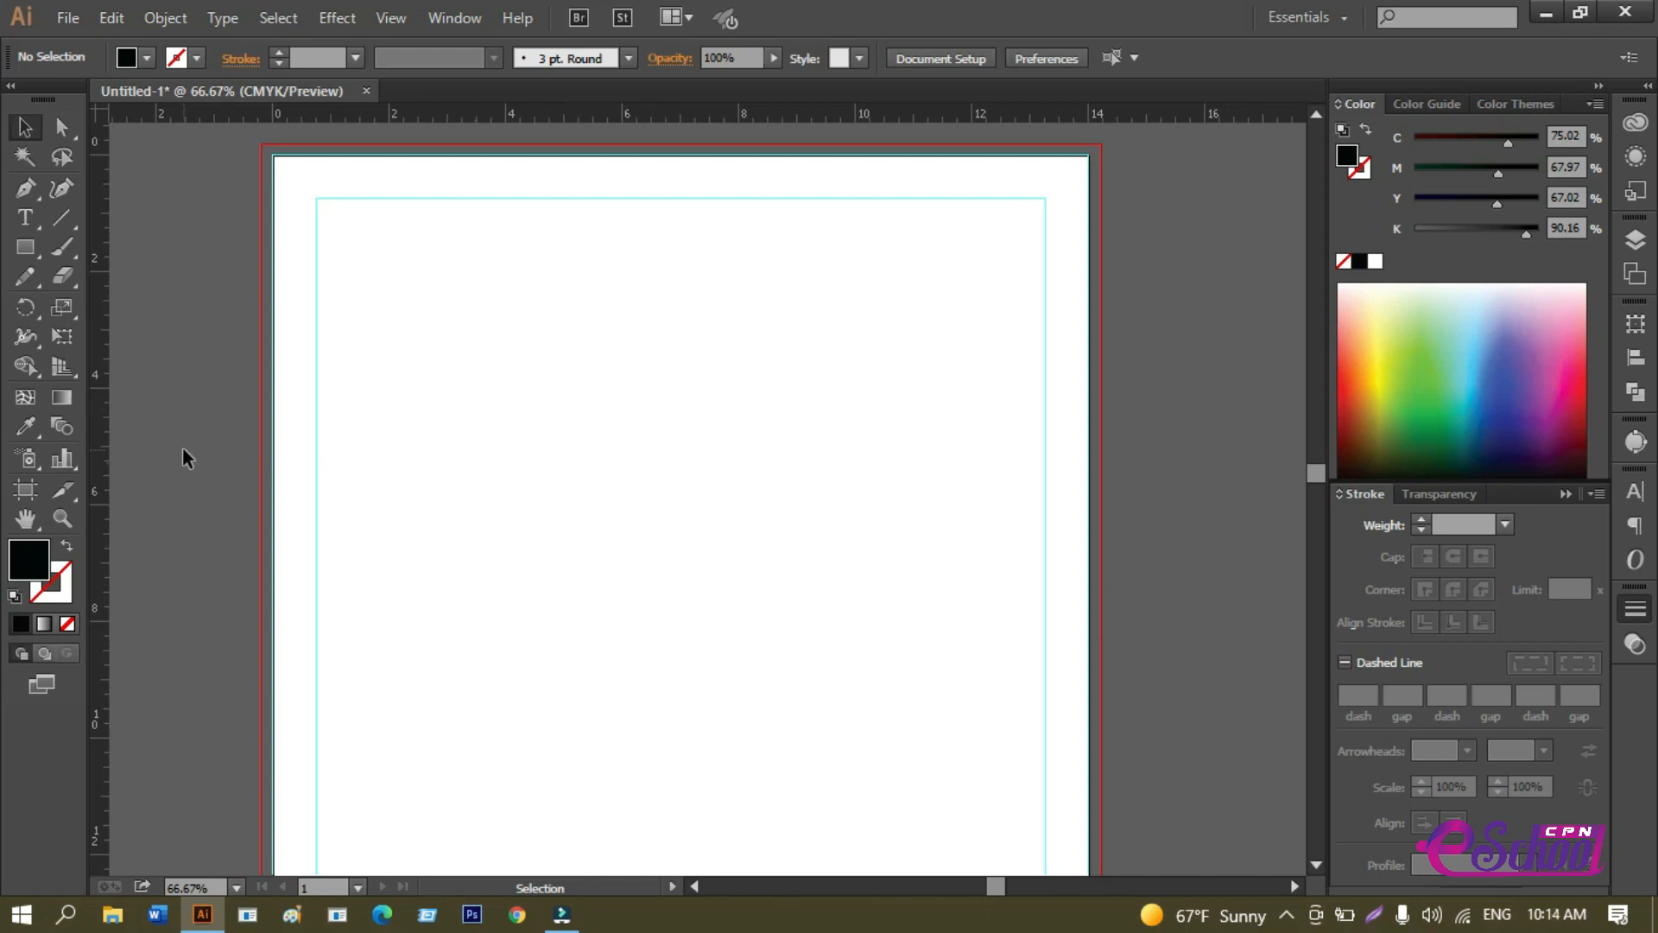
Add the text "January" near the top of the artboard, inside the margin guides.
left_click(25, 218)
left_click(480, 365)
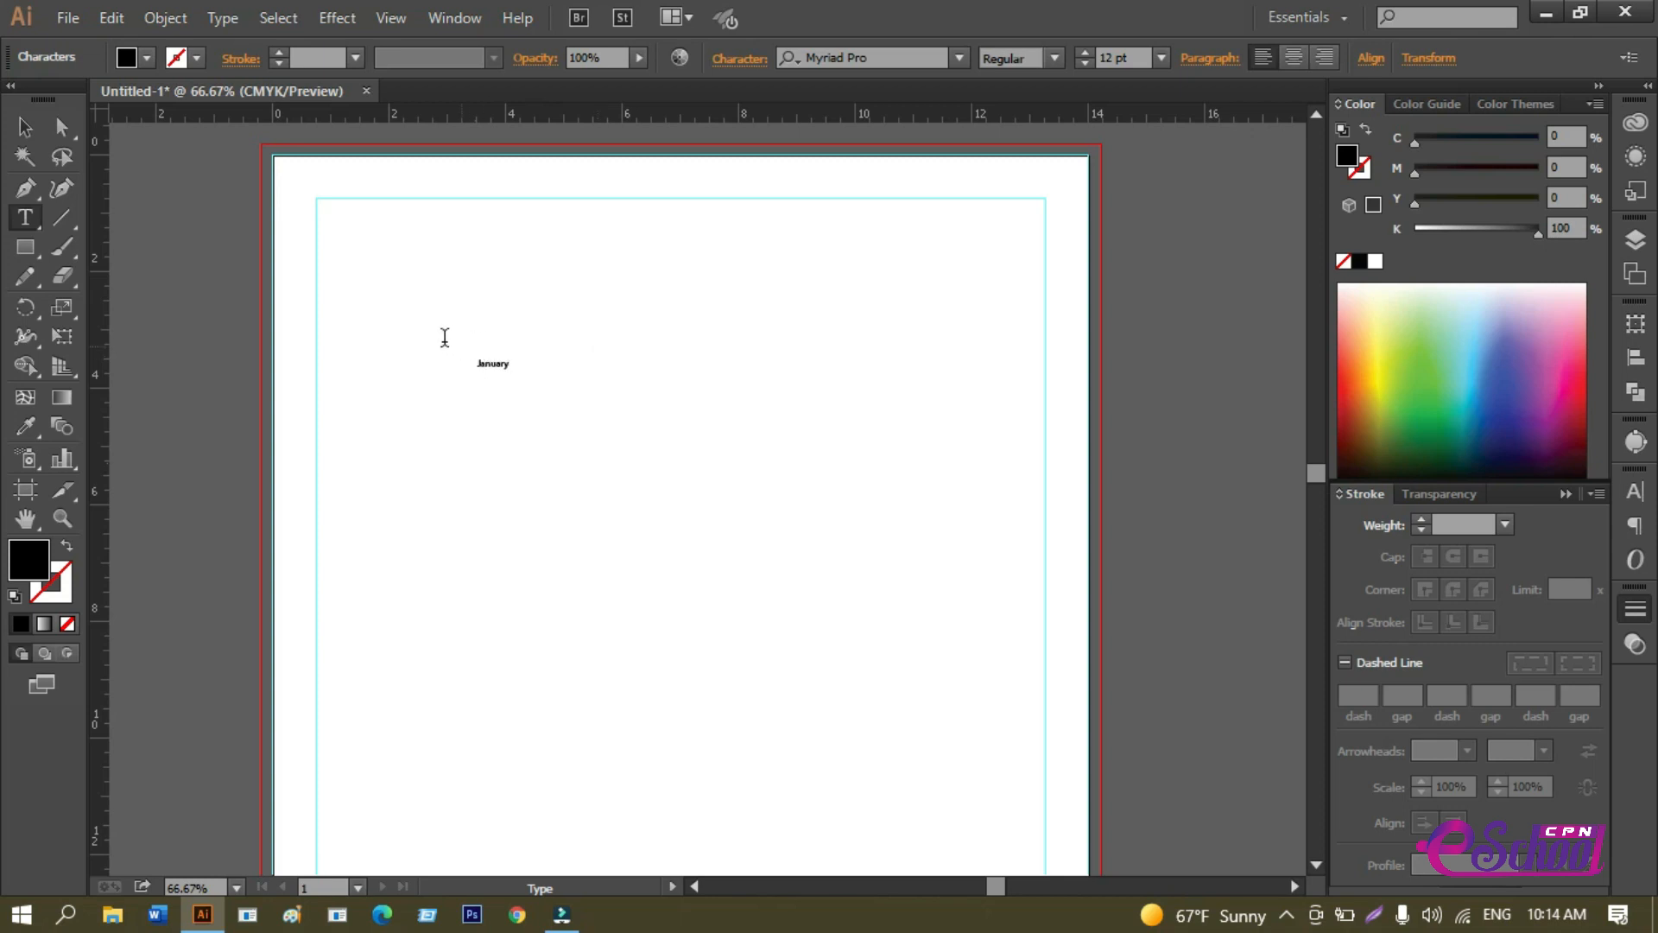
left_click(25, 127)
Scale the "January" text up proportionally to about 40.2 pt.
scroll(475, 443, "up", 2)
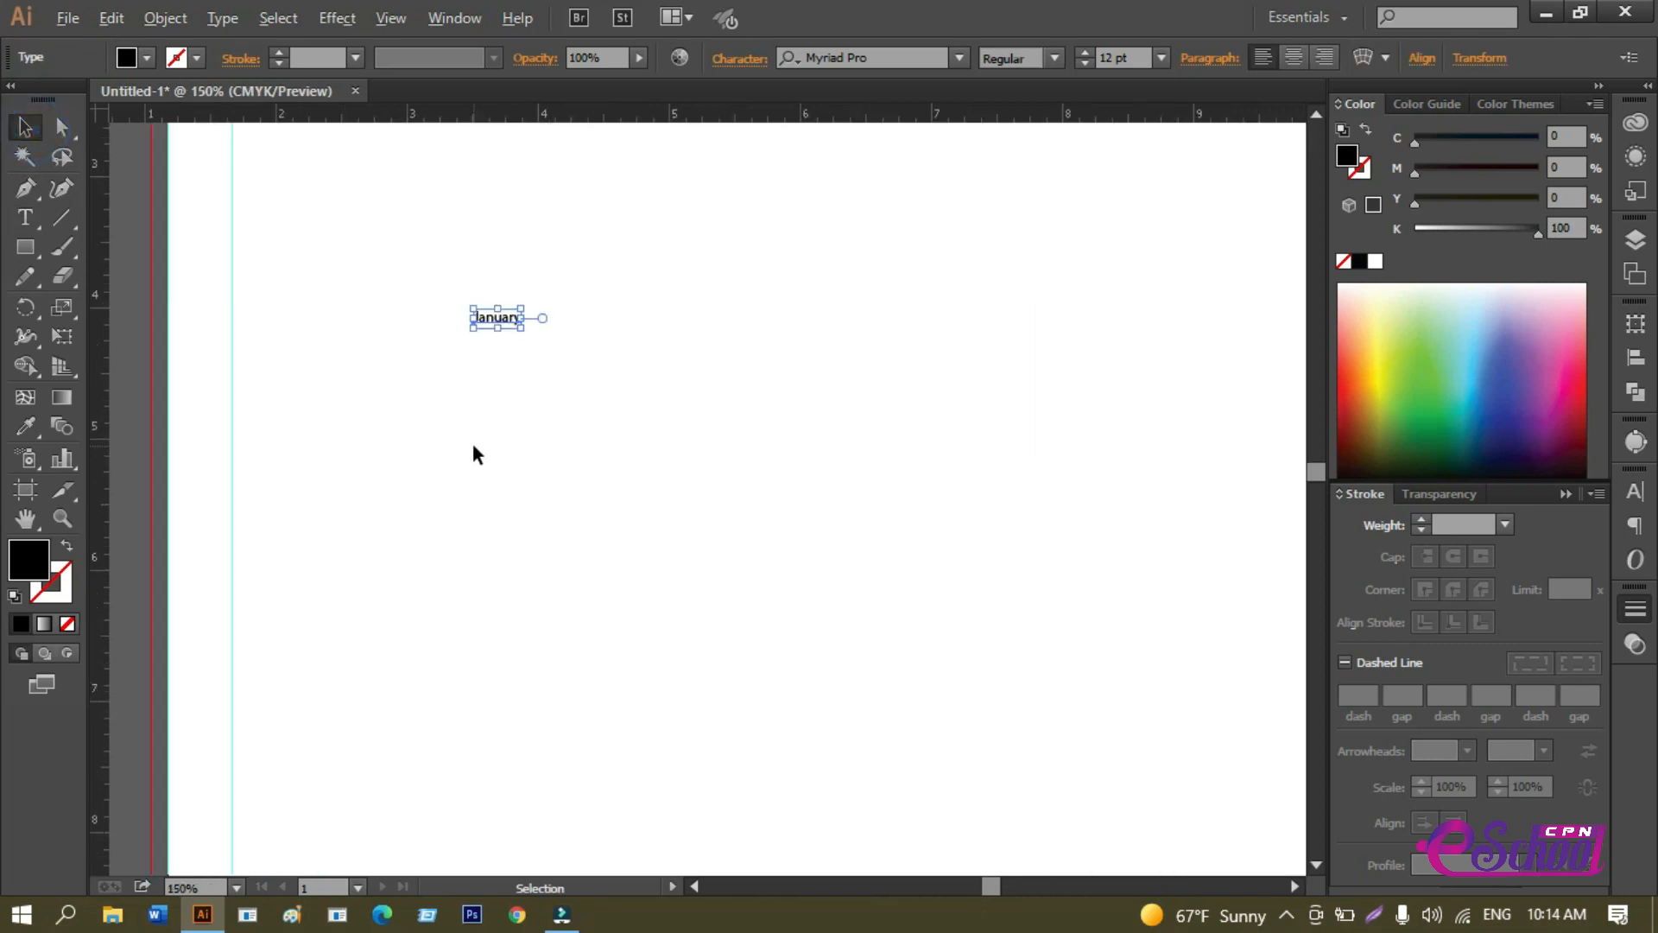
left_click_drag(545, 265, 717, 367)
left_click(637, 441)
left_click_drag(636, 440, 738, 618)
left_click(721, 525)
left_click_drag(721, 526, 635, 488)
left_click(637, 514)
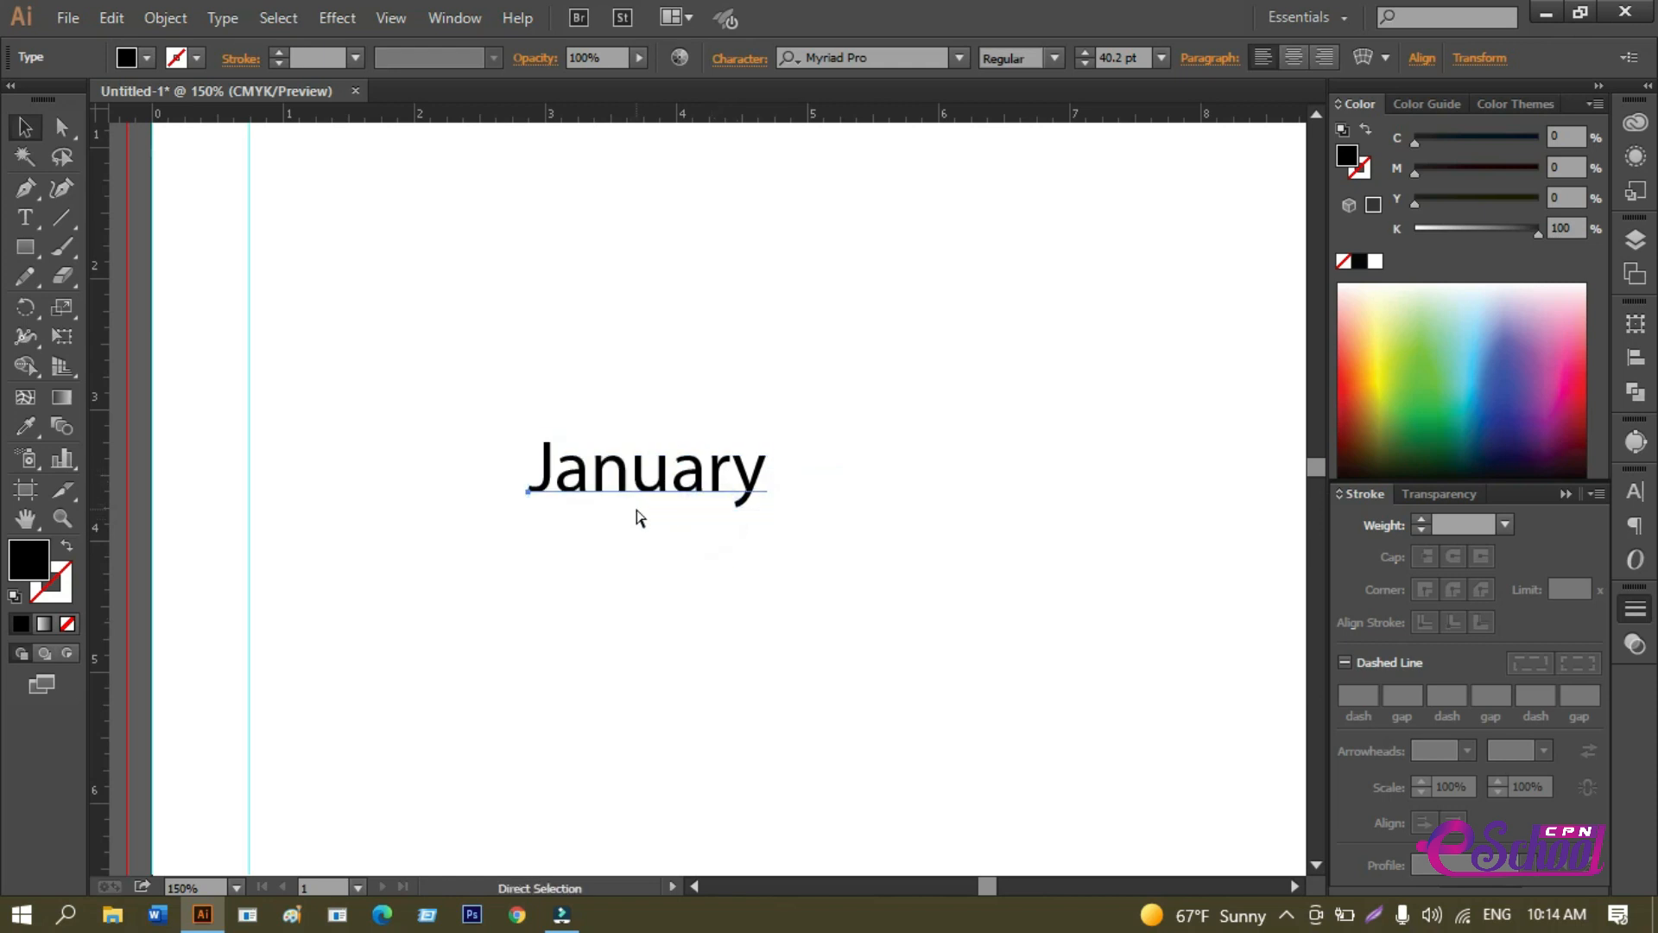
Try the Impact font on the "January" text.
key("ctrl+t")
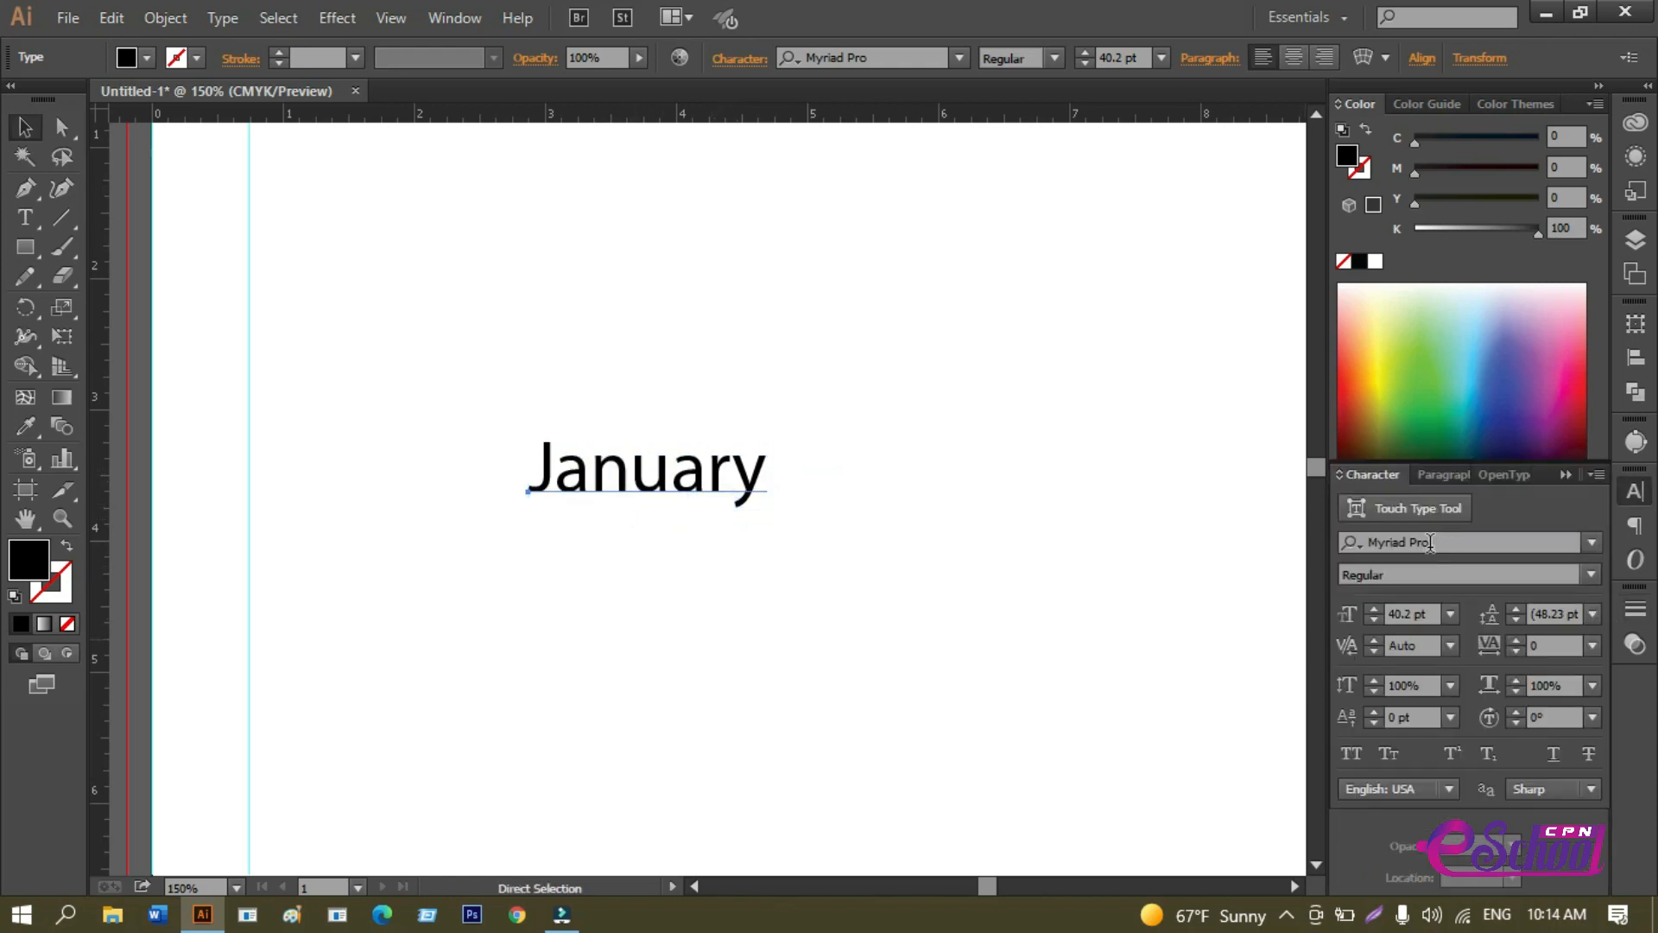
left_click(1592, 542)
scroll(1439, 714, "up", 6)
scroll(1442, 698, "up", 6)
scroll(1443, 698, "up", 1)
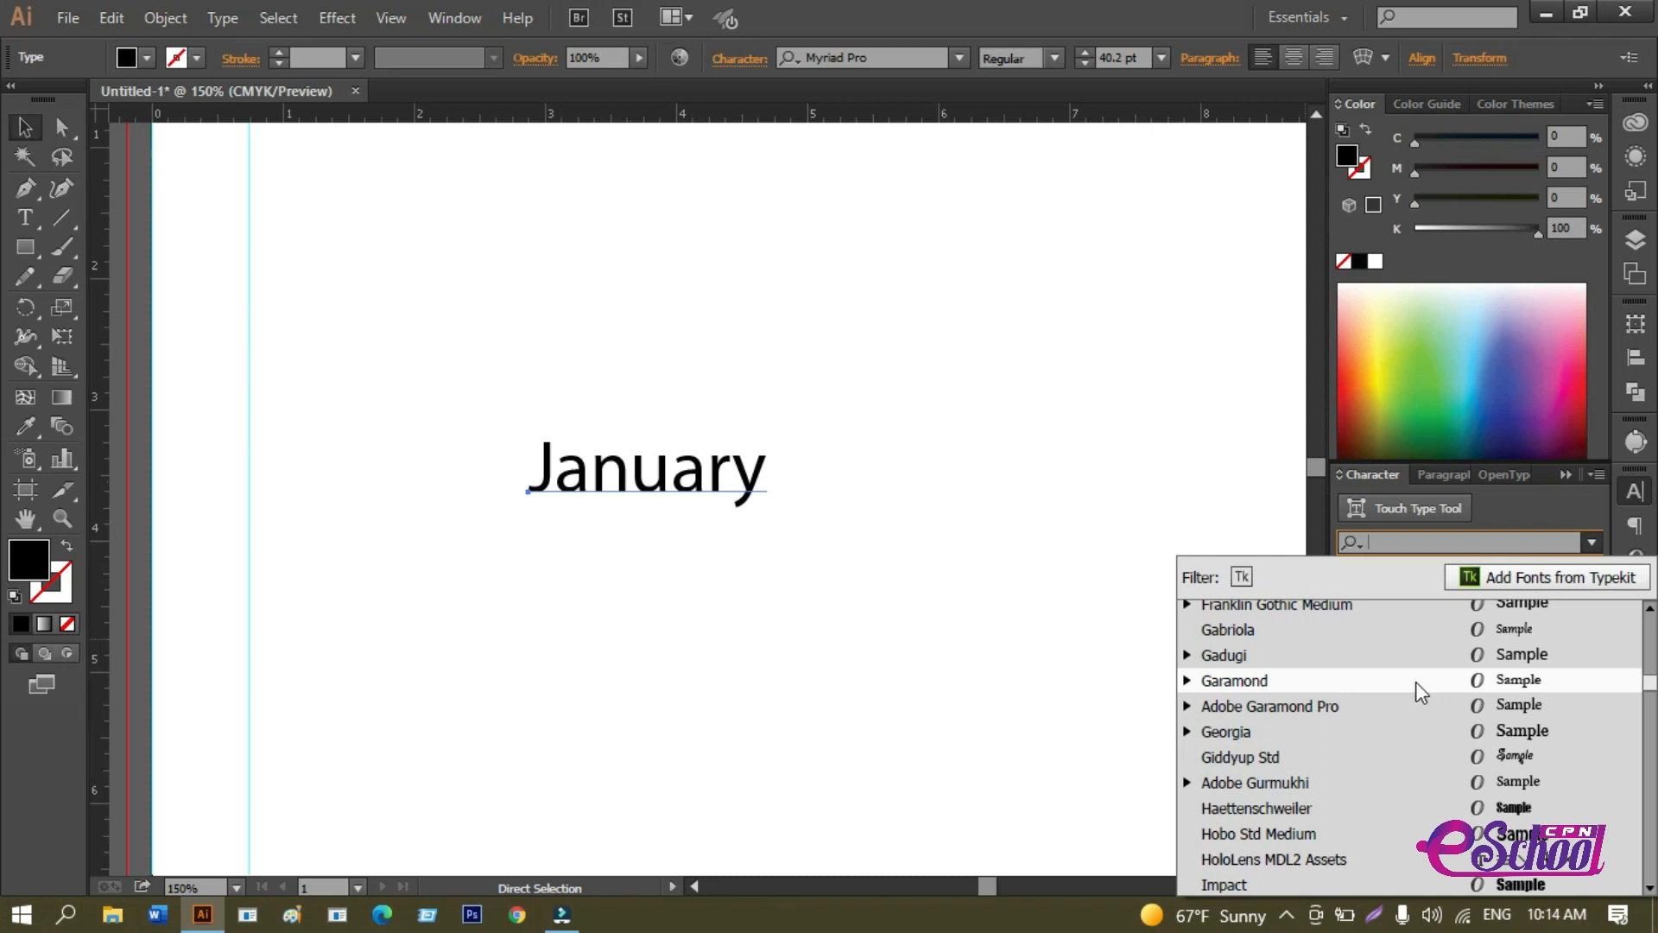
scroll(1442, 681, "up", 5)
scroll(1439, 681, "up", 1)
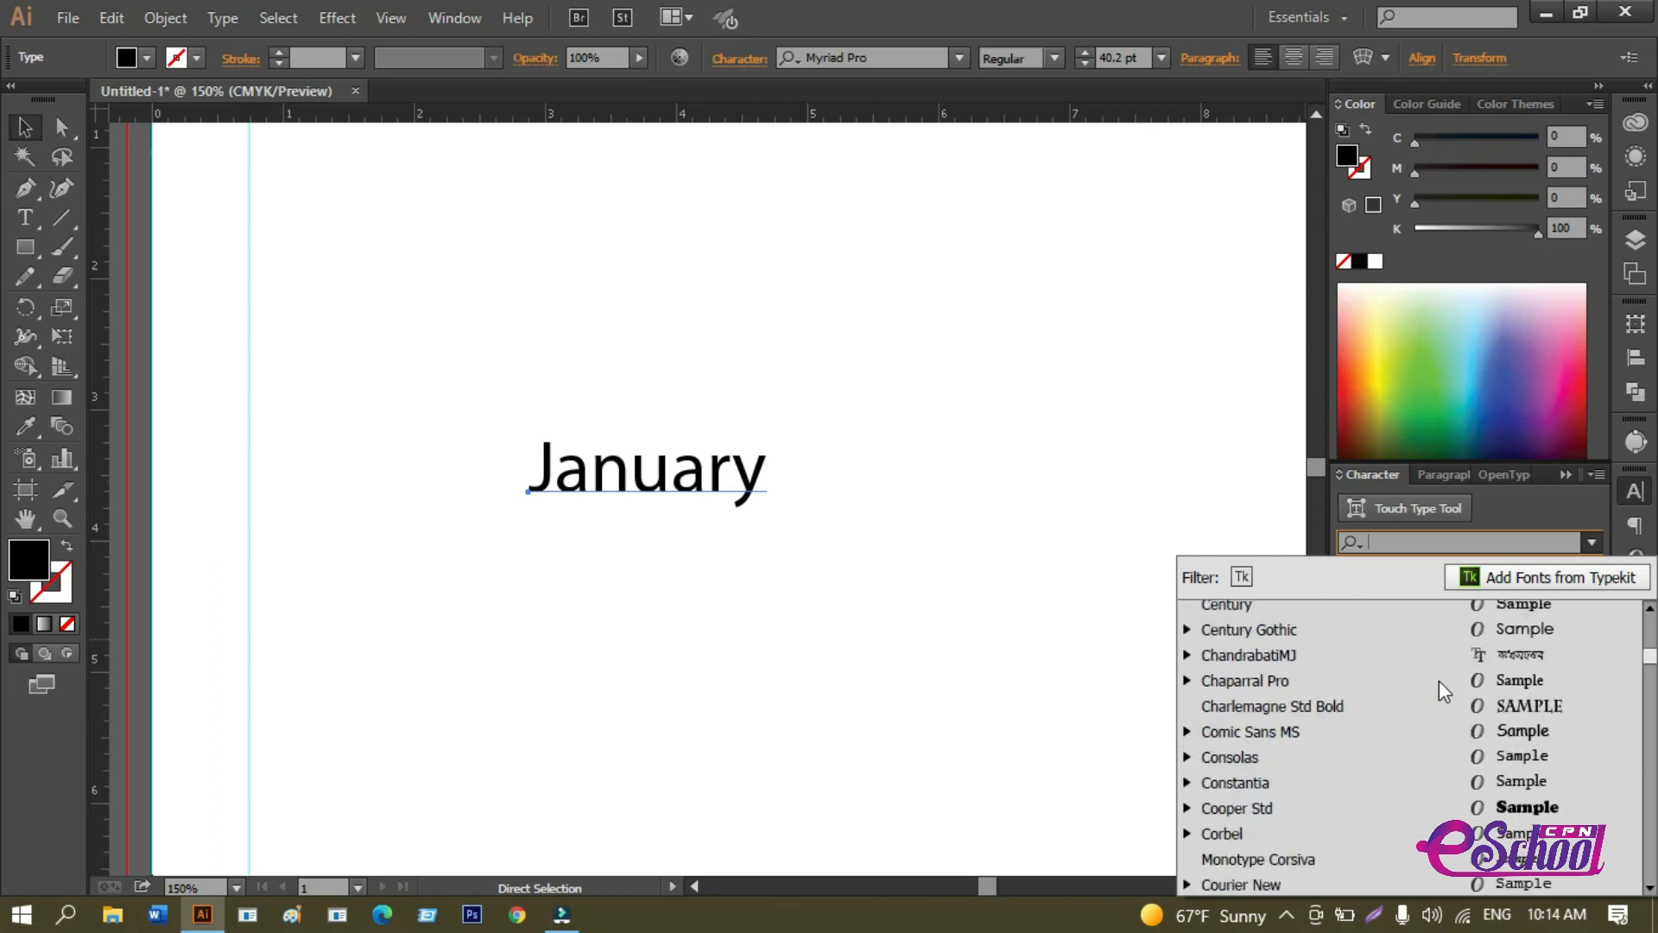
scroll(1441, 682, "up", 2)
scroll(1443, 686, "up", 6)
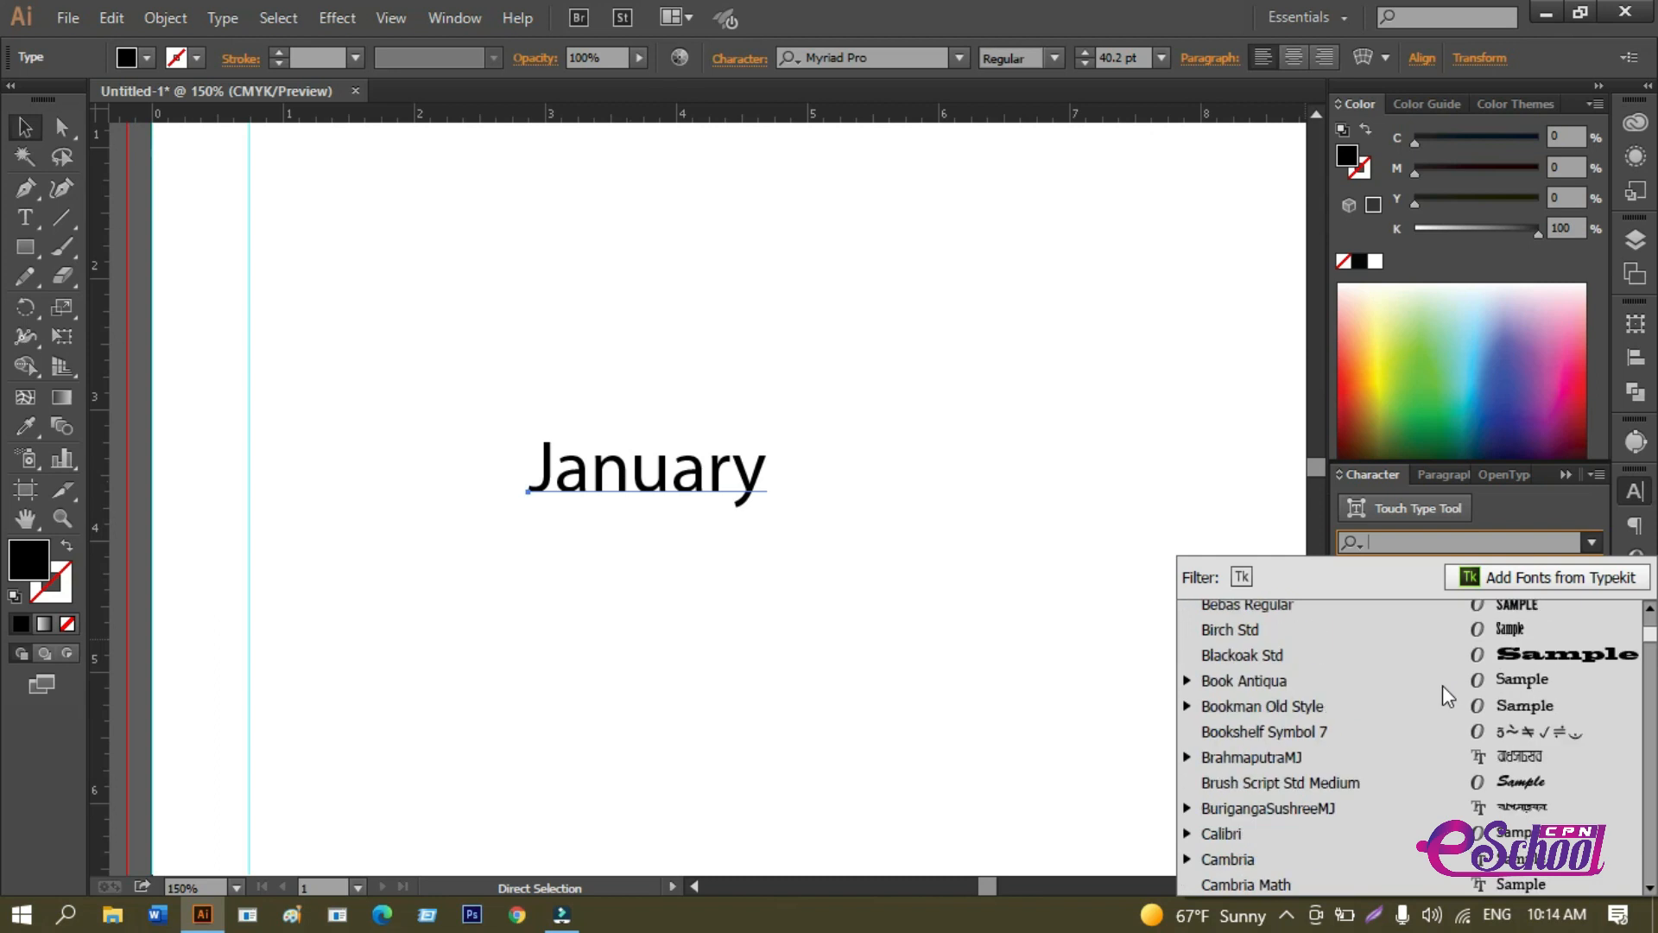
scroll(1449, 696, "up", 1)
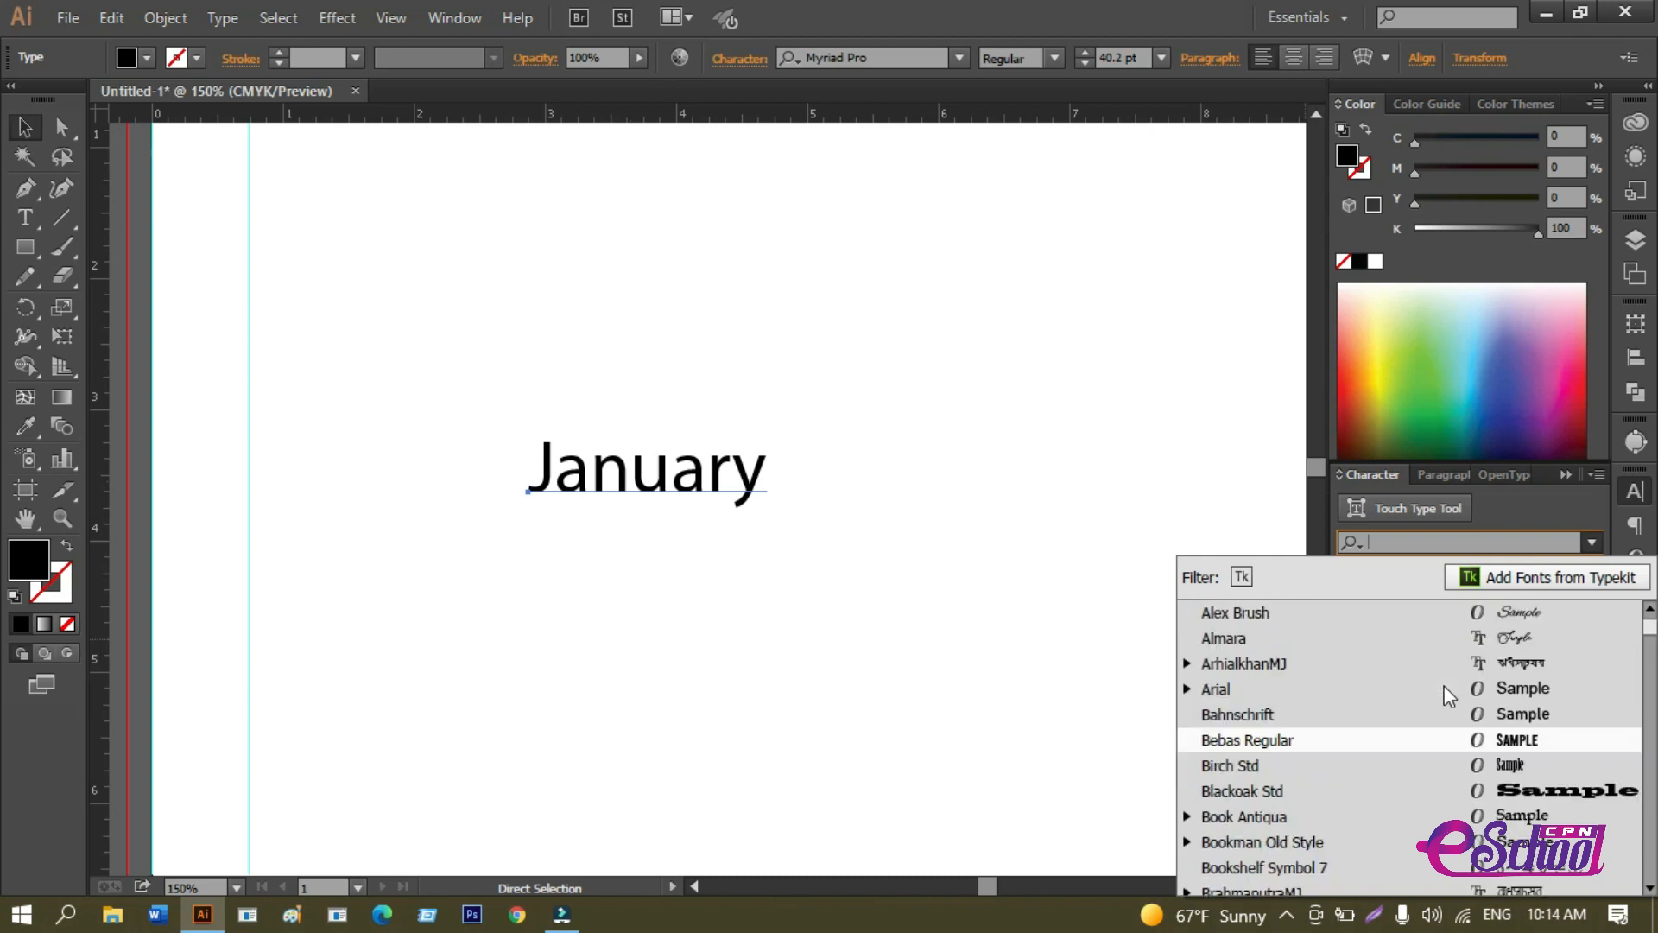
scroll(1444, 686, "down", 3)
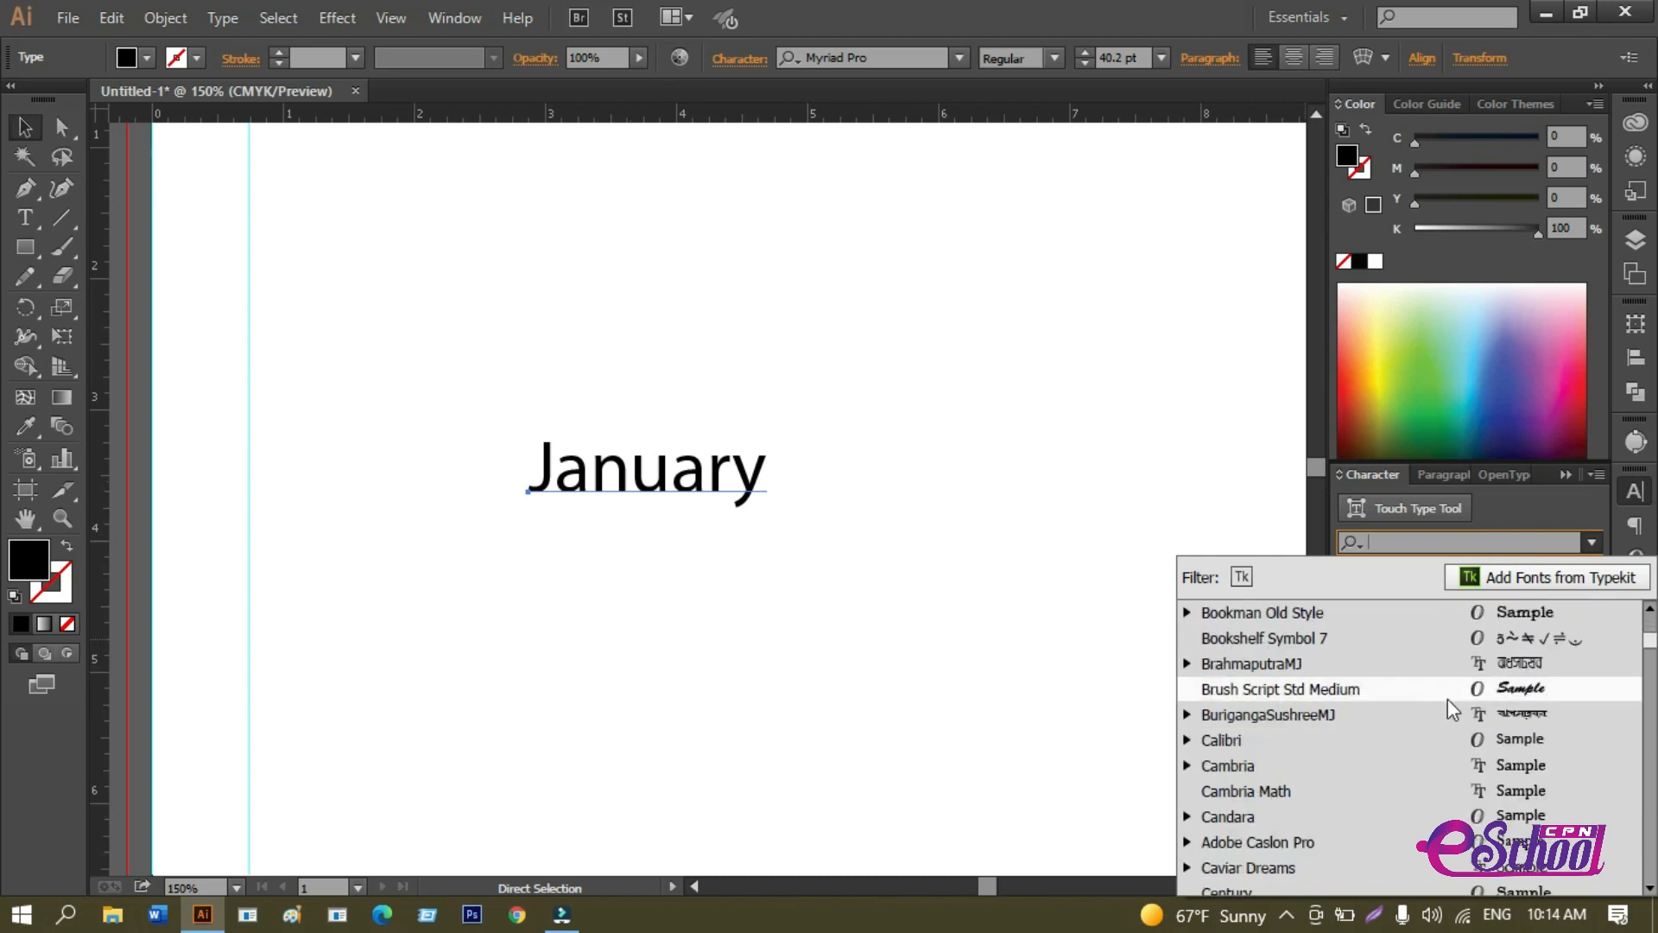
scroll(1447, 698, "down", 3)
scroll(1437, 718, "up", 1)
scroll(1437, 718, "down", 2)
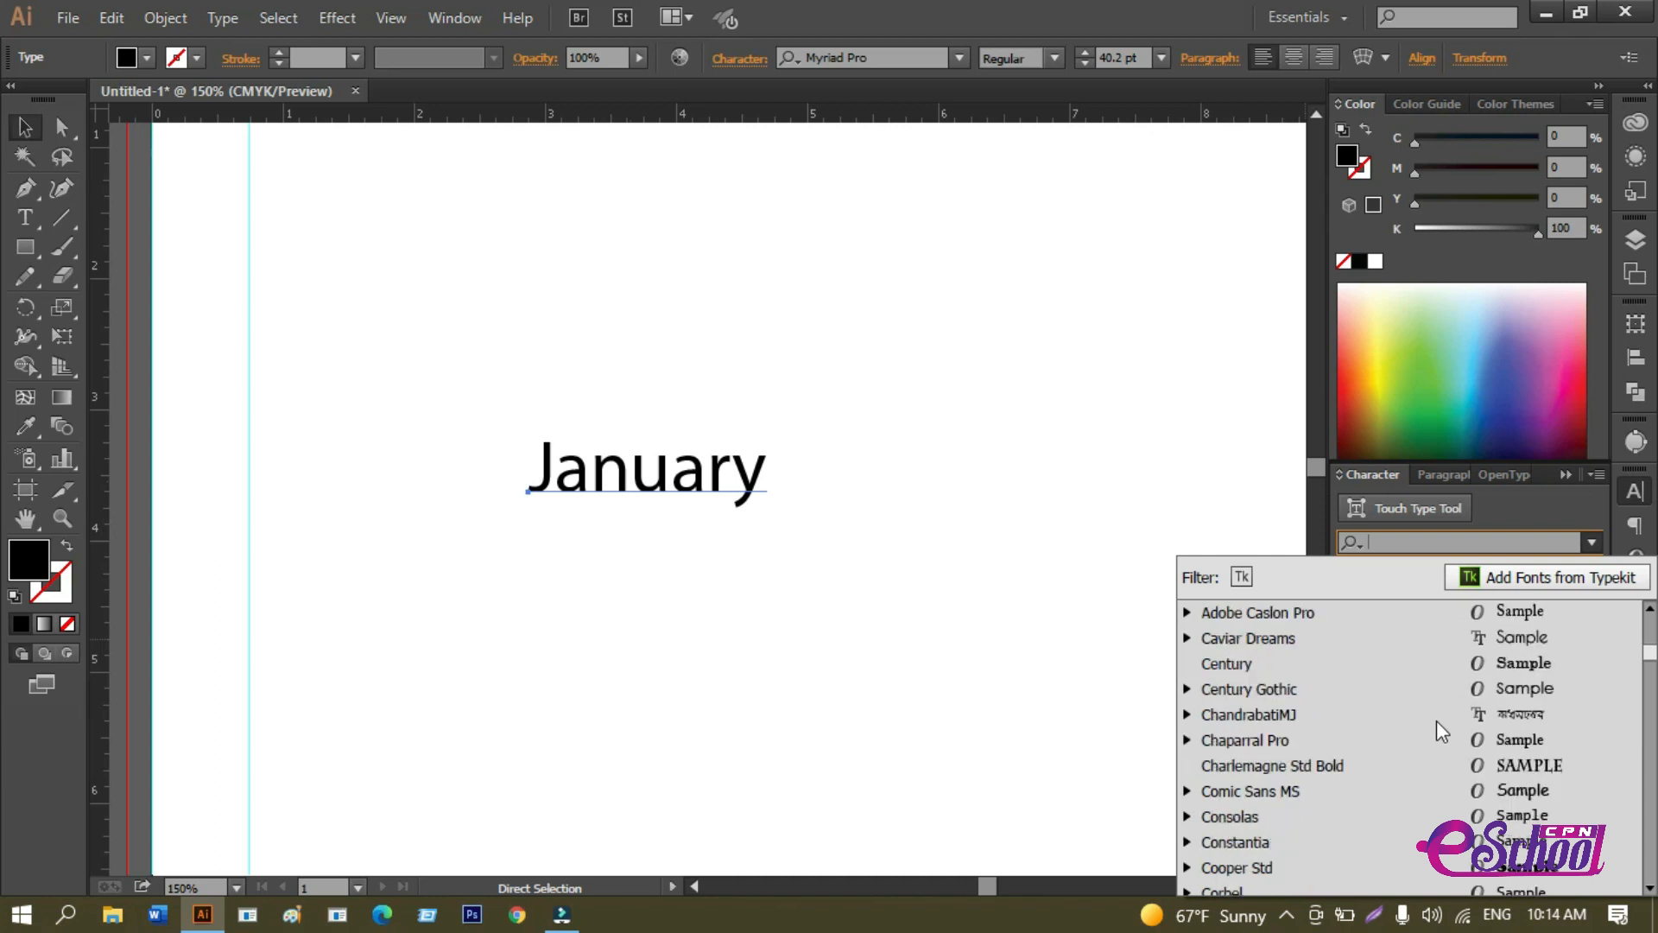
scroll(1479, 716, "down", 1)
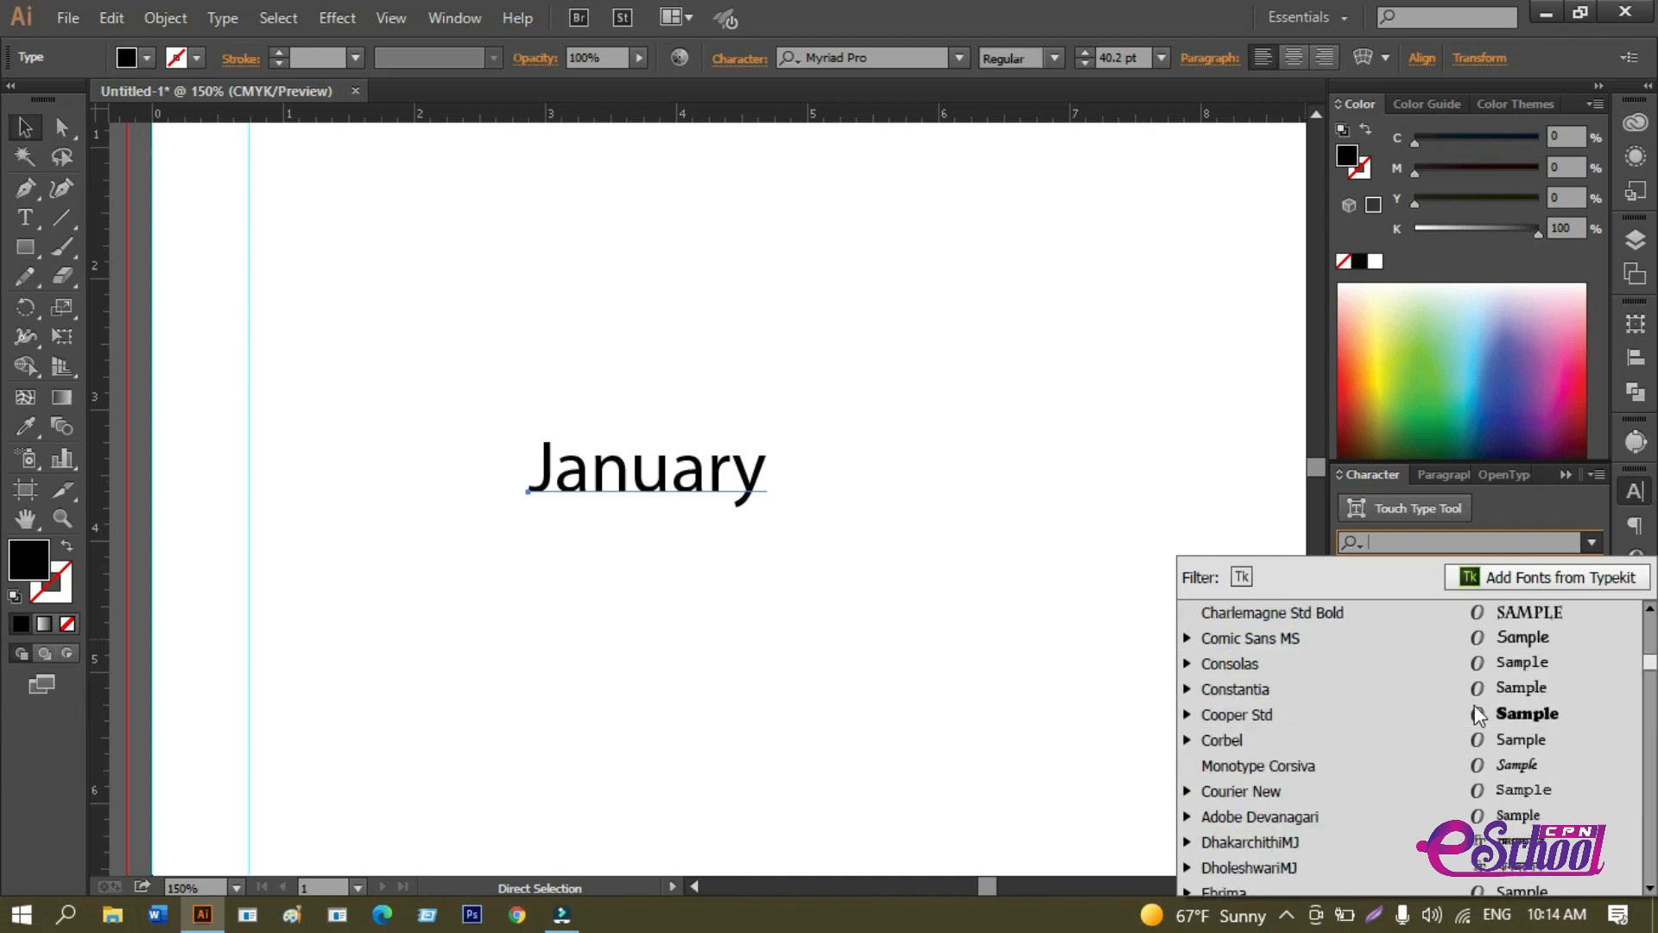
scroll(1522, 696, "down", 1)
scroll(1594, 694, "down", 1)
scroll(1589, 696, "down", 2)
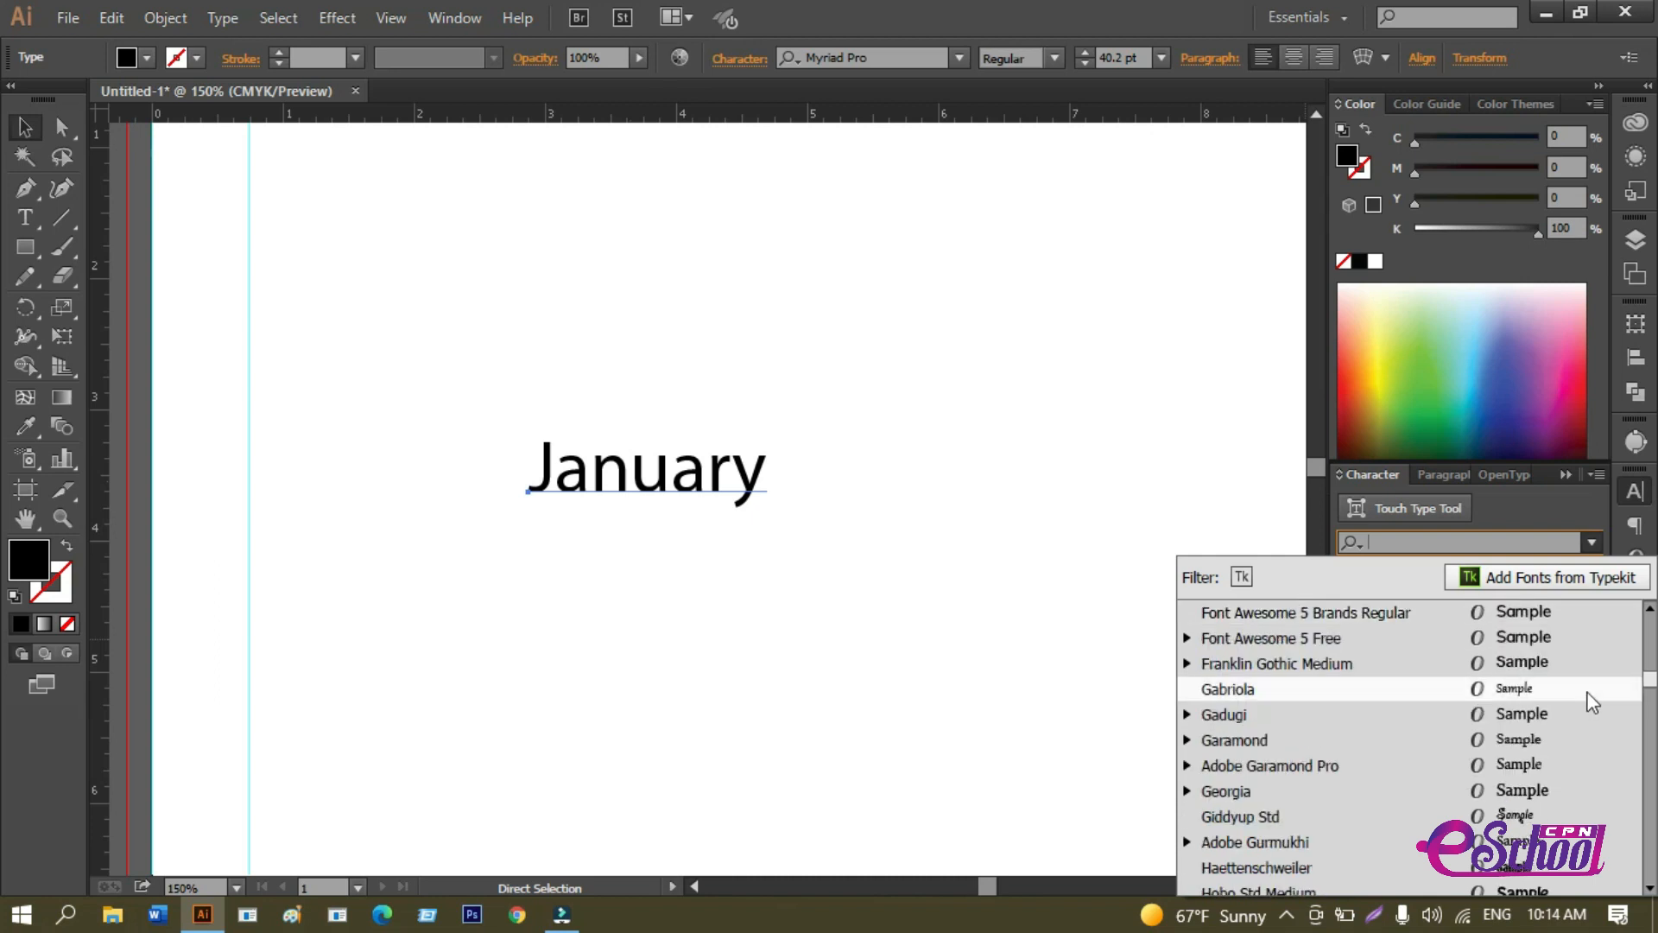
scroll(1586, 691, "down", 3)
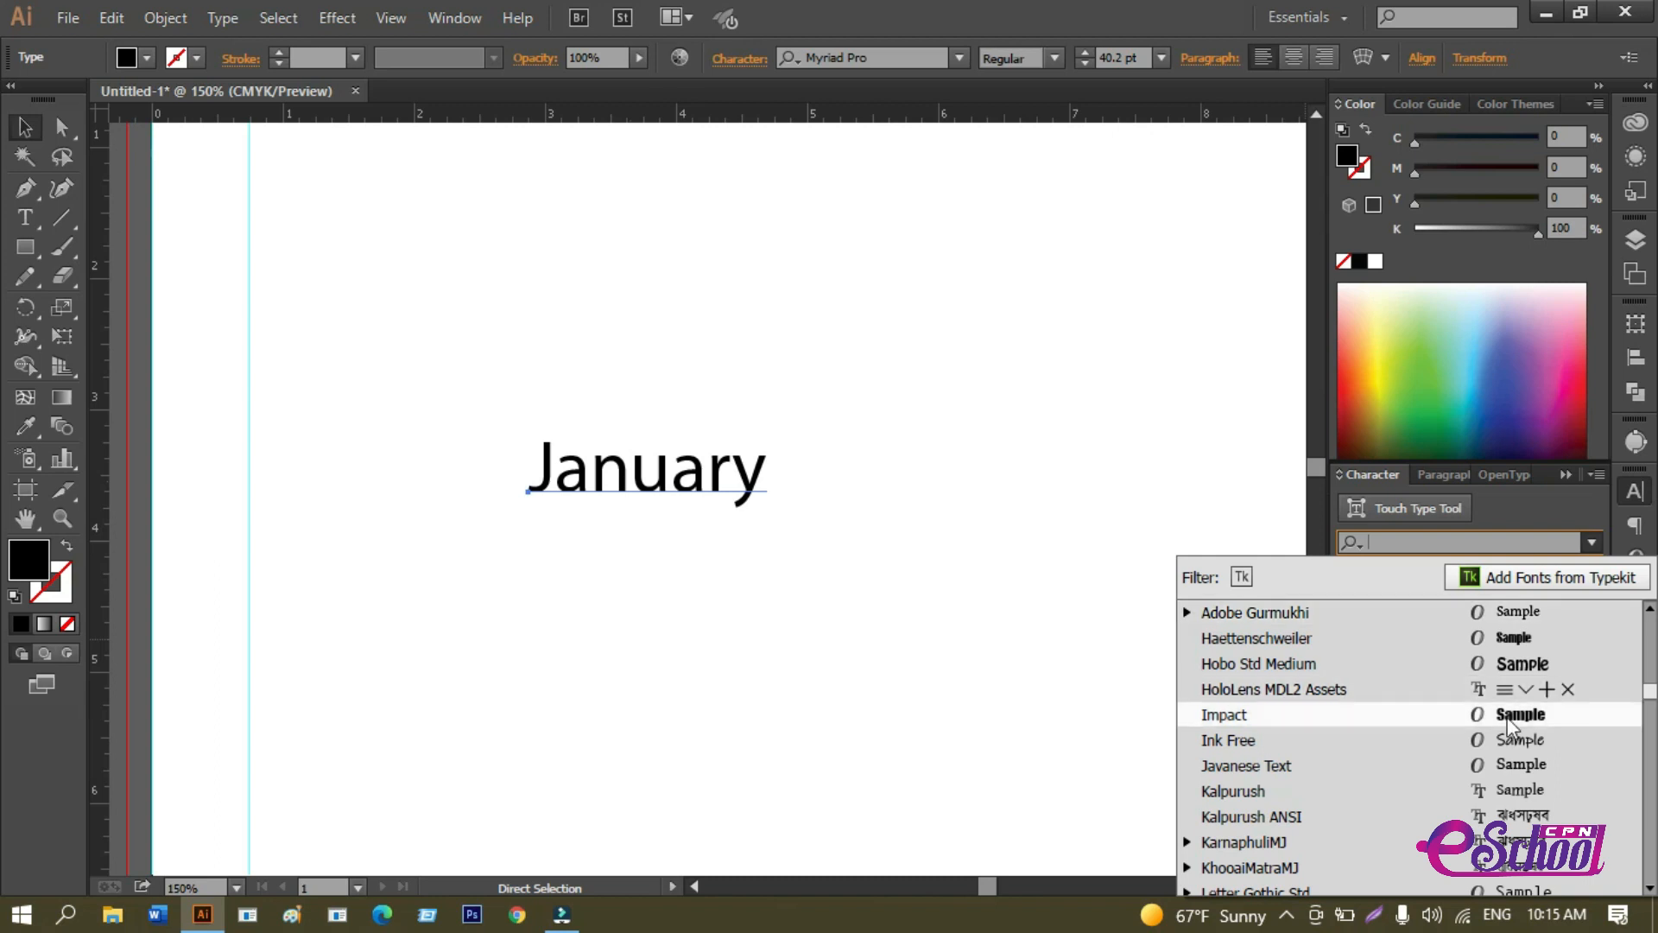
left_click(1507, 716)
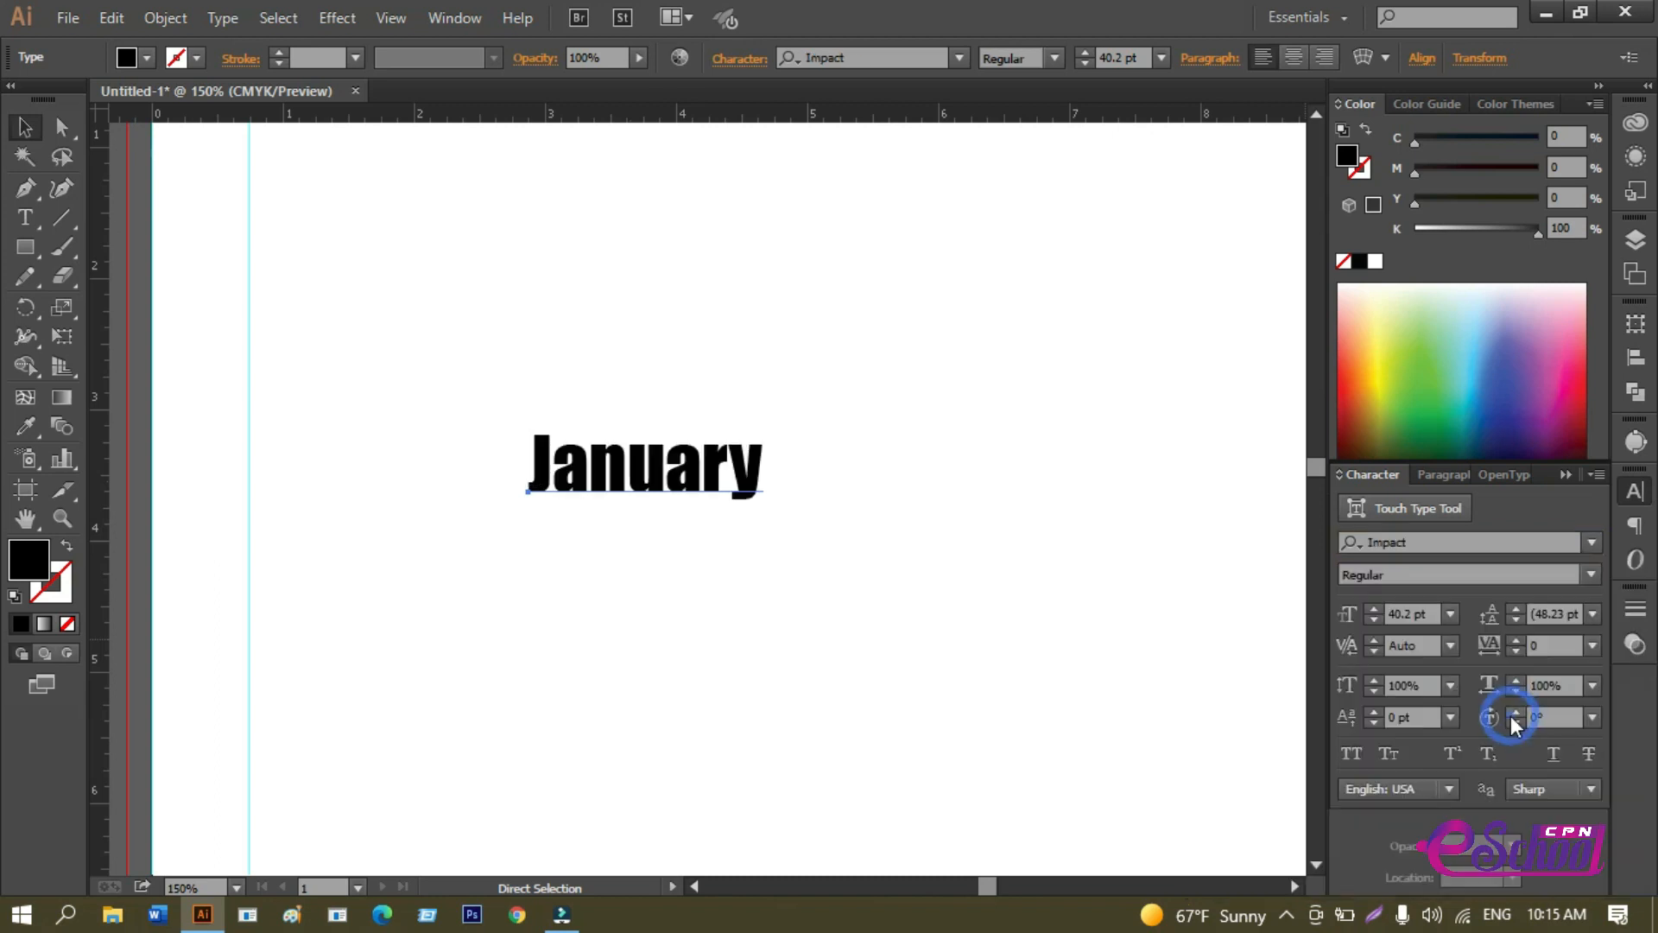
Set the "January" text's font to Caviar Dreams, keeping the Regular style.
left_click(1594, 568)
left_click(1594, 570)
left_click(1589, 542)
scroll(1565, 672, "down", 1)
scroll(1564, 672, "down", 1)
scroll(1565, 672, "down", 1)
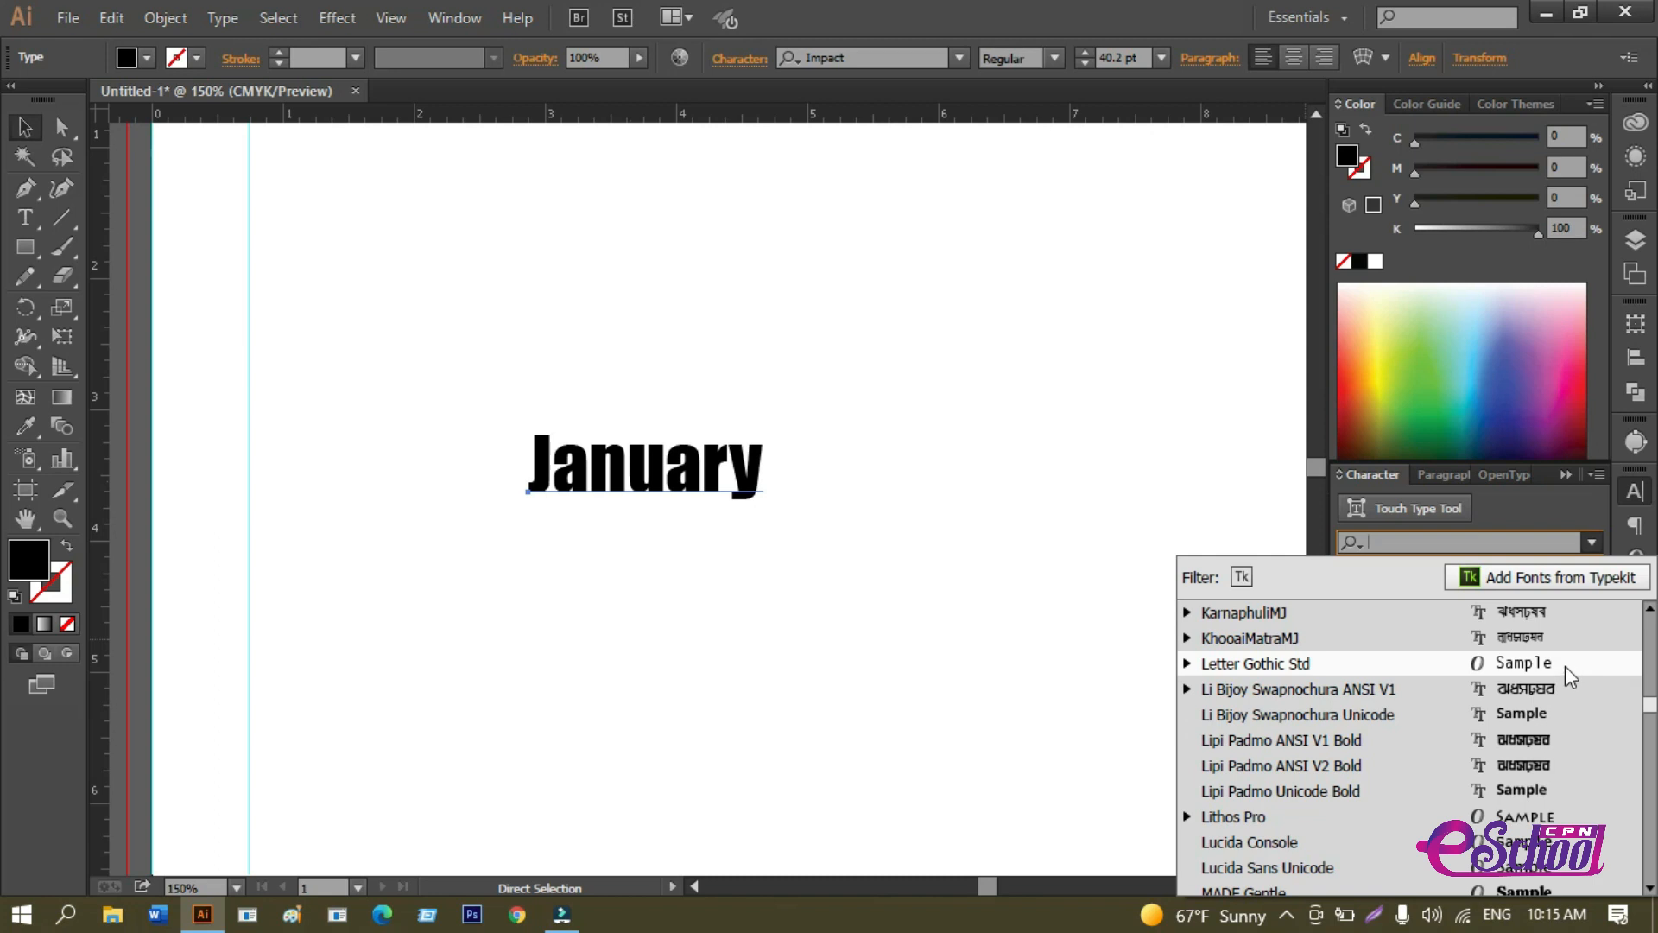
scroll(1565, 665, "down", 1)
scroll(1564, 666, "down", 1)
scroll(1565, 665, "down", 3)
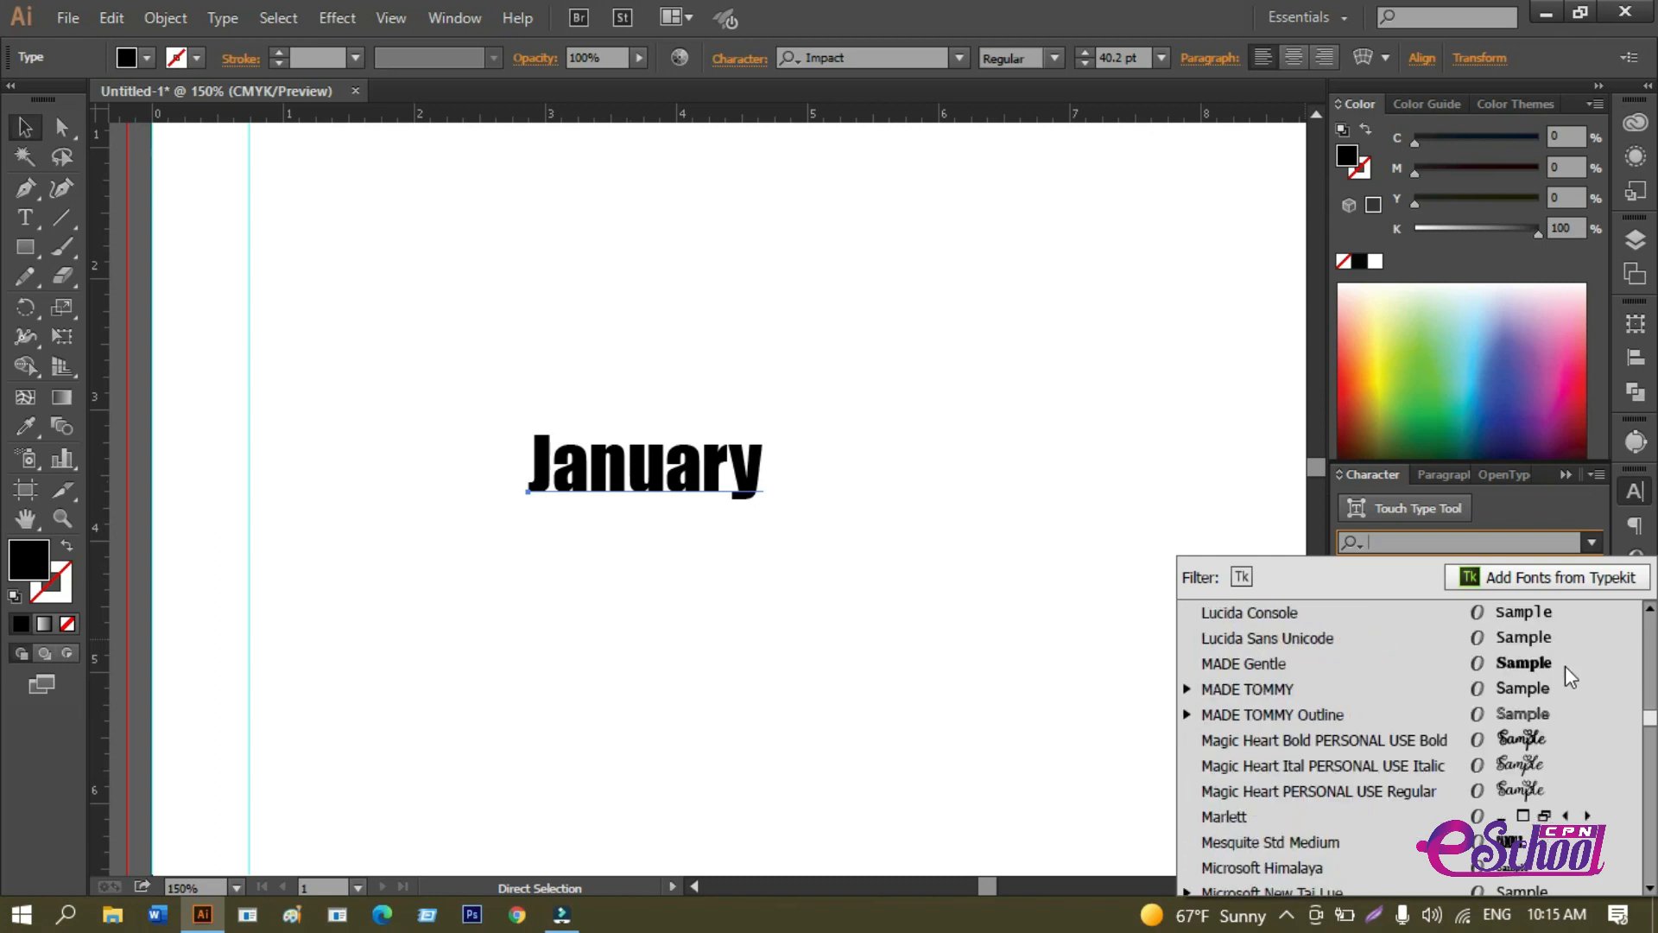
scroll(1565, 666, "down", 4)
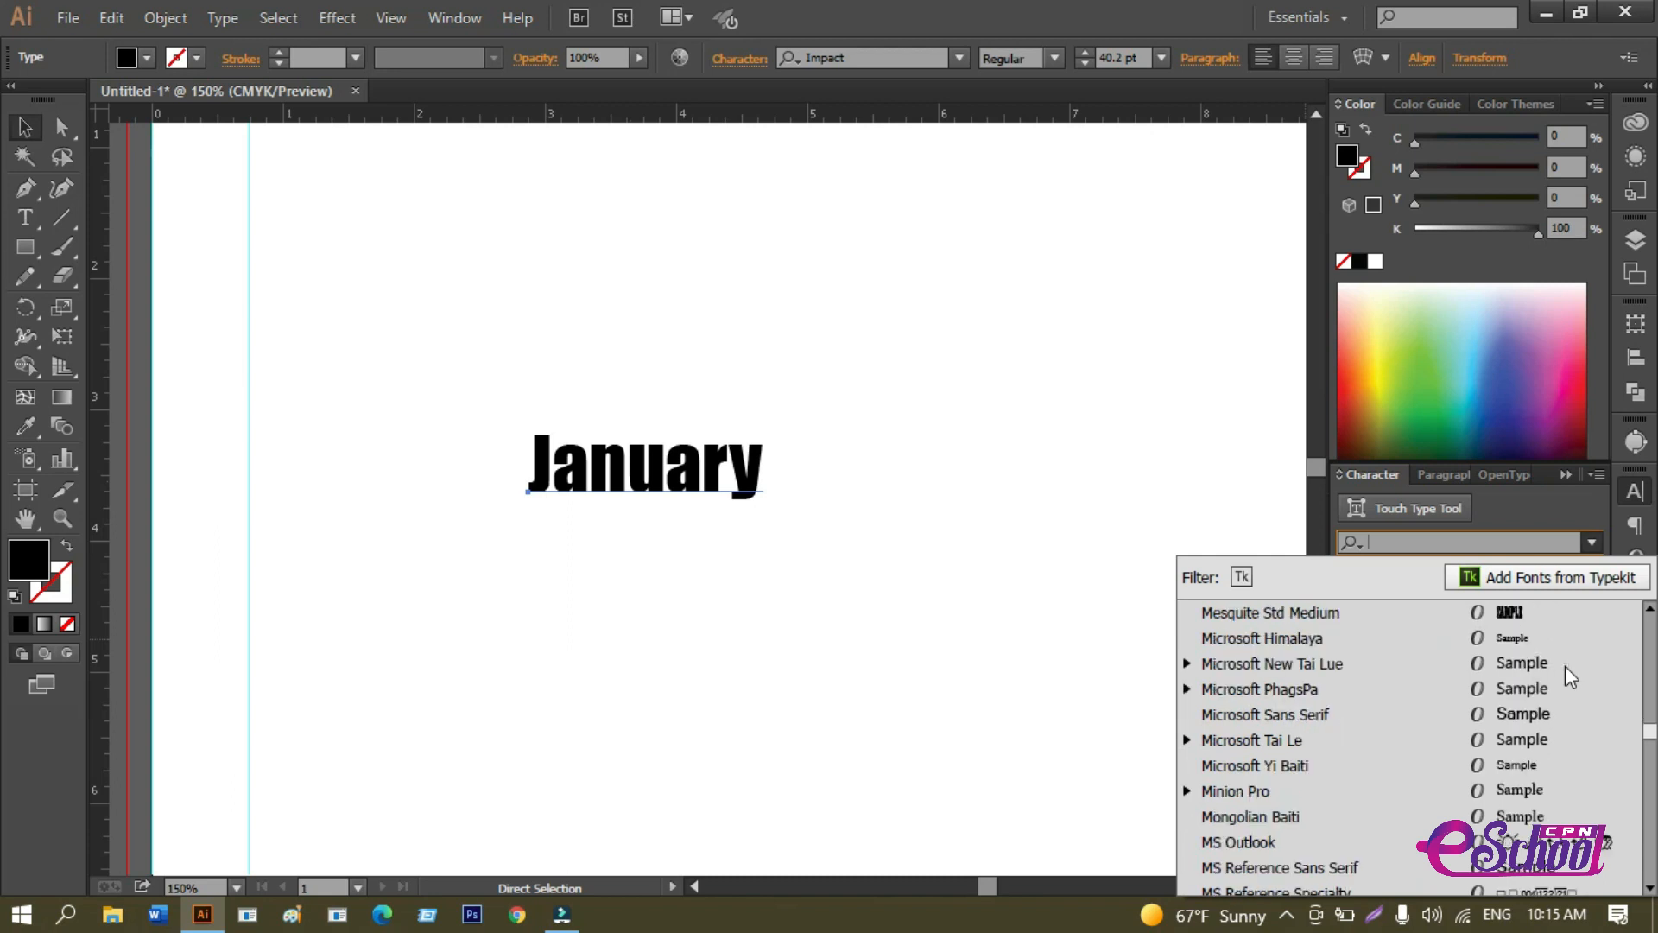
scroll(1567, 670, "down", 6)
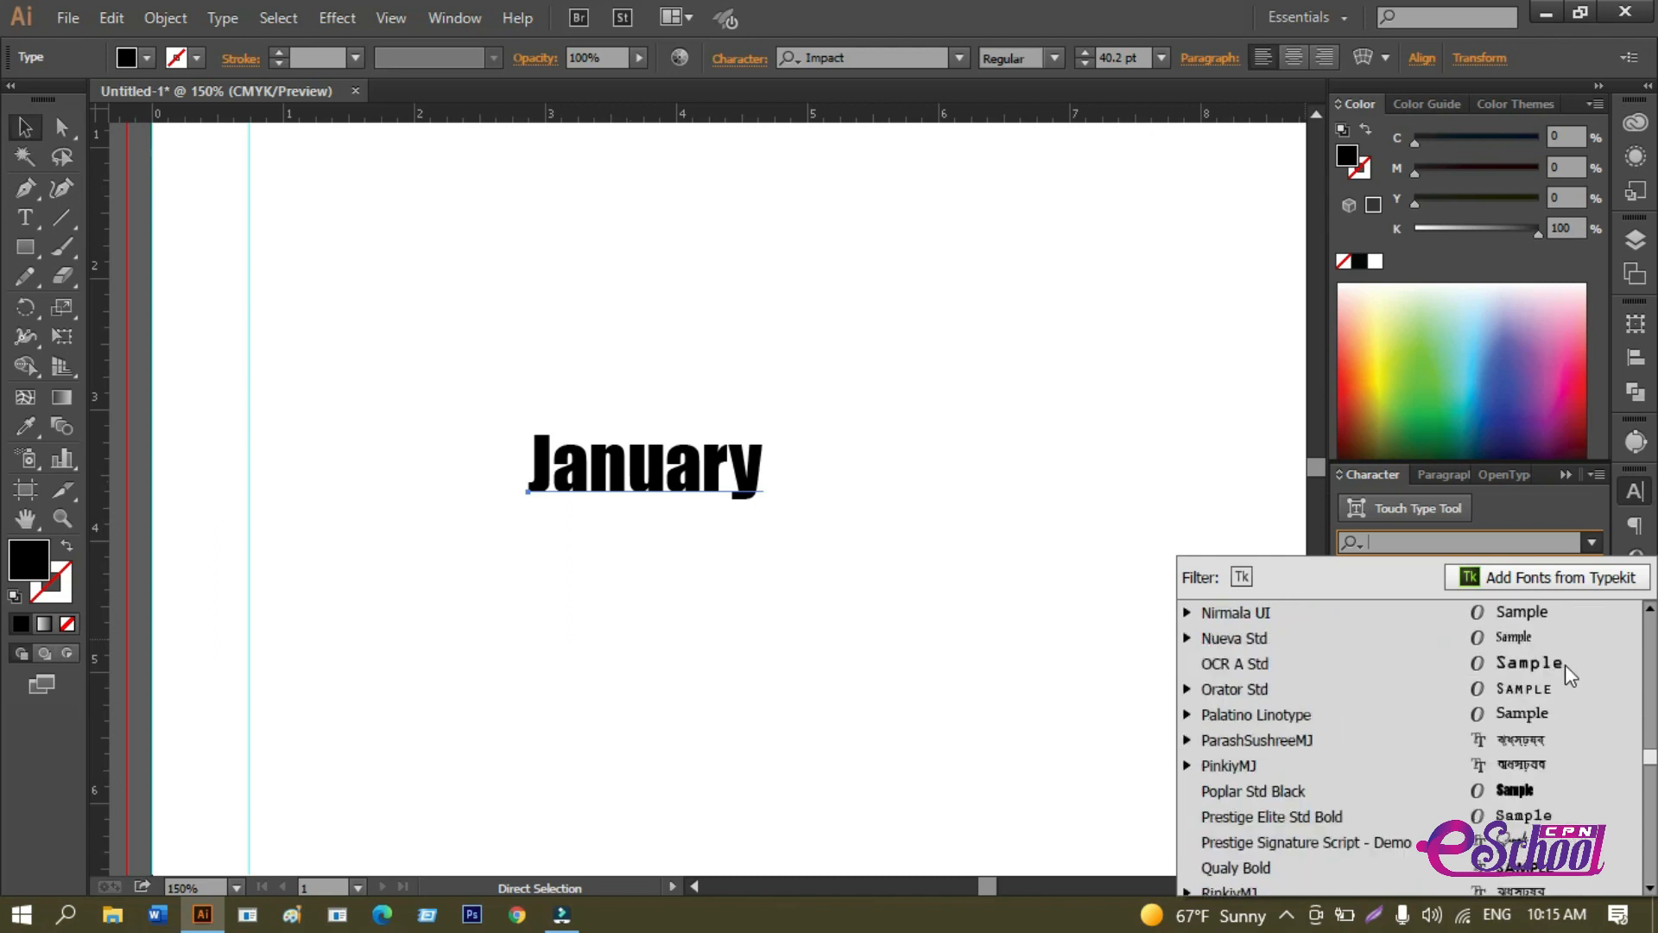
scroll(1565, 666, "down", 4)
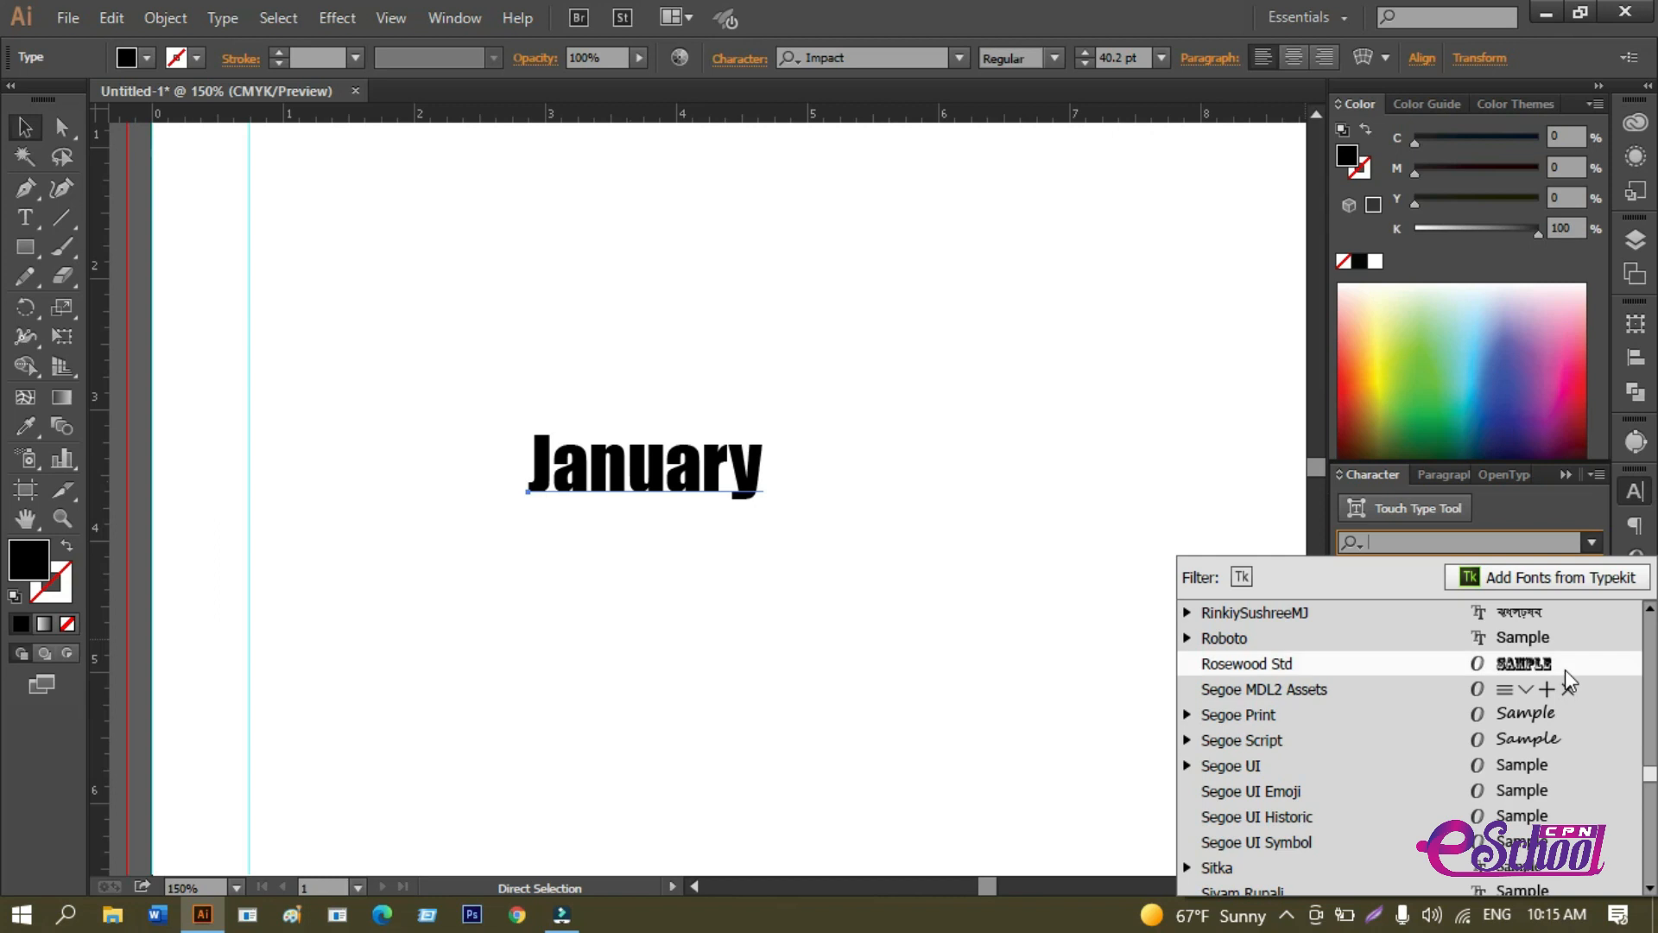
scroll(1565, 671, "up", 7)
scroll(1563, 669, "up", 20)
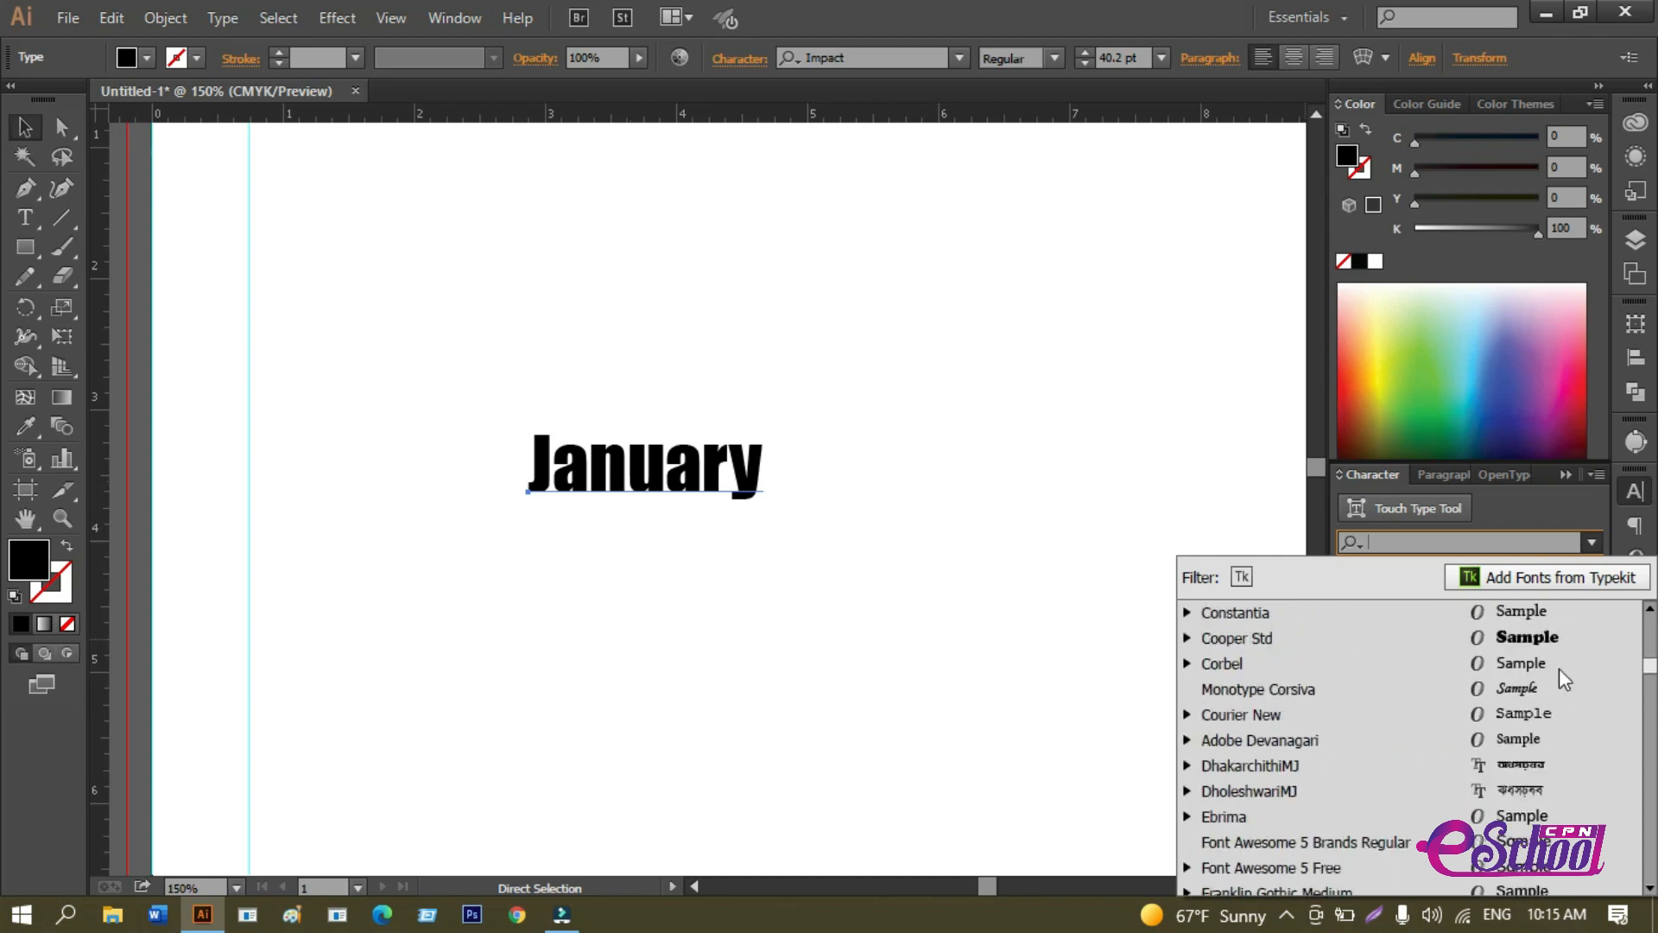
scroll(1558, 679, "up", 1)
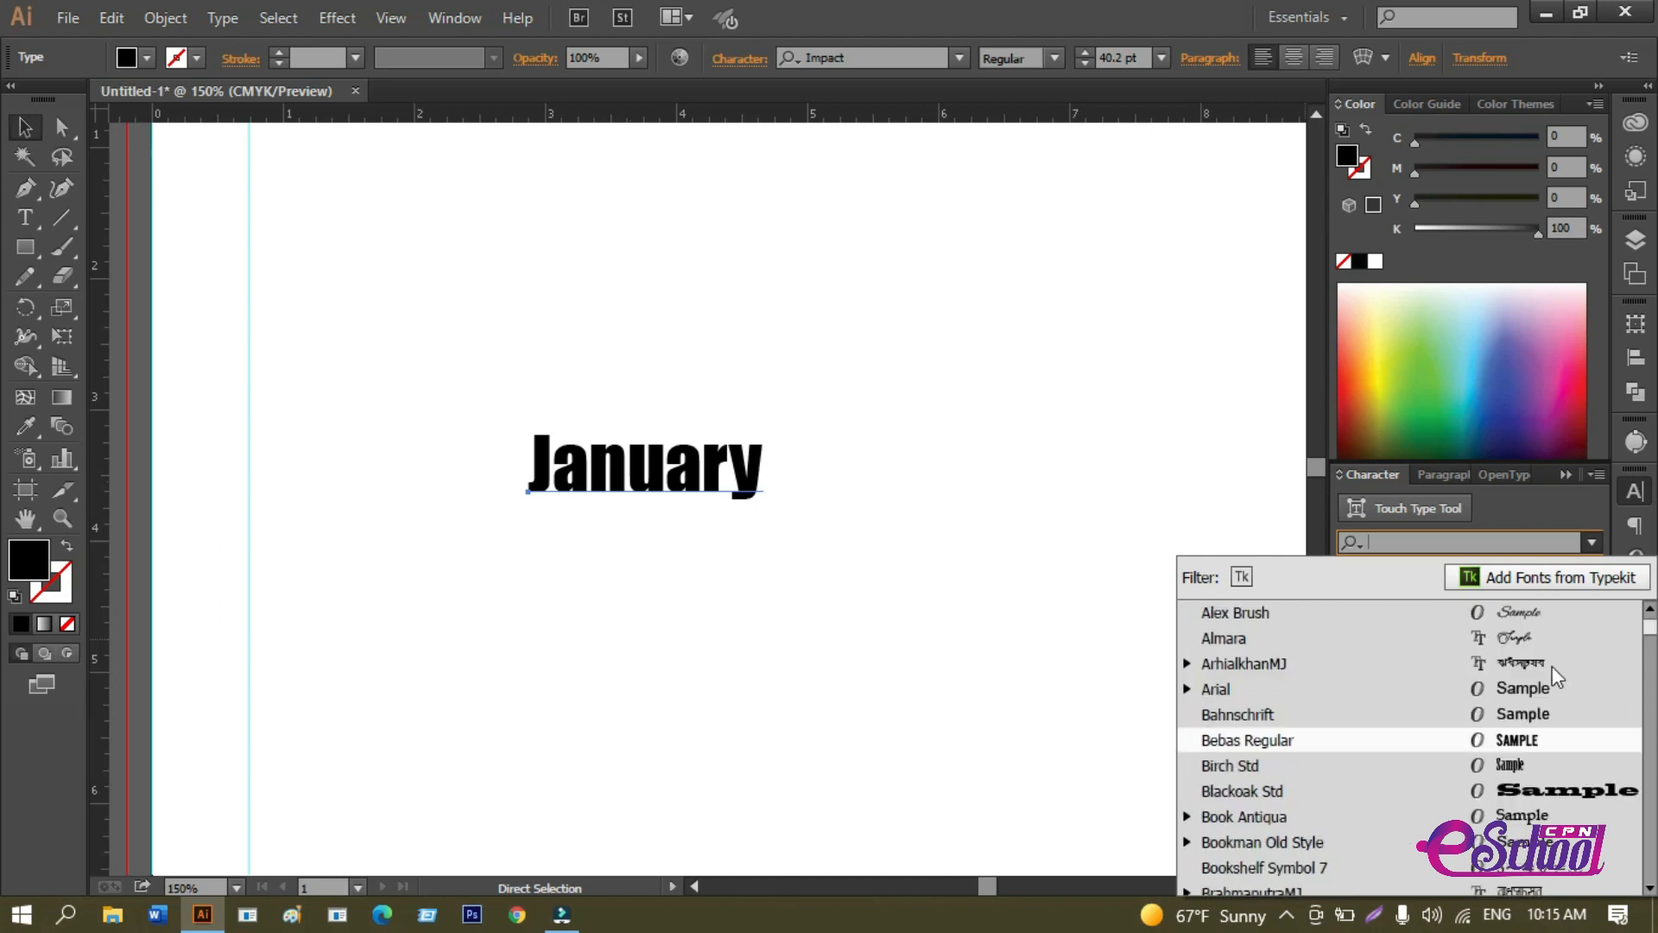
scroll(1555, 677, "down", 3)
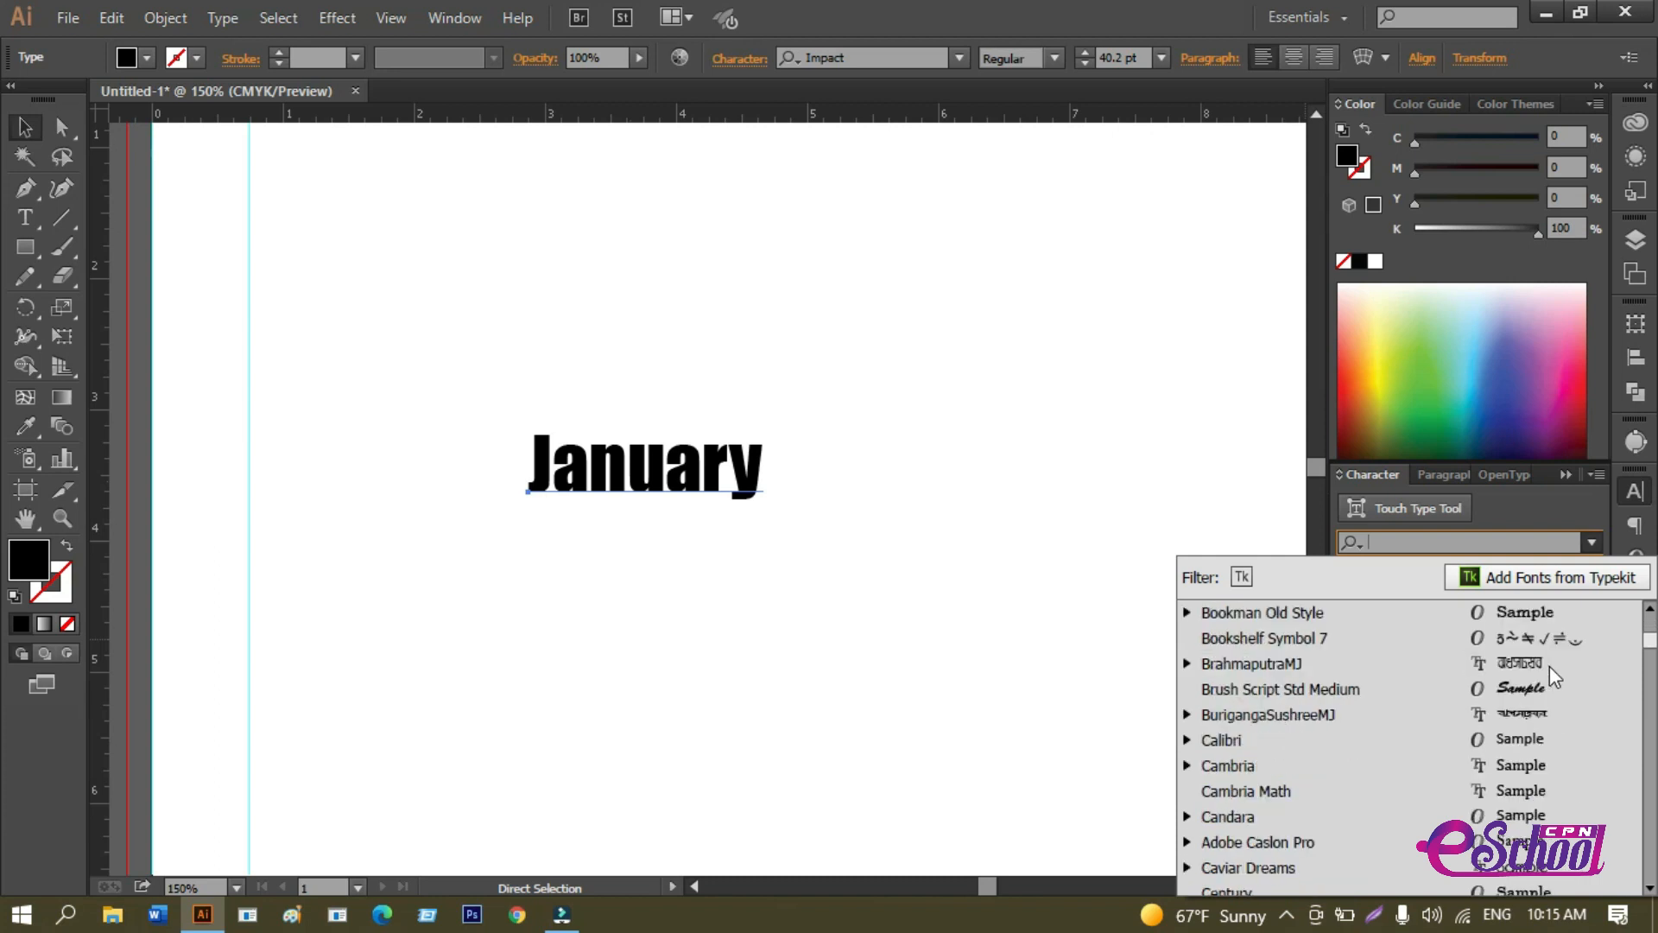
scroll(1552, 677, "down", 2)
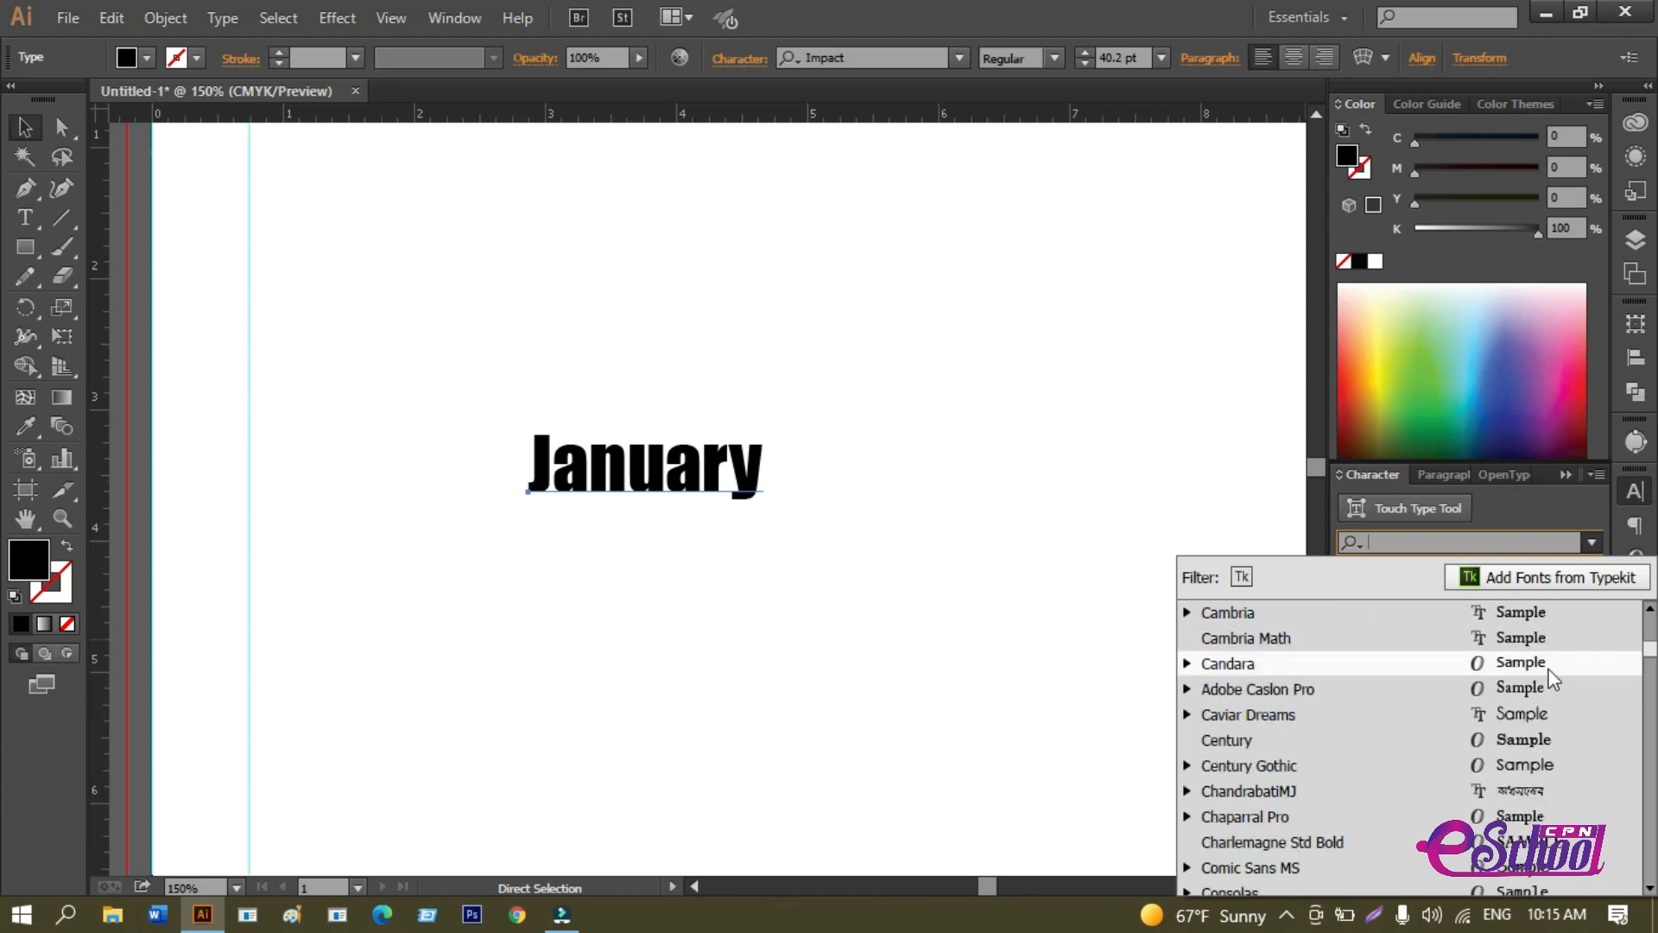
scroll(1550, 671, "down", 1)
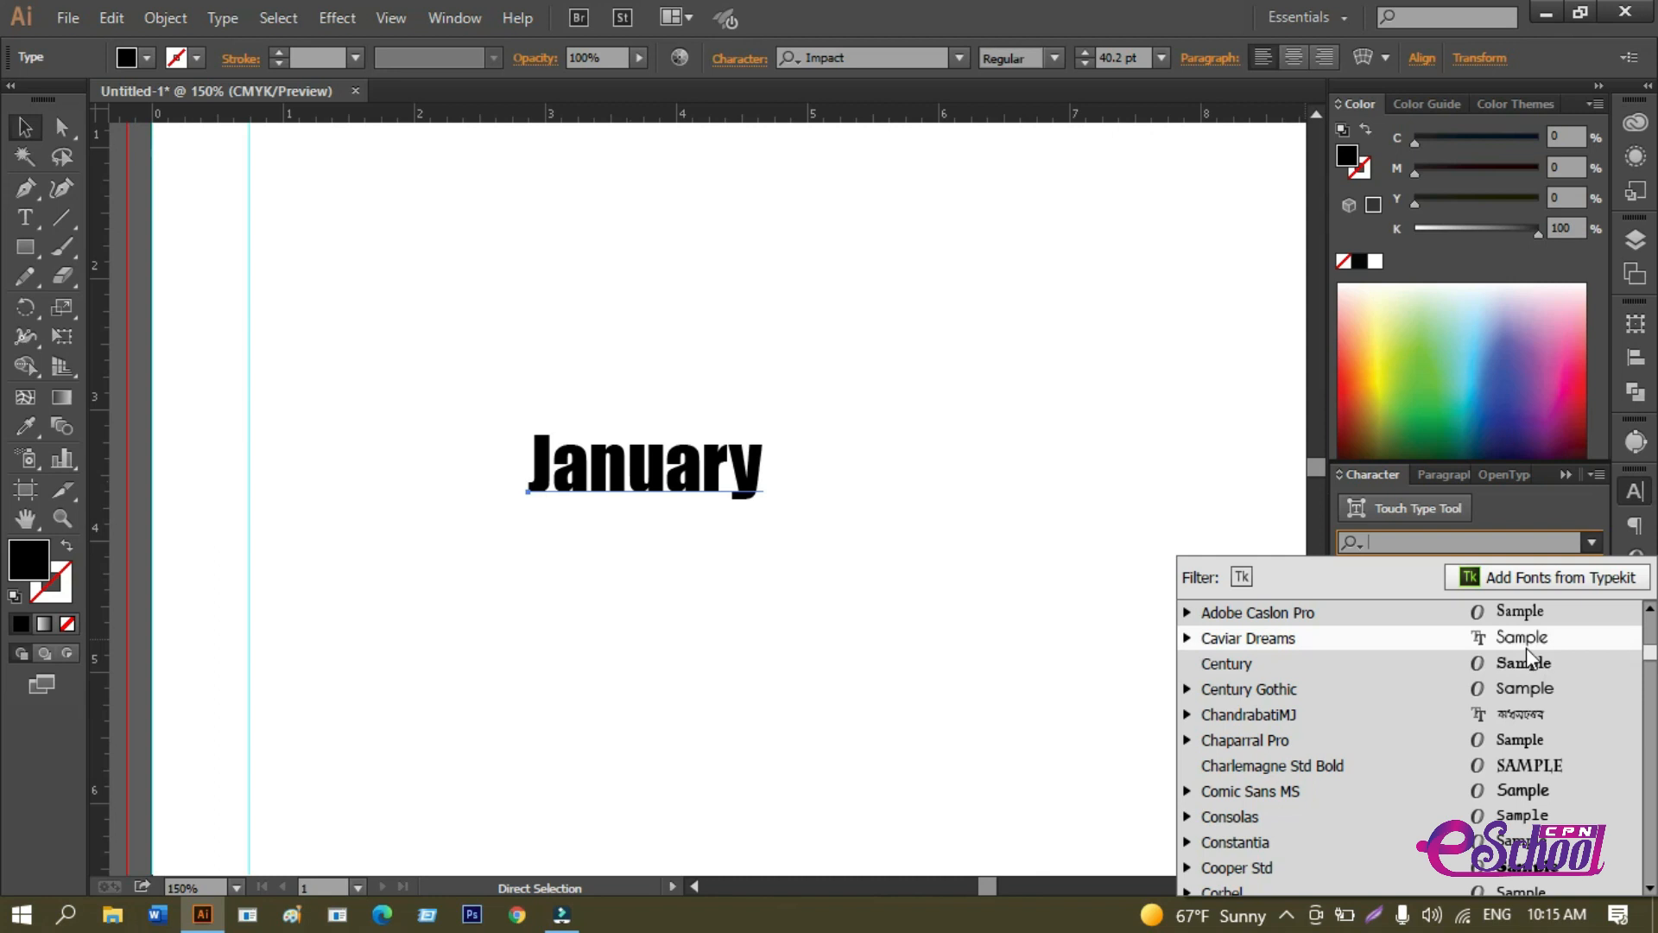
left_click(1526, 647)
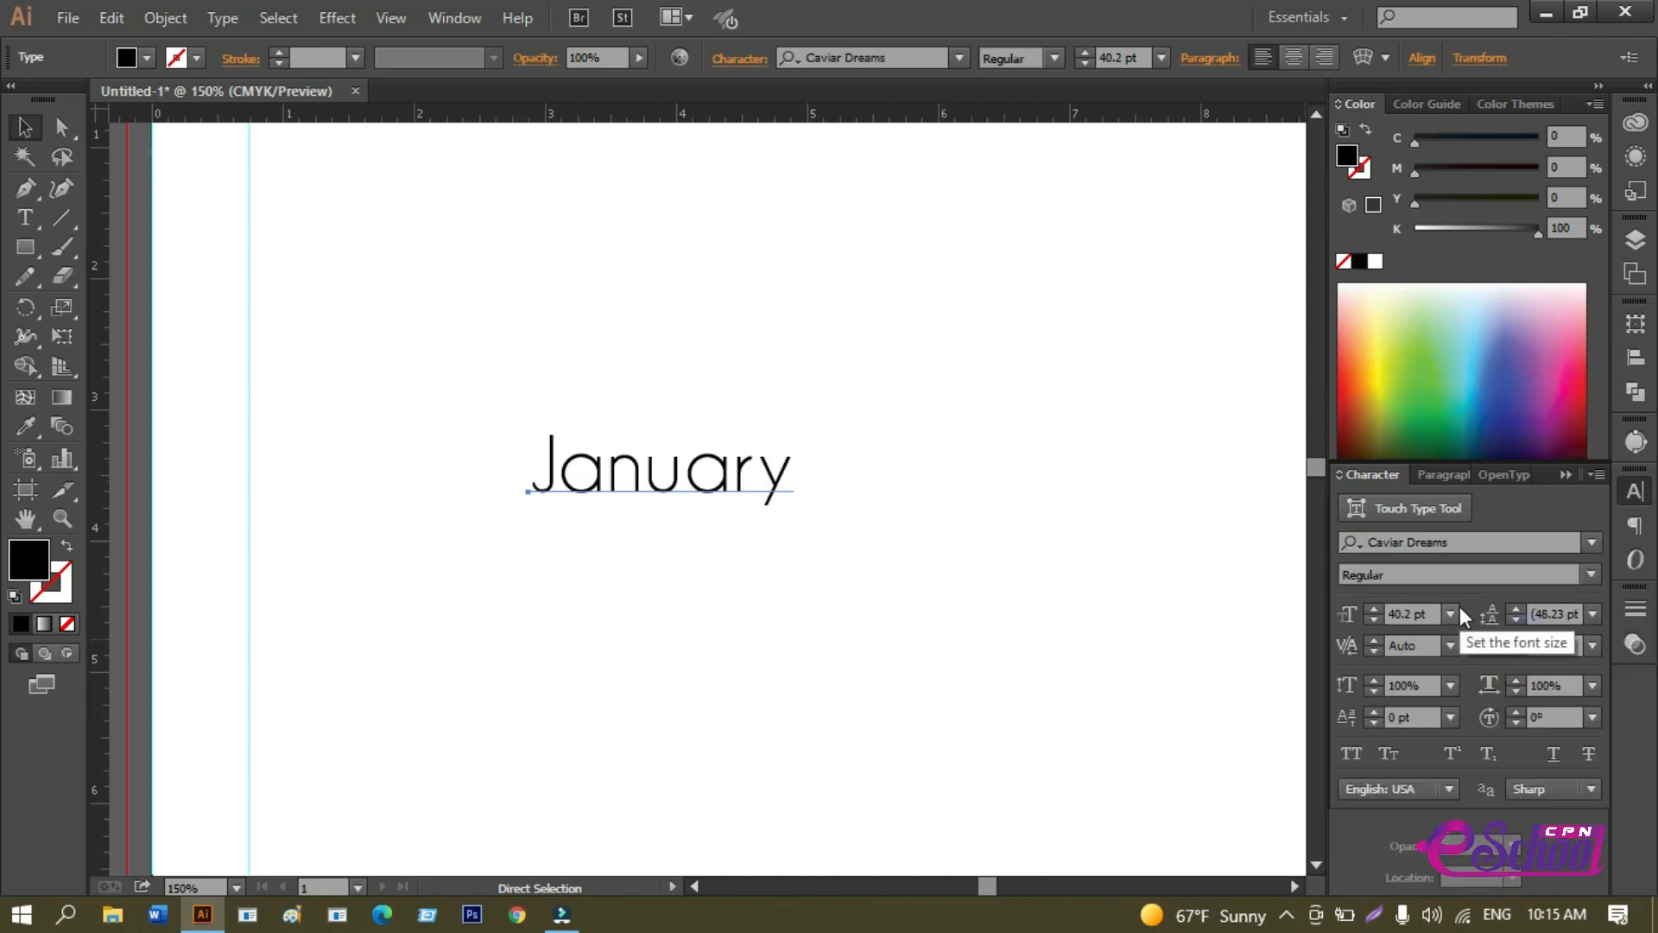
left_click(1592, 575)
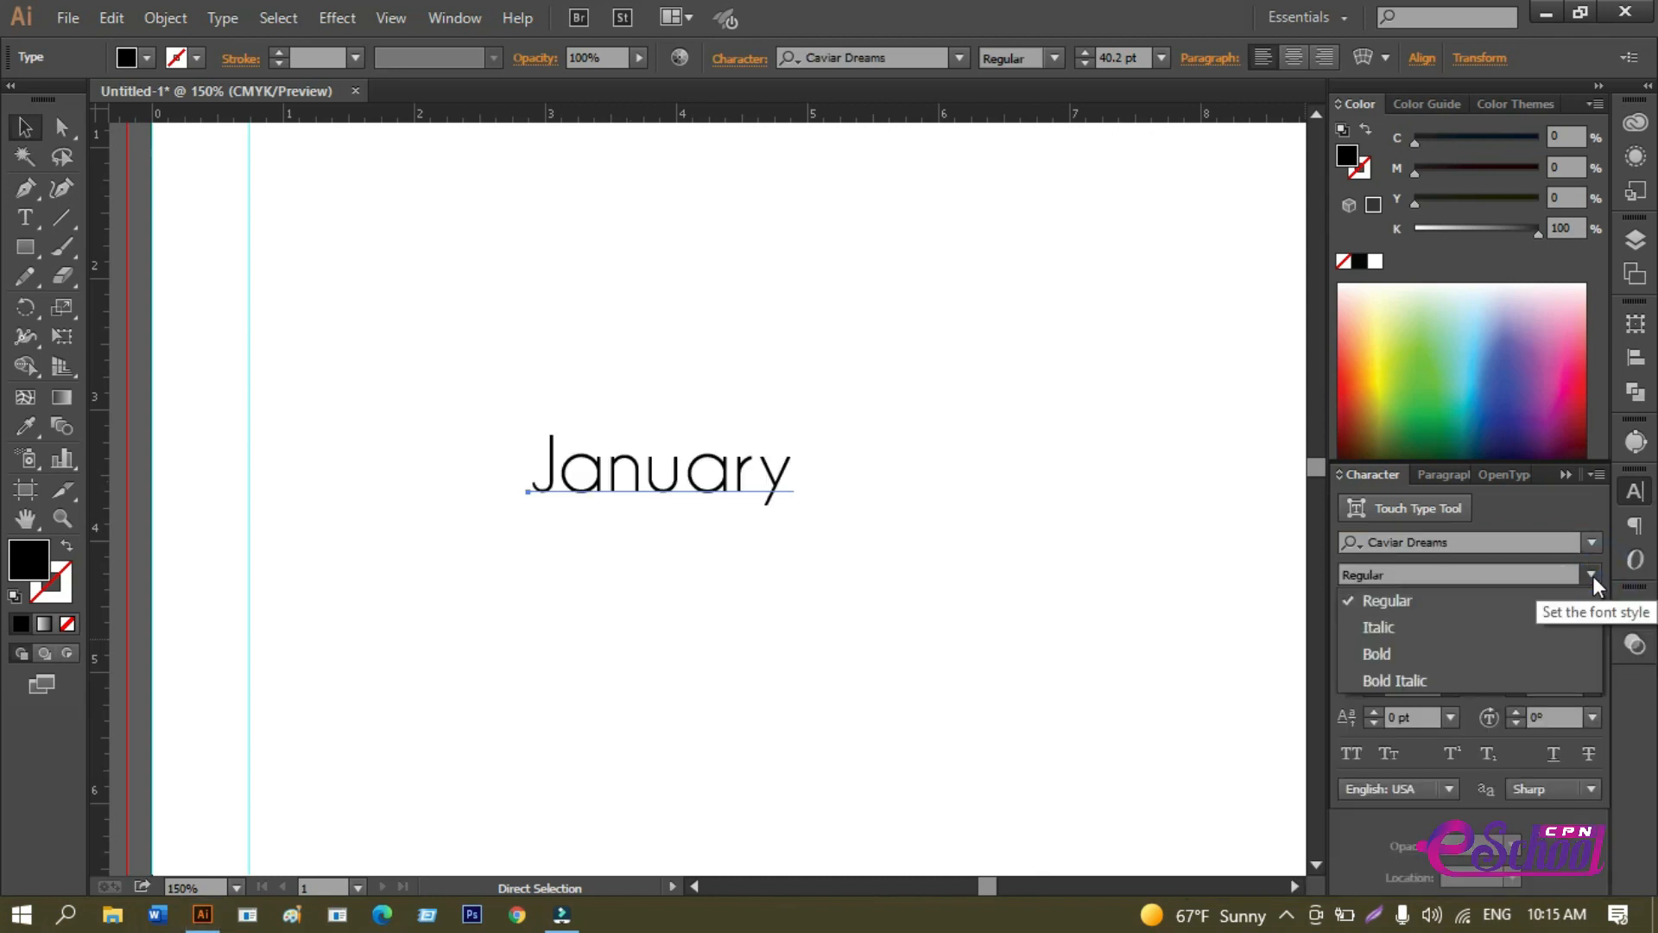
left_click(1591, 575)
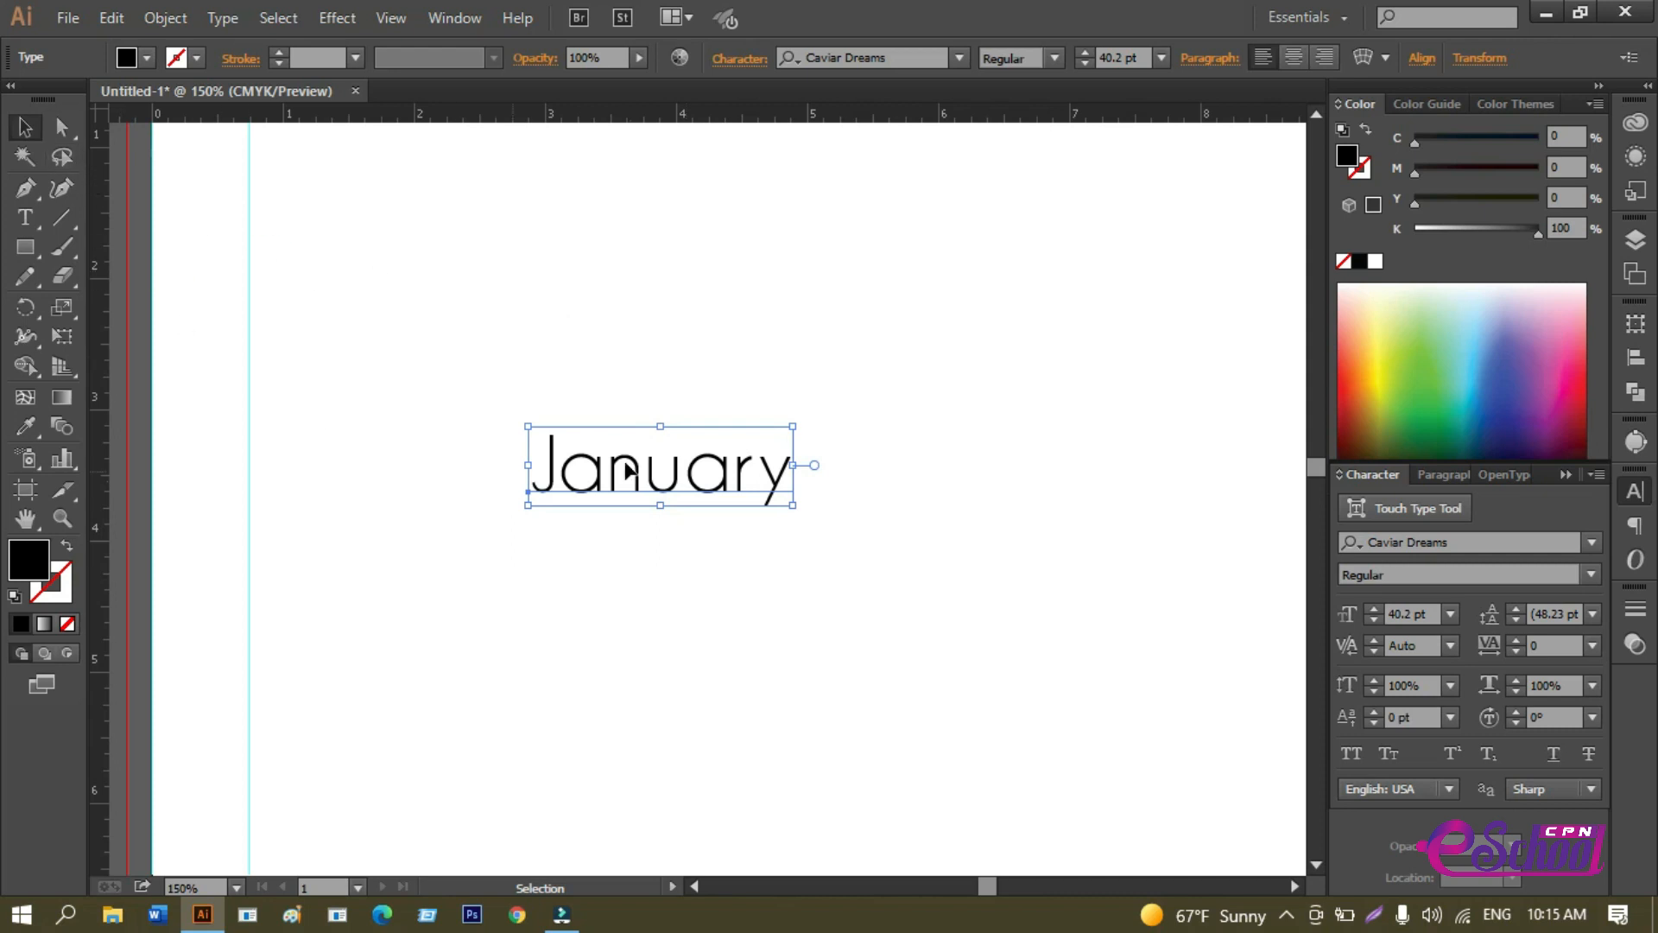
Move the "January" text slightly straight up on the page.
left_click(812, 530)
left_click_drag(682, 472, 683, 421)
left_click_drag(711, 505, 674, 337)
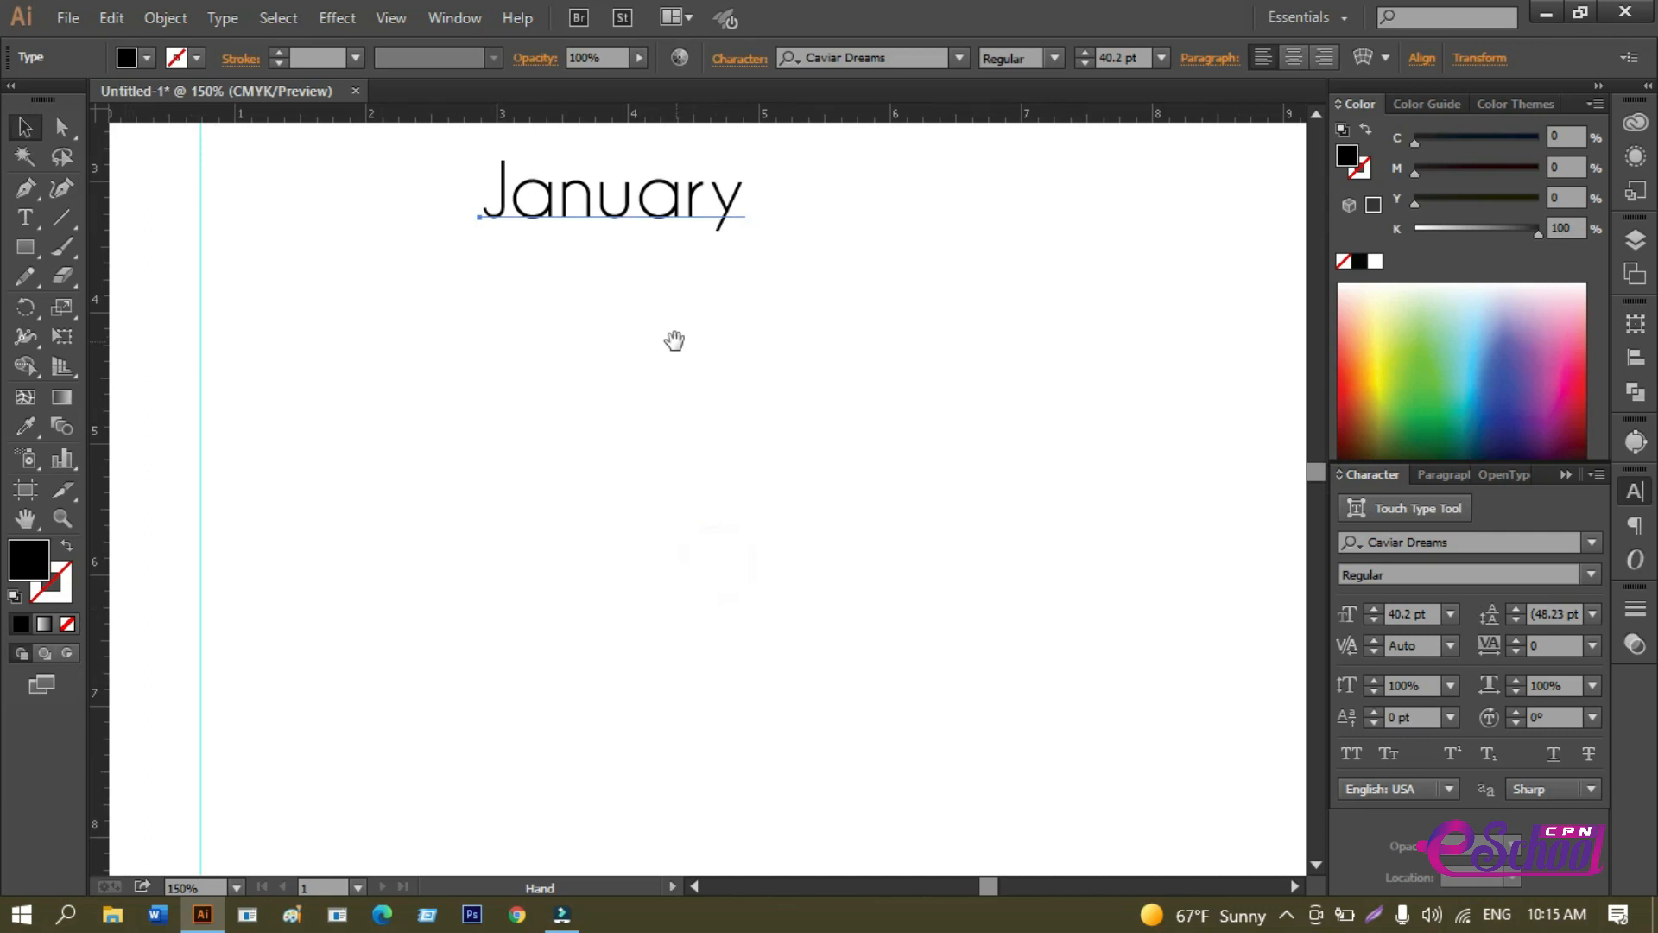
key("ctrl+minus")
left_click_drag(832, 477, 721, 461)
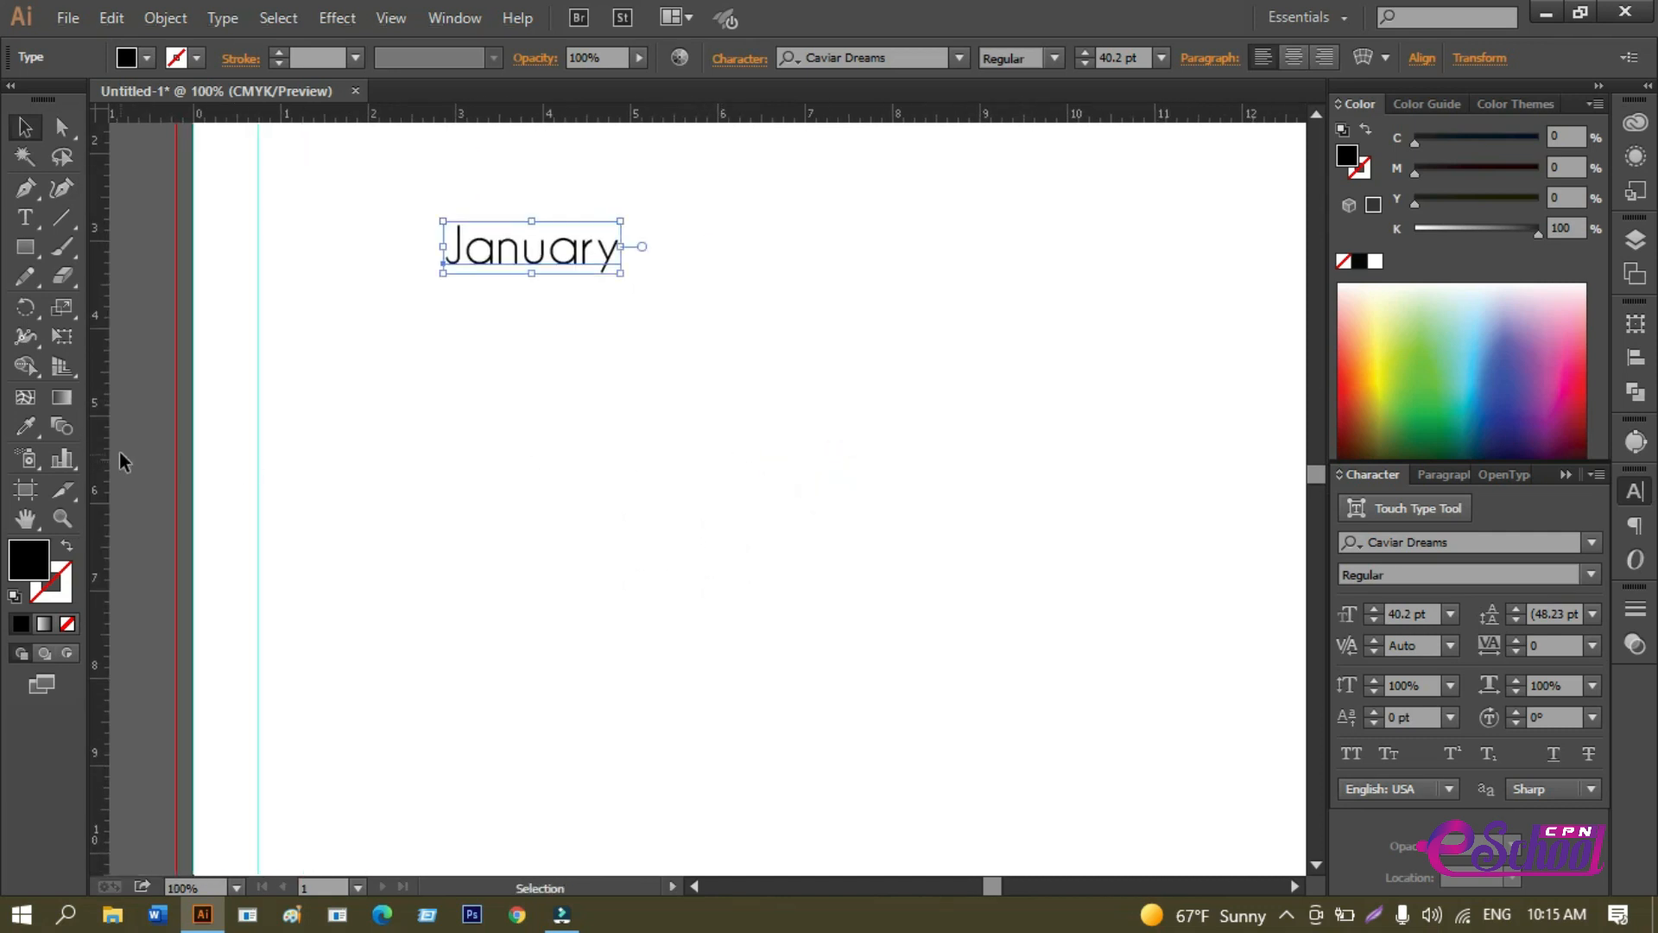
left_click(24, 221)
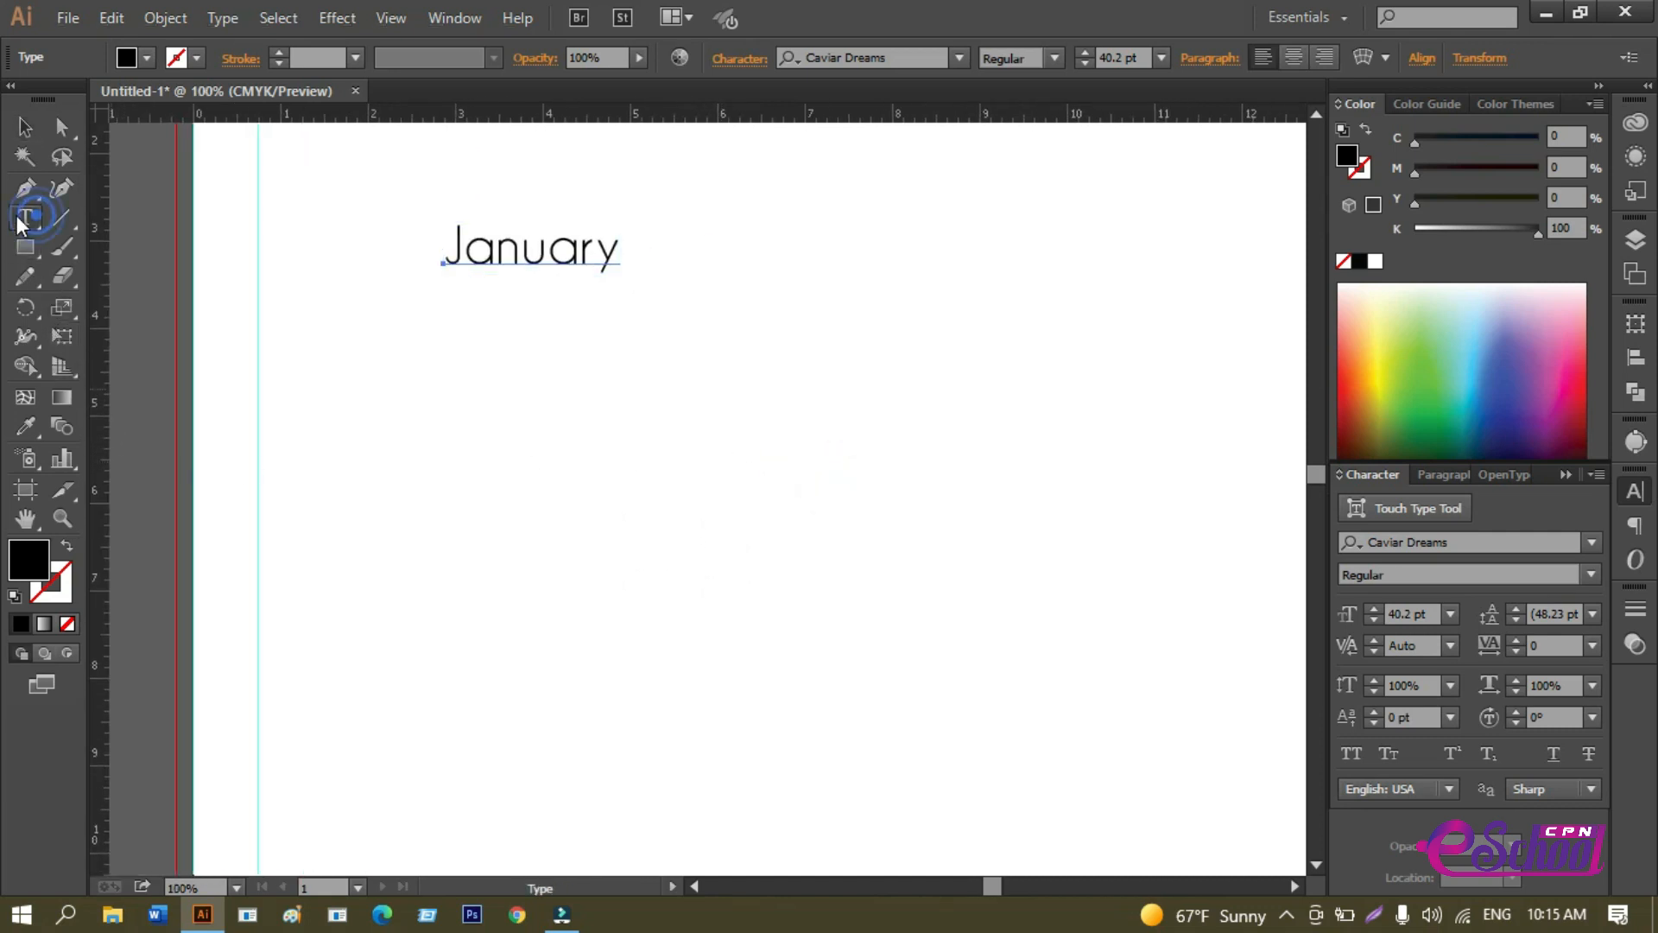
left_click_drag(287, 363, 894, 812)
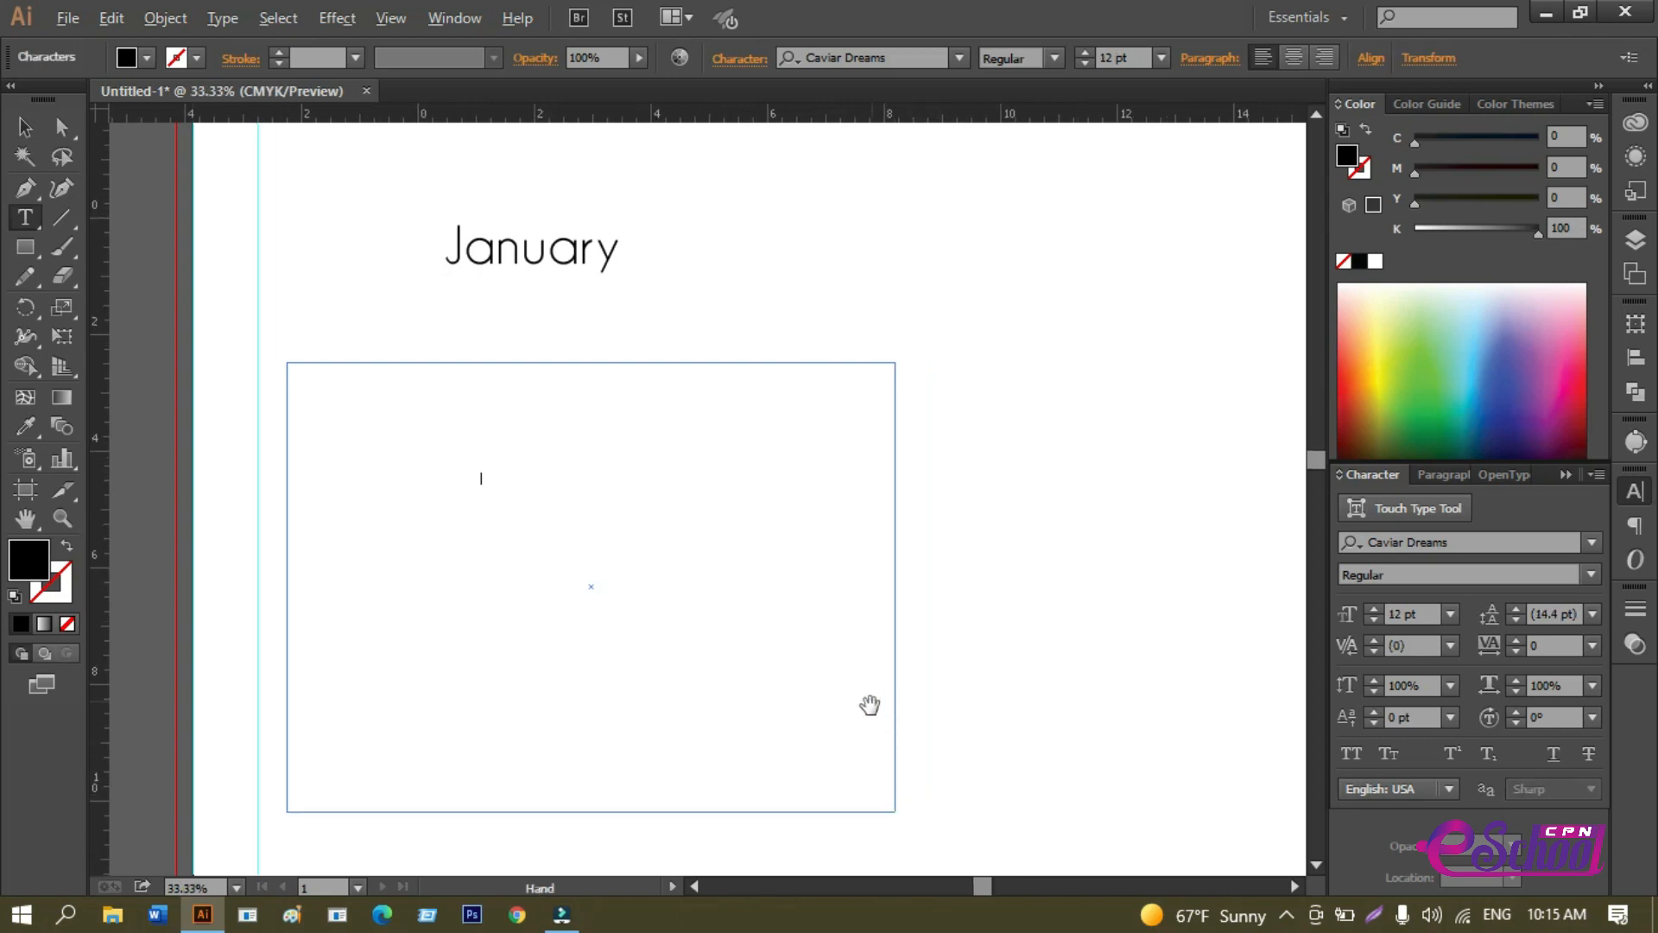
scroll(869, 705, "down", 4)
scroll(869, 705, "up", 1)
scroll(863, 708, "up", 1)
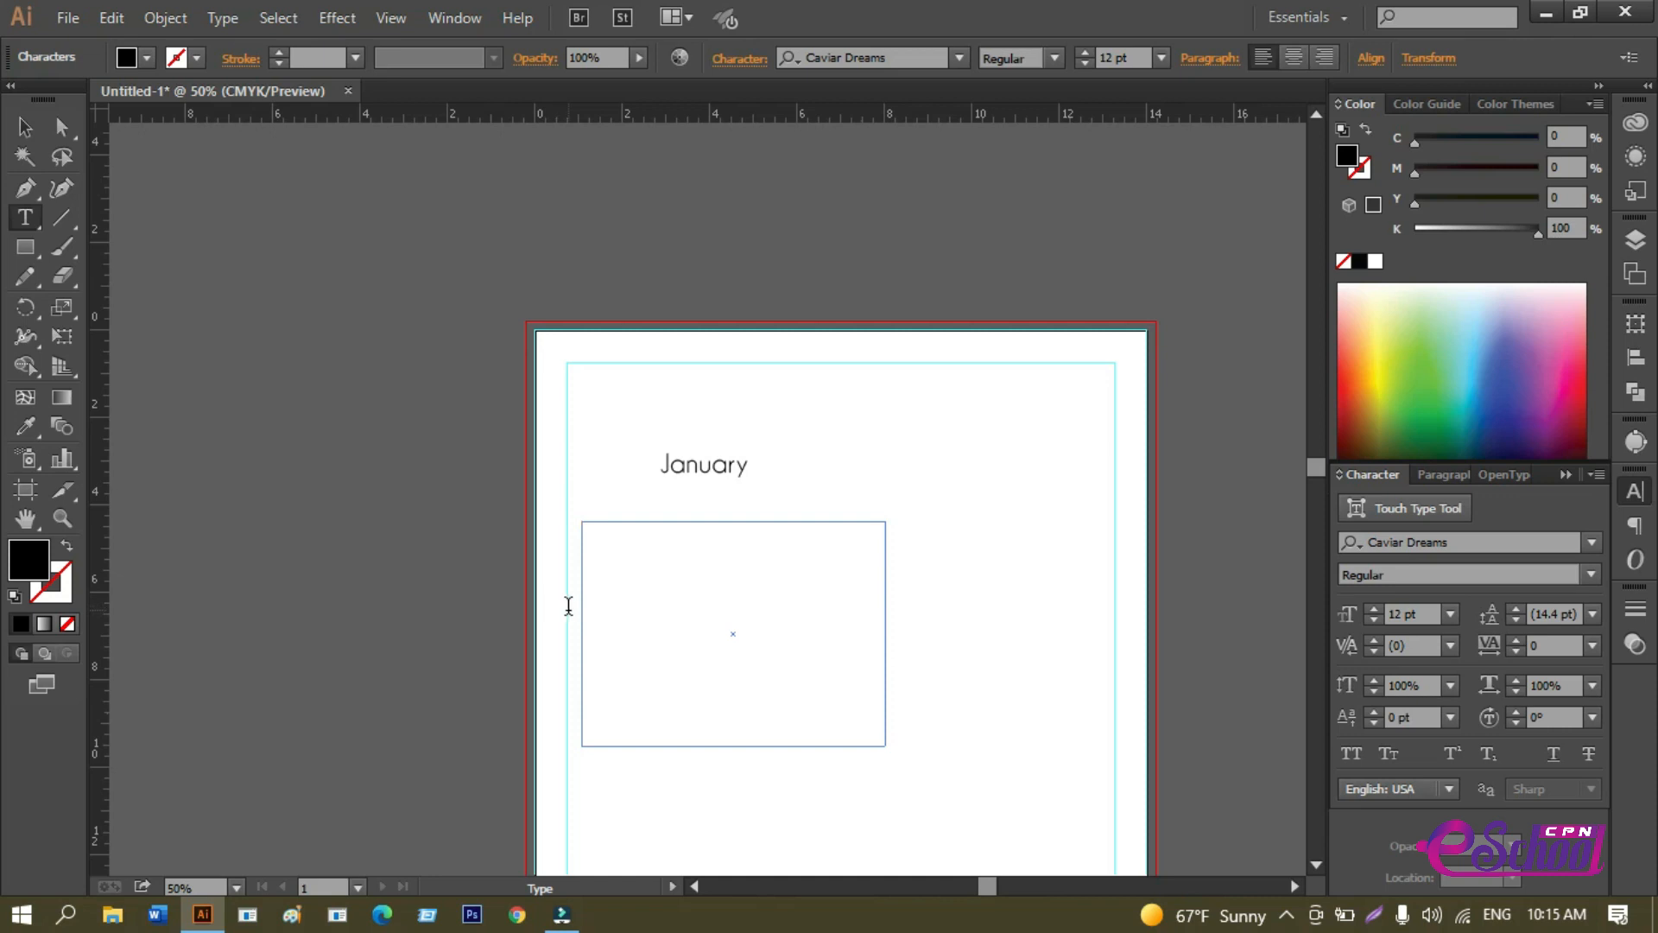
key("Escape")
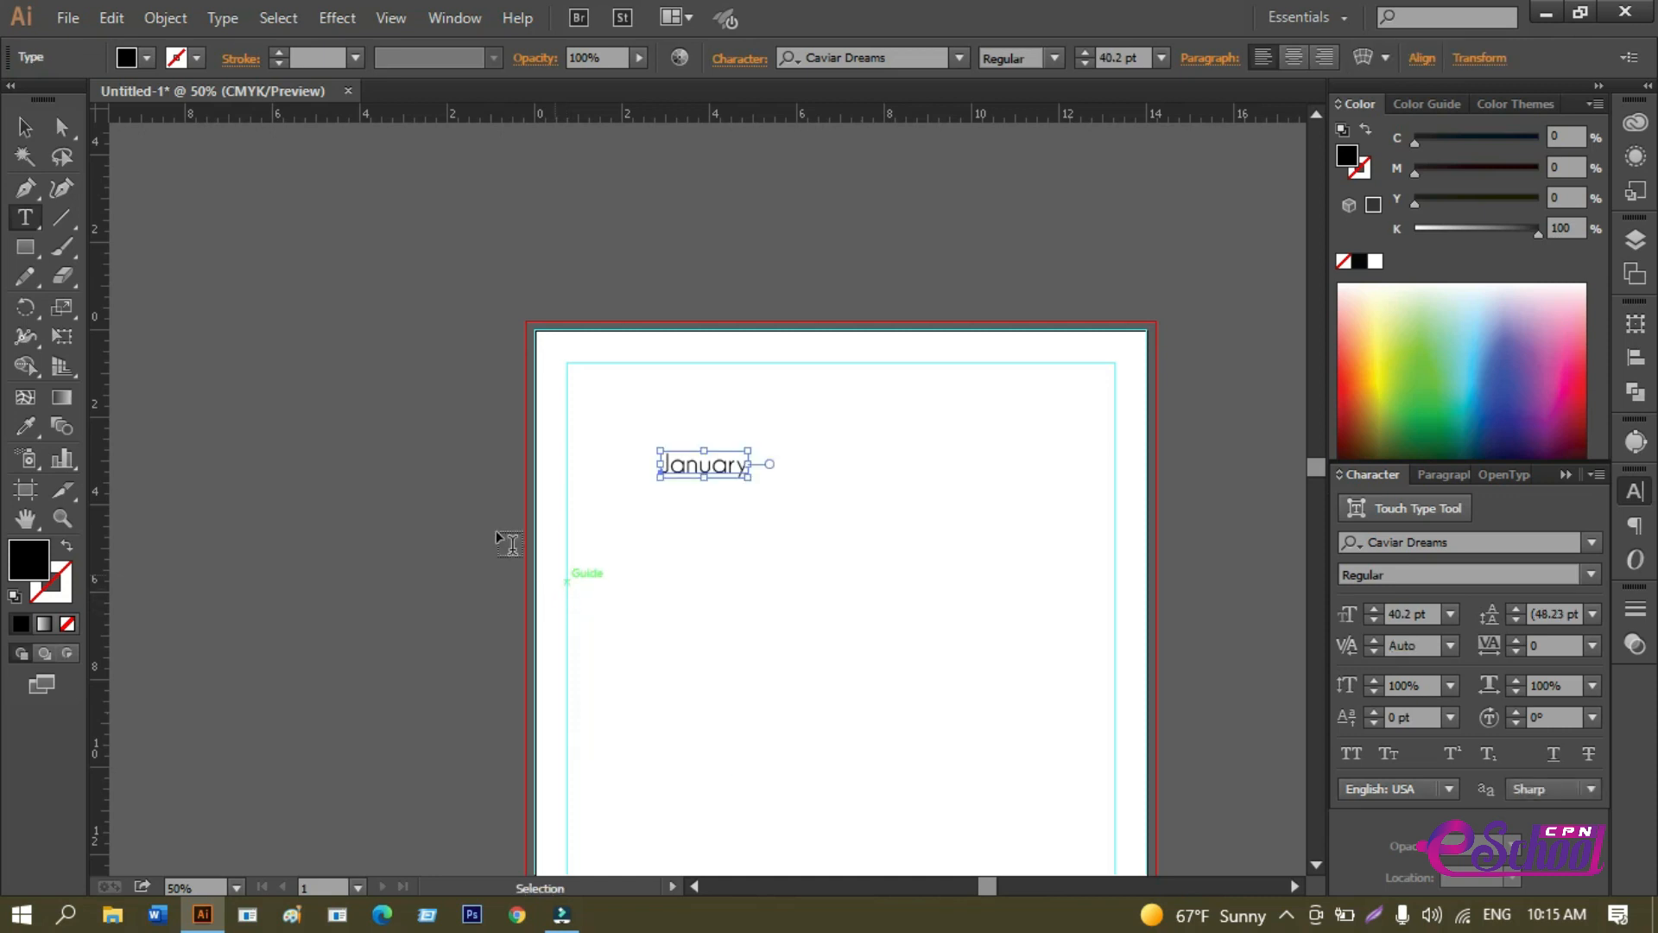
left_click(25, 127)
left_click(760, 606)
Draw a black rectangle about 12.53 by 4.33 in below "January", spanning both side margin guides, and display its transform properties.
scroll(760, 613, "up", 1)
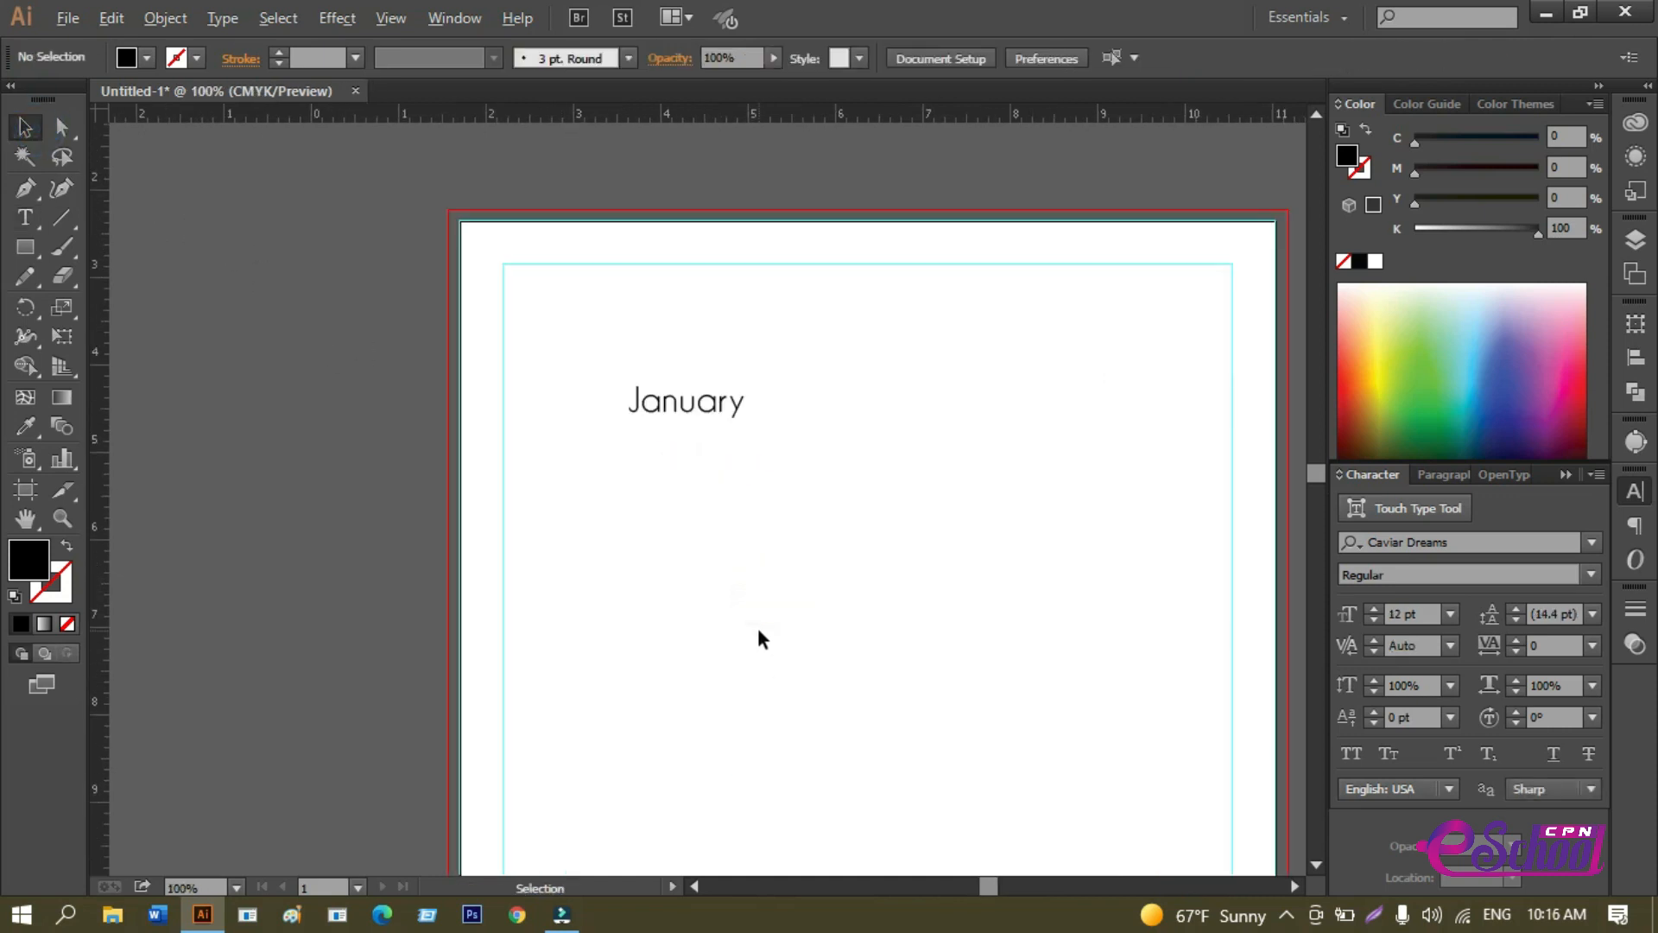
scroll(757, 630, "up", 1)
key("Tab")
scroll(666, 618, "down", 1)
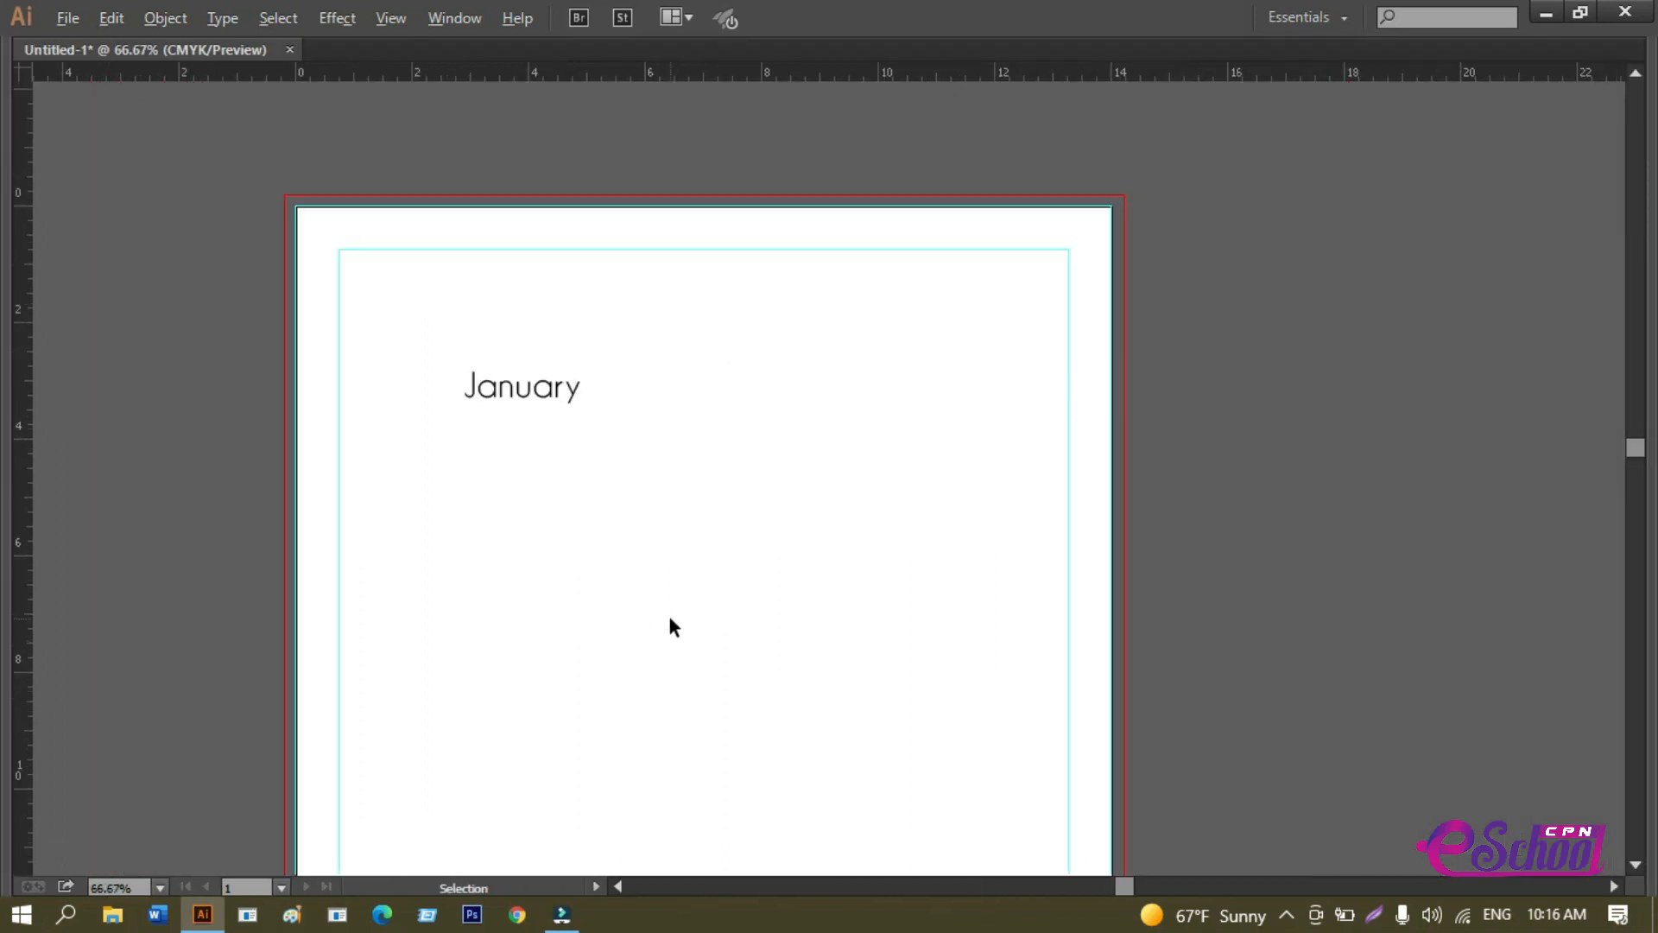
key("Tab")
left_click(27, 248)
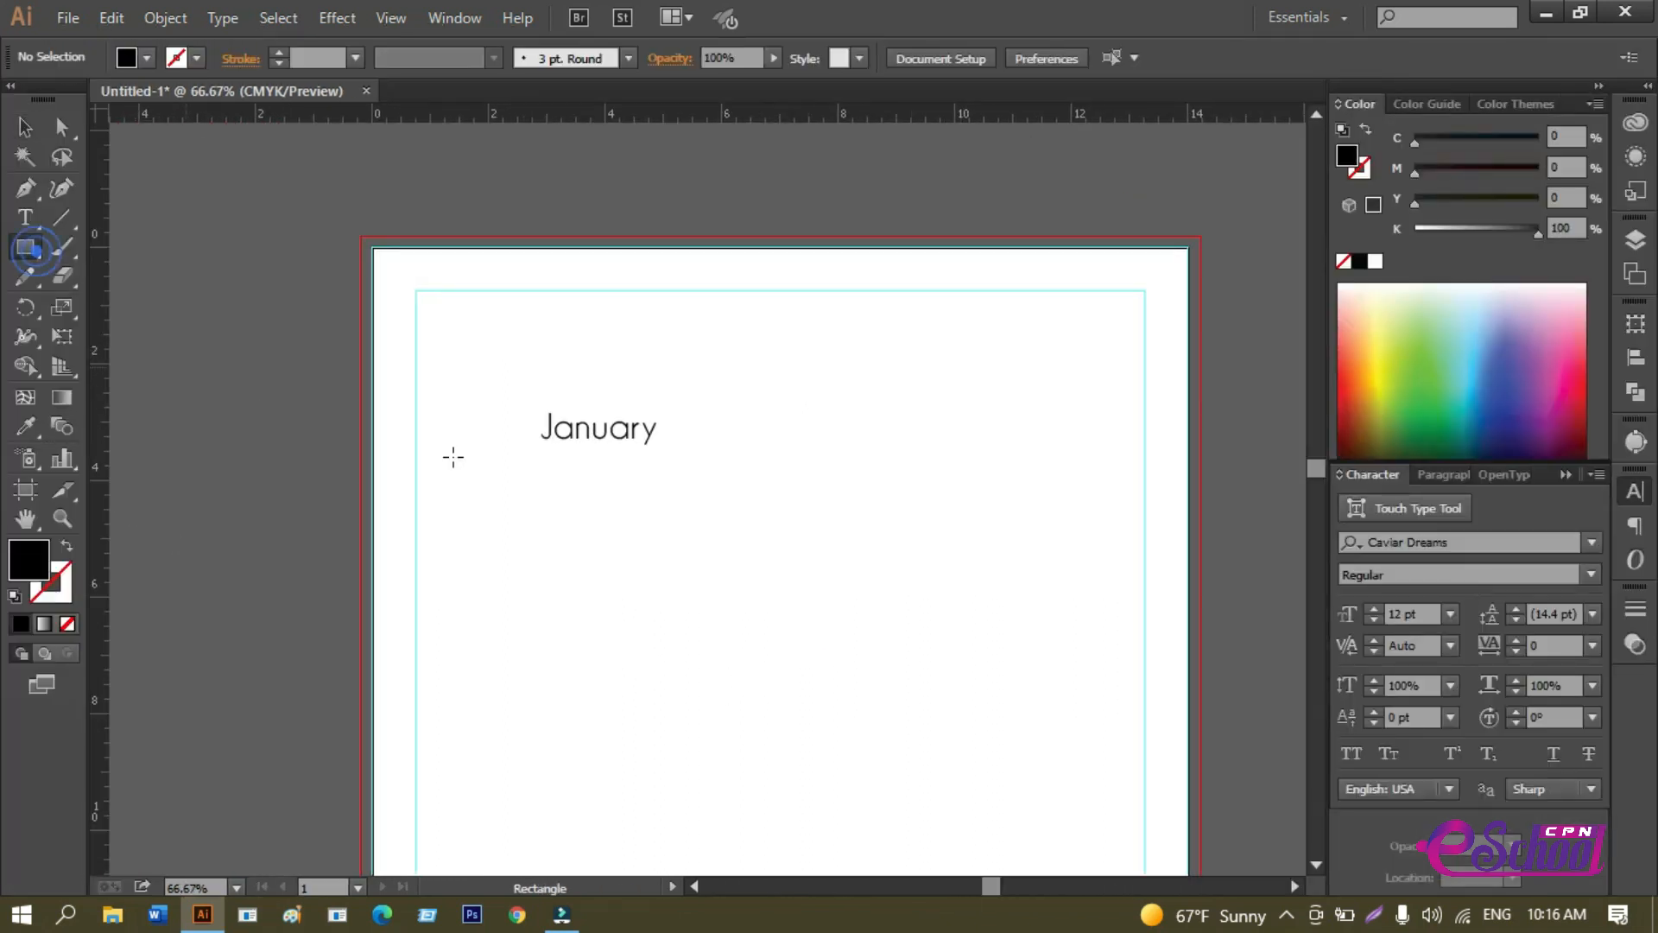
key("Tab")
mouse_move(338, 503)
left_mouse_down()
mouse_move(1025, 759)
mouse_move(1068, 753)
left_mouse_up()
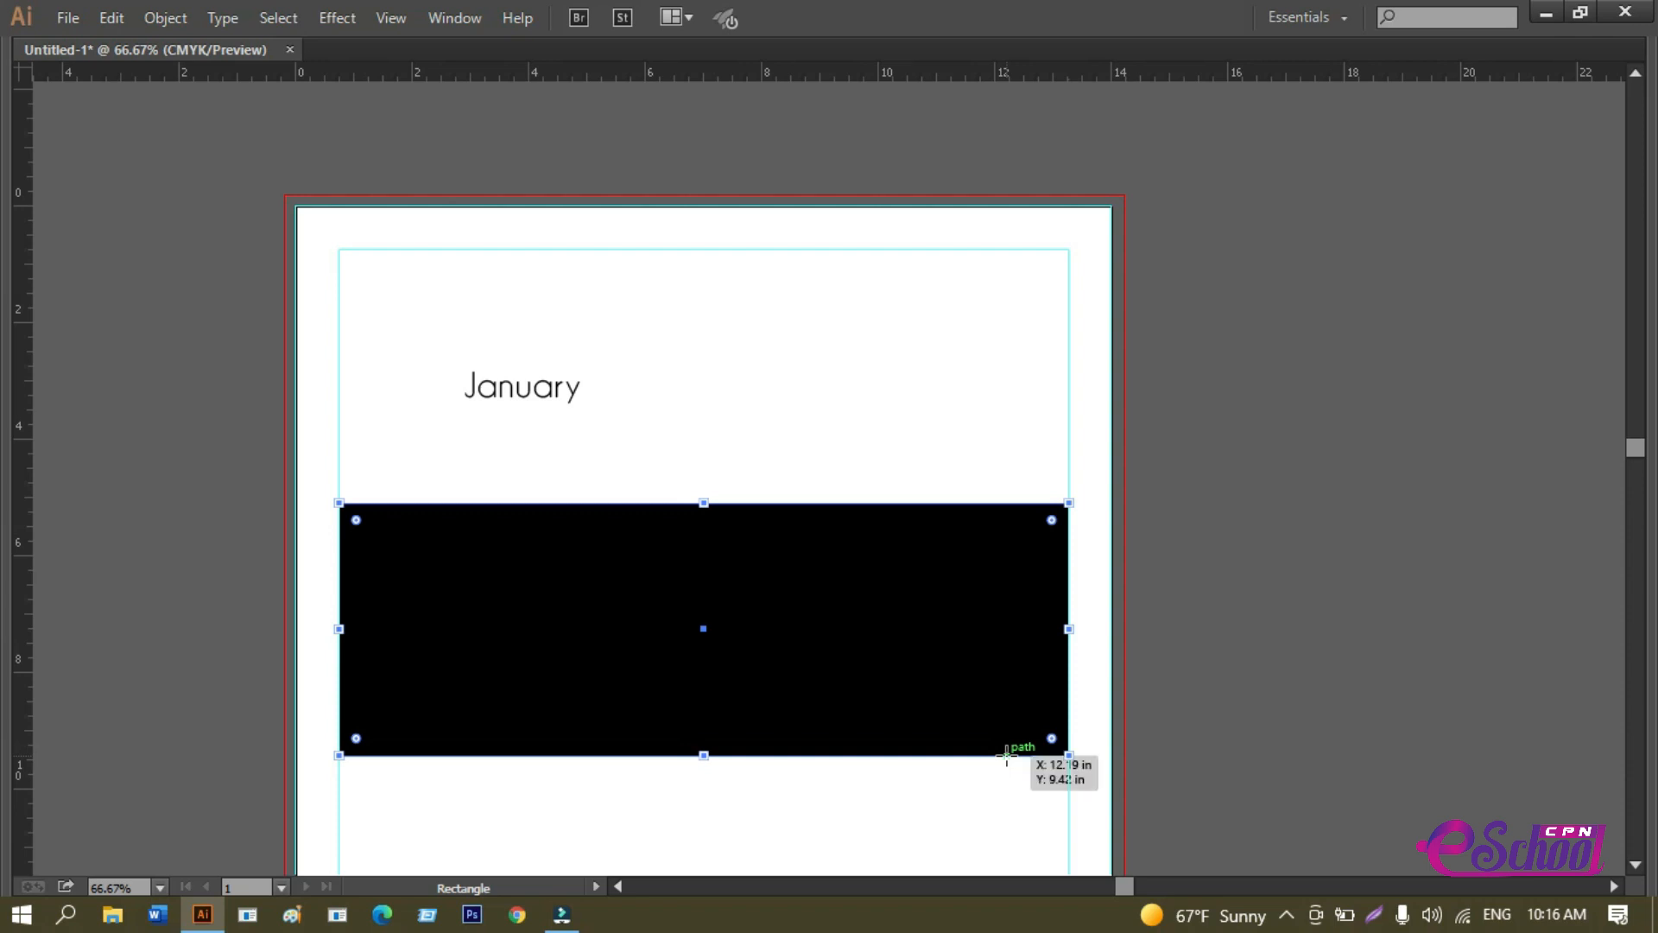
key("shift+F8")
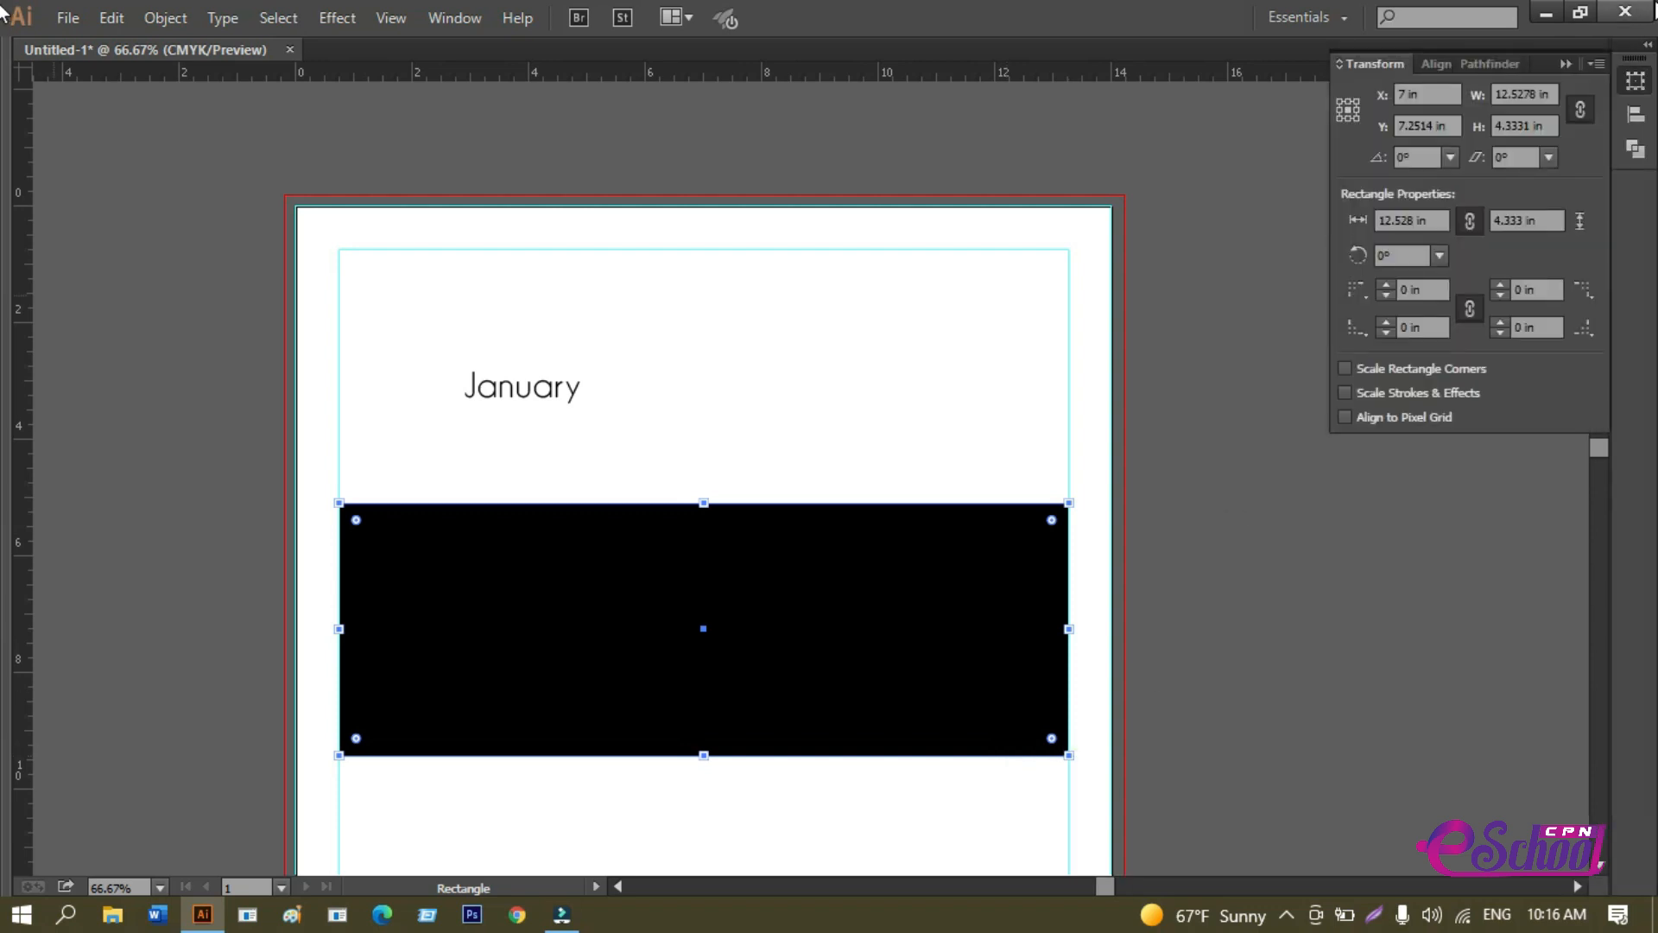
Set the black rectangle's width to 12.5 in with its proportions kept, and deselect it.
left_click(1520, 94)
type("12.5")
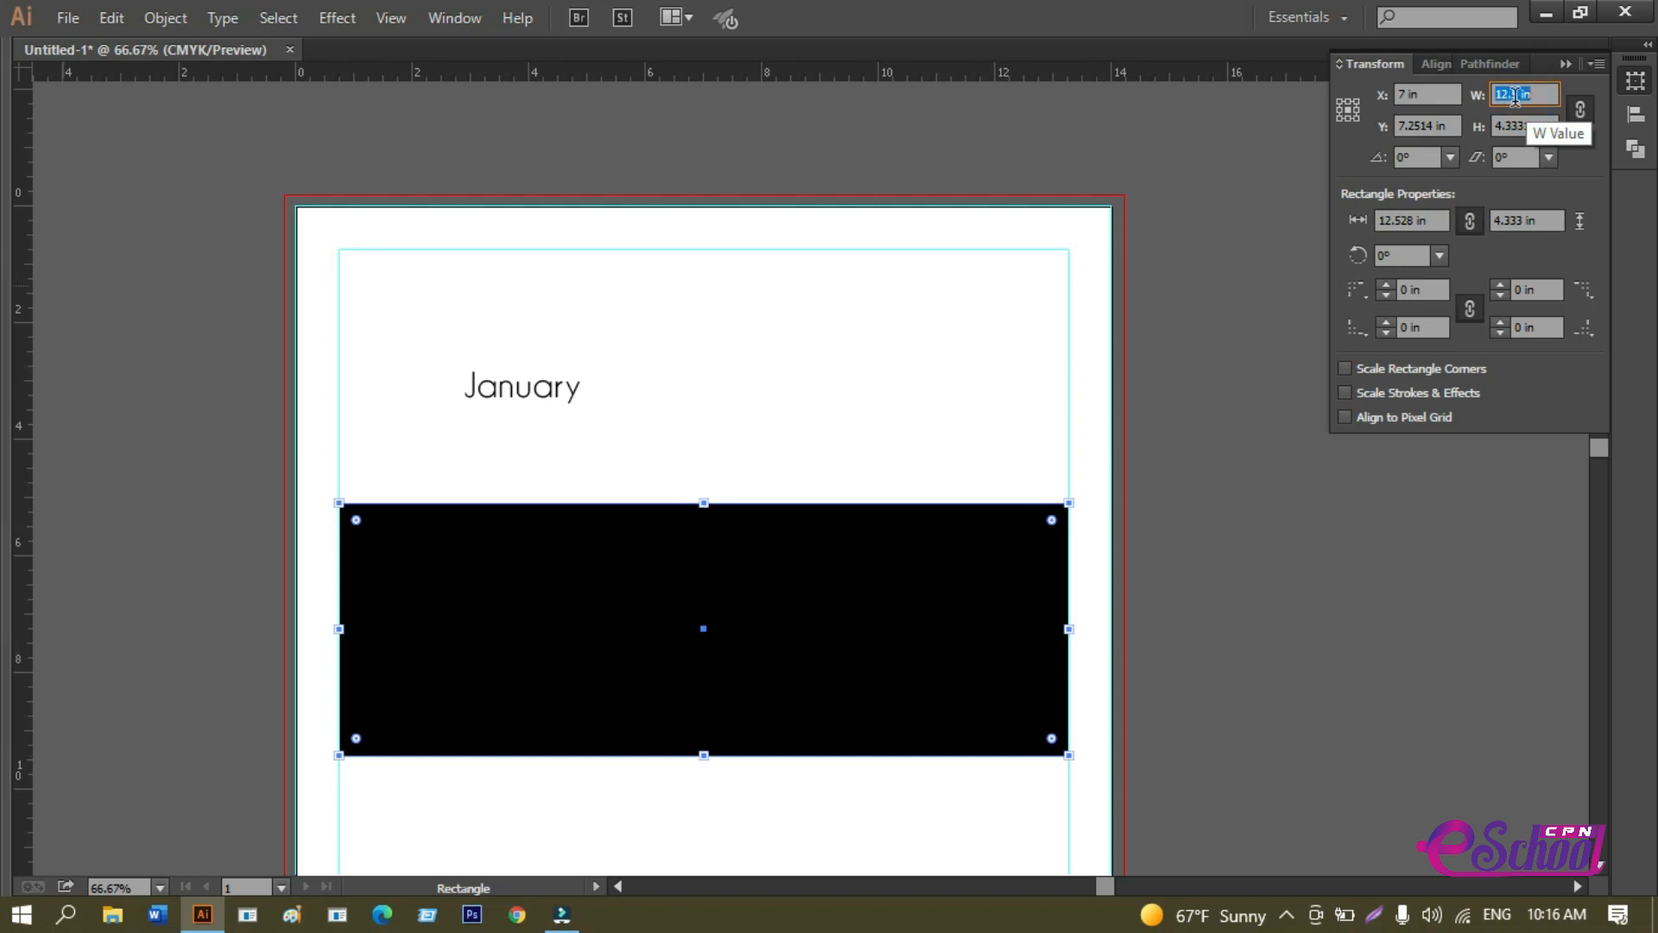
key("Return")
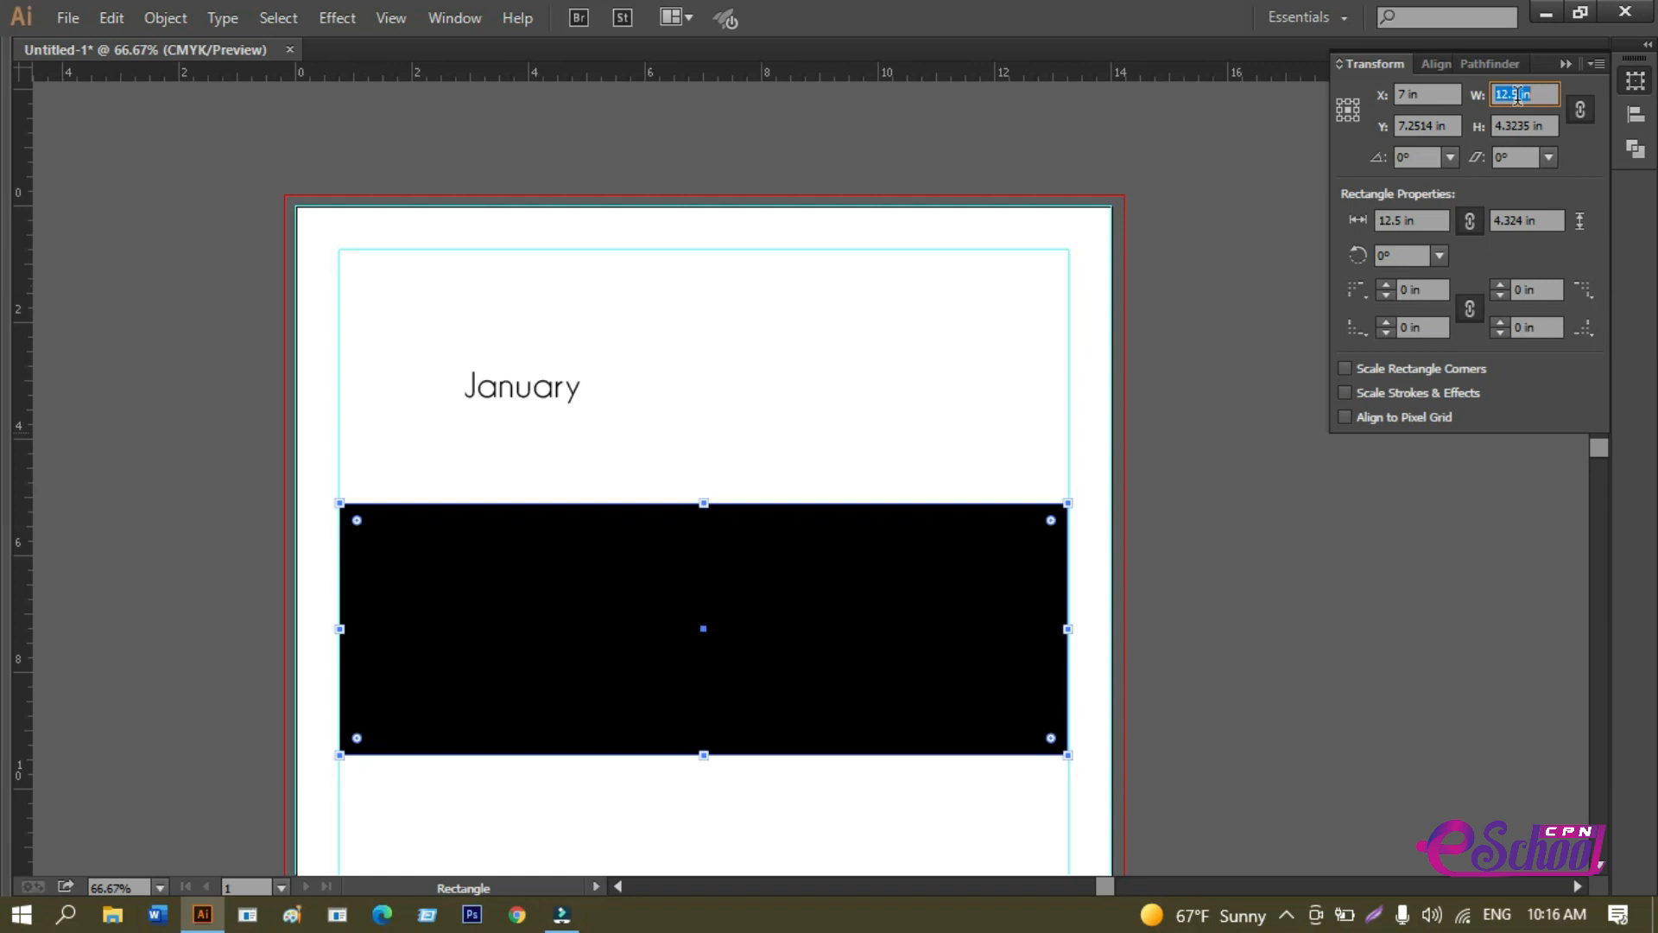
left_click(166, 214)
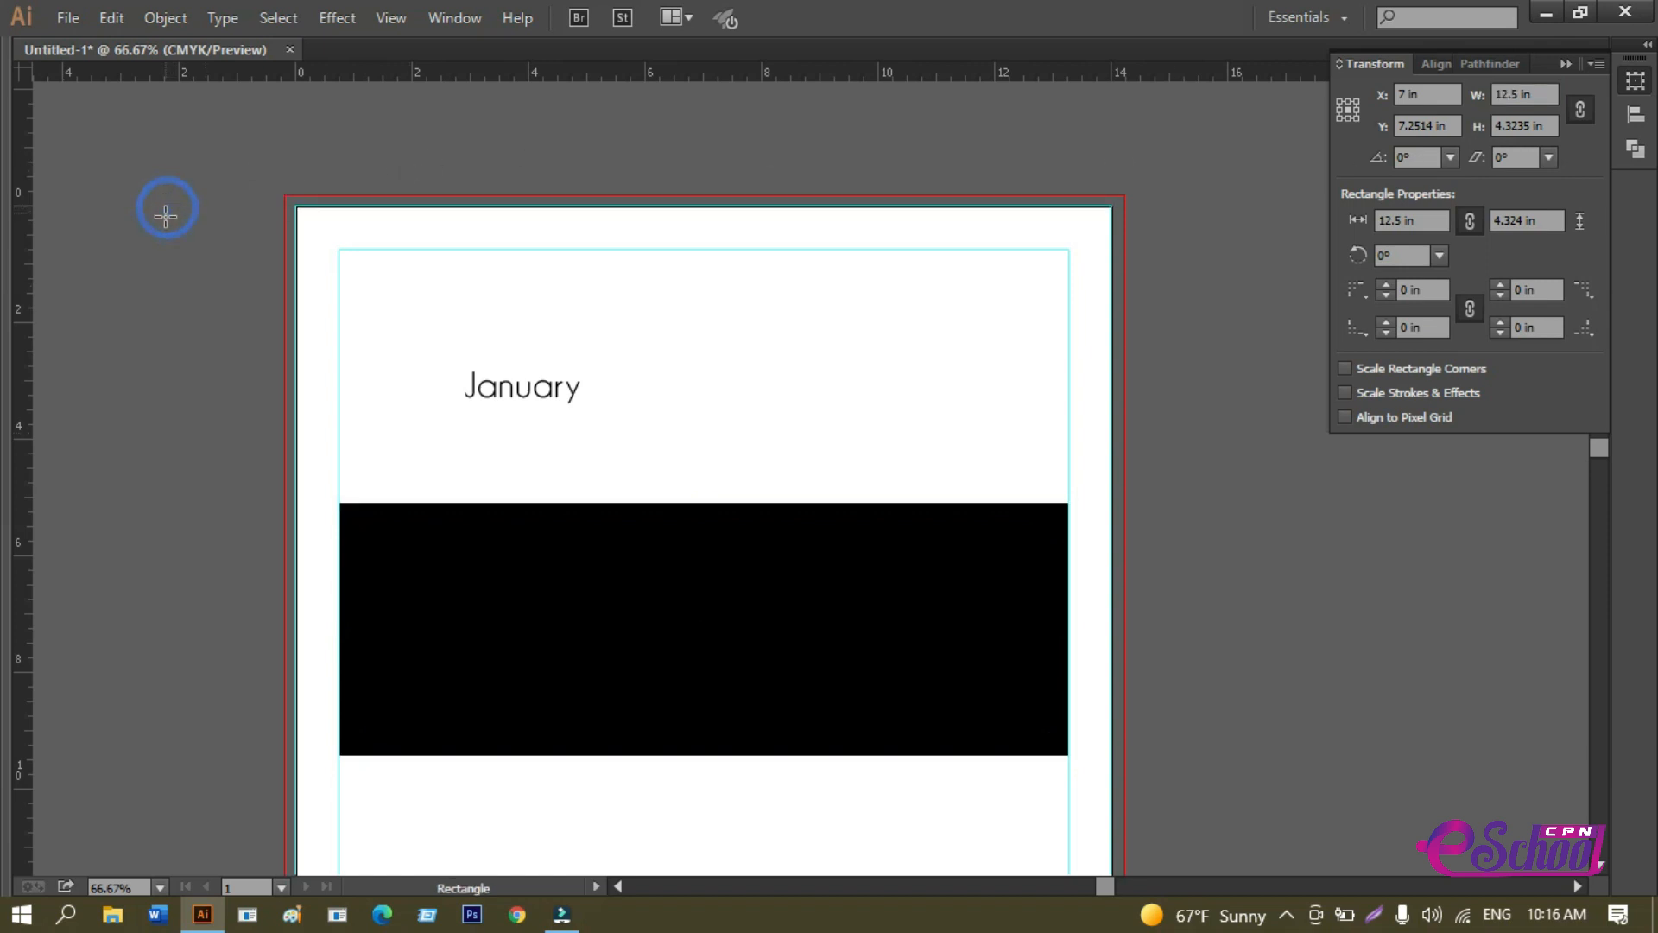
Restore the hidden panels and delete the black rectangle below "January".
key("Tab")
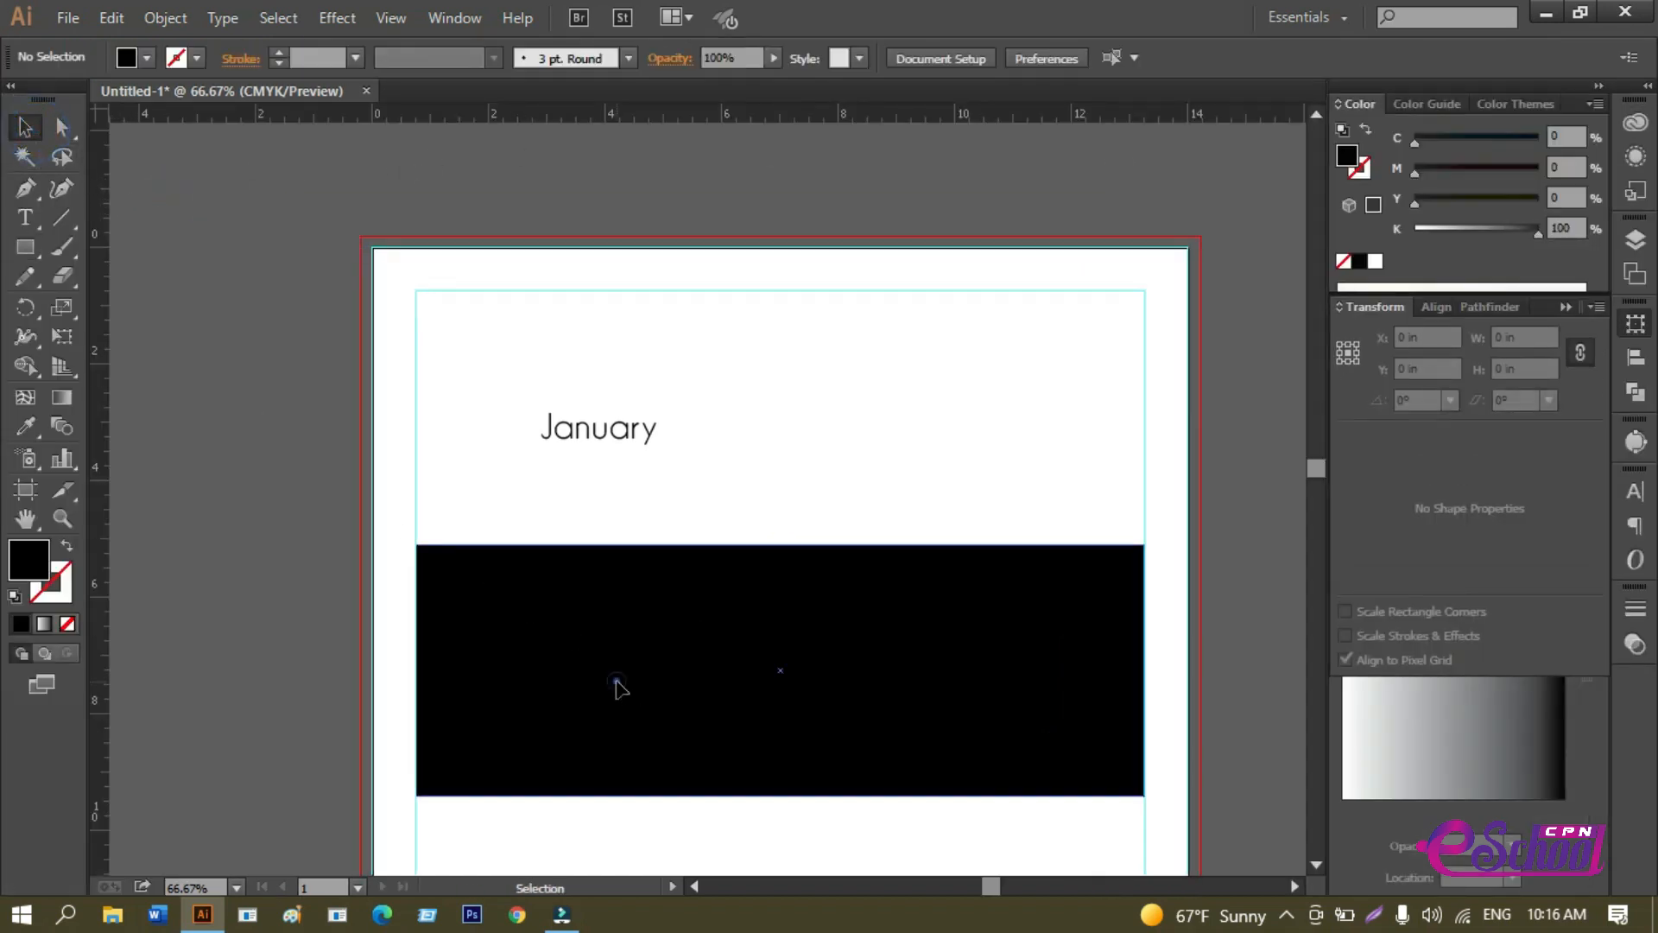
left_click(616, 687)
key("Delete")
left_click_drag(307, 433, 296, 255)
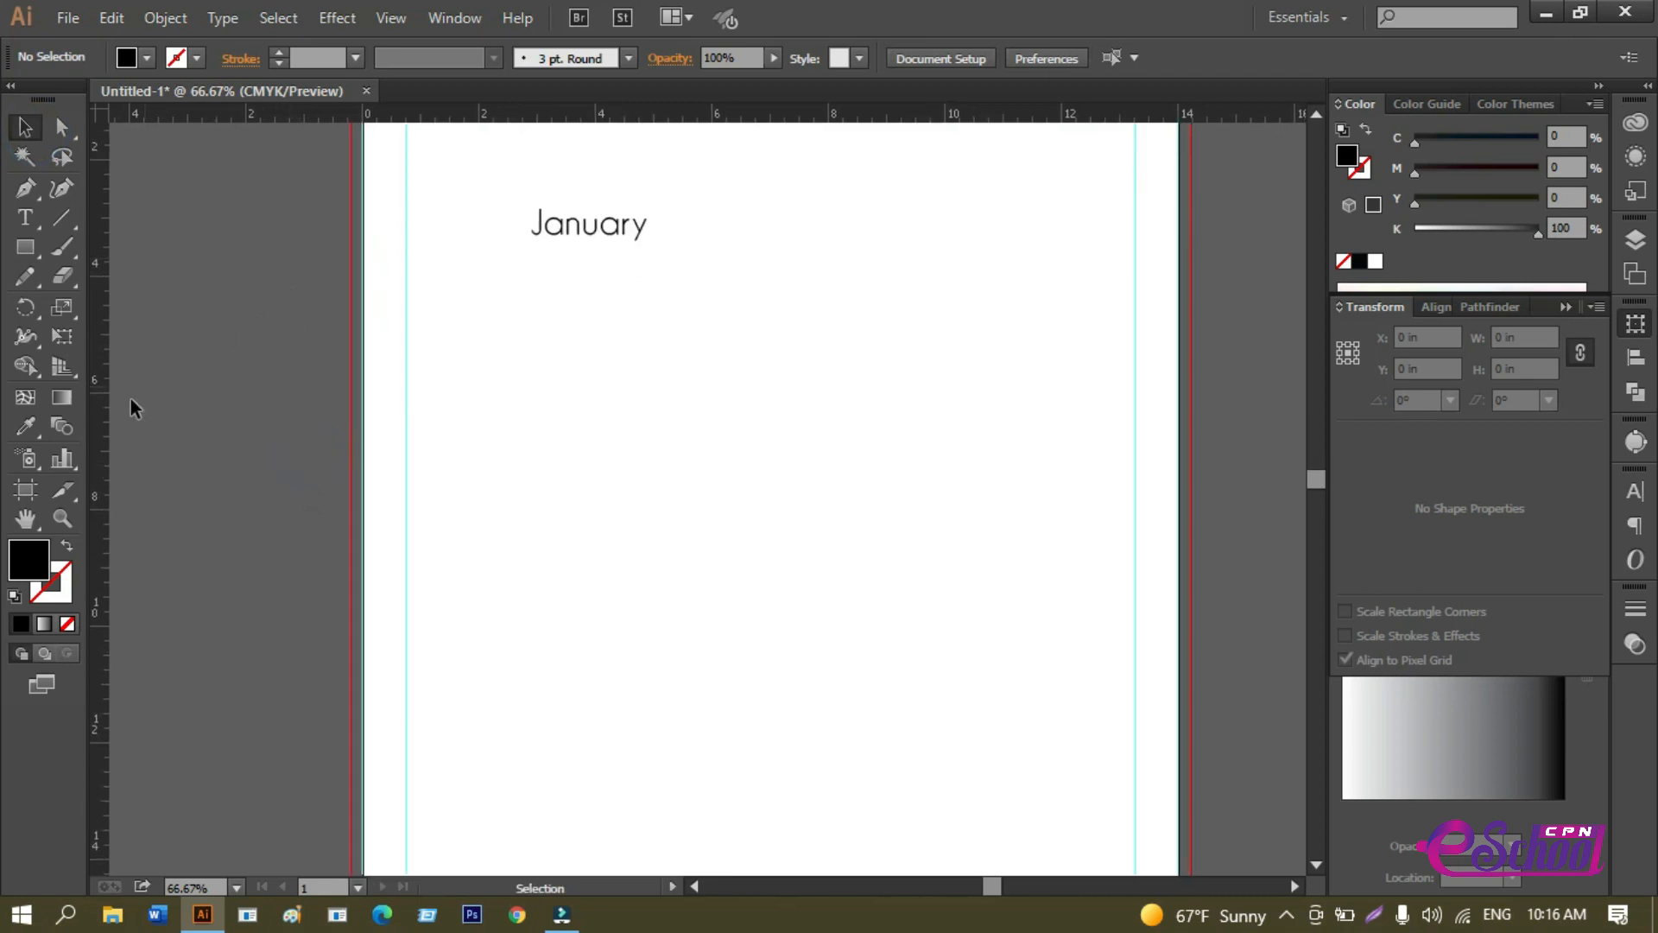
scroll(248, 447, "right", 3)
scroll(234, 458, "down", 1)
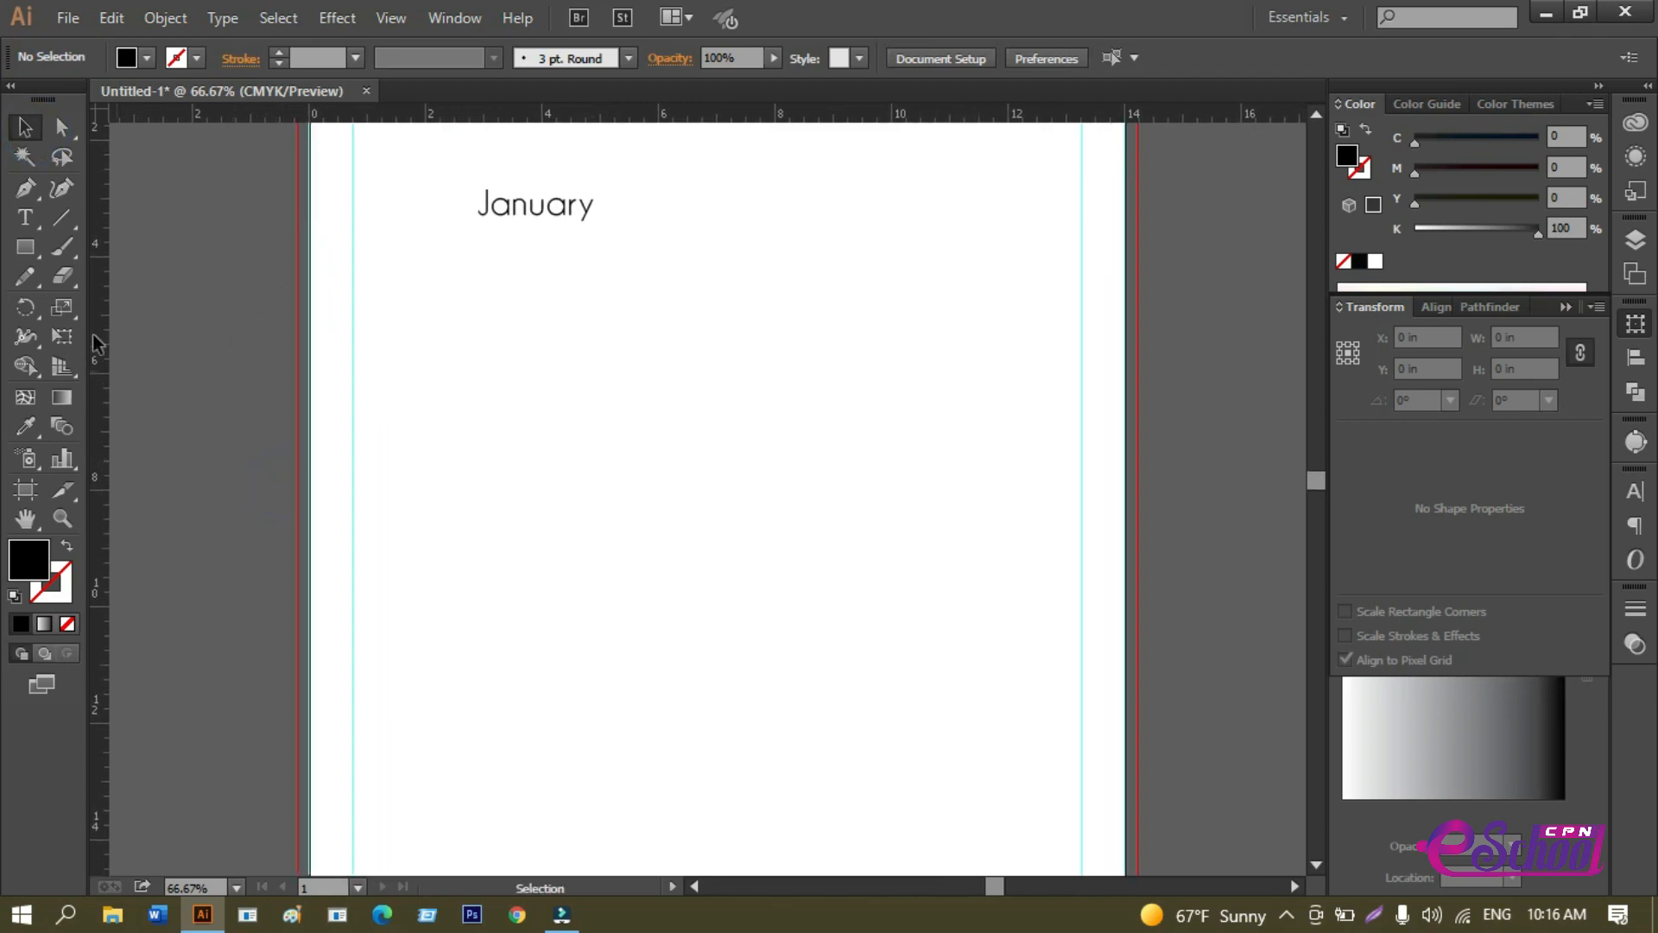
Draw an empty text frame about 3.1 by 2.81 in below "January".
left_click(25, 218)
left_click_drag(385, 345, 568, 516)
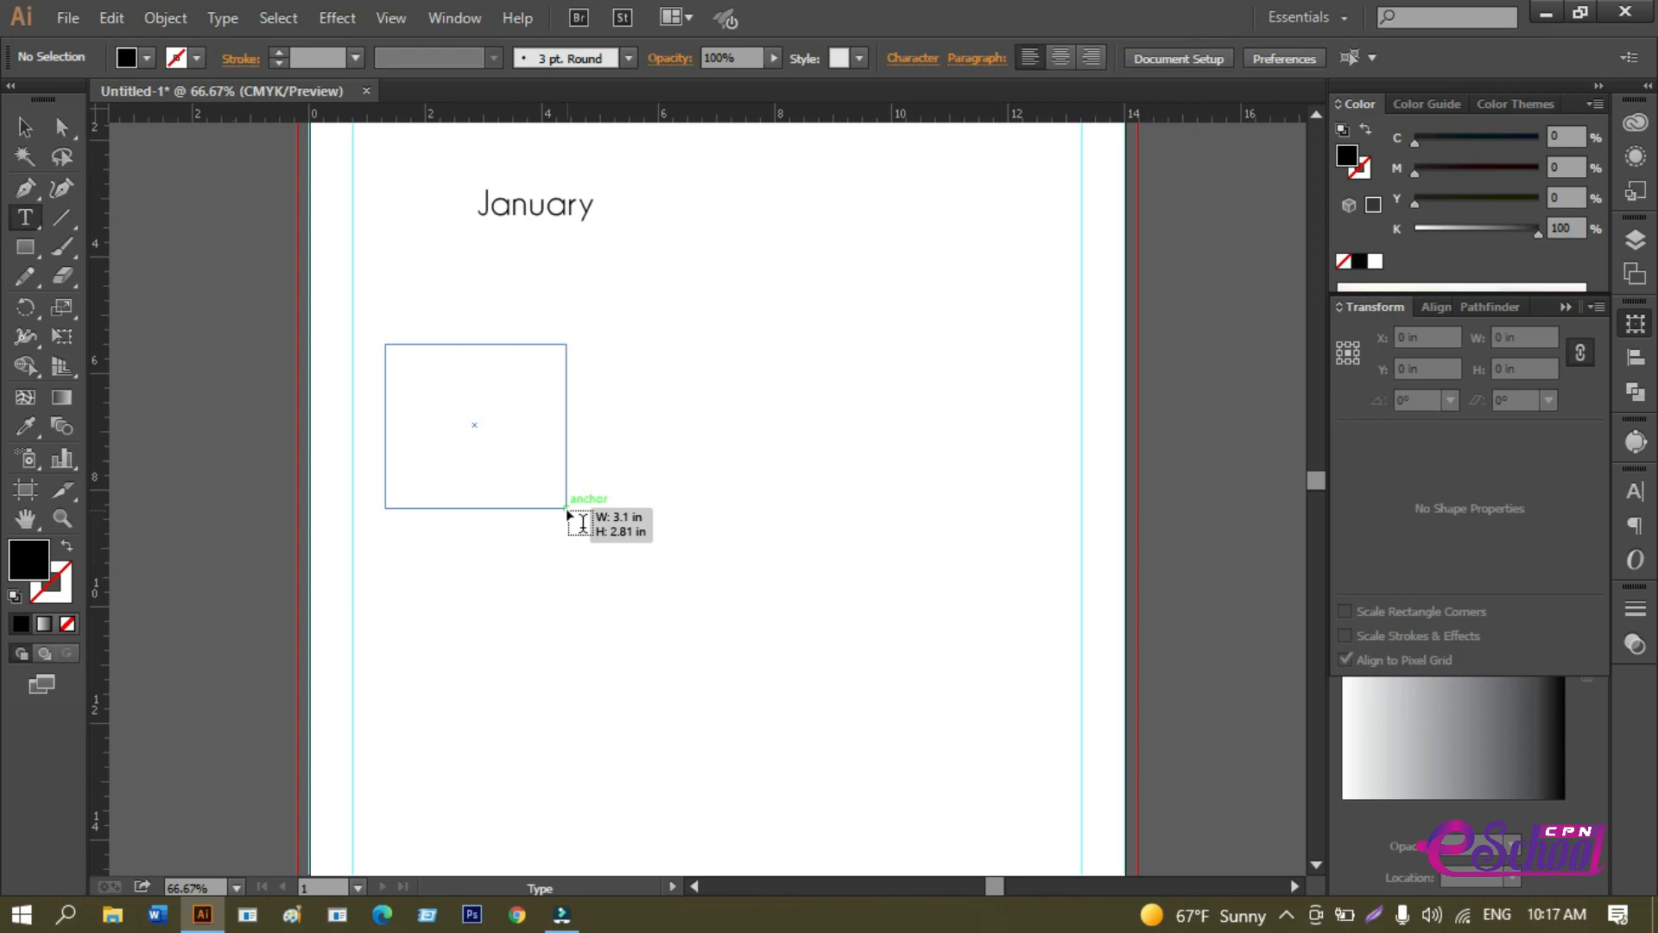
left_click_drag(568, 515, 567, 509)
left_click(28, 123)
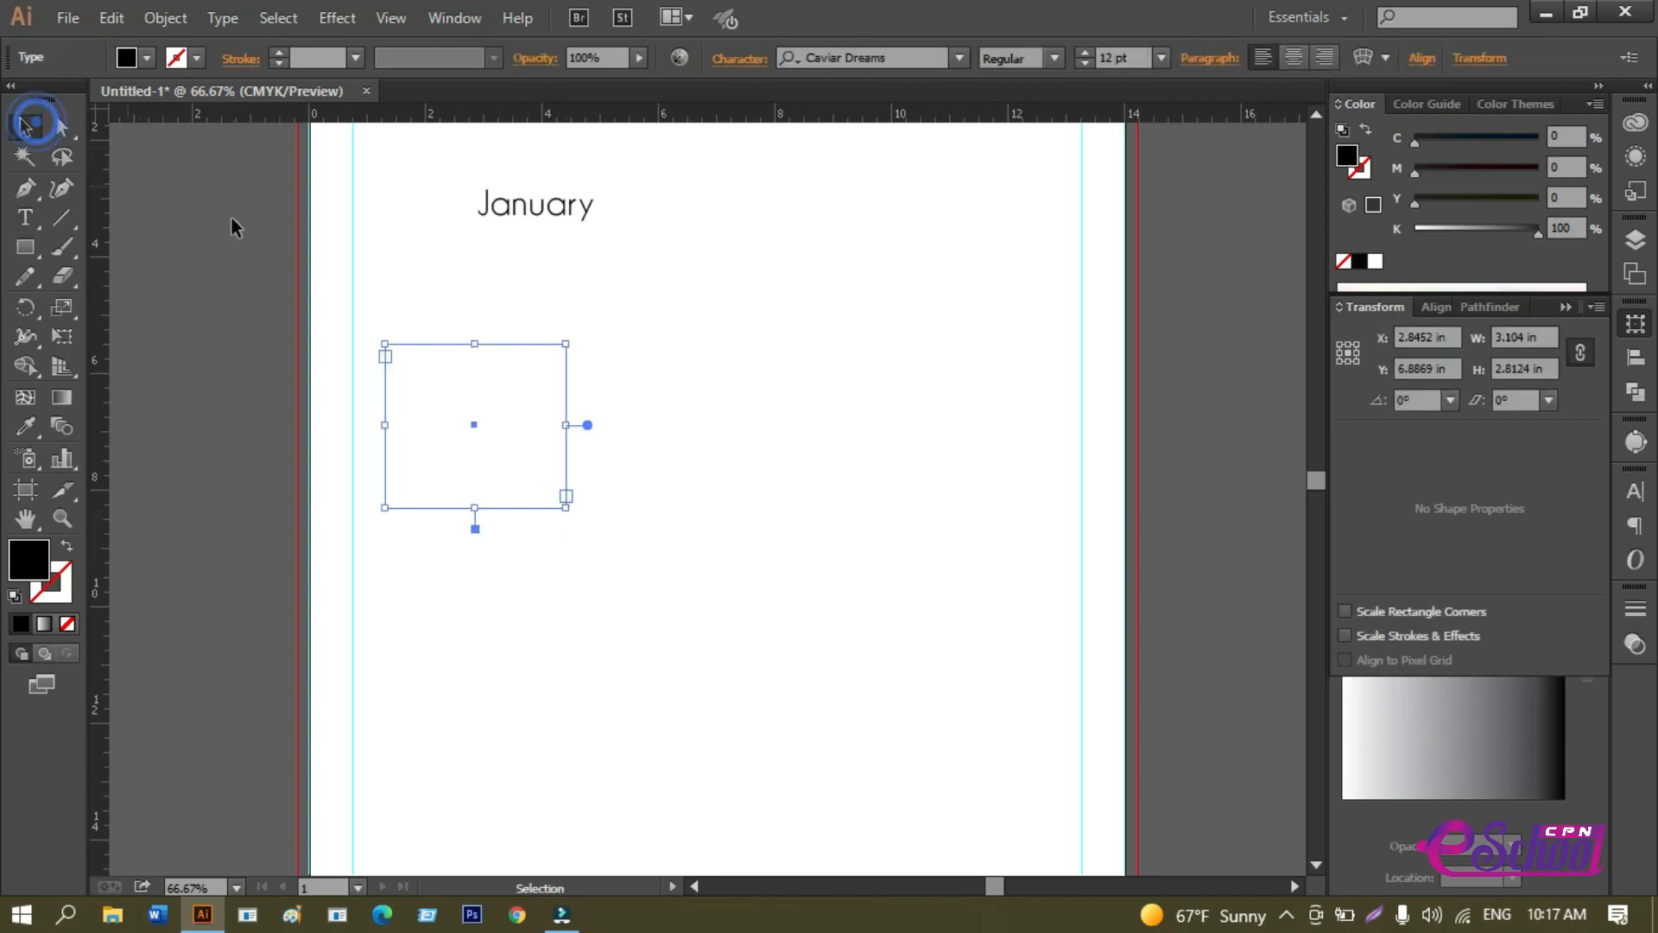
Remove the small empty text frame below "January".
left_click(483, 274)
left_click_drag(395, 296, 572, 466)
key("ctrl+1")
left_click_drag(844, 418, 614, 396)
left_click_drag(451, 380, 406, 374)
key("a")
key("ctrl+z")
key("v")
left_click(419, 378)
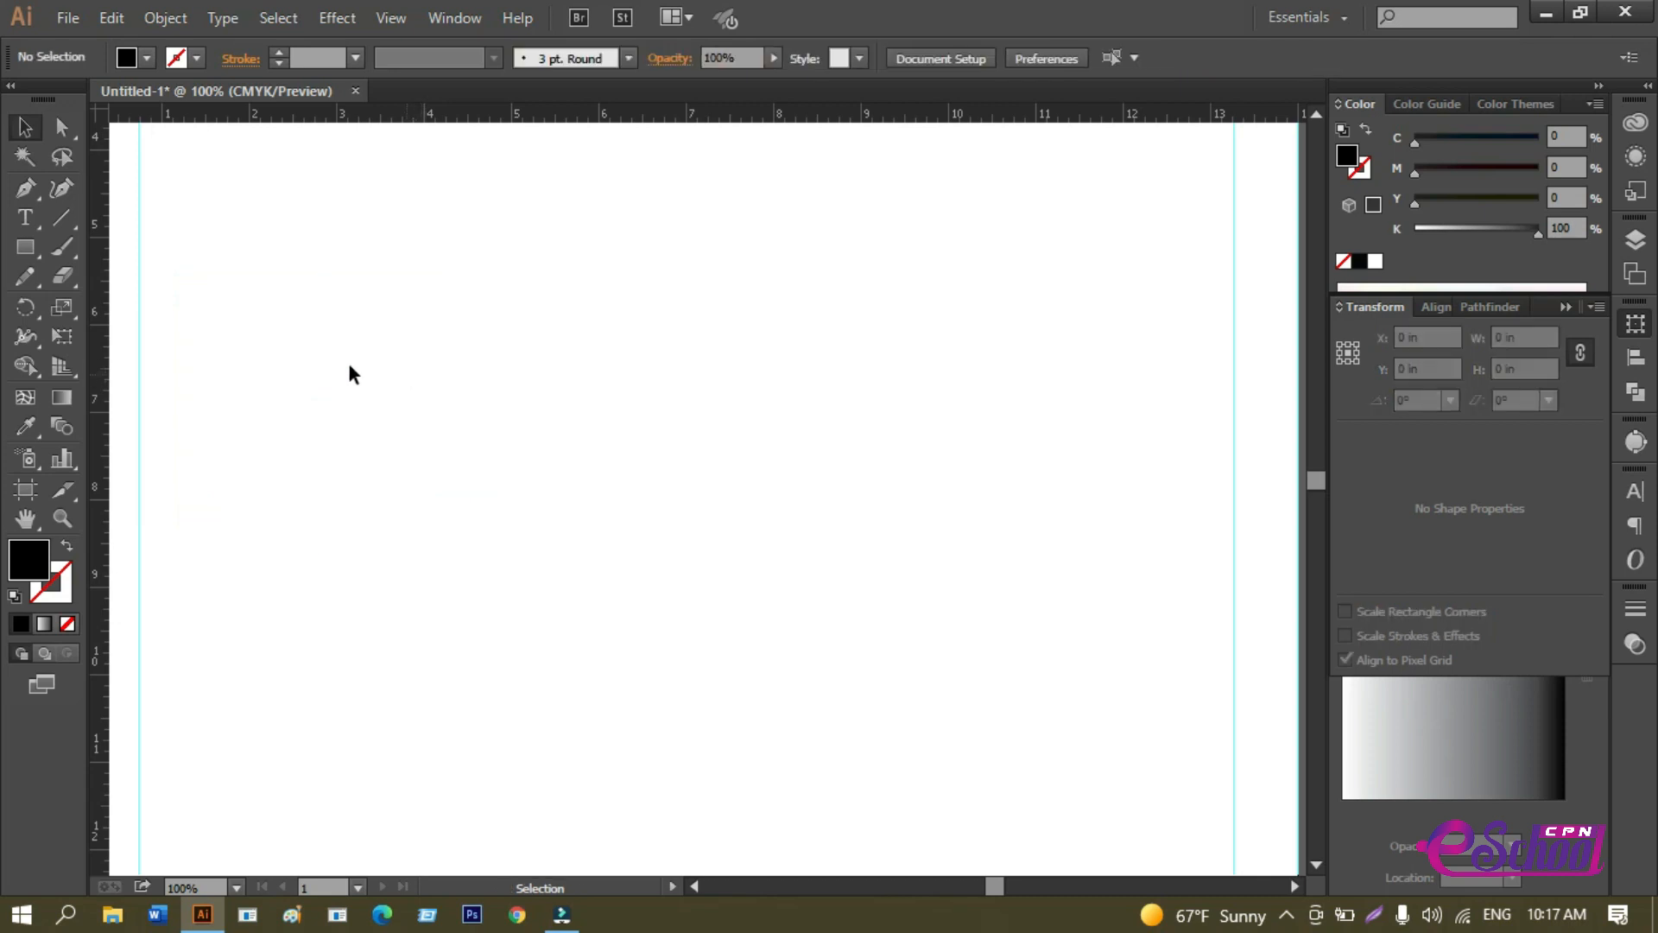
Draw a text frame about 4 by 3.72 in below the heading, starting at the page's left margin guide.
left_click(26, 218)
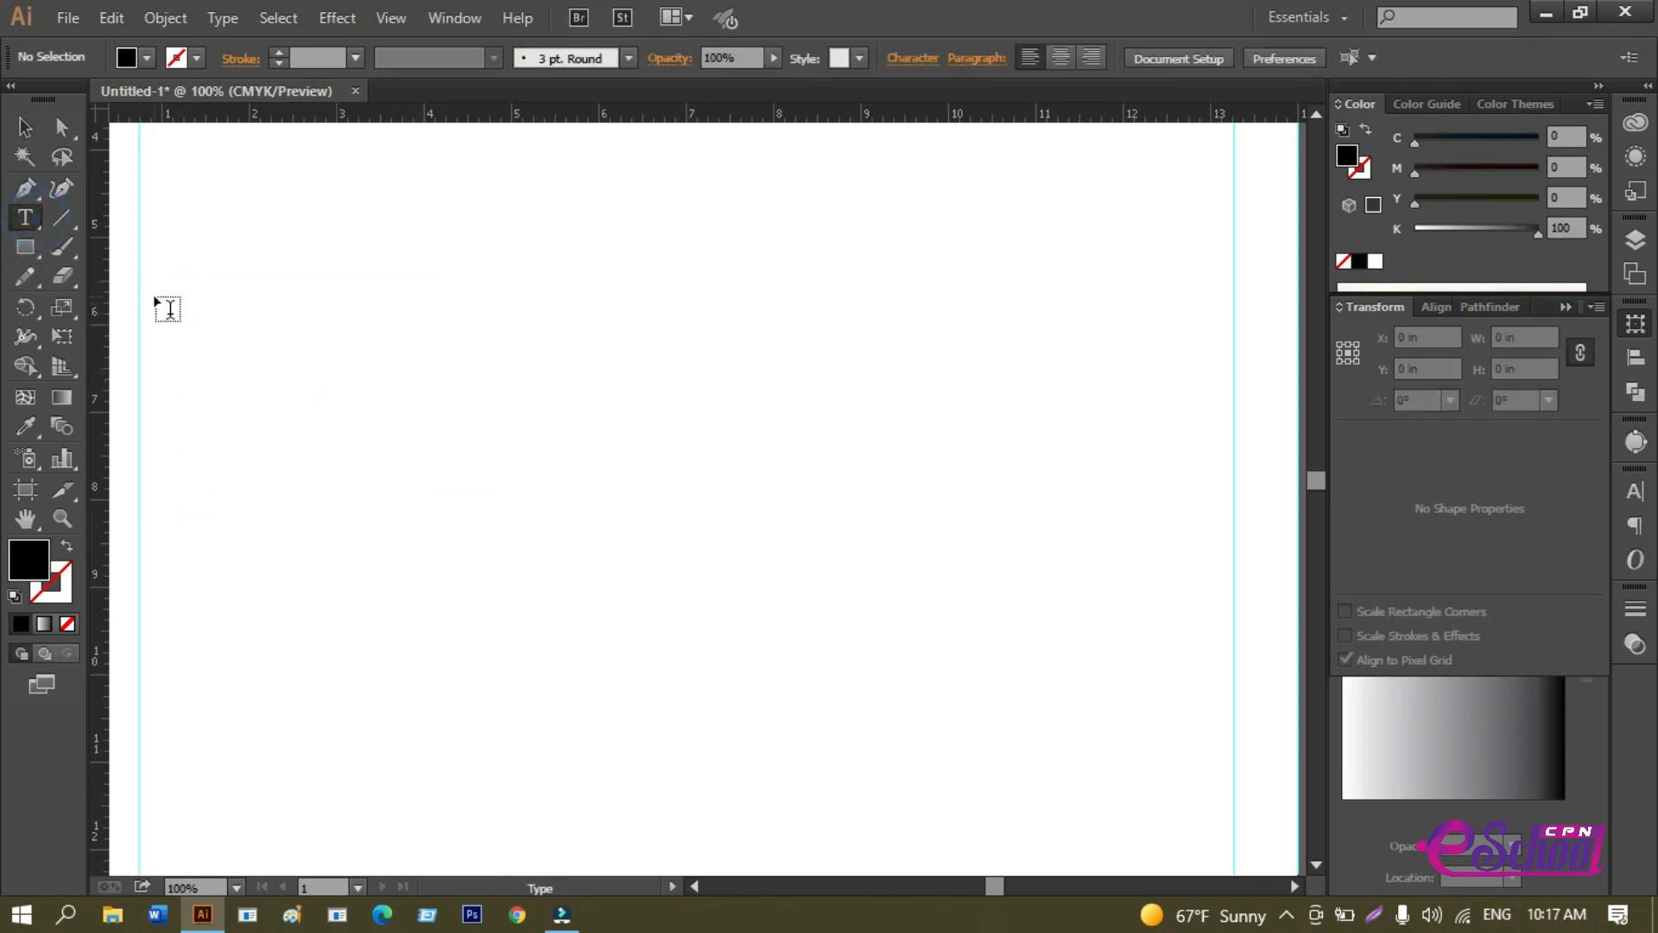
left_click_drag(141, 294, 488, 619)
key("ctrl")
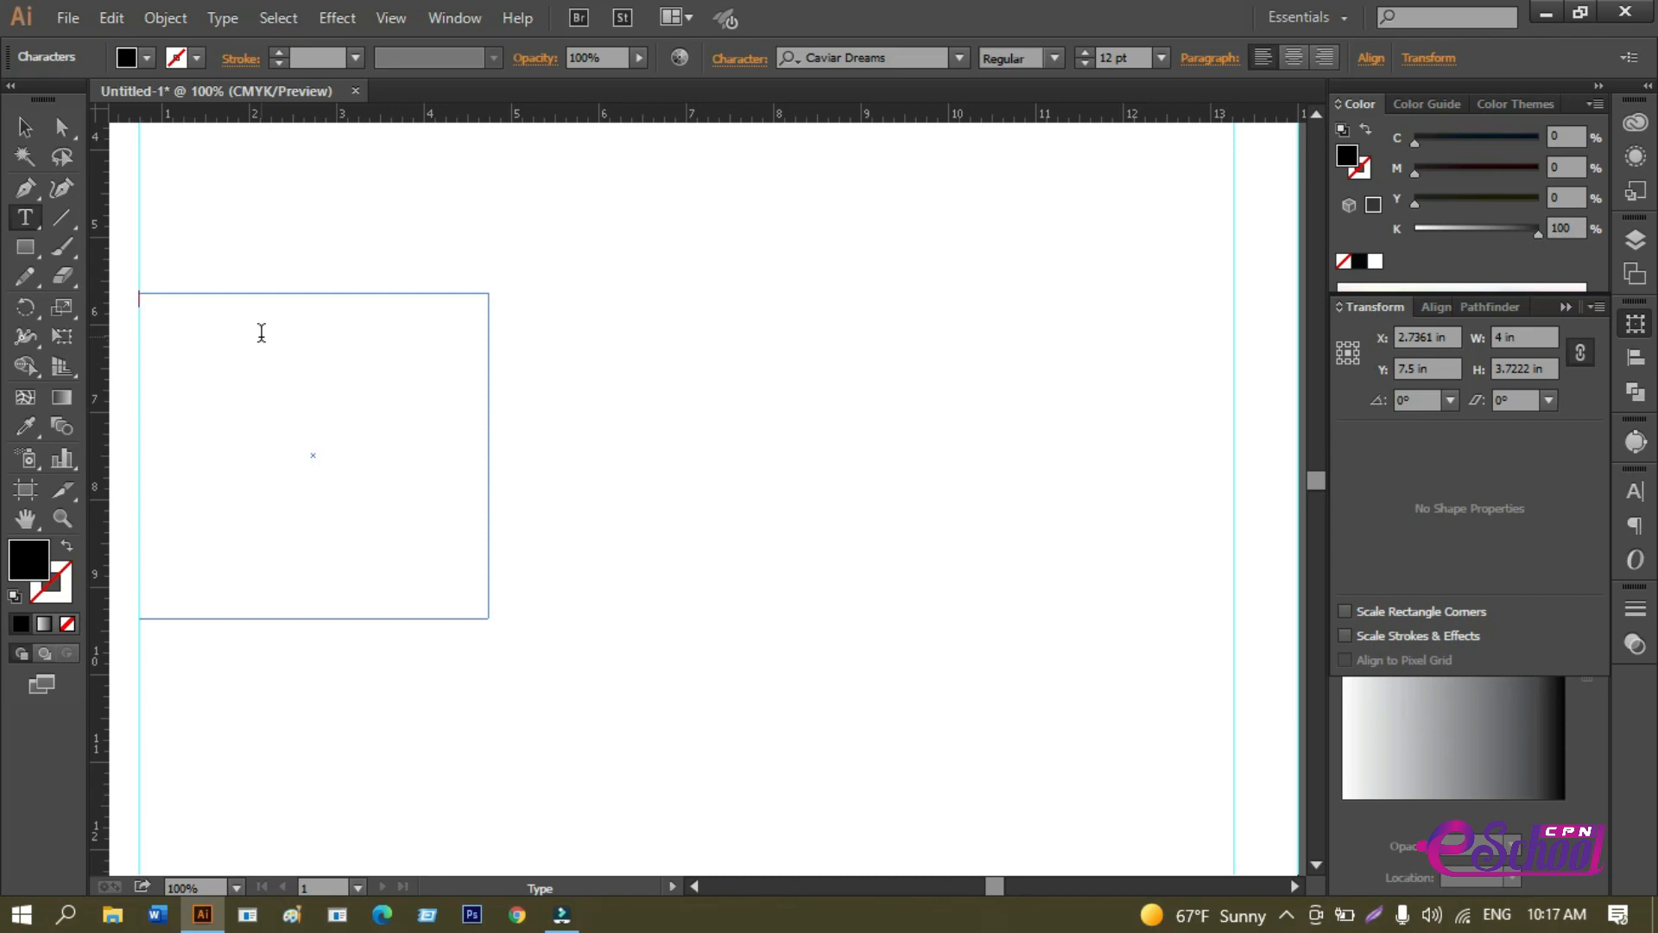
key("ctrl")
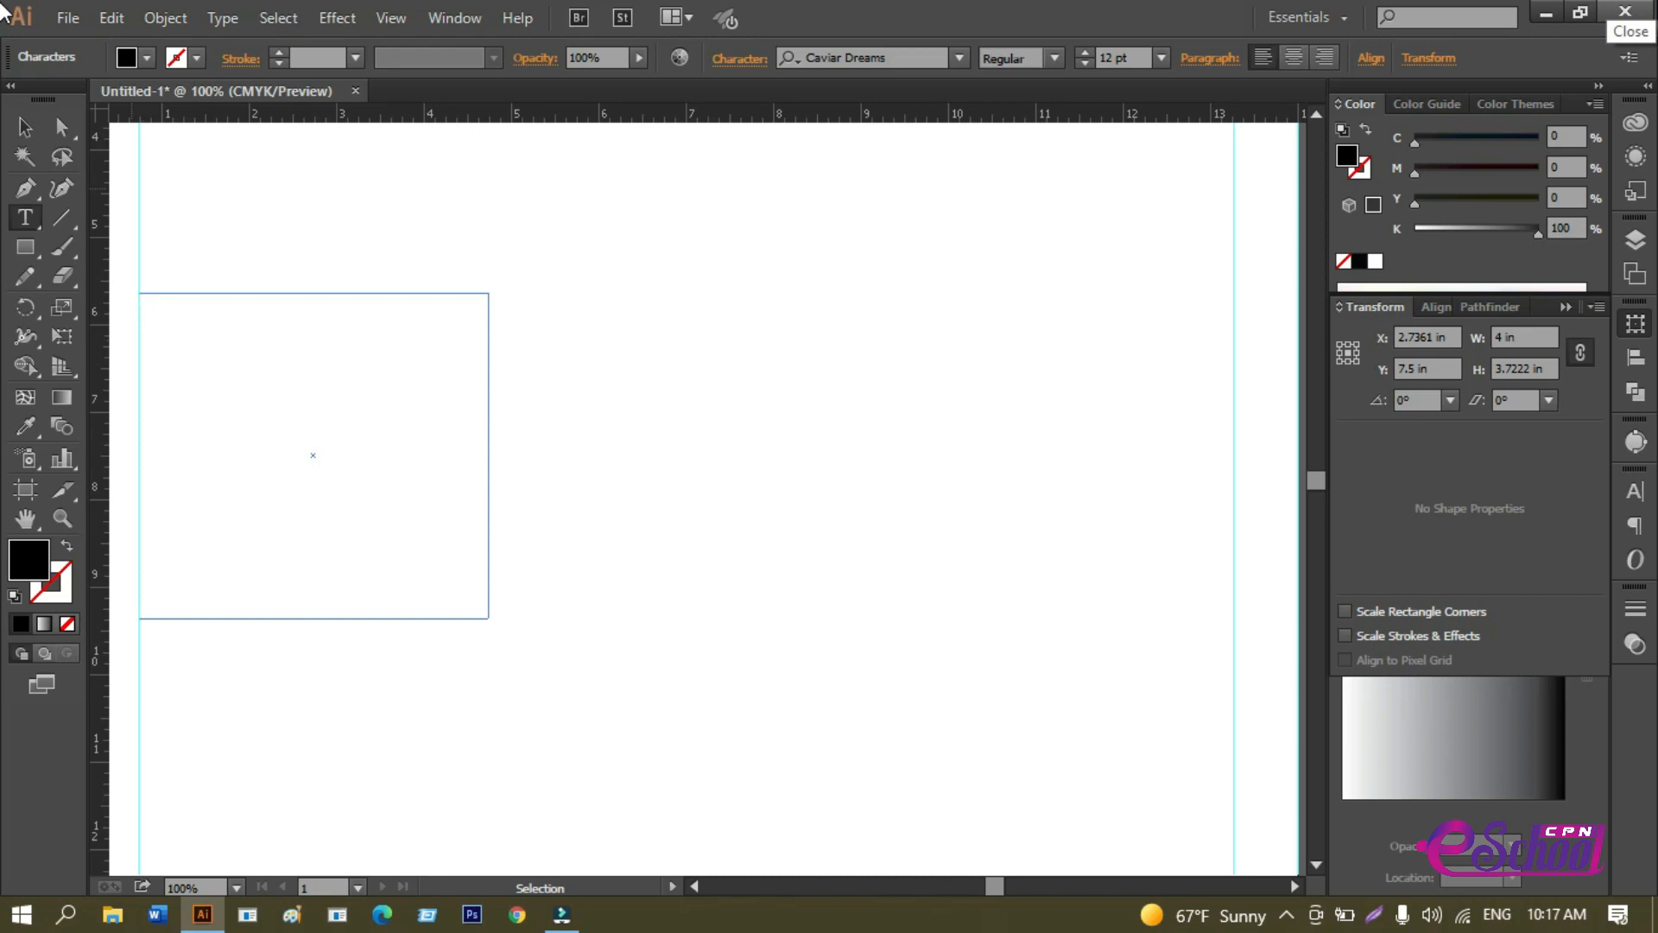
Enter the weekday names Sun, Mon, Tue, Wed, Thu, Fri and Sat on separate lines in the text frame.
type("Su")
type("n ")
type("Mon")
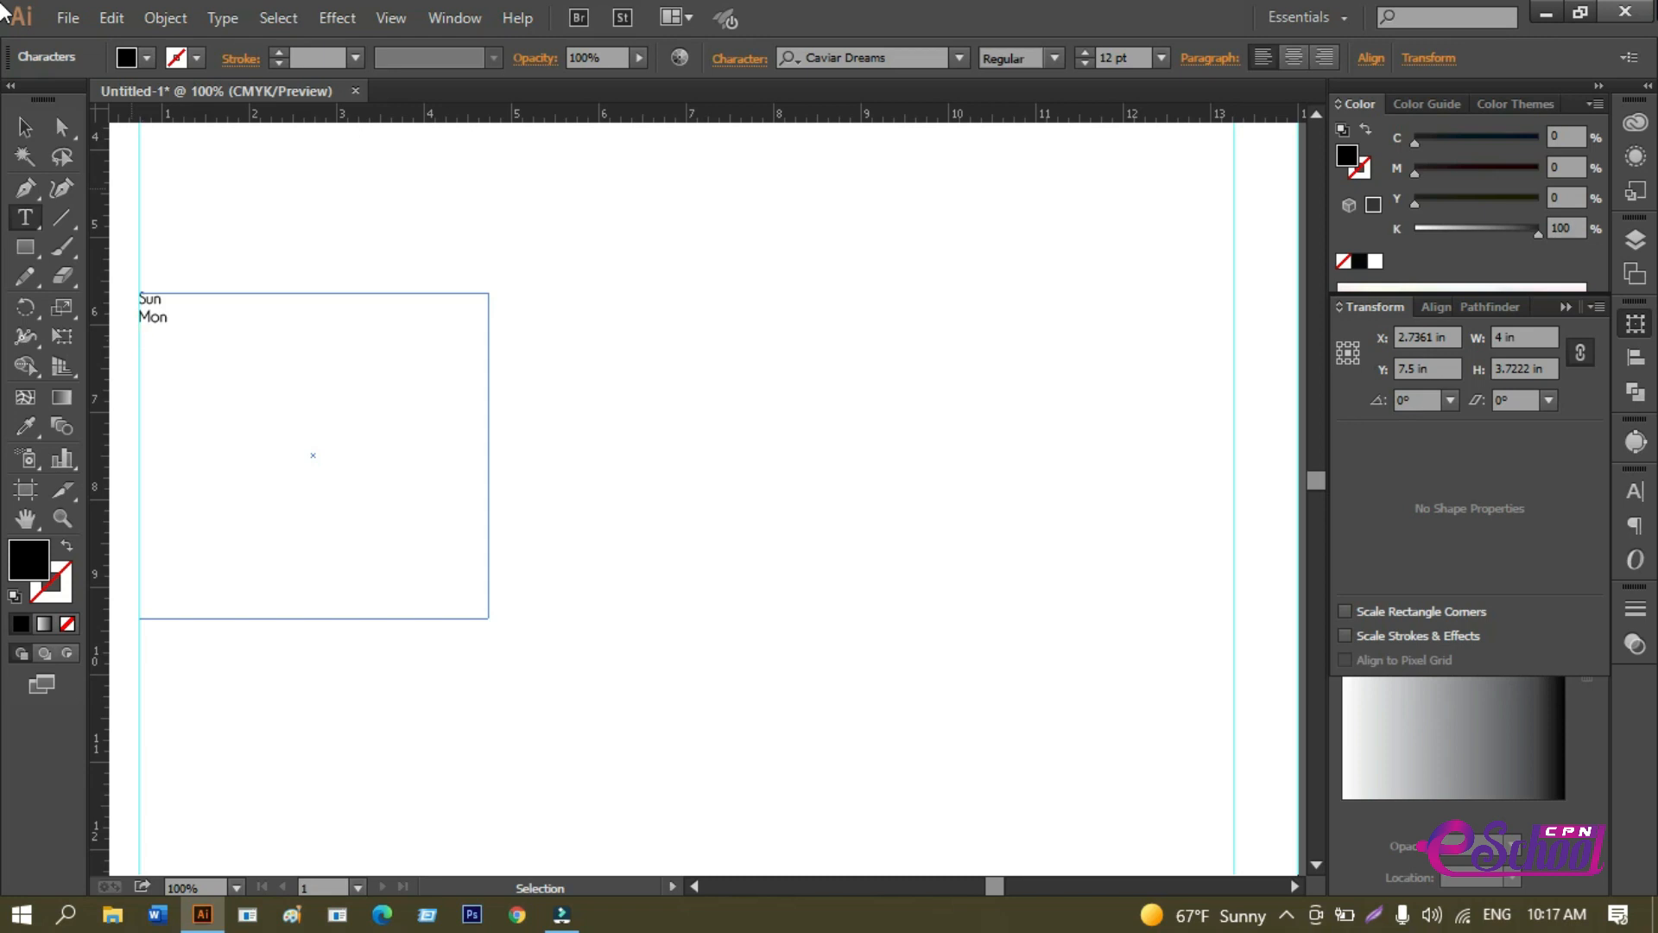
type("Tue ")
type("We")
type("d ")
type("Thu ")
type("Fri S")
type("a")
type("t")
Centre-align all the weekday names in the text frame.
key("ctrl+a")
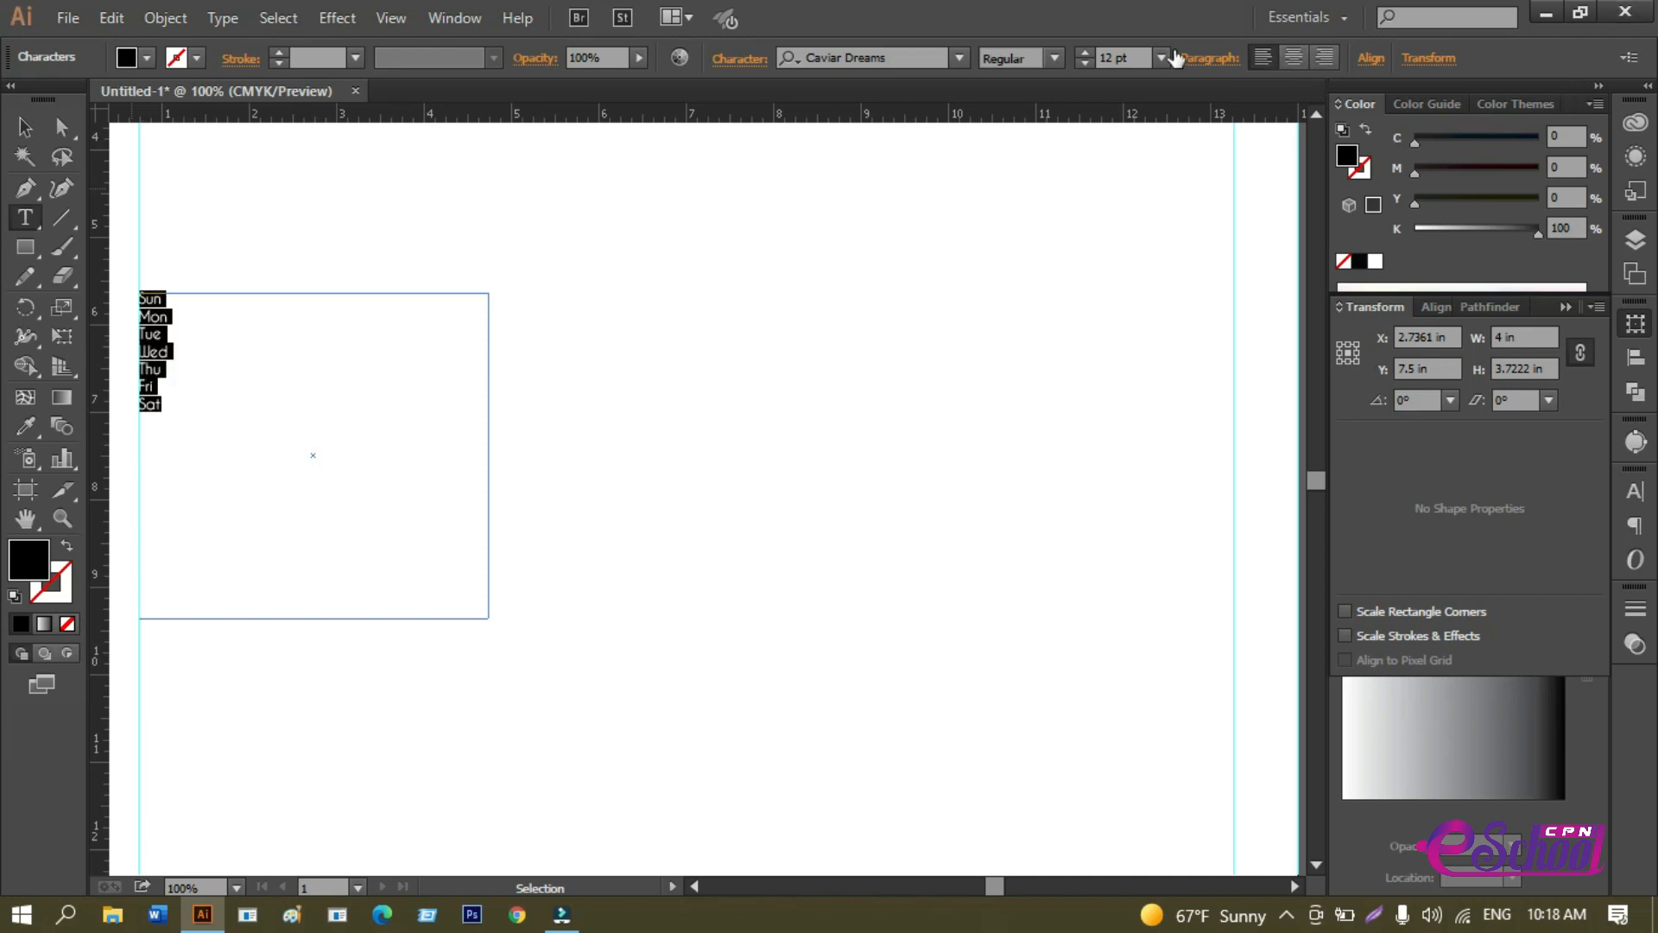
left_click(1300, 56)
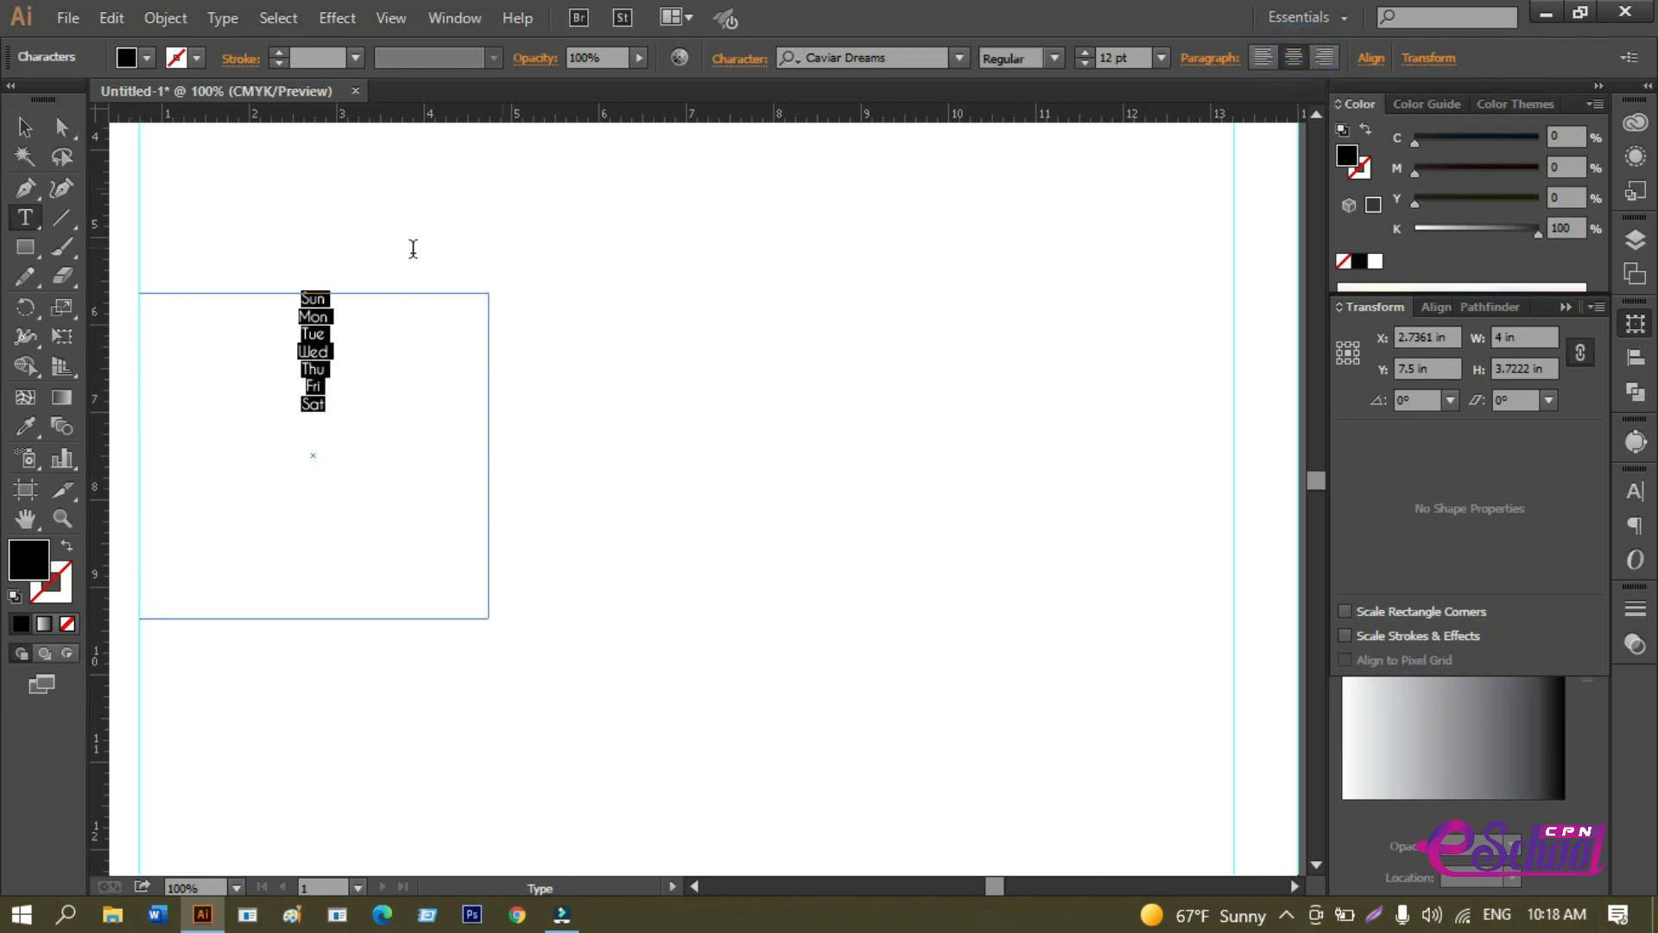
left_click(312, 300)
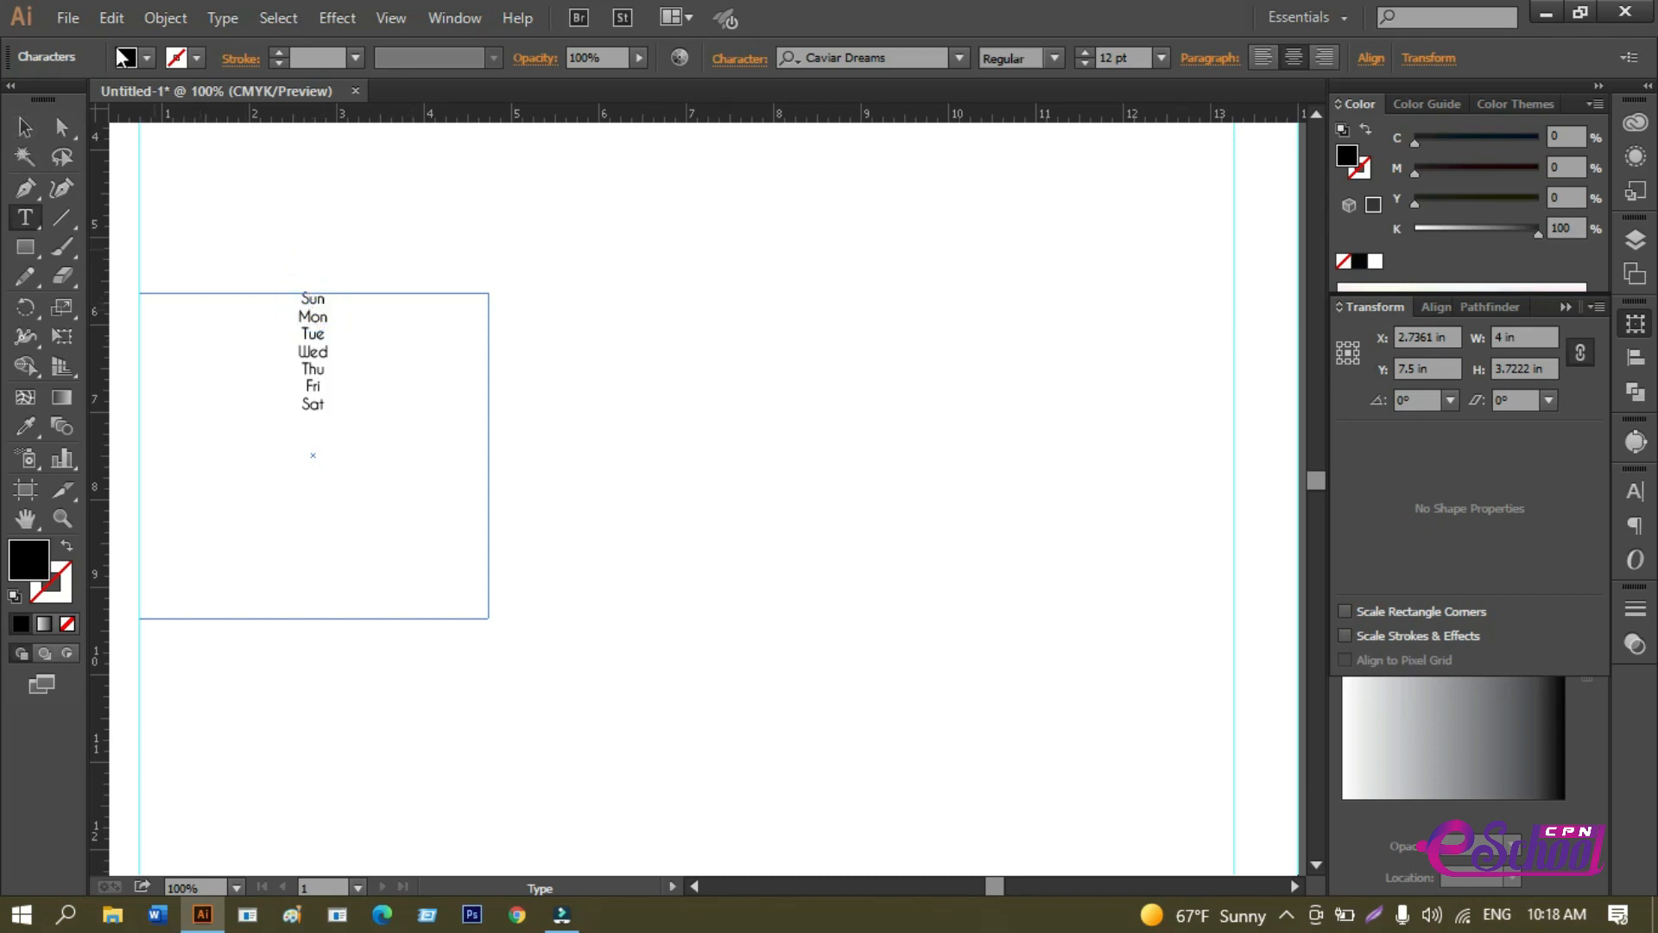
Set the text frame's height to 4 in and divide it into 7 rows and 7 columns in the area type options.
left_click(216, 20)
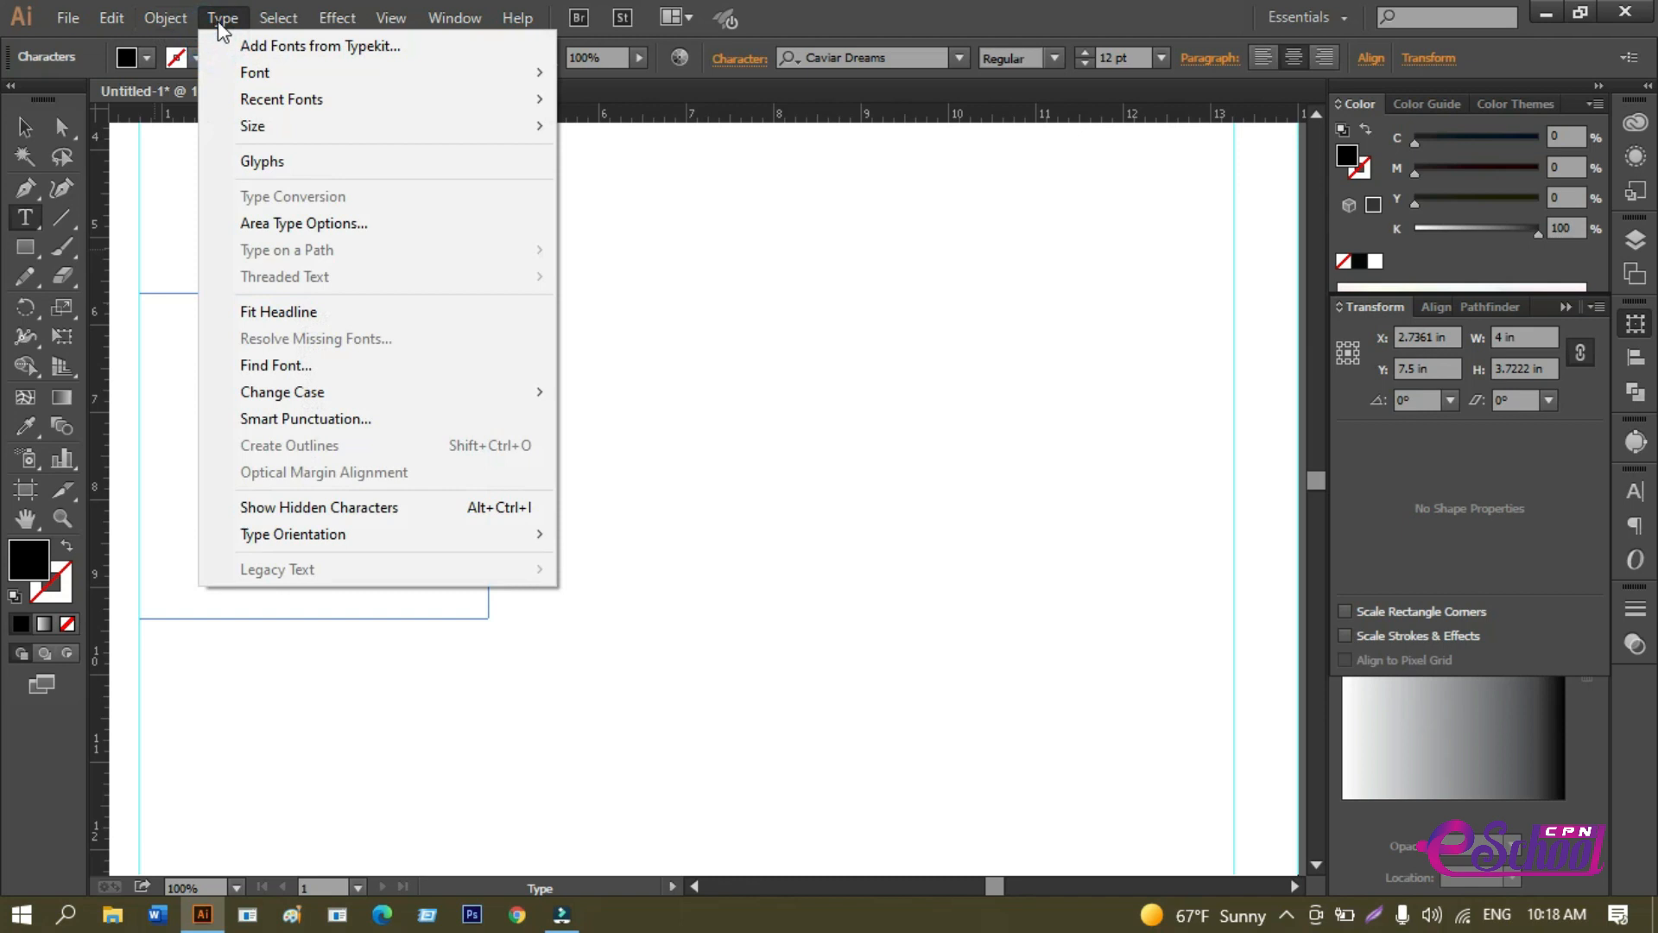
left_click(355, 226)
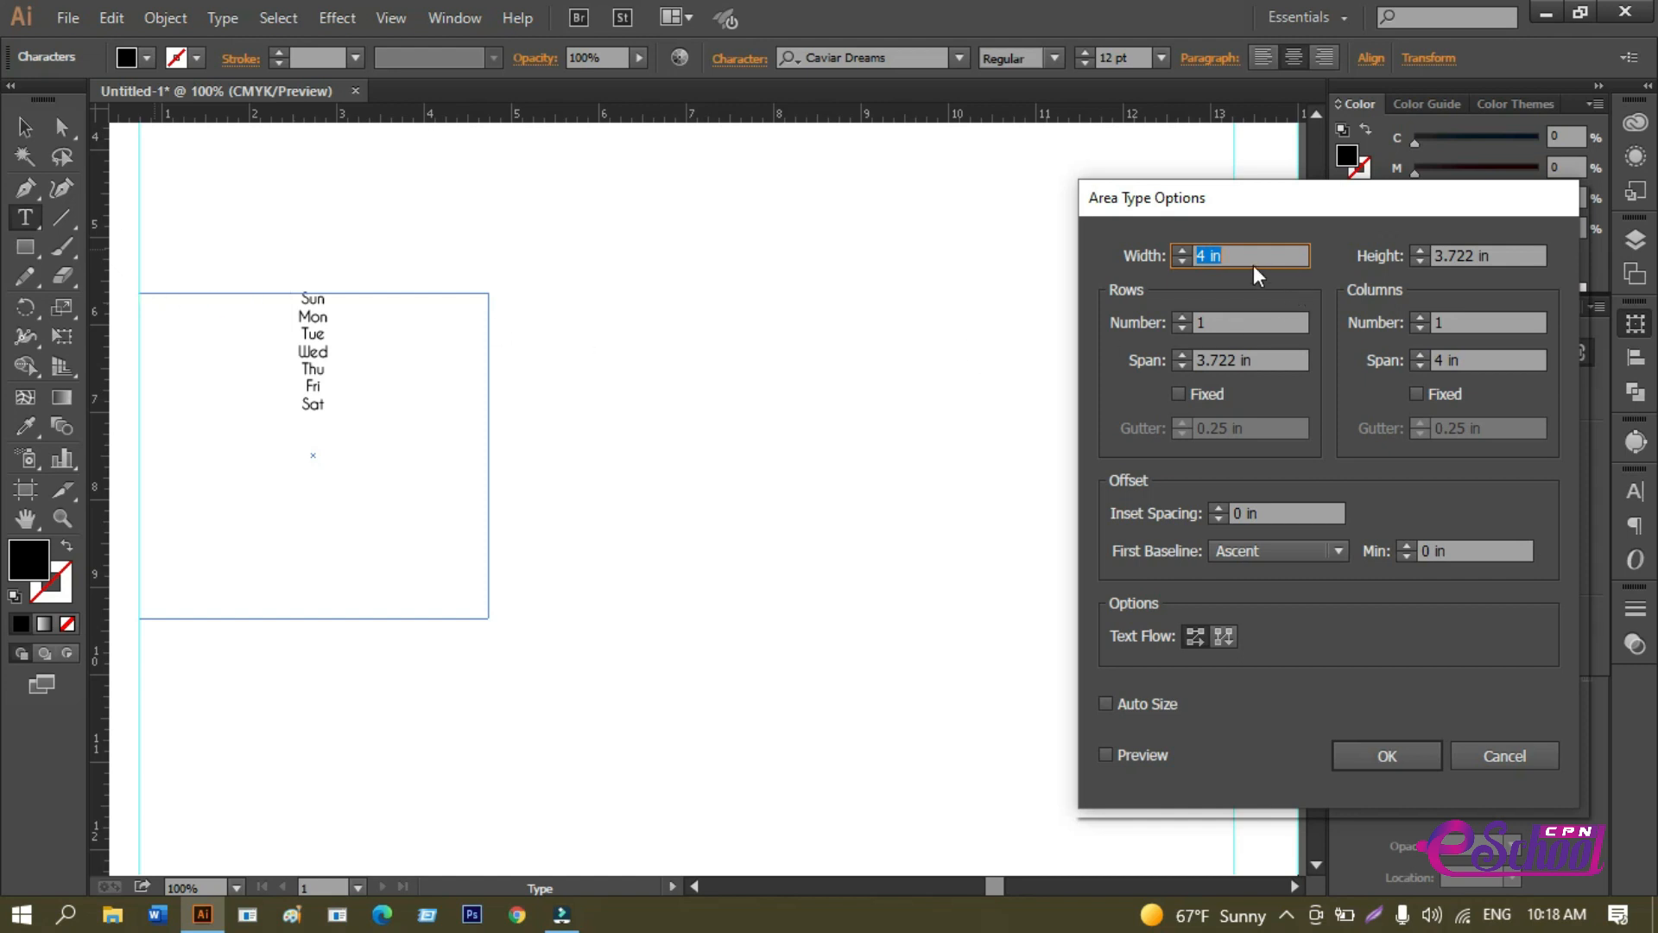
left_click(1509, 255)
type("4")
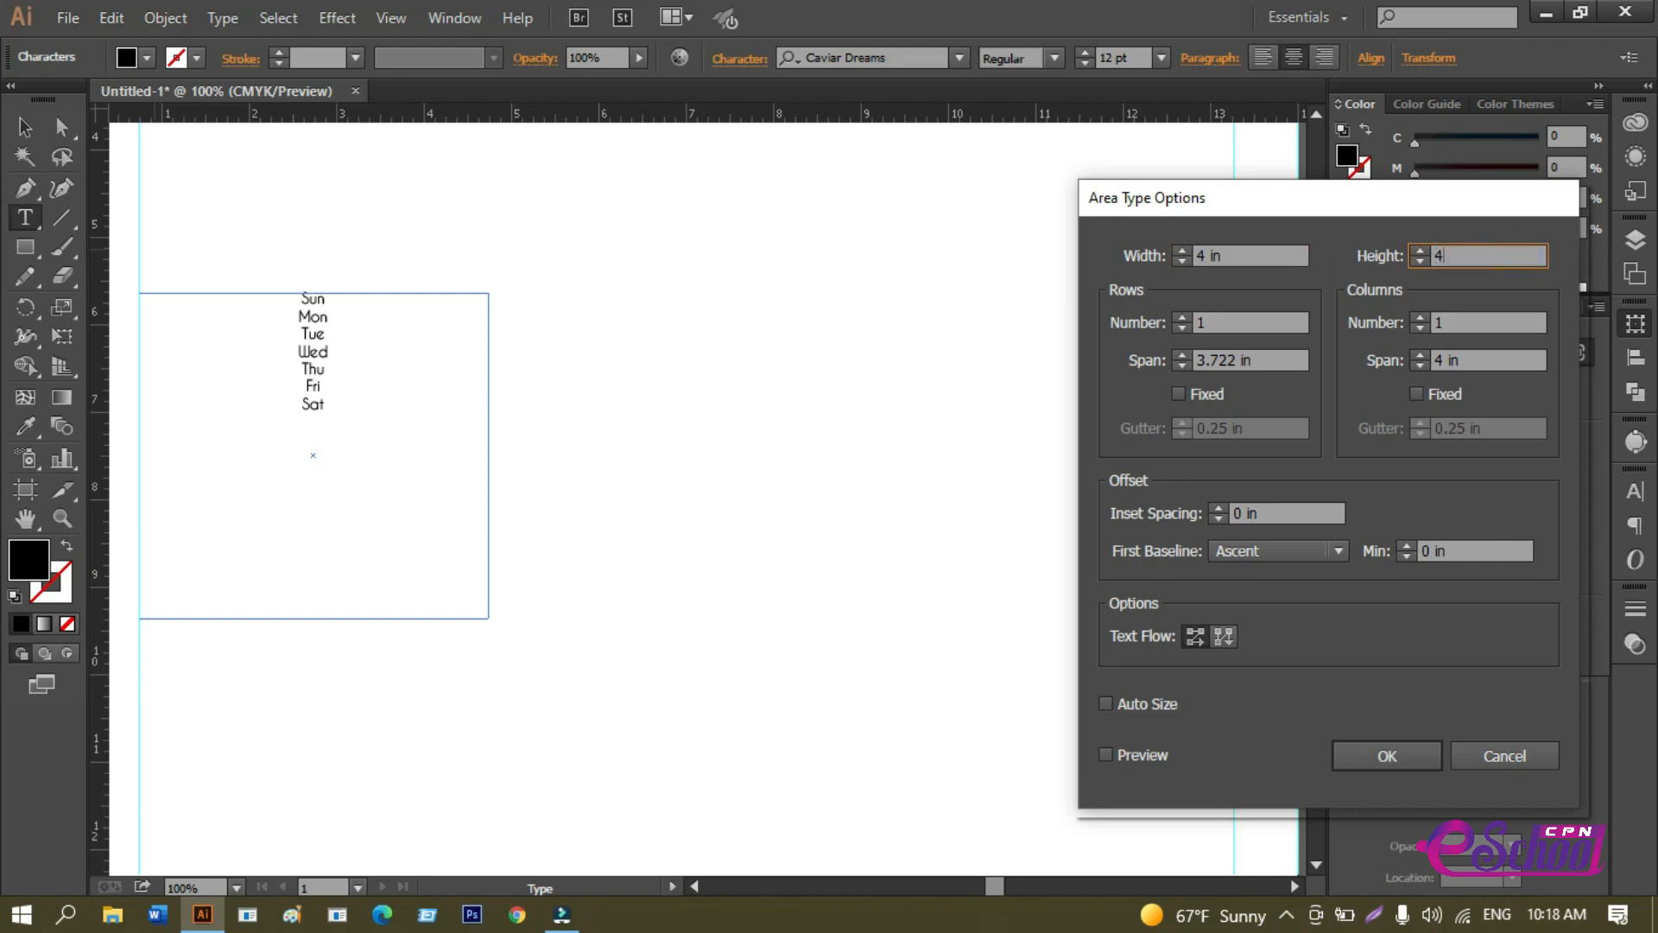
left_click(1225, 324)
left_click_drag(1227, 322, 1192, 324)
type("7")
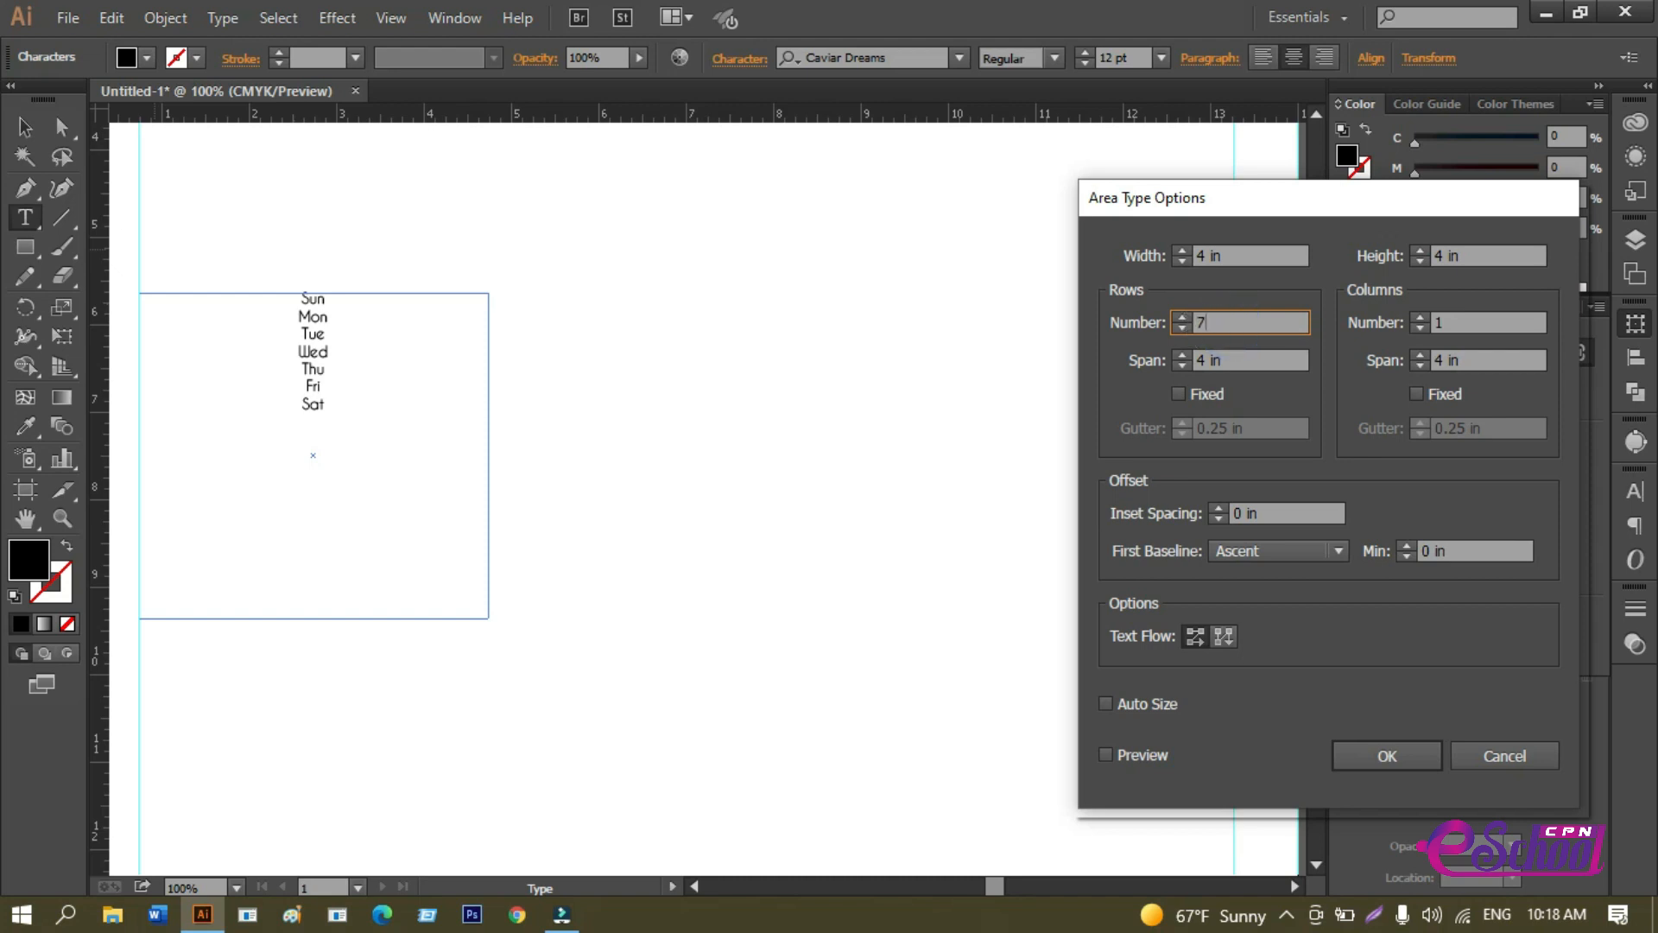
left_click(1460, 322)
type("7")
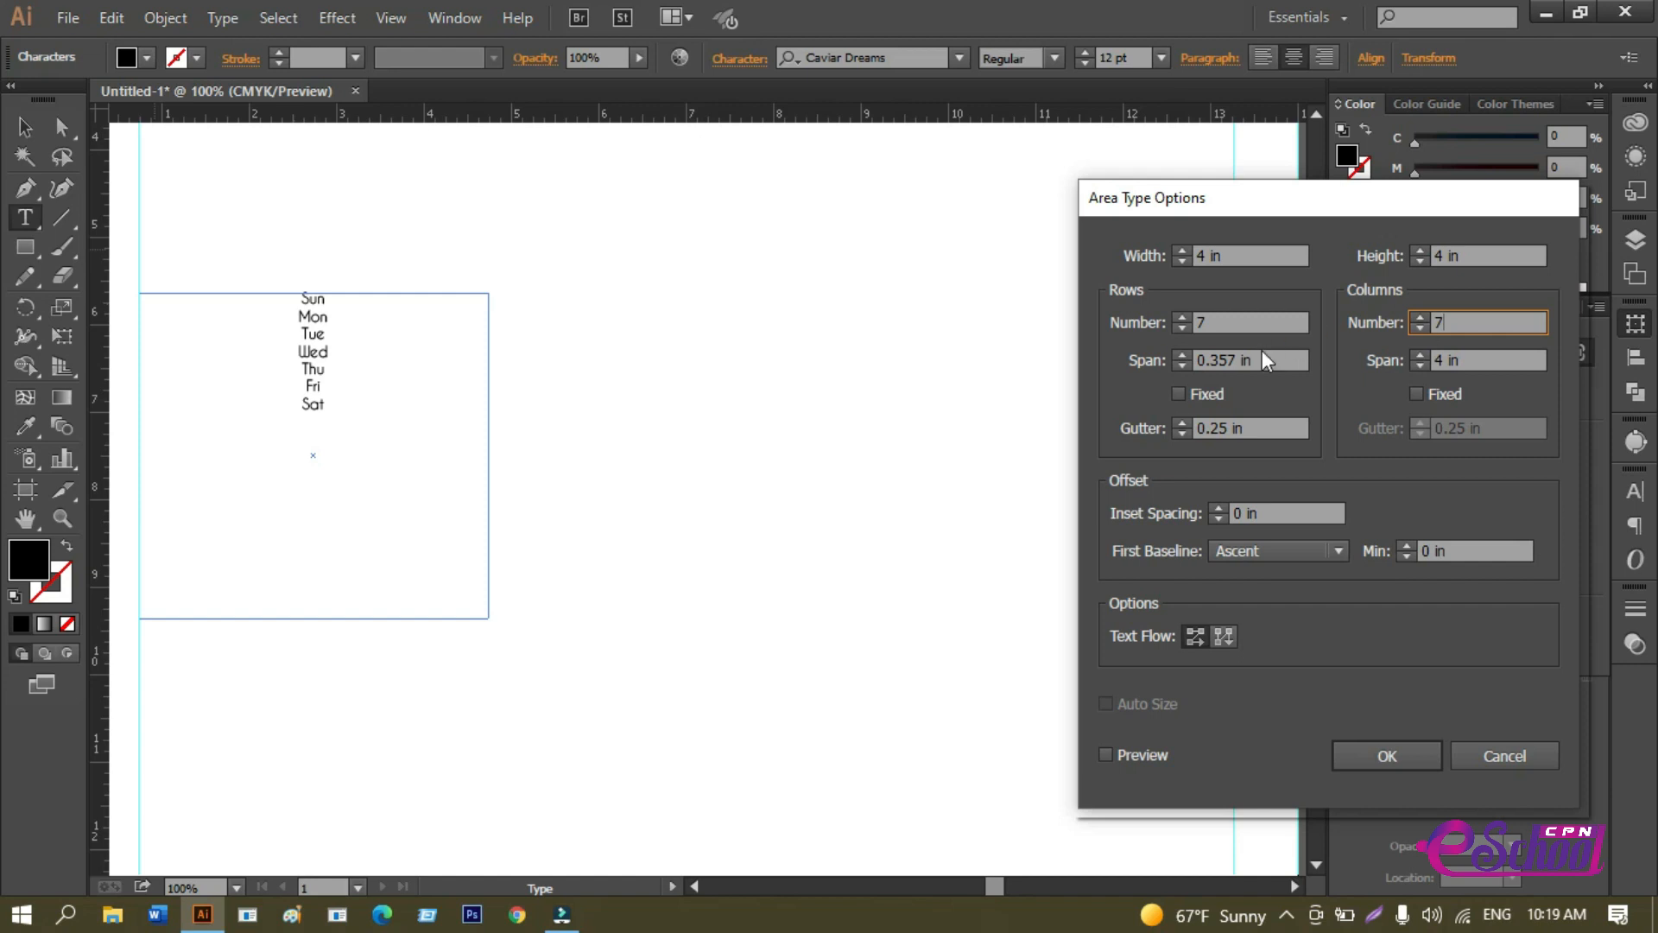
Set both the row and column gutters to 0.09 in and apply the area type options.
left_click(1221, 362)
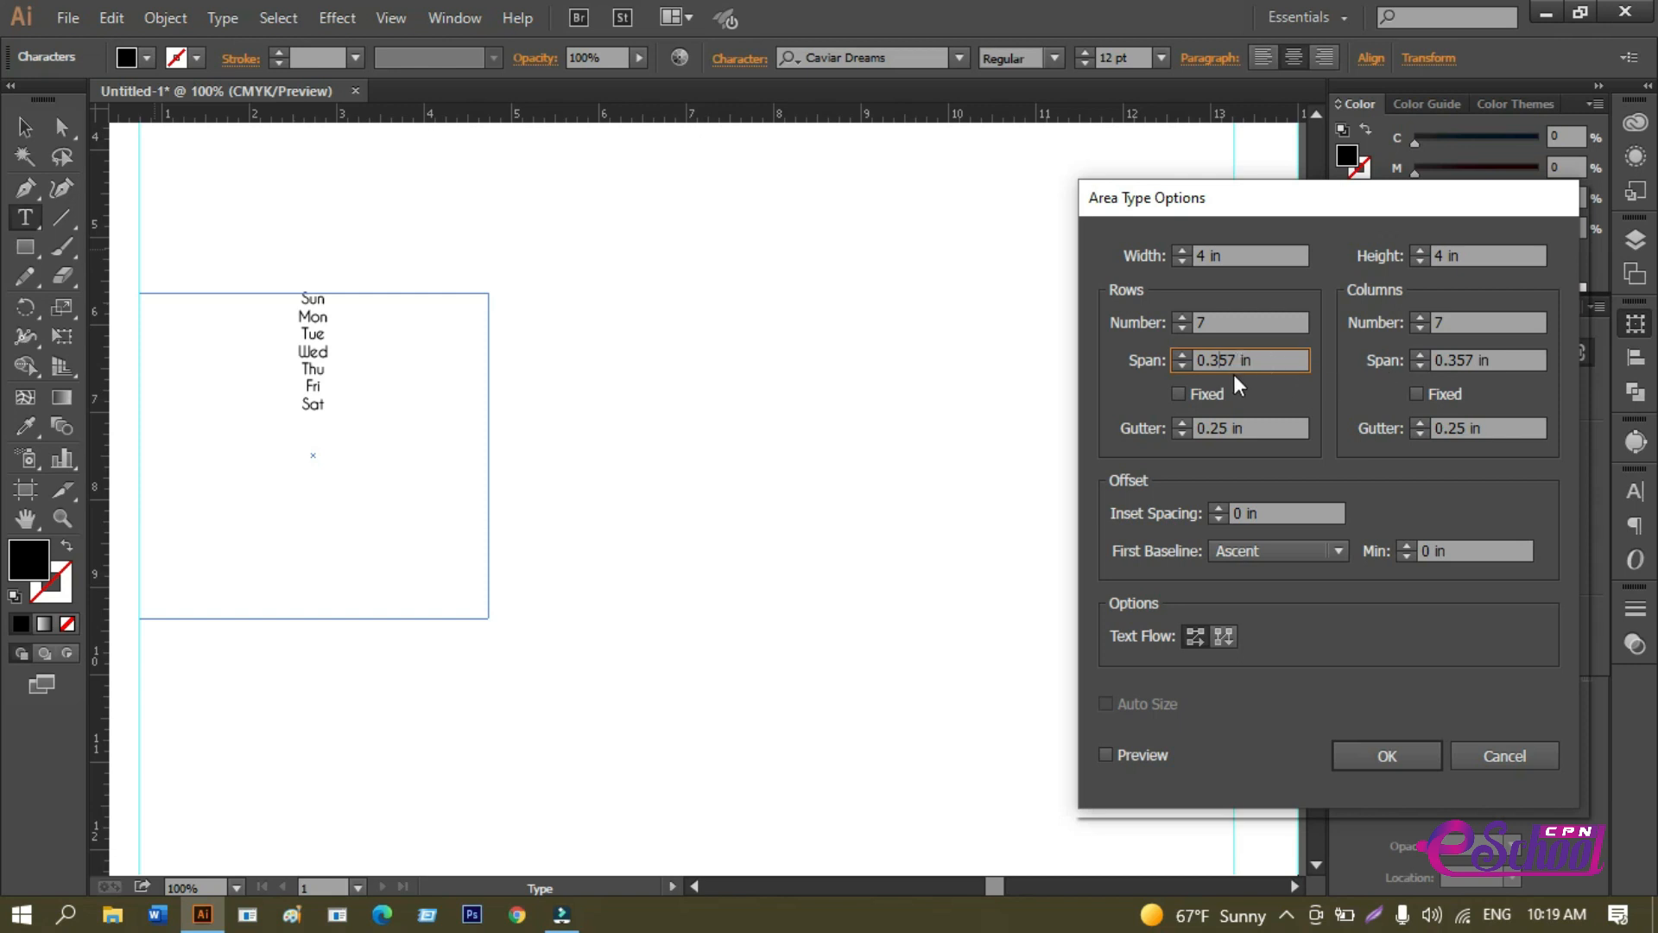
left_click(1214, 430)
double_click(1219, 430)
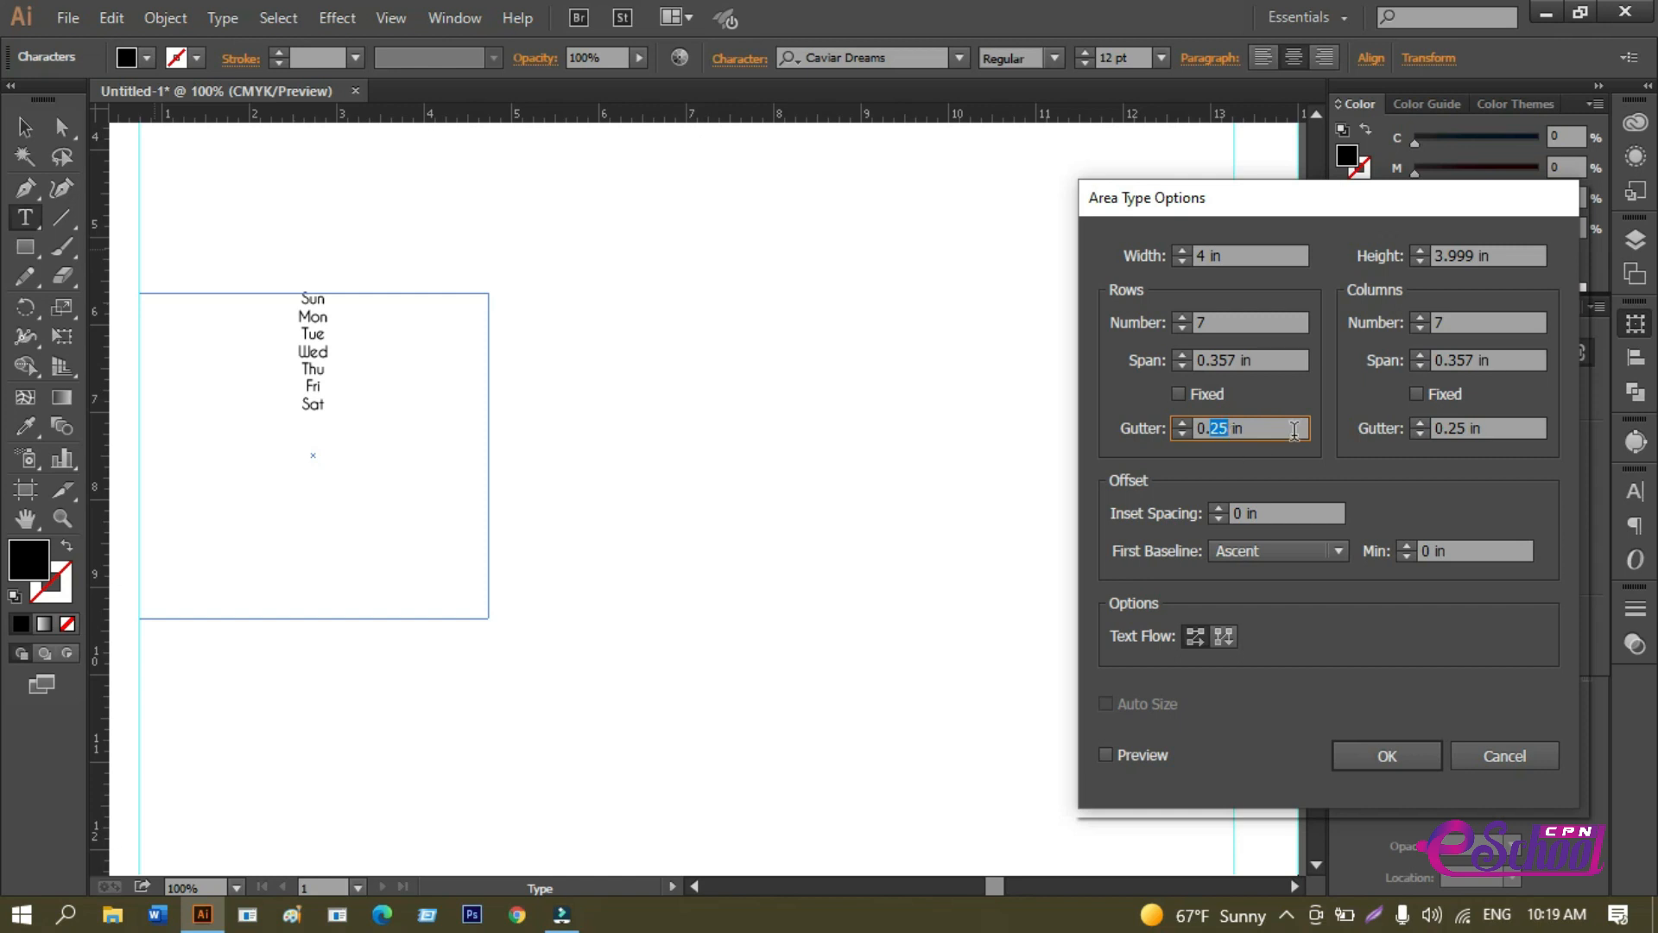
type(".")
key("BackSpace")
type("09")
key("Tab")
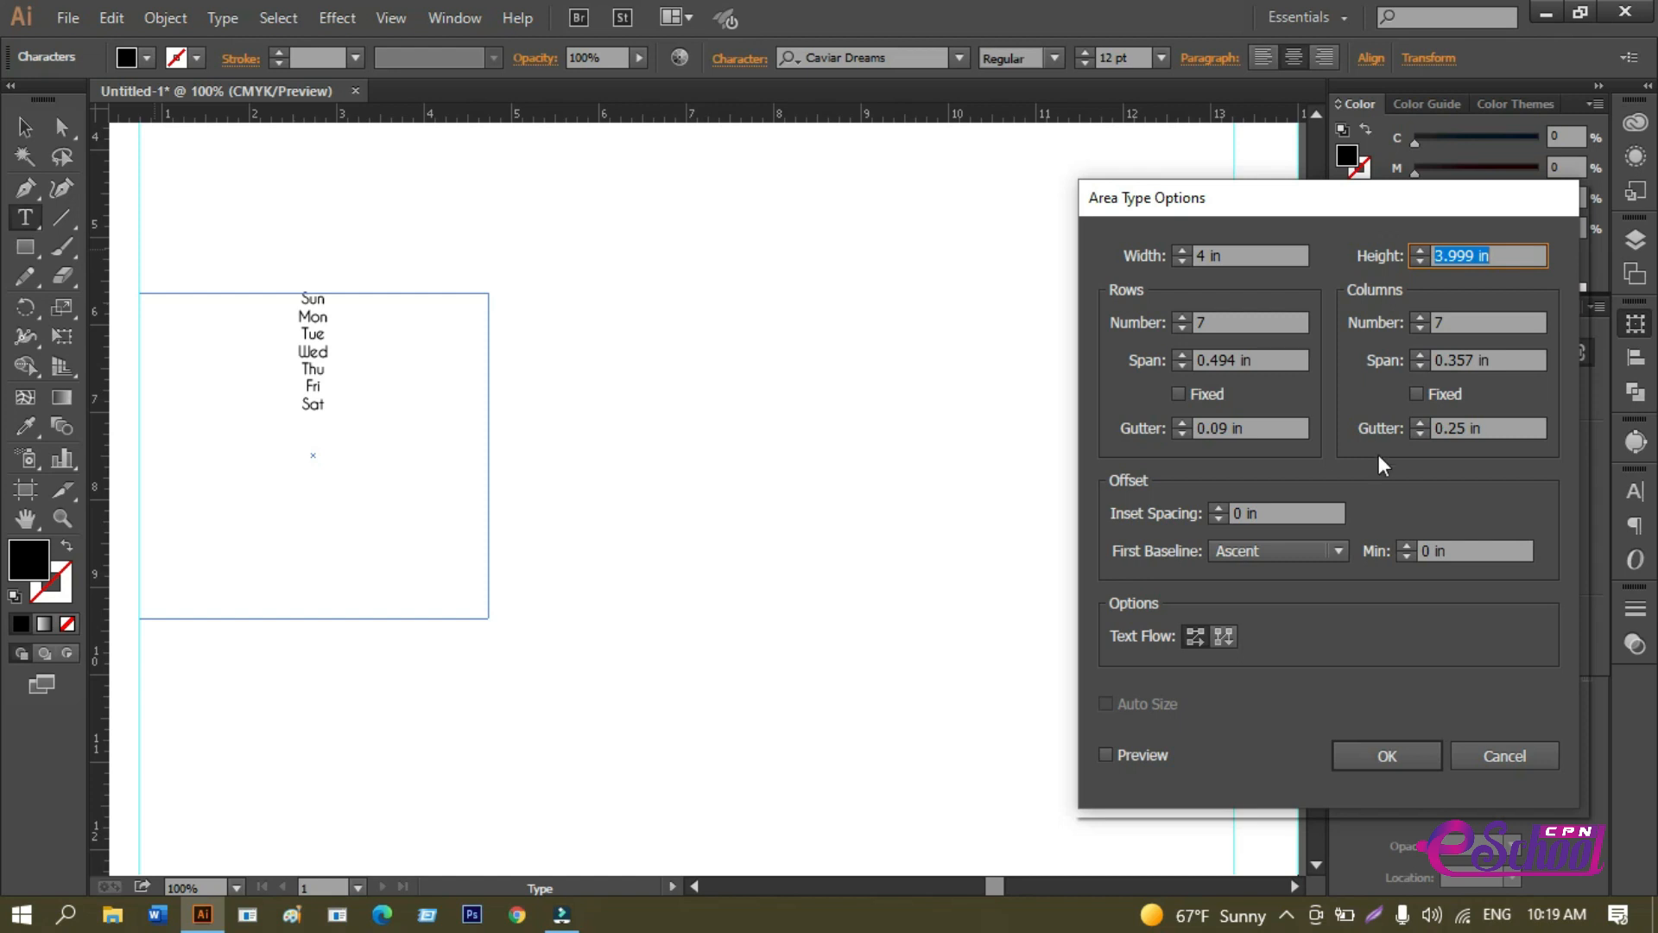
left_click(1483, 428)
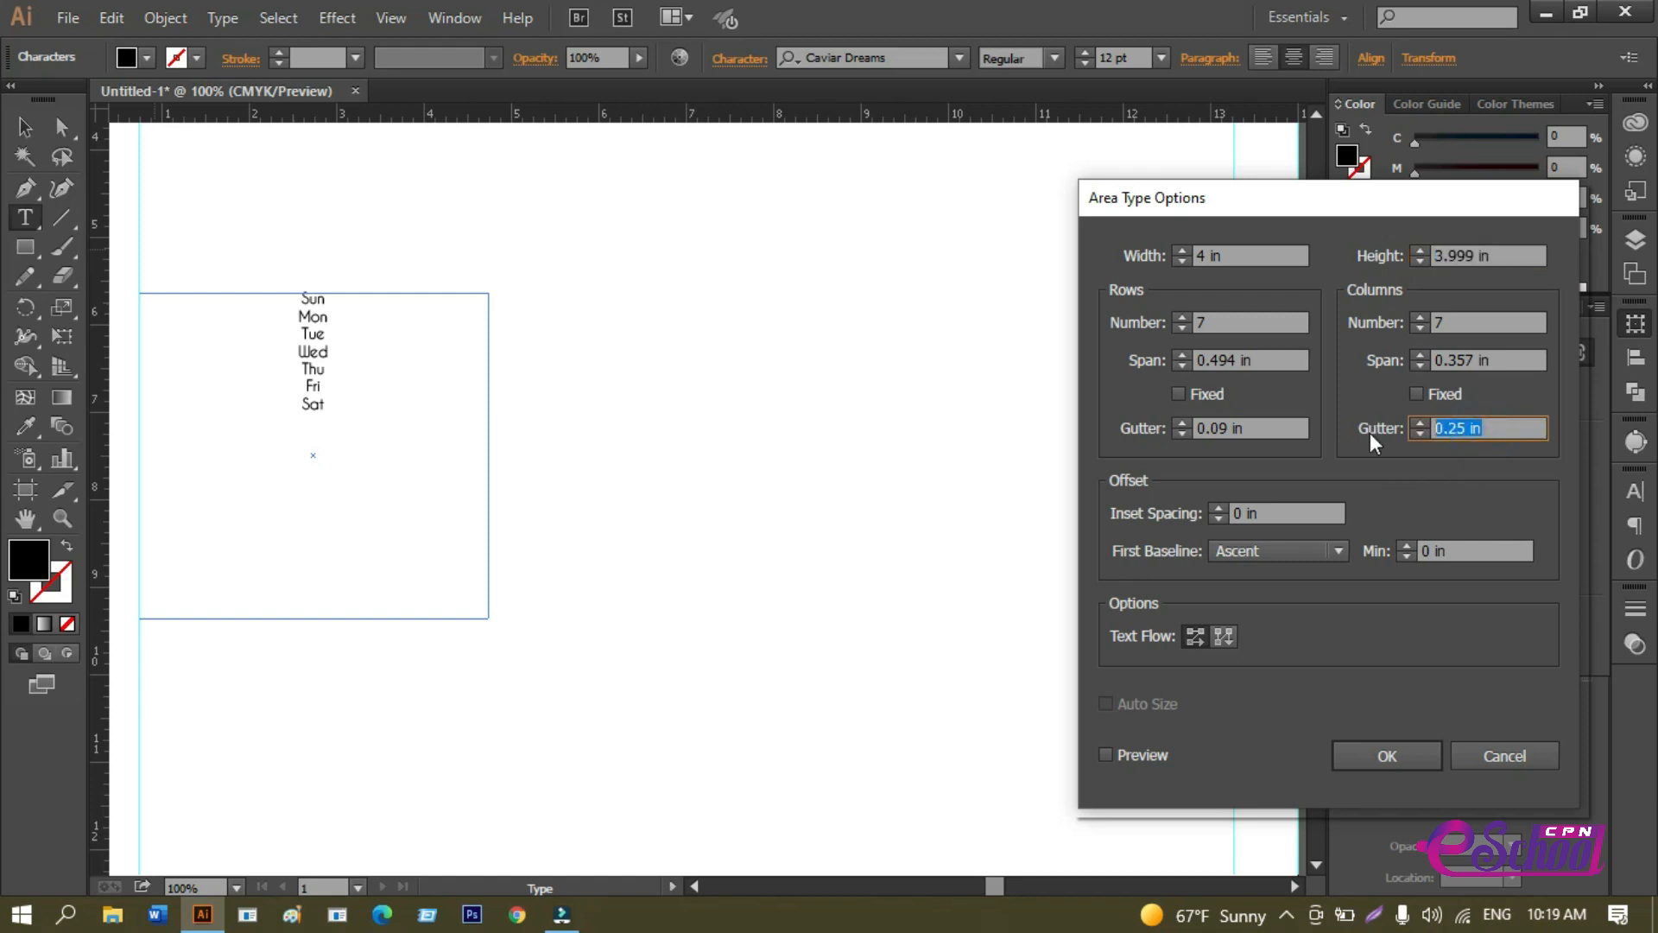
type("0.1")
key("Return")
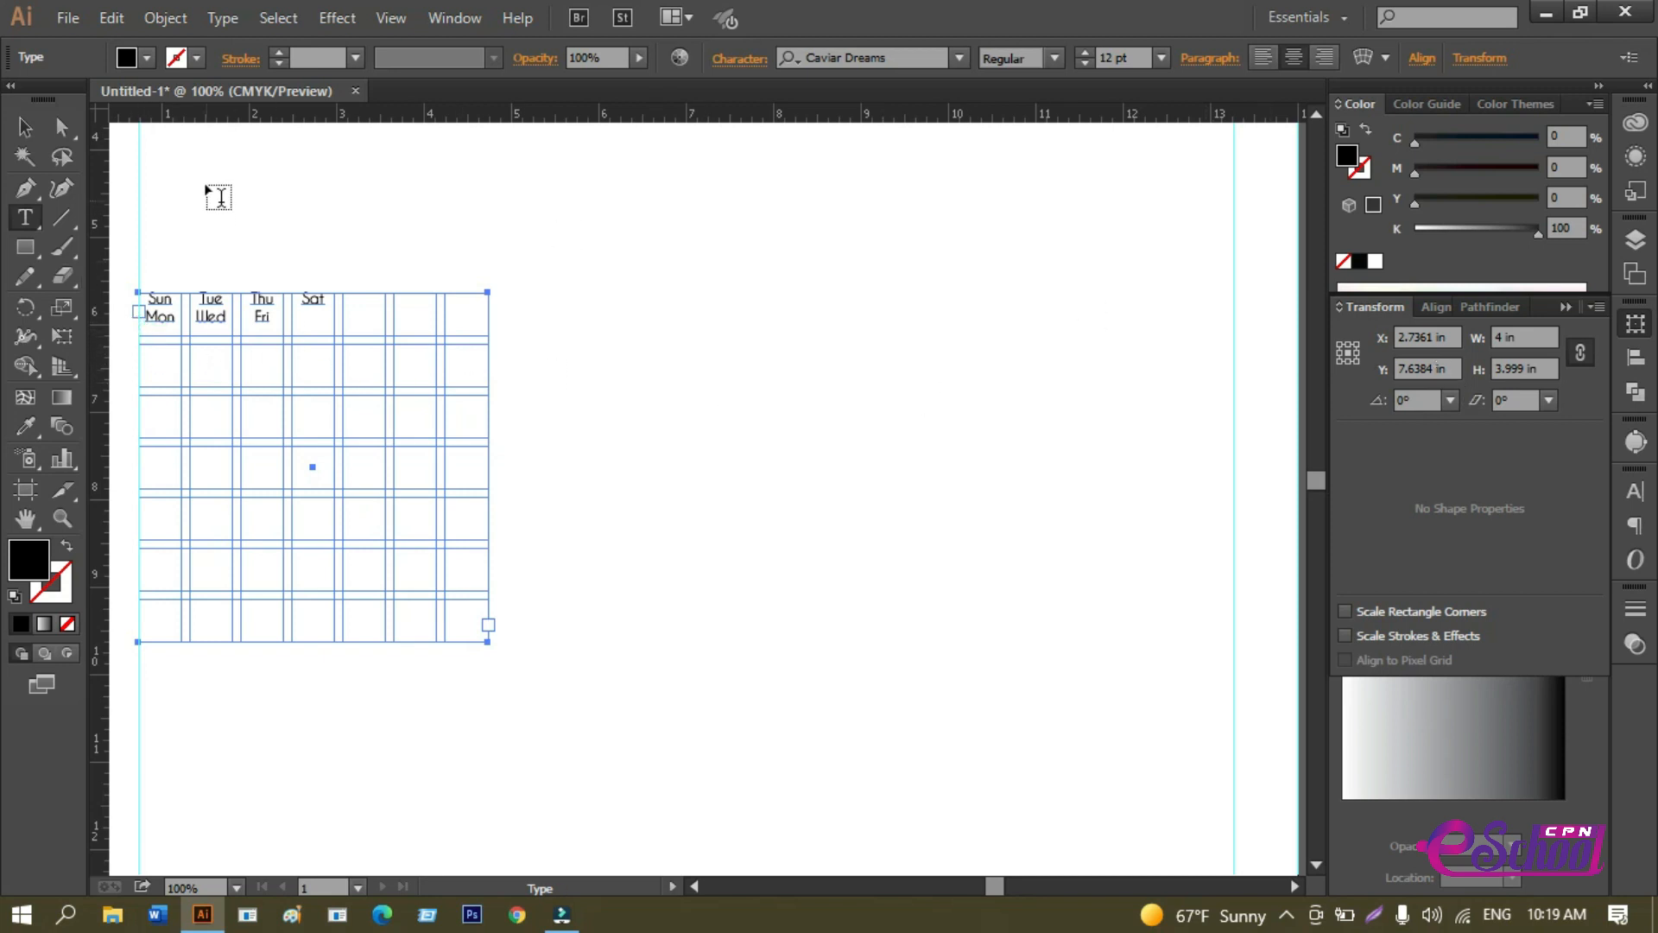
Set the weekday text frame's inset spacing to 0.3 in.
left_click(221, 21)
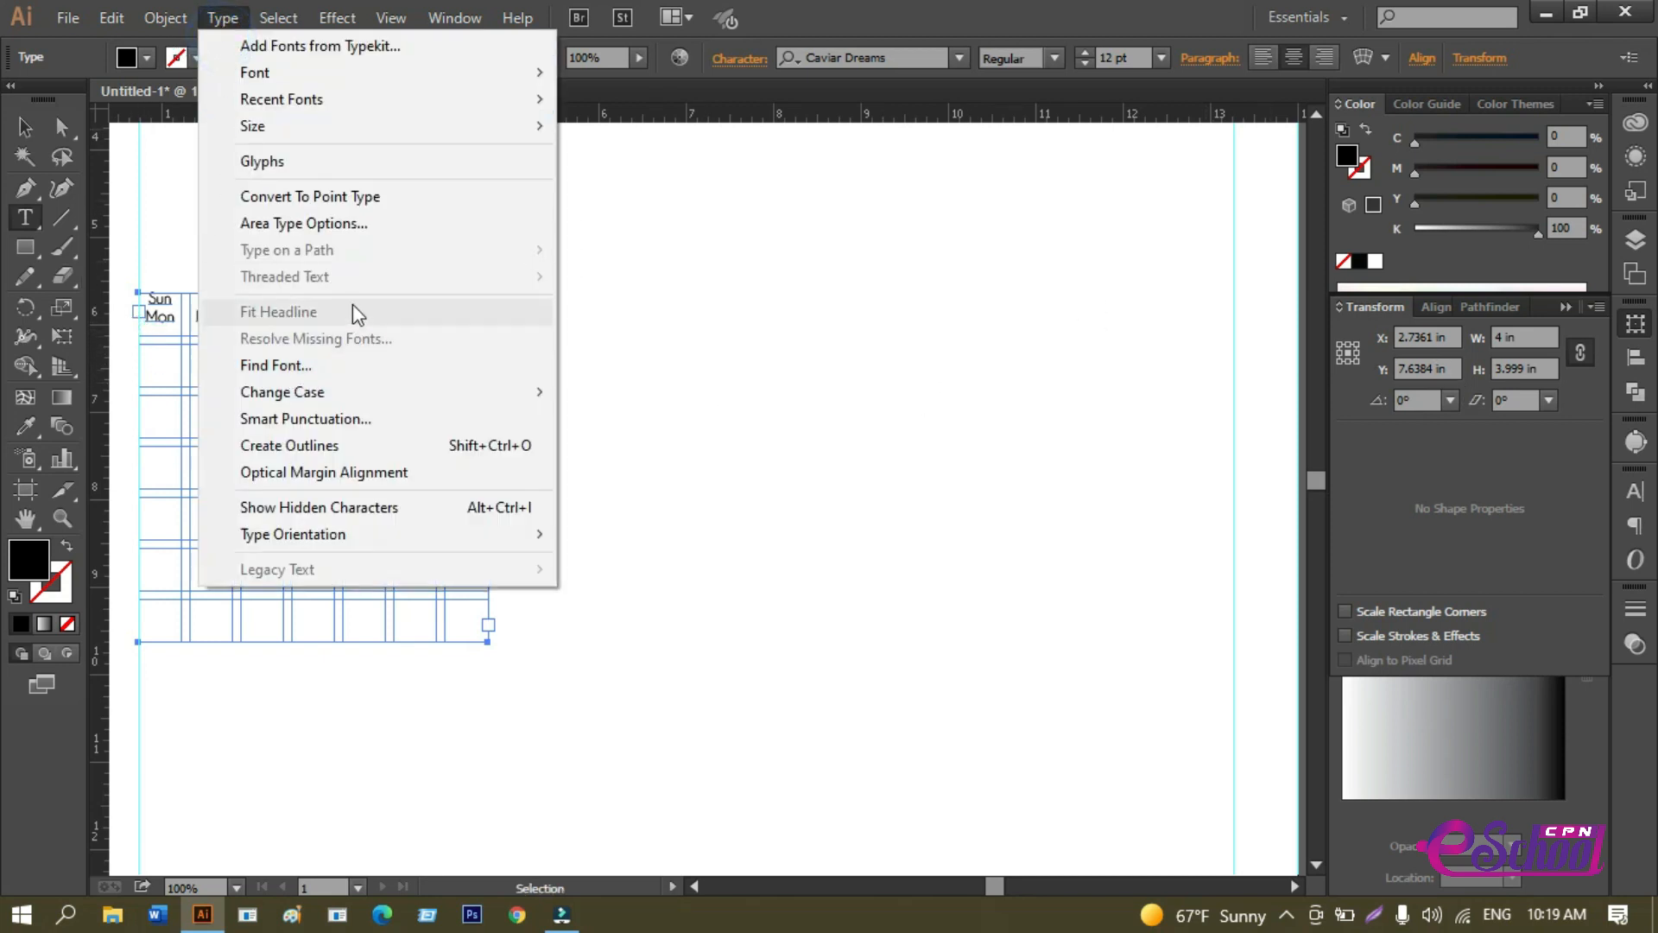
left_click(328, 223)
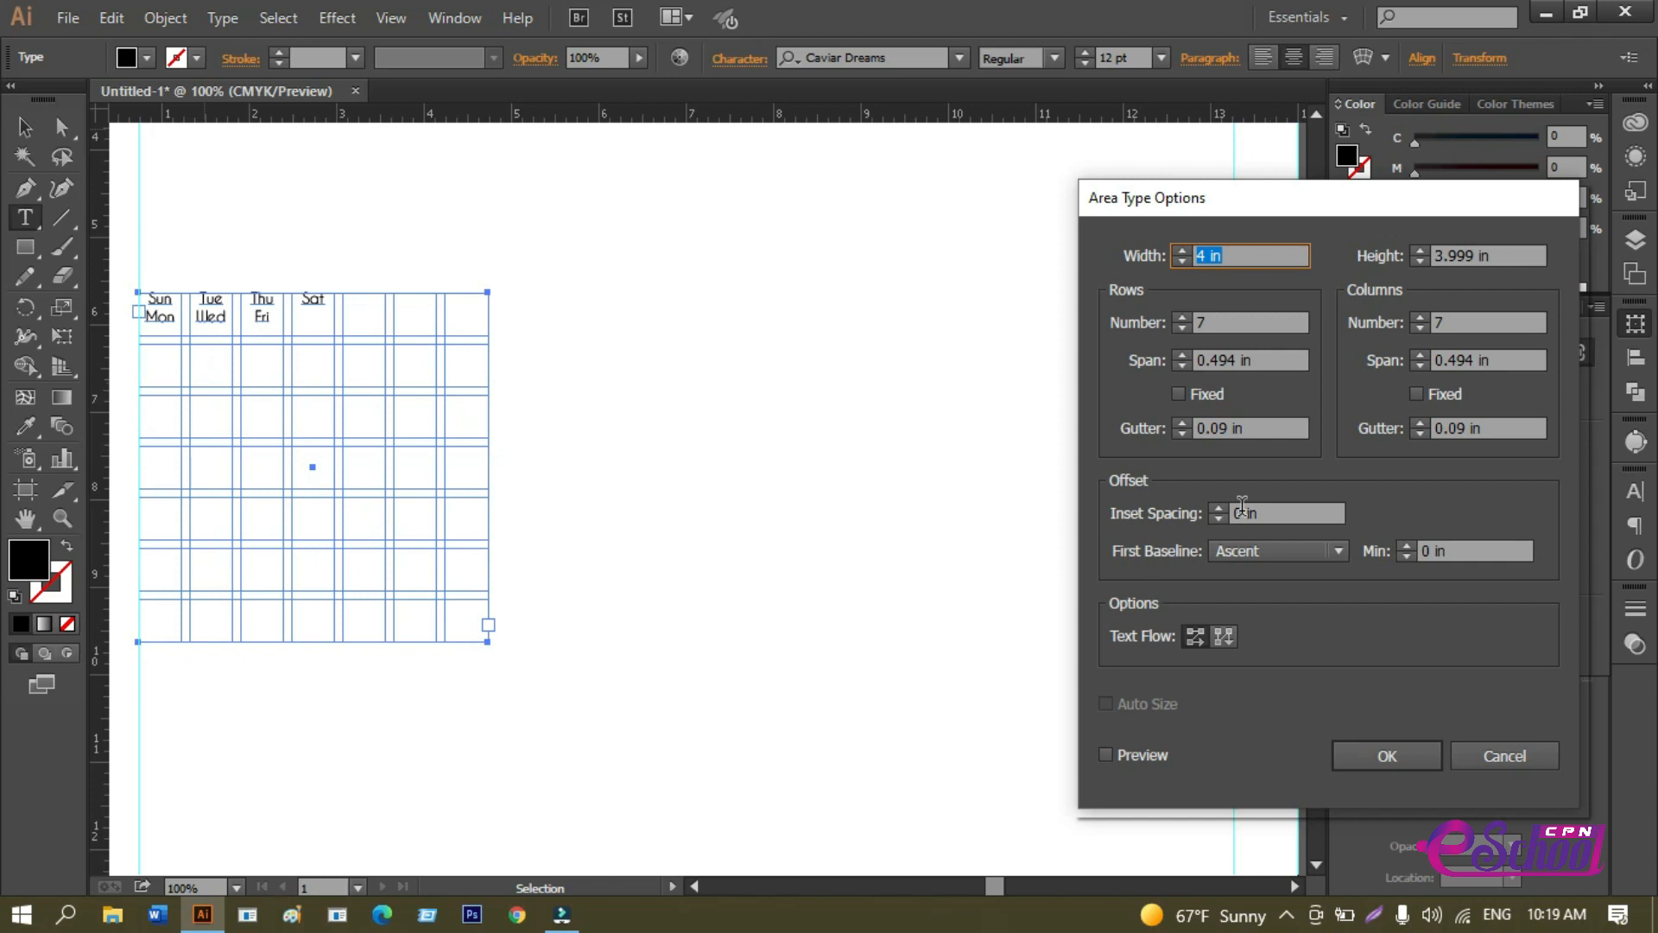
left_click(1255, 510)
double_click(1237, 513)
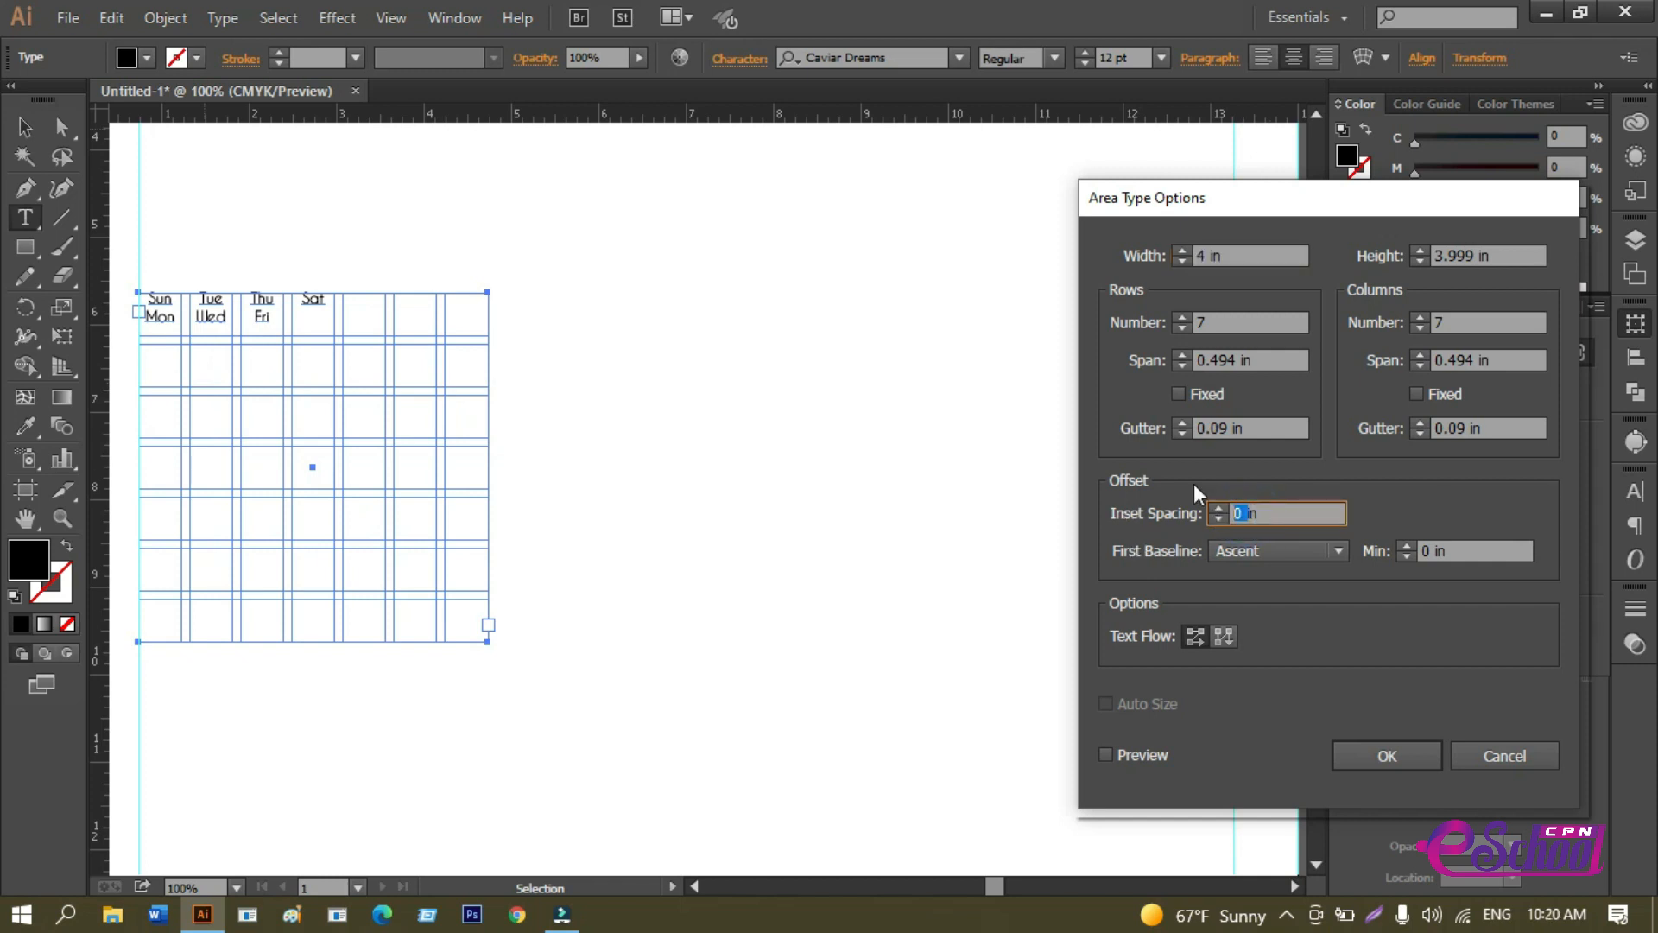
type(".3")
key("Return")
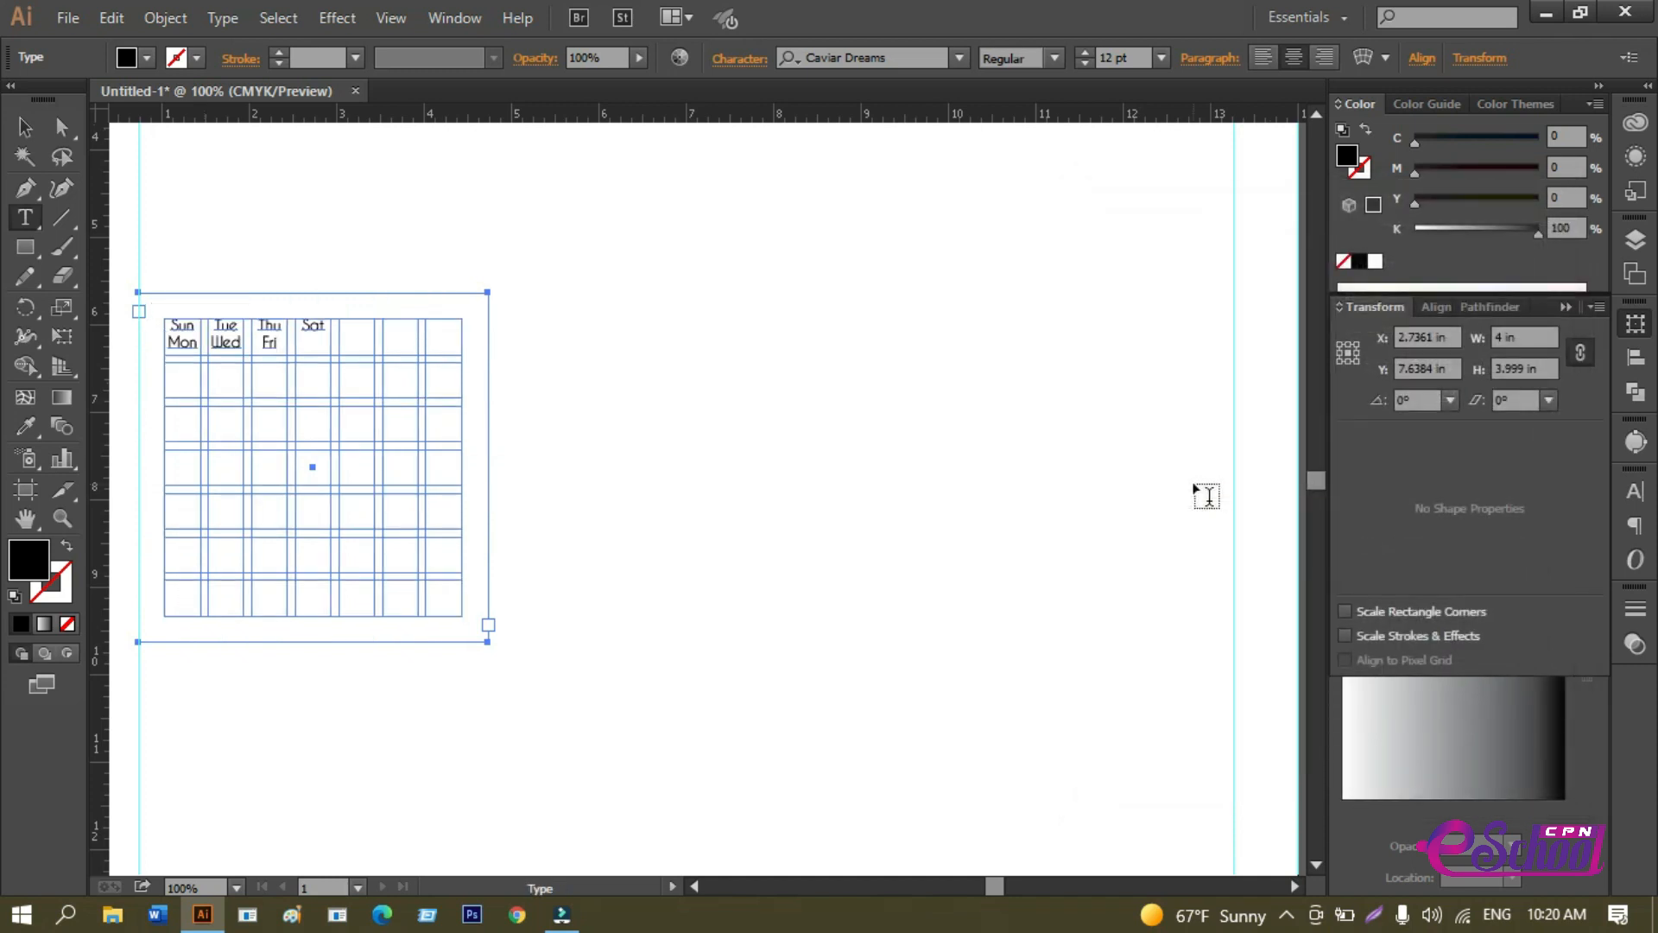
Try to change the weekday grid's inset spacing in the area type options.
left_click(218, 26)
left_click(218, 26)
left_click(218, 26)
left_click(278, 222)
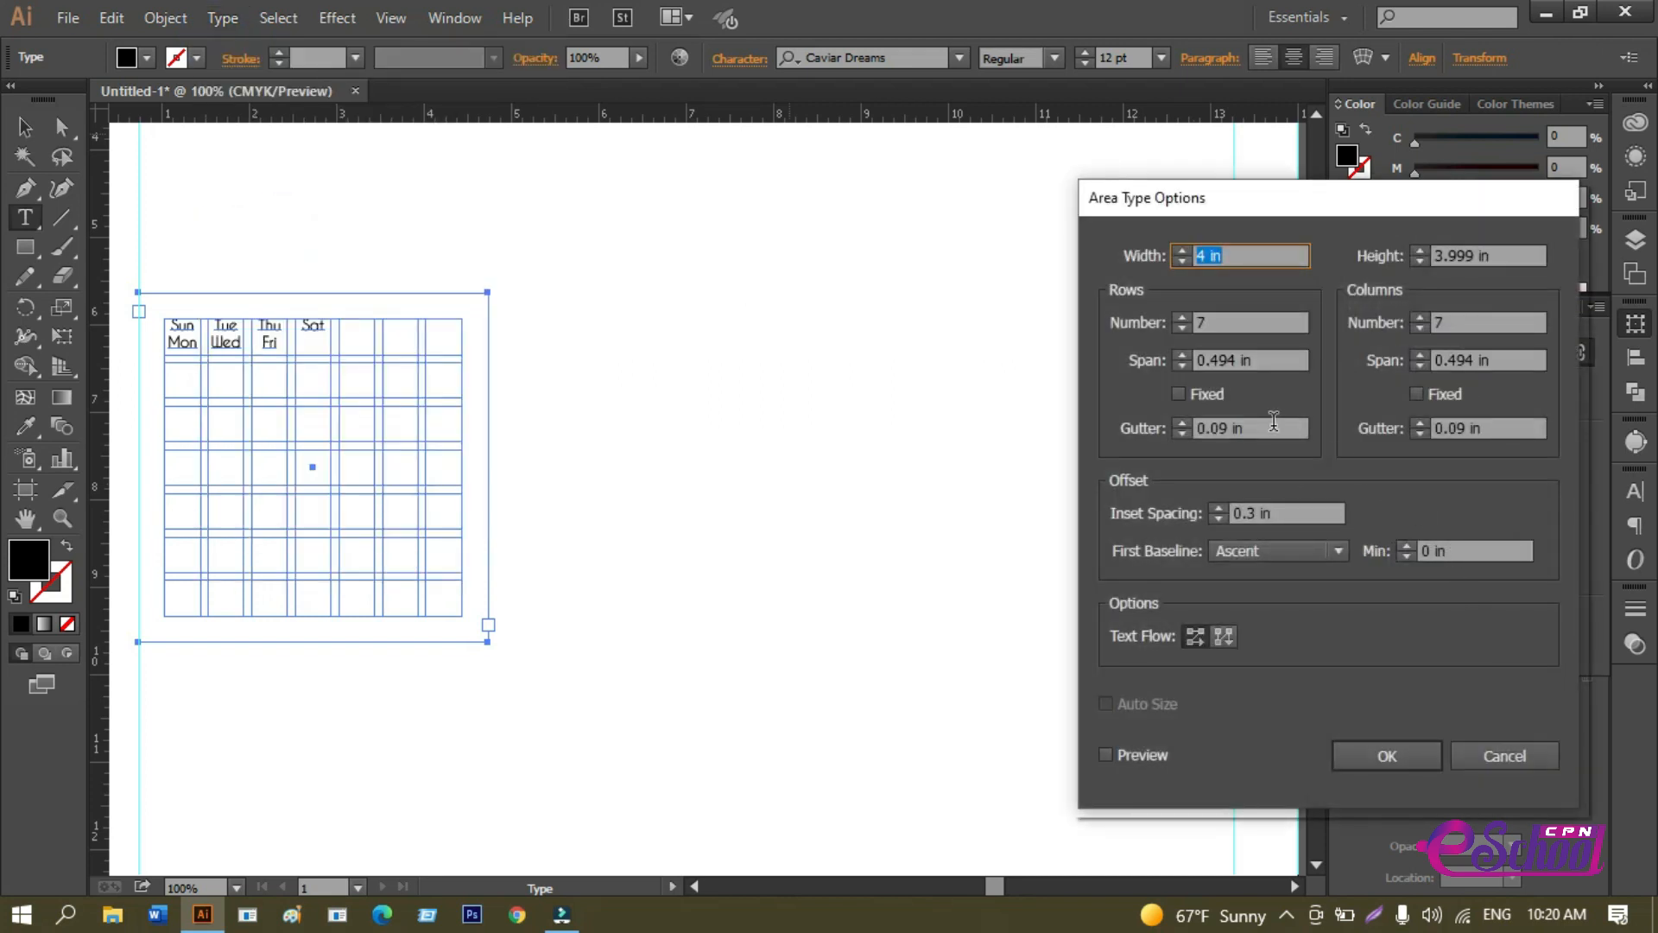
left_click(1252, 512)
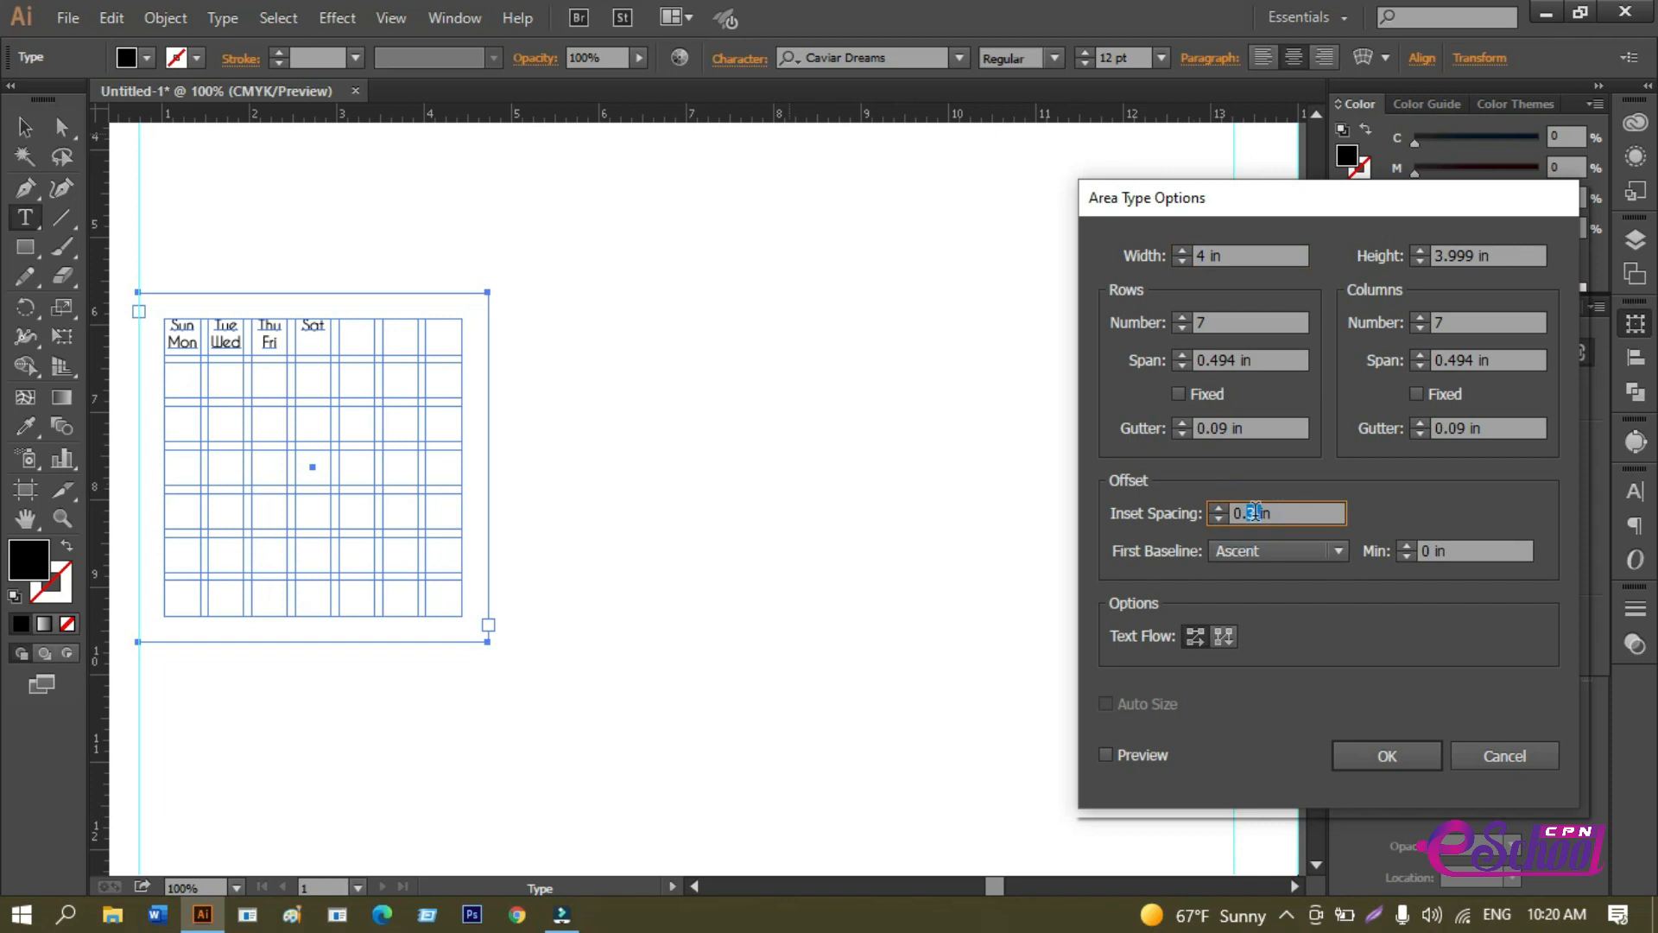
key("BackSpace")
type("7")
key("Return")
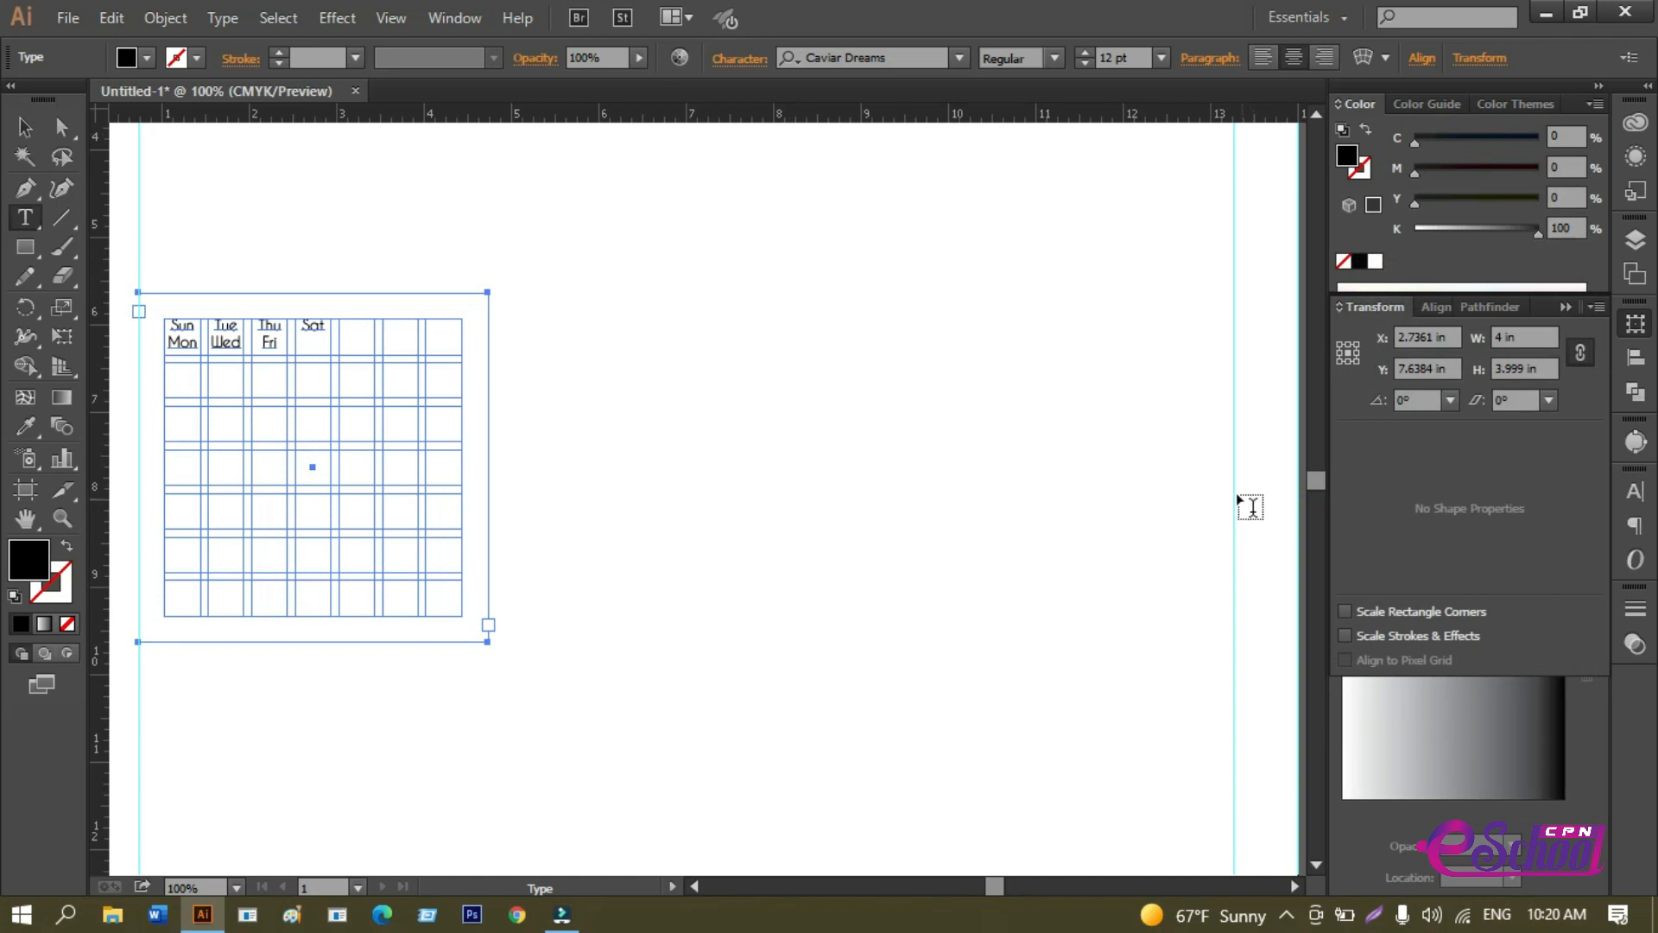
key("Escape")
Set the weekday text frame's inset spacing to 0.07 in in the area type options.
left_click(217, 18)
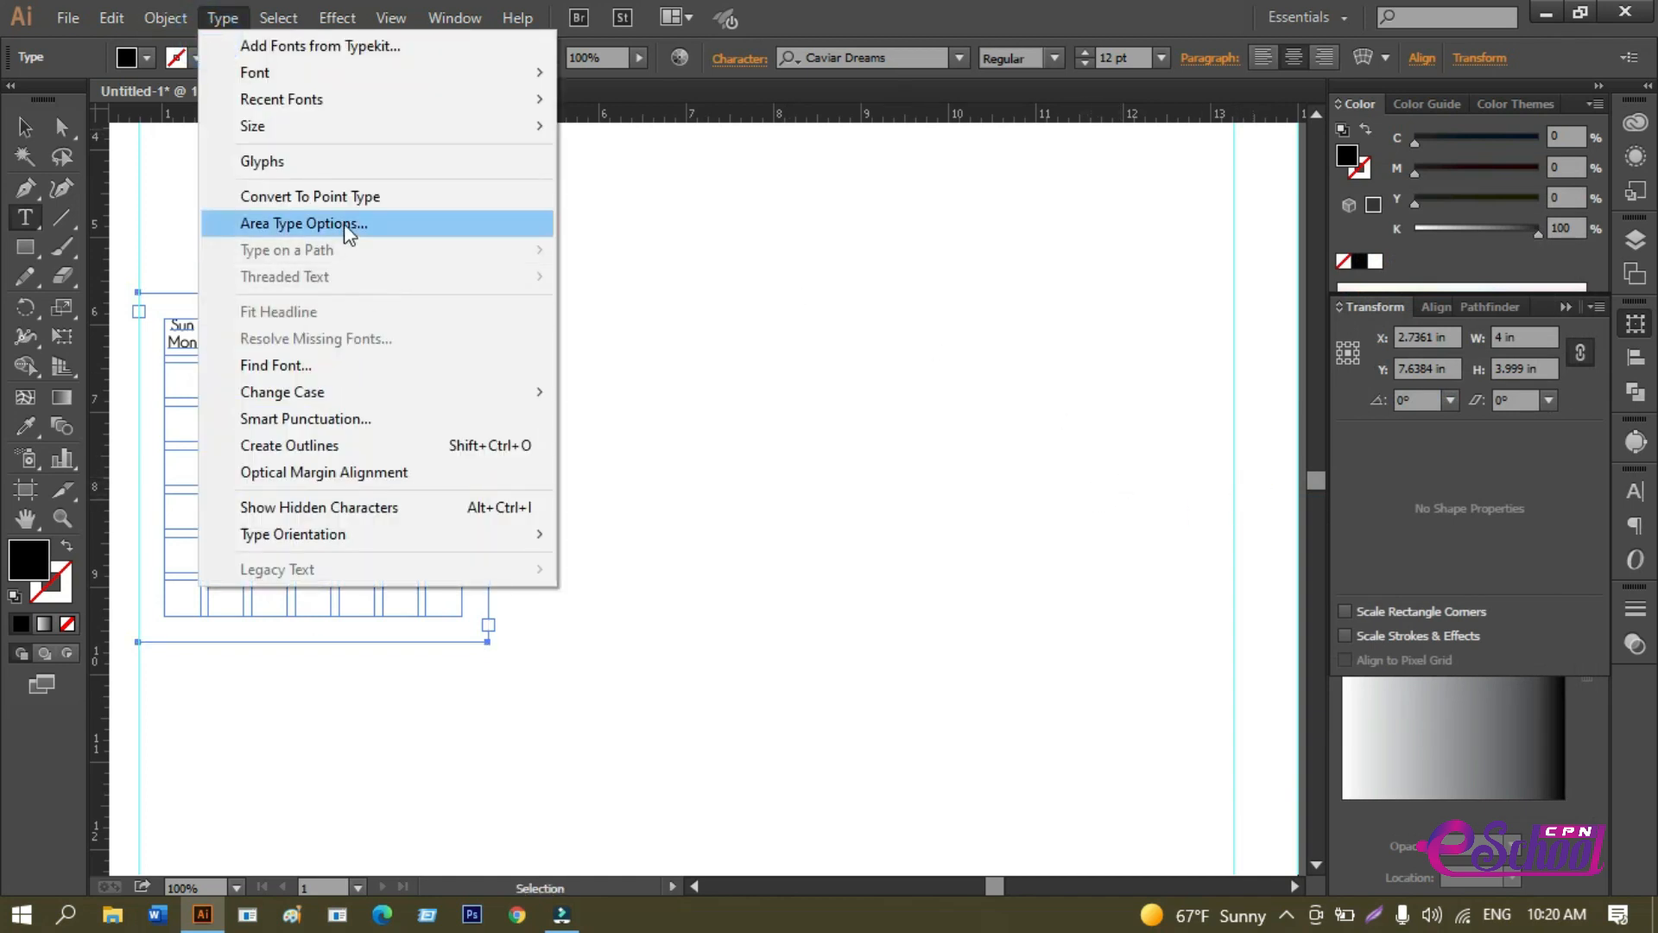
left_click(302, 223)
left_click(1248, 513)
double_click(1252, 513)
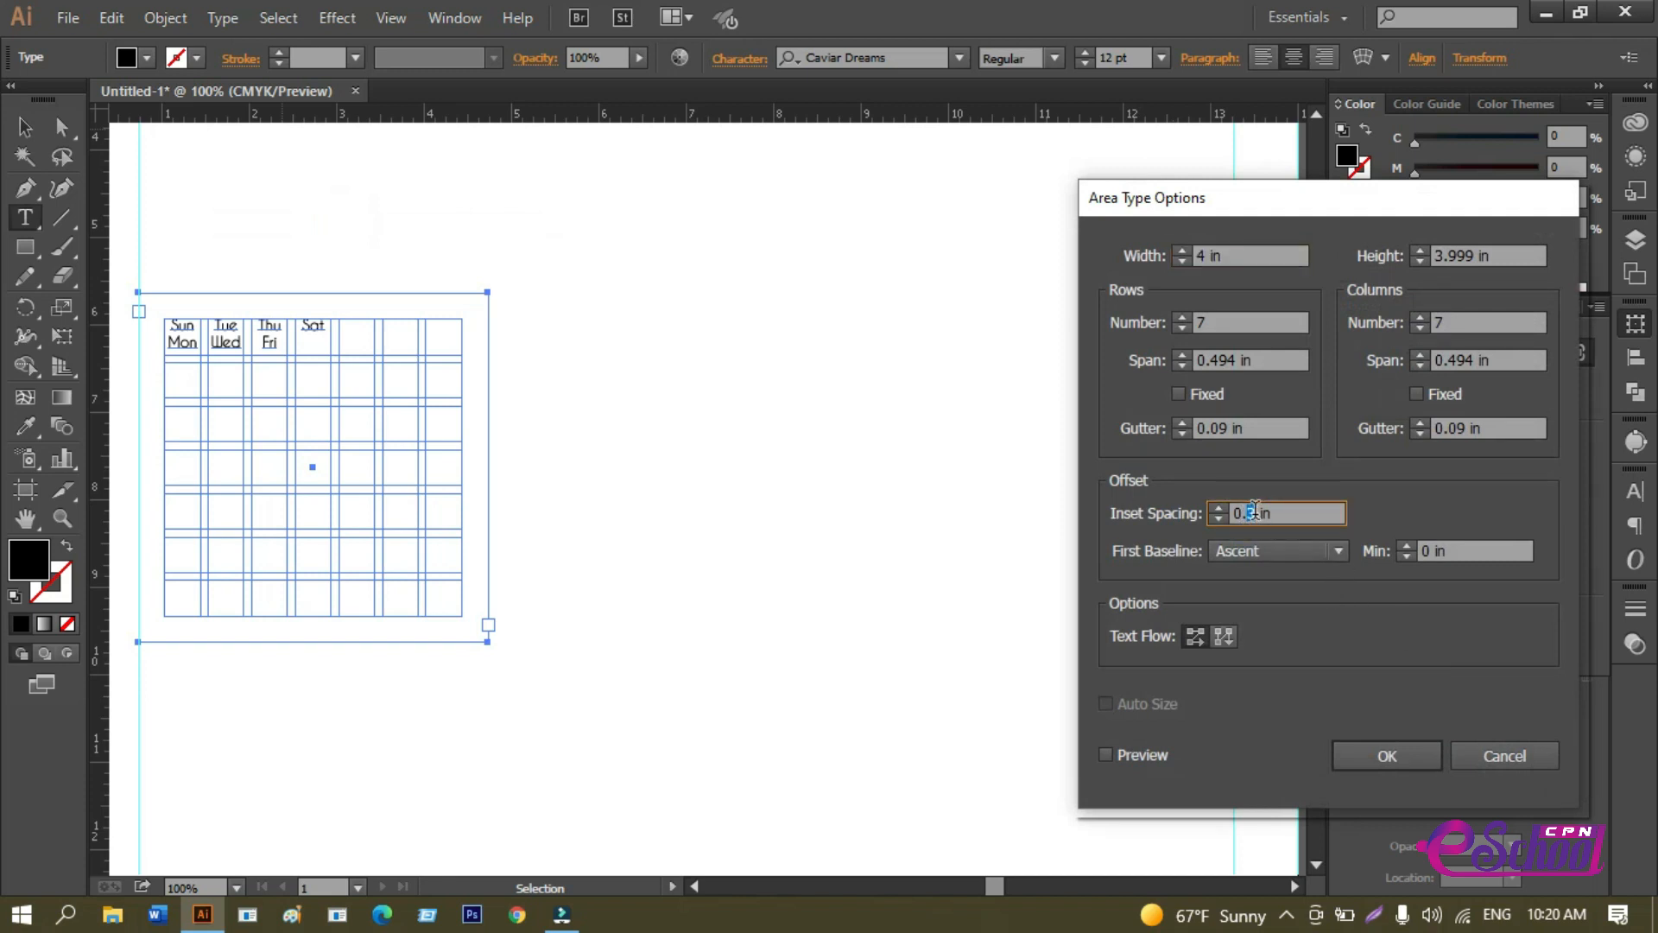
type("0")
key("Return")
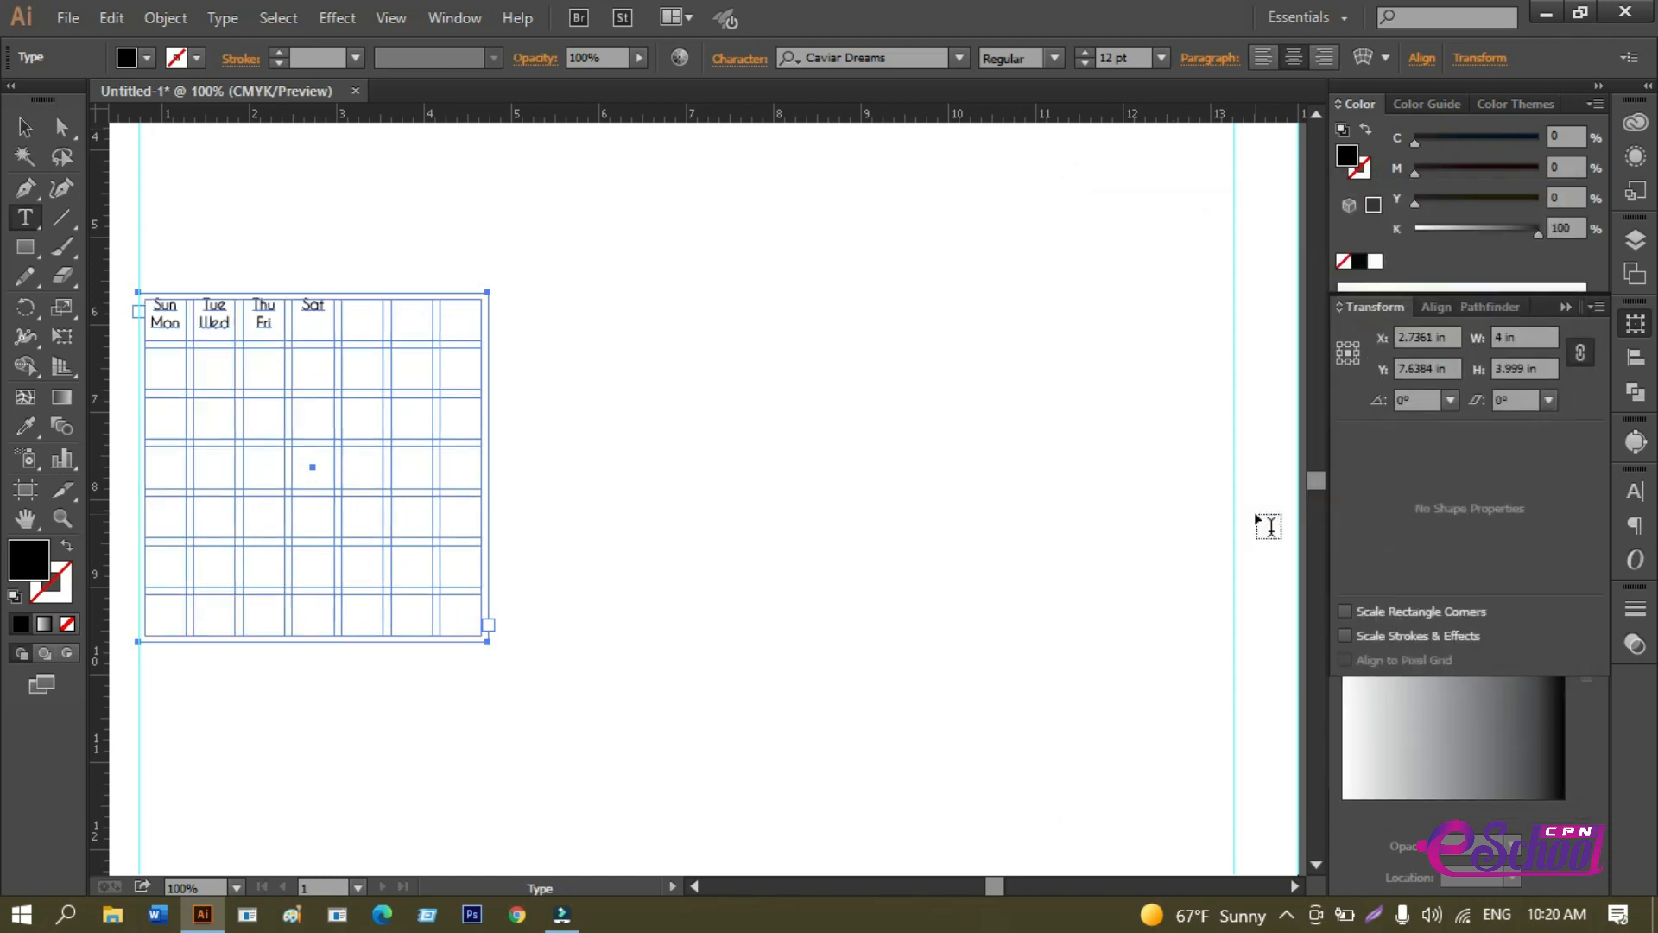
Increase the leading of all the weekday text until each weekday occupies its own column in the grid's first row.
left_click(25, 127)
scroll(557, 512, "up", 2)
left_click_drag(725, 533, 811, 504)
scroll(810, 495, "down", 1)
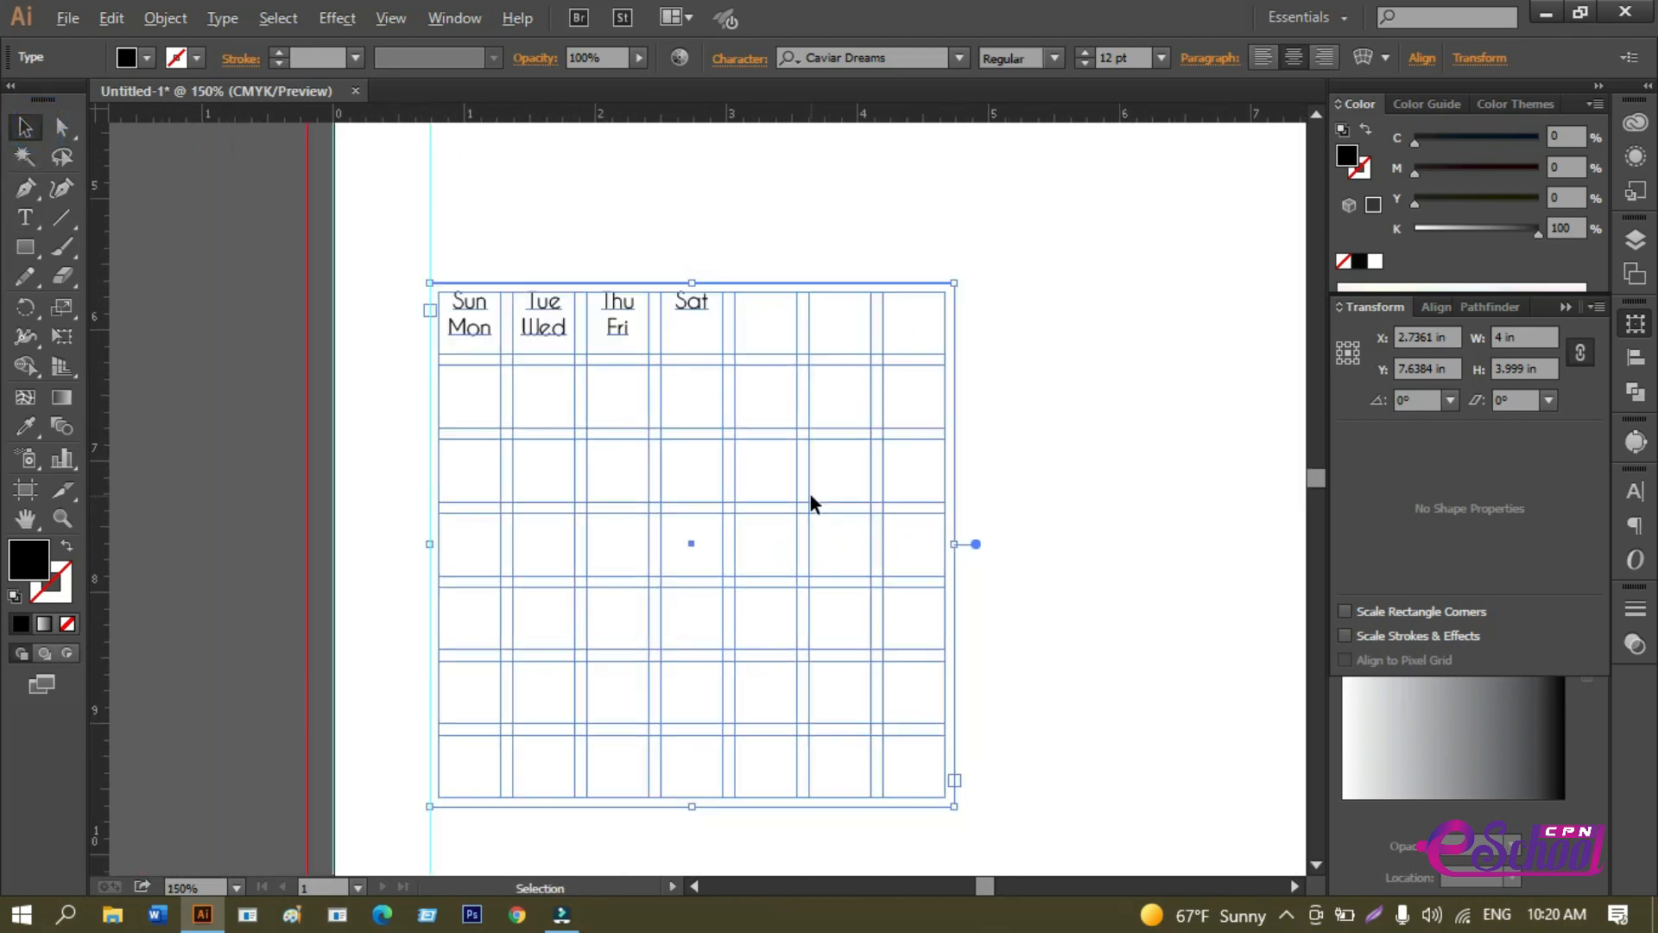
left_click(608, 340)
key("t")
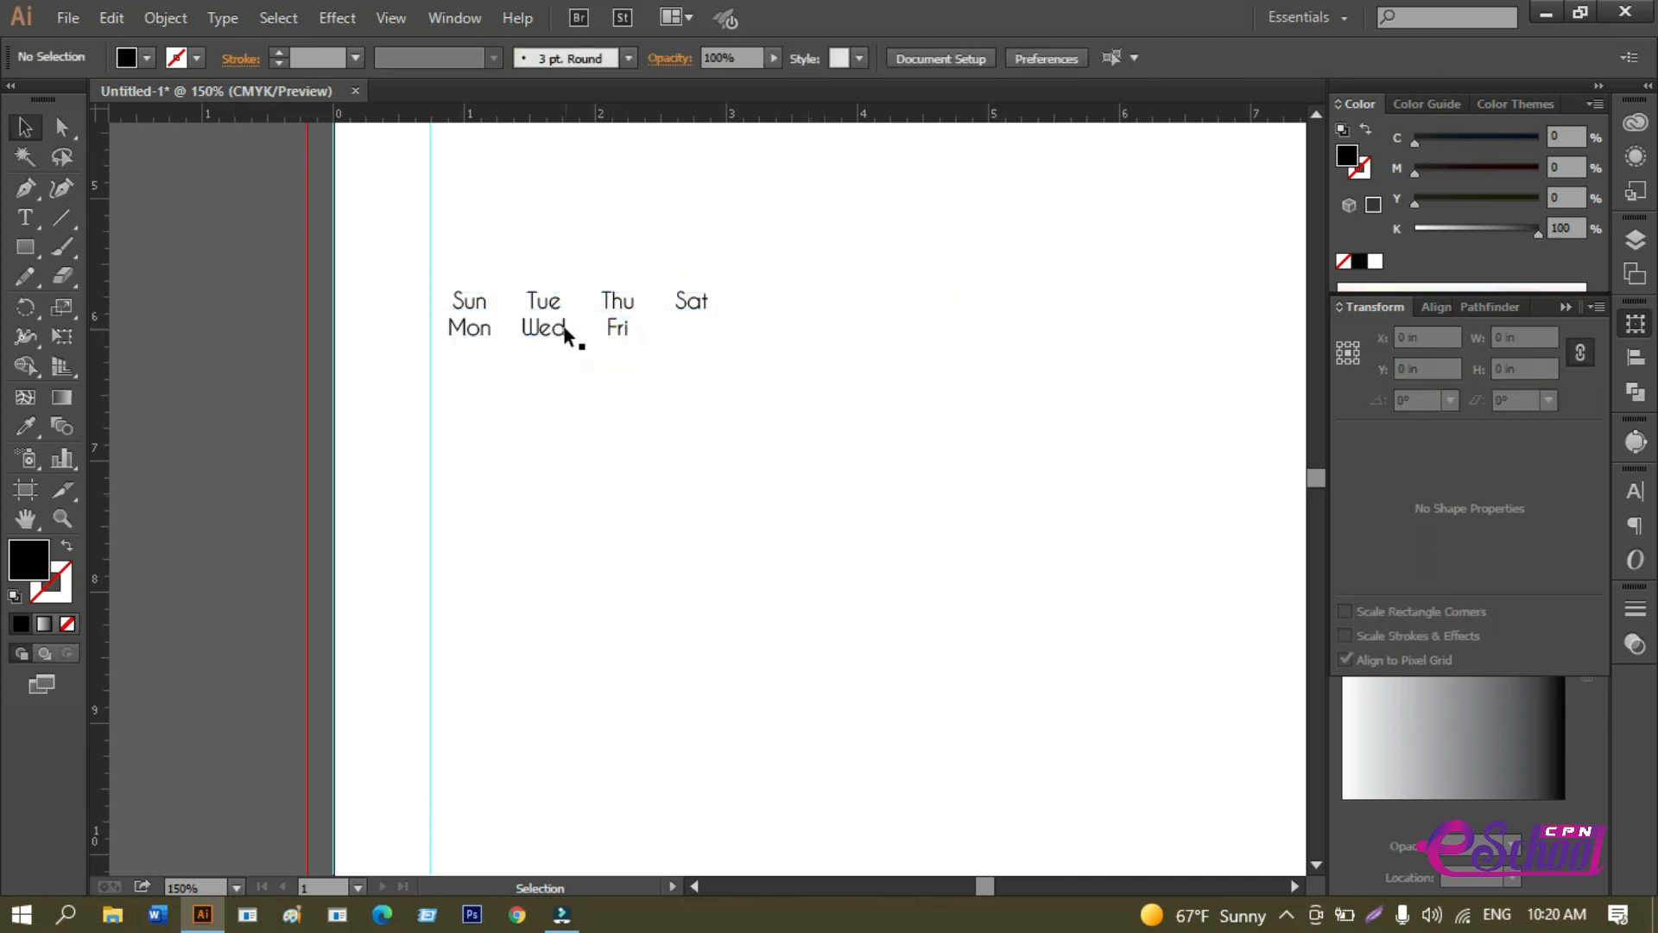
left_click(565, 332)
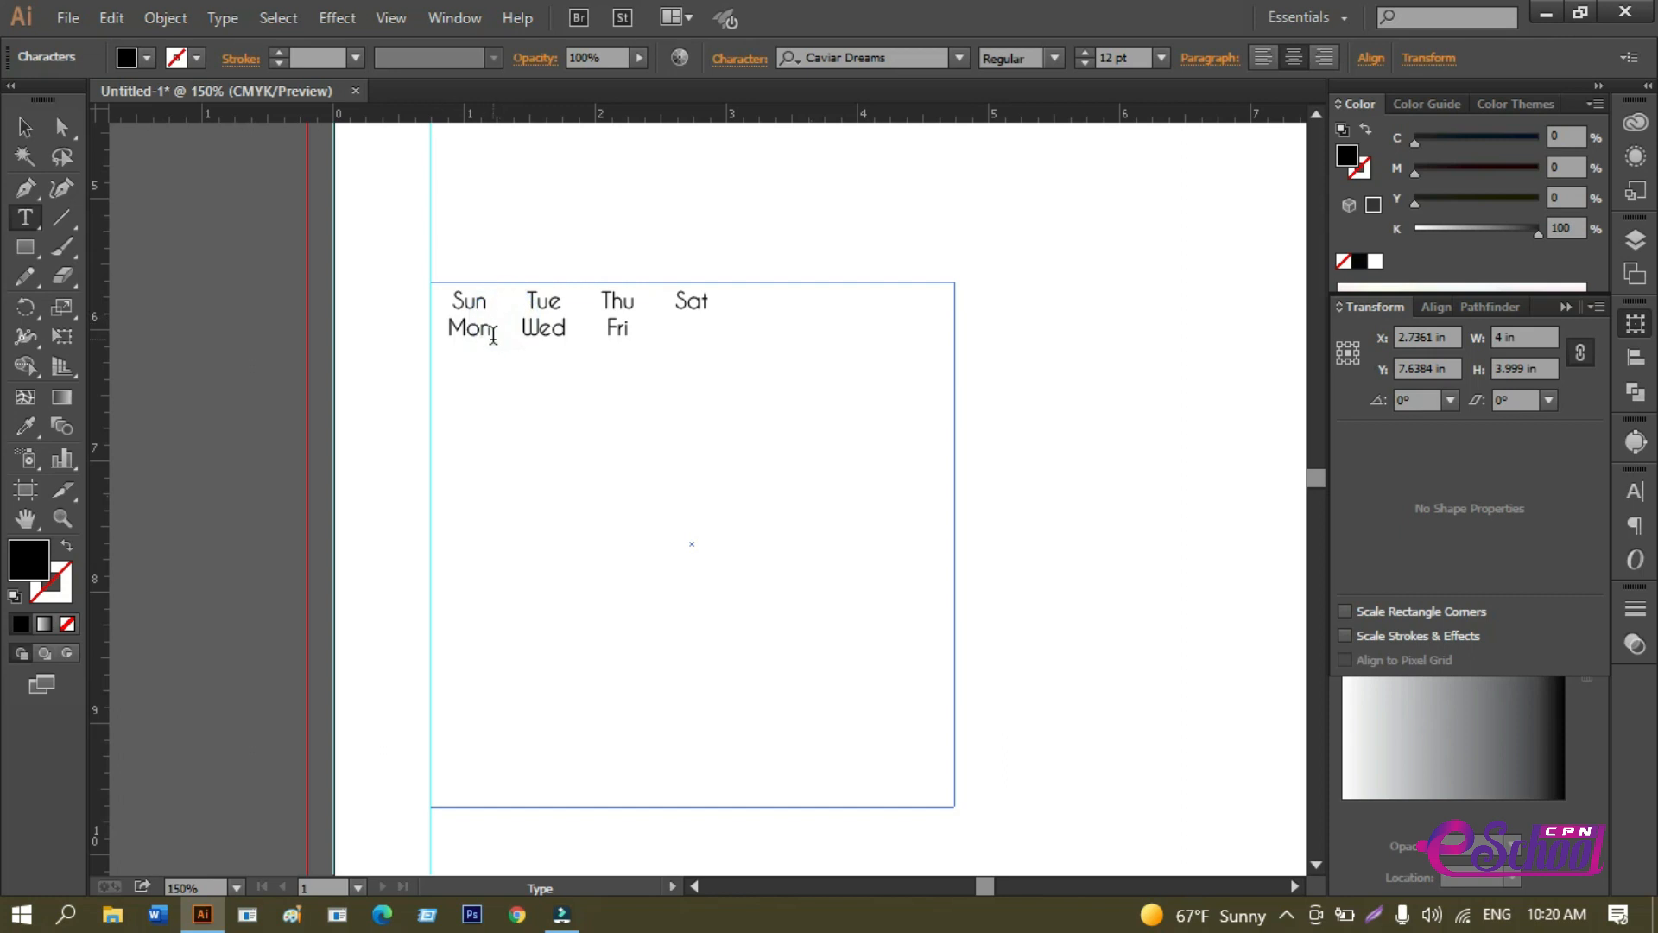
left_click_drag(641, 329, 391, 307)
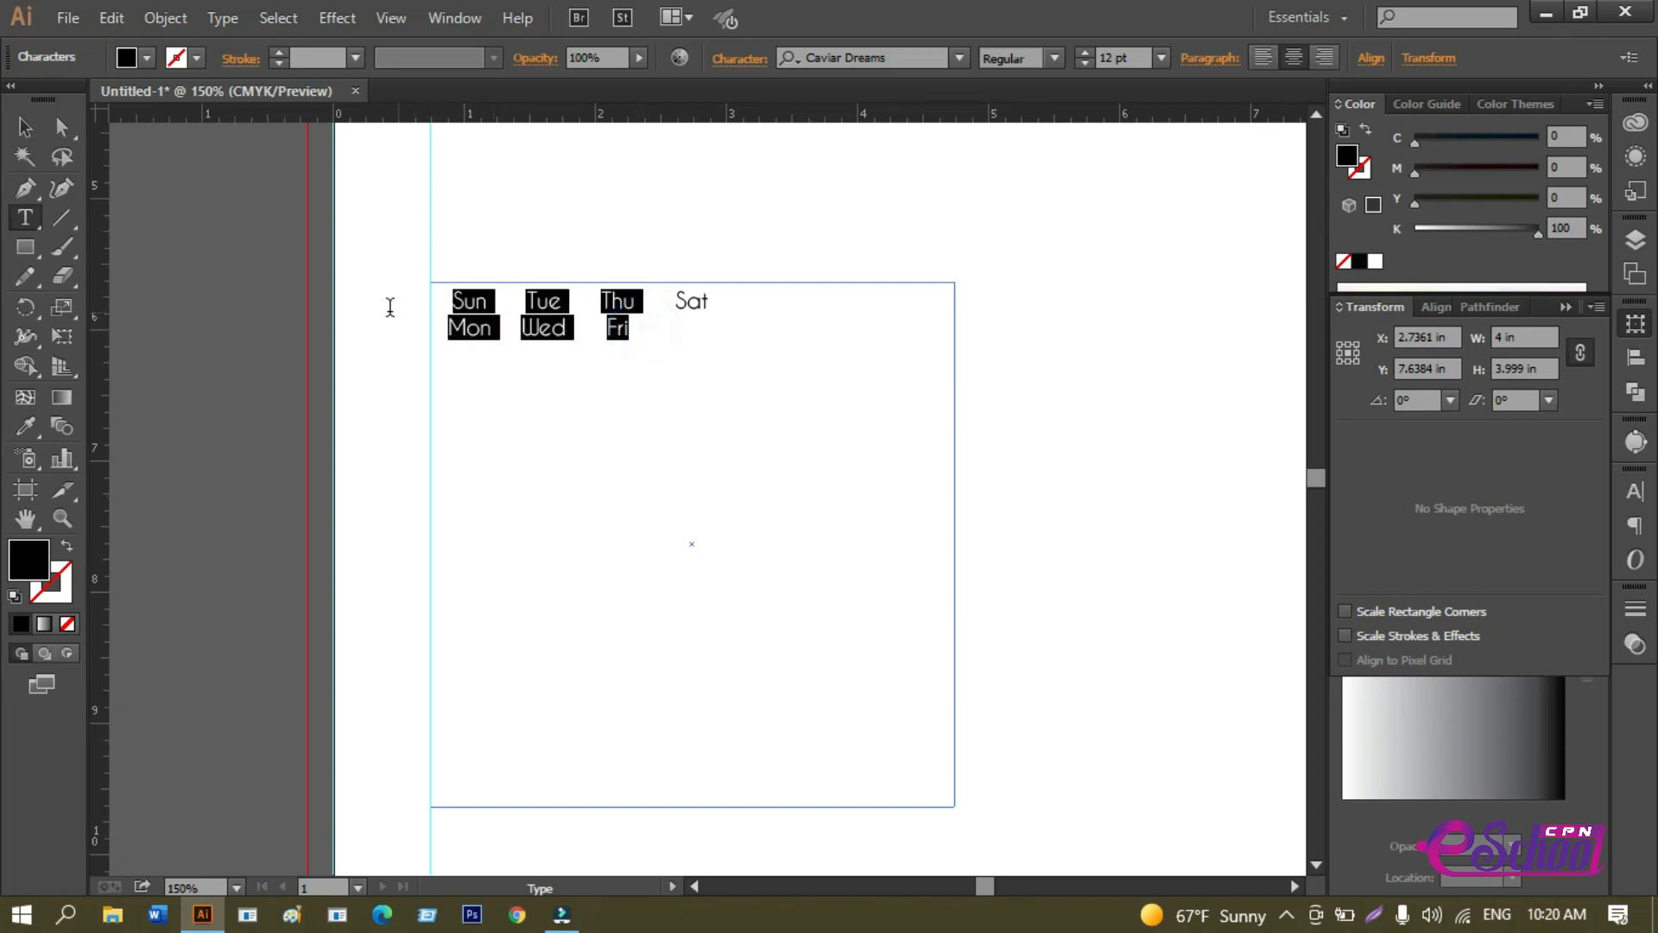
key("ctrl+a")
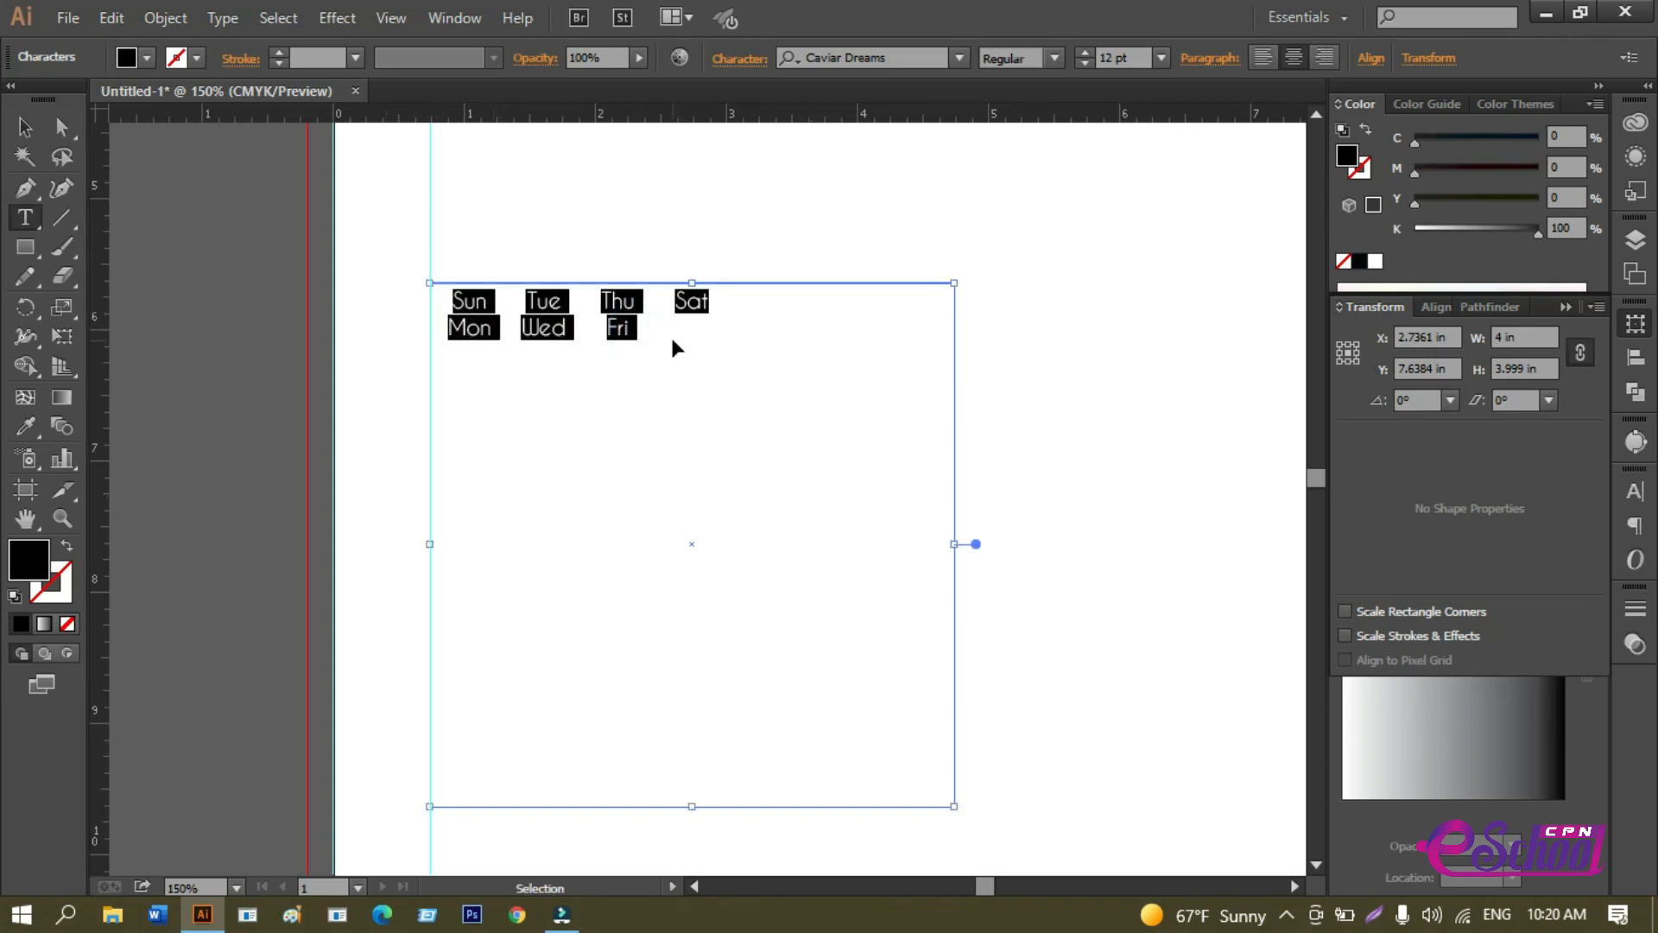
key("alt+Down")
key("alt+Down")
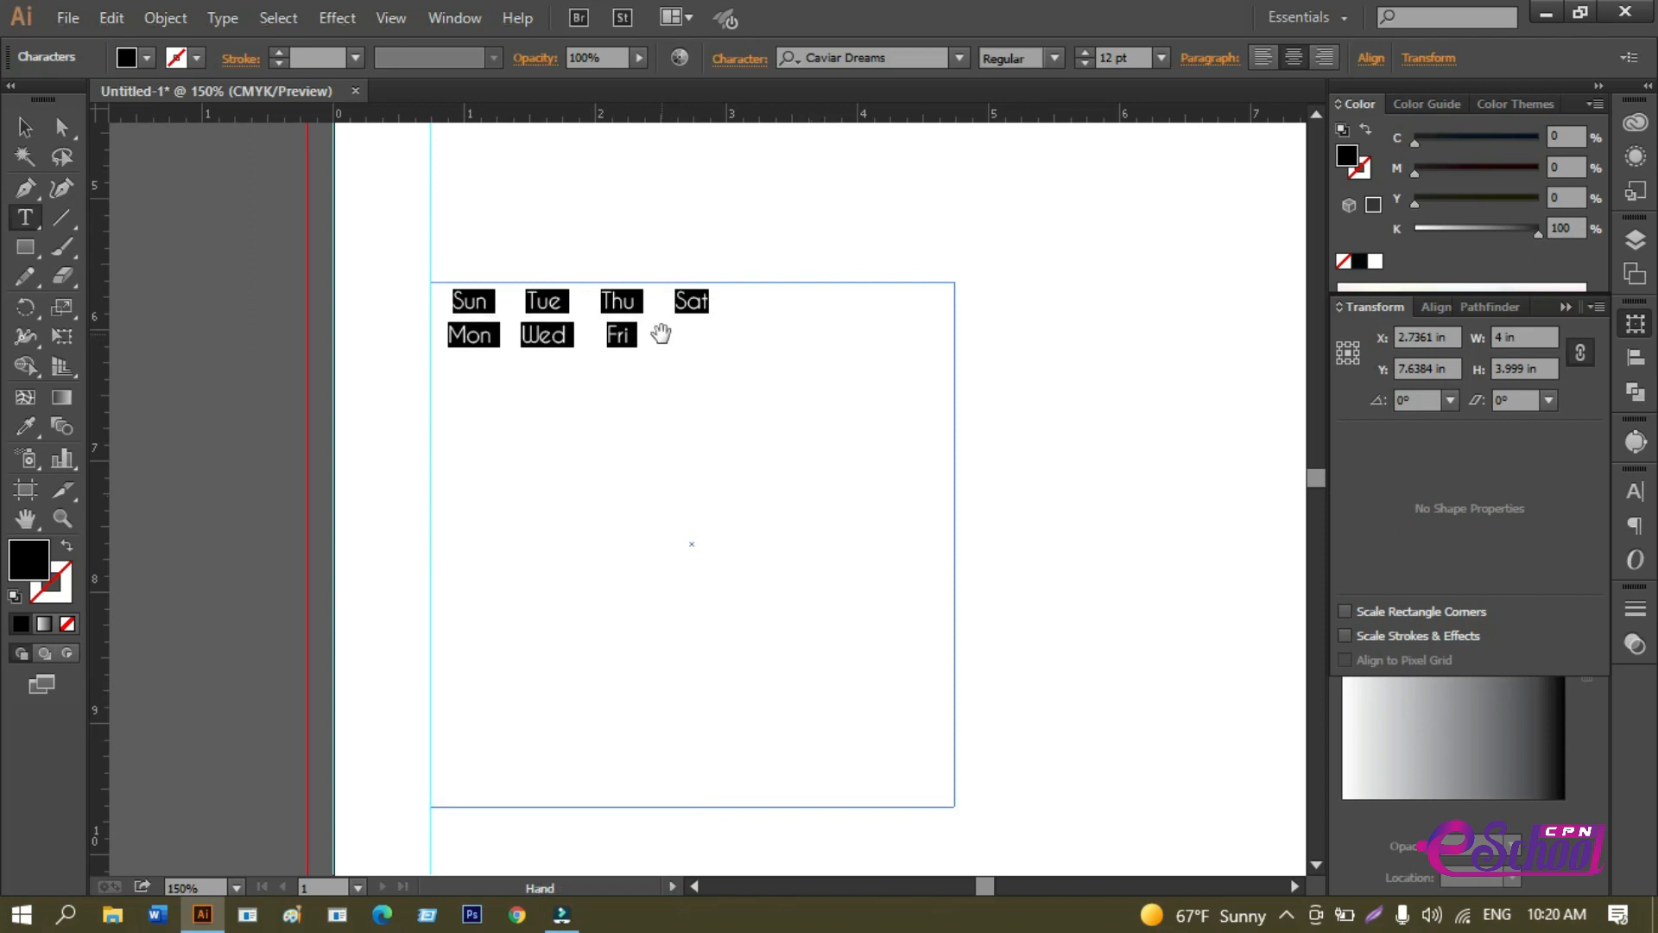
key("ctrl+z")
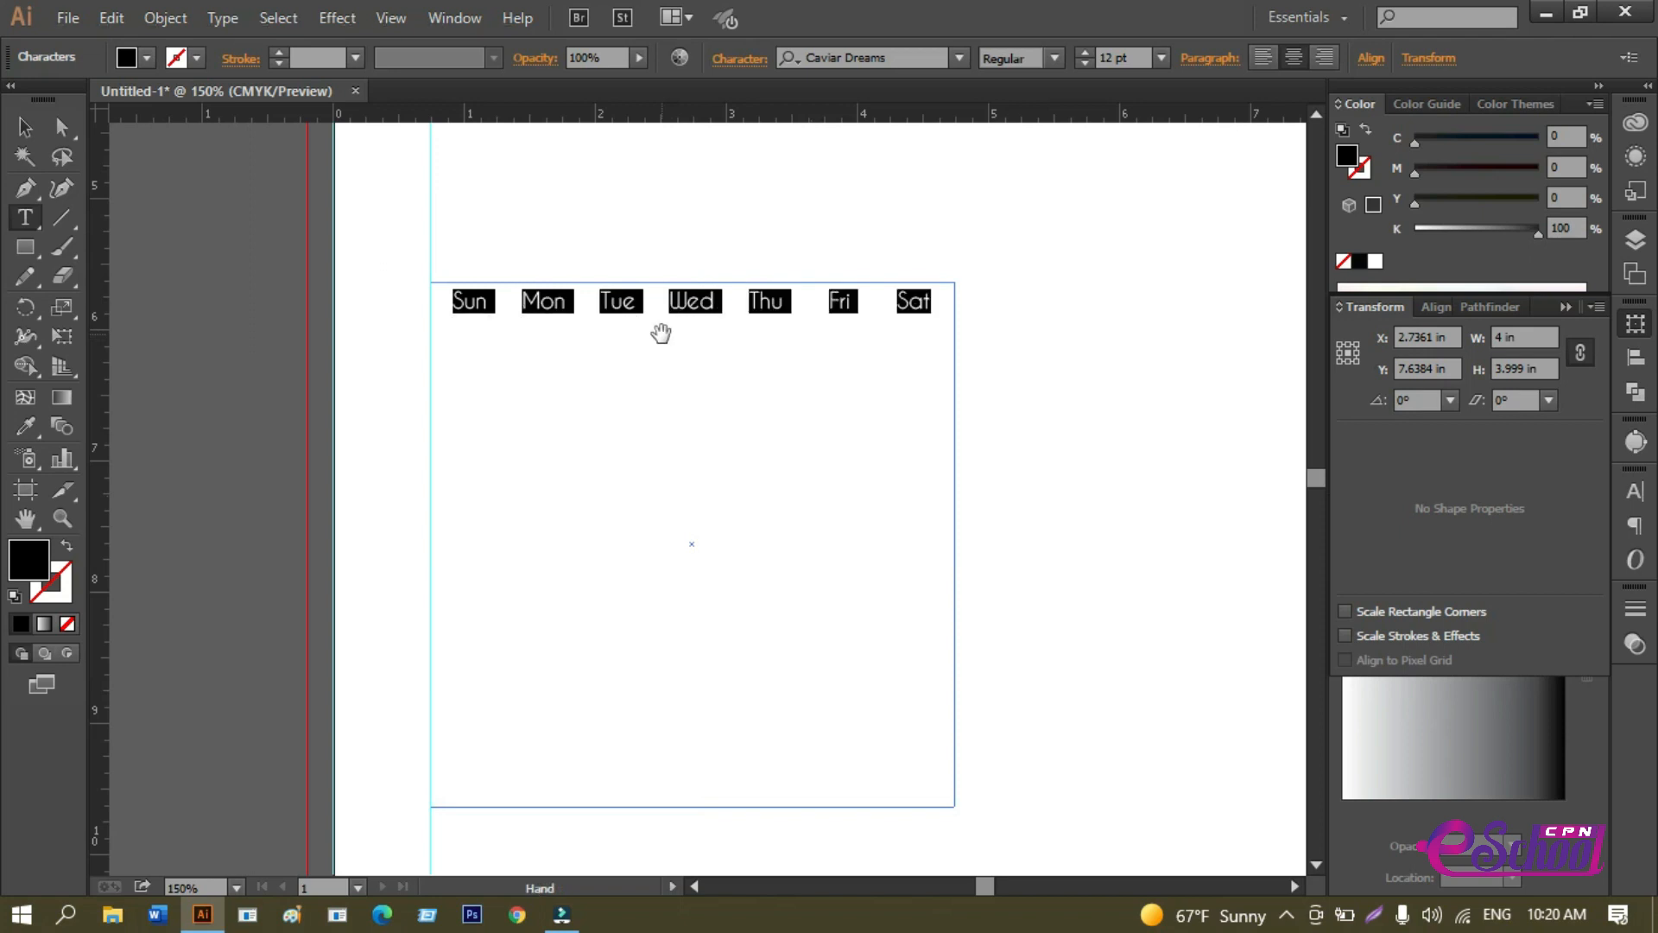
Fill the grid row beneath the weekday names with the dates 1 to 7, one per column.
left_click(937, 294)
key("Return")
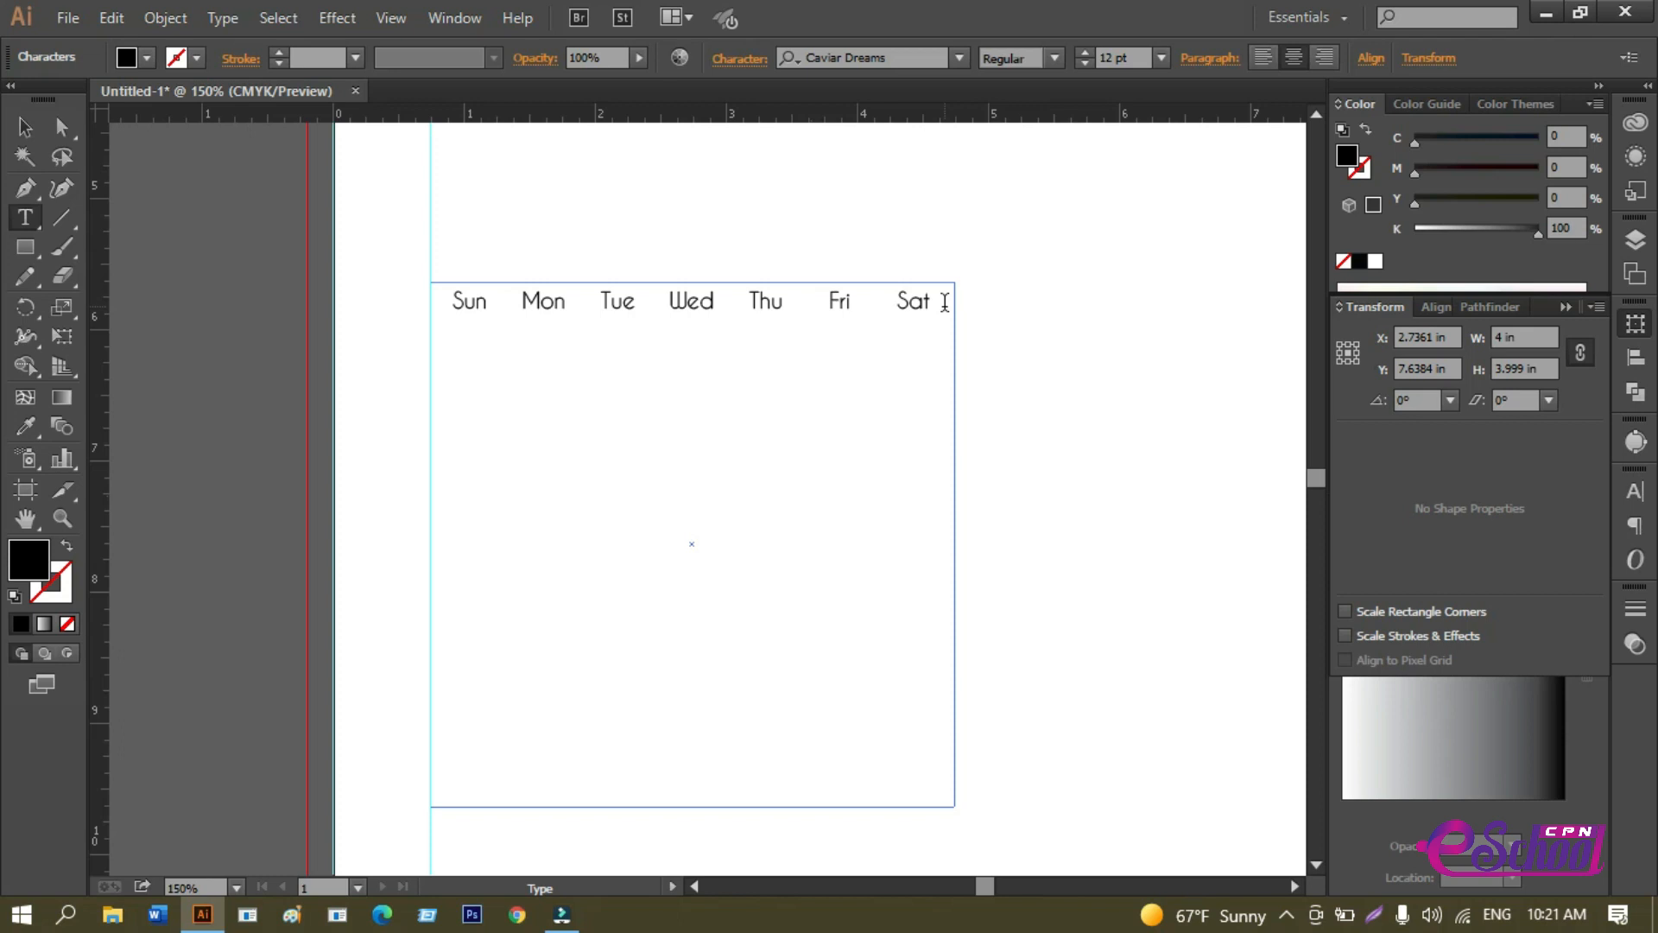
type("1")
key("Tab")
type("2")
key("Tab")
type("3\t4")
key("Tab")
type("5")
key("Tab")
type("6 7")
Enter the dates 8 to 14 in the second week's row of the calendar grid.
key("Return")
type("8")
key("Tab")
type("9\t10")
key("Tab")
type("11")
key("Tab")
type("12")
key("Tab")
type("1")
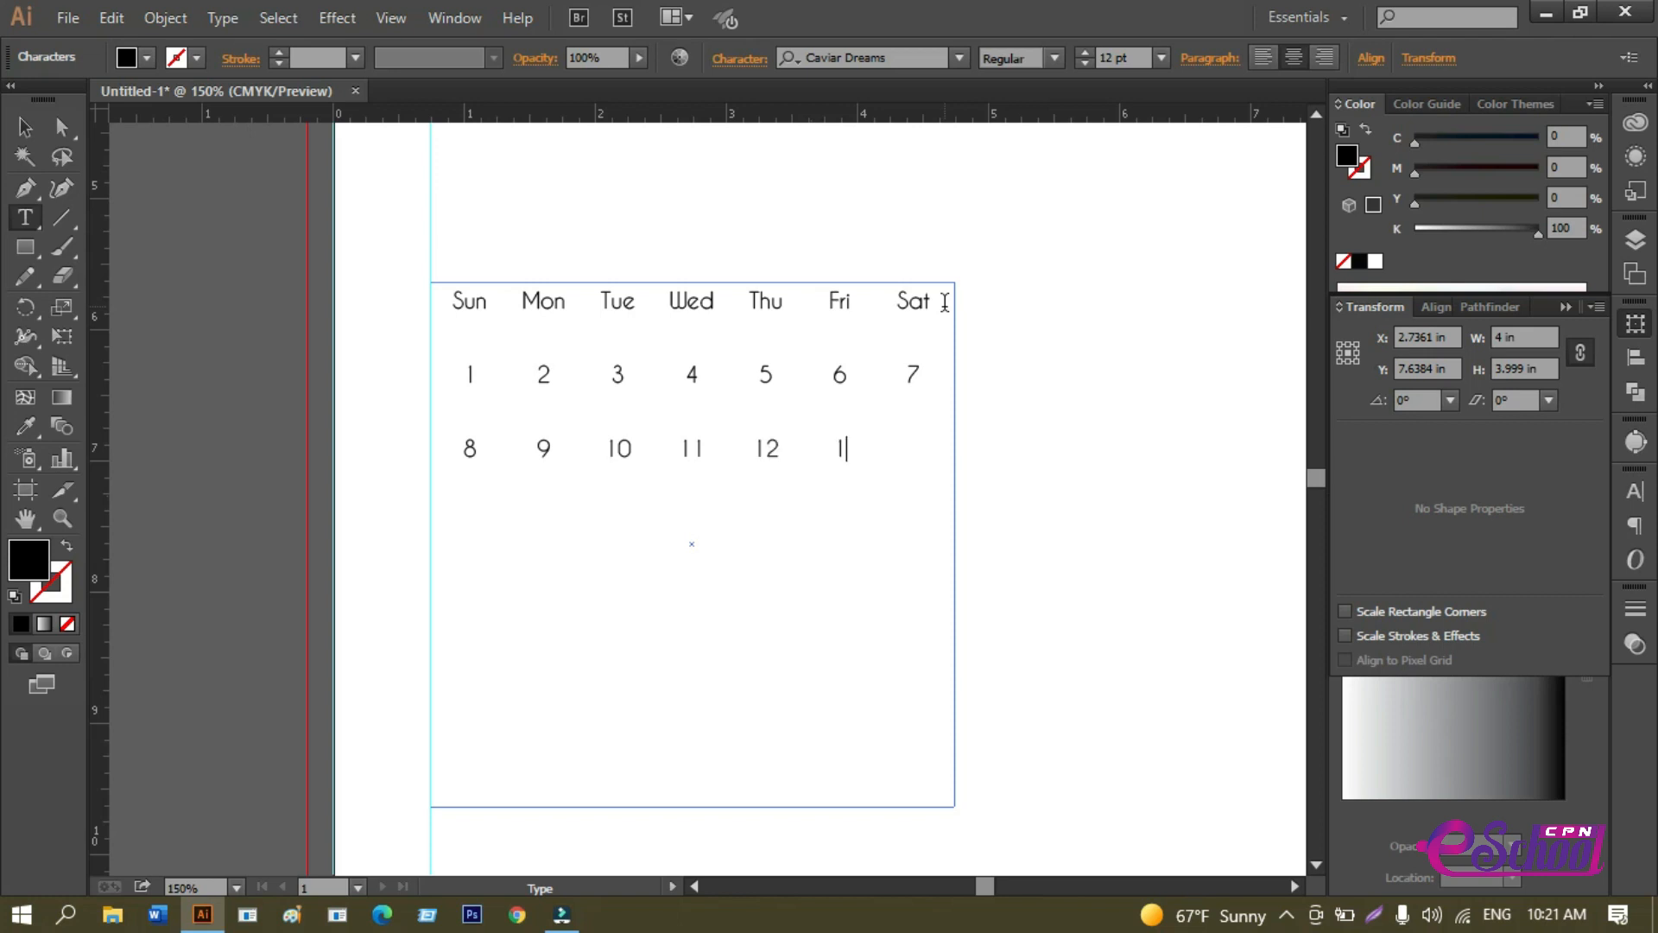
type("3 14 ")
Enter the dates 15 to 21 in the third week's row of the calendar grid.
type("15")
key("Tab")
type("16 17 1")
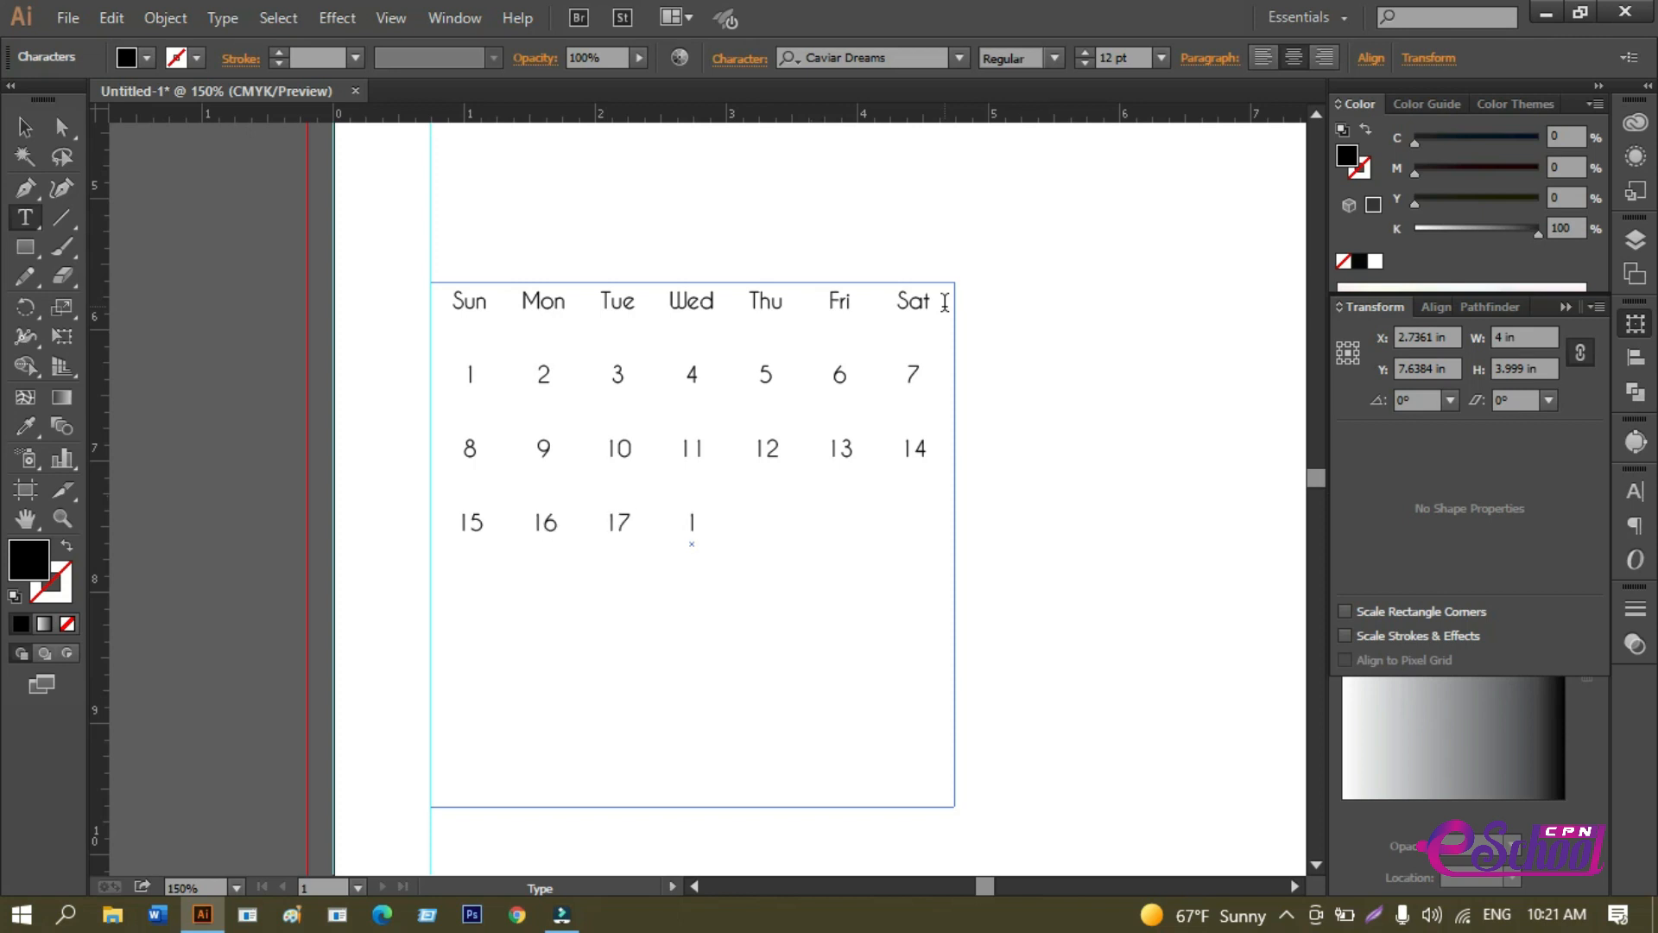
type("8 19")
key("Tab")
type("1")
key("BackSpace")
type("20\t")
type("2")
type("1 ")
Enter the dates 22 to 28 in the fourth week's row of the calendar grid.
type("22\t")
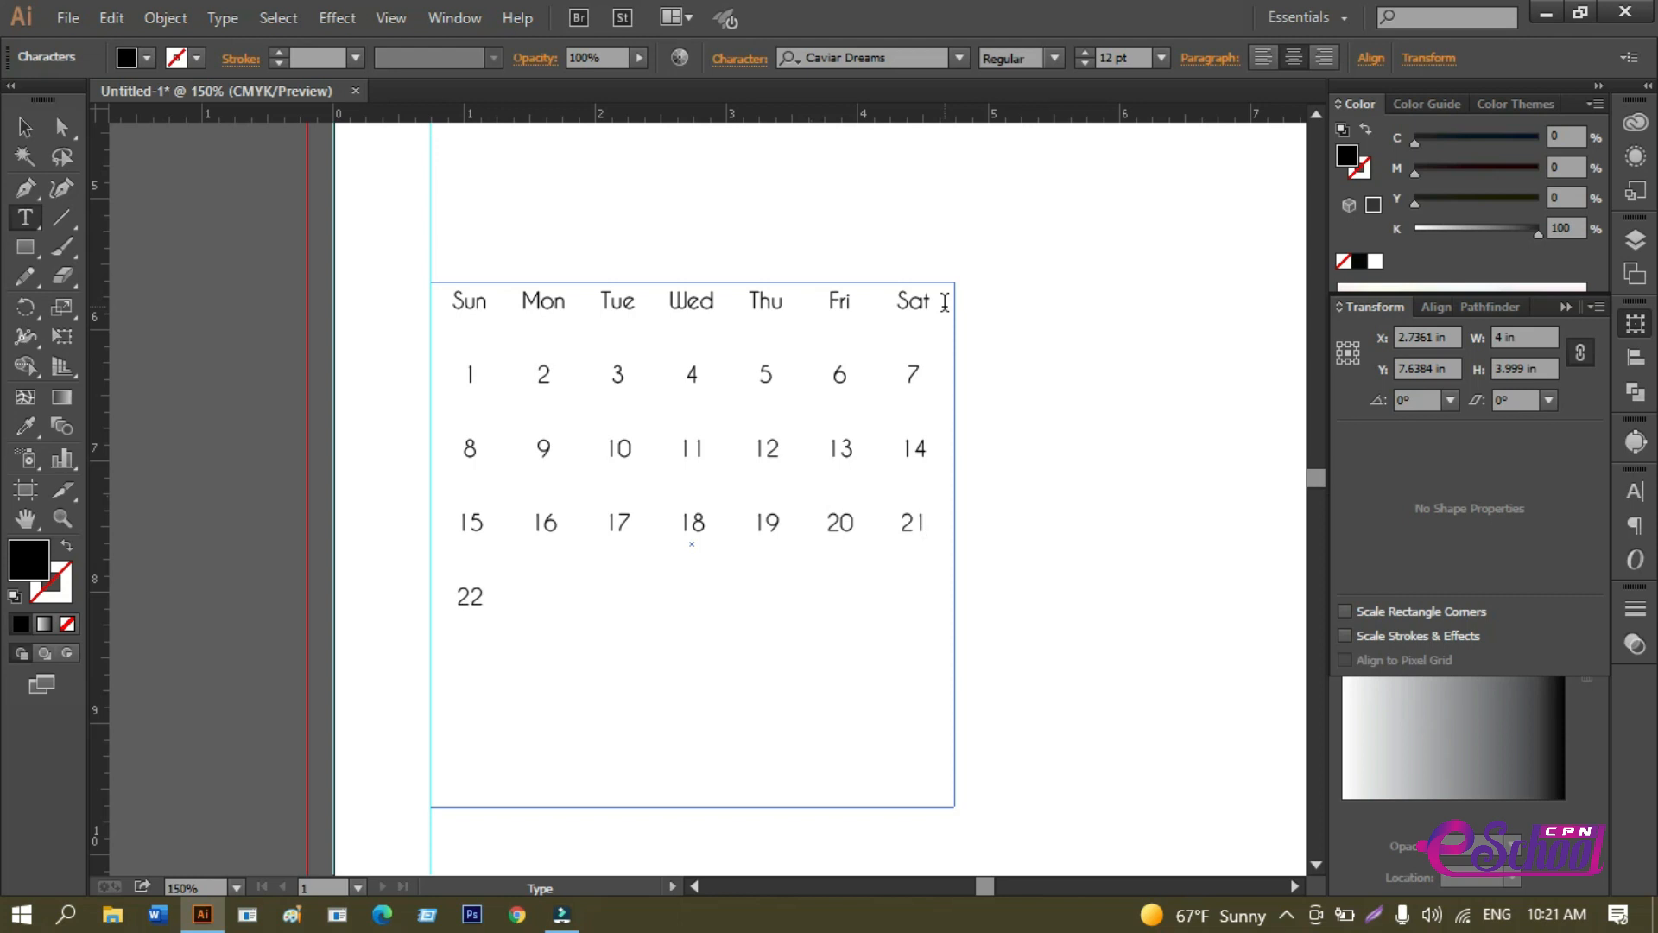
type("23")
key("Tab")
type("24")
key("Tab")
type("25")
key("Tab")
type("26")
key("Tab")
type("27")
key("Tab")
type("28")
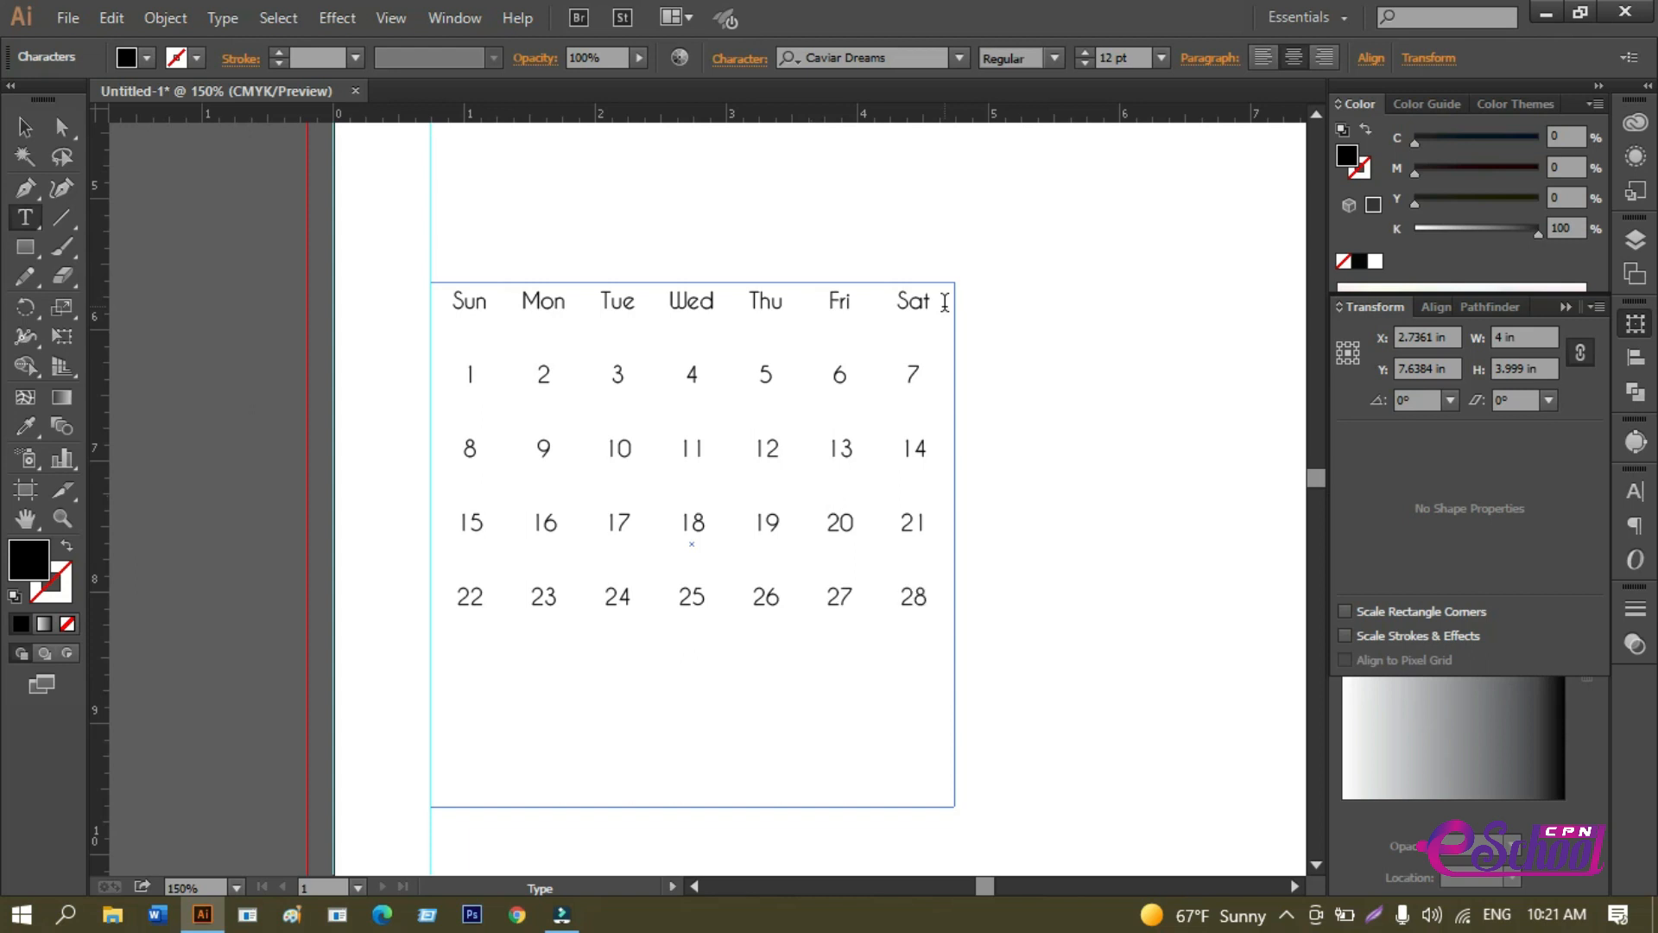
Enter the remaining dates 29, 30 and 31 in the fifth week's row.
key("Return")
type("29")
key("Tab")
type("1")
key("BackSpace")
type("30 31")
Set the calendar text frame's height to 2.5 in in the area type options and deselect the frame.
left_click(223, 21)
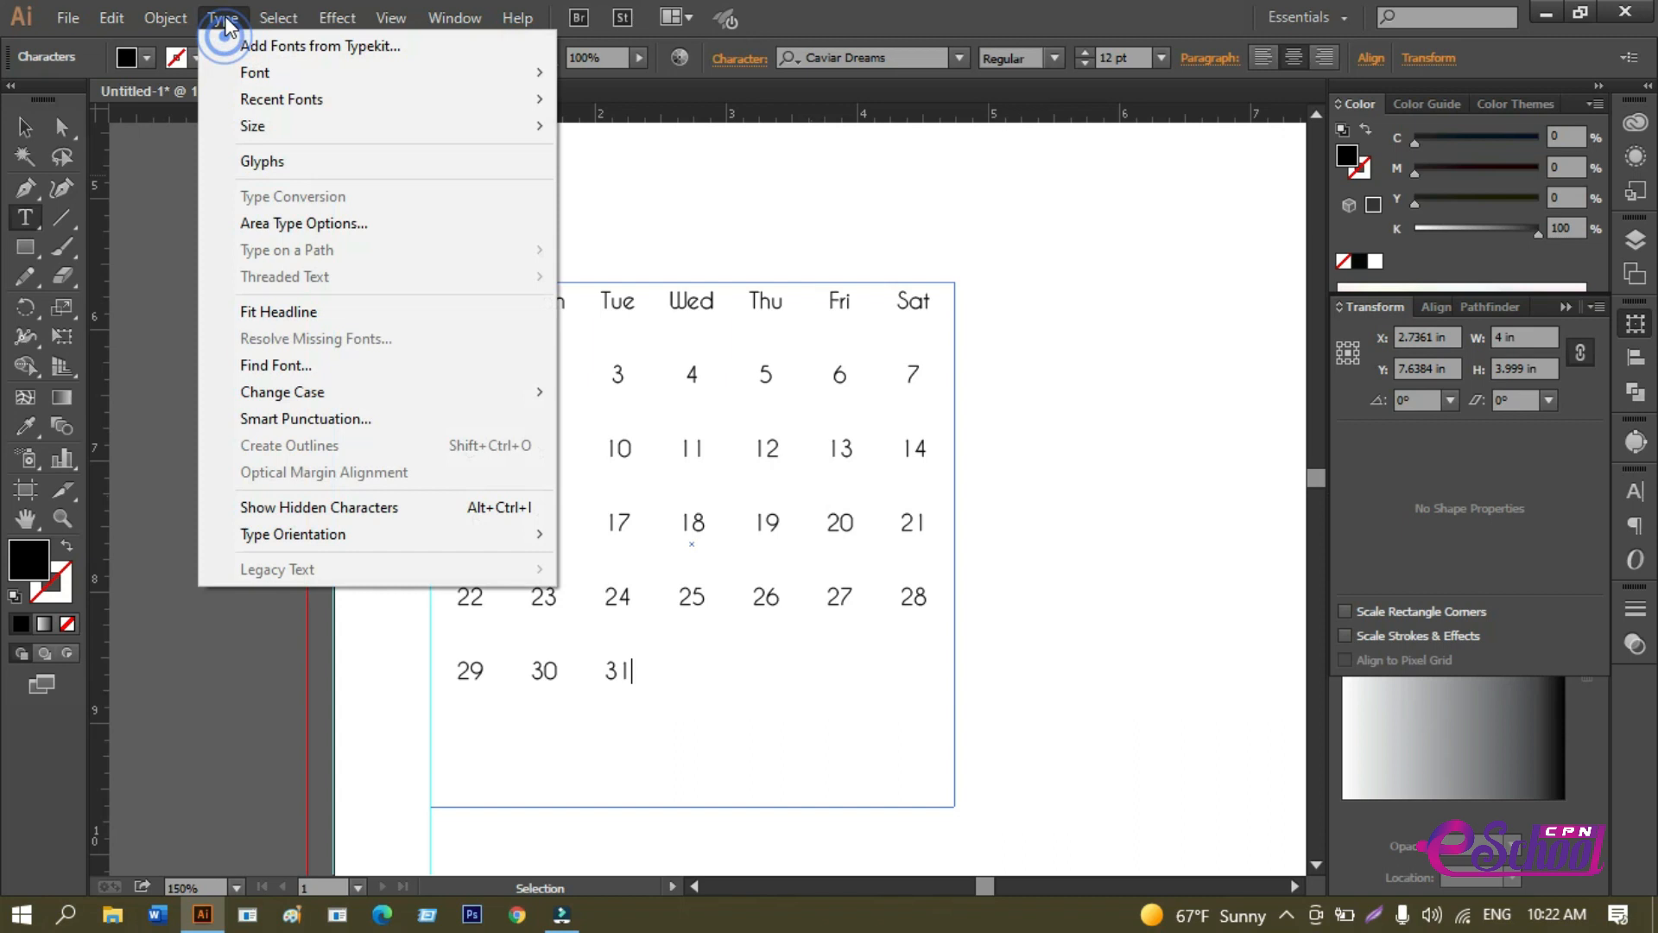
left_click(341, 223)
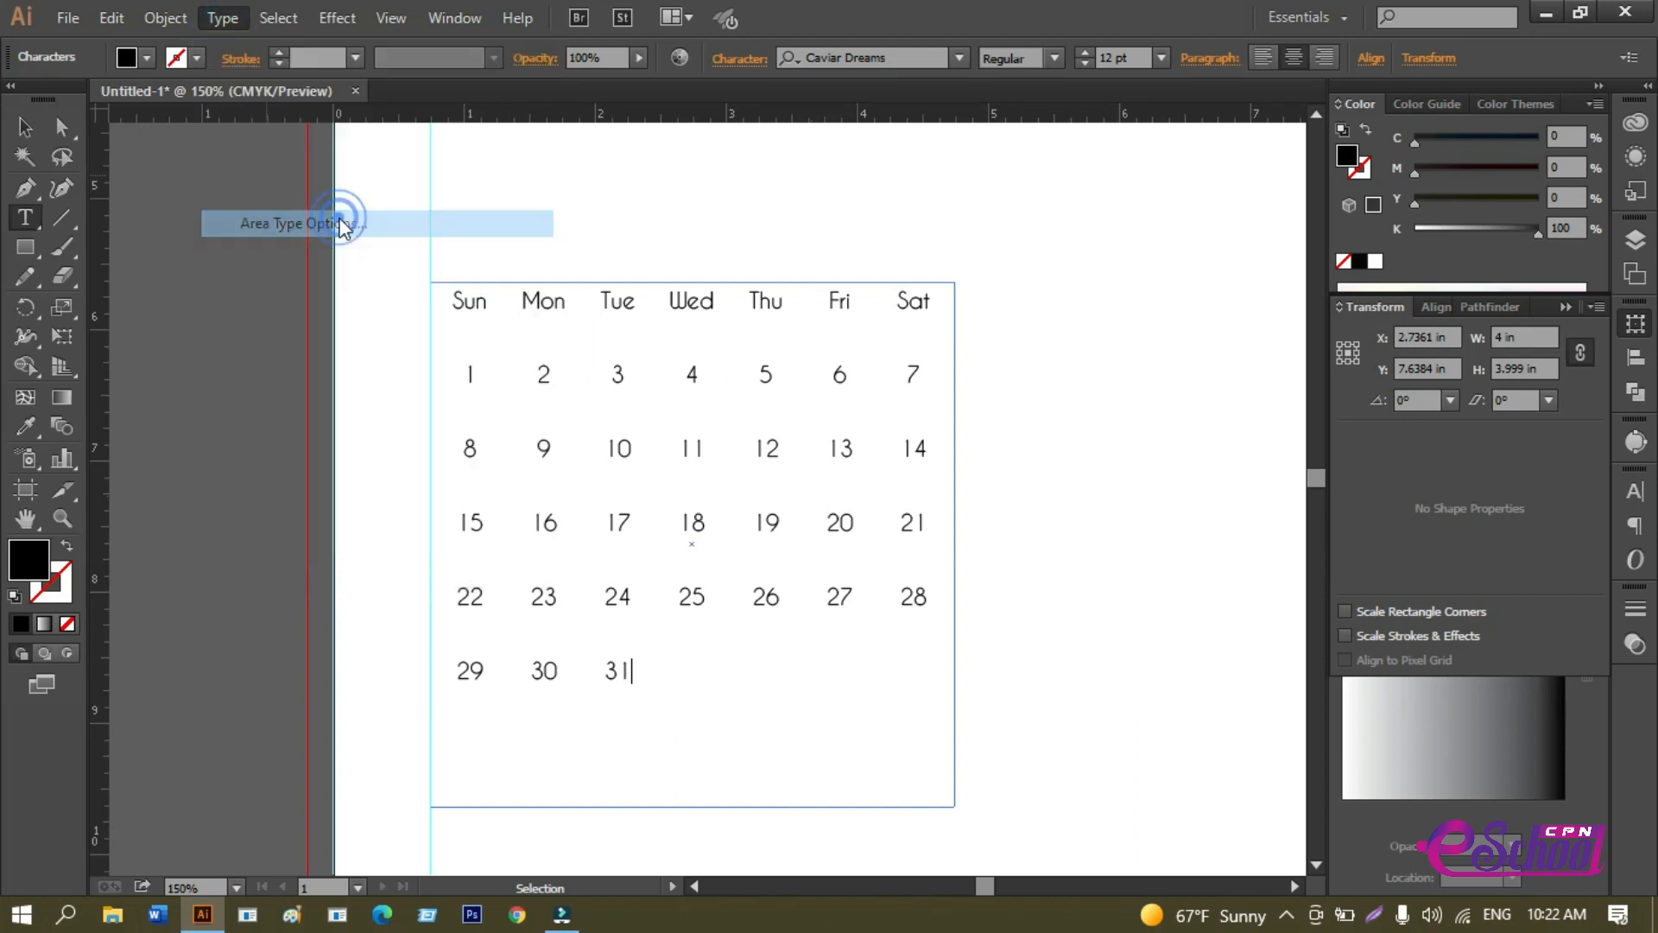
key("Tab")
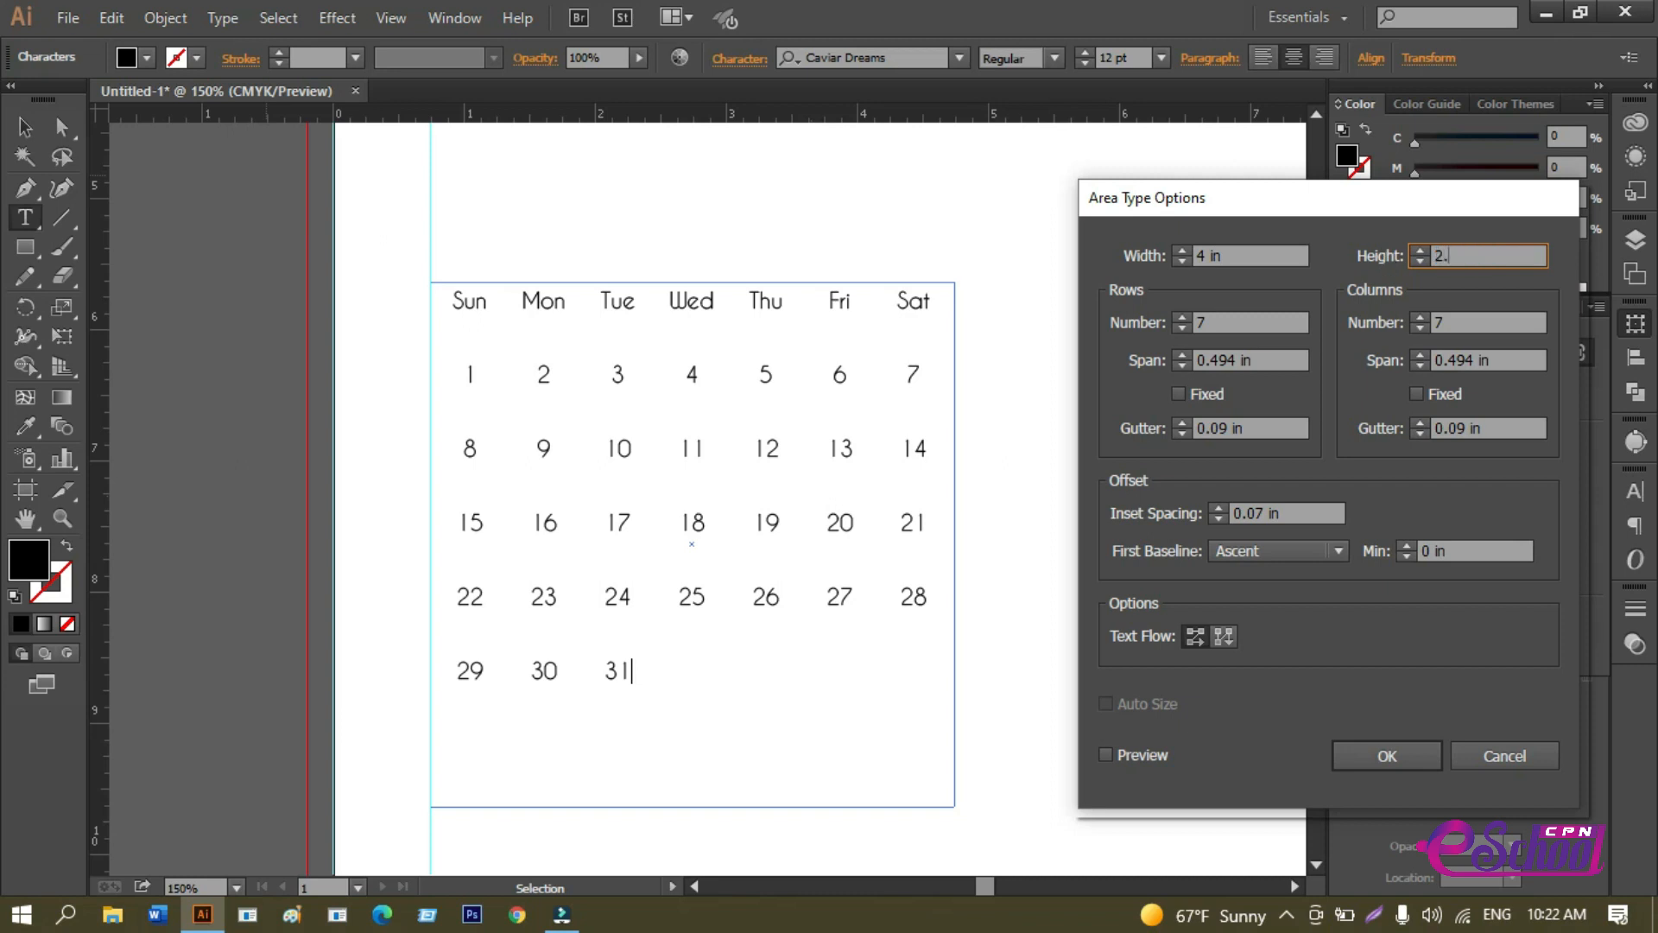
key("Return")
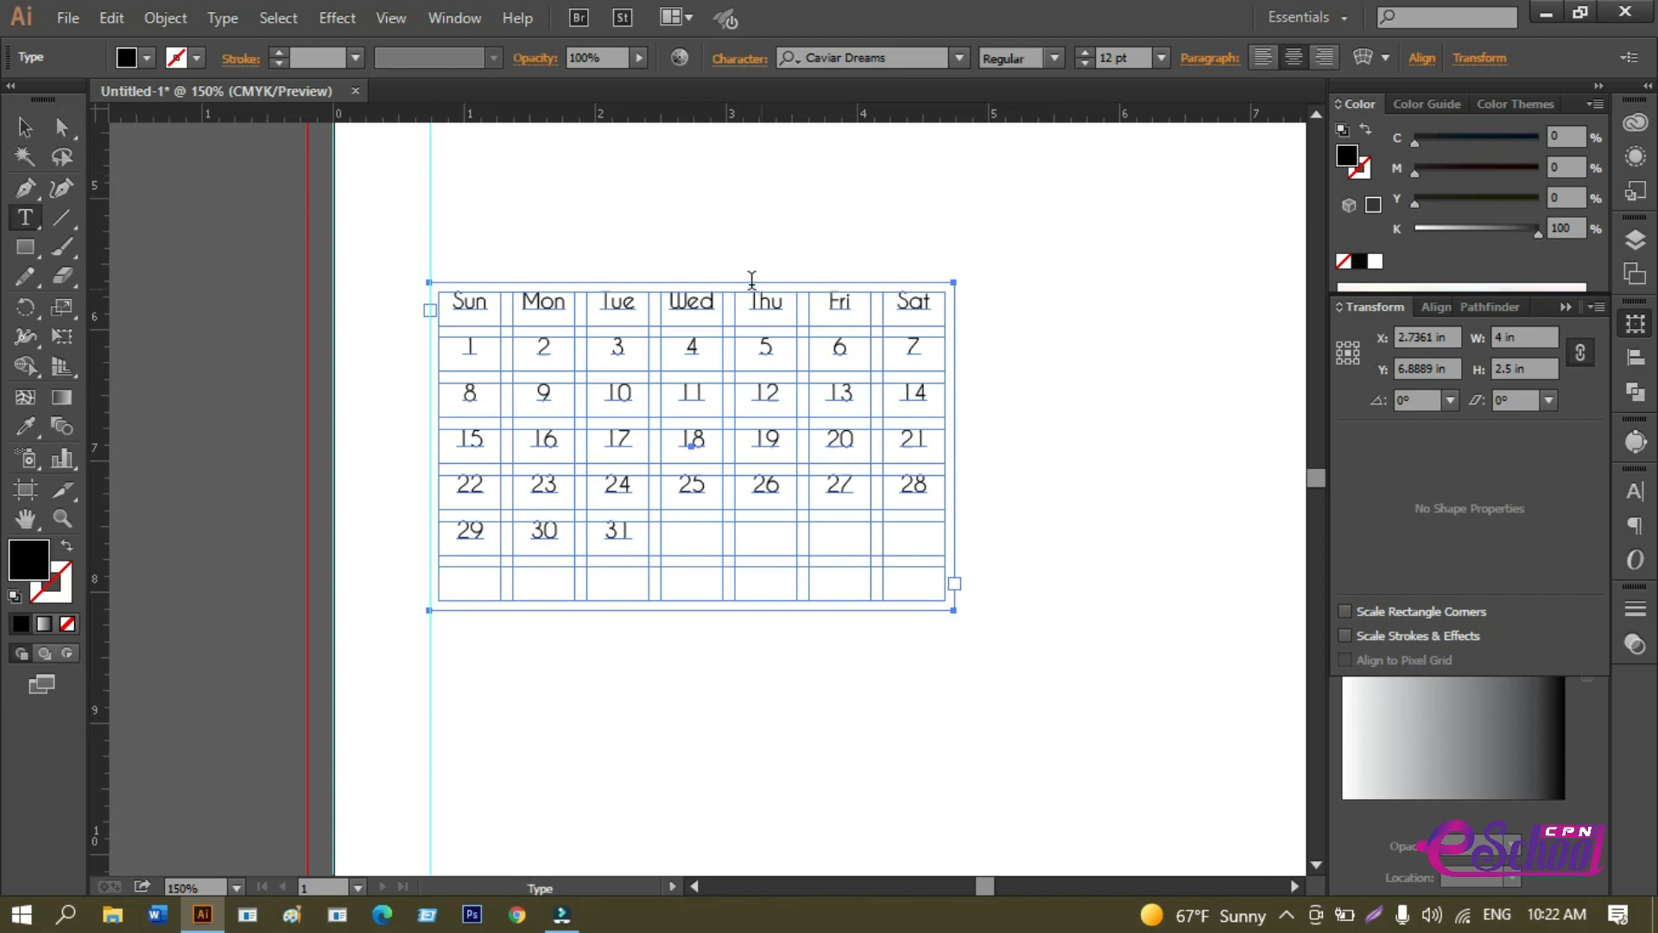
left_click(25, 129)
left_click(743, 211)
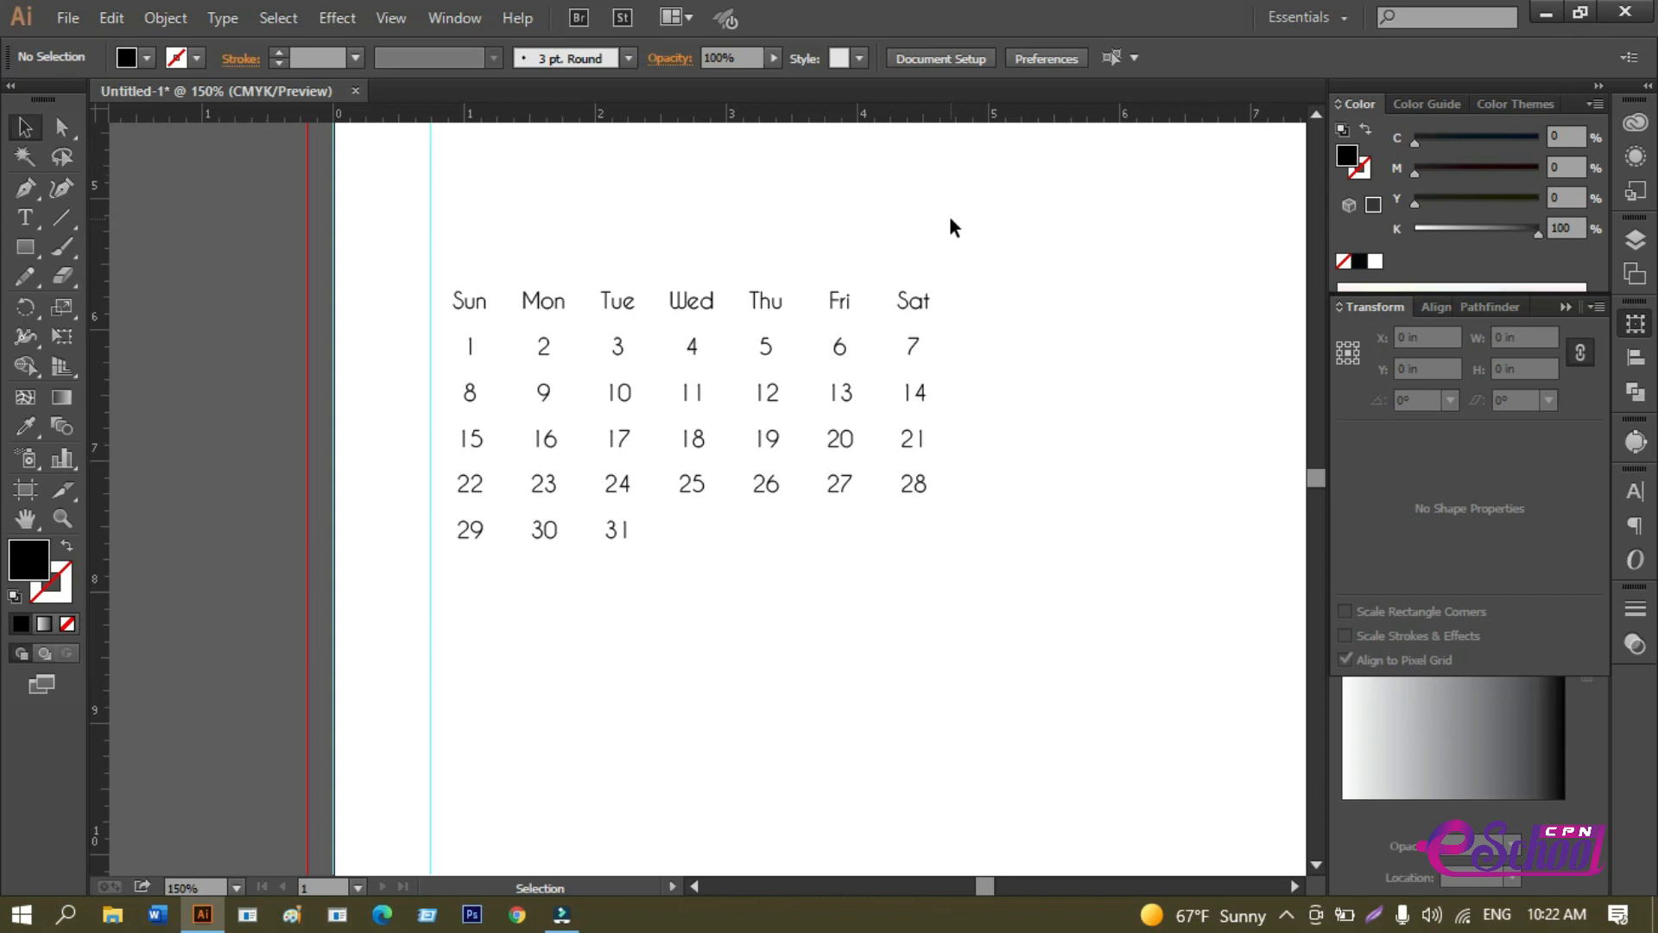
Set the calendar frame's row gutter to 0.1 in, previewing the change in the area type options.
left_click(757, 306)
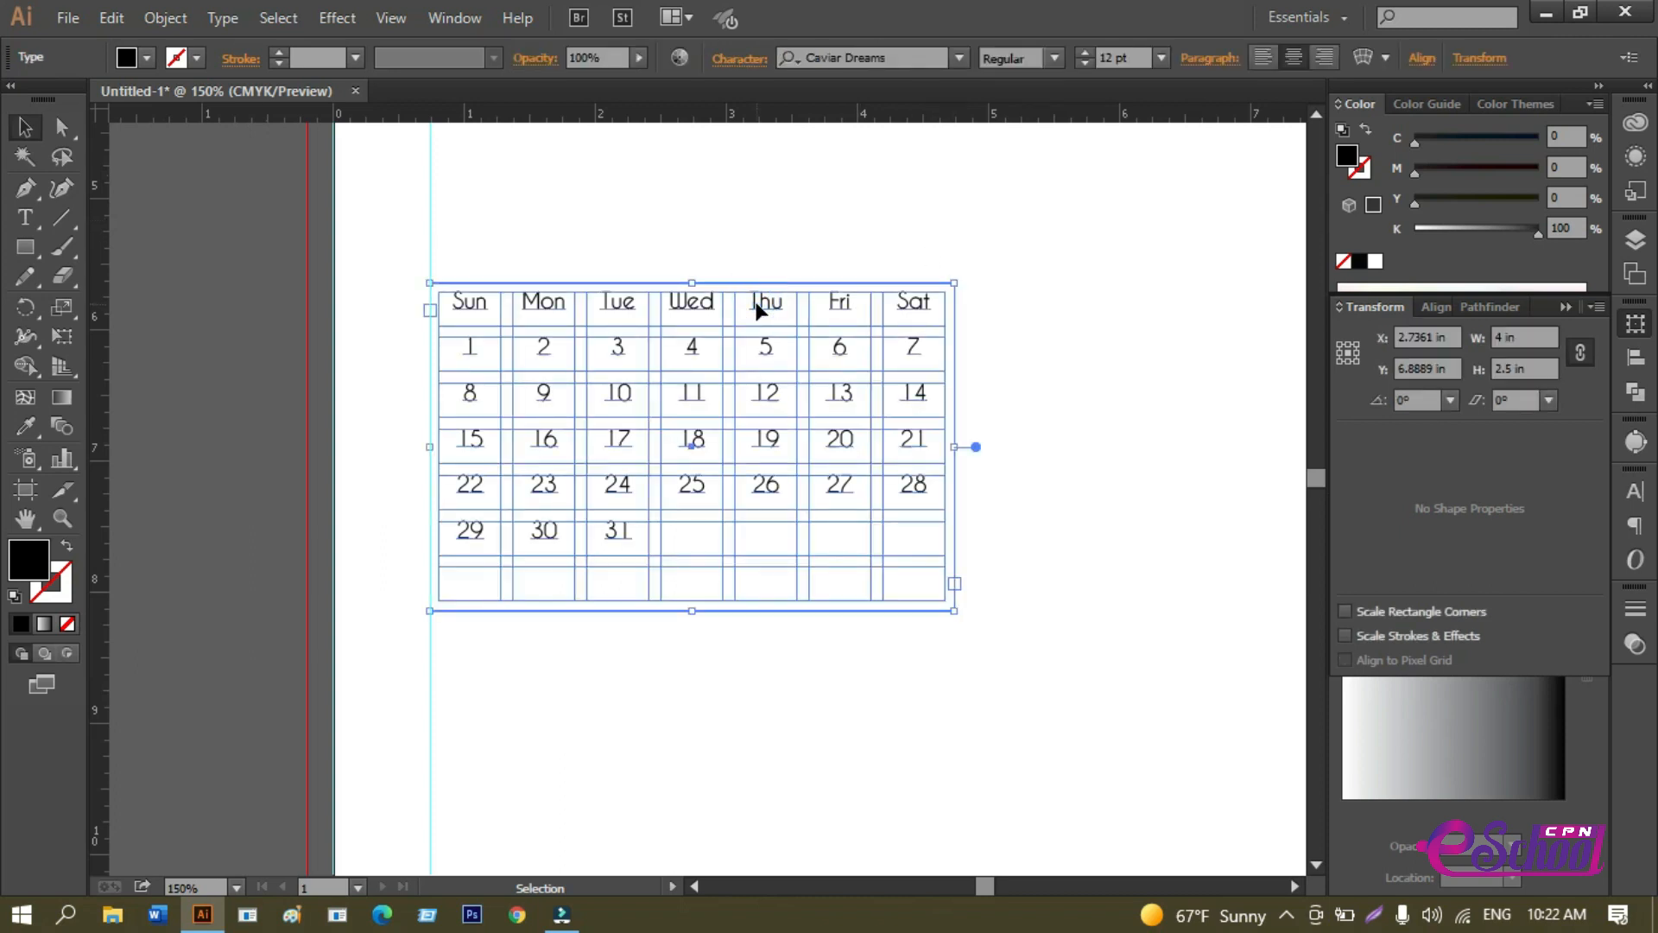
left_click(847, 233)
left_click(780, 297)
left_click(225, 21)
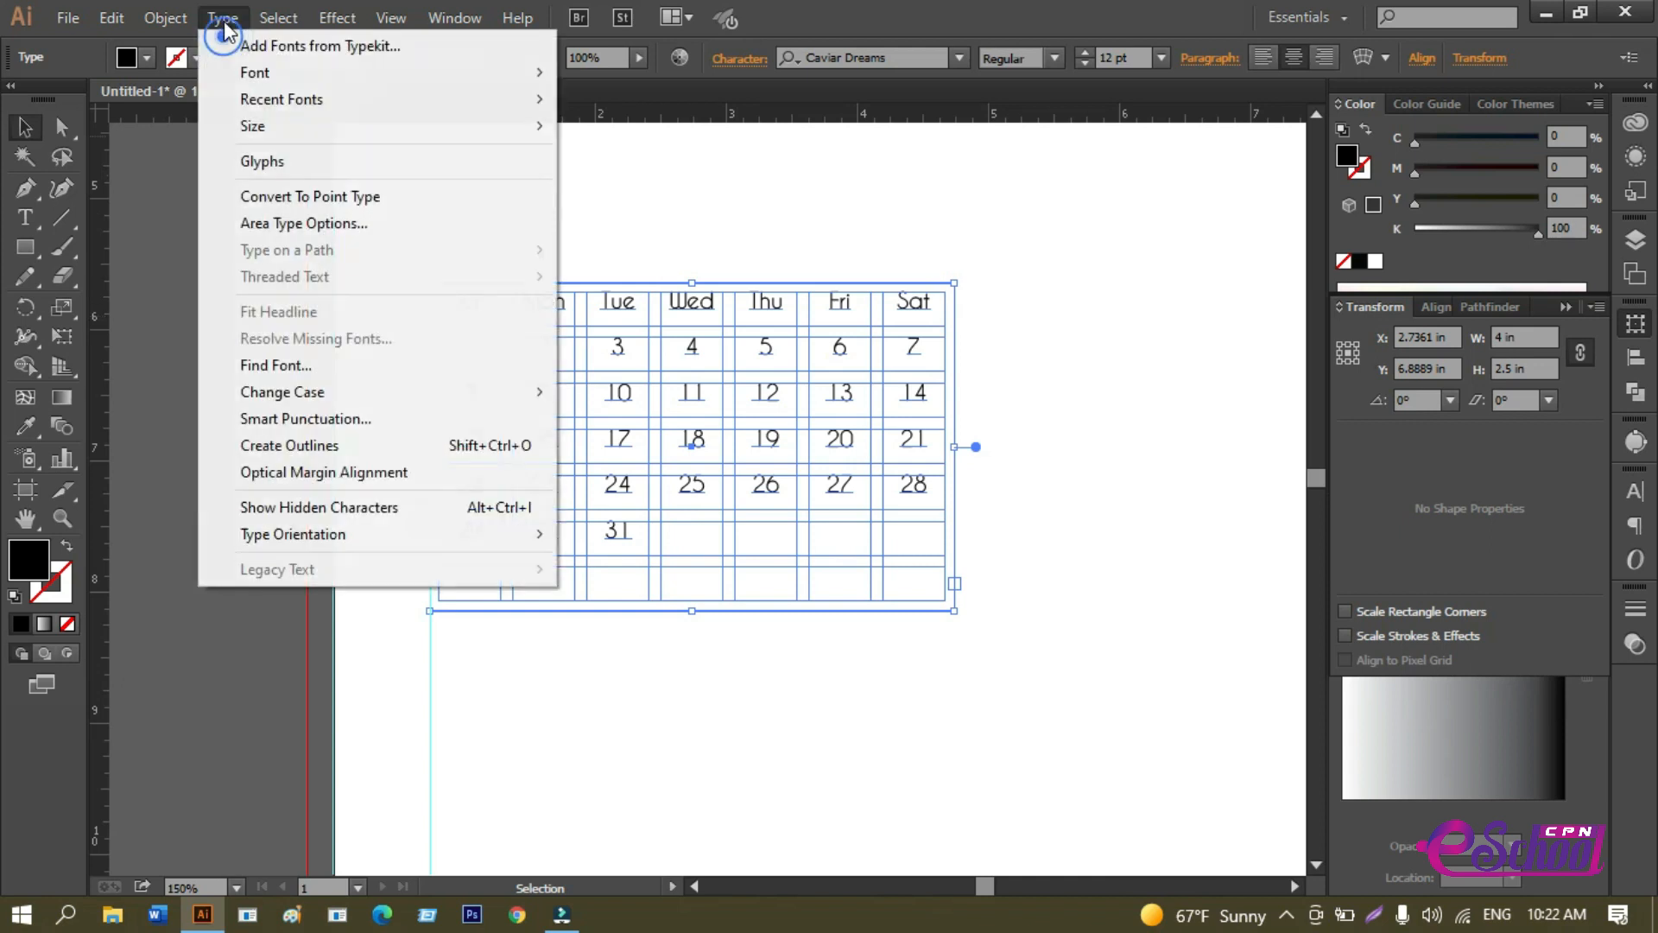
left_click(312, 223)
left_click(1107, 754)
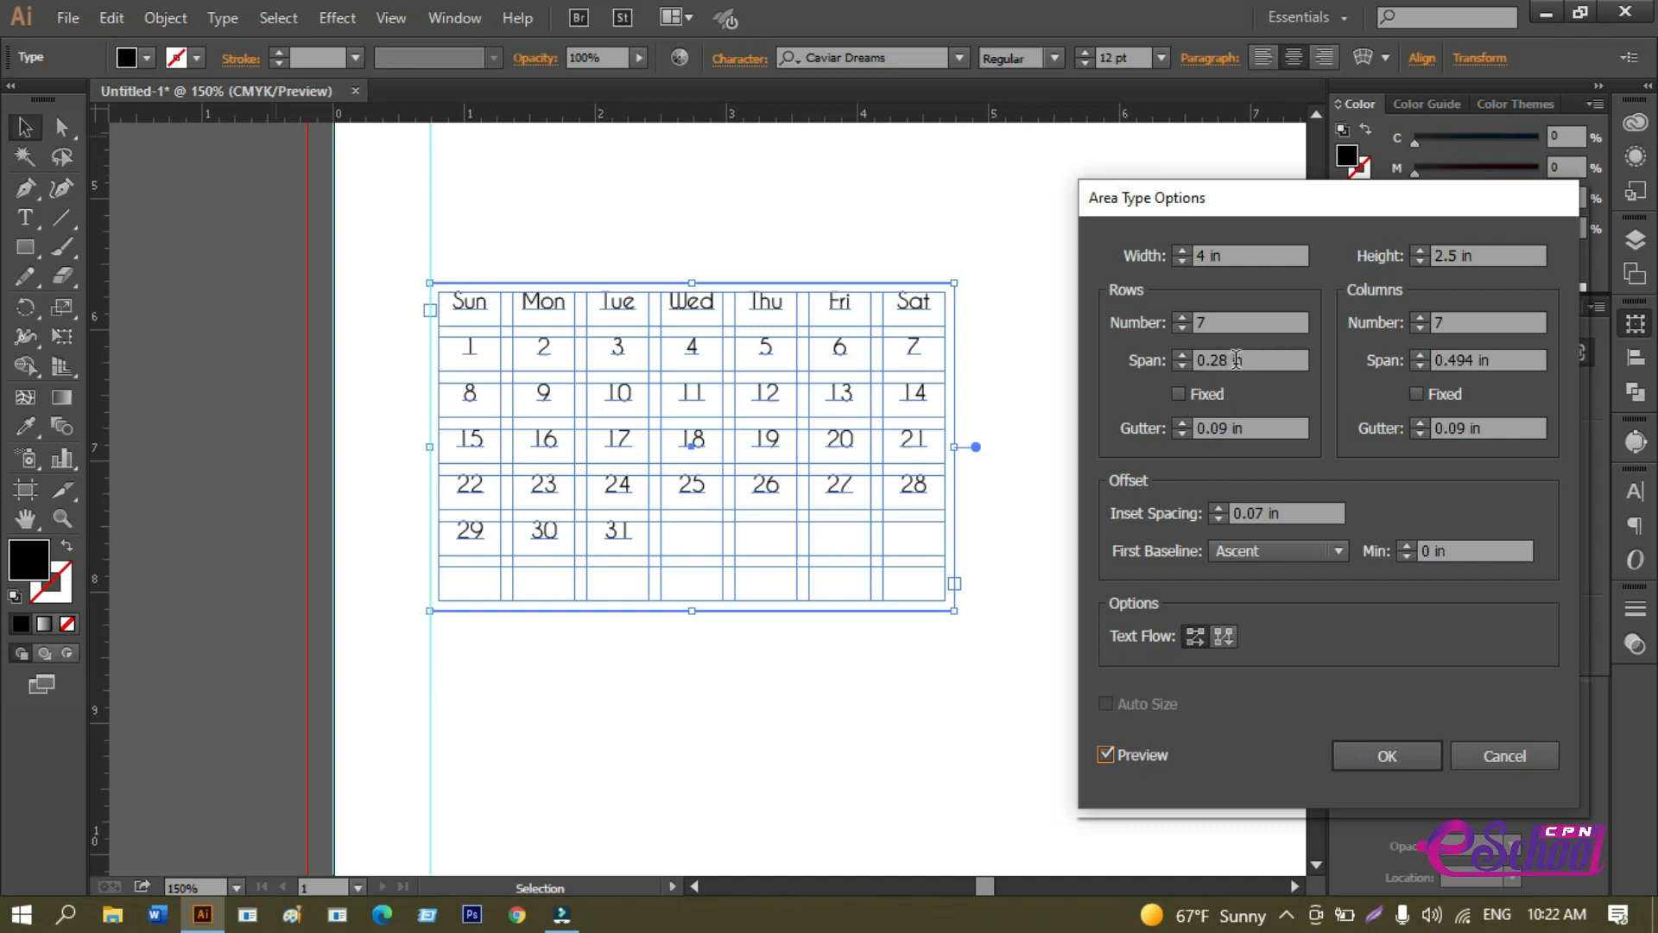
double_click(1233, 429)
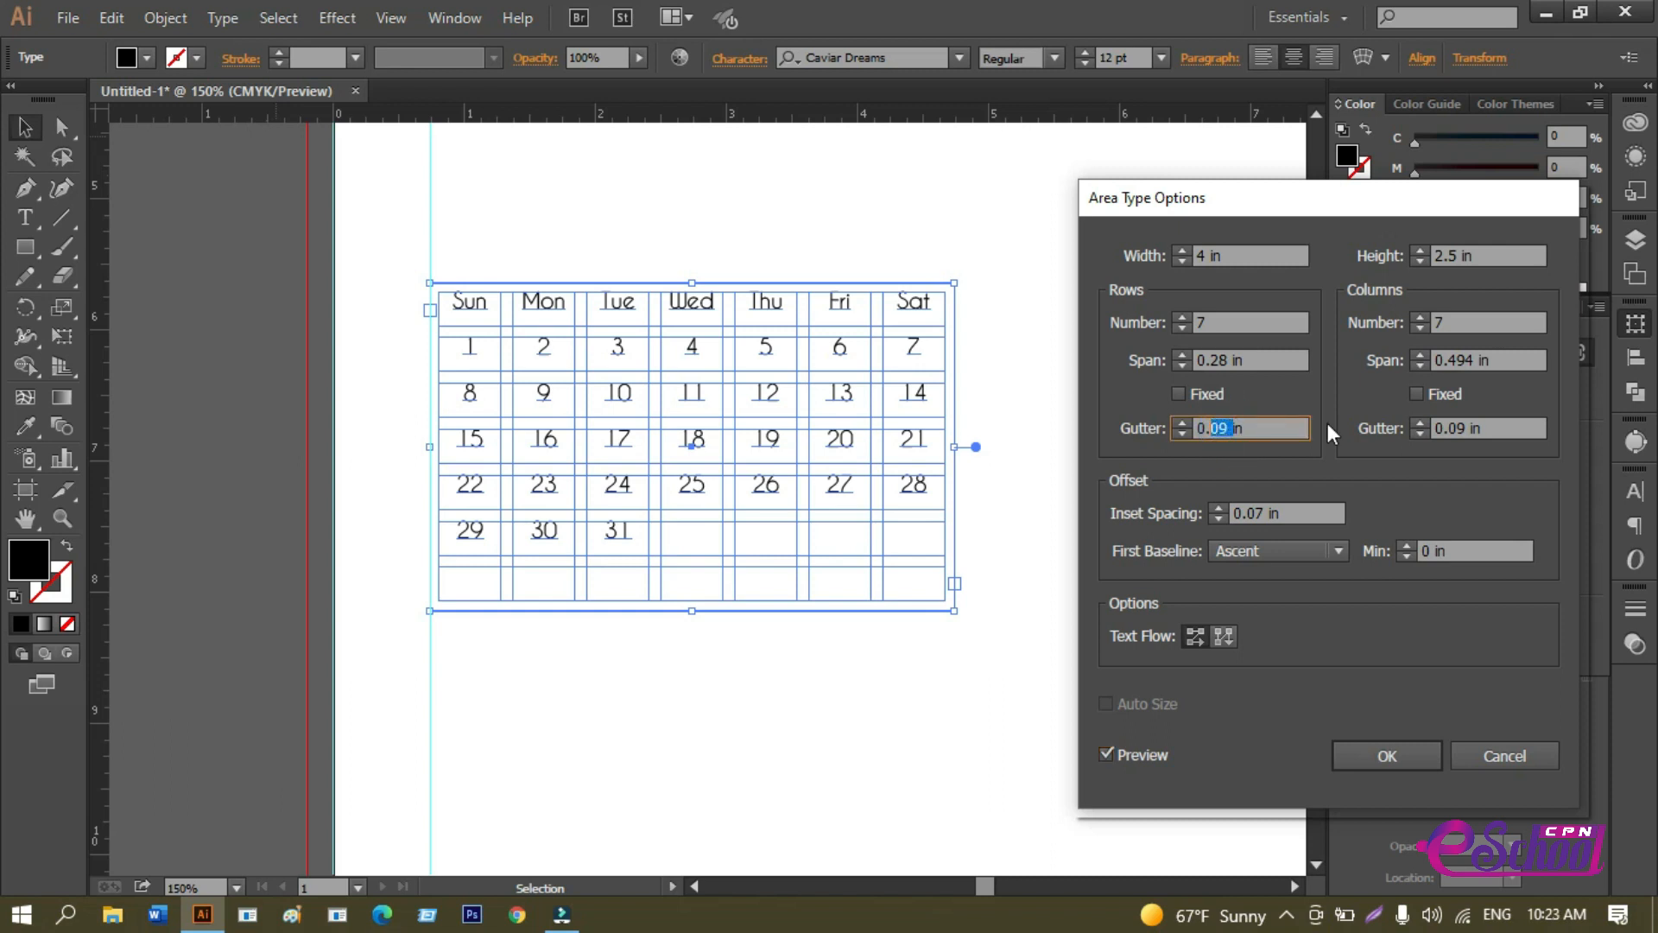
type("1")
key("Return")
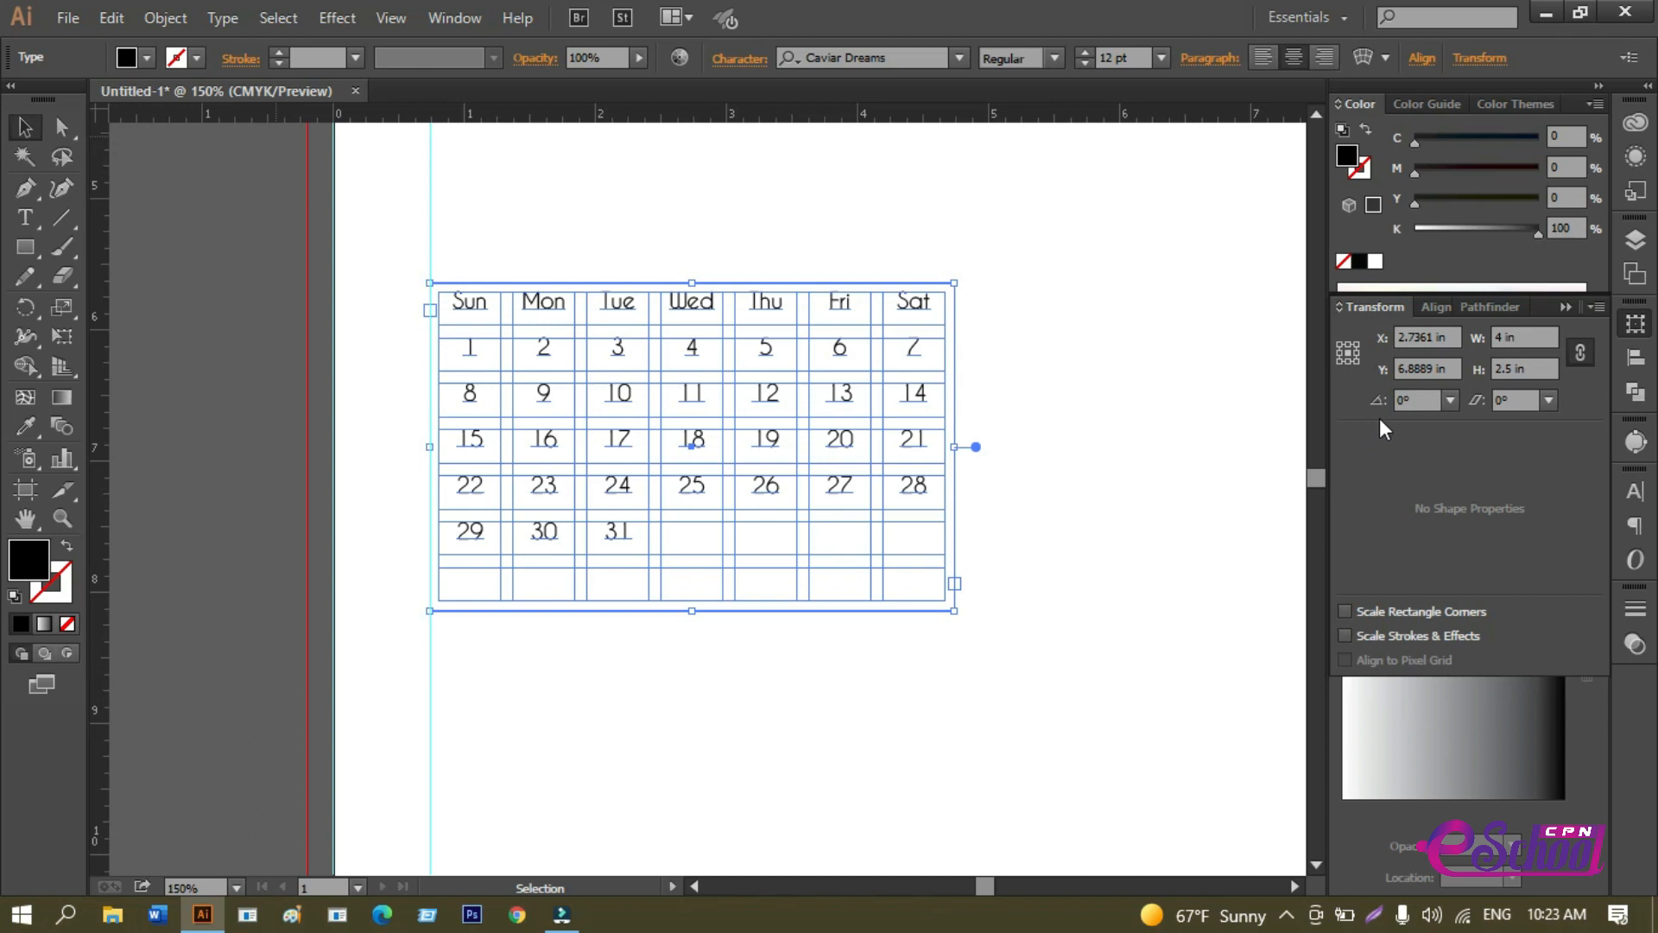
Reopen the calendar frame's area type options and try a row gutter of 0.25 in.
left_click(228, 17)
left_click(324, 224)
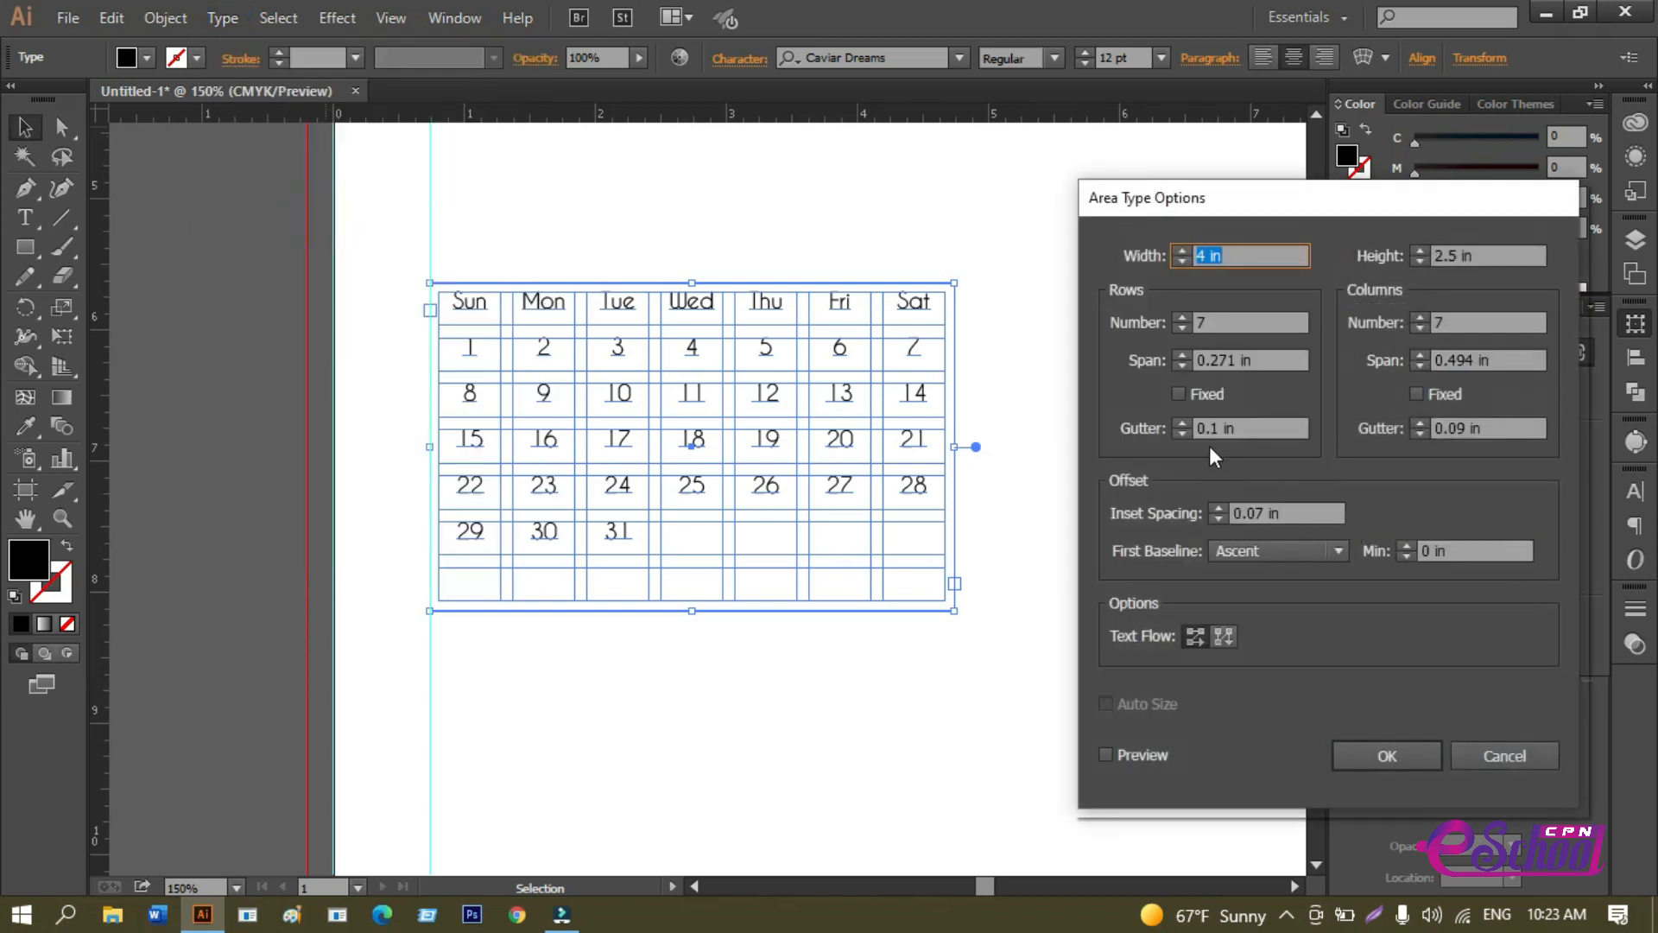
left_click(1212, 428)
type("88")
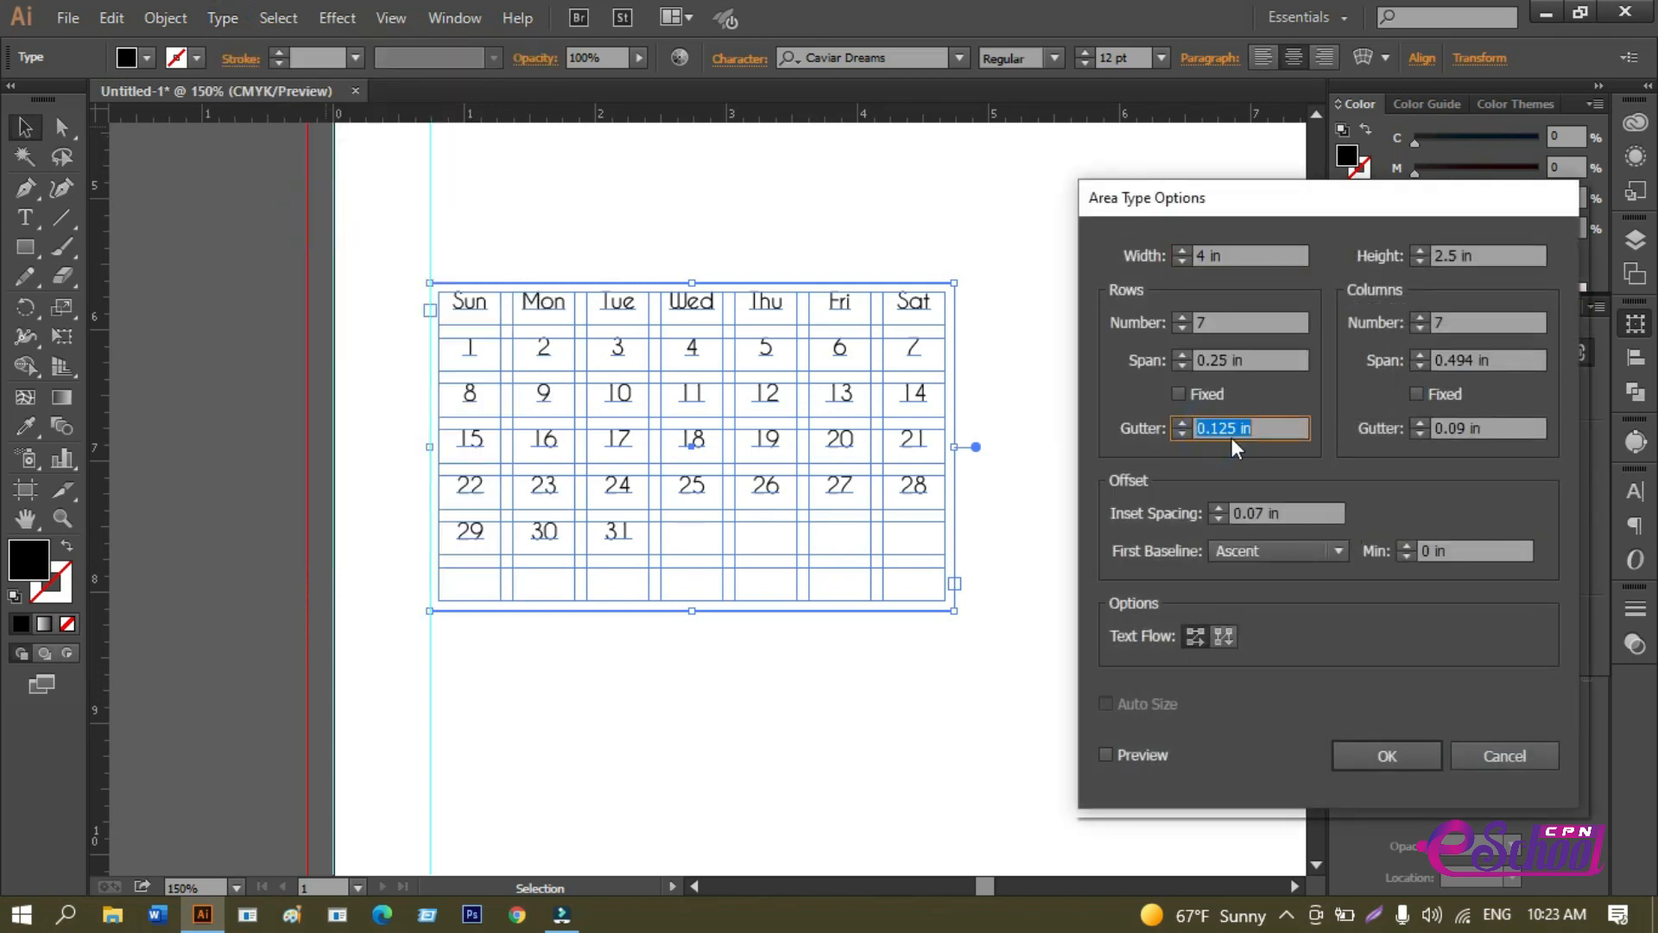
type("0.25")
left_click(1477, 551)
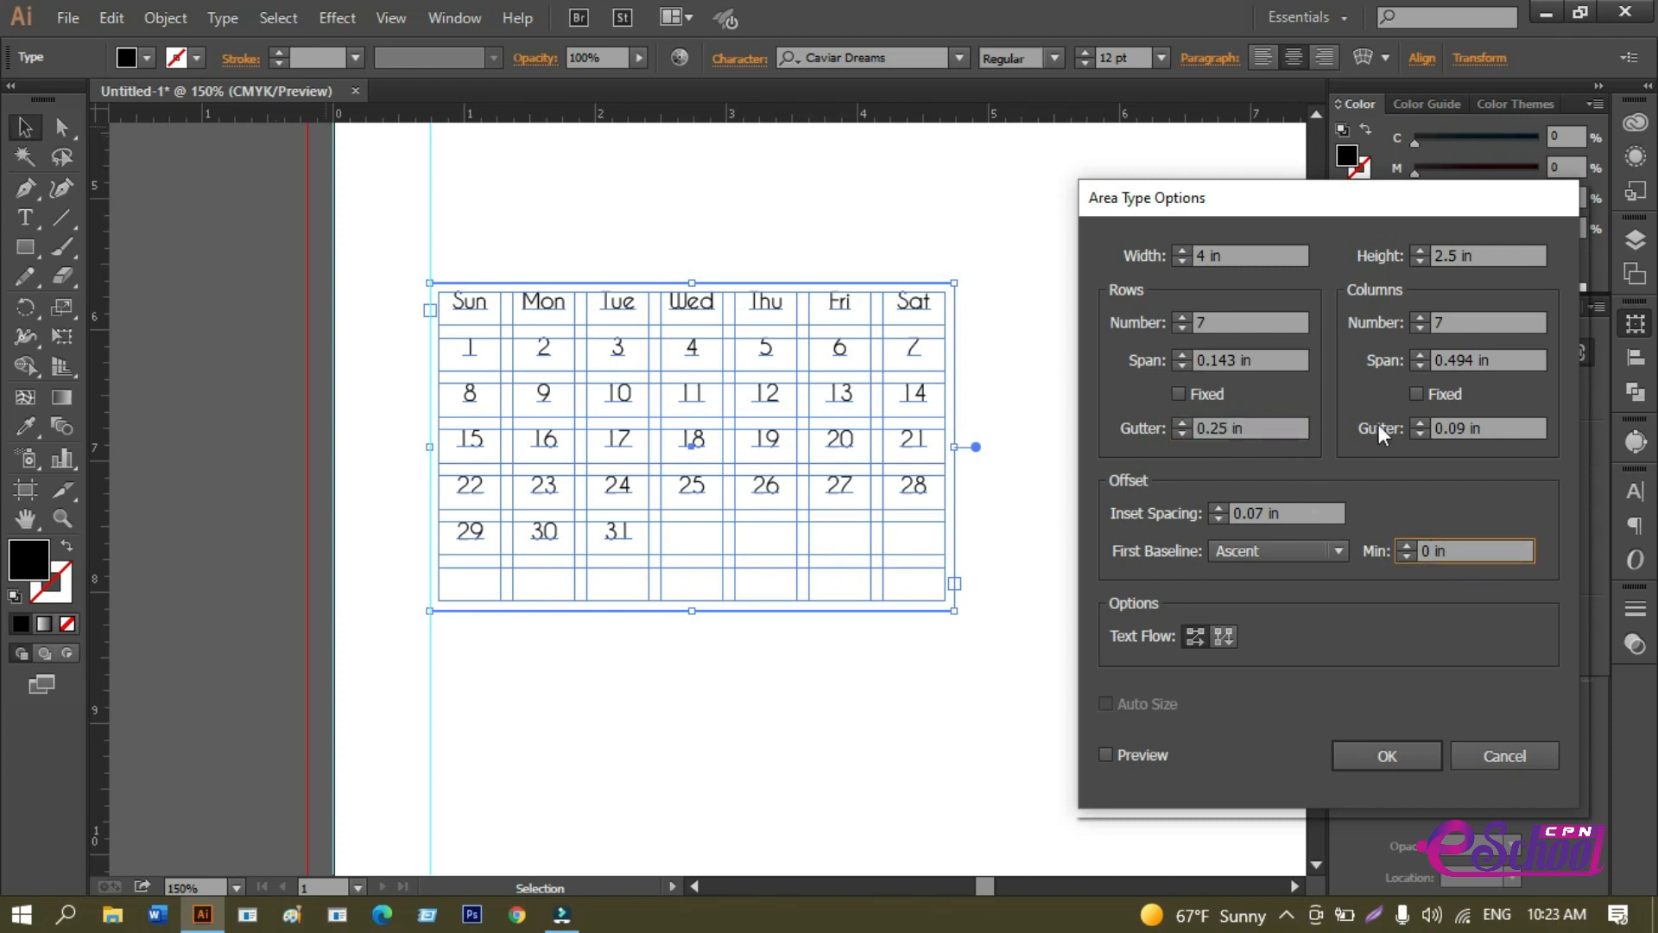
Turn on the preview and set the column gutter to 0.125 in after trying 0.063 in.
left_click(1462, 428)
double_click(1462, 427)
type("0.125")
key("Tab")
left_click(1475, 550)
left_click(1105, 755)
double_click(1476, 427)
type("0.063")
key("Tab")
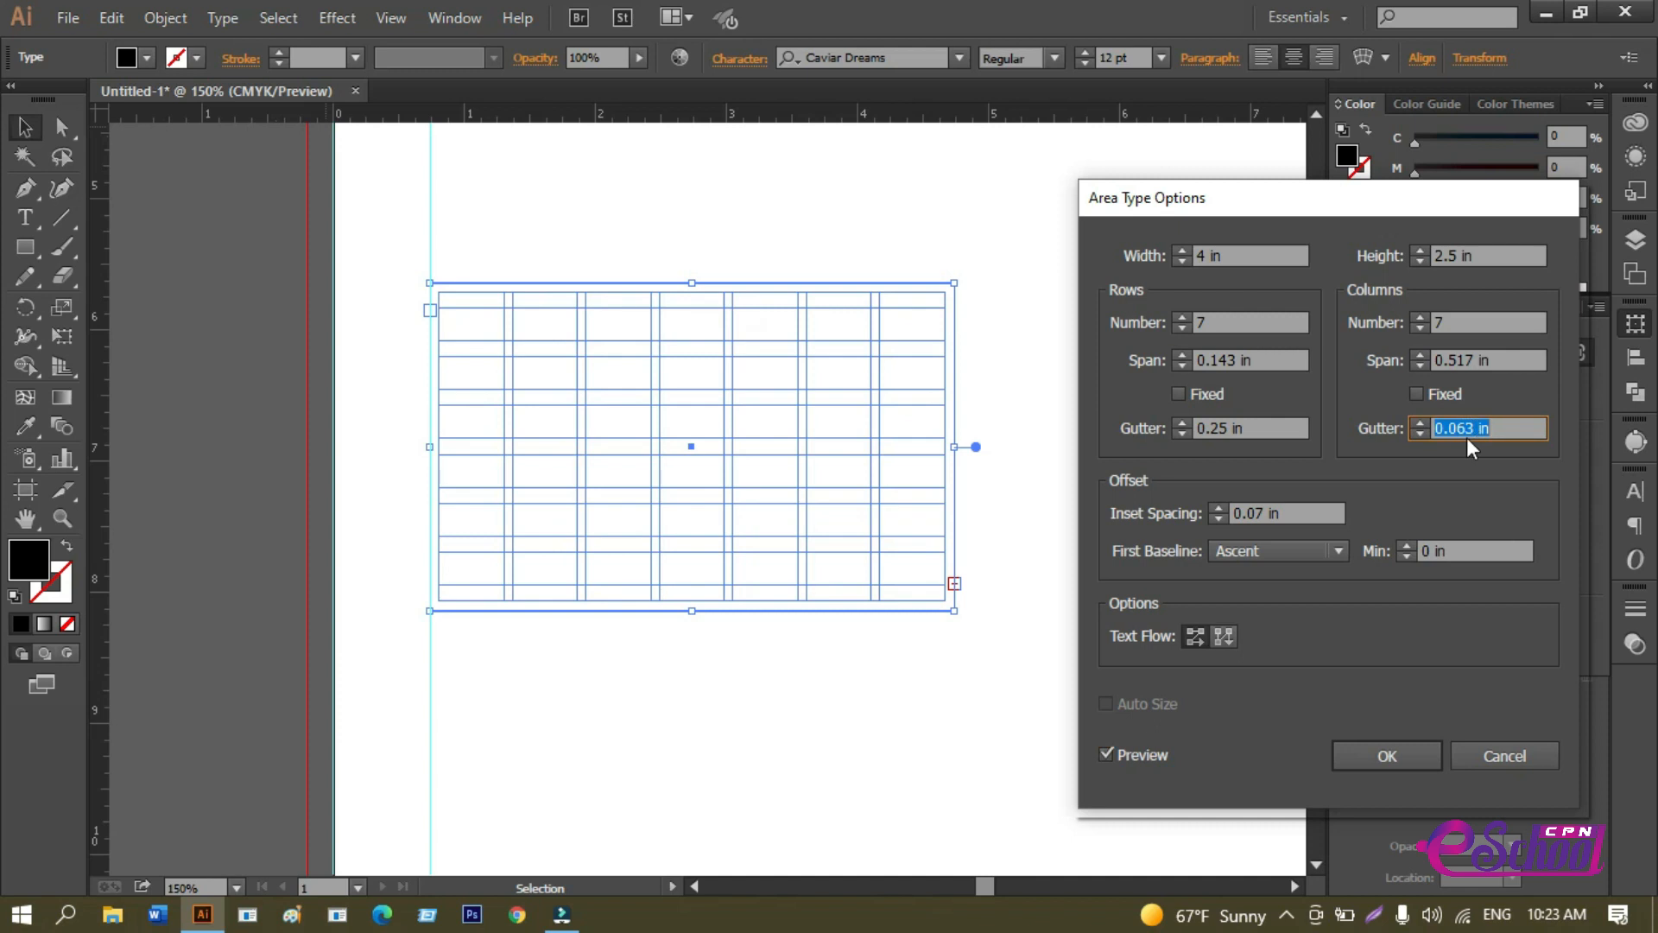
key("Up")
Set the row gutter to 0.15 in after trying 0.1 in.
left_click(1231, 430)
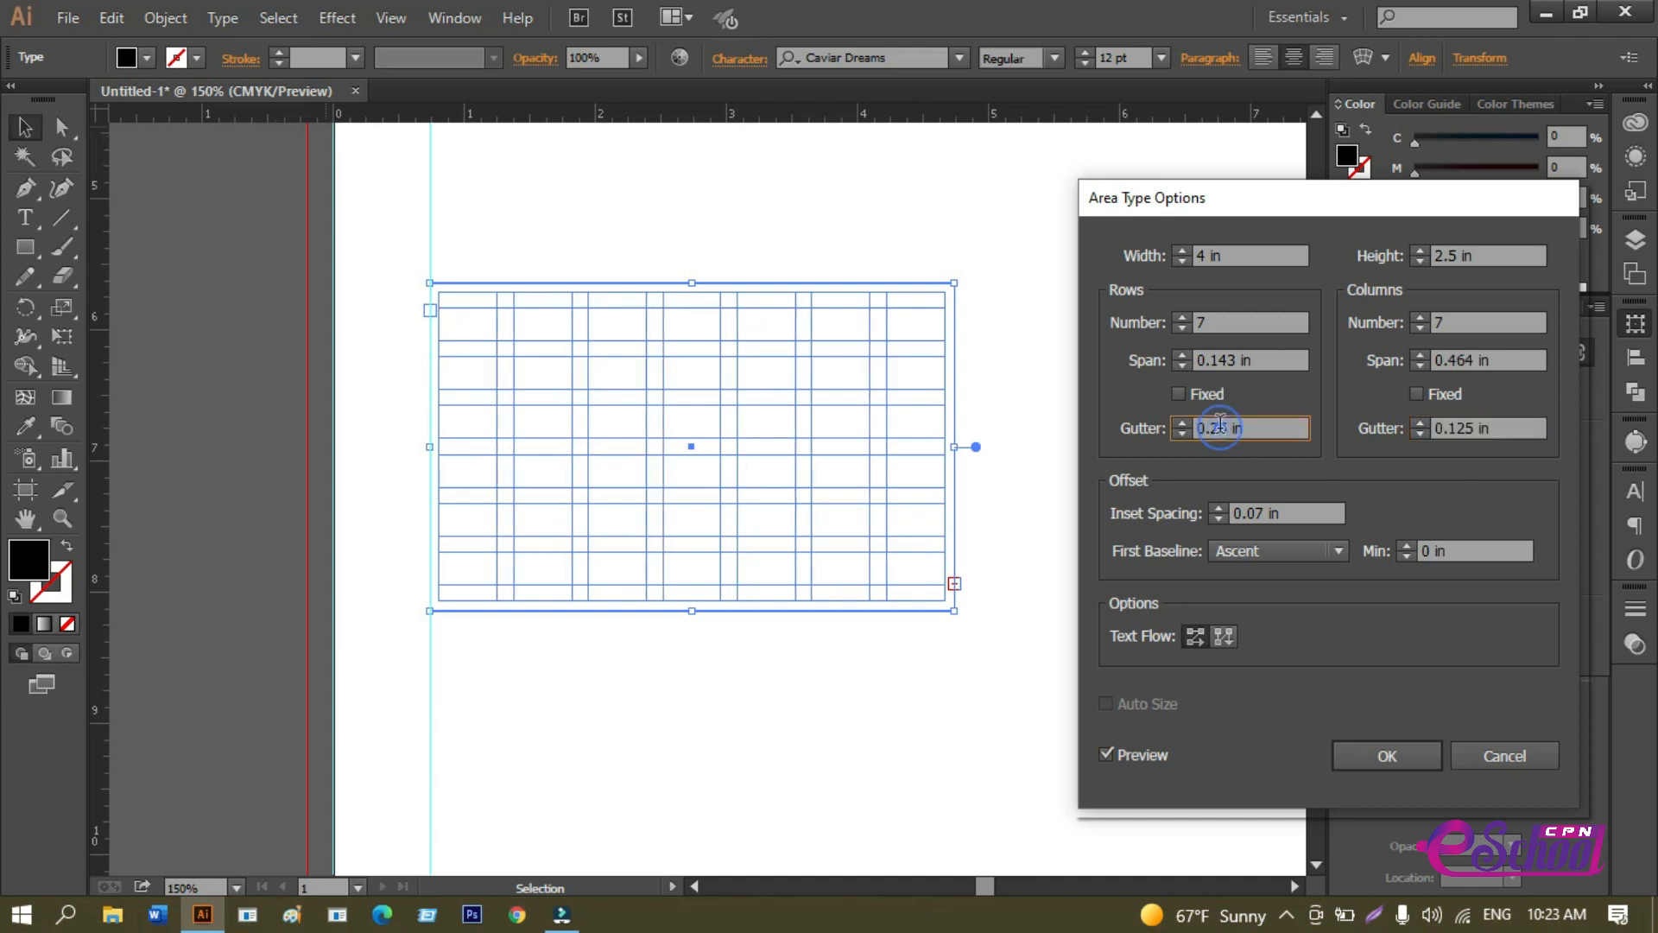
double_click(1230, 430)
type("1")
left_click(1471, 551)
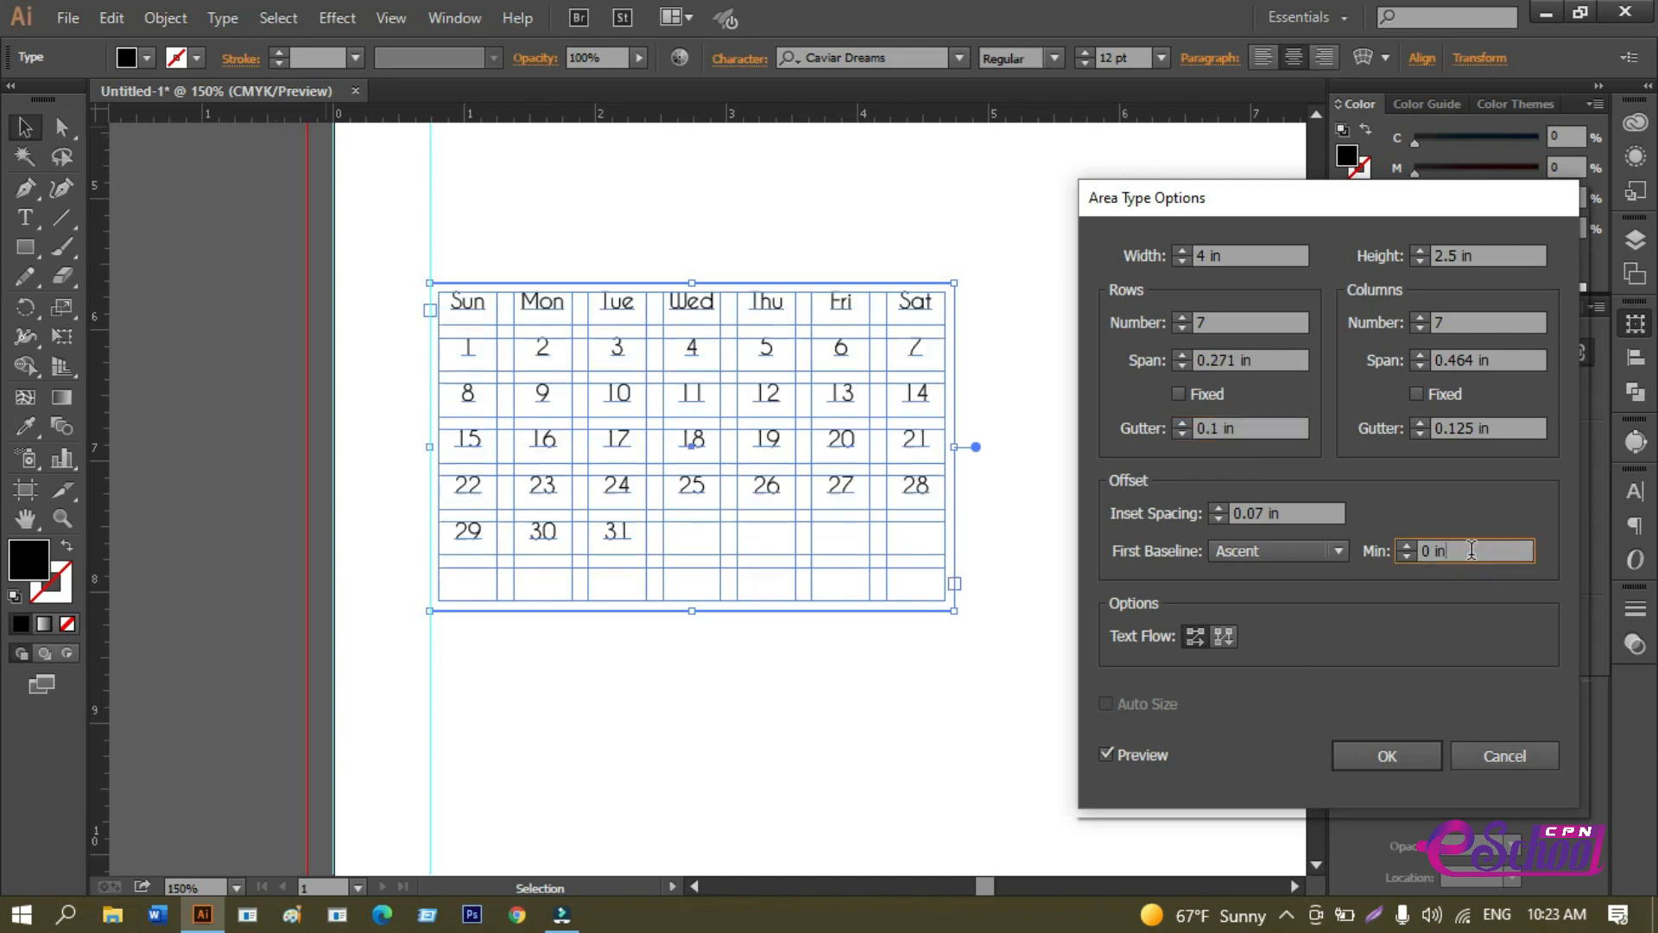
left_click(1221, 427)
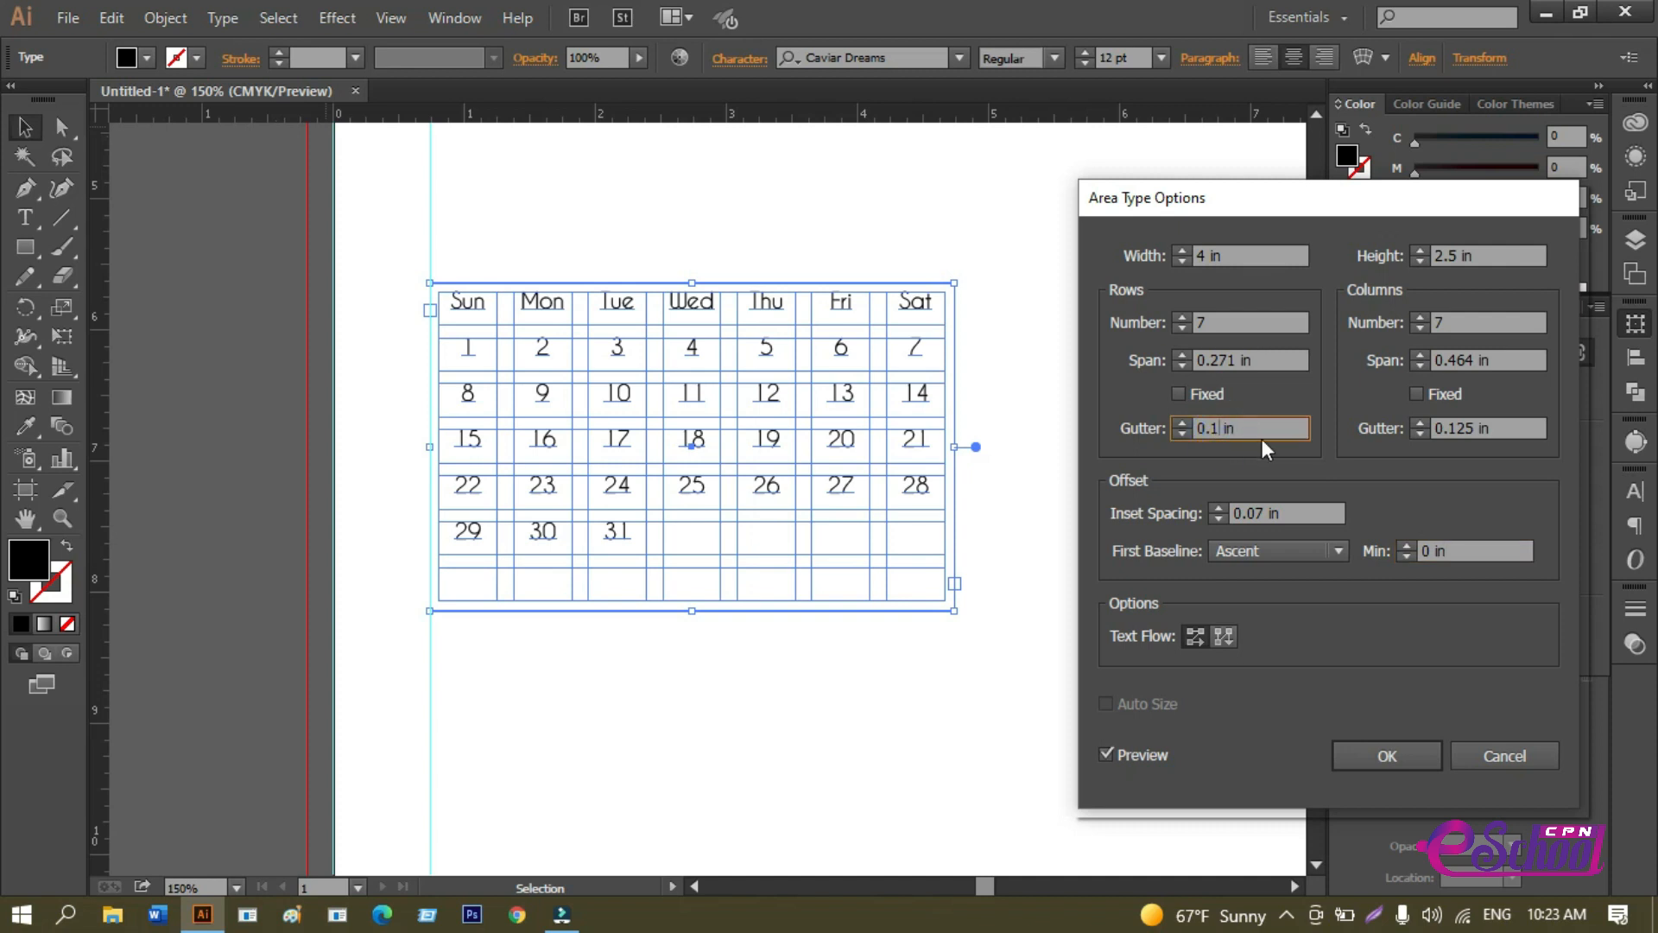
type("5")
key("Tab")
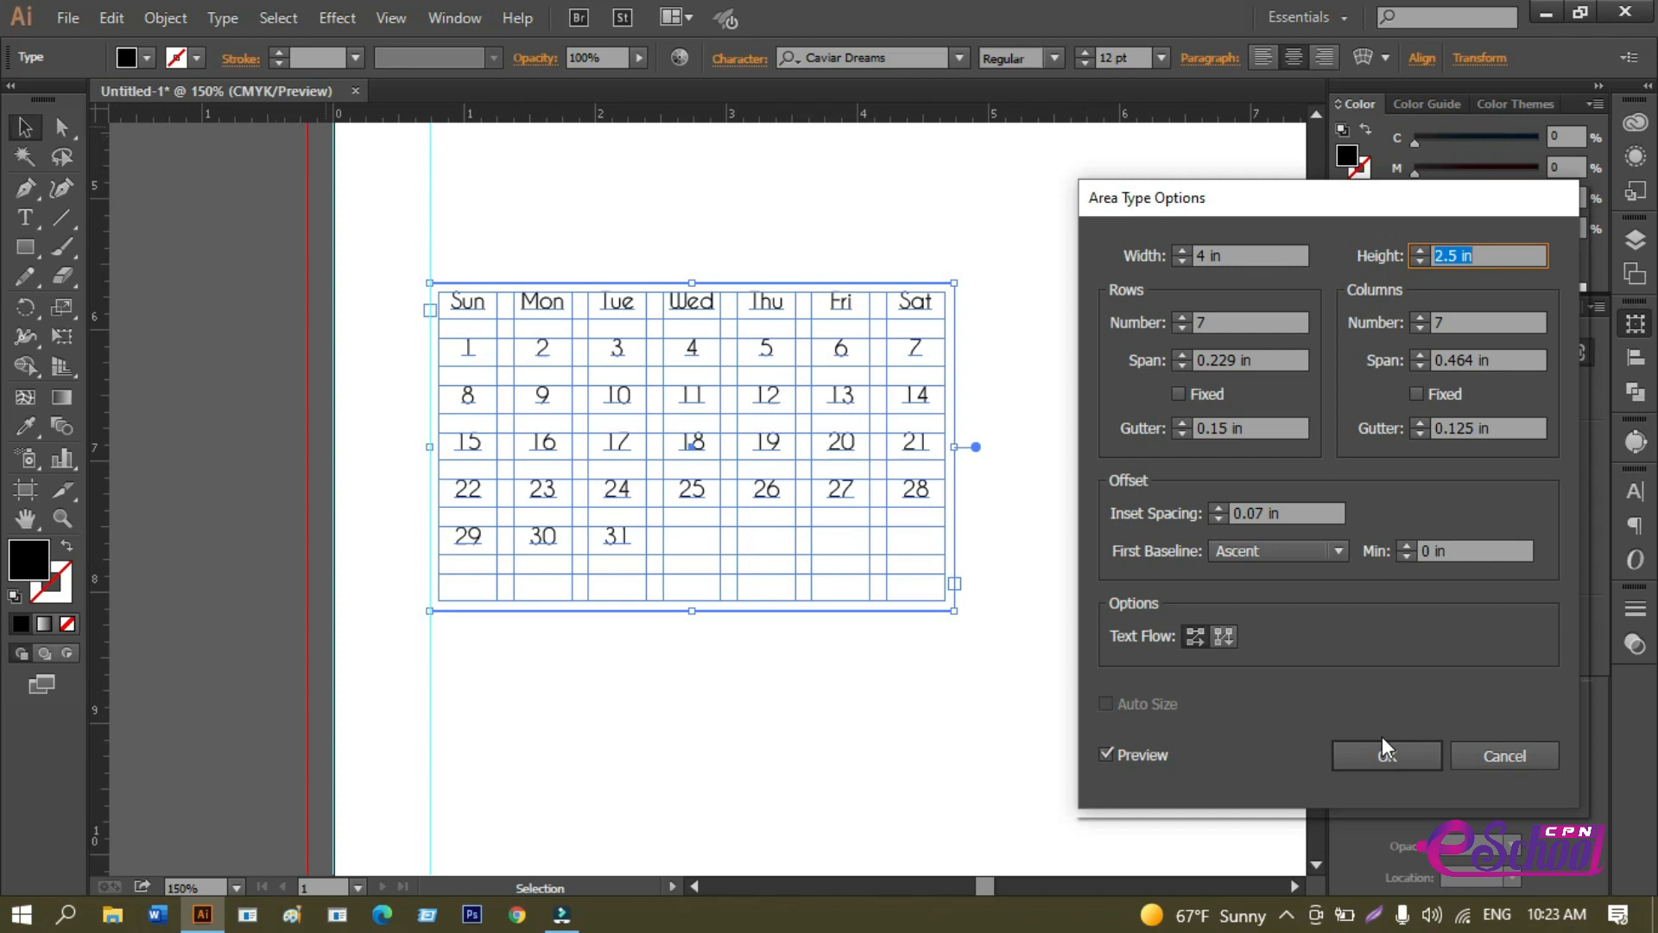
Reduce the column gutter slightly and apply the area type options to the calendar grid.
left_click(1465, 428)
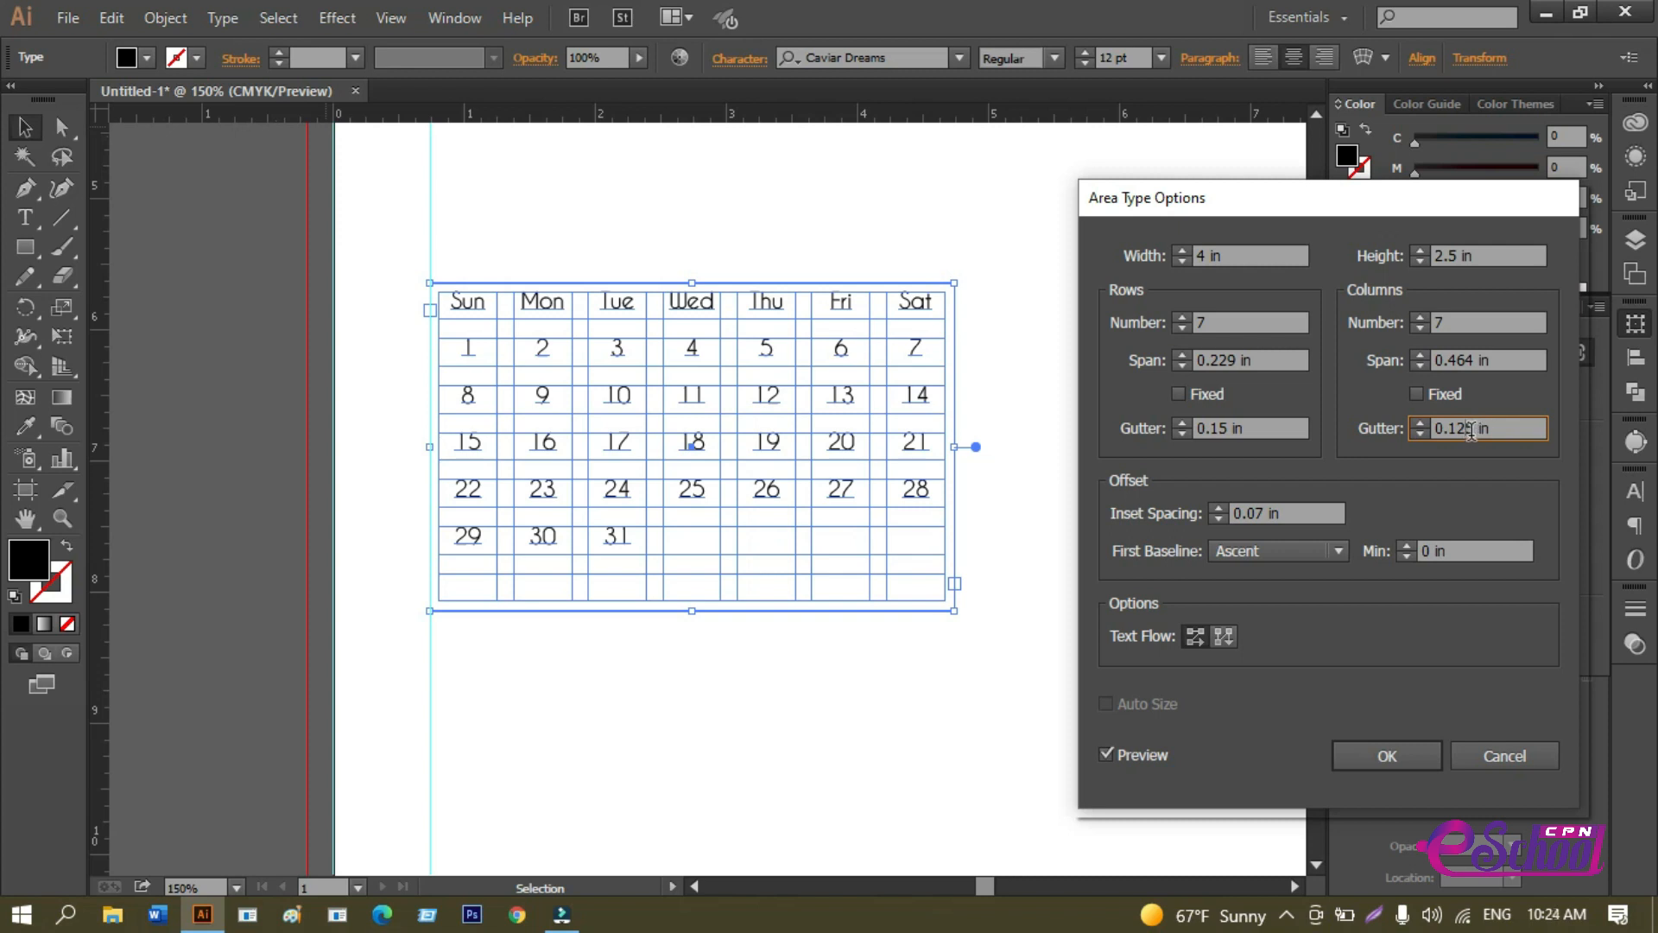
key("Delete")
left_click(1466, 550)
left_click(1382, 754)
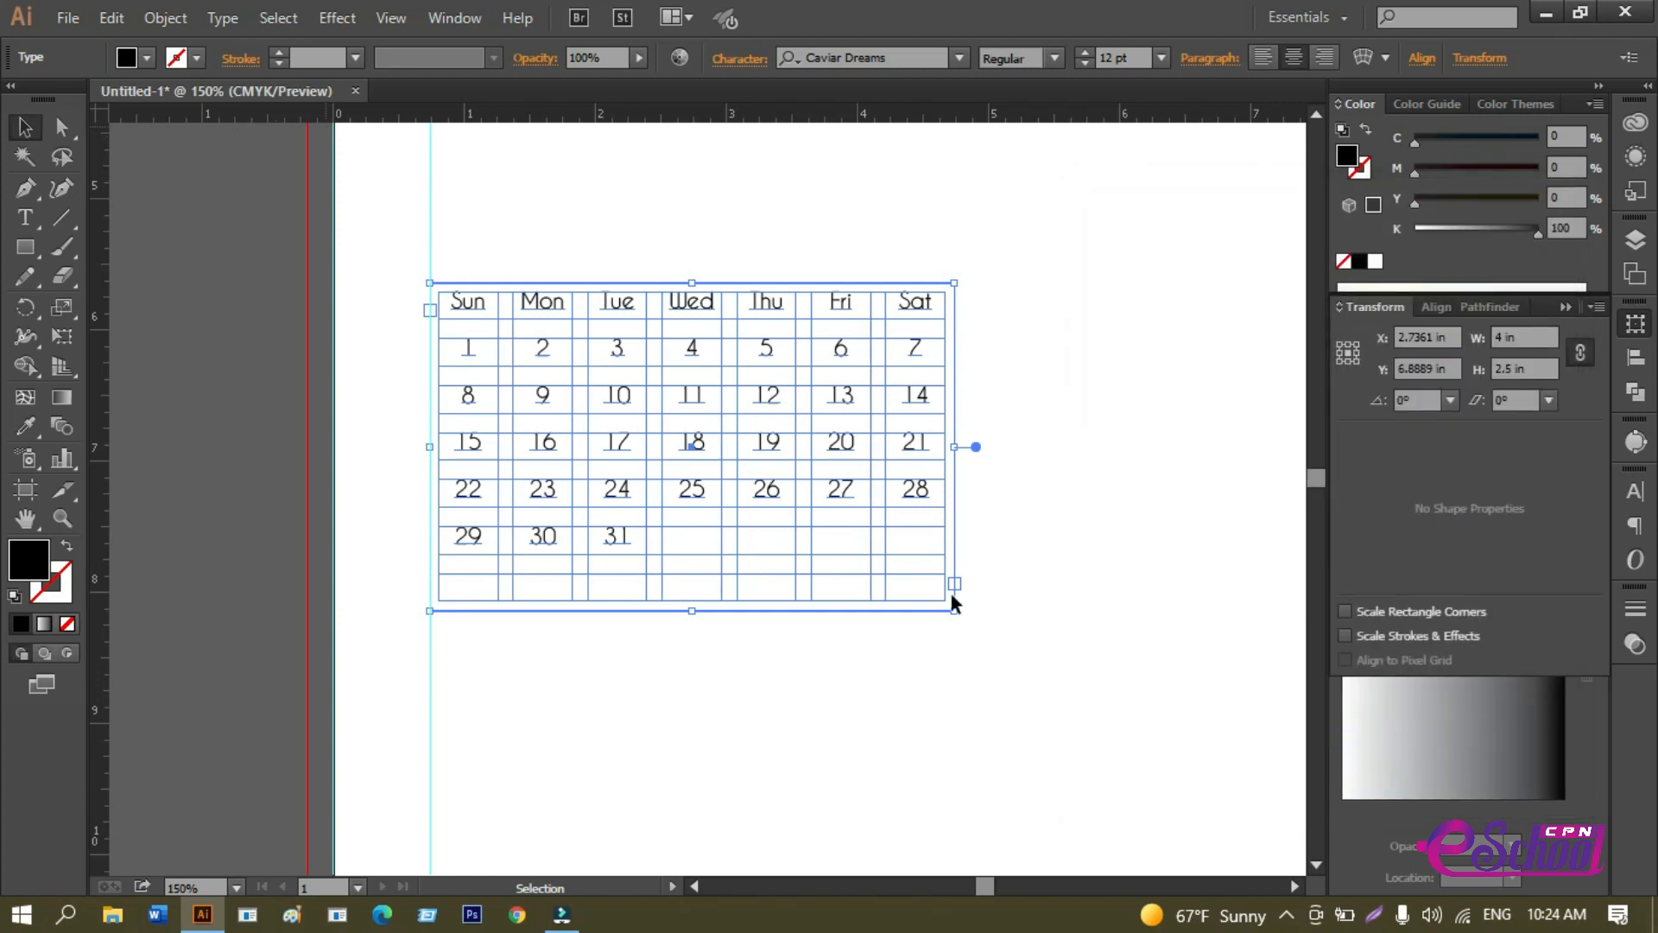
Duplicate the January calendar grid beside the original to start a second month in the same row.
left_click(322, 251)
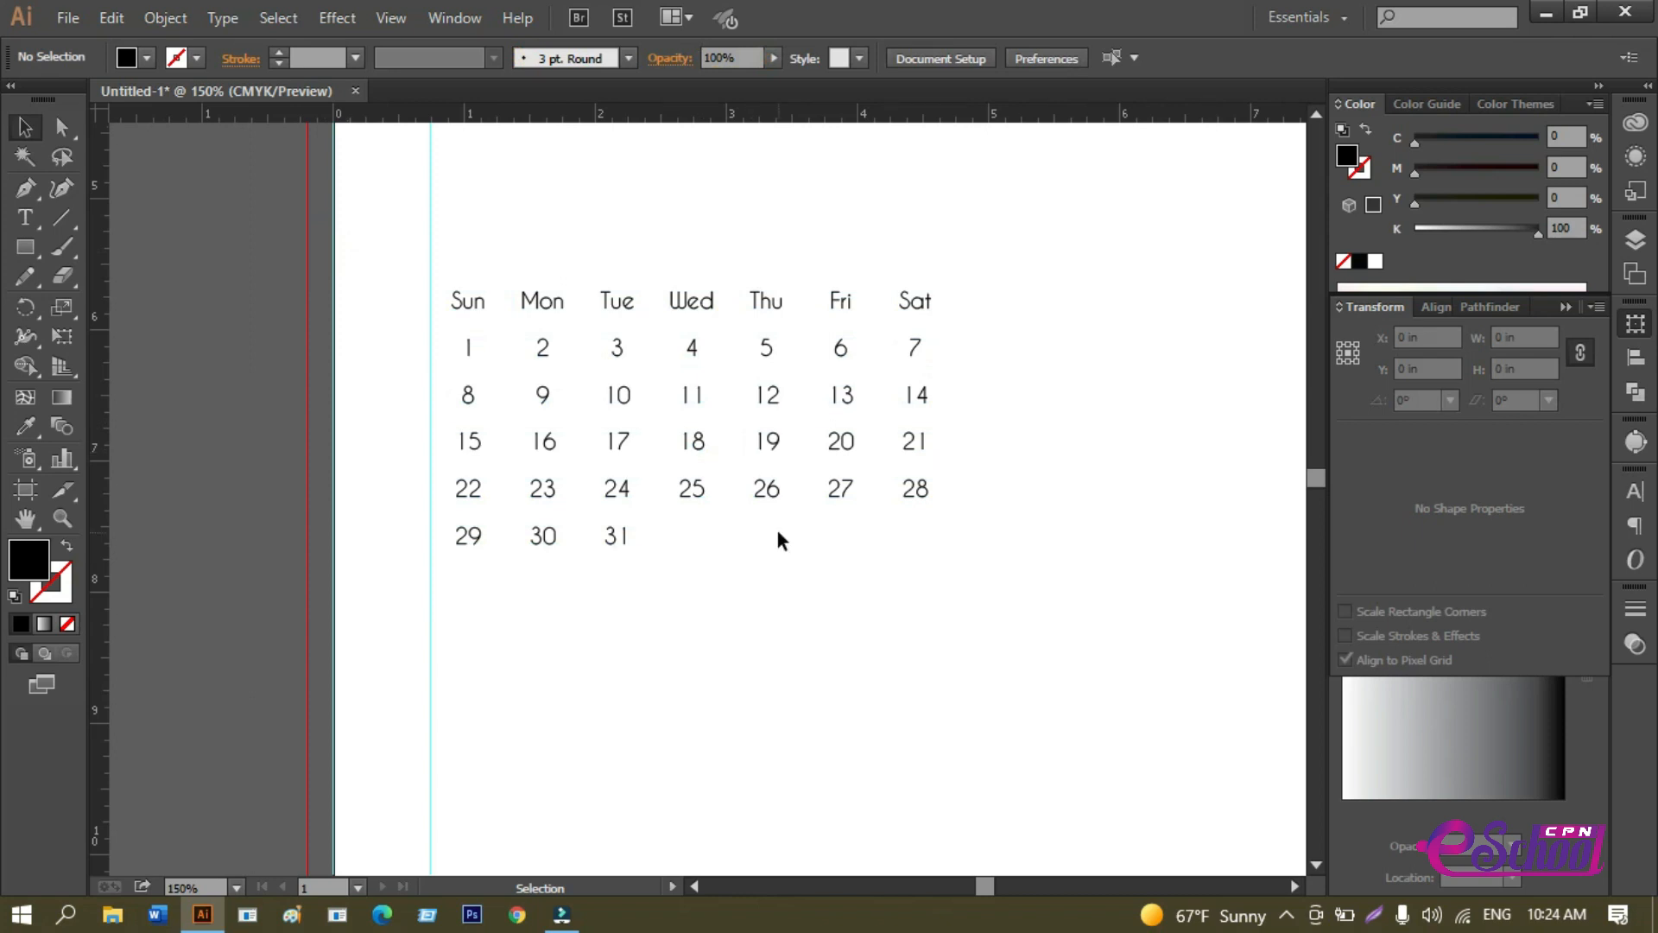
key("Tab")
key("ctrl+minus")
left_click_drag(969, 448, 788, 564)
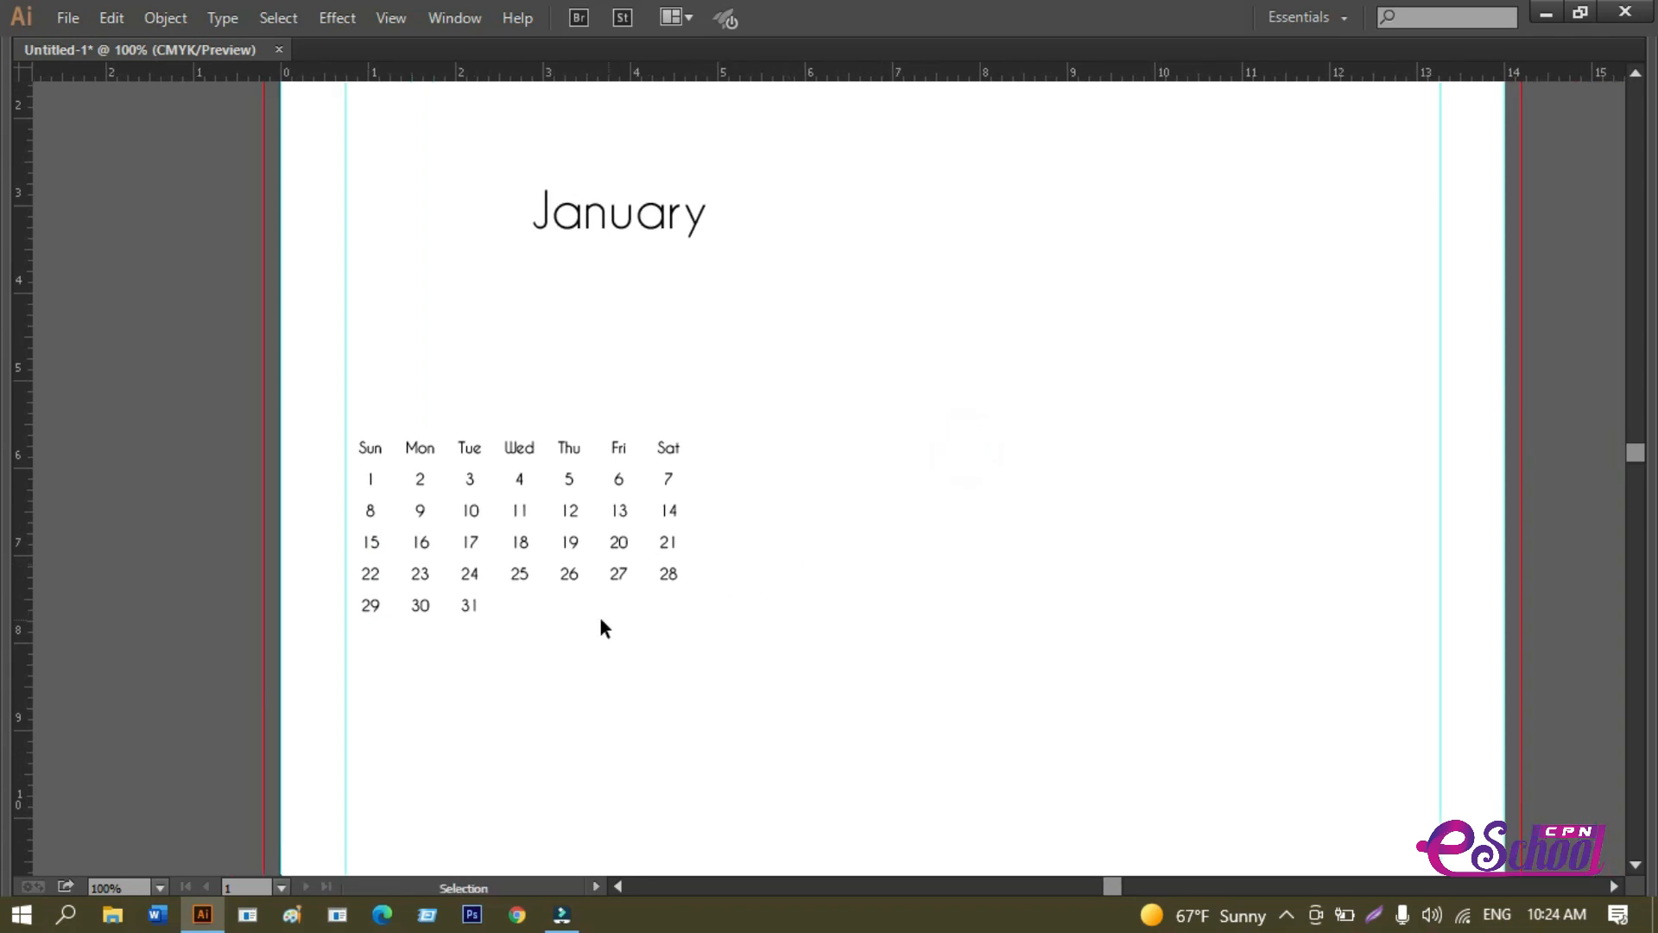
left_click(469, 608)
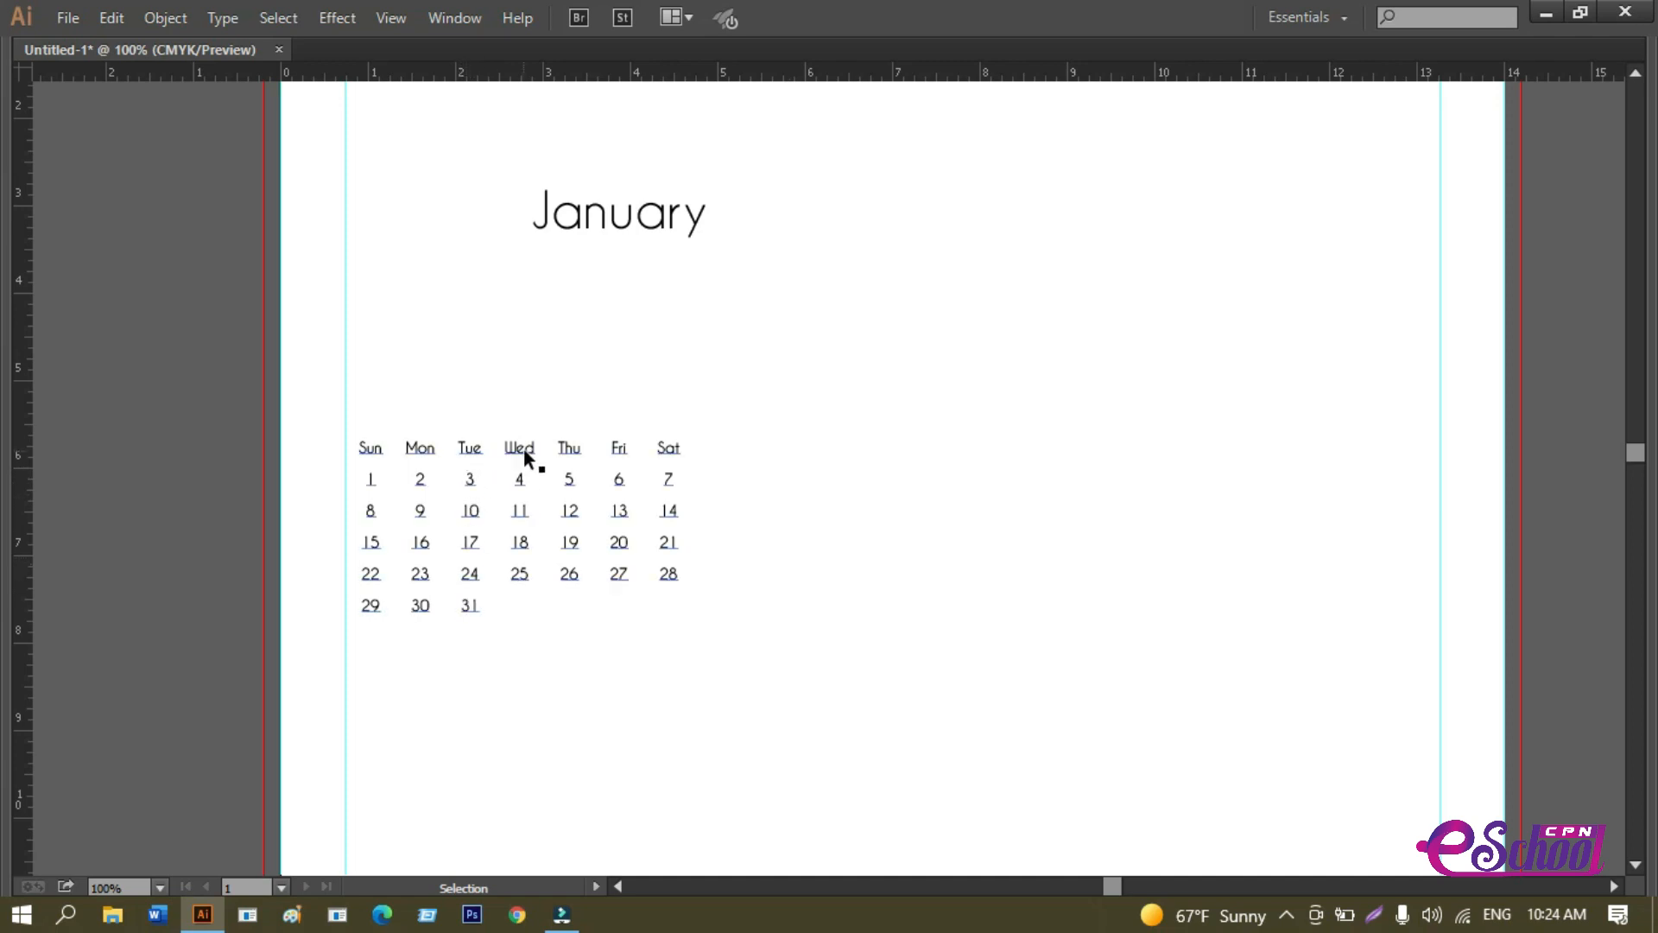
left_click_drag(523, 447, 904, 466)
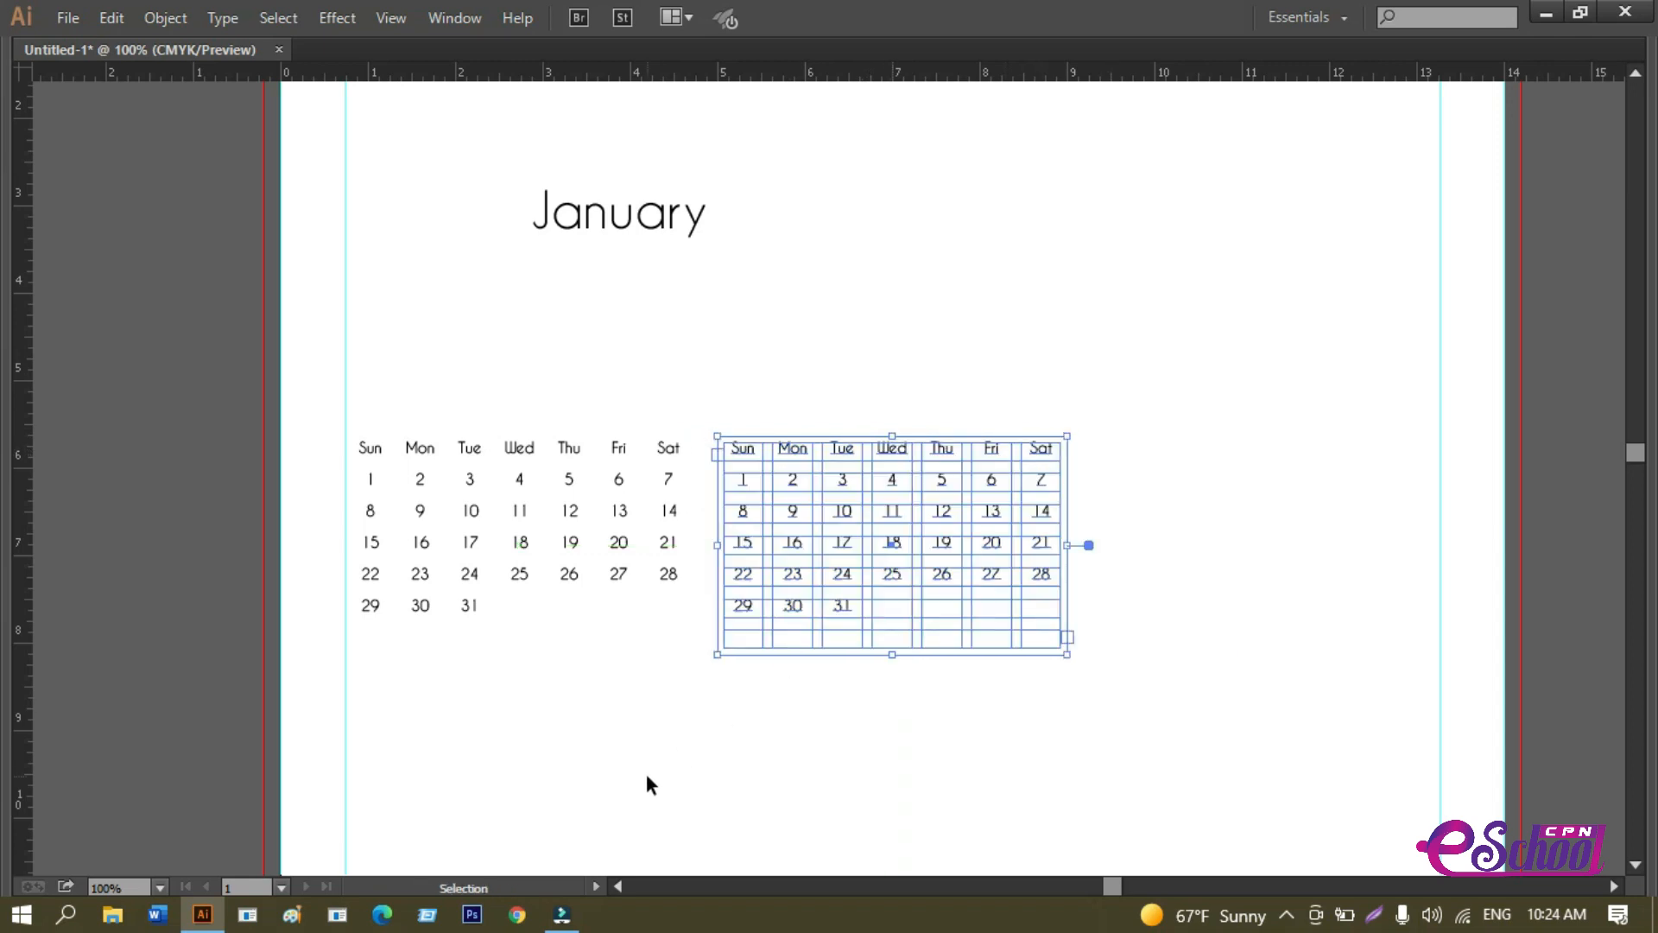
Shift the dates in the second grid three cells forward so that 1 falls under Wed.
left_click(749, 497)
double_click(740, 483)
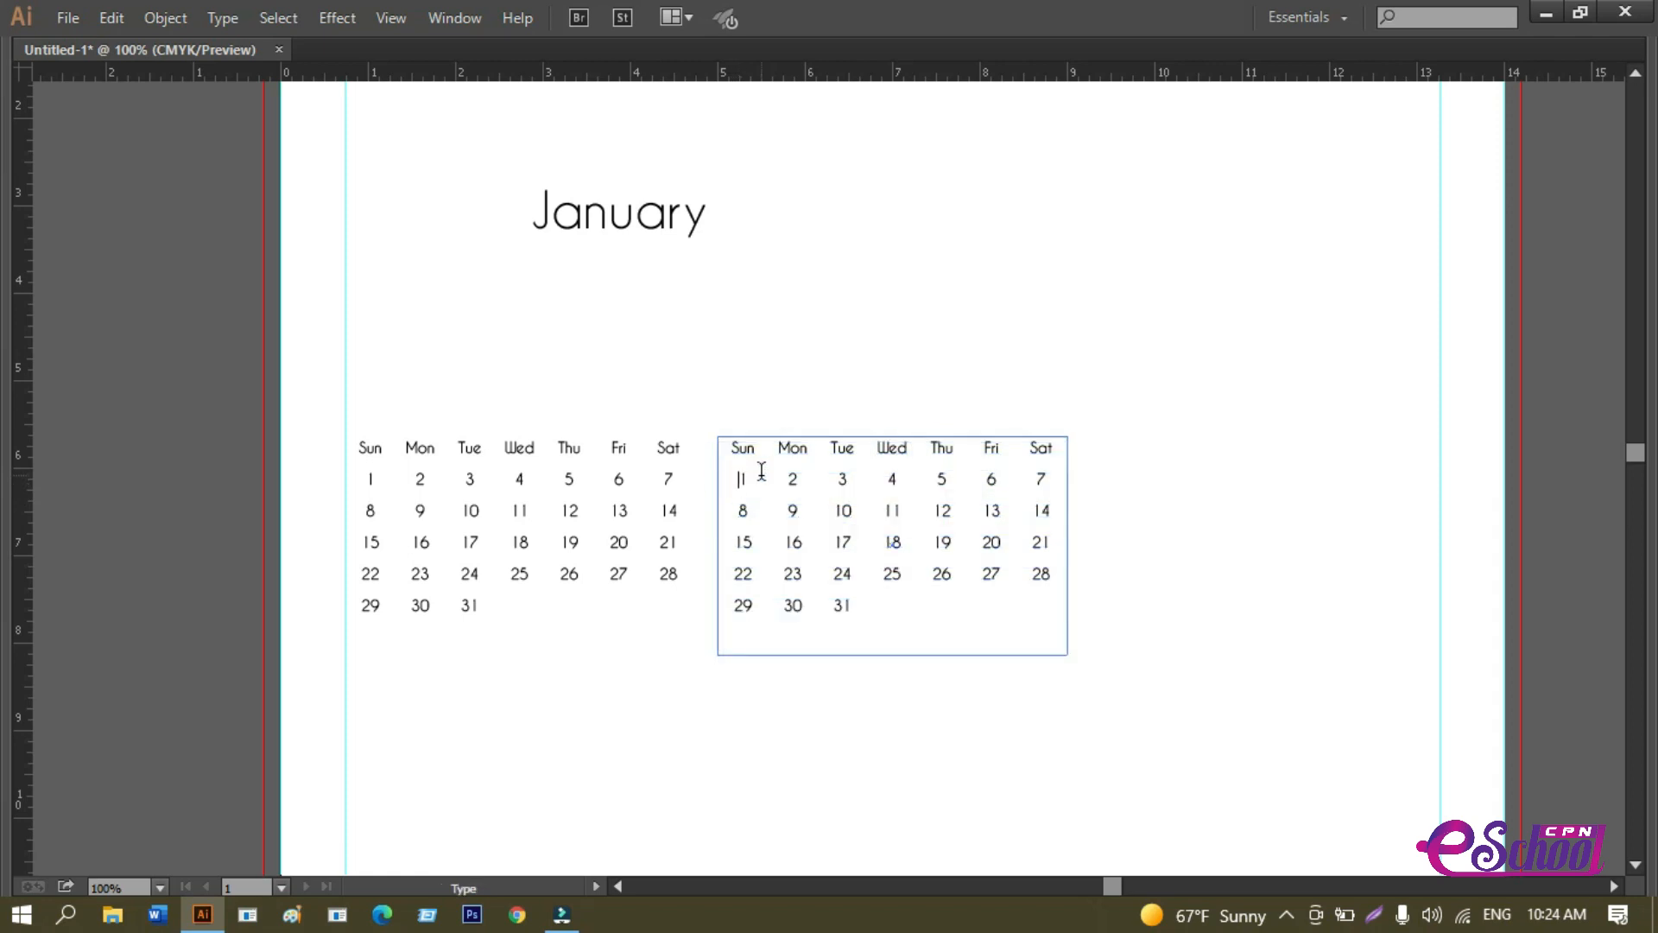
key("Tab")
key("Tab")
key("Tab")
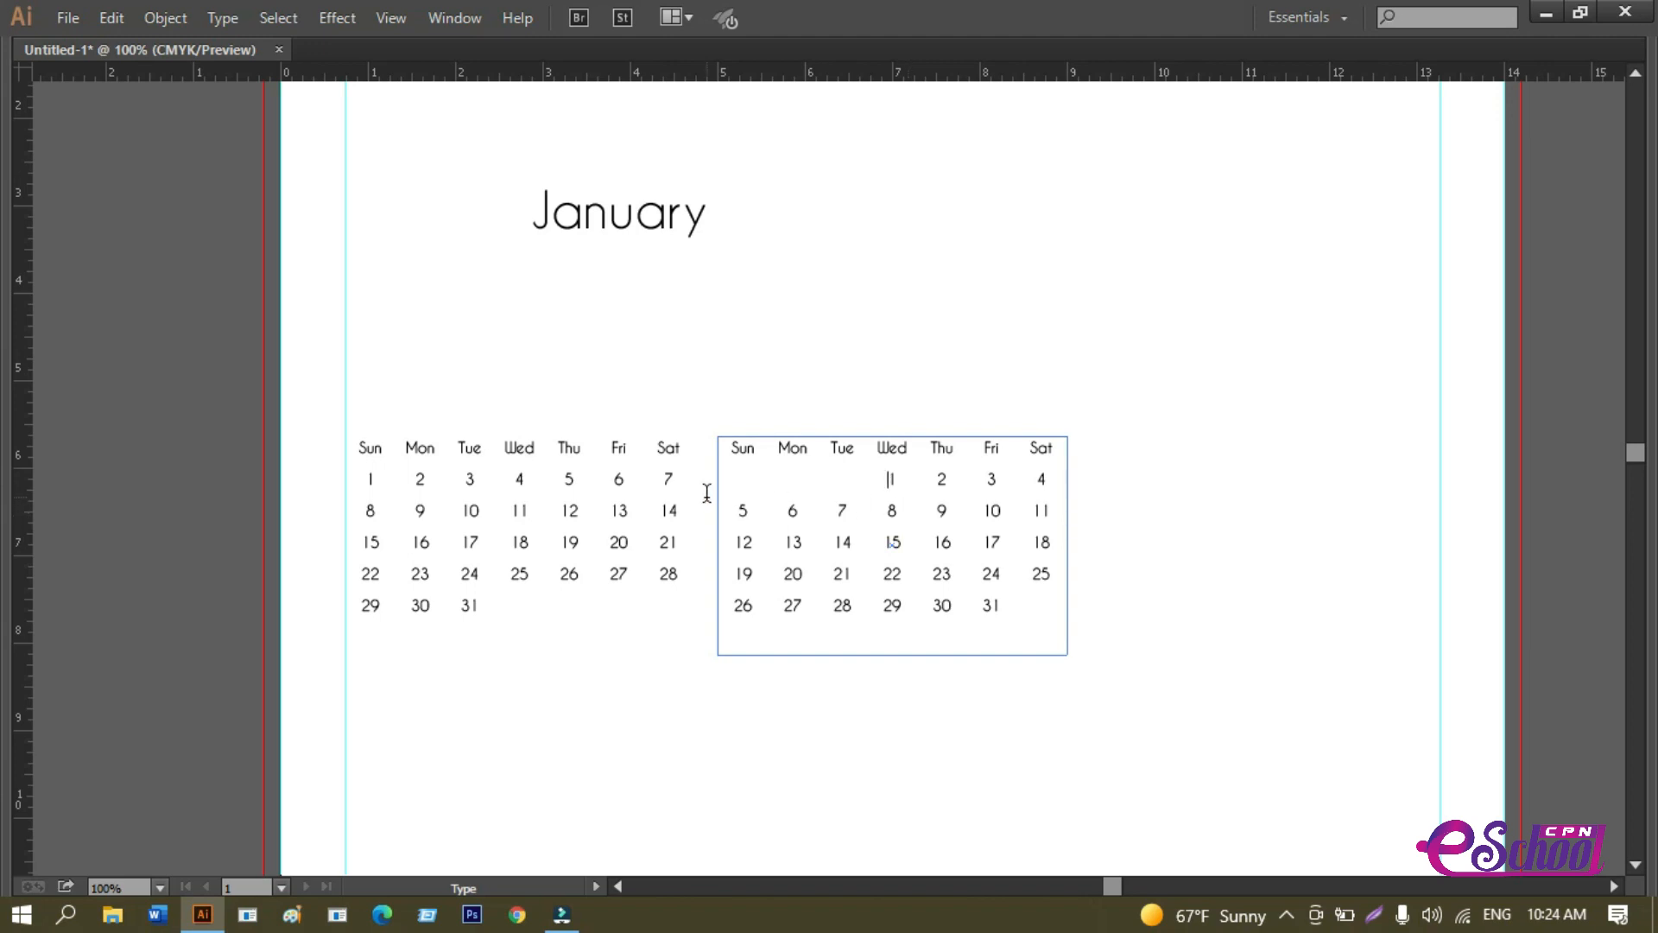
left_click(741, 484)
key("Escape")
Copy the second grid with the same spacing to complete a row of three calendars within the margin guides.
left_click_drag(780, 455, 882, 472)
key("ctrl+d")
key("t")
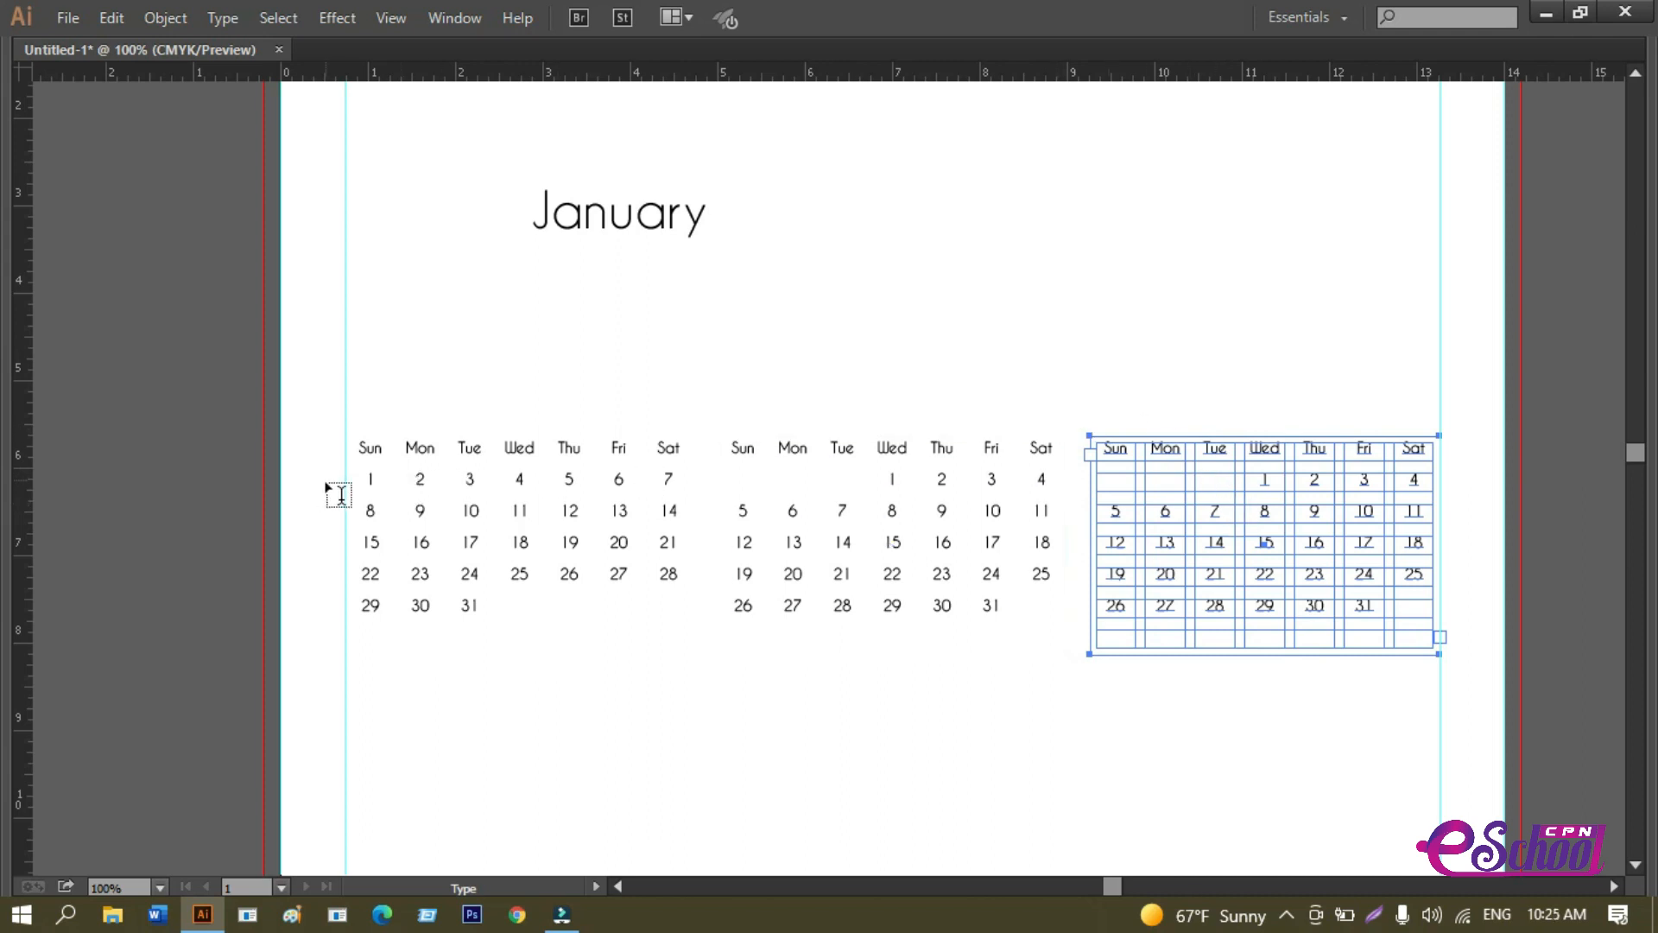
key("v")
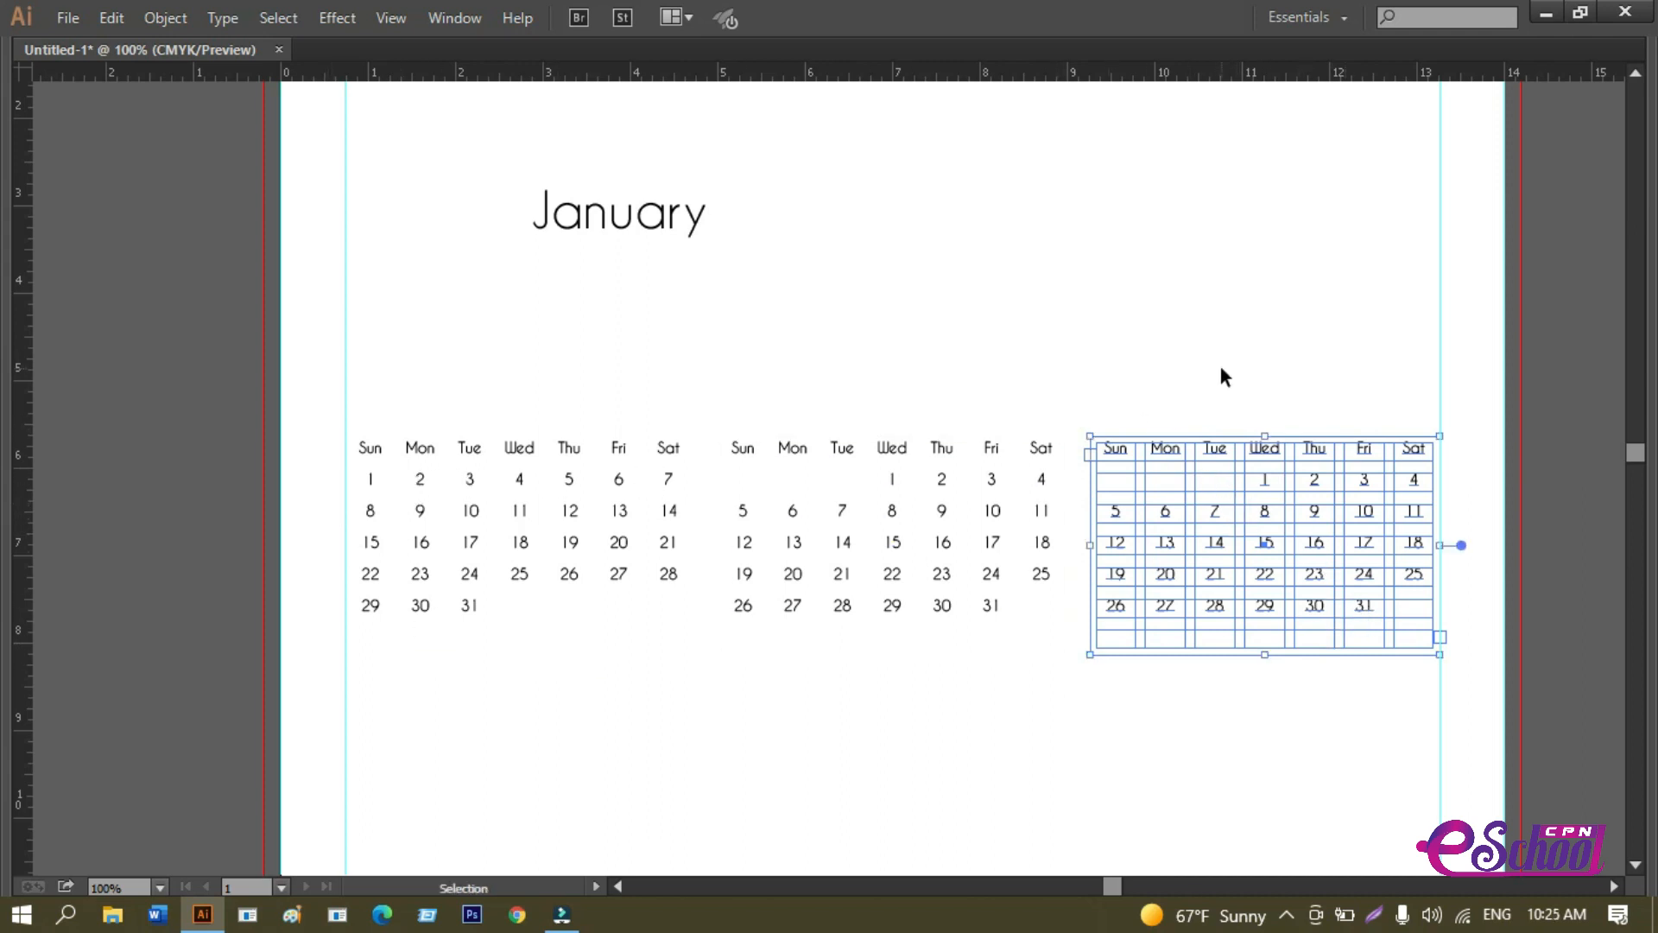
left_click(1222, 372)
key("t")
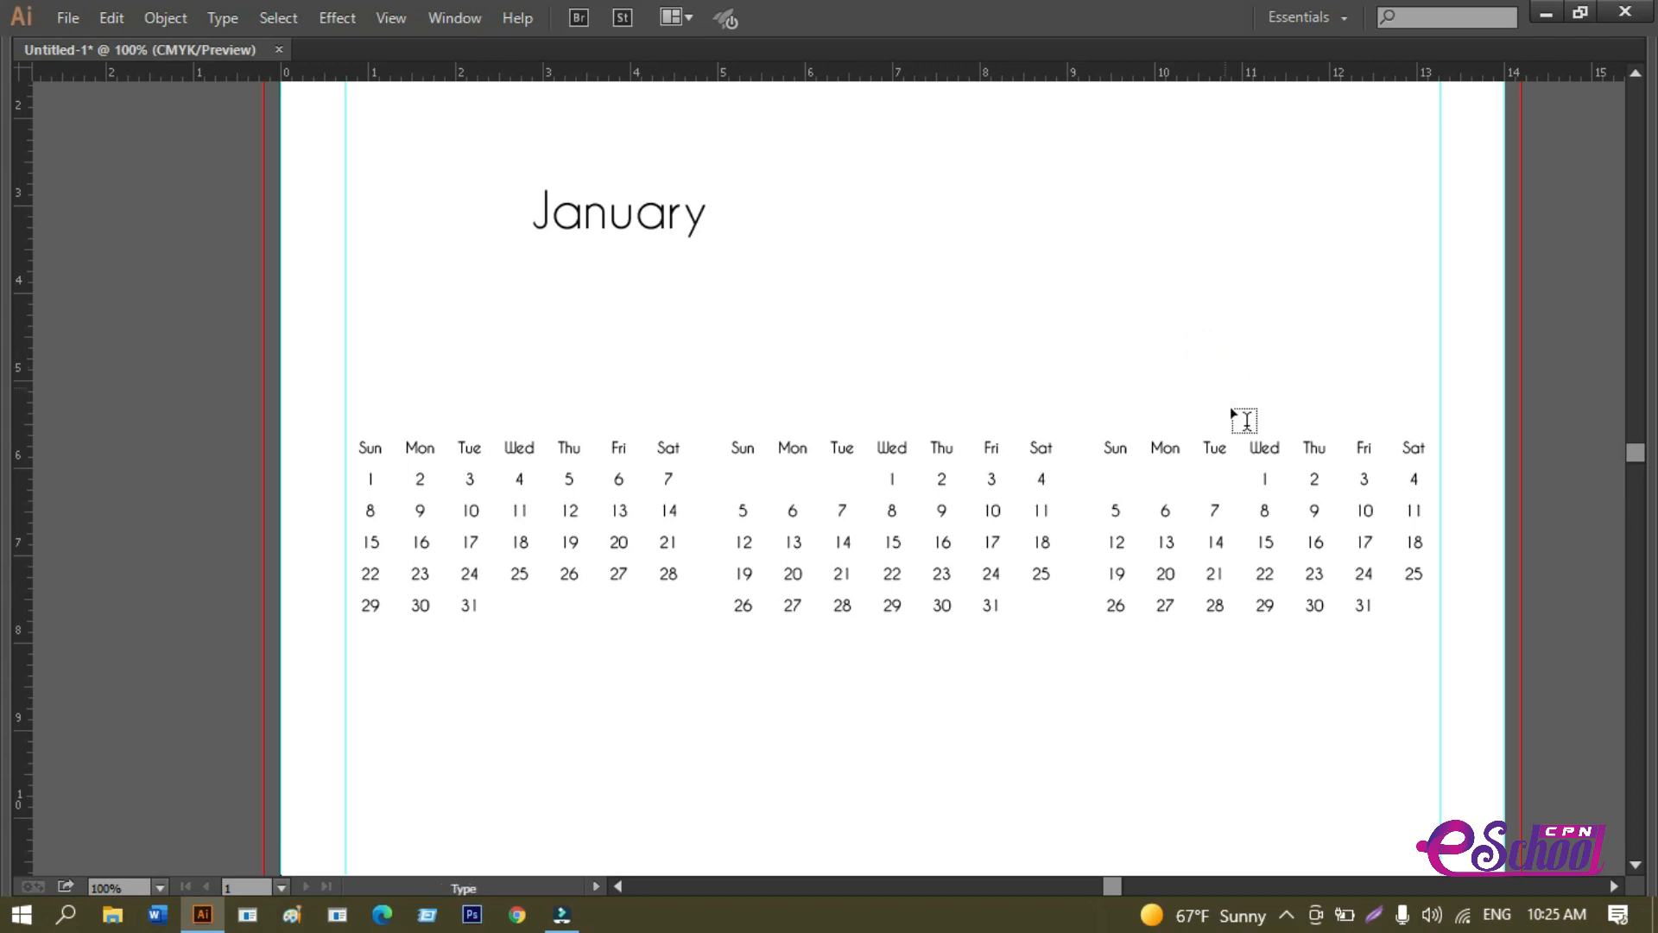
Shift the dates in the third grid three more cells forward so that 1 falls under Sat.
scroll(1259, 484, "up", 1)
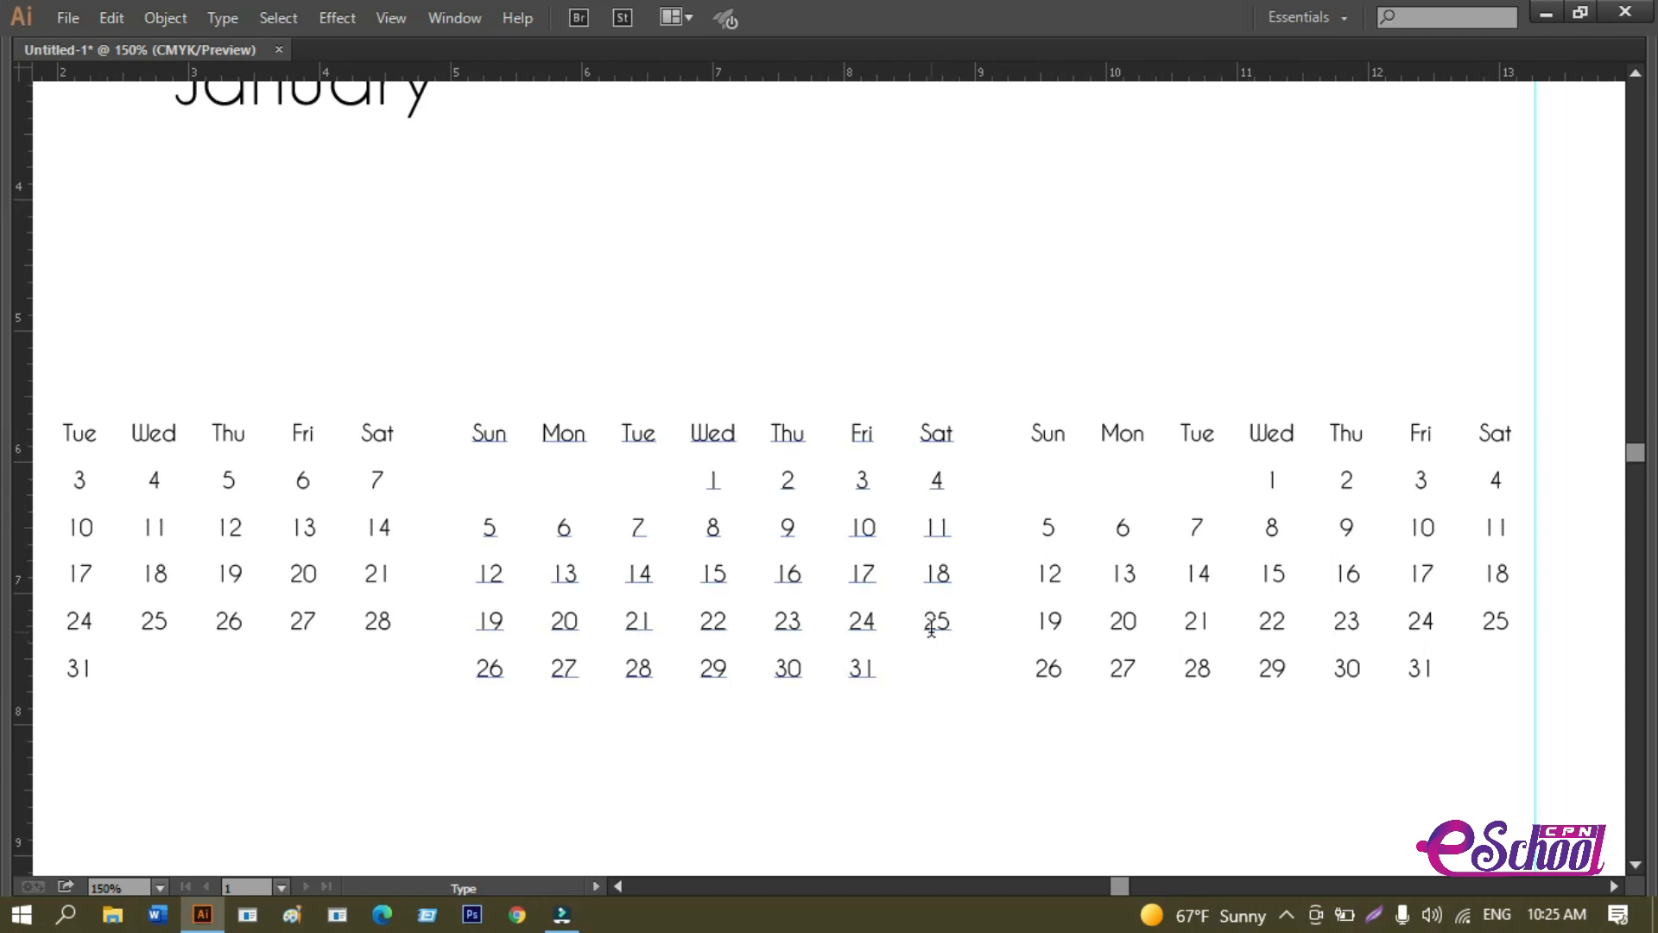
left_click(1274, 477)
left_click(1275, 478)
key("BackSpace")
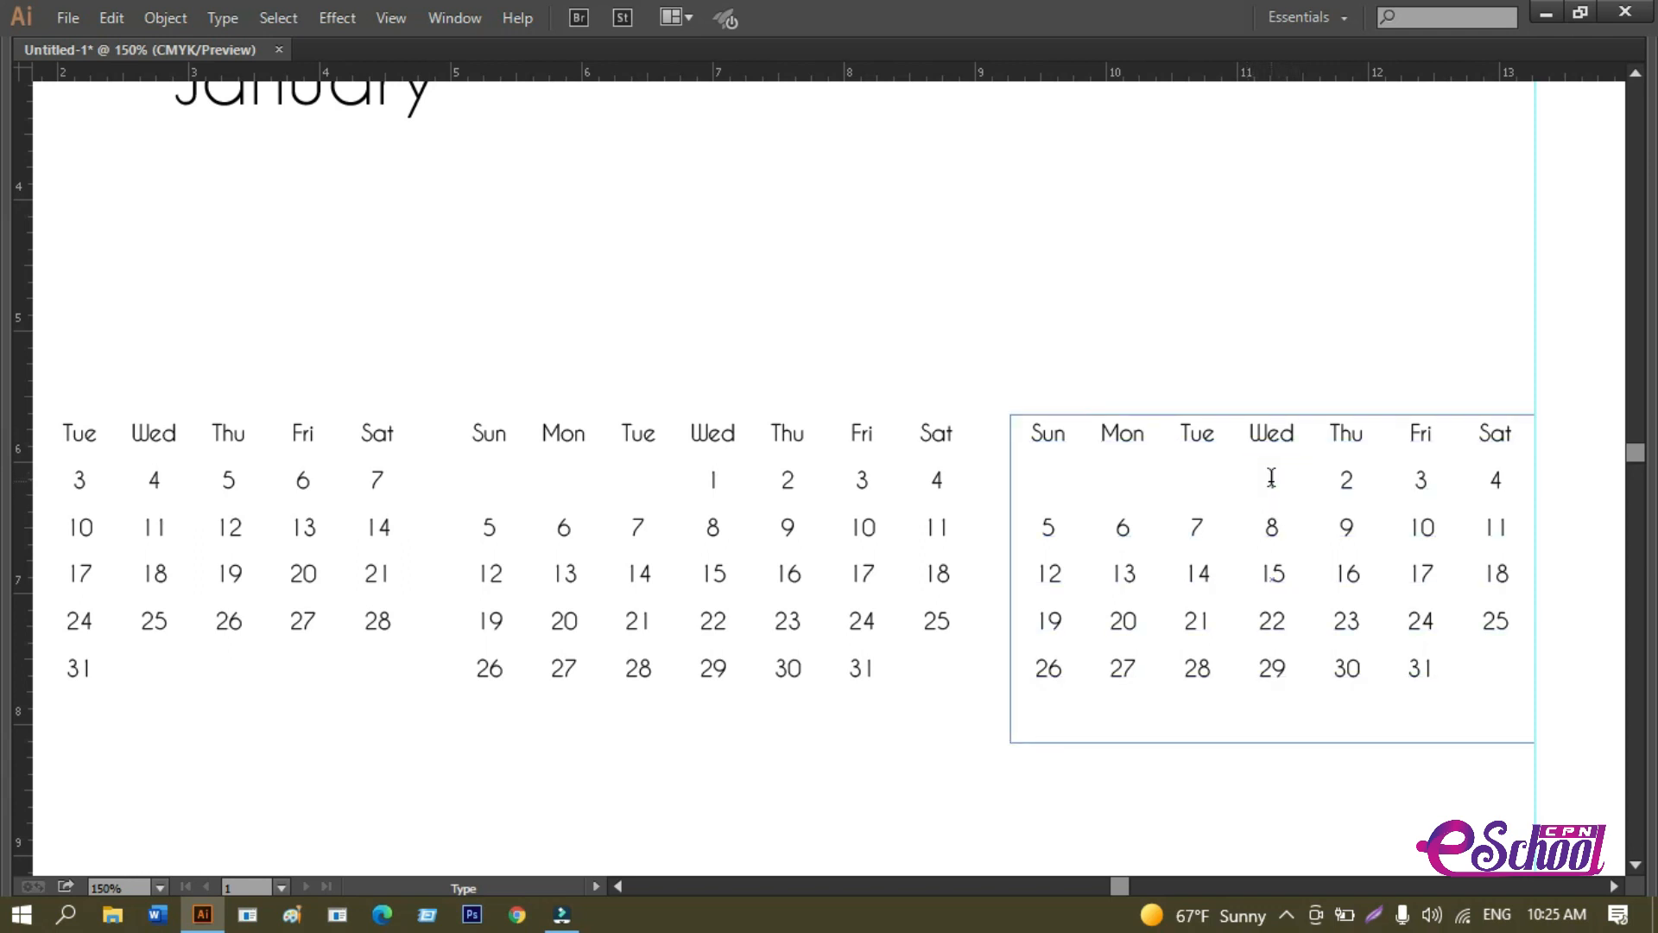
key("Tab")
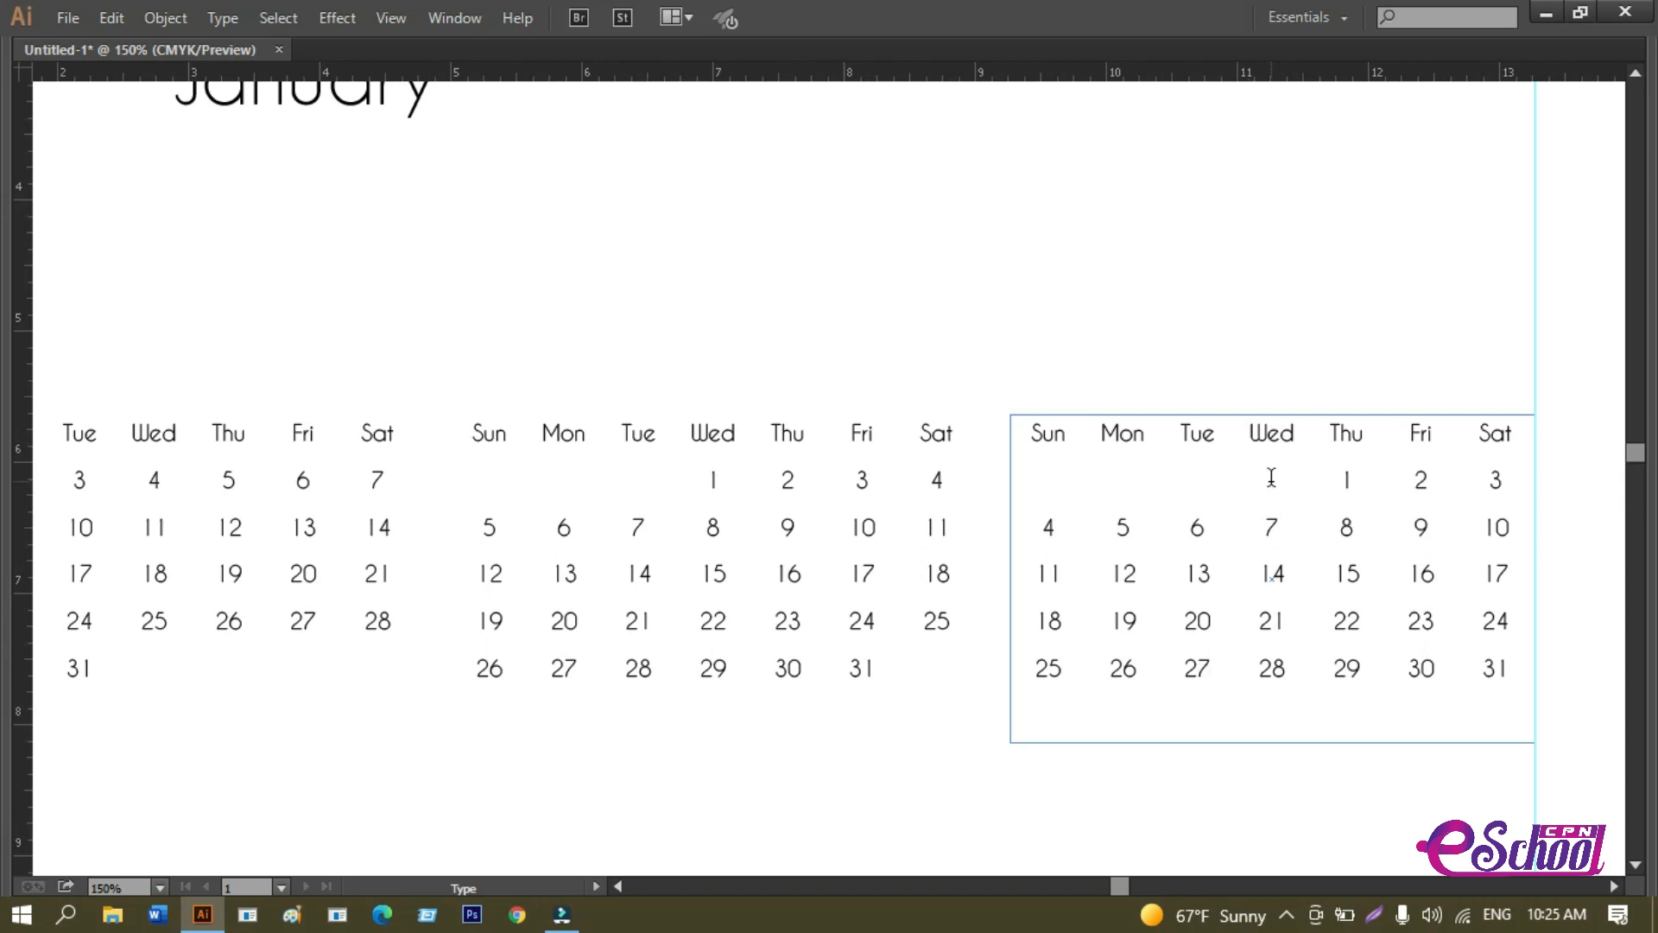
key("Tab")
key("Tab")
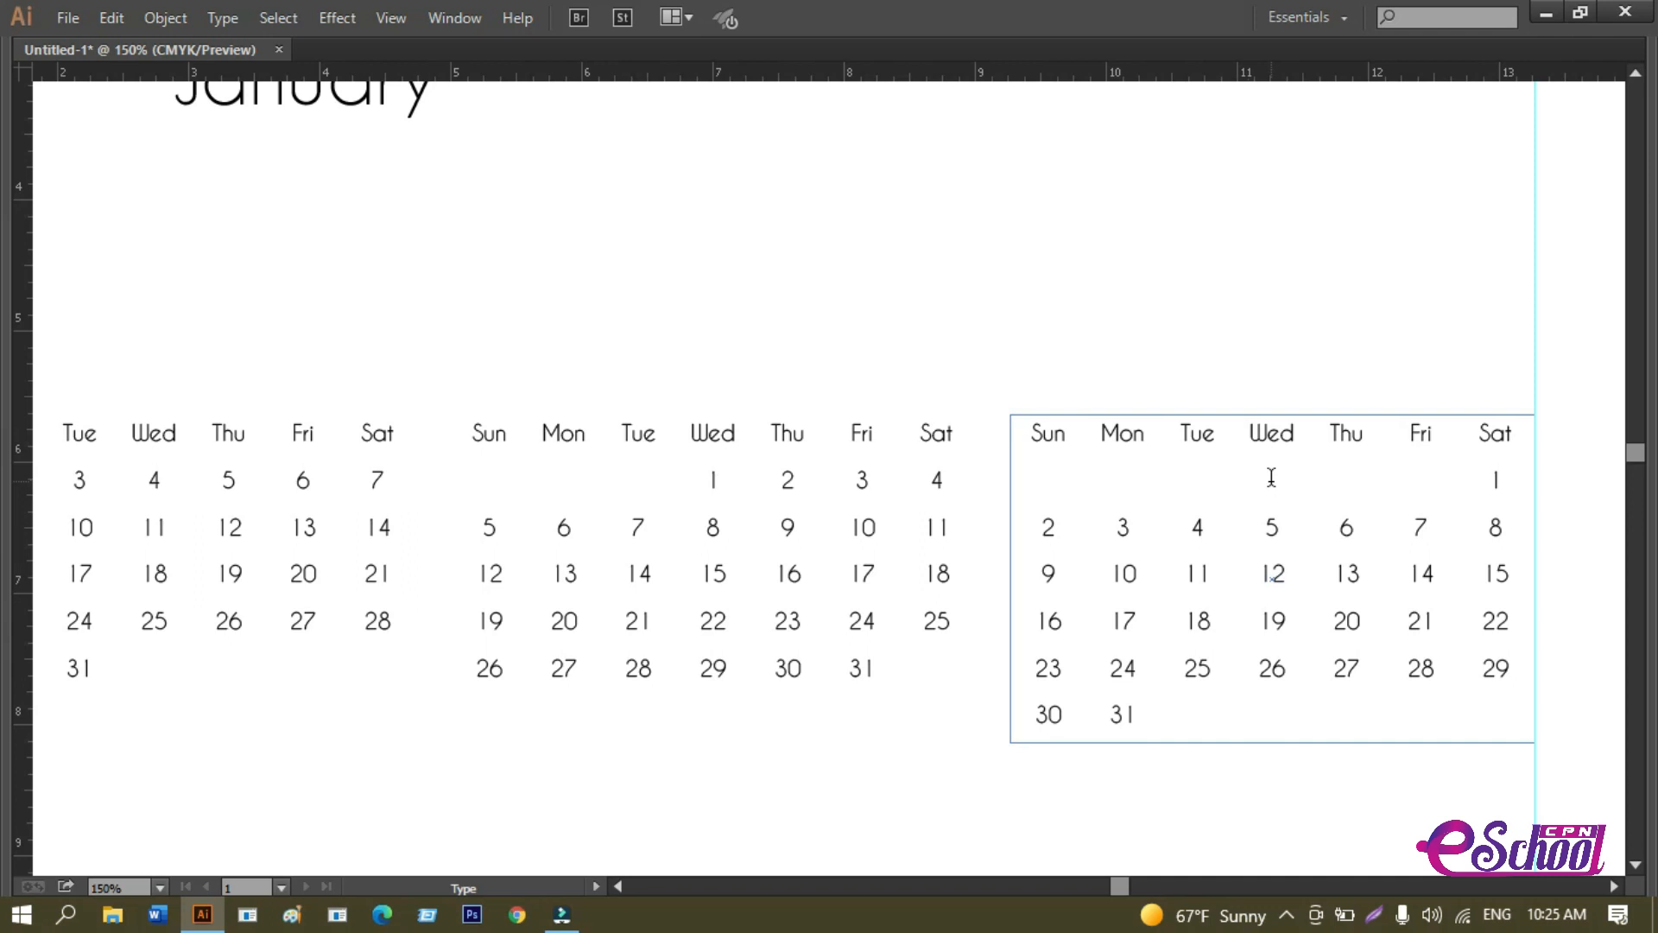
key("Escape")
left_click(838, 183)
key("ctrl+0")
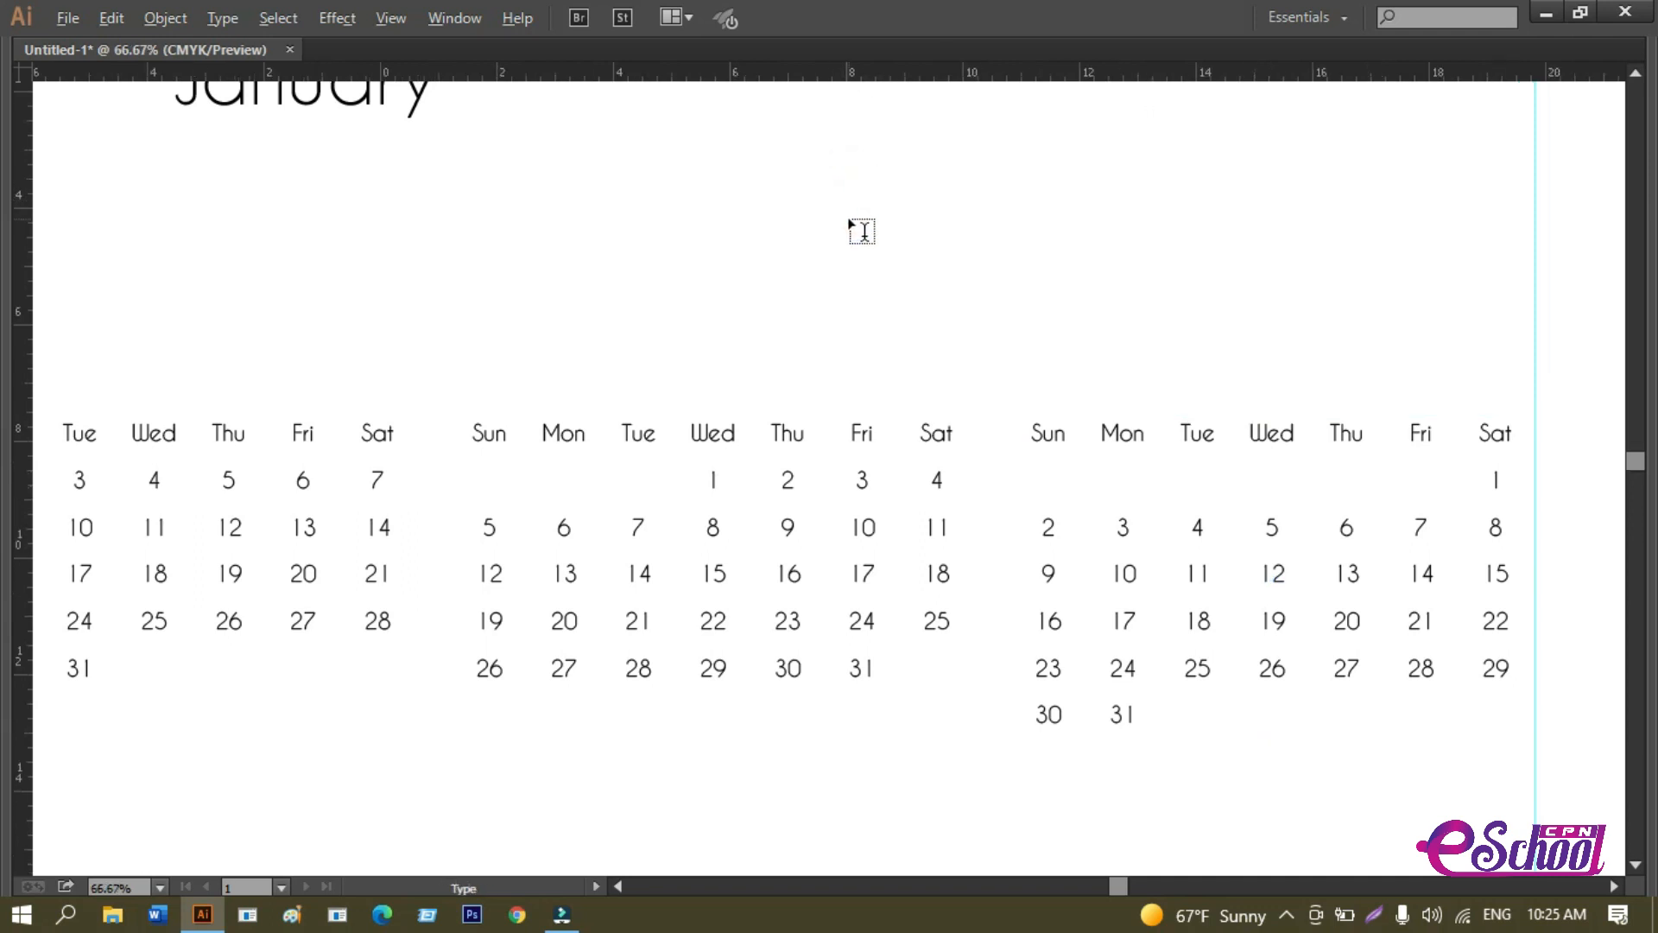
Duplicate the row of three calendar grids downward and repeat the copy at about 3 in spacing to make four rows.
key("Tab")
key("v")
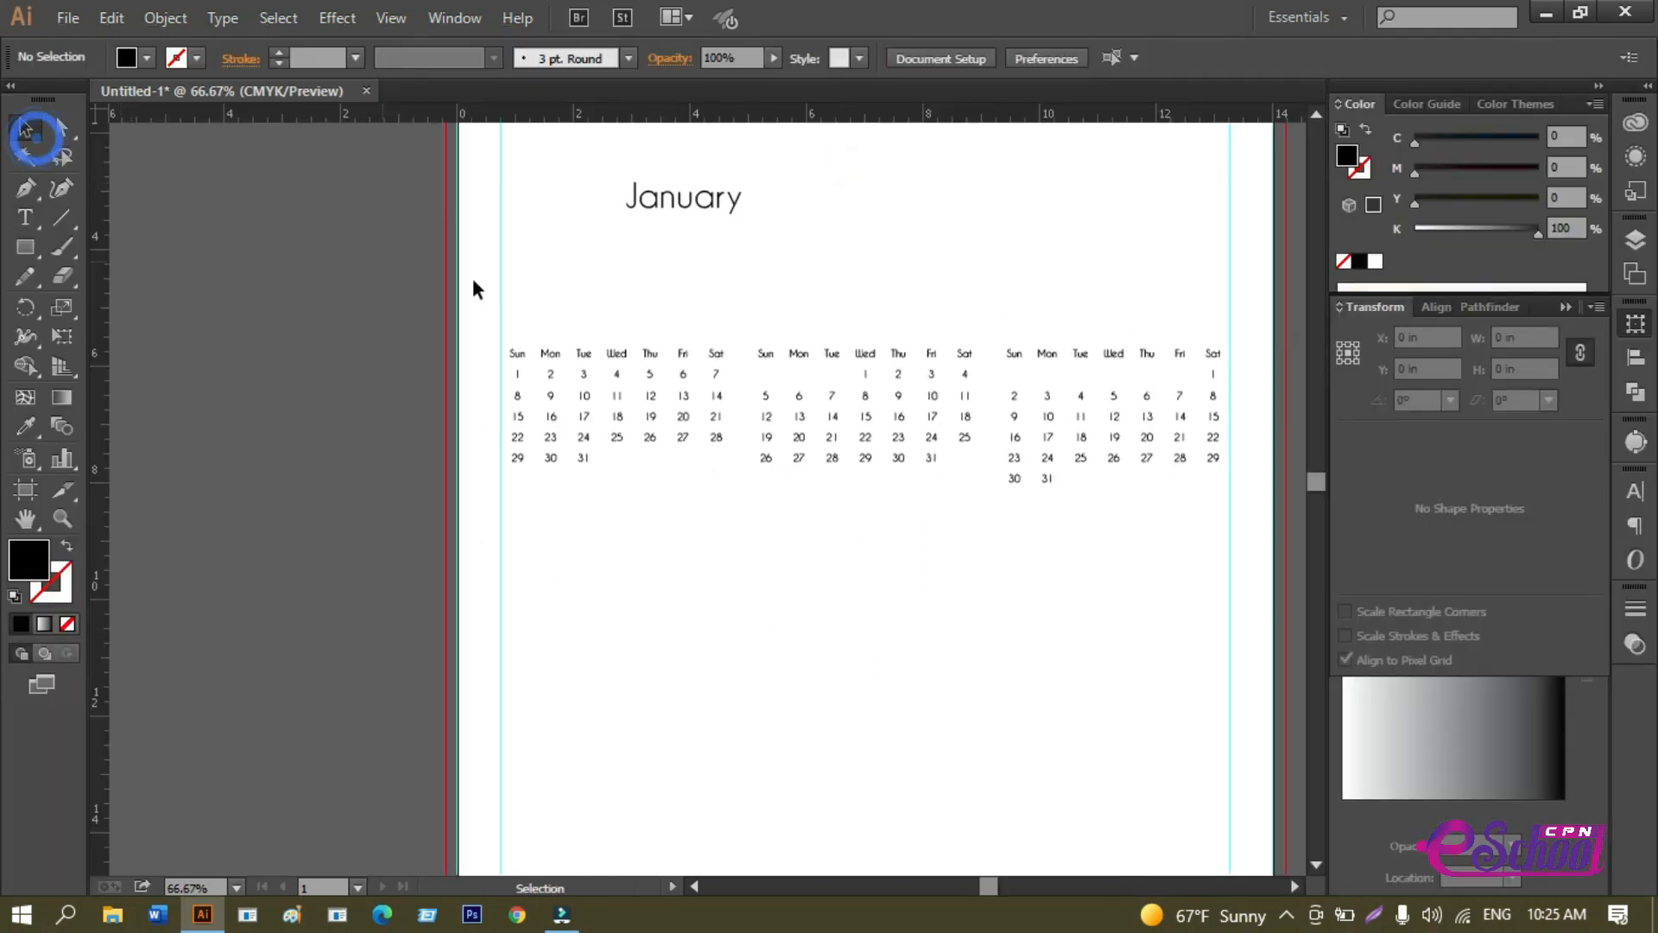
key("Tab")
left_click_drag(422, 248, 1075, 475)
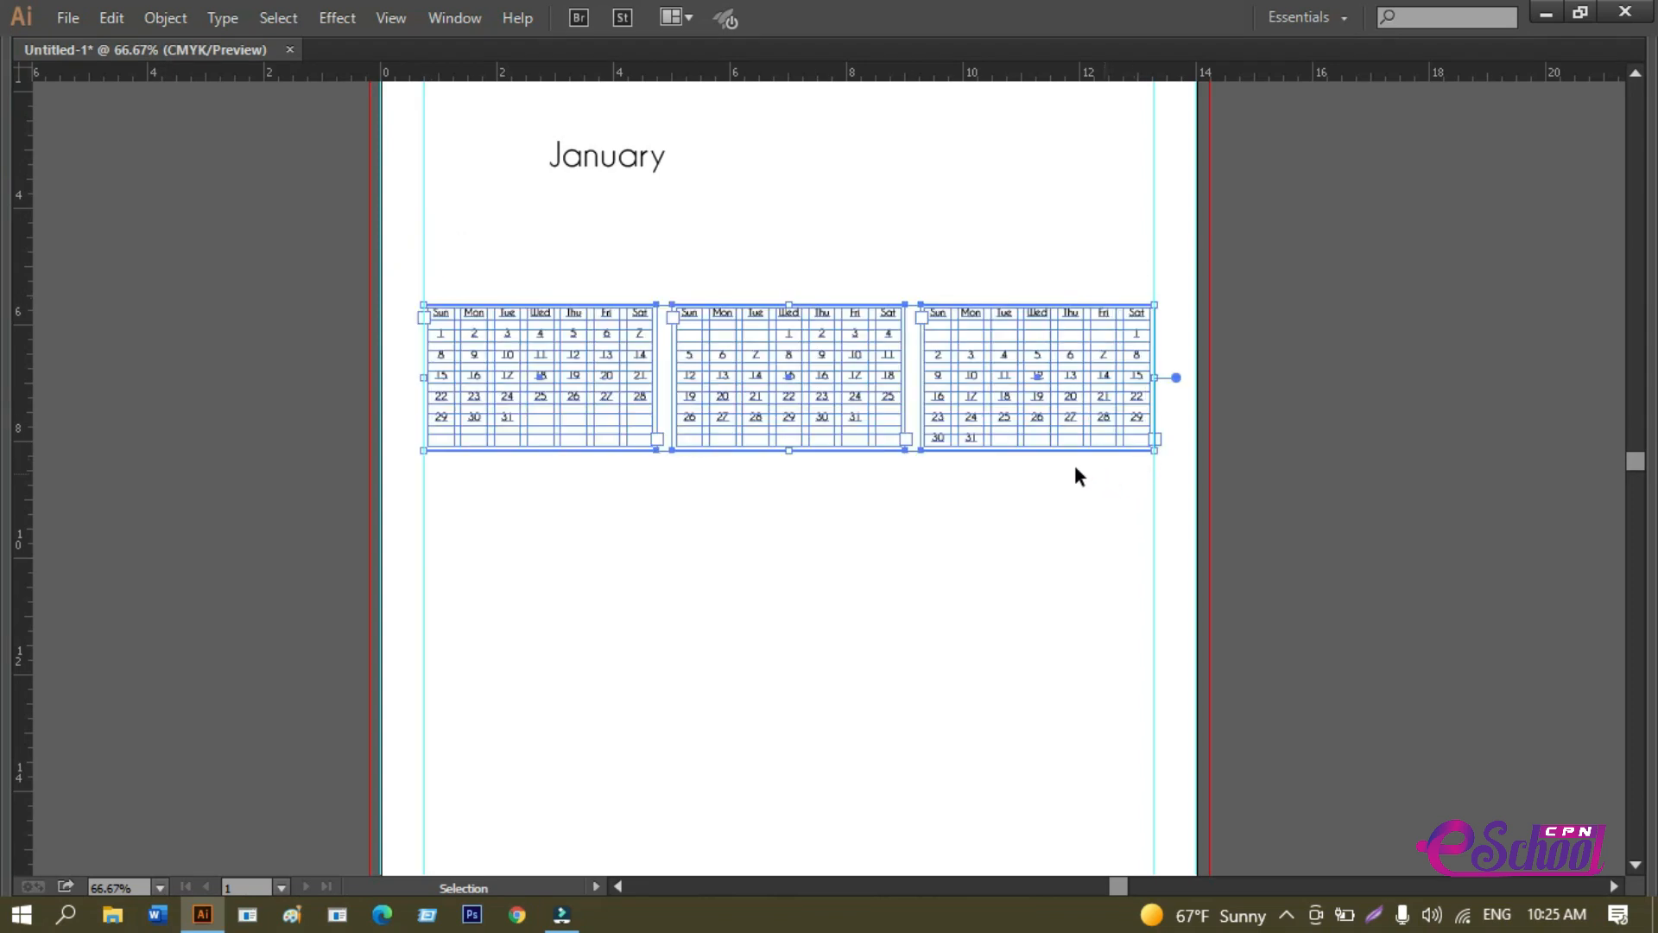
left_click(990, 423, "shift")
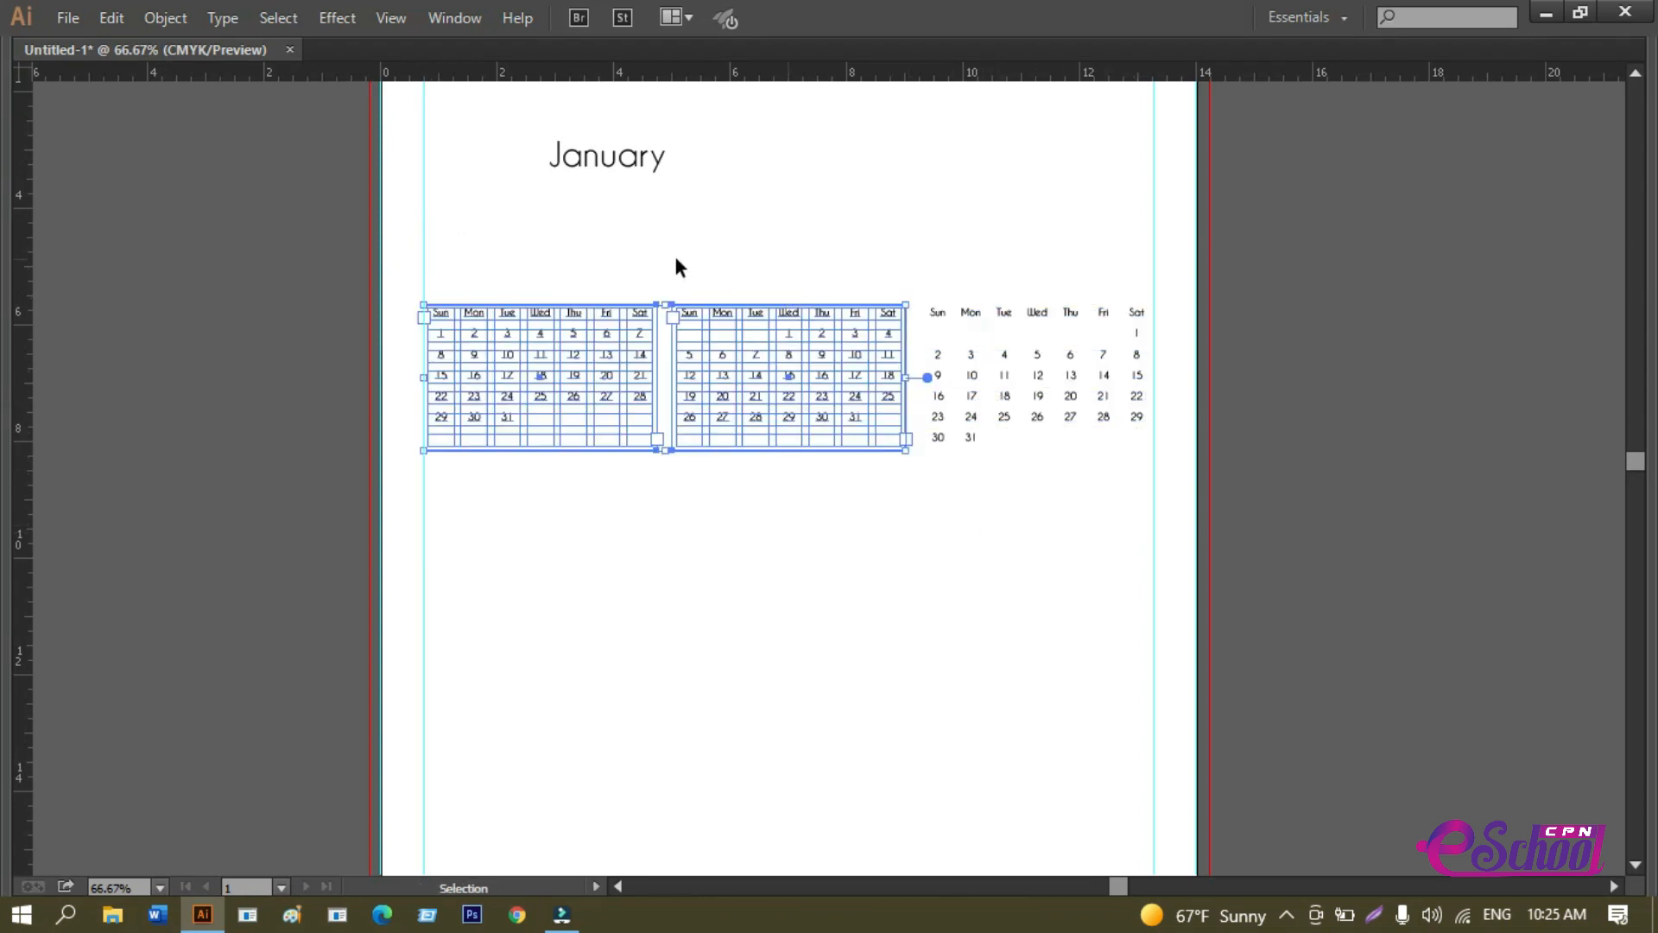
left_click_drag(336, 299, 1364, 488)
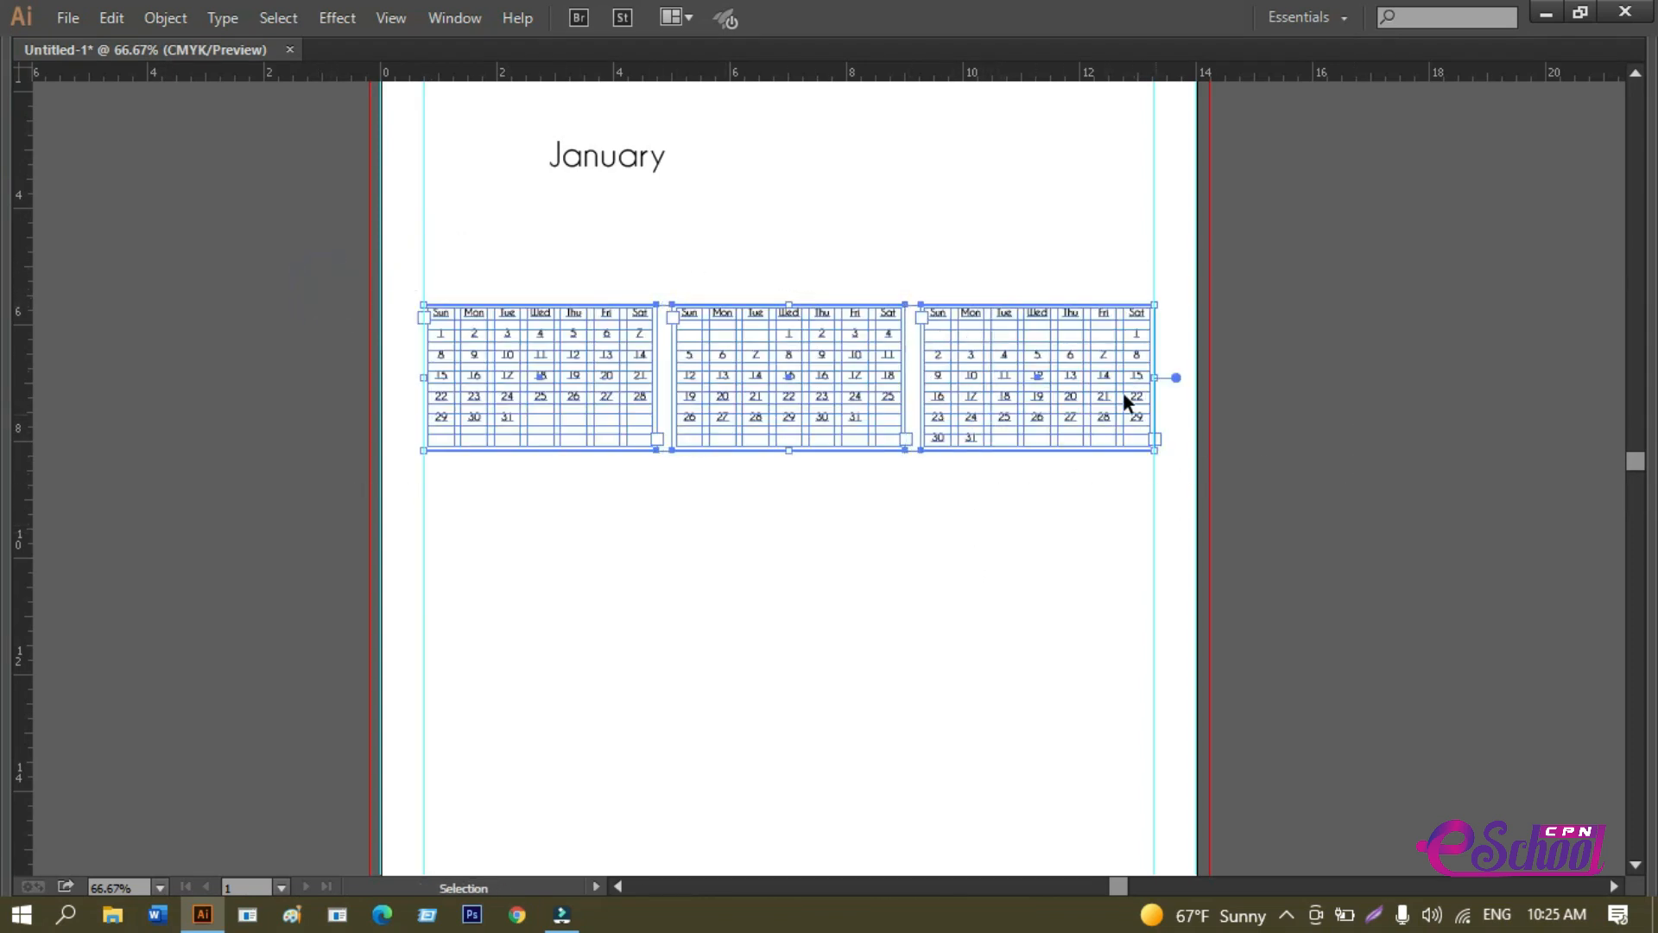
left_click(1070, 314)
left_click_drag(1077, 436, 1068, 500)
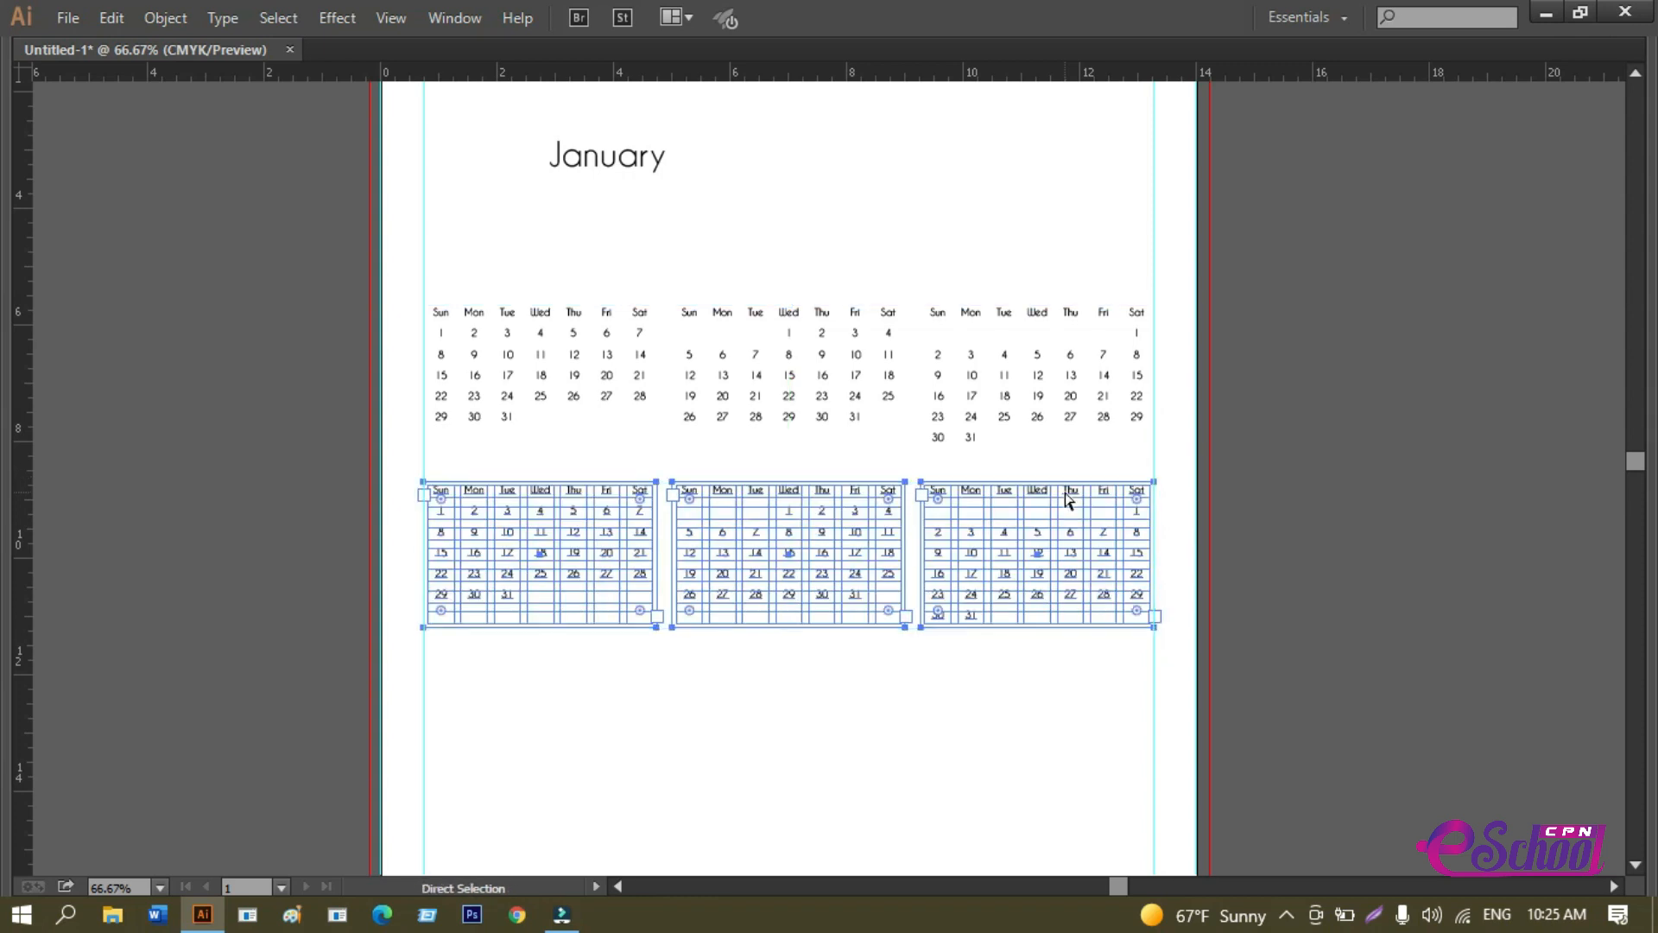
key("ctrl+d")
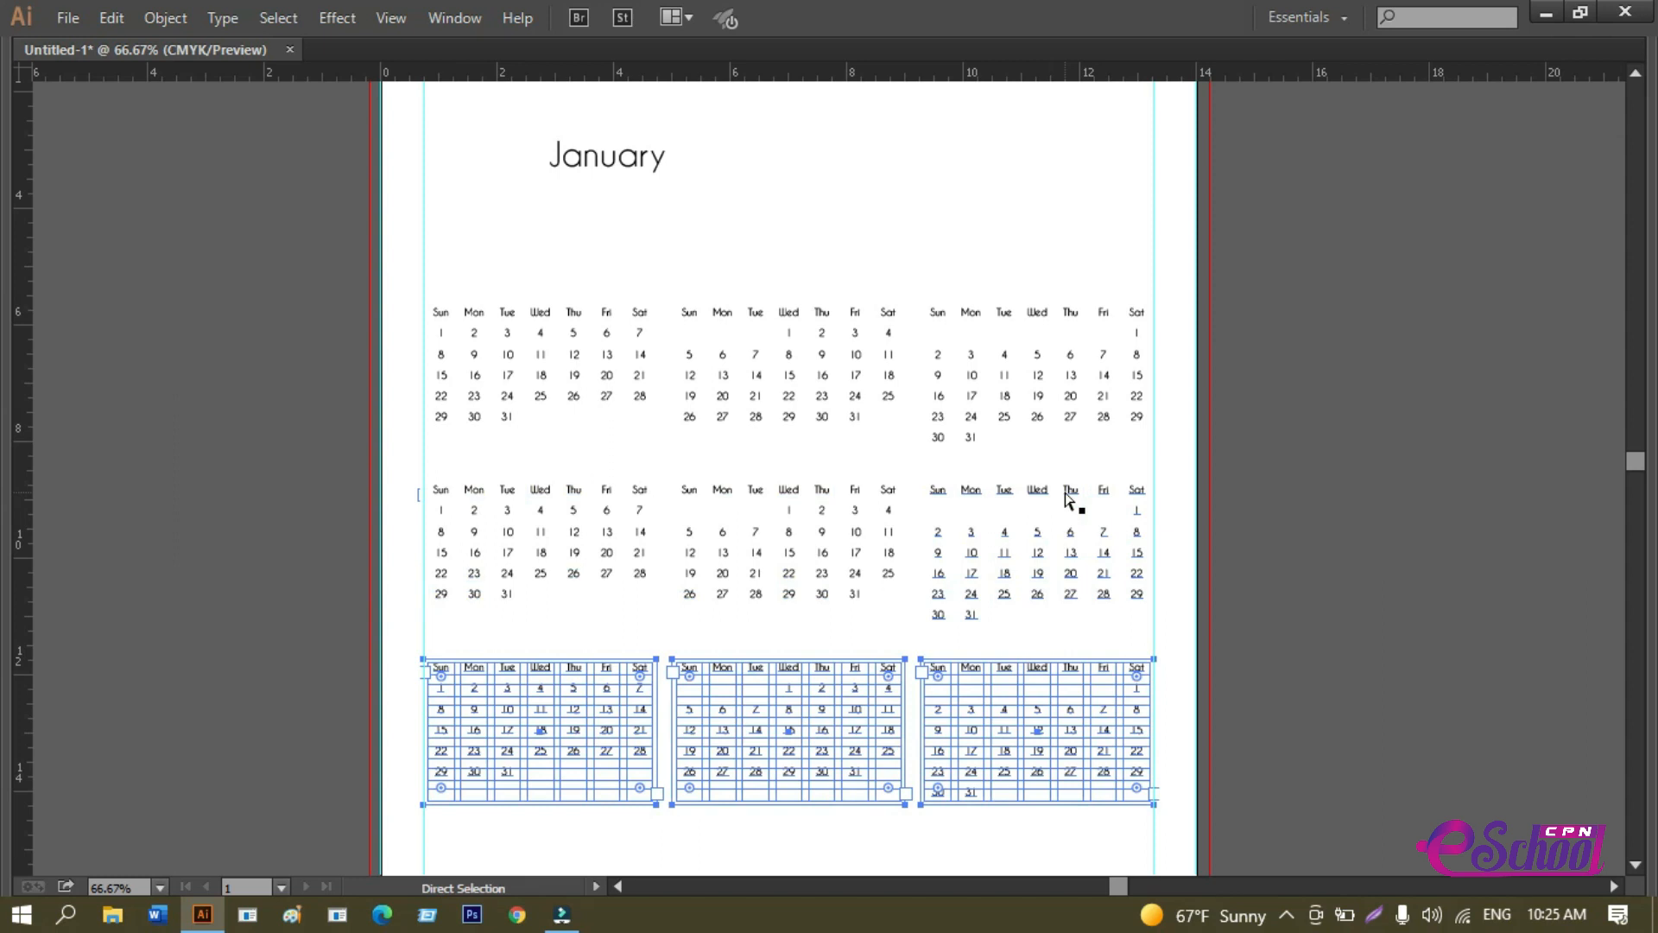
key("ctrl+d")
Move the January heading down to just above the first calendar grid, centred over its columns.
left_click_drag(1278, 656, 1197, 520)
scroll(1184, 503, "down", 2)
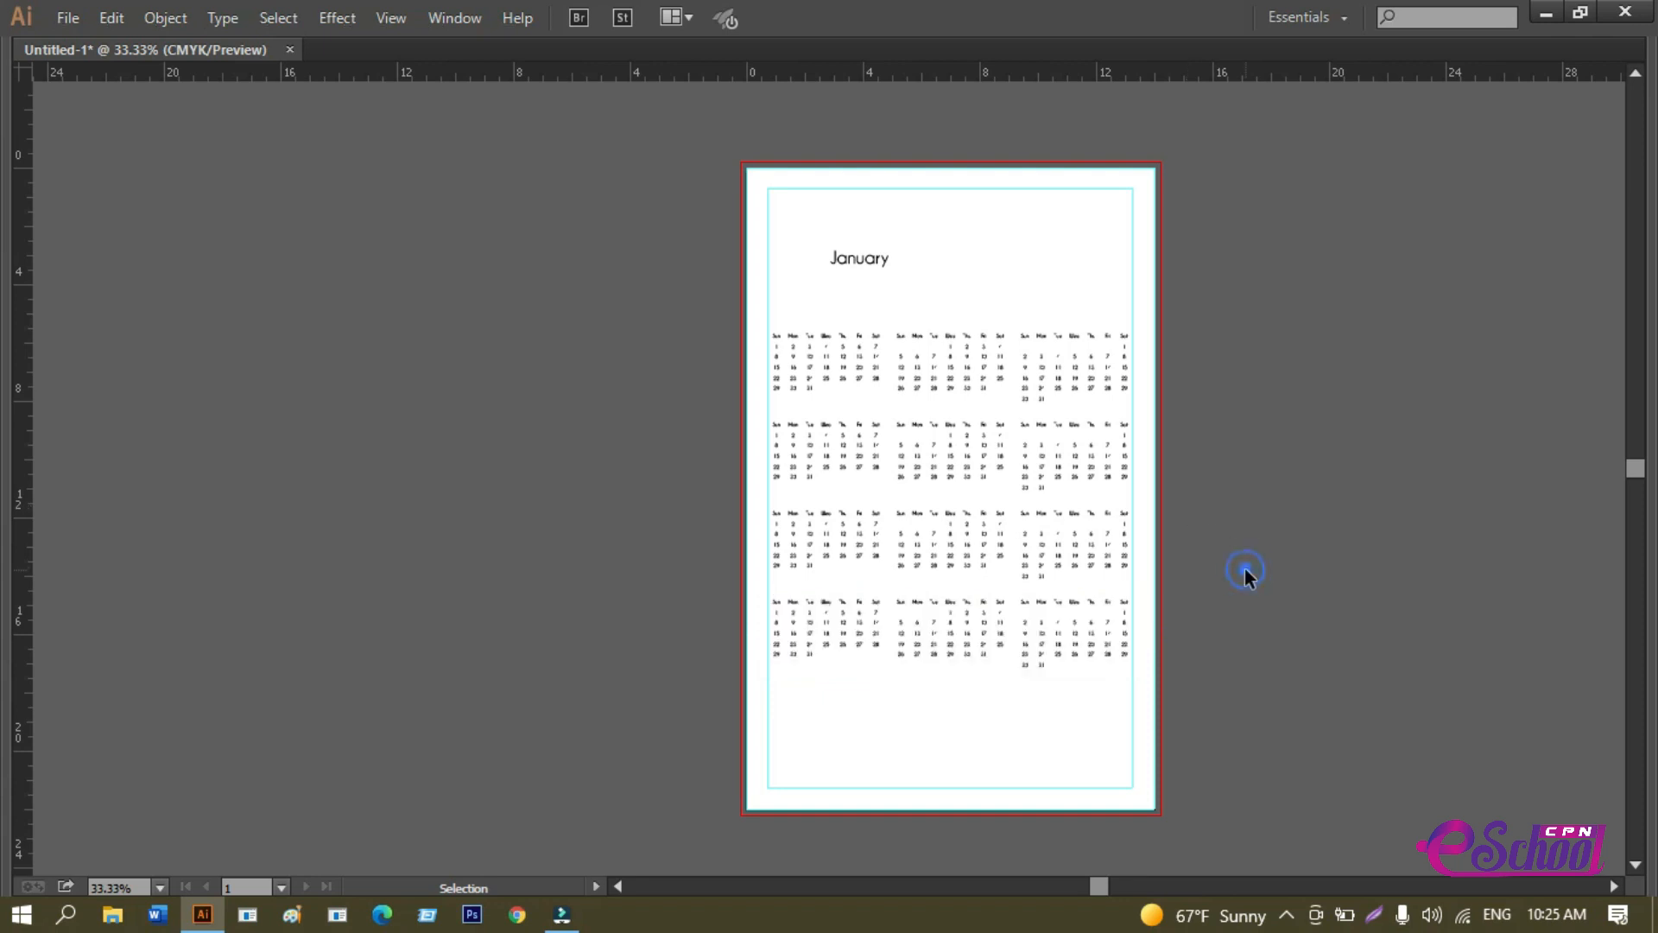
left_click(1244, 568)
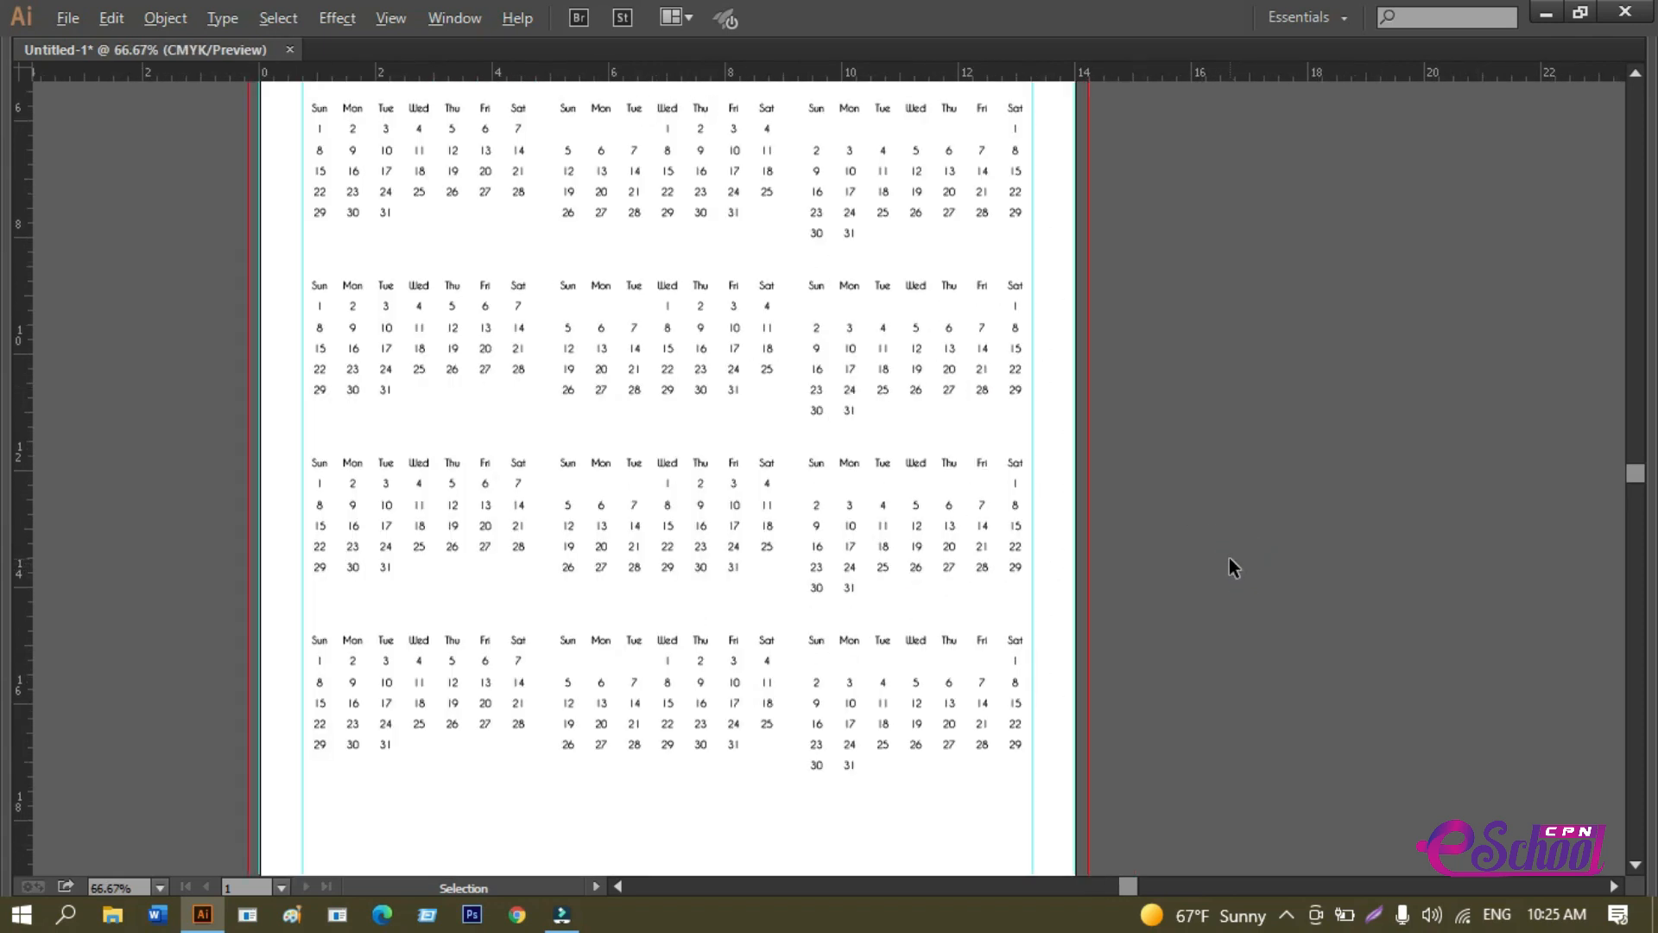
left_click_drag(1203, 511, 1400, 604)
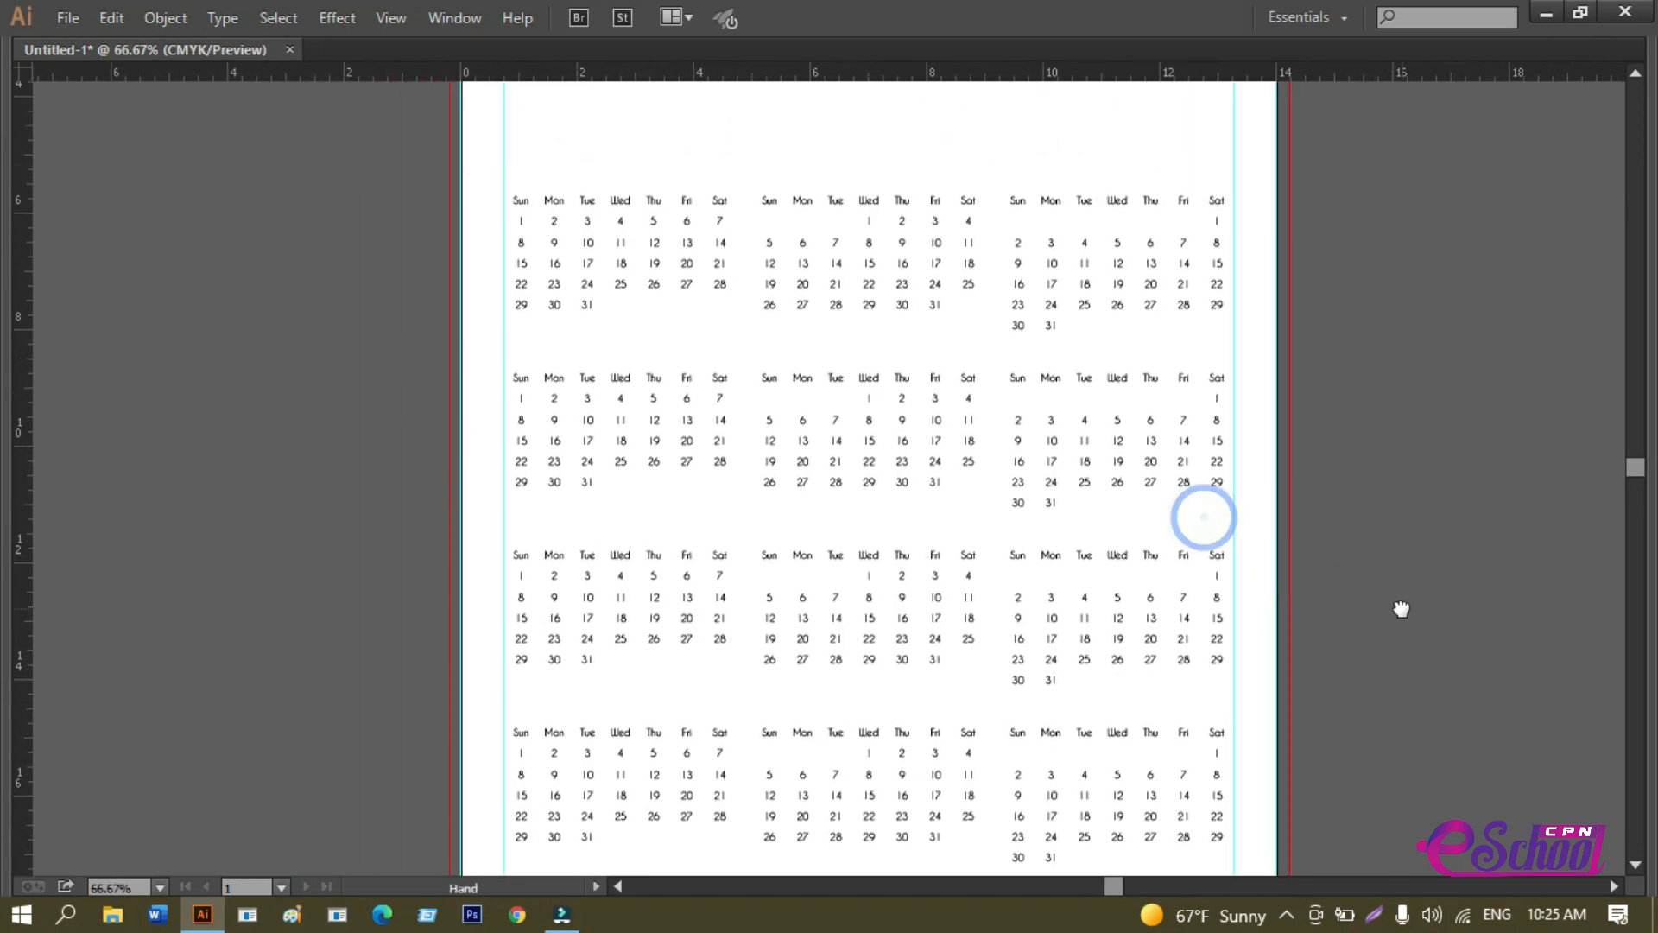
scroll(1266, 500, "up", 1)
left_click_drag(1056, 552, 1253, 785)
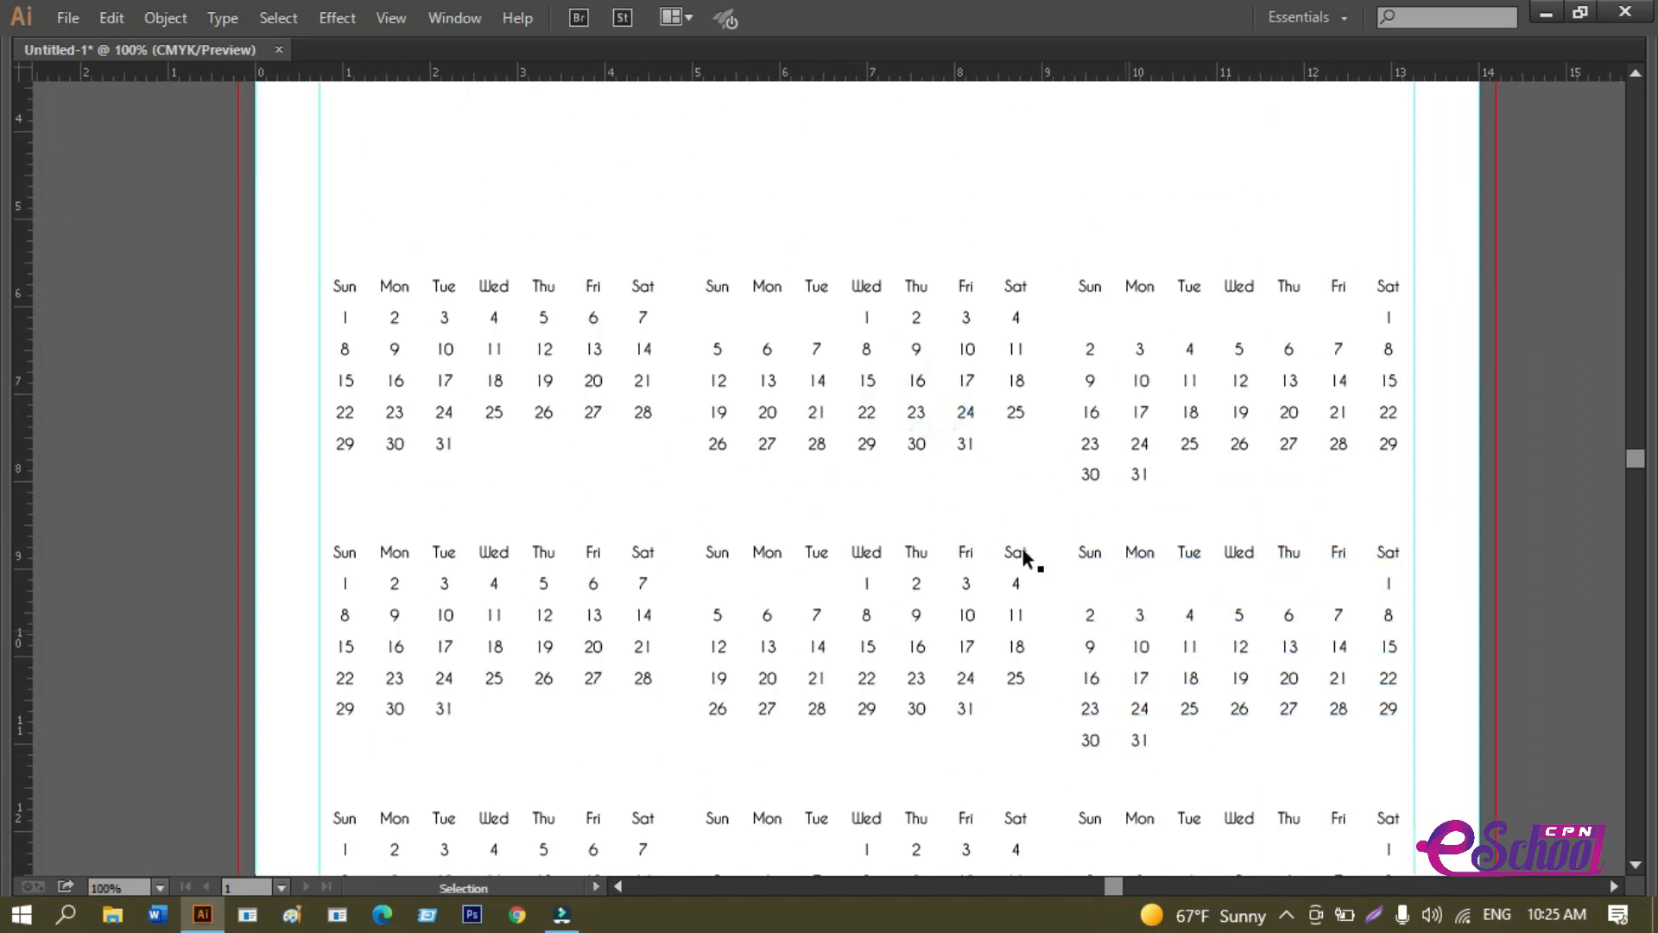
scroll(749, 472, "up", 1)
left_click_drag(726, 400, 670, 374)
left_click(786, 535)
scroll(785, 534, "down", 2)
left_click_drag(674, 301, 643, 393)
scroll(614, 436, "up", 2)
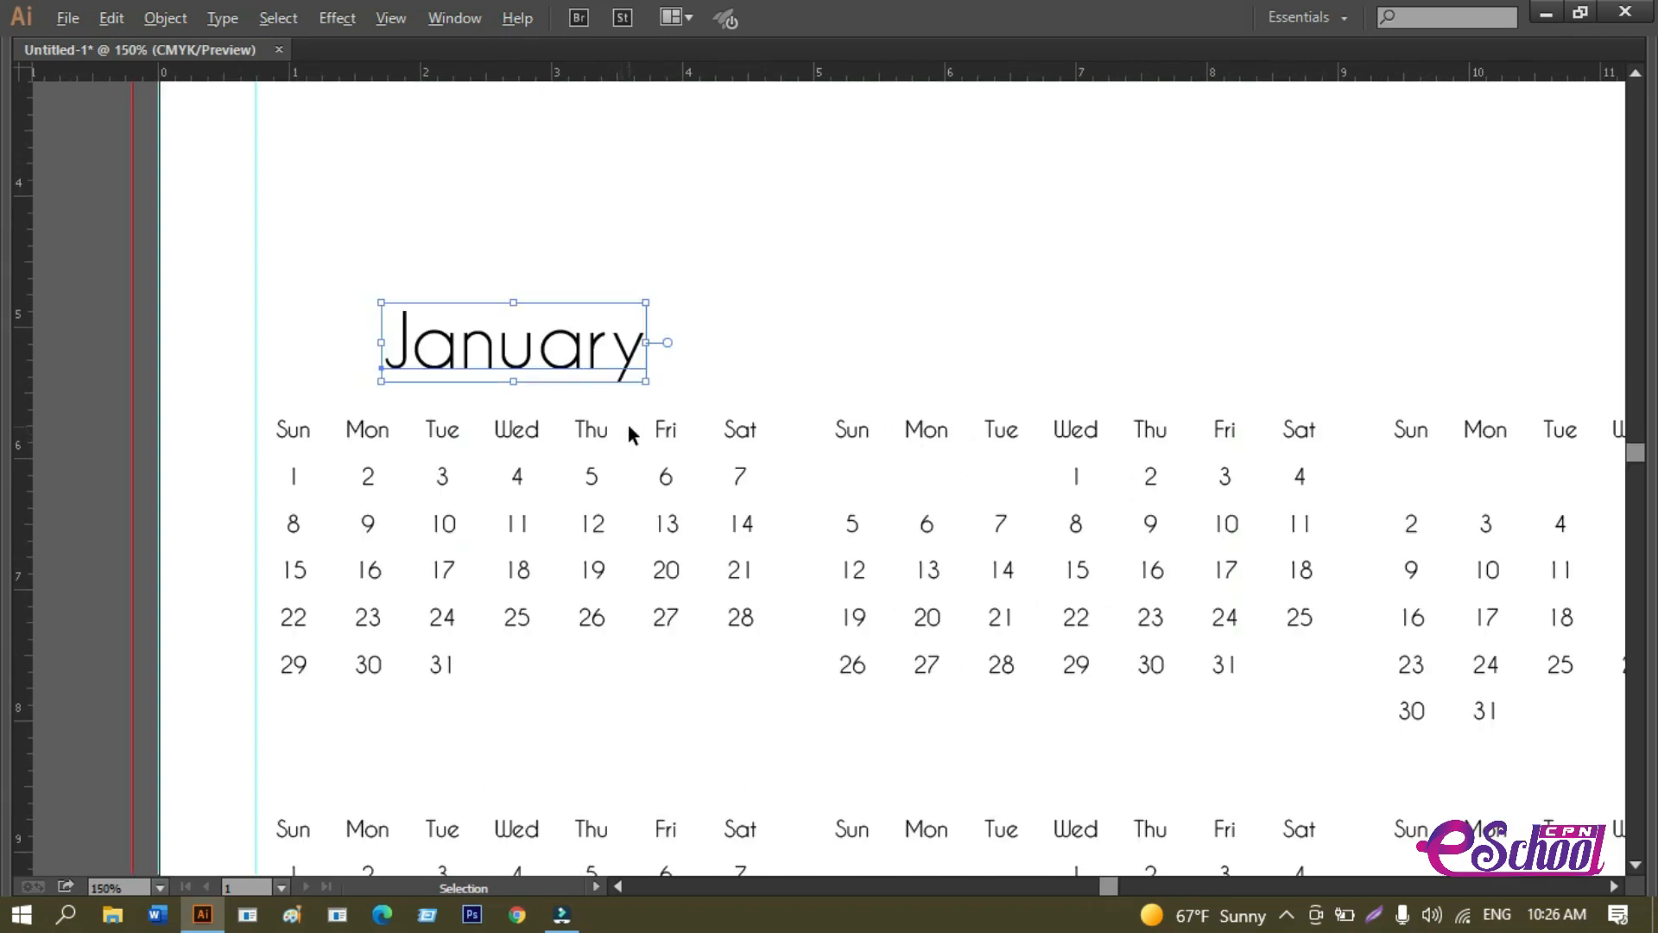
Scale the January heading down to about 0.9 in wide above the first grid.
scroll(628, 424, "up", 1)
left_click_drag(653, 369, 501, 364)
key("ctrl+=")
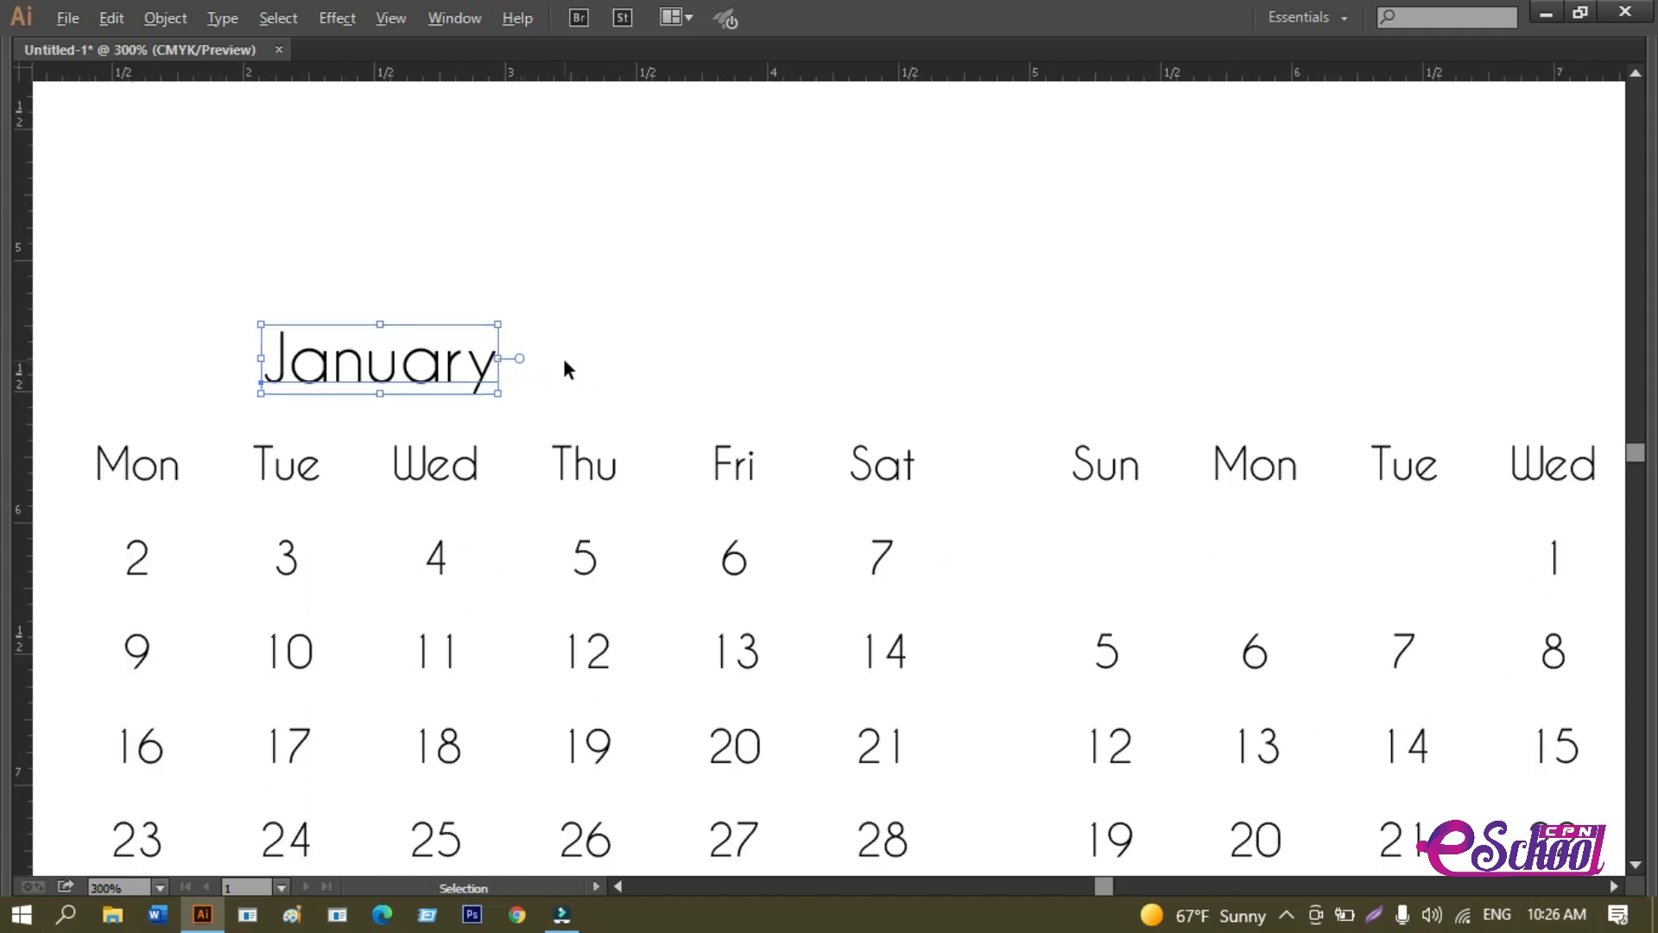
key("a")
key("v")
Delete all the duplicated calendar grids, keeping only the January heading and its original grid.
scroll(635, 344, "down", 5)
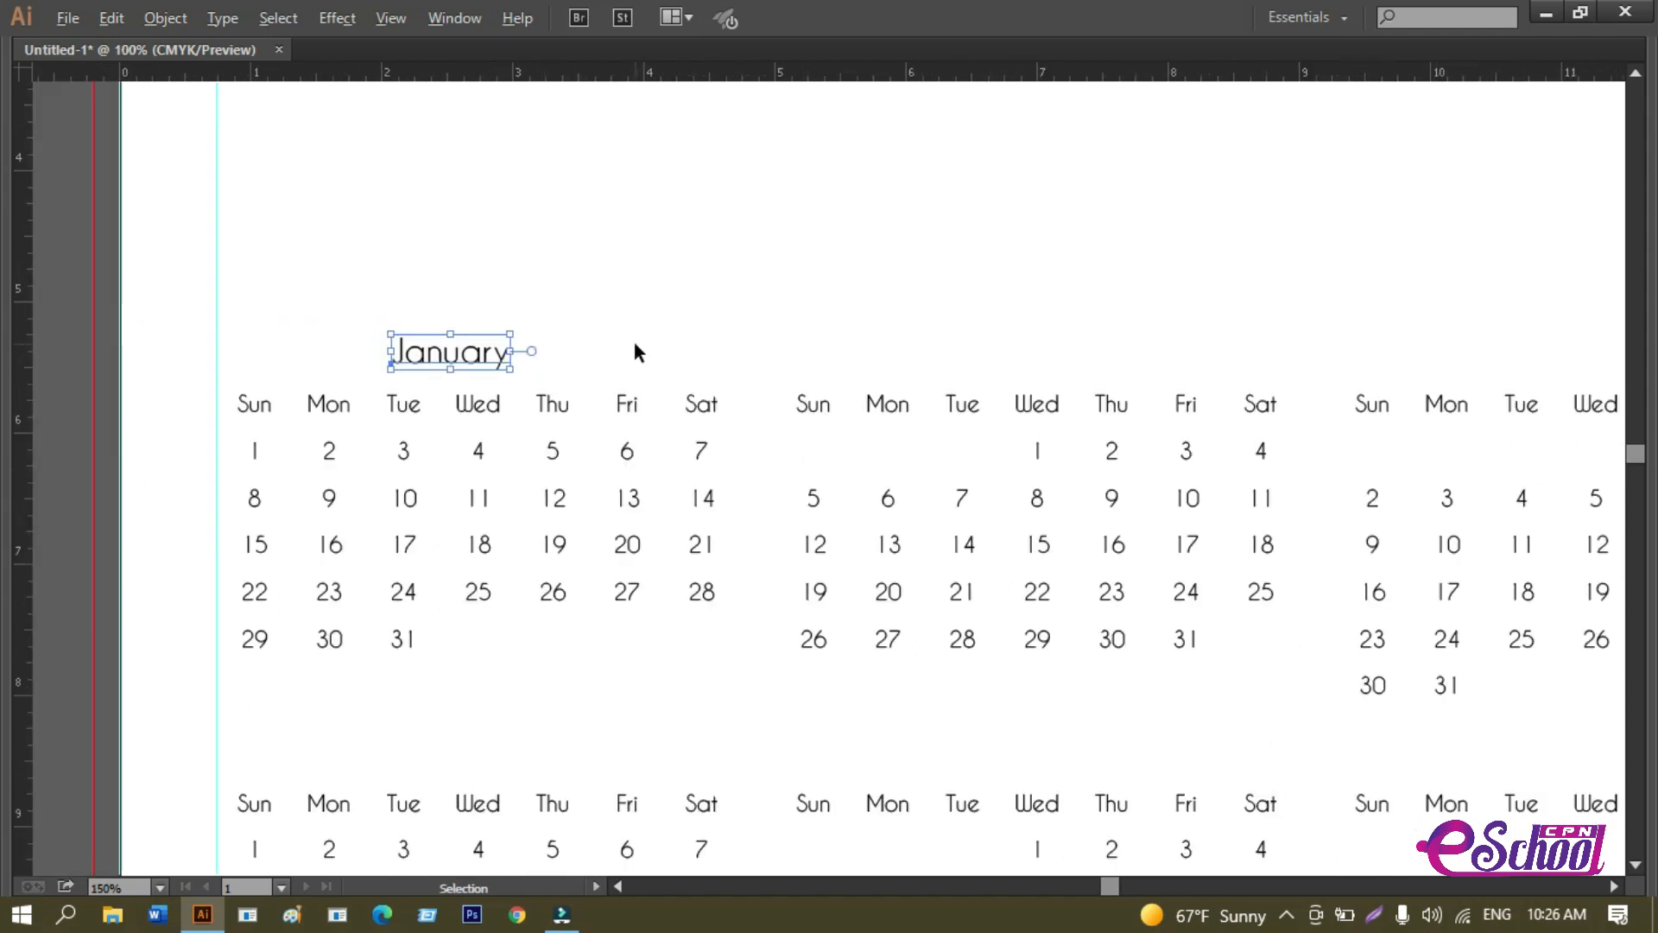
scroll(634, 340, "up", 1)
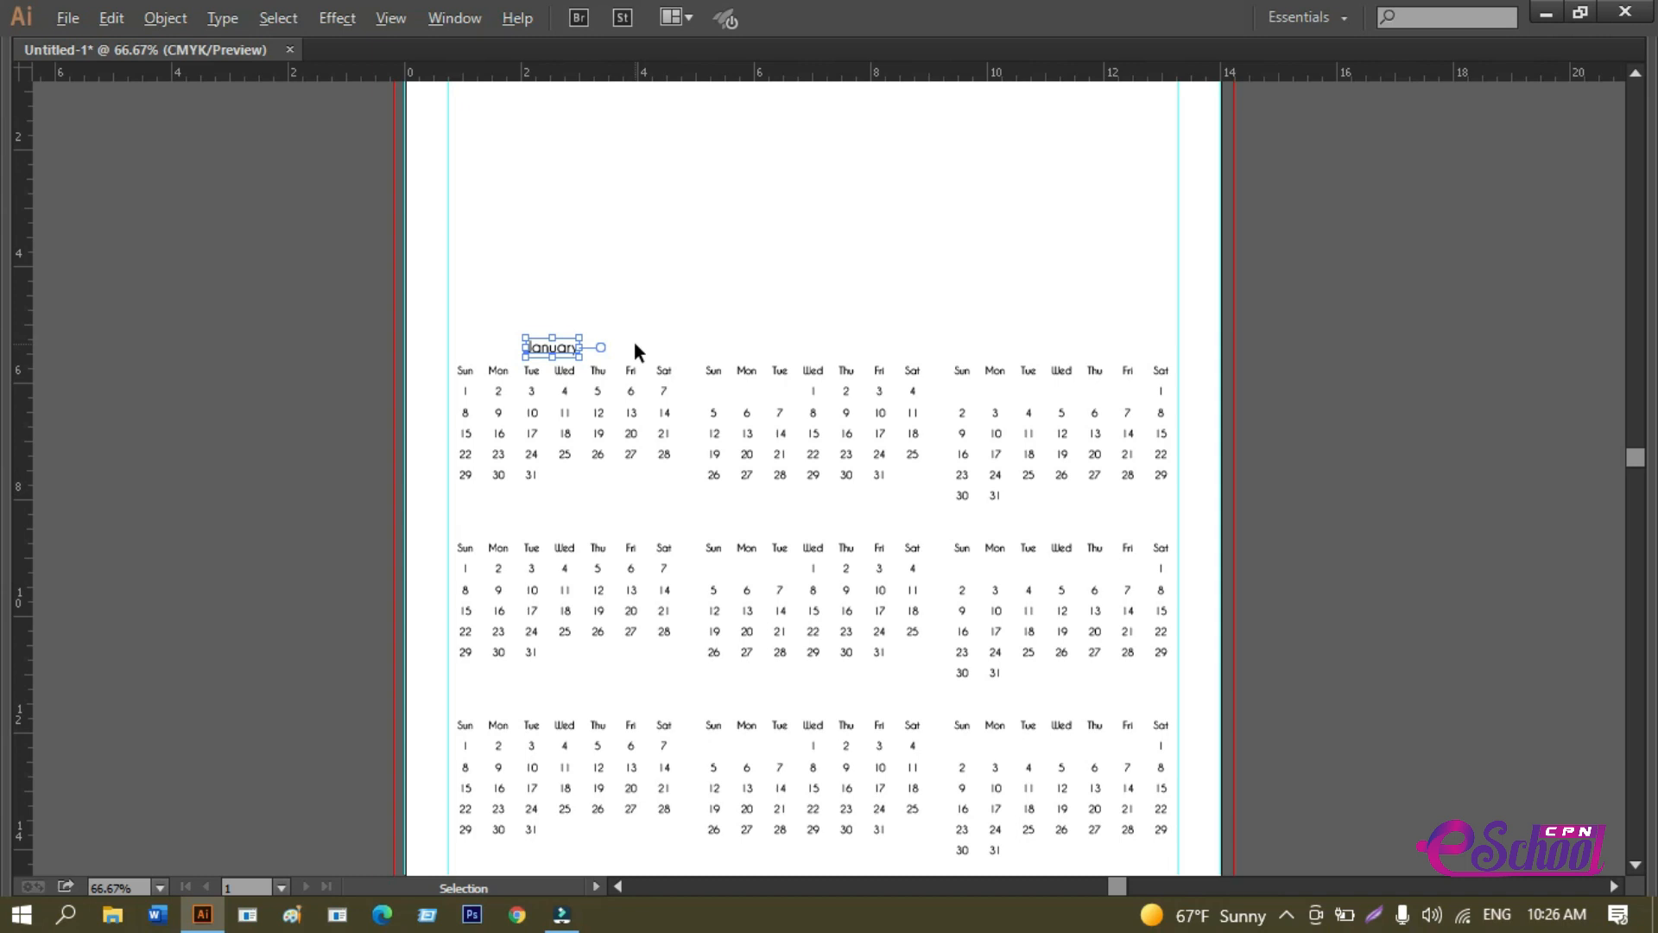
scroll(634, 340, "down", 1)
left_click_drag(390, 483, 1071, 838)
key("Delete")
left_click_drag(788, 315, 1066, 510)
key("Delete")
scroll(697, 582, "up", 2)
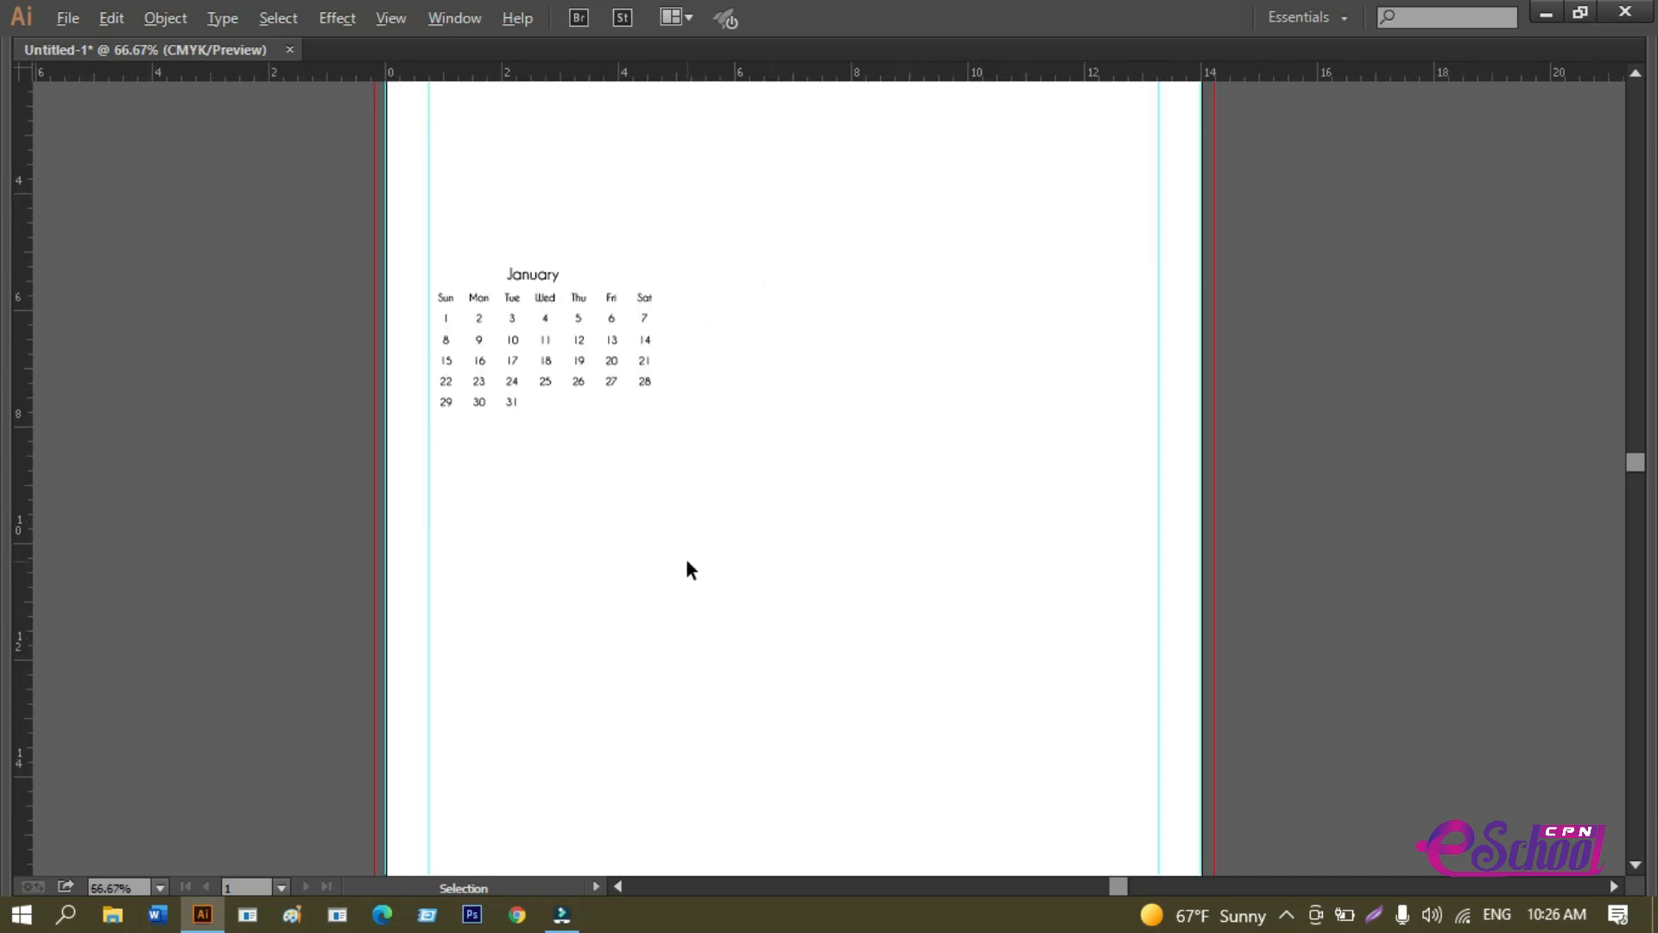
Set the font size of the whole January date grid to 15 pt.
left_click_drag(658, 472, 898, 490)
scroll(893, 494, "up", 1)
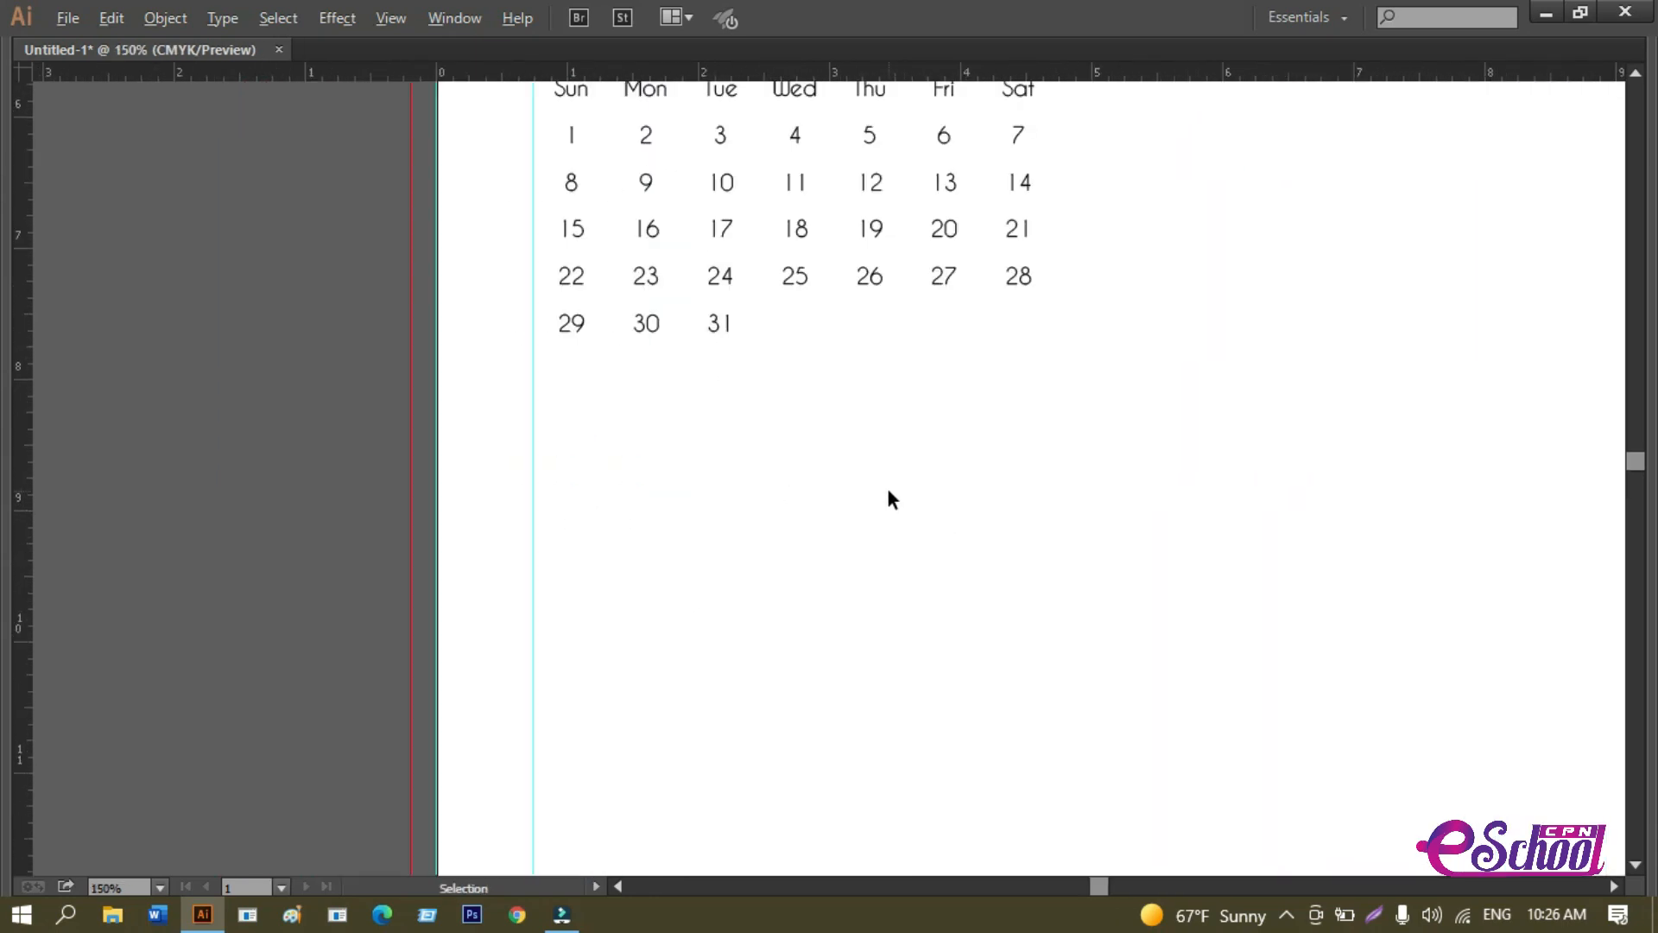
scroll(824, 484, "up", 2)
scroll(830, 553, "up", 1)
scroll(825, 538, "up", 3)
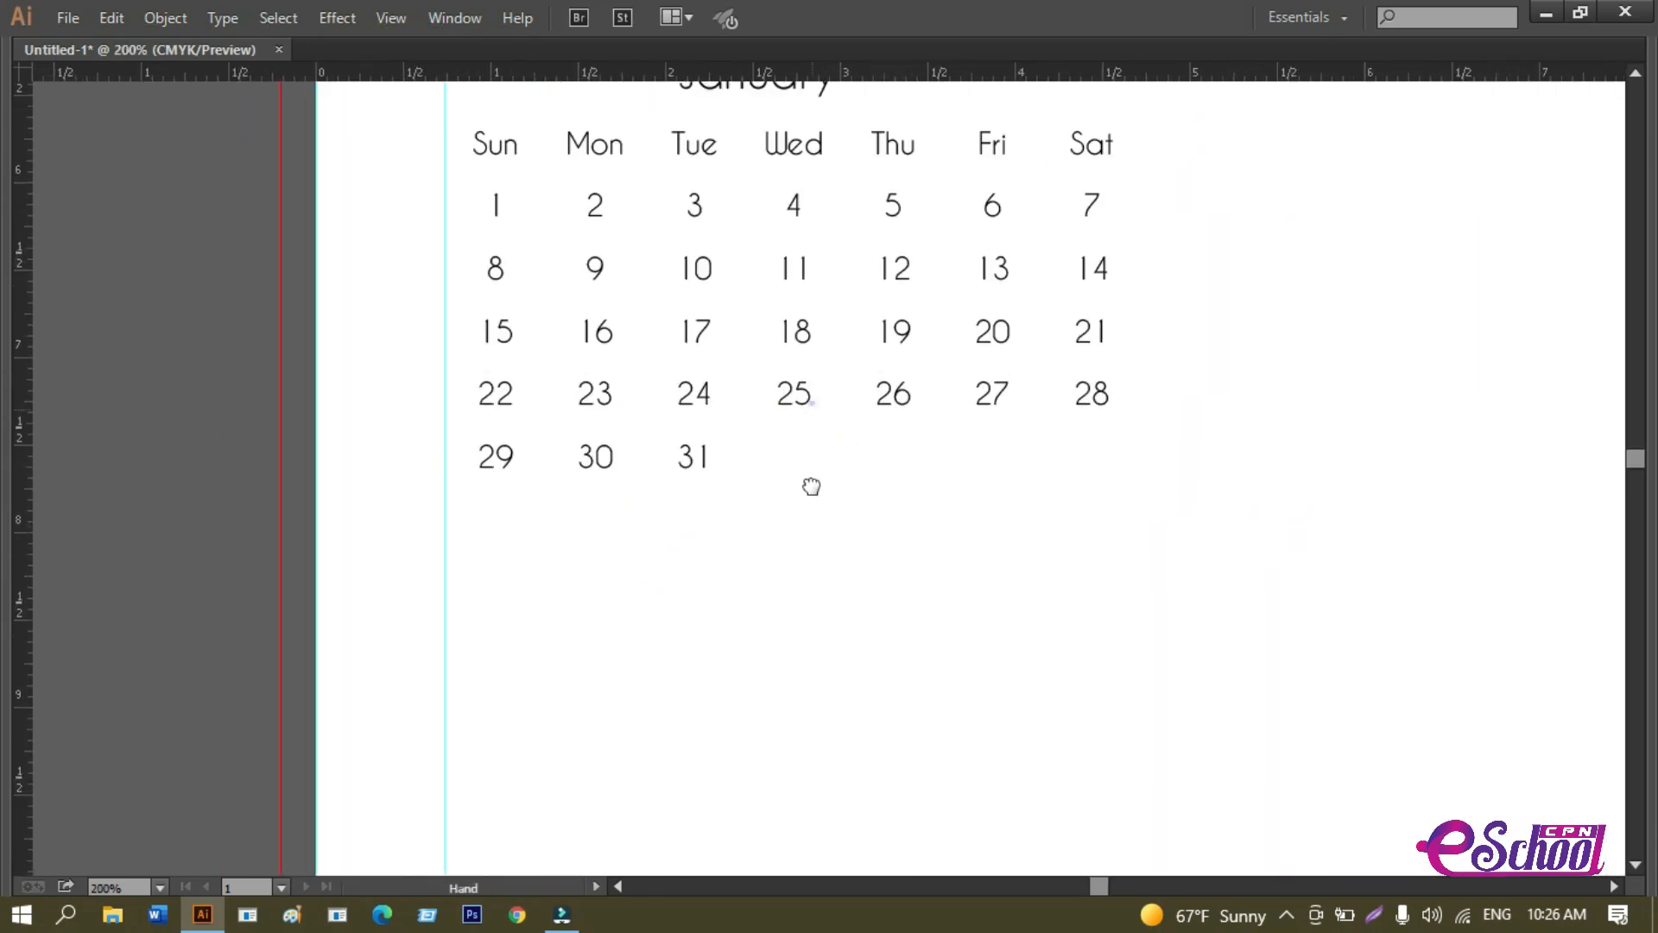
key("Tab")
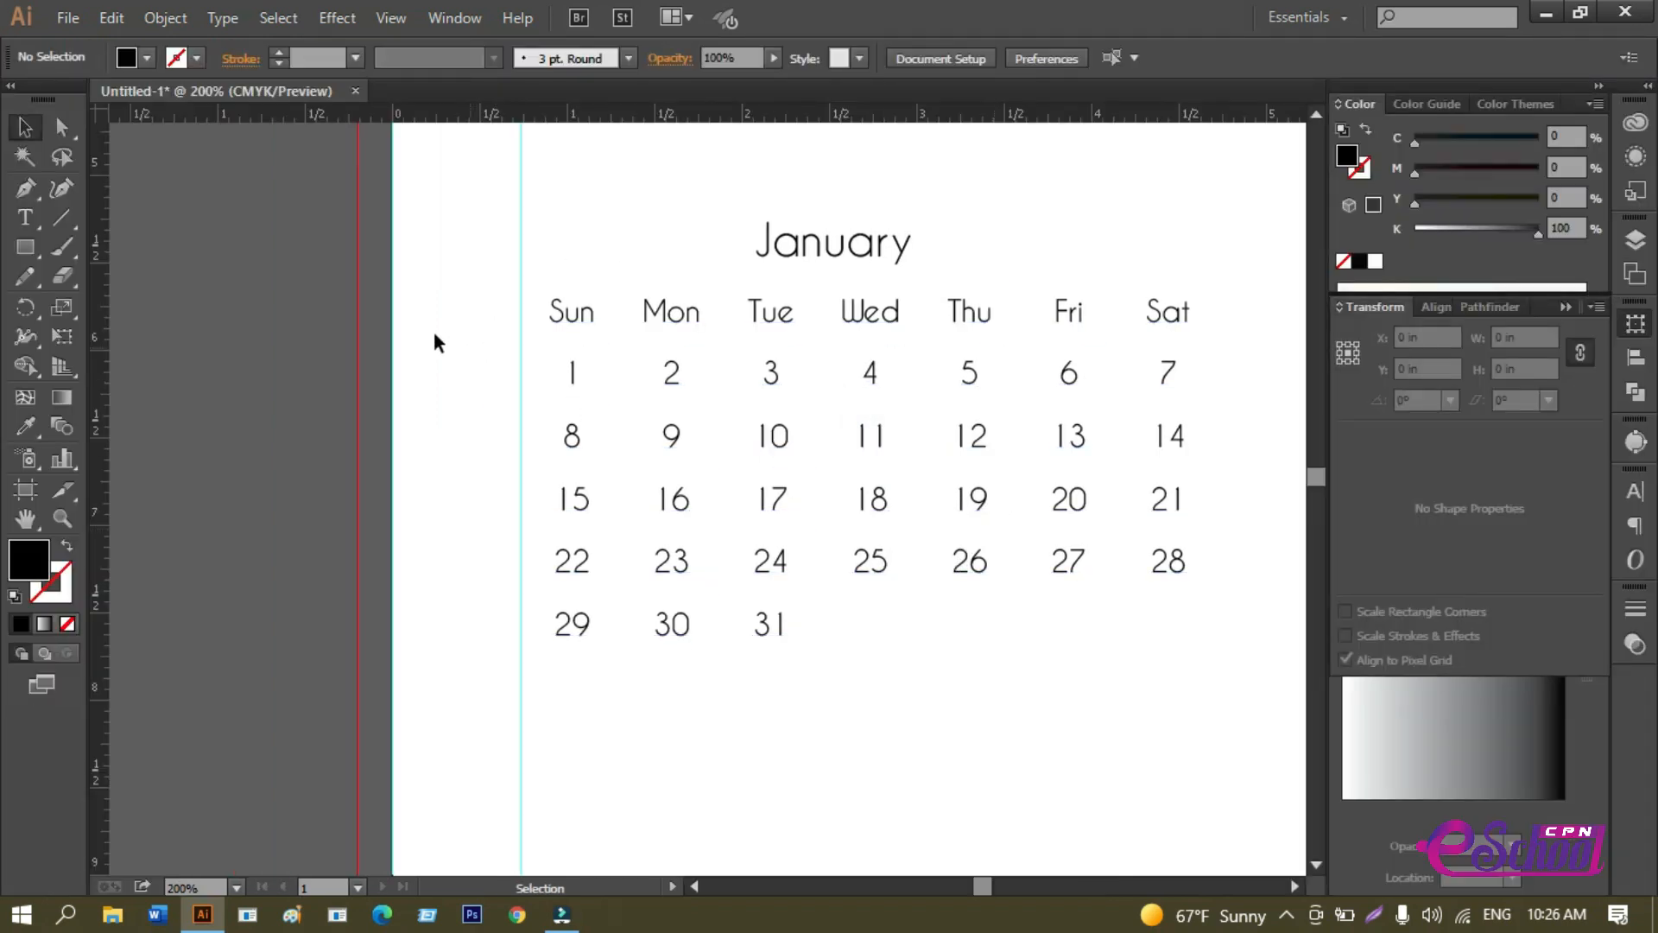
left_click(25, 247)
key("Tab")
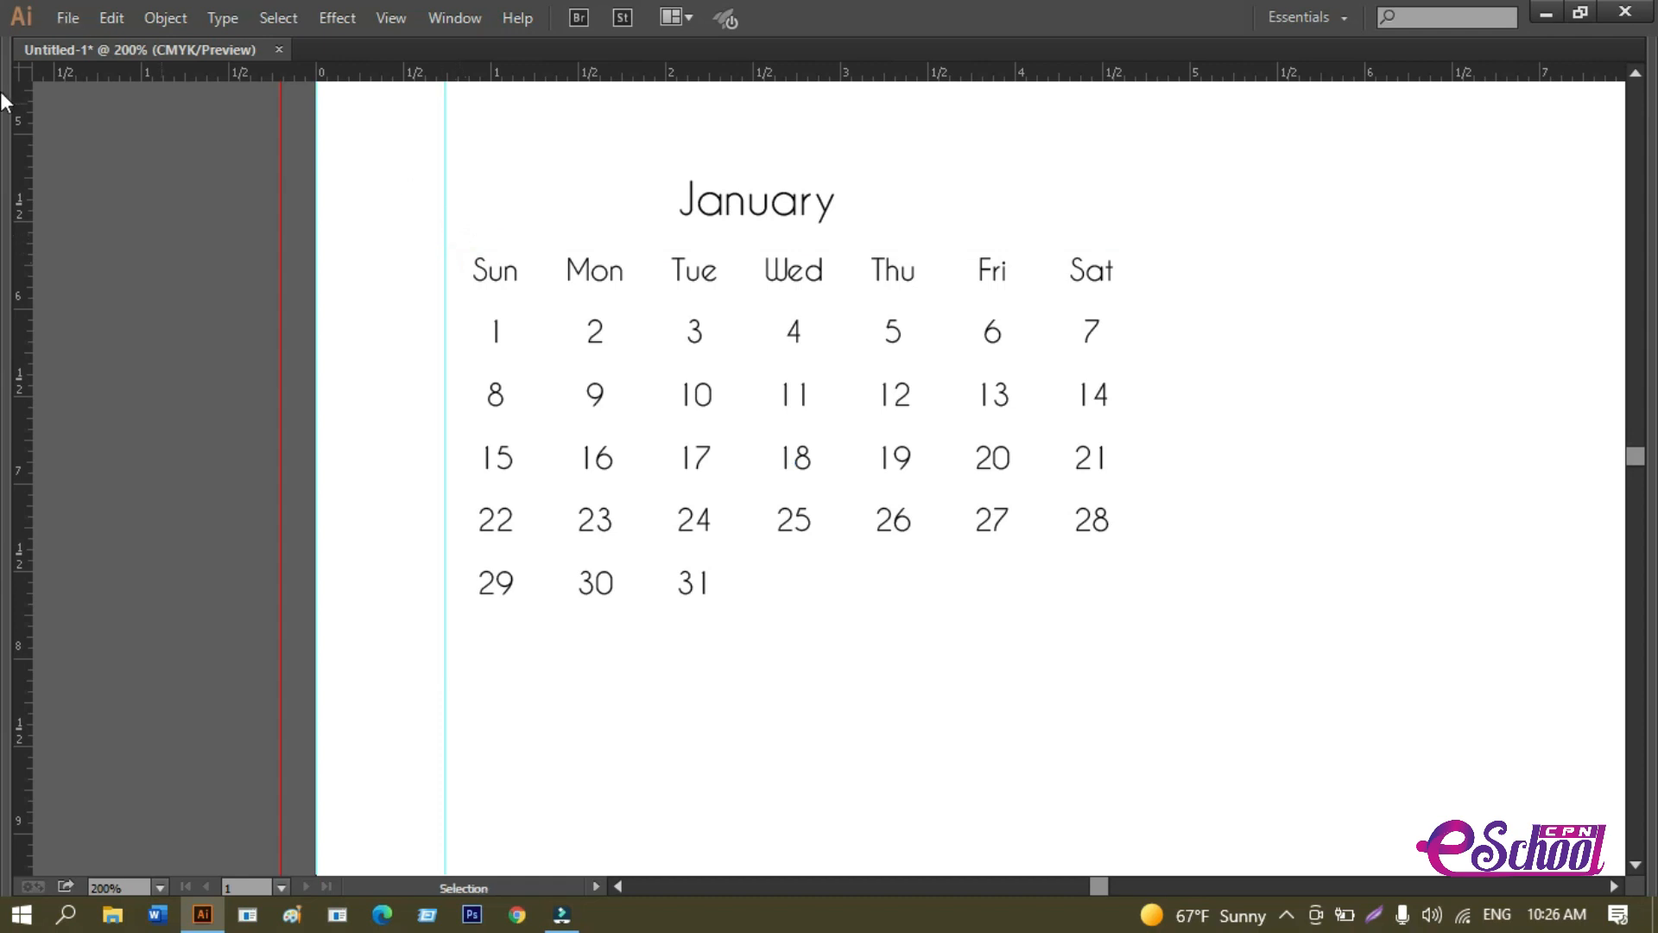
key("Tab")
key("v")
left_click(659, 321)
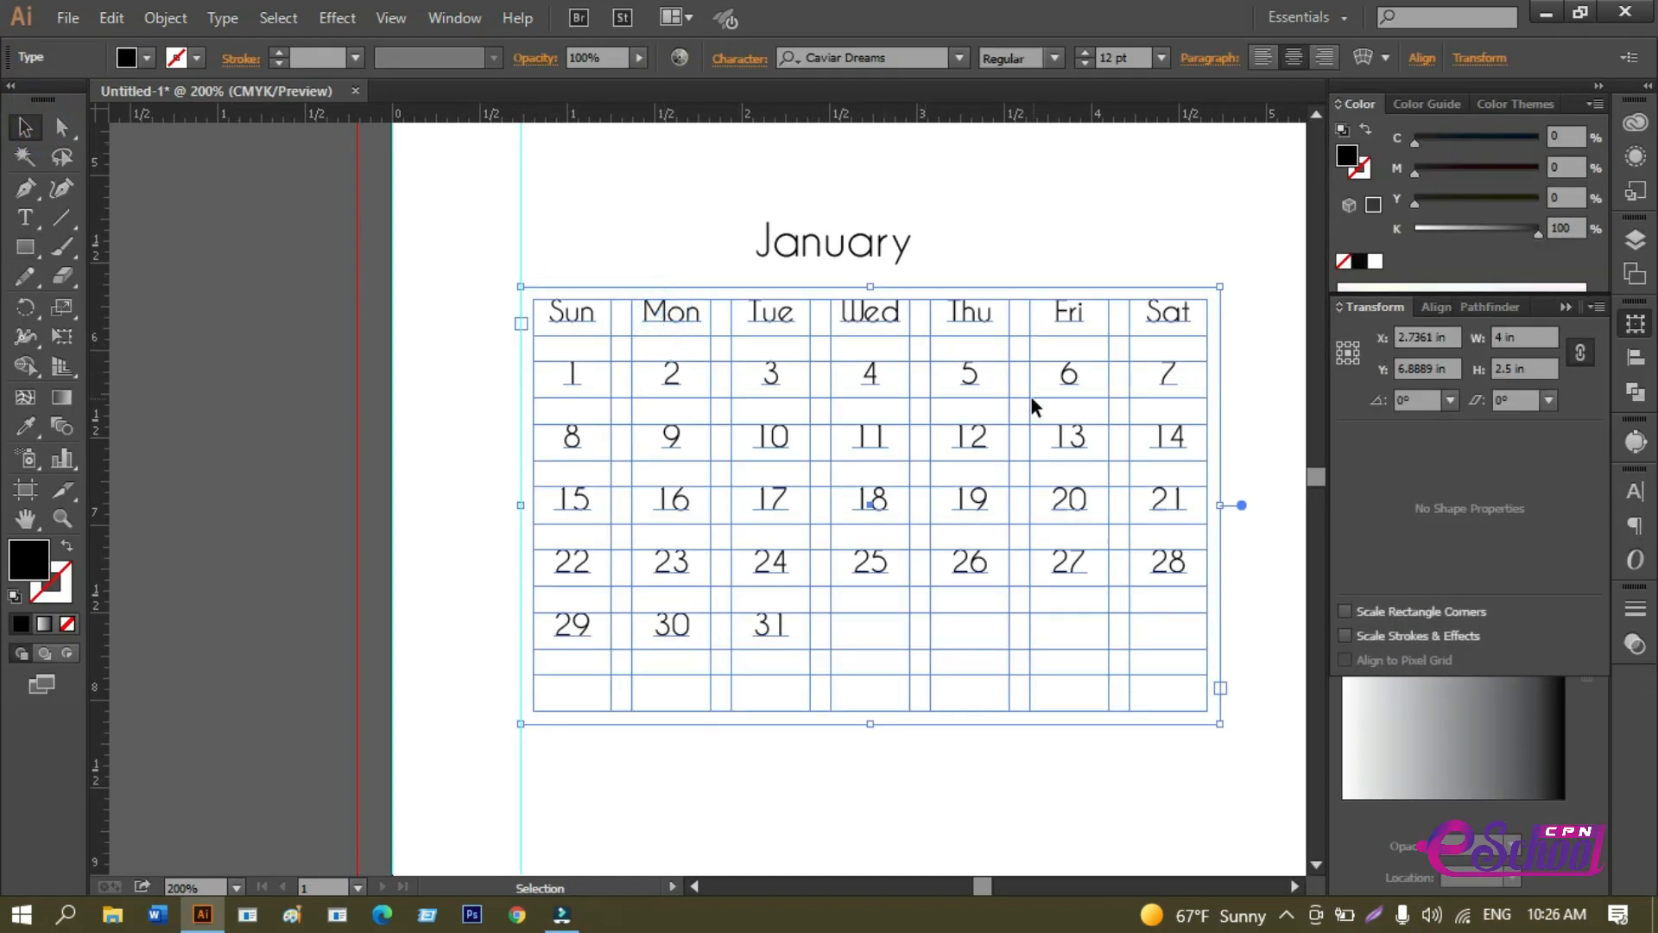
key("ctrl+t")
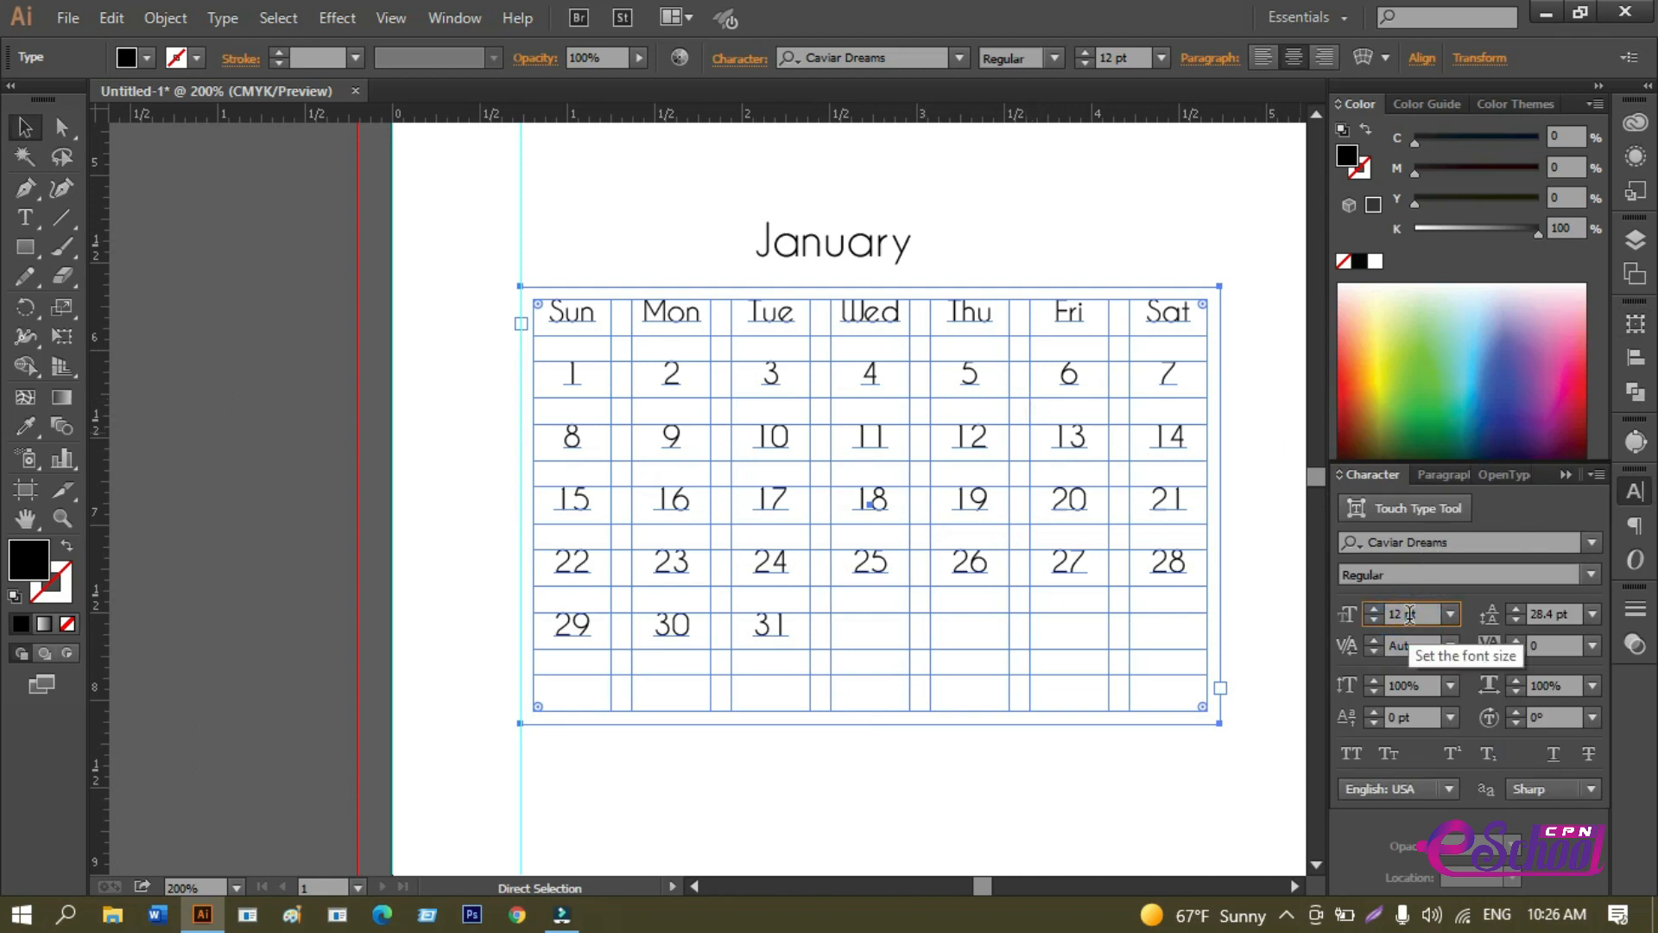
left_click(1410, 614)
key("Up")
key("Up")
key("Up")
key("Return")
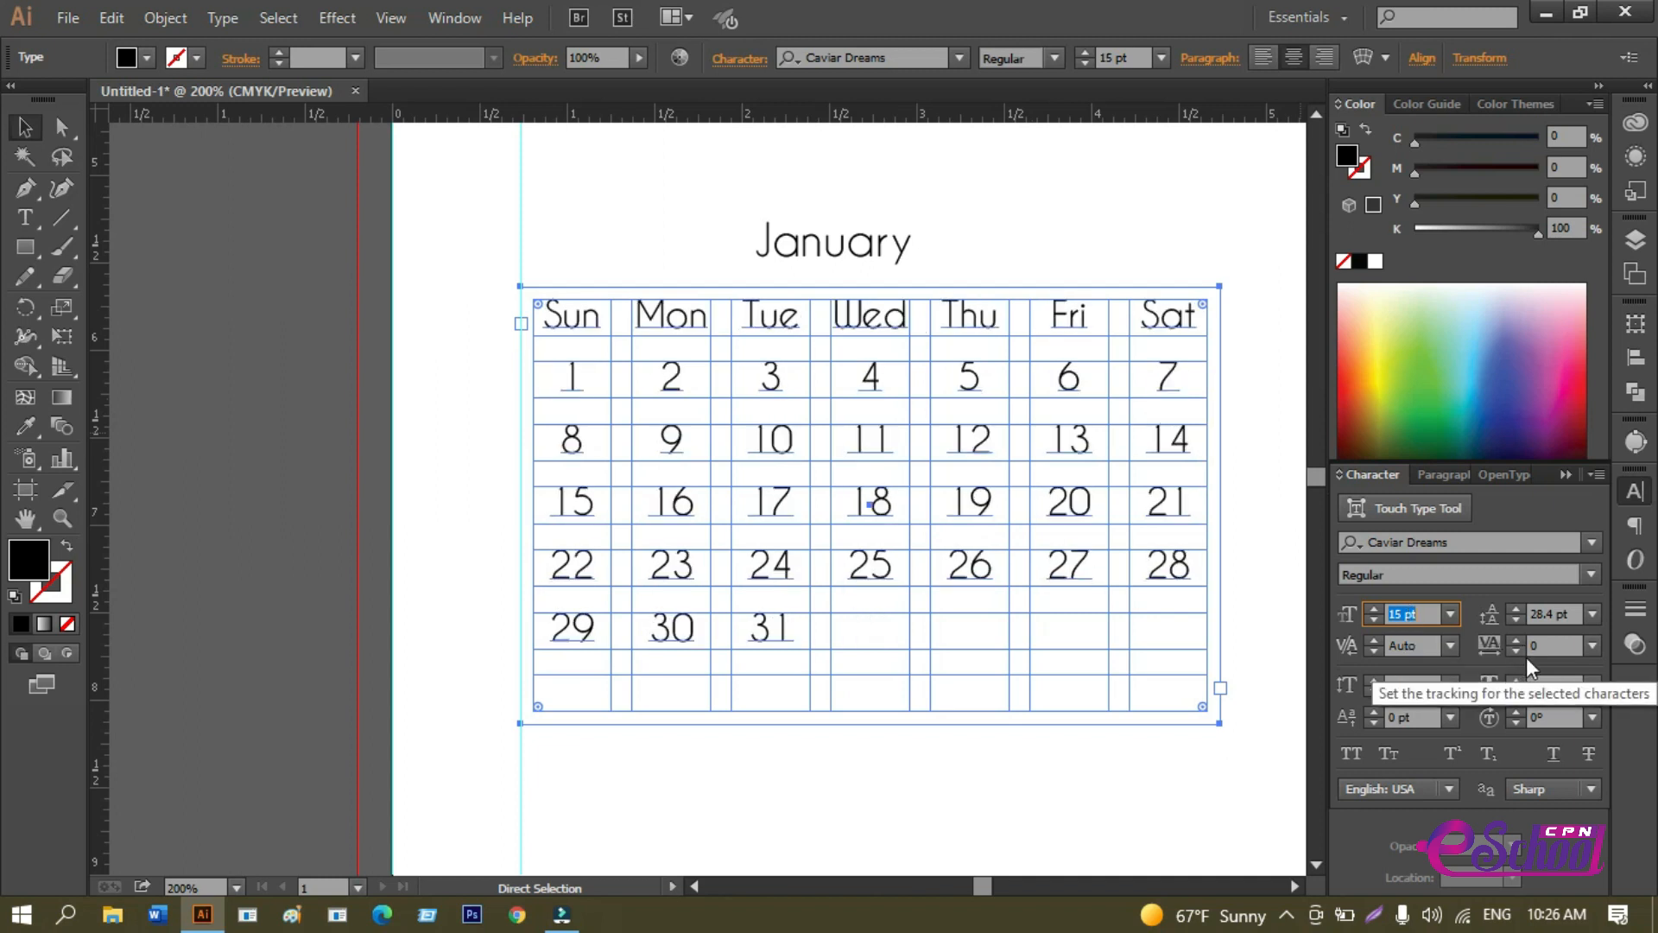
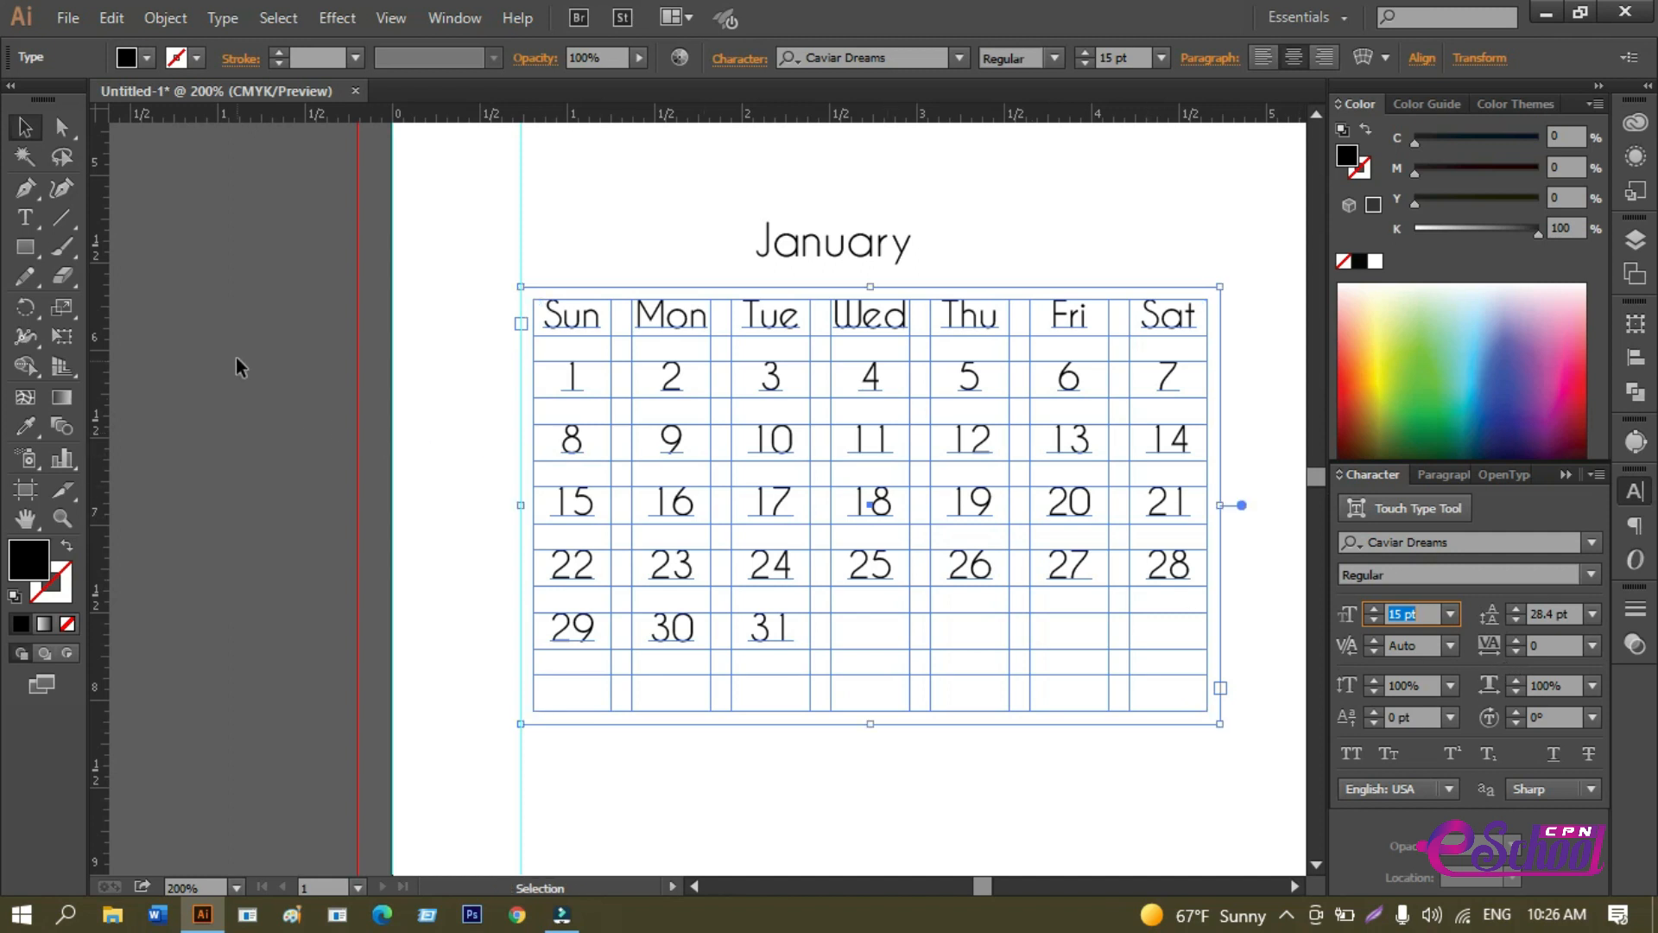
left_click(269, 363)
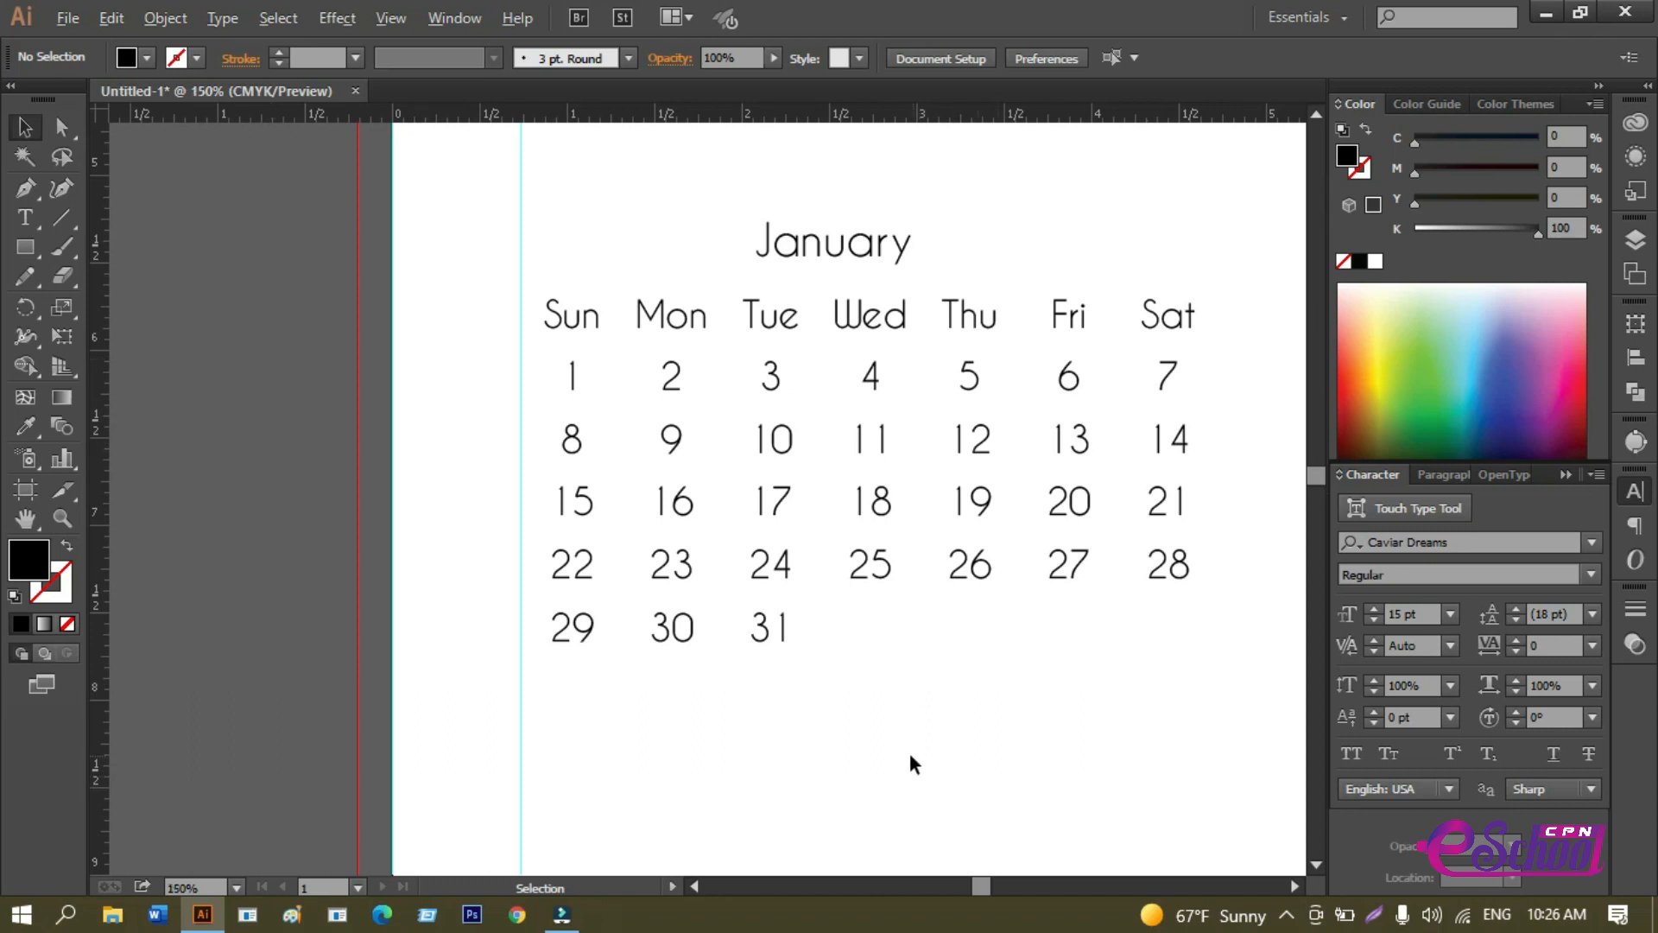
Set the font size of only the date numbers 1 to 31 in the January grid to 14 pt.
scroll(916, 760, "down", 1)
left_click_drag(970, 755, 847, 682)
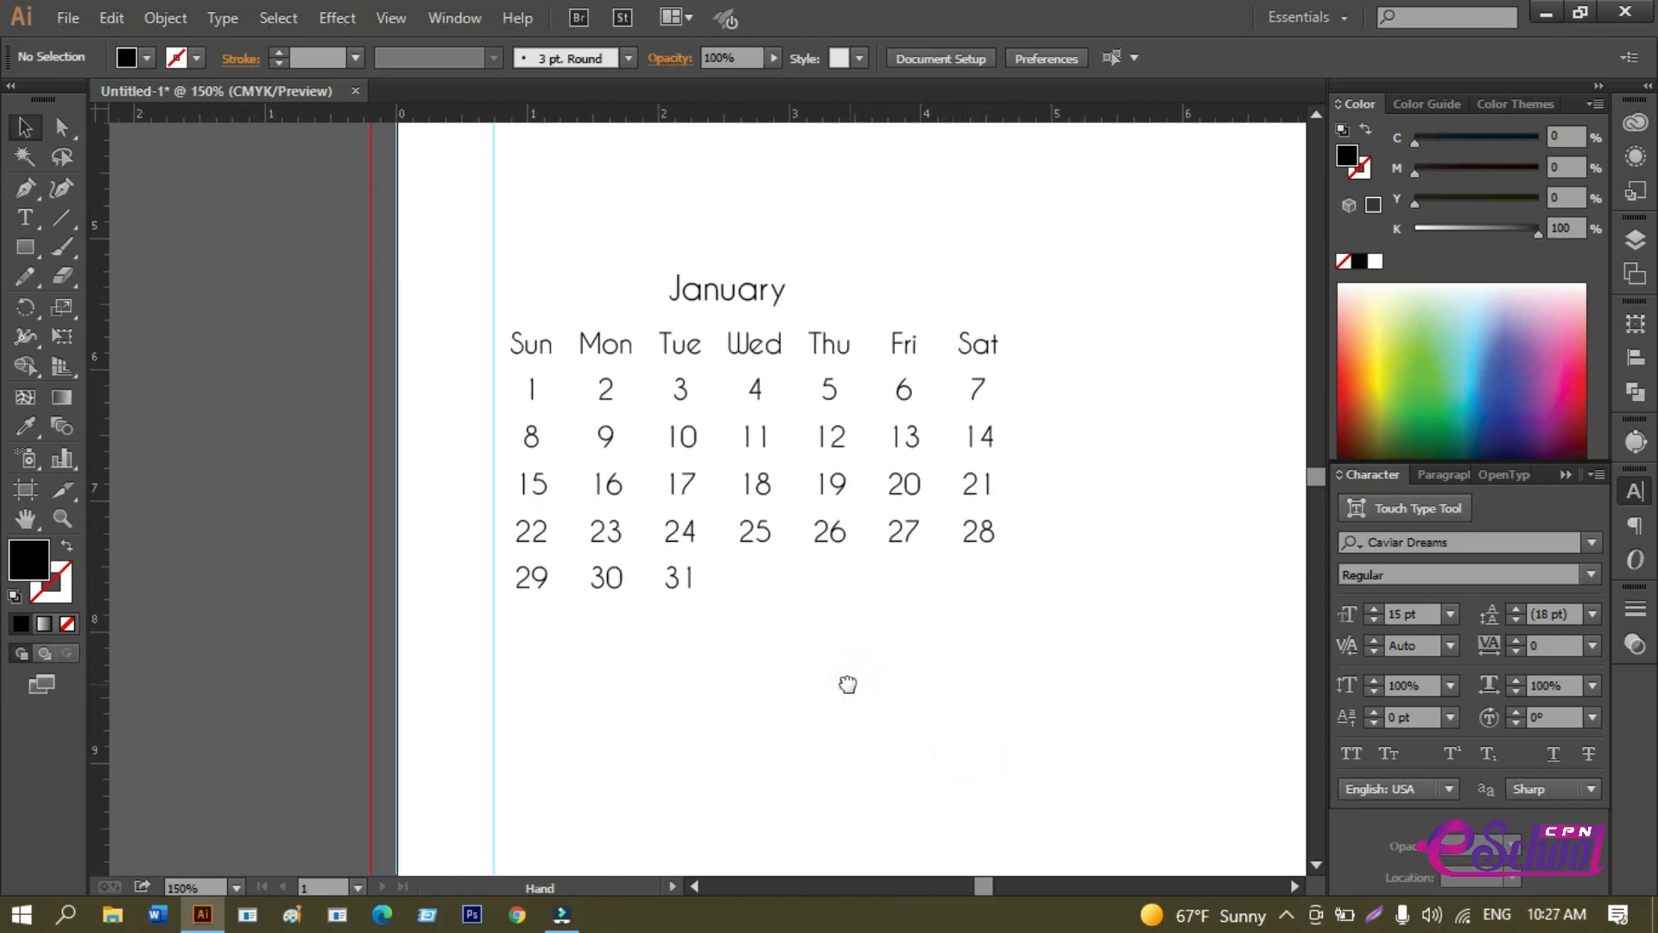
double_click(530, 390)
left_click_drag(520, 390, 861, 596)
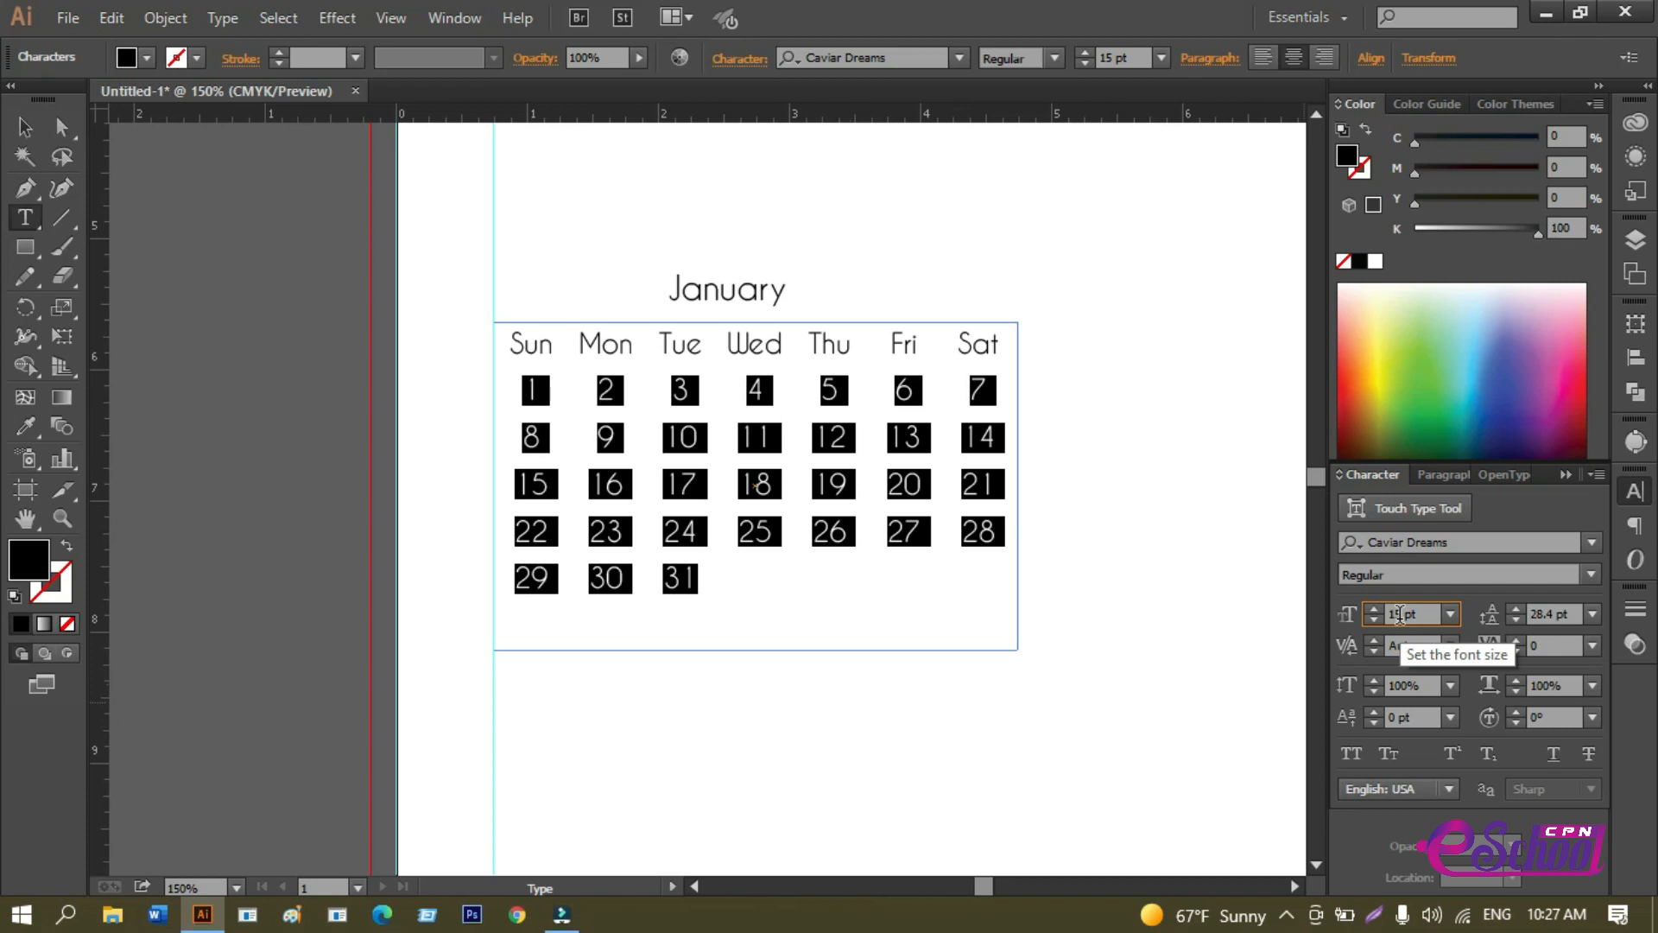
left_click(25, 128)
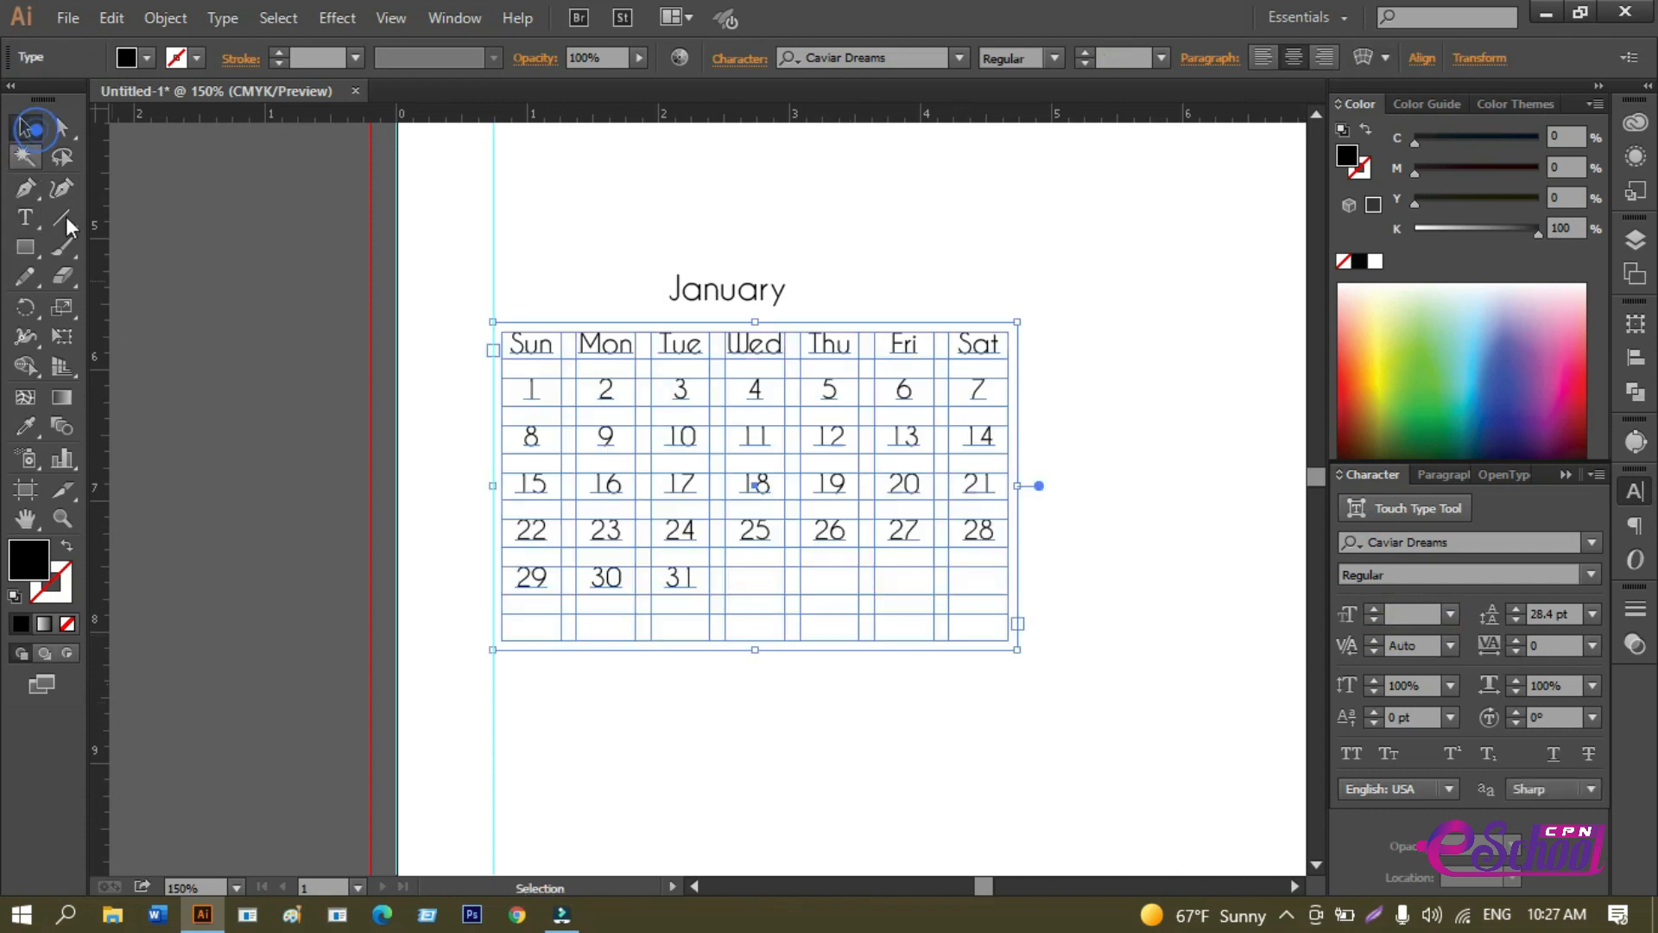
left_click(181, 359)
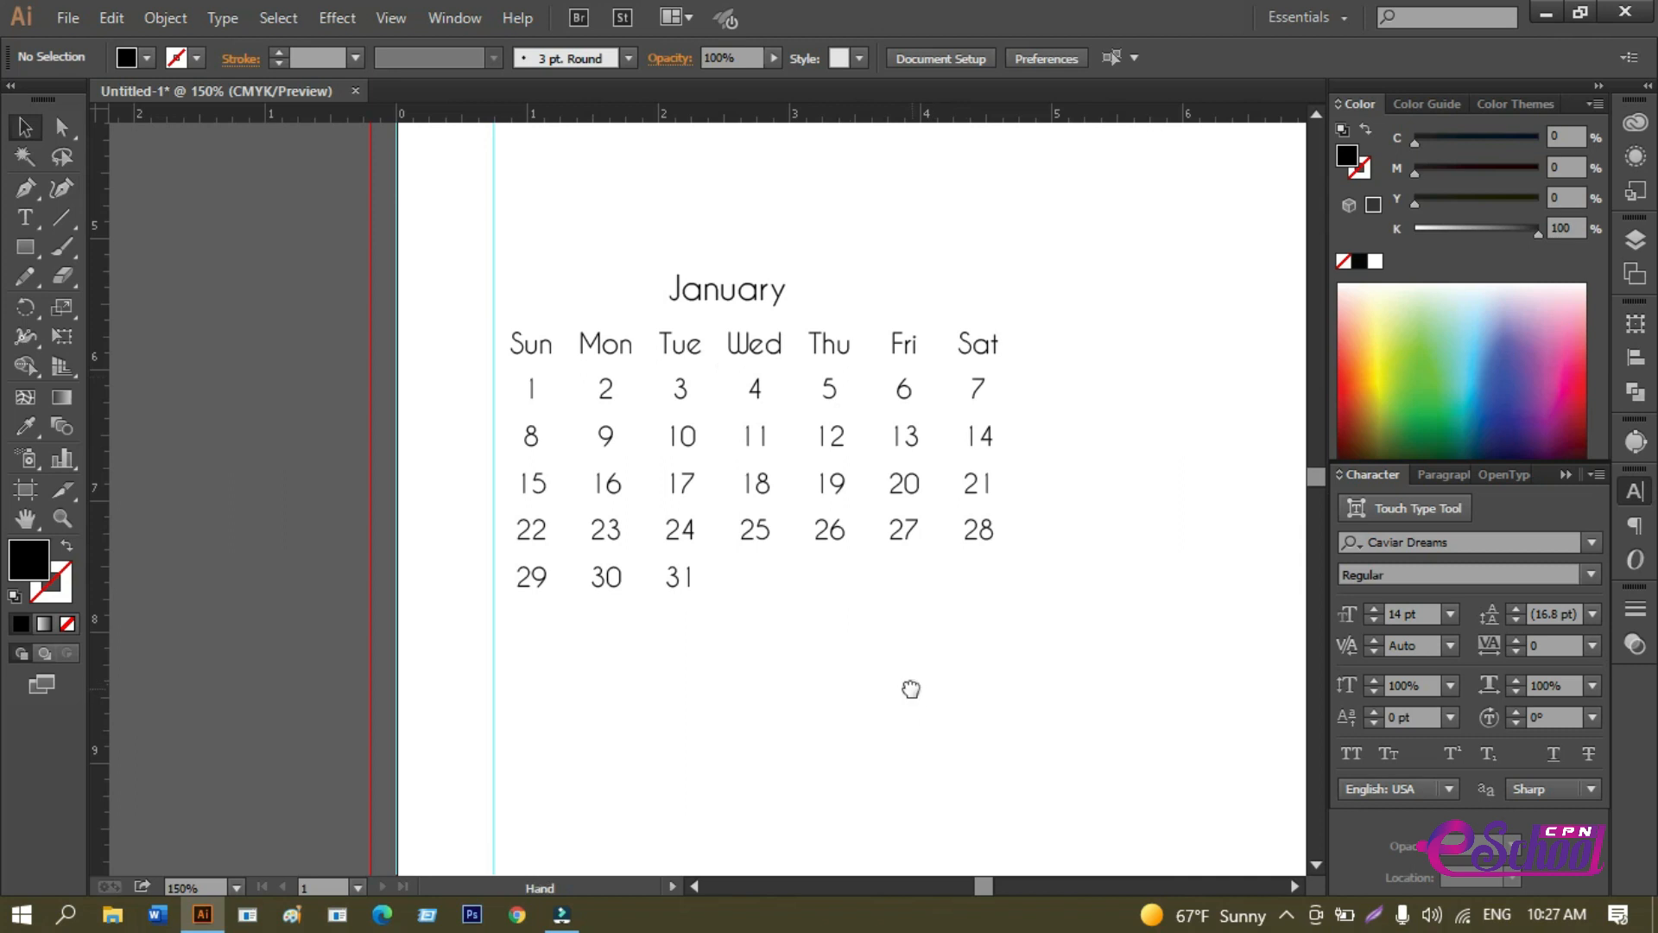
Change the January heading to all caps and set its font style to Bold.
left_click(648, 352, "ctrl")
left_click_drag(622, 247, 599, 359)
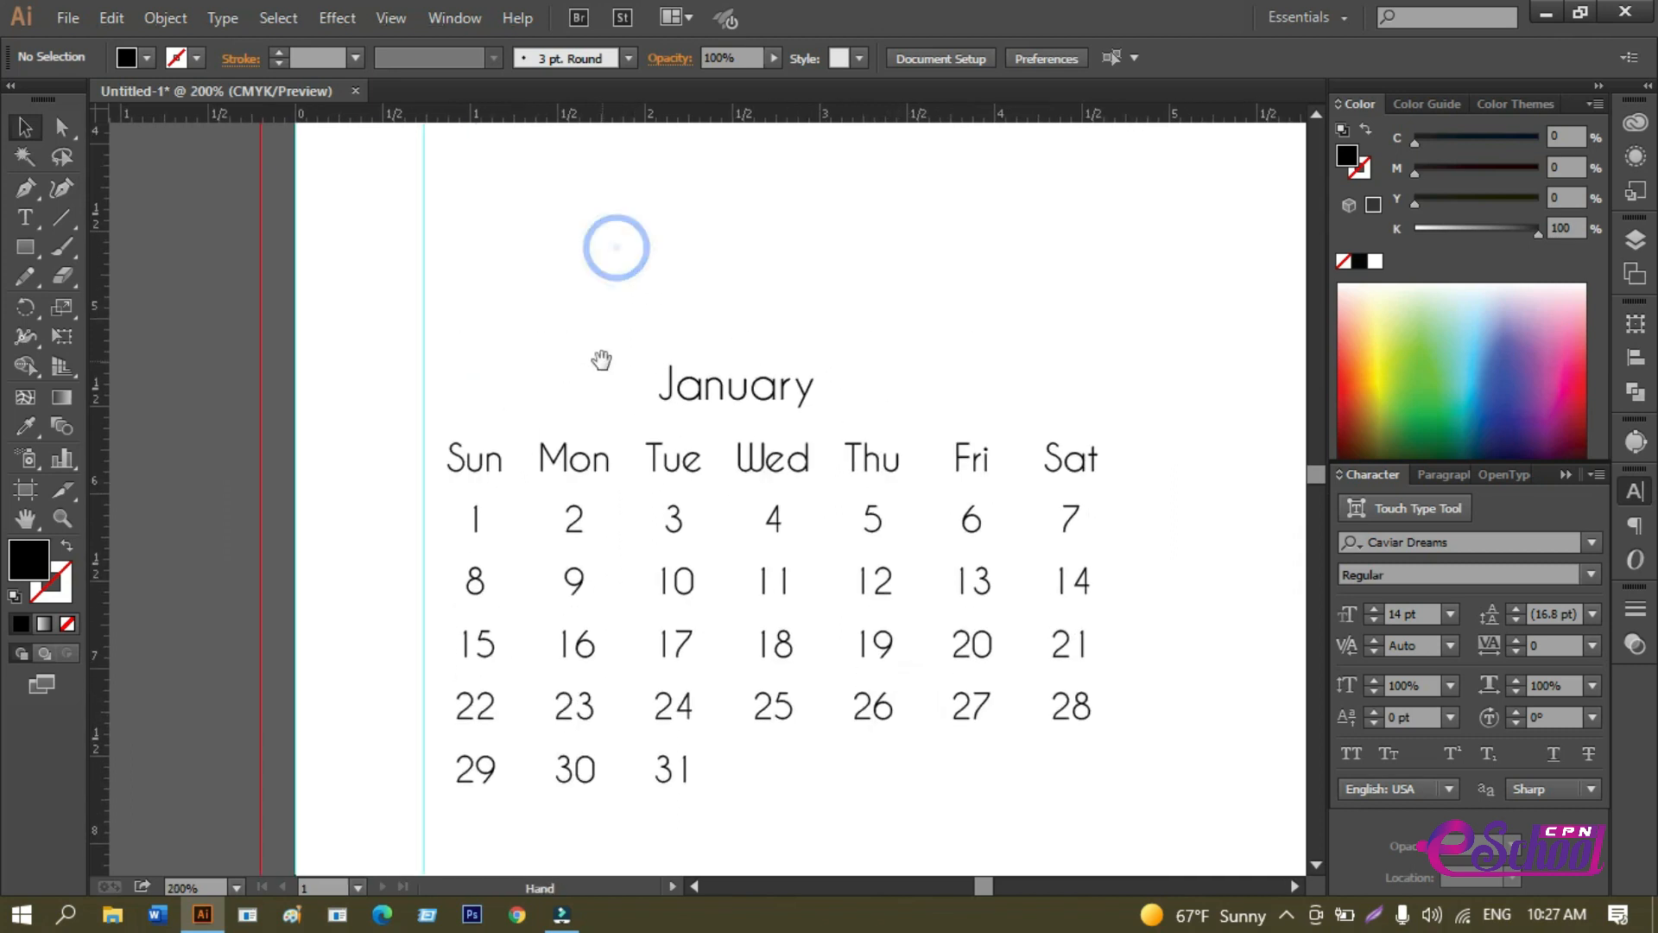
left_click(708, 386)
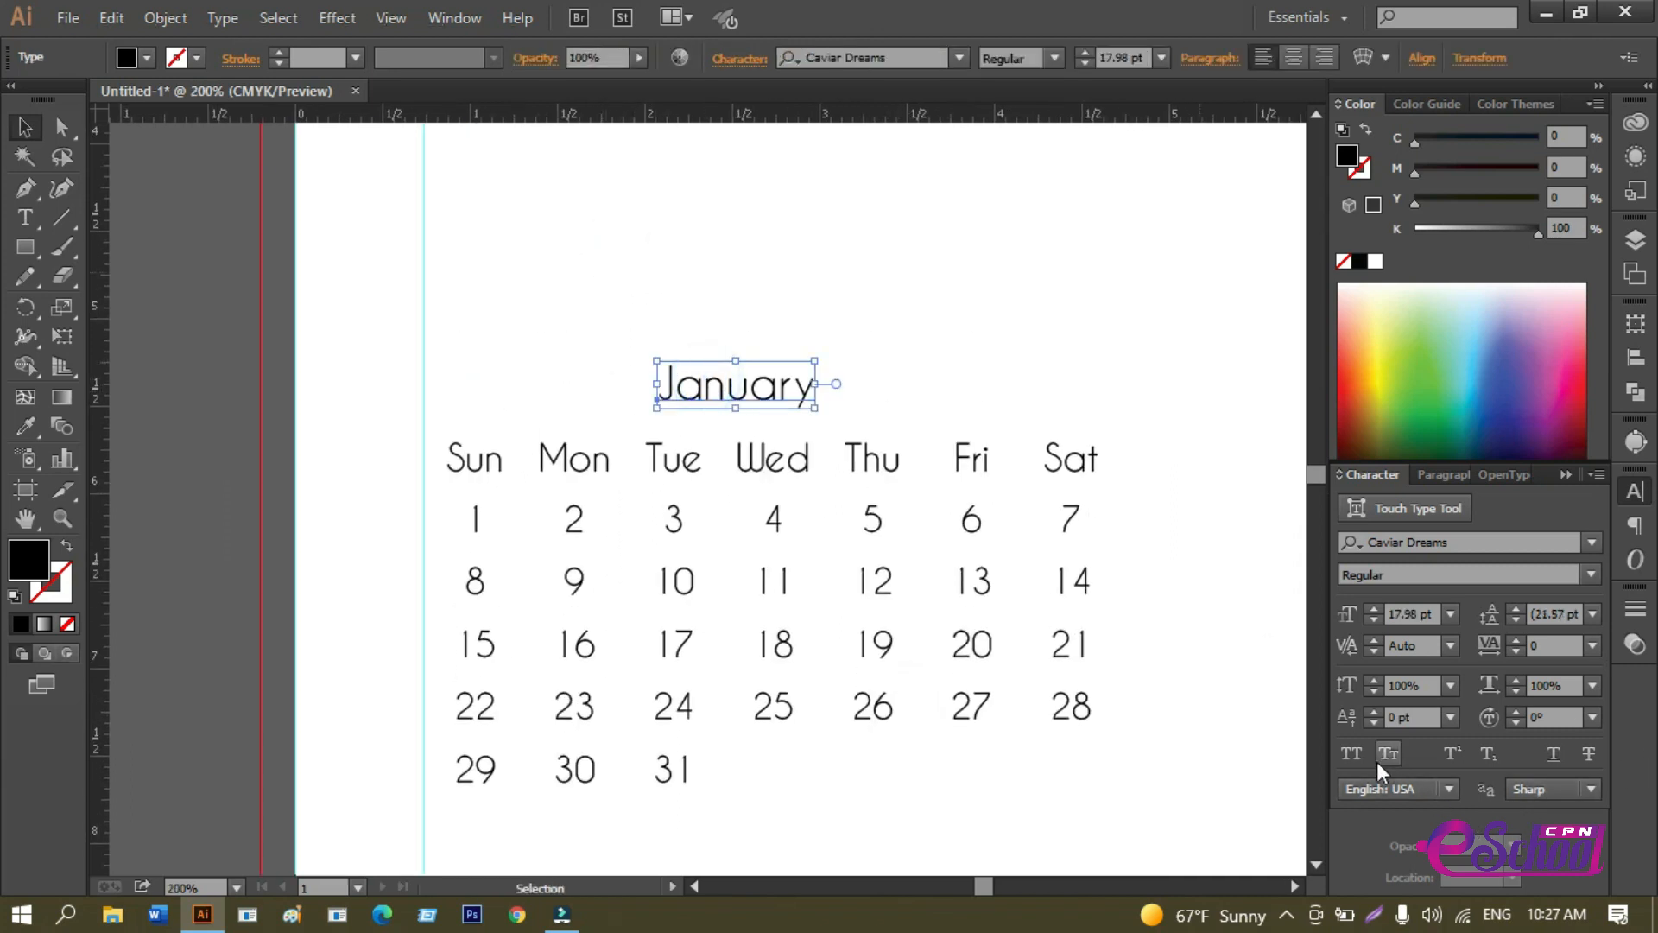
left_click(1352, 753)
left_click(921, 396)
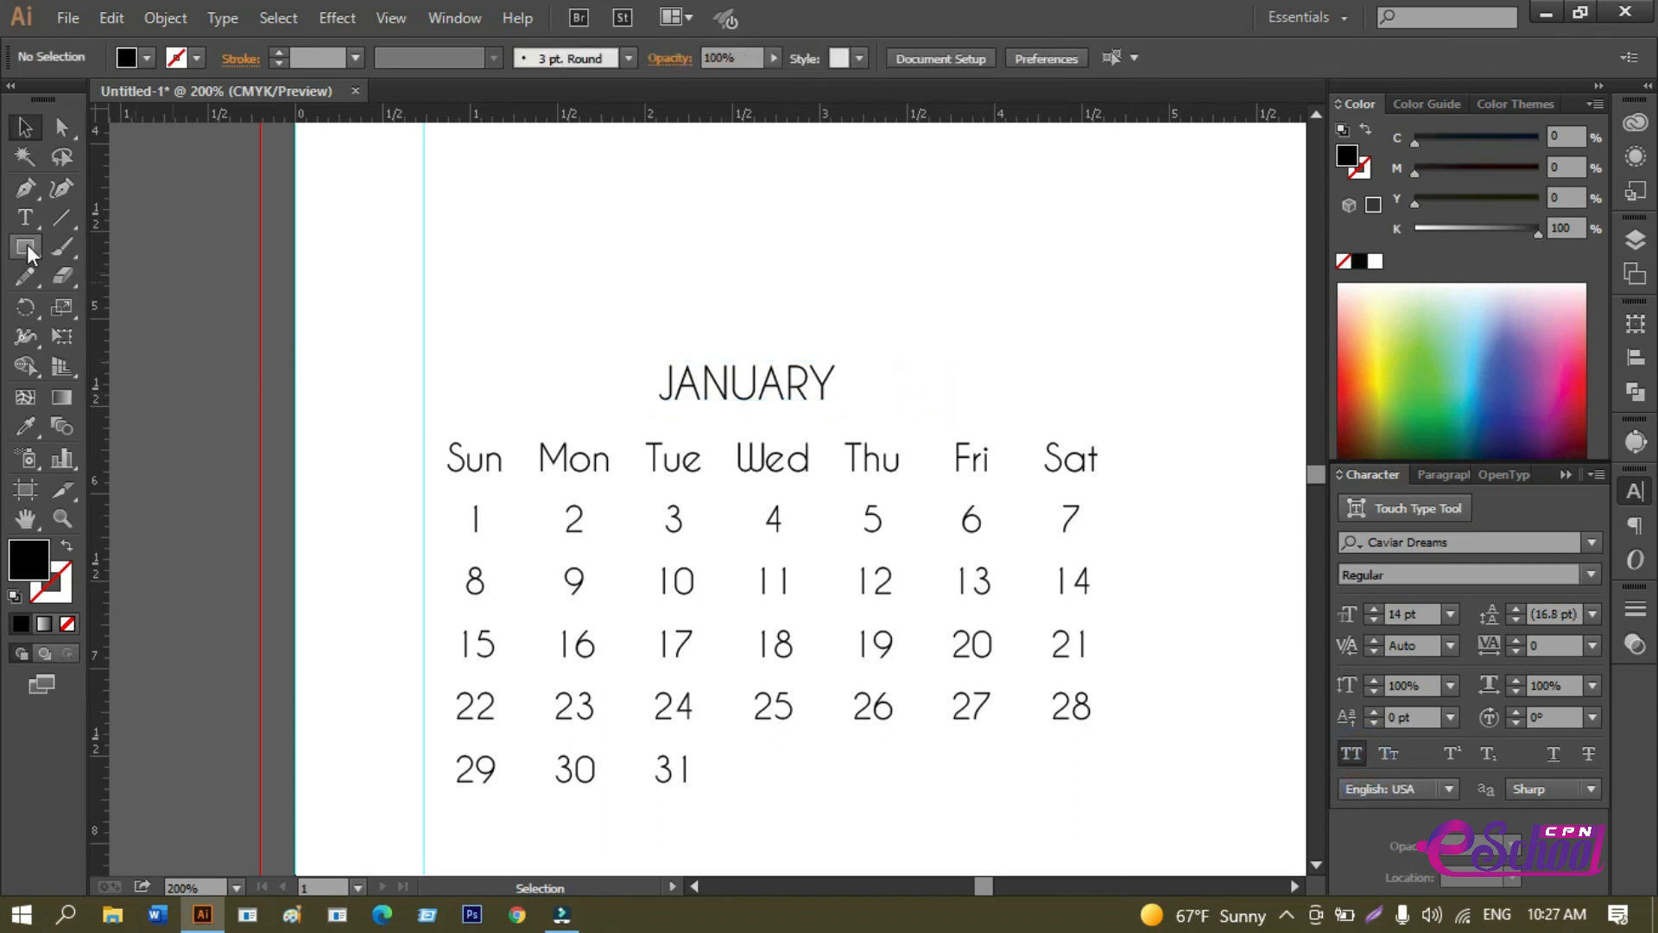
left_click(684, 381)
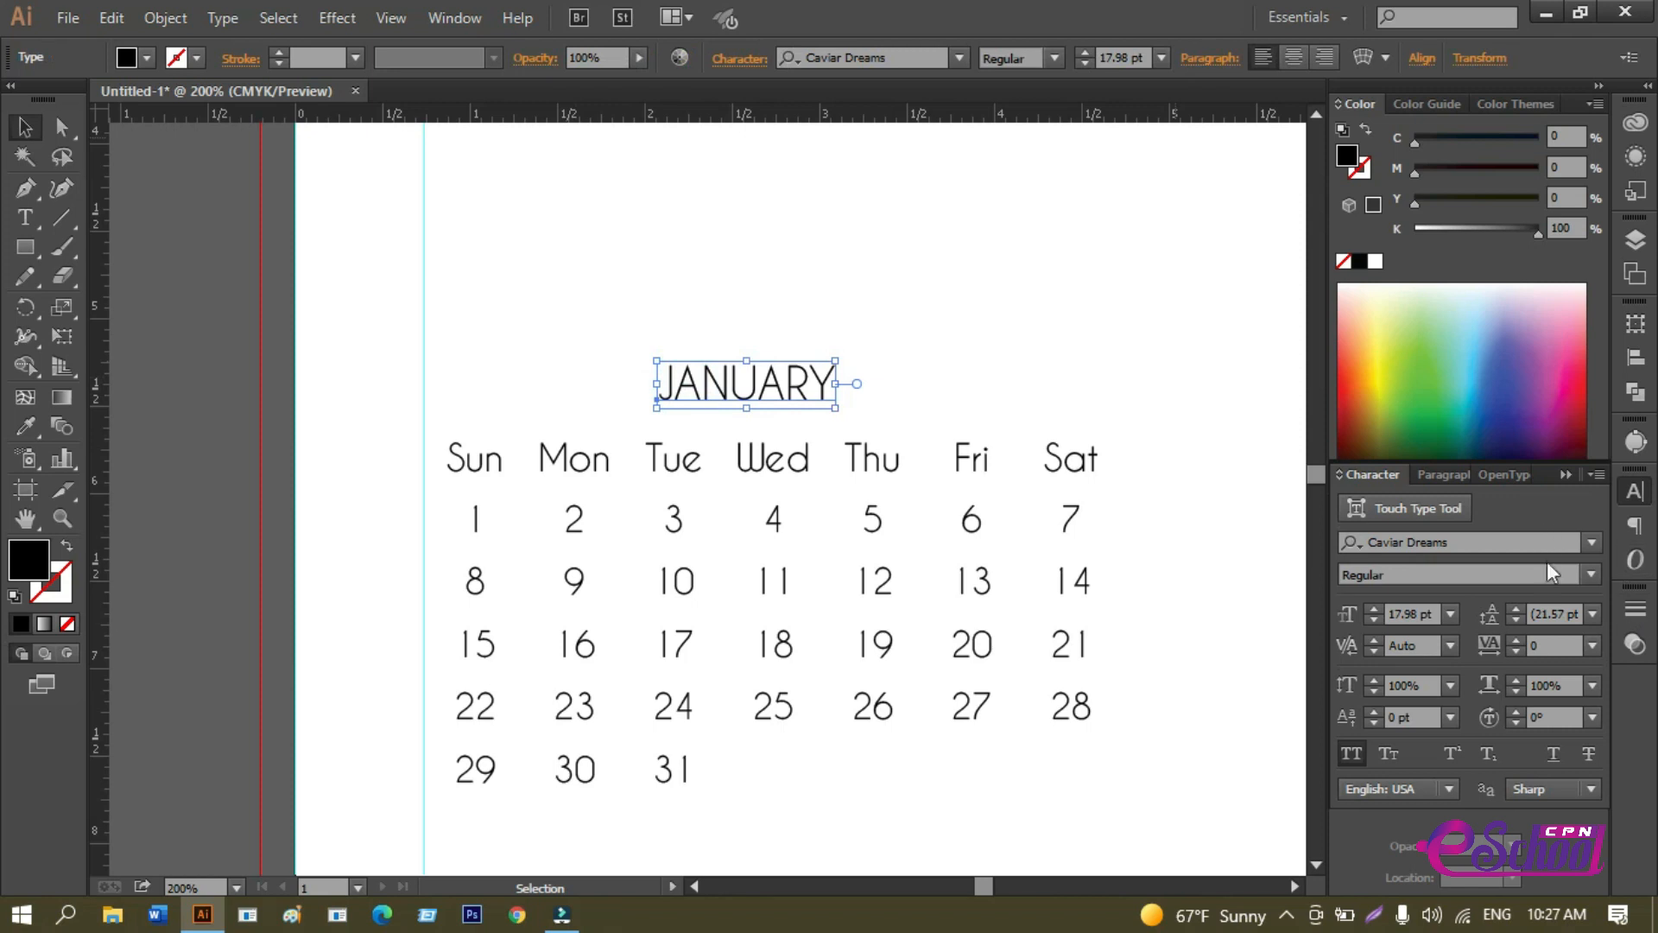
left_click(1591, 576)
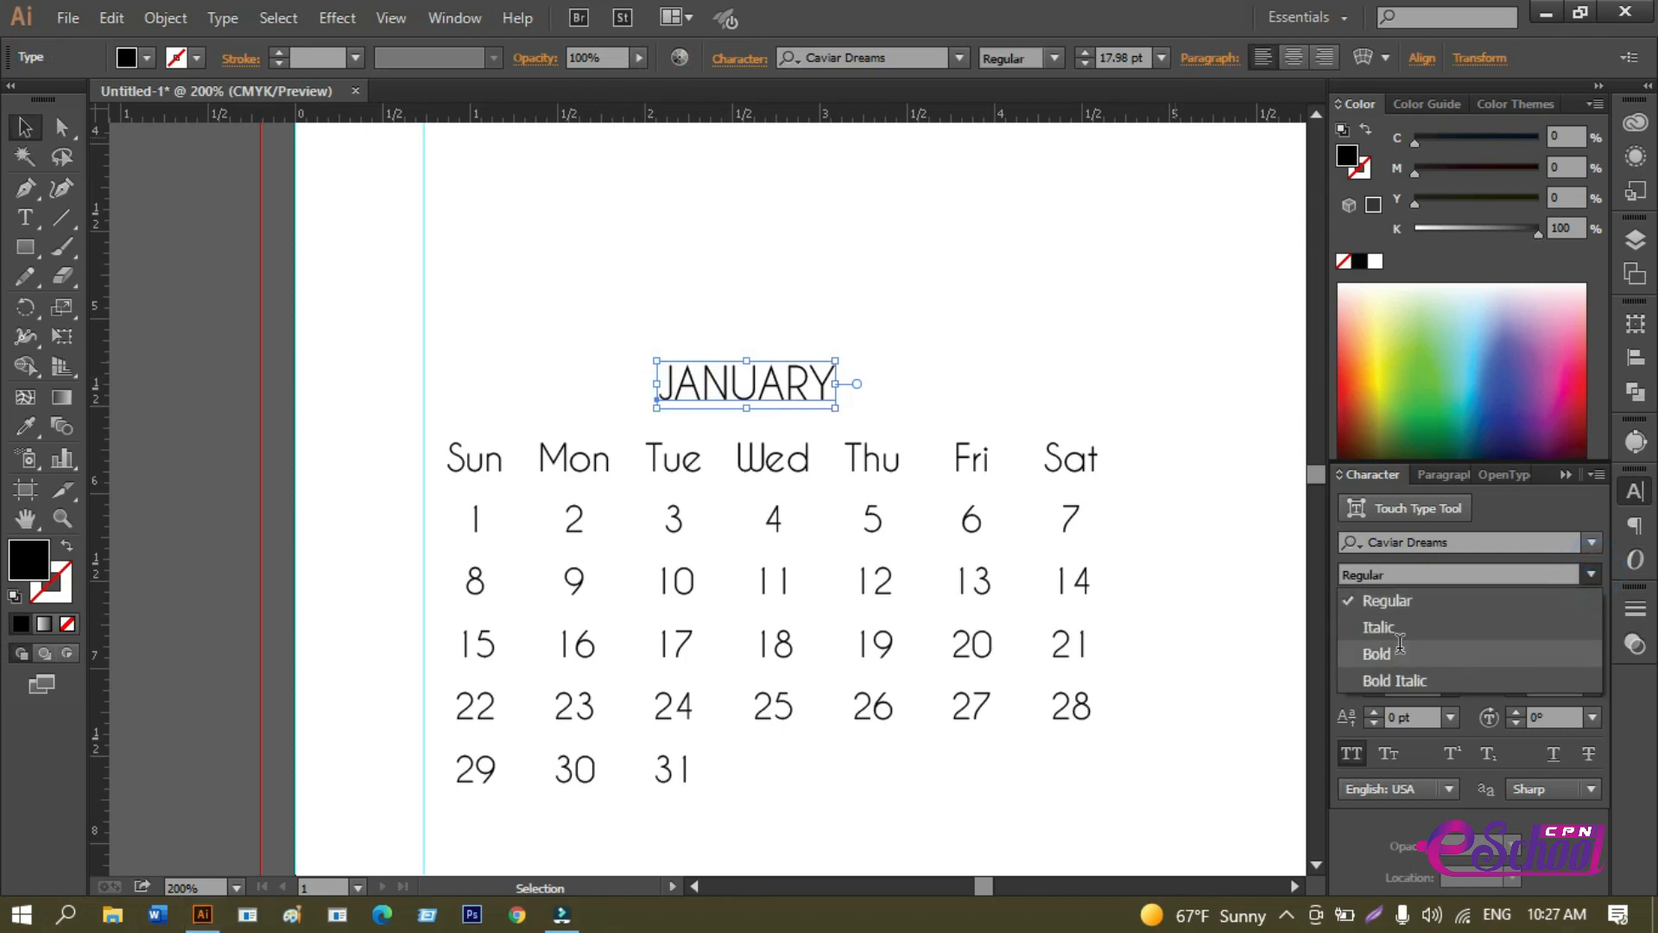
left_click(1399, 649)
left_click(962, 391)
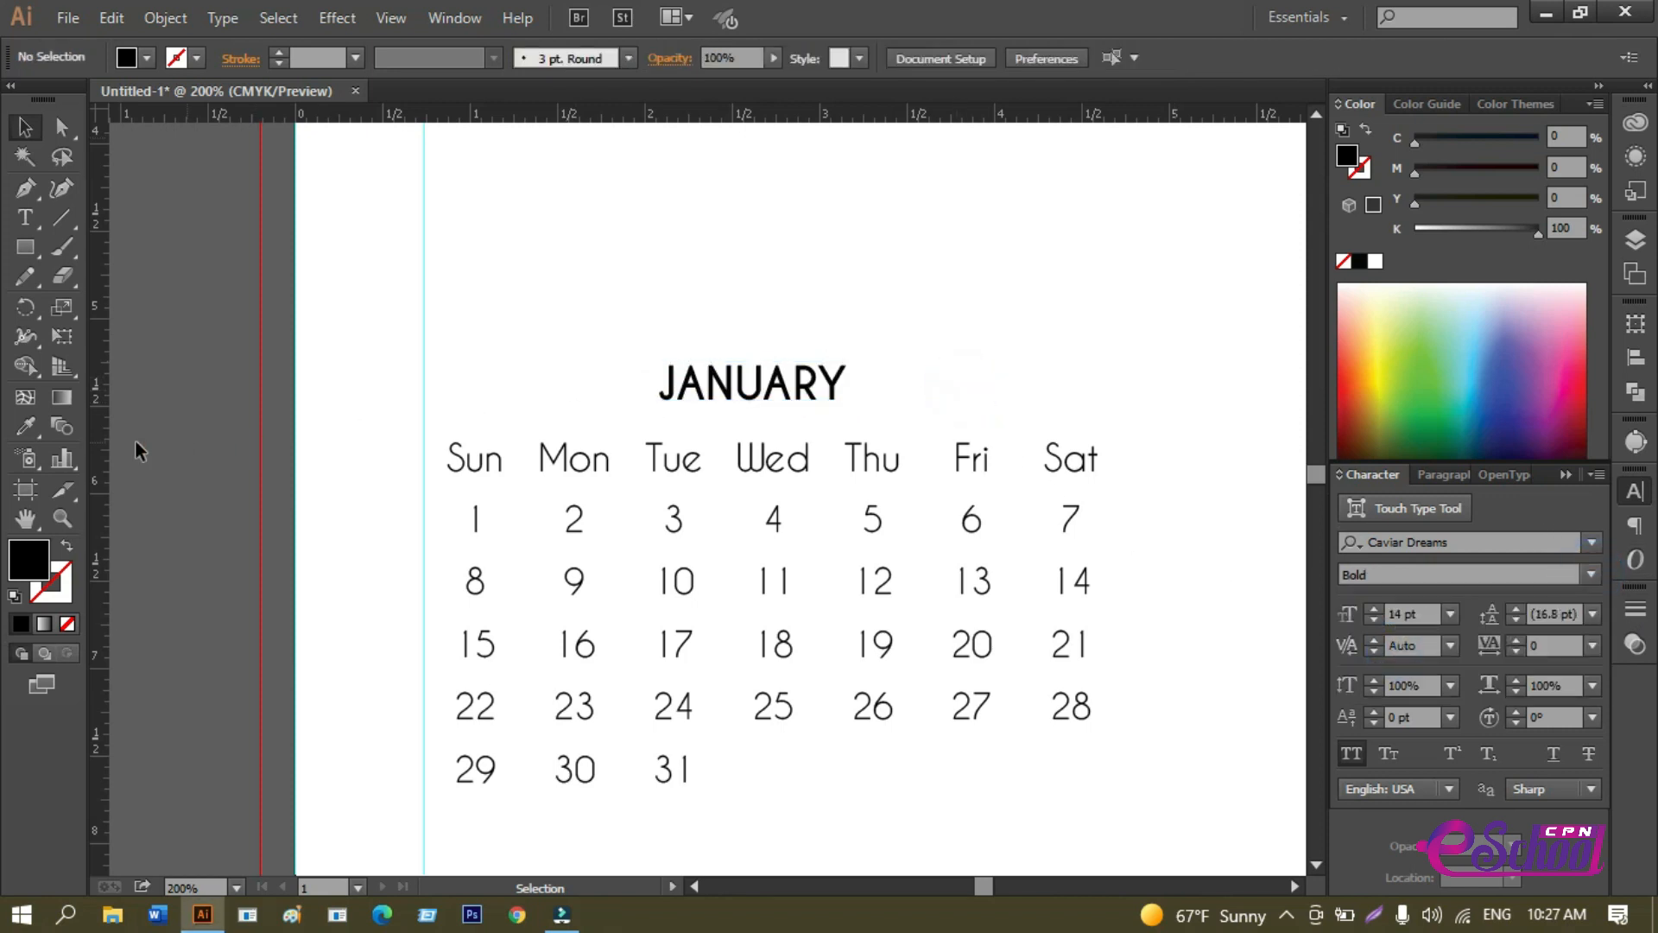
Draw a black rectangle about 3.7 in wide over the January heading, fitted from the Sun to the Sat column just above the weekday names.
left_click(25, 246)
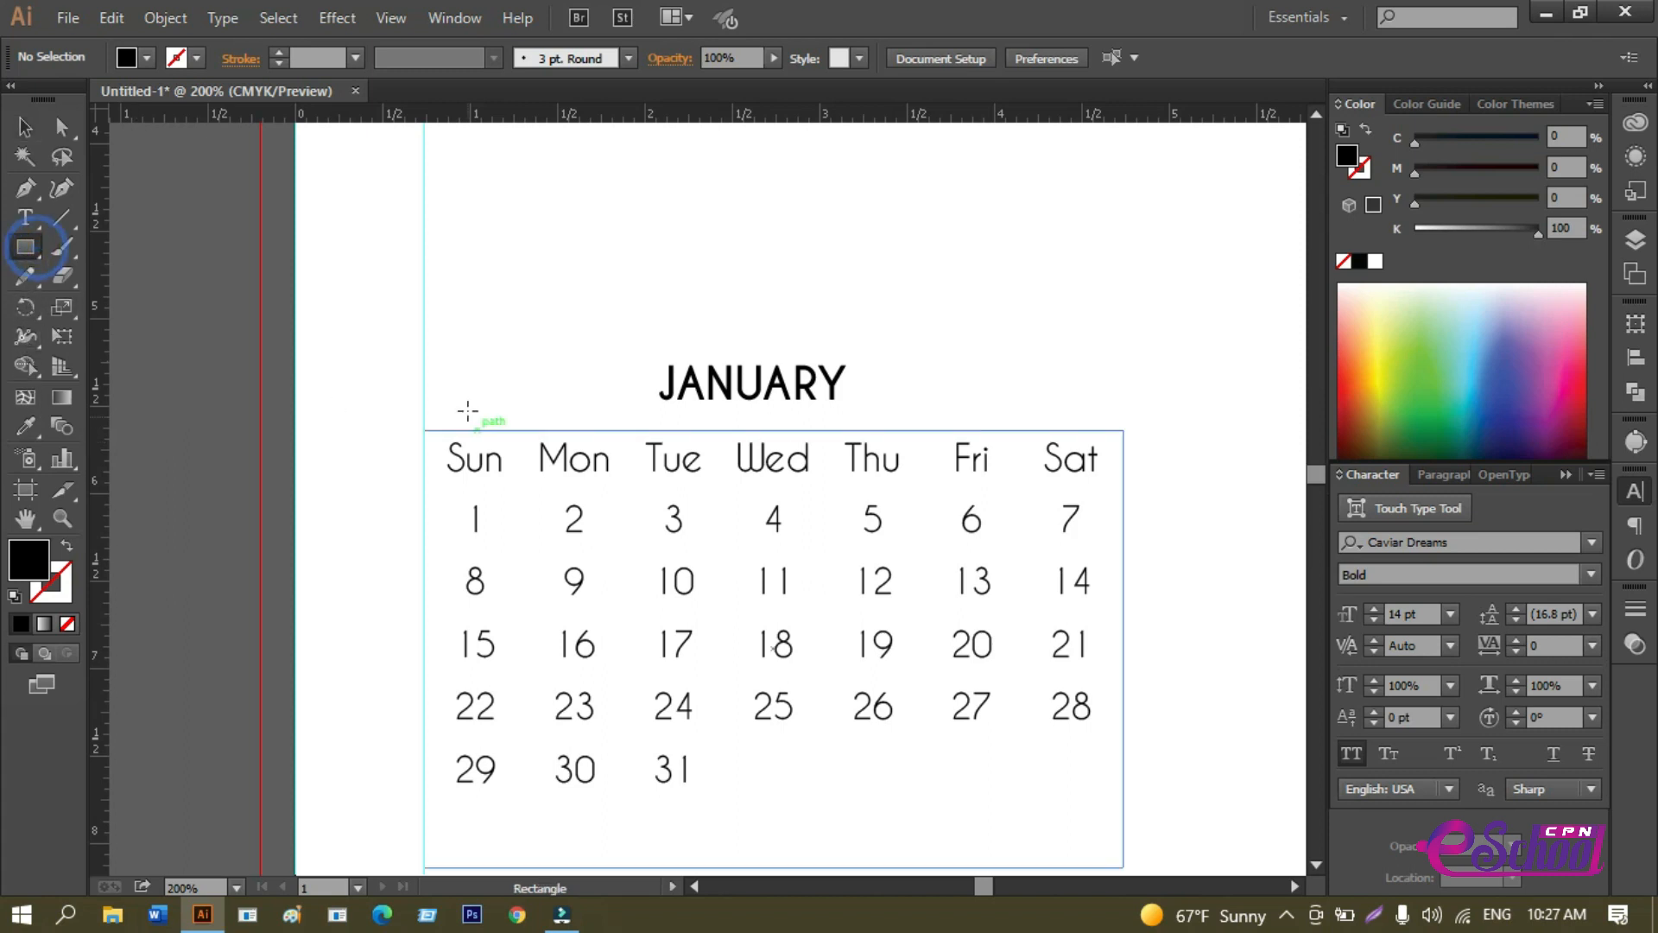
left_click_drag(419, 360, 1088, 422)
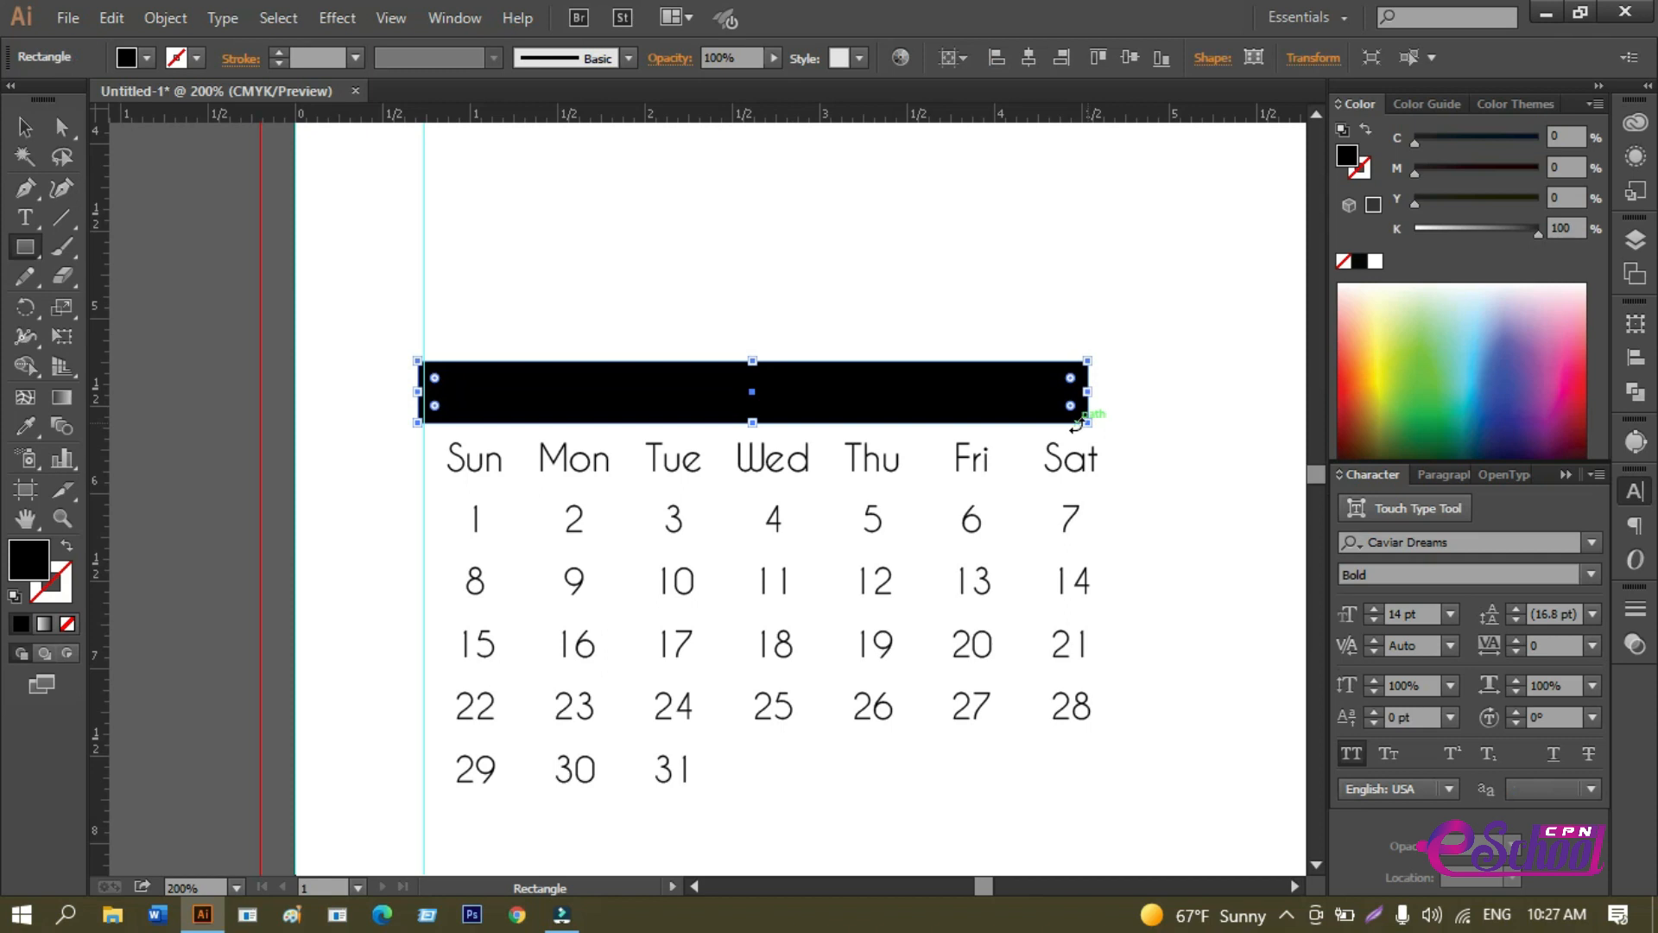
key("ctrl+y")
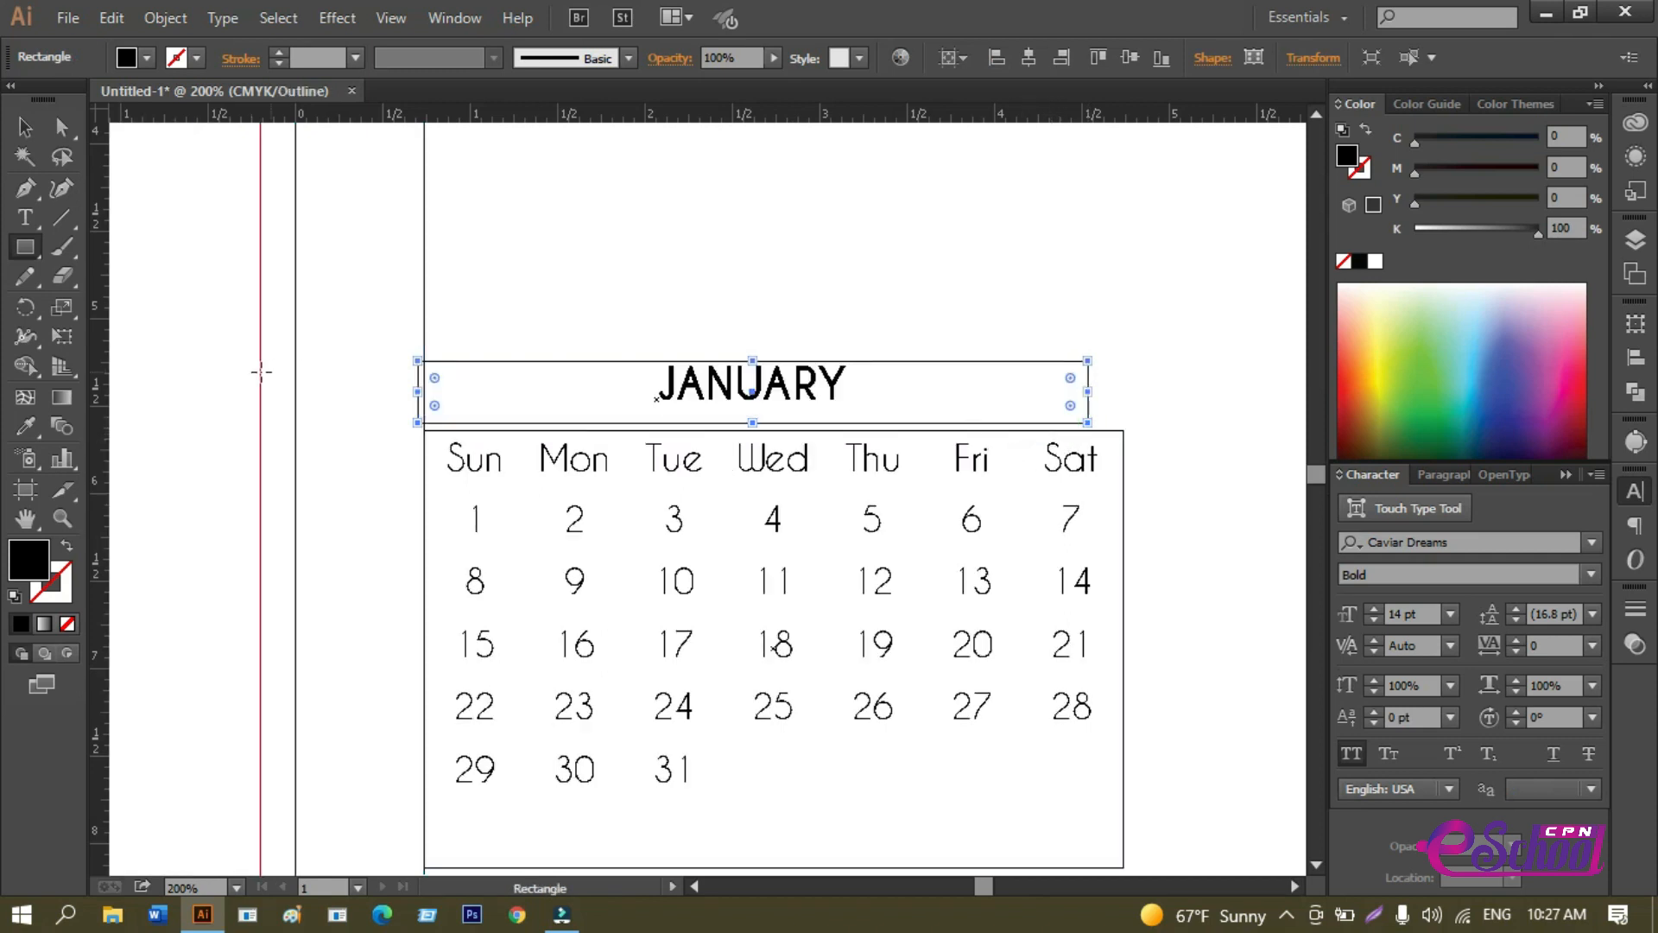
left_click(24, 130)
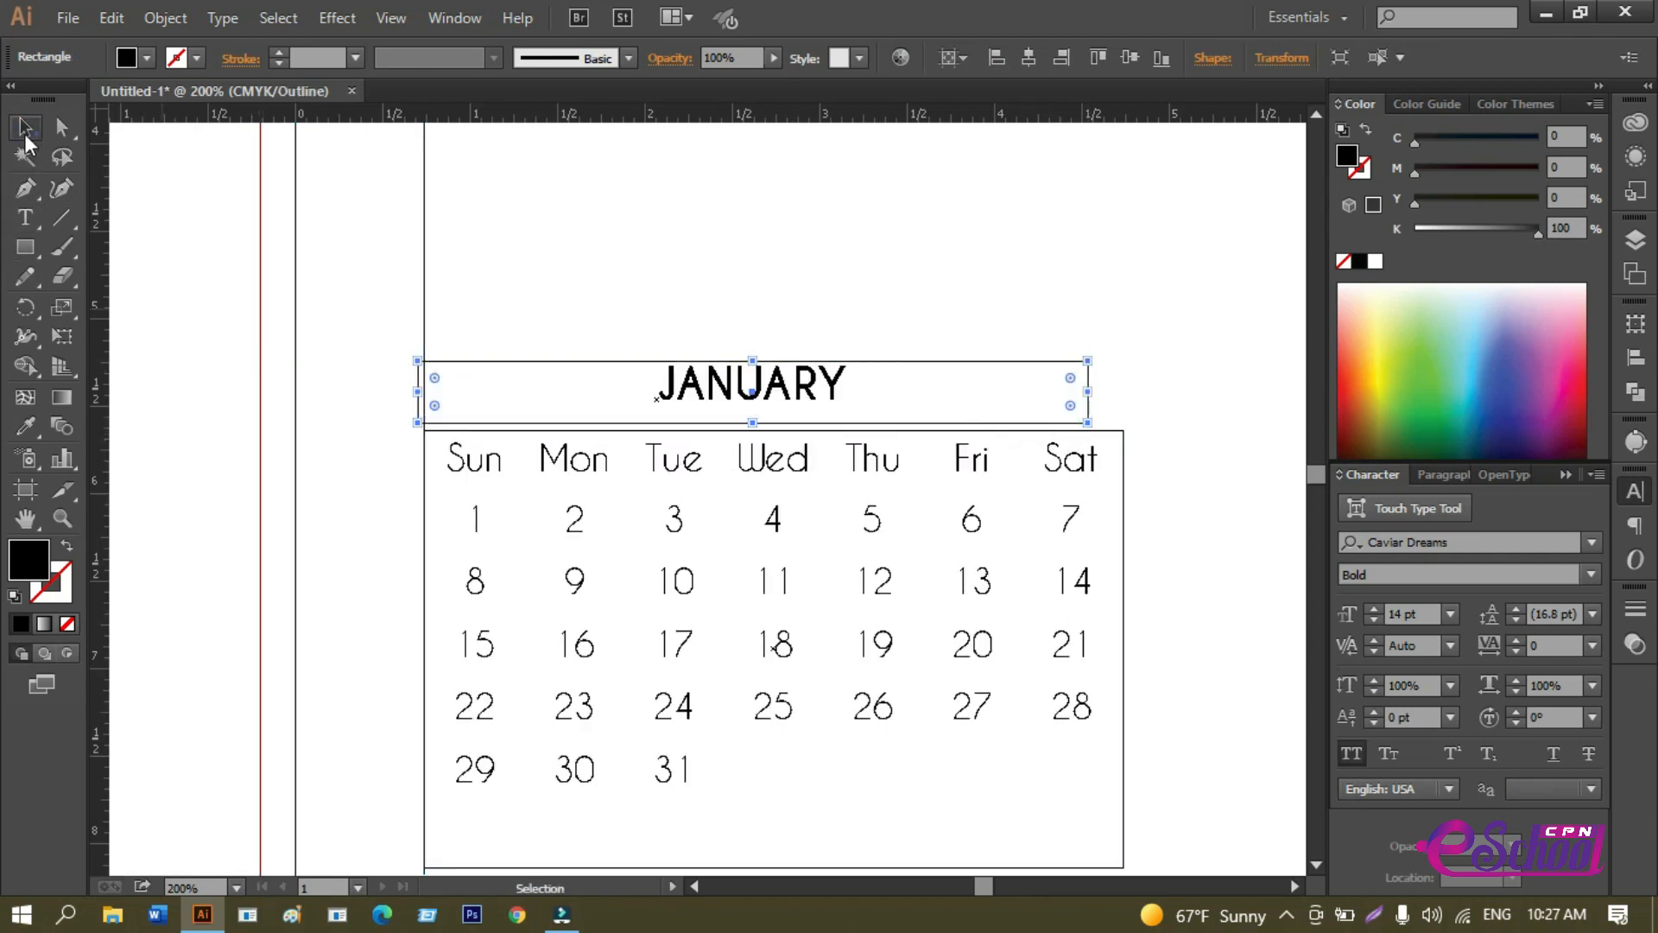
left_click(814, 350)
left_click(874, 461)
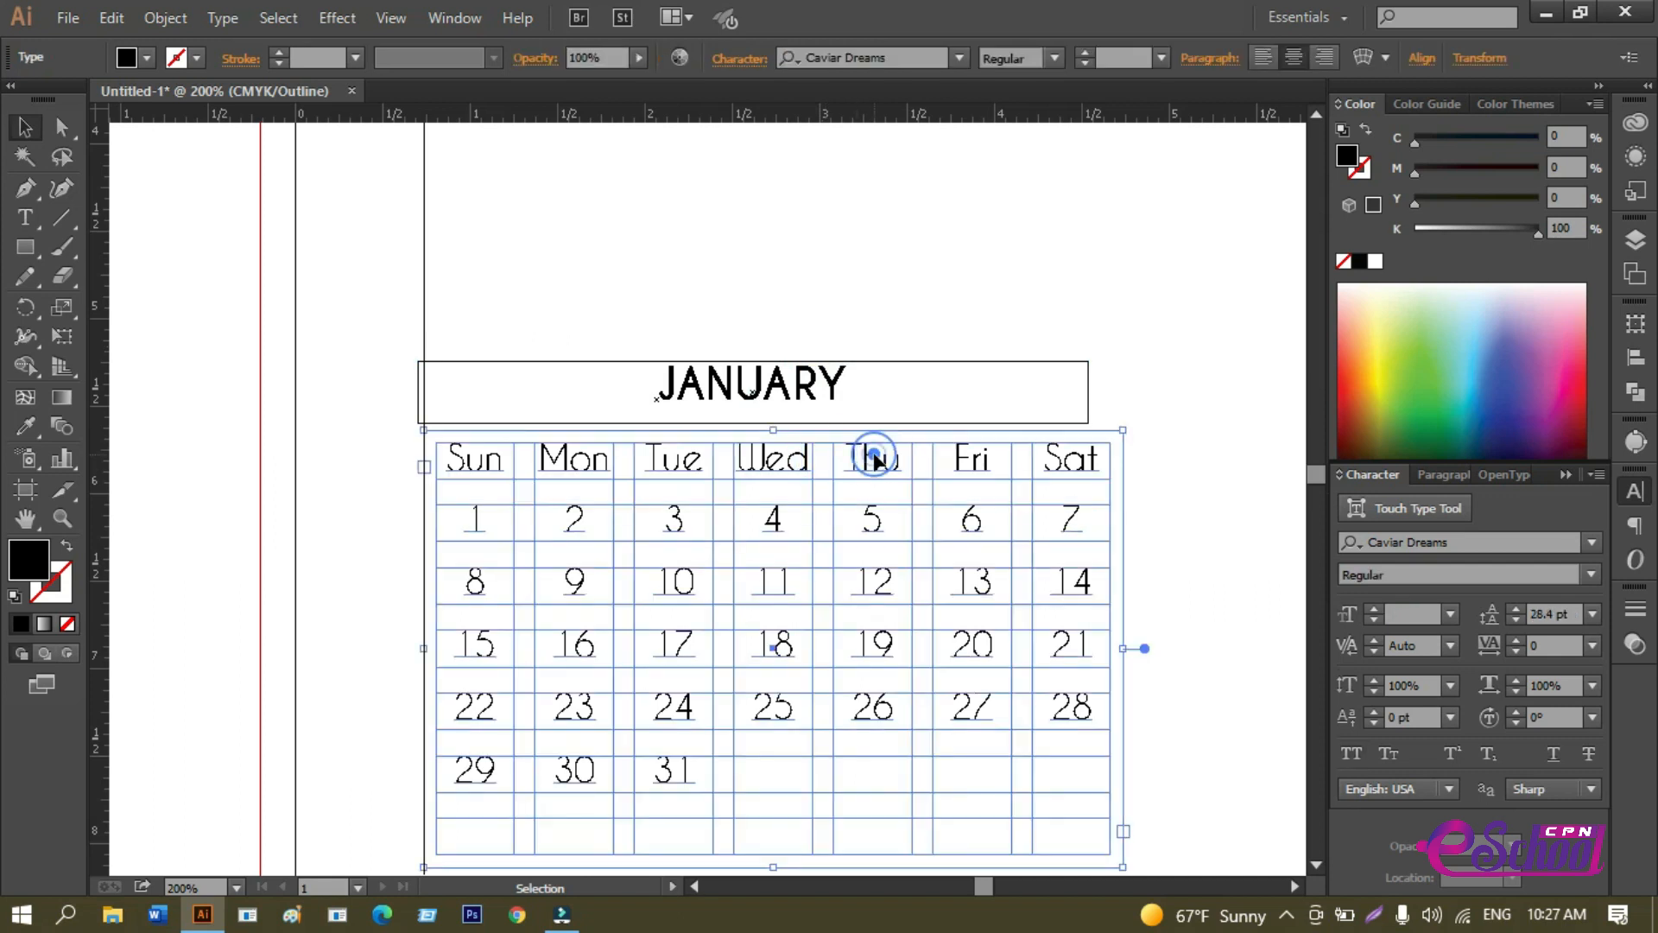
left_click_drag(491, 367, 516, 388)
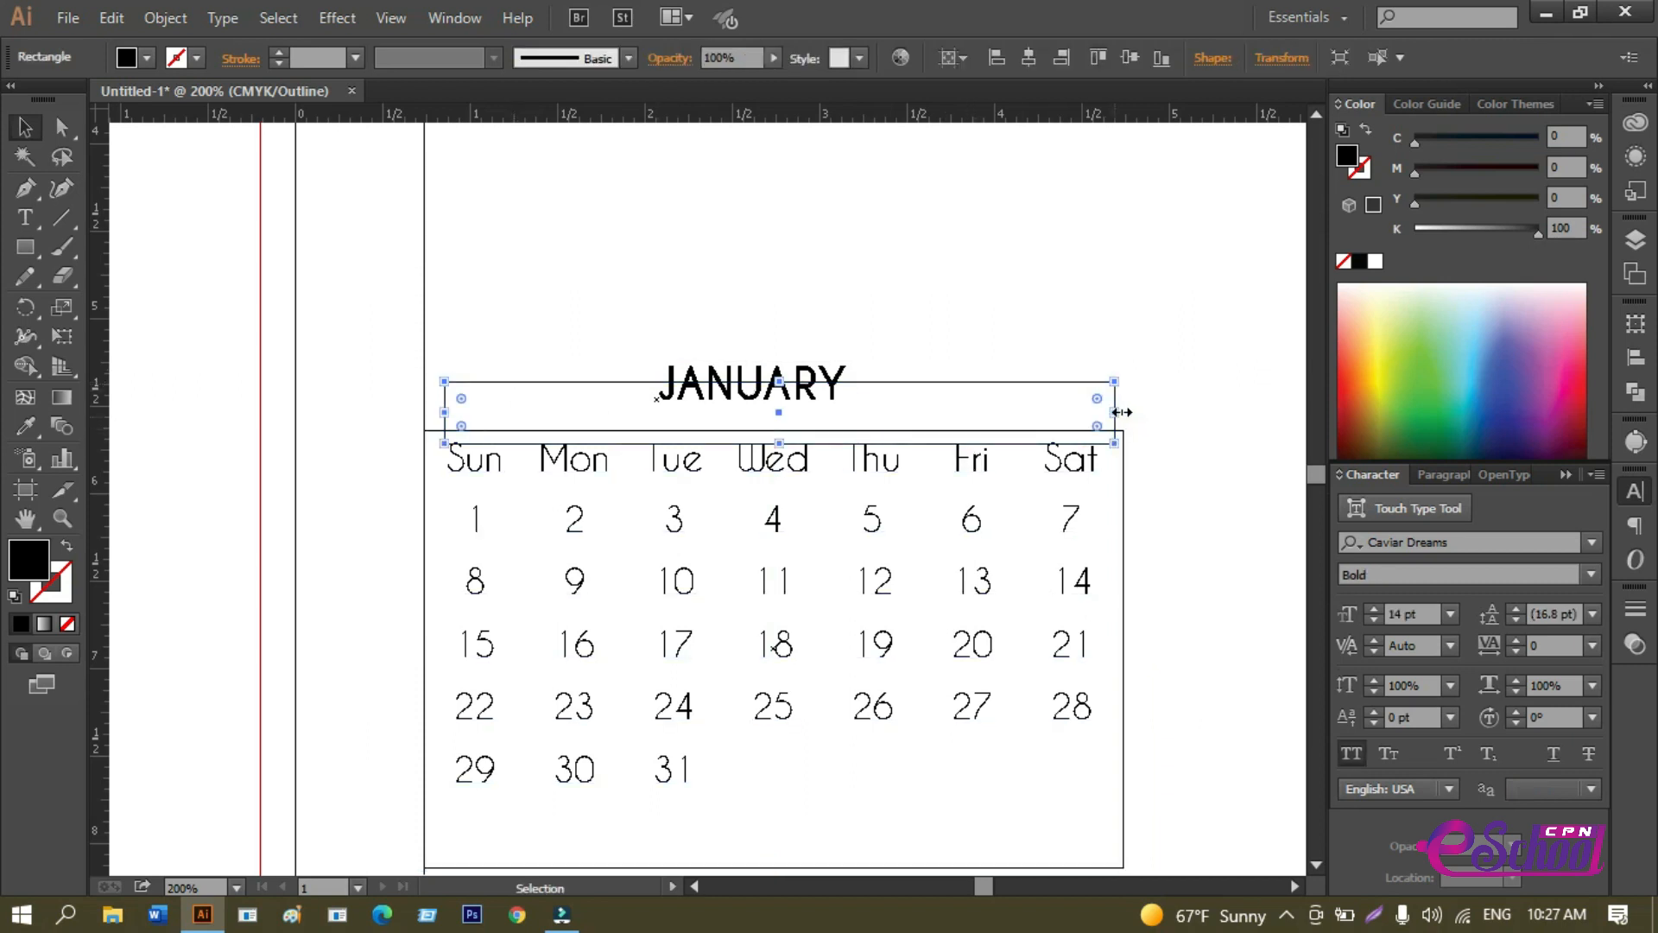
left_click_drag(1114, 413, 1096, 413)
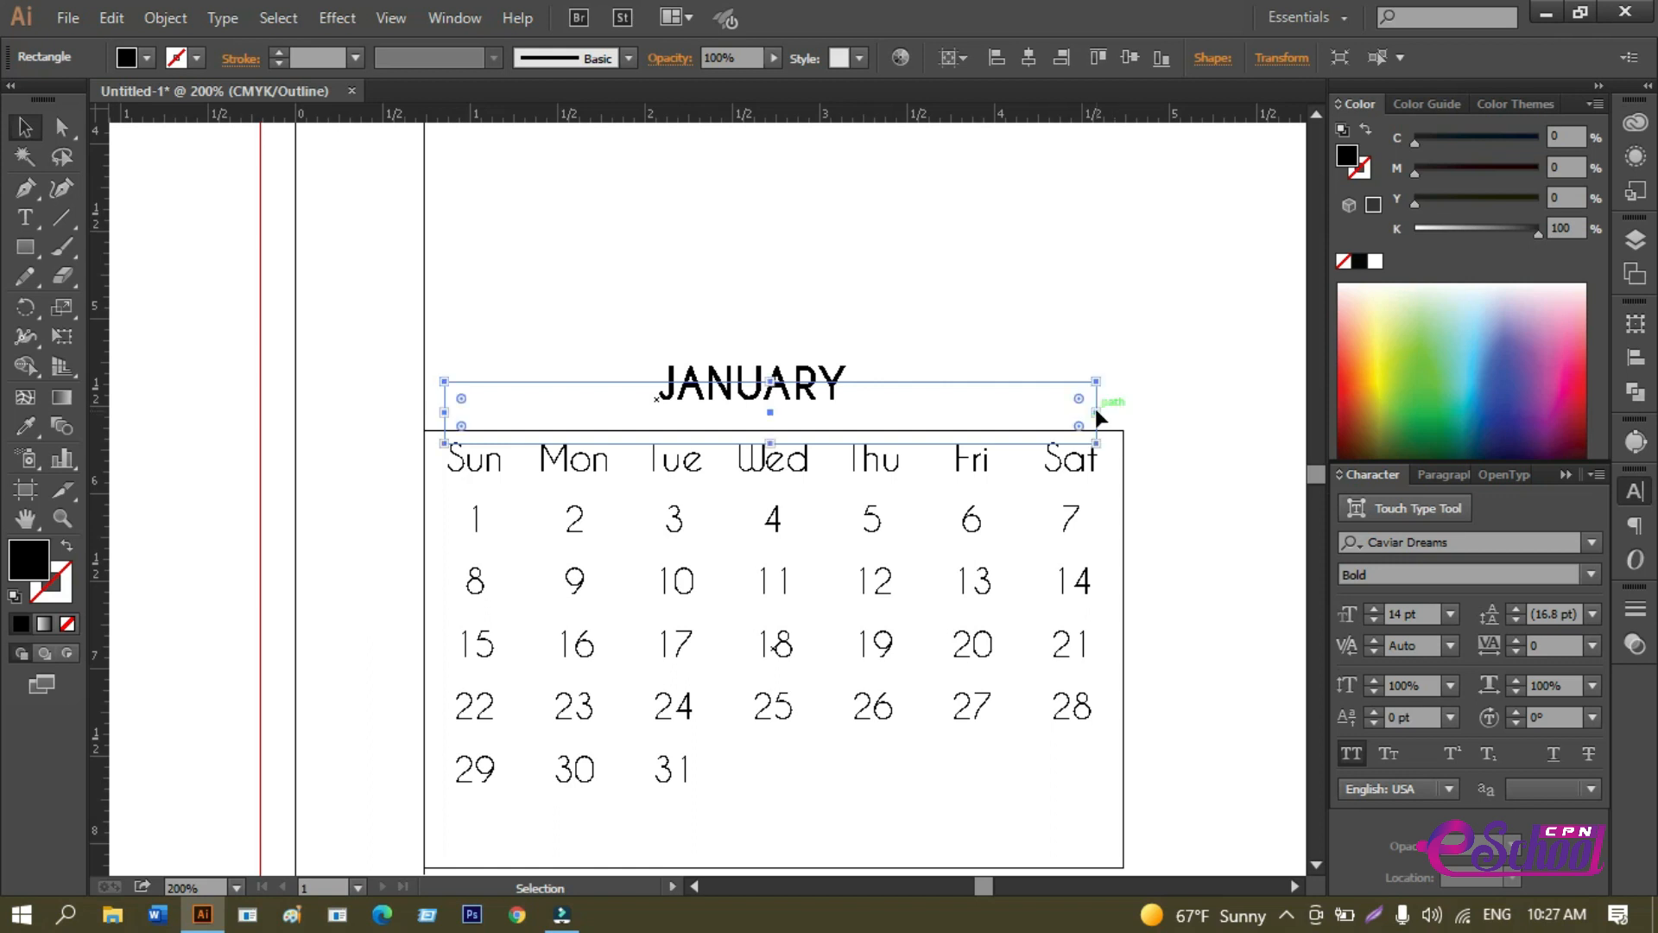
left_click_drag(904, 396, 902, 366)
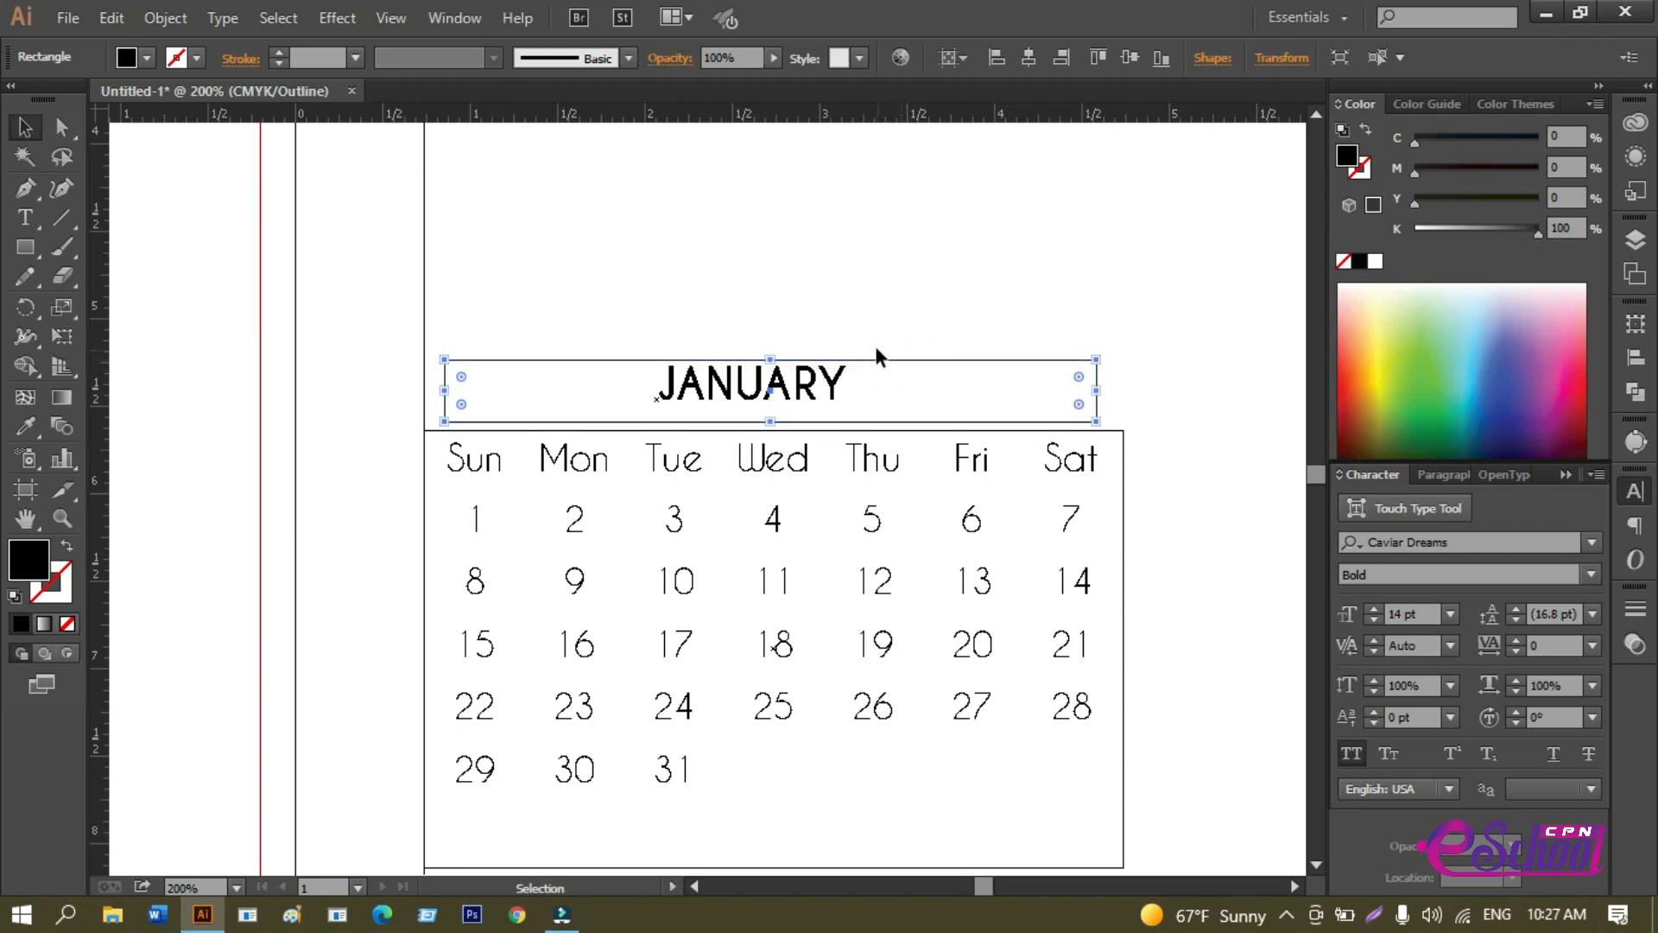
key("ctrl+y")
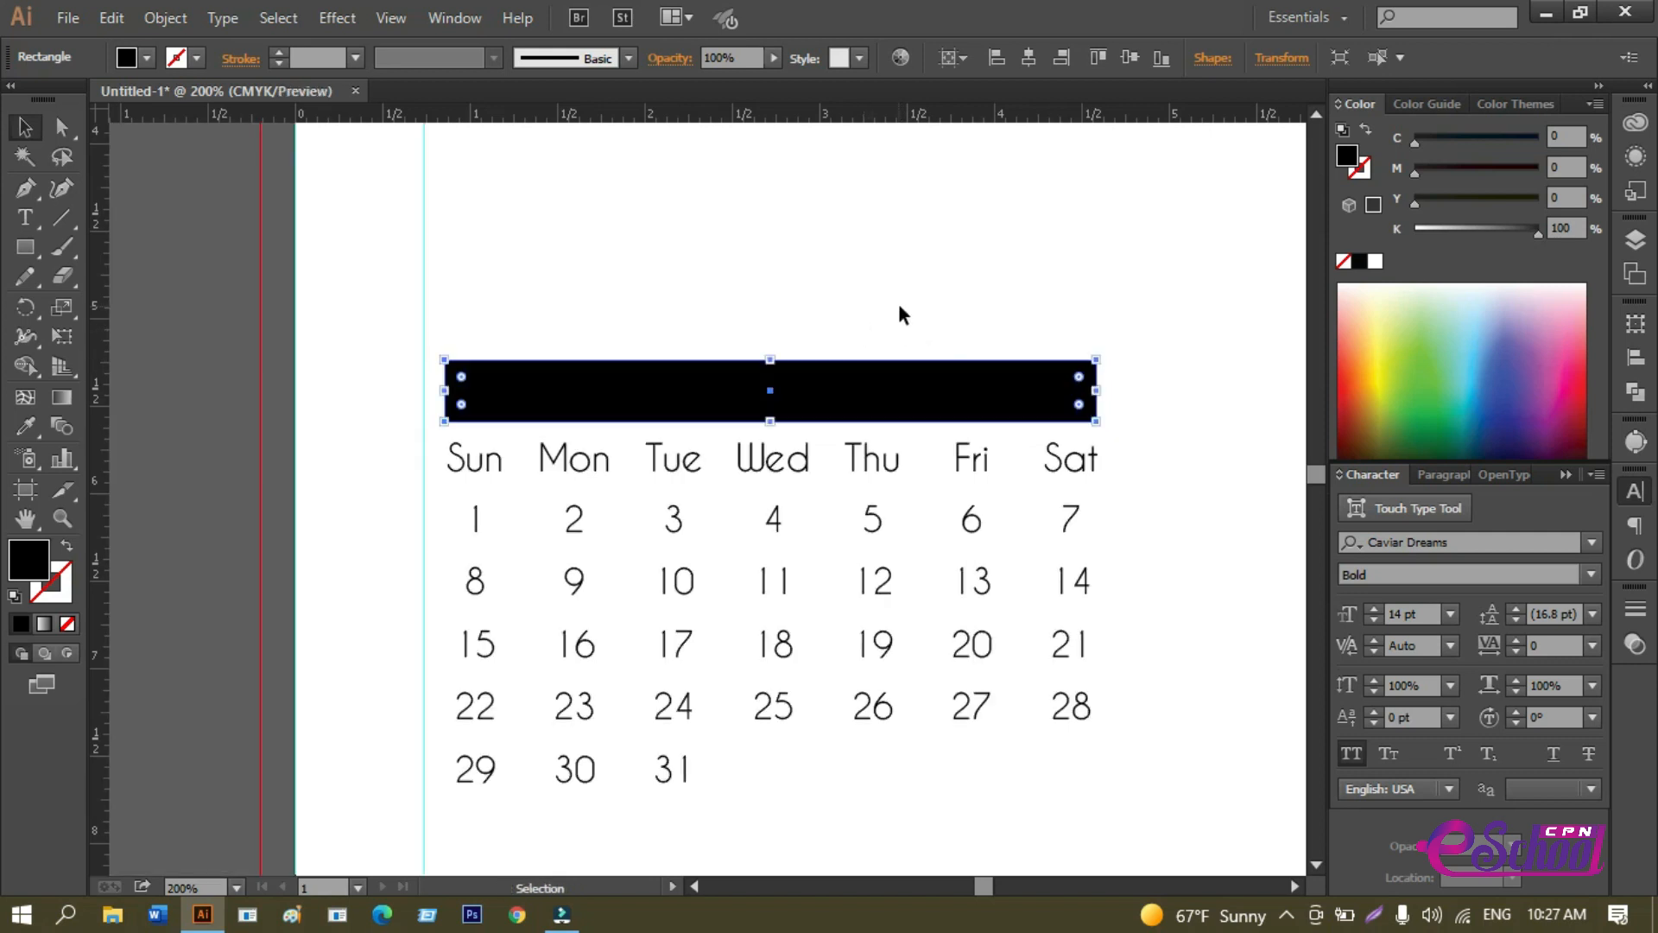
Bring the JANUARY heading in front of the black bar and fill its text with white.
left_click(789, 312)
left_click_drag(630, 303, 916, 413)
left_click(937, 412, "shift")
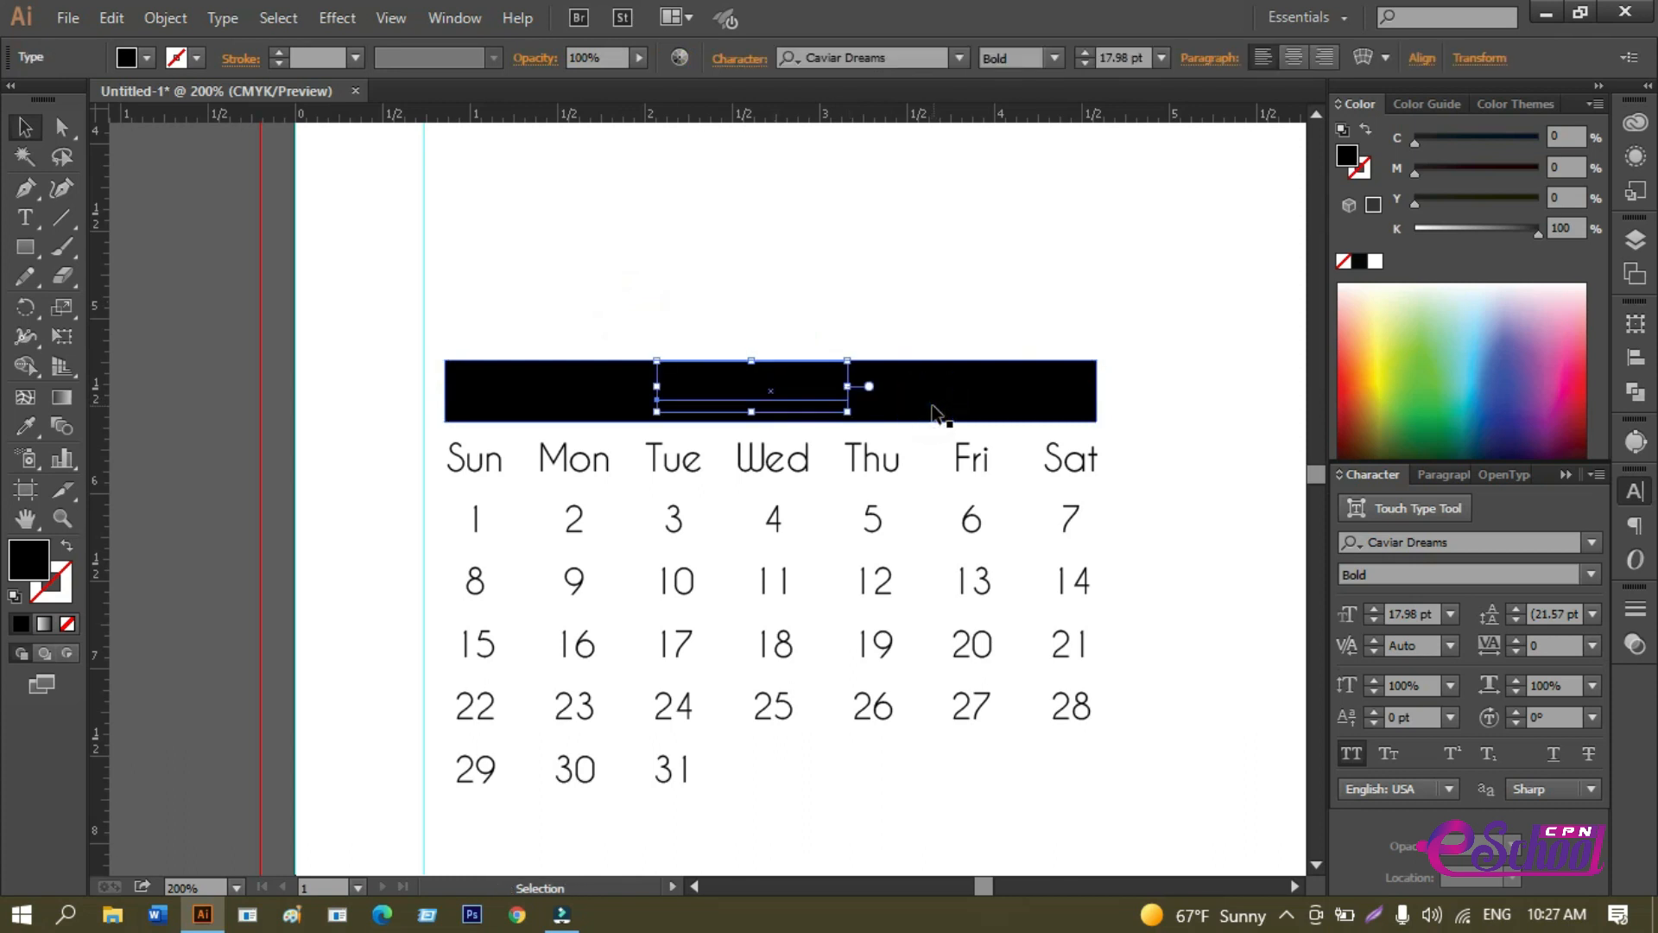
key("ctrl")
left_click(26, 426)
left_click(408, 266)
key("v")
left_click(666, 207)
Move the JANUARY heading about 0.5 in to the left within the black bar, centred in the bar's height.
scroll(703, 248, "up", 1)
scroll(730, 295, "down", 2)
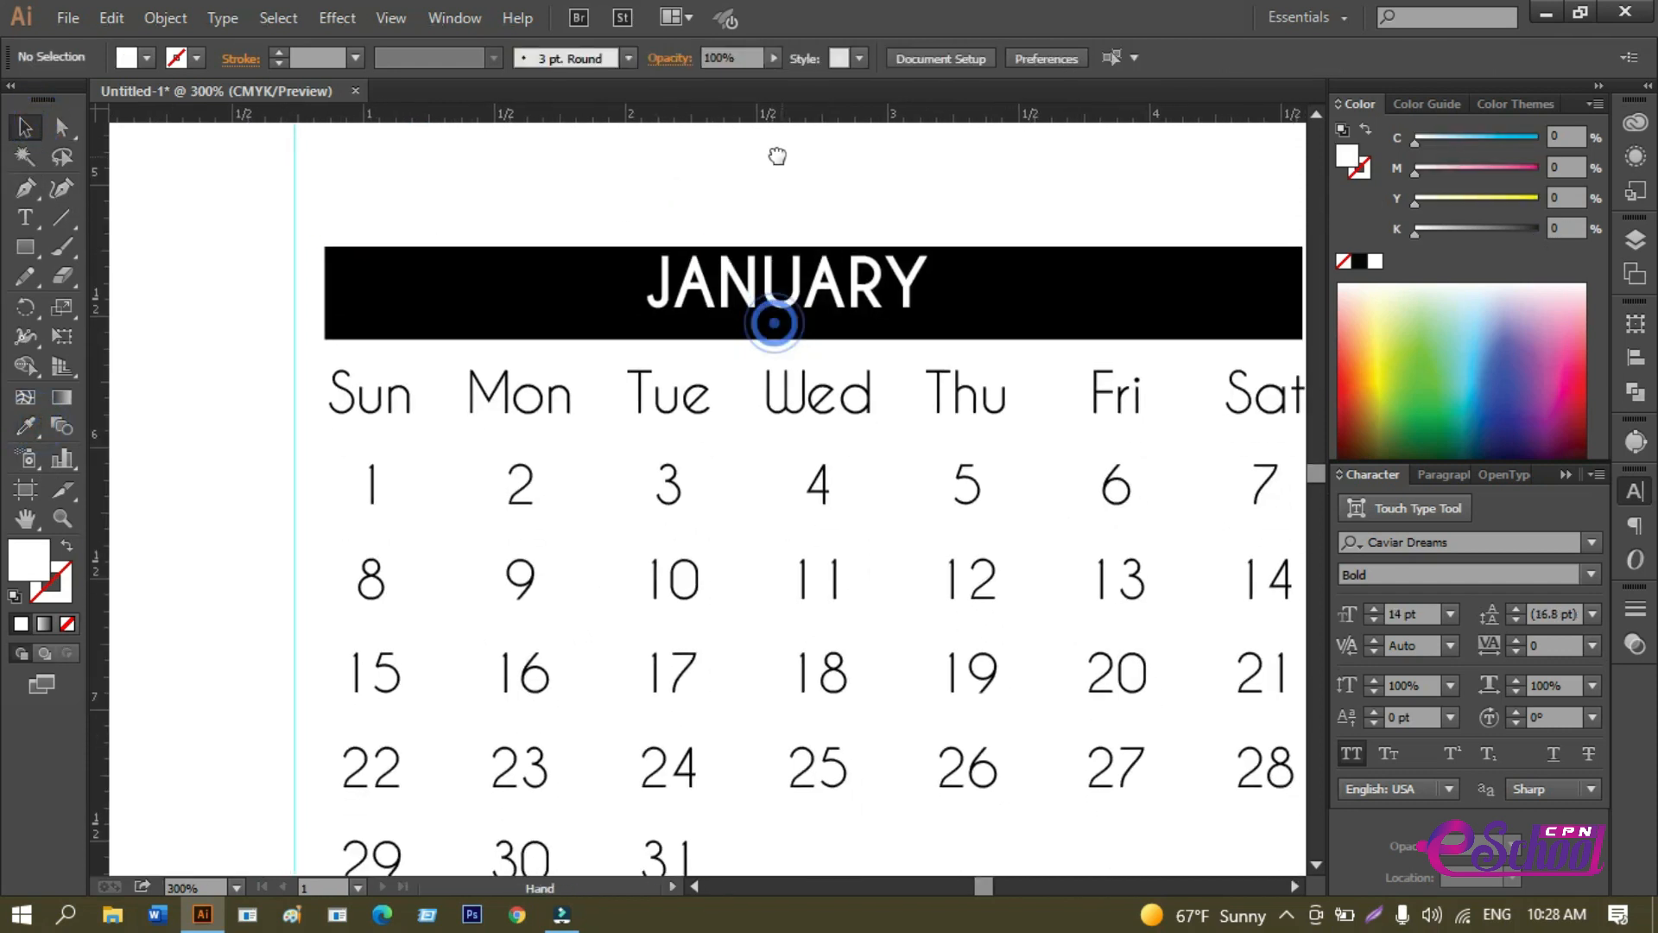
left_click_drag(803, 315, 674, 329)
left_click(795, 218)
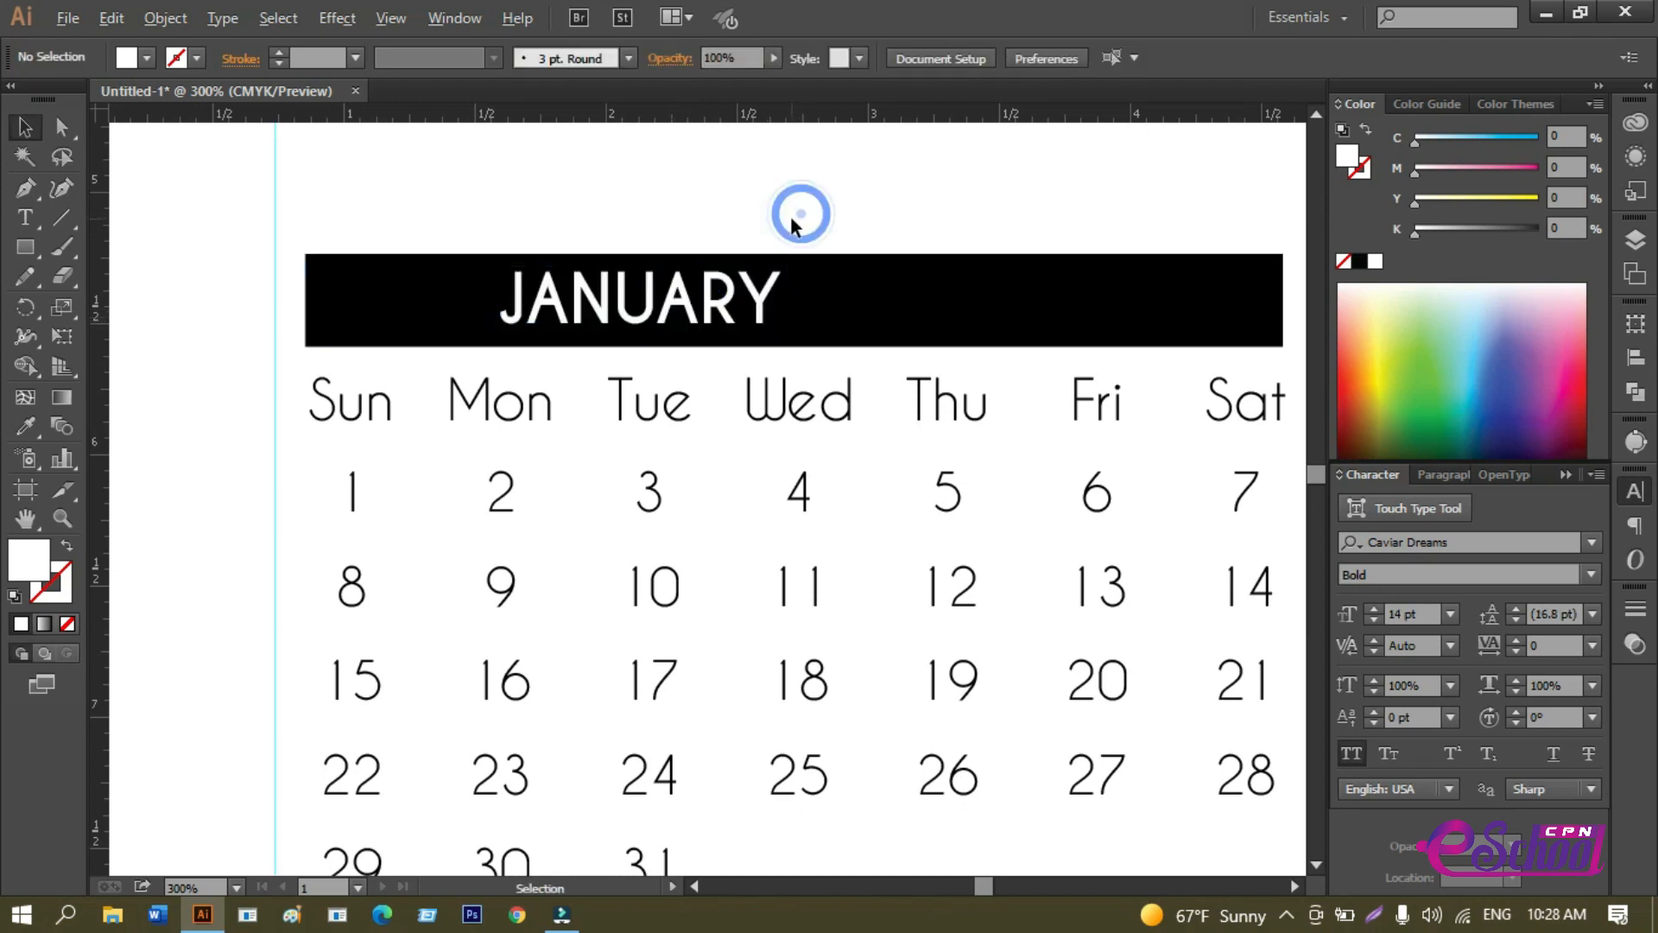
Draw a vertical line about 2 in long crossing the black bar between the Fri and Sat columns.
key("ctrl+minus")
left_click(781, 222)
left_click(61, 217)
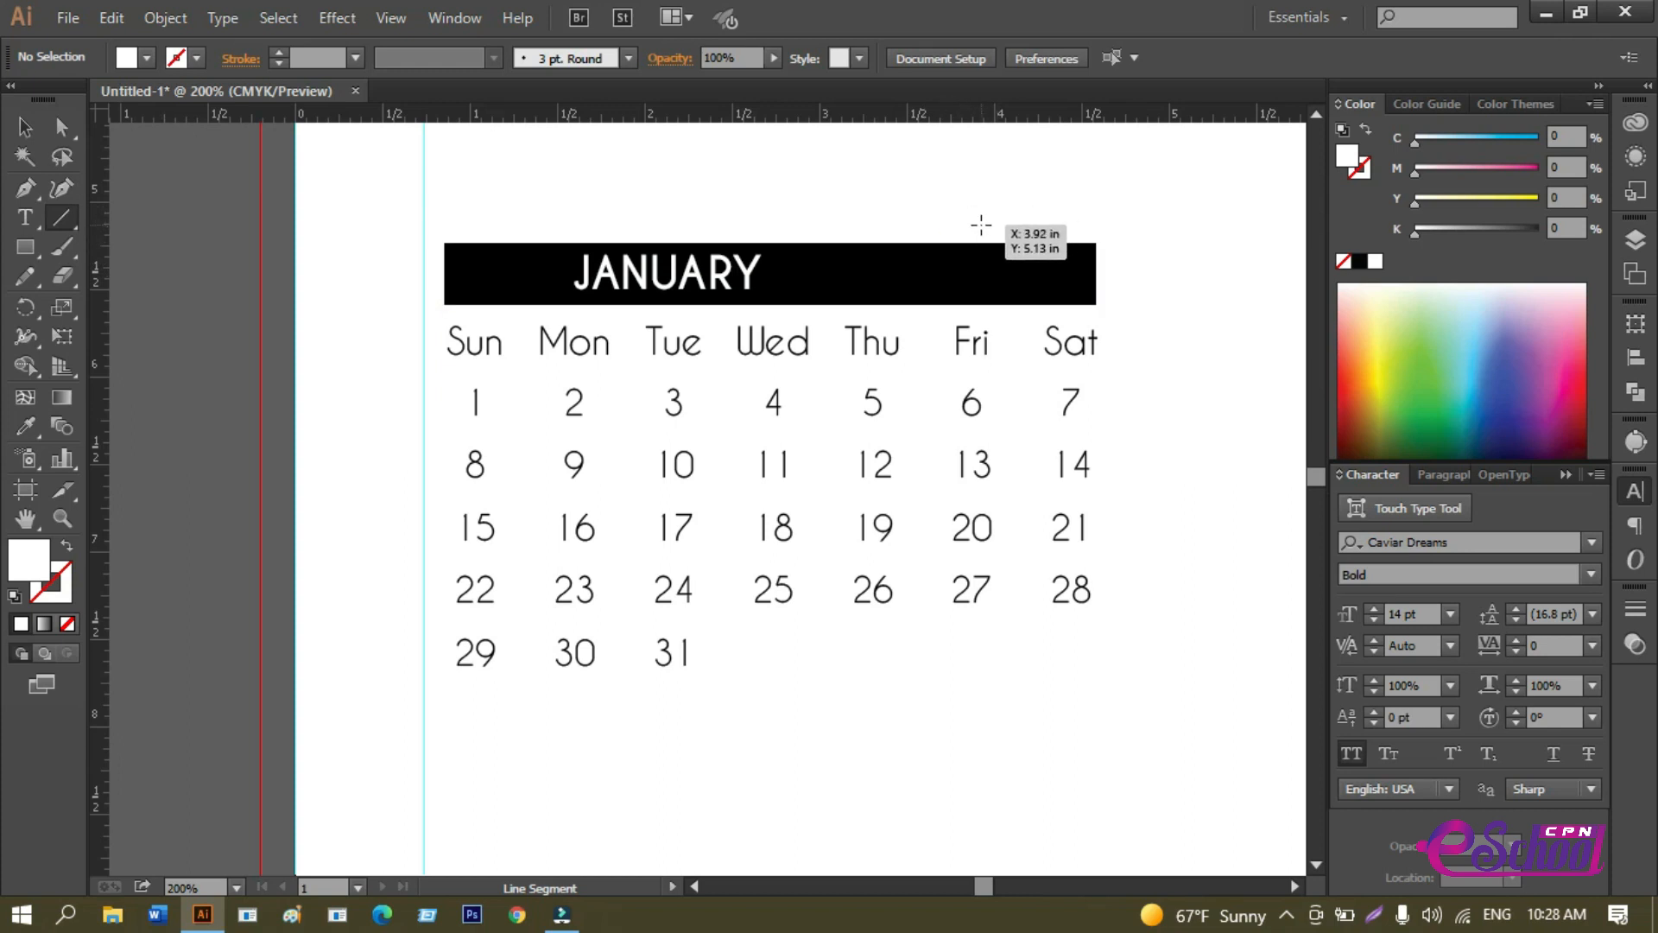
left_click_drag(991, 226, 1011, 571)
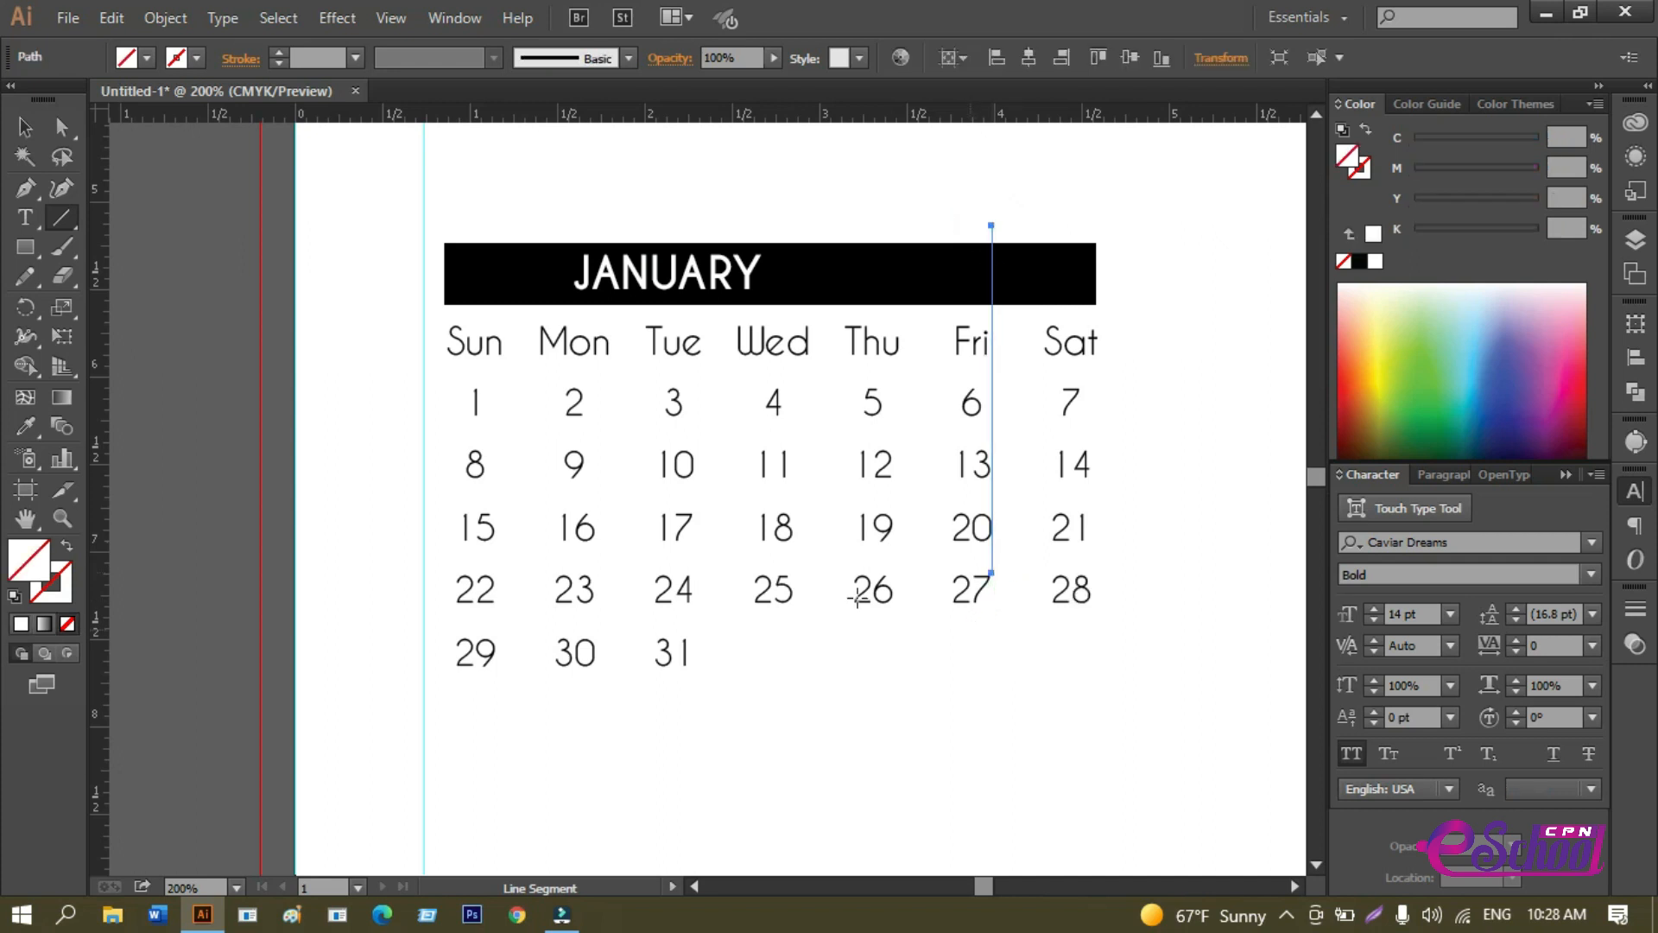
Divide the black bar along the vertical line between Fri and Sat, and send the pieces behind the JANUARY heading.
left_click(25, 128)
left_click_drag(425, 740, 1122, 328)
left_click(1077, 278, "shift")
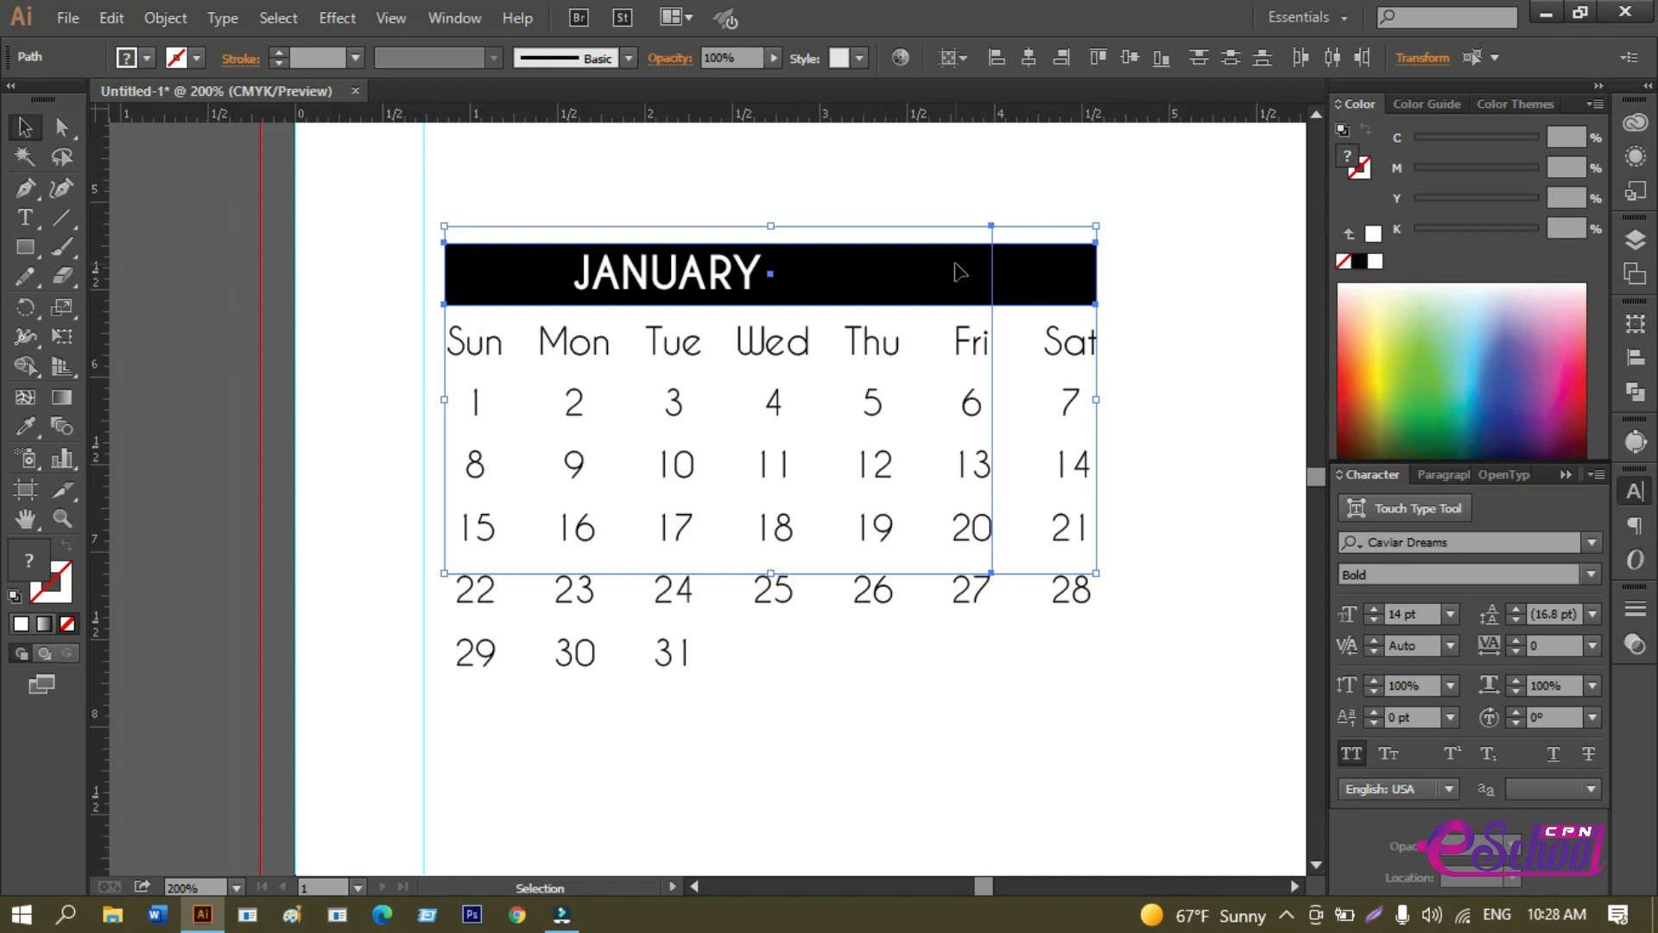
left_click(1635, 391)
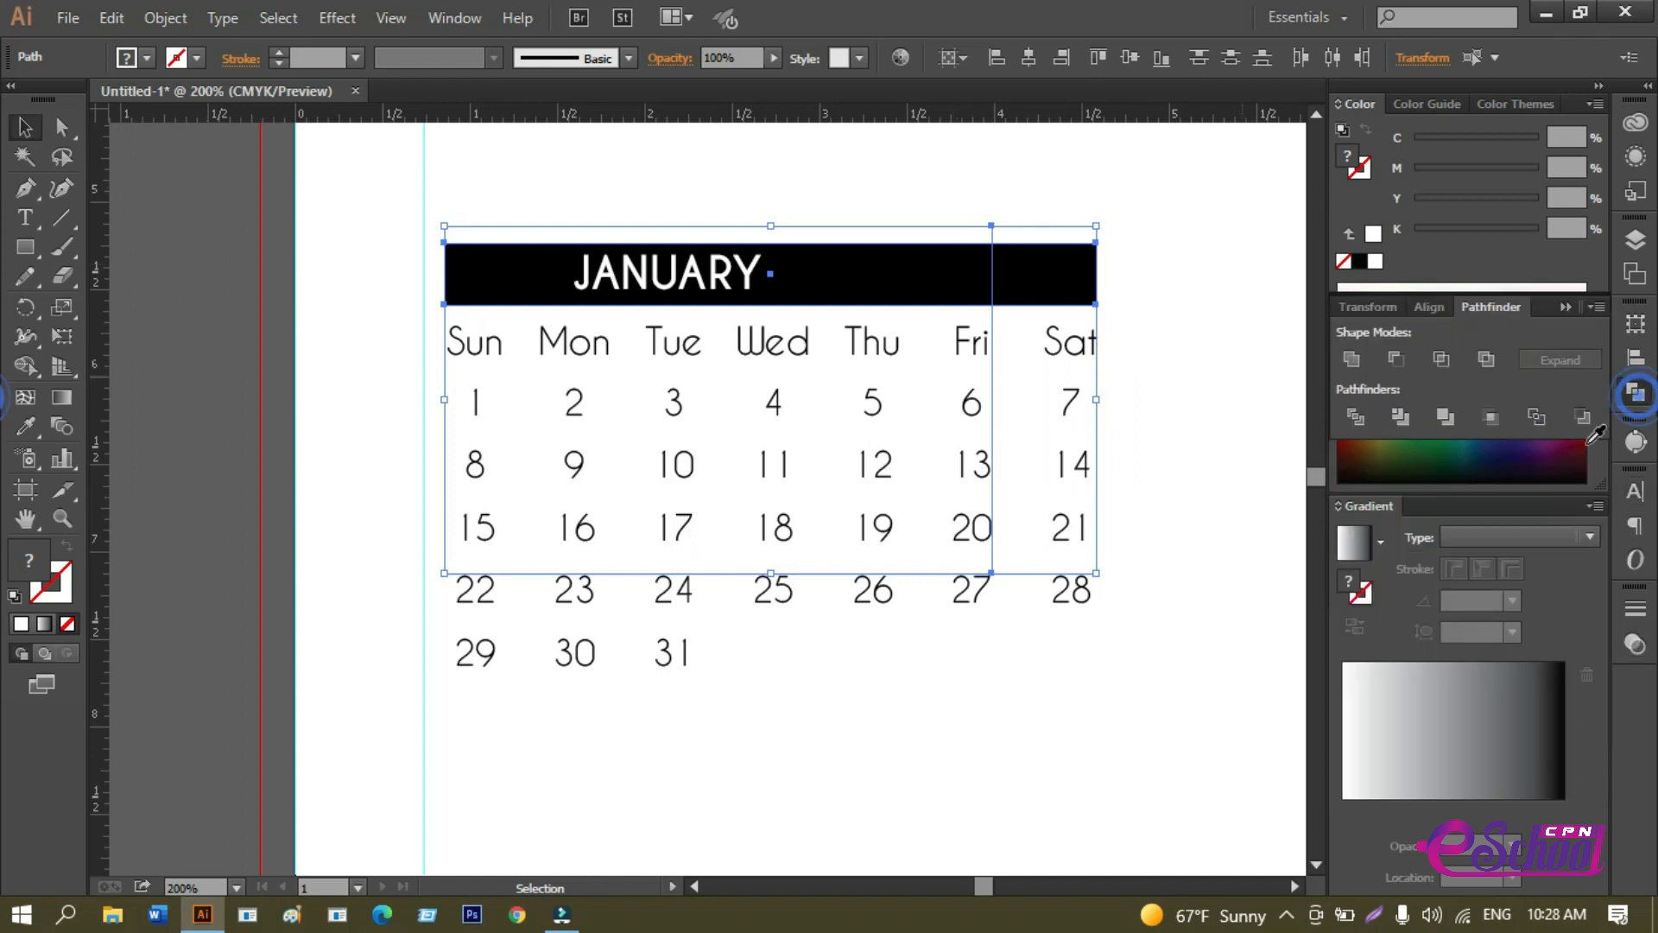
left_click(1374, 466)
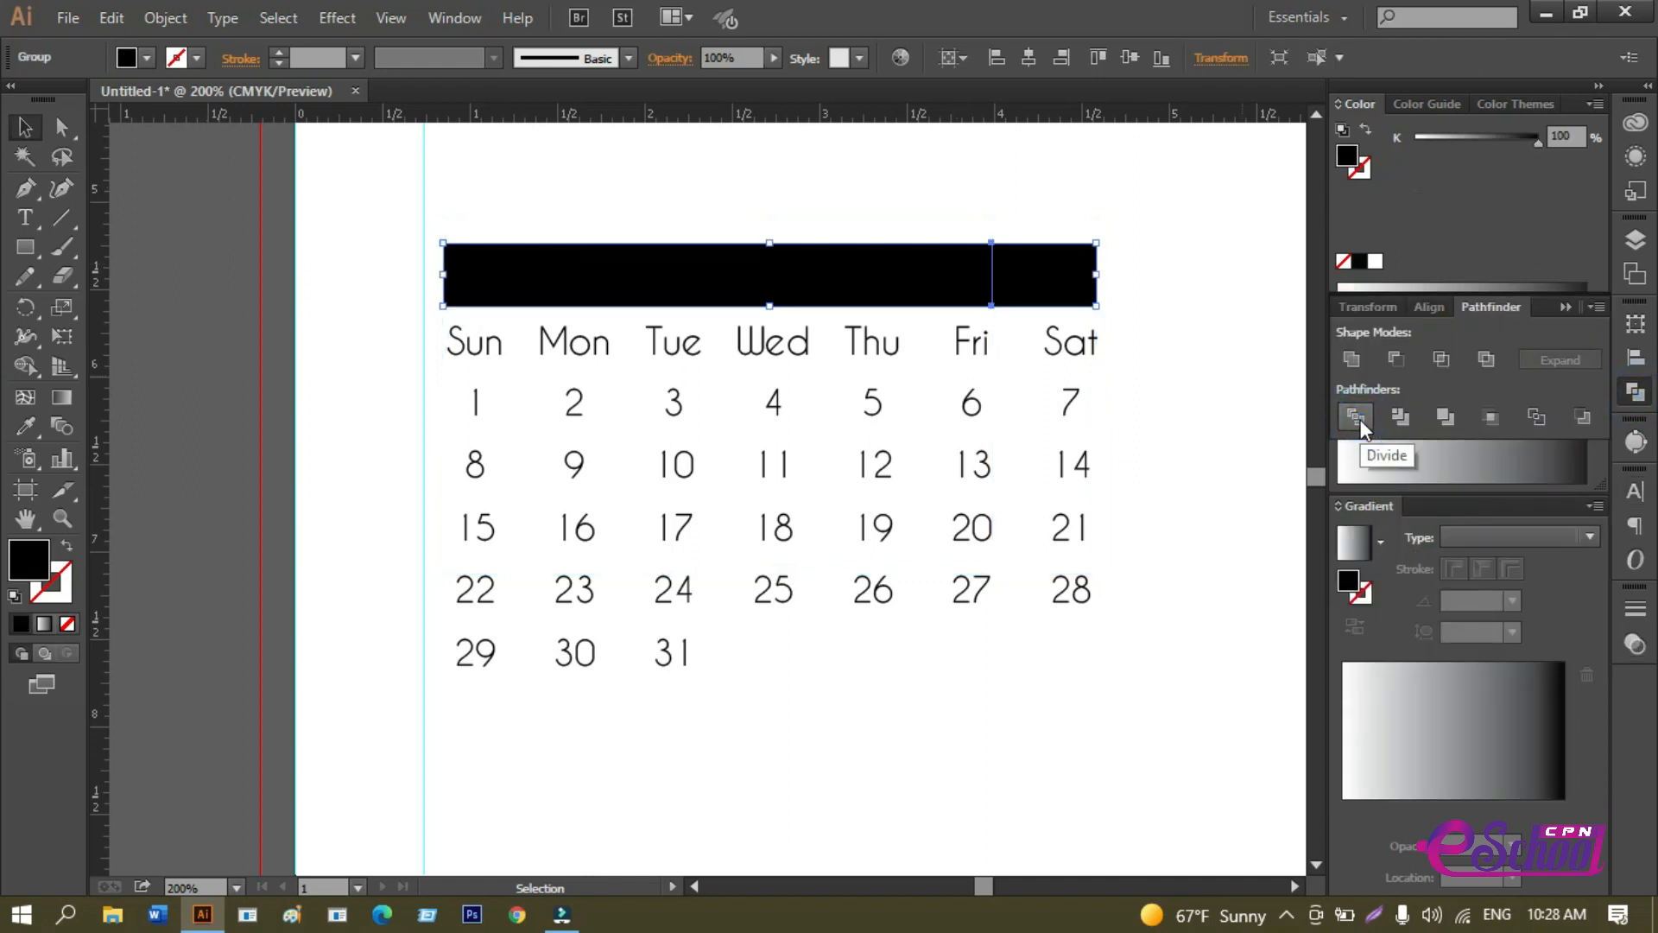
key("ctrl+z")
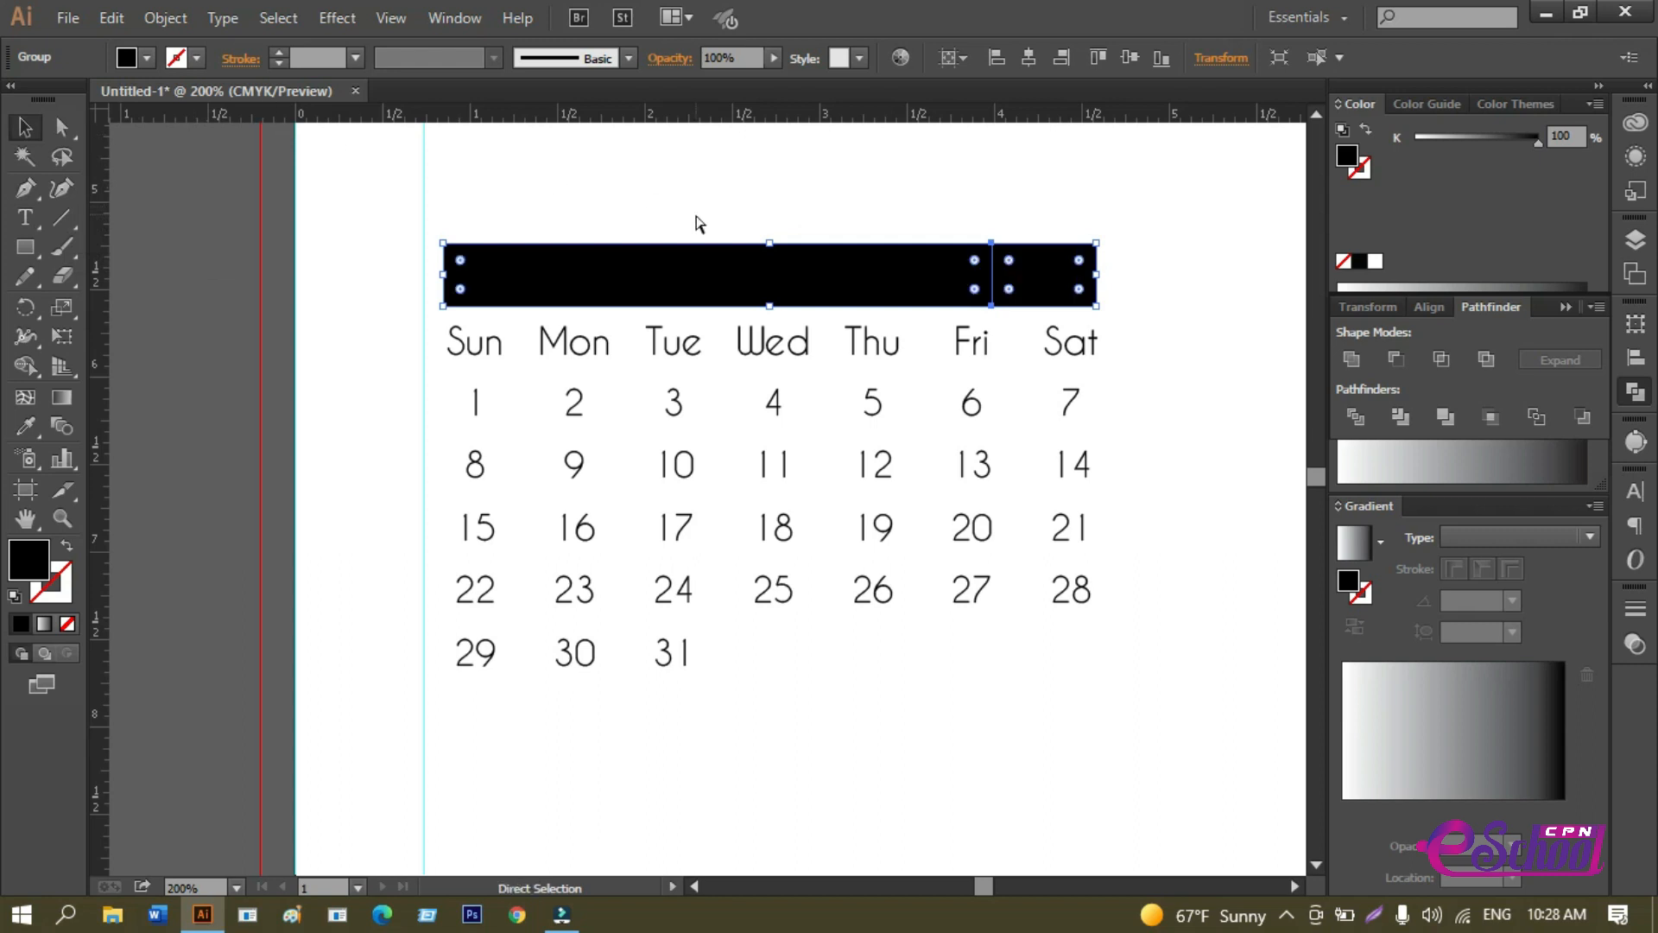
left_click(1144, 192)
Fill the bar piece above the Sat column with light grey bcbcbc.
key("a")
left_click(1062, 275)
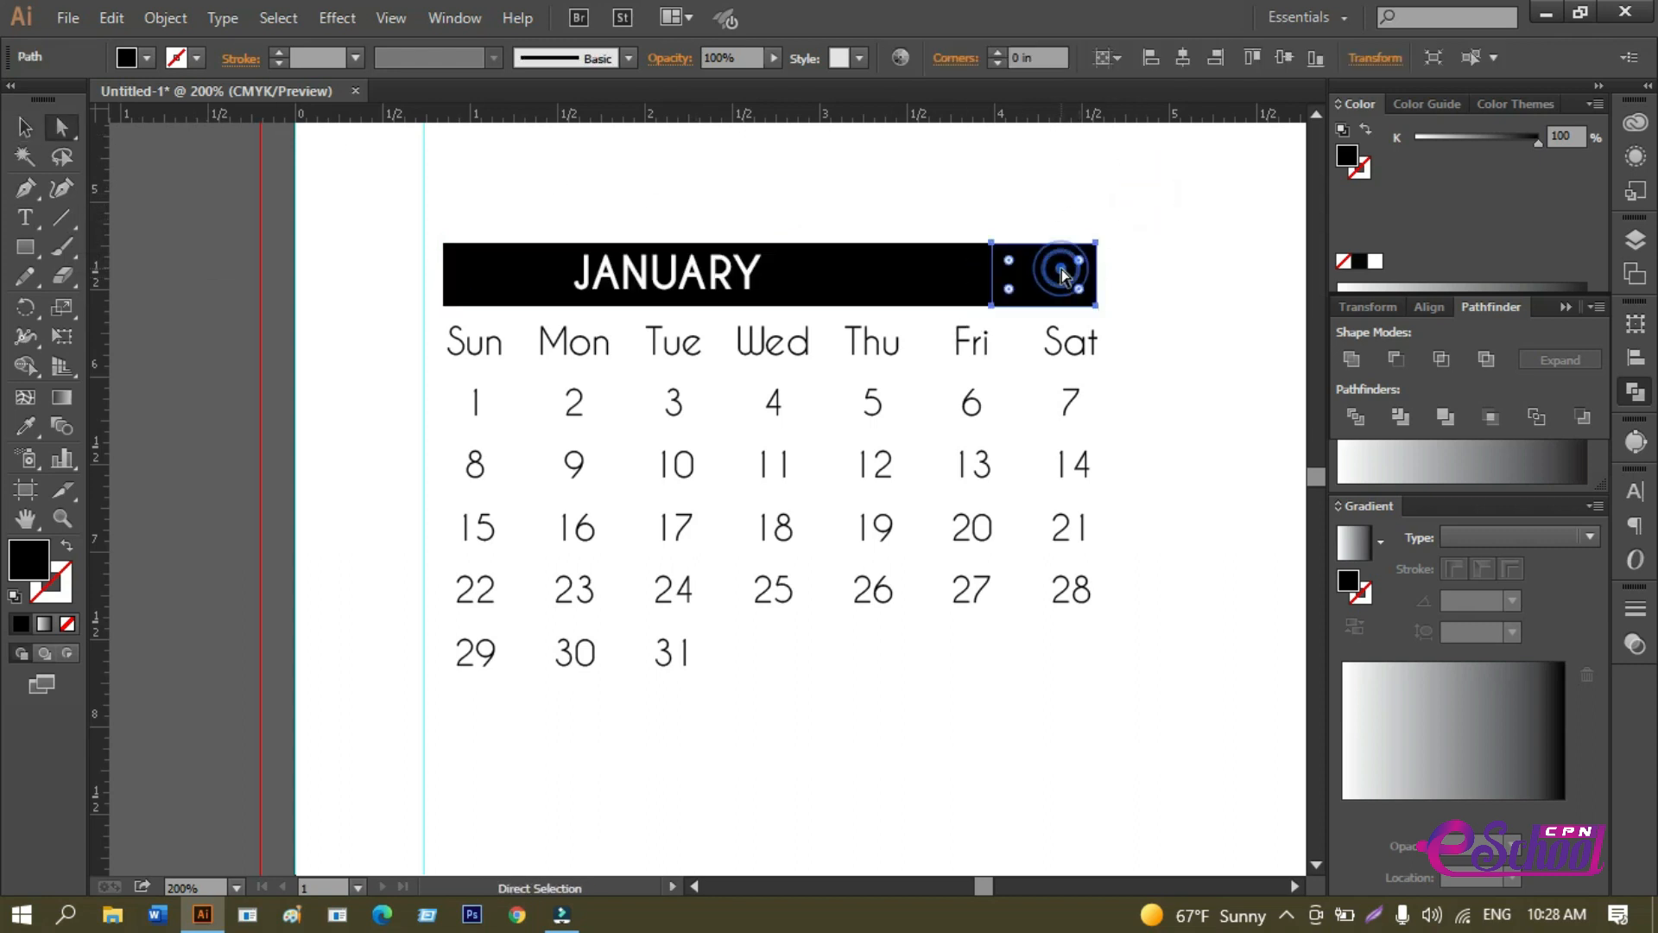
double_click(43, 563)
left_click(420, 546)
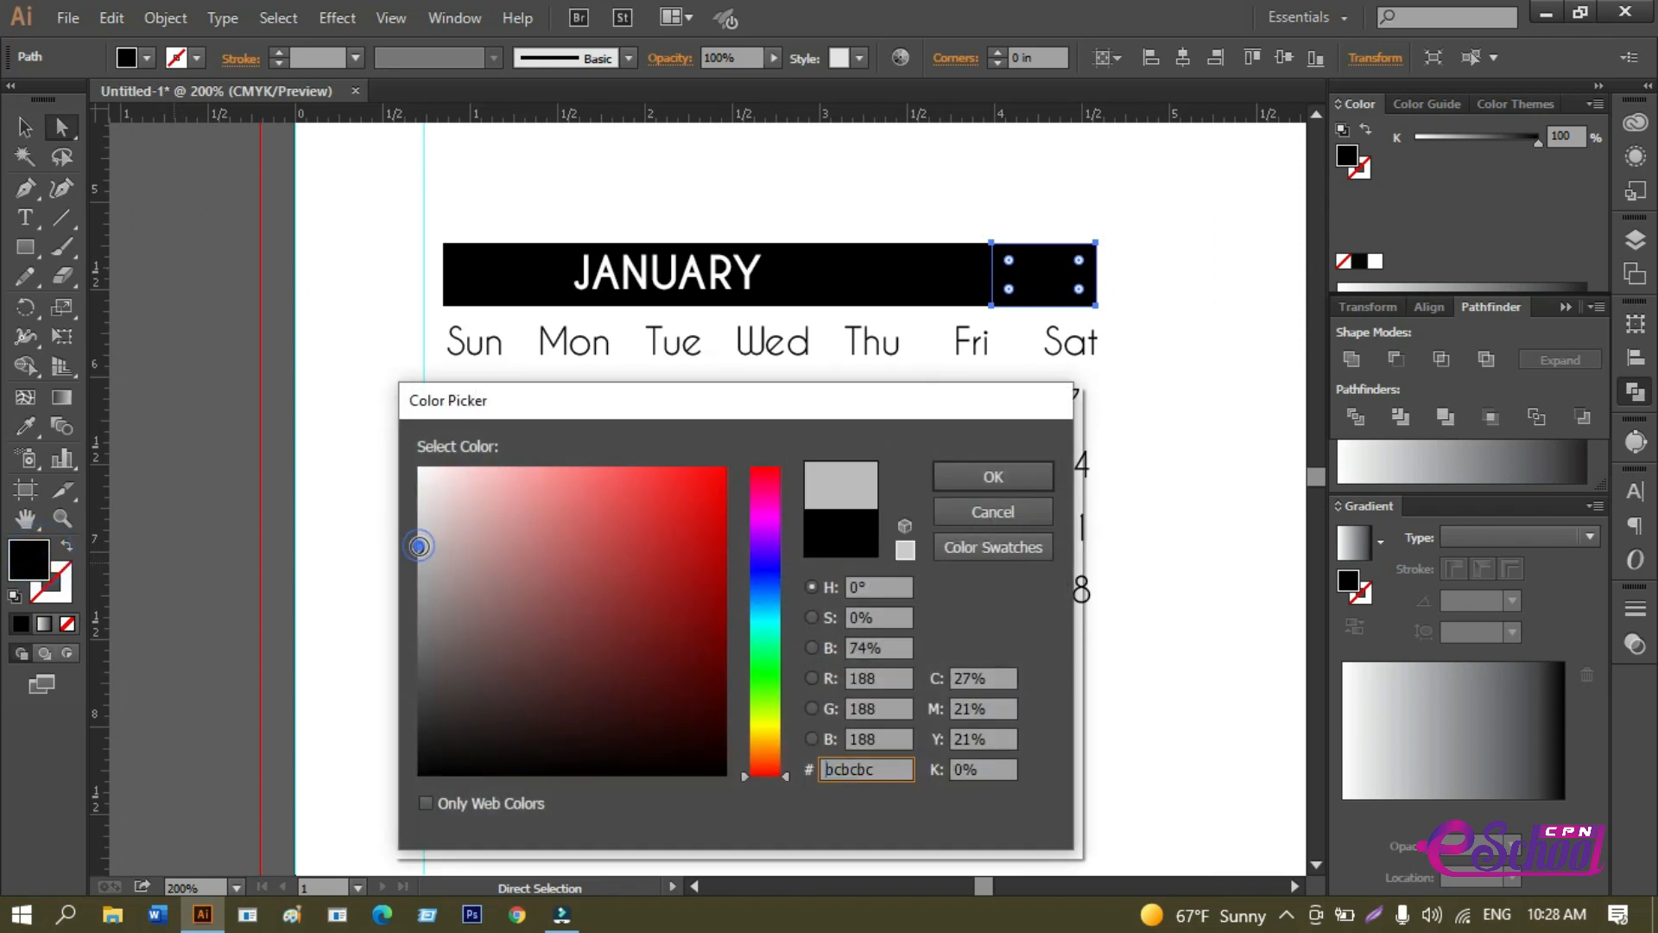
left_click(957, 480)
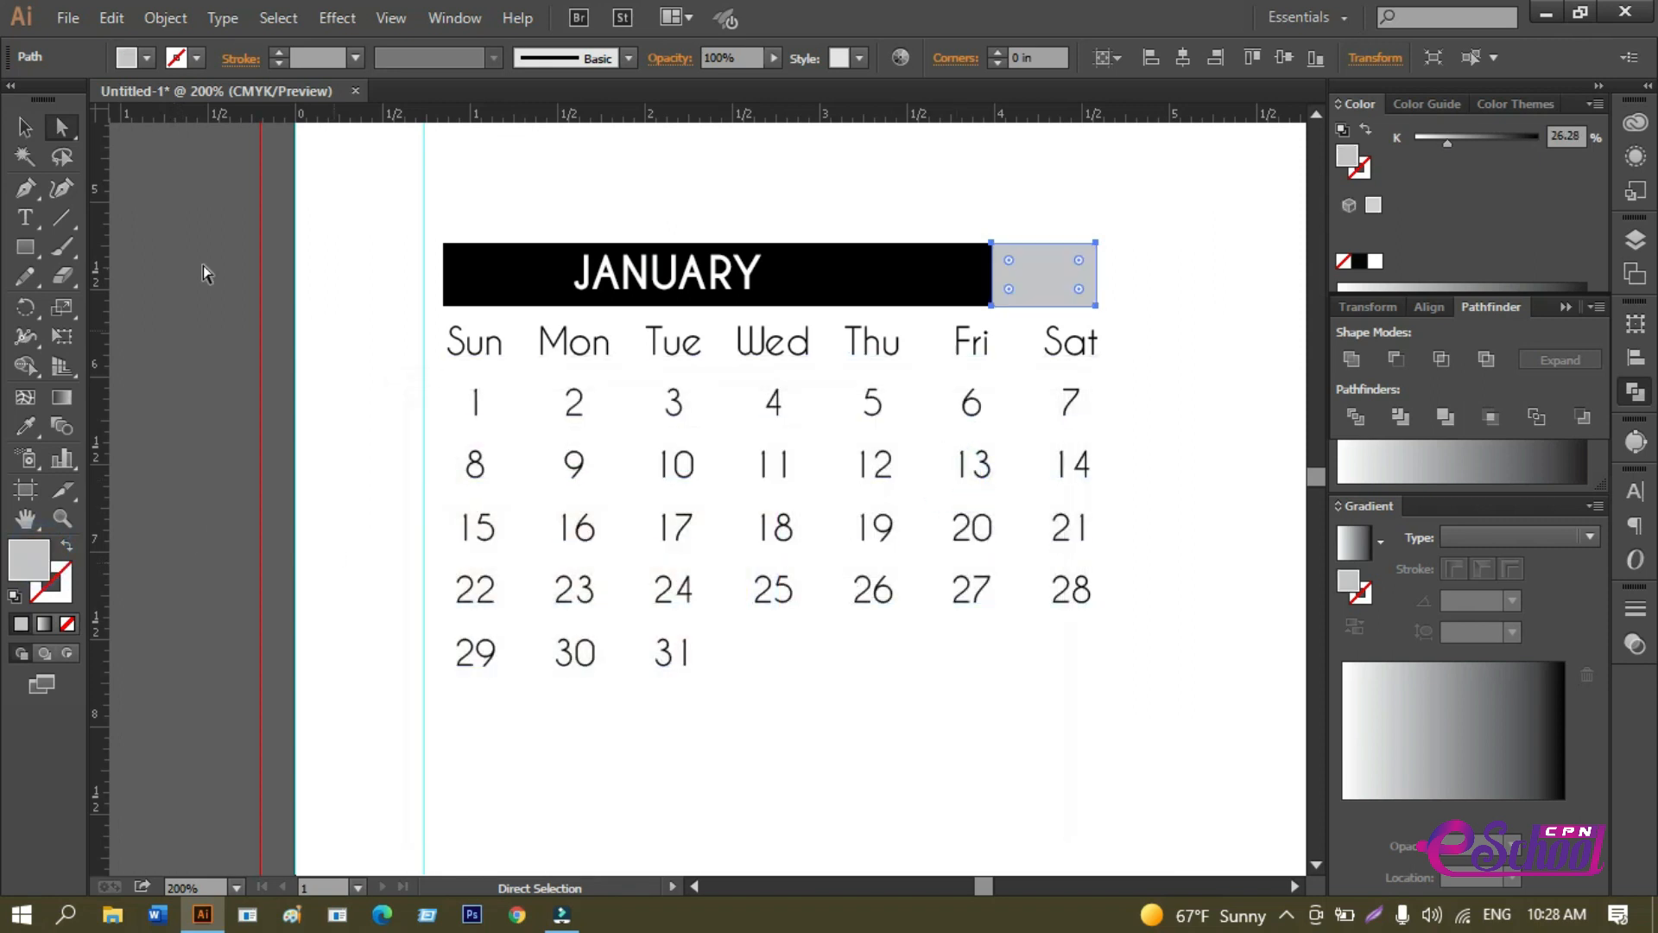
Scale the JANUARY heading down to about 14.15 pt and centre it in the black part of the bar.
left_click(24, 127)
left_click(814, 128)
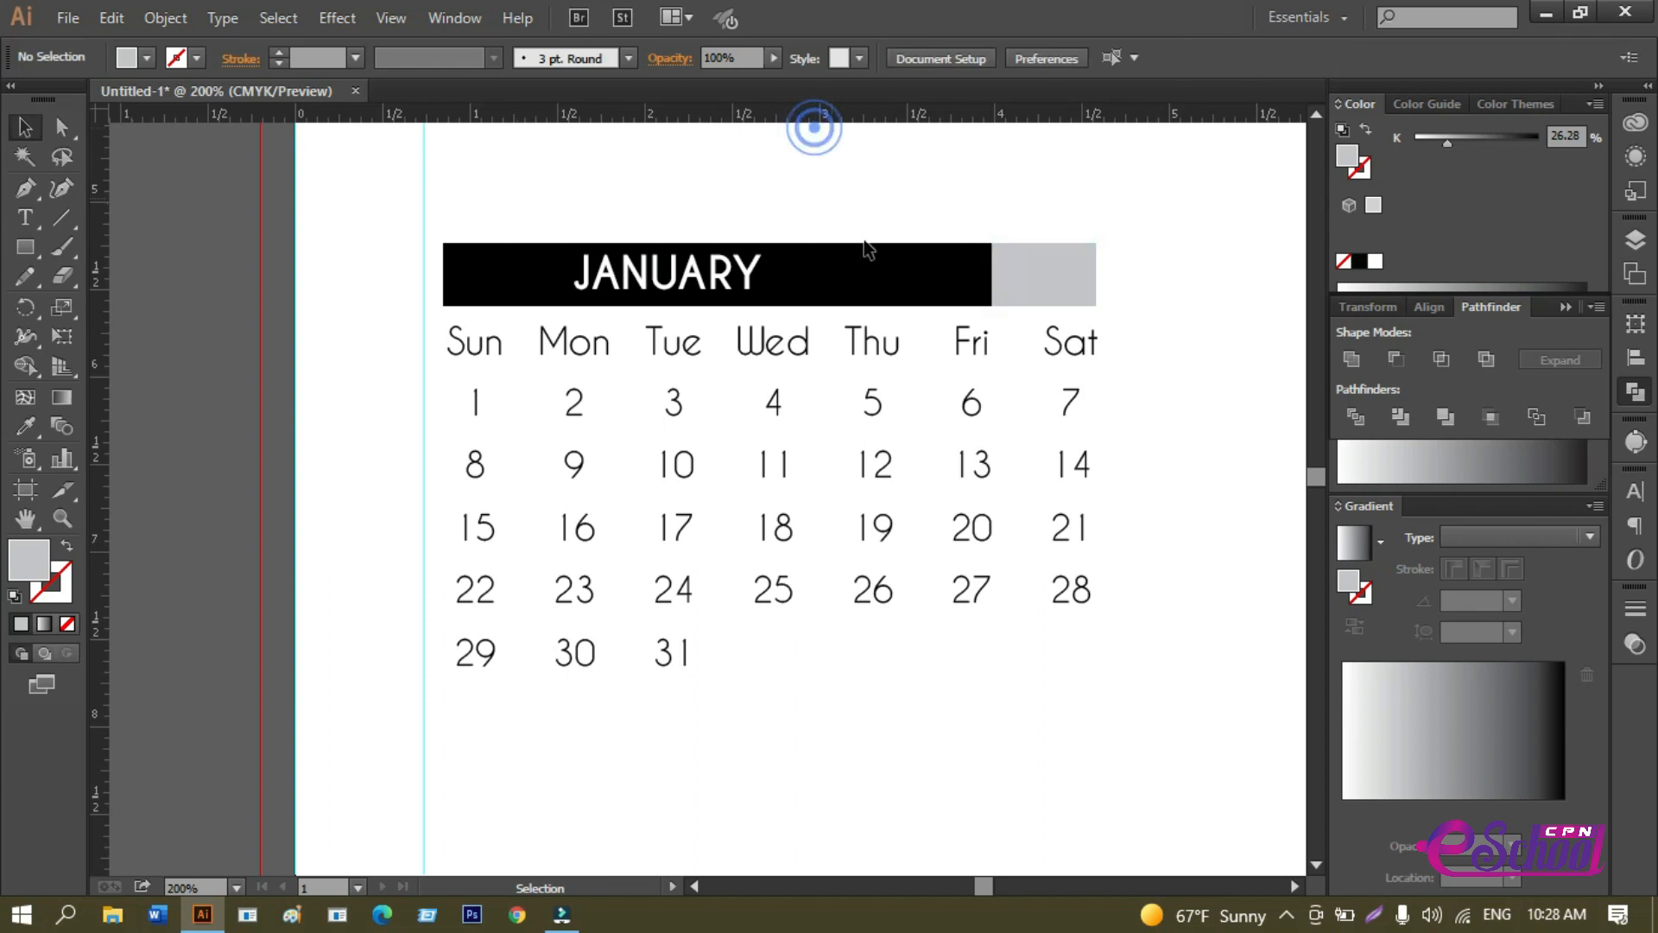
left_click(736, 272)
left_click_drag(736, 272, 746, 271)
scroll(694, 289, "up", 2)
left_click_drag(508, 211, 551, 222)
left_click_drag(760, 275, 777, 275)
left_click(822, 162)
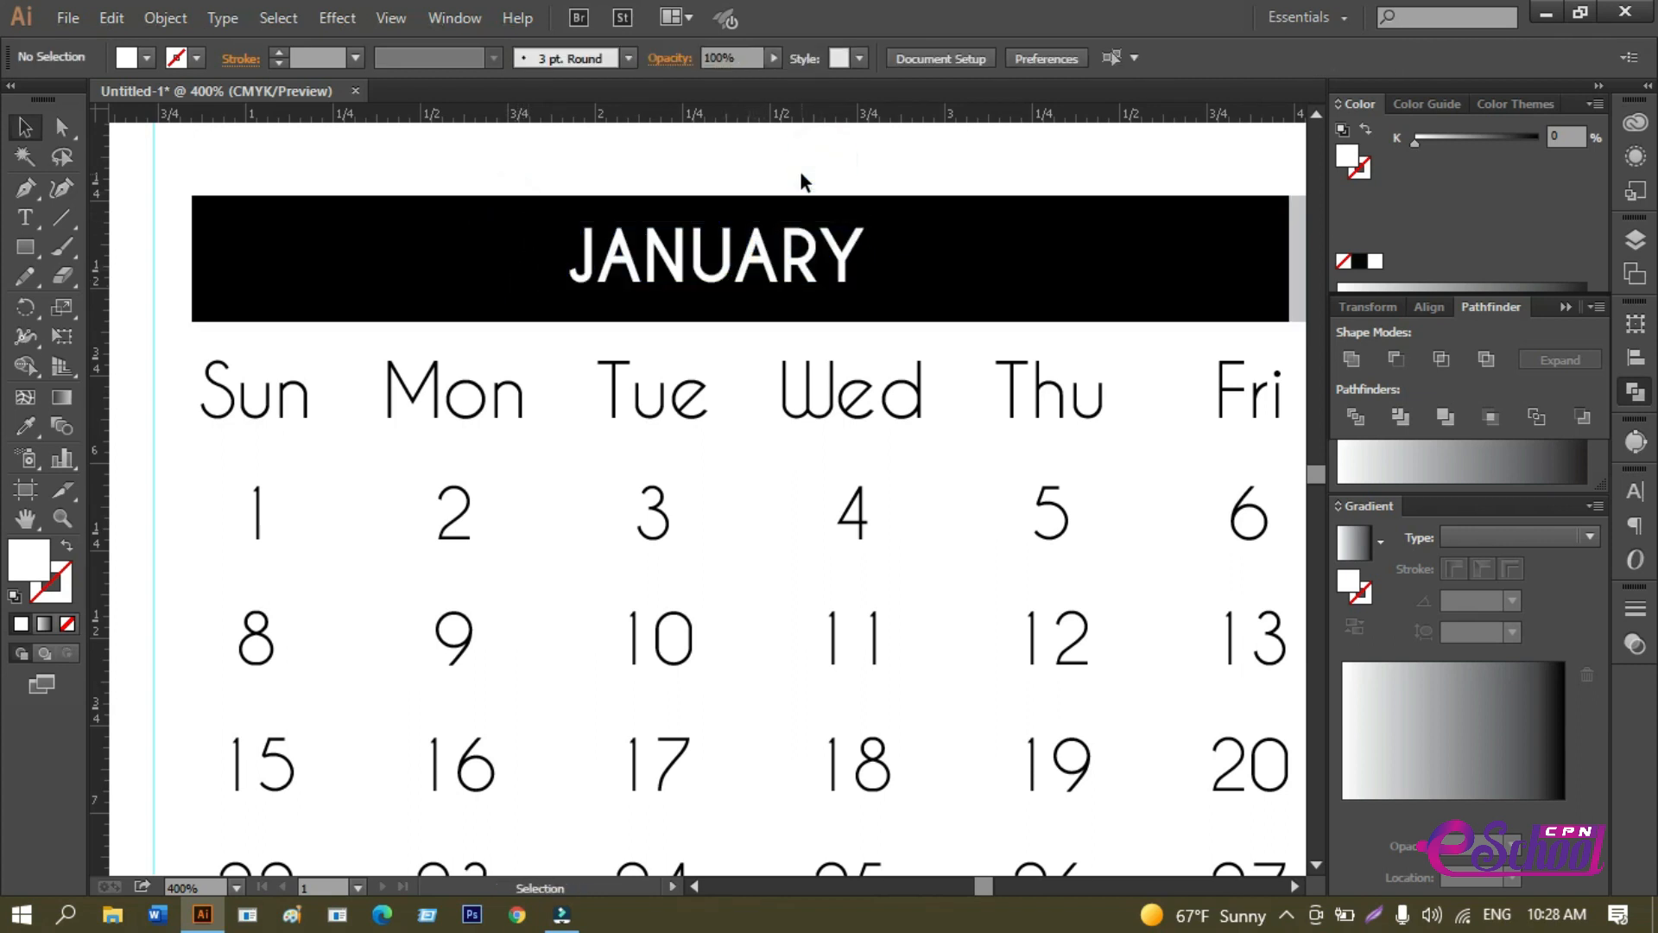
scroll(803, 181, "down", 2)
scroll(814, 306, "up", 2)
left_click(946, 339)
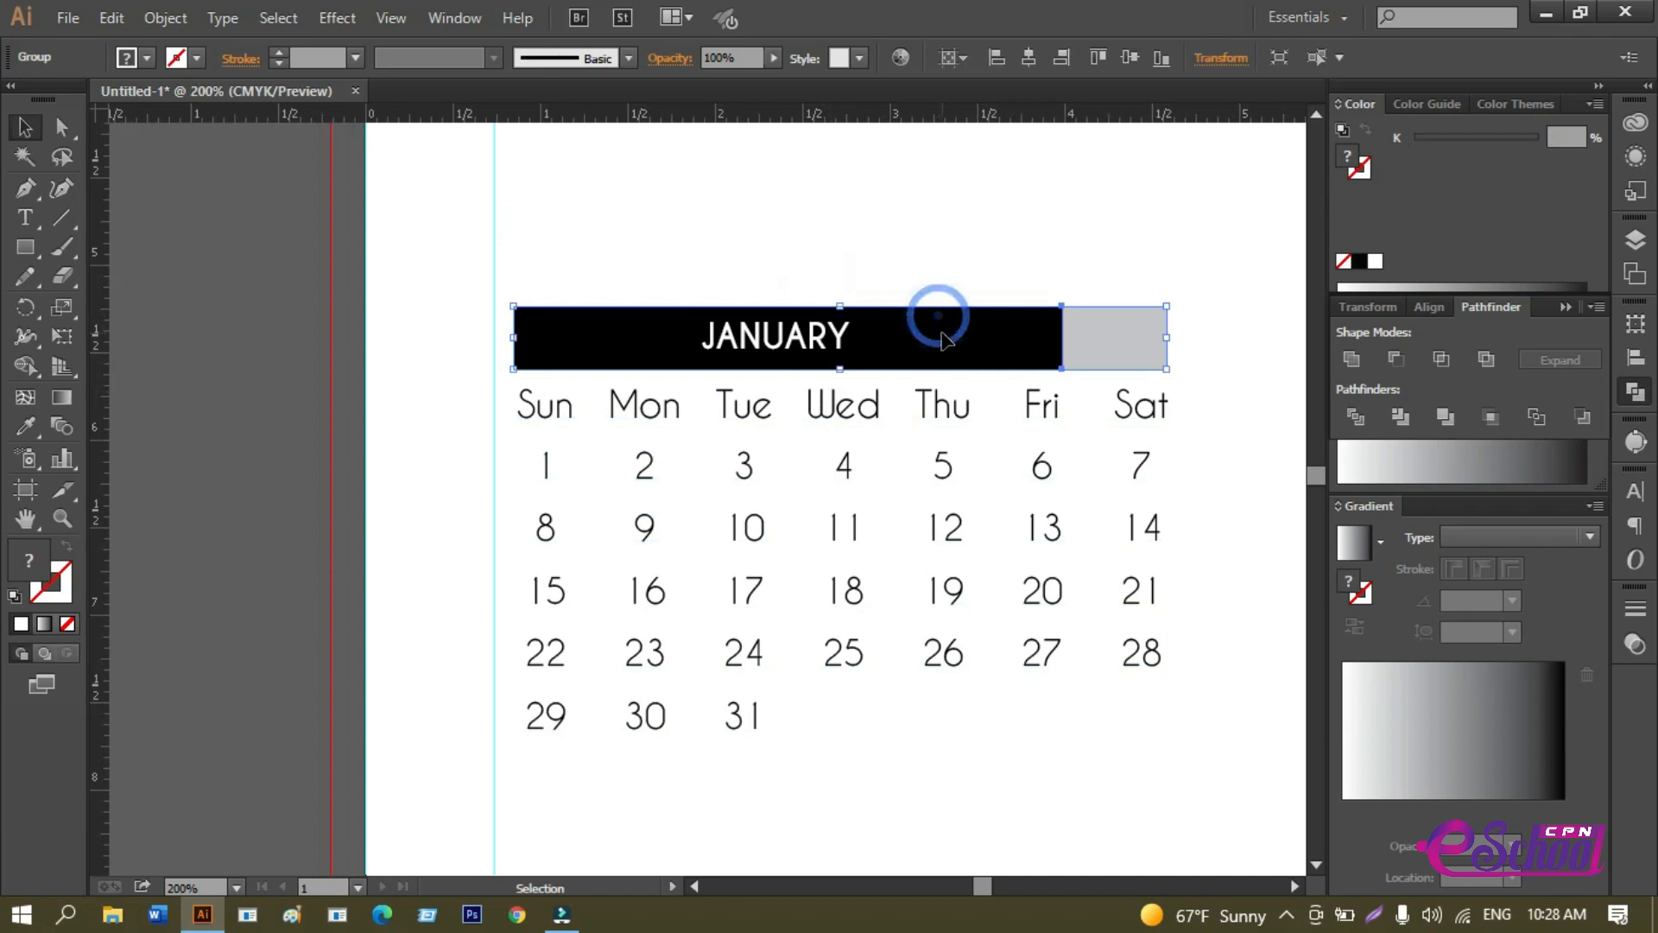
right_click(945, 339)
left_click(1148, 230)
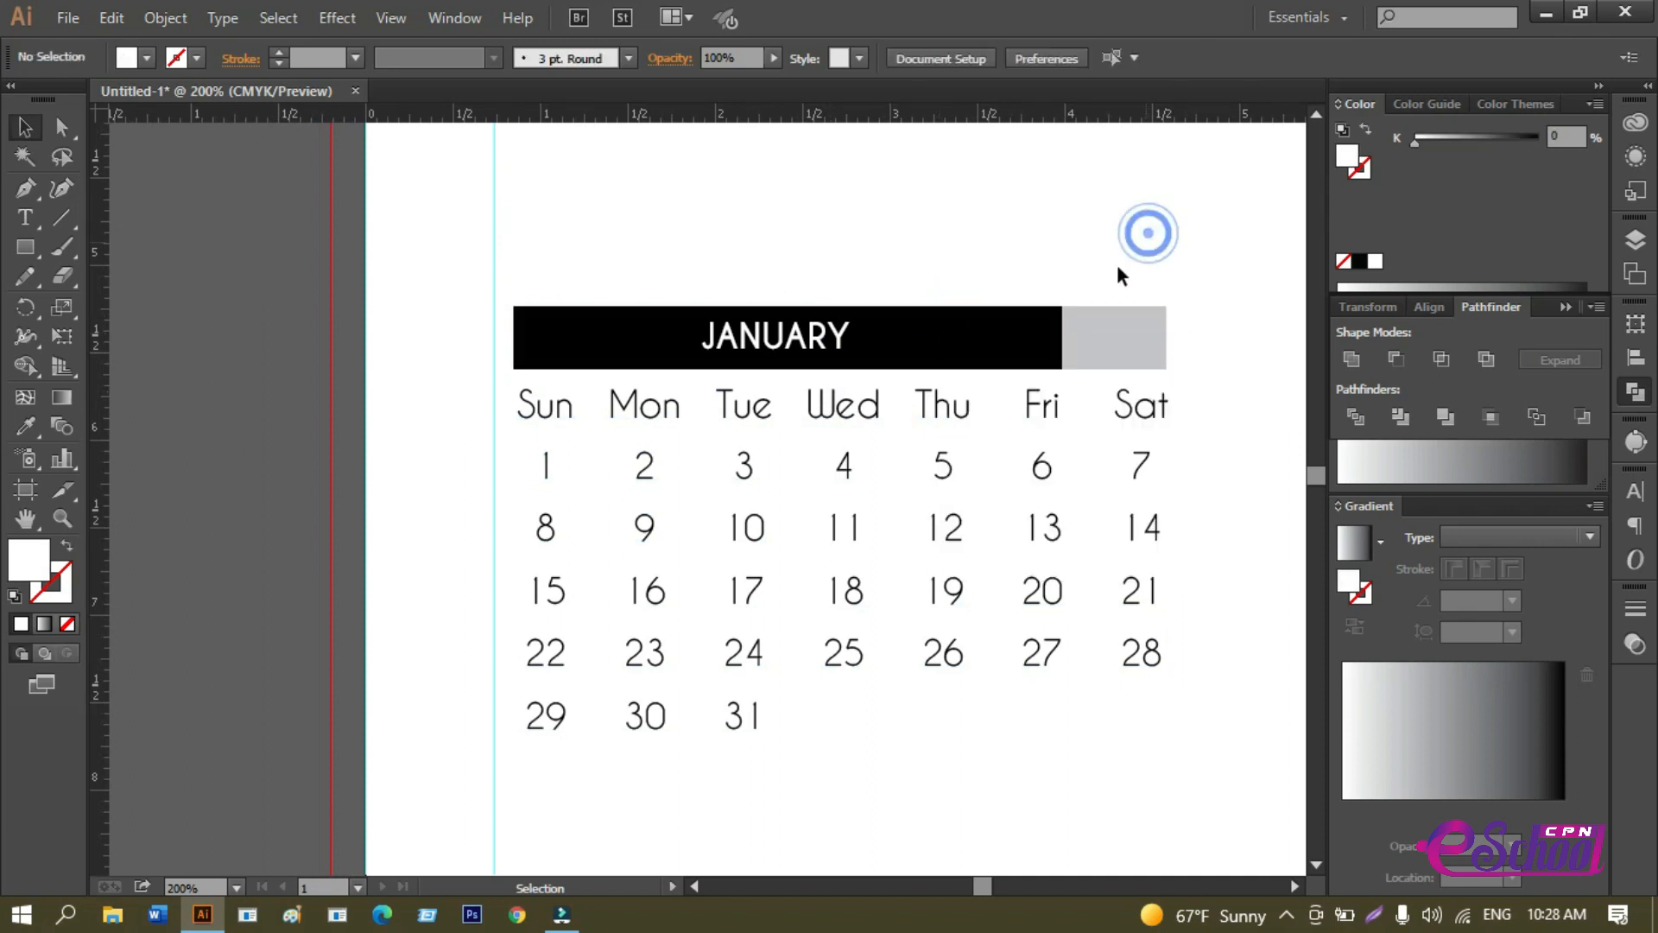
Copy the JANUARY heading over to the grey box and replace the copy's text with 1.
scroll(1111, 270, "up", 2)
left_click_drag(1111, 270, 984, 183)
left_click_drag(374, 311, 1045, 320)
double_click(1036, 317)
double_click(1036, 318)
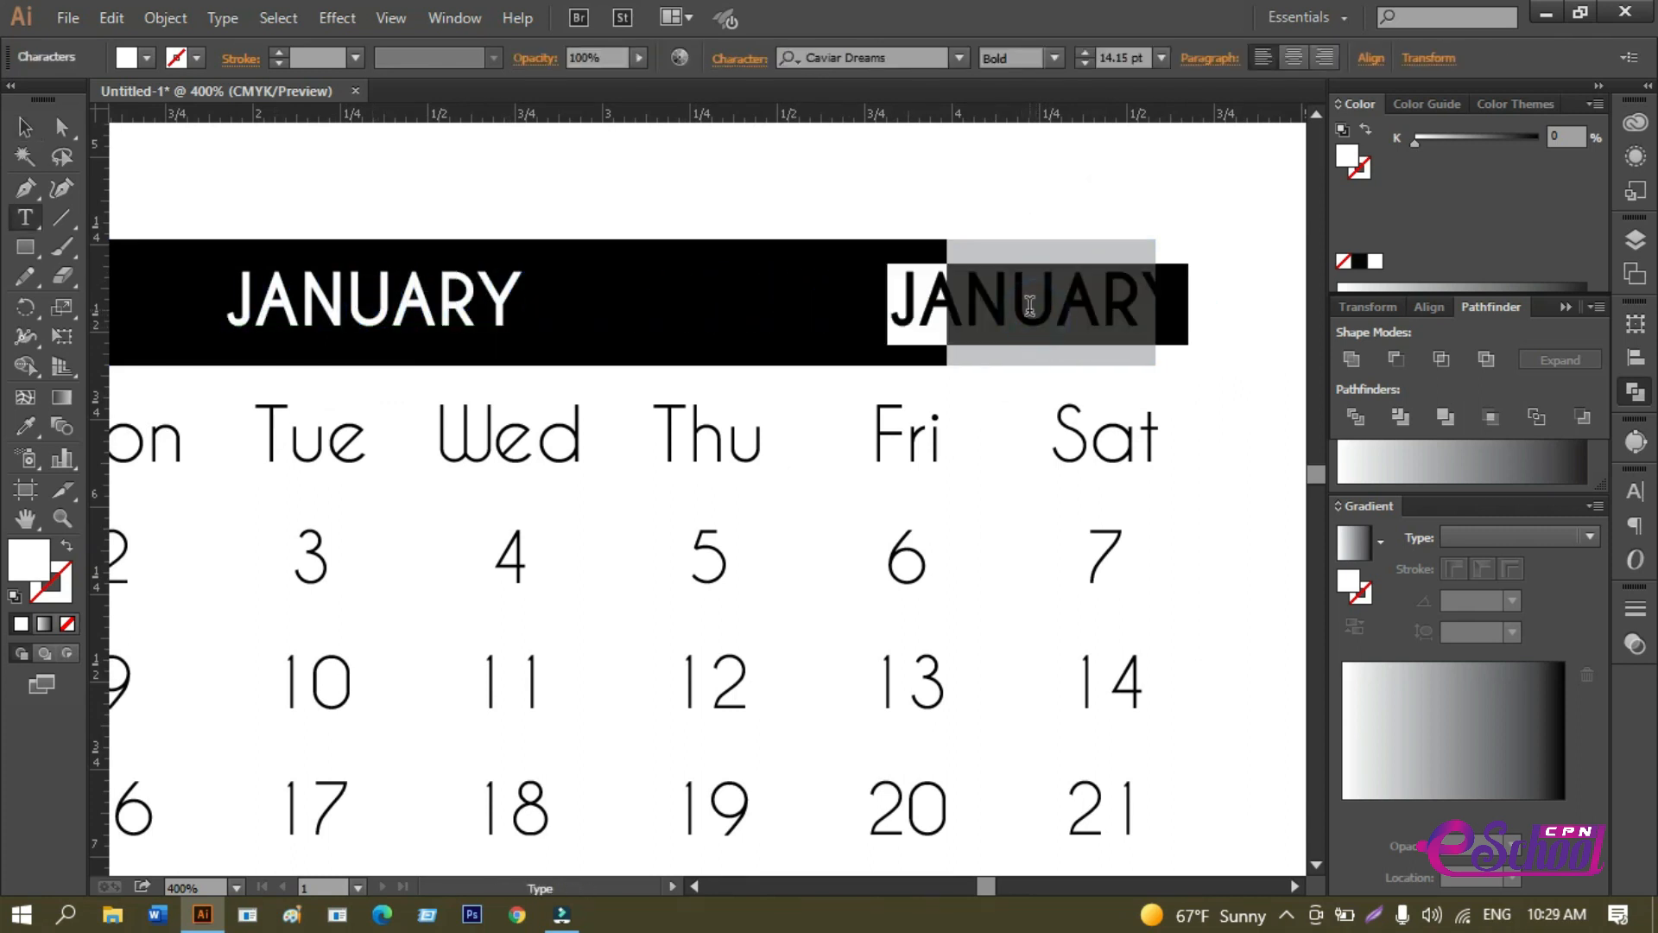
type("1")
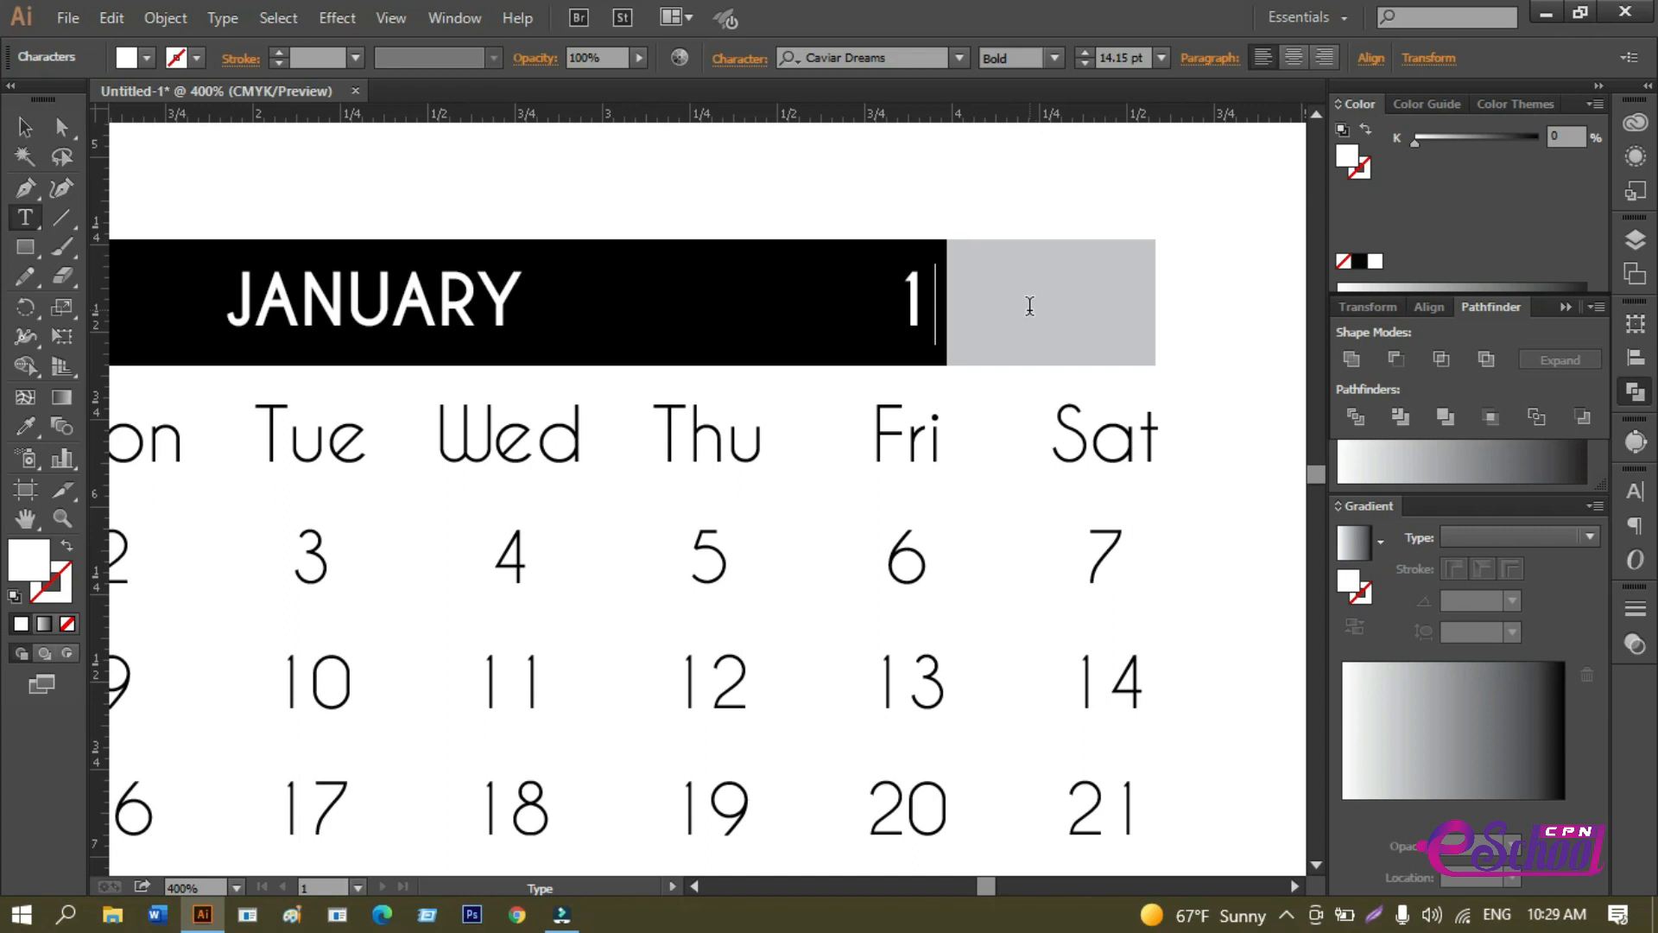
Colour the copied 1 with the bar's black and move it to the middle of the grey box.
double_click(876, 290)
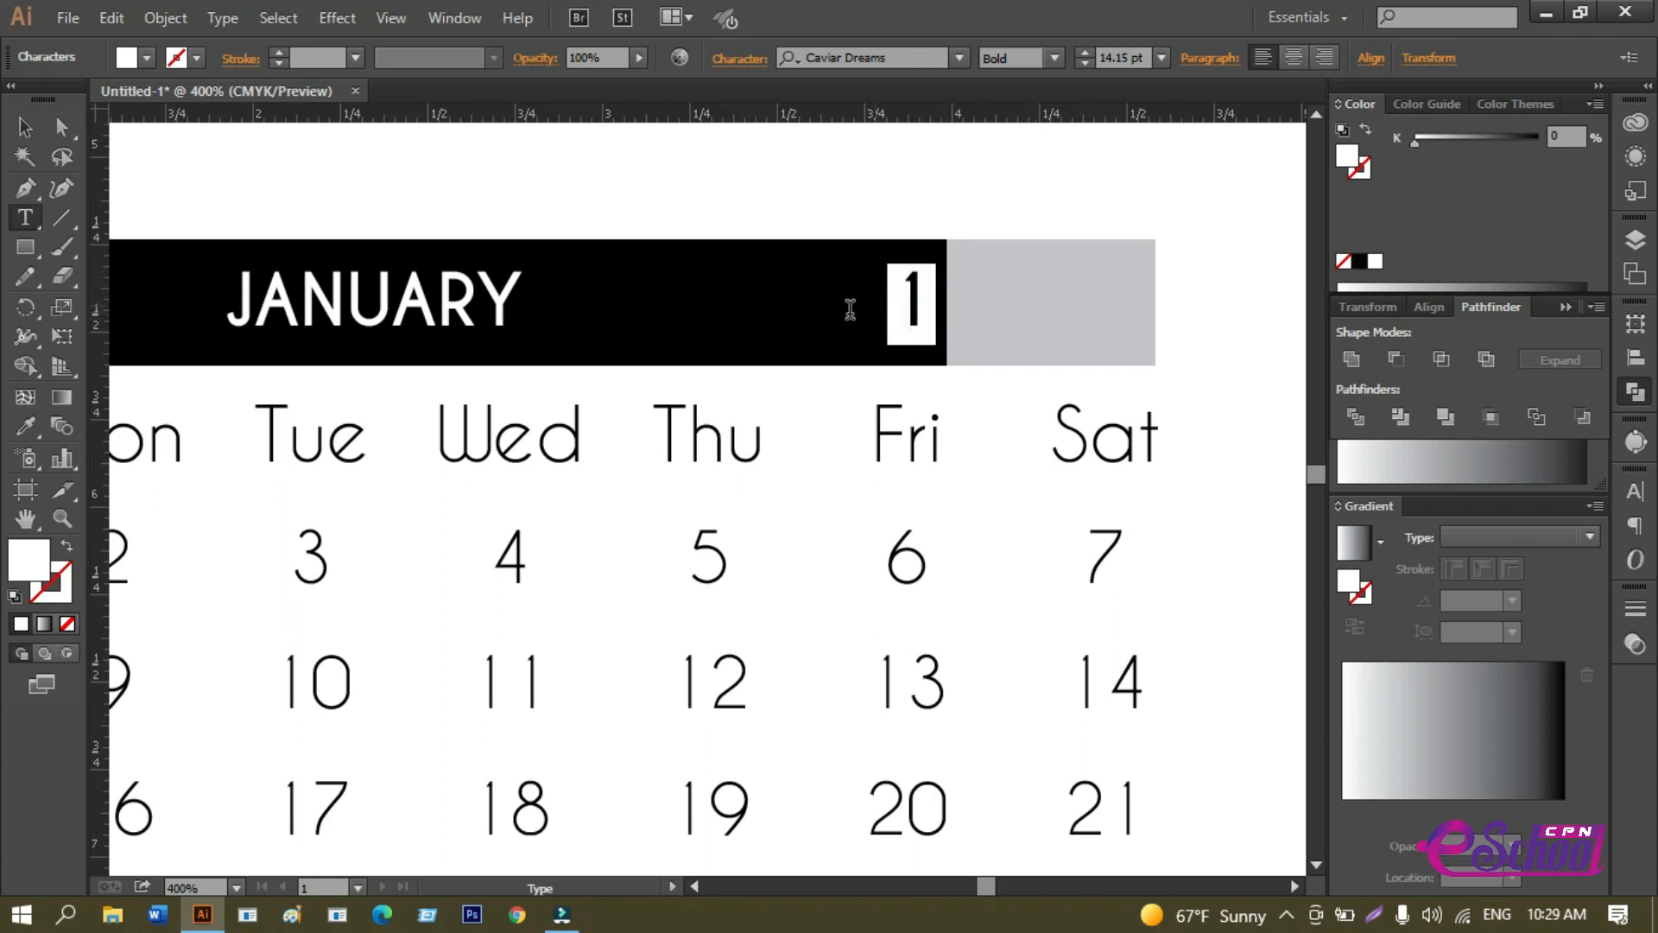
left_click(18, 429)
left_click(655, 311)
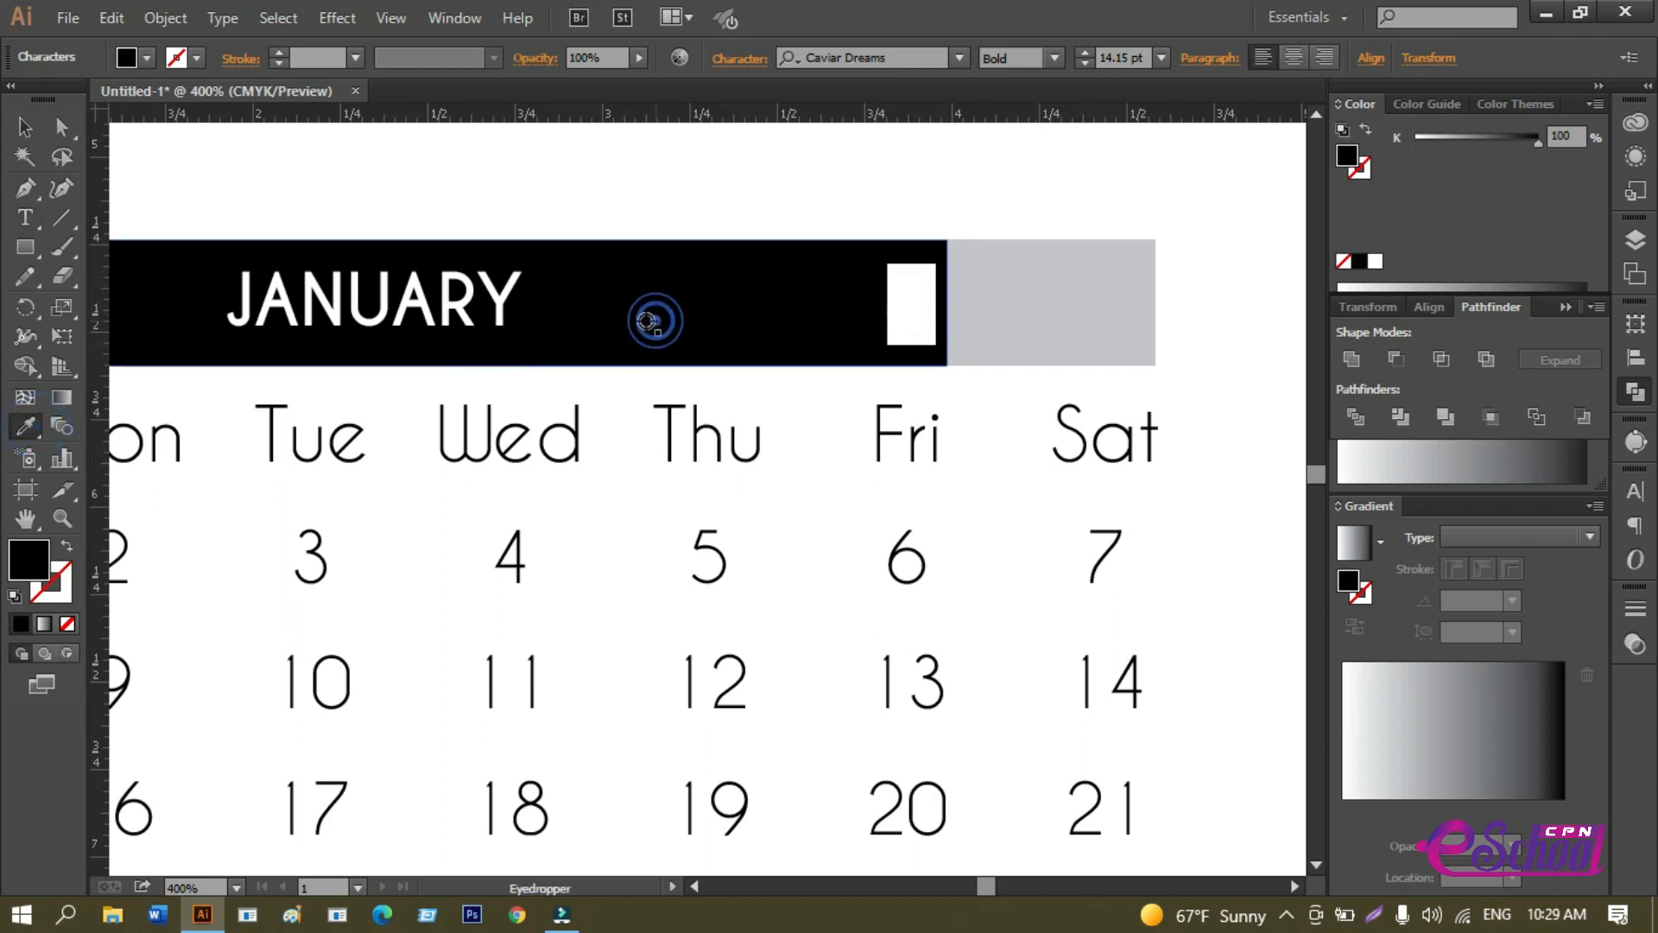
left_click(21, 127)
left_click_drag(916, 317, 1047, 320)
left_click(1010, 162)
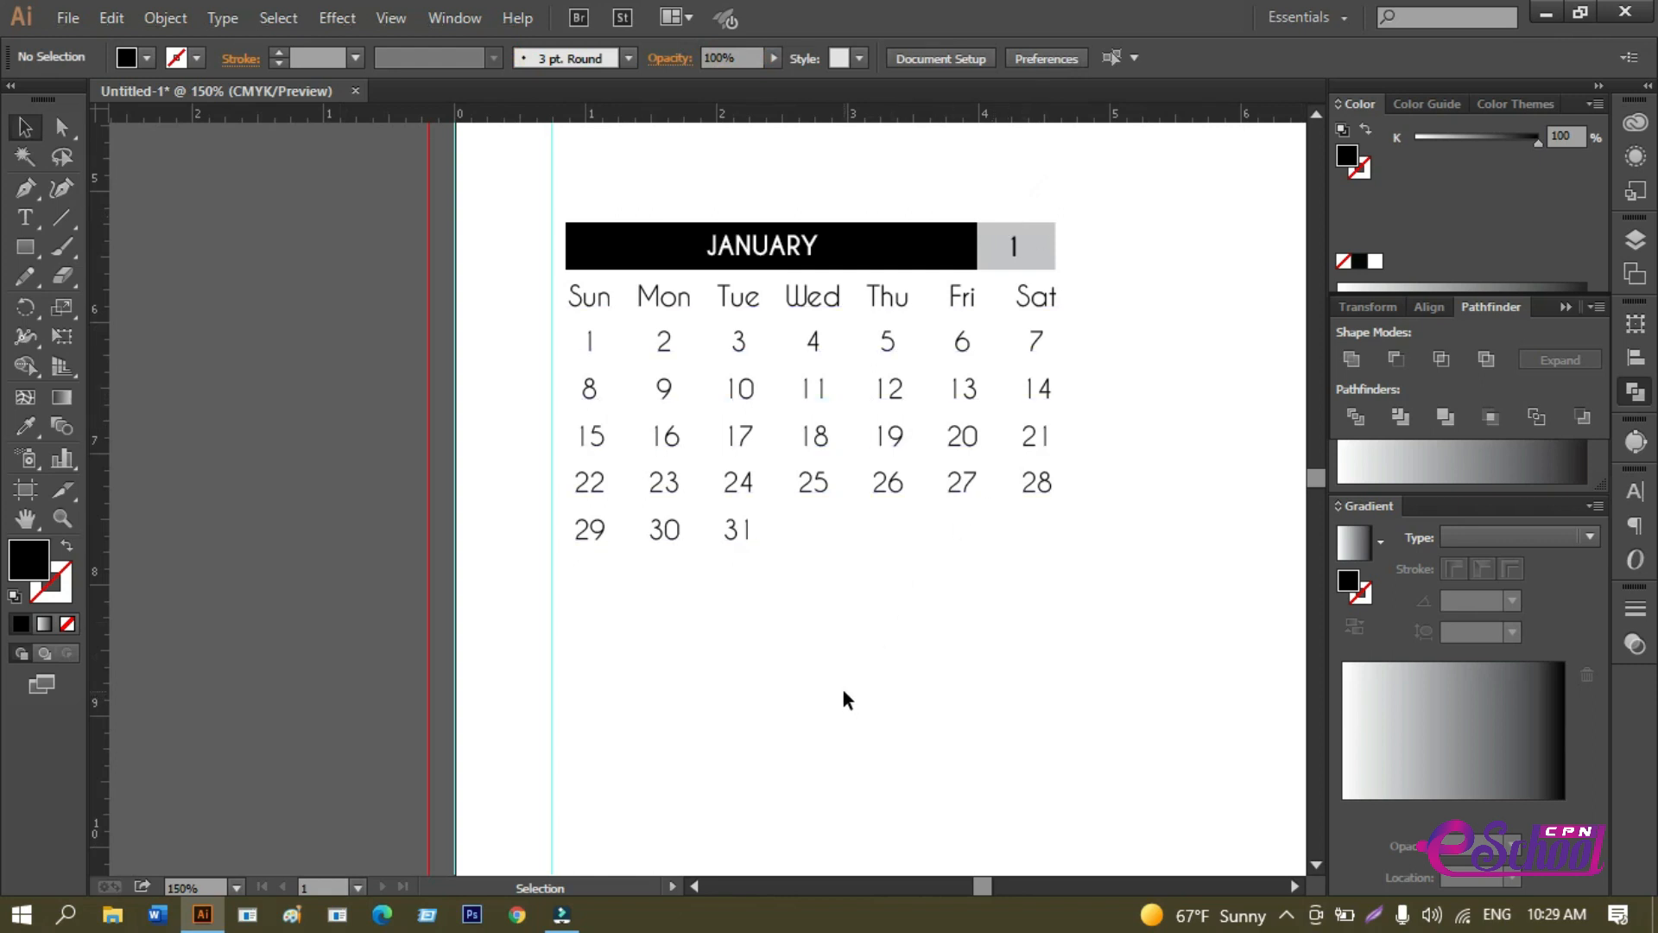
Enlarge the number 1 to about 18.4 pt and centre it in the grey box.
scroll(836, 618, "up", 1)
left_click_drag(788, 397, 803, 544)
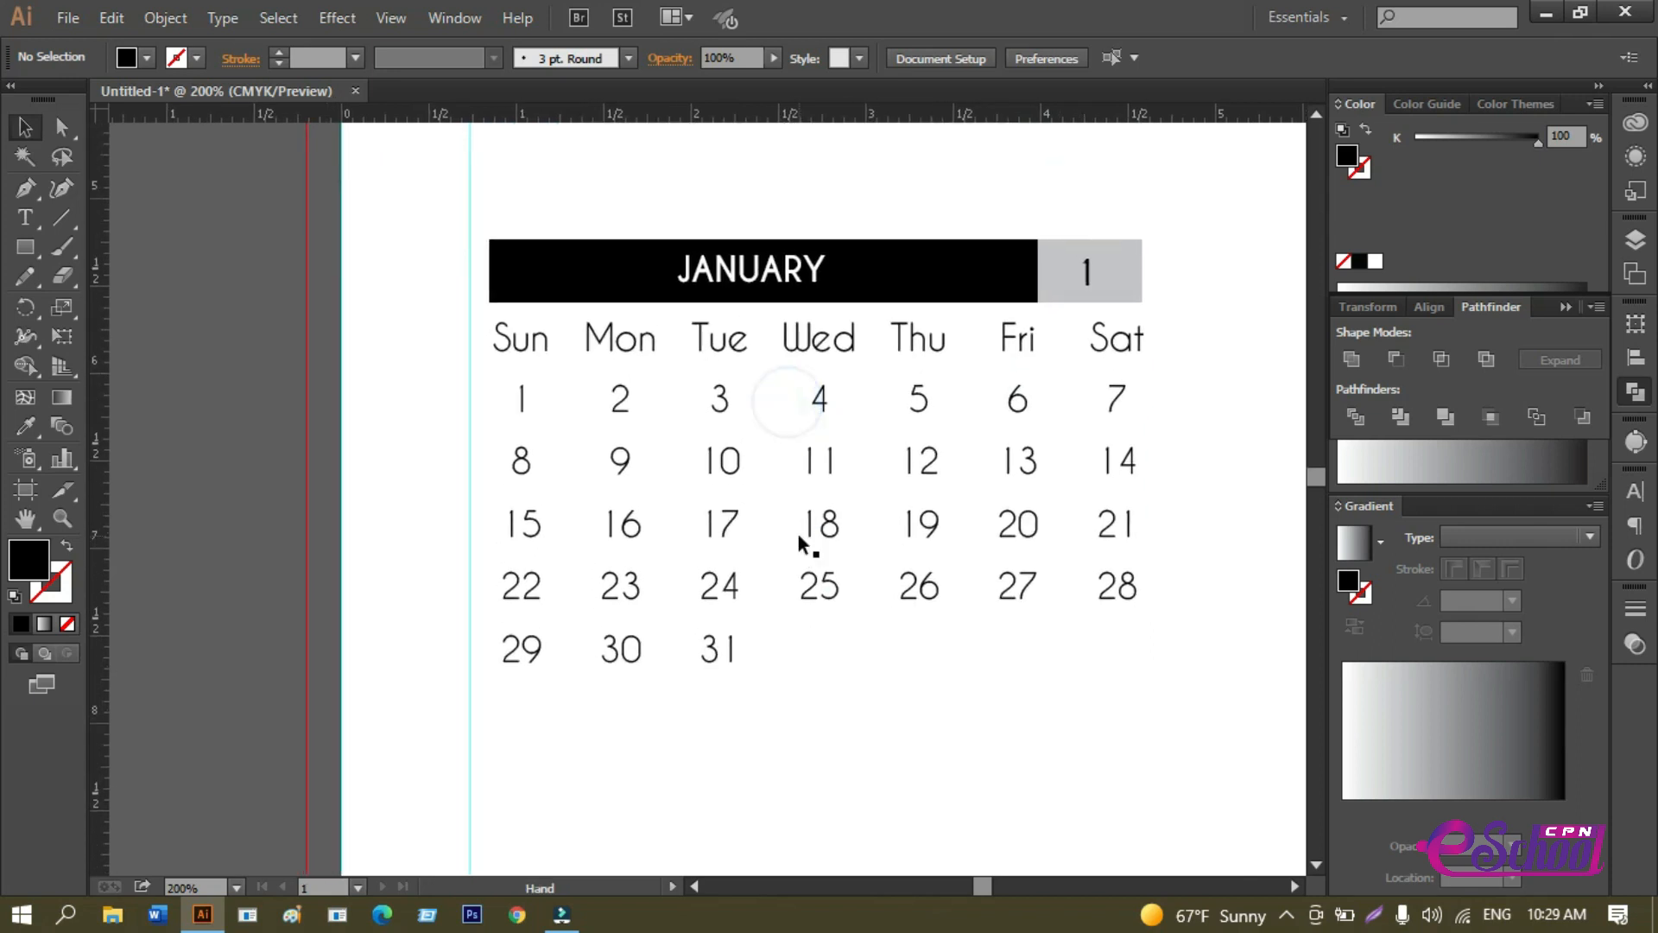
scroll(803, 544, "up", 1)
left_click_drag(834, 371, 771, 509)
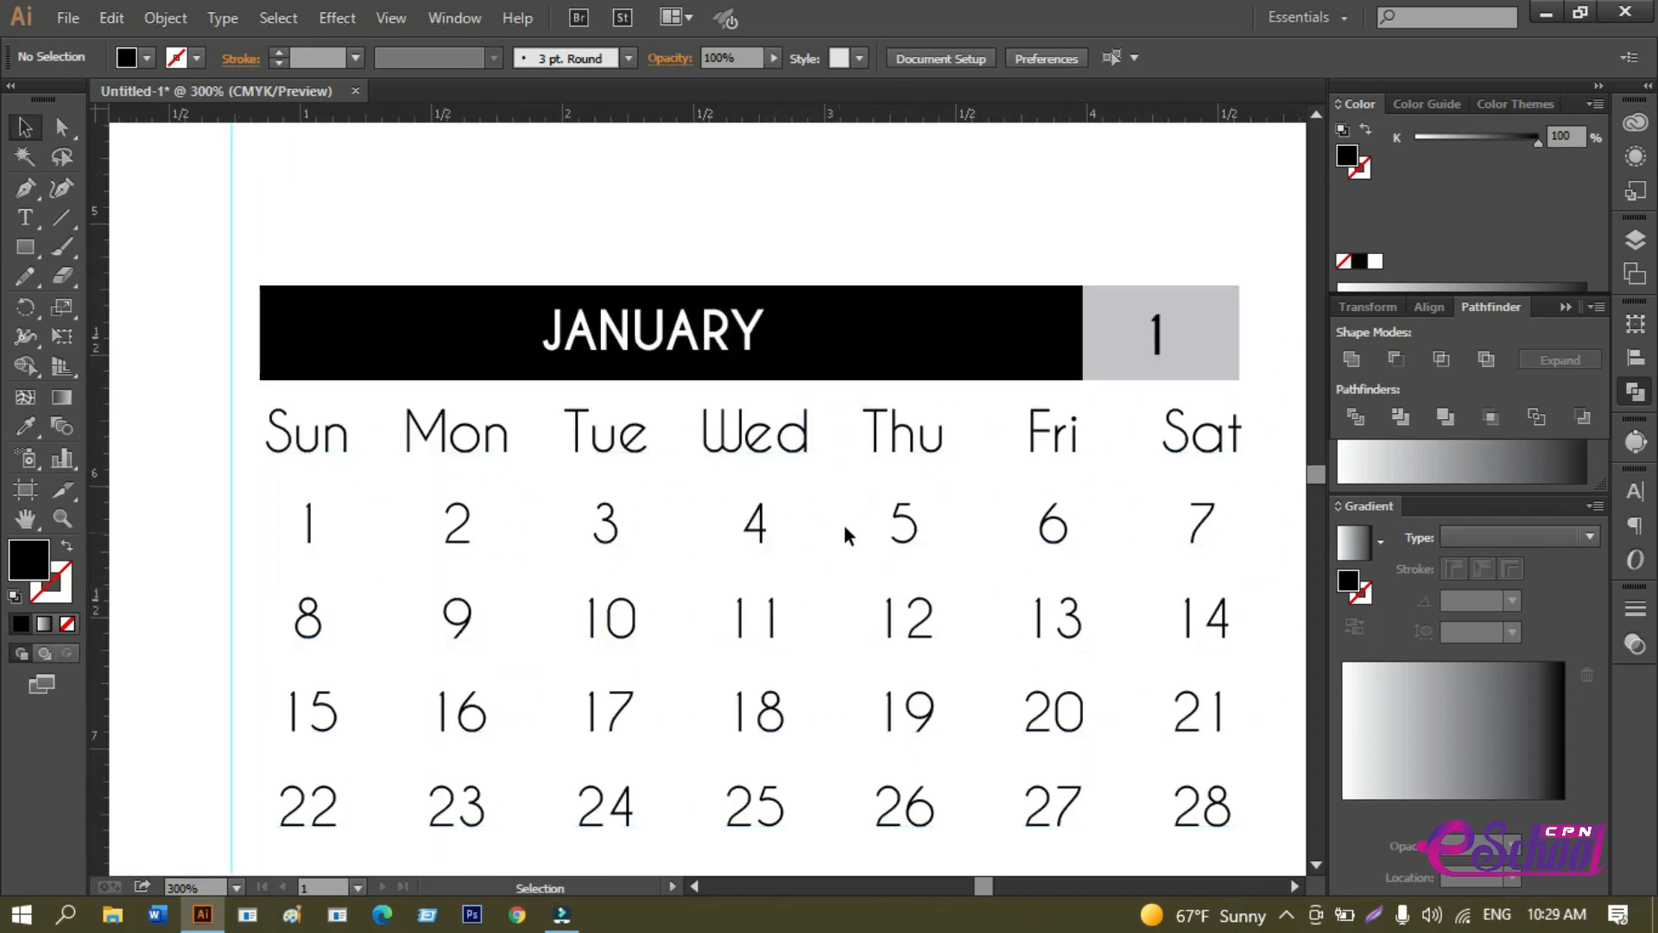
scroll(853, 477, "down", 1)
left_click_drag(491, 249, 750, 302)
scroll(1099, 317, "up", 2)
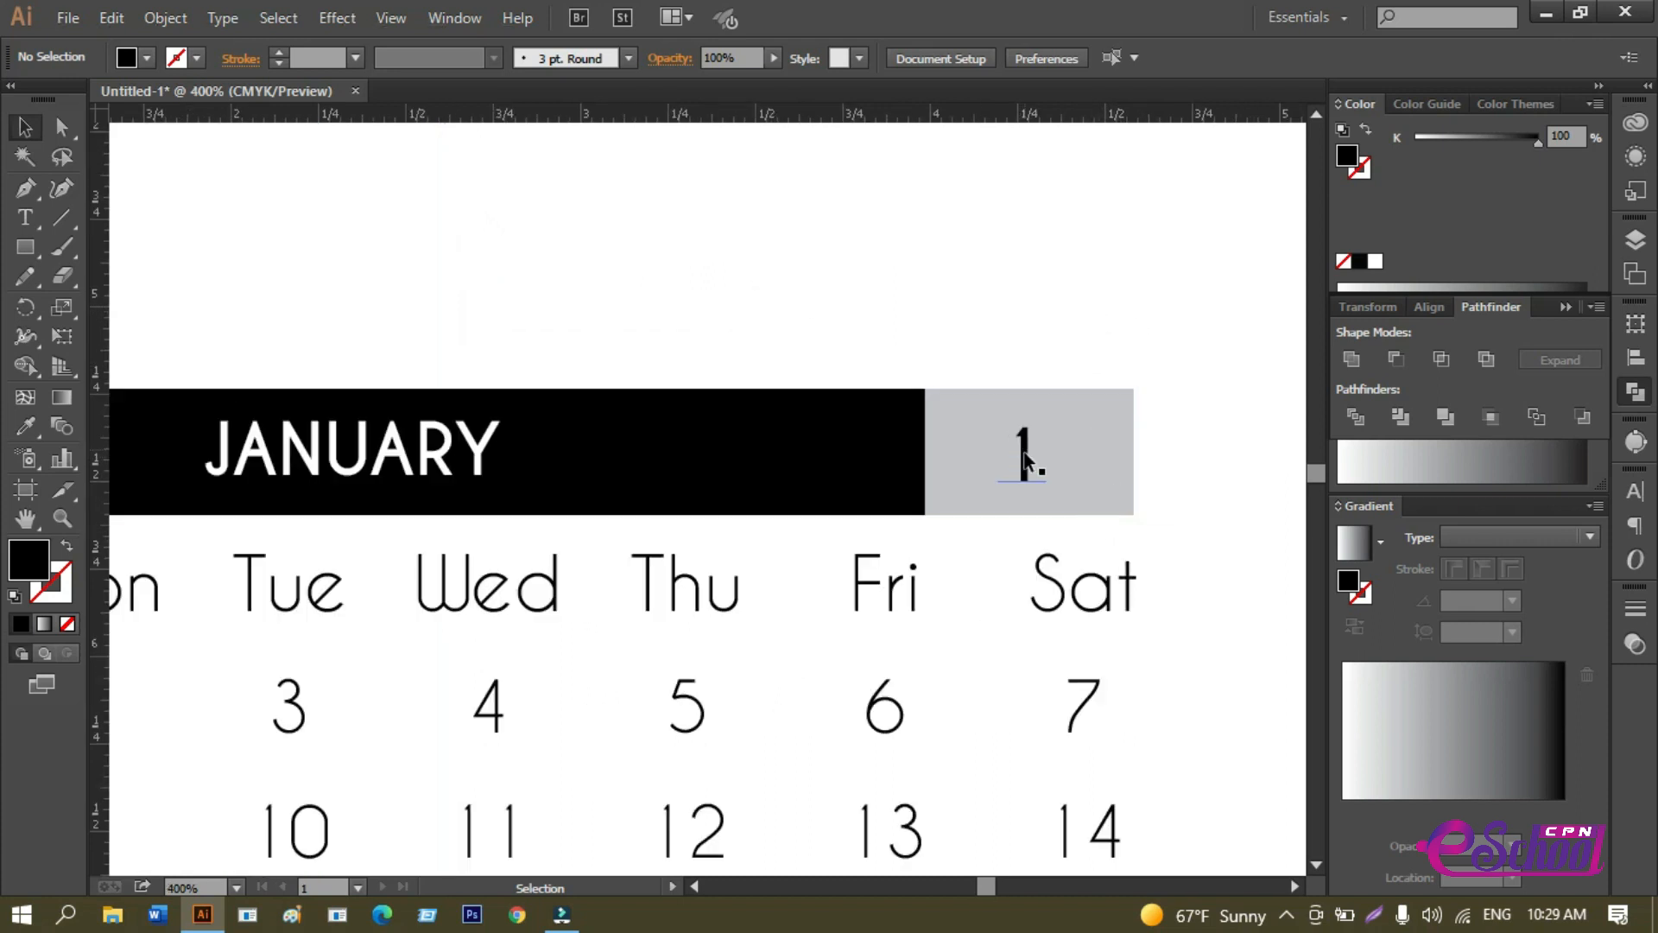
left_click(1034, 460)
mouse_move(1022, 420)
left_mouse_down()
mouse_move(1022, 395)
mouse_move(1023, 436)
left_mouse_up()
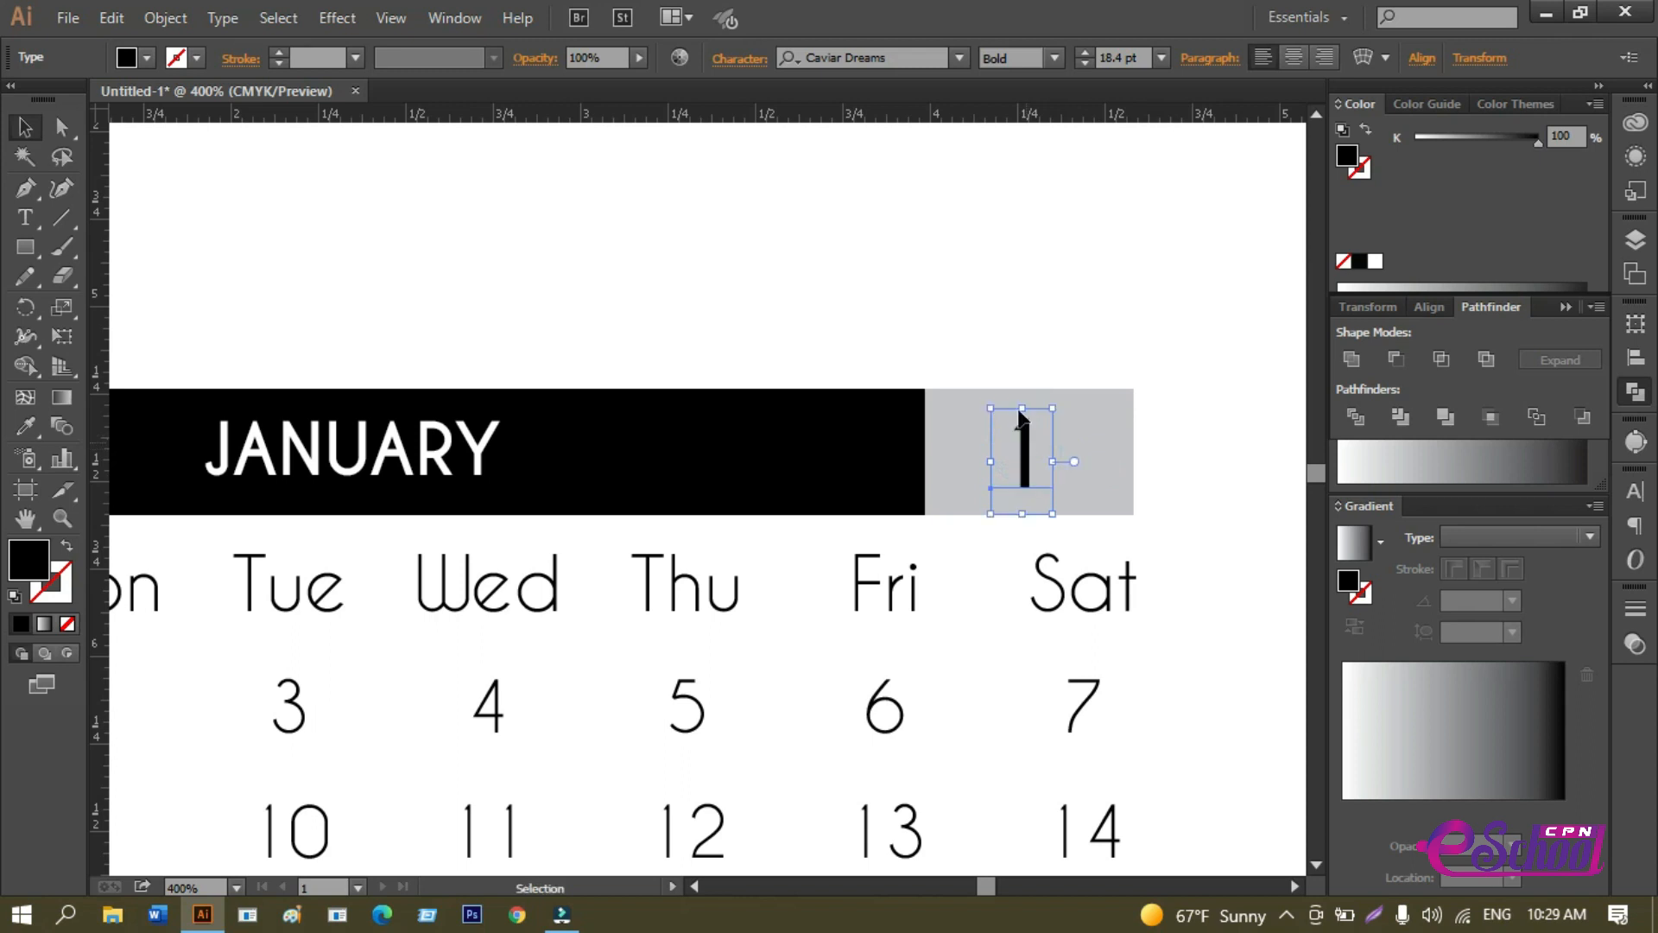
left_click(989, 330)
left_click_drag(944, 378, 1106, 377)
scroll(1002, 361, "down", 2)
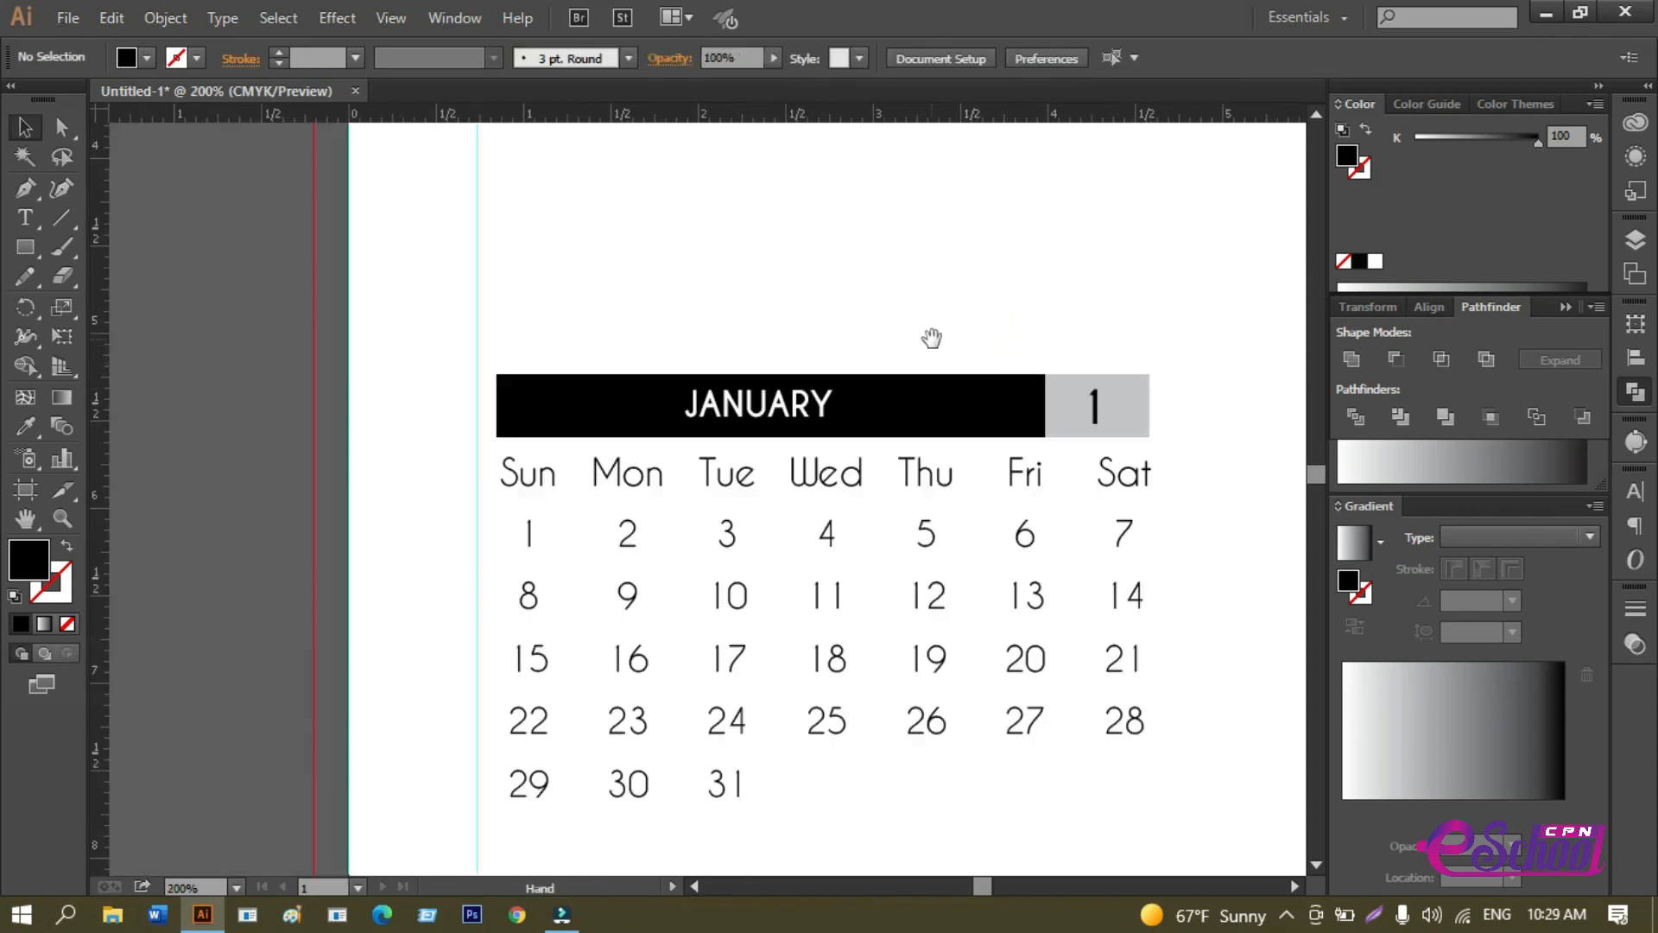
Scale the whole heading bar with its texts down evenly, taking the JANUARY text to about 11.6 pt.
left_click_drag(943, 338, 1031, 374)
left_click_drag(703, 351, 1277, 479)
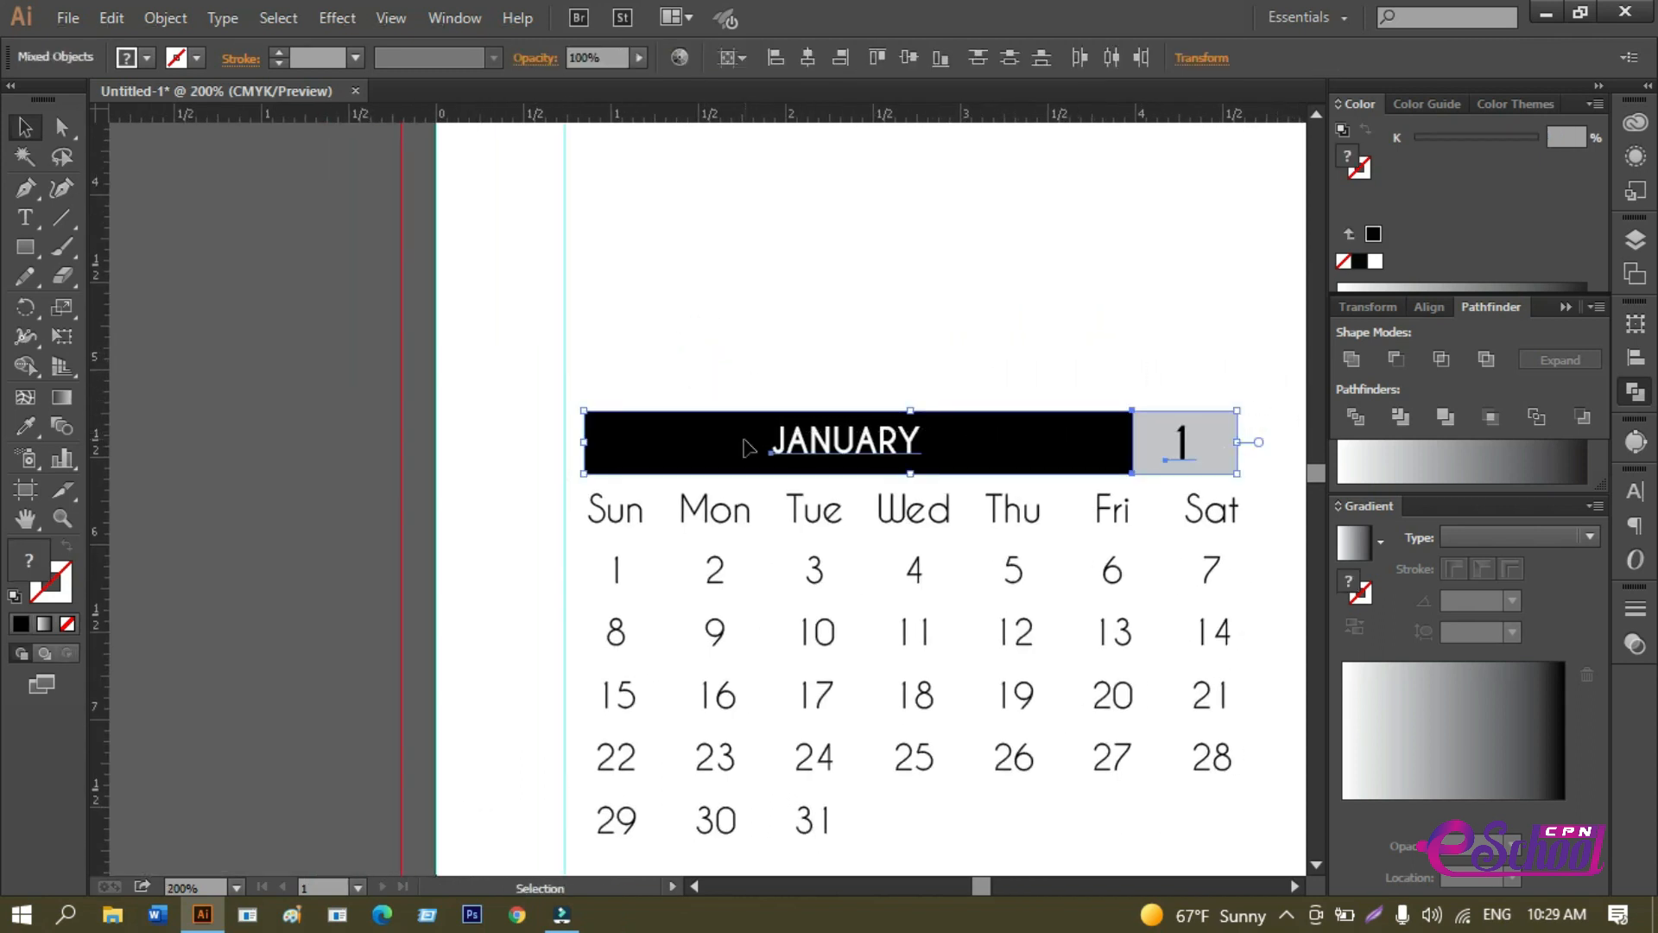
mouse_move(585, 443)
left_mouse_down()
mouse_move(704, 438)
mouse_move(589, 464)
left_mouse_up()
left_click(704, 360)
Stretch the black part of the bar to span from the Sun column and recentre the JANUARY heading in it.
key("a")
left_click(725, 318)
left_click_drag(934, 447, 894, 449)
left_click(984, 390)
Examine the heading bar's proportions against the date grid at several magnifications.
scroll(989, 343, "down", 2)
scroll(986, 354, "up", 1)
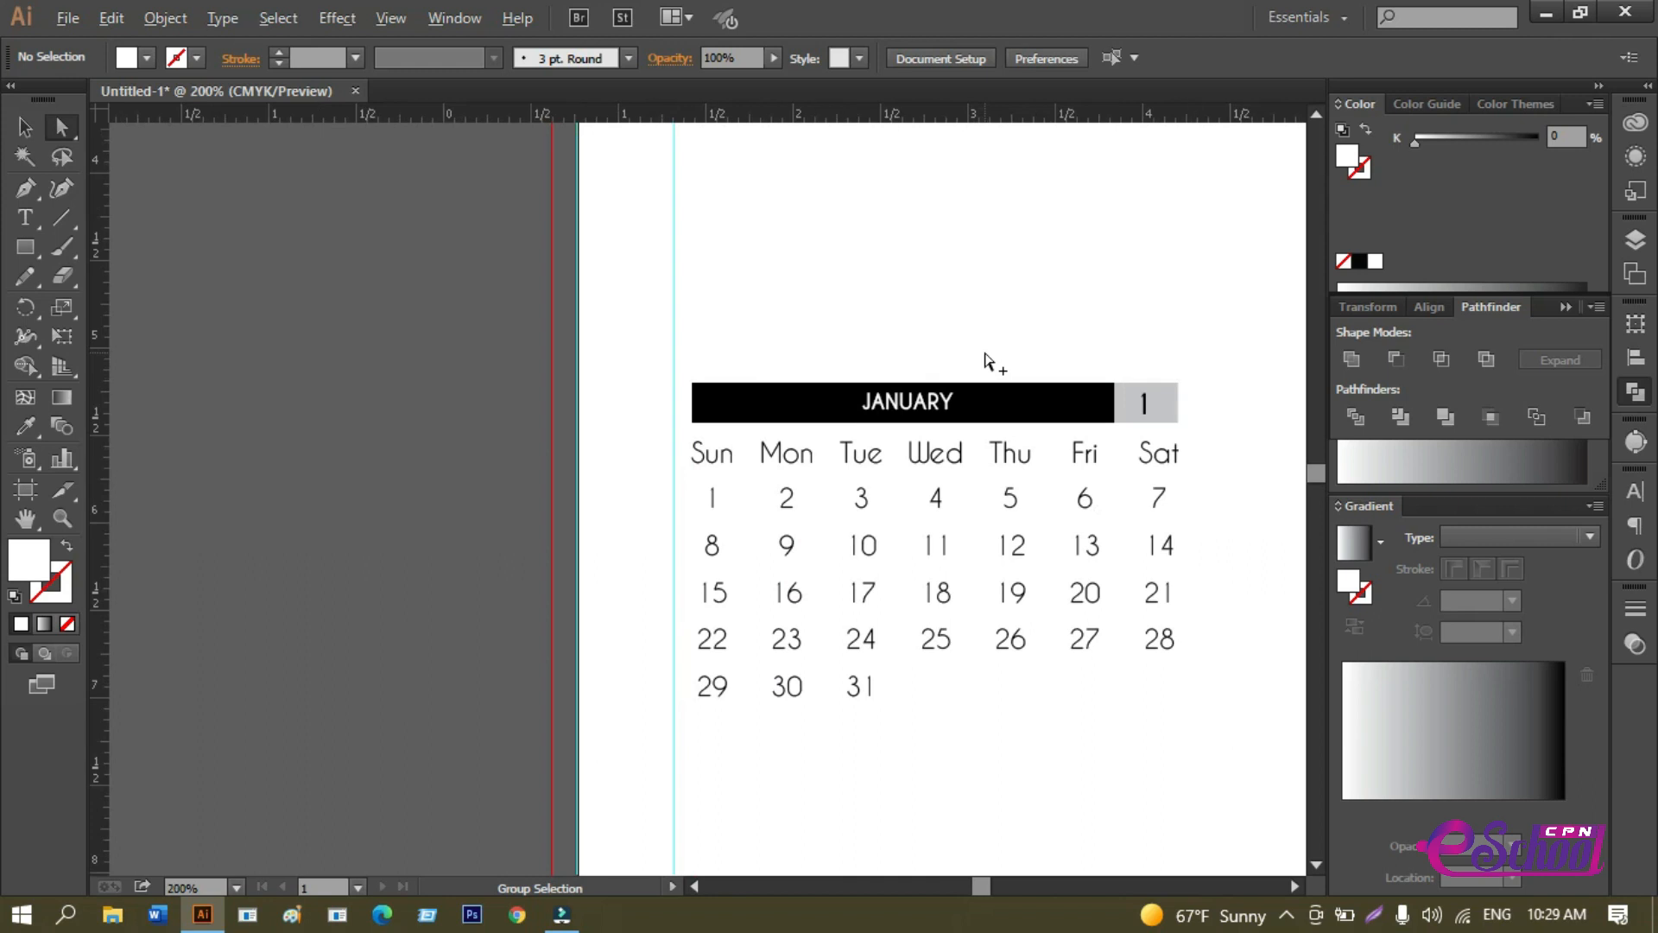
scroll(987, 362, "up", 1)
left_click(883, 451)
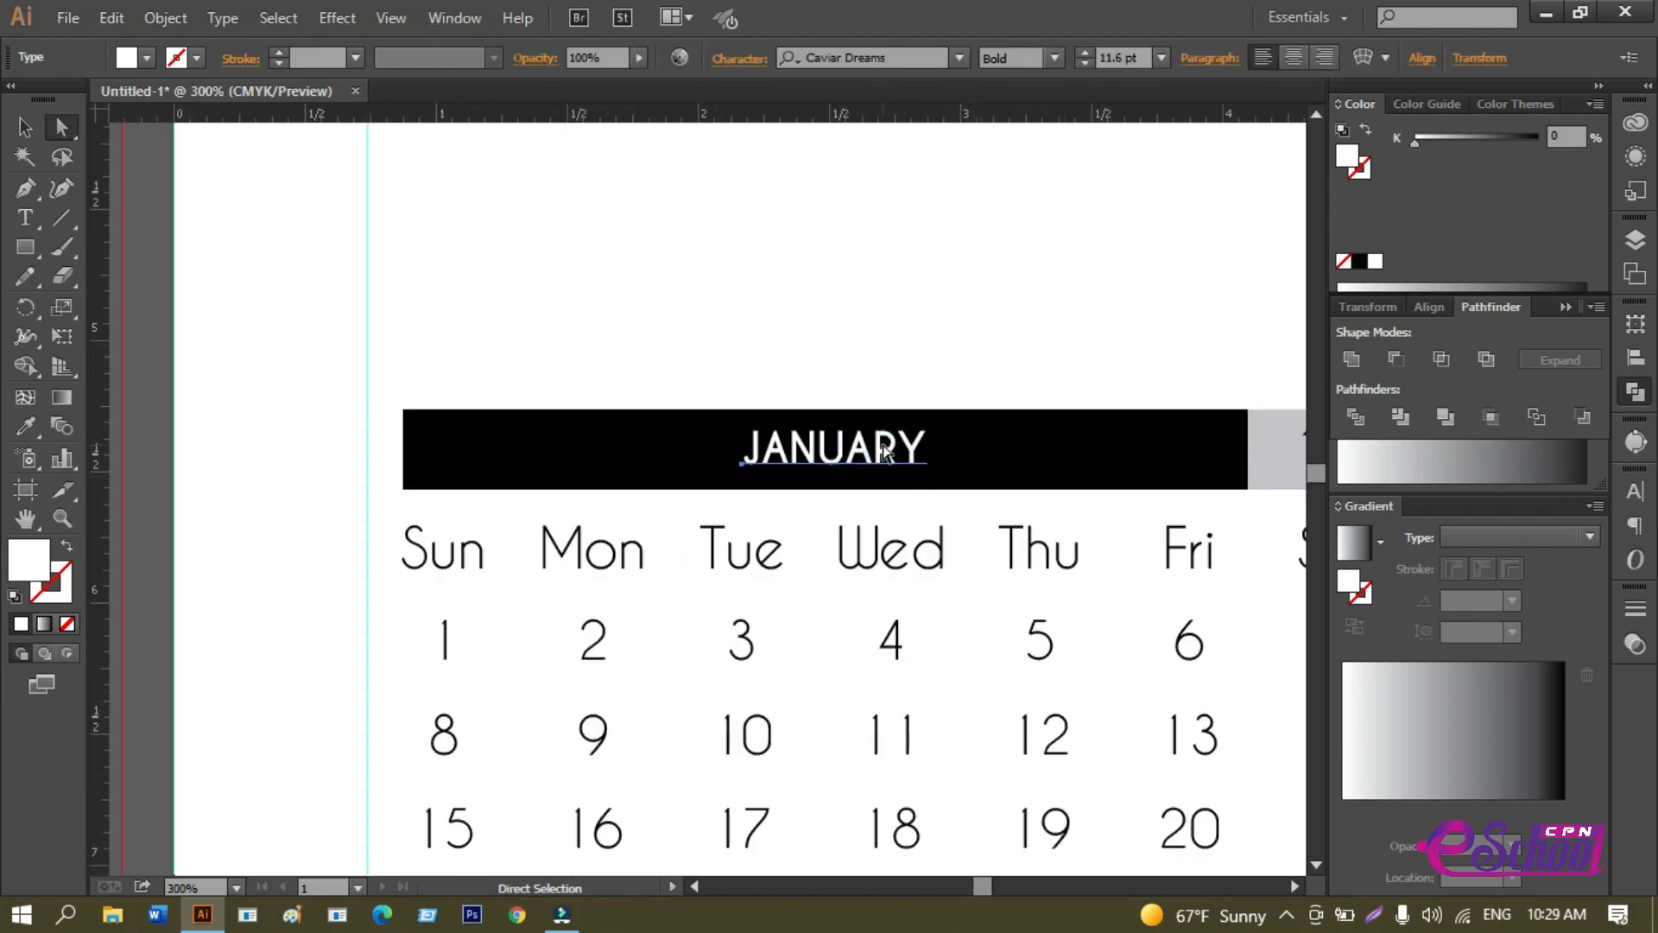
left_click(910, 318)
scroll(925, 351, "down", 2)
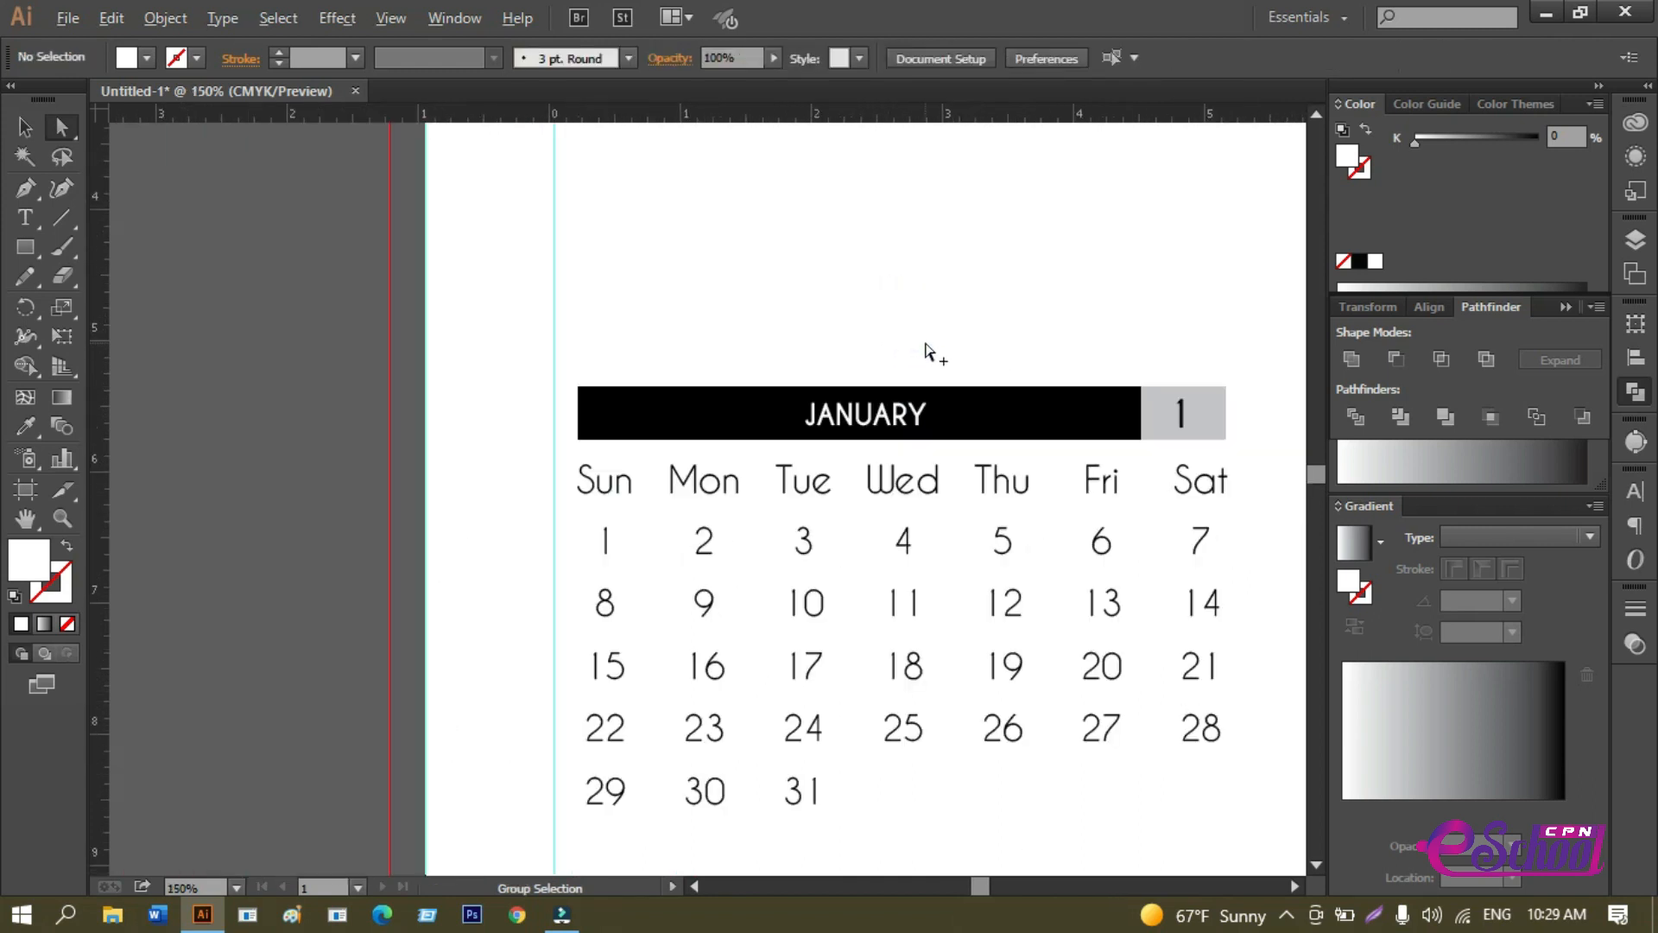
scroll(926, 351, "down", 1)
scroll(961, 315, "down", 1)
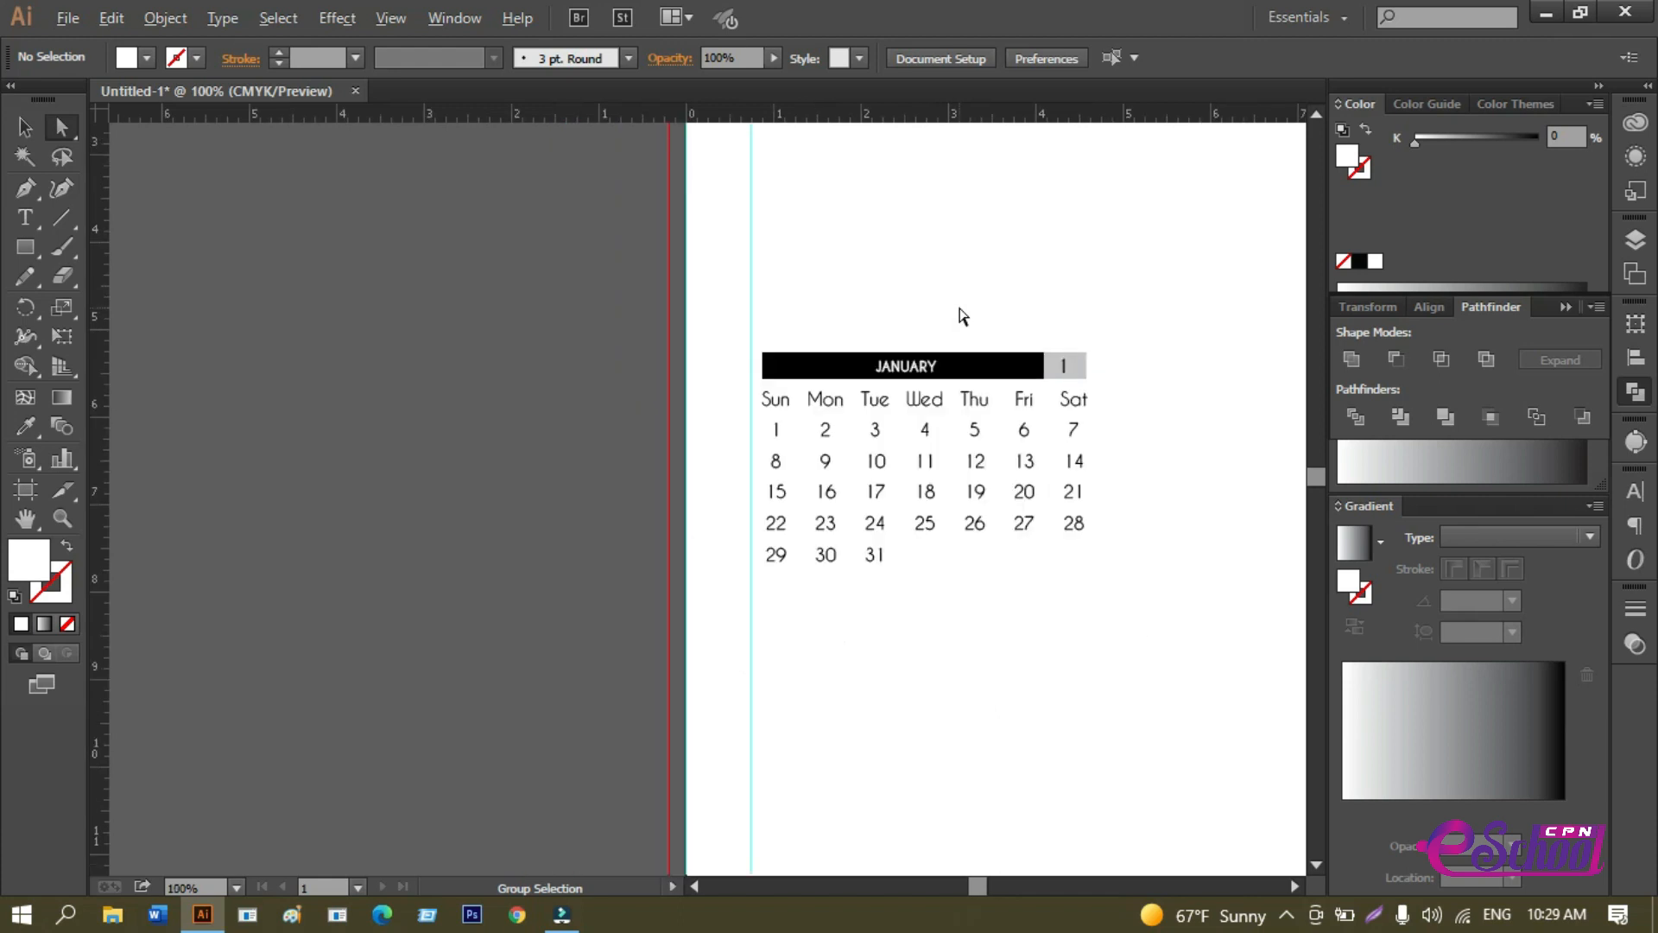
scroll(983, 335, "up", 1)
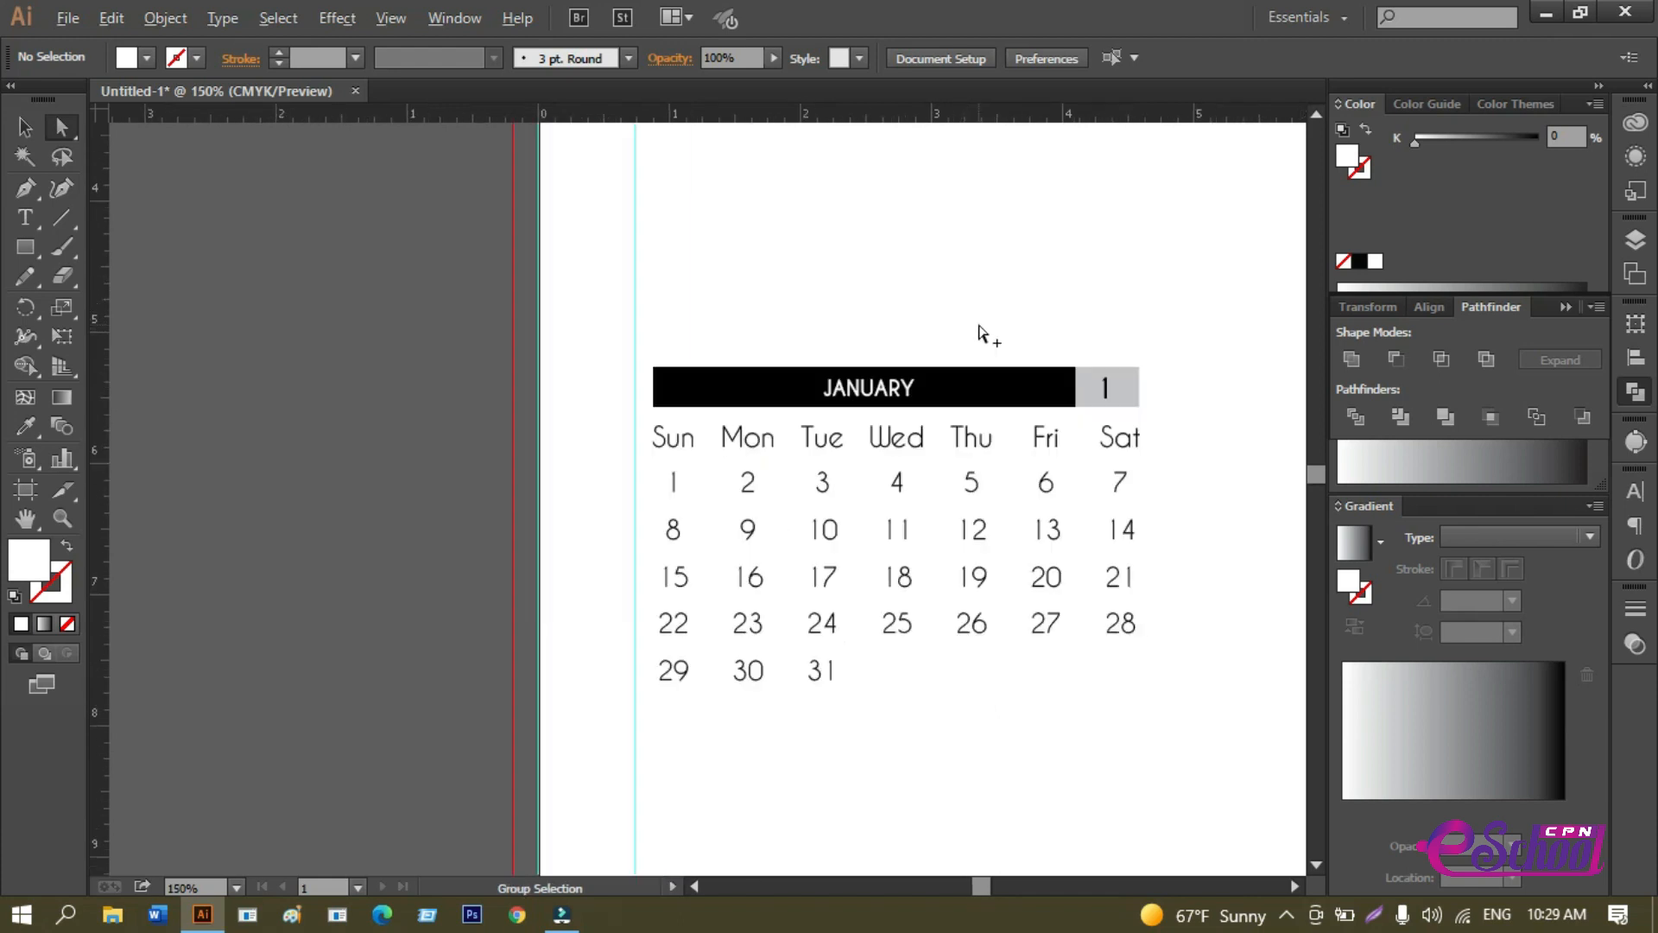
Enlarge the JANUARY heading about its centre to about 0.79 in wide and 0.21 in high.
scroll(961, 352, "up", 2)
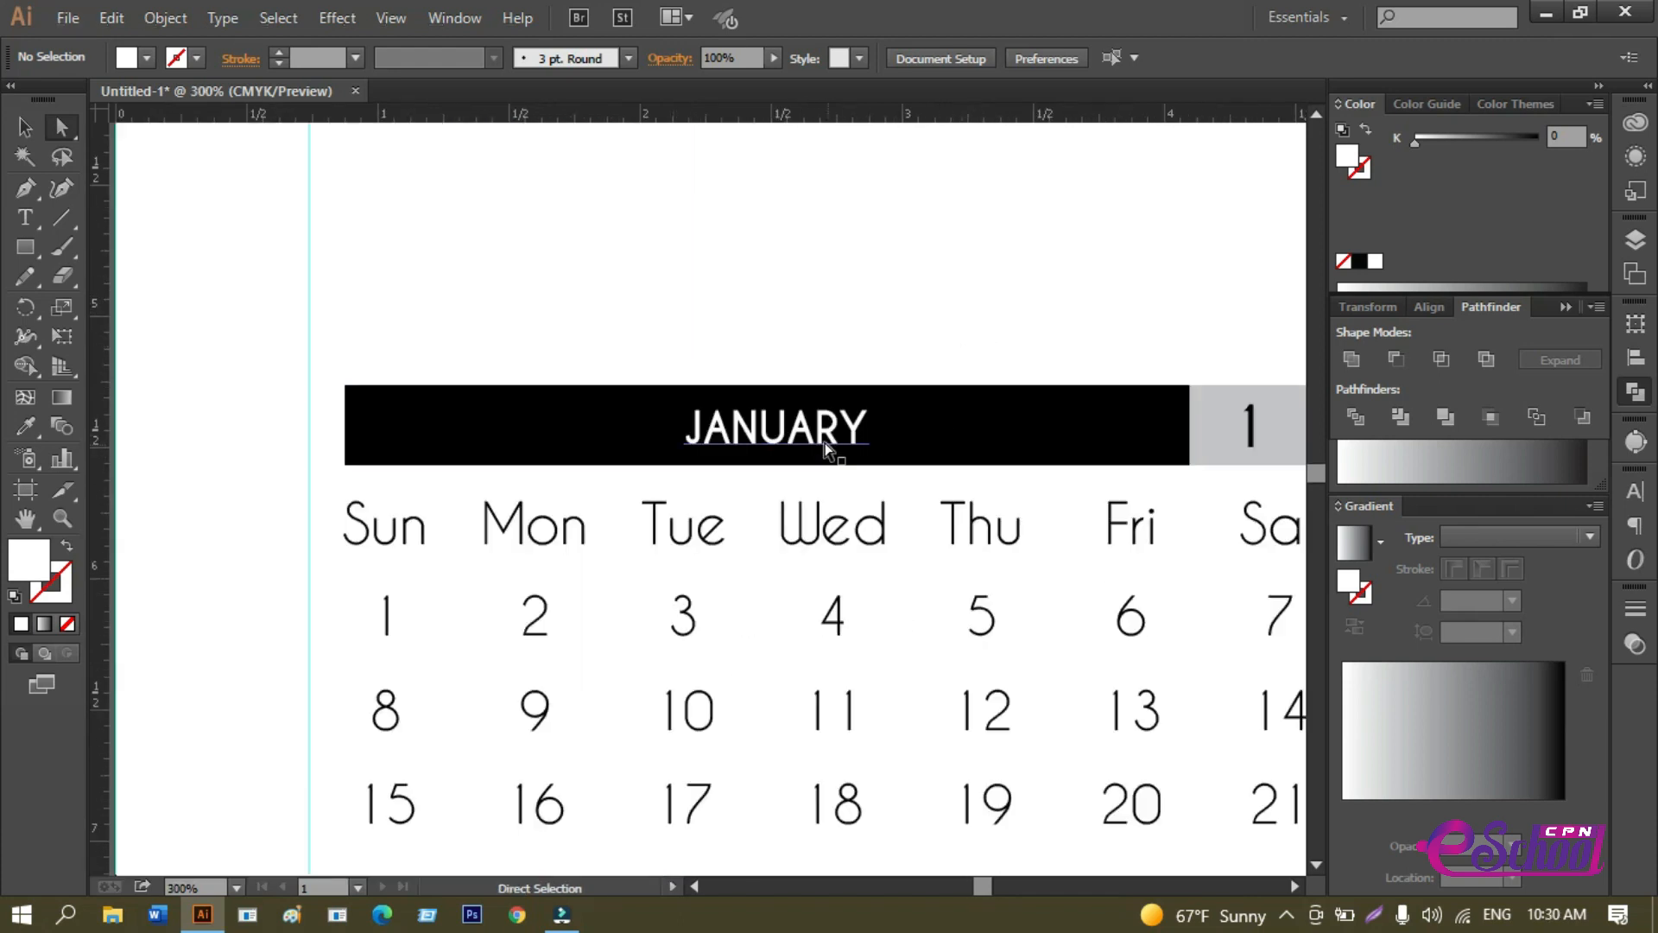
left_click(825, 449)
left_click(25, 127)
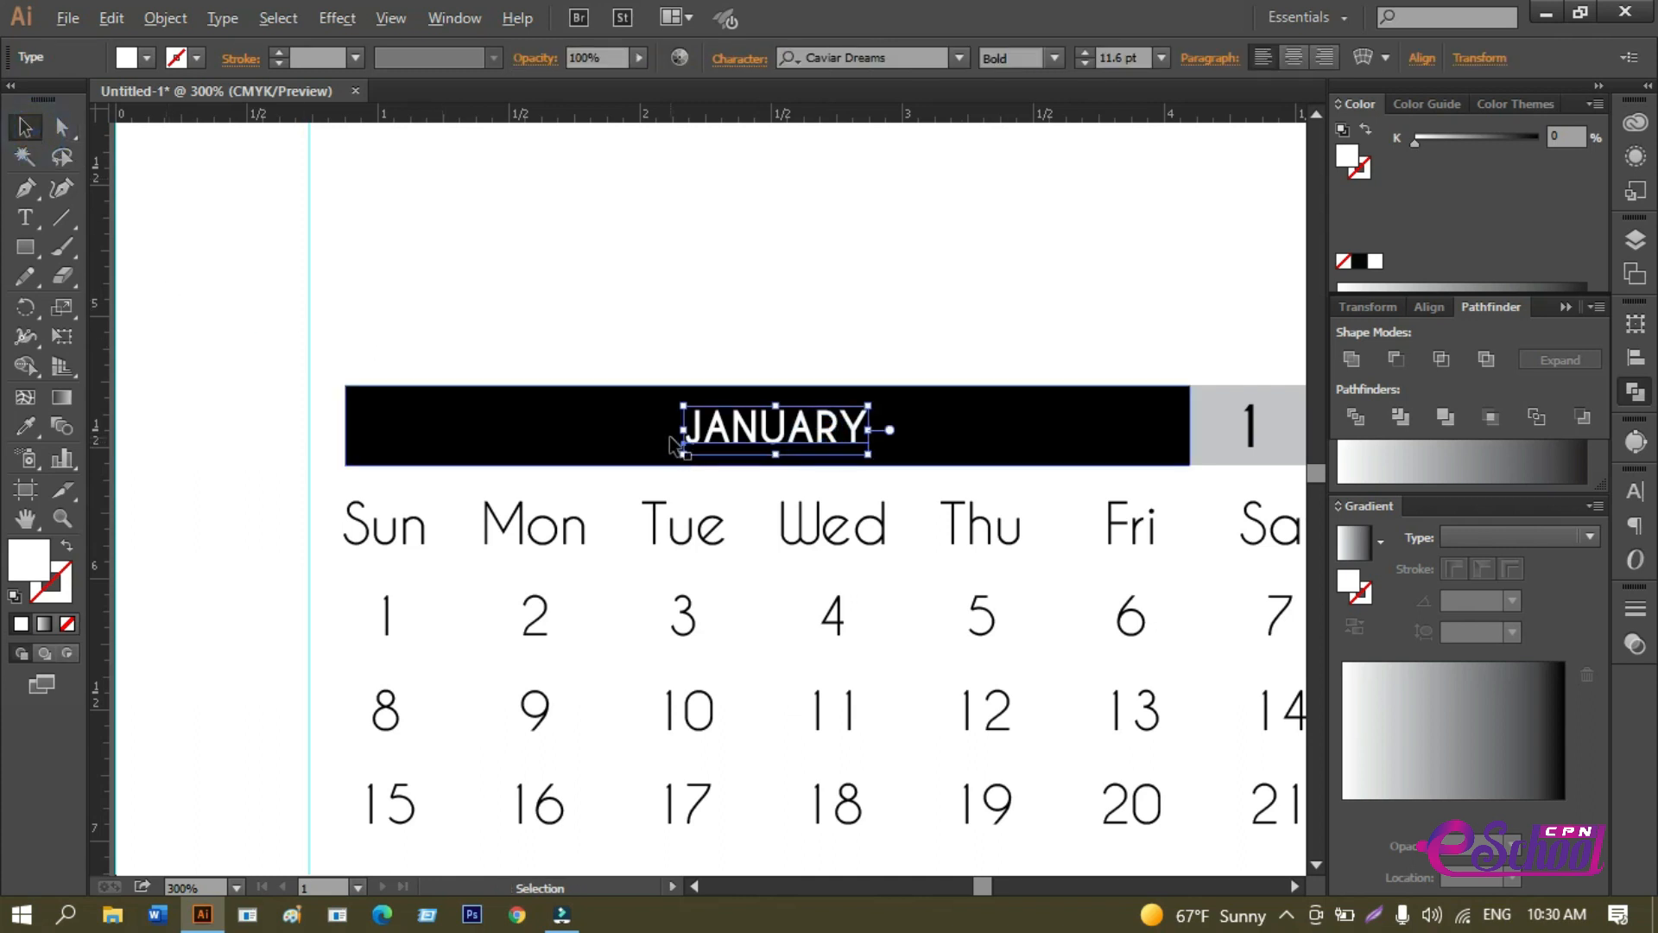
scroll(676, 445, "up", 1)
left_click_drag(947, 425, 950, 428)
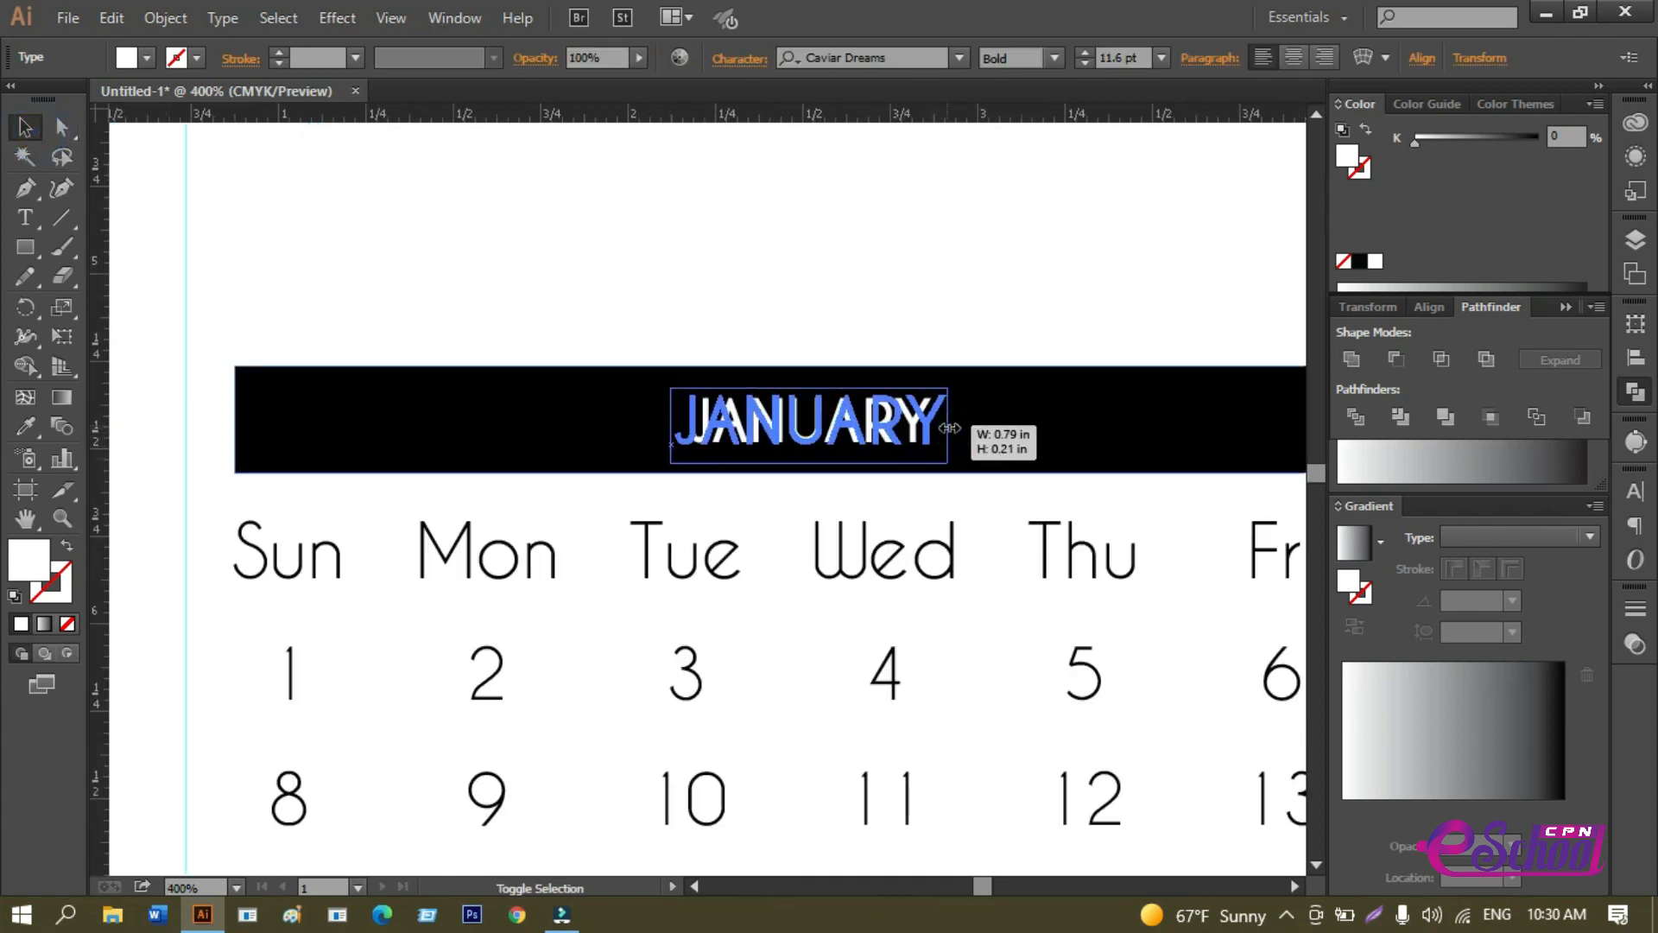
left_click(808, 263)
Hide all tool panels so that the full page width fits in view.
scroll(807, 267, "down", 2)
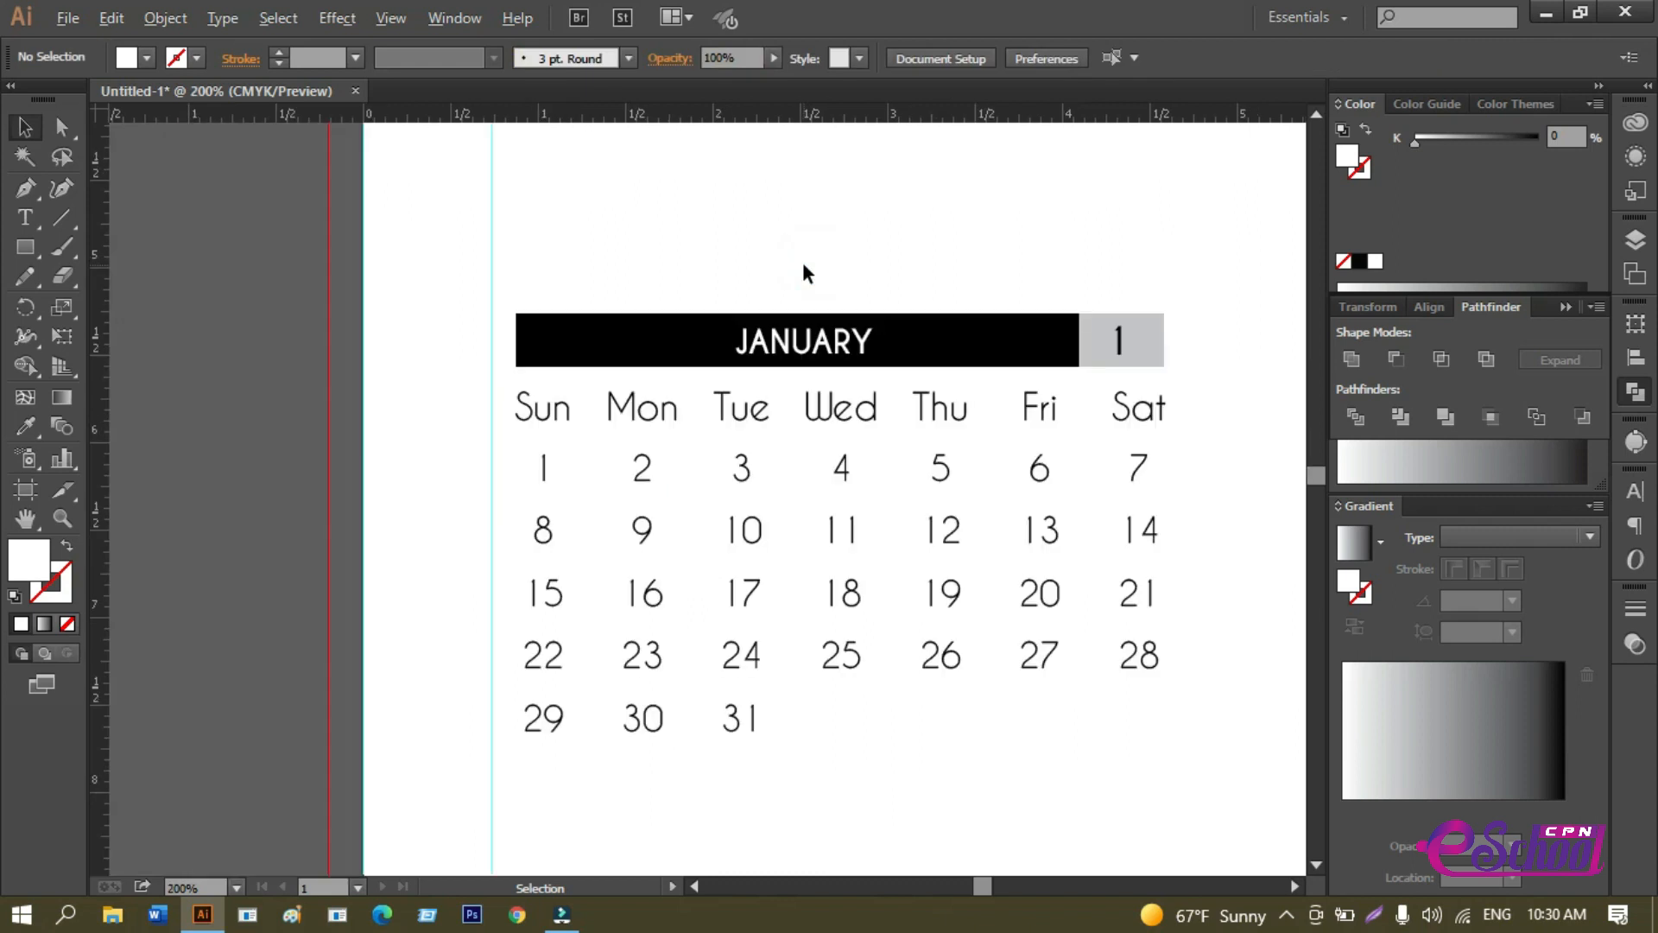
scroll(803, 274, "down", 1)
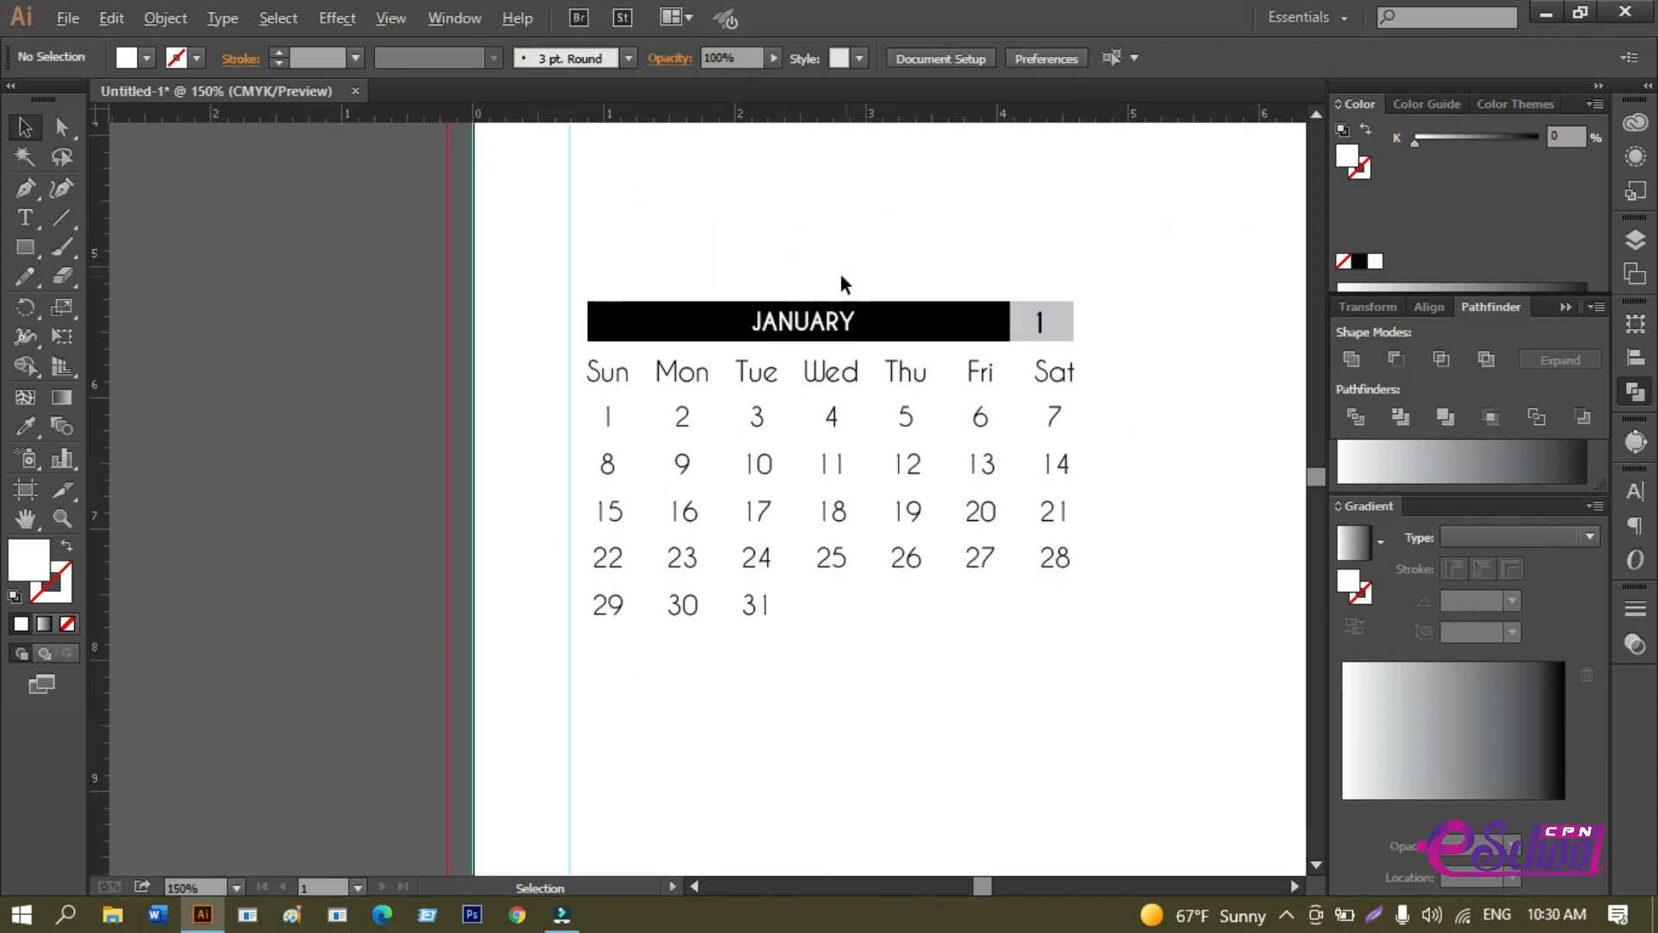
scroll(840, 285, "down", 2)
key("Tab")
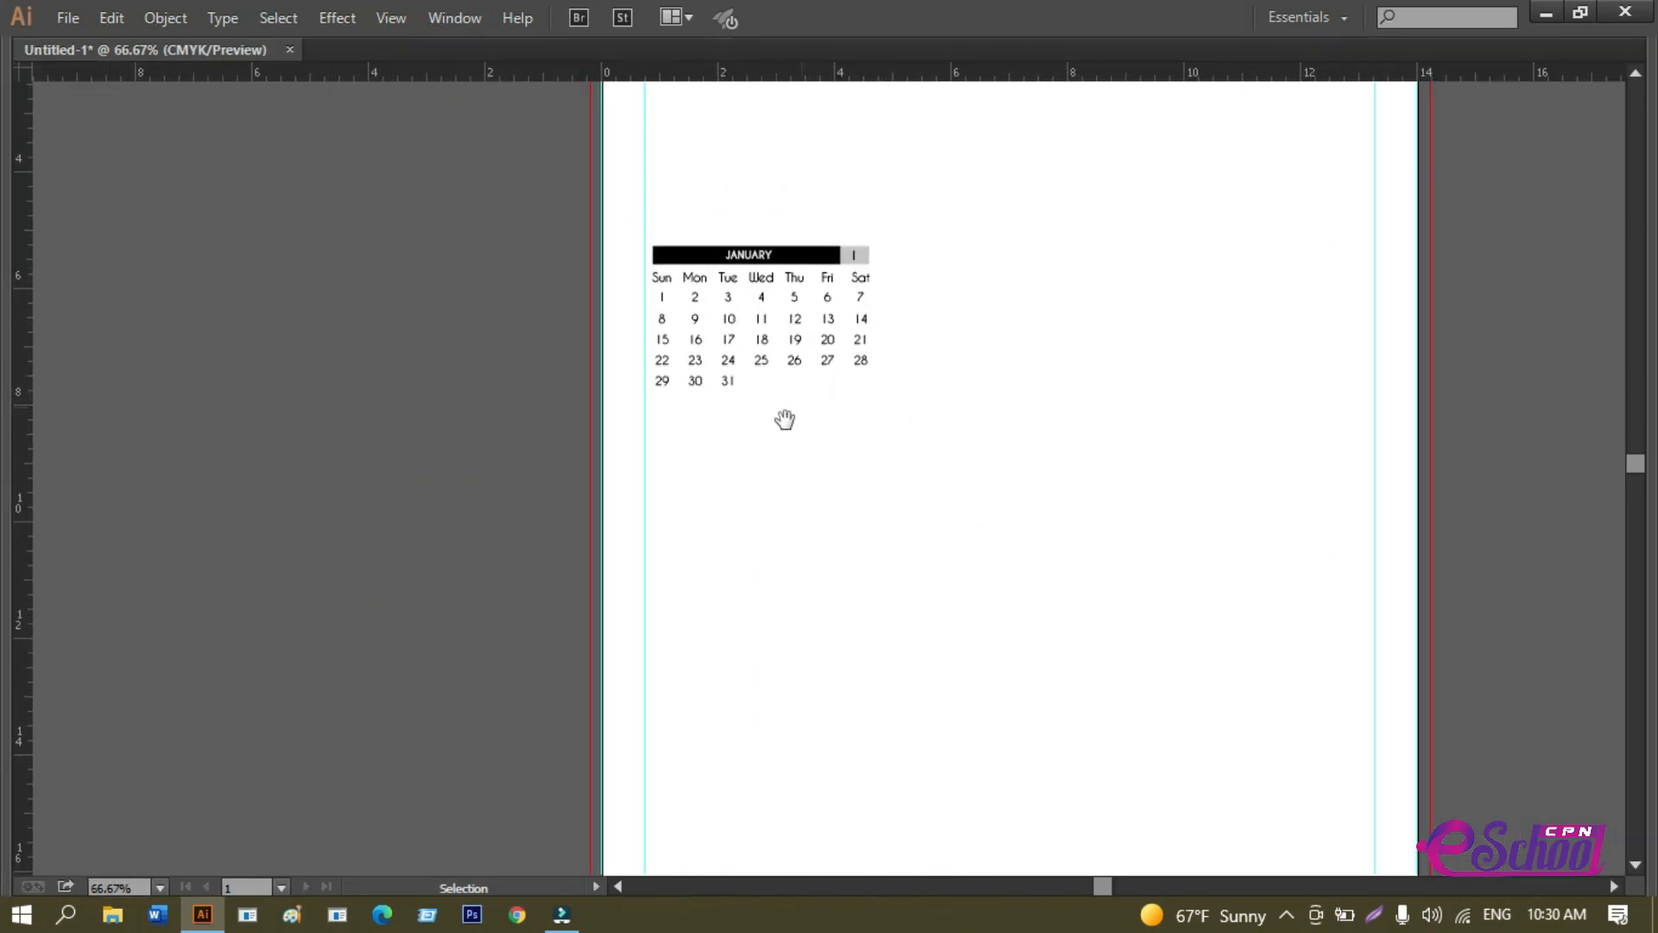
Duplicate the whole January block twice across the page at about 4.2 in spacing, forming a row of three.
left_click_drag(775, 433, 614, 535)
scroll(620, 499, "up", 1)
left_click_drag(370, 234, 908, 623)
key("a")
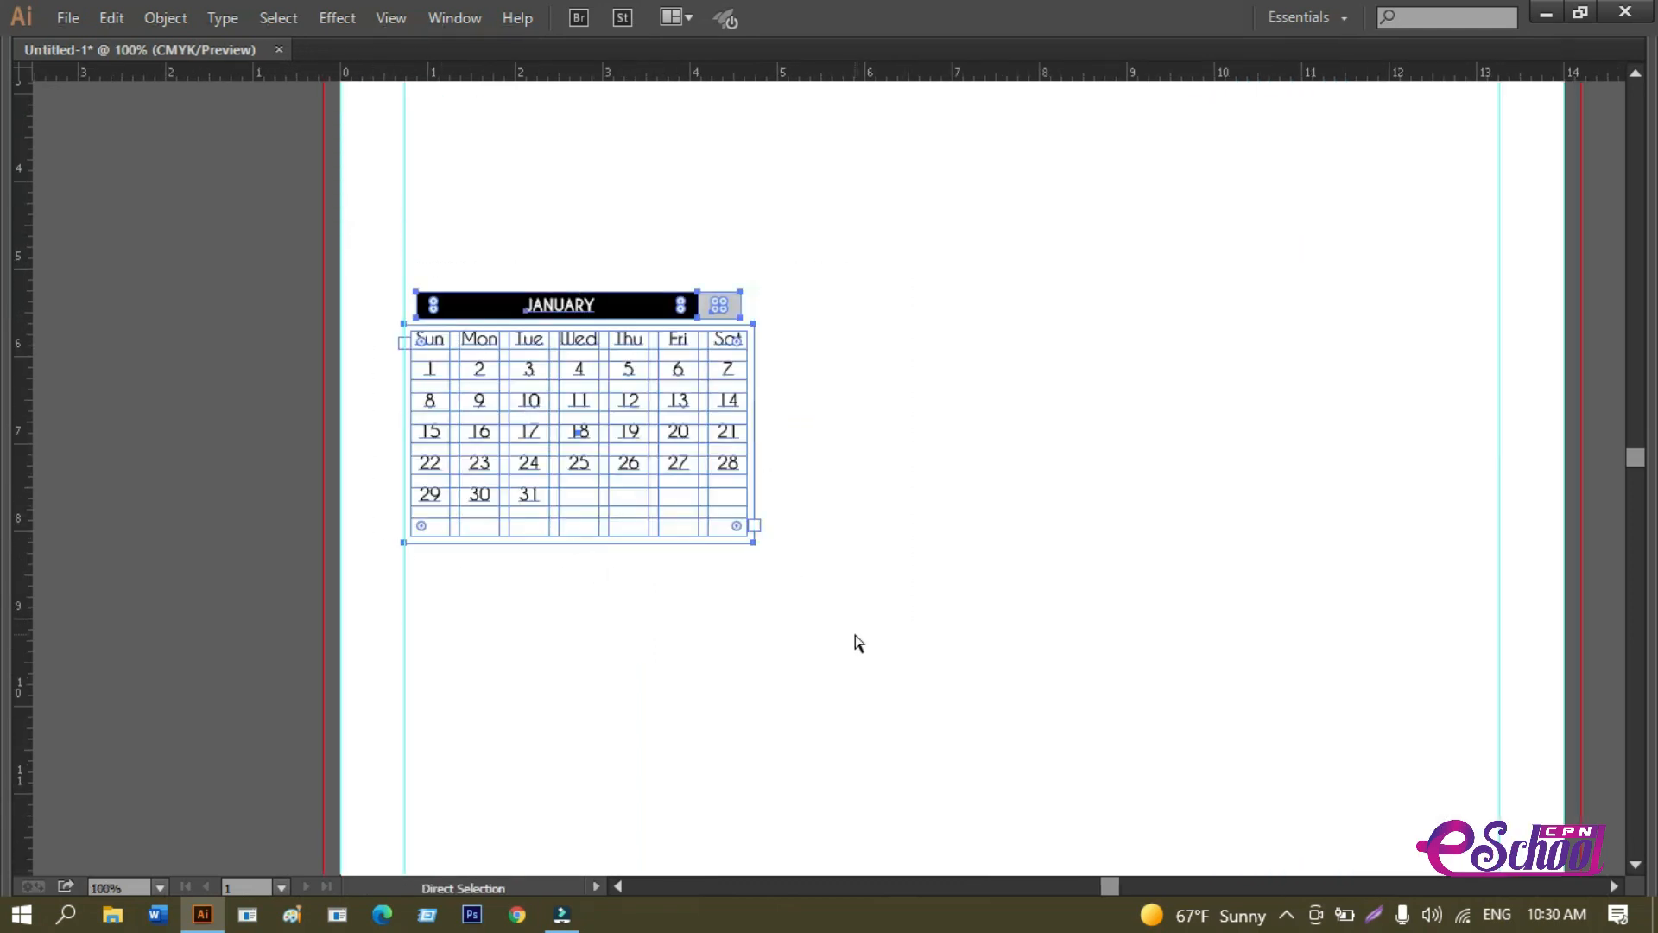
key("v")
left_click_drag(753, 480, 1120, 518)
key("a")
key("ctrl+d")
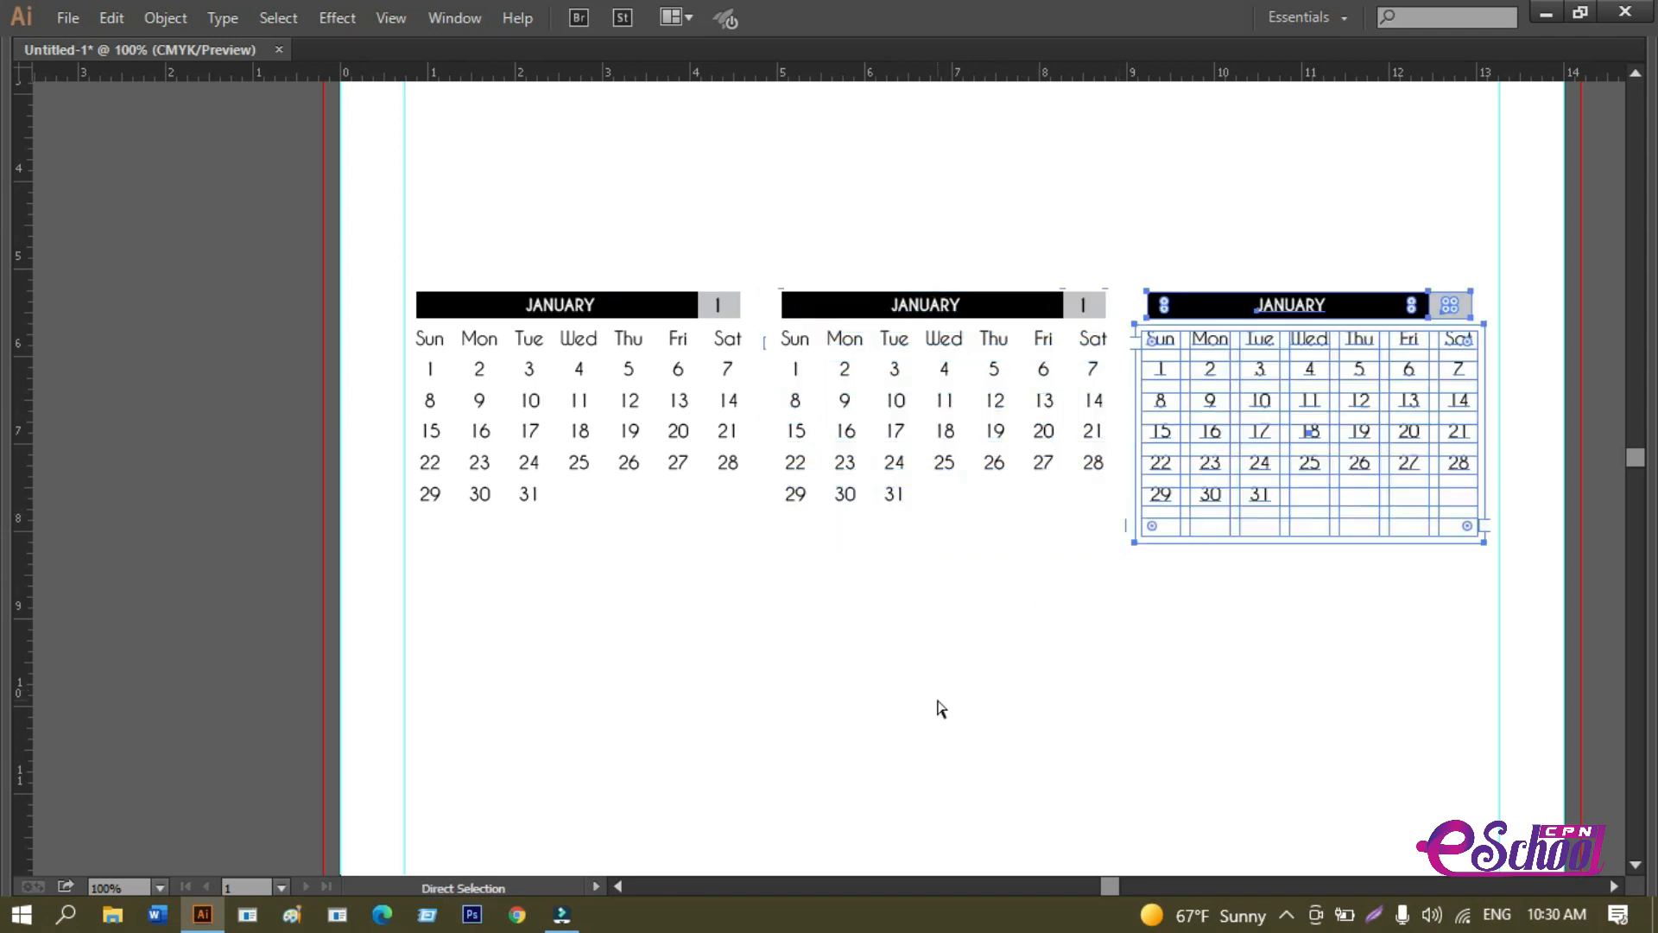
Scale the row of three calendar blocks proportionally to about 12.5 in wide so it spans both side margin guides.
left_click(932, 716)
key("v")
left_click_drag(327, 231, 1487, 665)
left_click_drag(1372, 697, 1166, 677)
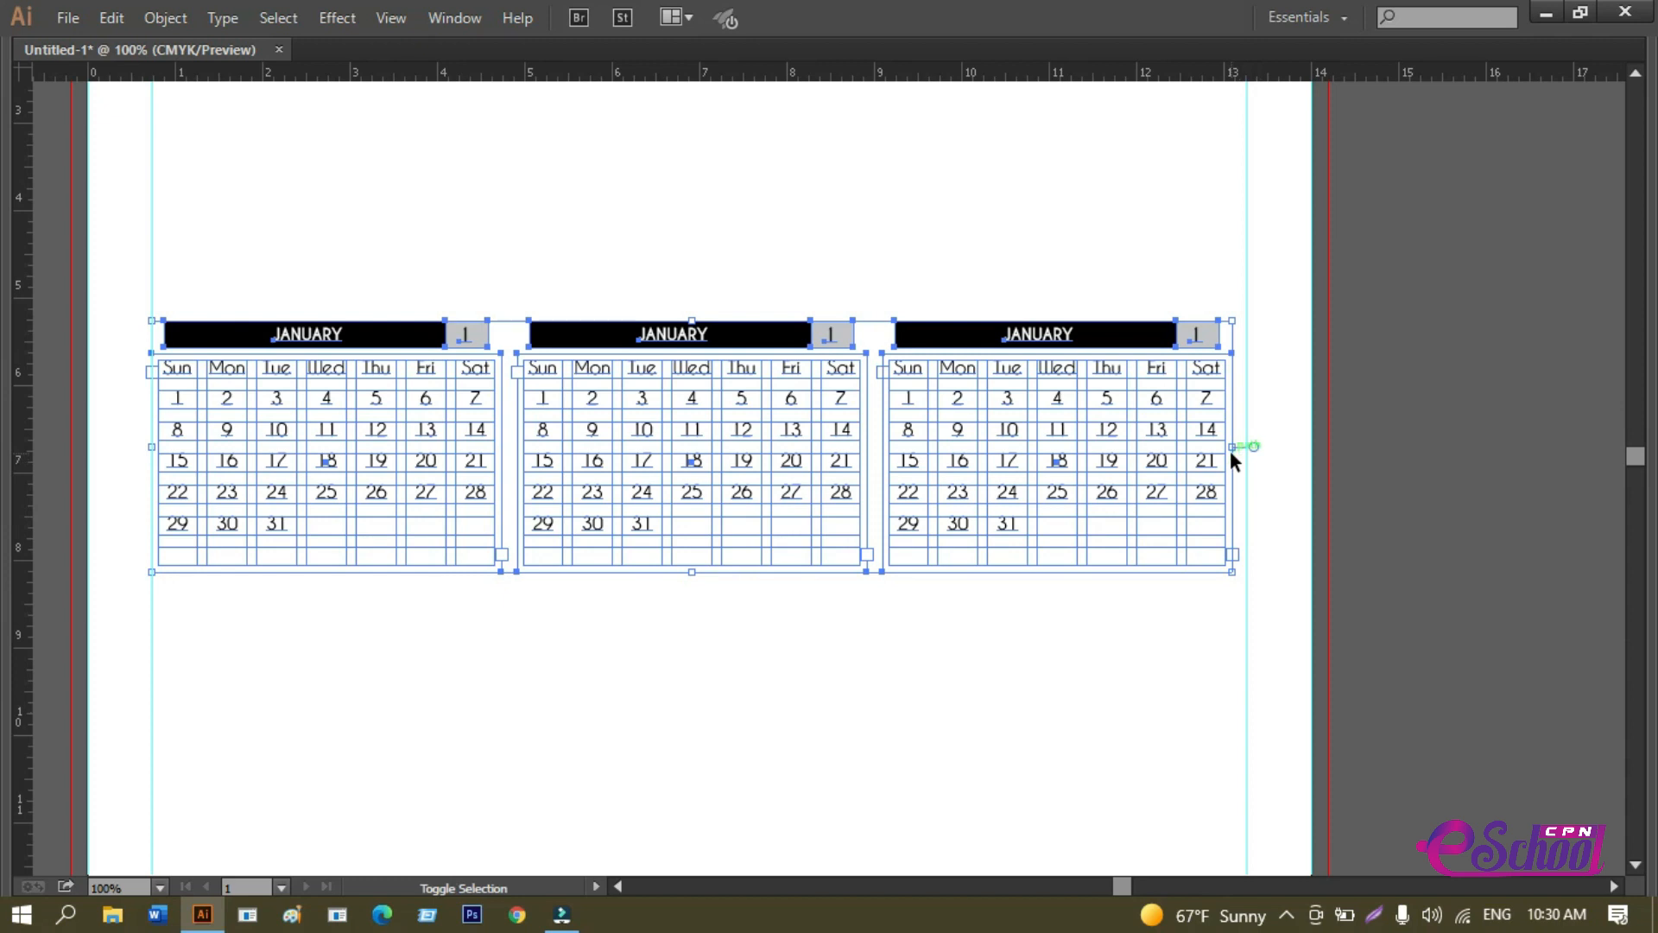
left_click_drag(1230, 449, 1243, 452)
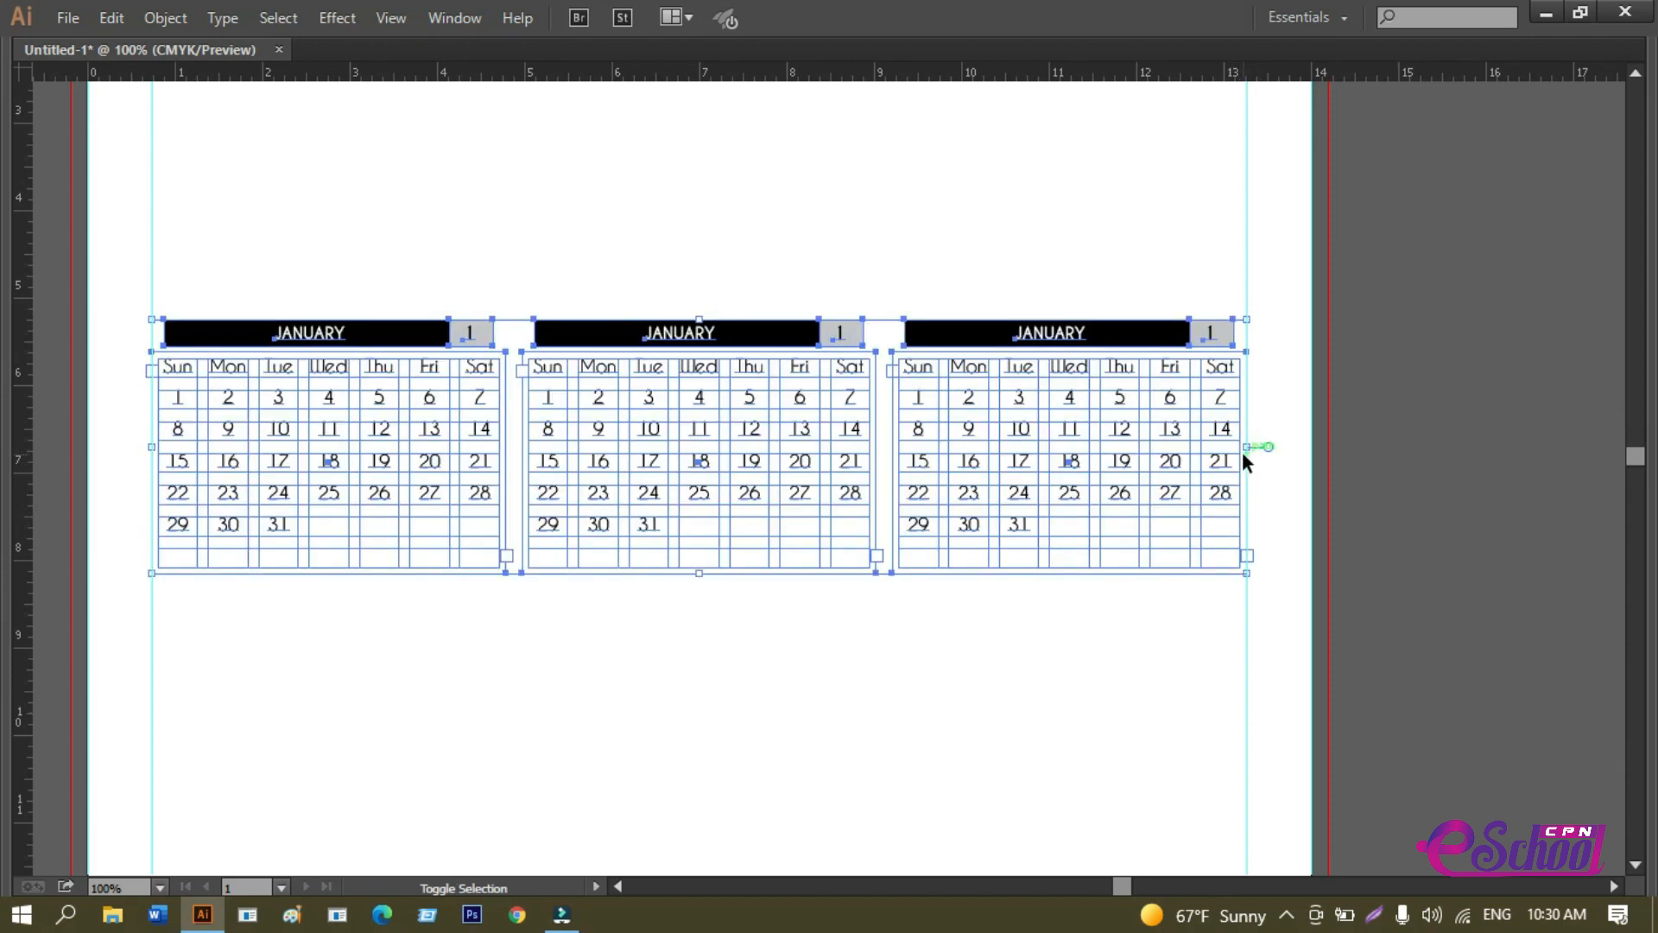
left_click(1024, 692)
scroll(1008, 683, "down", 1)
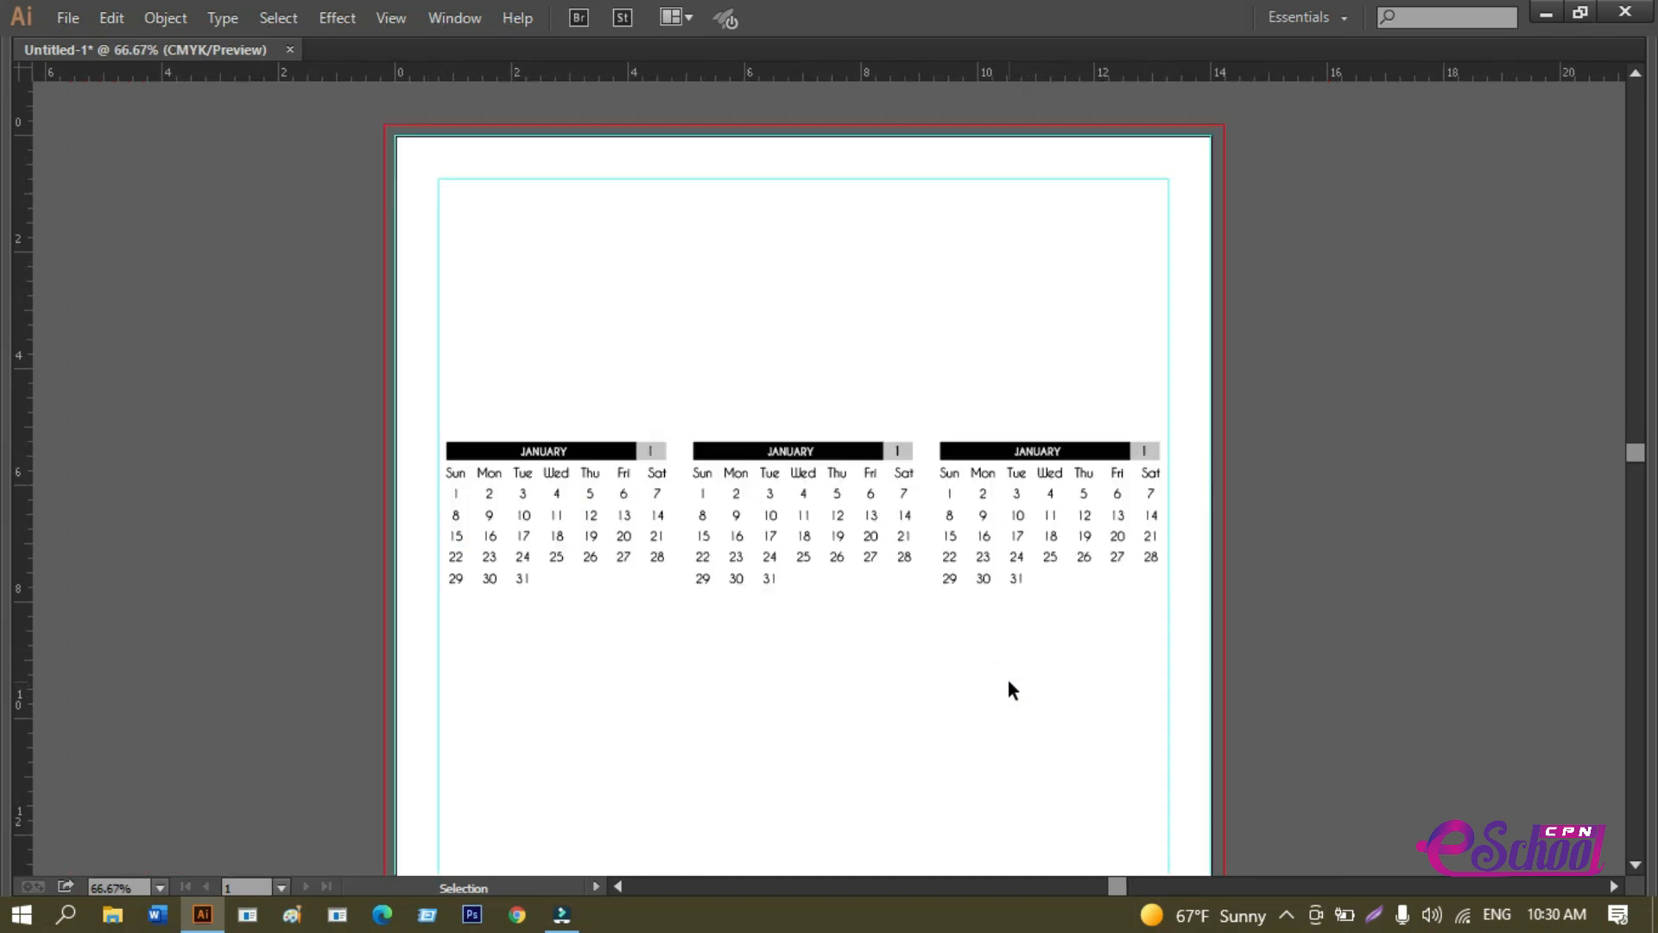
scroll(1007, 676, "down", 3)
scroll(996, 556, "up", 1)
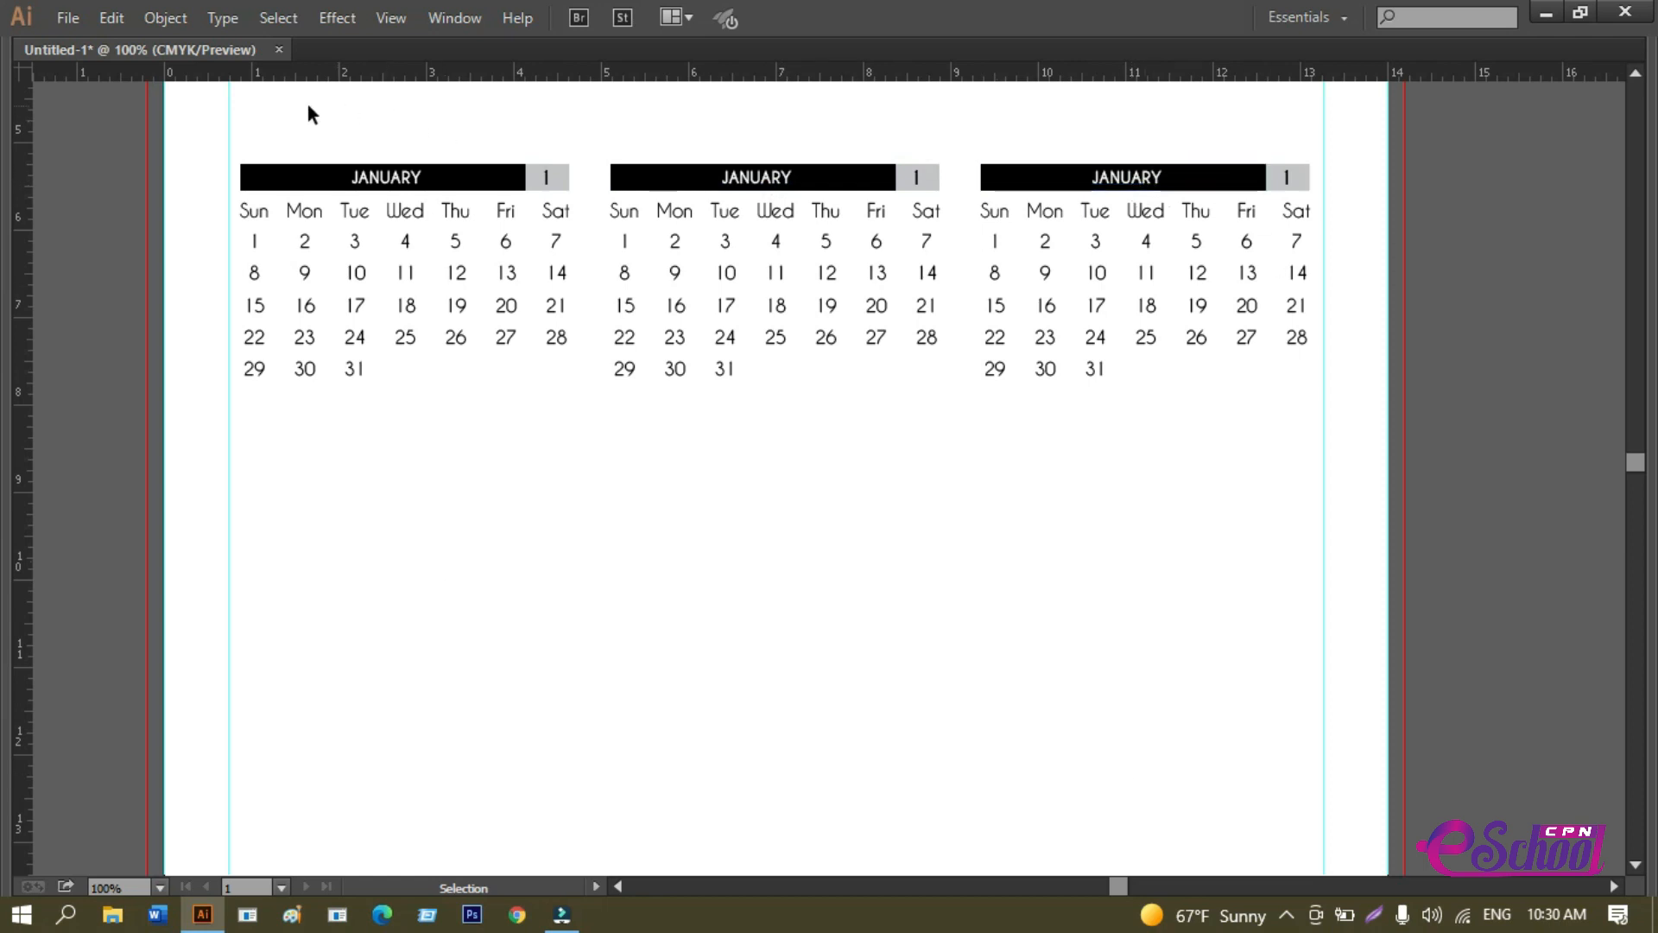
Try duplicating the row of three calendar blocks down the page three times at about 3.1 in spacing.
left_click_drag(207, 128, 1318, 397)
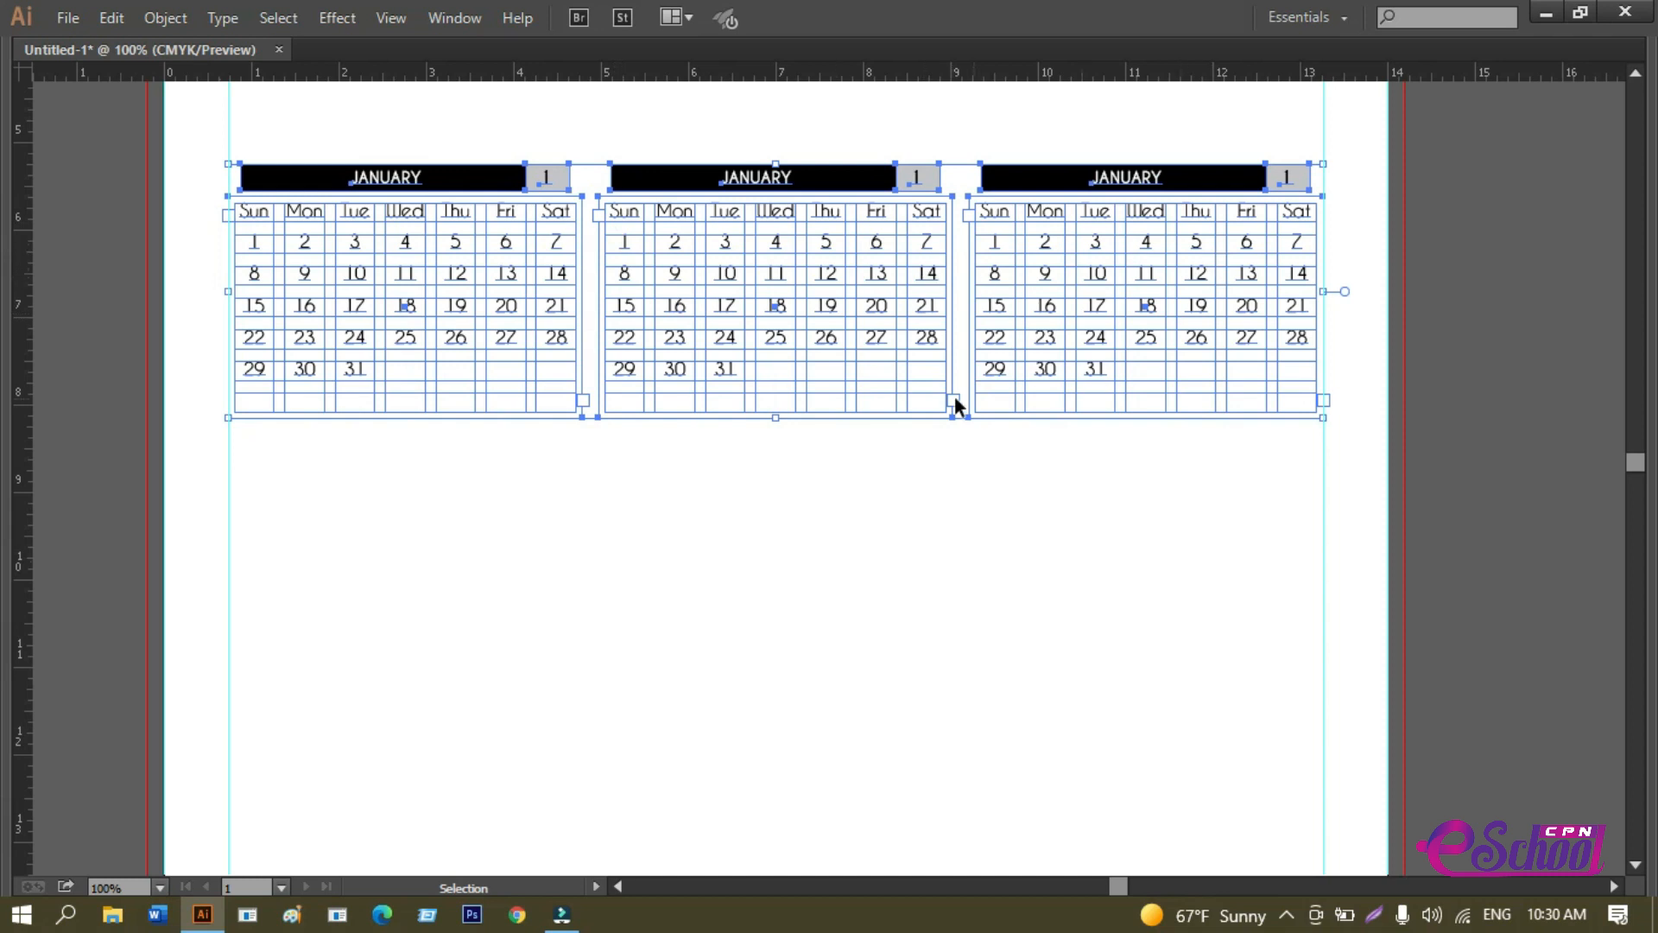
scroll(848, 611, "down", 1)
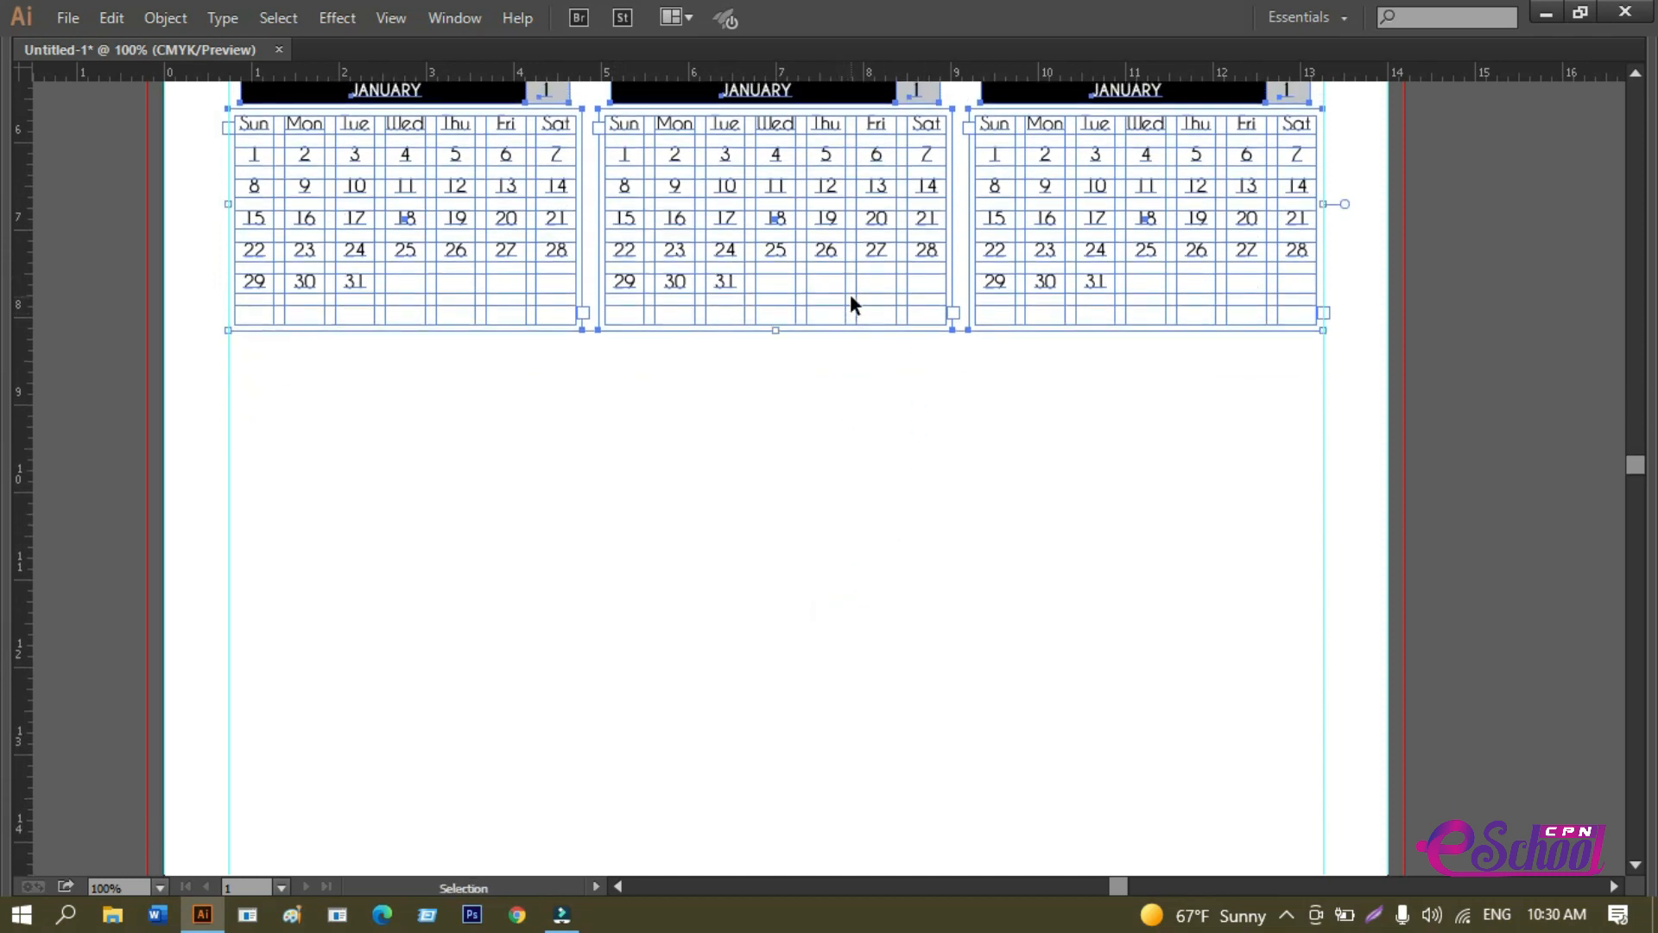
left_click(822, 530)
key("ctrl+minus")
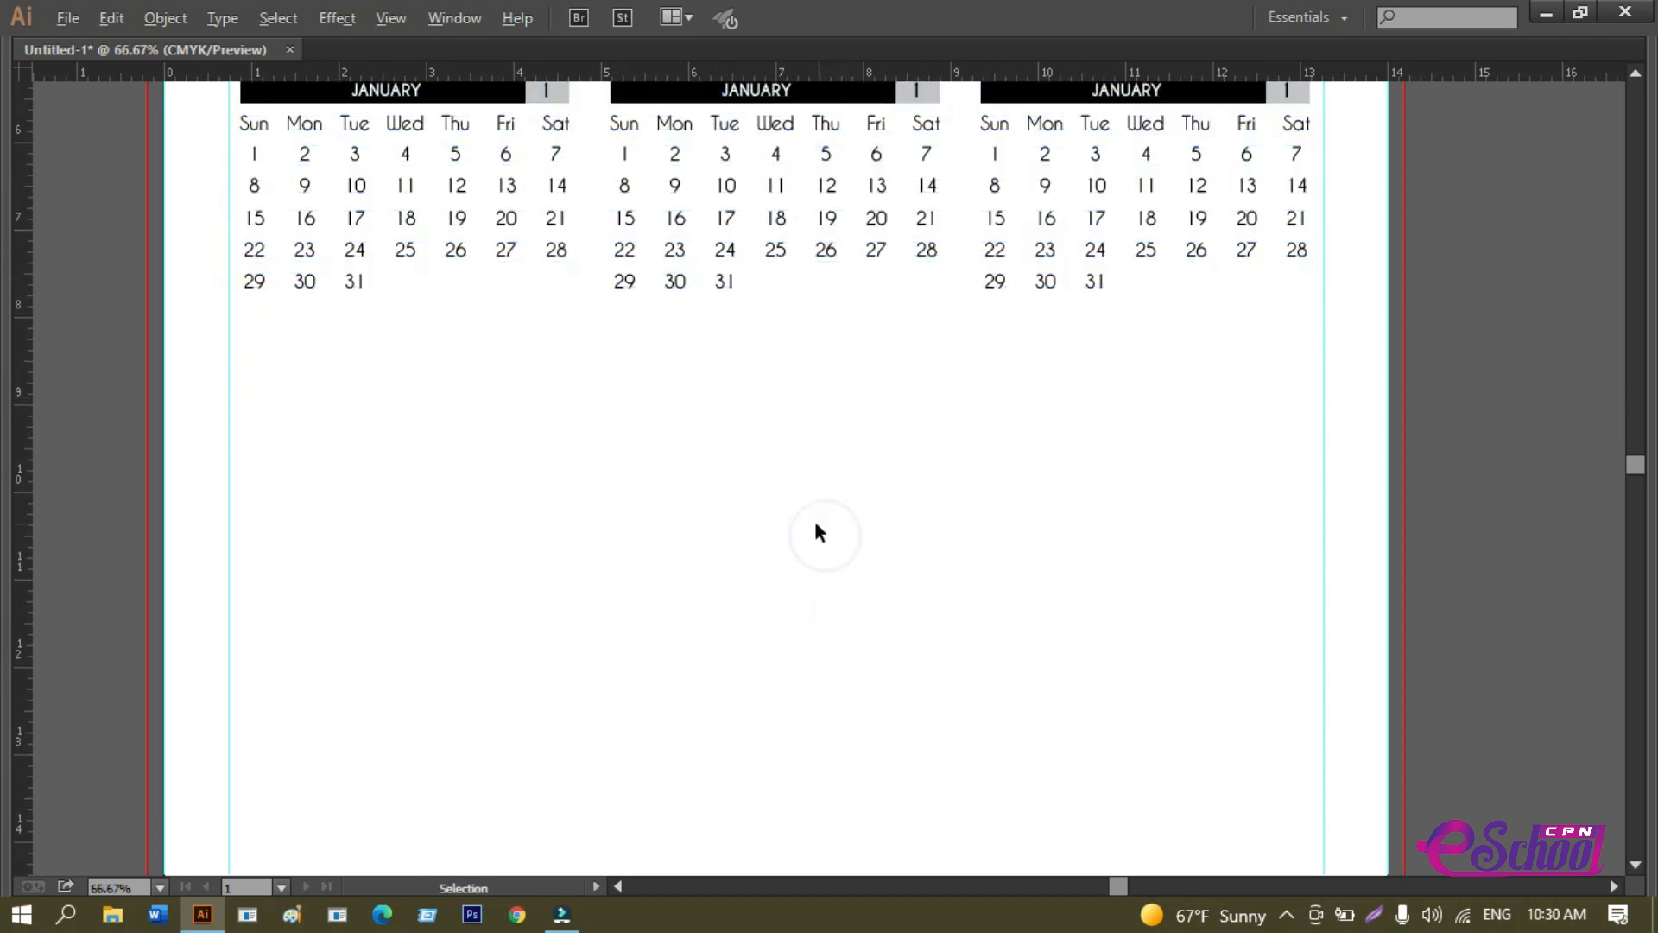
key("ctrl+minus")
left_click_drag(523, 262, 1107, 501)
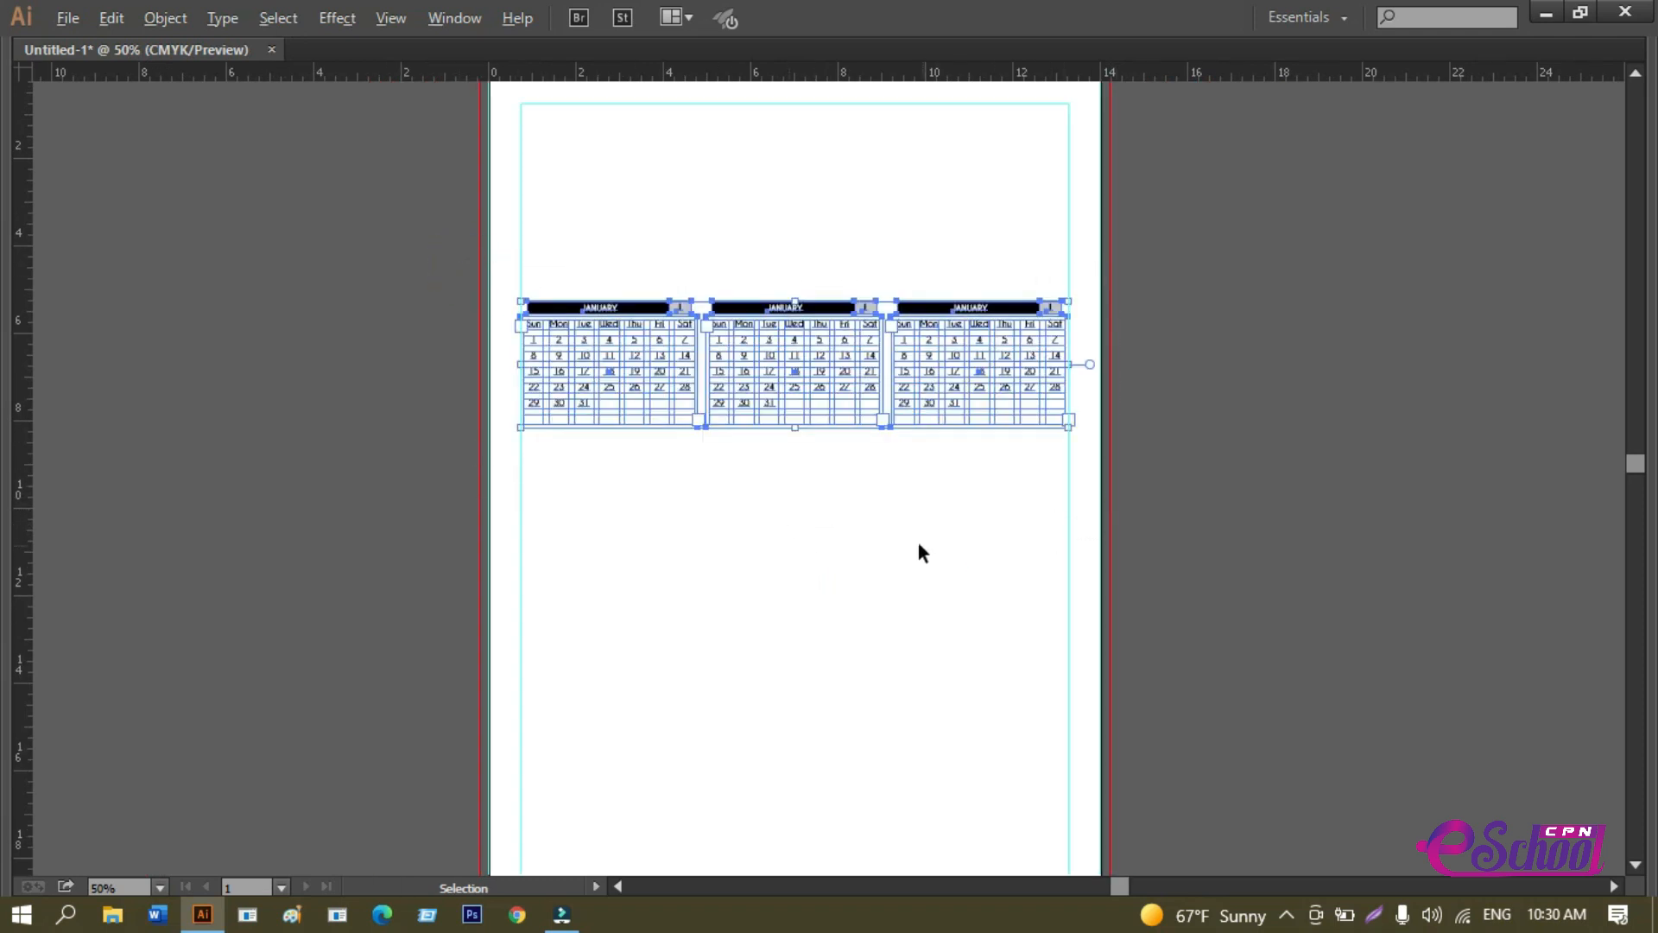
key("ctrl+plus")
left_click_drag(805, 229, 781, 403)
key("a")
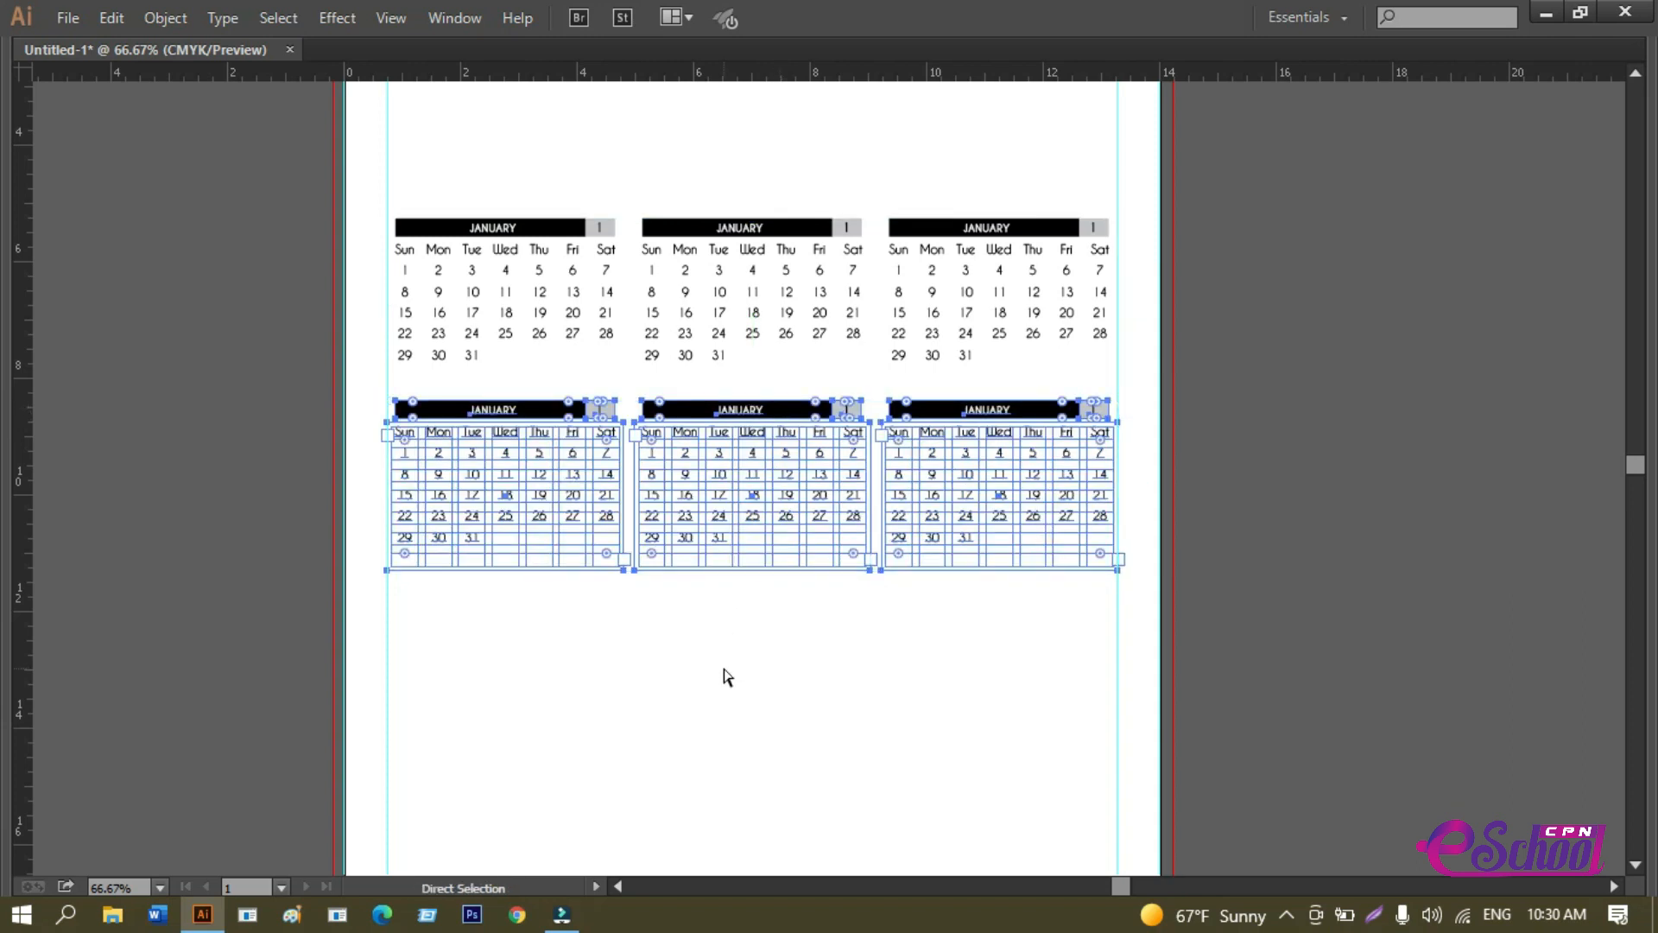
key("ctrl+d")
key("ctrl+d")
key("space")
left_click_drag(864, 607, 862, 530)
left_click(1221, 530)
key("ctrl+minus")
scroll(1190, 595, "up", 1)
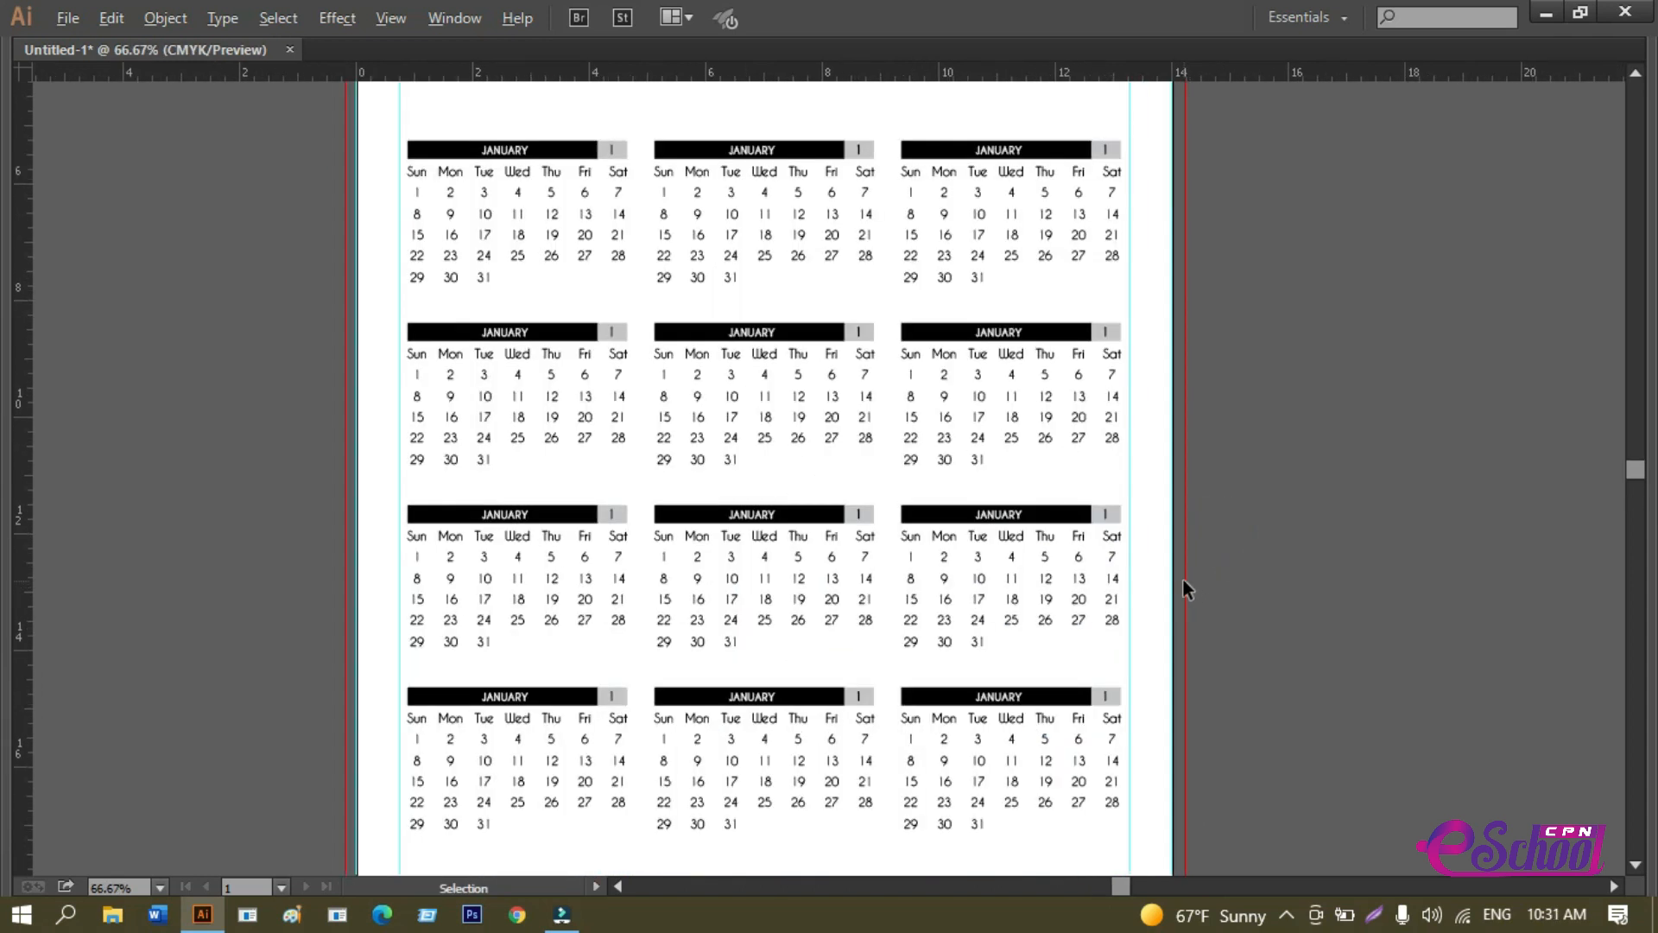
Undo all three row duplications.
key("space")
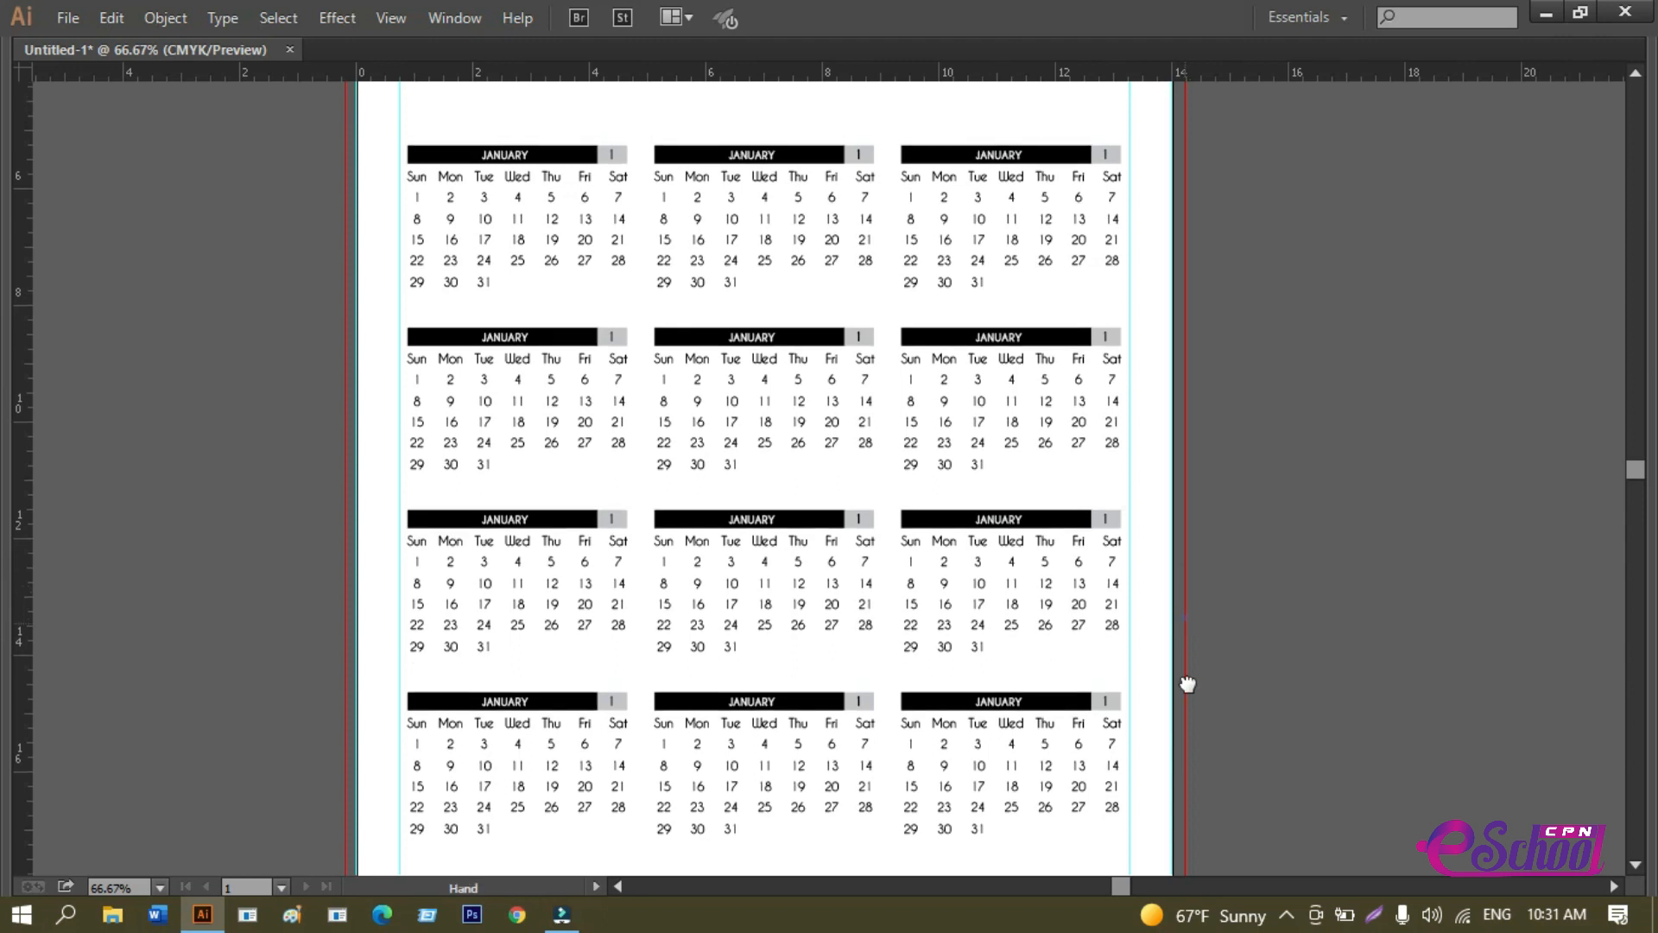
left_click_drag(1183, 615, 1178, 738)
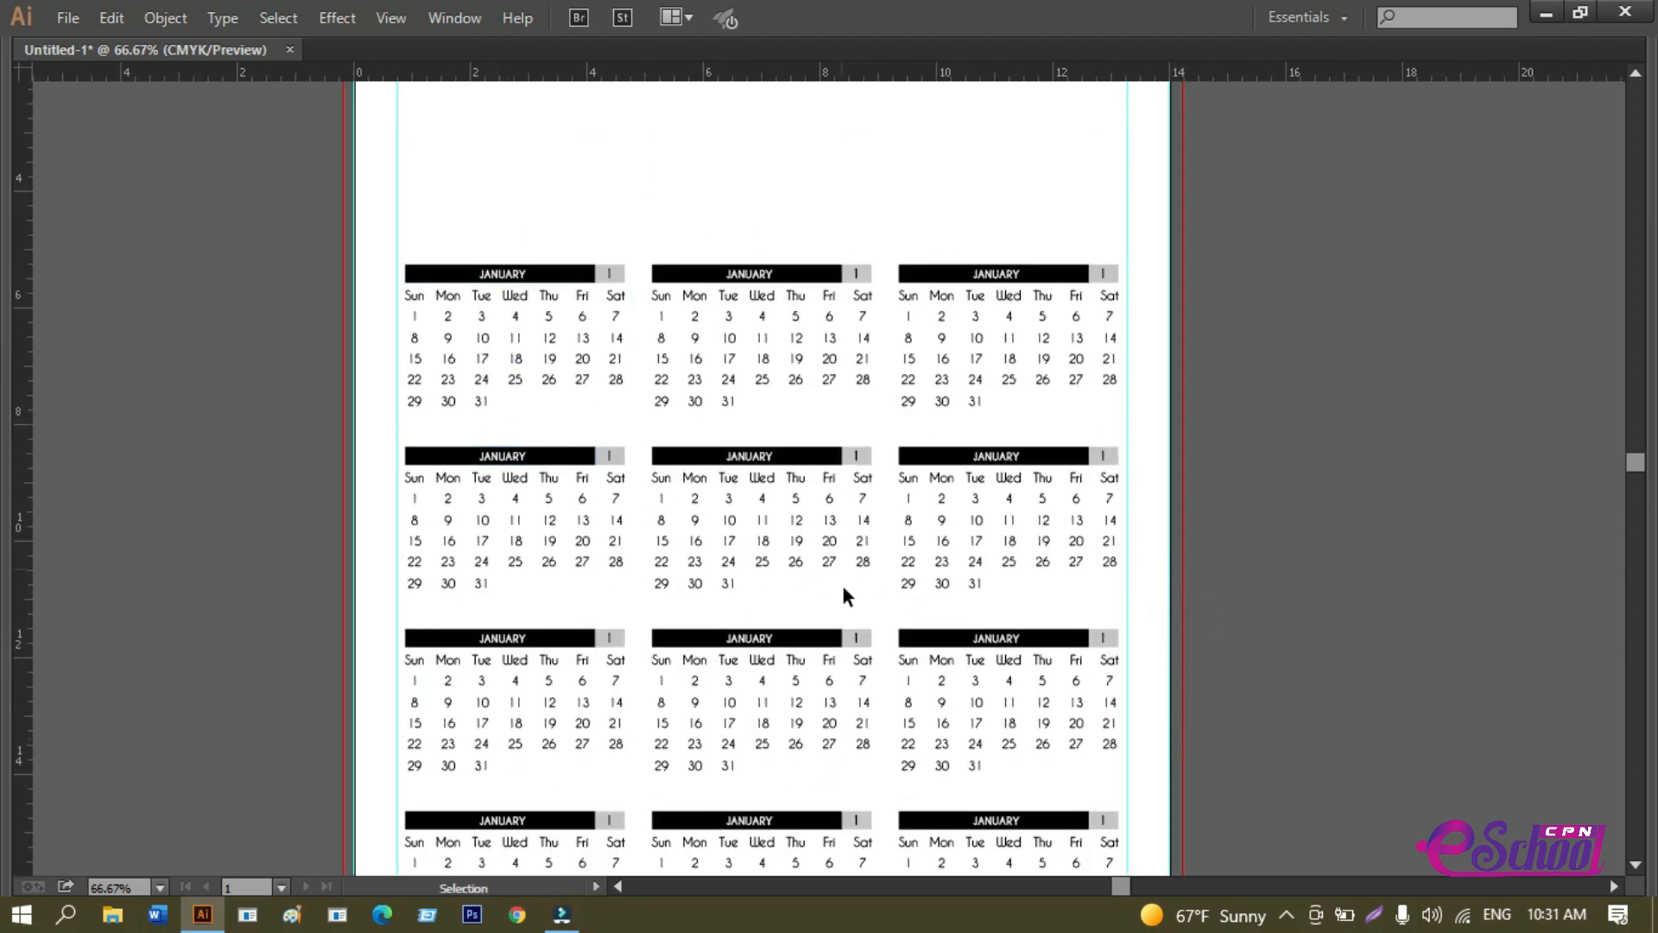
key("ctrl+z")
key("ctrl+z")
key("ctrl+z")
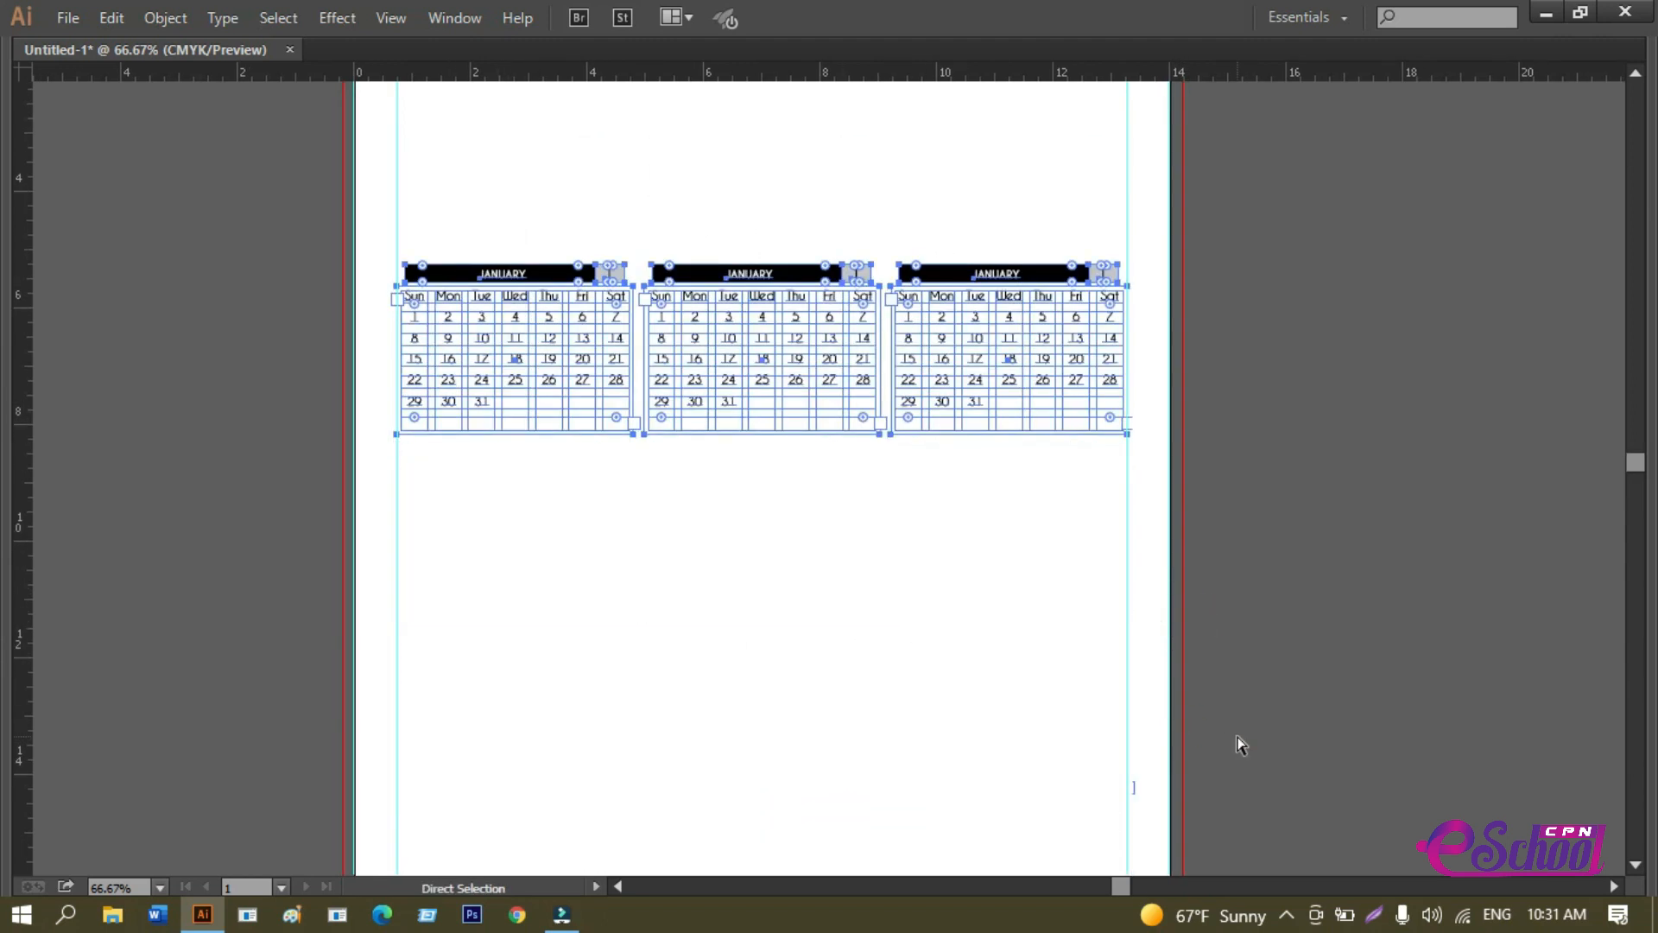
Duplicate the row of three calendar blocks down the page three times at about 2.9 in spacing, forming four rows.
left_click_drag(955, 270, 931, 450)
key("a")
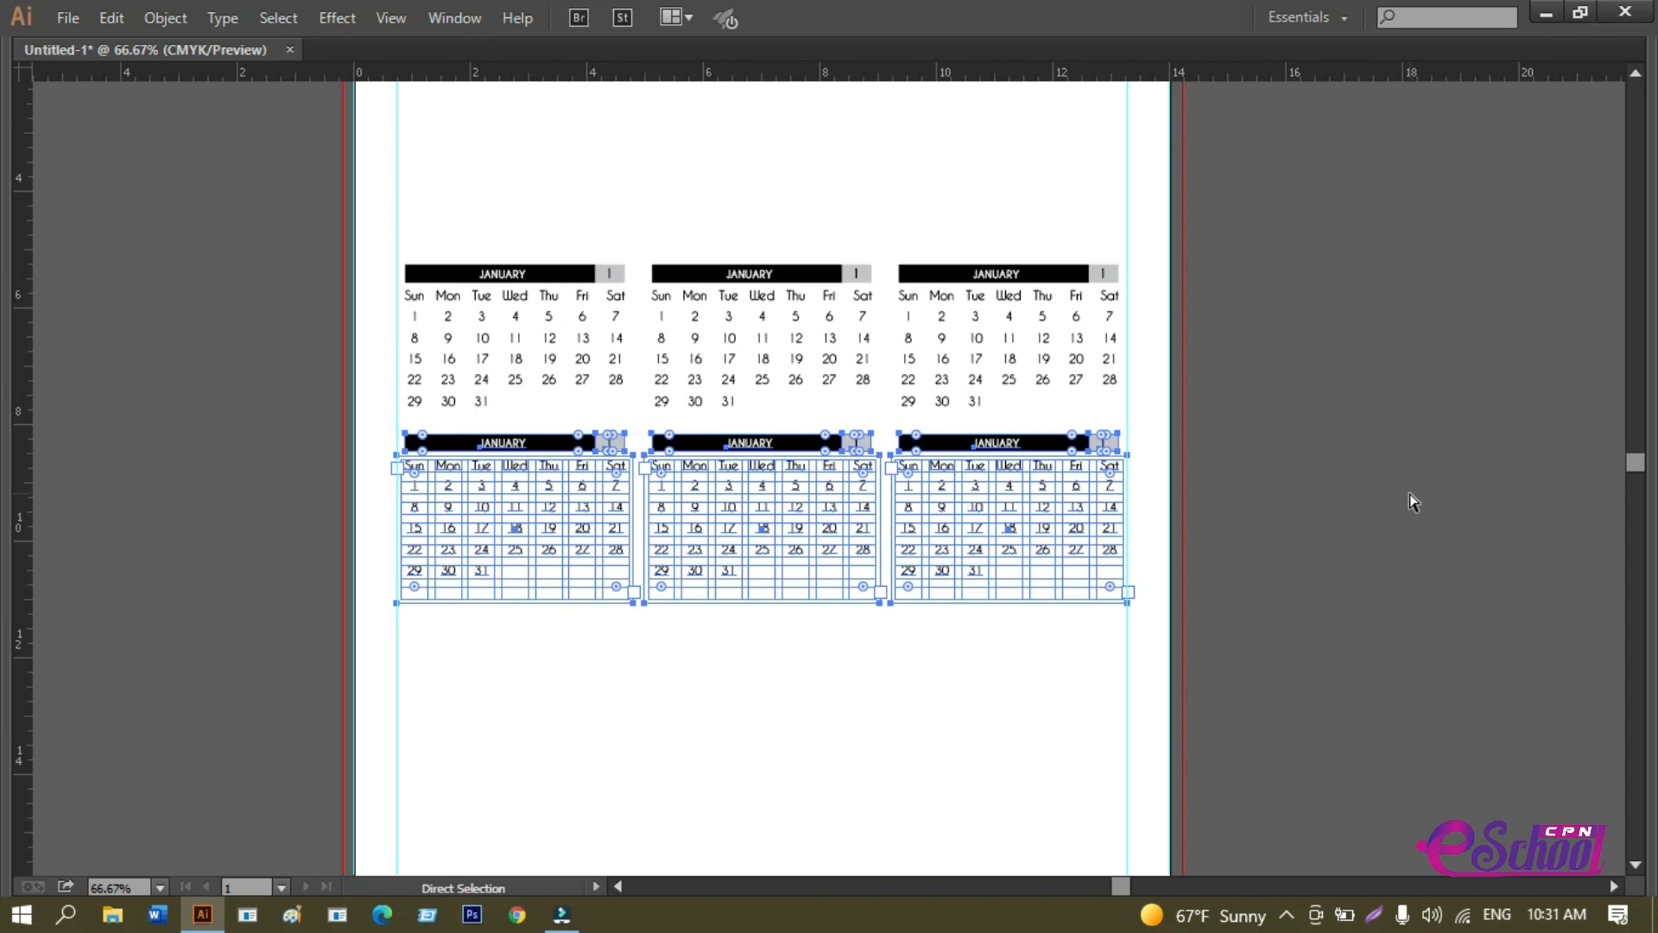
key("ctrl+d")
key("ctrl+d")
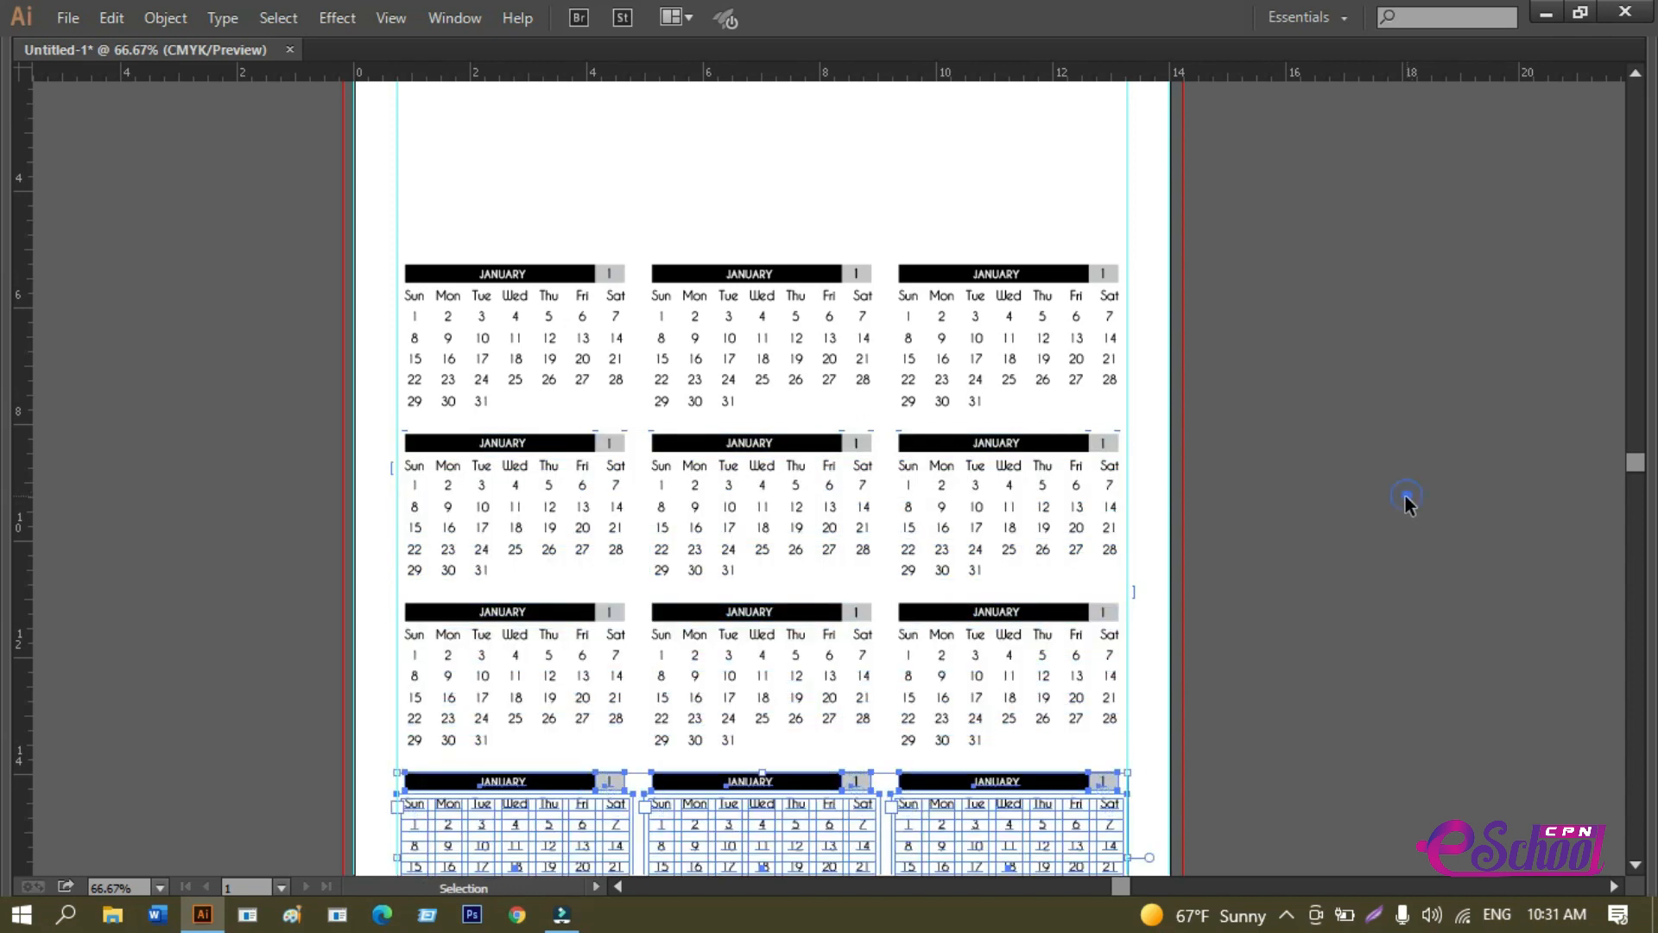
left_click(1406, 496)
left_click_drag(1396, 539, 1308, 481)
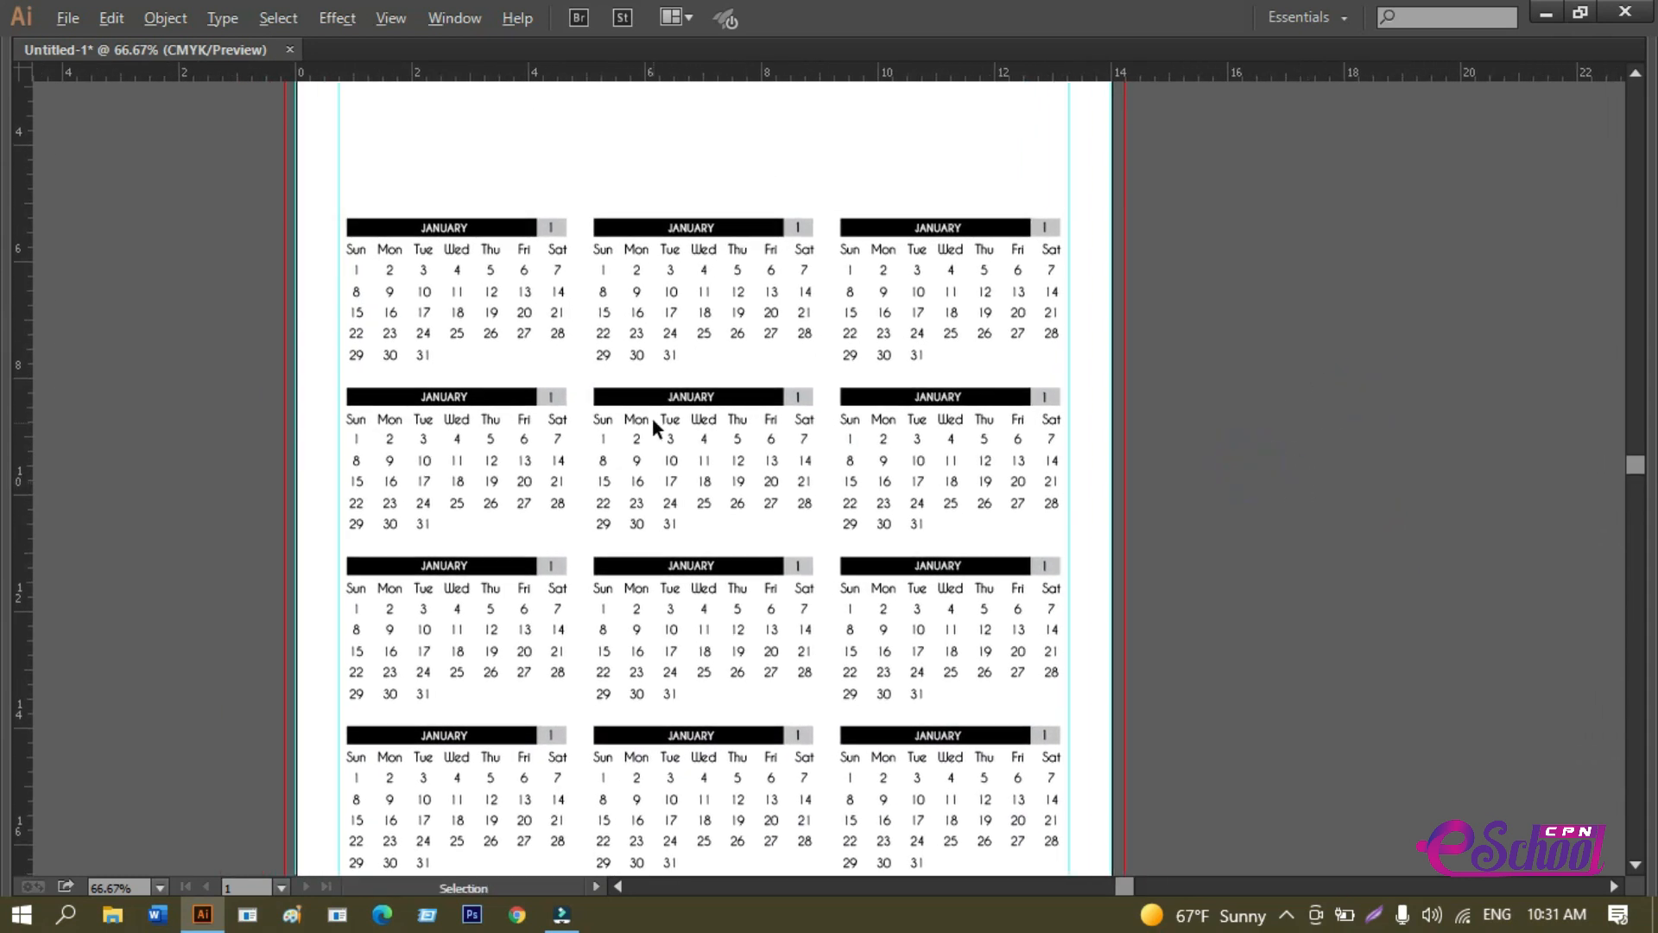
Shift the dates in the top row's middle block by three cells so that day 1 falls on Wednesday.
left_click(650, 417, "ctrl")
left_click_drag(431, 300, 455, 399)
double_click(604, 302)
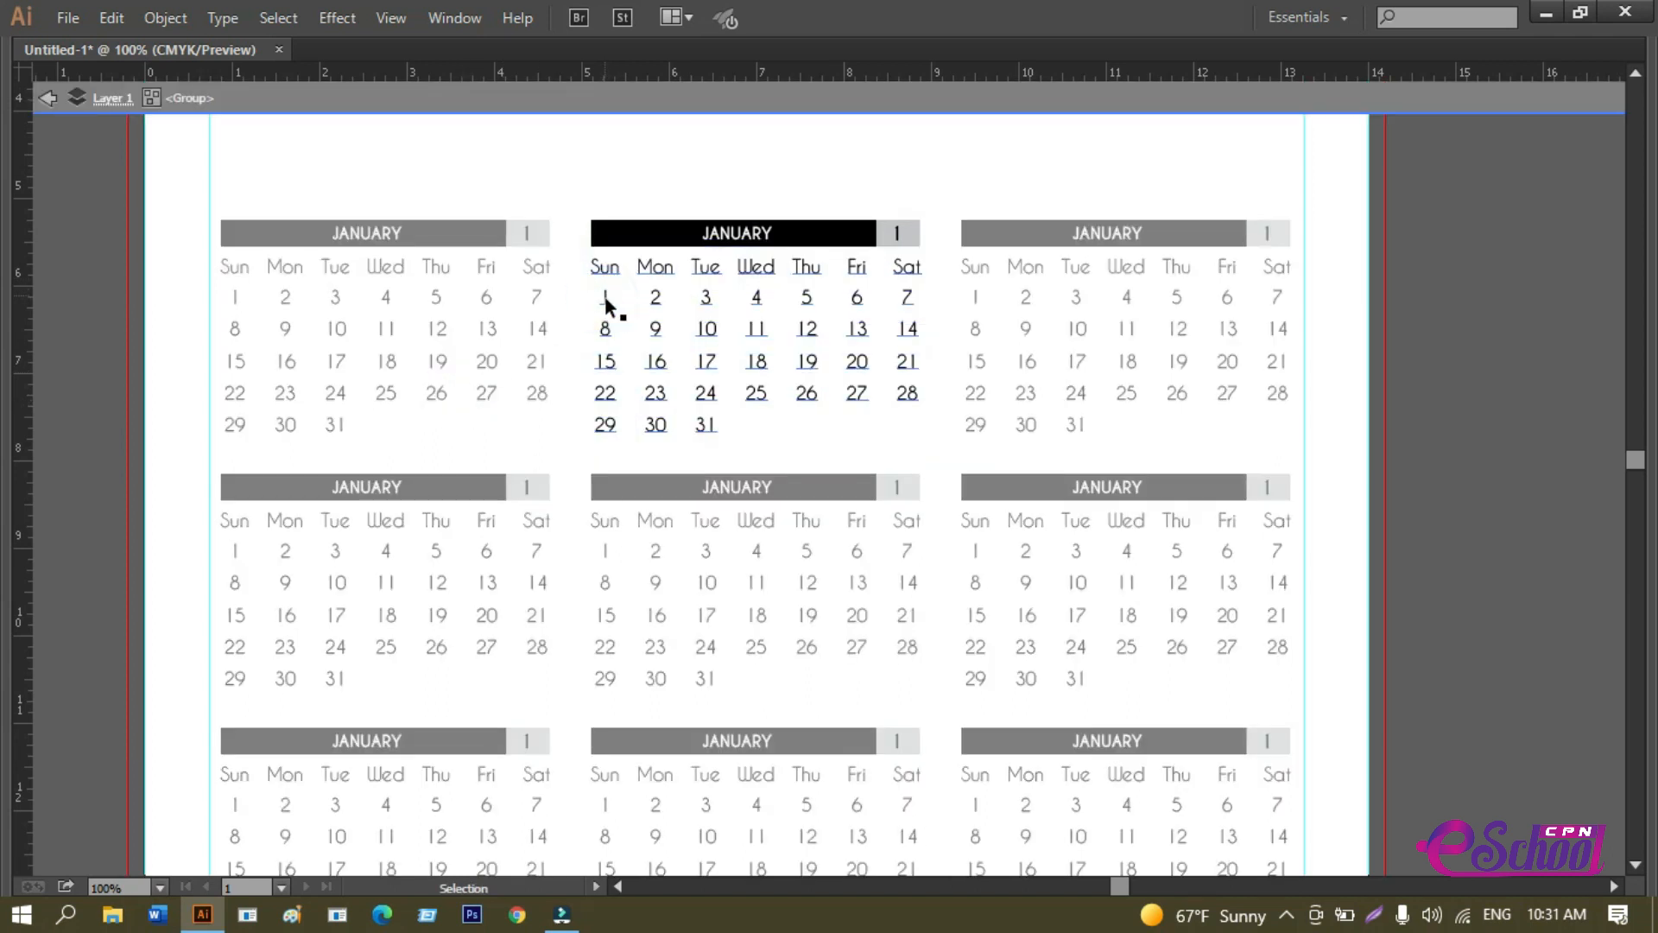
double_click(606, 300)
left_click(608, 299)
double_click(607, 302)
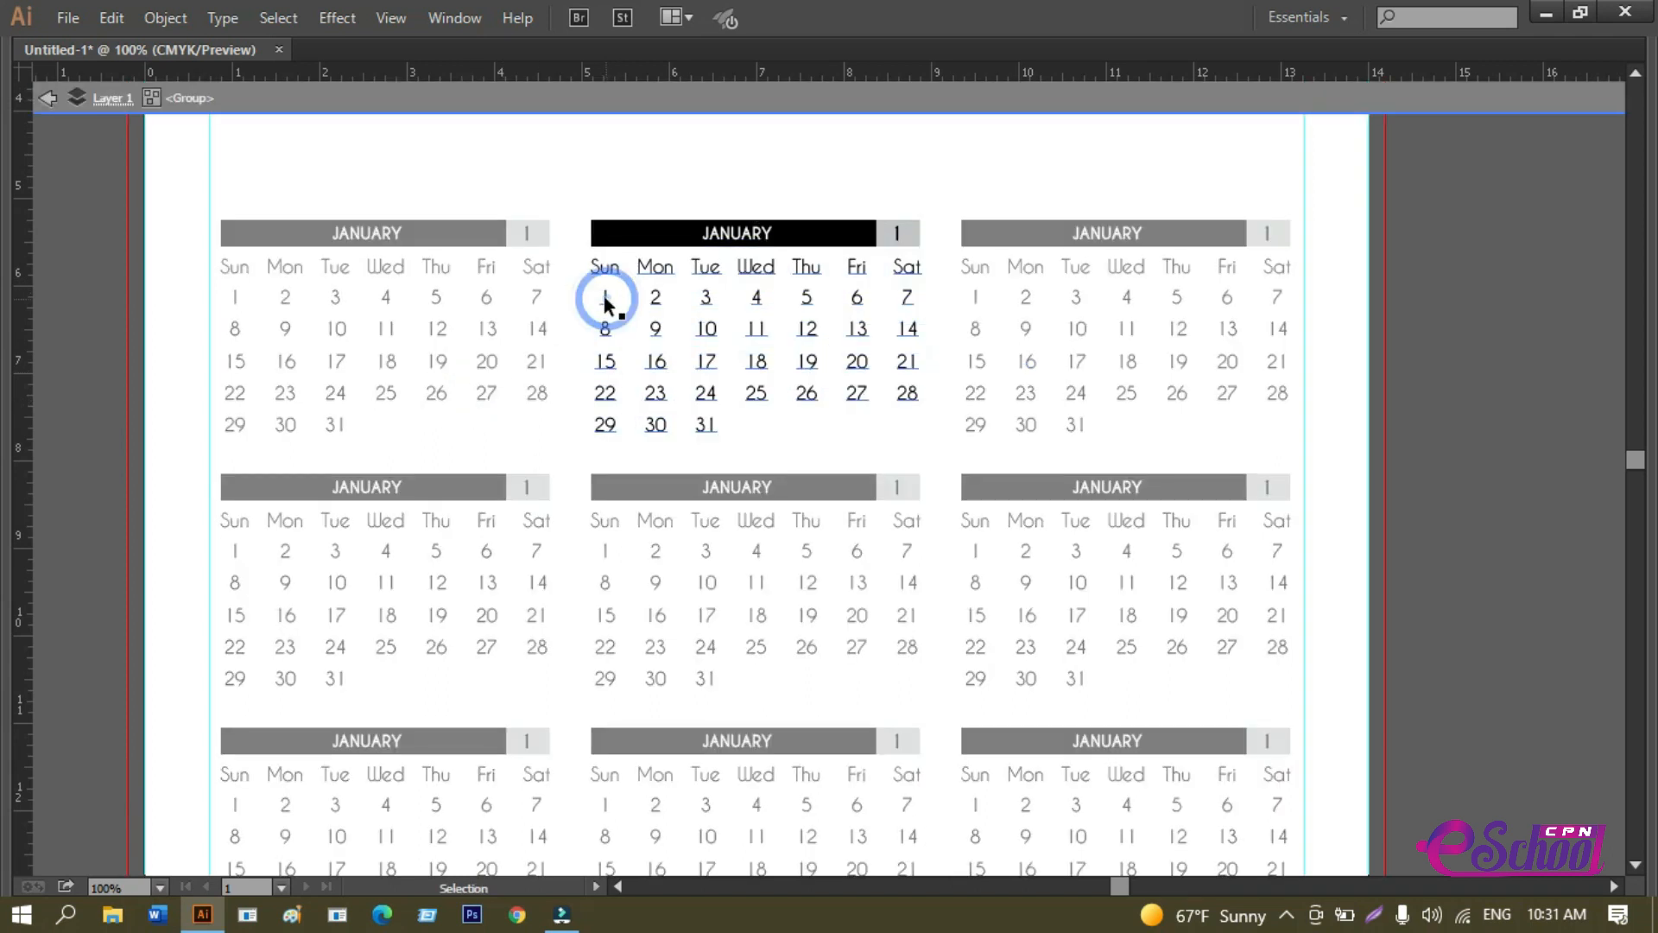
left_click(608, 303)
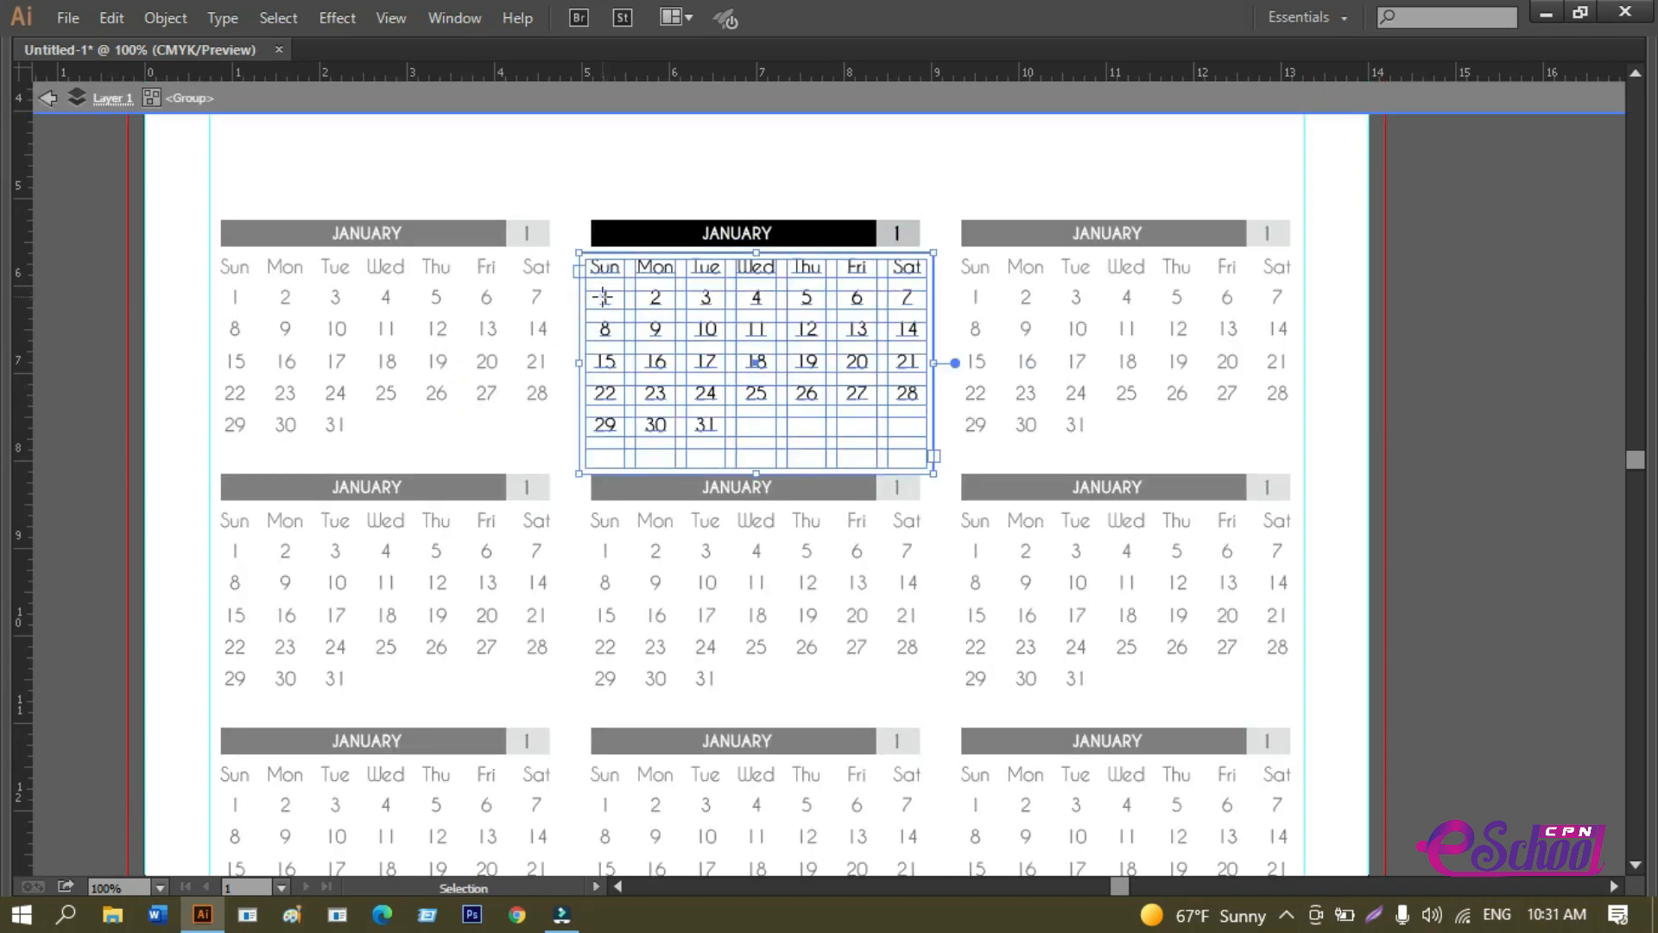
left_click(563, 177)
key("t")
left_click(604, 295)
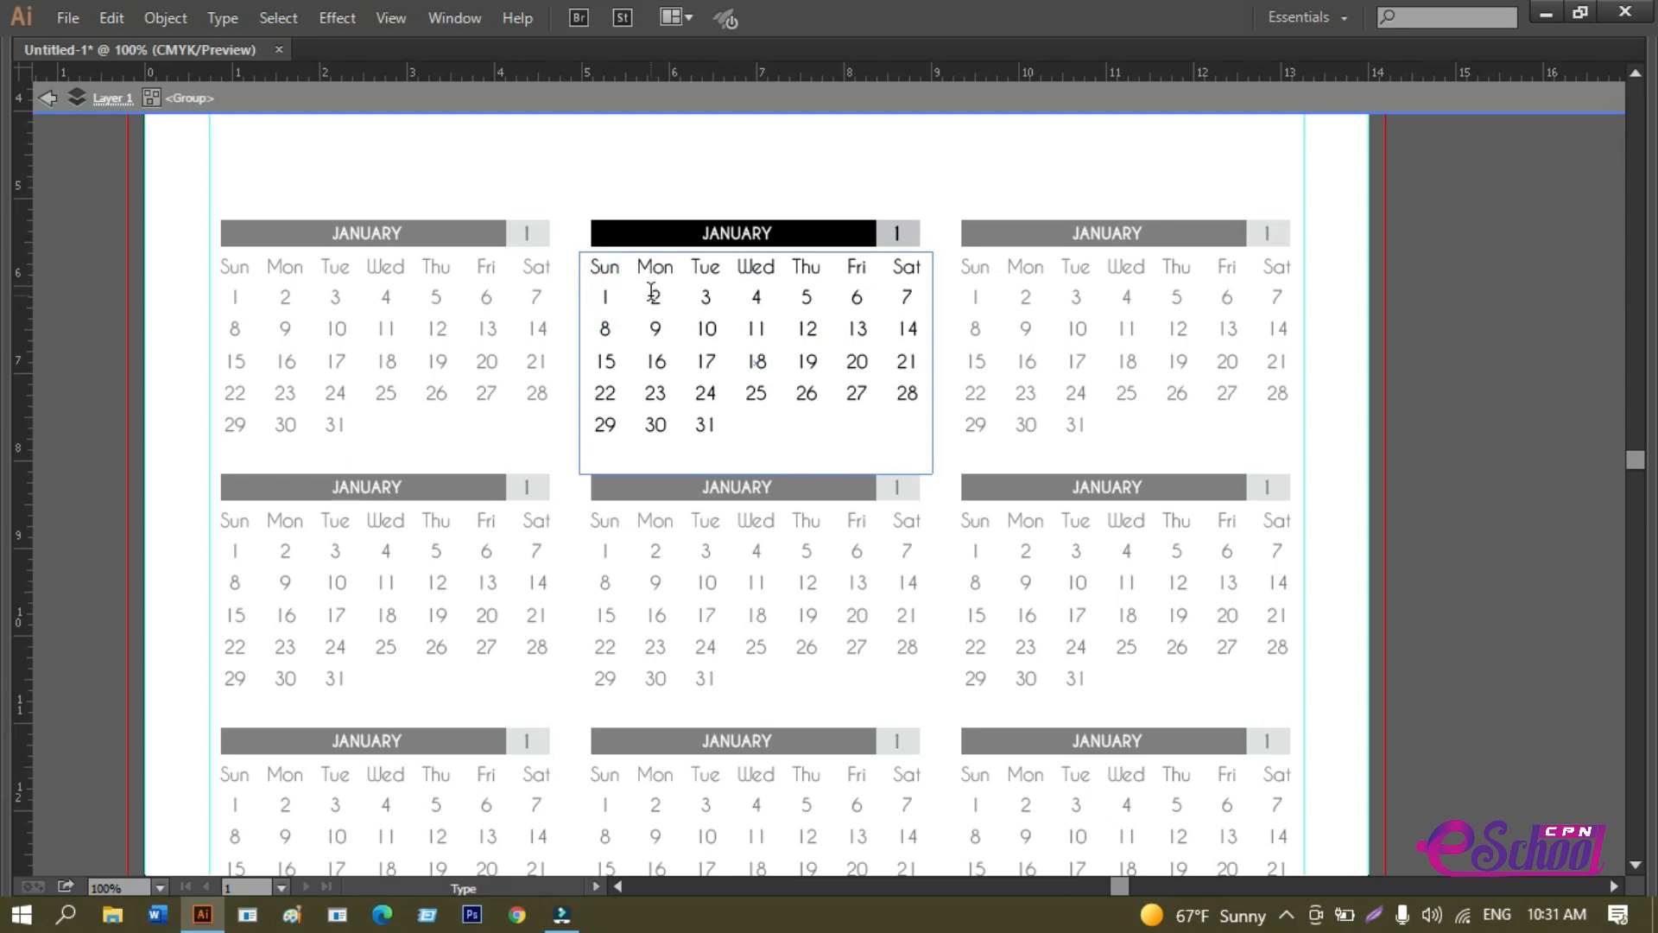
key("Tab")
key("Tab")
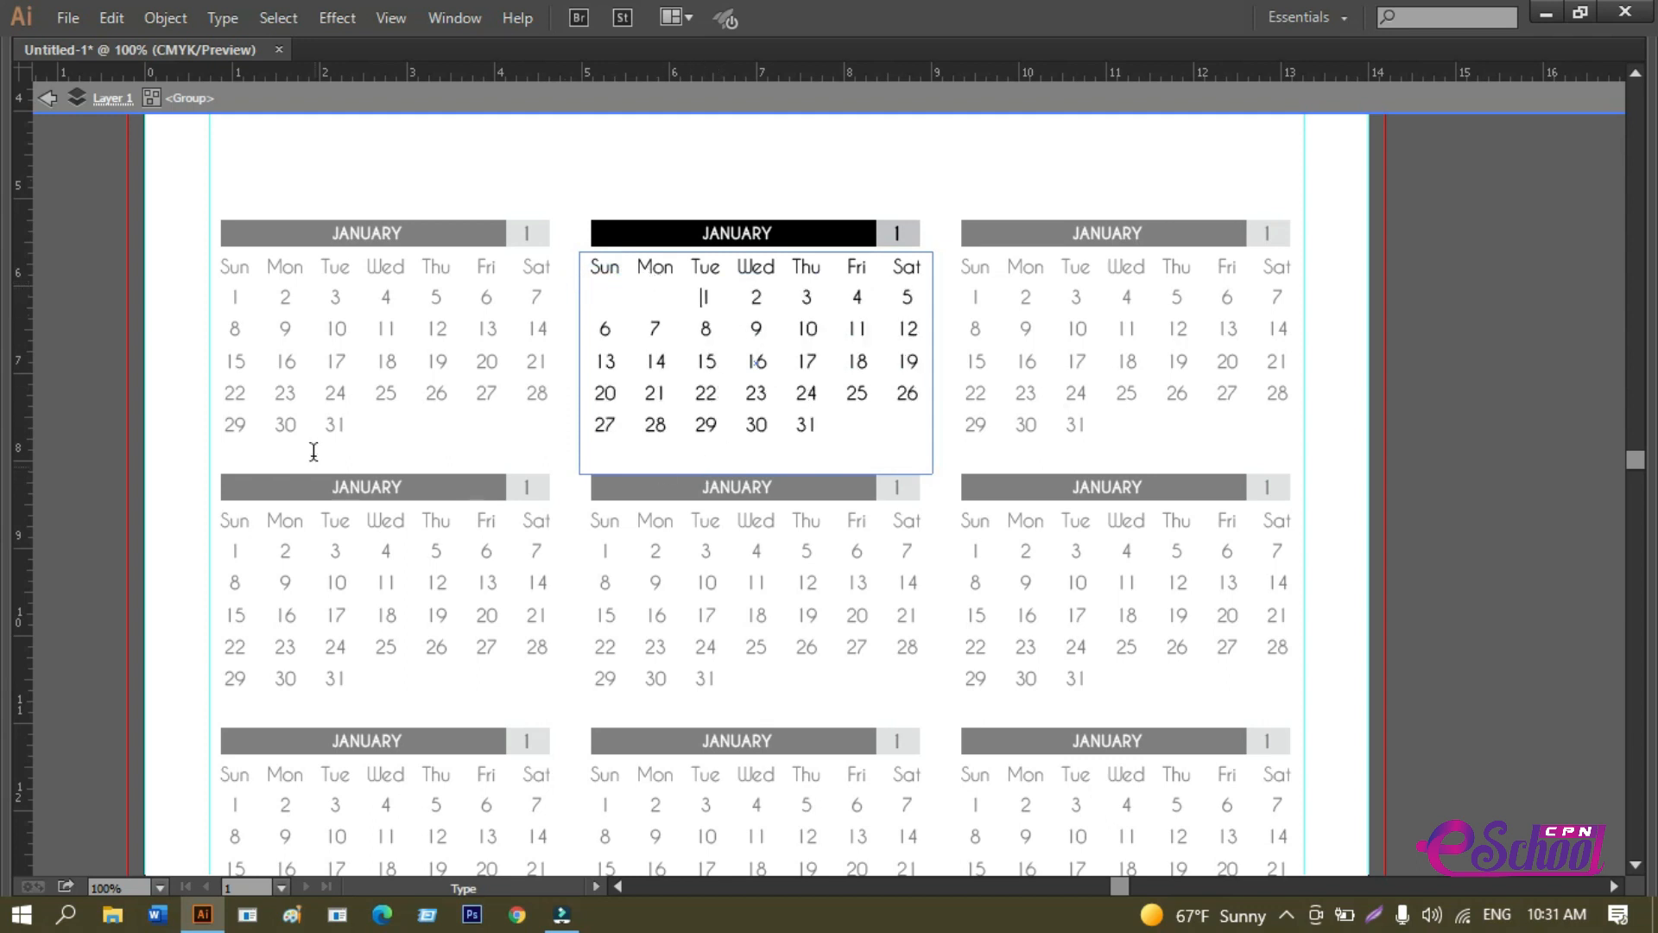
key("Tab")
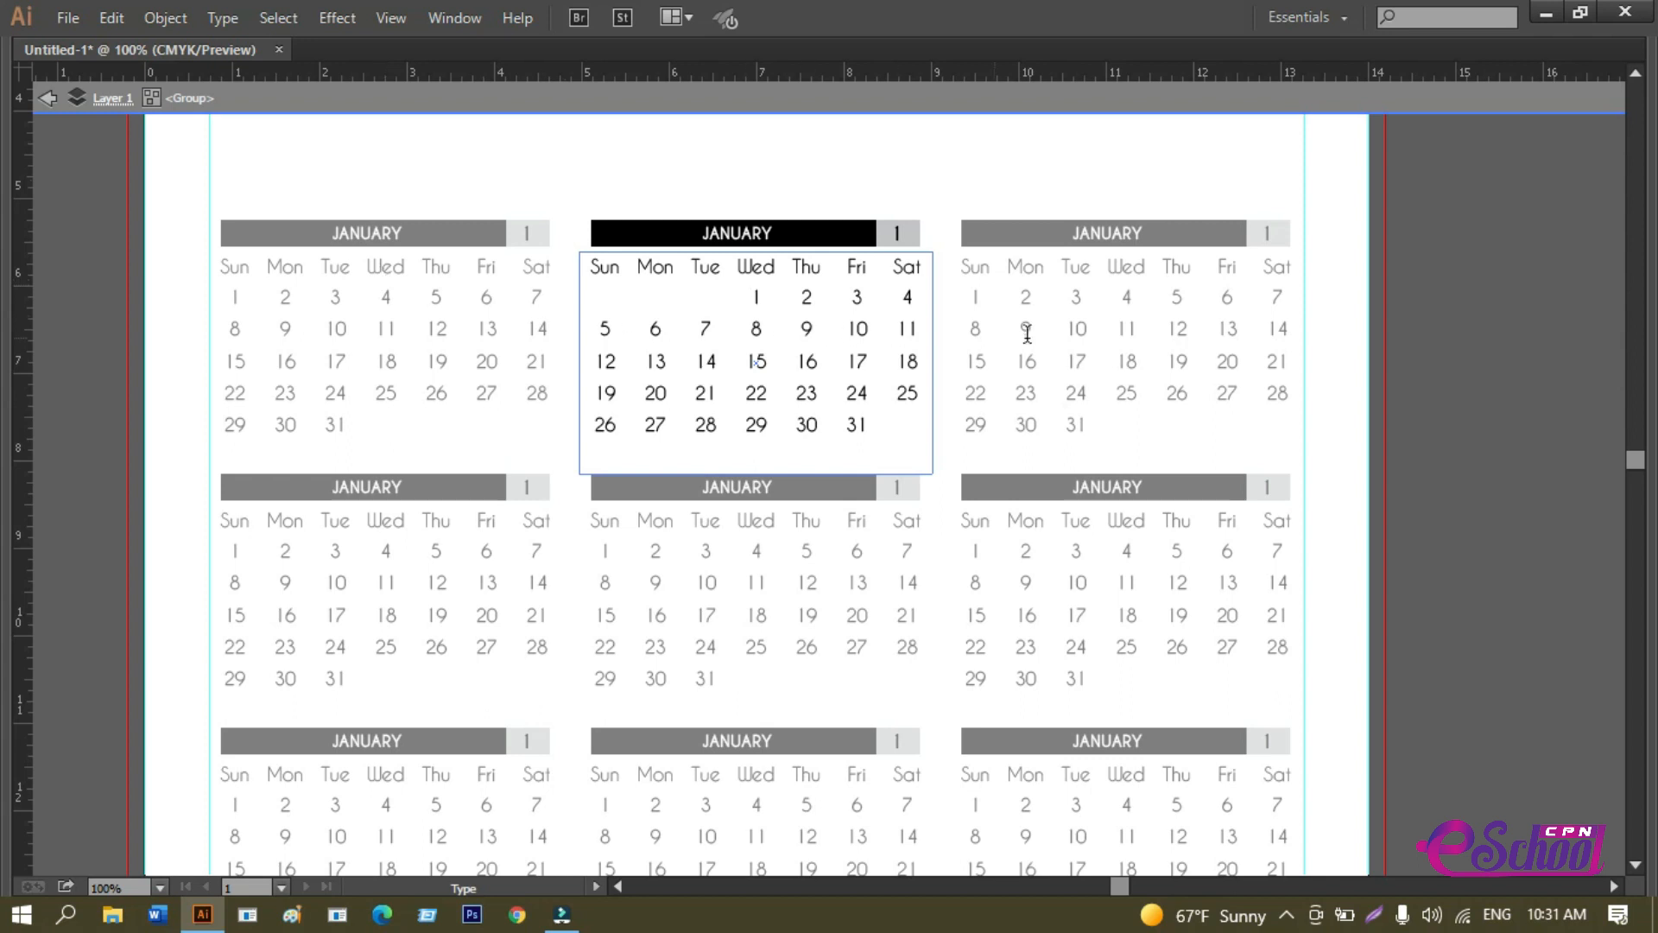
key("Escape")
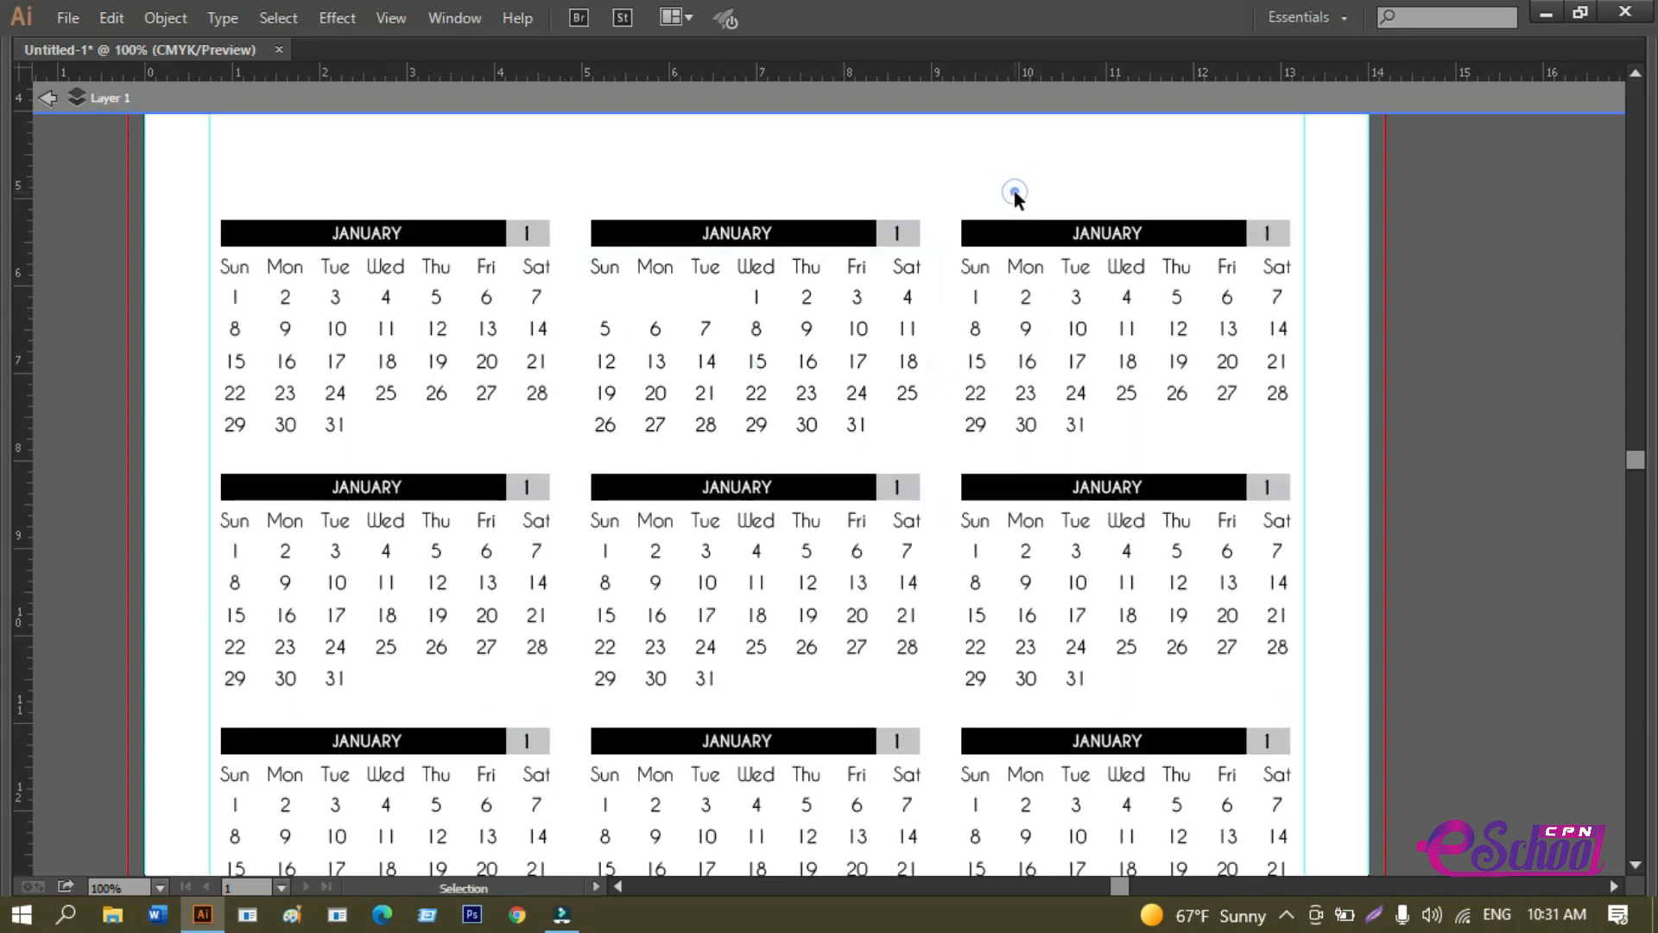
Shift the dates in the top row's third block by six cells so that day 1 falls on Saturday.
left_click(973, 296)
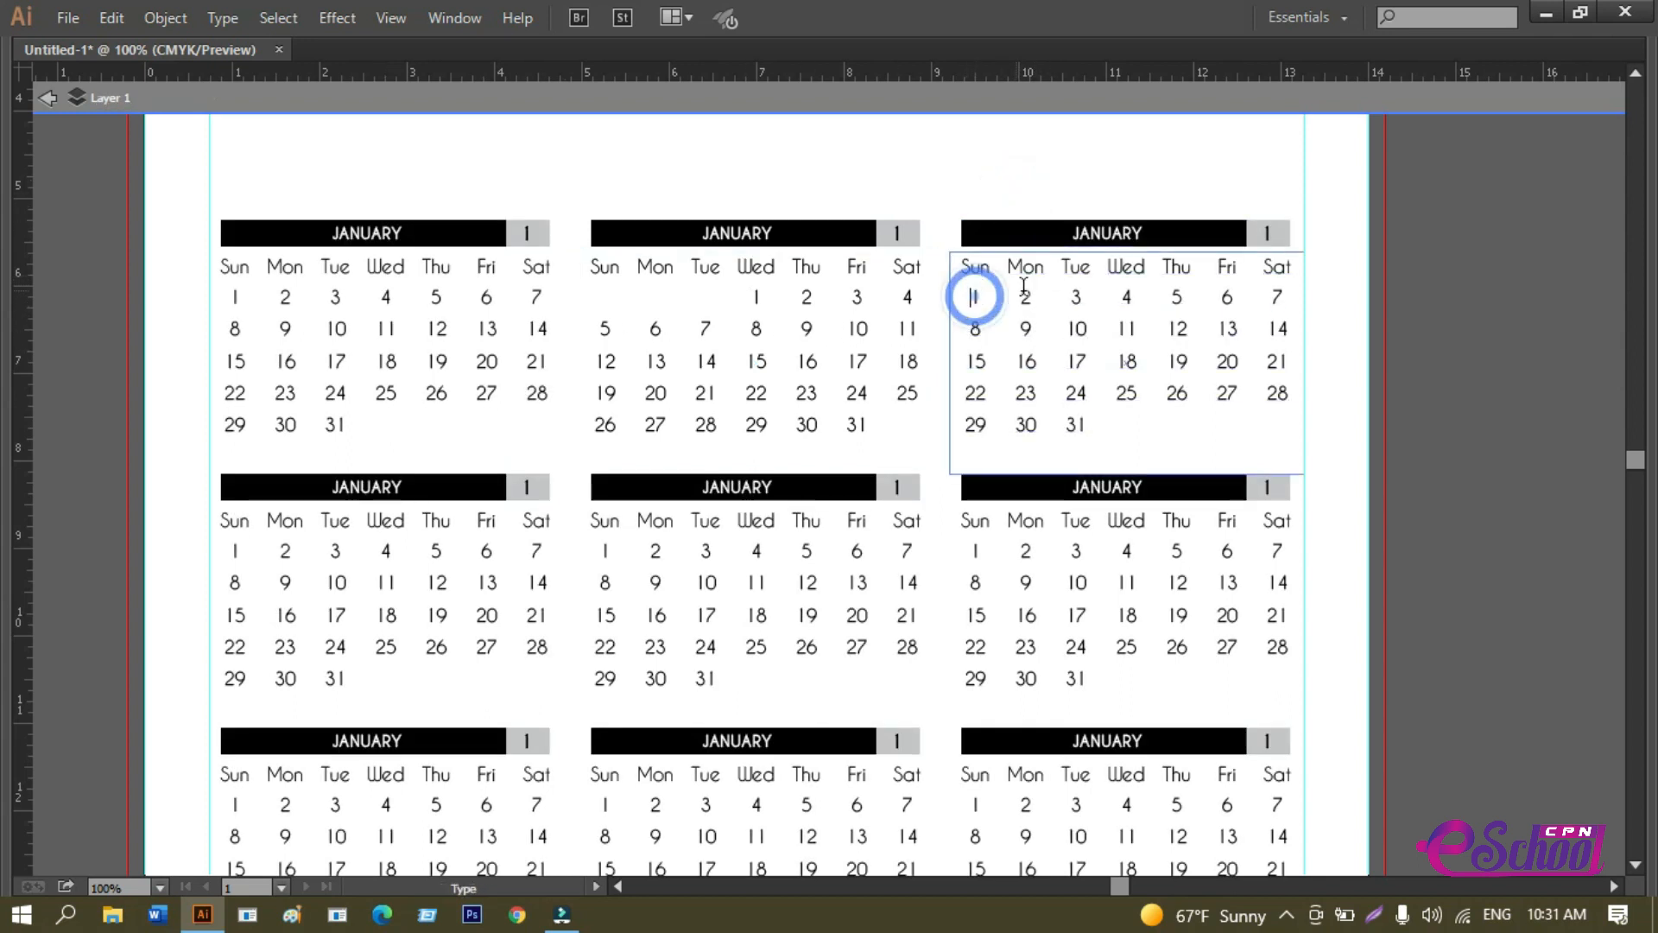
key("Tab")
key("Tab")
key("Tab")
key("Tab")
key("Tab")
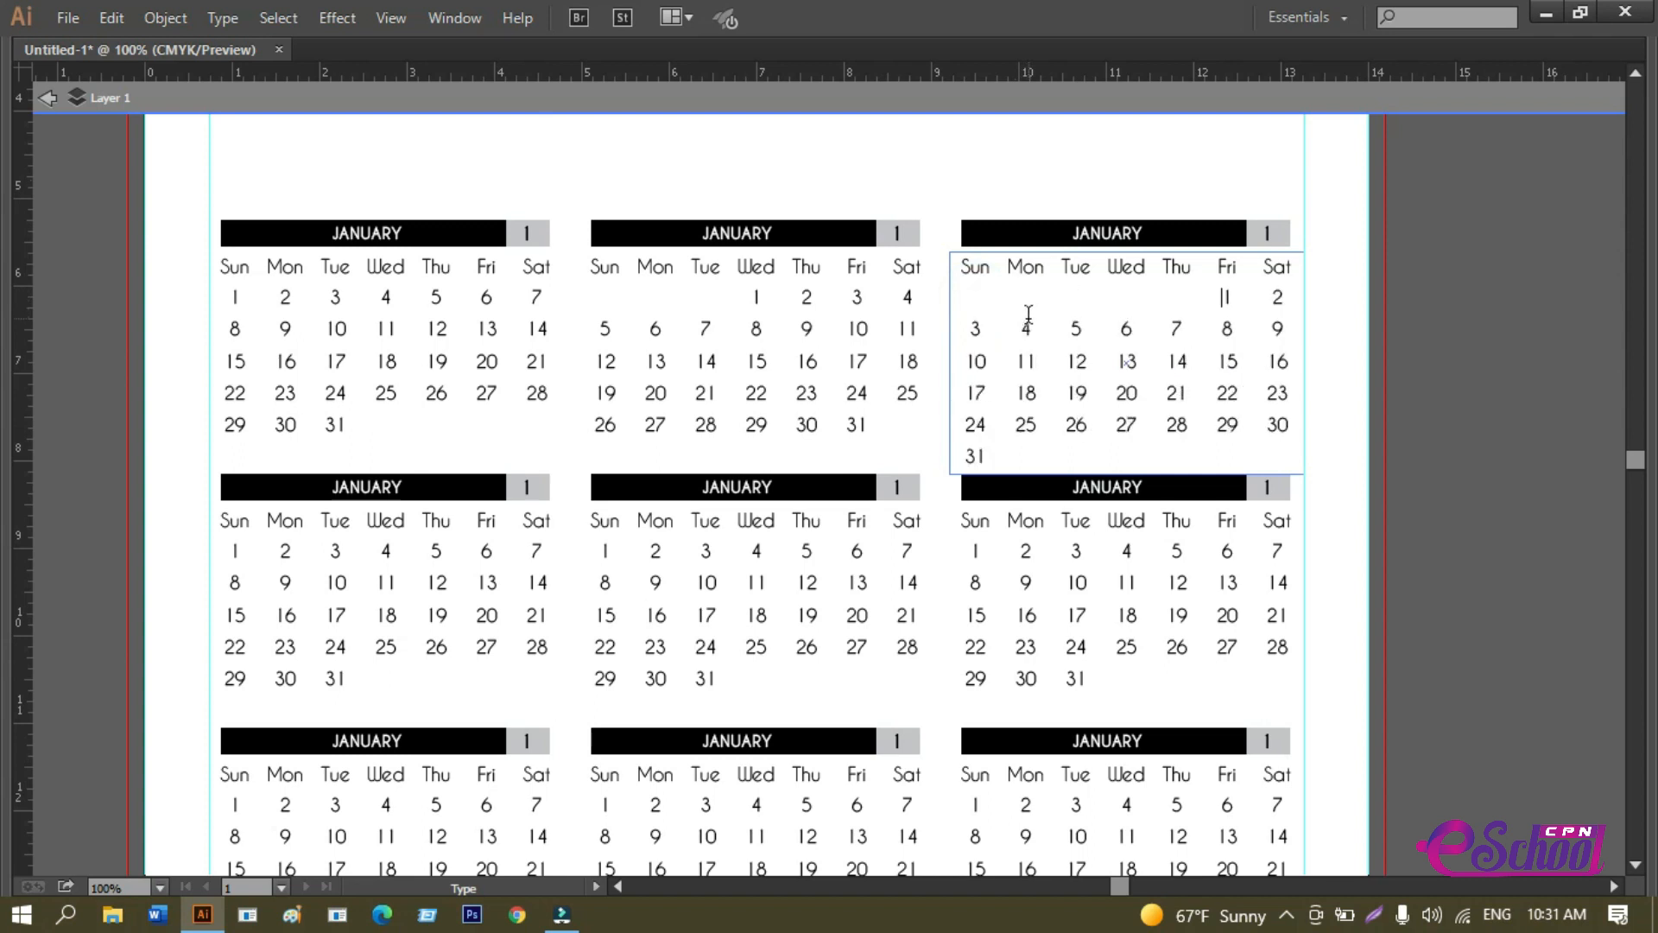
key("Tab")
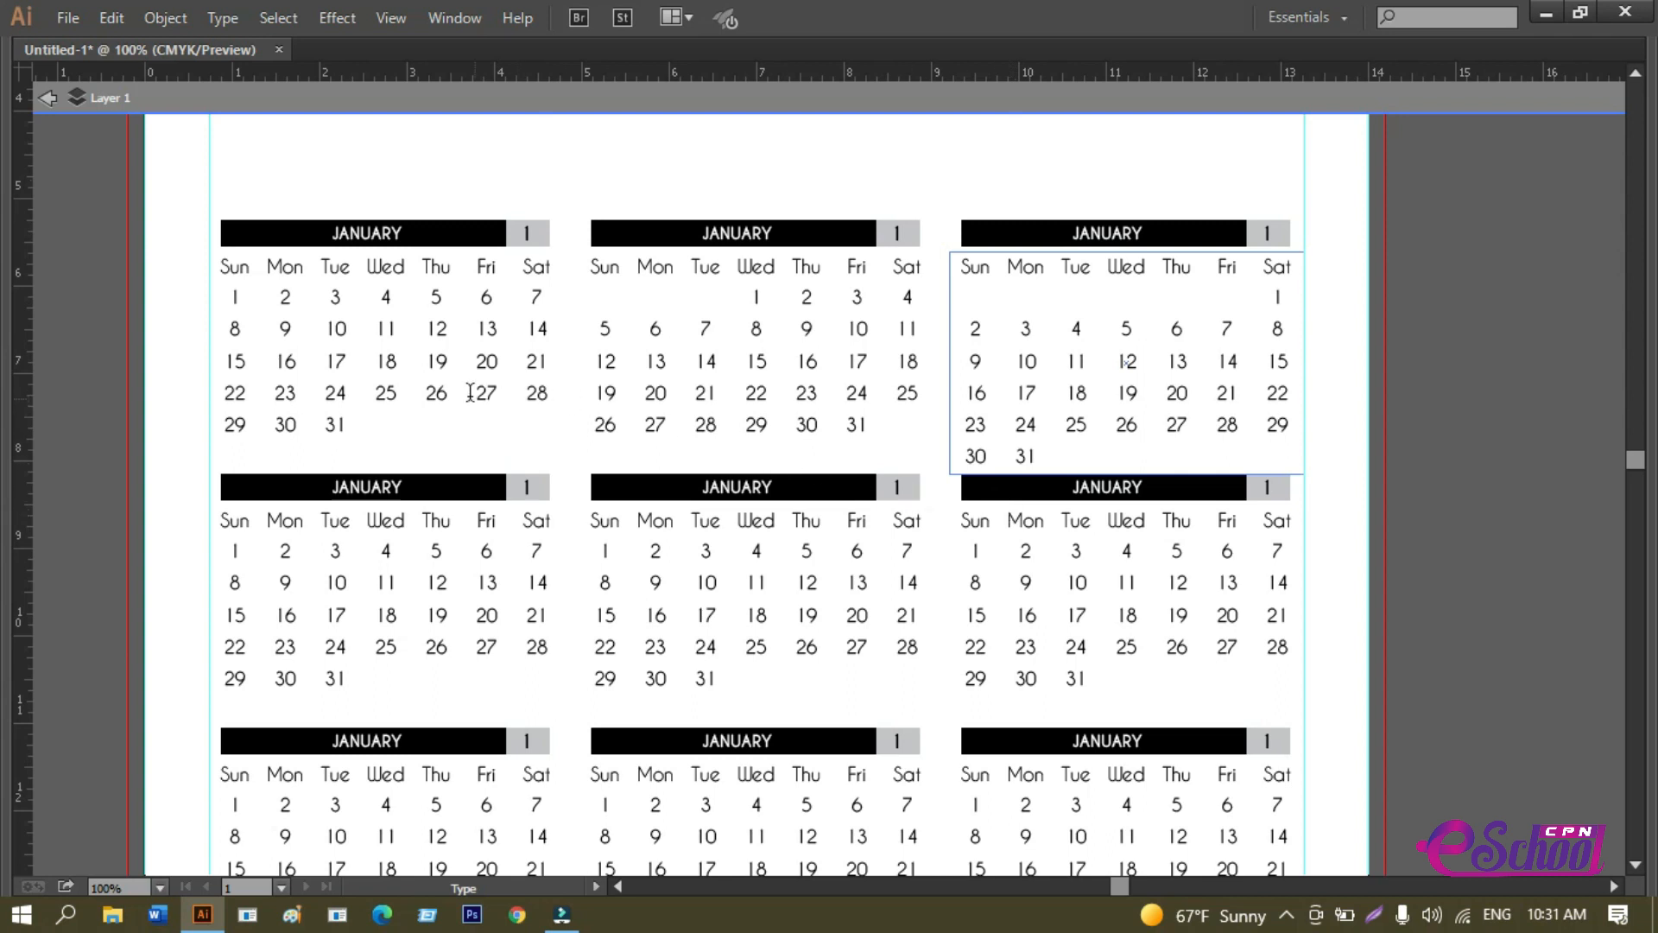
Delete dates 29, 30 and 31 from the top row's middle block so that the month ends on 28.
left_click(231, 550)
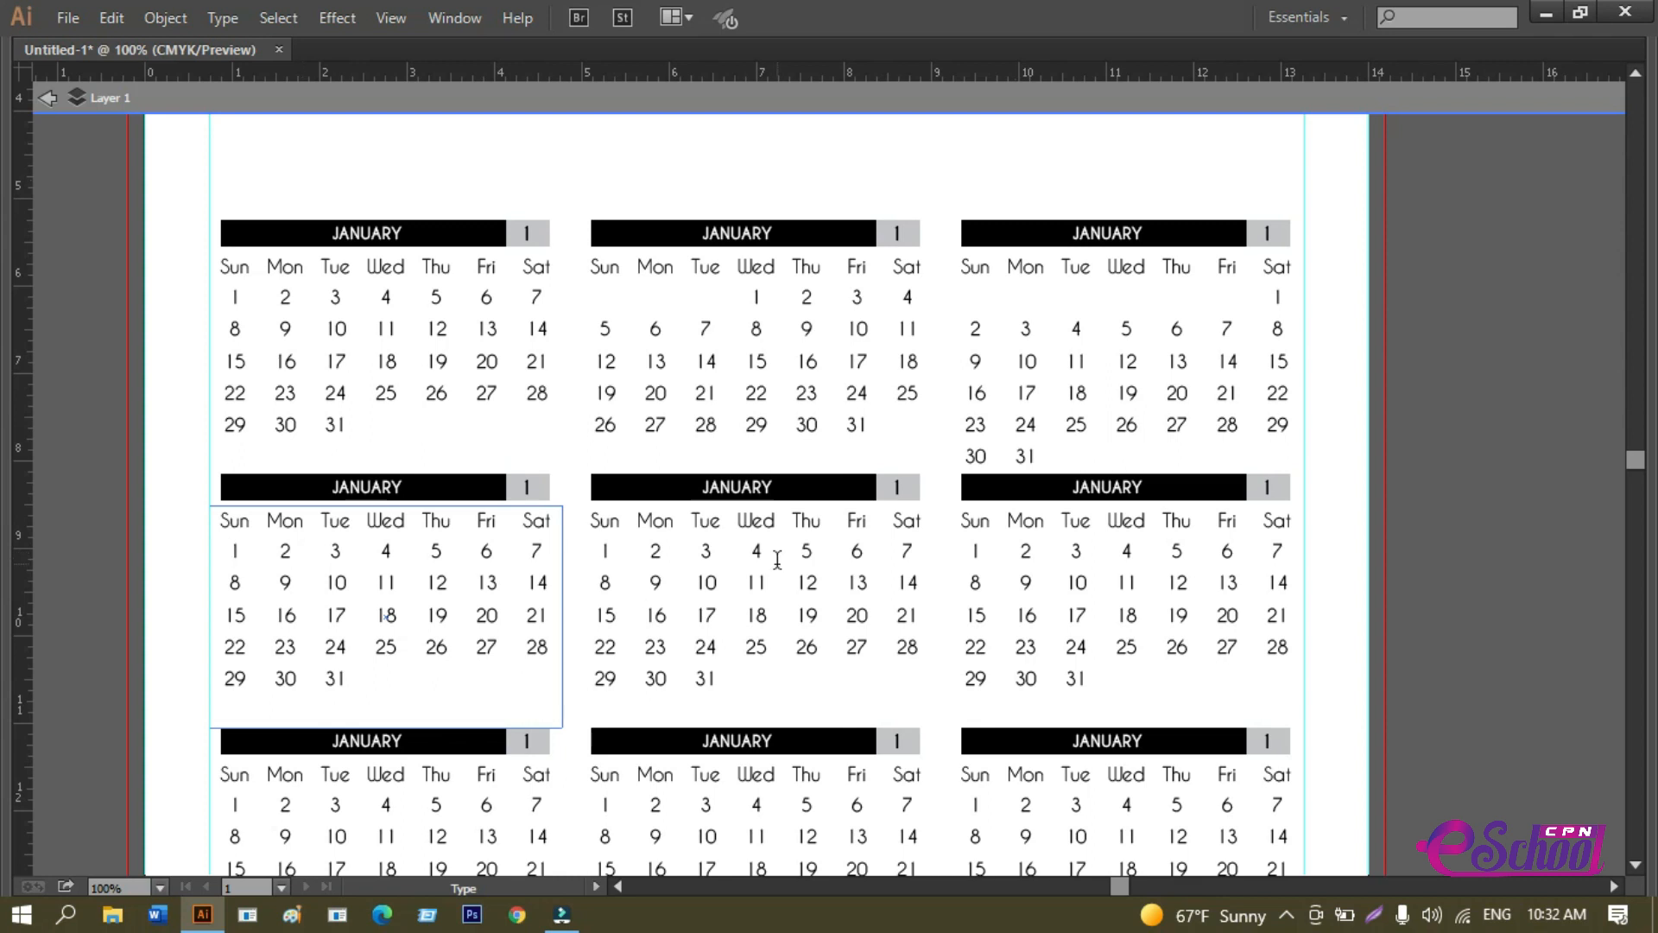
left_click(603, 549)
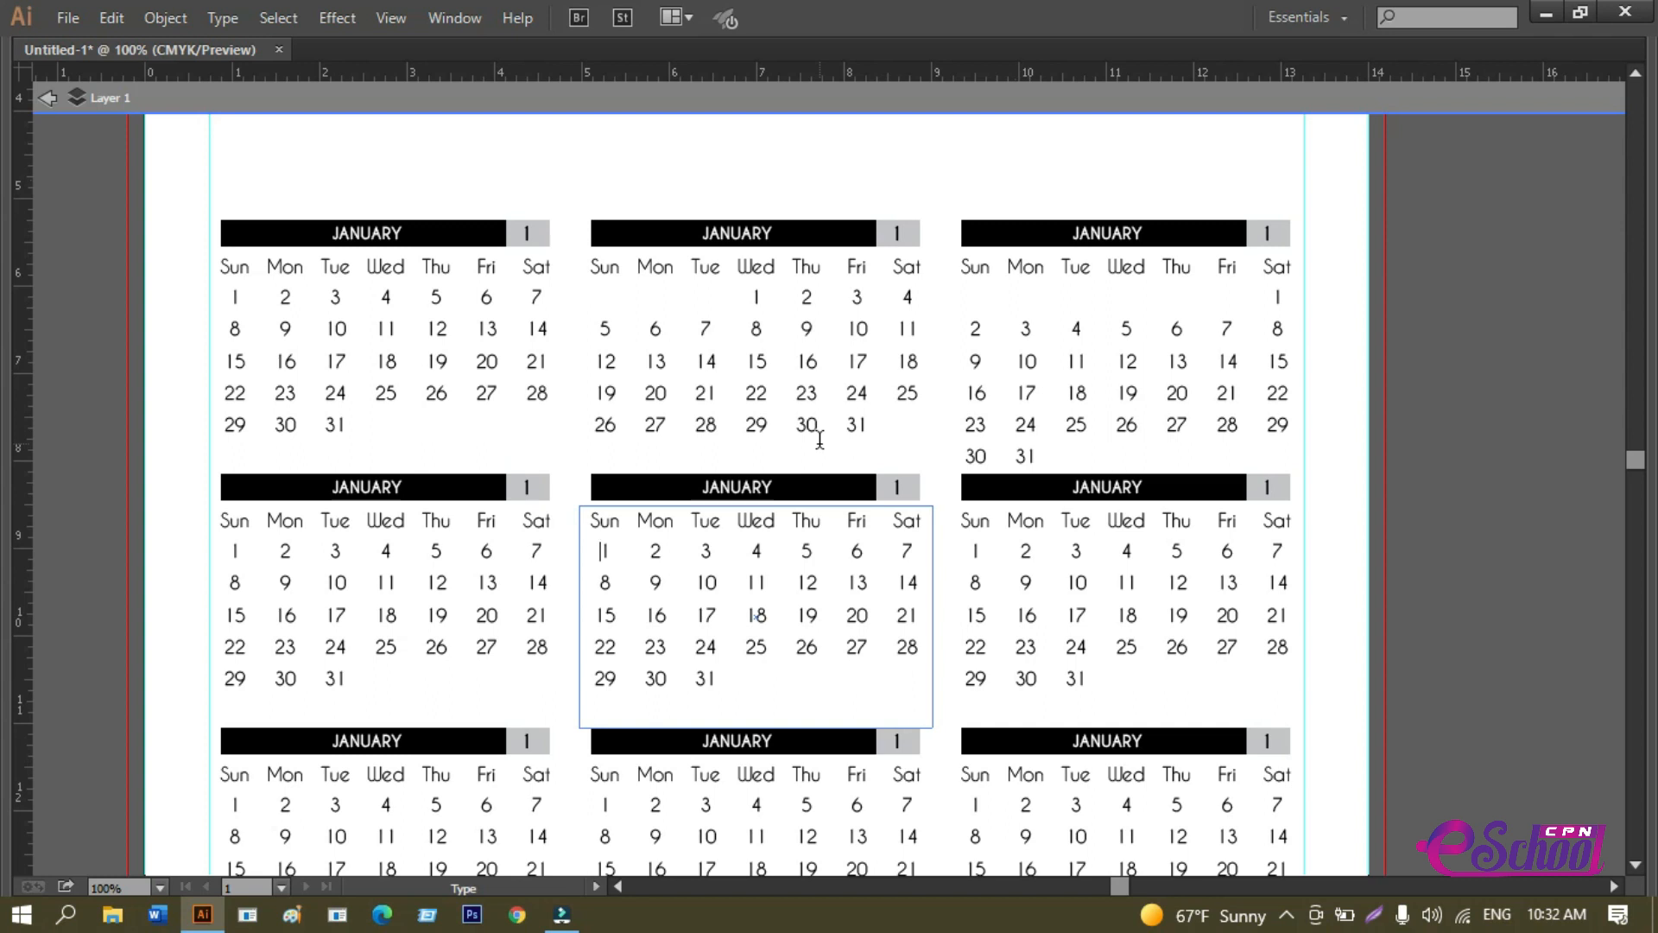
left_click_drag(745, 426, 845, 428)
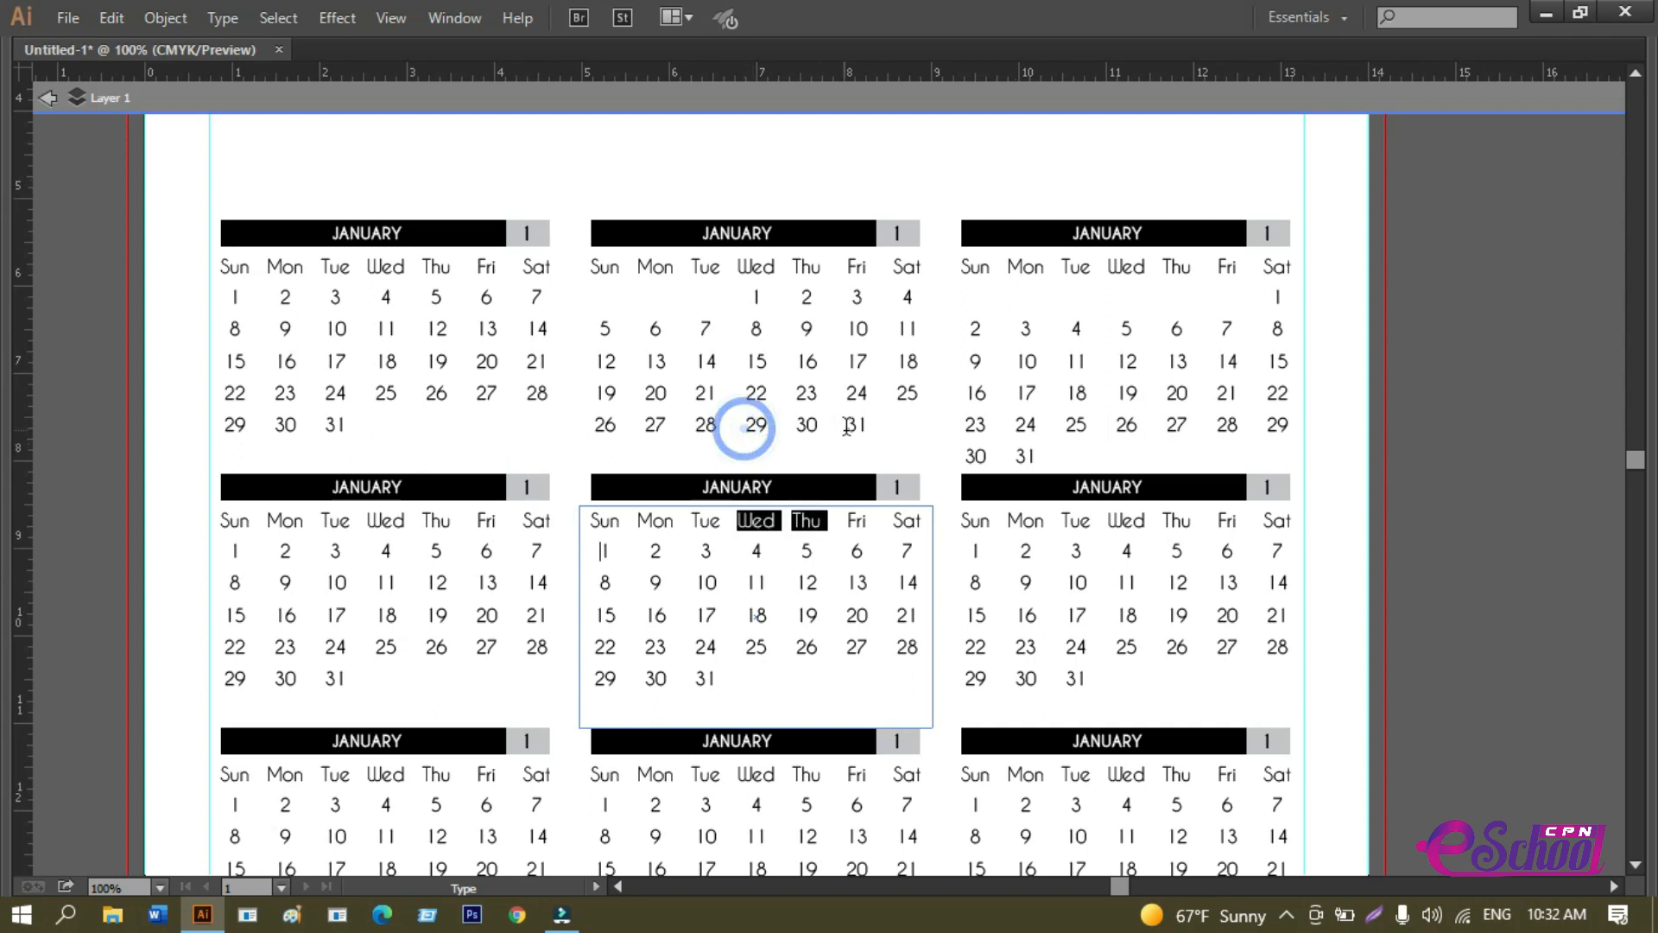
left_click(787, 403)
key("Escape")
left_click(743, 155)
key("t")
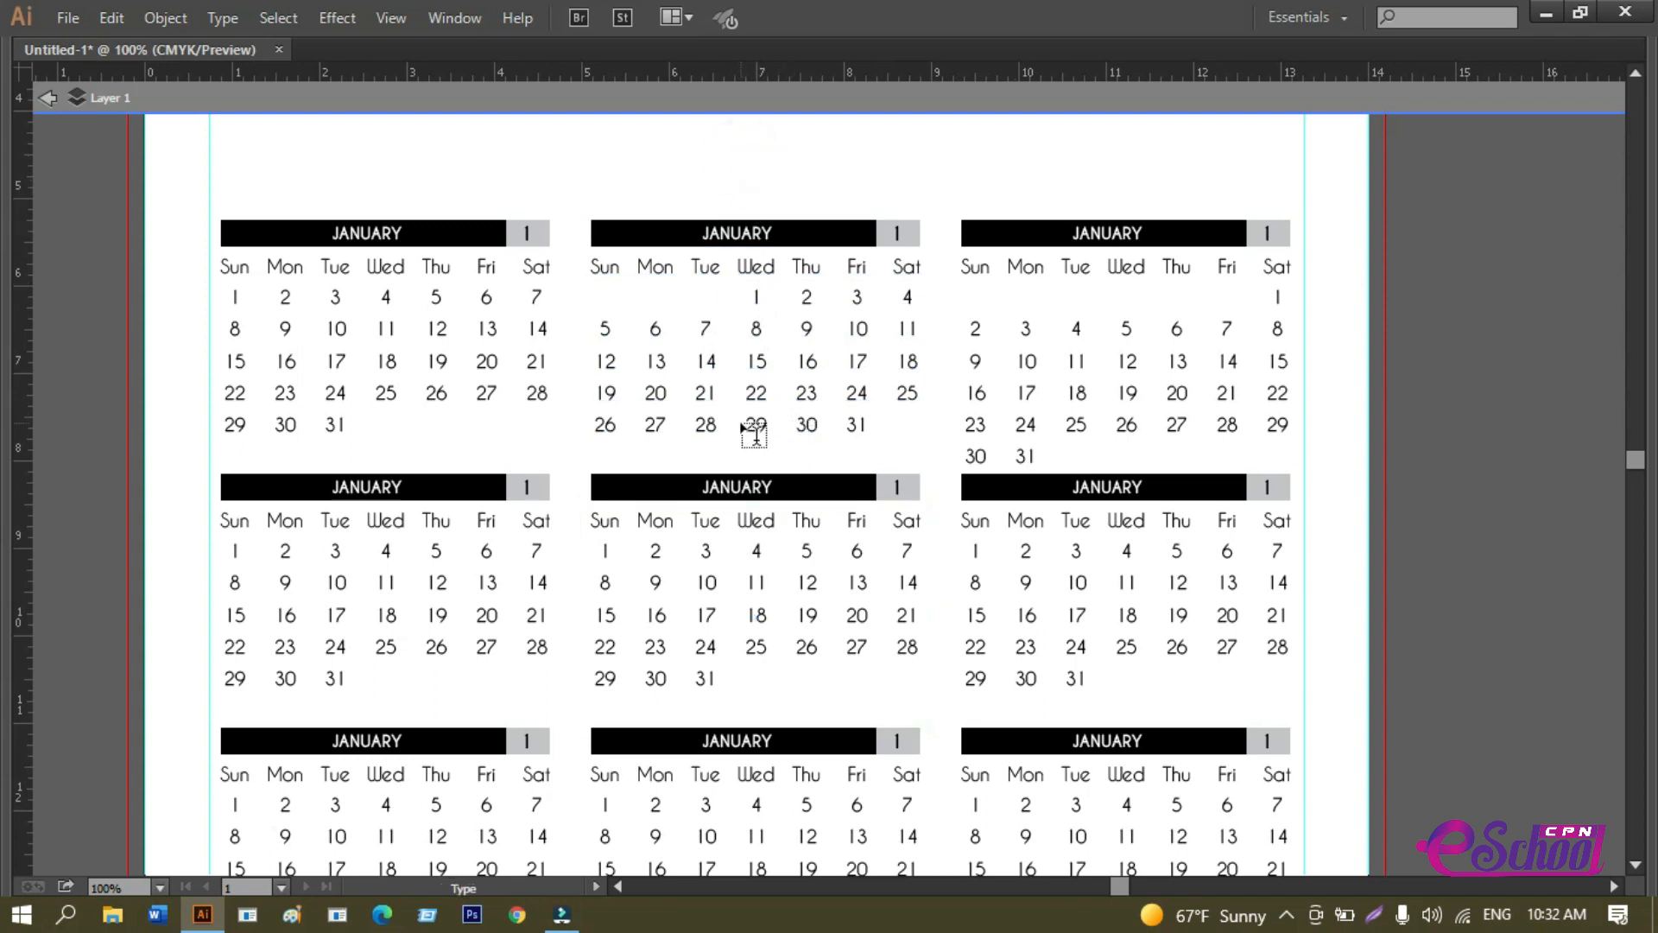
left_click(752, 420)
left_click_drag(758, 418, 868, 423)
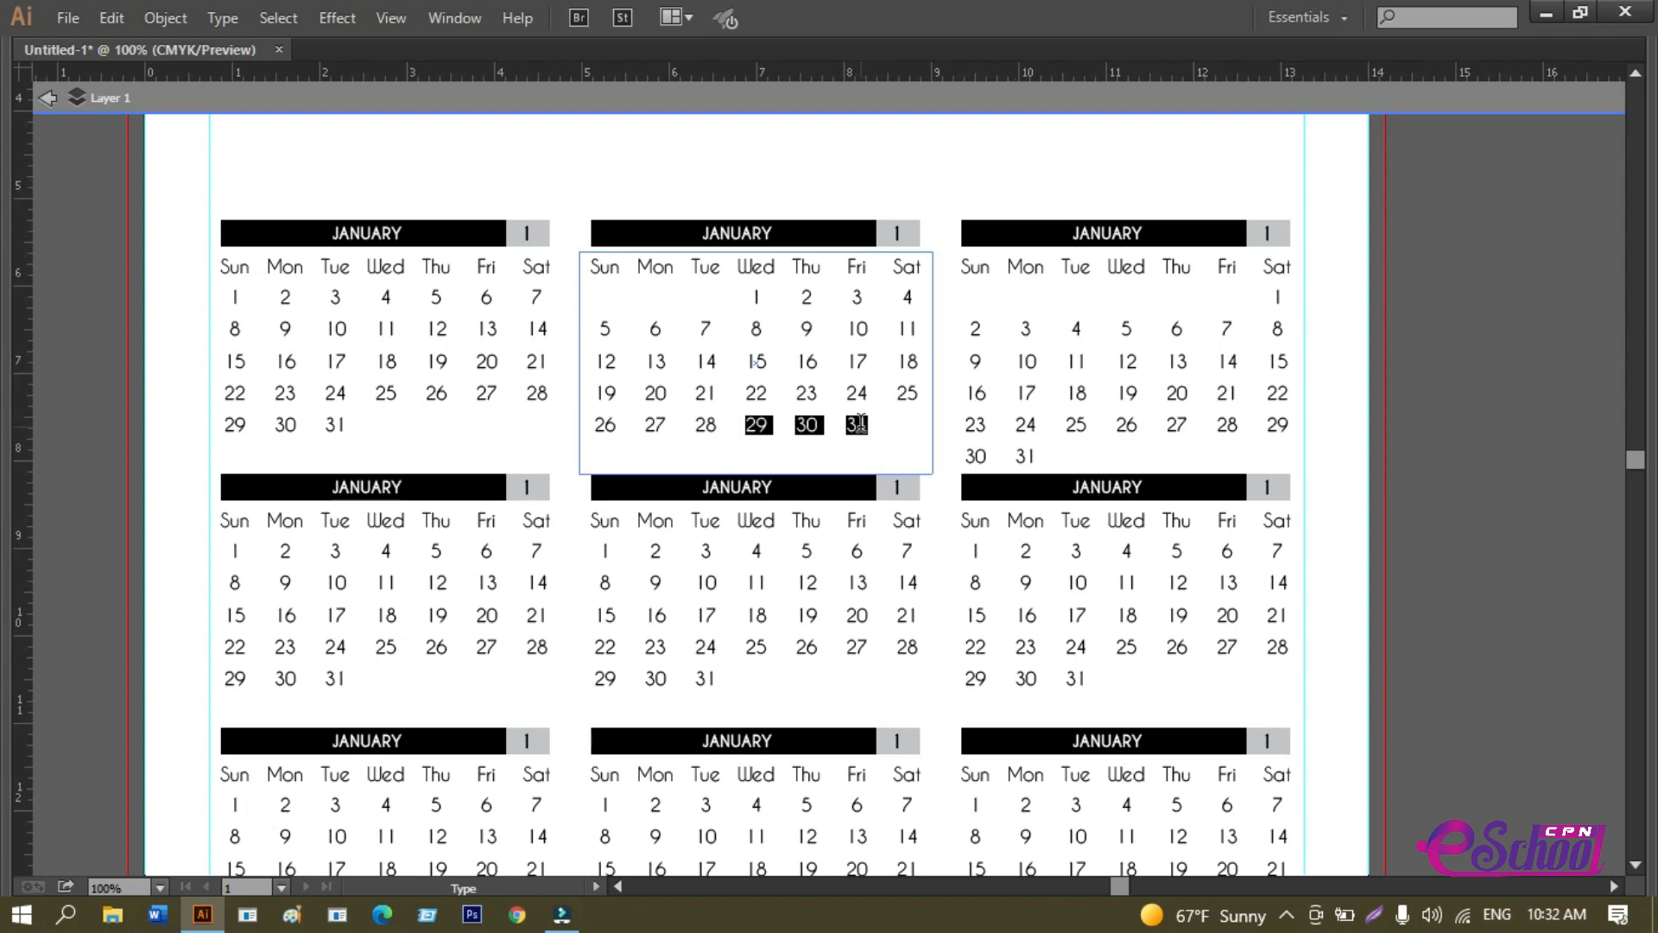
key("BackSpace")
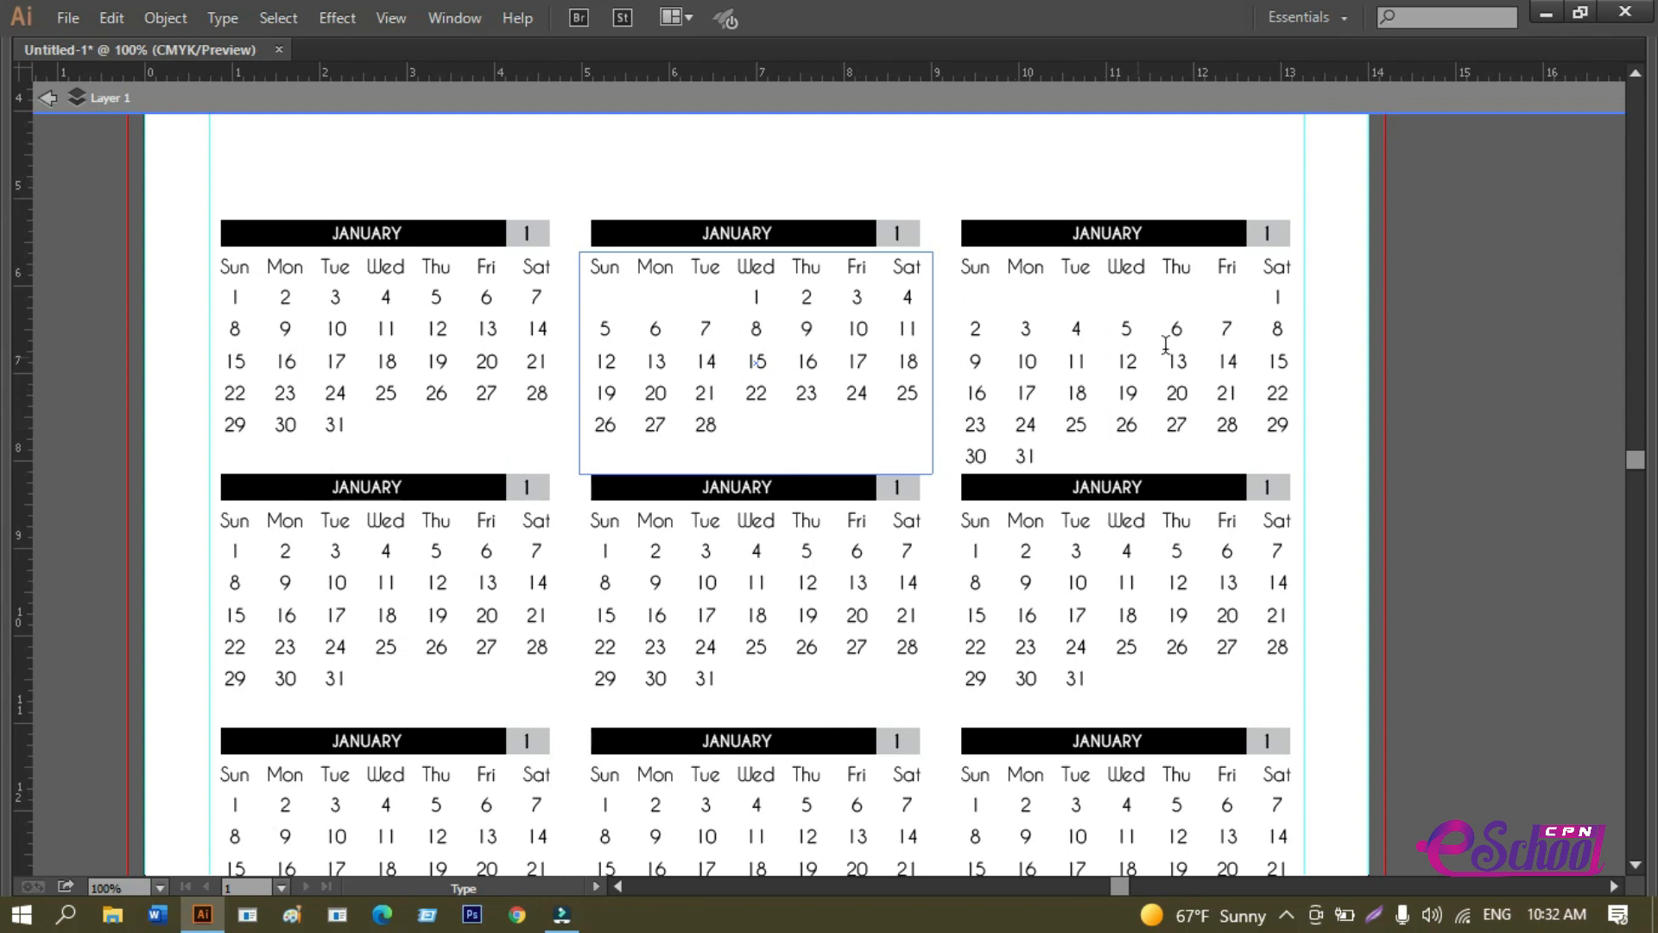
Move the dates in the top row's third block back three cells so that day 1 falls on Wednesday.
left_click(1285, 297)
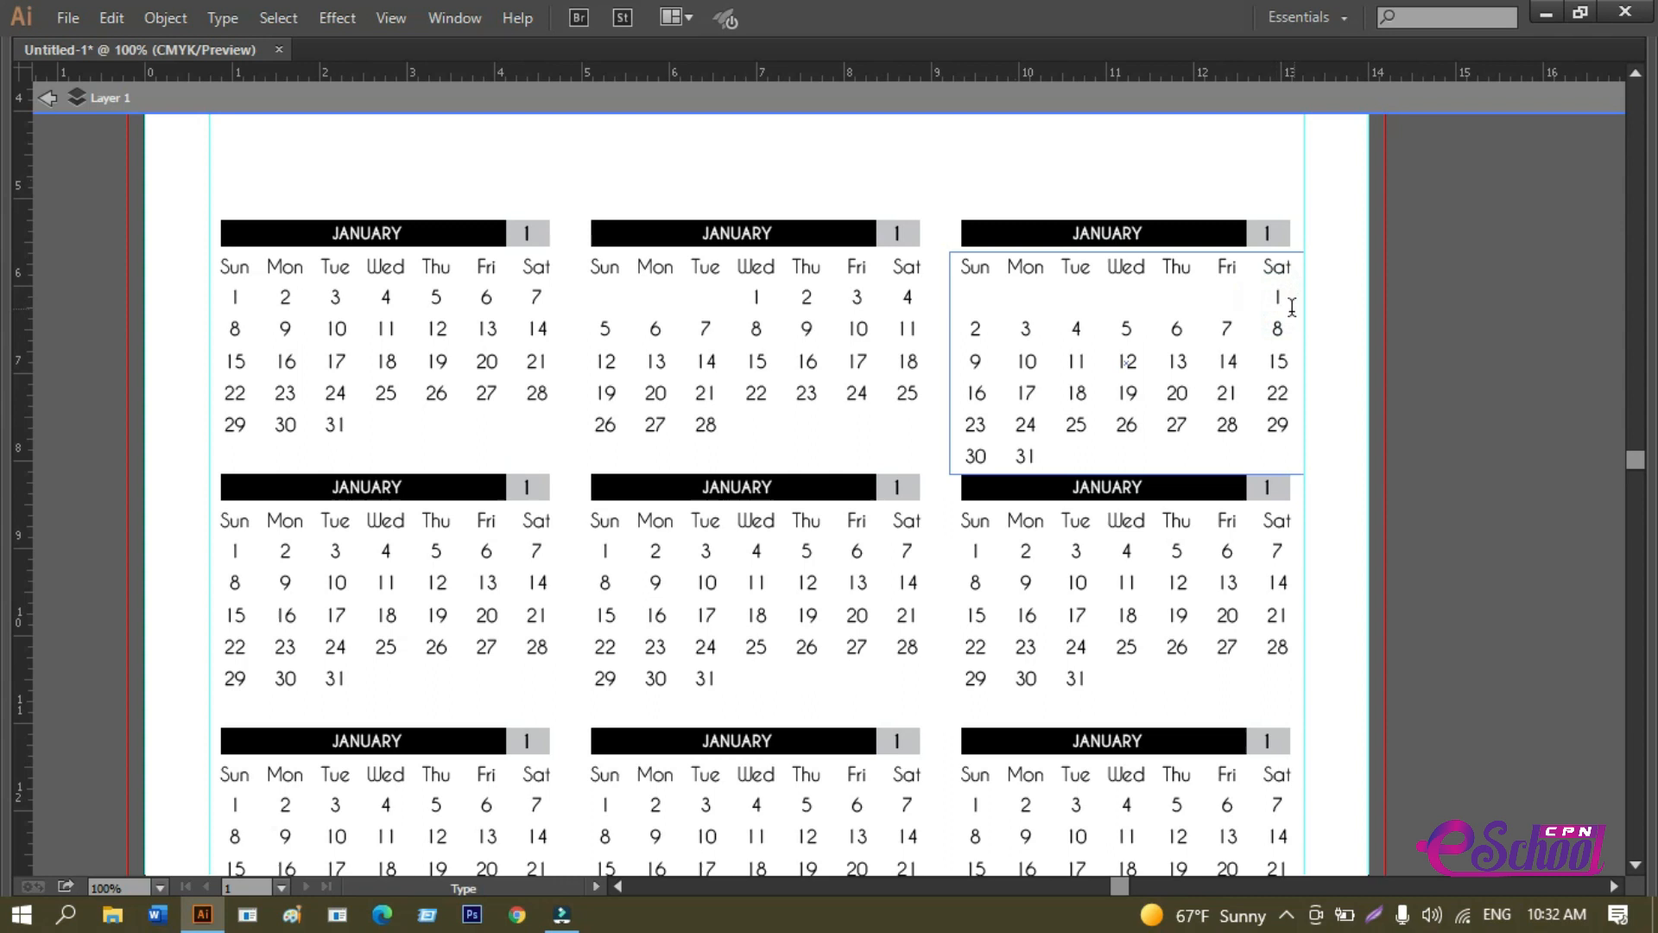
key("BackSpace")
key("BackSpace")
key("BackSpace")
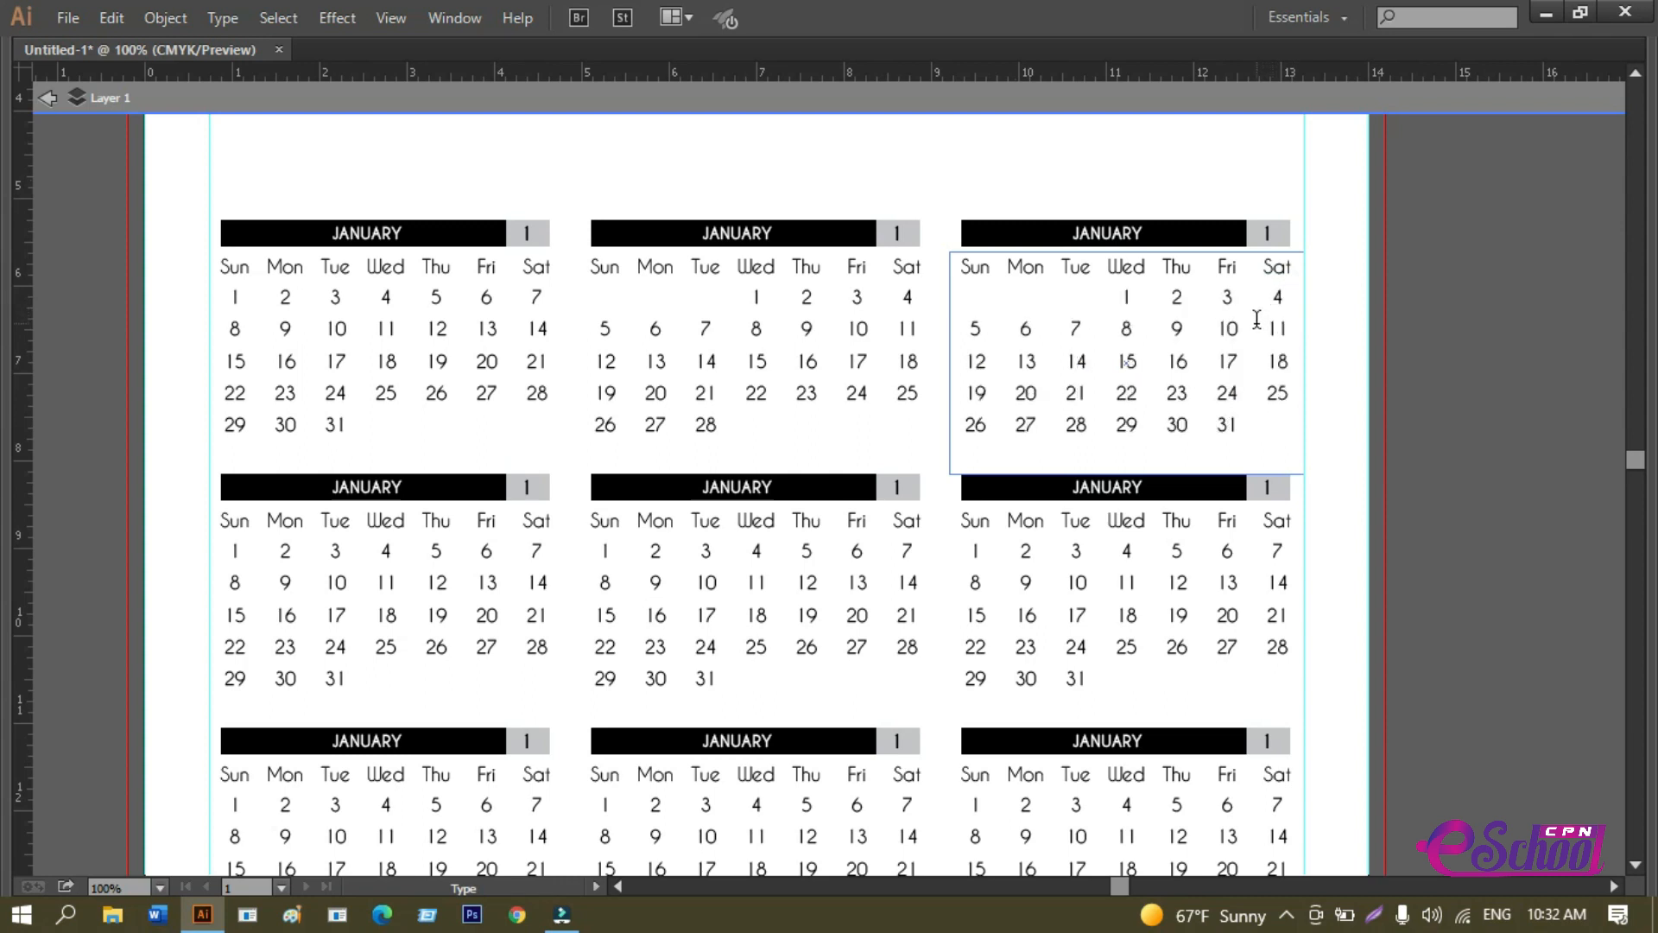
Shift the dates in the second row's first block by three cells so day 1 falls on Wednesday, and delete date 31.
left_click(235, 546)
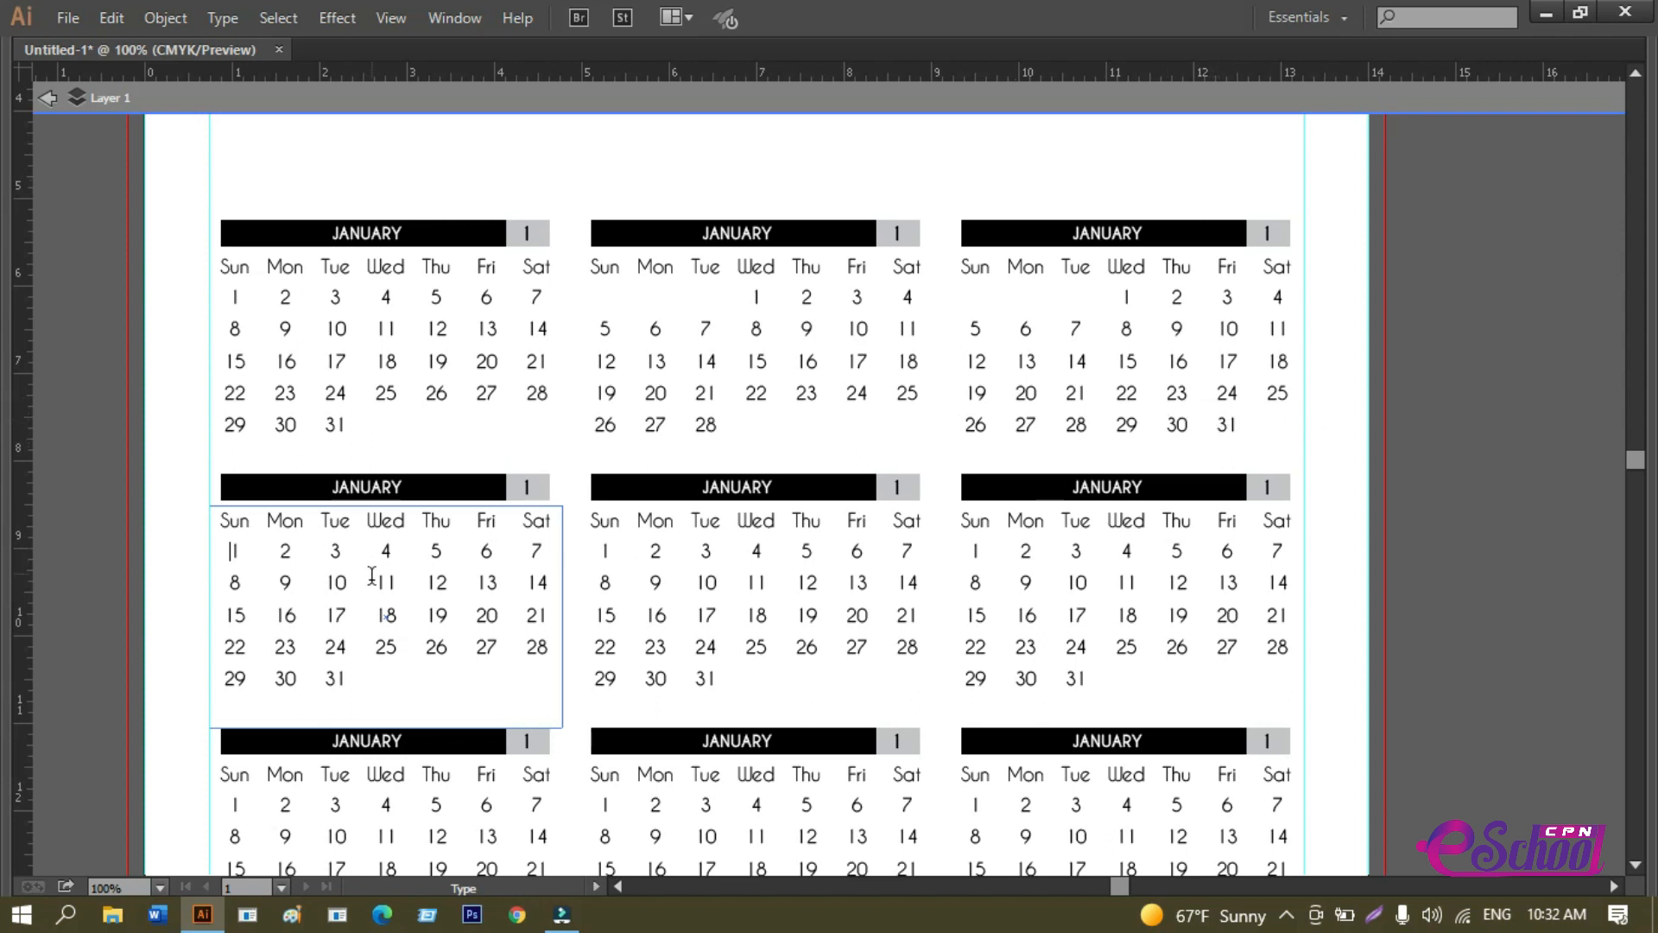
key("Tab")
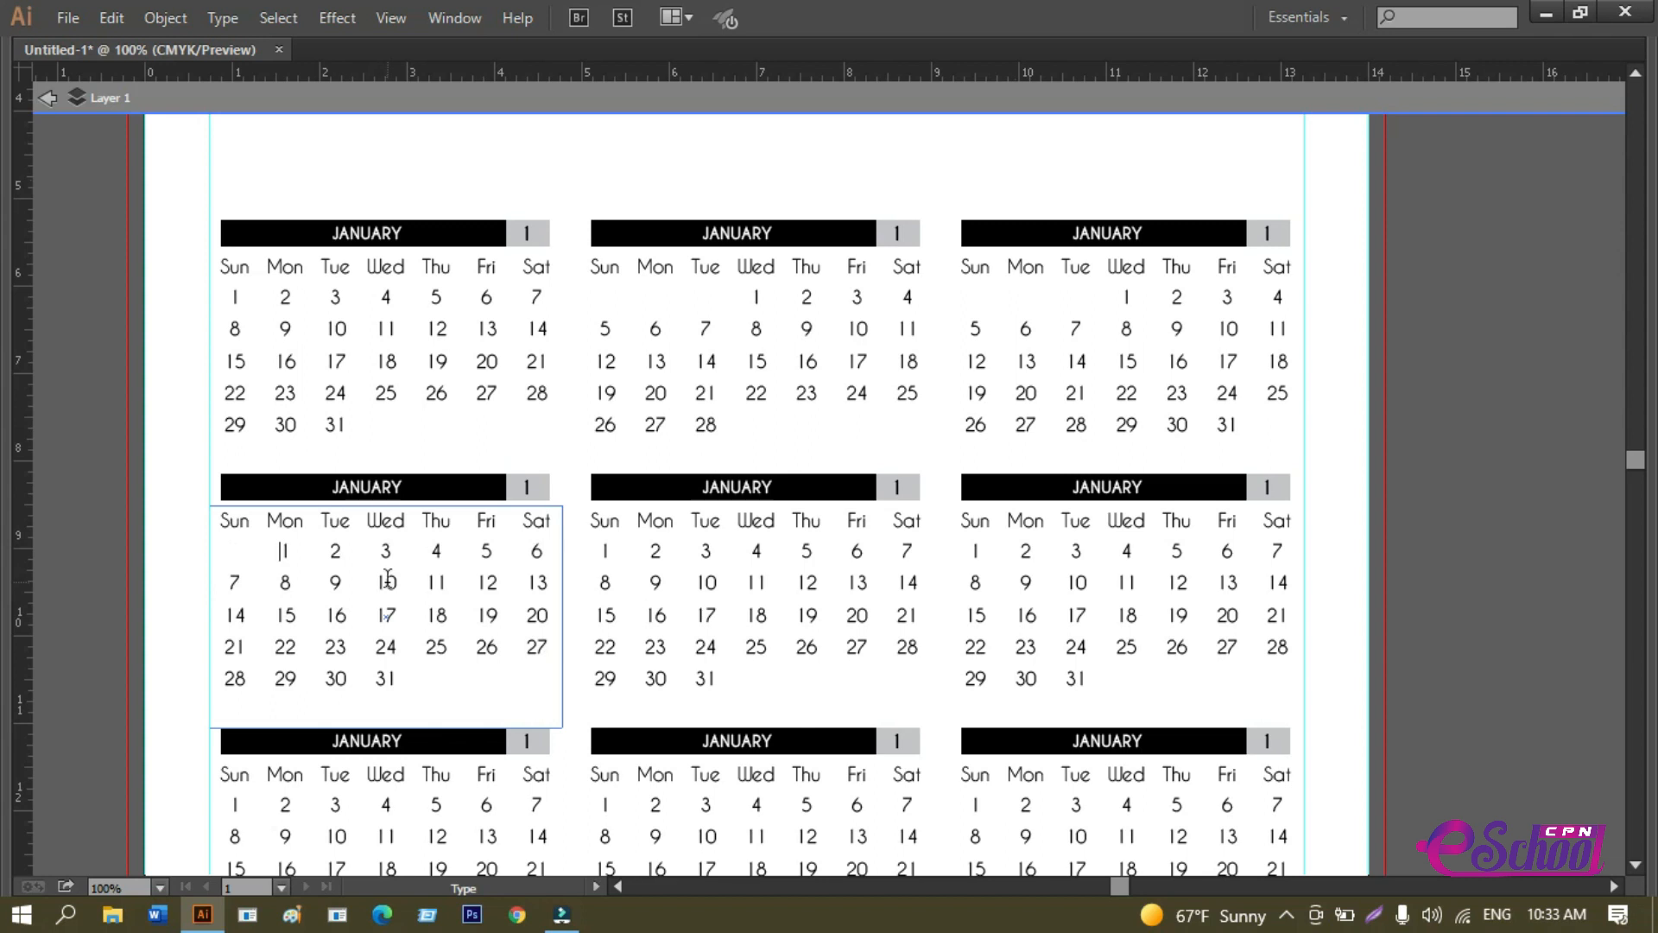
key("Tab")
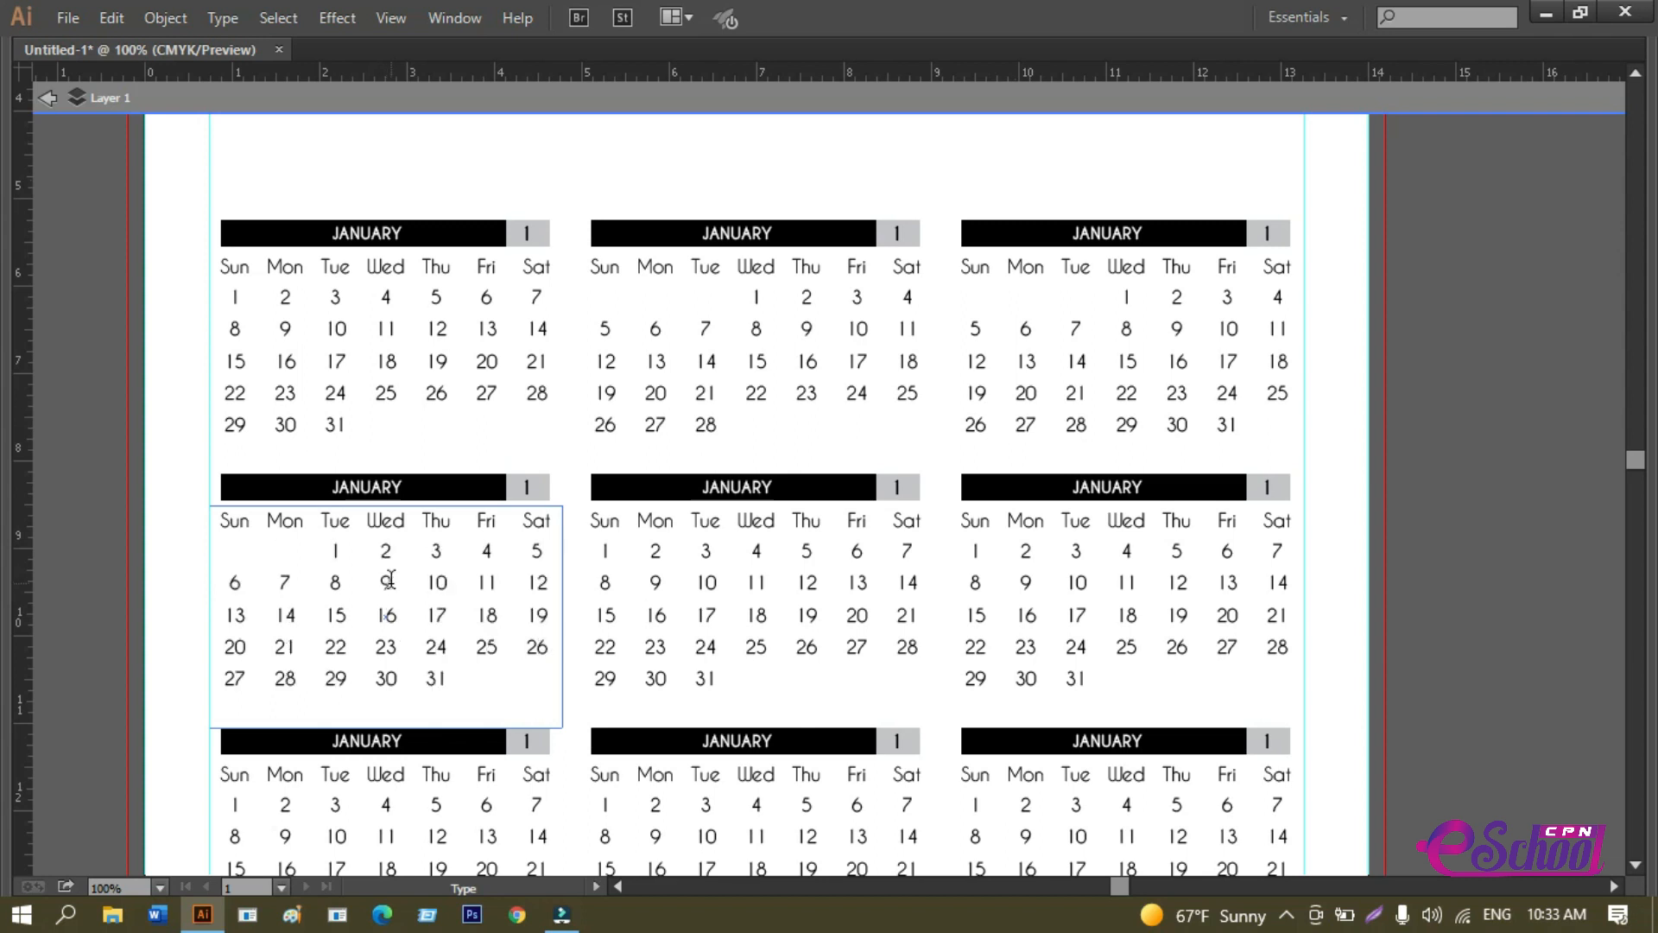
key("Tab")
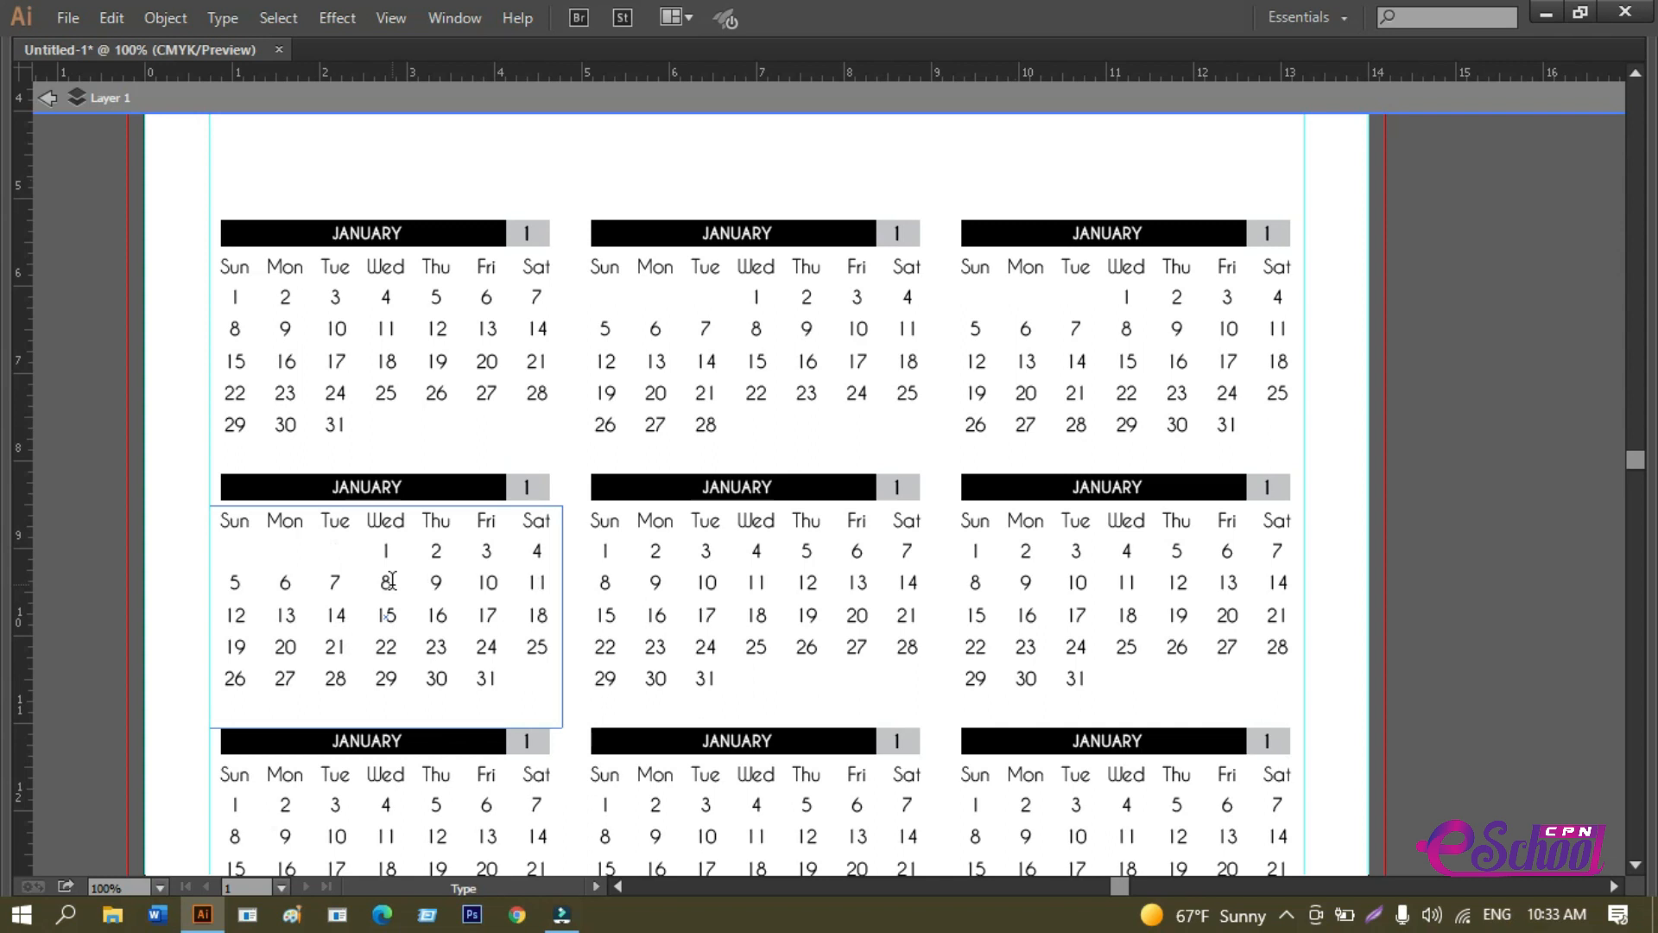
double_click(484, 679)
key("BackSpace")
Shift the dates in the second row's middle block by five cells so that day 1 falls on Friday.
left_click(605, 551)
key("Tab")
key("Tab")
key("Tab")
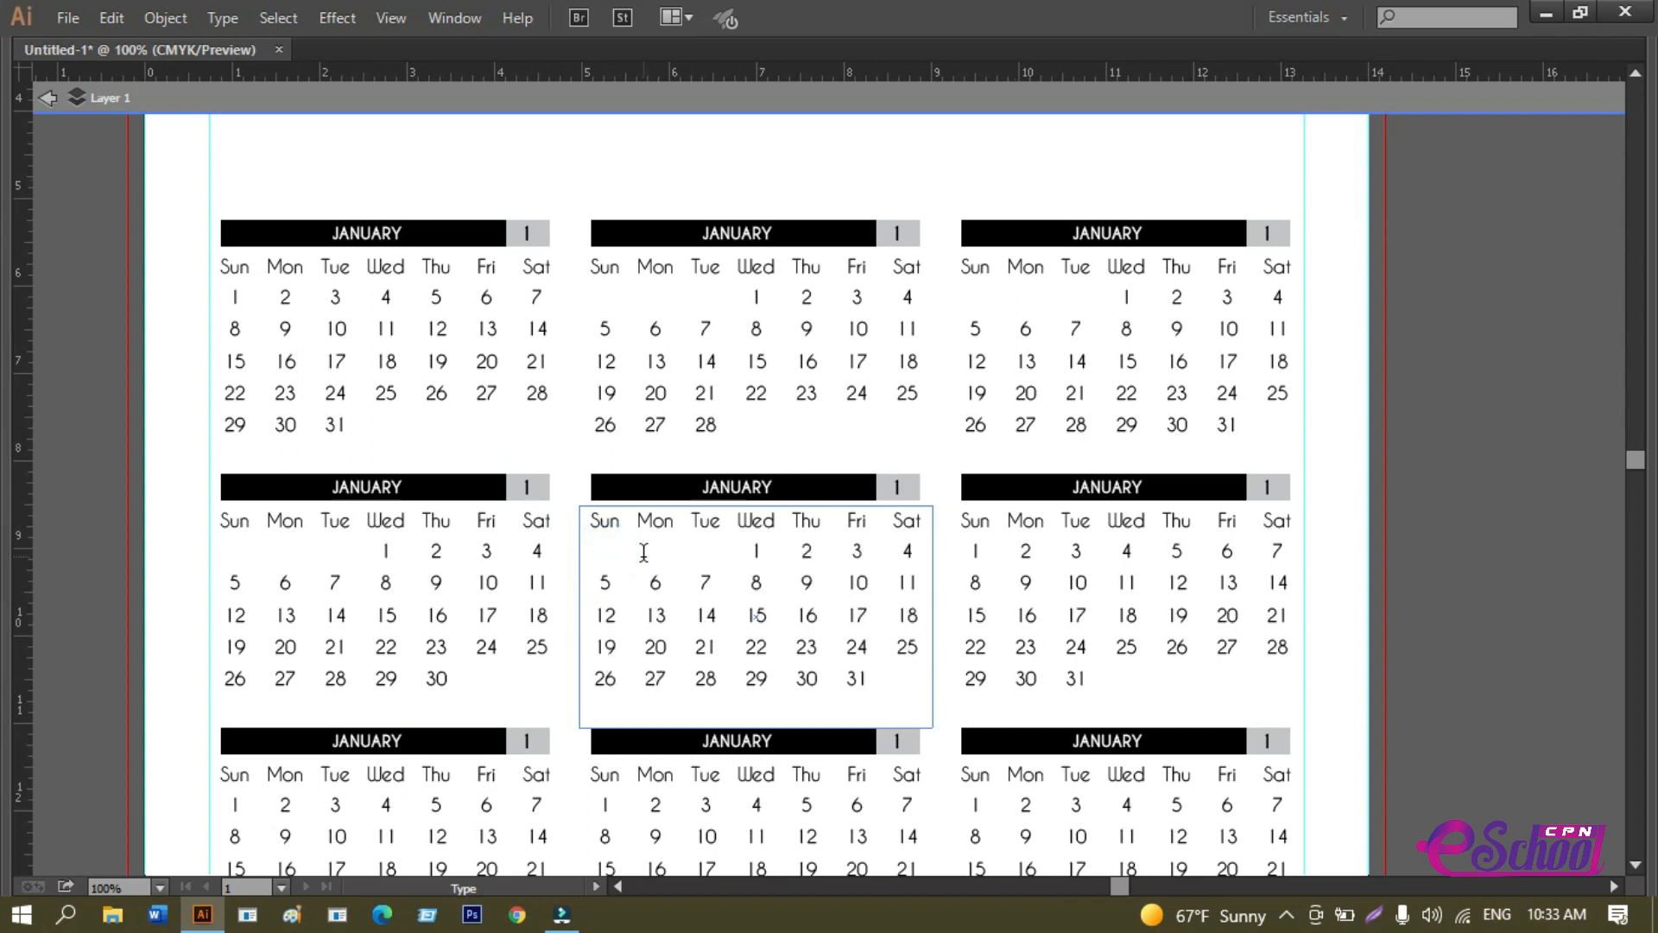
key("Tab")
key("Tab")
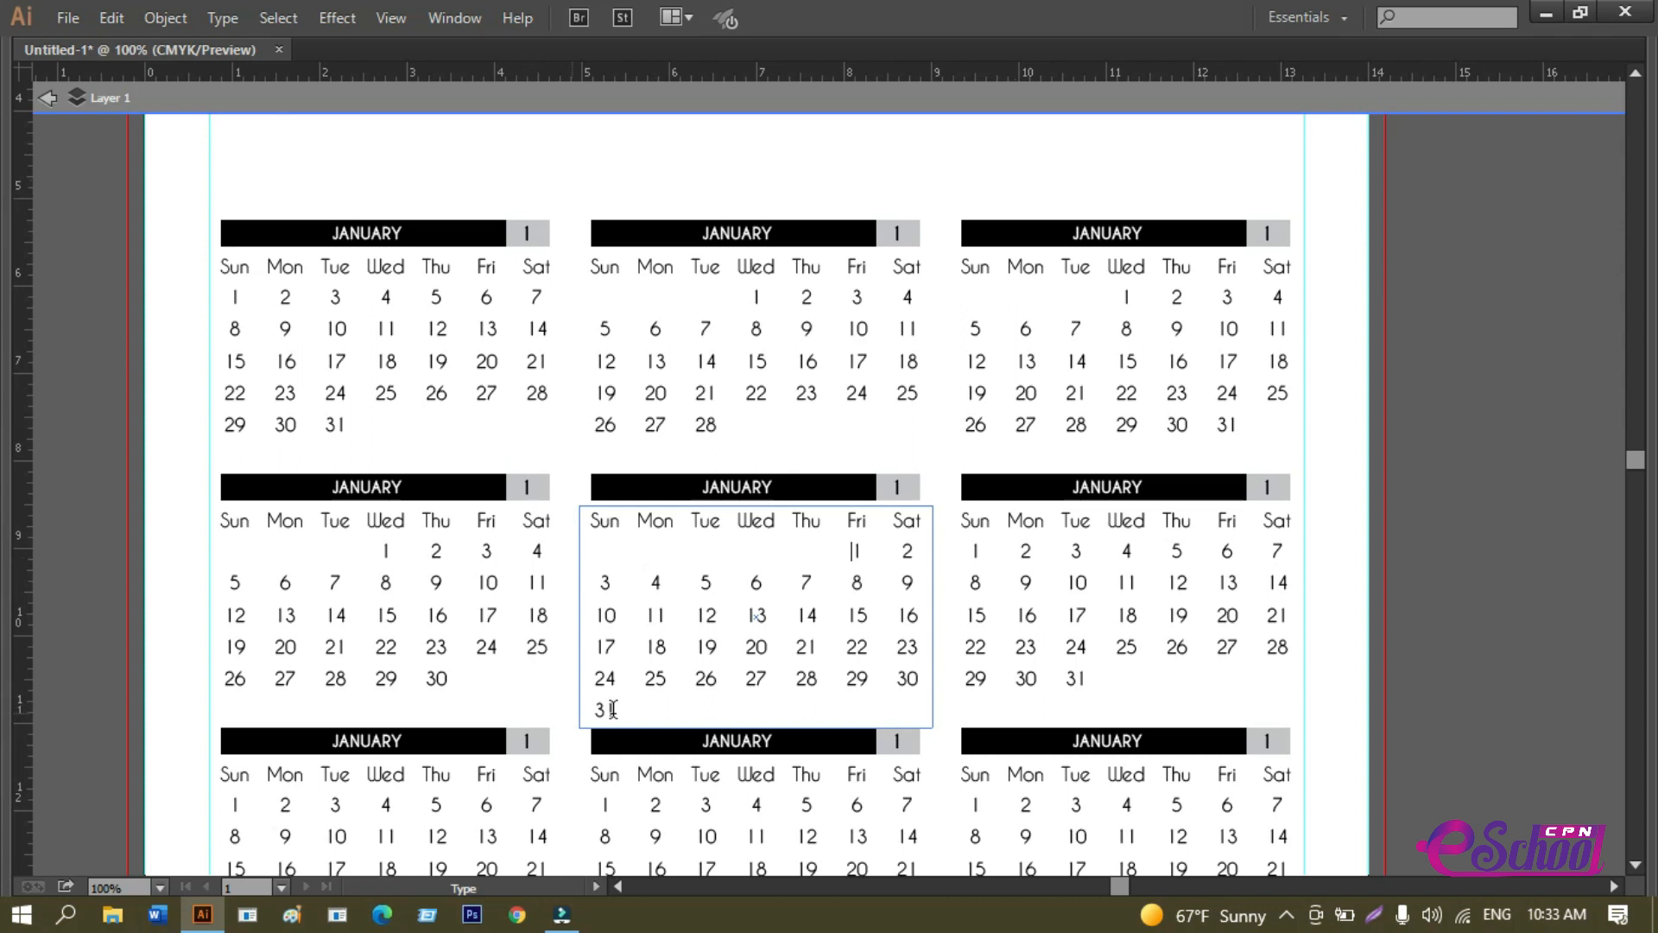
Shift the dates in the second row's third block by one cell so day 1 falls on Monday, and delete date 31.
left_click(975, 553)
key("Tab")
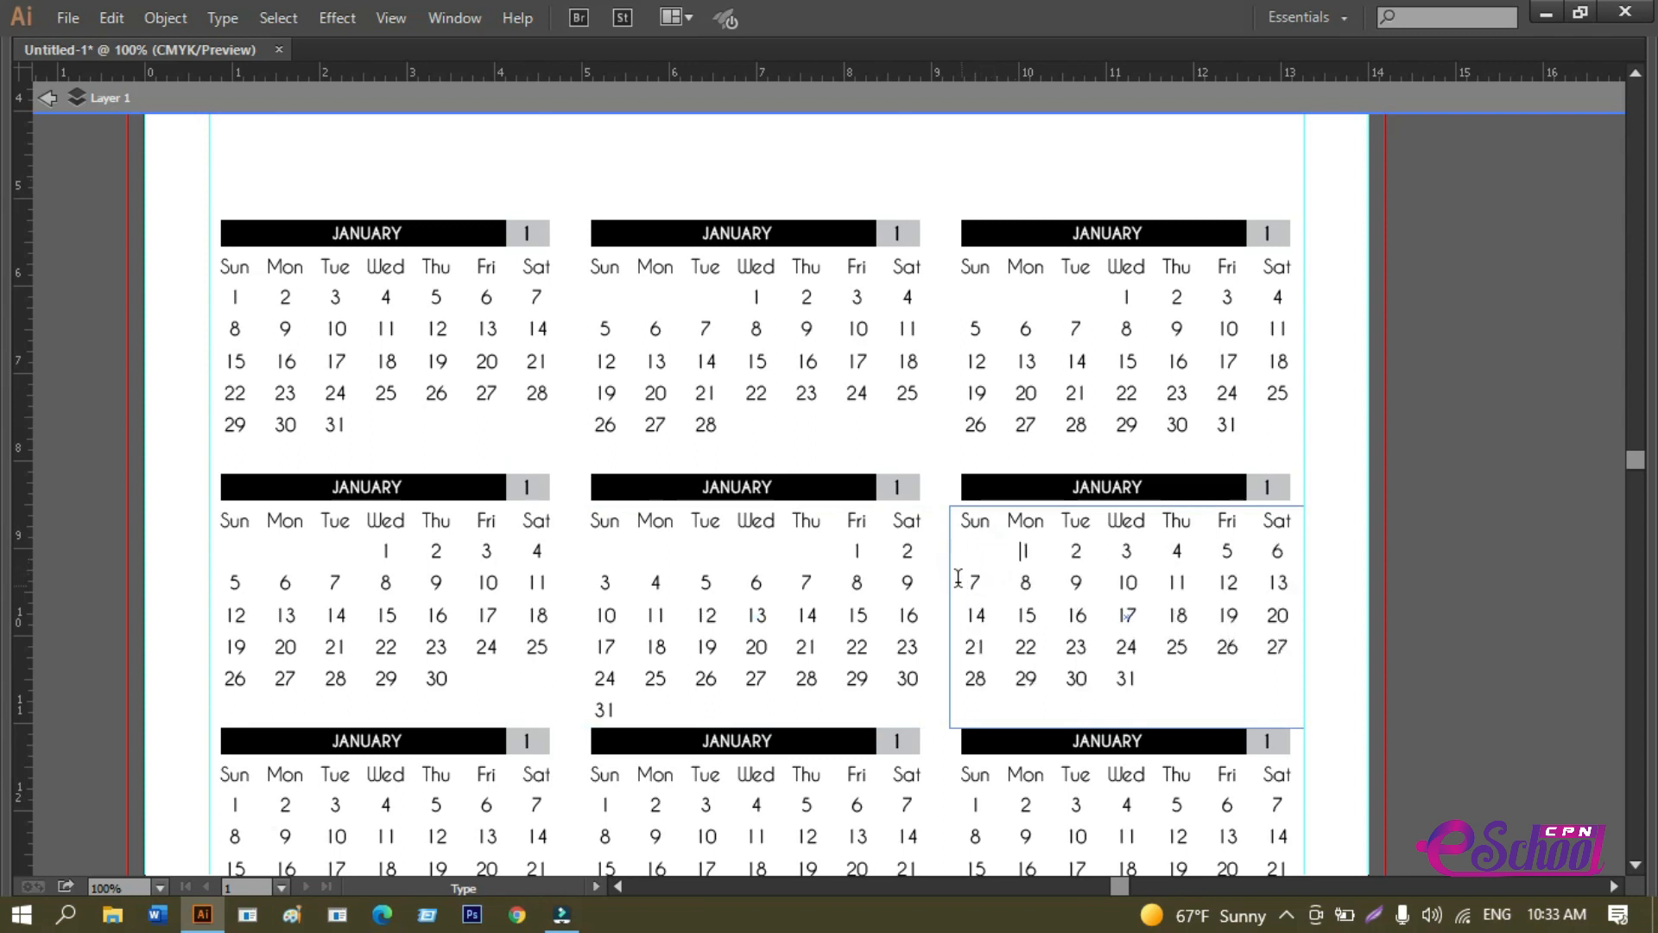
scroll(735, 595, "down", 5)
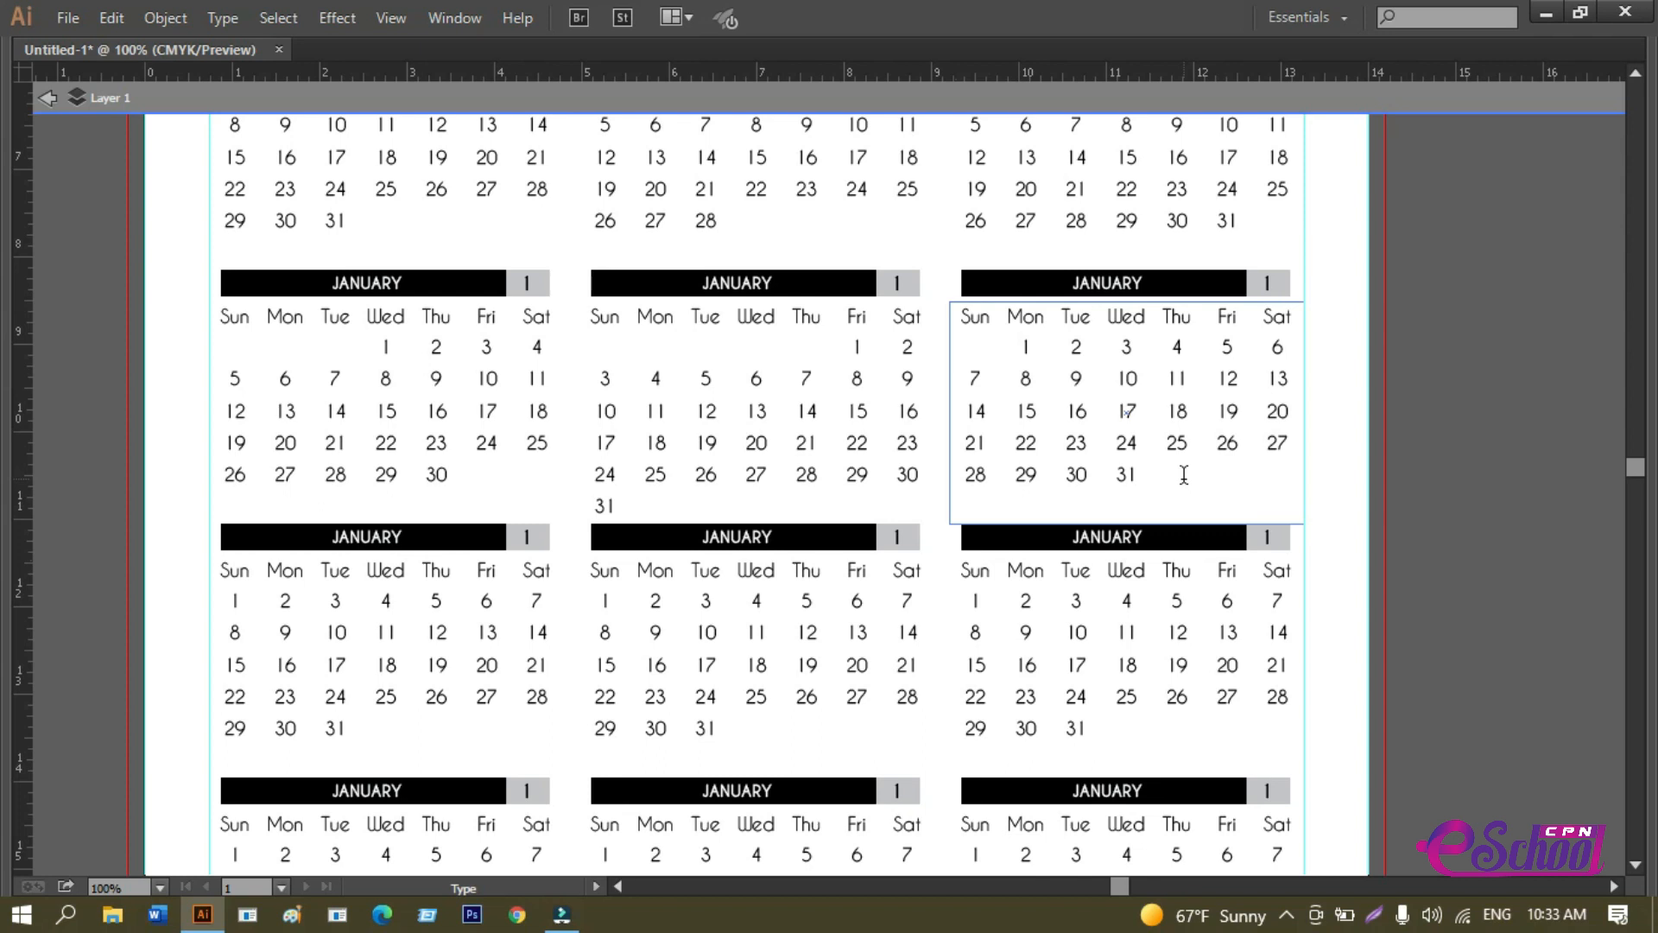
left_click(233, 597)
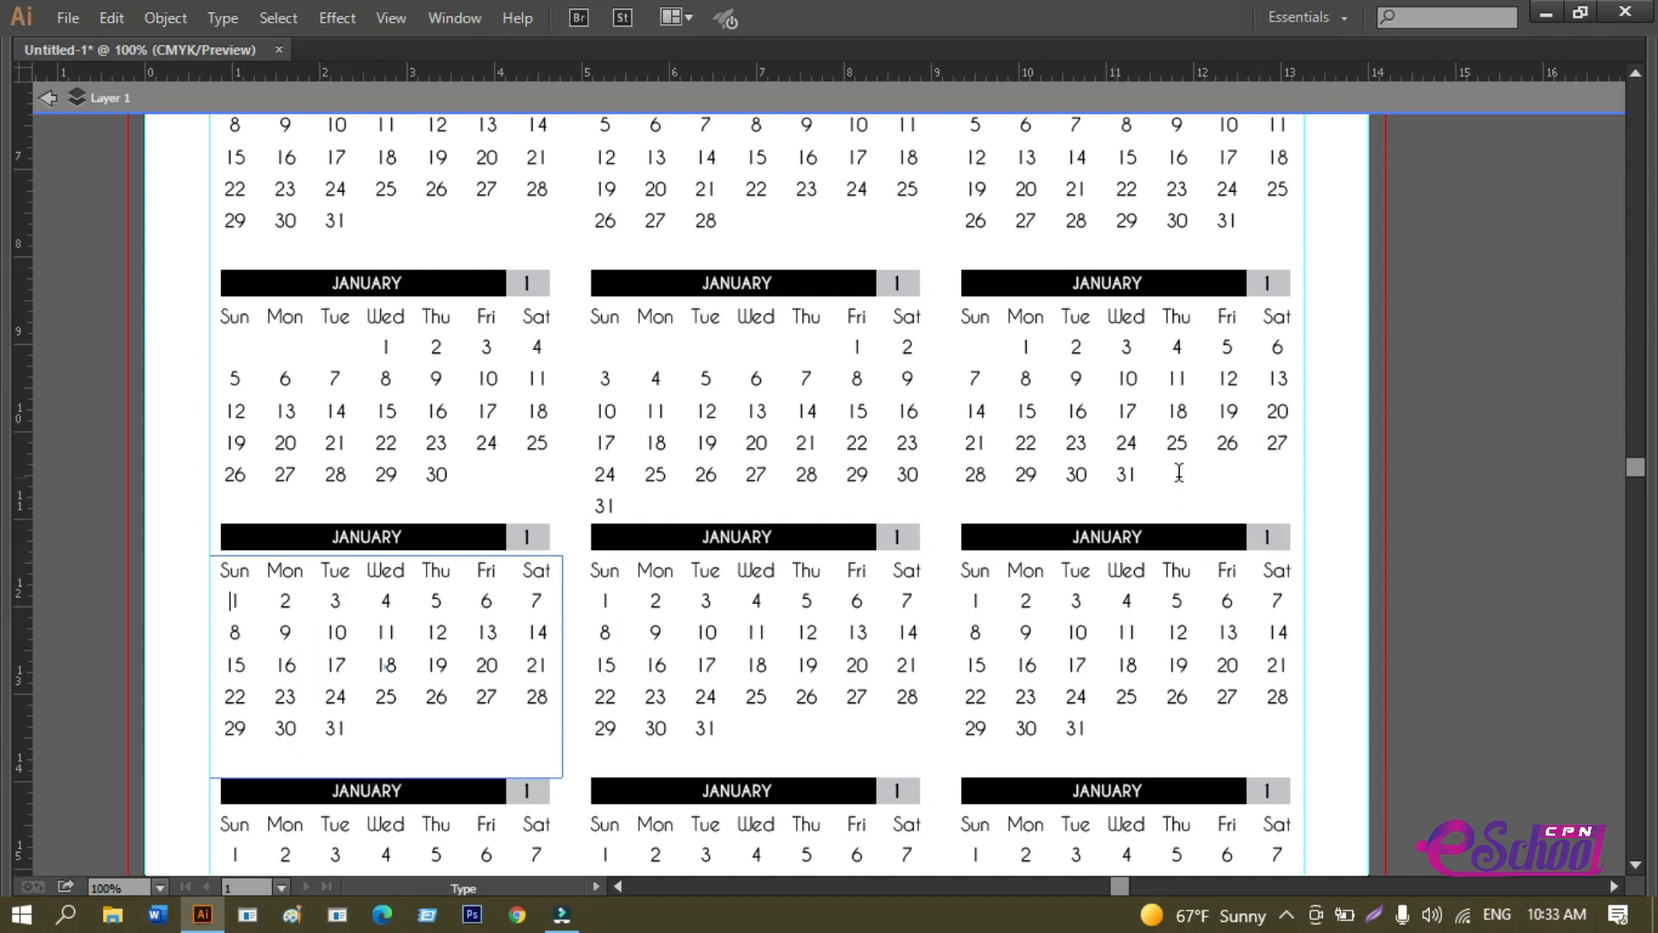
scroll(903, 452, "up", 2)
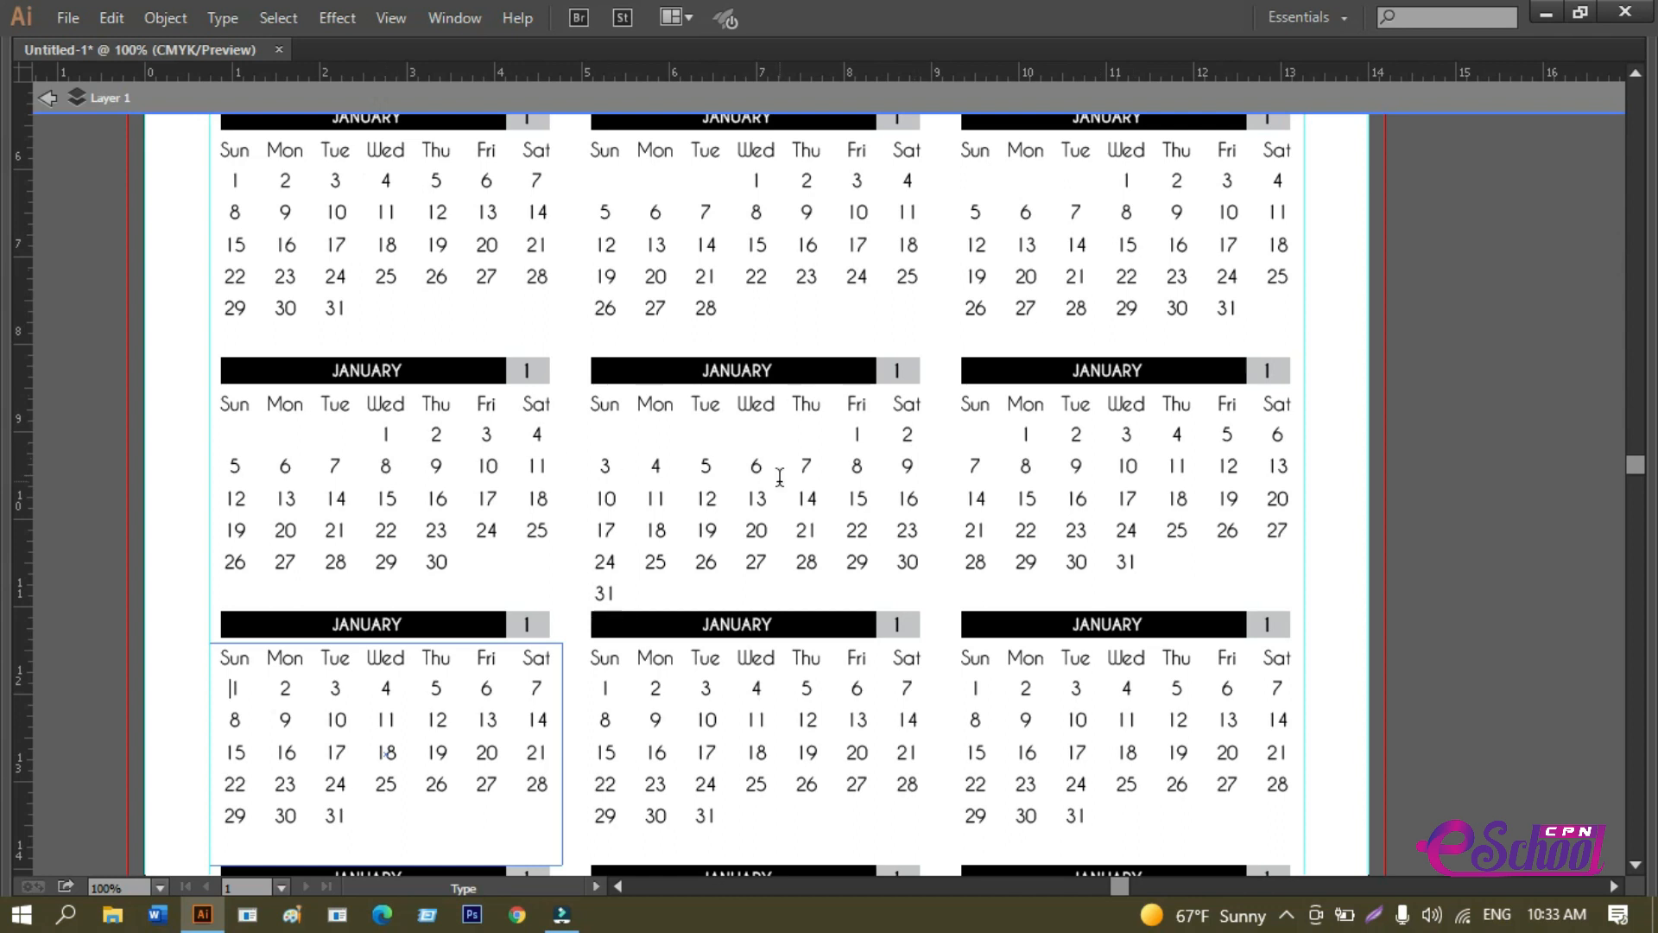
double_click(1126, 561)
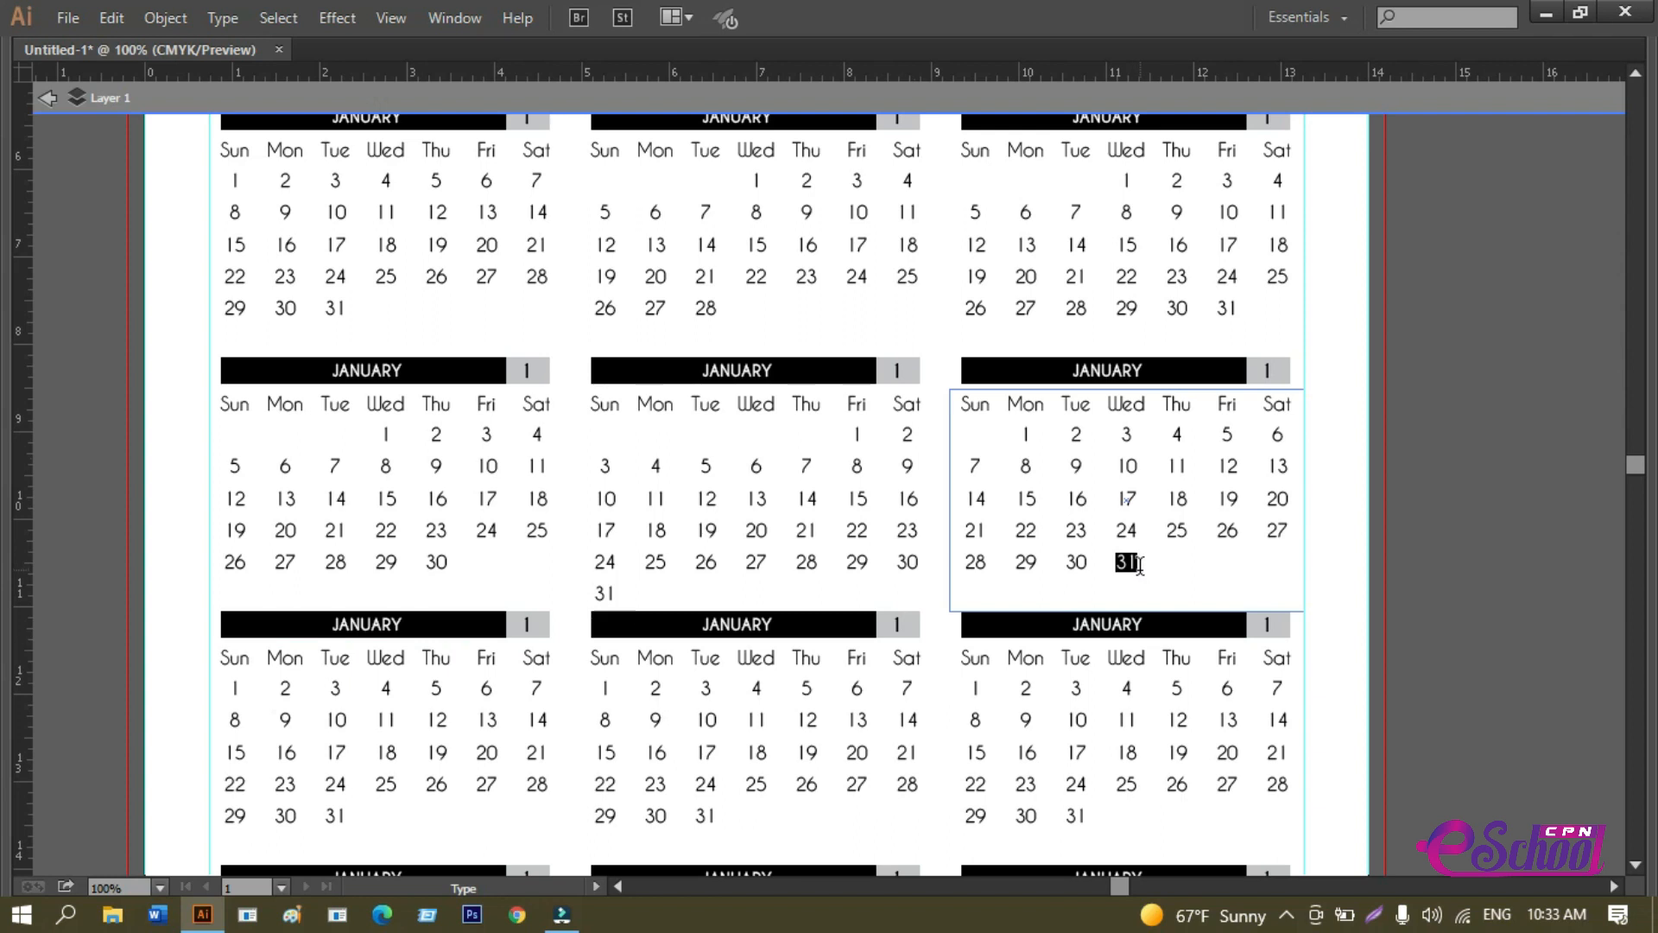
key("BackSpace")
Rename the headings of the top row's middle and third blocks to FEBRUARY and MARCH.
scroll(1140, 566, "down", 3)
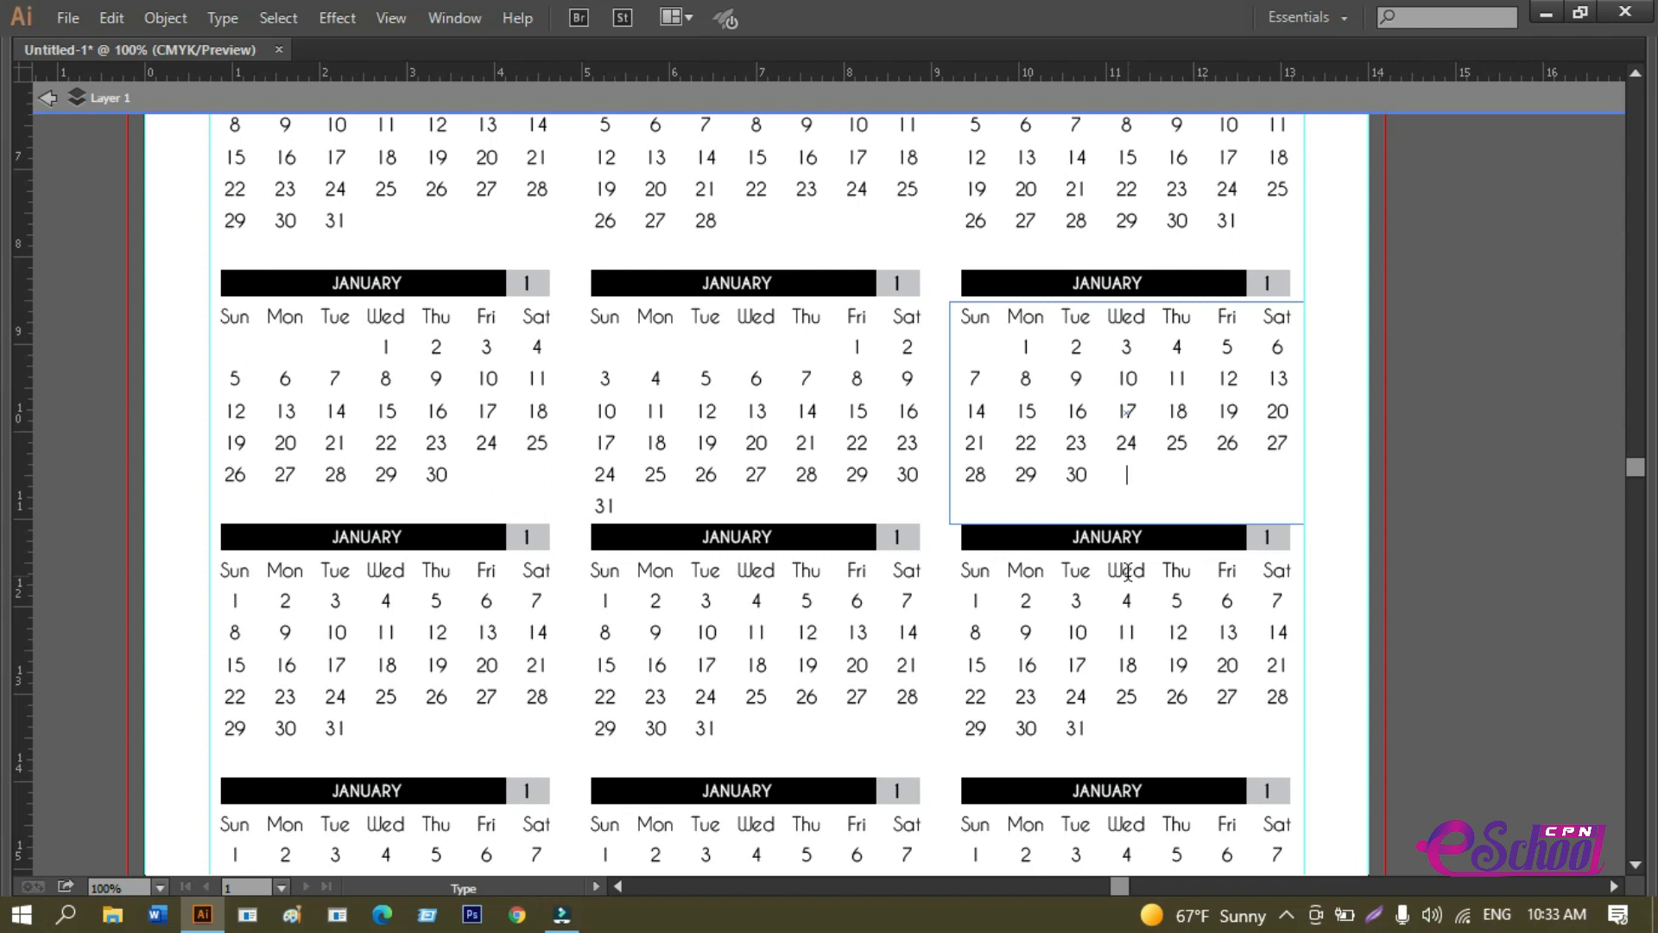
scroll(1127, 570, "up", 5)
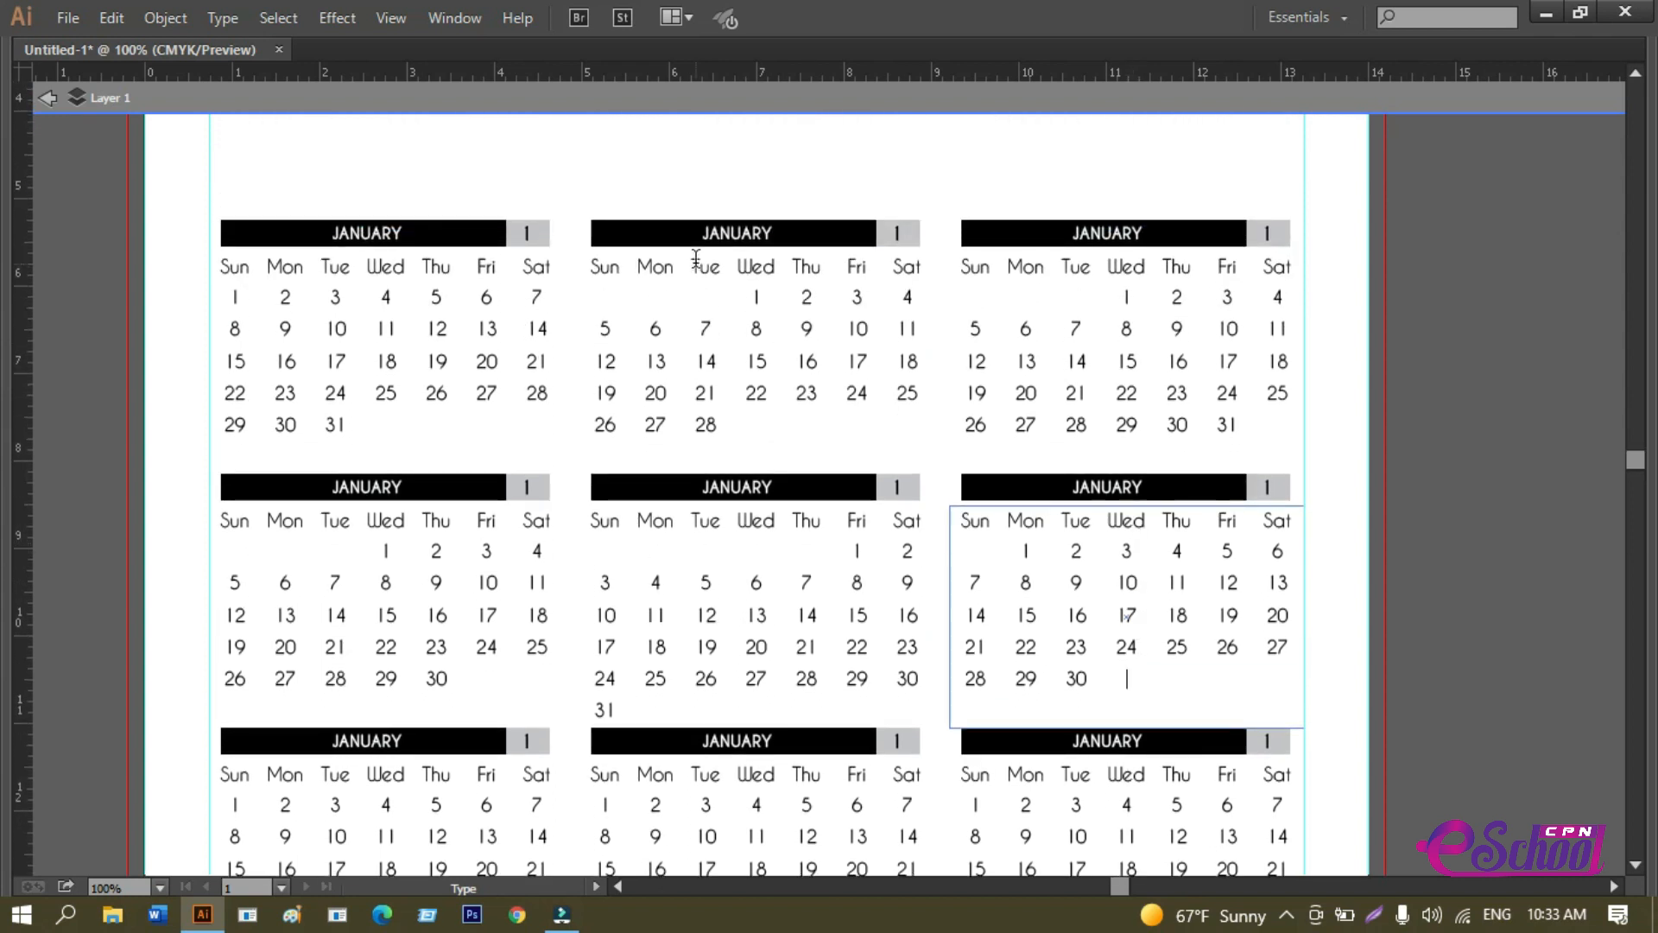
double_click(745, 233)
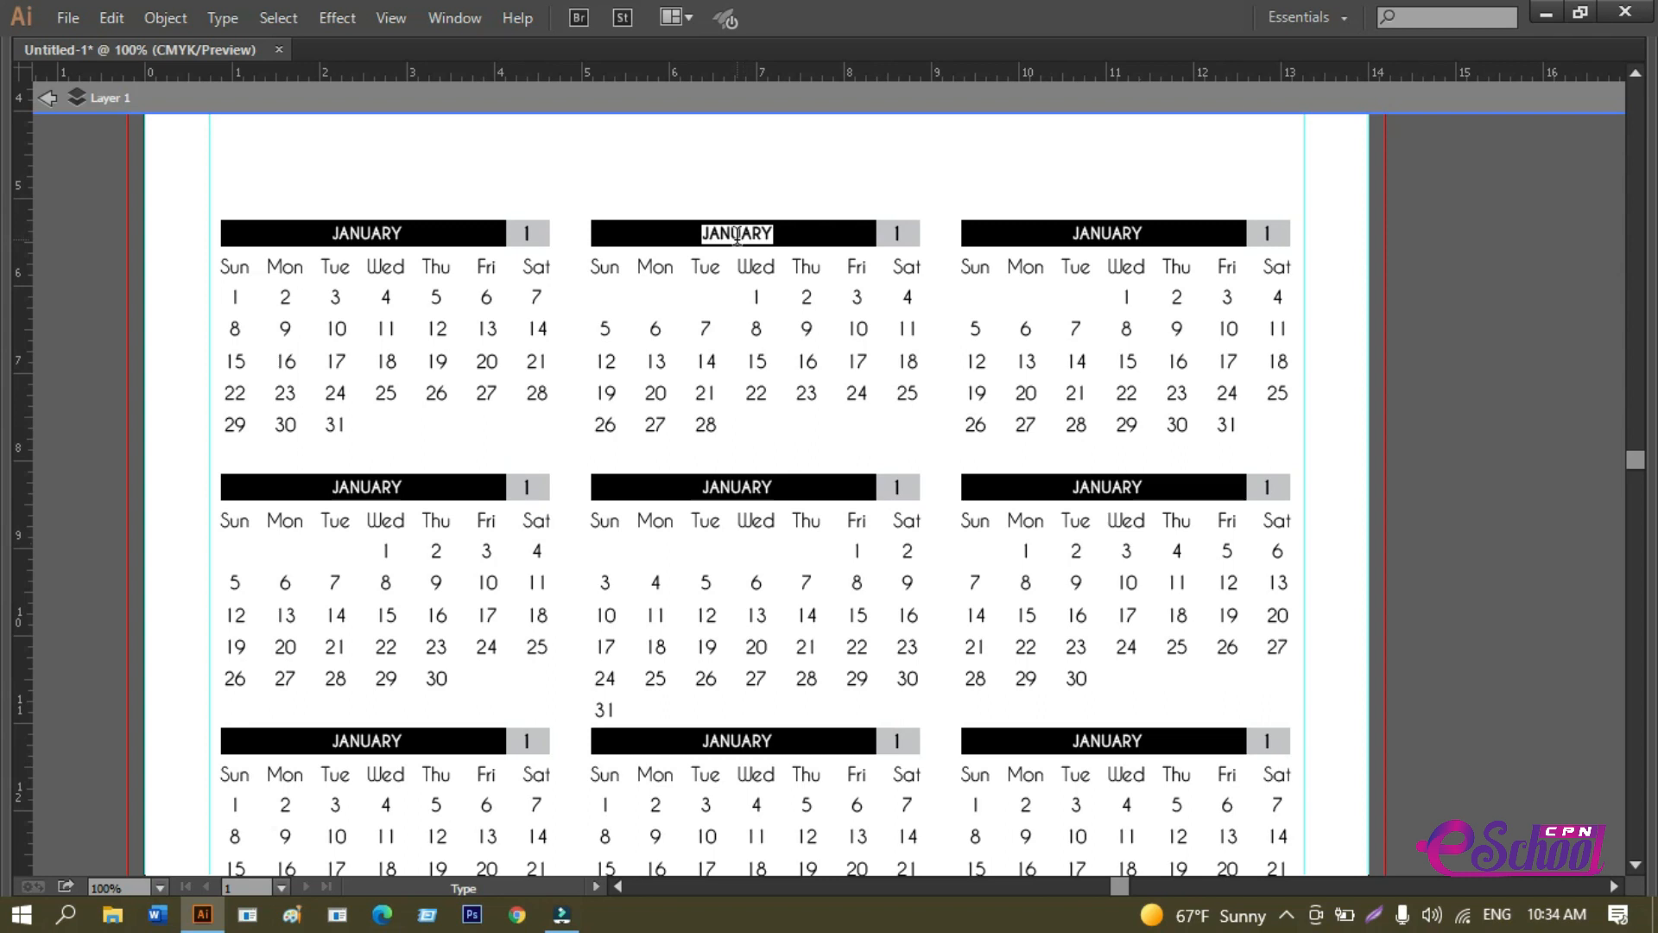
type("F")
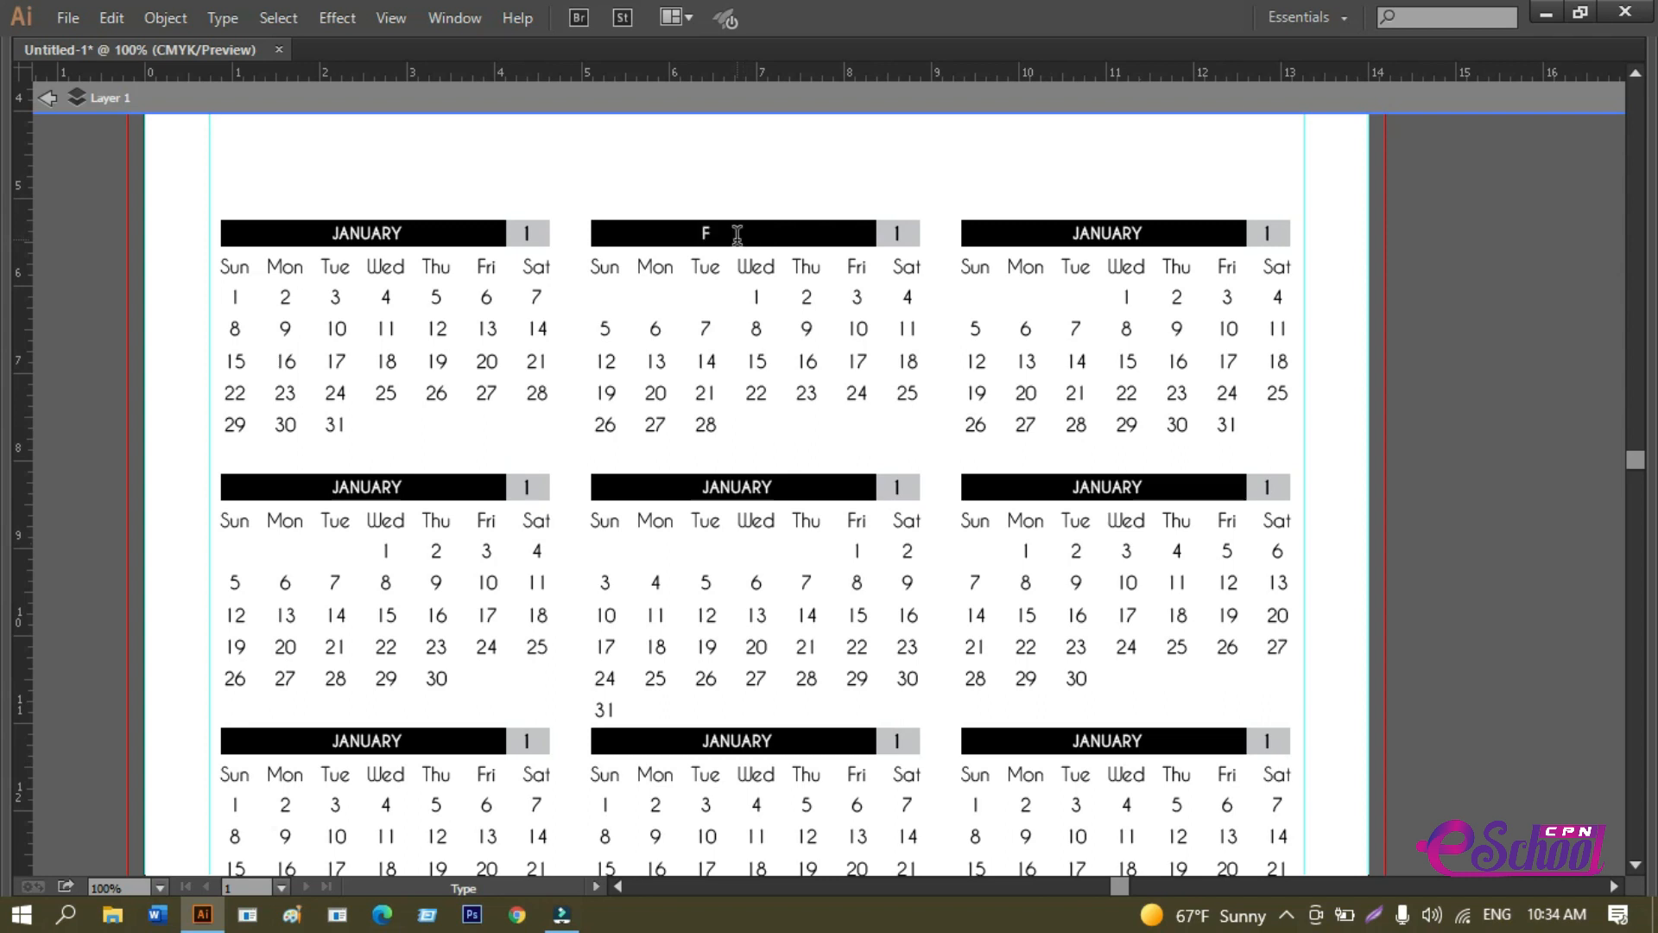
type("EBRUARY")
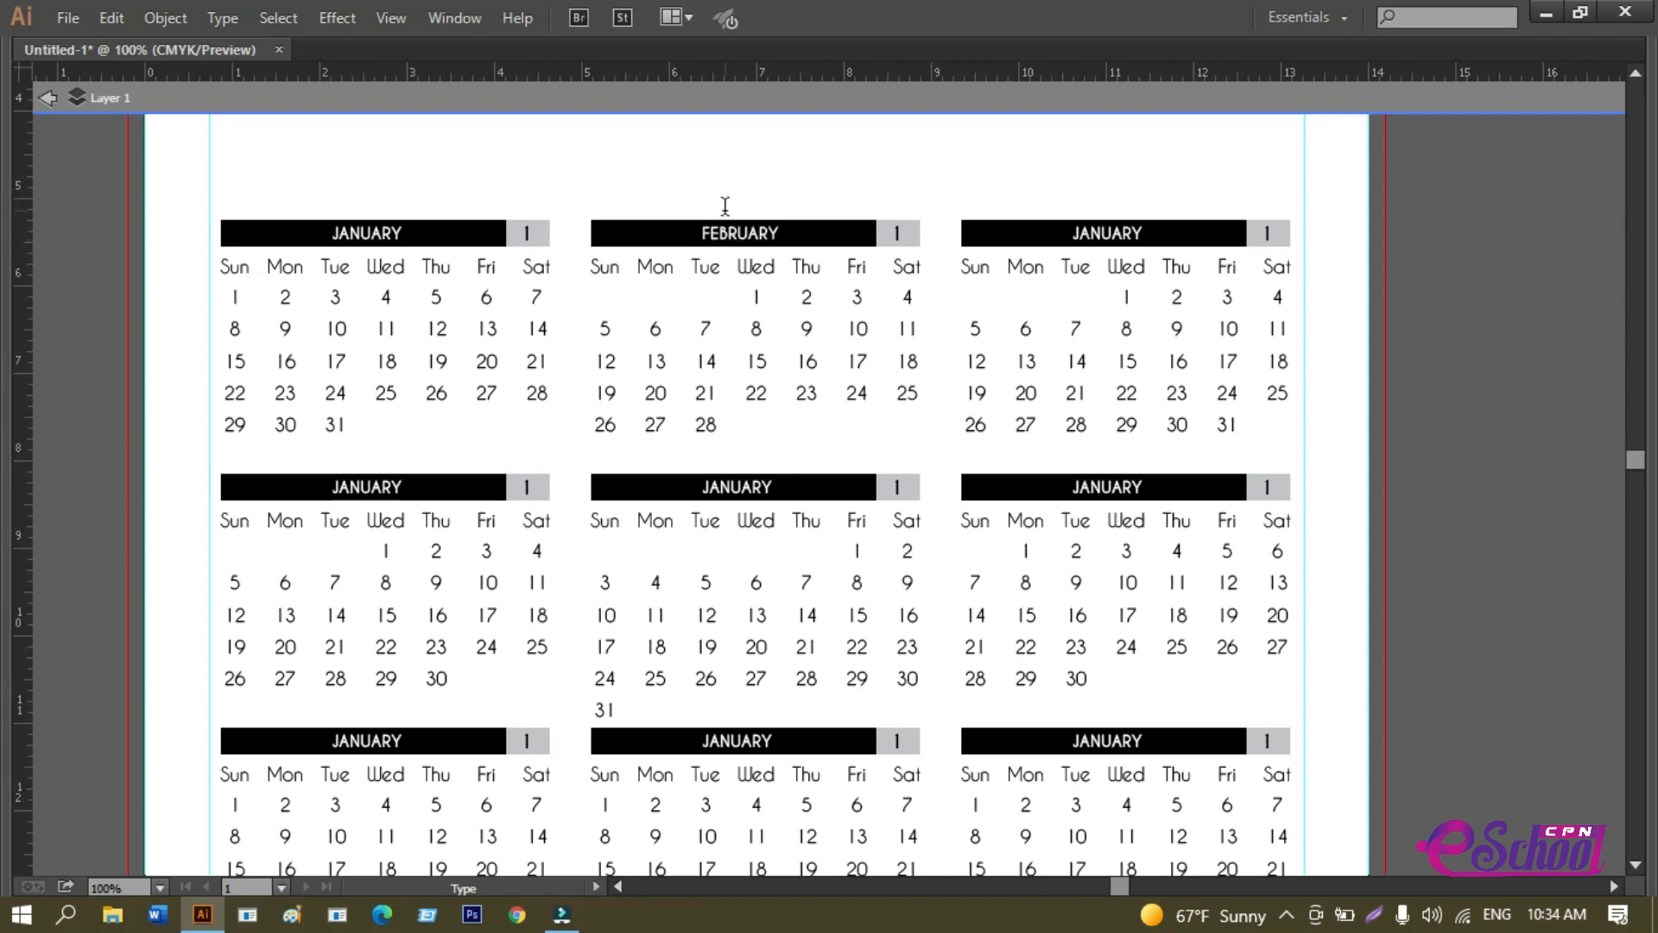
double_click(1108, 233)
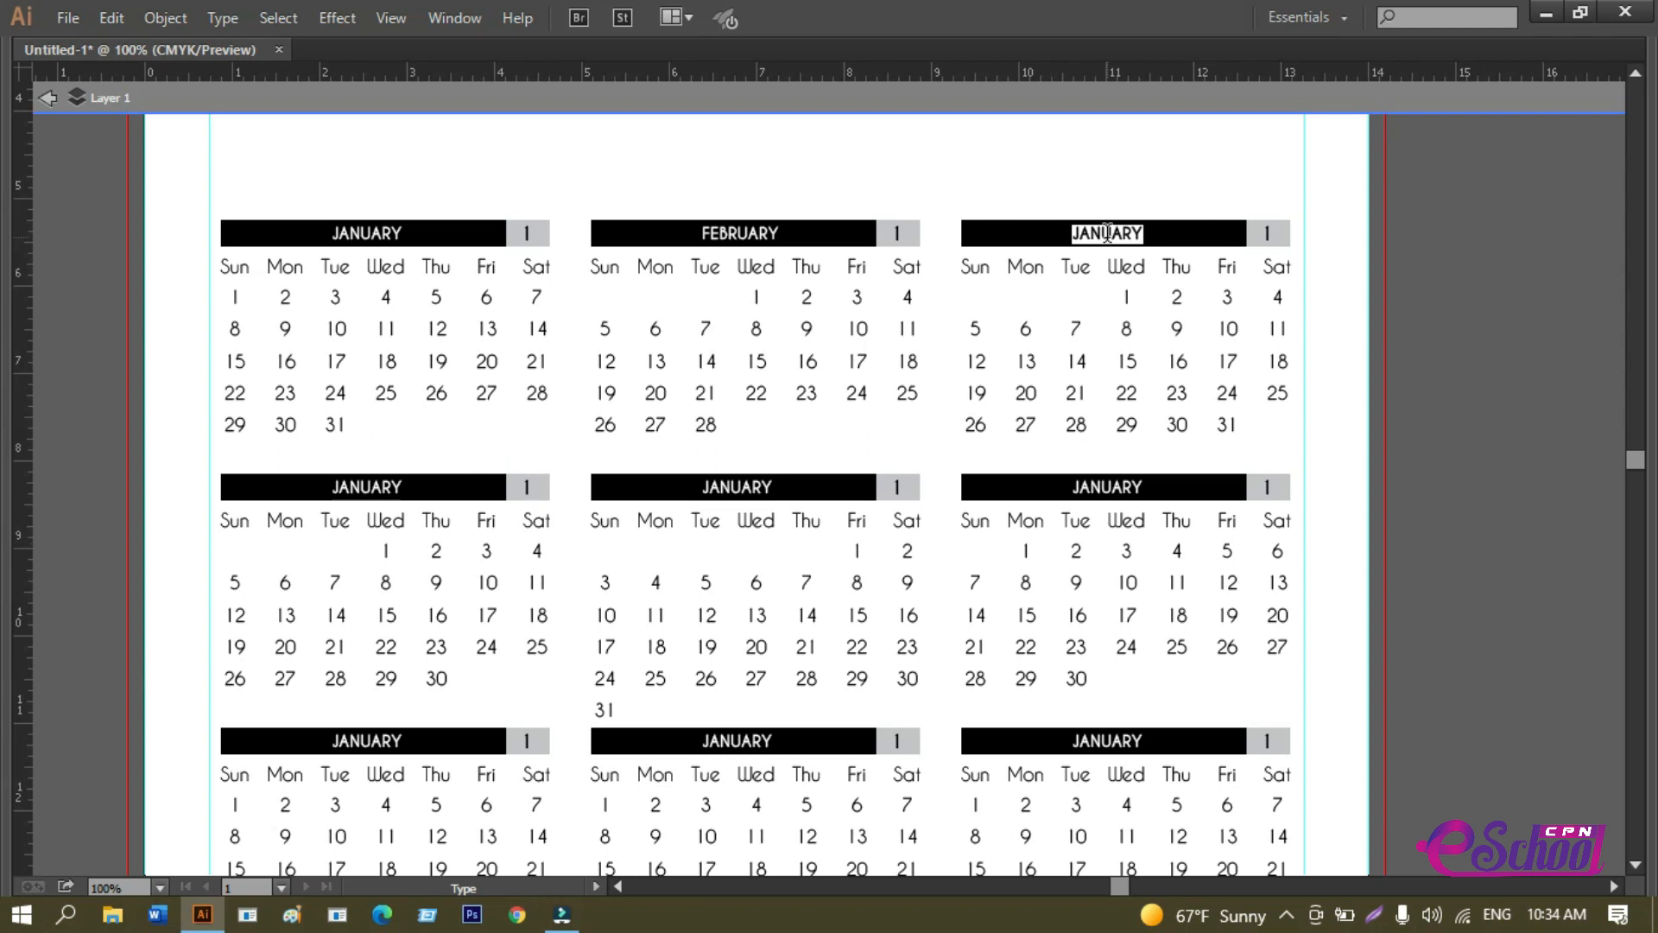
type("MA")
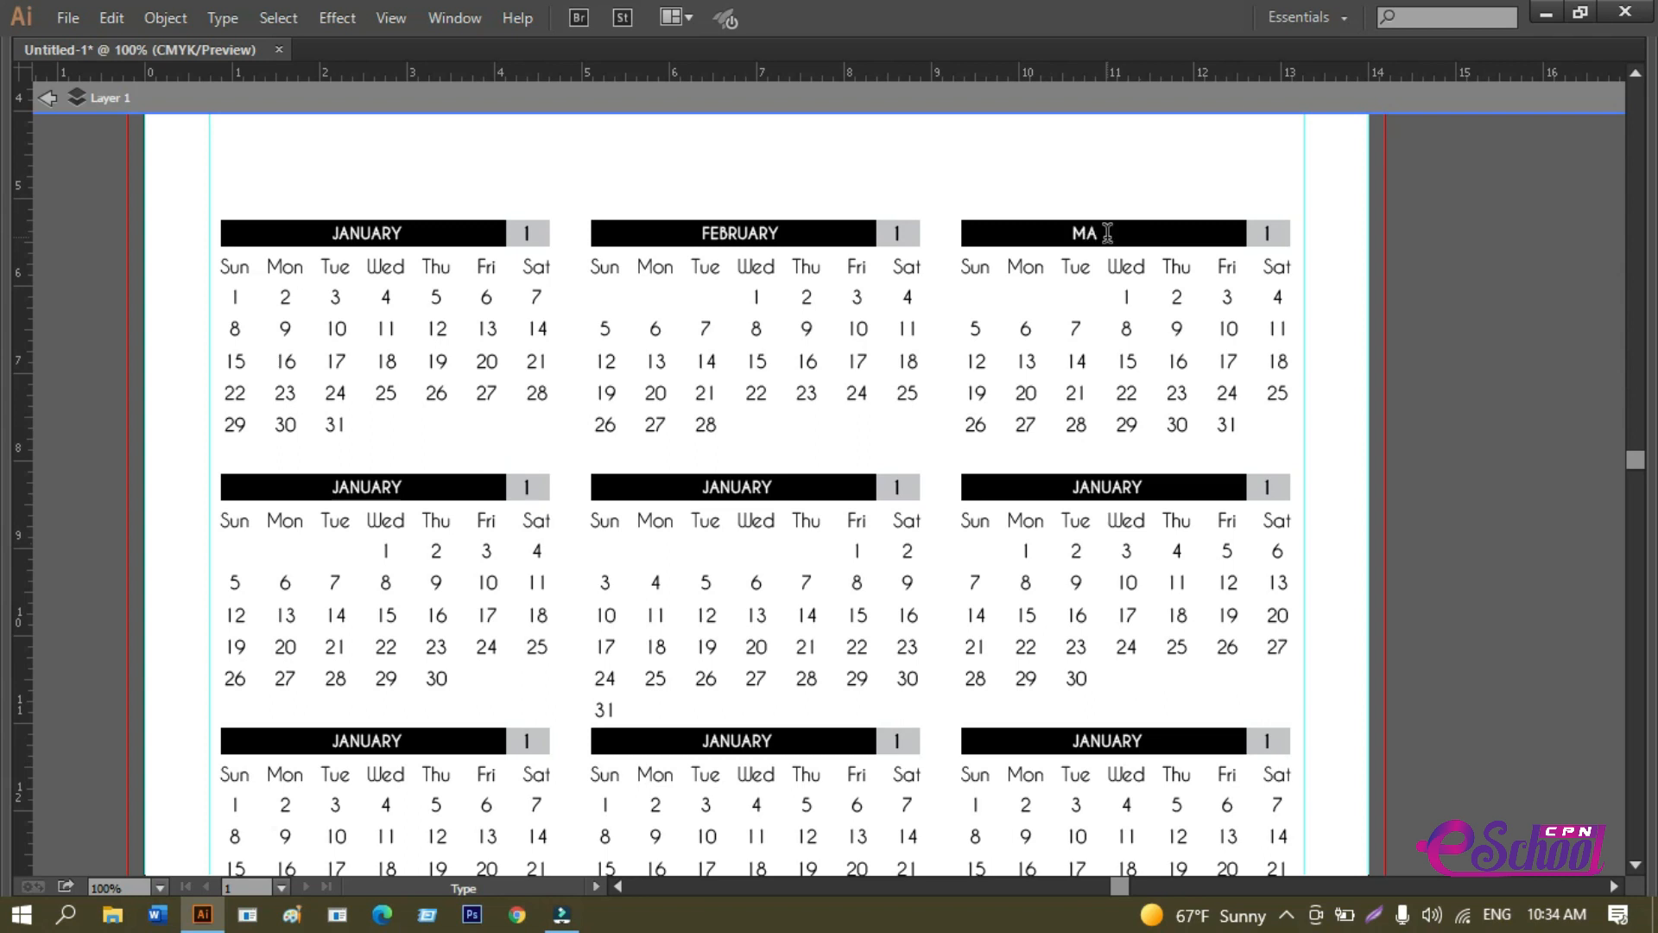
type("RCH")
Rename the headings of the second row's three blocks to APRIL, MAY and JUNE.
left_click(375, 490)
double_click(374, 488)
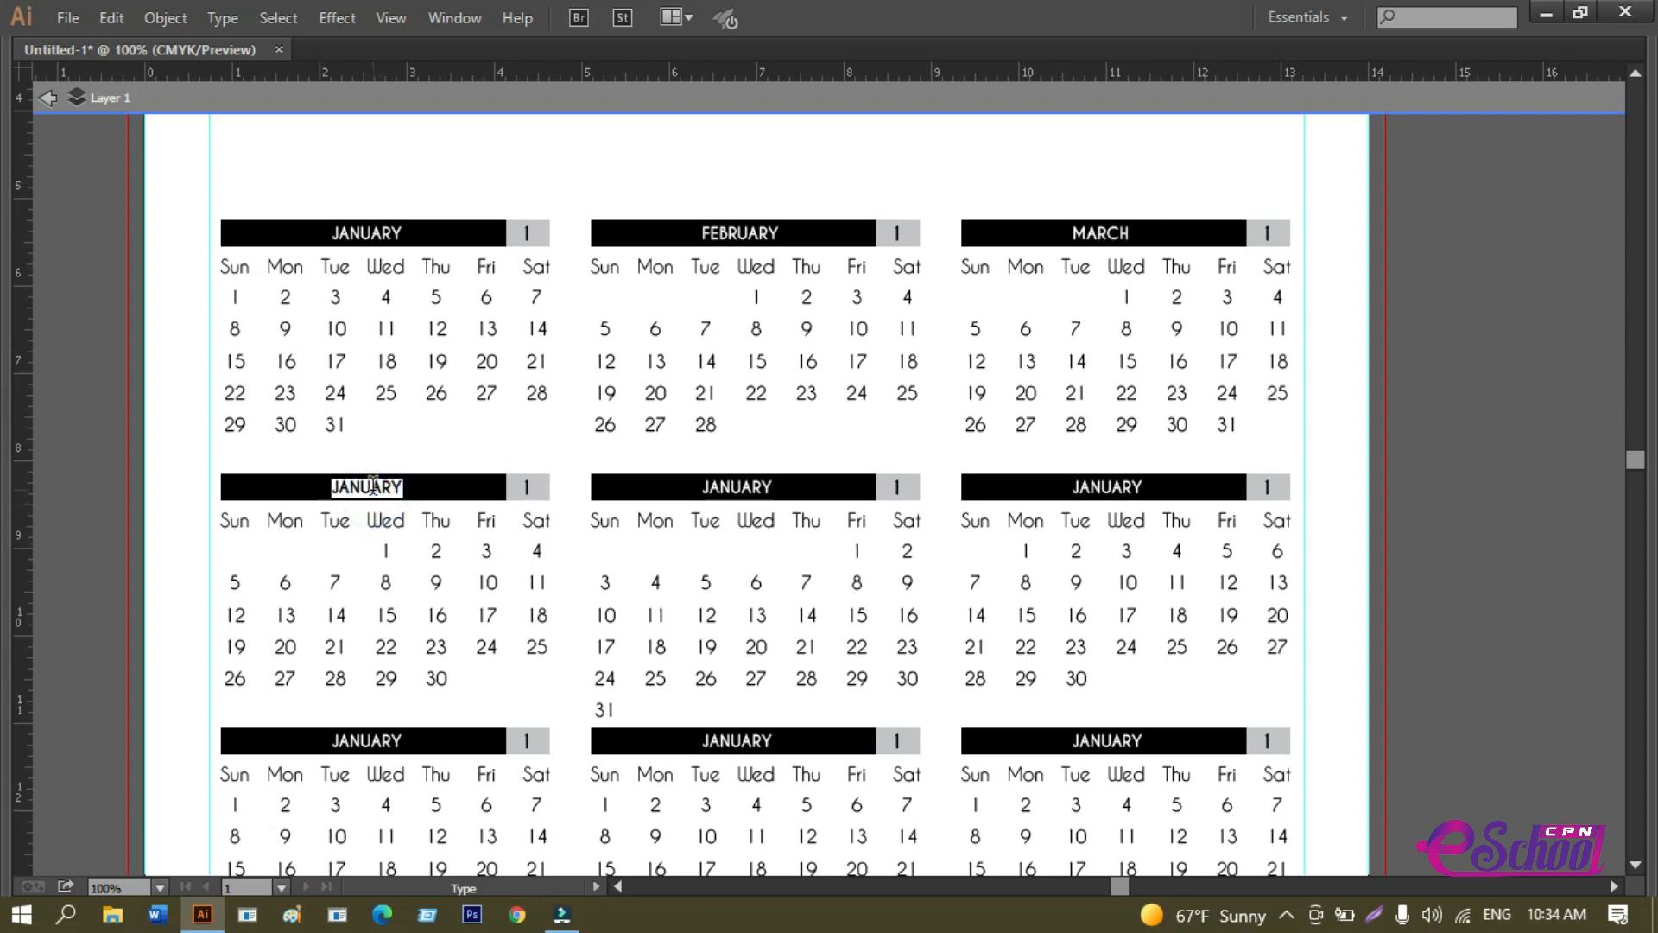
type("APRIL")
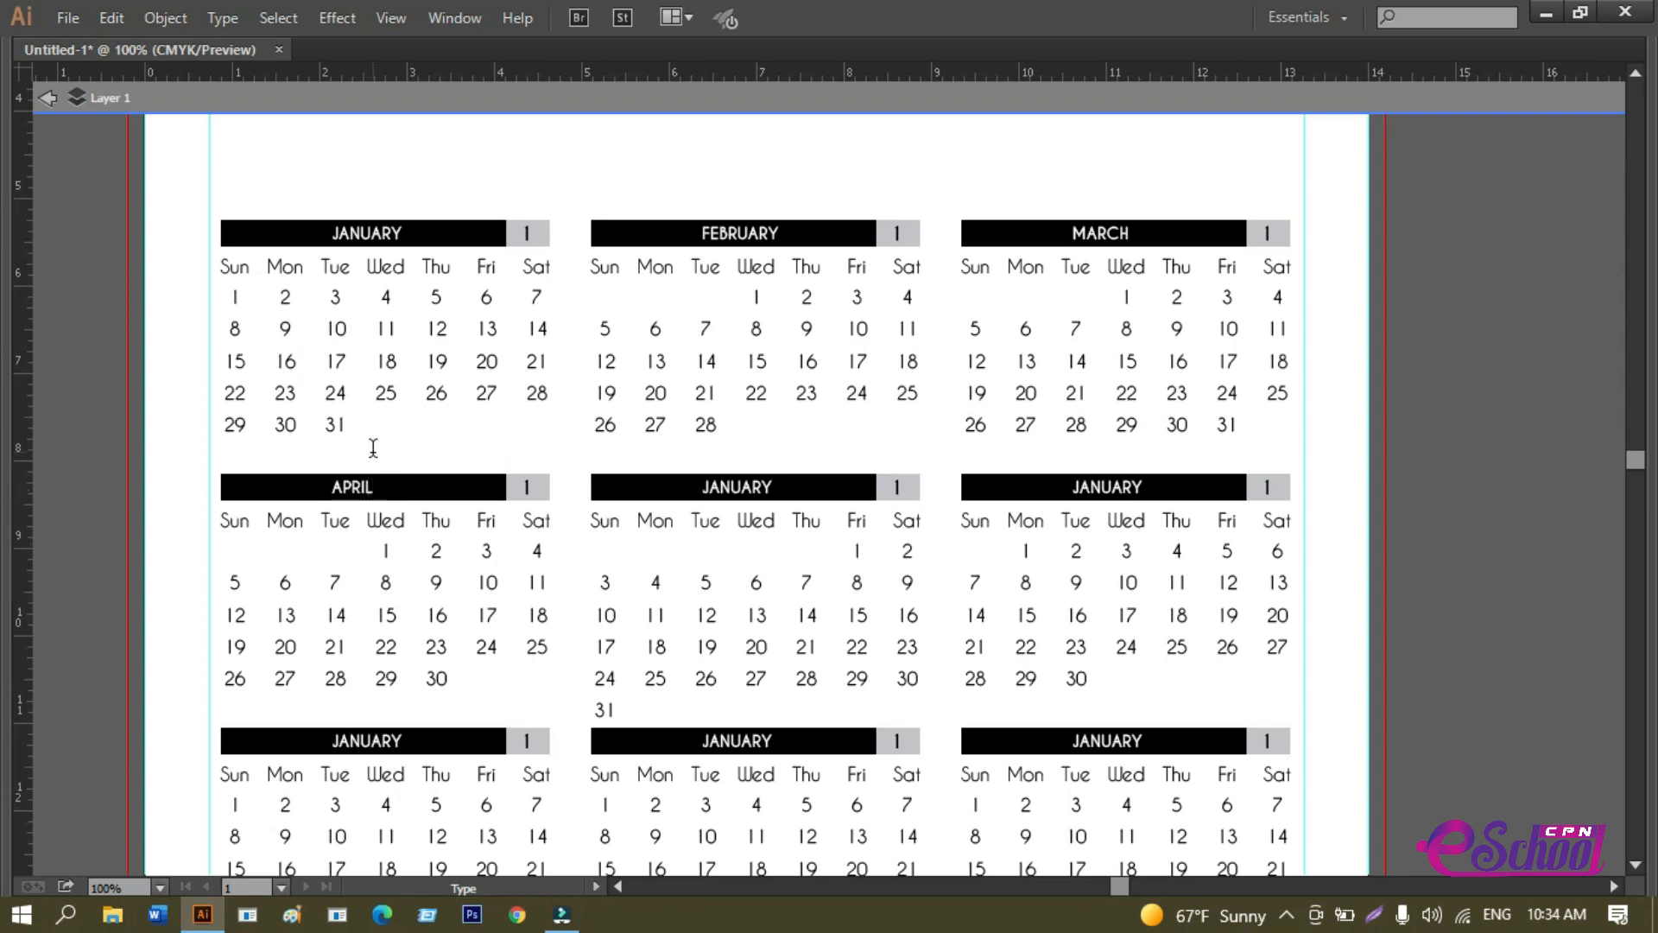
left_click(739, 486)
double_click(739, 486)
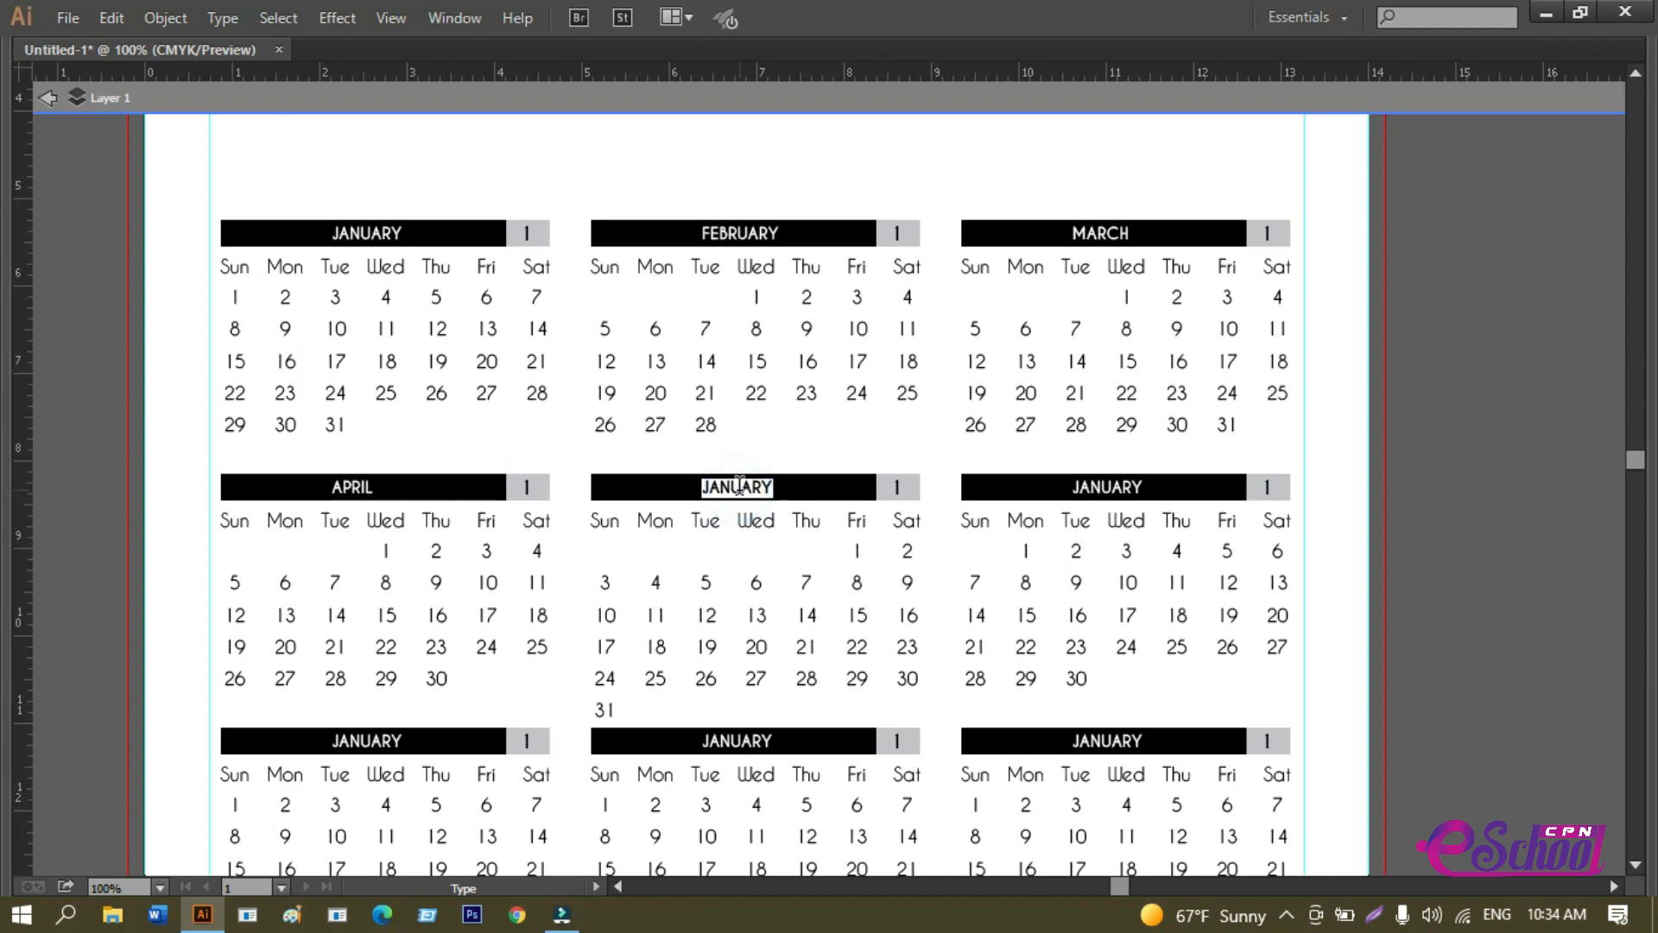
type("MAY")
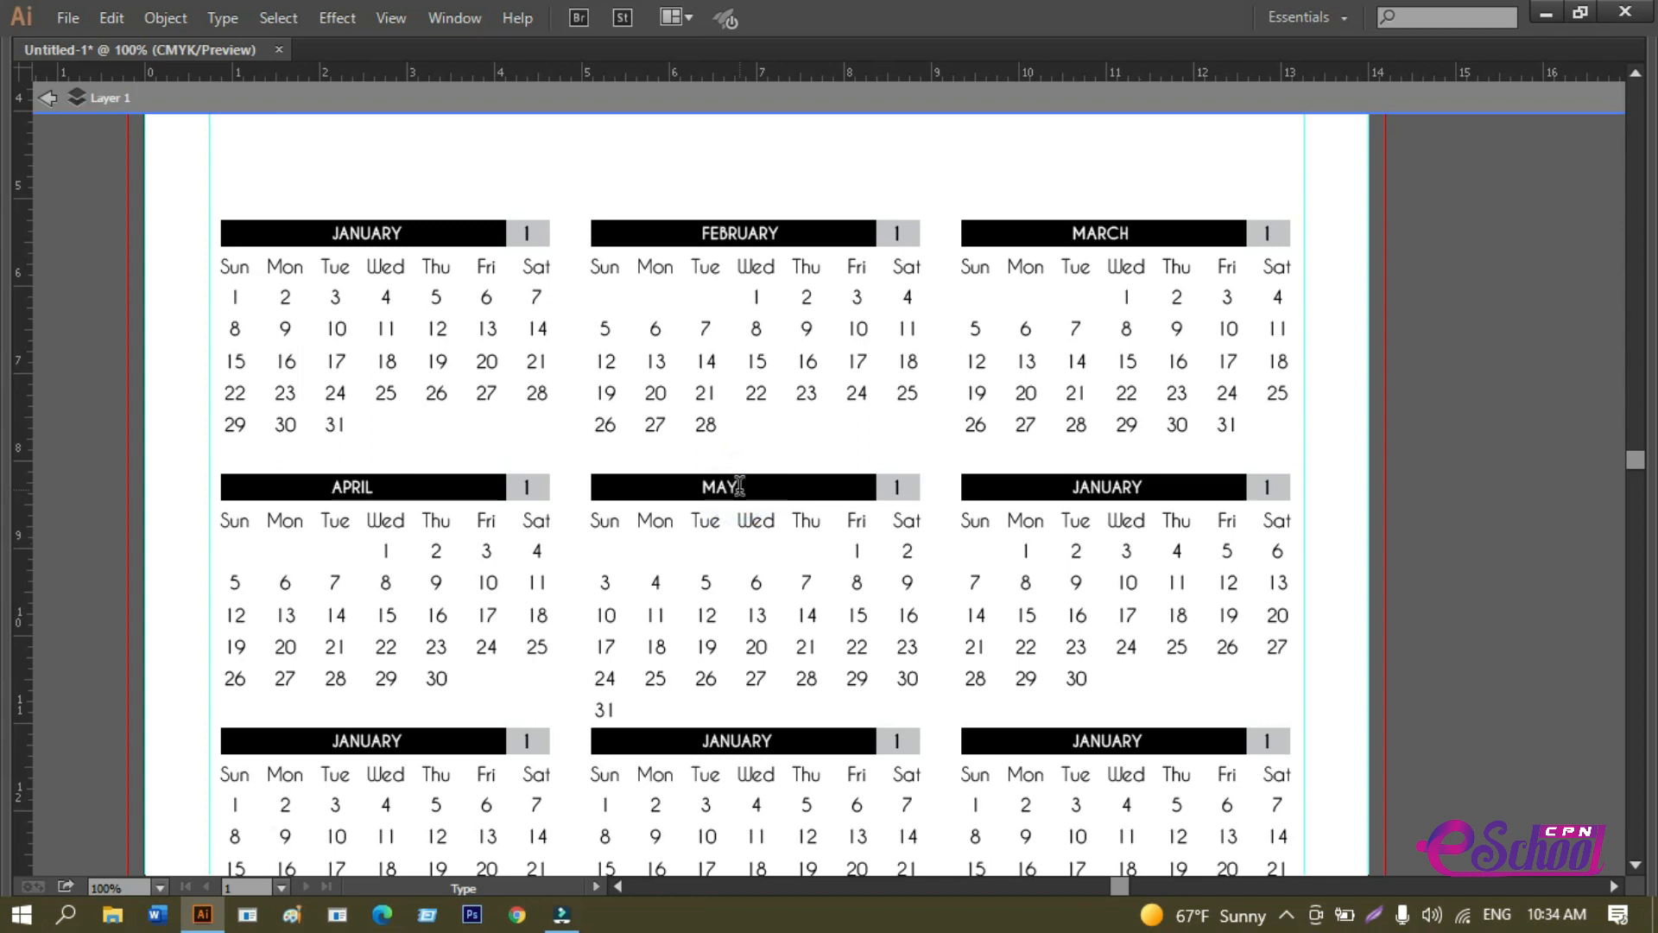
left_click(1112, 488)
double_click(1111, 488)
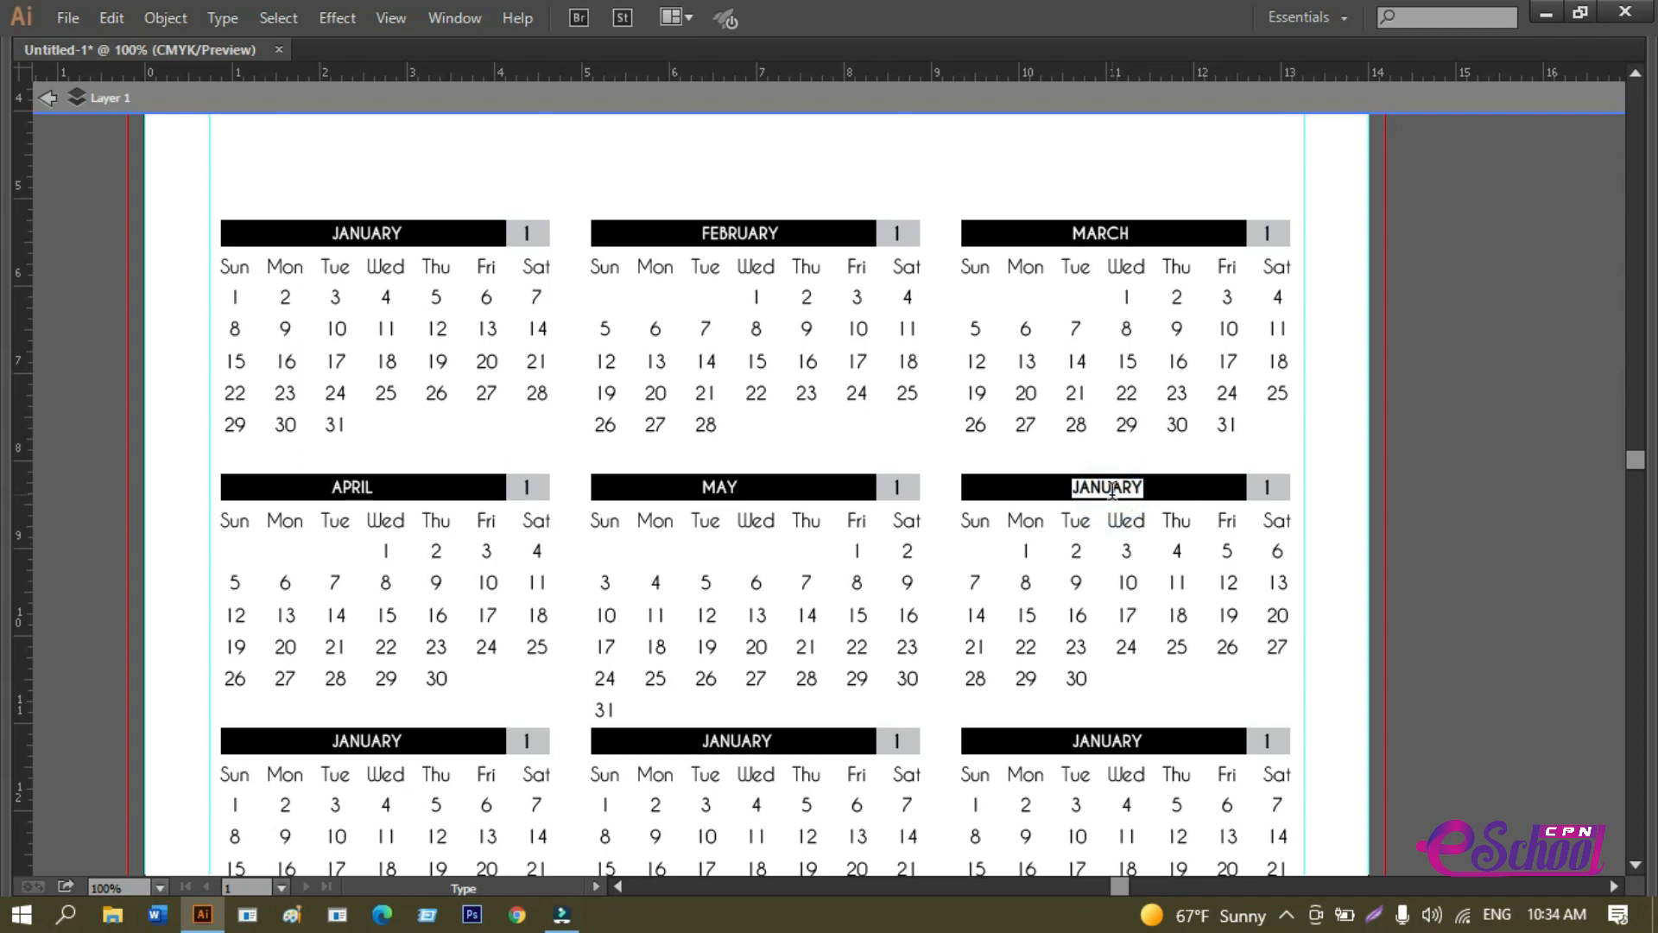
type("J")
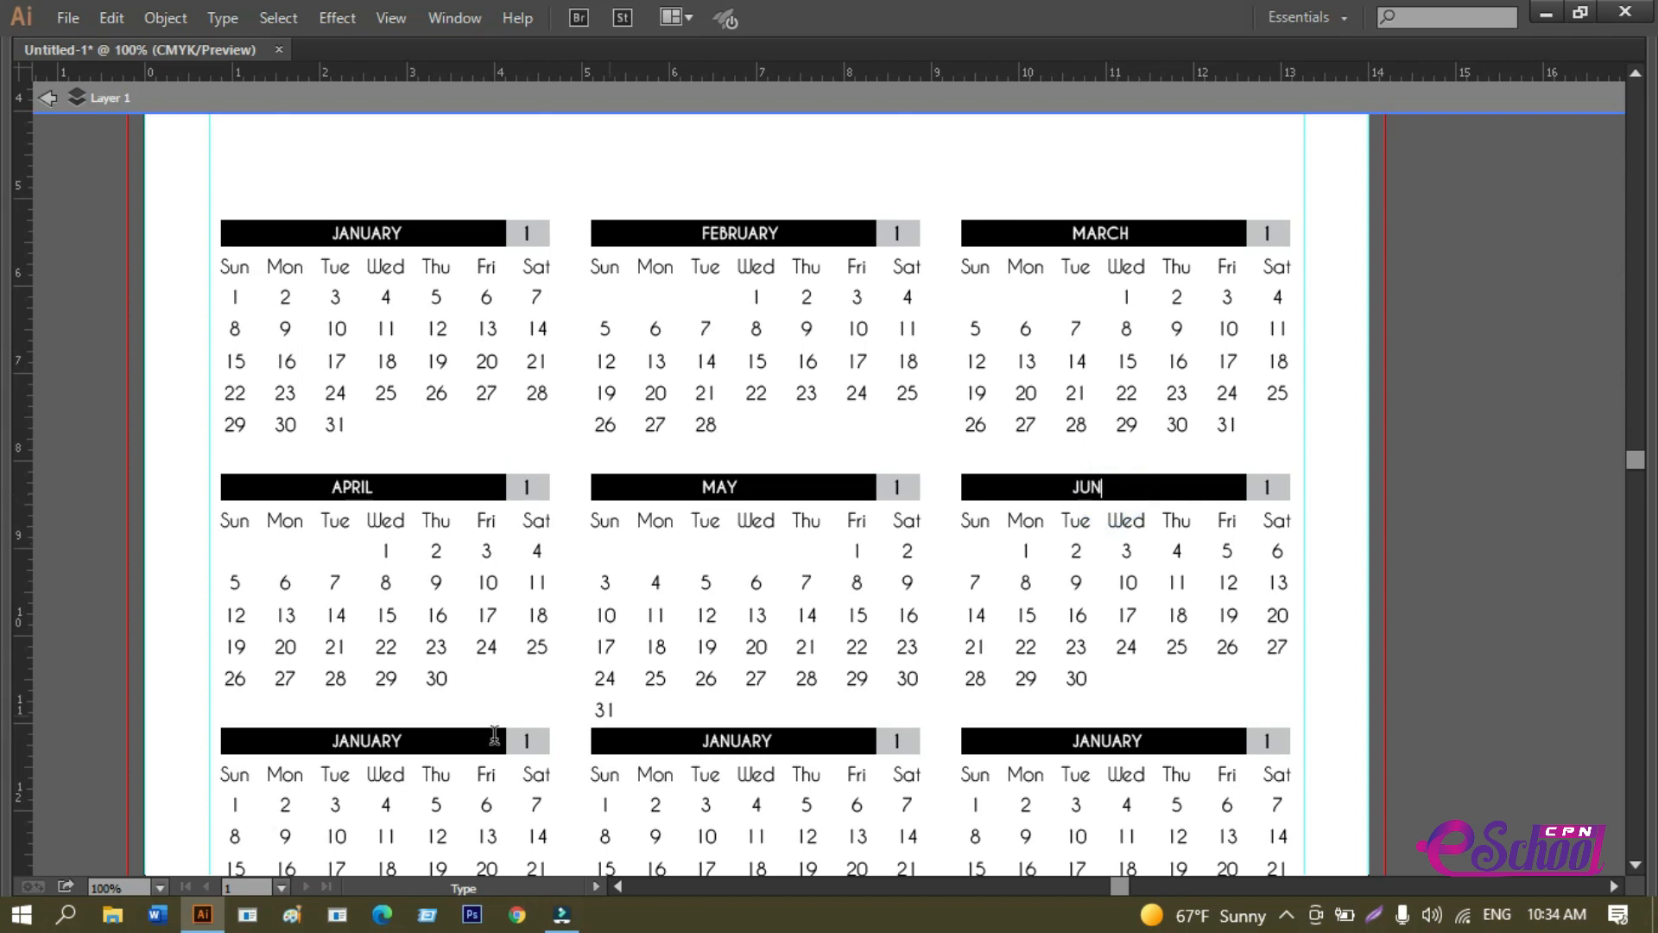
type("UNE")
Rename the headings of the third row's three blocks to JULY, AUGAST and SEPTEMBER.
double_click(368, 740)
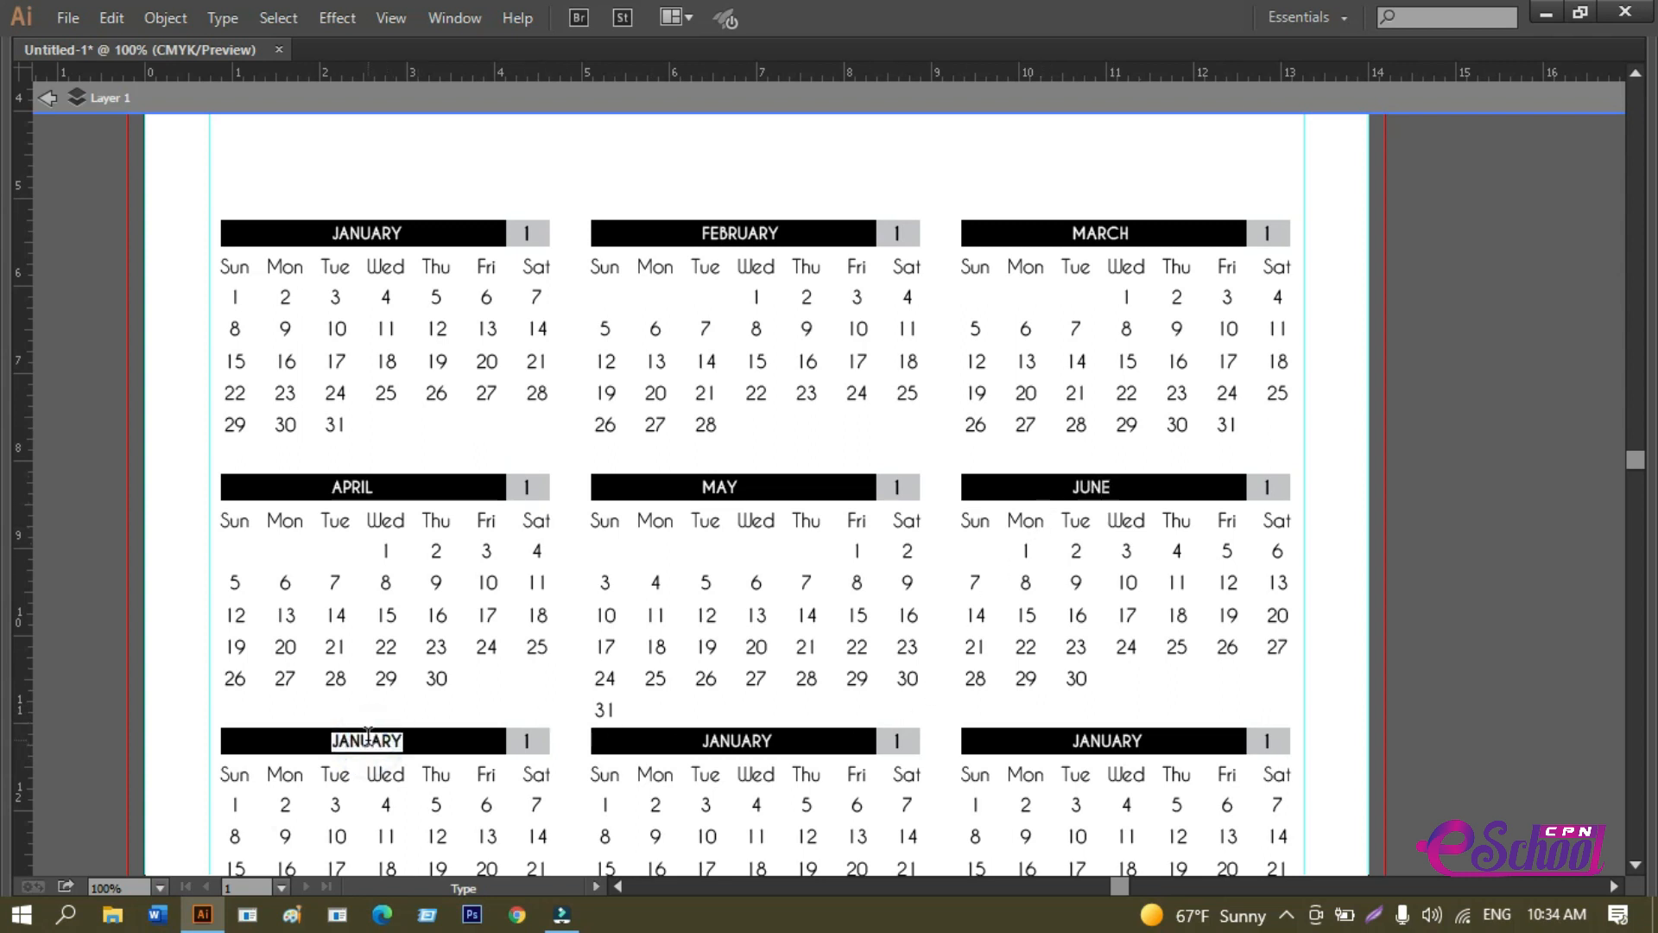
type("JULY")
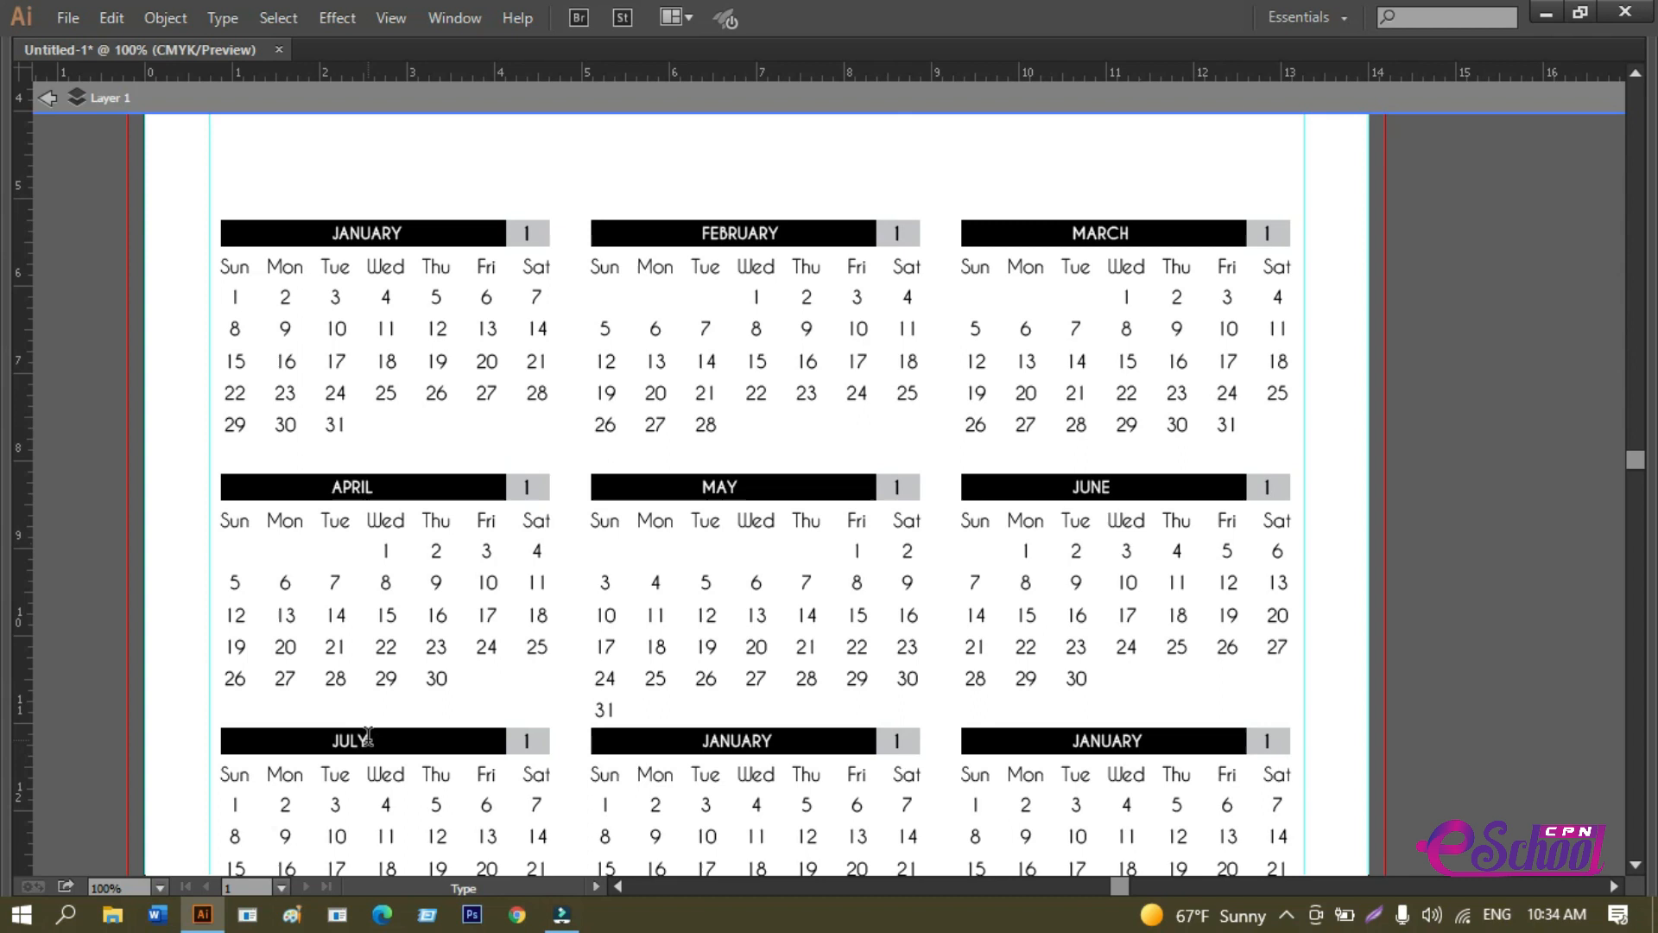
double_click(742, 735)
type("AUGUS")
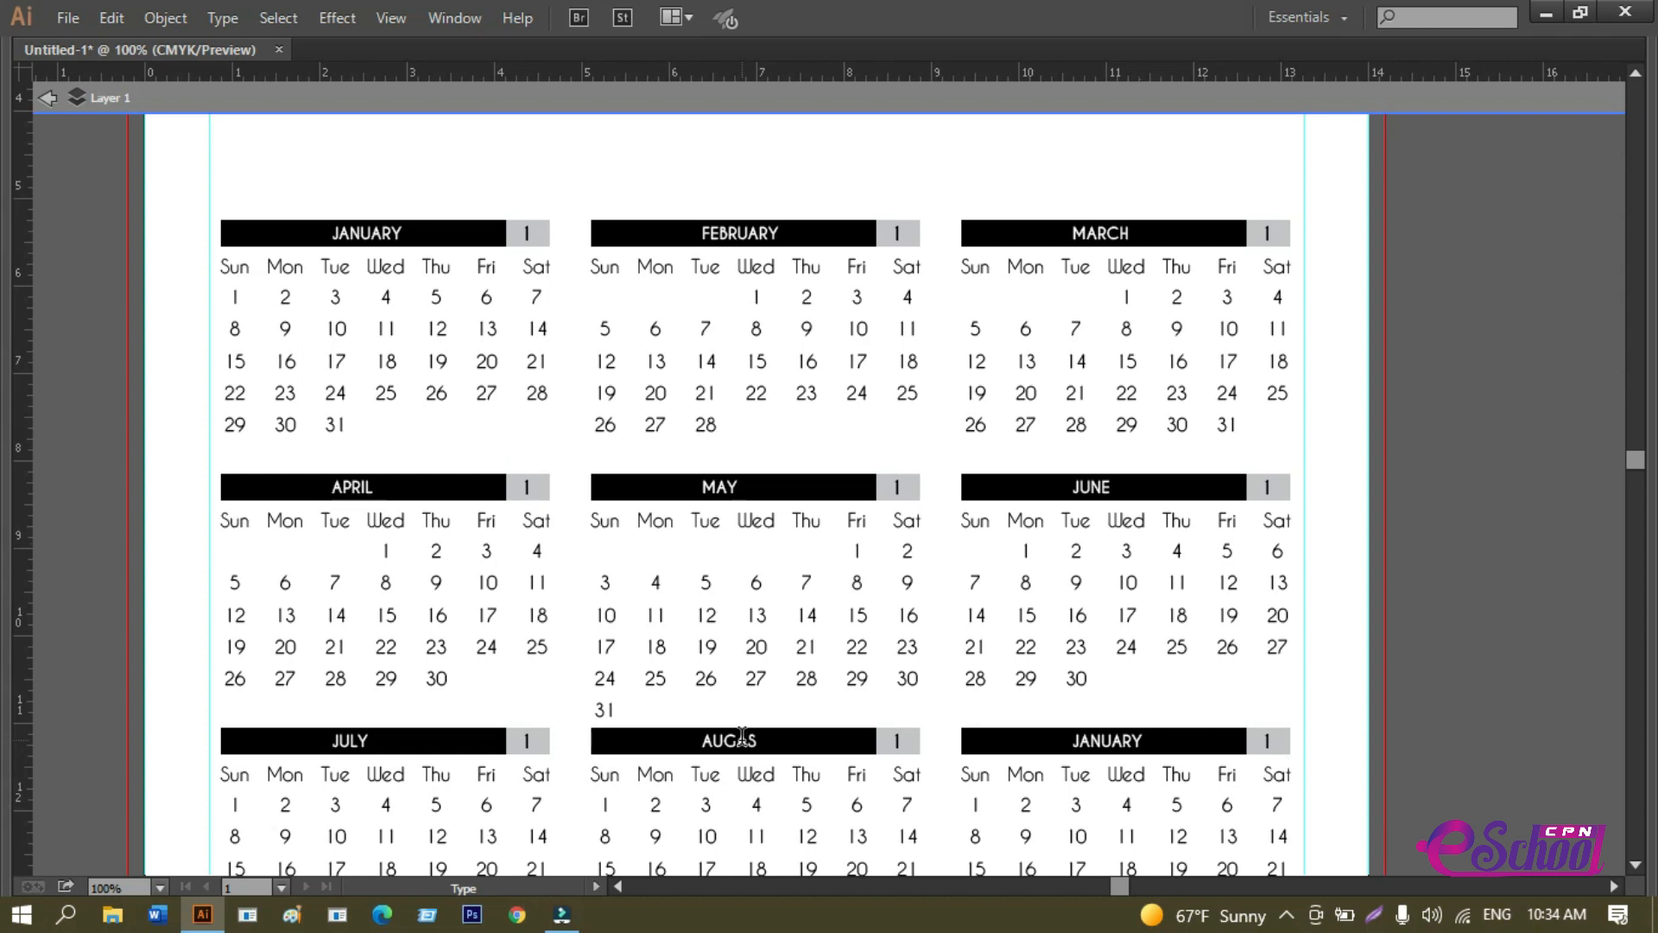
type("Y")
key("BackSpace")
double_click(1098, 736)
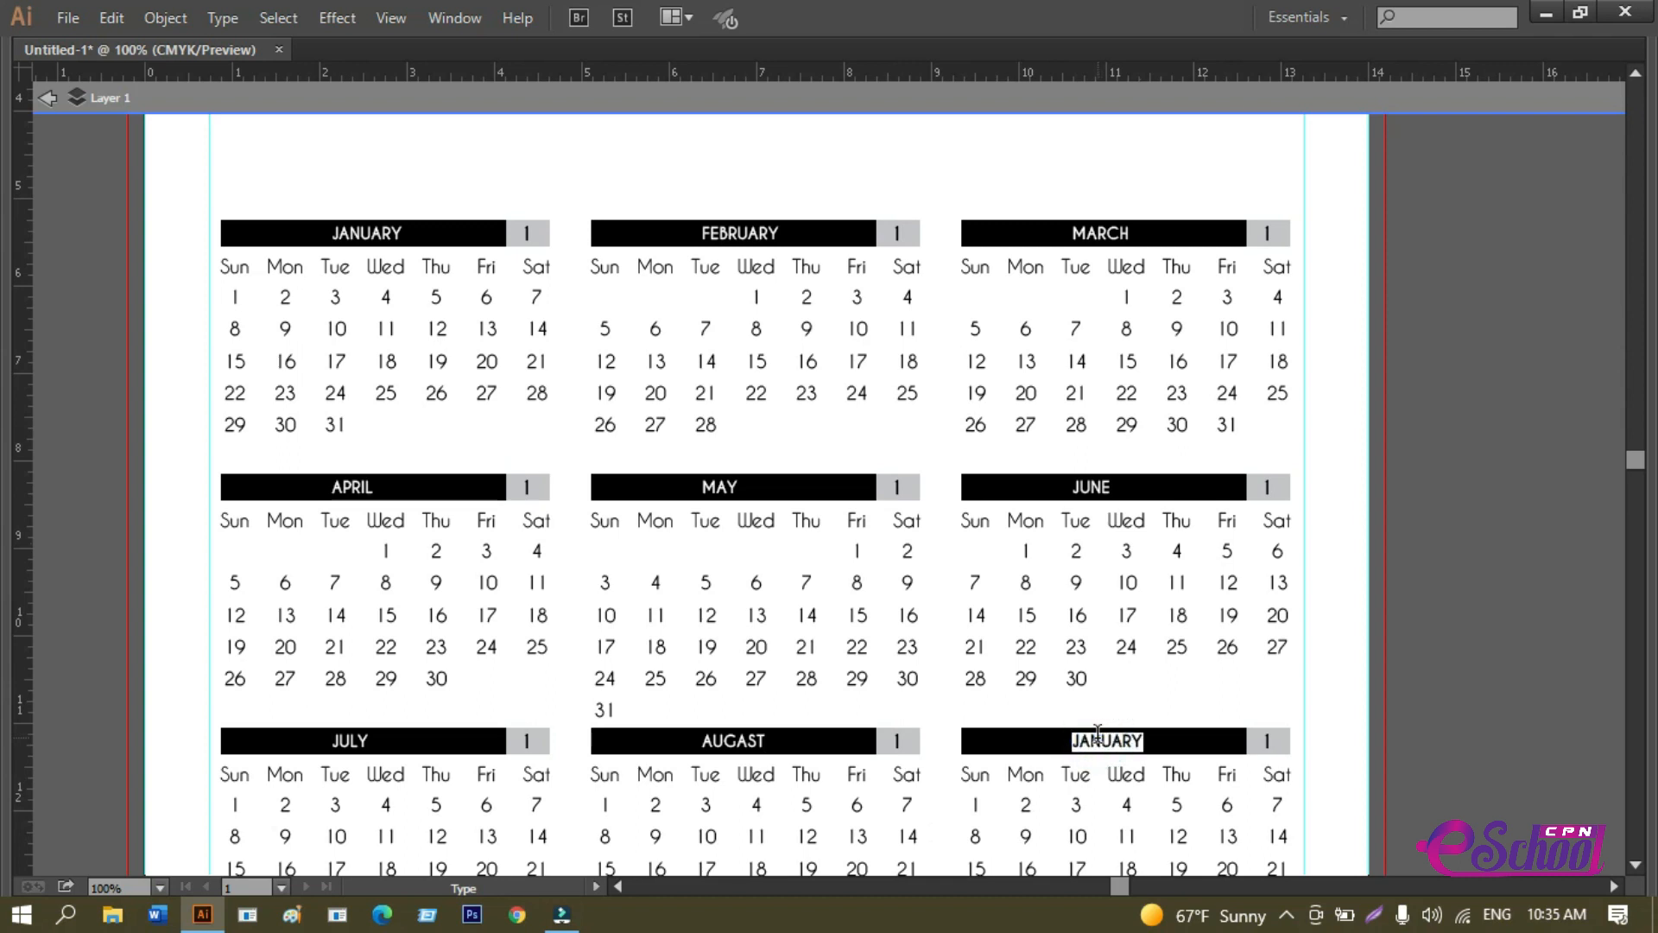
type("SE")
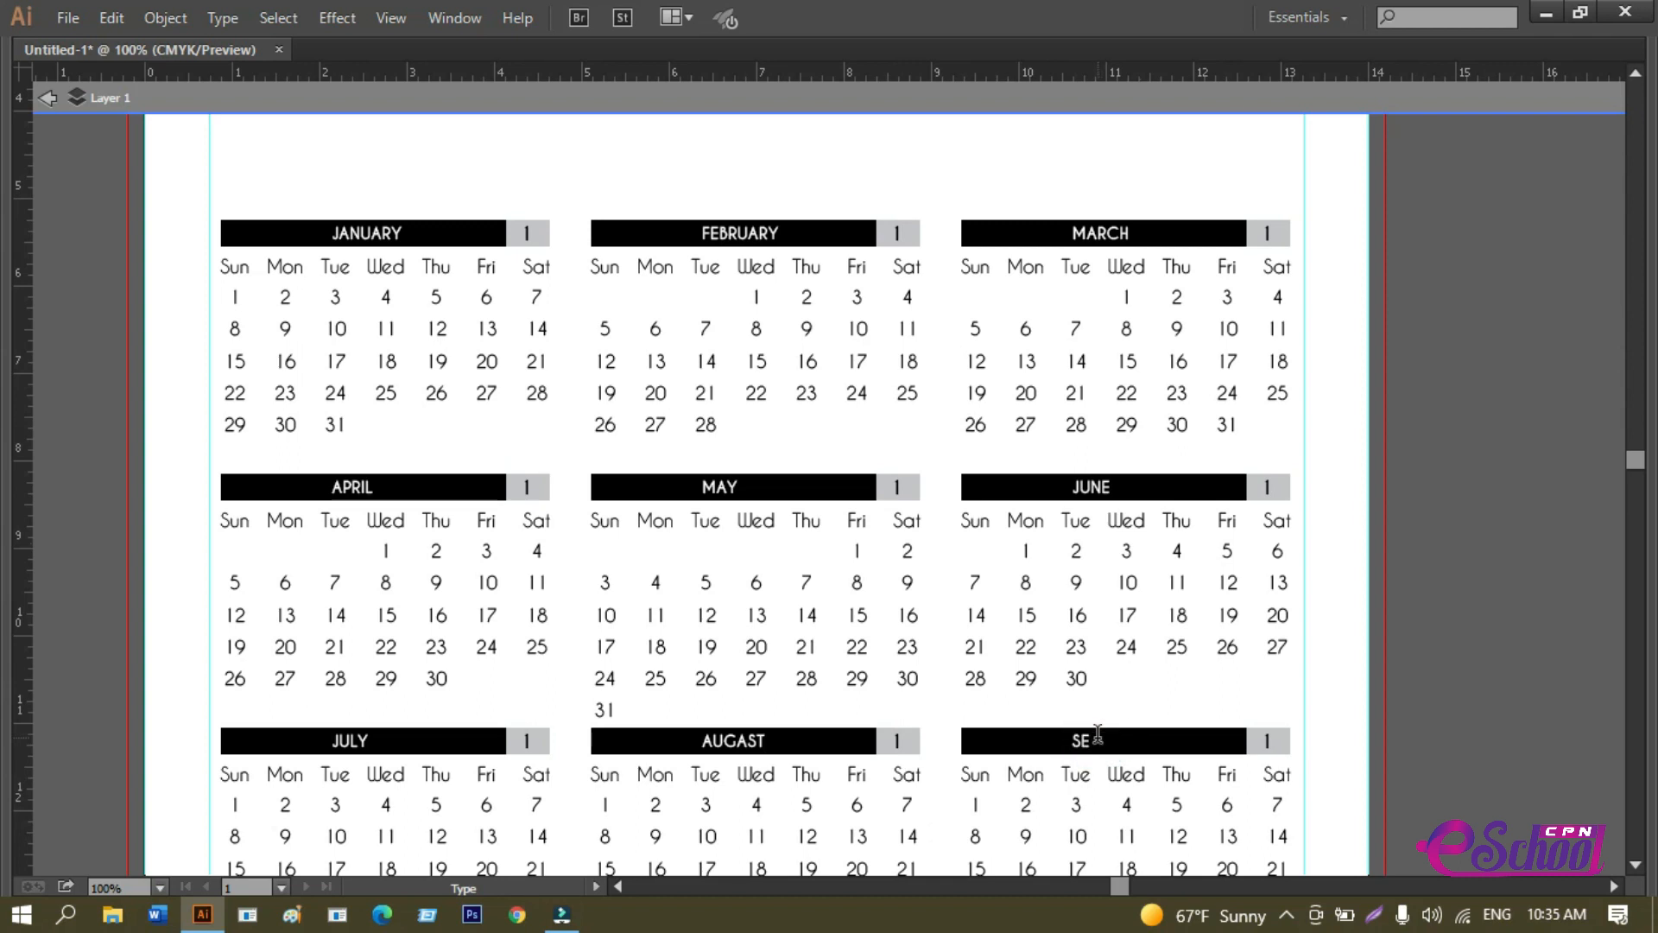
type("PTEMBER")
Rename the headings of the fourth row's three blocks to OCTOBER, NOVEMBER and DECEMBER.
scroll(1175, 553, "down", 5)
double_click(364, 703)
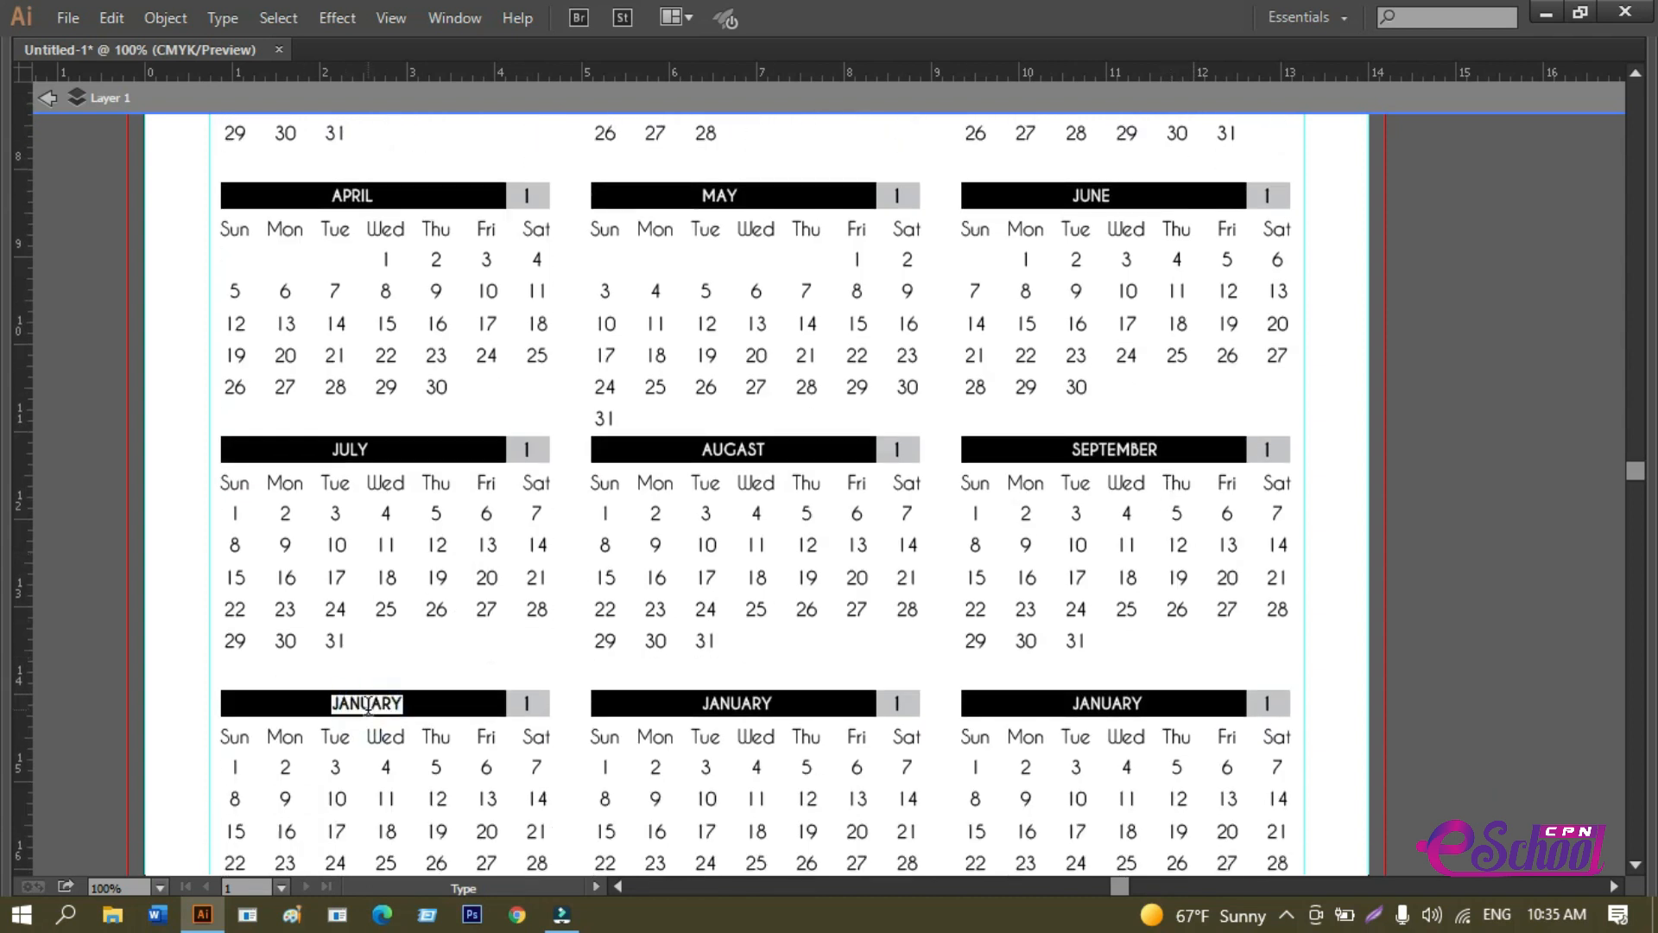
type("OCTOBER")
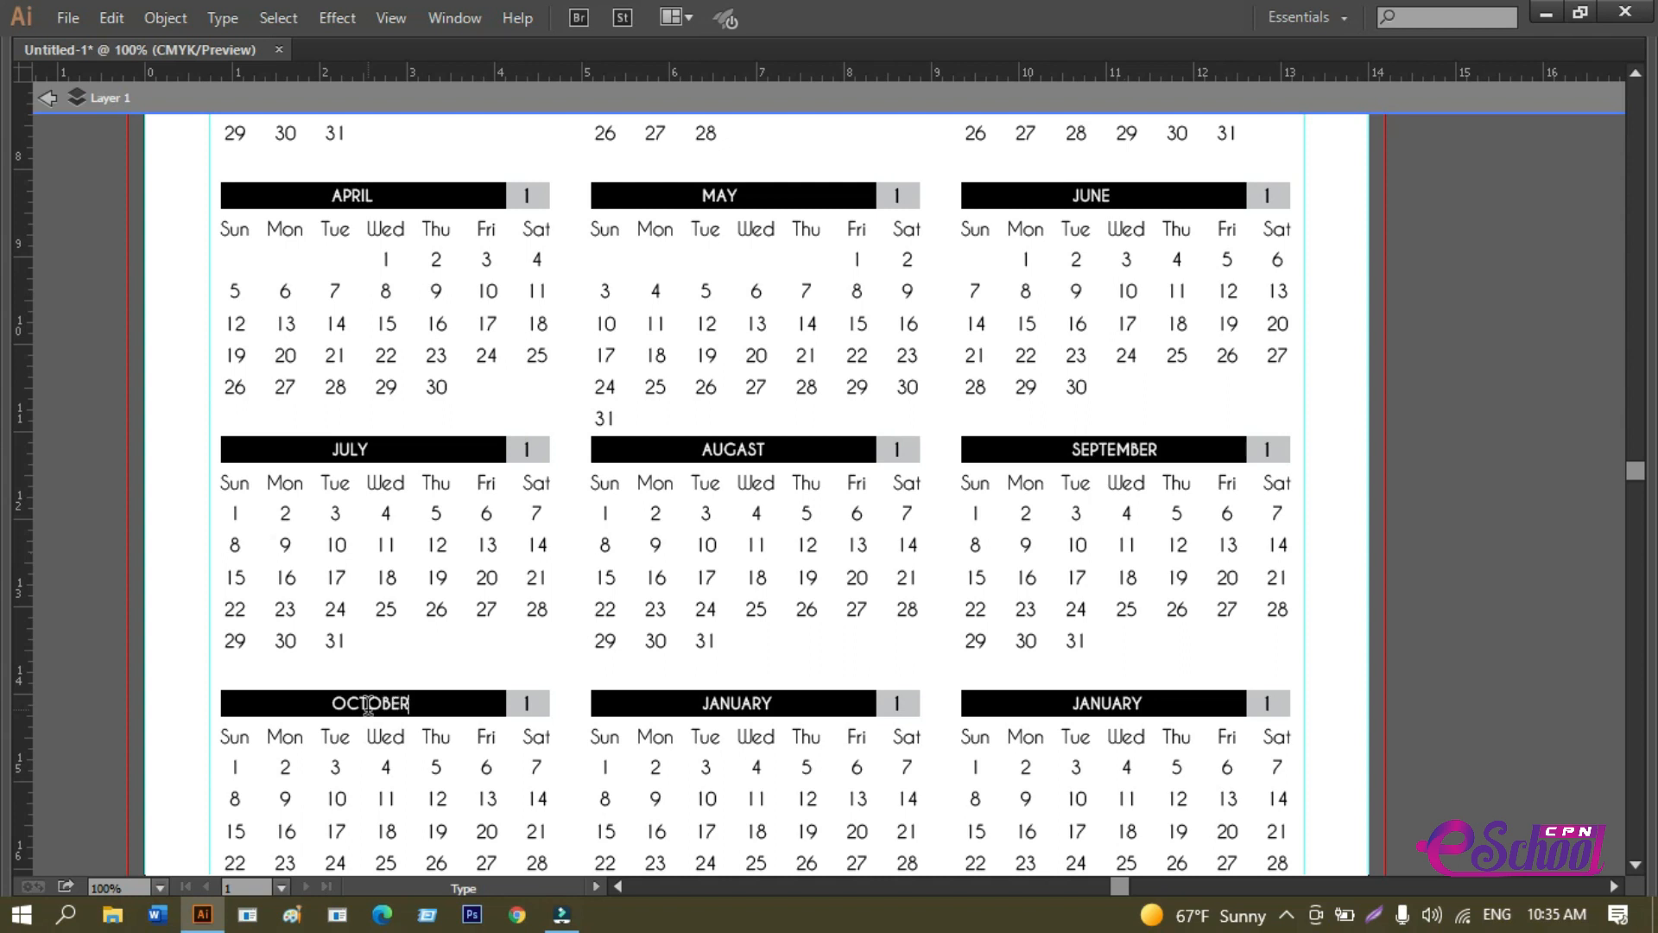
double_click(739, 703)
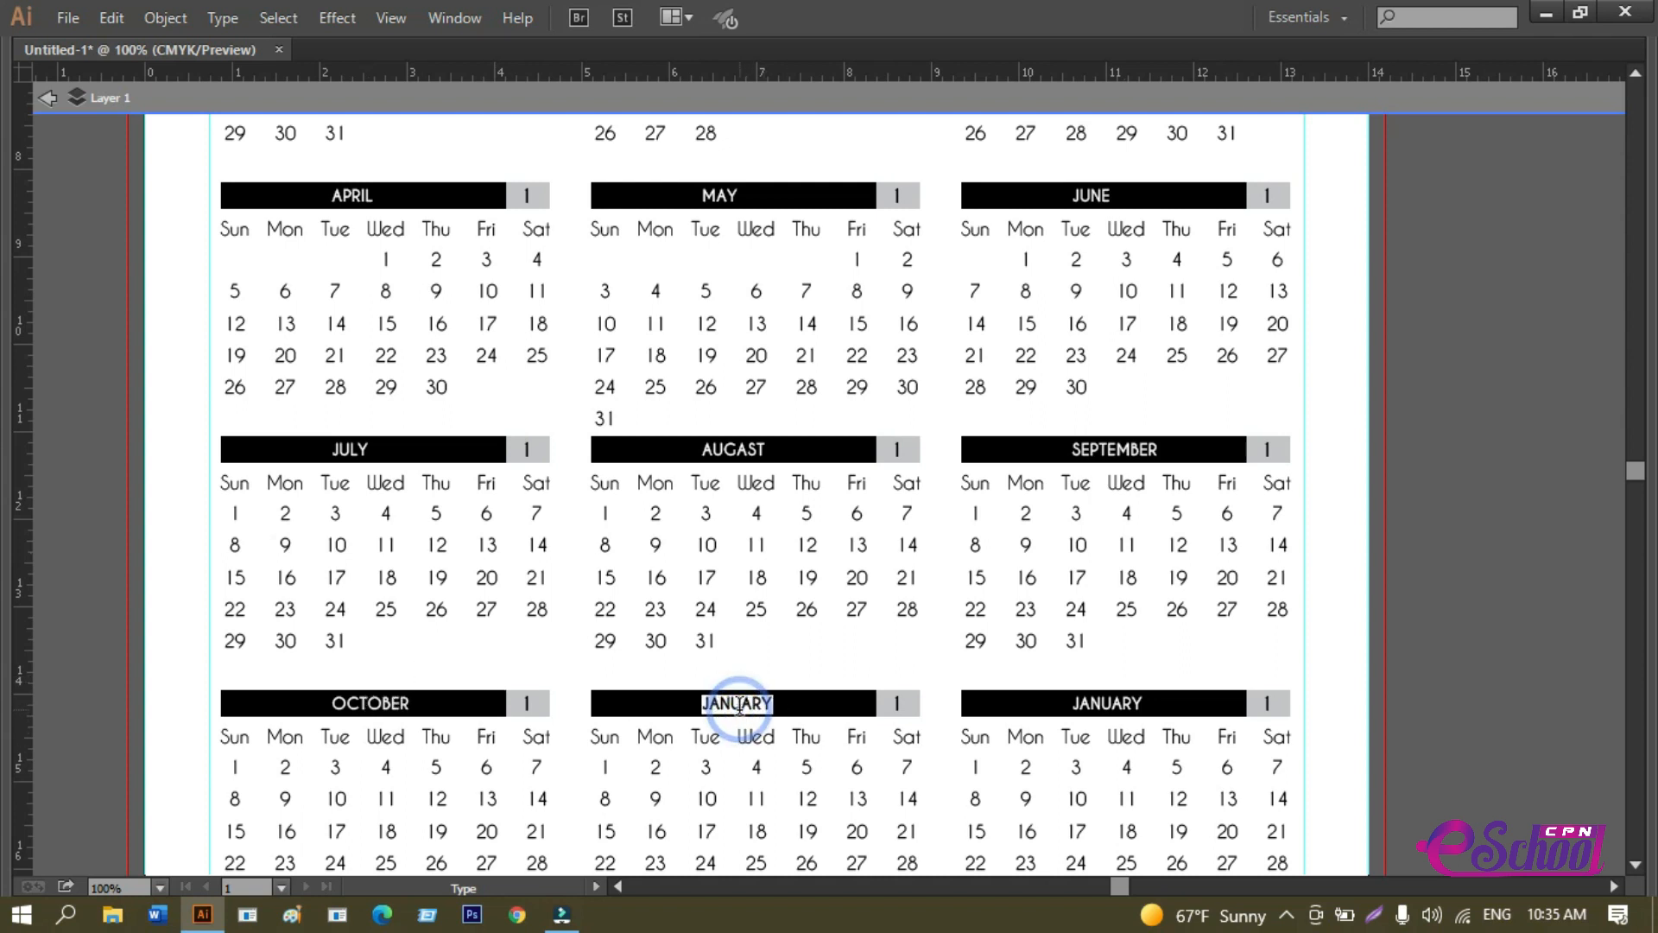
type("NO")
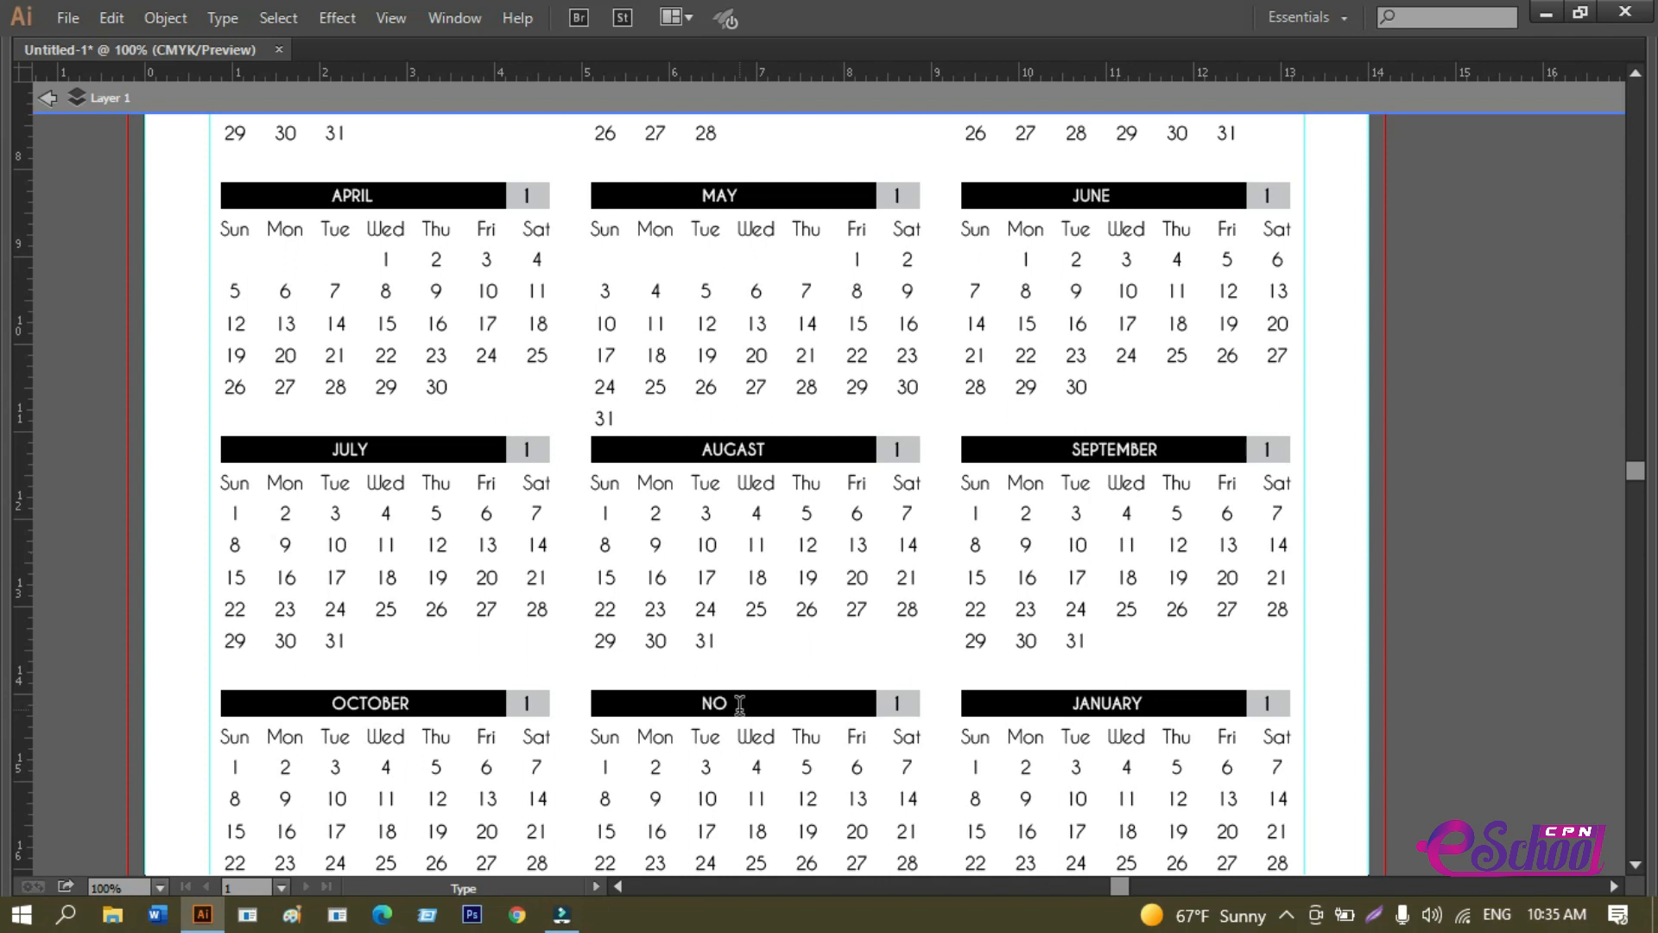
type("VEMBER")
left_click(1115, 696)
double_click(1115, 696)
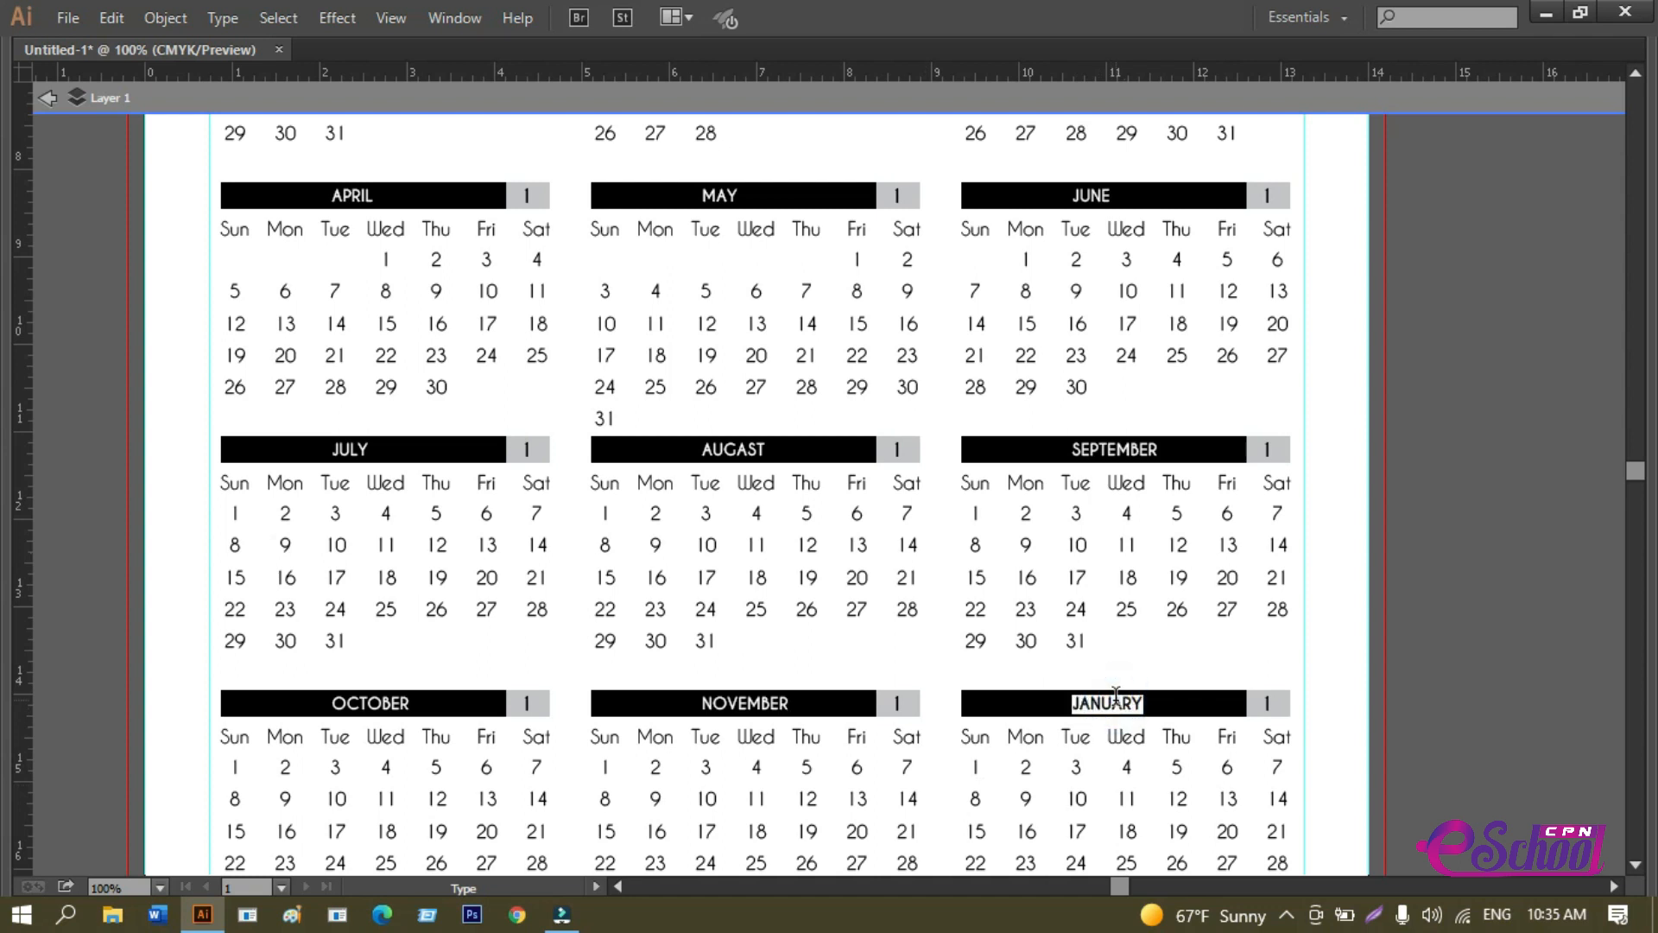
type("DECEMBER")
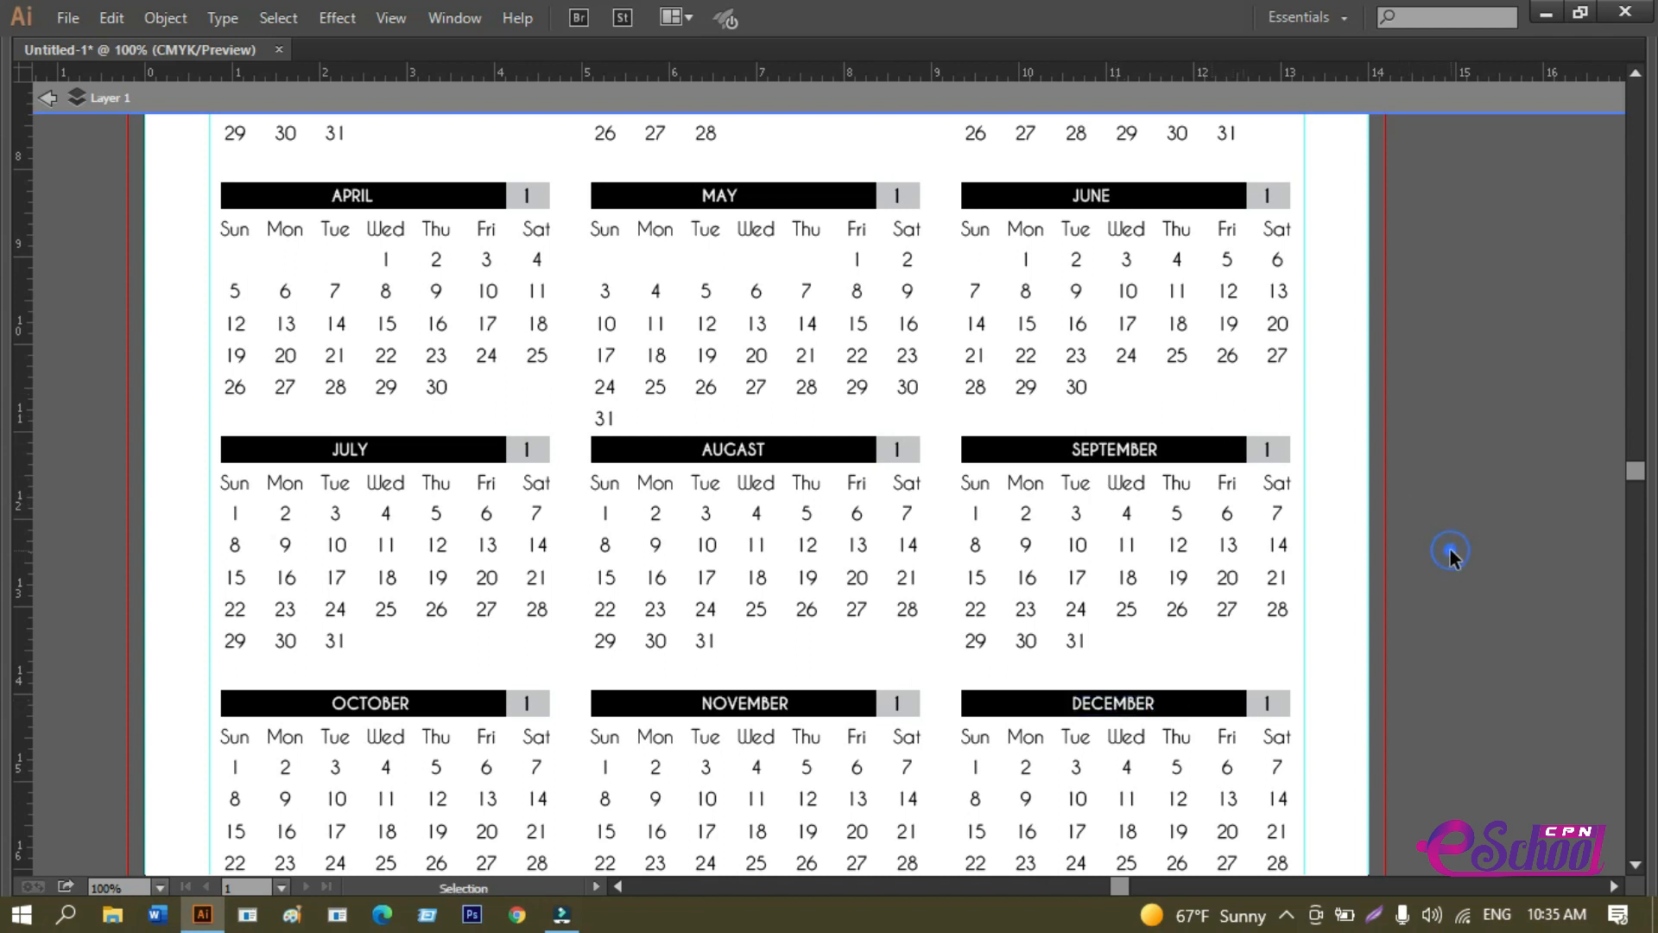
Place a vertical guide through the horizontal centre of the black JULY heading bar.
key("Tab")
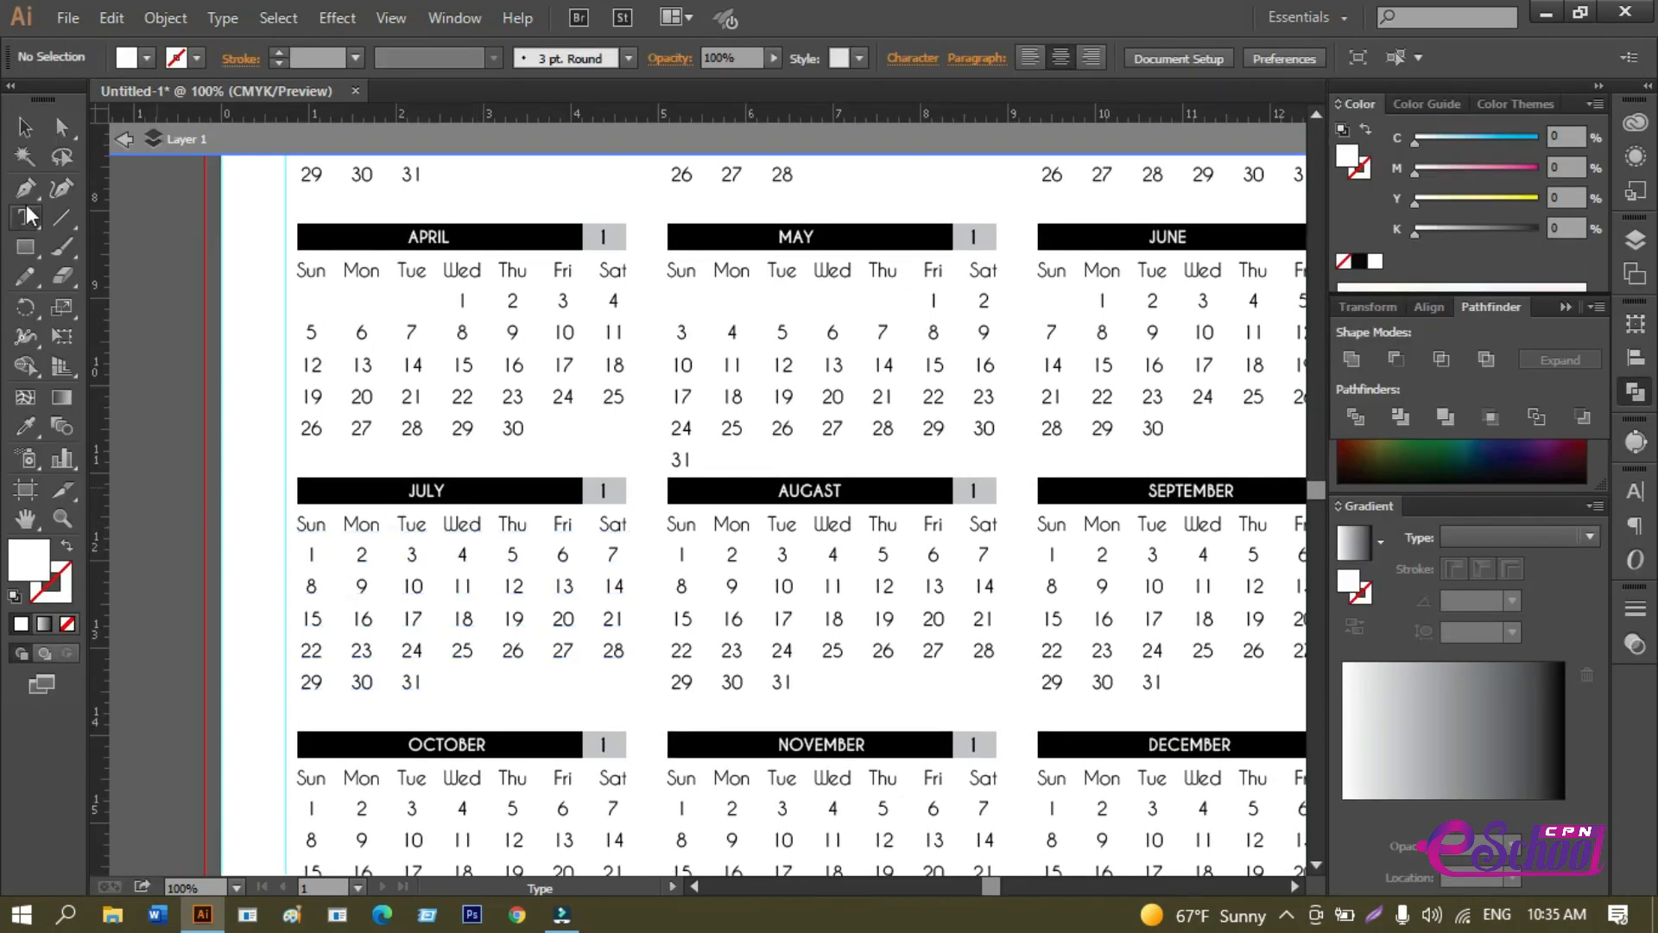
left_click(60, 127)
left_click(547, 489)
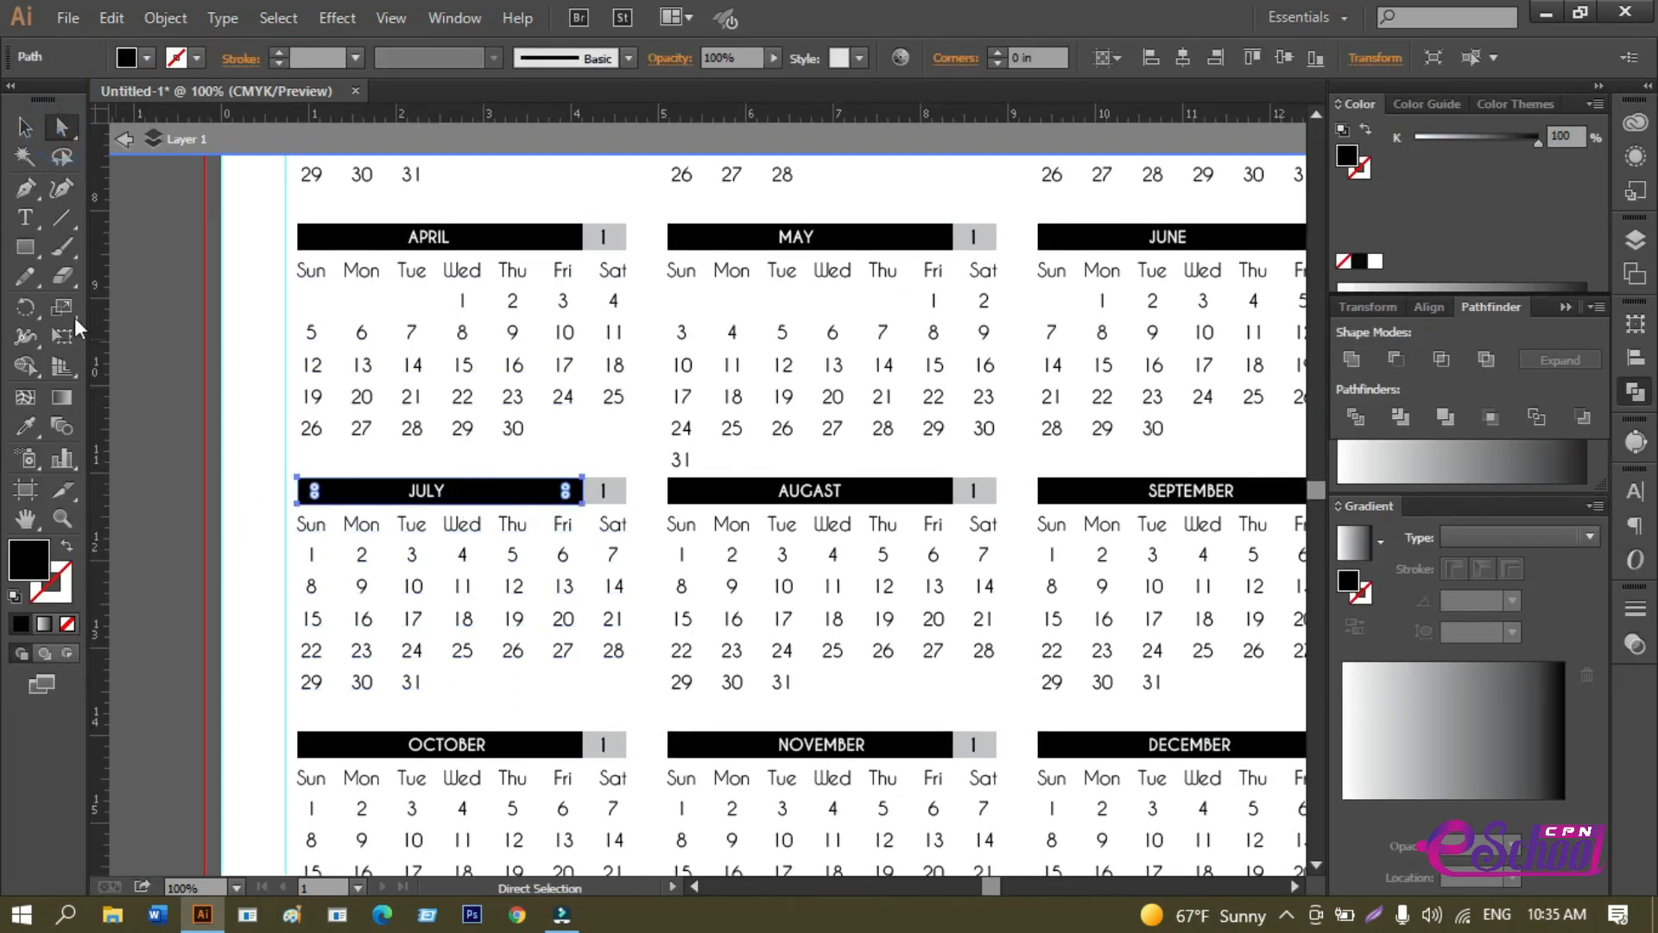
left_click(25, 127)
left_click_drag(102, 565, 440, 641)
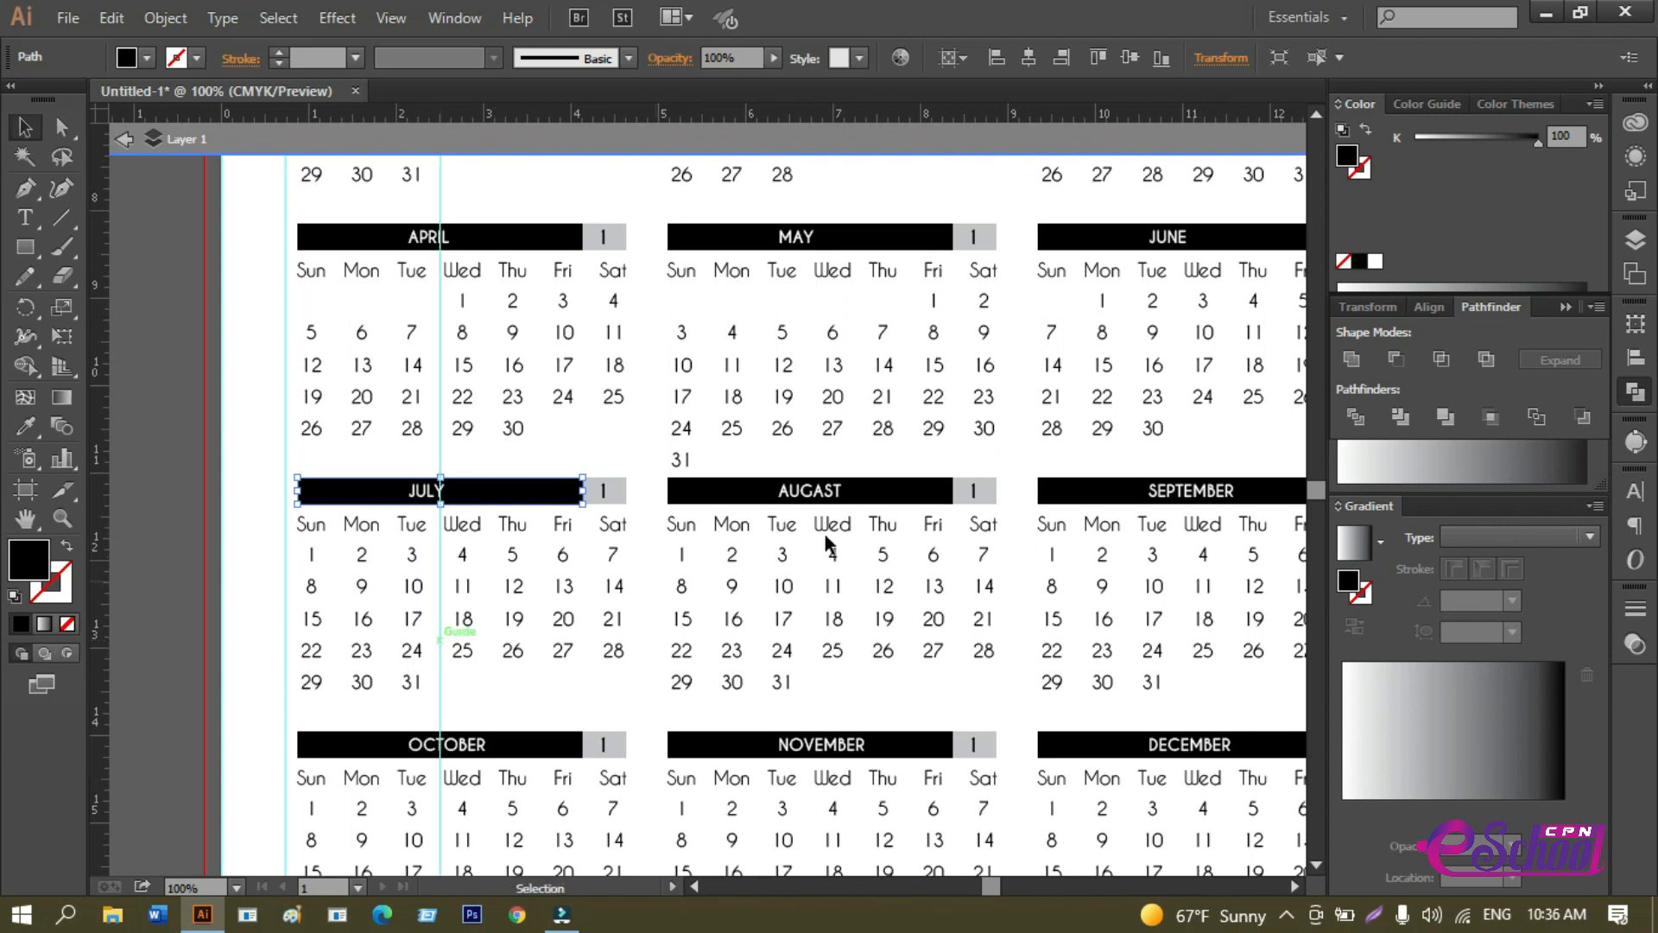
Add a vertical guide through the horizontal centre of the black AUGAST heading bar.
key("a")
left_click(916, 495)
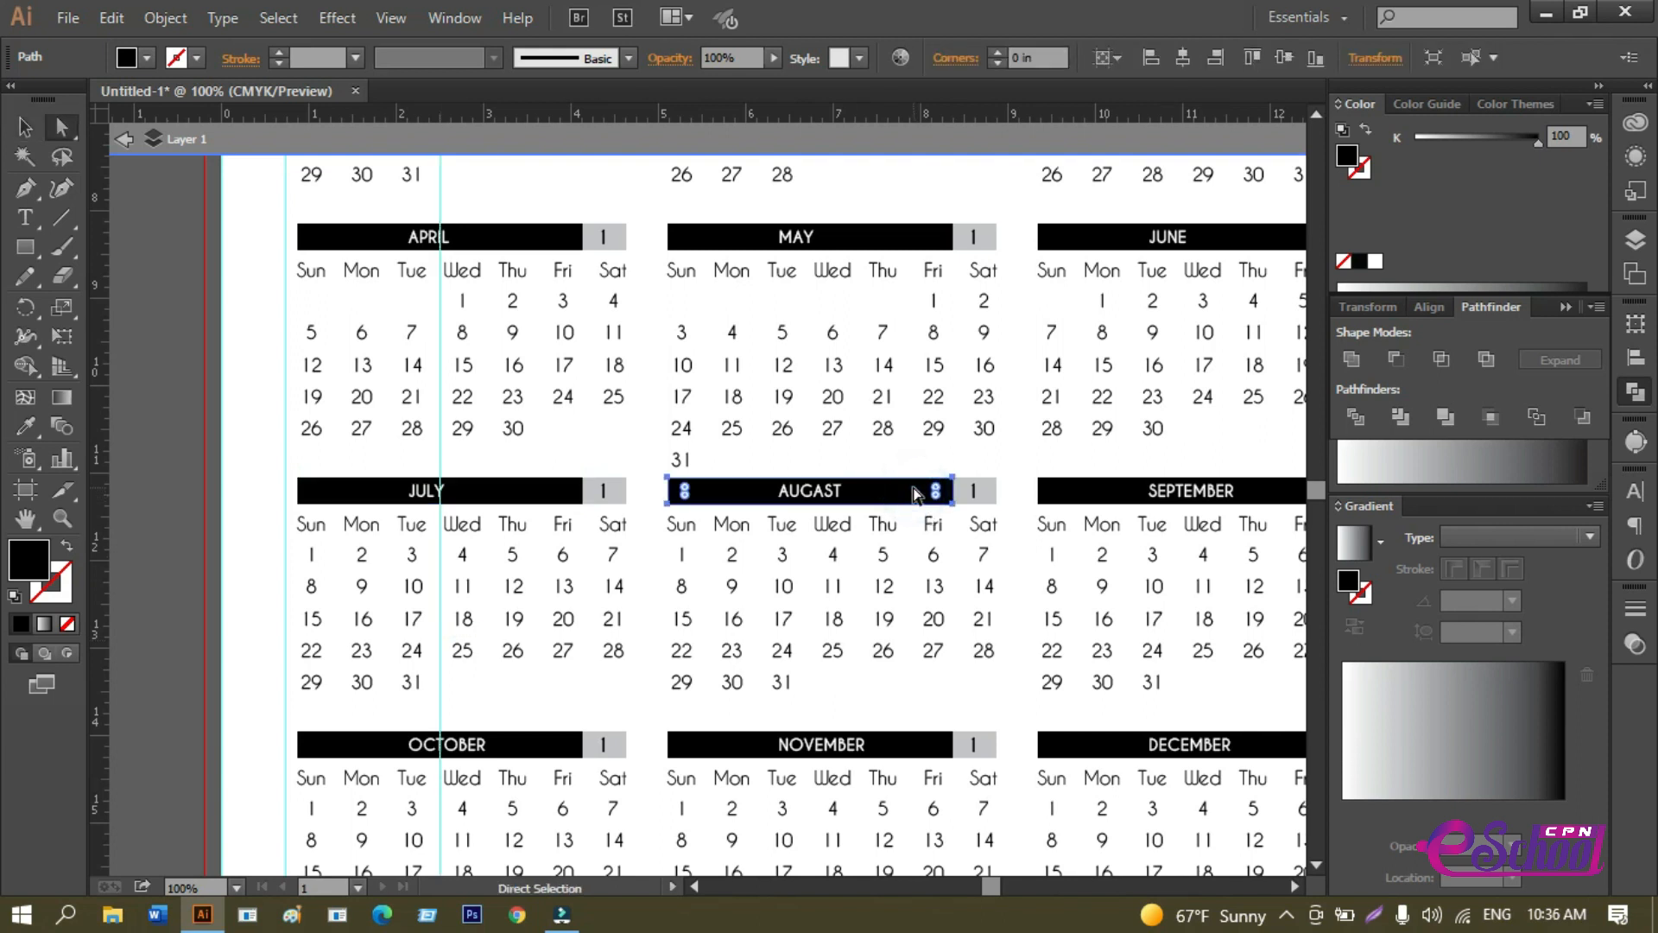
left_click(24, 129)
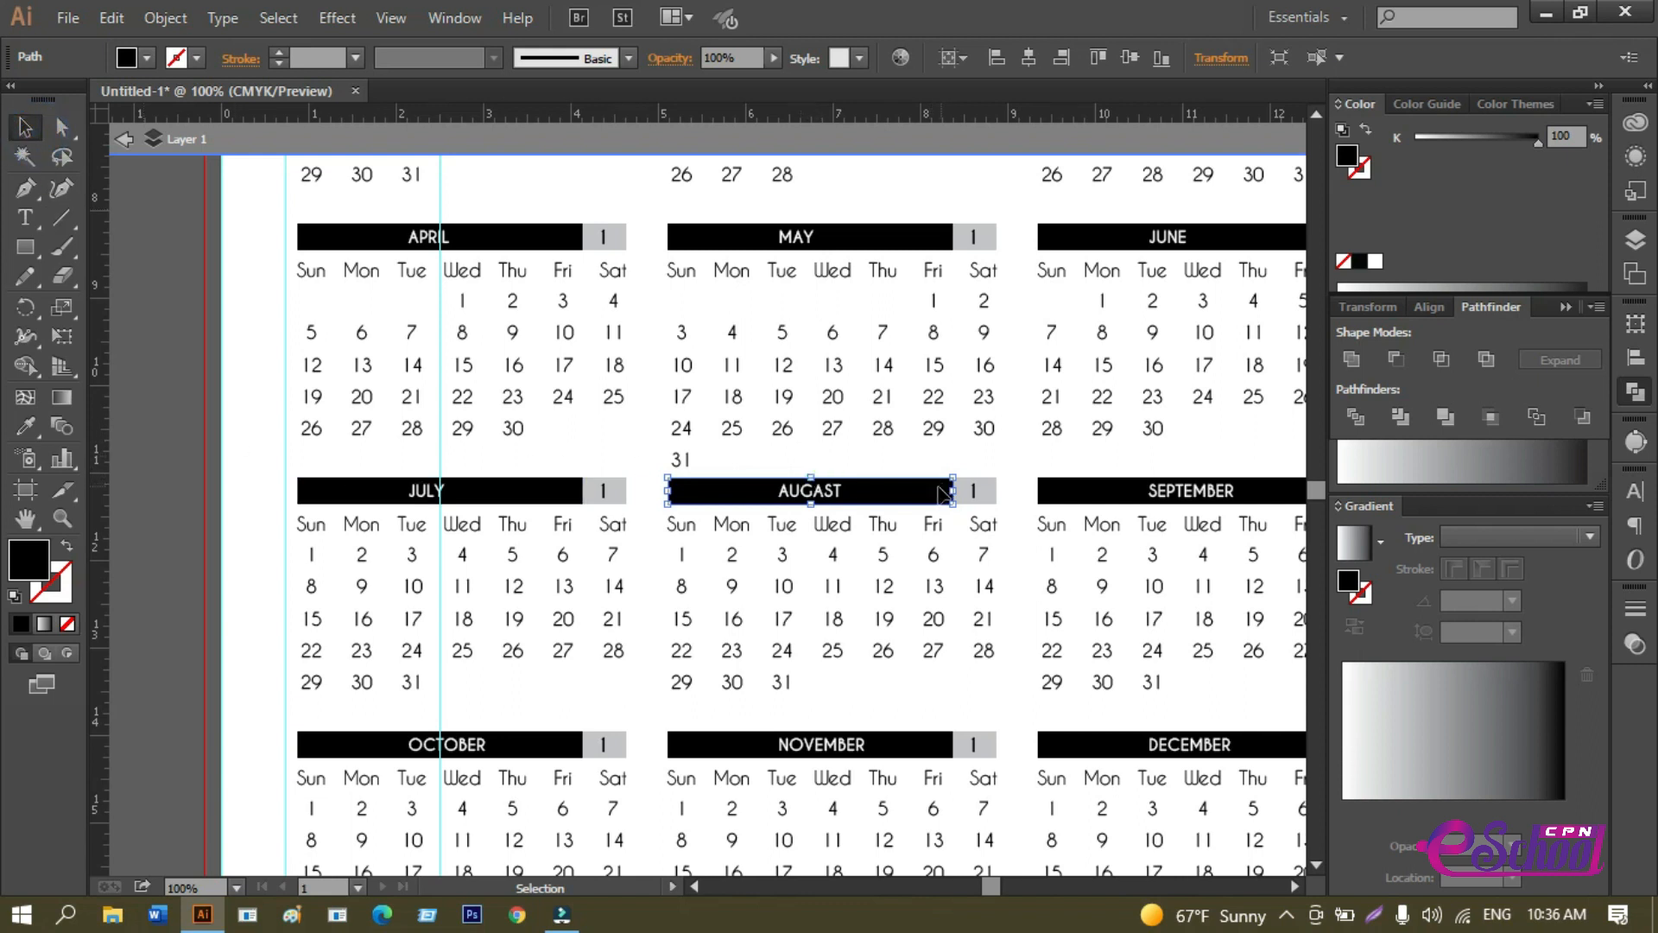
left_click_drag(101, 613, 810, 599)
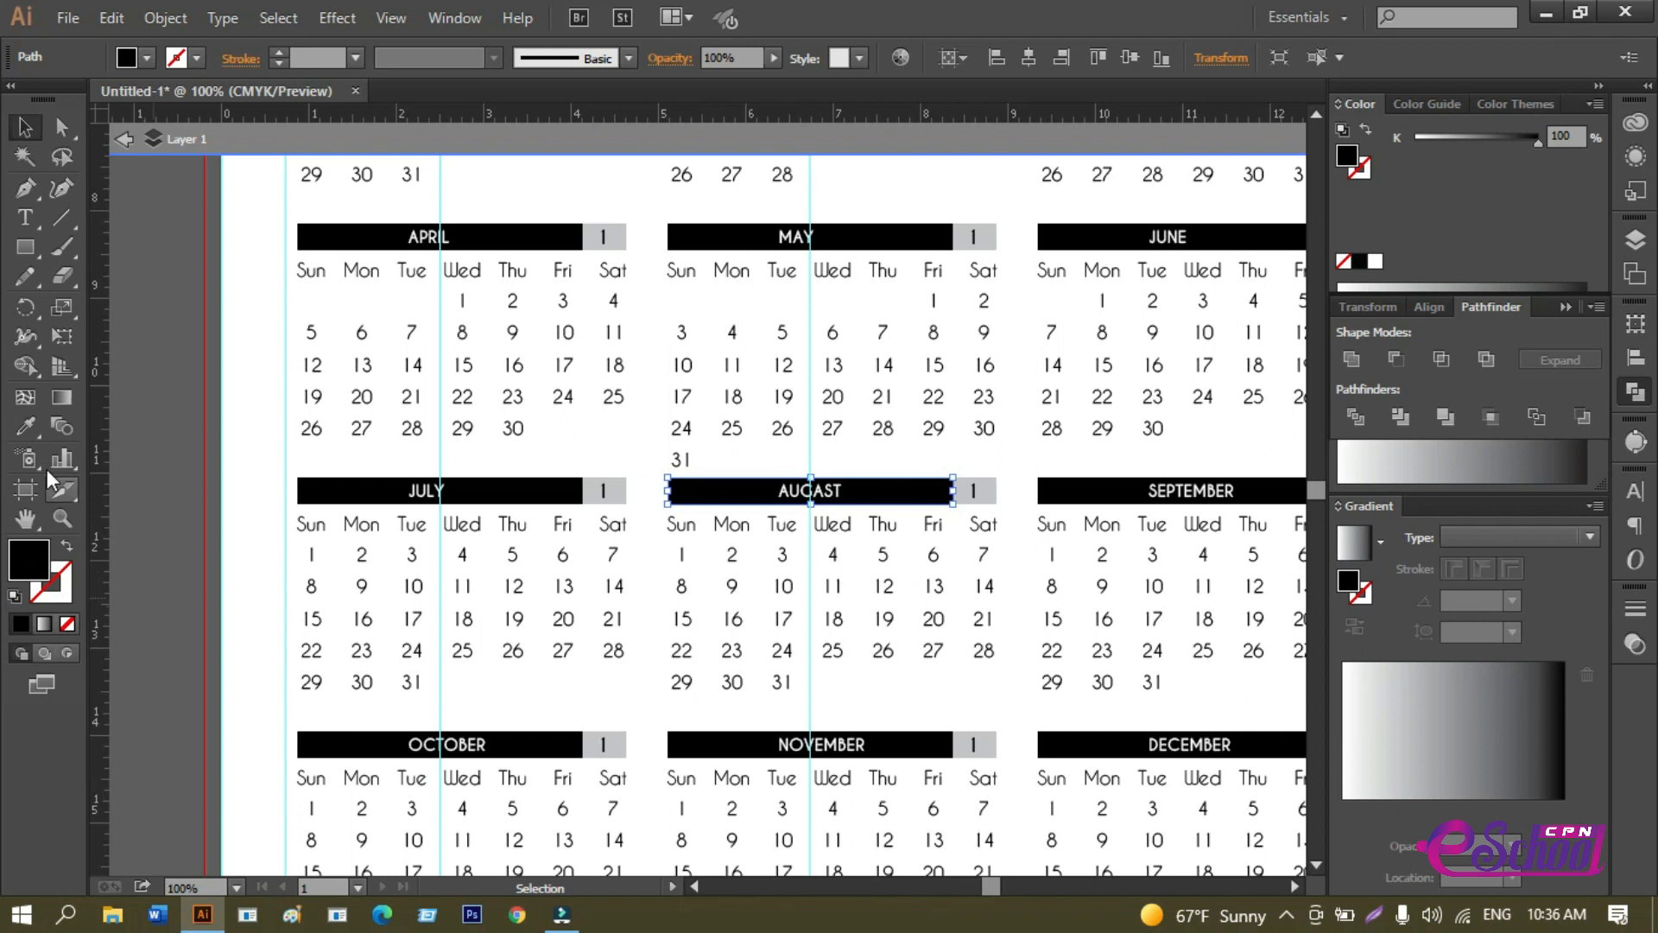
Add a vertical guide through the horizontal centre of the black SEPTEMBER heading bar and clear the selection.
left_click(60, 127)
left_click(1077, 488)
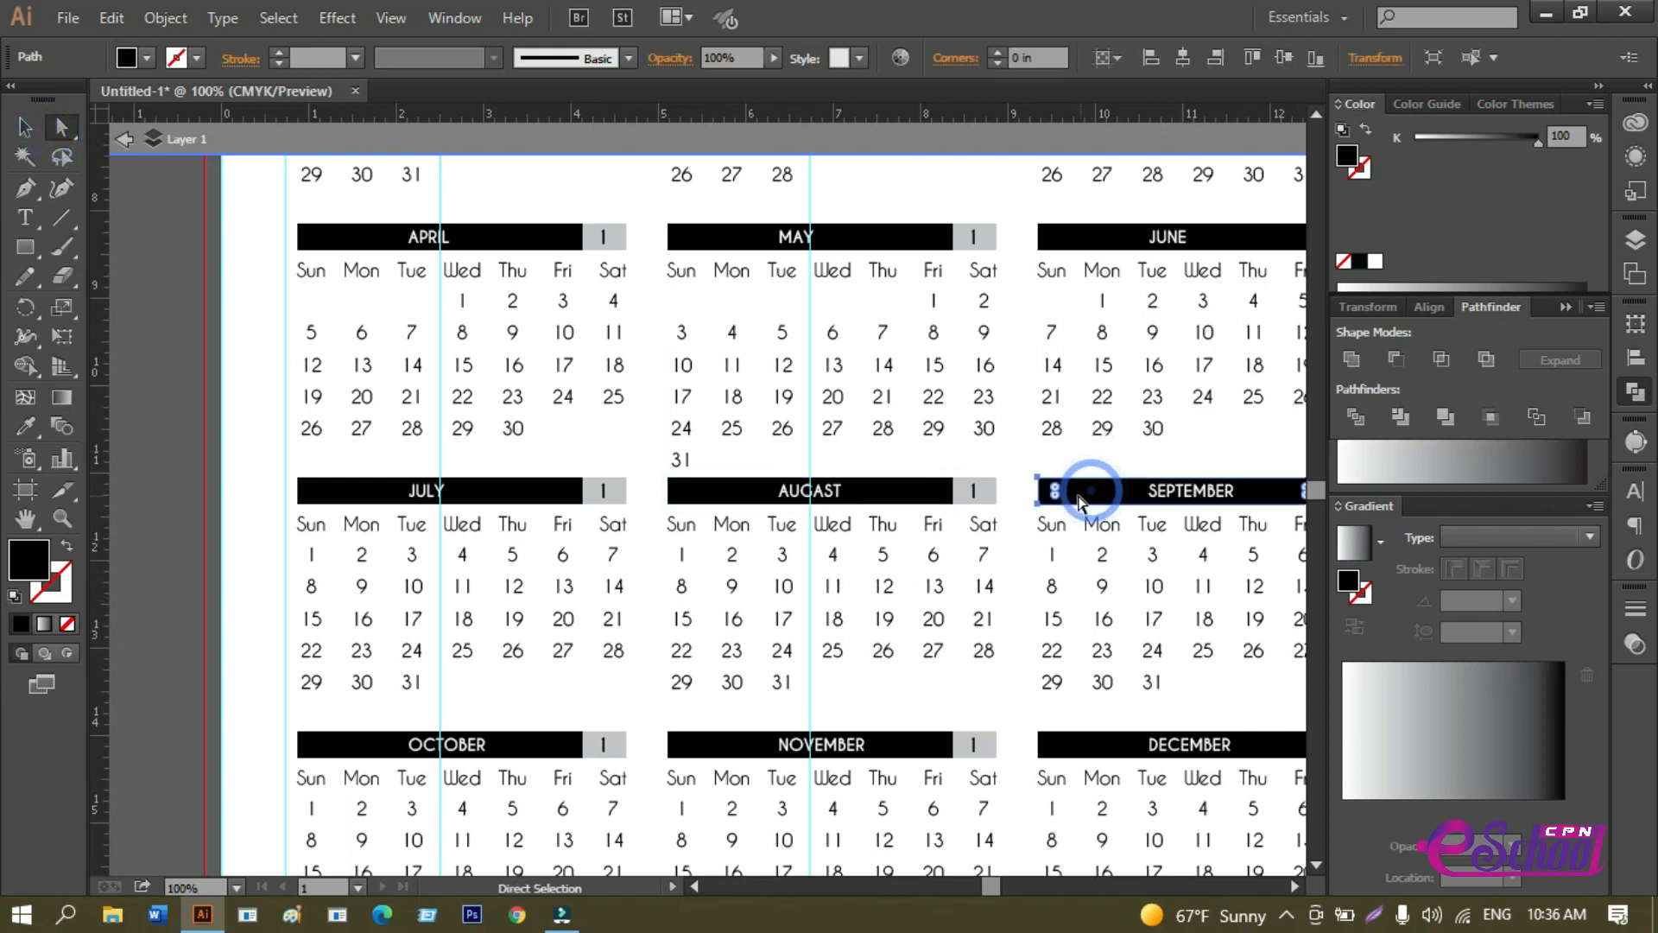
left_click(25, 130)
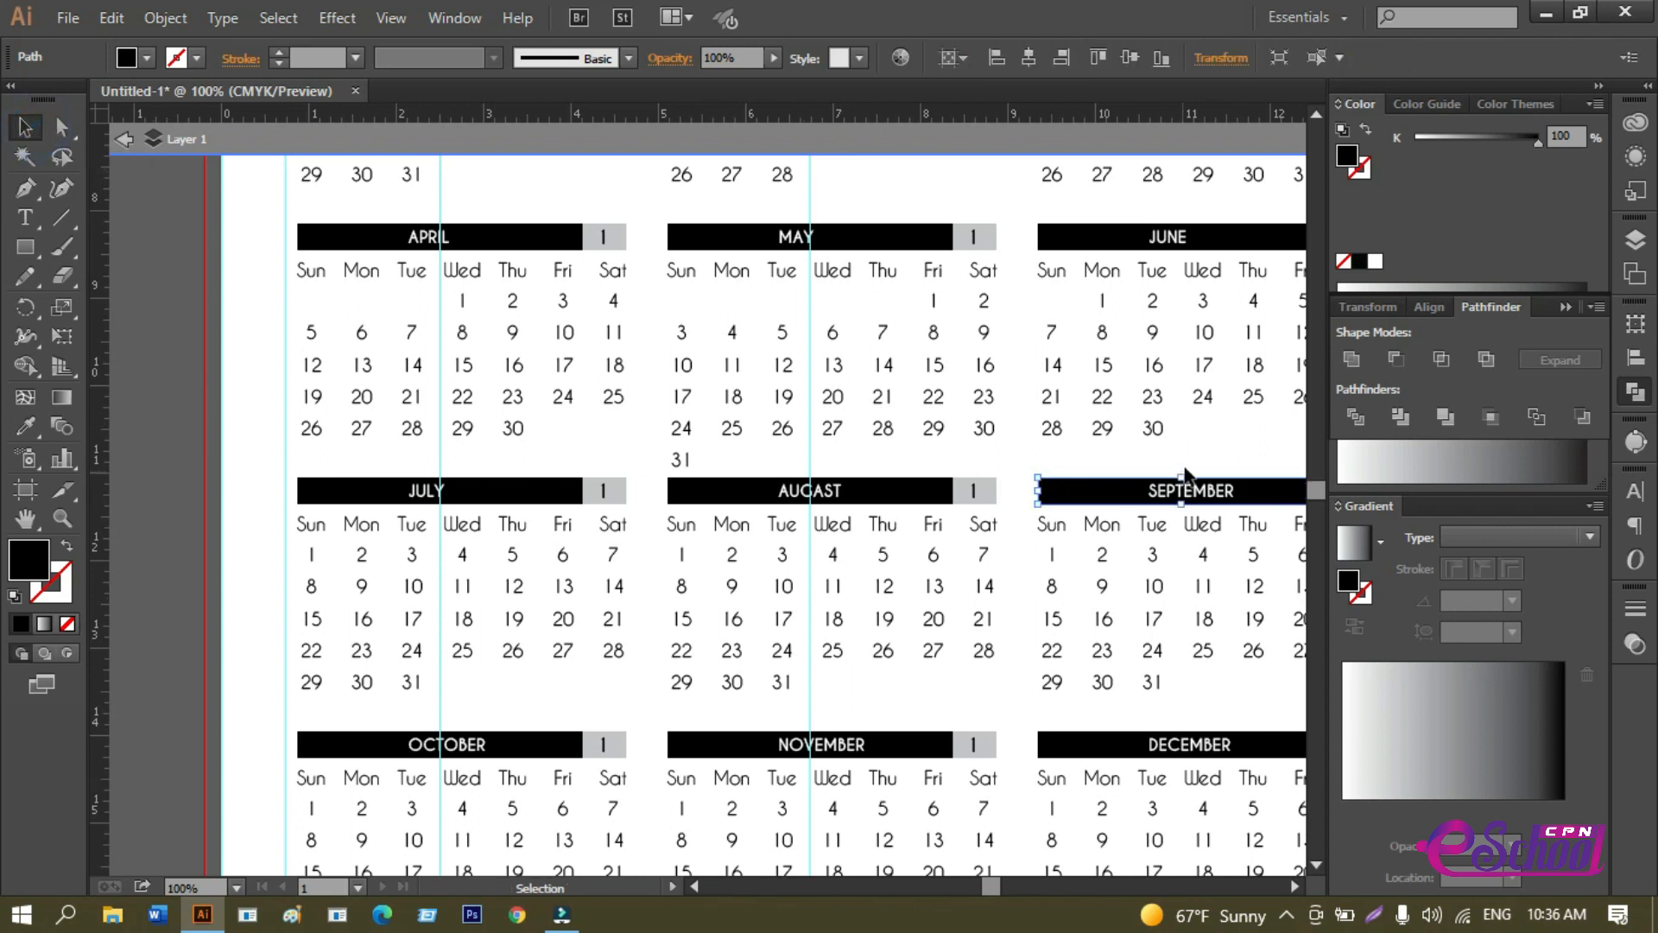
left_click_drag(98, 592, 1181, 639)
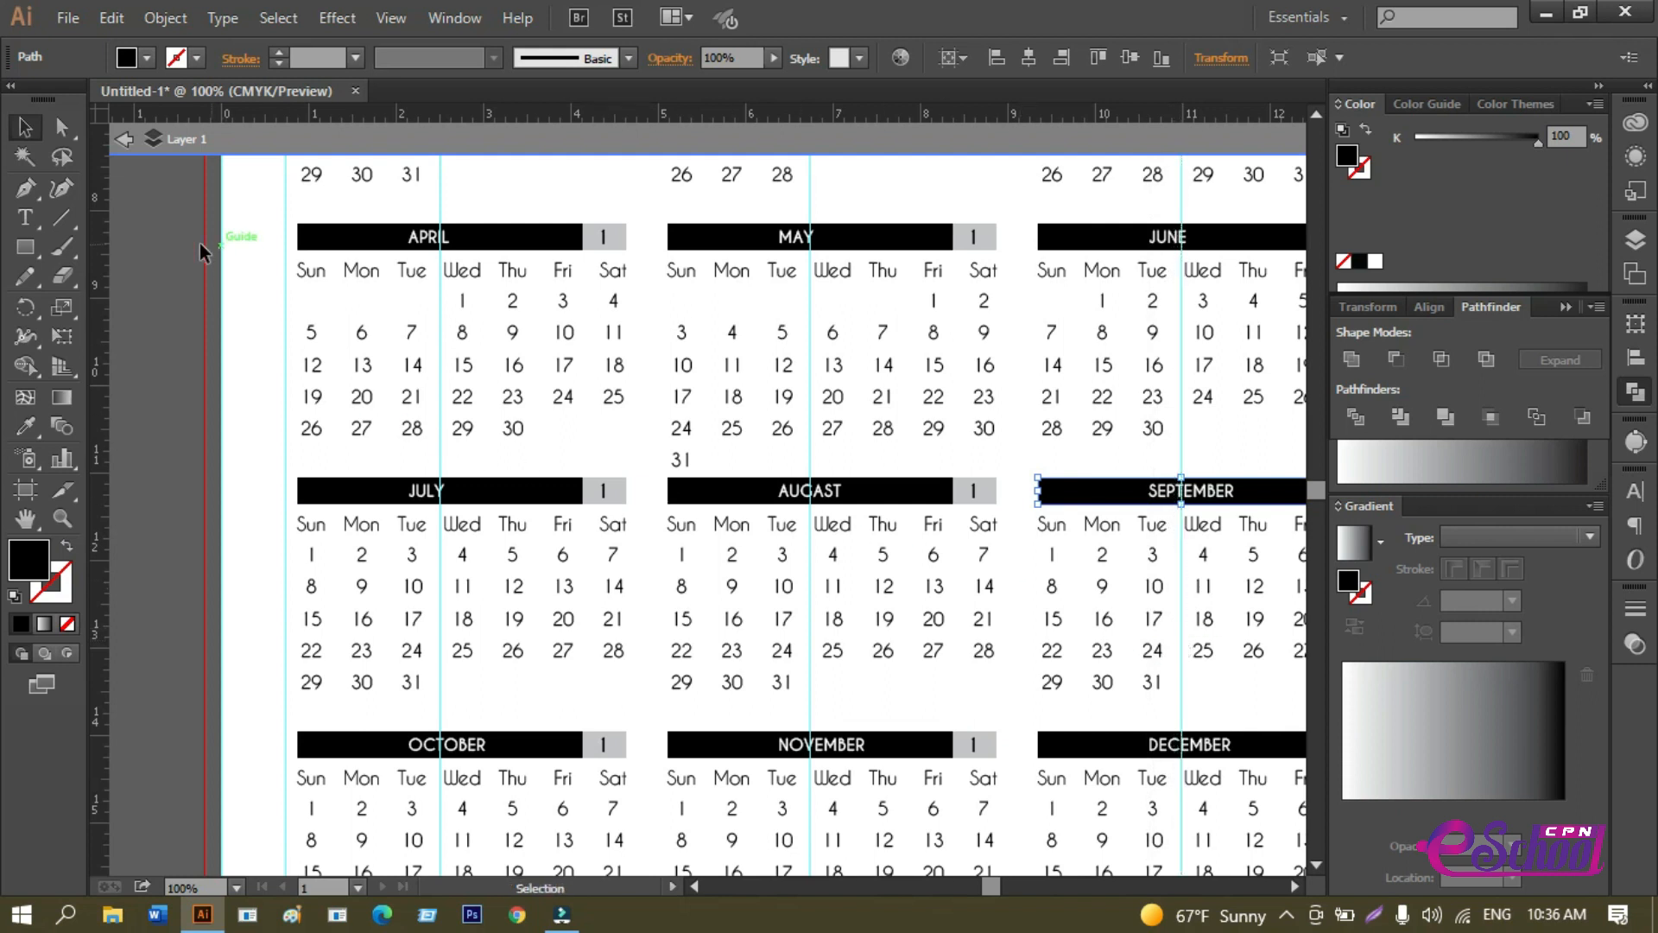
left_click(158, 240)
left_click(25, 127)
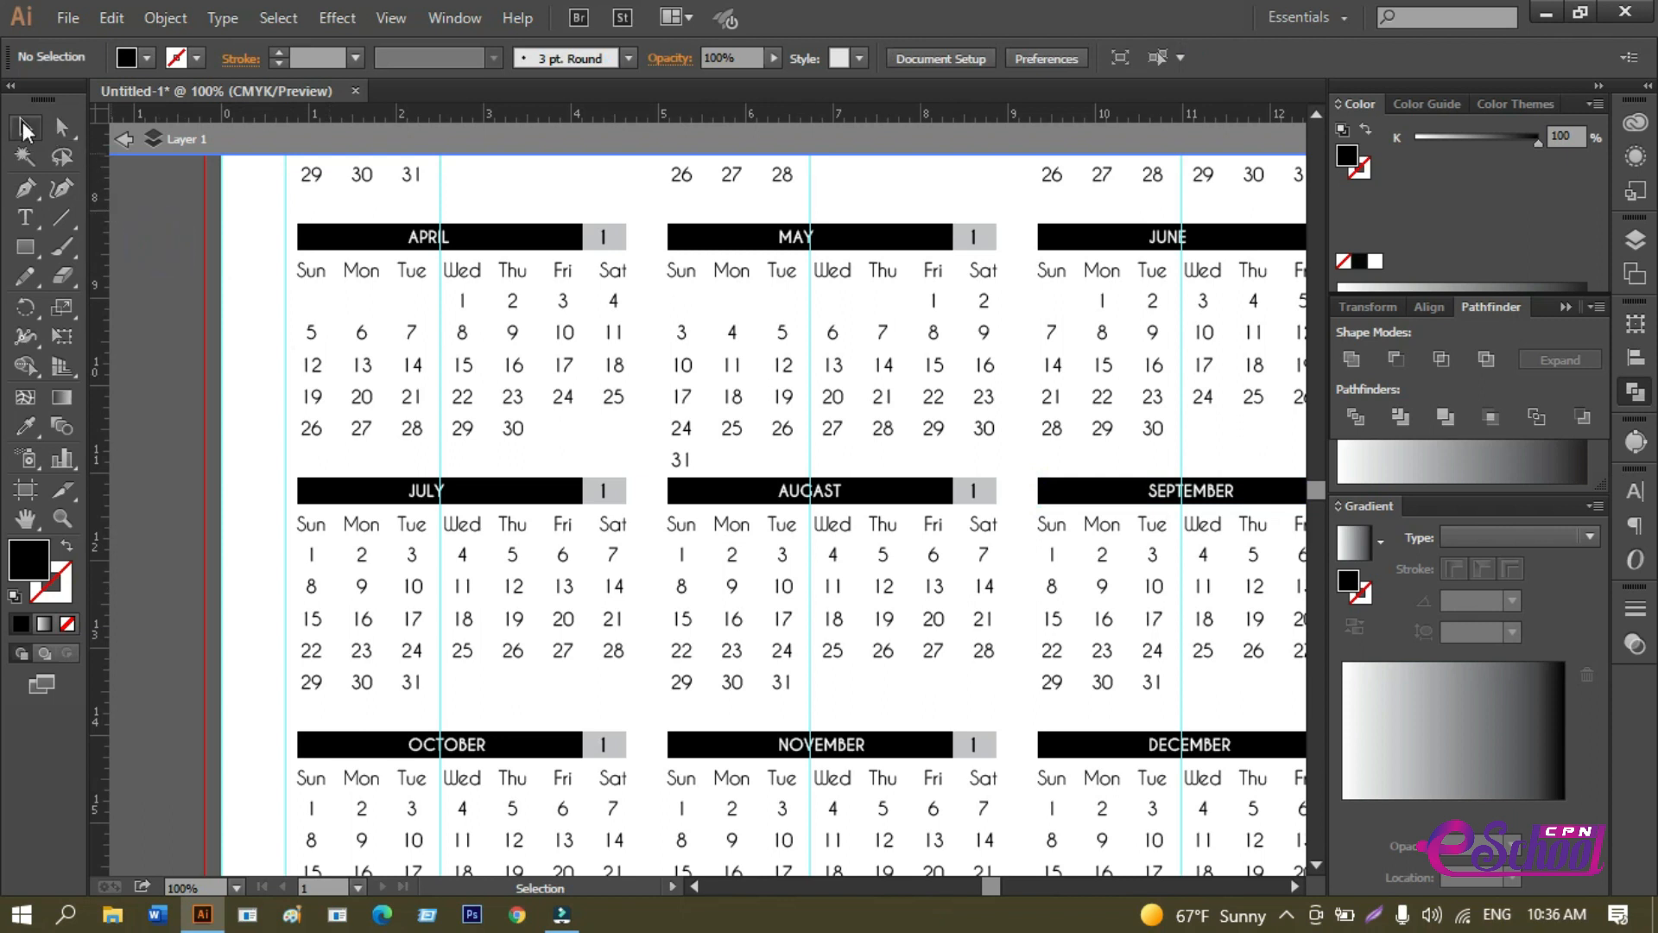
Nudge the JANUARY heading text left until it is centred on the first column's guide.
left_click(384, 241)
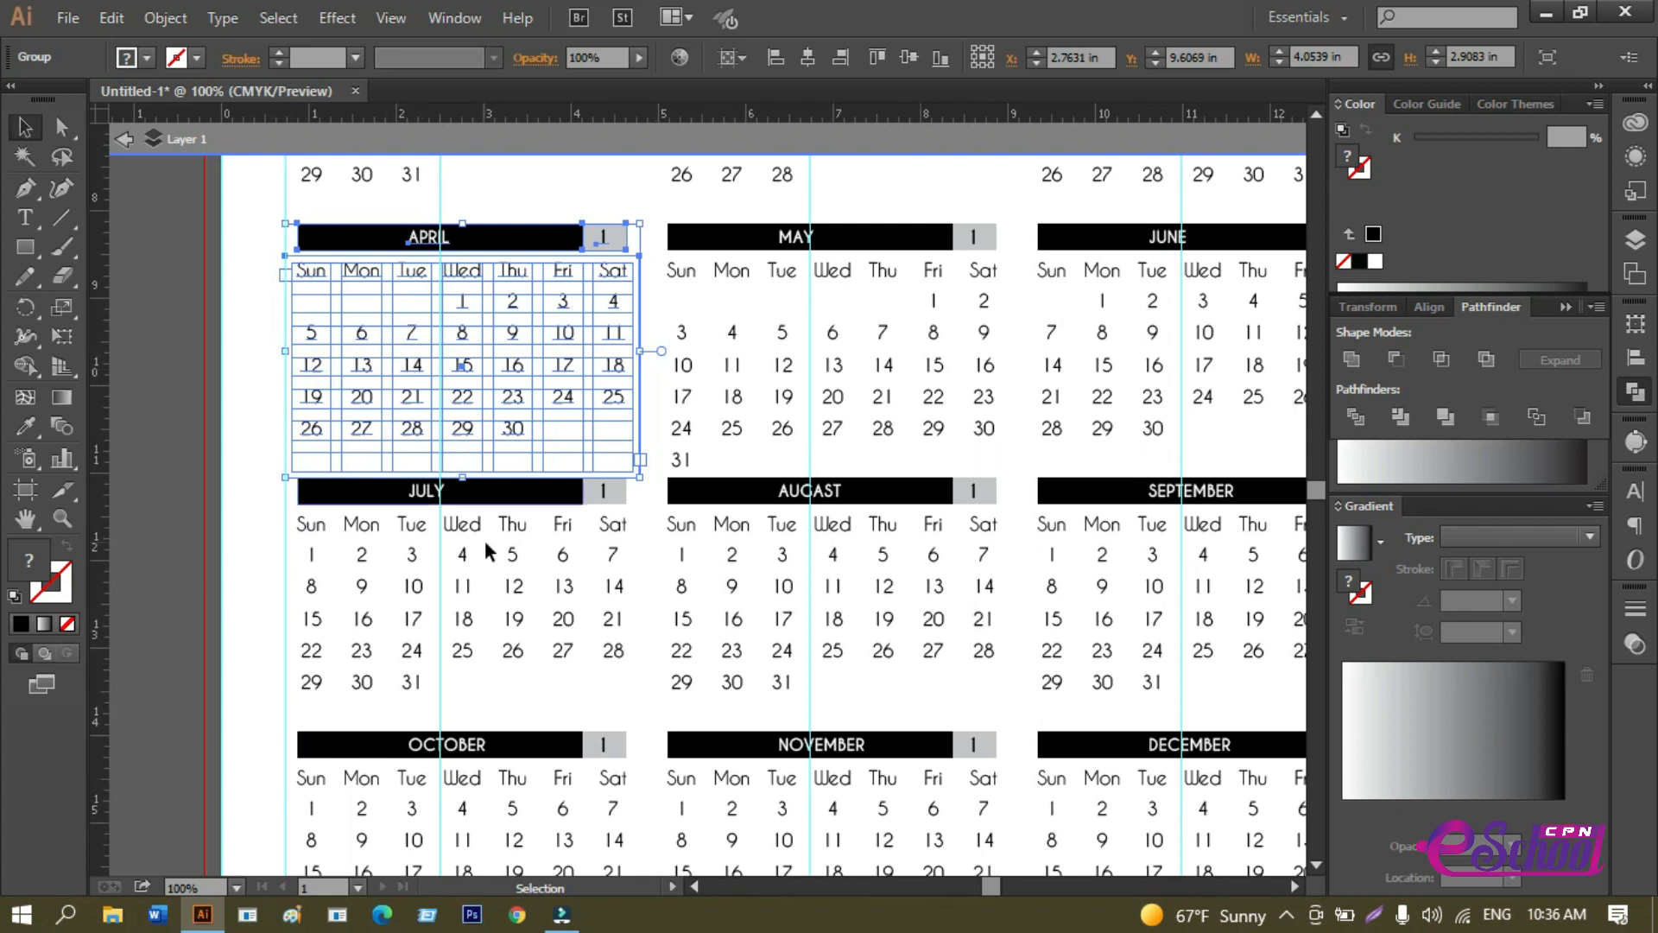
left_click(204, 308)
scroll(473, 273, "up", 3)
scroll(547, 562, "up", 10)
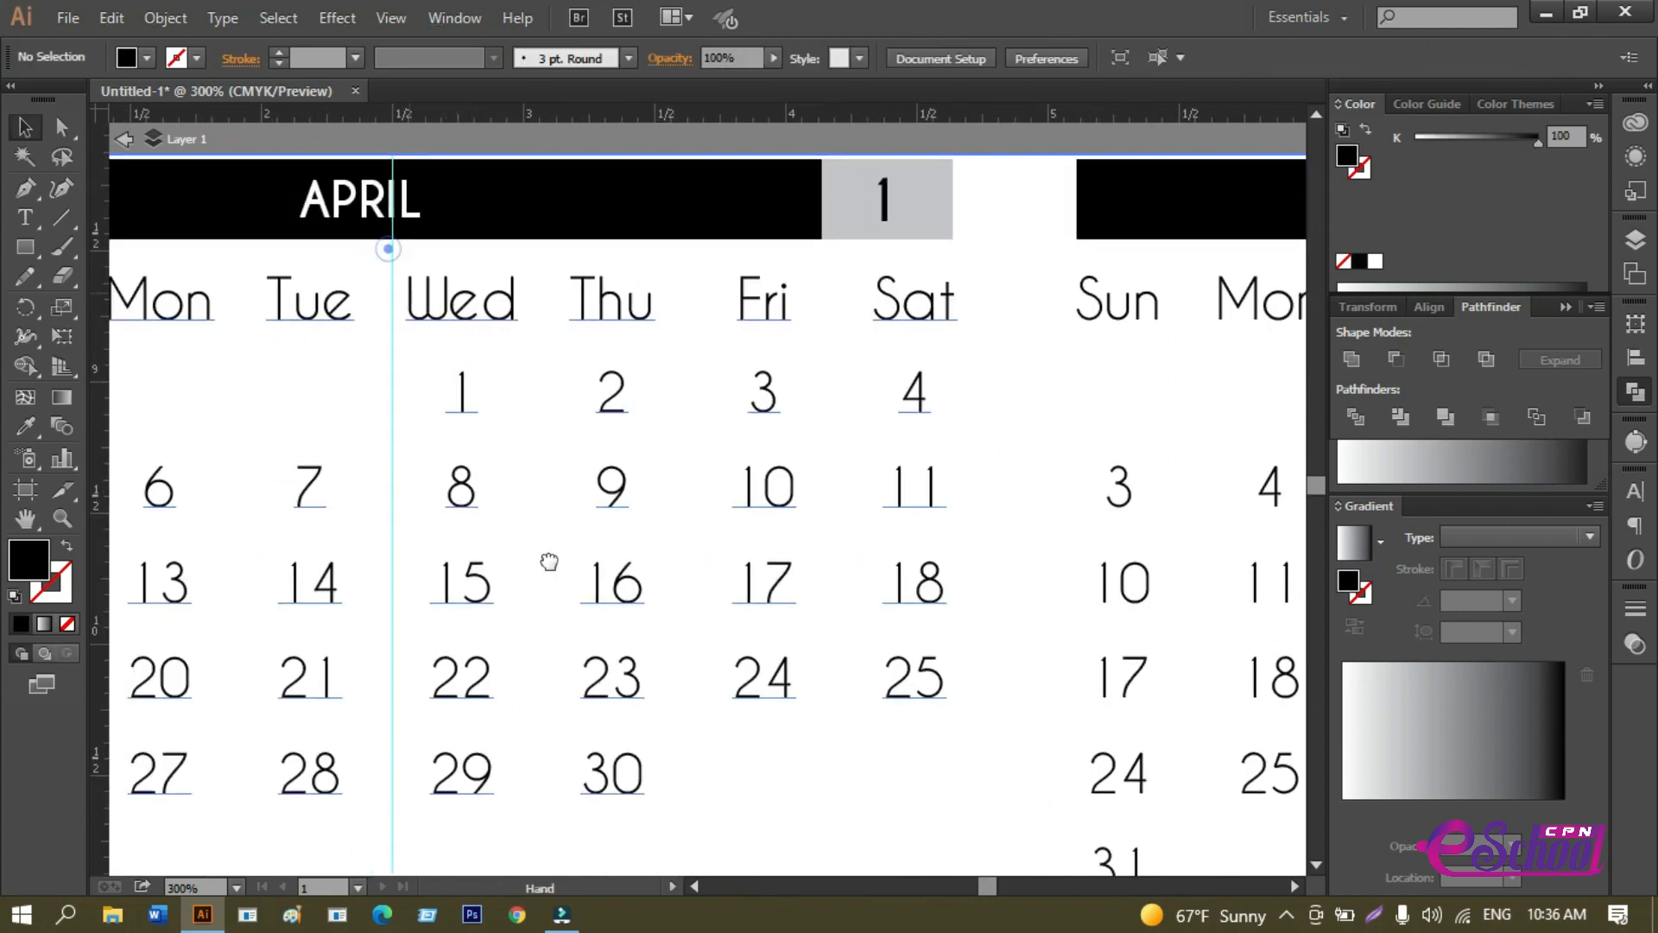
scroll(515, 524, "up", 2)
key("a")
left_click(525, 333)
key("v")
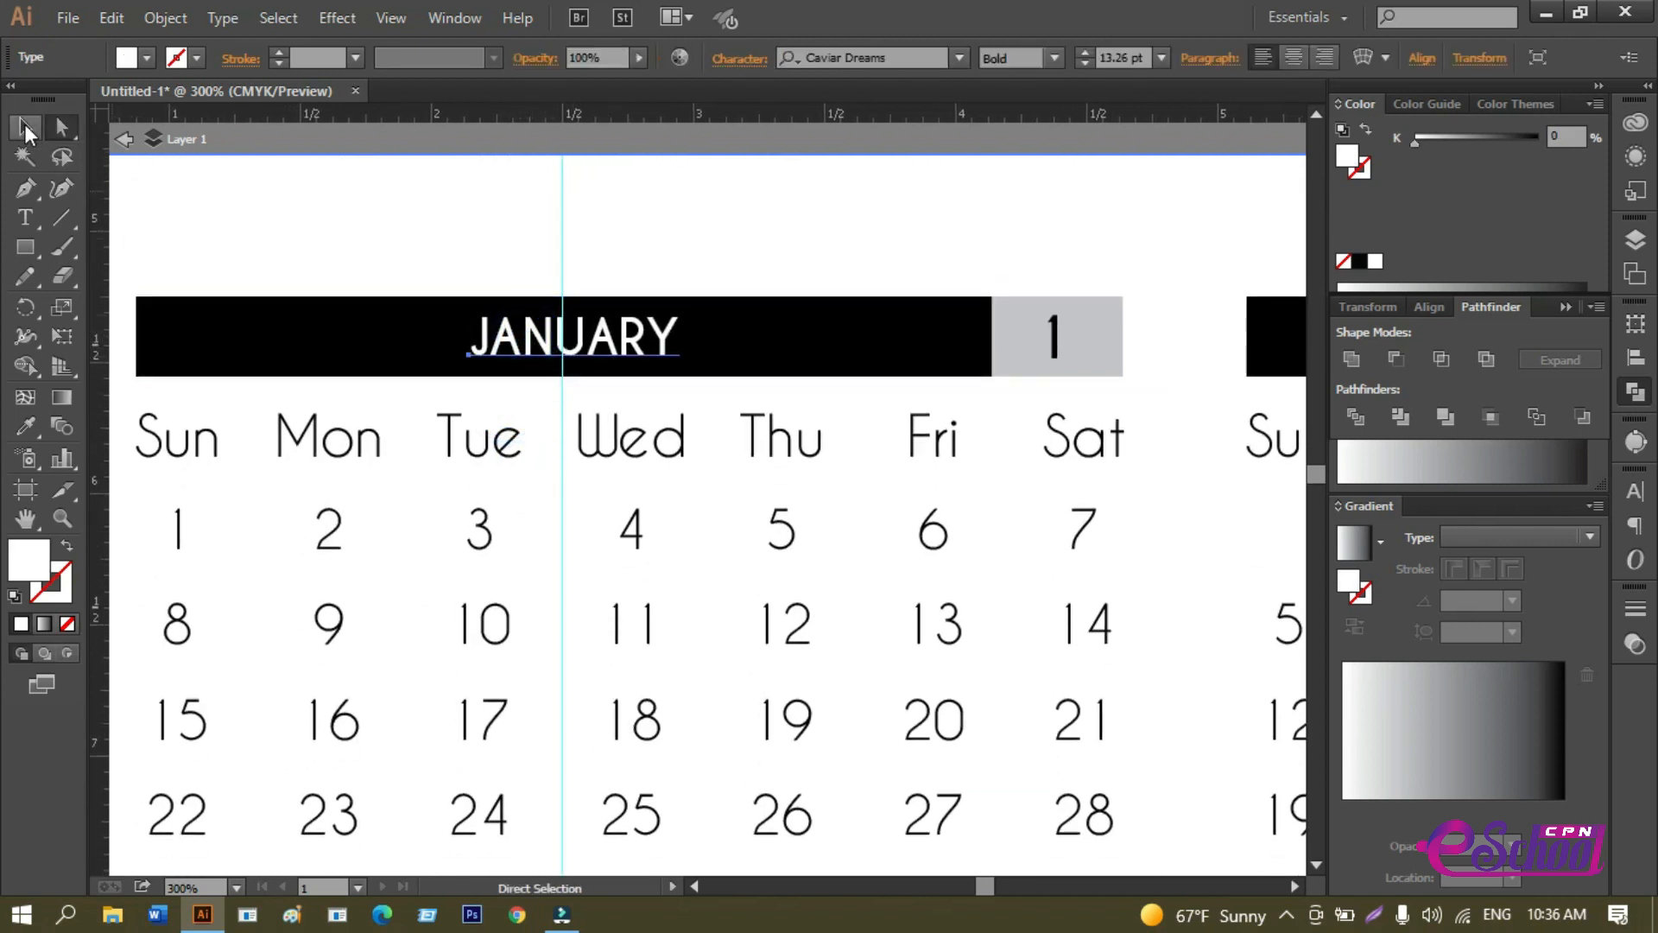
left_click(527, 336)
key("Left")
key("Left")
key("Left")
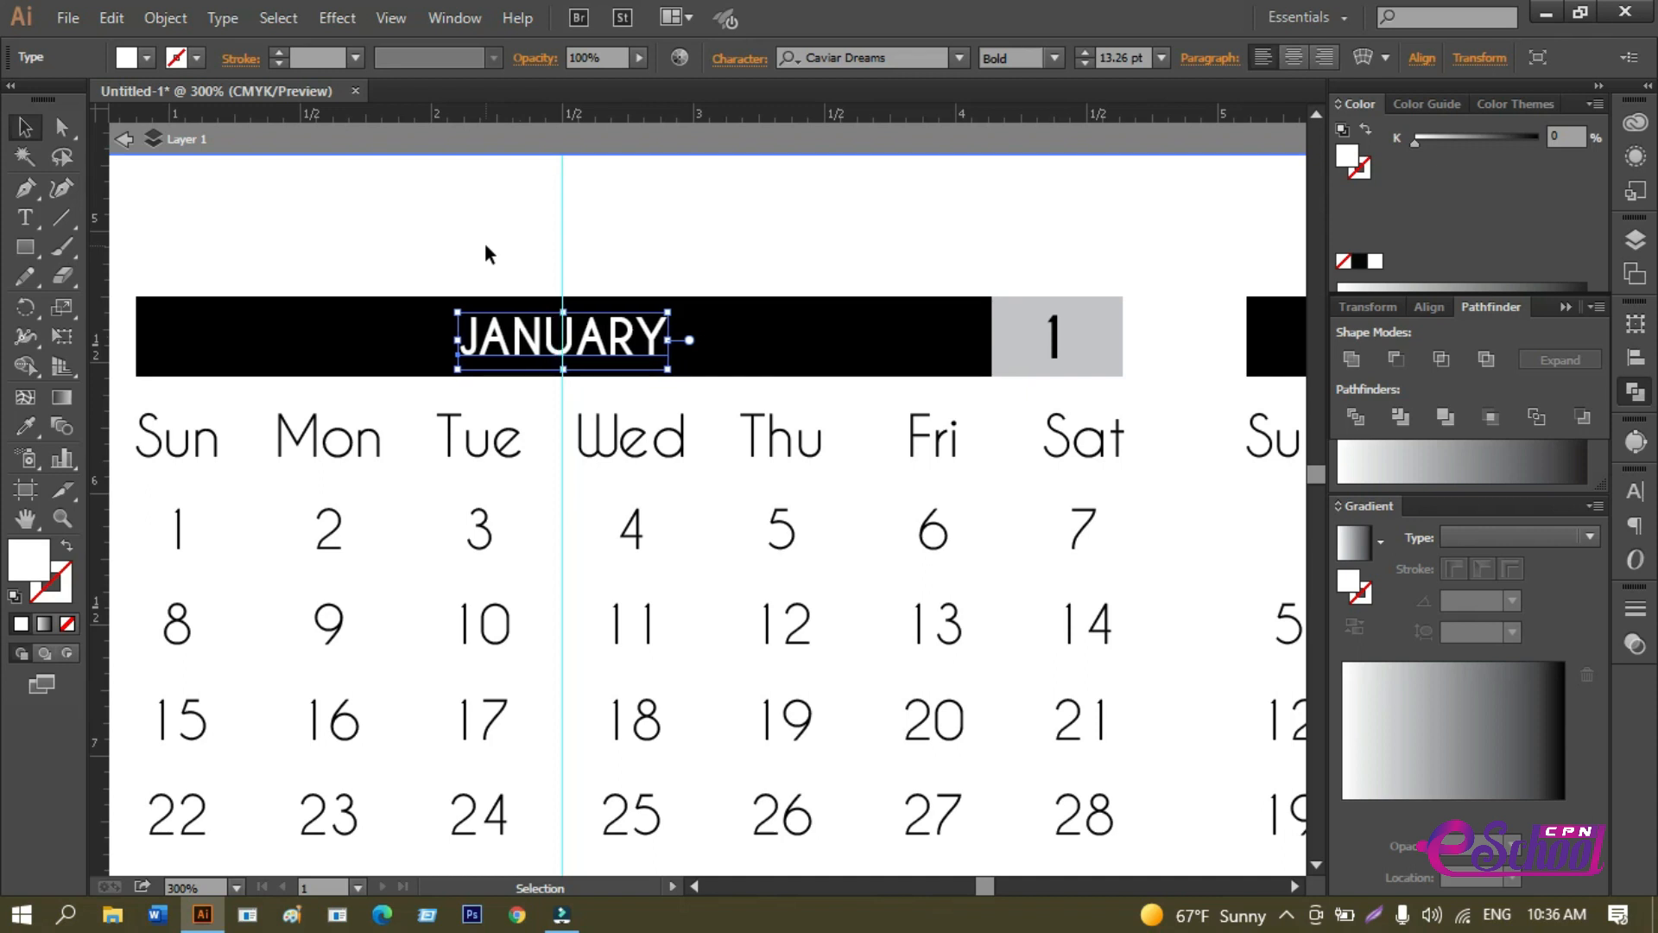
left_click(485, 246)
Nudge the APRIL heading text right until it is centred on the first column's guide.
left_click_drag(732, 618, 730, 225)
left_click_drag(705, 518, 704, 328)
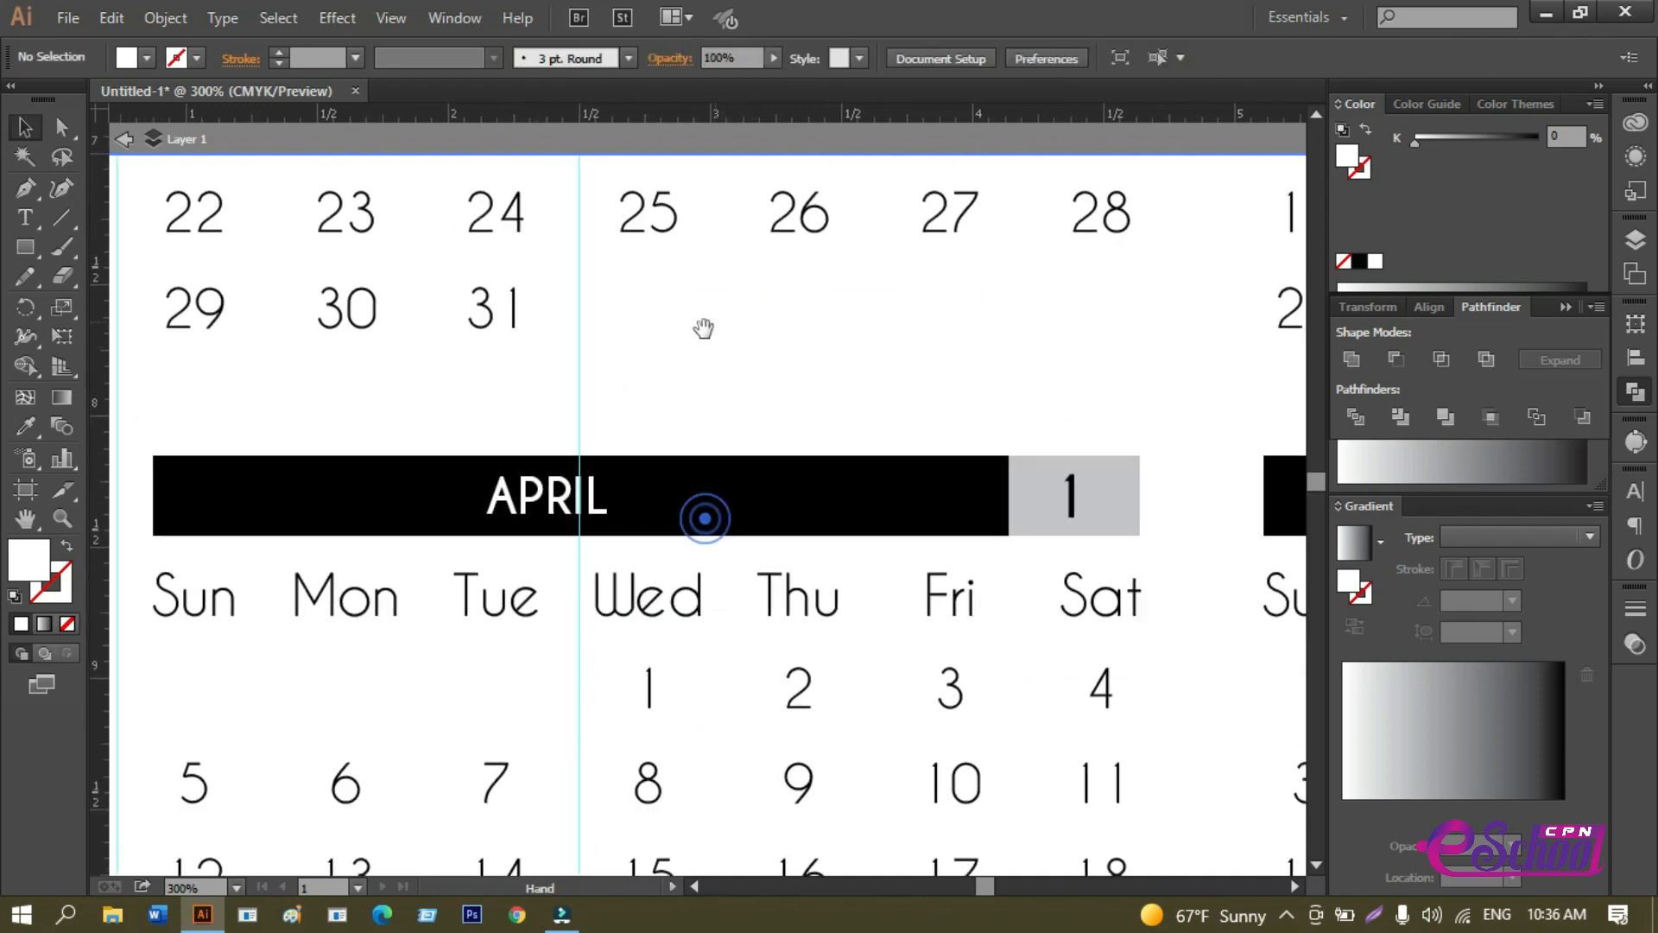
key("a")
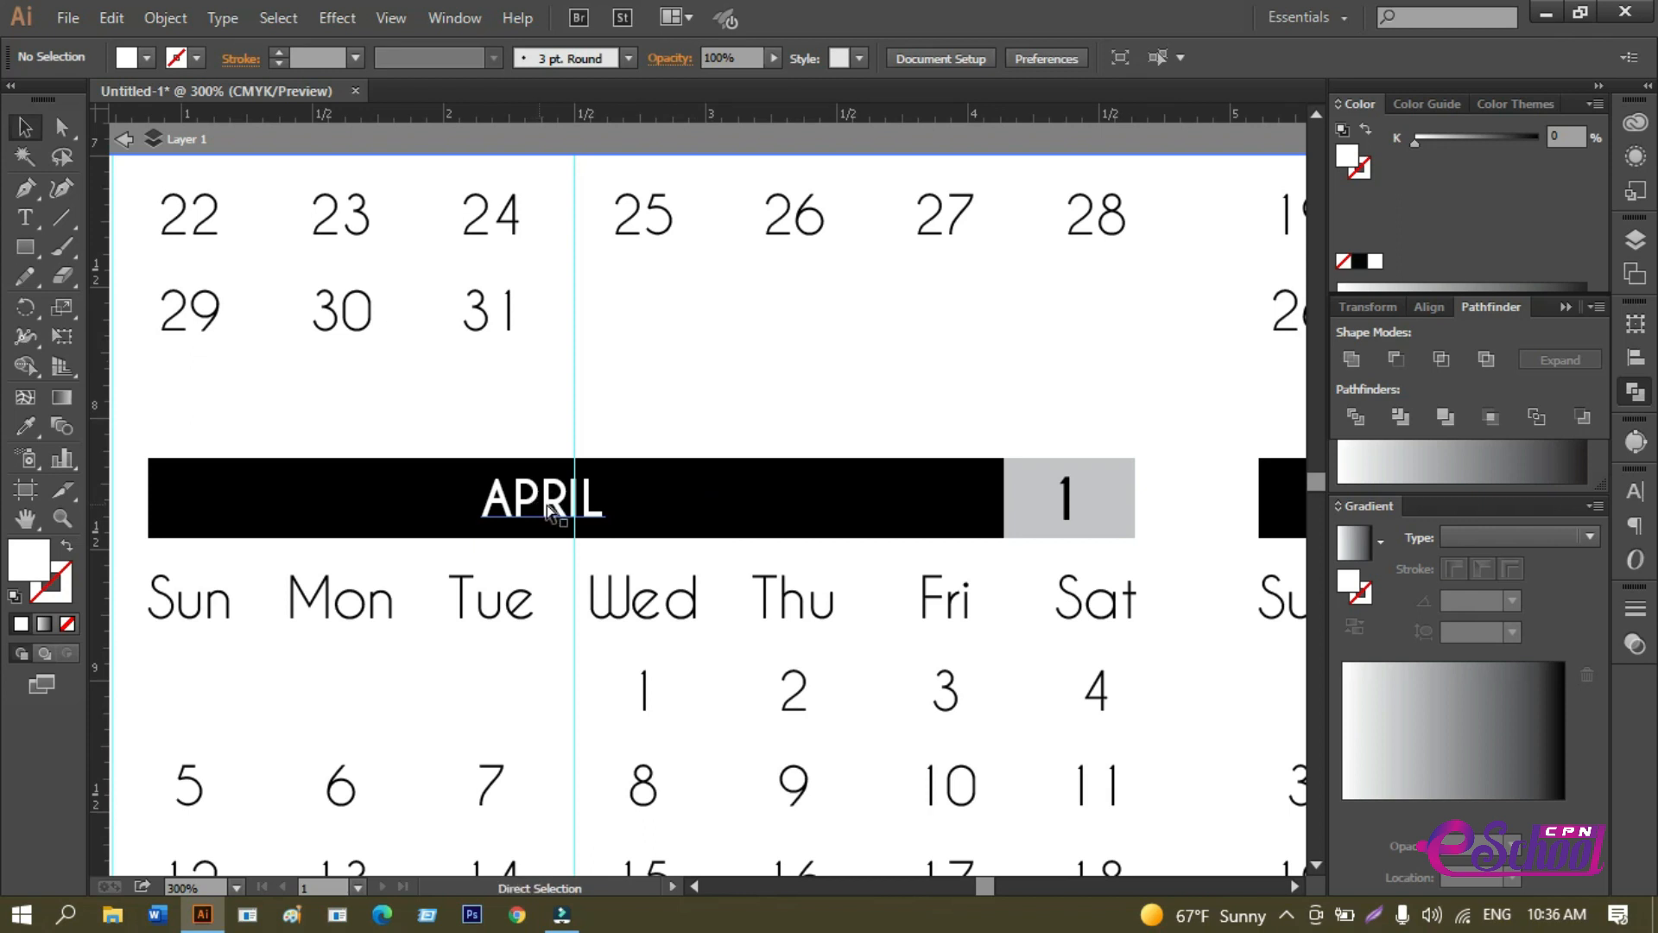
left_click(546, 505)
key("v")
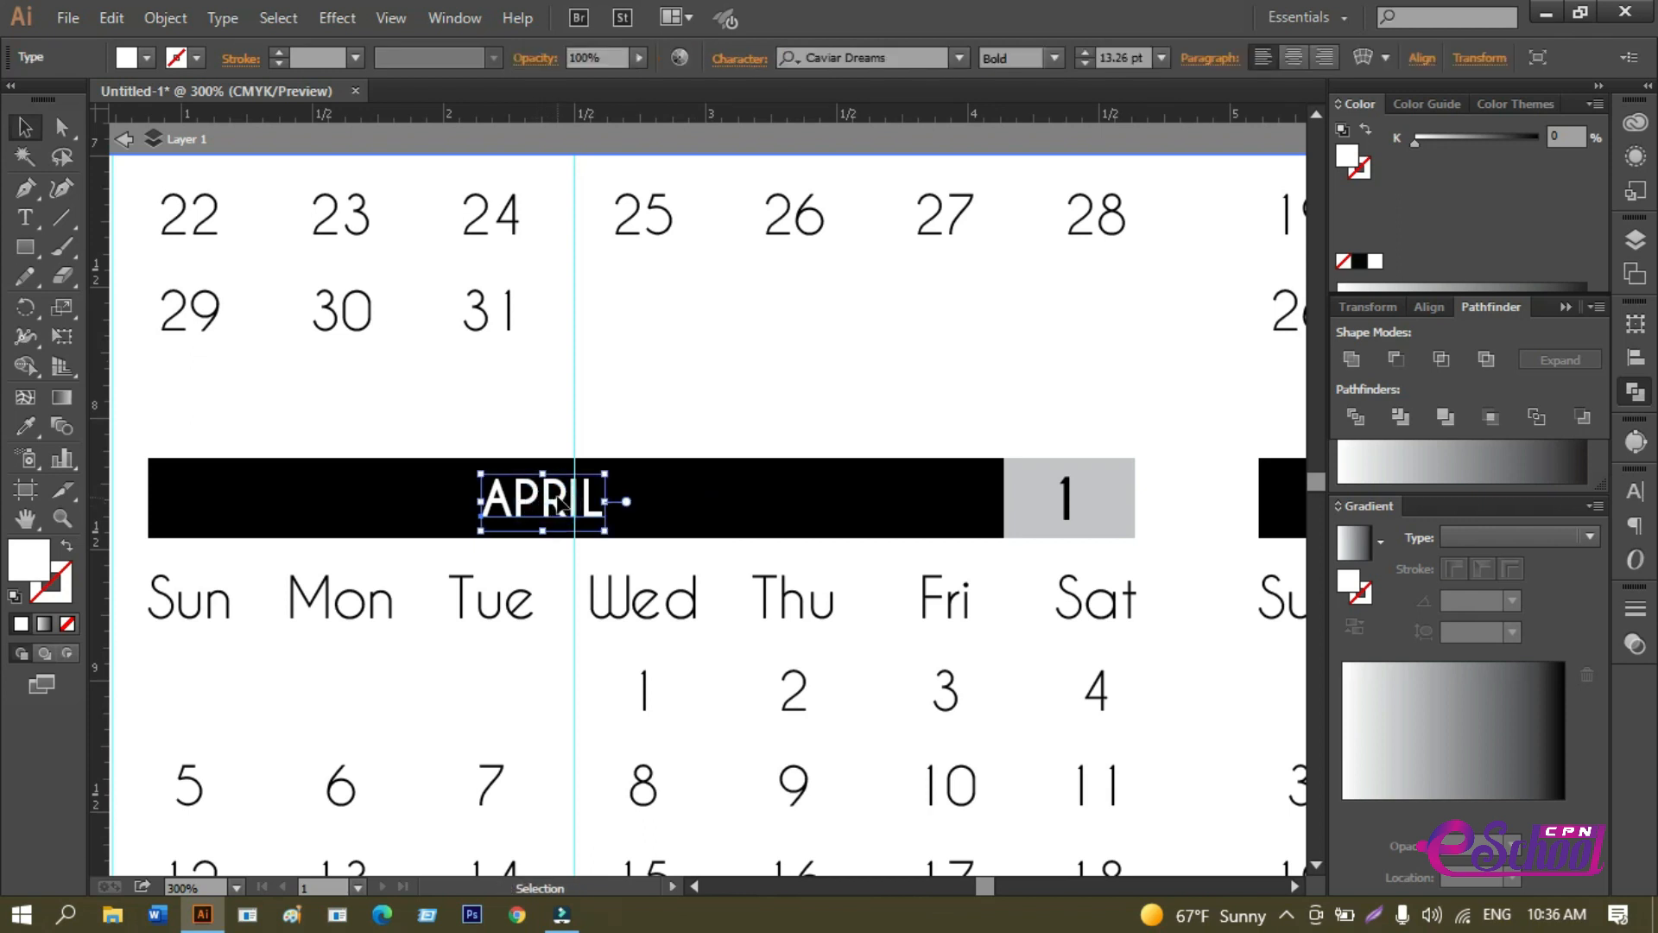
left_click(64, 131)
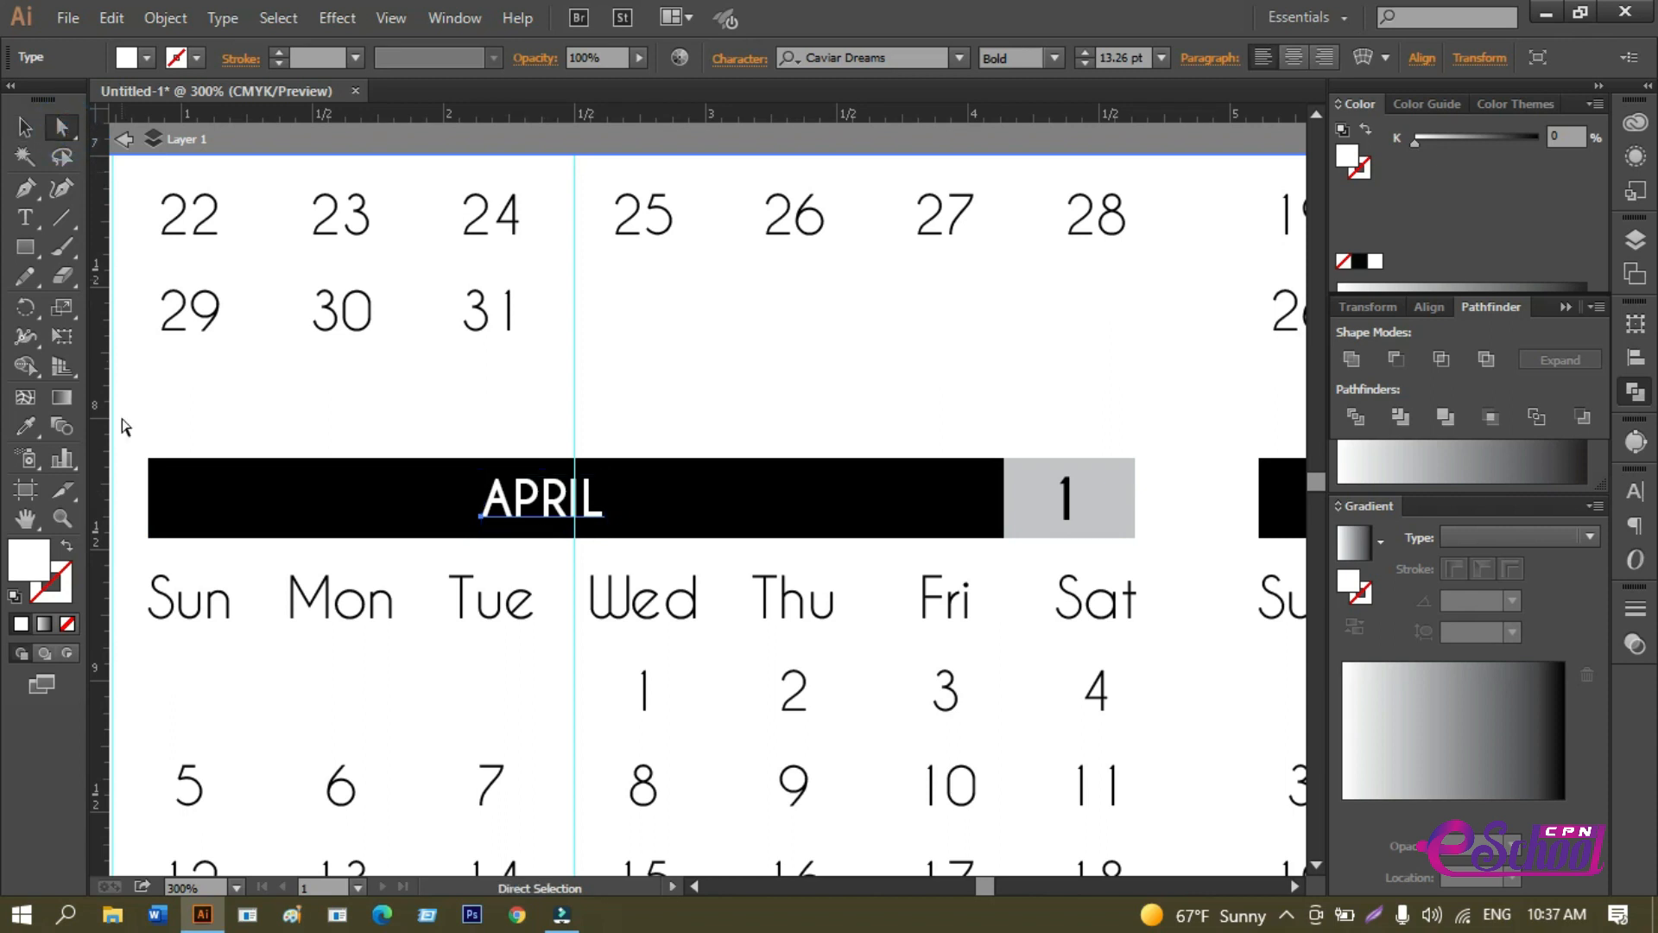
left_click(28, 128)
key("a")
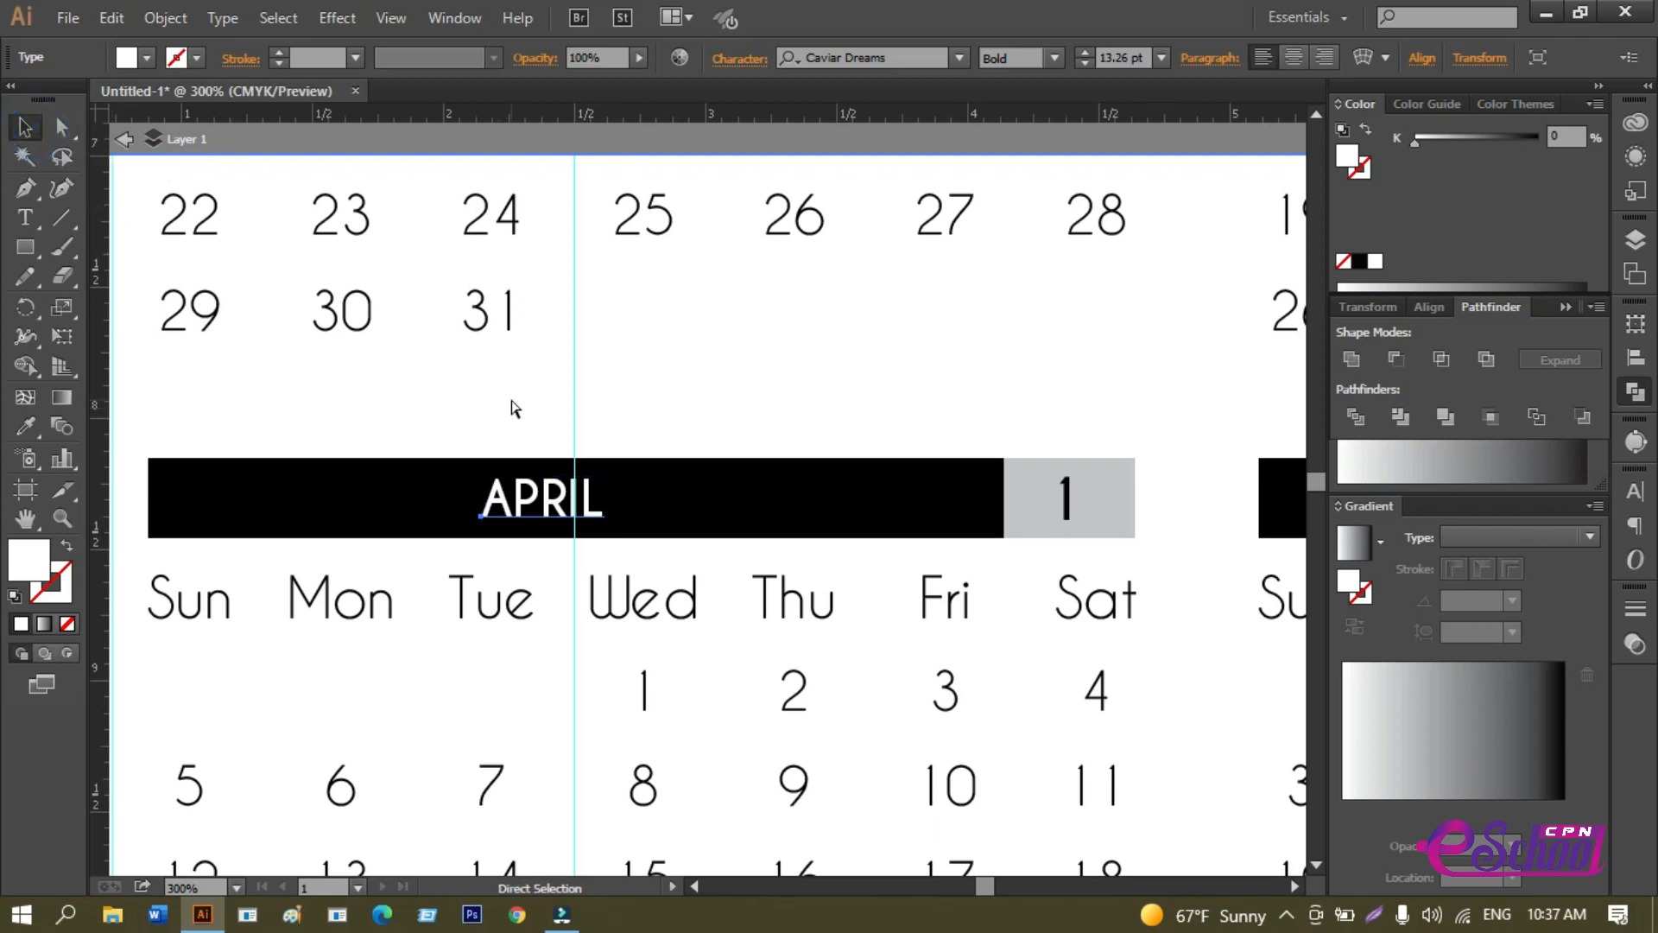
key("v")
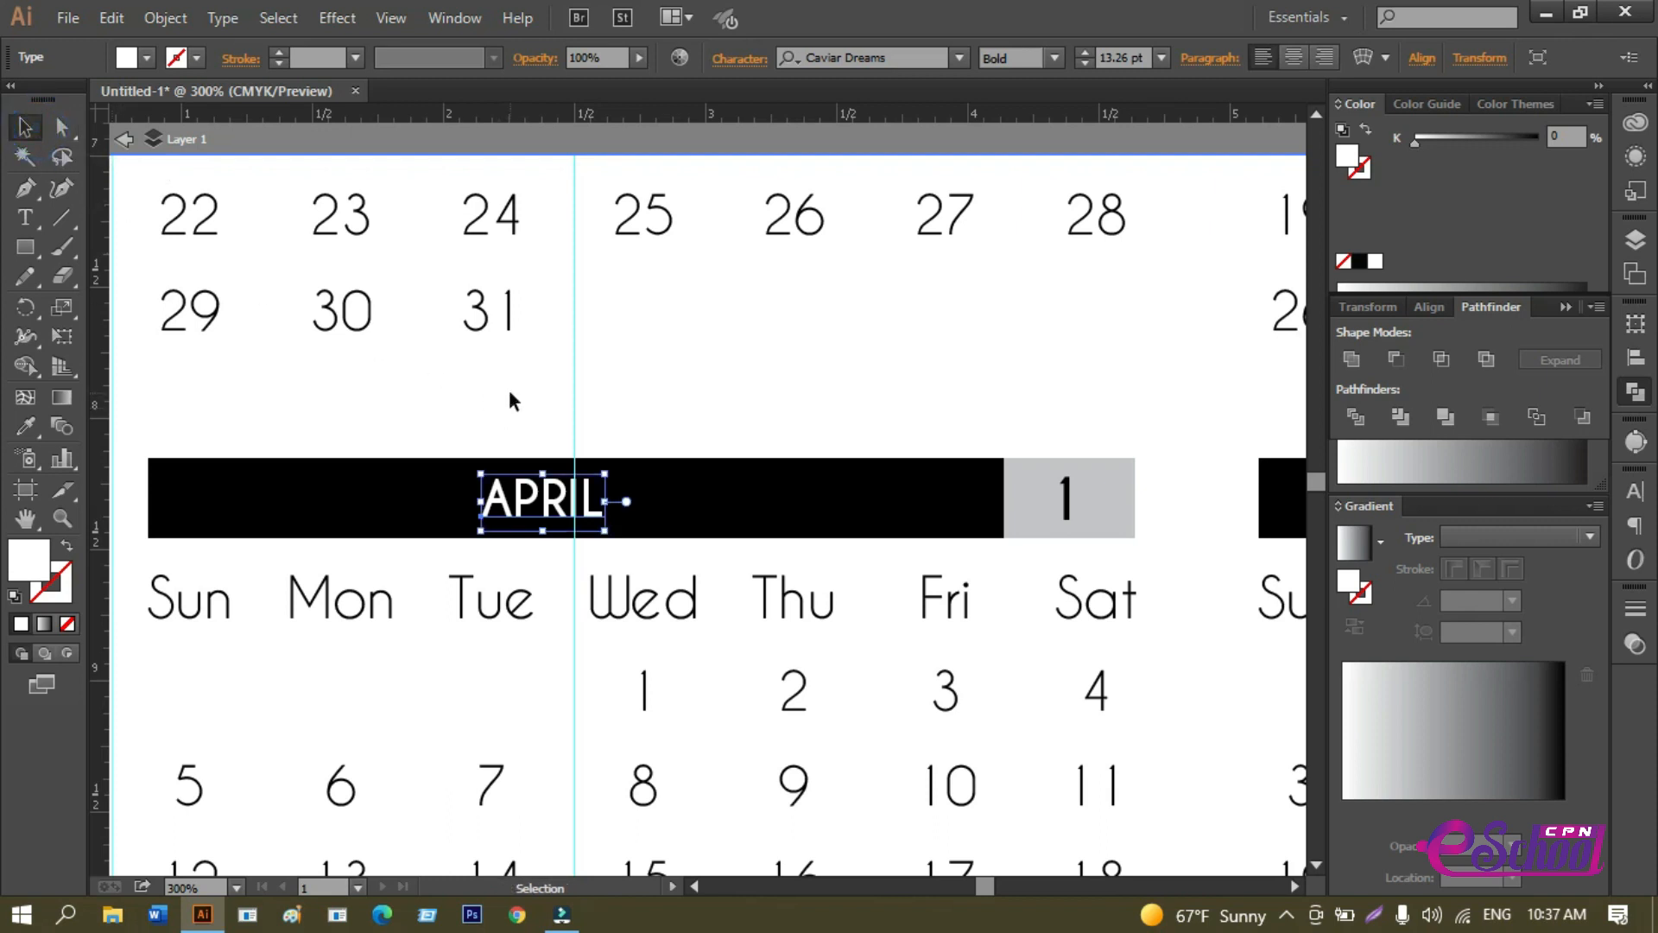
key("Right")
key("Right")
key("Right")
key("Right")
key("Right")
key("Right")
key("Right")
key("Right")
key("Right")
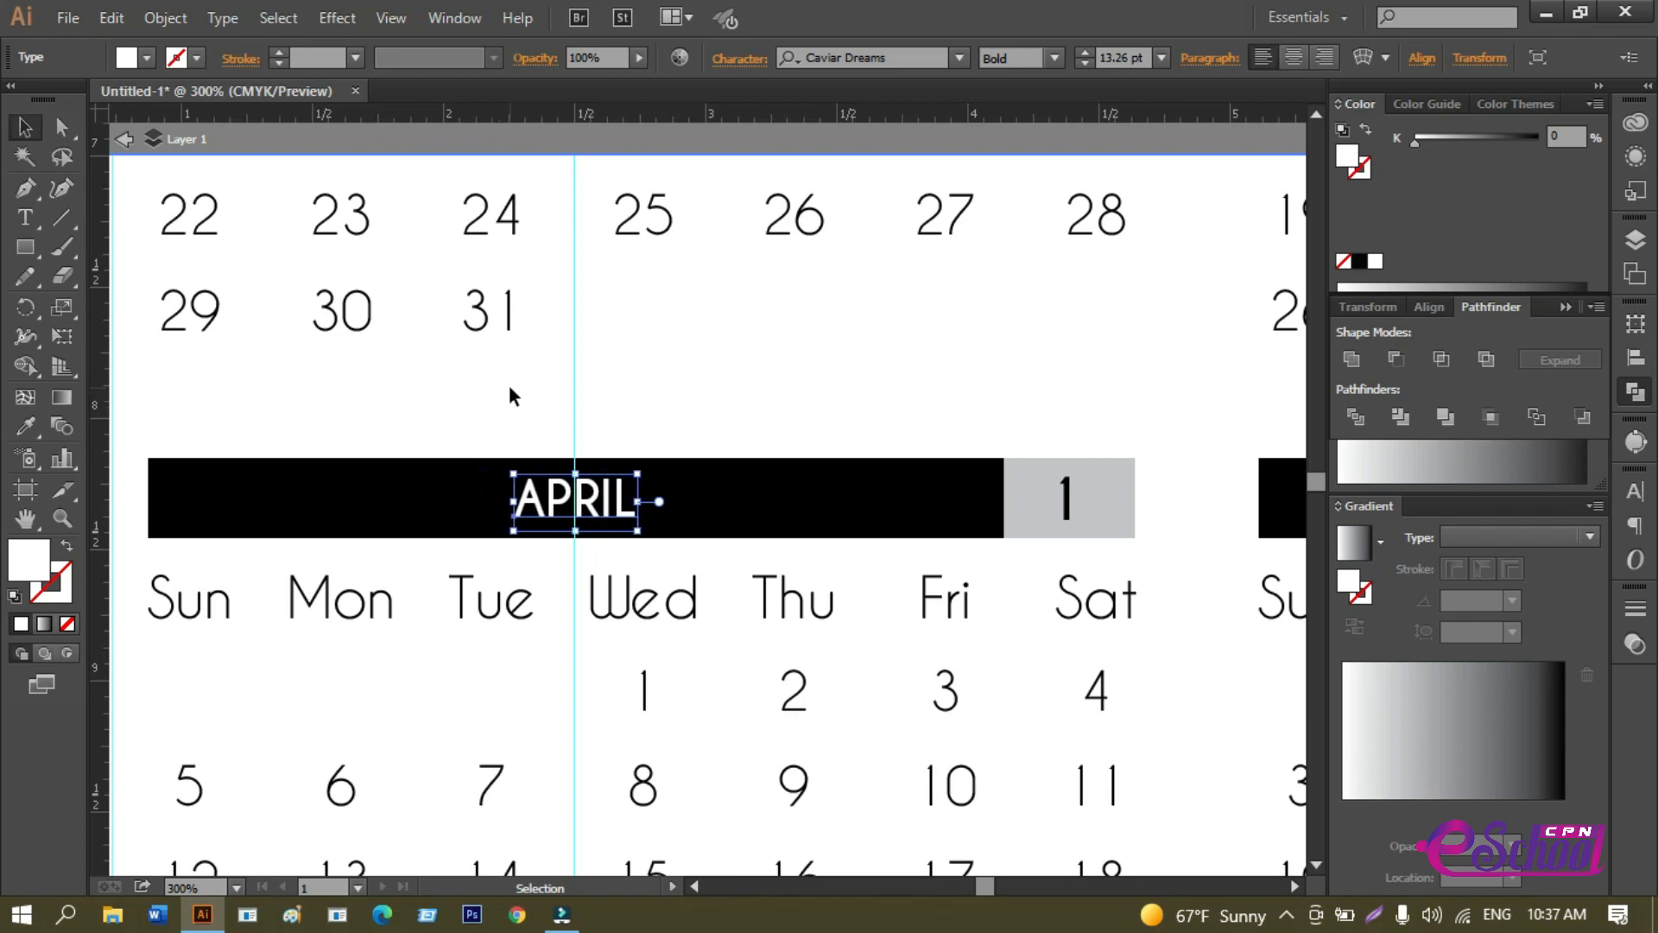
Nudge the JULY heading text right until it is centred on the first column's guide.
scroll(547, 418, "down", 5)
scroll(549, 421, "down", 10)
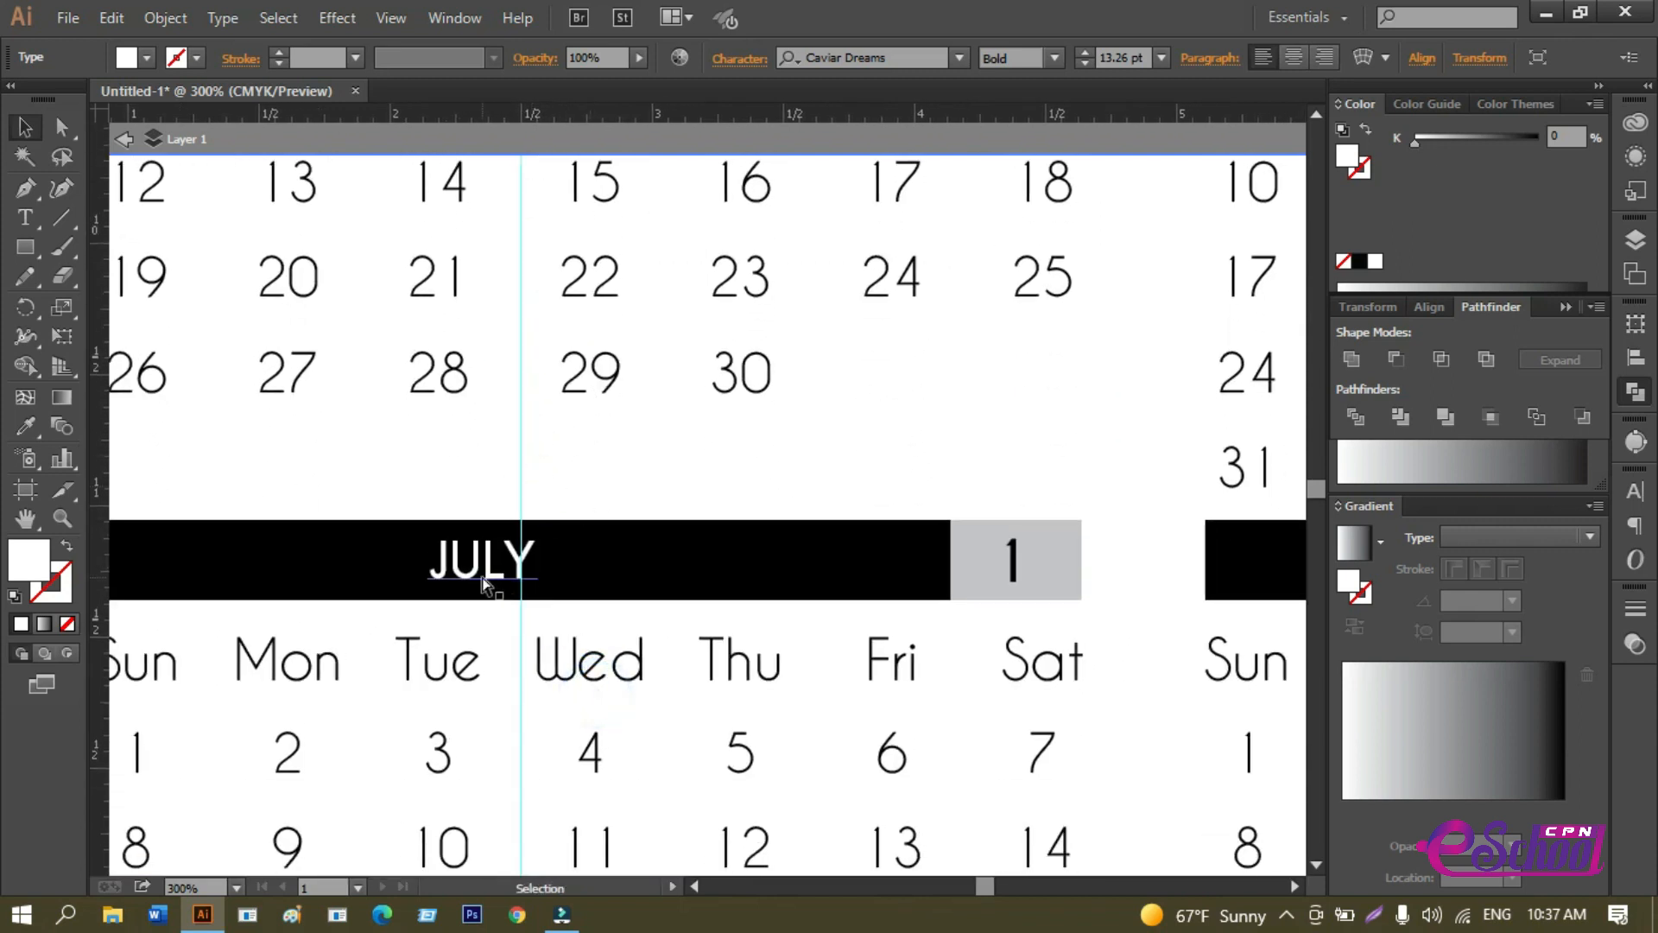
left_click(483, 574)
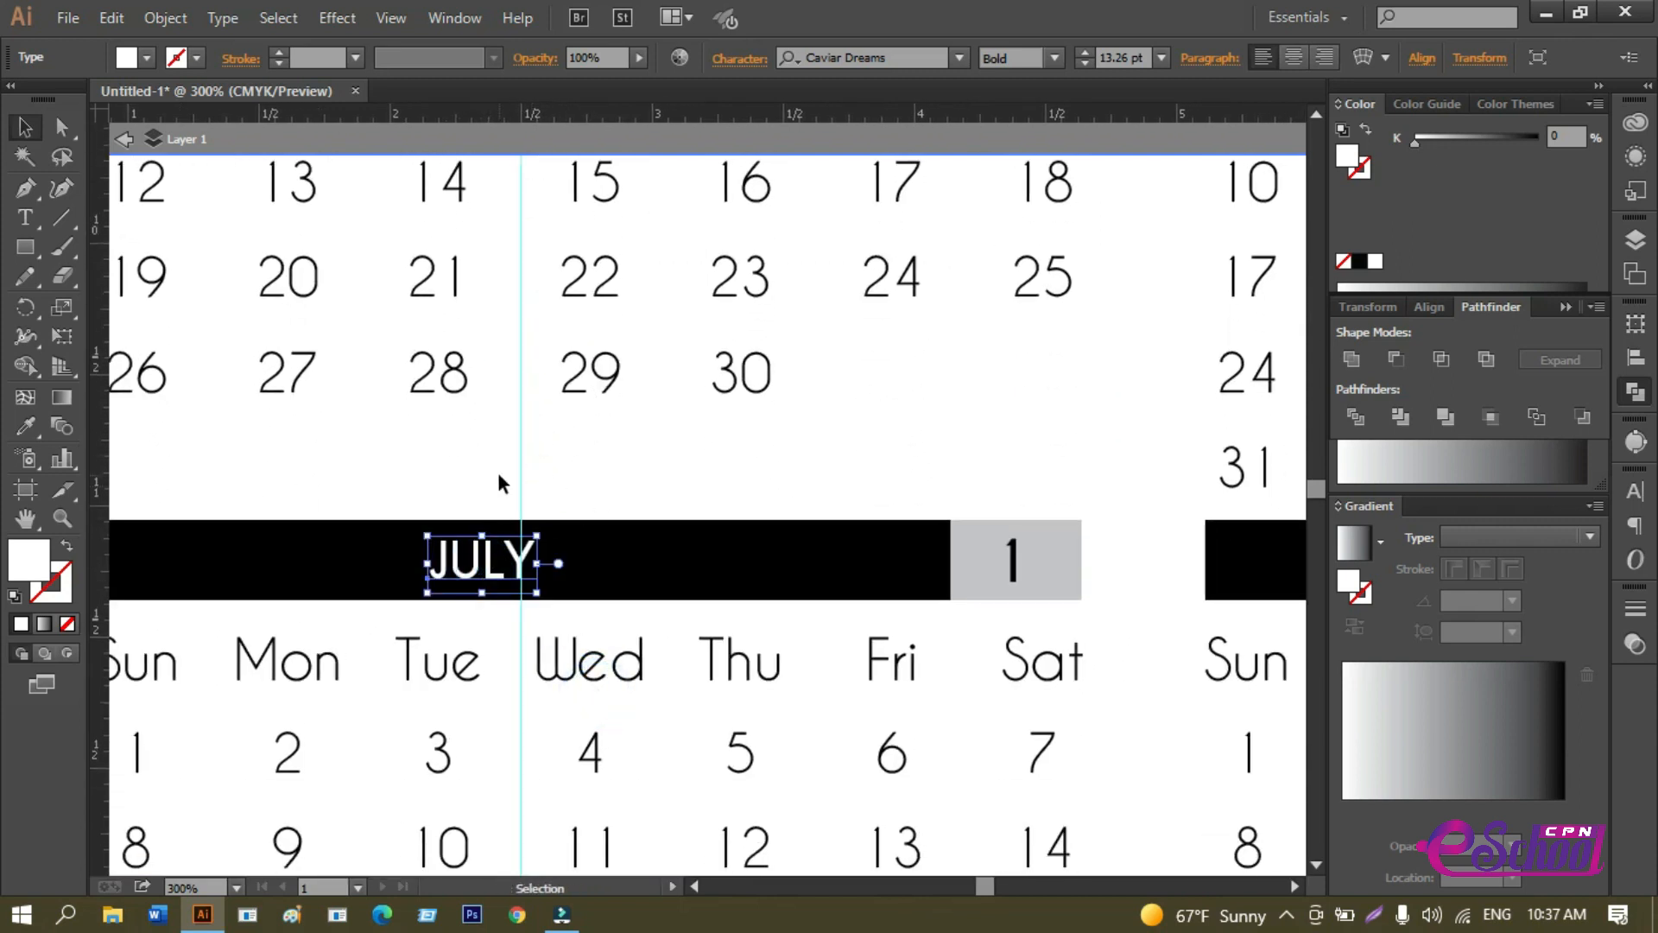
key("Right")
key("Right")
key("Right")
key("Right")
key("Right")
key("Right")
key("Right")
key("Right")
key("Right")
key("Right")
key("Right")
key("Right")
key("Right")
key("Right")
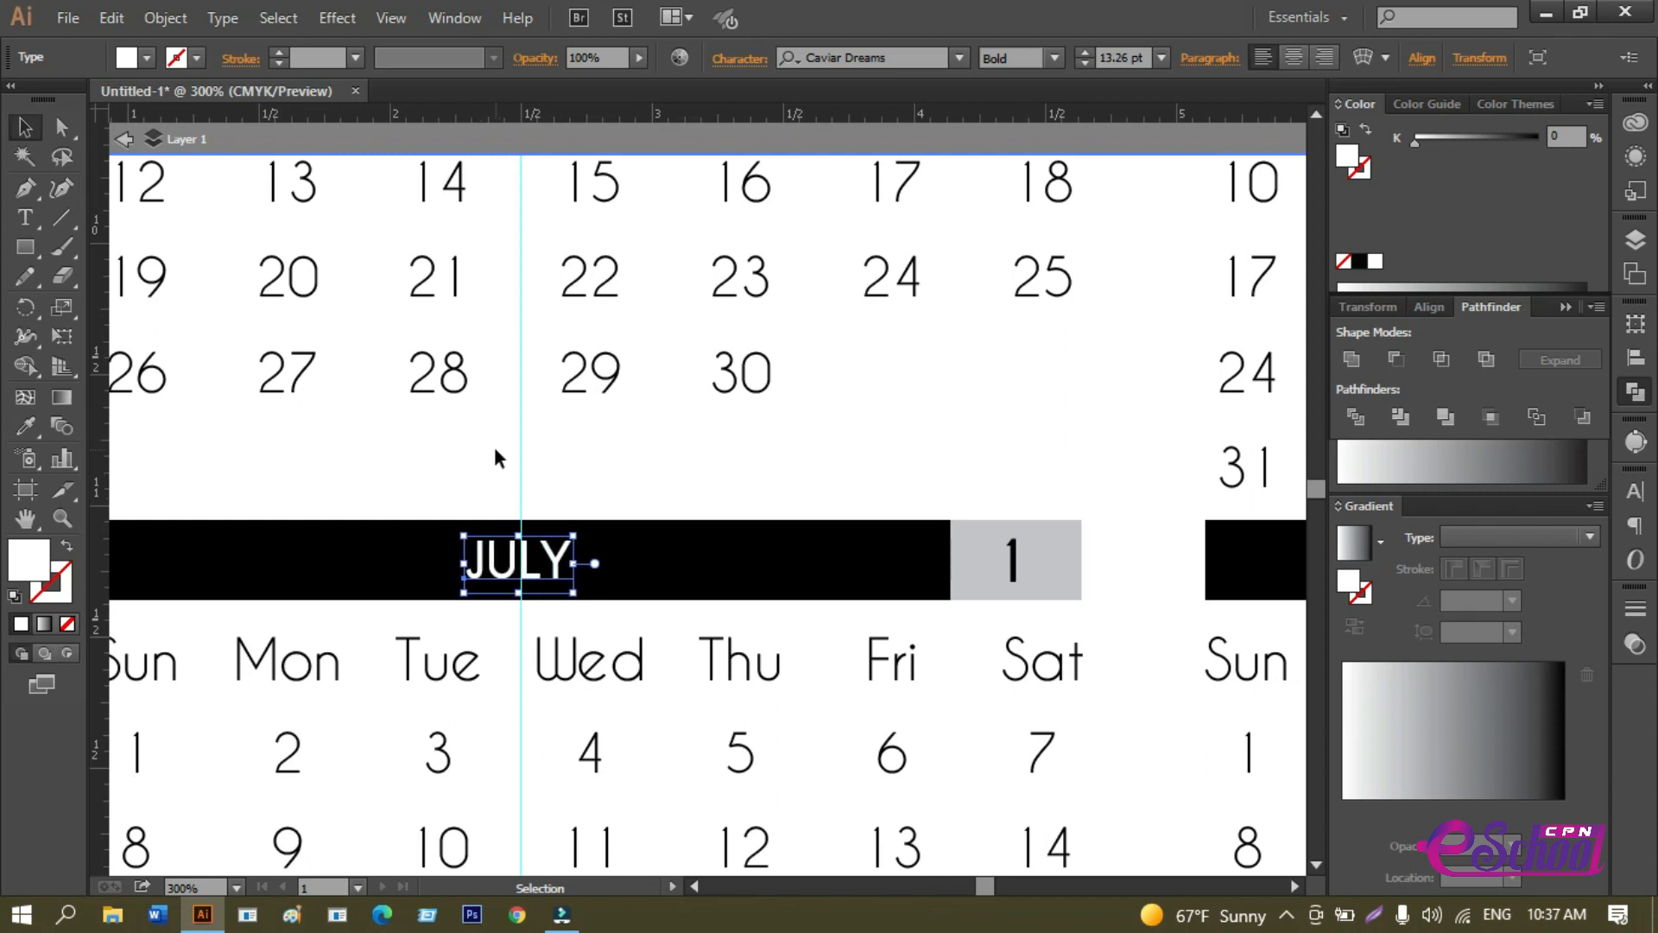
Nudge the OCTOBER heading text left towards the centre guide of the first column.
left_click_drag(692, 704, 685, 343)
left_click_drag(619, 639, 689, 152)
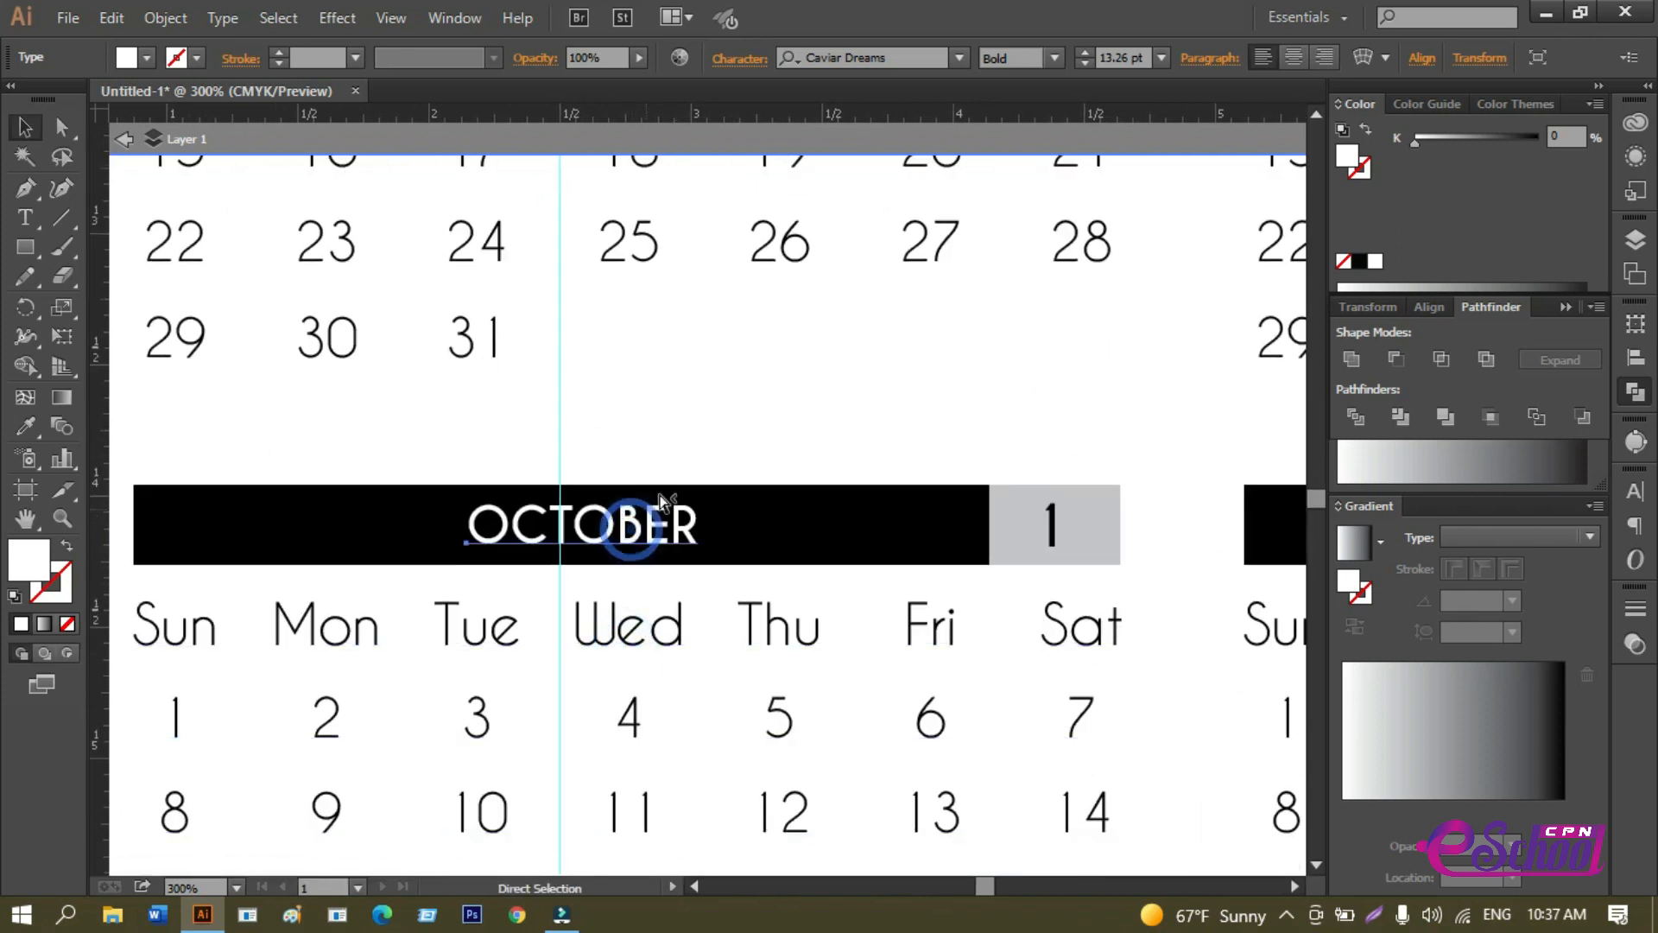
key("v")
left_click(633, 529)
key("Left")
key("Left")
key("Left")
key("Left")
key("Left")
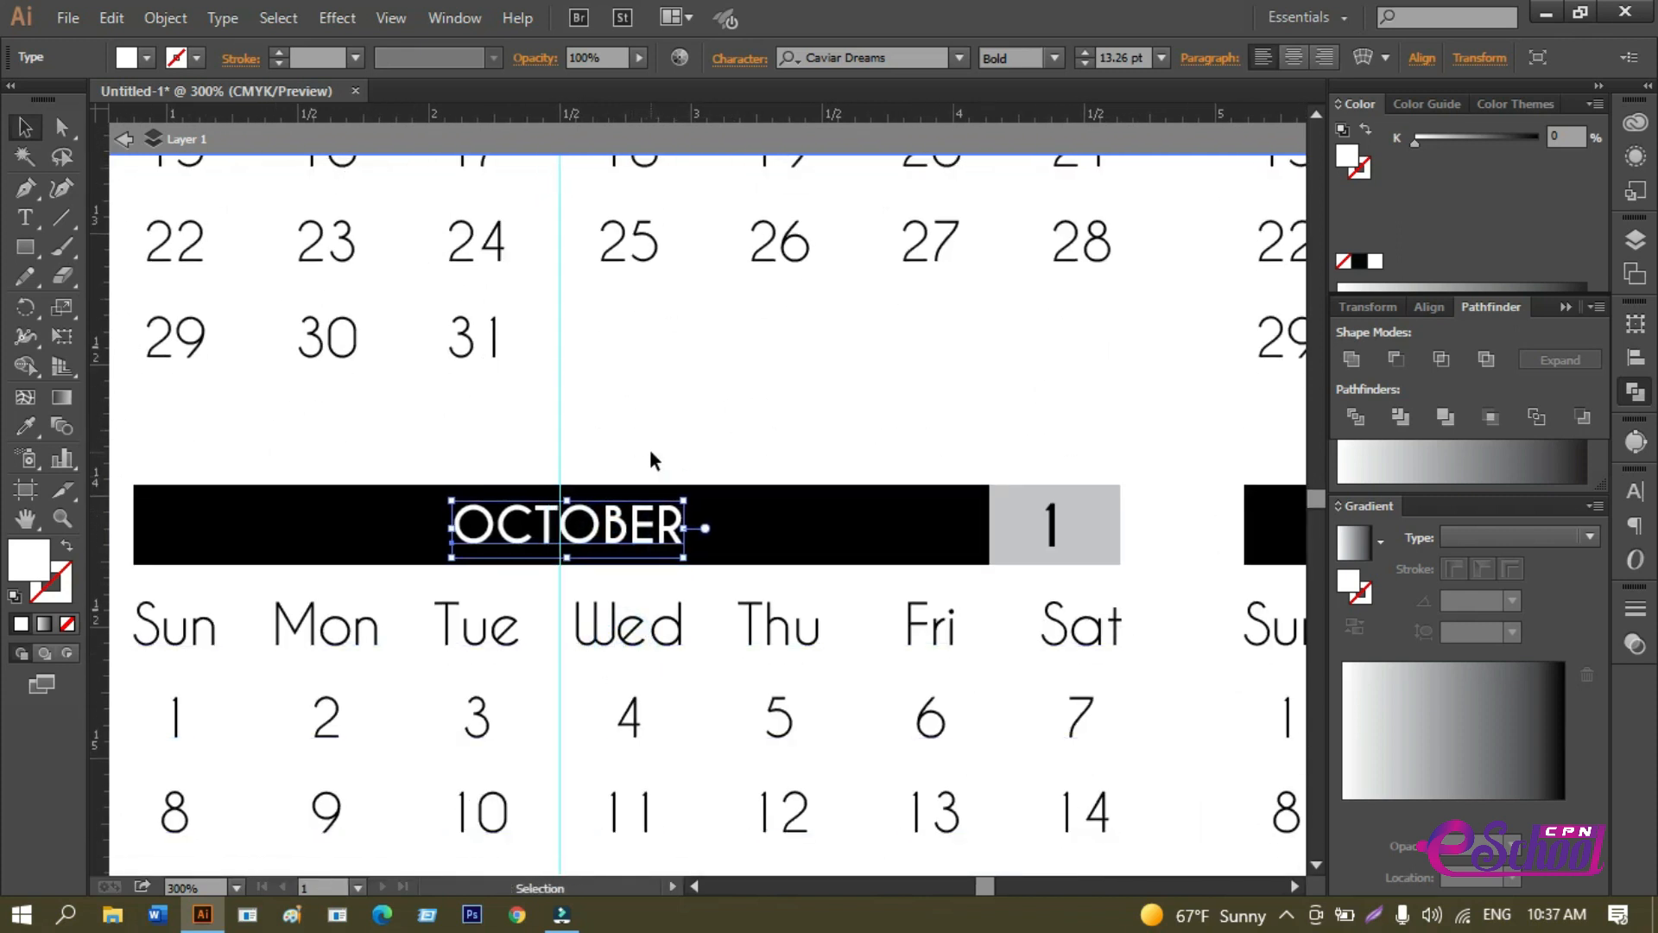
Nudge the NOVEMBER heading text left to centre it on the middle column's guide.
left_click_drag(712, 602, 510, 724)
left_click_drag(729, 499, 562, 563)
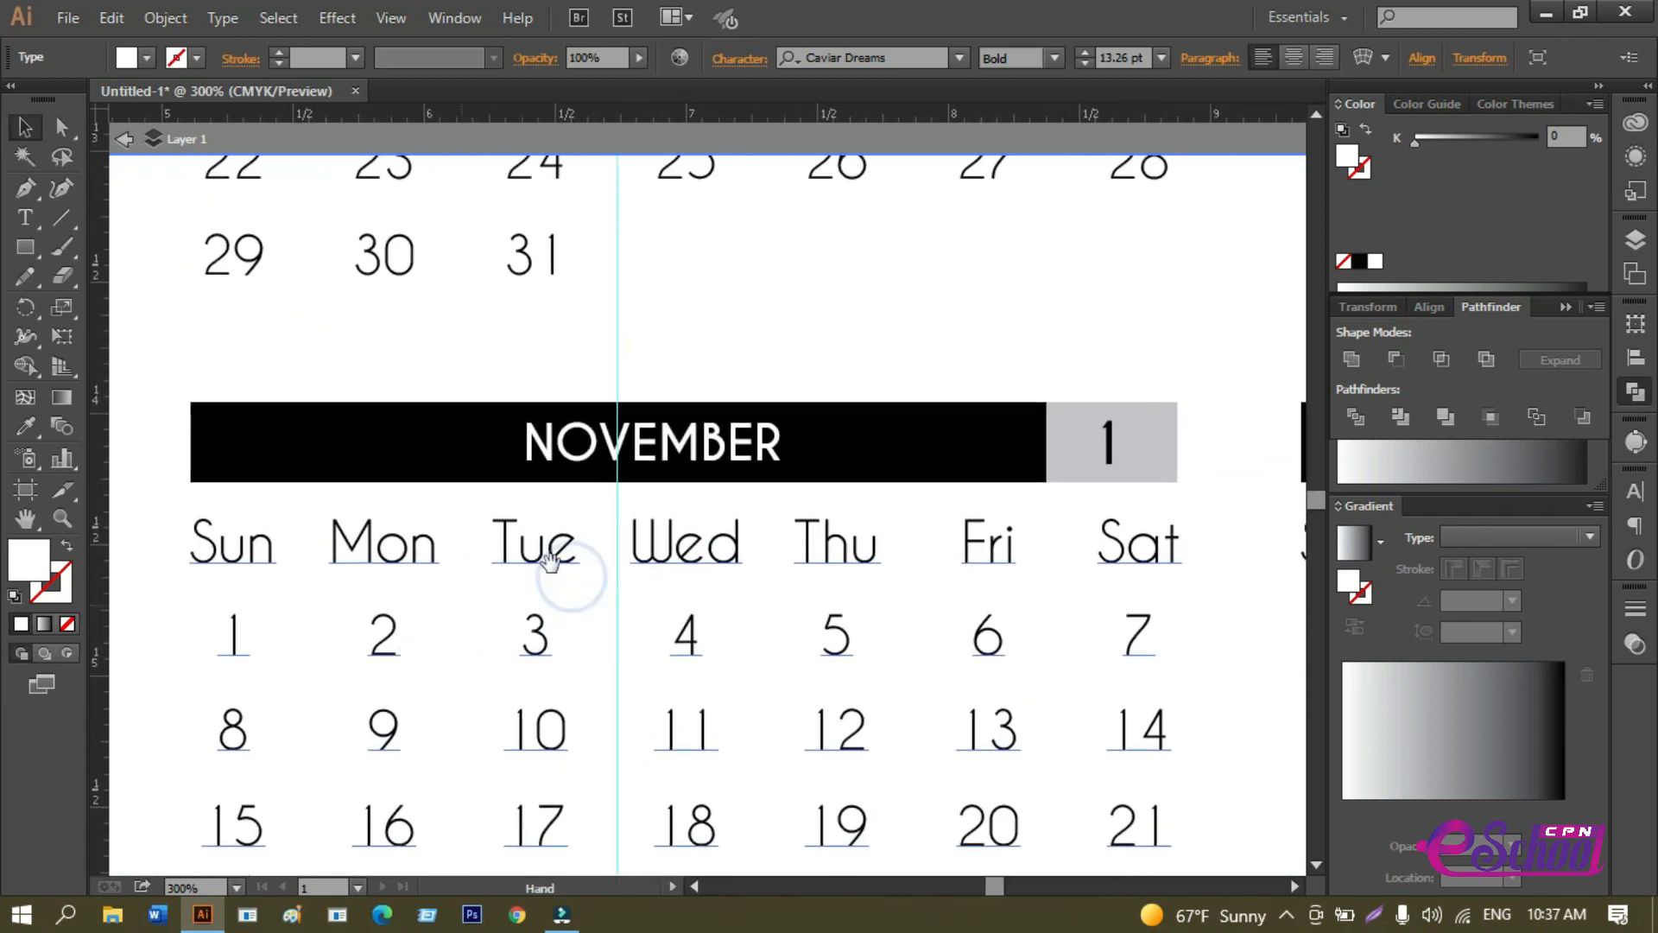
left_click(687, 451)
key("Left")
key("Left")
key("Left")
key("Left")
key("Left")
key("Left")
key("Left")
key("Left")
key("Left")
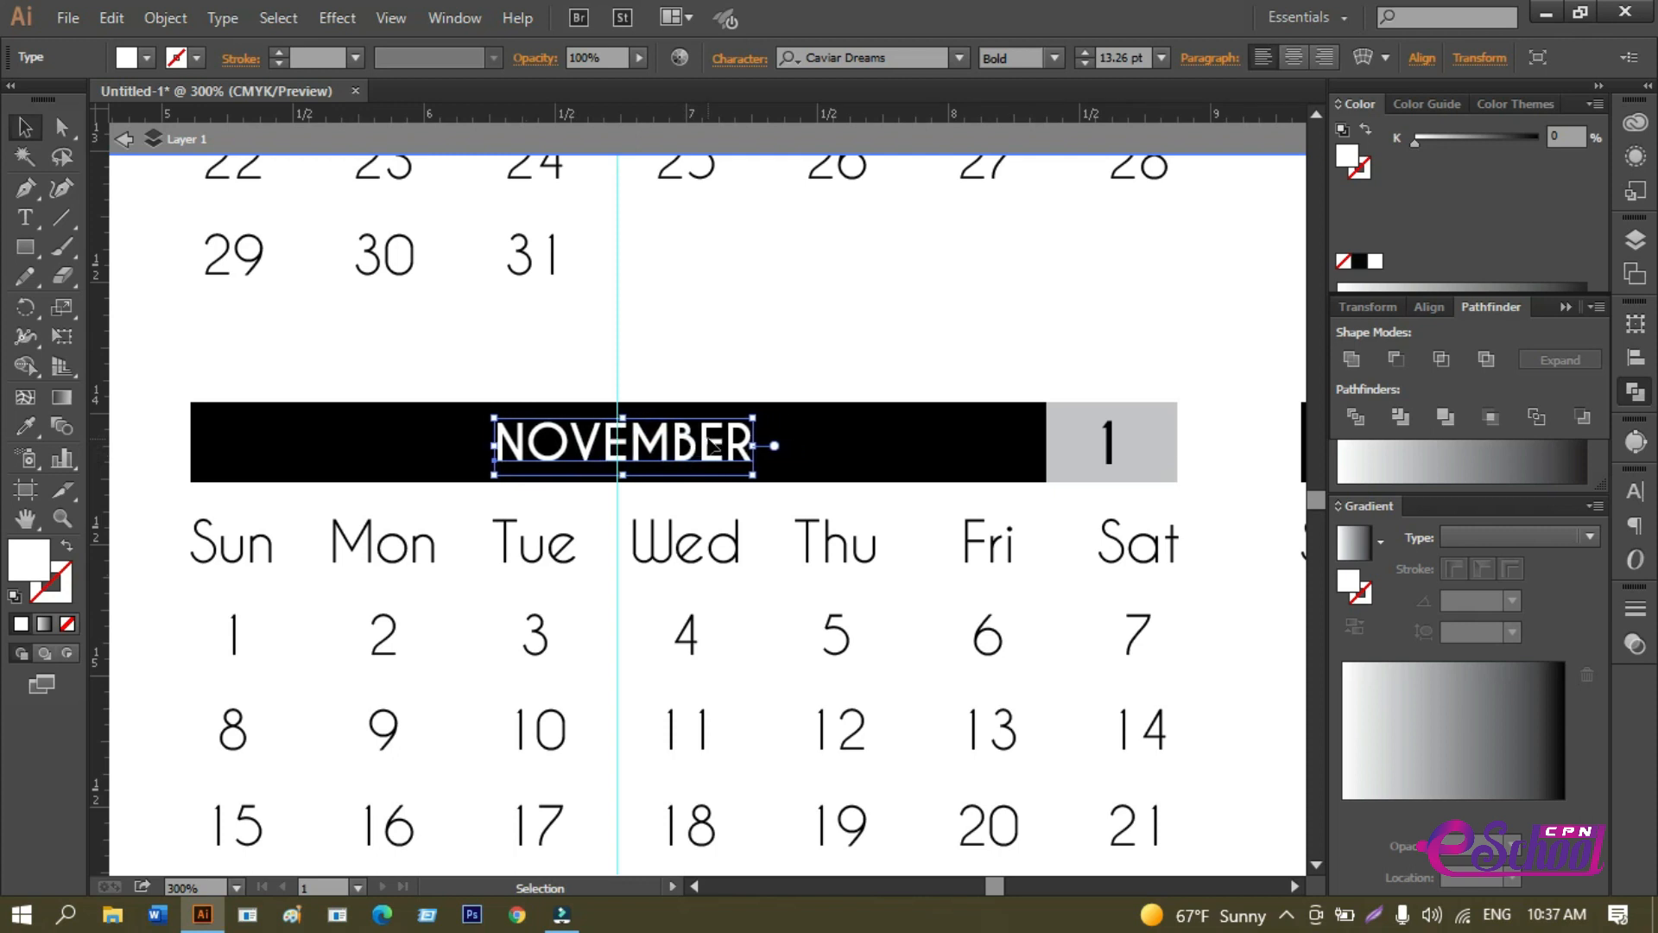
left_click(844, 307)
Nudge the DECEMBER heading text left to centre it on the third column's guide.
left_click_drag(844, 308, 337, 432)
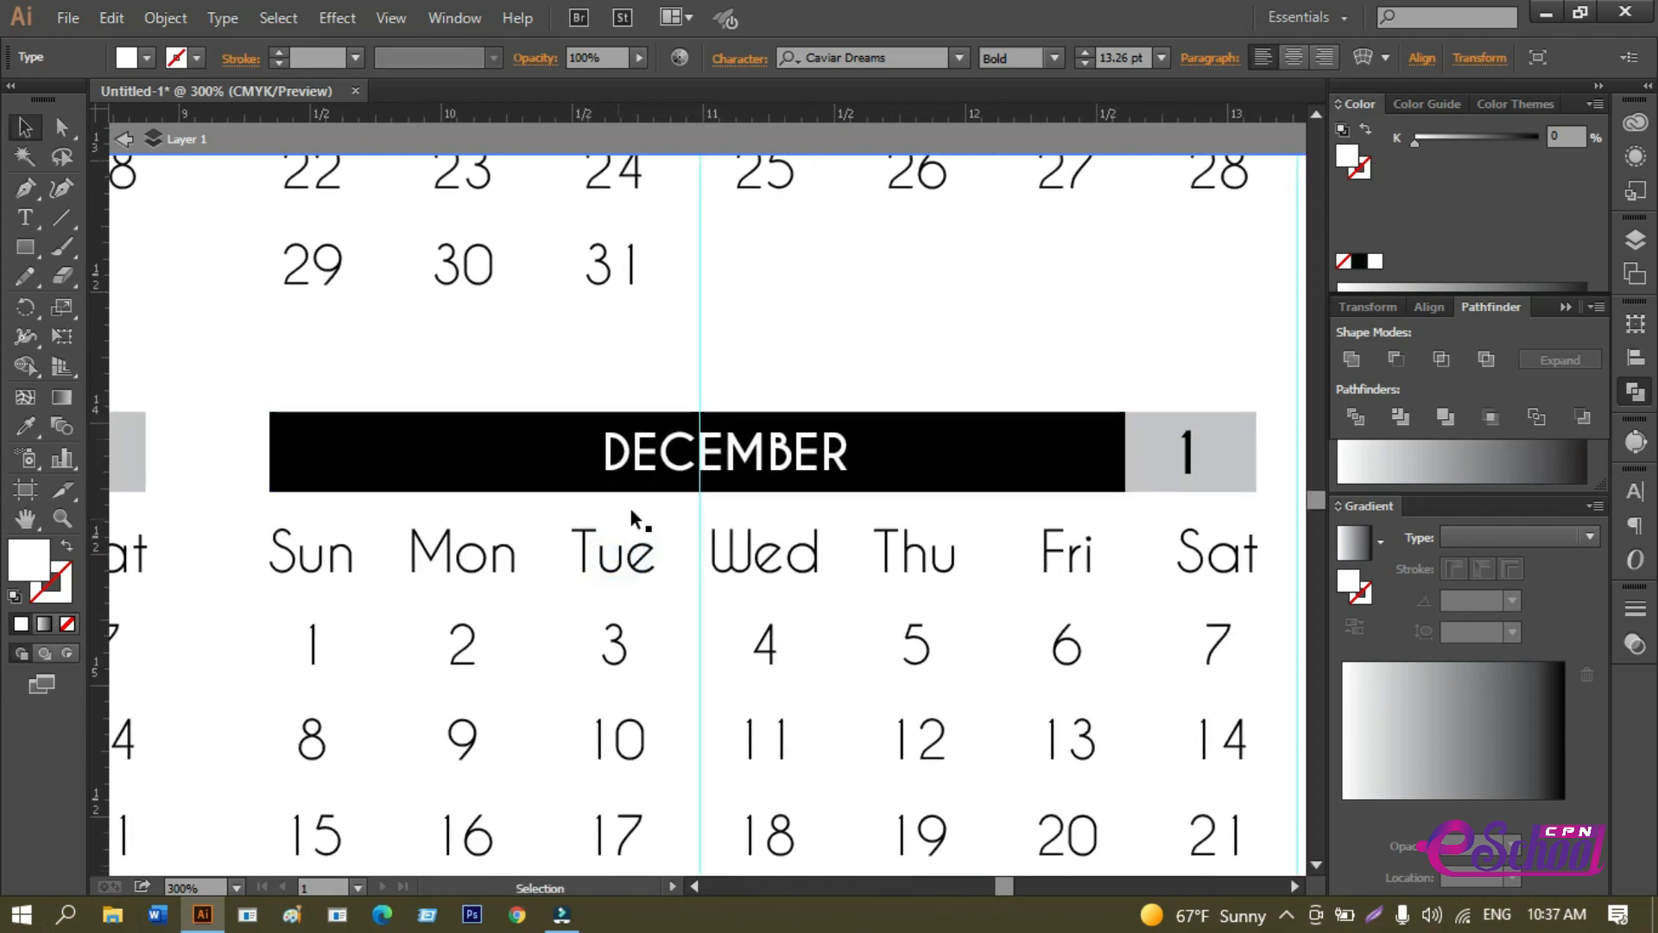
left_click(748, 467)
key("v")
key("Left")
key("Left")
key("Left")
key("Left")
key("Left")
key("Left")
key("Left")
key("Left")
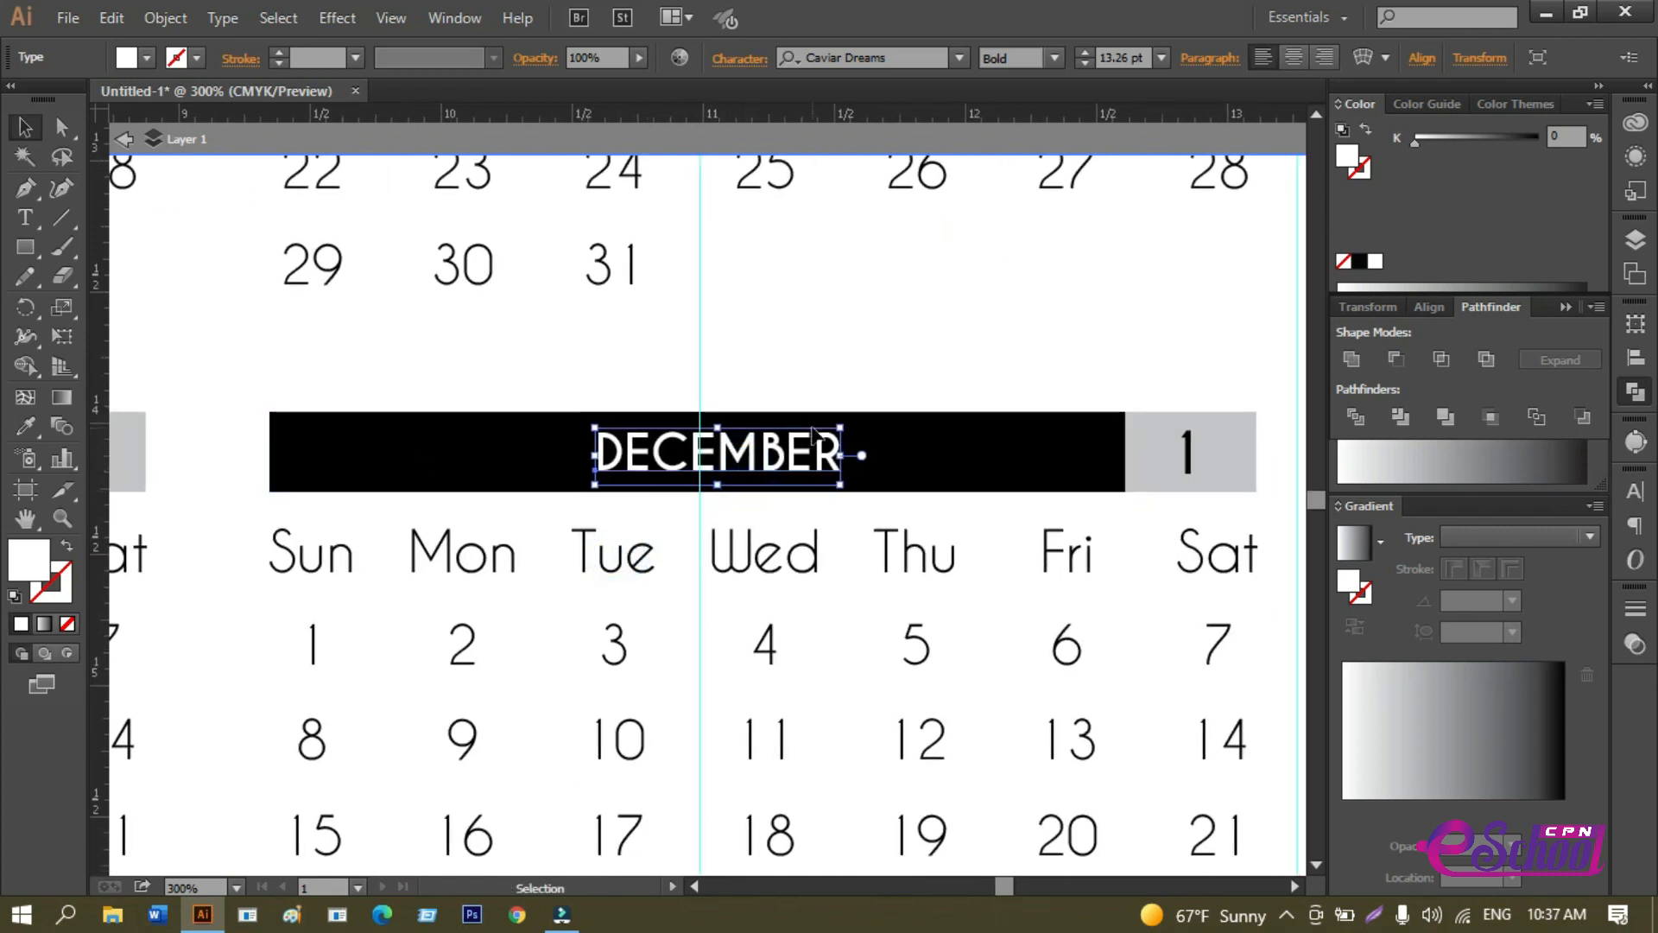
left_click(859, 237)
Move the SEPTEMBER heading text left so it is centred on the third column's guide.
left_click_drag(858, 237, 991, 618)
left_click(899, 447)
key("ctrl+minus")
key("ctrl+plus")
left_click(937, 436)
left_click_drag(974, 429, 964, 426)
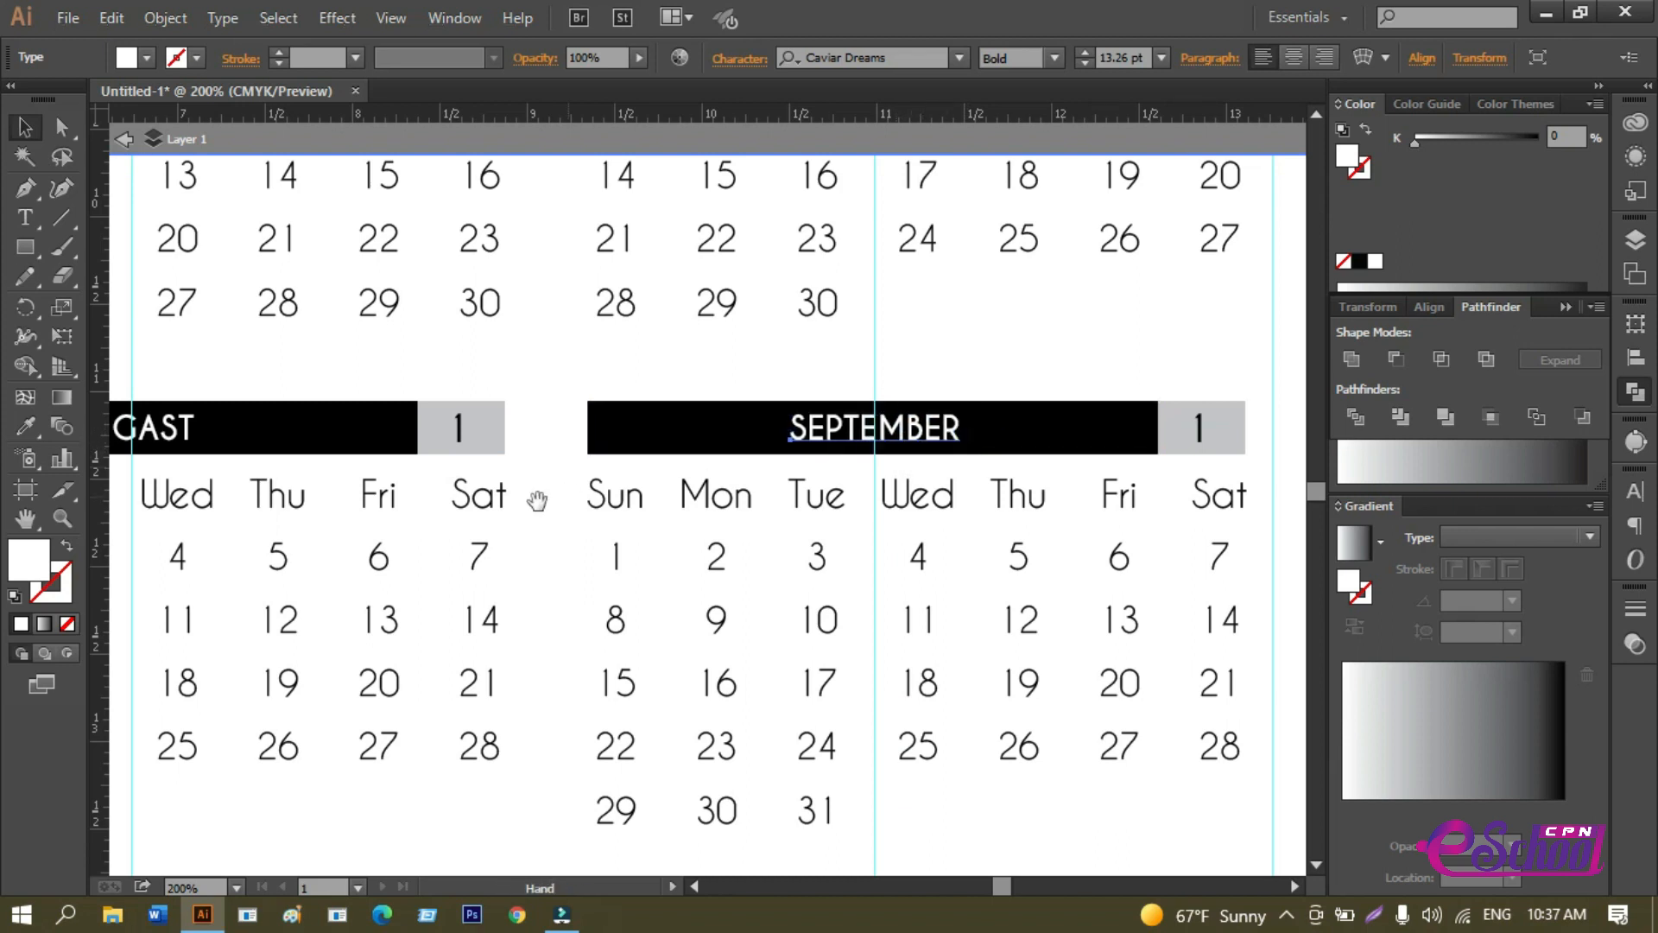
Check the AUGAST heading against its guide, and nudge the JUNE heading text right towards the third column's guide.
left_click_drag(536, 493, 788, 501)
left_click(415, 439)
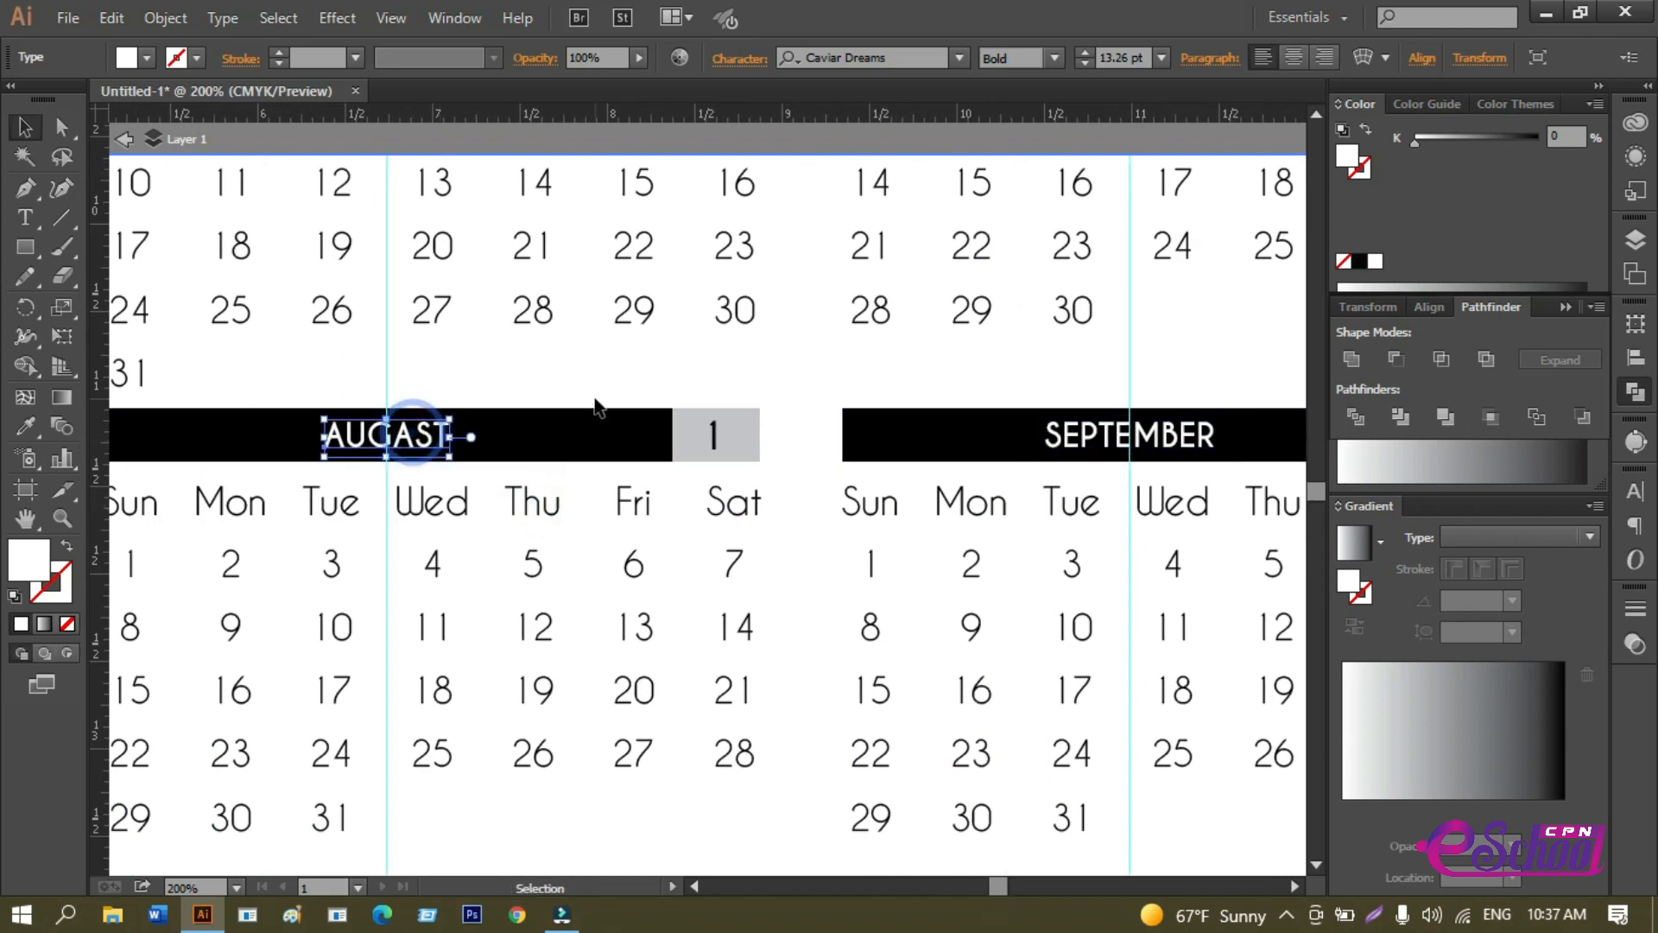
left_click_drag(853, 409, 738, 810)
left_click(950, 382)
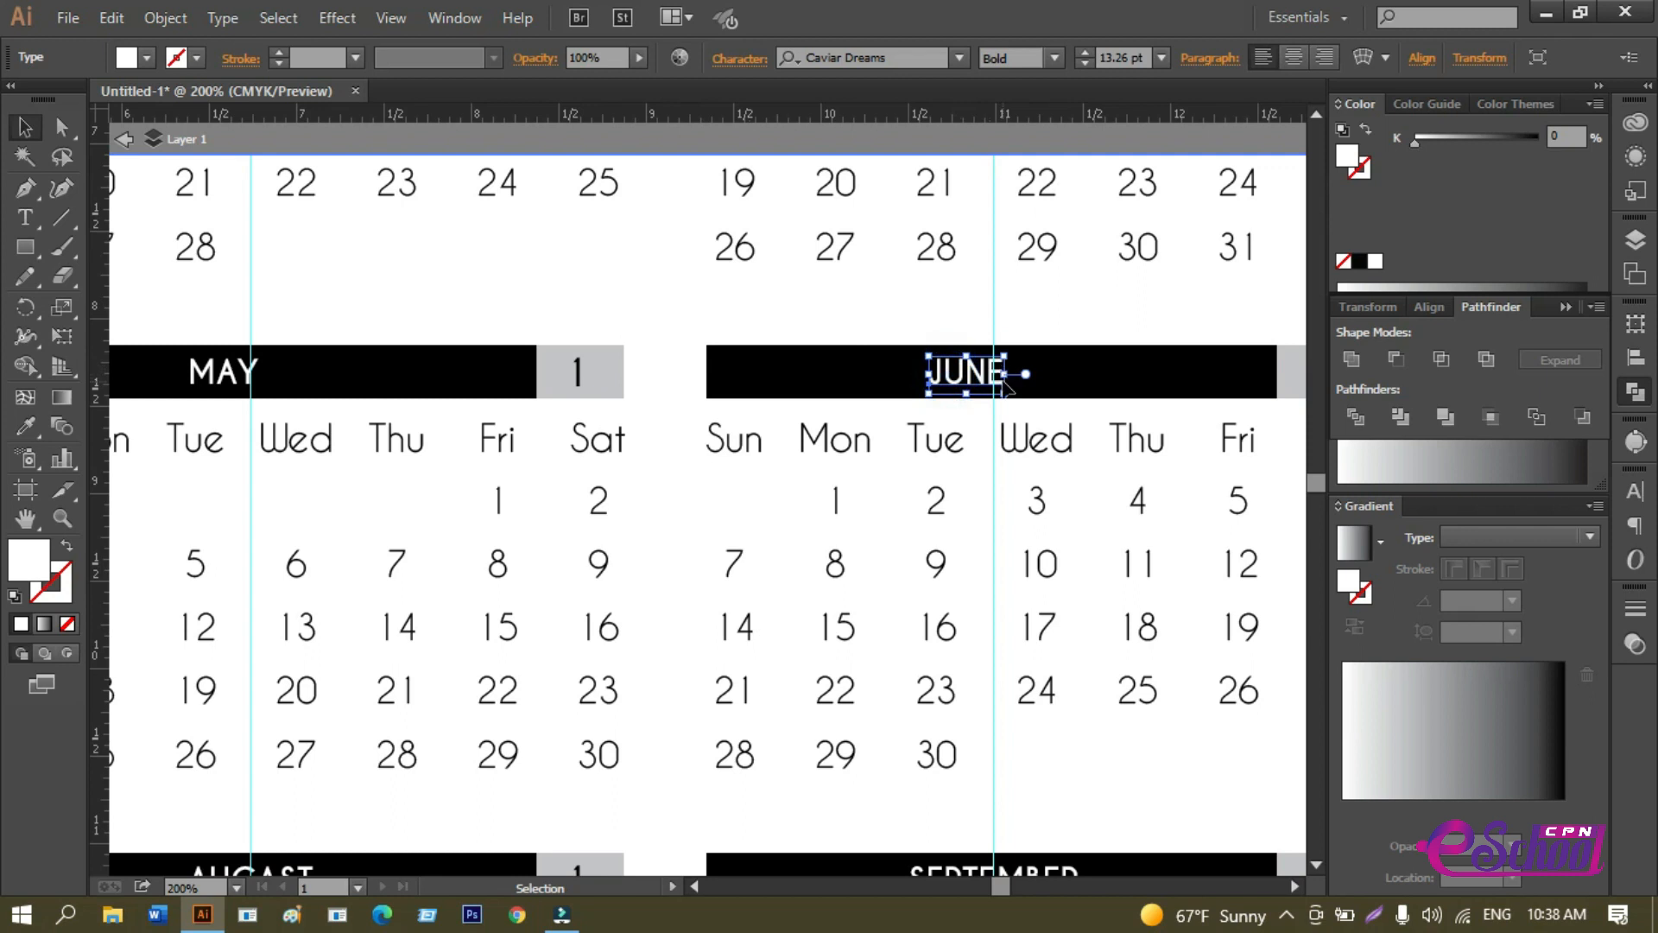
key("Right")
key("Right")
key("Right")
key("Right")
key("Right")
key("Right")
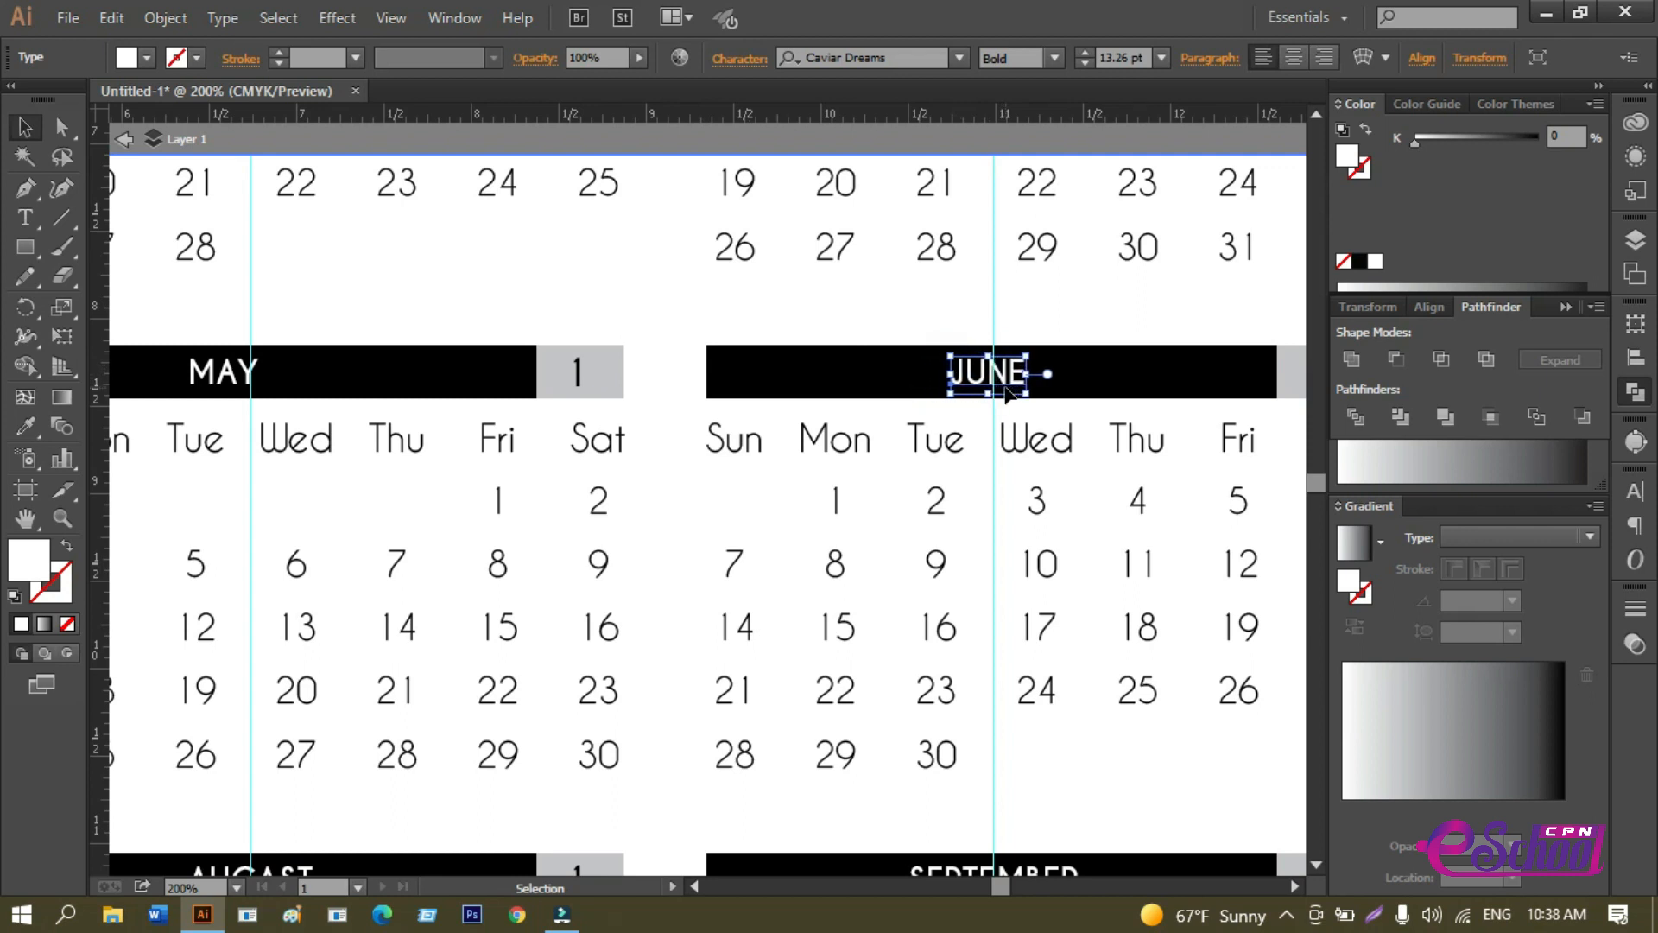
Shift the MAY title to the right so it is centred on the vertical guide in its black header bar.
key("a")
left_click_drag(510, 303, 677, 432)
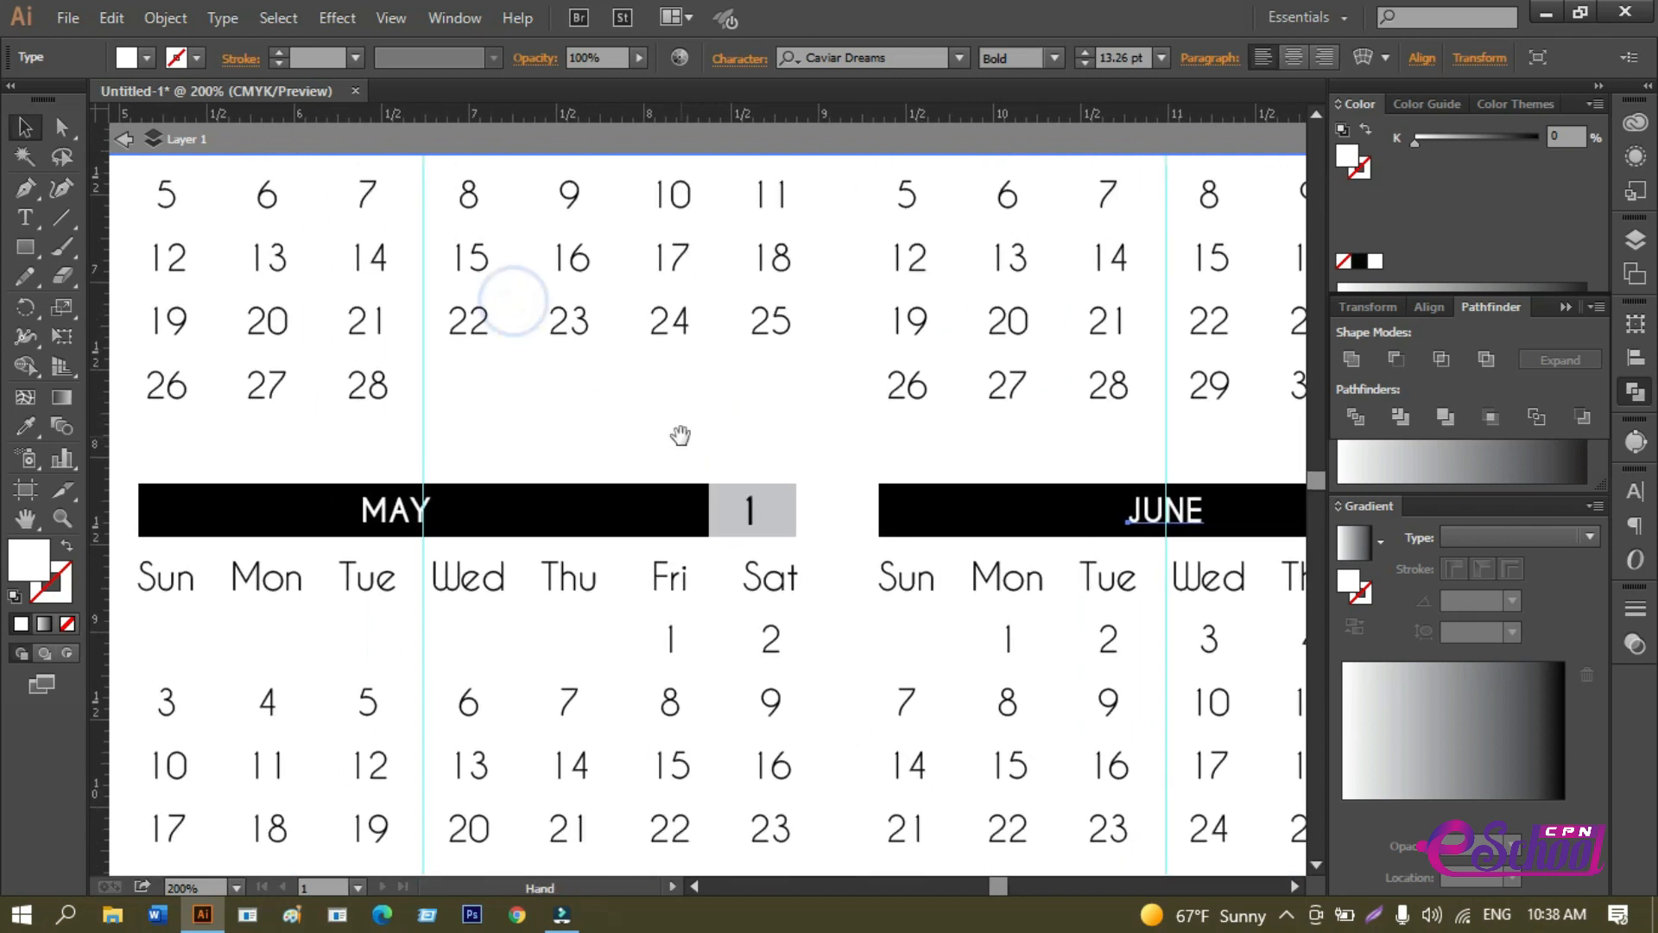
left_click(386, 510)
key("v")
key("Right")
key("Right")
key("Right")
key("Right")
key("Right")
key("Right")
key("Right")
key("Right")
key("Right")
key("Right")
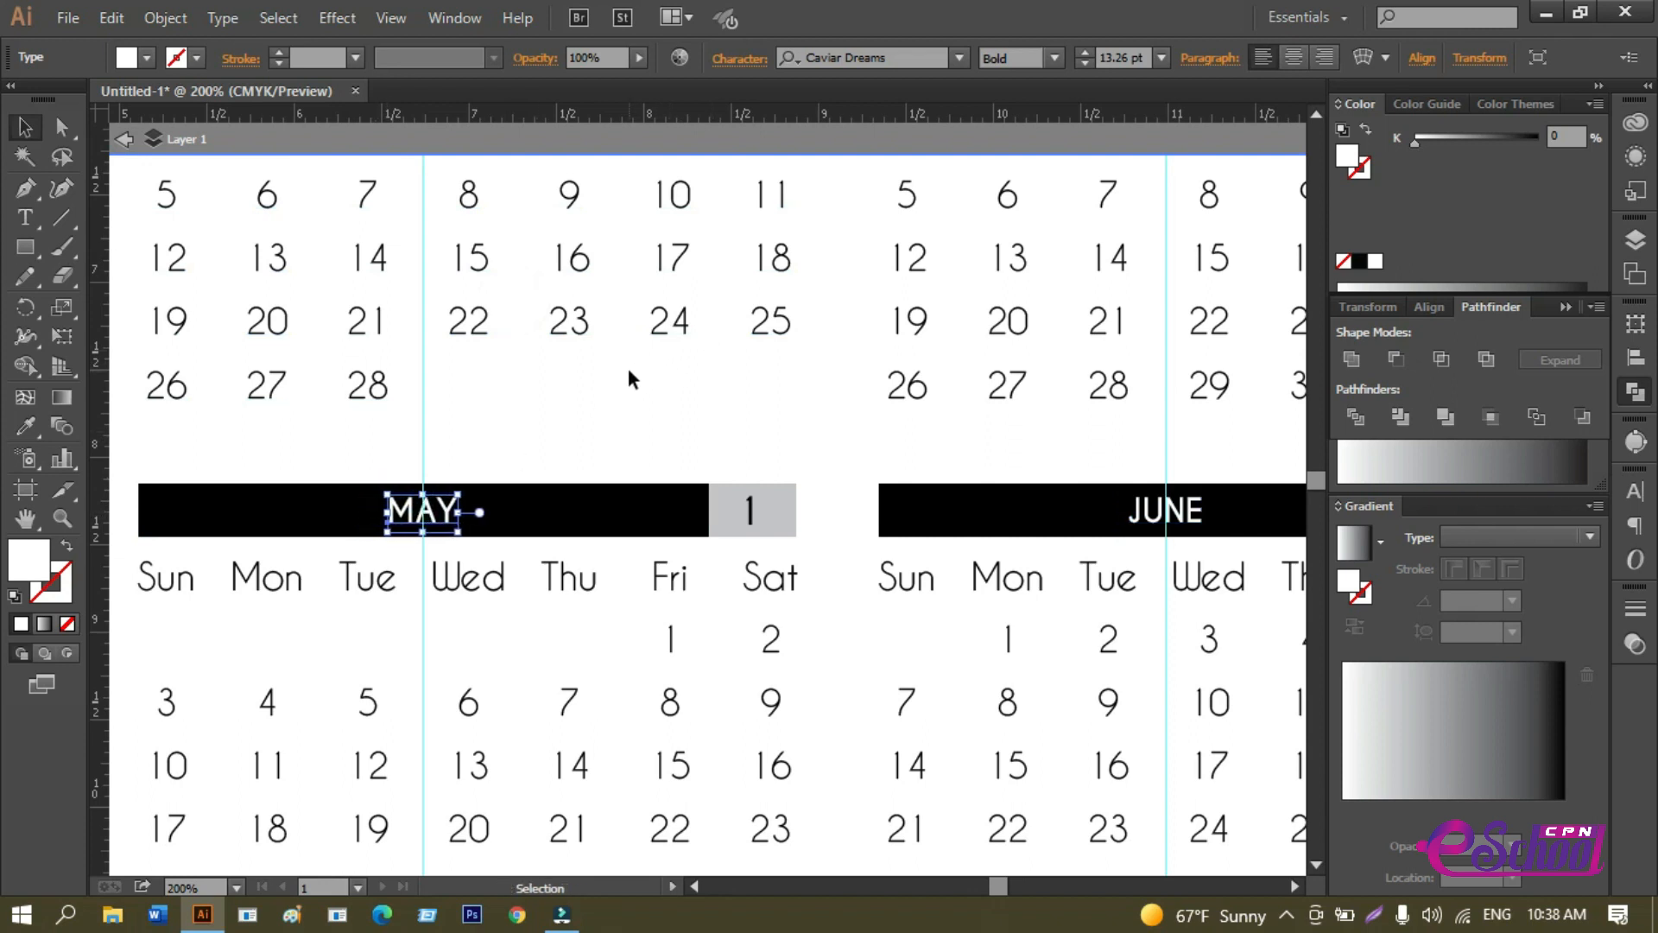
left_click(619, 372)
Shift the MARCH title slightly to the right to centre it on the vertical guide in its header bar.
left_click_drag(651, 385, 634, 623)
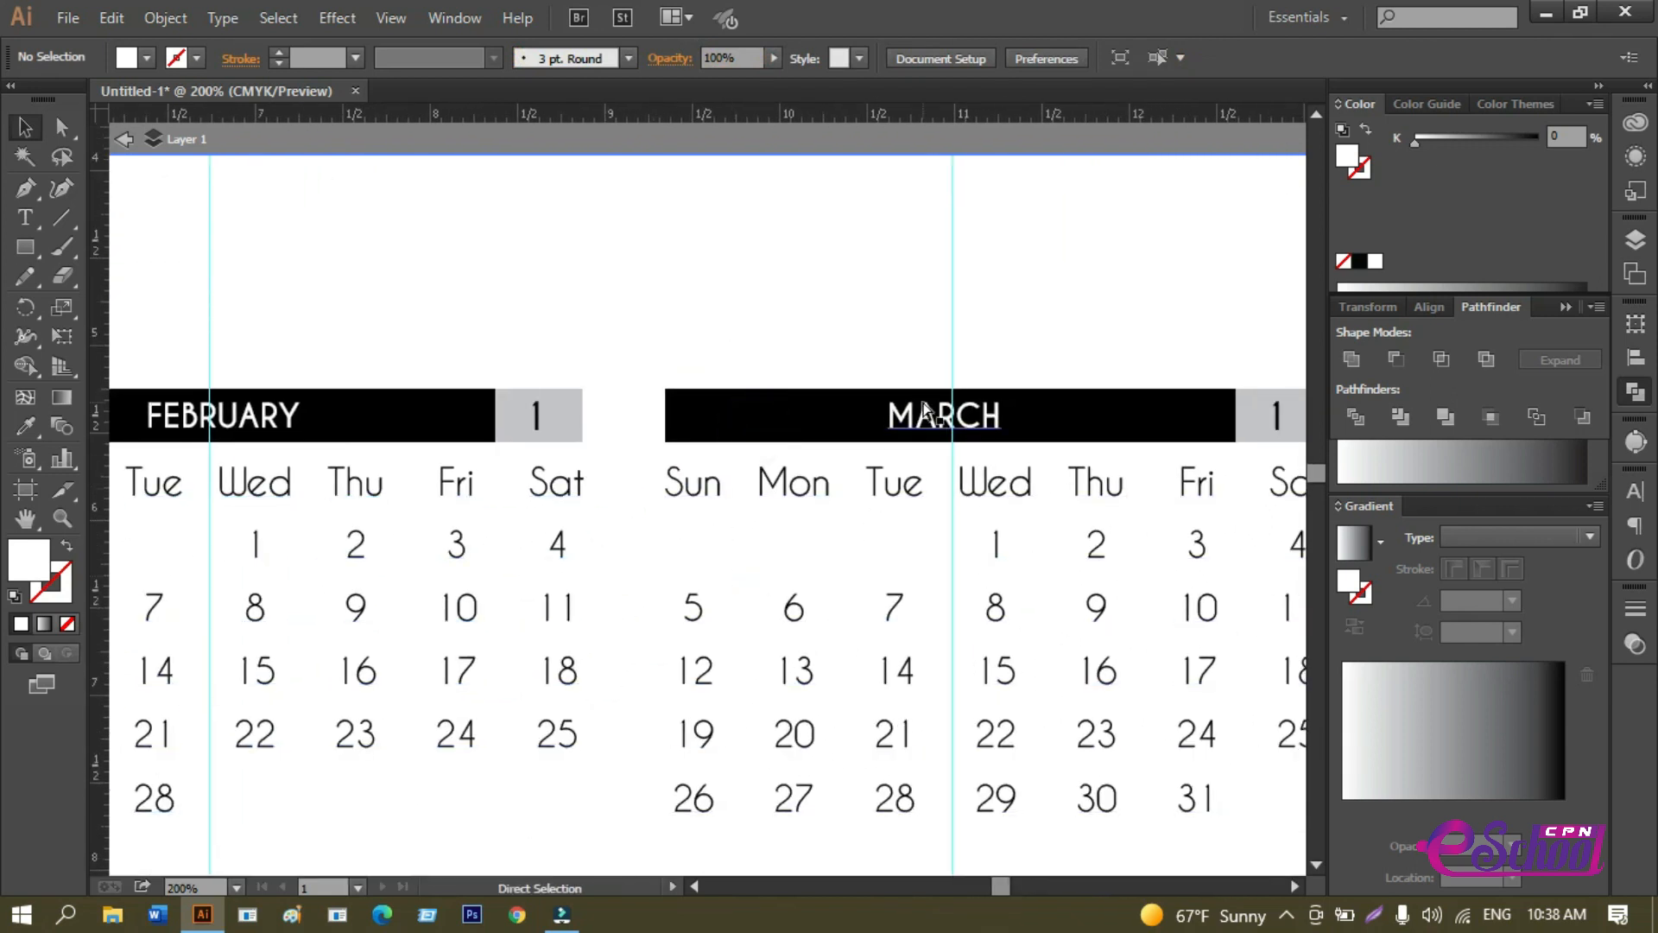
left_click(918, 413)
key("Right")
key("Right")
key("Right")
key("Right")
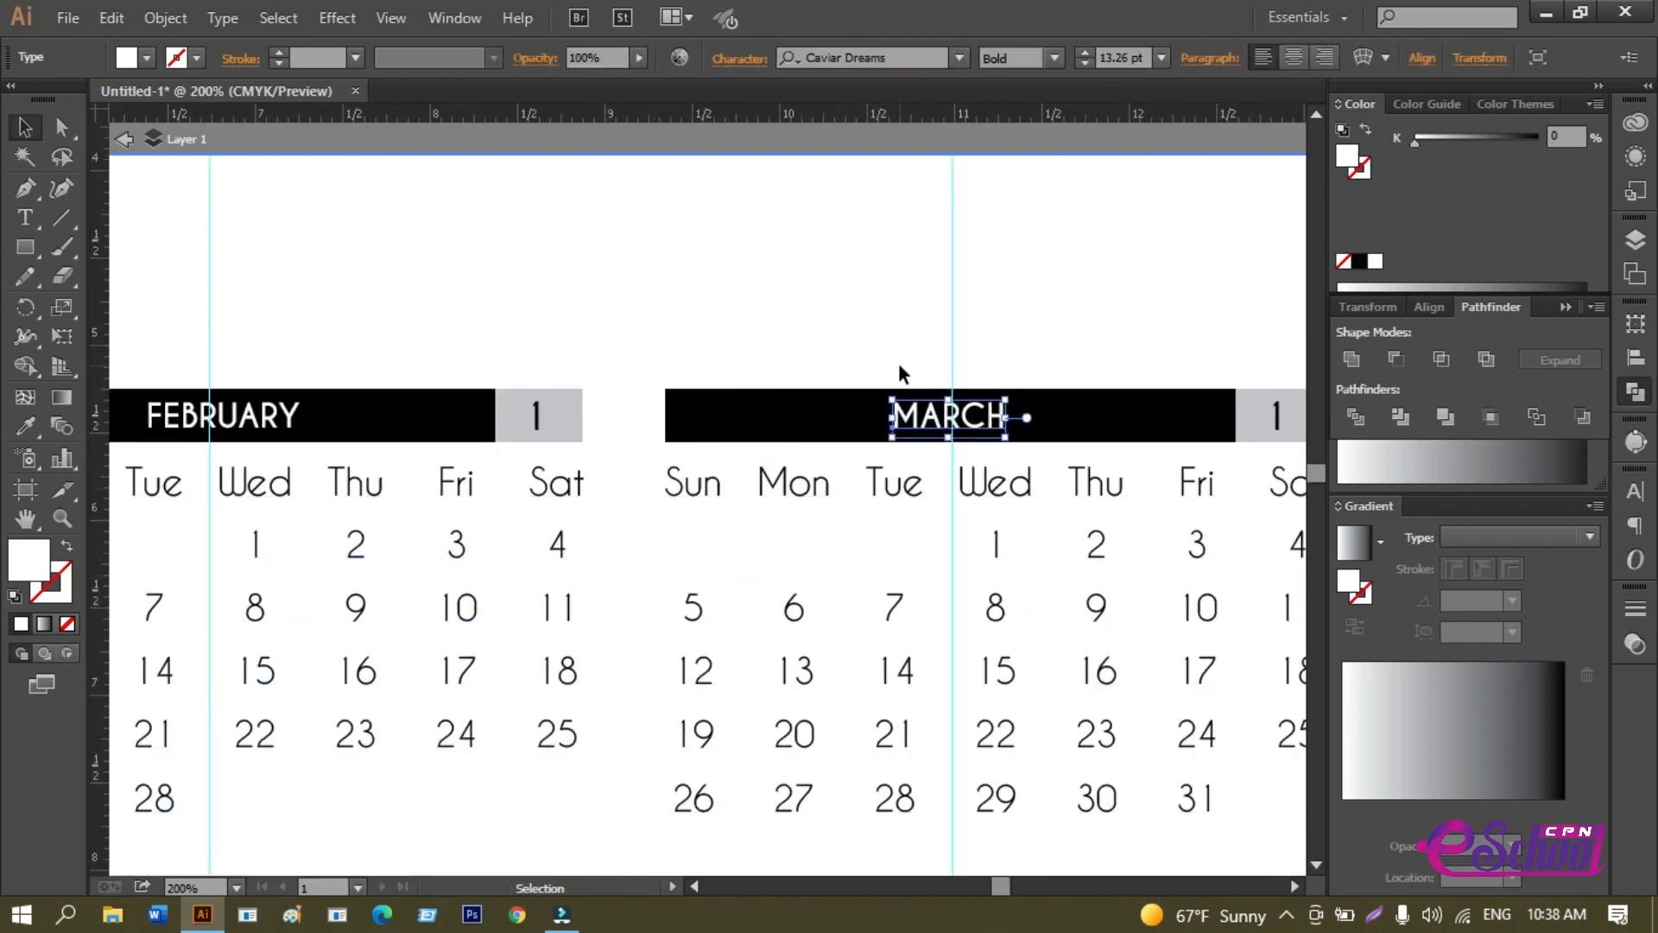
left_click(844, 354)
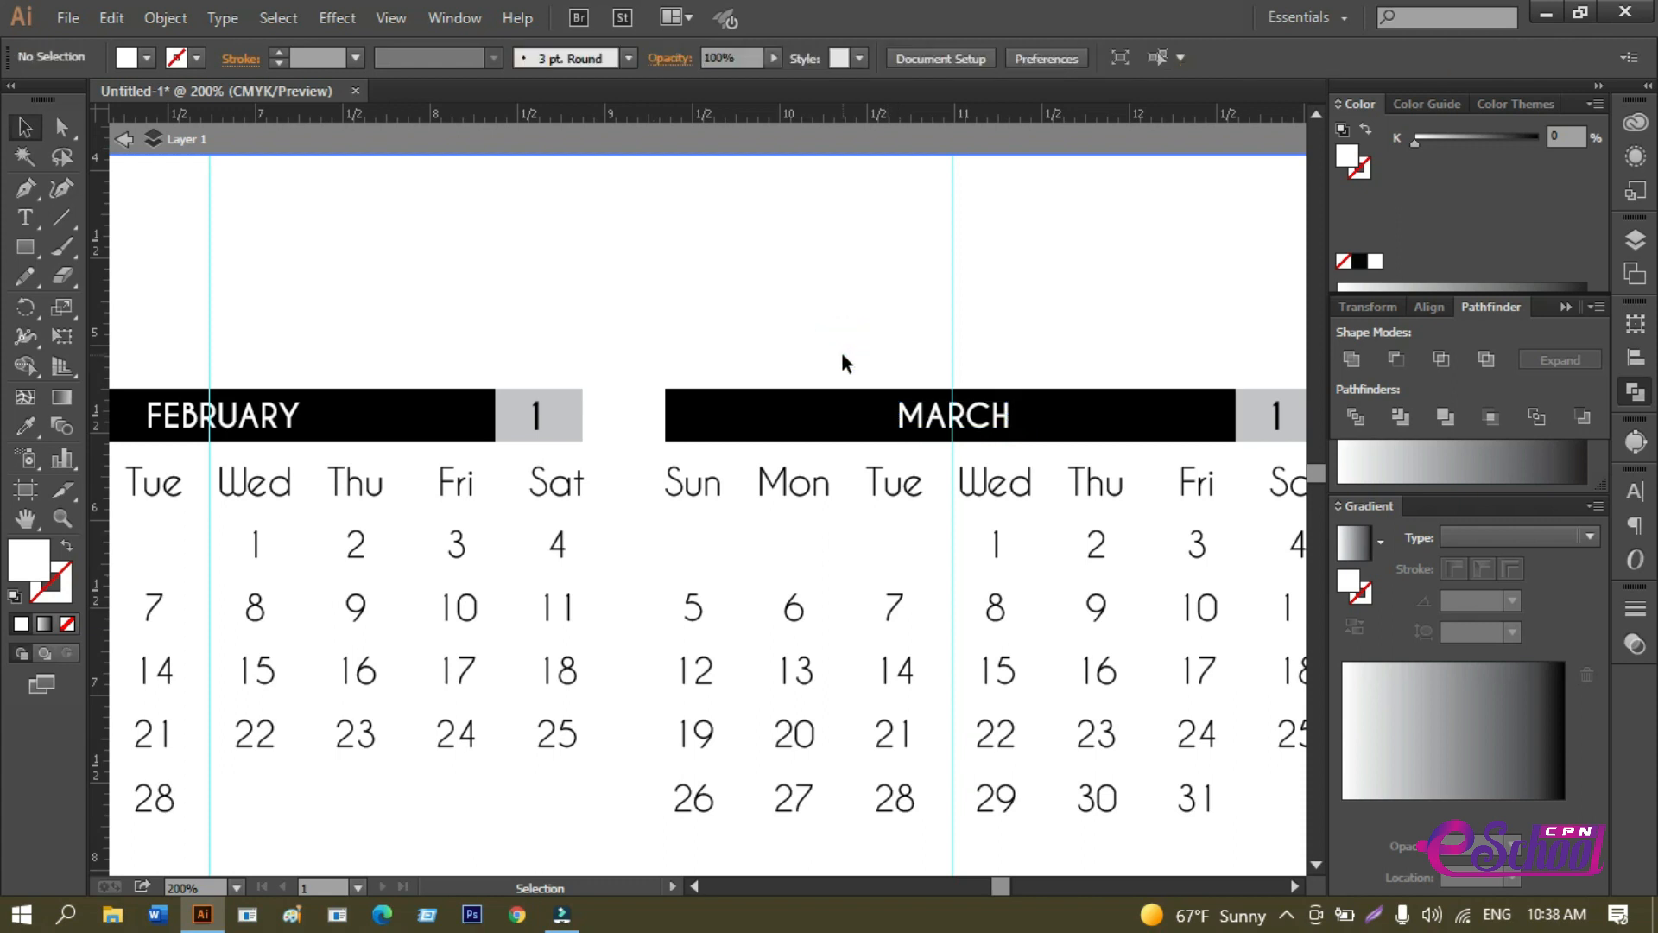
Check how the month titles from February to December line up with their vertical guides.
scroll(841, 350, "down", 1)
left_click_drag(795, 837, 838, 515)
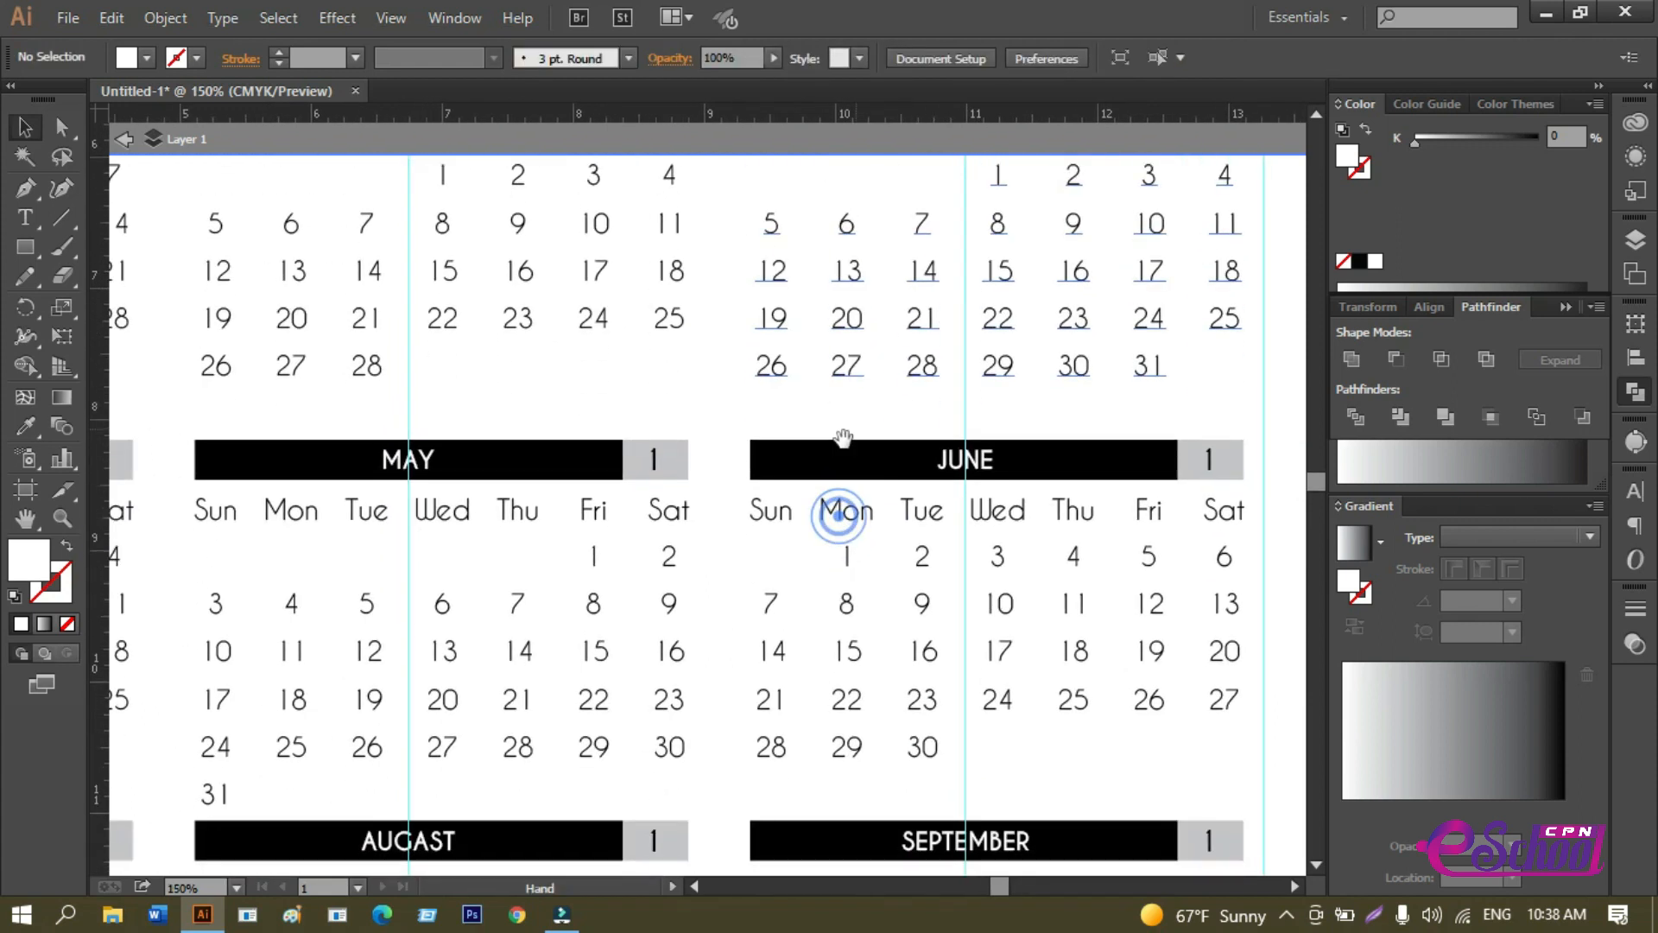
left_click_drag(843, 438, 840, 425)
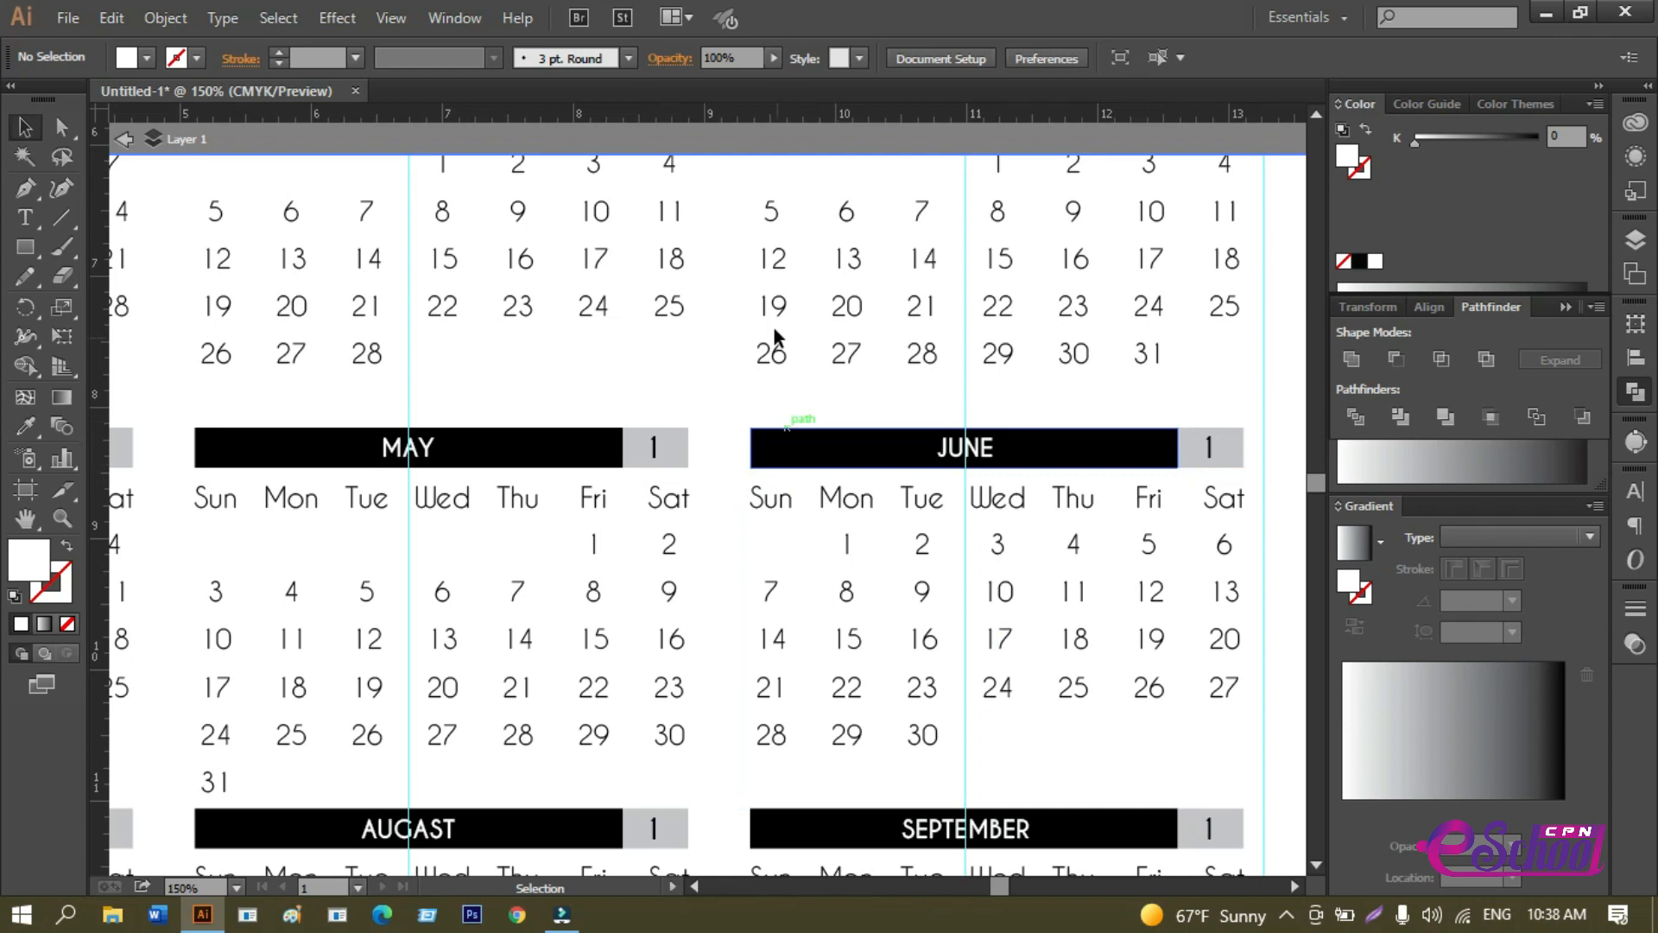
left_click_drag(834, 683, 910, 515)
left_click_drag(636, 376, 521, 567)
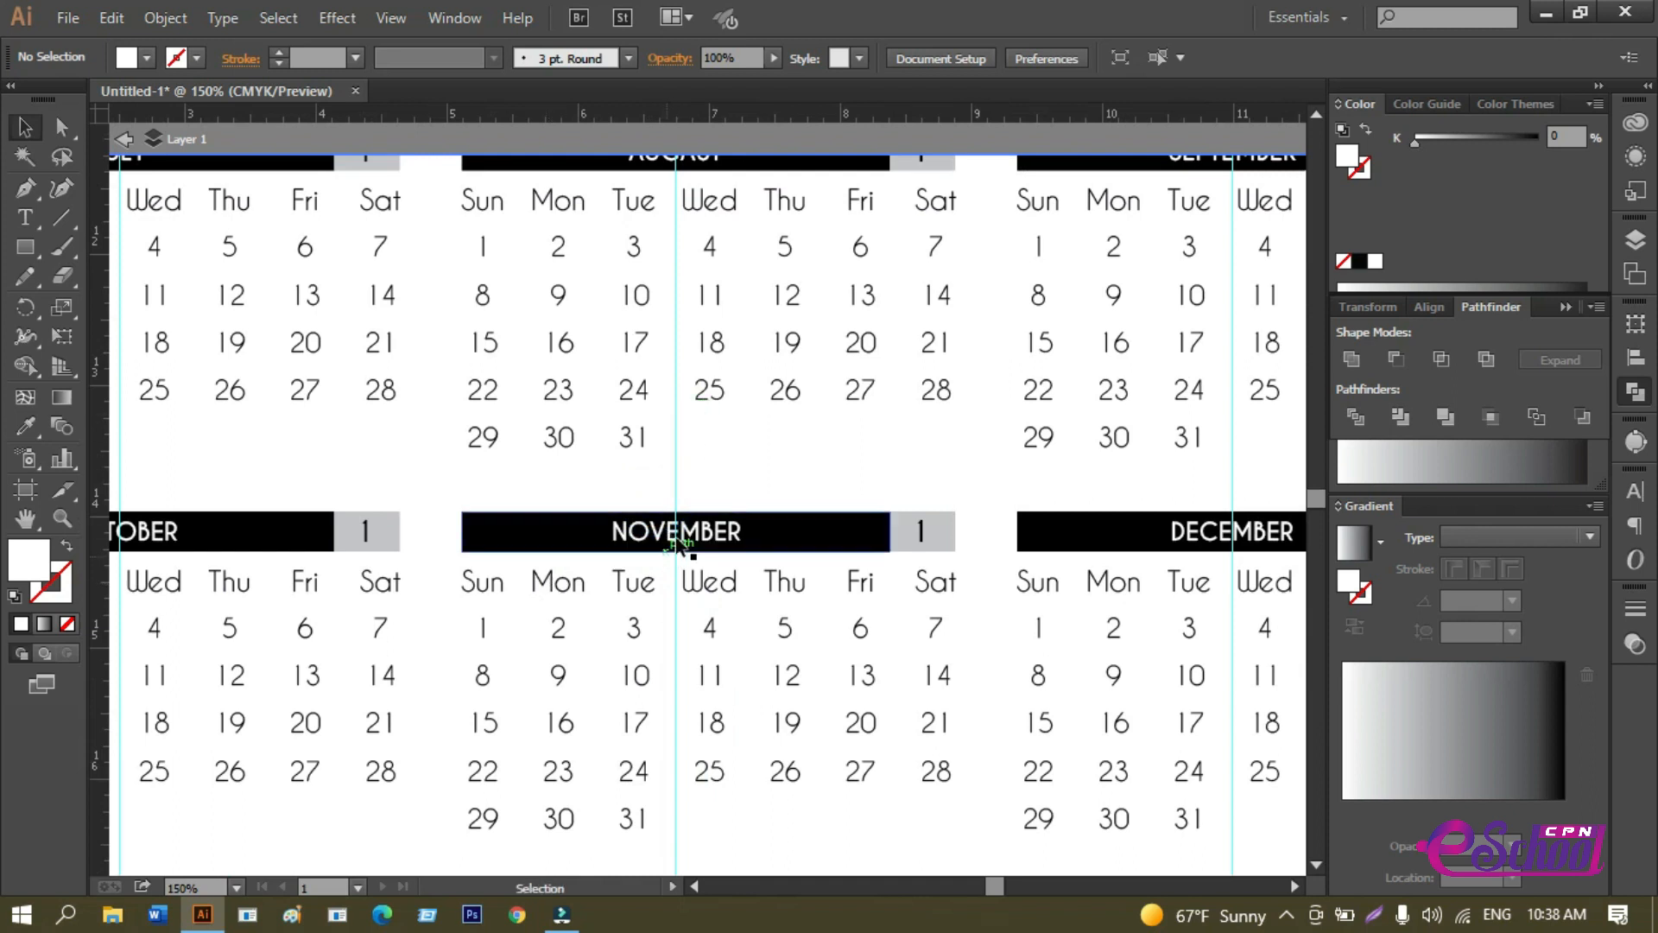
scroll(633, 322, "up", 5)
left_click_drag(630, 319, 581, 547)
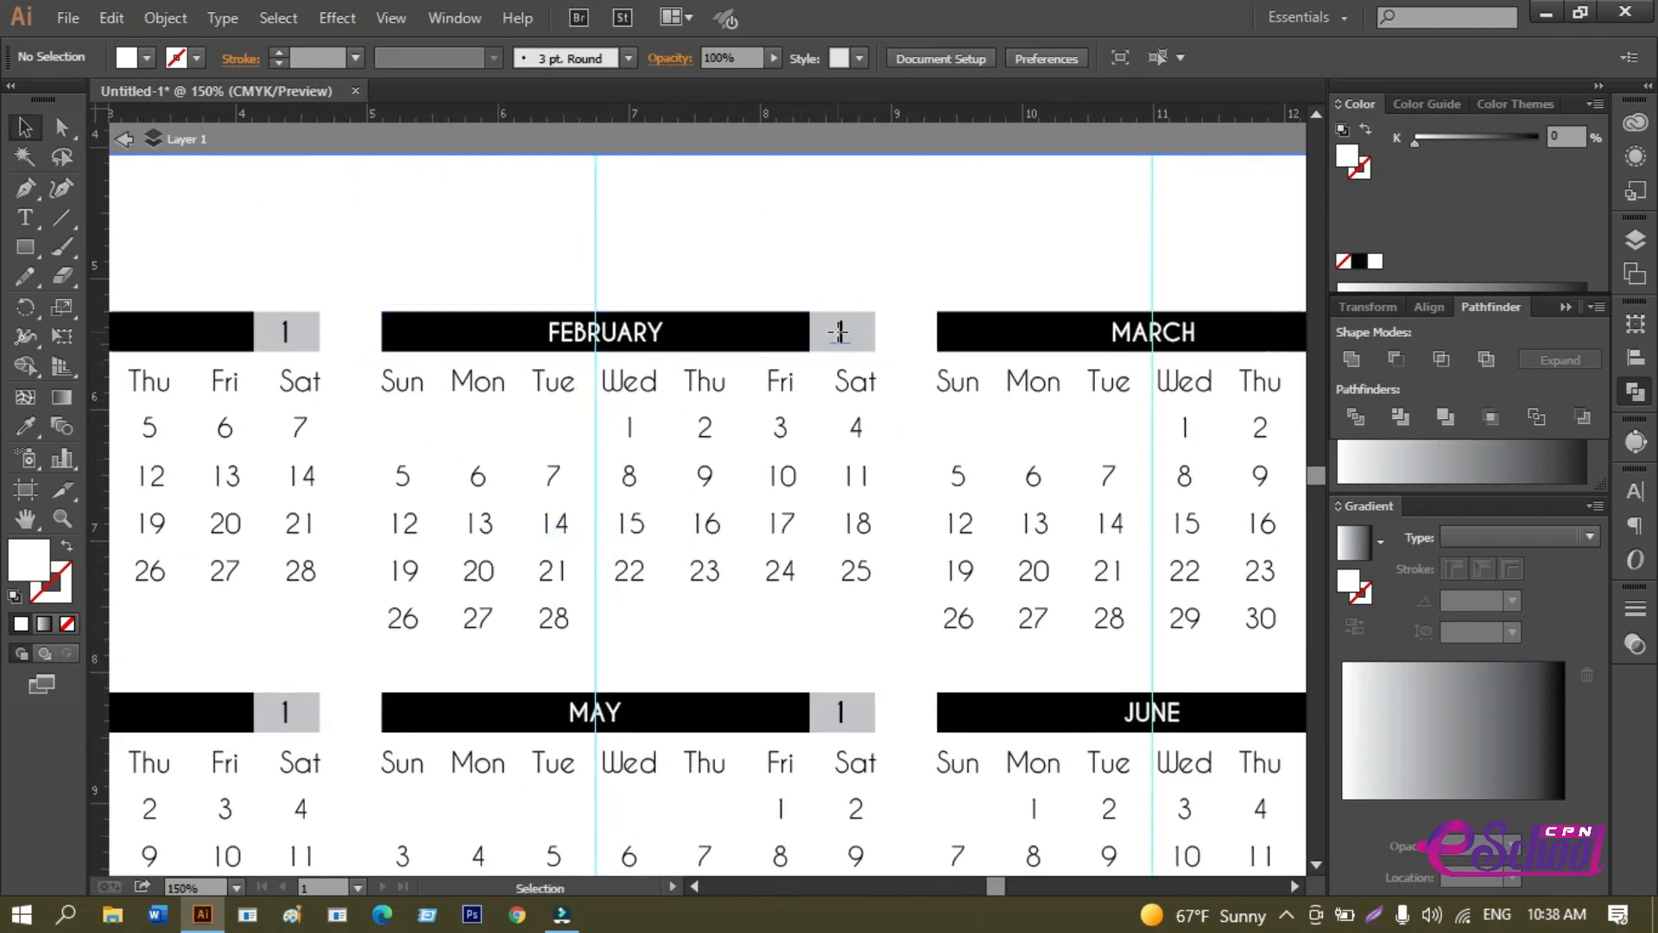
double_click(839, 331)
scroll(836, 335, "right", 2)
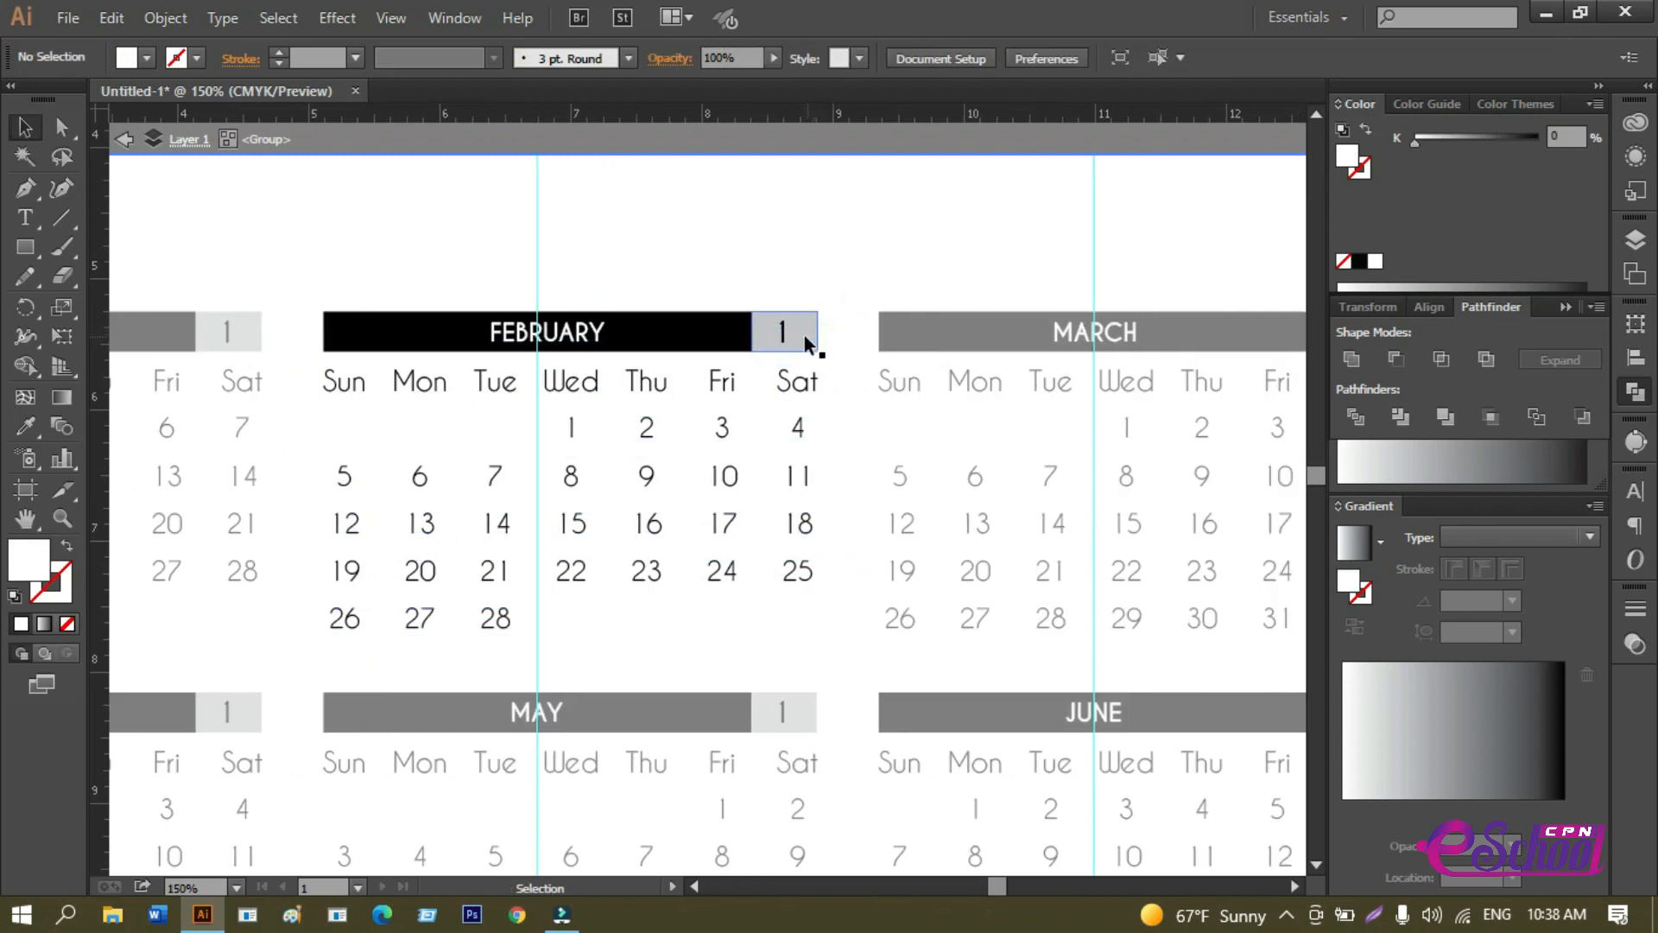
key("Escape")
left_click(796, 251, "ctrl+alt")
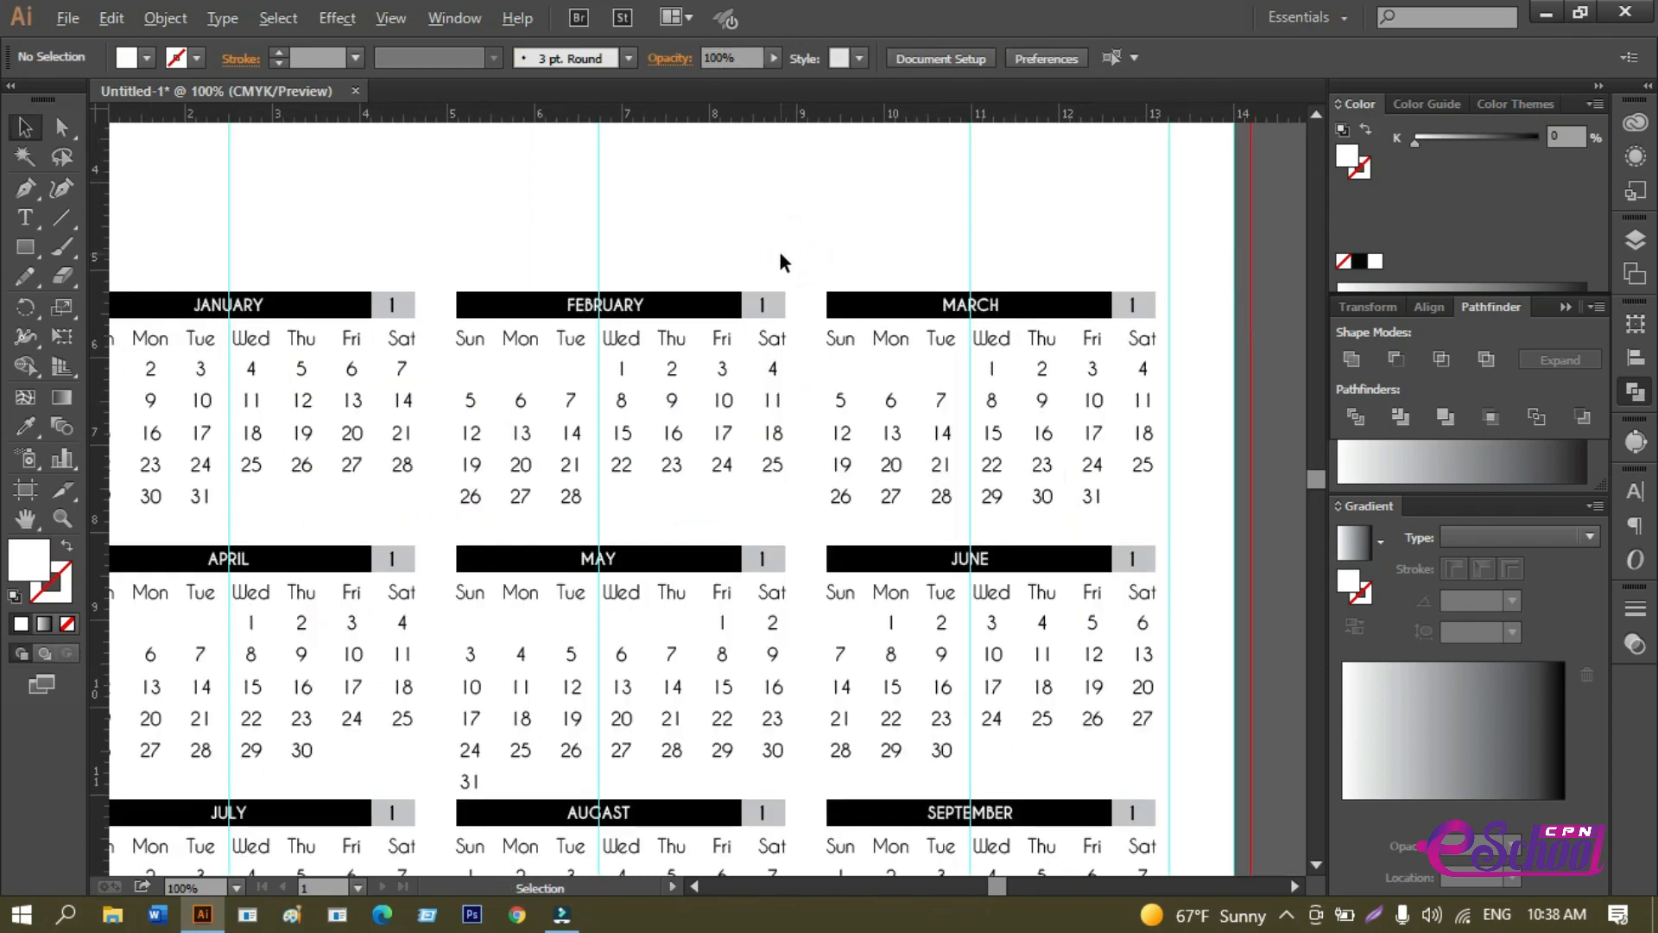
left_click_drag(805, 380, 984, 524)
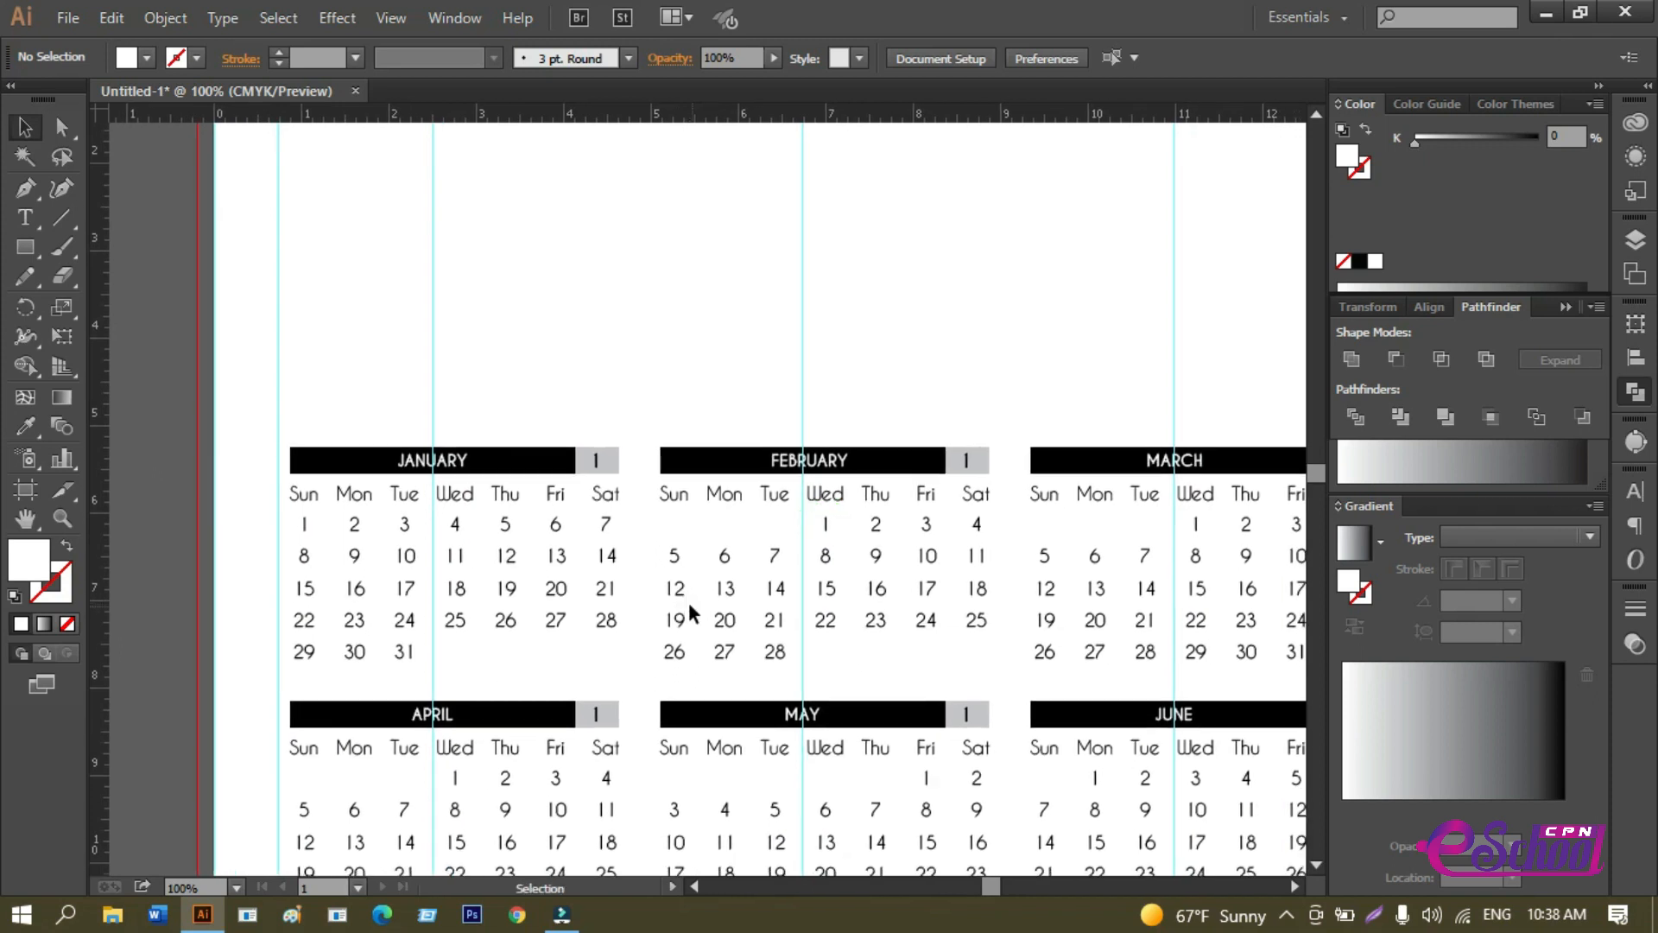
Isolate the February calendar group for editing, and leave isolation mode without changing anything.
left_click(695, 464)
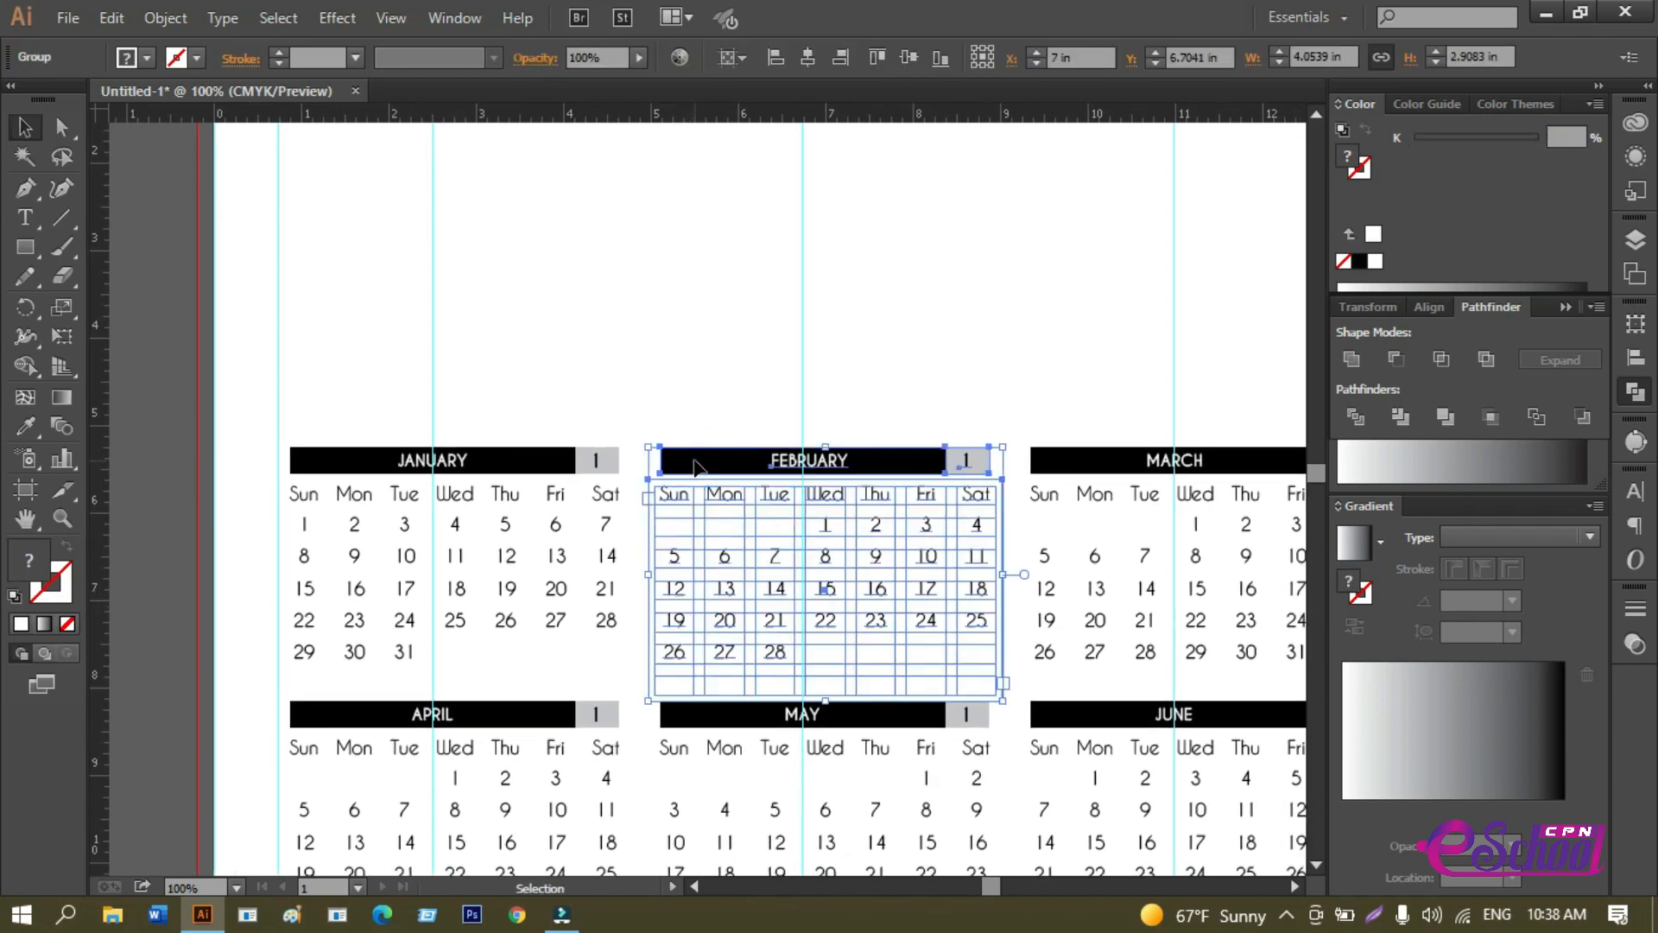
double_click(695, 464)
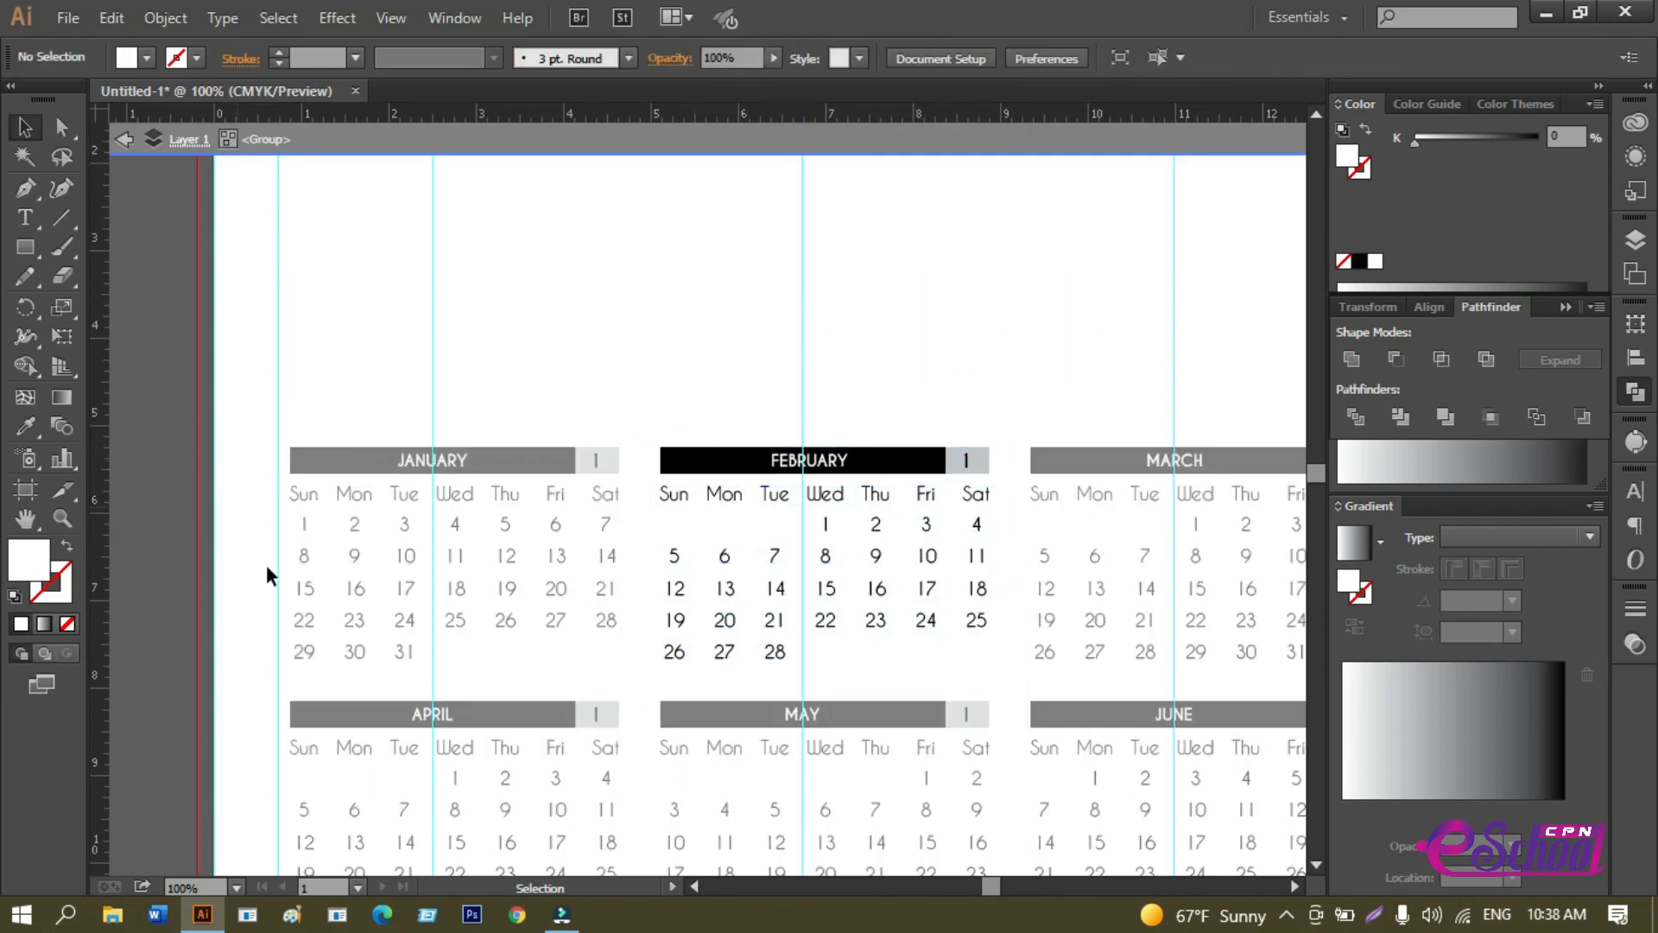
left_click(1140, 525)
left_click(1252, 596)
left_click(434, 712)
double_click(654, 380)
Isolate the February calendar with the Isolate Selected Group command, and return to the full artwork.
left_click(688, 466)
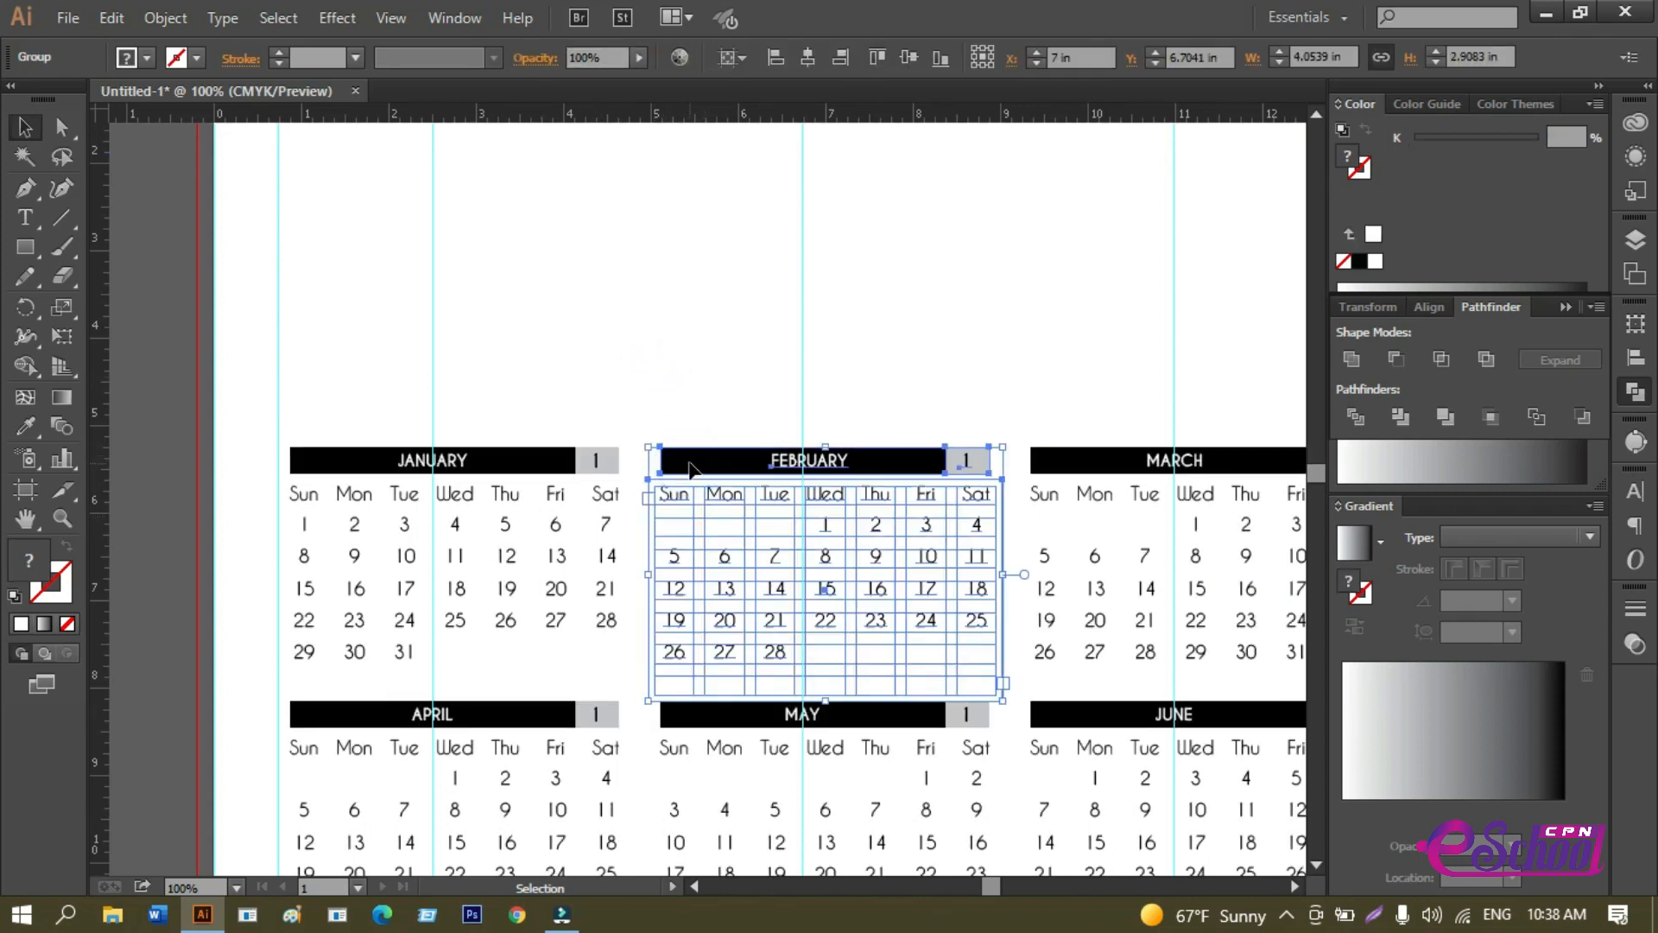
right_click(692, 470)
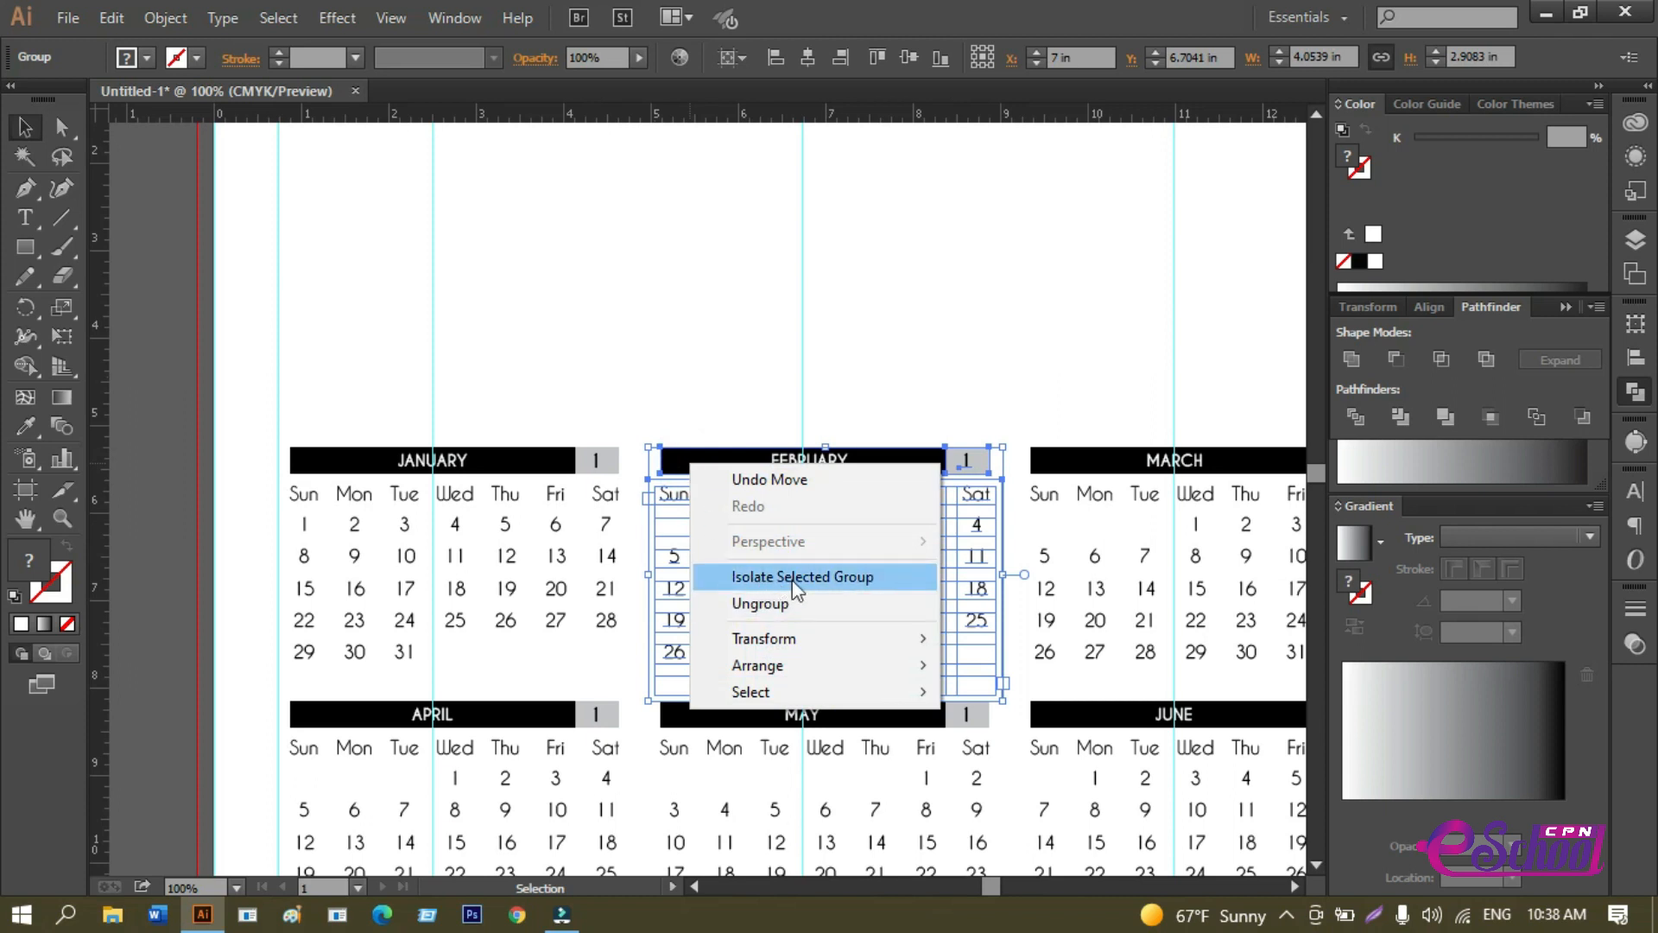
left_click(845, 578)
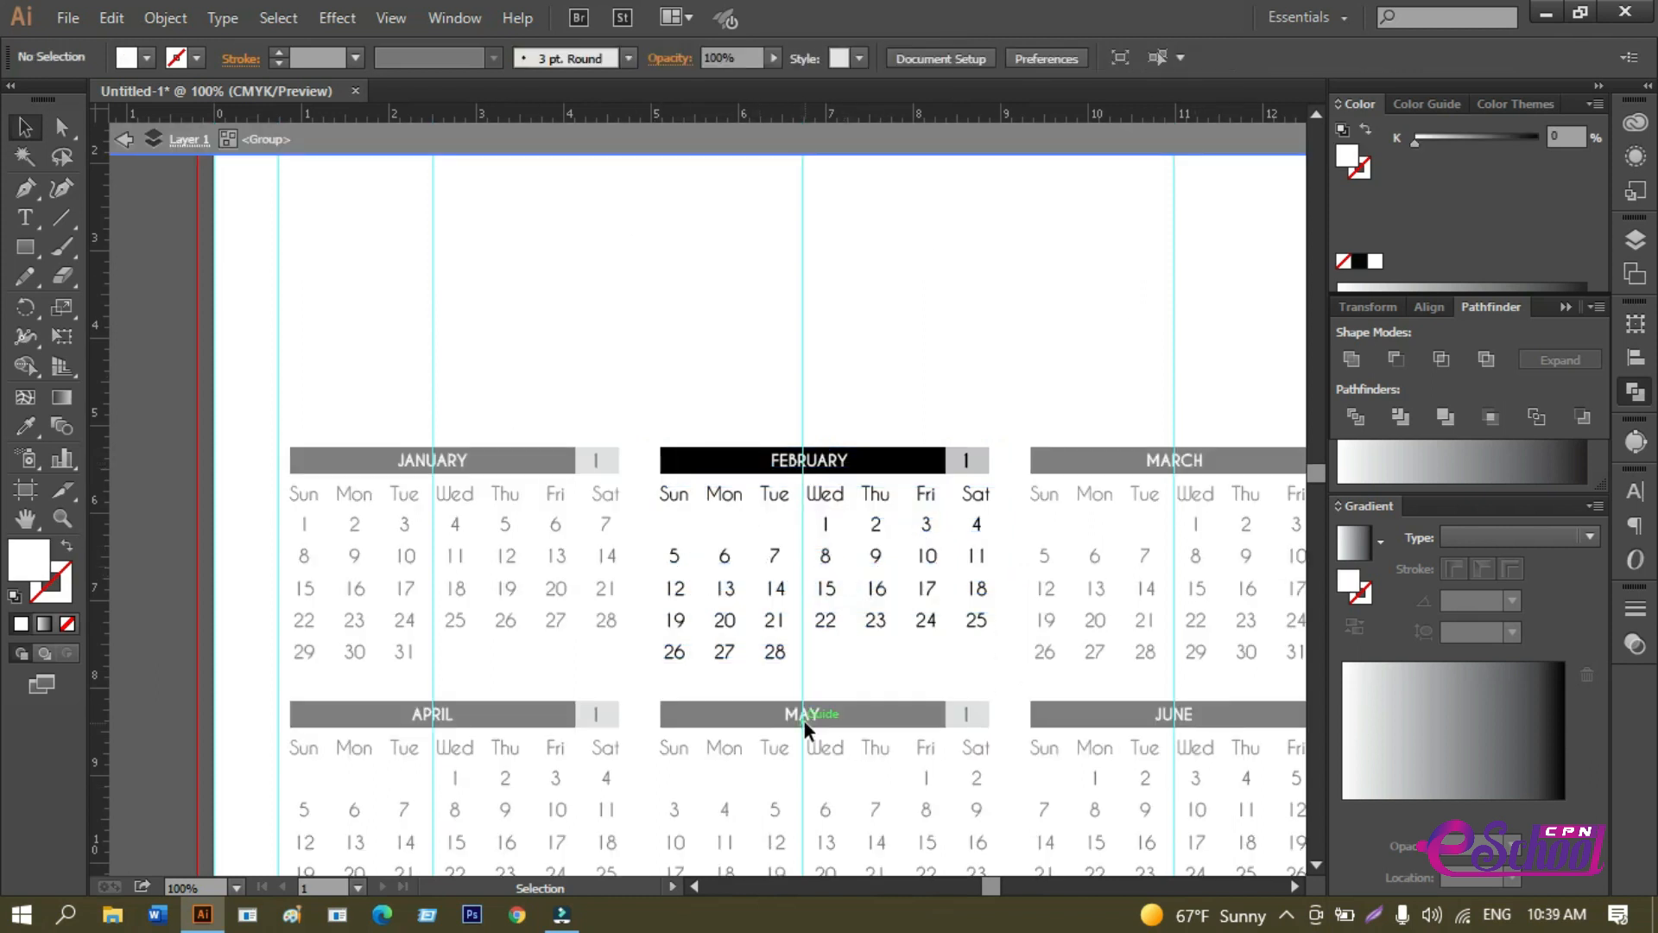
left_click(769, 557)
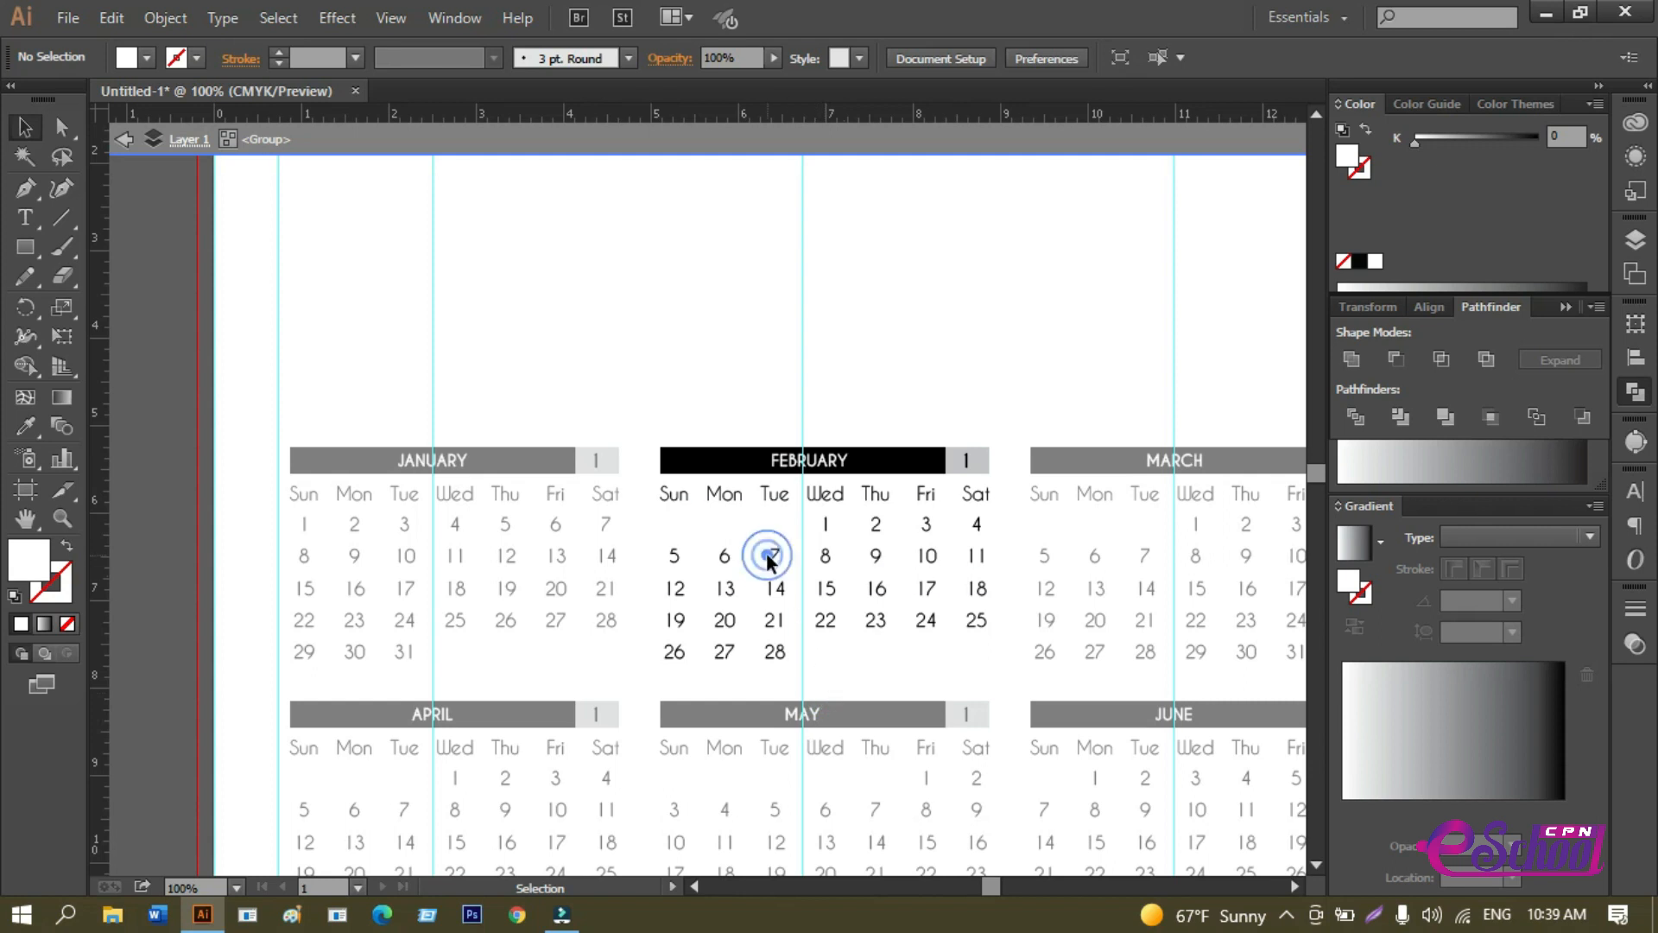
double_click(743, 363)
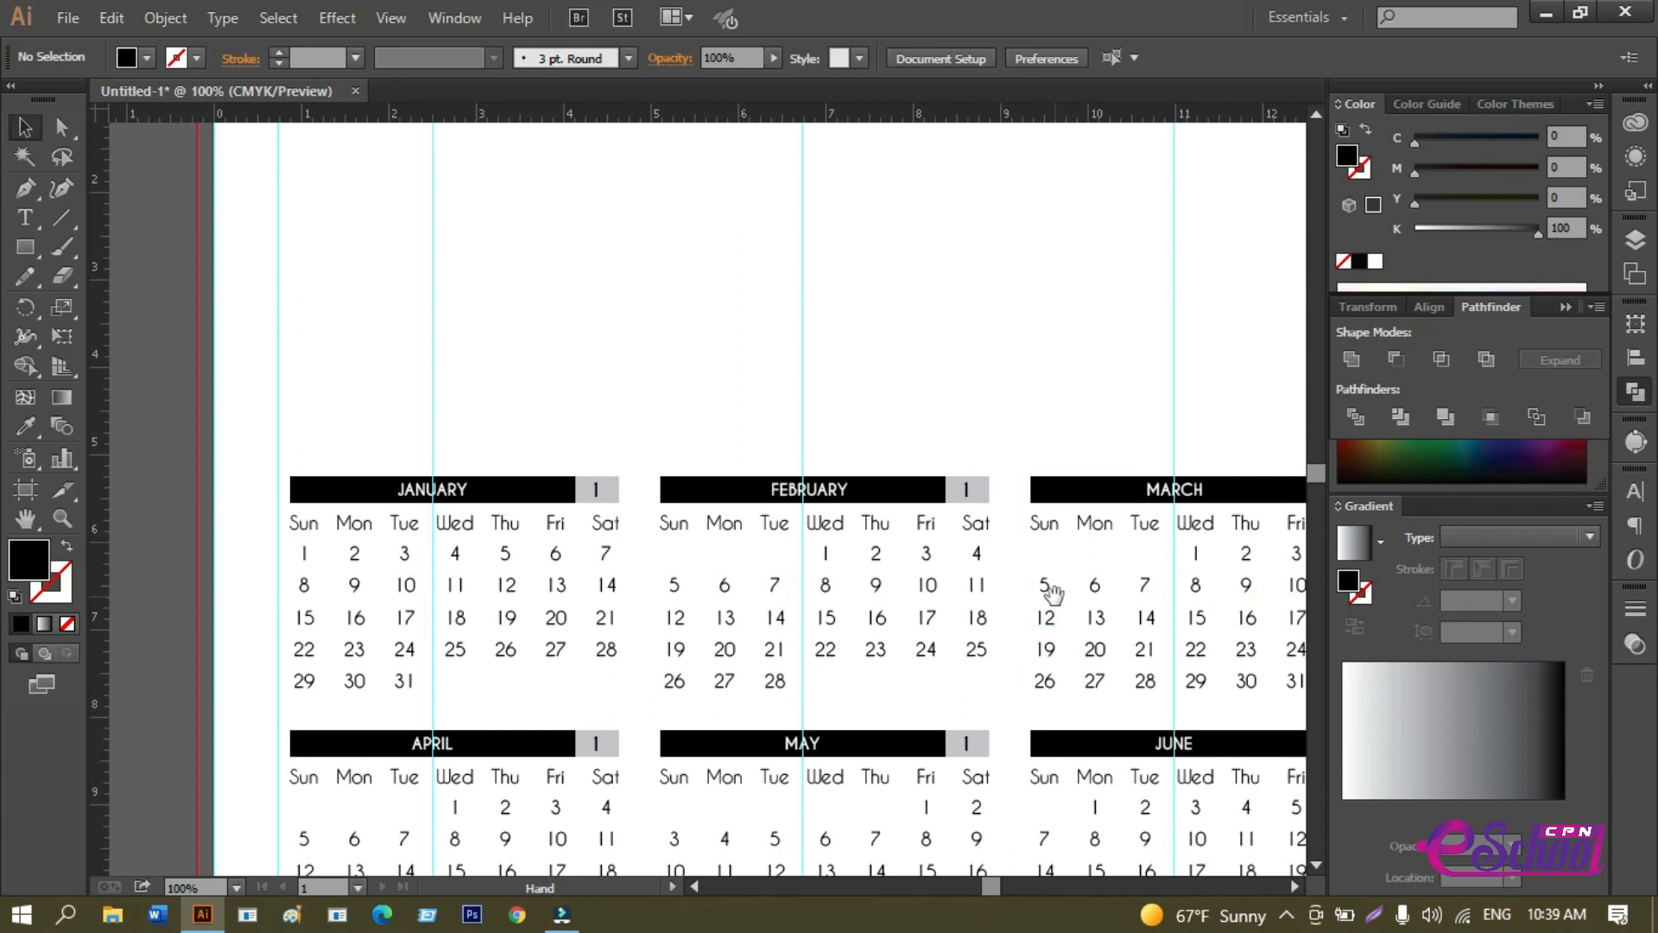
Change the month numbers in the grey header boxes to 2 for February, 3 for March and 4 for April.
left_click_drag(1009, 609, 899, 518)
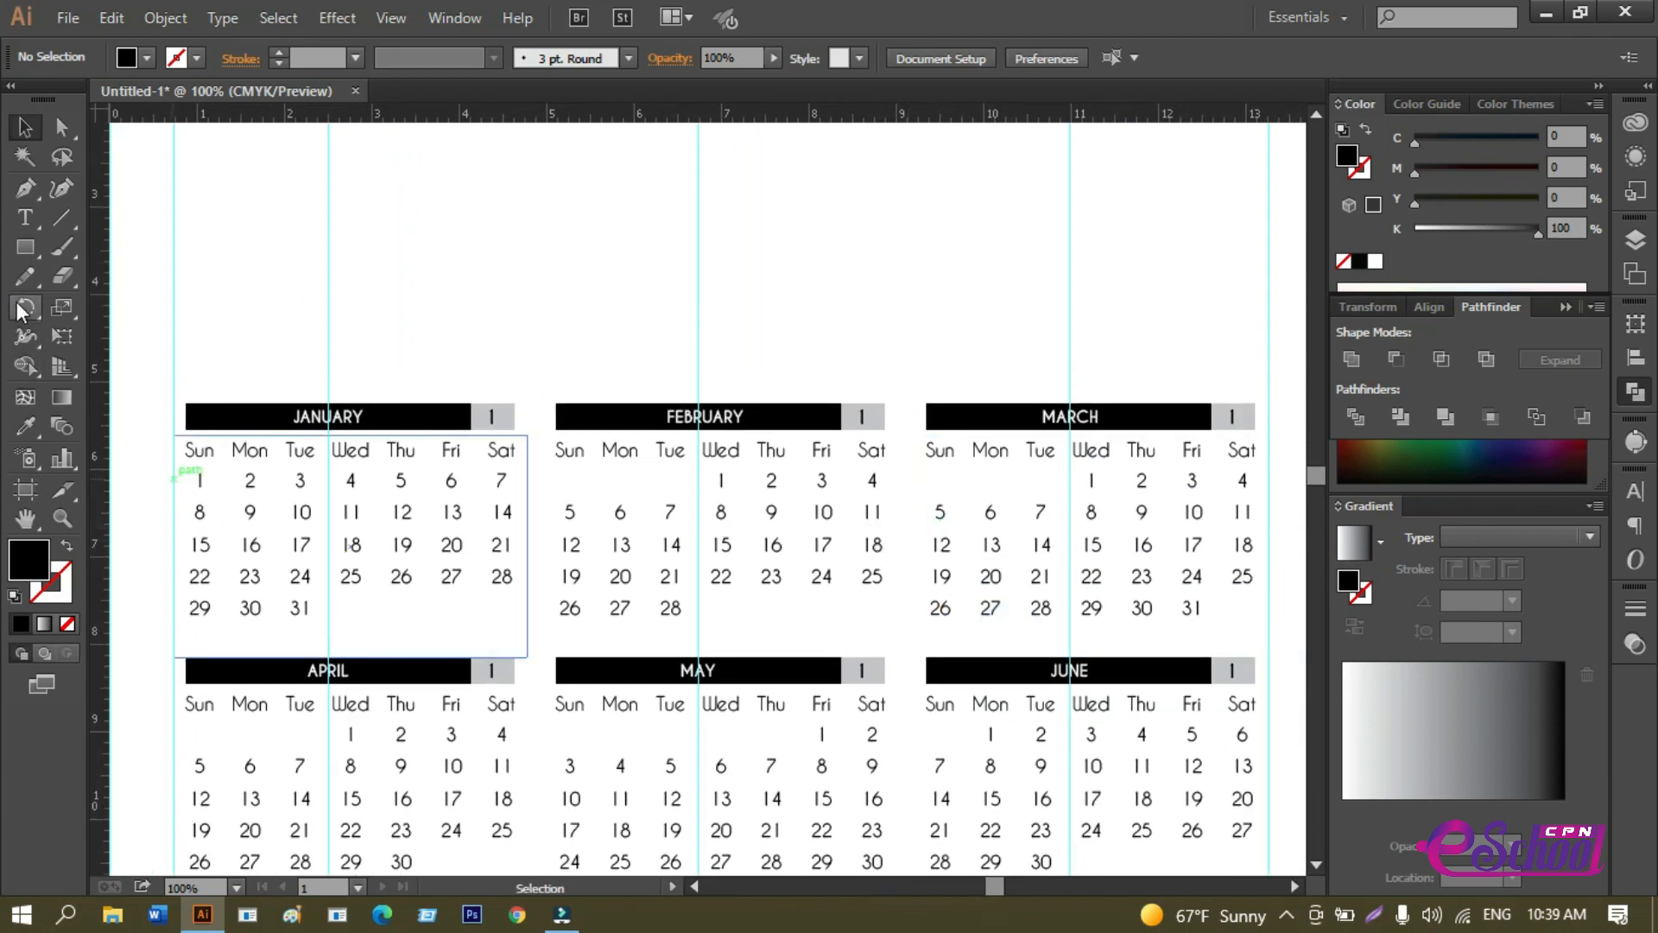
left_click(26, 218)
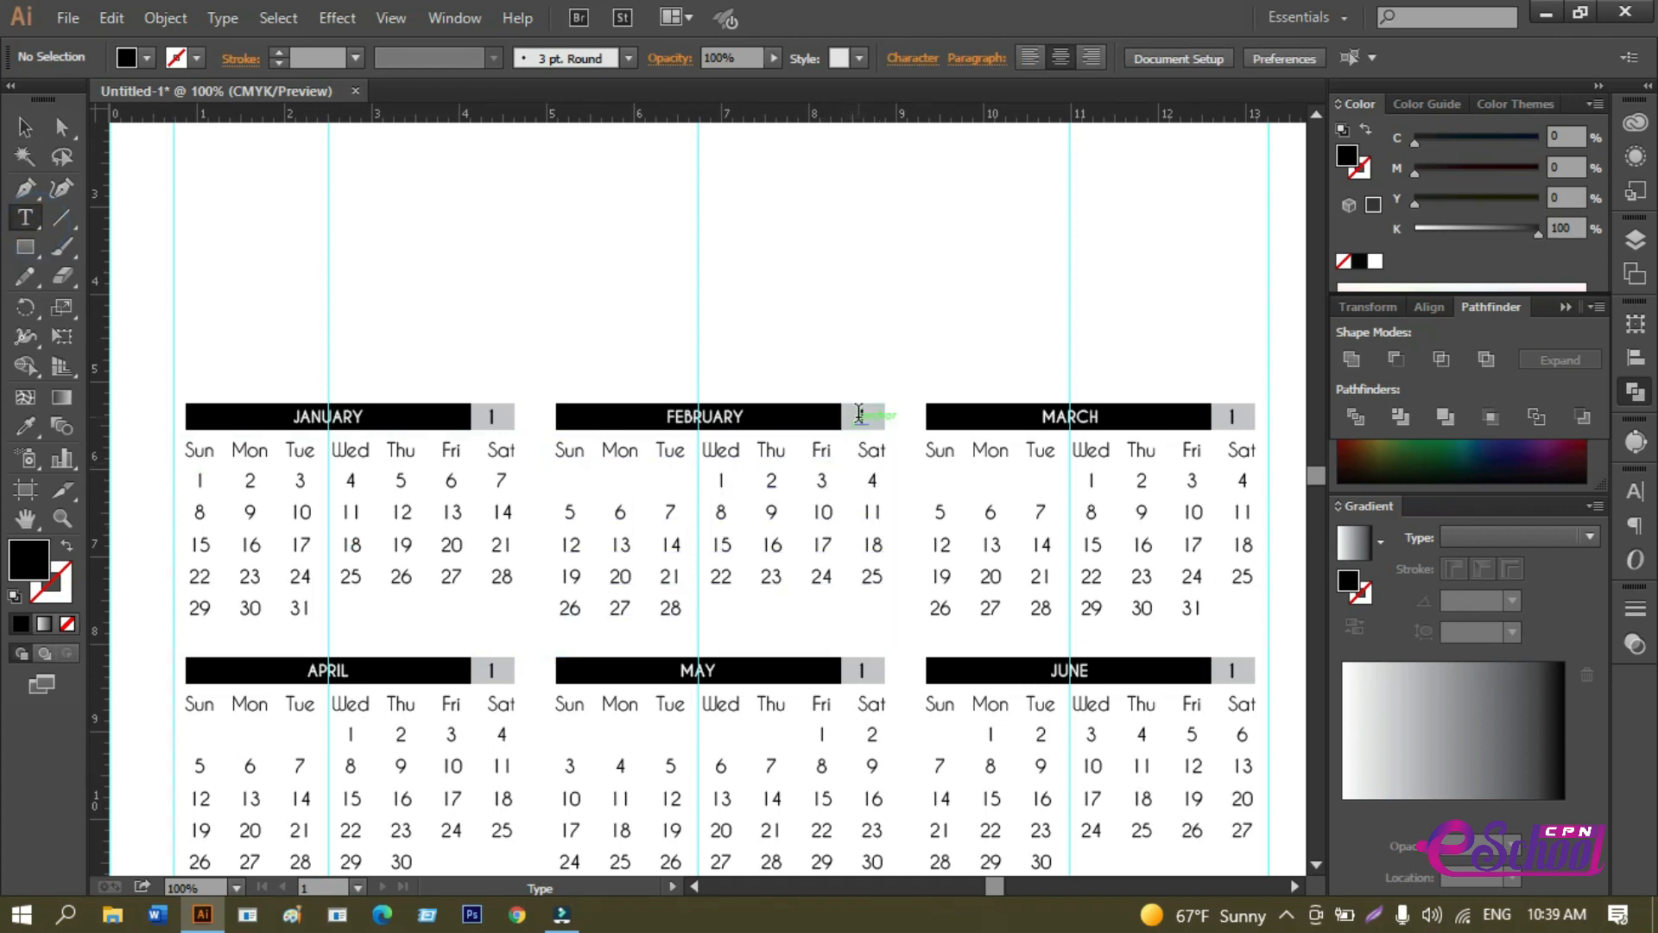
left_click_drag(860, 414, 870, 416)
type("2")
left_click_drag(1226, 418, 1236, 418)
type("3")
left_click_drag(489, 672, 508, 673)
type("4")
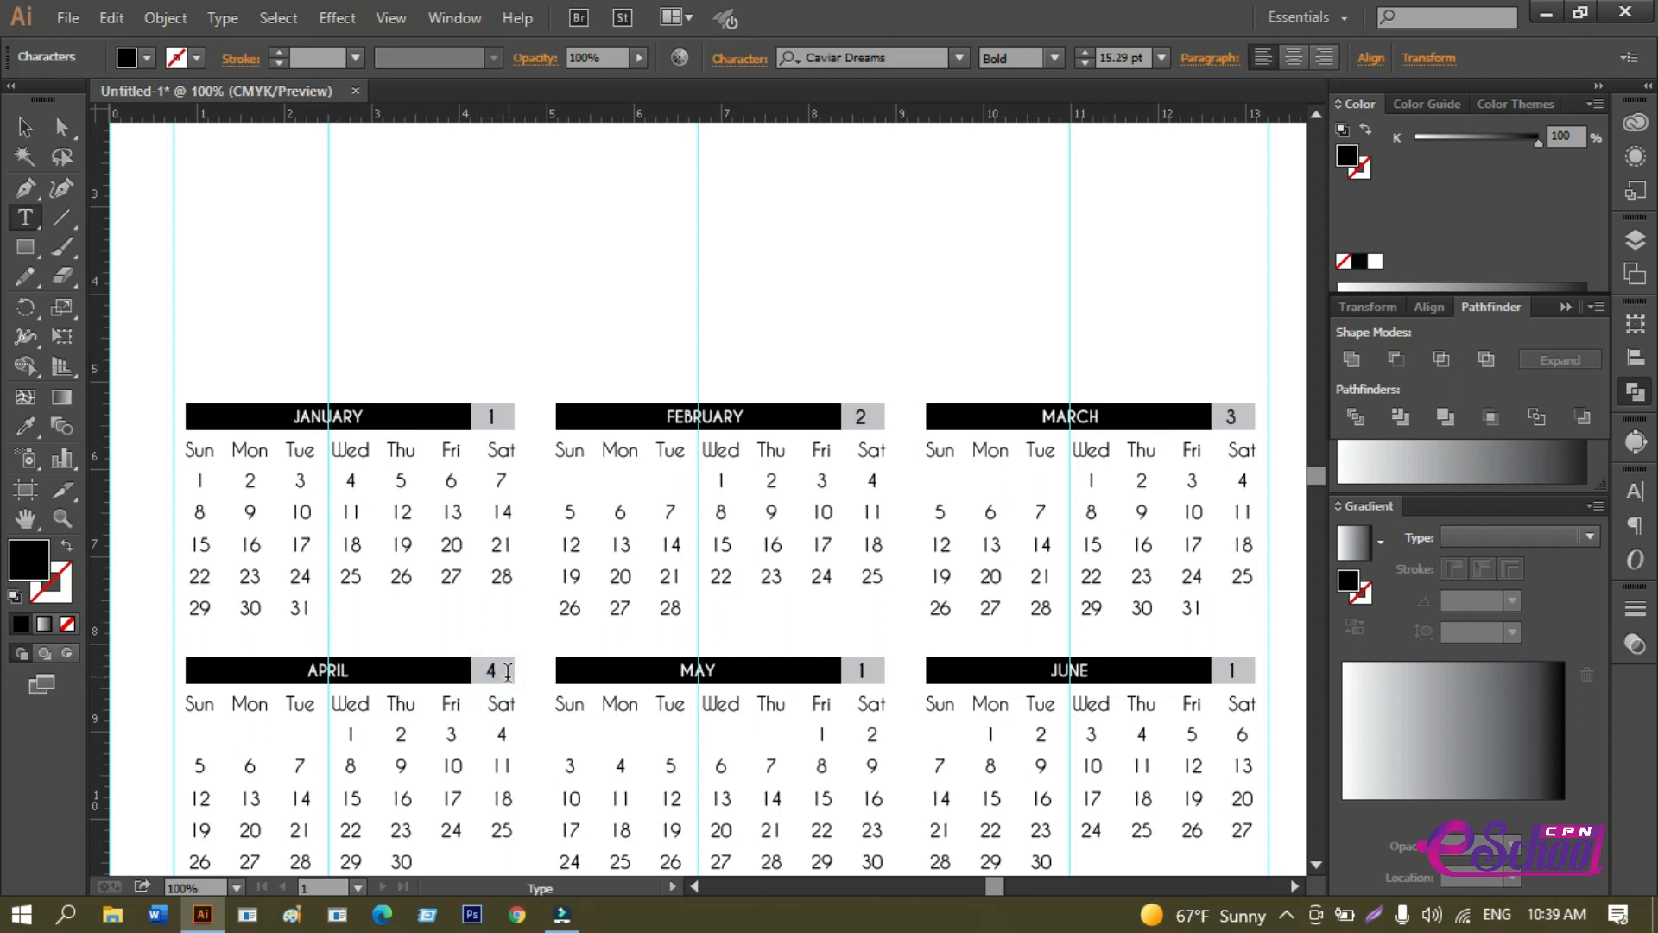
Change the month numbers in the grey header boxes to 5 for May and 6 for June.
left_click_drag(858, 673, 867, 672)
type("5")
double_click(1231, 672)
type("6")
left_click(25, 127)
left_click(414, 242)
Undo the last edit of the June month number and set the July month number to 7.
left_click_drag(677, 711, 695, 406)
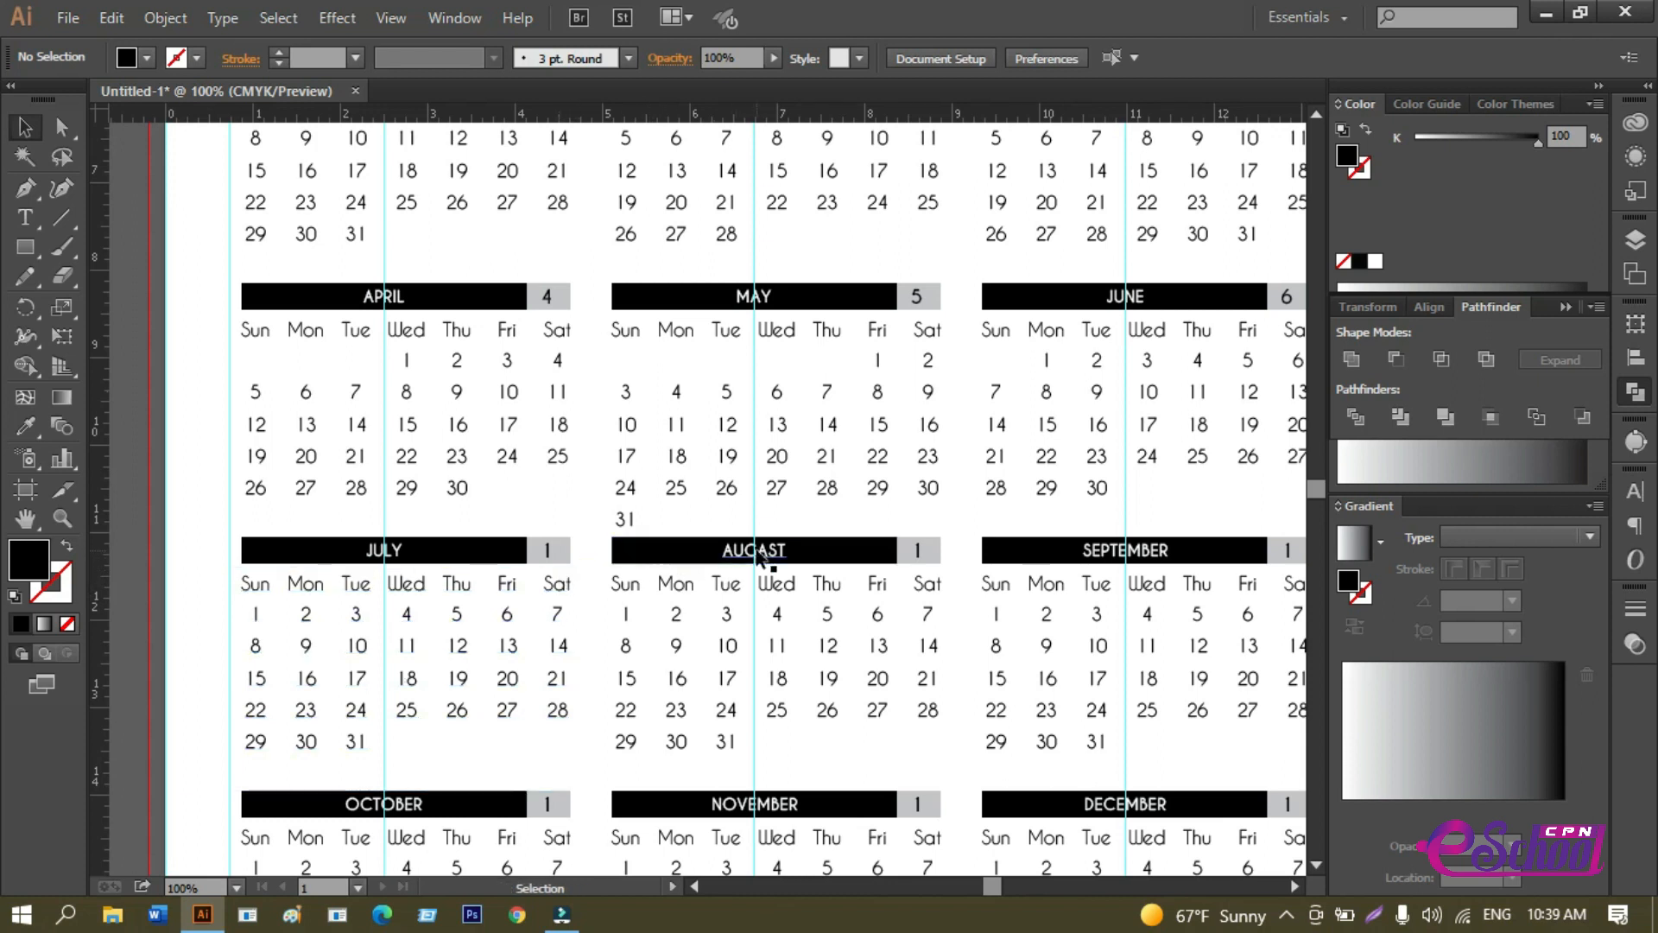
key("t")
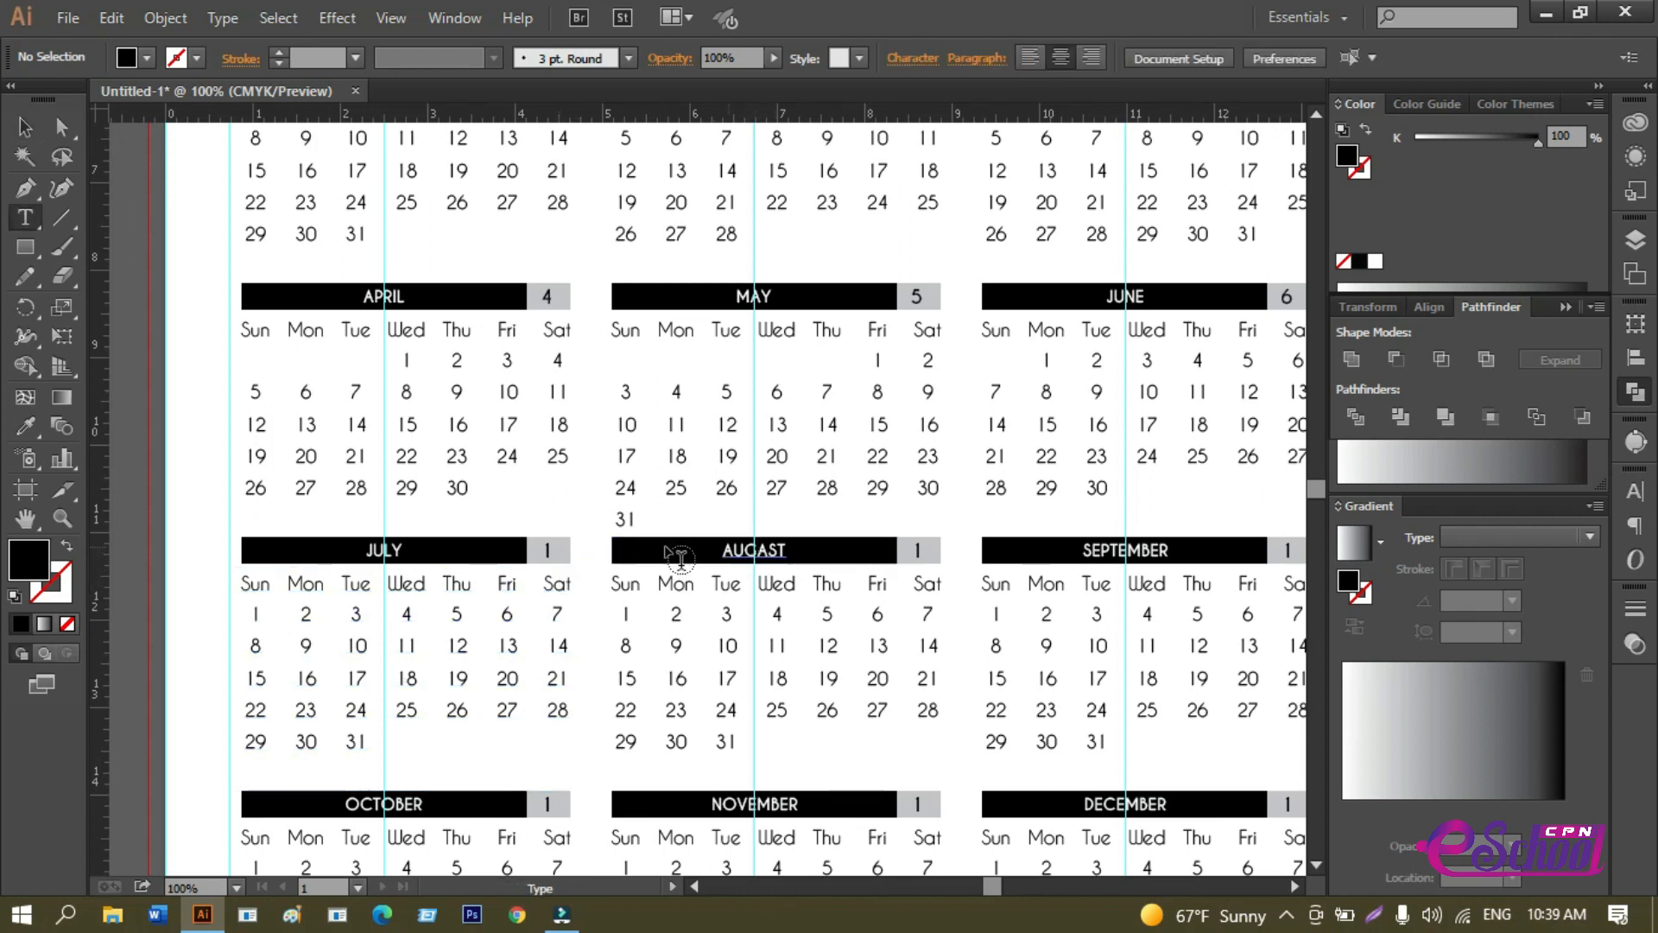
left_click(555, 552)
key("ctrl+z")
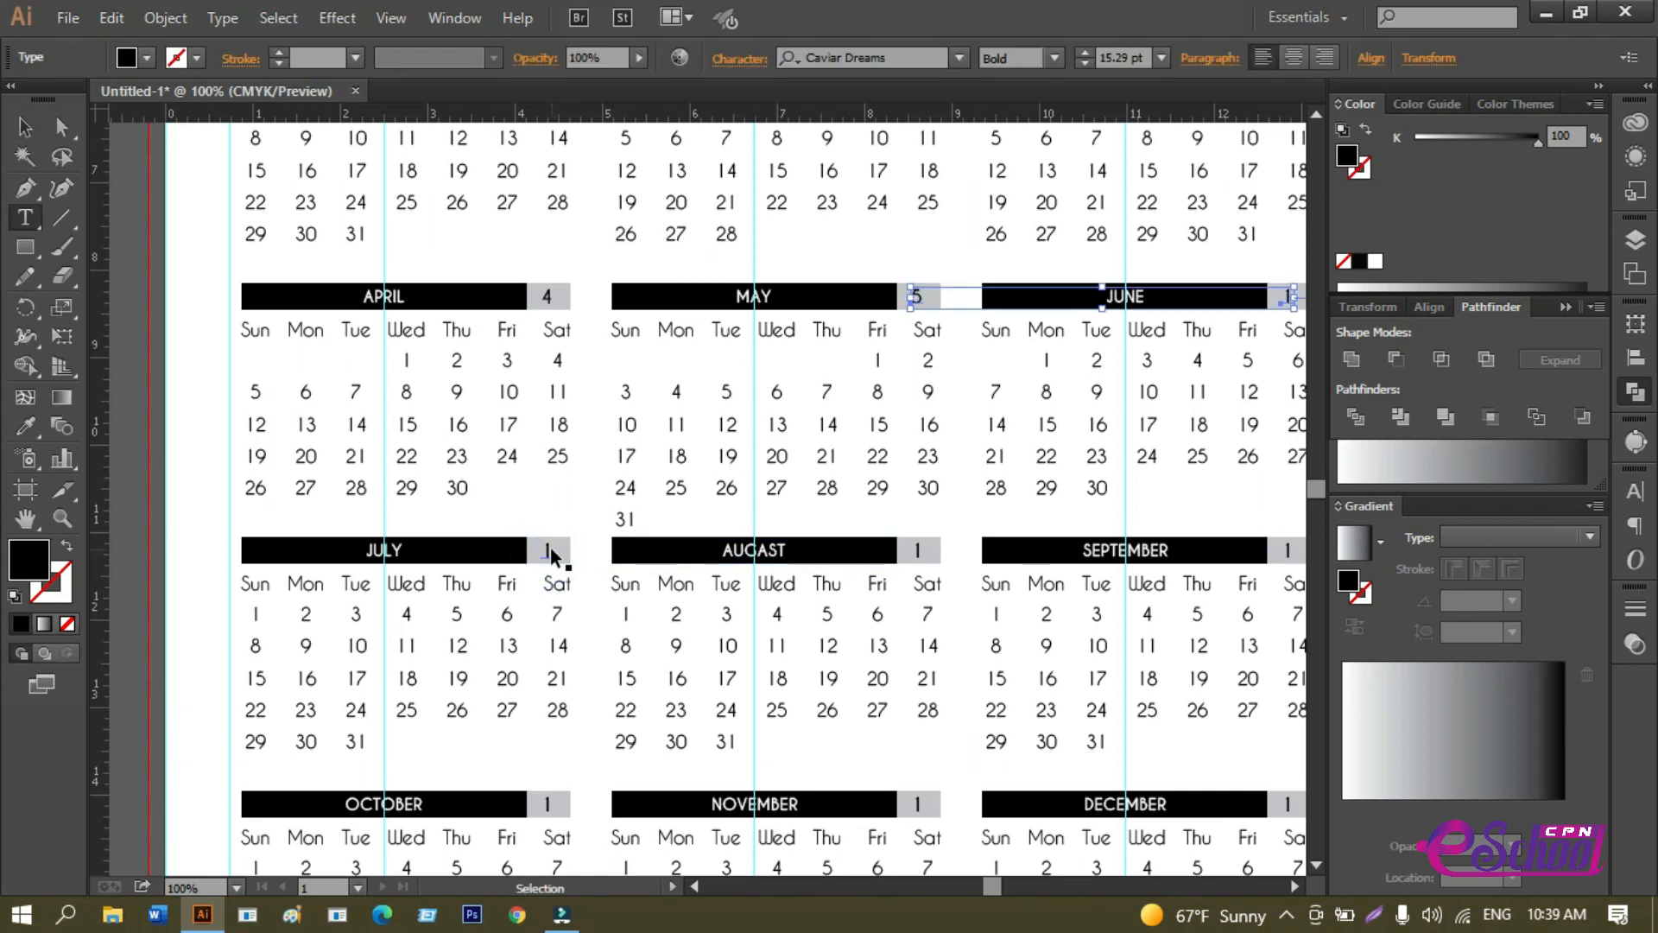
left_click_drag(542, 551, 563, 551)
type("7")
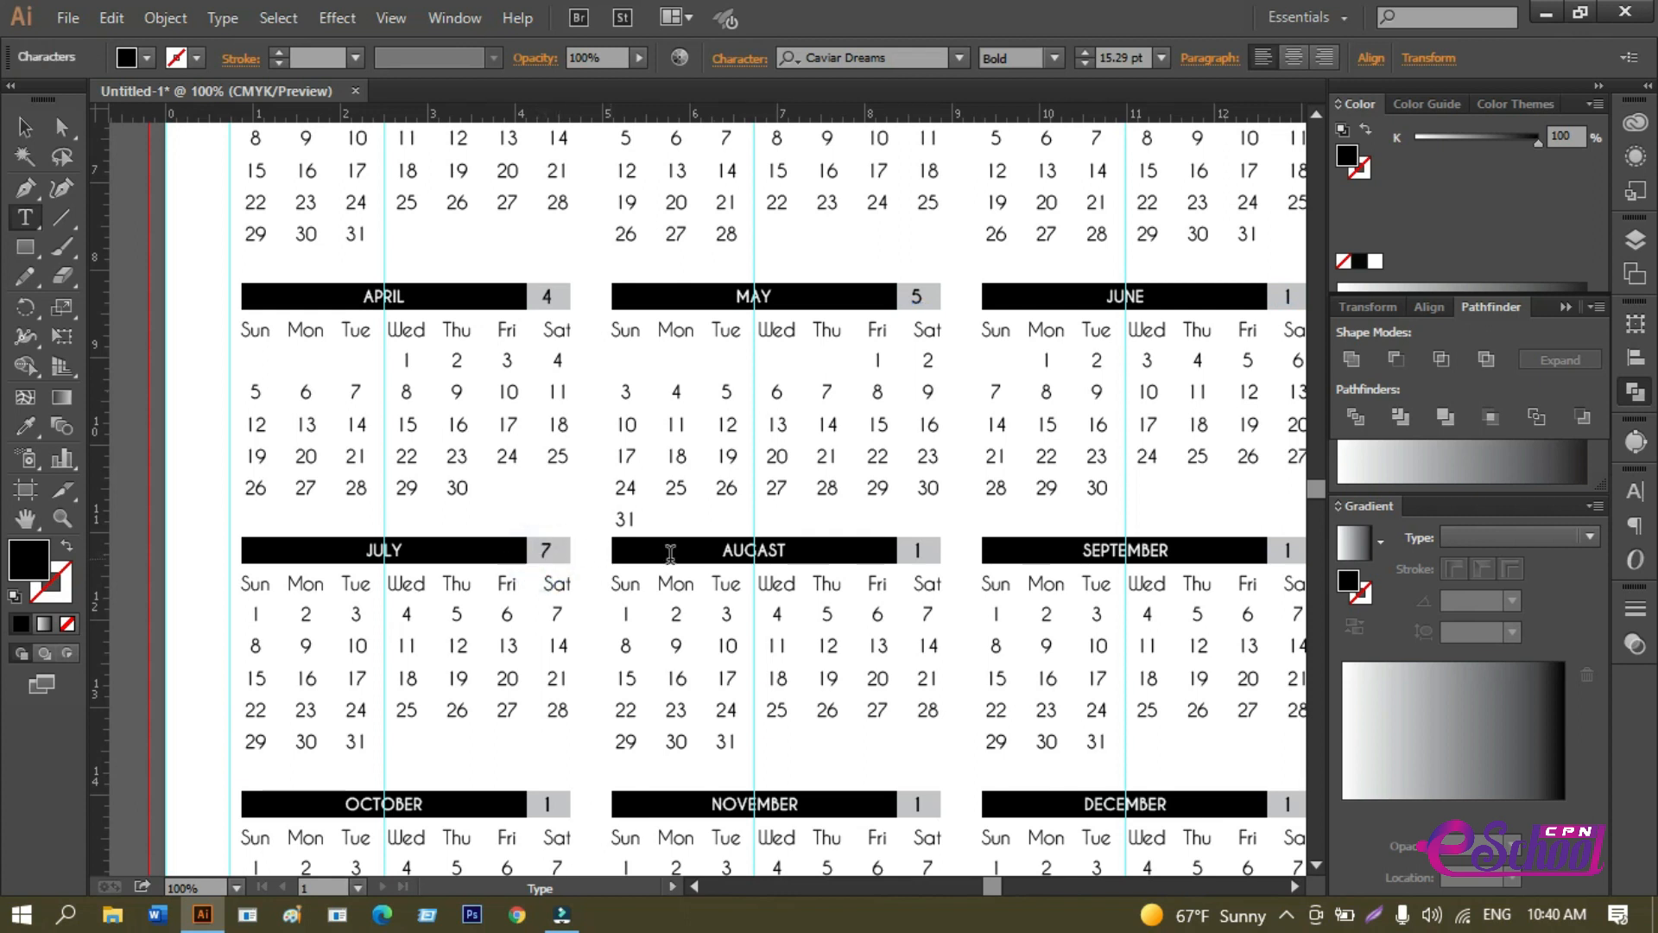
Set the month numbers in the grey header boxes to 8 for August and 9 for September.
double_click(916, 550)
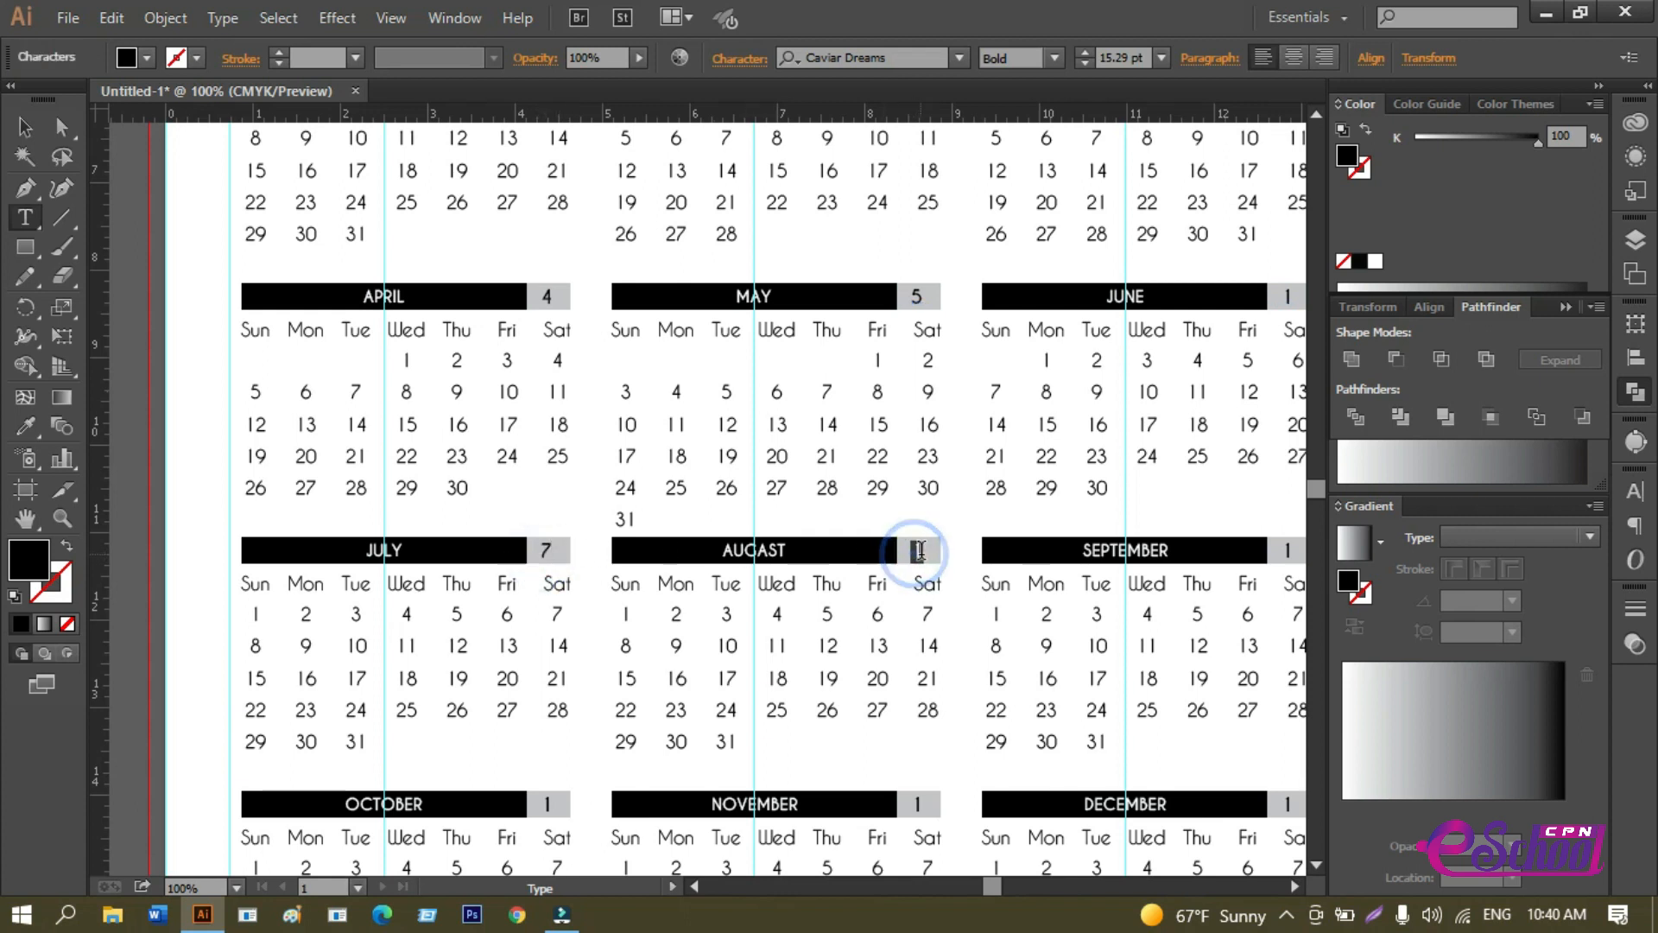
type("8")
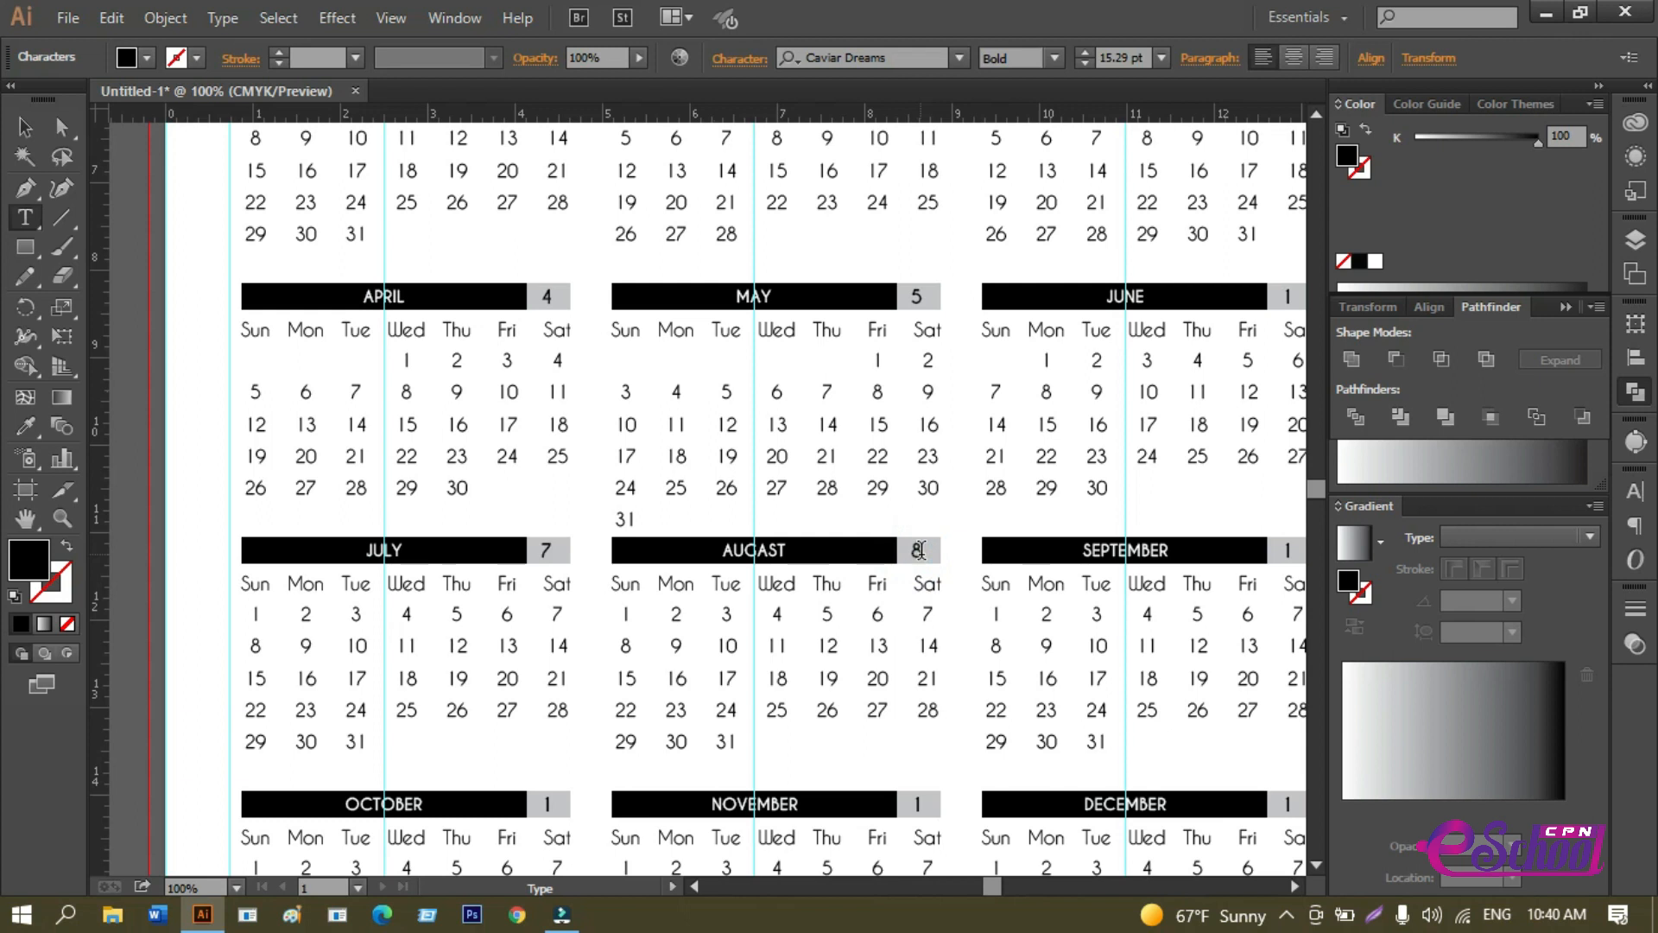
double_click(1286, 550)
key("BackSpace")
type("9")
key("Escape")
left_click(26, 129)
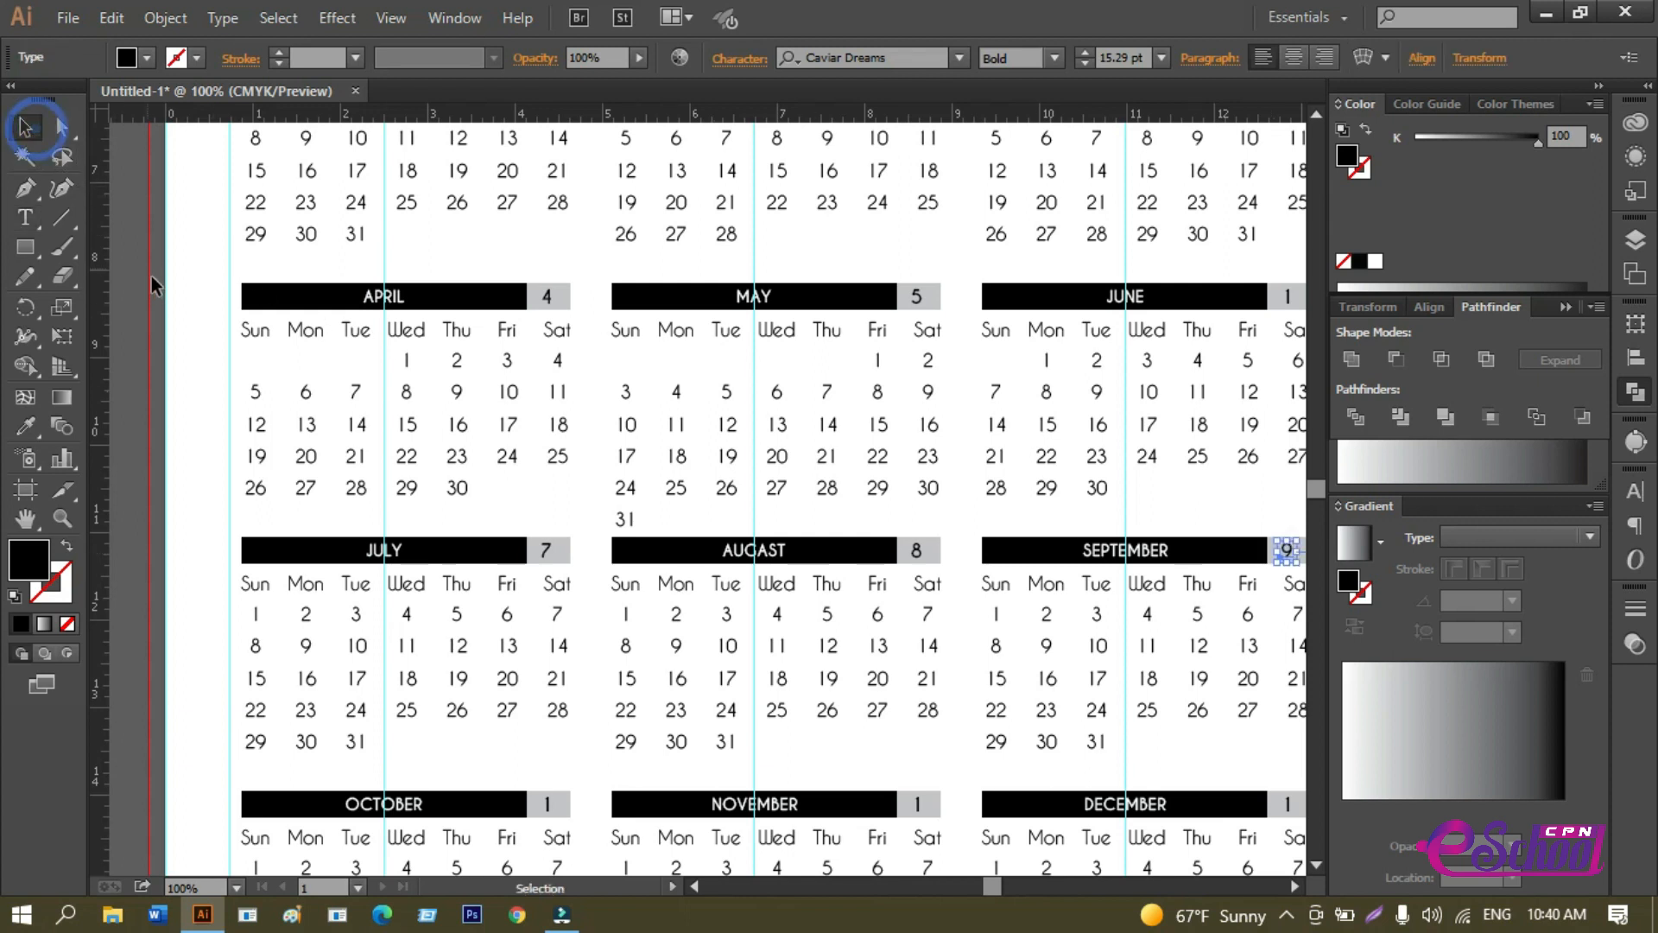
left_click(156, 285)
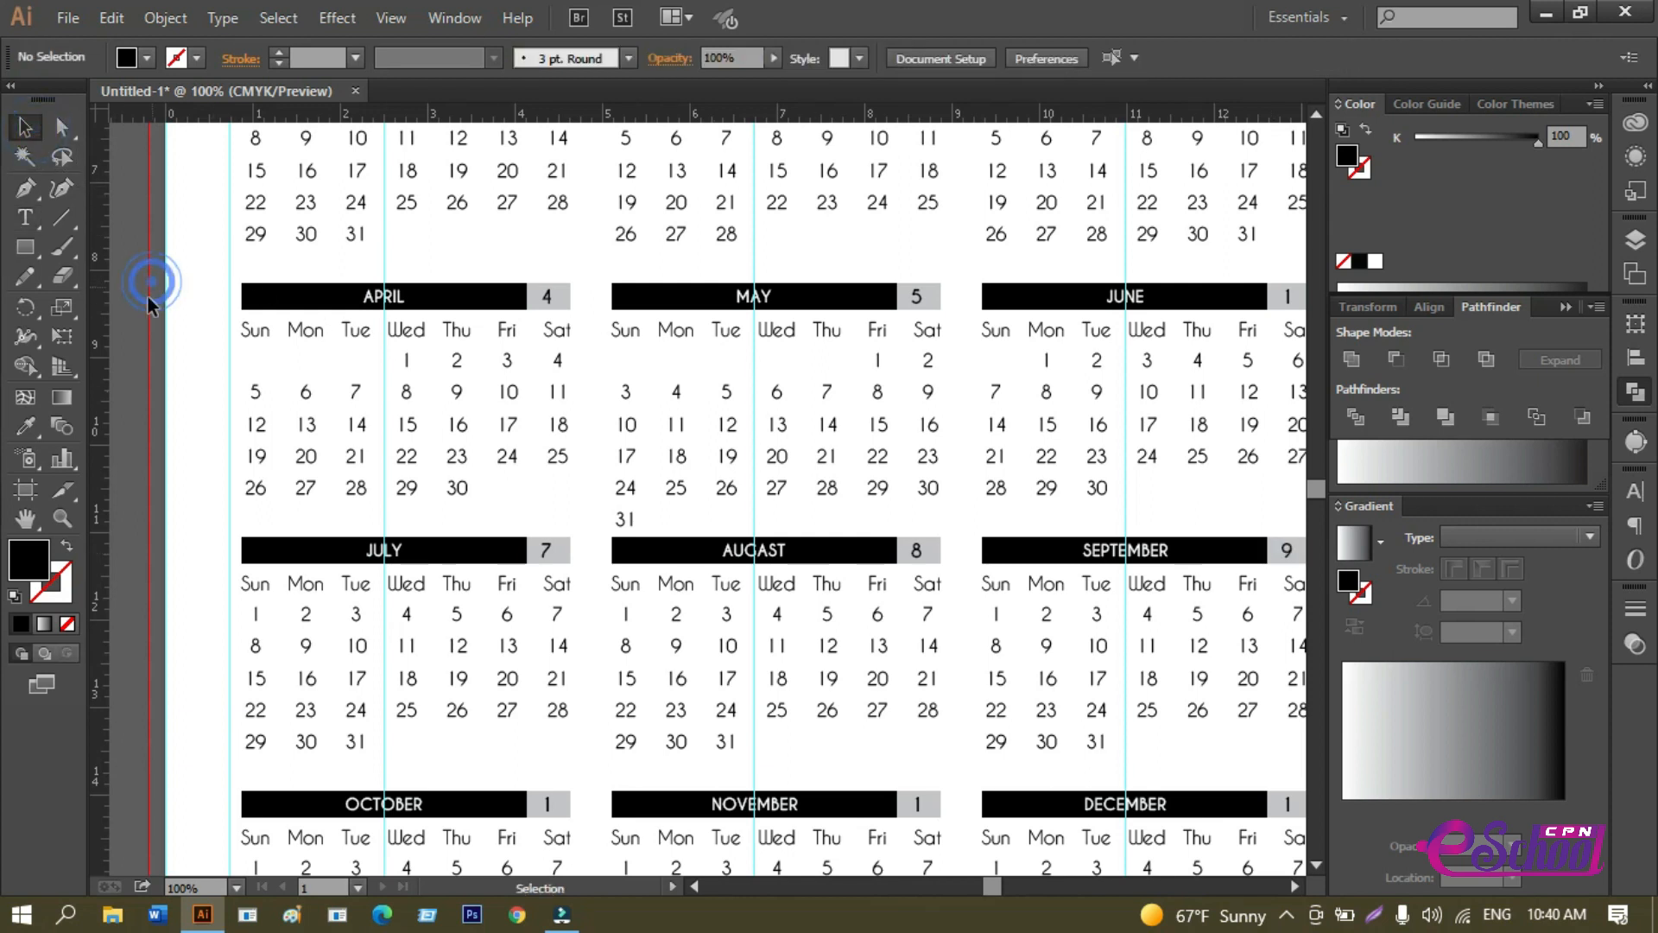
left_click(560, 410)
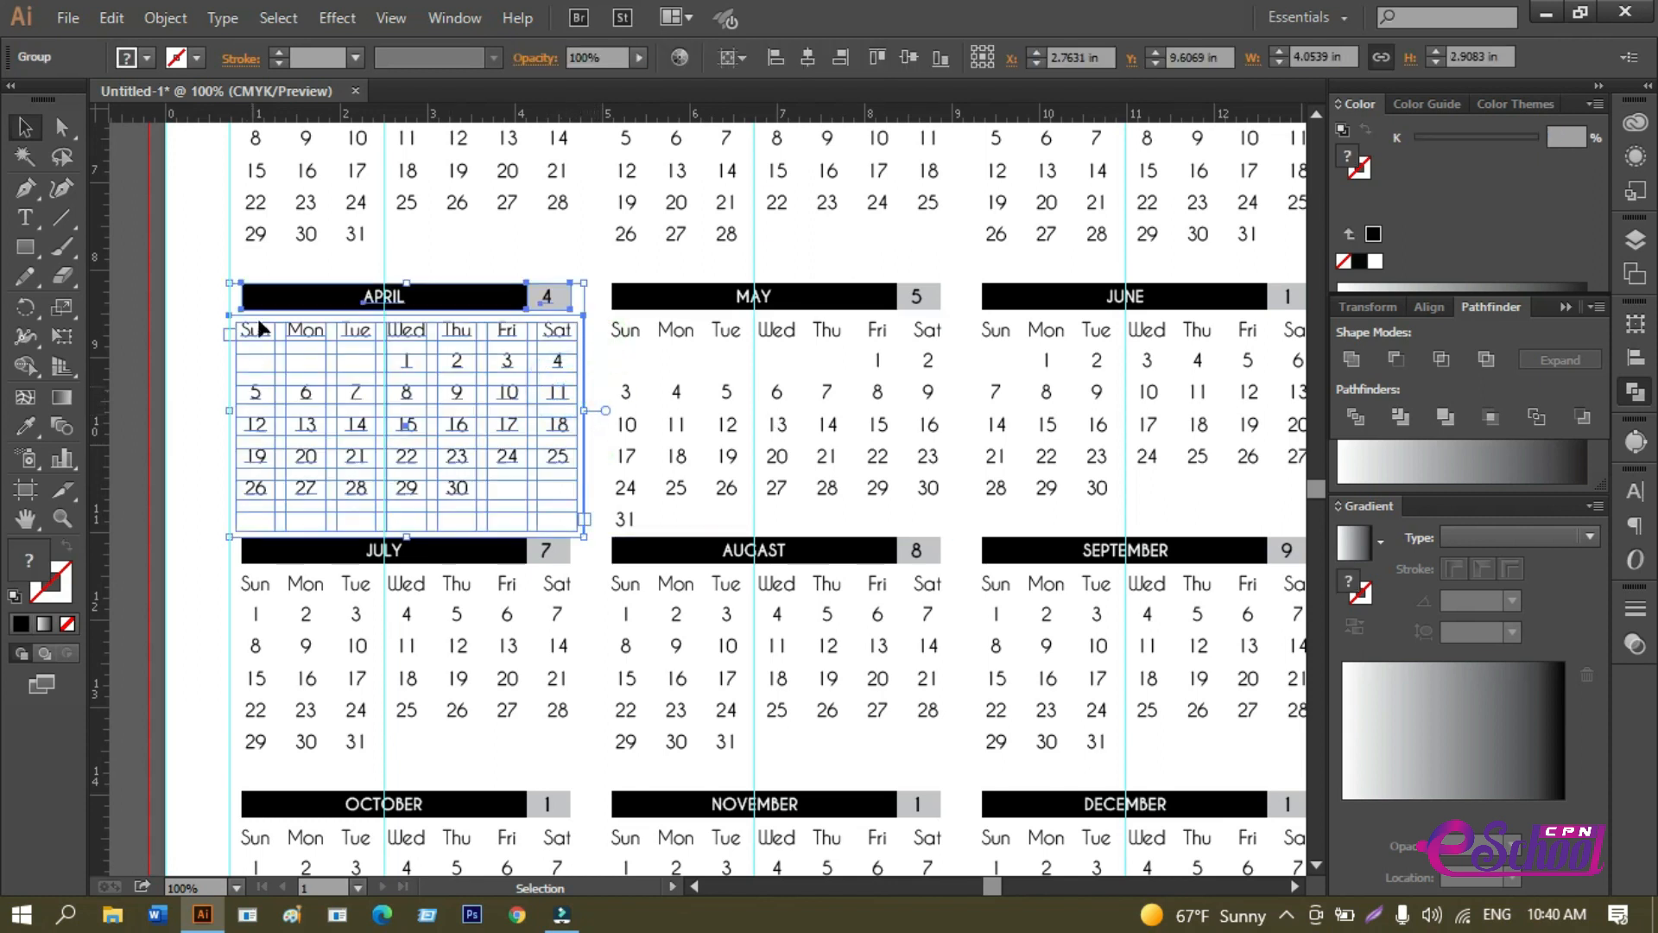
key("a")
left_click(652, 377)
key("v")
left_click(556, 375)
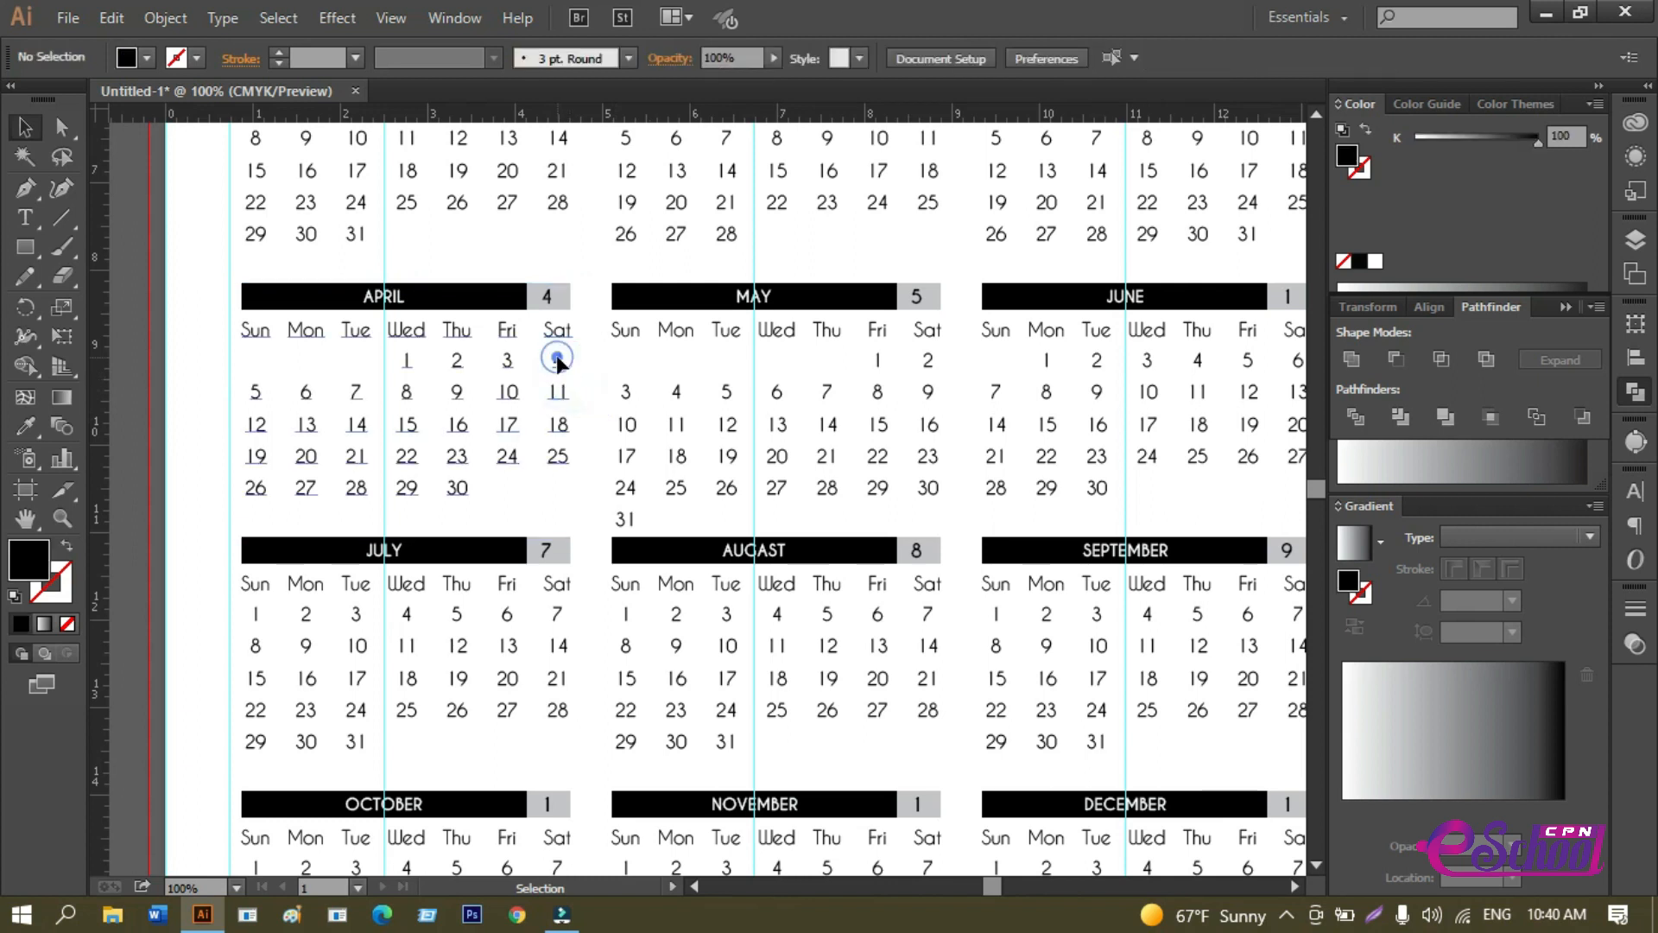
left_click(557, 361)
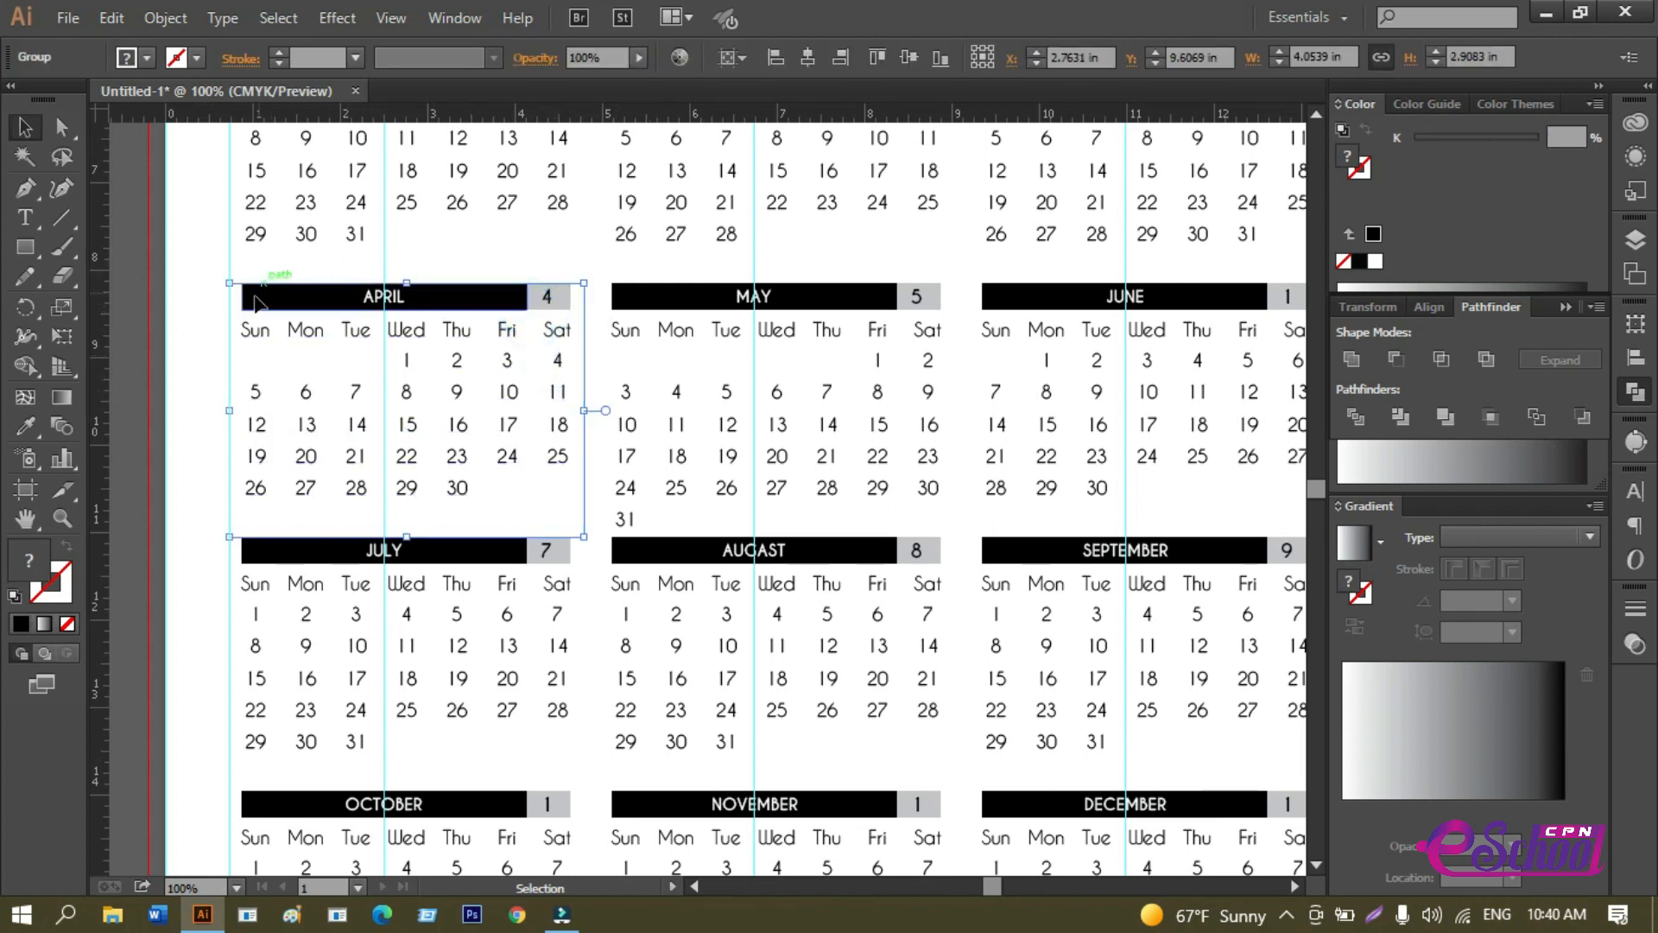
left_click(307, 445)
key("a")
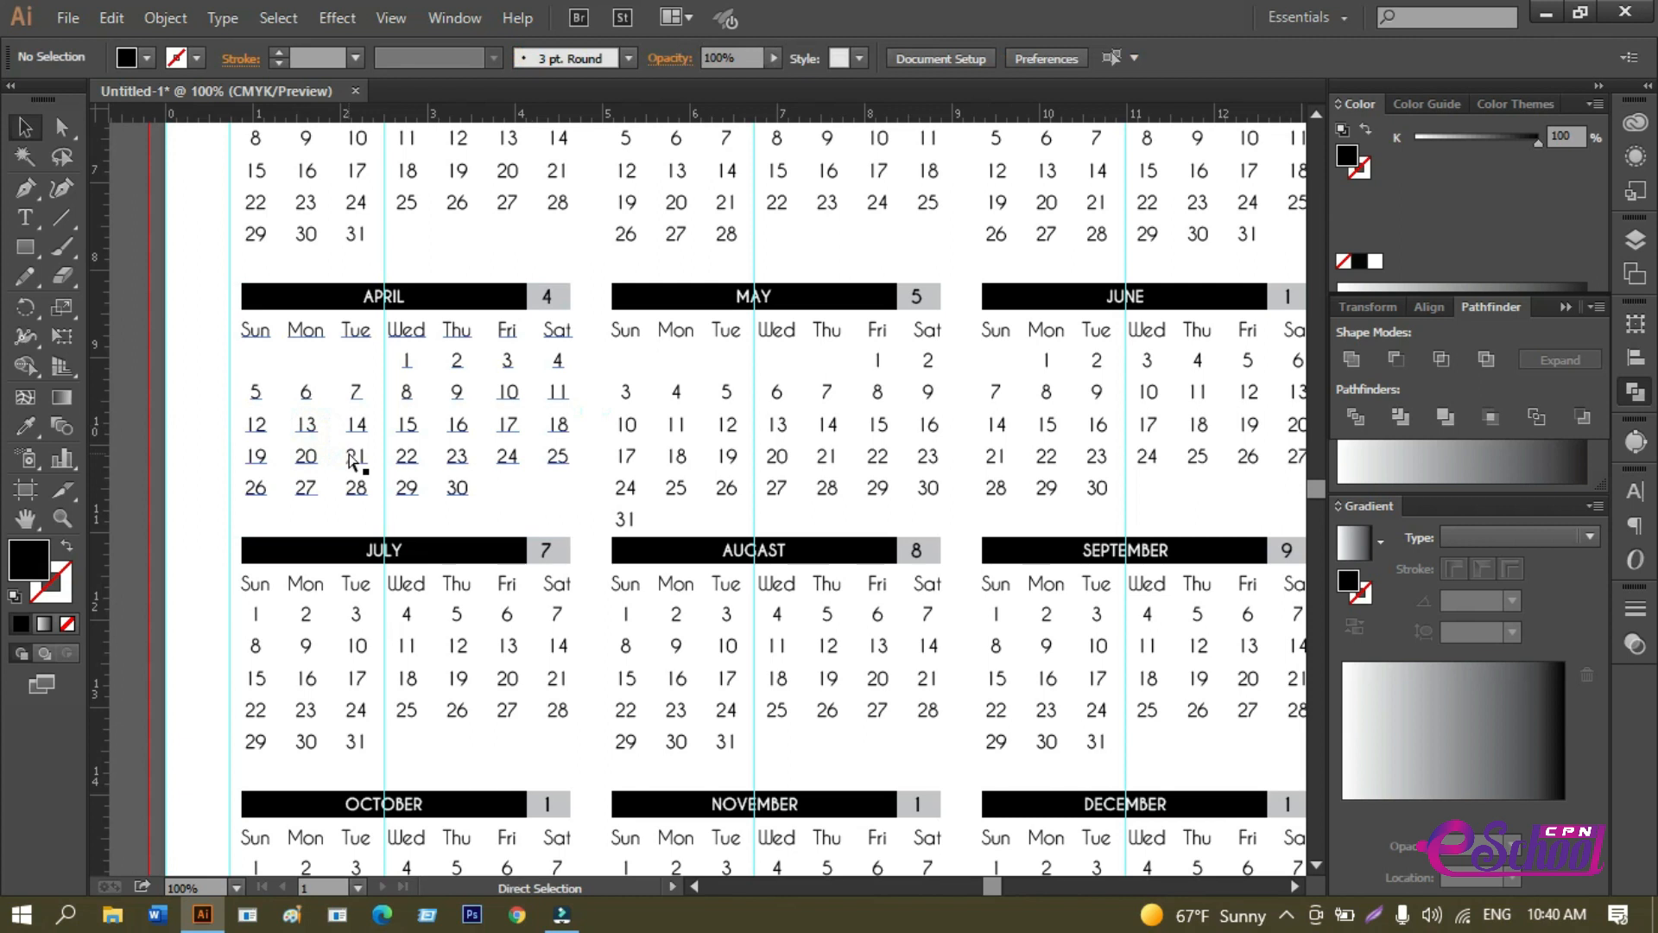
key("v")
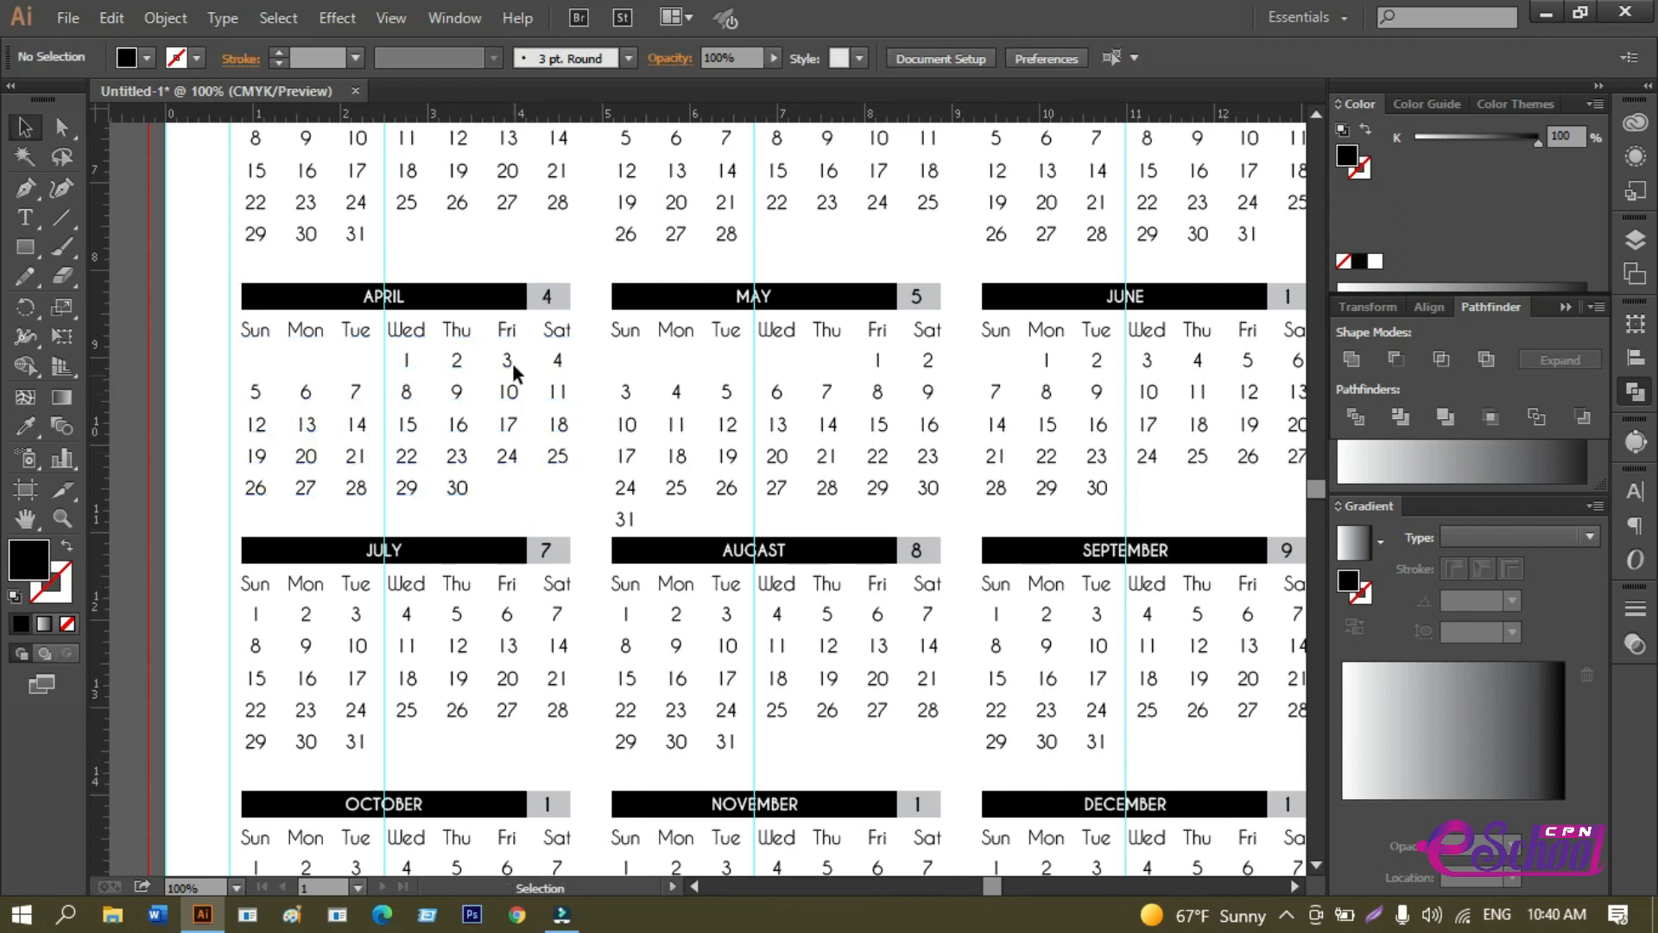
left_click(509, 363)
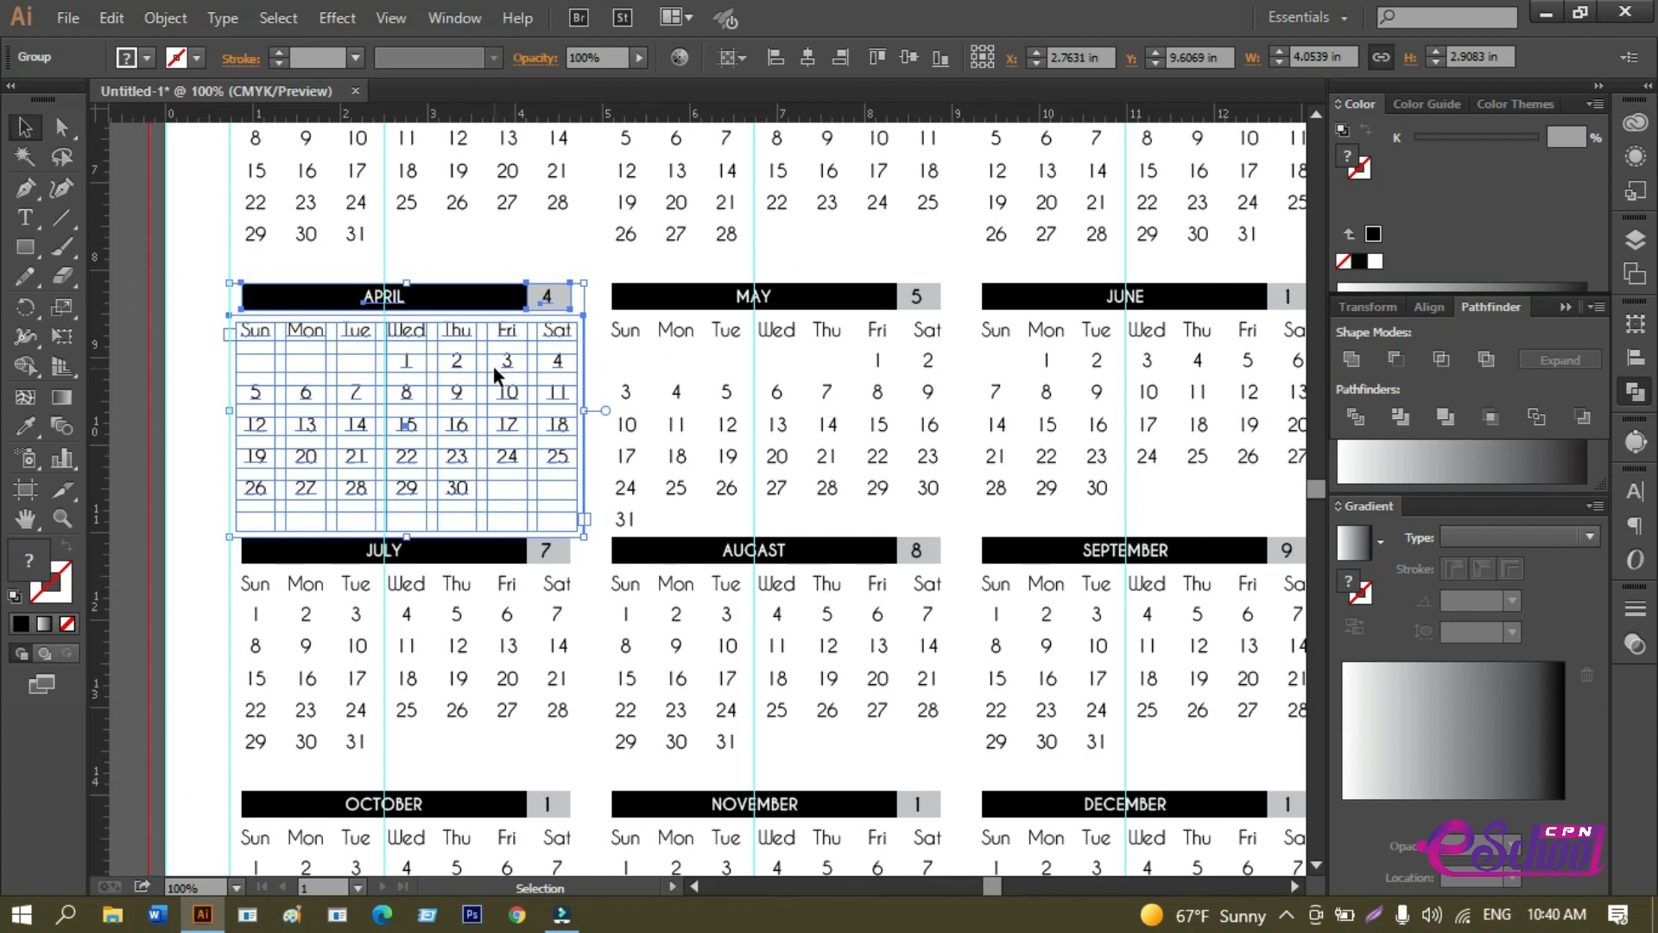
key("a")
left_click(481, 241)
left_click(499, 307)
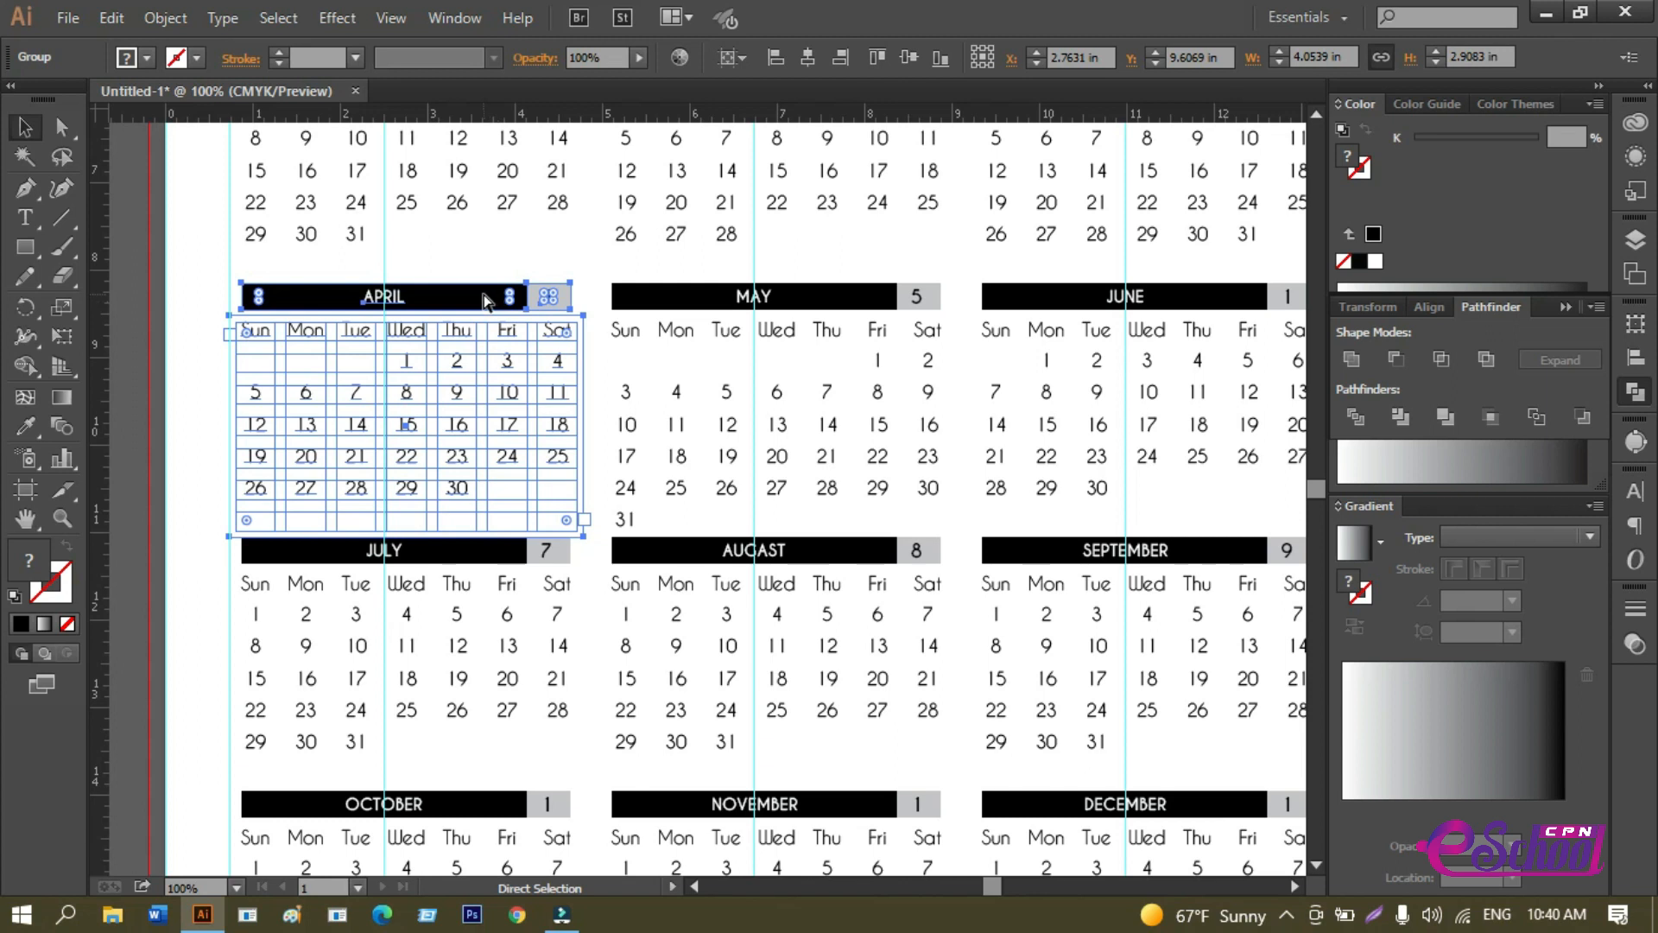
key("v")
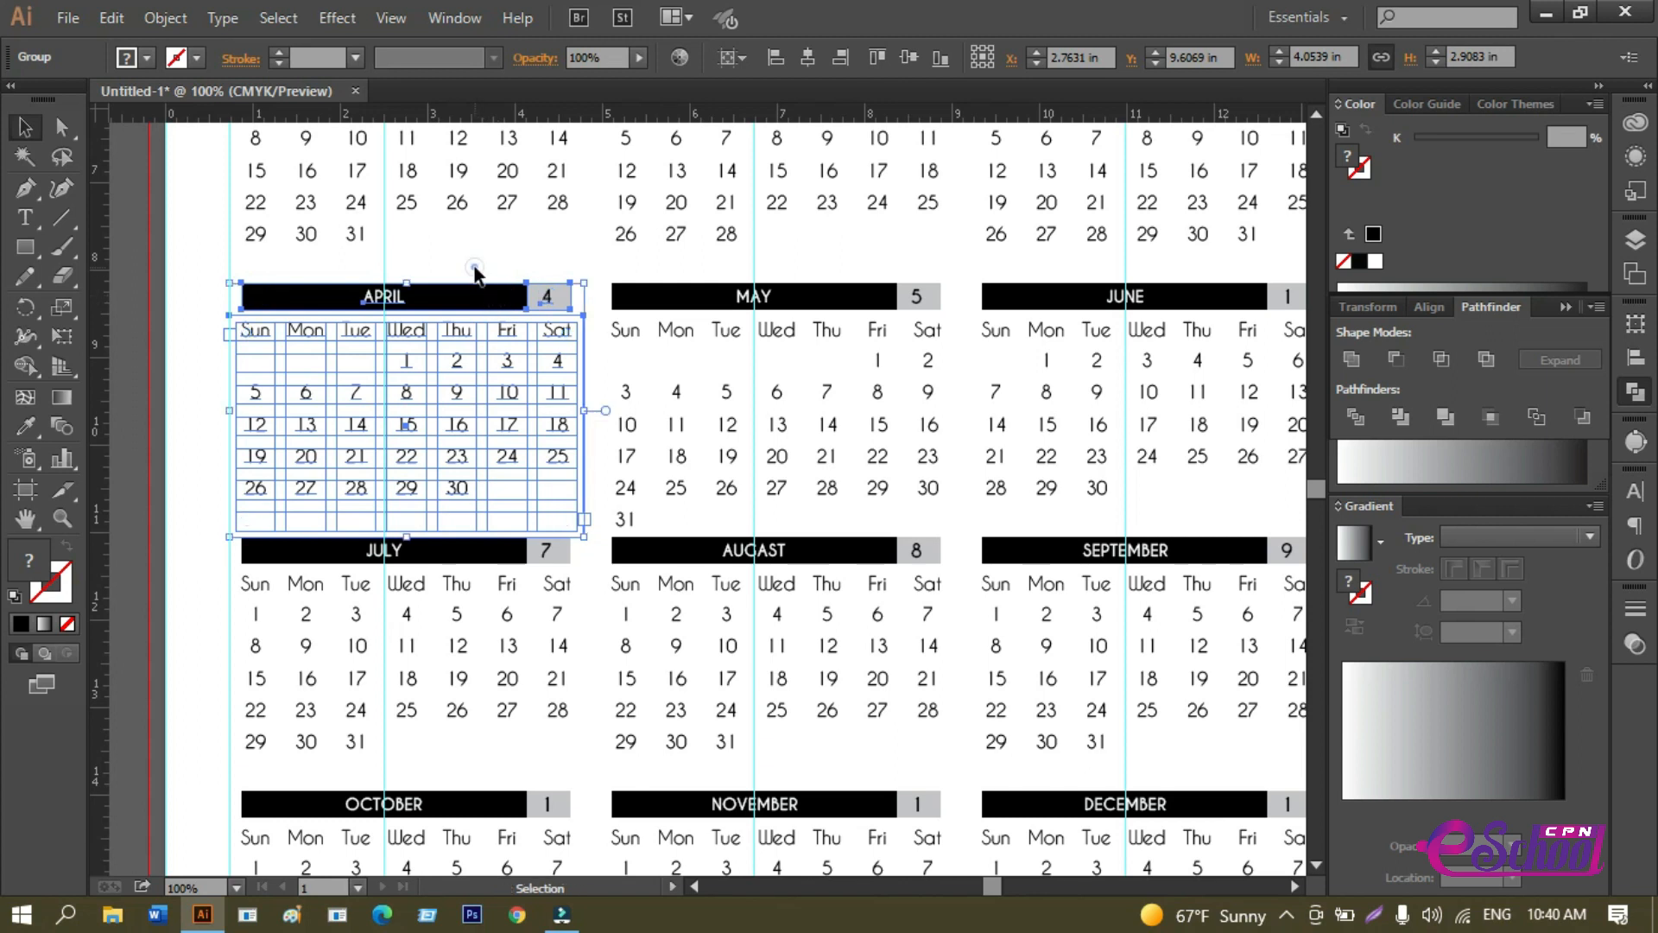
left_click(466, 269)
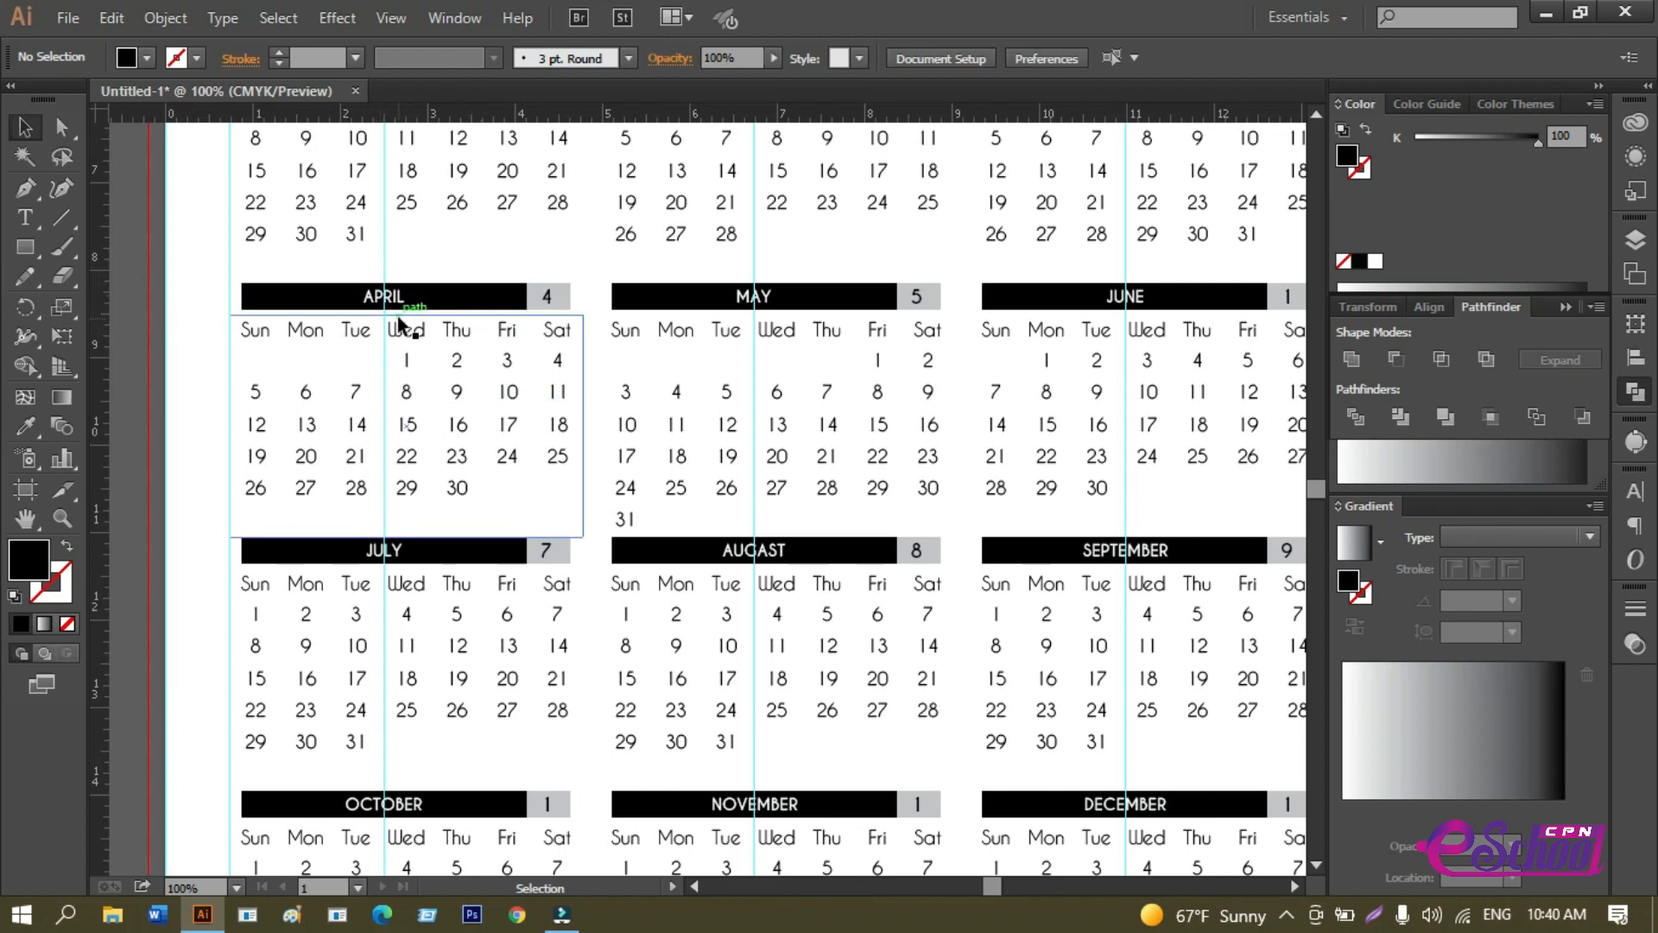
left_click(438, 300)
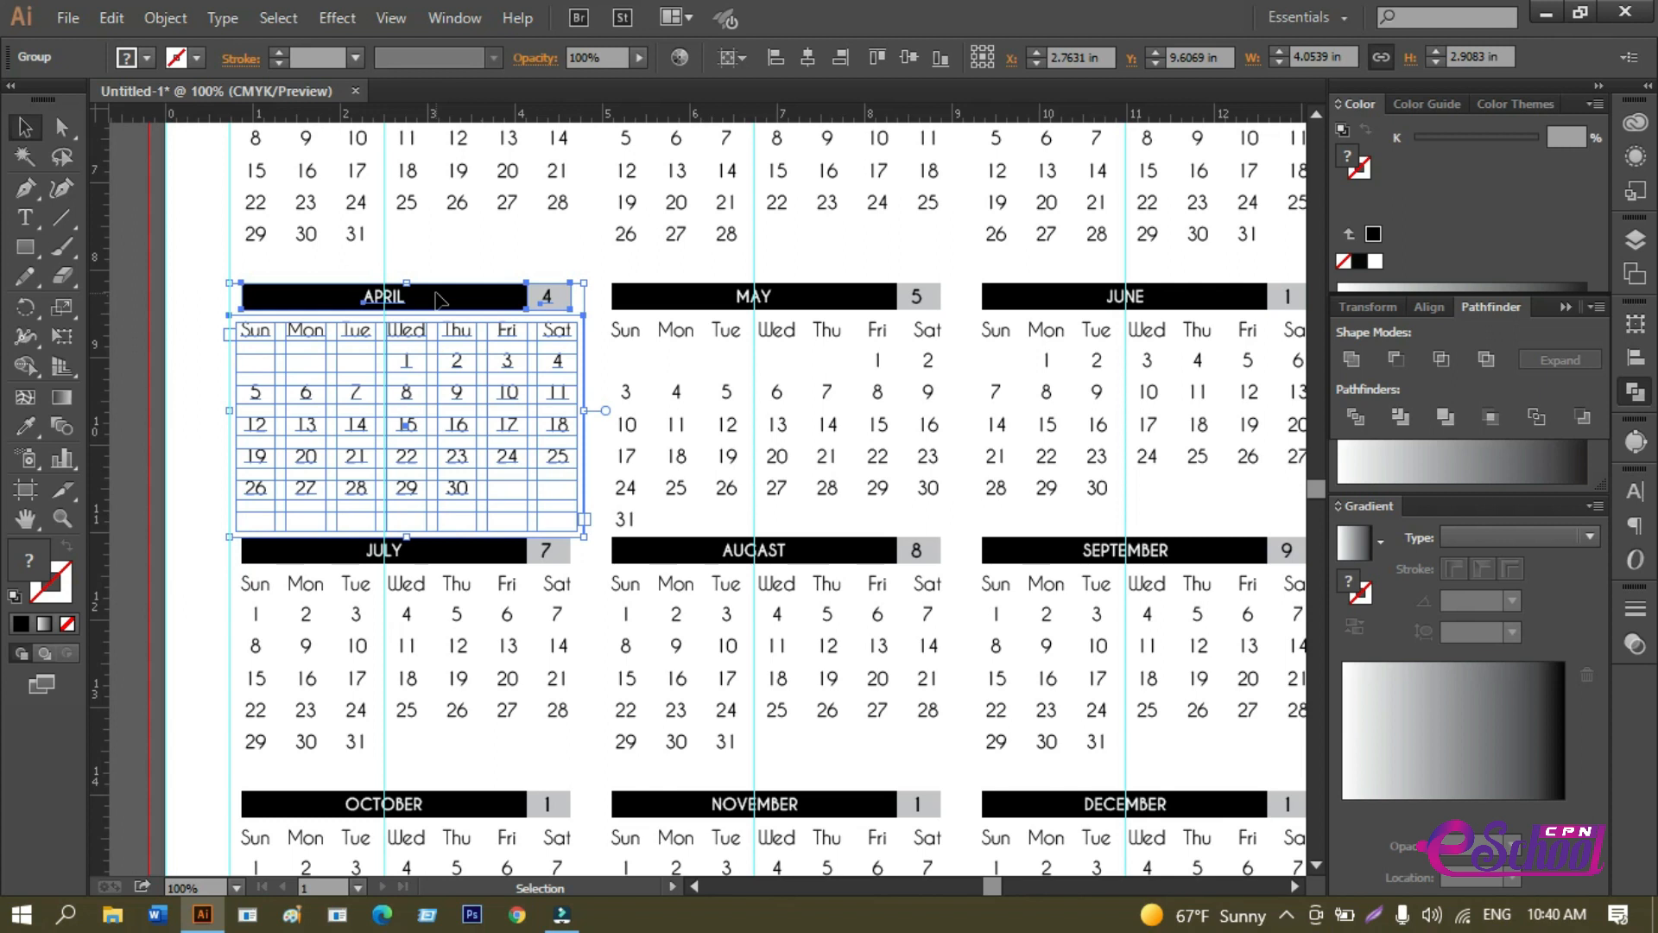
key("a")
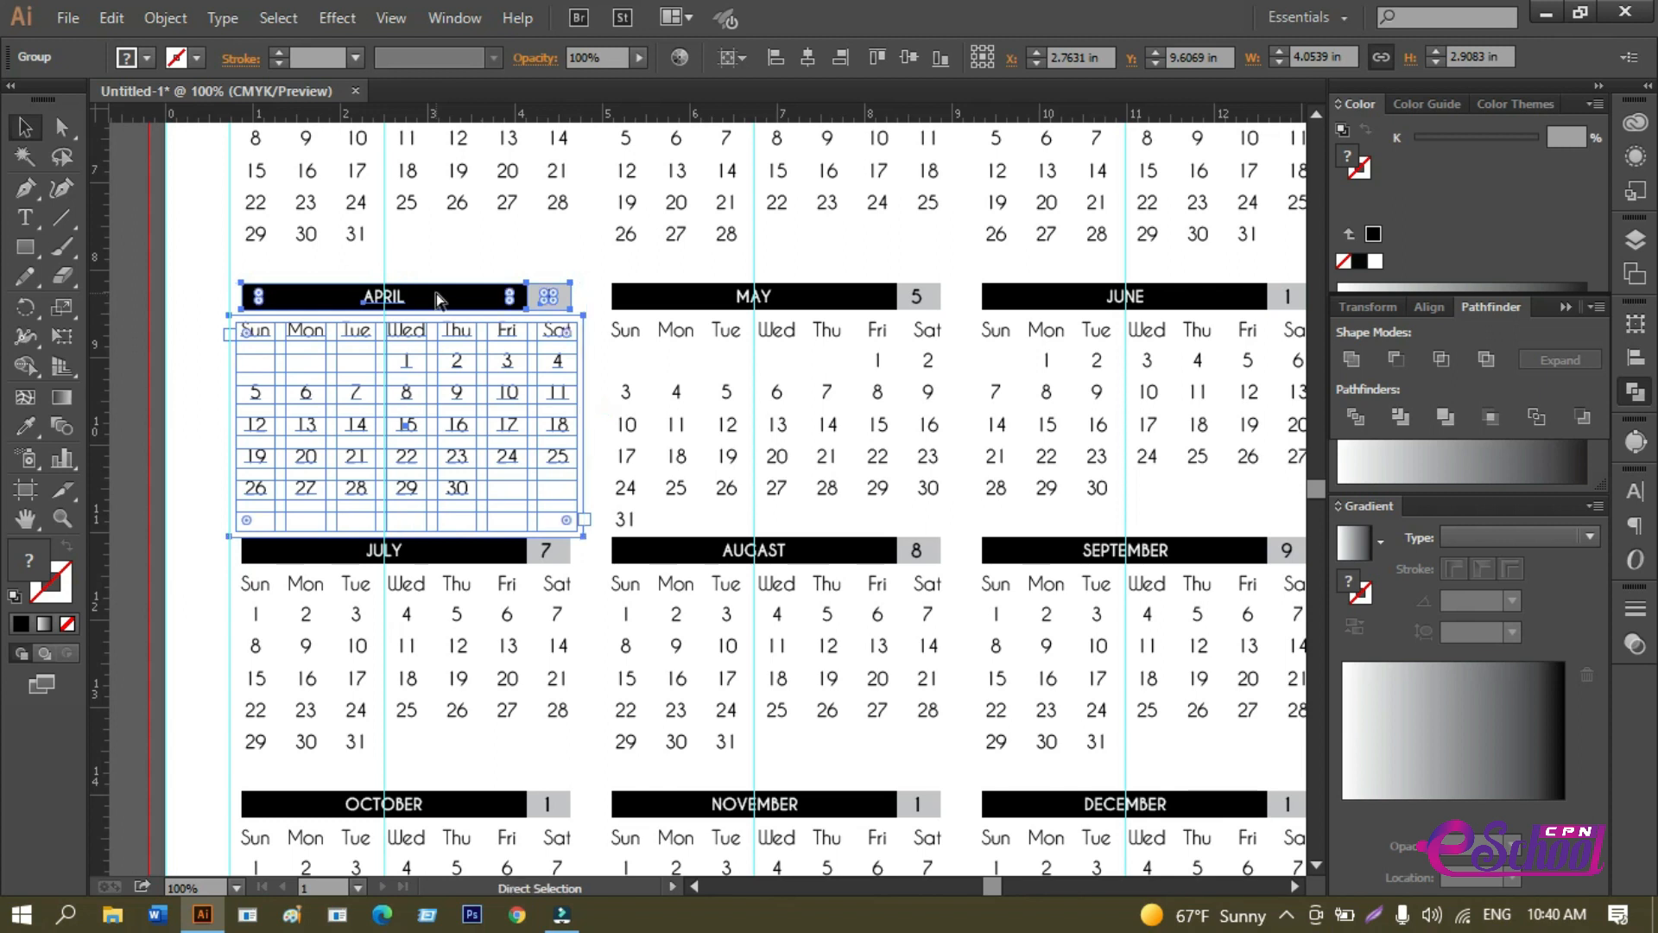
key("v")
left_click(481, 253)
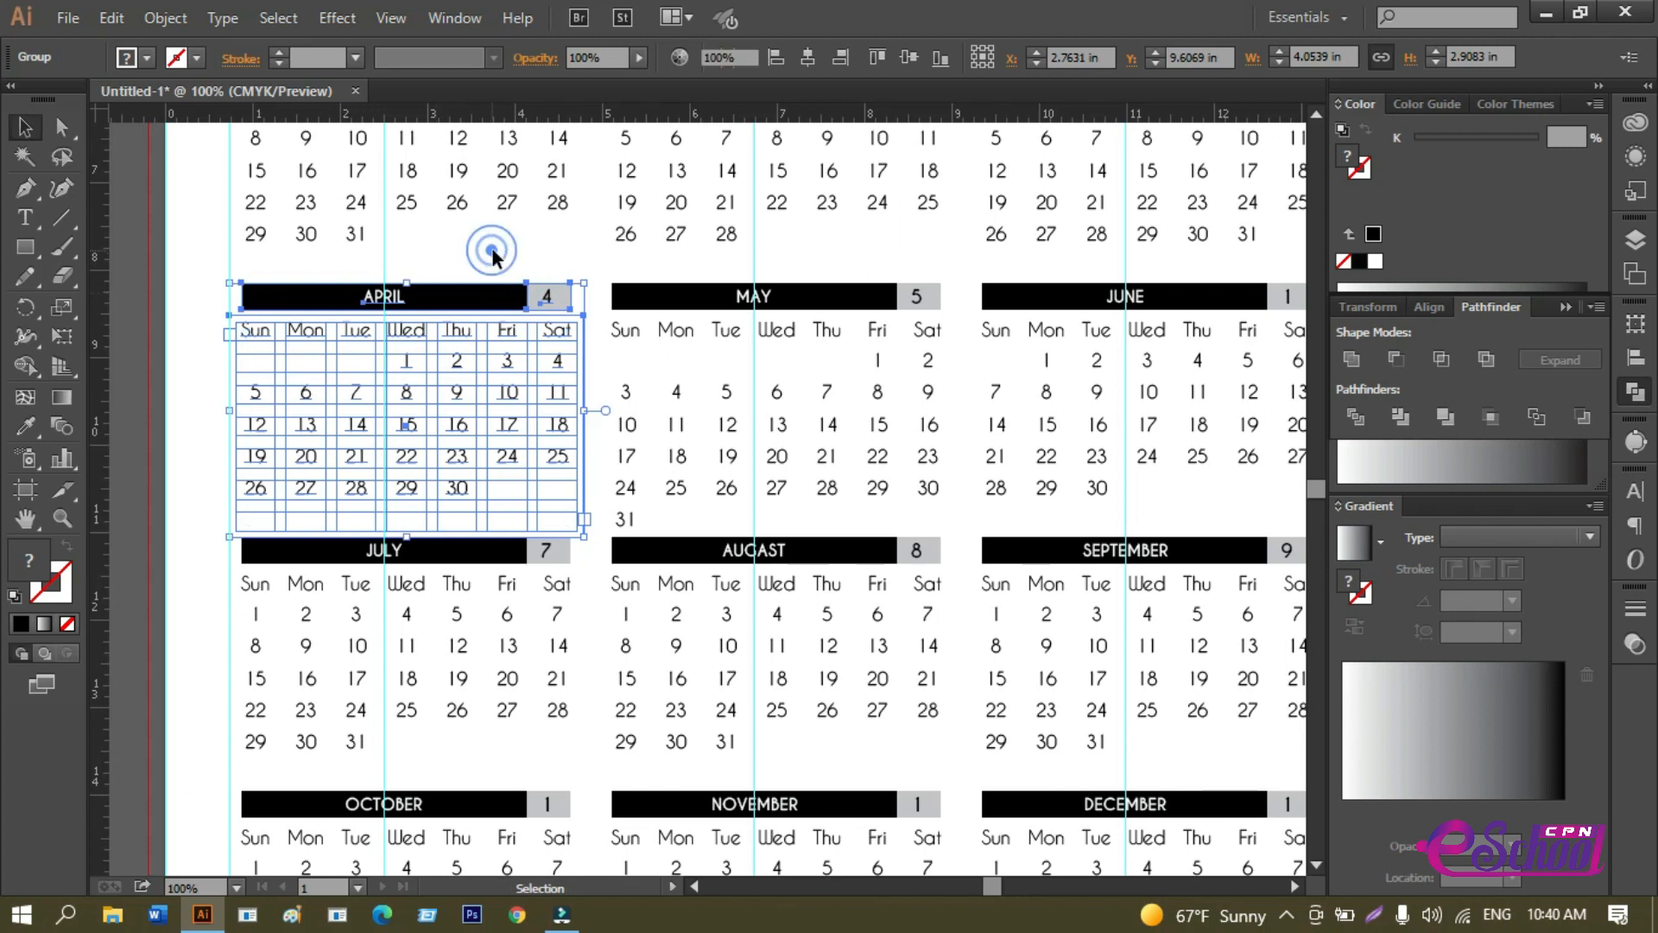
left_click(491, 301)
key("a")
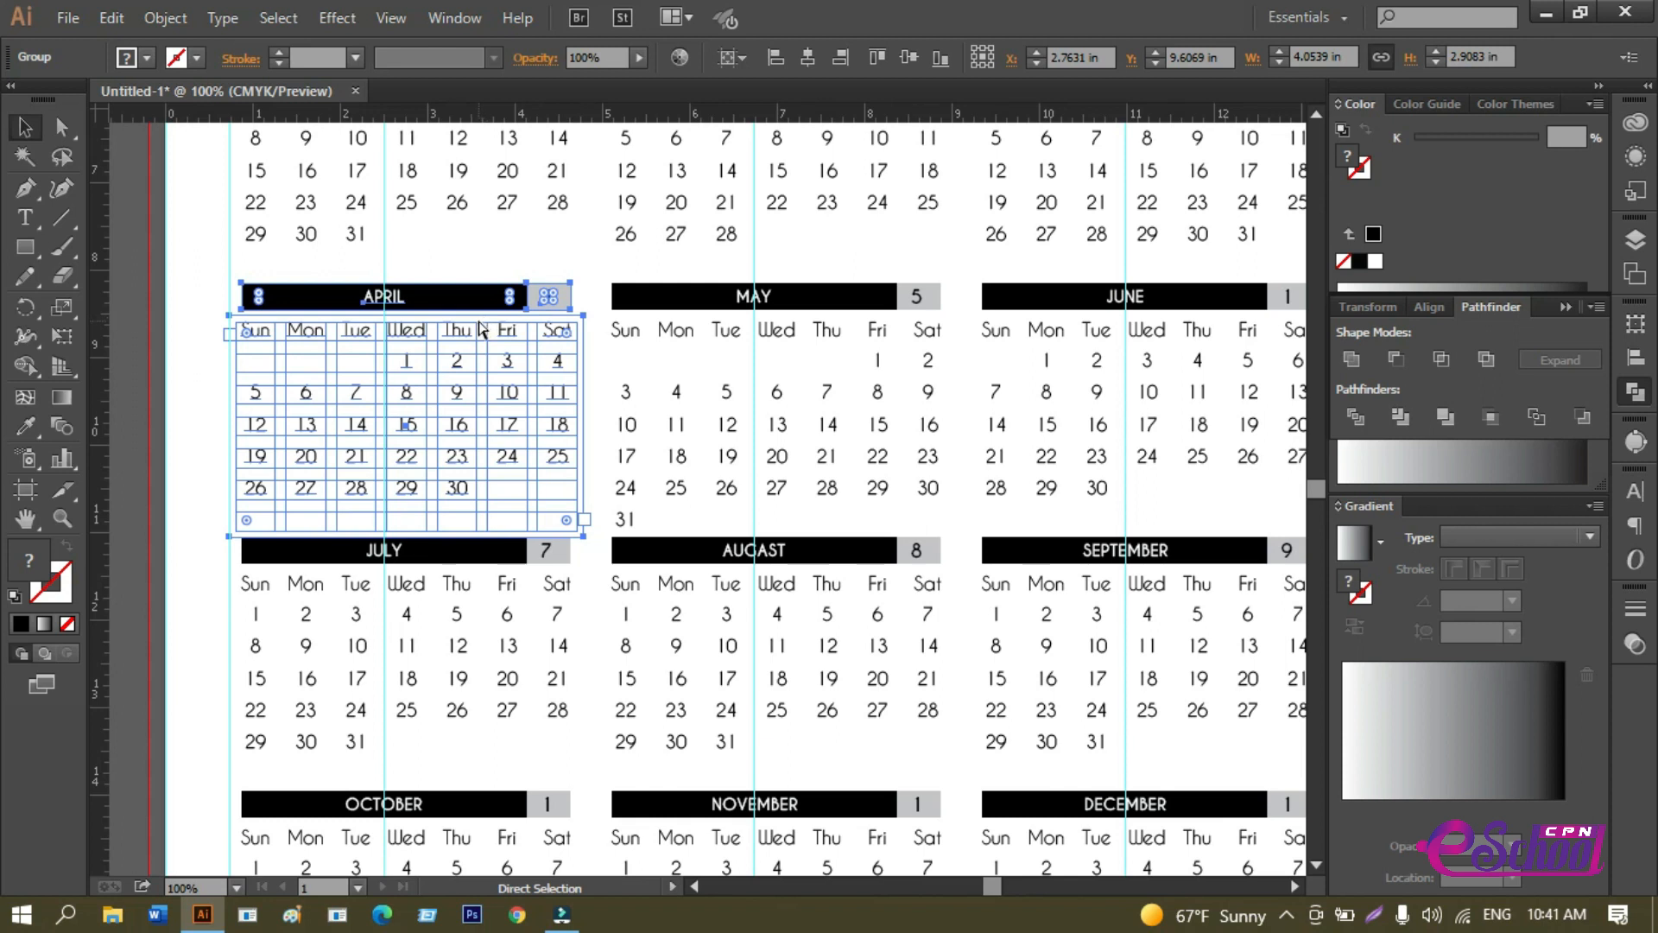
key("v")
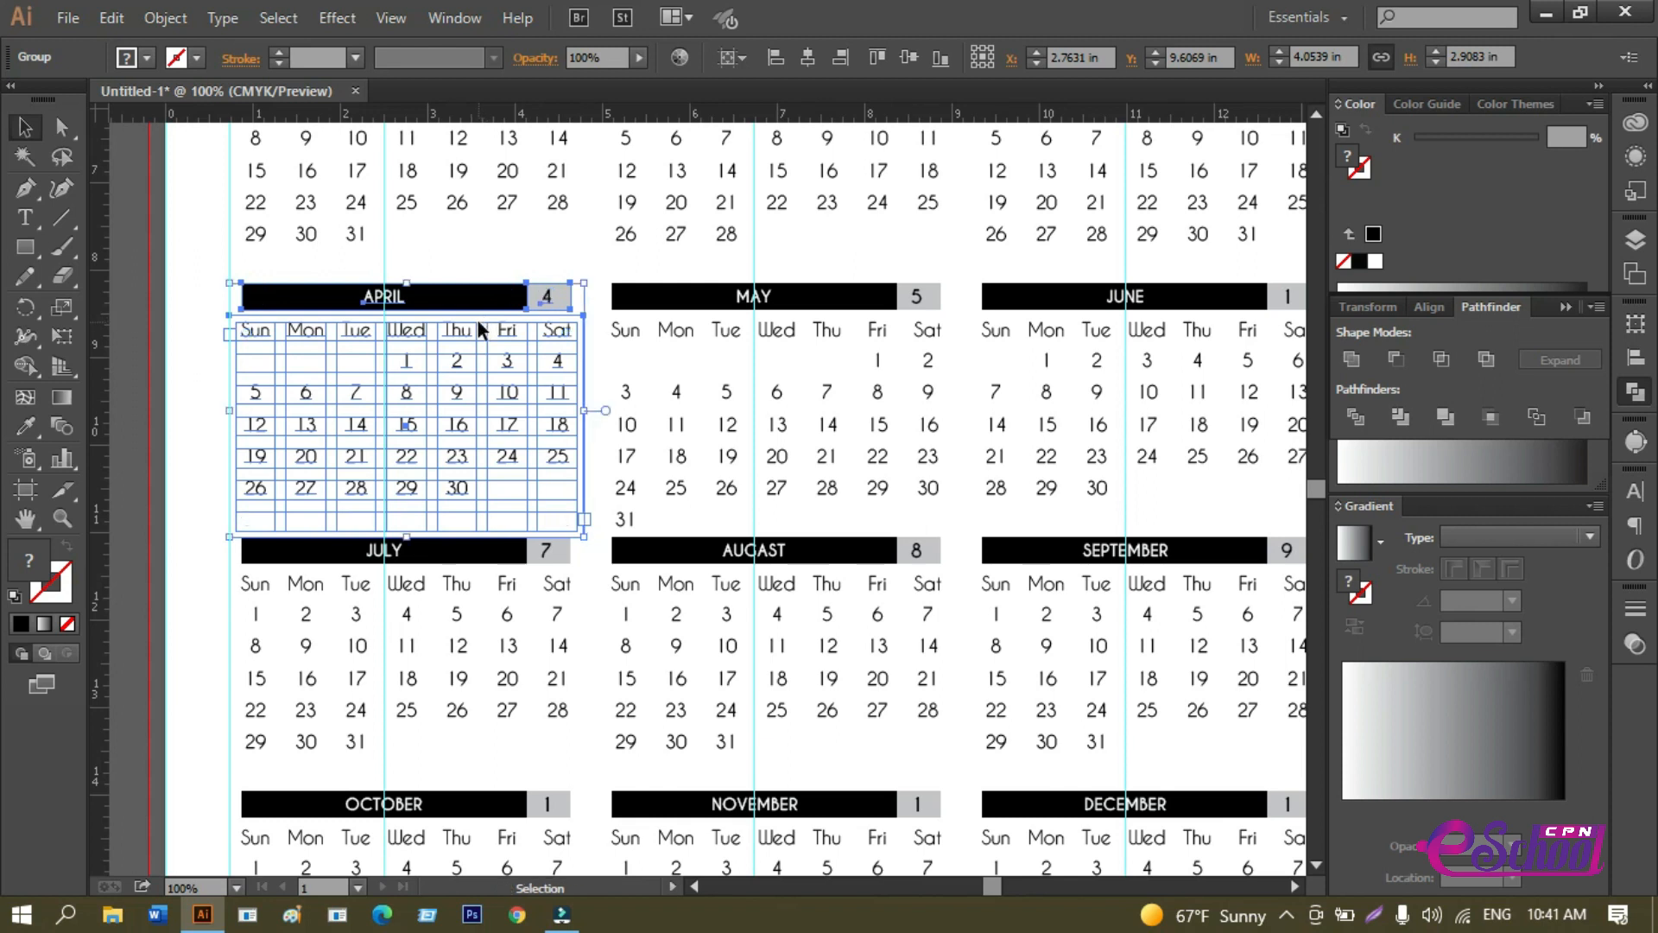
left_click(508, 259)
left_click(498, 294)
left_click(573, 247)
Set the month numbers in the grey header boxes to 10 for October, 11 for November and 12 for December.
left_click_drag(698, 370, 630, 344)
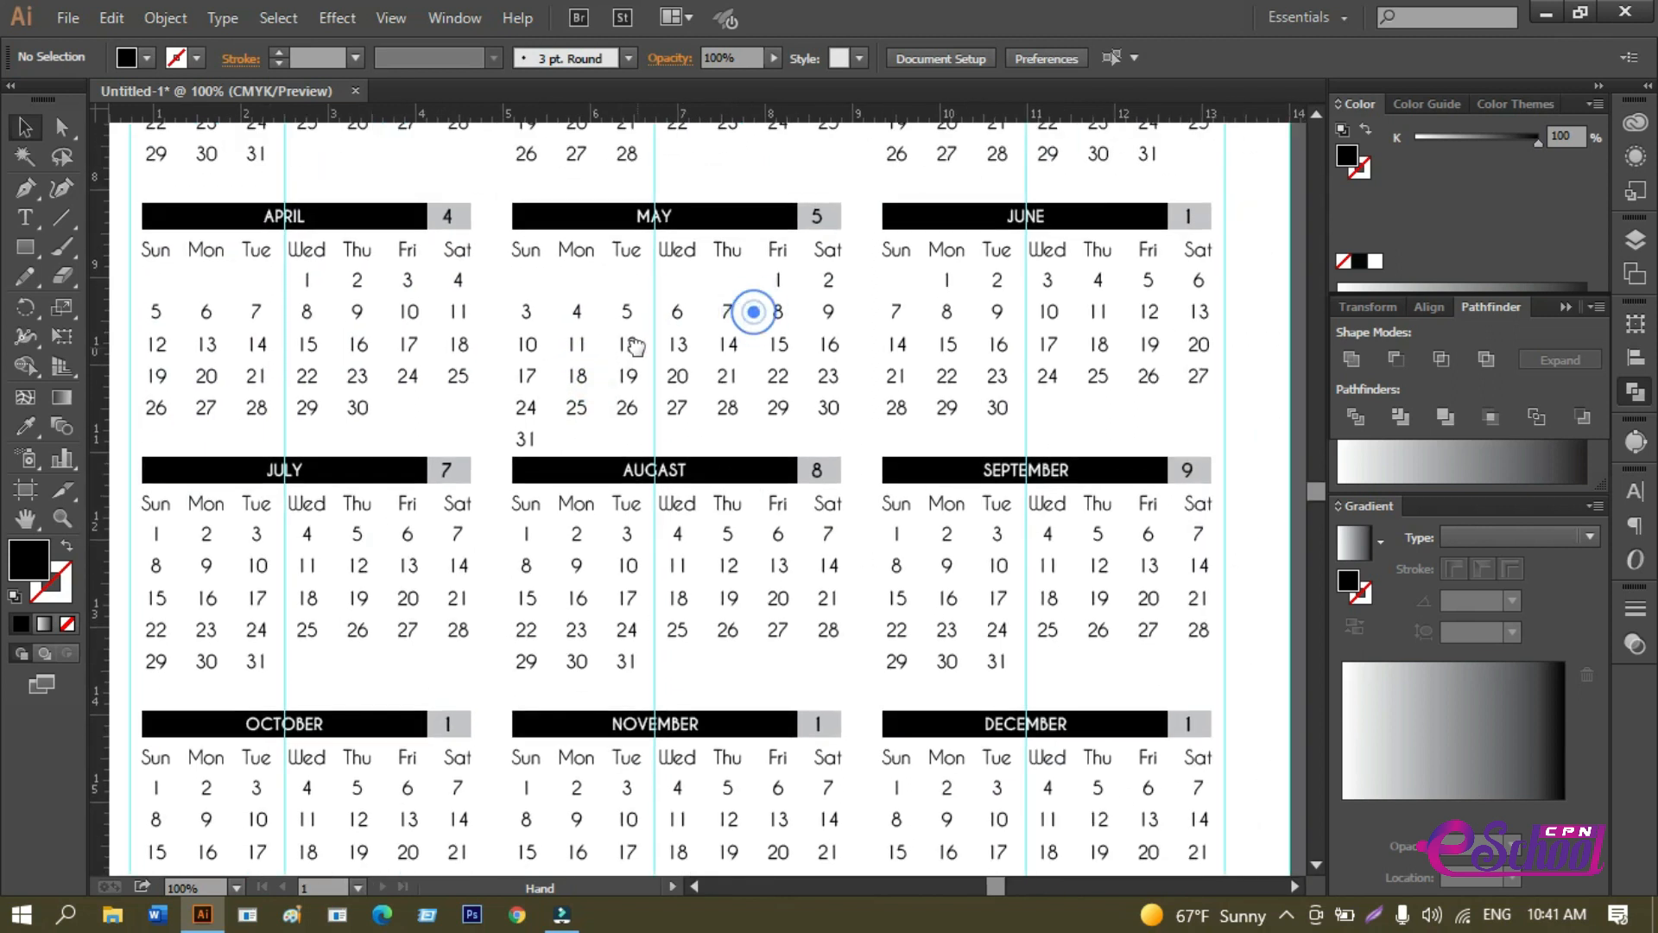
scroll(670, 407, "down", 2)
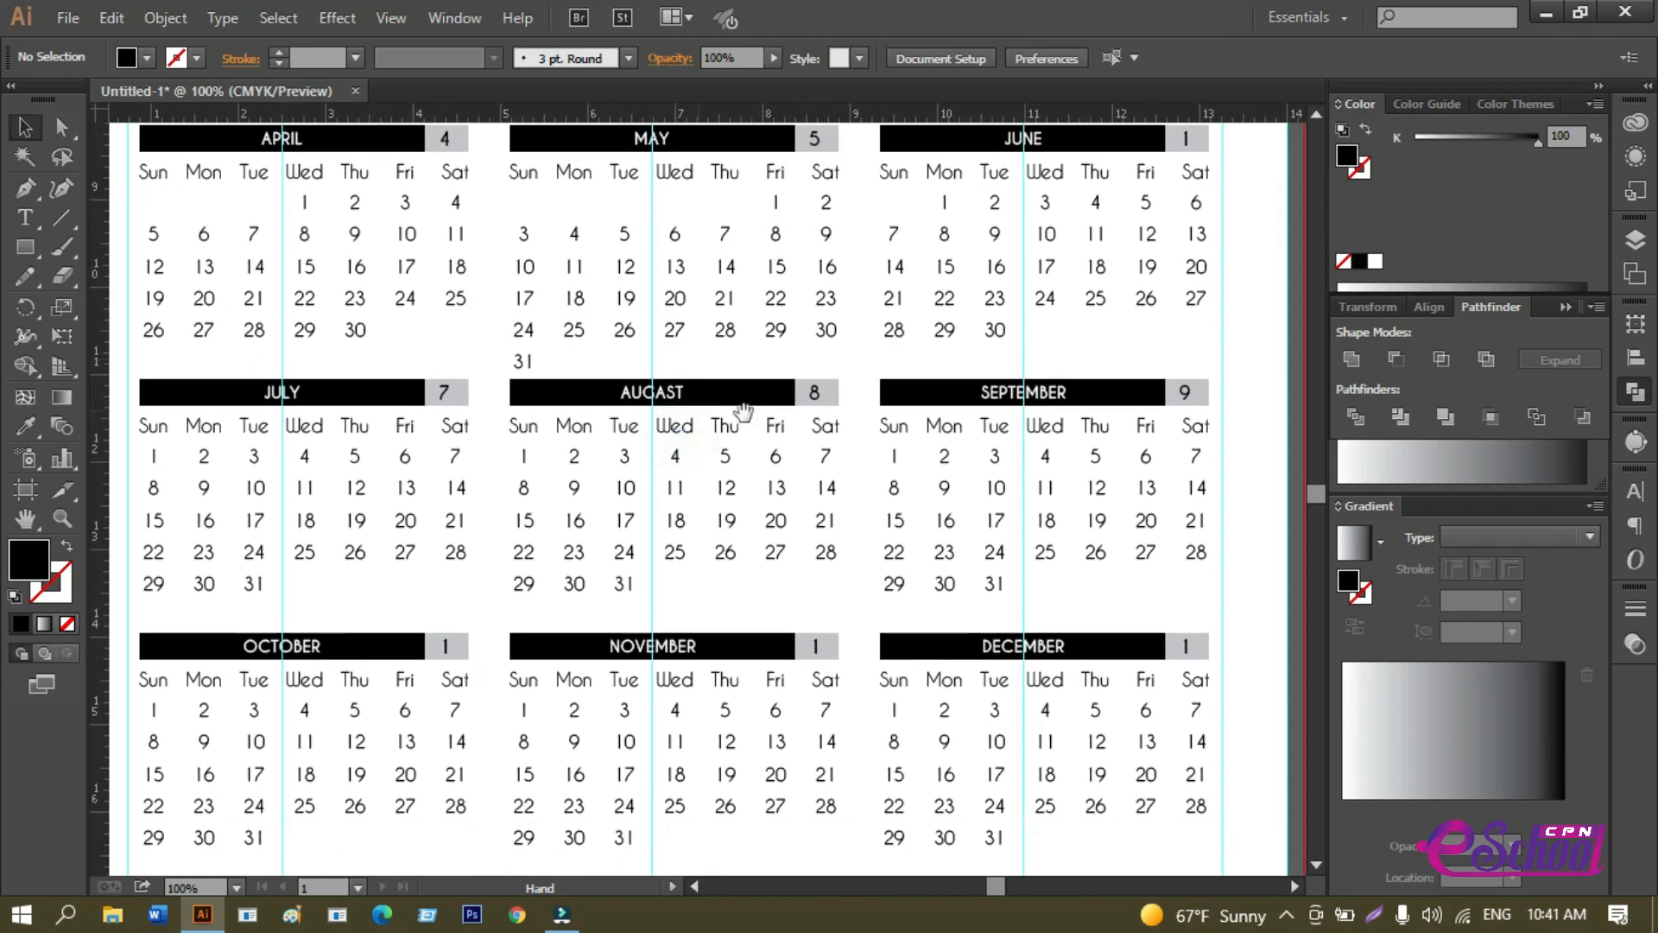
scroll(1123, 393, "down", 5)
left_click_drag(1018, 389, 1027, 383)
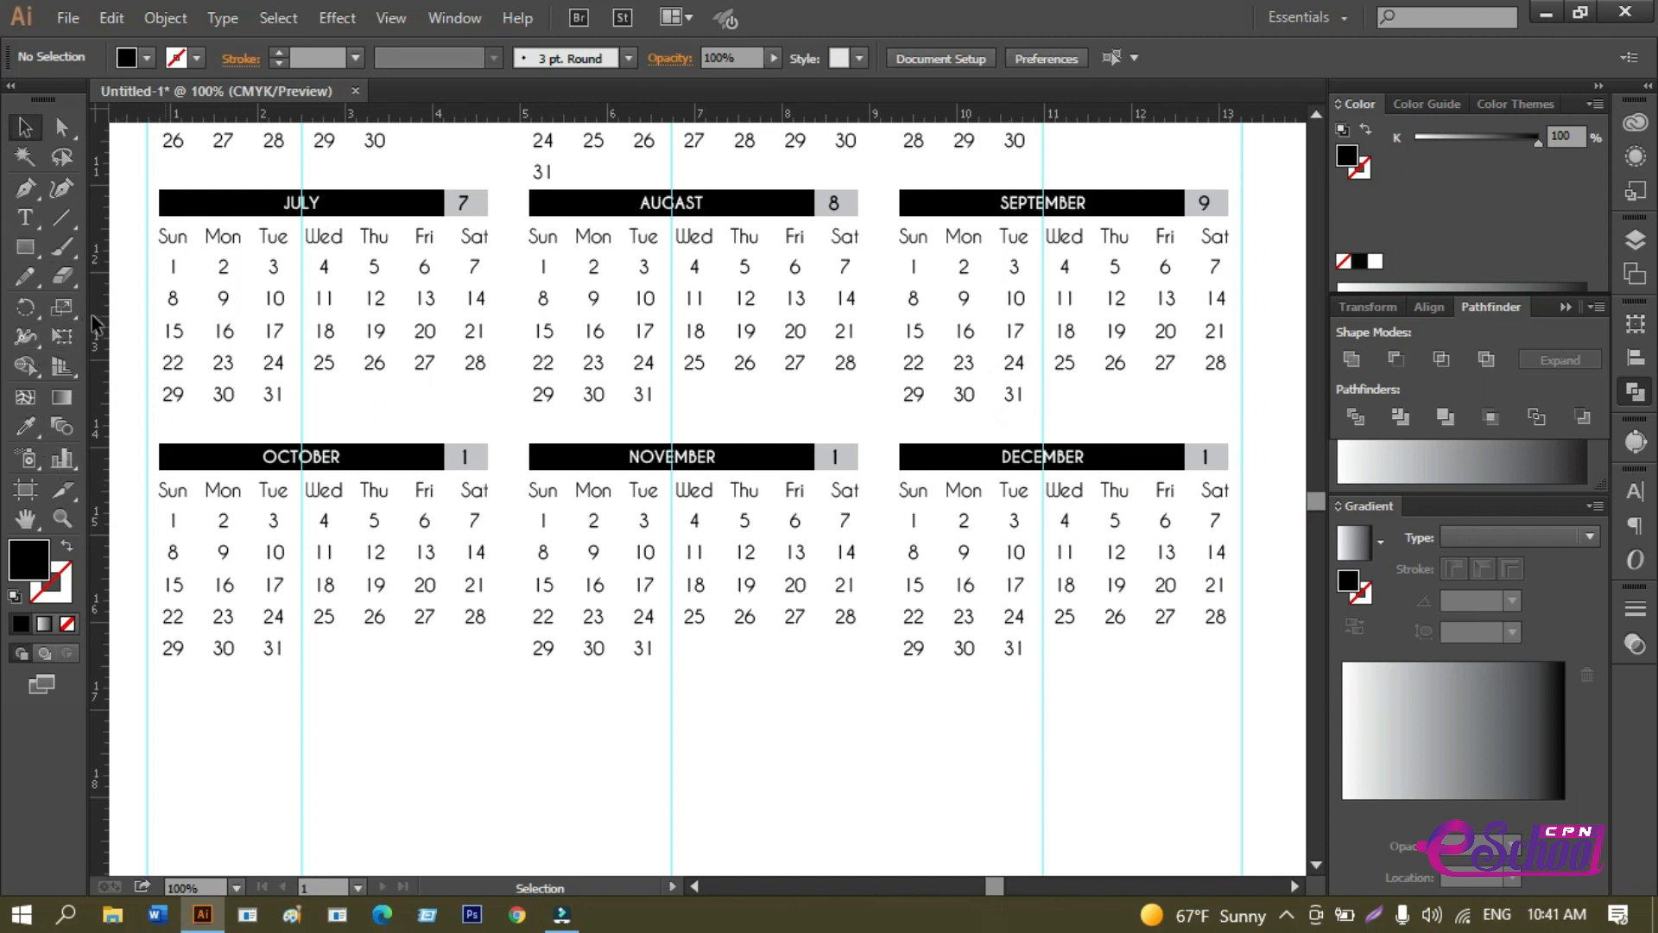
key("t")
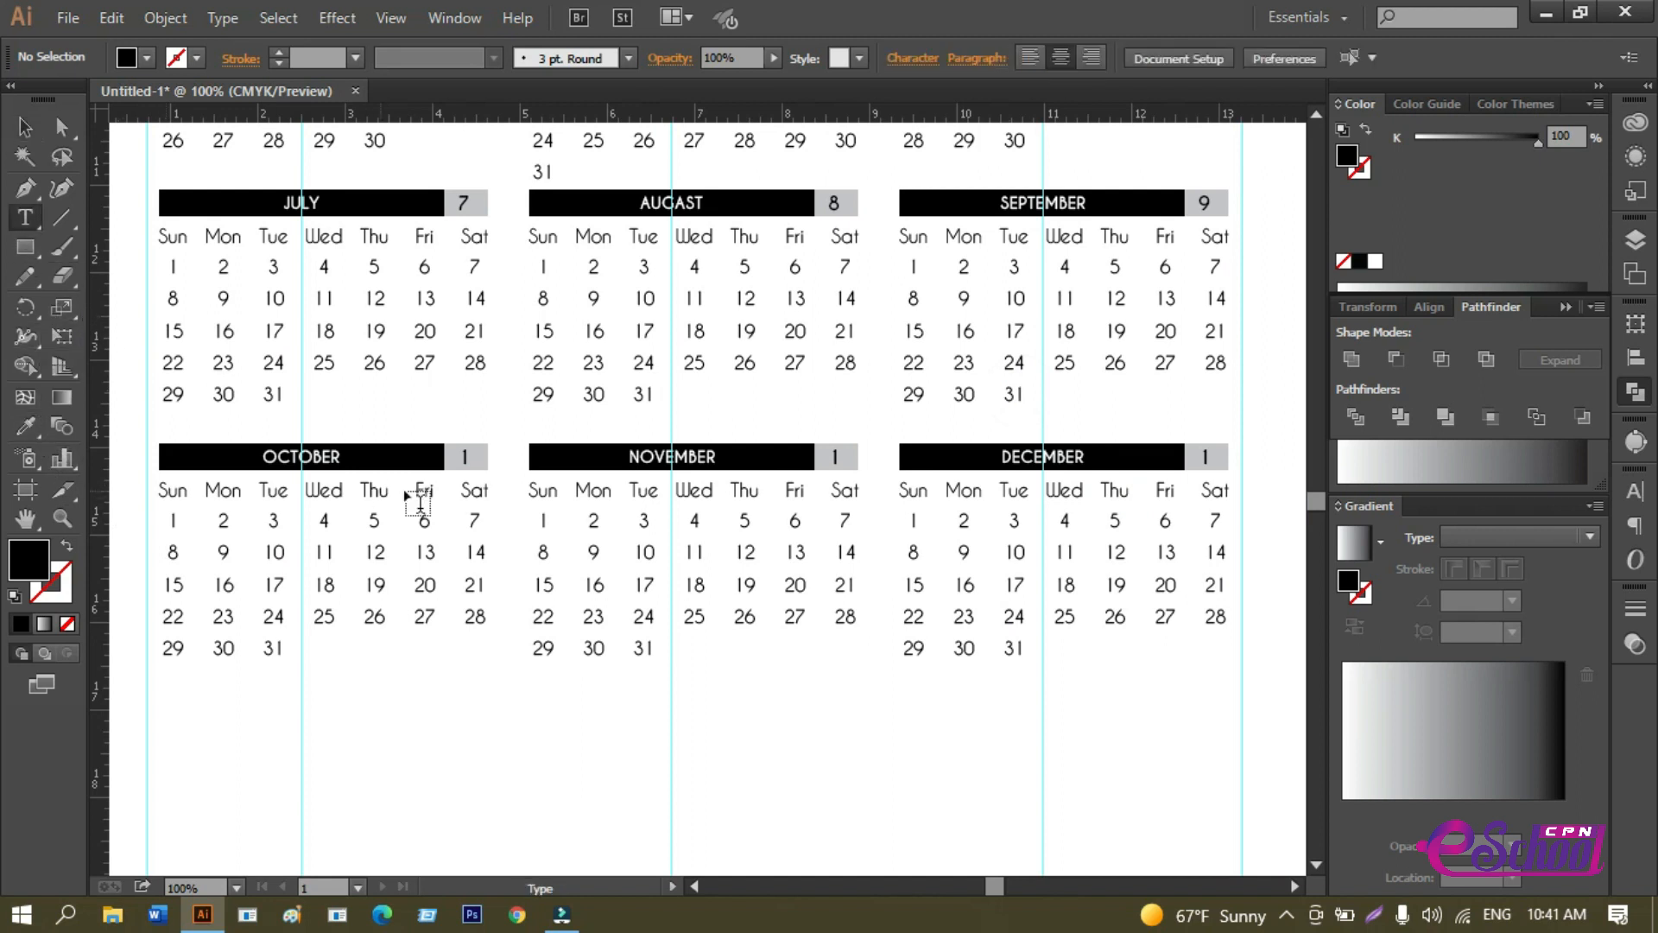
left_click(467, 455)
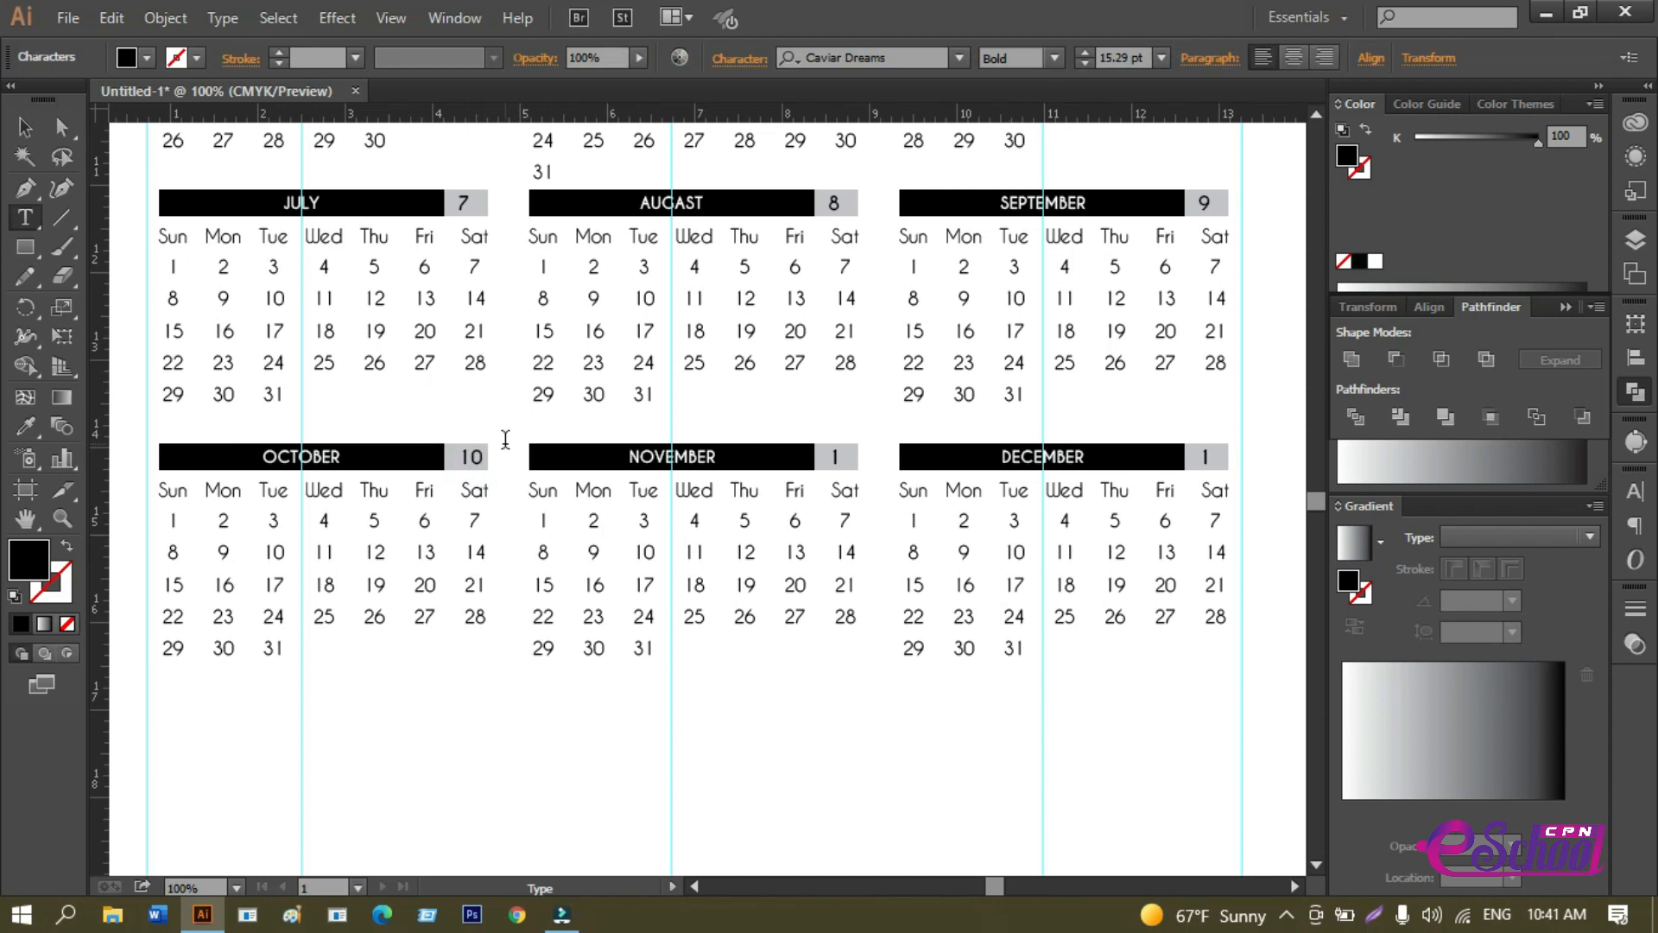
left_click(841, 455)
type("12")
key("Escape")
left_click(24, 128)
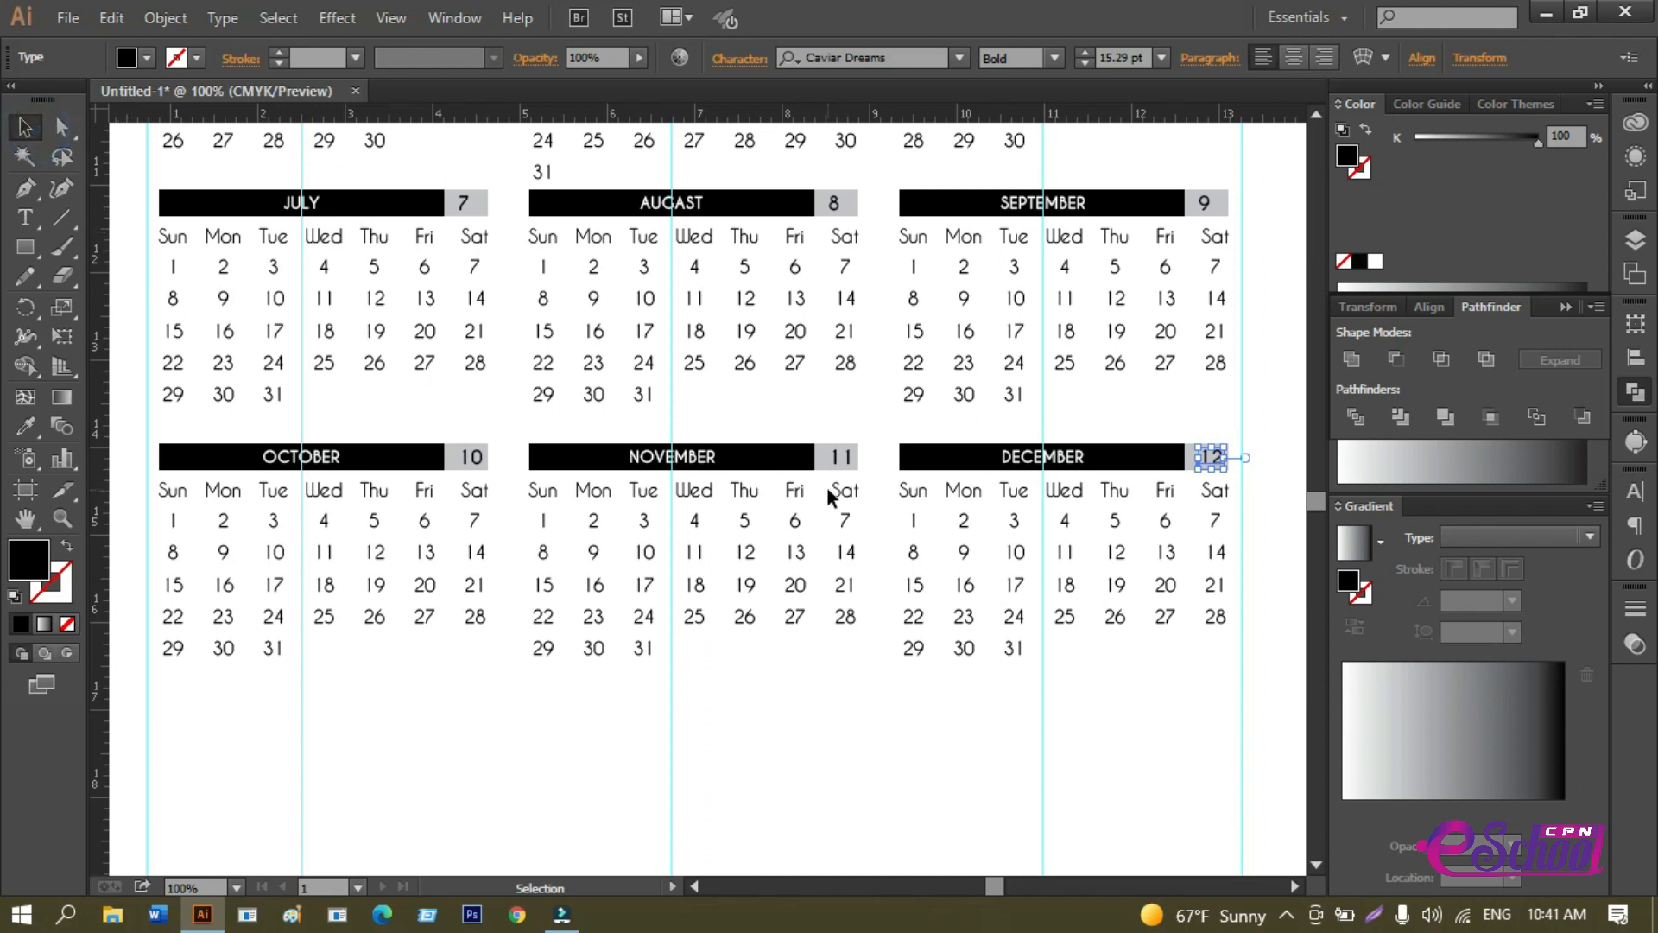
Nudge the December month number left so it sits centred in its grey header box.
key("Left")
key("Left")
key("Left")
key("Left")
key("a")
key("v")
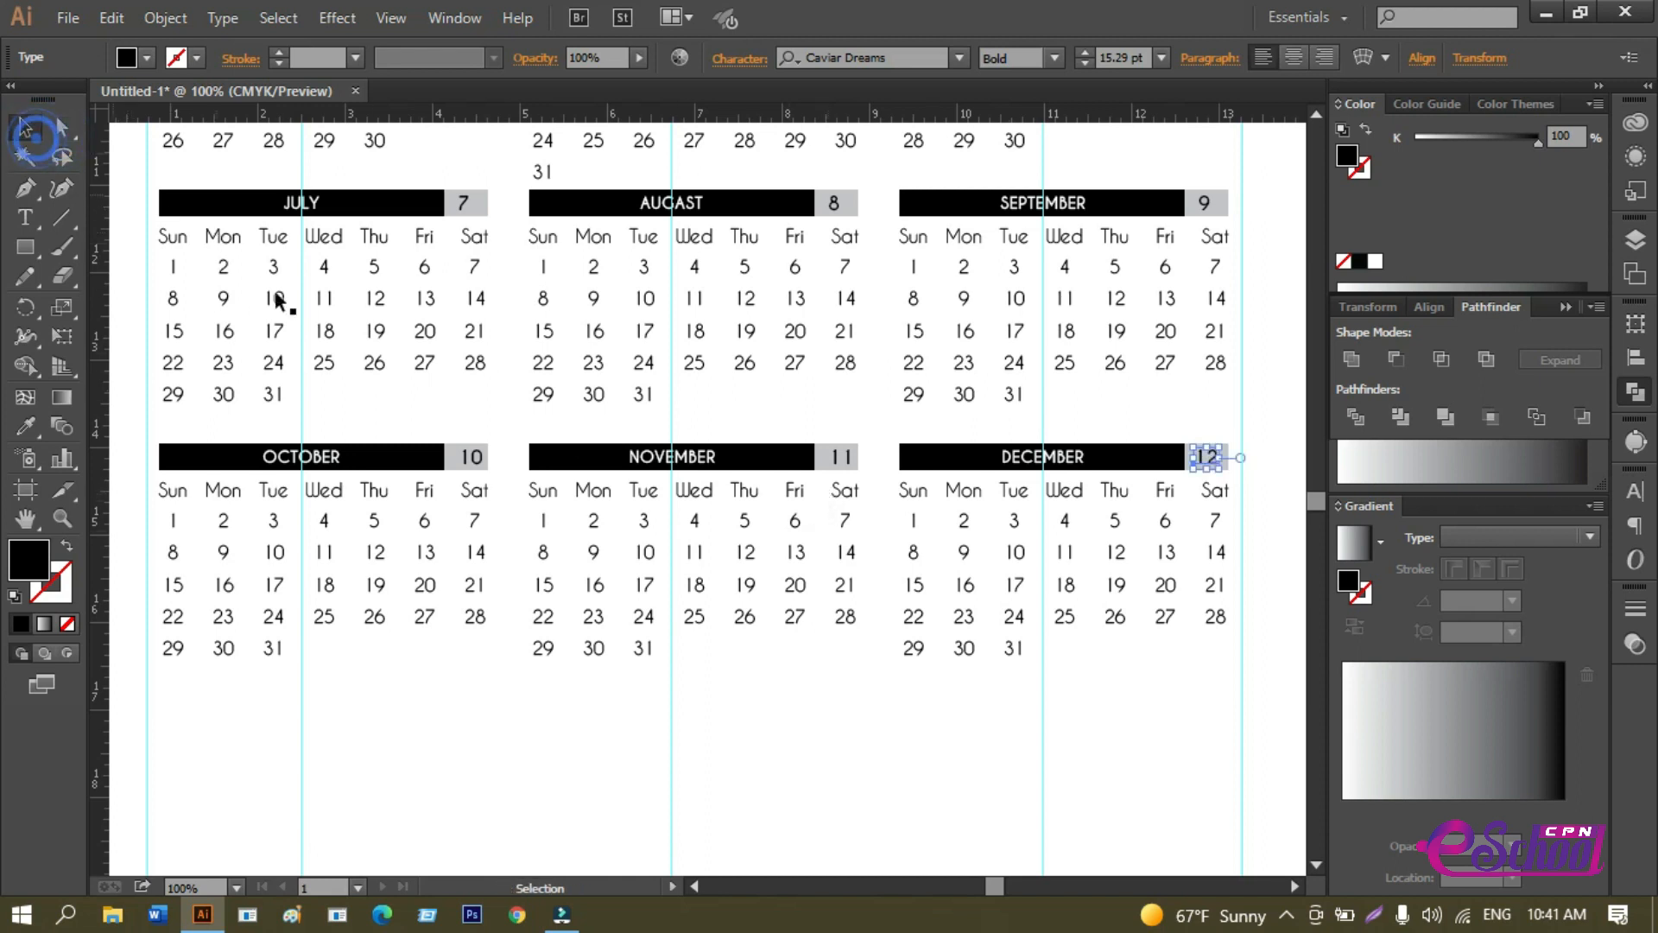
Select only the November month number and nudge it left to centre it in its grey box.
left_click(846, 459)
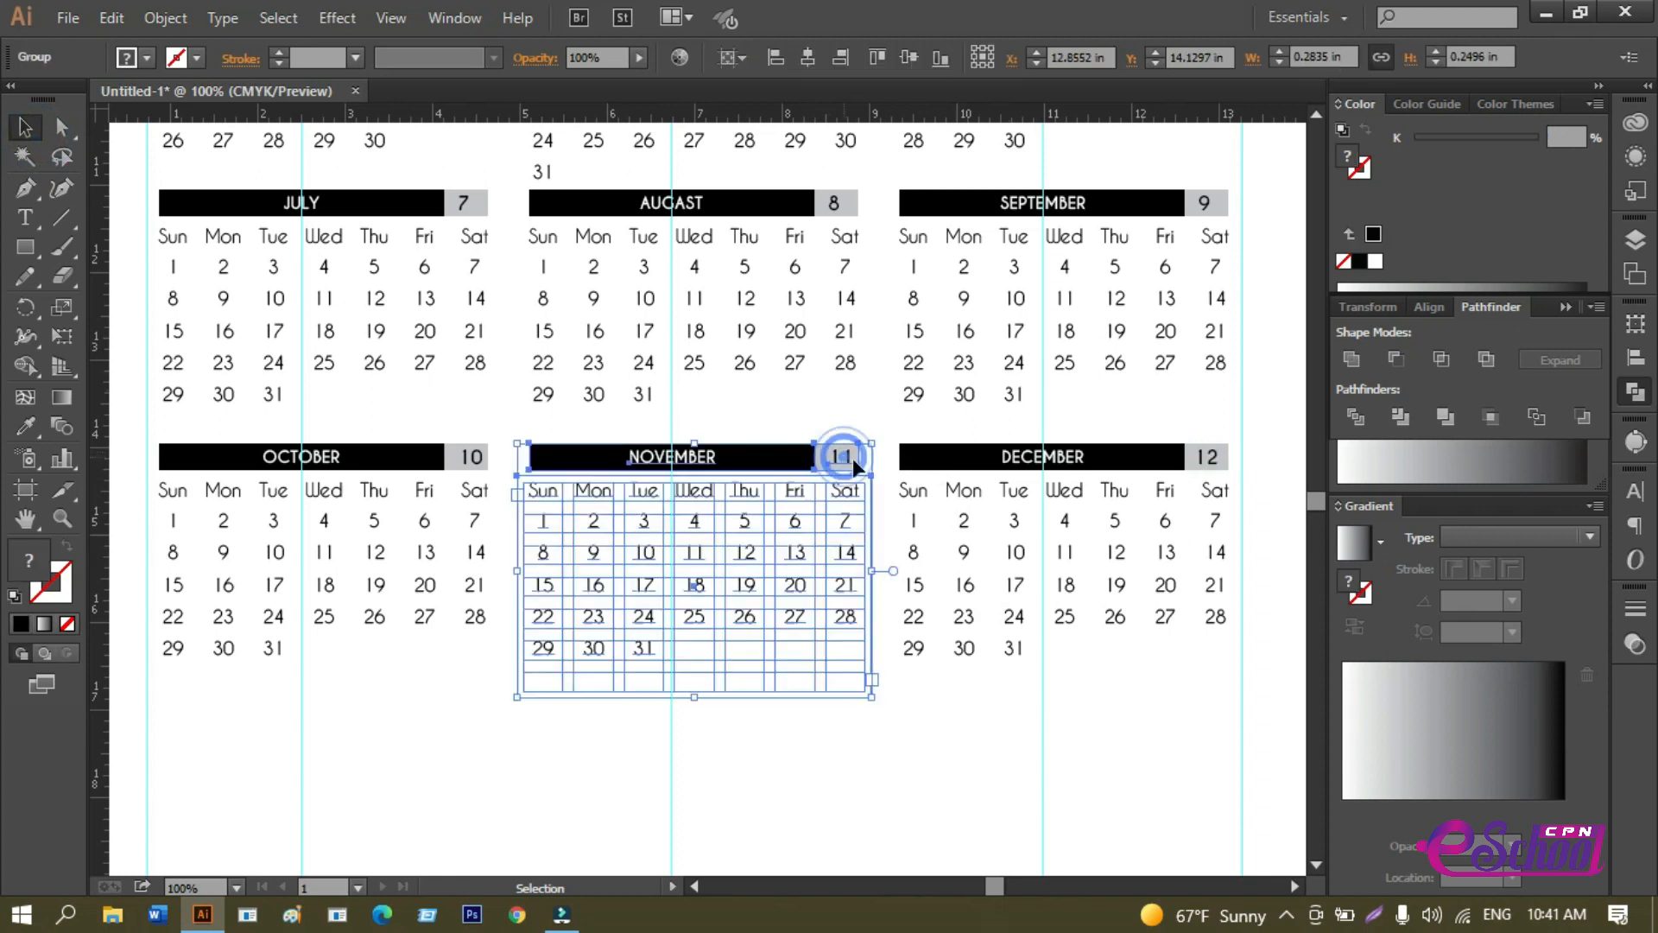
left_click(864, 408)
scroll(847, 466, "up", 2)
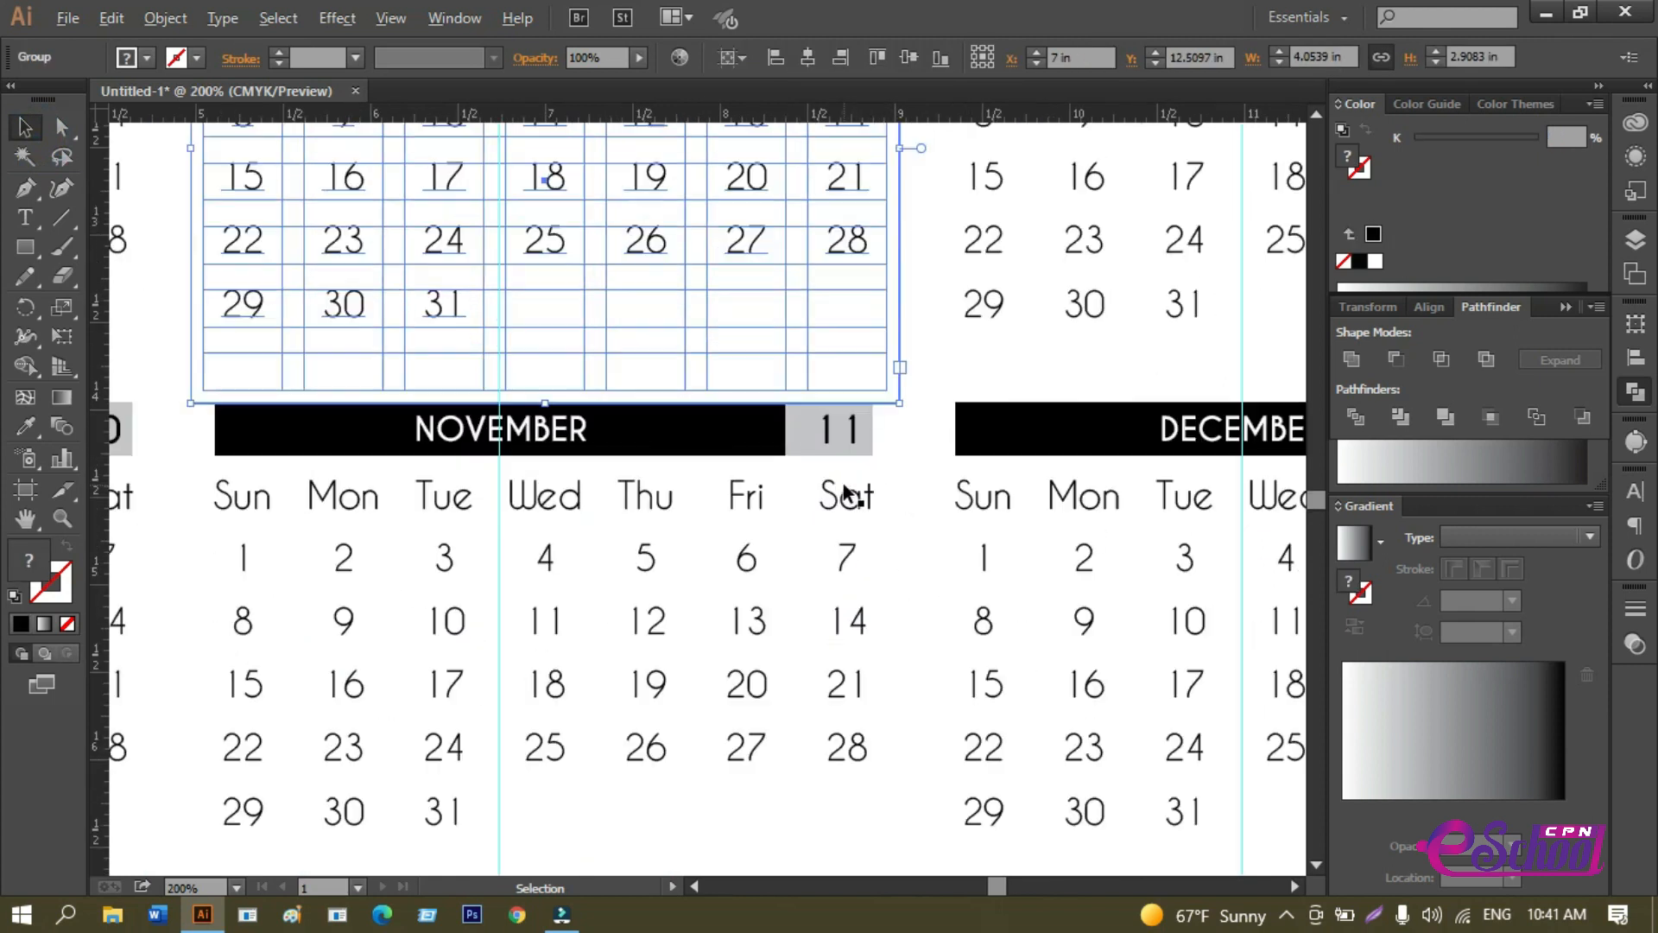
left_click(851, 436)
key("Left")
key("Left")
key("Left")
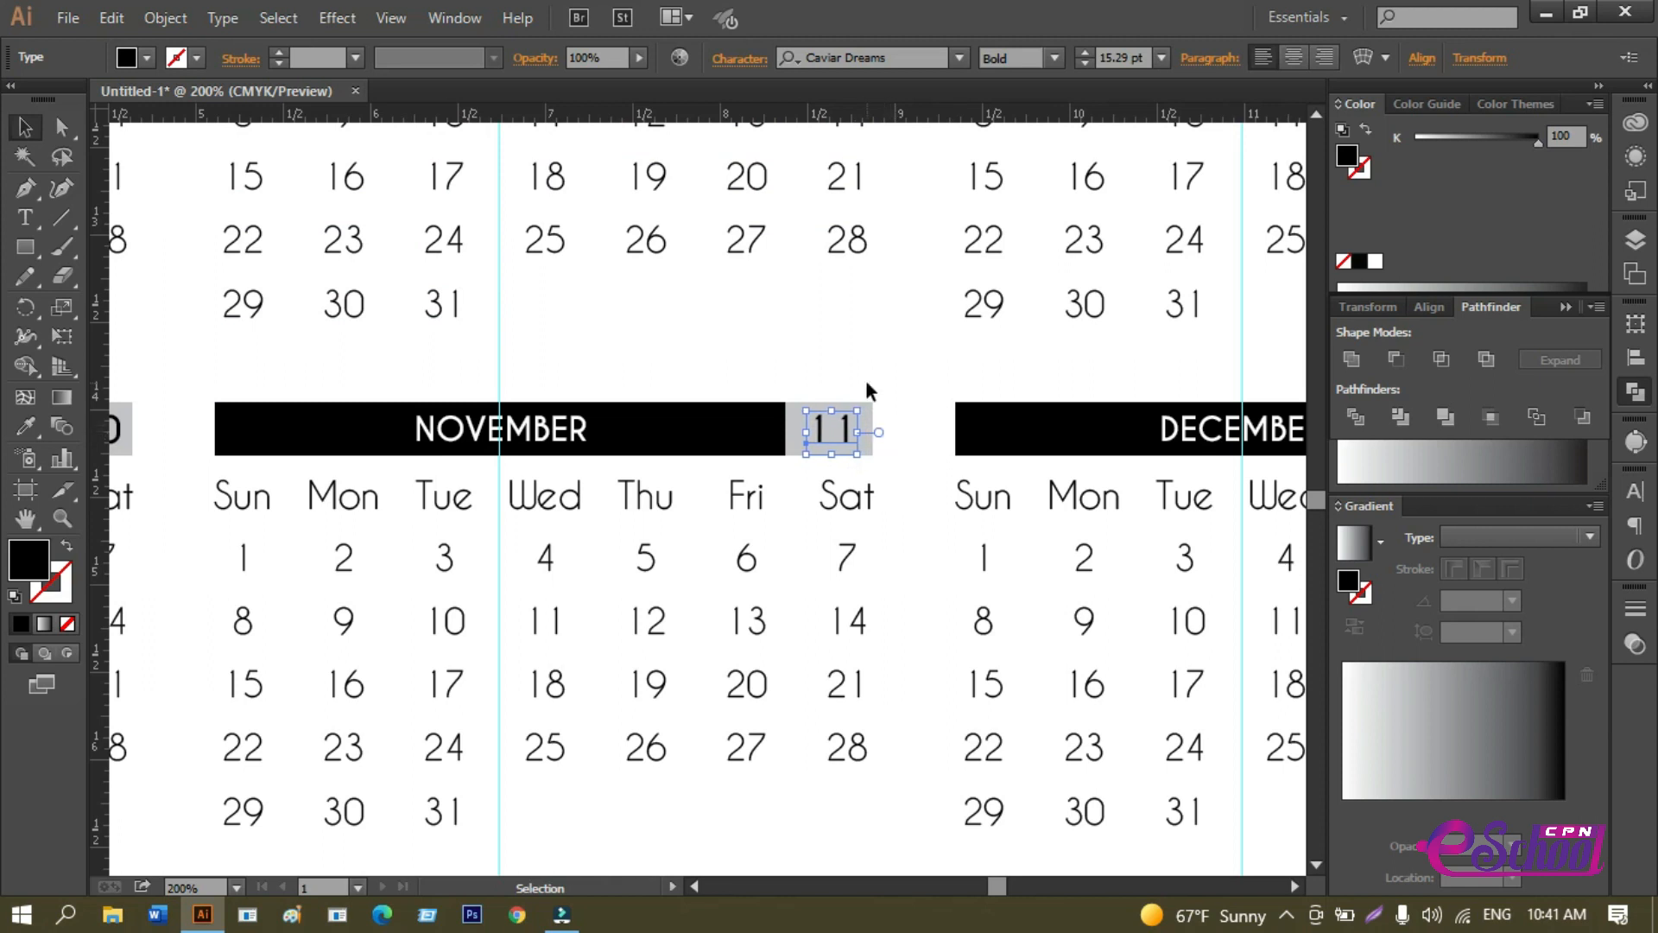
key("alt+Left")
key("alt+Left")
key("alt+Left")
key("alt+Left")
key("alt+Left")
key("alt+Left")
key("alt+Left")
key("alt+Left")
left_click(849, 383)
Nudge the October month number left until it is centred in its grey box, and deselect it.
left_click_drag(682, 430, 1199, 458)
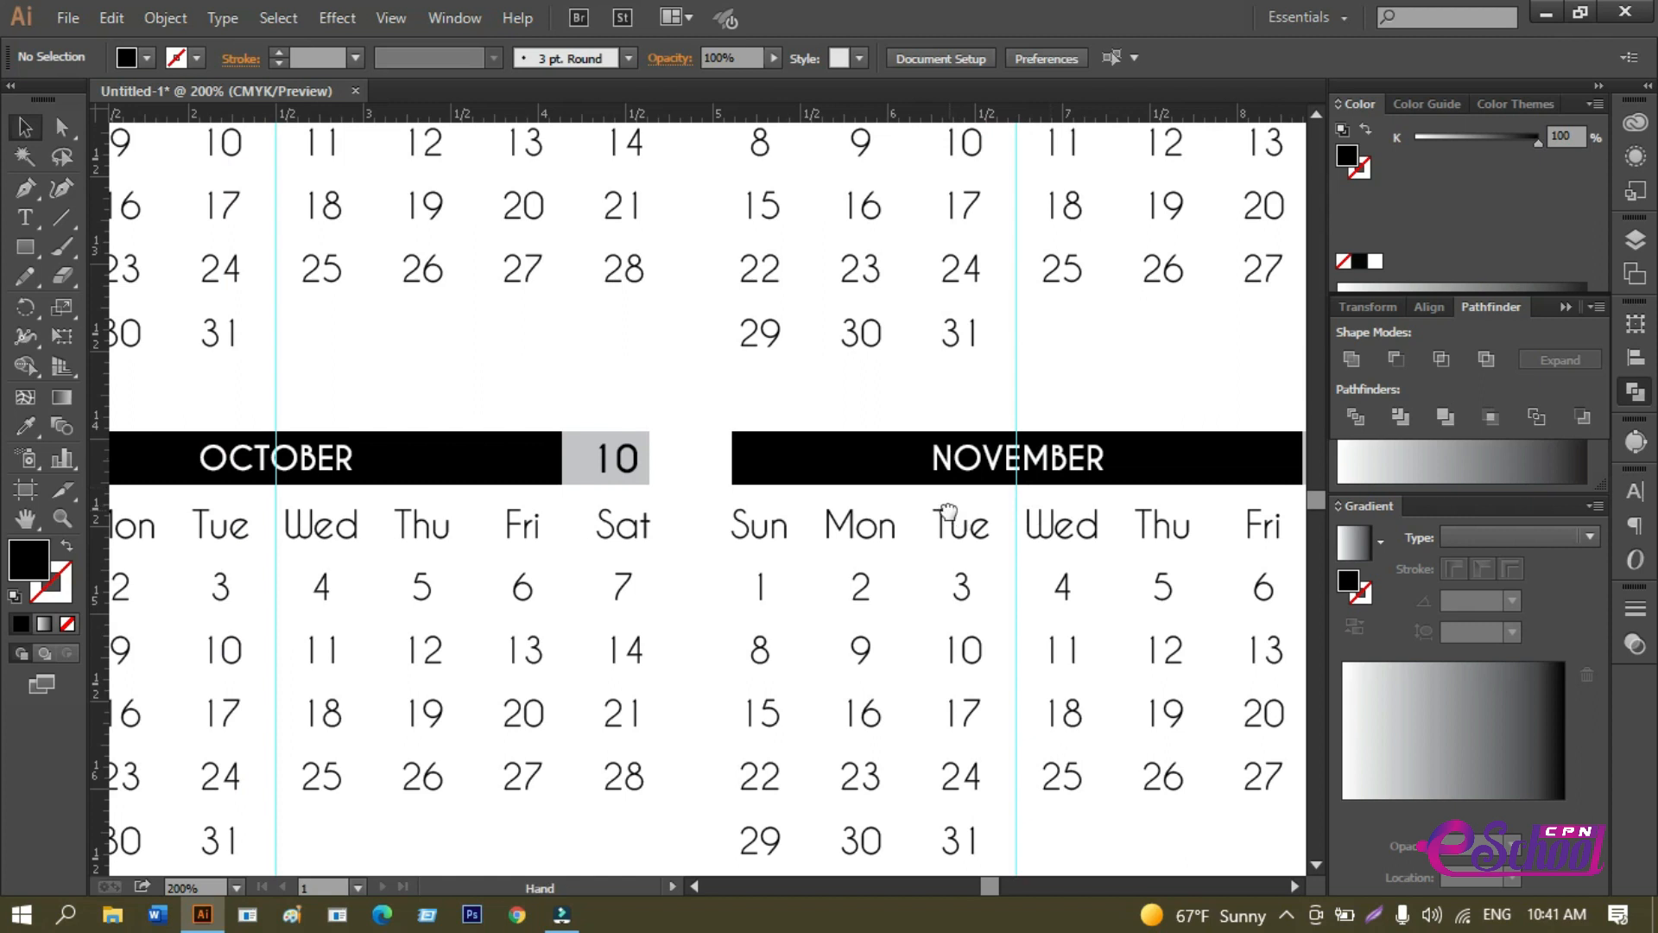
left_click_drag(949, 509, 310, 492)
left_click_drag(992, 492, 898, 473)
left_click_drag(505, 485, 915, 474)
left_click_drag(488, 518, 993, 511)
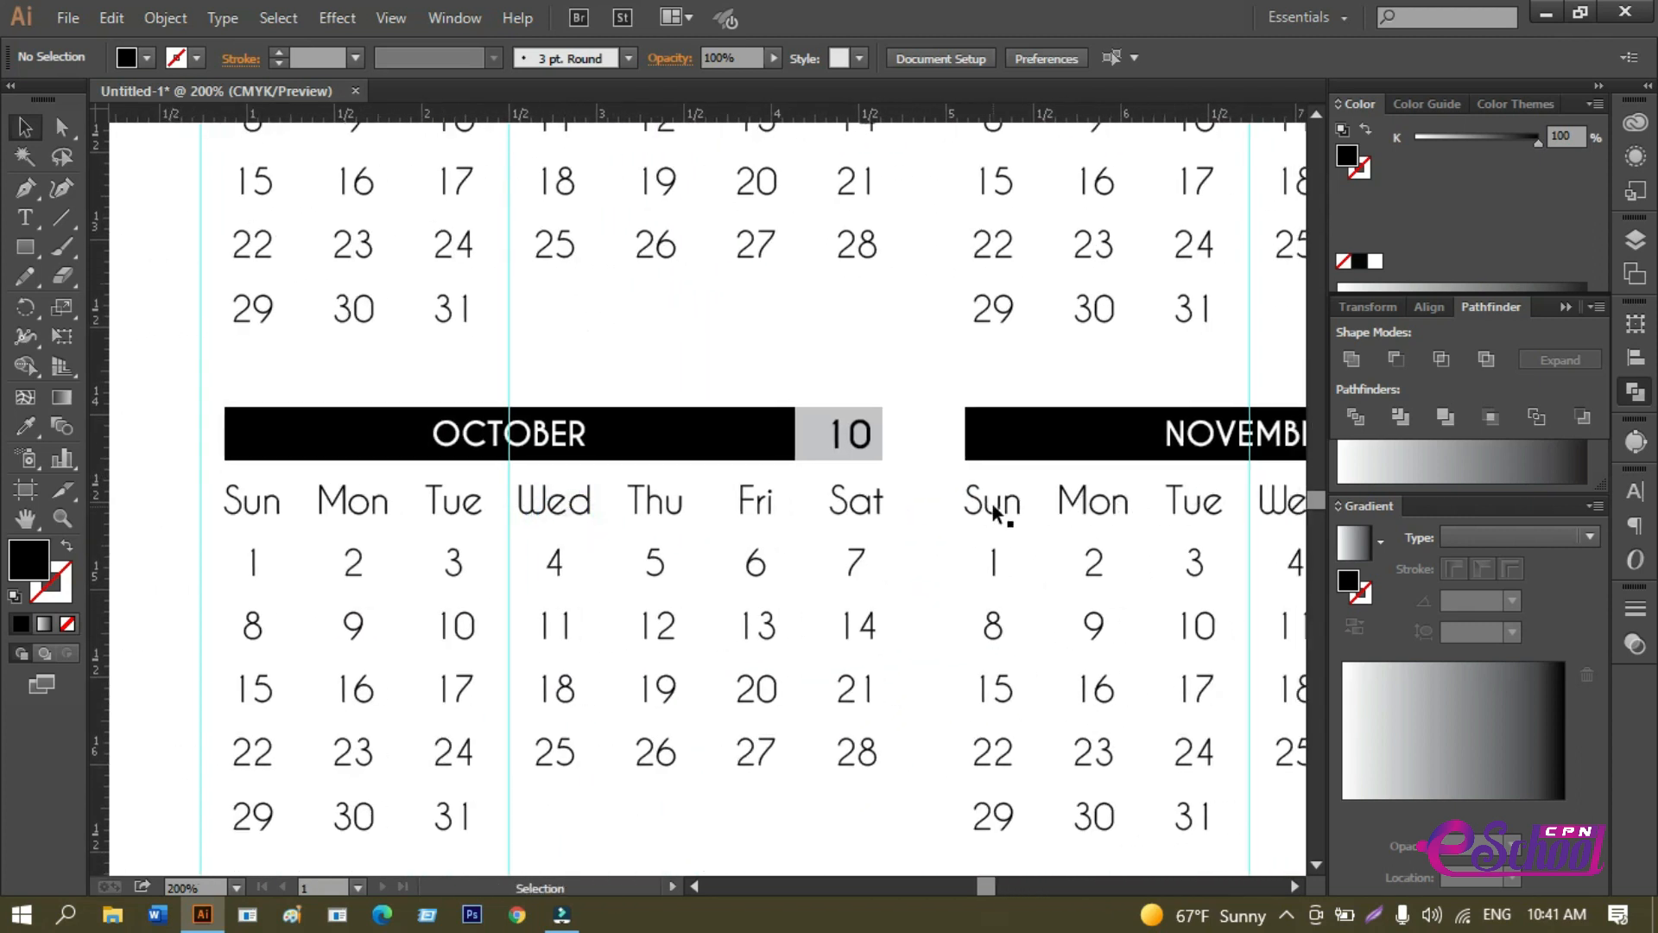
left_click(851, 434)
key("Left")
key("Left")
key("Left")
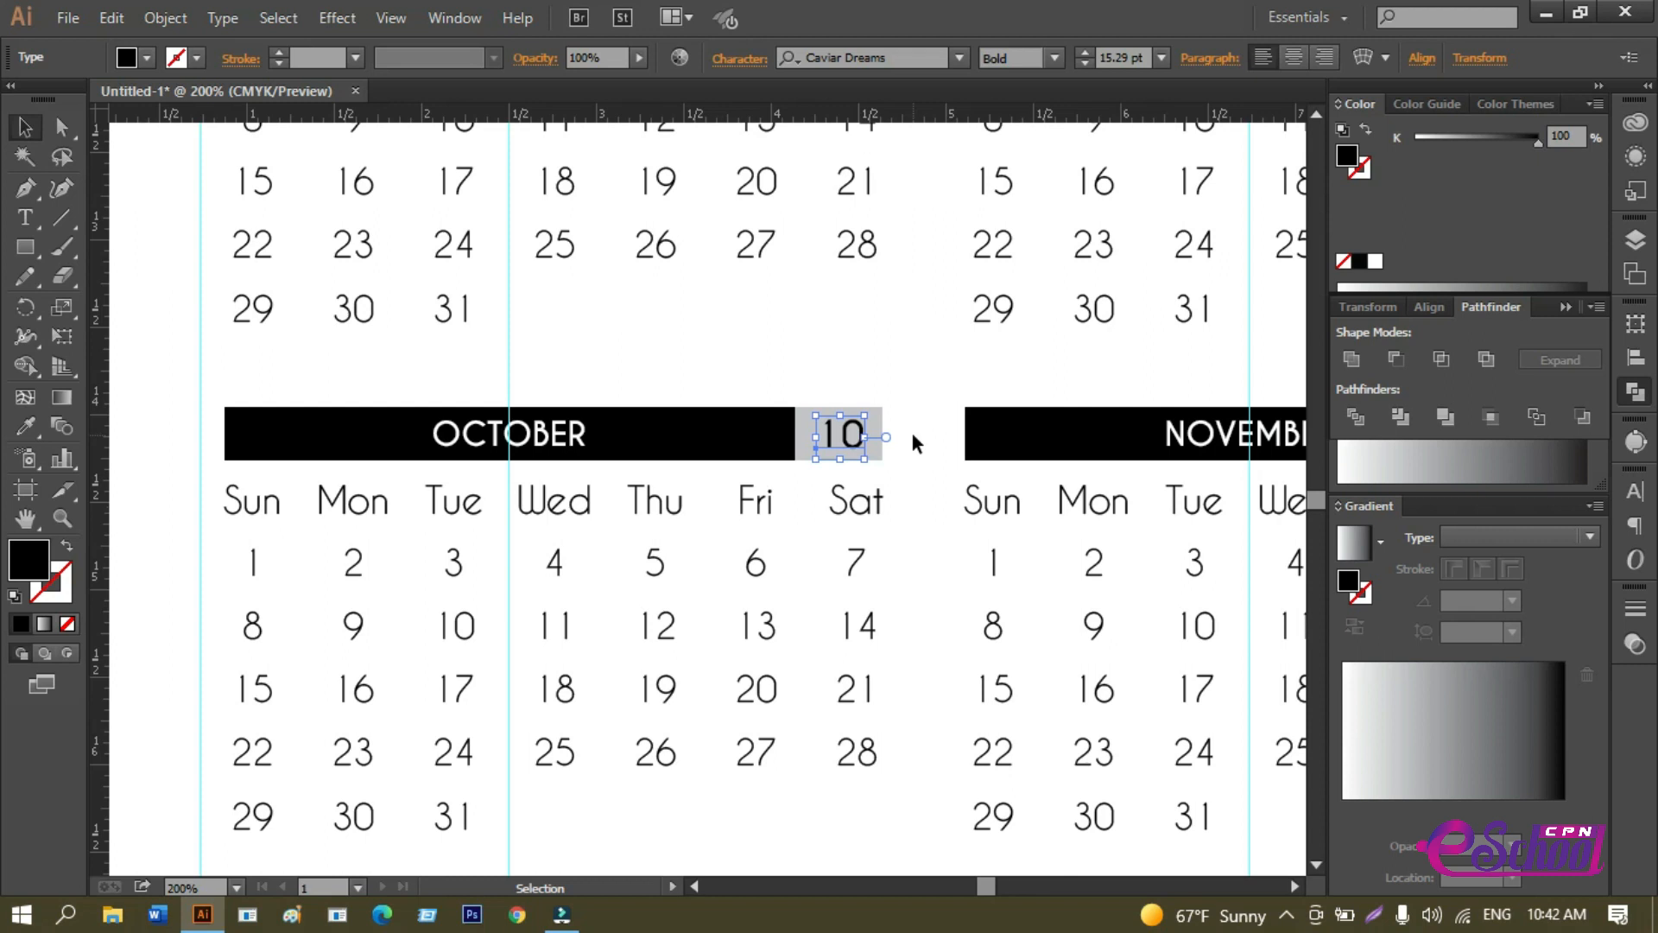
left_click(898, 397)
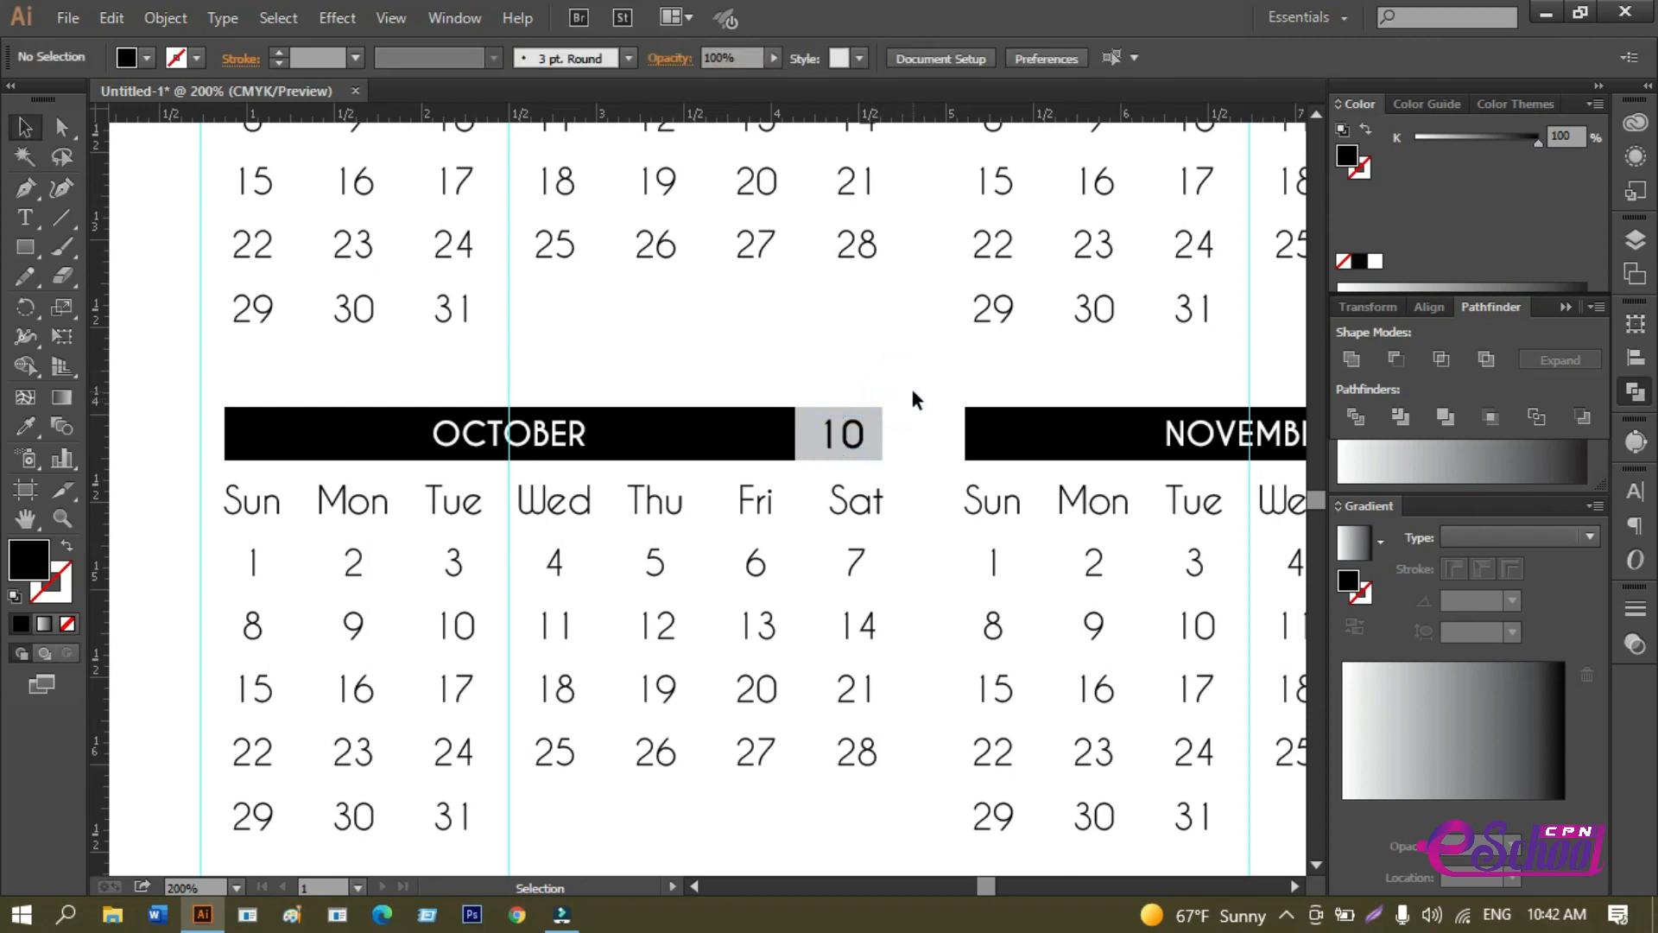
Hide the surrounding panels and show the calendar grid at 100% zoom.
scroll(913, 382, "down", 2)
left_click_drag(906, 402, 855, 734)
left_click_drag(859, 547, 805, 551)
scroll(806, 551, "up", 1)
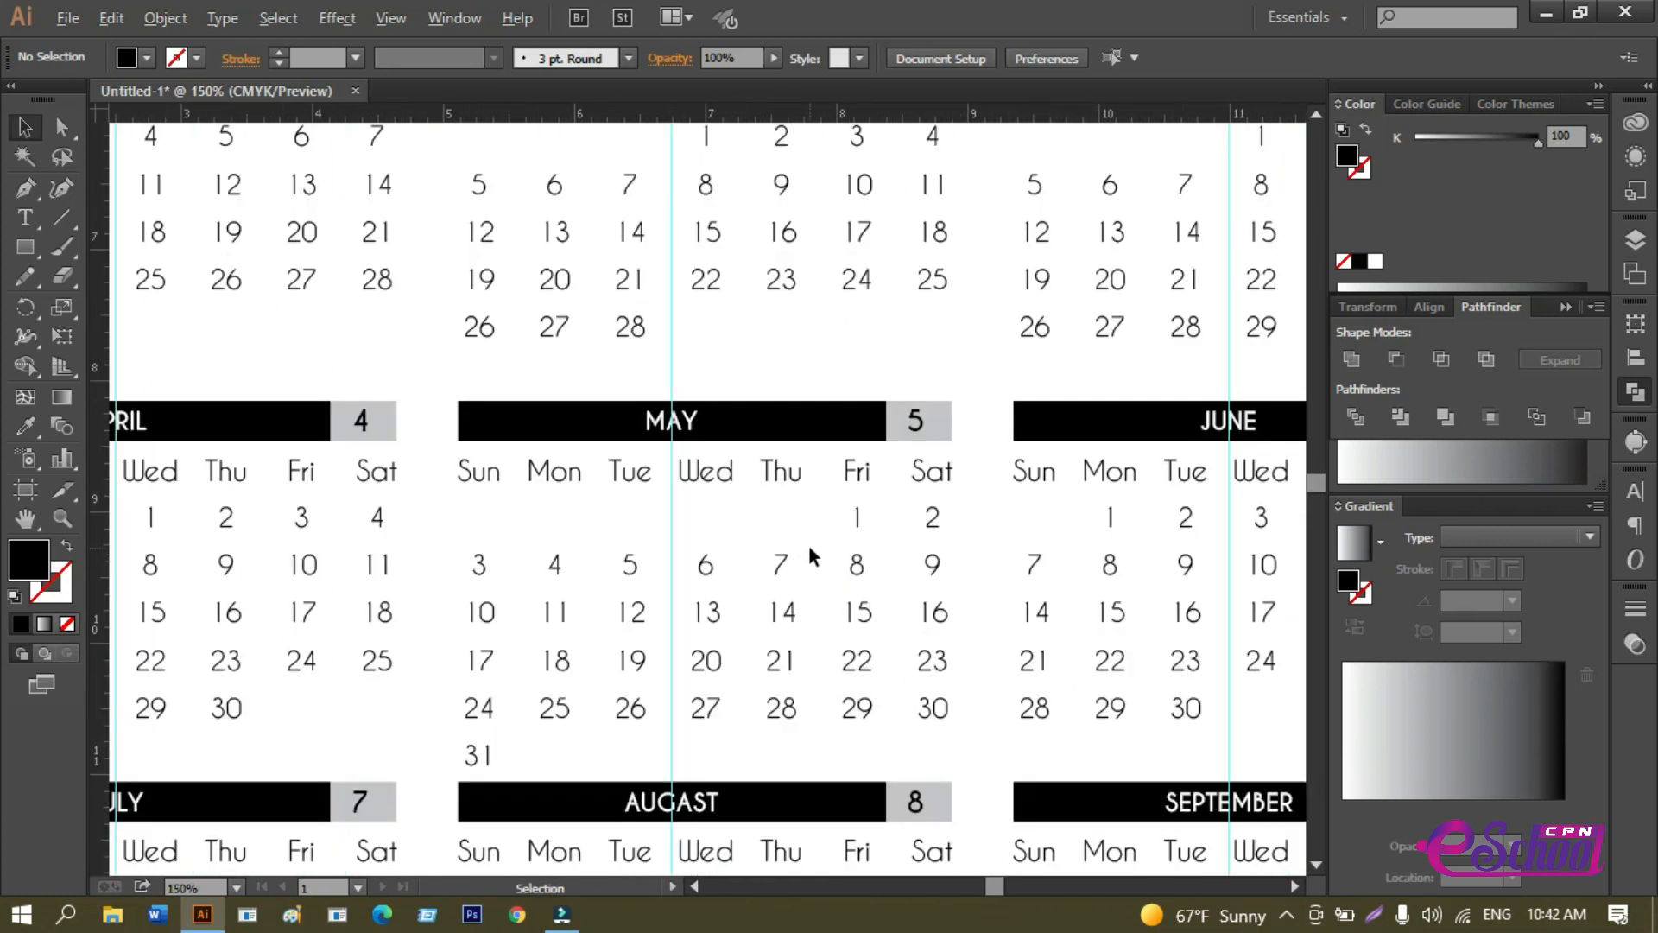
left_click_drag(914, 561, 1131, 532)
scroll(926, 515, "right", 5)
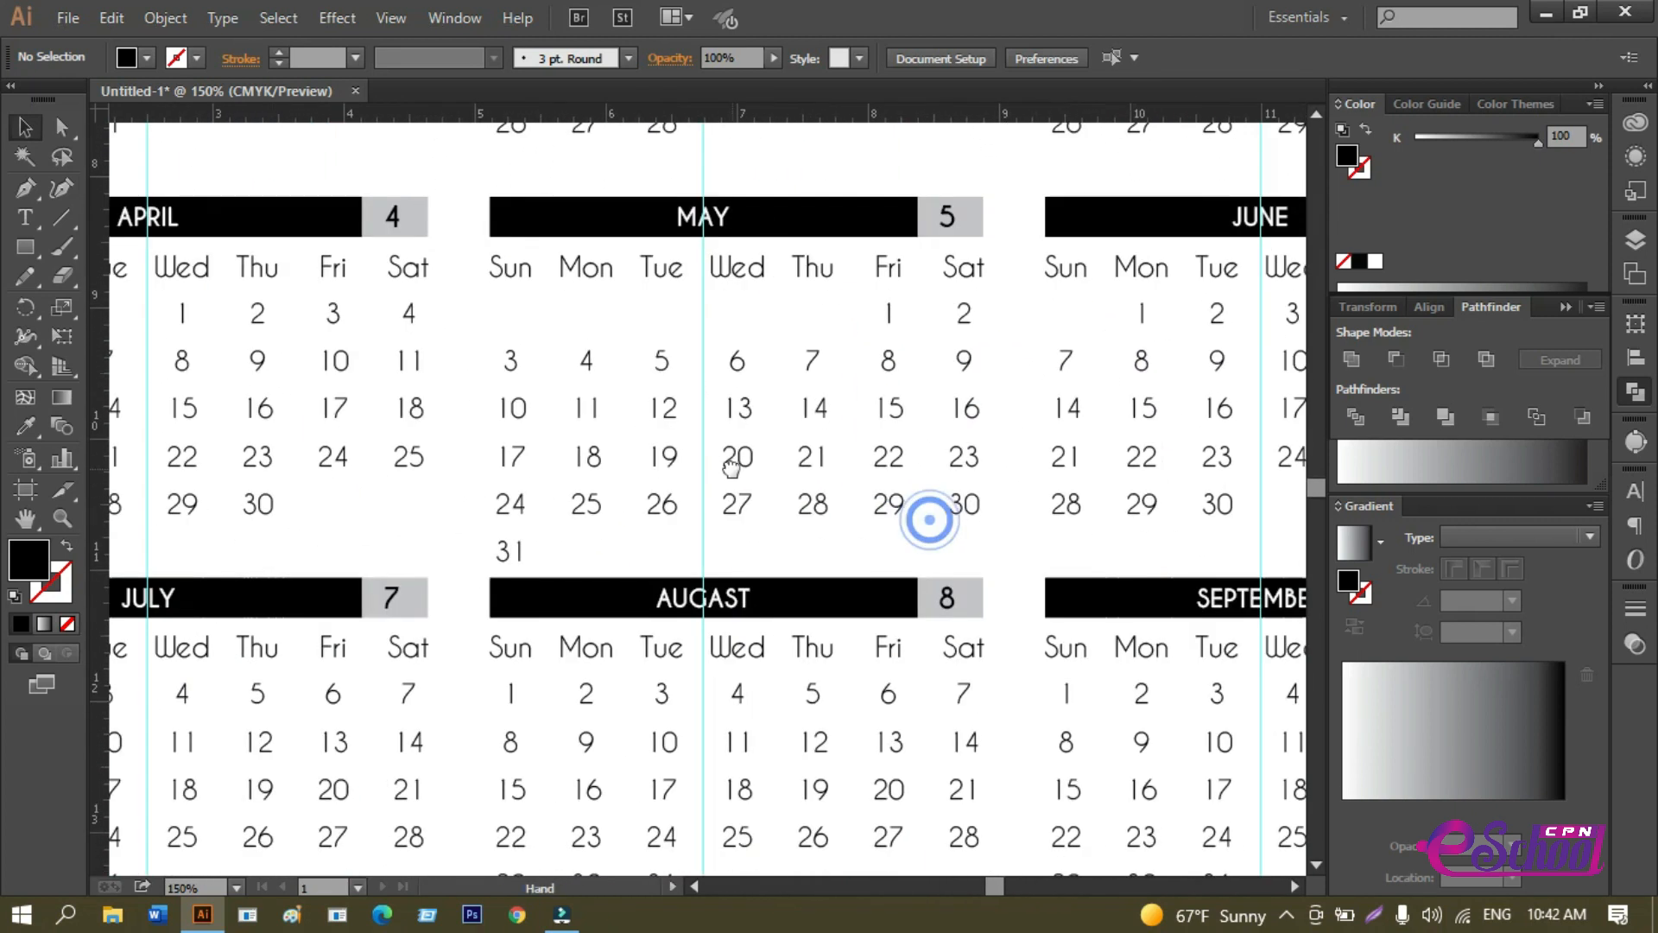
key("Tab")
scroll(731, 489, "left", 3)
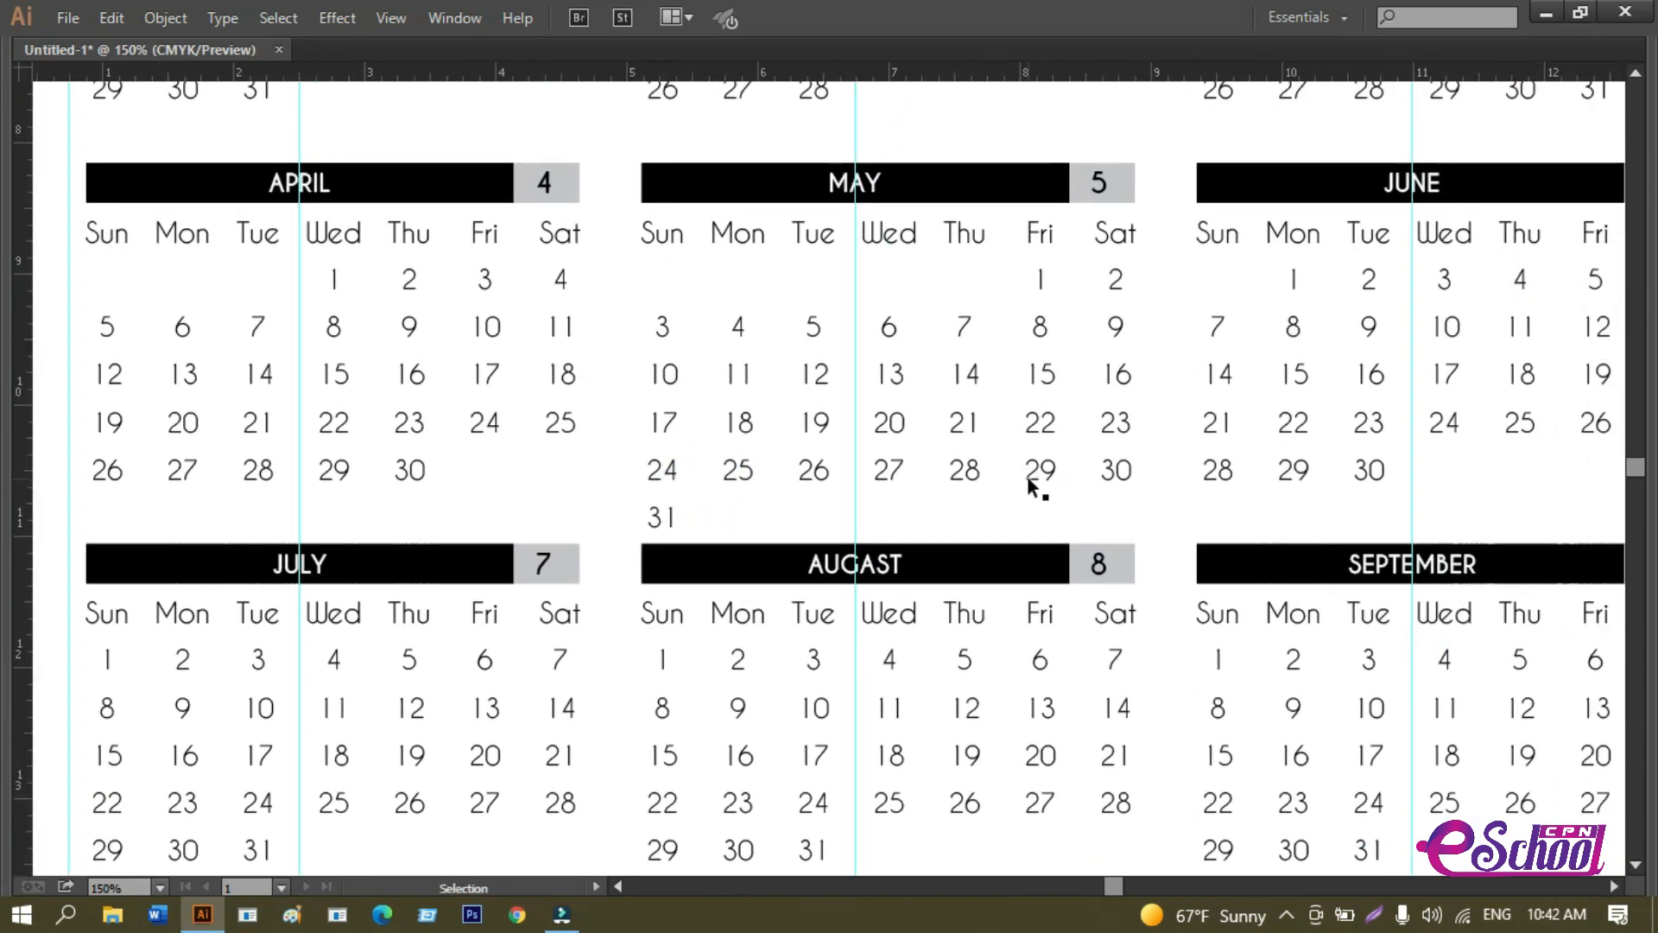
key("Tab")
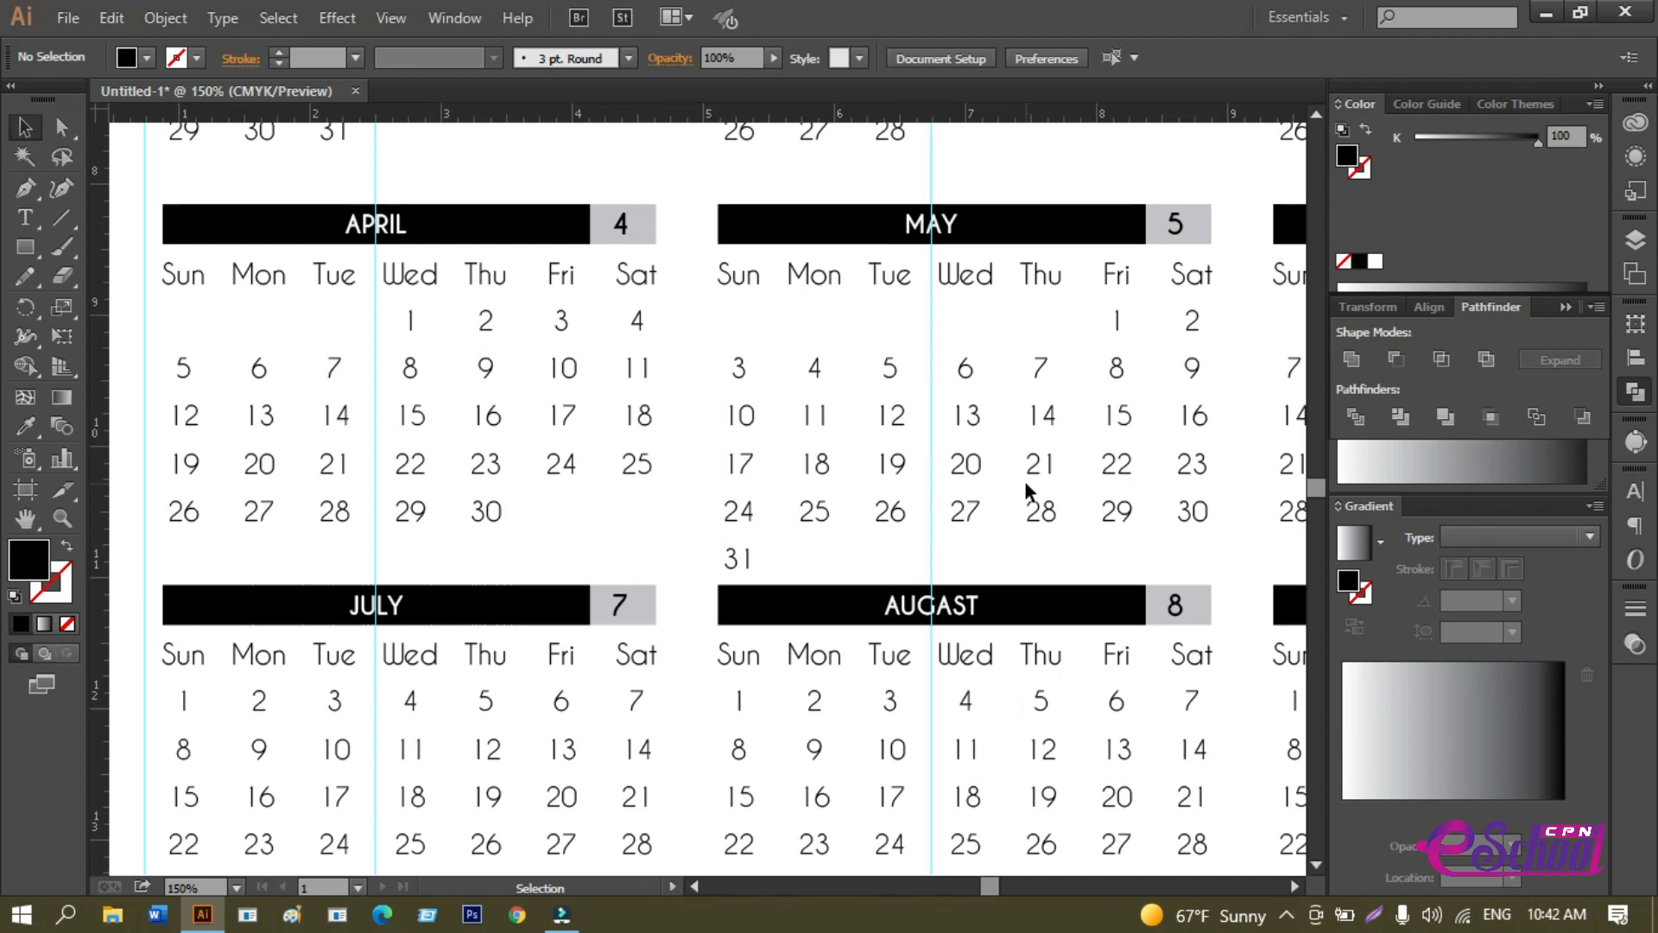
key("Tab")
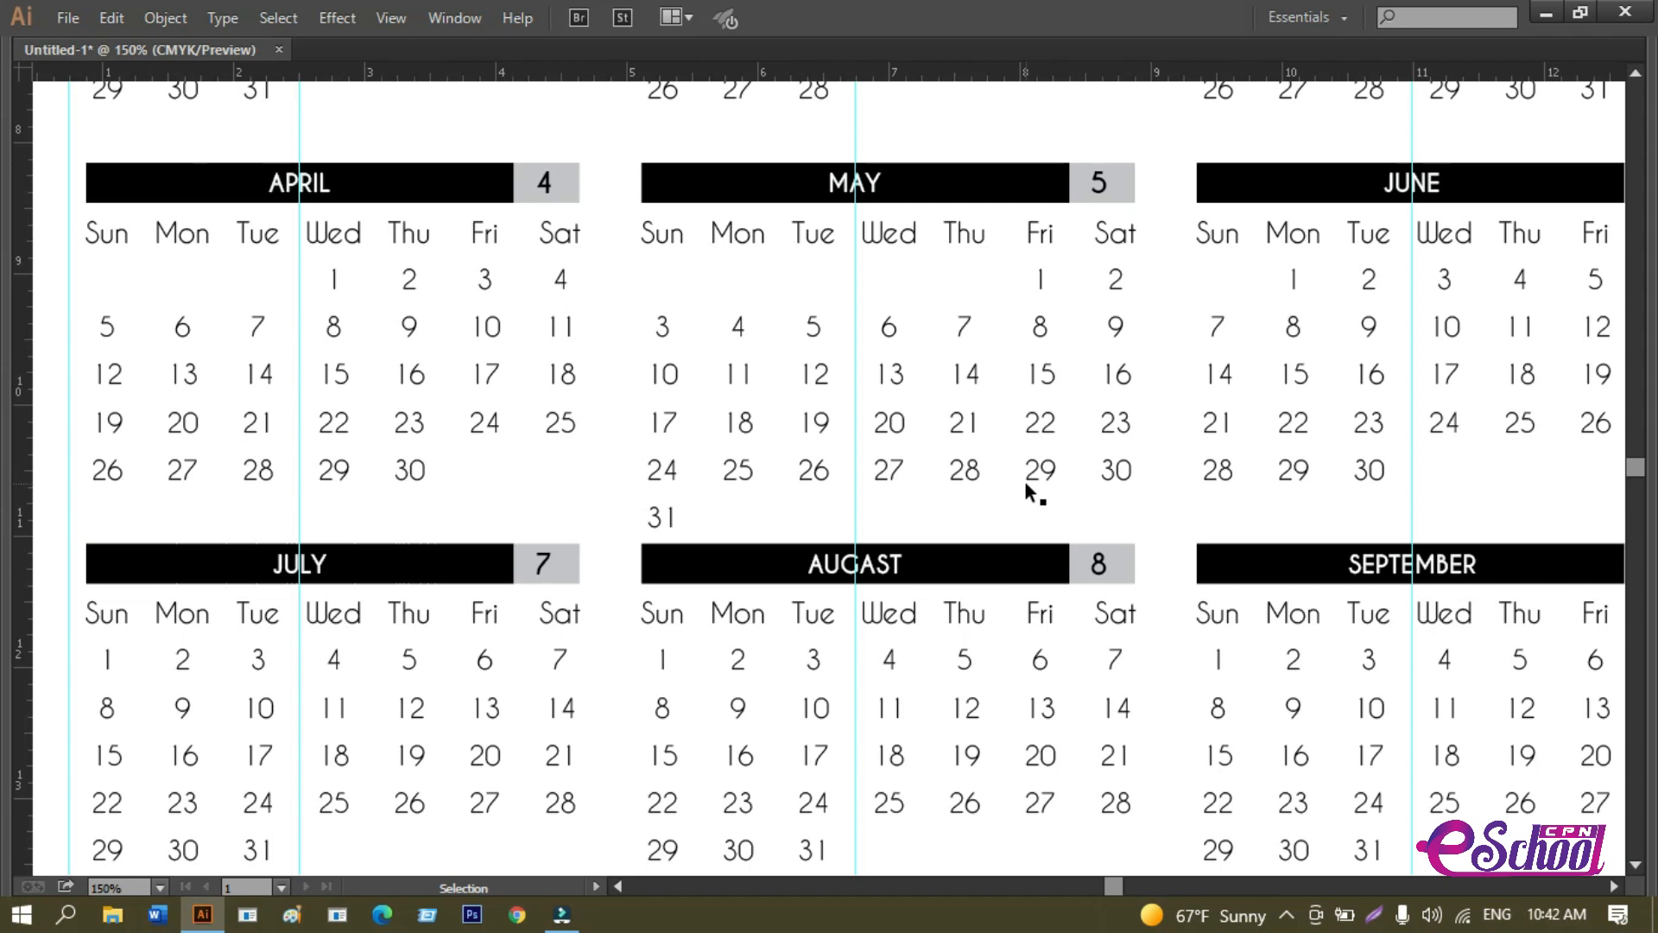
key("space")
left_click_drag(985, 492, 922, 481)
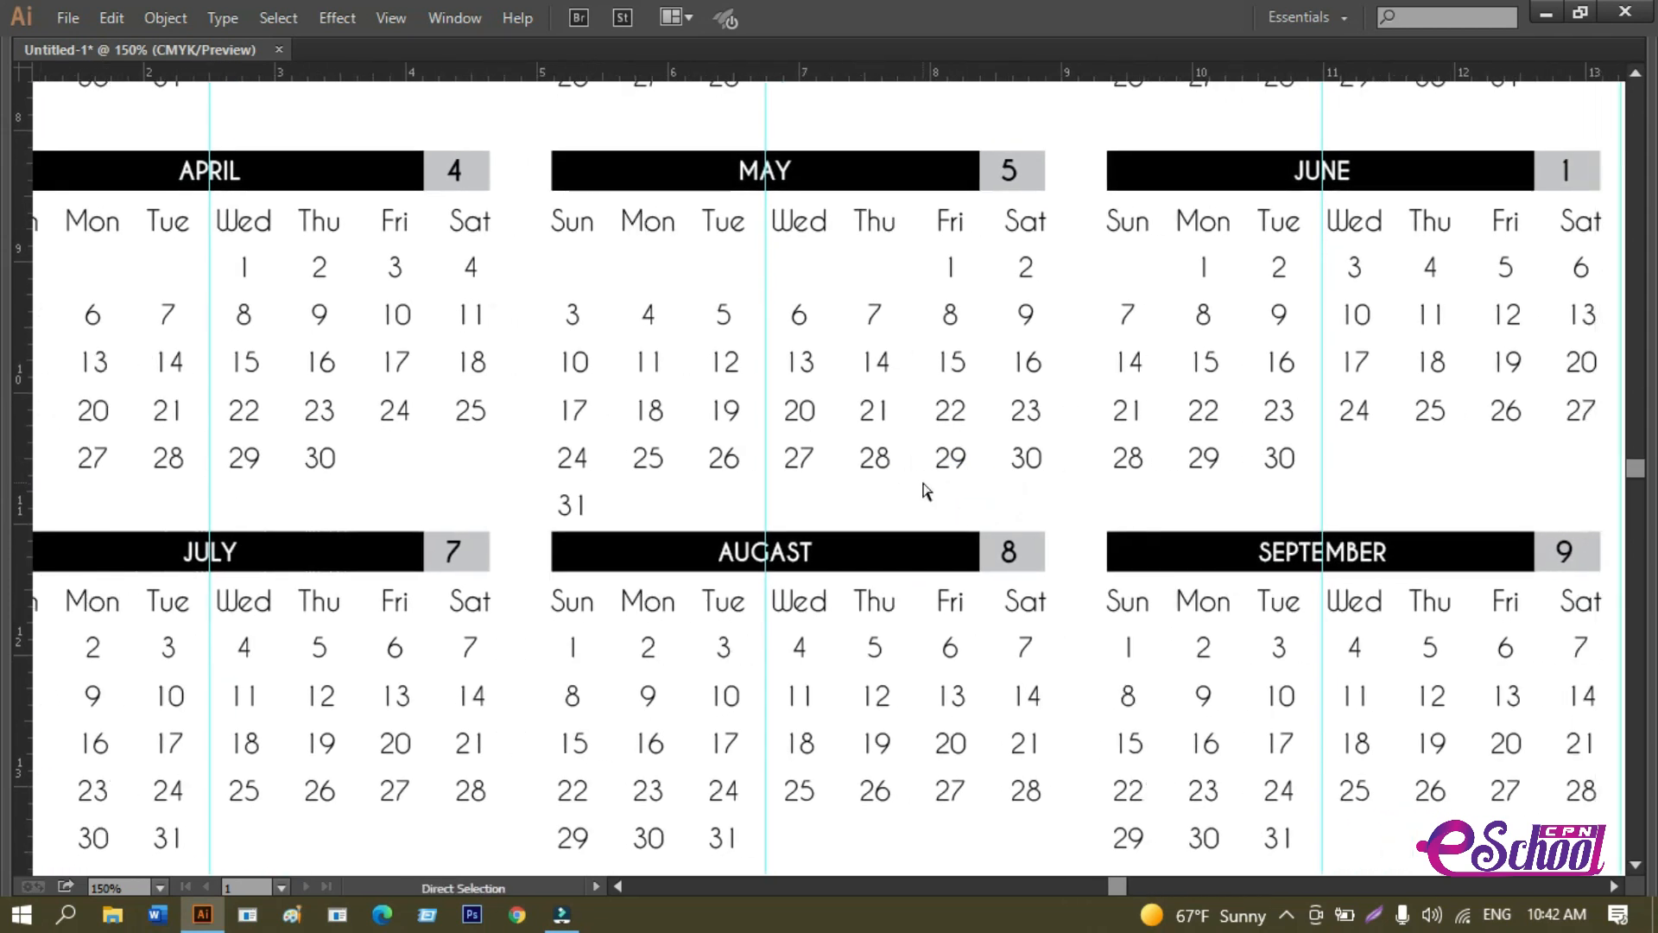
key("ctrl+1")
key("space")
mouse_move(923, 484)
left_mouse_down()
mouse_move(924, 419)
mouse_move(929, 507)
mouse_move(931, 485)
left_mouse_up()
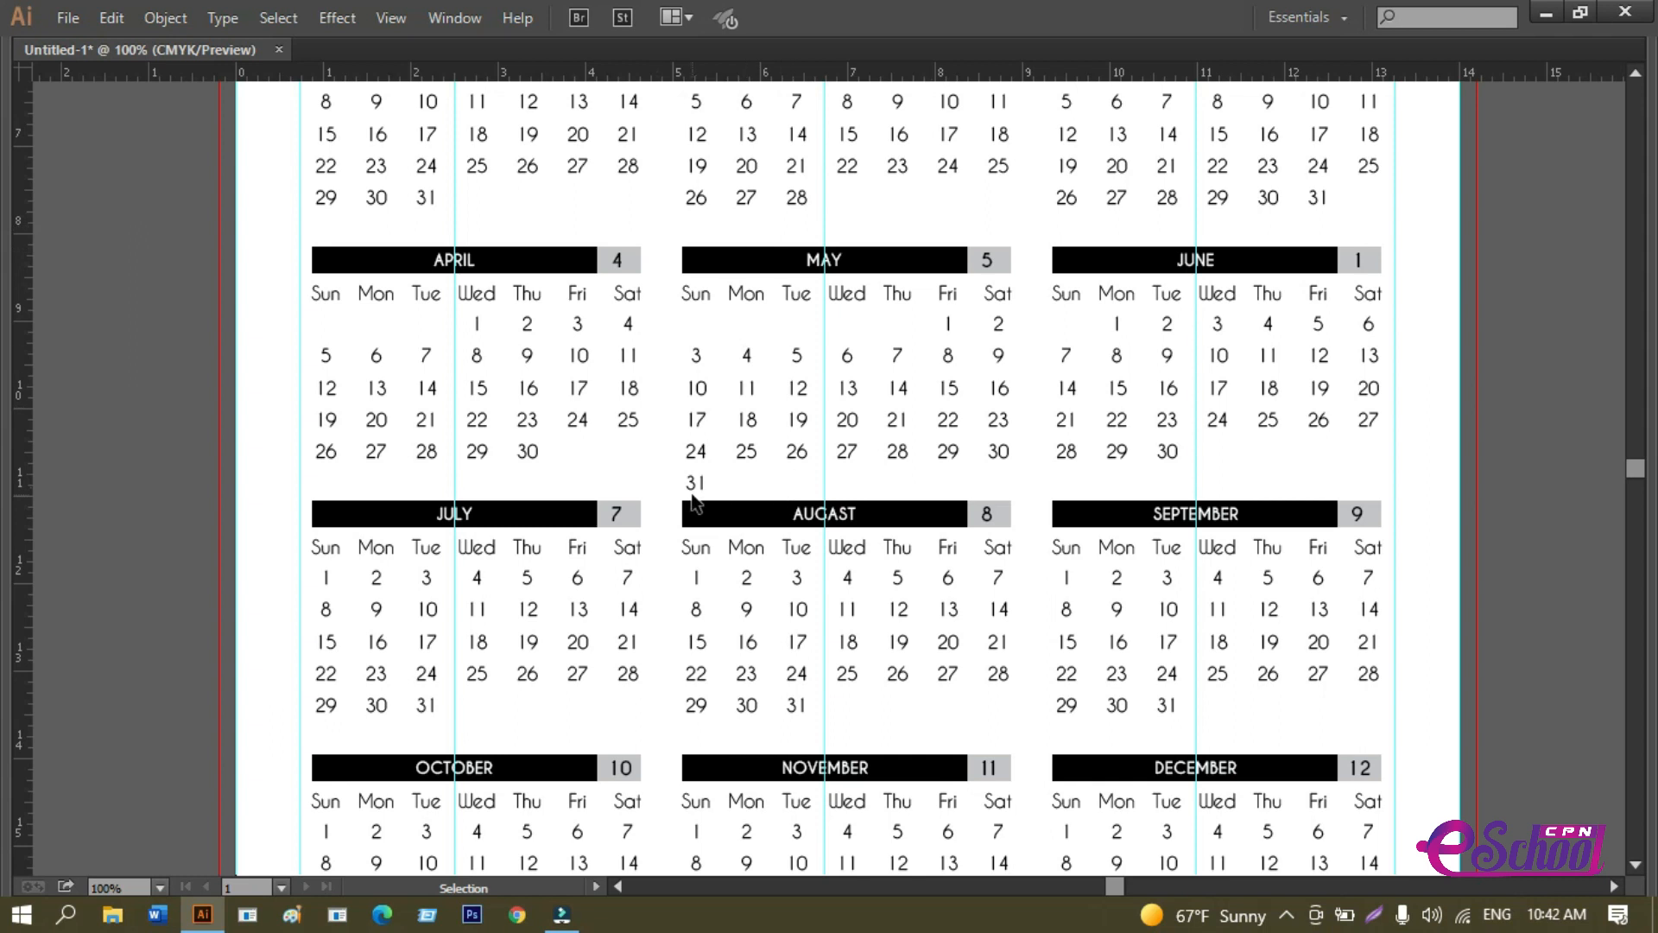
Shift the July dates three columns so that day 1 falls under Wed.
left_click(1177, 448)
left_click(1430, 423)
double_click(328, 576)
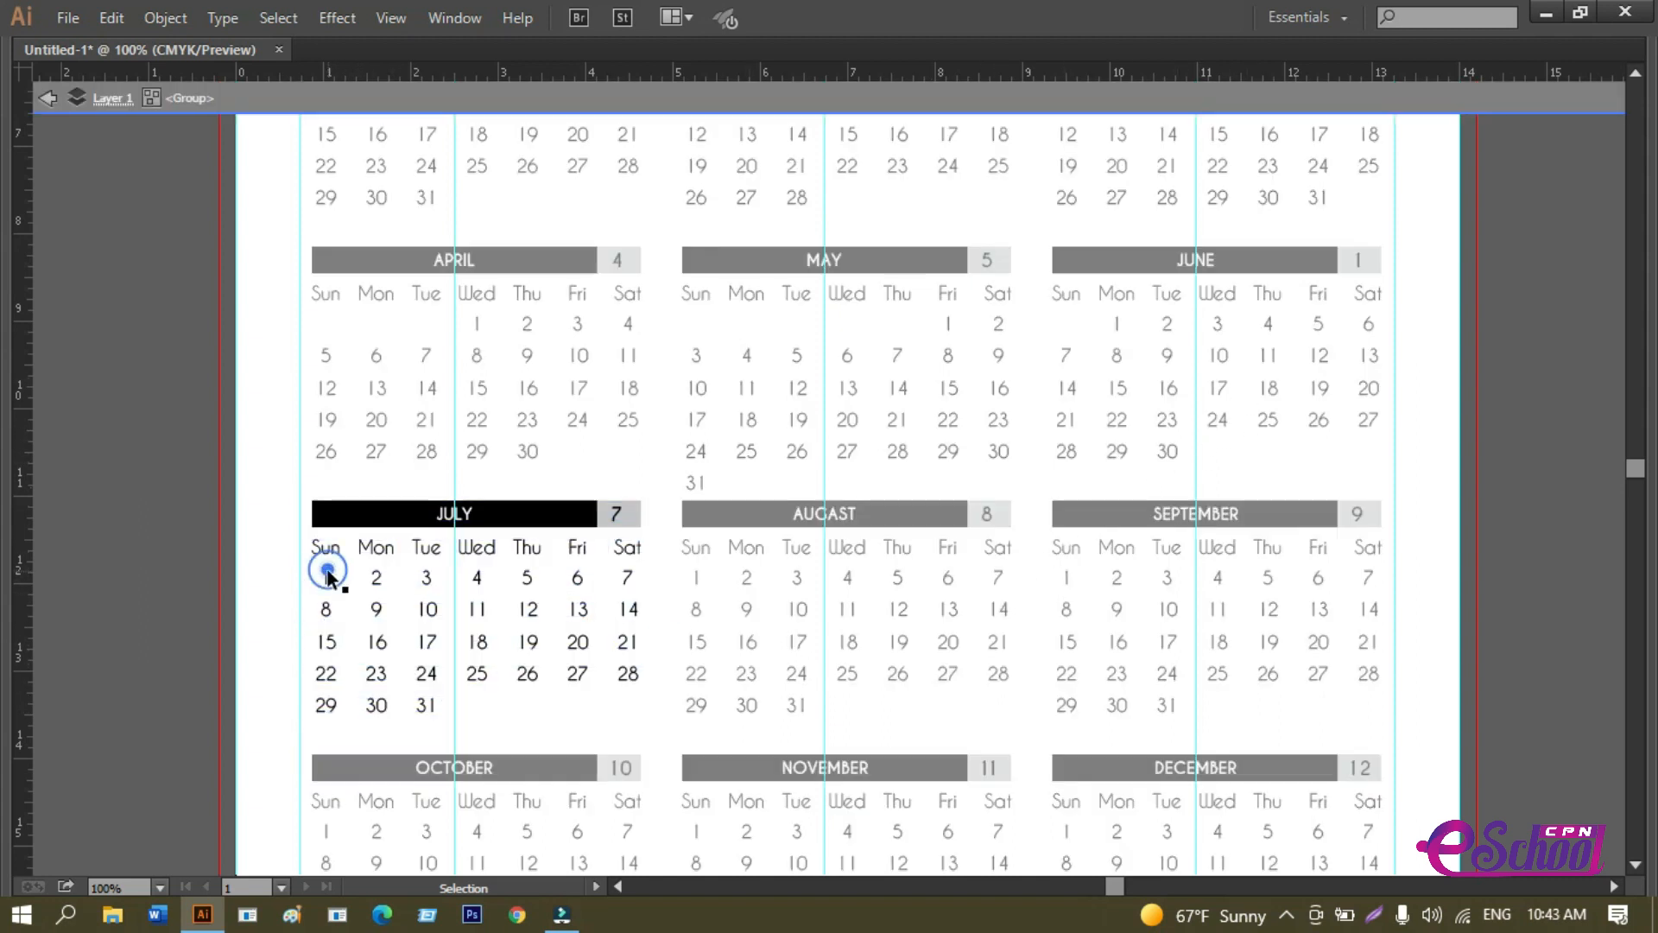
double_click(229, 580)
key("t")
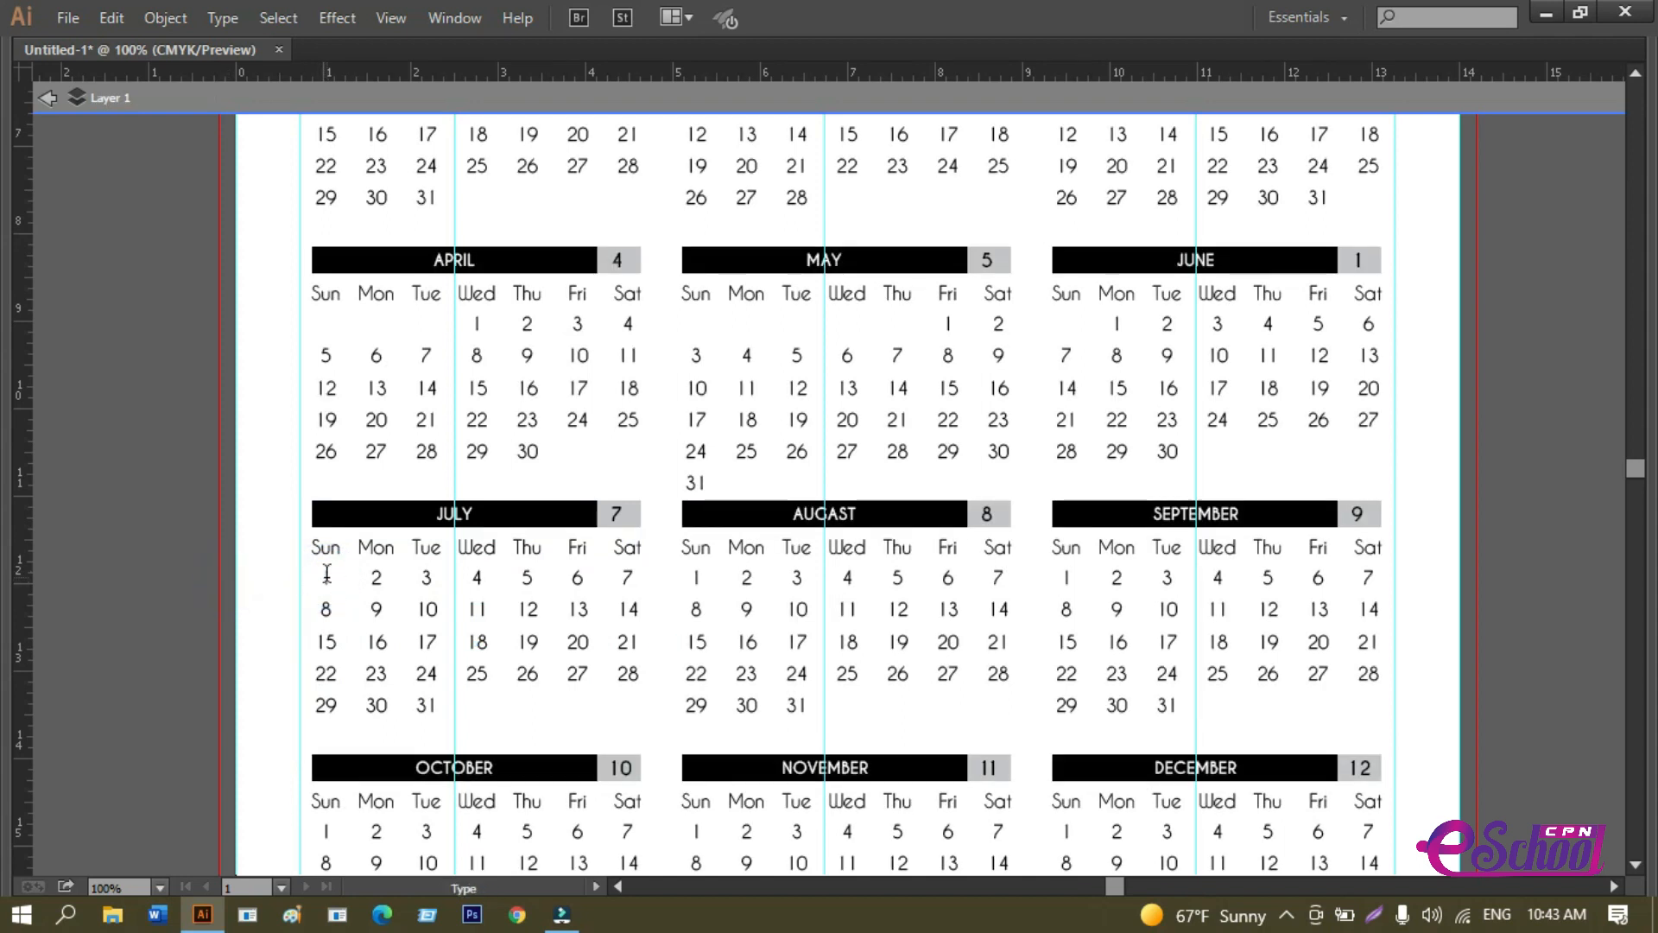
left_click(326, 577)
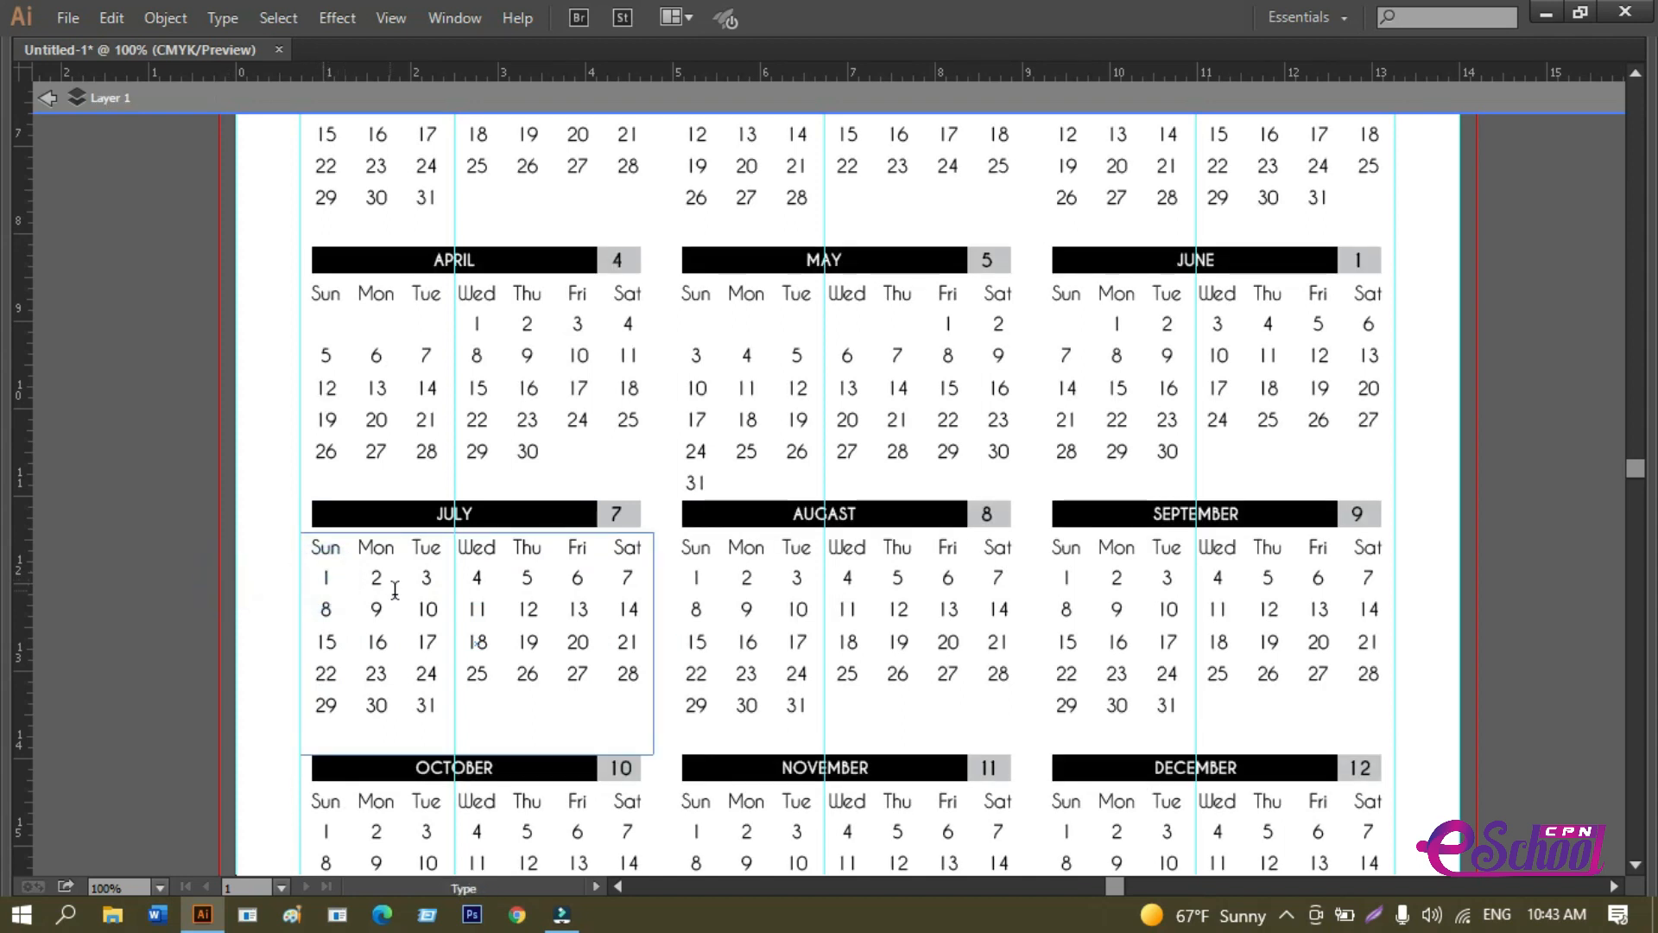
key("Tab")
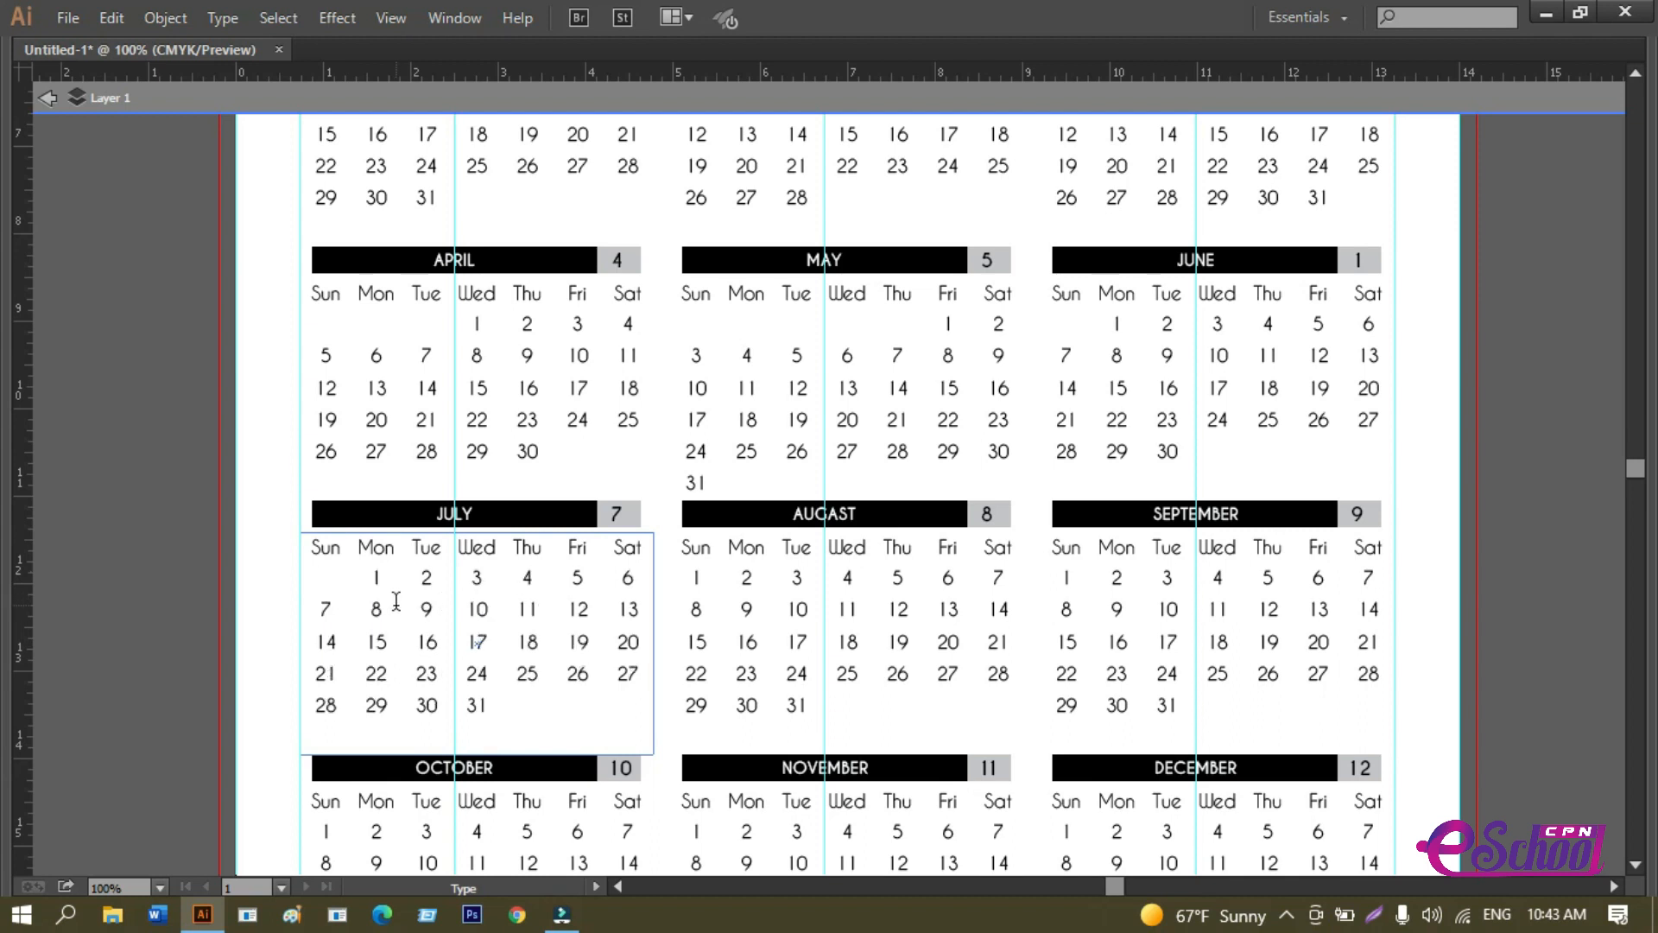
key("Tab")
key("Tab")
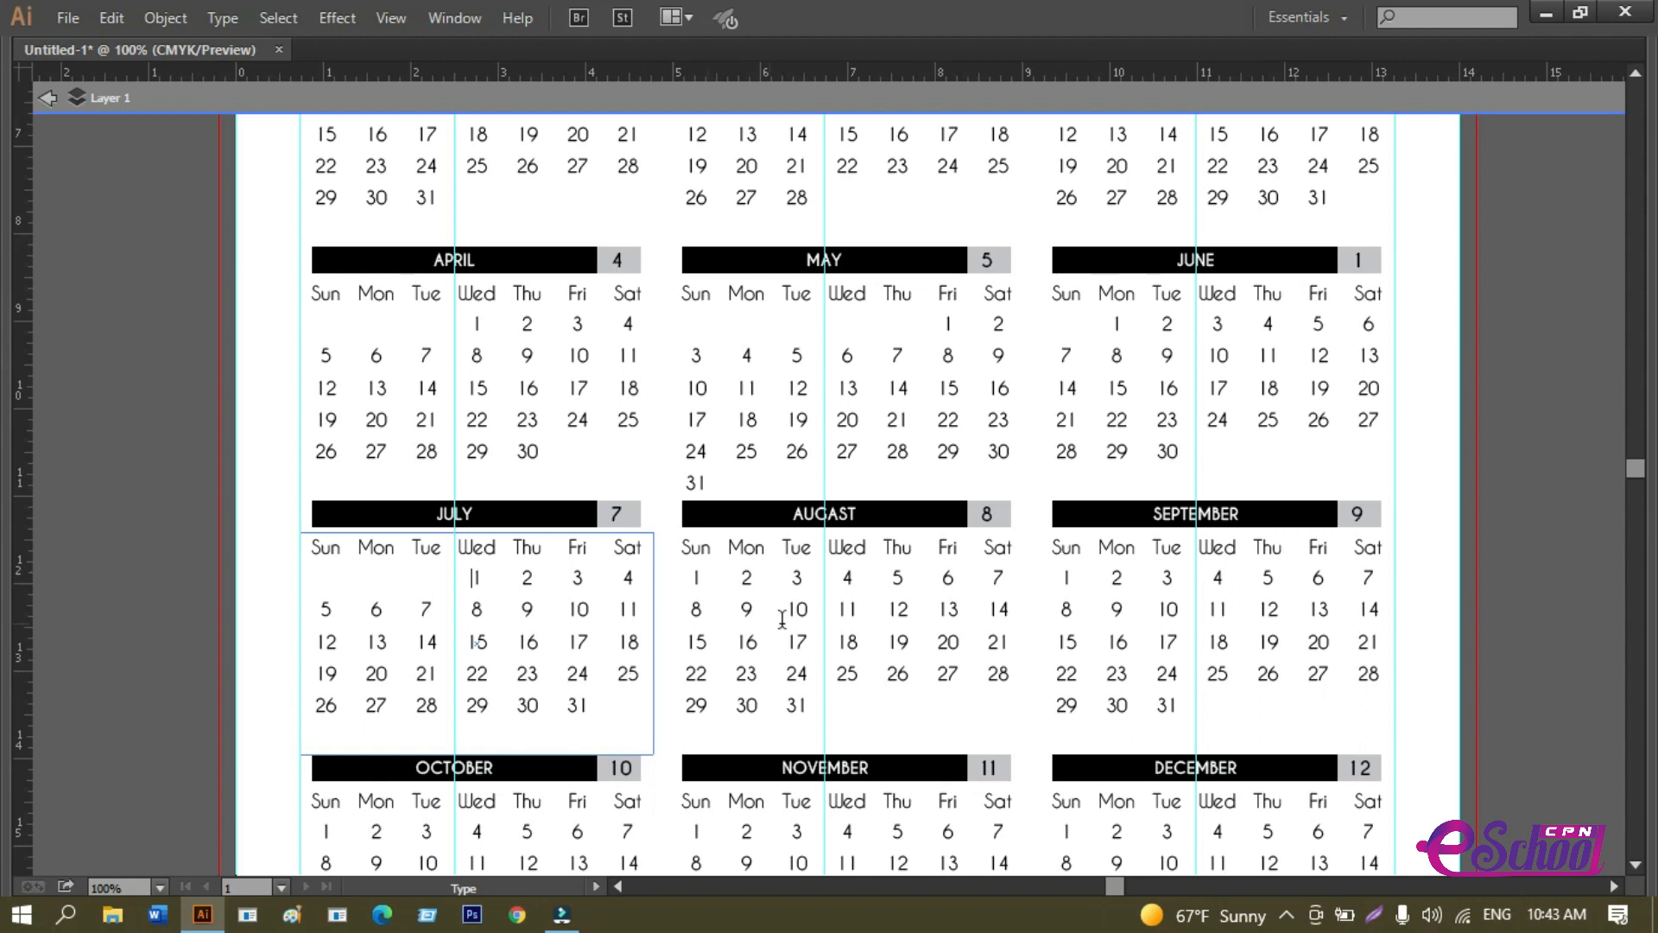
Shift the August dates six columns so that day 1 falls under Sat.
left_click(692, 575)
key("Tab")
key("Tab")
key("Tab")
key("Tab")
key("Tab")
key("Tab")
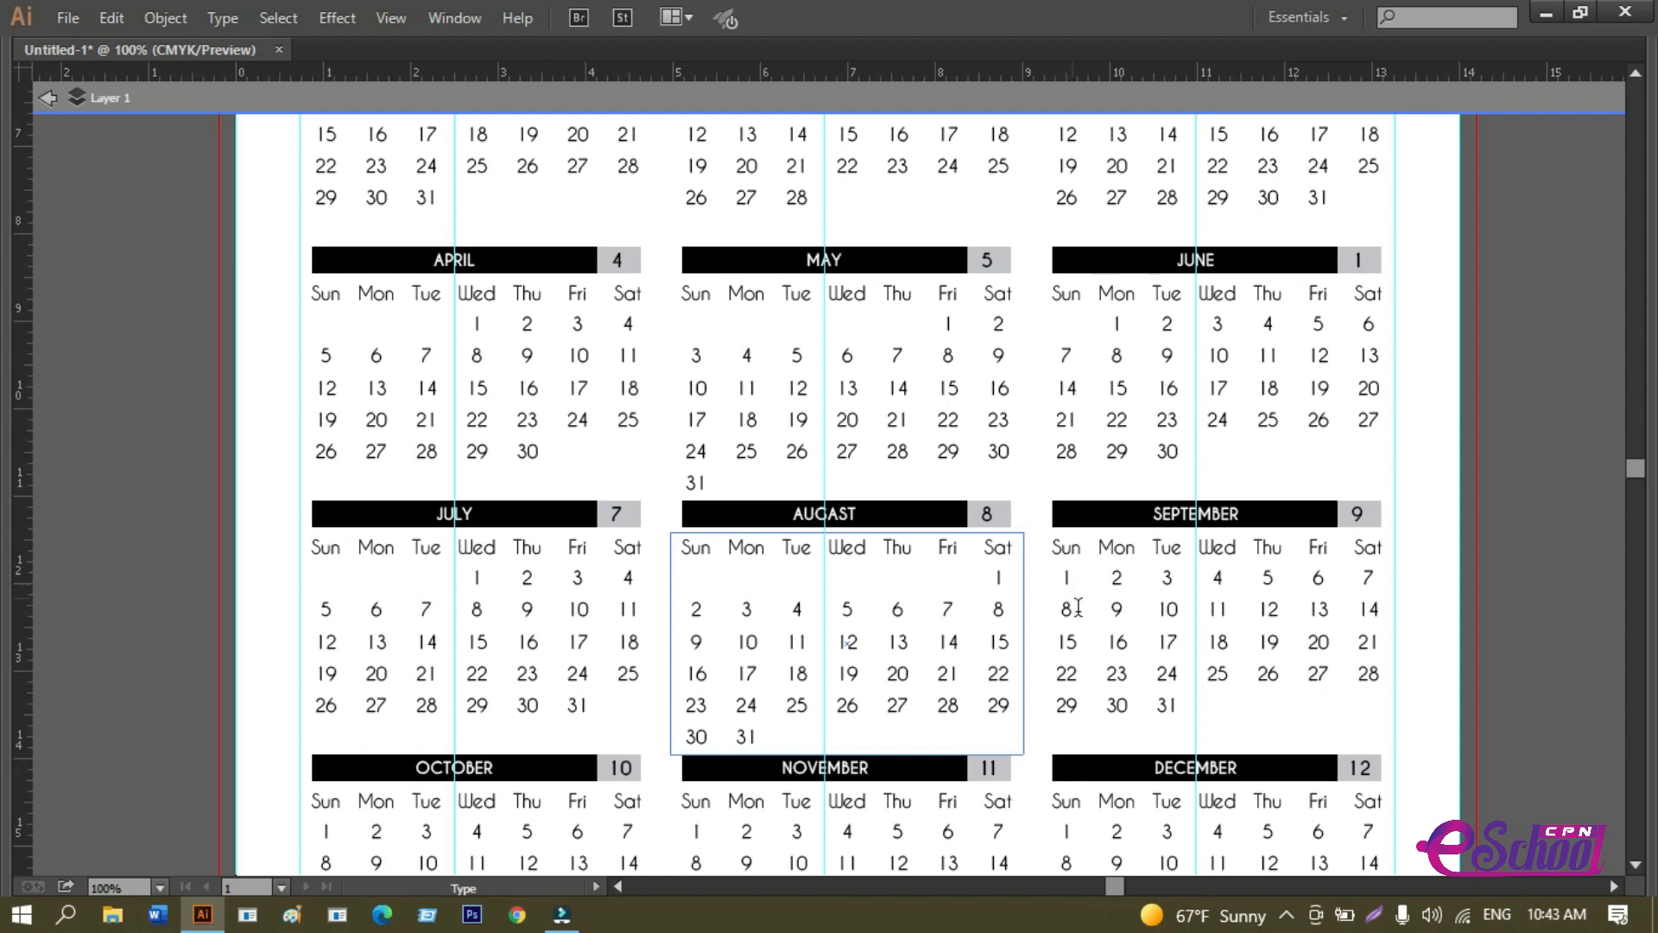
Delete day 31 from the September calendar.
left_click(1154, 706)
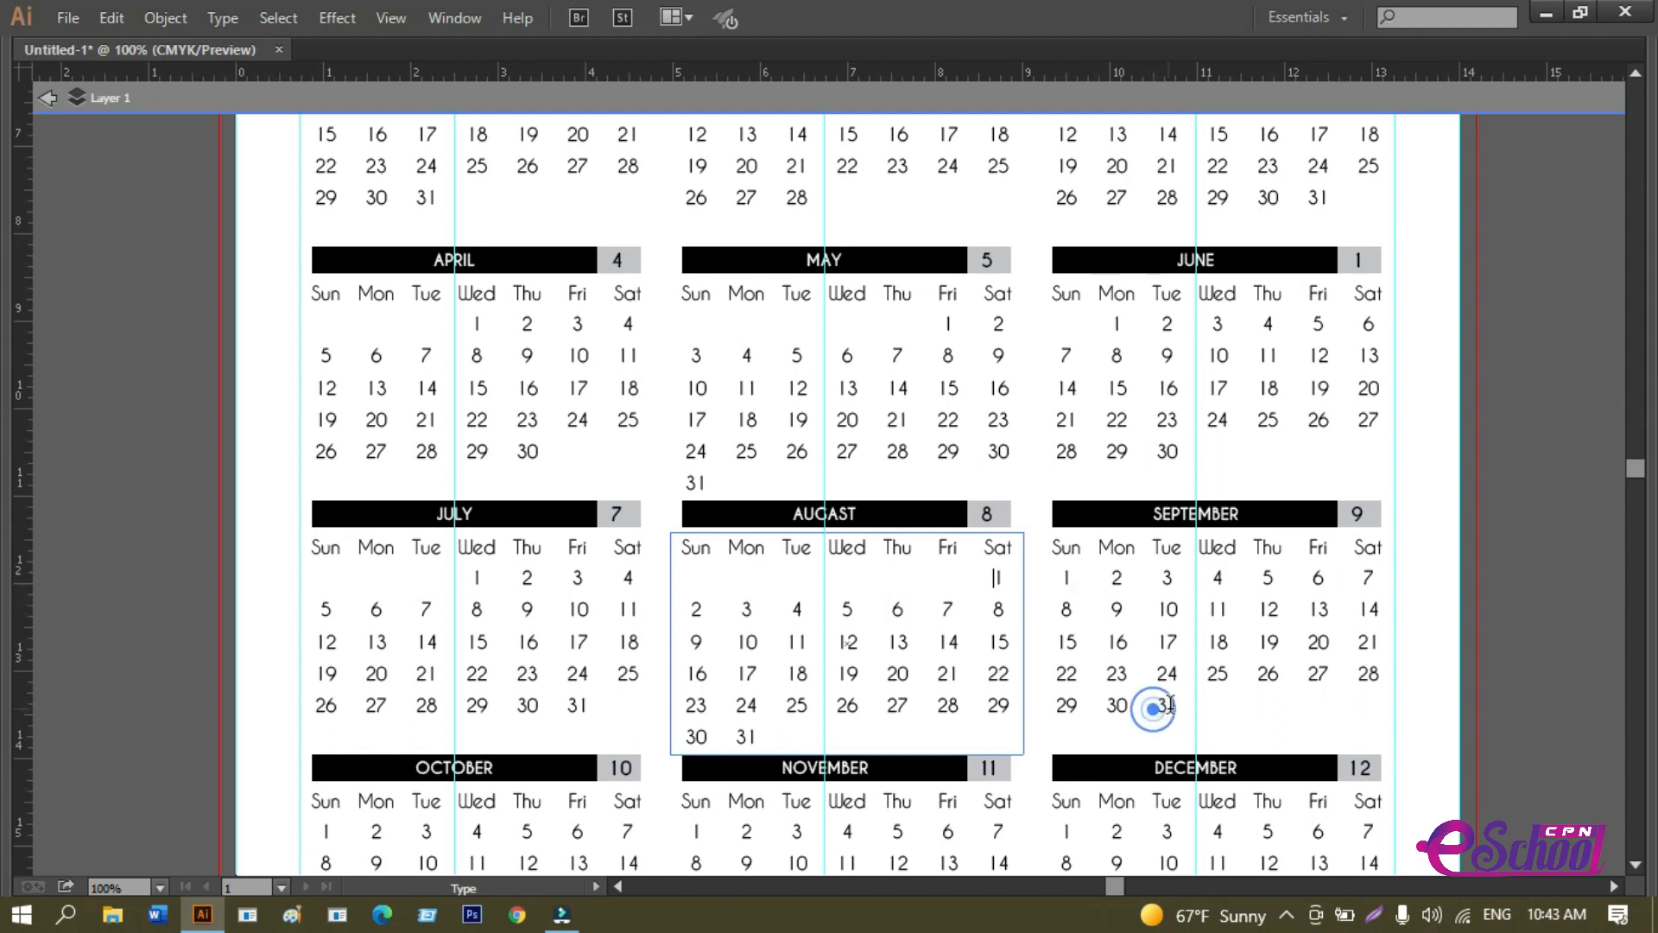
left_click(1153, 708)
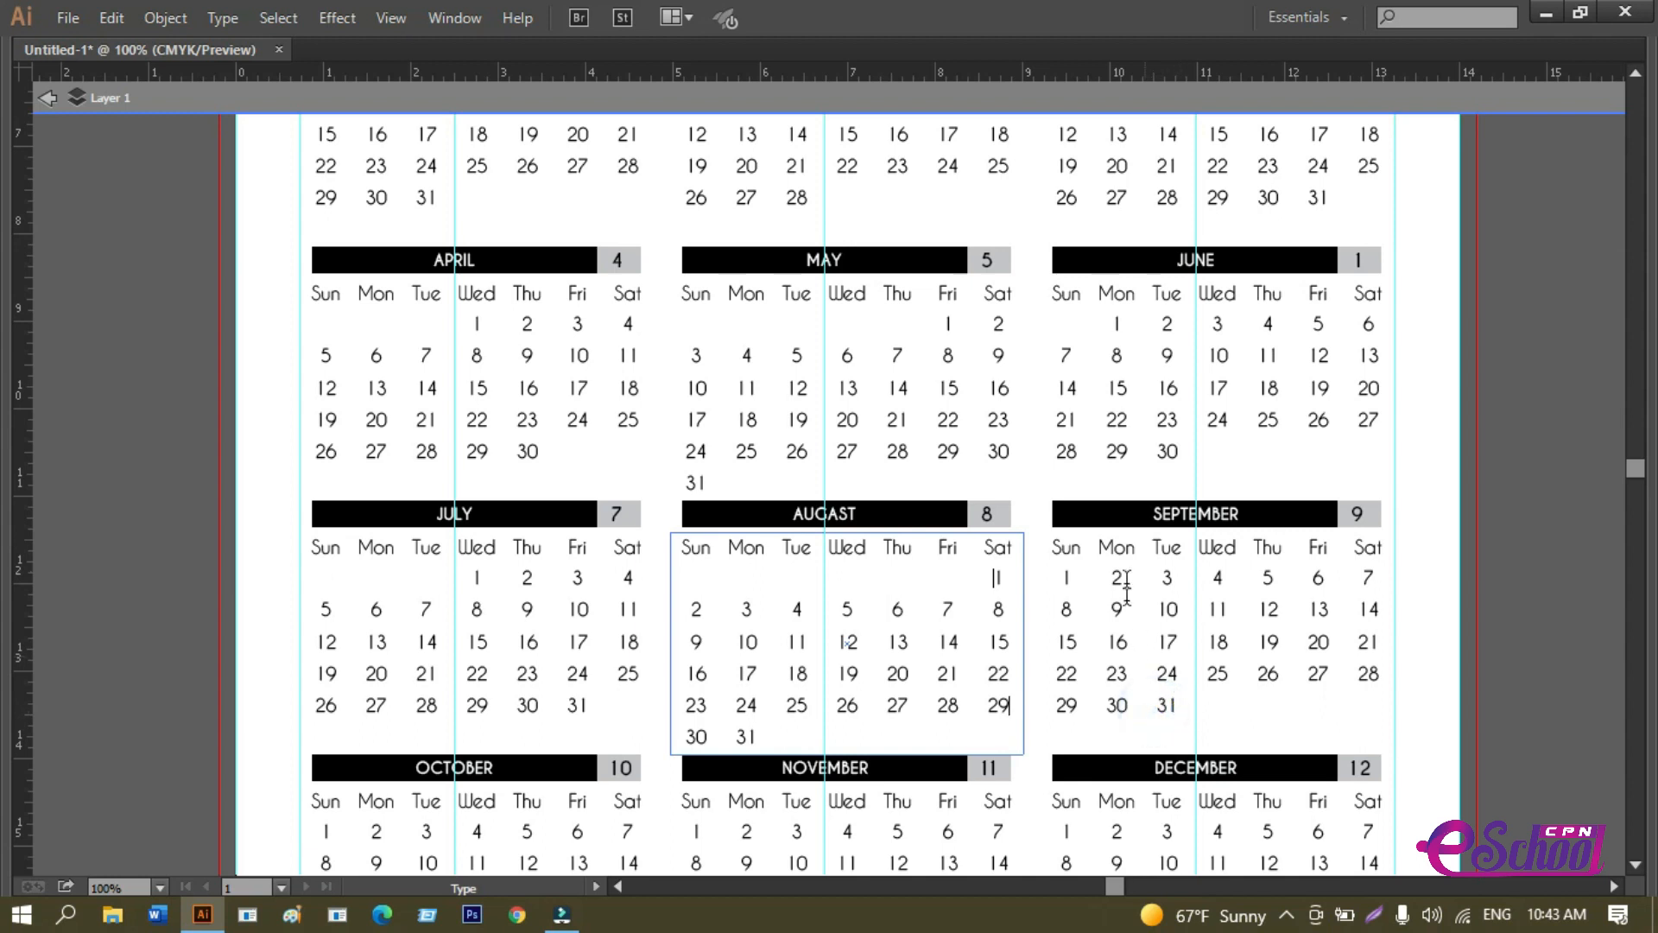
left_click(1106, 557, "ctrl")
left_click(1108, 566, "ctrl")
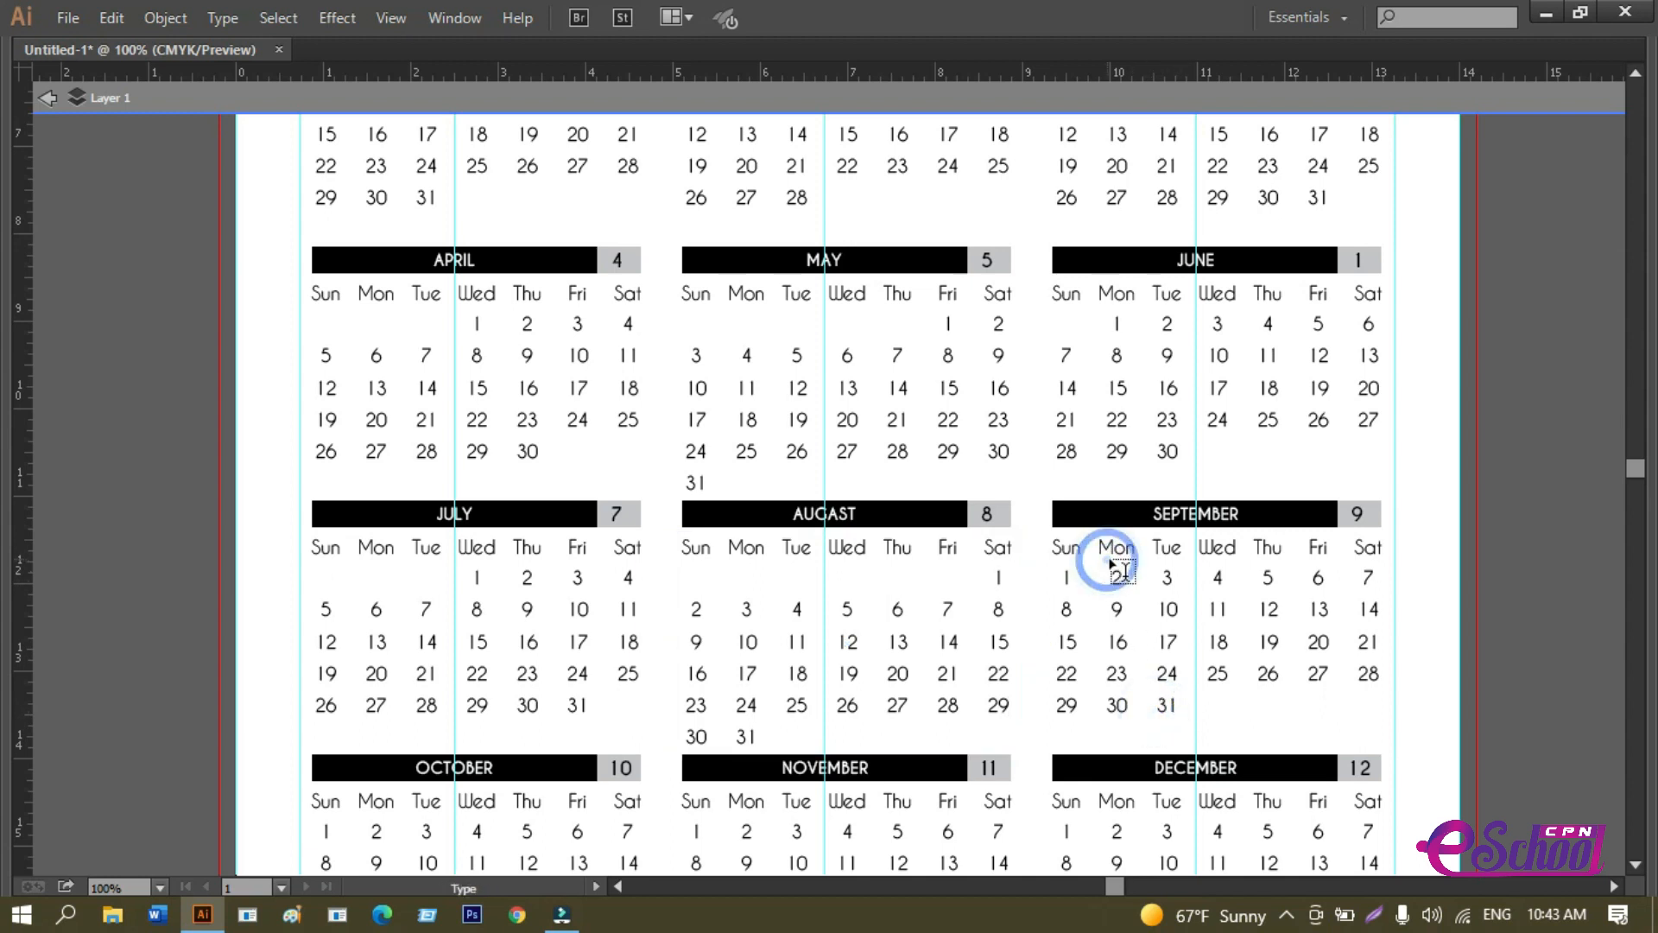
left_click(1112, 516, "ctrl")
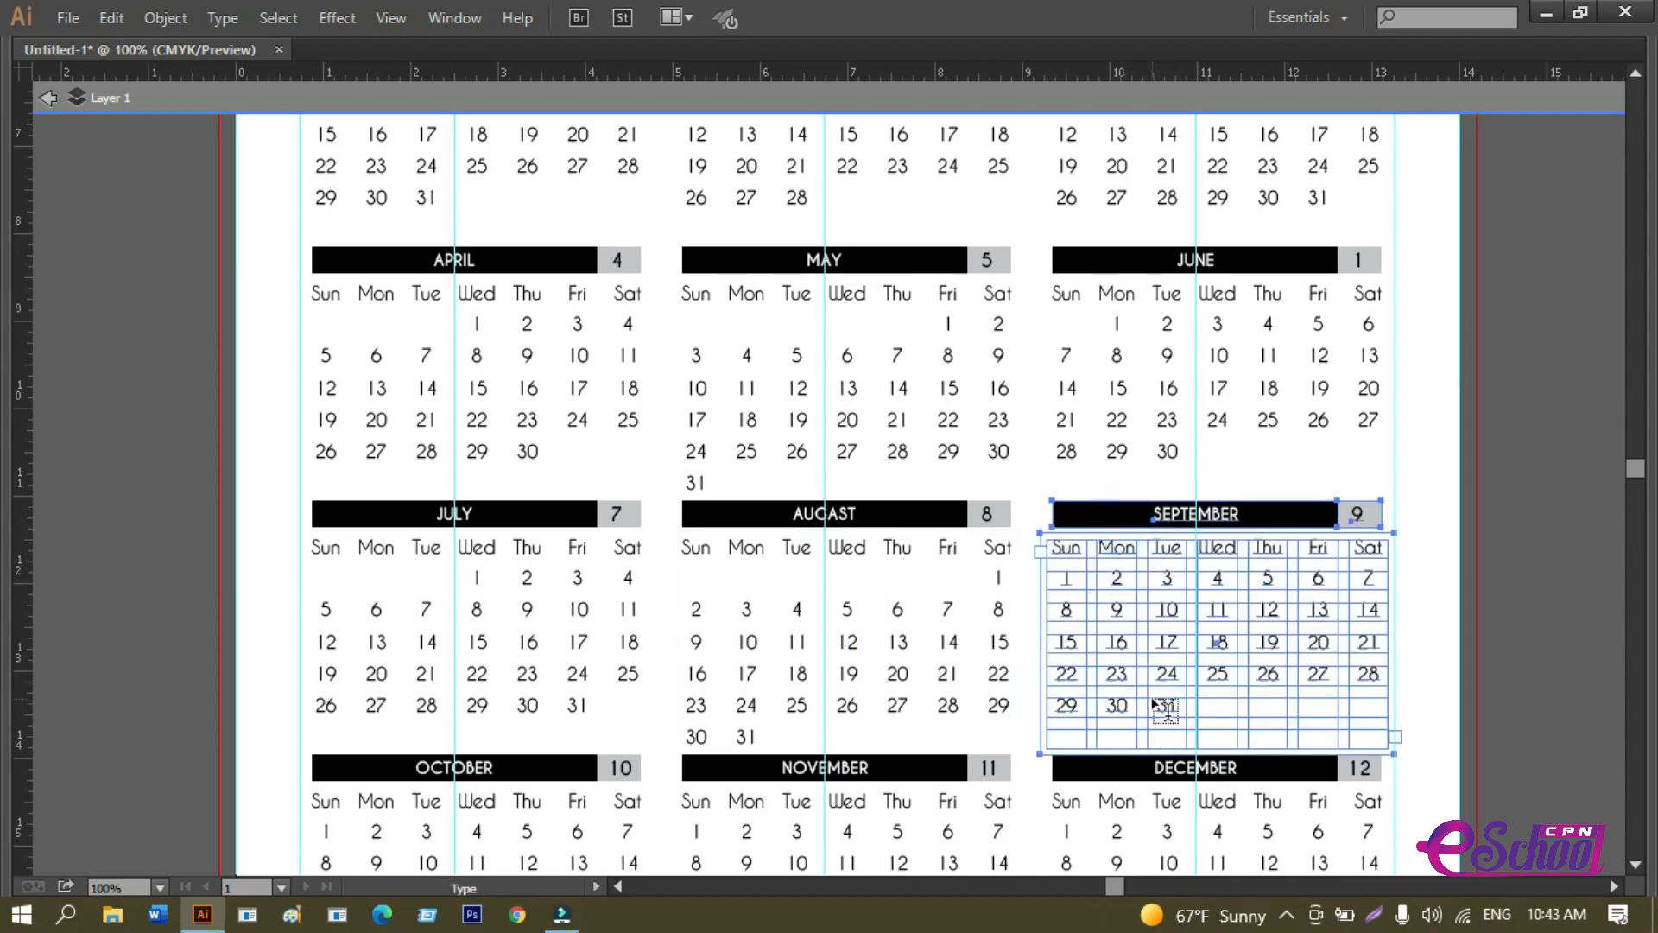
left_click(1158, 706)
double_click(1158, 705)
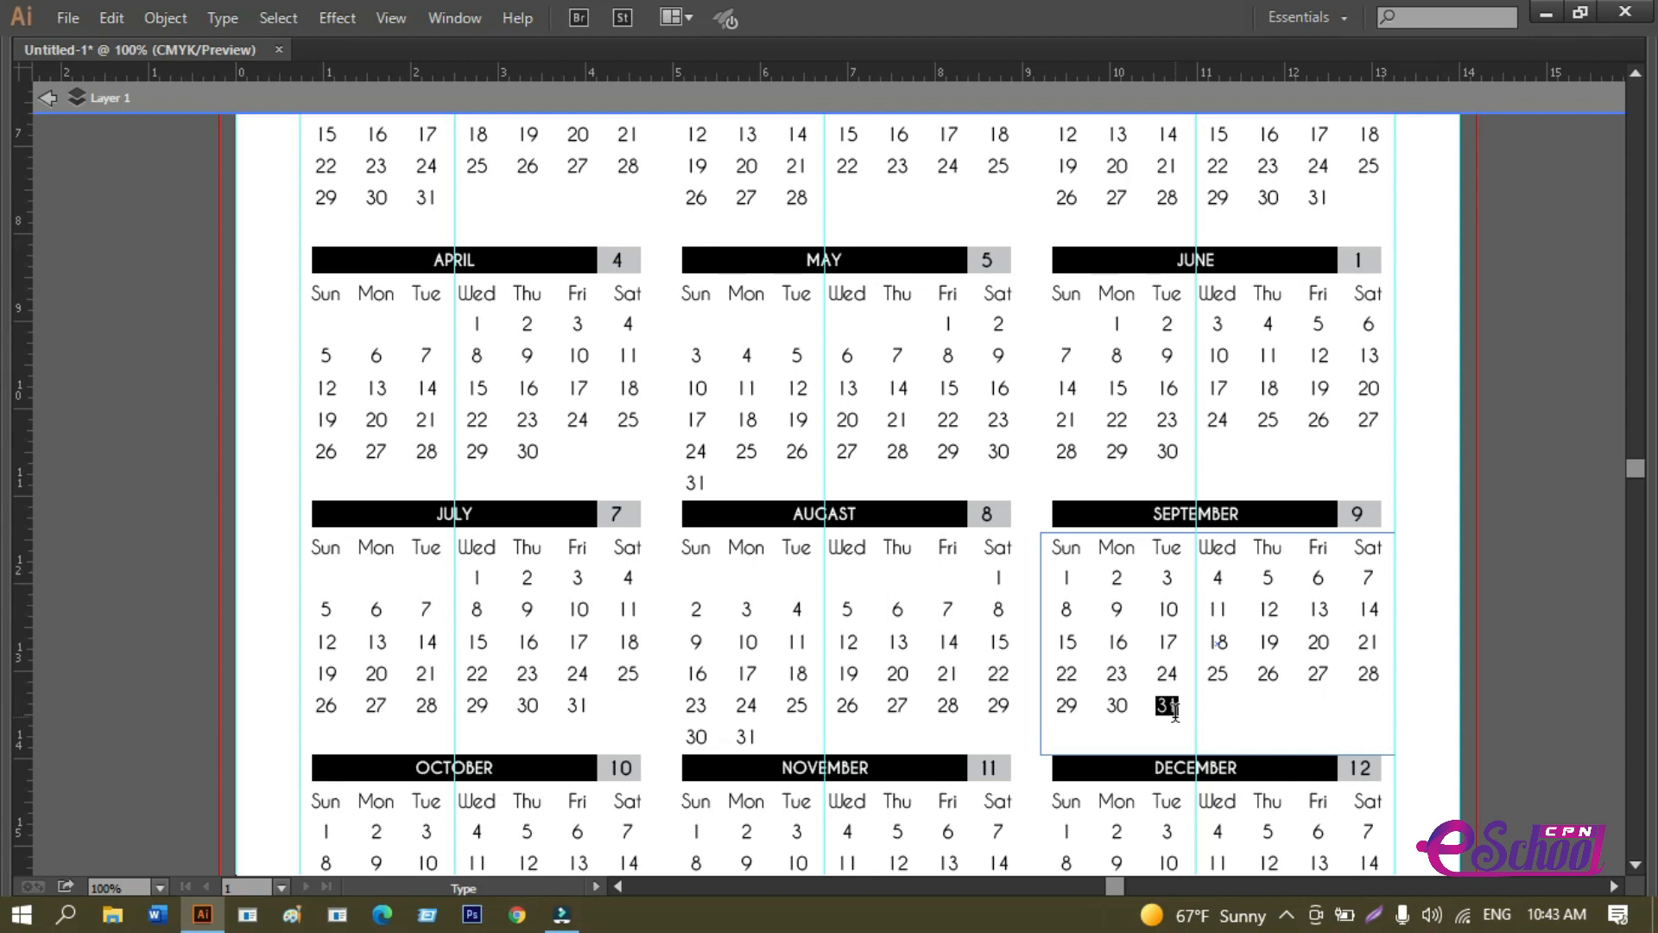
key("BackSpace")
Shift the September dates two columns so that day 1 falls under Tue.
left_click(1062, 577)
key("Tab")
key("Tab")
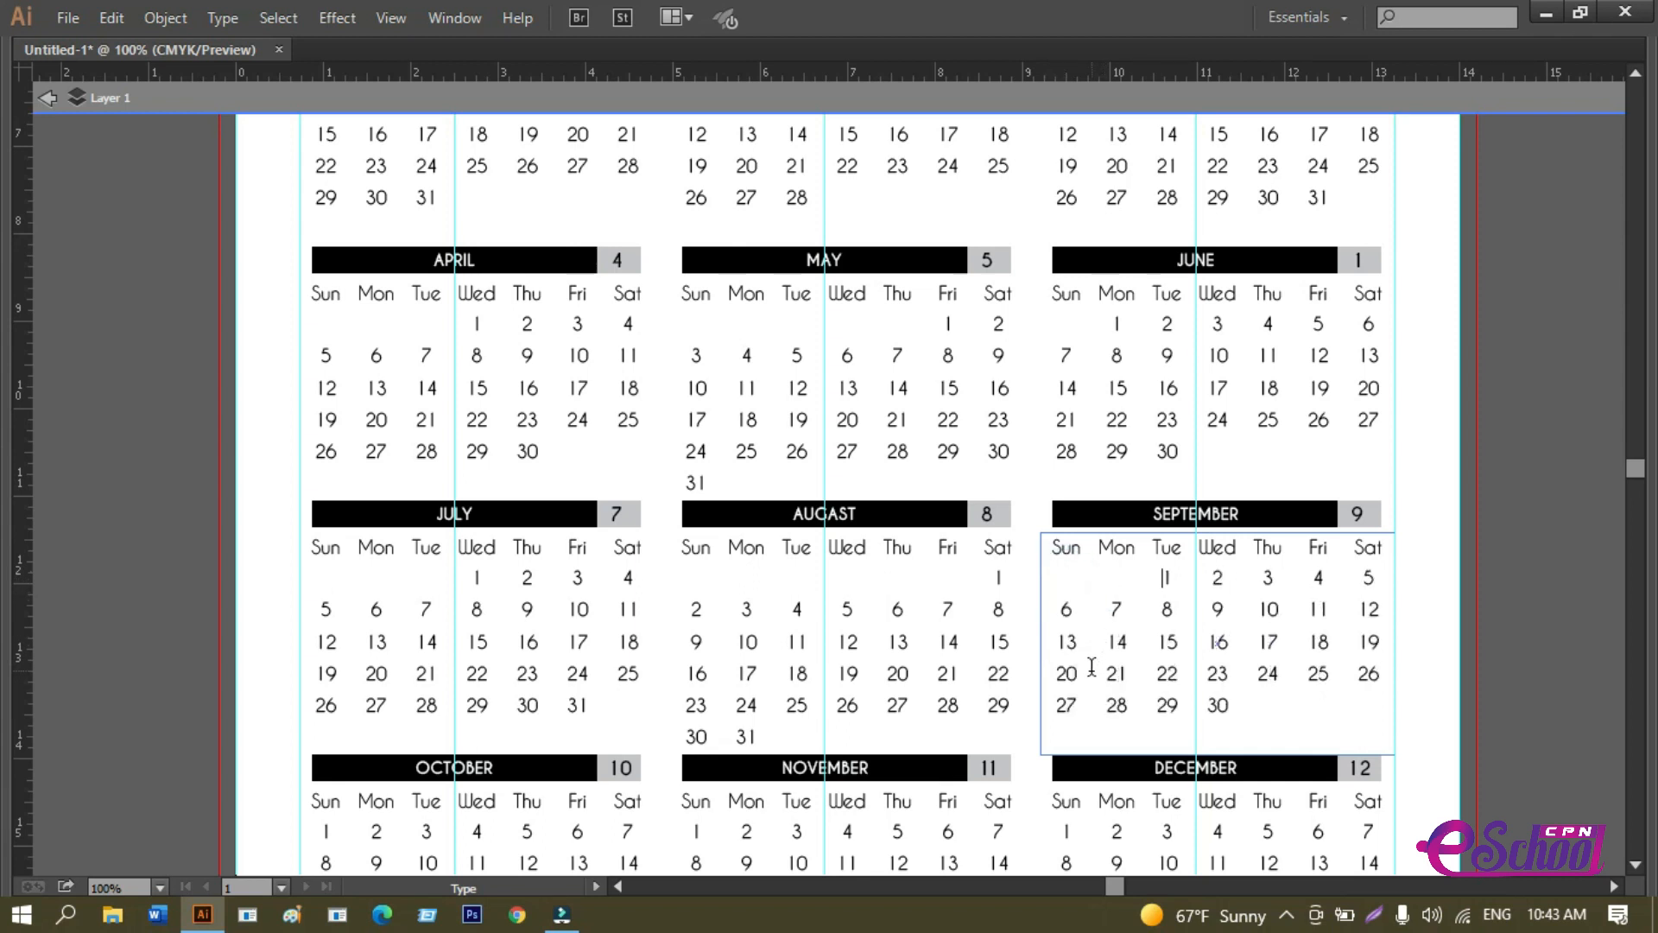
Shift the October dates four columns so that day 1 falls under Thu, and finish the text editing.
scroll(1092, 666, "down", 5)
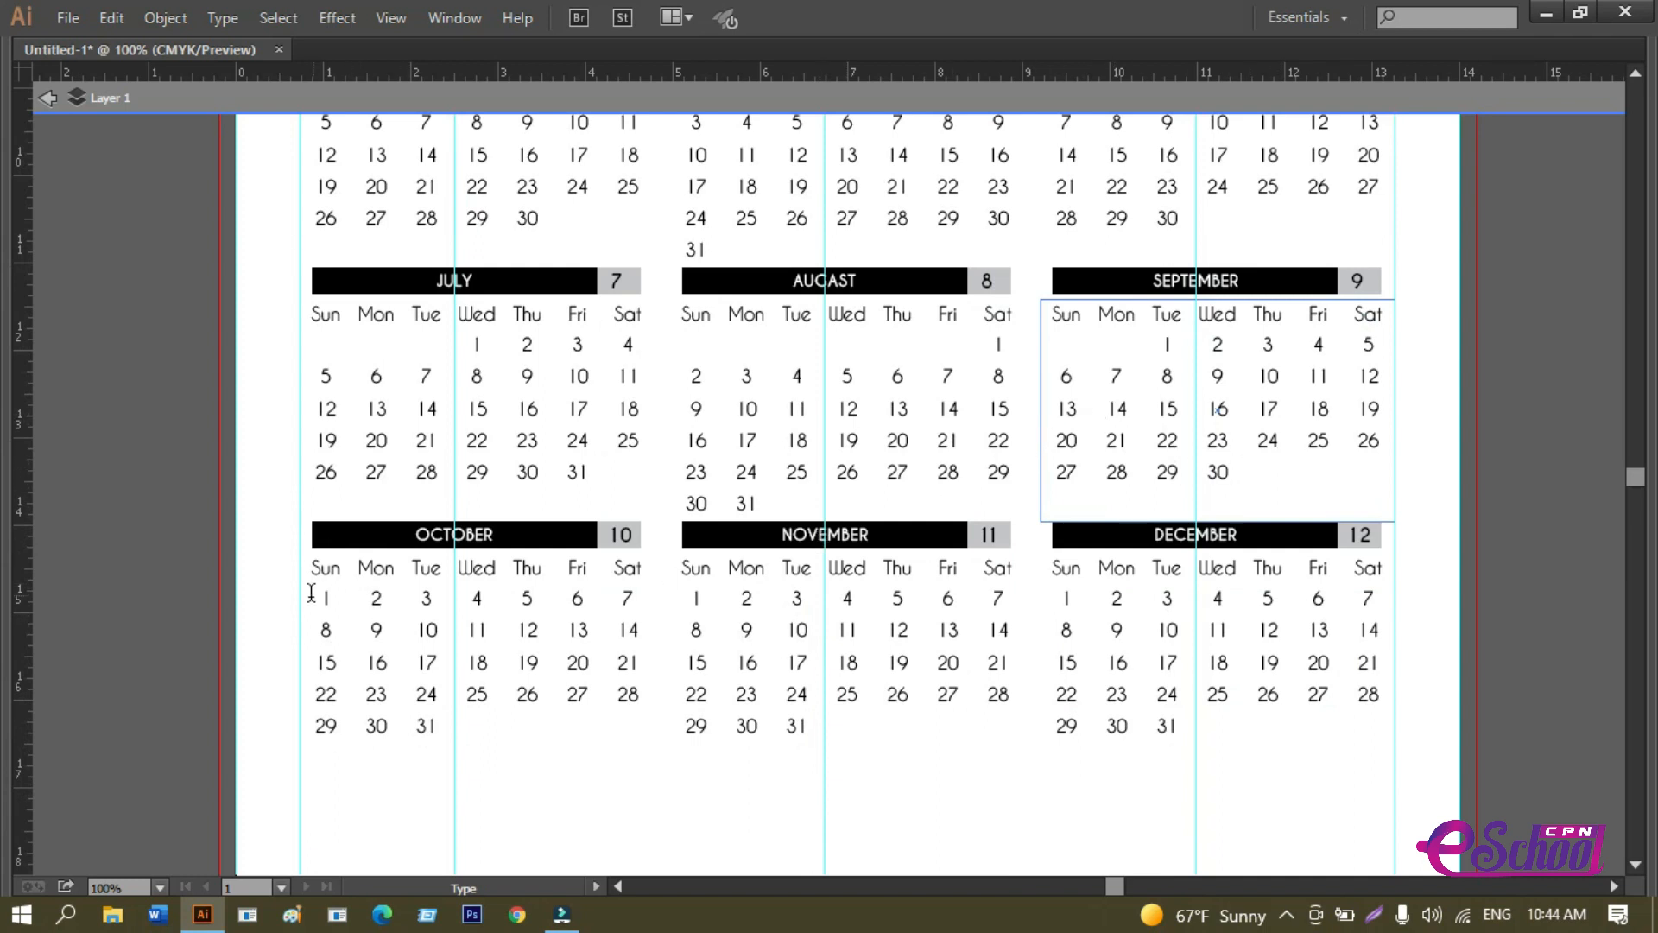
left_click(344, 602)
key("Escape")
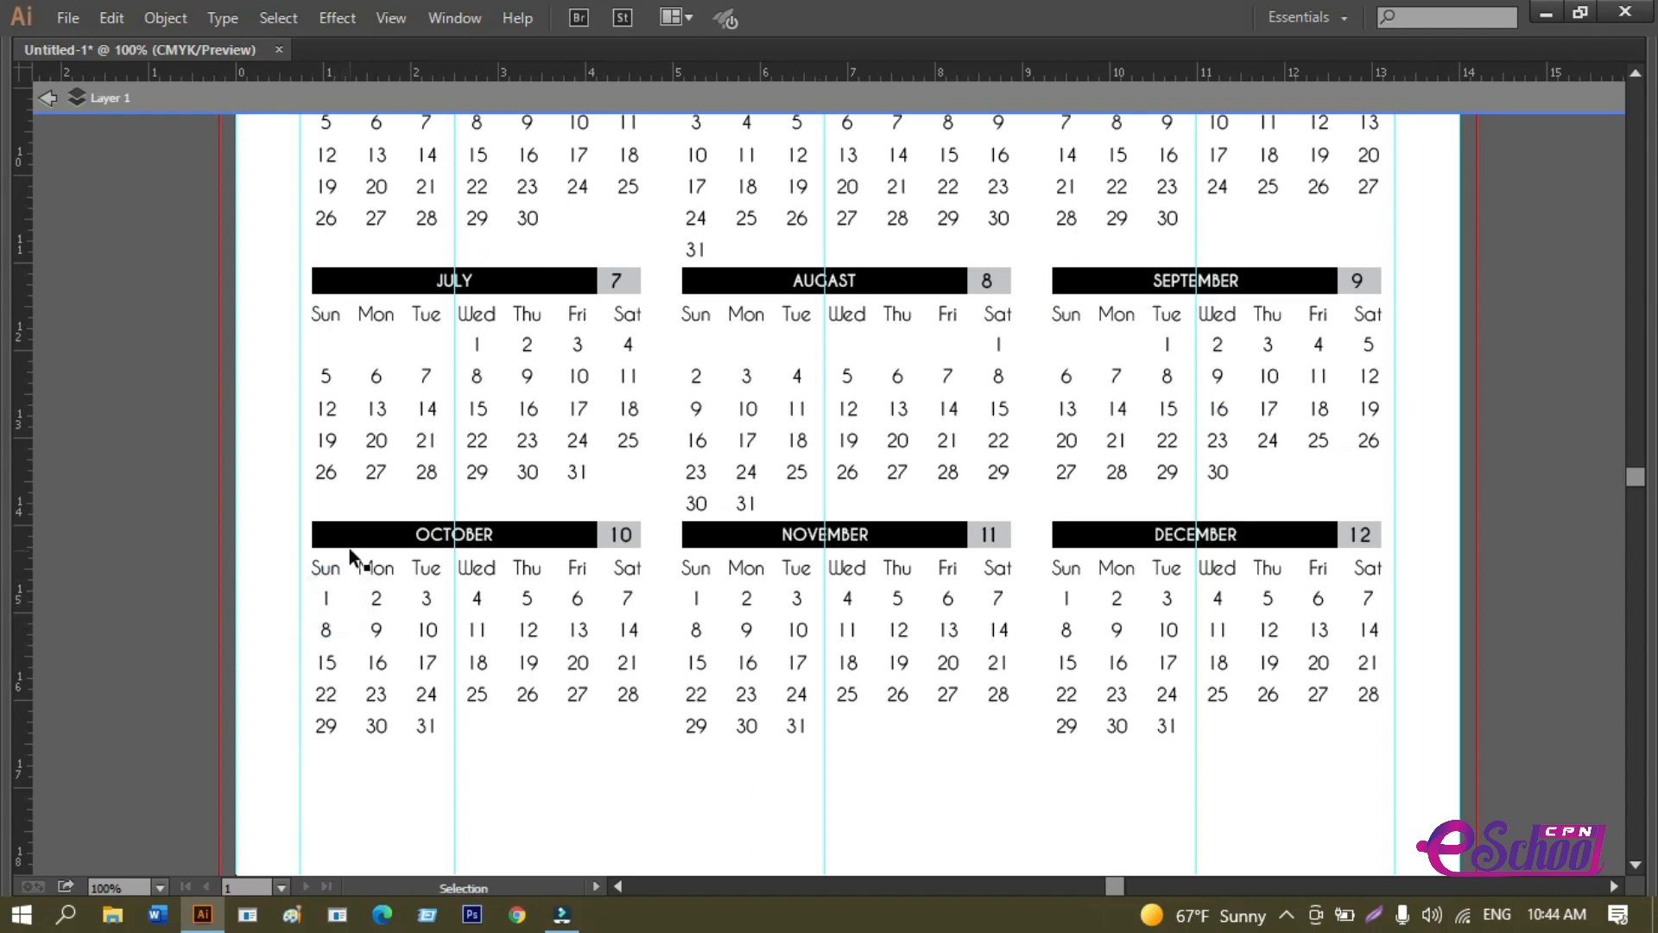
left_click(350, 542)
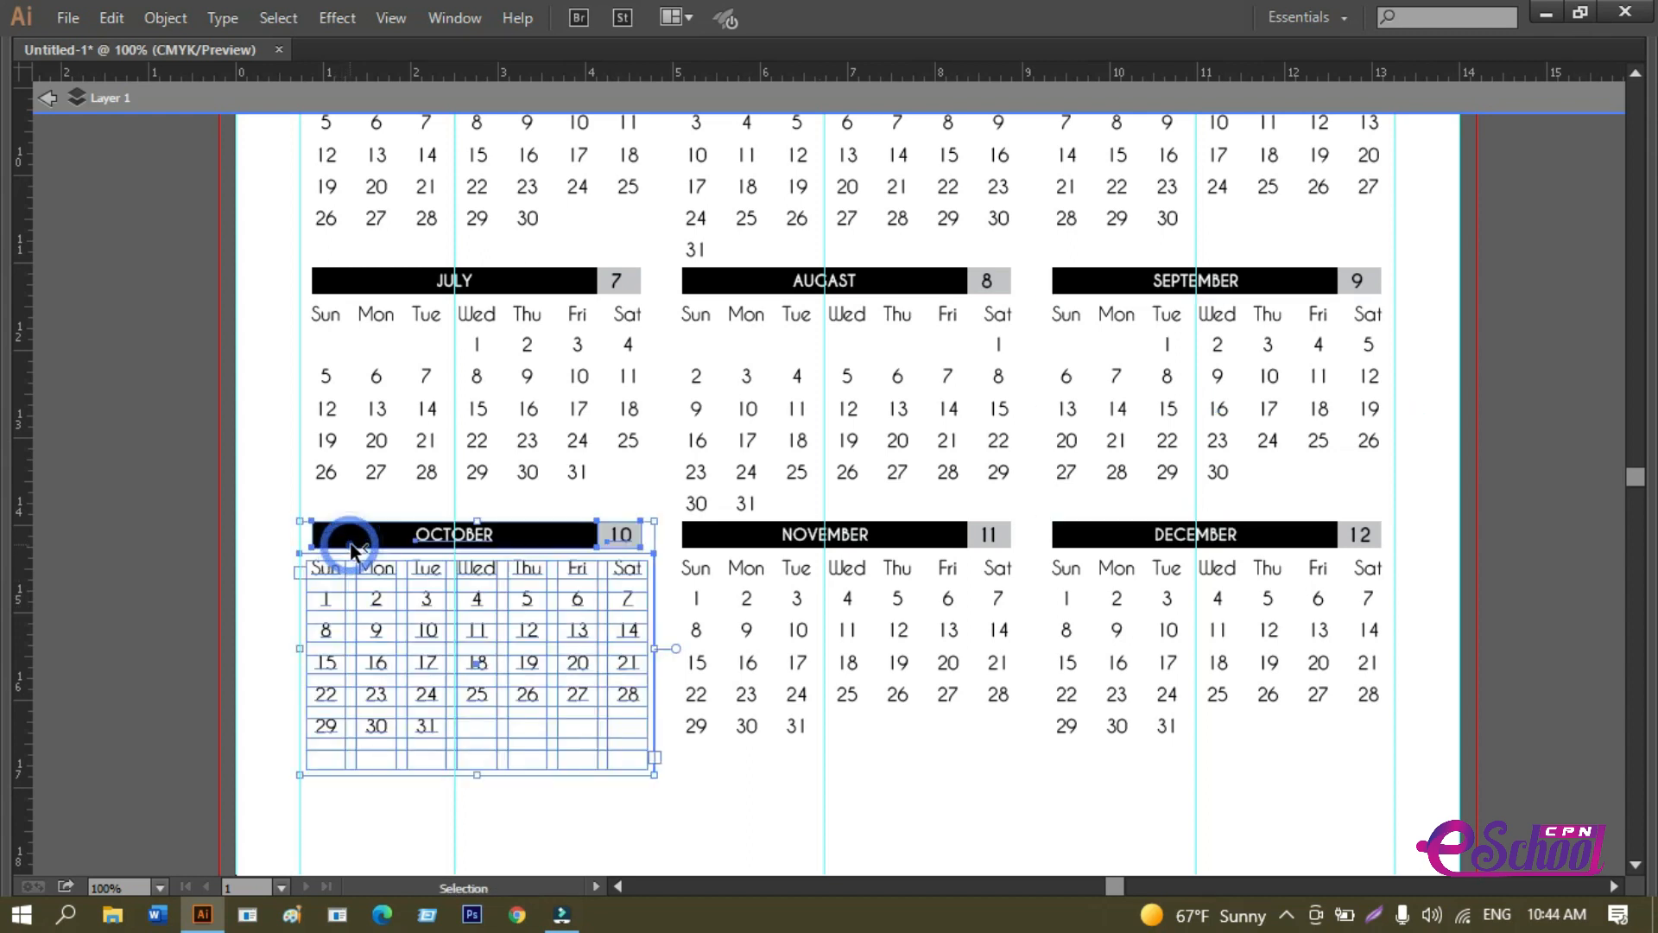
double_click(324, 597)
key("Tab")
key("Tab")
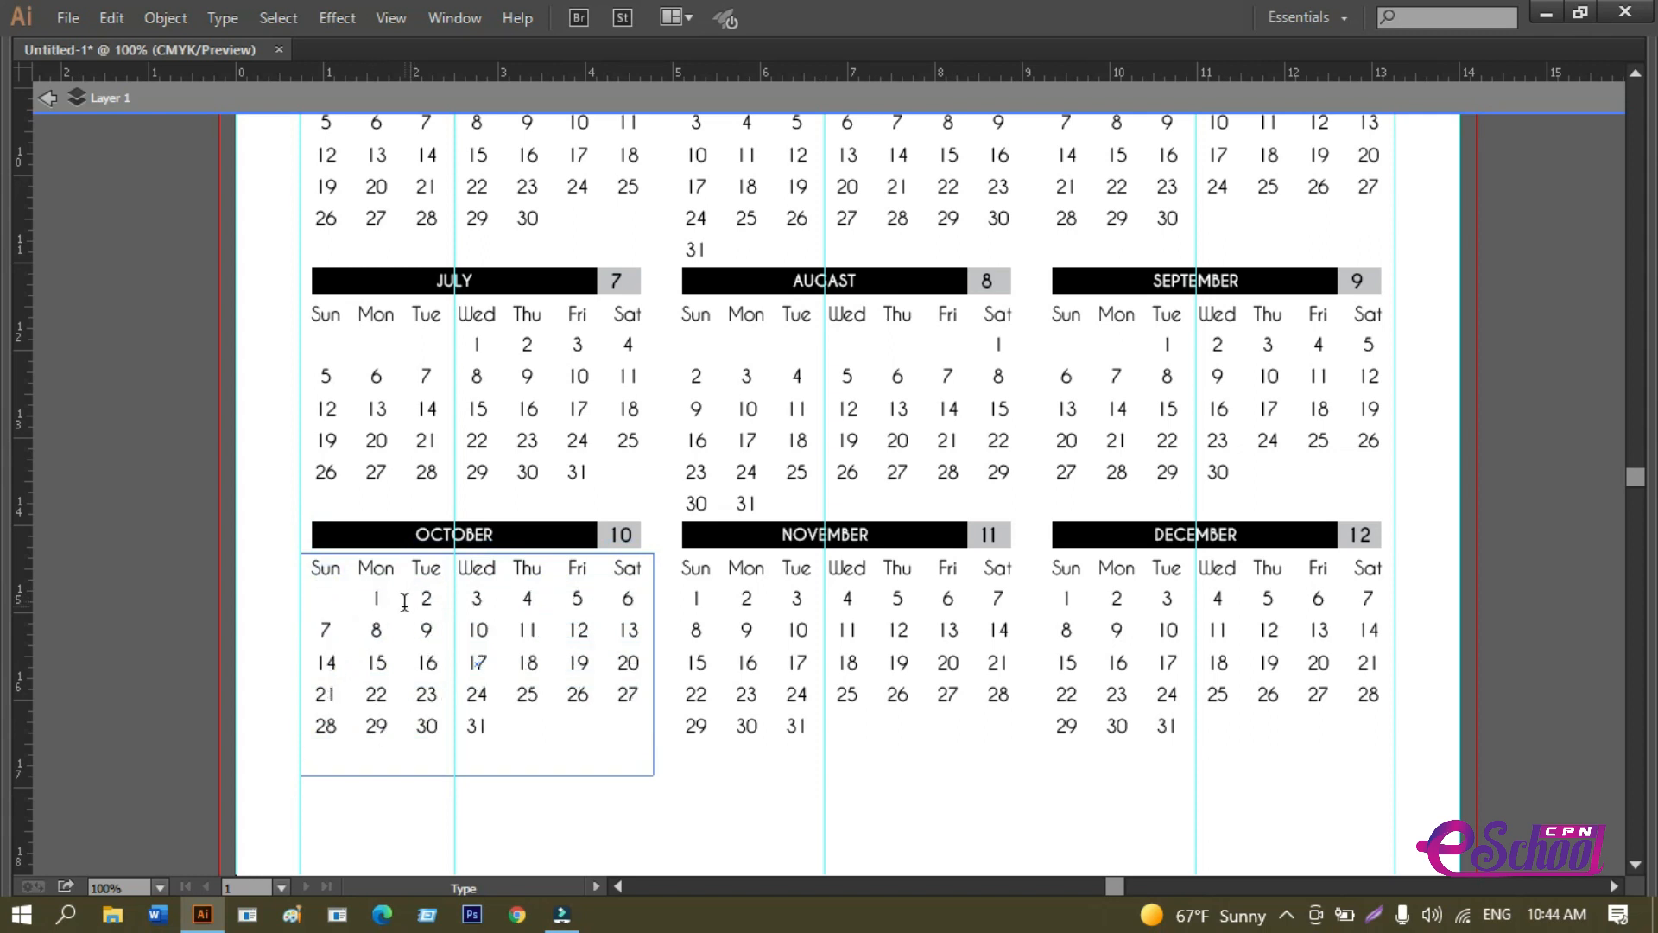
key("Tab")
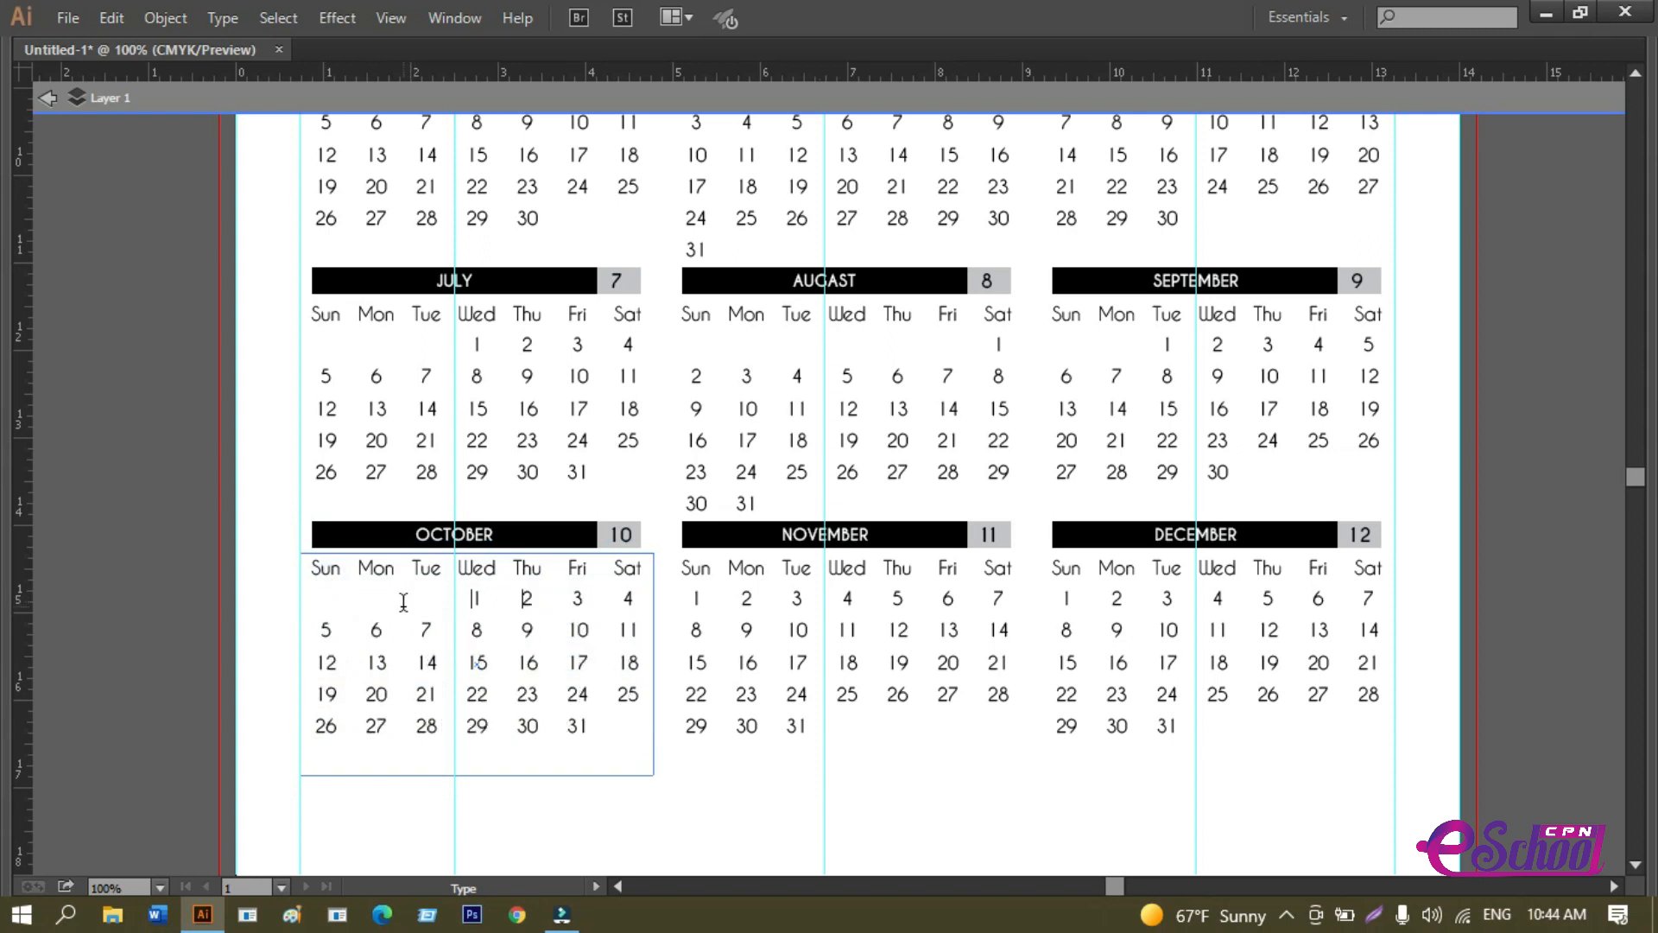
key("Tab")
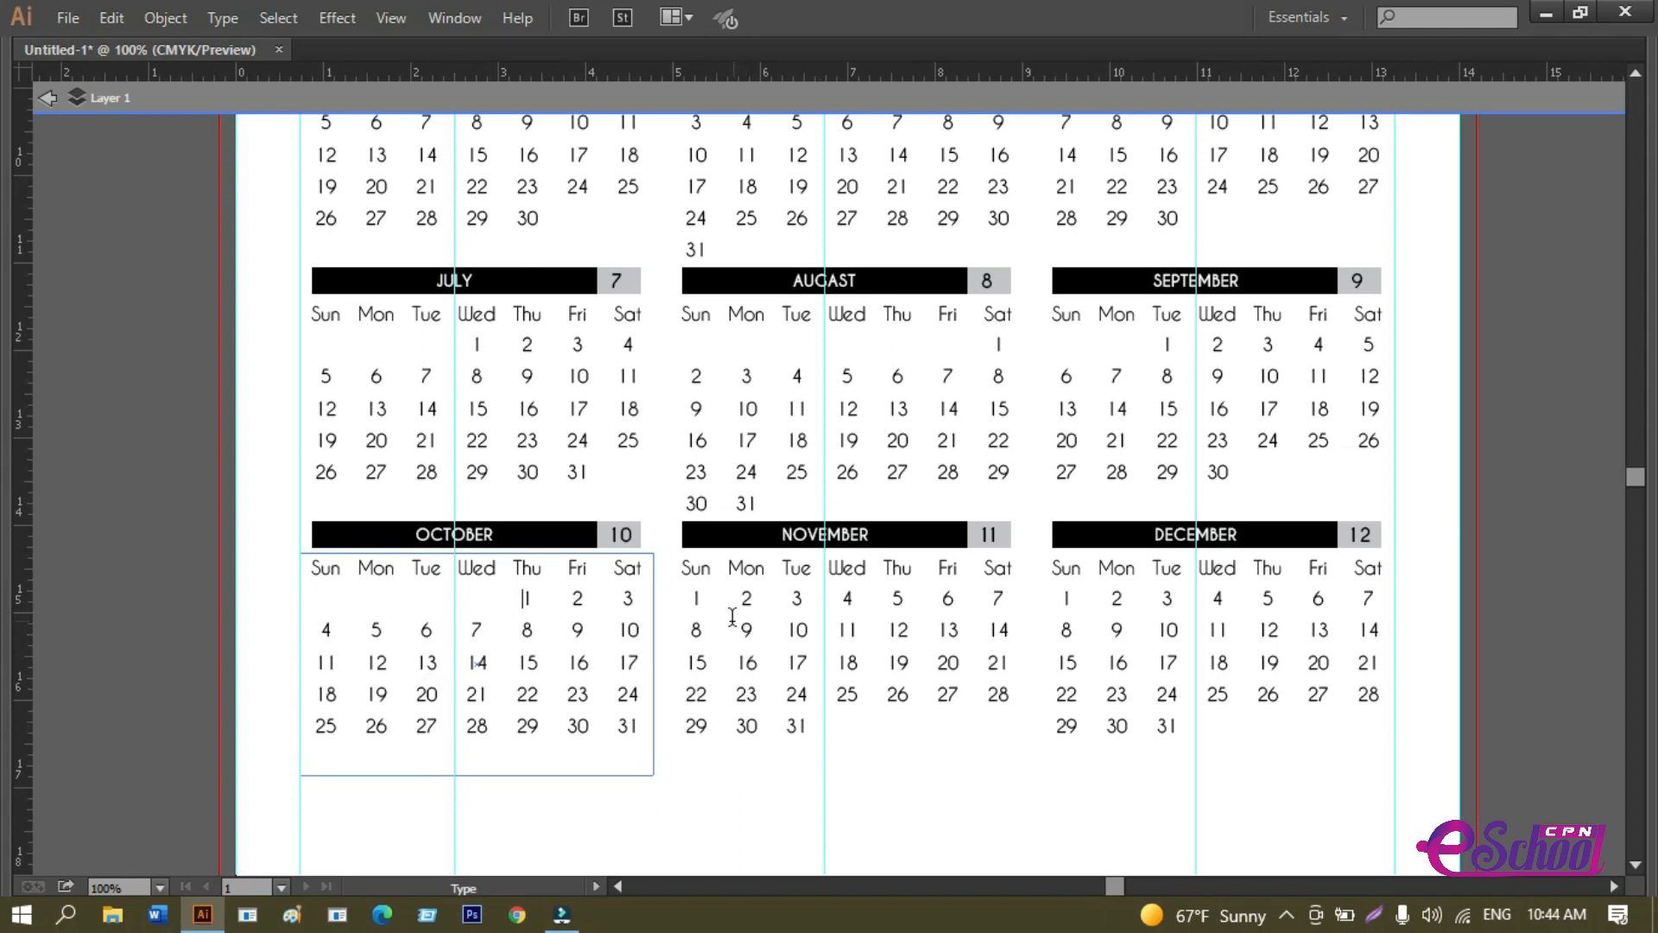
key("Escape")
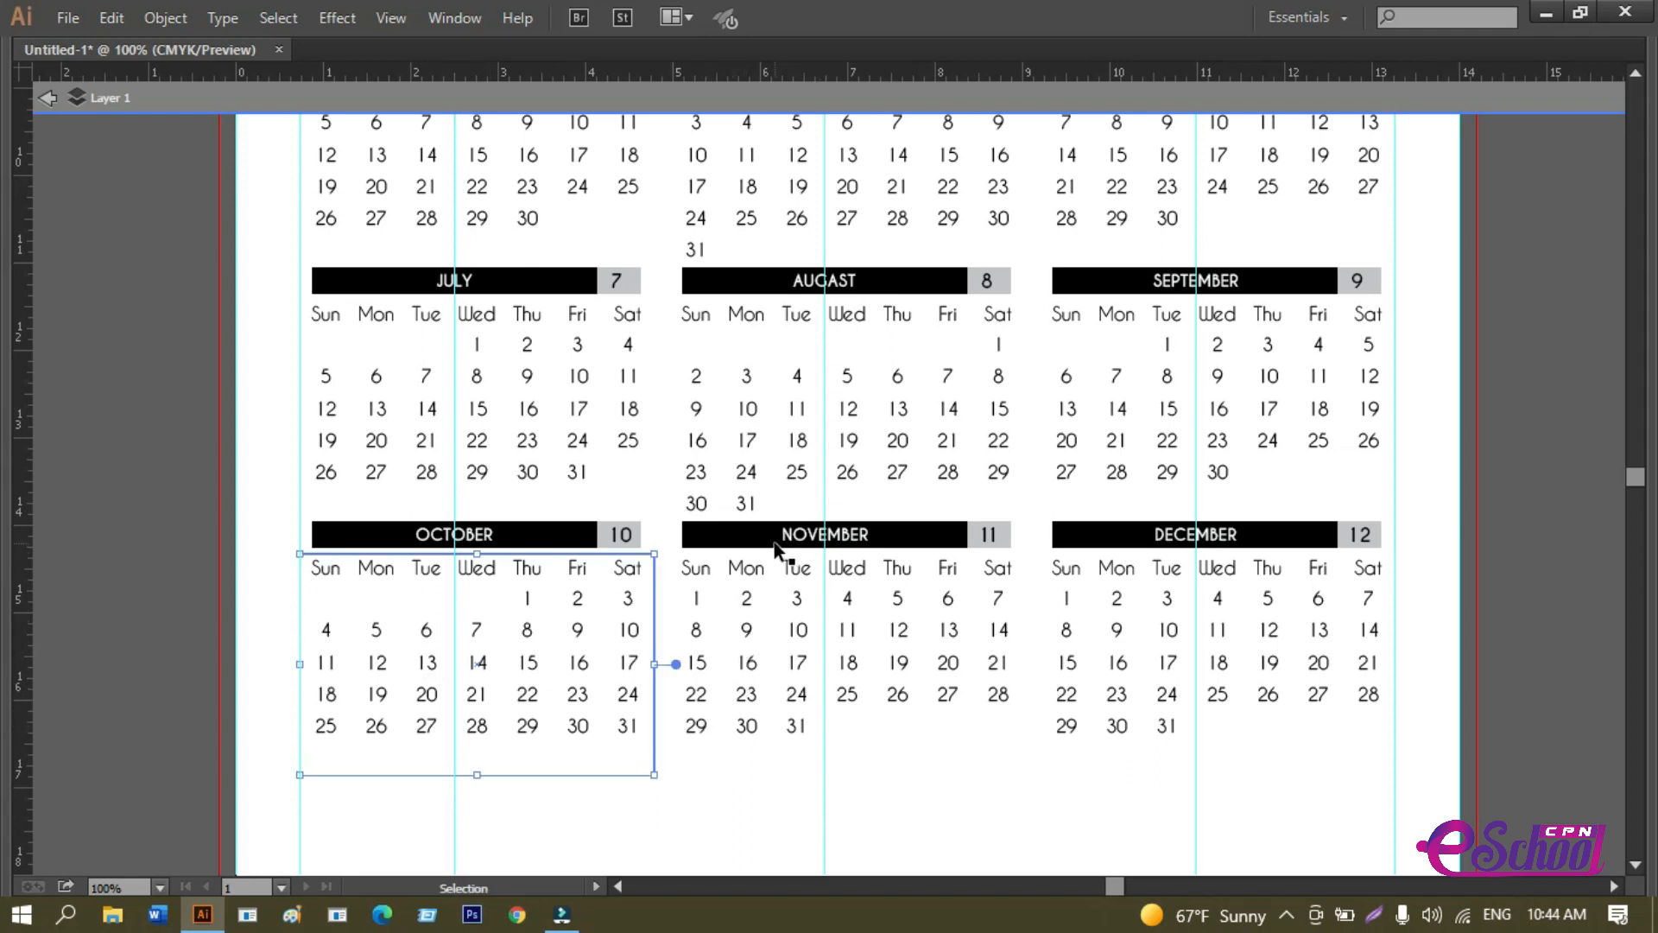
Delete day 31 from the November calendar, keeping day 1 under Sun.
left_click(774, 544)
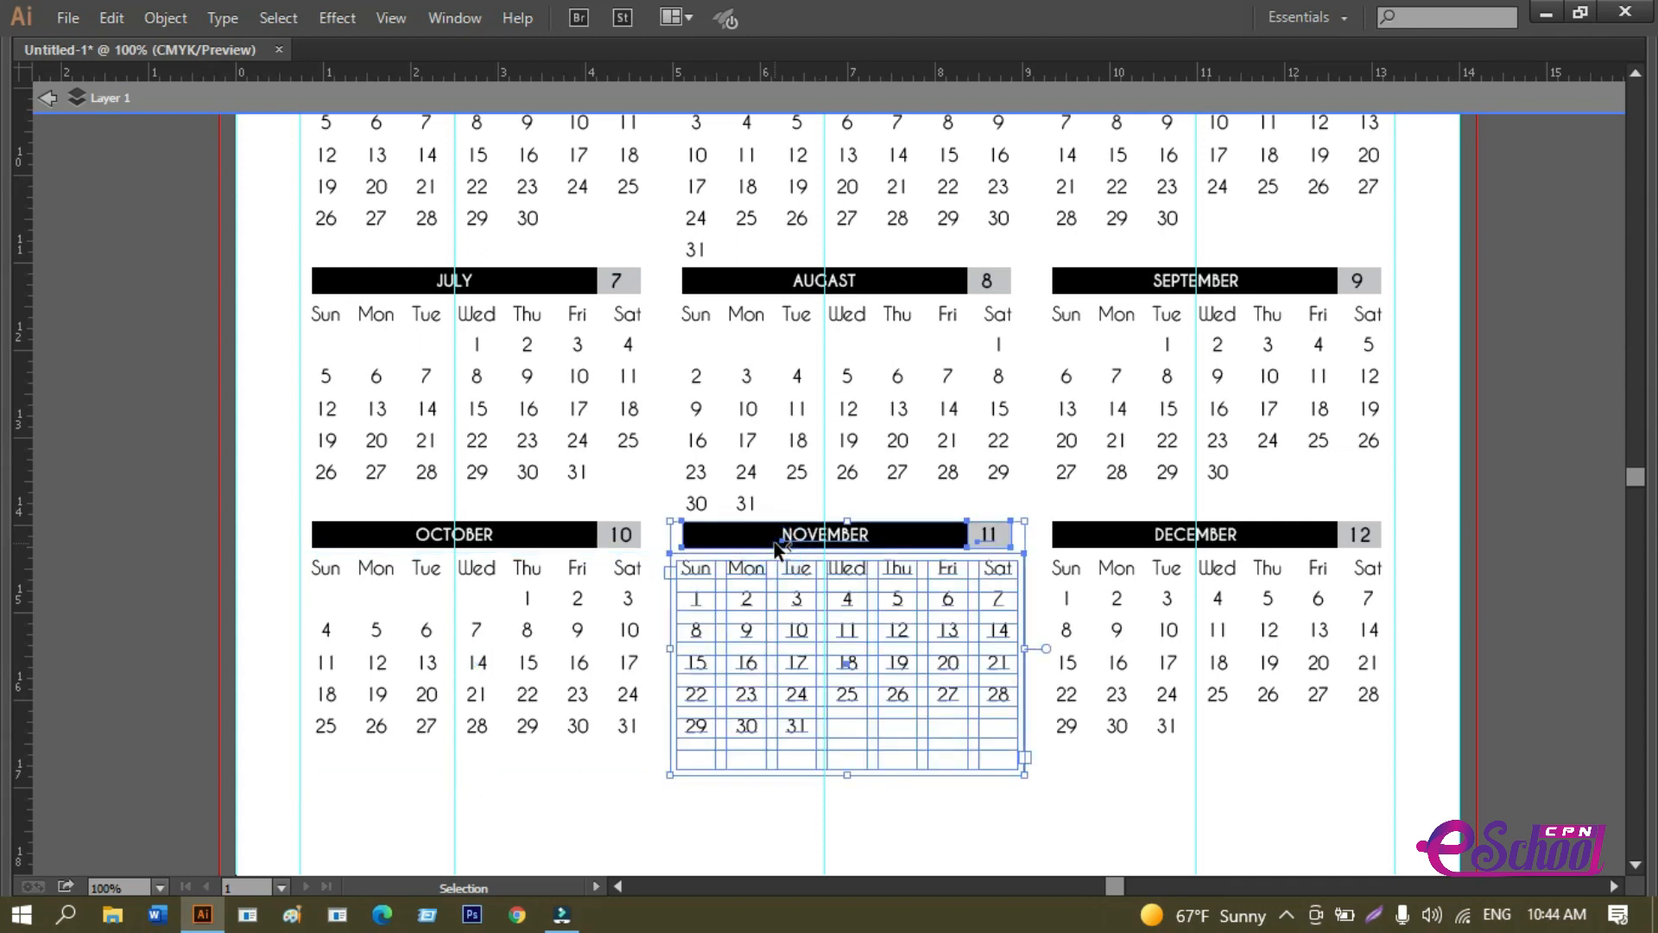
key("t")
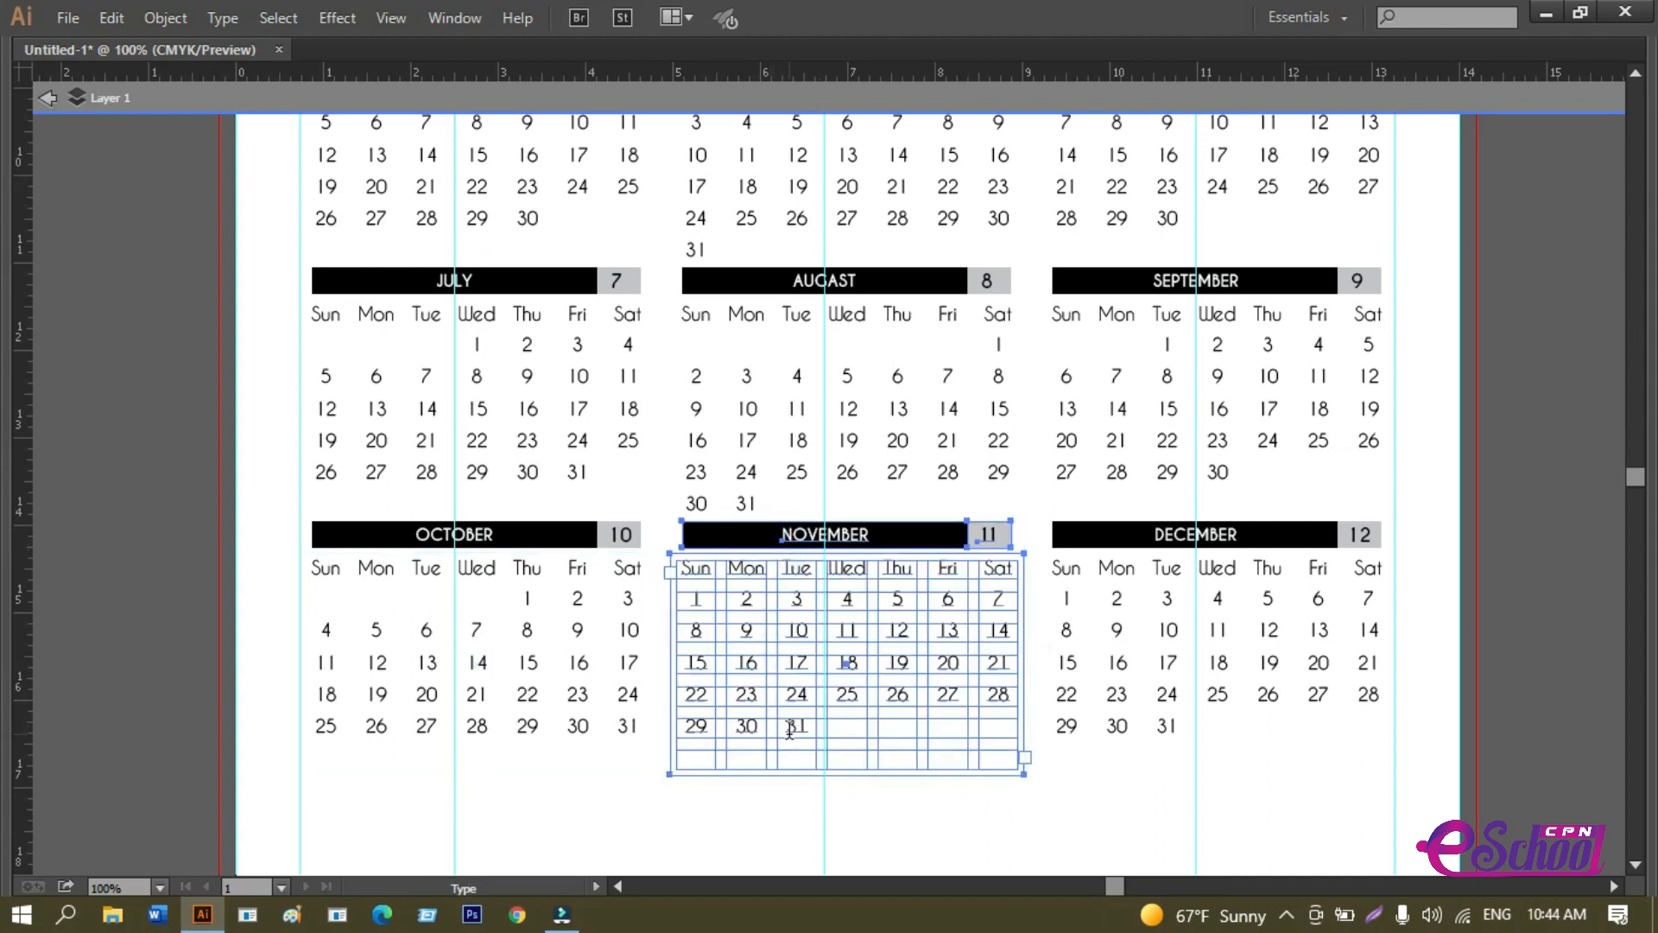
double_click(788, 715)
key("BackSpace")
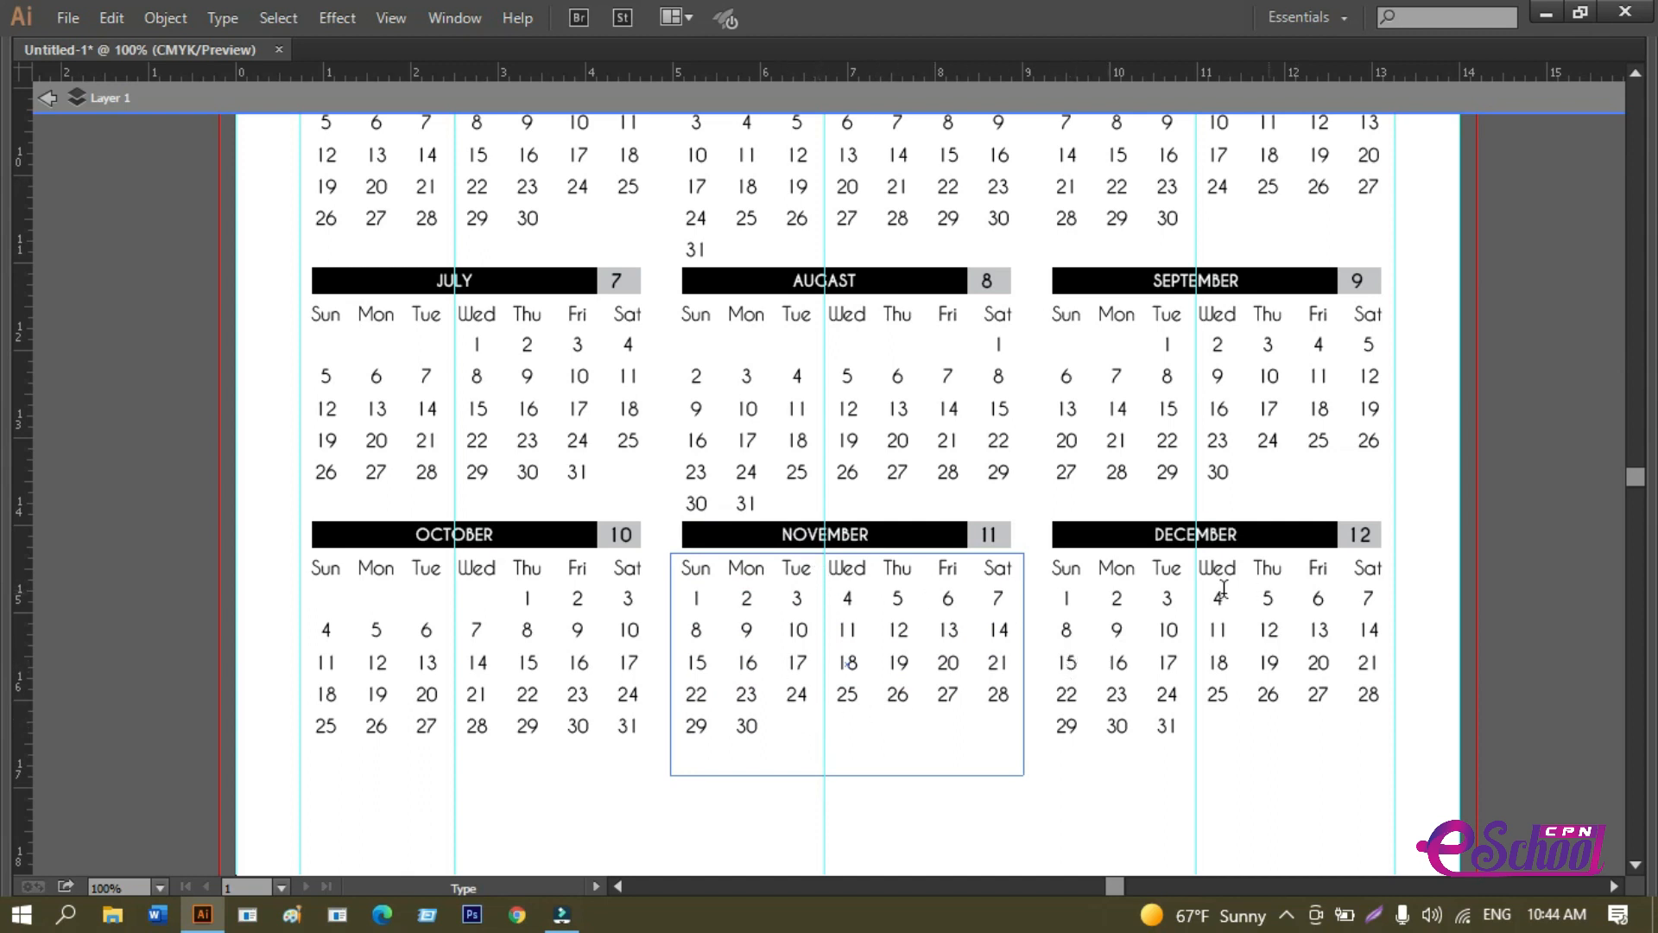
Shift the December dates two columns so that day 1 falls under Tue, and deselect the calendar.
left_click(1061, 598)
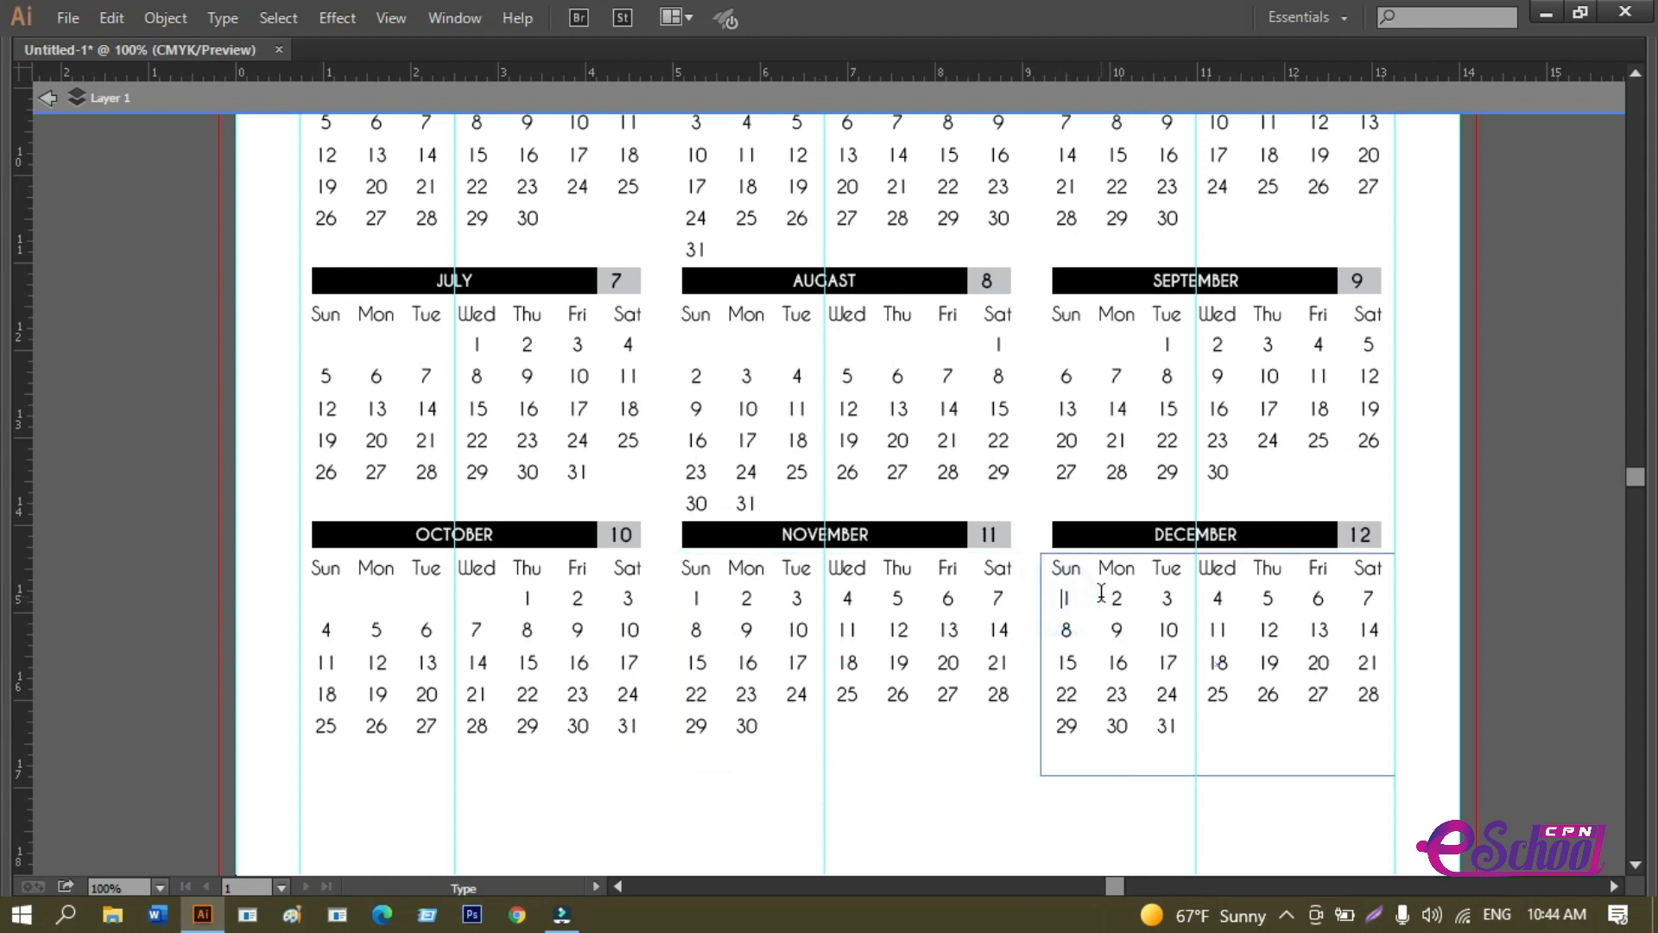
key("Tab")
key("Tab")
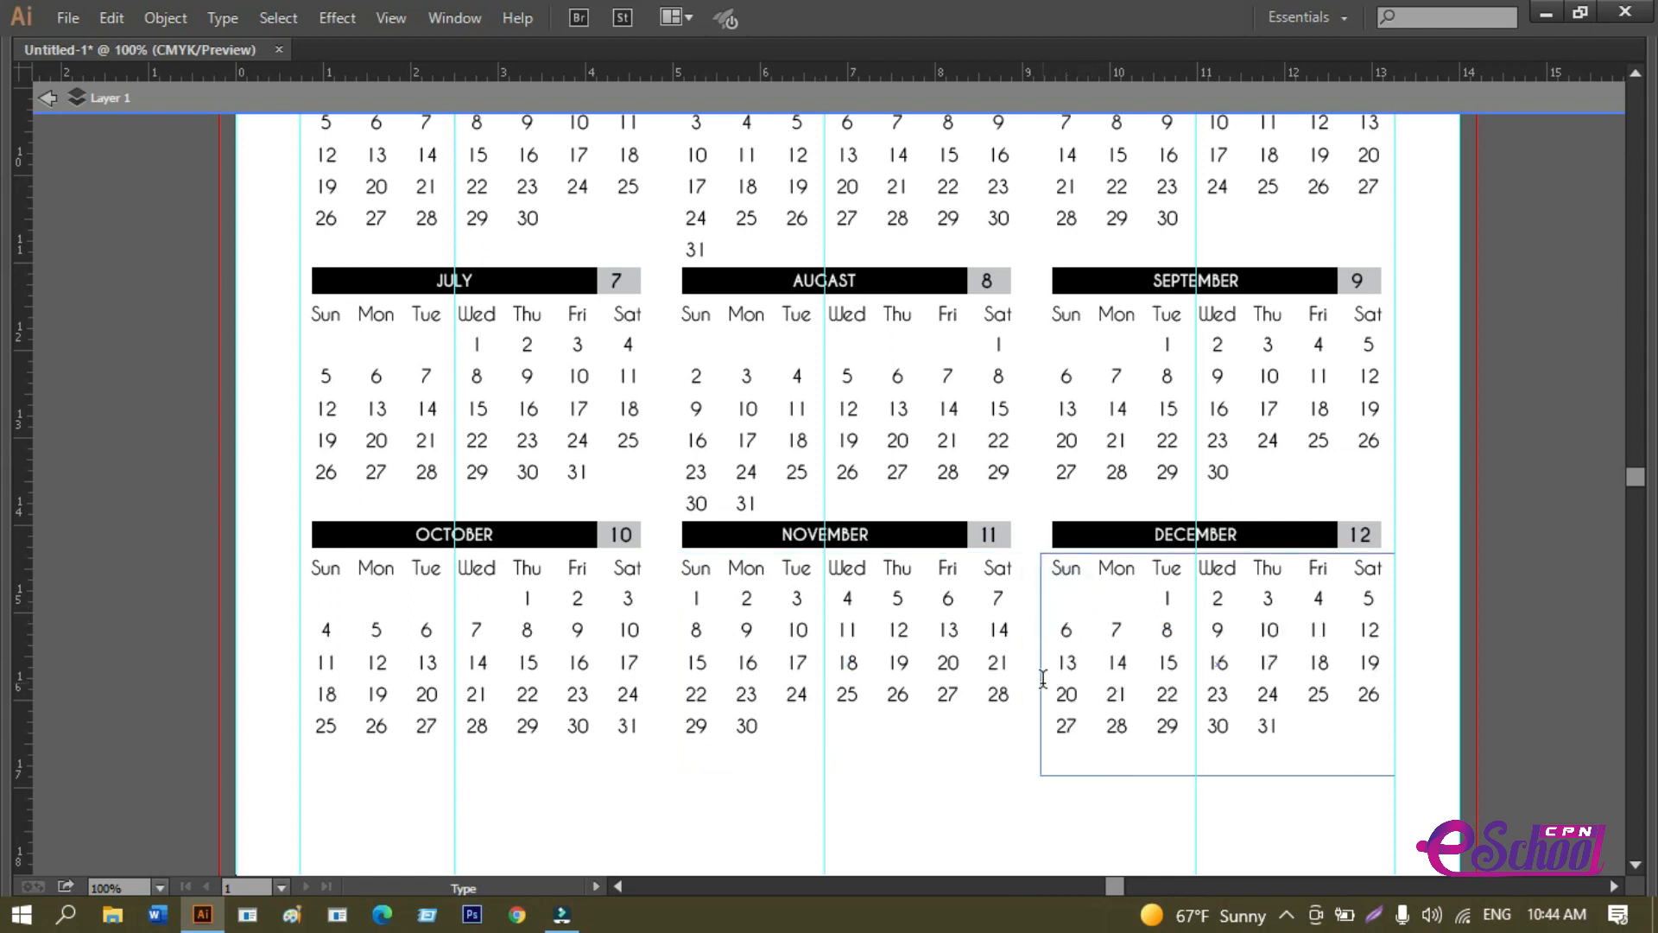
left_click(690, 824, "ctrl")
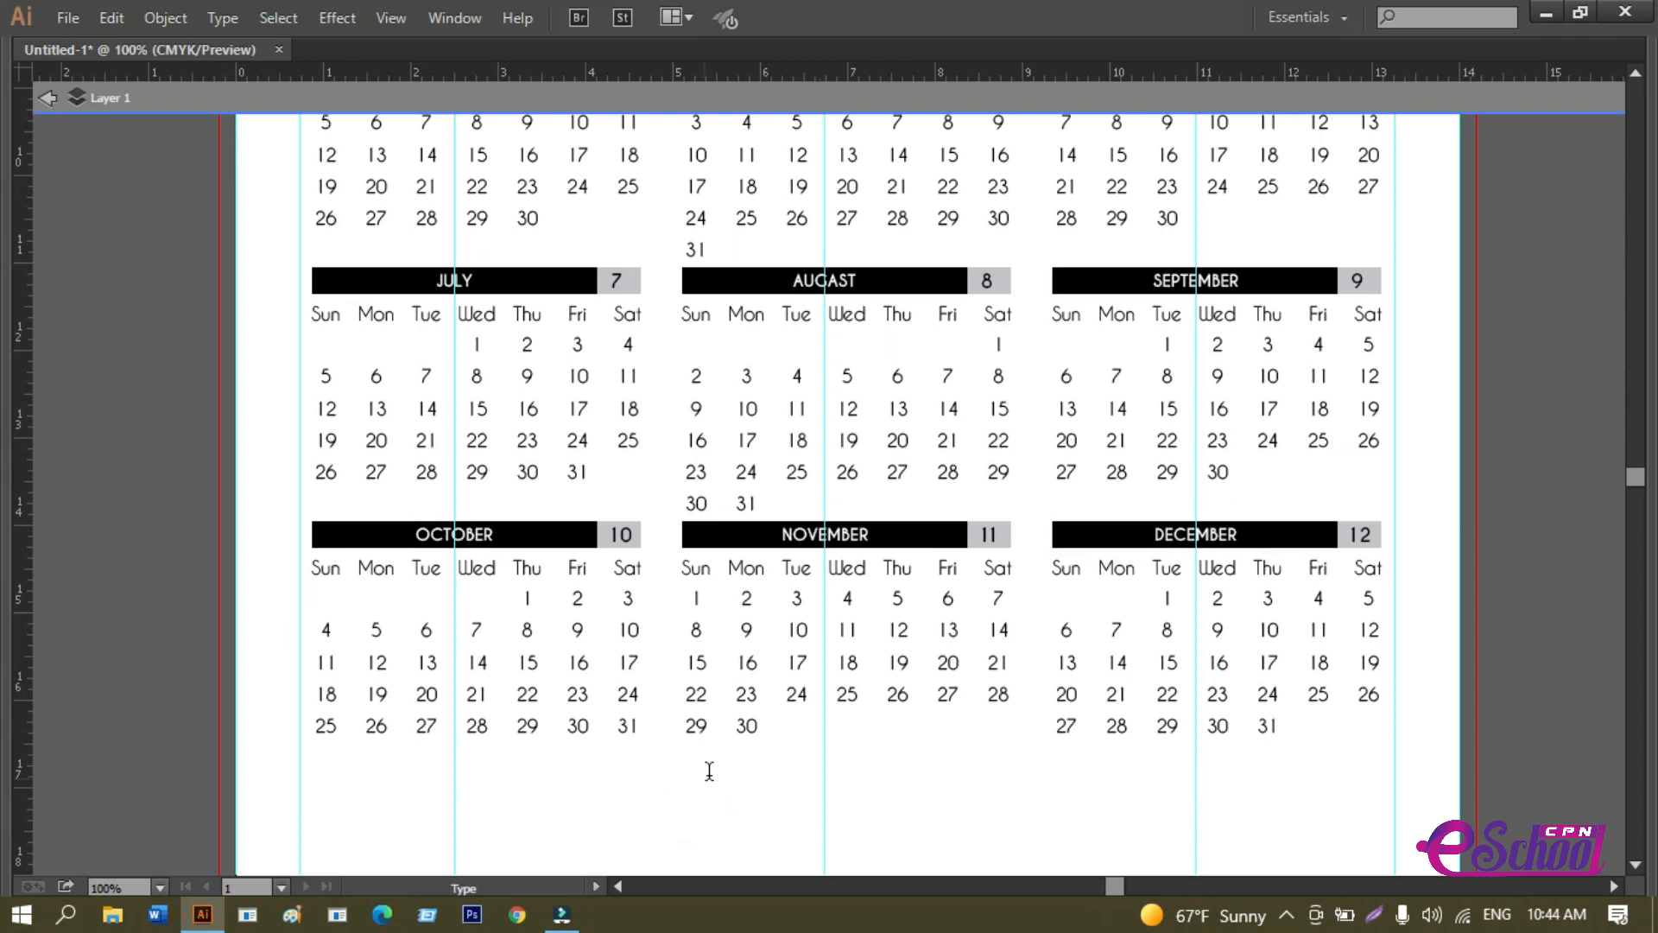
Group the July, August and September calendars into one row.
key("ctrl+minus")
left_click_drag(615, 593, 598, 539)
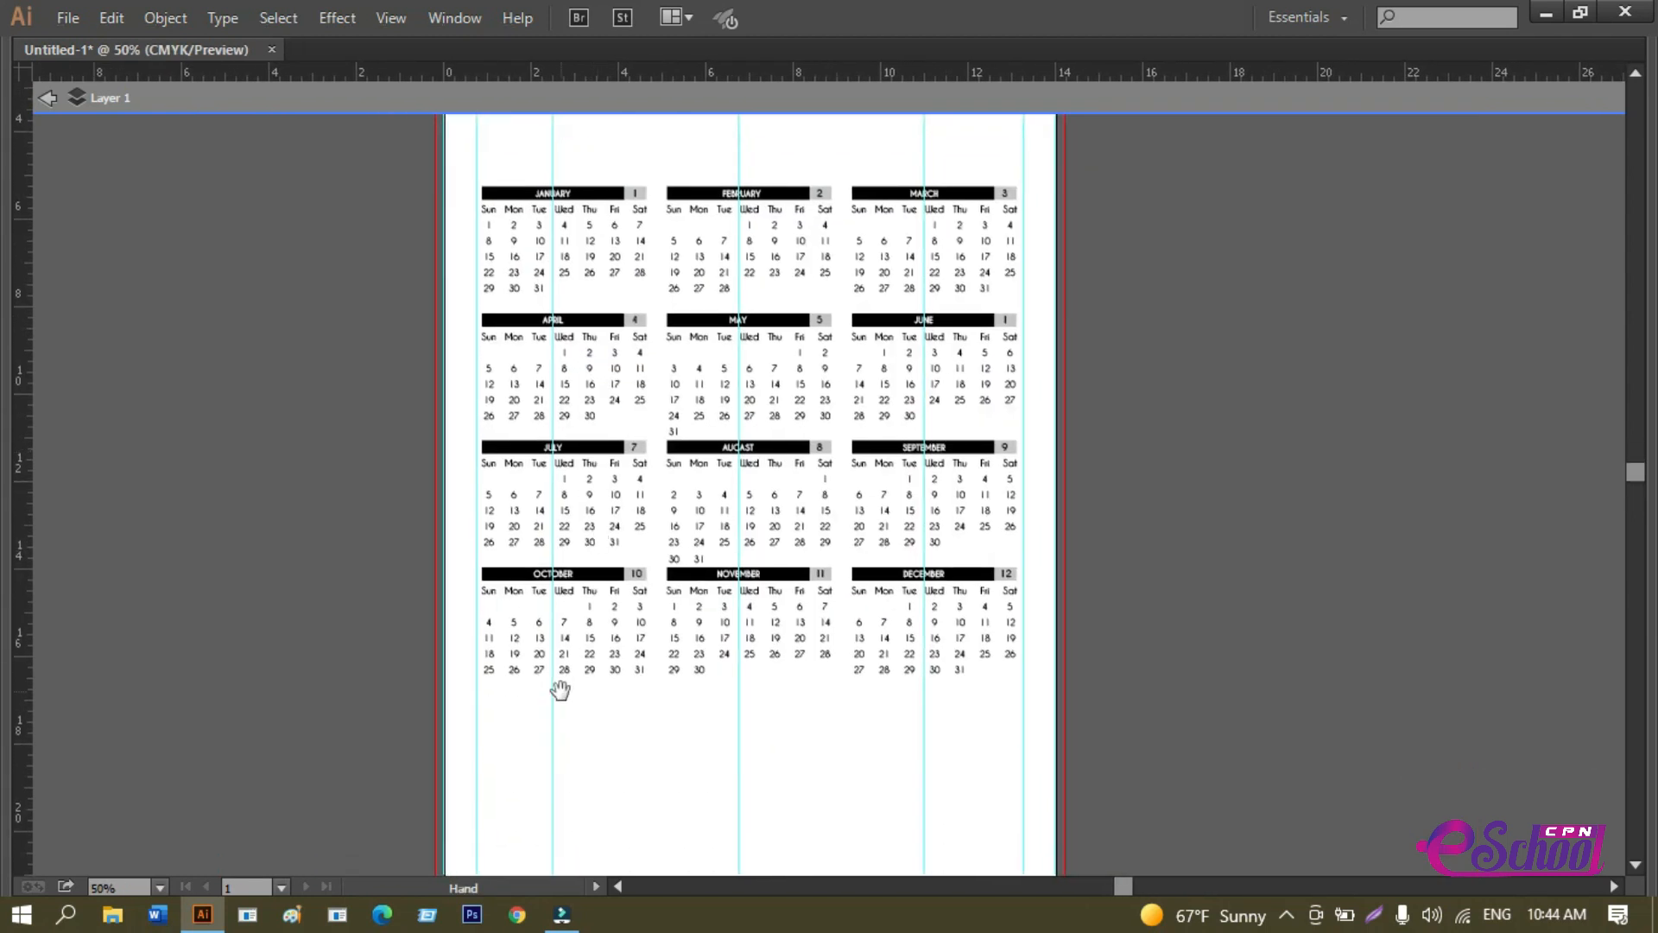
key("shift+Tab")
key("Tab")
key("v")
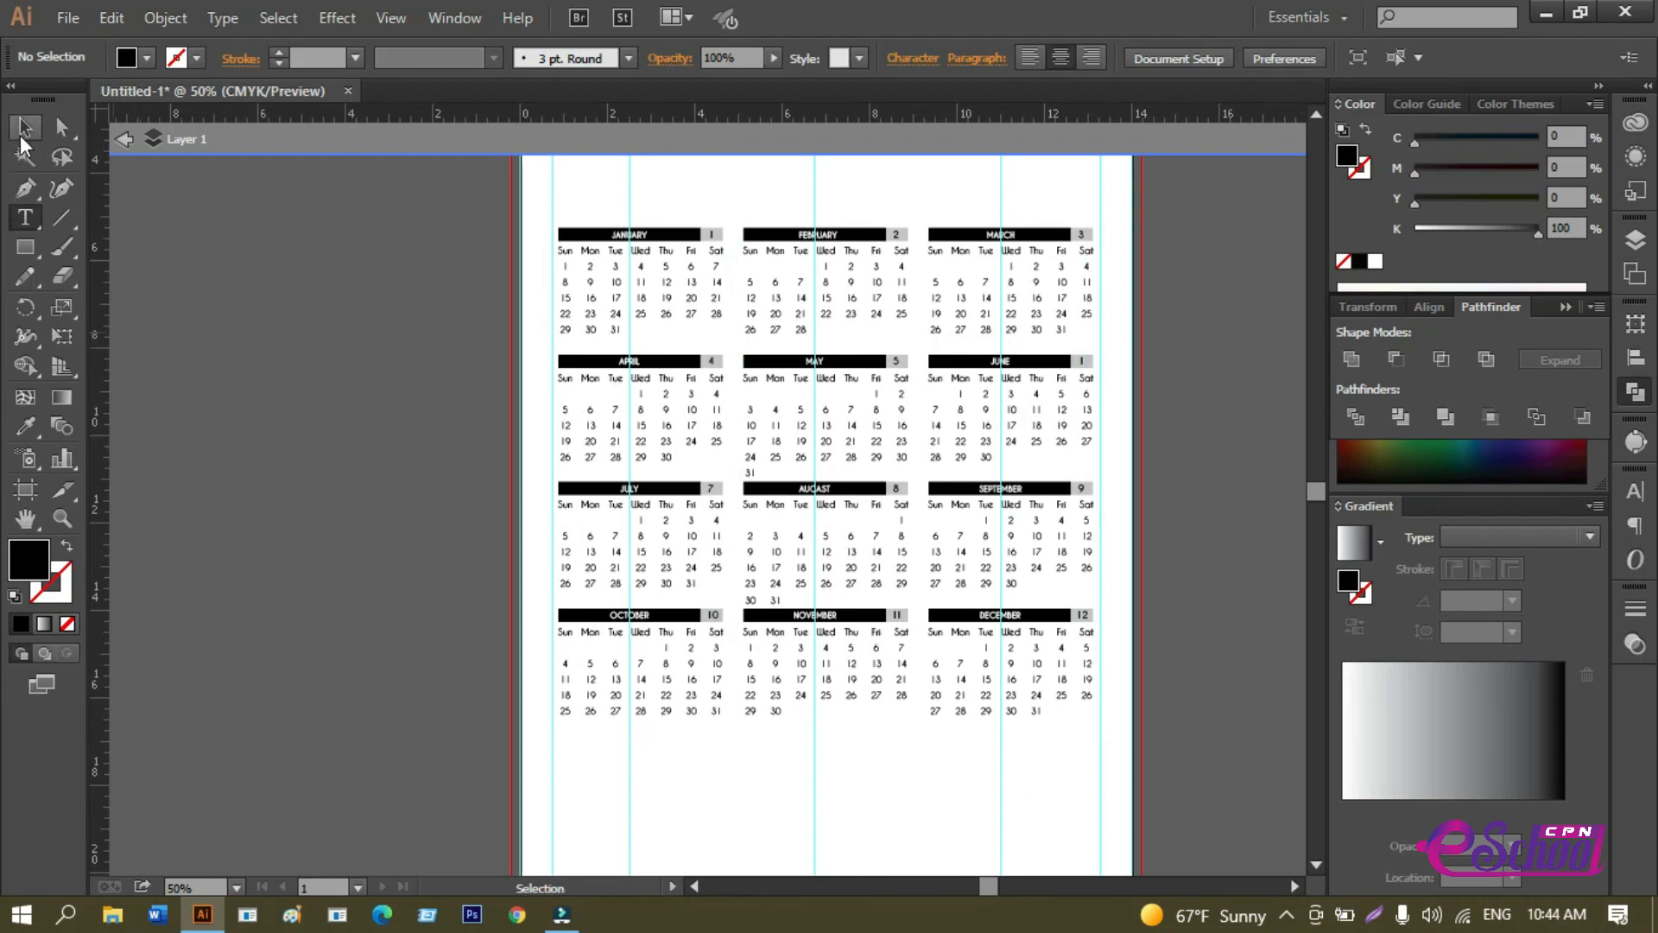
key("Tab")
left_click_drag(596, 678, 580, 606)
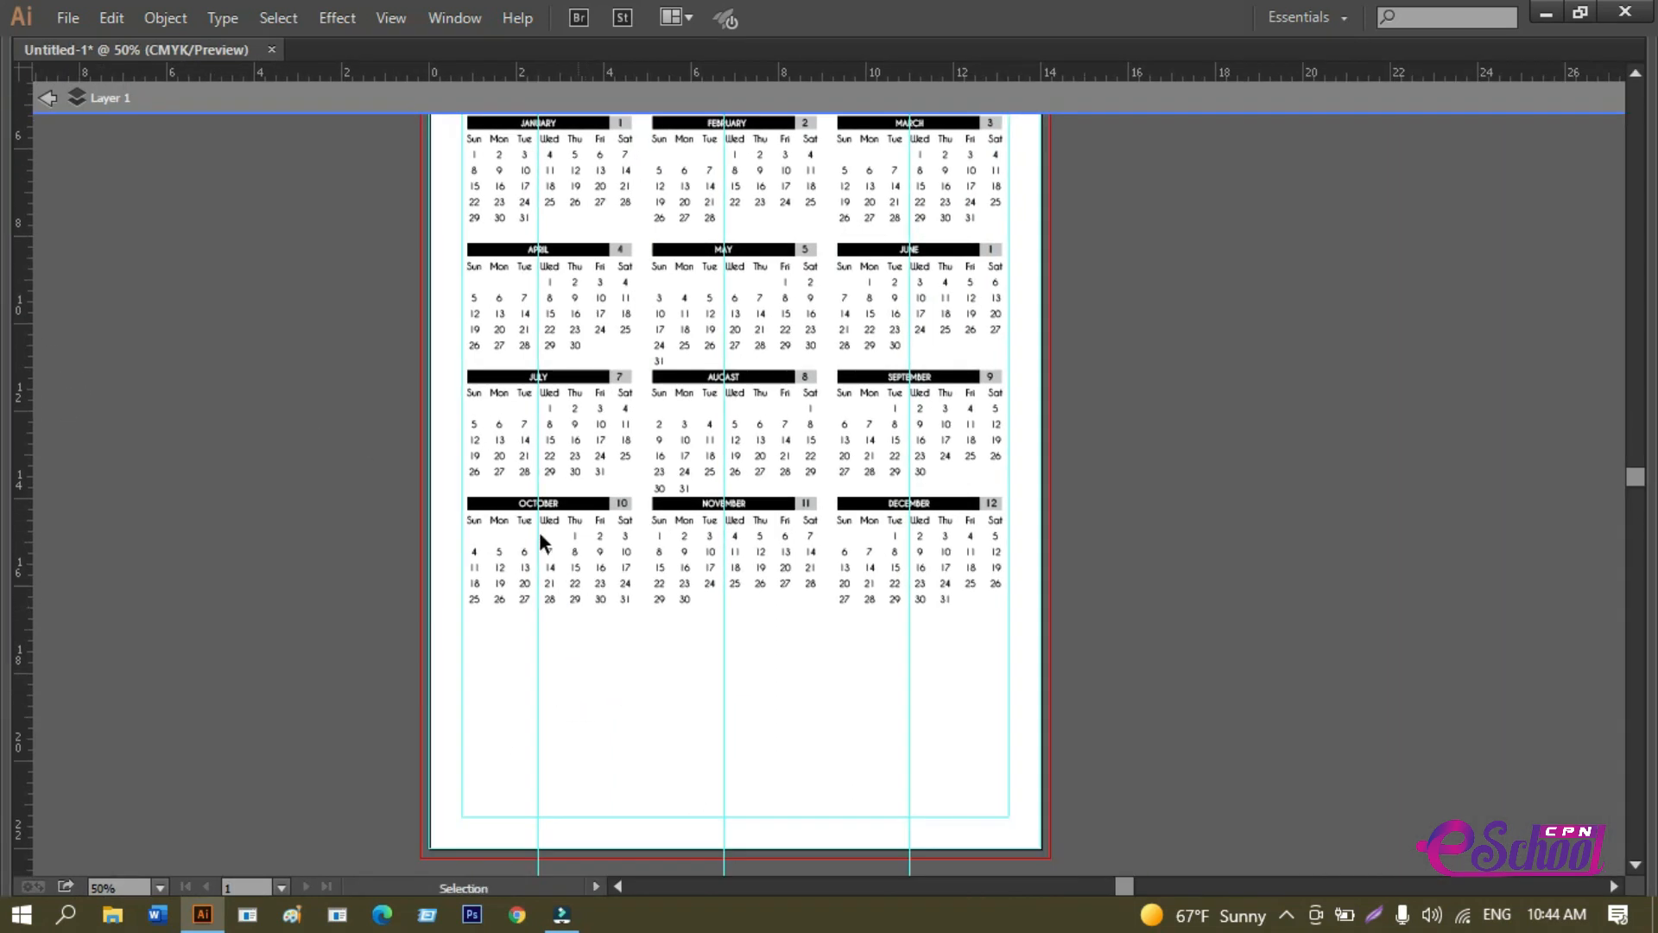
left_click_drag(404, 381, 1065, 434)
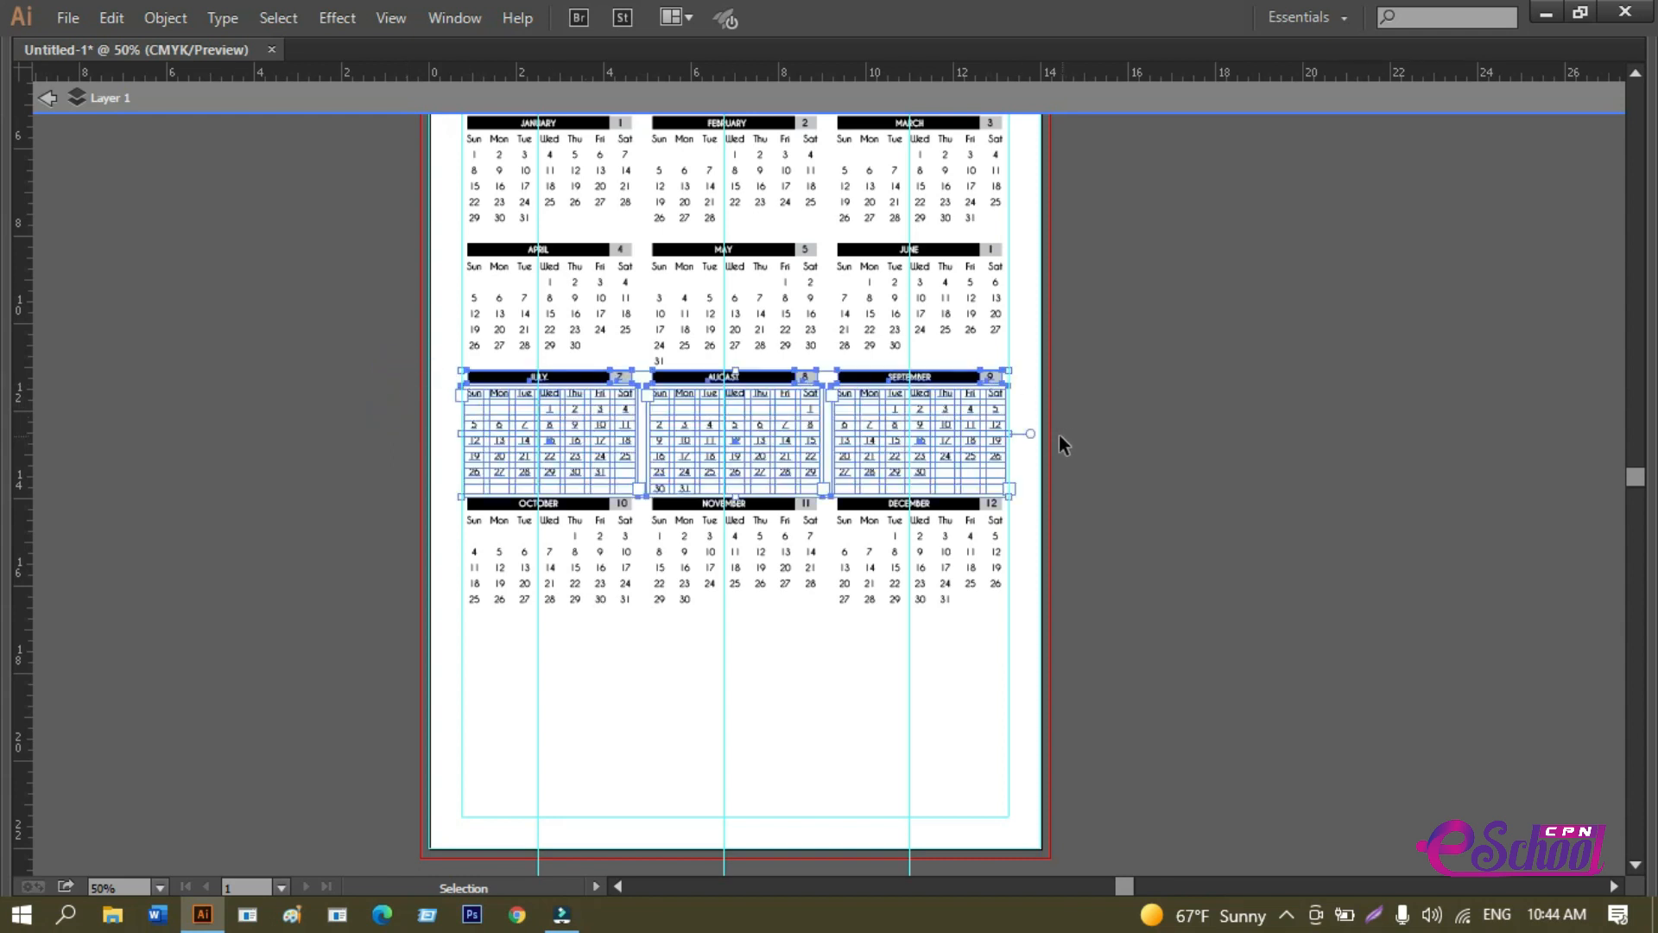
key("a")
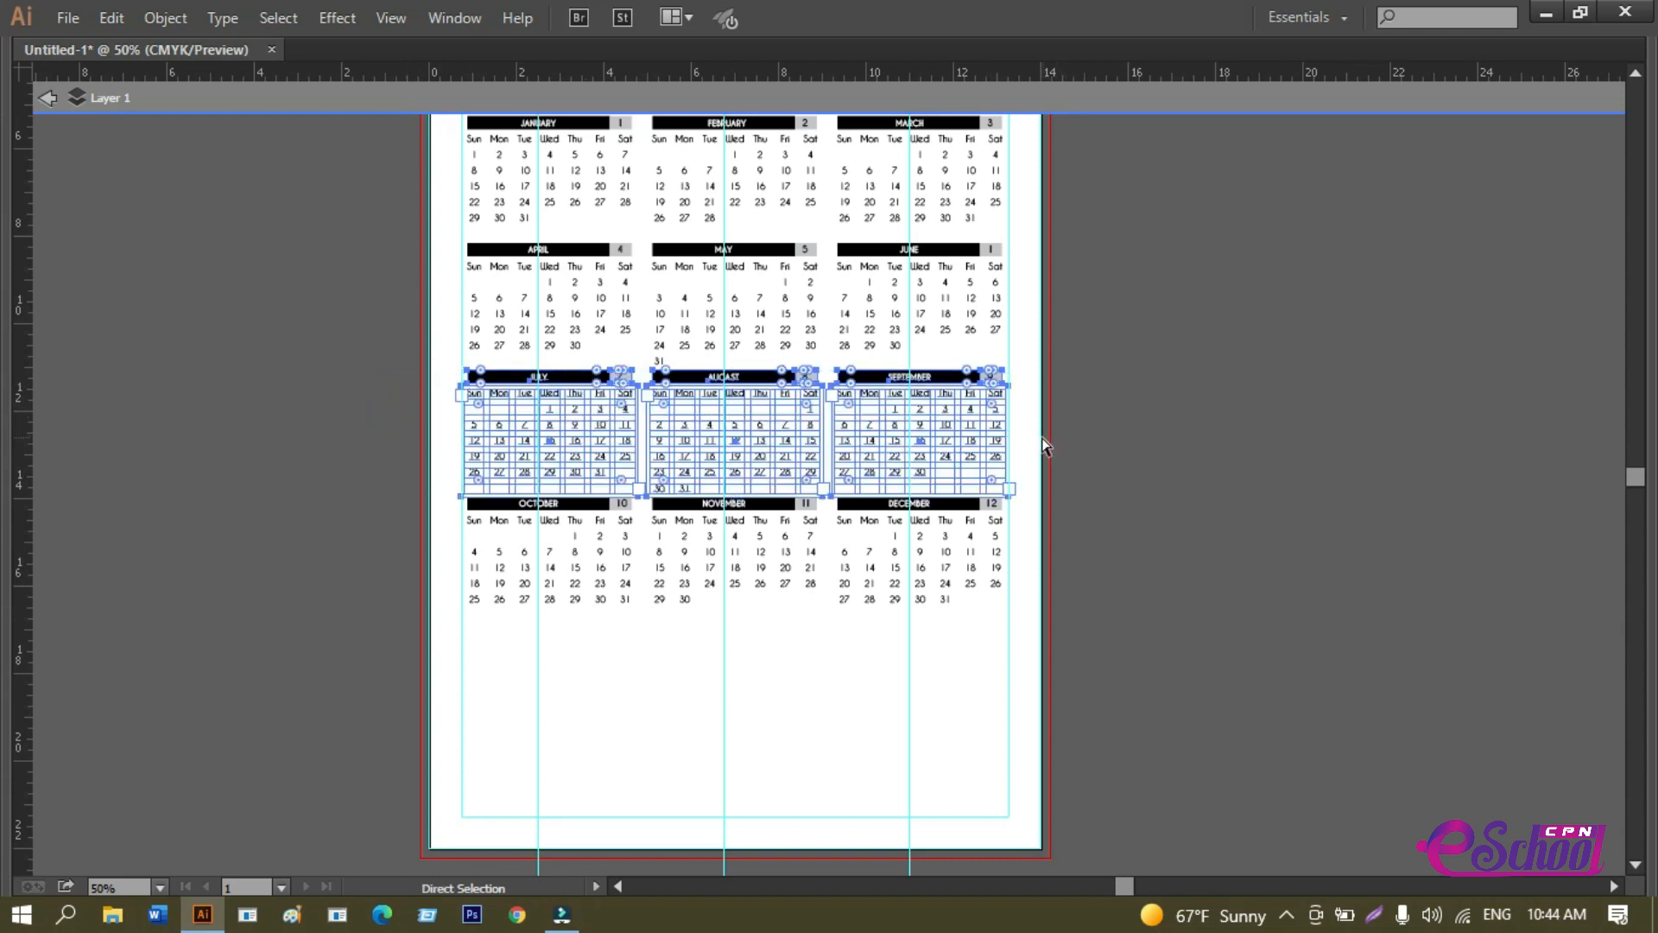
key("v")
left_click(1114, 428)
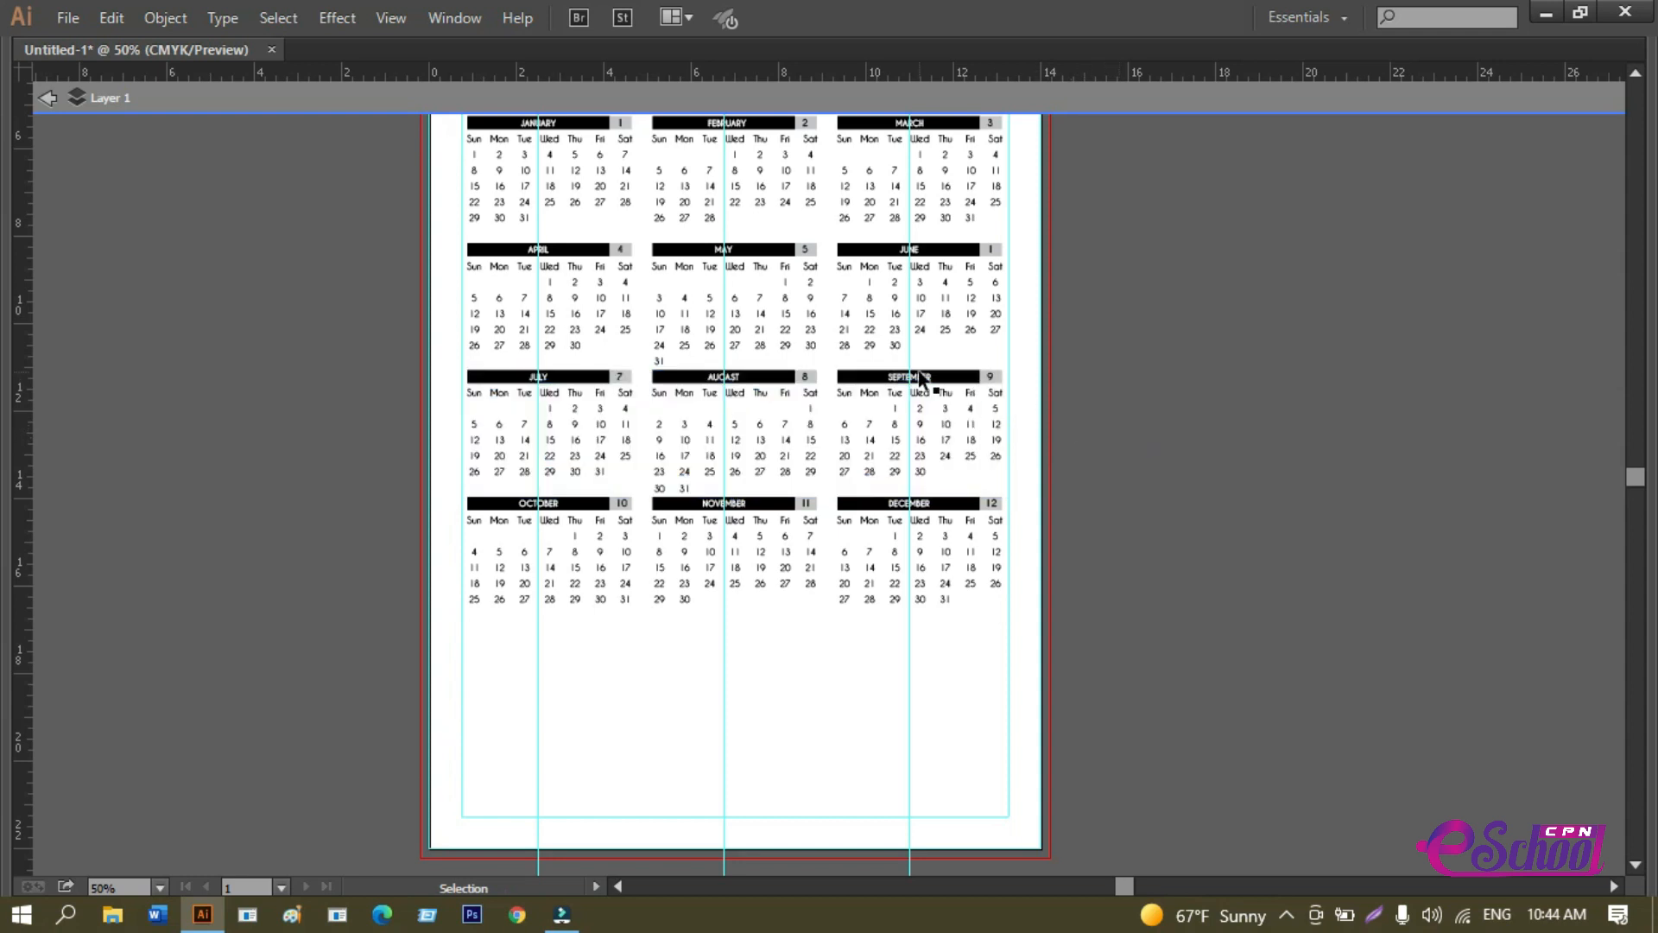
left_click(967, 388)
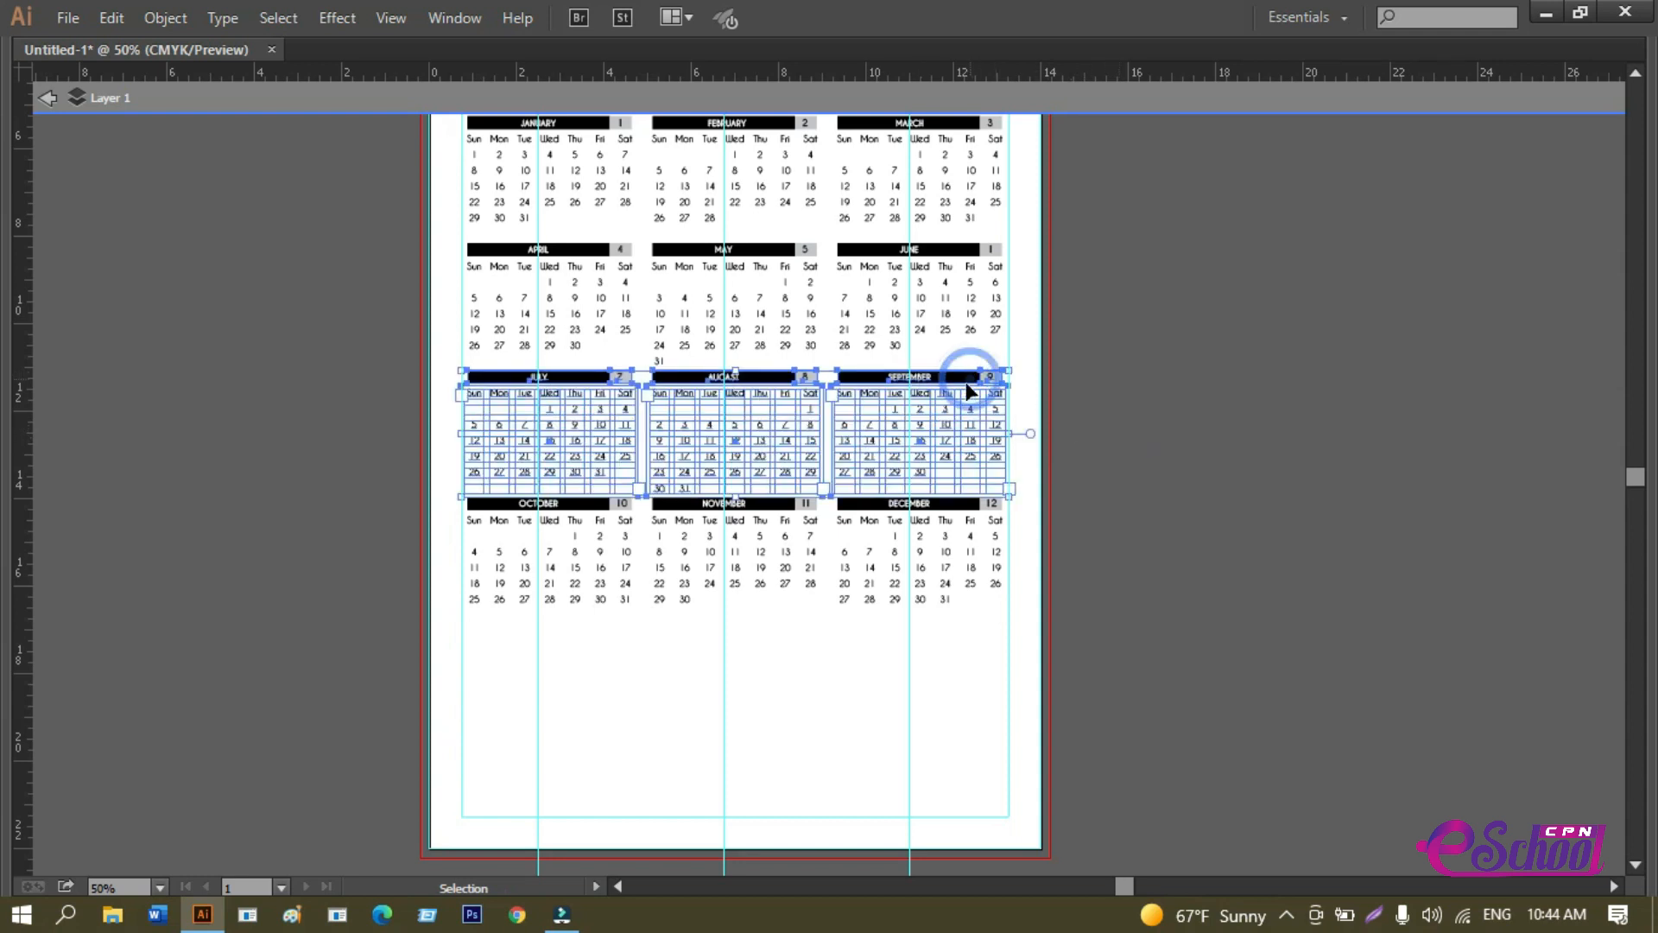
Group the April to June calendars as one row and the October to December calendars as another.
left_click(351, 269)
left_click(1004, 310)
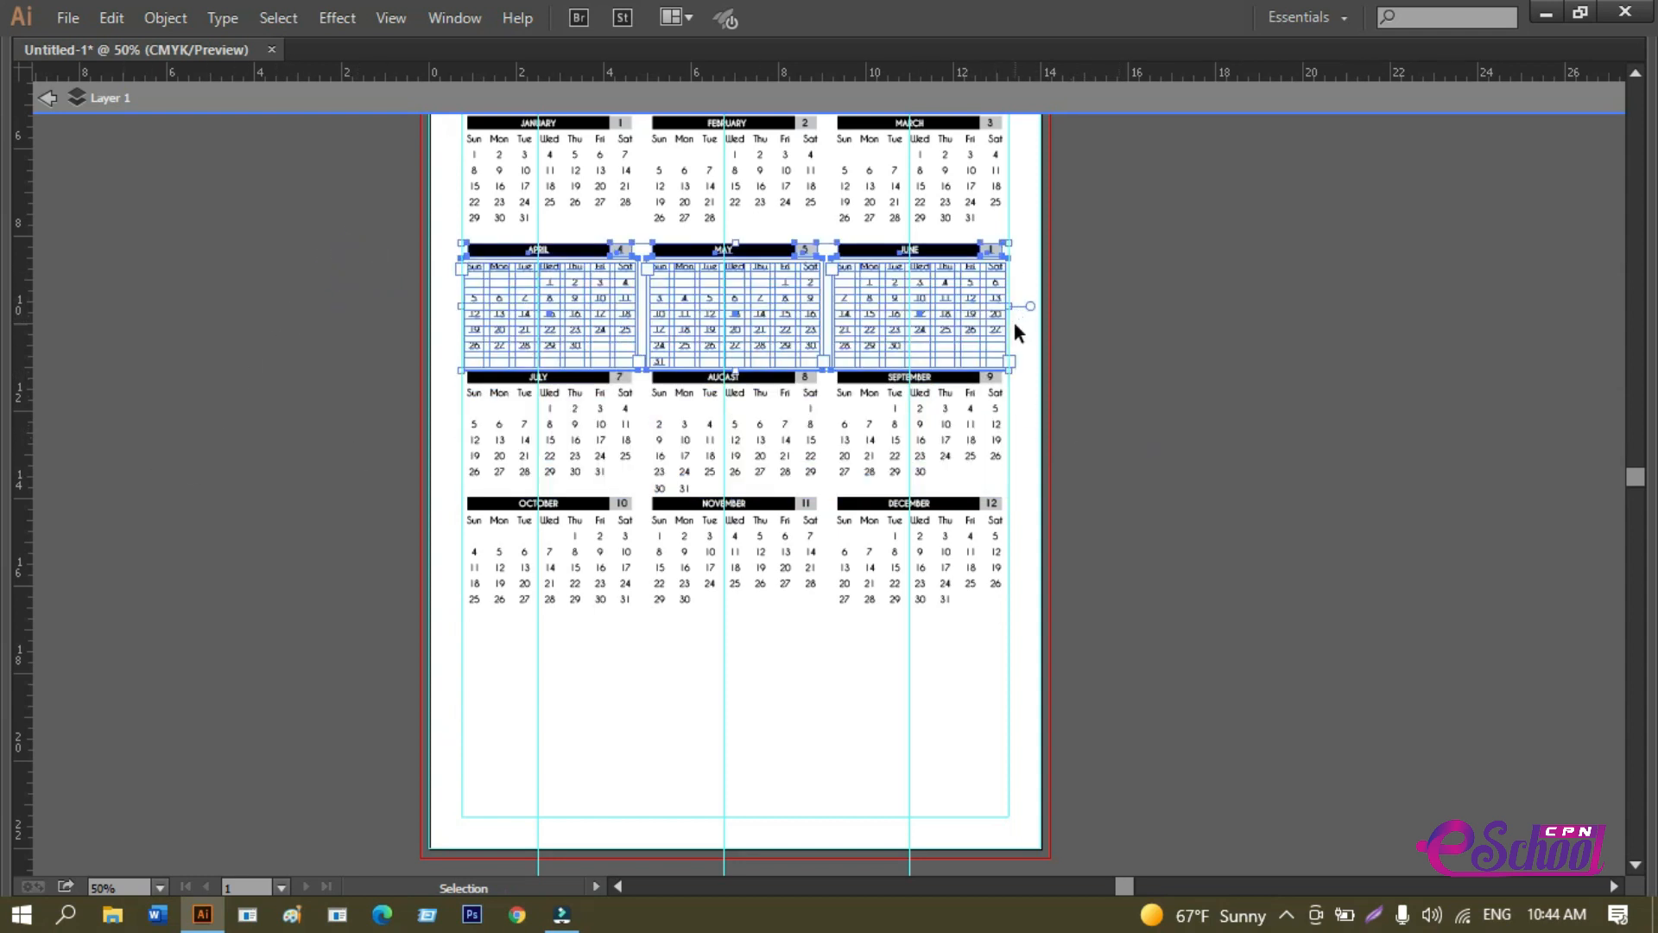
left_click(1269, 376)
left_click_drag(433, 549, 1069, 637)
key("a")
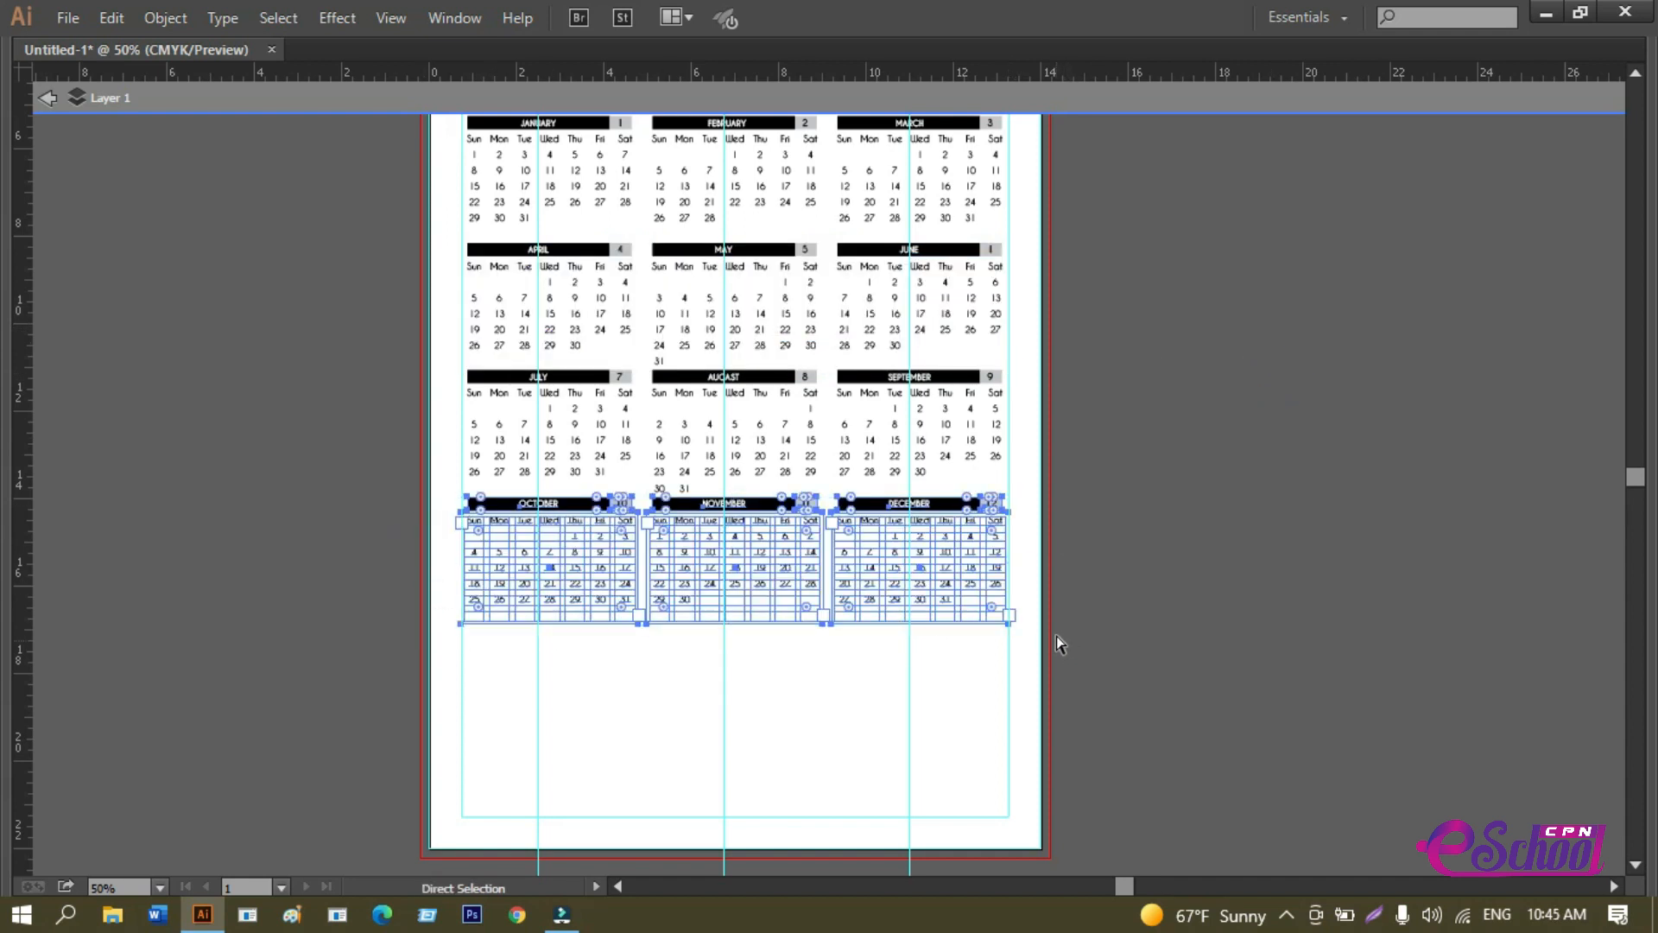
Group the January, February and March calendars into one row and deselect it.
left_click_drag(1145, 419, 1137, 604)
key("v")
left_click_drag(383, 254, 1188, 423)
key("a")
key("v")
left_click(1144, 422)
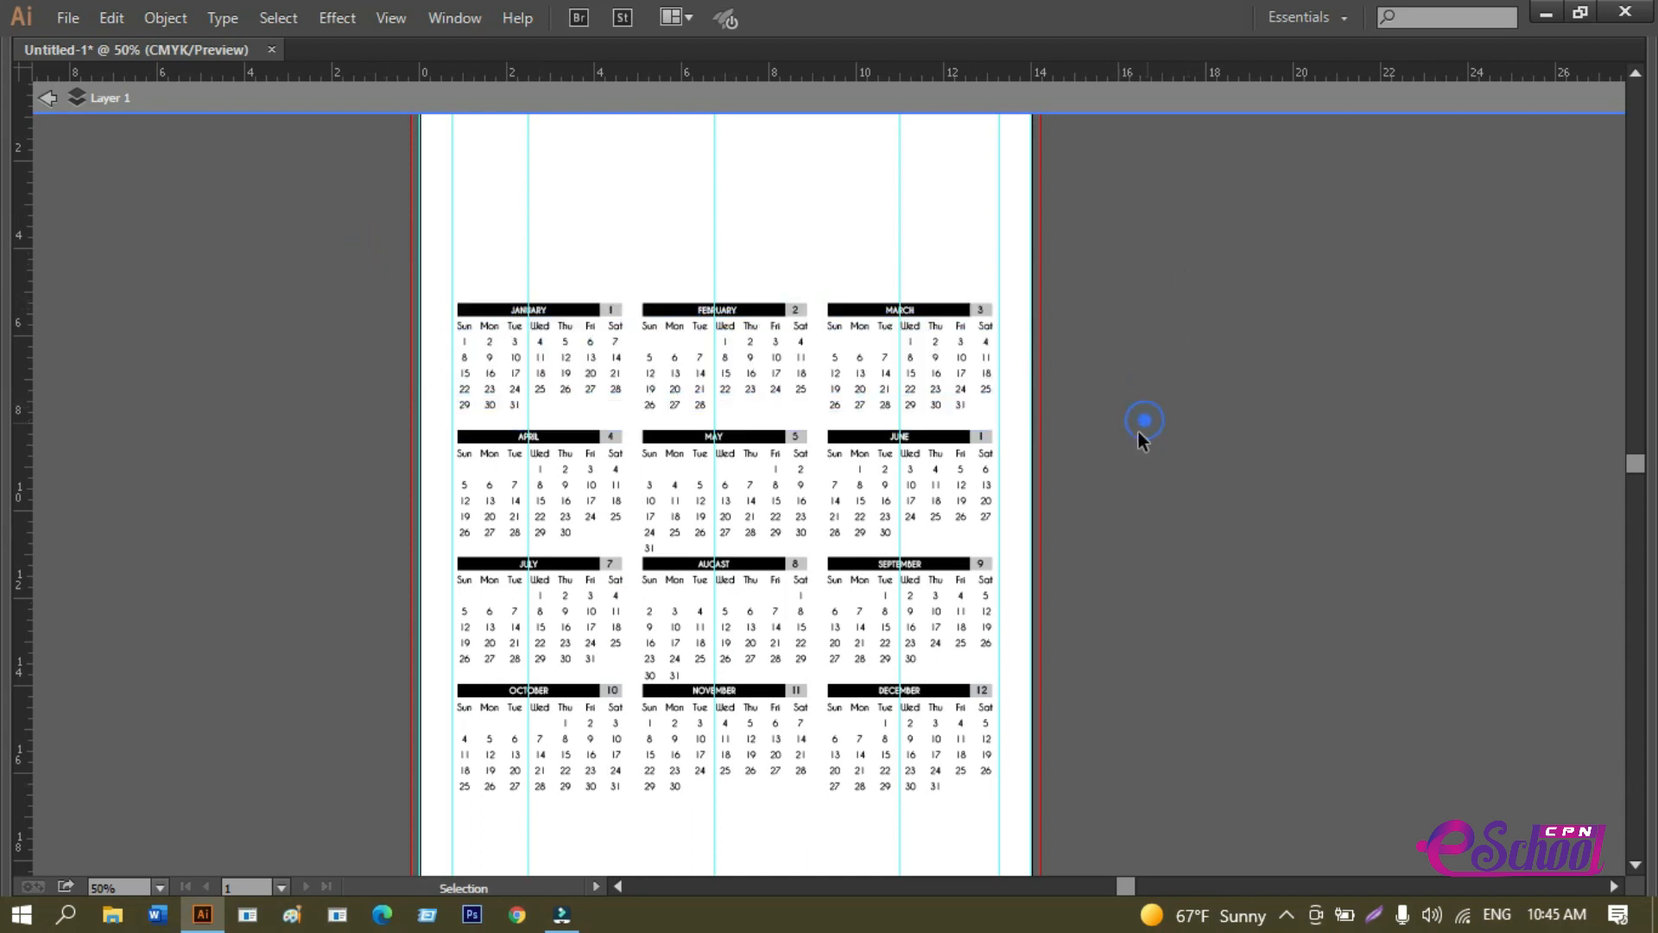
Move the October to December row straight down slightly to open a gap below the July to September row.
left_click_drag(862, 764, 891, 618)
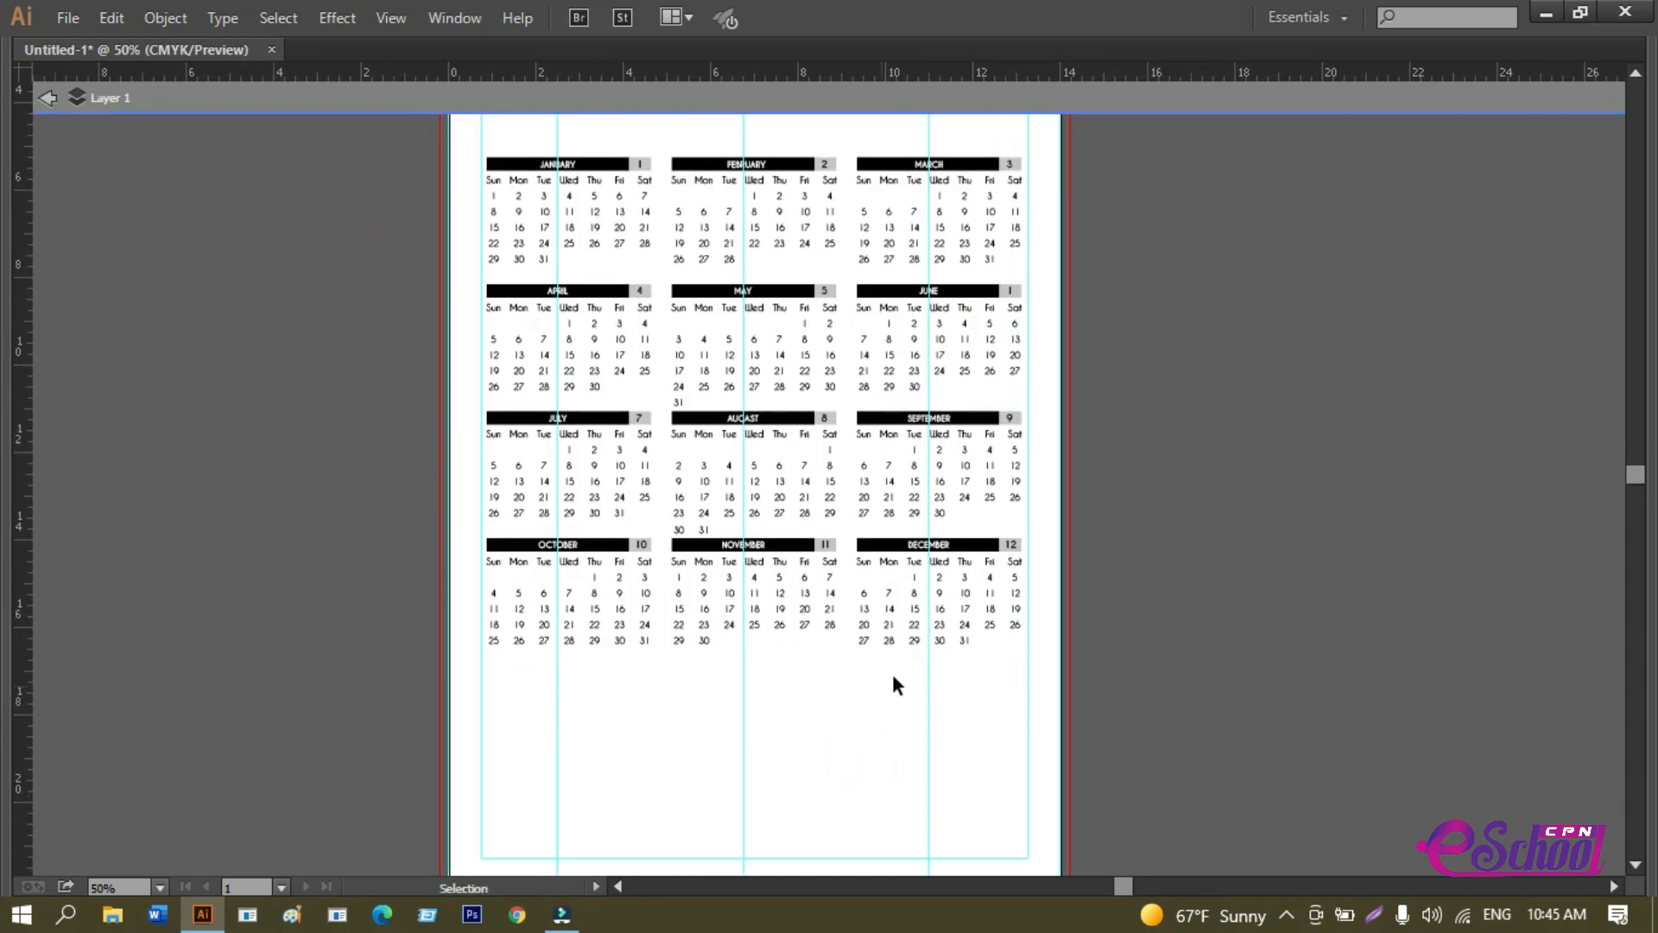
left_click_drag(889, 554, 888, 582)
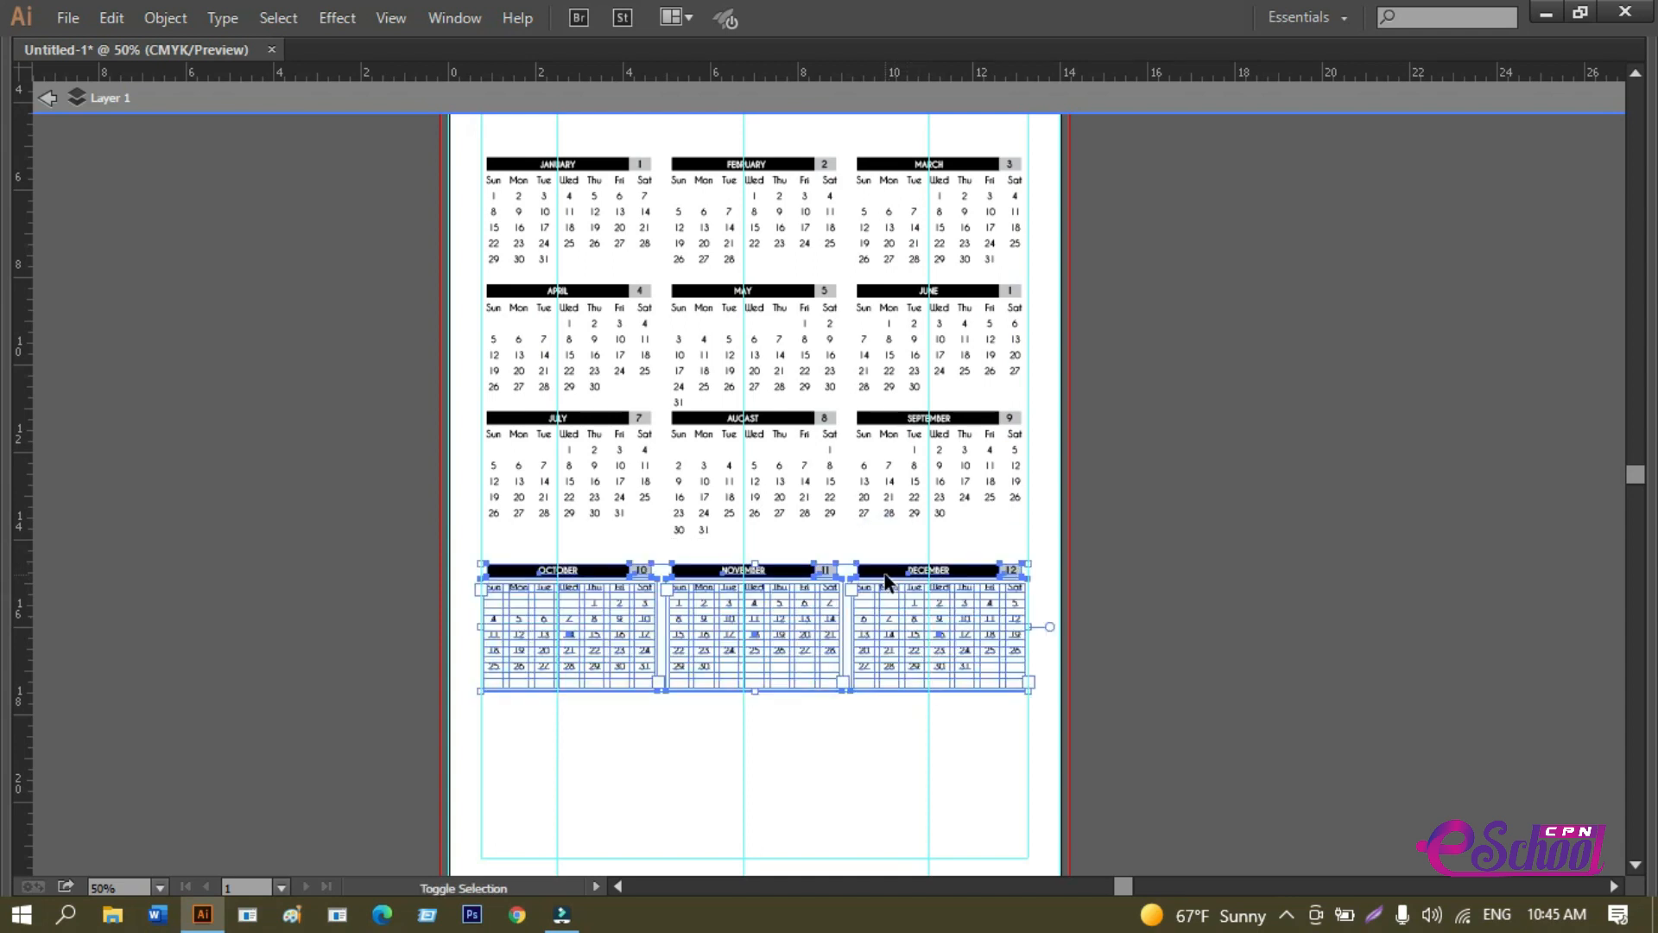
Distribute the four calendar rows with equal vertical spacing, aligned to the selection, and deselect them.
left_click(374, 172)
left_click_drag(380, 127, 1093, 695)
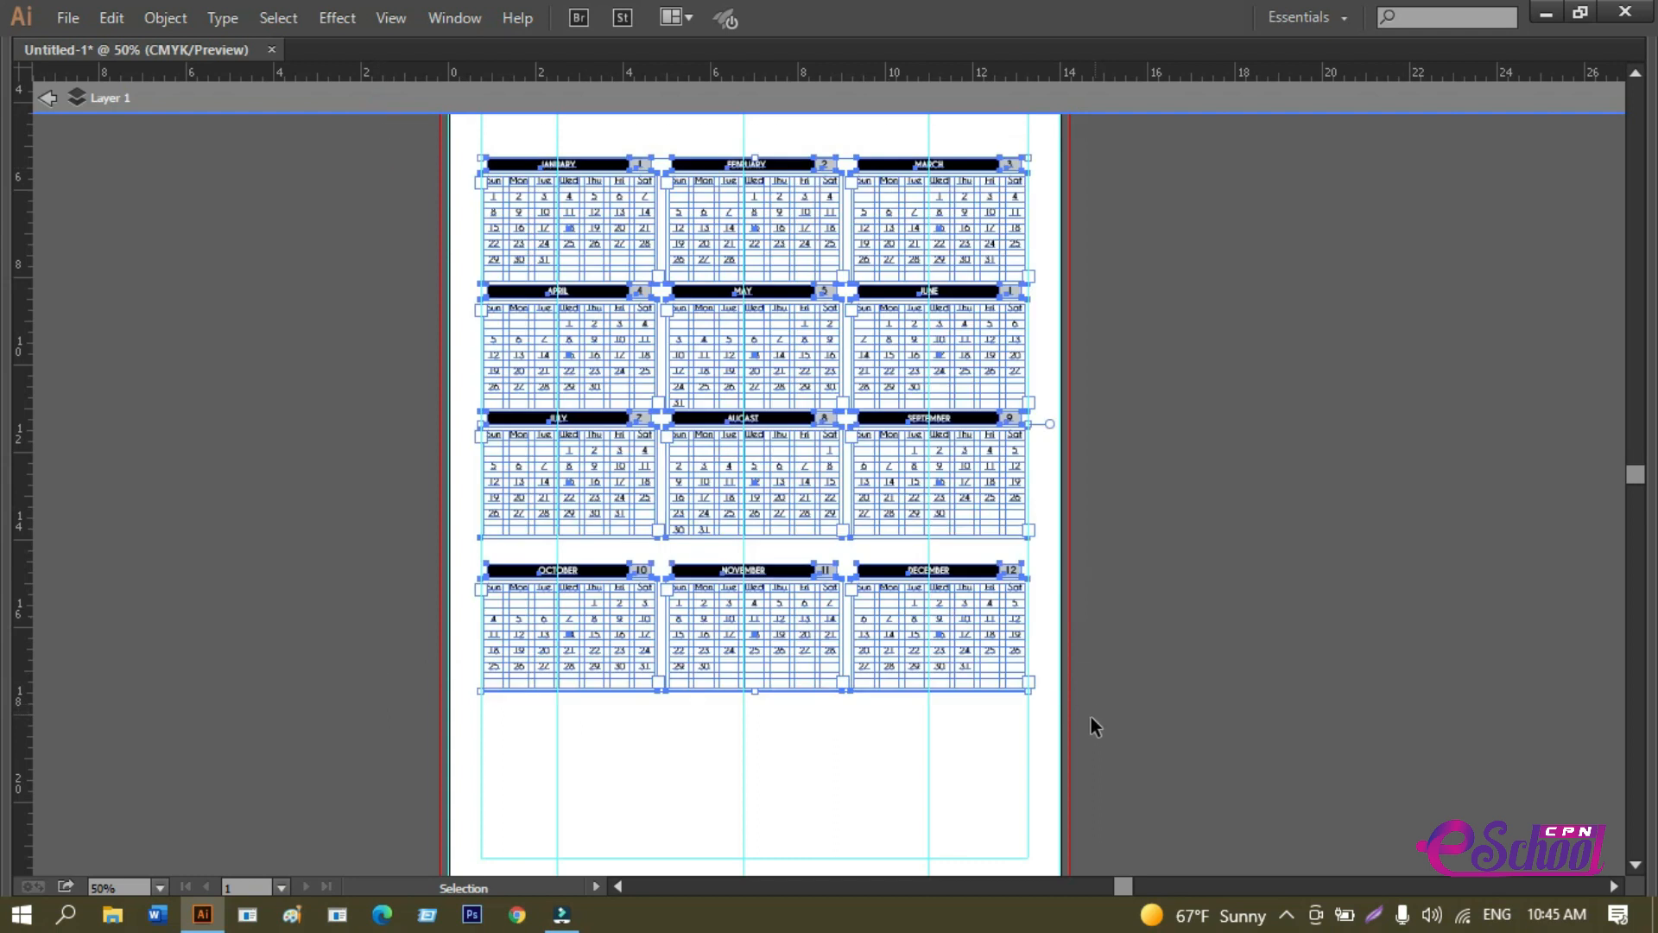
key("Tab")
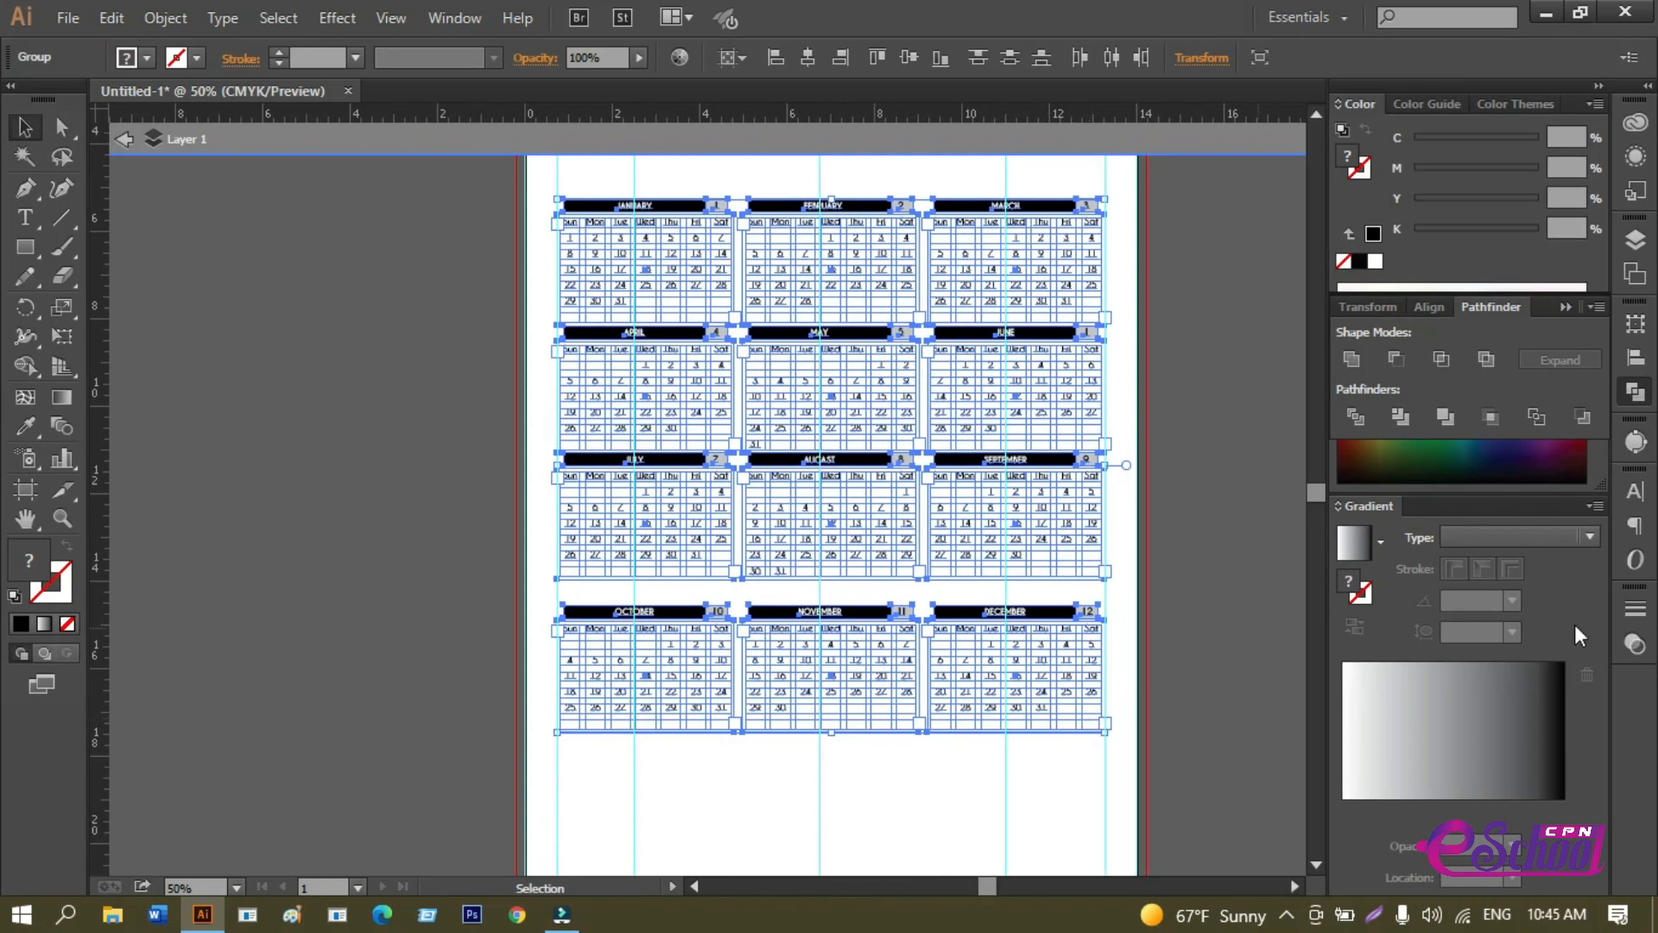
left_click(1636, 362)
left_click(1576, 490)
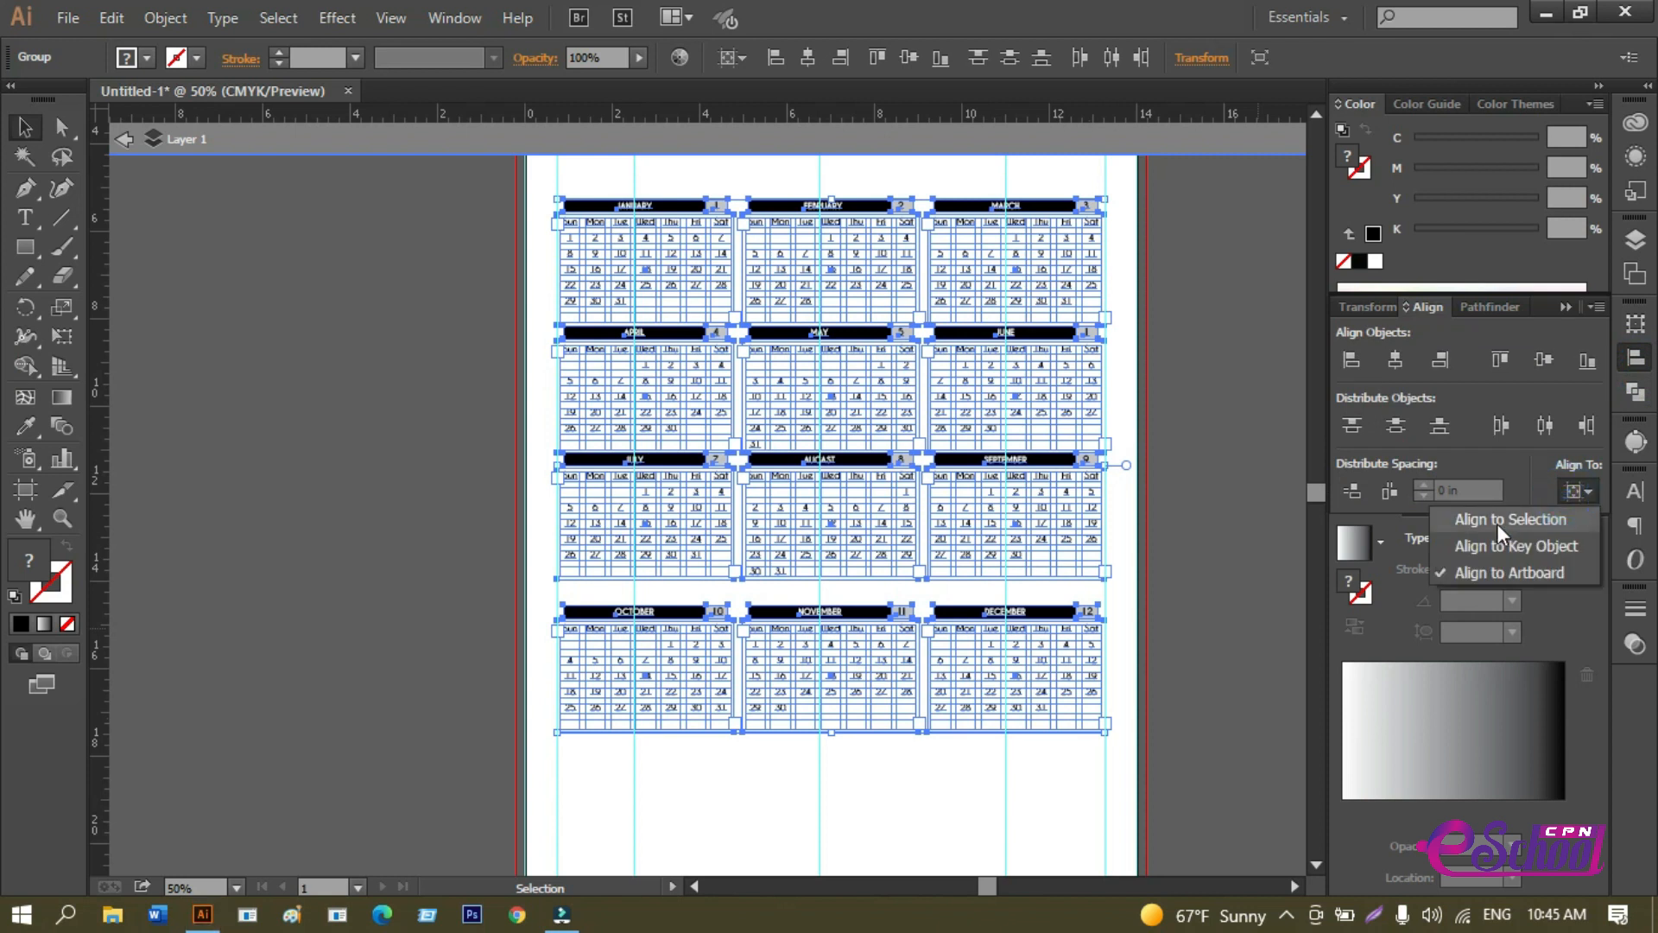
left_click(1496, 521)
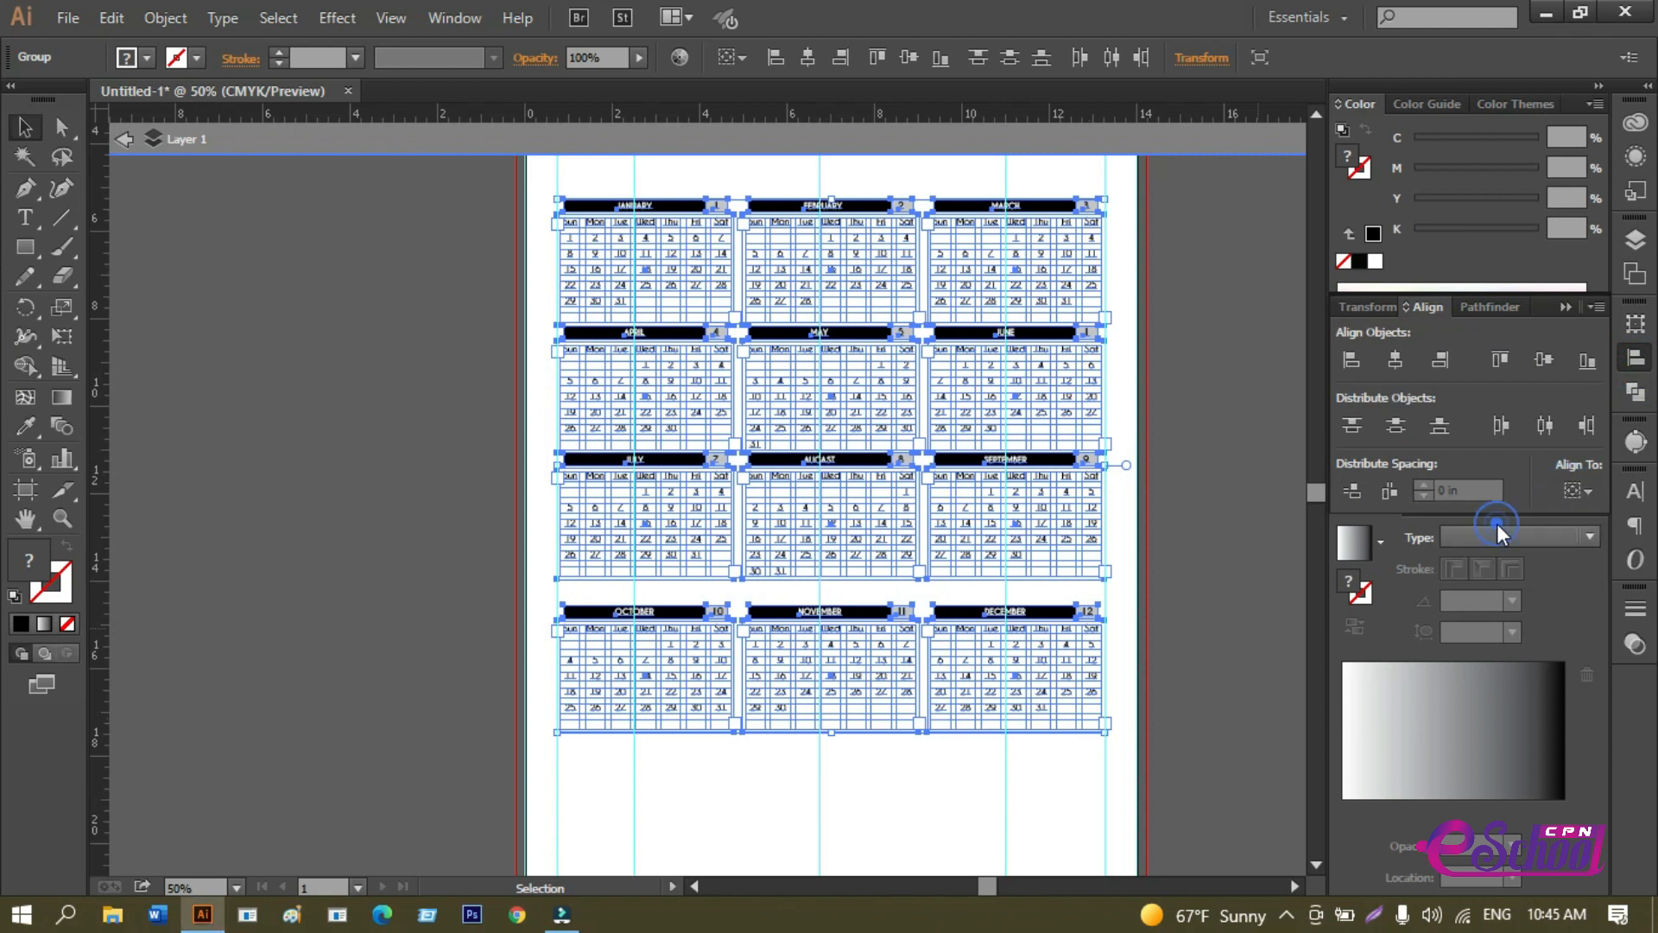
left_click(1352, 490)
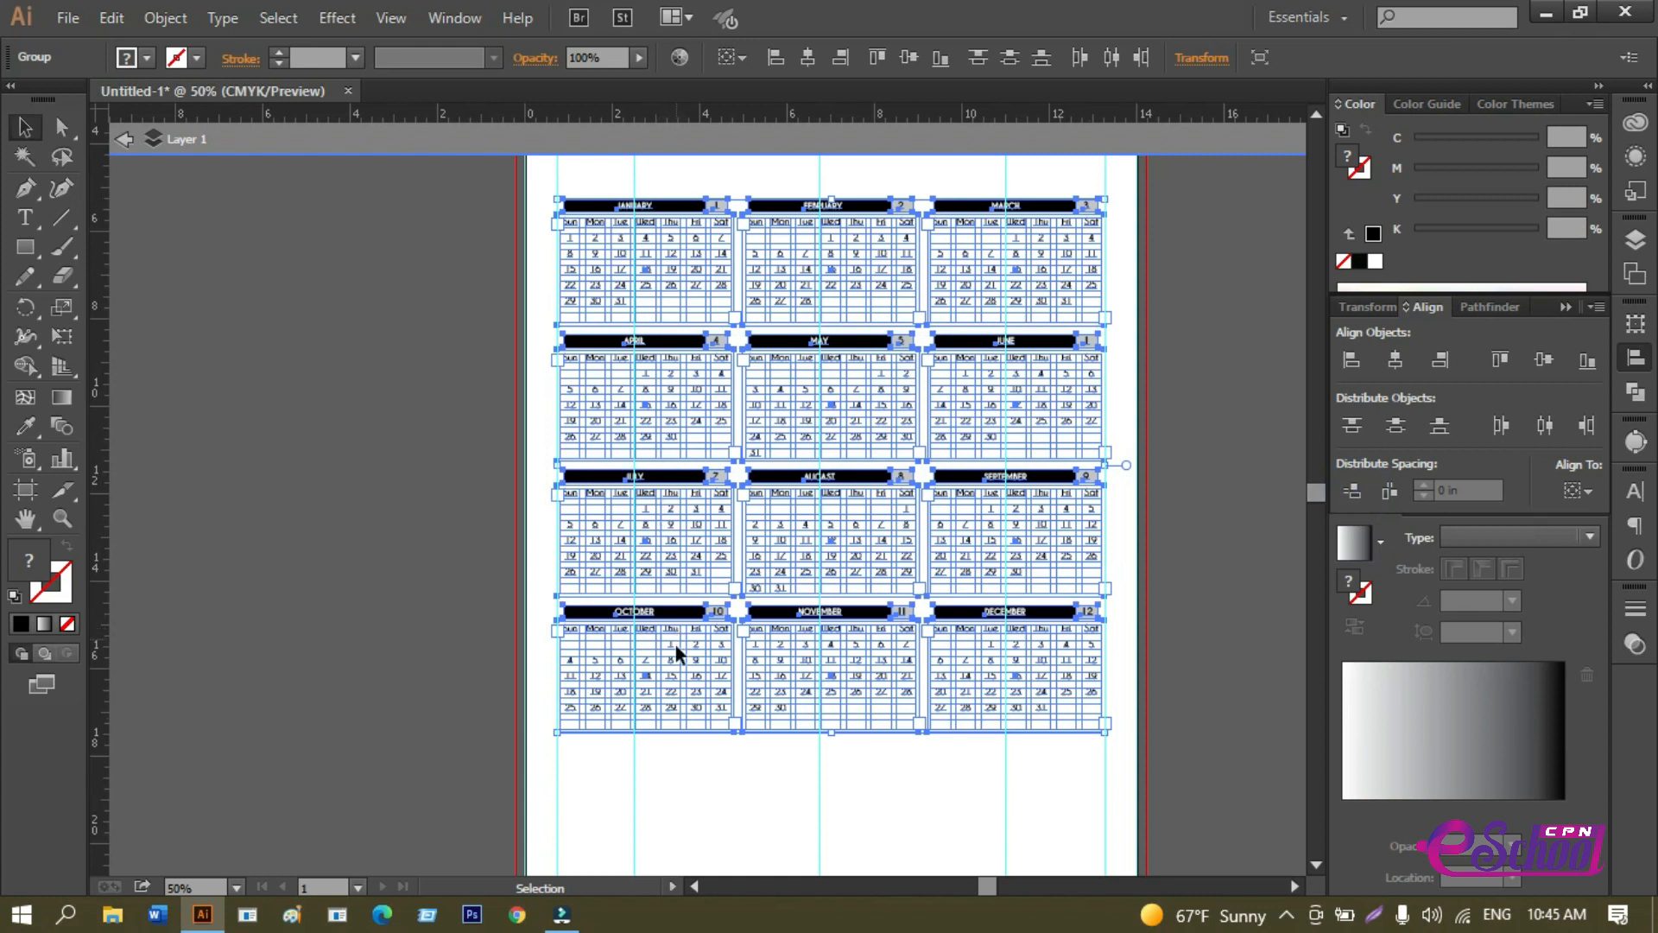
left_click(418, 658)
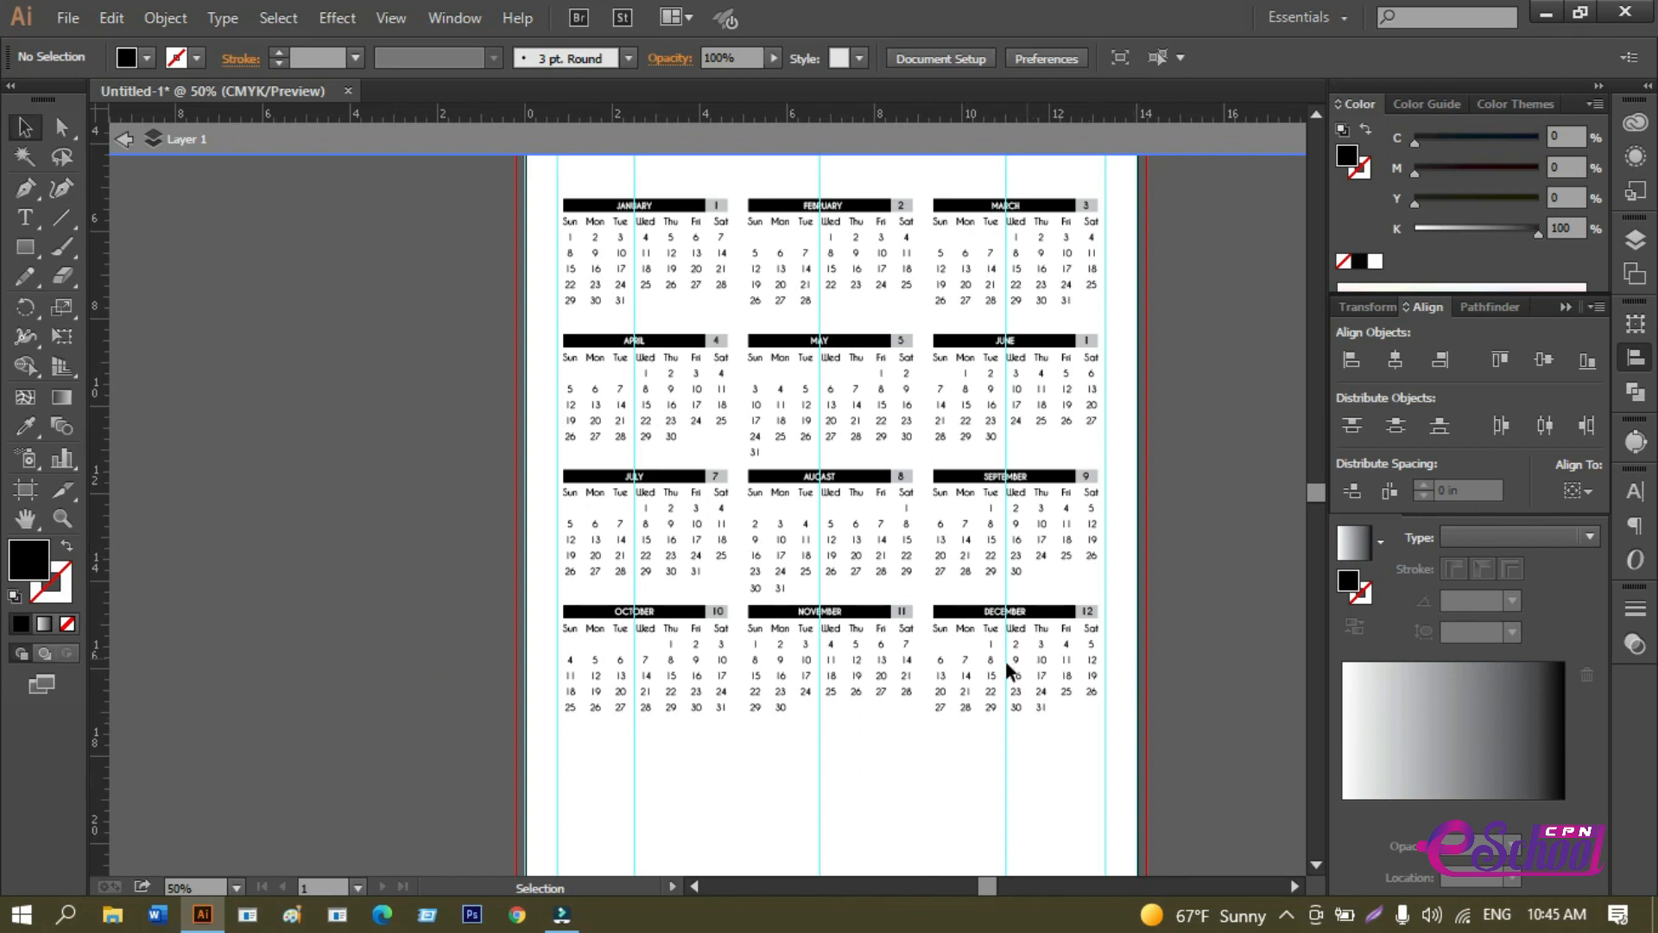
Move all four calendar rows together straight down about 1.6 in within the margin guides and deselect them.
scroll(819, 652, "up", 2)
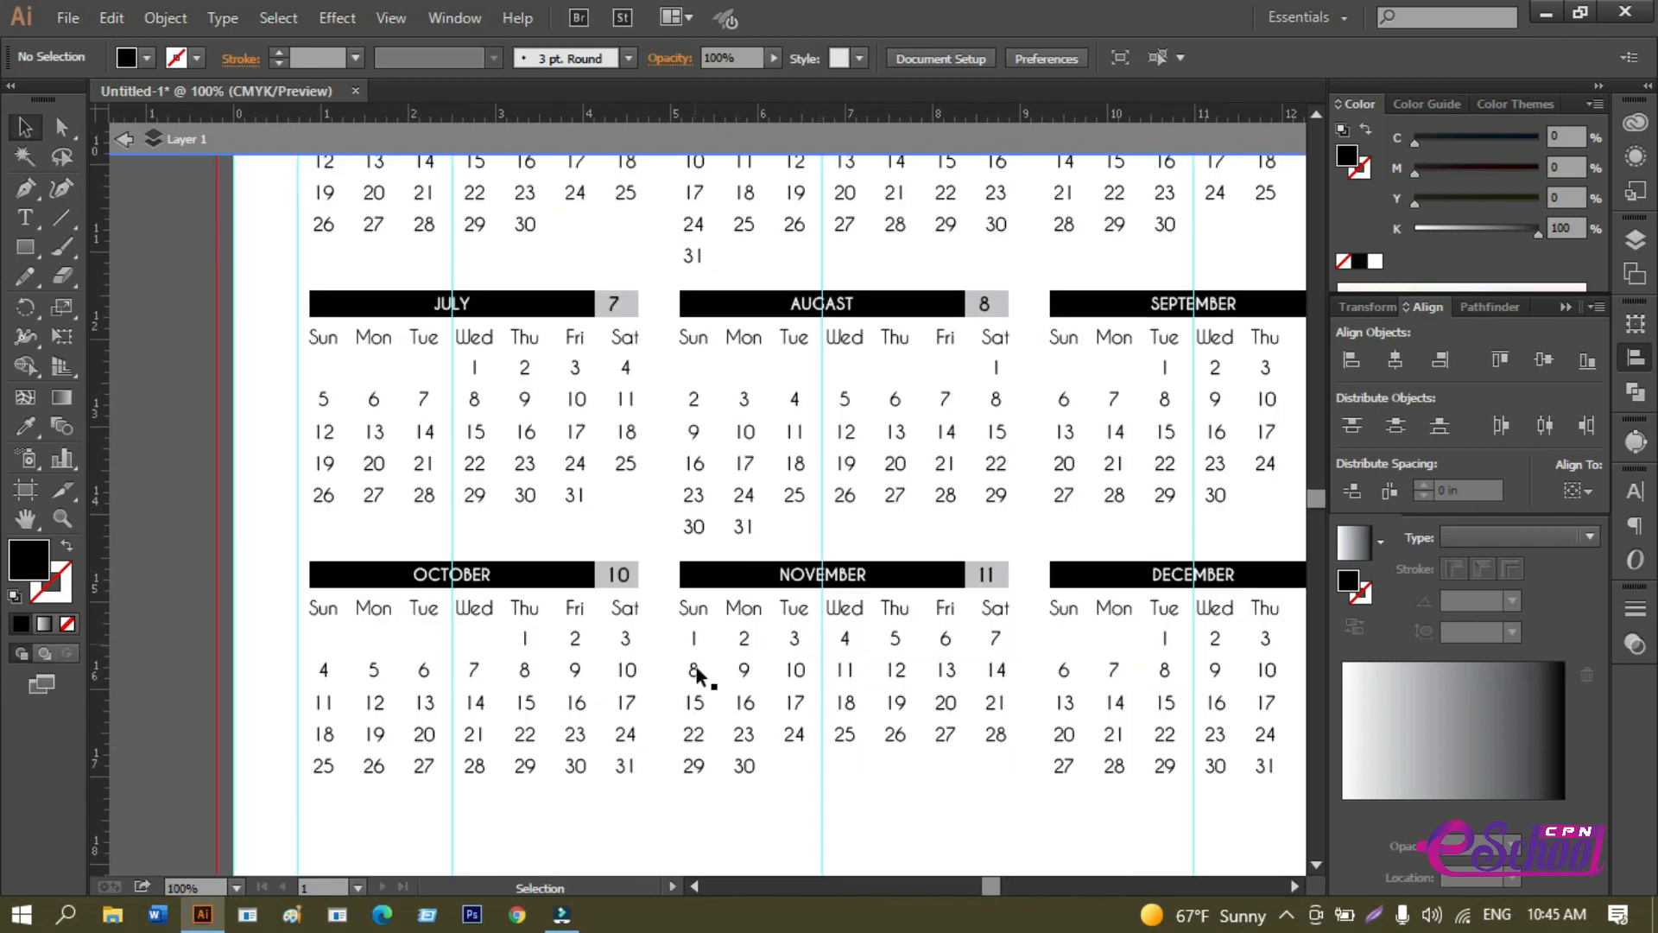
scroll(830, 643, "down", 1)
scroll(825, 635, "down", 1)
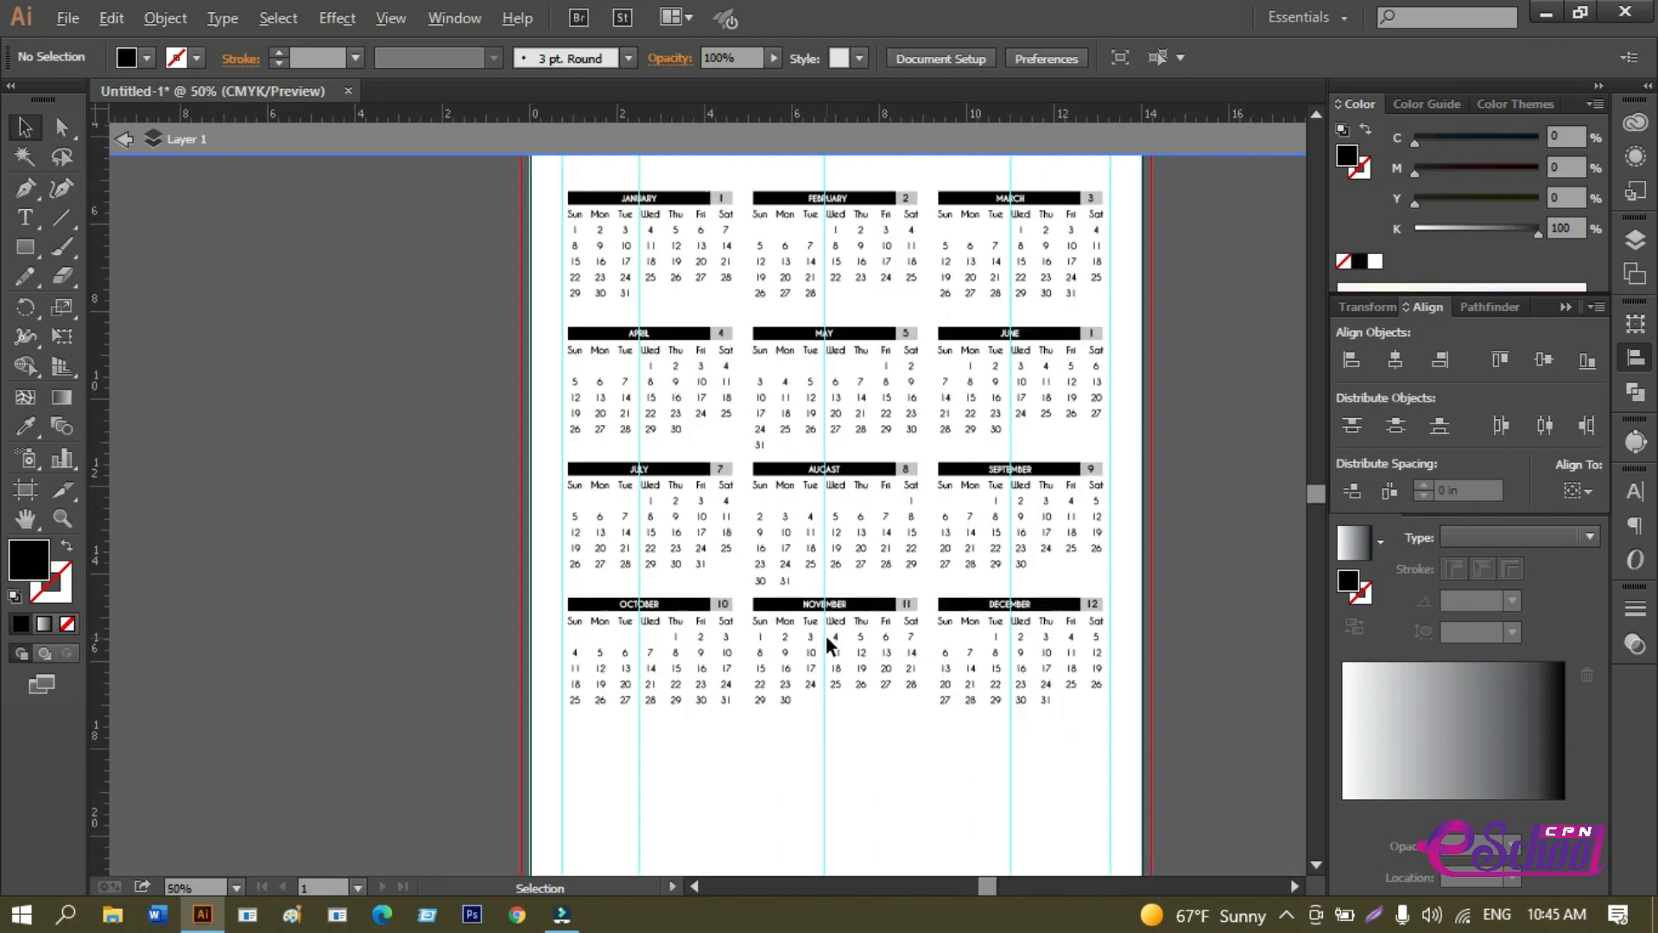
scroll(548, 578, "up", 2)
left_click_drag(527, 256, 1105, 819)
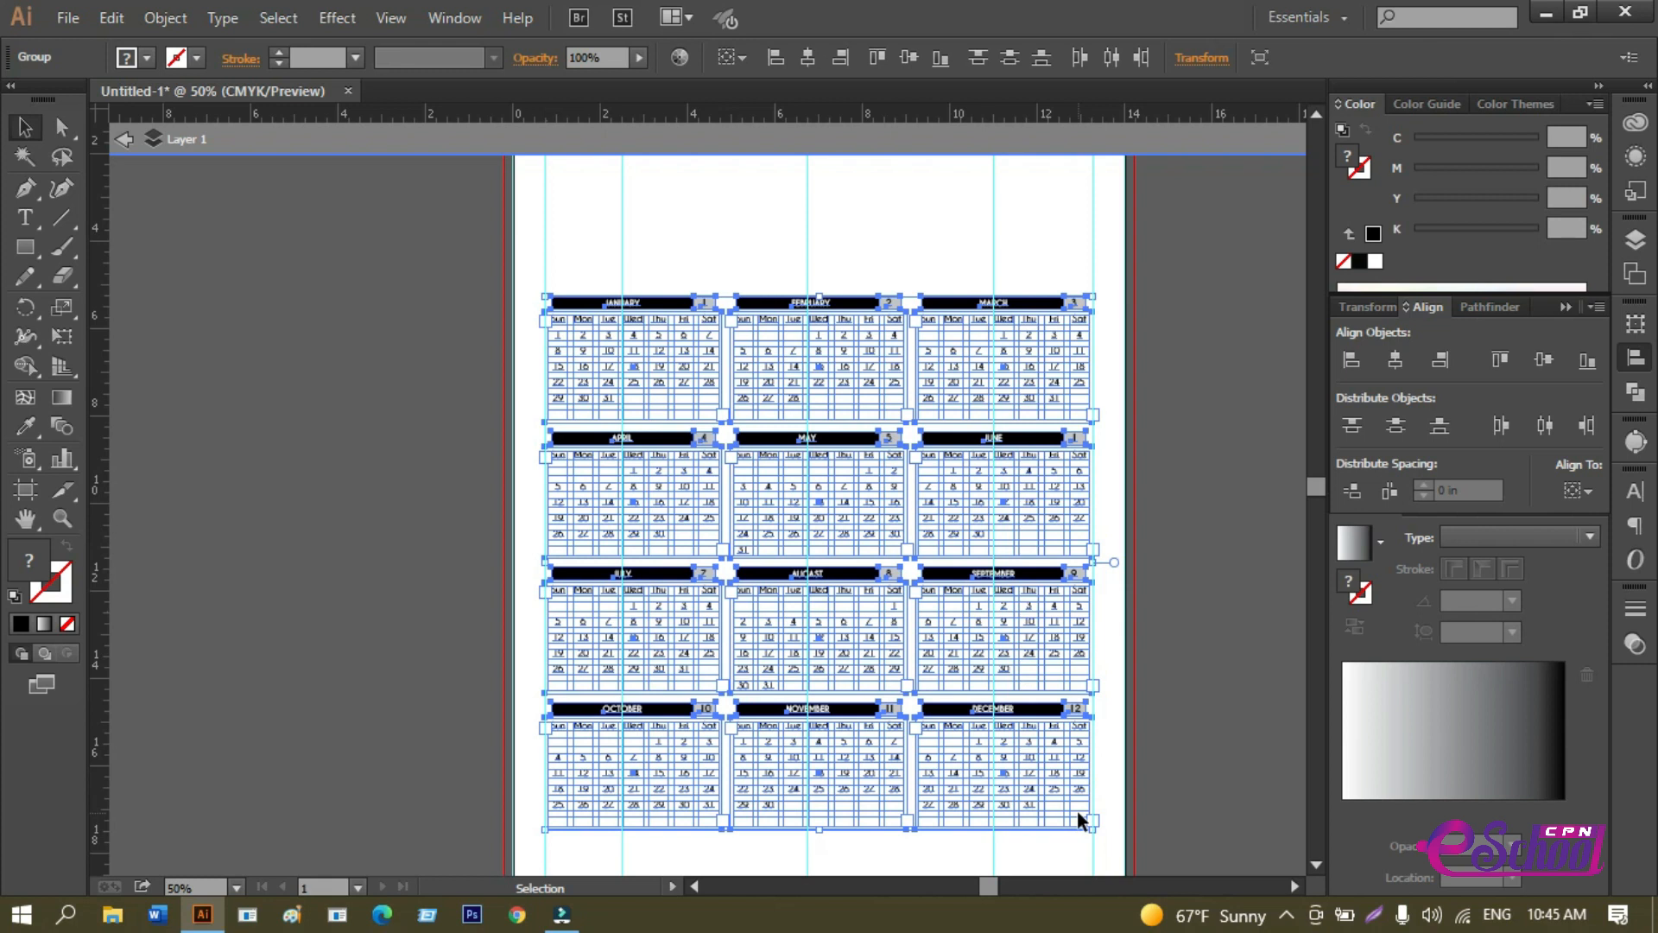
left_click_drag(1147, 688, 1147, 377)
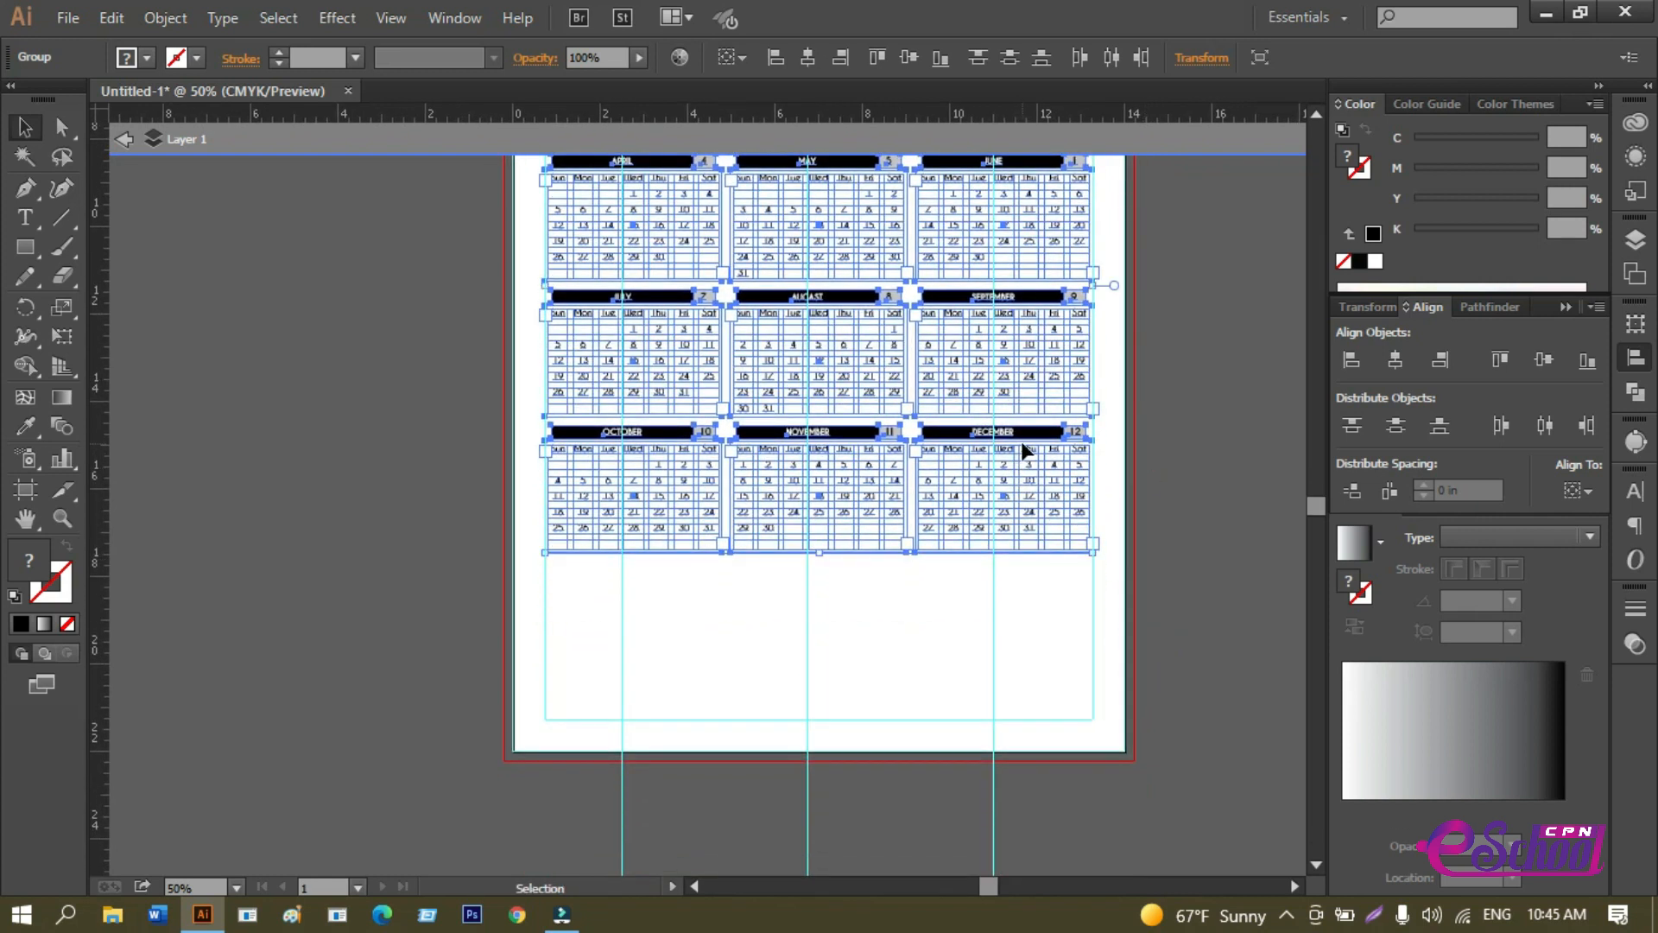
left_click_drag(1030, 441, 1035, 503)
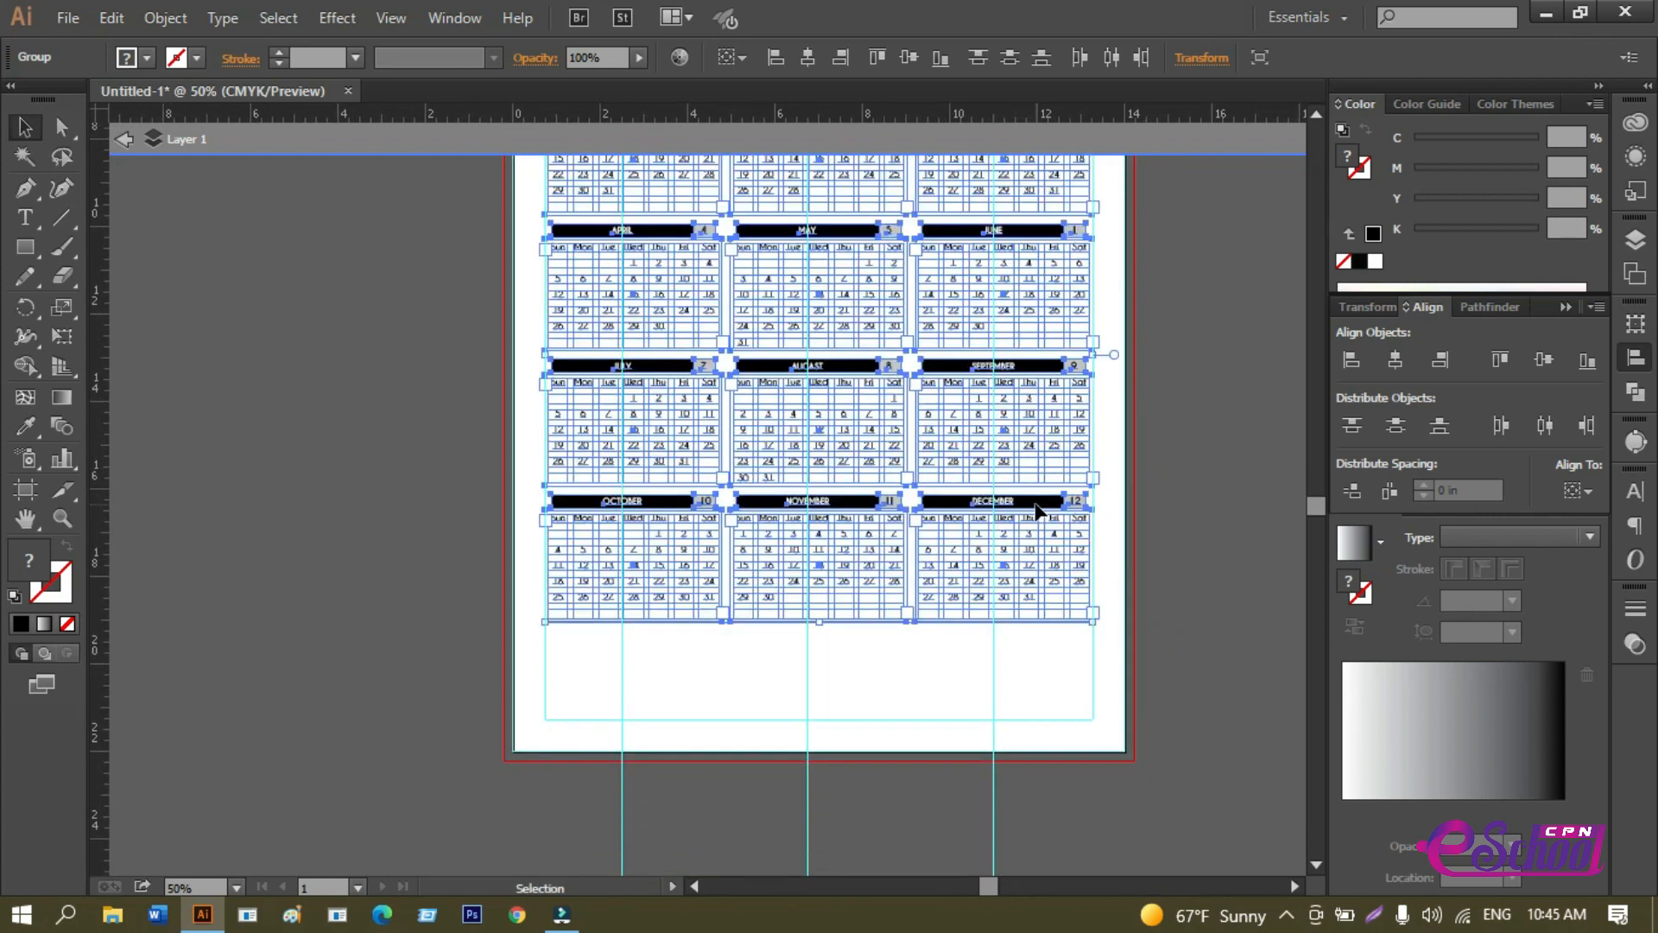
left_click(1179, 577)
Draw a black square about 2.94 in wide in the empty area above the January calendar, overlapping the page's left edge.
left_click_drag(1168, 675, 1206, 574)
scroll(1140, 582, "up", 1)
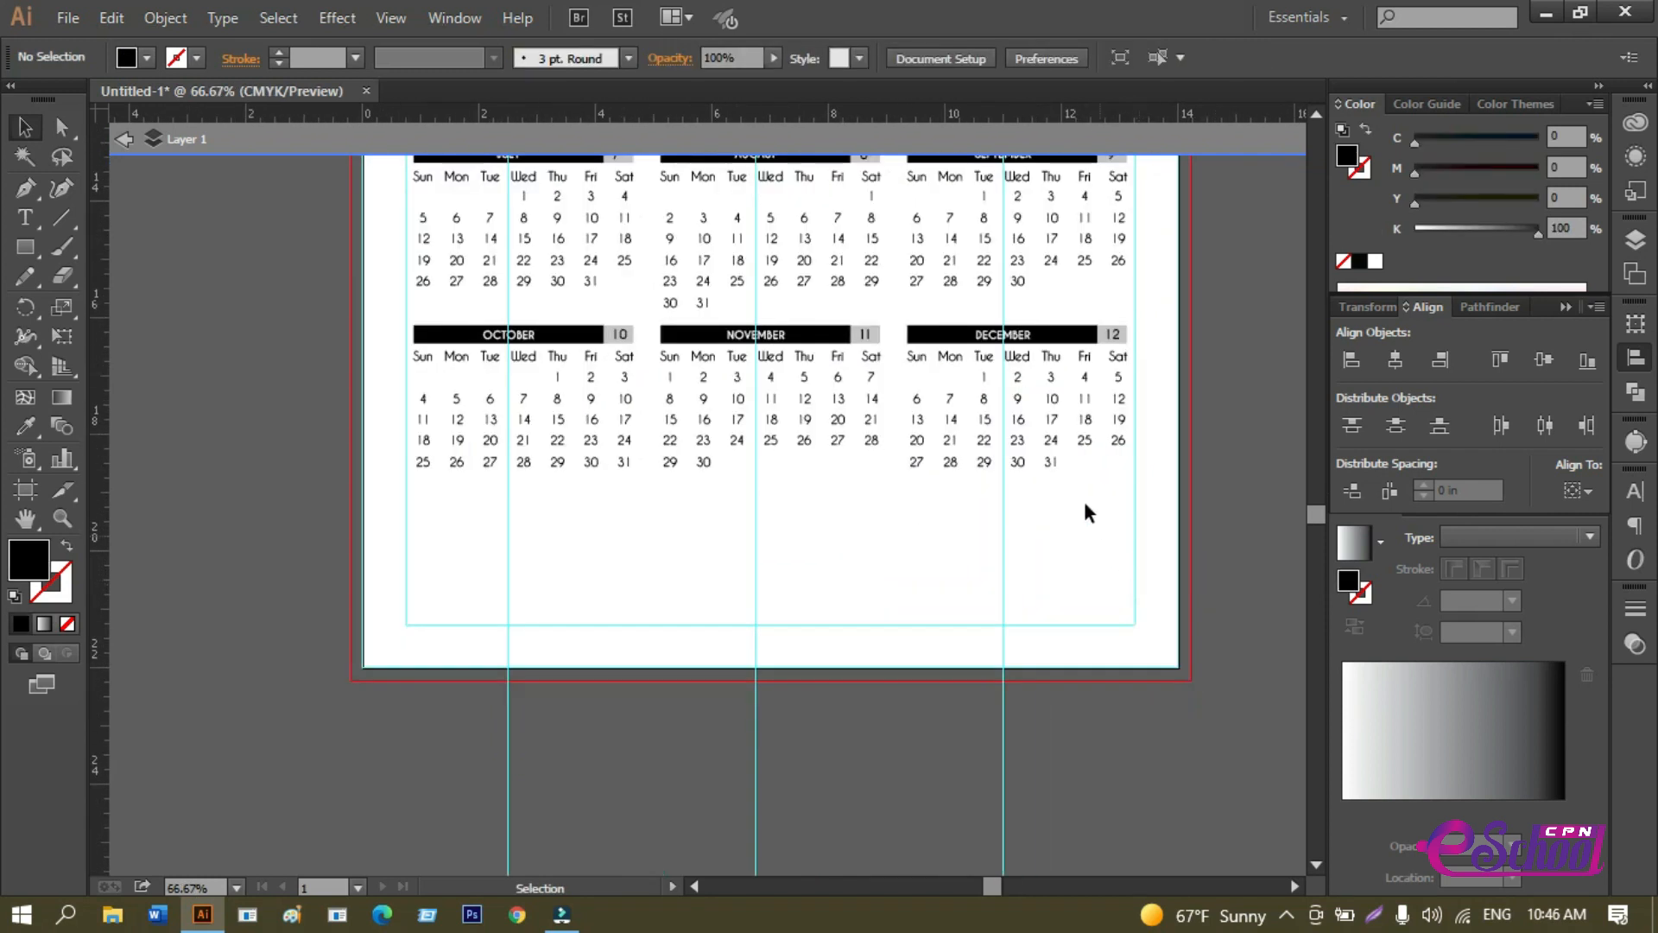
left_click_drag(974, 410, 993, 824)
left_click_drag(1000, 491, 975, 801)
left_click_drag(918, 522, 947, 718)
left_click_drag(933, 618, 987, 527)
left_click(26, 248)
mouse_move(383, 315)
left_mouse_down()
mouse_move(437, 341)
mouse_move(554, 486)
left_mouse_up()
left_click(27, 130)
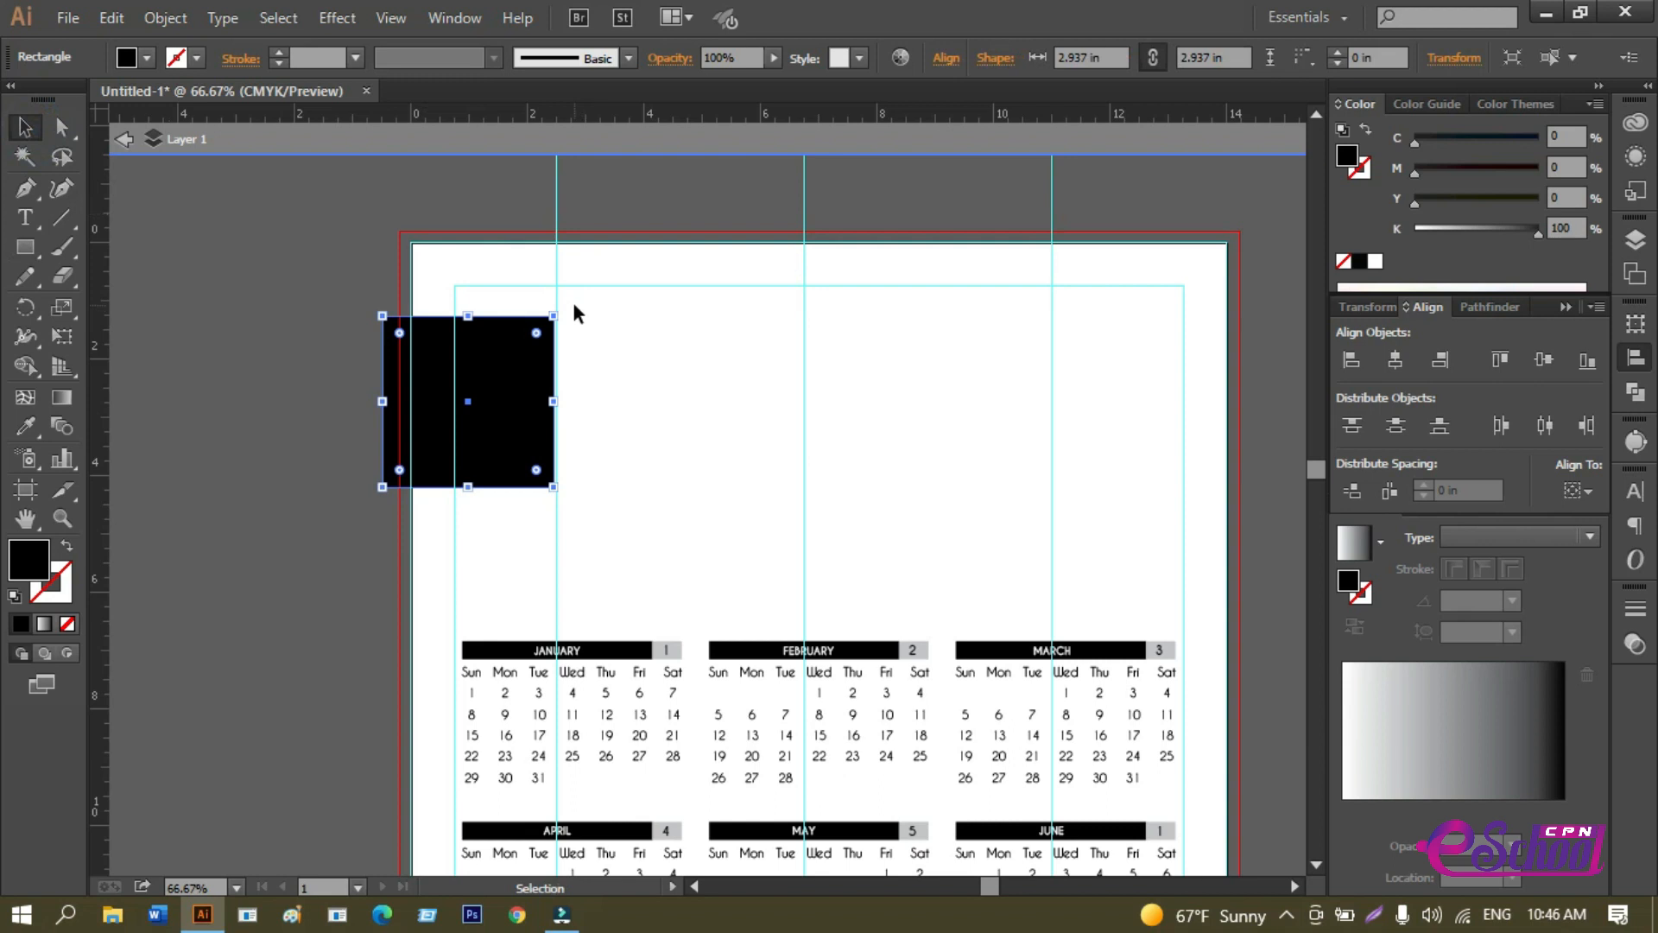
Rotate the black square 45° into a diamond and centre it on the middle vertical guide above February.
left_click_drag(564, 304, 620, 366)
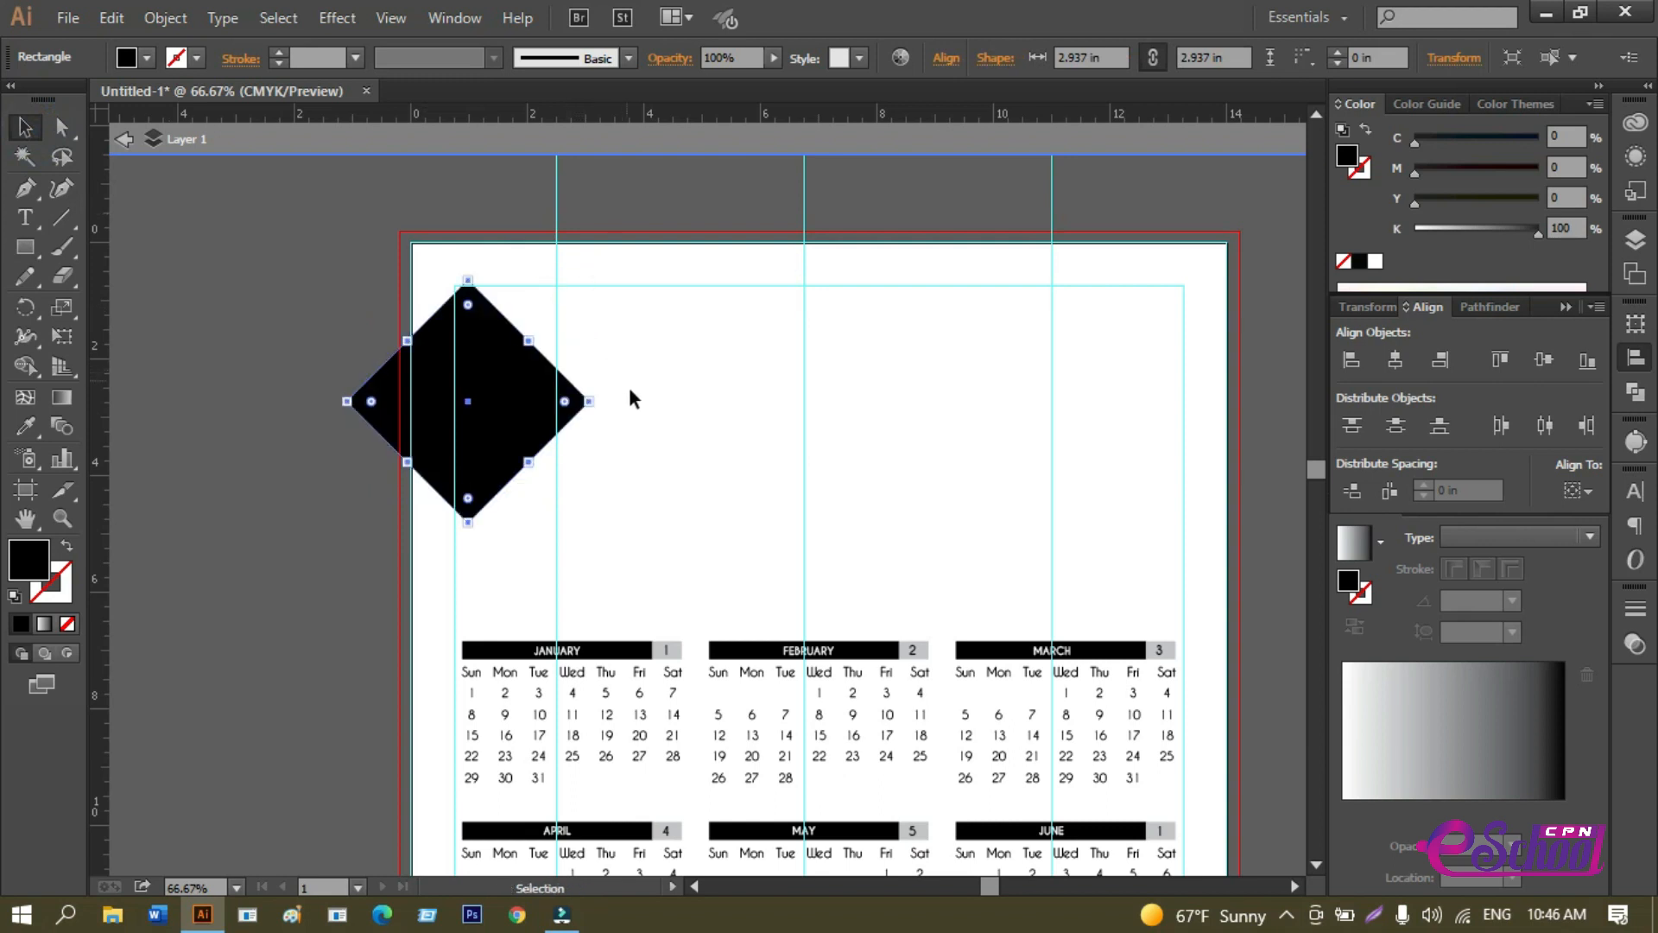
left_click(209, 354)
left_click_drag(472, 436, 823, 464)
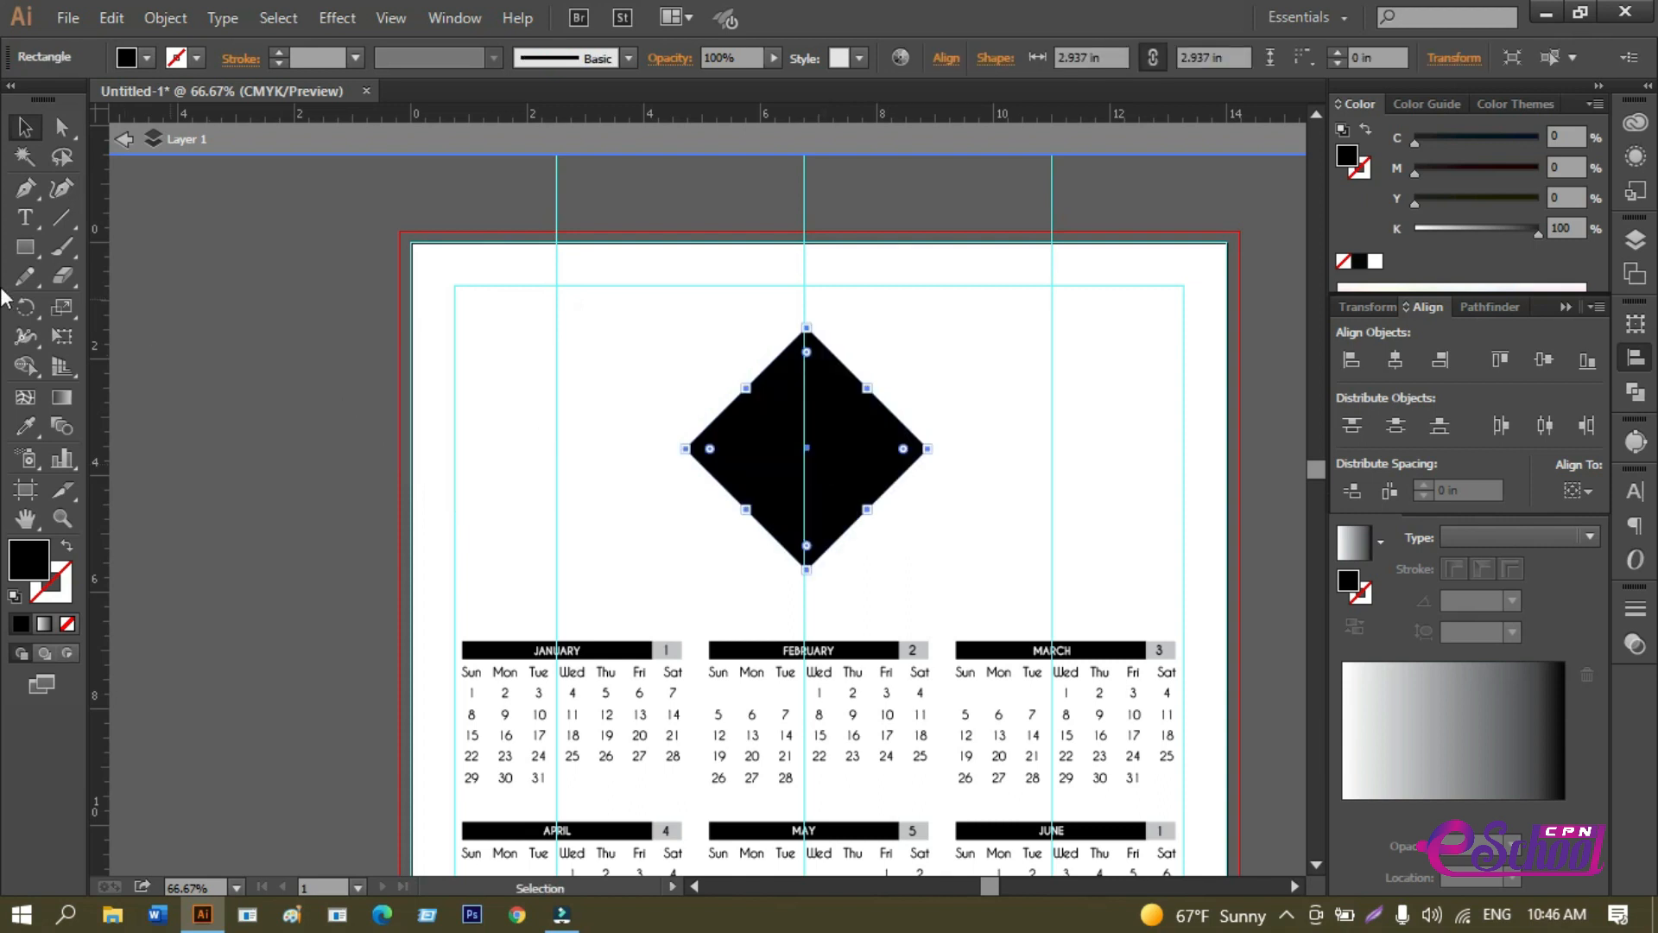
Draw a black rectangle about 1.92 by 1.44 in inside the diamond and deselect it.
left_click(26, 247)
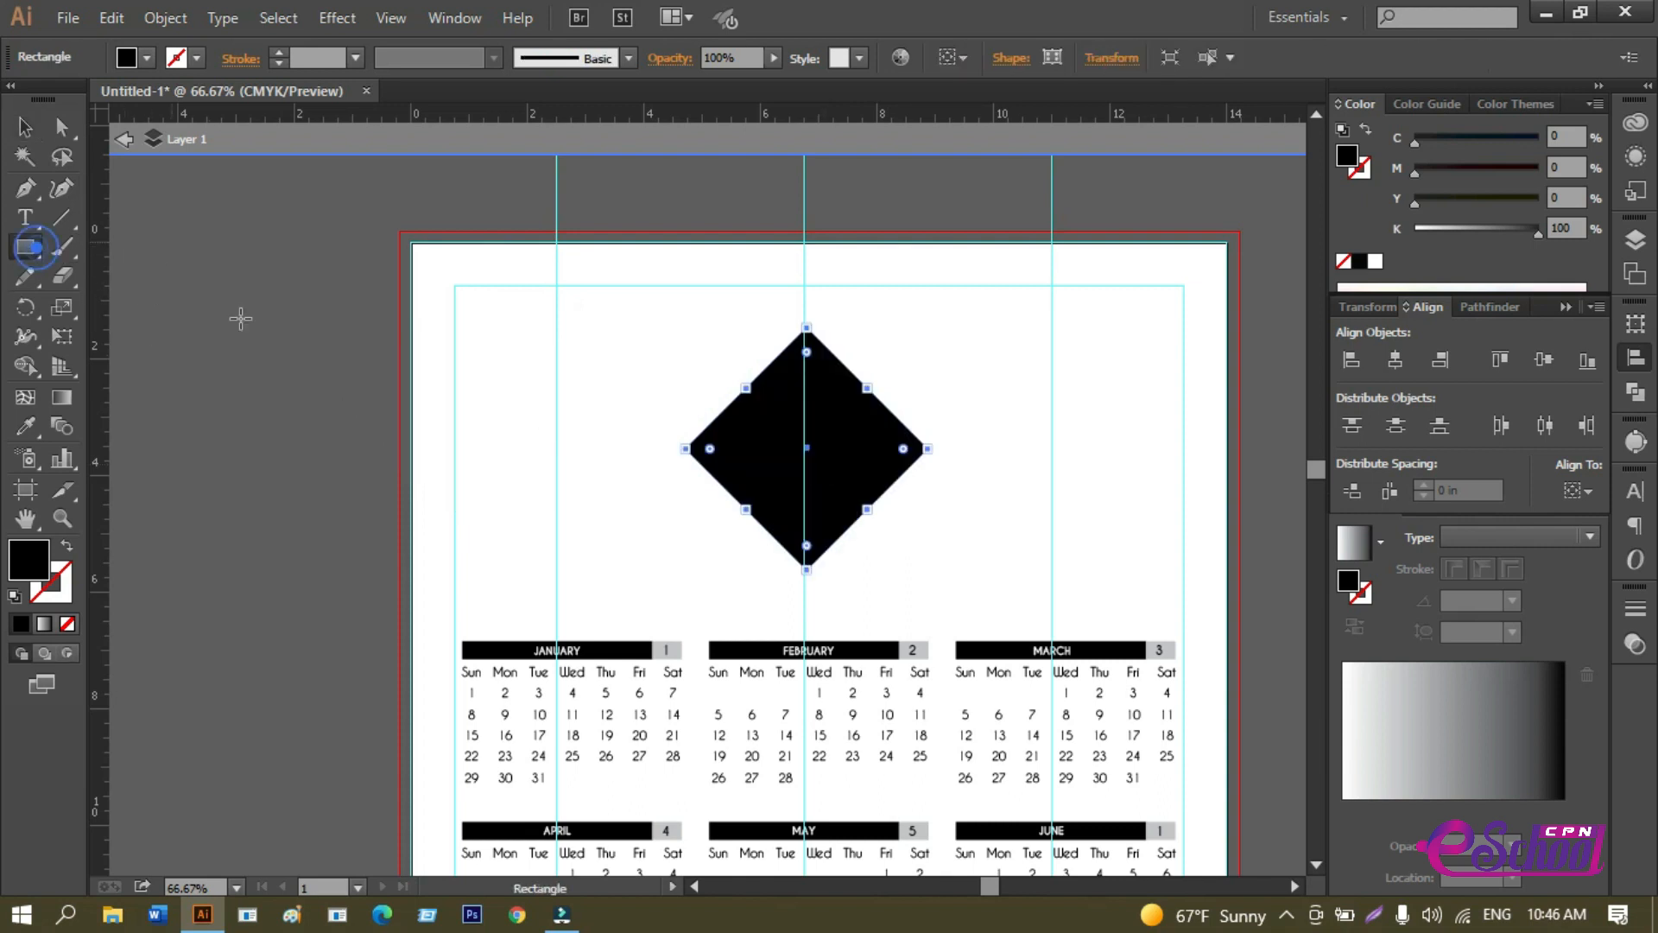
left_click_drag(747, 399, 860, 485)
left_click(25, 126)
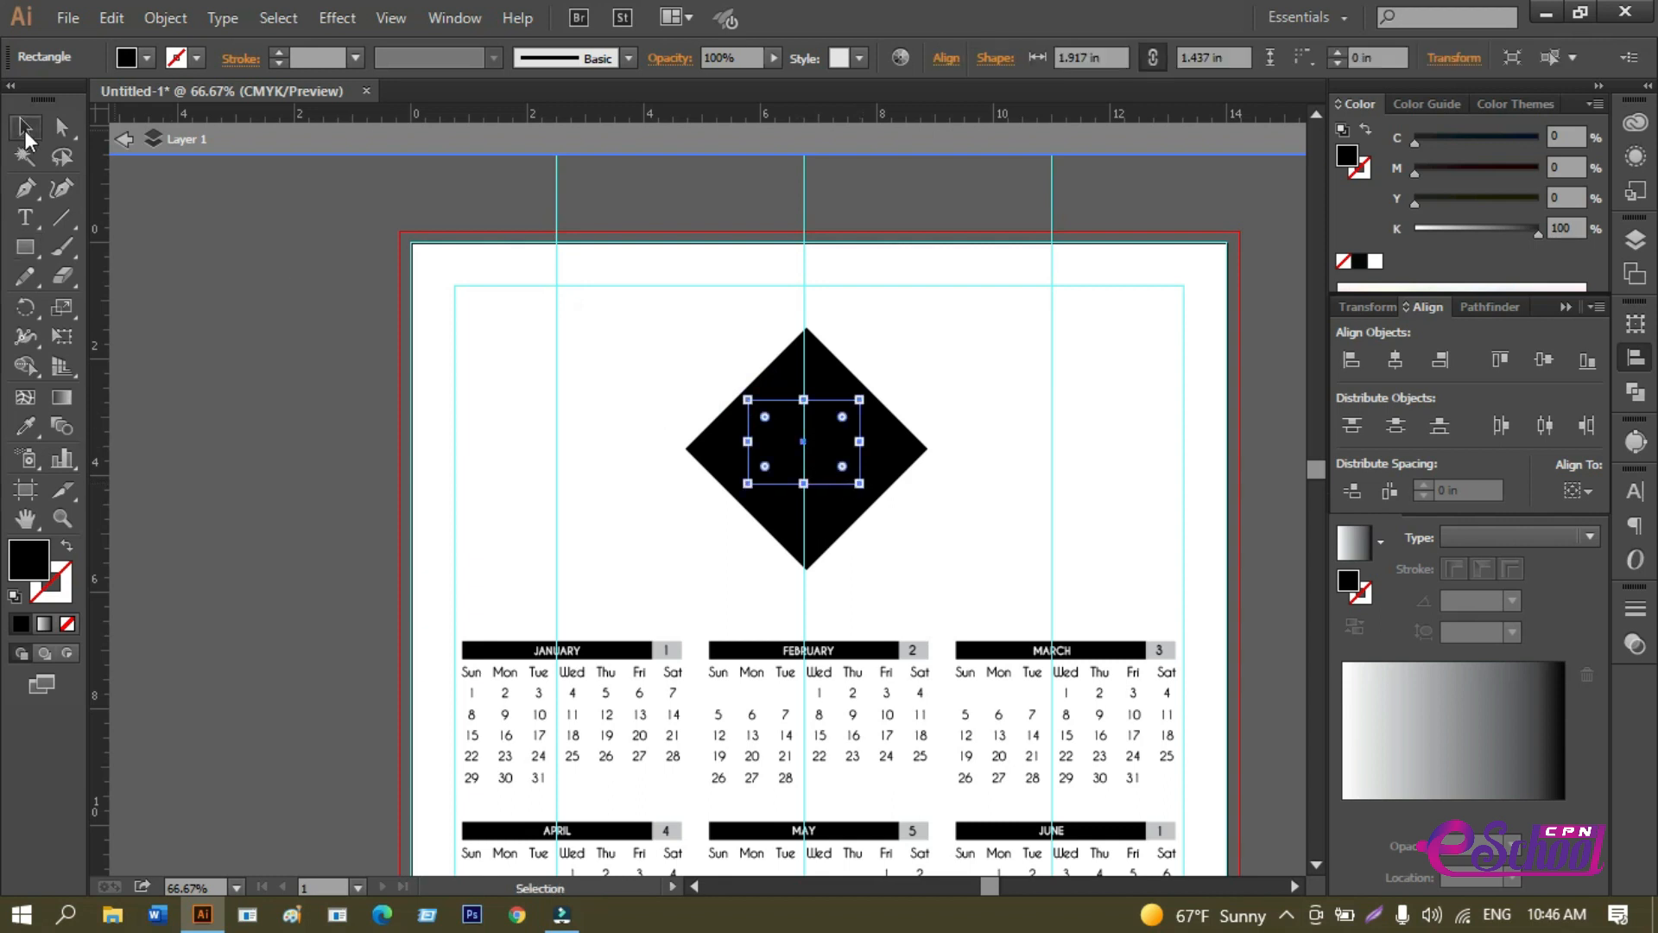
left_click(542, 397)
left_click(710, 466)
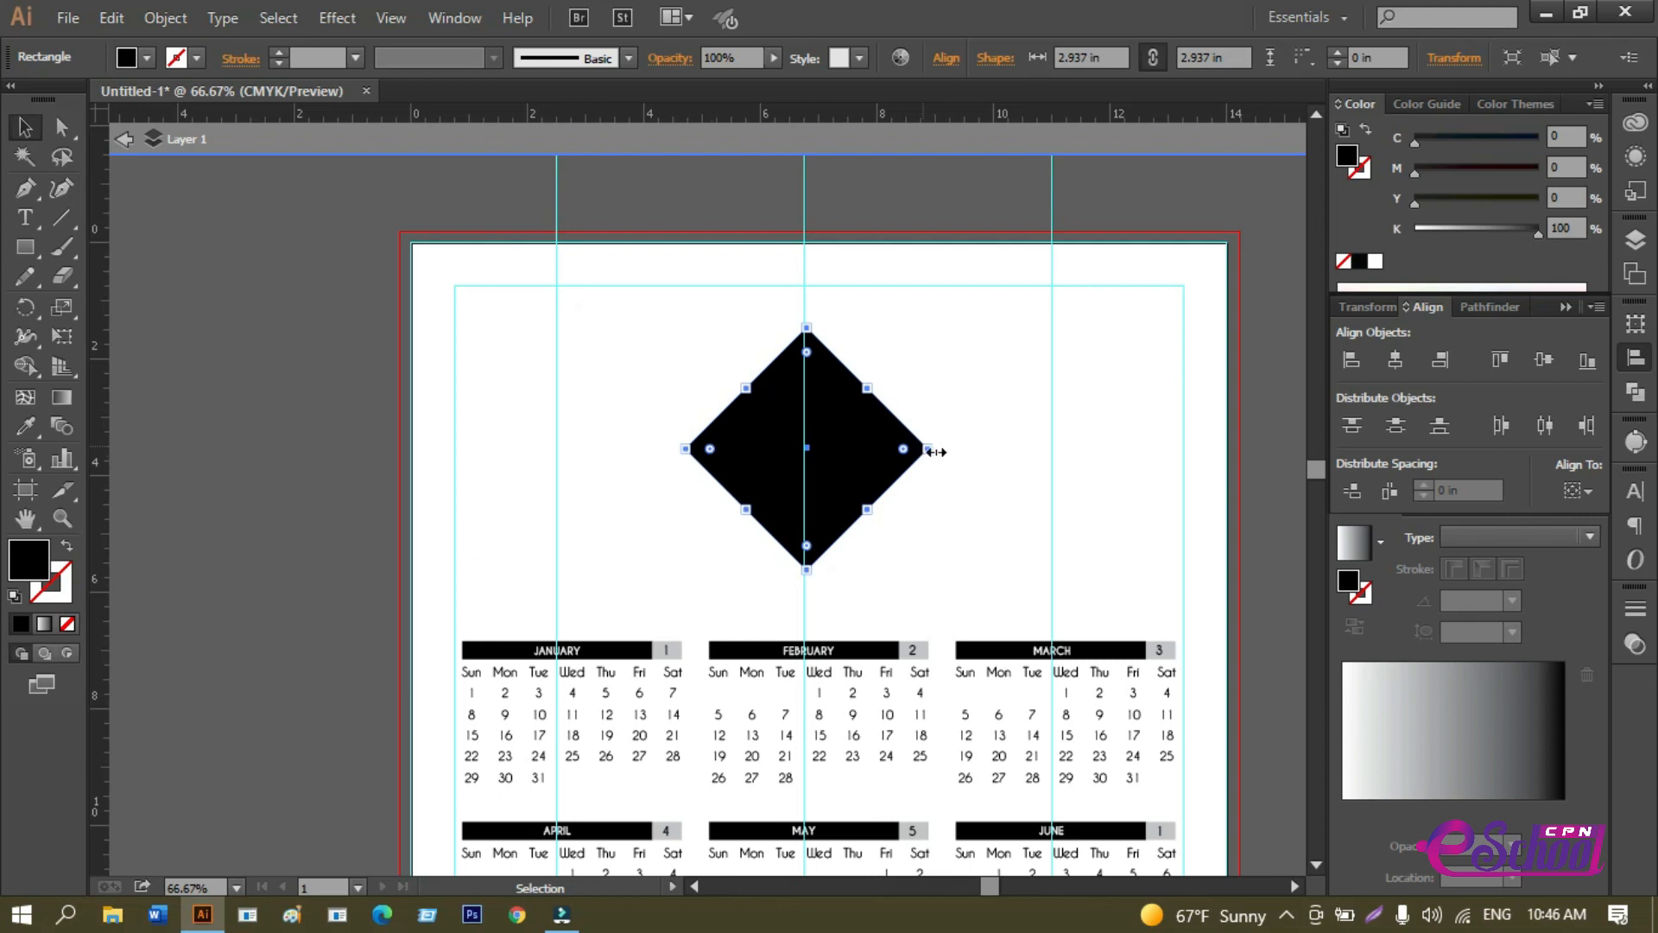
left_click_drag(933, 451, 1082, 474)
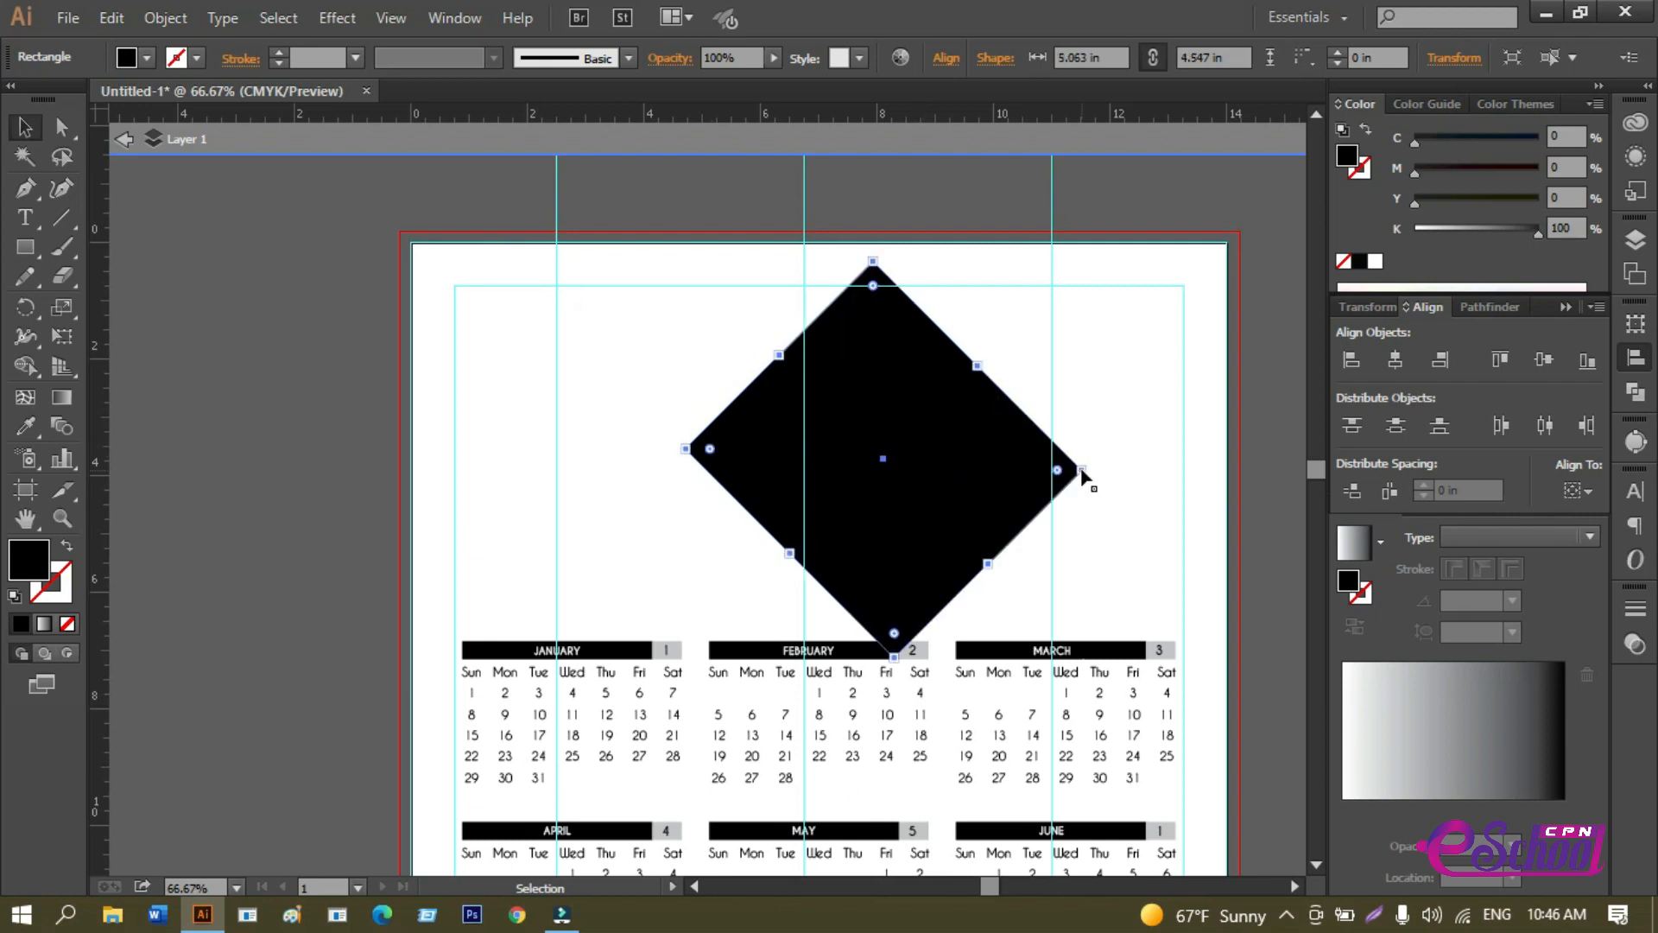
key("ctrl+z")
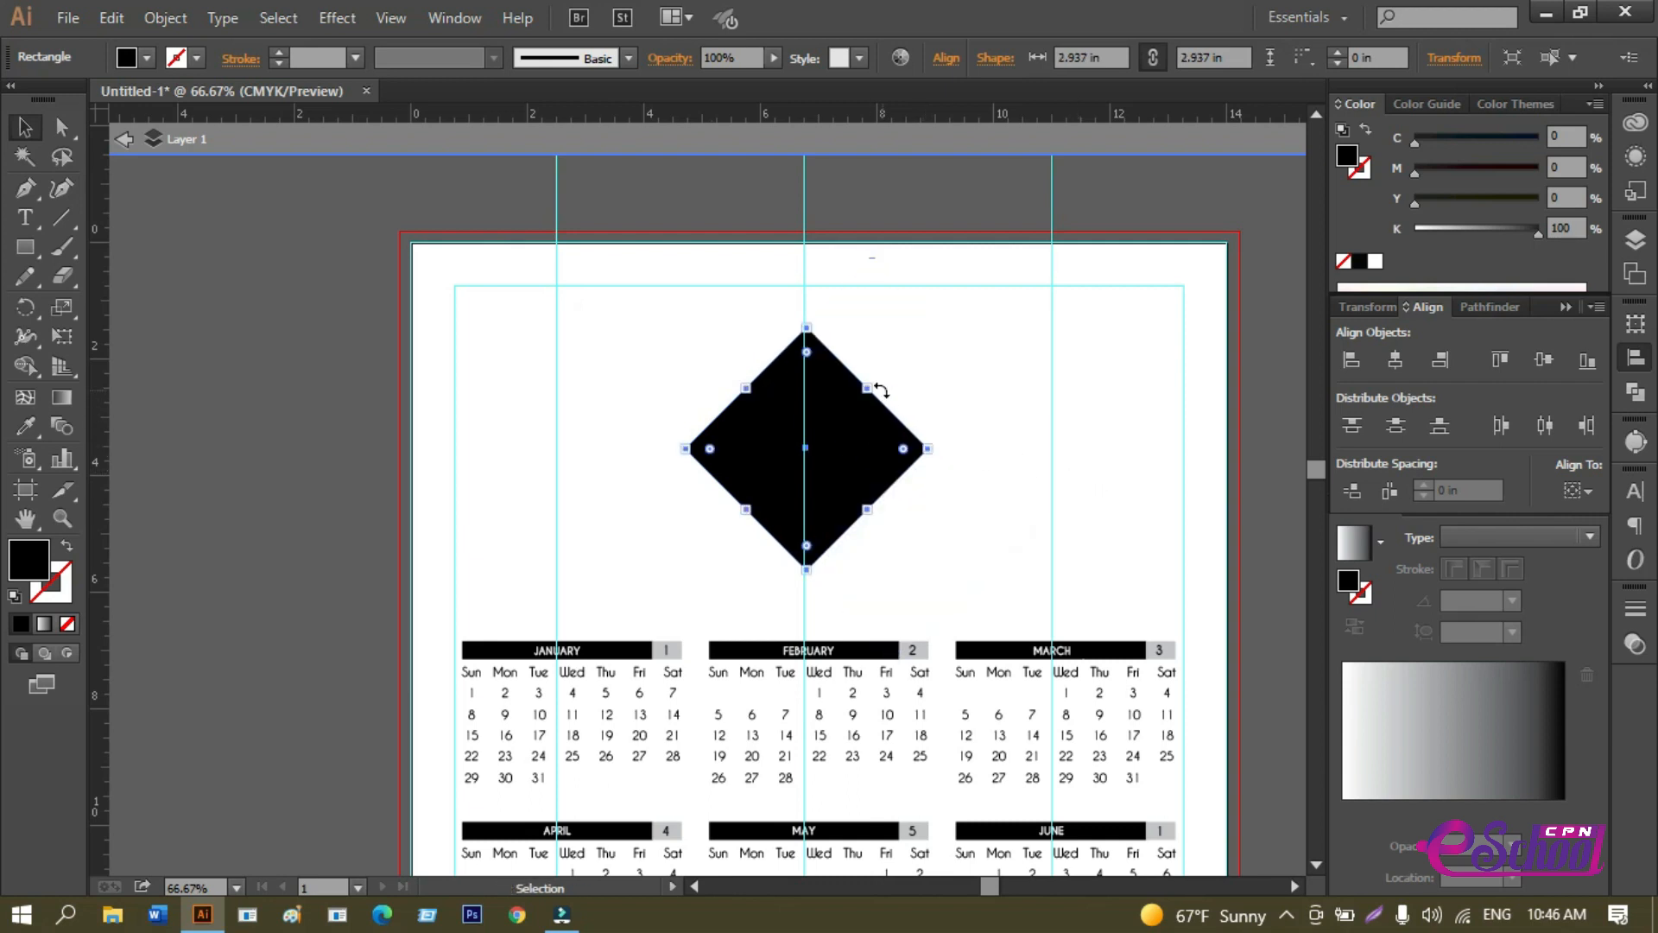
left_click_drag(867, 388, 932, 287)
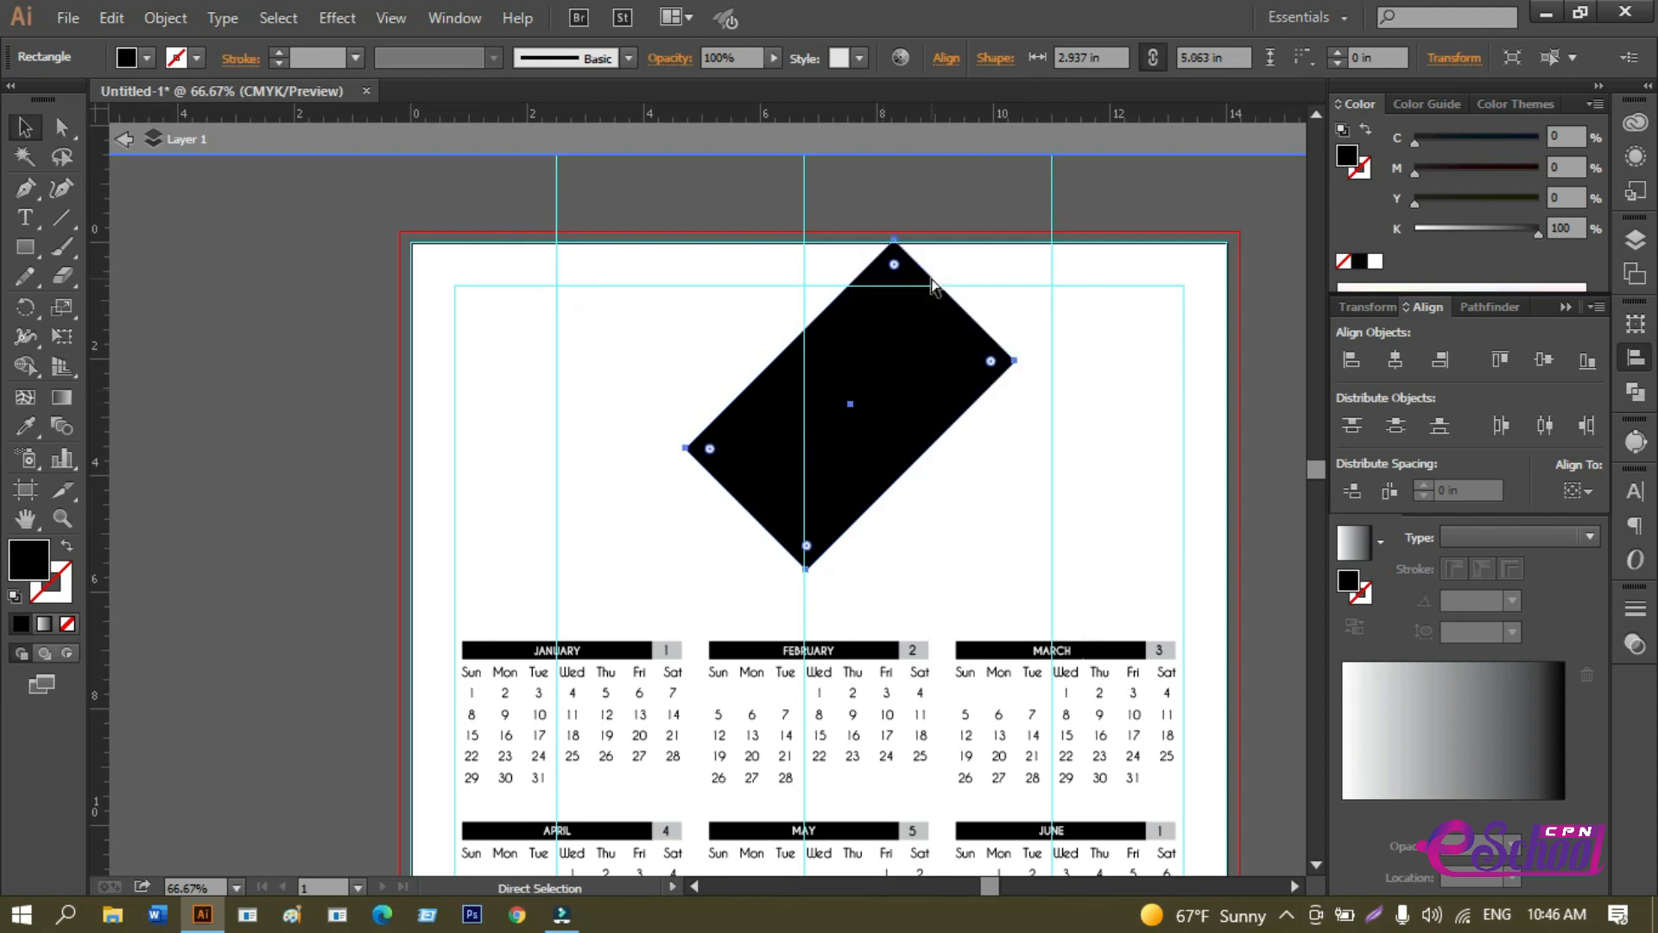
key("ctrl+z")
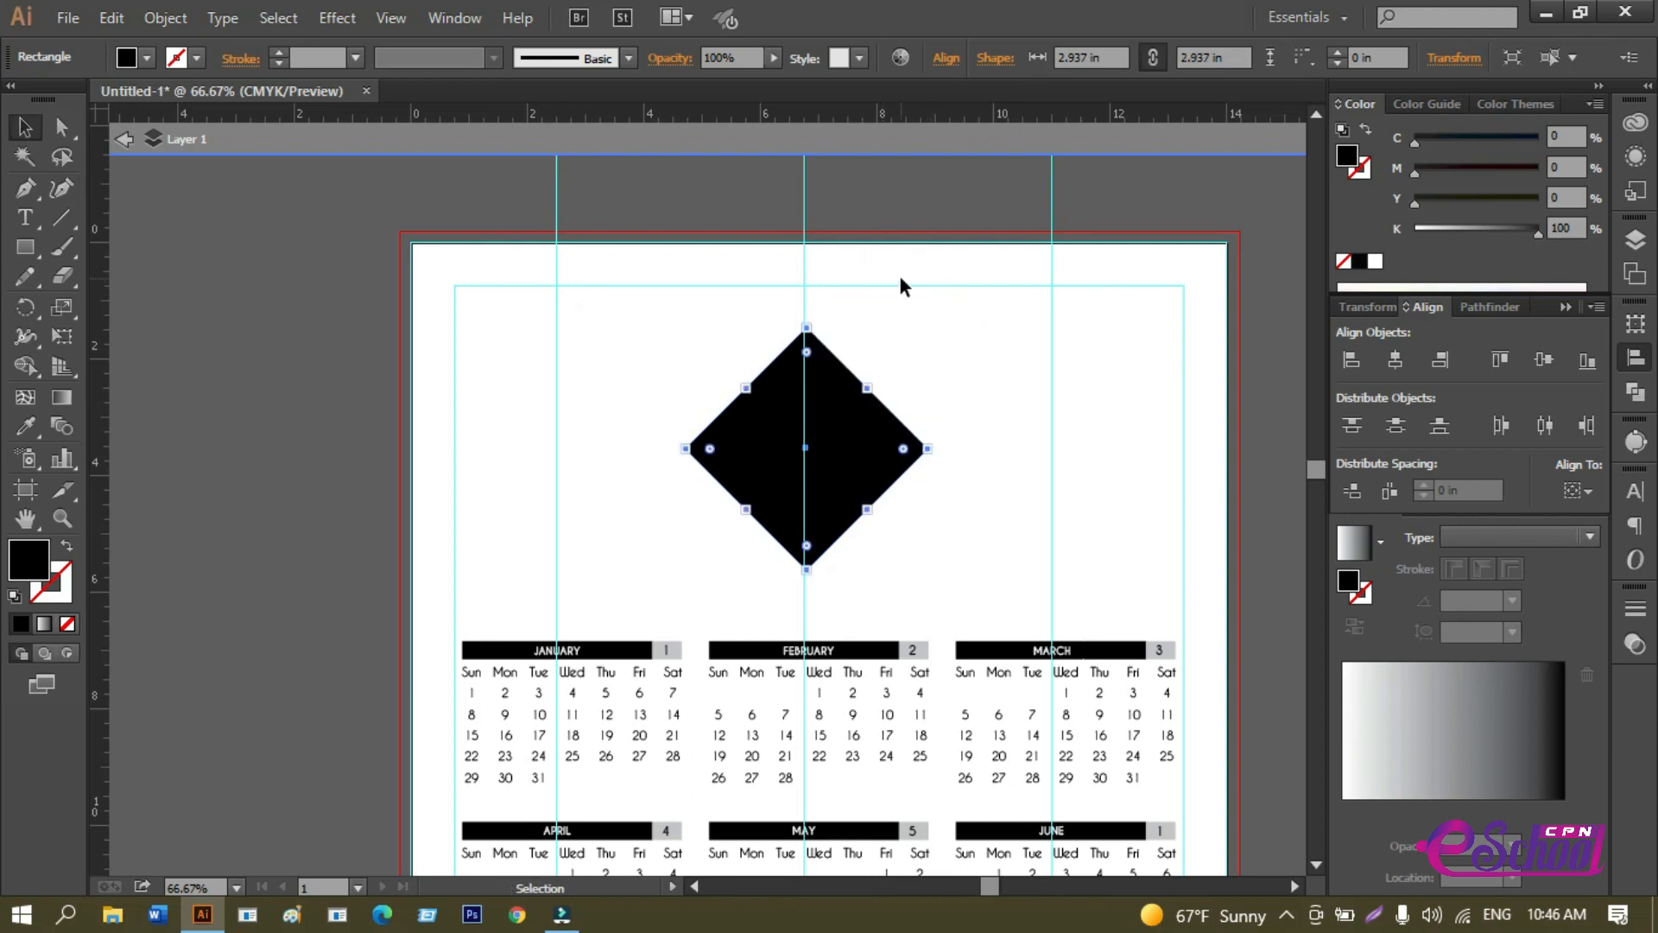
Narrow the inner rectangle slightly, then stretch it together with the diamond to about 1.5 times the width and flatten both a little.
left_click_drag(747, 484, 859, 399)
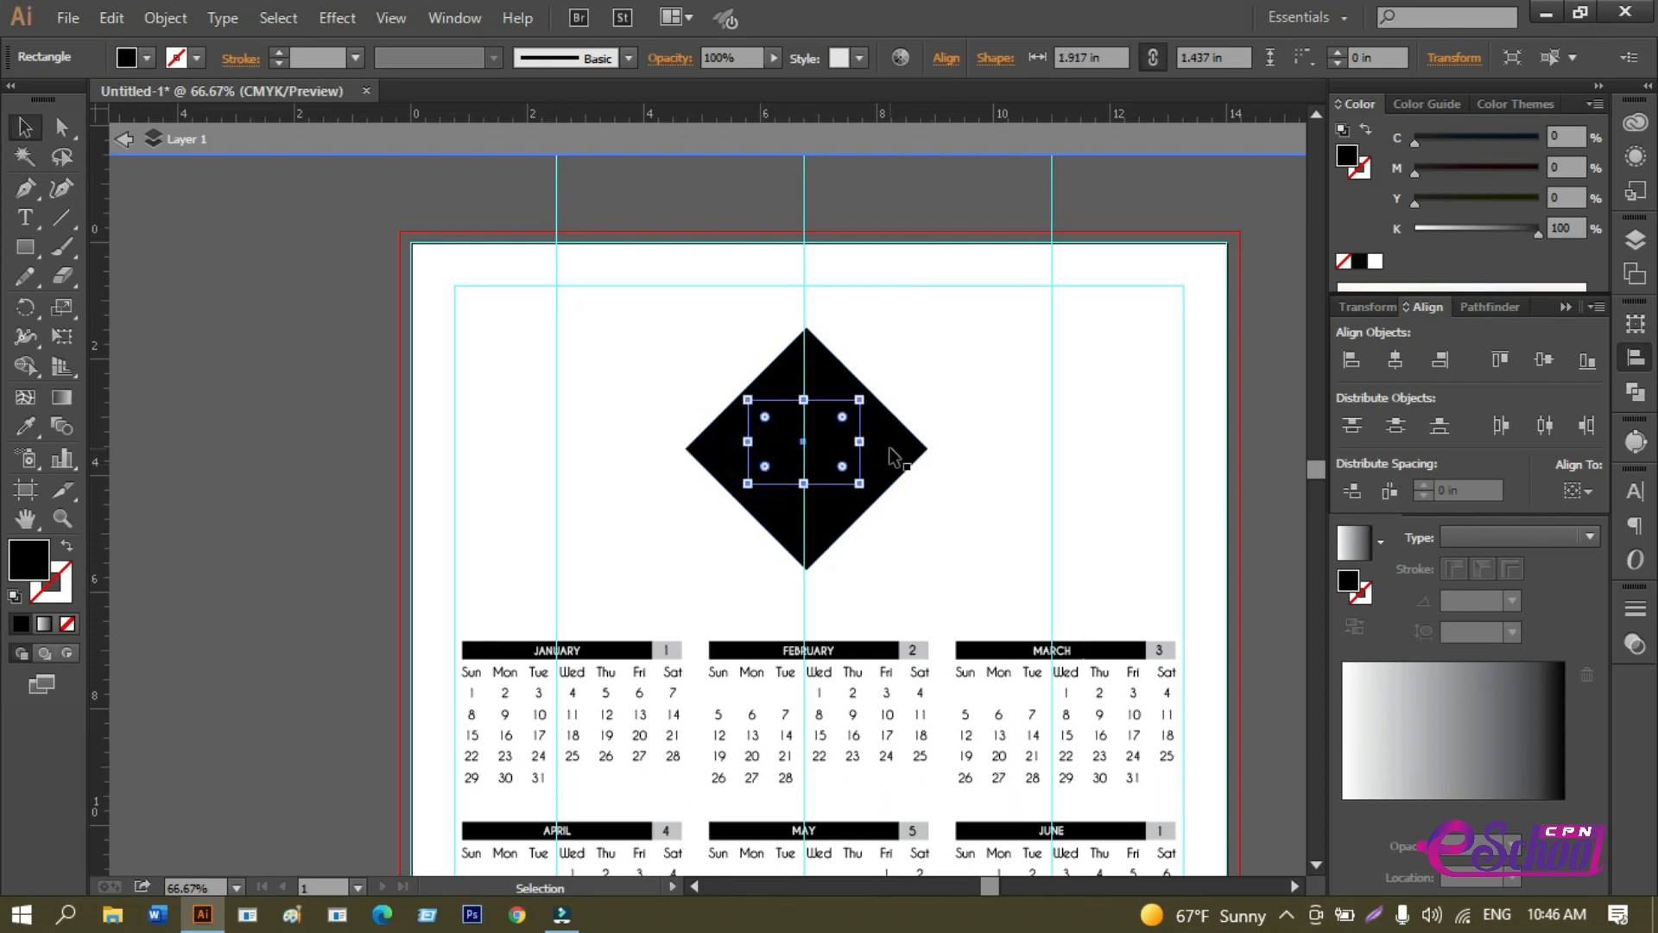
mouse_move(859, 445)
left_mouse_down()
mouse_move(1044, 451)
mouse_move(752, 444)
mouse_move(939, 442)
mouse_move(854, 447)
mouse_move(851, 467)
left_mouse_up()
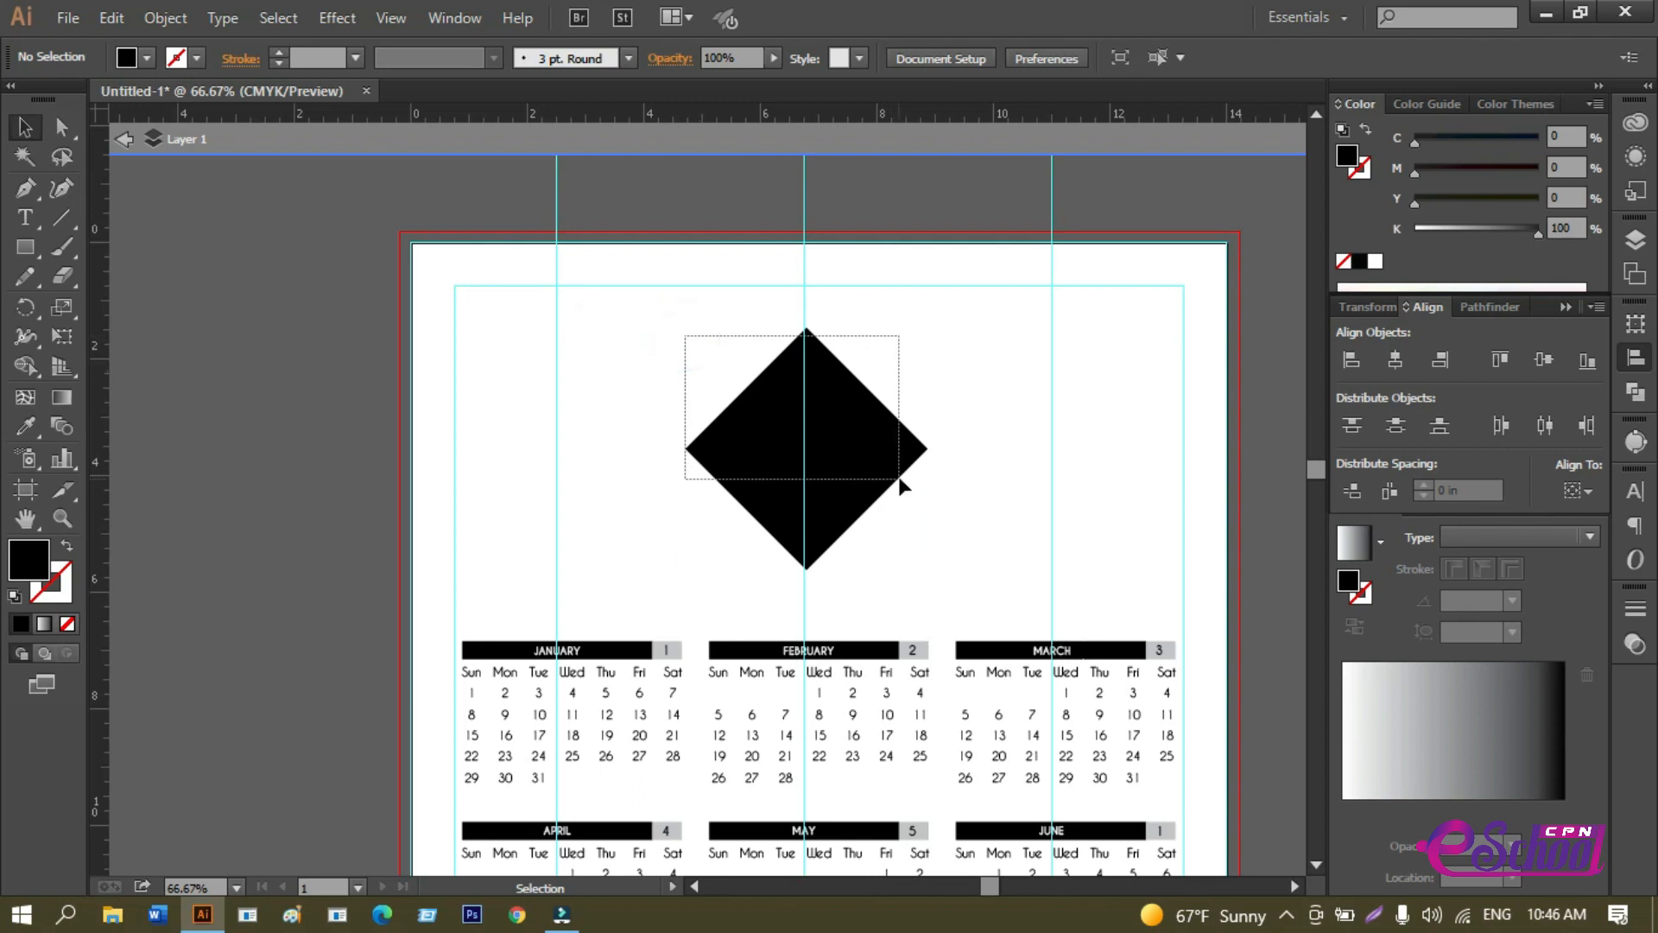
left_click(738, 474, "shift")
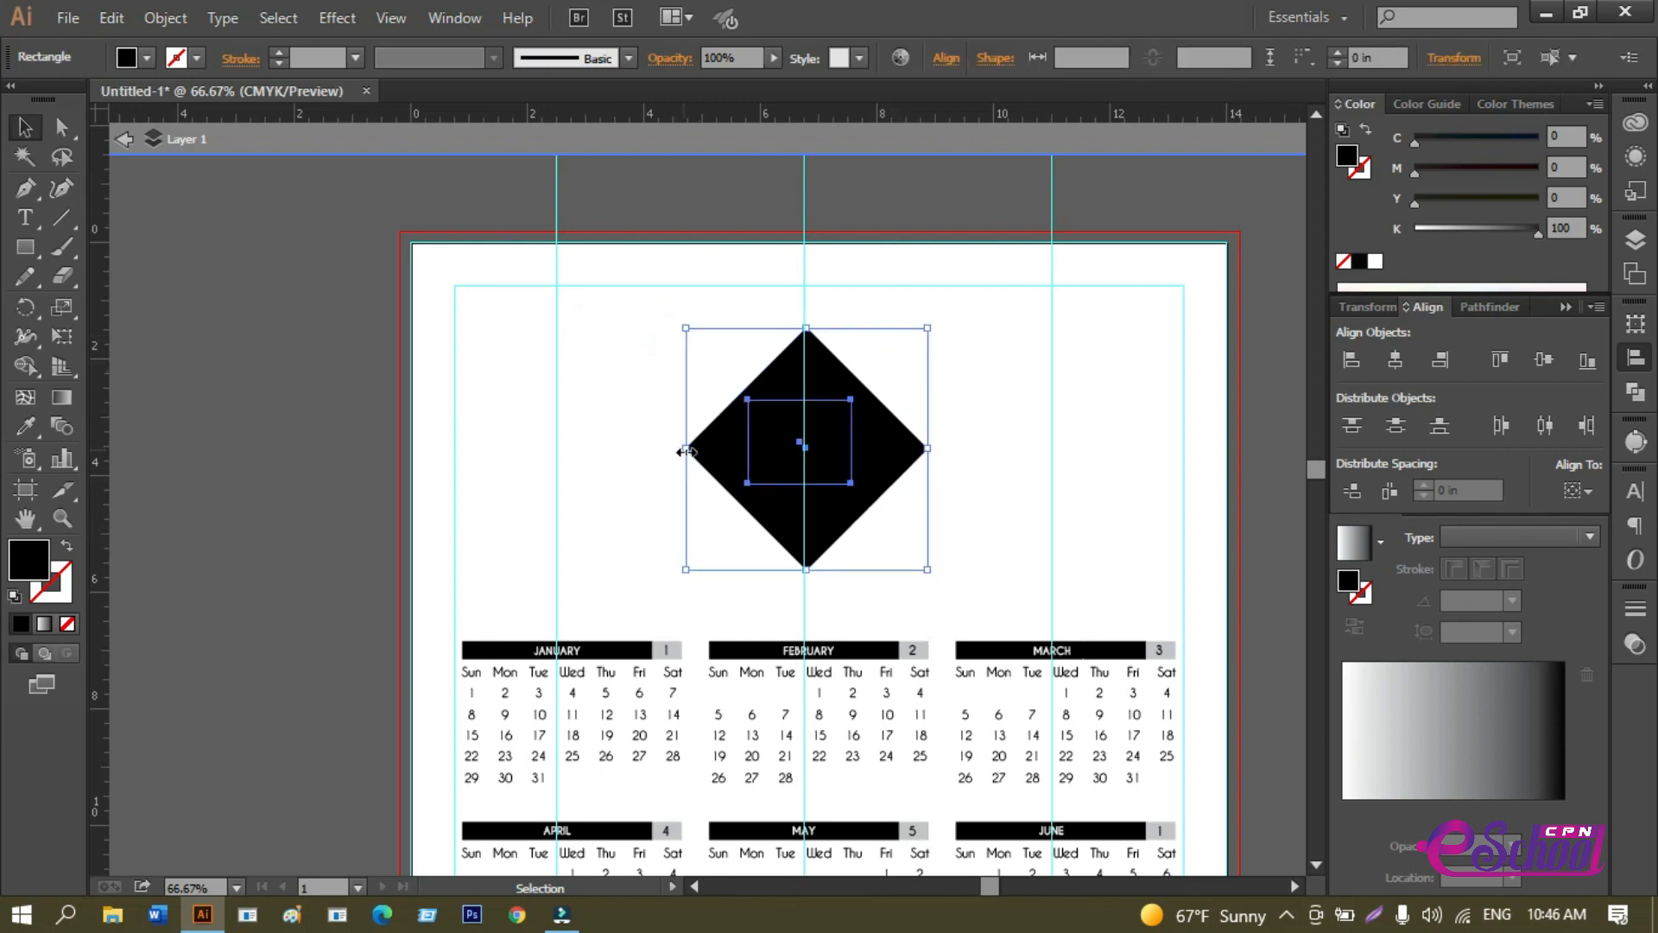
left_click_drag(685, 450, 625, 432)
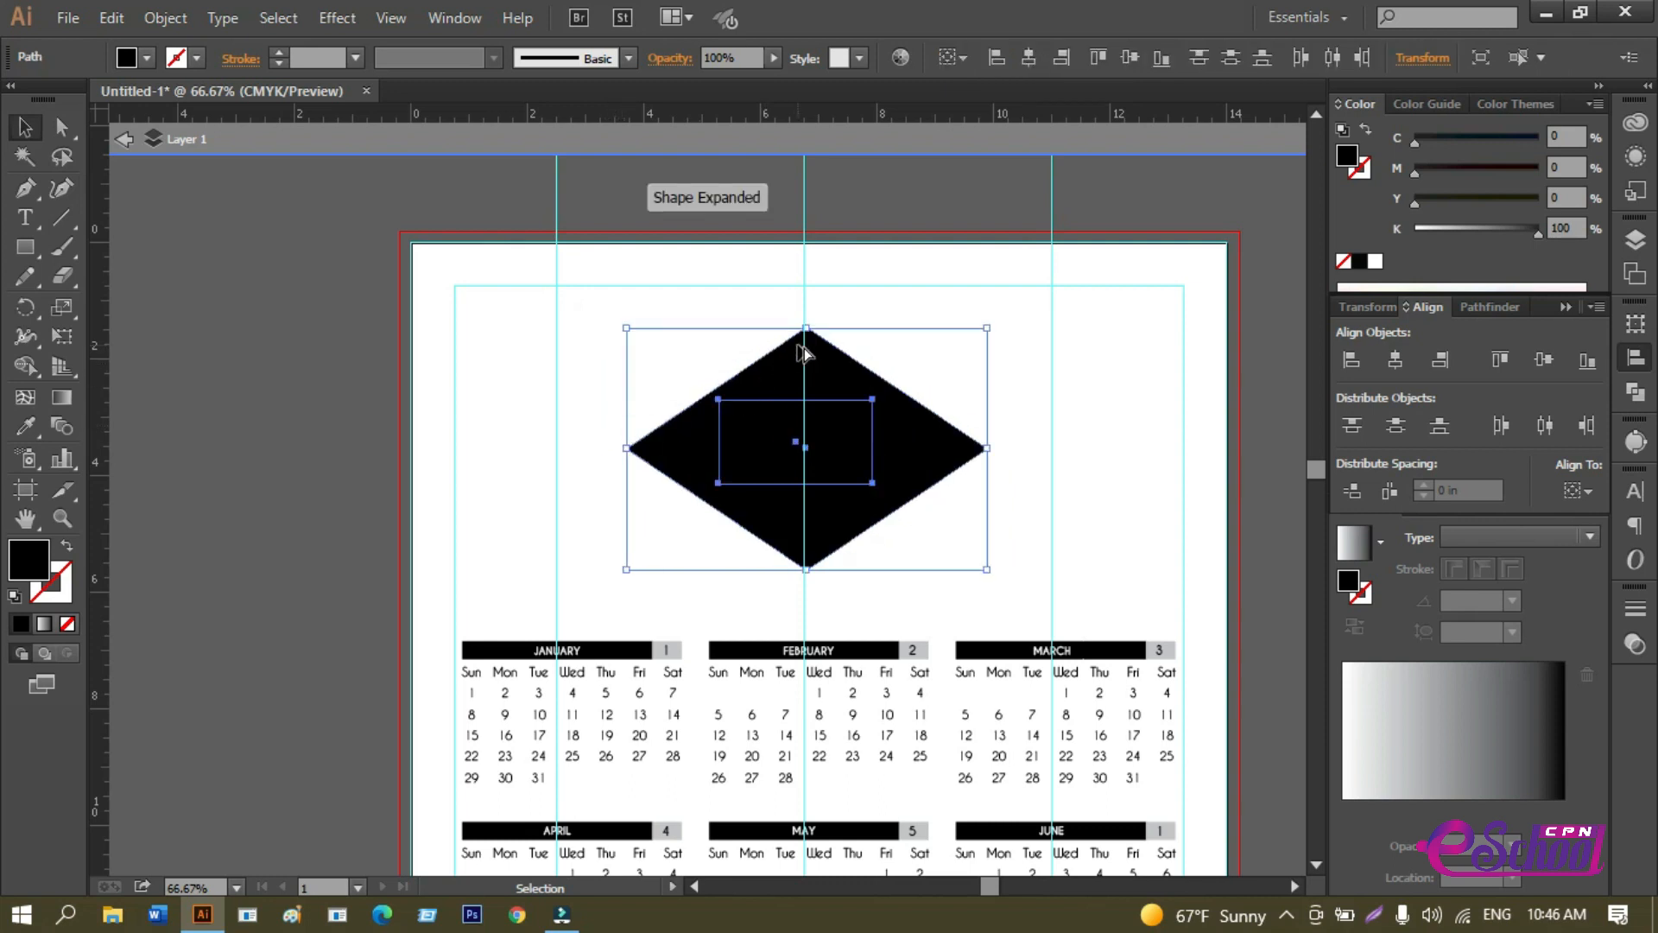
left_click_drag(806, 328, 807, 346)
Delete the small rectangle inside the flattened diamond.
left_click(843, 316)
left_click(843, 446)
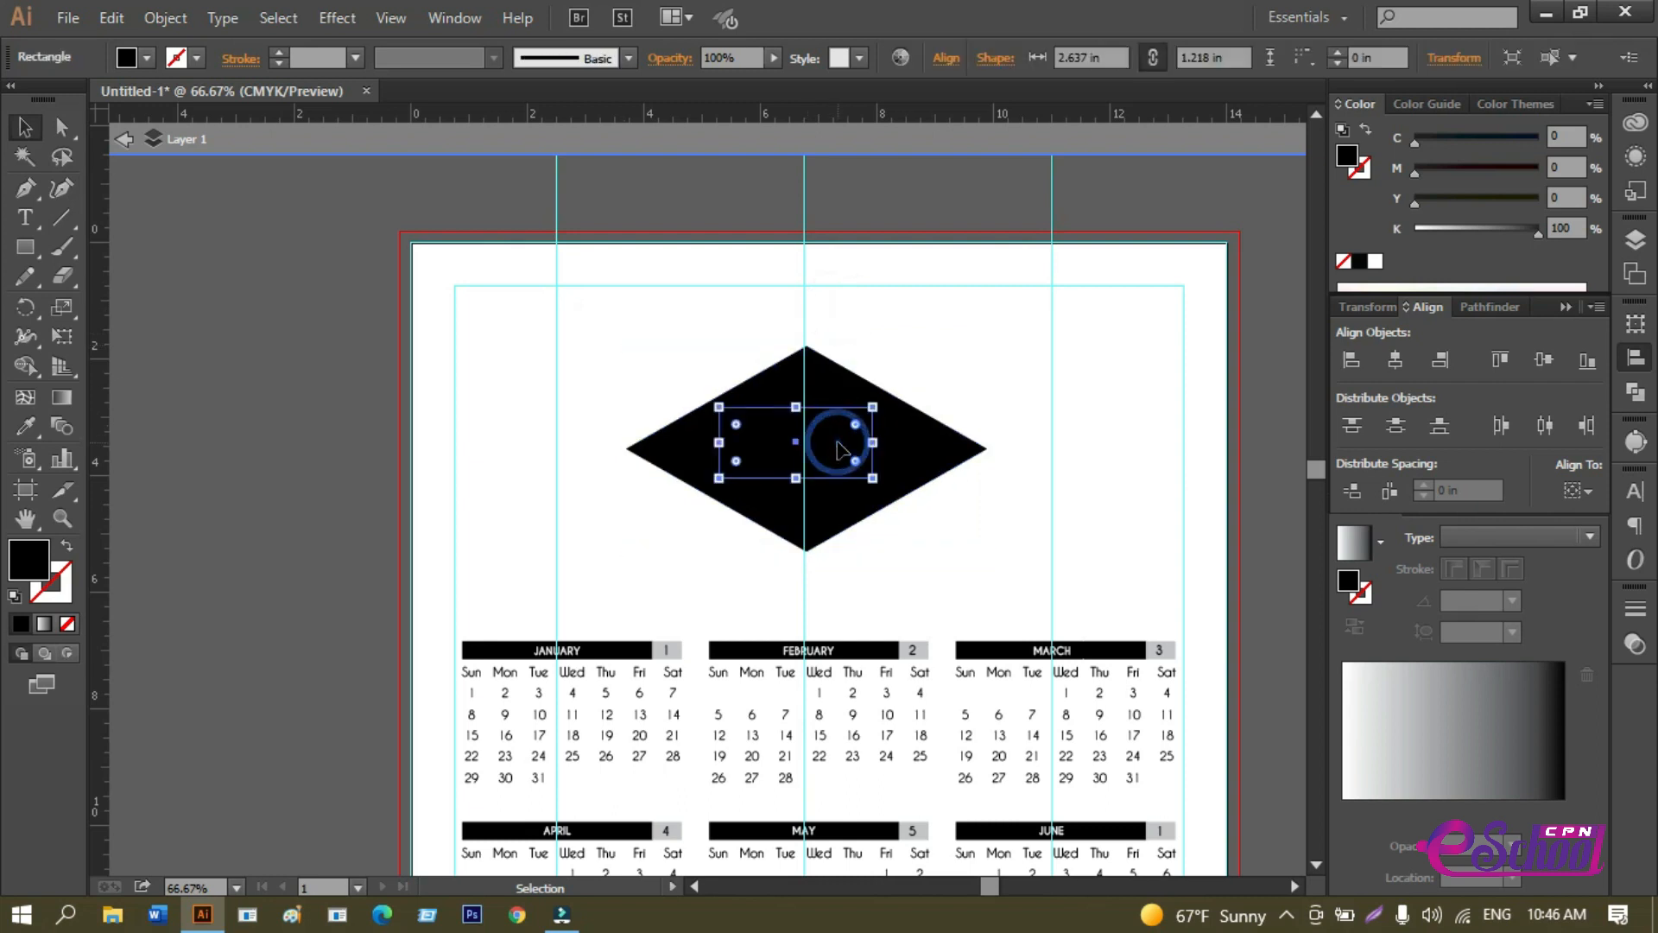
left_click(816, 474, "shift")
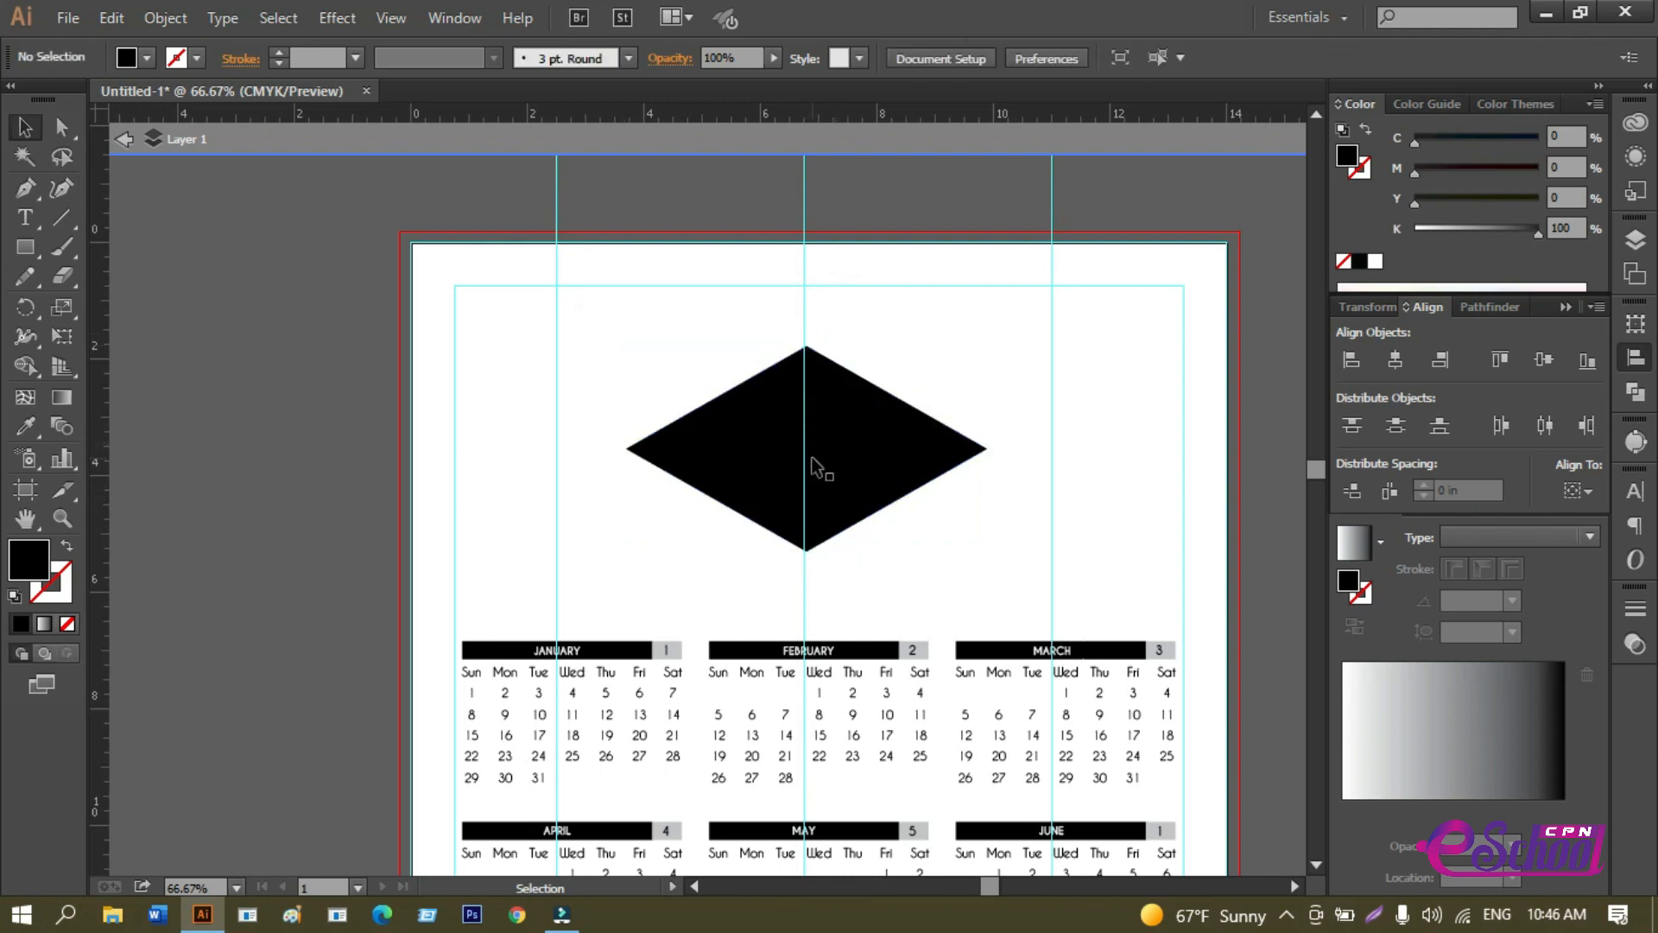
Move the flattened diamond down just above the February header and scale it proportionally to about that calendar's width.
left_click_drag(812, 466, 821, 514)
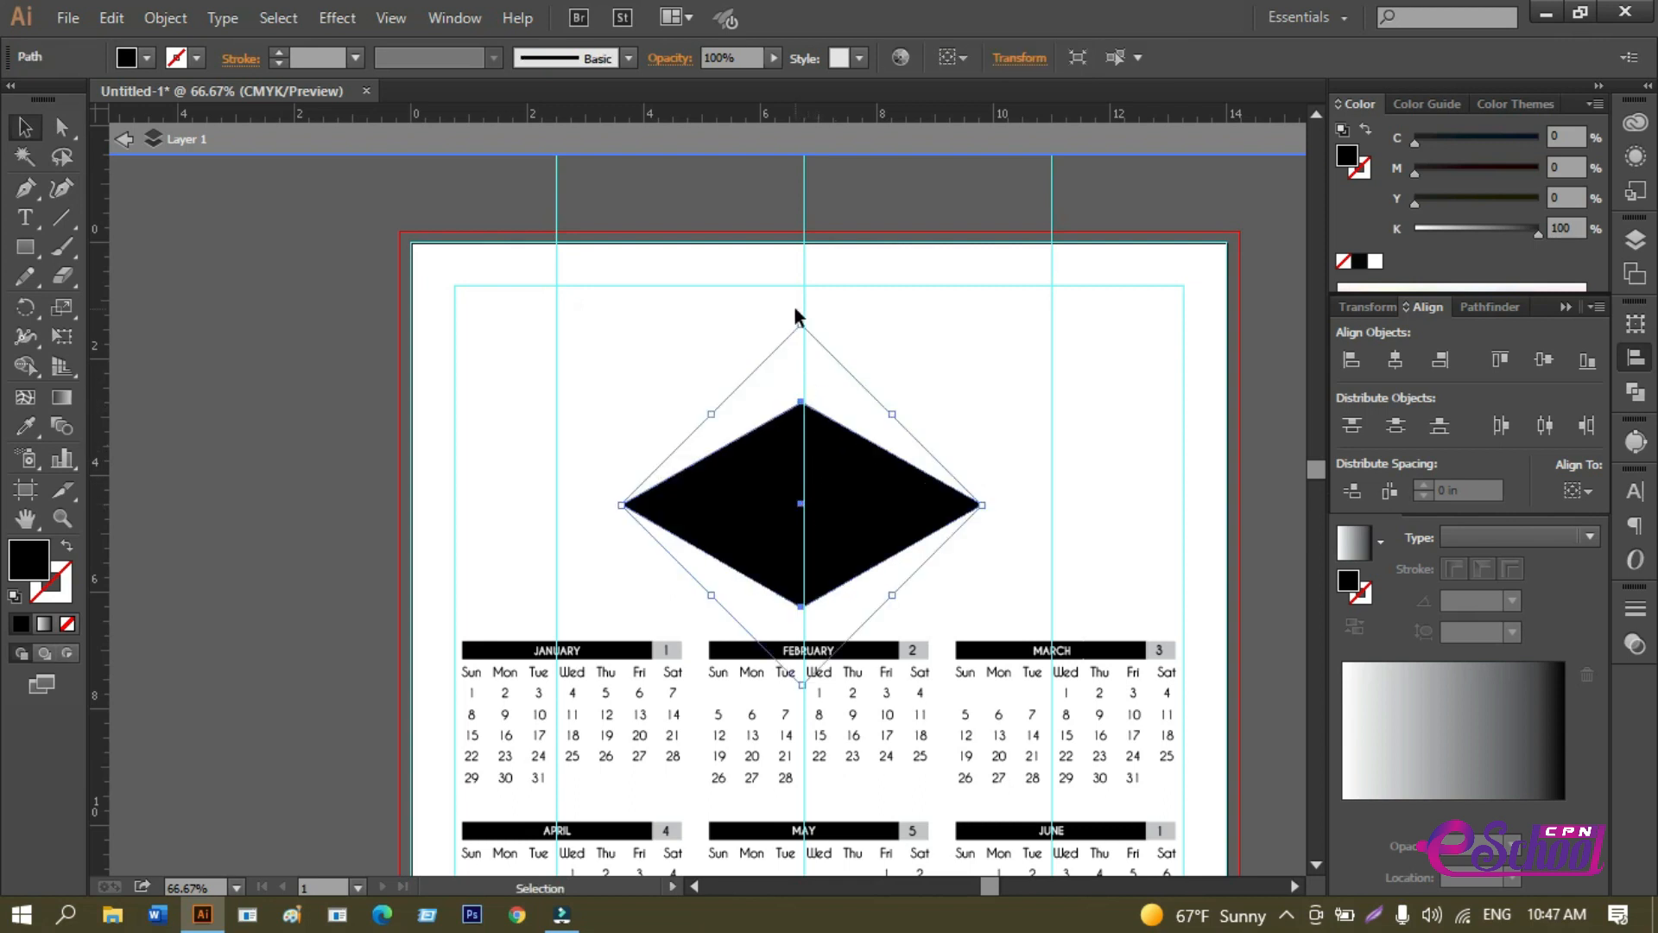
left_click_drag(802, 325, 794, 432)
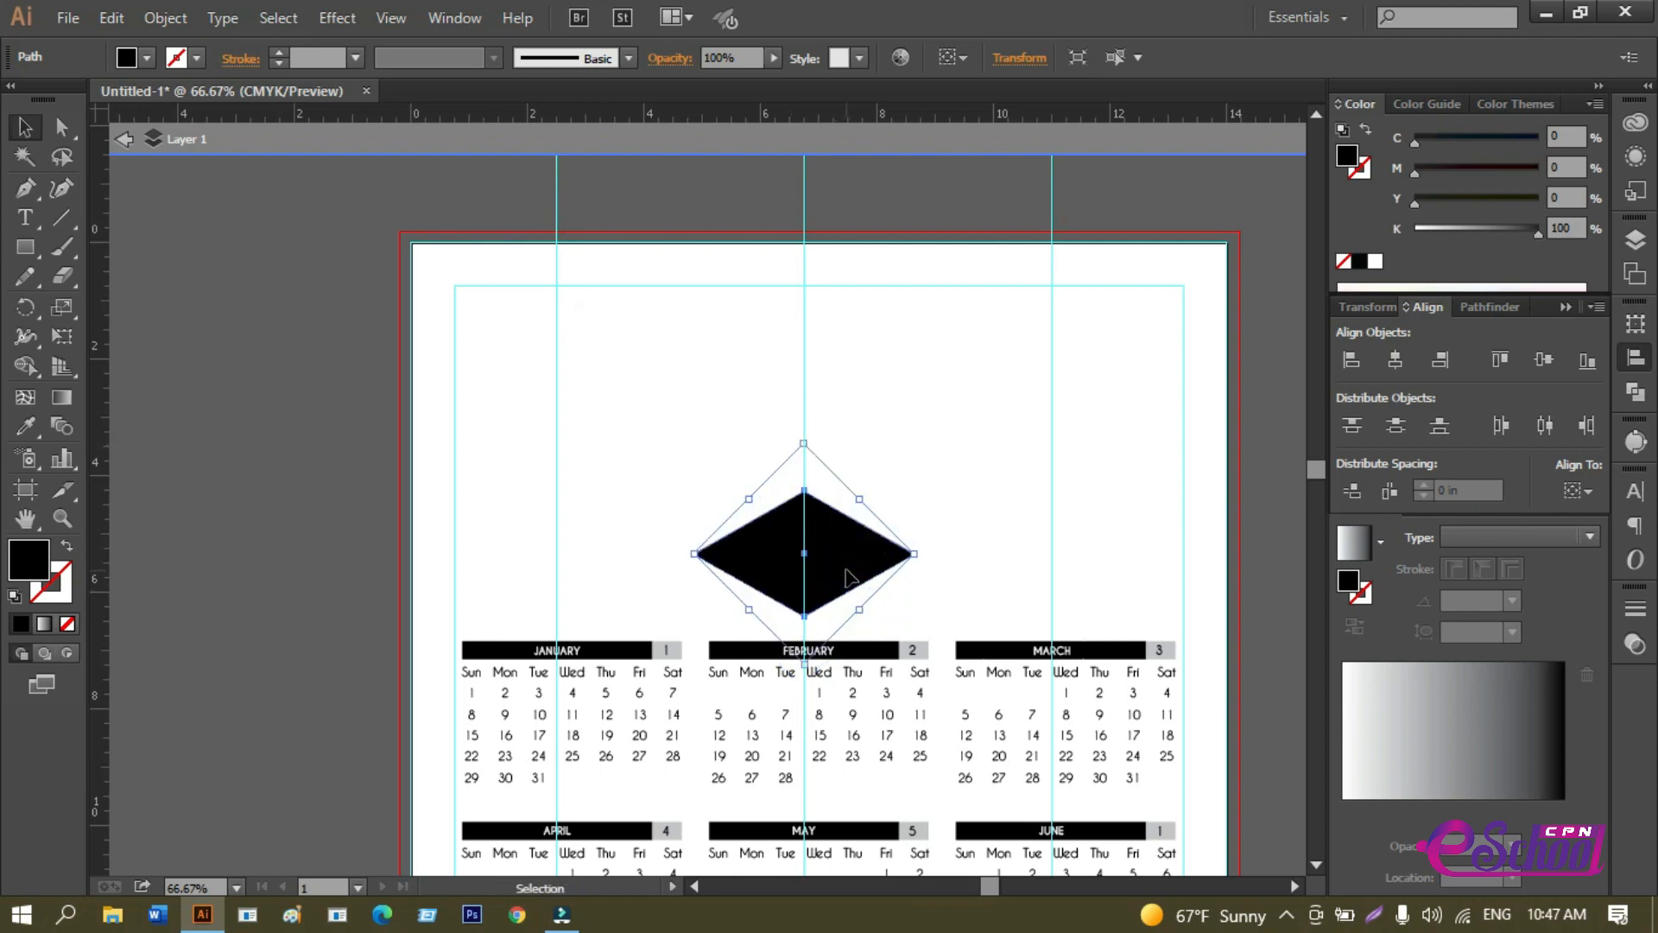
left_click(916, 467)
Nudge the flattened diamond slightly upward from the February header and deselect it.
scroll(873, 618, "down", 3)
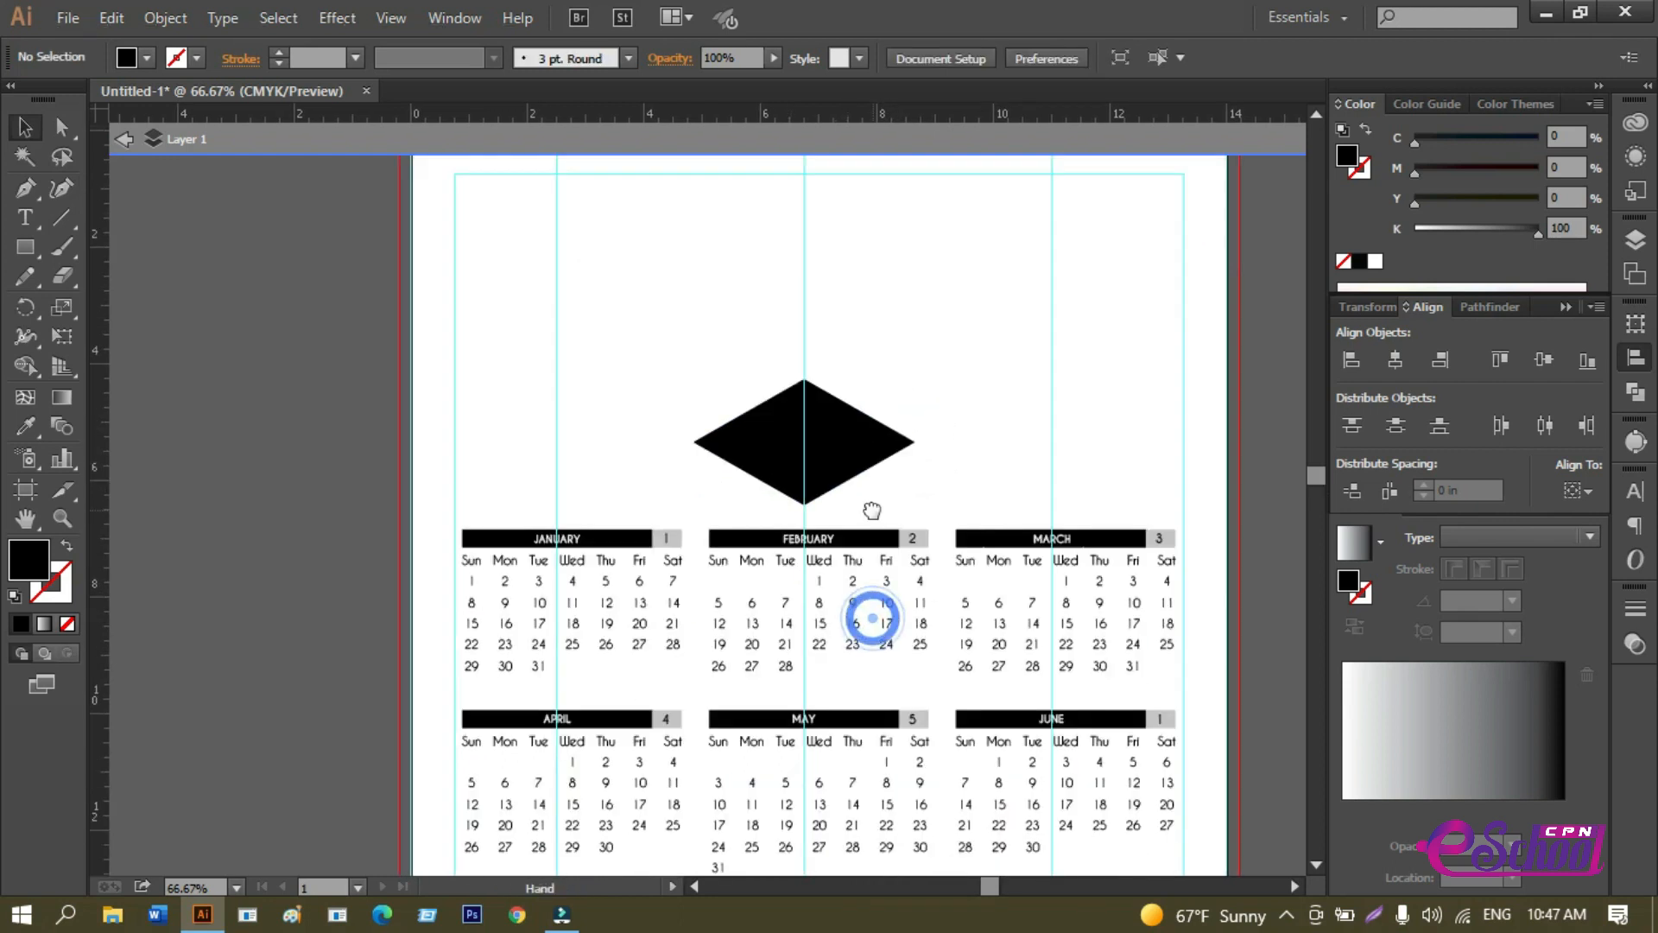
scroll(851, 521, "up", 1)
left_click_drag(760, 494, 811, 573)
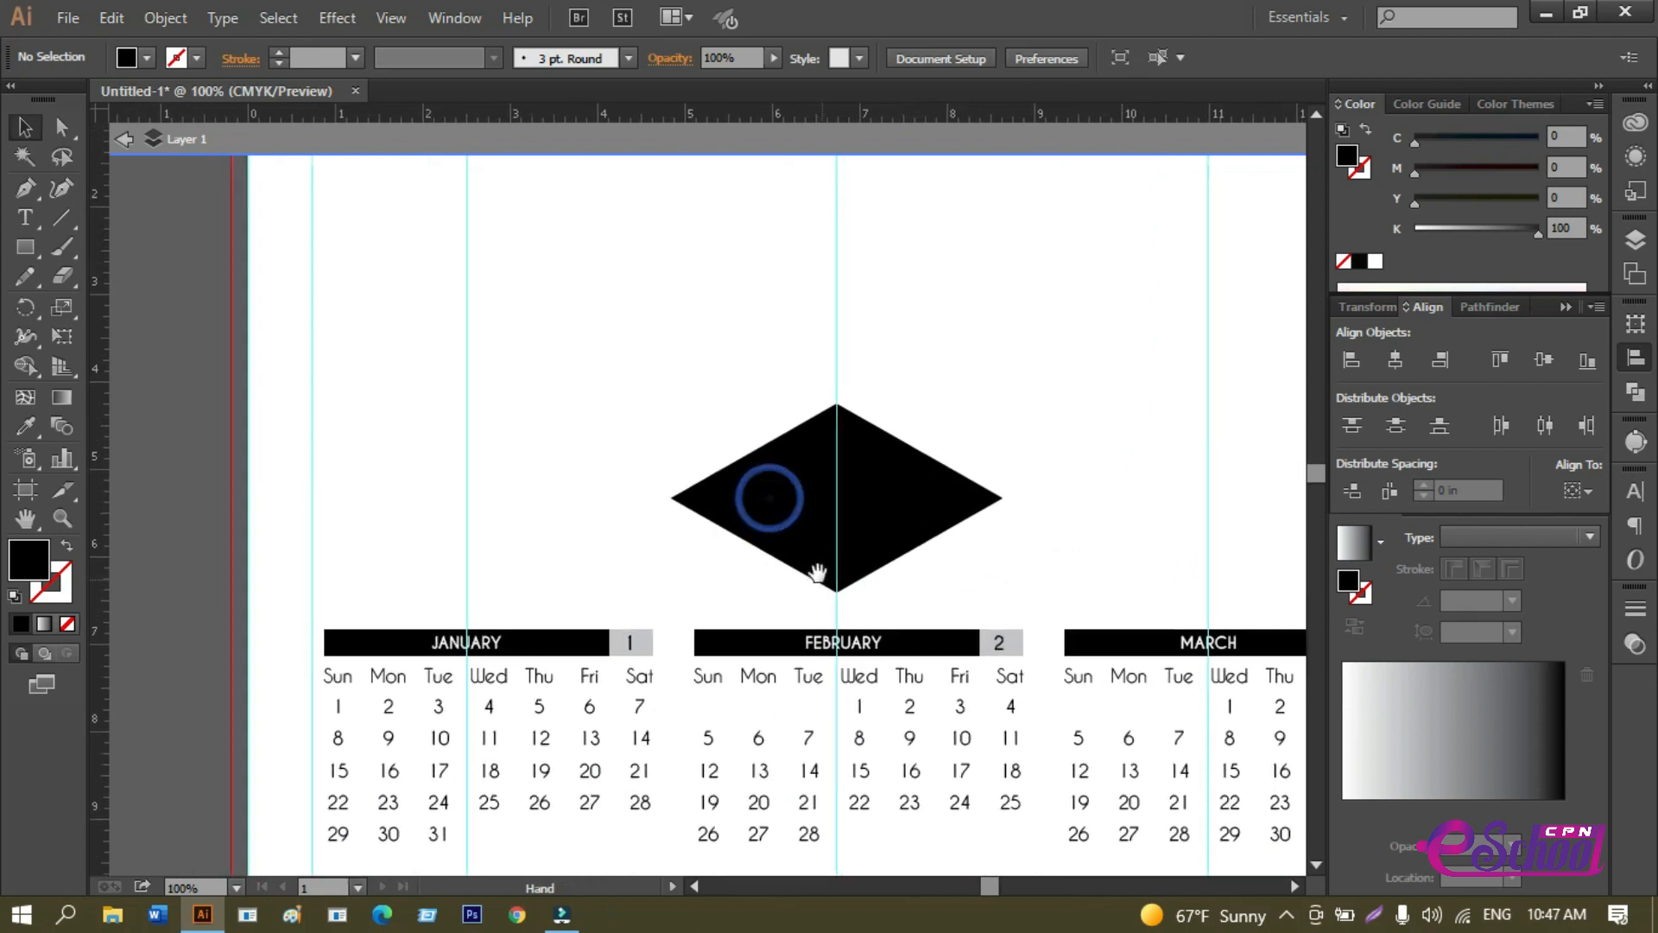
left_click(806, 553)
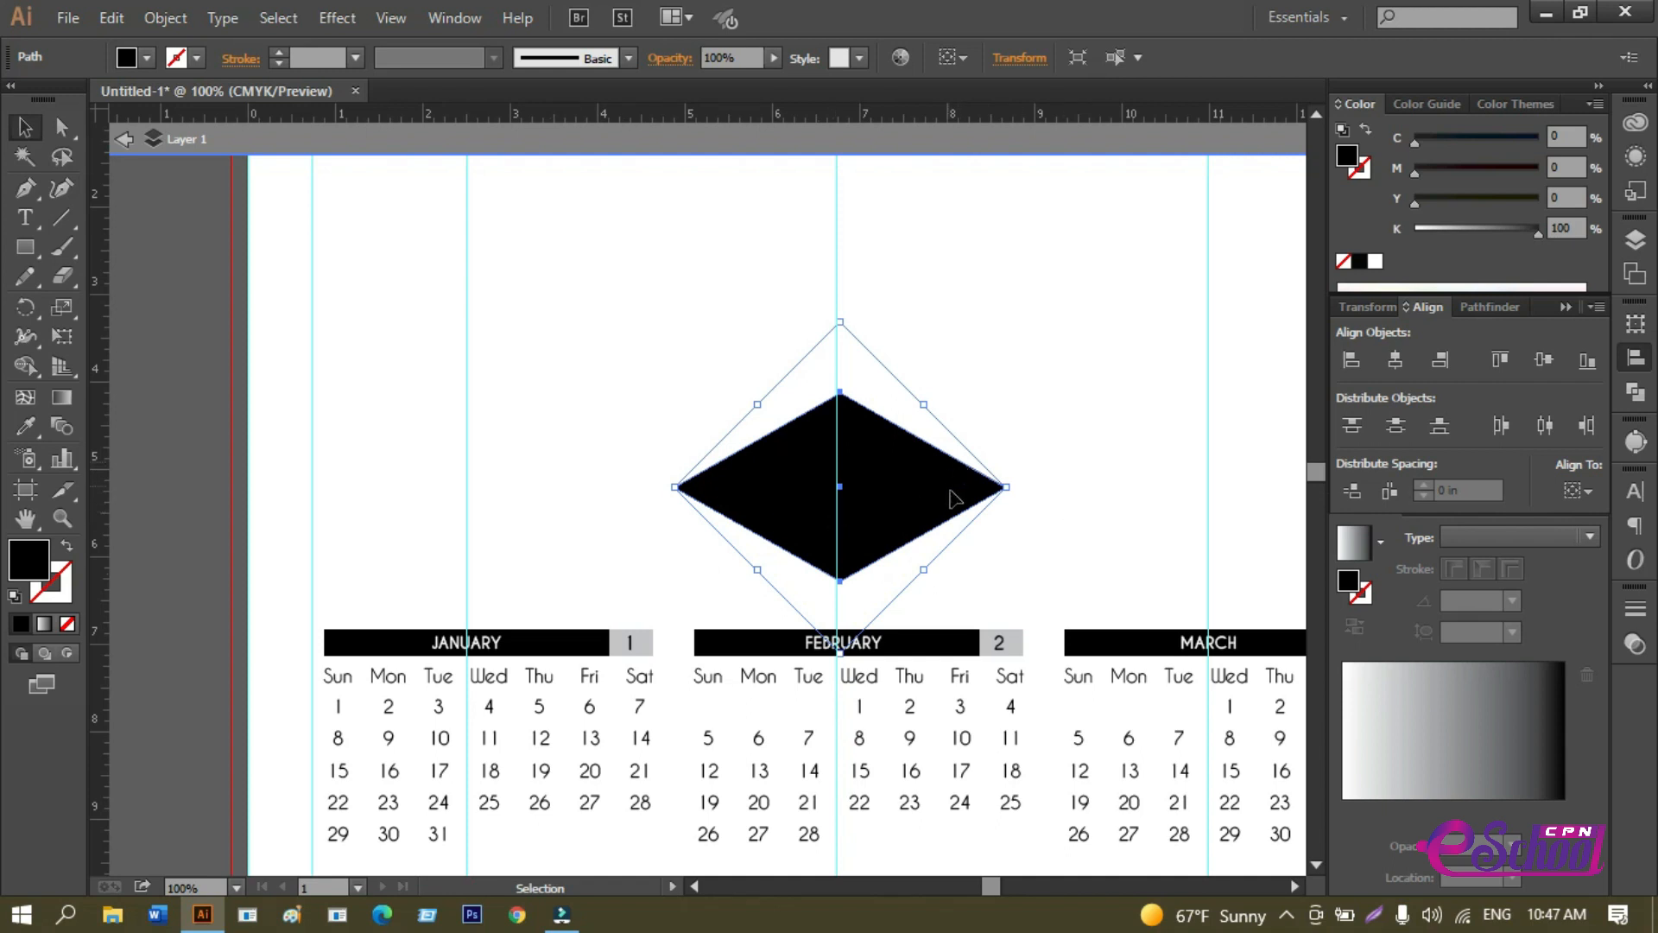
left_click(1052, 471)
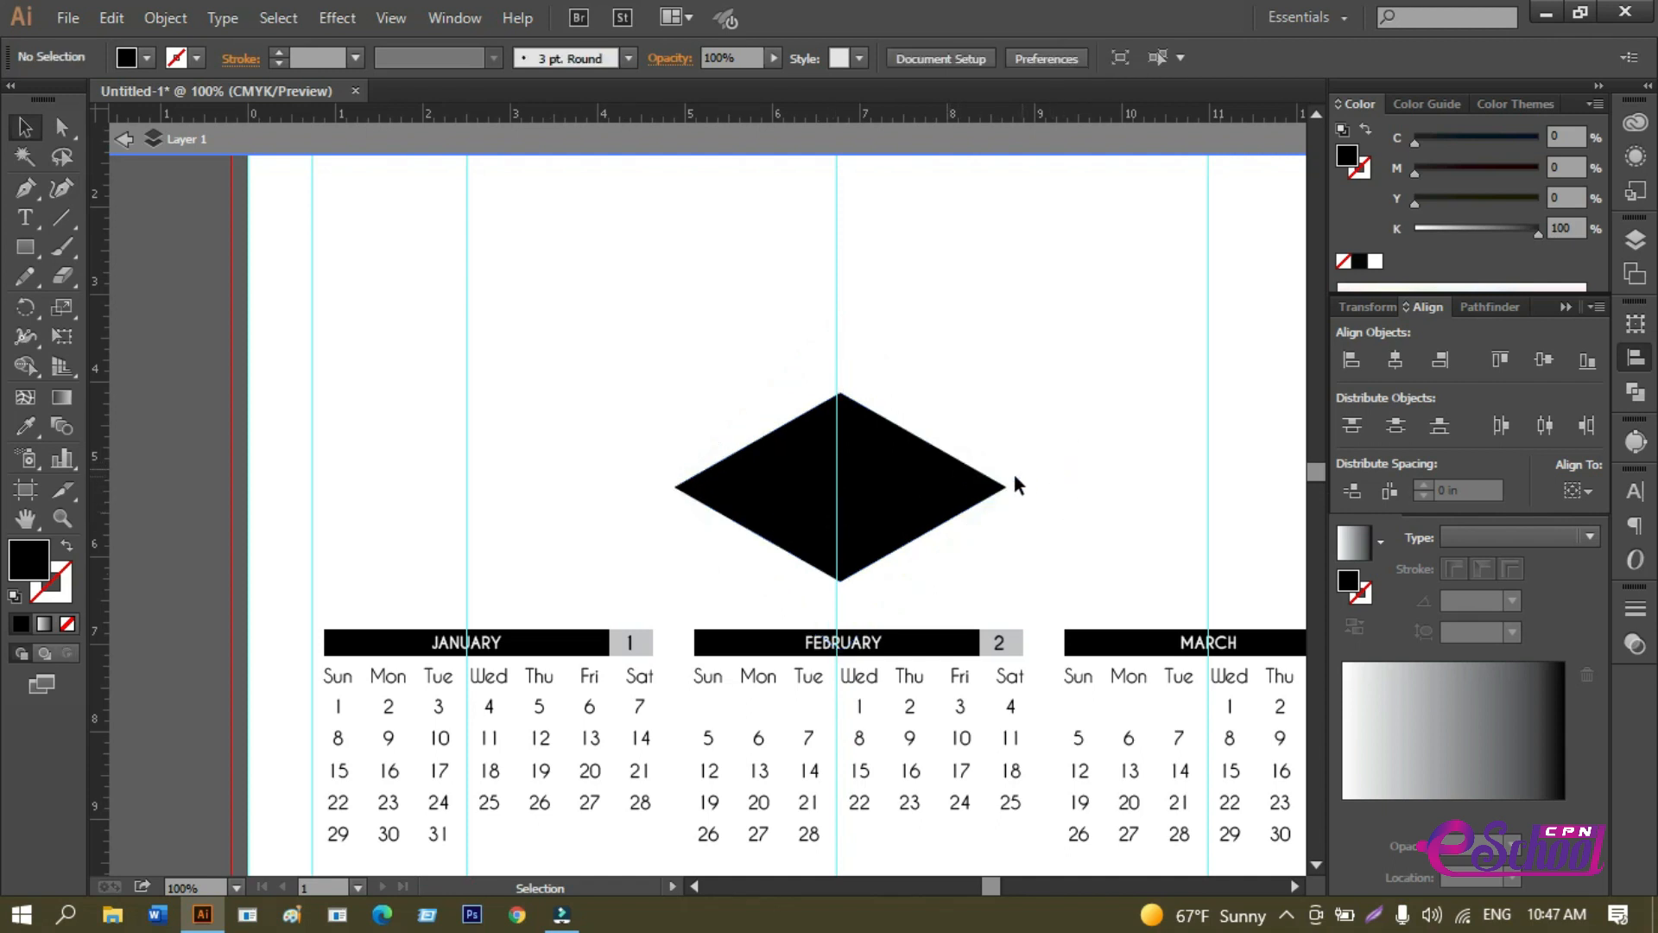
mouse_move(977, 451)
left_mouse_down()
mouse_move(933, 397)
mouse_move(949, 440)
left_mouse_up()
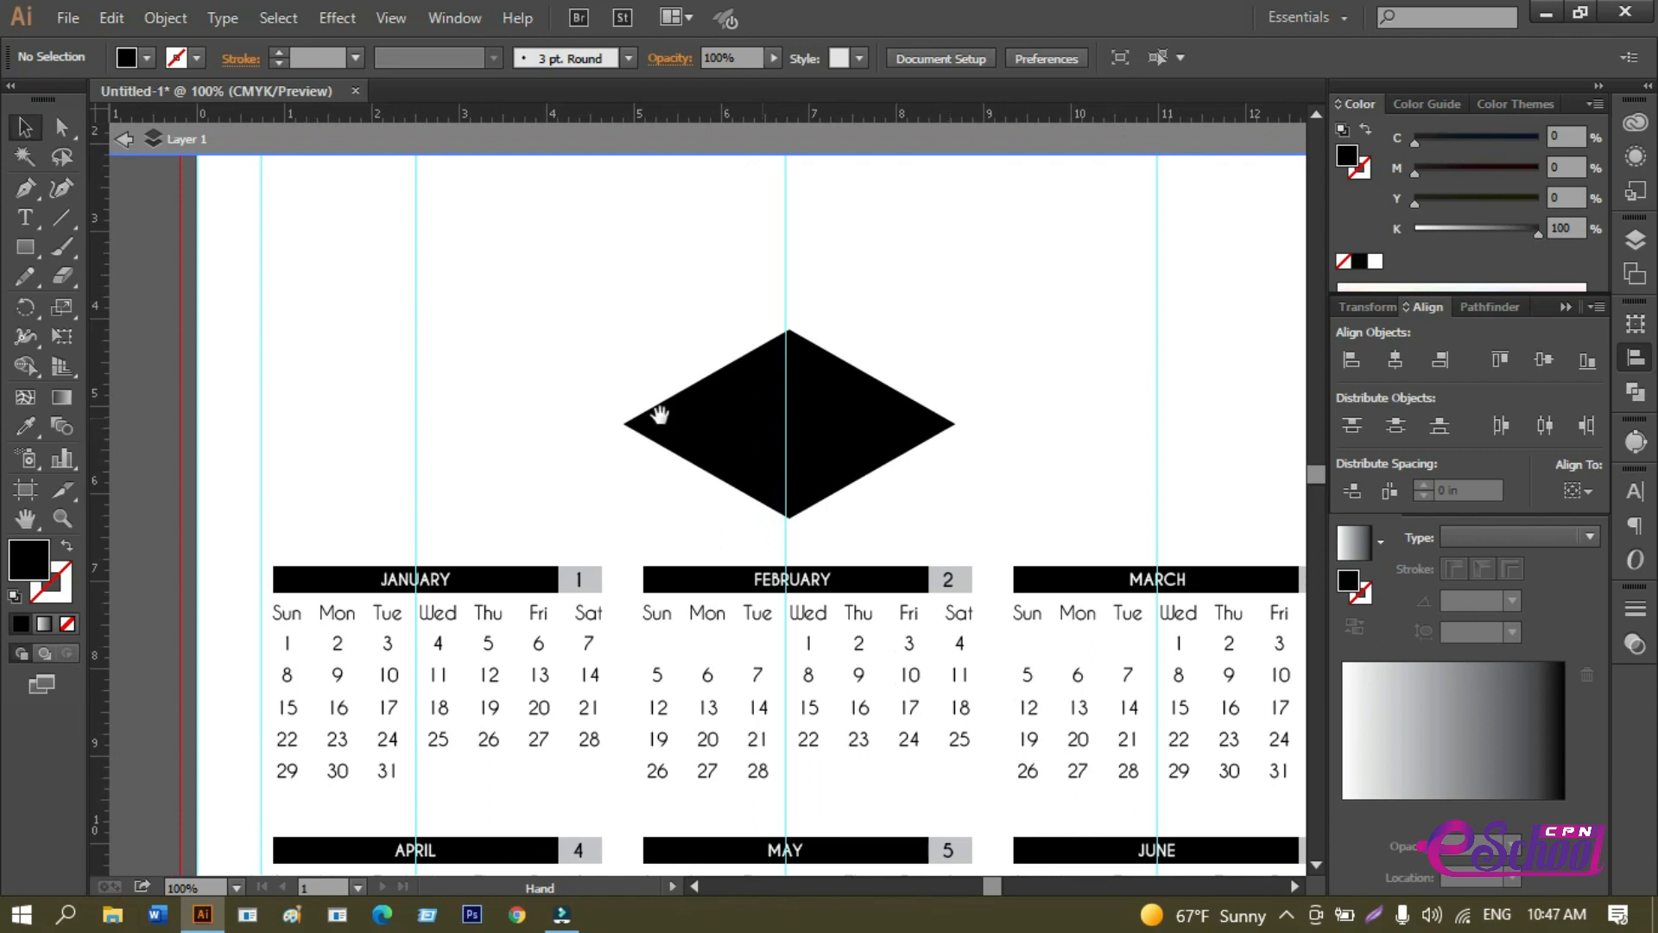
Duplicate only the diamond's lower-left edge as a separate path and offset it slightly to the left of the diamond.
left_click_drag(582, 400, 636, 434)
key("a")
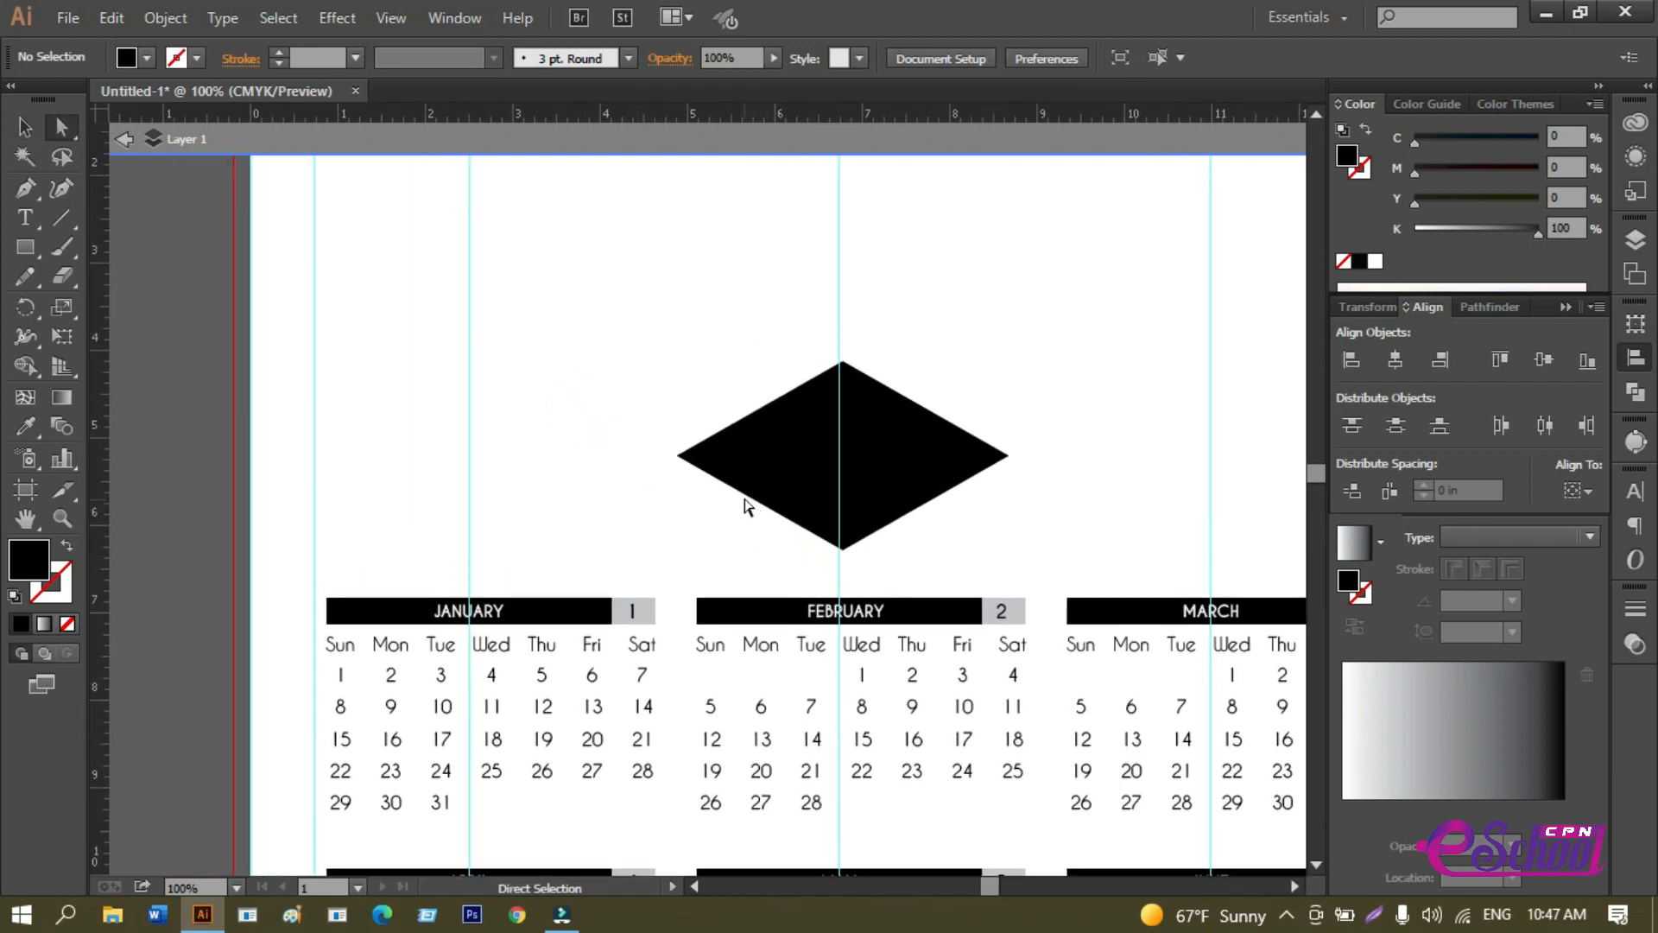
left_click(742, 501)
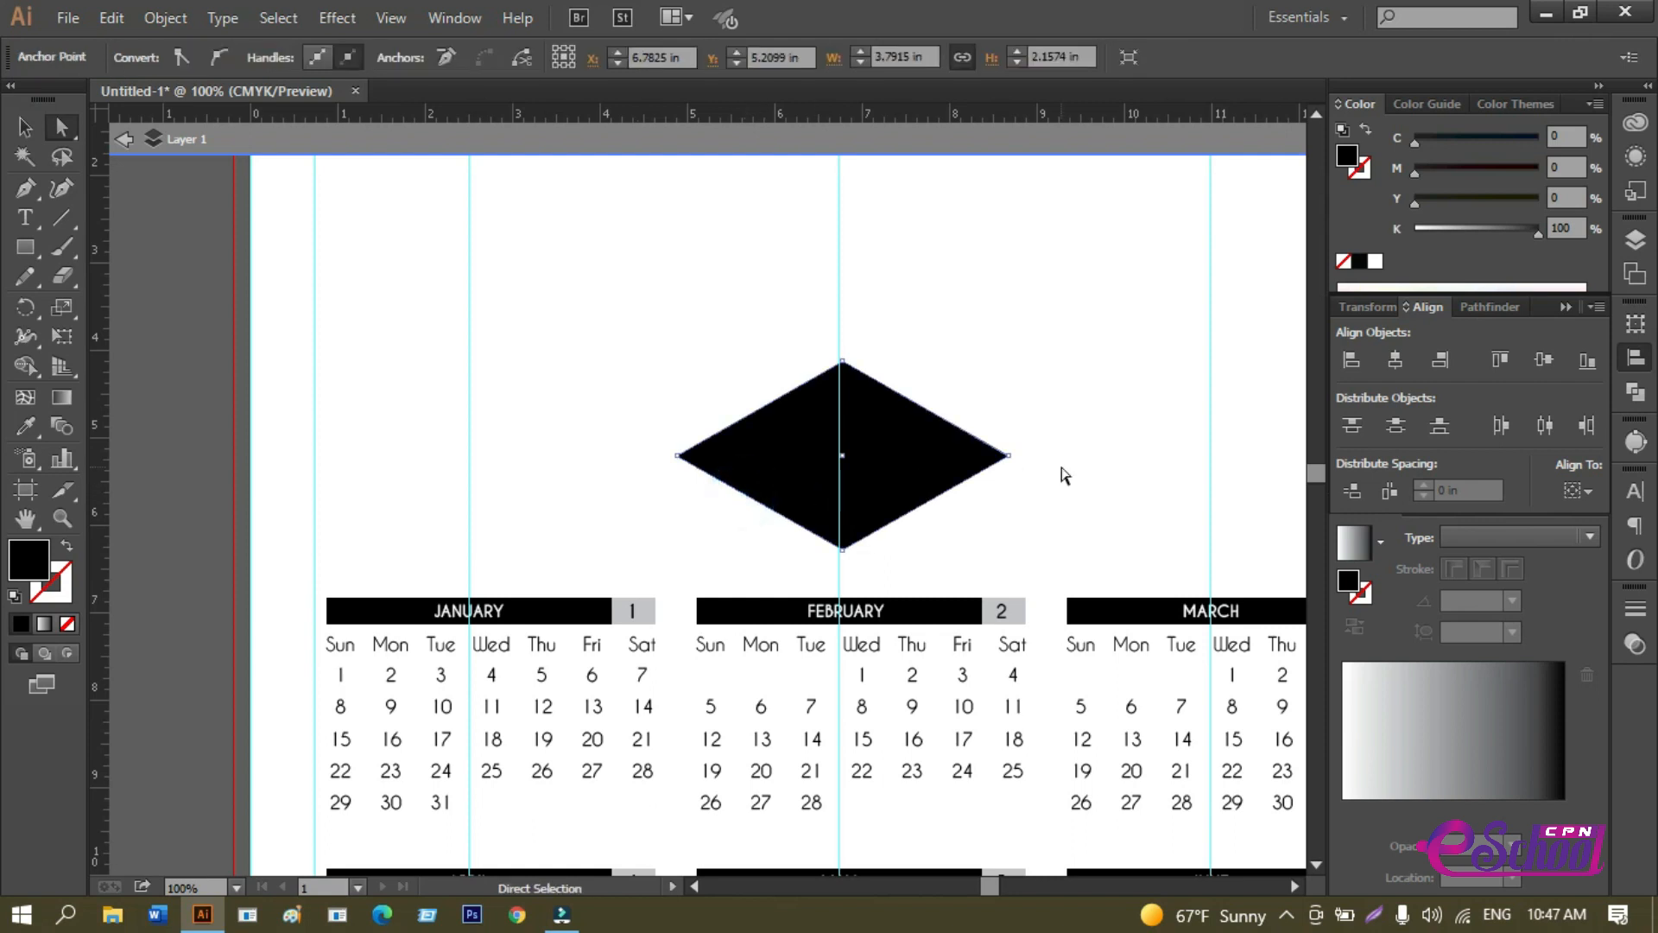
left_click(749, 499)
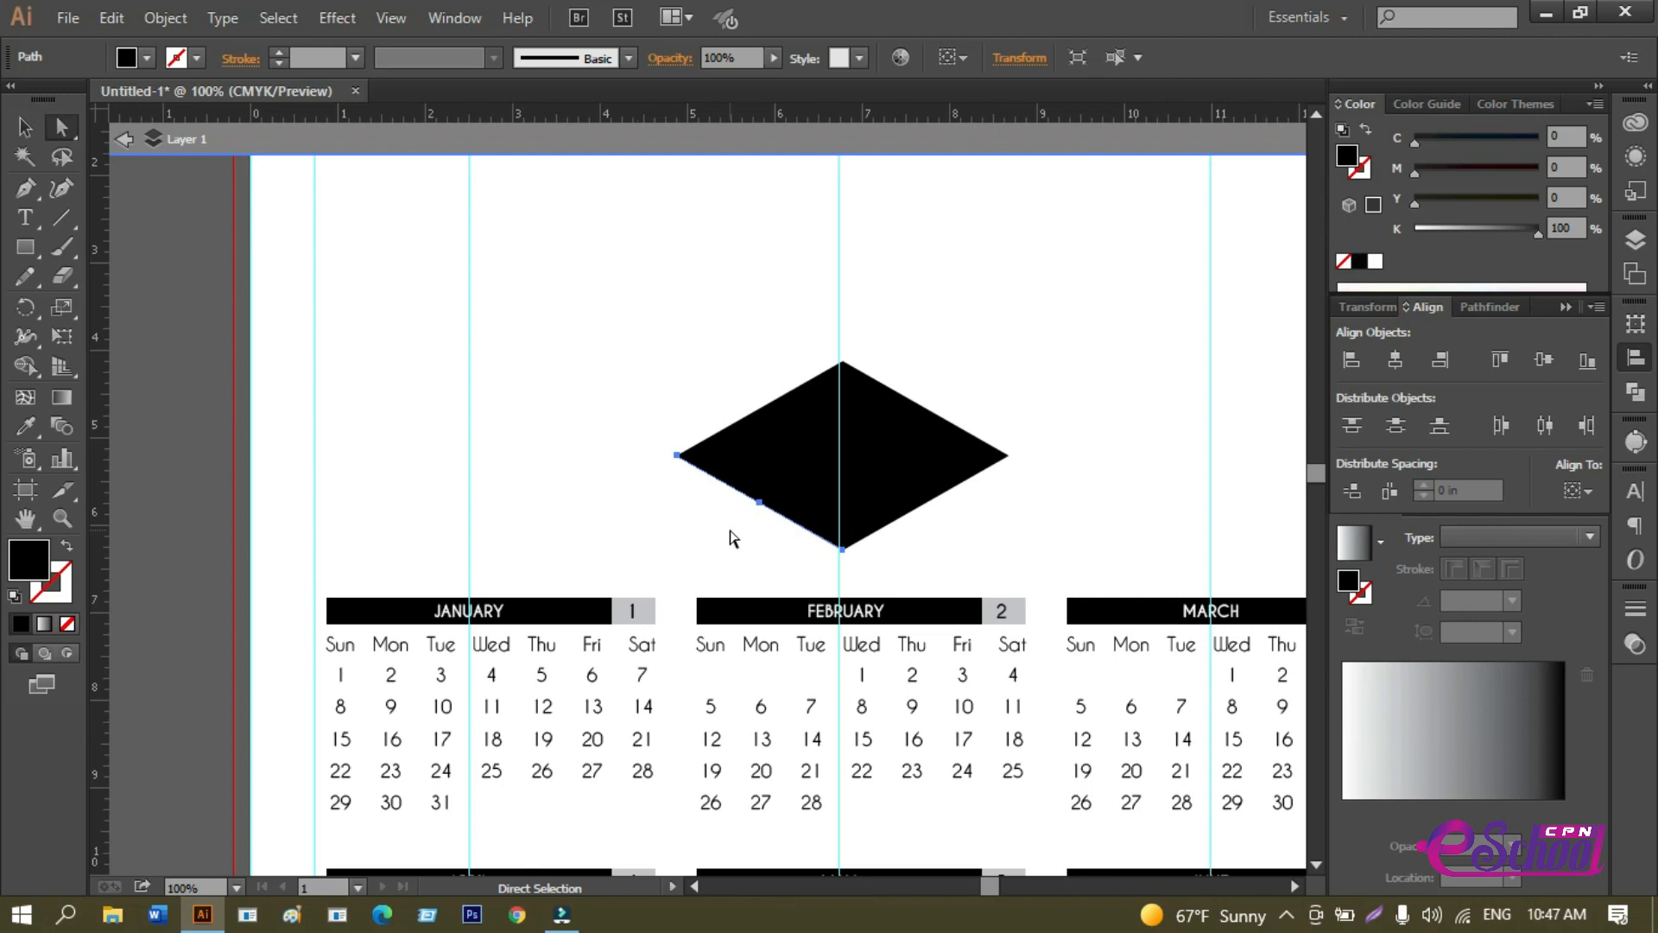
key("Left")
key("Left")
key("Left")
key("Left")
key("Left")
key("Left")
key("Left")
key("Left")
key("Left")
key("Left")
key("Left")
key("Left")
key("Left")
key("Left")
key("Left")
key("Left")
key("Left")
key("Left")
key("Left")
key("v")
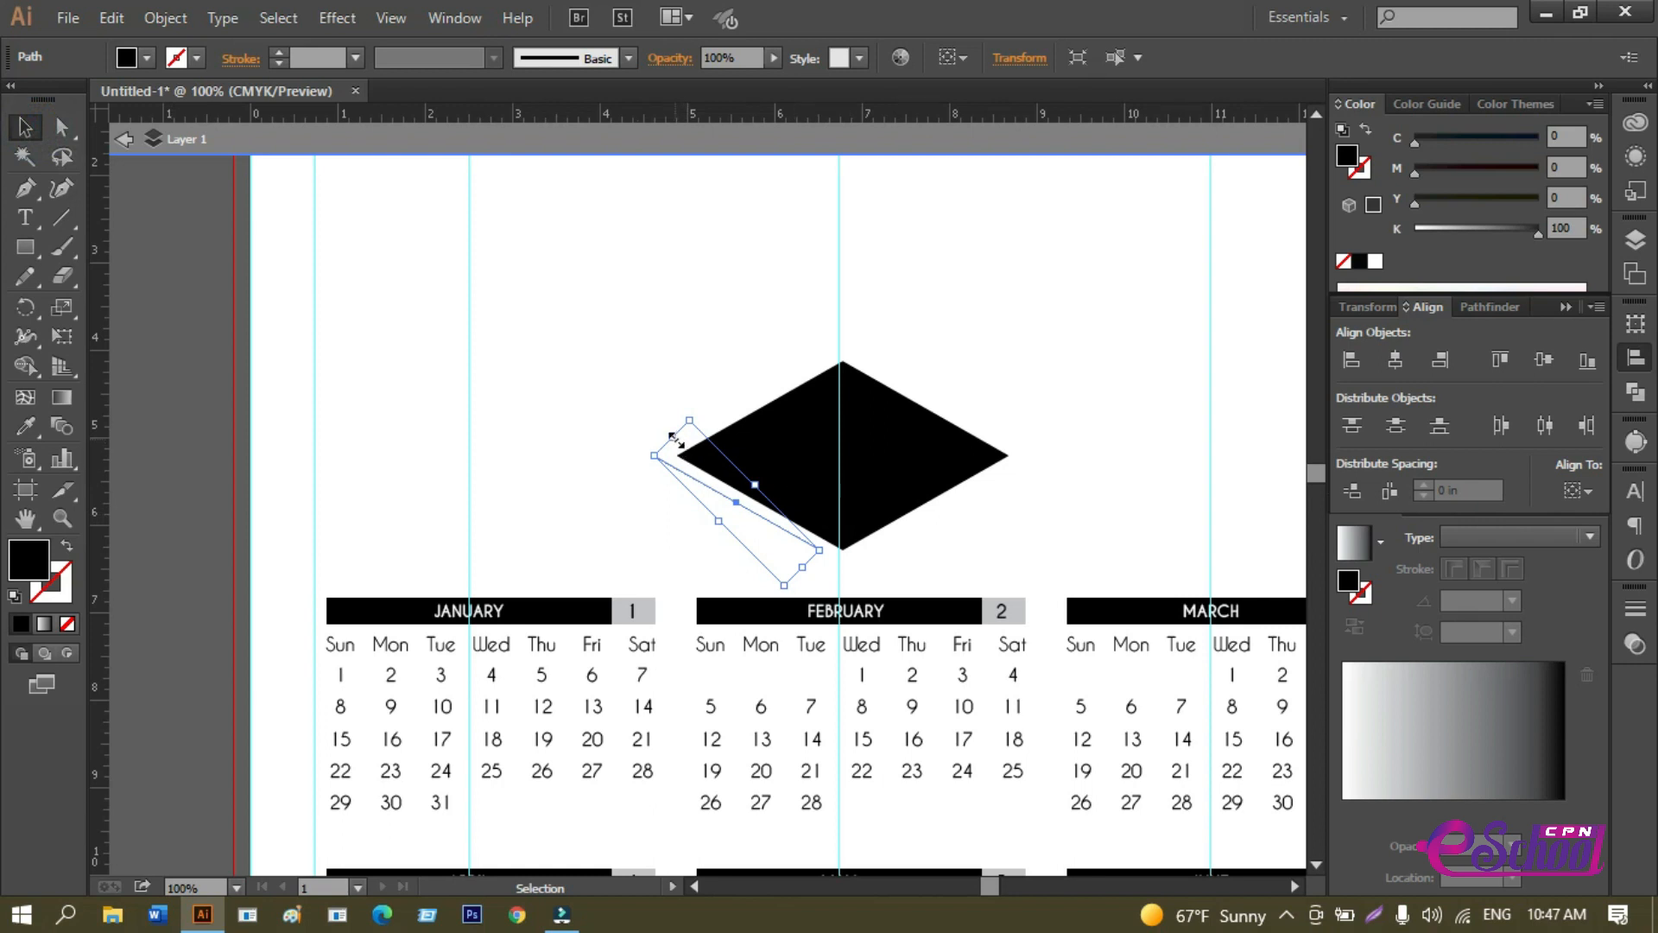
Scale the copied edge about its centre to nearly three times its length and slide it up-left along its slope.
left_click_drag(691, 424, 713, 177)
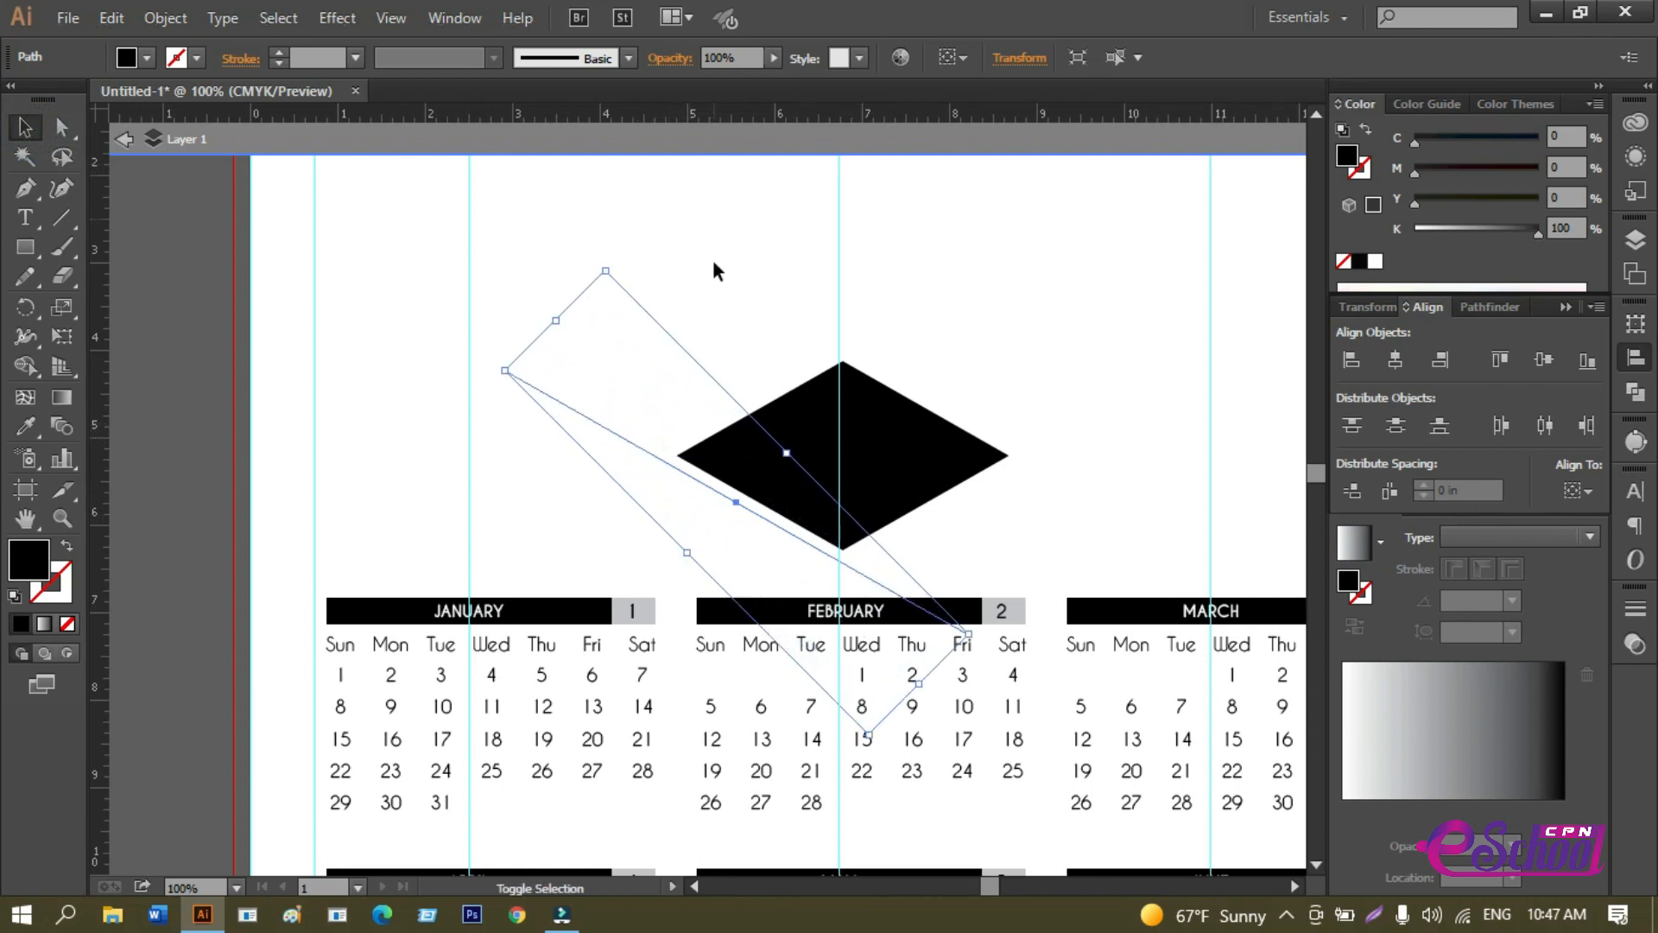
left_click(691, 506)
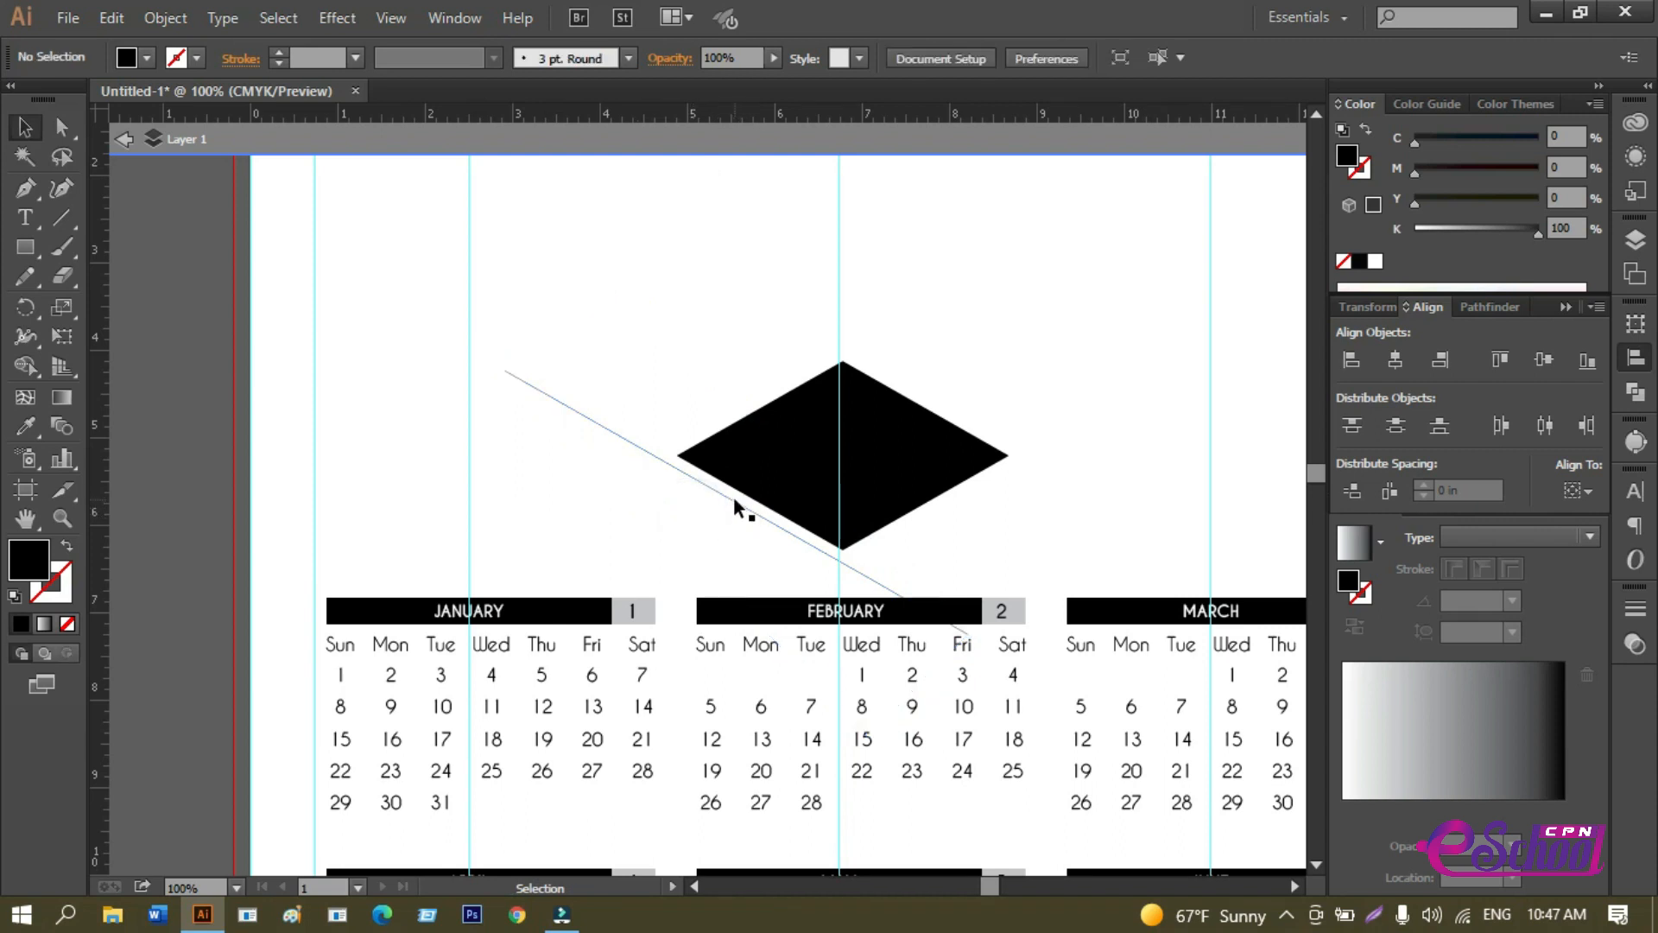
left_click_drag(733, 496, 607, 423)
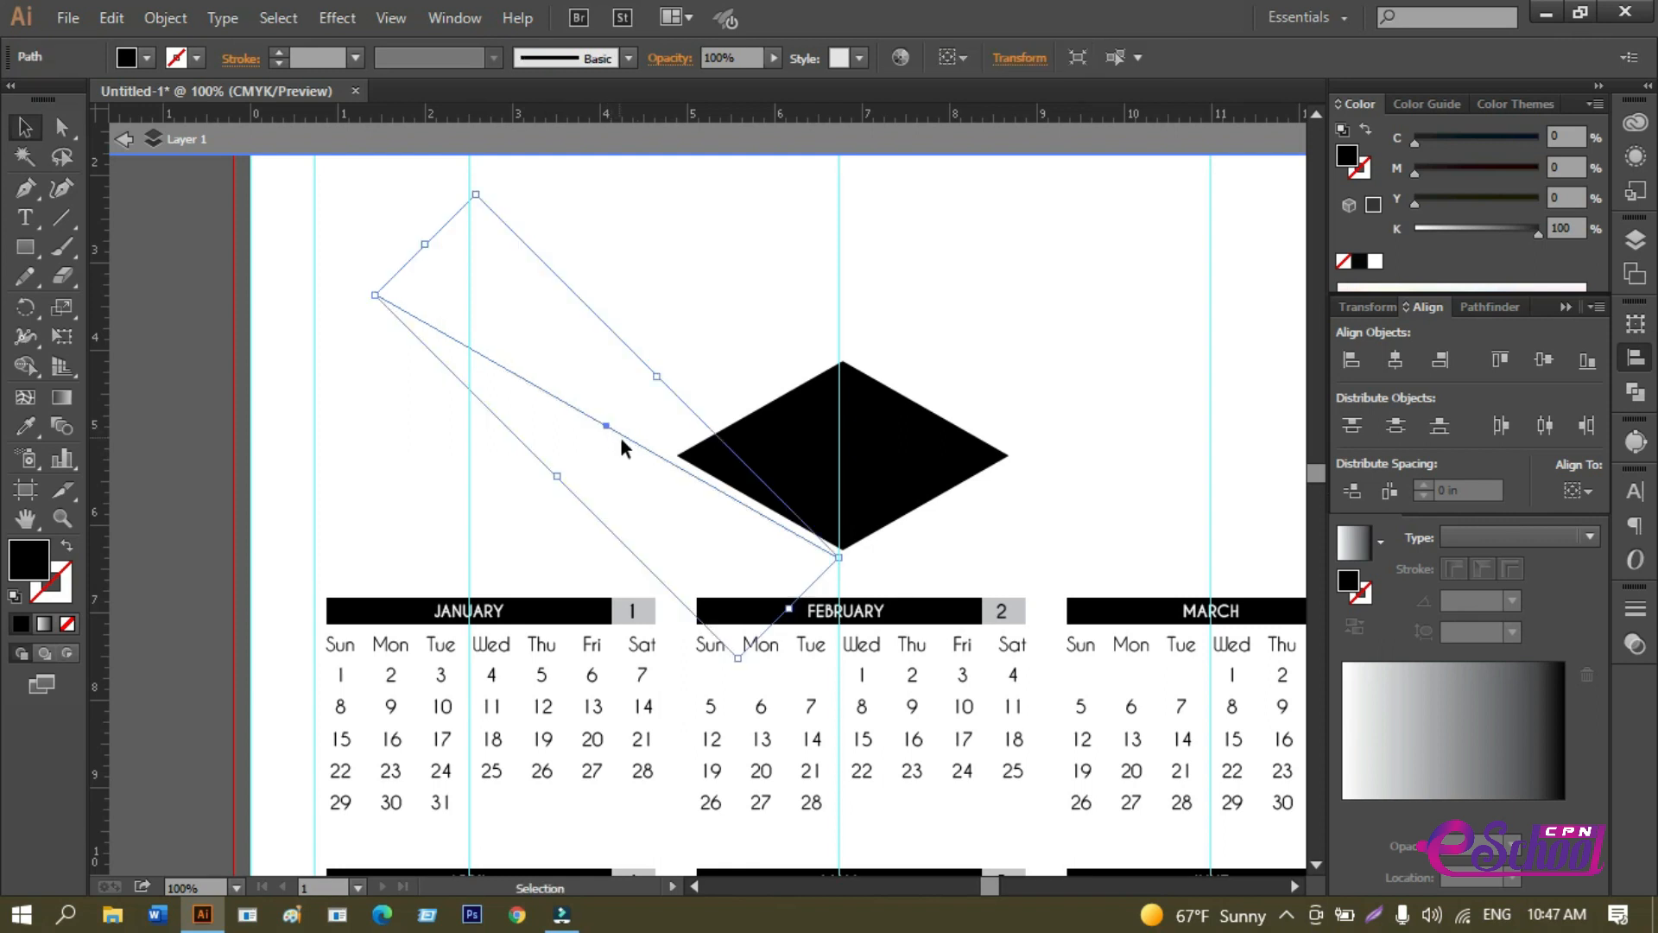
left_click(600, 512)
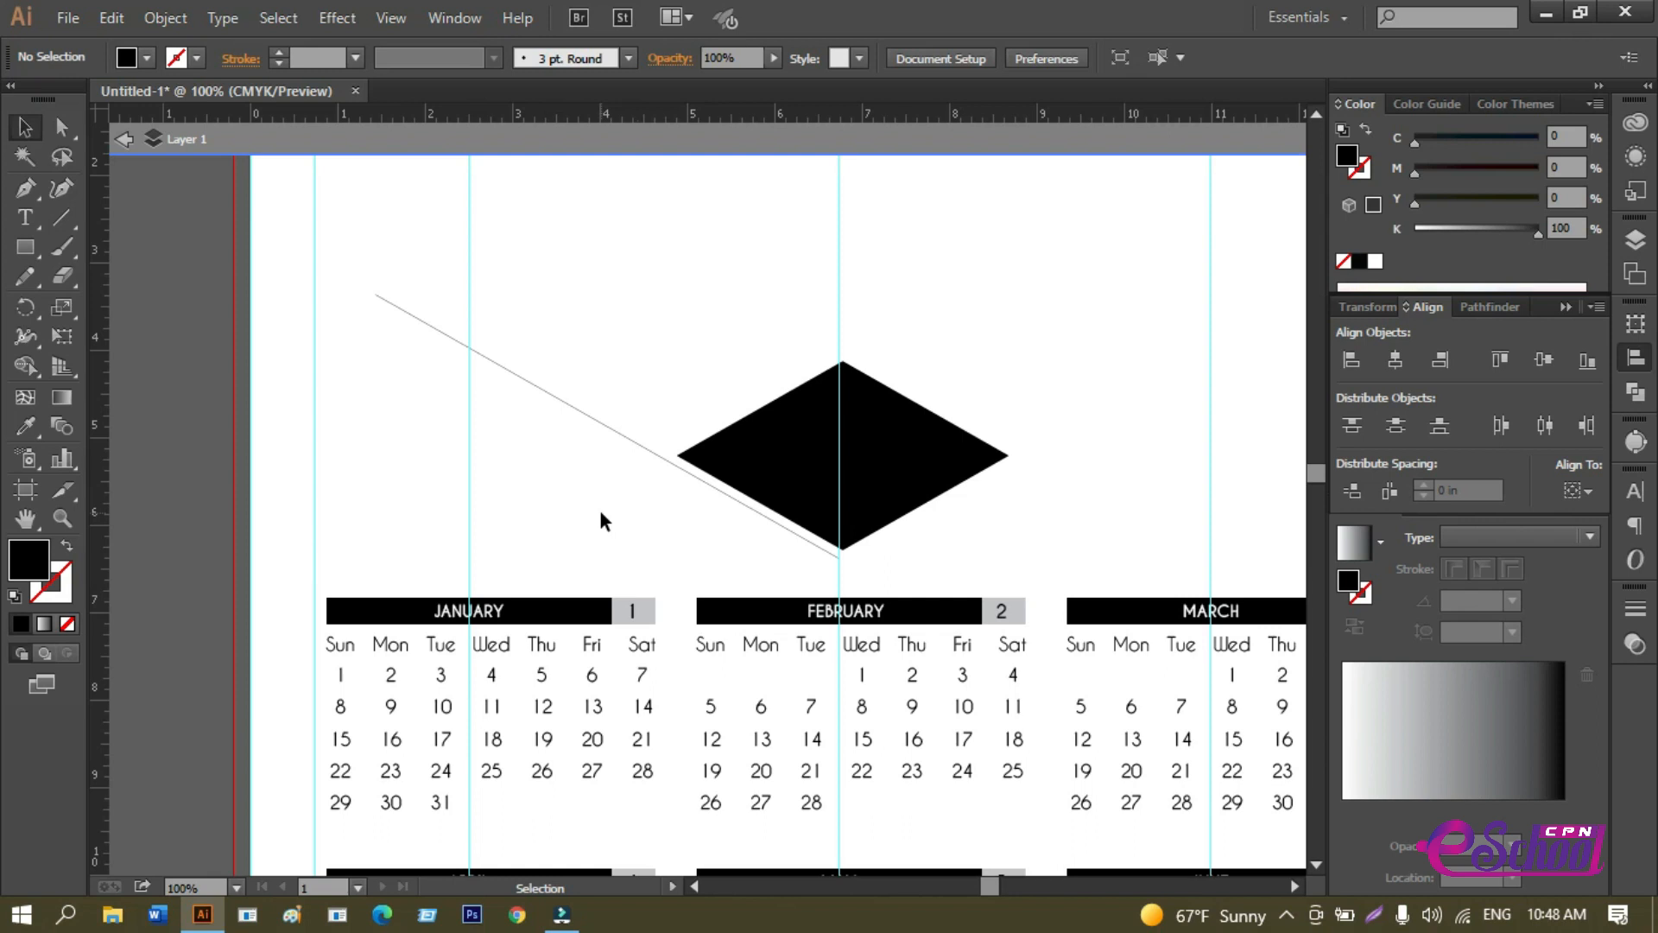
Lengthen the slanted line further and slide it until it spans from beyond the page's left edge to just below the diamond's bottom tip.
left_click_drag(483, 277, 500, 417)
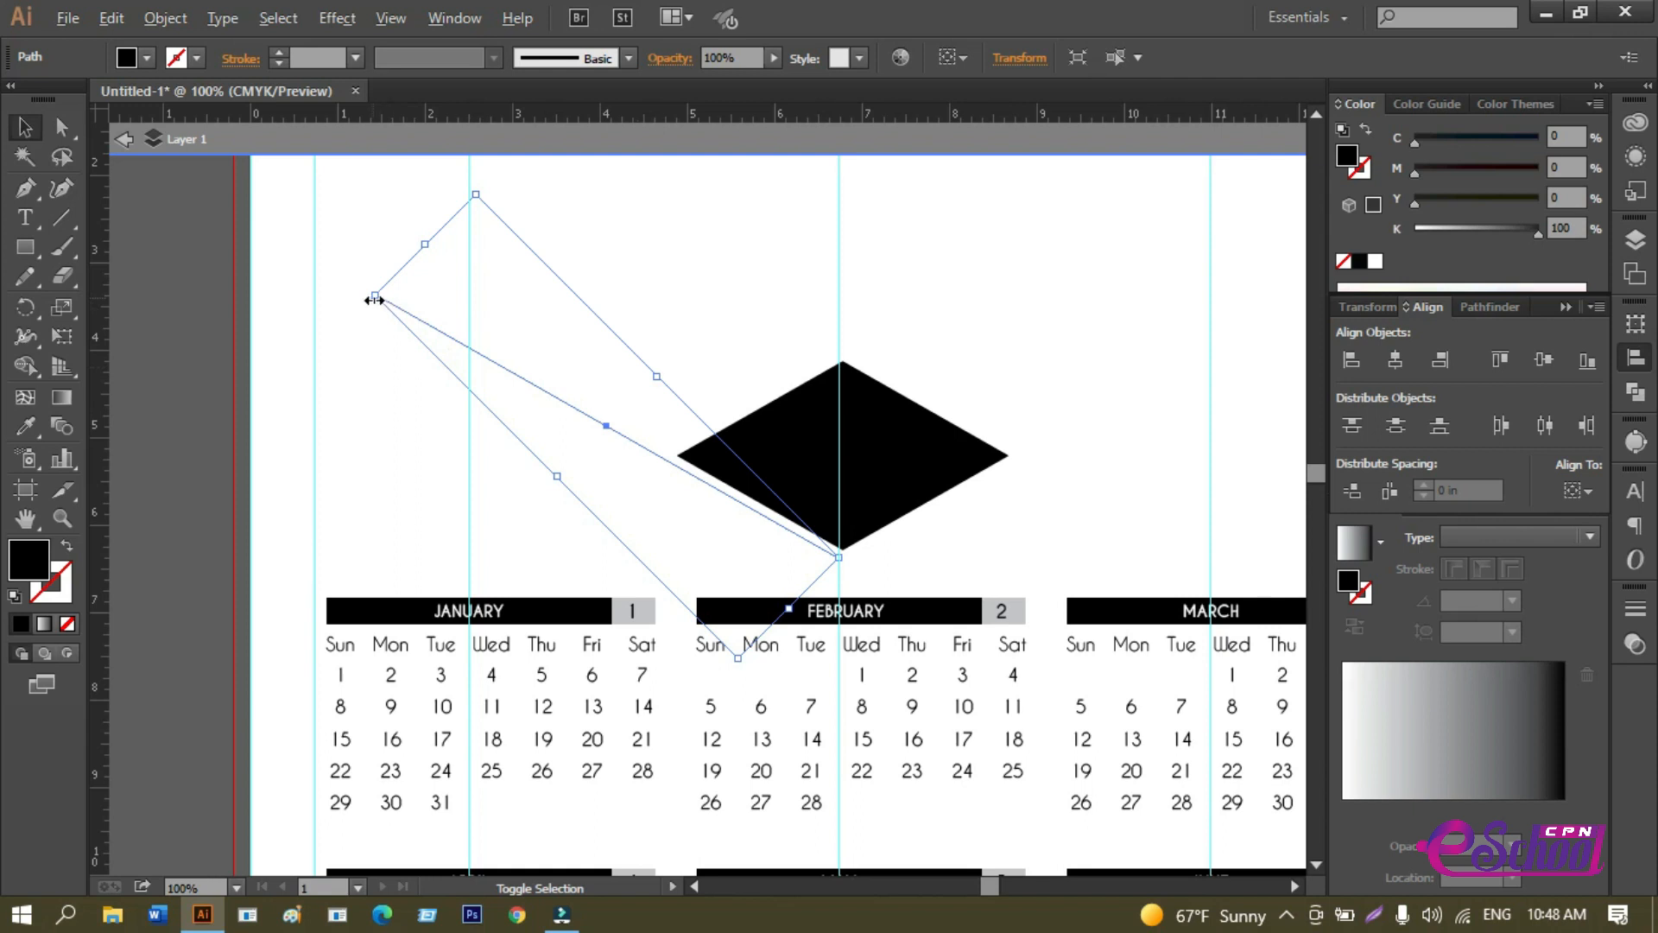
left_click_drag(374, 296, 309, 268)
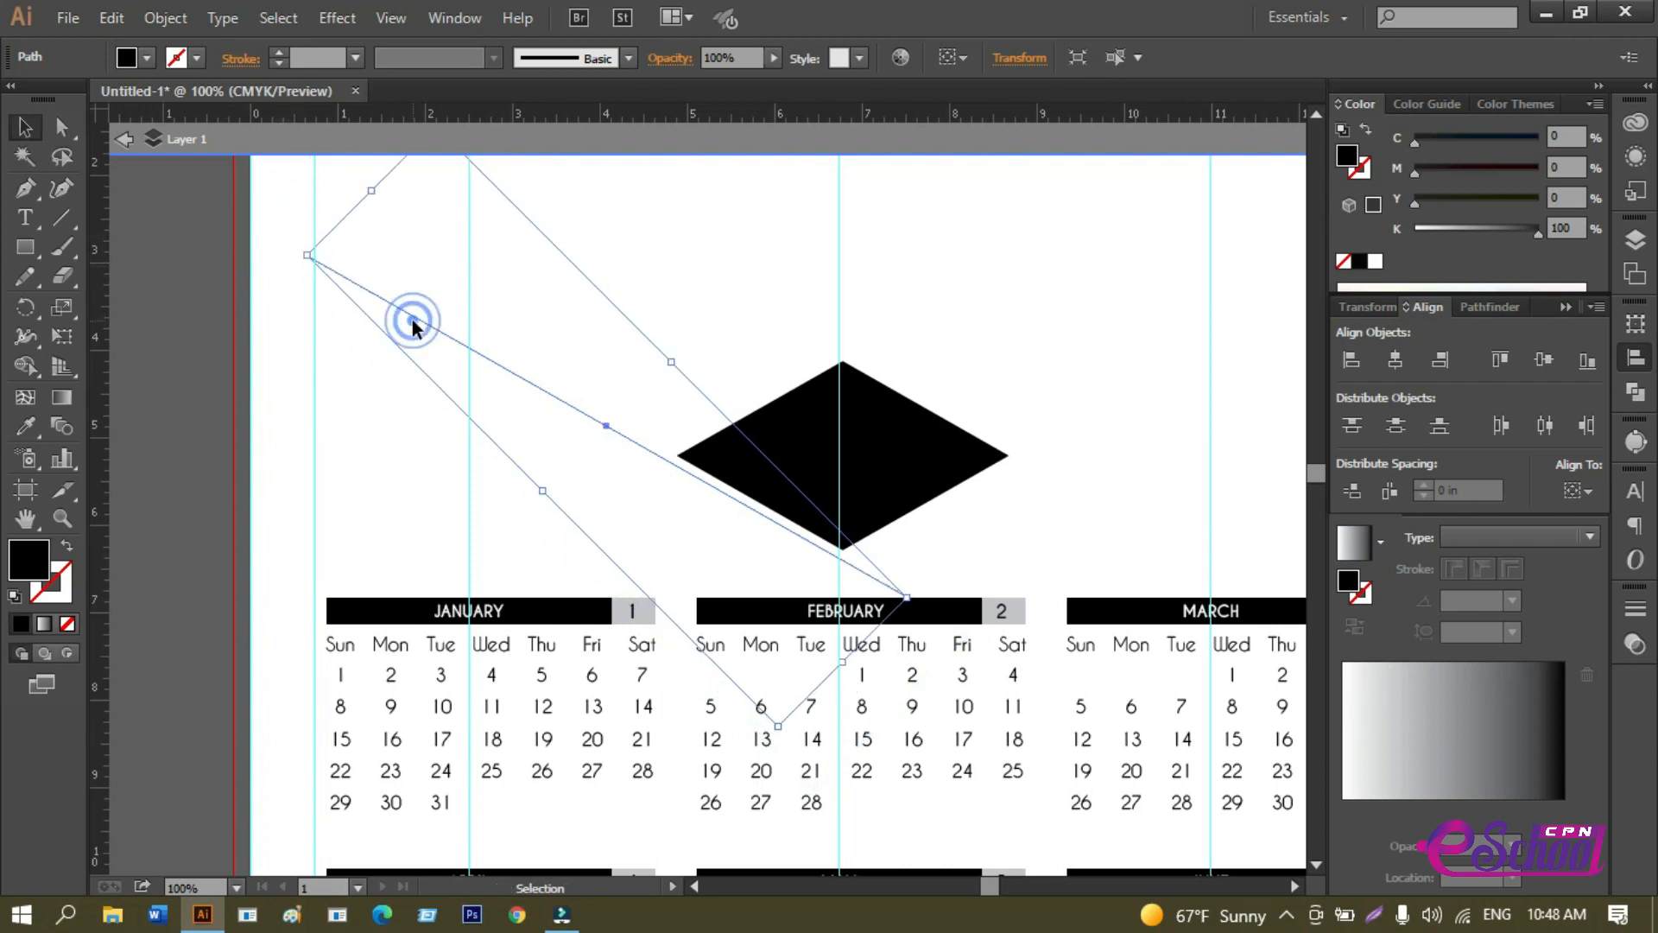
left_click_drag(407, 307, 292, 258)
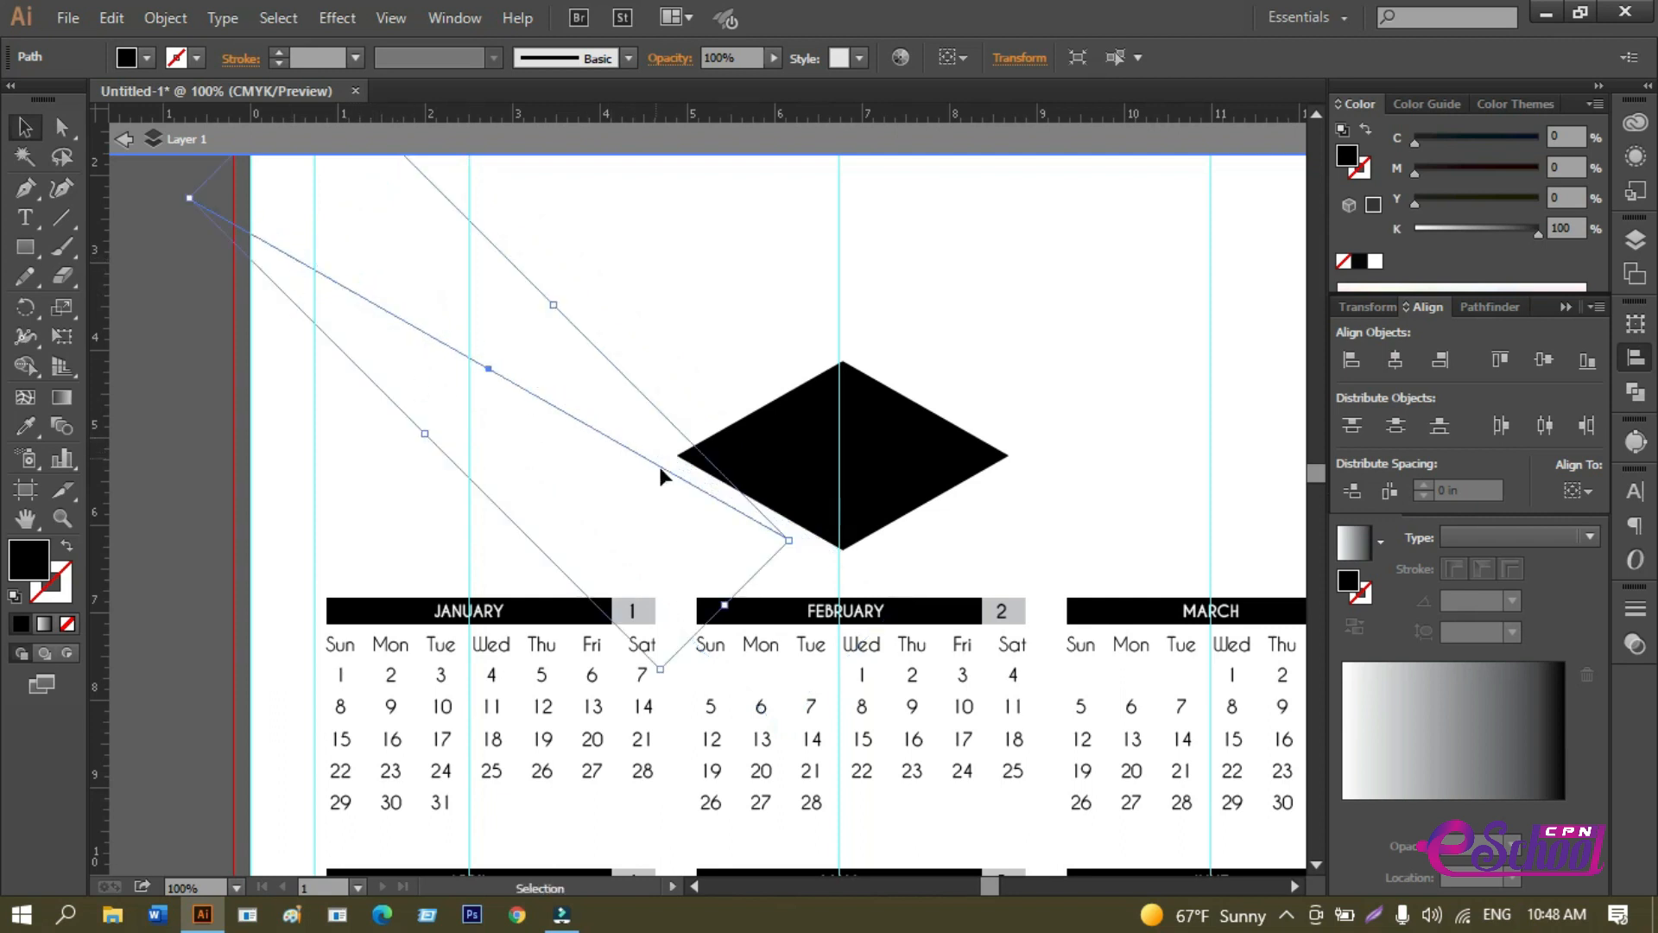
left_click_drag(685, 481, 735, 501)
left_click(604, 447)
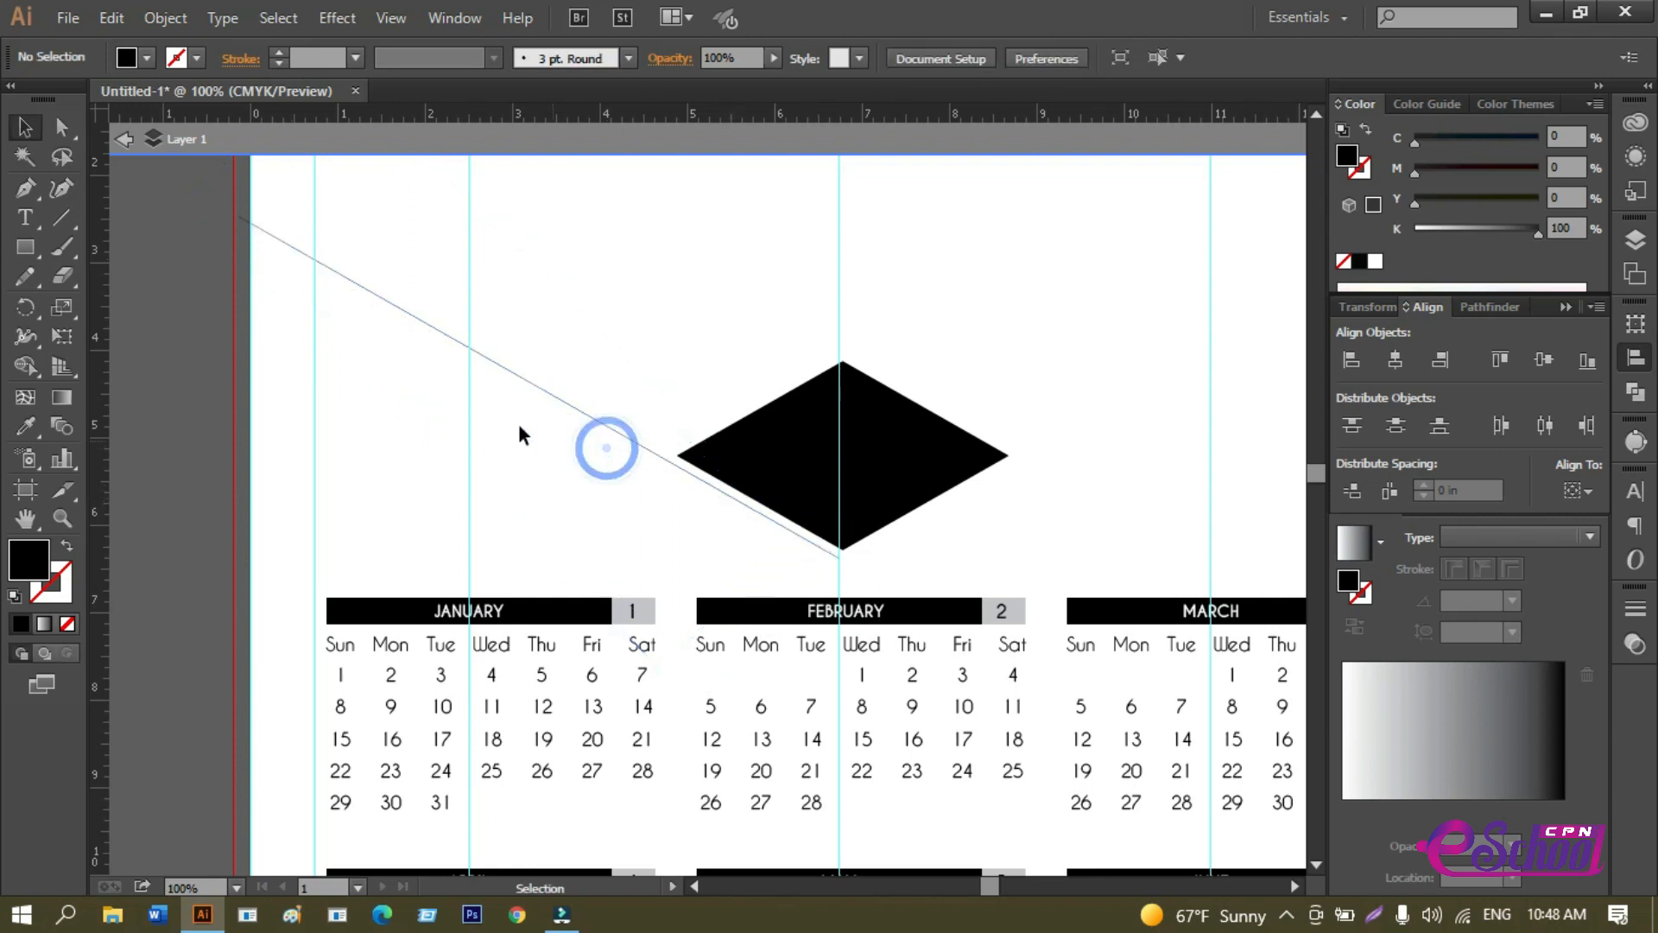
Close the slanted line into a black wedge with the Pen tool, adding a vertical left edge about 1.2 in long.
left_click_drag(462, 373, 528, 457)
left_click(25, 188)
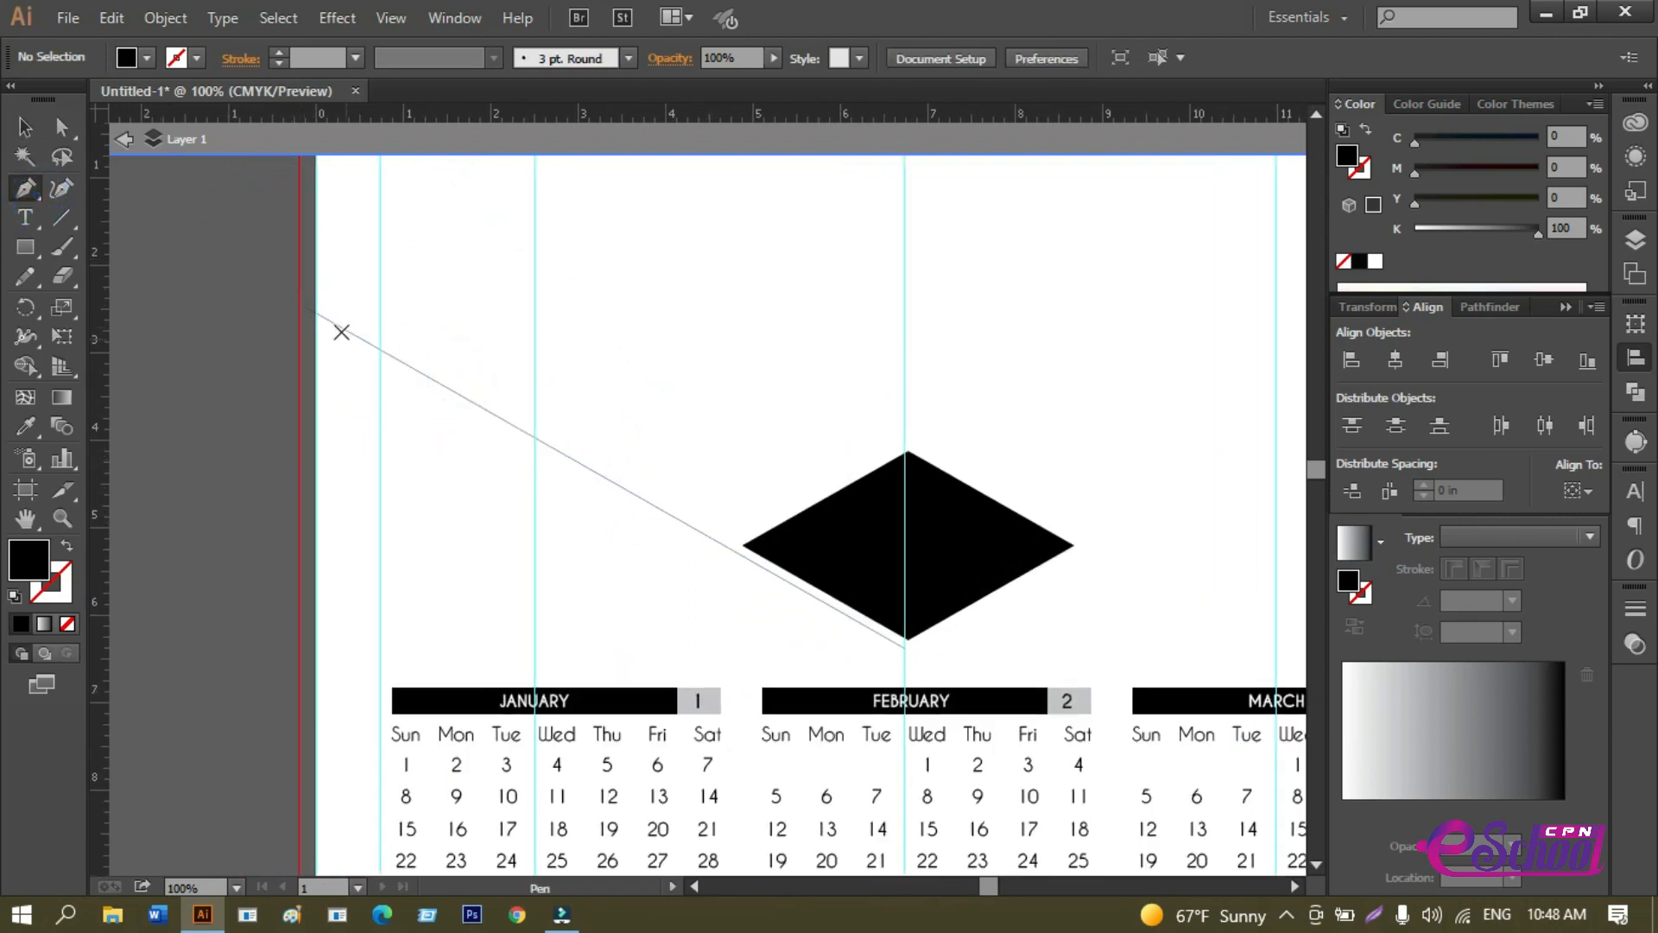
left_click_drag(308, 306, 307, 403)
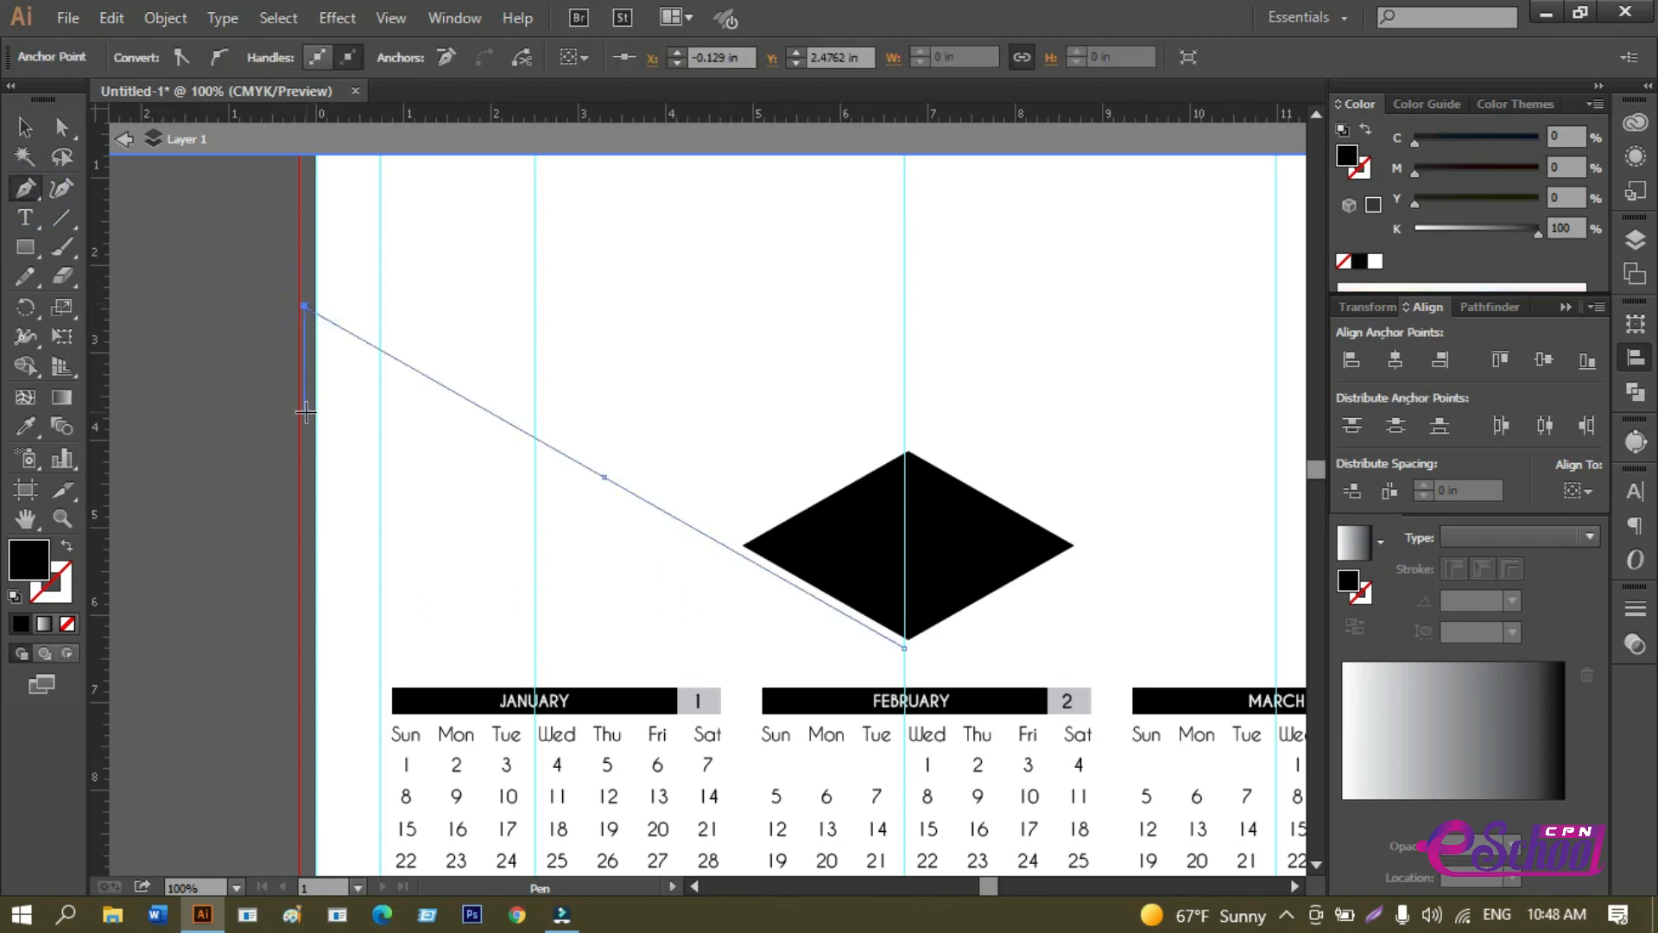
left_click(306, 412)
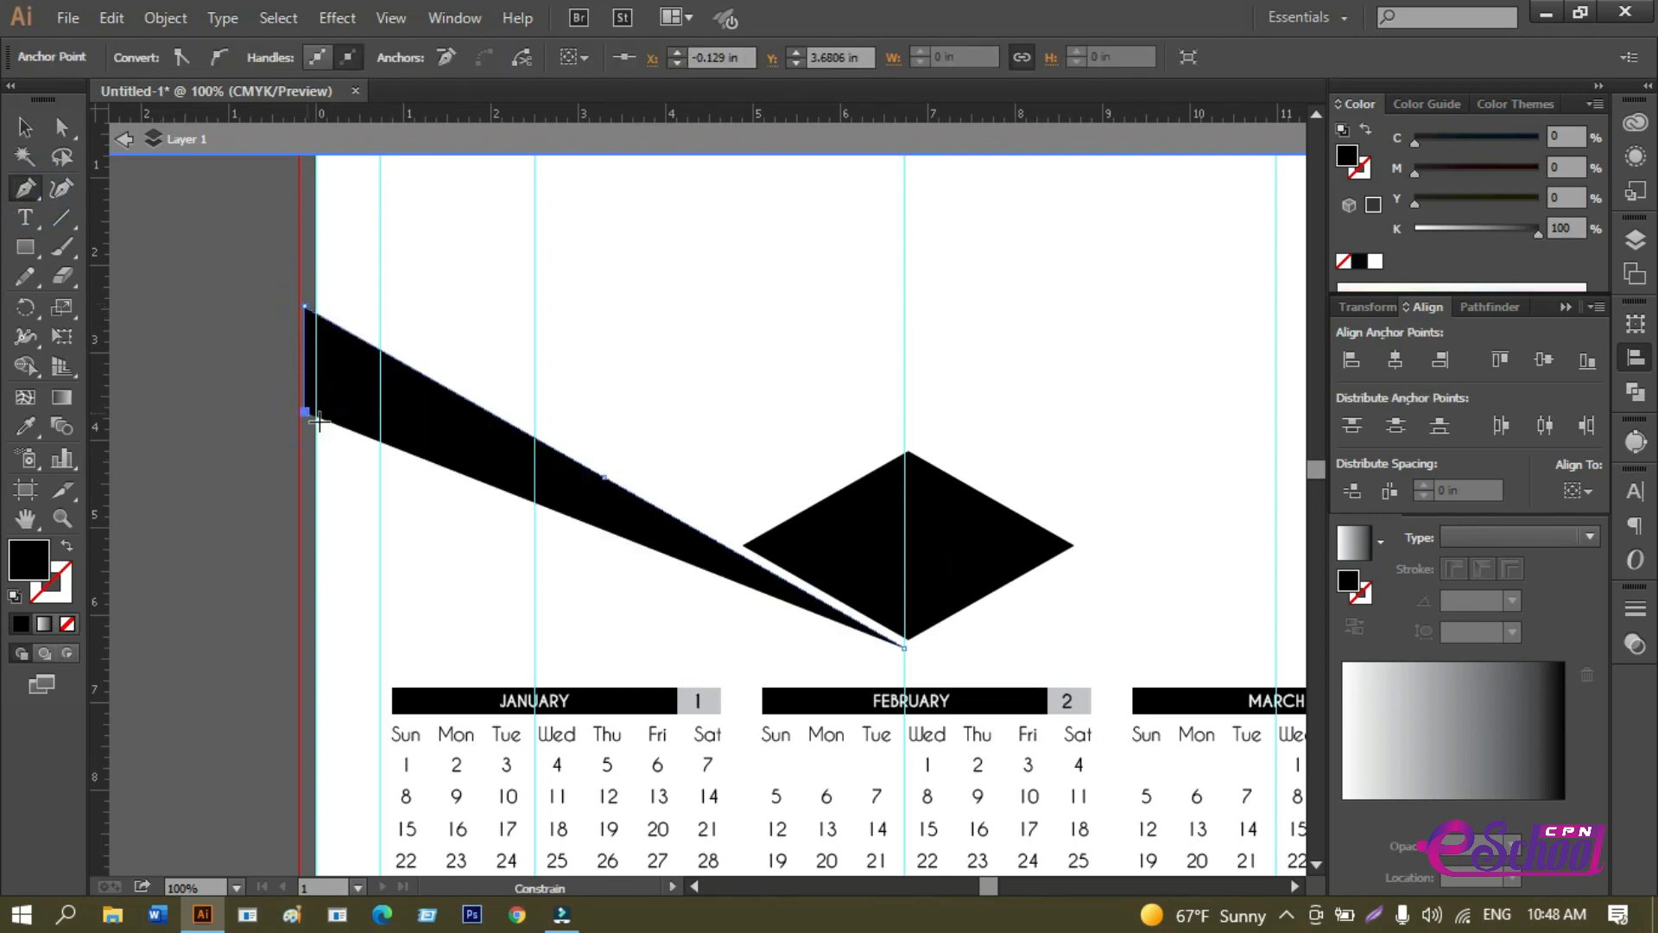
left_click(904, 648)
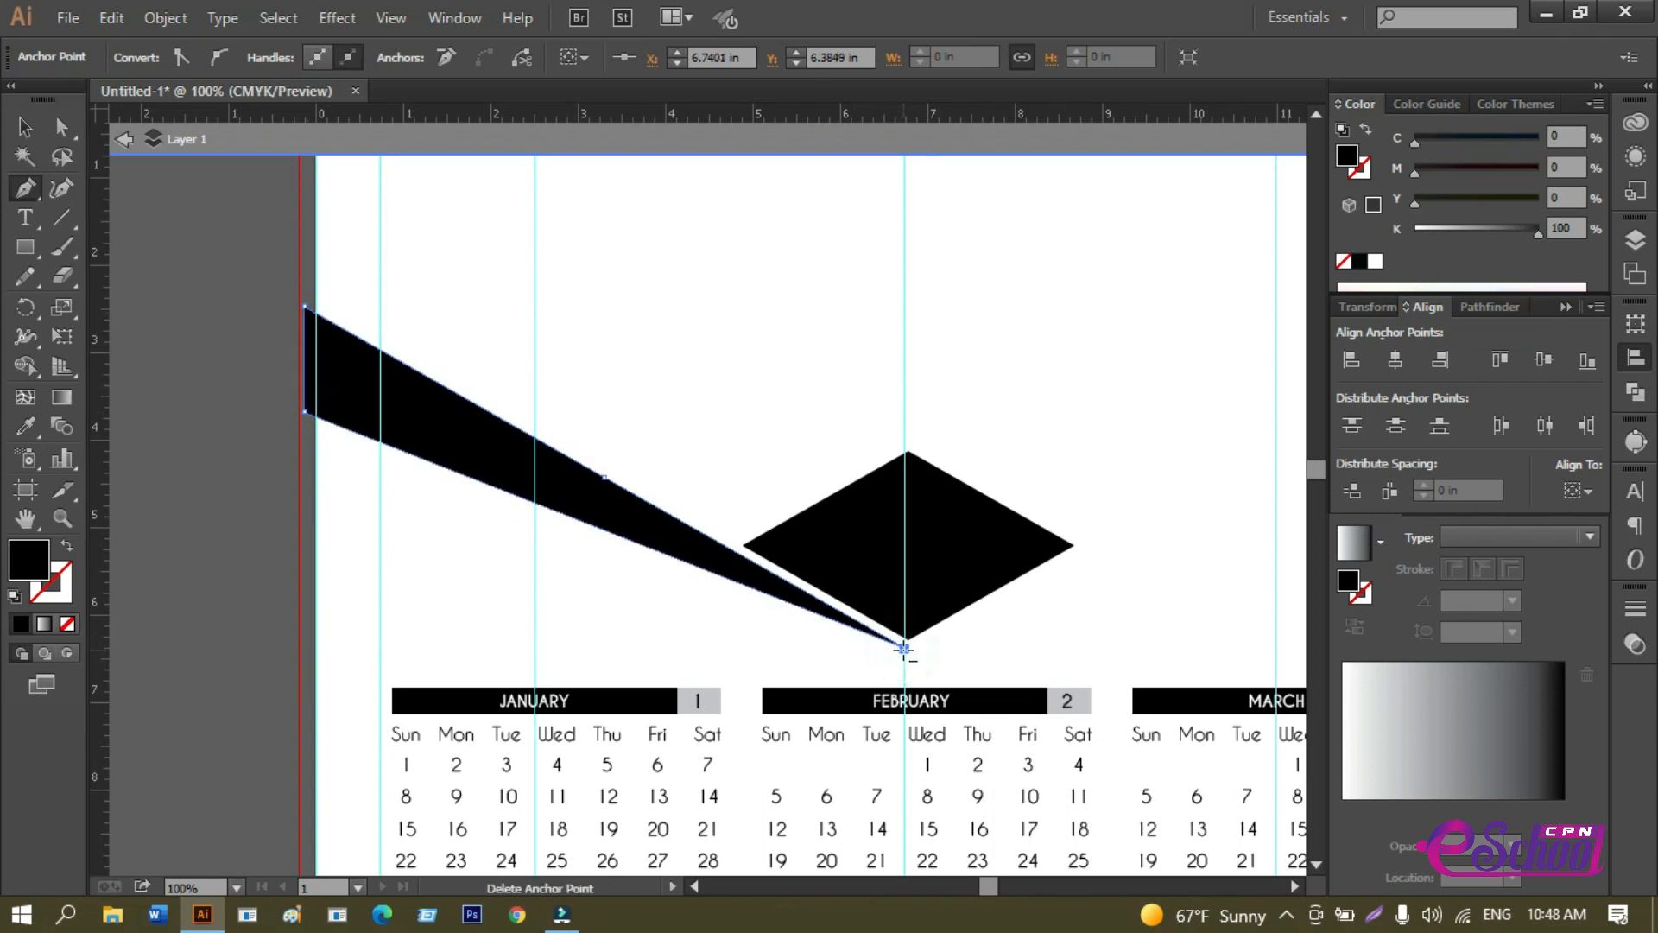
left_click(24, 127)
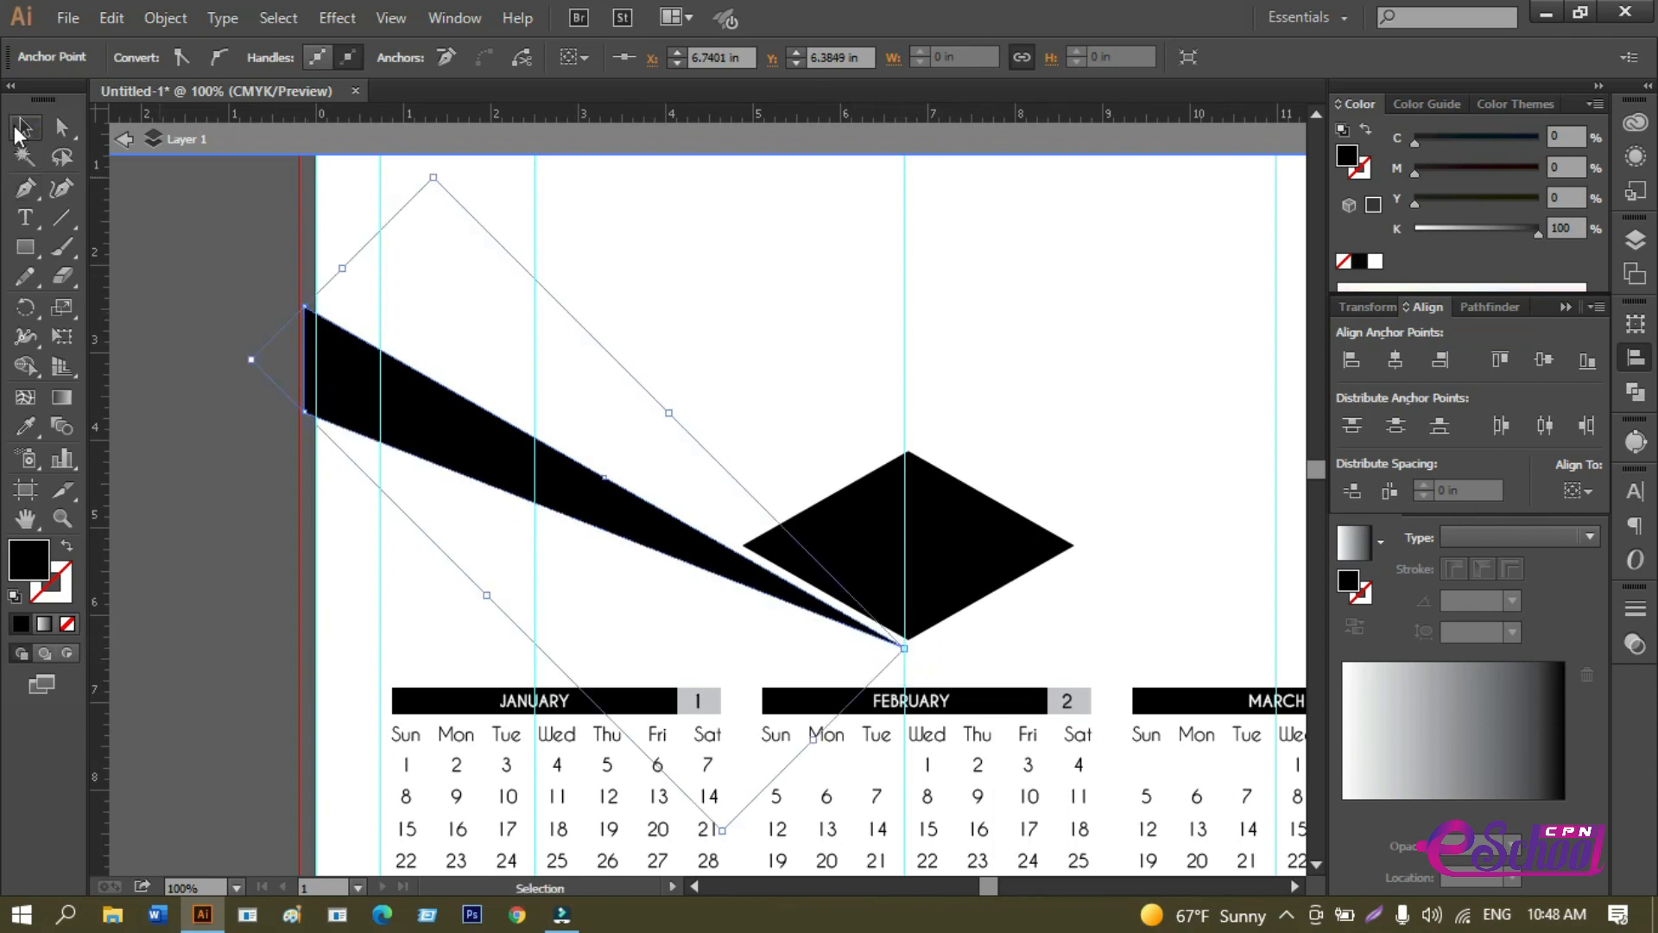
left_click(174, 471)
left_click_drag(299, 575, 279, 464)
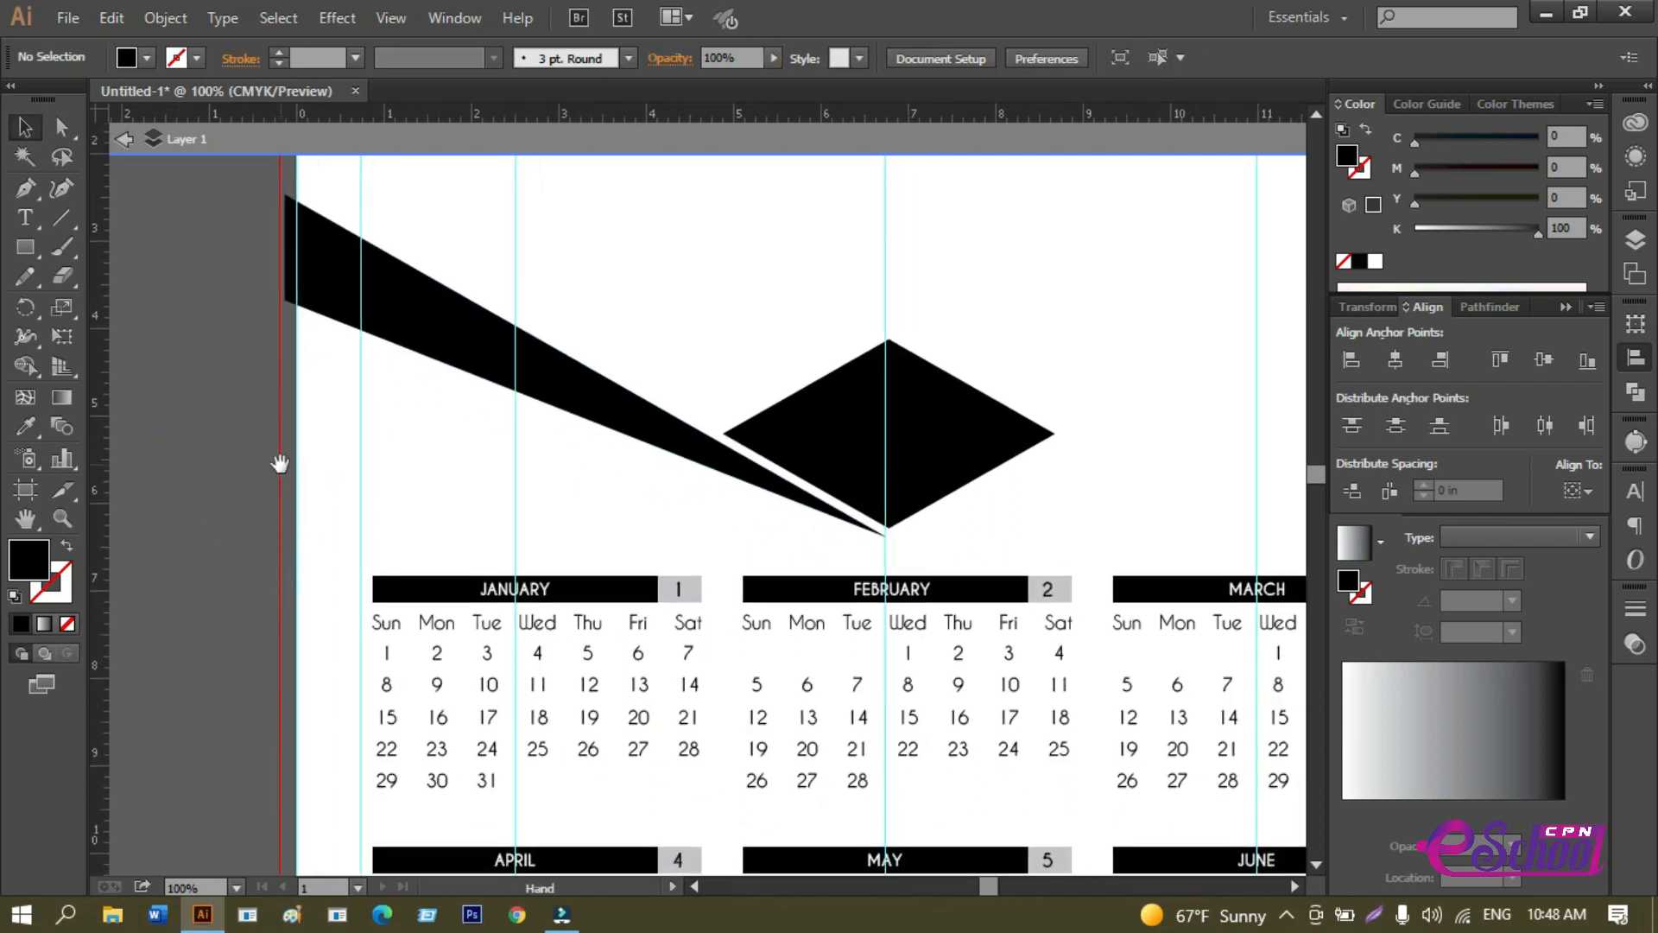
key("a")
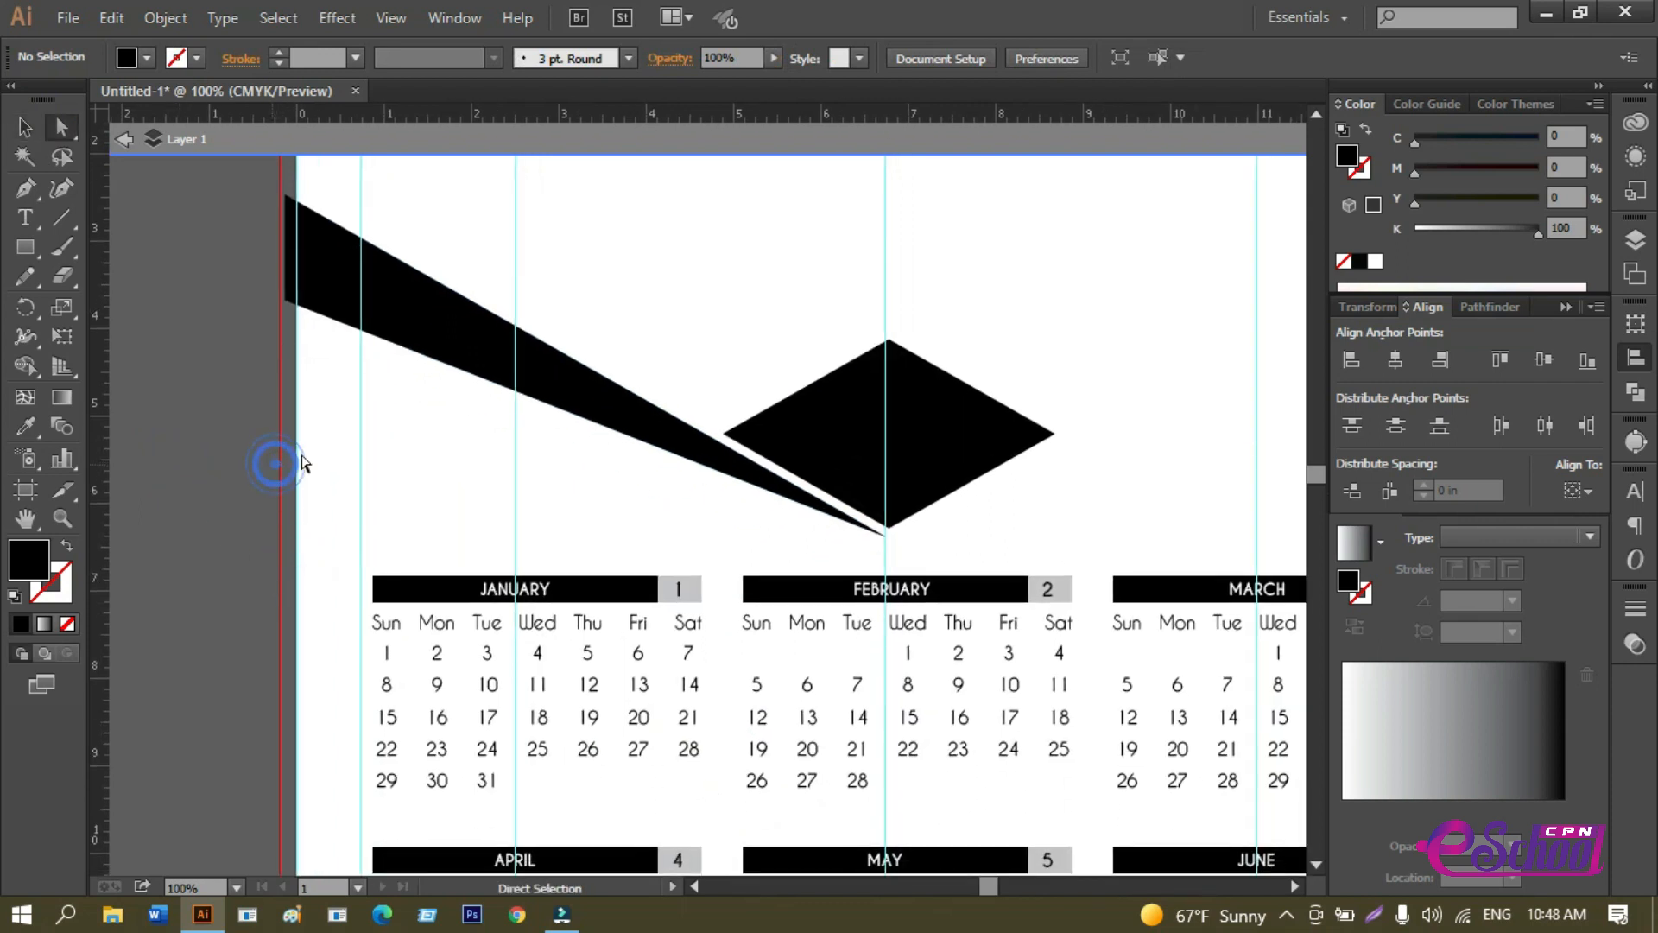
left_click(456, 377)
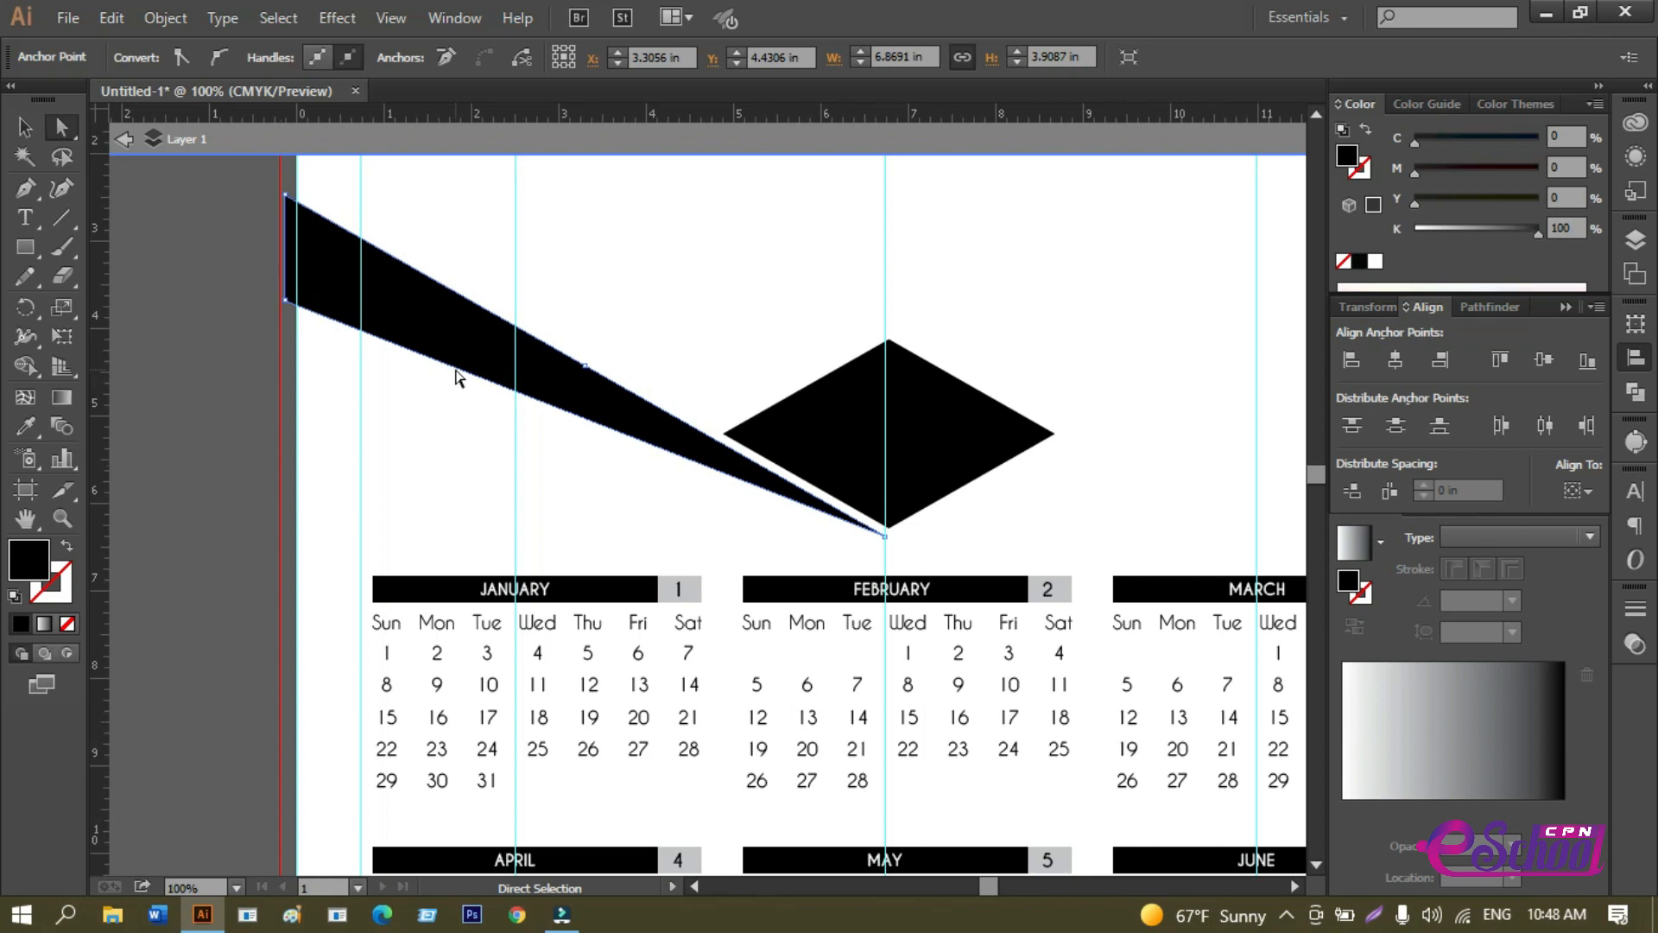
left_click(24, 128)
left_click(169, 337)
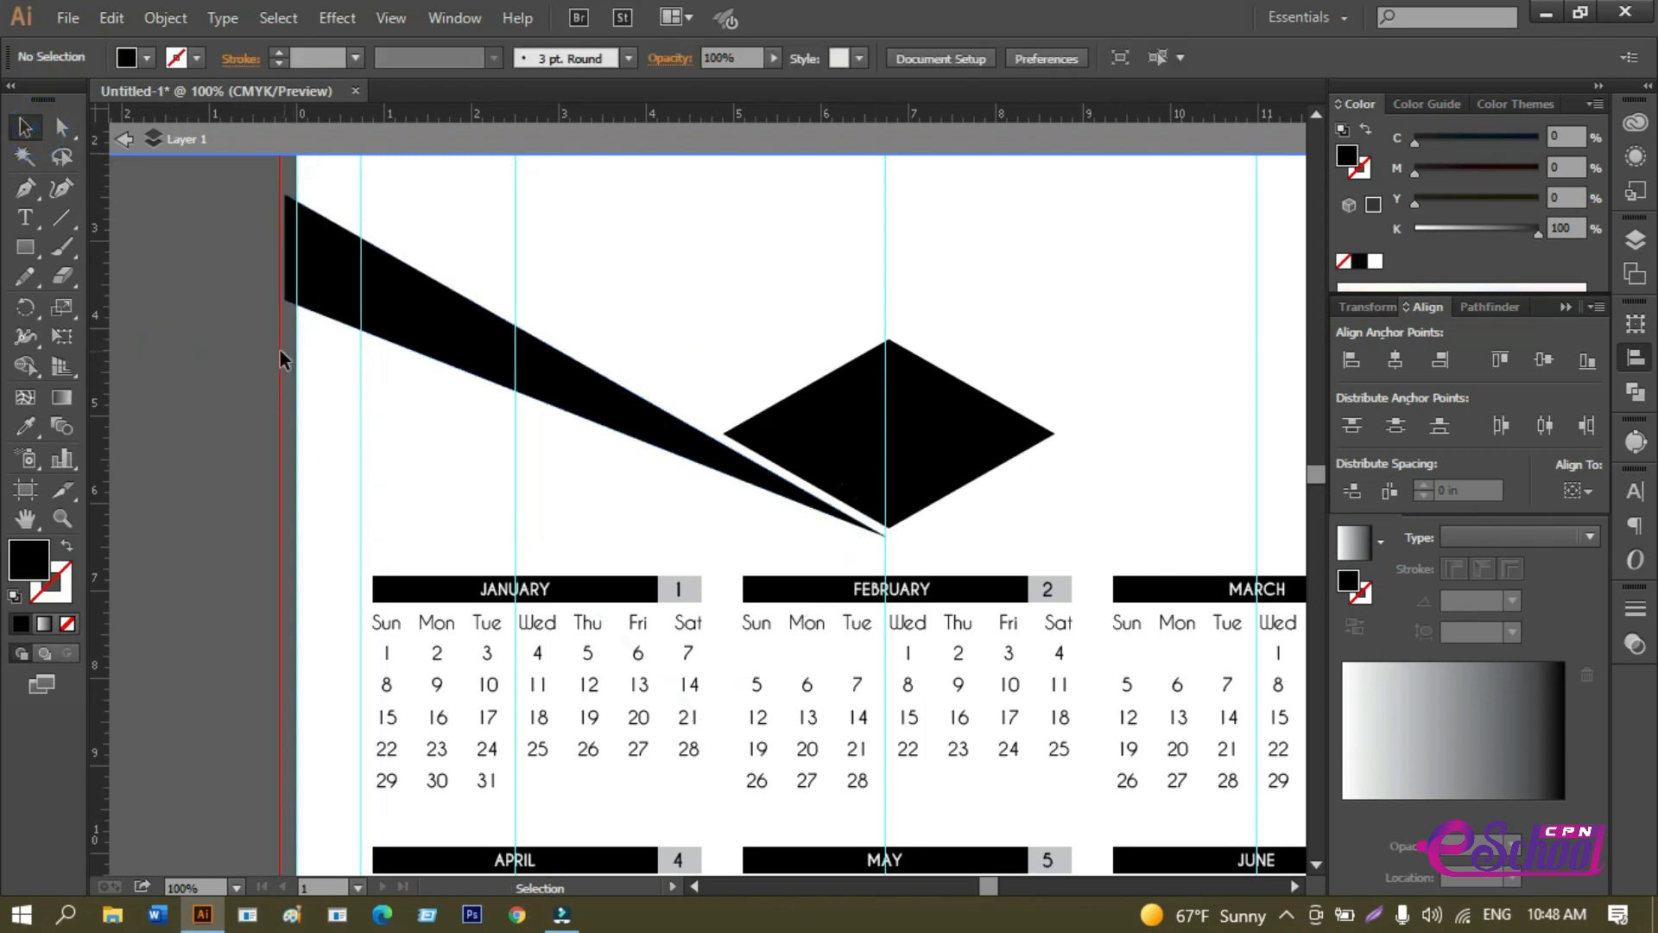
Duplicate only the wedge's lower edge in place and offset the copy slightly below the wedge.
key("a")
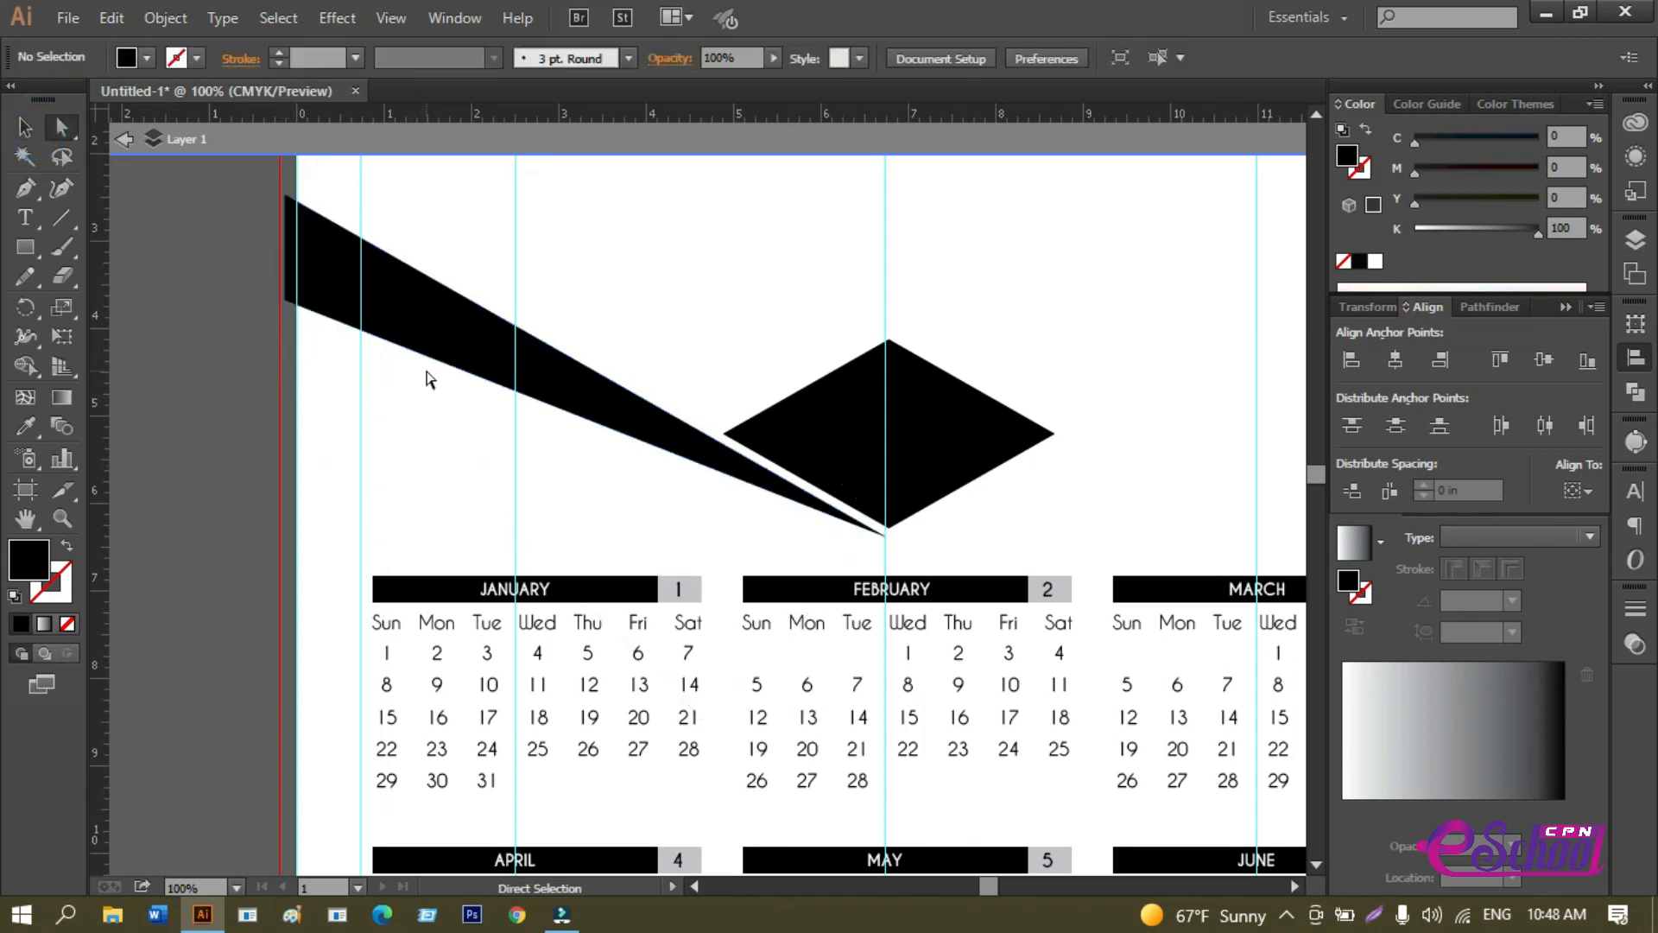
left_click(427, 365)
key("ctrl+c")
key("ctrl+f")
key("Down")
key("Down")
key("Down")
key("Down")
key("Down")
key("Down")
key("Down")
key("Down")
key("Down")
key("Down")
key("Down")
key("Down")
key("Down")
key("Down")
key("Down")
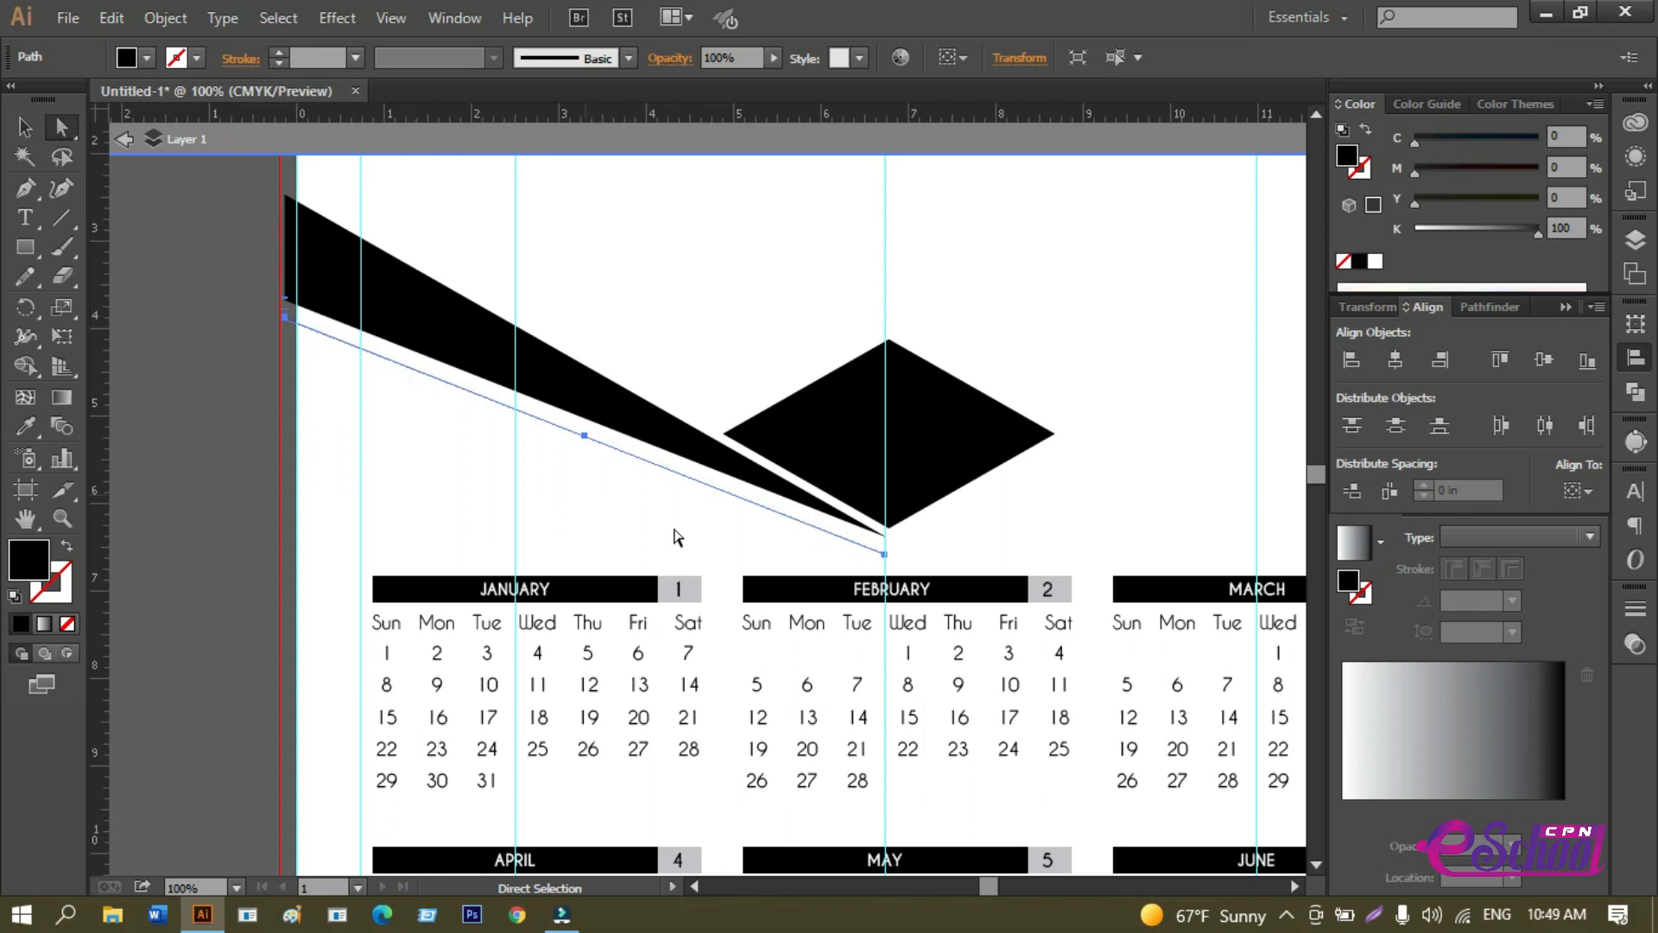
Shorten the copied lower line about its centre to roughly two thirds and slide it up-left along its slope to the page's left edge.
left_click(25, 127)
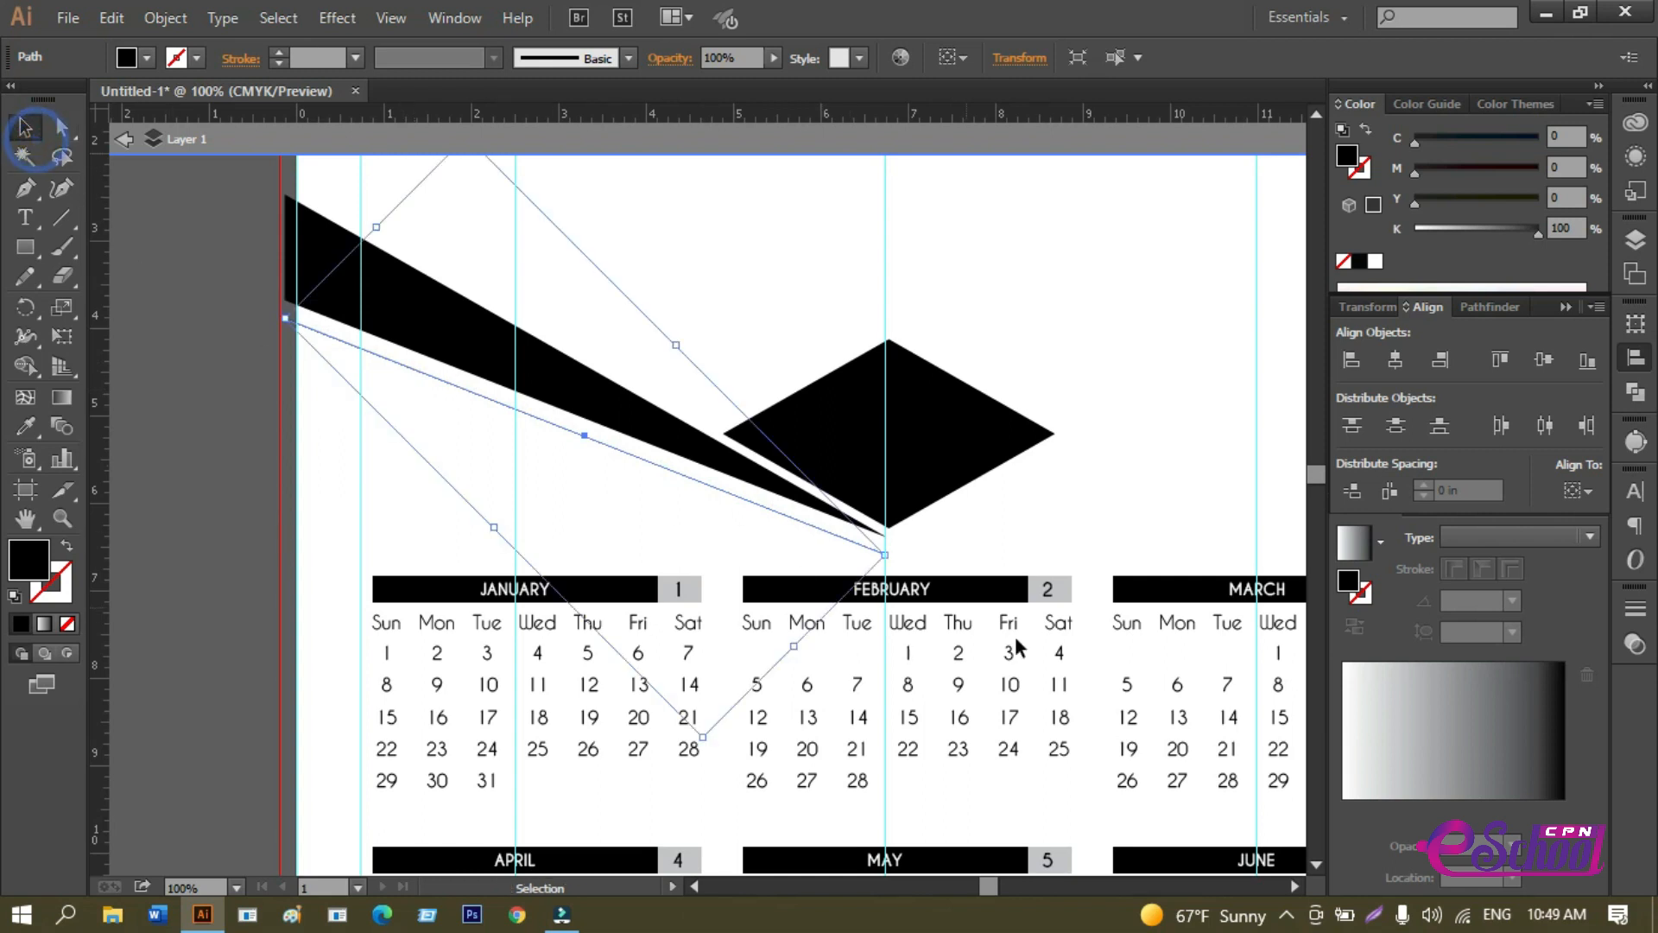
left_click_drag(888, 558, 809, 537)
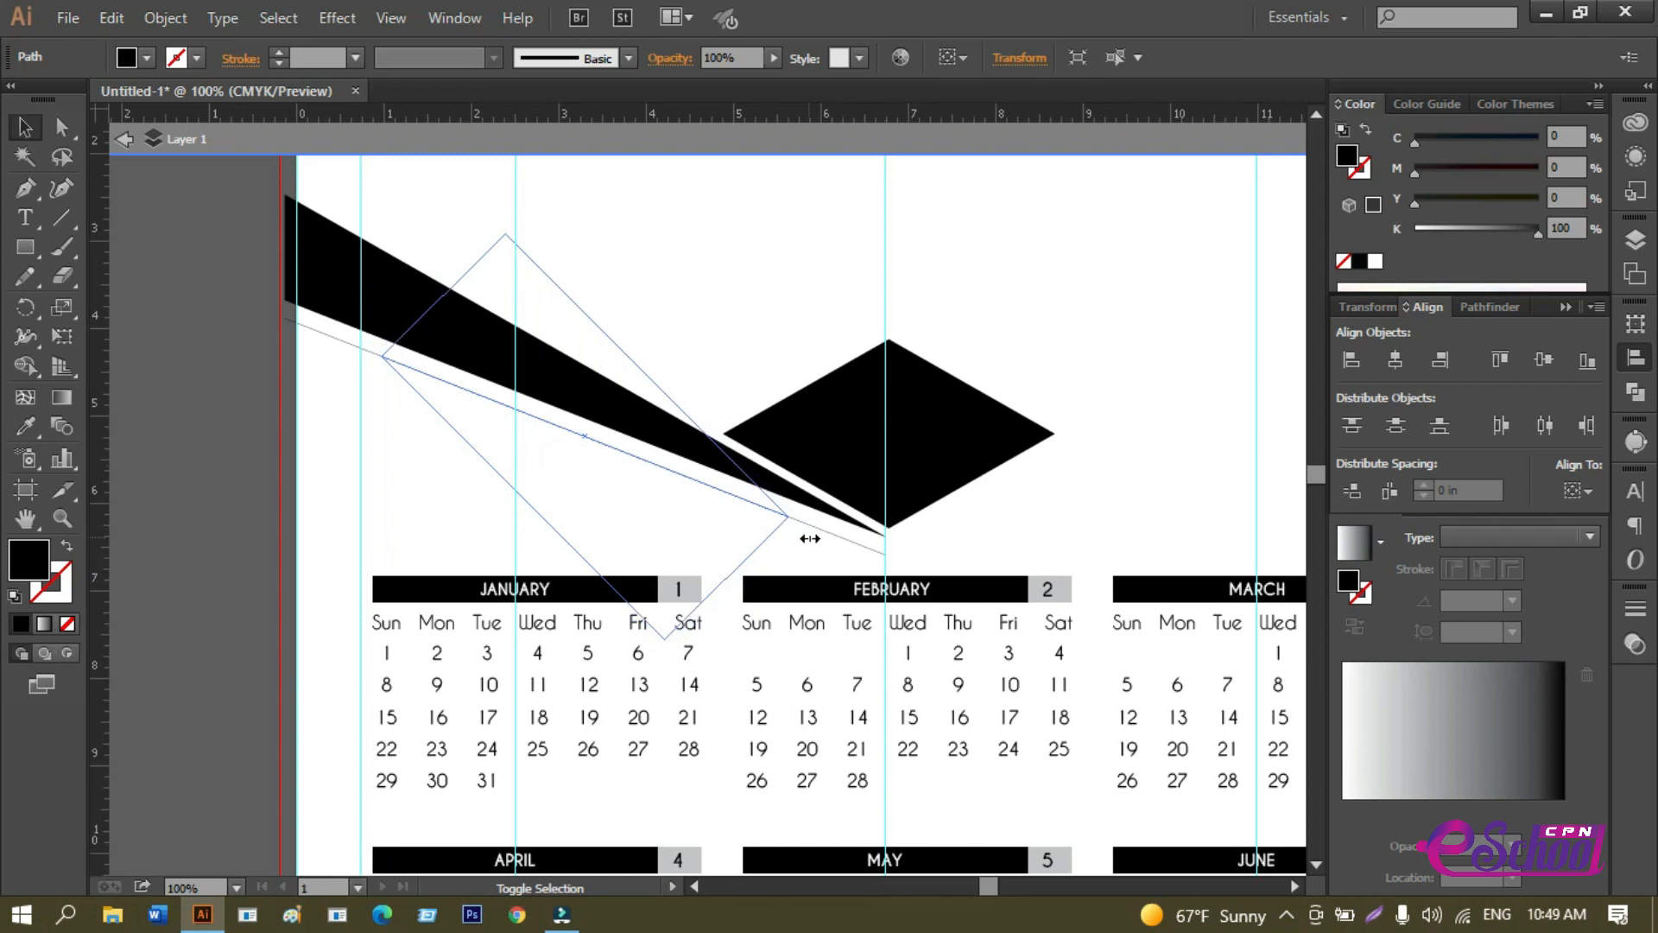
left_click(703, 482)
left_click_drag(689, 477, 589, 442)
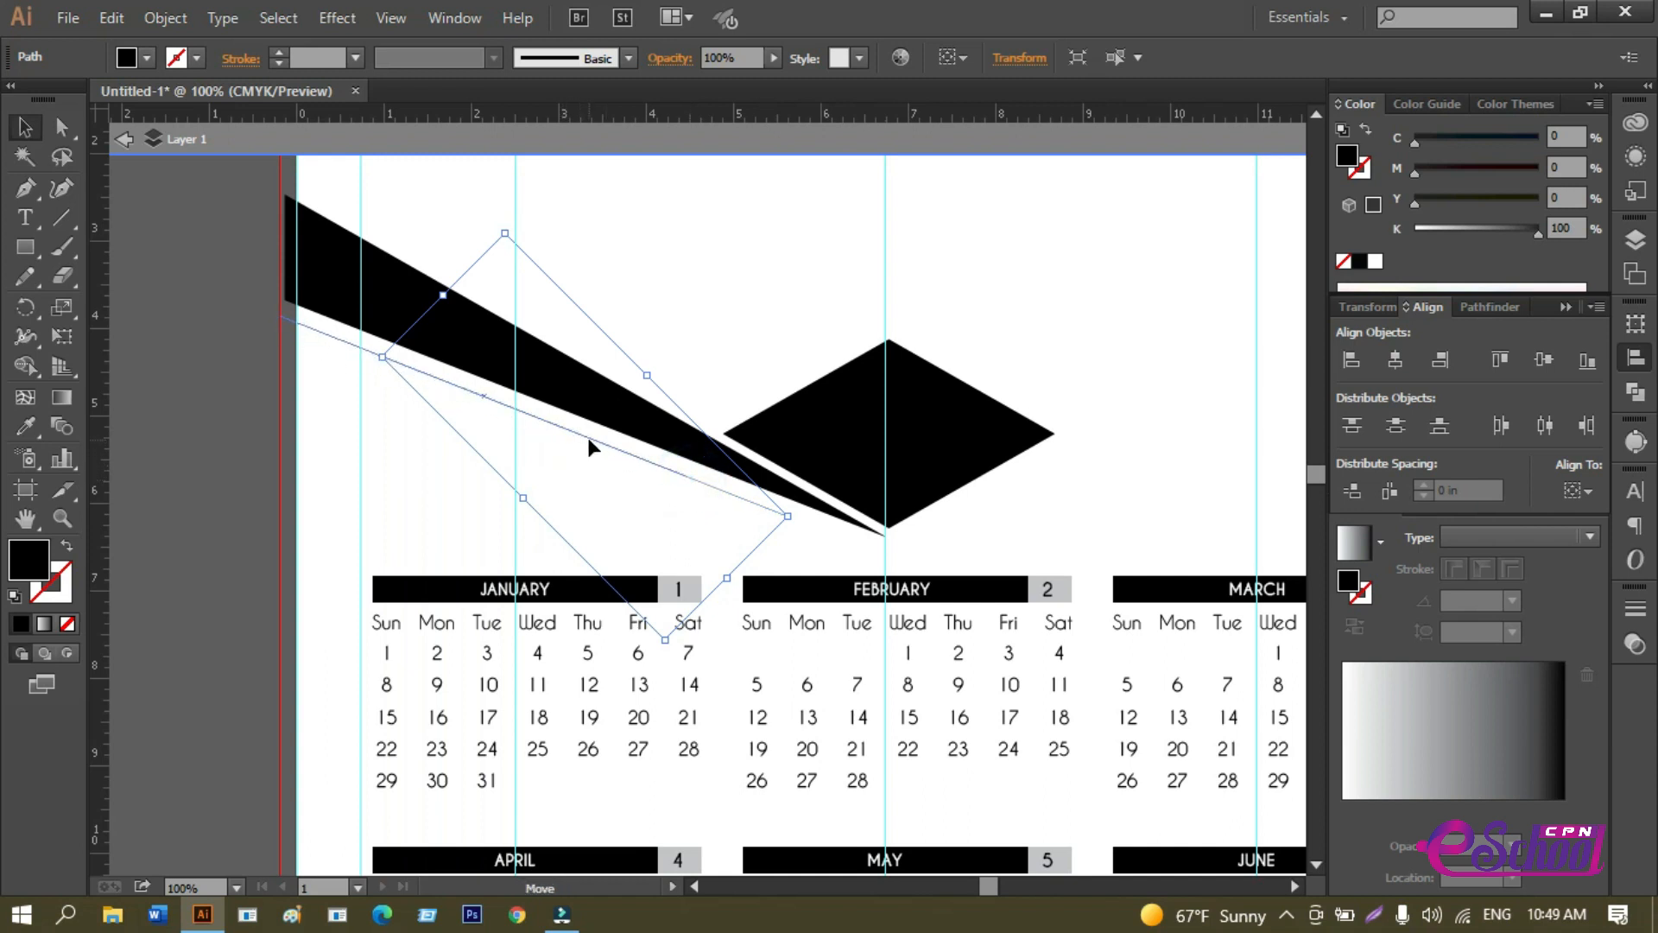
left_click_drag(589, 439, 764, 511)
Move the shortened line slightly up to narrow its gap to the wedge, then deselect it.
scroll(616, 496, "up", 3)
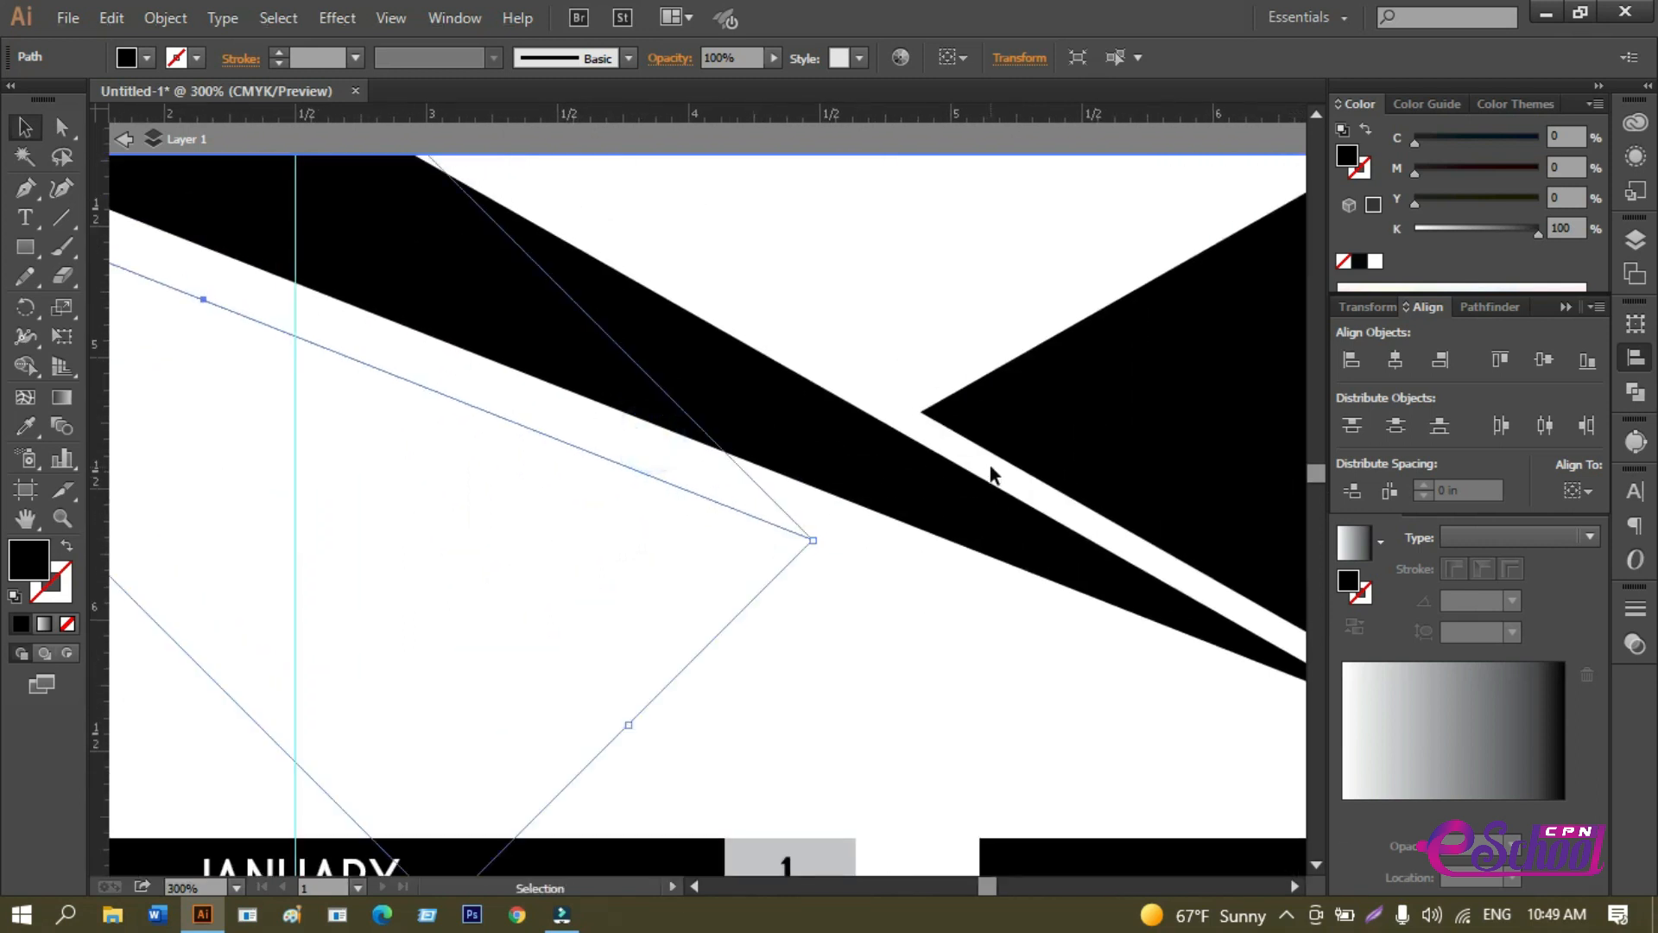
left_click_drag(687, 488, 687, 476)
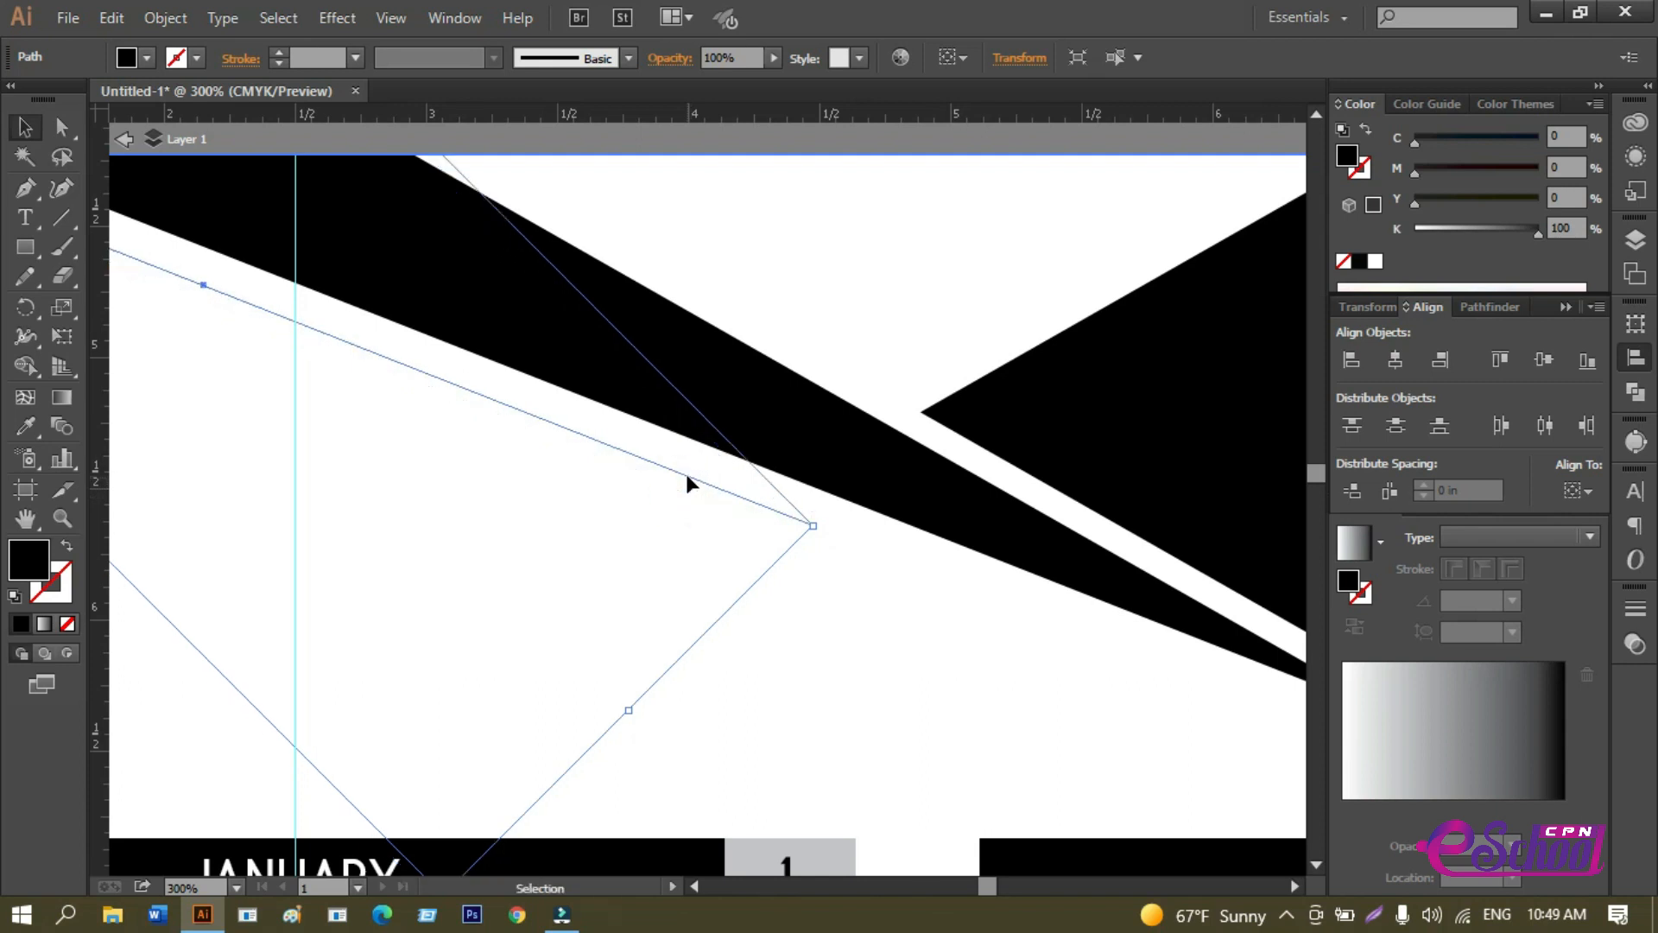
left_click(656, 537)
scroll(656, 536, "down", 2)
Close the shortened line into a black triangle with the Pen tool, using a horizontal base and a corner at the page's left edge.
left_click(26, 188)
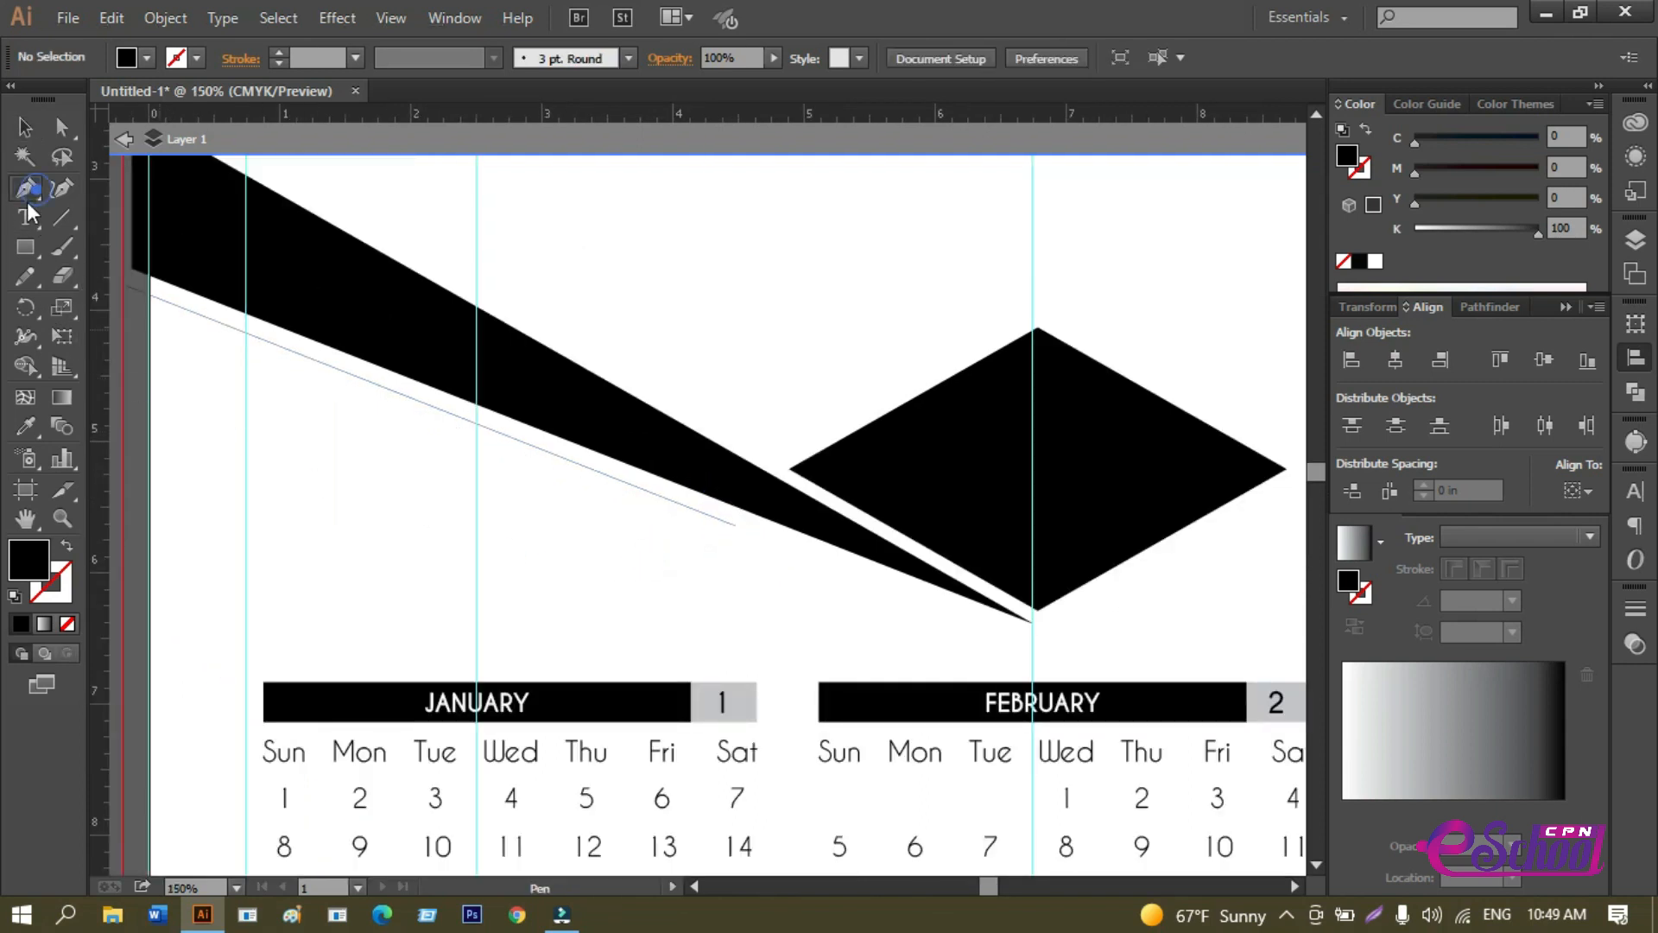
left_click(732, 526)
scroll(548, 544, "left", 3)
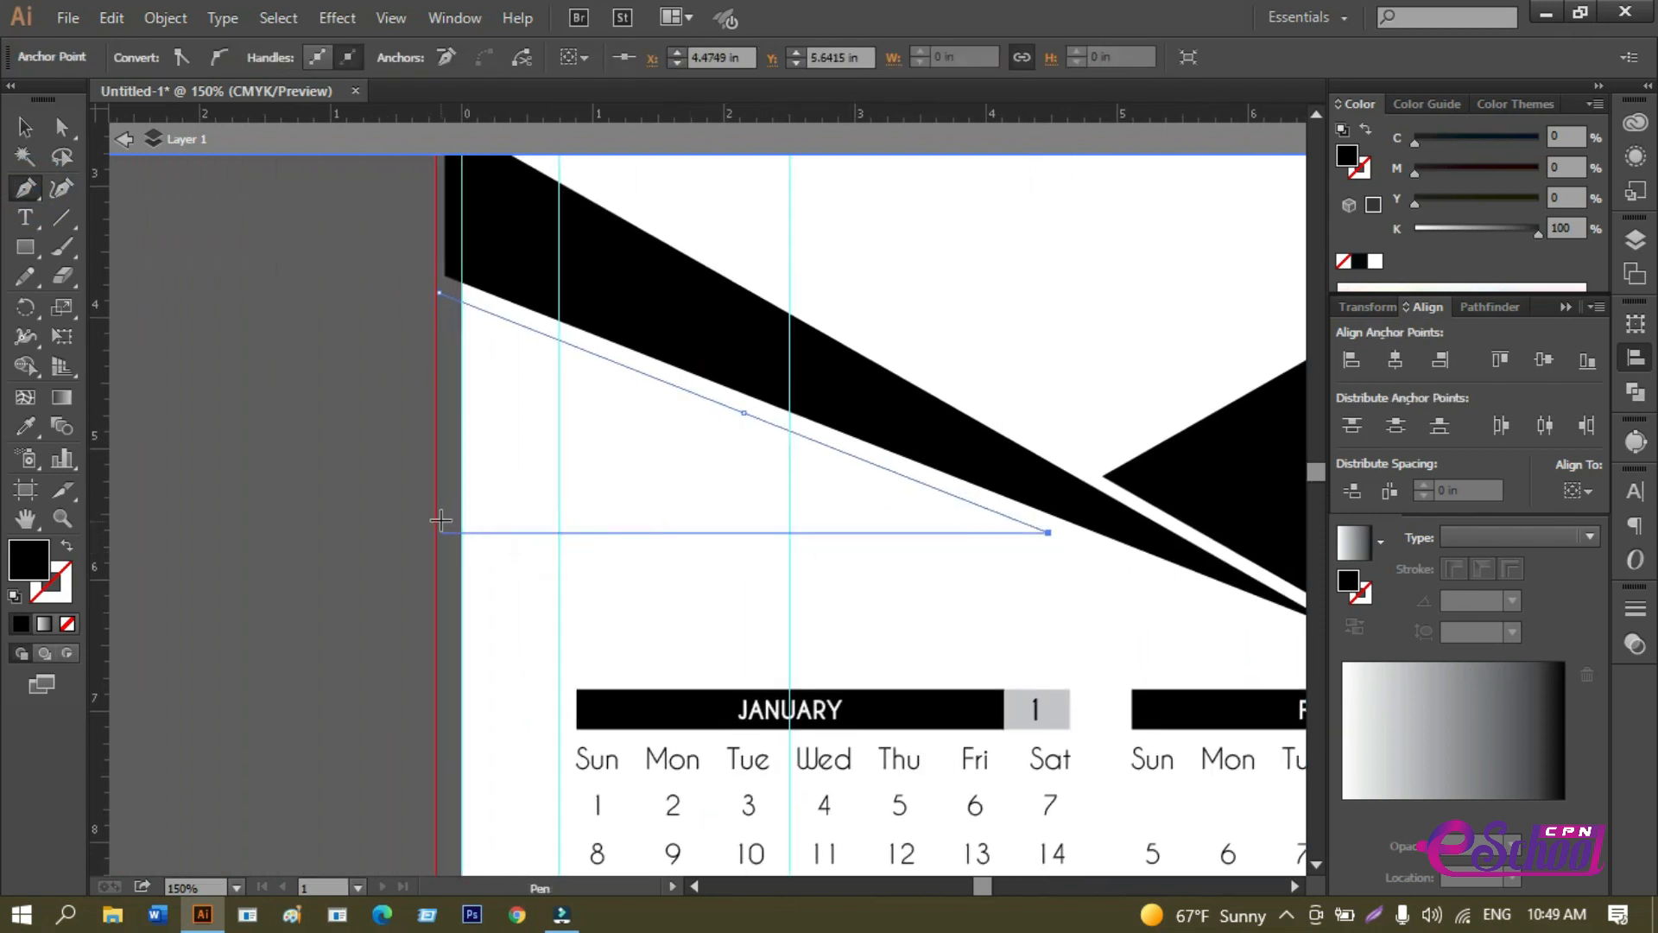
left_click(453, 532)
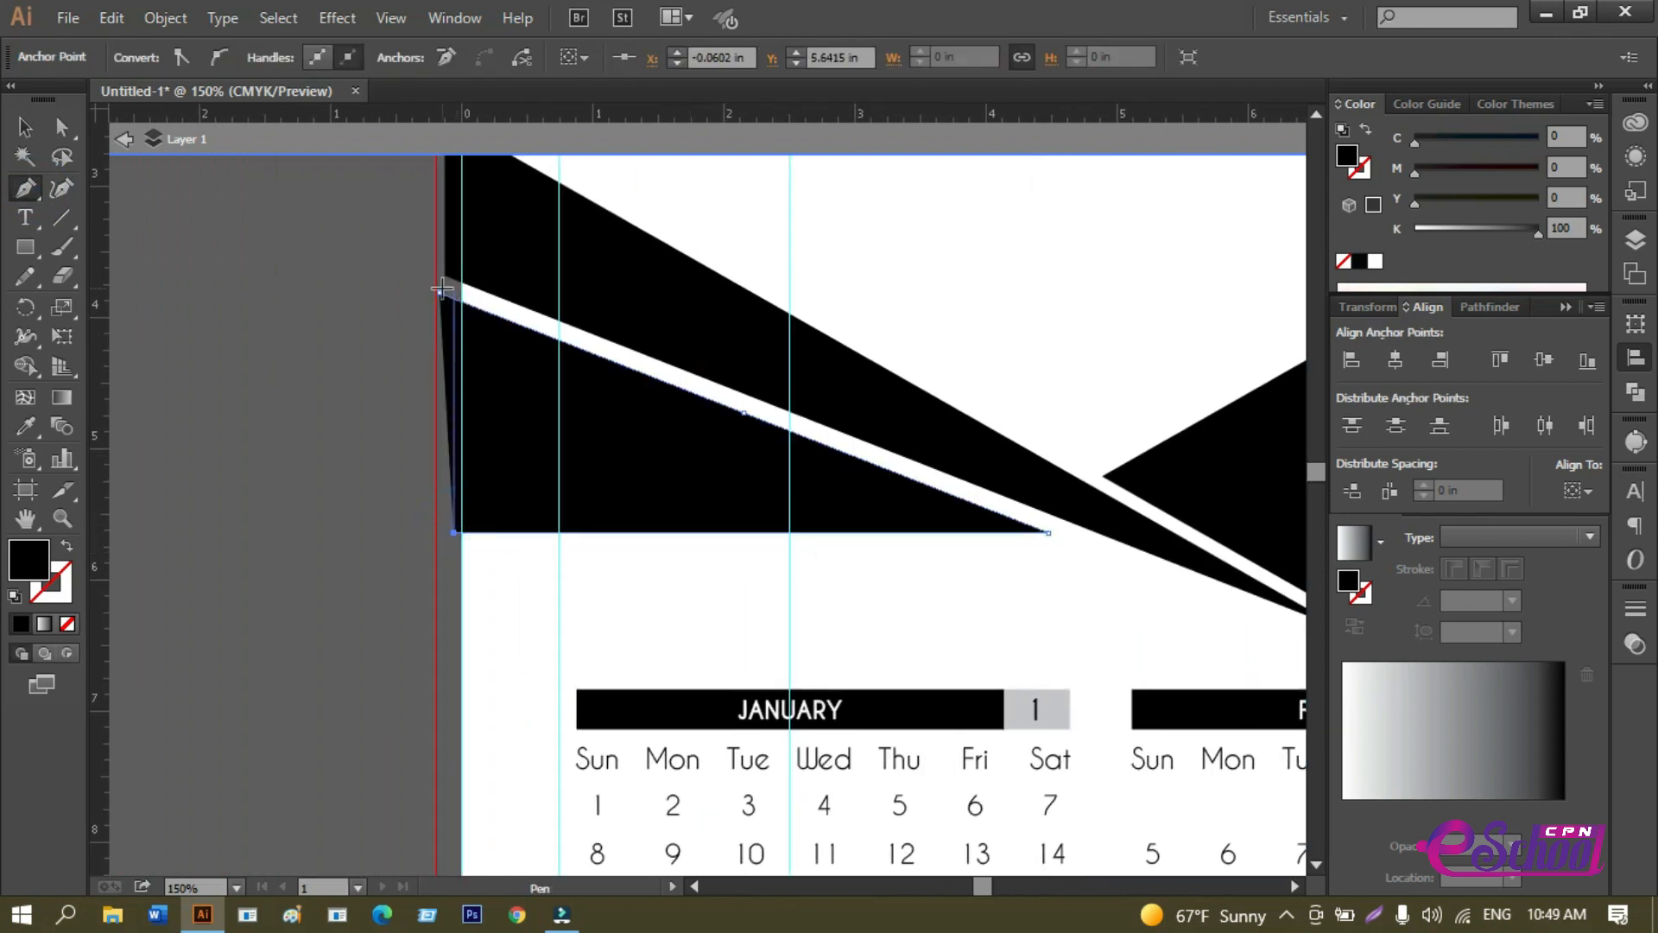
left_click(440, 294)
left_click(25, 127)
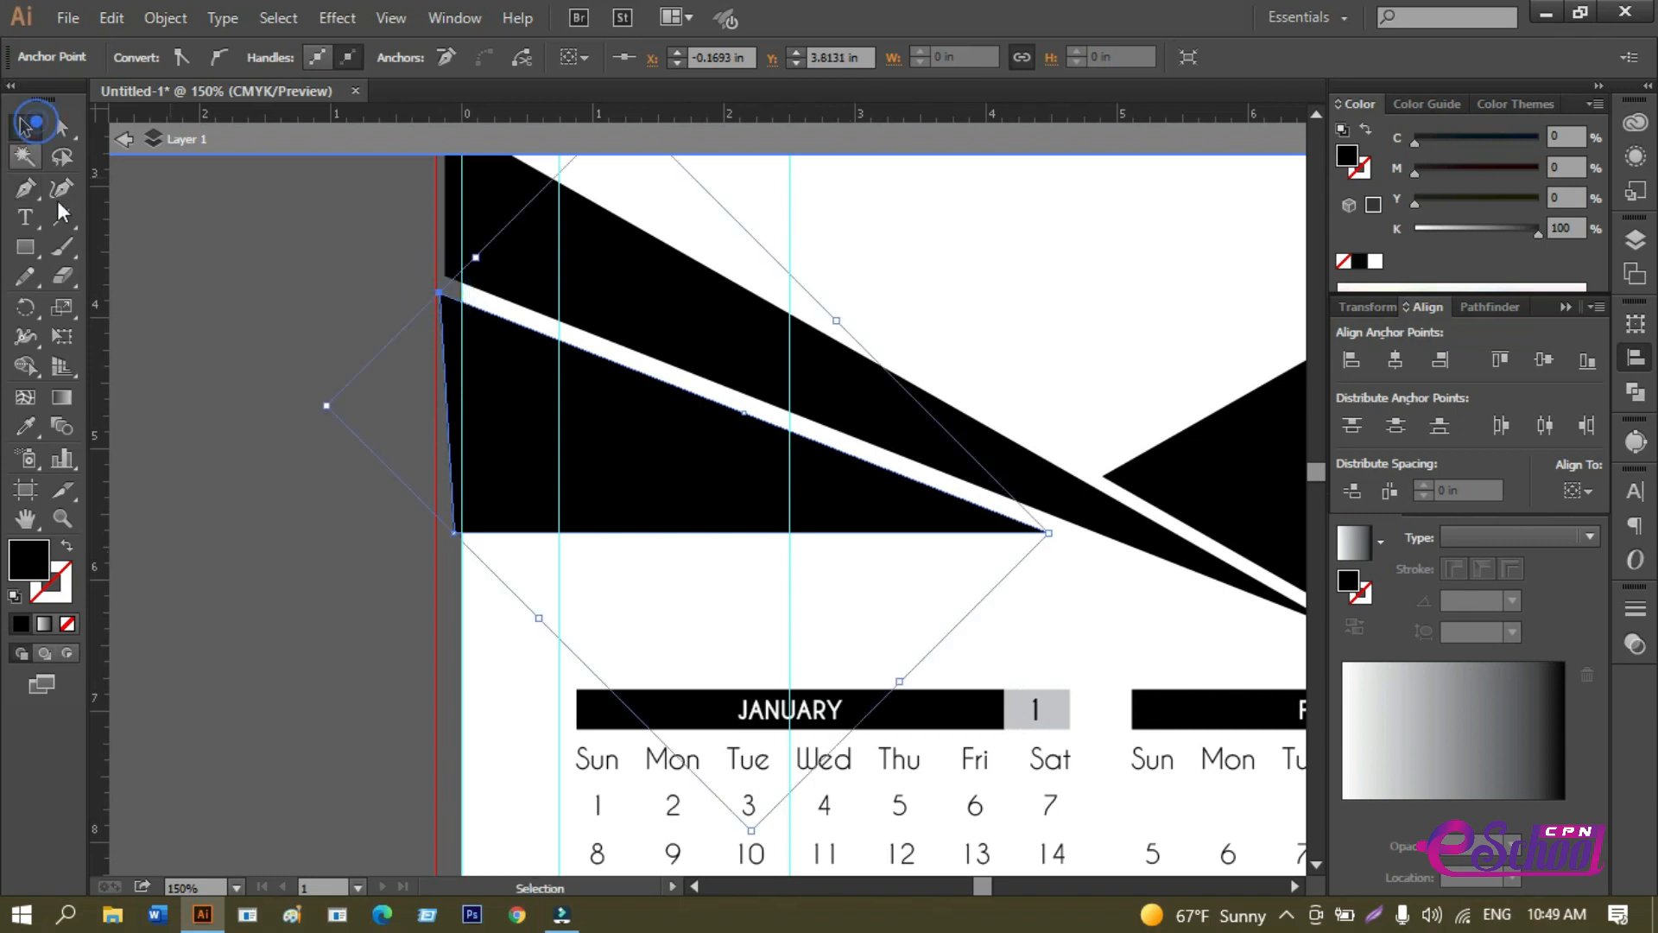
left_click(111, 280)
Select both black shapes left of the diamond and erase their parts that overhang the page's left edge.
left_click(311, 414, "ctrl+alt")
left_click(293, 432, "ctrl+alt")
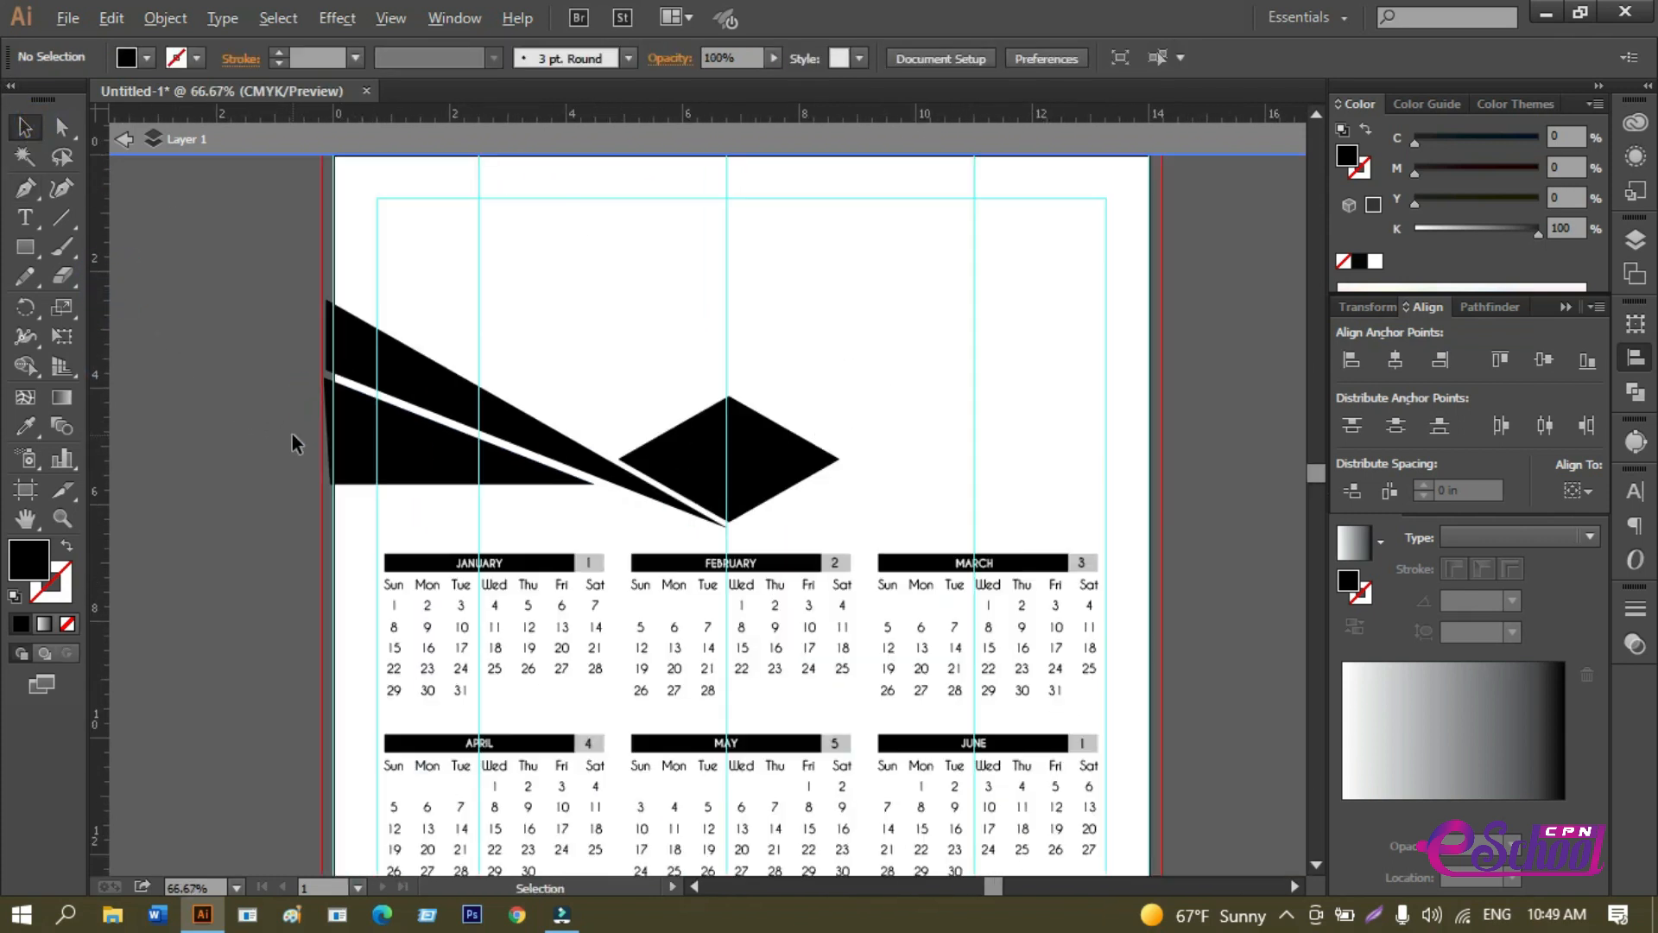
left_click_drag(320, 546, 309, 582)
left_click(278, 501, "ctrl")
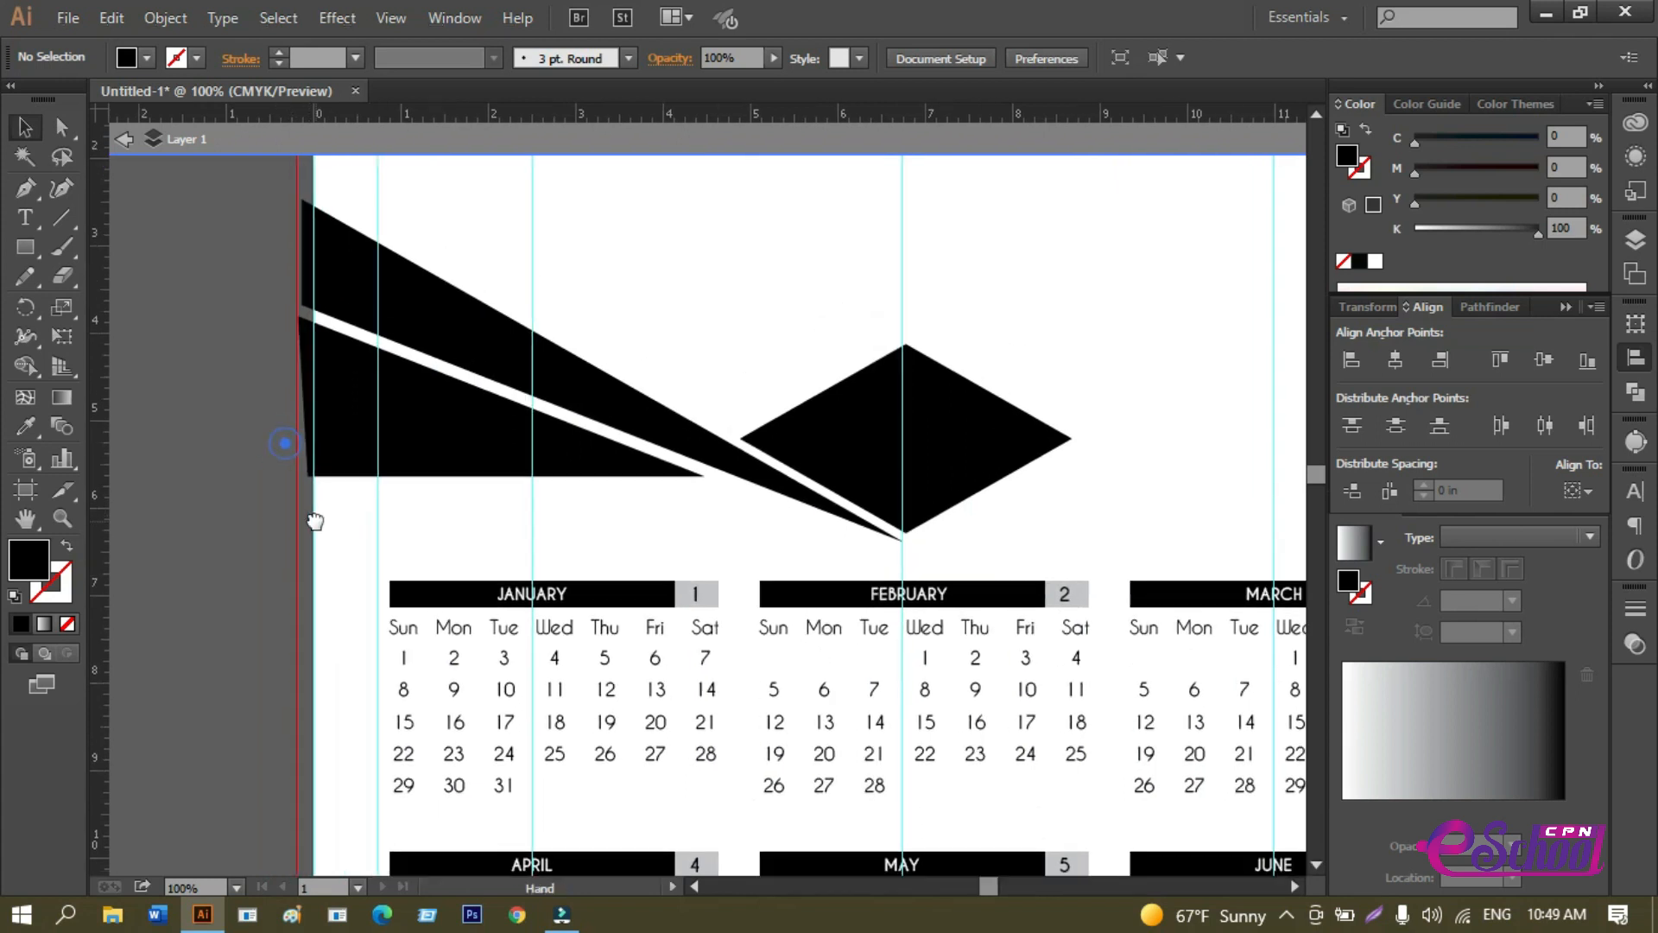
left_click(411, 424)
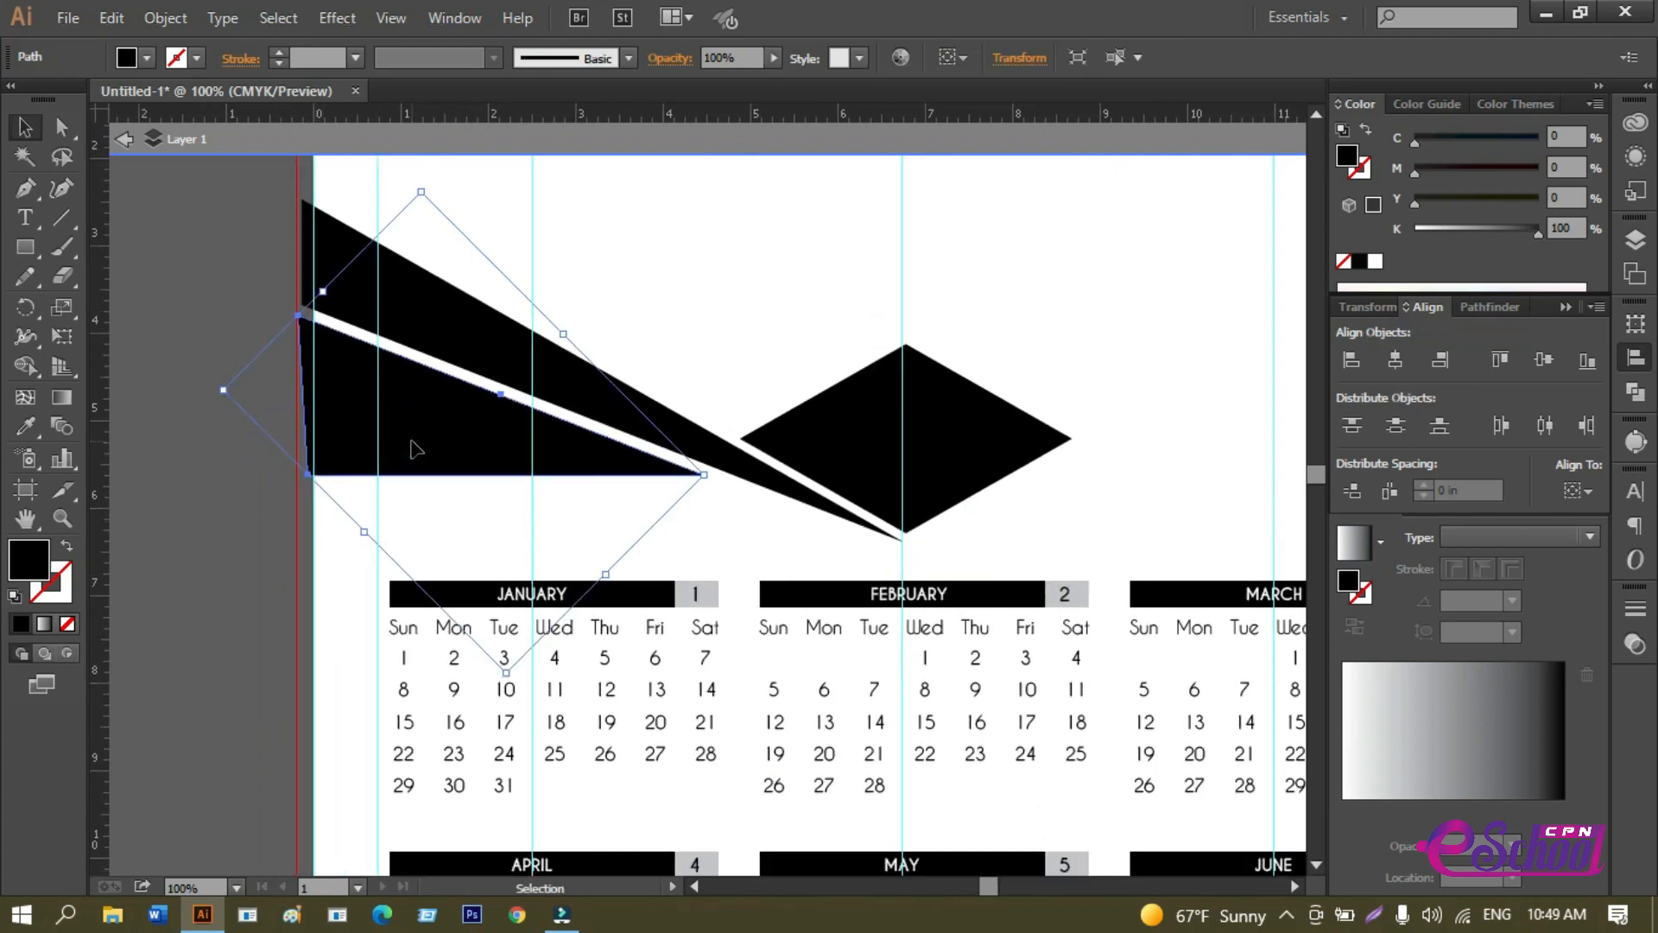
left_click(233, 473)
left_click_drag(381, 402, 466, 433)
left_click(514, 354)
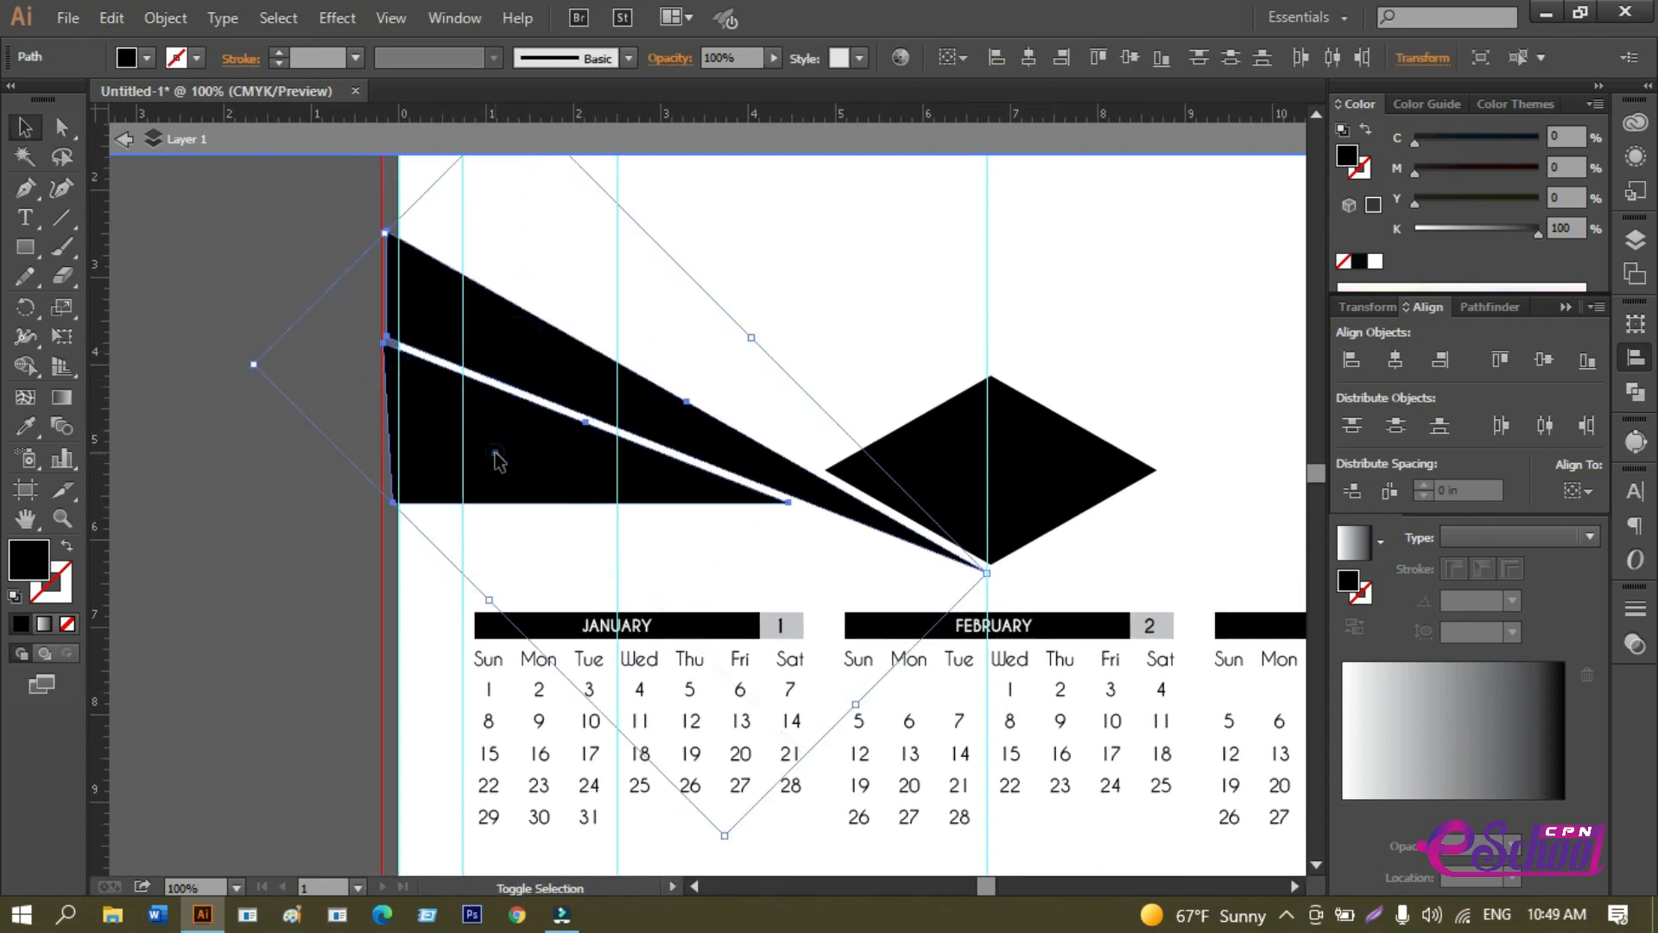
left_click(61, 276)
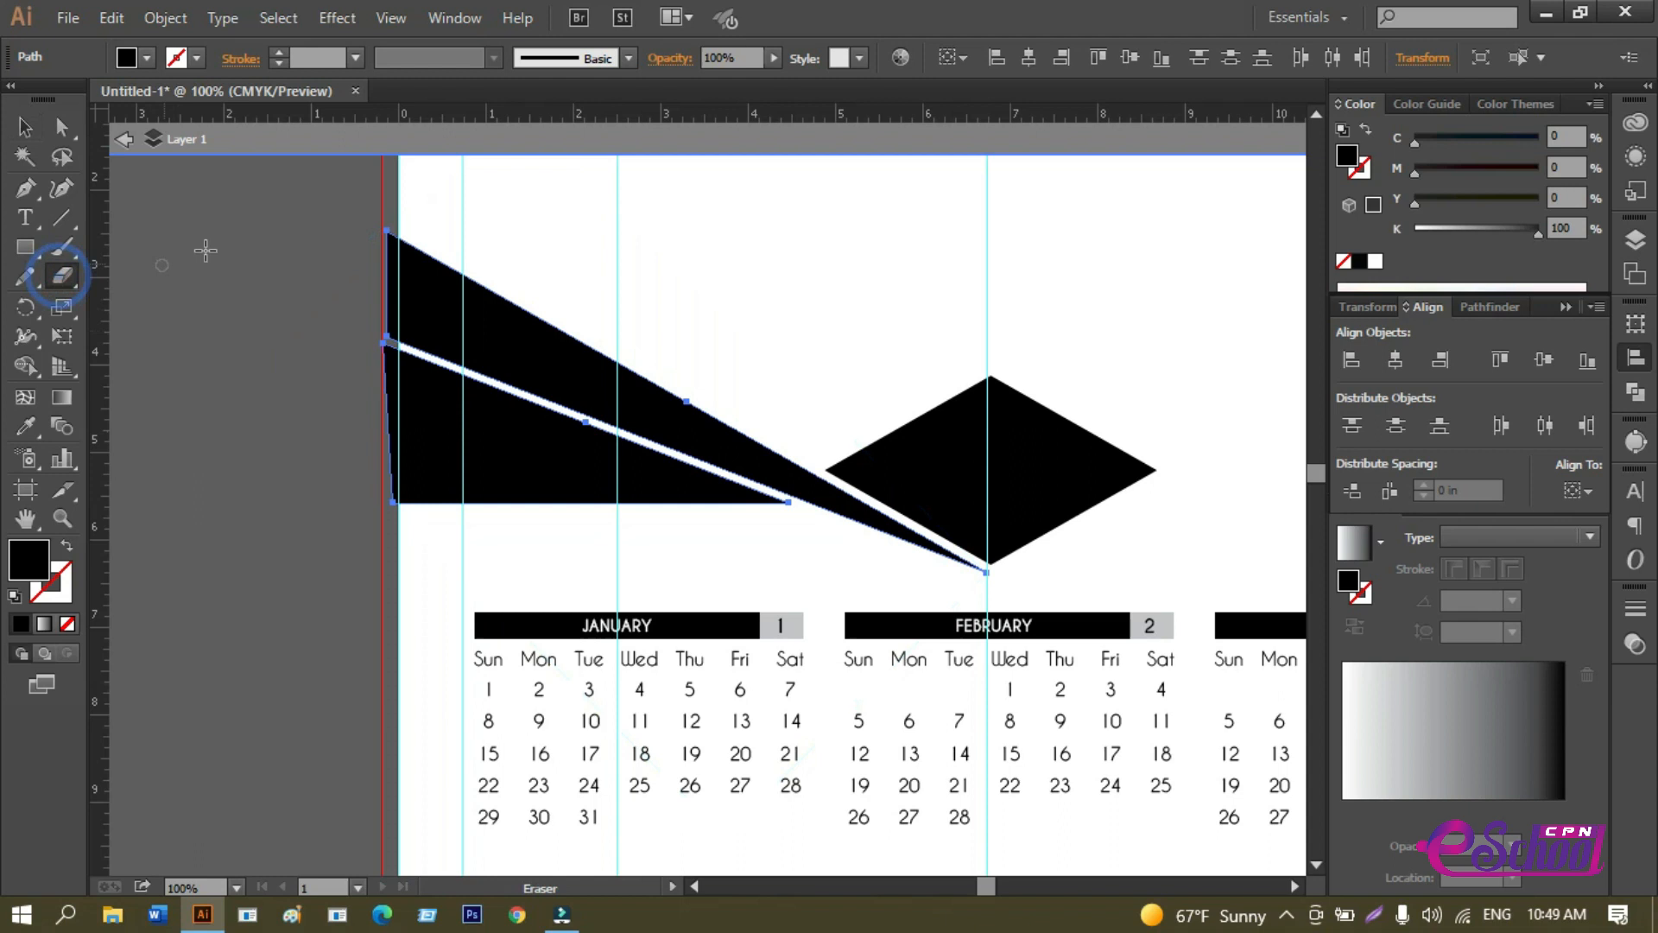
mouse_move(202, 187)
left_mouse_down()
mouse_move(342, 588)
mouse_move(398, 672)
left_mouse_up()
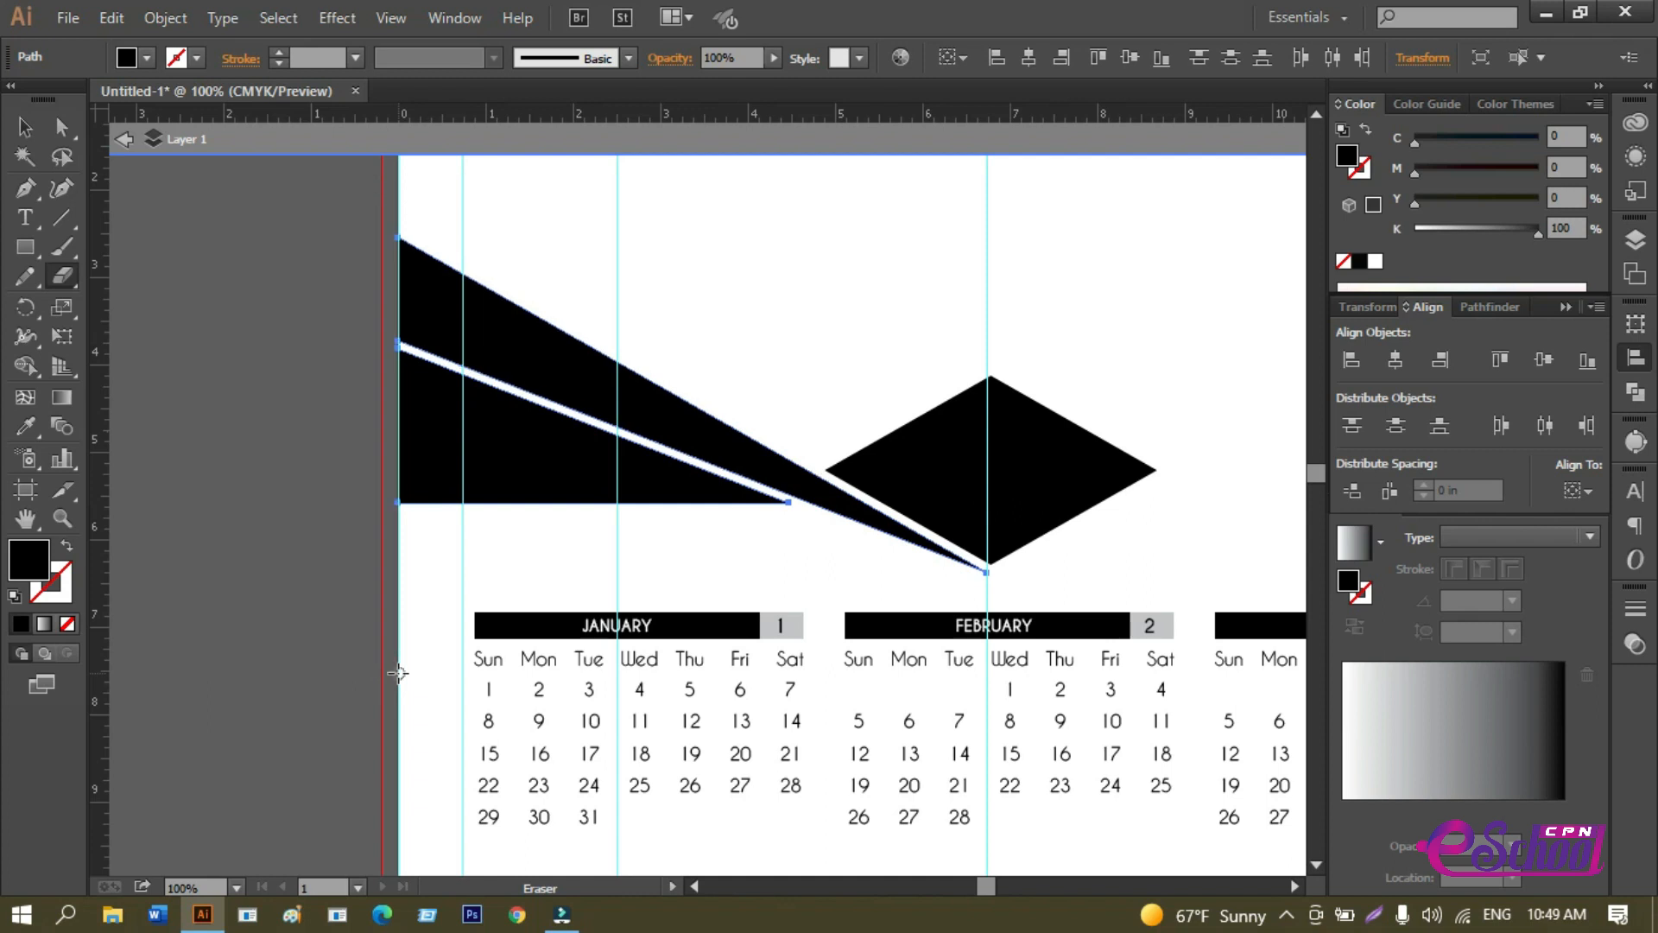
Inspect the trimmed edges of both shapes along the page's left edge up close, then deselect them.
left_click(24, 127)
scroll(466, 453, "up", 1, "alt")
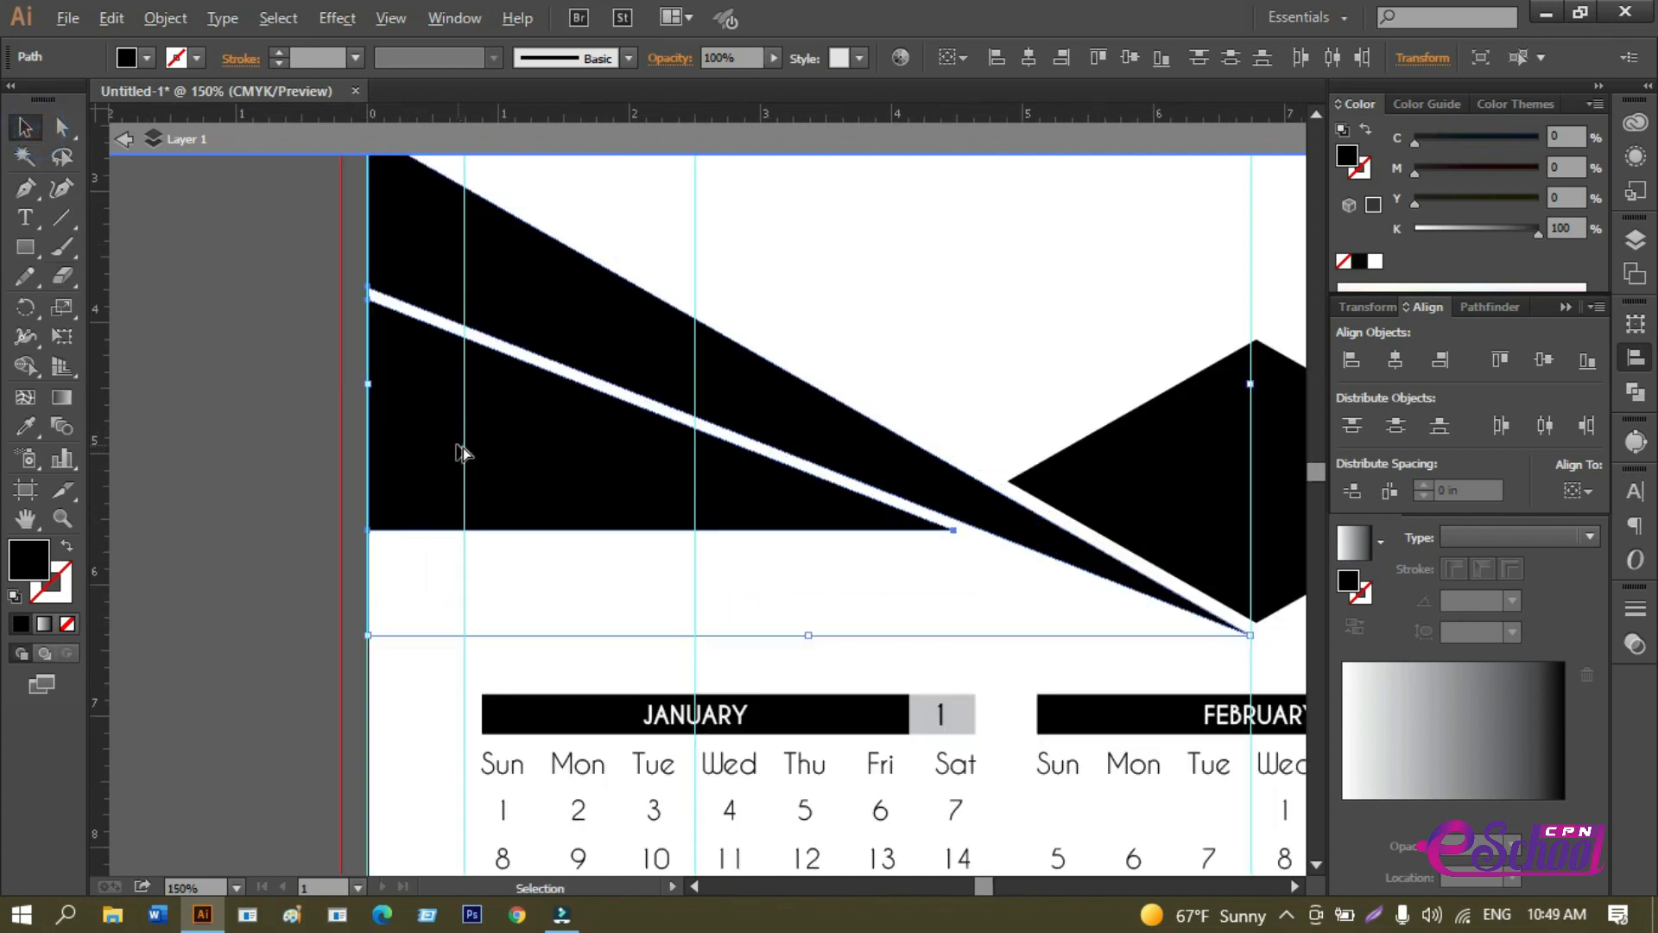
scroll(451, 429, "up", 3, "alt")
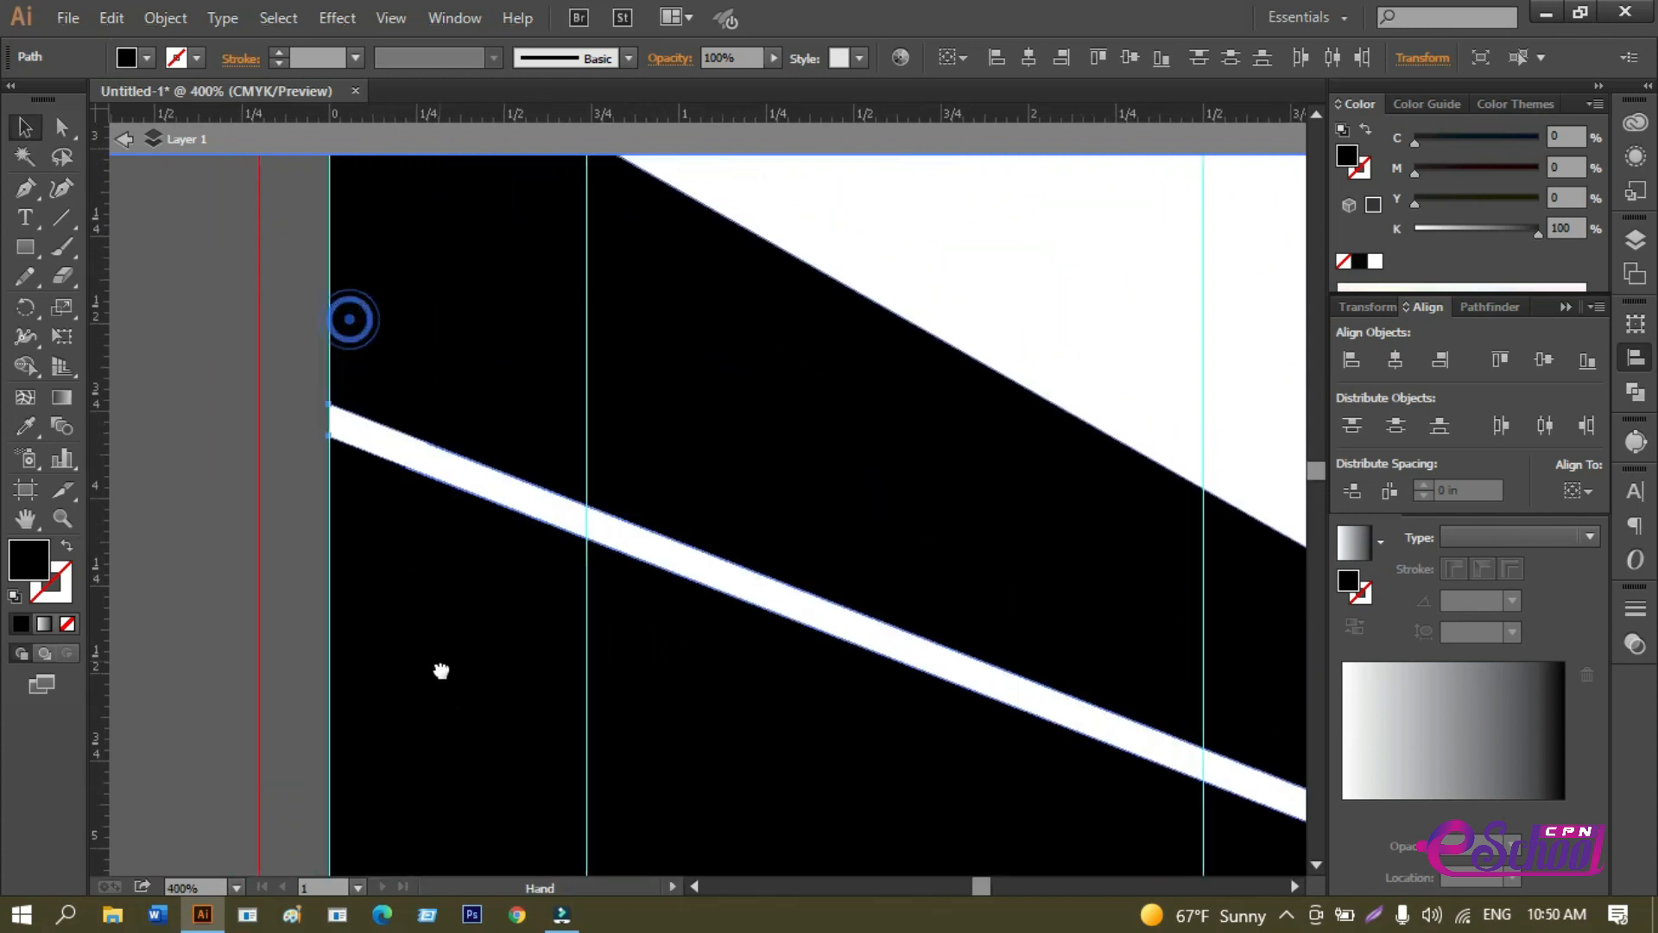
scroll(422, 563, "down", 3, "alt")
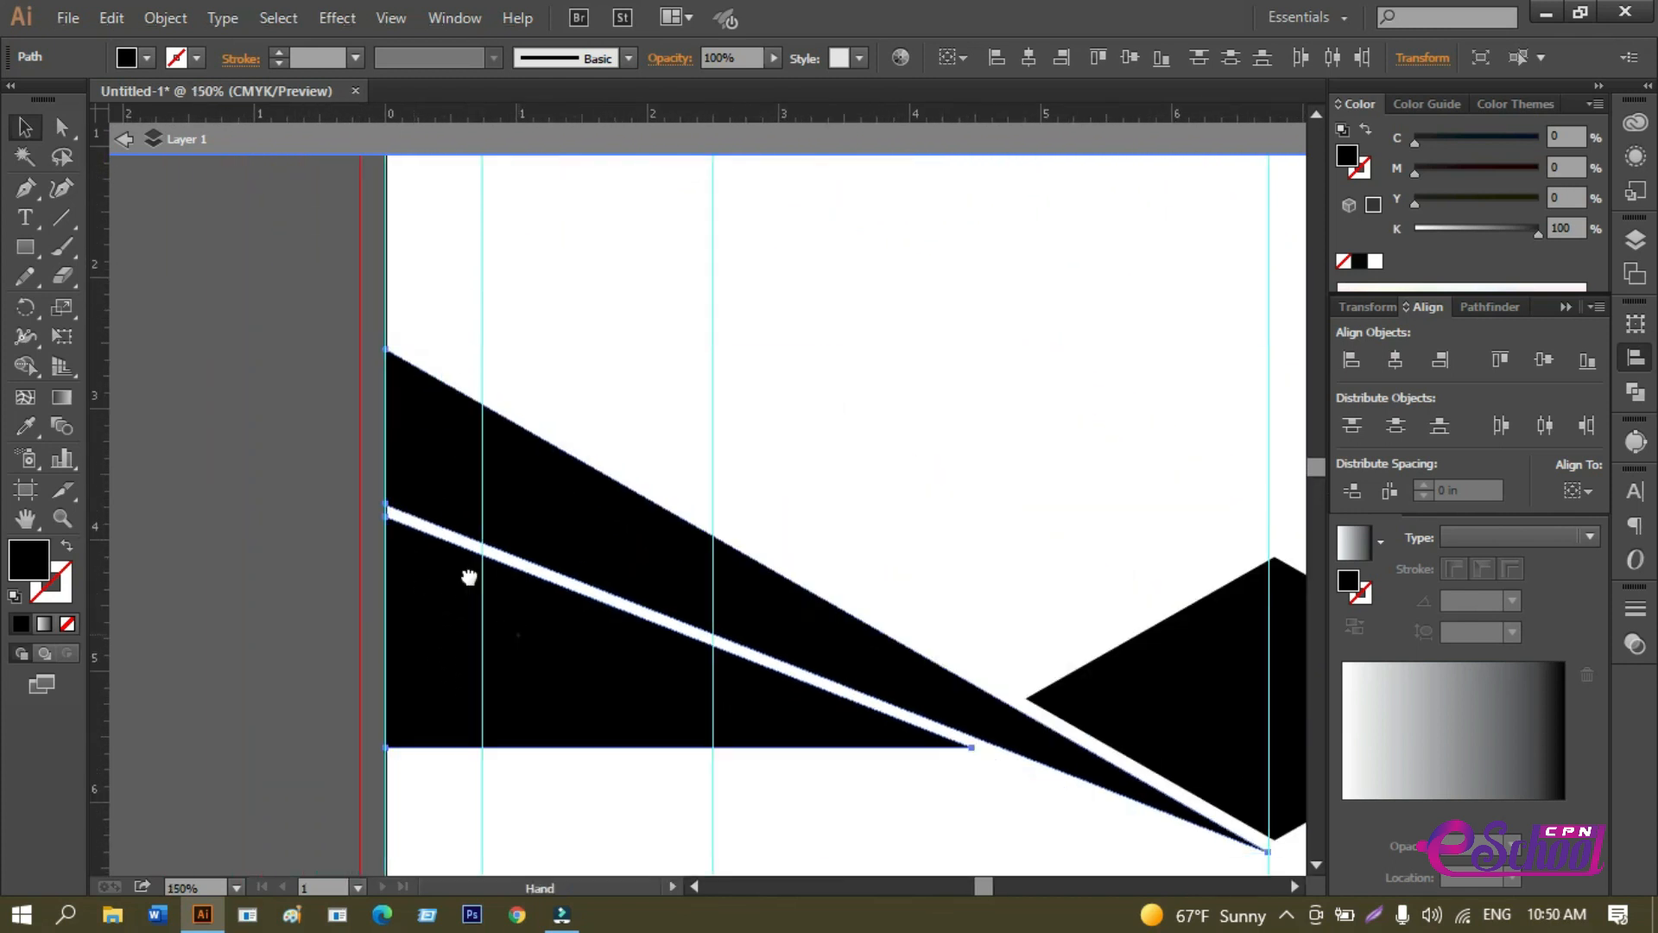
scroll(471, 552, "down", 2)
scroll(473, 529, "down", 2, "alt")
left_click(279, 612)
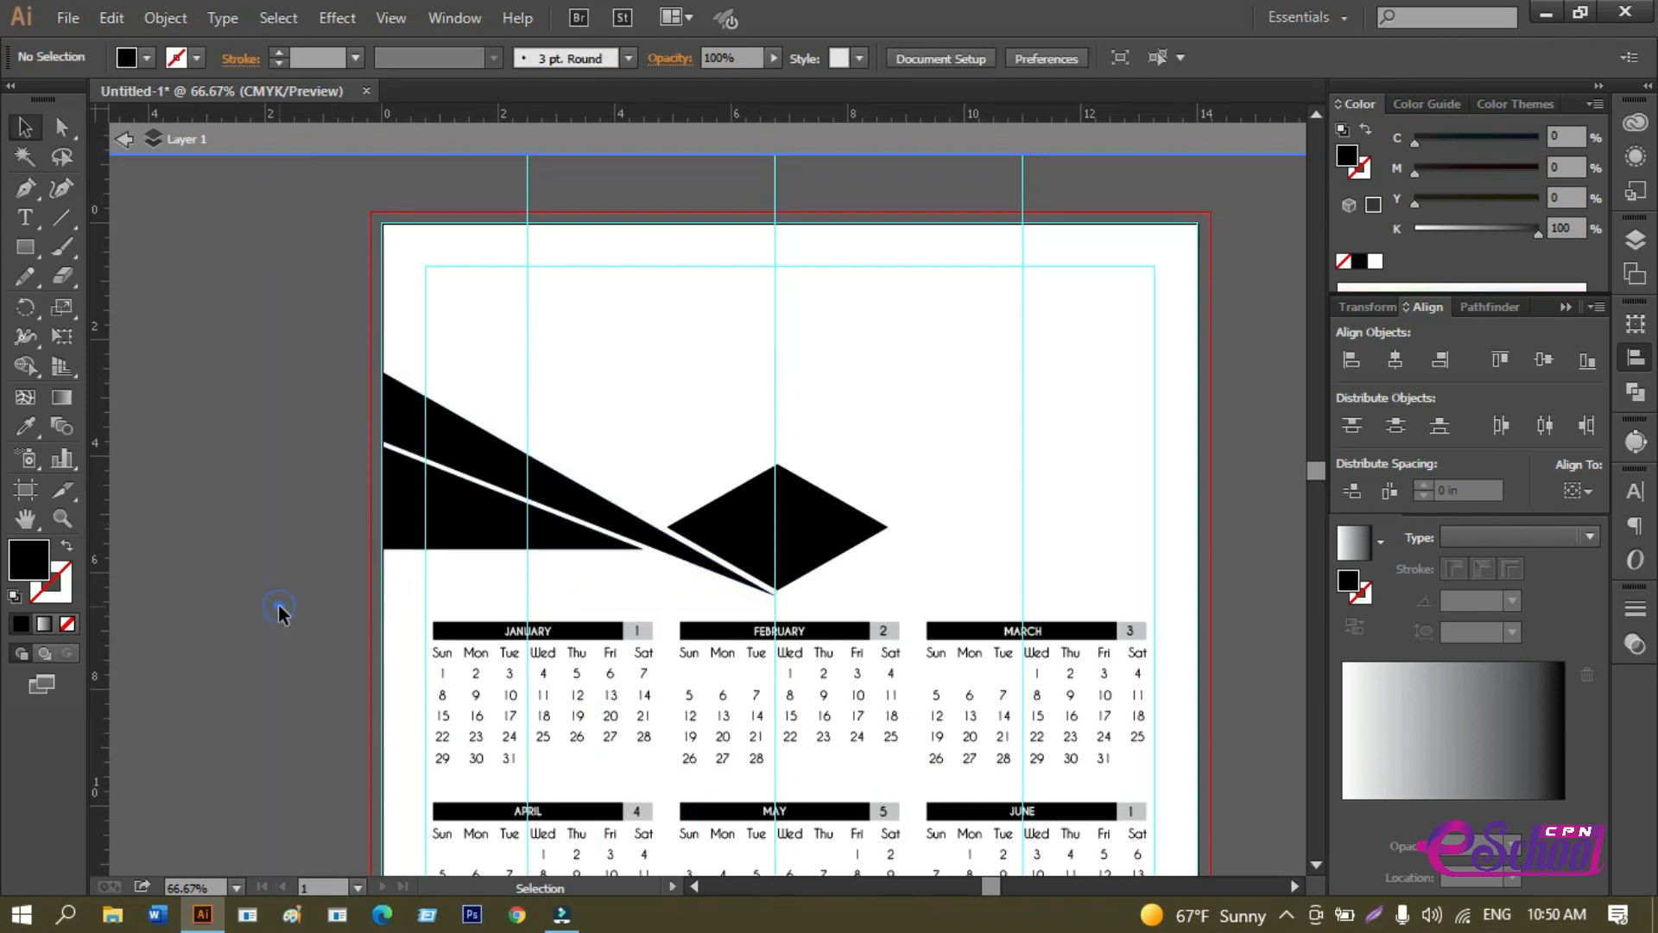
Group the long wedge and the triangle below it, then deselect the group.
left_click_drag(357, 594, 281, 533)
left_click(381, 466)
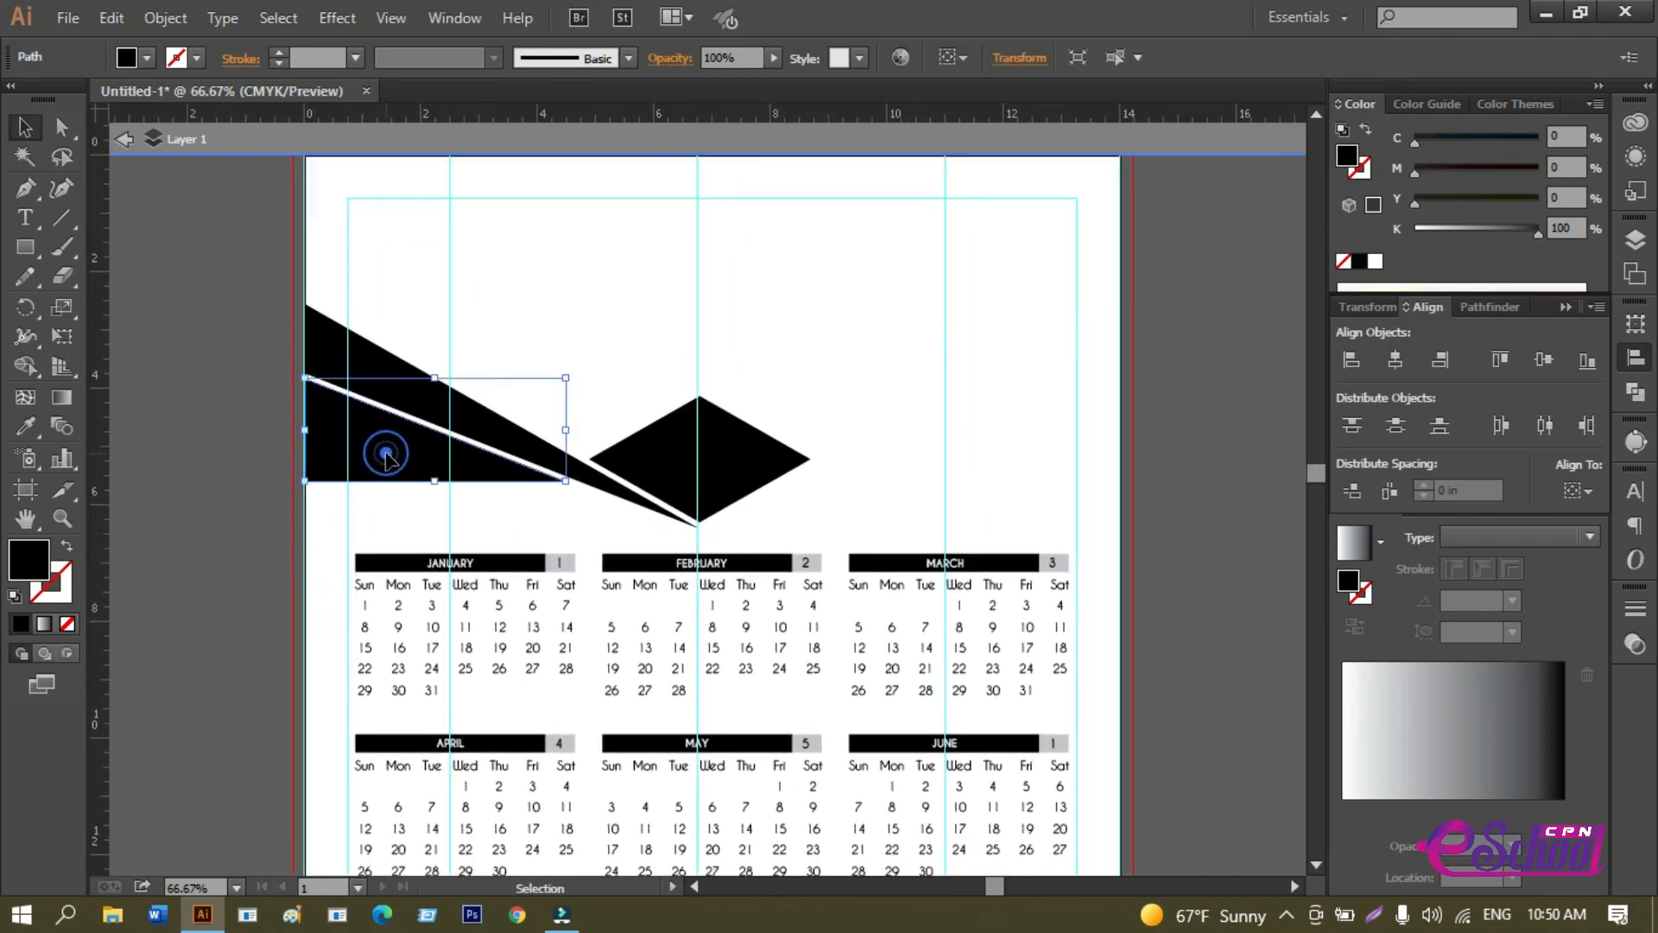
left_click(375, 363, "shift")
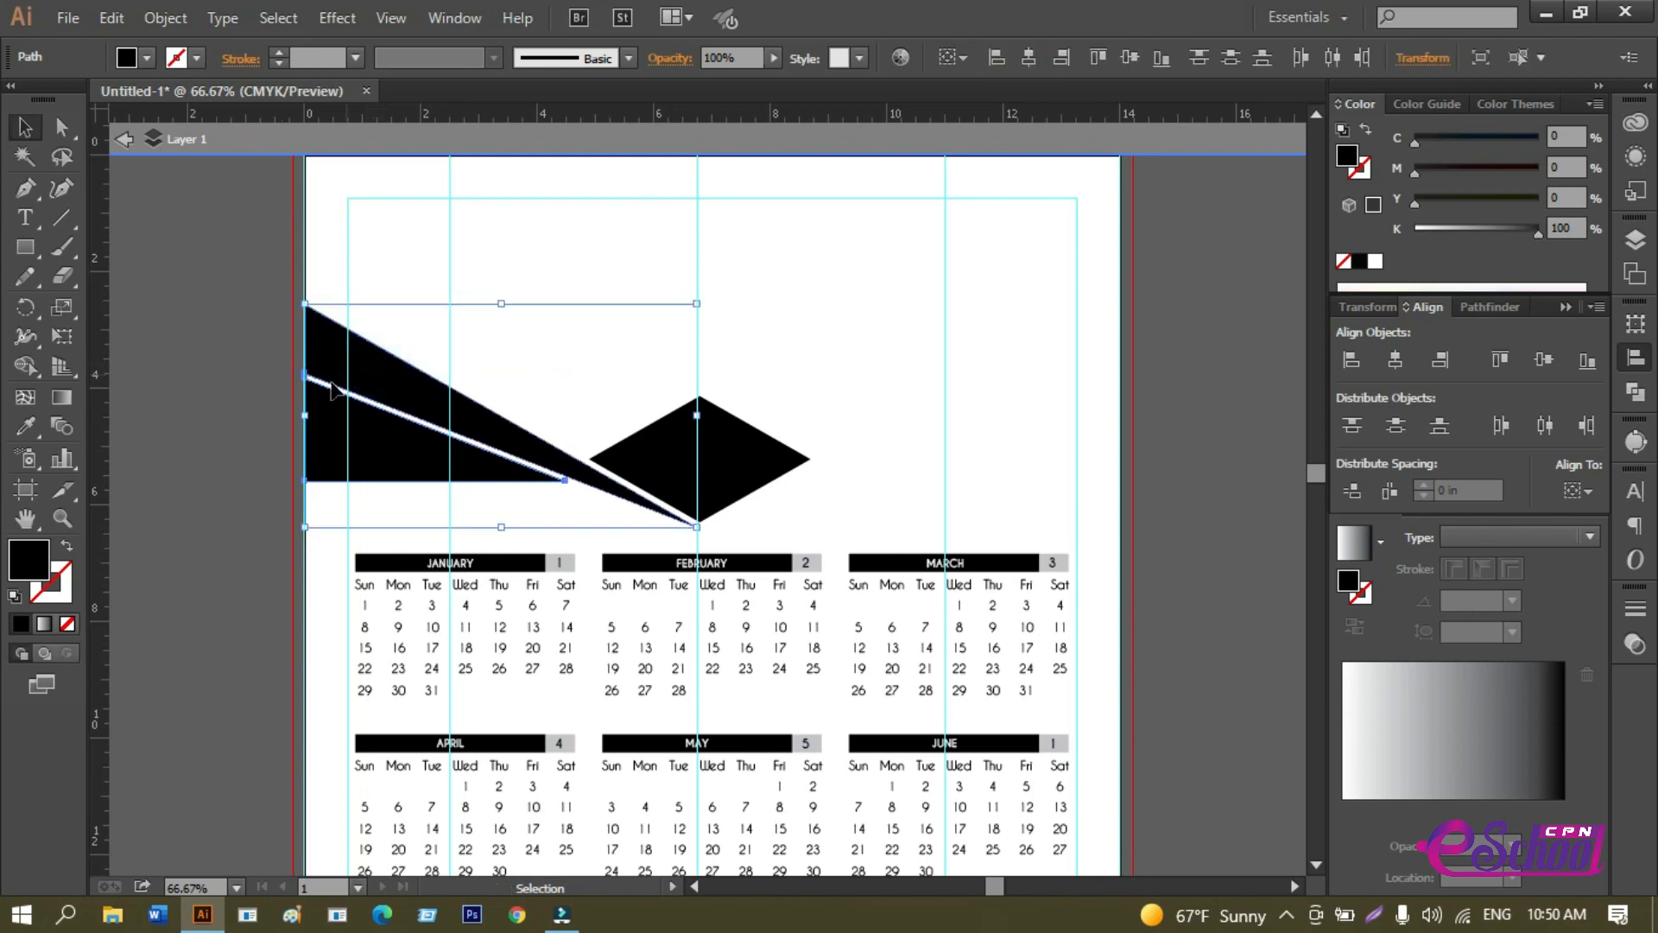
key("ctrl+g")
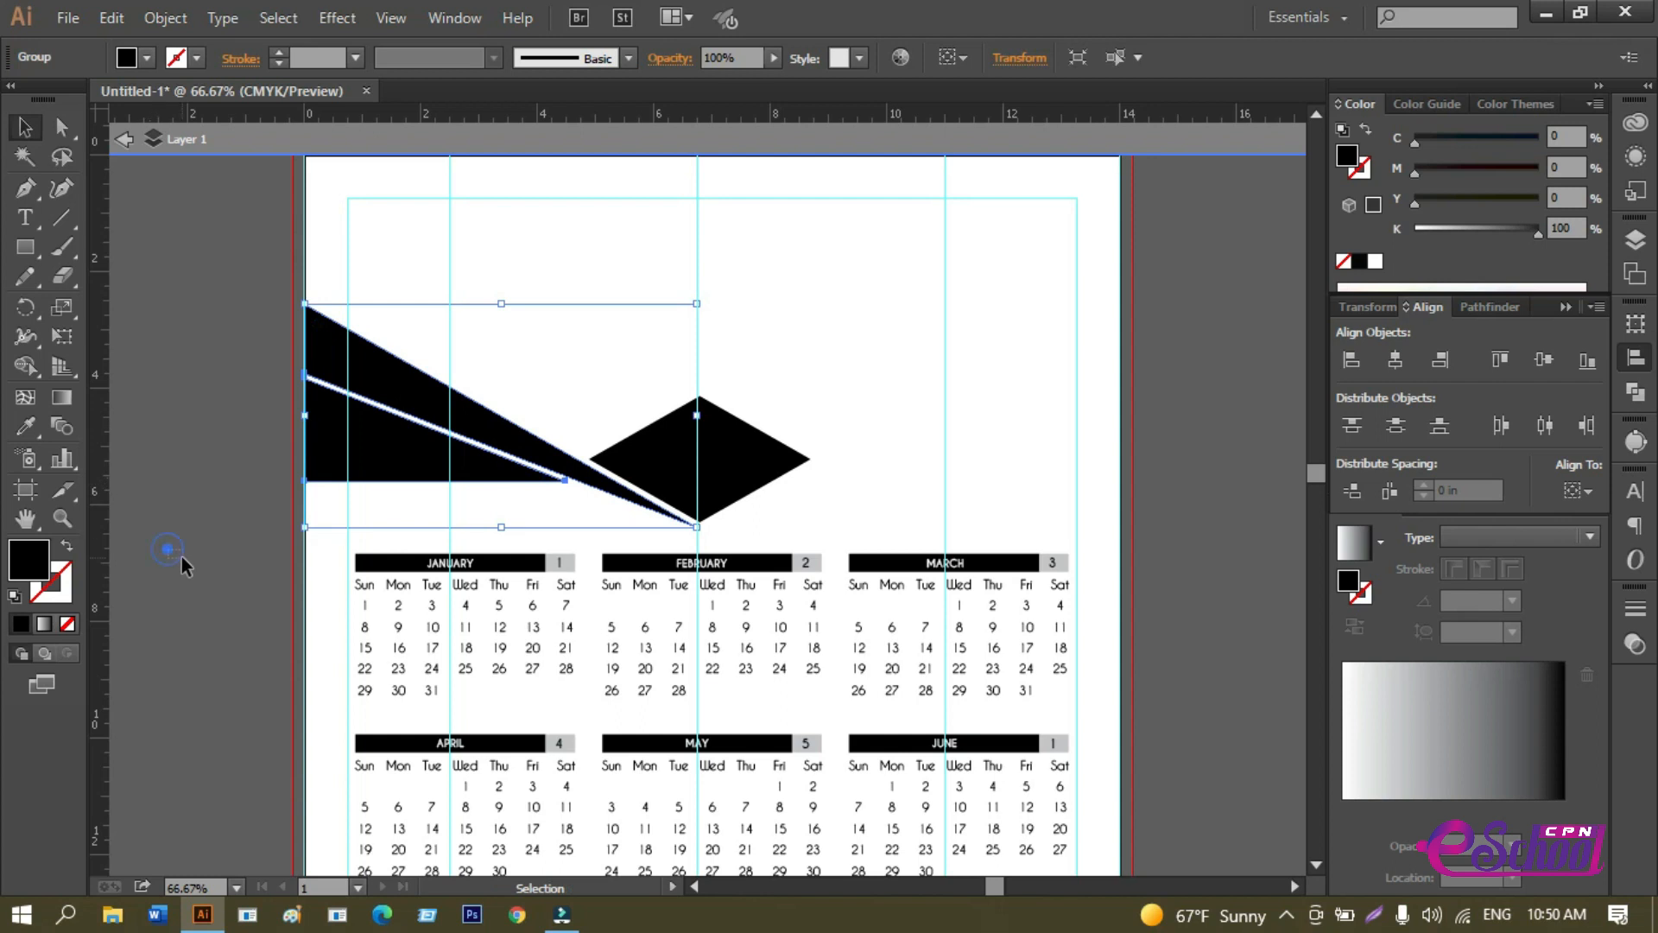
left_click(173, 553)
Duplicate the wedge group toward the page's right side and reflect the copy about the vertical axis.
scroll(138, 574, "right", 3)
left_click(291, 473)
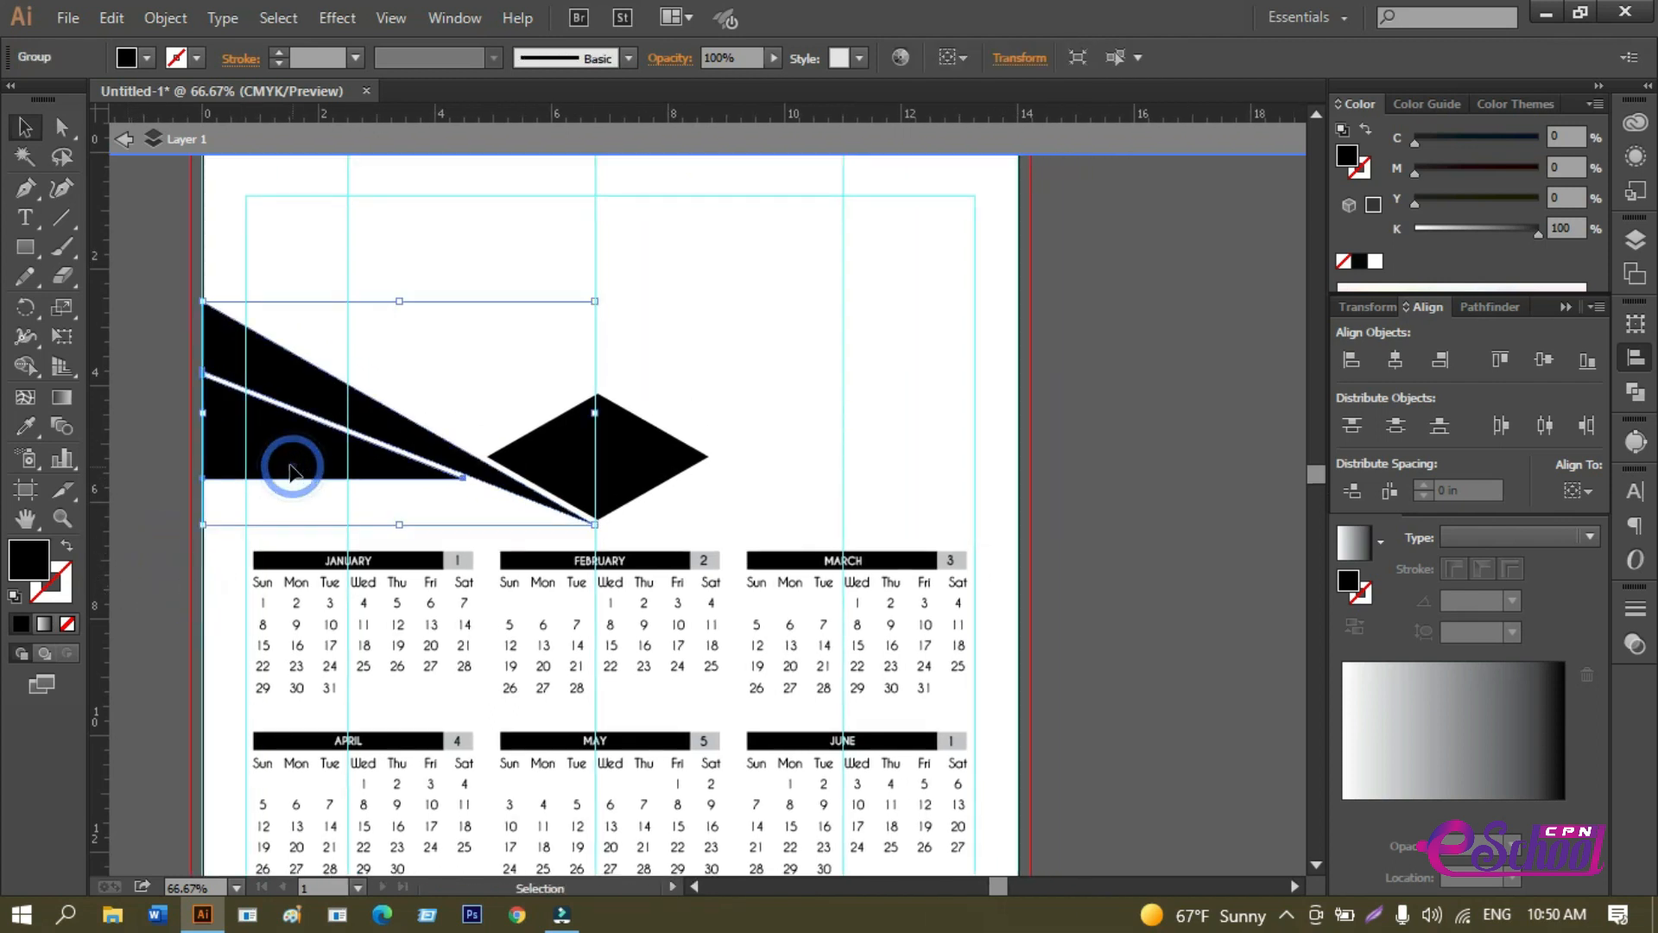
left_click_drag(292, 467, 854, 480)
right_click(903, 462)
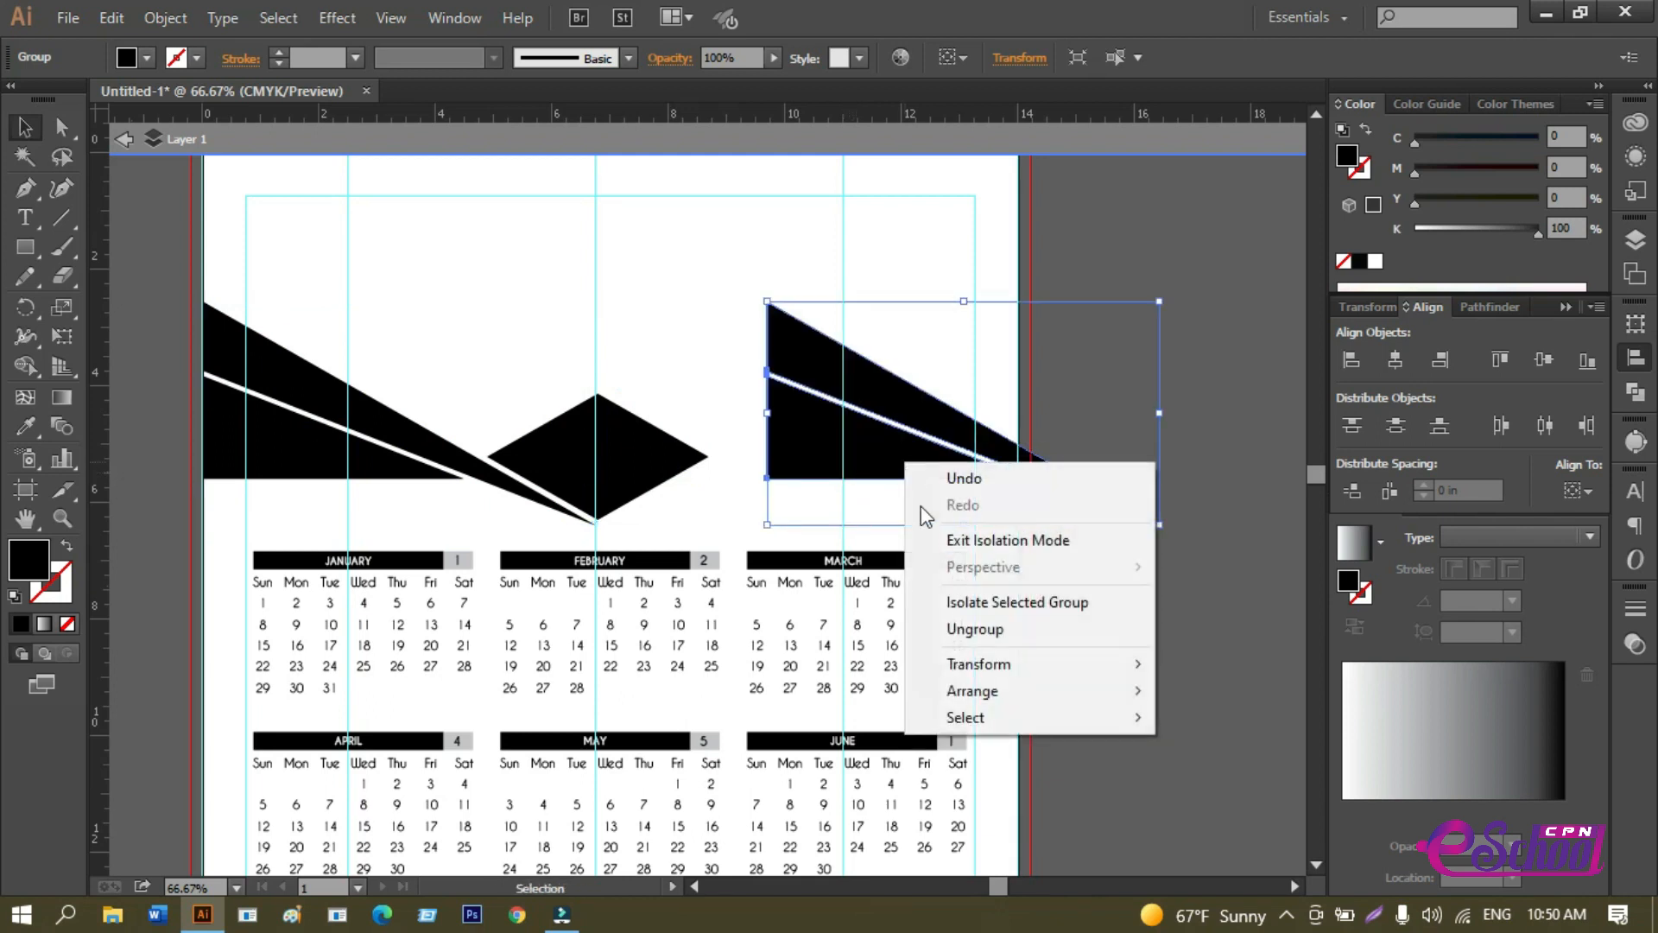
mouse_move(1037, 666)
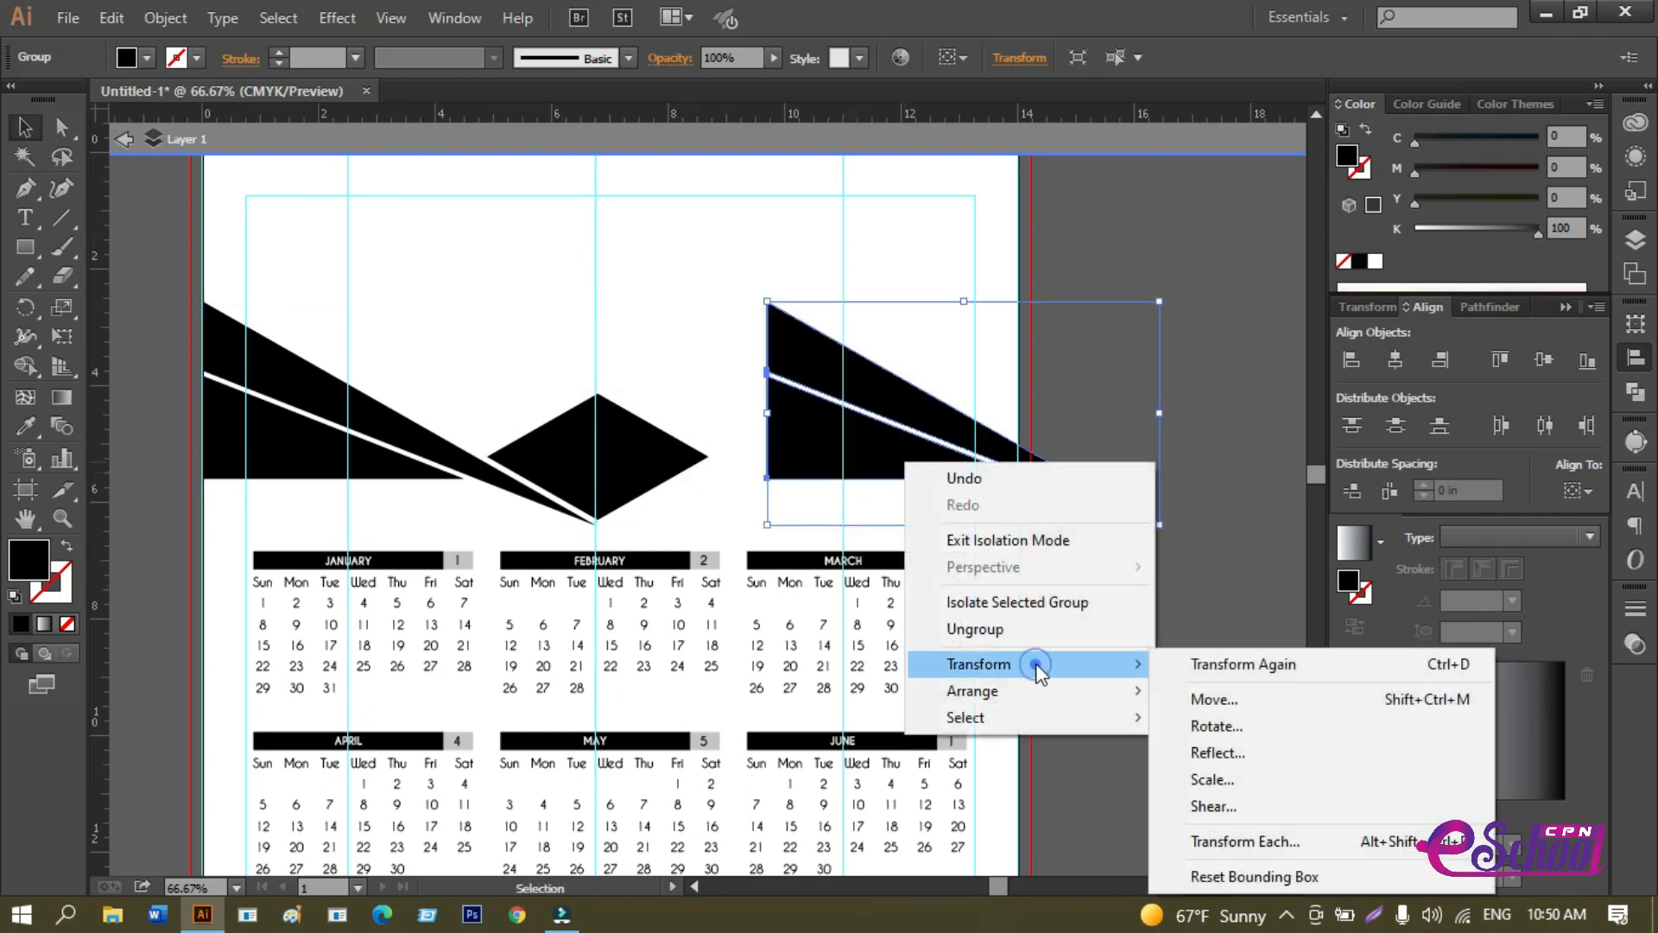
left_click(1277, 752)
left_click(1331, 577)
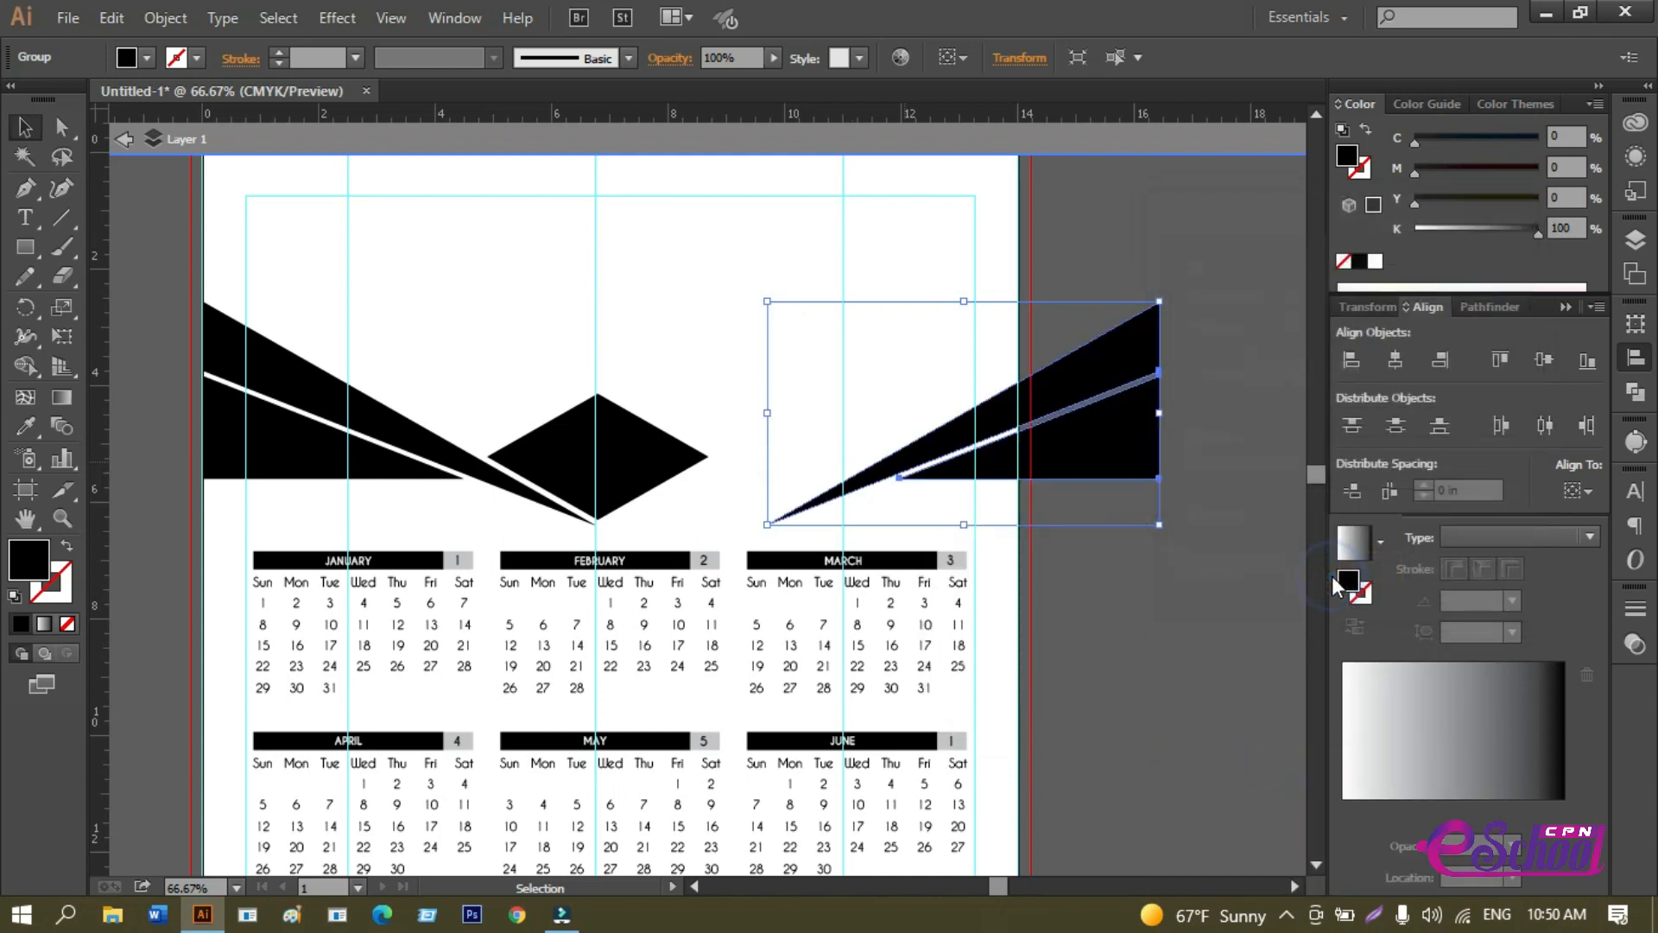
Move the mirrored wedge group left until its tip meets the left wedge's tip below the diamond, undoing any extra shift.
left_click_drag(1088, 459, 951, 614)
left_click(989, 618)
left_click(989, 619, "ctrl")
key("space")
left_click(917, 484)
mouse_move(918, 481)
left_mouse_down()
mouse_move(964, 486)
mouse_move(947, 490)
left_mouse_up()
key("ctrl+z")
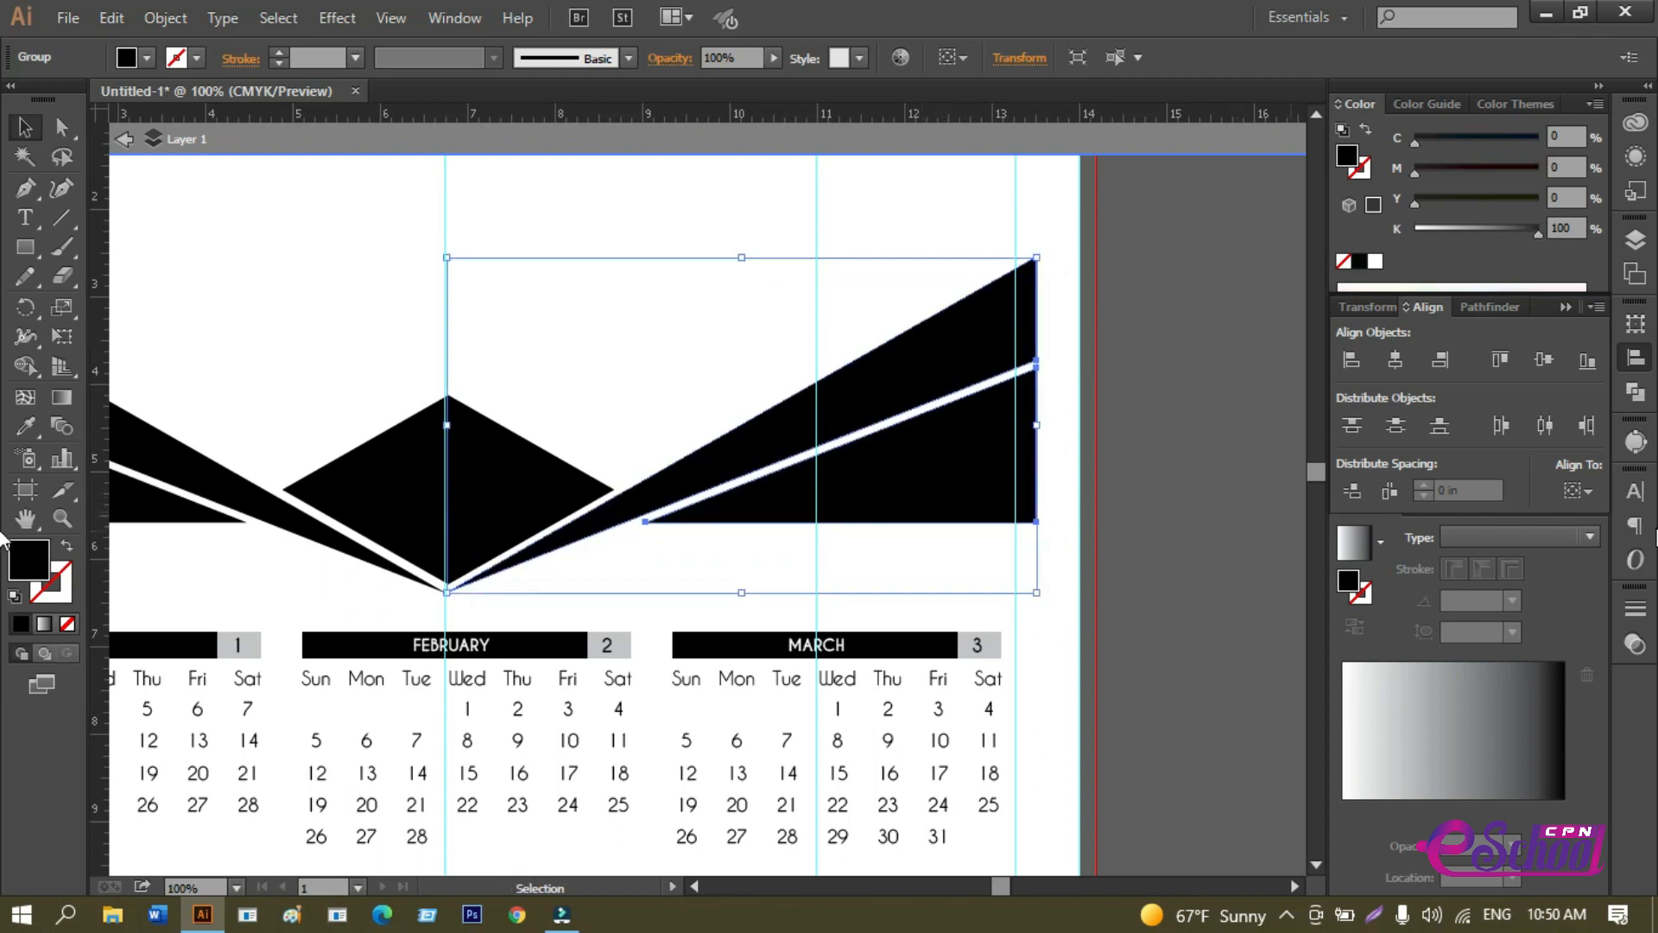
Switch alignment to the artboard and align the mirrored wedge group with the page's right edge.
left_click(1577, 491)
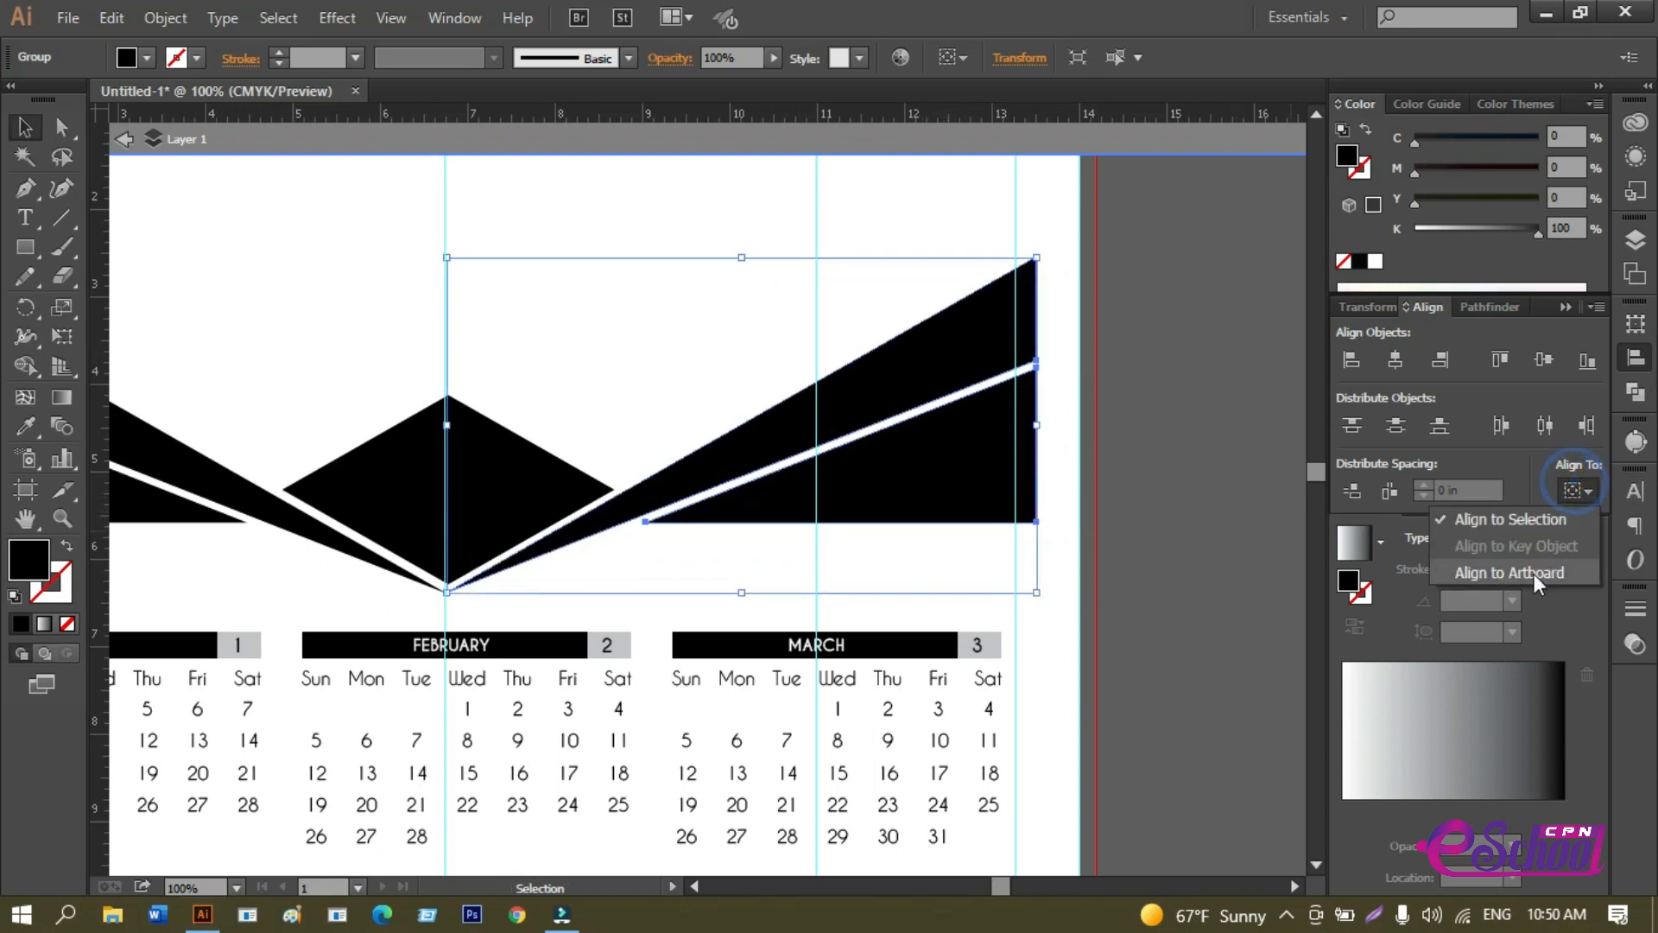
left_click(1534, 573)
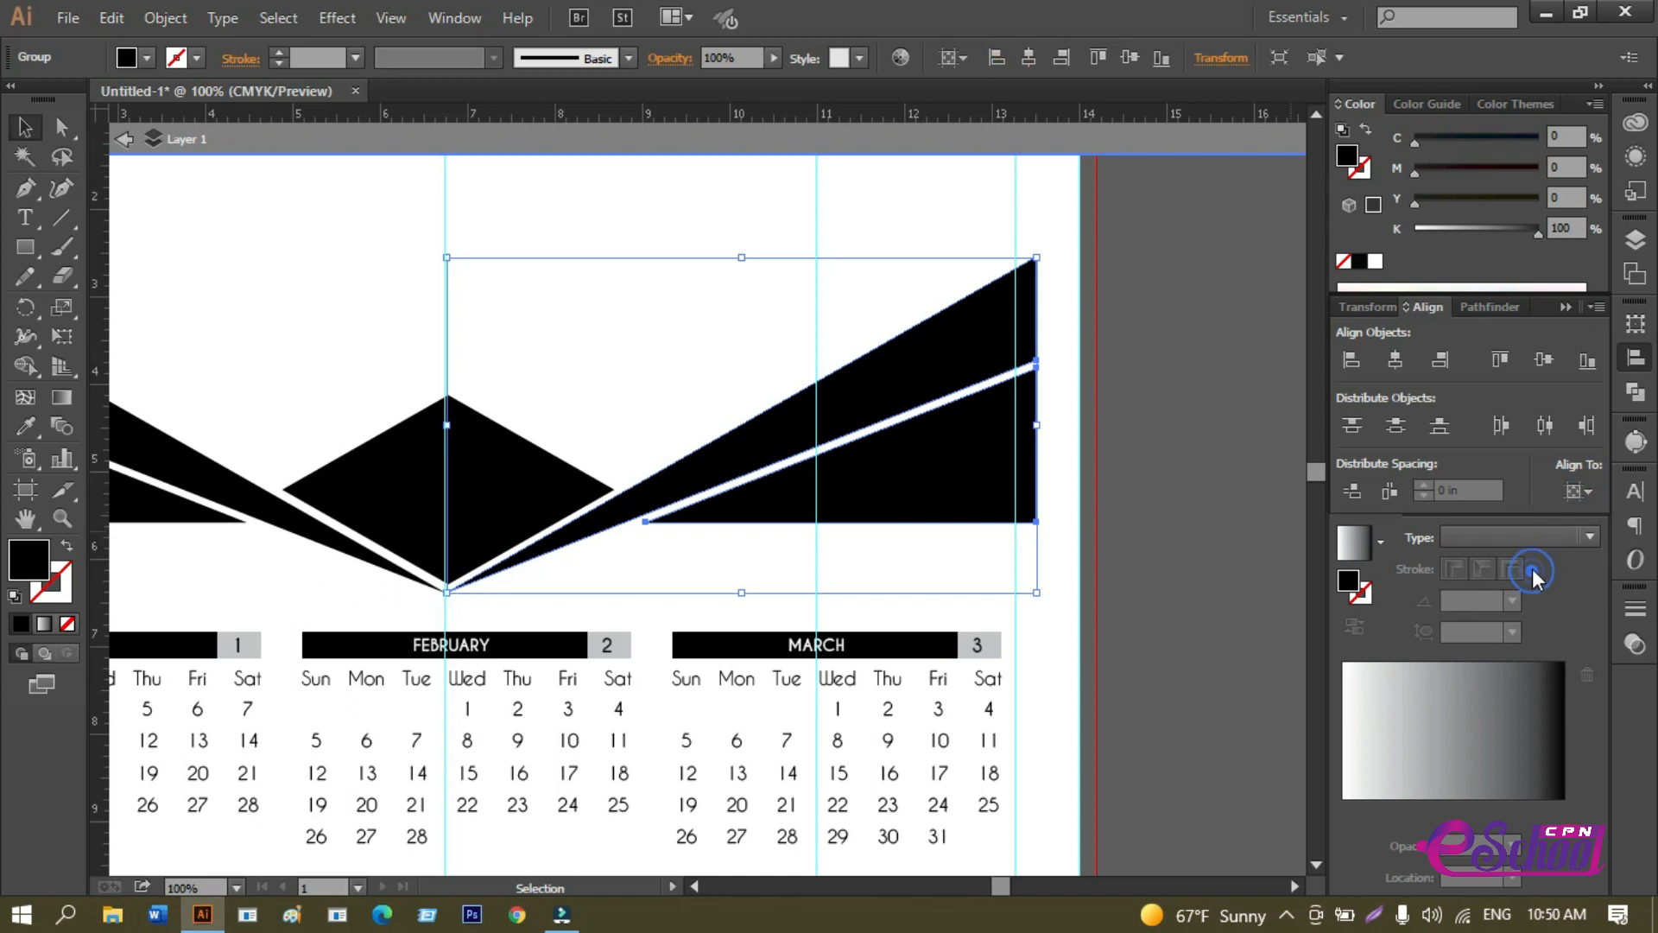
left_click(1448, 358)
left_click(1167, 368)
Align the left wedge group with the artboard's left edge.
left_click_drag(346, 423, 773, 433)
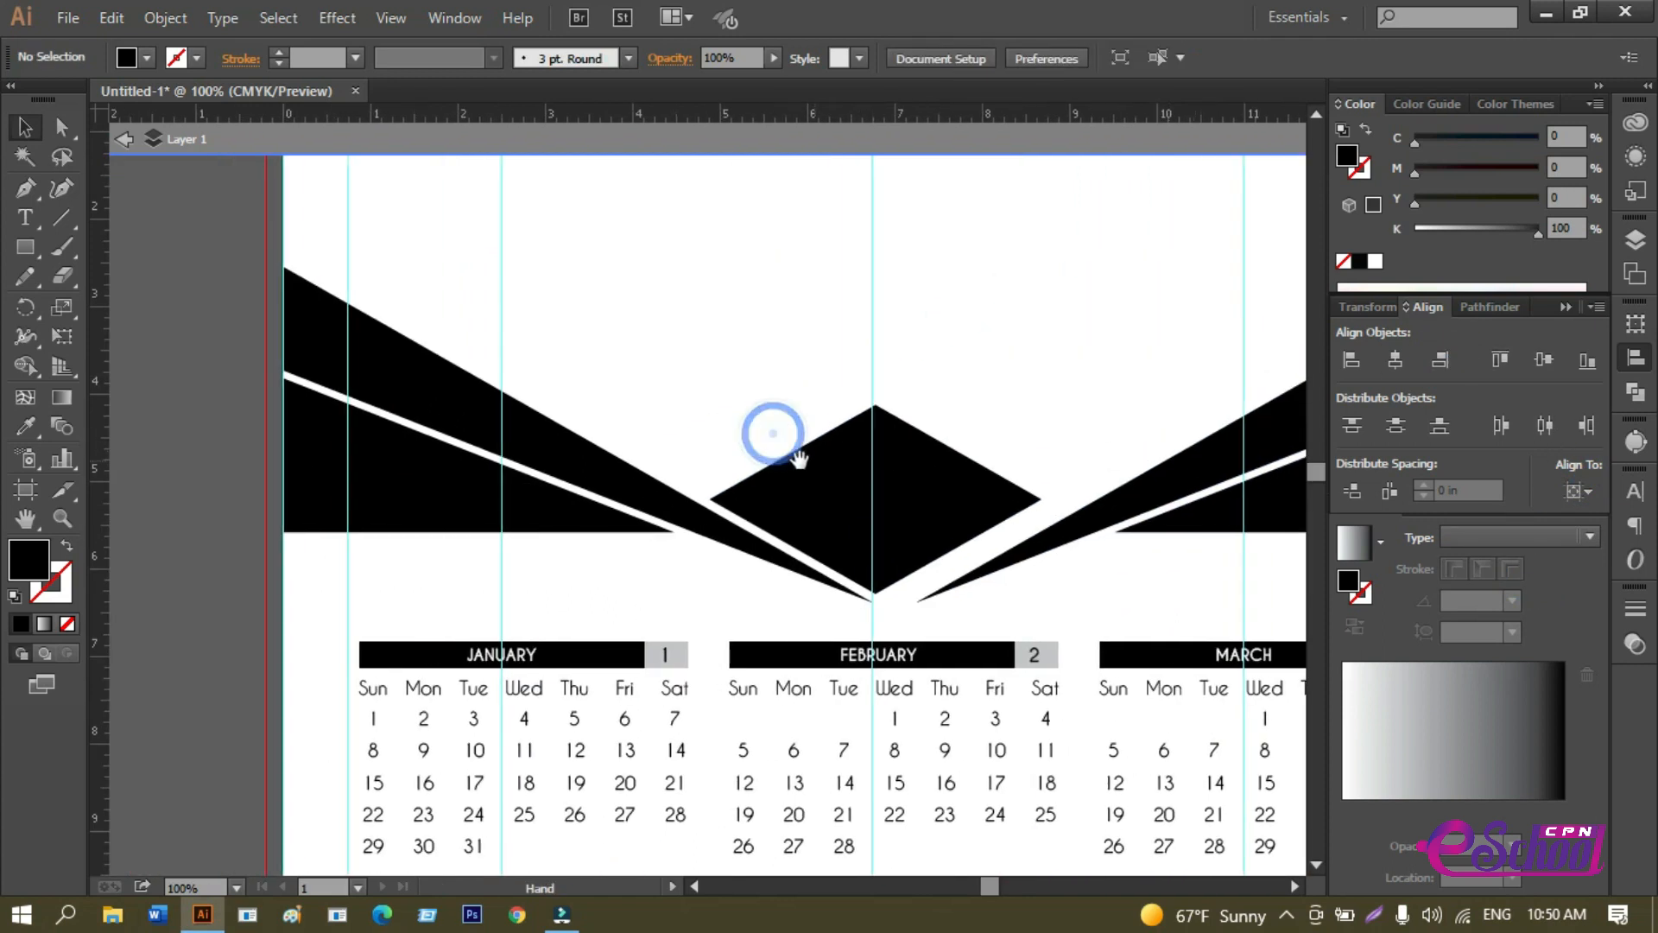
left_click_drag(444, 322, 544, 519)
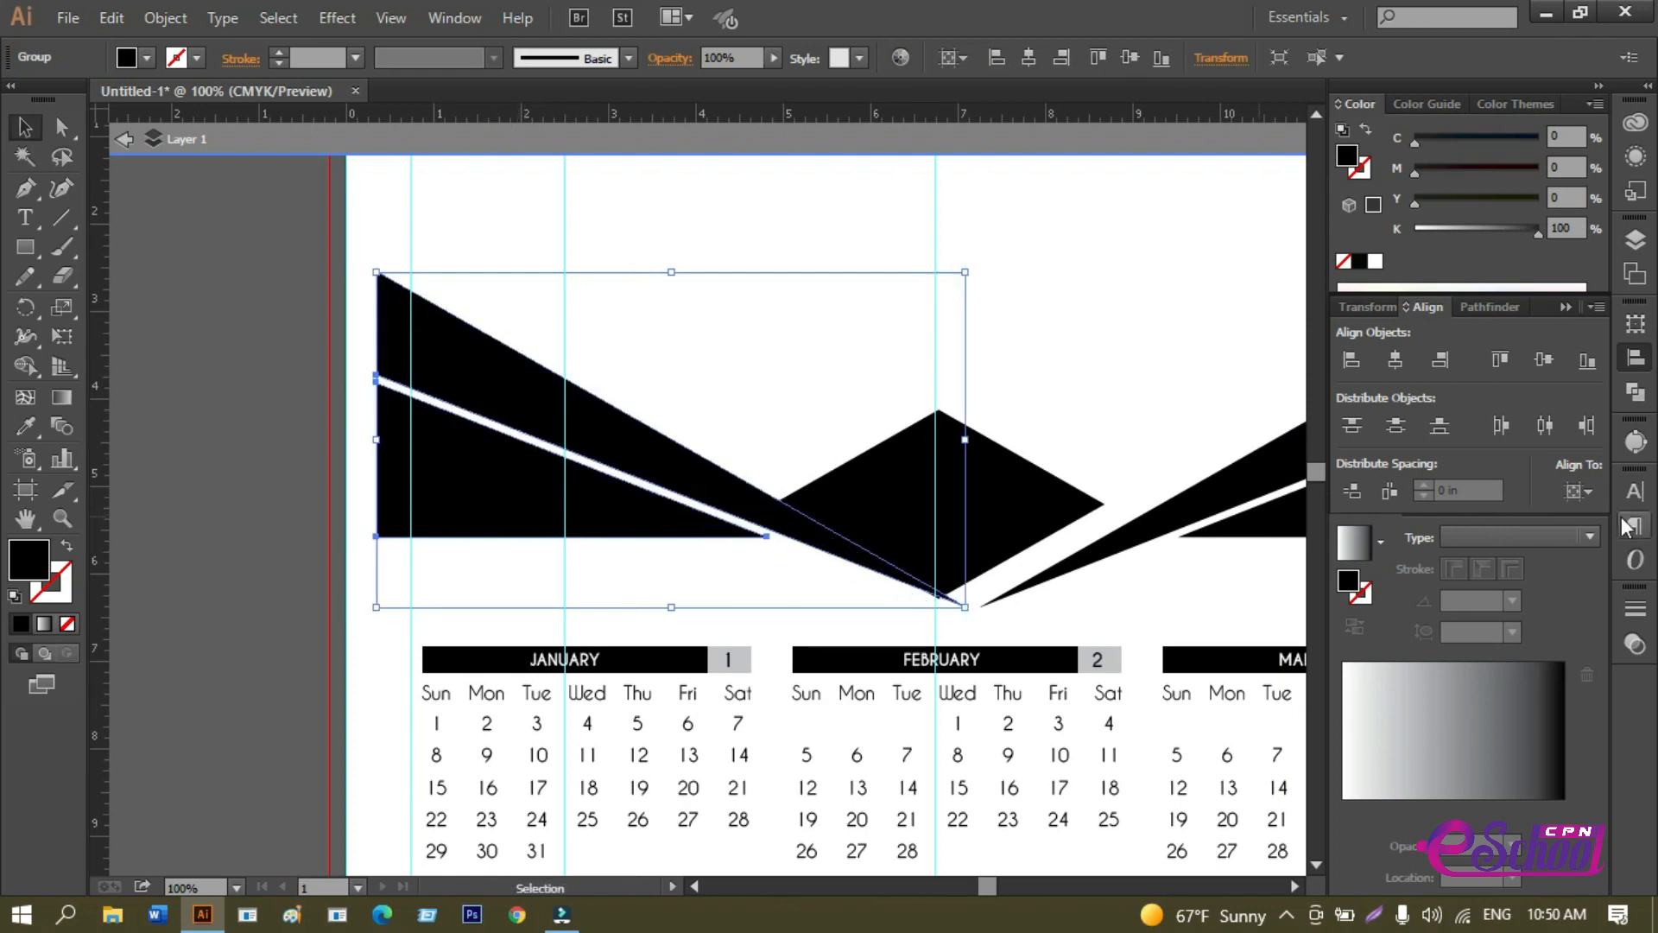
left_click(1349, 363)
Centre the diamond horizontally on the artboard between the two wedge groups, then deselect it.
left_click(63, 518)
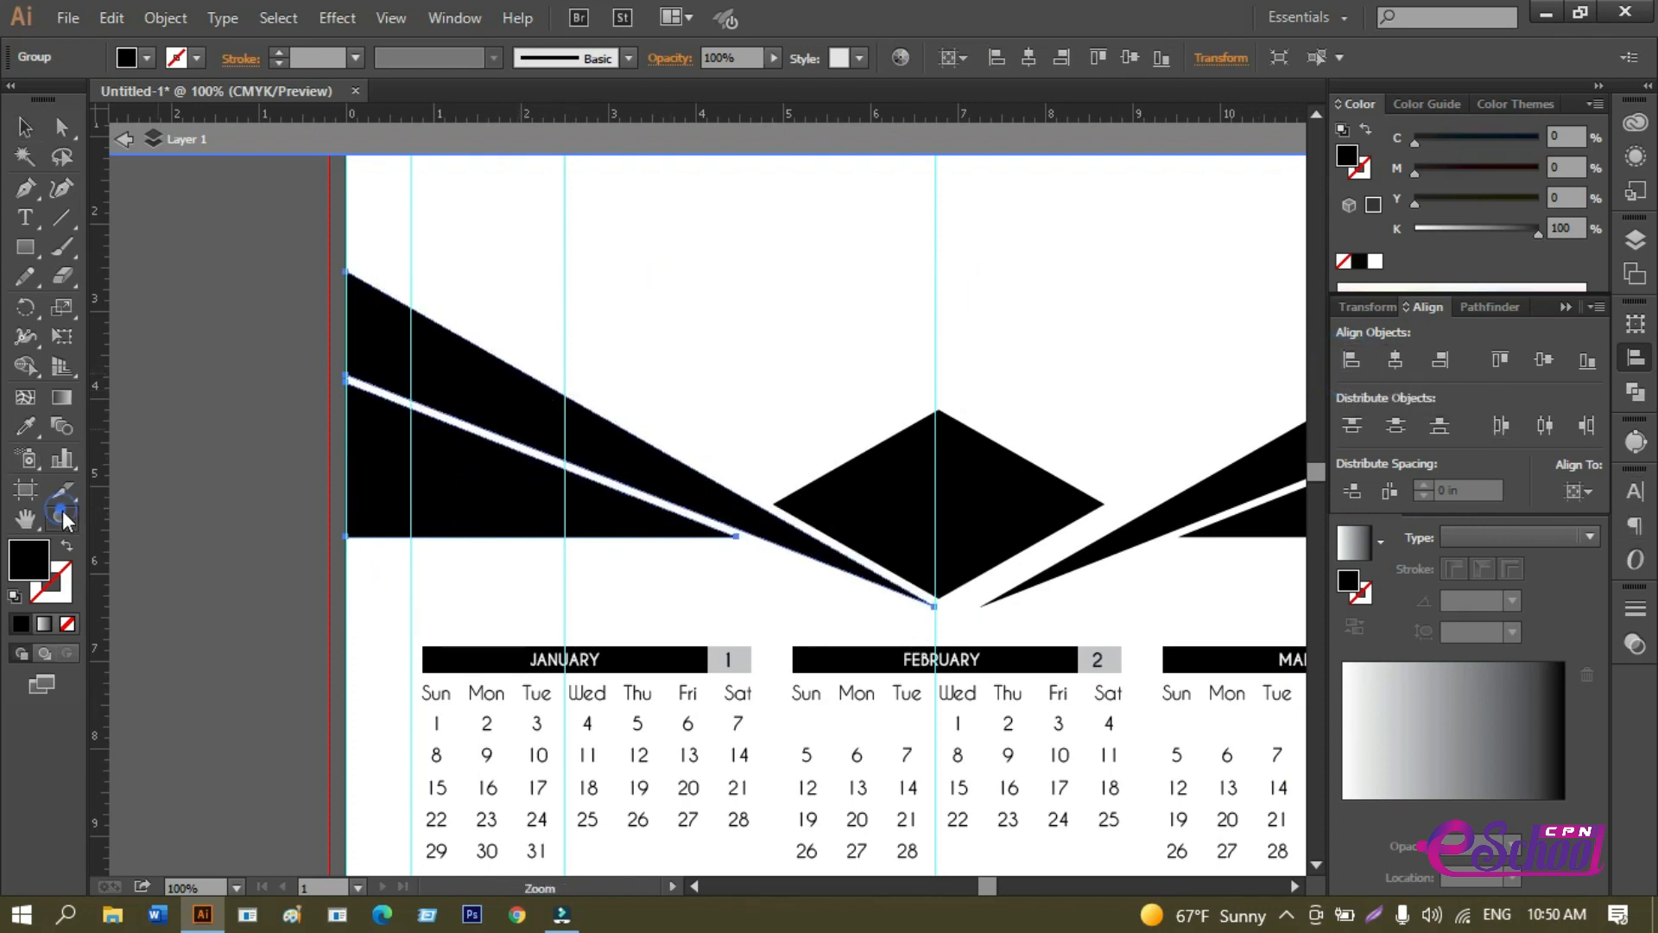
scroll(185, 492, "right", 6)
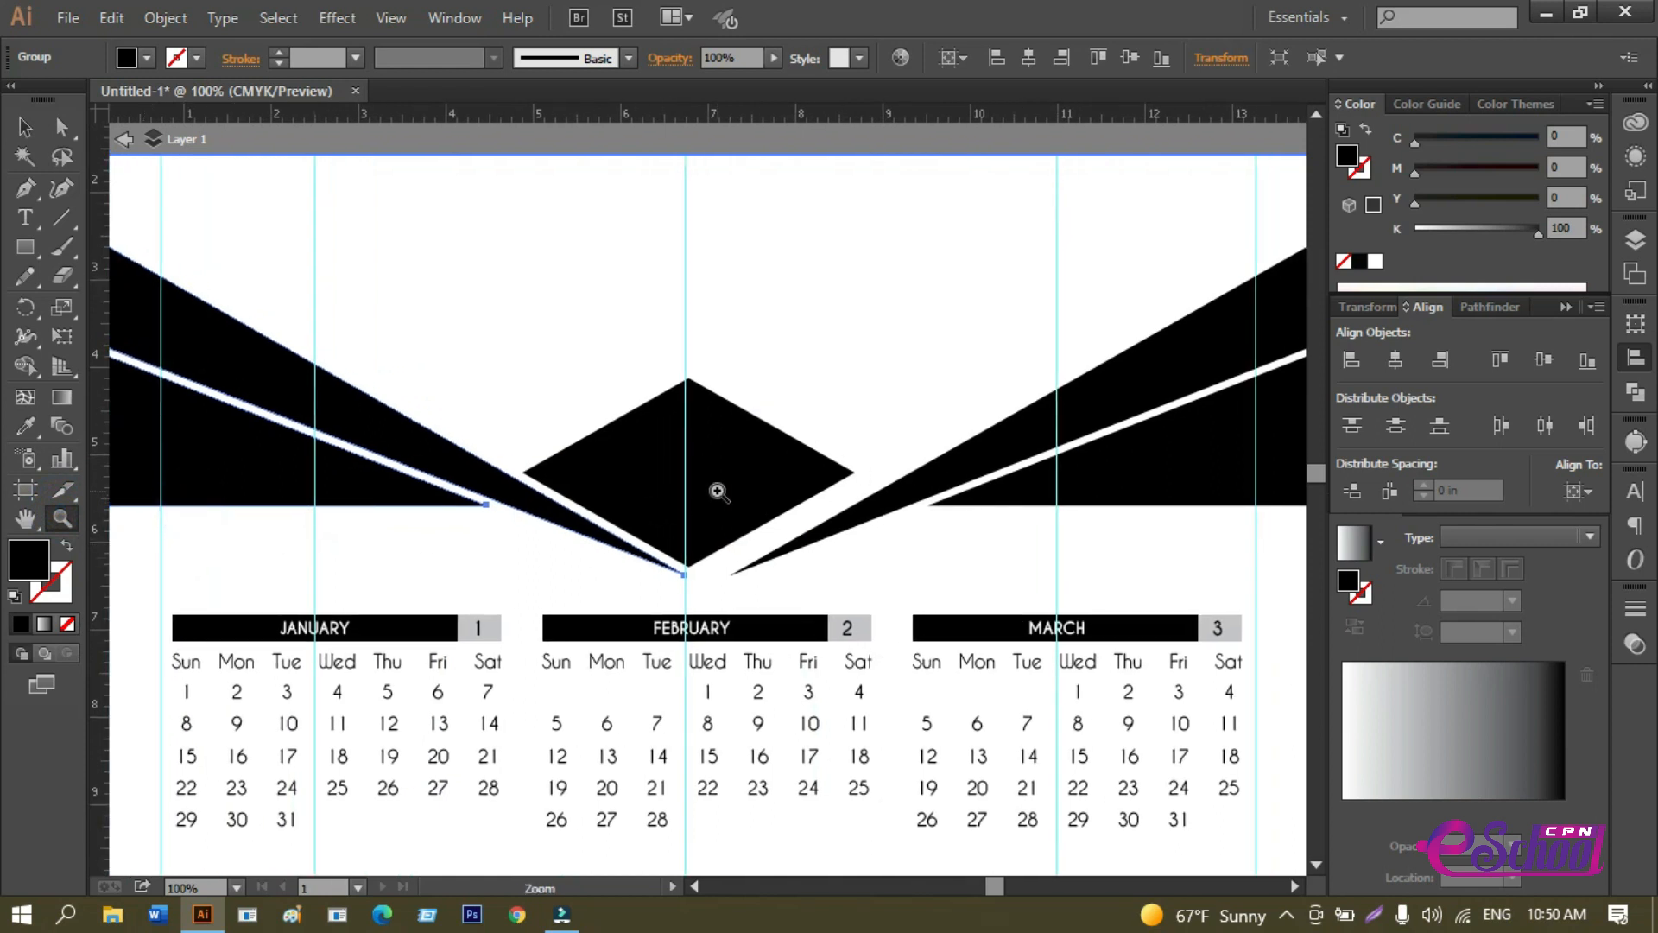
left_click(718, 492)
left_click(26, 127)
left_click(708, 446)
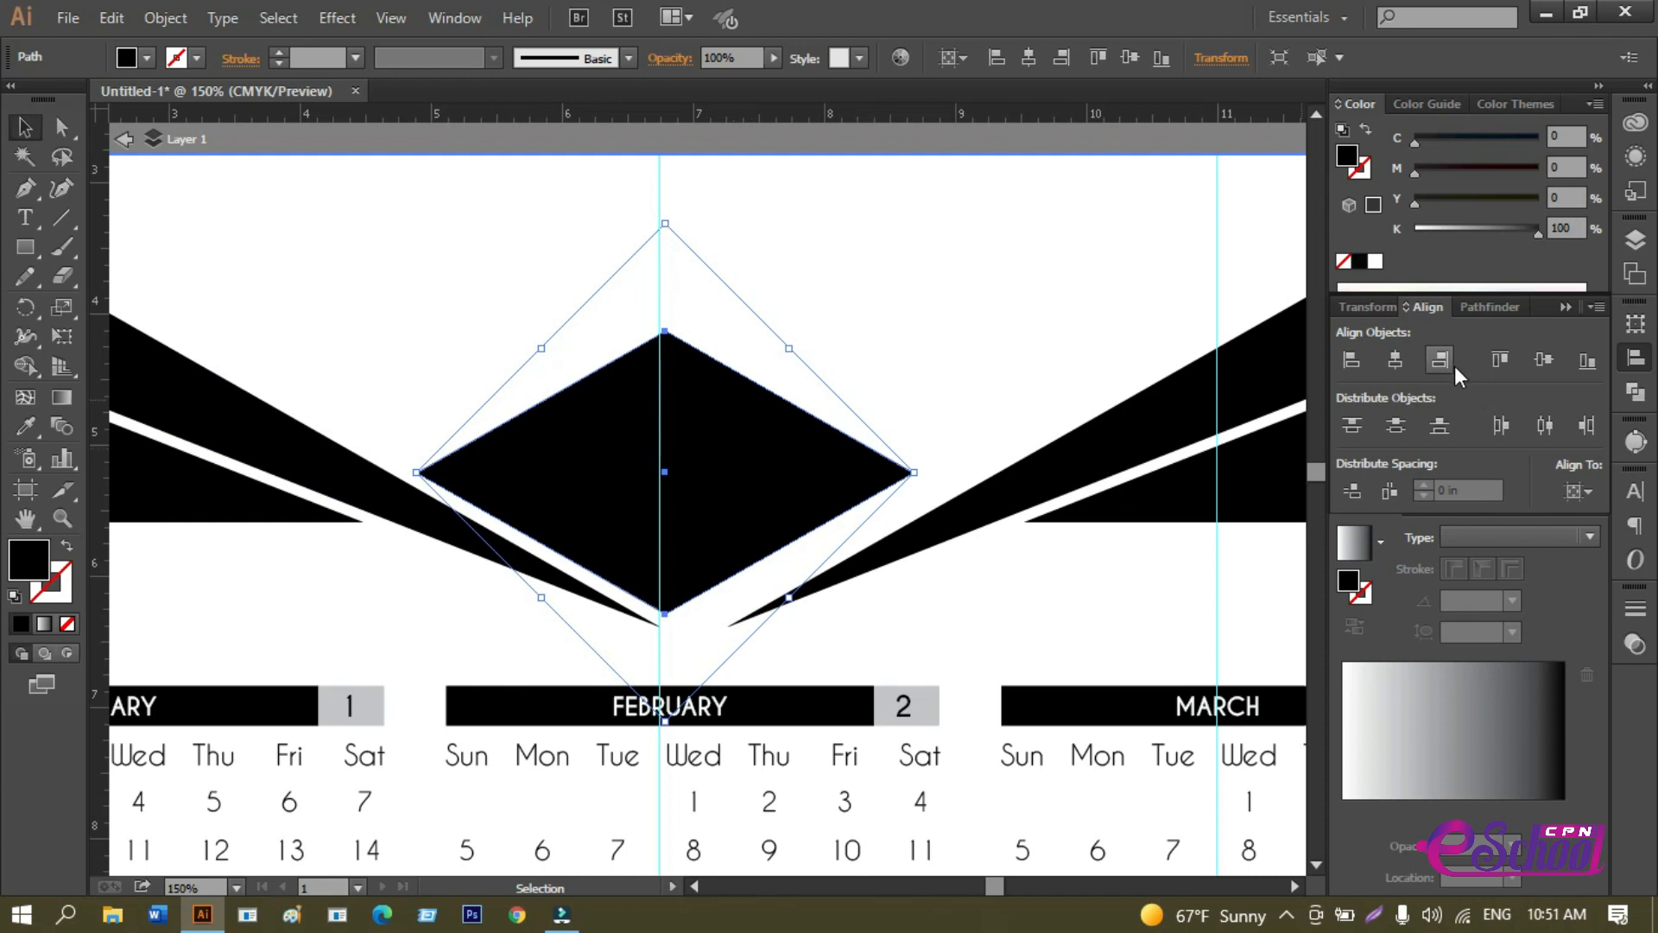
left_click(1392, 361)
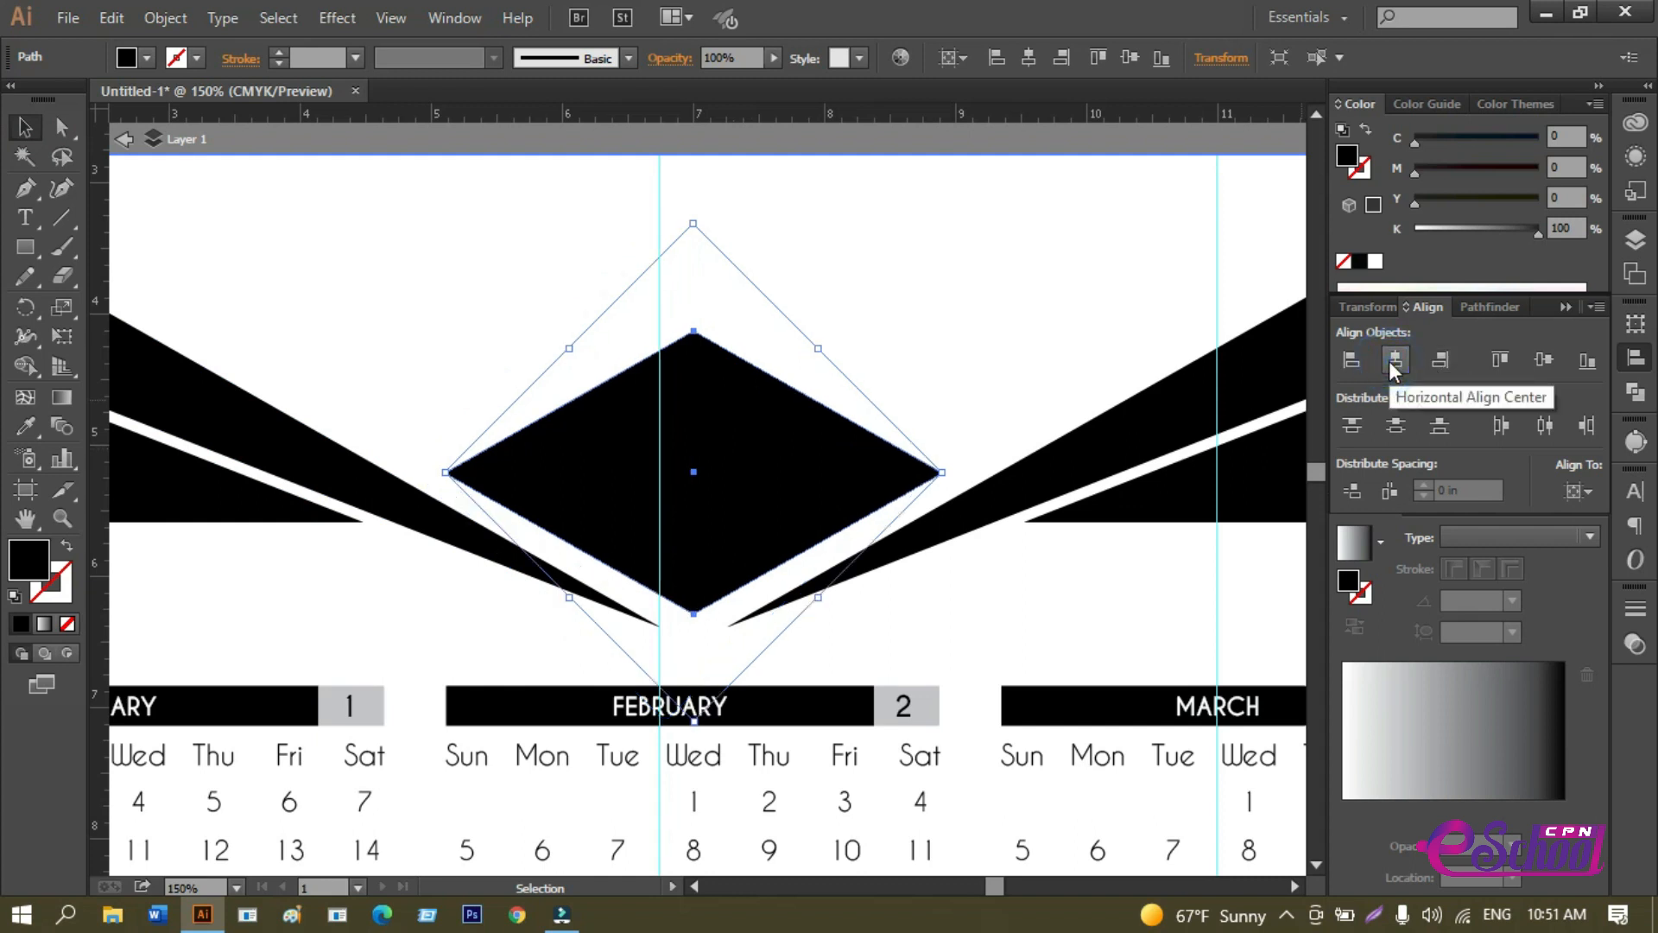
left_click(1043, 317)
Nudge the diamond slightly down to narrow the gaps to both wedges, then deselect it.
scroll(985, 329, "down", 1)
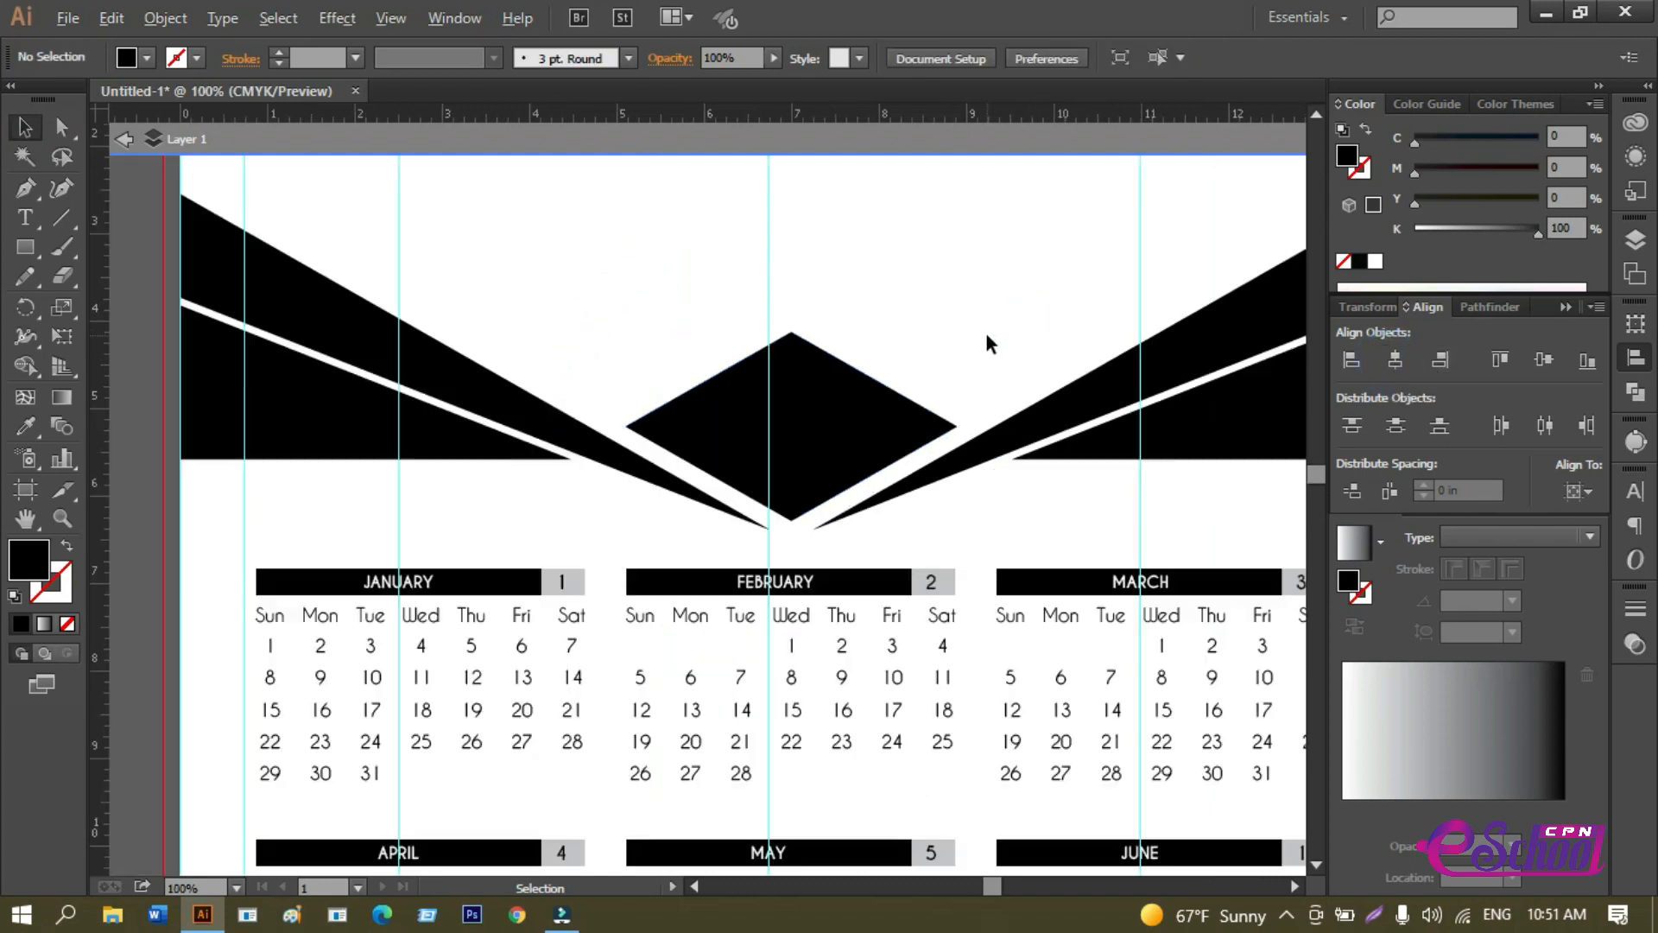
left_click(821, 458)
key("Down")
key("Down")
key("Down")
key("Down")
key("Down")
key("Down")
key("Down")
key("Down")
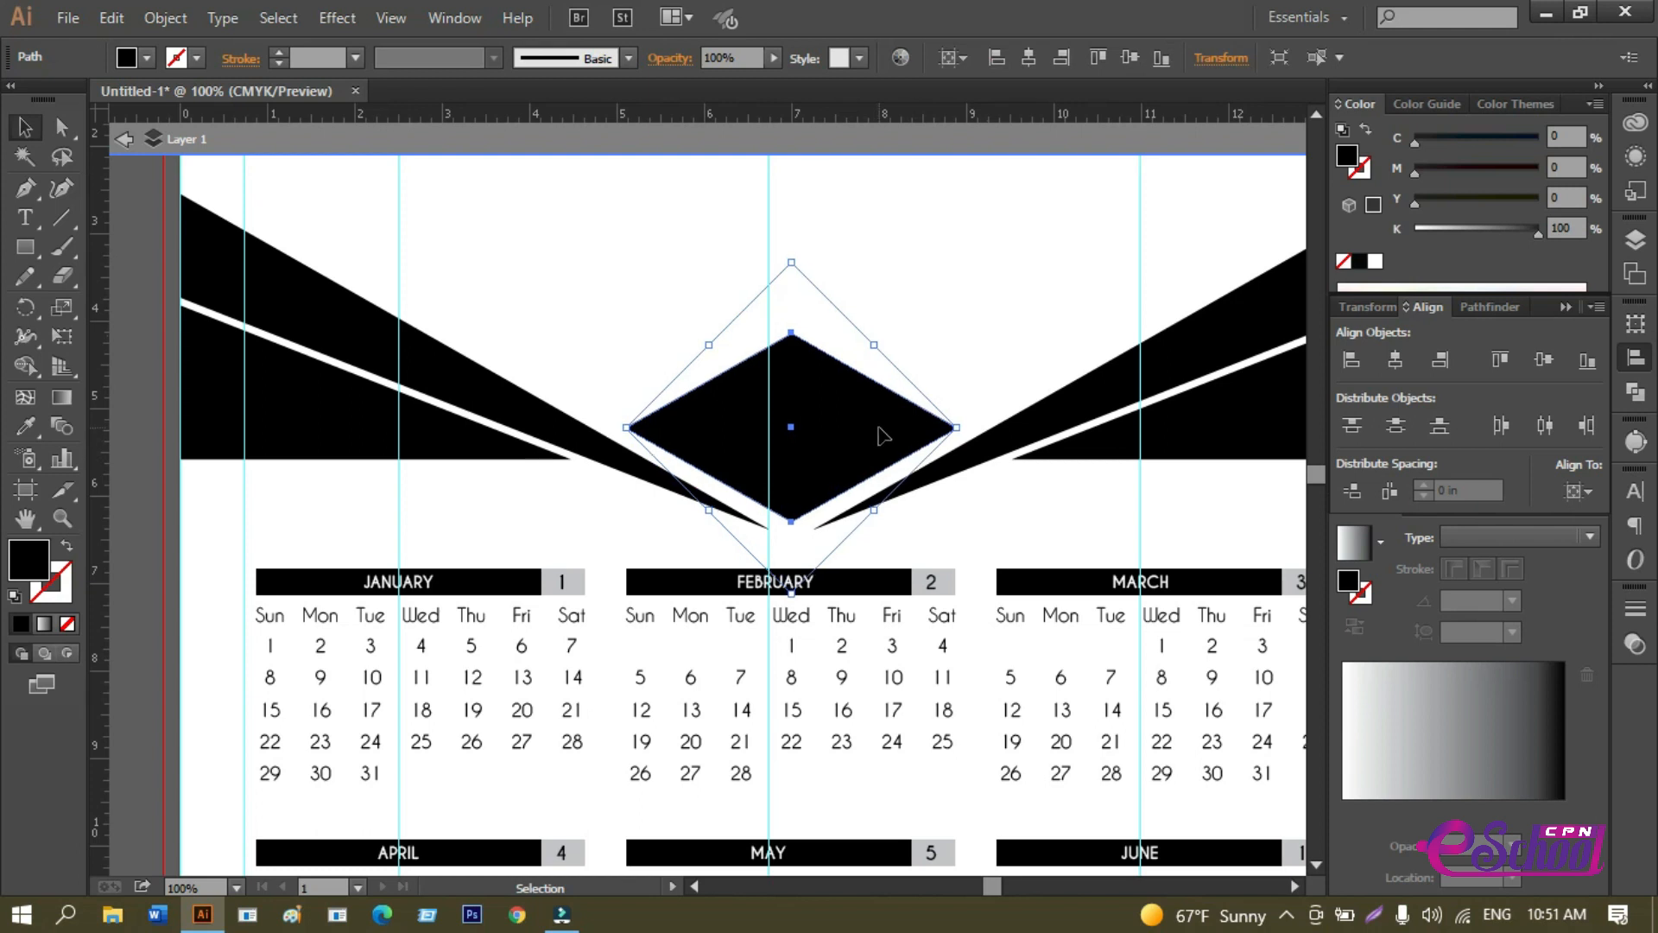
key("Down")
key("Down")
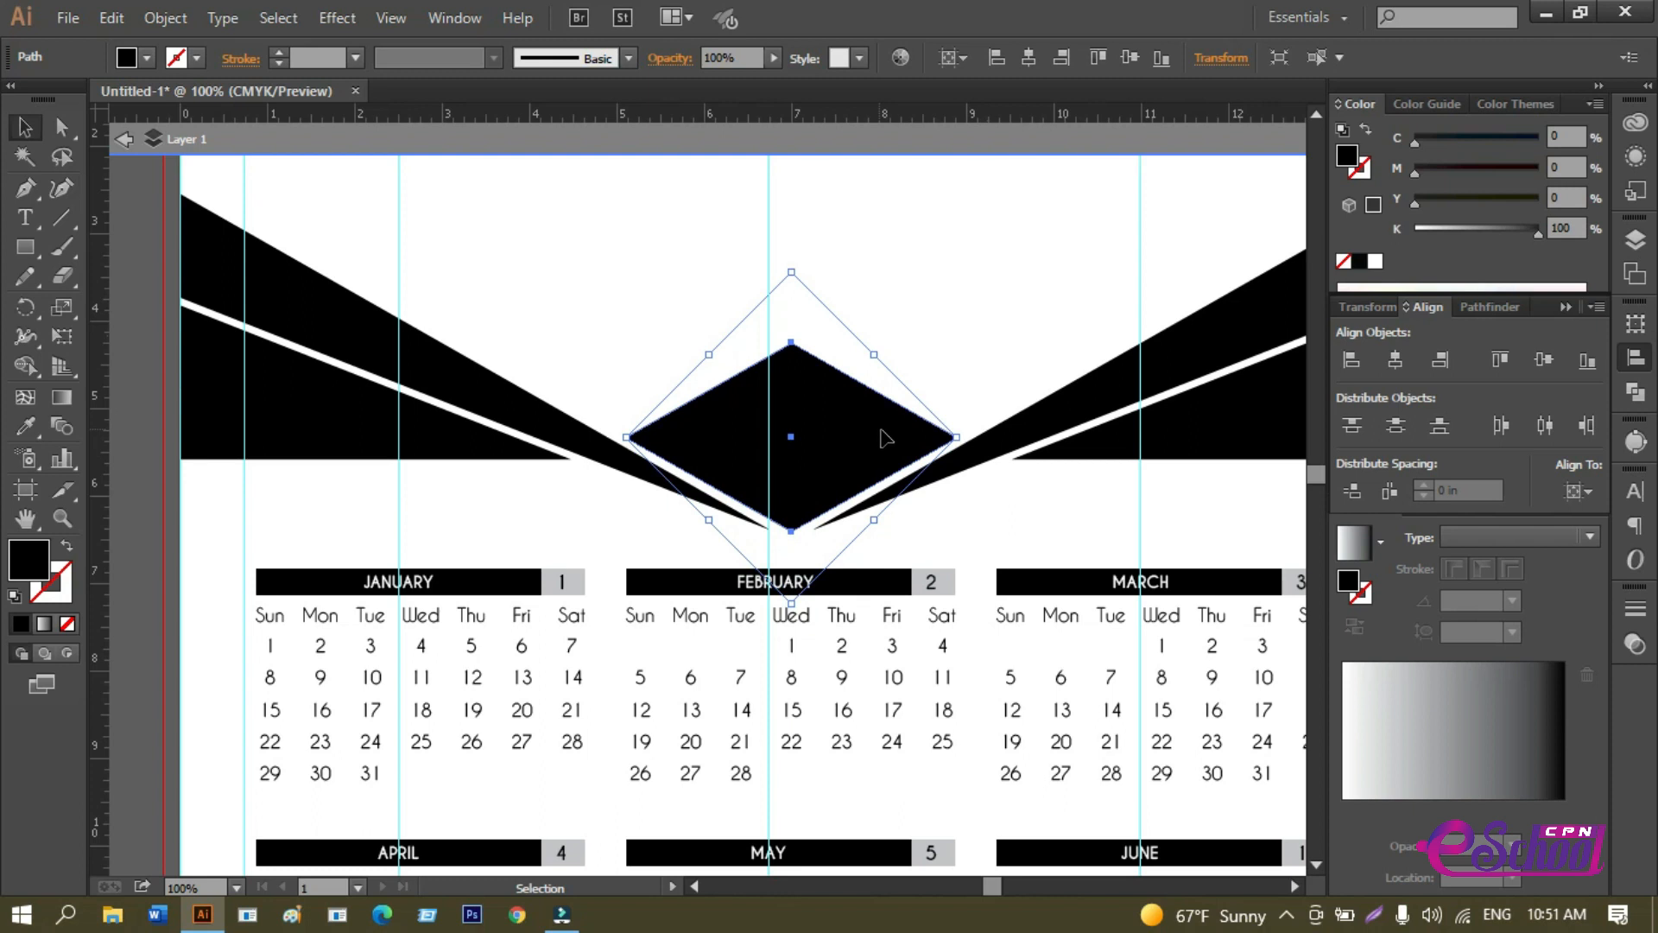
left_click(987, 316)
Review the whole calendar page, including the header shapes and the empty space below the last row of months.
scroll(975, 326, "down", 2, "alt")
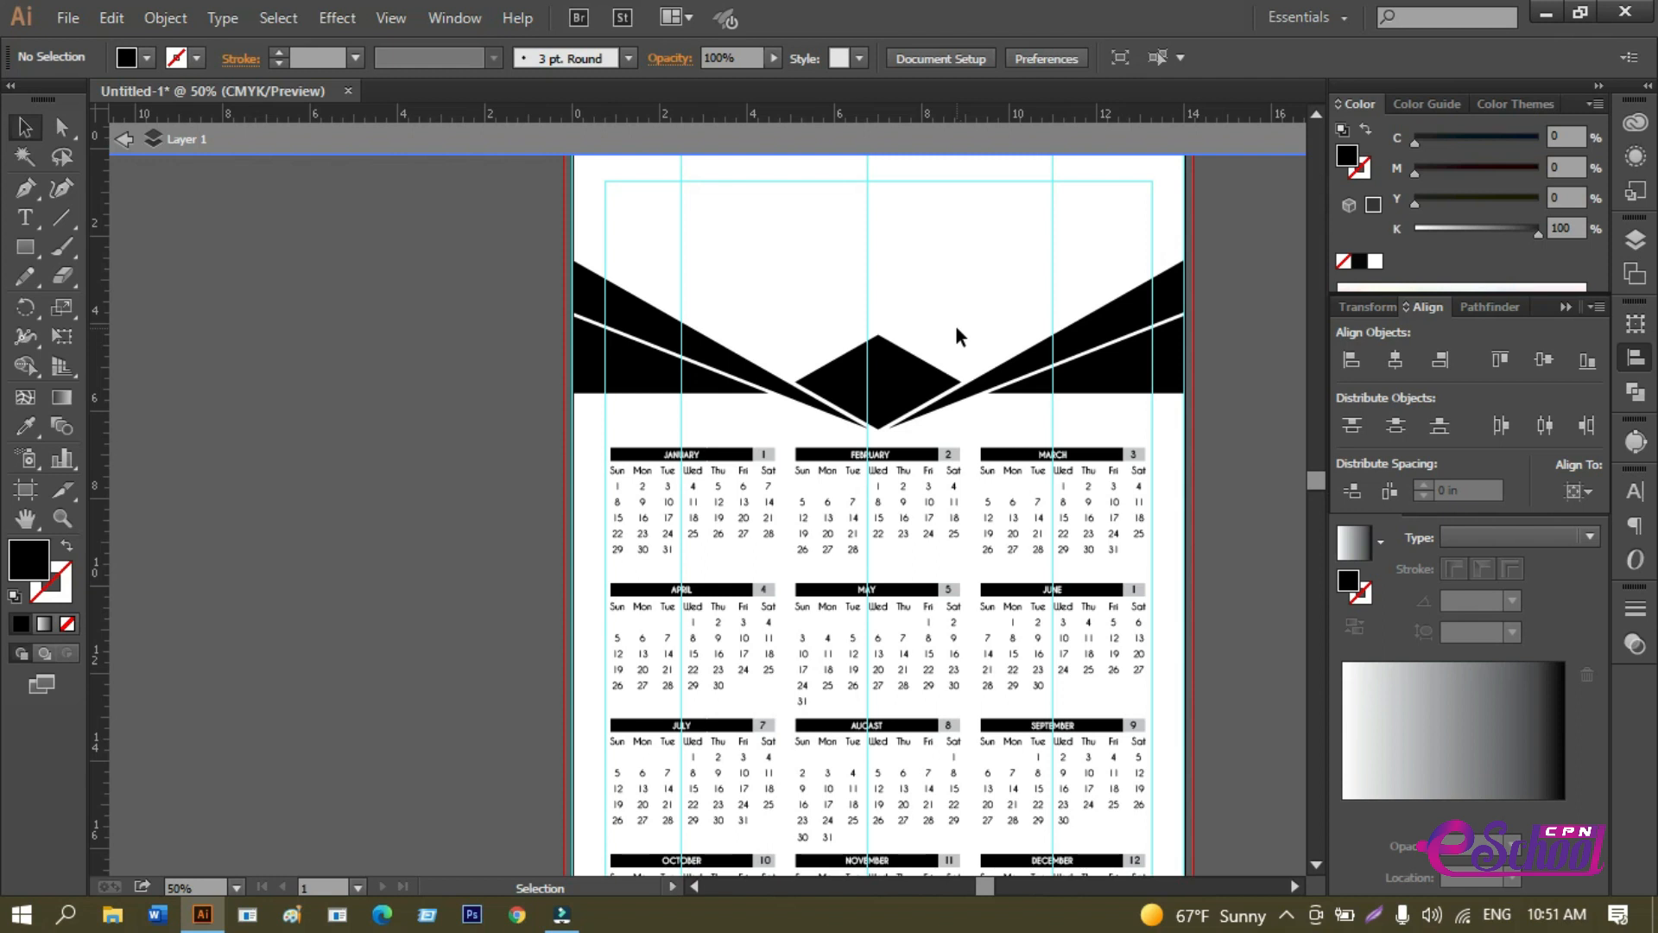
left_click_drag(733, 411, 693, 432)
left_click_drag(722, 537, 720, 504)
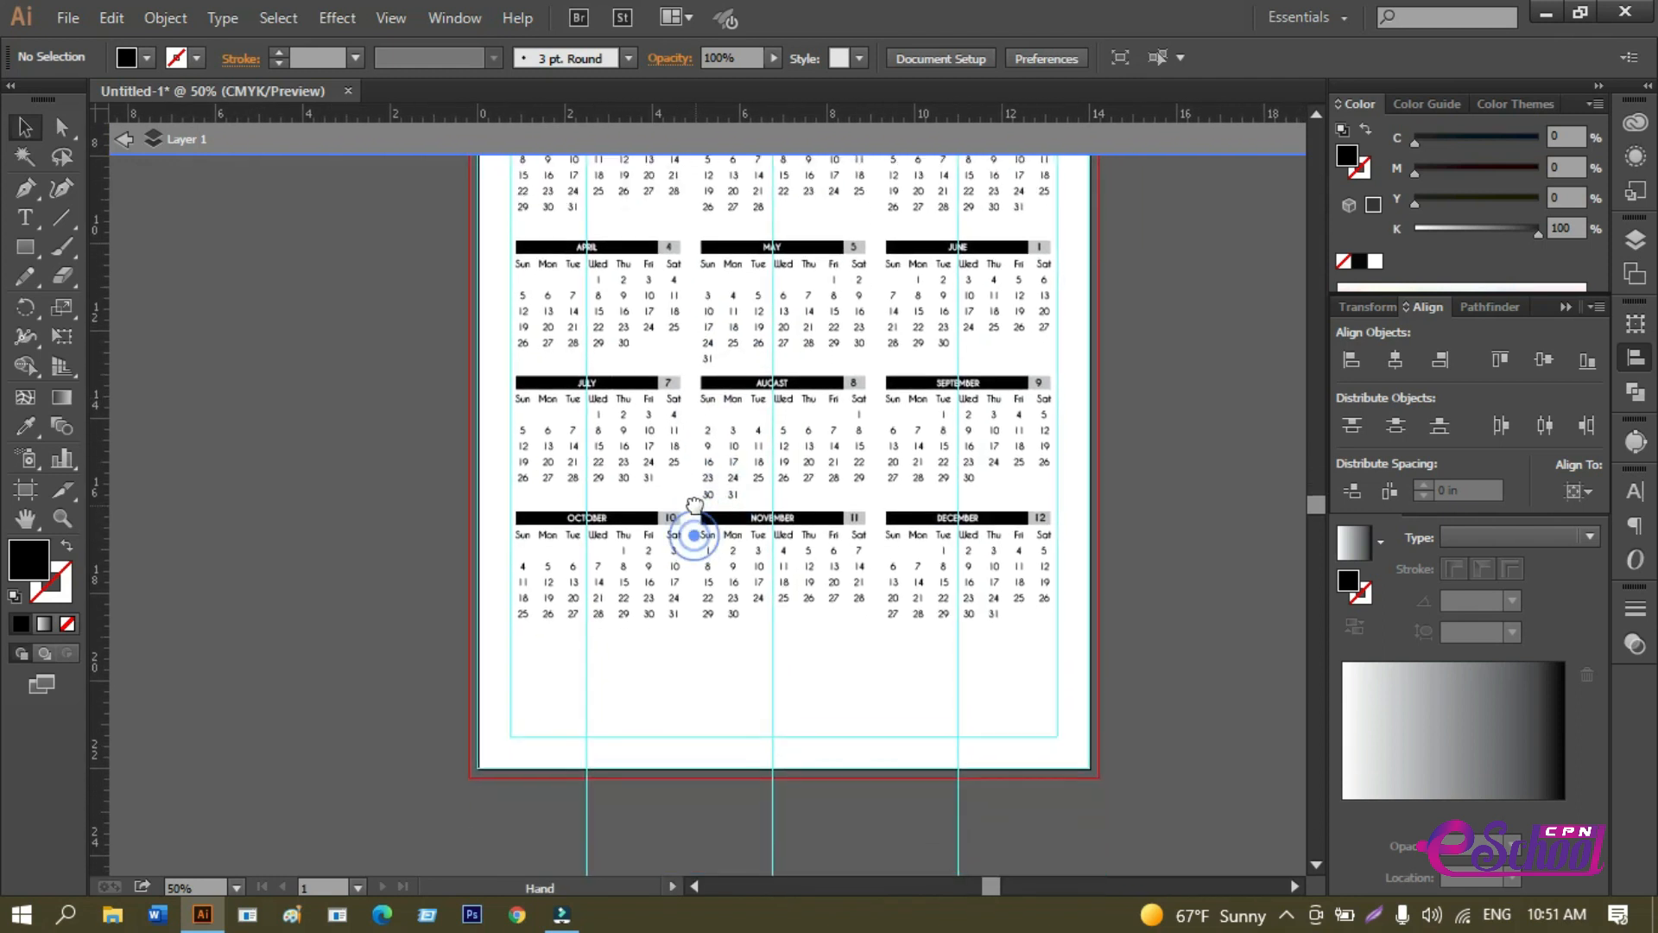
scroll(689, 721, "up", 1, "alt")
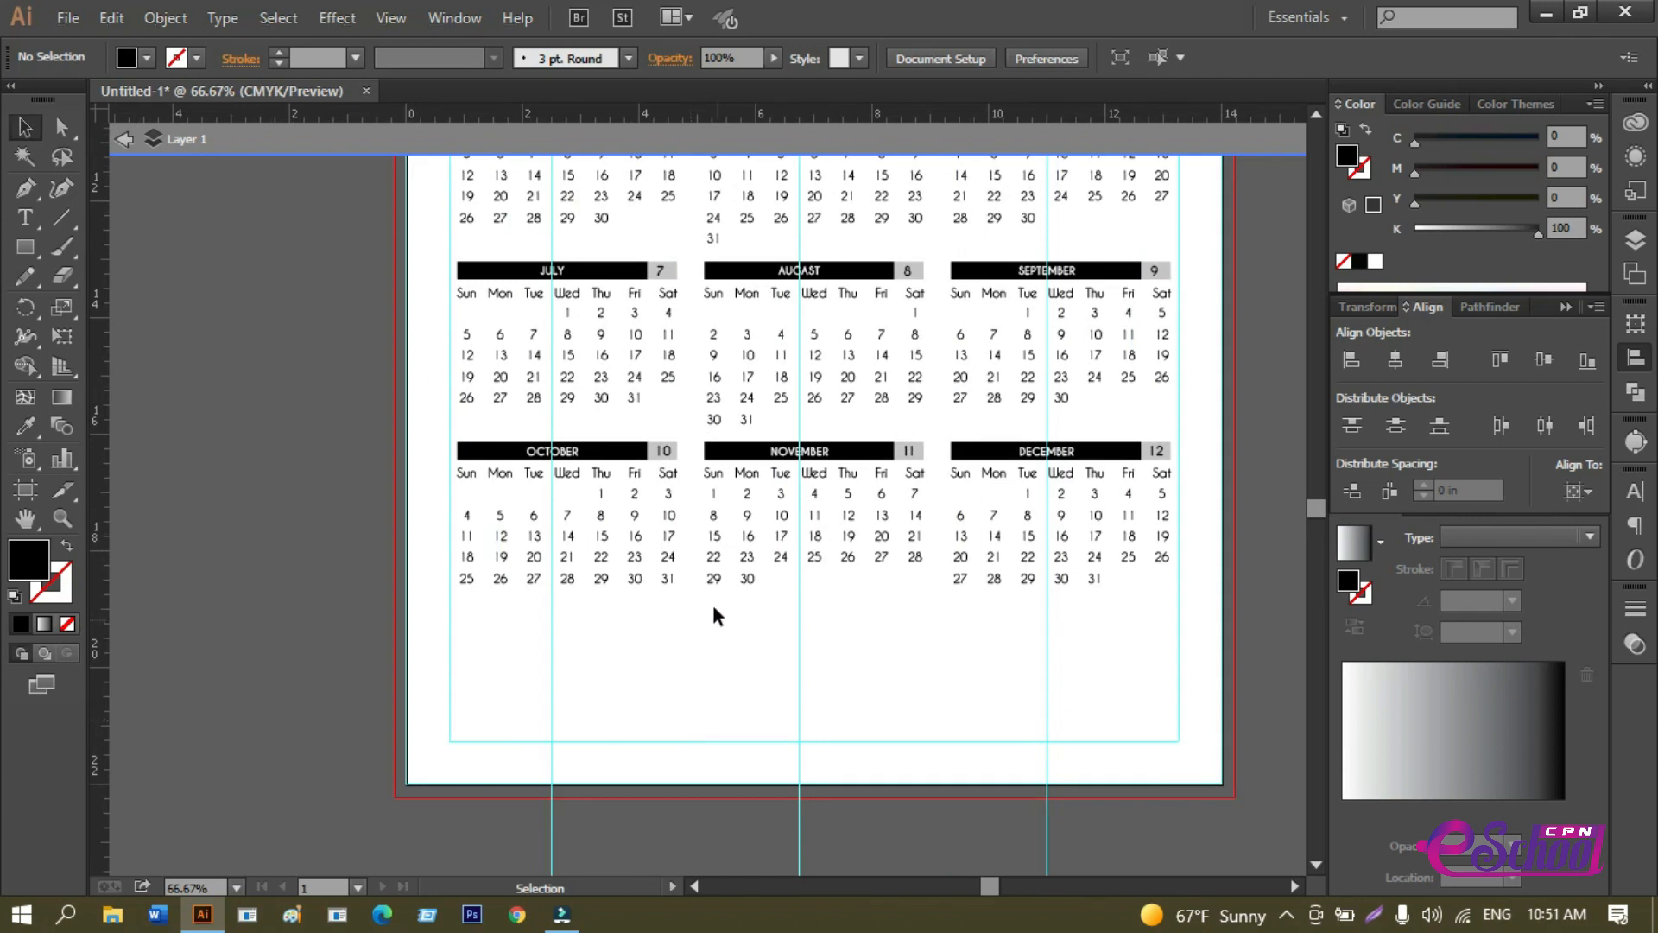
scroll(712, 604, "down", 1, "alt")
scroll(712, 553, "up", 5)
left_click_drag(714, 540, 787, 548)
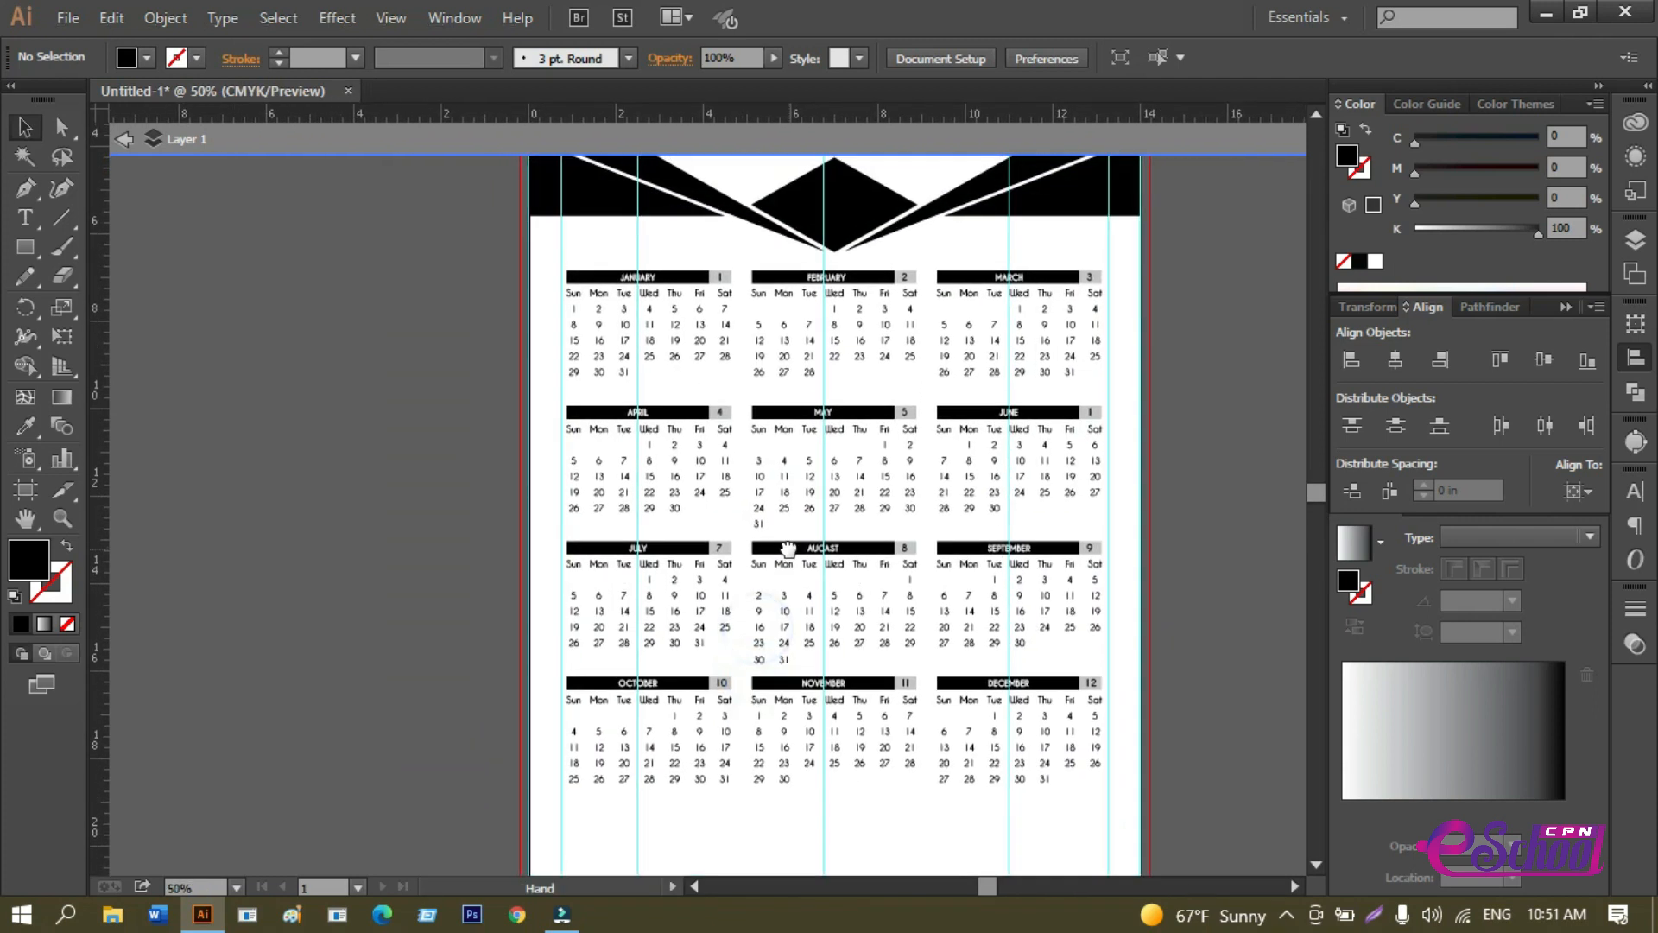
Try moving the left wedge group down over the October calendar, then undo the move.
left_click(623, 191)
left_click_drag(629, 225, 629, 789)
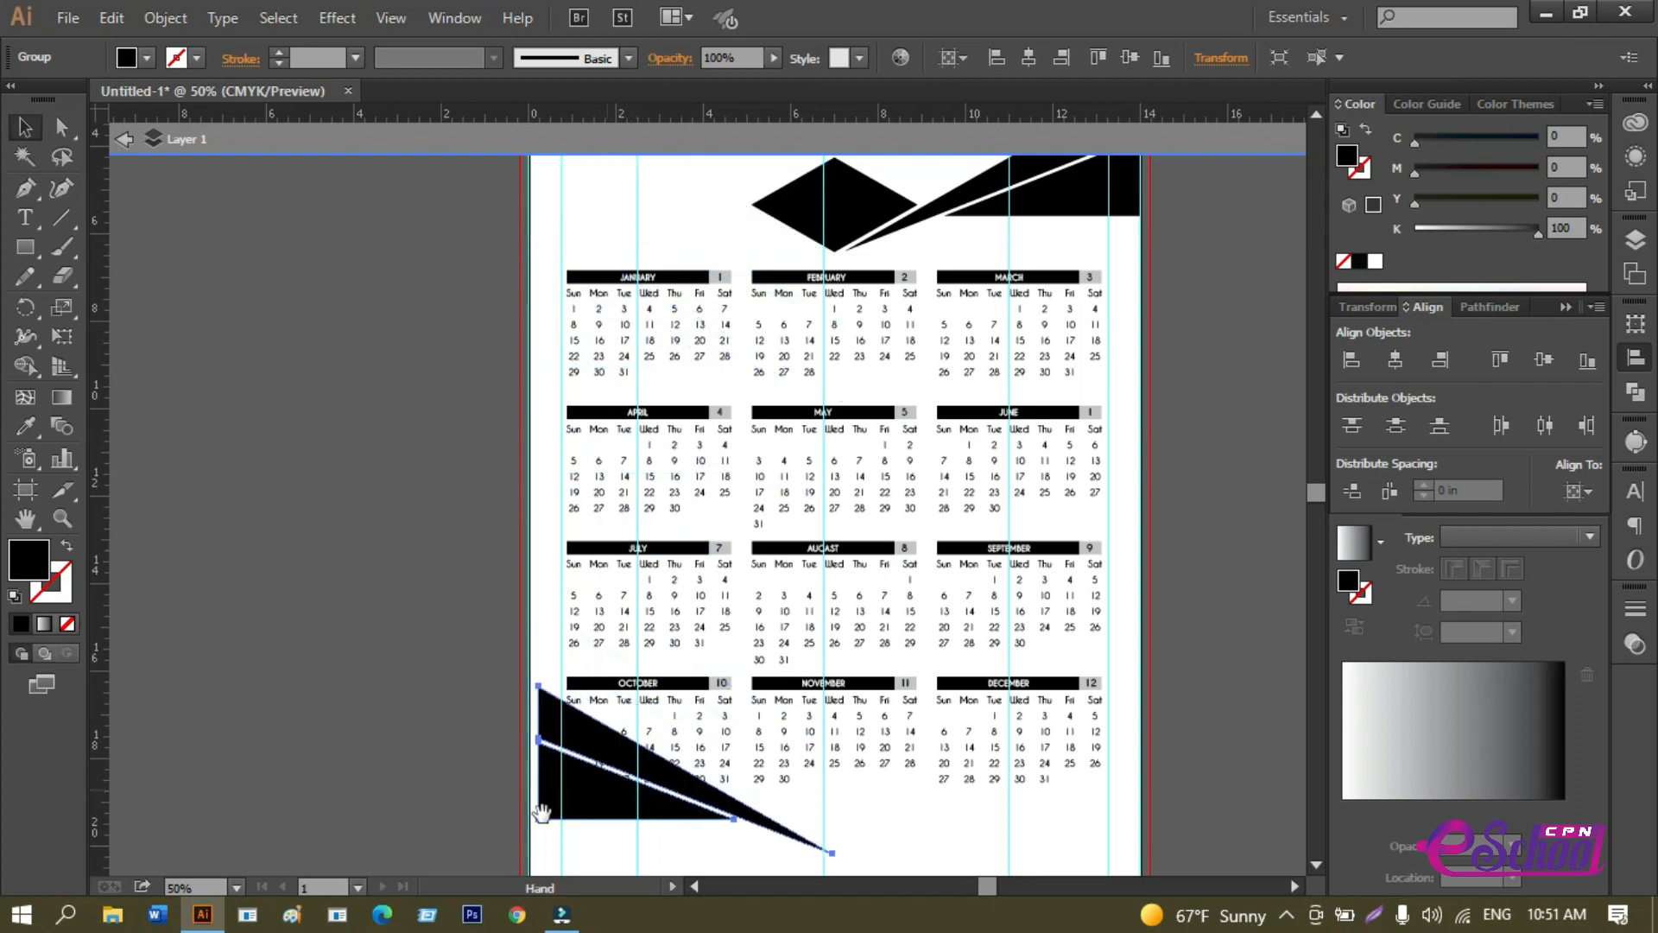
scroll(500, 814, "down", 3)
key("ctrl+z")
scroll(492, 666, "up", 5)
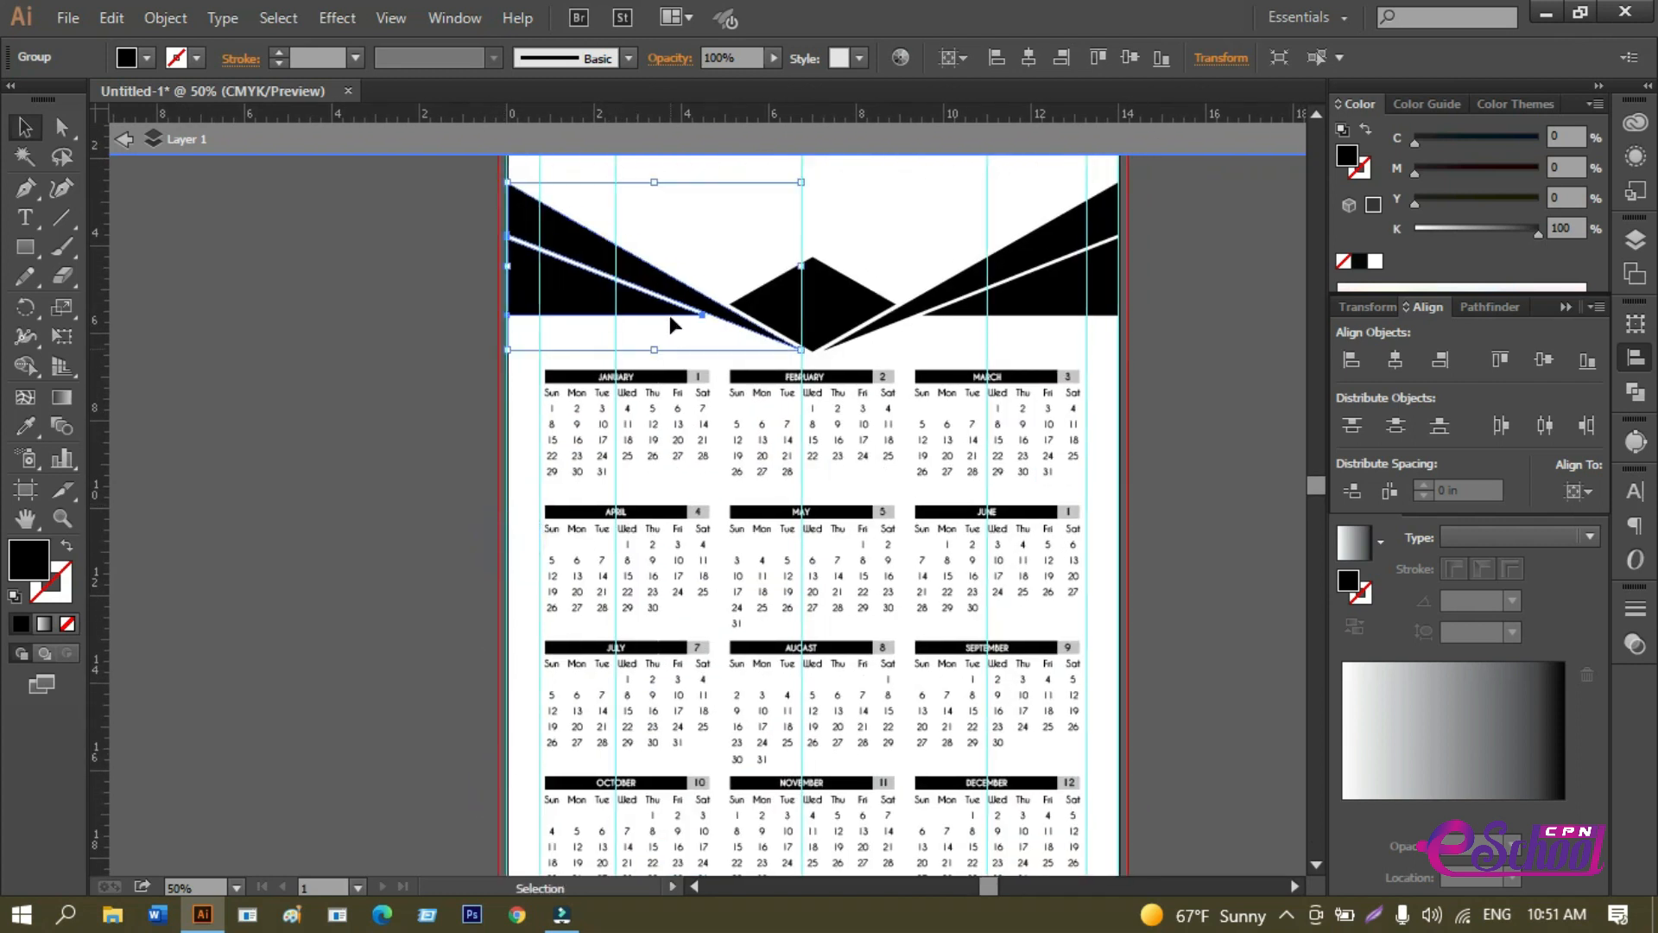
Place a copy of the header's left wedge group in the lower-left corner of the calendar page, then deselect it.
left_click_drag(608, 328, 600, 830)
scroll(599, 831, "down", 4)
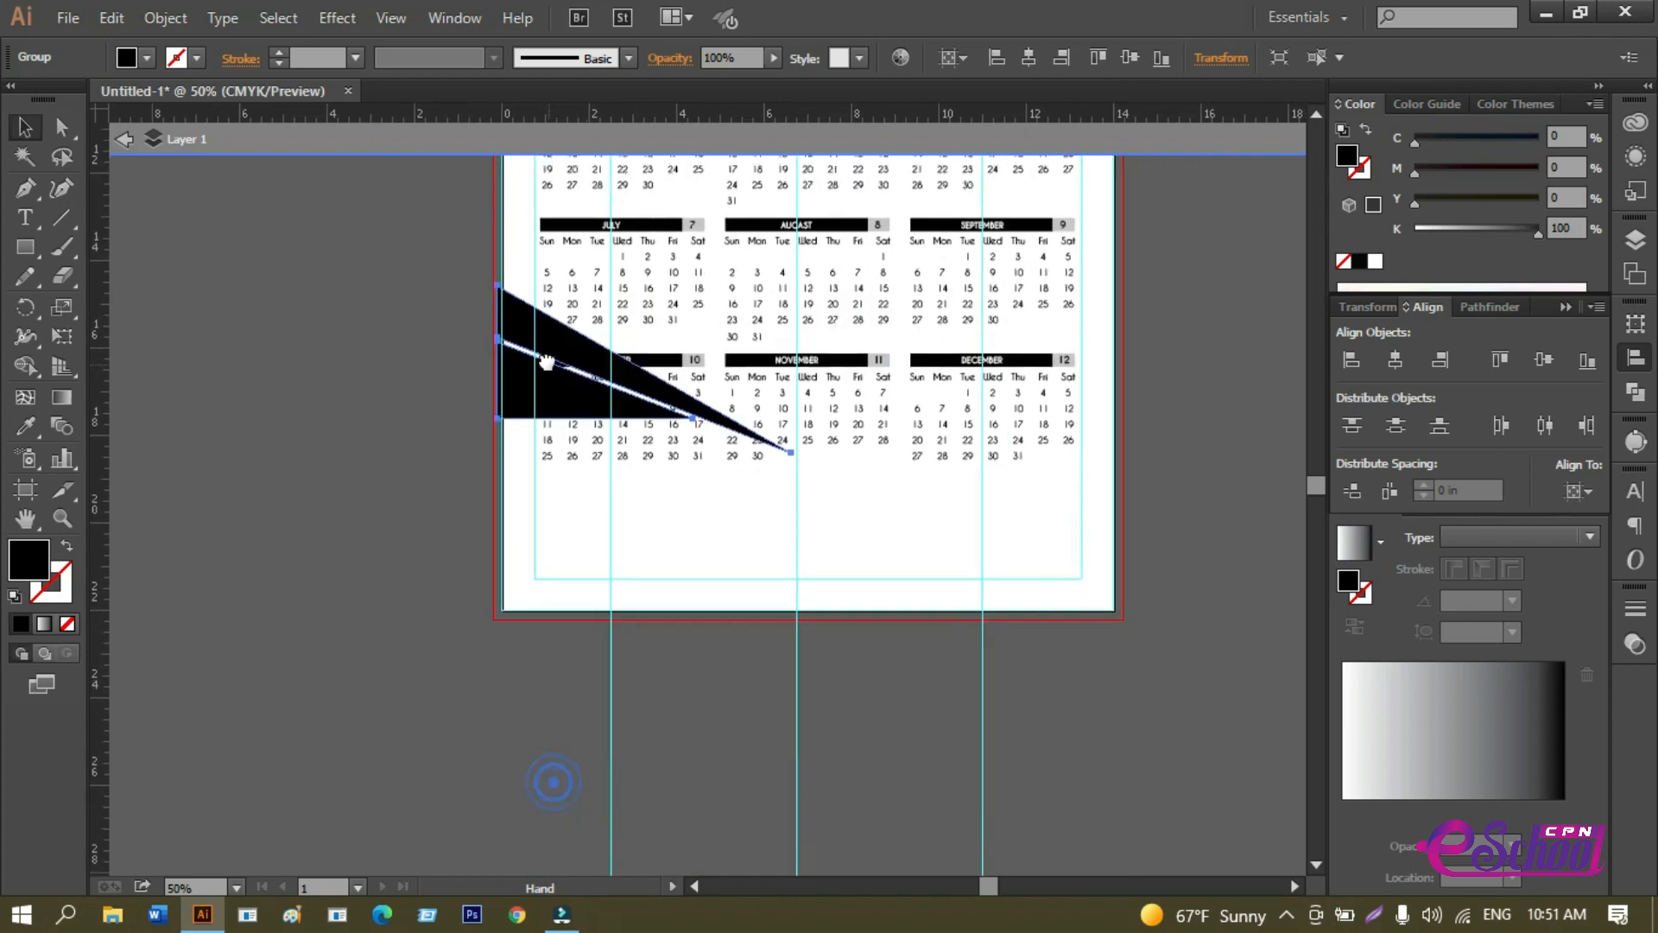
left_click_drag(553, 385, 562, 581)
left_click(522, 715)
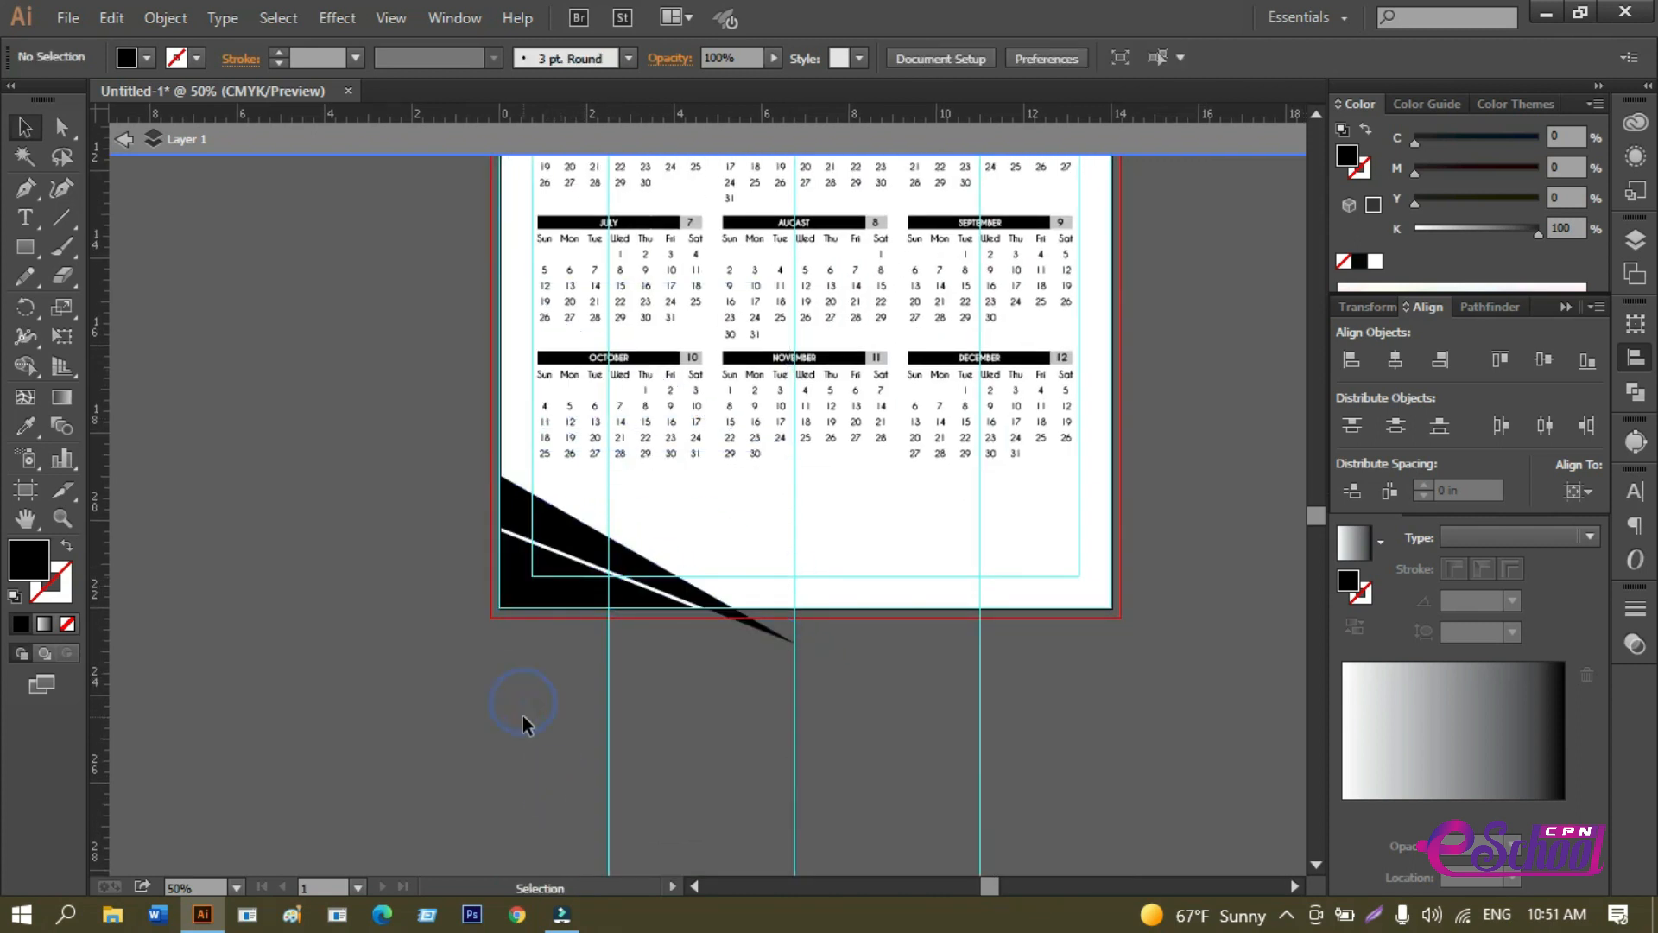
key("space")
left_click_drag(521, 712, 436, 763)
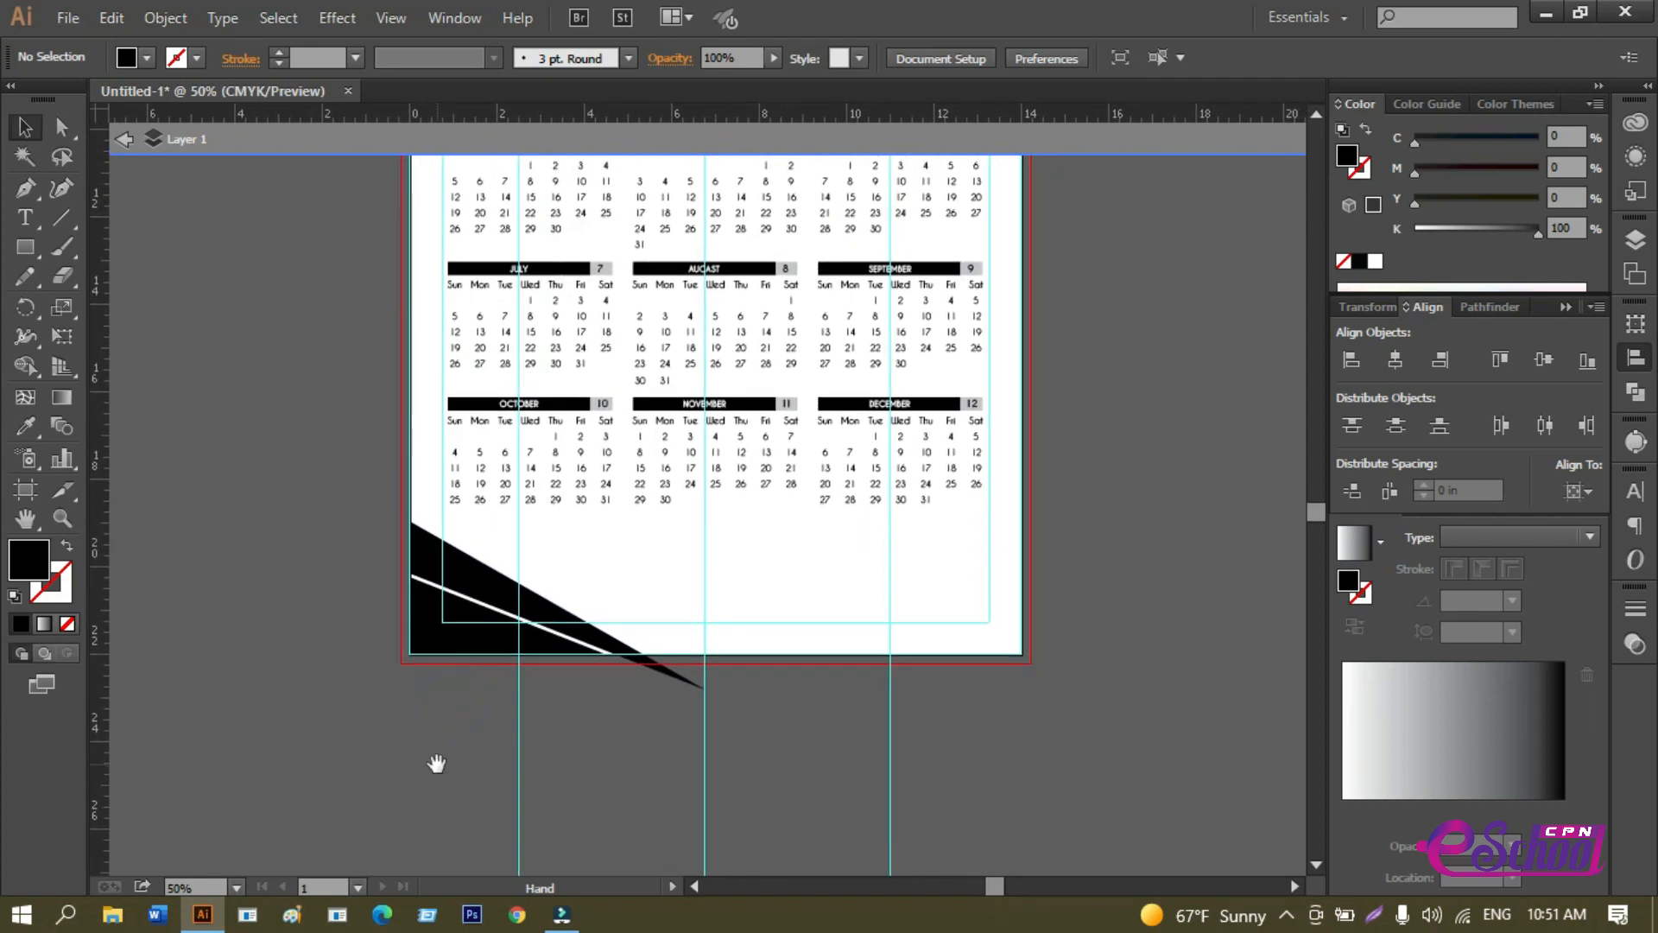
Draw a black rectangle from the wedge's sloped edge to the page's lower-right corner, then deselect it.
left_click(25, 247)
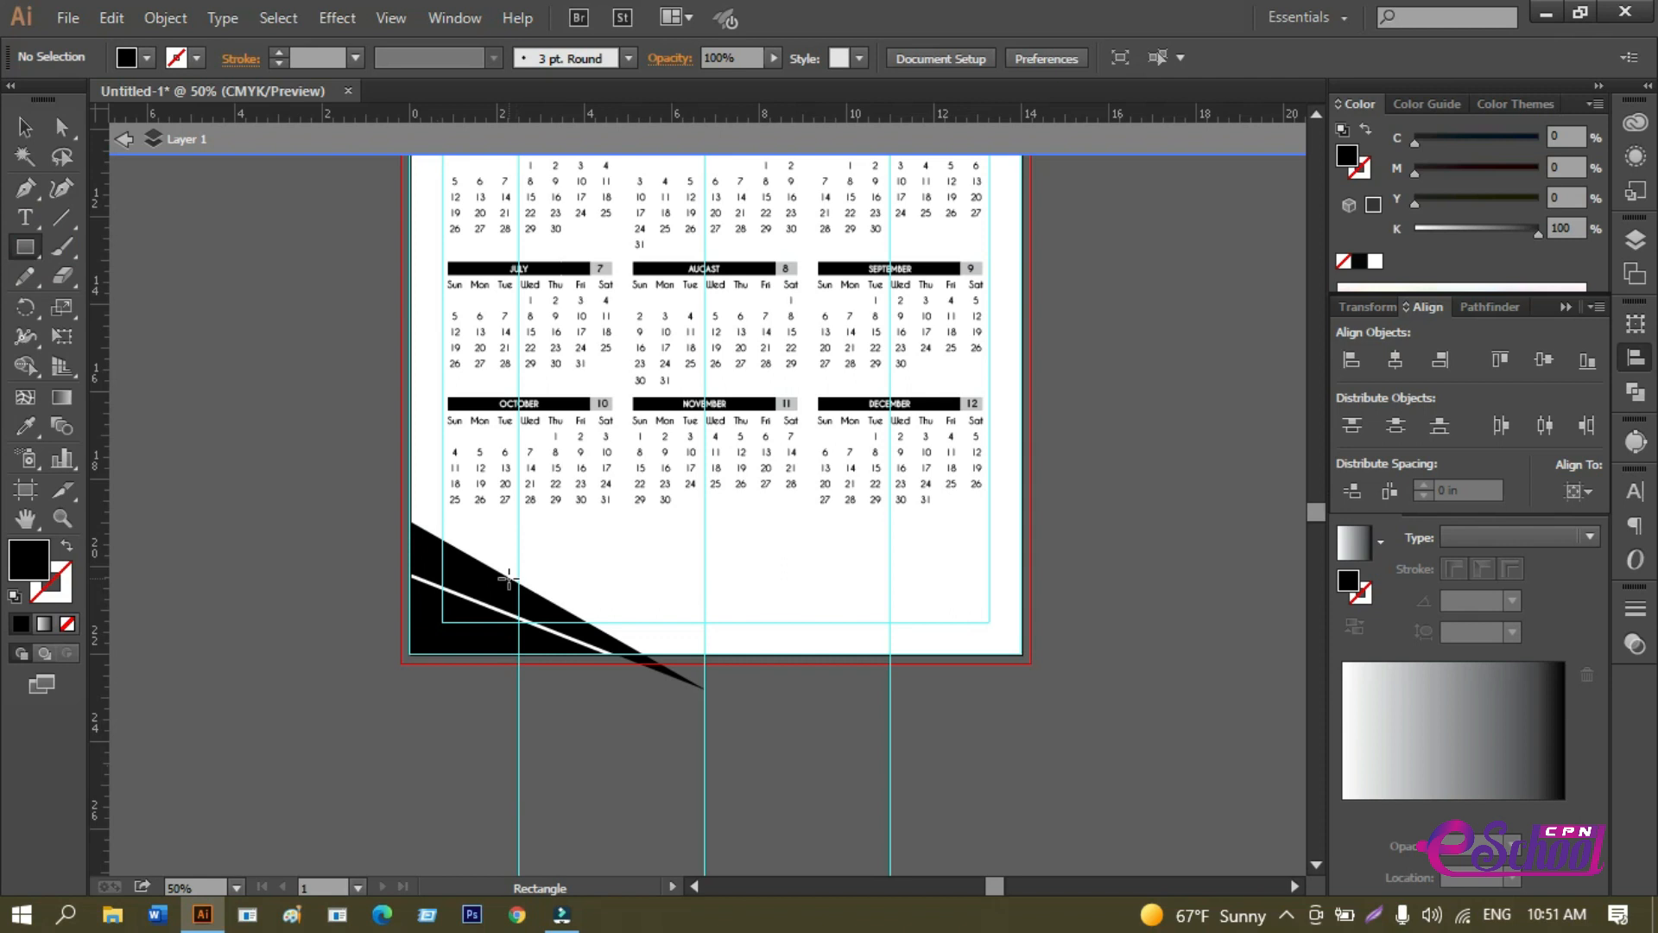
scroll(566, 605, "up", 3)
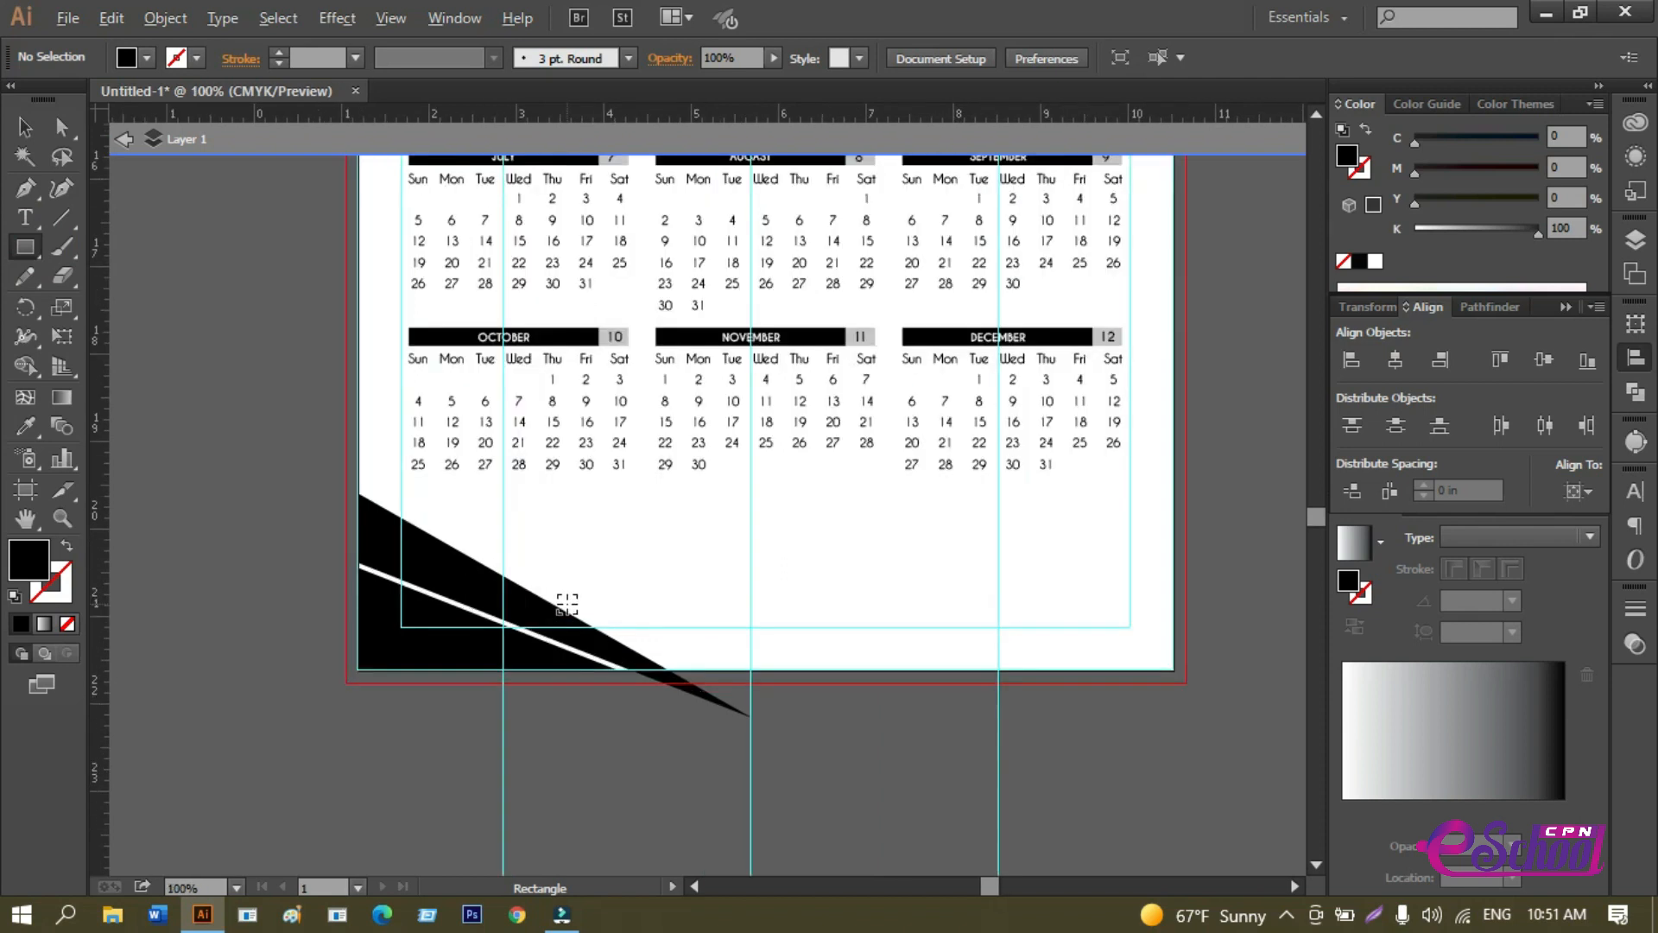
scroll(451, 548, "down", 2)
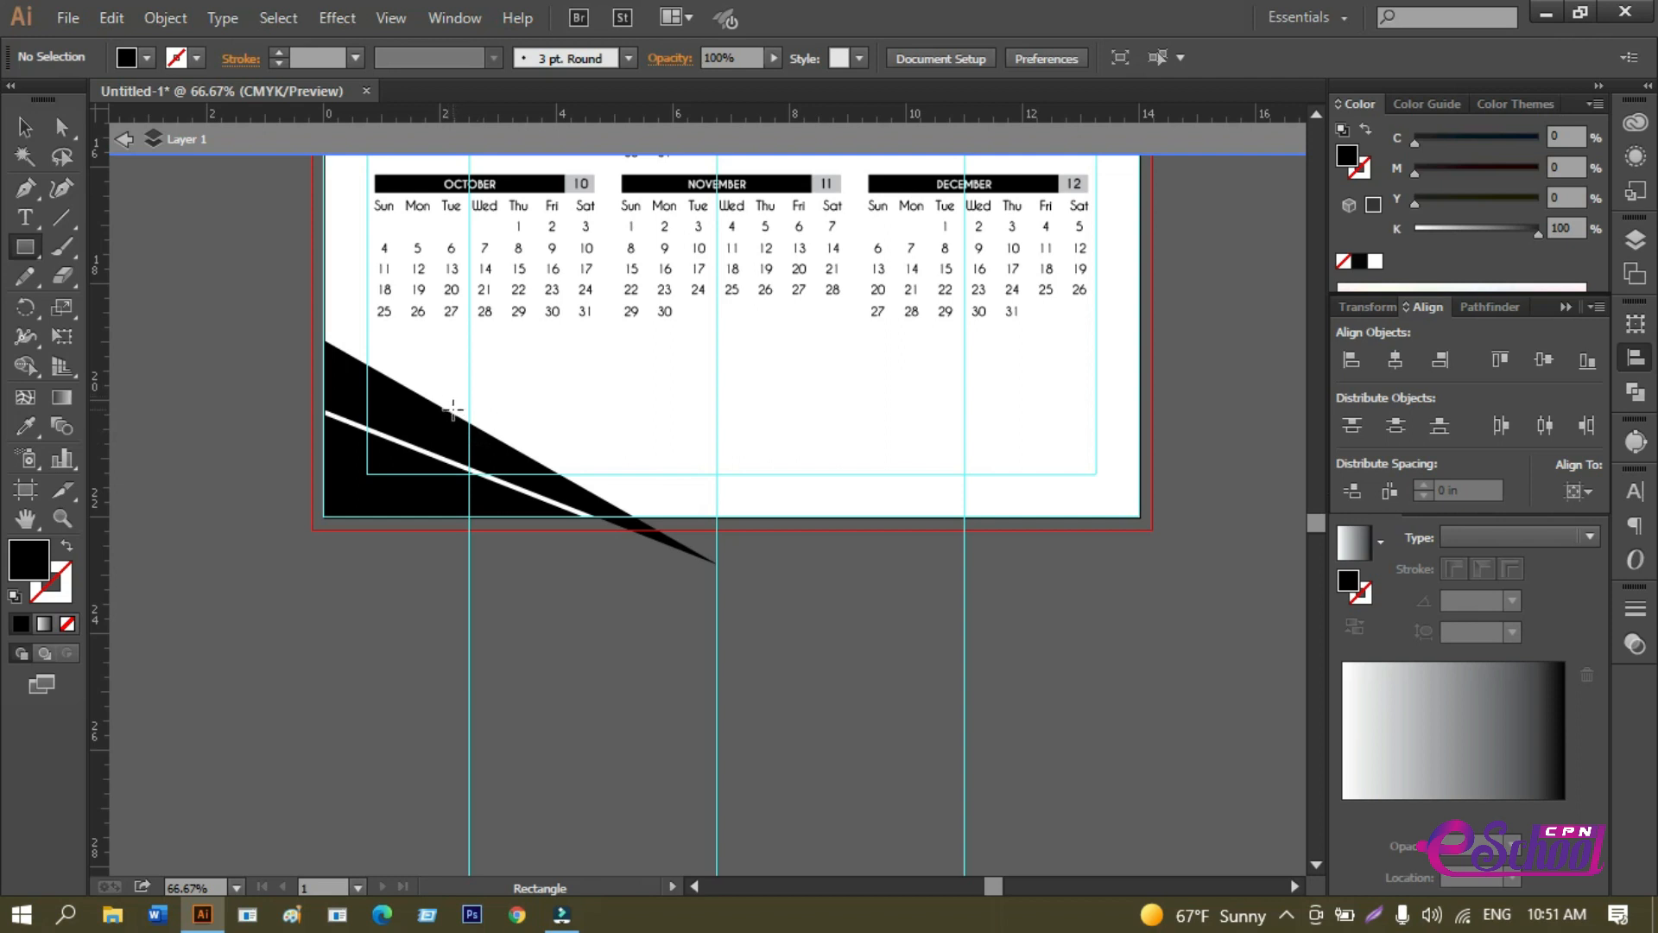
left_click_drag(459, 409, 1138, 516)
left_click(23, 126)
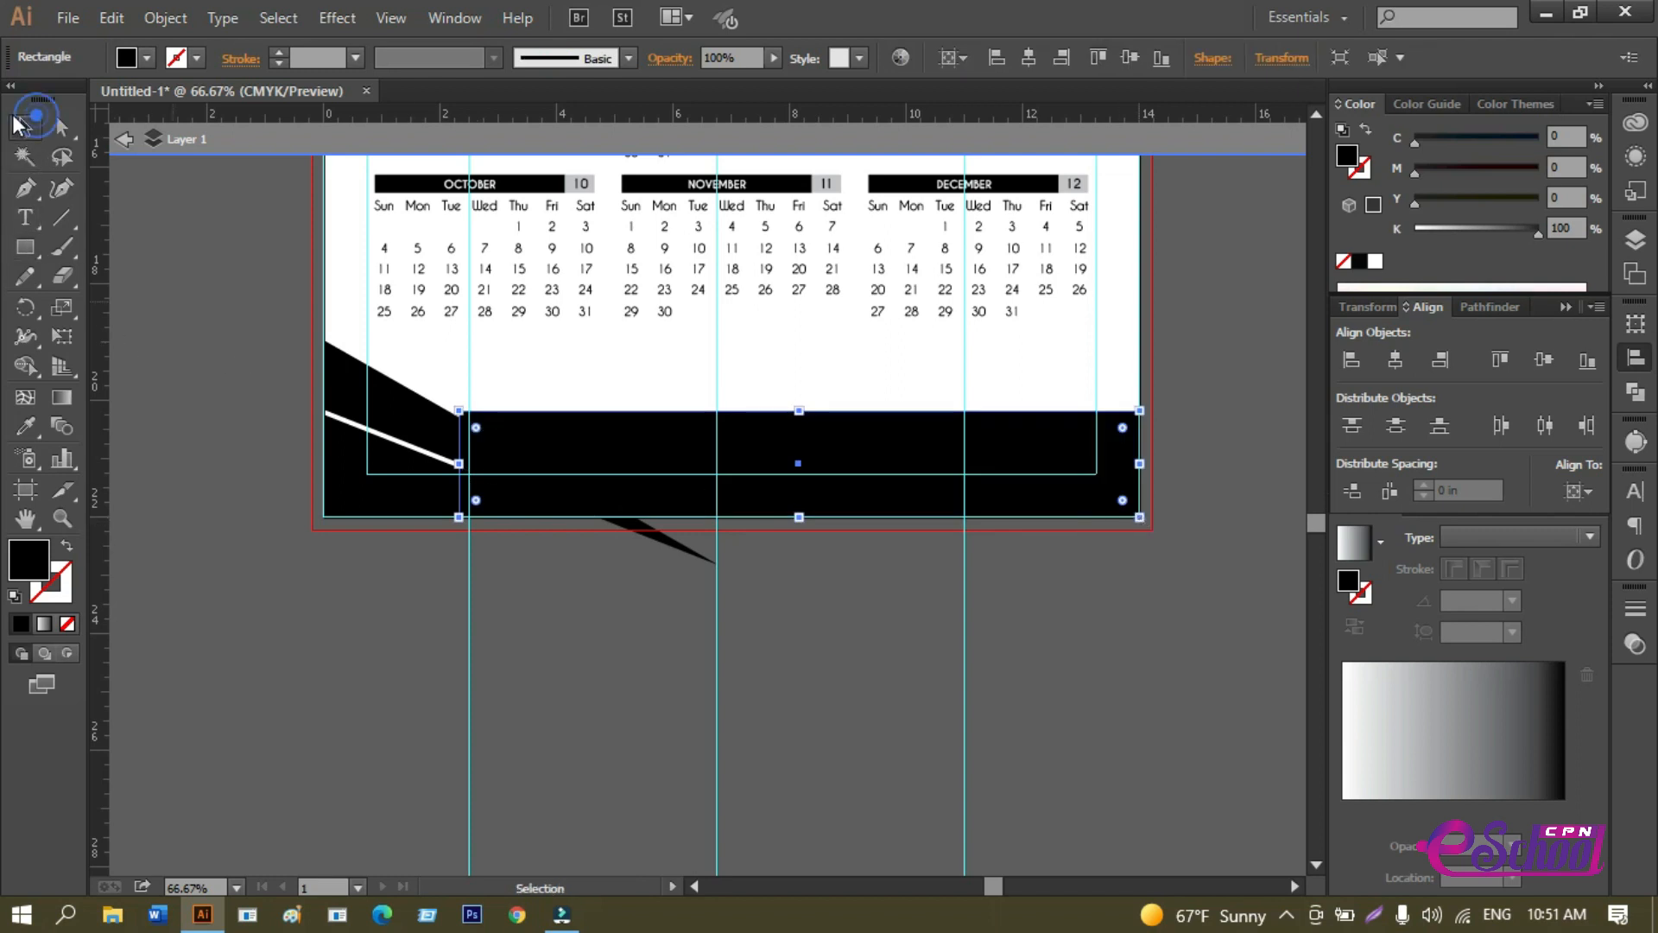
left_click(427, 699)
Ungroup the wedge pair in the page's lower-left corner and deselect both shapes.
scroll(433, 699, "up", 2)
left_click_drag(446, 552, 385, 712)
left_click(337, 488)
right_click(340, 480)
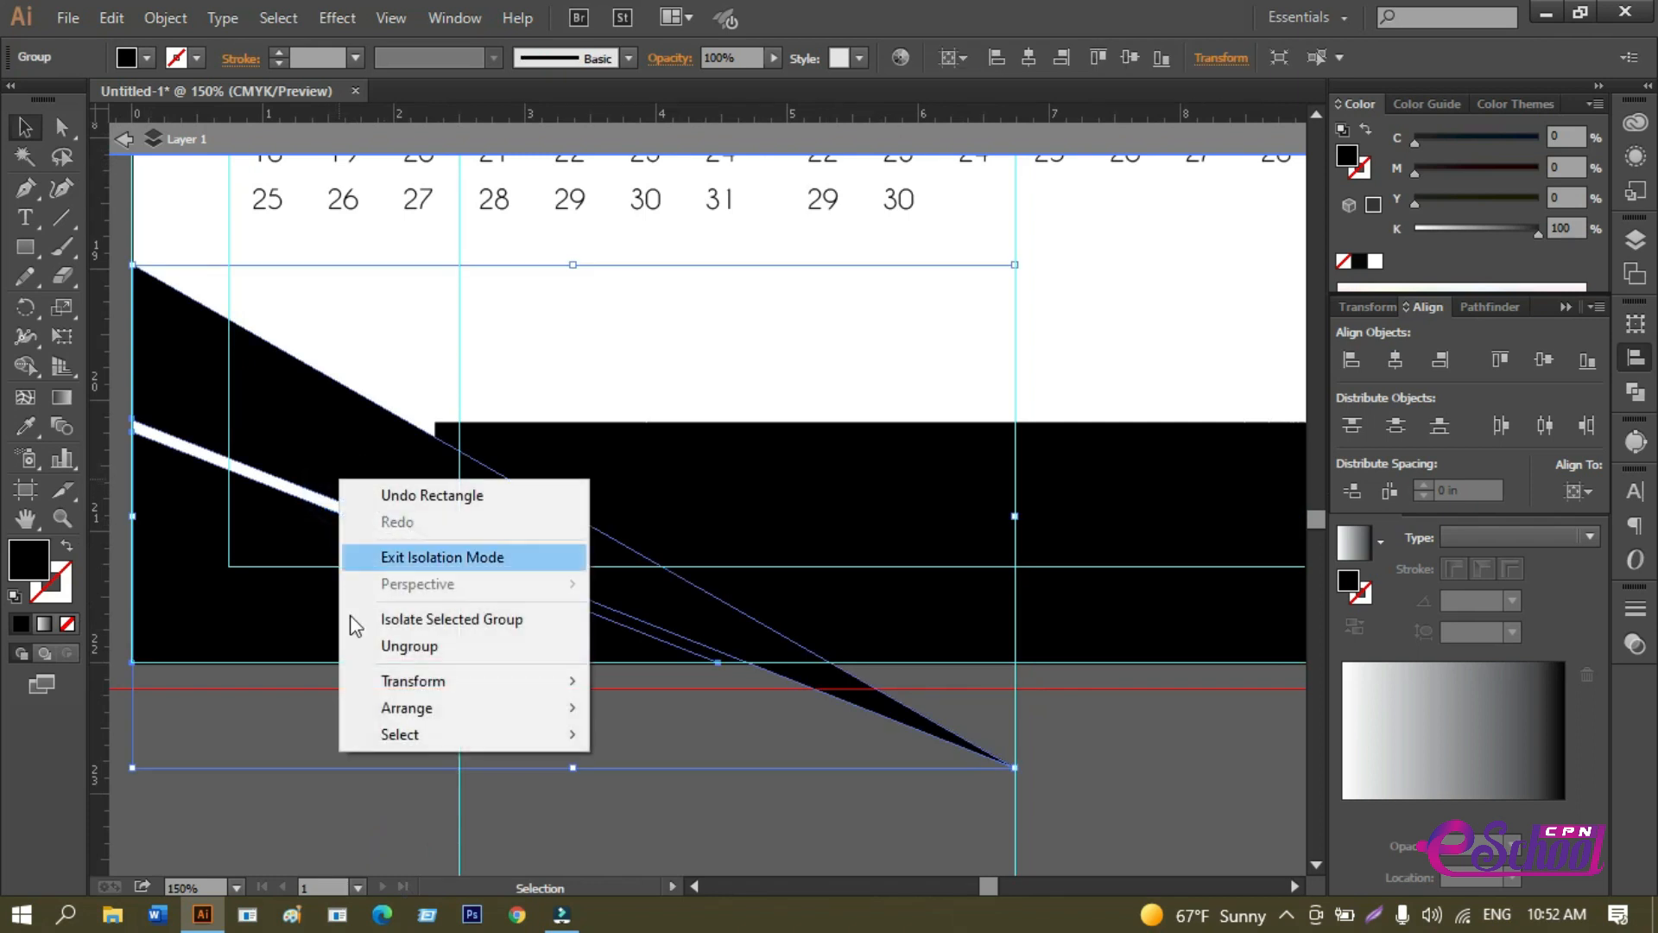
left_click(406, 646)
left_click(406, 739)
scroll(642, 755, "down", 2)
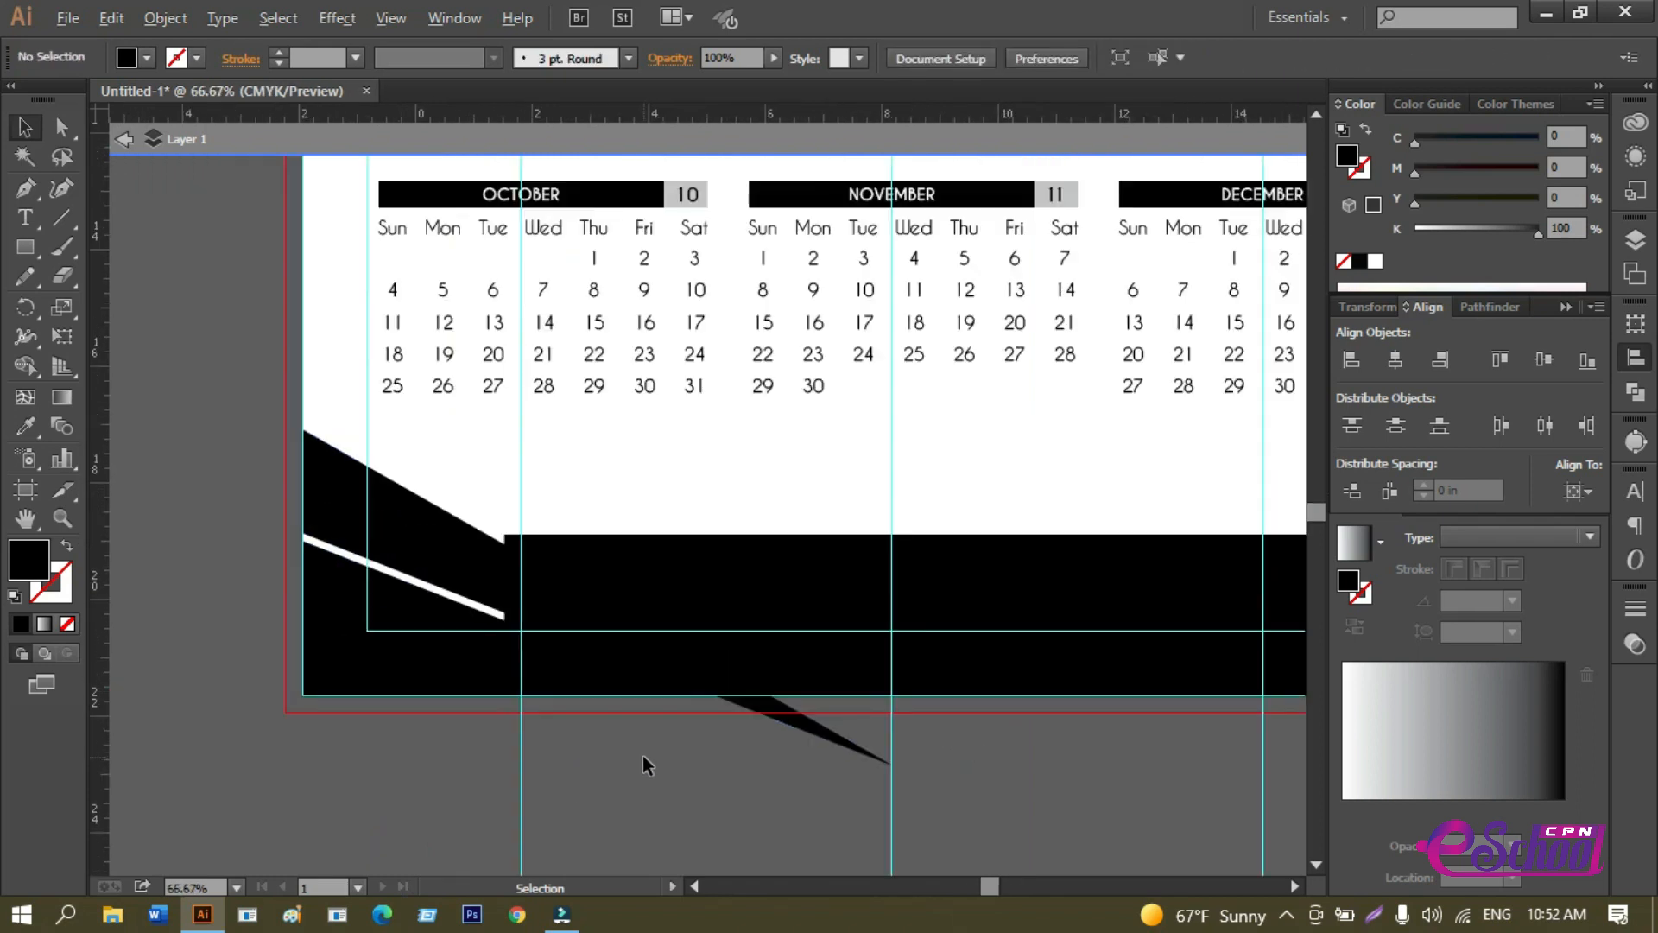
Move the black rectangle up over the last row of months, clear of the corner wedges, then deselect everything.
left_click_drag(944, 634, 944, 579)
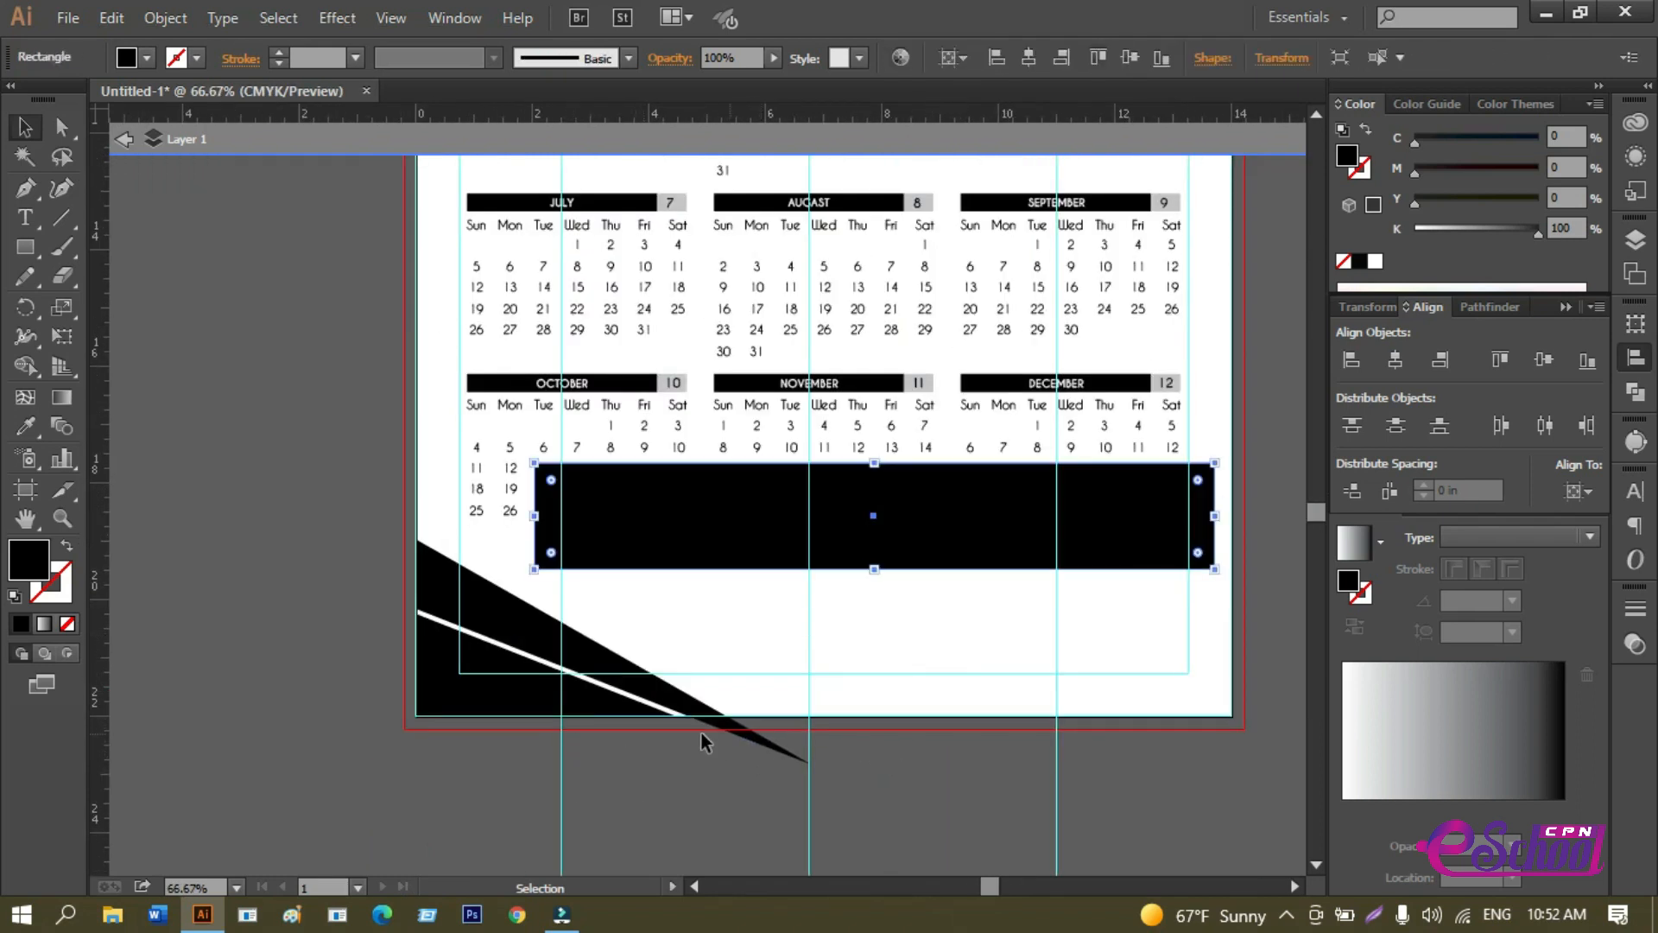
left_click_drag(518, 647, 505, 702)
left_click(470, 751)
left_click(467, 670)
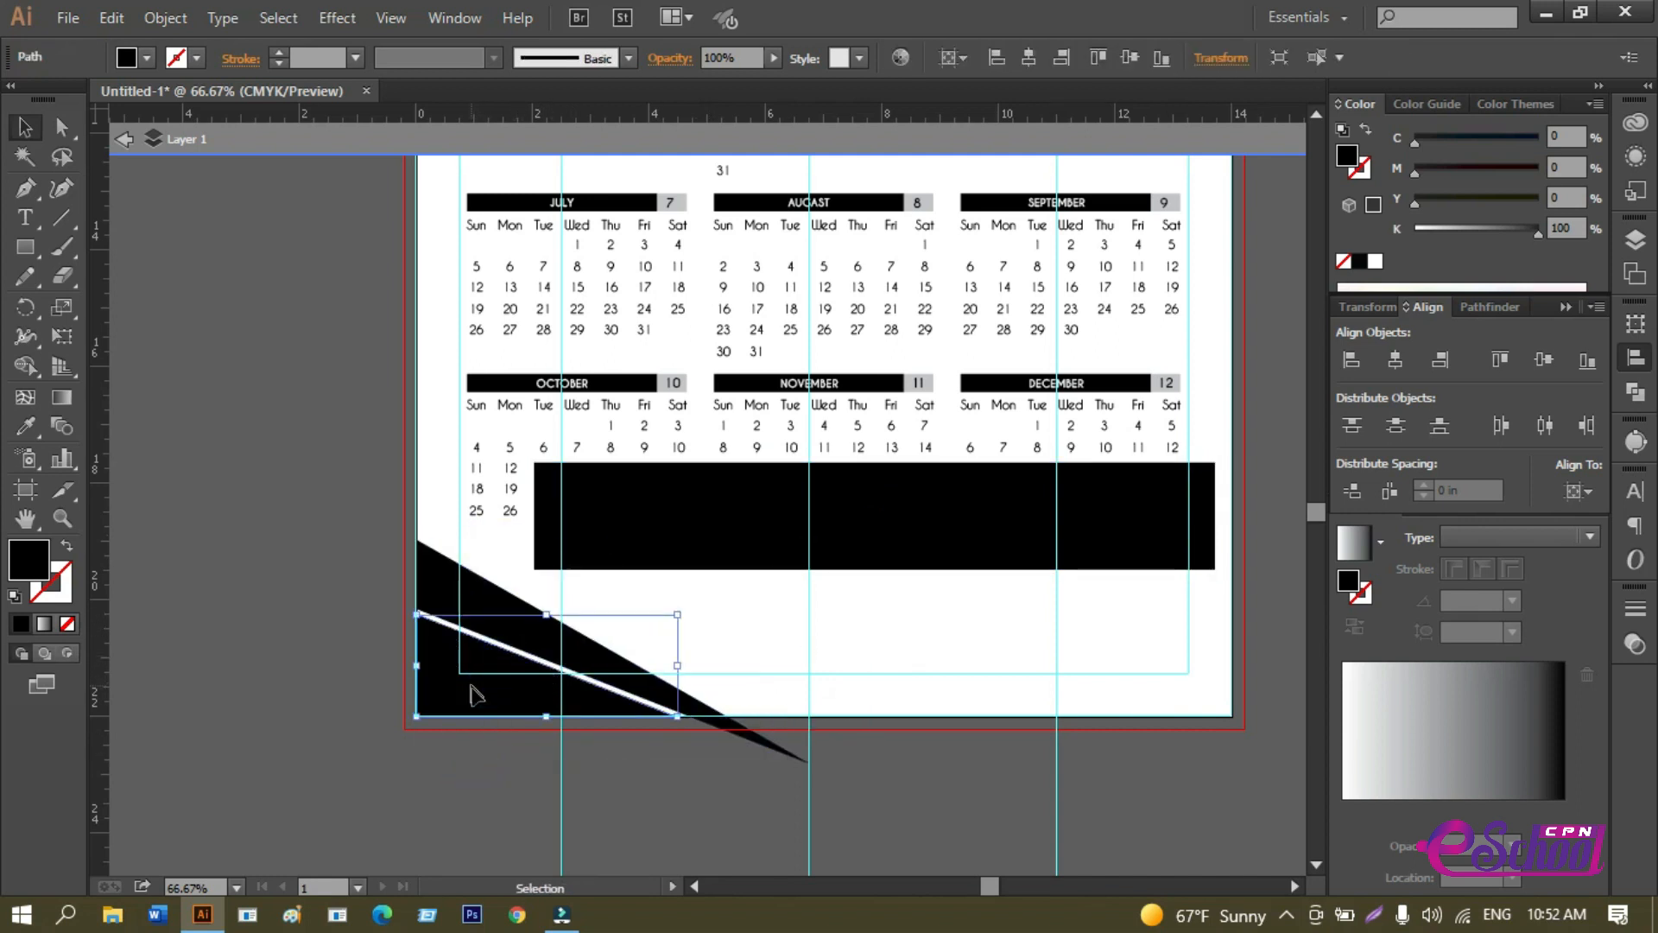
left_click(480, 749)
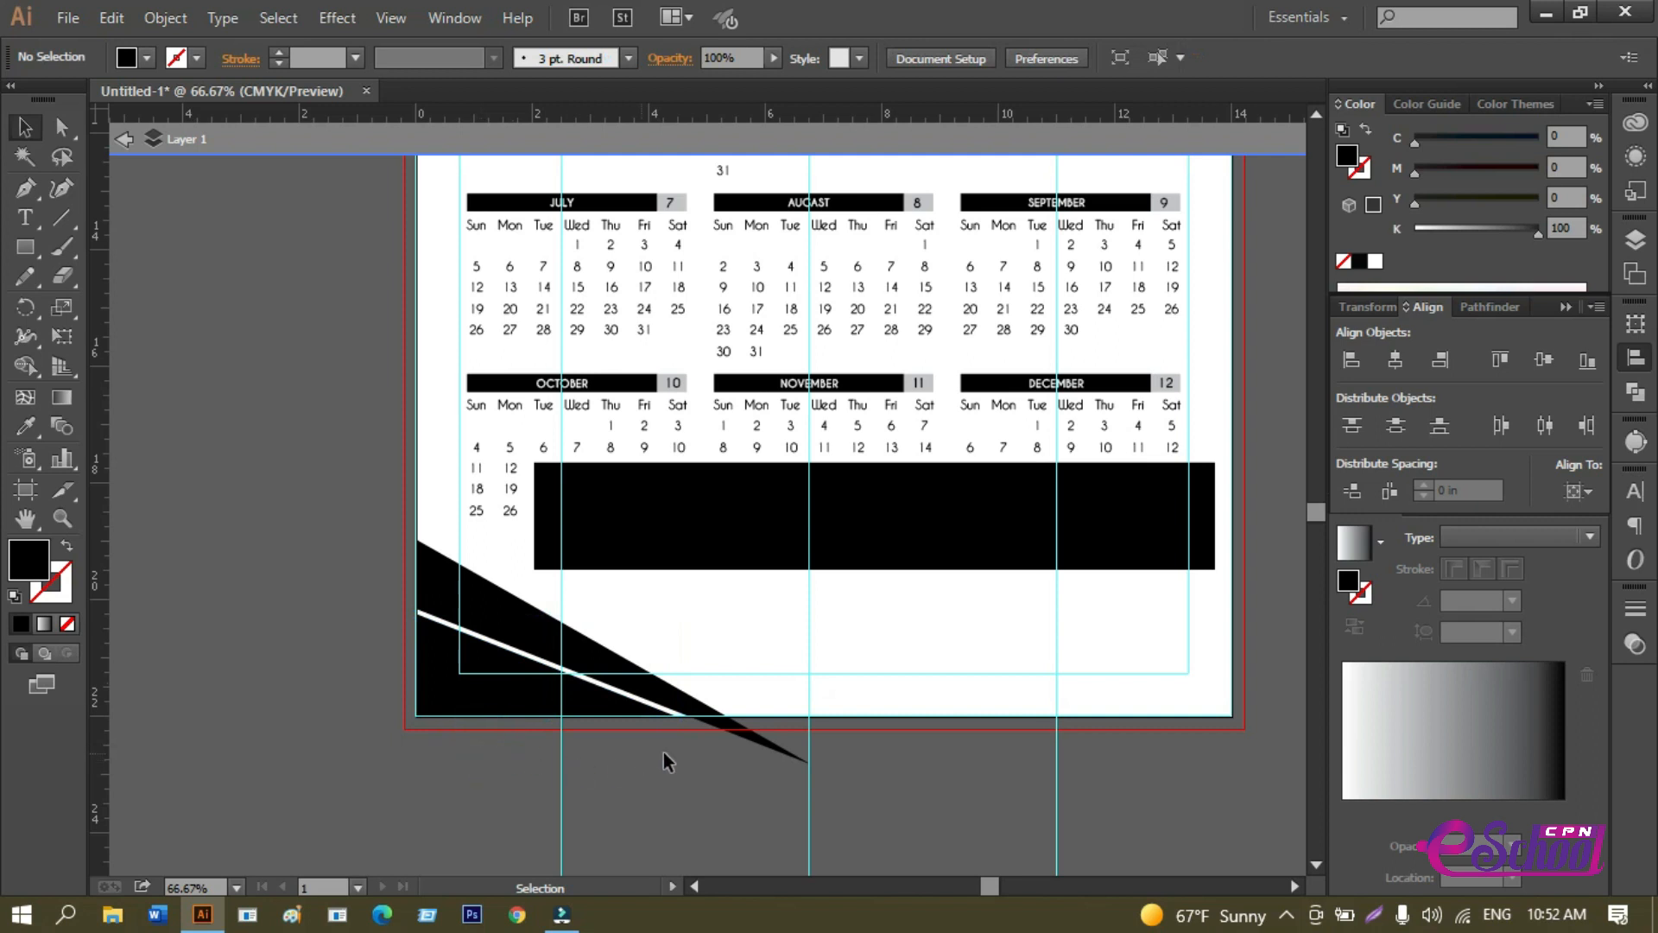
Move the upper corner wedge's pointed tip up onto the page's bottom edge so it ends beside the lower wedge's tip.
left_click(722, 730)
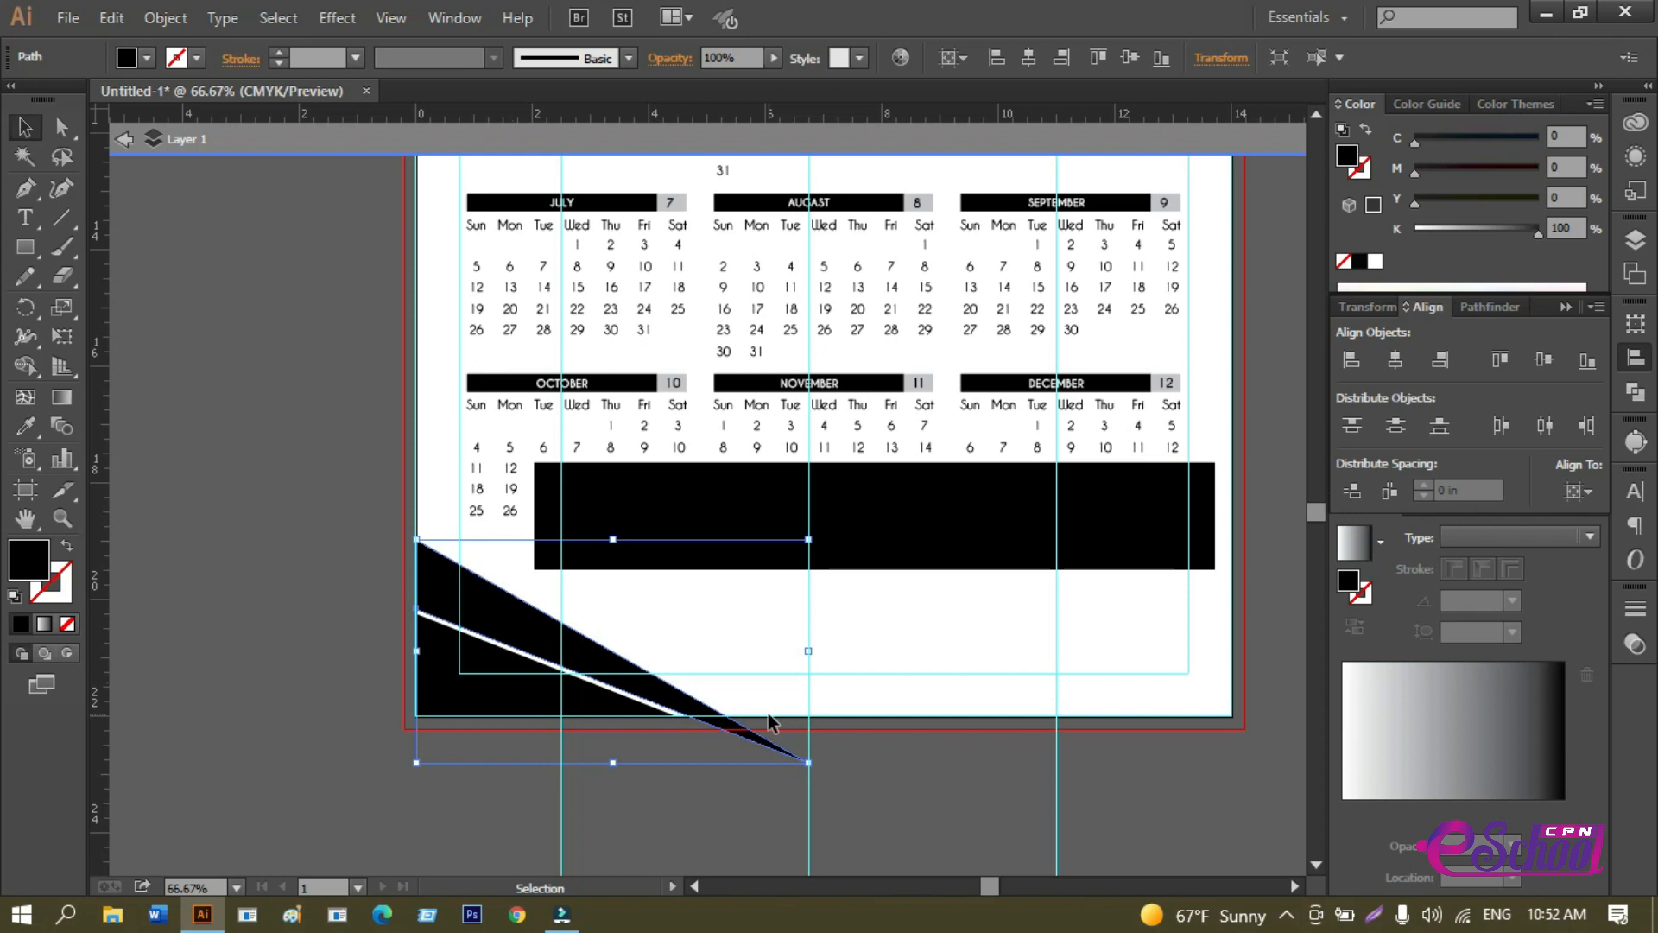
scroll(755, 812, "up", 4)
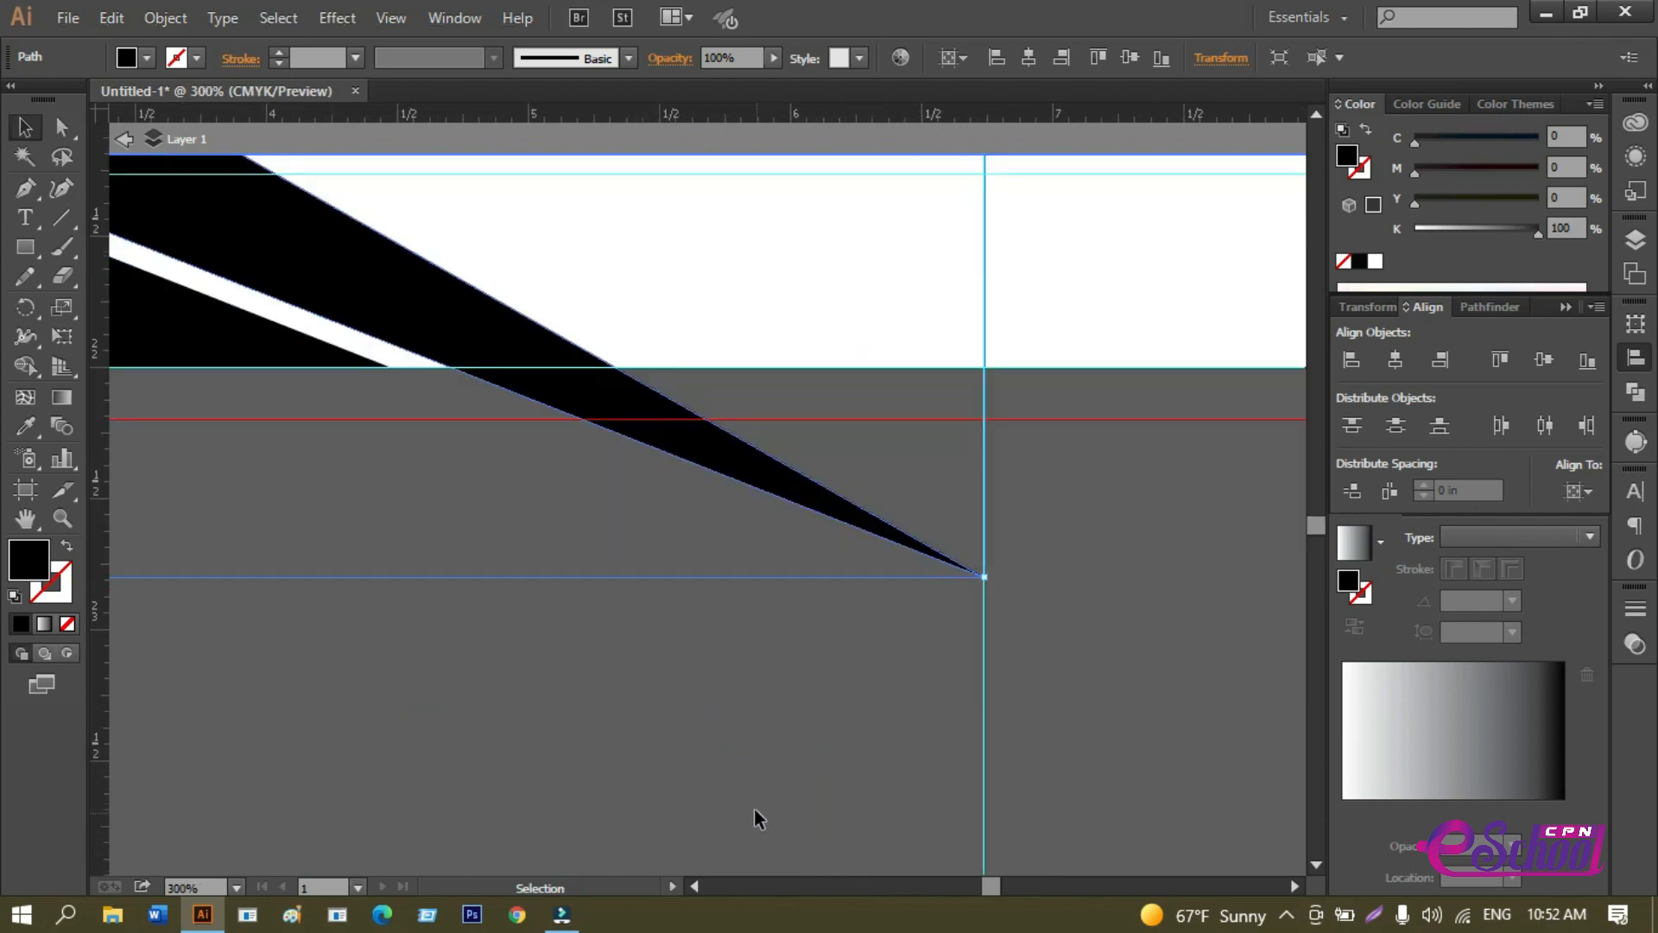
left_click_drag(604, 698, 673, 831)
key("a")
left_click(1162, 792)
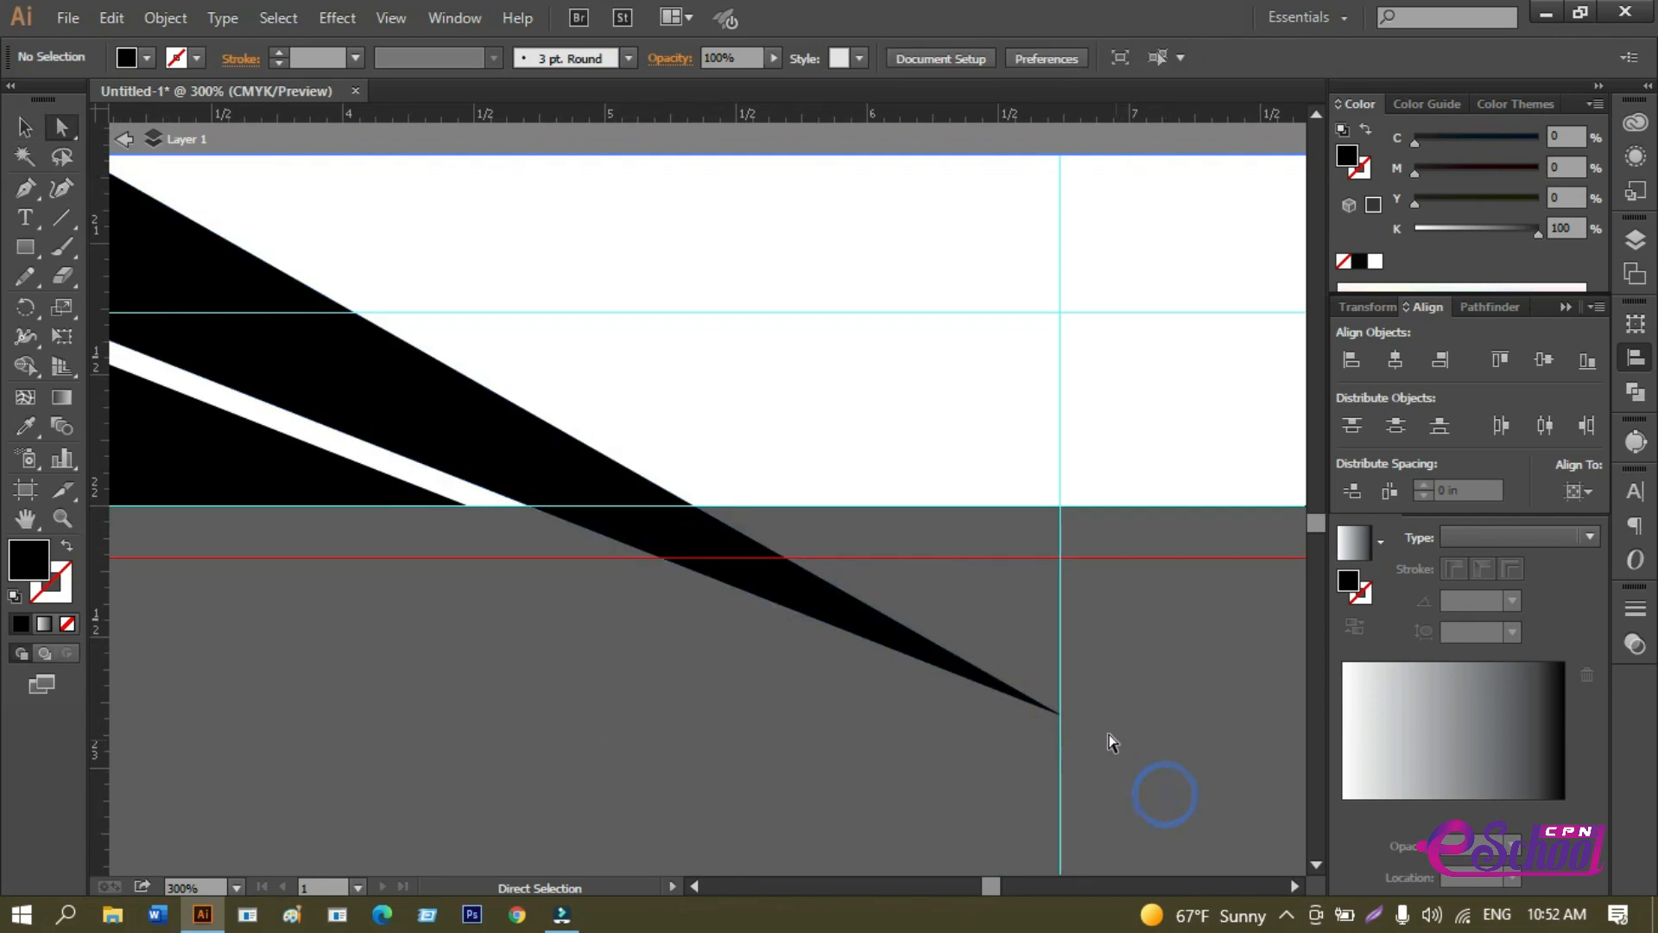
left_click_drag(1062, 715, 532, 505)
left_click(558, 587)
scroll(553, 591, "down", 3)
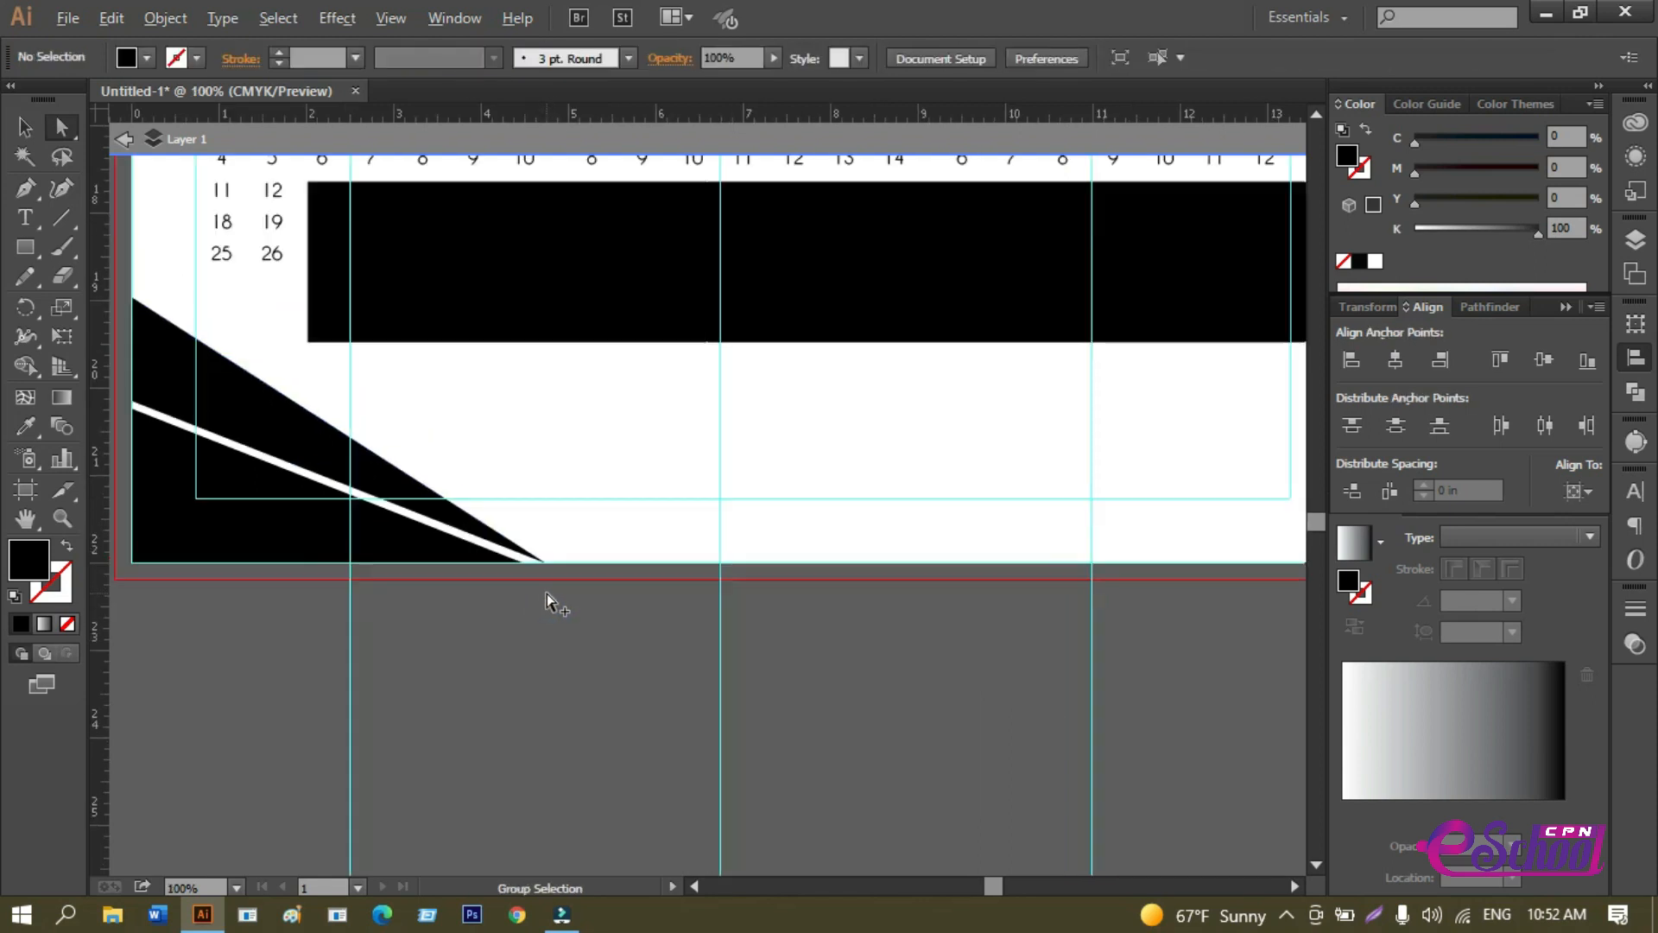
scroll(544, 609, "down", 1)
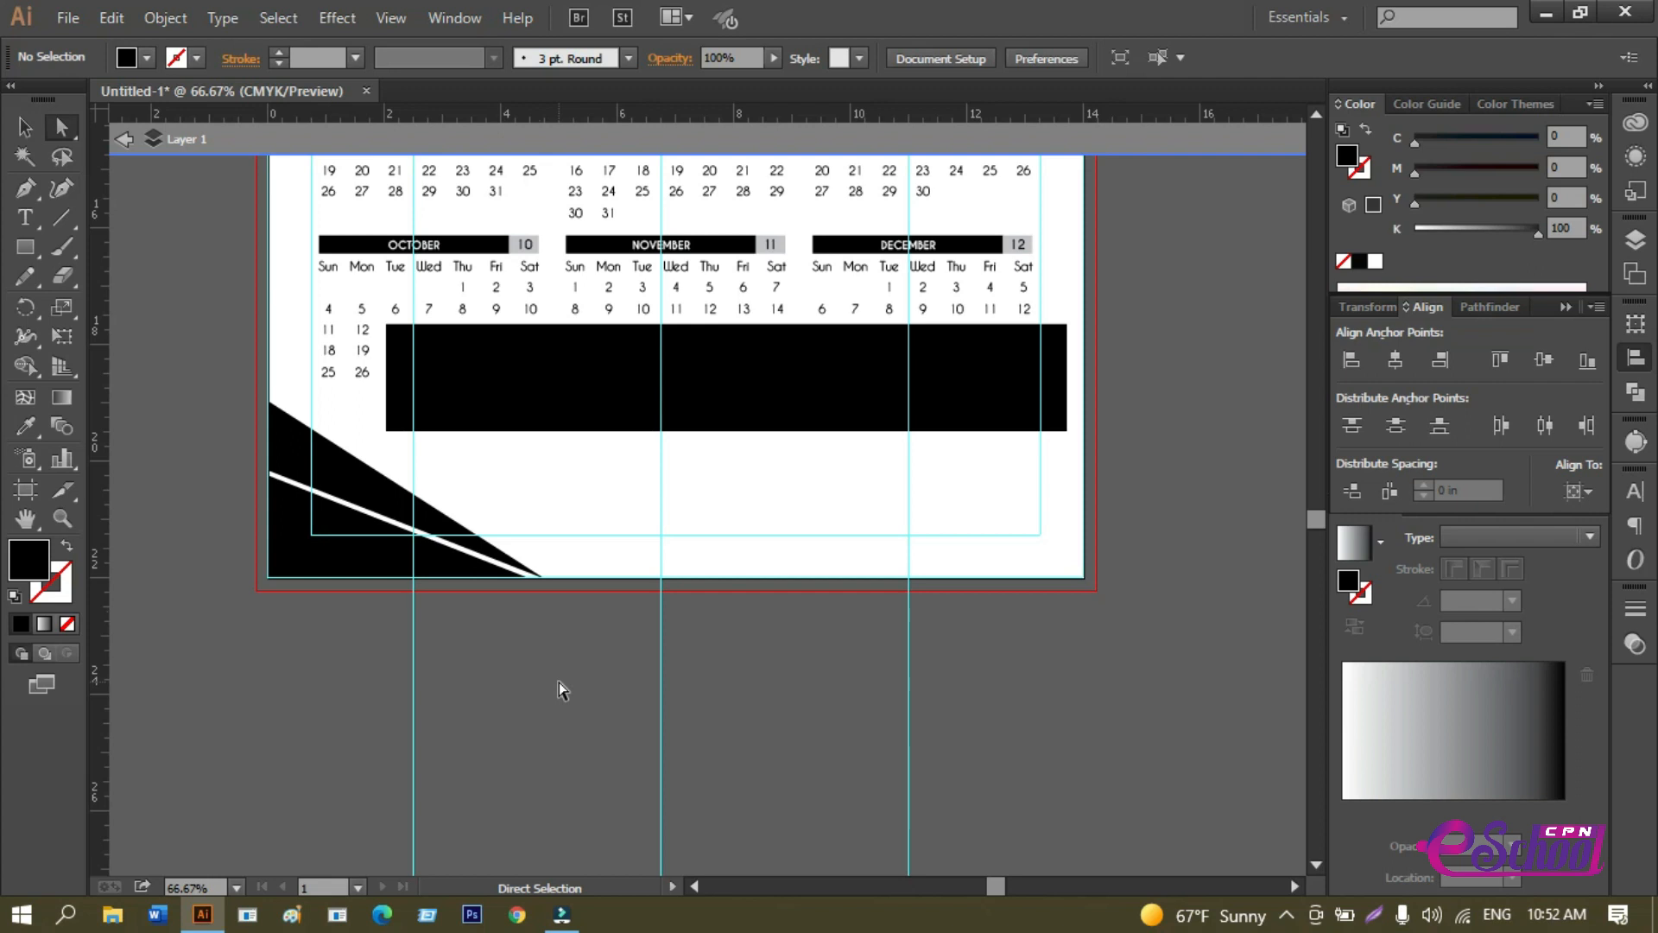
Move the black rectangle back down and align it with the artboard's bottom and right edges.
left_click_drag(526, 381, 593, 490)
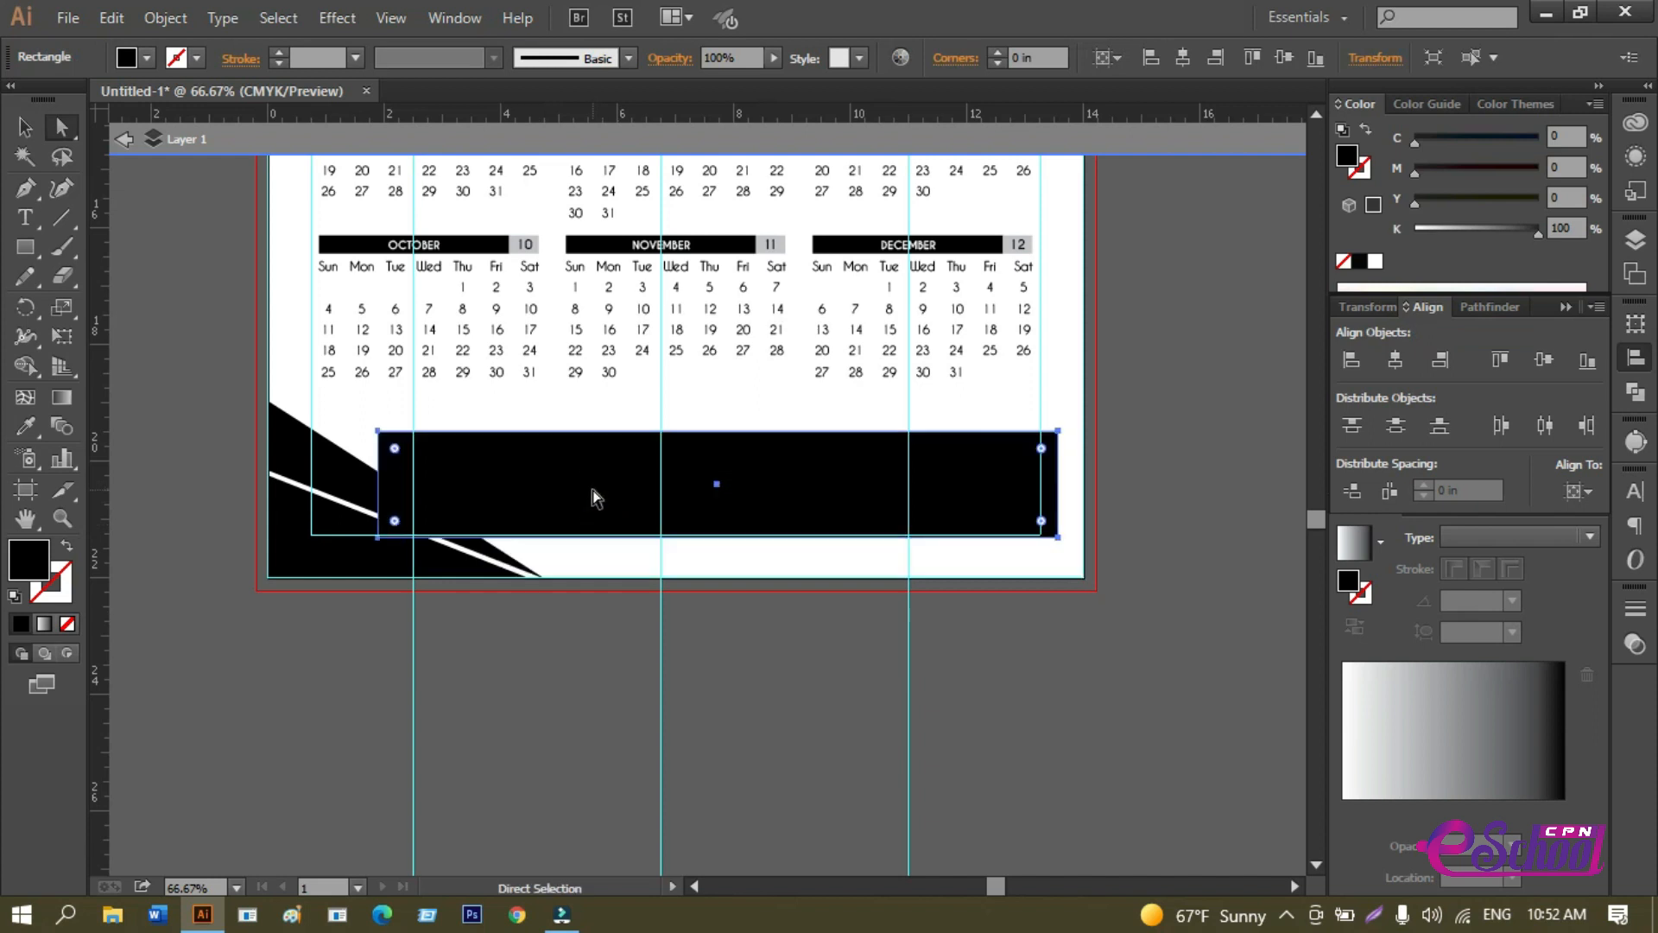
left_click(1587, 361)
left_click(1439, 359)
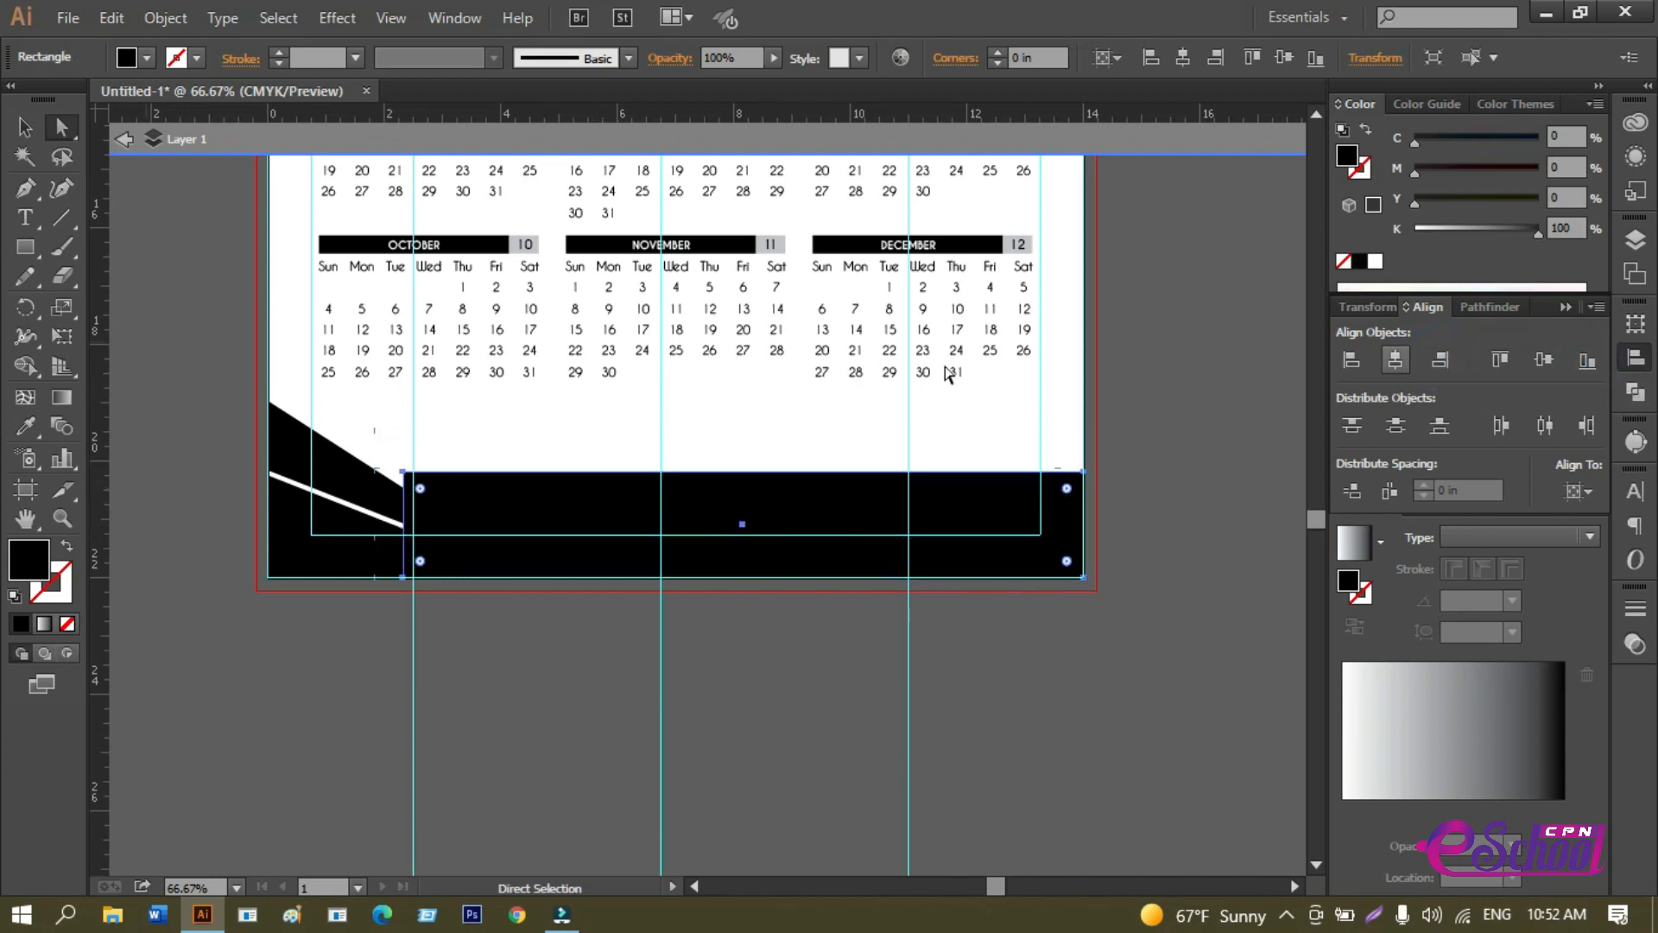
Extend the black rectangle's left side until its upper corner meets the upper wedge's sloped edge.
left_click(19, 145)
left_click(297, 534)
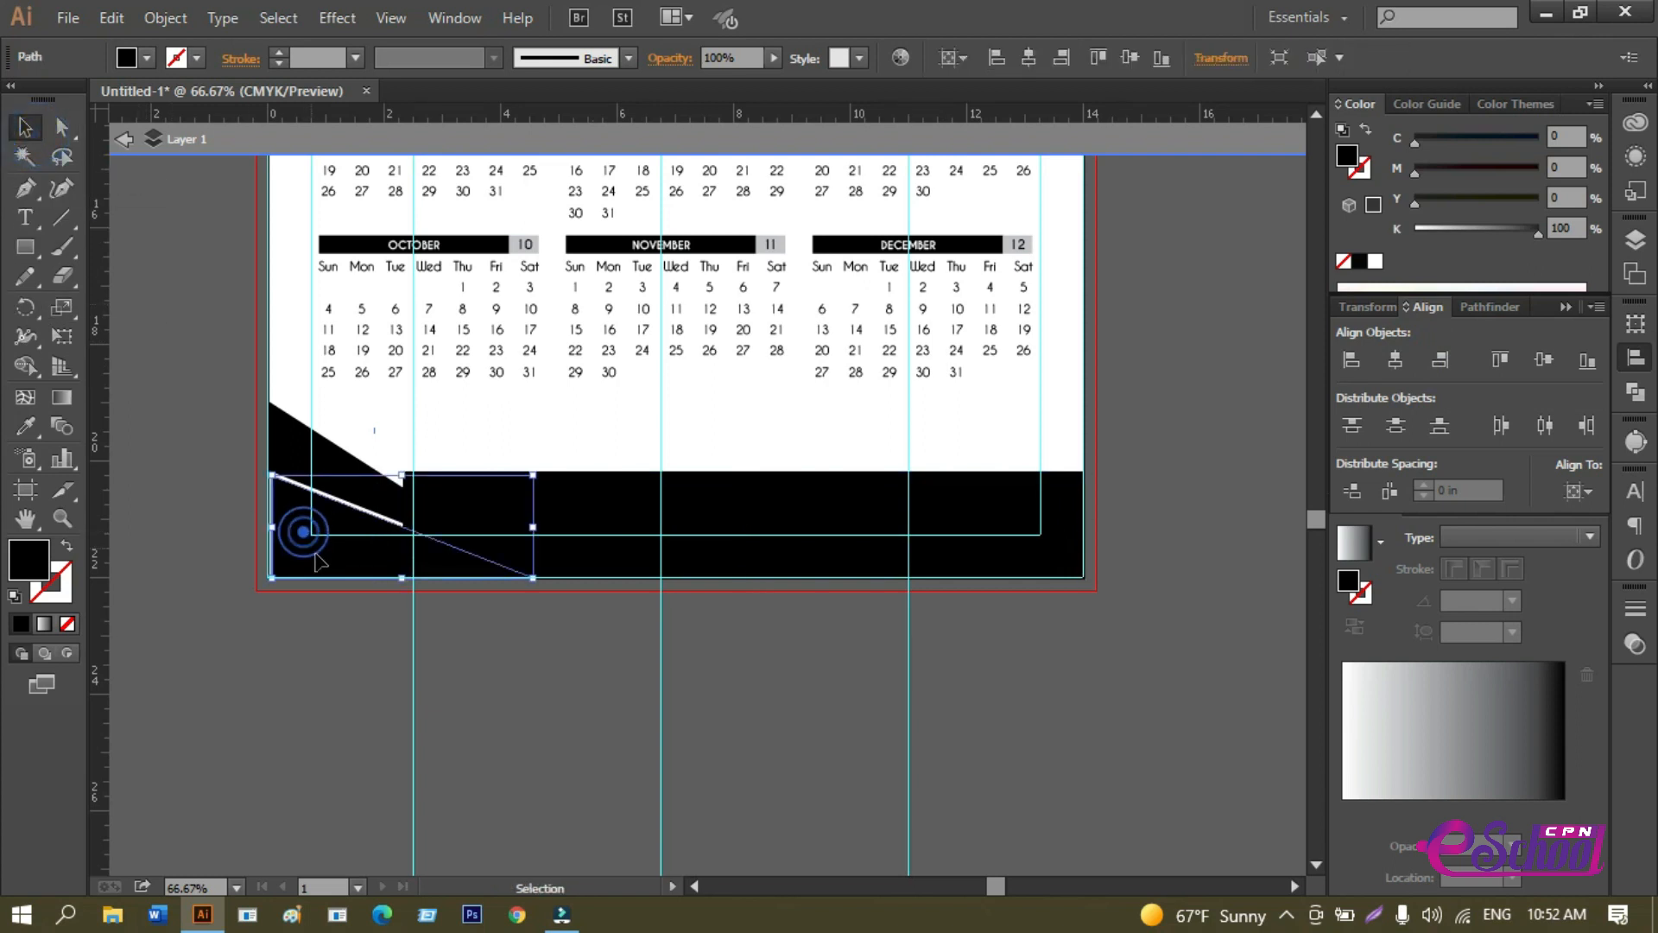
scroll(355, 550, "up", 2)
left_click(558, 445)
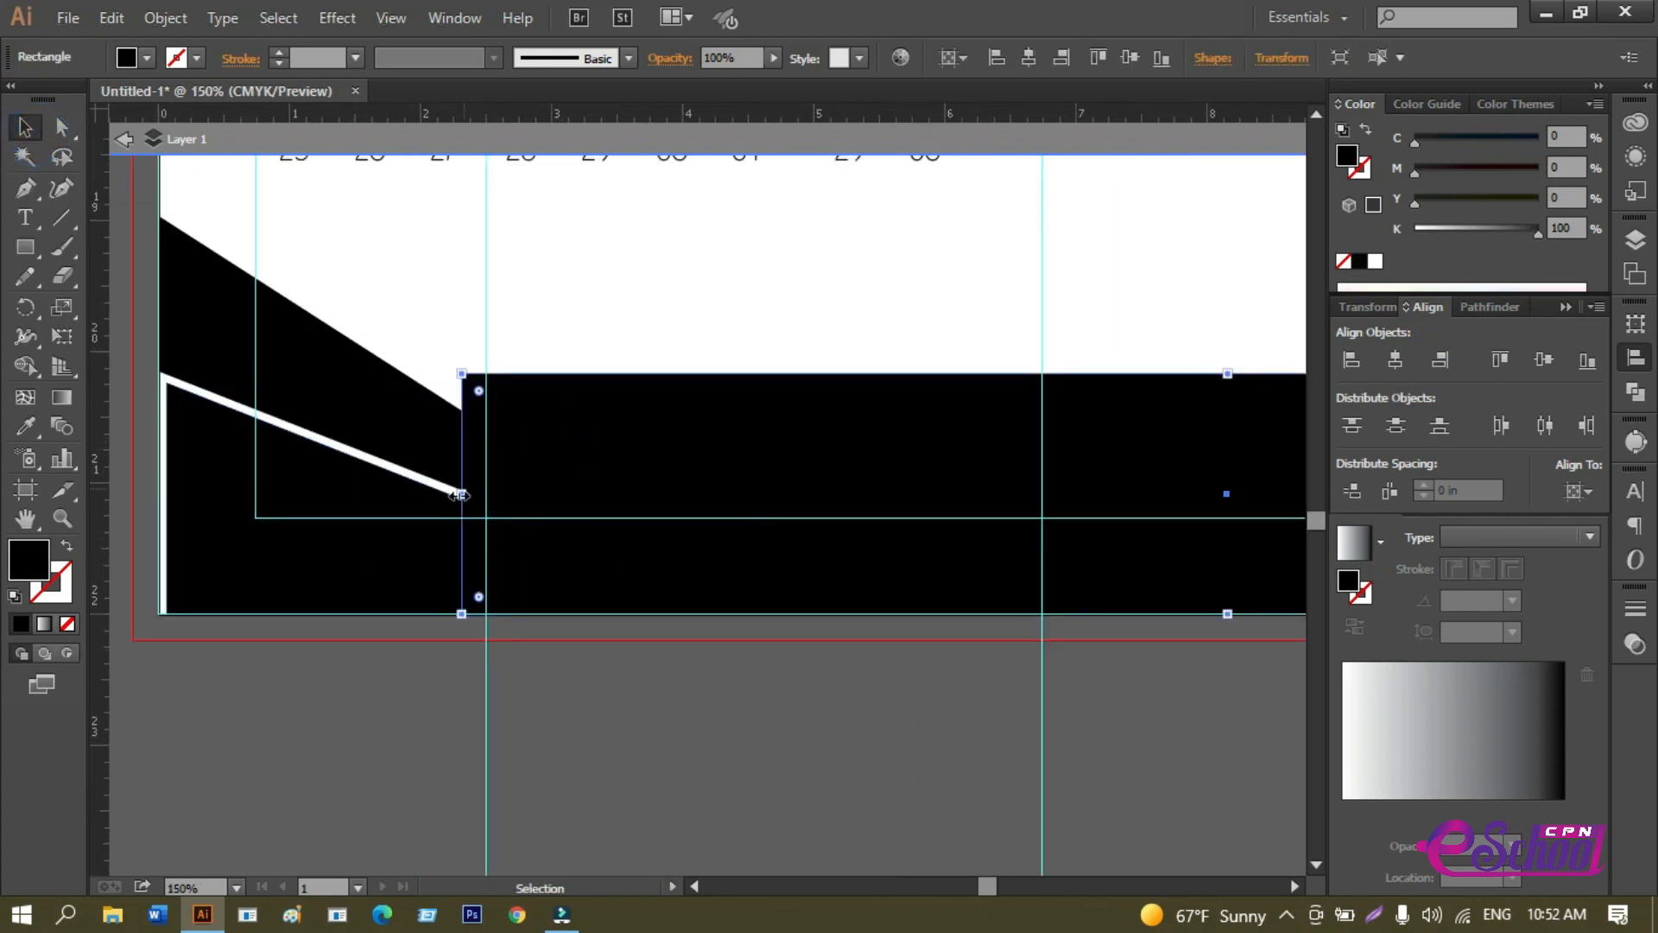
left_click_drag(463, 495, 401, 490)
left_click(324, 656)
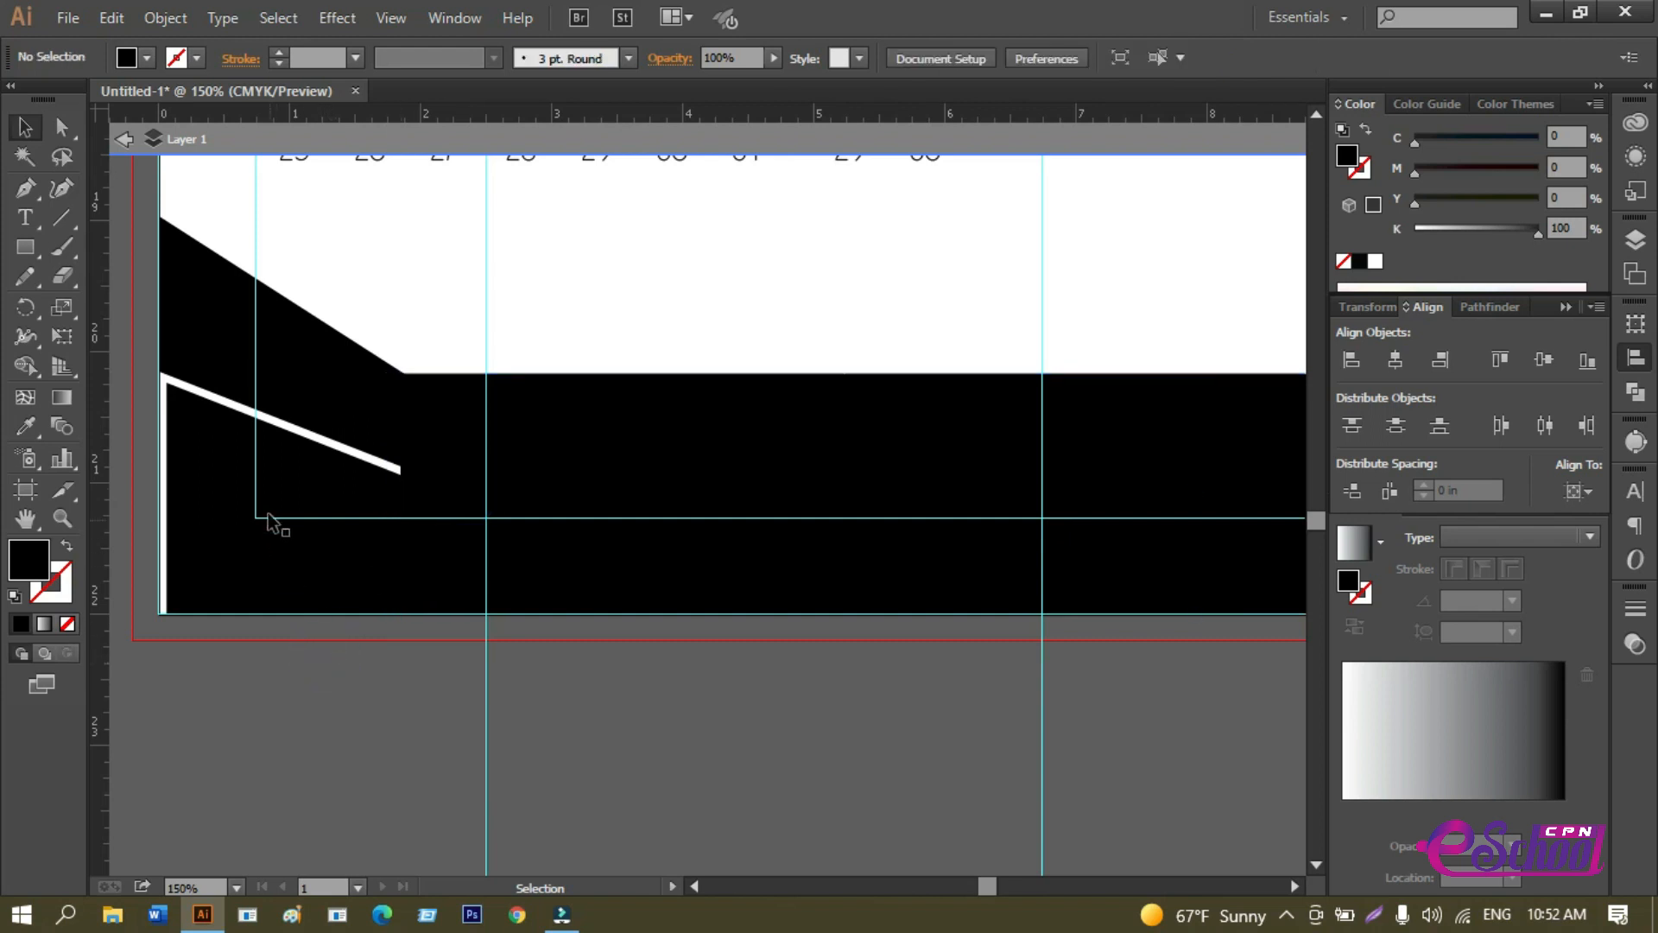
Align both the lower and upper corner wedges with the artboard's left edge, then deselect them.
left_click(230, 537)
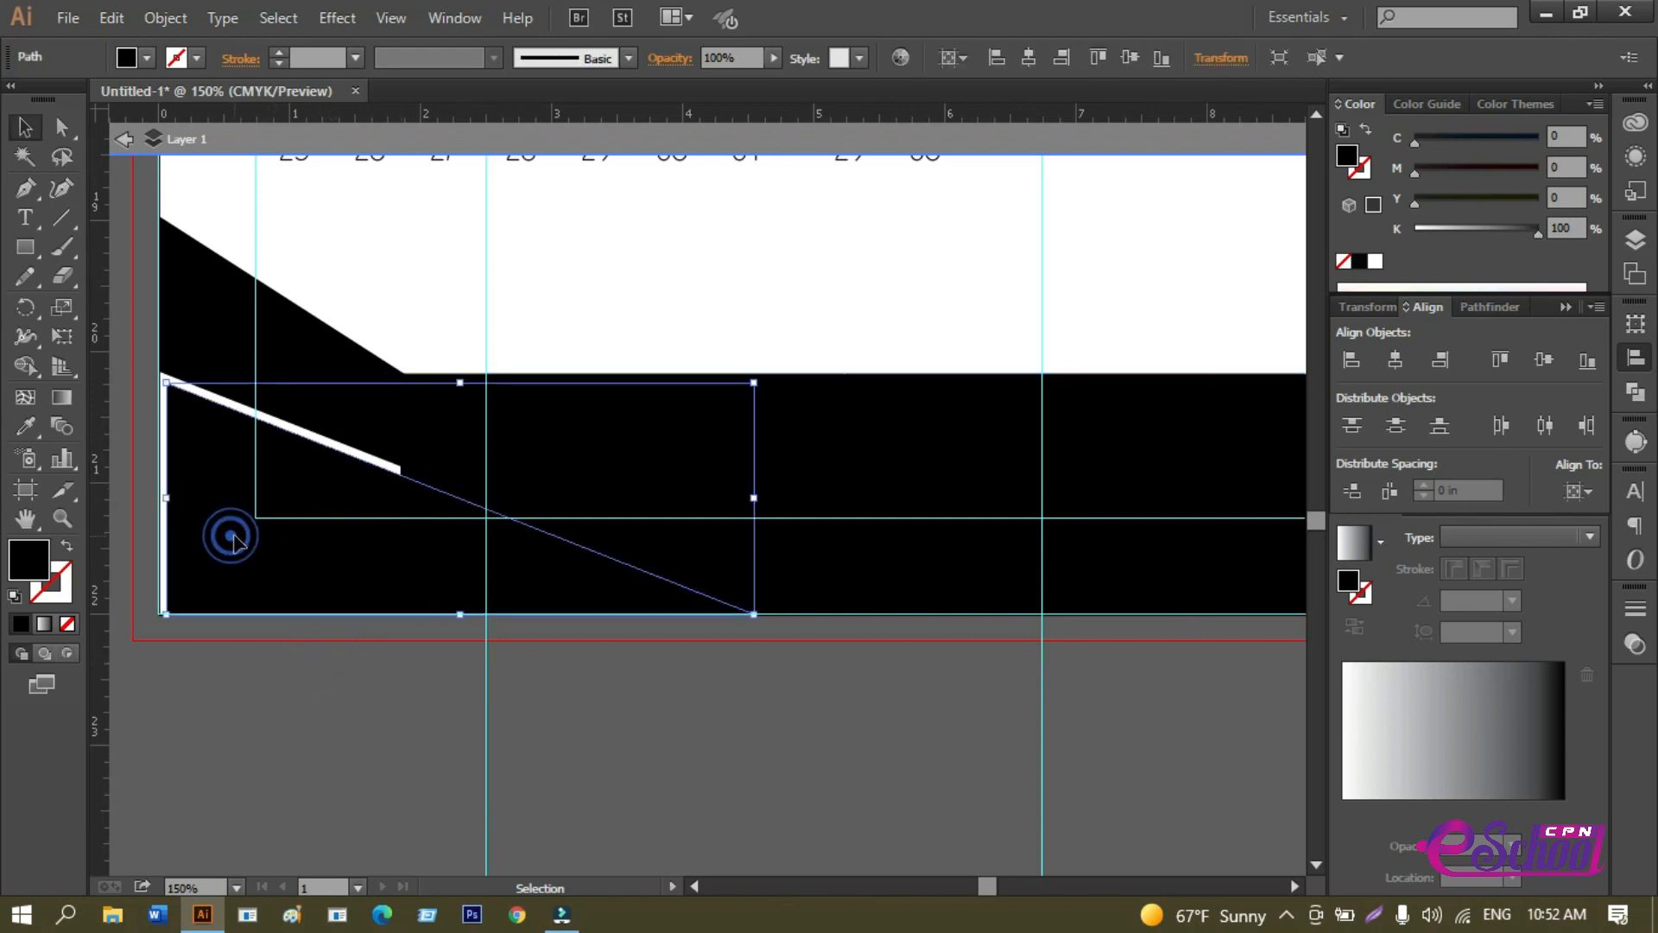
left_click(1353, 358)
left_click(230, 325)
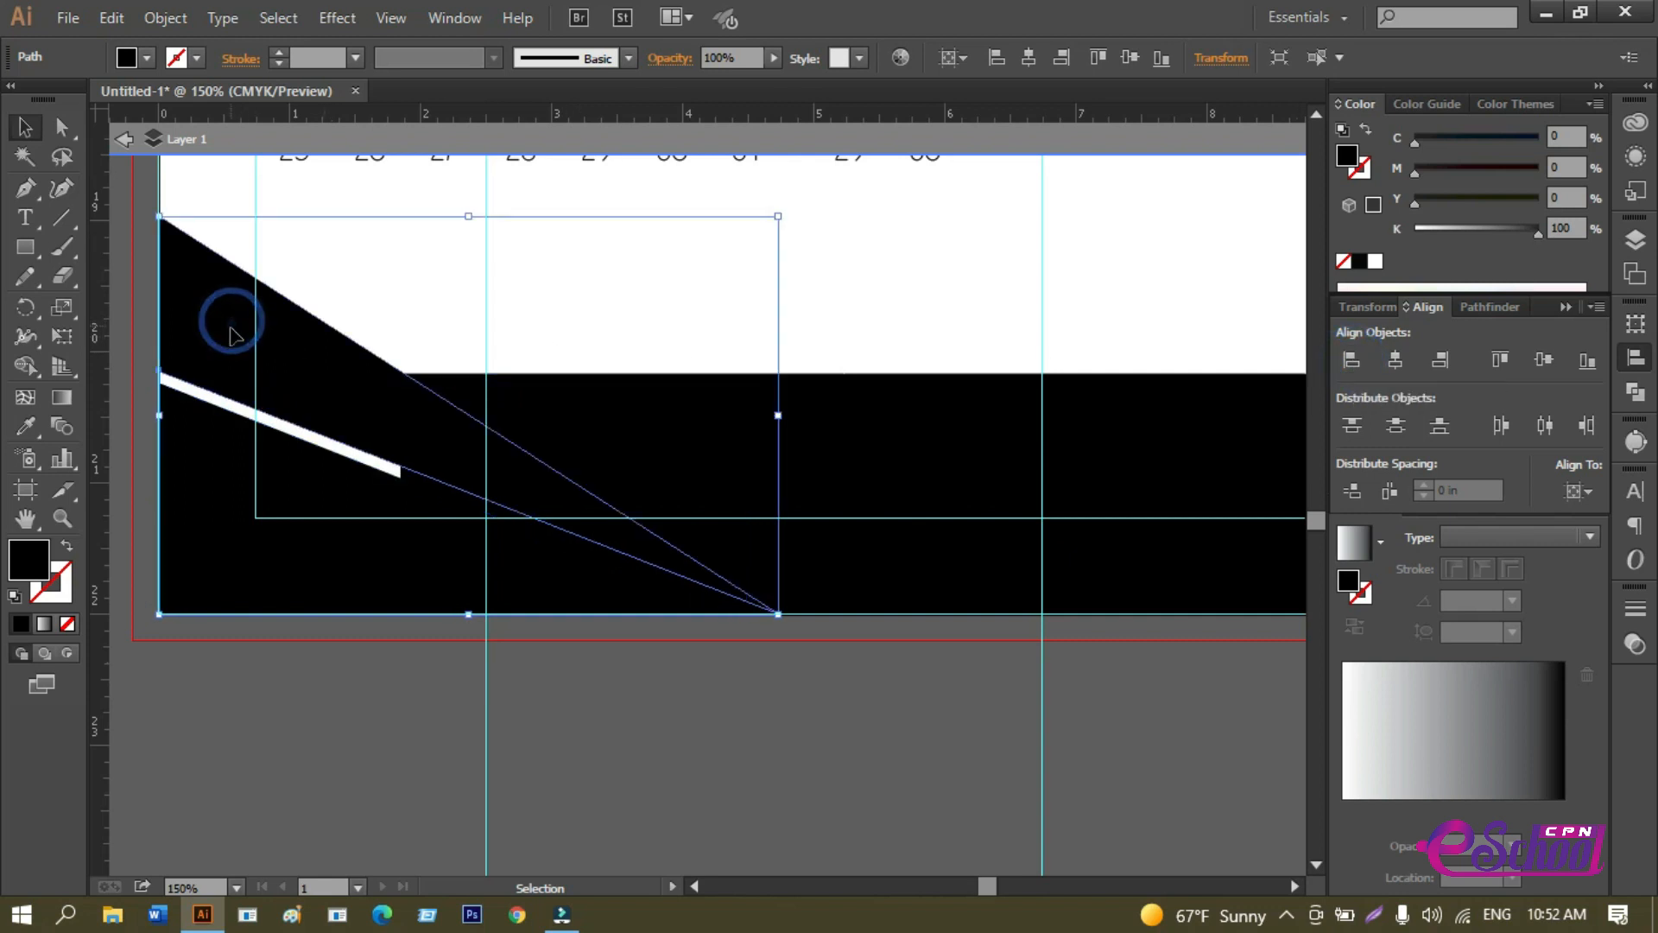
left_click_drag(227, 334, 249, 335)
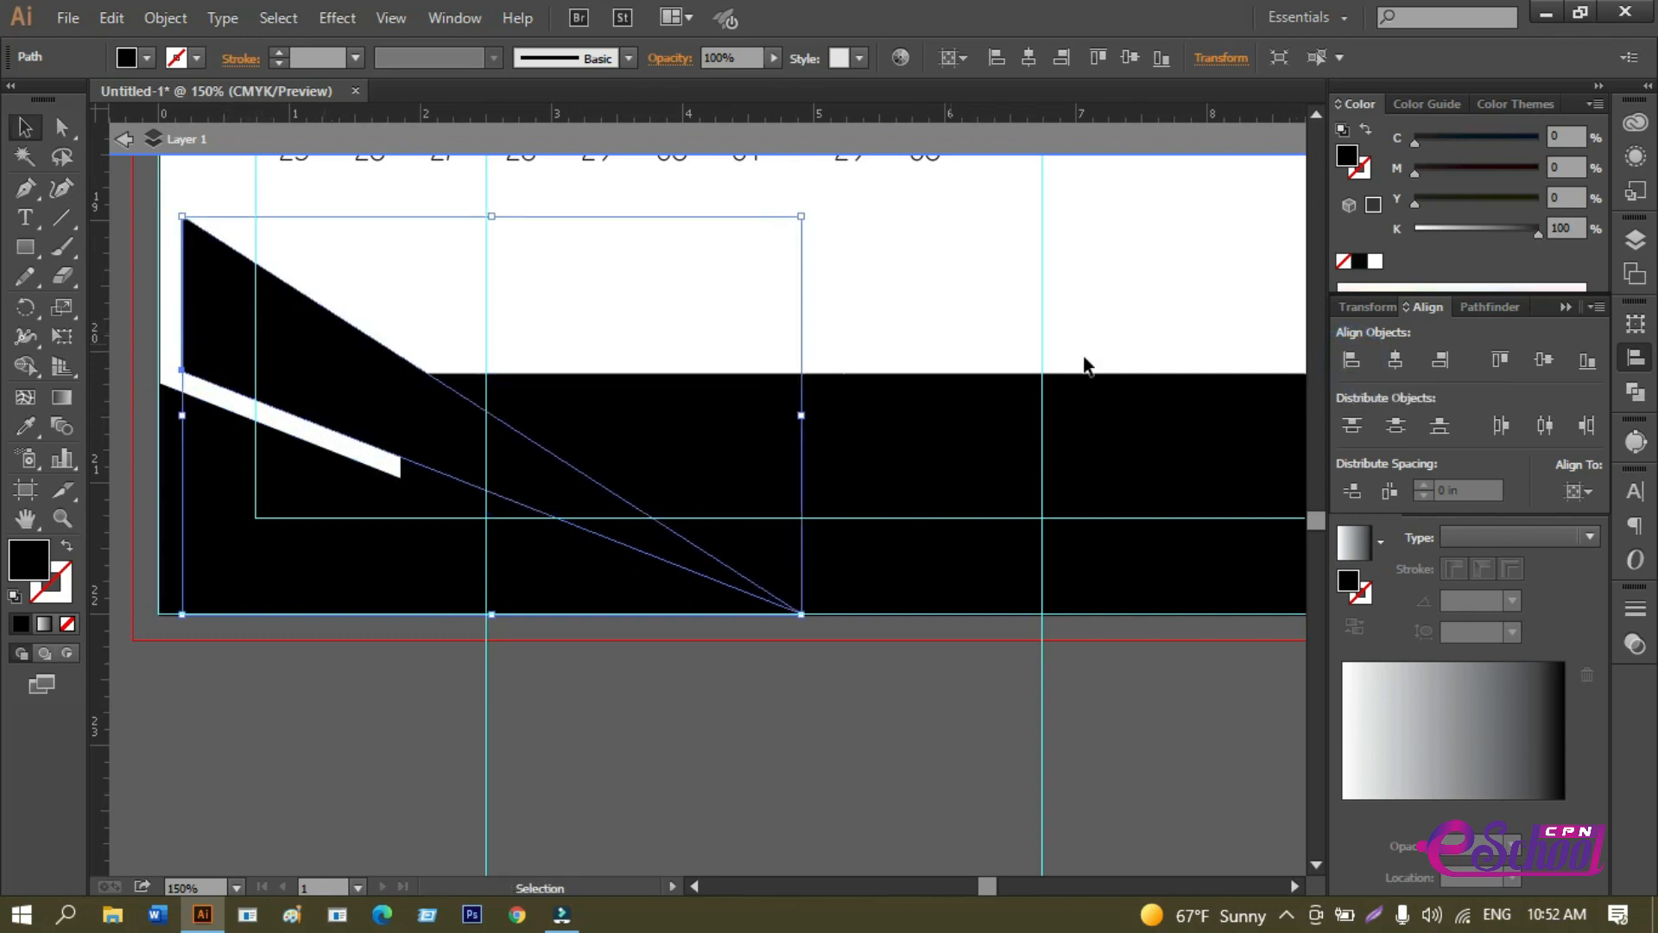
left_click(1354, 360)
left_click(427, 706)
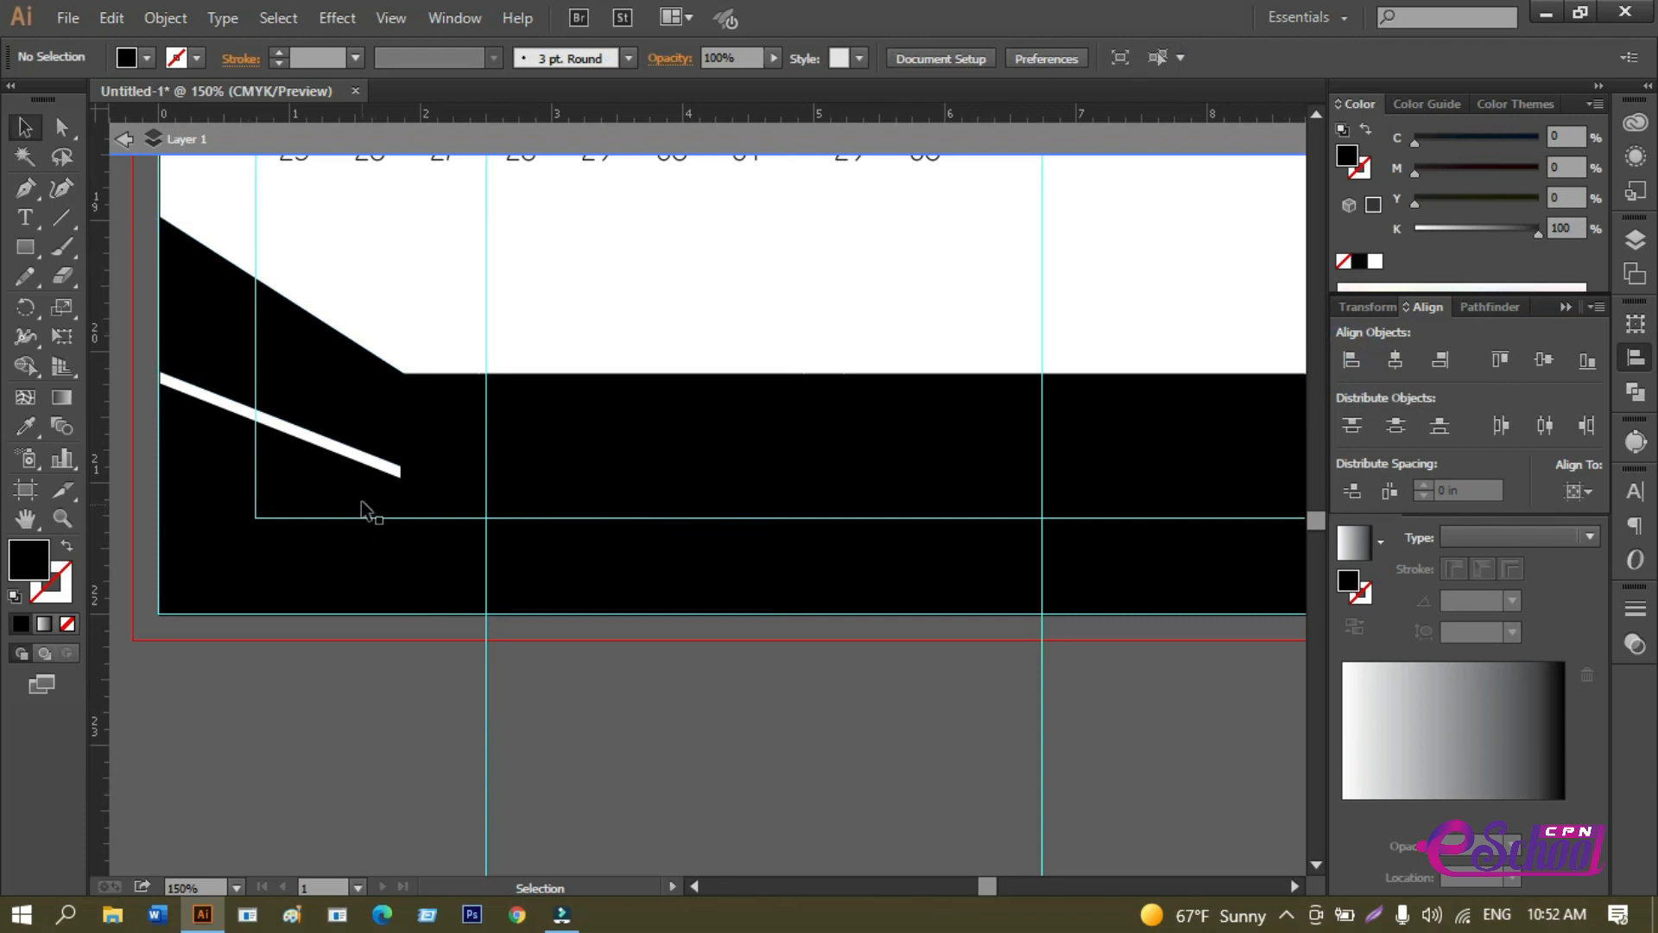
Copy the upper wedge's sloped edge and paste it in place as a separate diagonal path.
left_click(570, 447)
left_click(467, 767)
key("a")
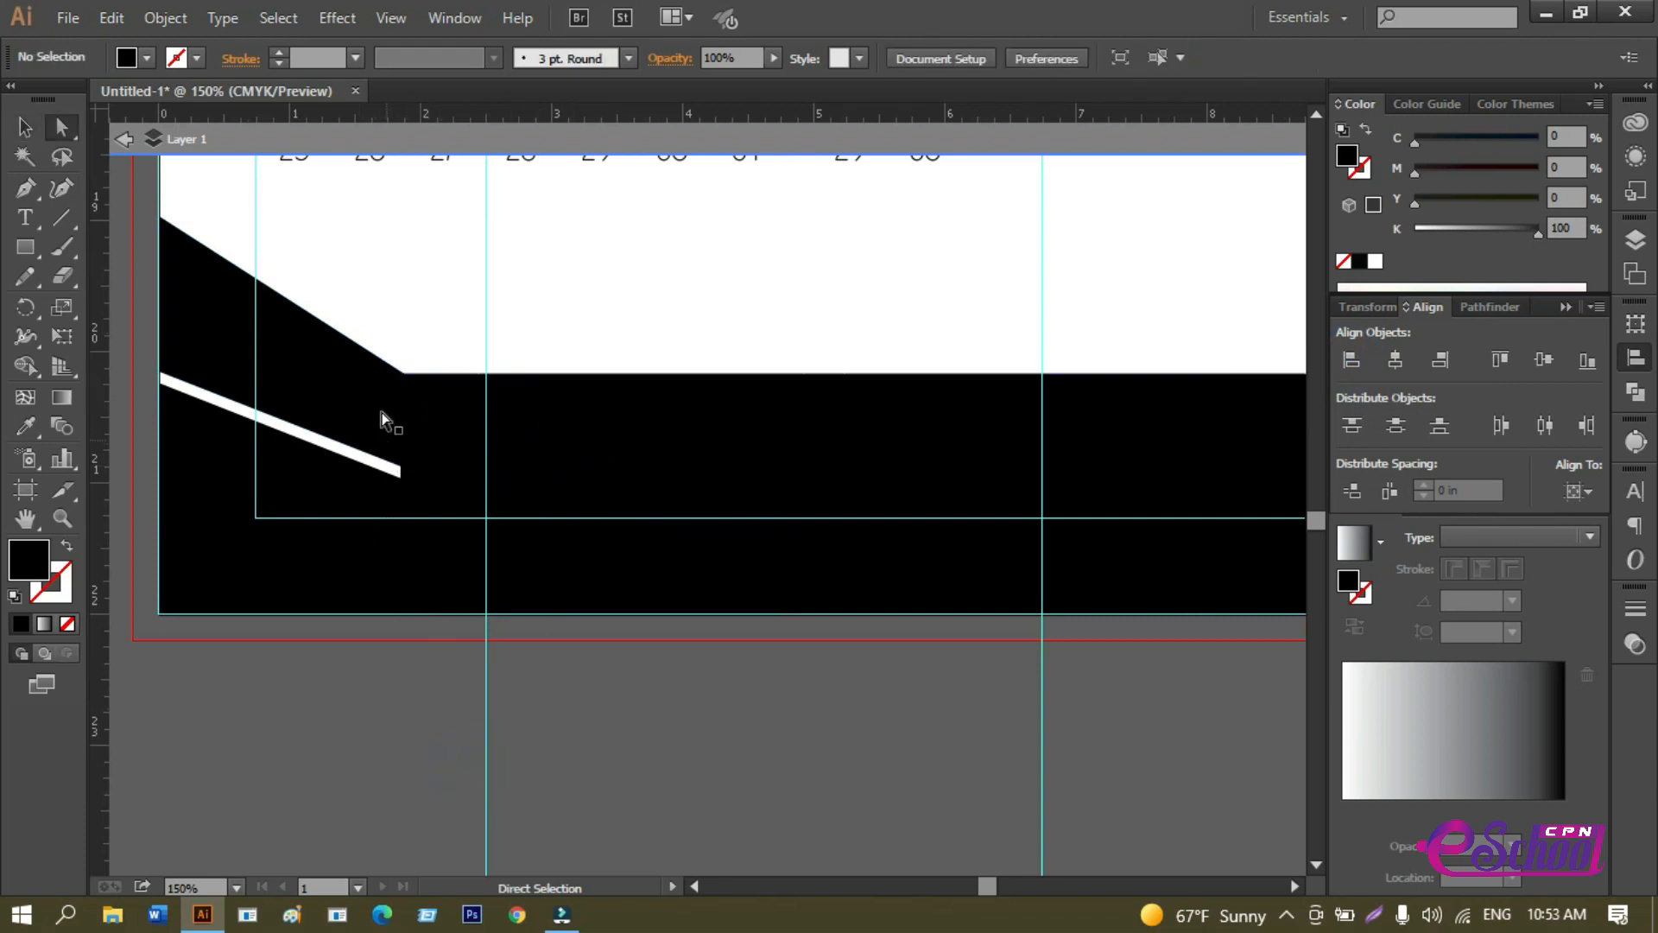
left_click(367, 351)
left_click(381, 292)
left_click(349, 339)
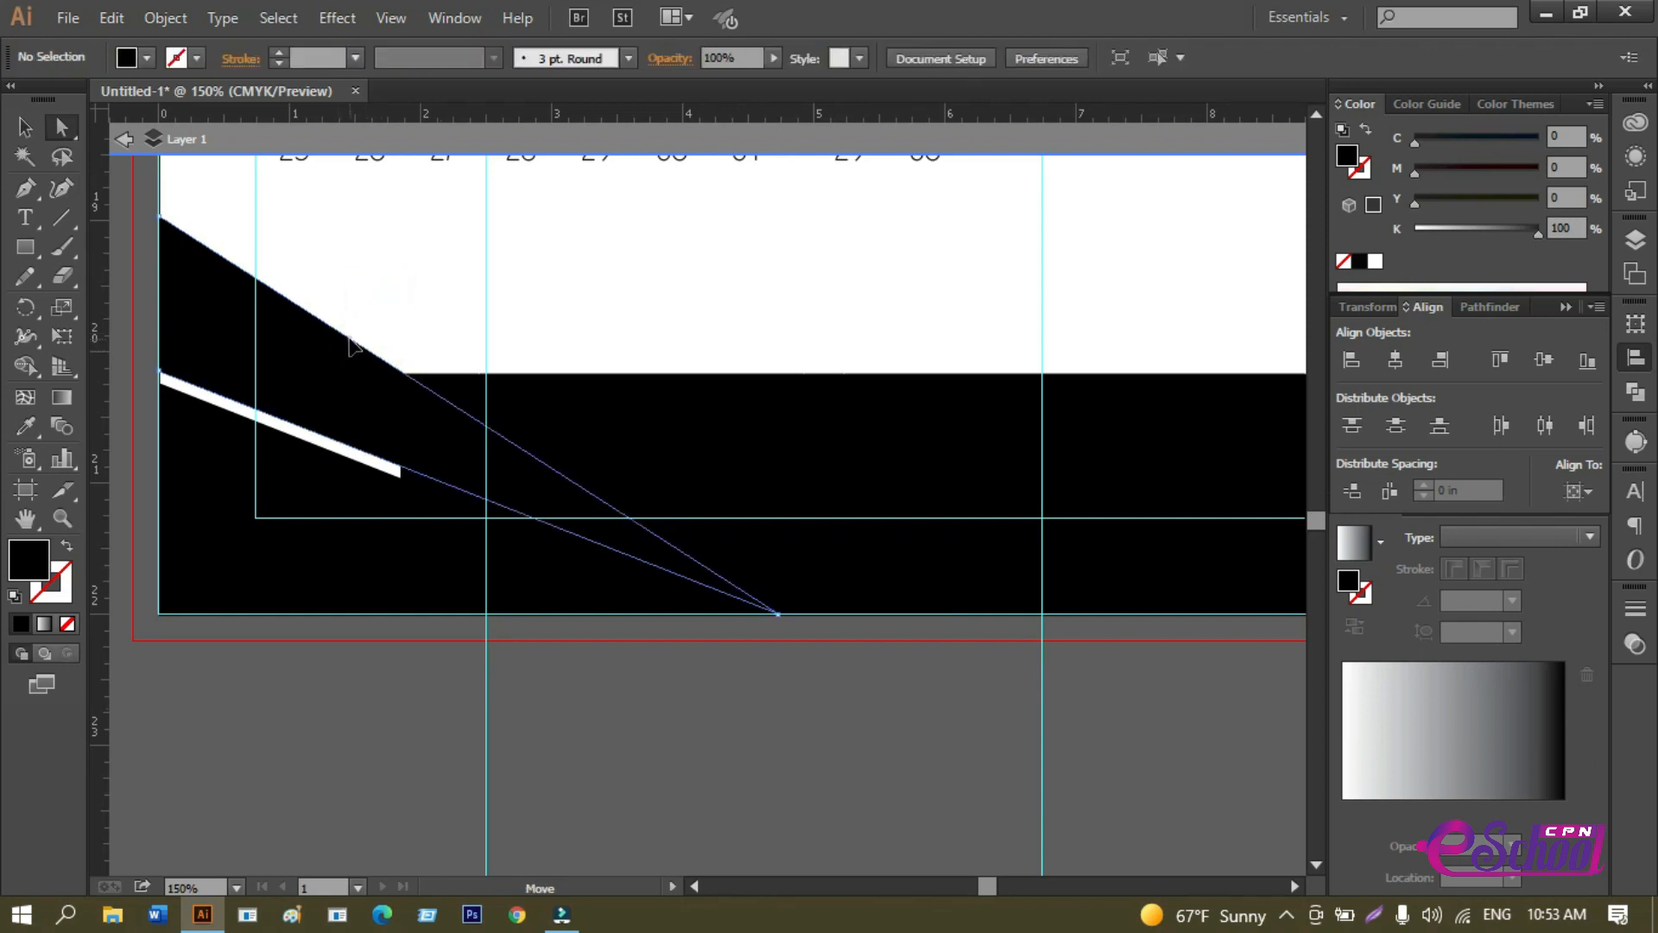
key("ctrl")
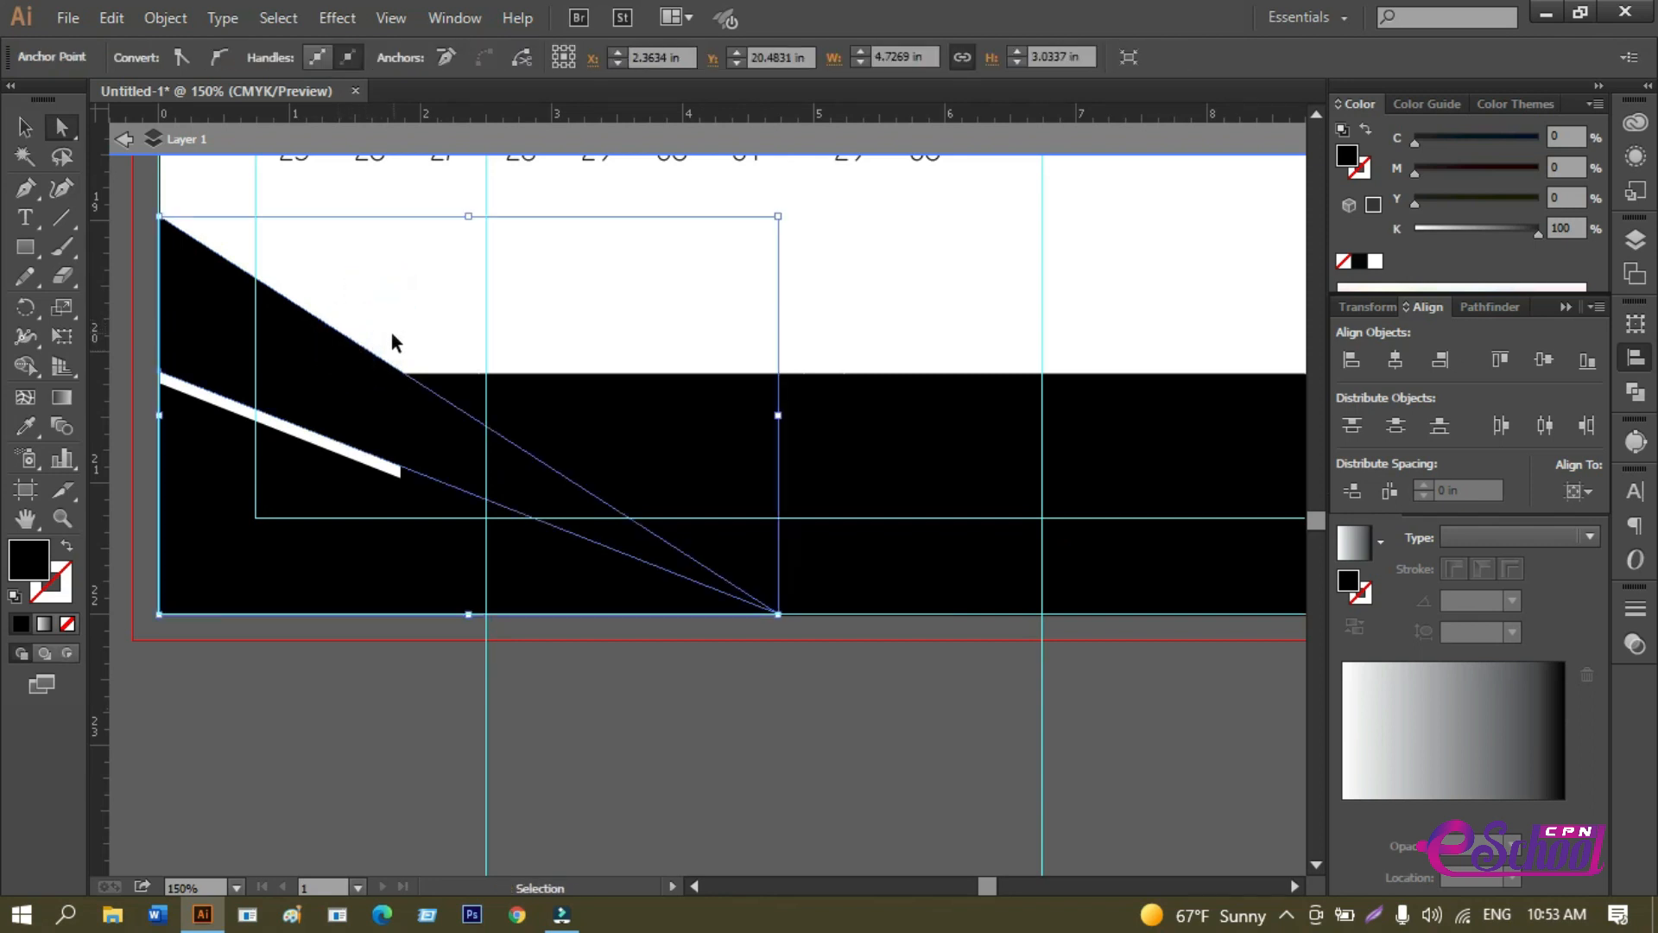
left_click(391, 335)
left_click(33, 129)
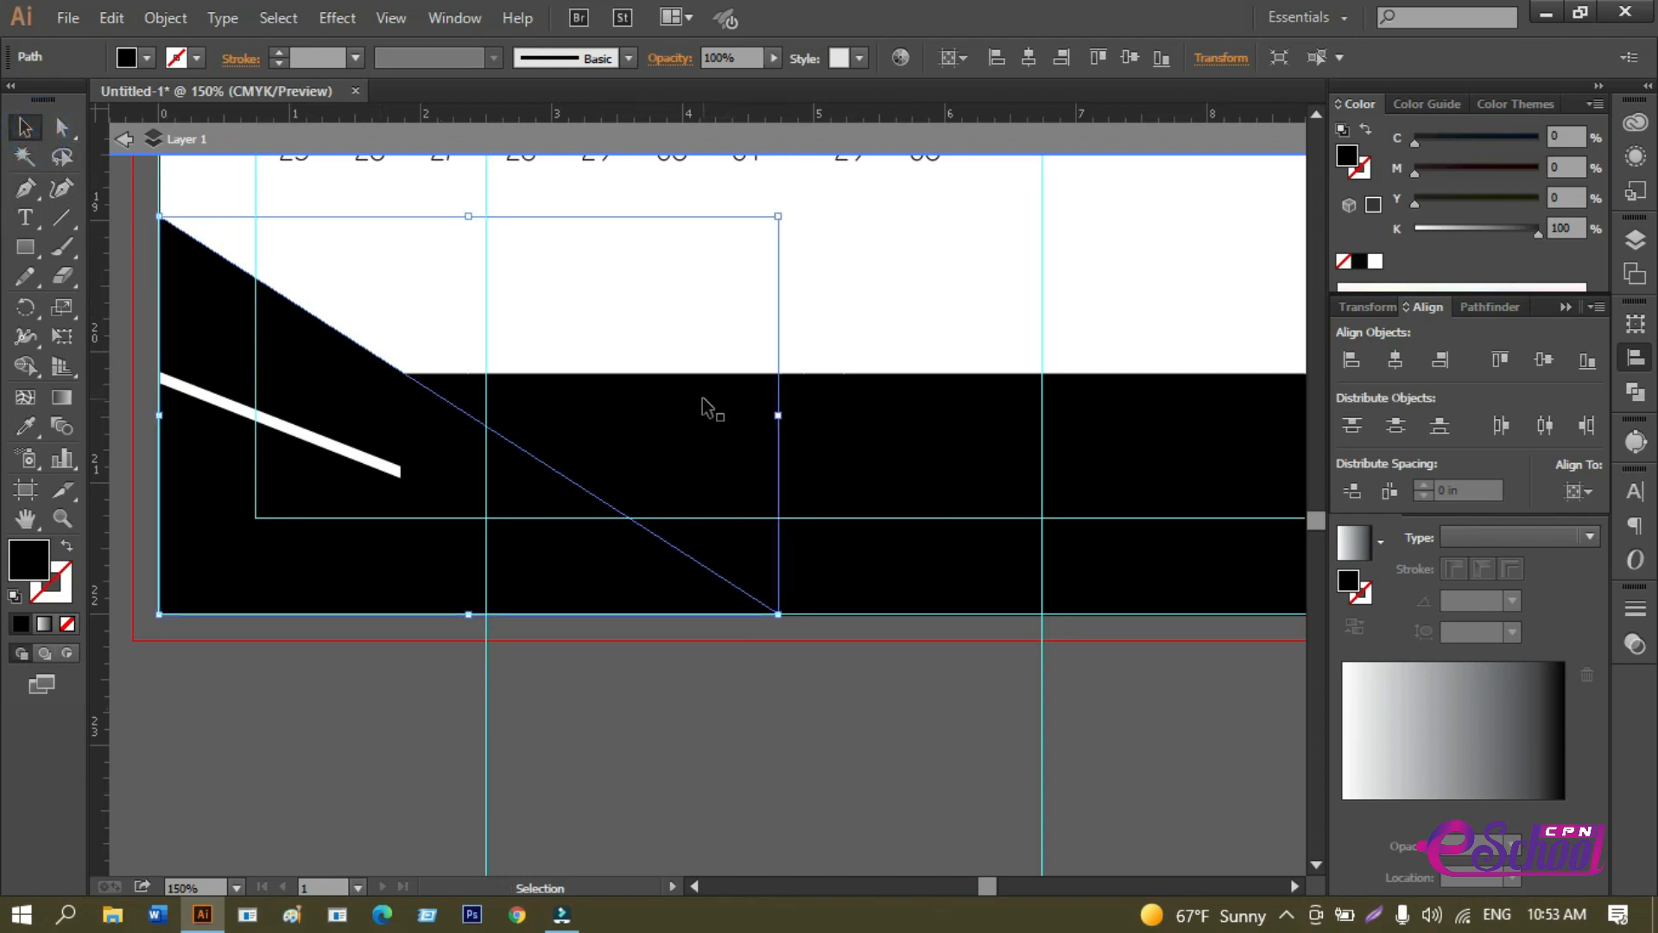
Offset the diagonal path slightly right of the wedge's slope and enlarge it a little so it extends past the page's bottom edge.
key("Right")
key("Right")
key("Right")
key("Right")
key("Right")
key("Right")
key("Right")
key("Right")
key("Right")
key("Right")
key("Right")
key("Right")
key("Right")
key("Right")
key("Right")
key("Right")
key("Right")
key("Right")
key("Right")
key("Right")
key("Left")
key("Left")
key("Left")
key("Left")
key("Left")
key("Left")
key("Left")
key("Left")
key("Left")
key("Left")
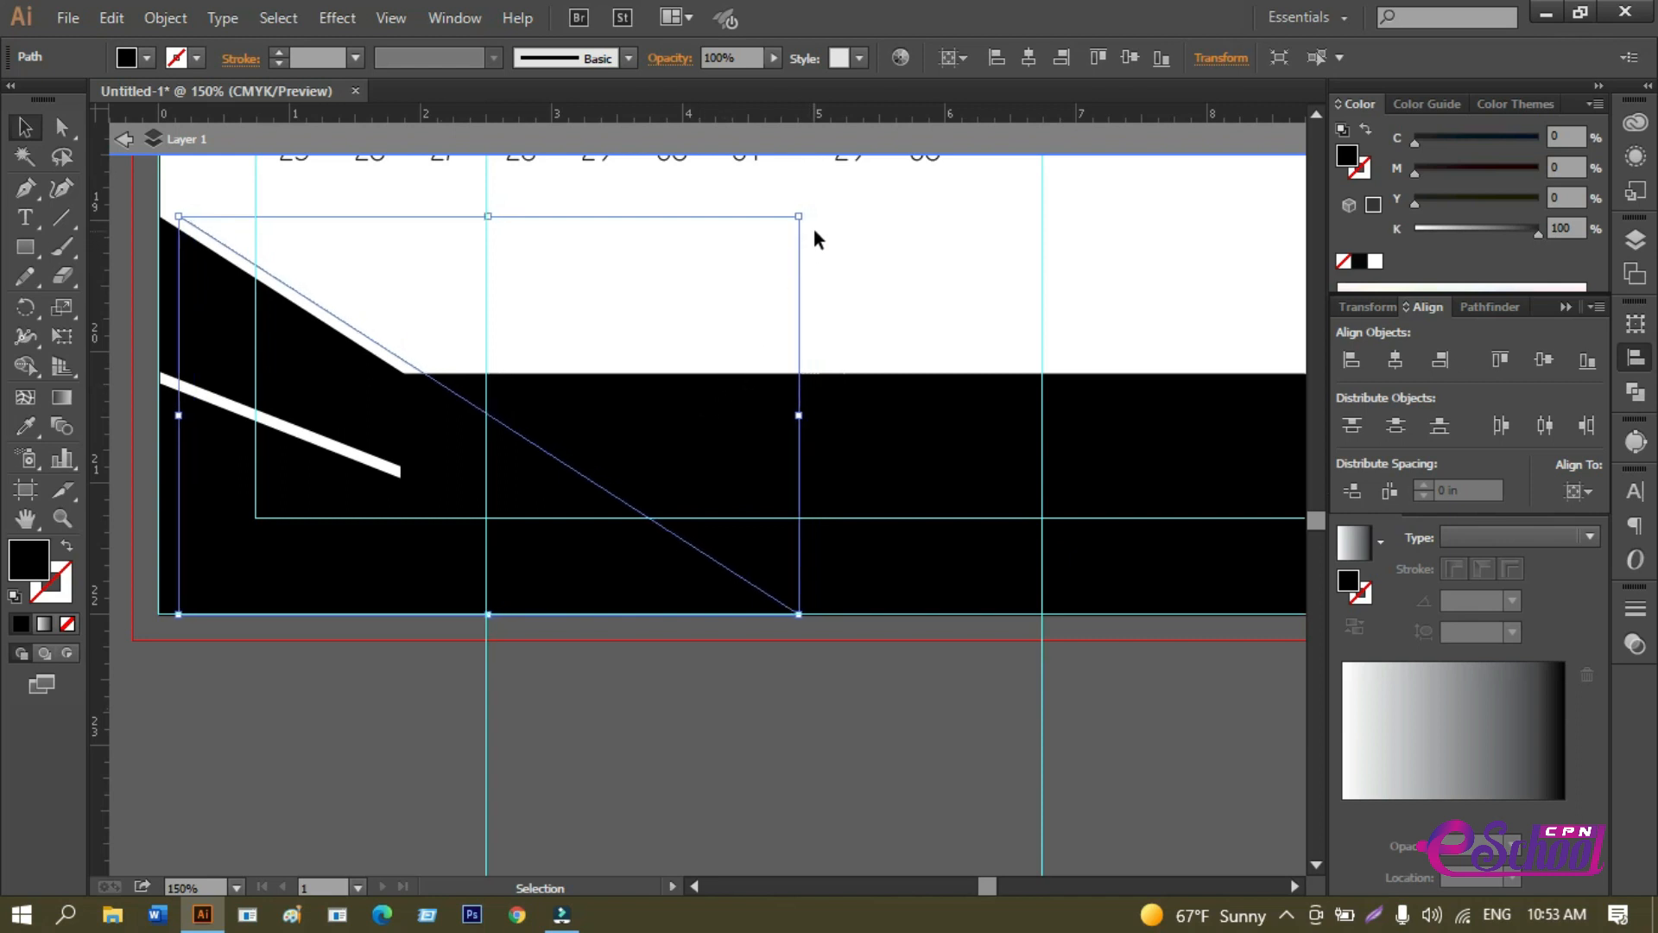
left_click_drag(799, 216, 809, 209)
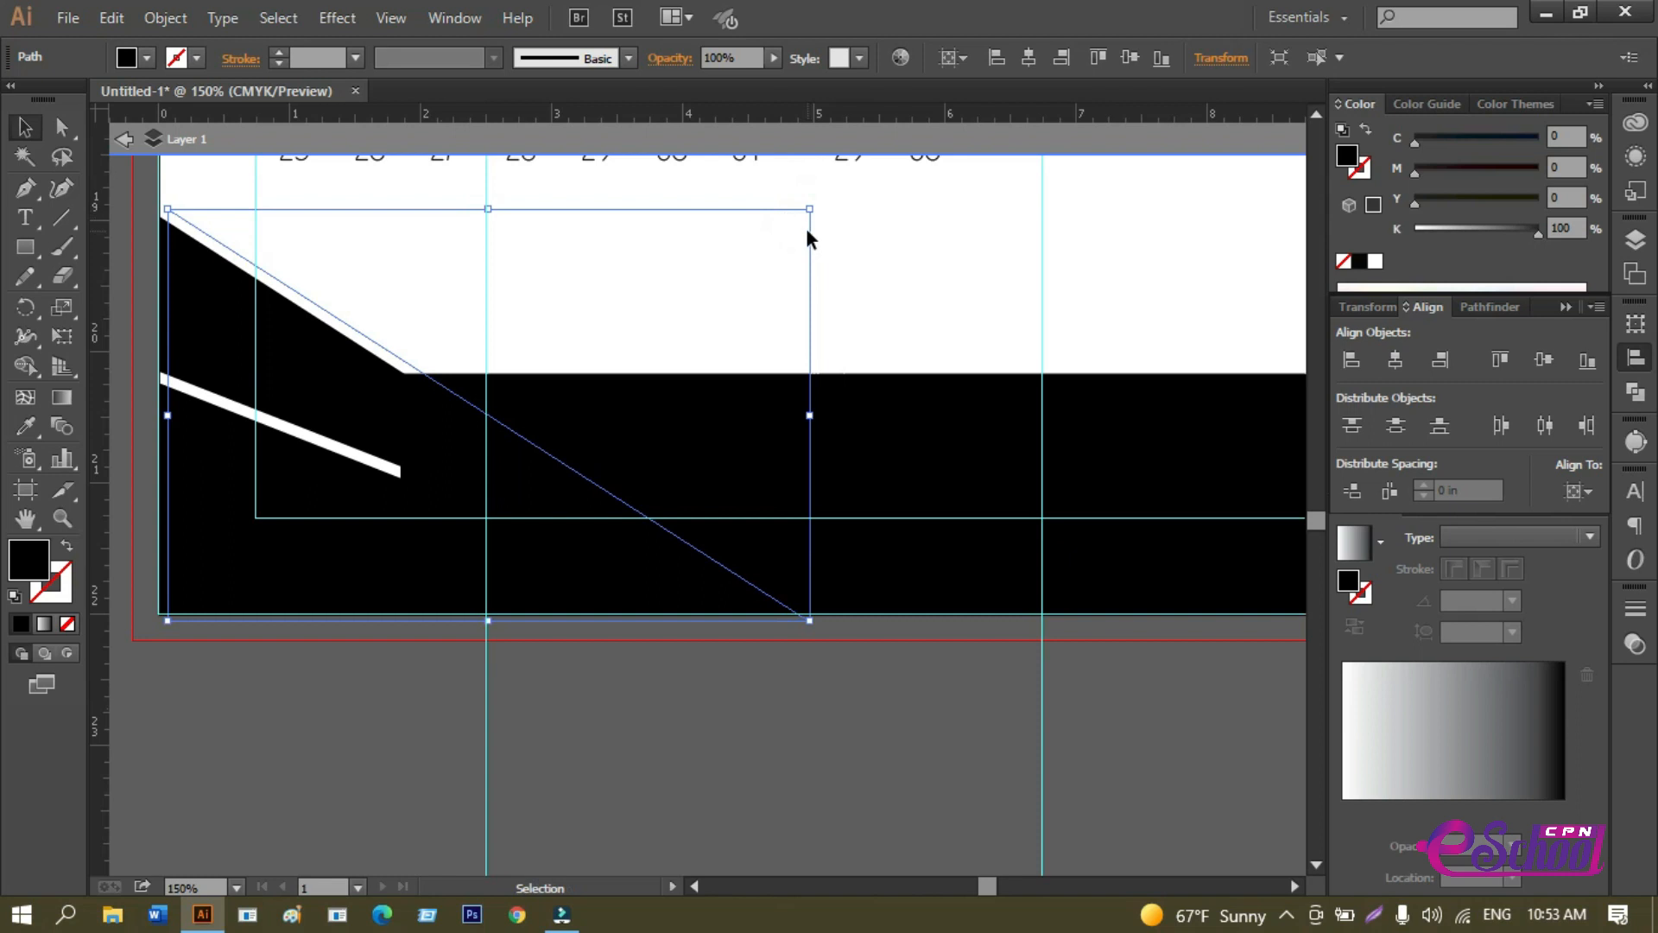
Use Shape Builder on the rectangle and diagonal path to remove the rectangle's part on the wedge side of the diagonal.
left_click(923, 431, "shift")
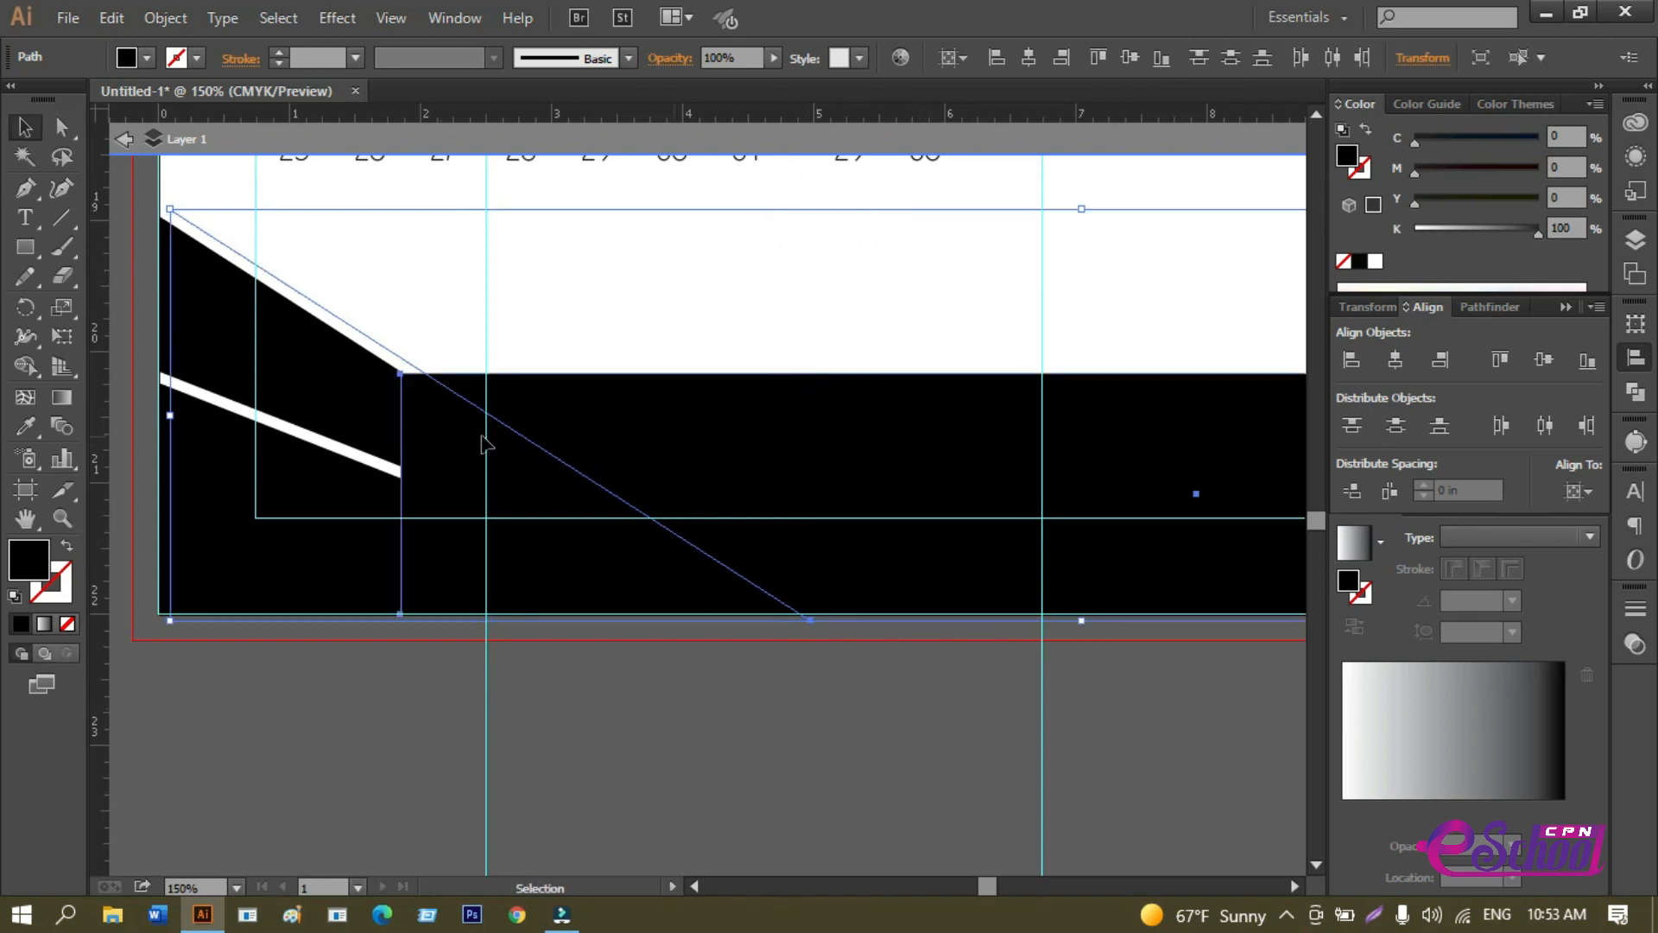
left_click(26, 368)
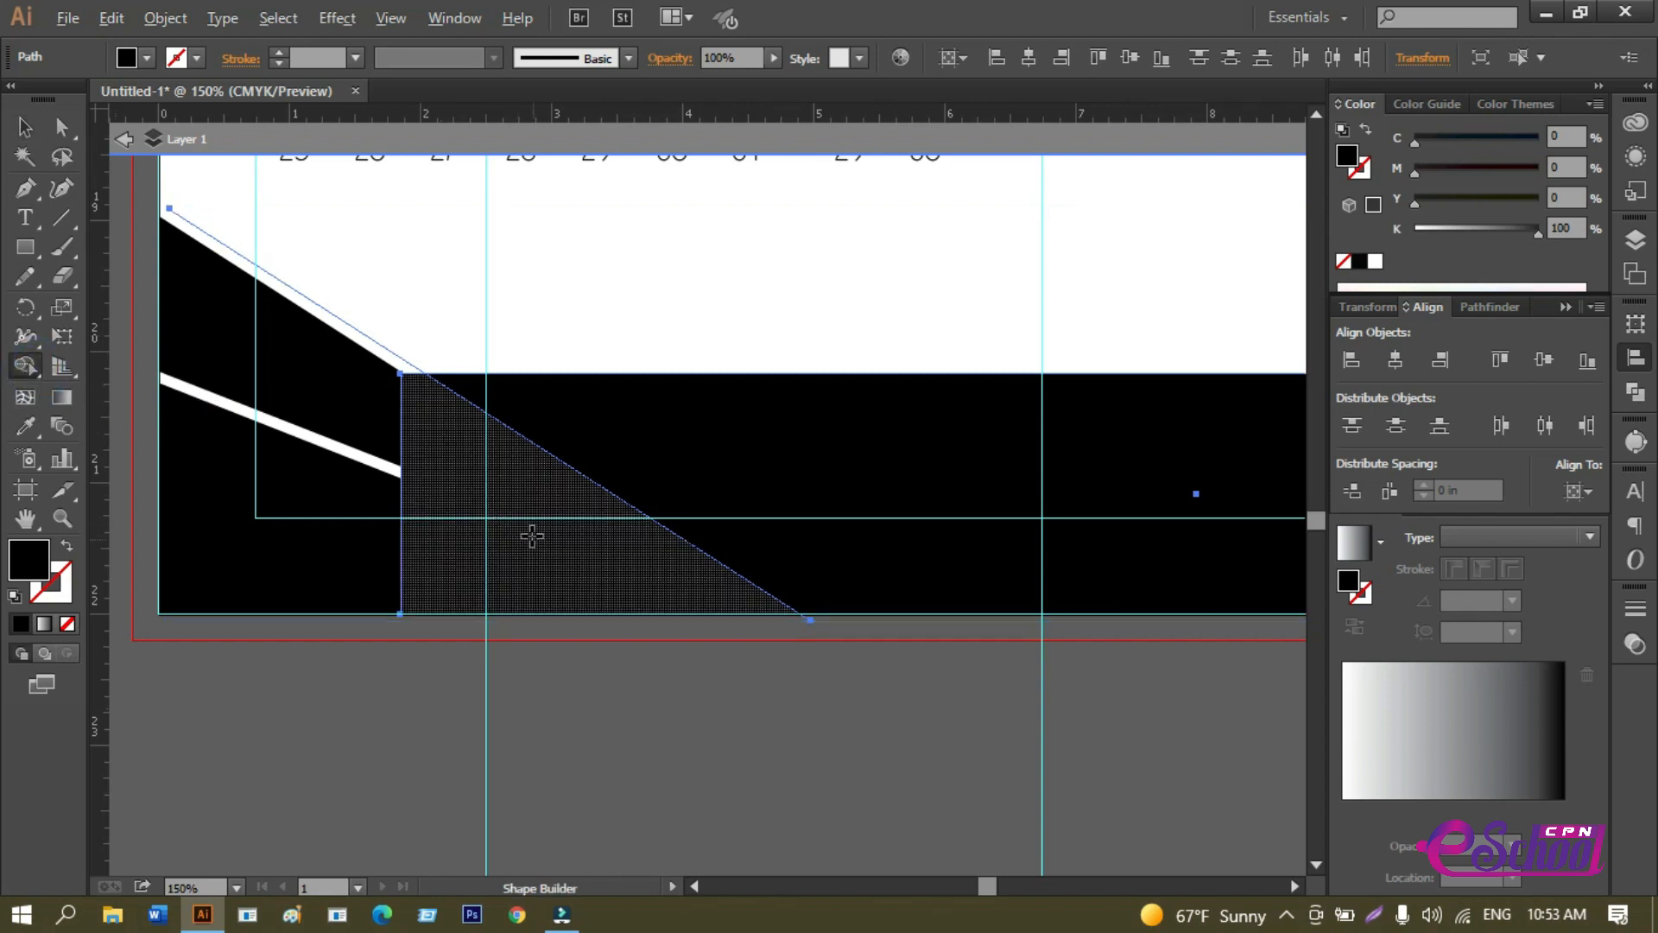
left_click(505, 488)
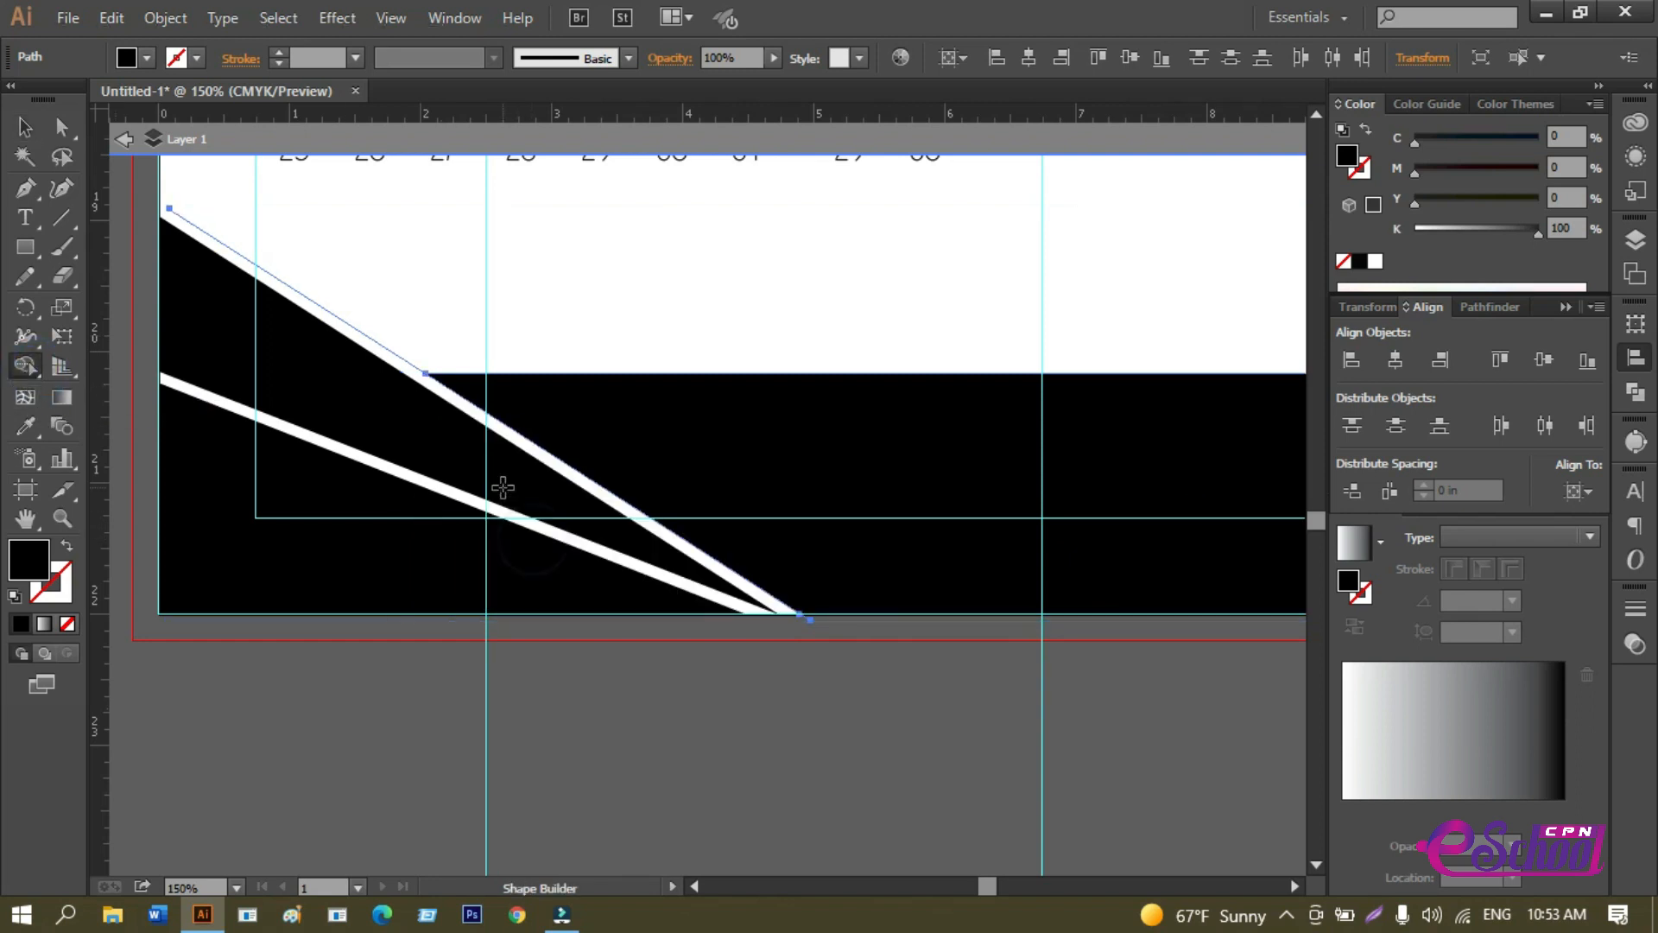
Remove the leftover diagonal sliver beyond the footer band's sloped edge with Shape Builder and deselect the artwork.
left_click(388, 345)
left_click(391, 354)
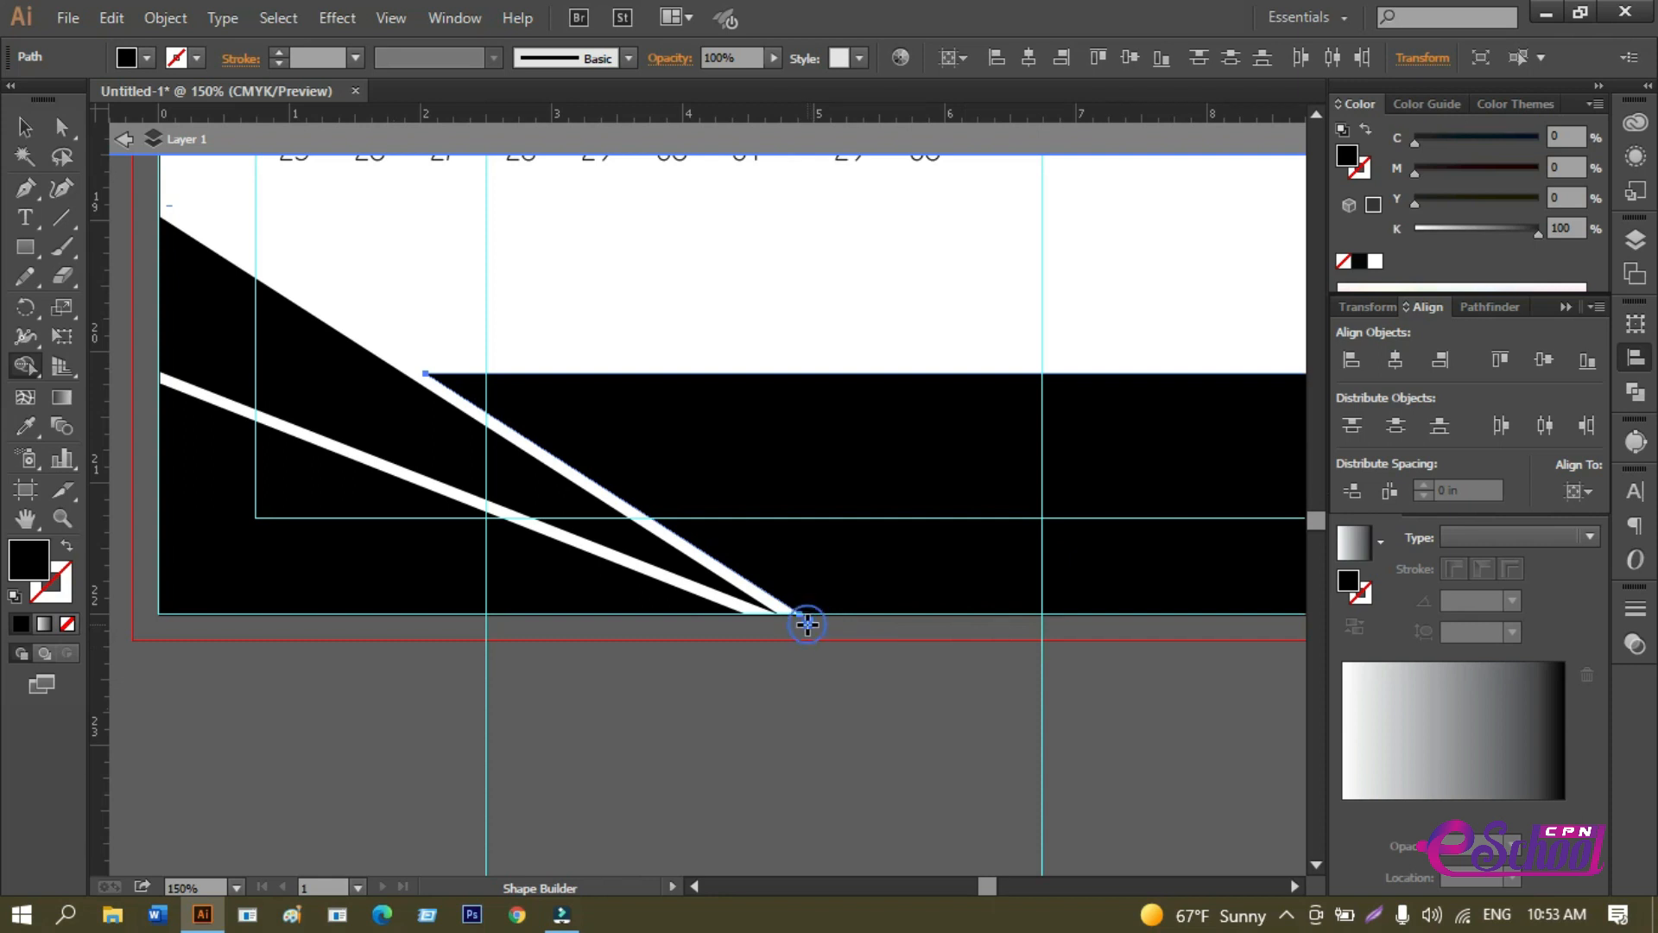
left_click(25, 127)
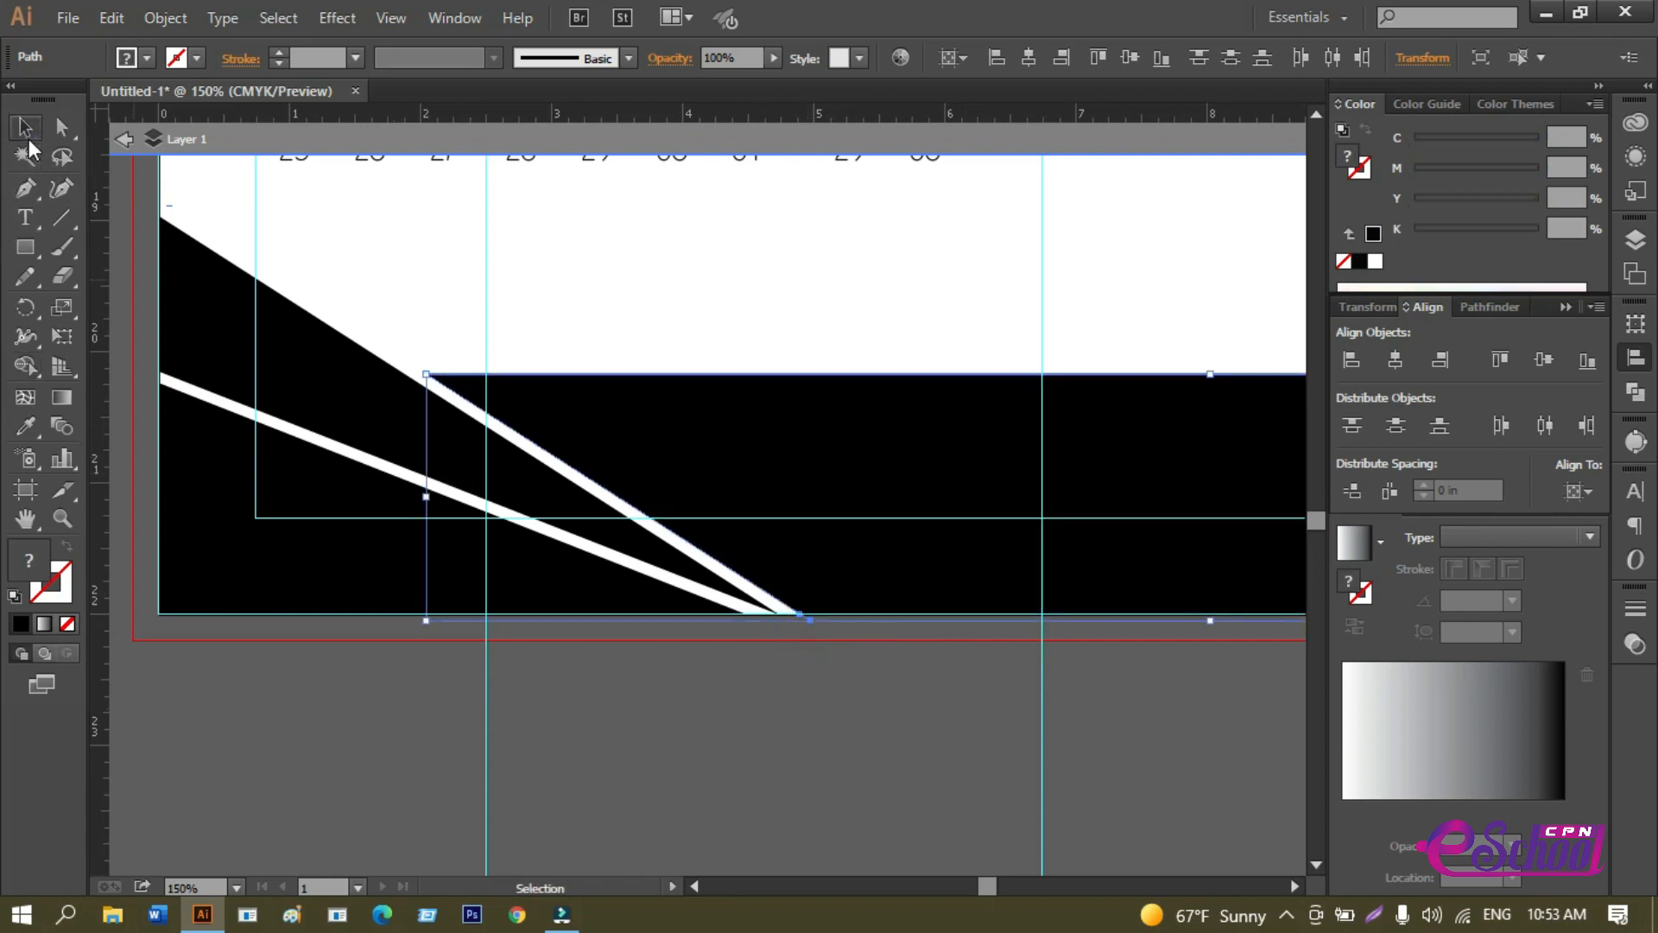
left_click(769, 231)
Review the whole calendar page, from the footer band and corner wedges up to the header.
key("ctrl+minus")
key("ctrl+minus")
key("ctrl+minus")
key("ctrl+minus")
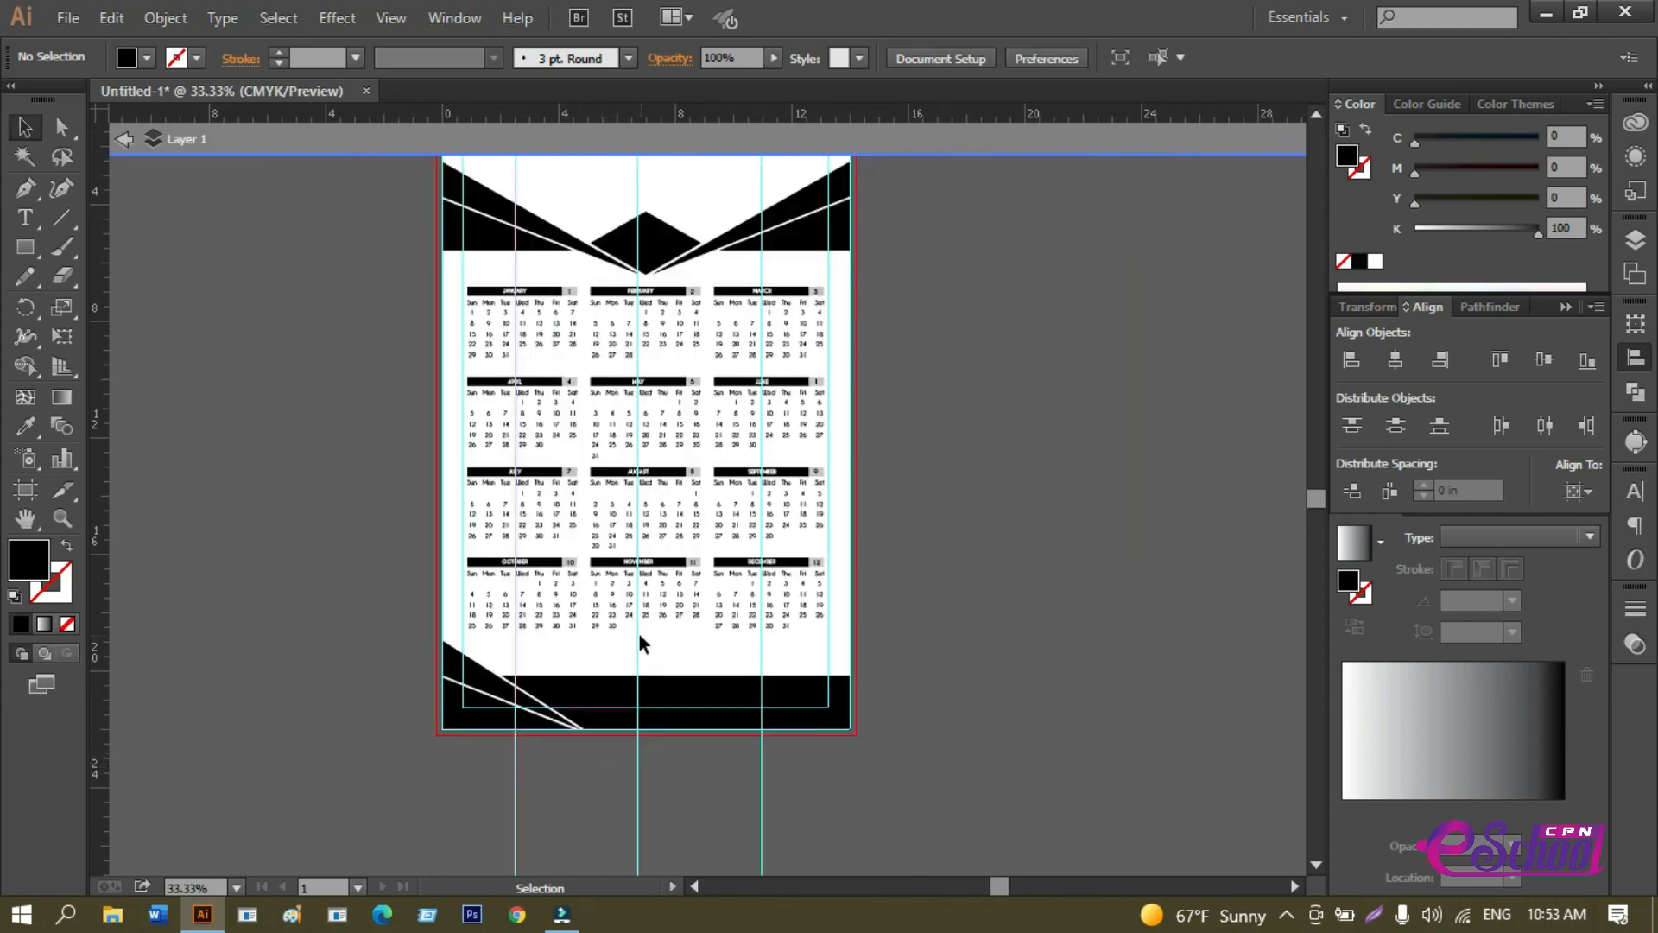
scroll(626, 625, "up", 1)
scroll(596, 630, "down", 3)
scroll(584, 615, "up", 1)
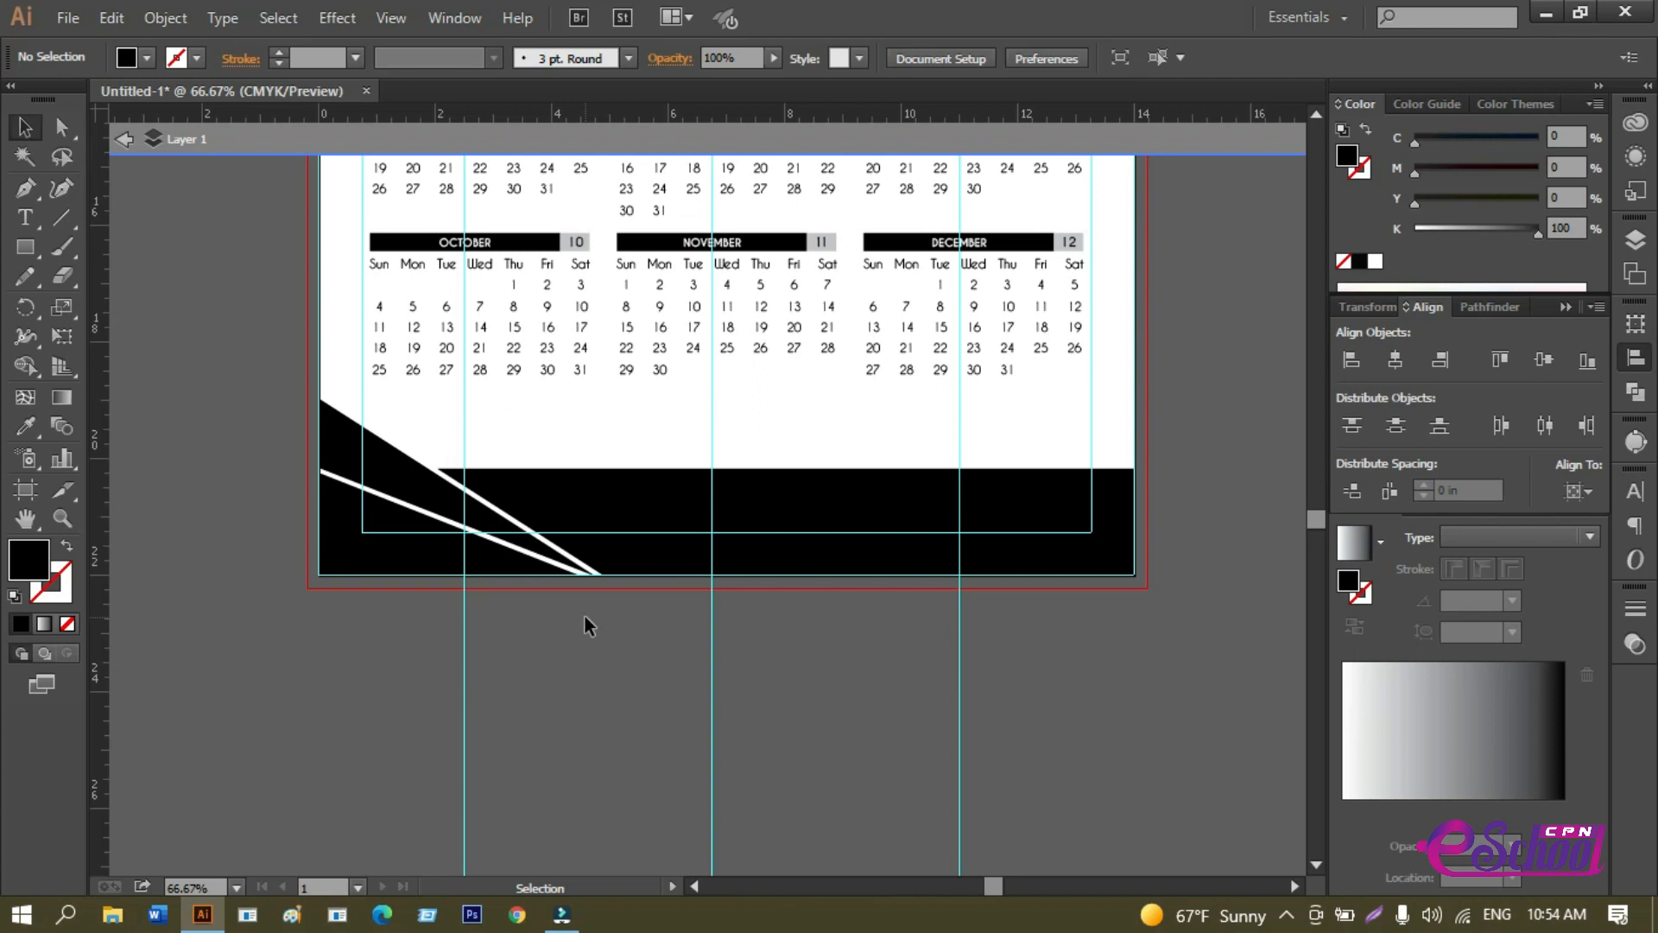
scroll(596, 691, "up", 1)
key("ctrl+minus")
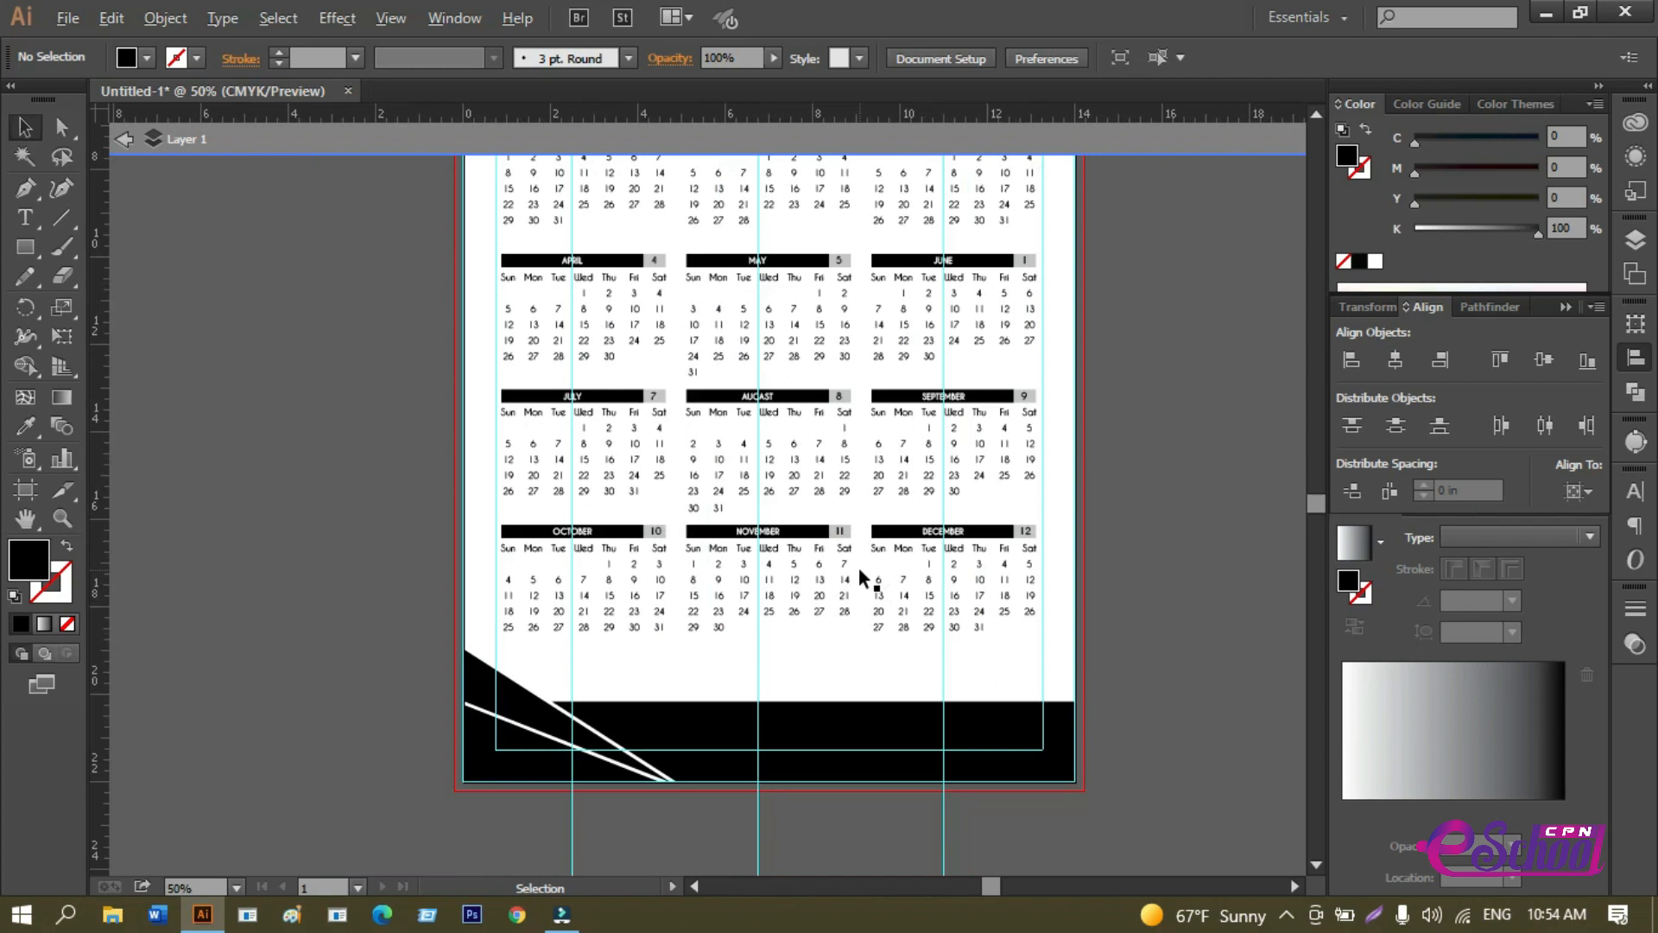
left_click_drag(806, 508, 710, 726)
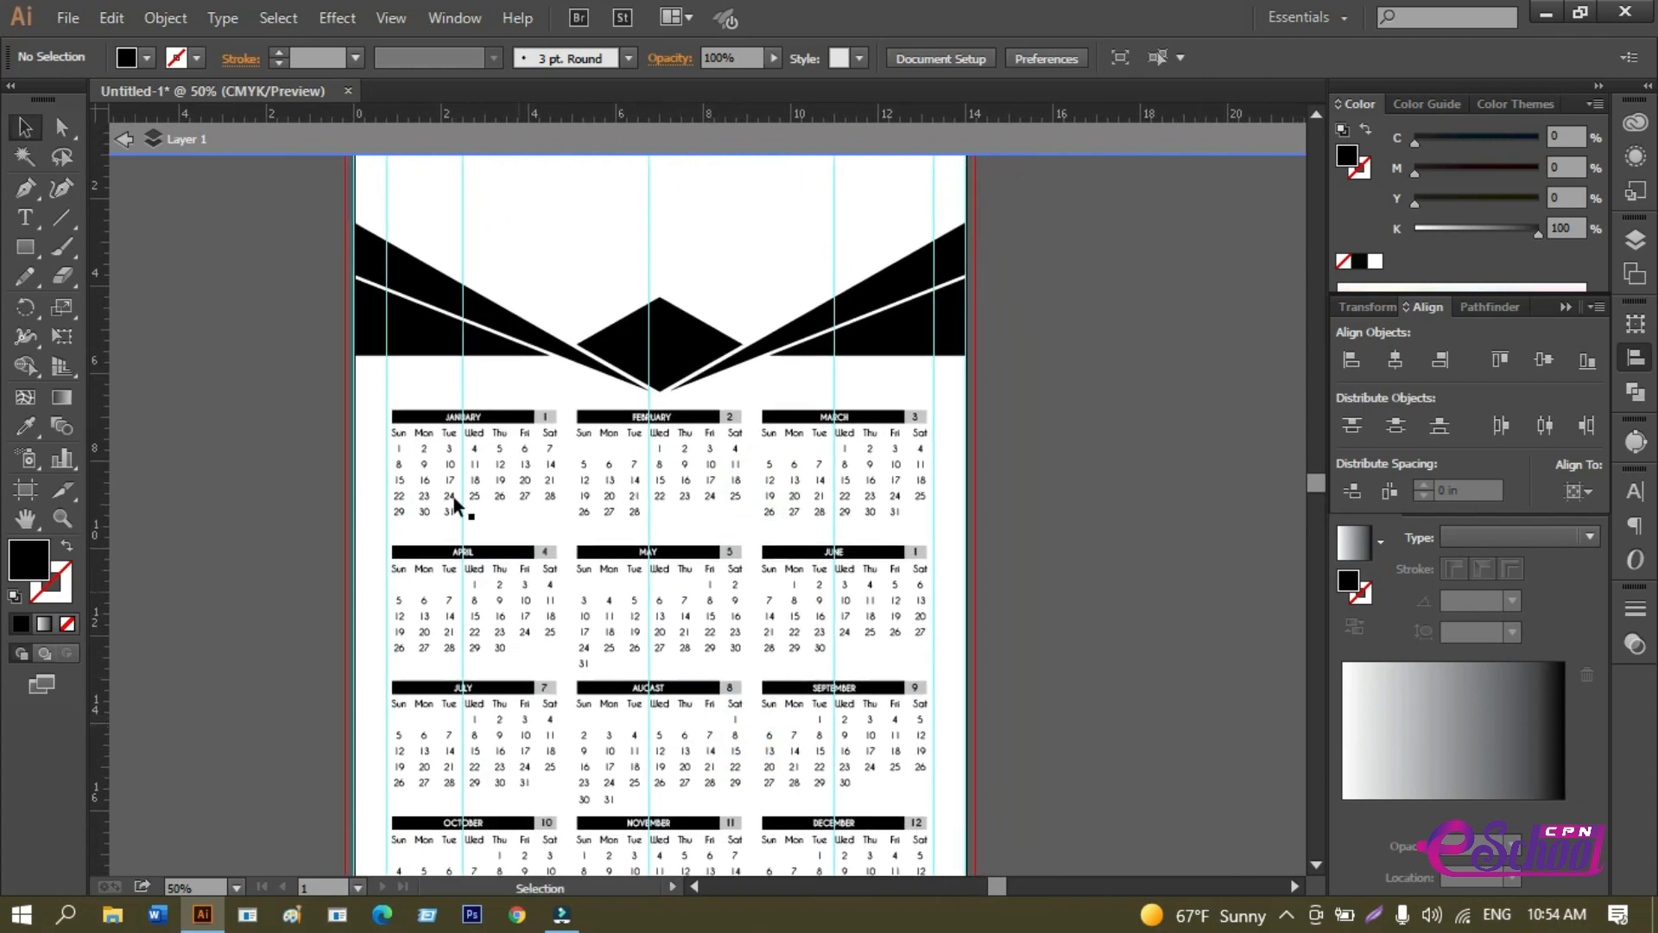
Switch to Chrome to check the wall calendar 2022 design reference.
left_click(68, 19)
left_click(68, 18)
left_click(518, 916)
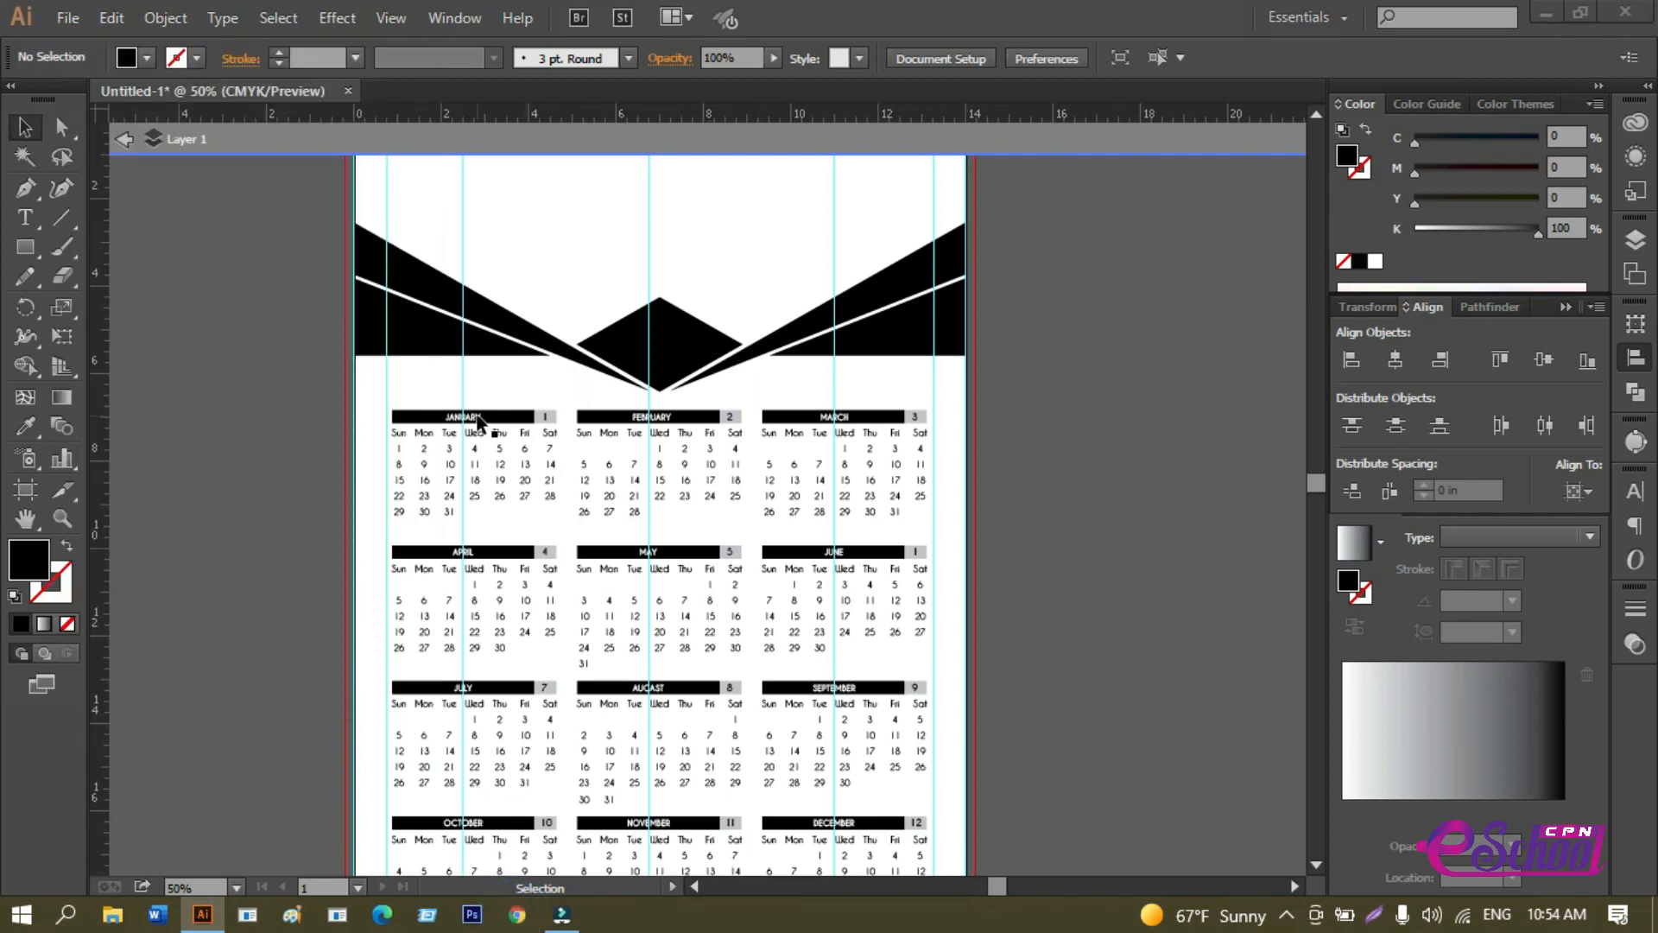
scroll(485, 422, "up", 1)
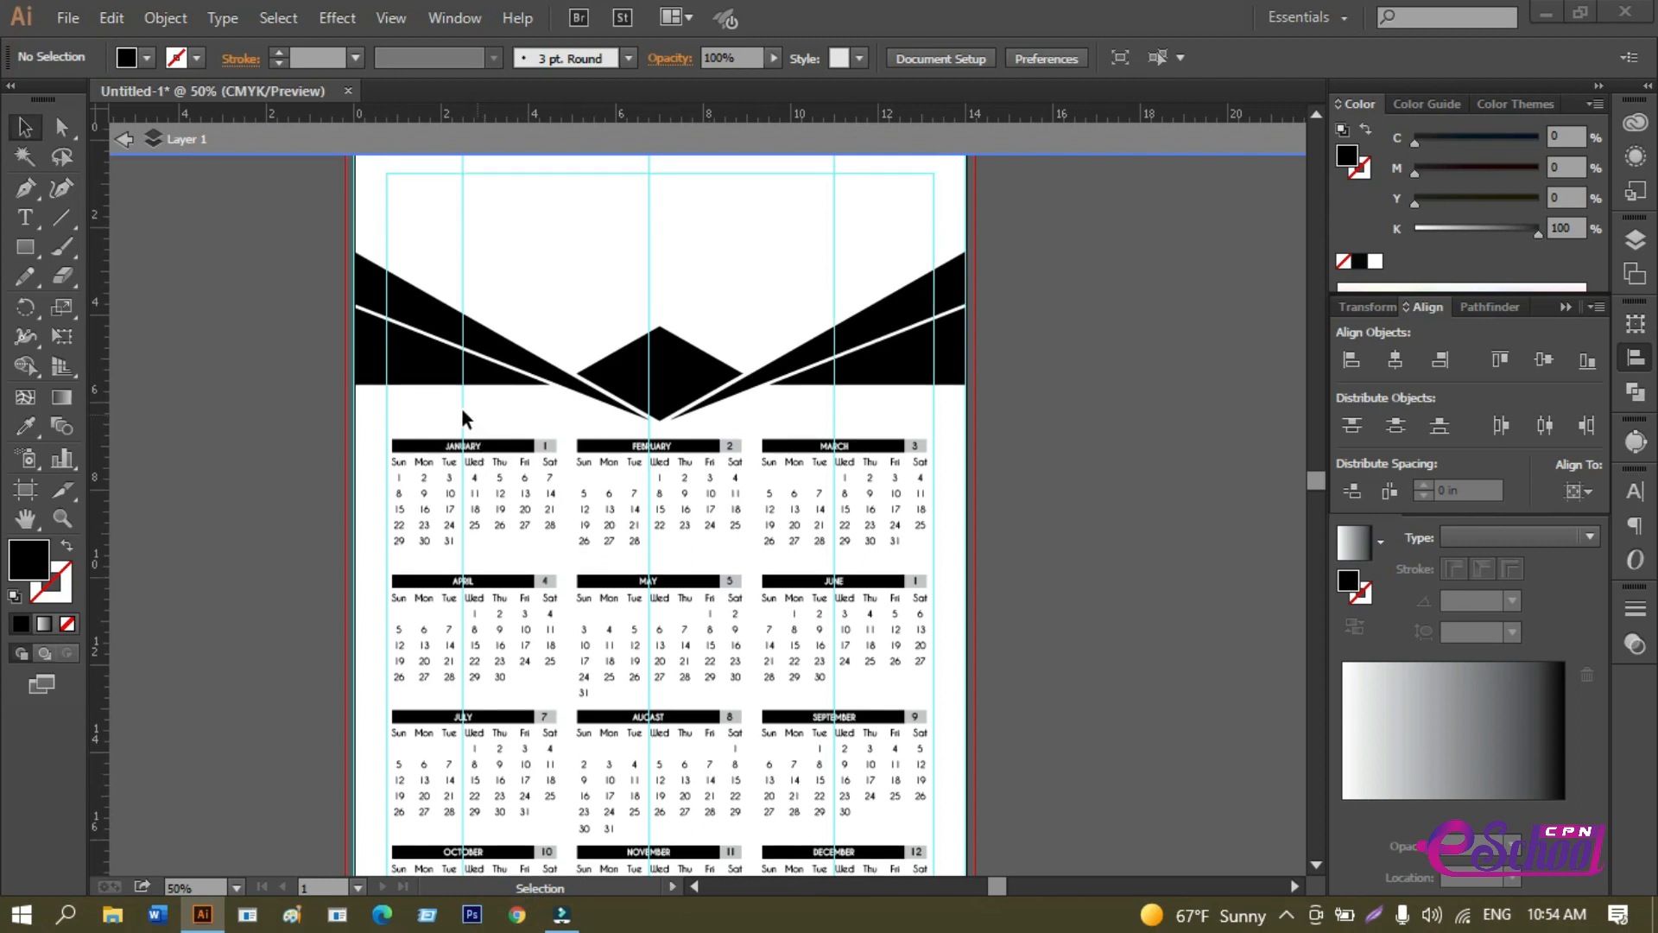
left_click(285, 425)
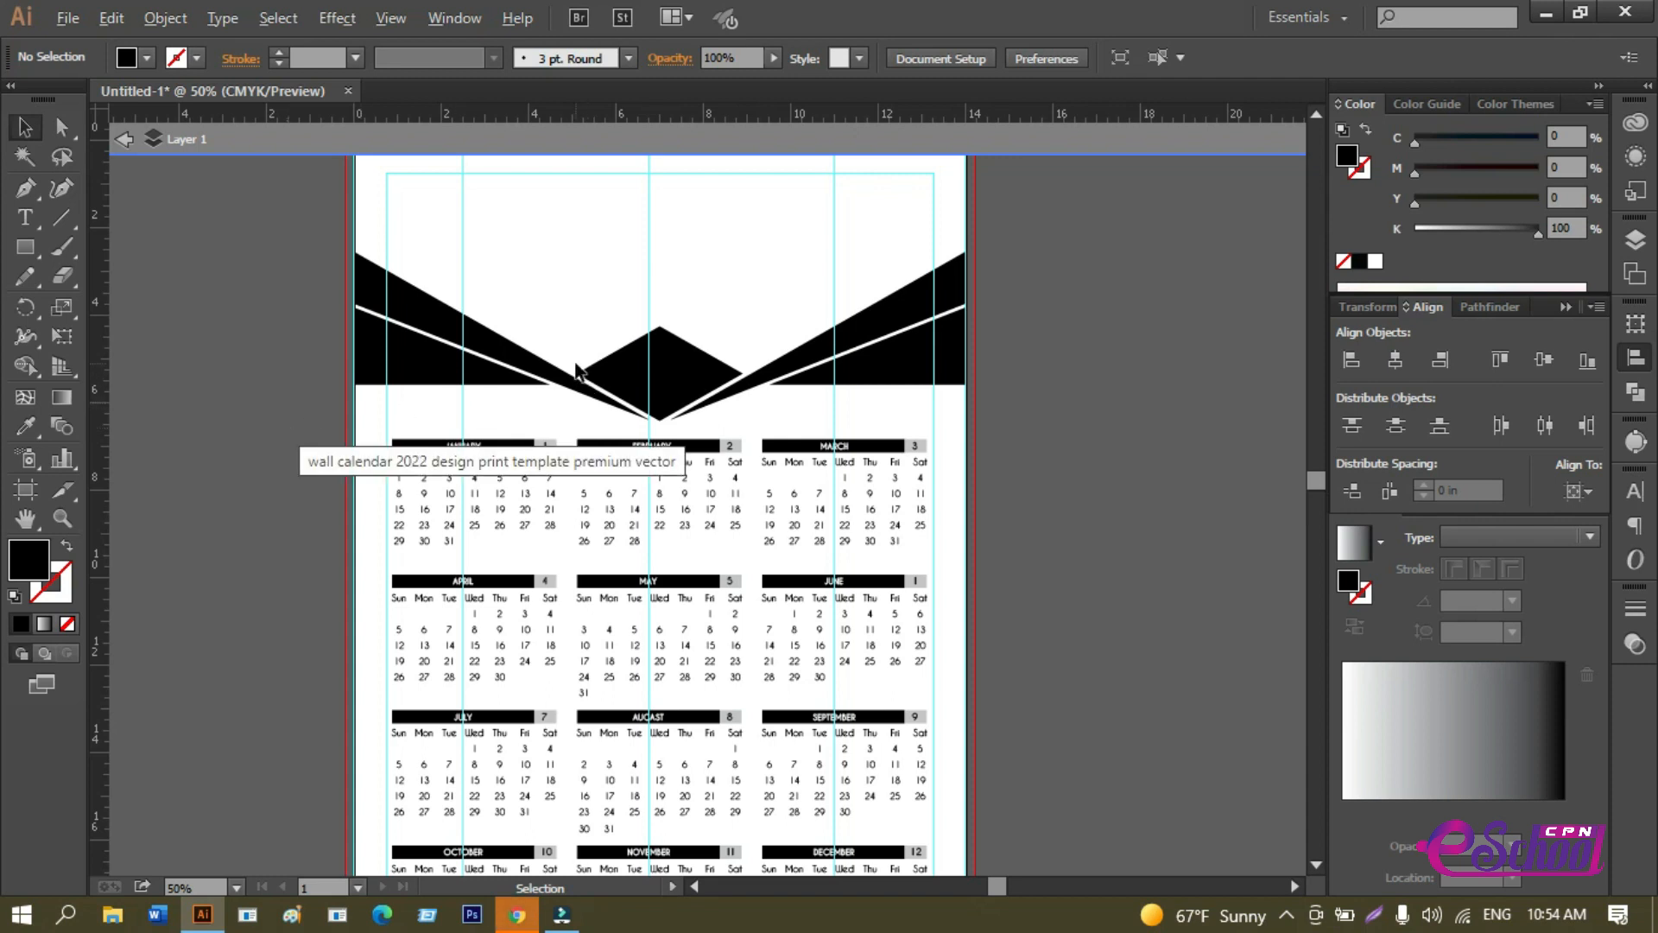
Start a Pen path on the page's left edge, running parallel to the header wedge's slope and up above the diamond's apex with thin gaps.
scroll(572, 375, "up", 2)
scroll(570, 373, "up", 3)
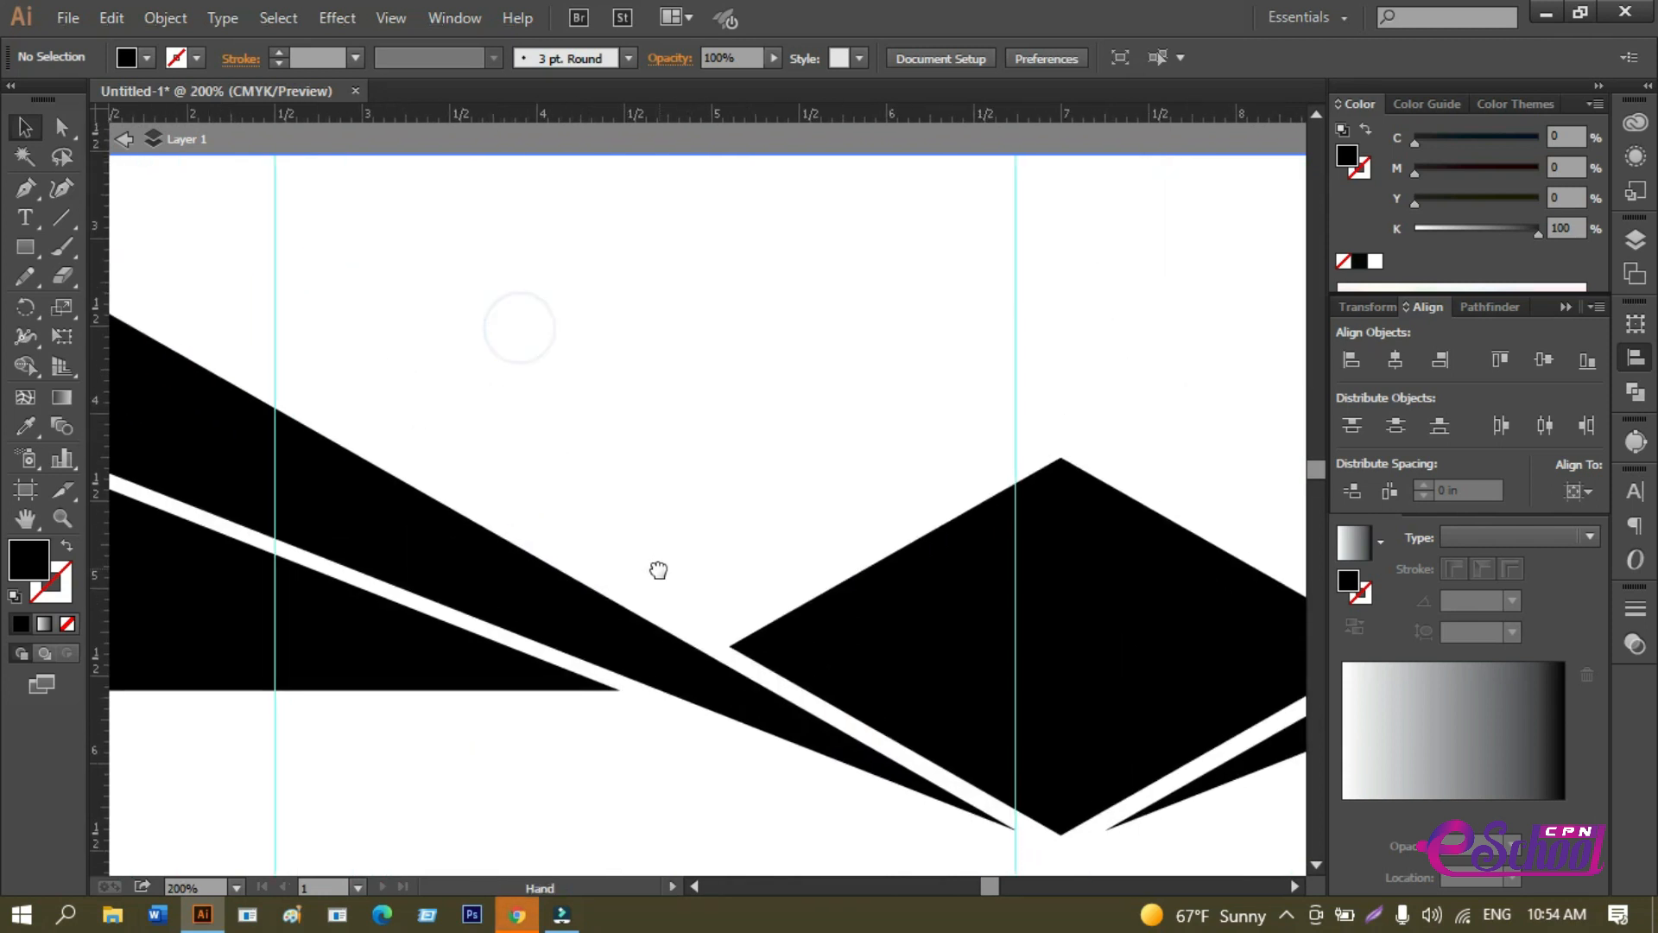
scroll(645, 557, "down", 2)
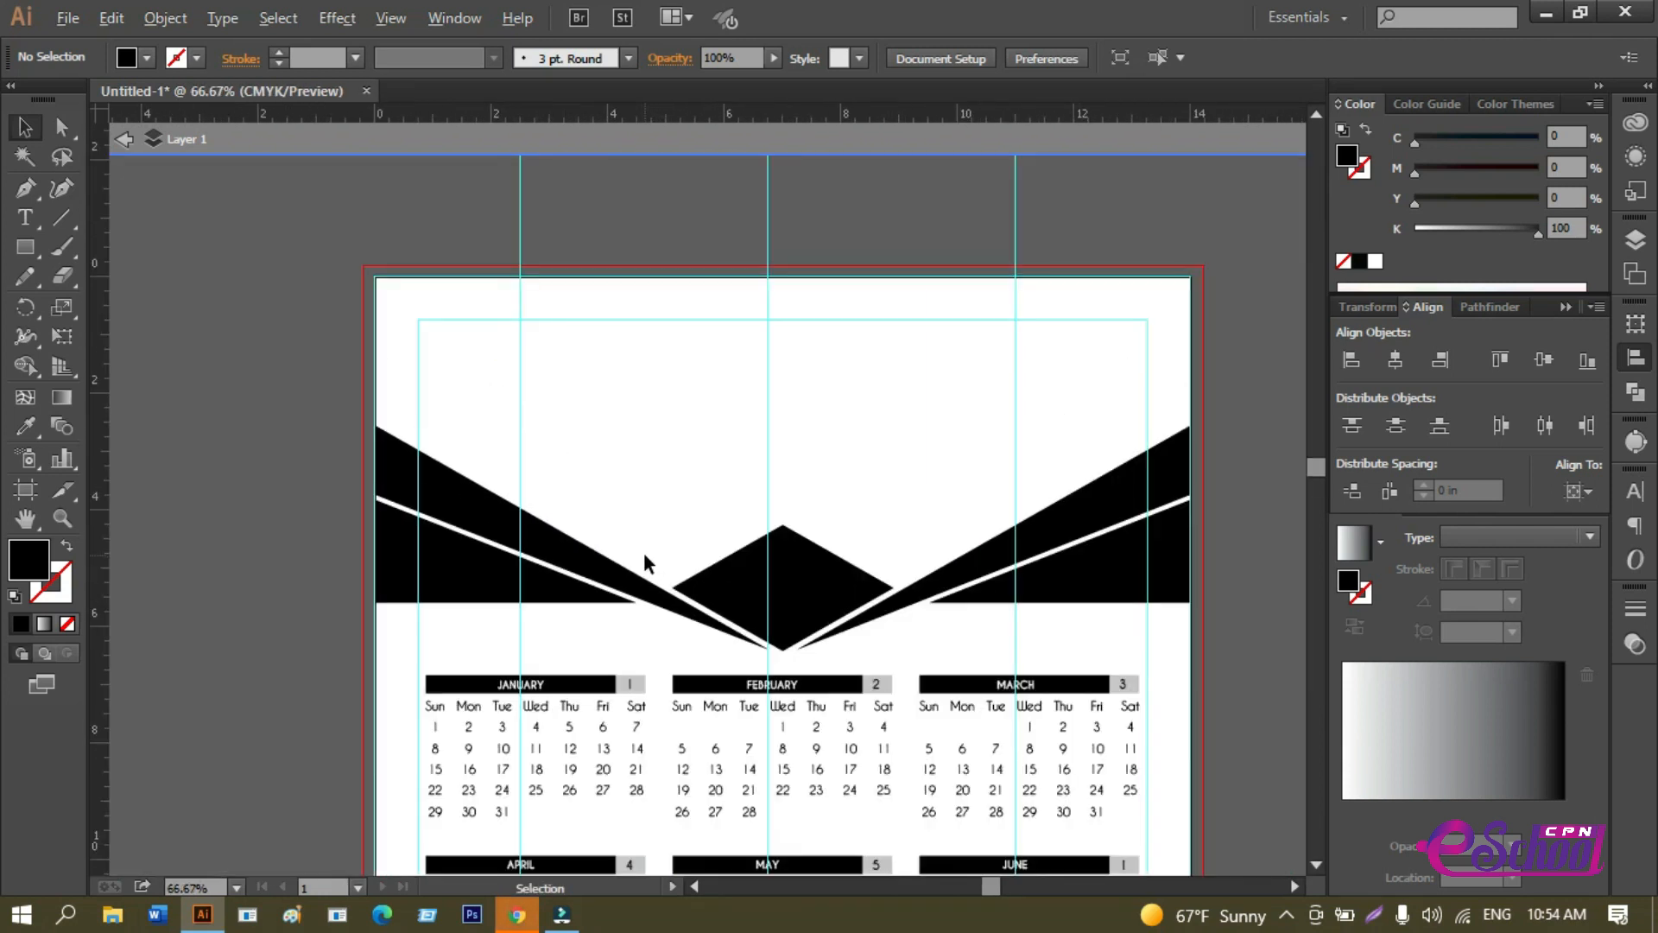
scroll(645, 557, "up", 1)
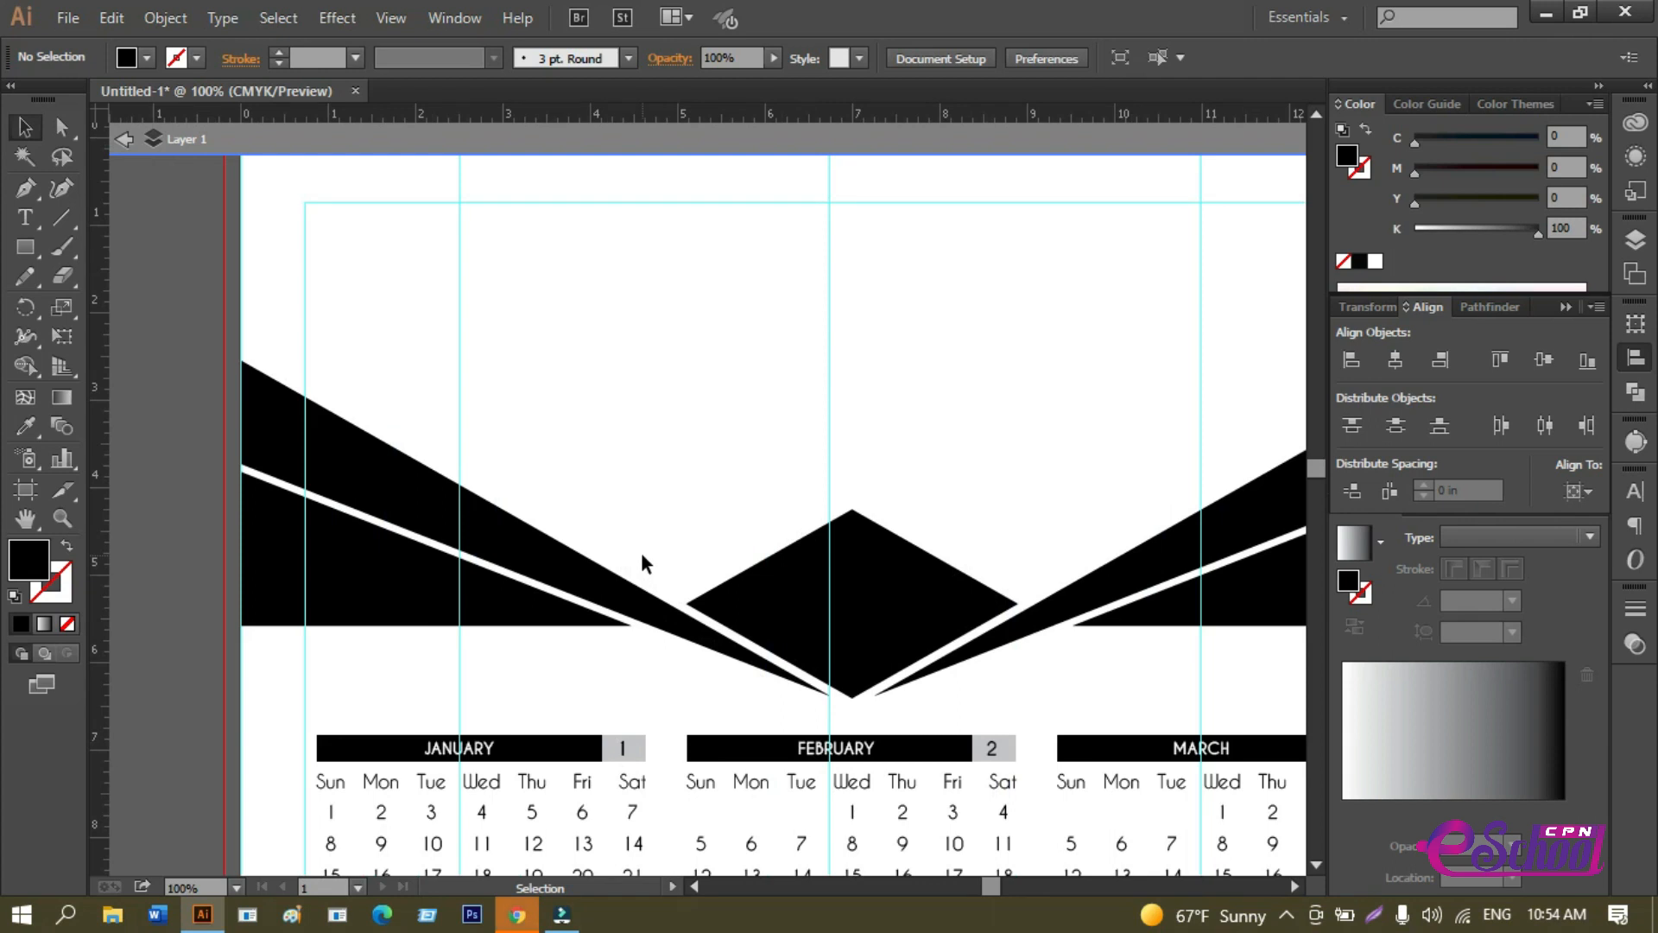
scroll(640, 553, "up", 1)
scroll(159, 346, "up", 2)
scroll(158, 345, "left", 2)
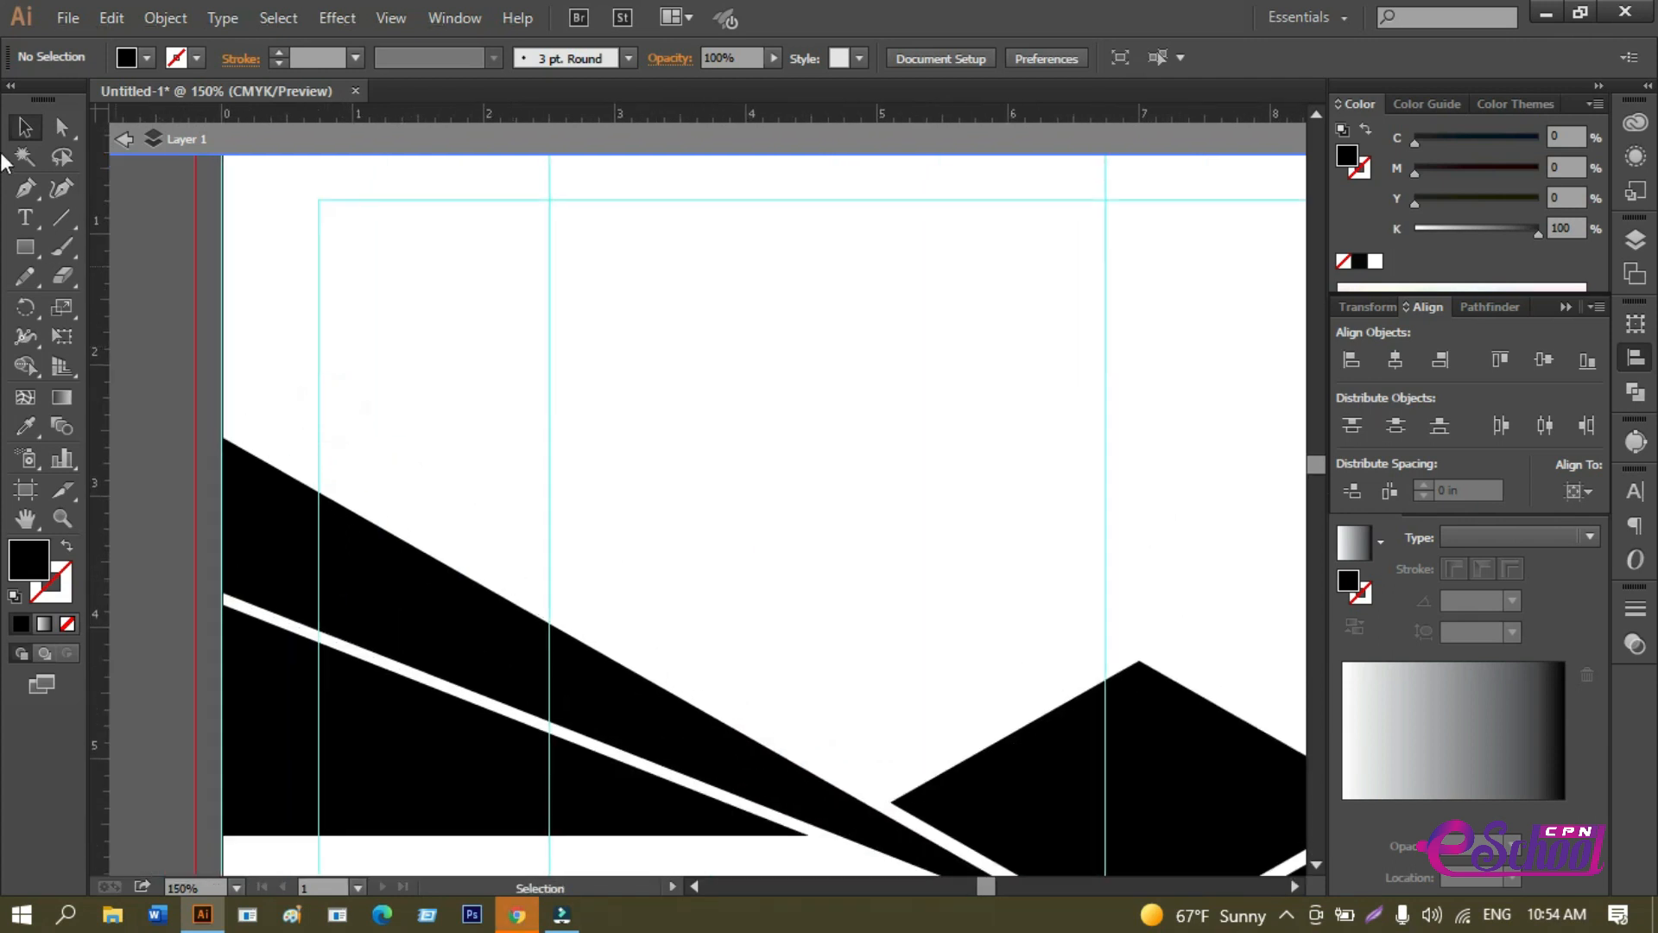
left_click(16, 186)
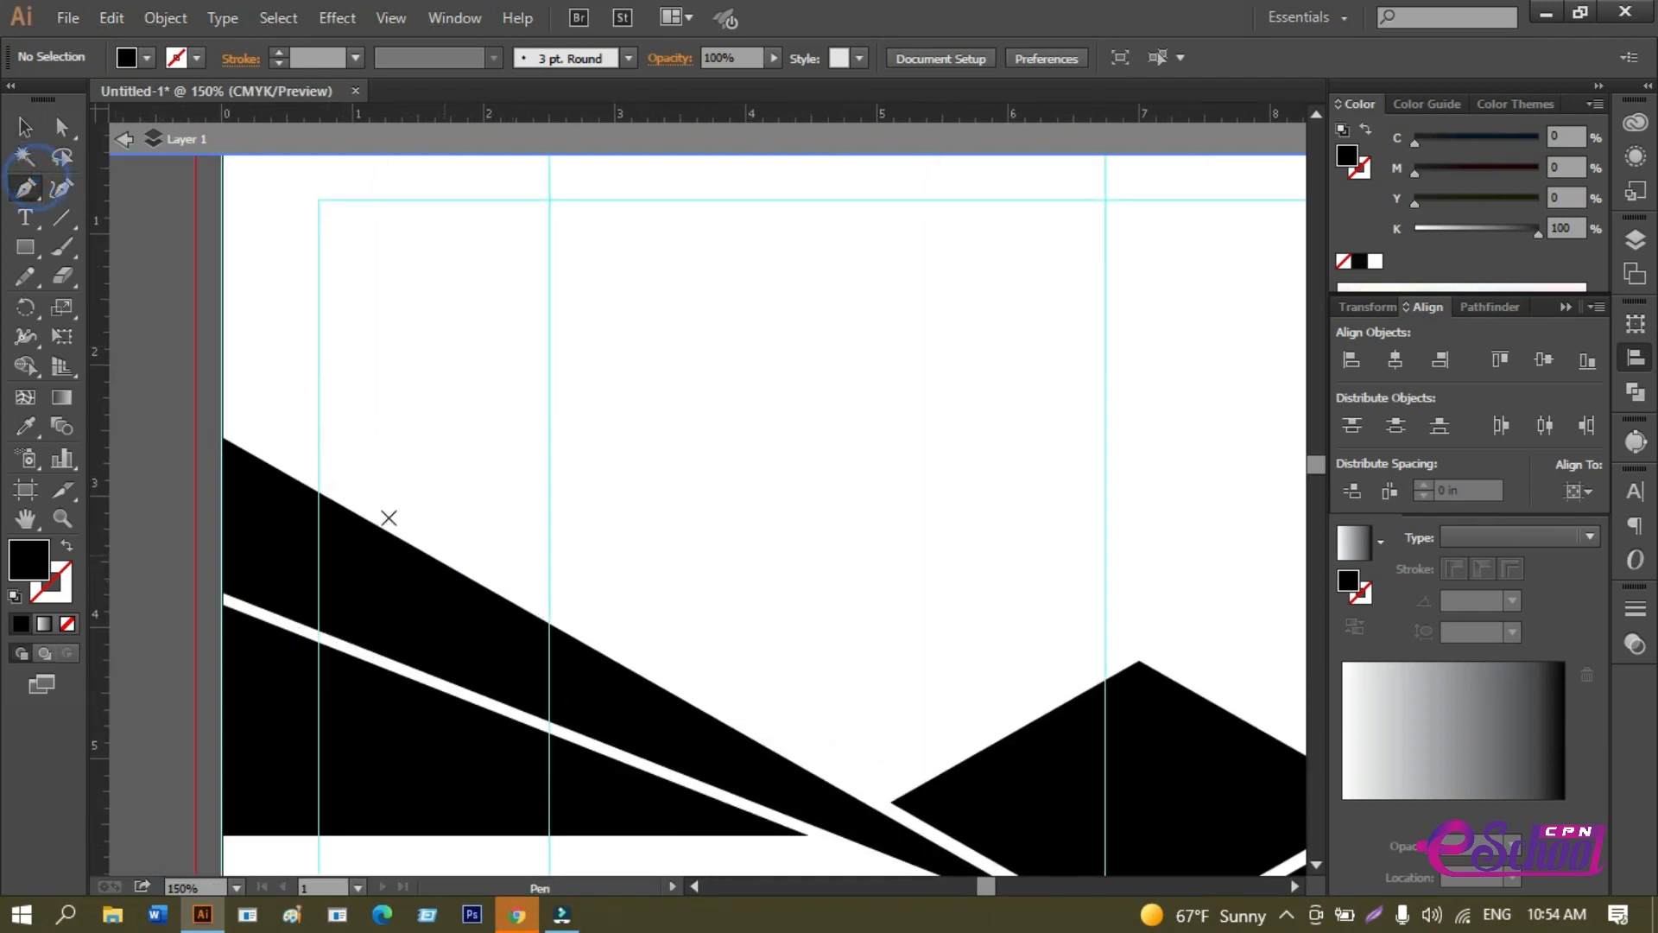
left_click(222, 423)
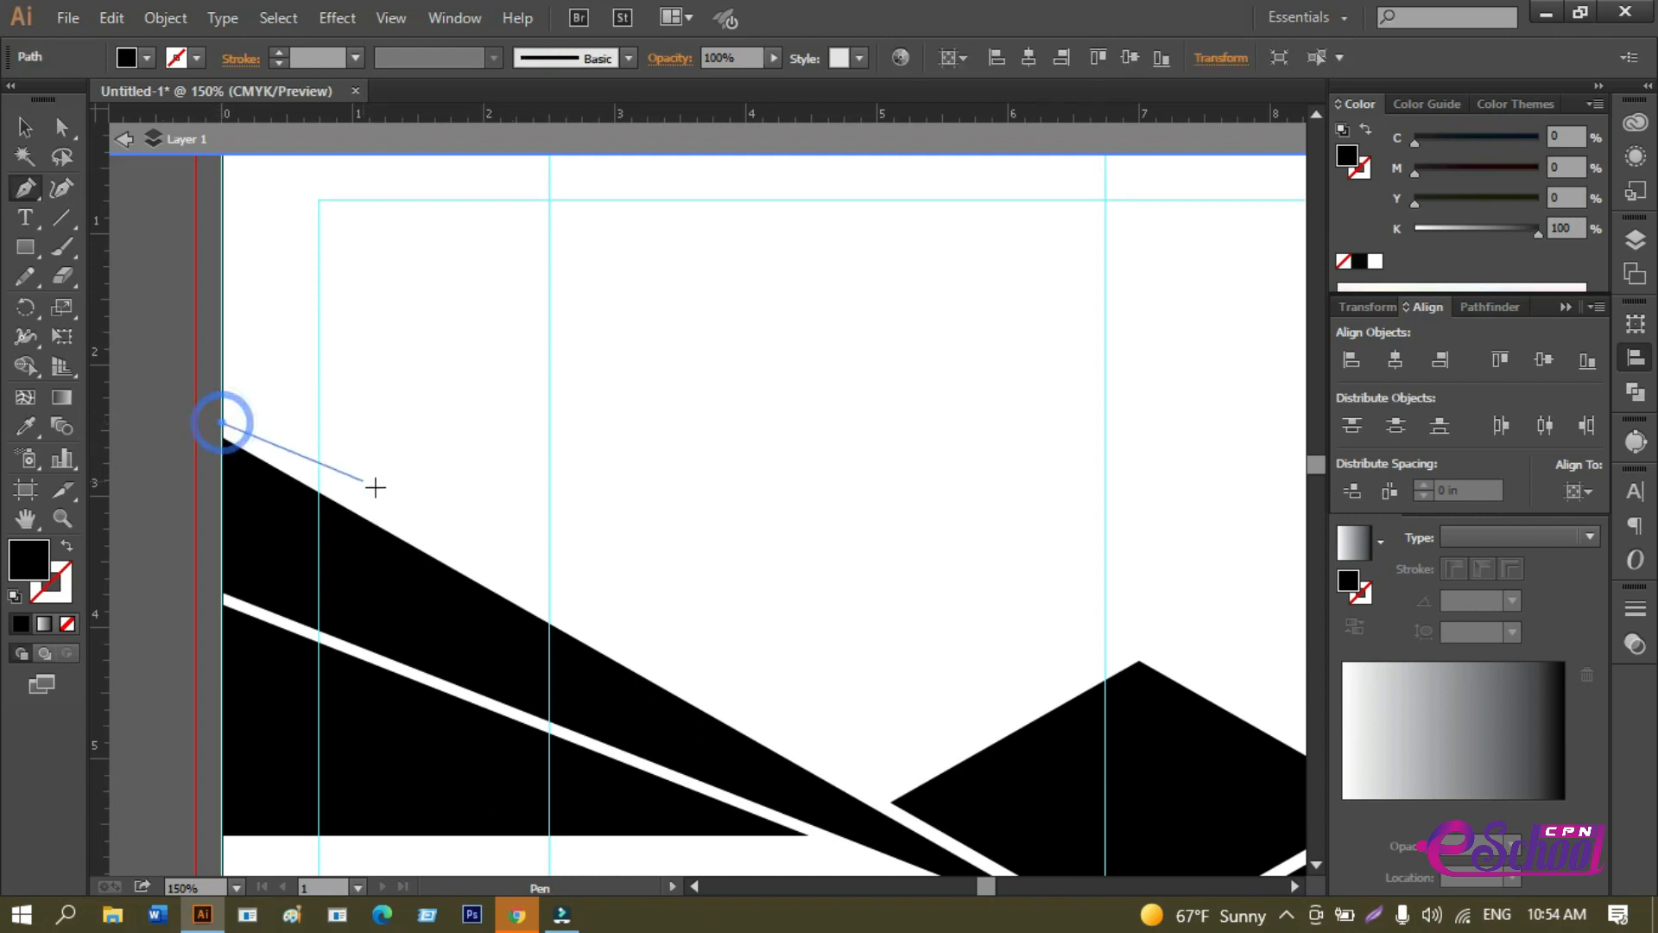
left_click(881, 794)
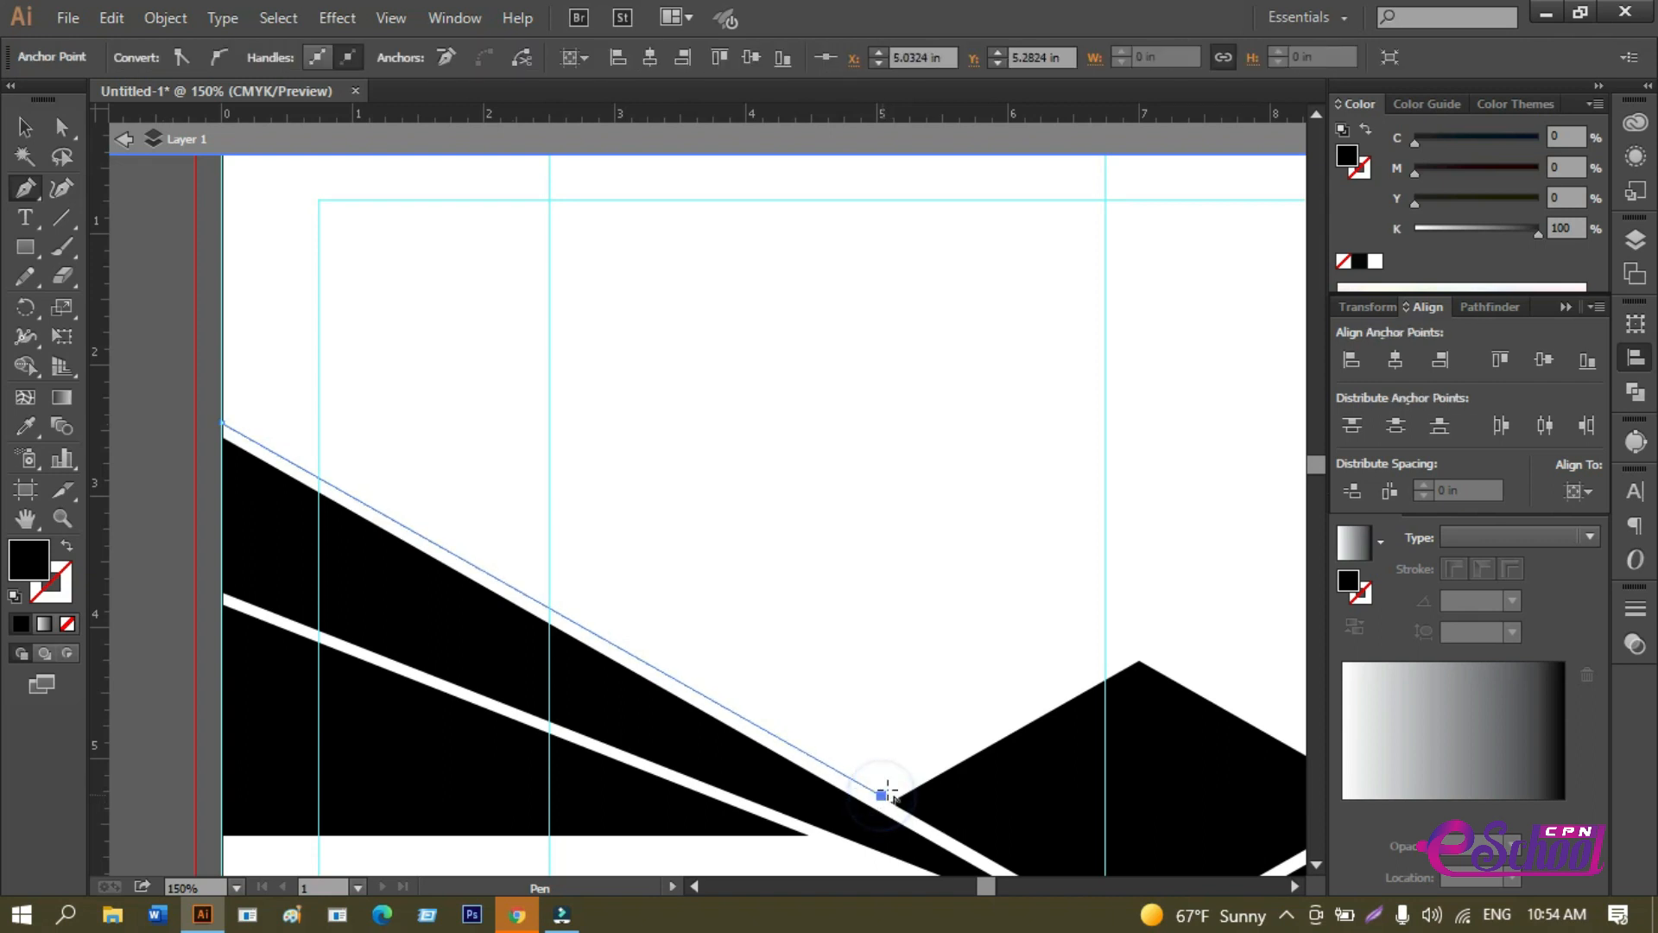
left_click(1145, 639)
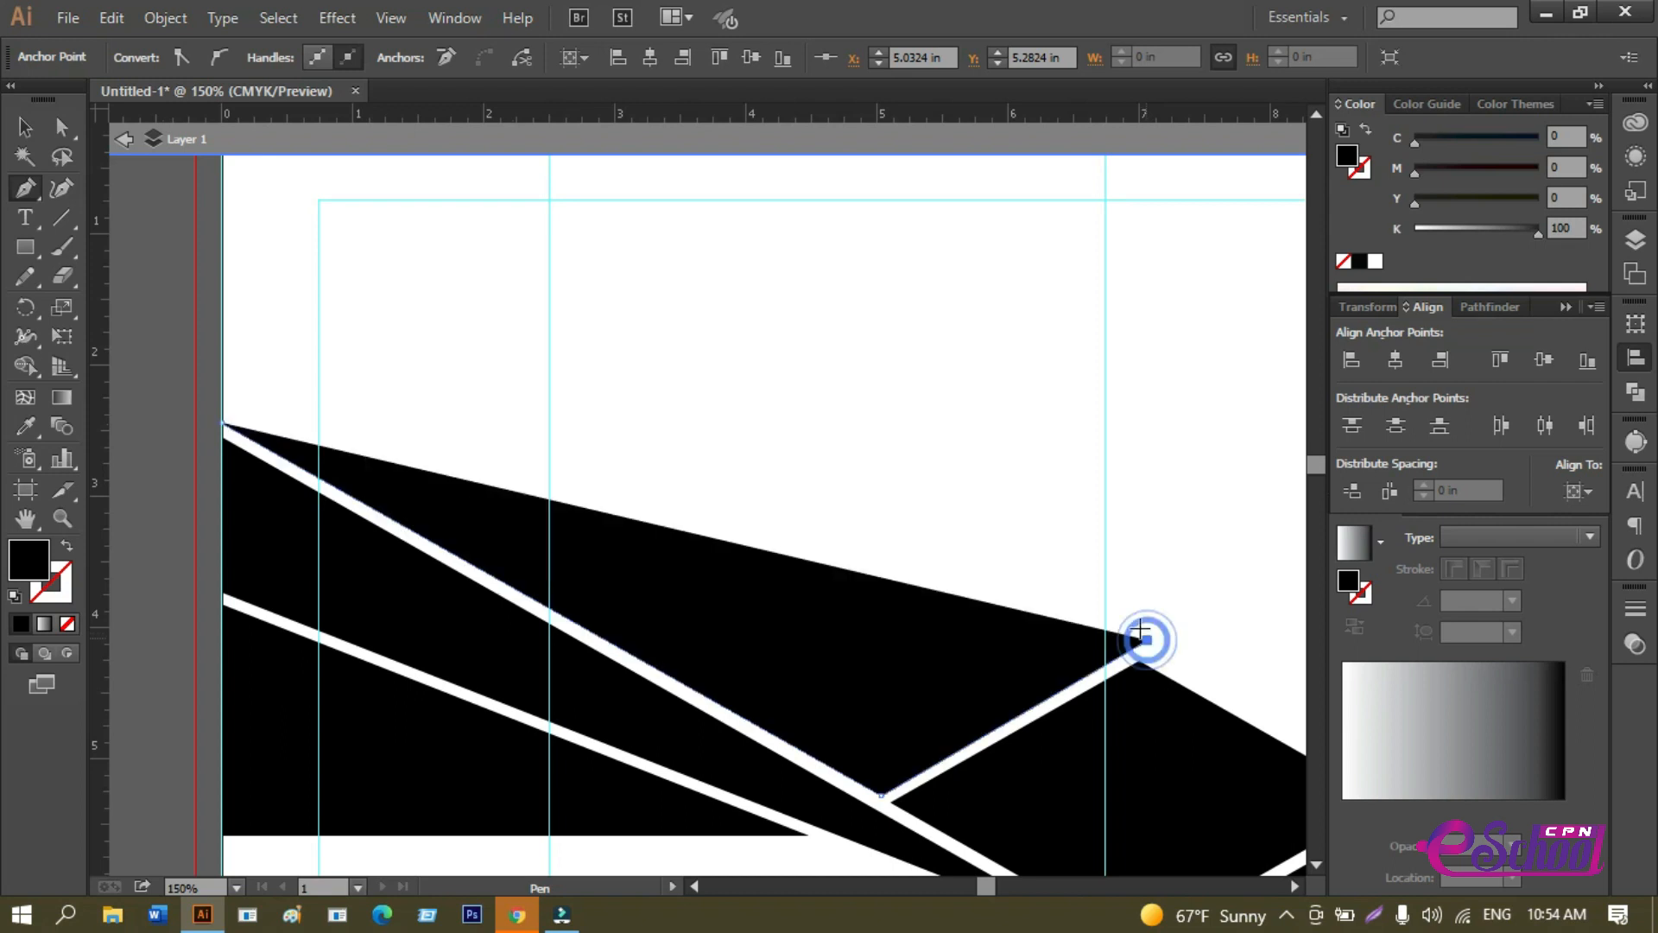
Extend the path straight up past the page's top edge, around the upper-left corner, and close it as a black shape.
left_click_drag(1128, 500, 1143, 733)
left_click(1164, 330)
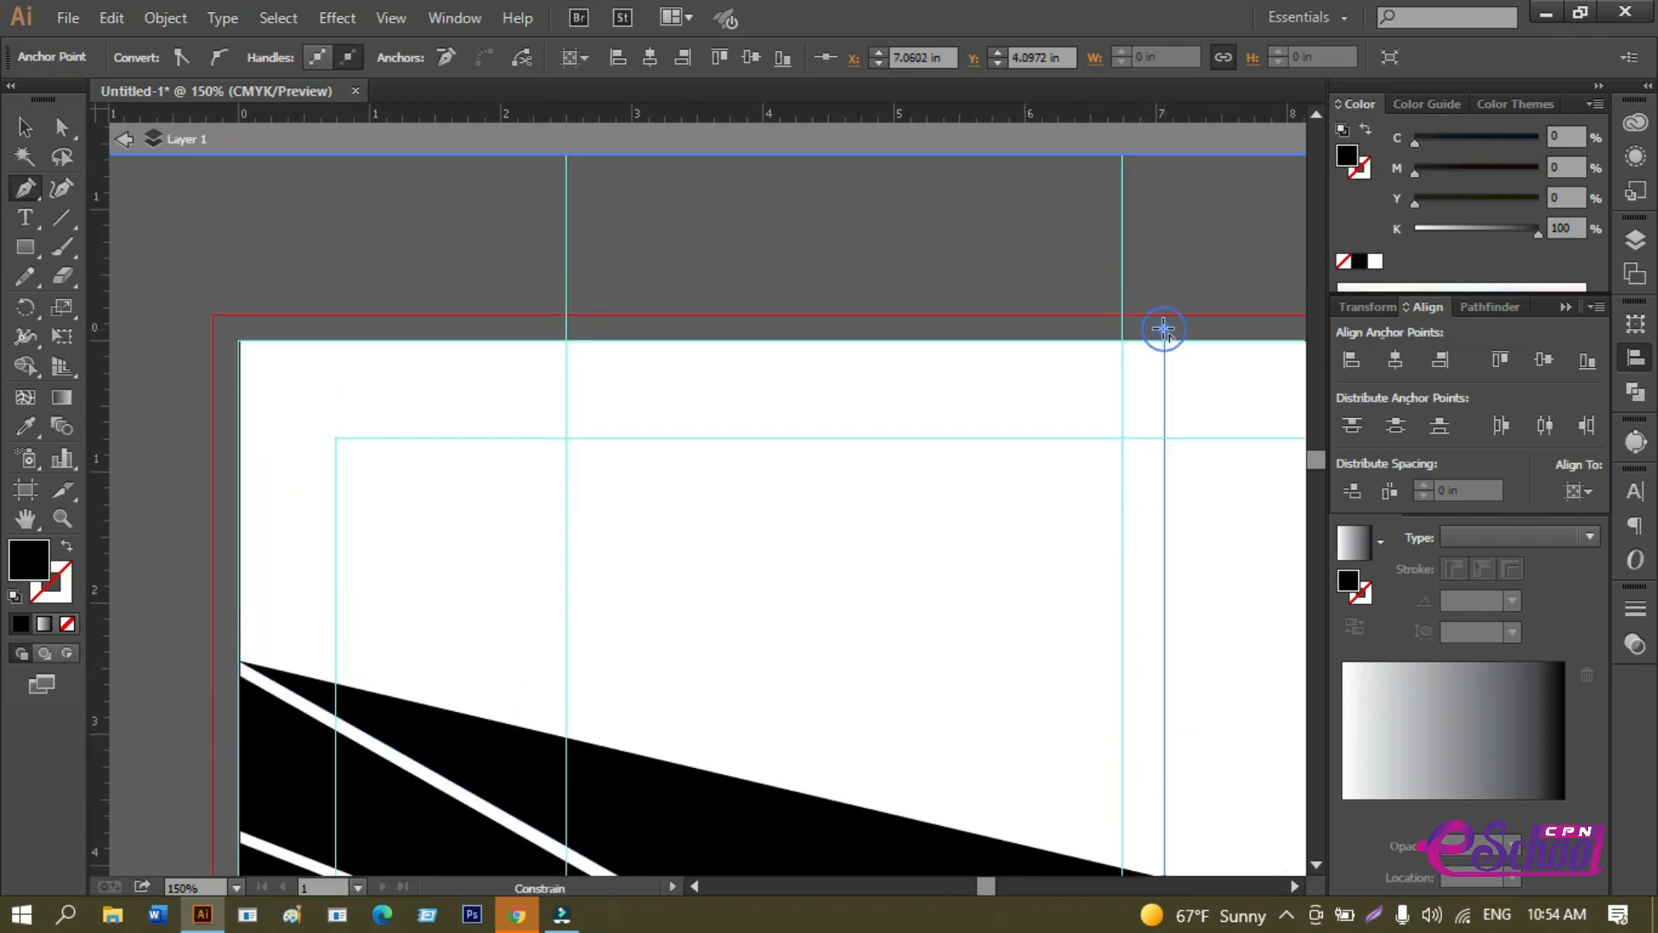
left_click(225, 321)
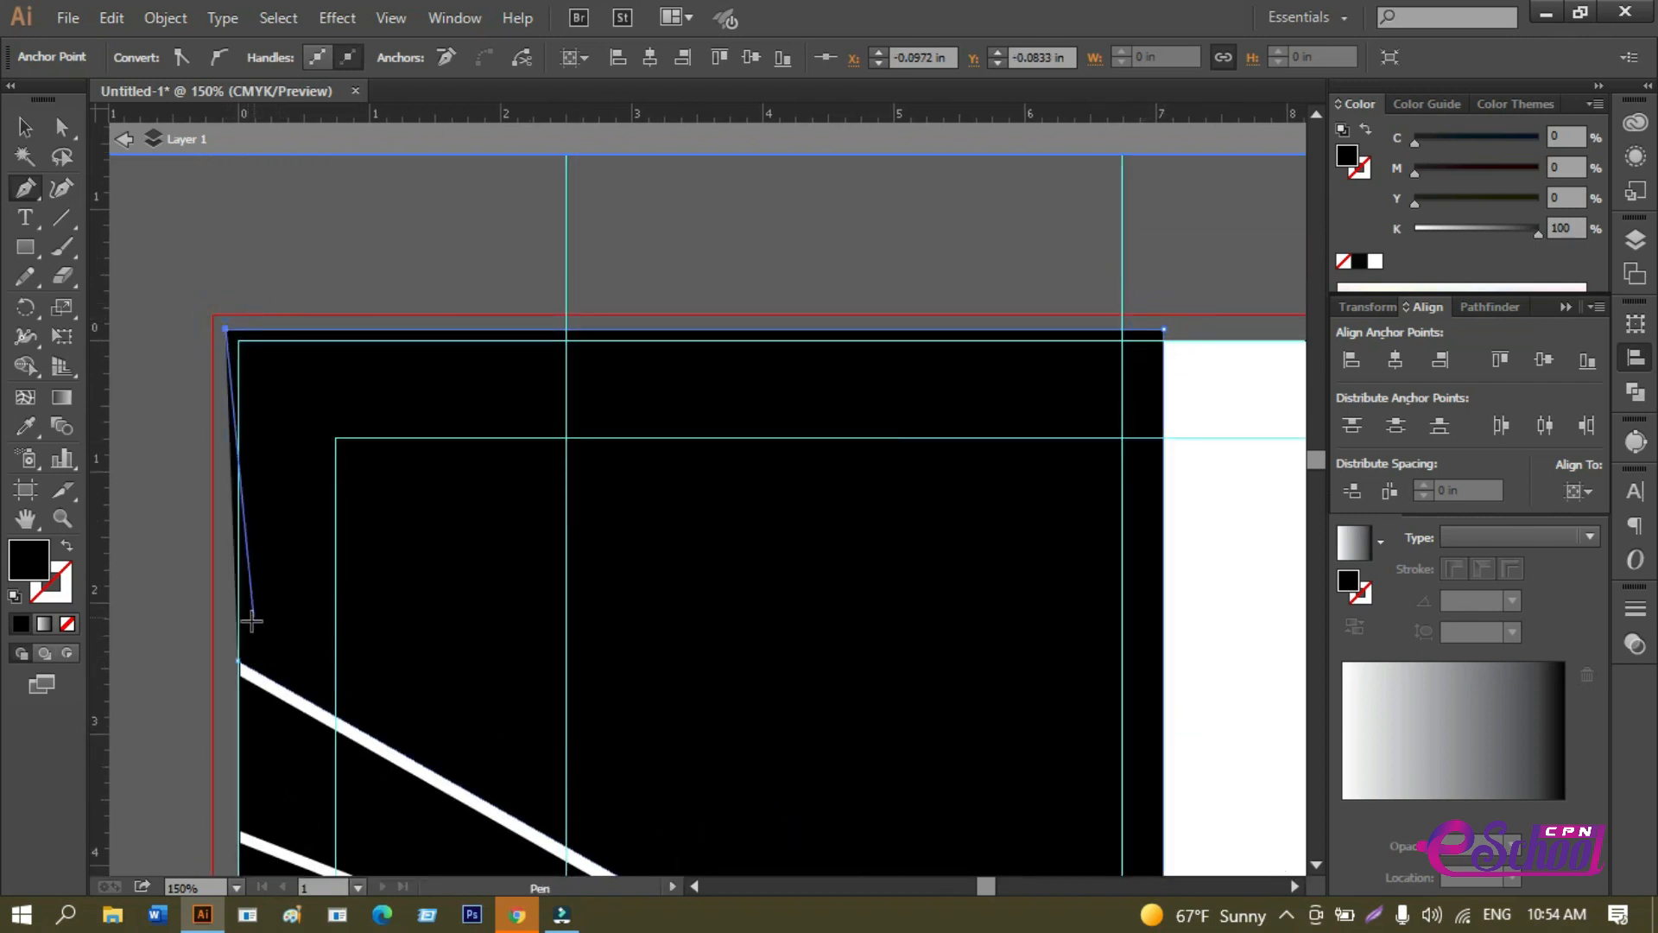
left_click(219, 646)
left_click(237, 665)
left_click(24, 127)
left_click(230, 211)
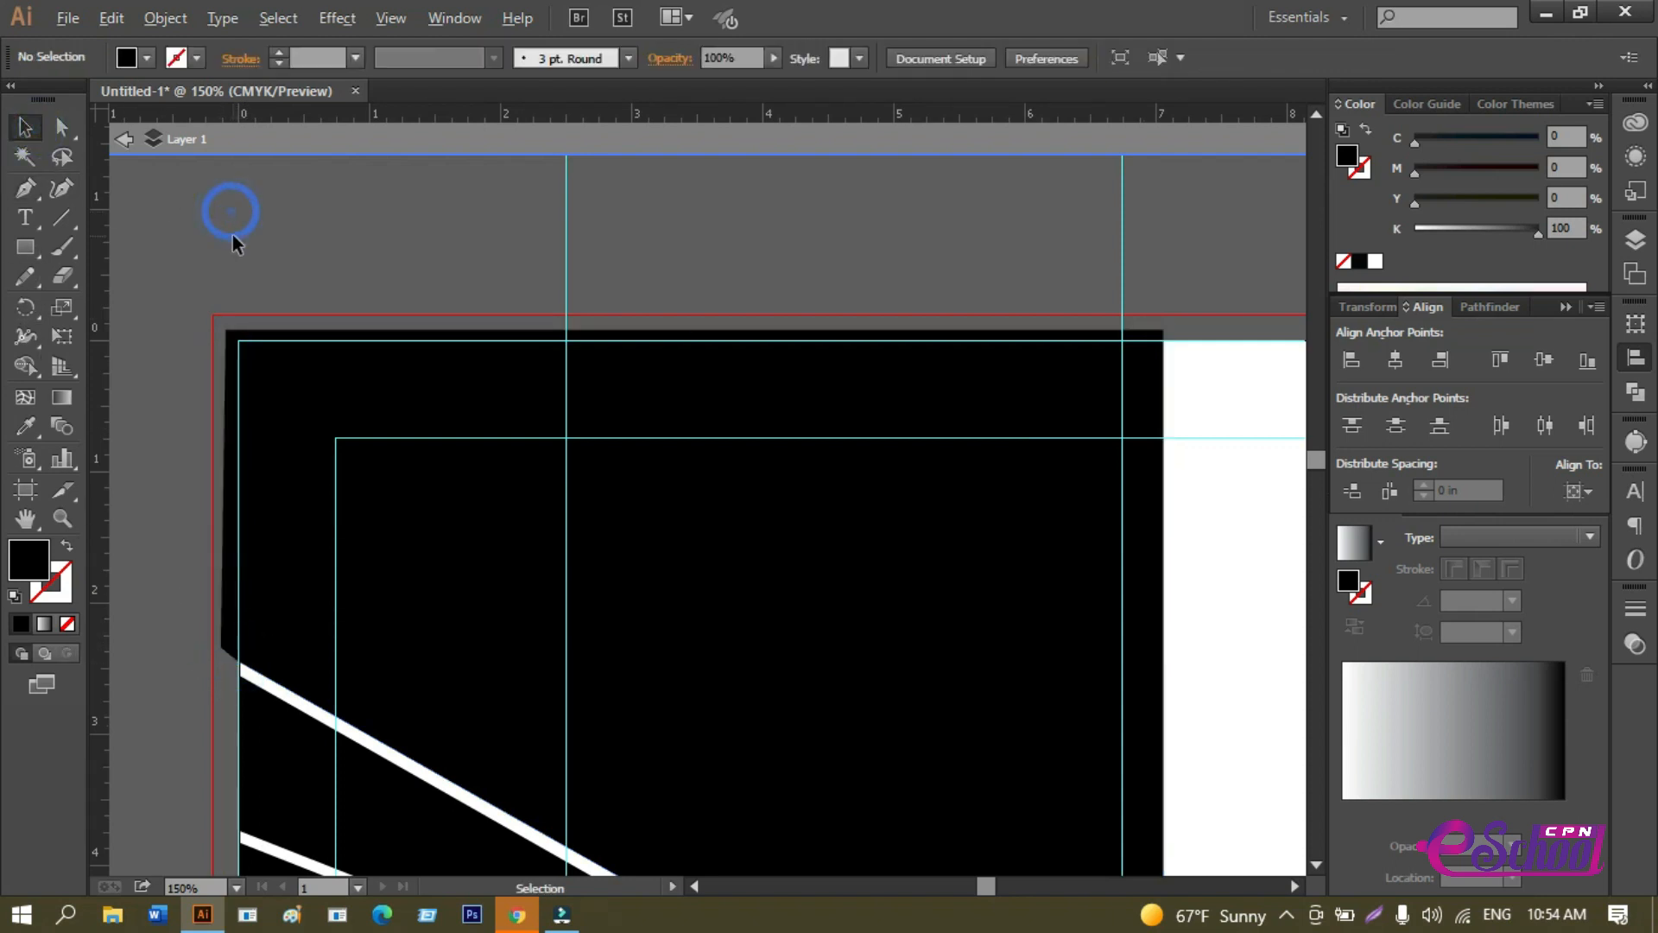
Duplicate the black header shape toward the right half of the page and reflect the copy across the vertical axis.
key("ctrl+minus")
key("ctrl+minus")
left_click_drag(406, 340, 407, 326)
key("ctrl+plus")
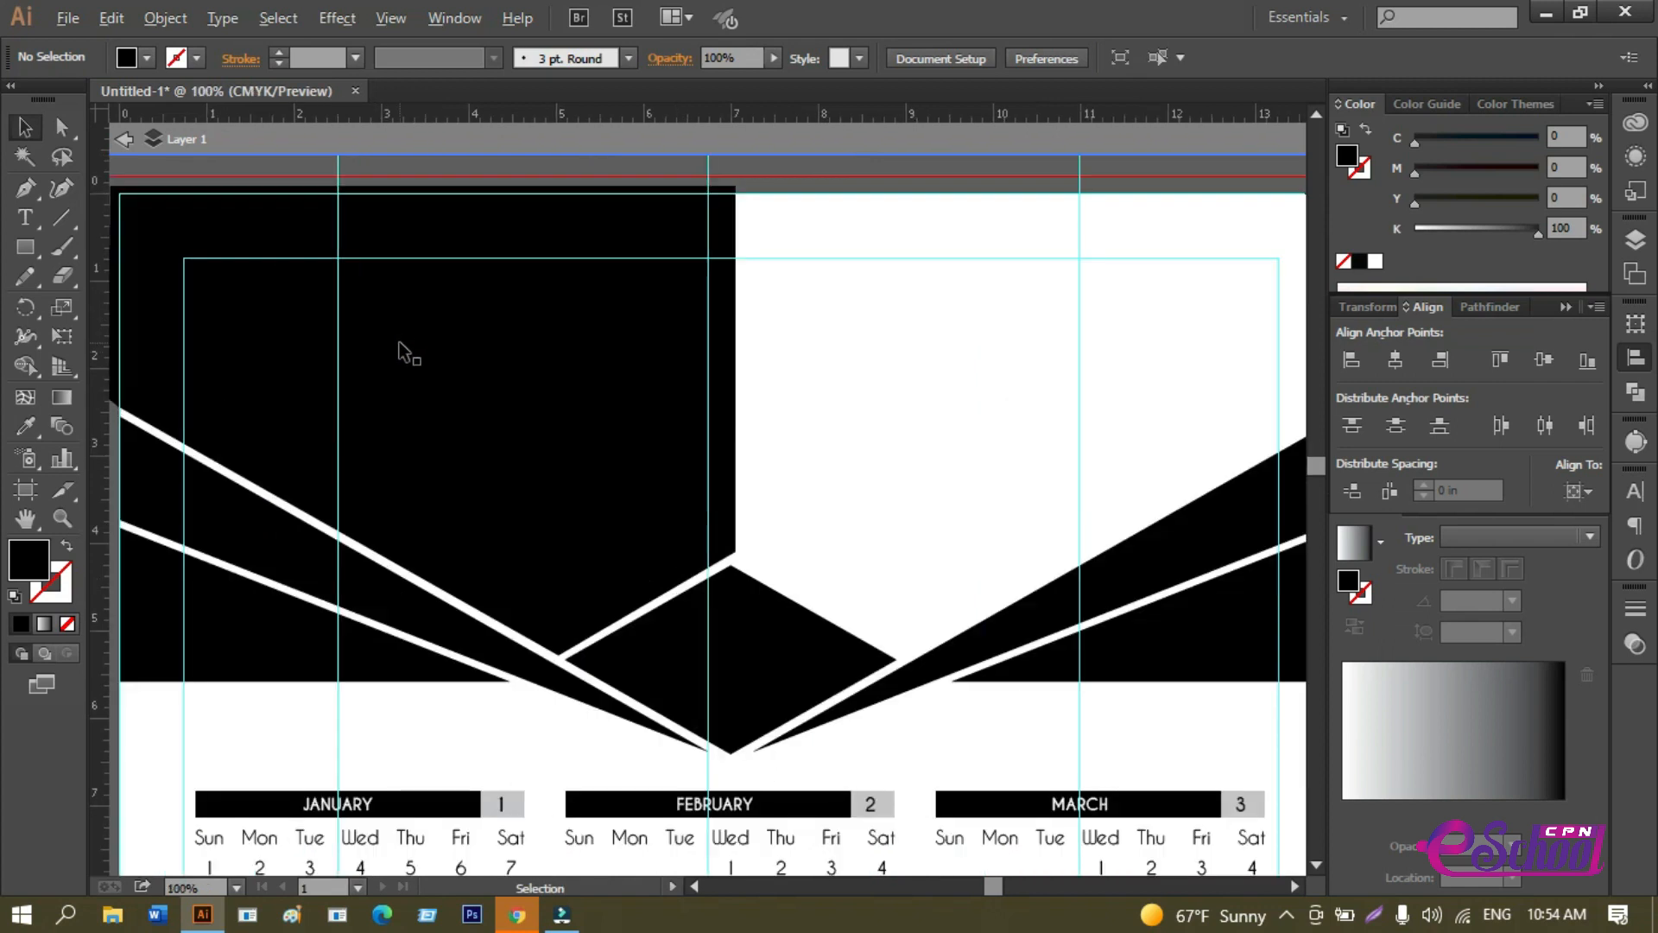
left_click_drag(456, 463, 843, 470)
right_click(841, 475)
left_click(976, 814)
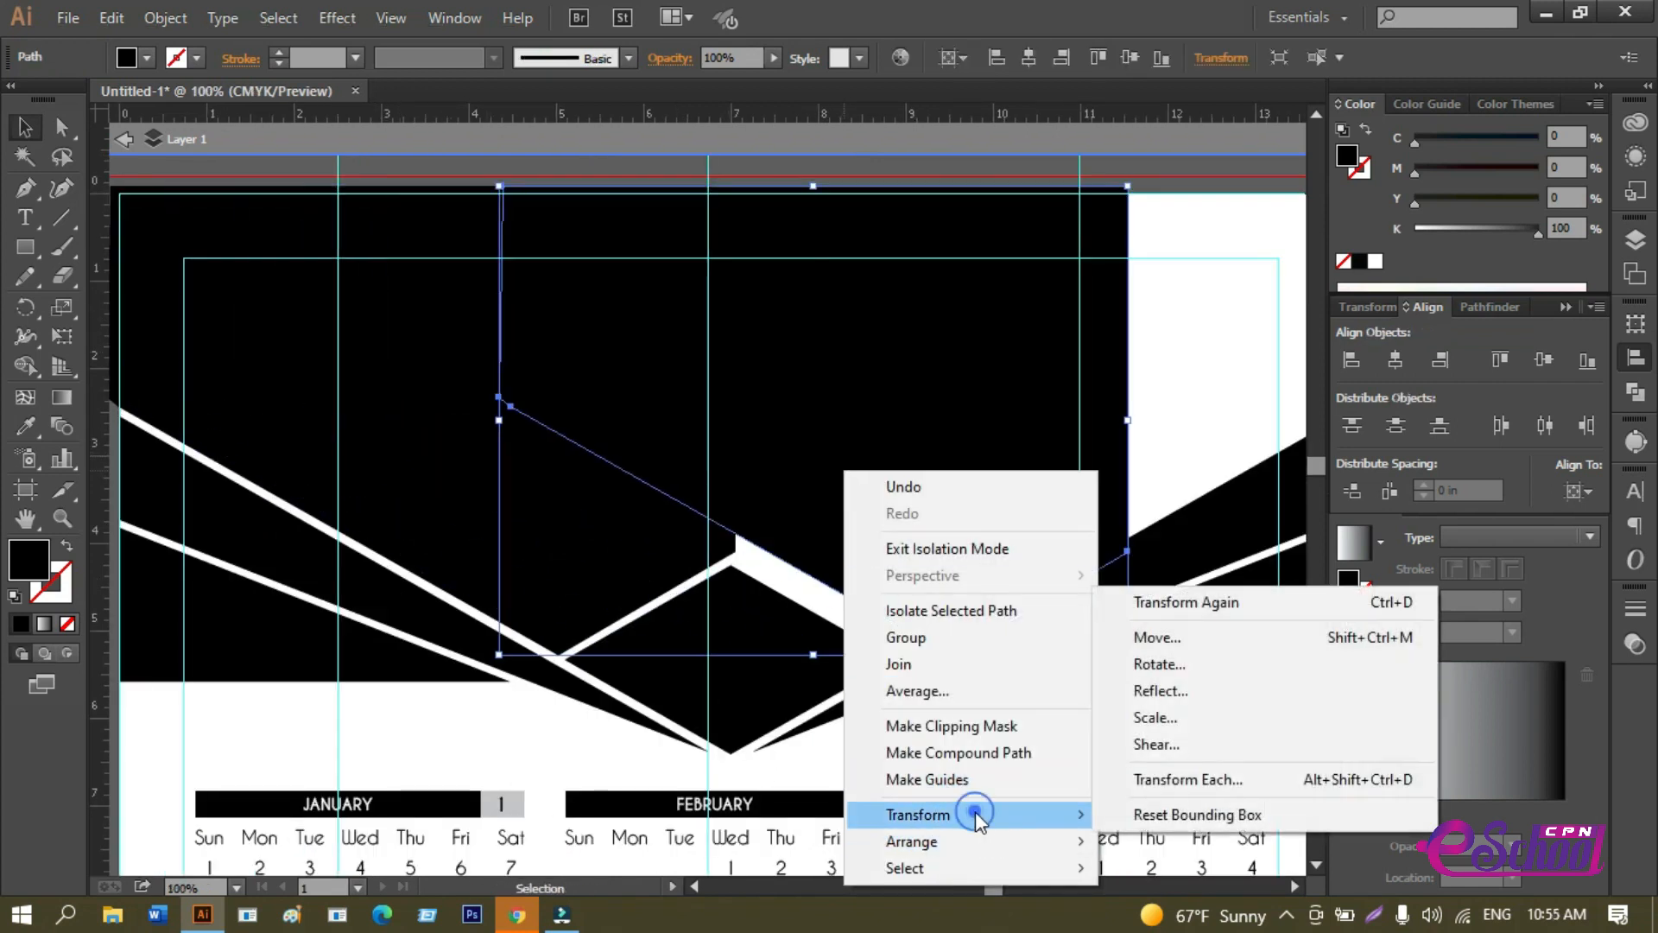
left_click(1168, 691)
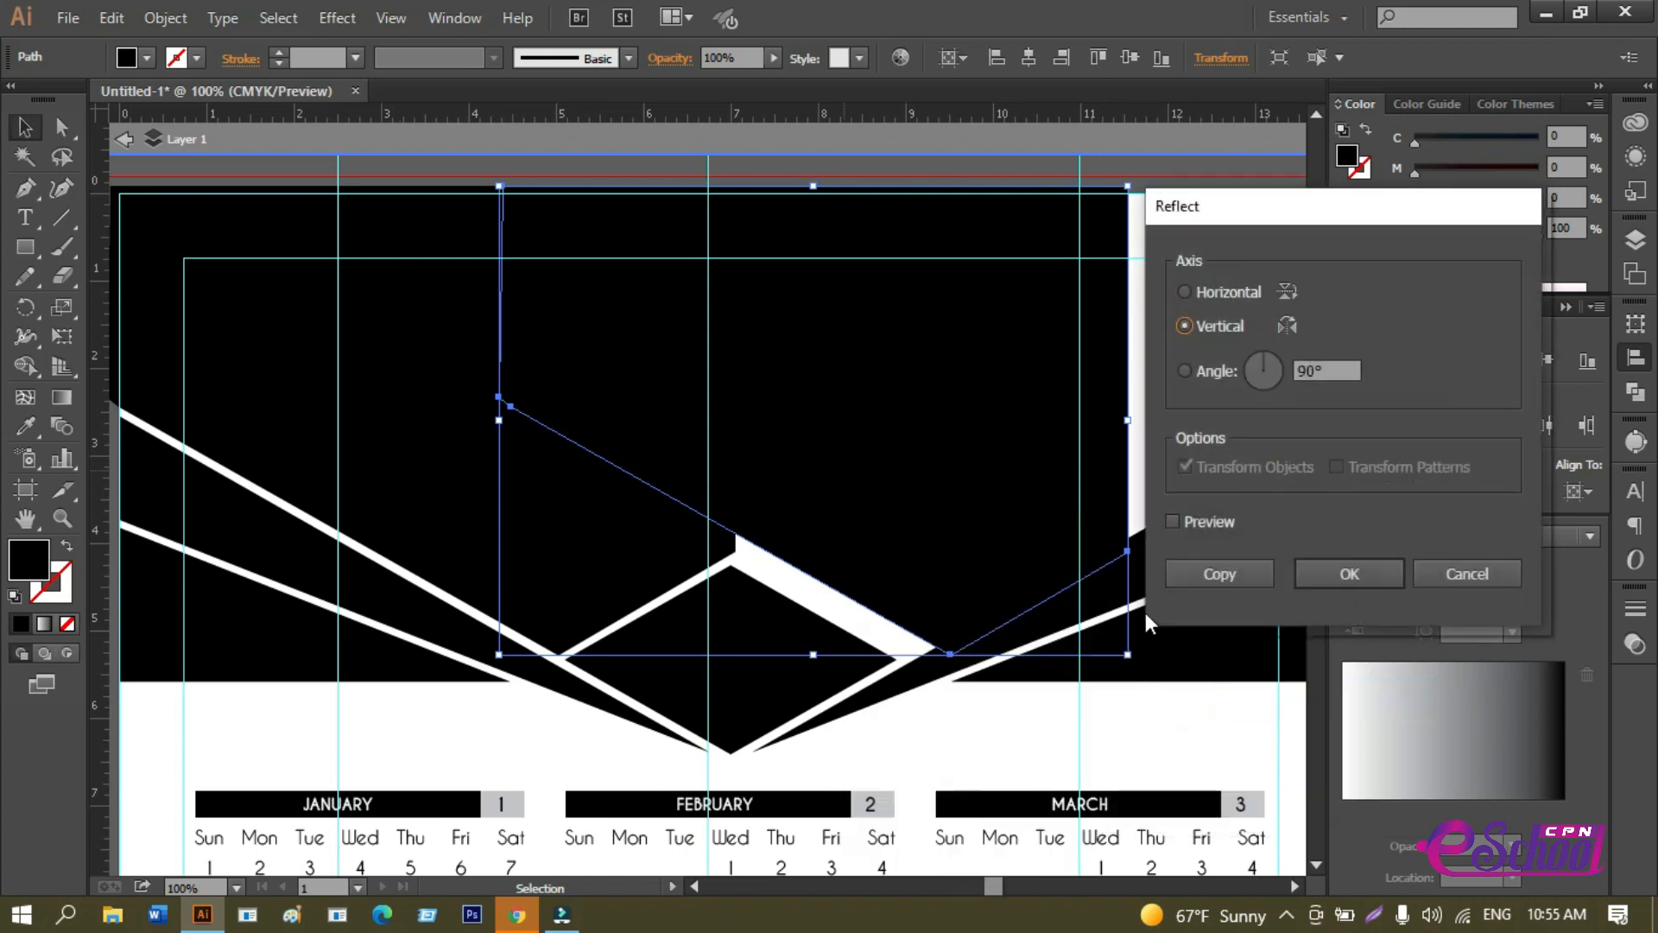
left_click(1334, 574)
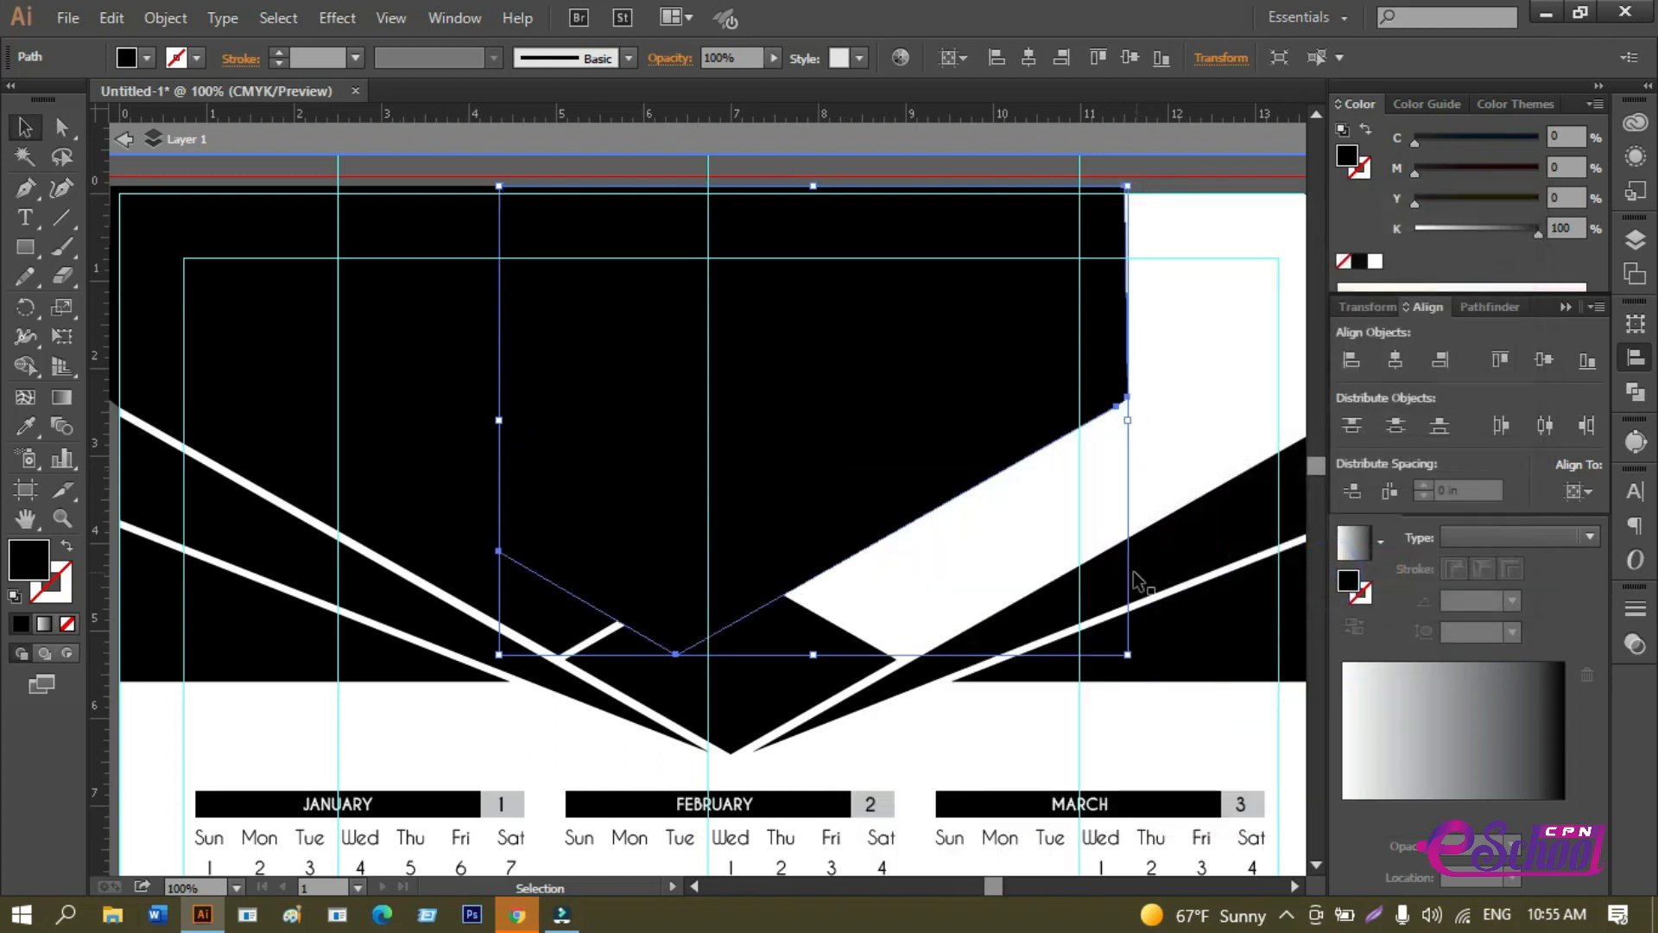
Move the reflected copy right so it borders the right wedge and the diamond's right side with matching white gaps.
left_click_drag(598, 515, 830, 512)
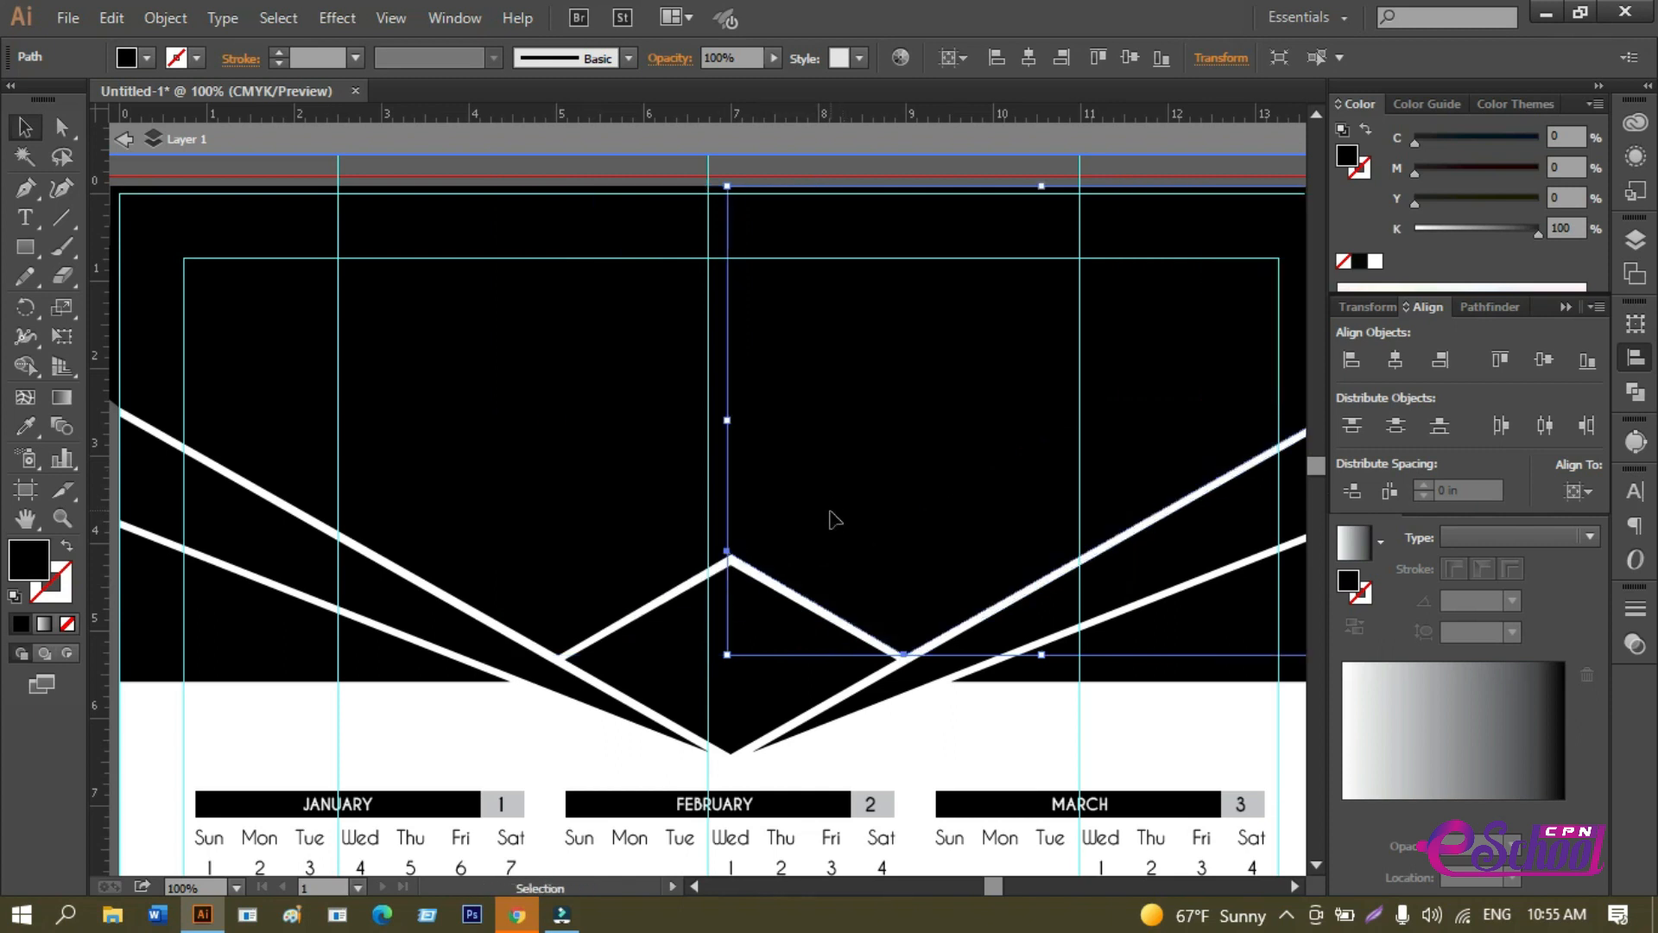
scroll(767, 516, "down", 1)
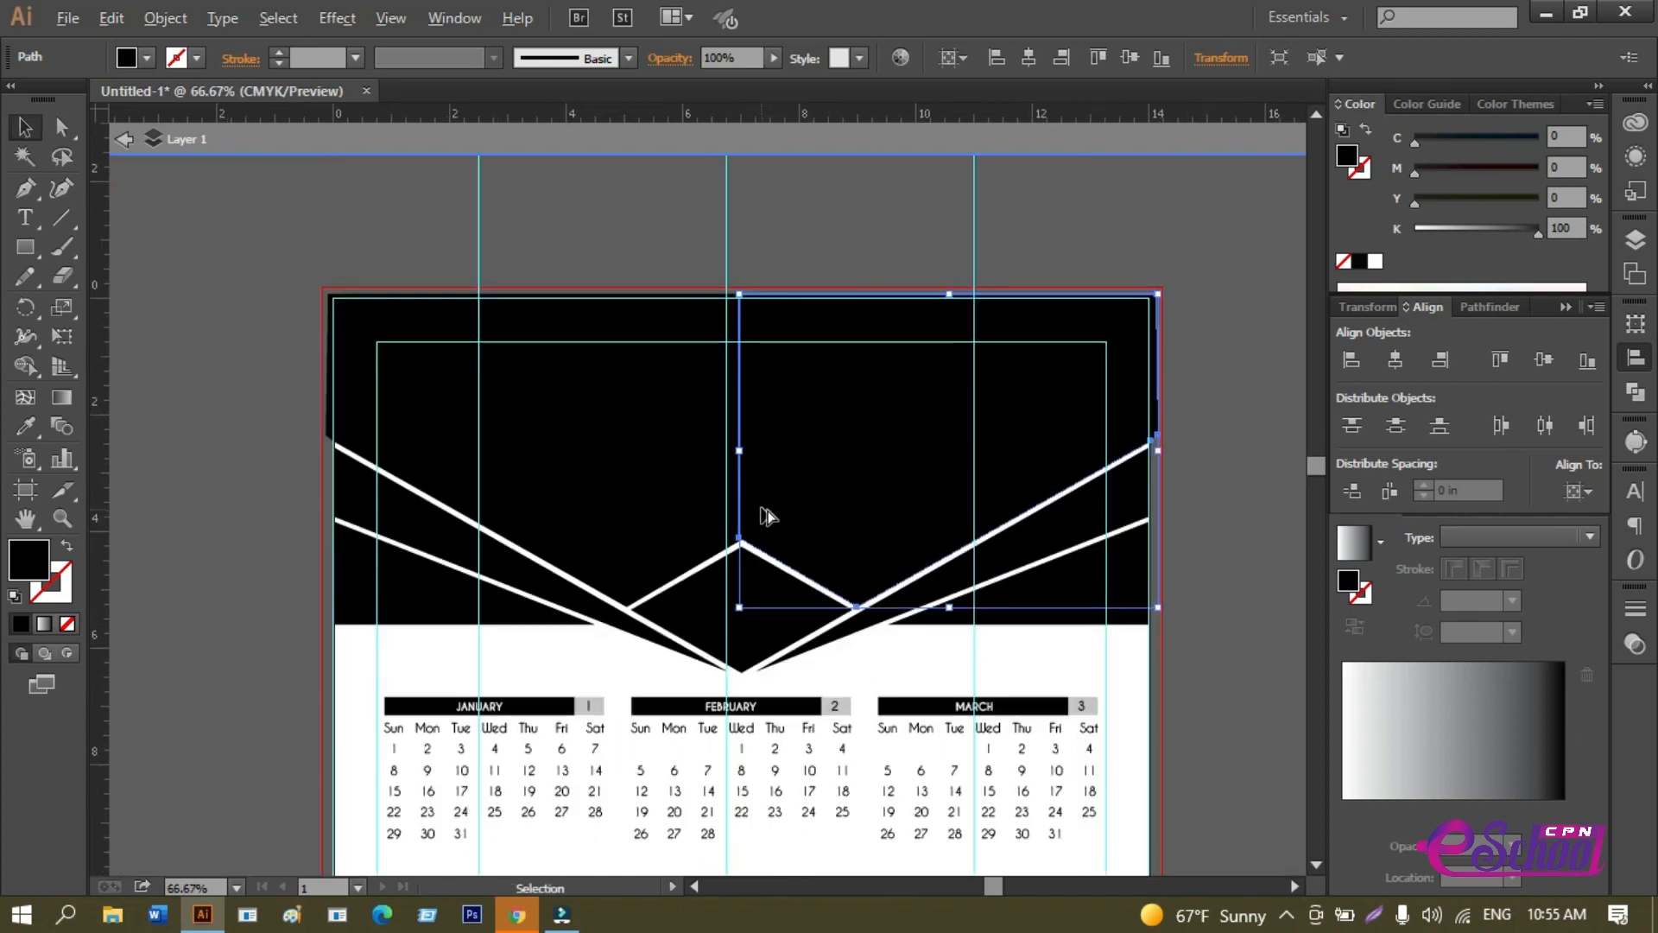
scroll(760, 518, "up", 2)
scroll(749, 527, "up", 3)
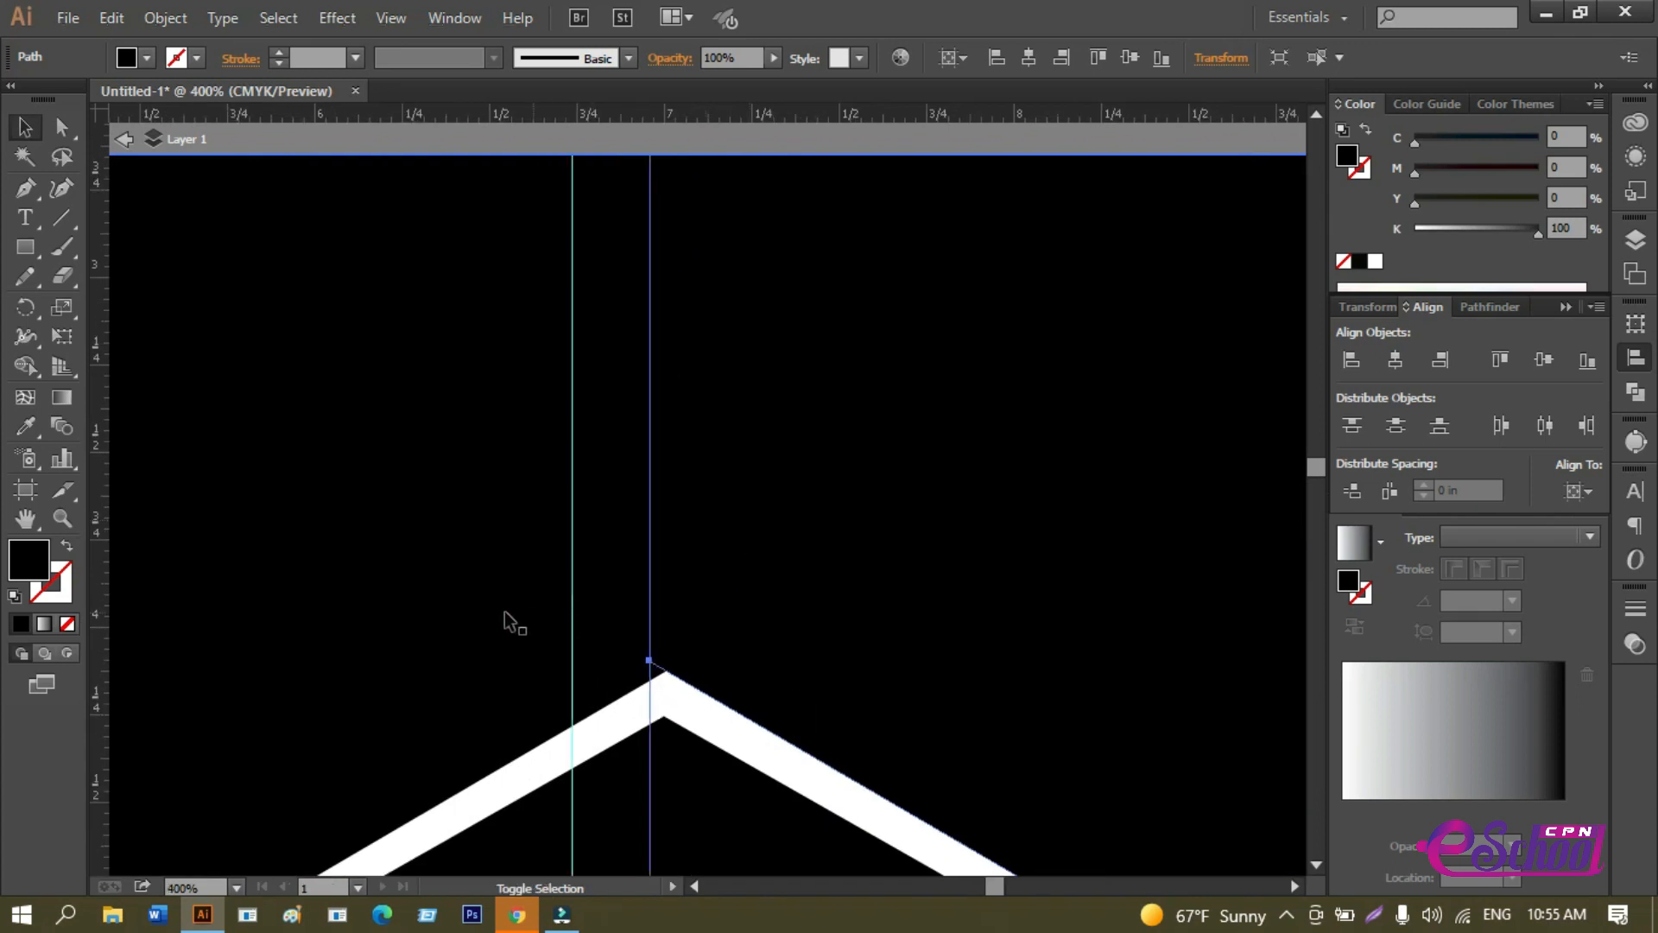
Select both header halves to expose their overlap, place a vertical guide through the diamond's apex, and deselect.
left_click(417, 598, "shift")
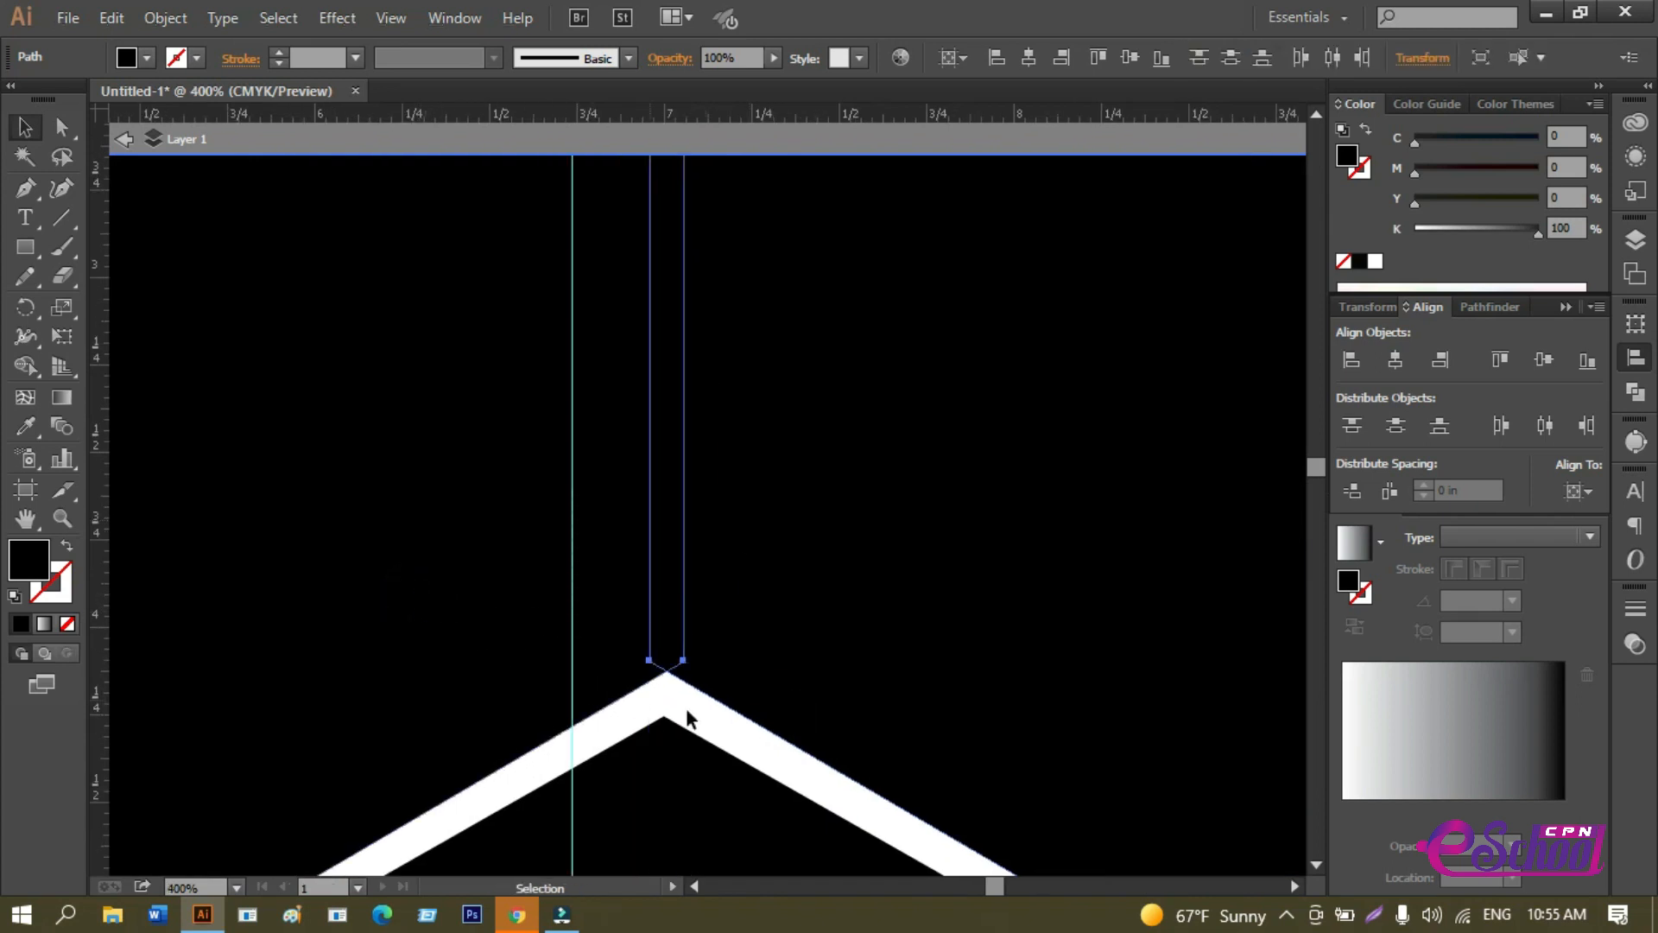
scroll(760, 727, "up", 2)
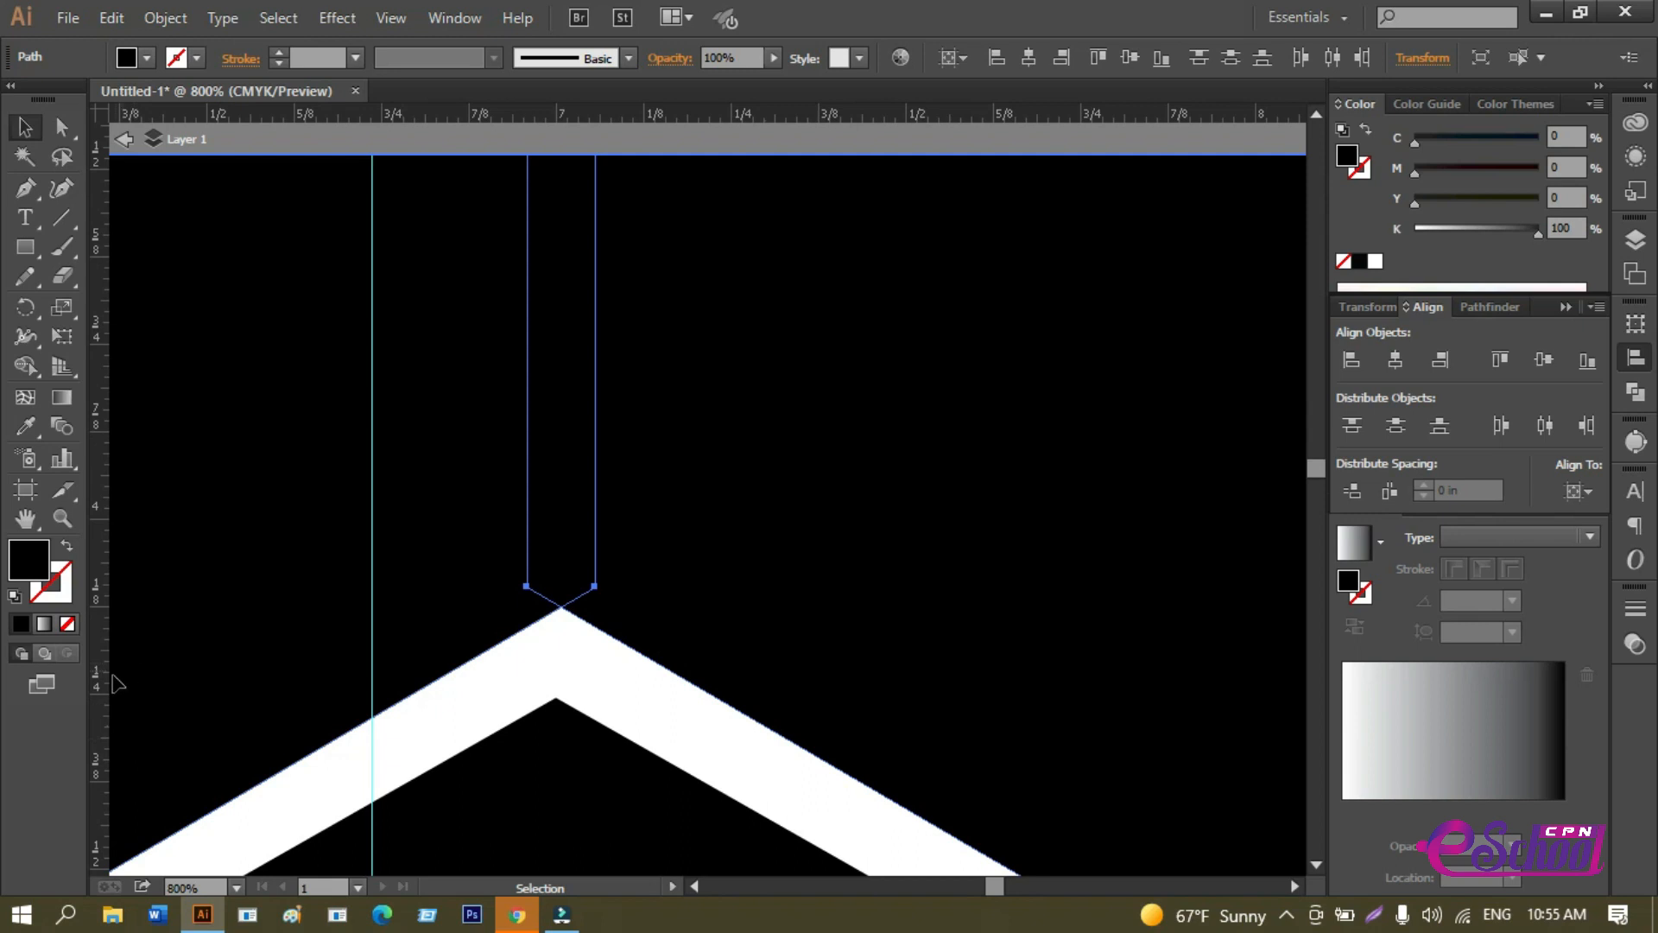
left_click_drag(107, 680, 558, 756)
left_click(586, 716)
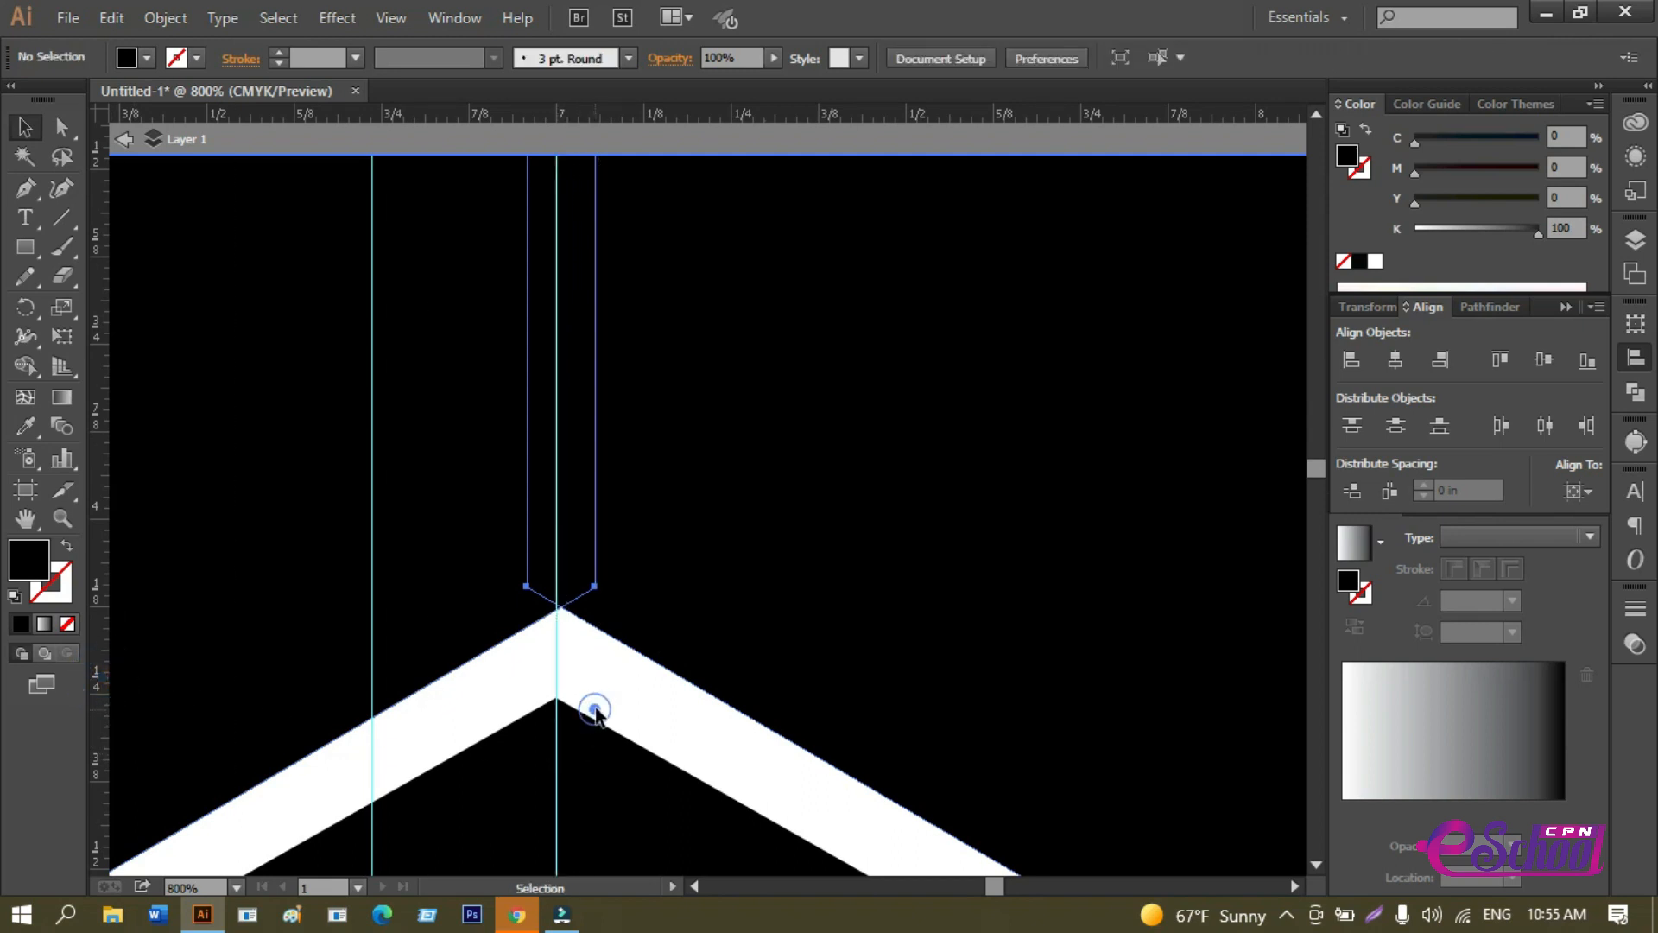
Nudge the right header half slightly left so its sloped edge meets the left half exactly on the apex guide.
scroll(582, 680, "up", 3)
left_click(689, 483)
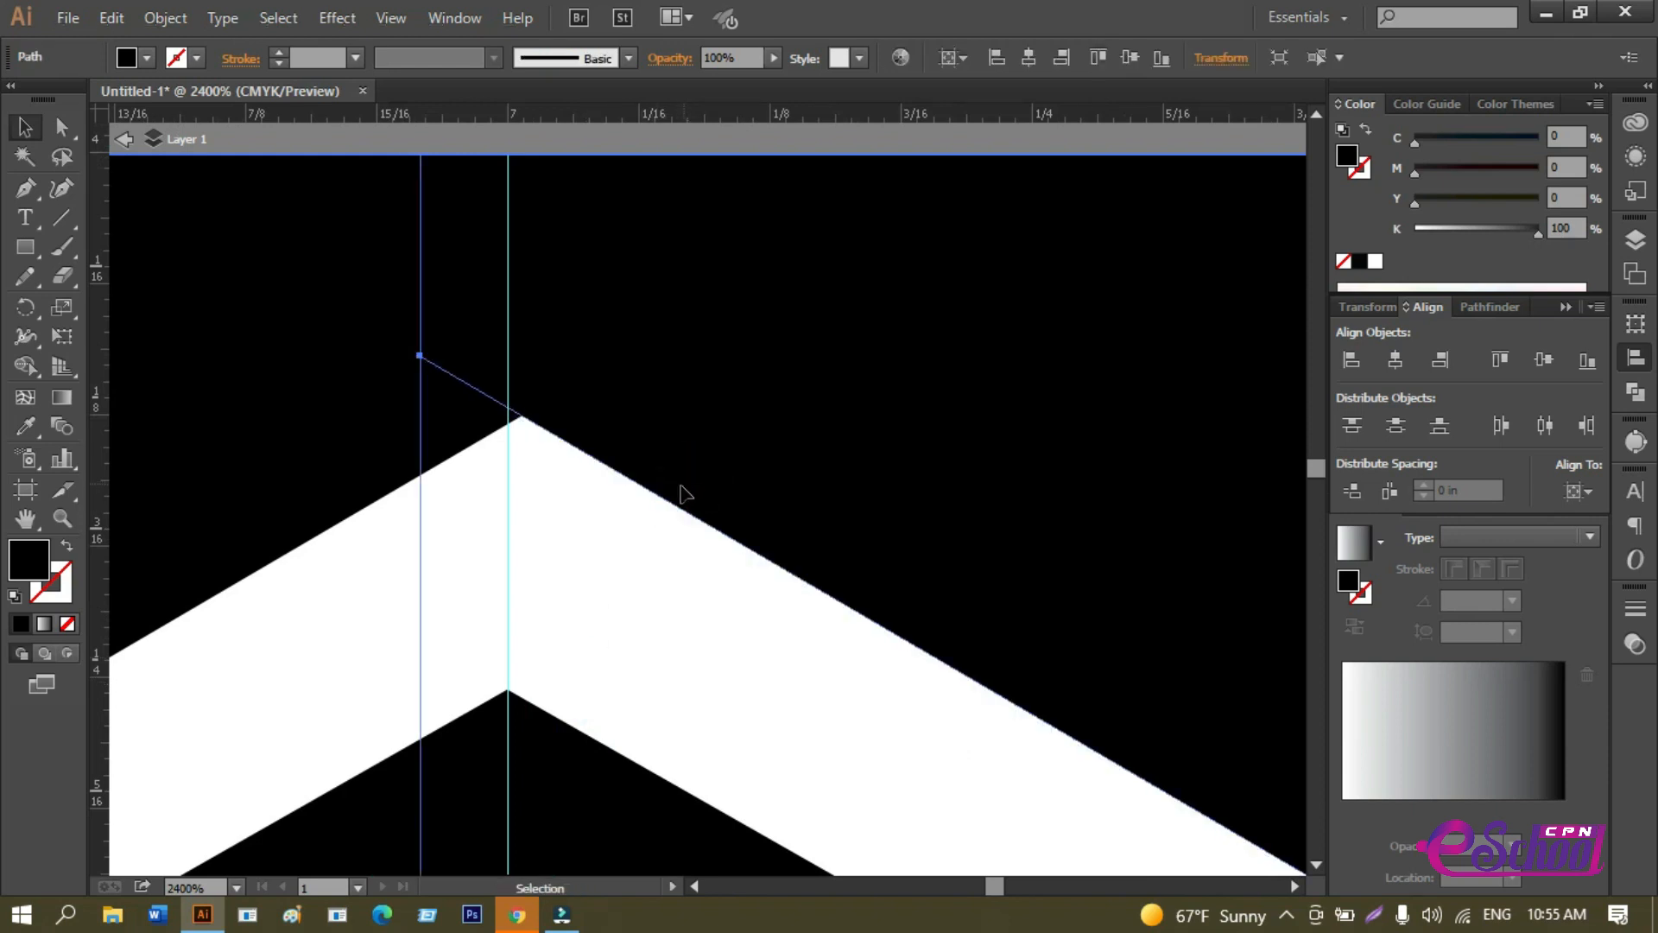
left_click(646, 568)
left_click(726, 489)
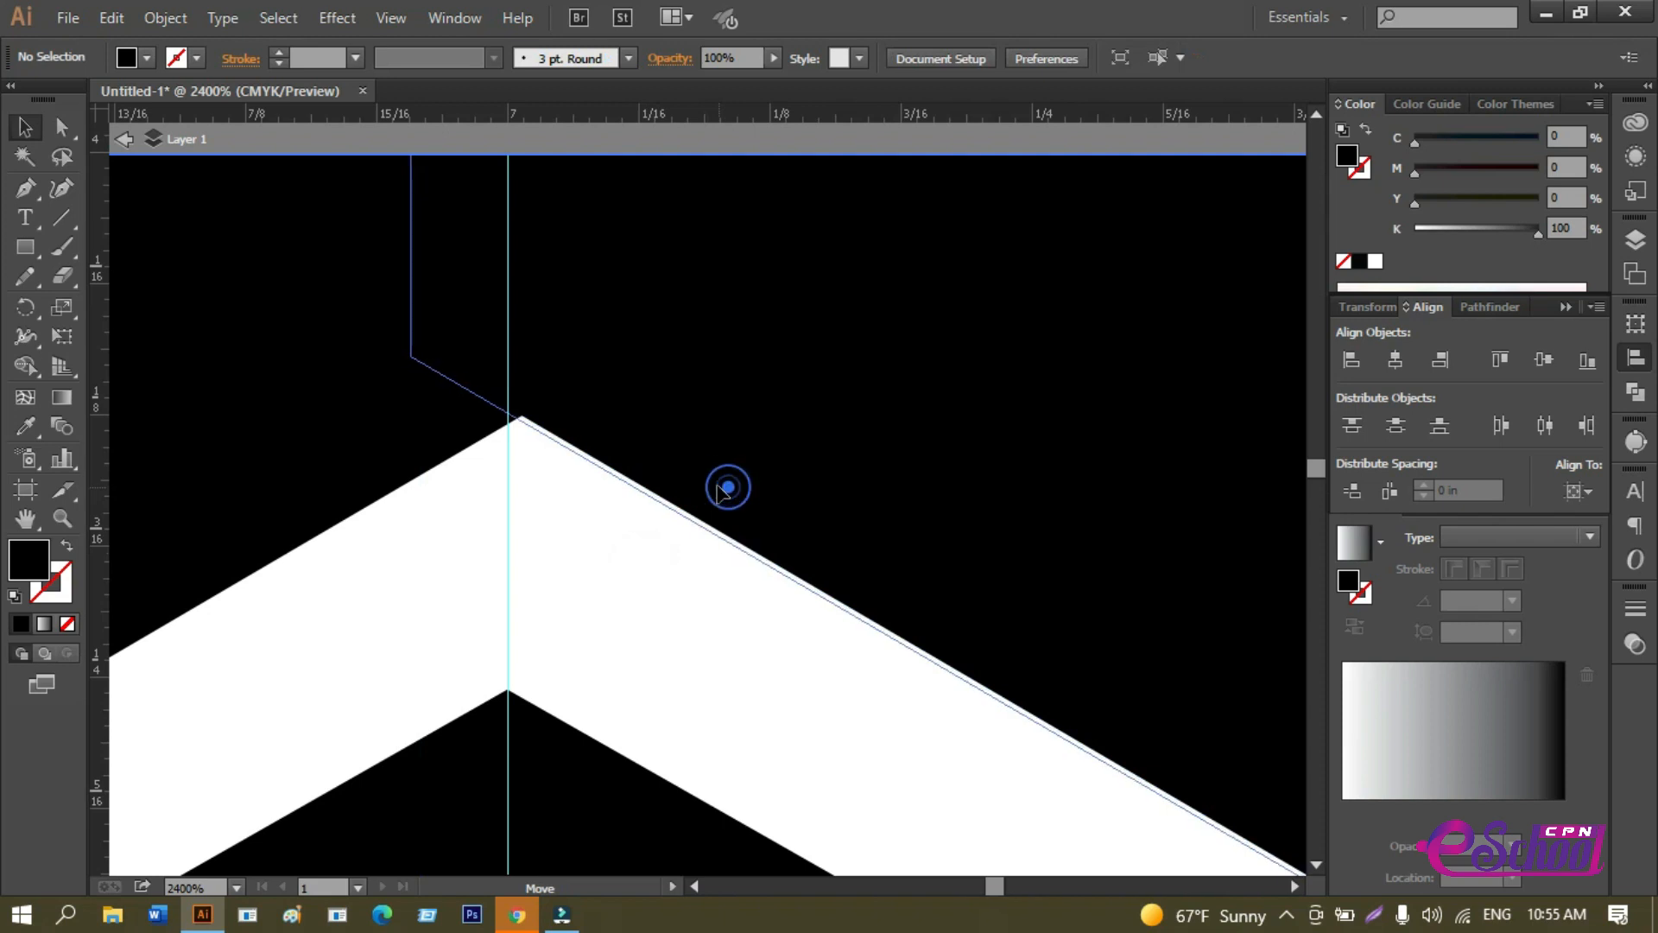
left_click(649, 563)
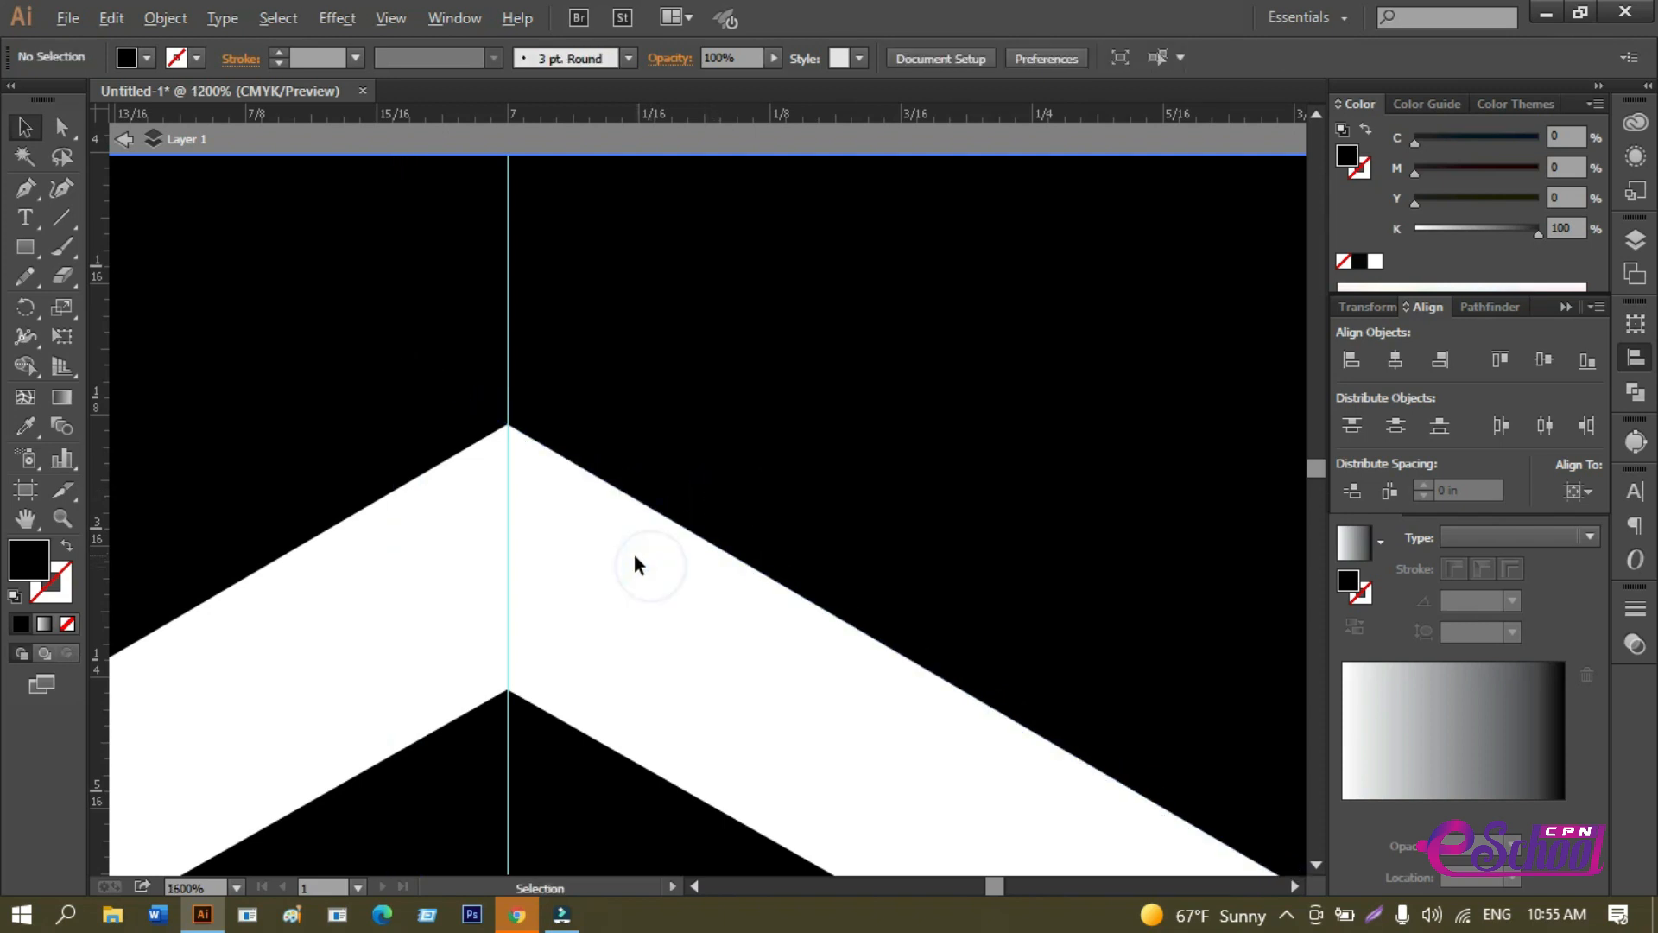
scroll(634, 552, "down", 8)
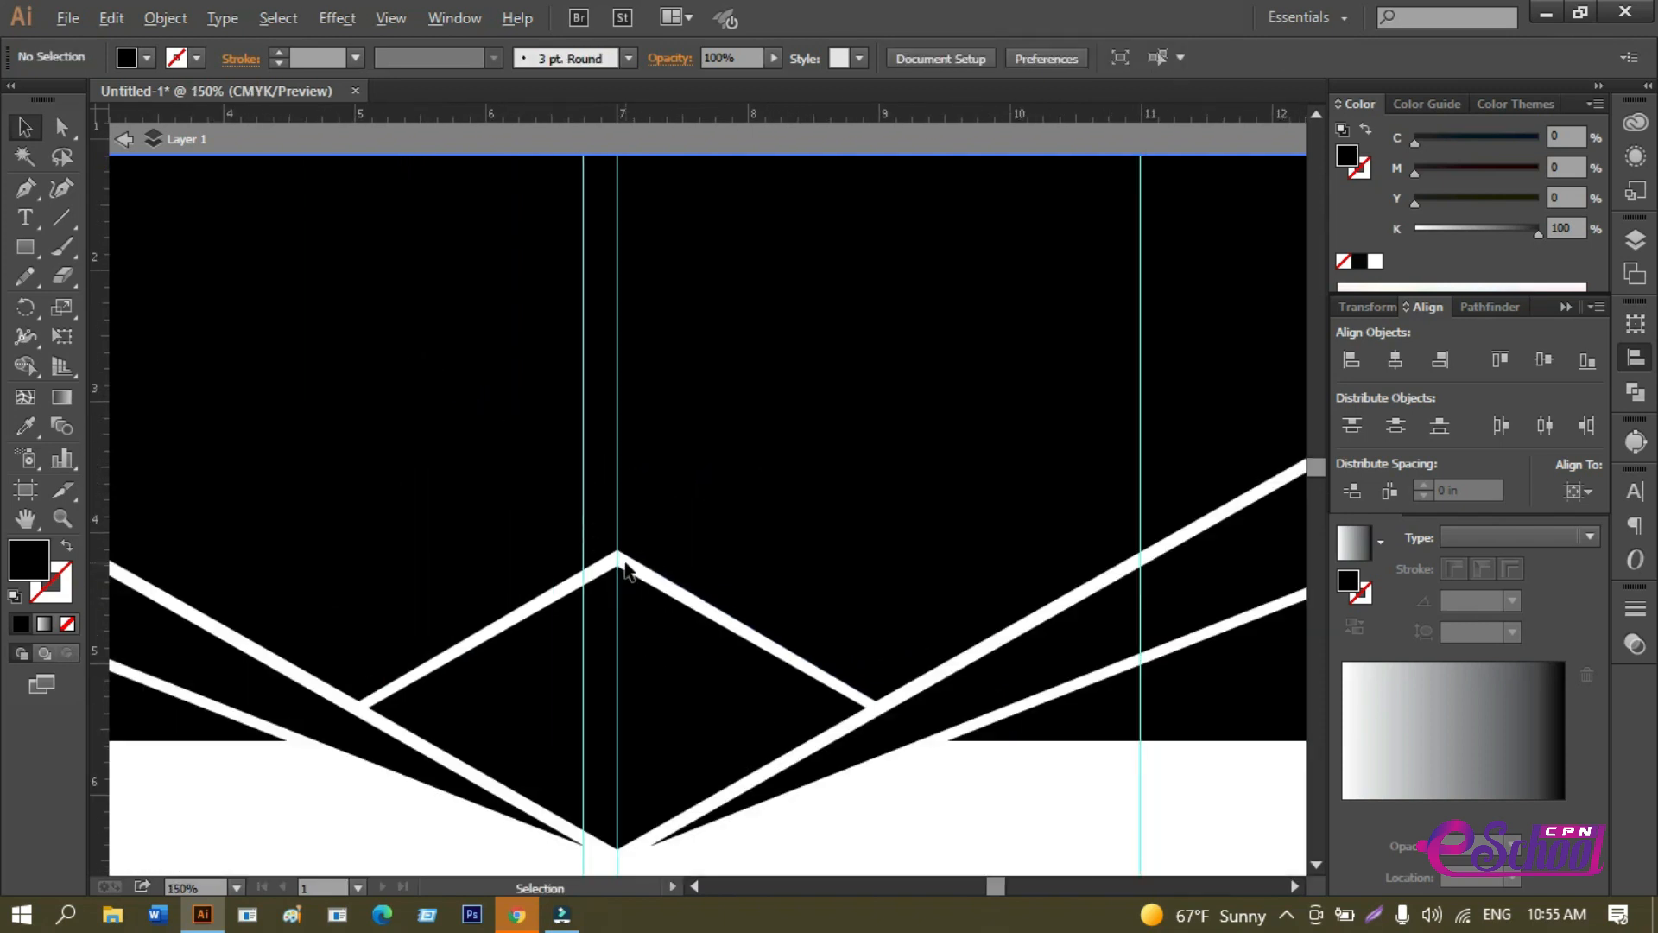
scroll(625, 565, "down", 2)
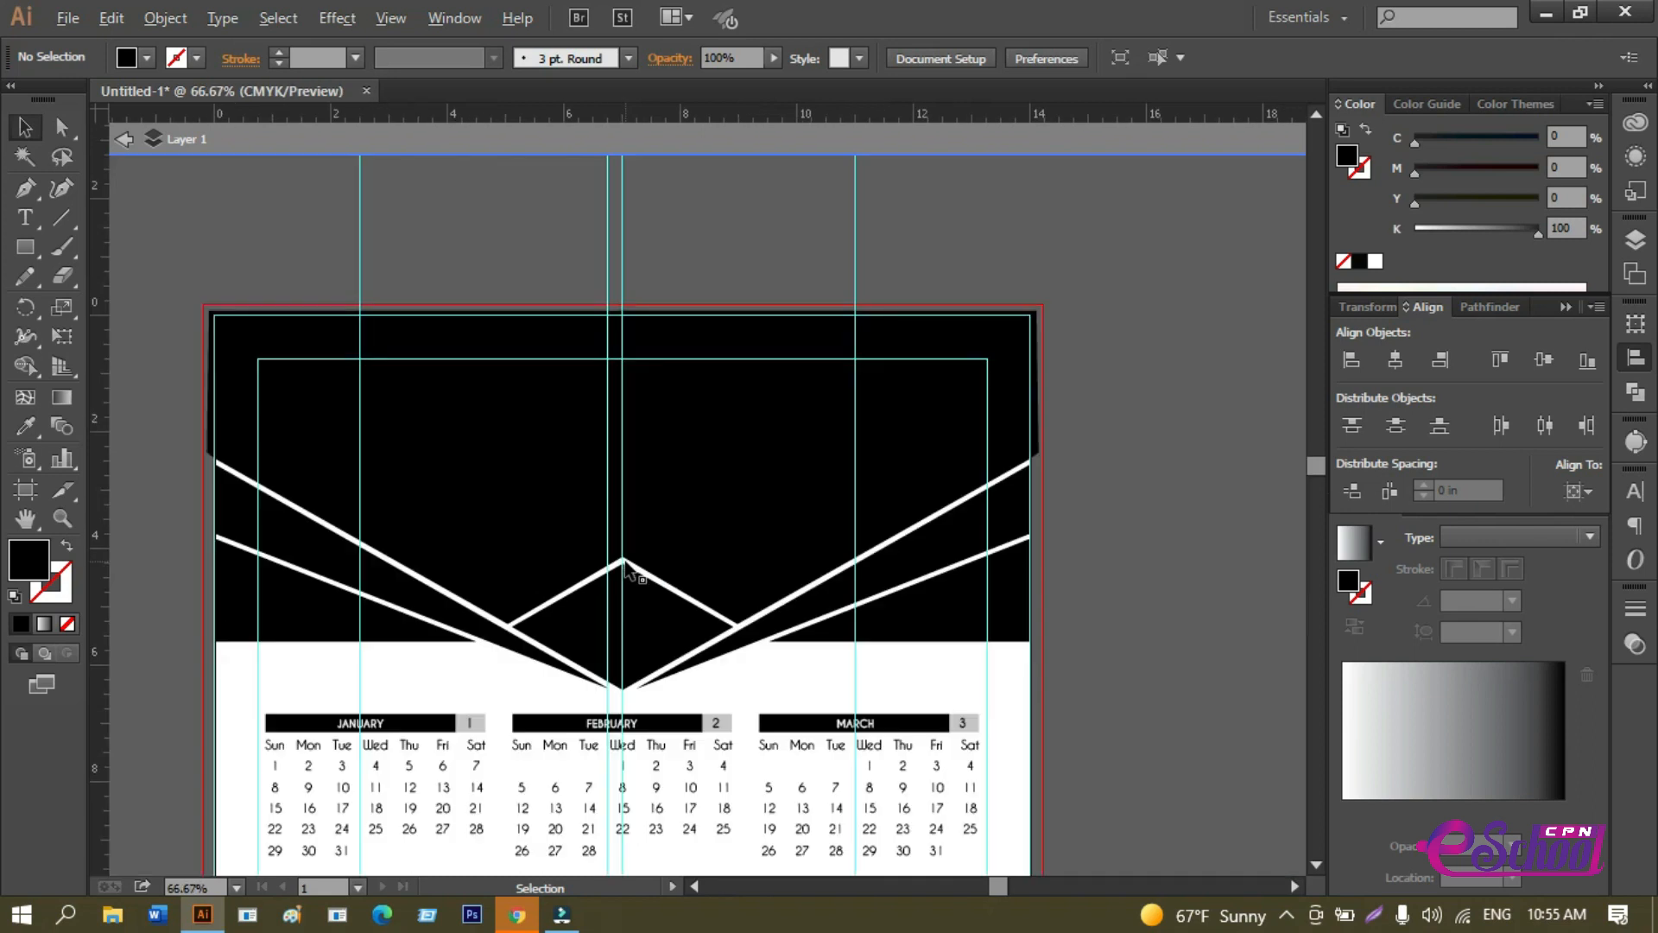
Merge the left and right black header halves into one shape with the Shape Builder tool and deselect.
left_click(555, 481)
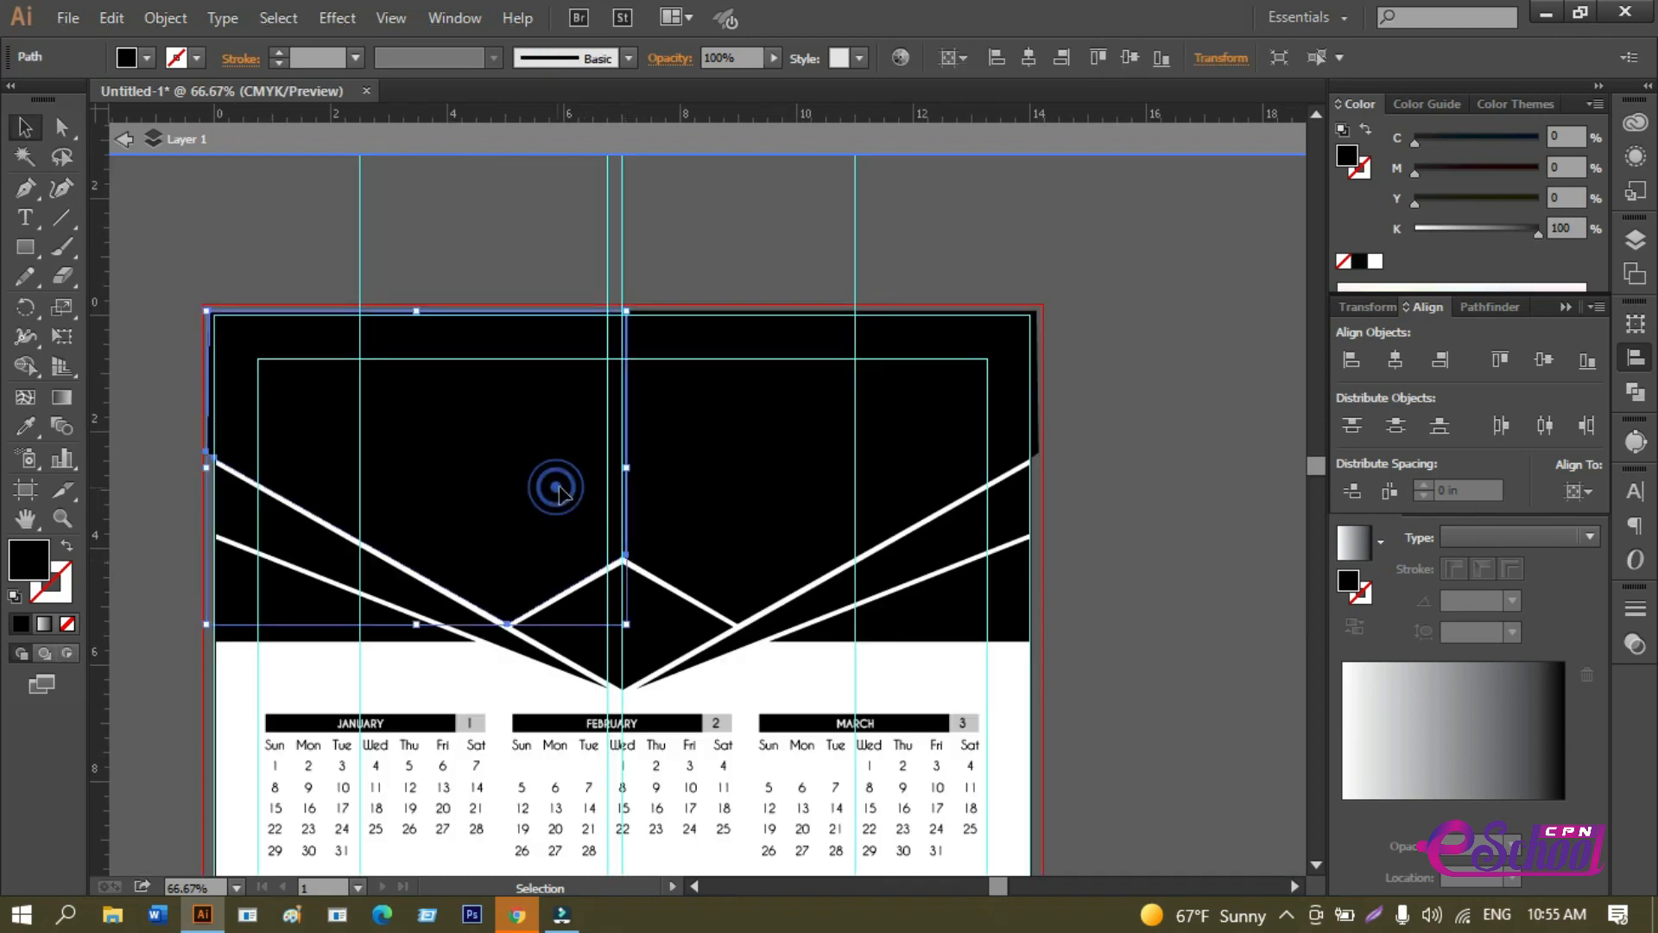
left_click(744, 489, "shift")
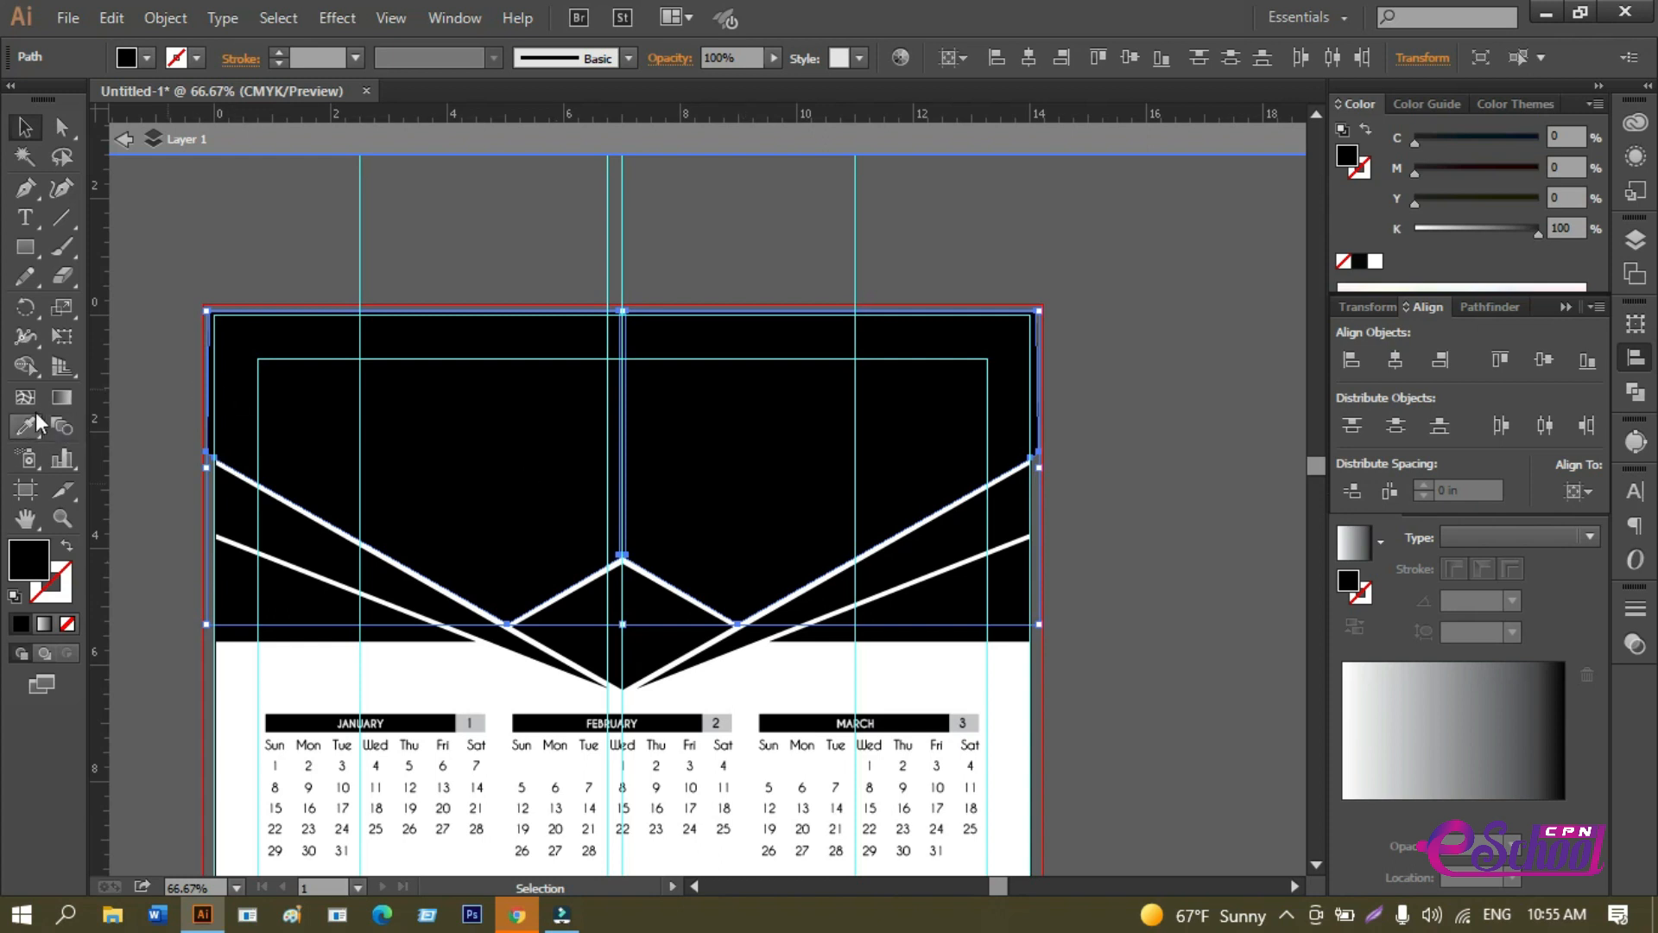
left_click(25, 365)
mouse_move(560, 454)
left_mouse_down()
mouse_move(758, 459)
mouse_move(710, 459)
left_mouse_up()
left_click(25, 127)
left_click(465, 269)
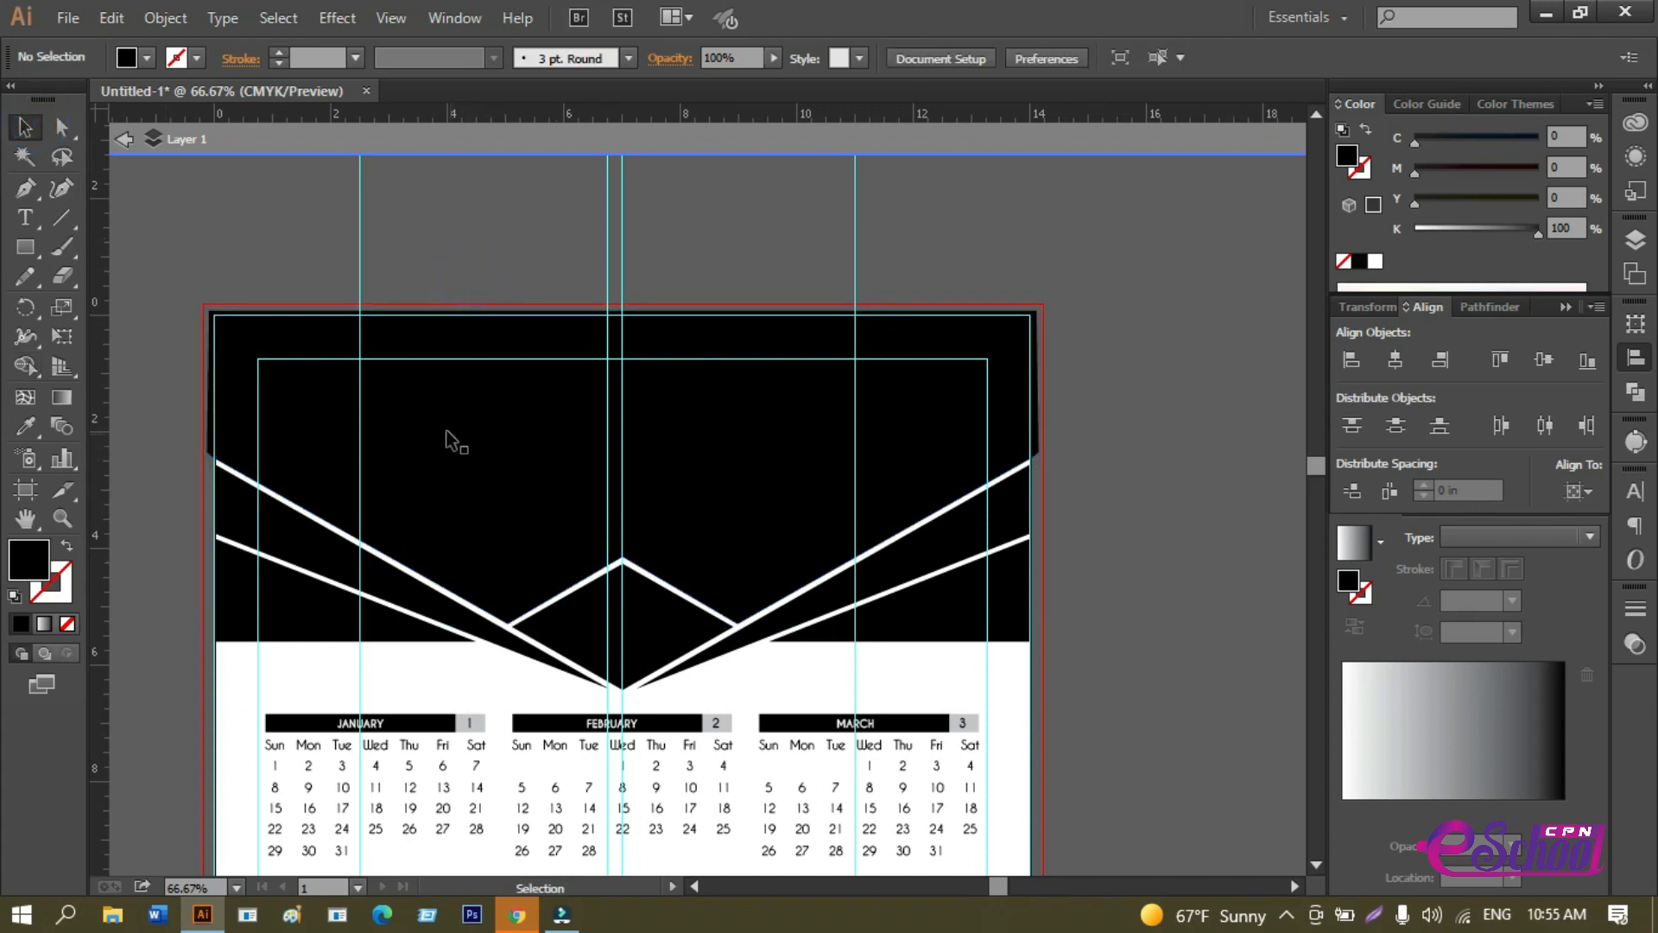
Select the merged header shape and erase its overhang outside the page's left edge with the Eraser tool.
scroll(441, 425, "up", 2)
left_click_drag(374, 410, 781, 472)
scroll(418, 470, "up", 1)
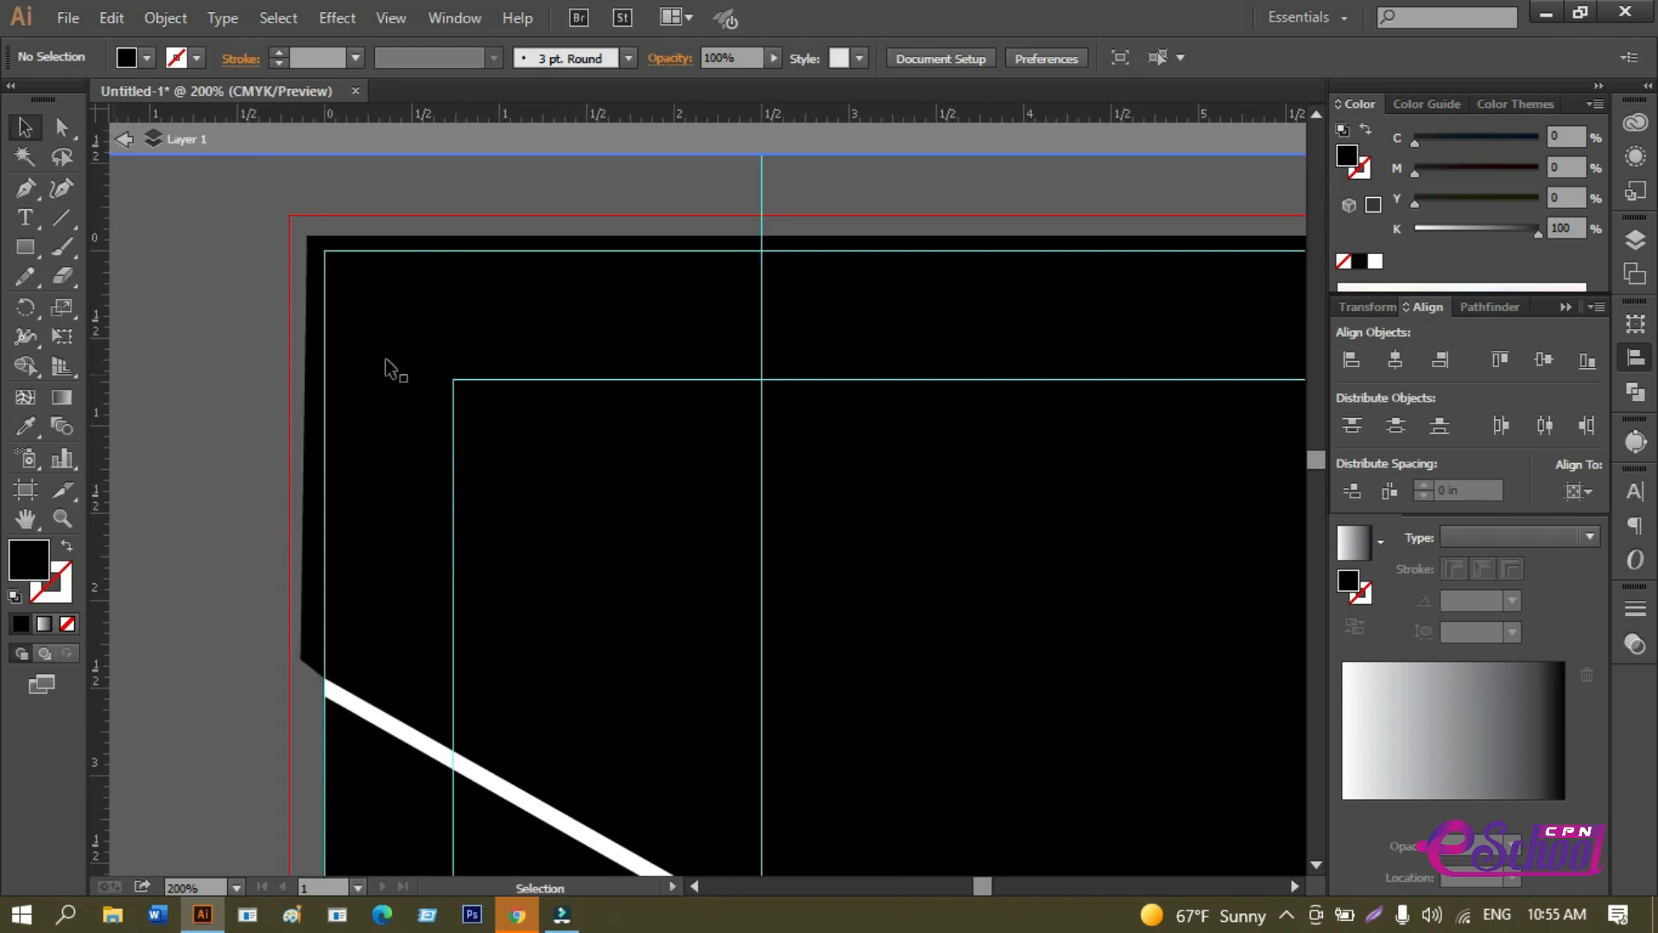
left_click(426, 322)
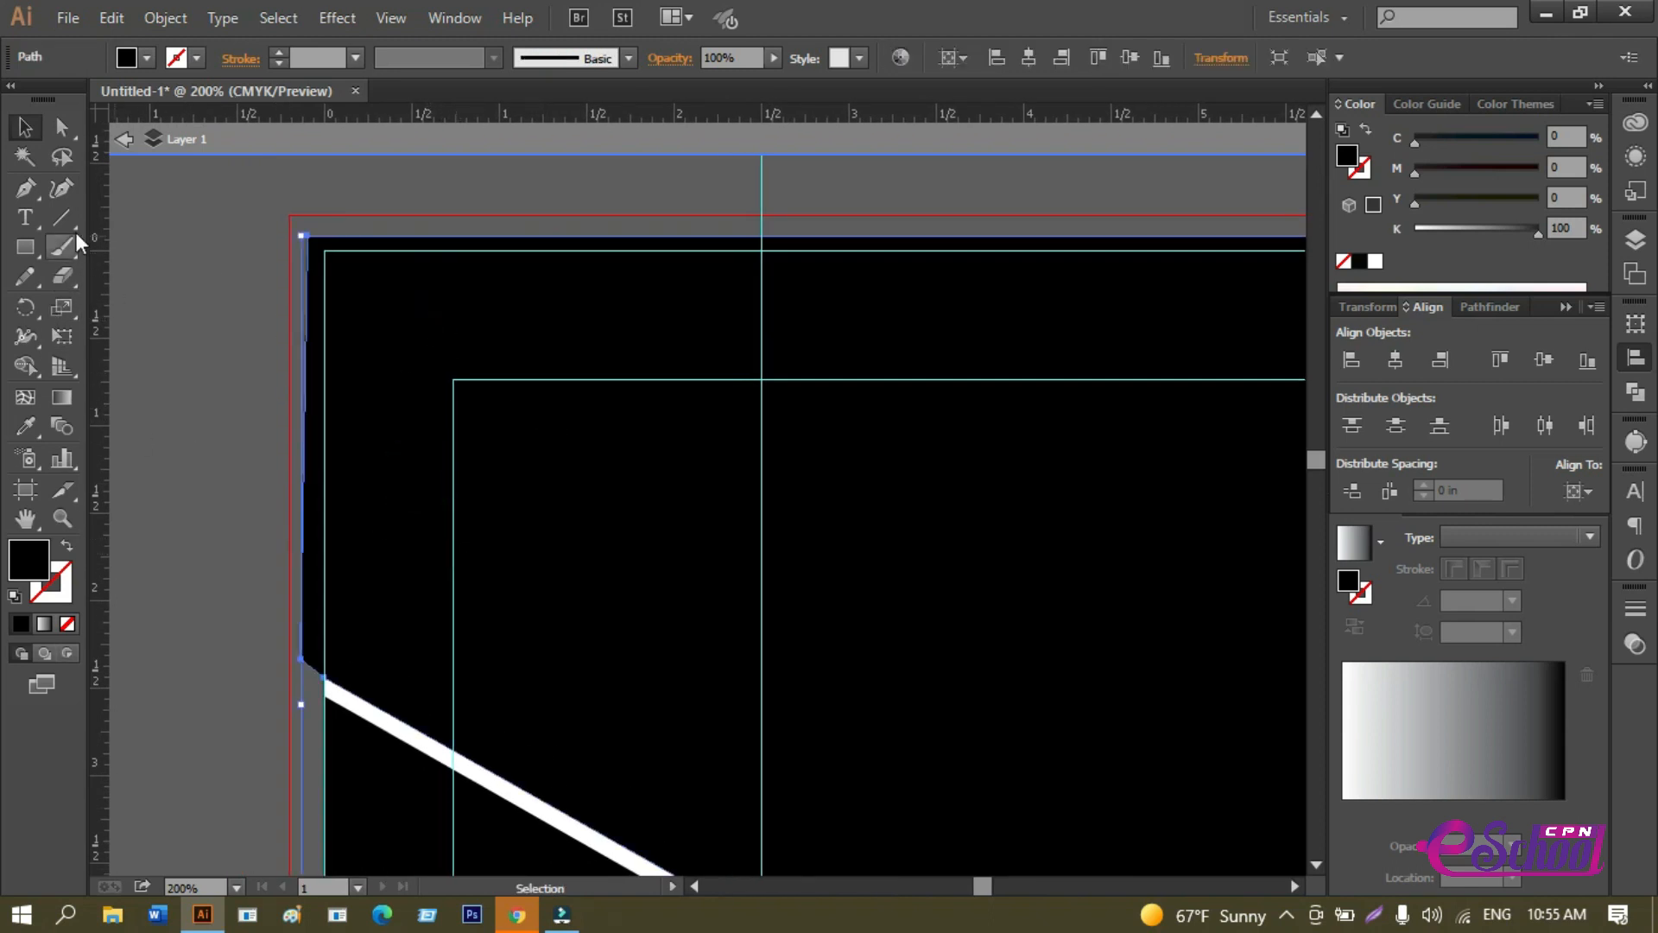
scroll(143, 257, "down", 1)
left_click(61, 276)
mouse_move(138, 201)
left_mouse_down()
mouse_move(254, 508)
mouse_move(285, 685)
mouse_move(276, 748)
left_mouse_up()
scroll(907, 489, "right", 10)
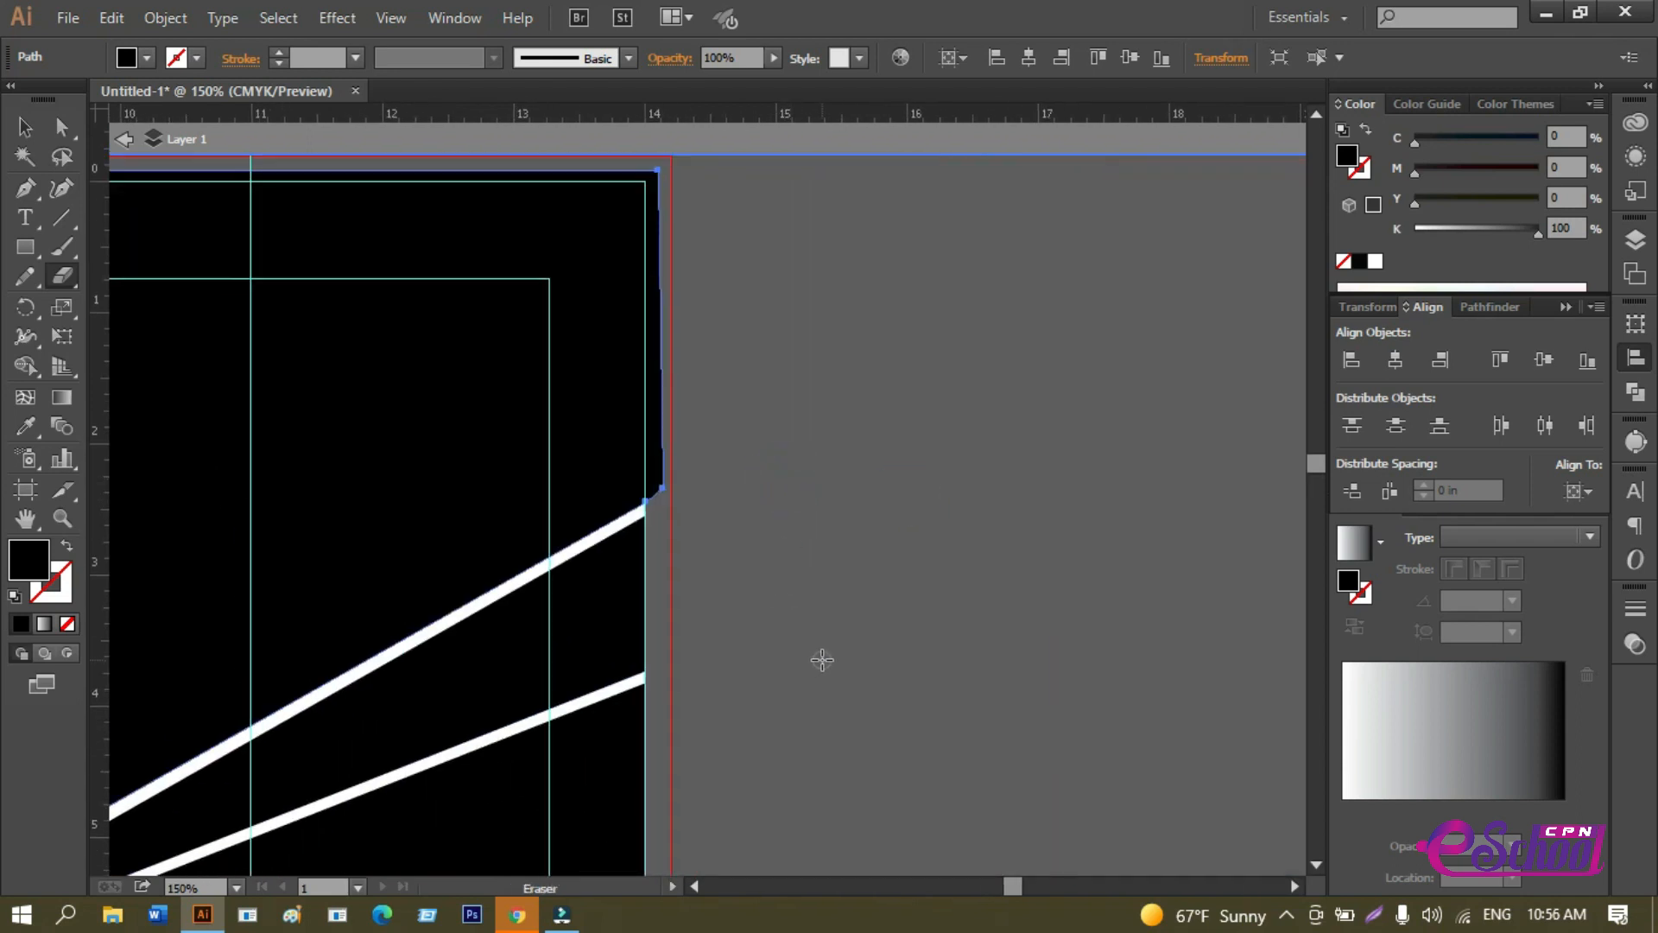
mouse_move(853, 713)
left_mouse_down()
mouse_move(685, 184)
mouse_move(645, 161)
left_mouse_up()
mouse_move(475, 517)
left_mouse_down()
mouse_move(544, 359)
mouse_move(633, 321)
left_mouse_up()
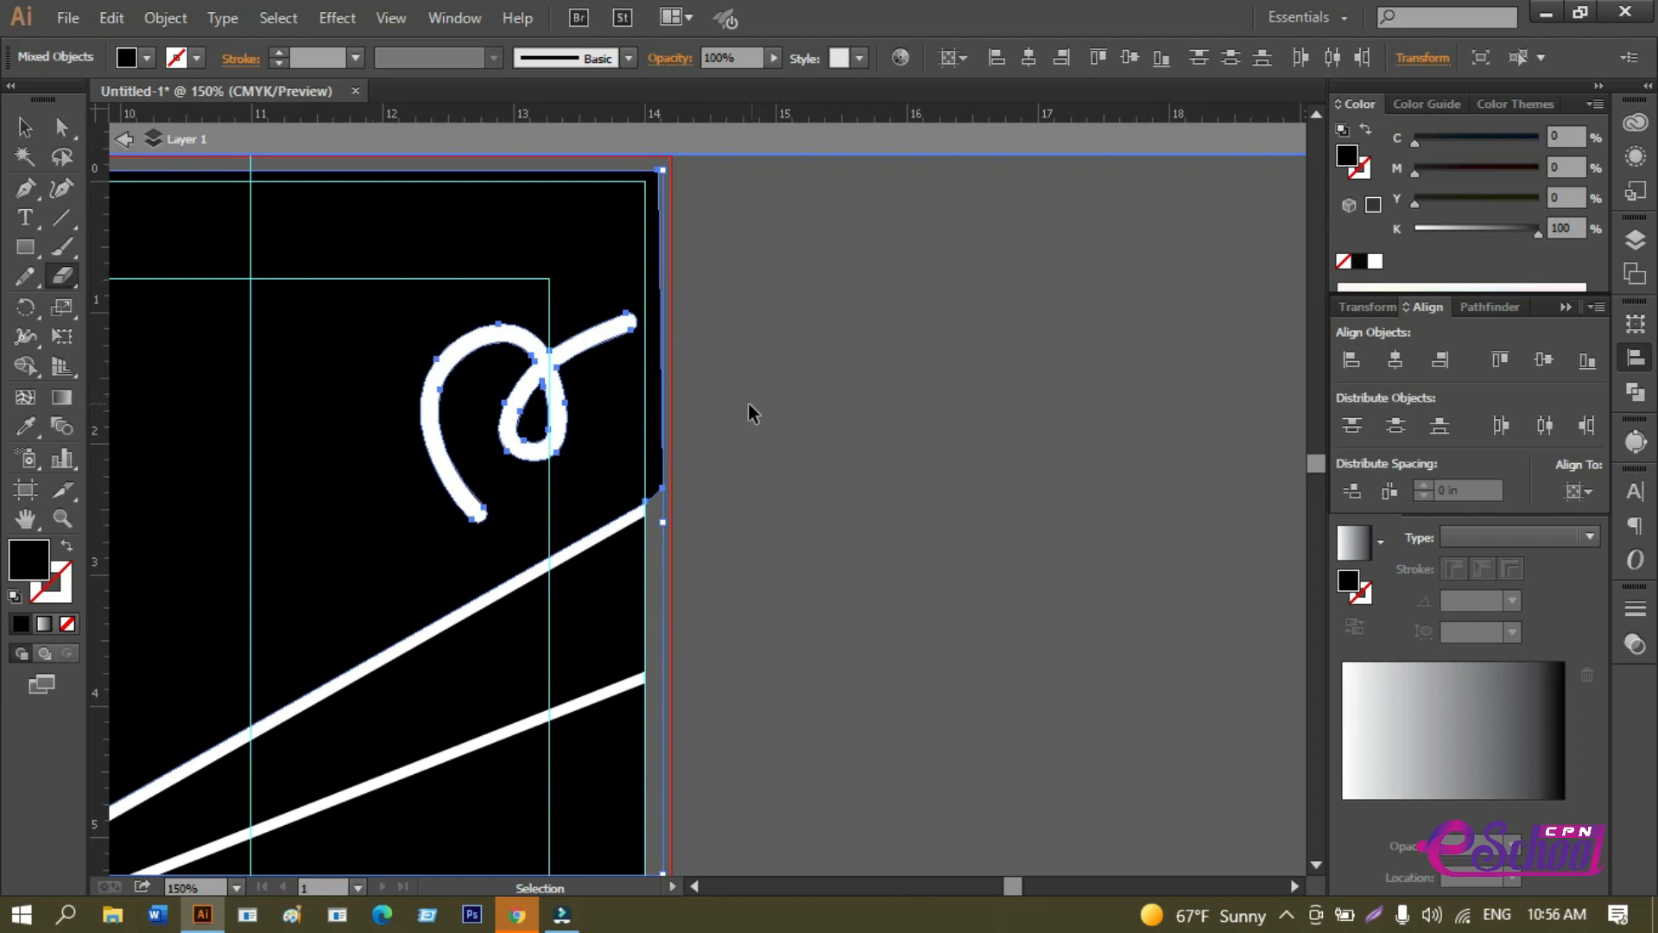
key("ctrl+z")
Erase the header shape's overhang outside the page's right edge, flush with the page guide.
mouse_move(913, 721)
left_mouse_down()
mouse_move(758, 362)
mouse_move(1006, 333)
mouse_move(636, 210)
mouse_move(803, 210)
mouse_move(722, 209)
mouse_move(645, 126)
left_mouse_up()
key("space")
left_click_drag(518, 236, 920, 407)
left_click_drag(625, 381, 983, 329)
left_click_drag(326, 344, 734, 358)
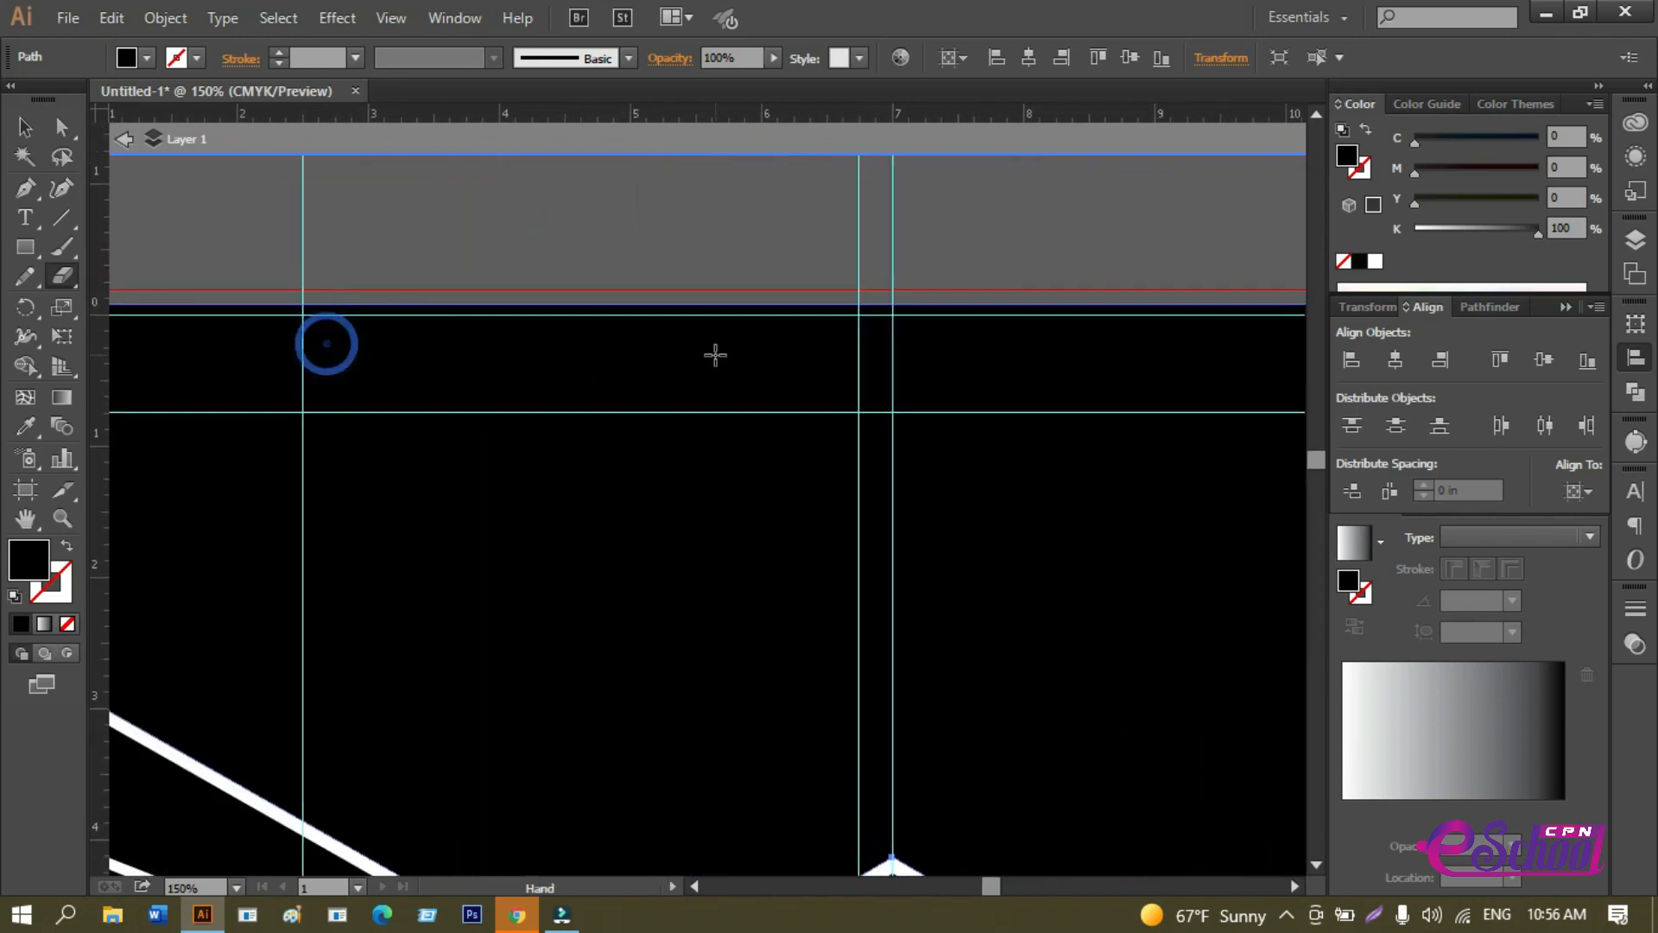
scroll(679, 342, "down", 2)
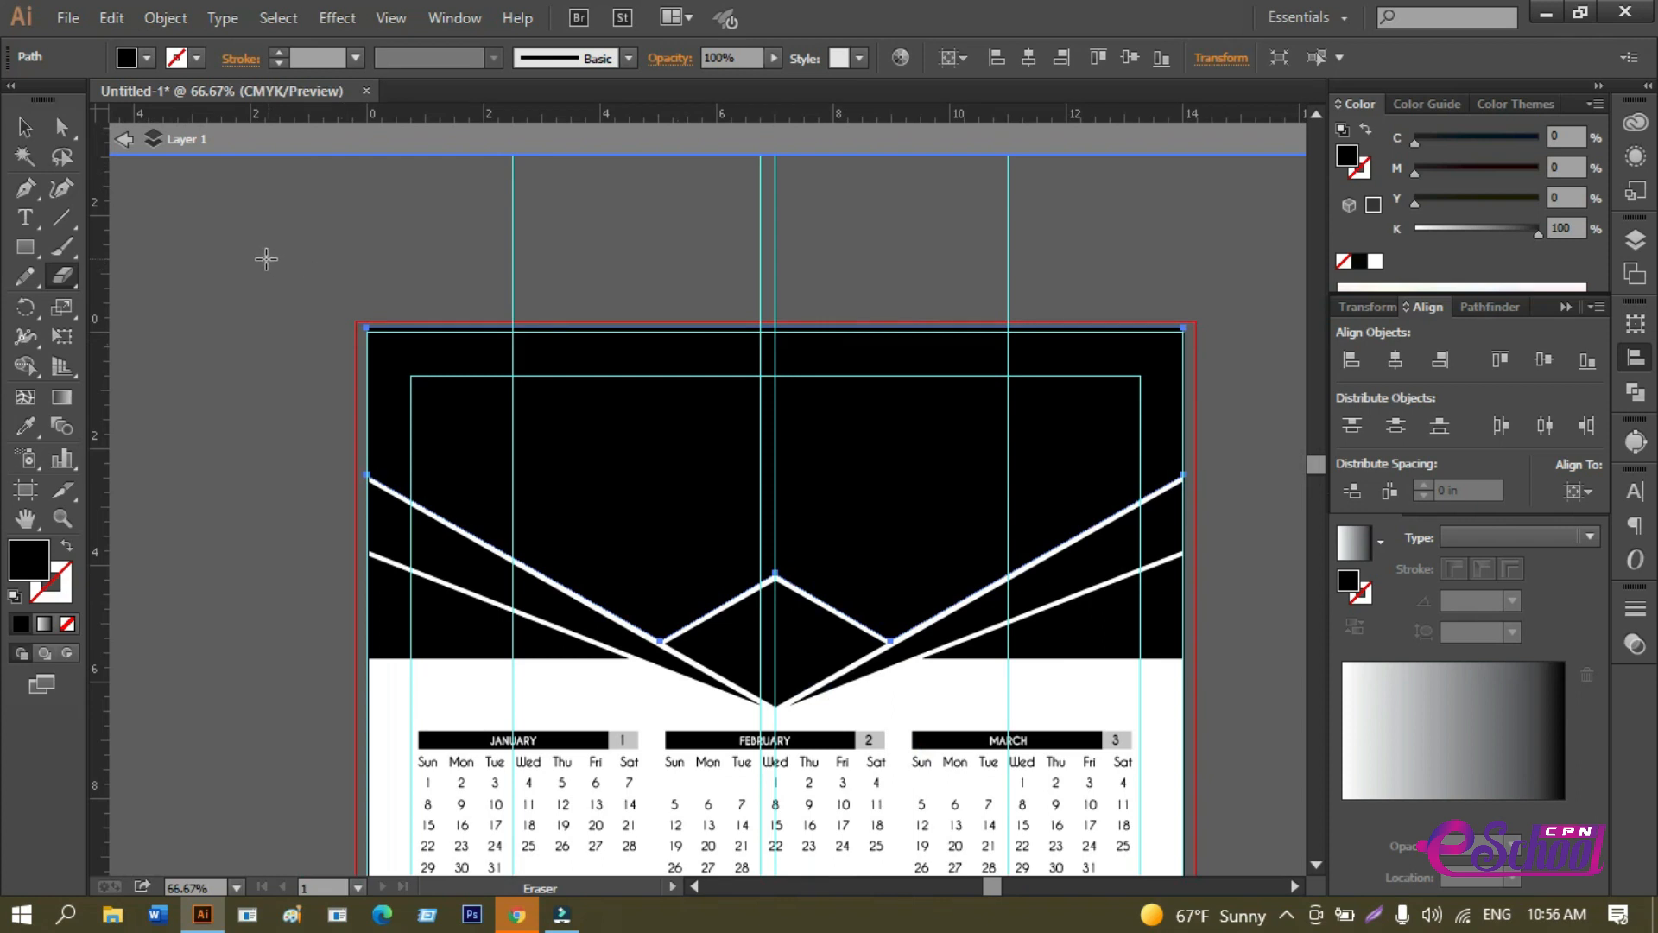
Try to bring the header shape's top edge down onto the page's top guide with Direct Selection.
scroll(718, 423, "up", 3)
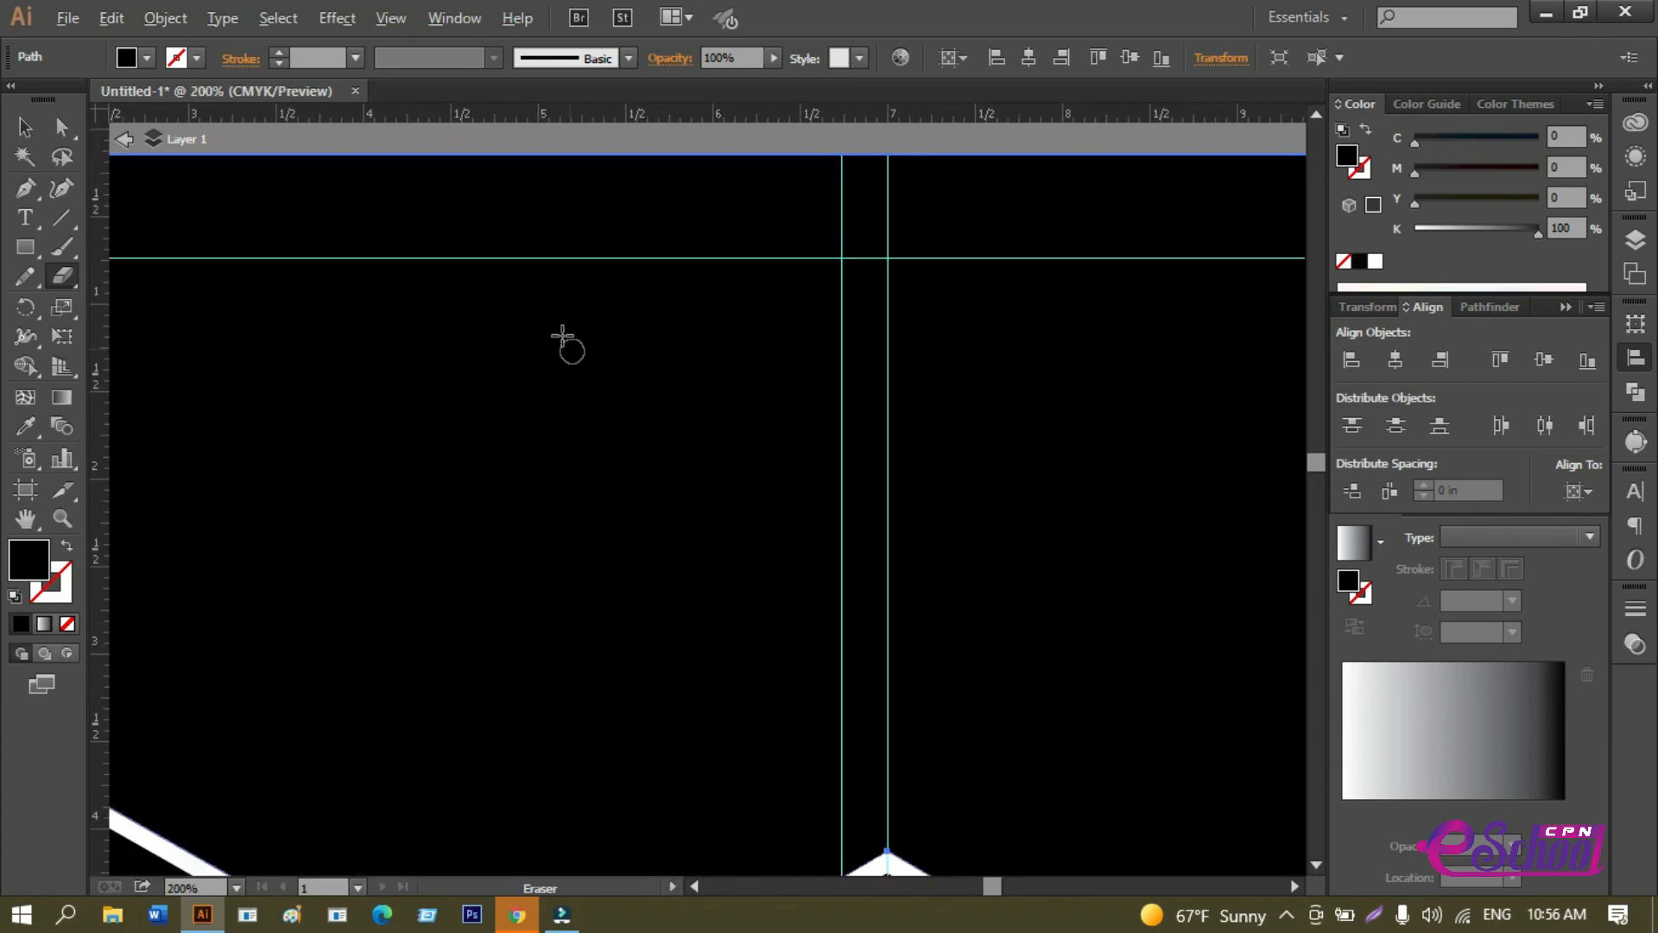
scroll(559, 326, "down", 1)
left_click(74, 124)
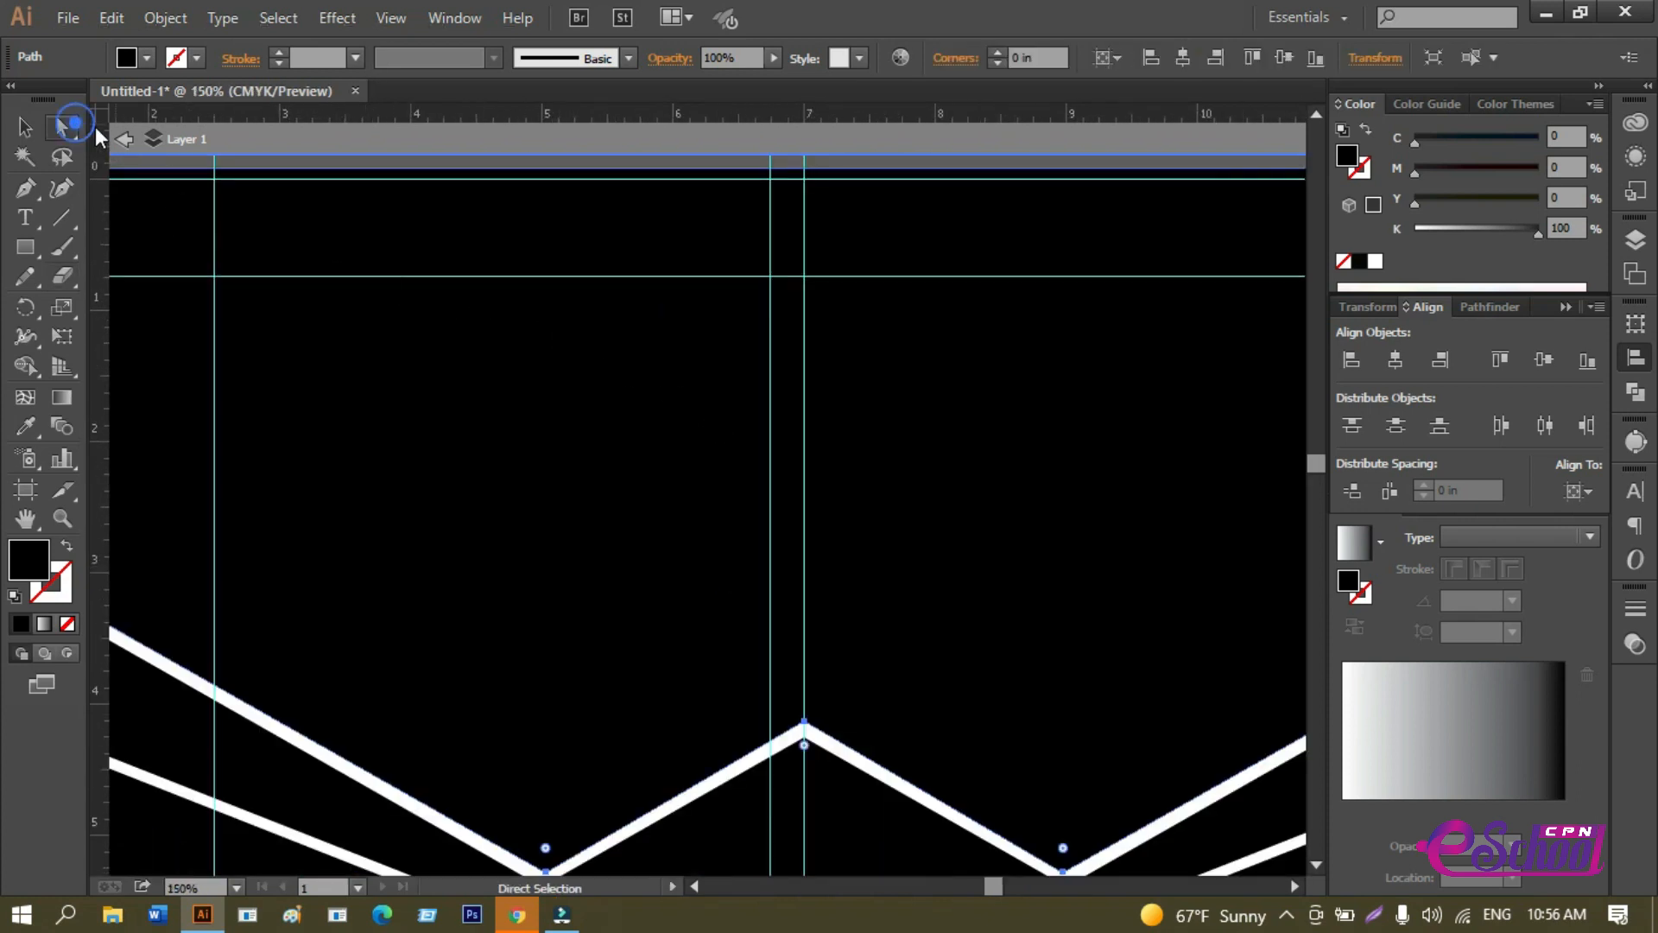
scroll(640, 203, "up", 2)
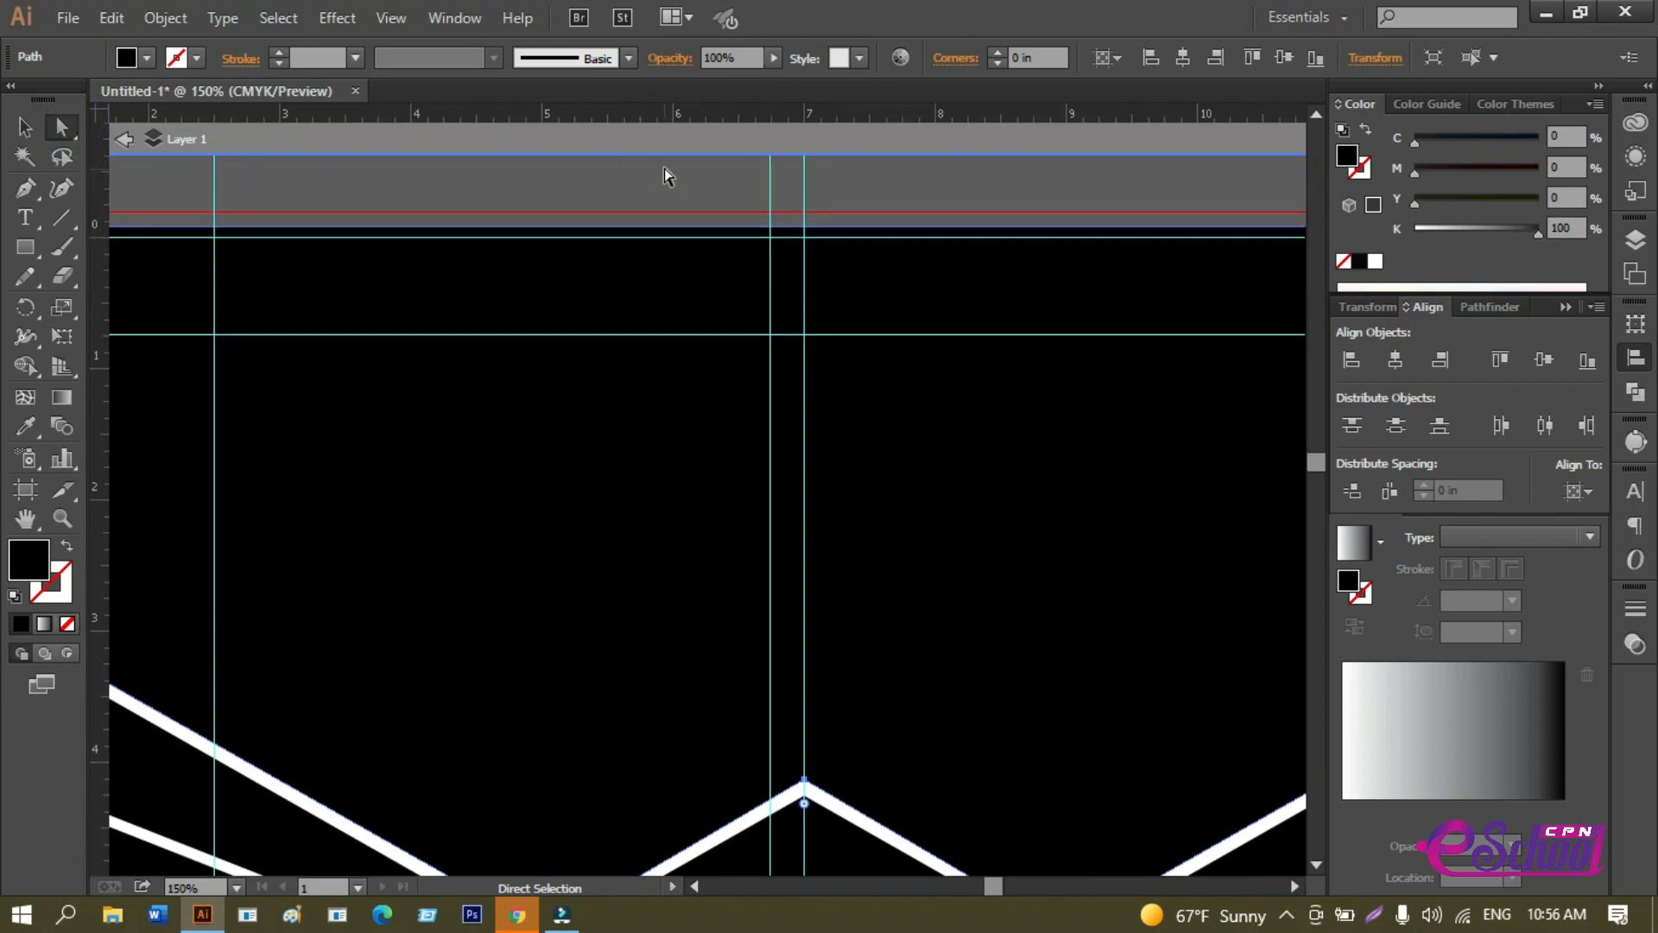
left_click(652, 185)
scroll(646, 293, "up", 2)
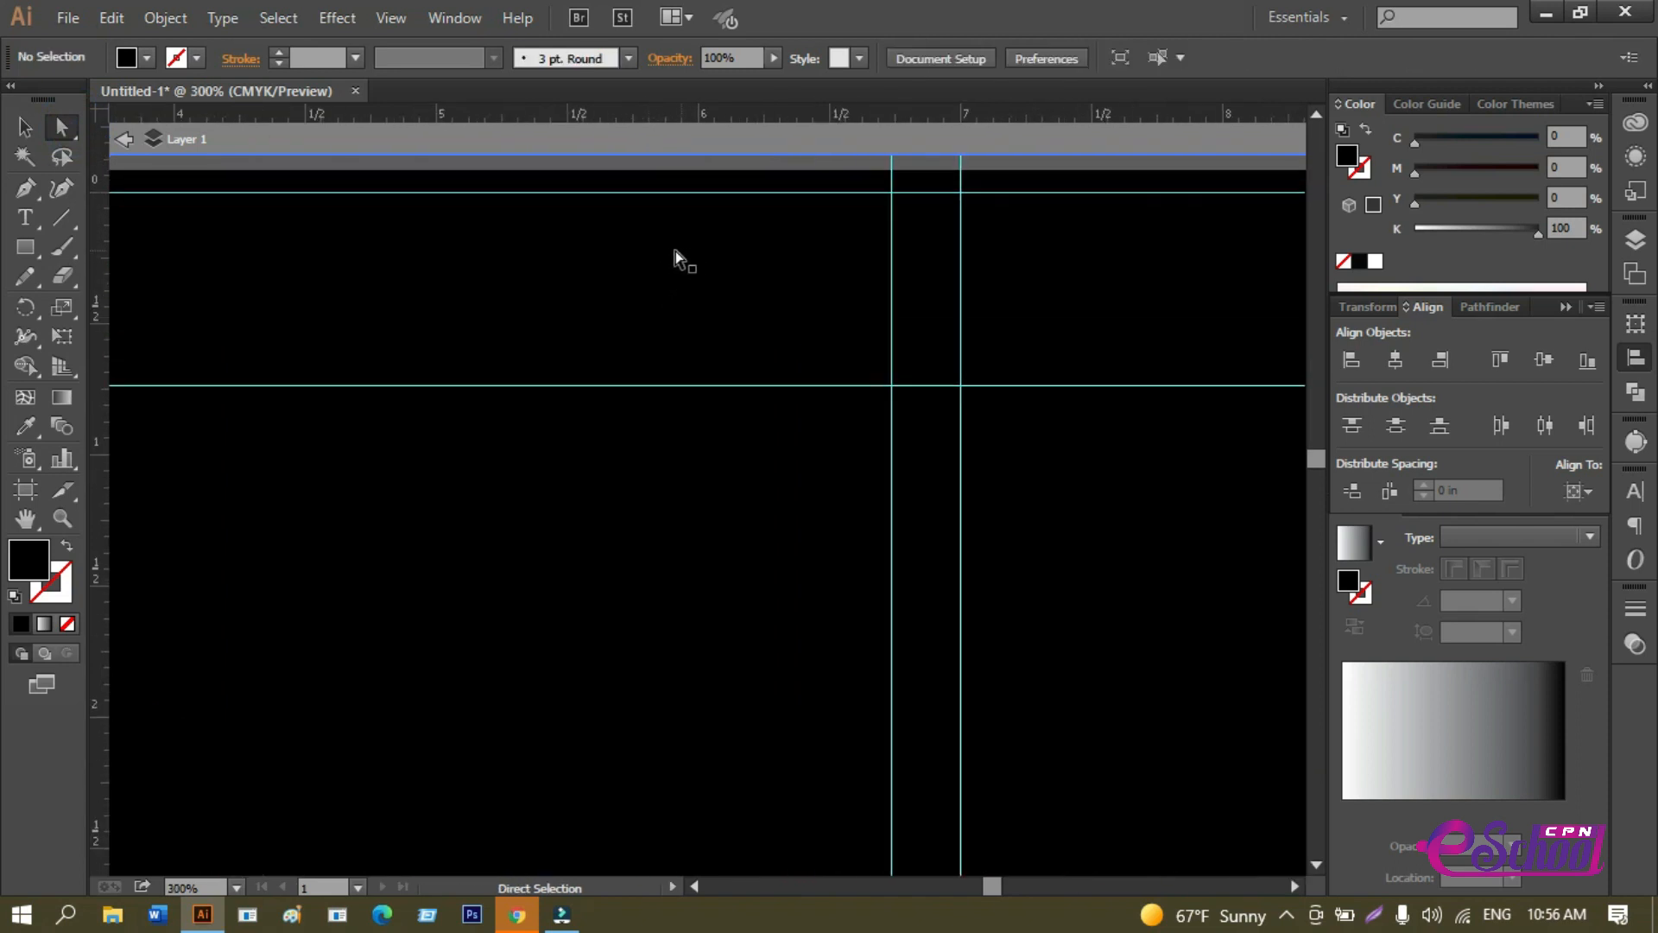
scroll(678, 260, "up", 2)
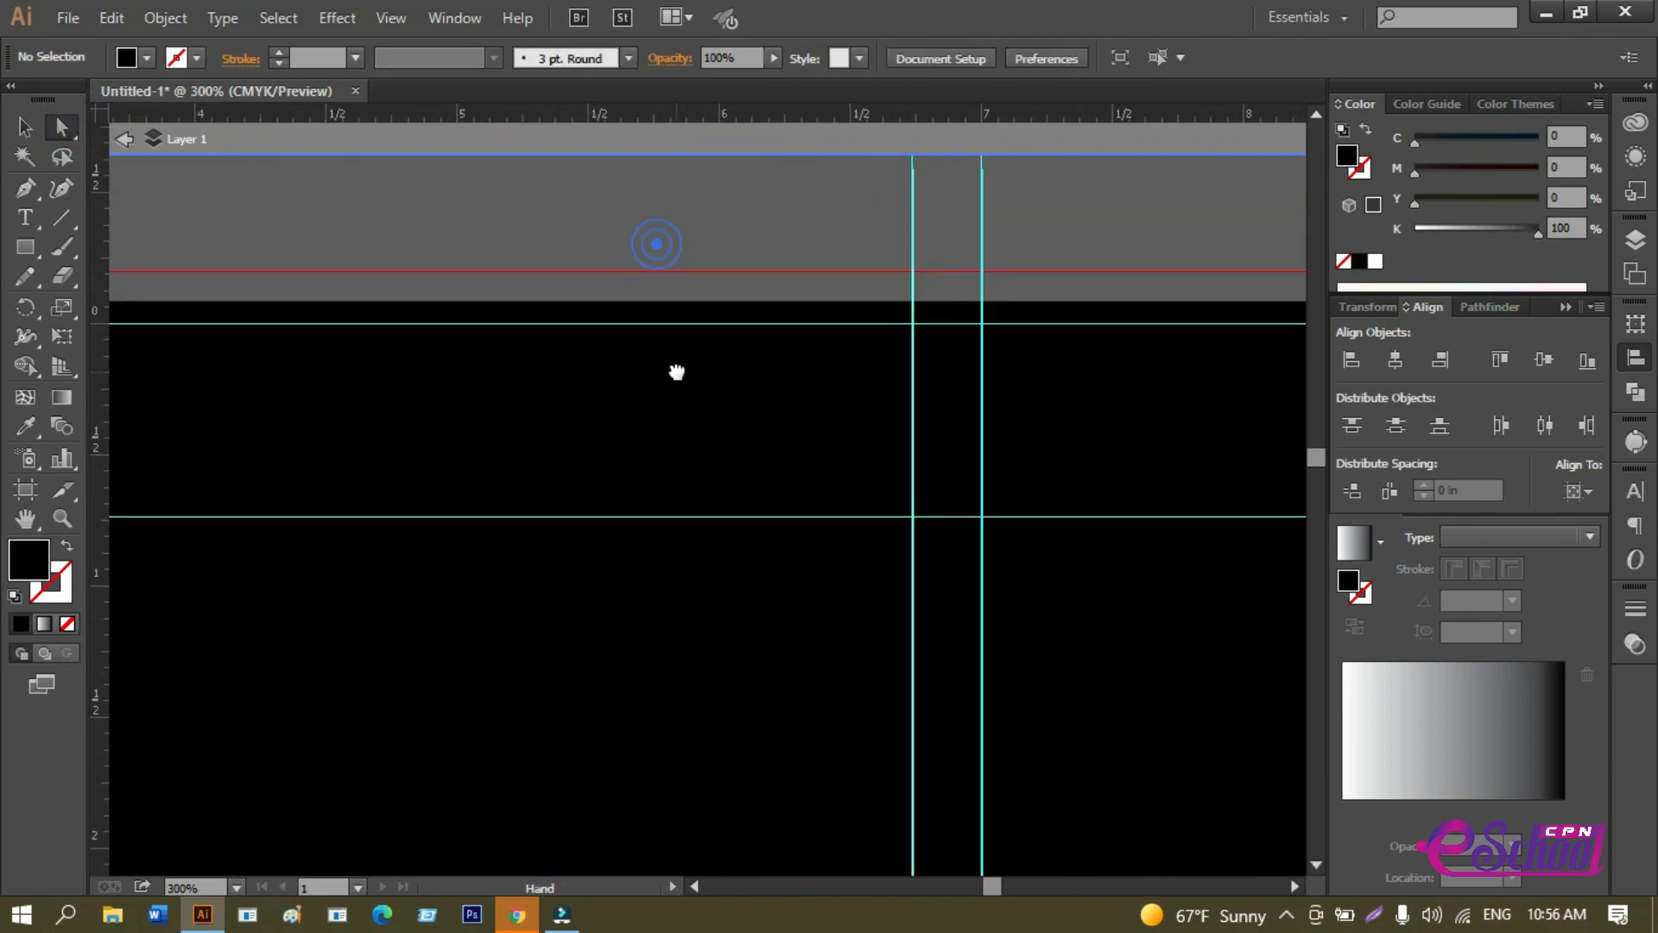
left_click(661, 304)
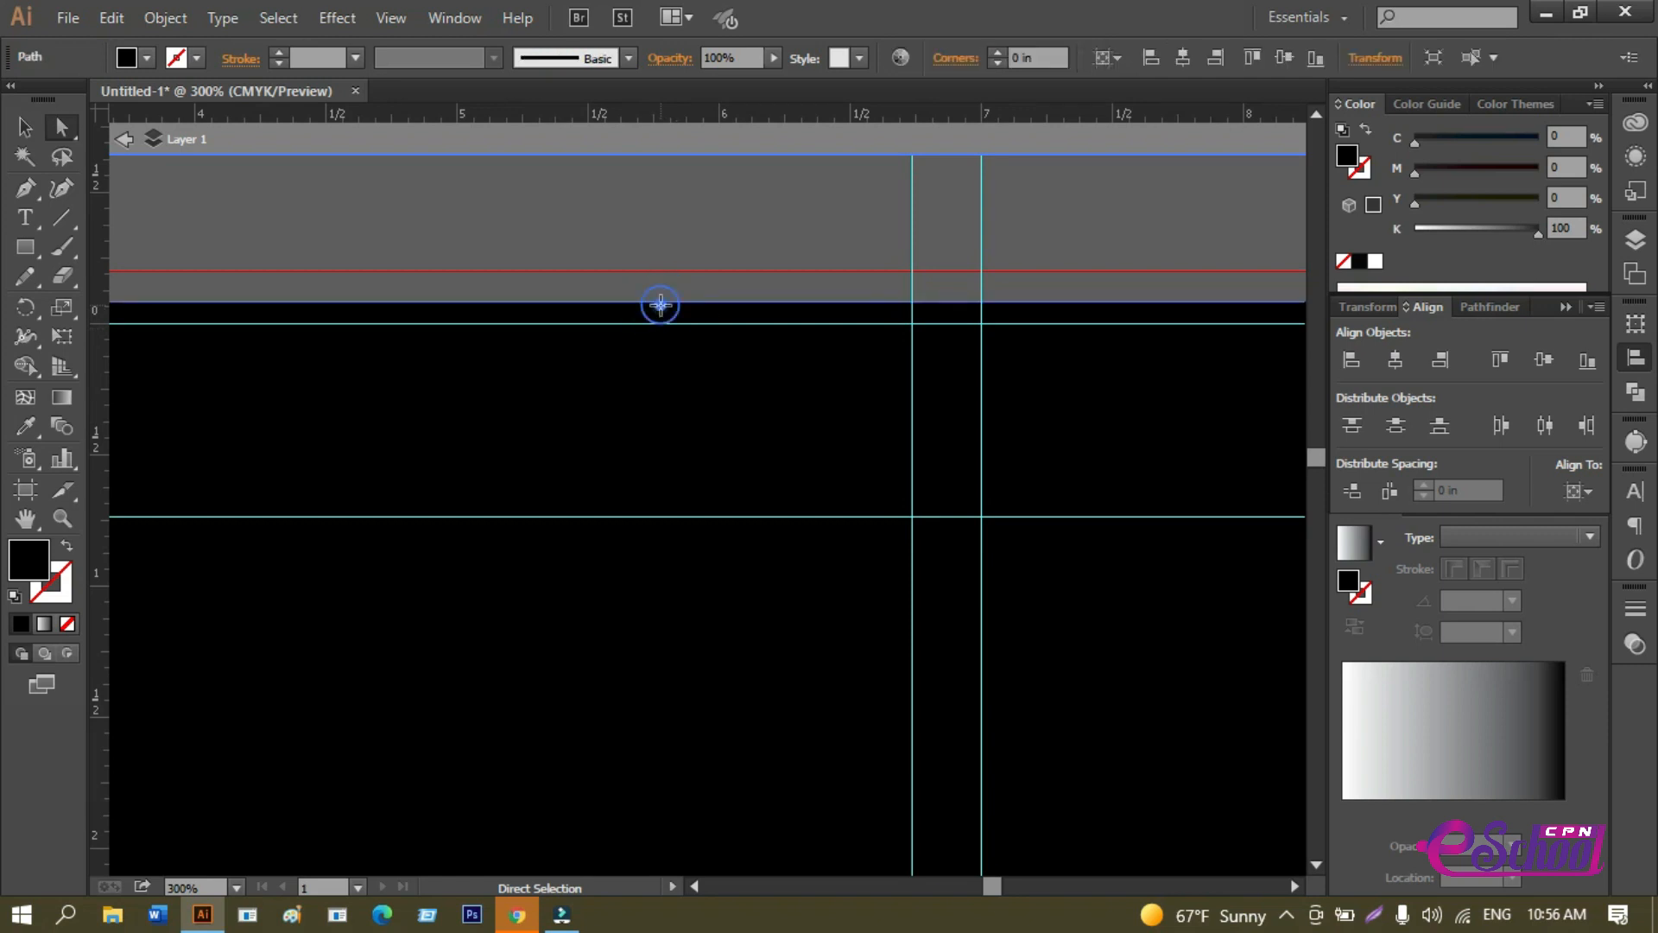
left_click_drag(661, 304, 667, 335)
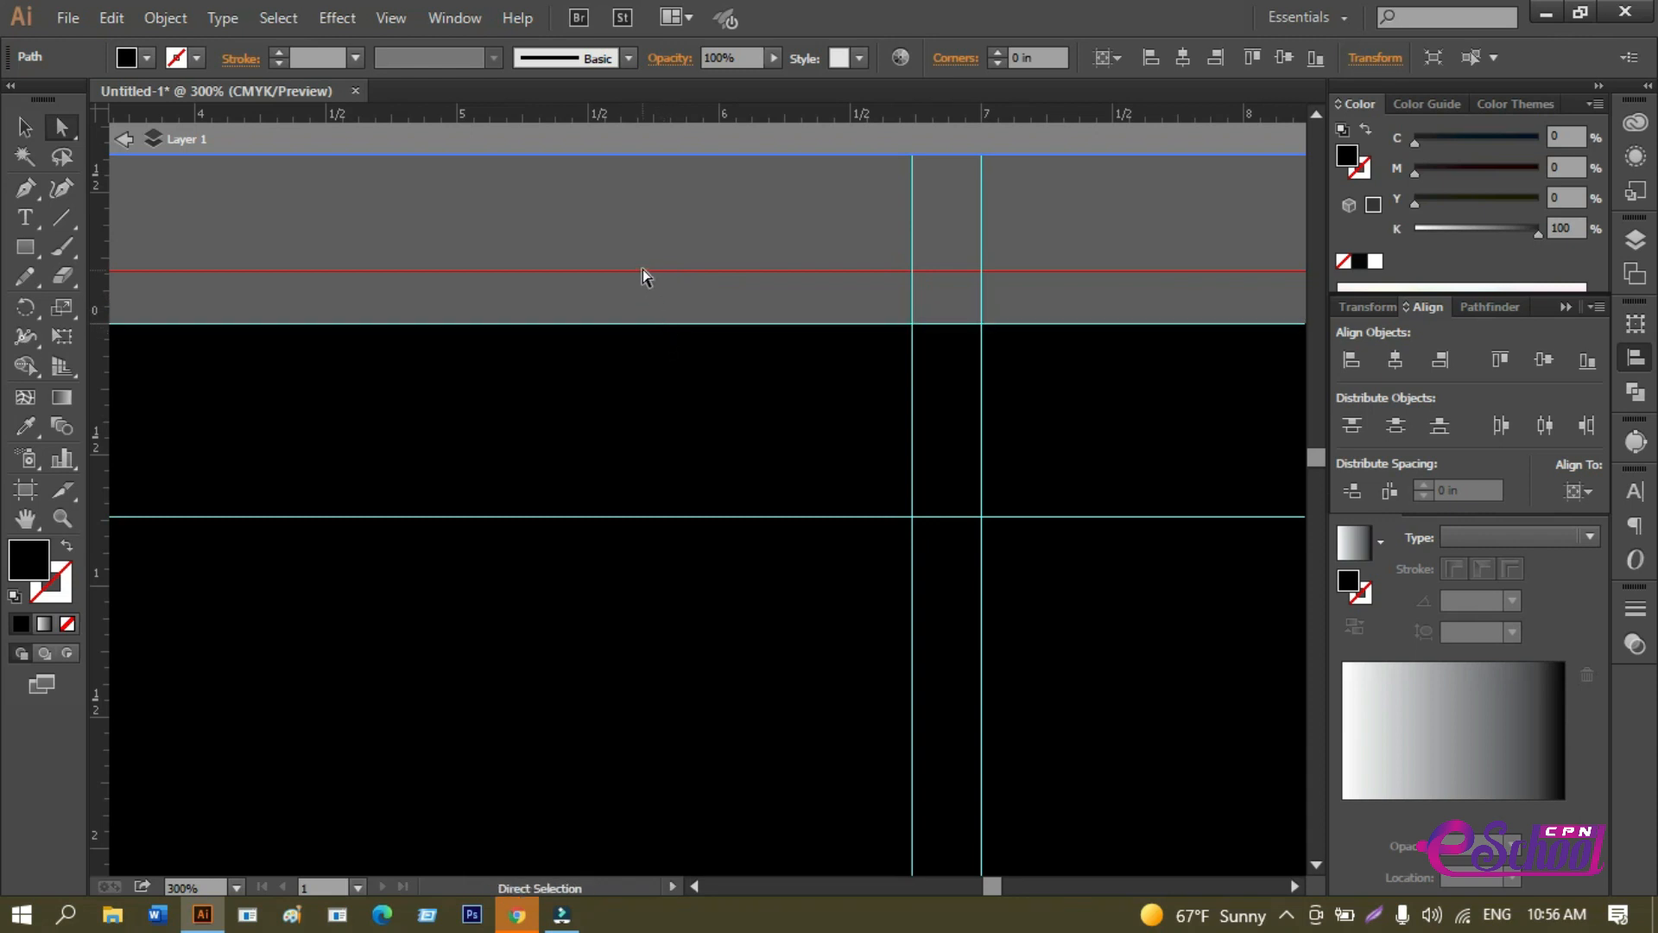
left_click(640, 233)
Check the white gaps around the diamond and undo the header shape's downward shift.
scroll(648, 248, "down", 6)
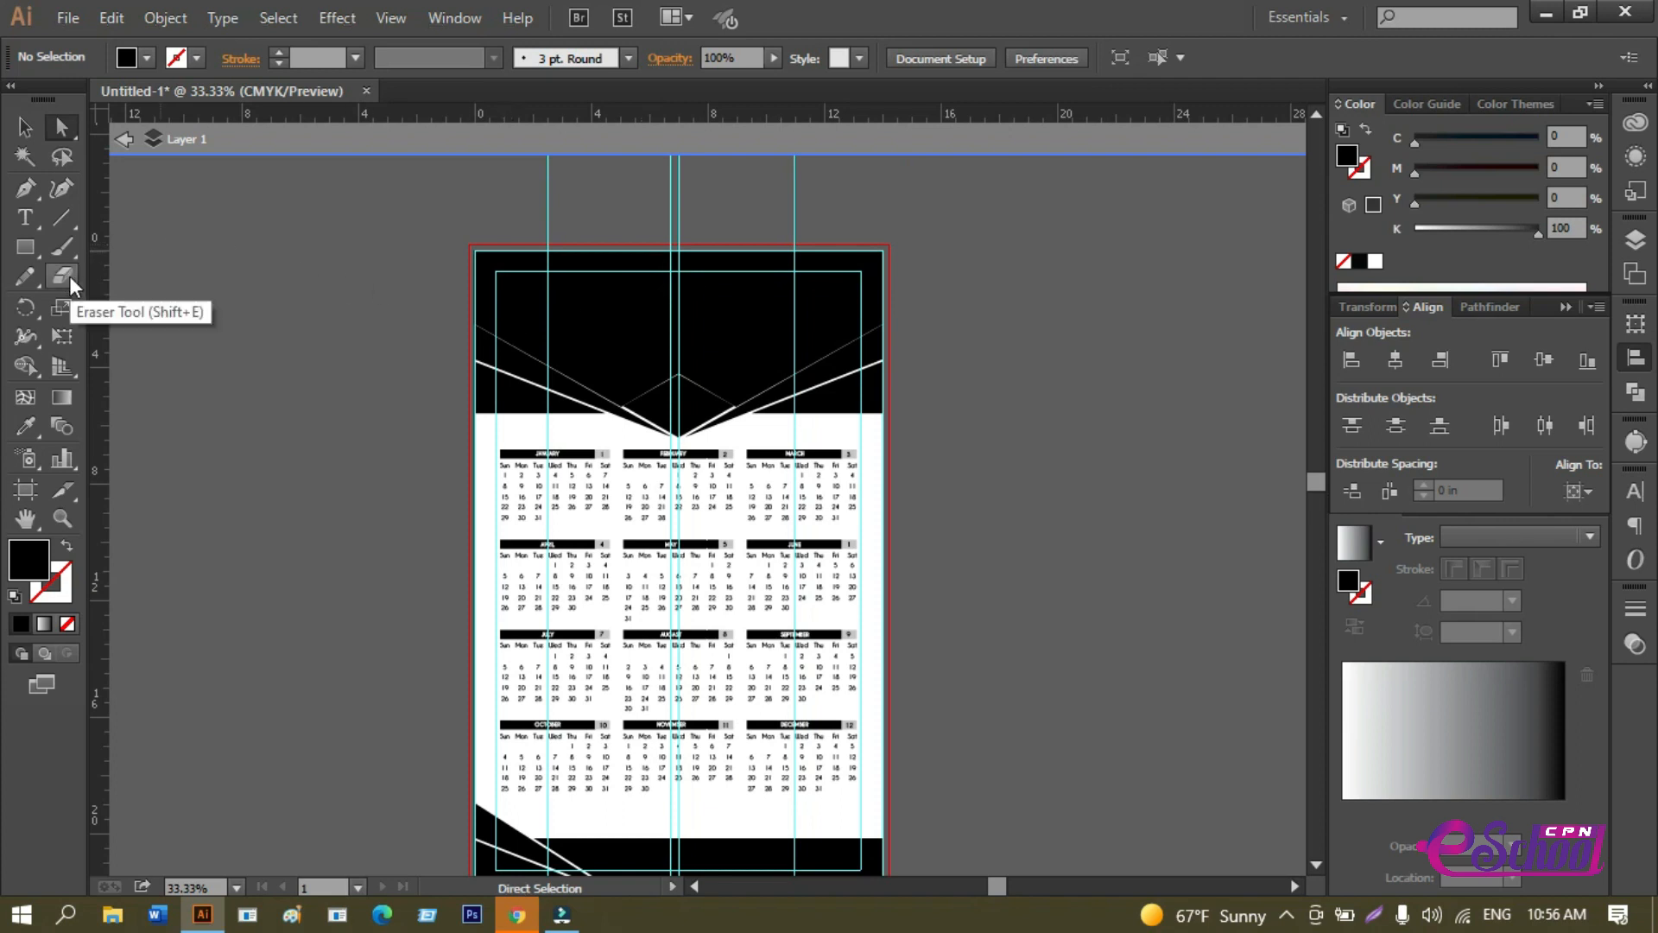
left_click(25, 127)
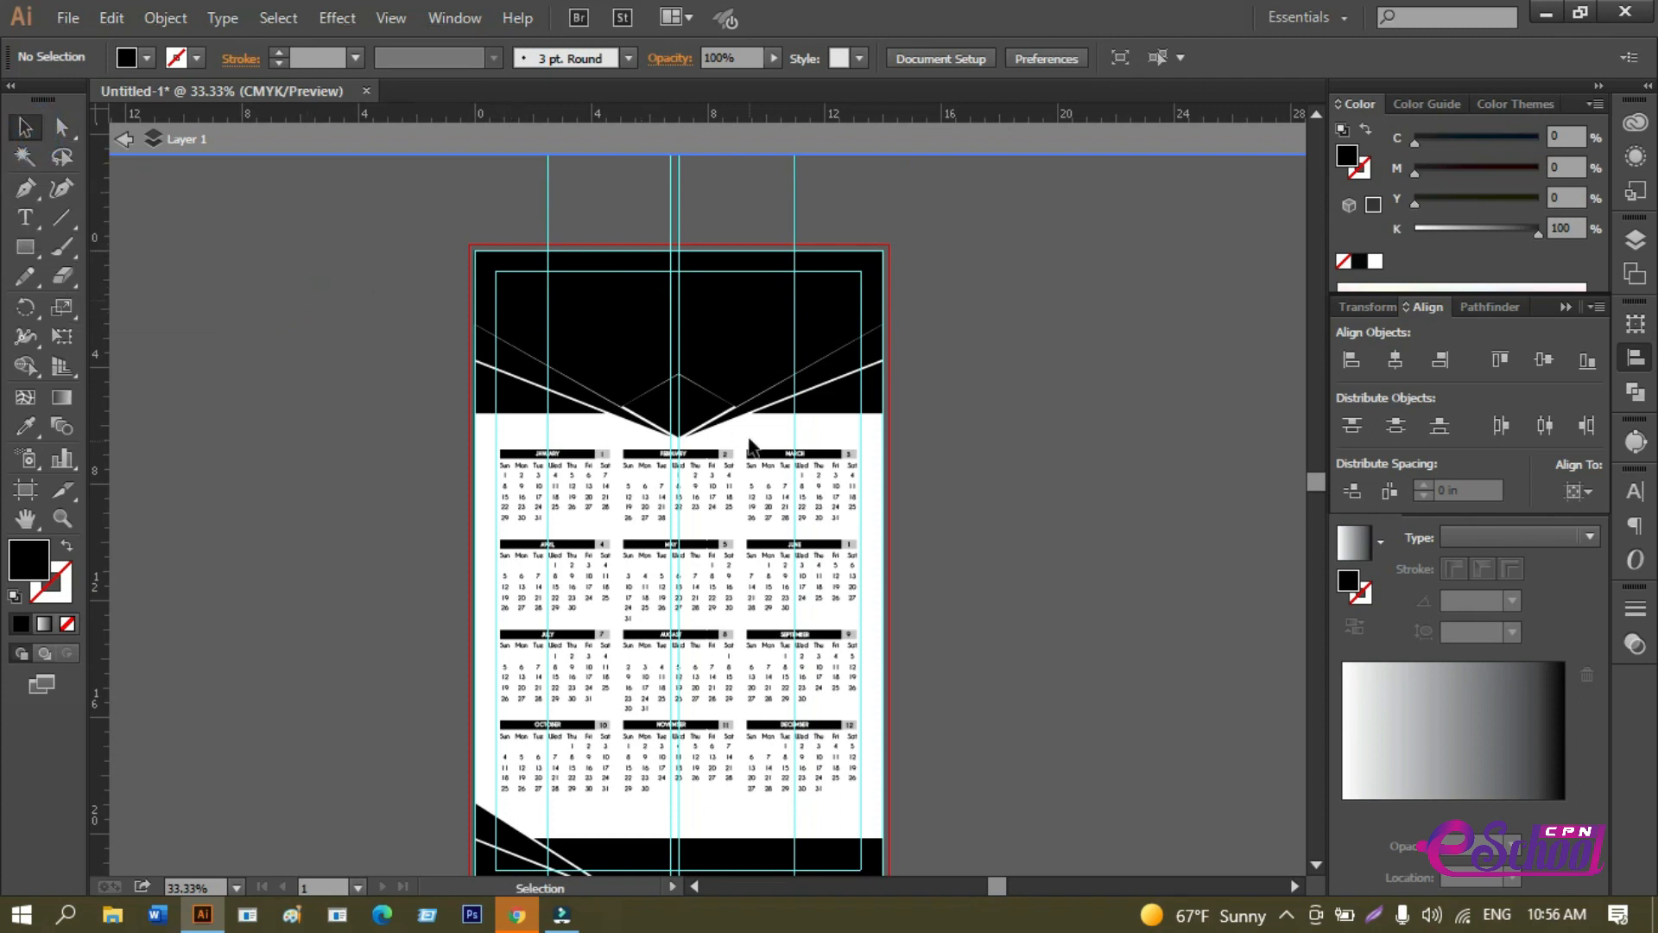
scroll(691, 419, "up", 5)
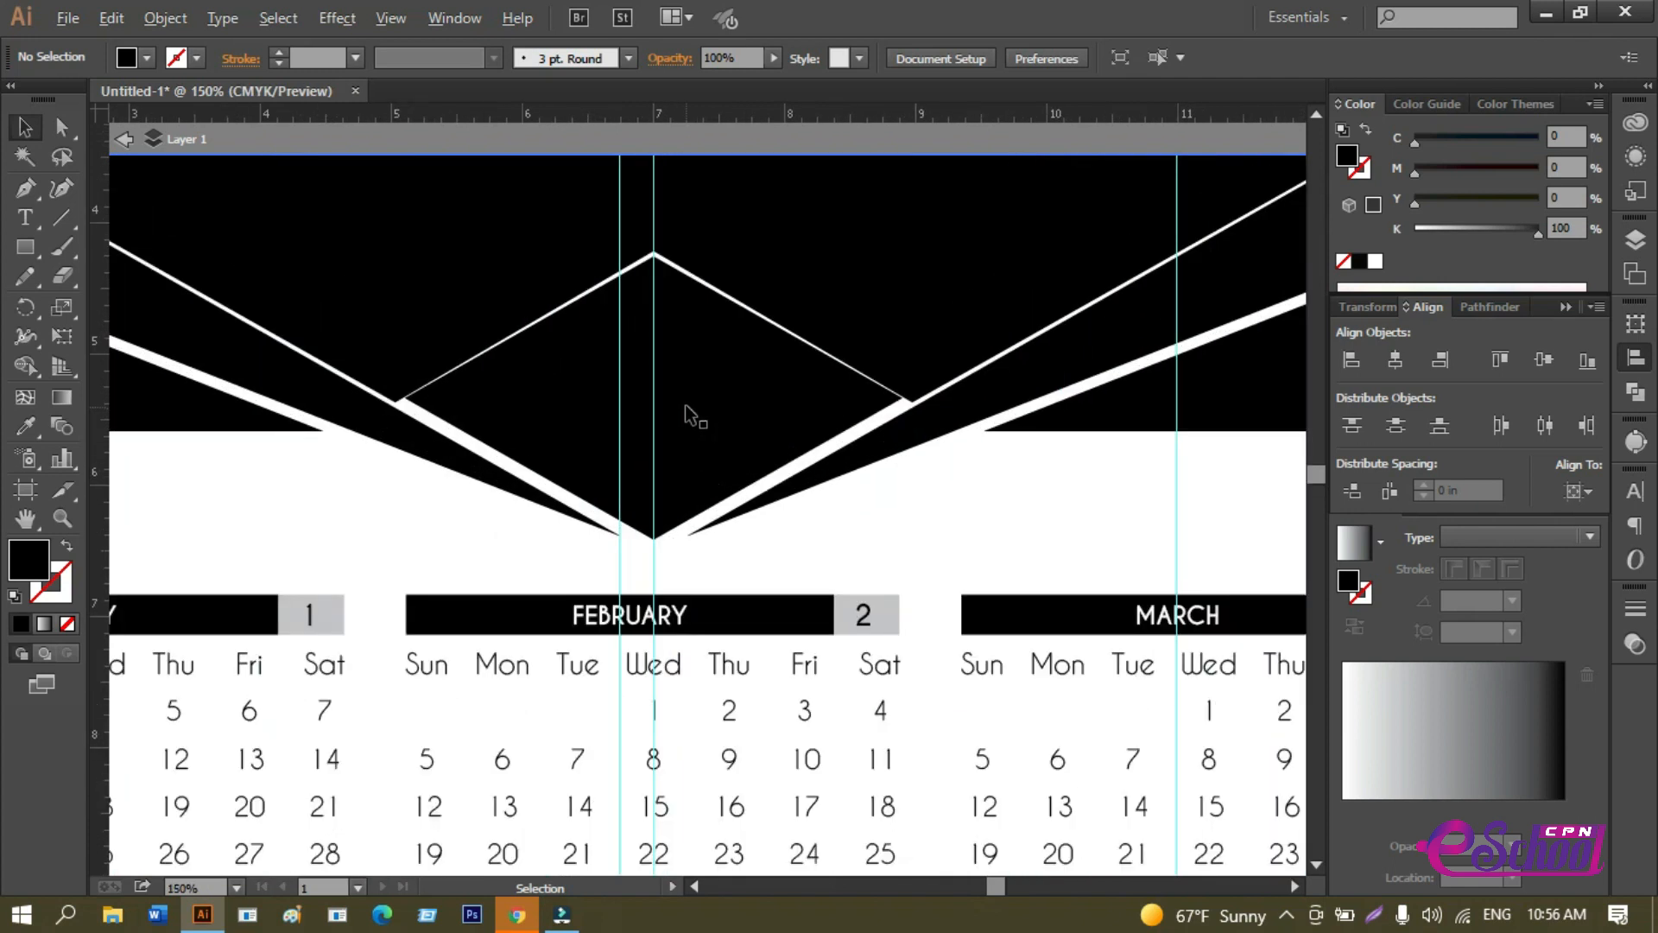
left_click(649, 398)
left_click_drag(545, 289, 551, 466)
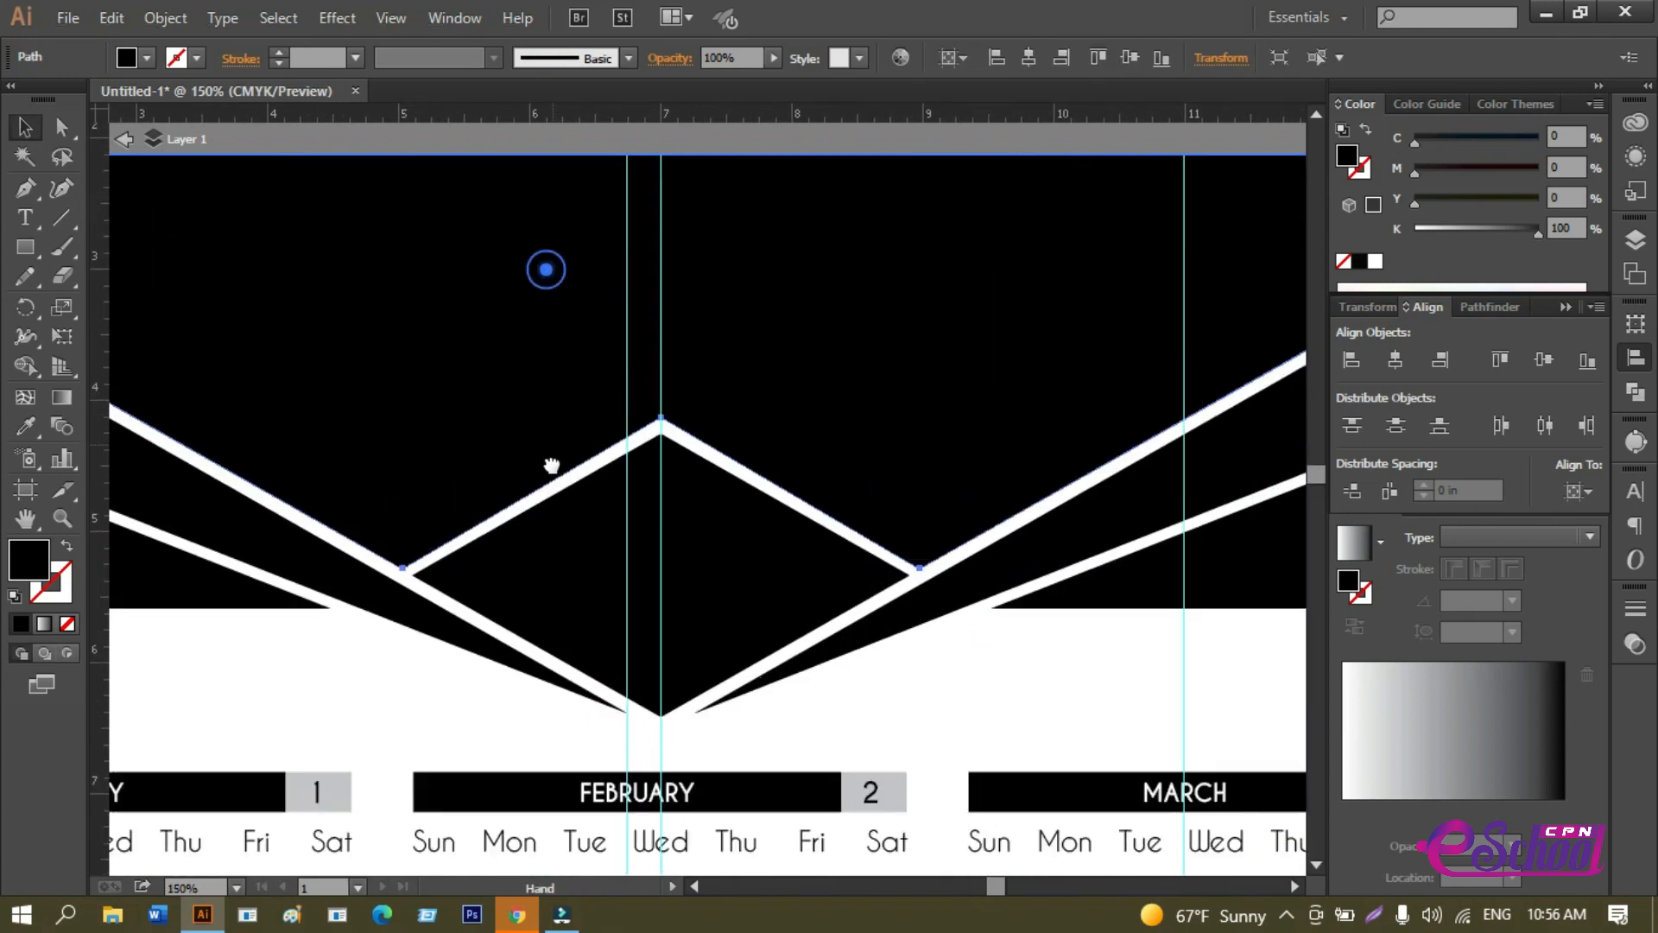
scroll(556, 377, "up", 8)
left_click(529, 243)
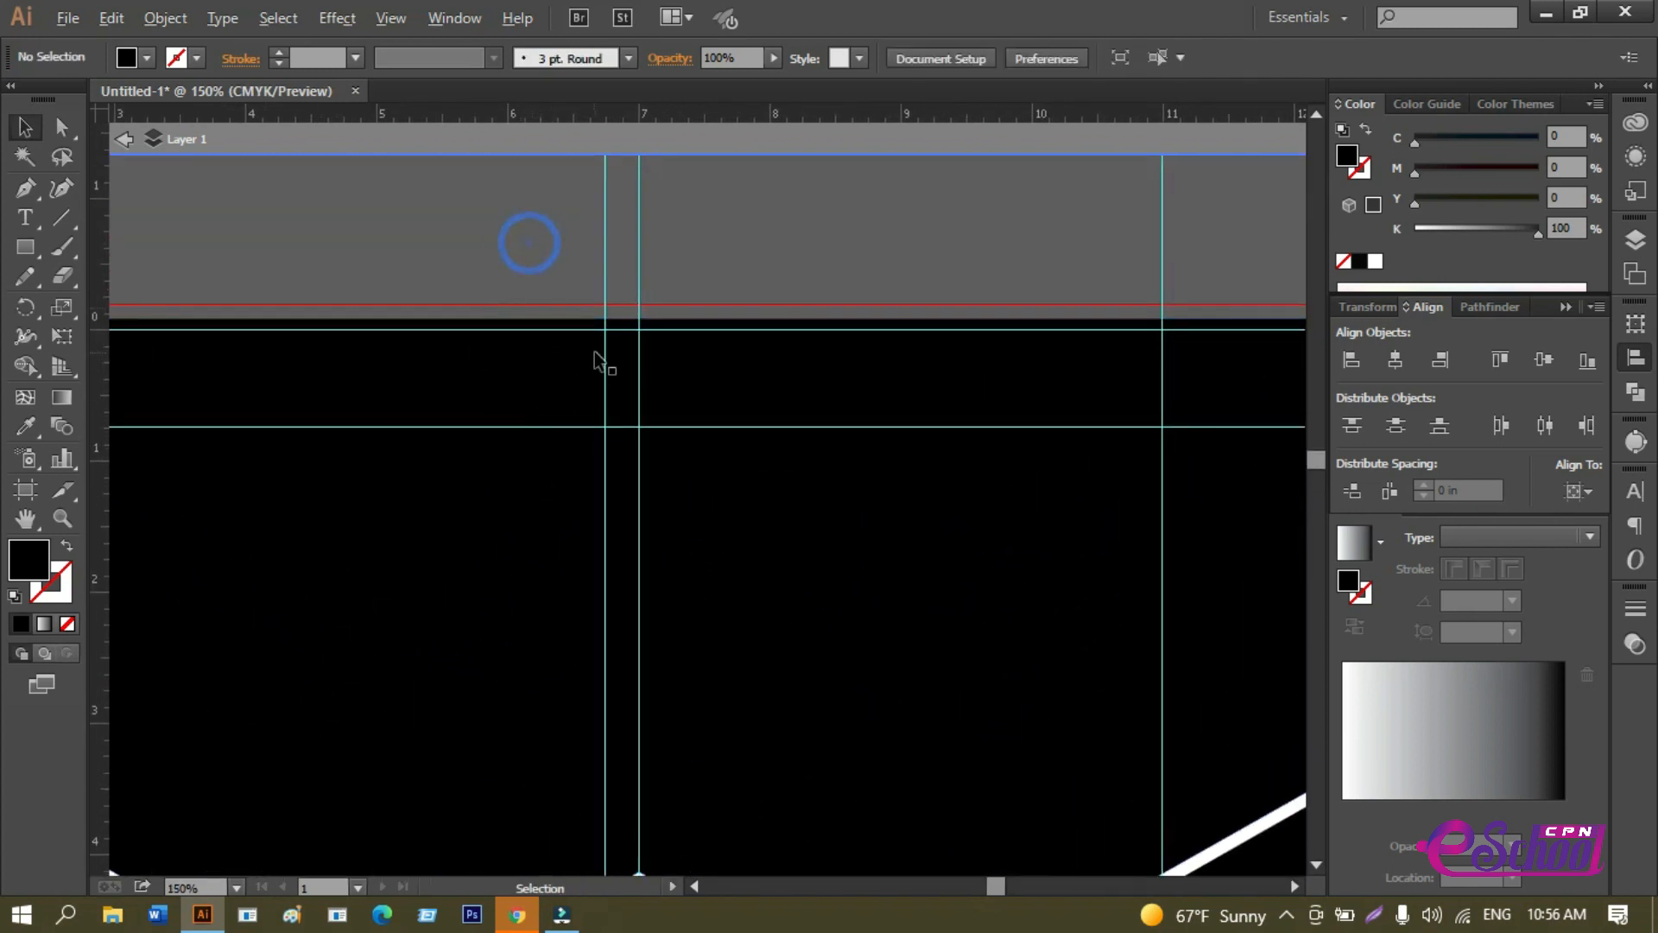
Move only the header shape's top edge down onto the page's top guide at high zoom, and deselect.
scroll(600, 358, "up", 6)
left_click_drag(607, 234, 620, 506)
key("a")
left_click_drag(703, 337, 700, 423)
left_click(734, 292)
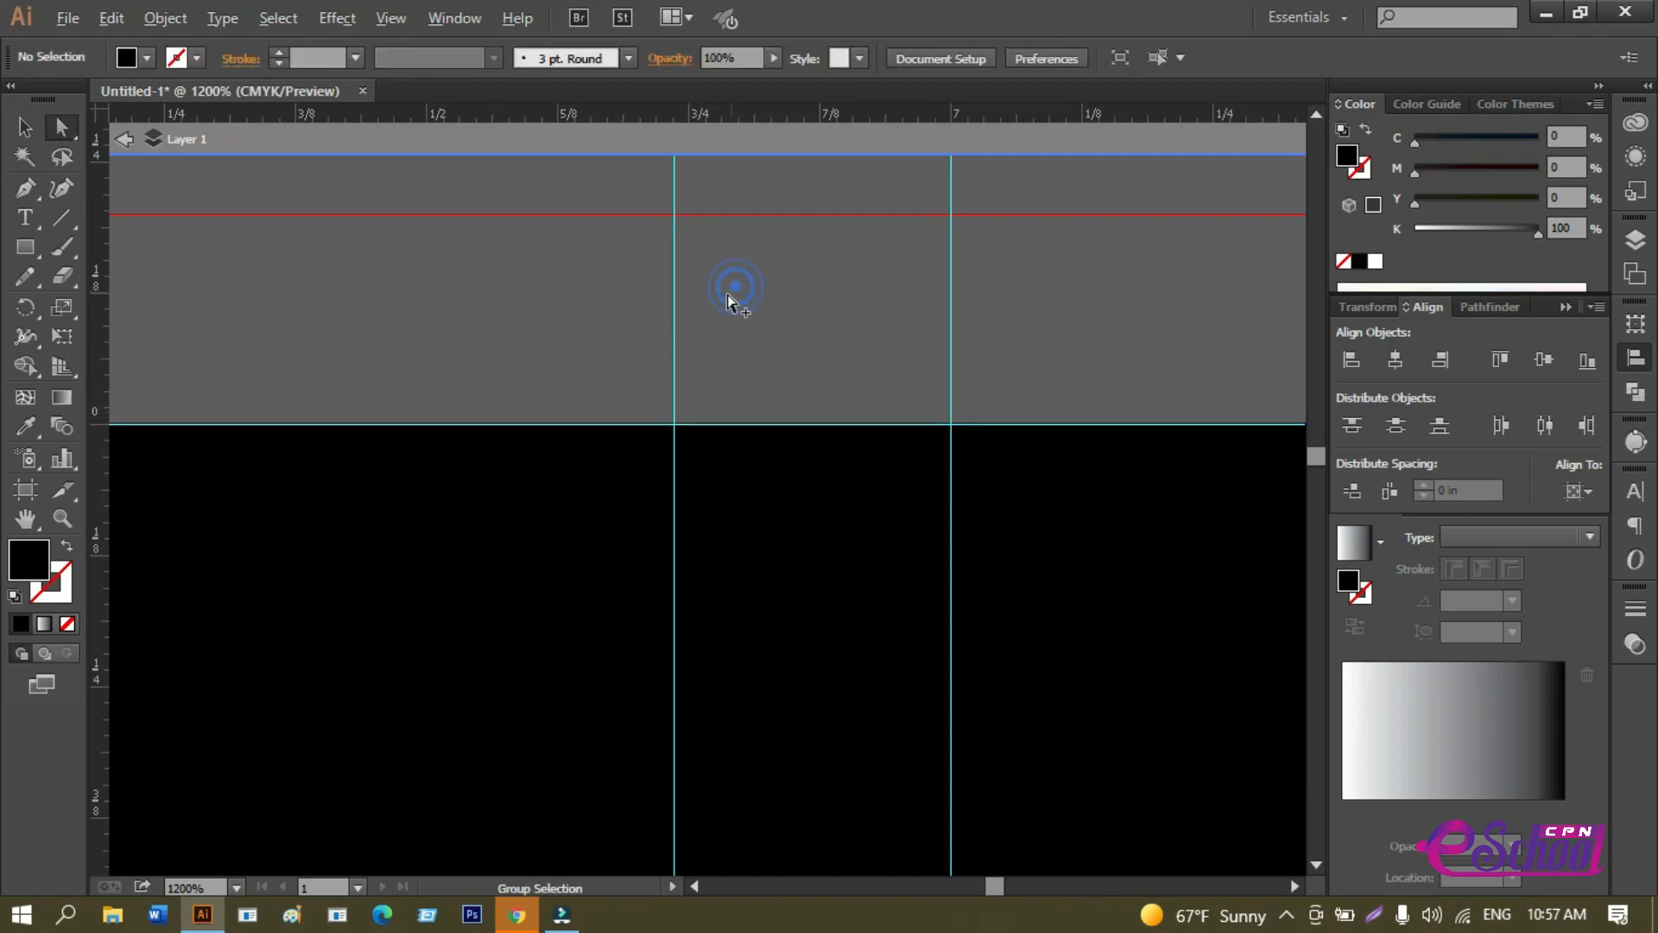
Fill the large header shape with the pink colour dd6688 and deselect it.
scroll(702, 318, "down", 9)
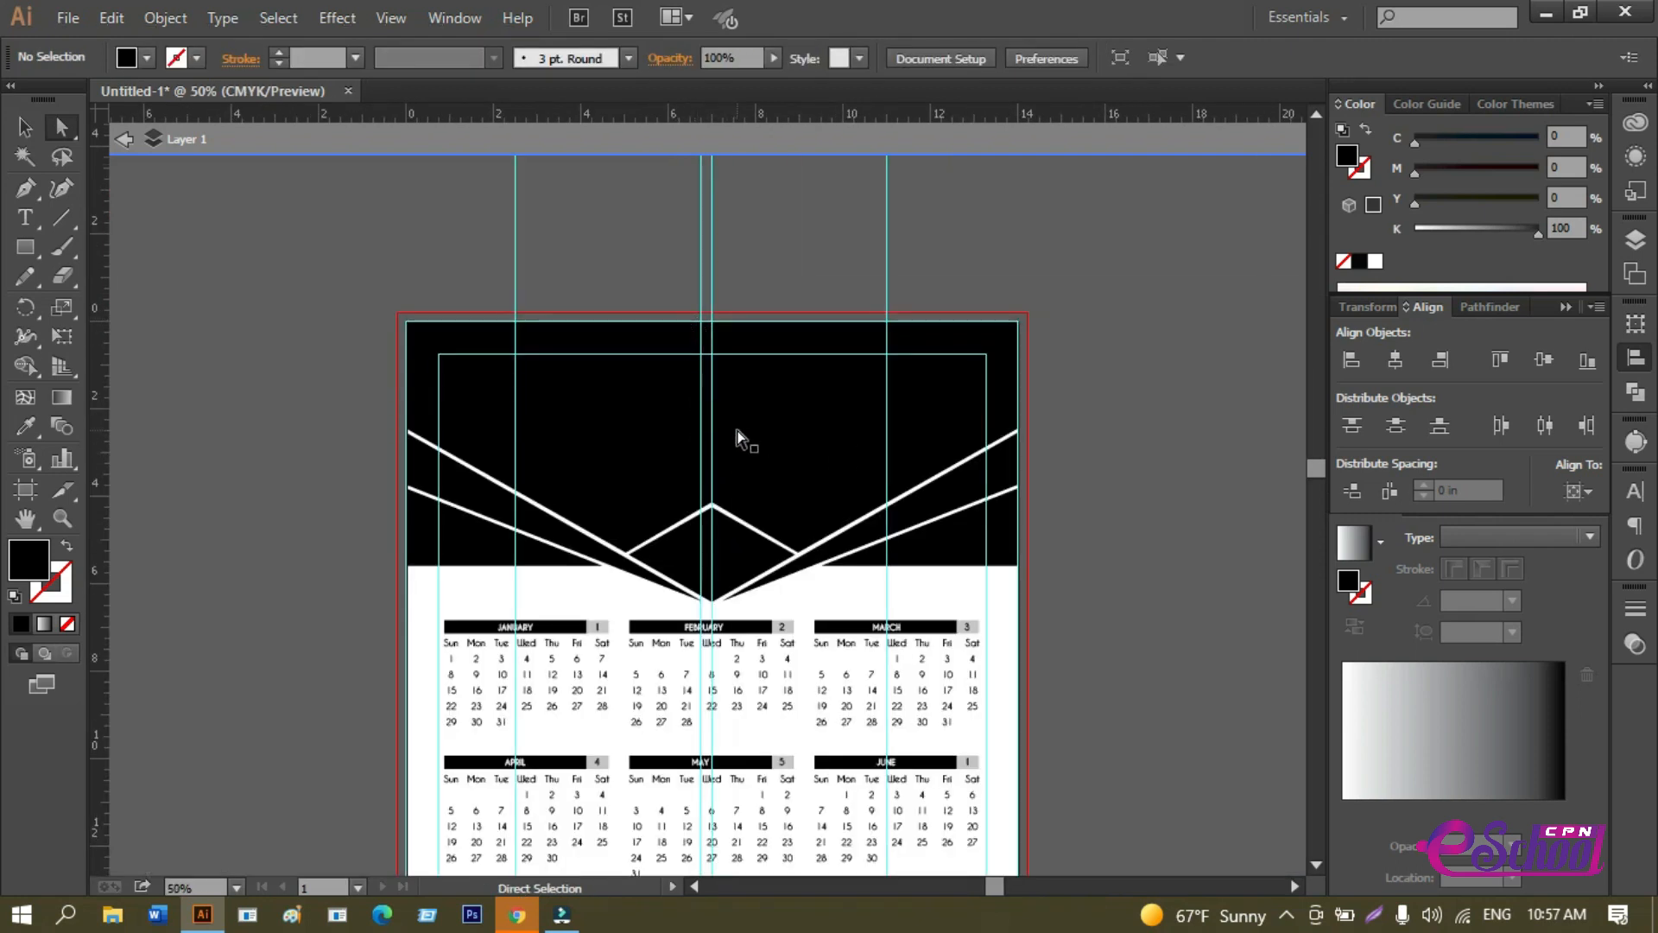
left_click(756, 440)
double_click(35, 562)
left_click(584, 507)
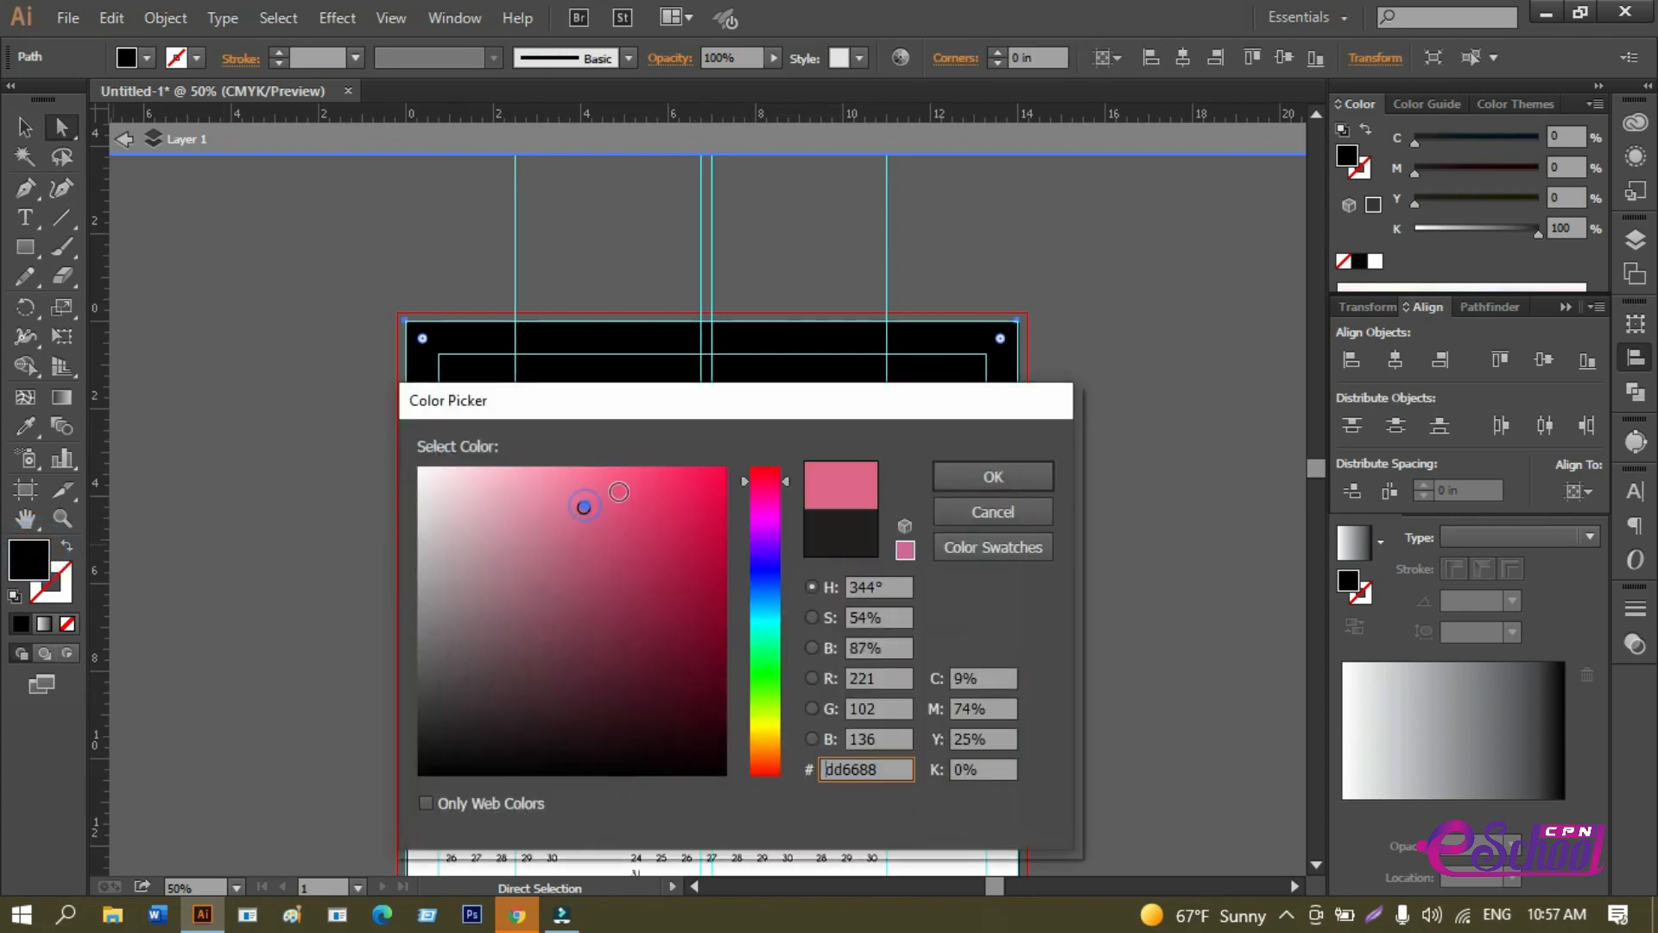
left_click(992, 476)
left_click(25, 127)
left_click(240, 281)
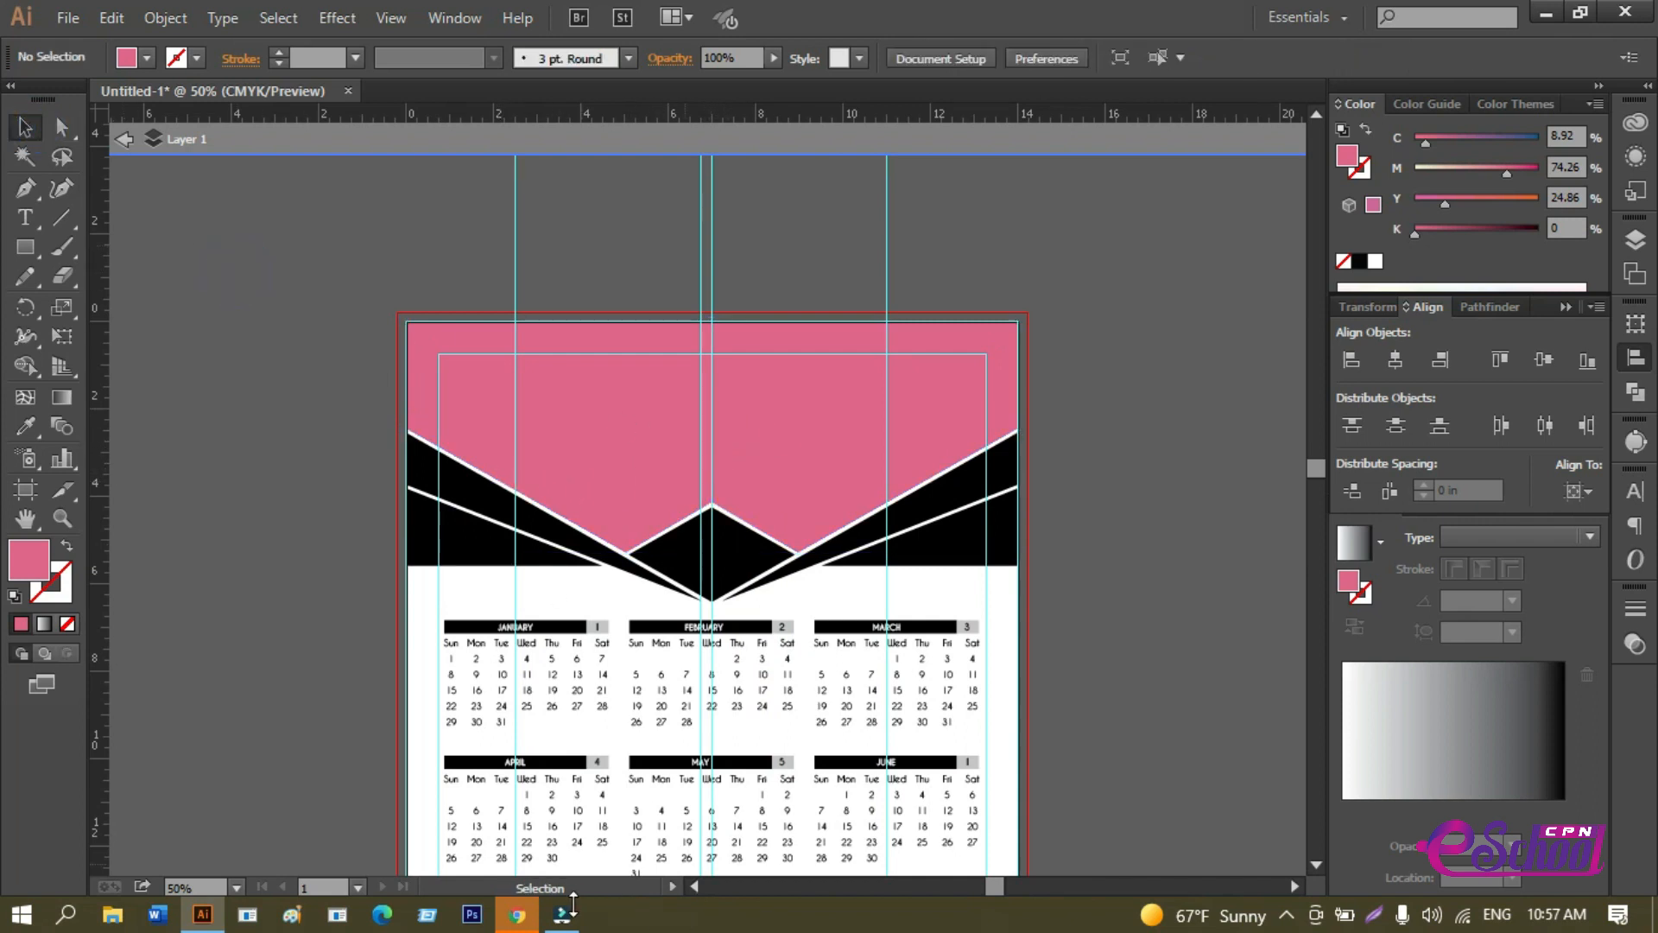
Switch to Chrome and close the pikbest, desk image and three school search pages, leaving the Architectural Digest article open.
left_click(520, 919)
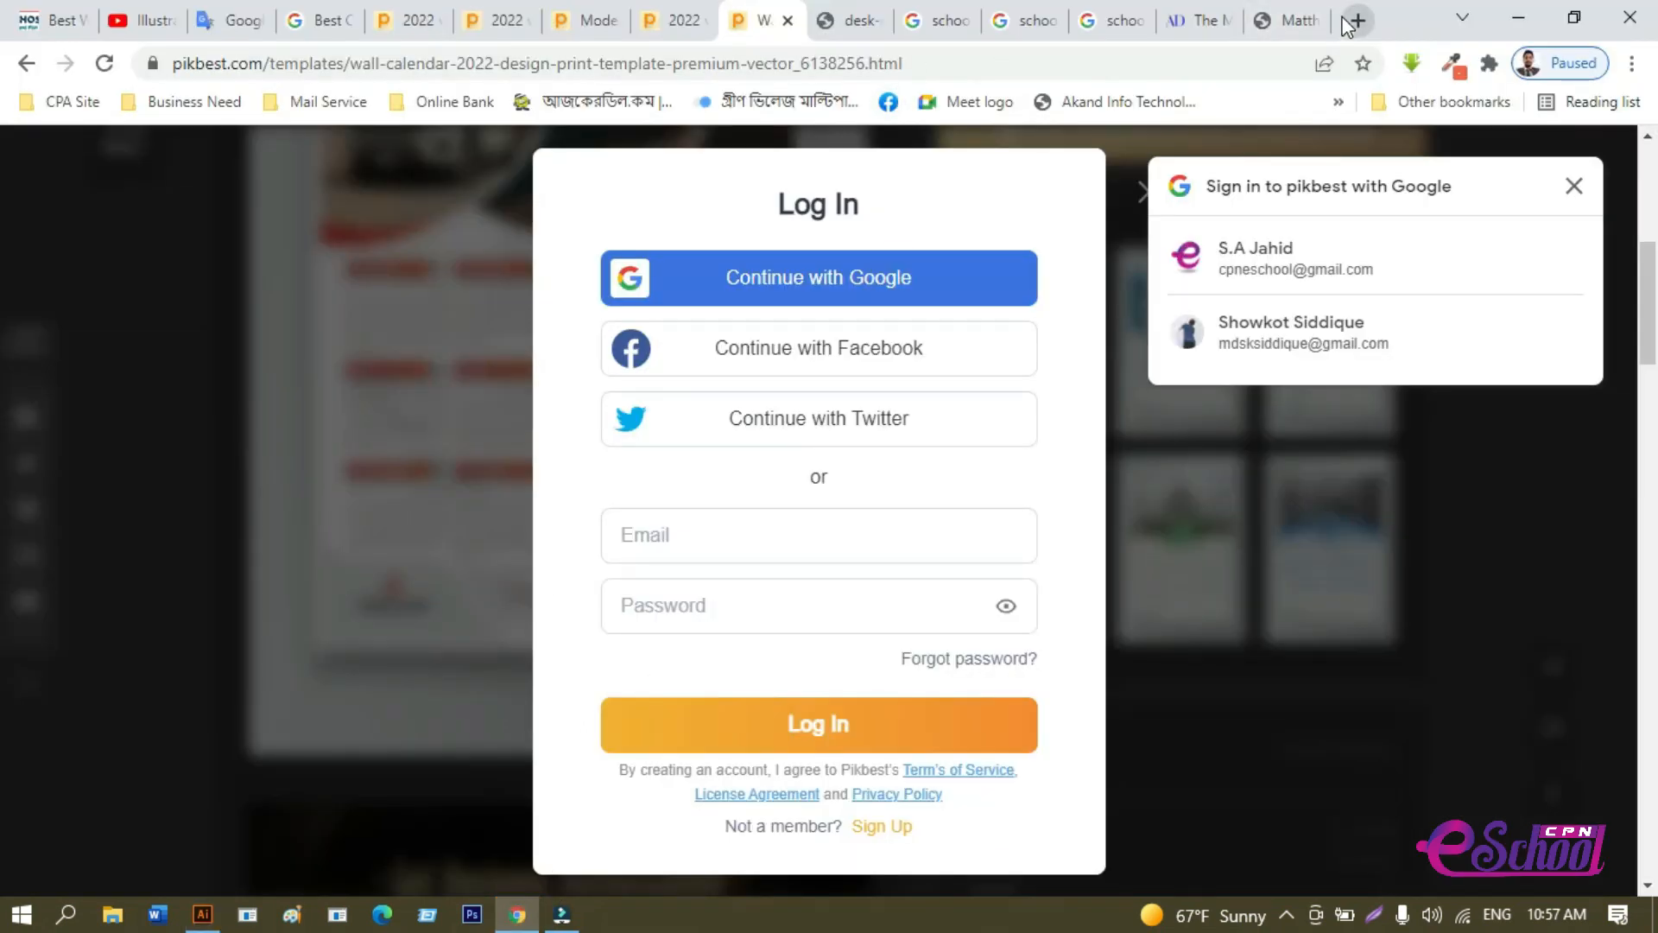
left_click(787, 20)
left_click(788, 21)
left_click(787, 21)
left_click(787, 21)
left_click(788, 21)
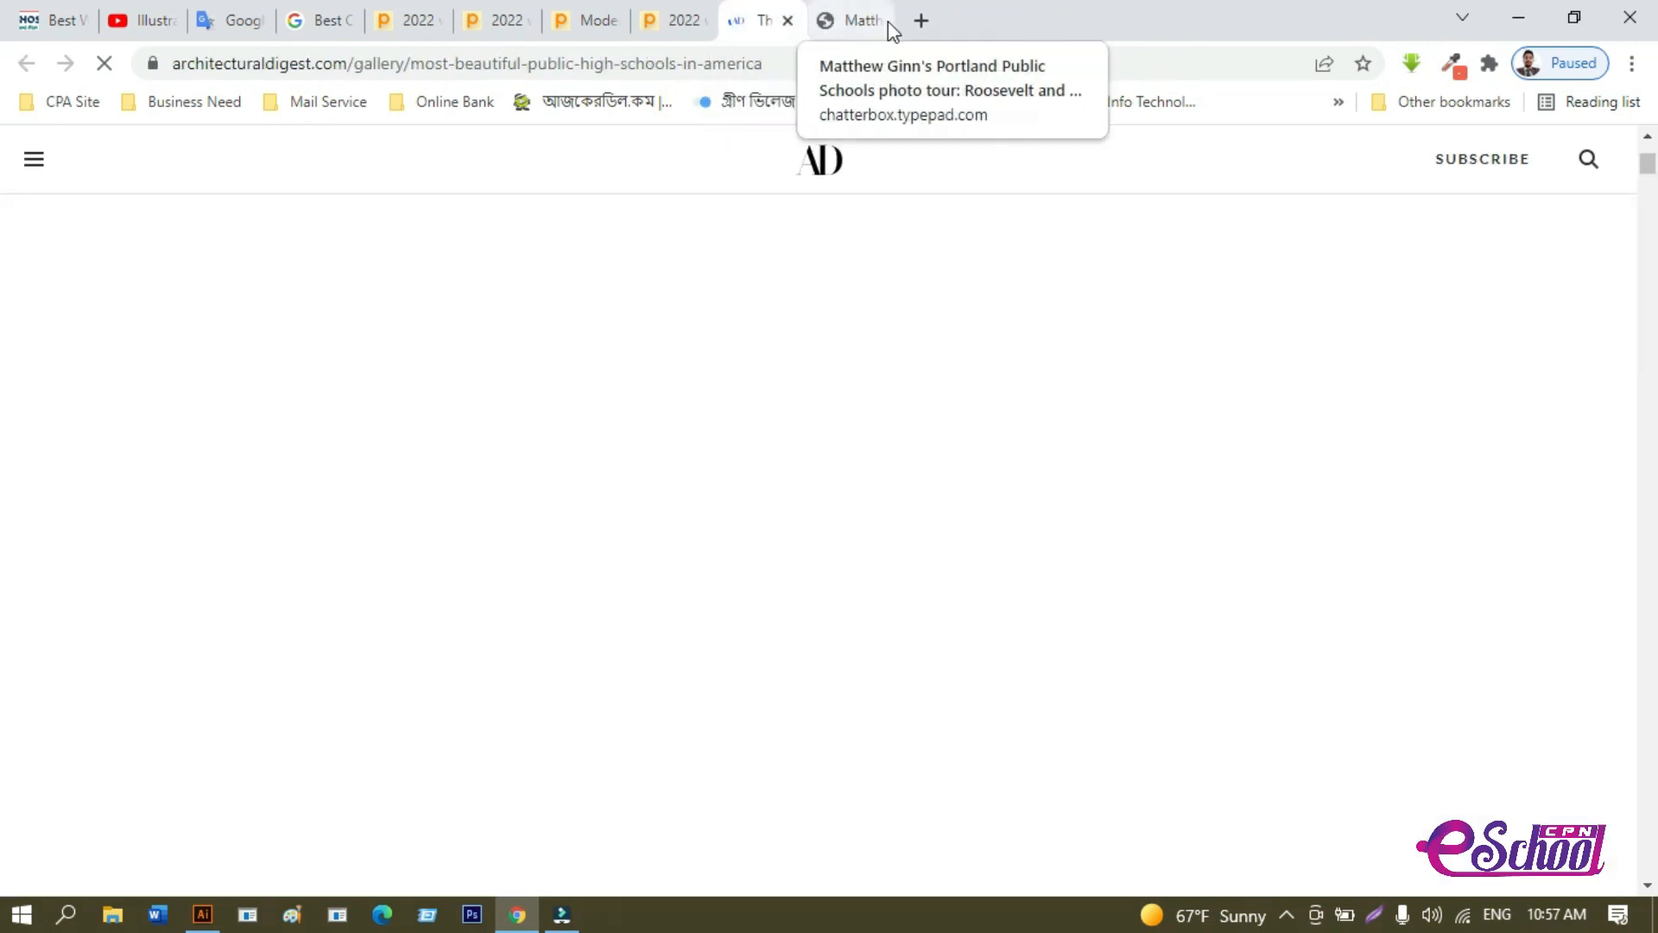
Examine the school building photo at the start of the Architectural Digest article.
scroll(864, 396, "down", 8)
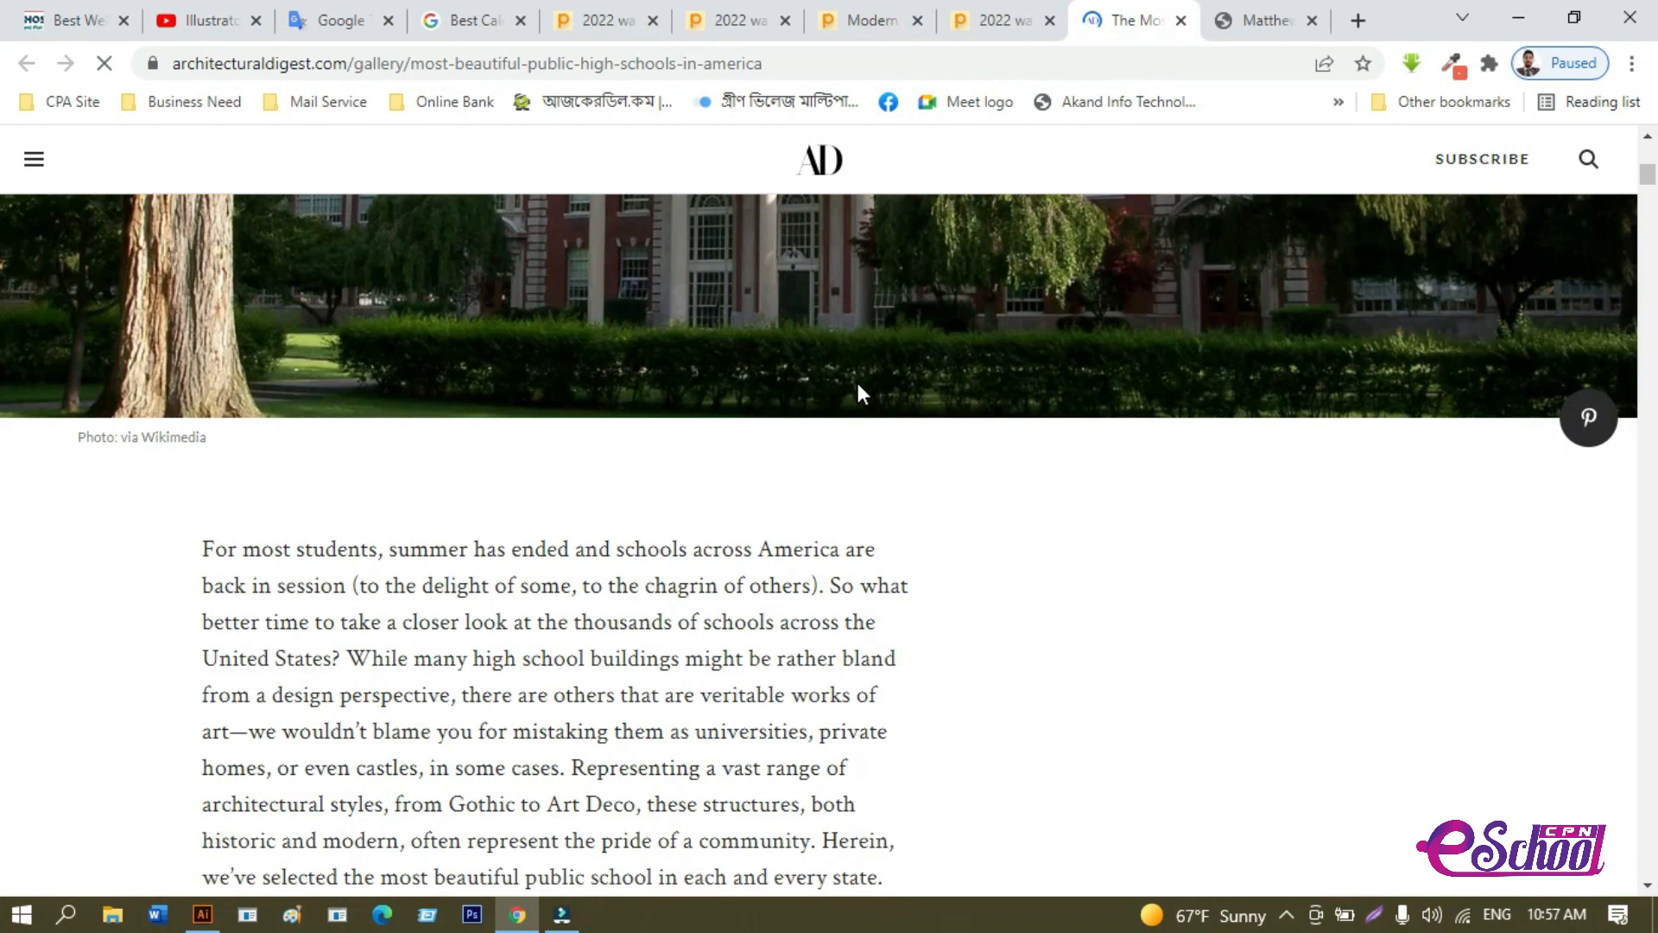
scroll(857, 380, "up", 5)
scroll(857, 374, "up", 5)
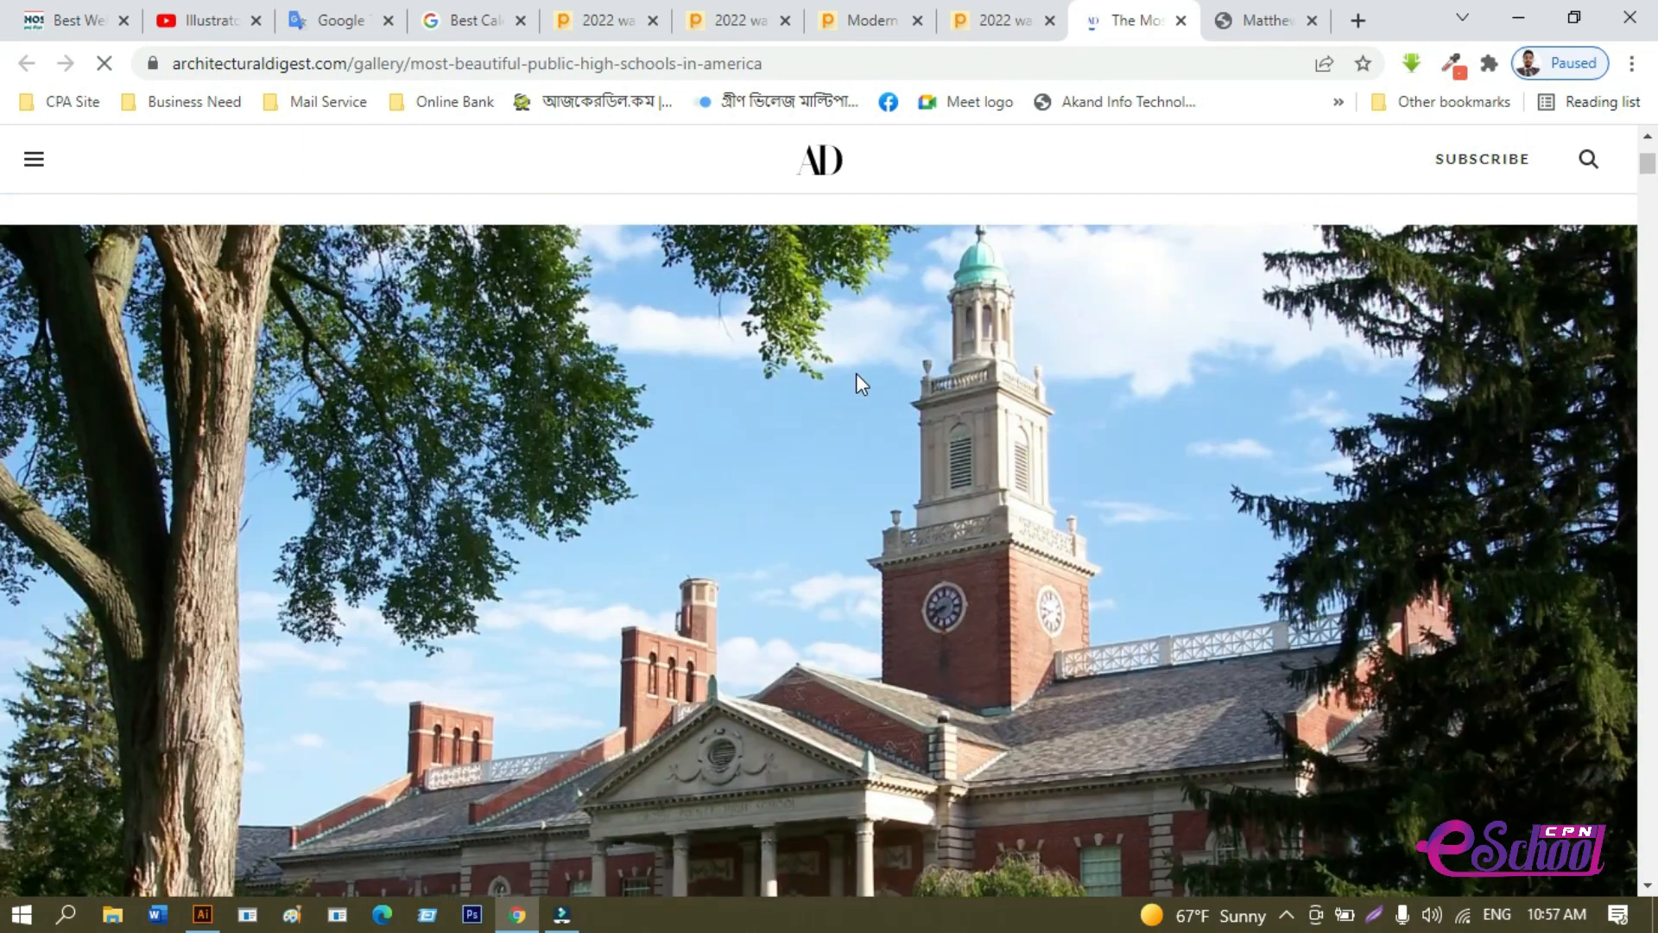
scroll(858, 376, "down", 3)
scroll(859, 386, "down", 3)
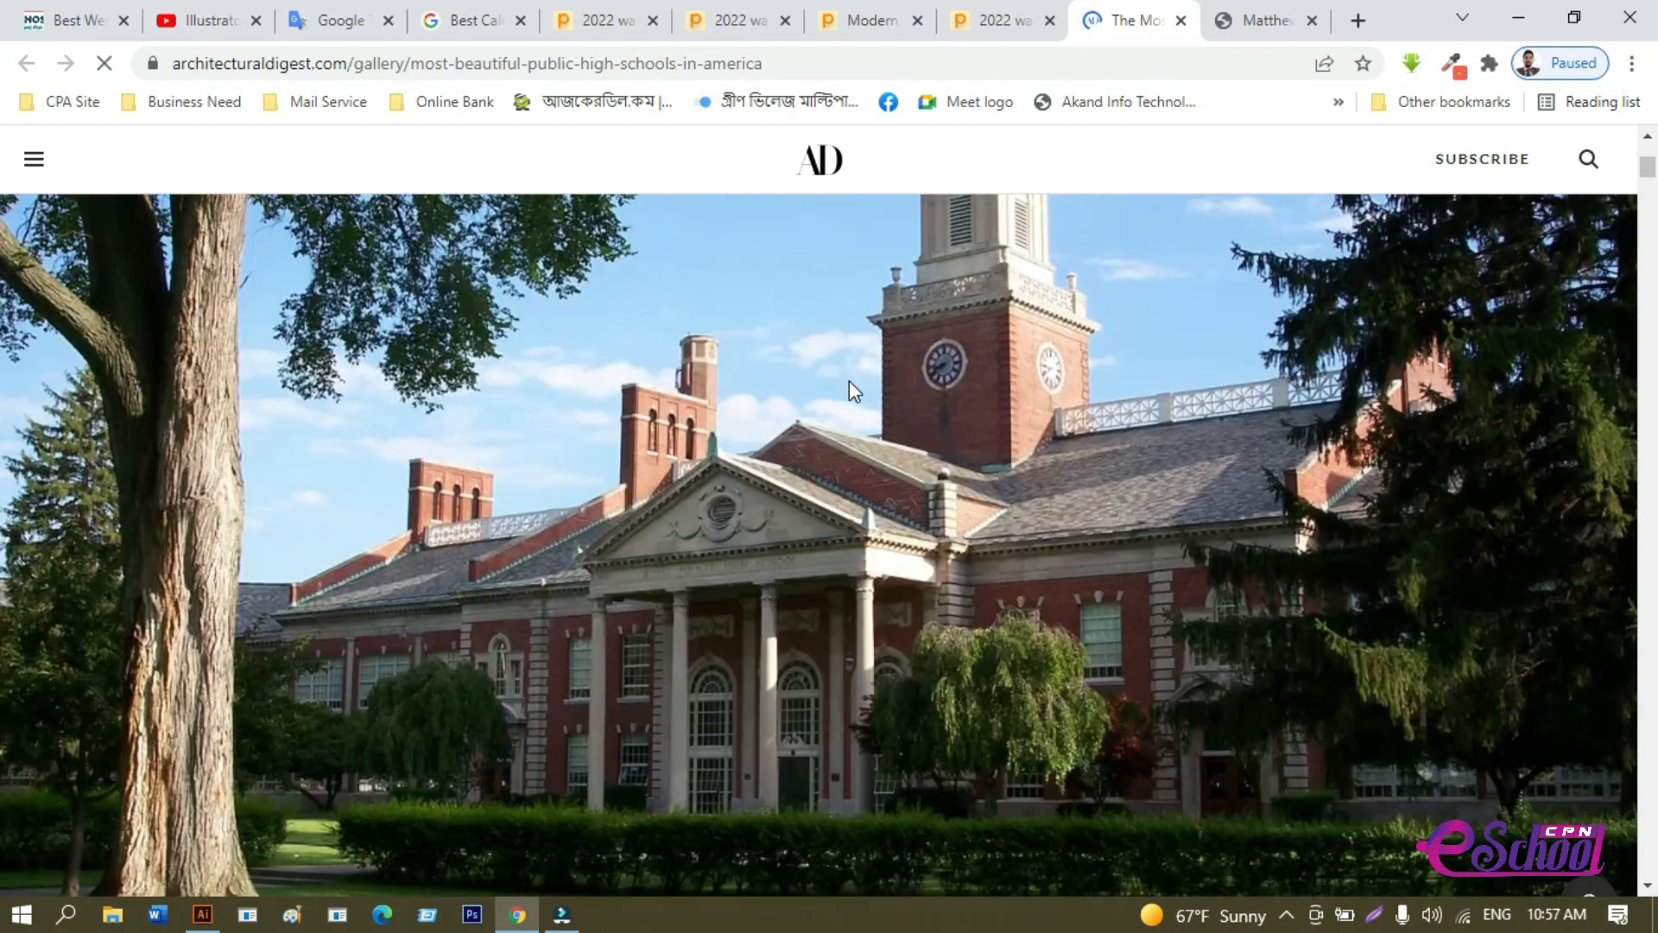
scroll(850, 384, "down", 2)
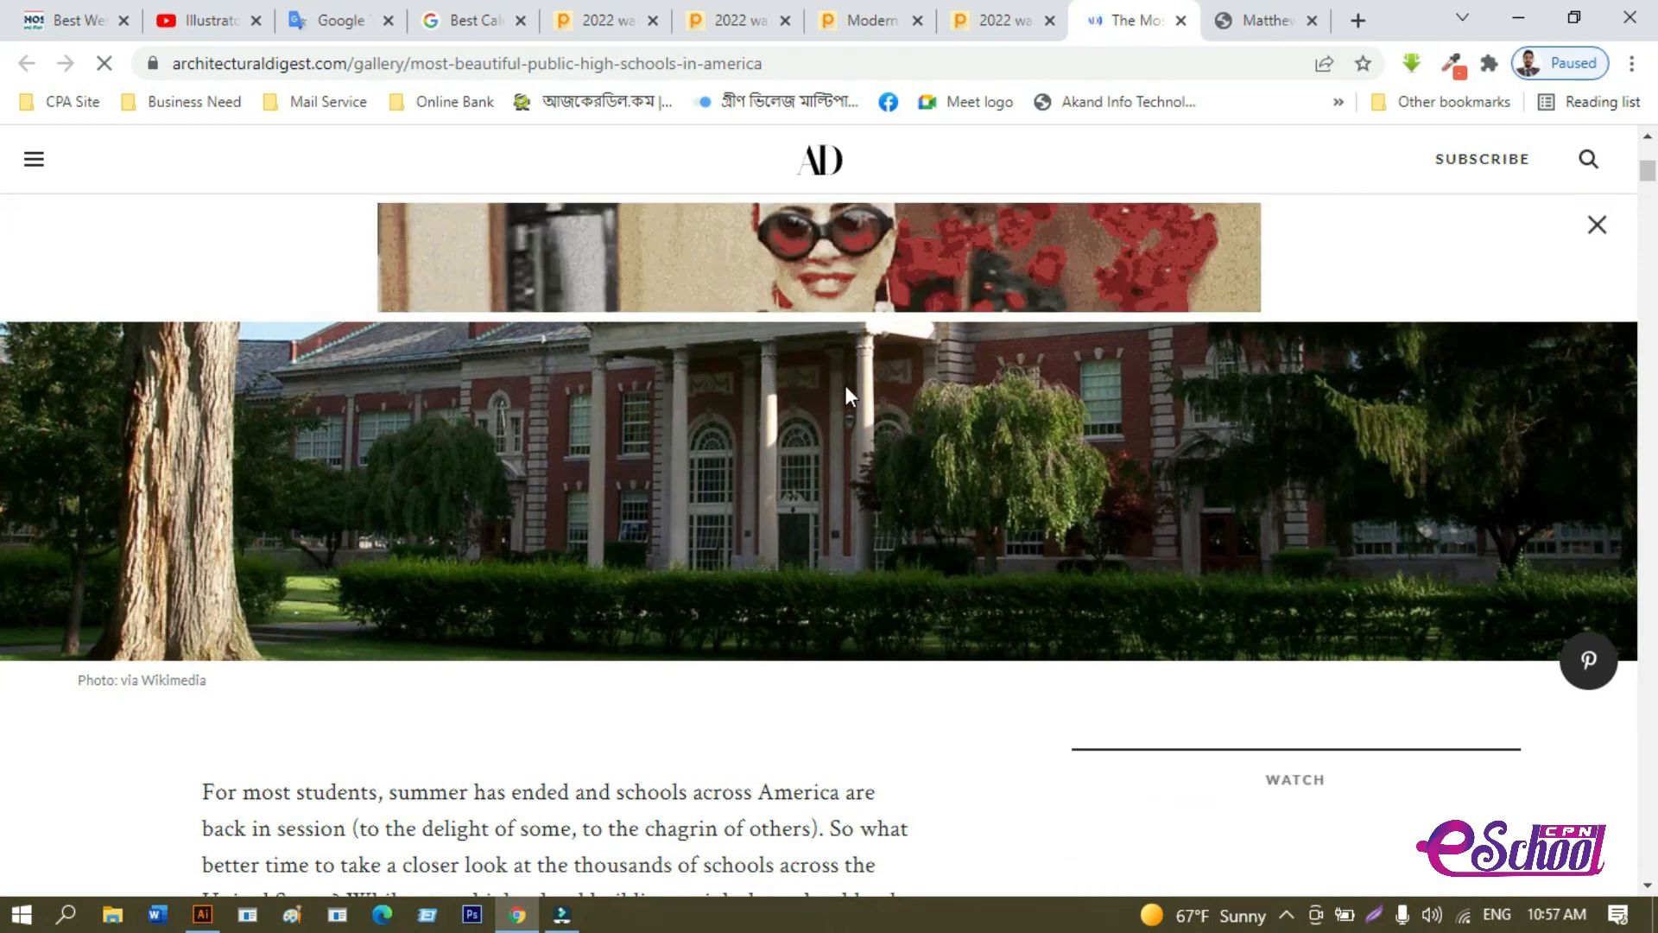
scroll(853, 513, "up", 3)
right_click(853, 513)
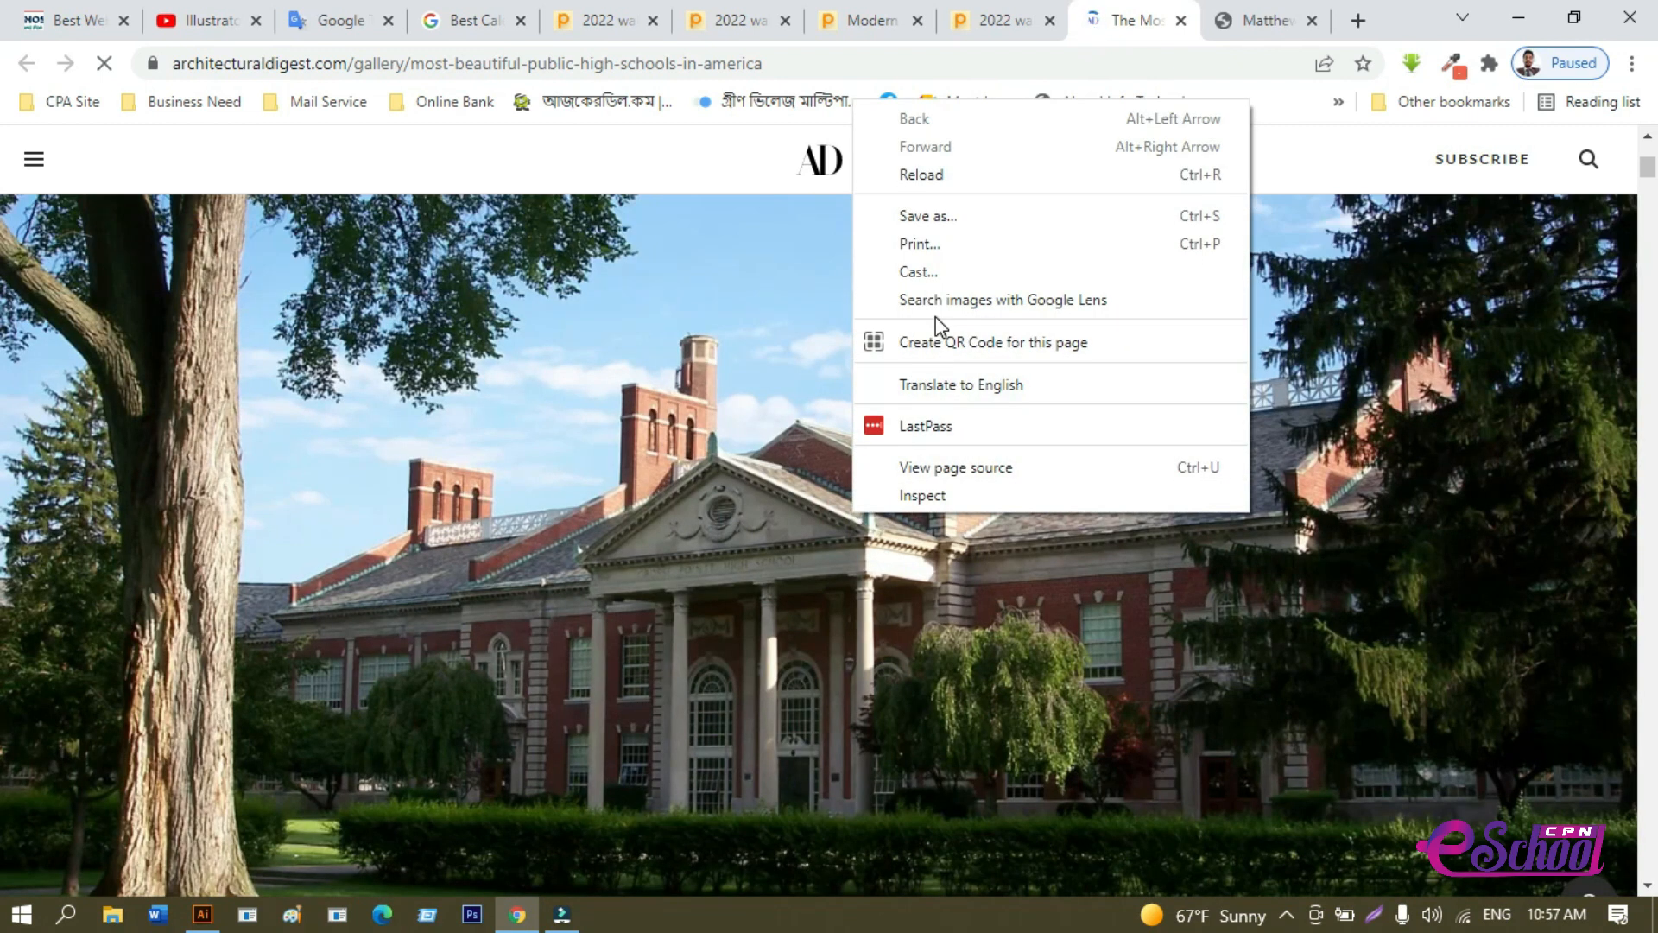
left_click(593, 475)
scroll(898, 499, "up", 5)
right_click(901, 499)
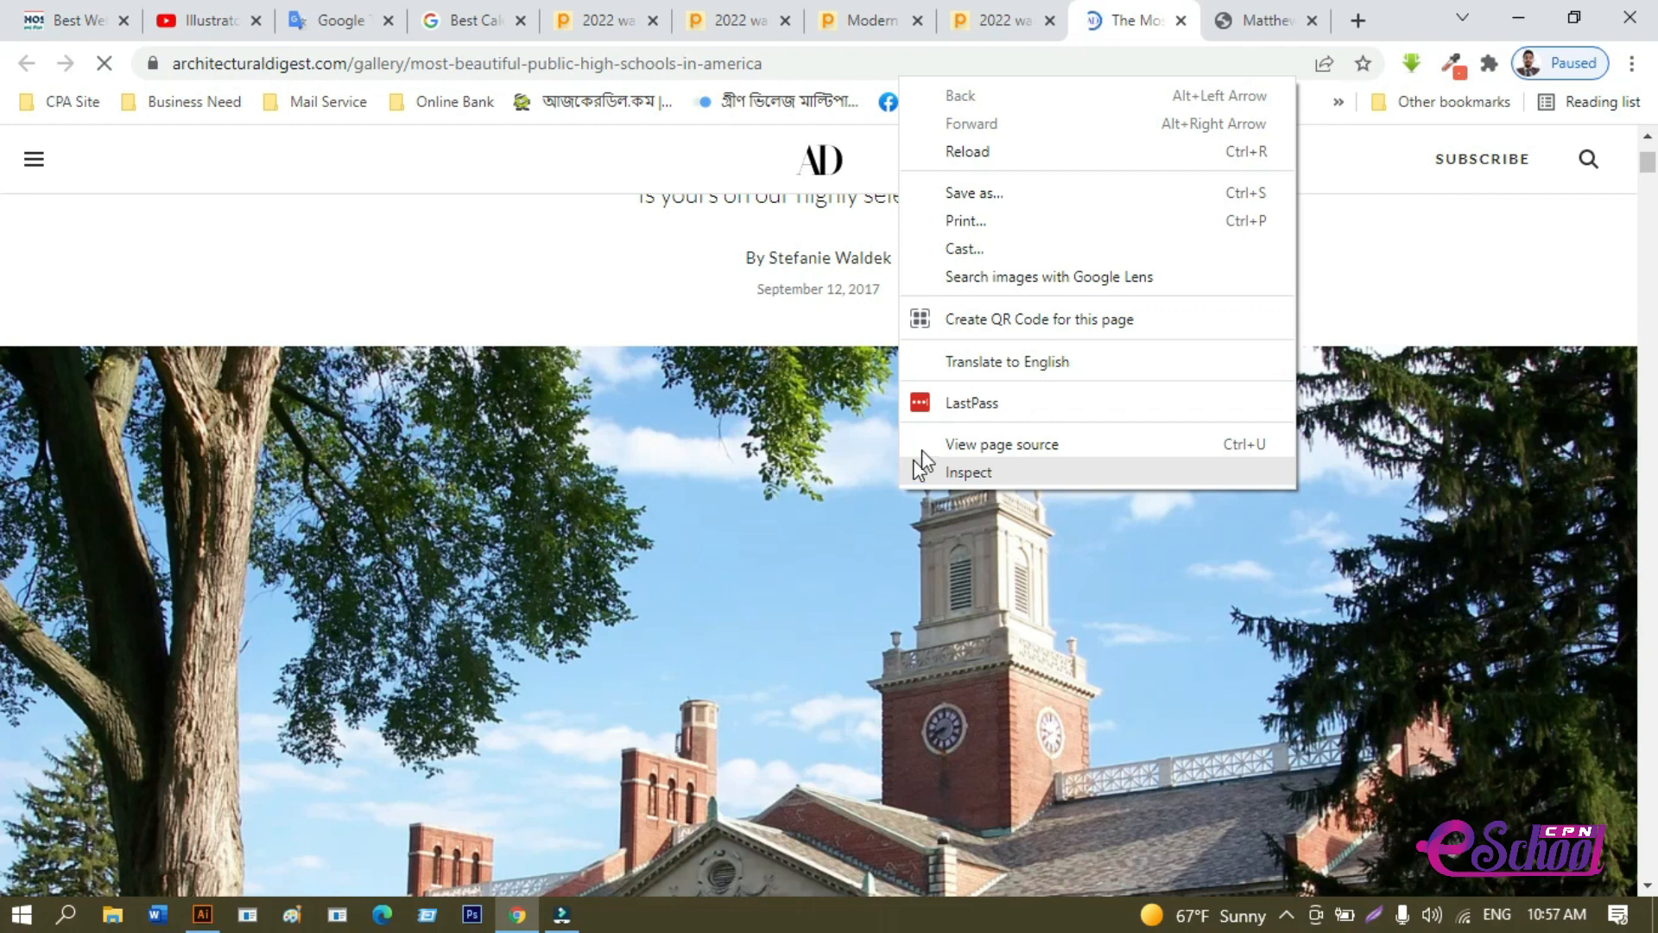
left_click(843, 473)
scroll(825, 475, "down", 3)
scroll(1140, 437, "up", 3)
right_click(1119, 466)
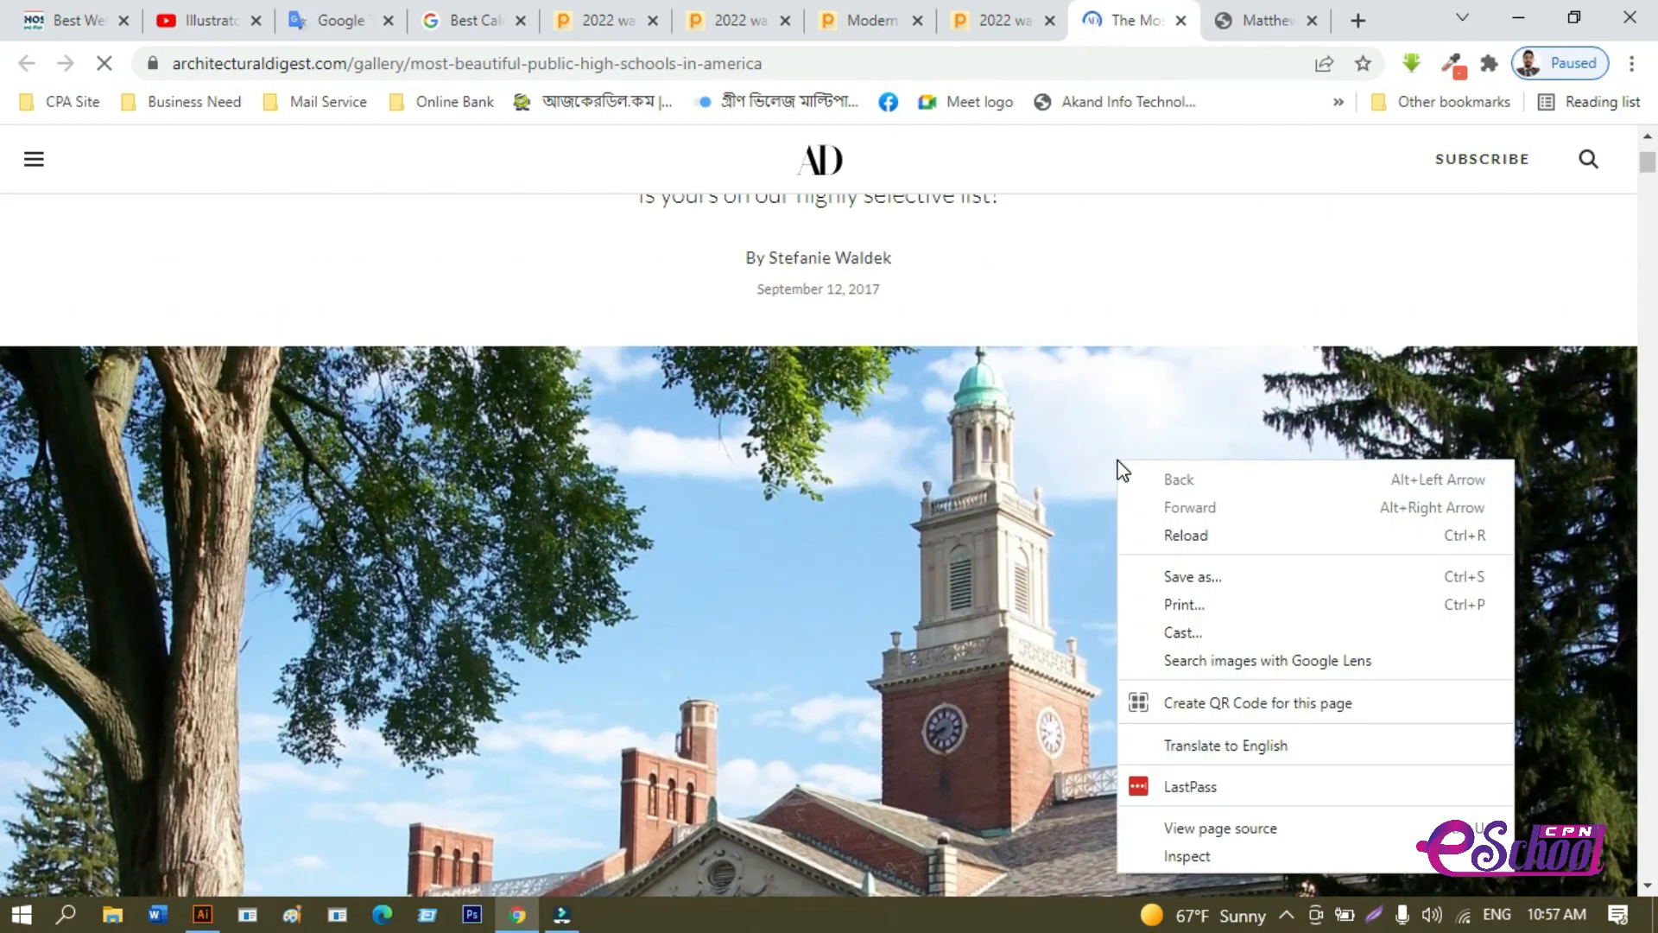
left_click(1188, 572)
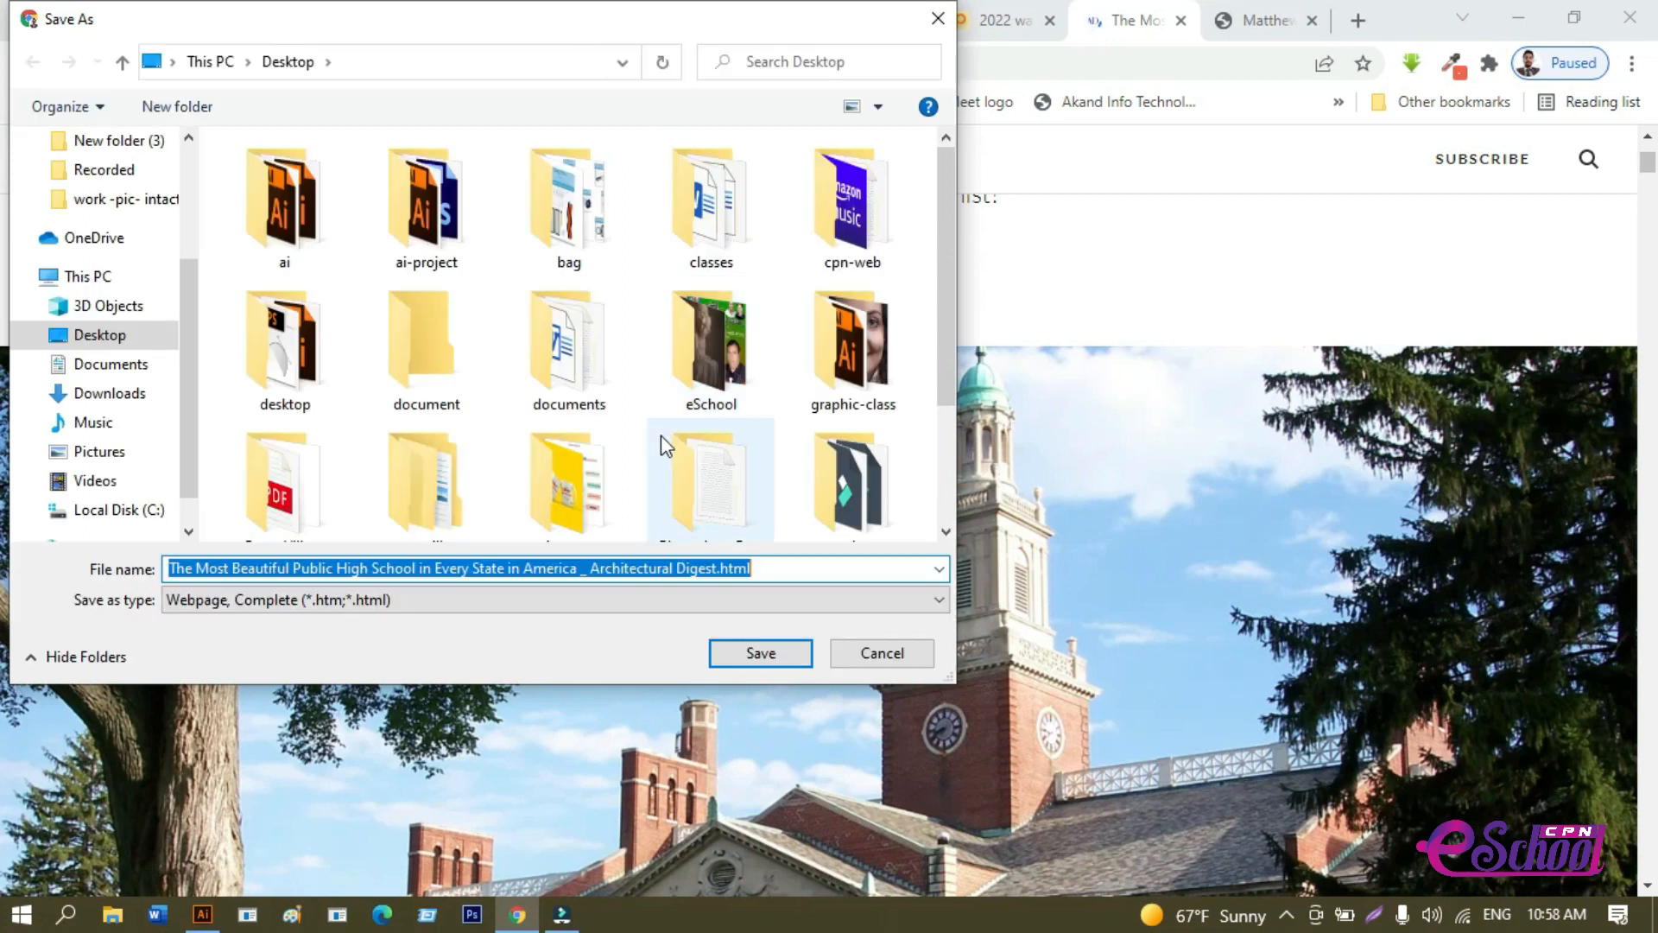
left_click(907, 661)
Inspect the article's lead school photo in the developer tools and close the What's New drawer.
right_click(775, 557)
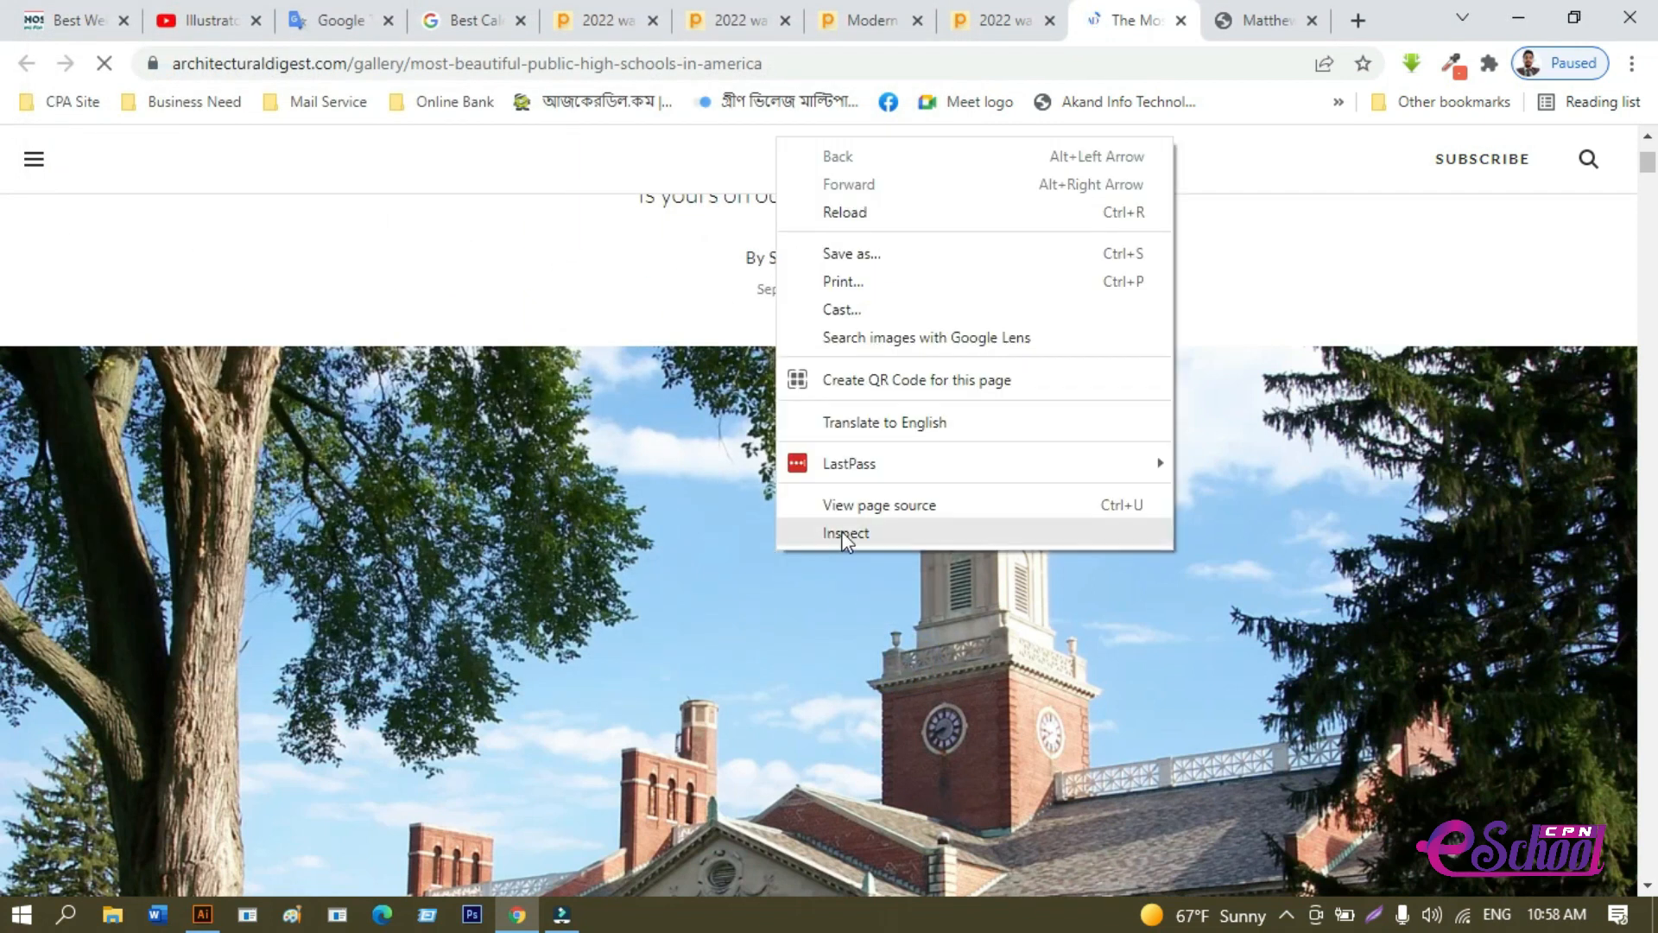
left_click(843, 531)
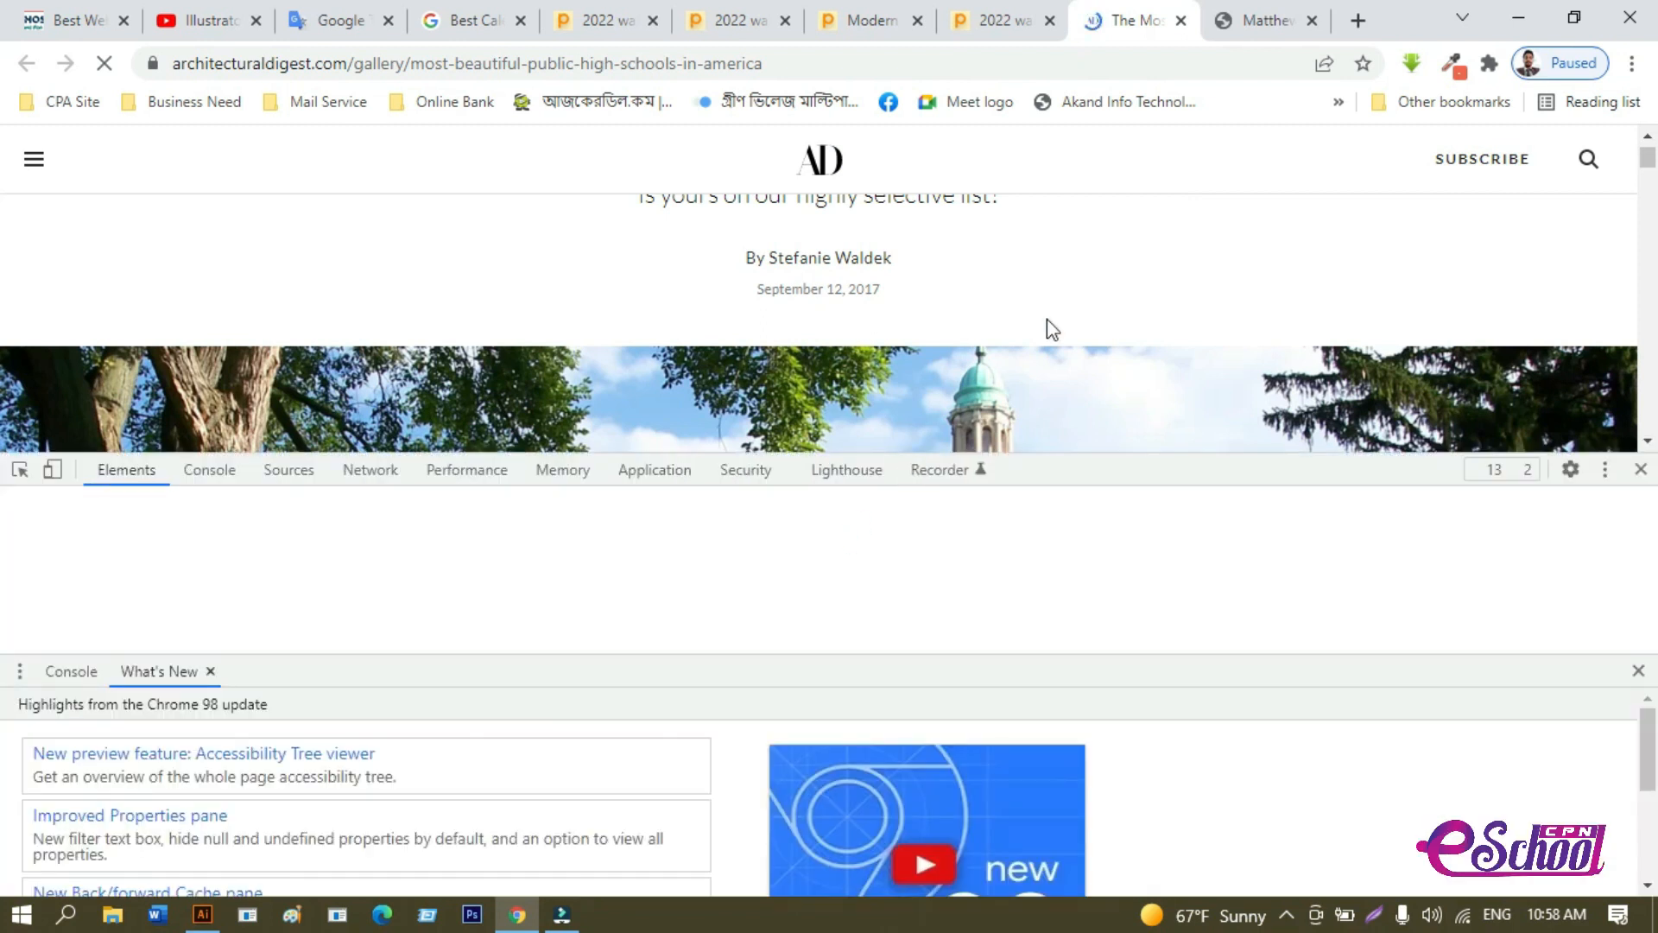
scroll(1071, 277, "down", 3)
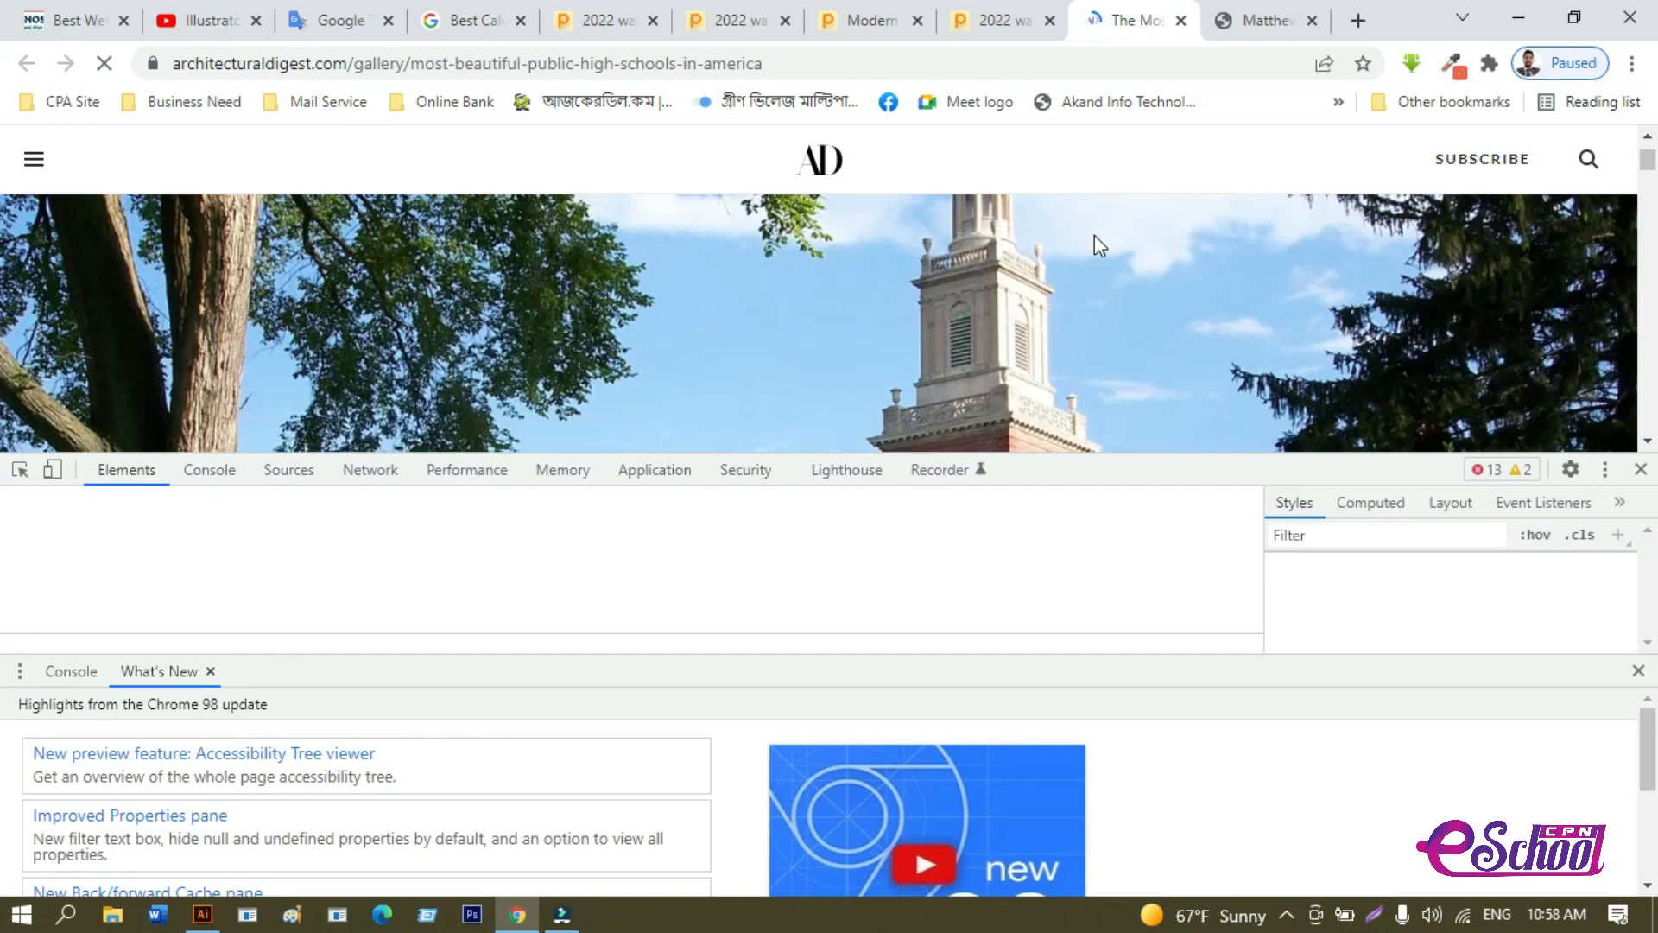
left_click(1637, 671)
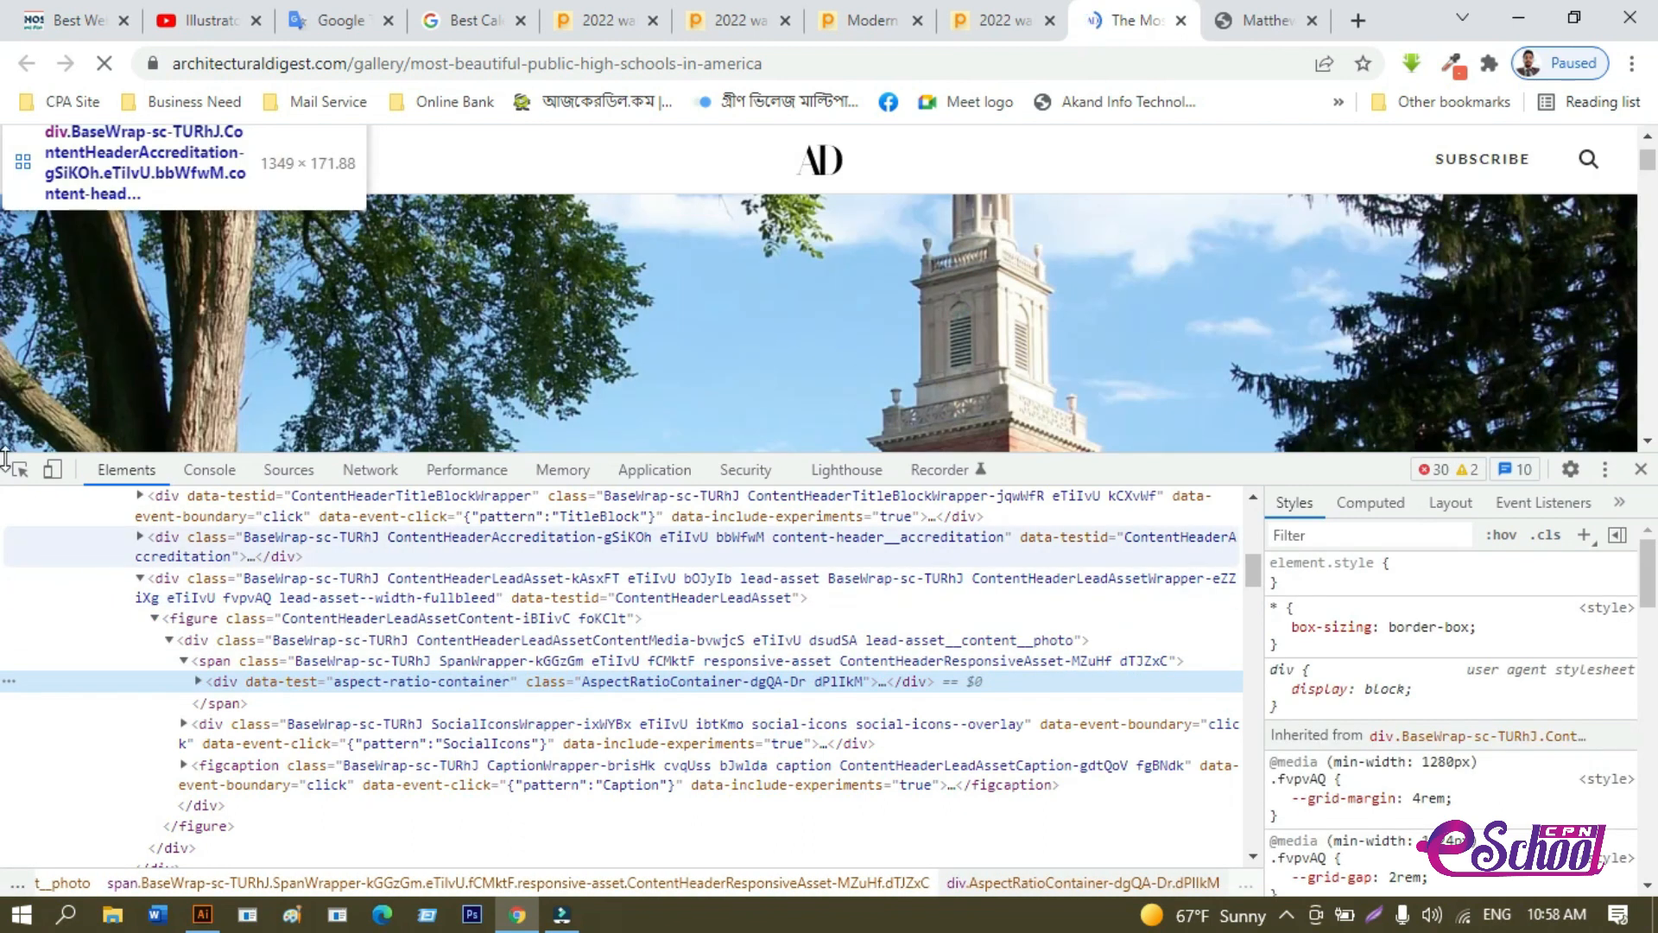
Pick the lead photo on the page for inspection and check the styles of its aspect-ratio container.
left_click(19, 469)
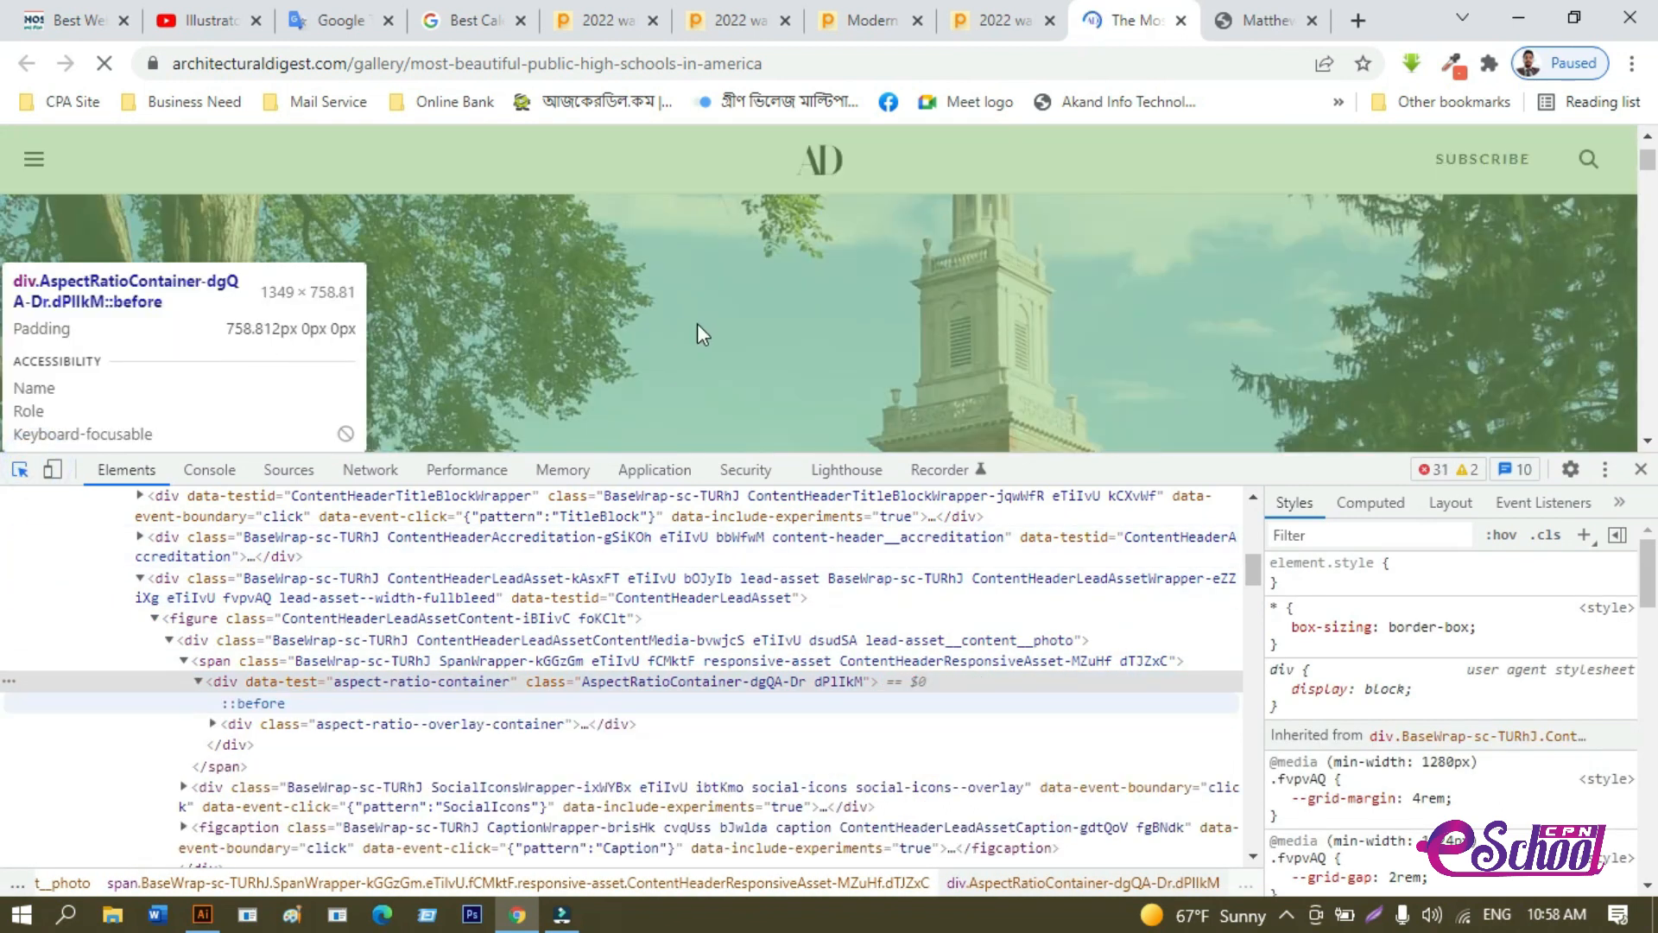
scroll(706, 314, "up", 3)
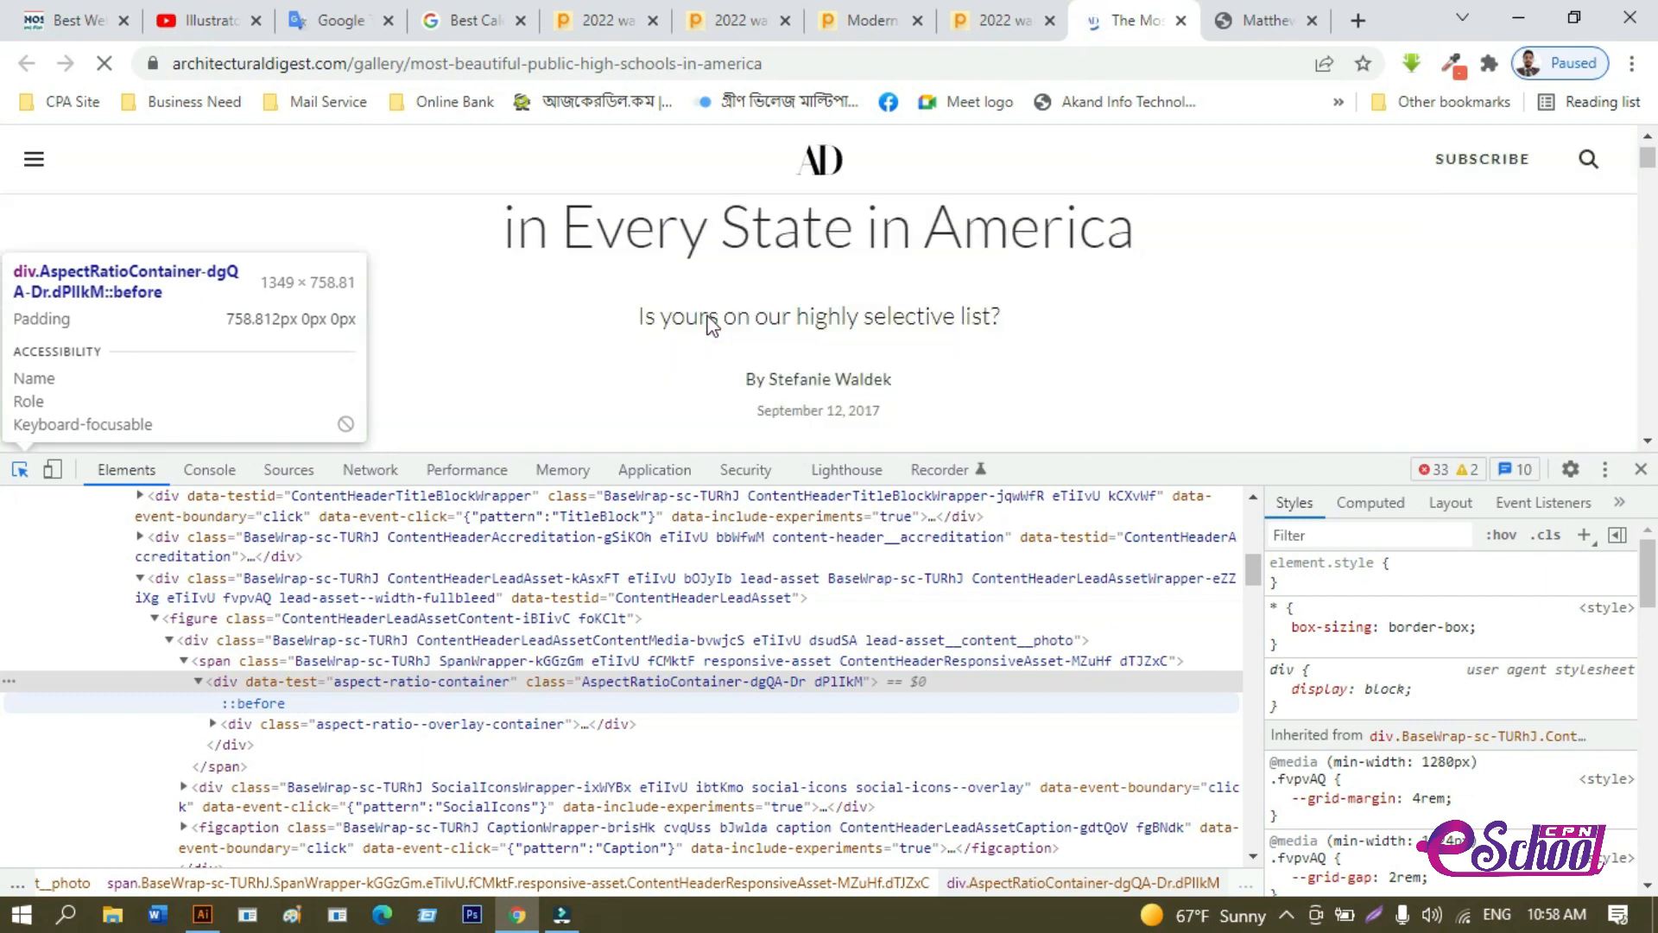
scroll(778, 363, "down", 1)
left_click(758, 392)
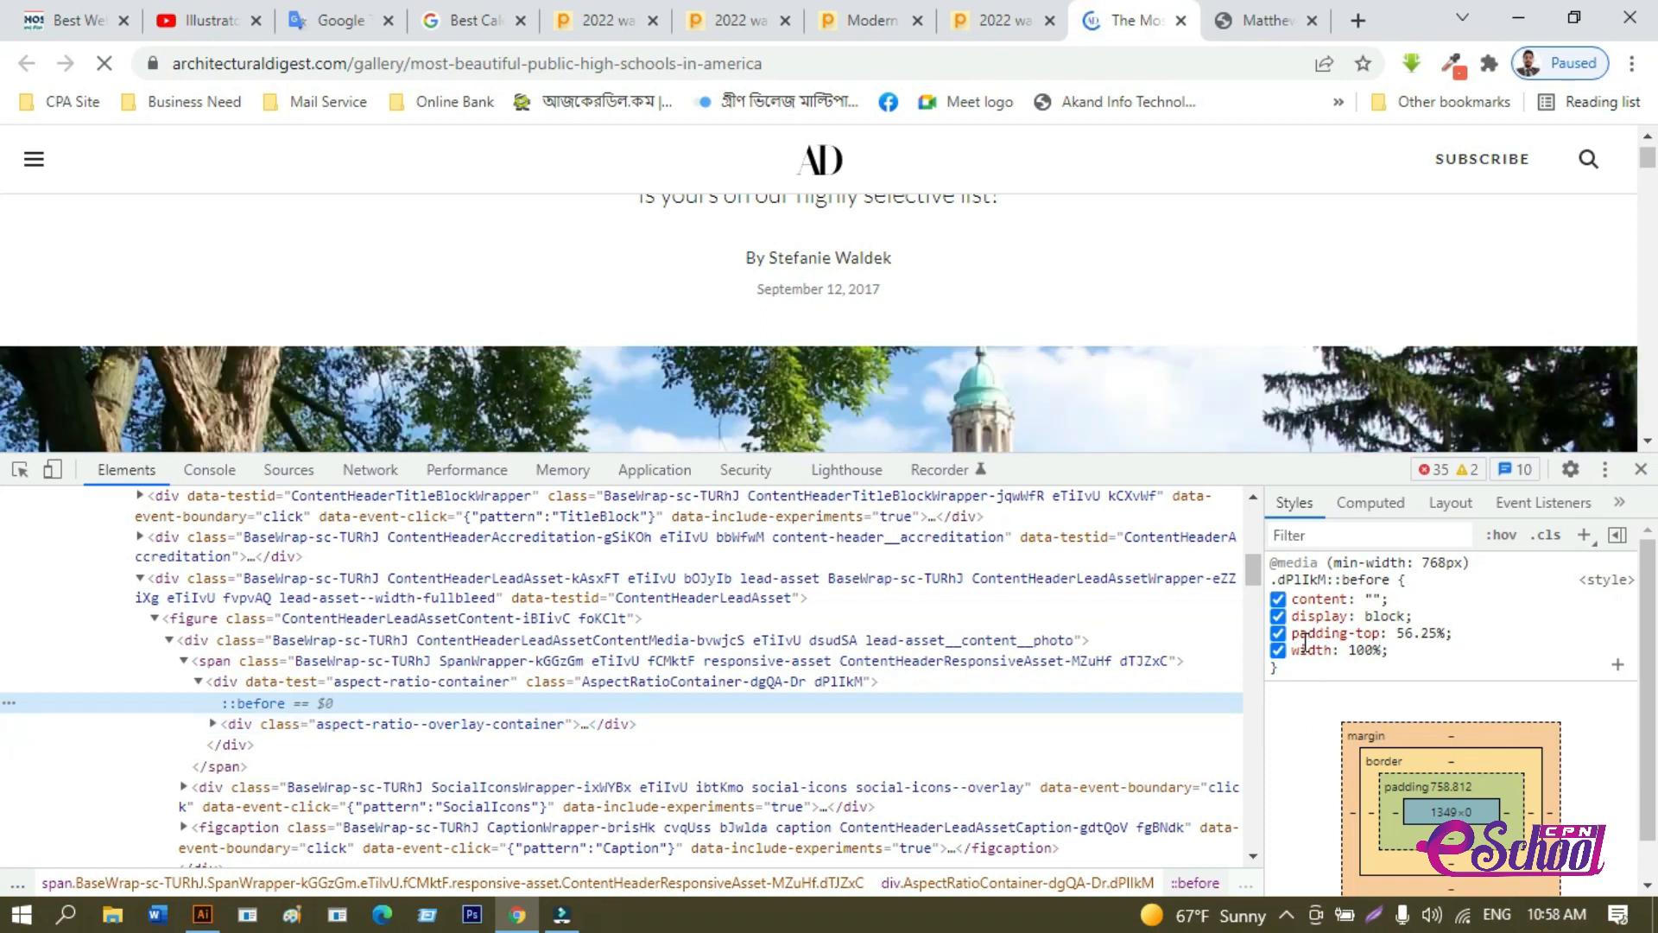
left_click(289, 682)
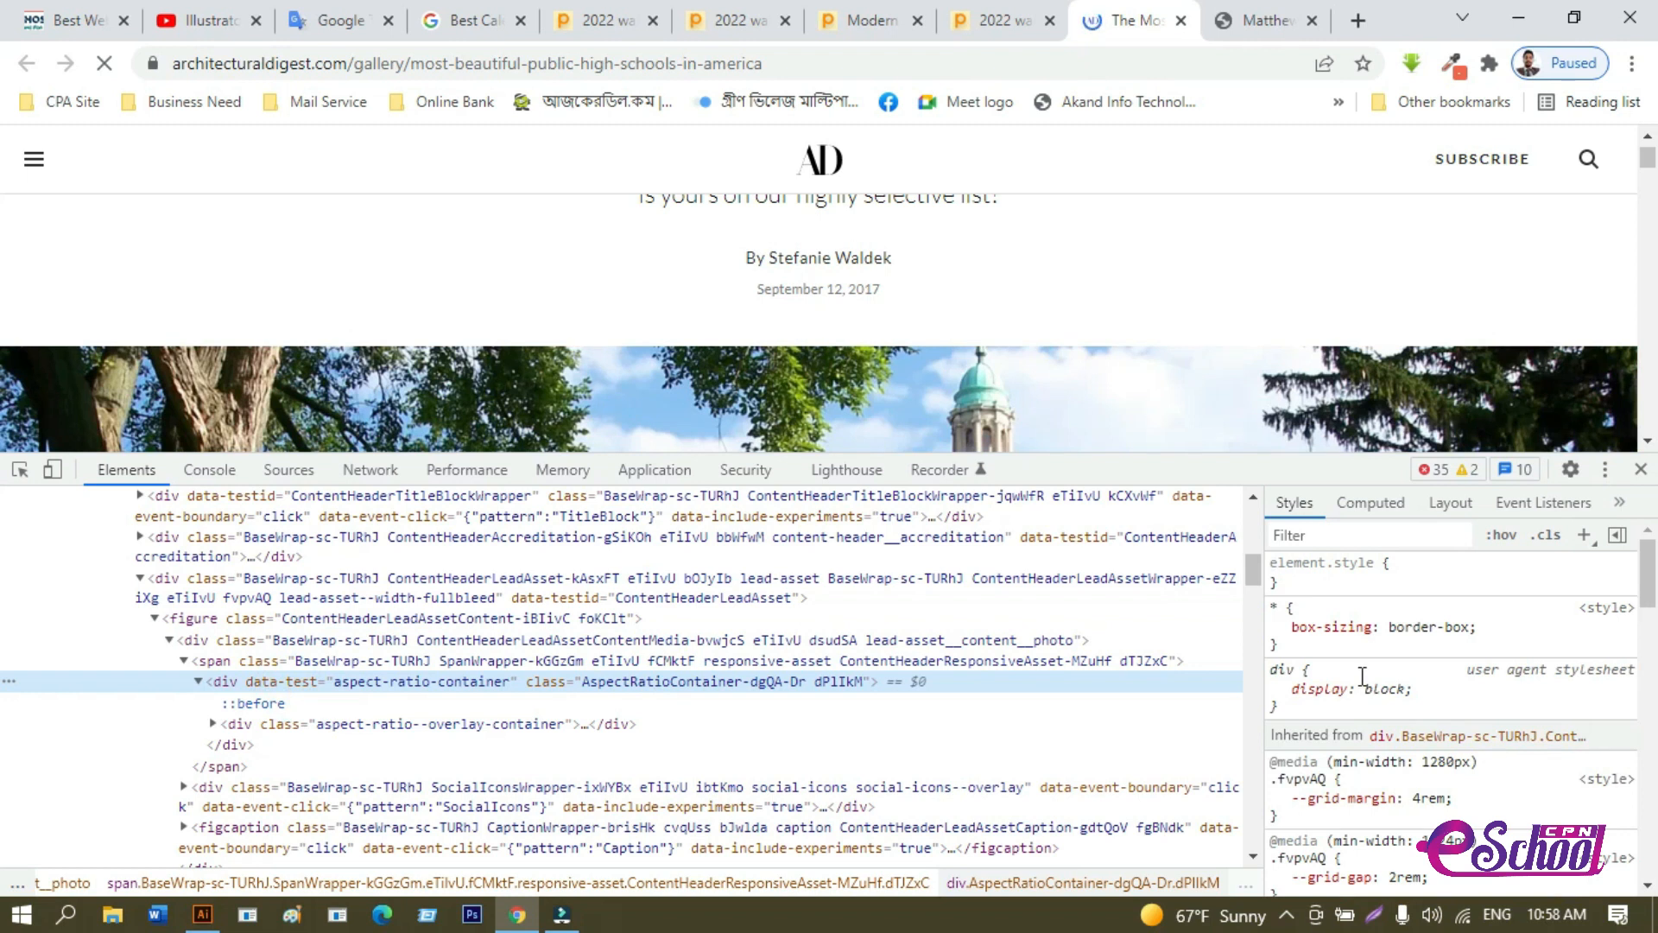
scroll(1362, 676, "down", 3)
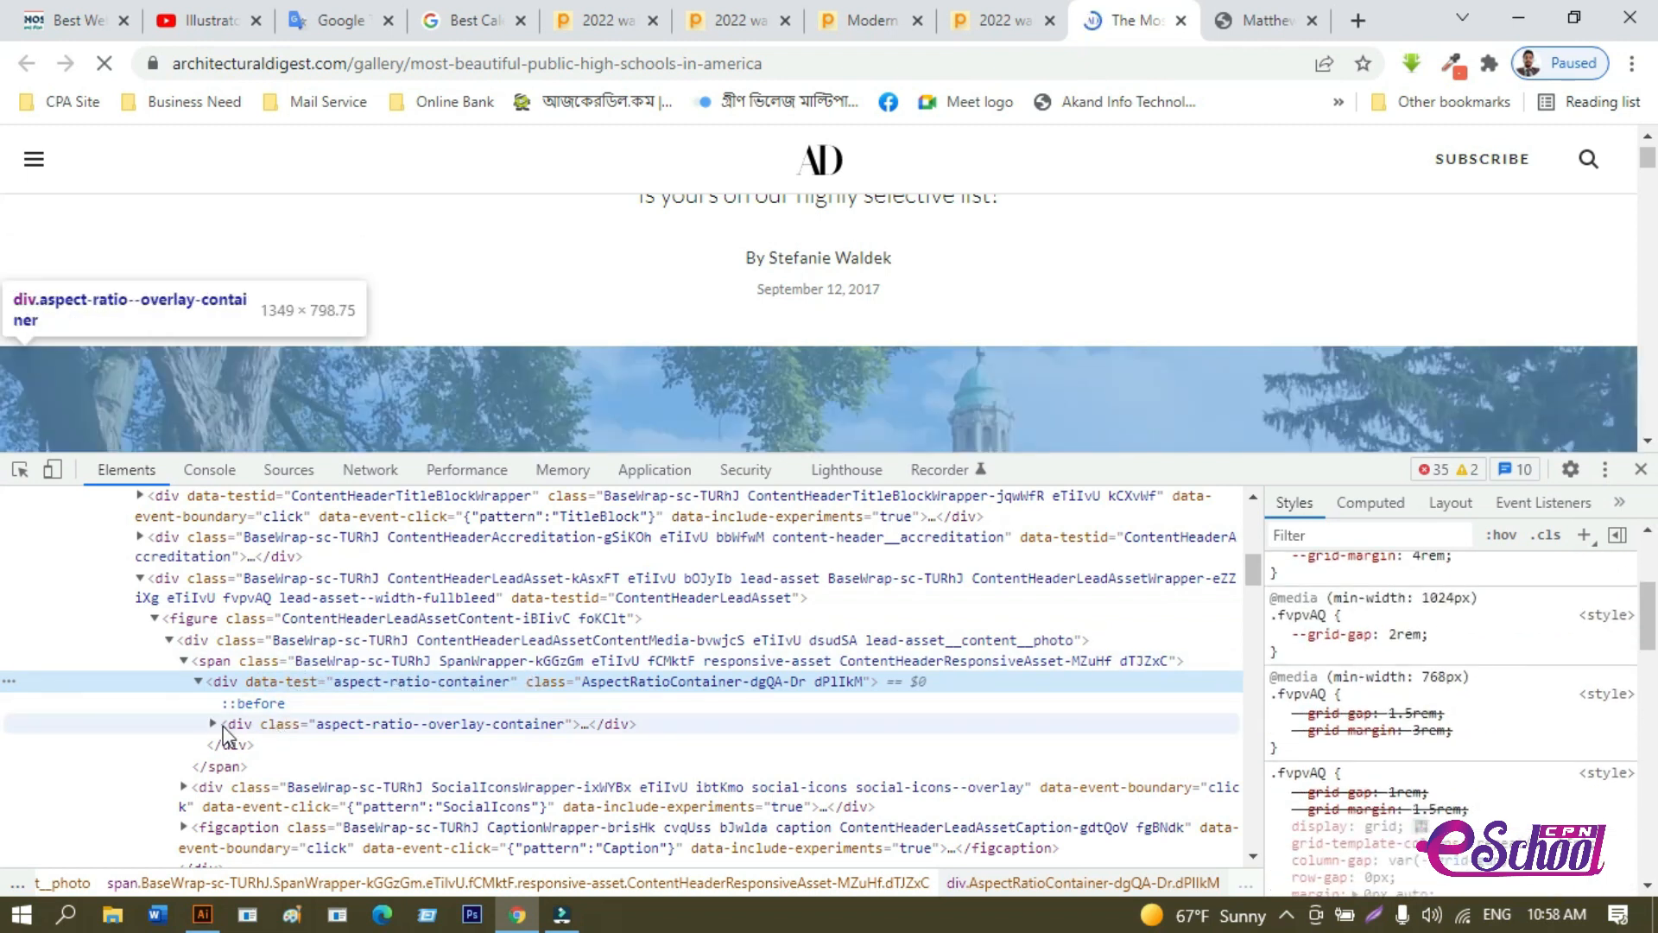
Expand the photo's aspect-ratio overlay container and the picture element inside it in the page markup.
left_click(214, 724)
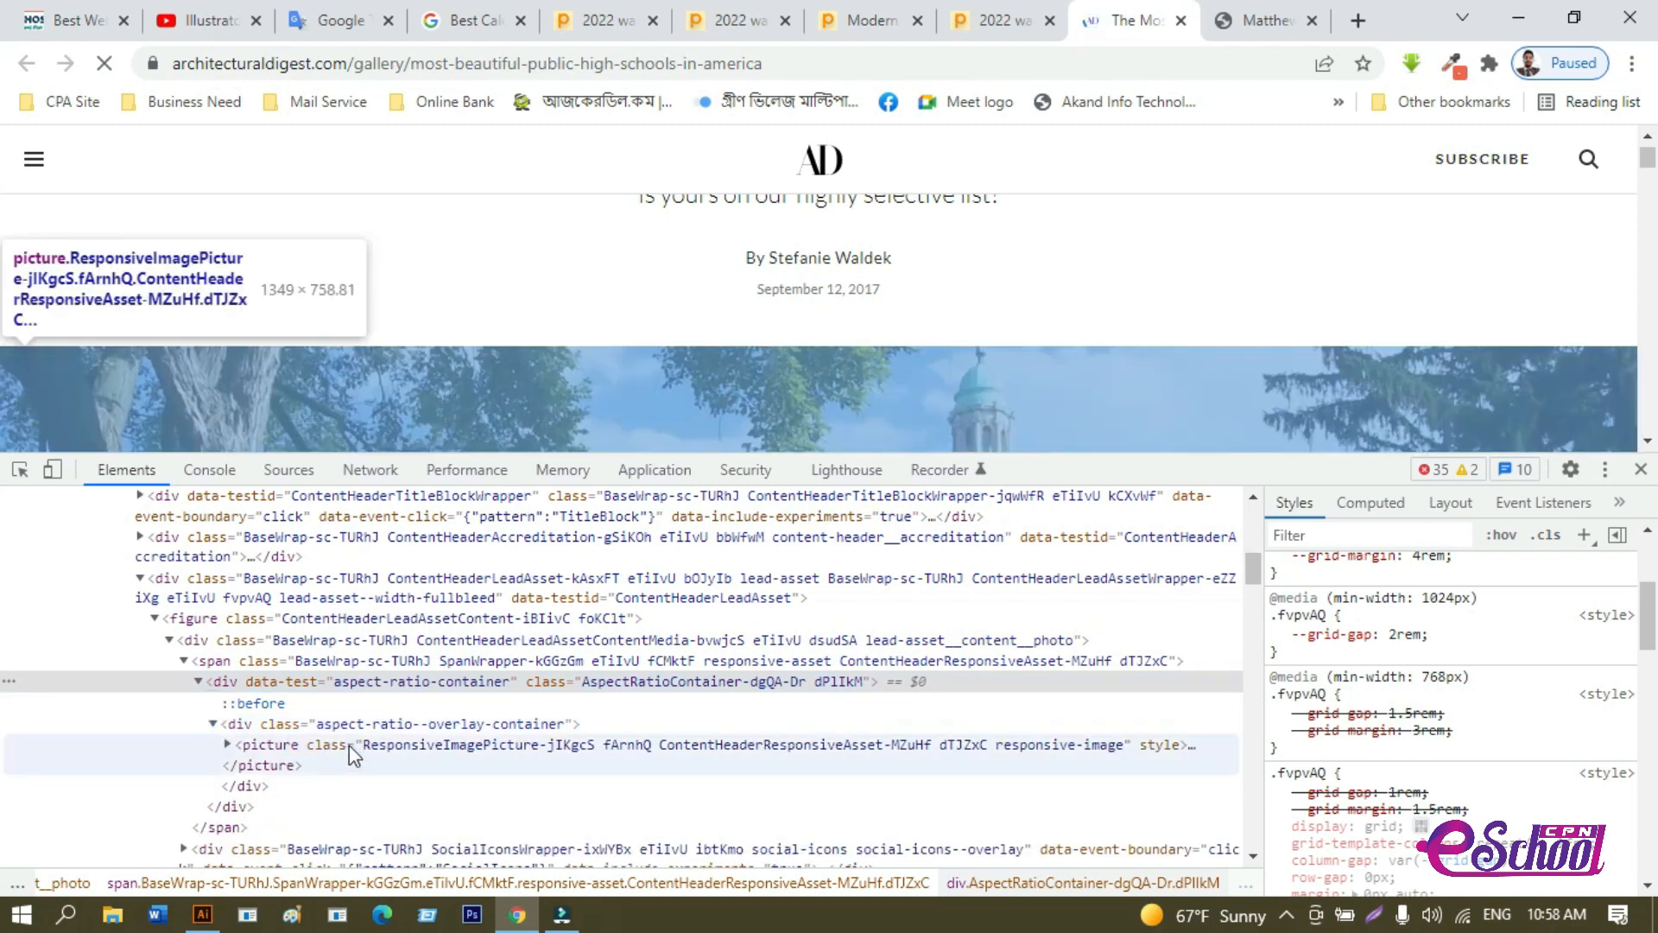
left_click(328, 723)
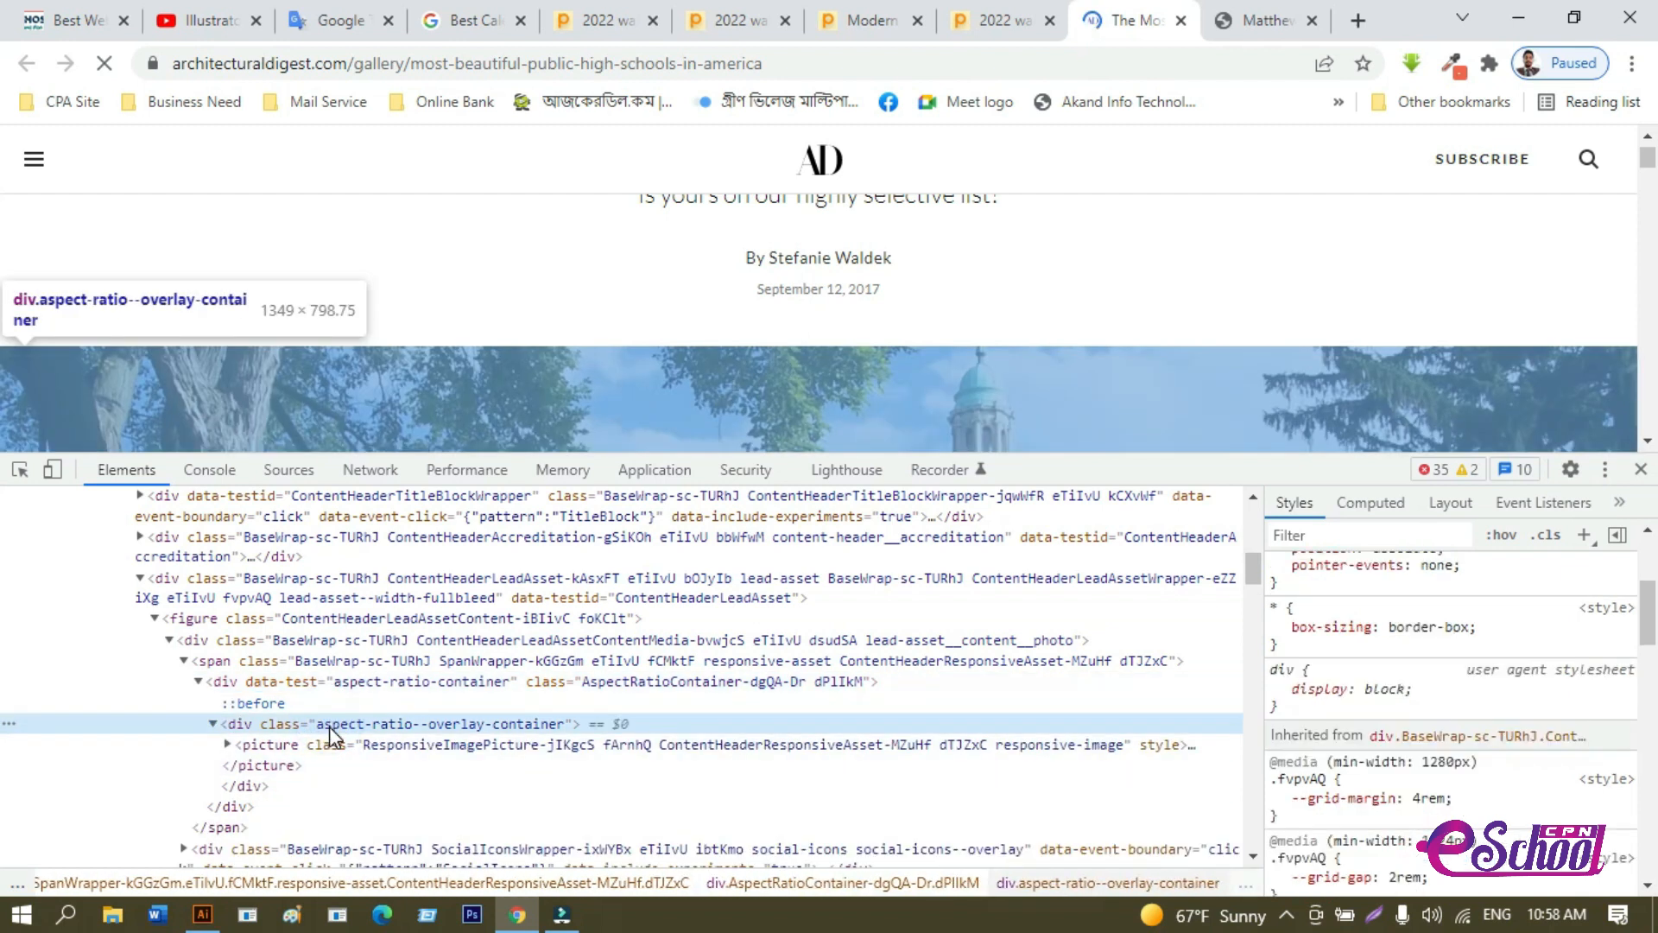
scroll(1519, 721, "up", 3)
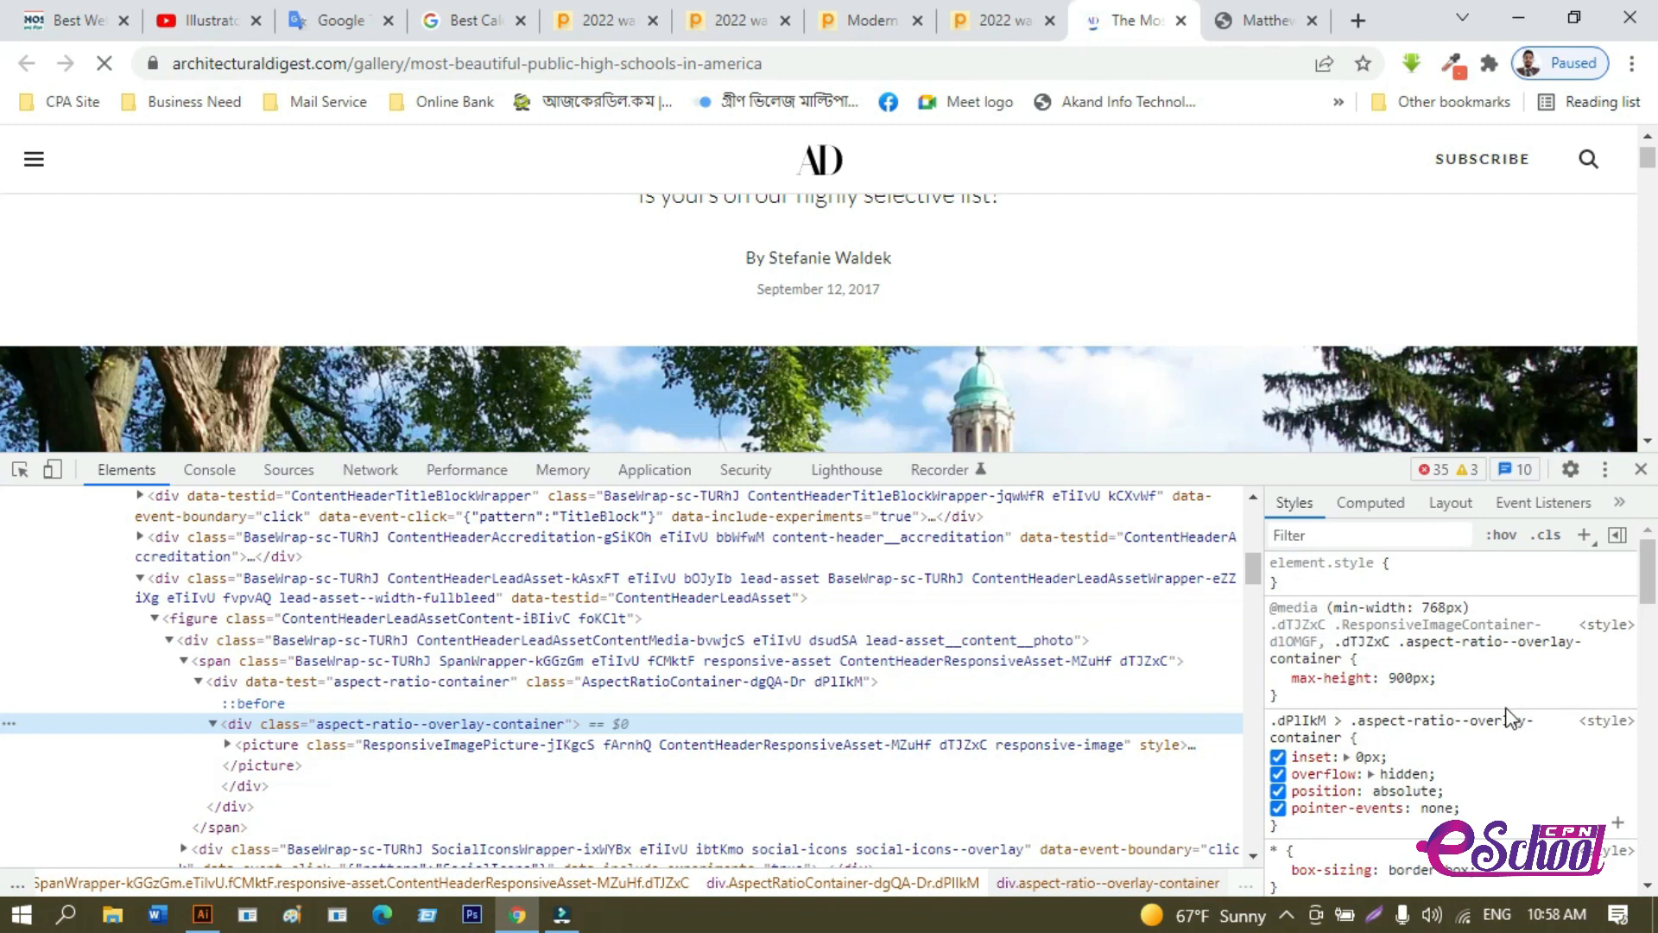
left_click(371, 744)
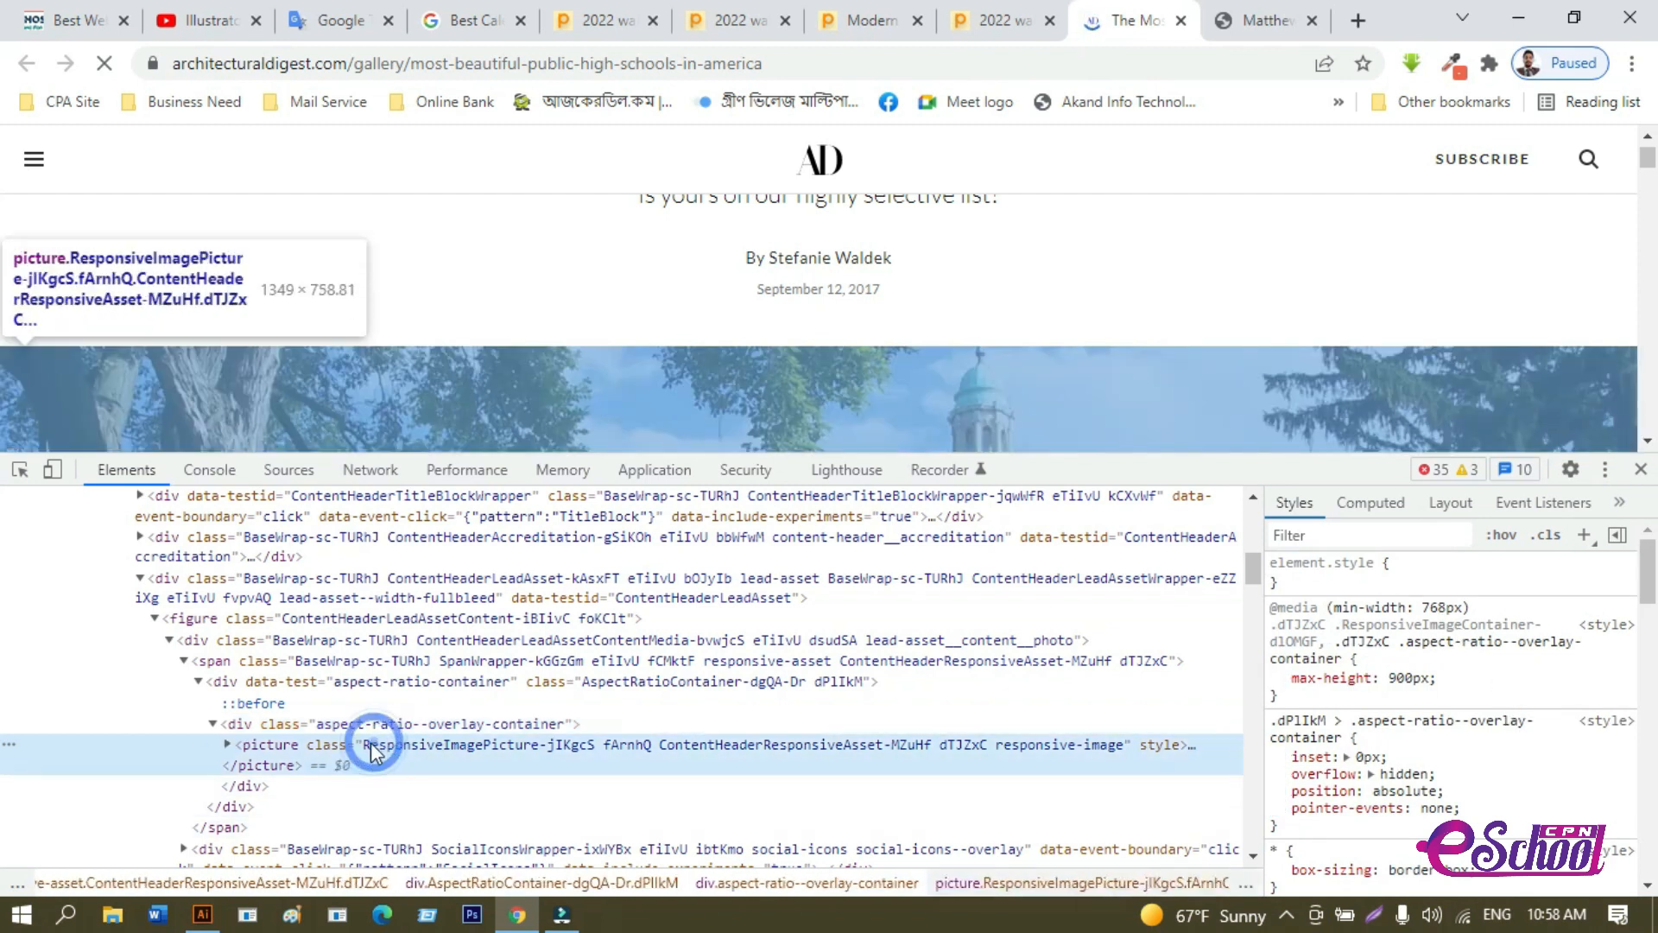
left_click(228, 744)
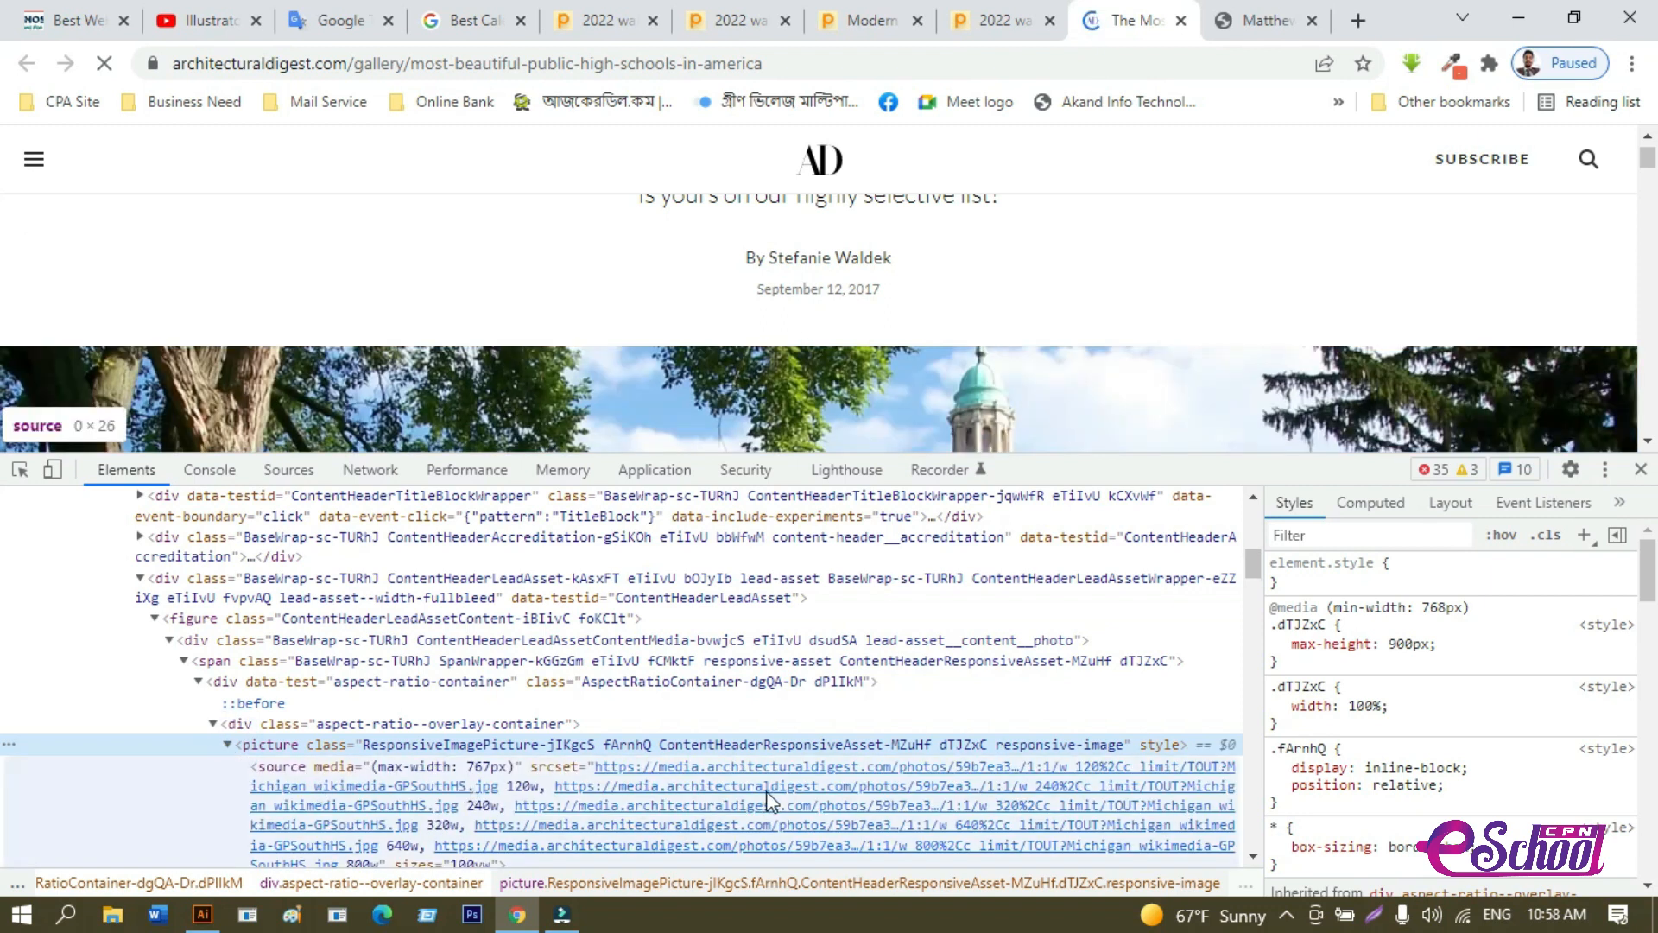
Find the img element among the picture's sources and open its current source image in a new tab.
scroll(767, 791, "down", 3)
scroll(748, 671, "up", 3)
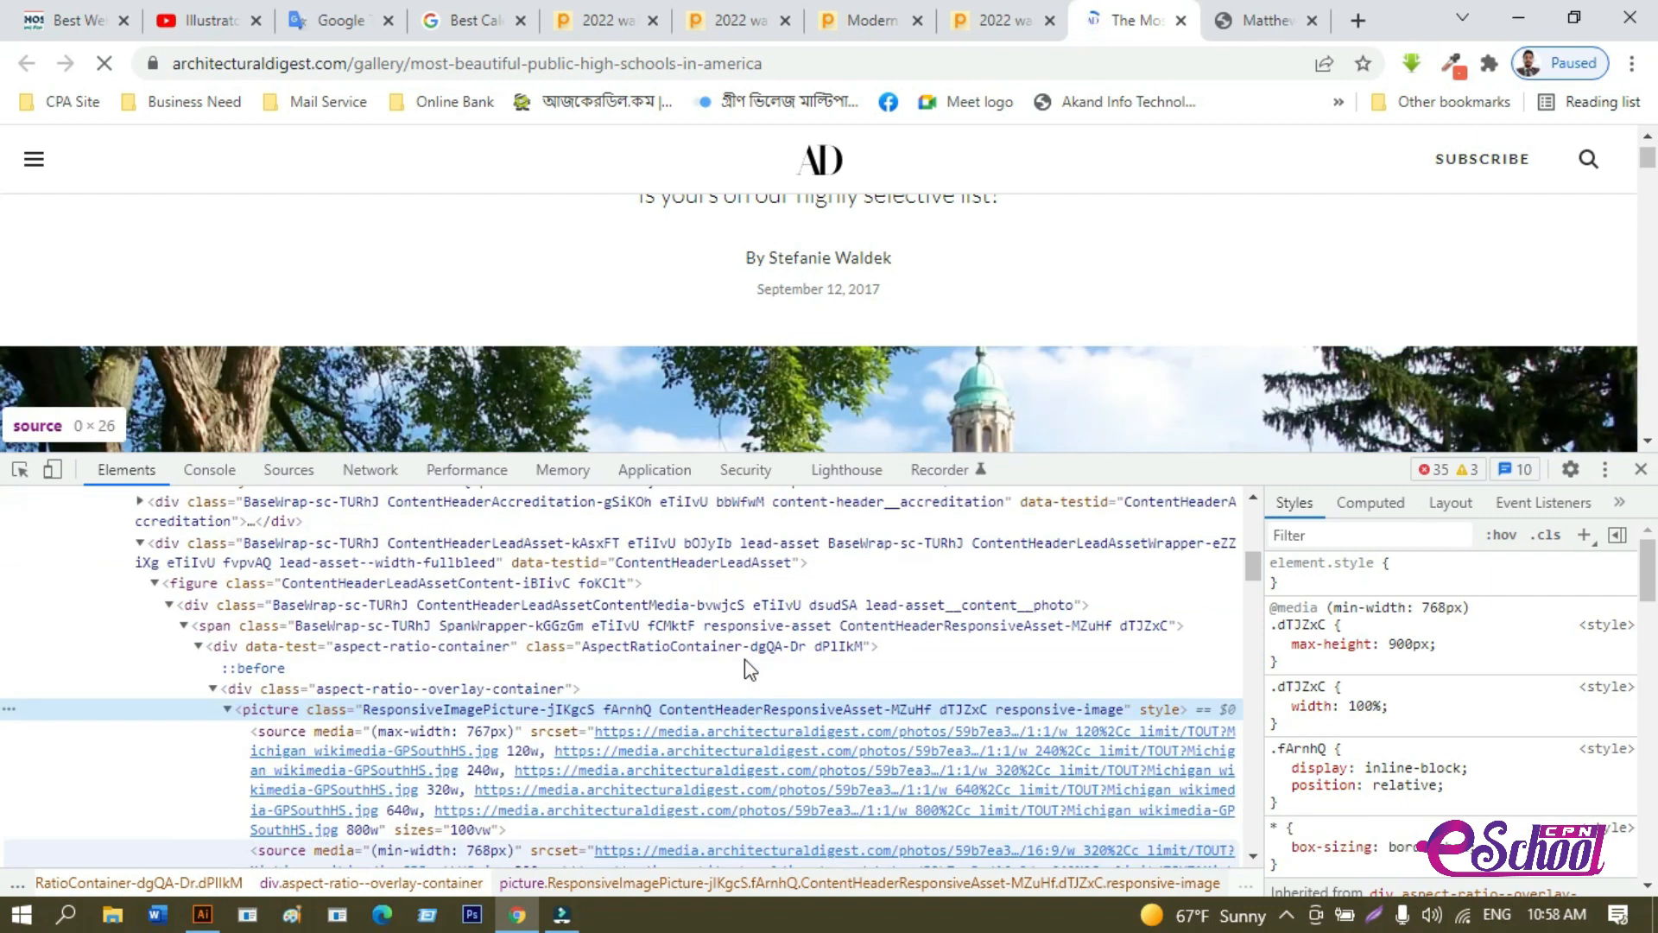
scroll(887, 340, "down", 1)
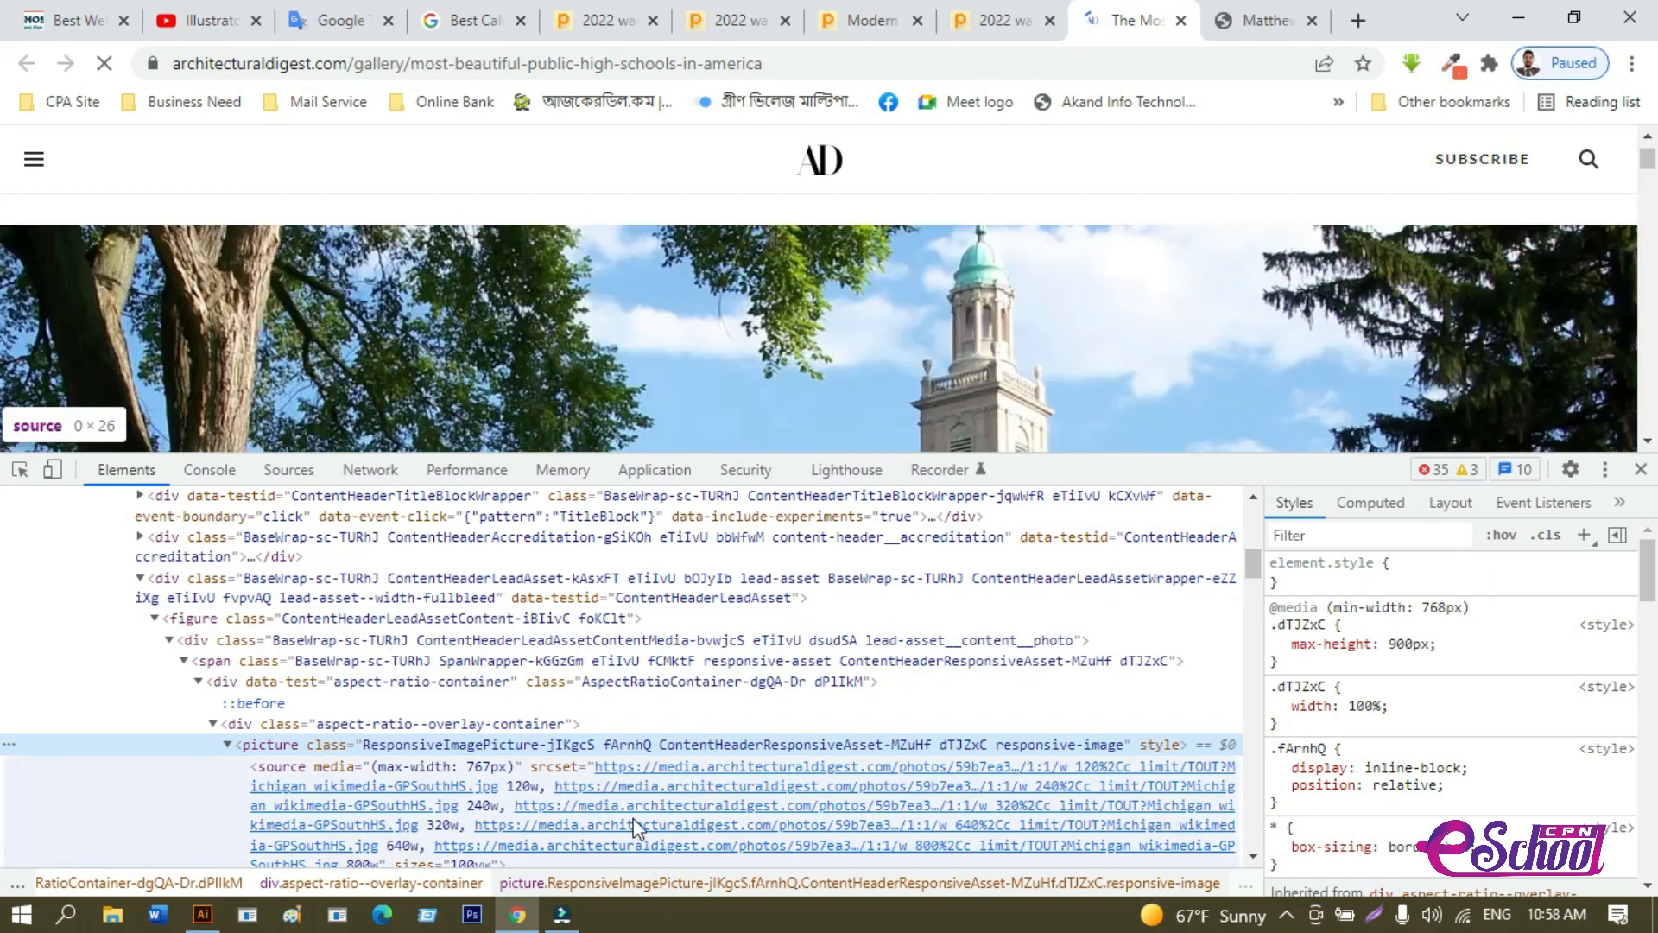
scroll(639, 817, "down", 2)
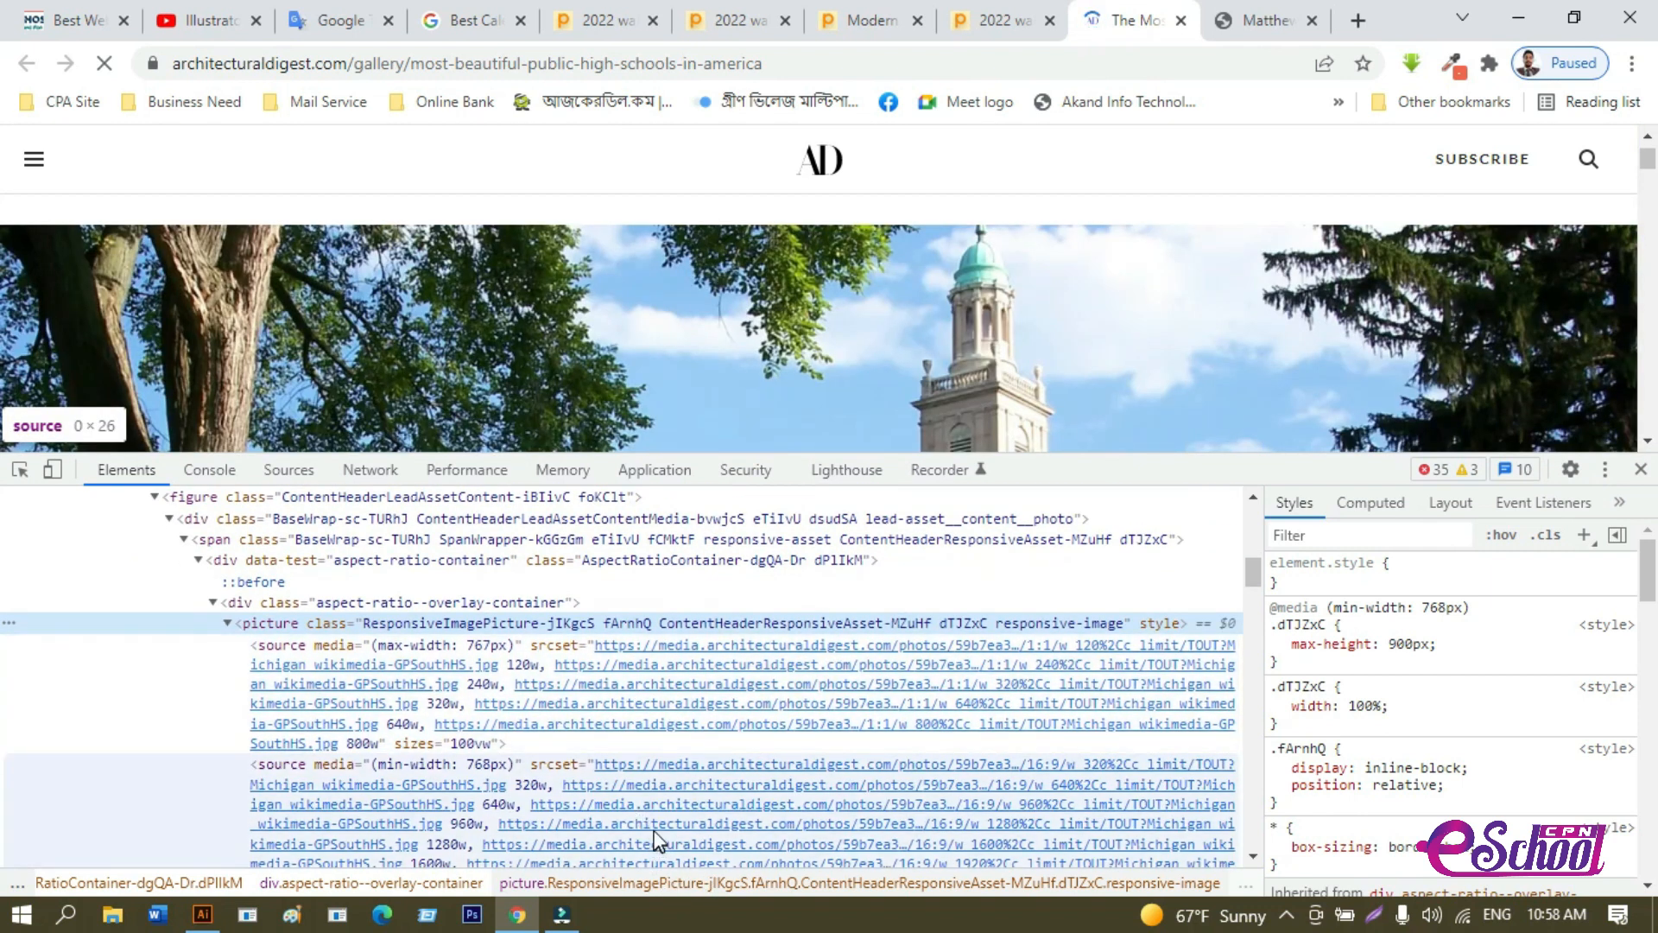
scroll(656, 839, "down", 4)
scroll(400, 605, "up", 2)
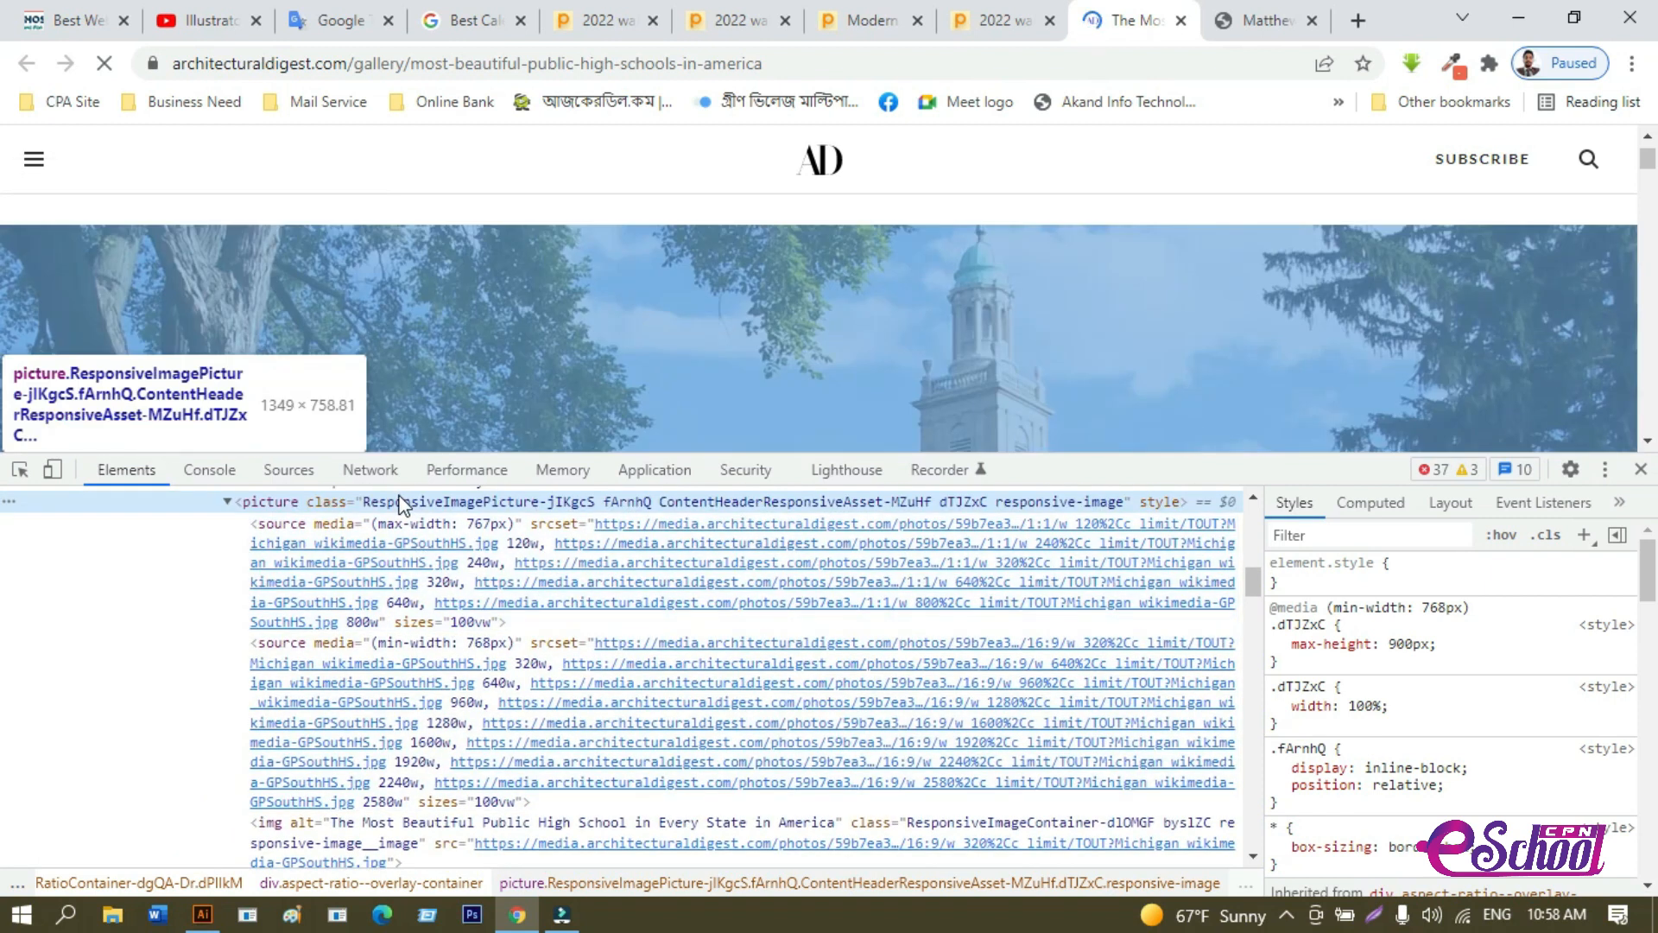
scroll(388, 606, "down", 2)
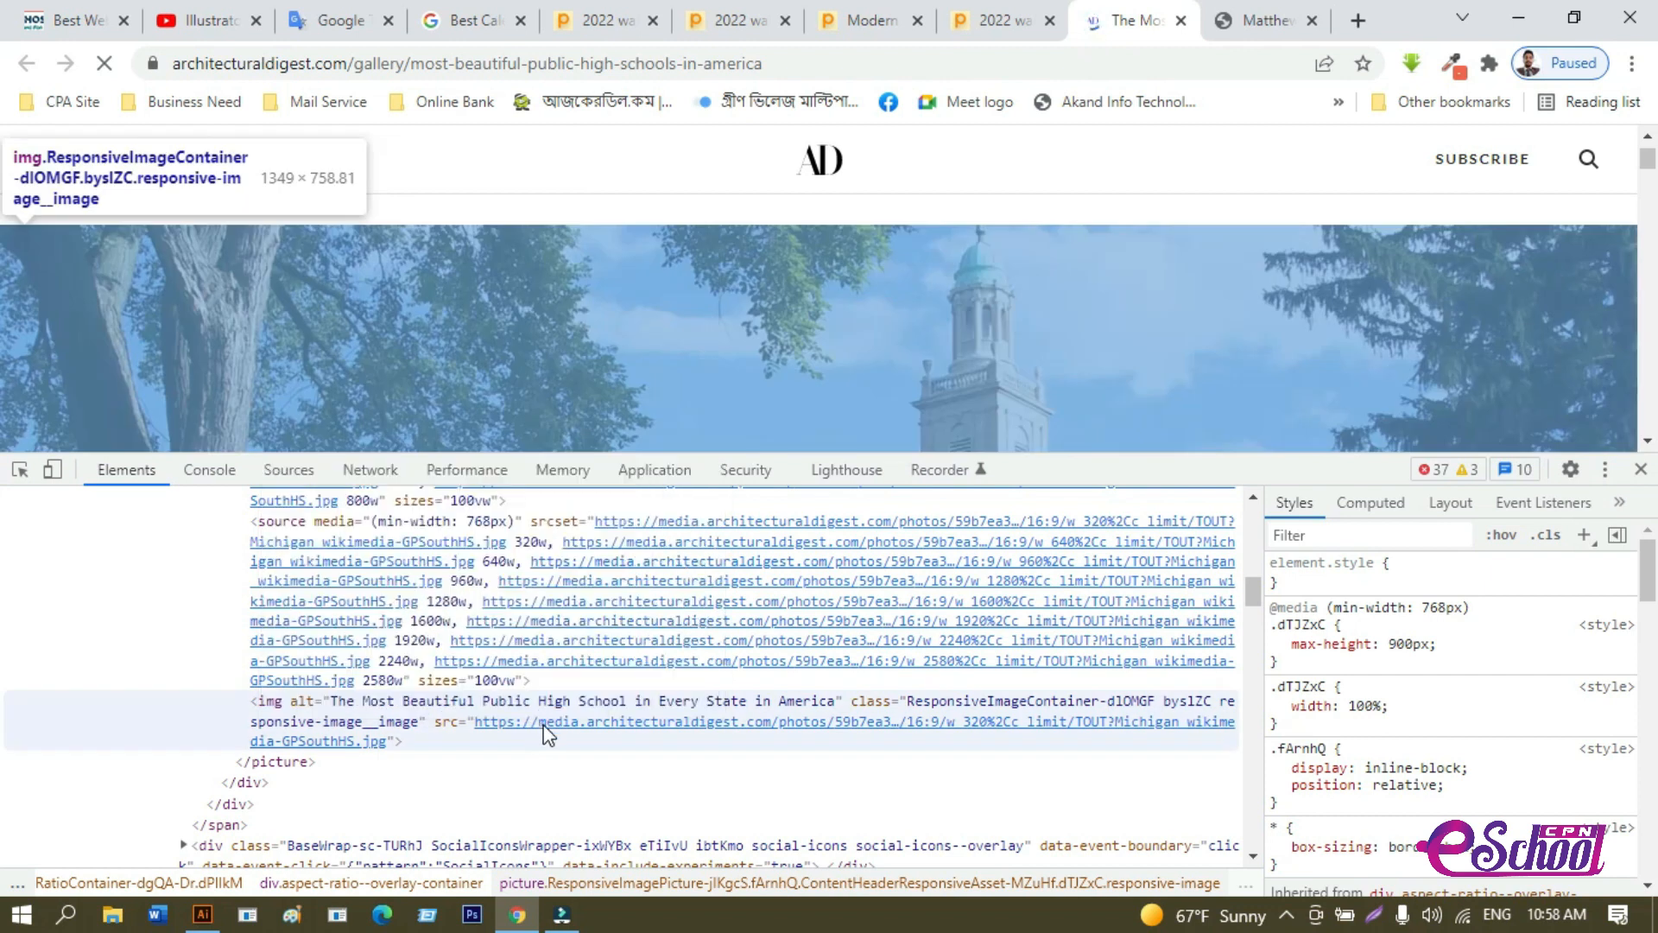
mouse_move(528, 712)
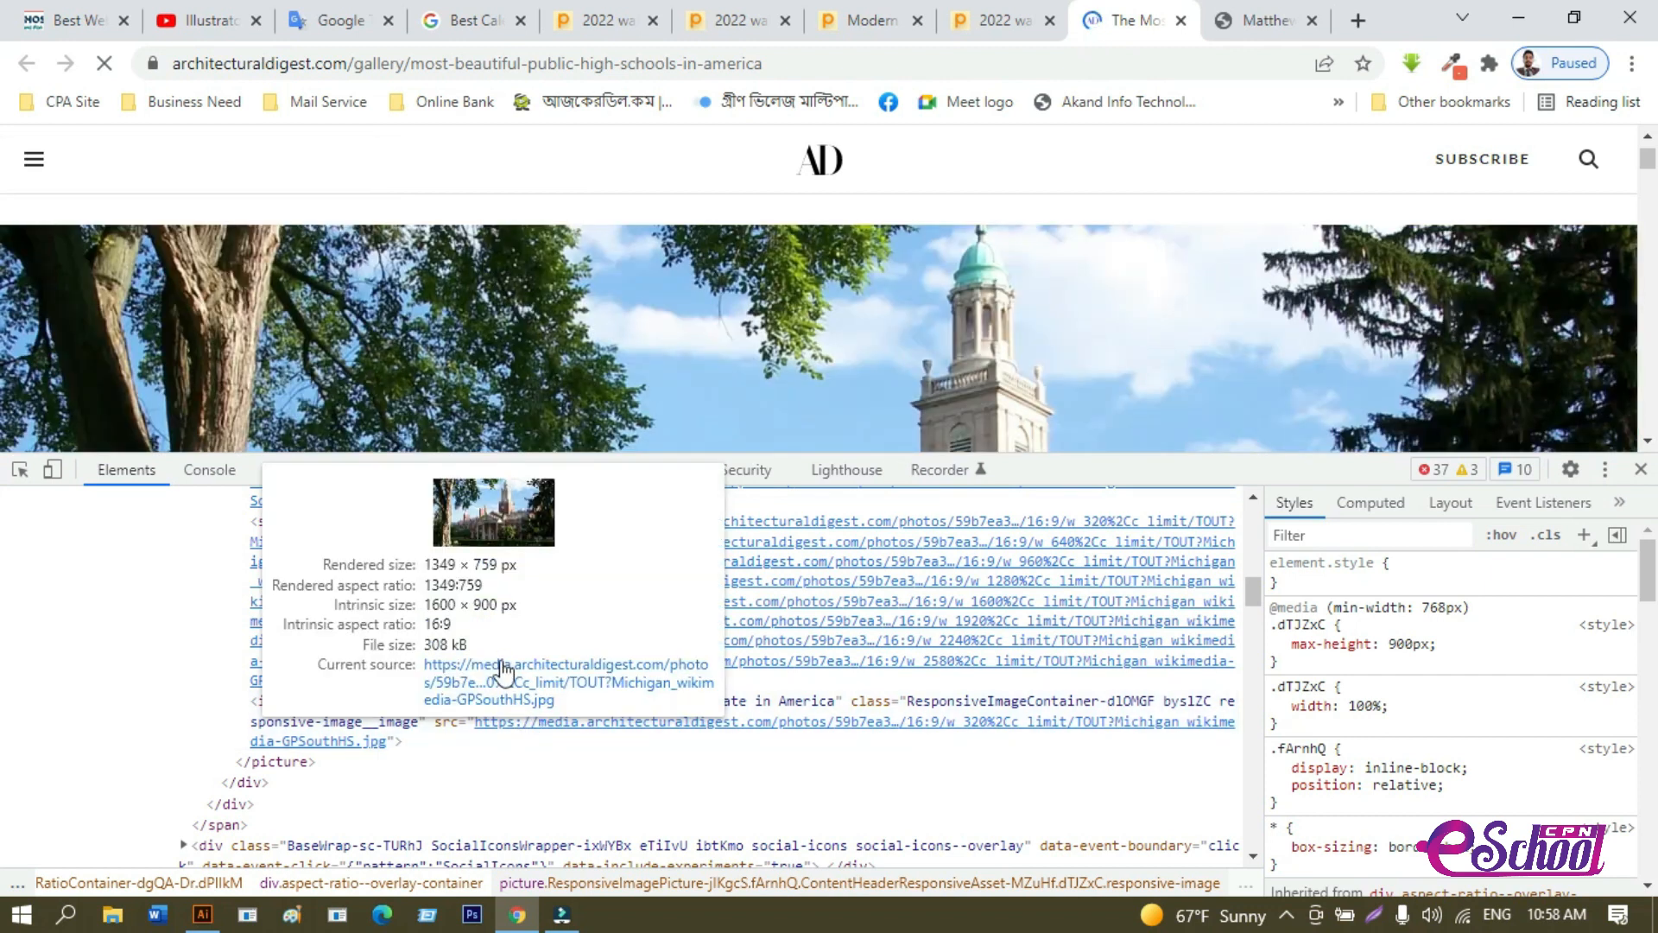
left_click(503, 671)
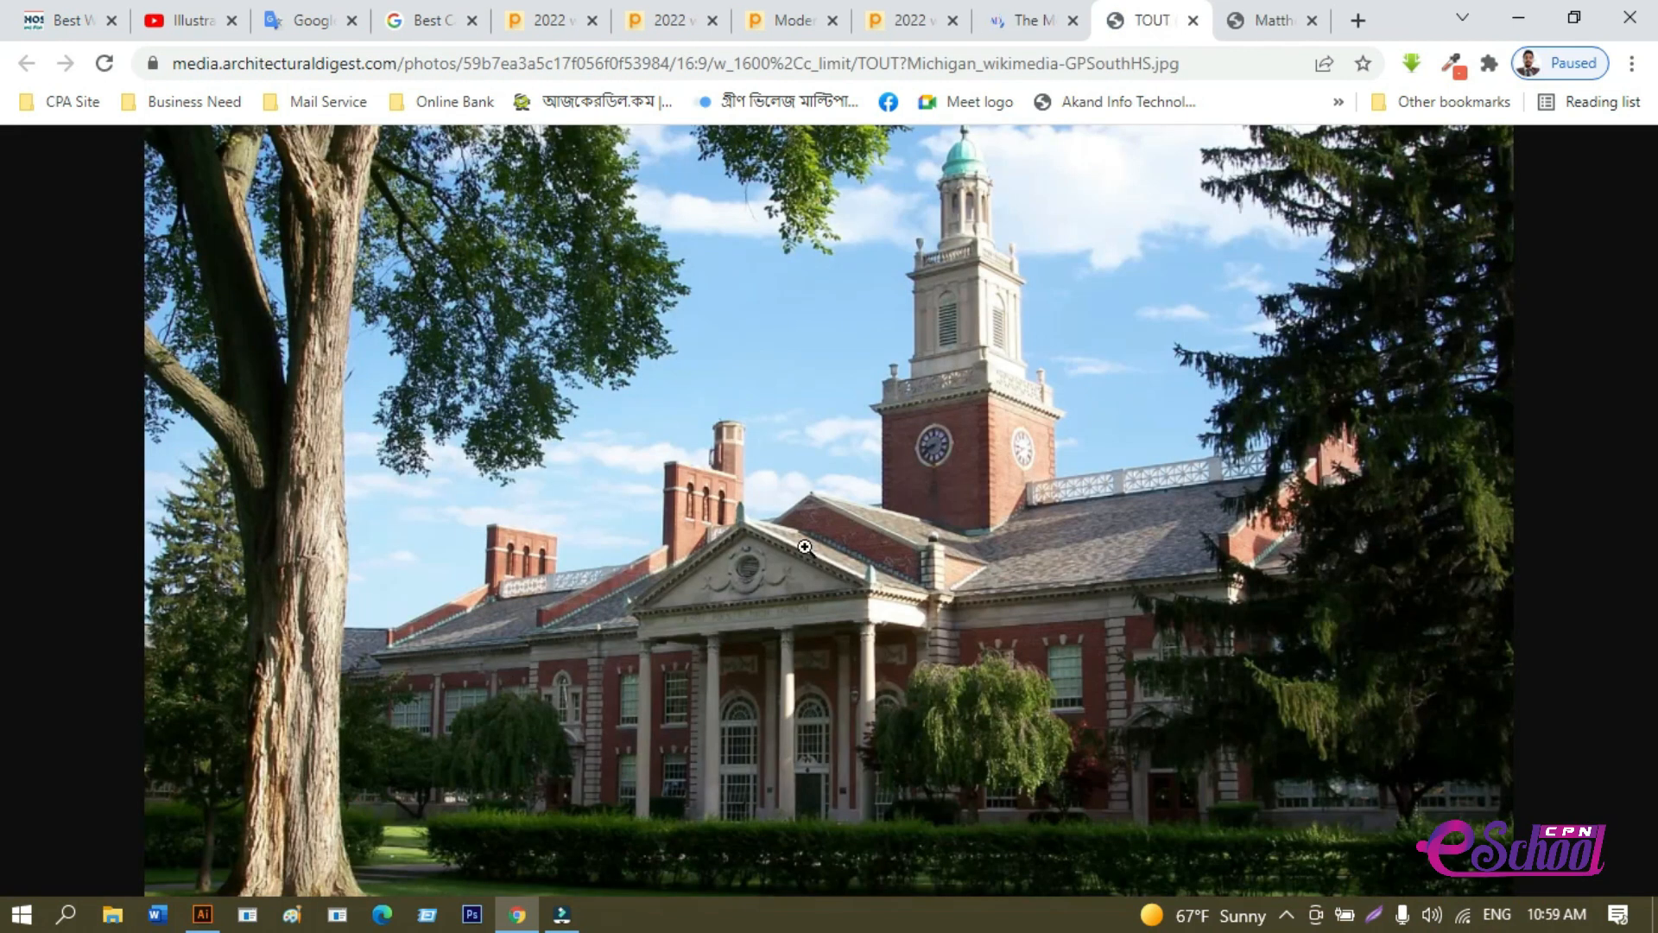
Save the full-size school building image to the Desktop as TOUT.jpg in JPEG format.
right_click(827, 462)
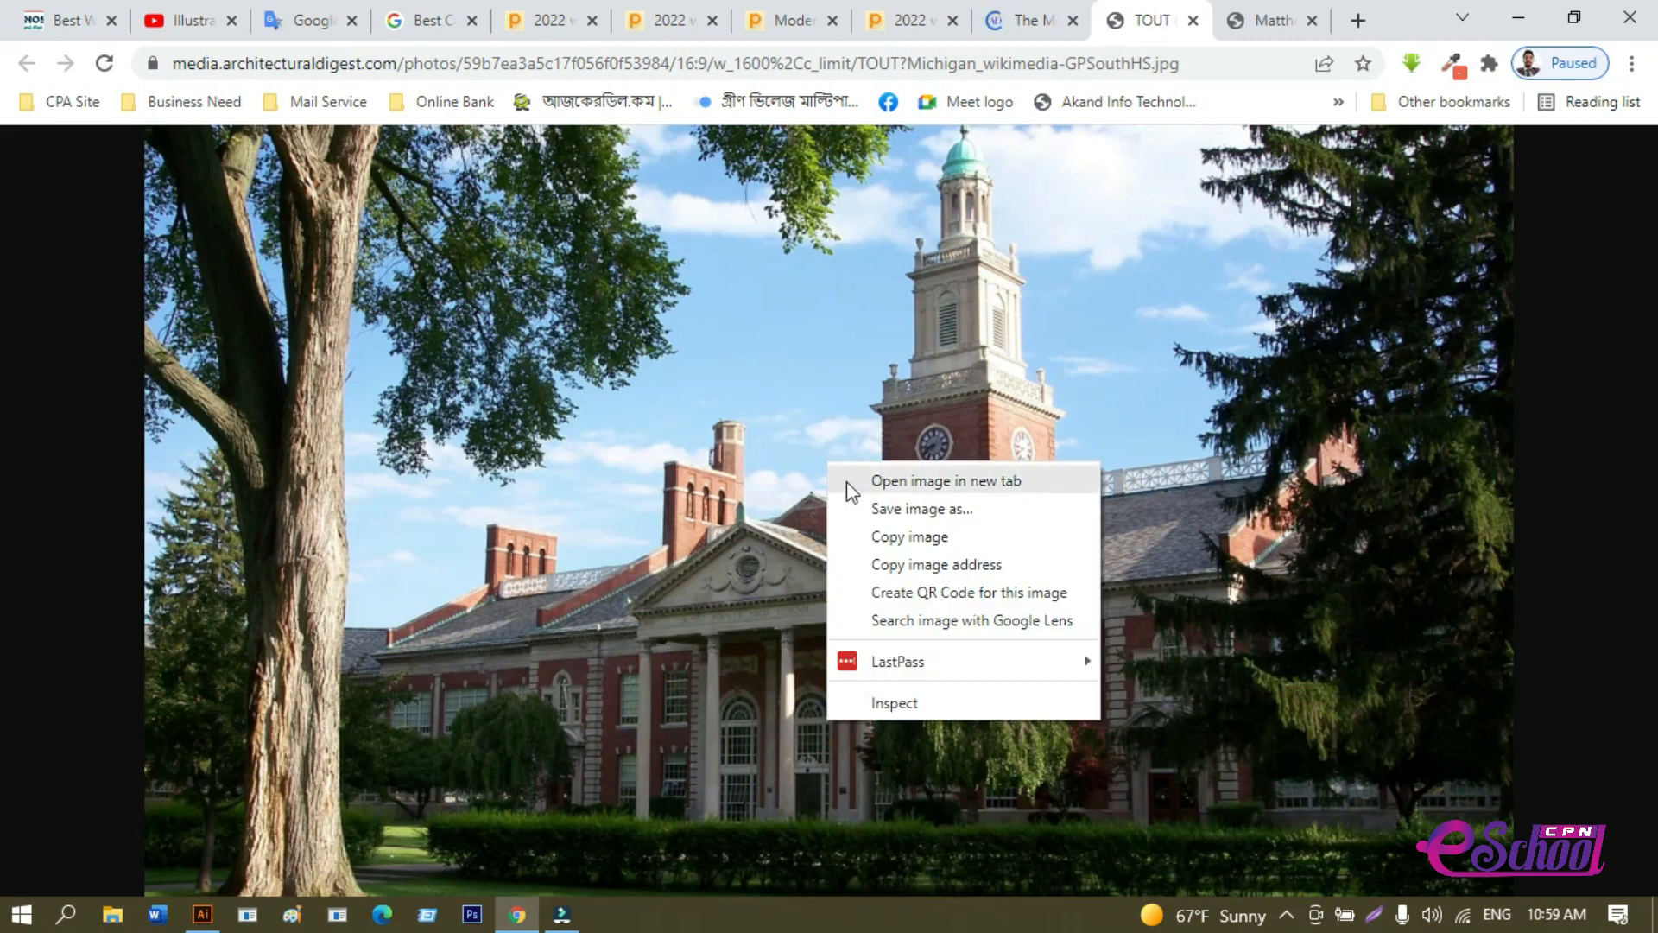
left_click(925, 506)
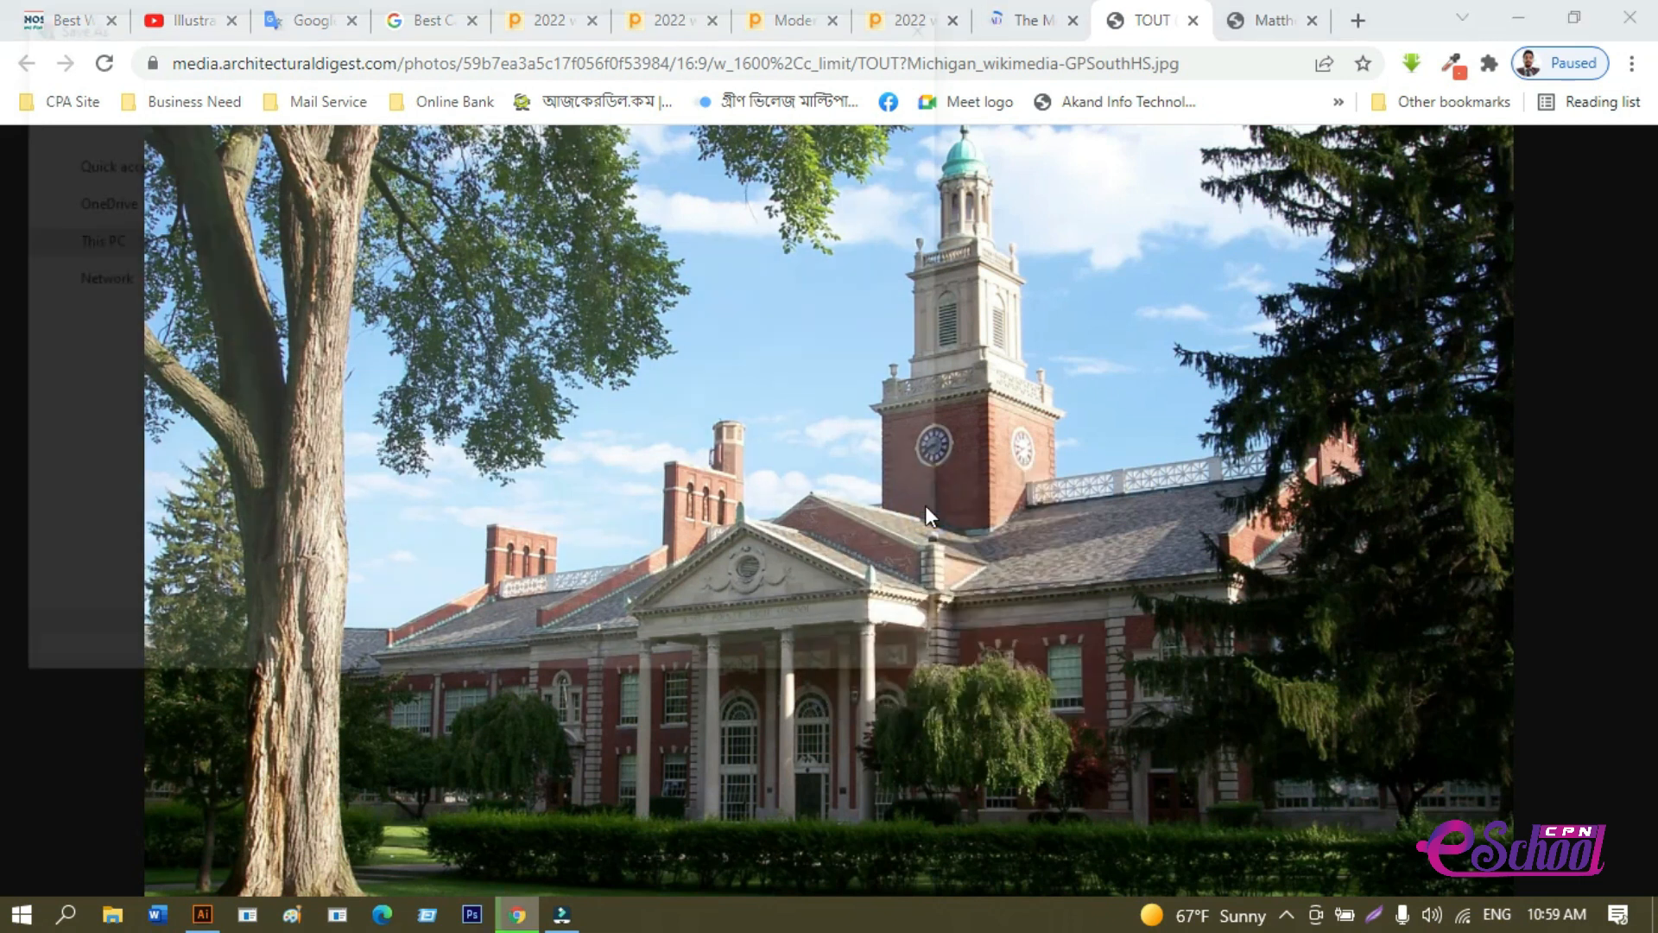
scroll(587, 303, "down", 5)
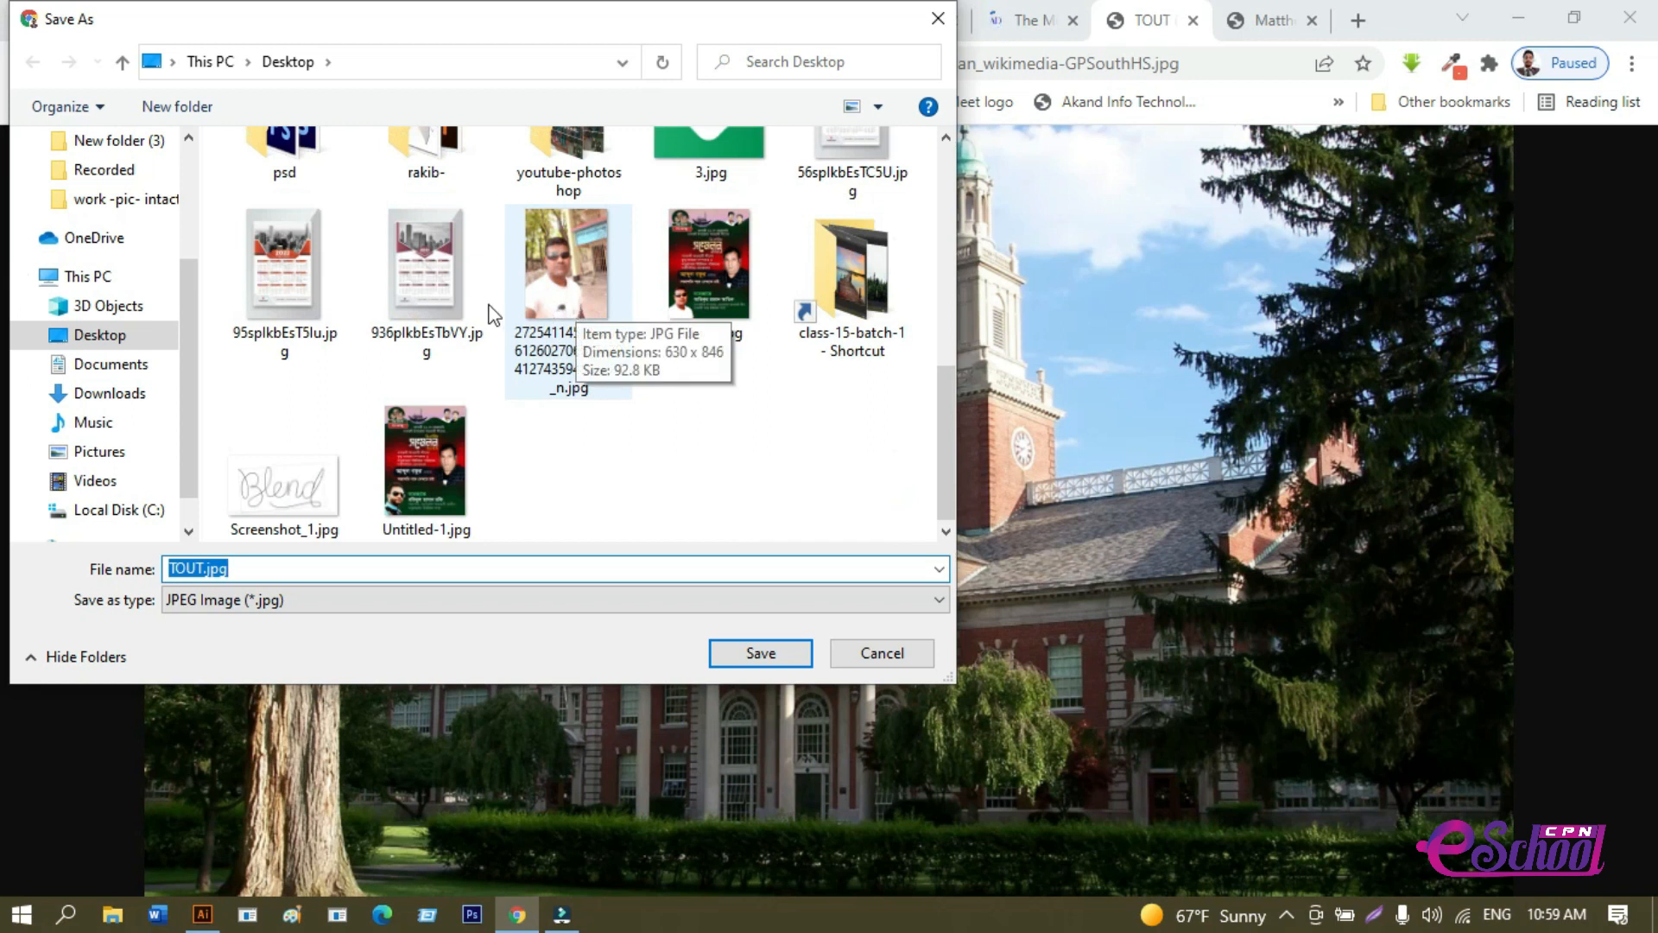
left_click(760, 654)
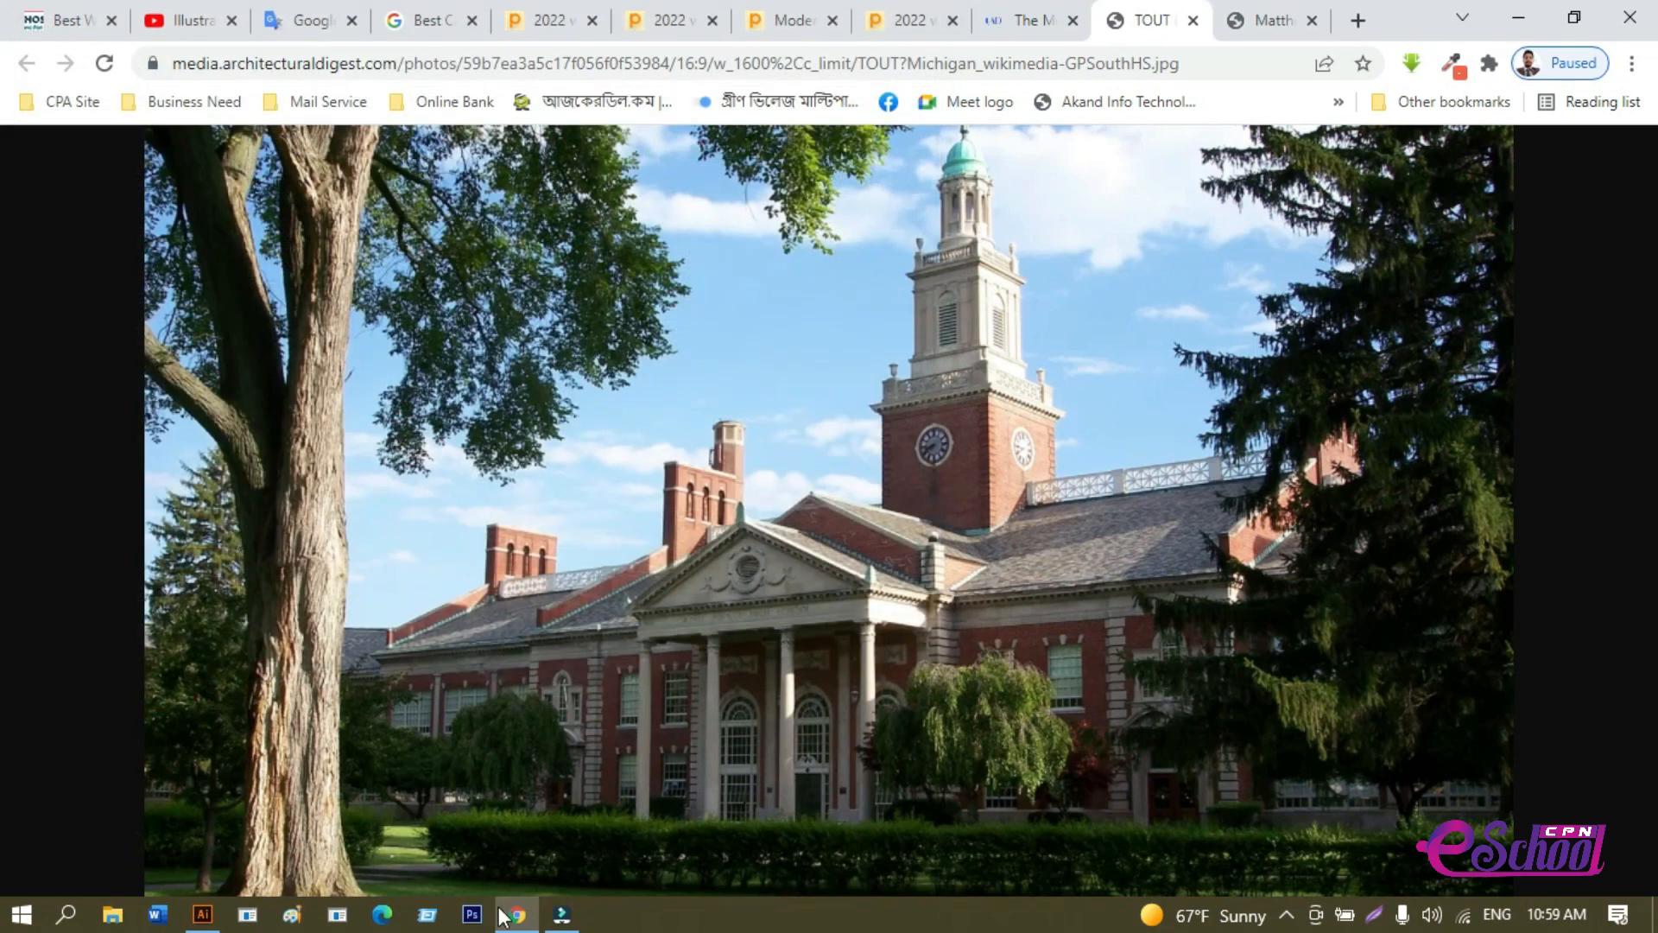
Switch to Photoshop and open TOUT.jpg from the Desktop.
left_click(473, 916)
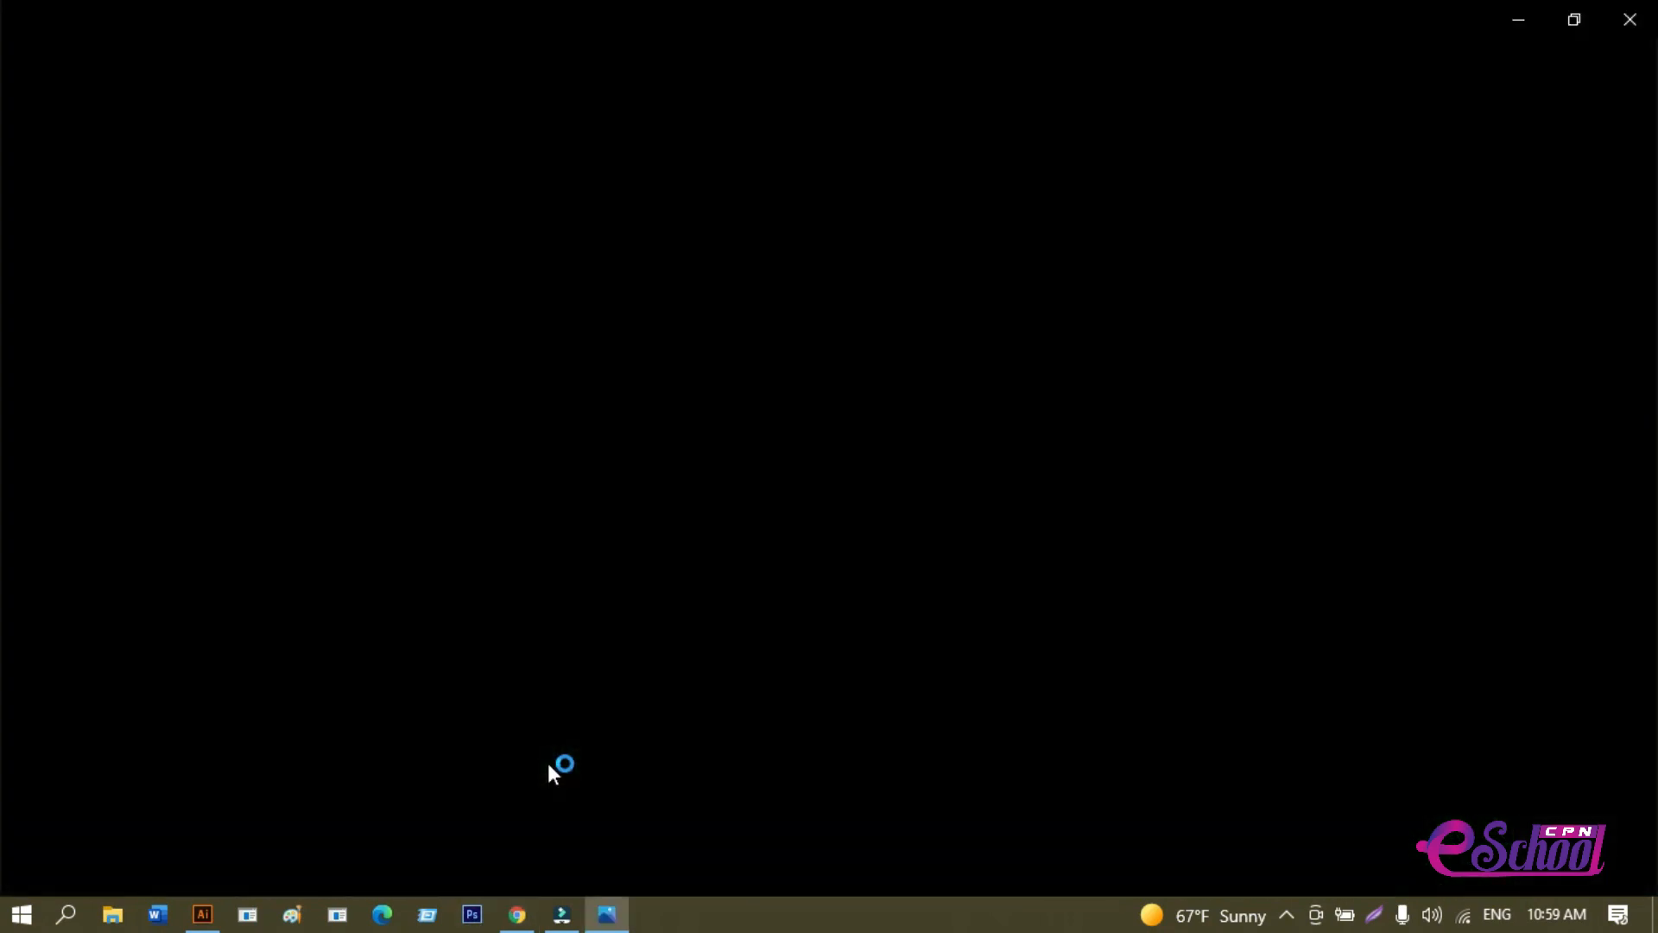
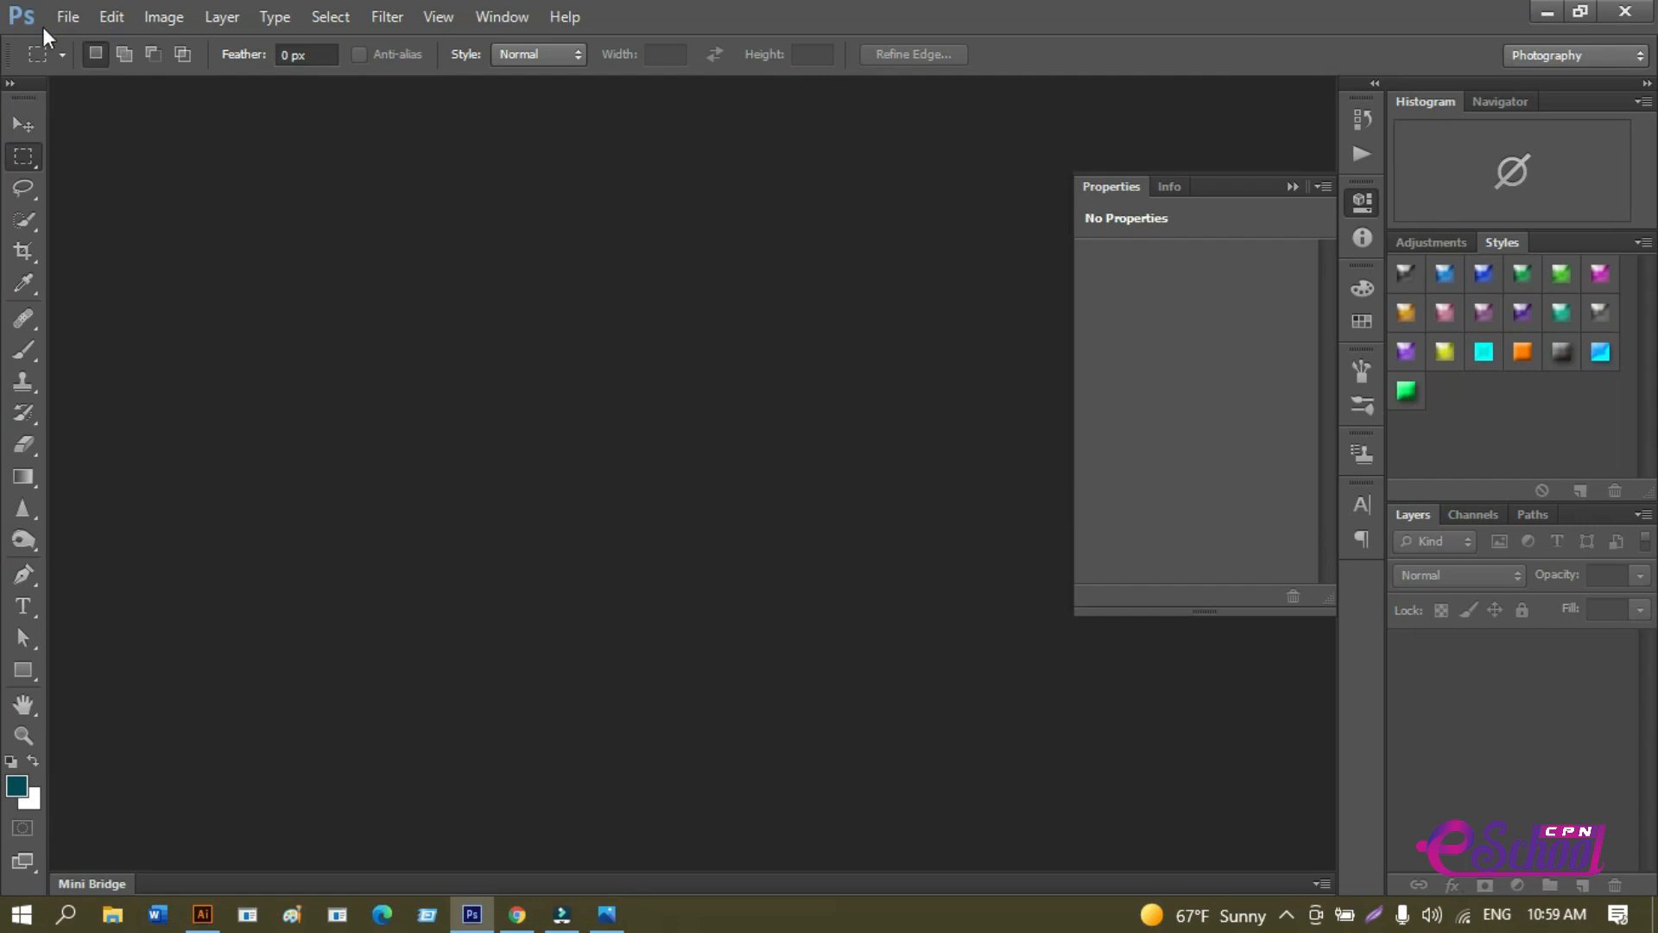
left_click(69, 19)
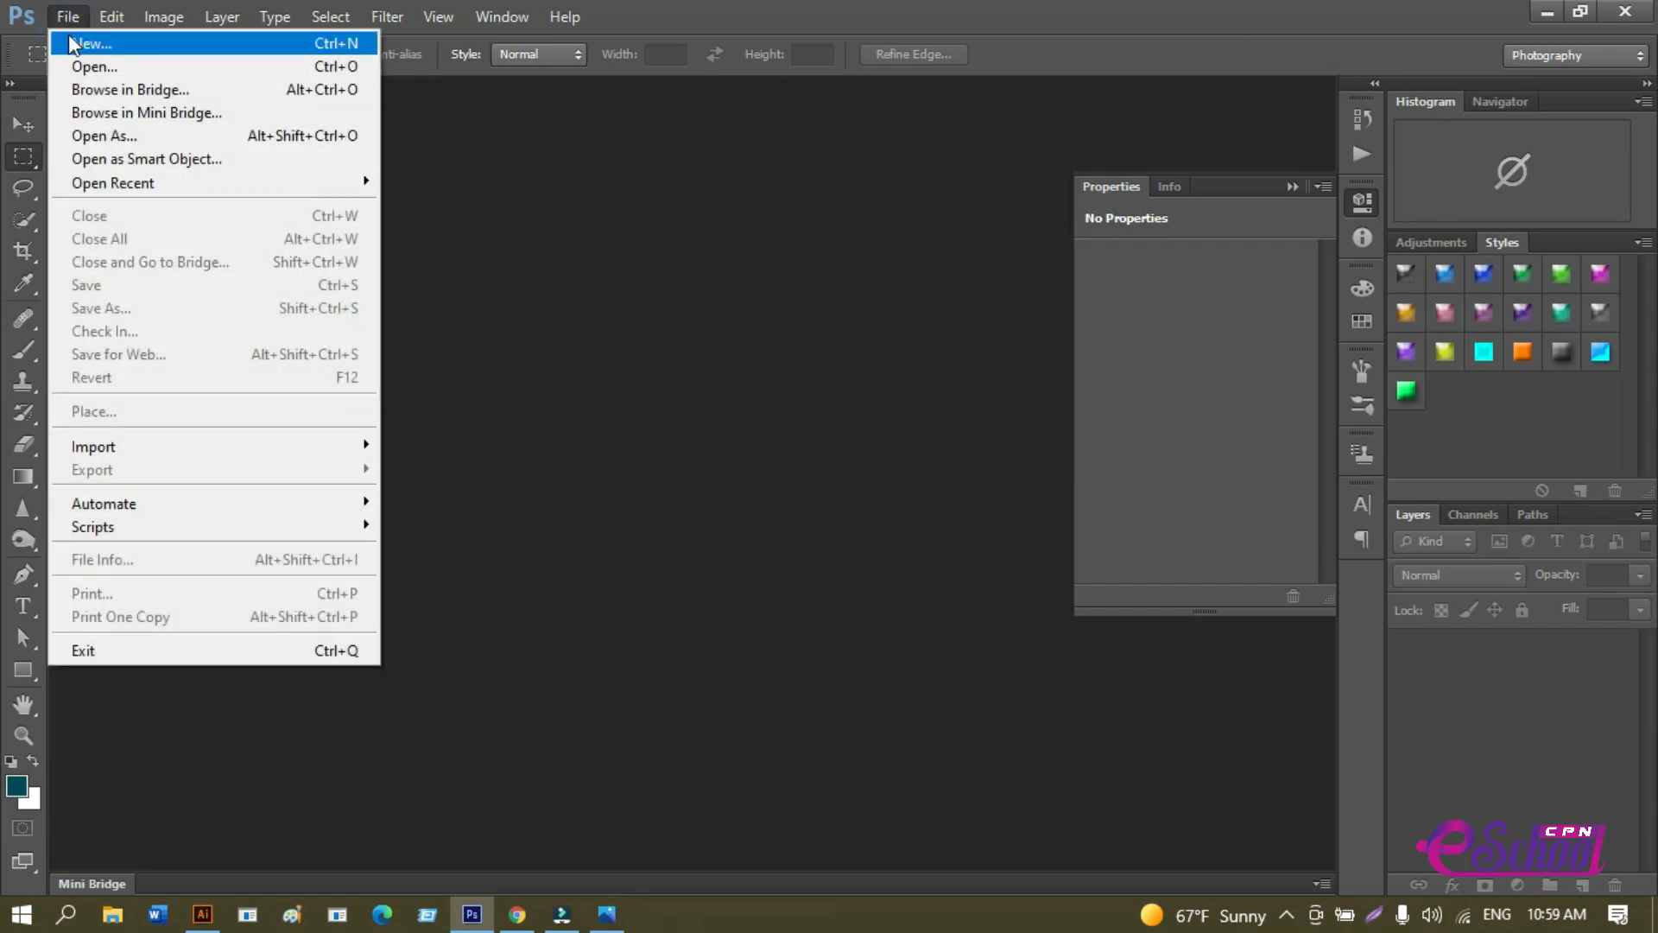
left_click(75, 66)
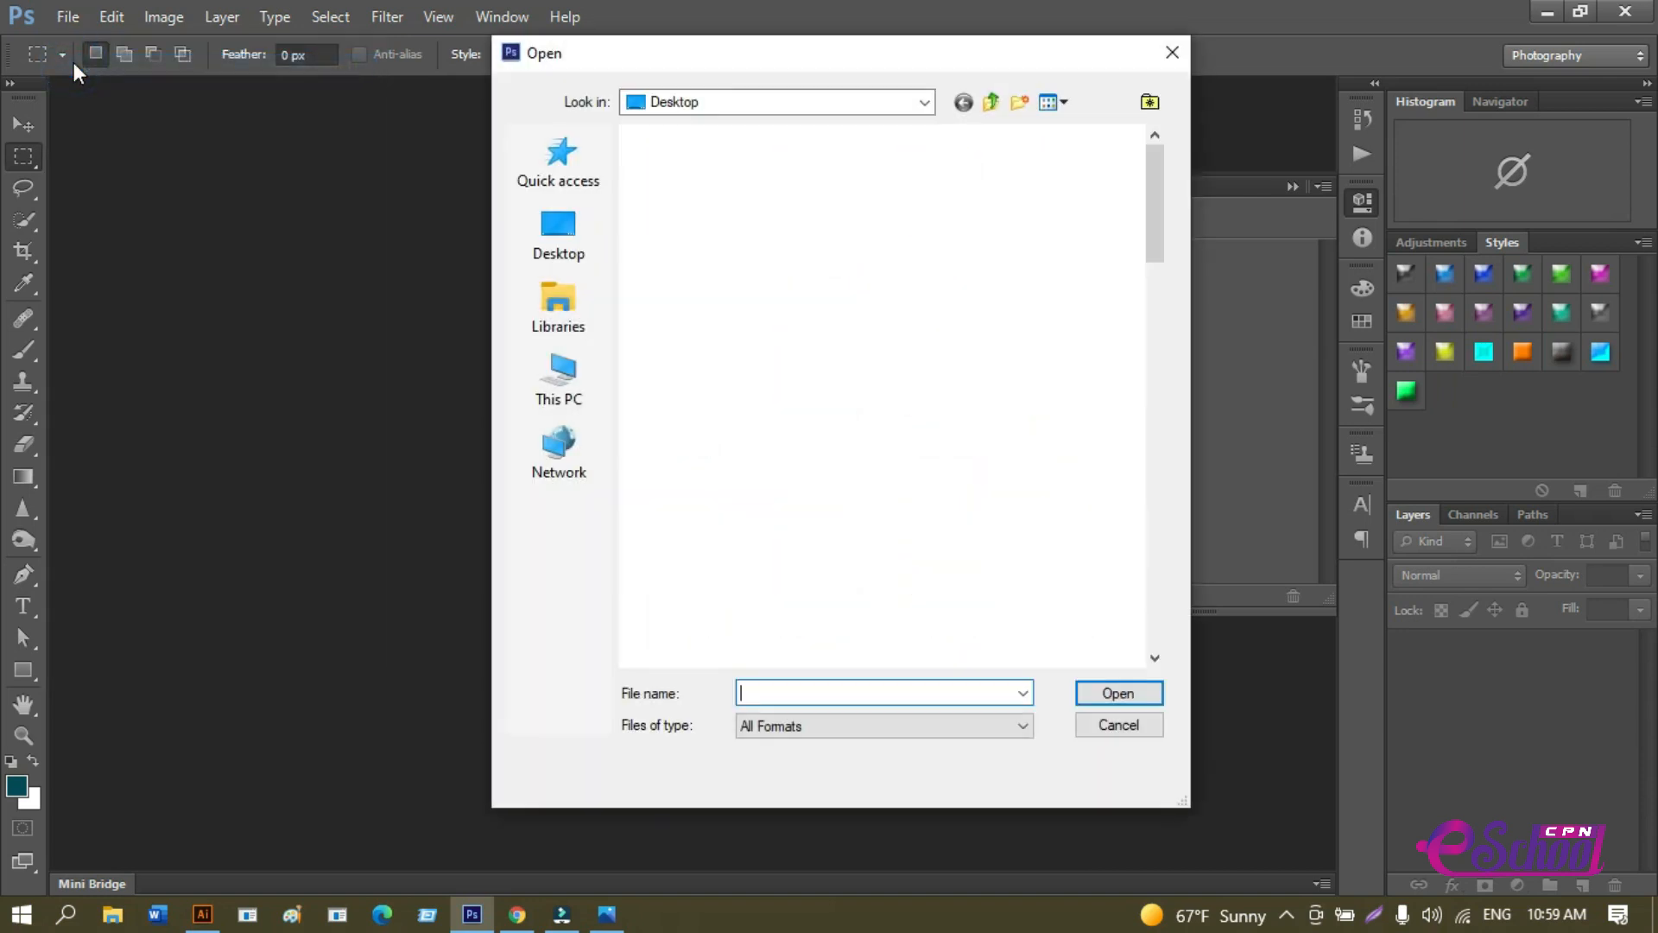
scroll(929, 390, "down", 10)
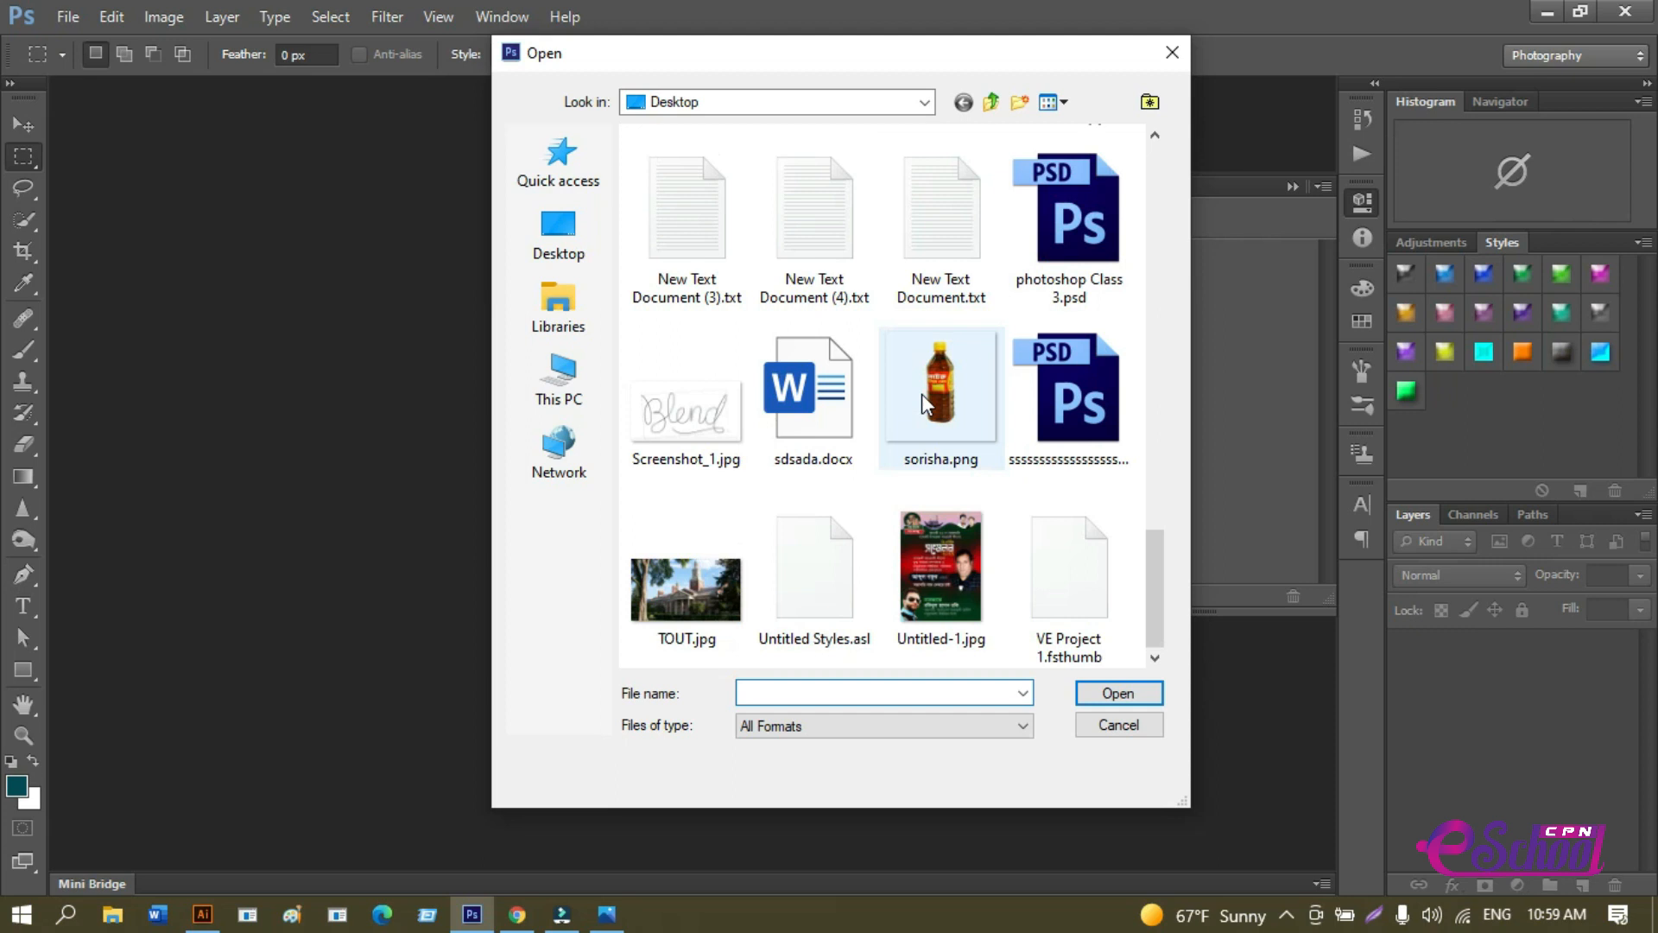
left_click(1105, 723)
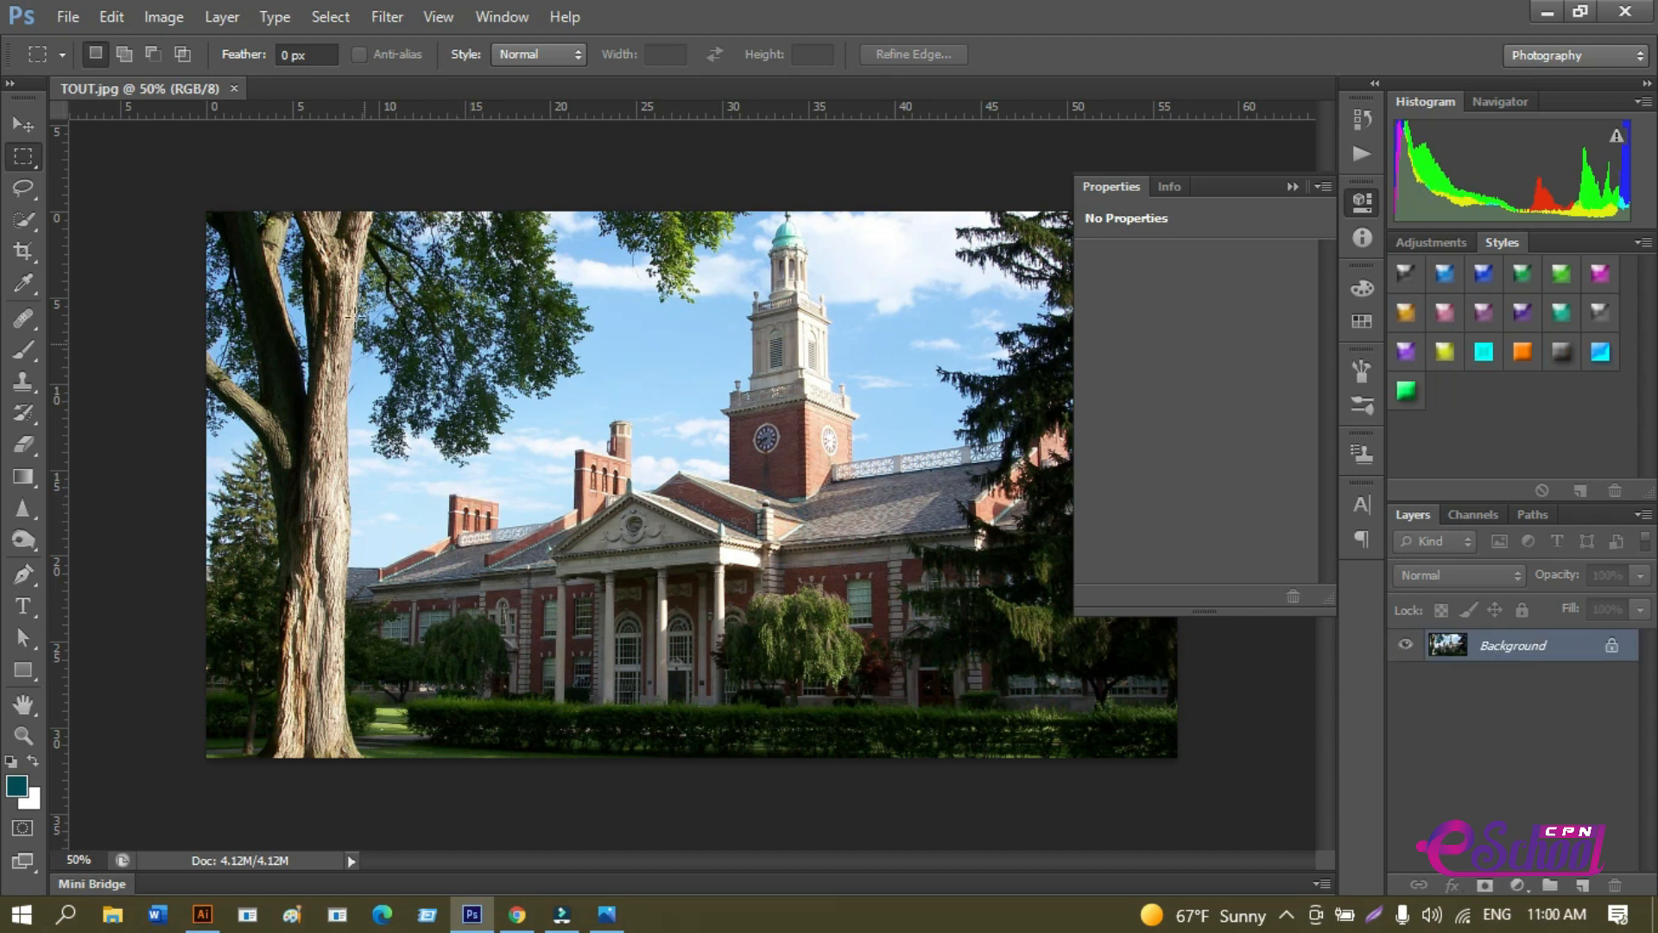
Convert the school building photo to CMYK Color mode, accepting the U.S. Web Coated (SWOP) v2 profile.
left_click(165, 19)
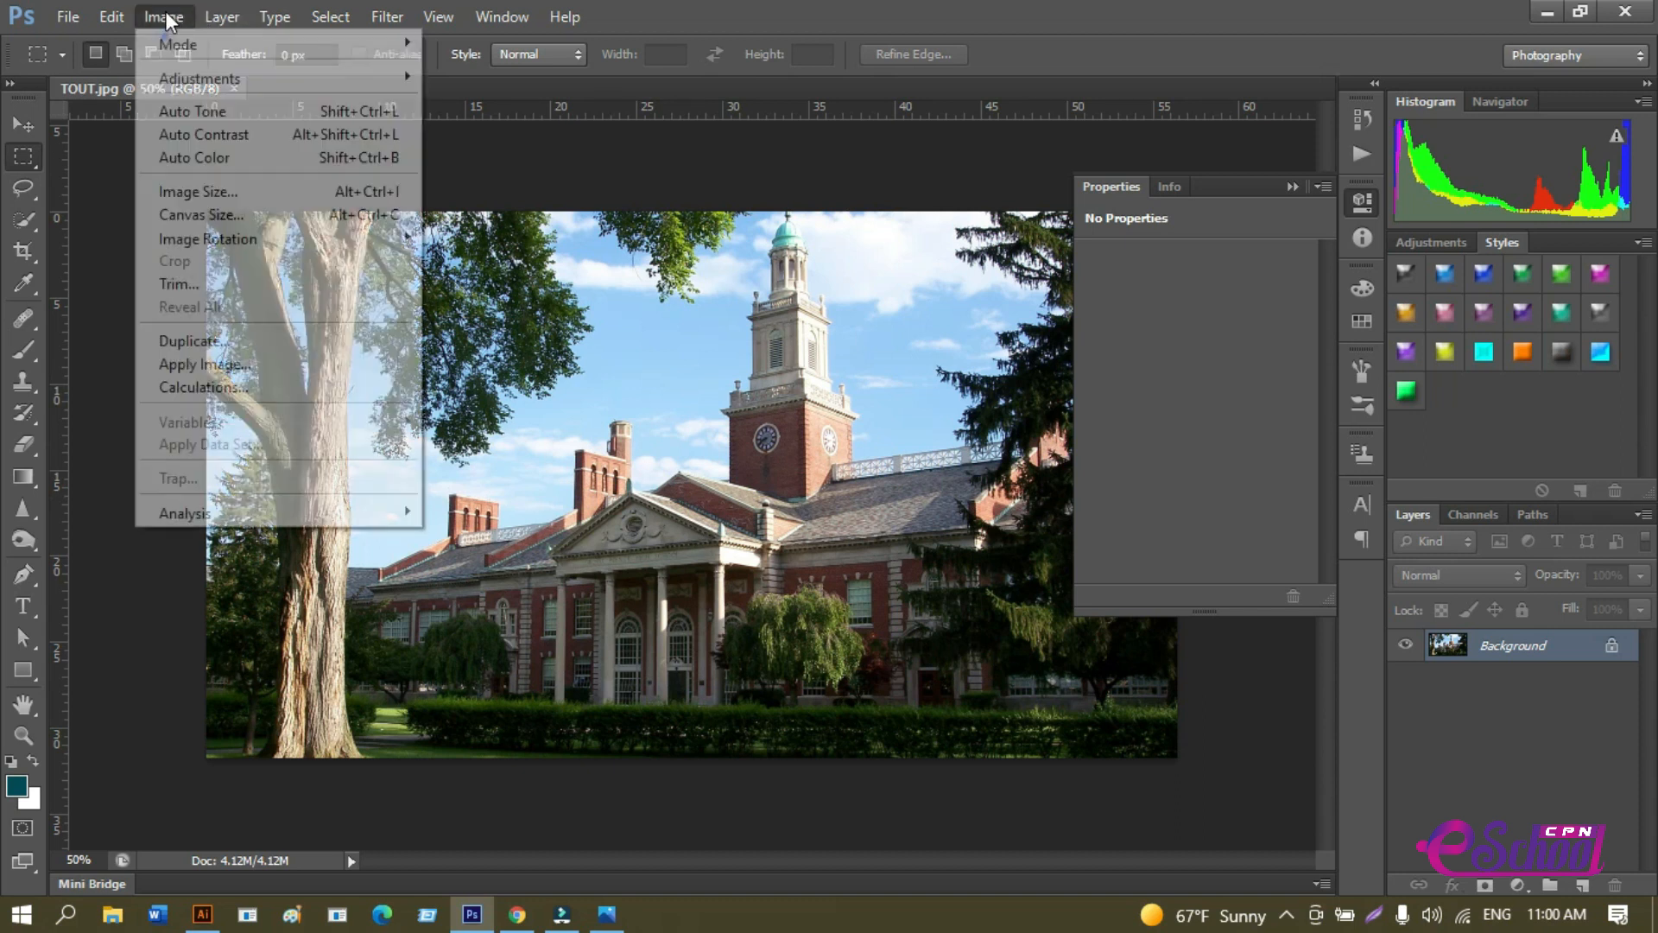
mouse_move(185, 46)
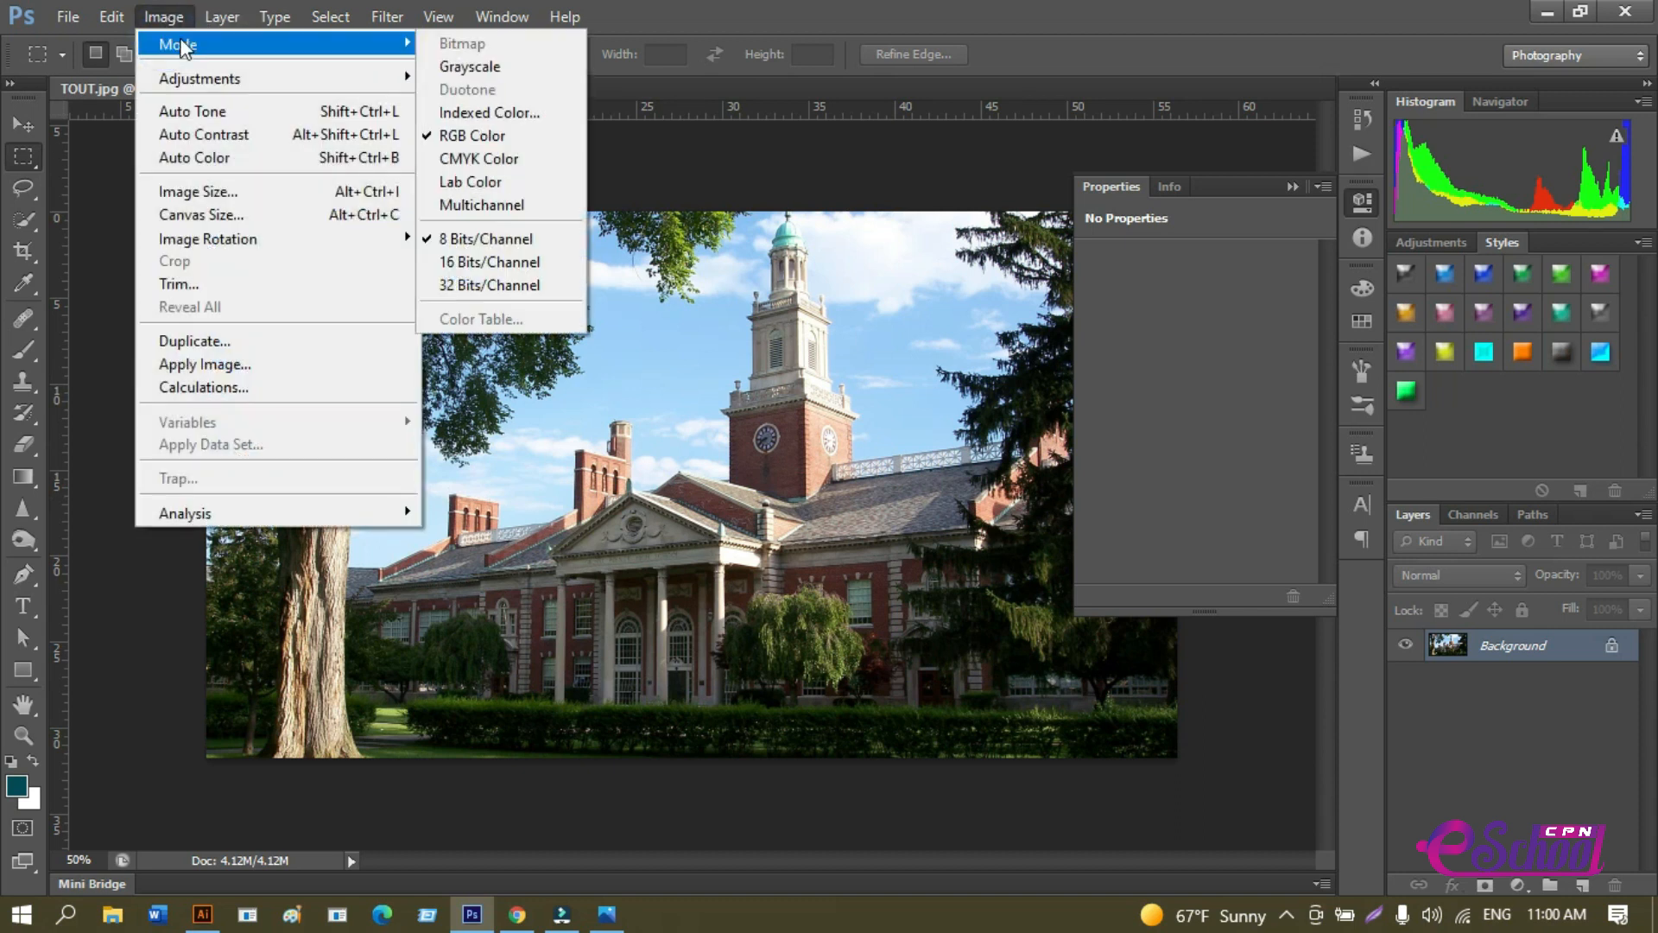
left_click(485, 163)
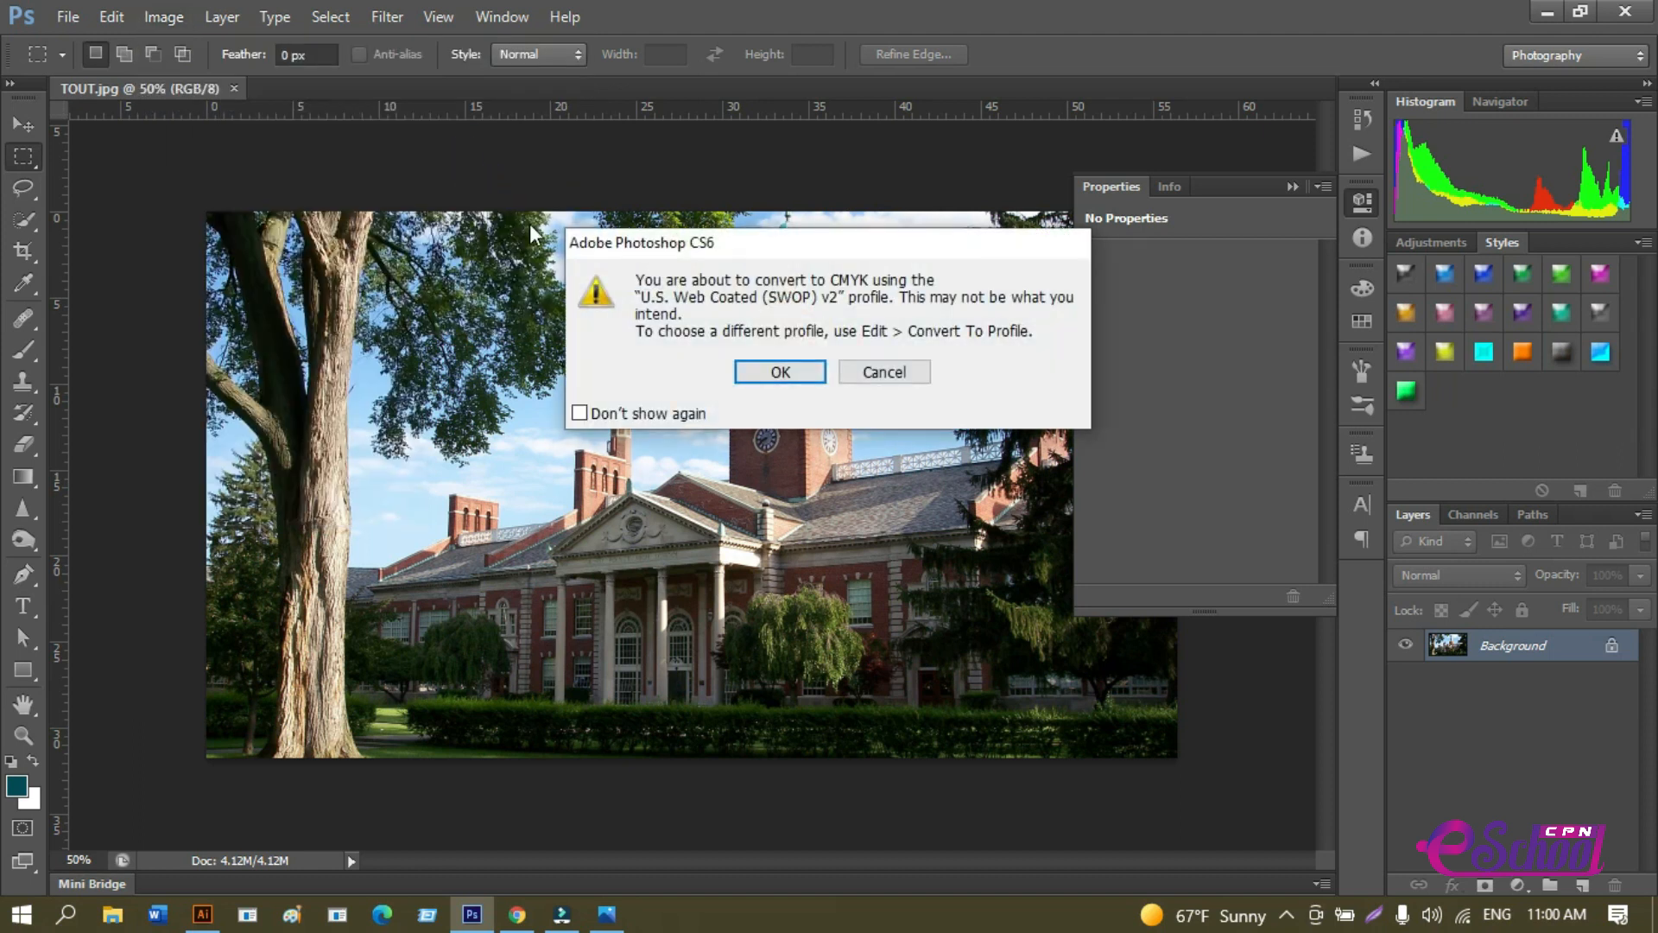
left_click(791, 375)
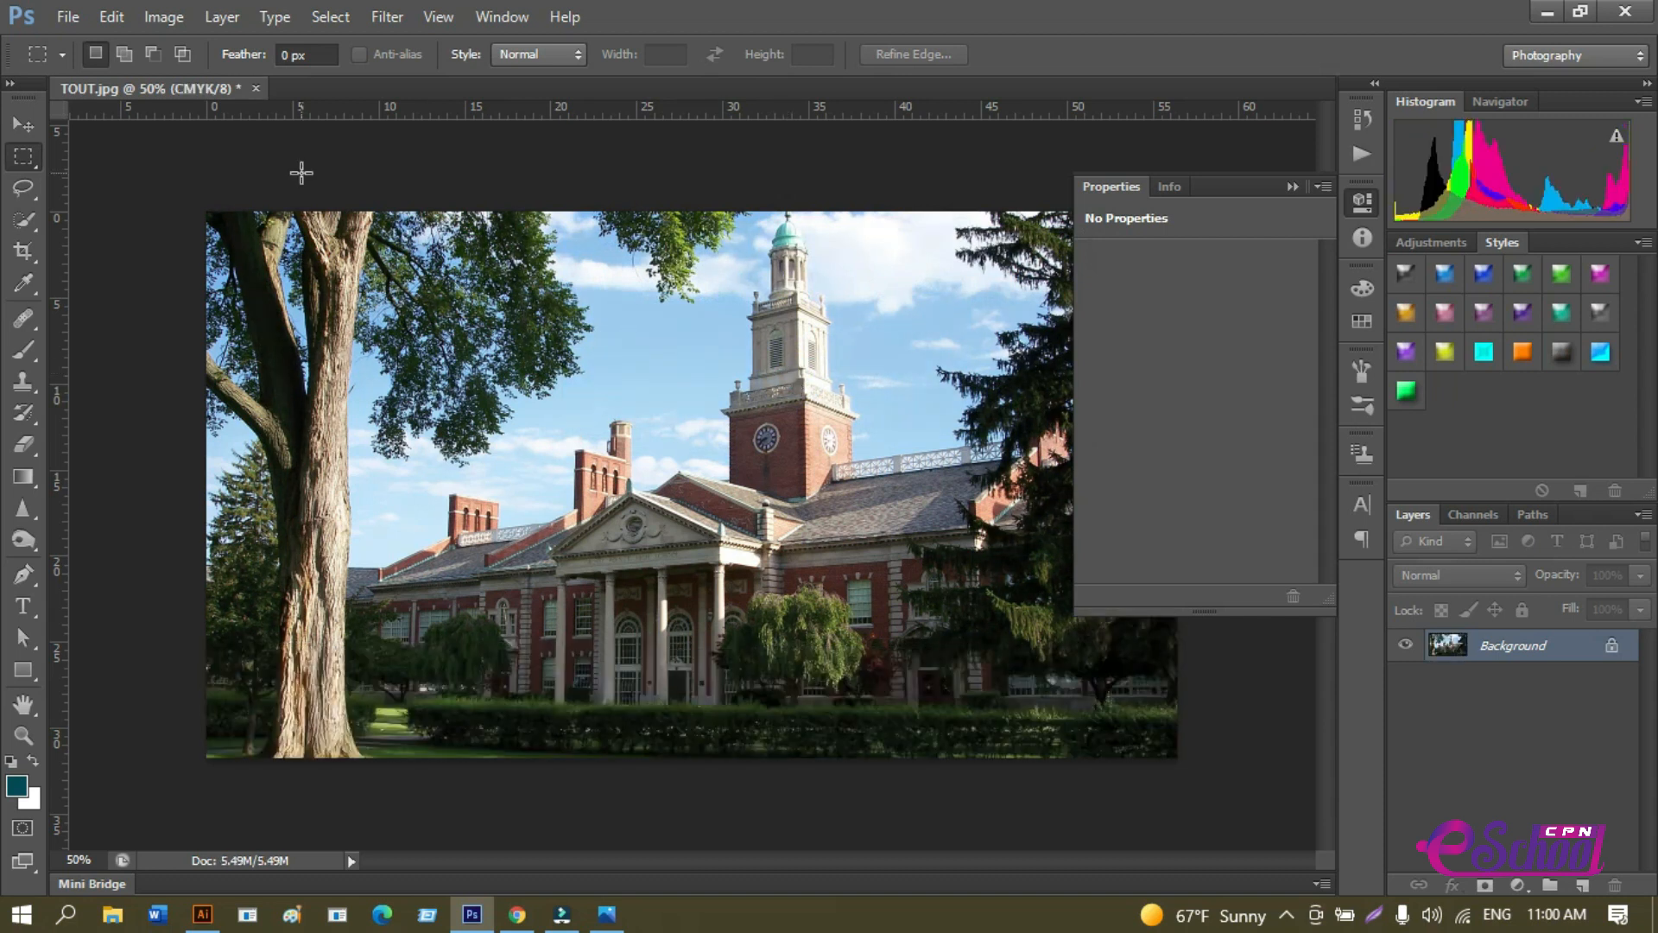
Adjust the photo's Hue/Saturation with Saturation at +36 and Lightness at +8.
left_click(160, 21)
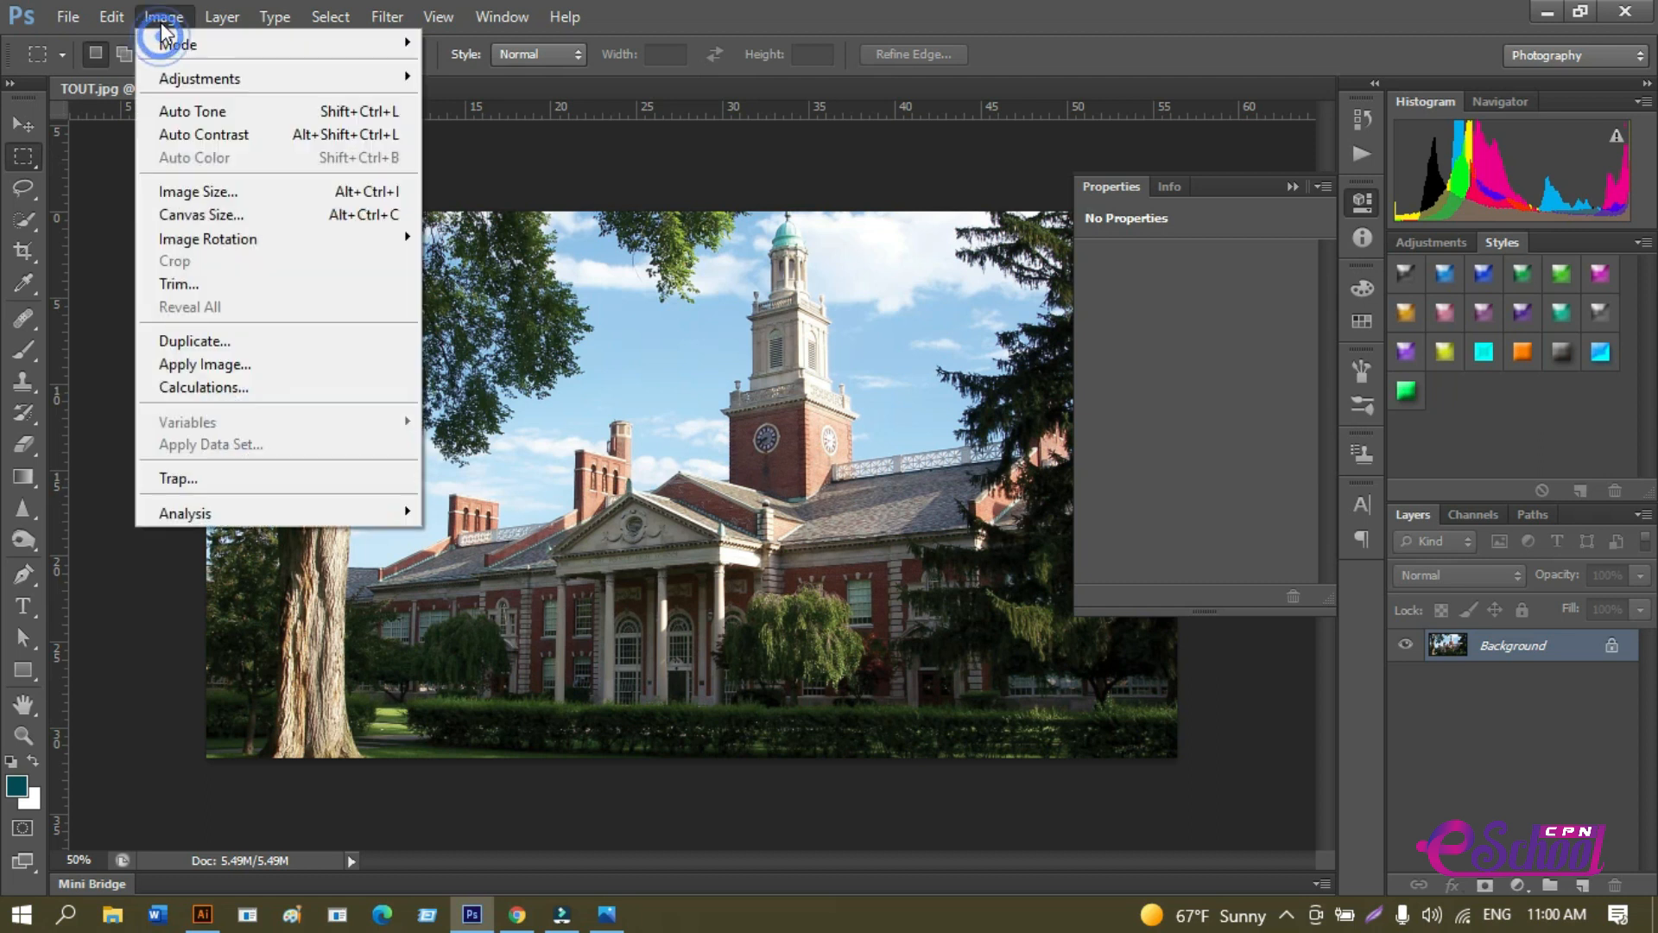
mouse_move(190, 82)
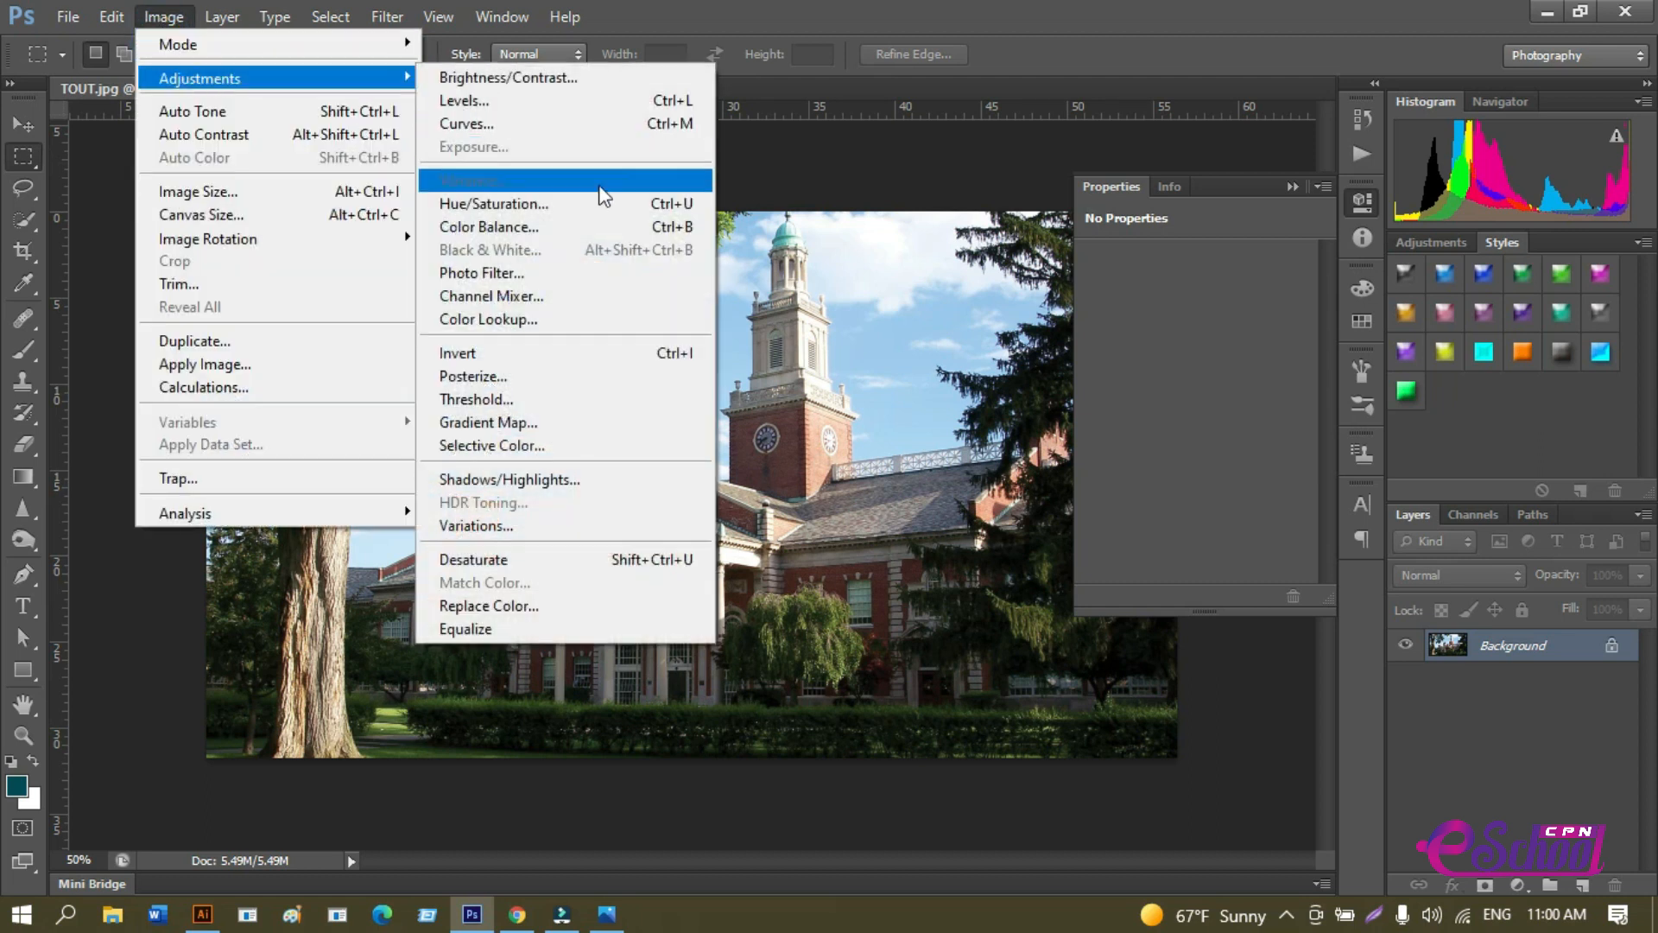
left_click(589, 205)
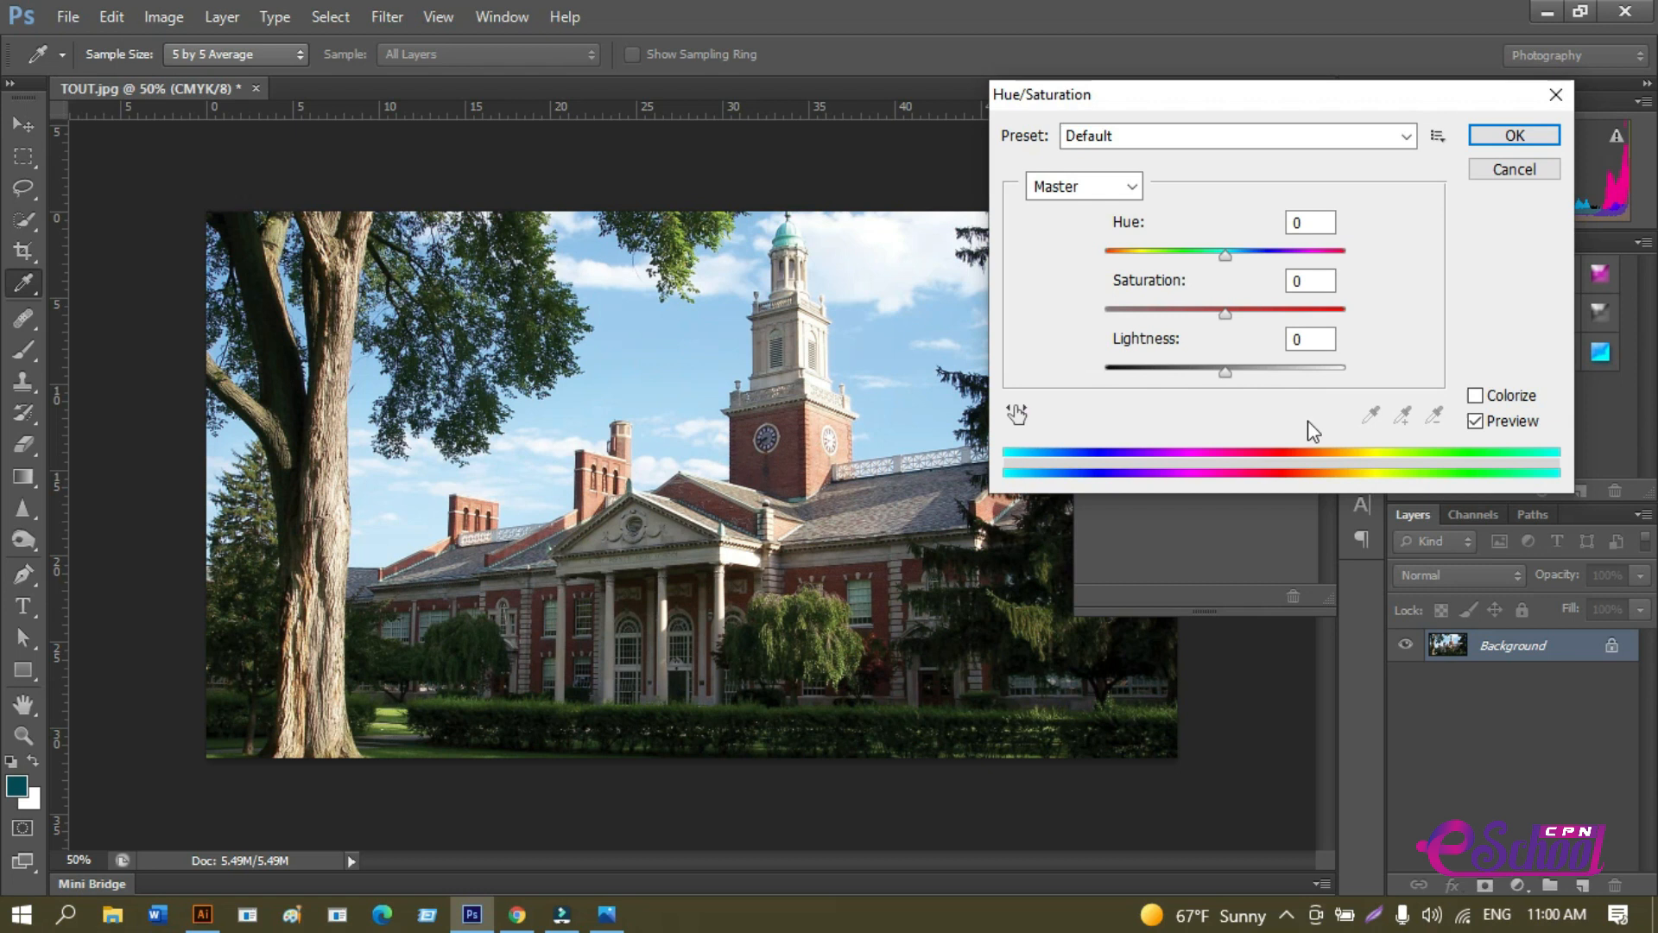
left_click_drag(1231, 315, 1253, 320)
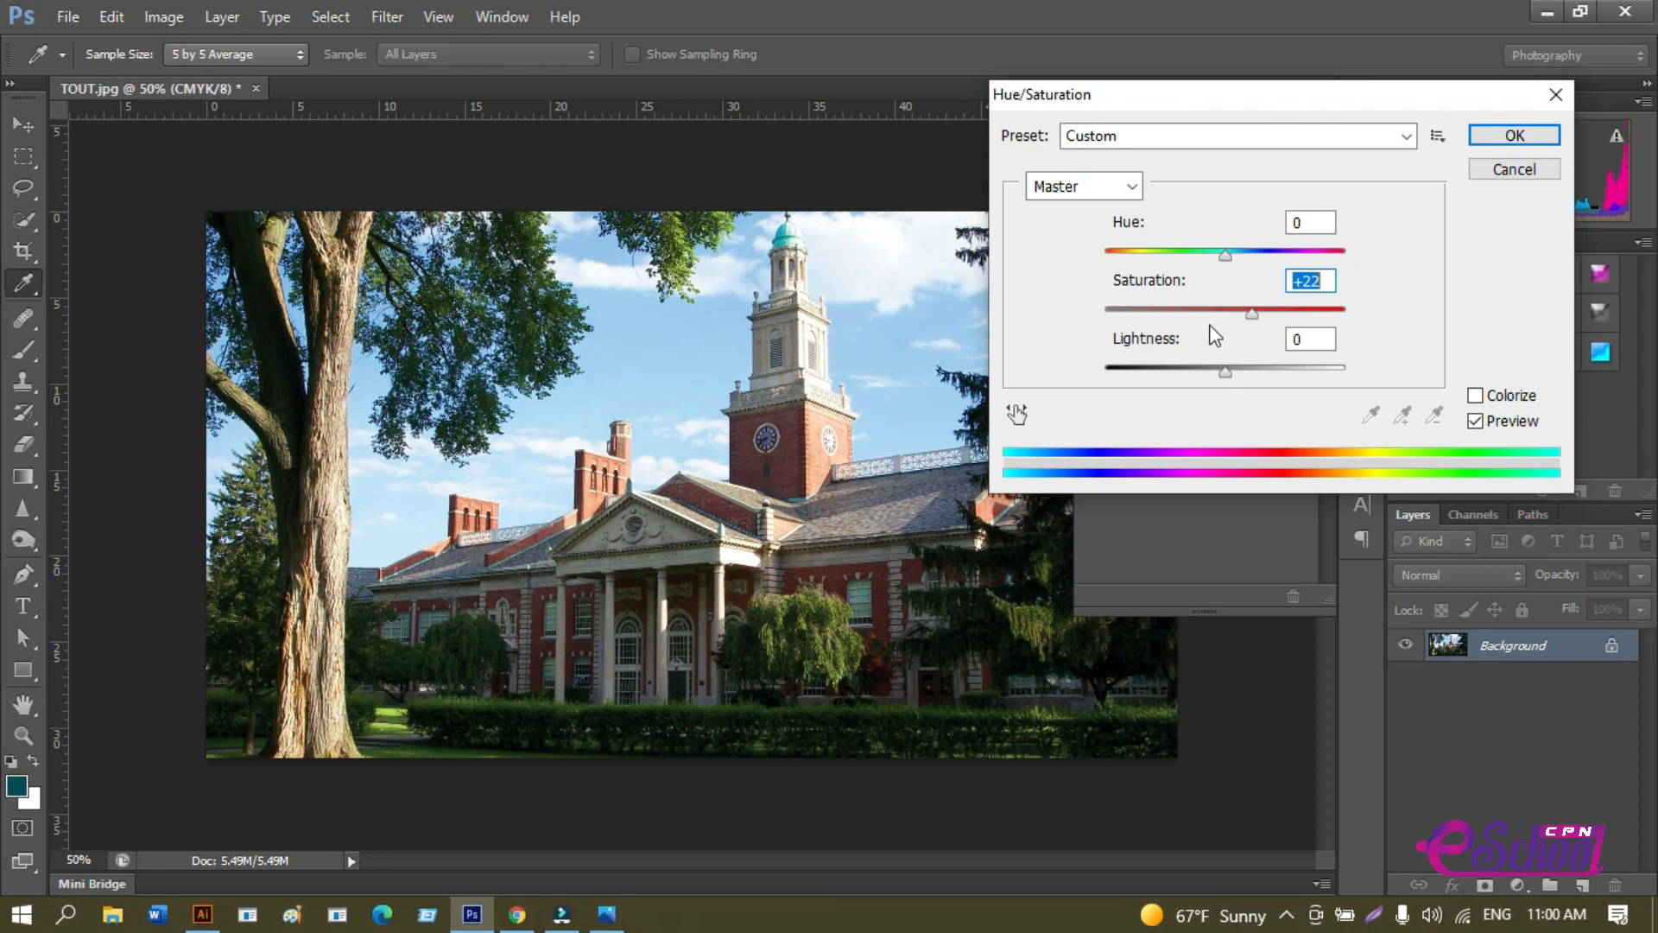
left_click(1229, 373)
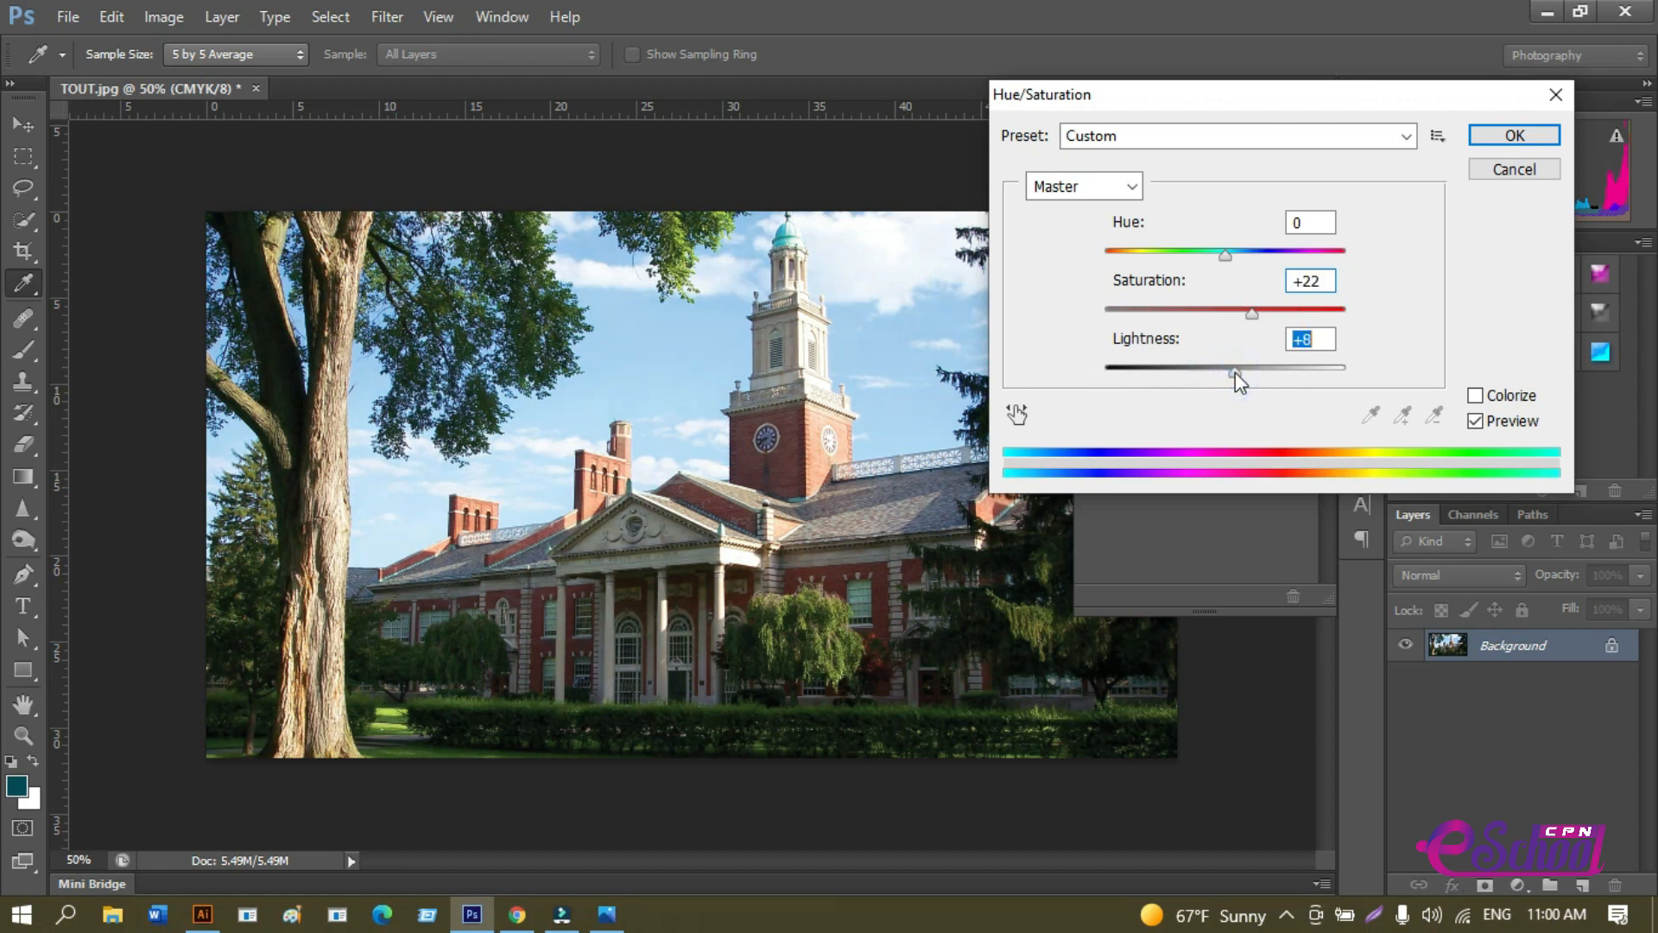
left_click(1260, 309)
left_click_drag(1264, 311, 1271, 312)
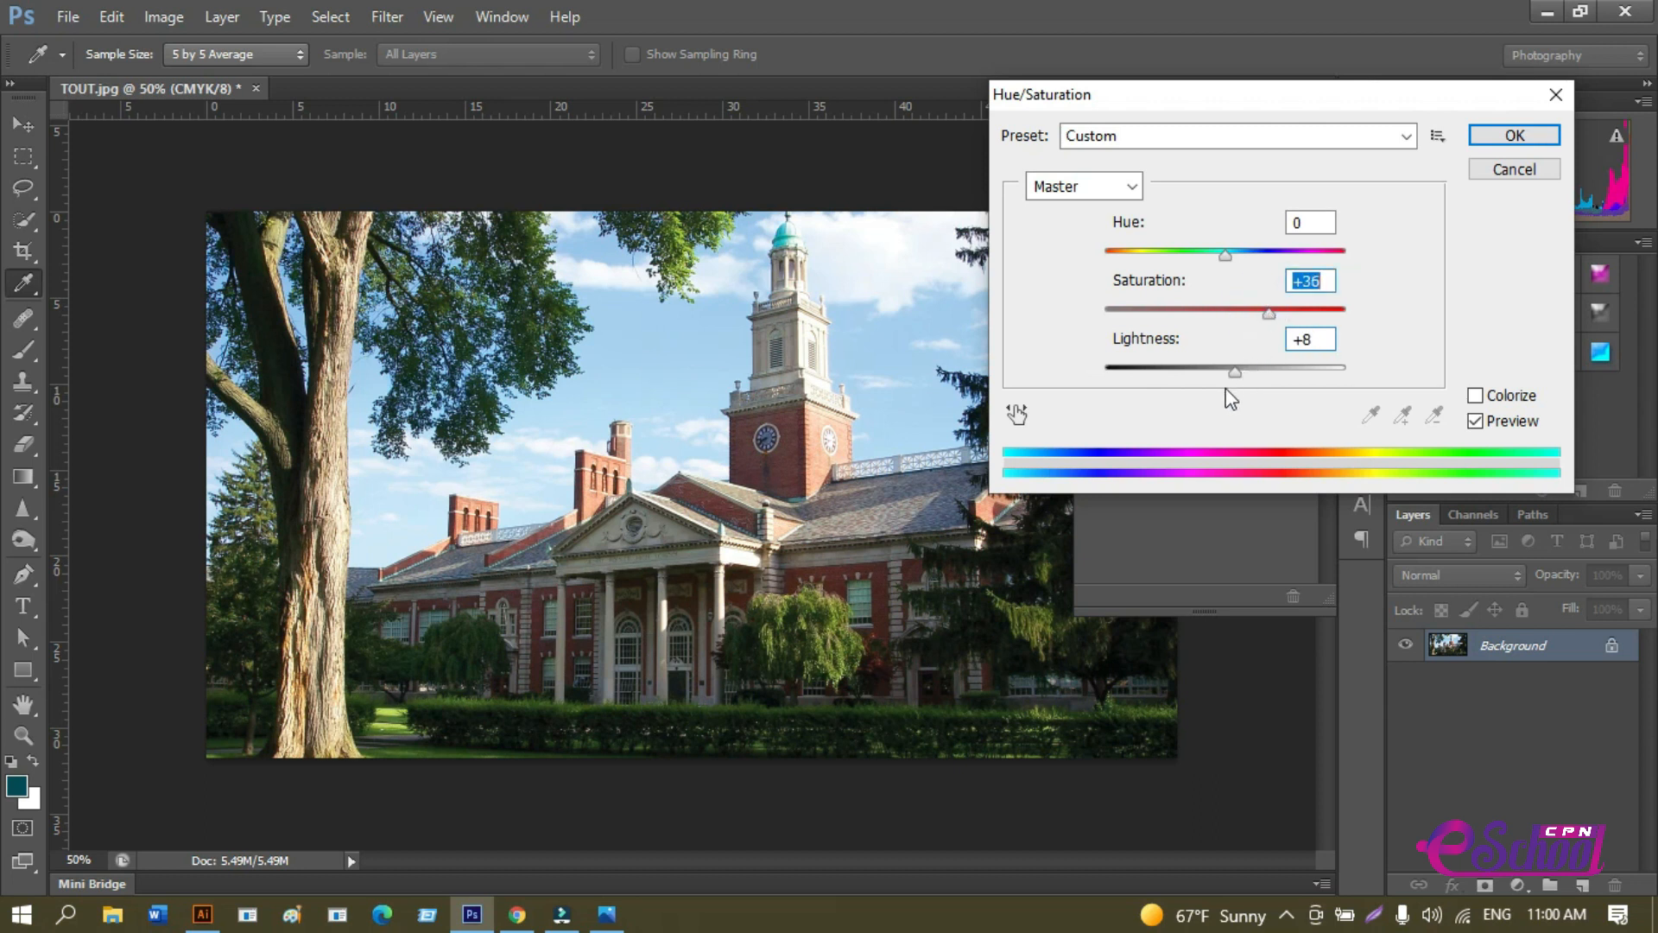
left_click(1509, 138)
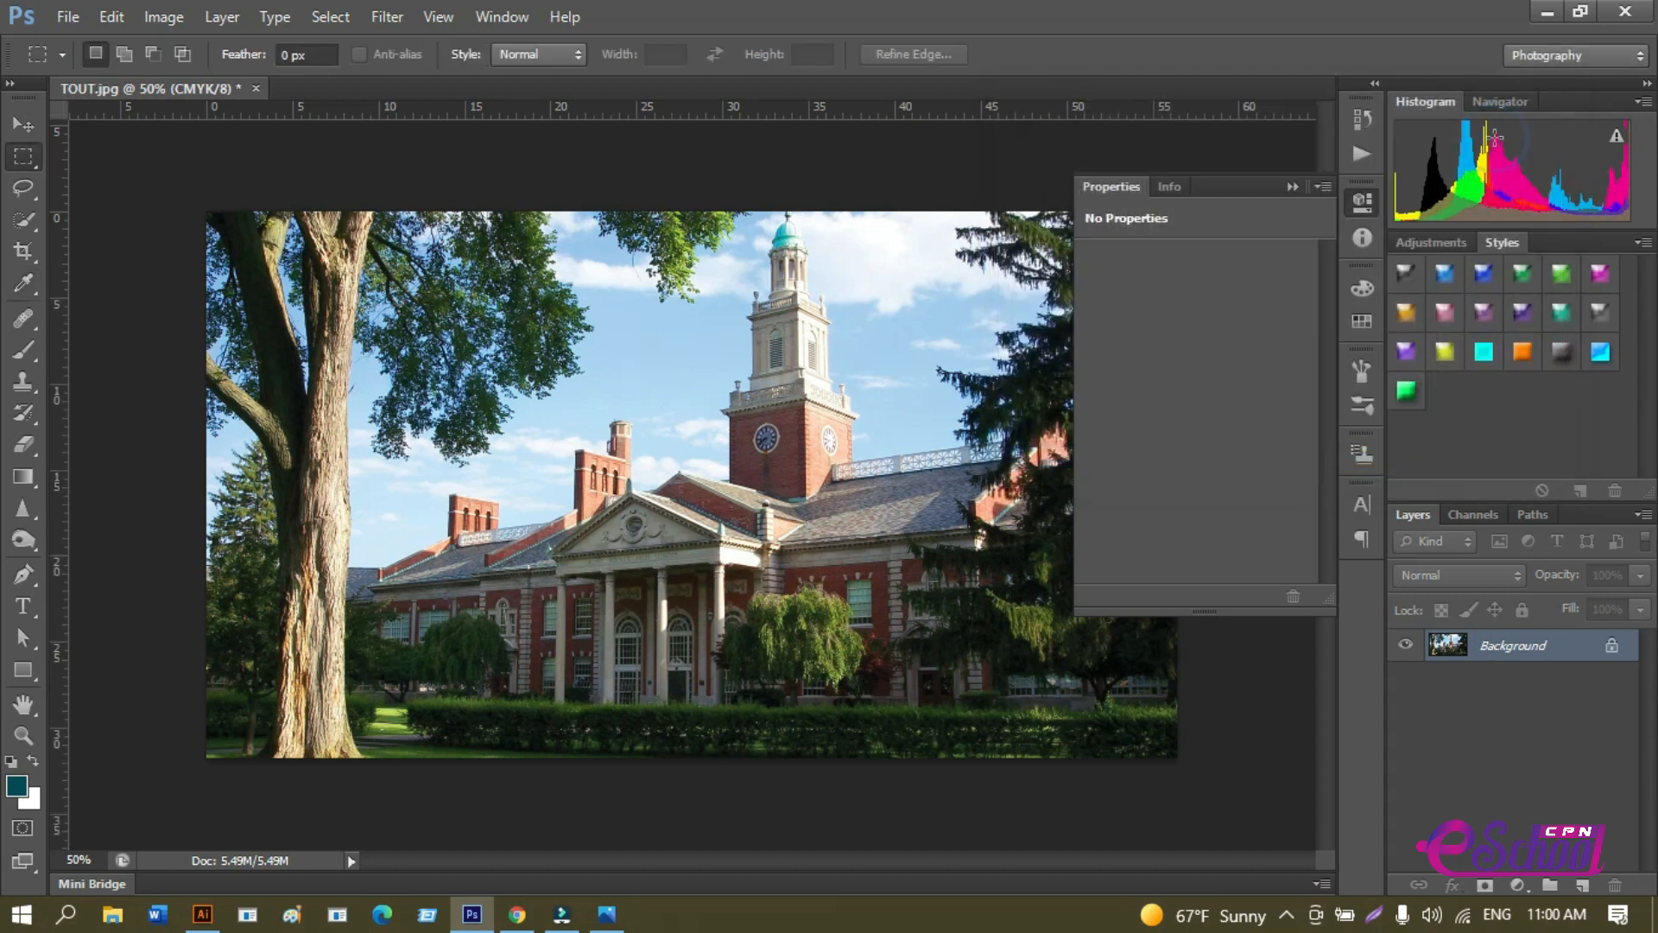
Resize the image to a document width of 16 inches with proportions constrained.
left_click(157, 16)
left_click(193, 178)
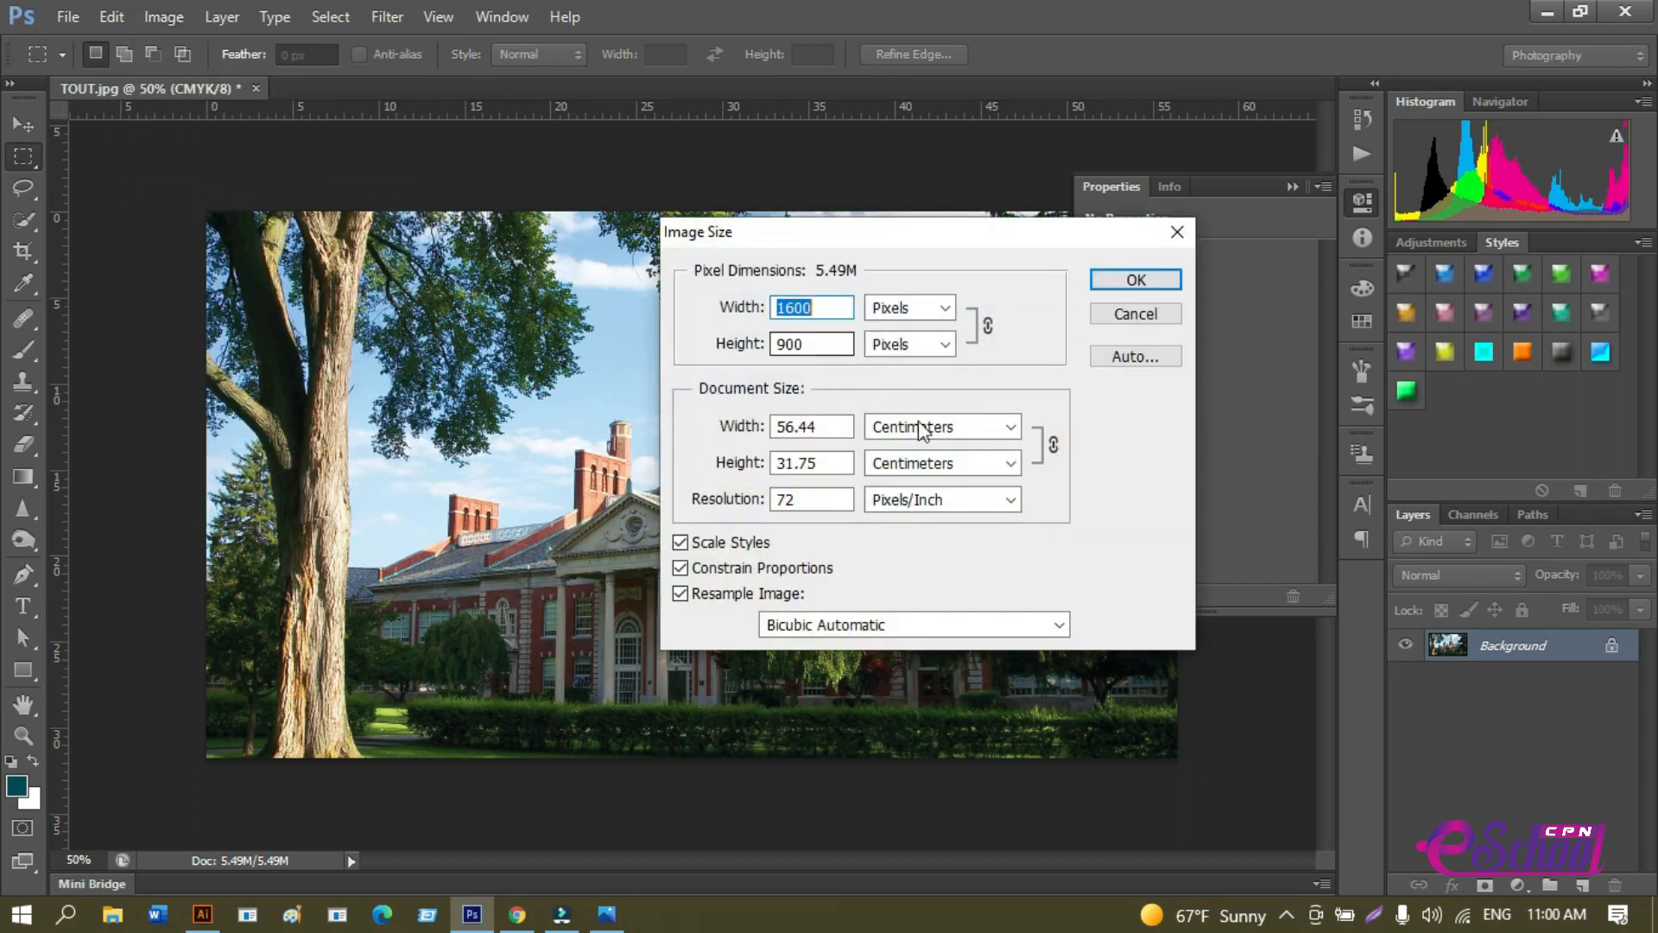
left_click(929, 432)
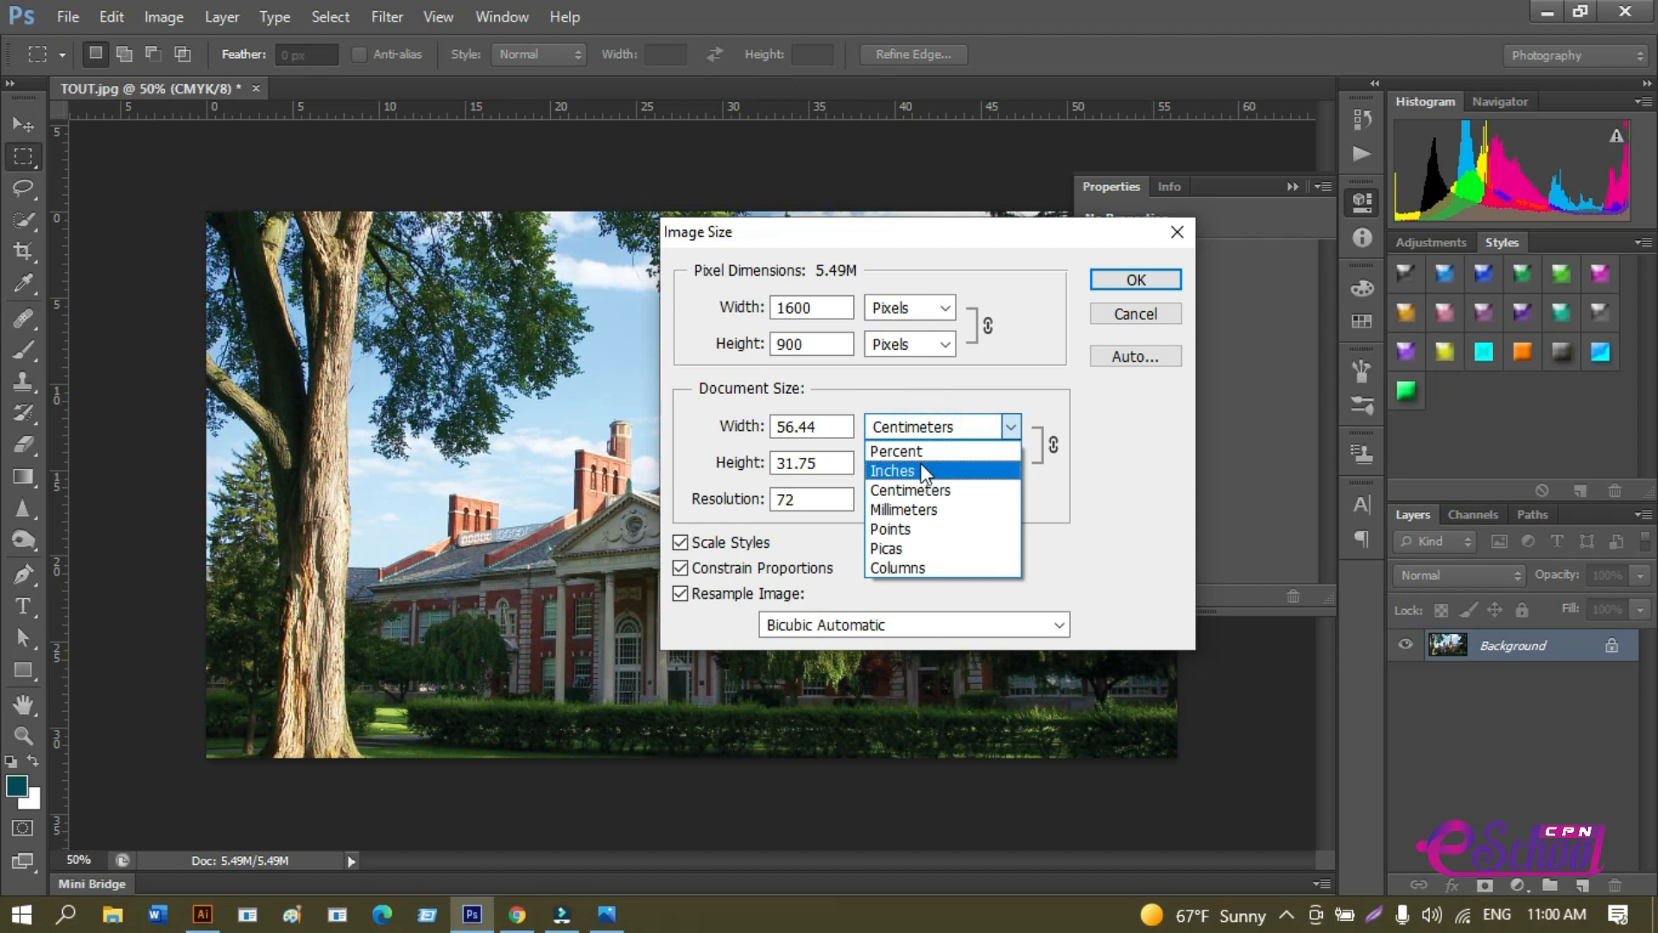
left_click(920, 467)
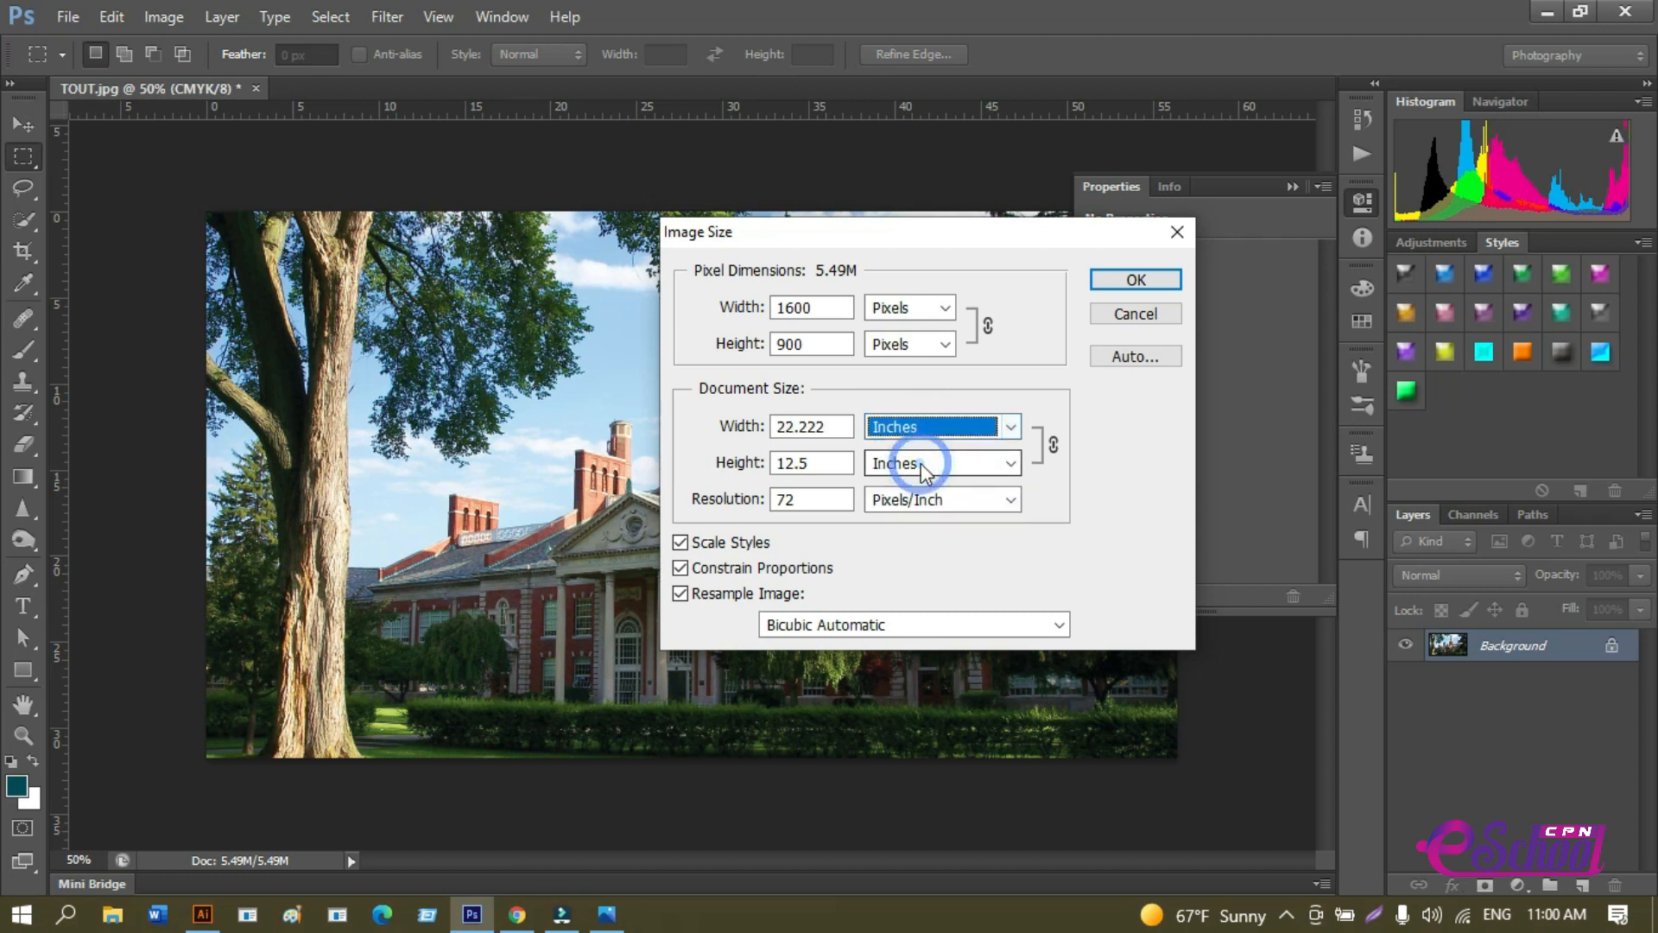
double_click(829, 426)
type("16")
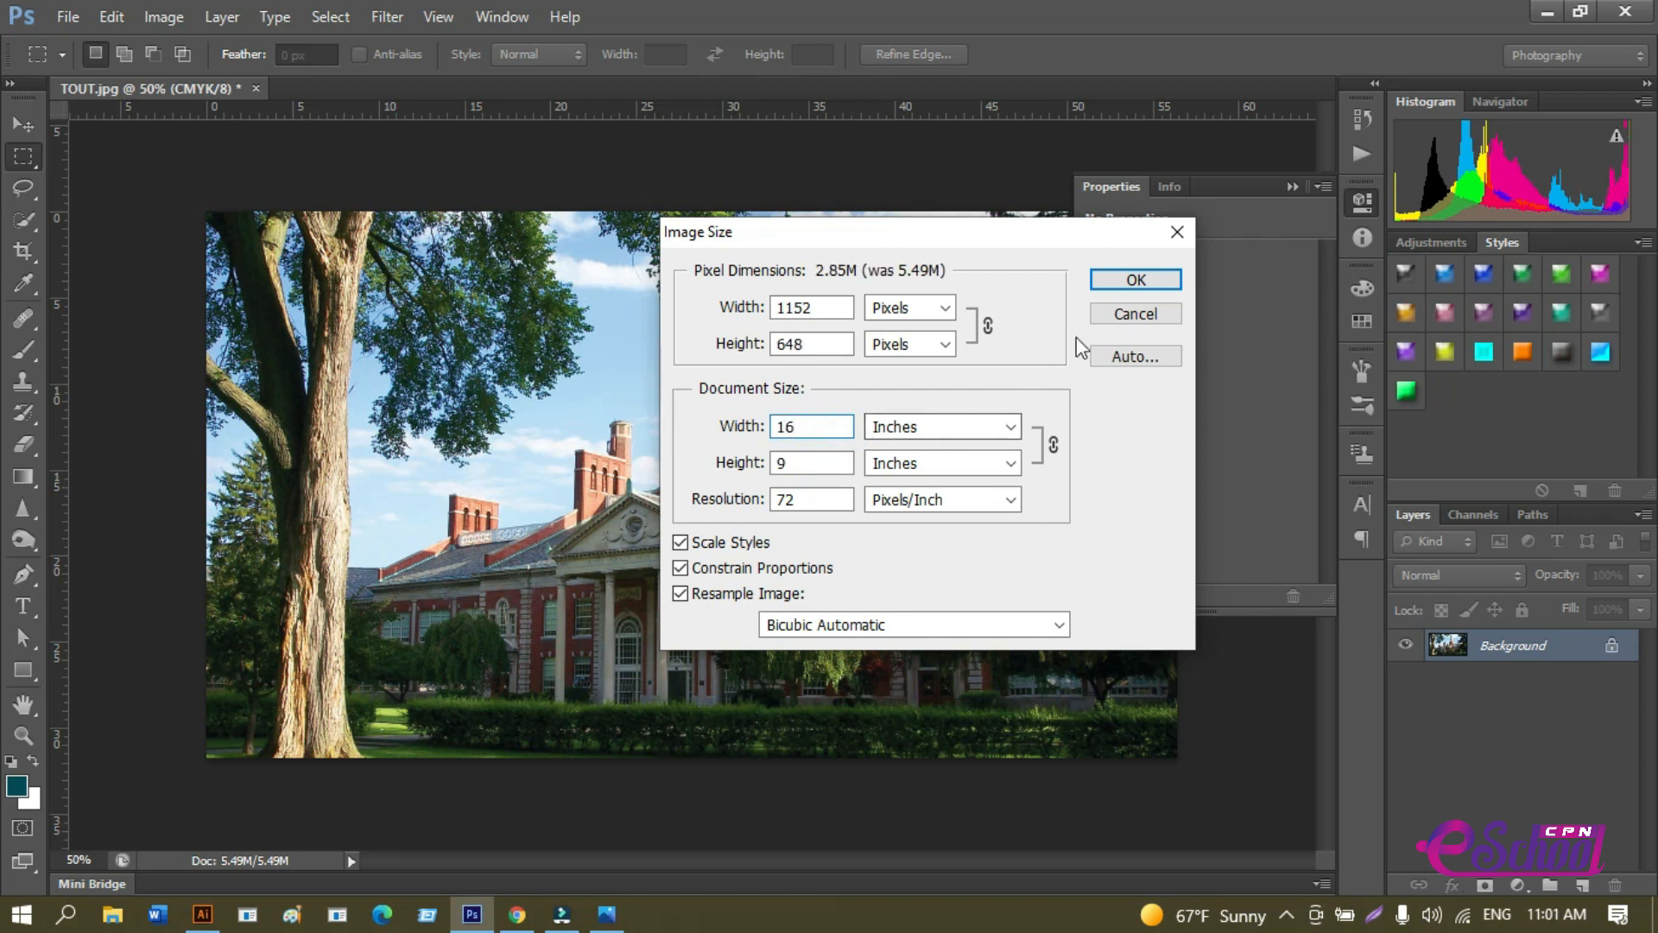
left_click(1127, 283)
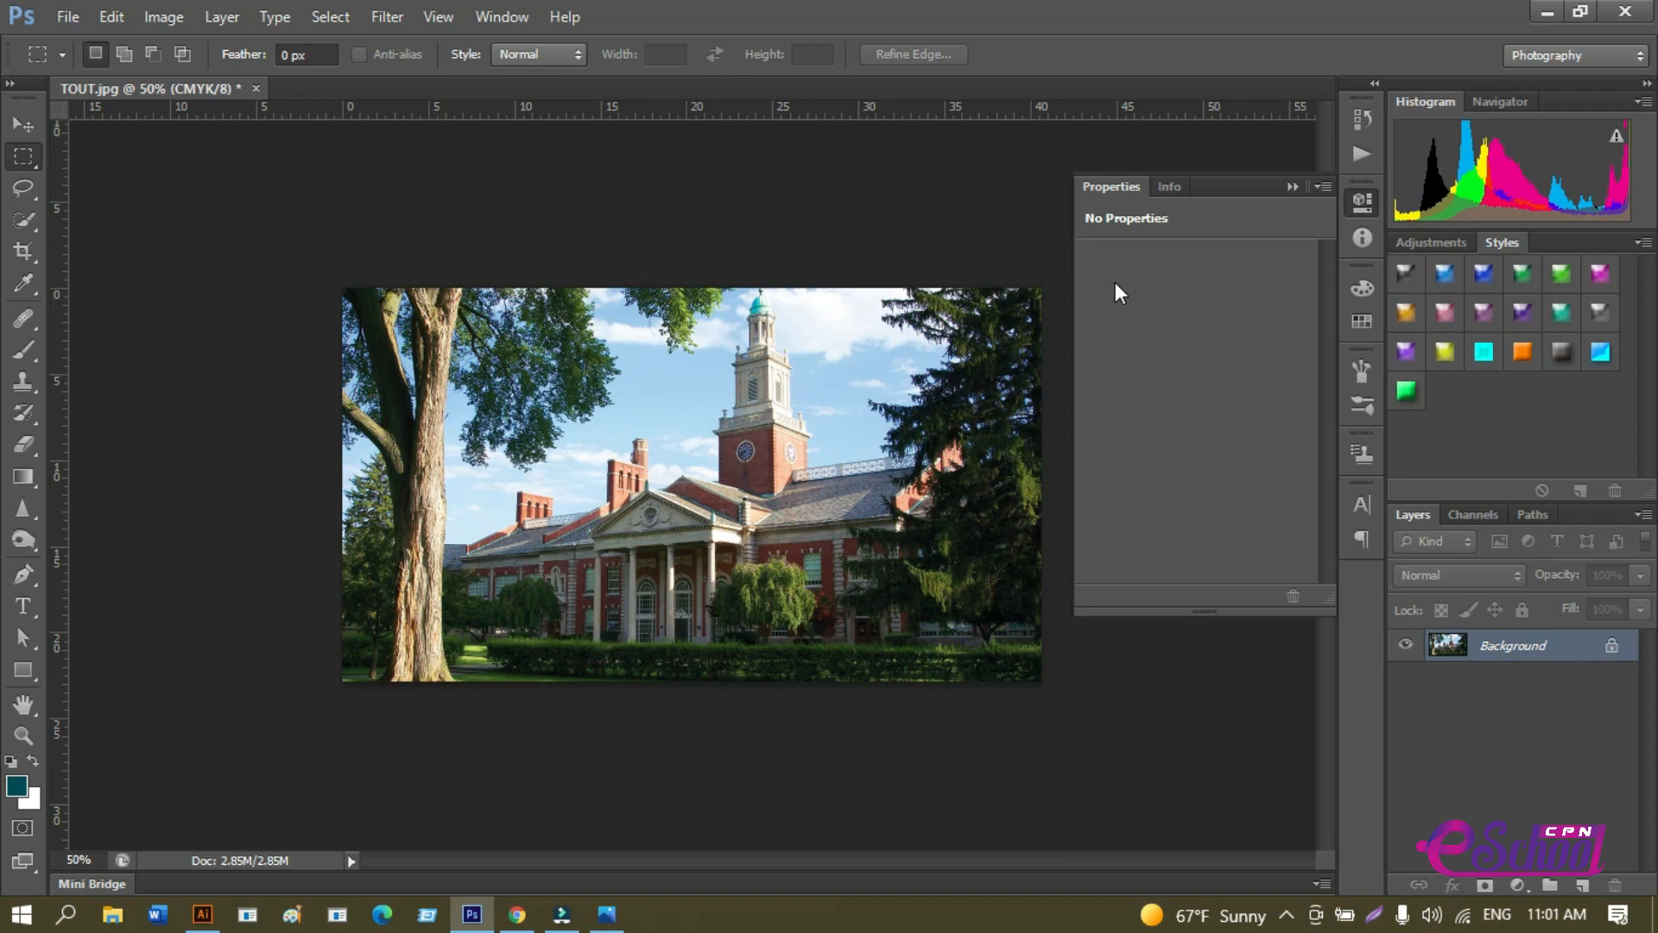
Save the edited photo to the Desktop as TOUT.psd in Photoshop format instead of overwriting the JPEG.
key("ctrl+s")
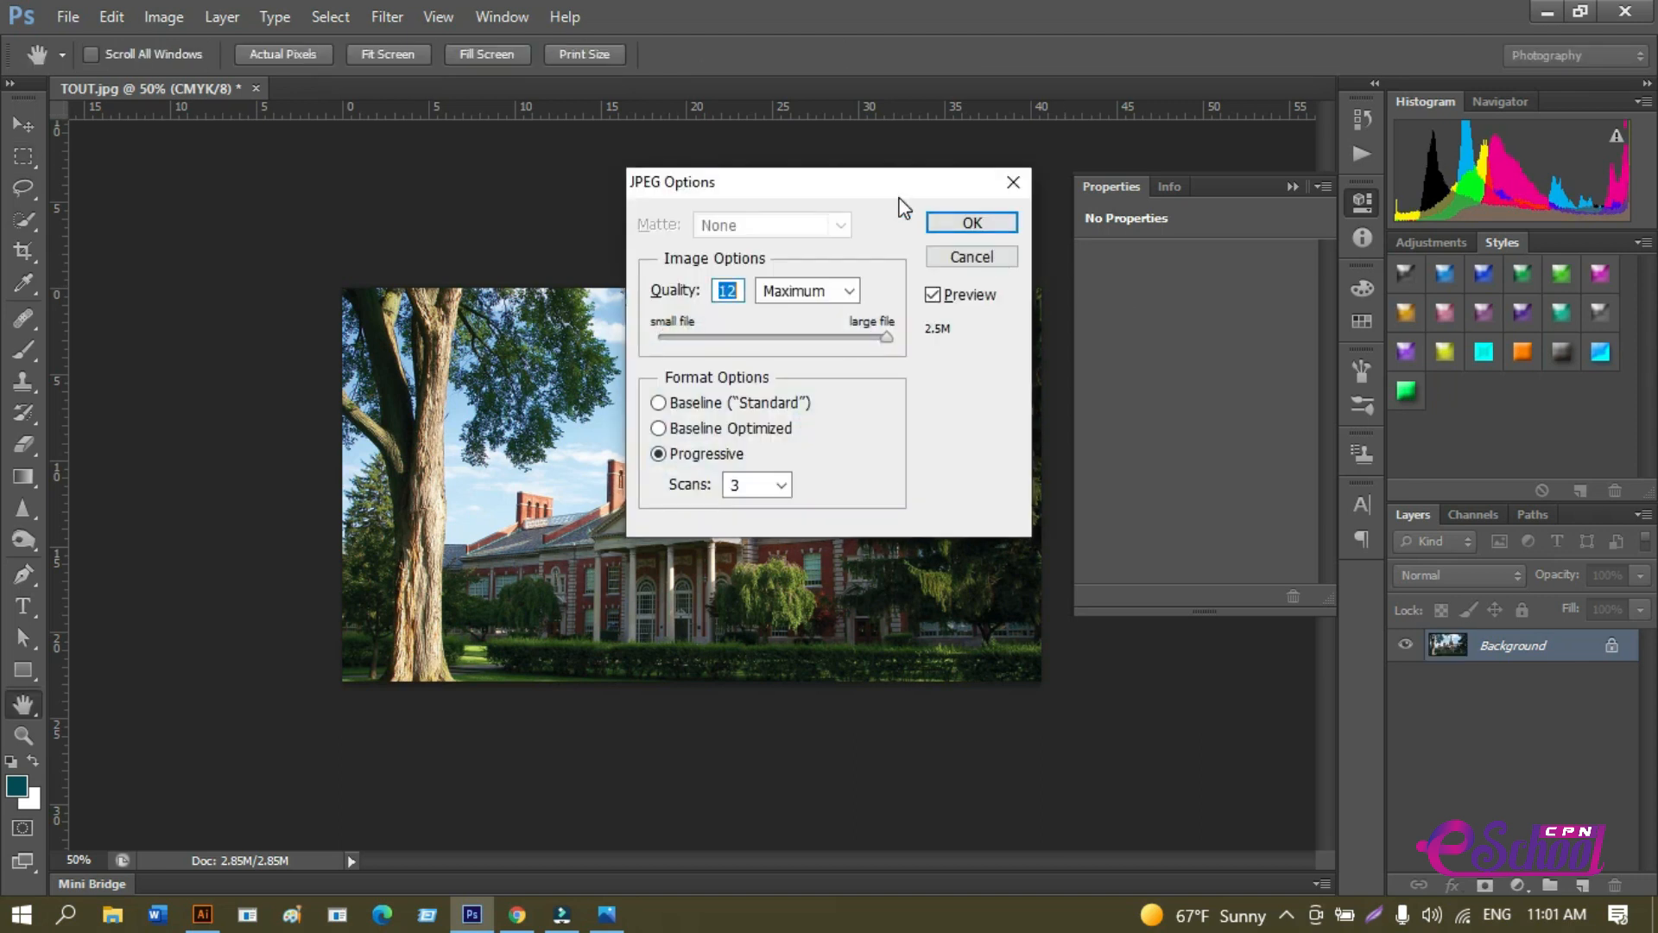
left_click(987, 255)
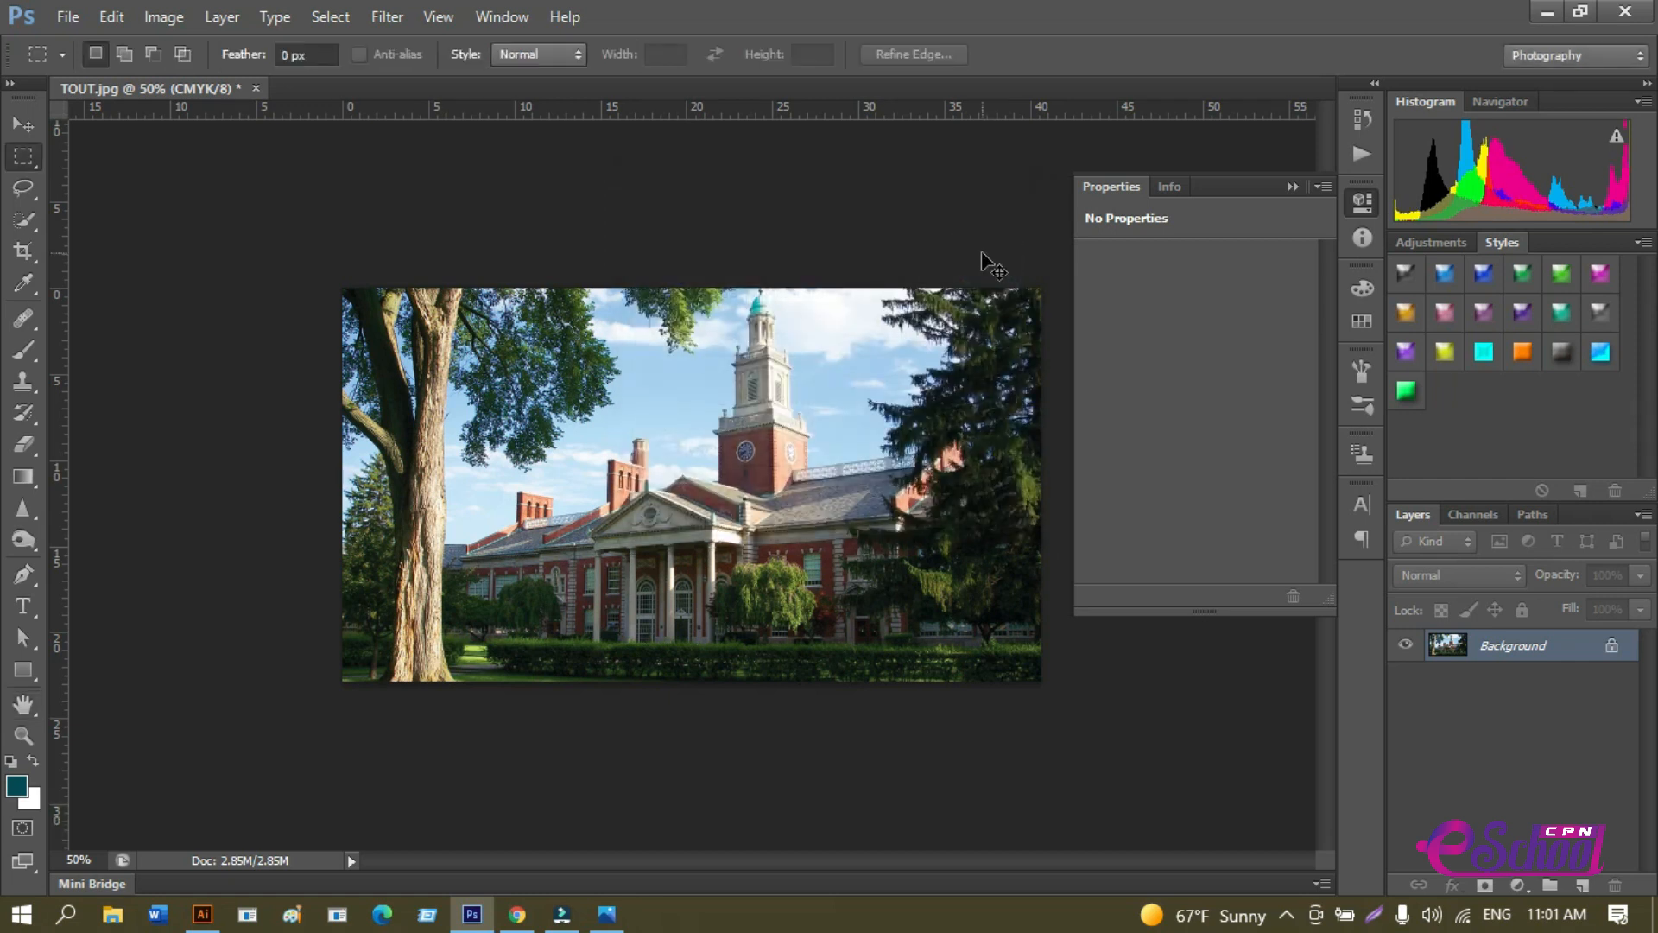
key("ctrl+shift+s")
left_click(923, 517)
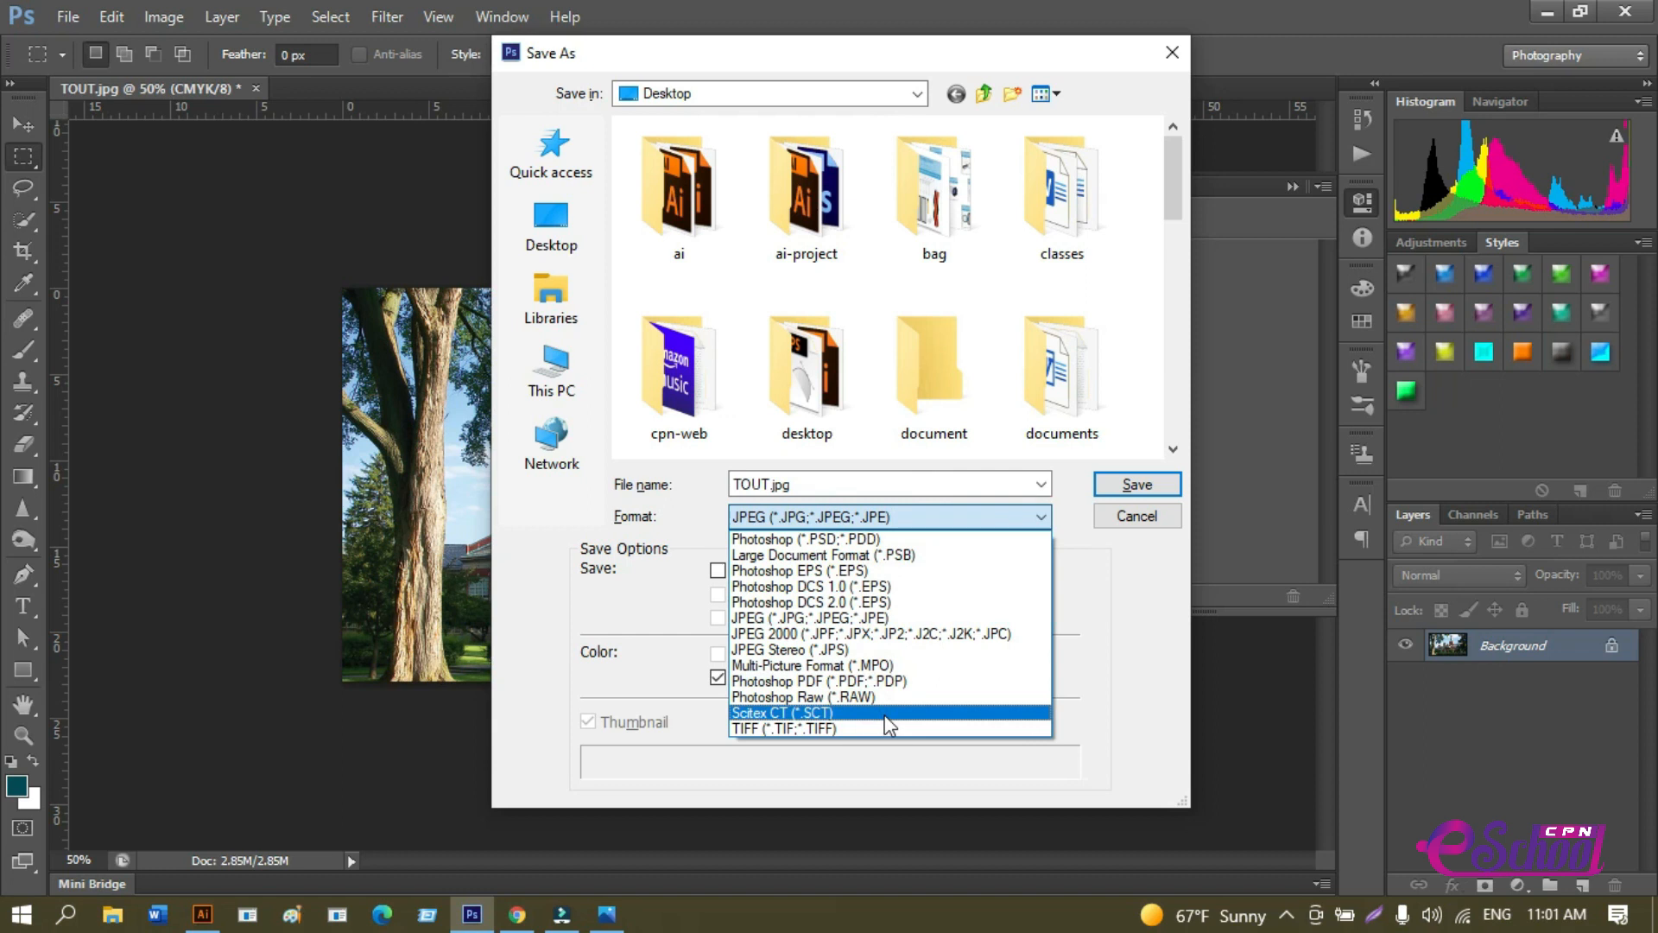
left_click(867, 539)
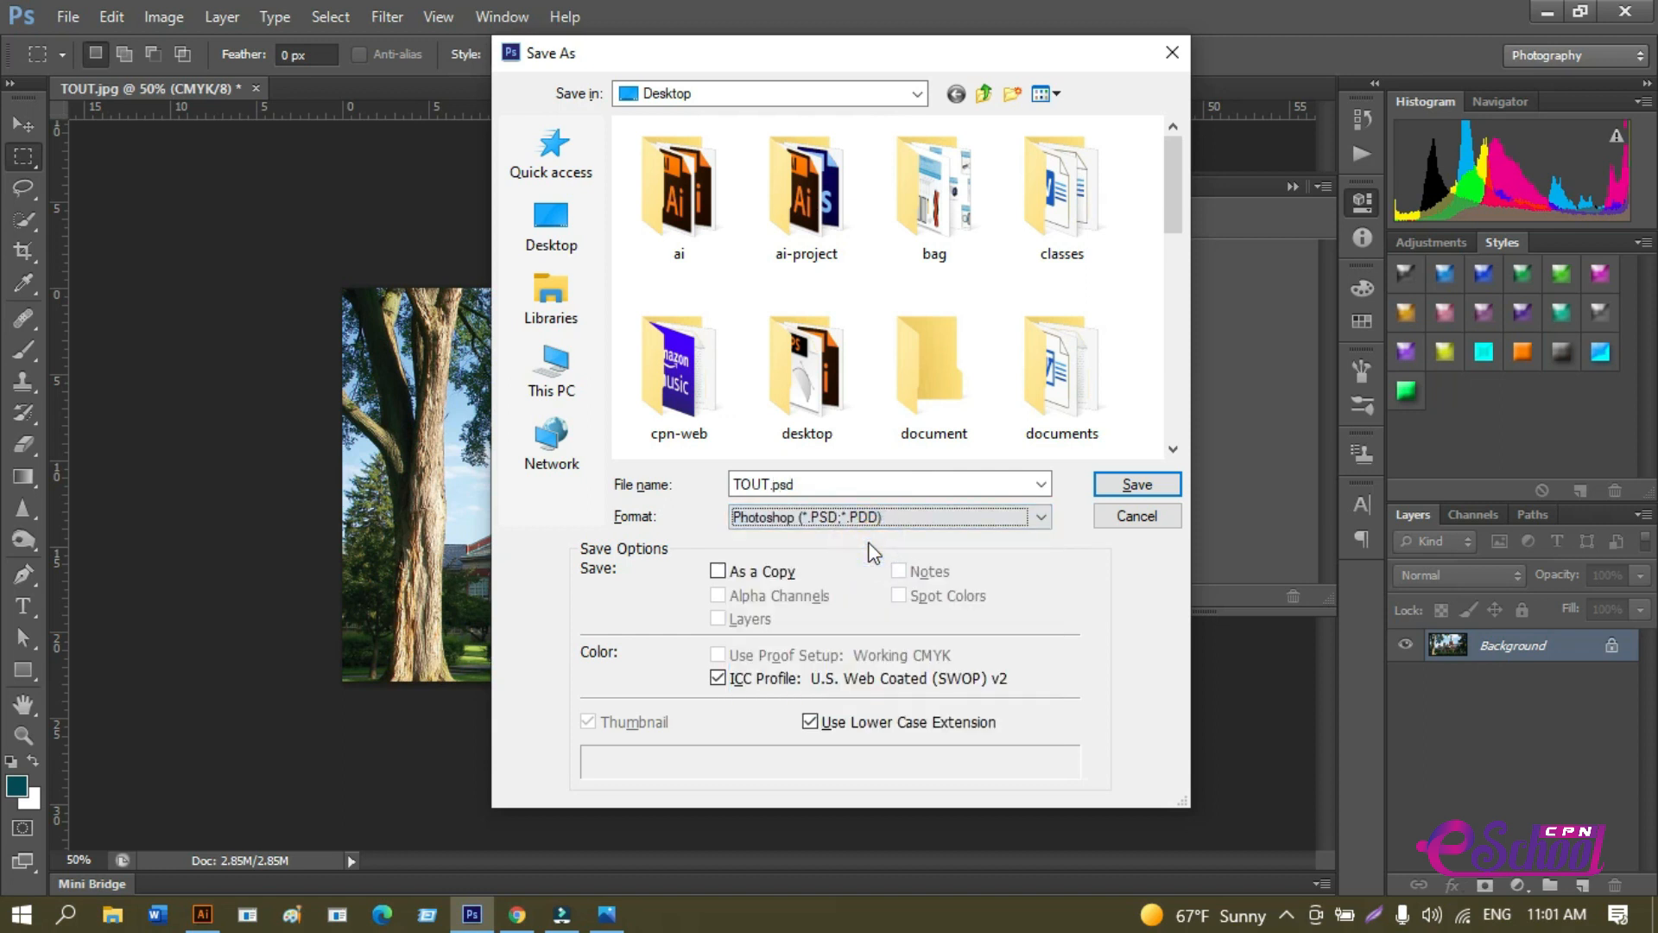
left_click(1114, 484)
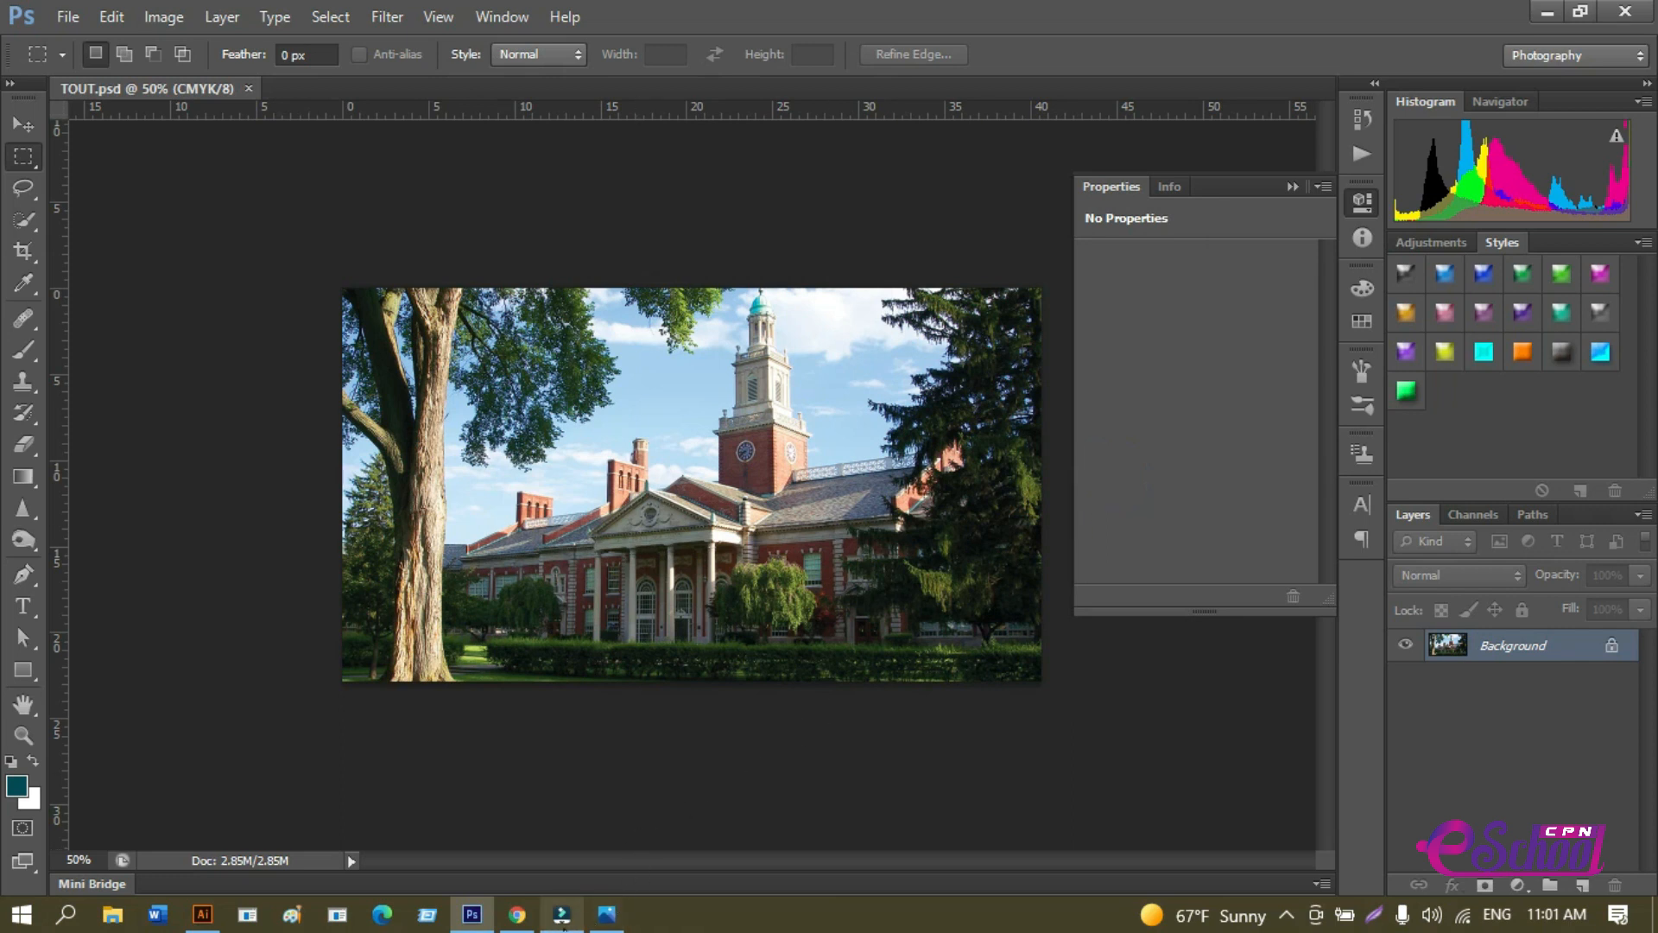
Switch to the calendar document in Illustrator and bring up its file commands.
left_click(204, 917)
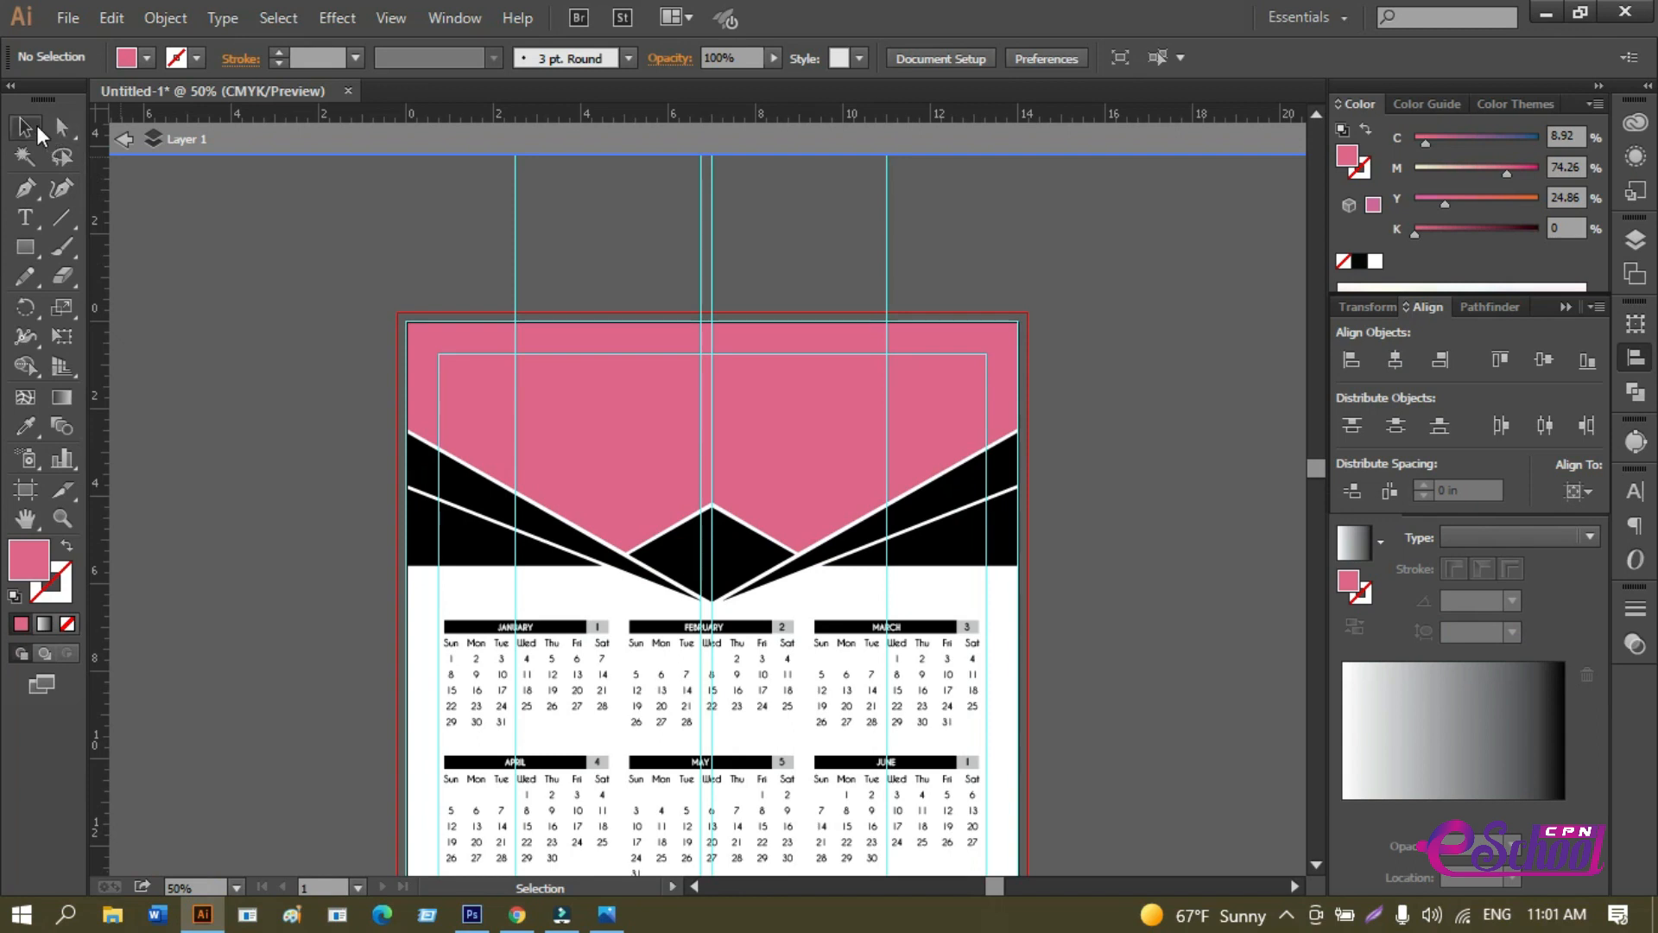
left_click(66, 19)
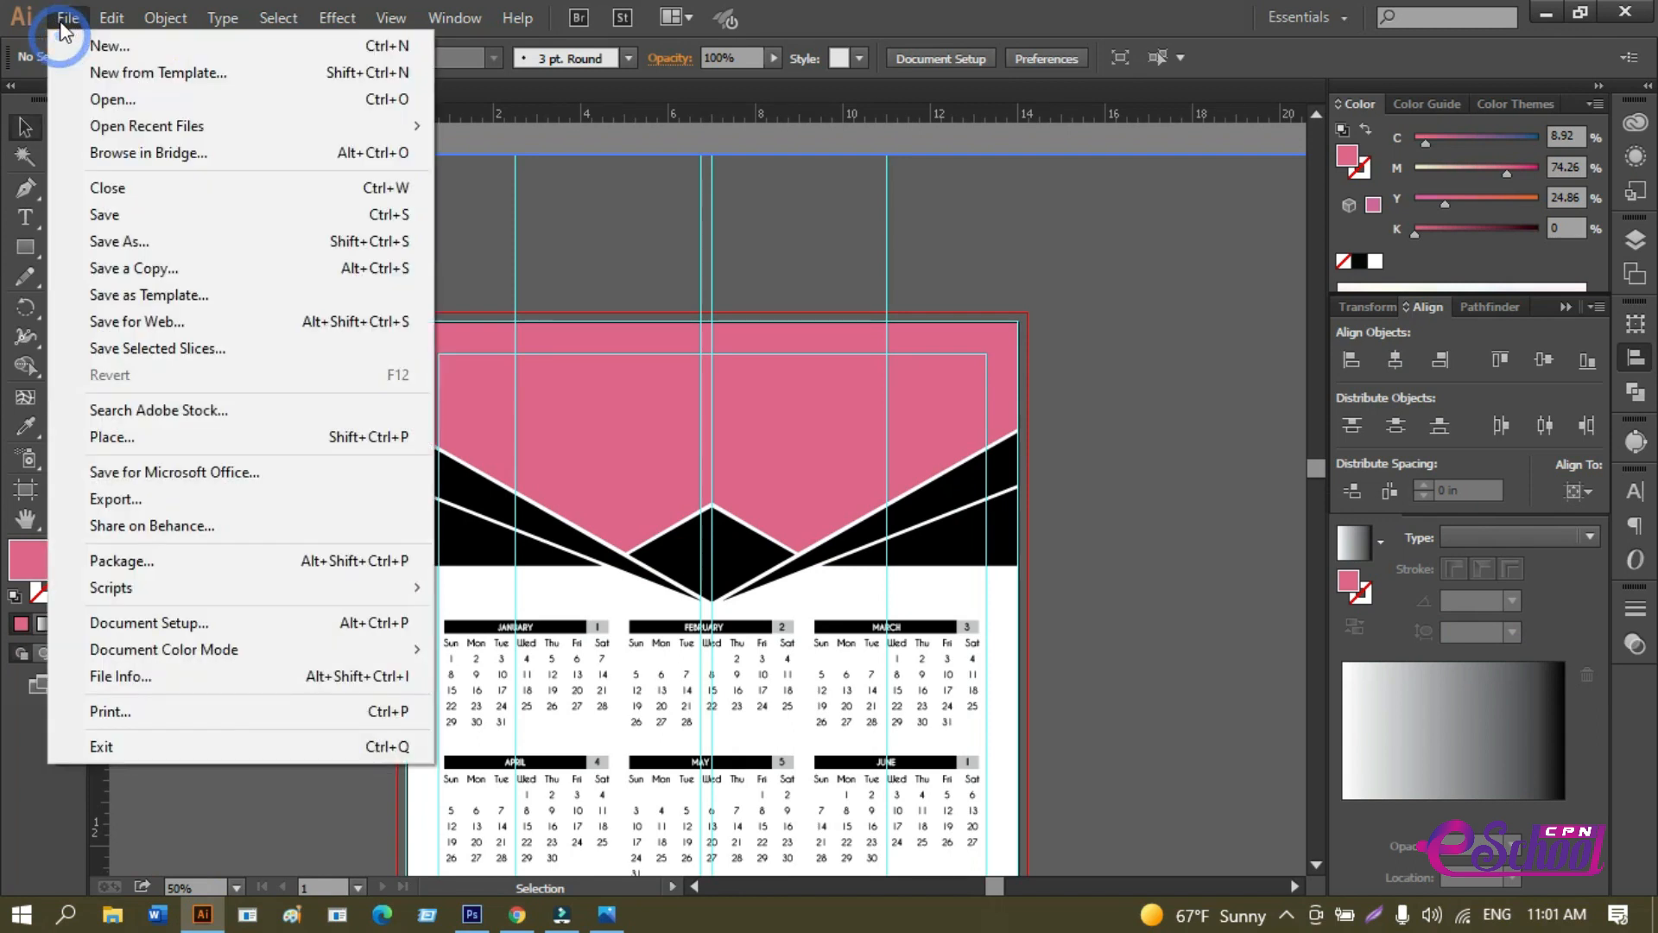
Place the linked campus building image TOUT.psd over the calendar's pink header area.
left_click(209, 438)
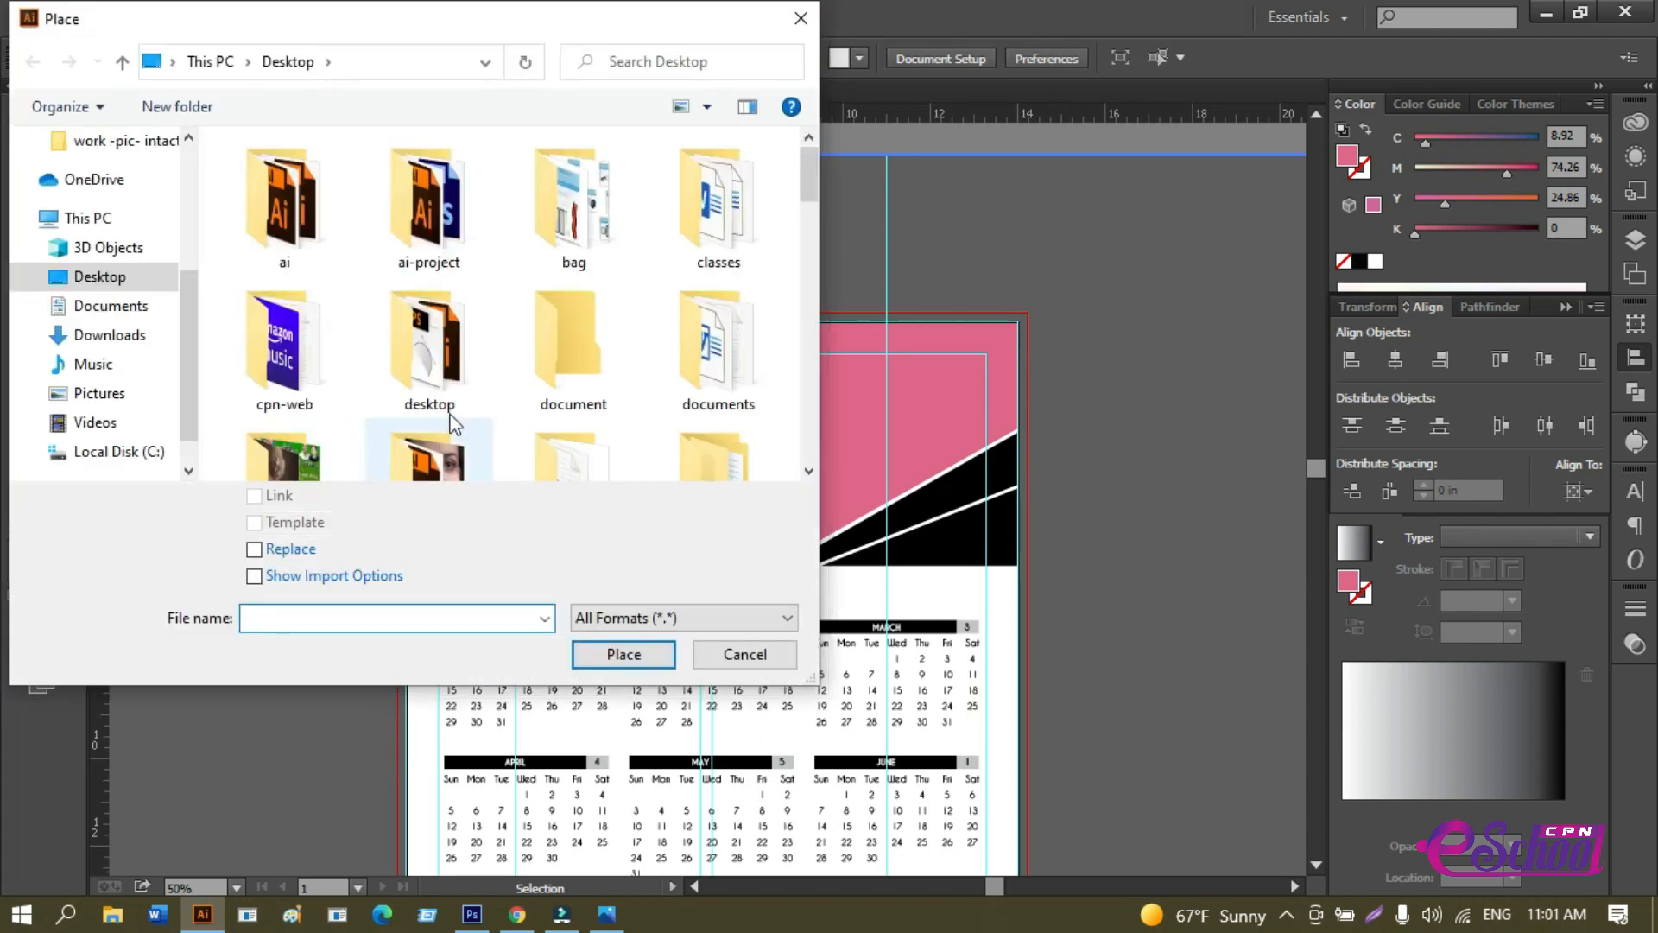
scroll(507, 360, "down", 5)
scroll(508, 361, "down", 5)
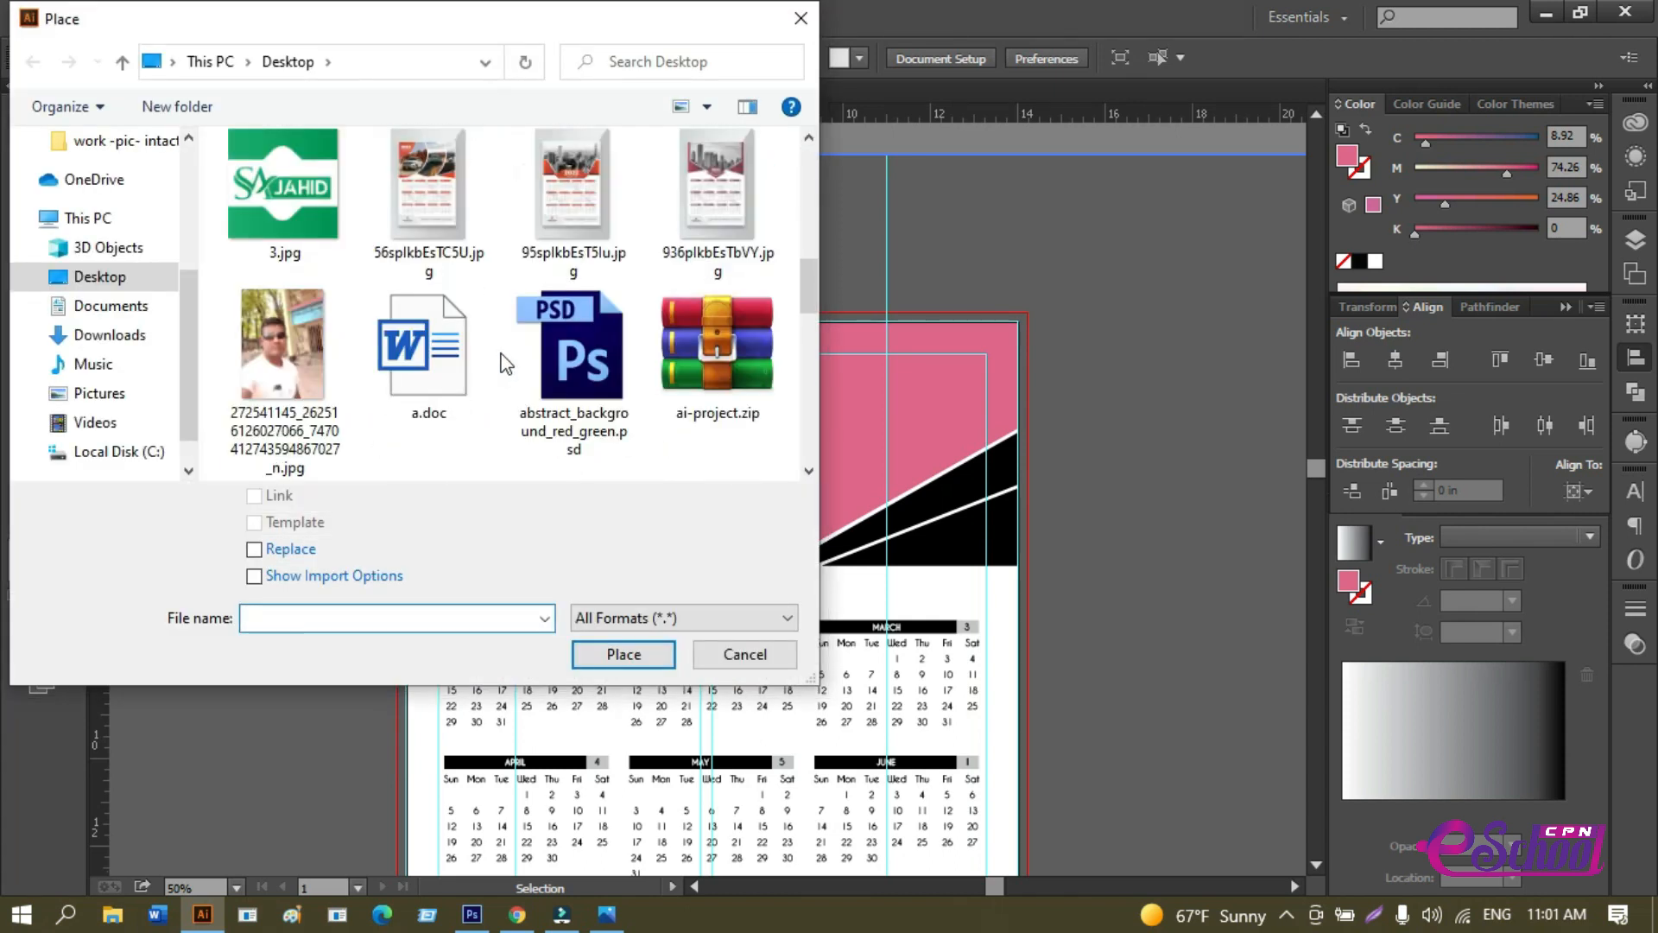
scroll(505, 362, "down", 5)
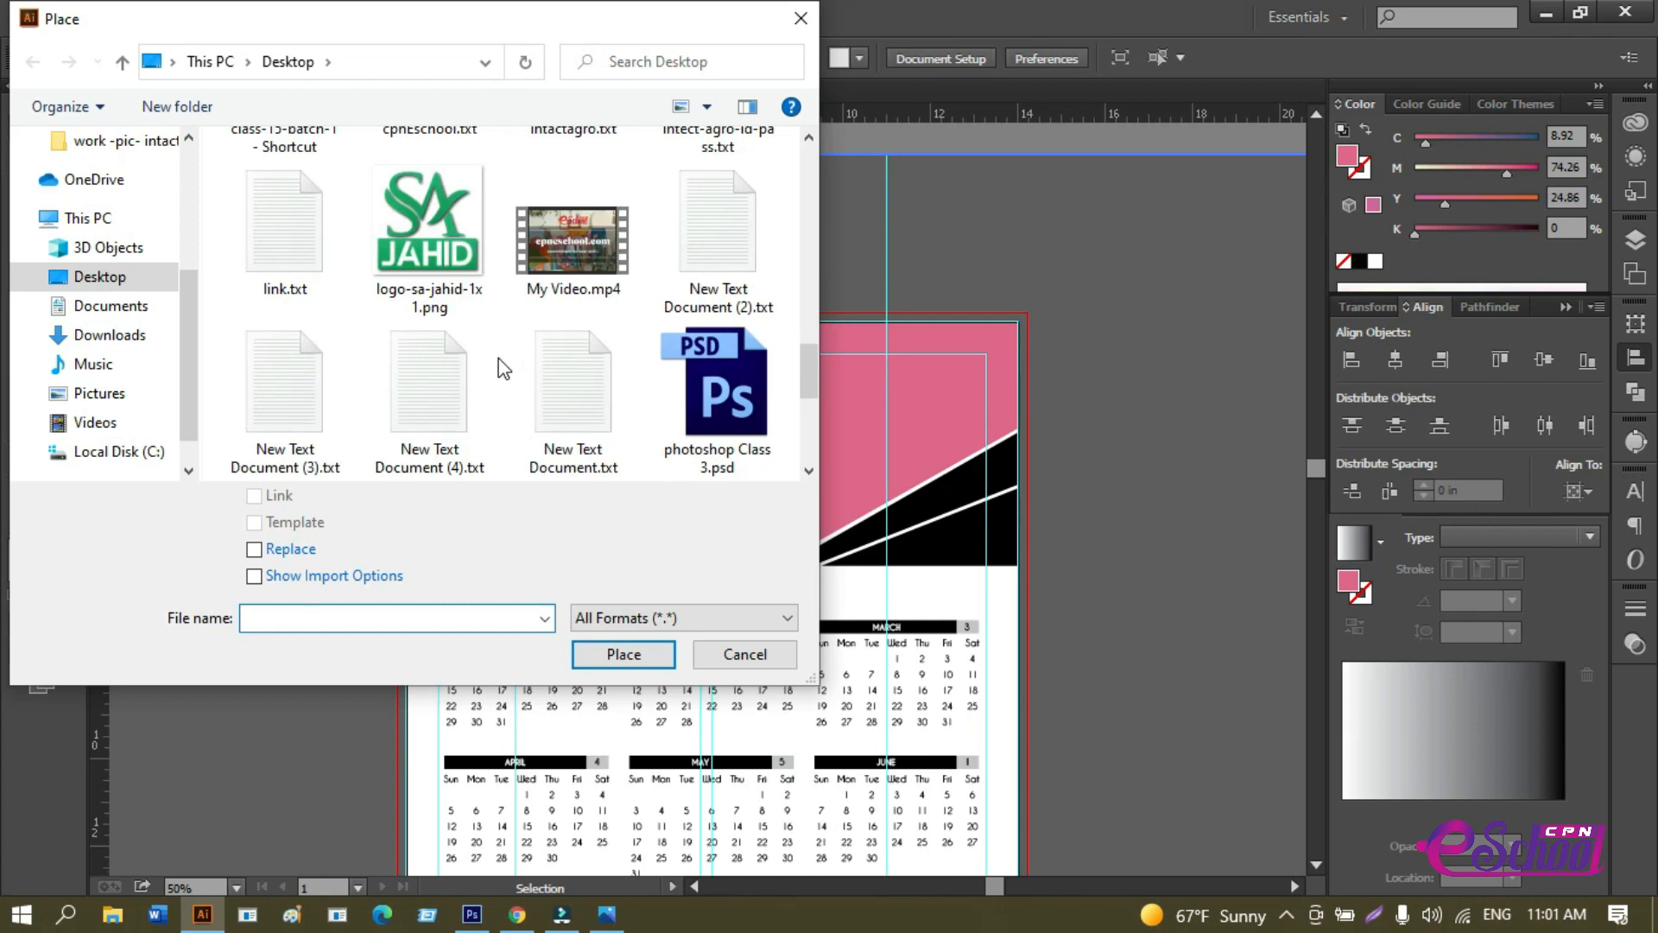
scroll(504, 369, "down", 3)
left_click(444, 413)
double_click(444, 413)
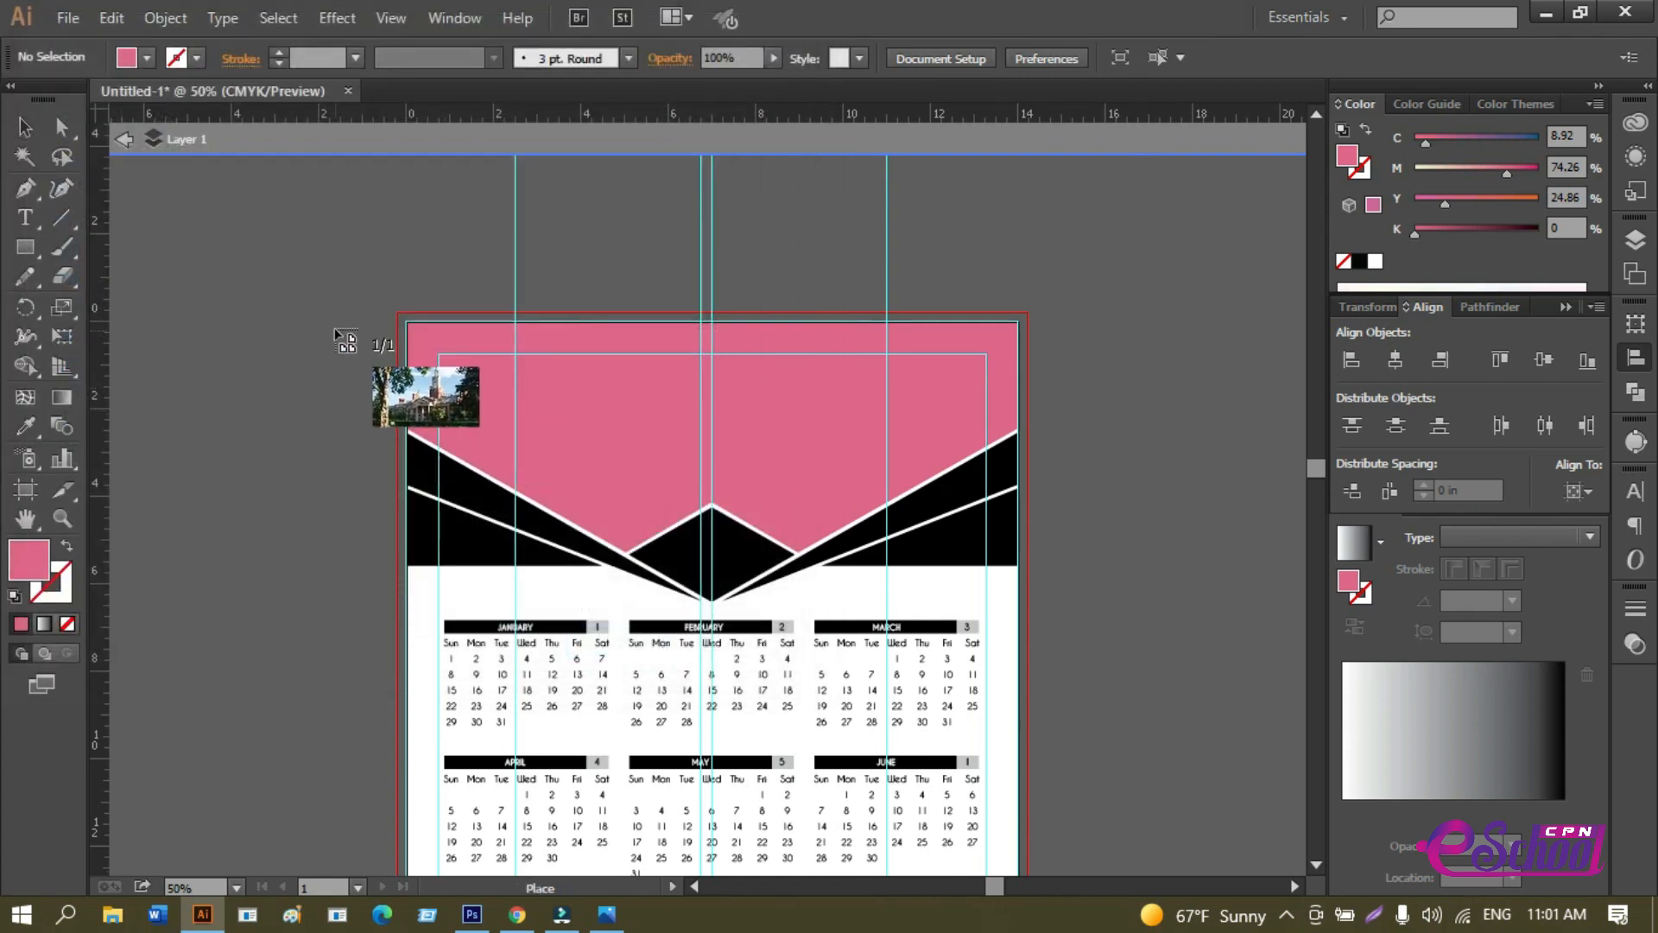
left_click(310, 296)
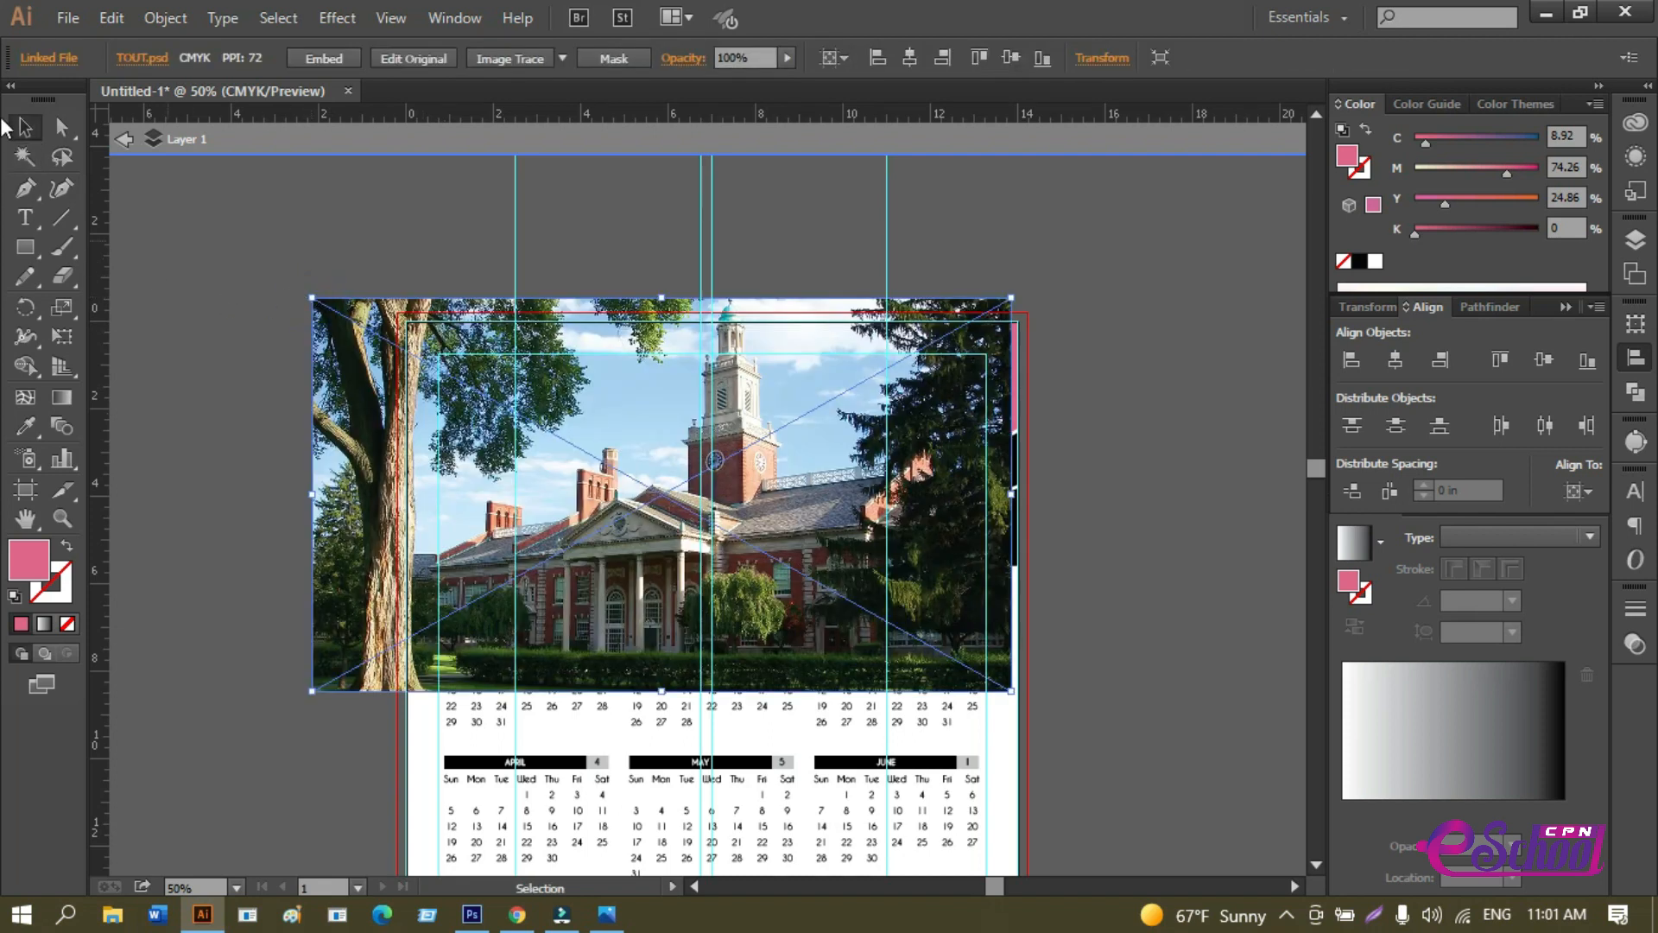
left_click(188, 246)
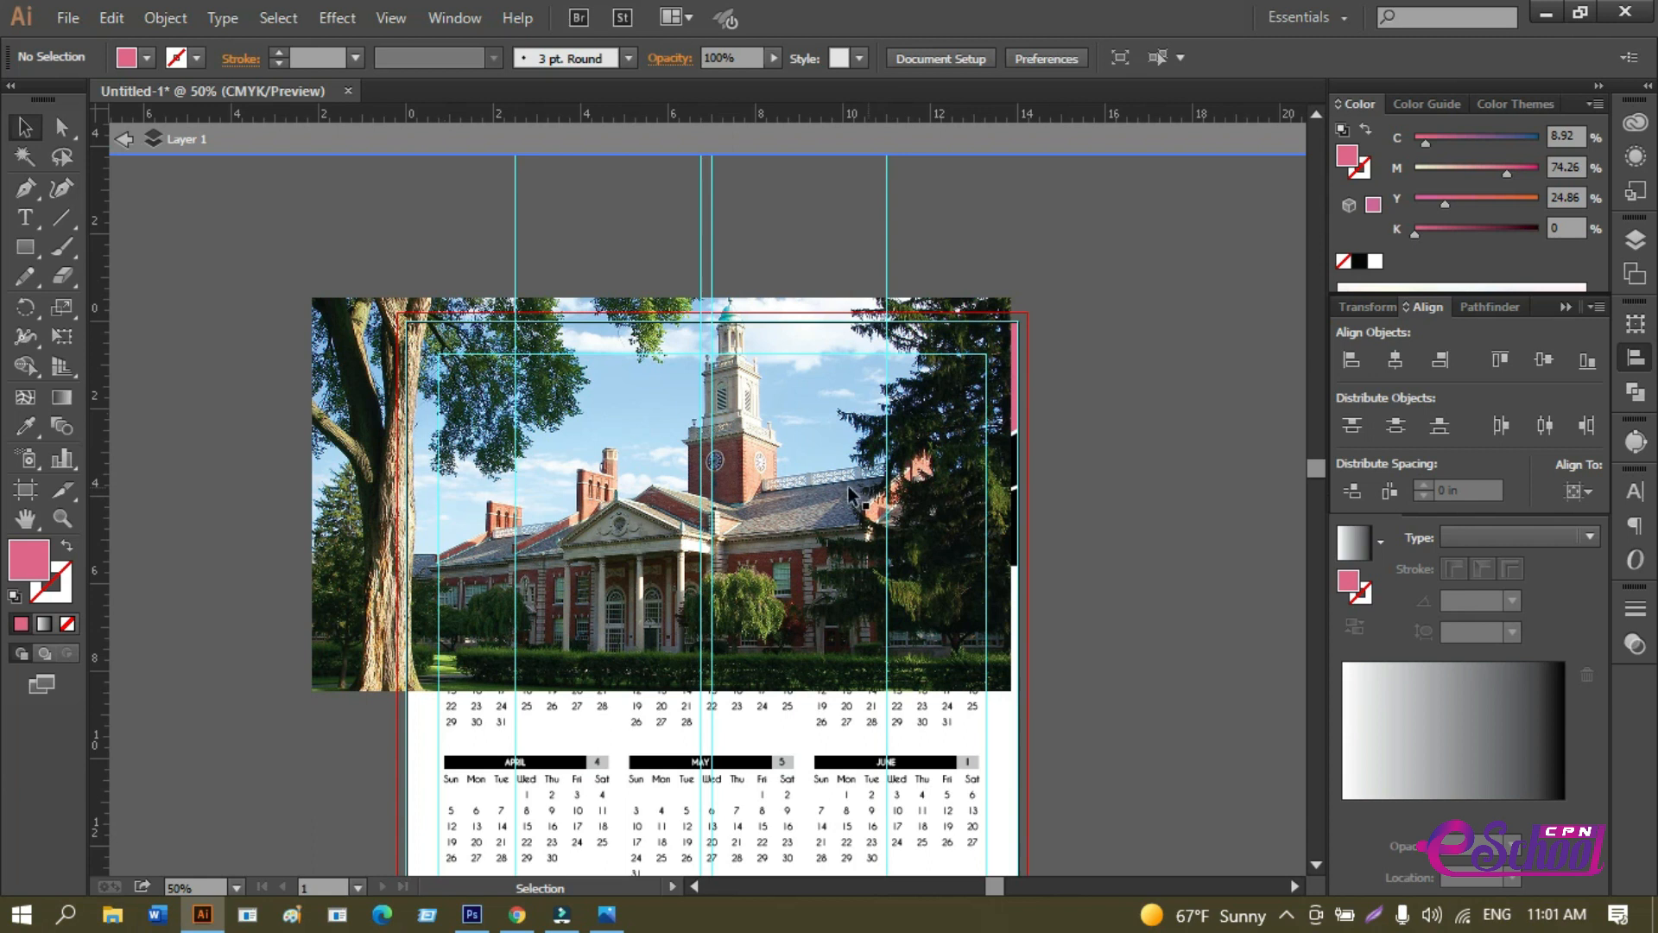
Bring the pink header shape to the front, above the building photo.
scroll(830, 394, "up", 1)
mouse_move(827, 394)
left_mouse_down()
mouse_move(859, 417)
mouse_move(827, 397)
left_mouse_up()
left_click_drag(811, 229, 878, 341)
left_click(891, 288, "shift")
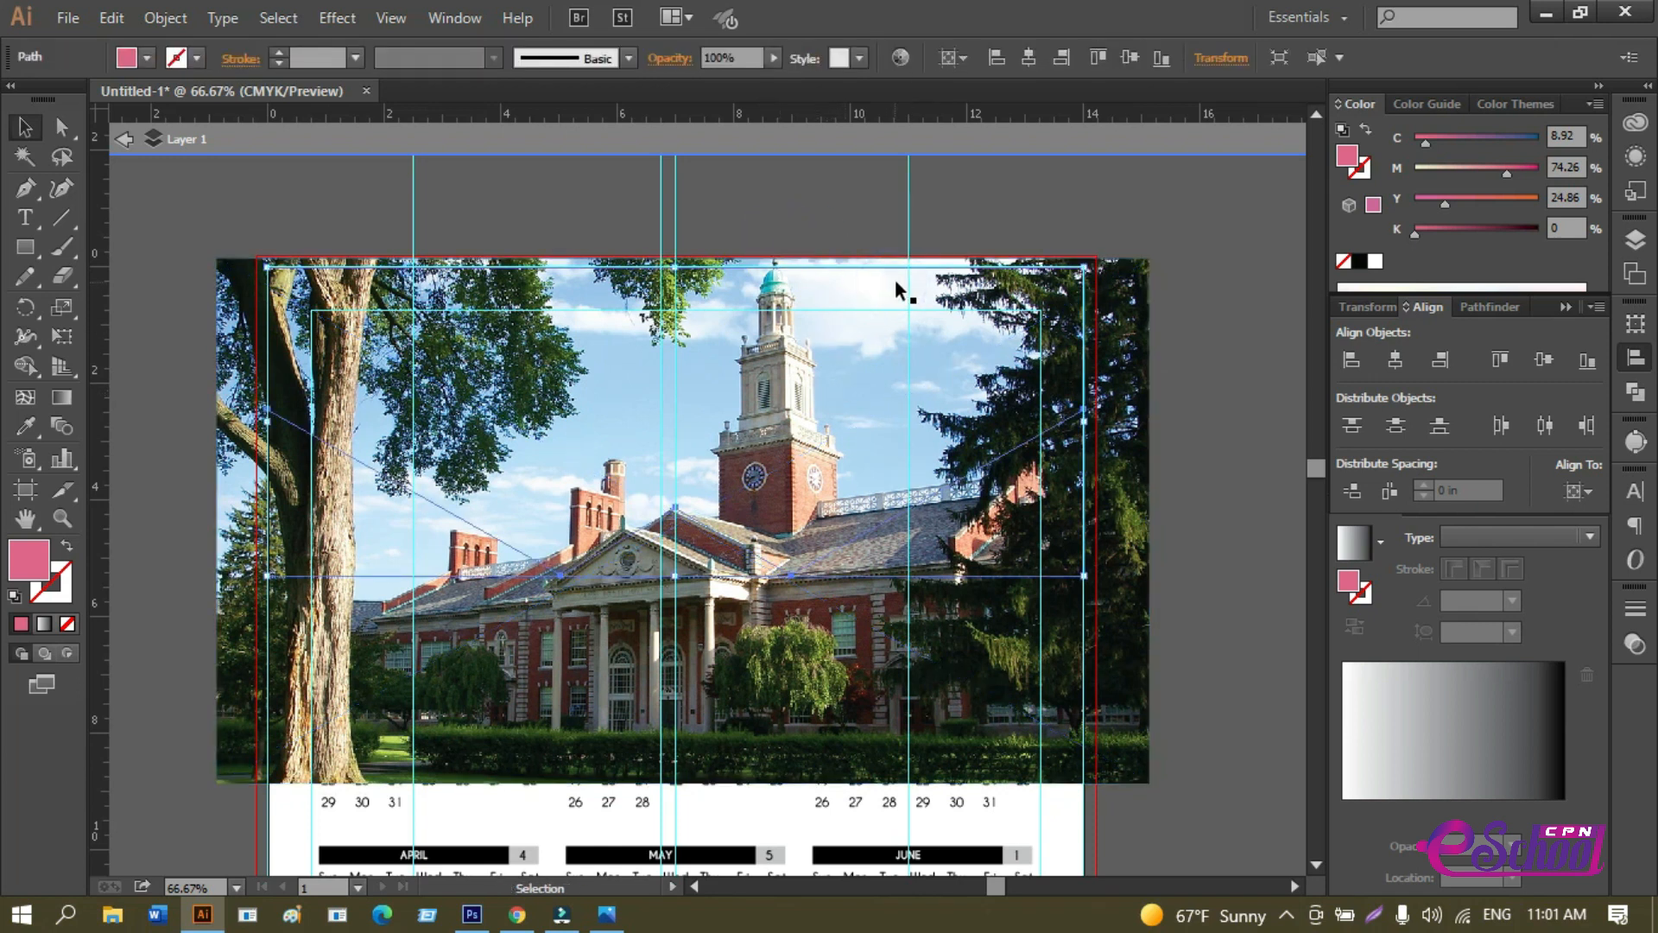
key("ctrl+shift+bracketright")
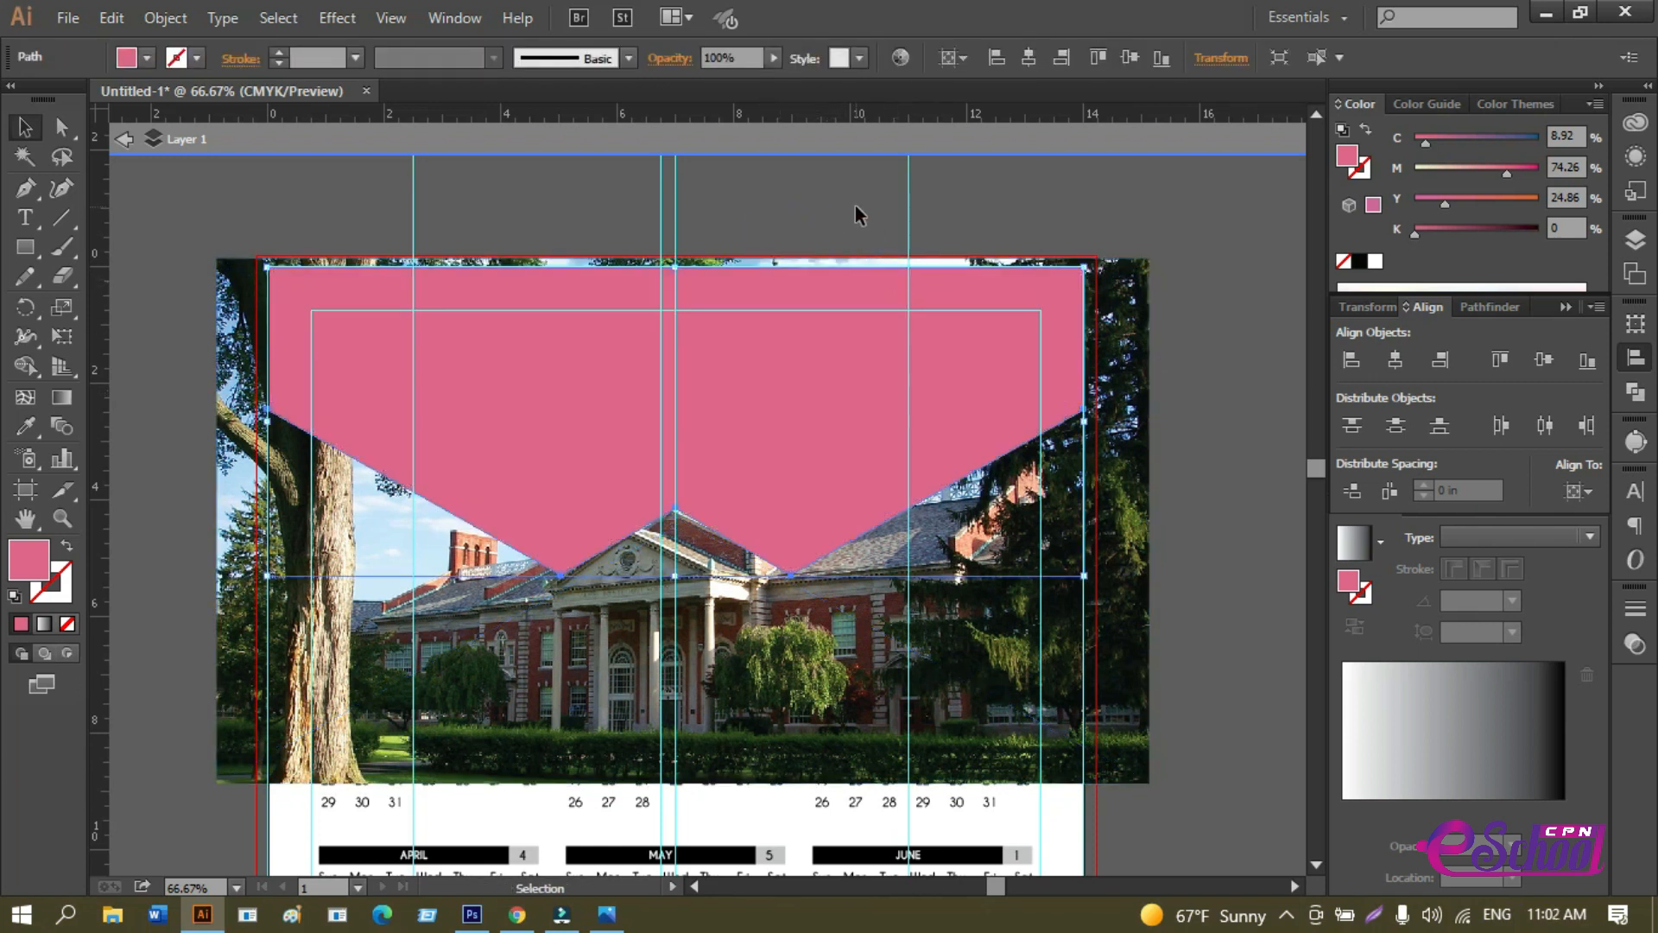
left_click(855, 208)
Give the header shape a pink stroke and remove its fill.
left_click(767, 428)
left_click_drag(28, 559, 54, 588)
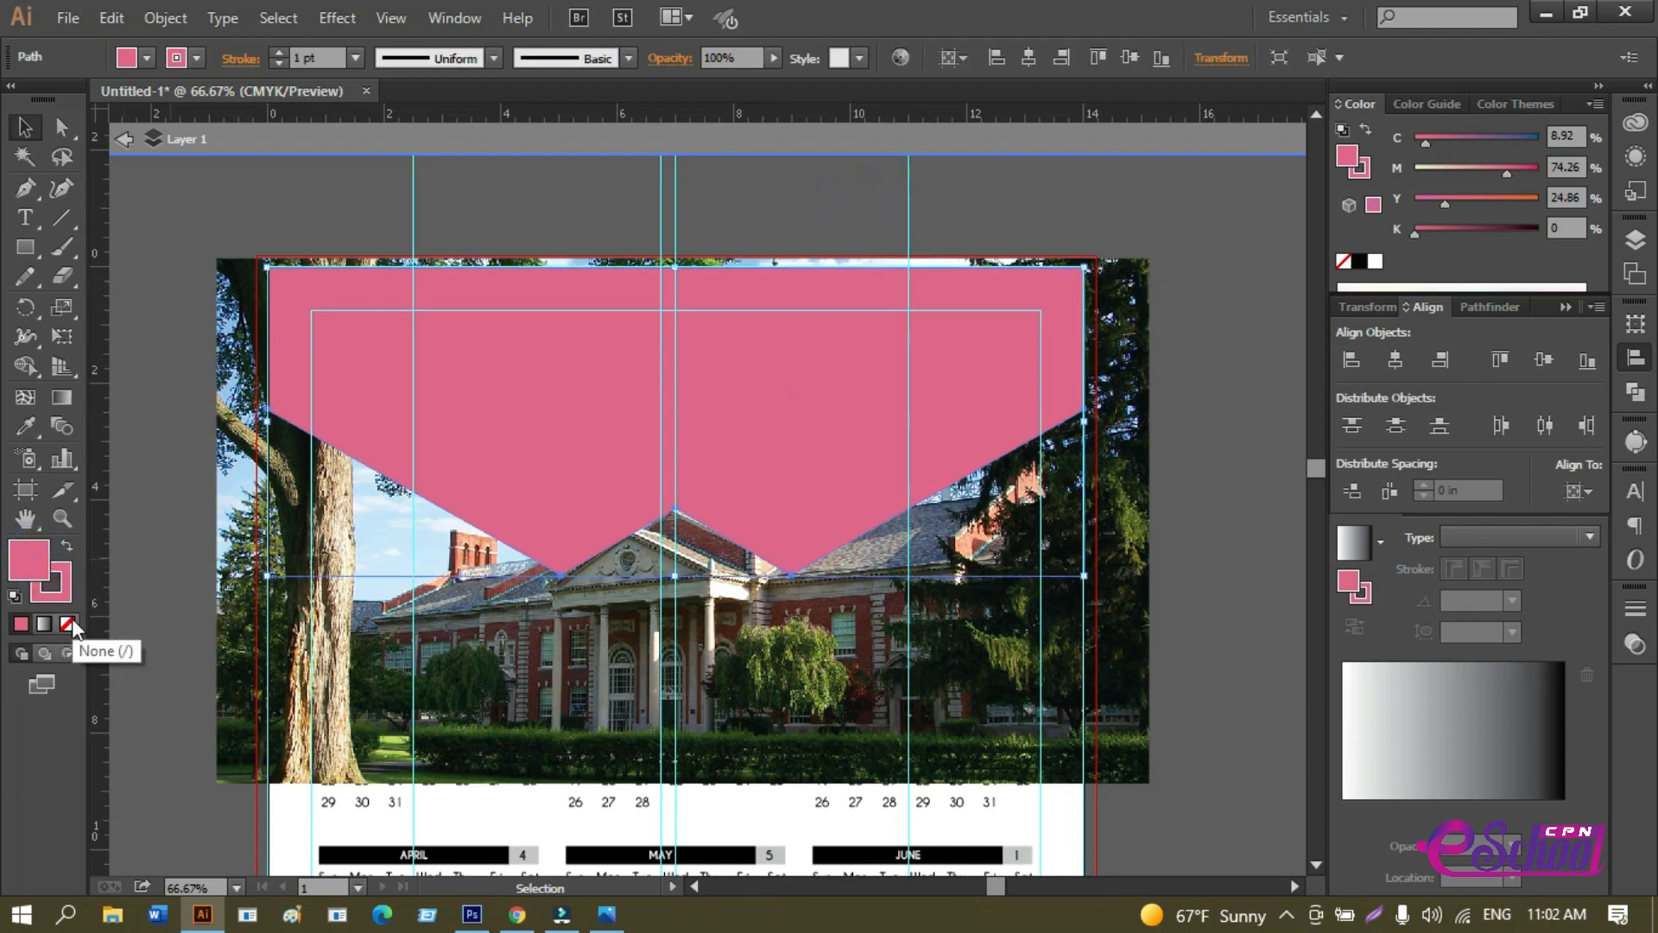
left_click(69, 624)
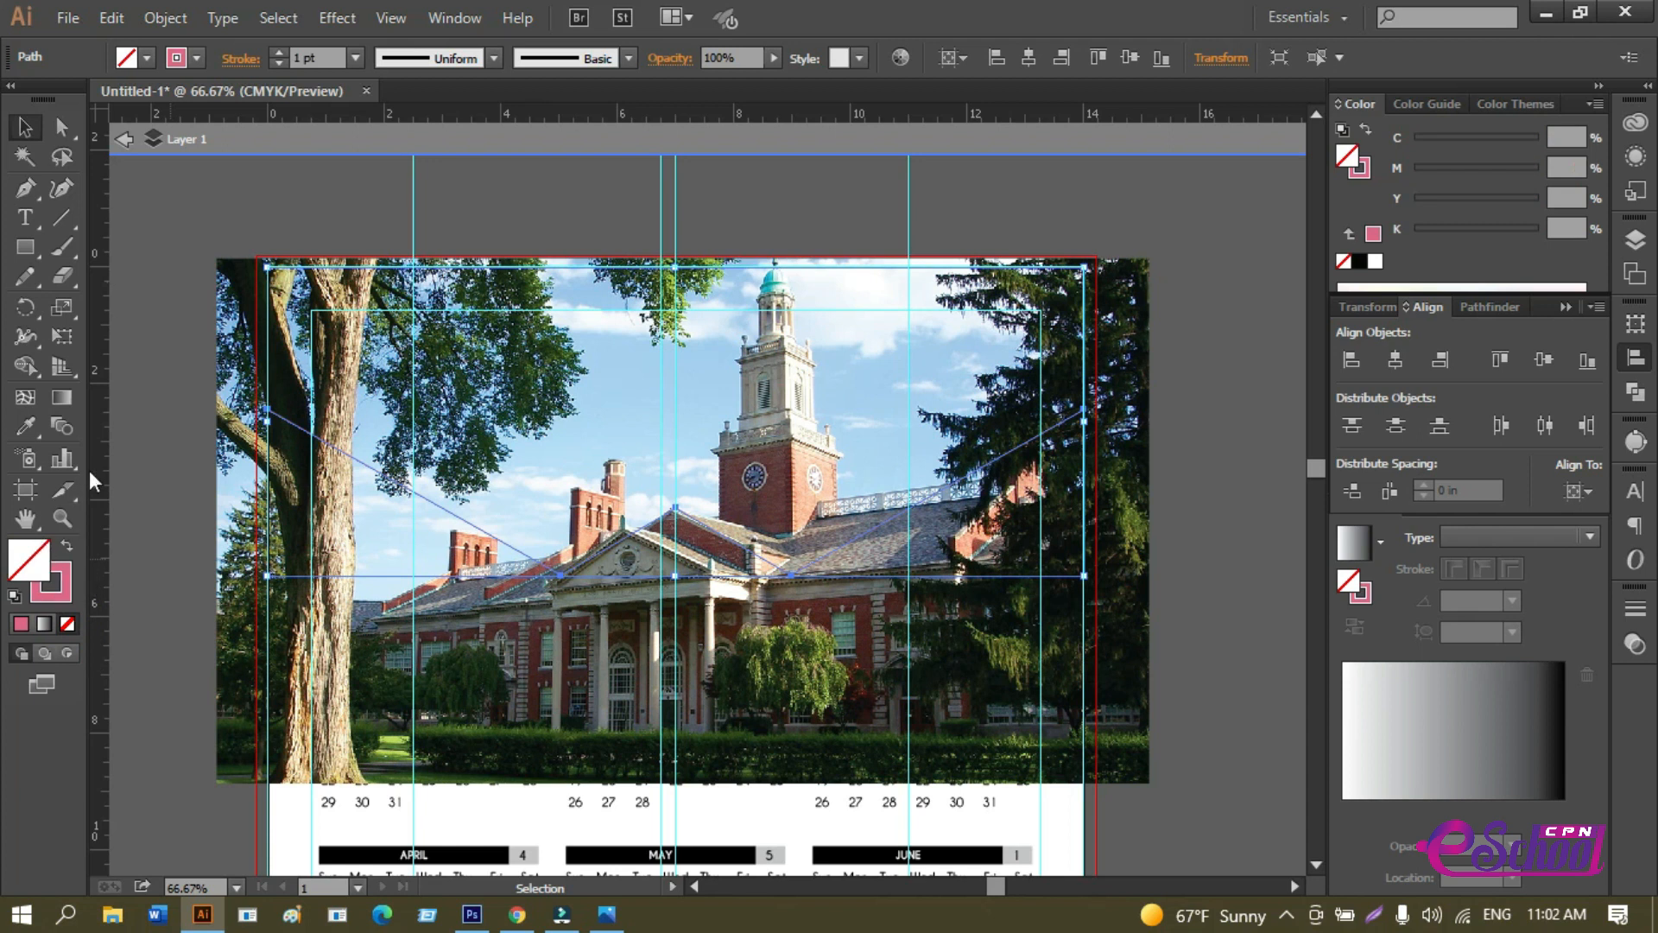
Make a clipping mask from the header shape and the building photo.
left_click_drag(754, 238, 784, 339)
right_click(785, 339)
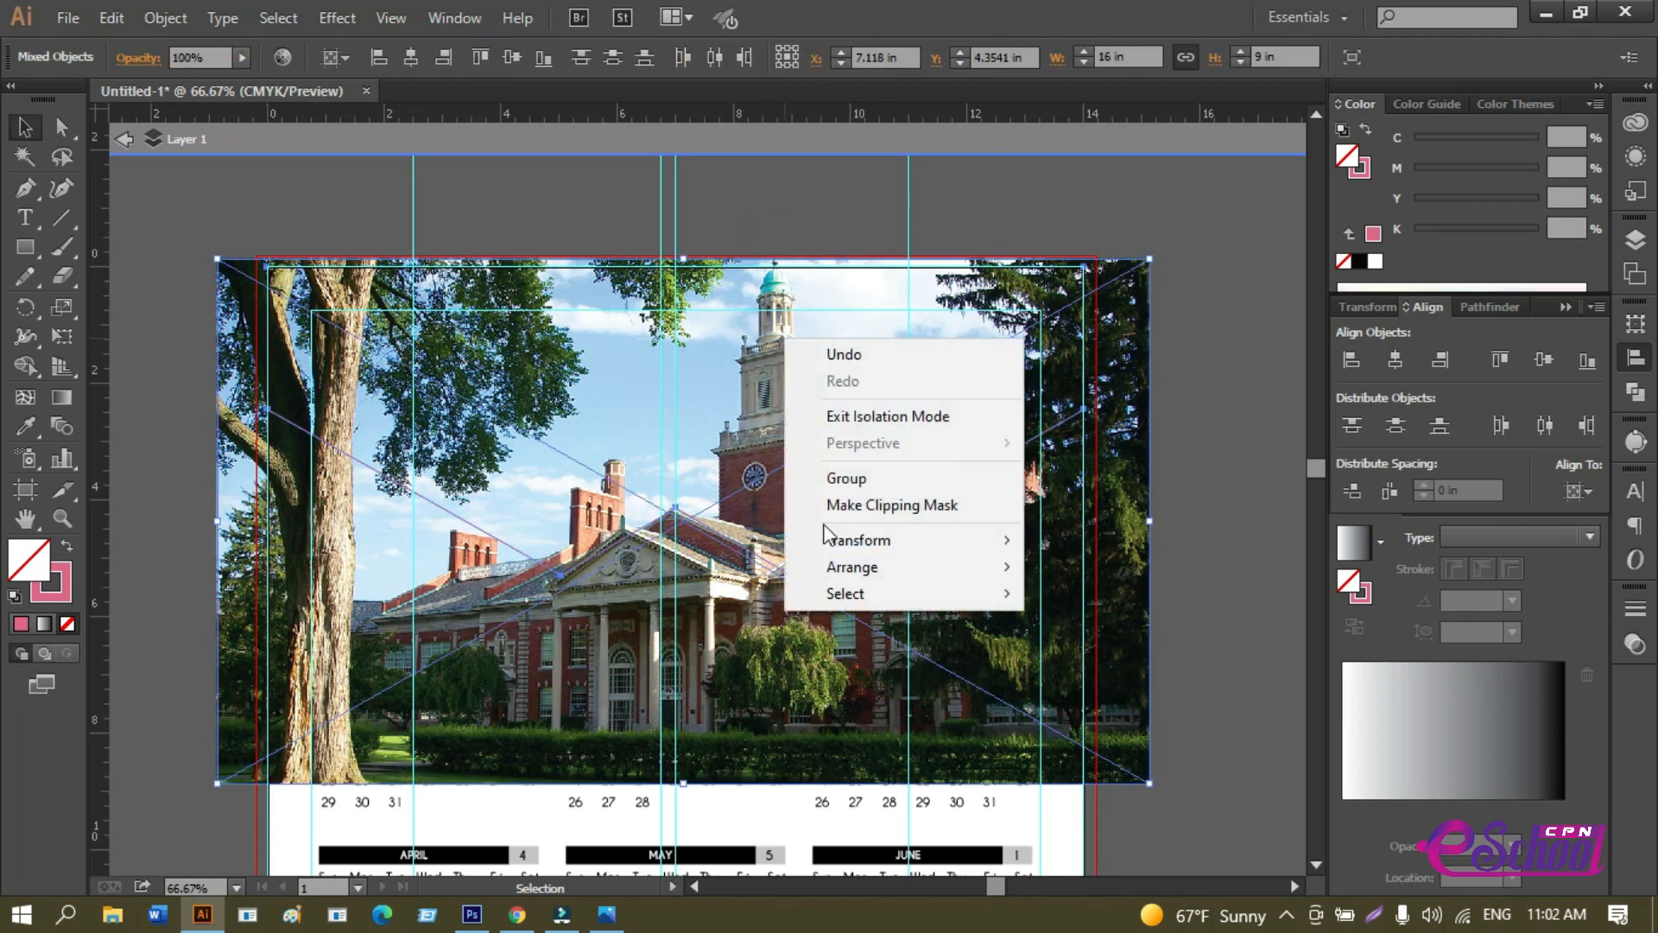
left_click(842, 506)
left_click(1188, 452)
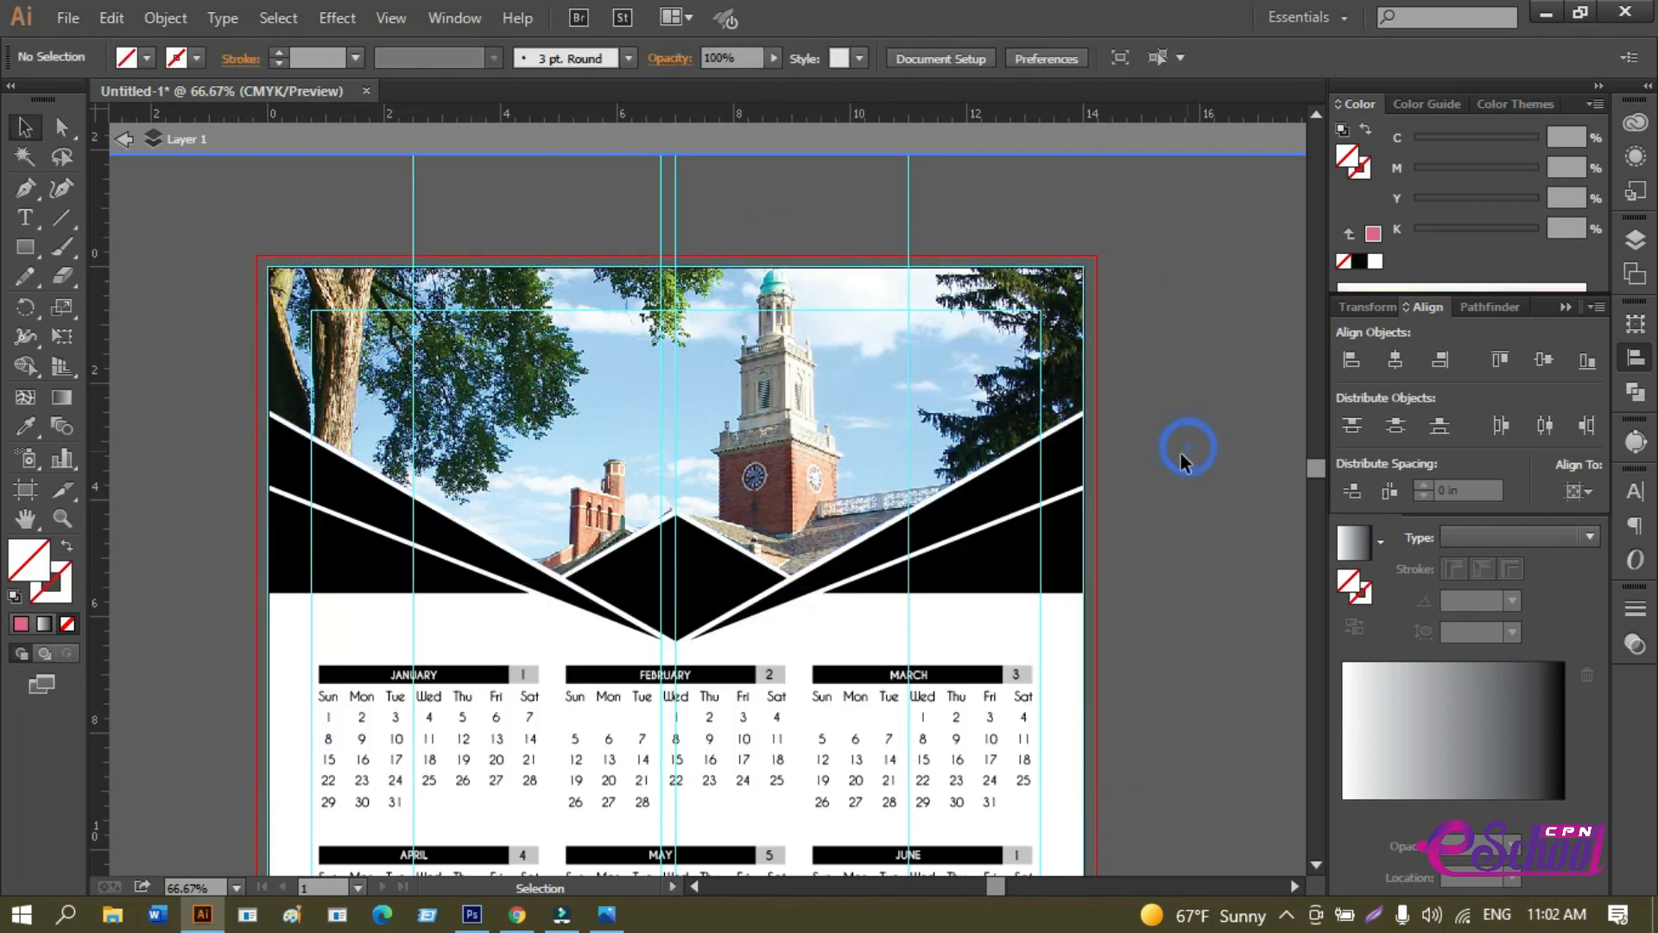
Move the clipped photo upward inside the header mask to show more of the building's facade.
left_click_drag(1119, 536, 1175, 489)
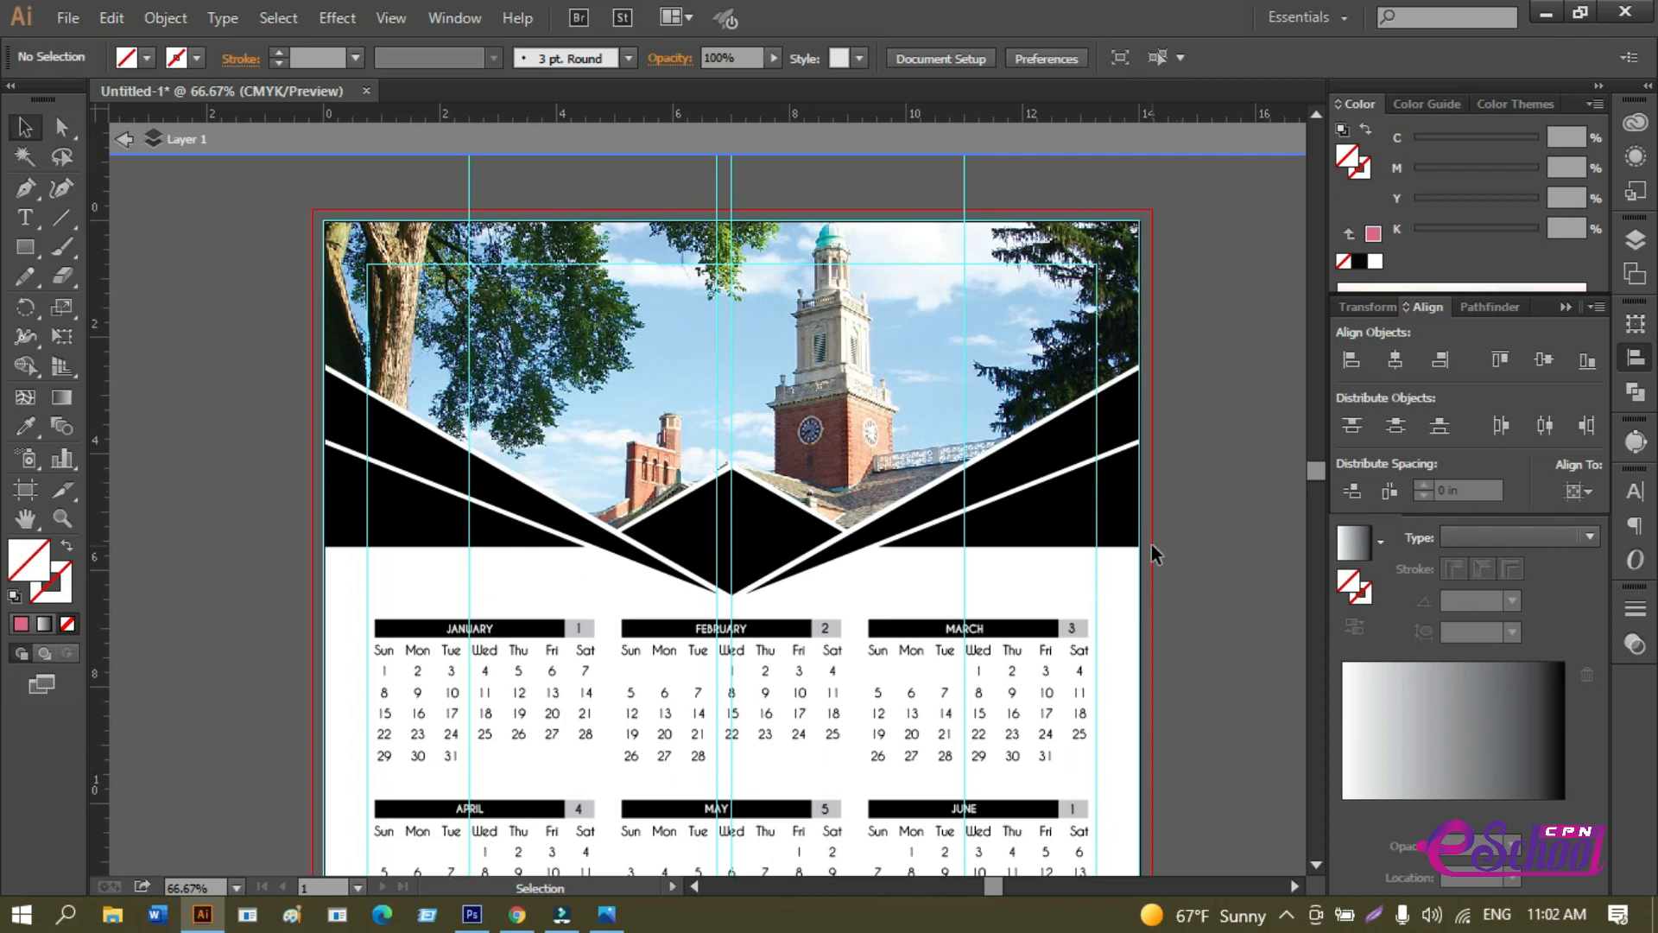
key("a")
left_click(900, 432)
left_click_drag(894, 391, 894, 328)
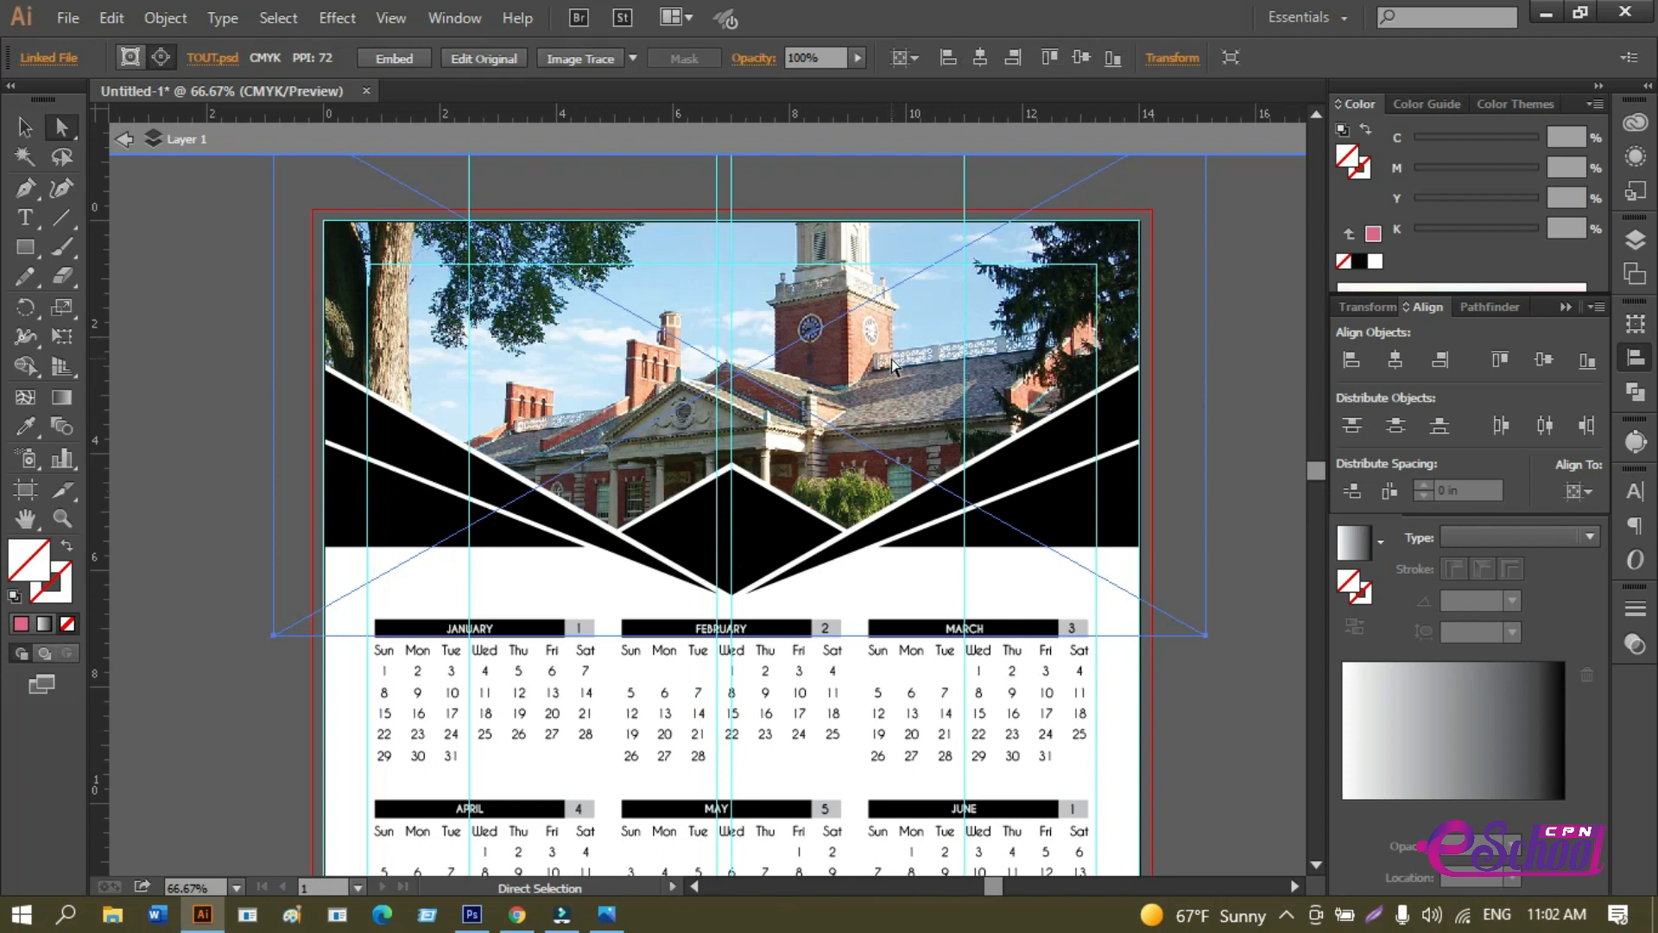
mouse_move(893, 366)
left_mouse_down()
mouse_move(893, 407)
mouse_move(907, 393)
left_mouse_up()
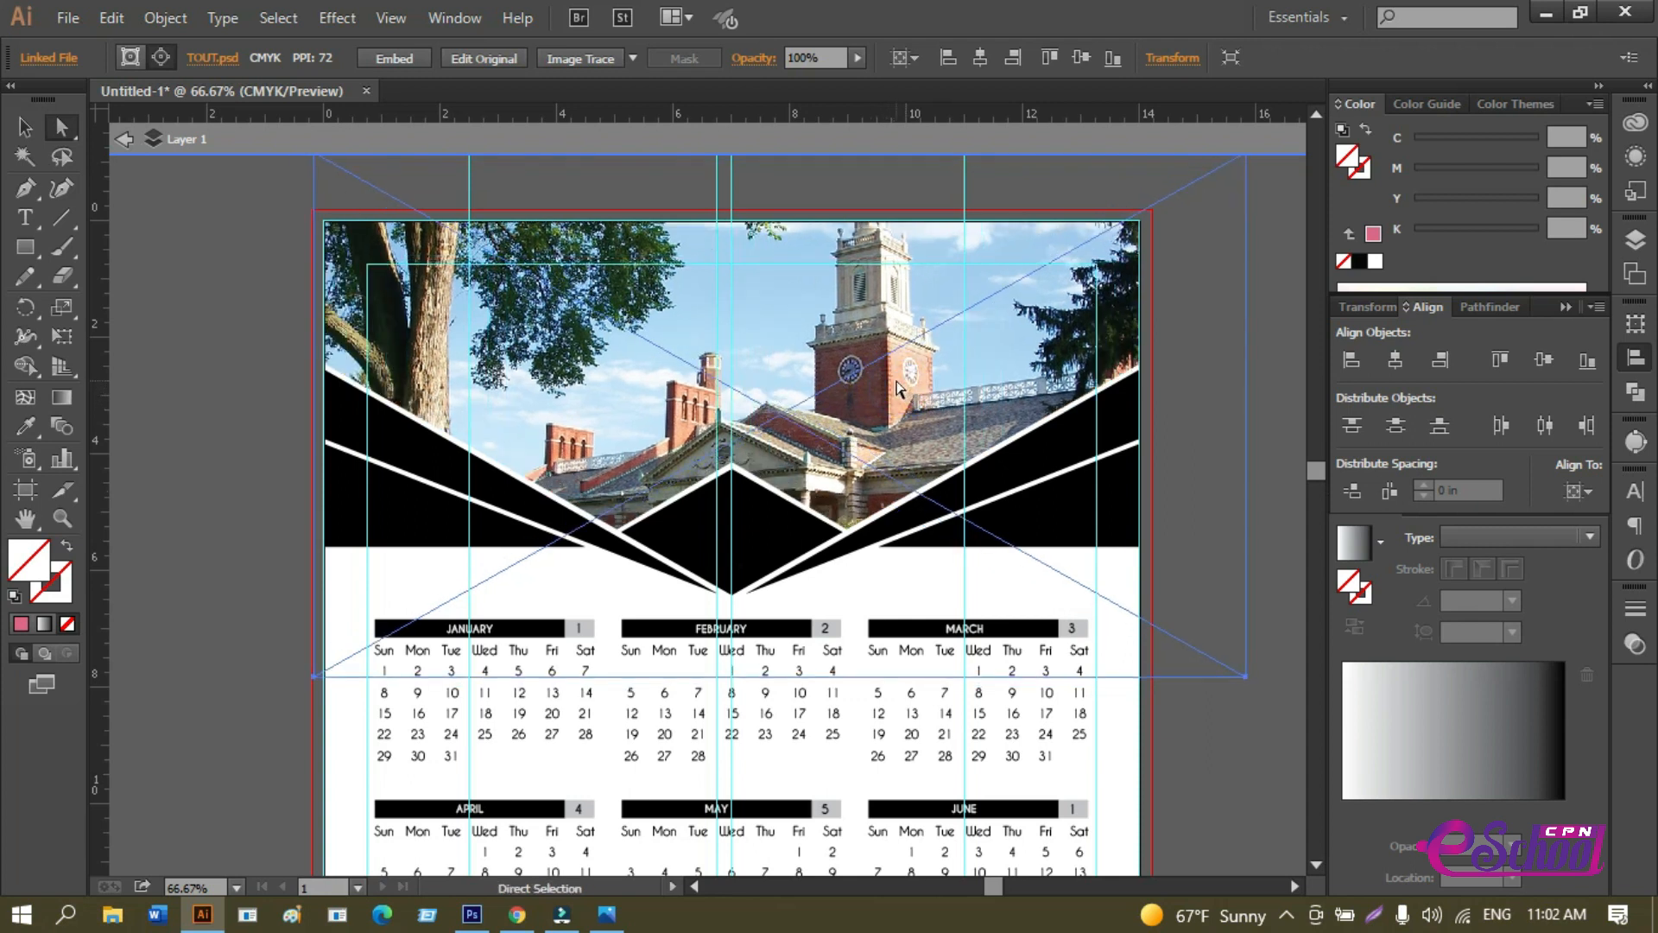
left_click_drag(889, 380, 881, 359)
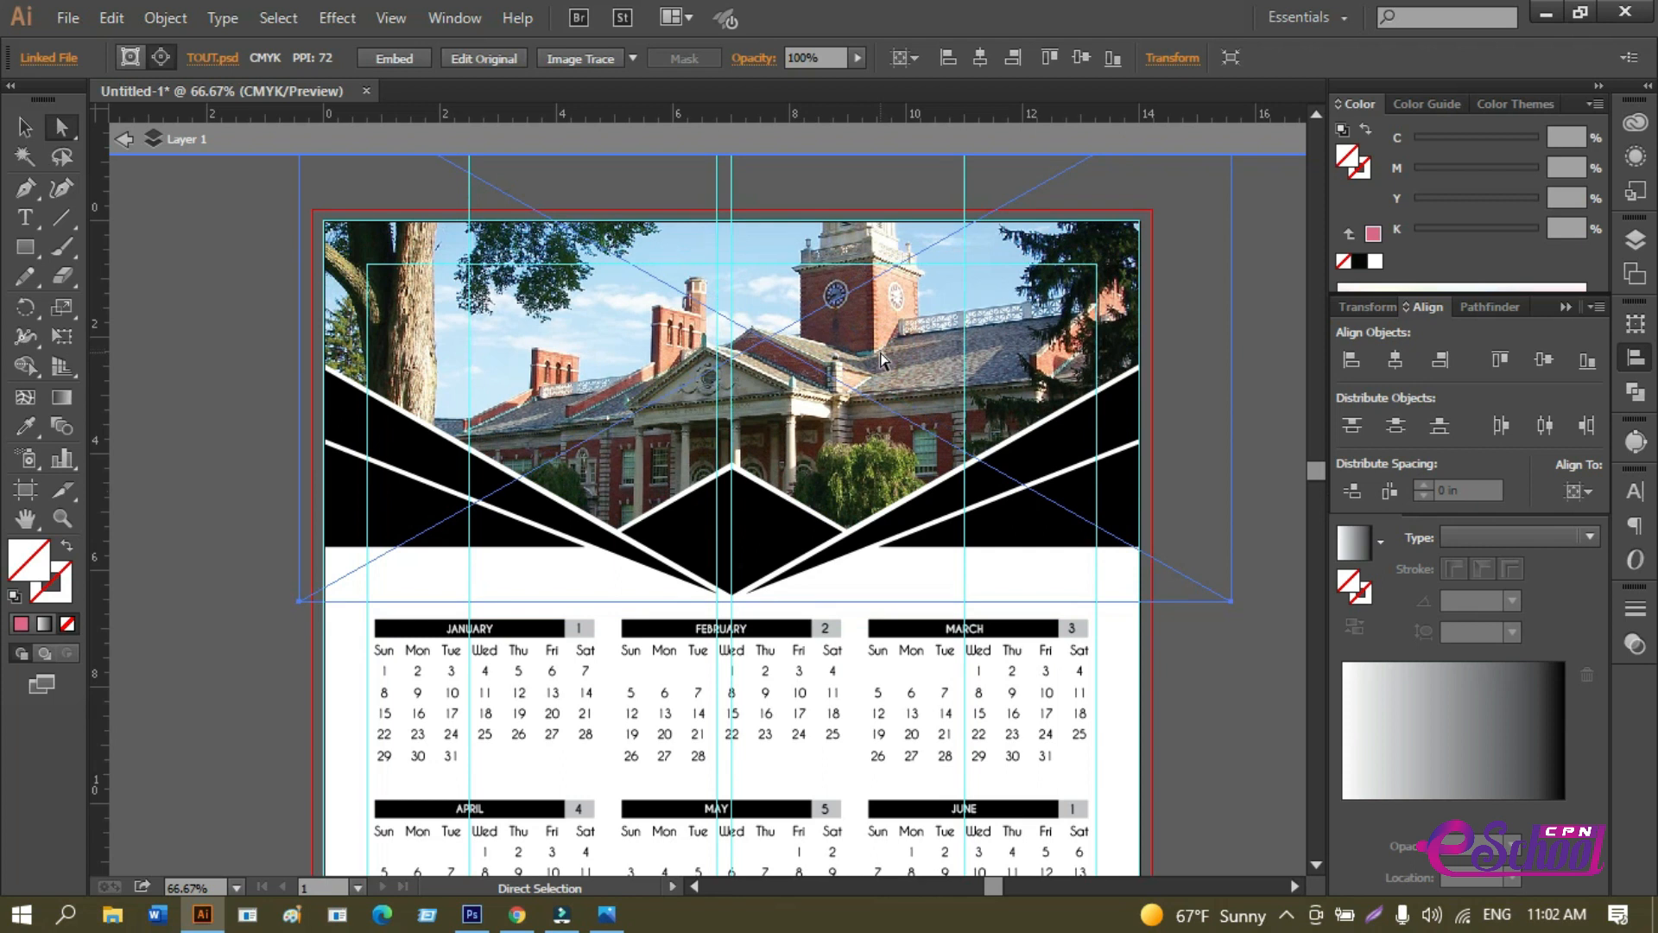
Scale the clipped photo down proportionally from its upper corners until it fits the calendar page's width.
scroll(881, 358, "down", 2)
left_click(40, 128)
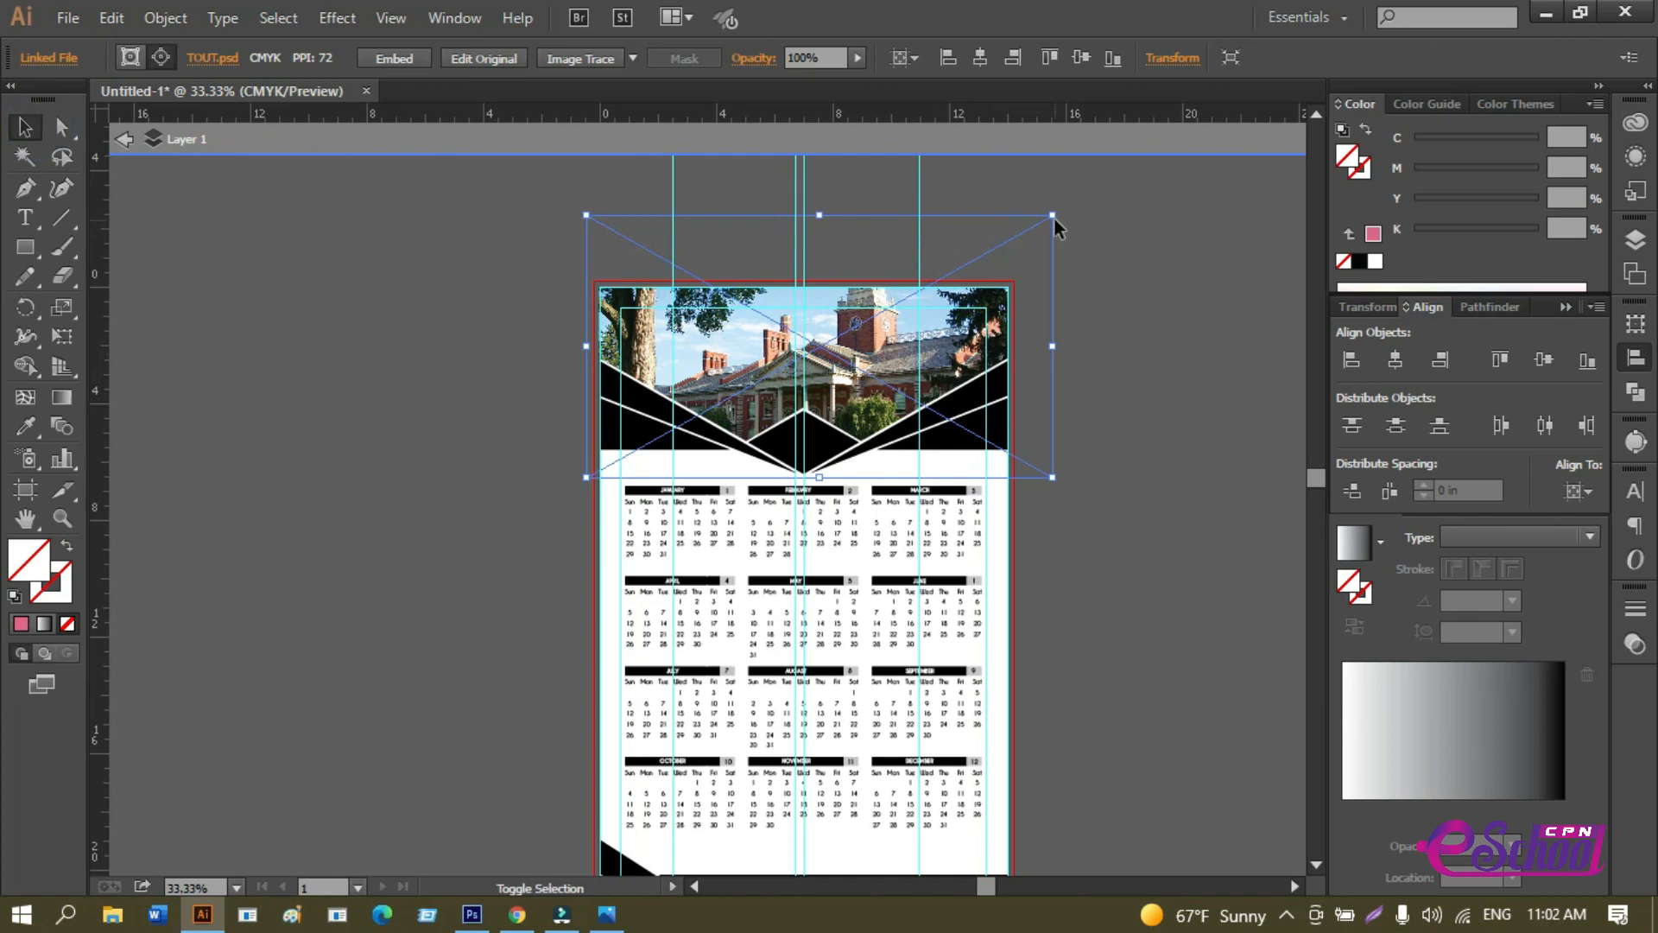
left_click_drag(1052, 216, 1019, 235)
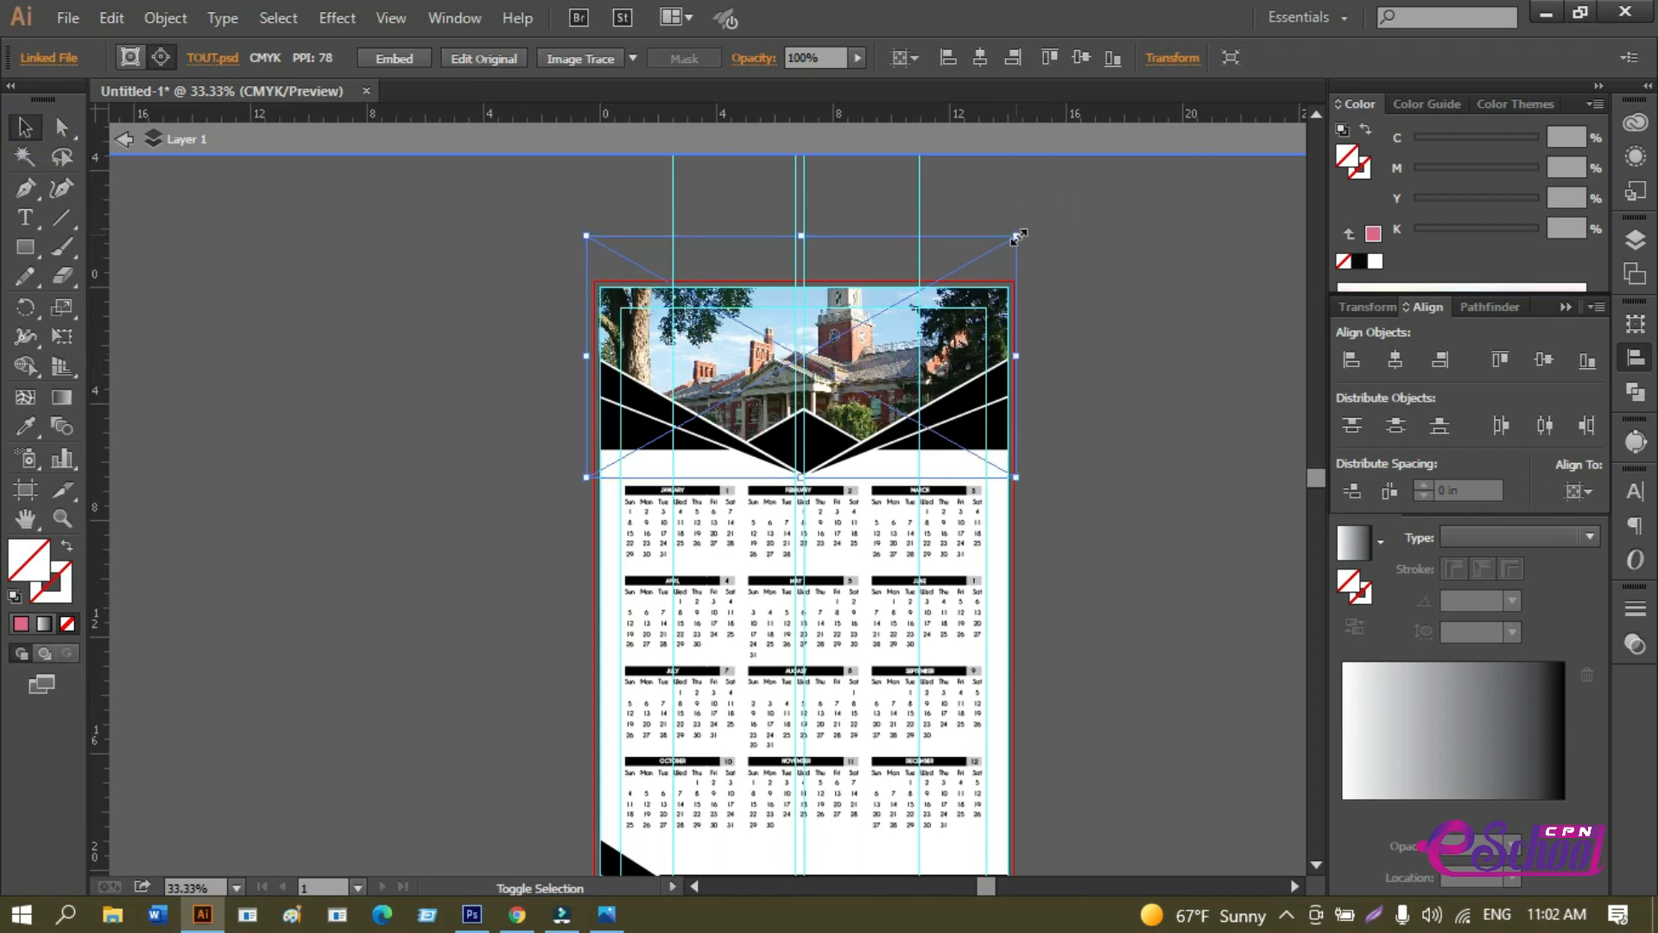
scroll(886, 330, "up", 3)
scroll(843, 339, "up", 3)
scroll(636, 374, "left", 3)
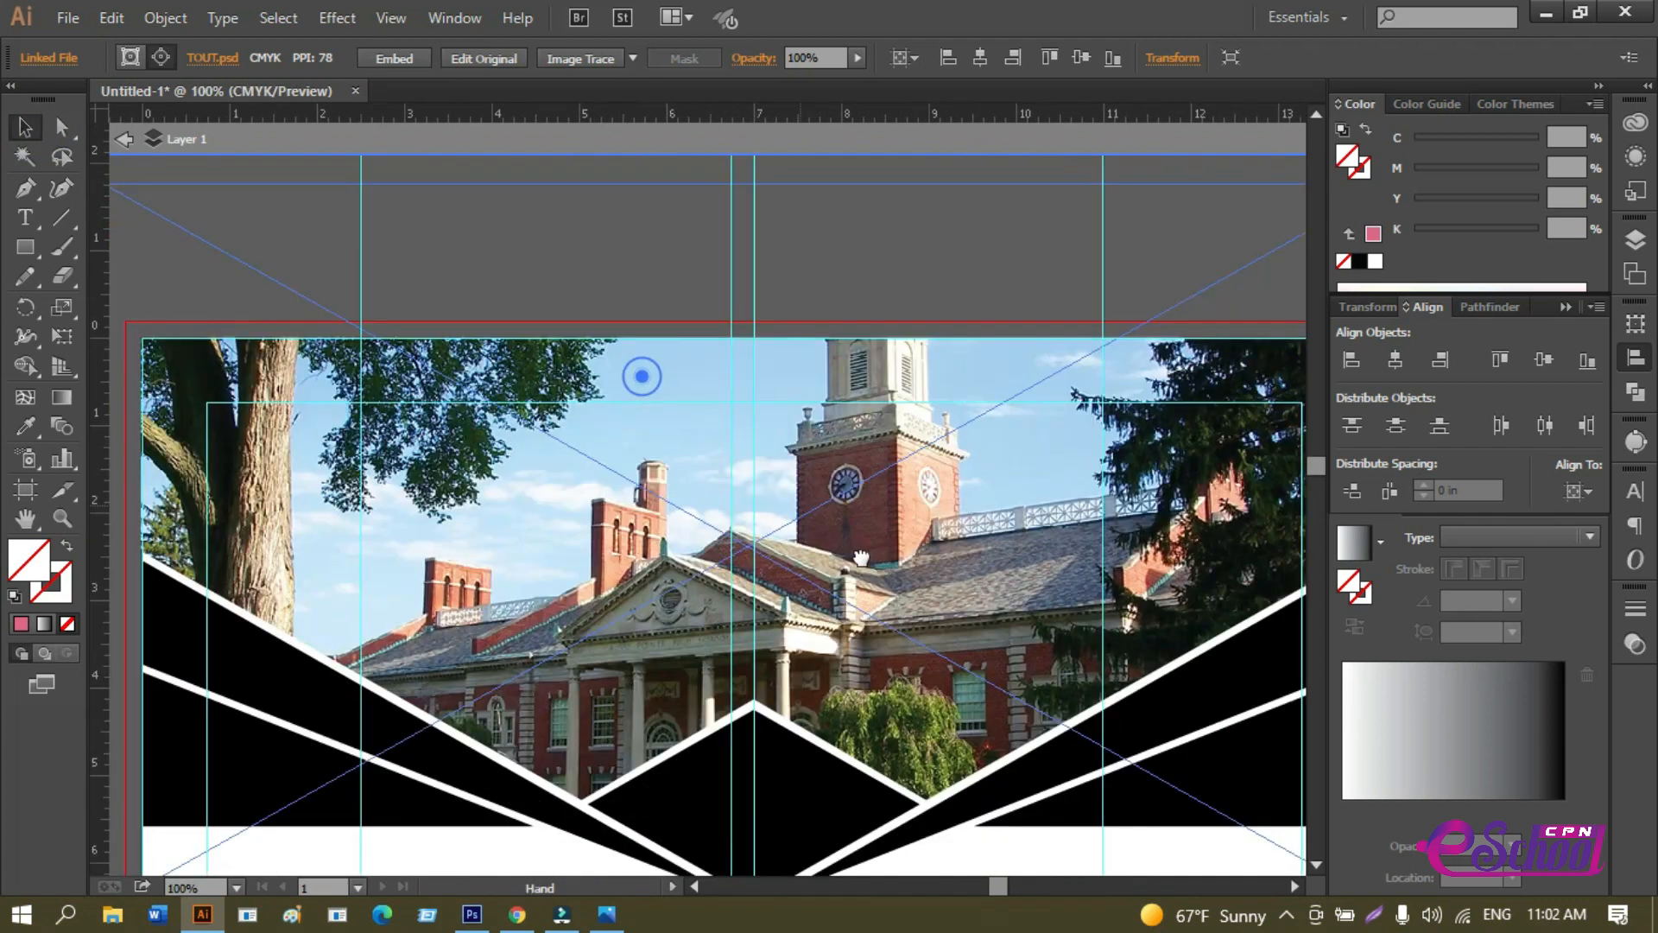
left_click_drag(167, 237, 169, 258)
left_click_drag(934, 386, 594, 418)
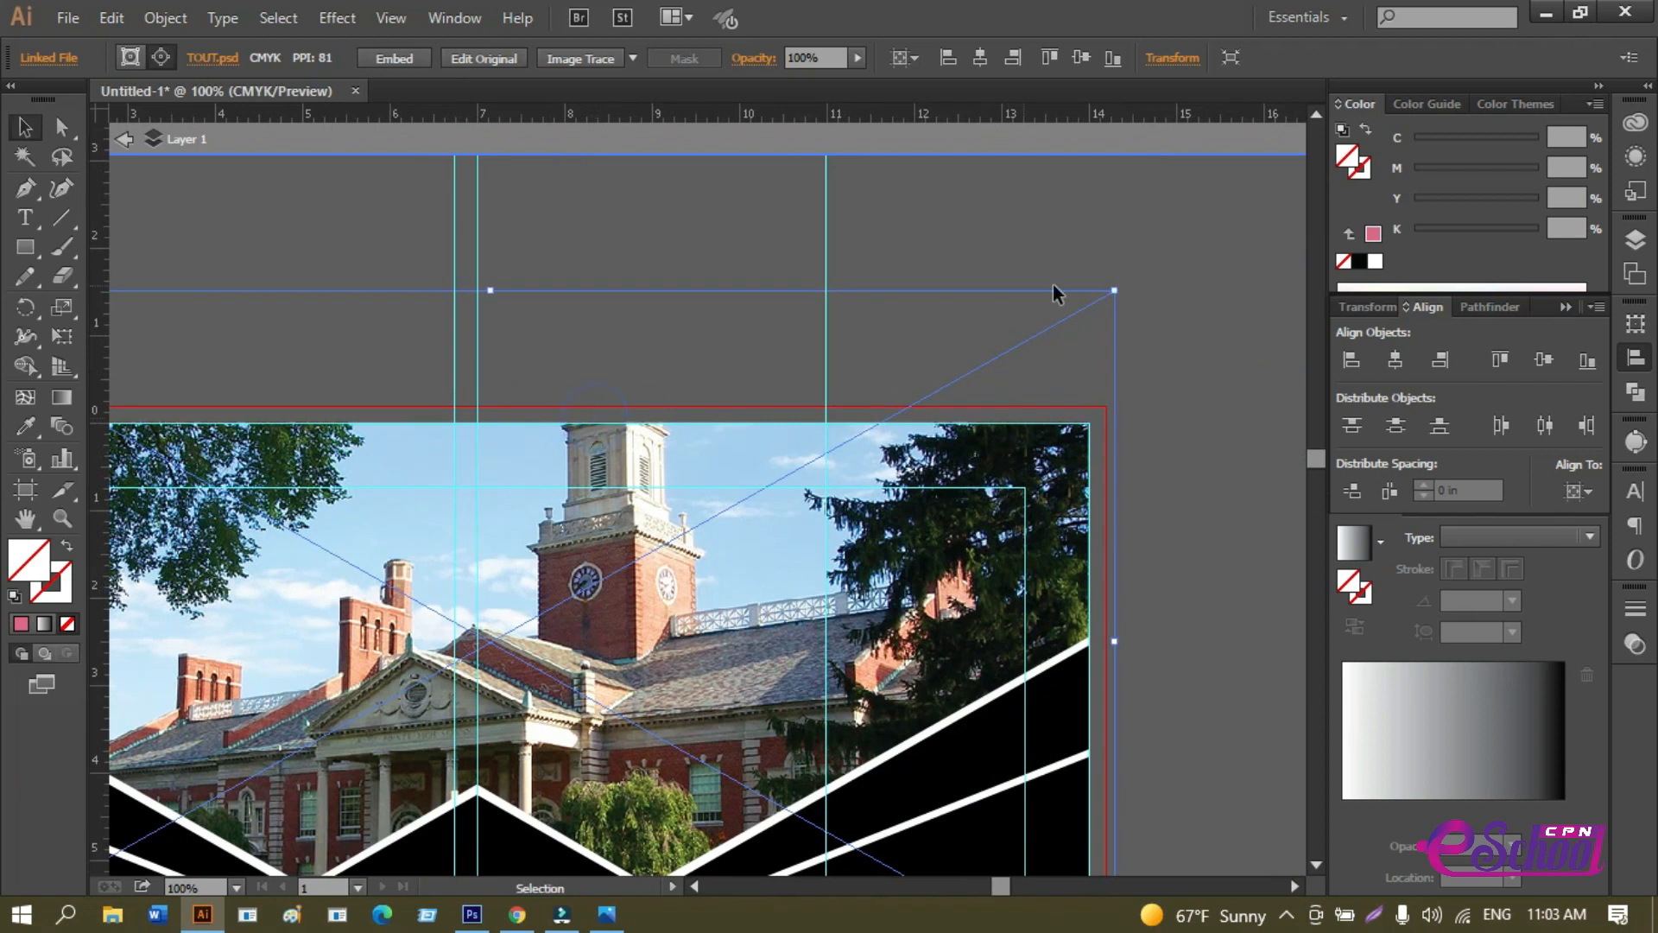
left_click_drag(1115, 293, 1092, 303)
left_click_drag(837, 322, 923, 307)
Shift the photo slightly down inside the mask to show more of the clock tower, then deselect it.
key("a")
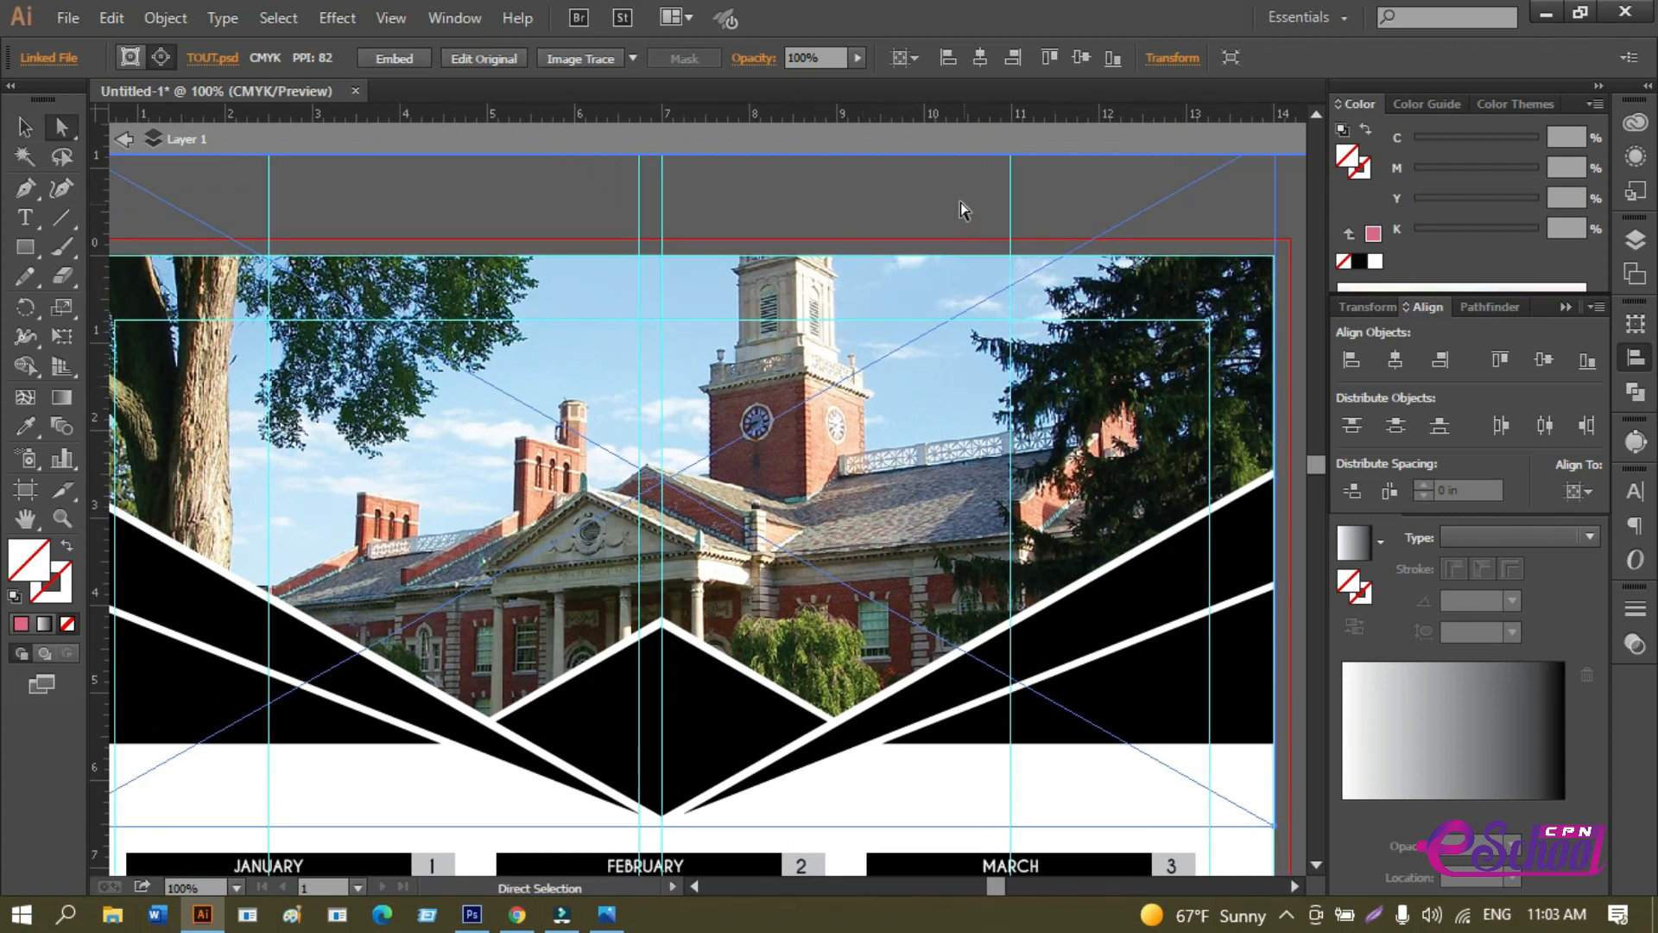
left_click_drag(864, 353, 867, 387)
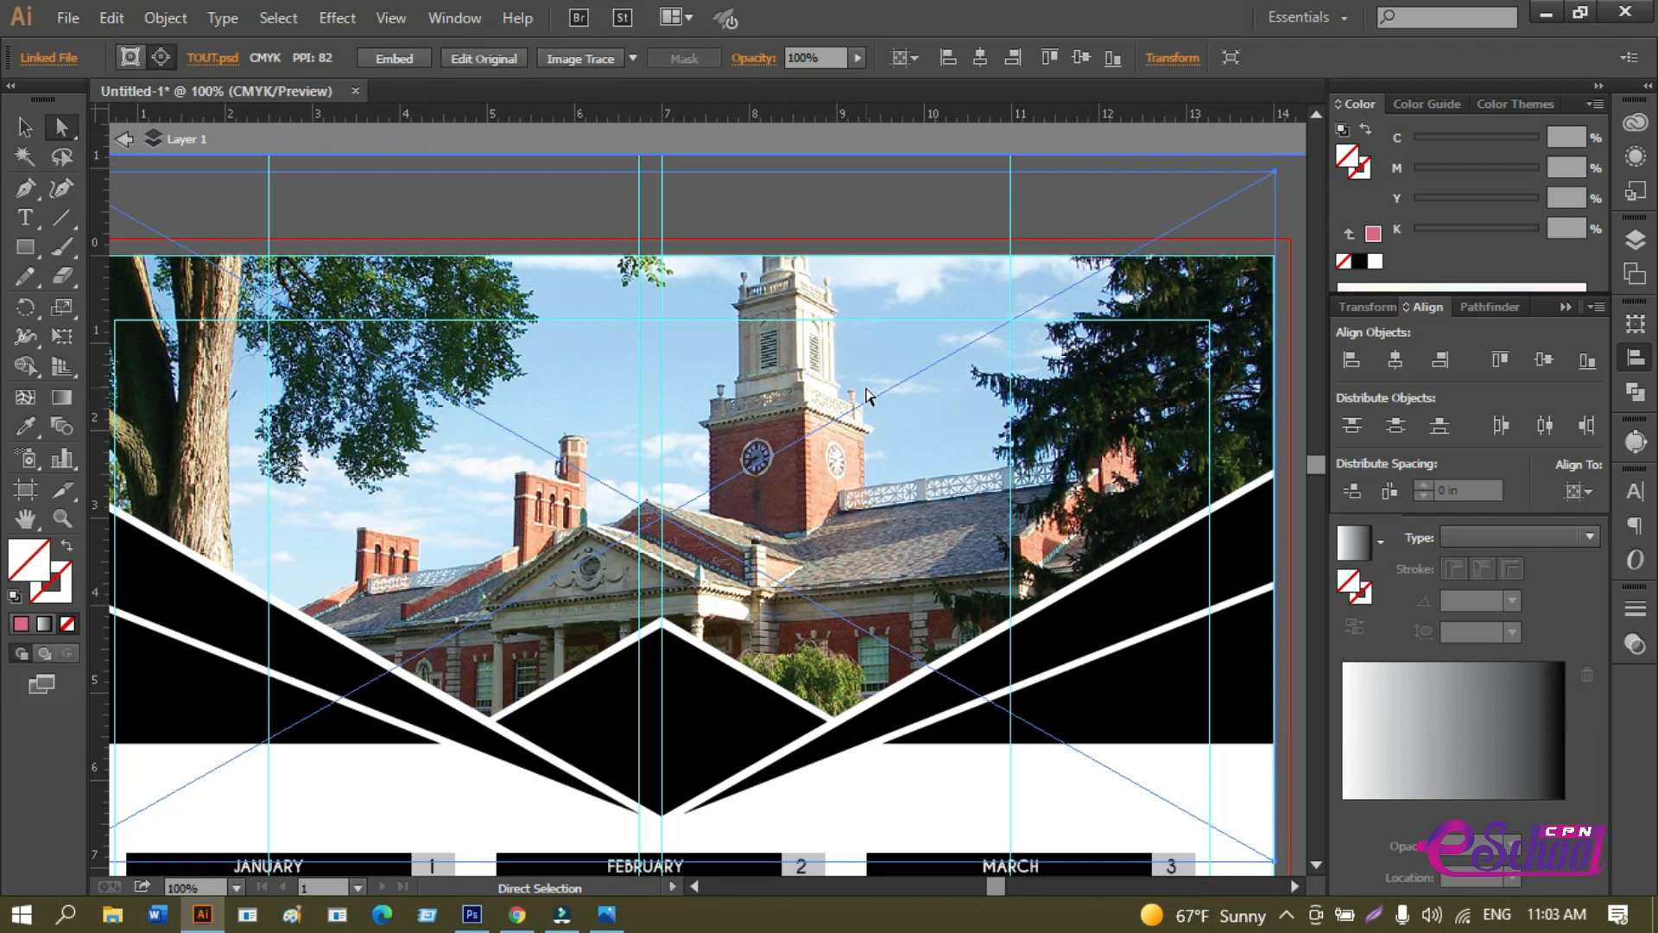
scroll(852, 464, "down", 5)
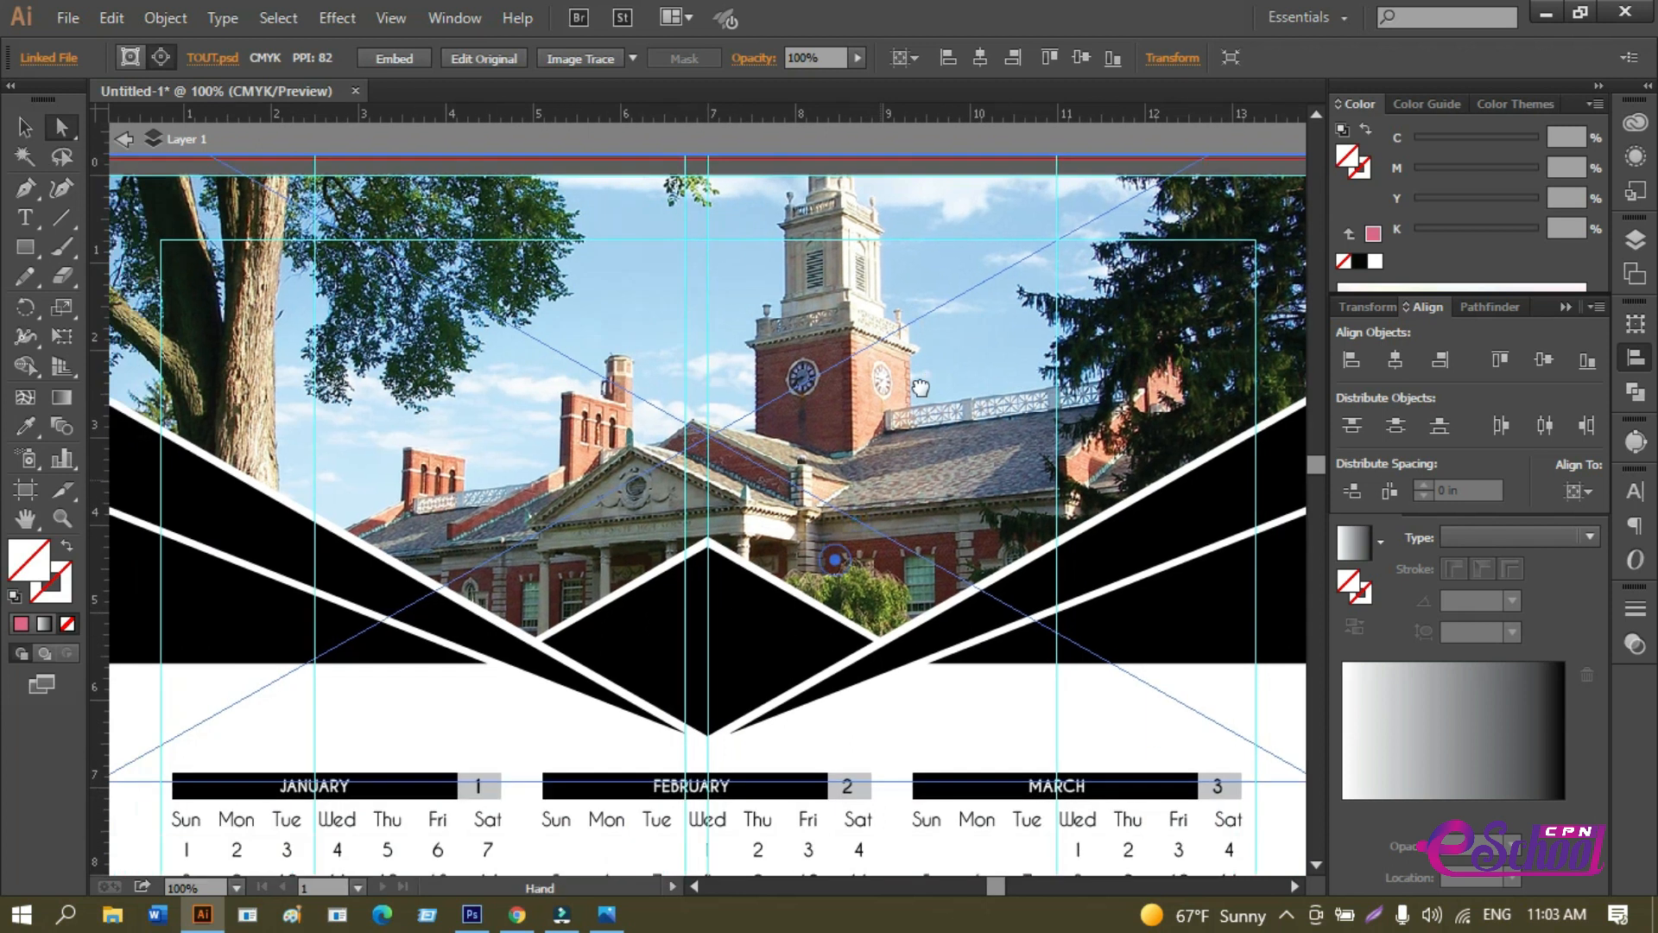
key("ctrl+minus")
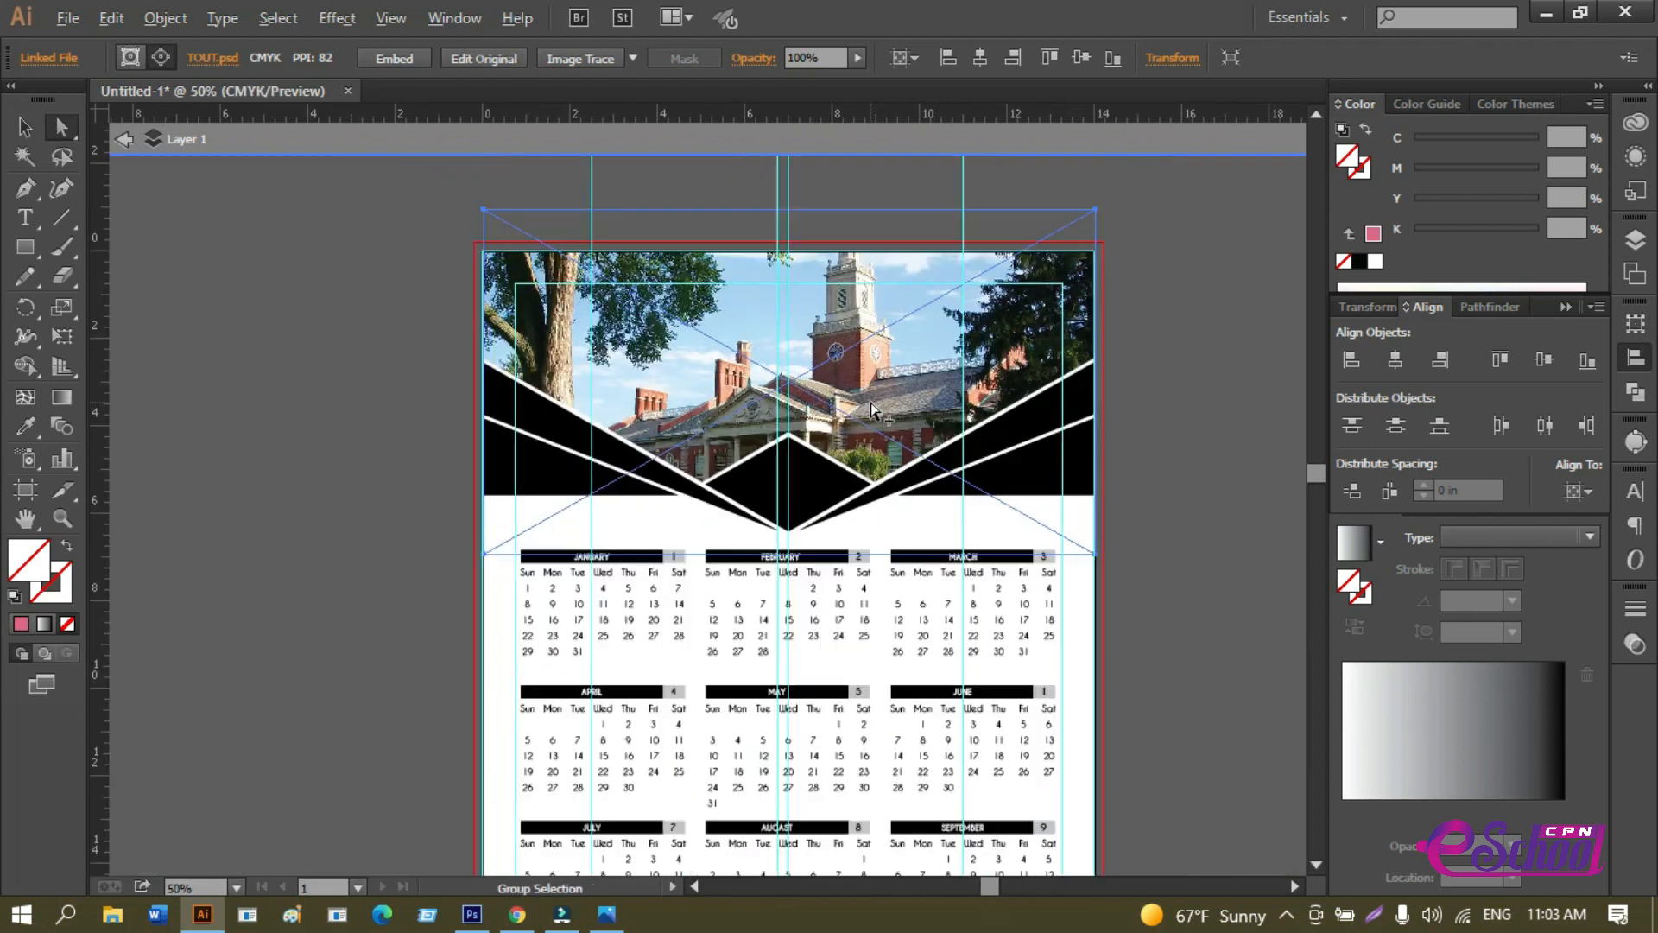
scroll(871, 403, "right", 3)
scroll(858, 432, "down", 3)
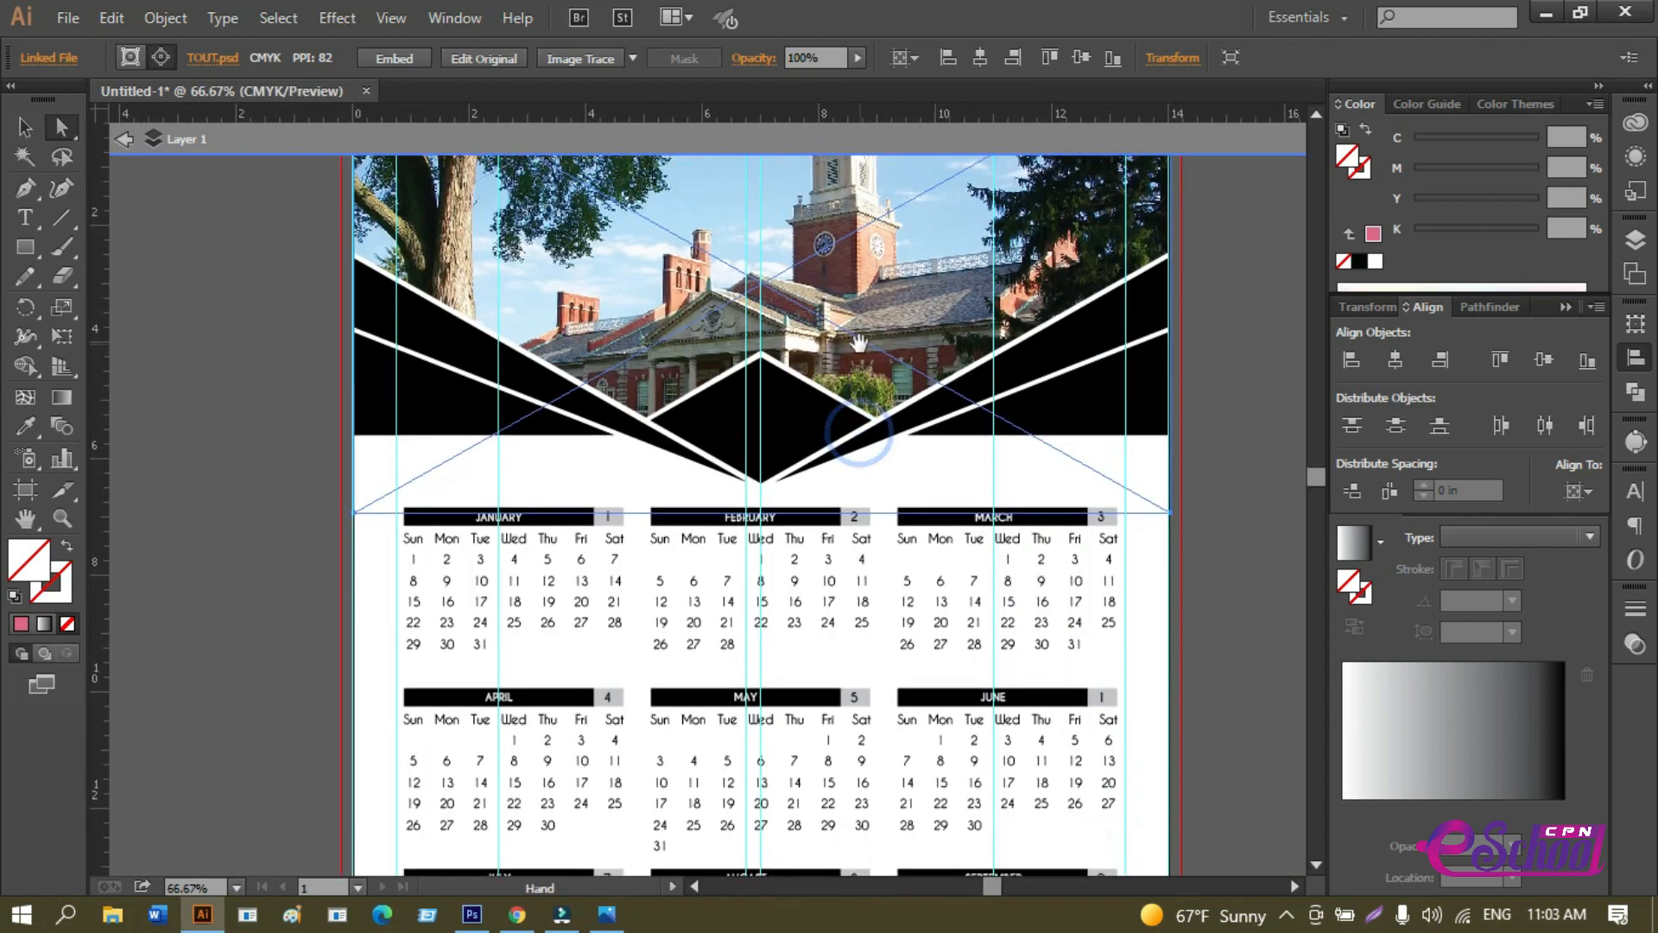
scroll(858, 428, "up", 1)
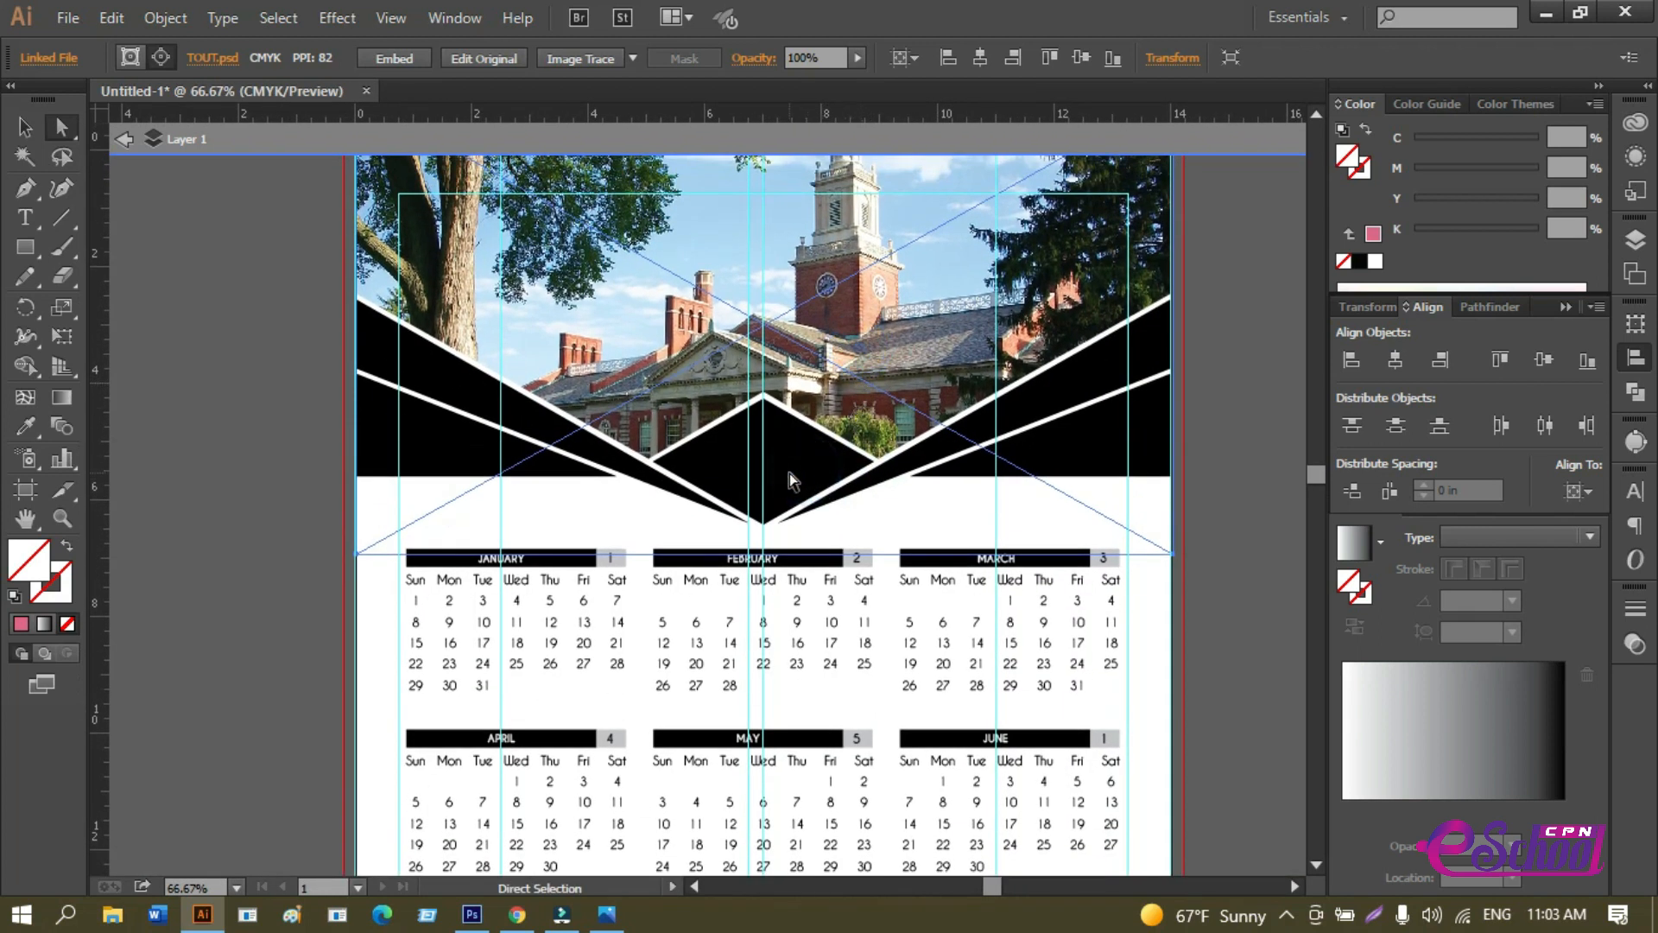
left_click(210, 422)
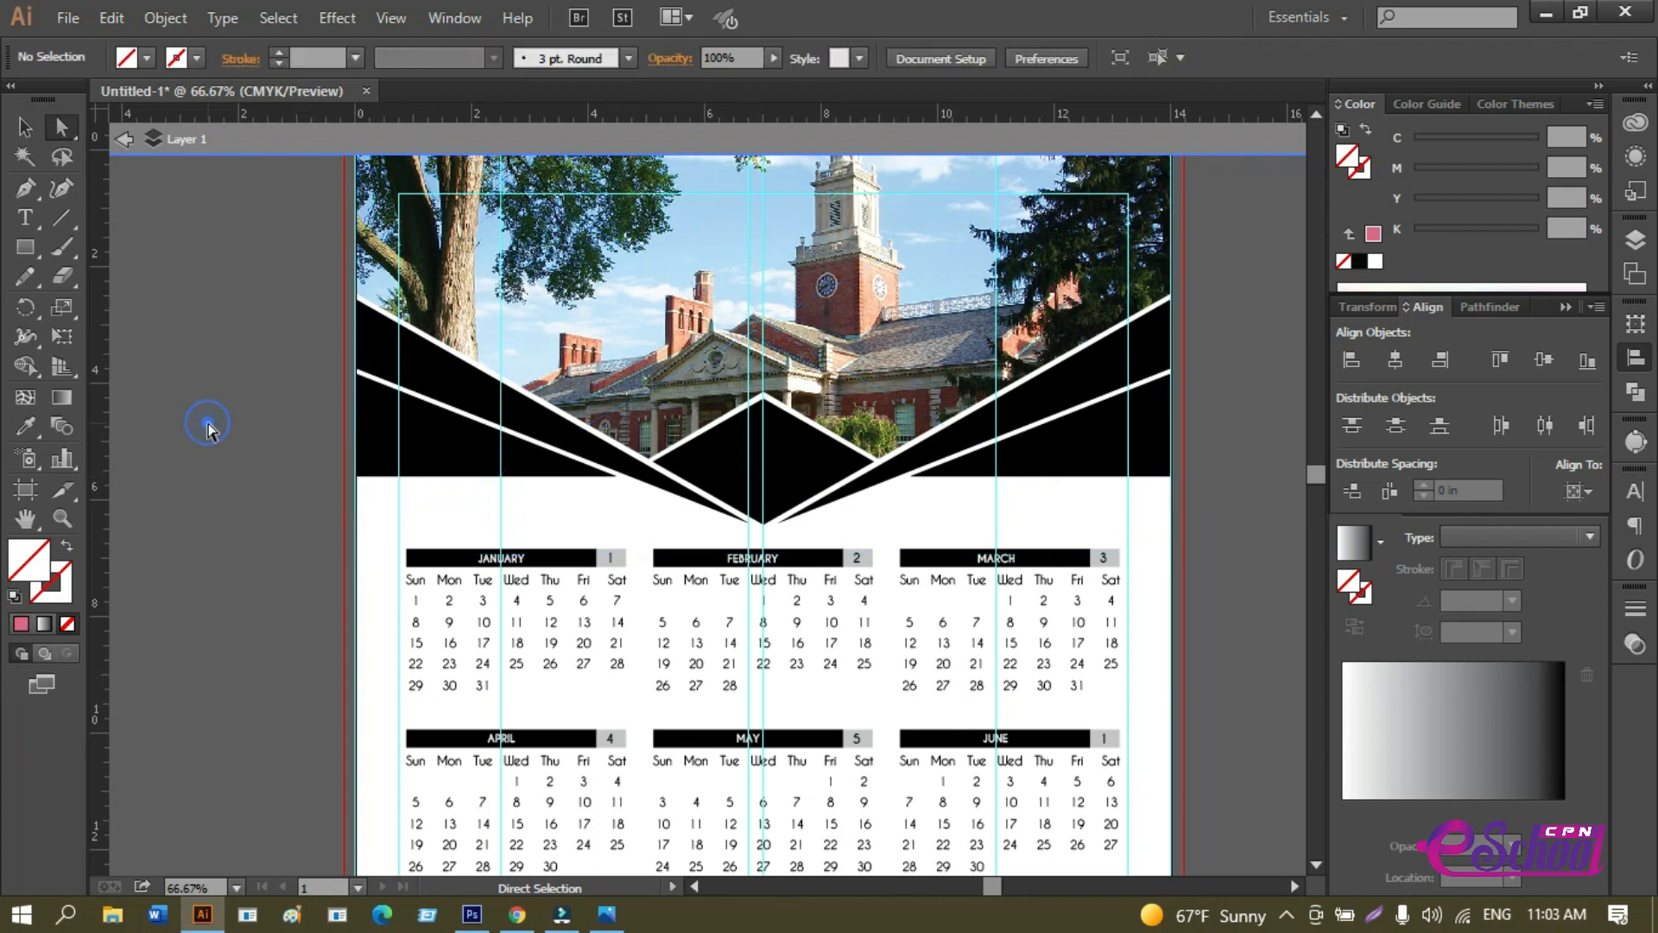
Recolour the left header shapes with colours sampled from the clock tower: dark brown for the upper band, peach for the lower triangle.
left_click(450, 397)
left_click(25, 426)
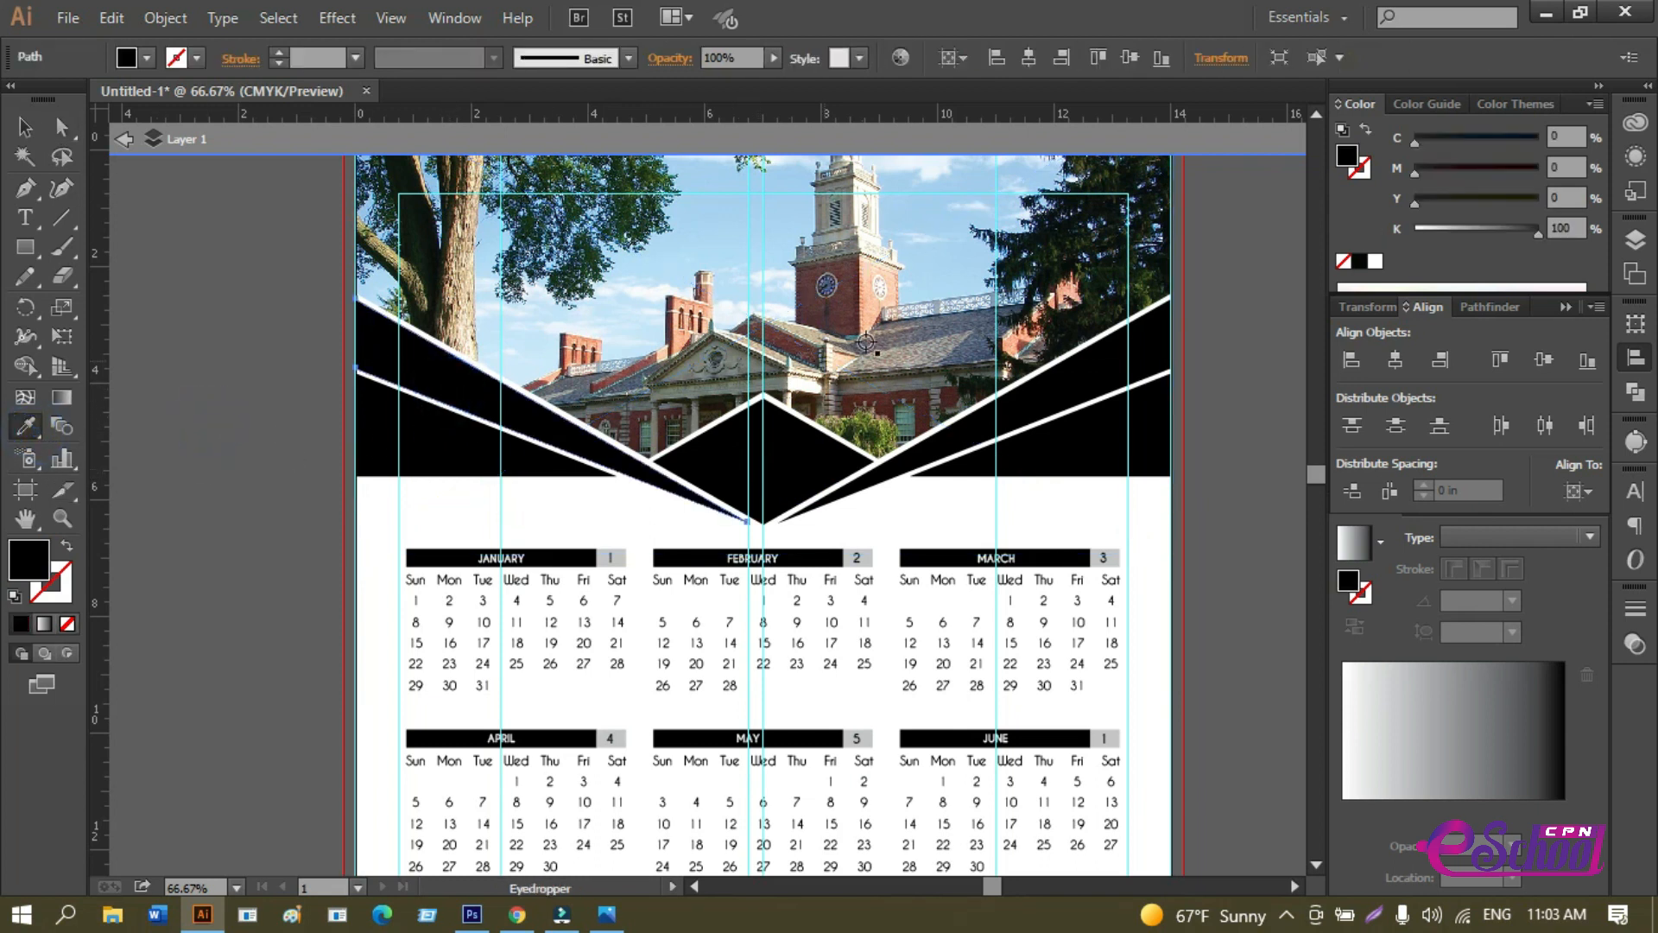
left_click(853, 308)
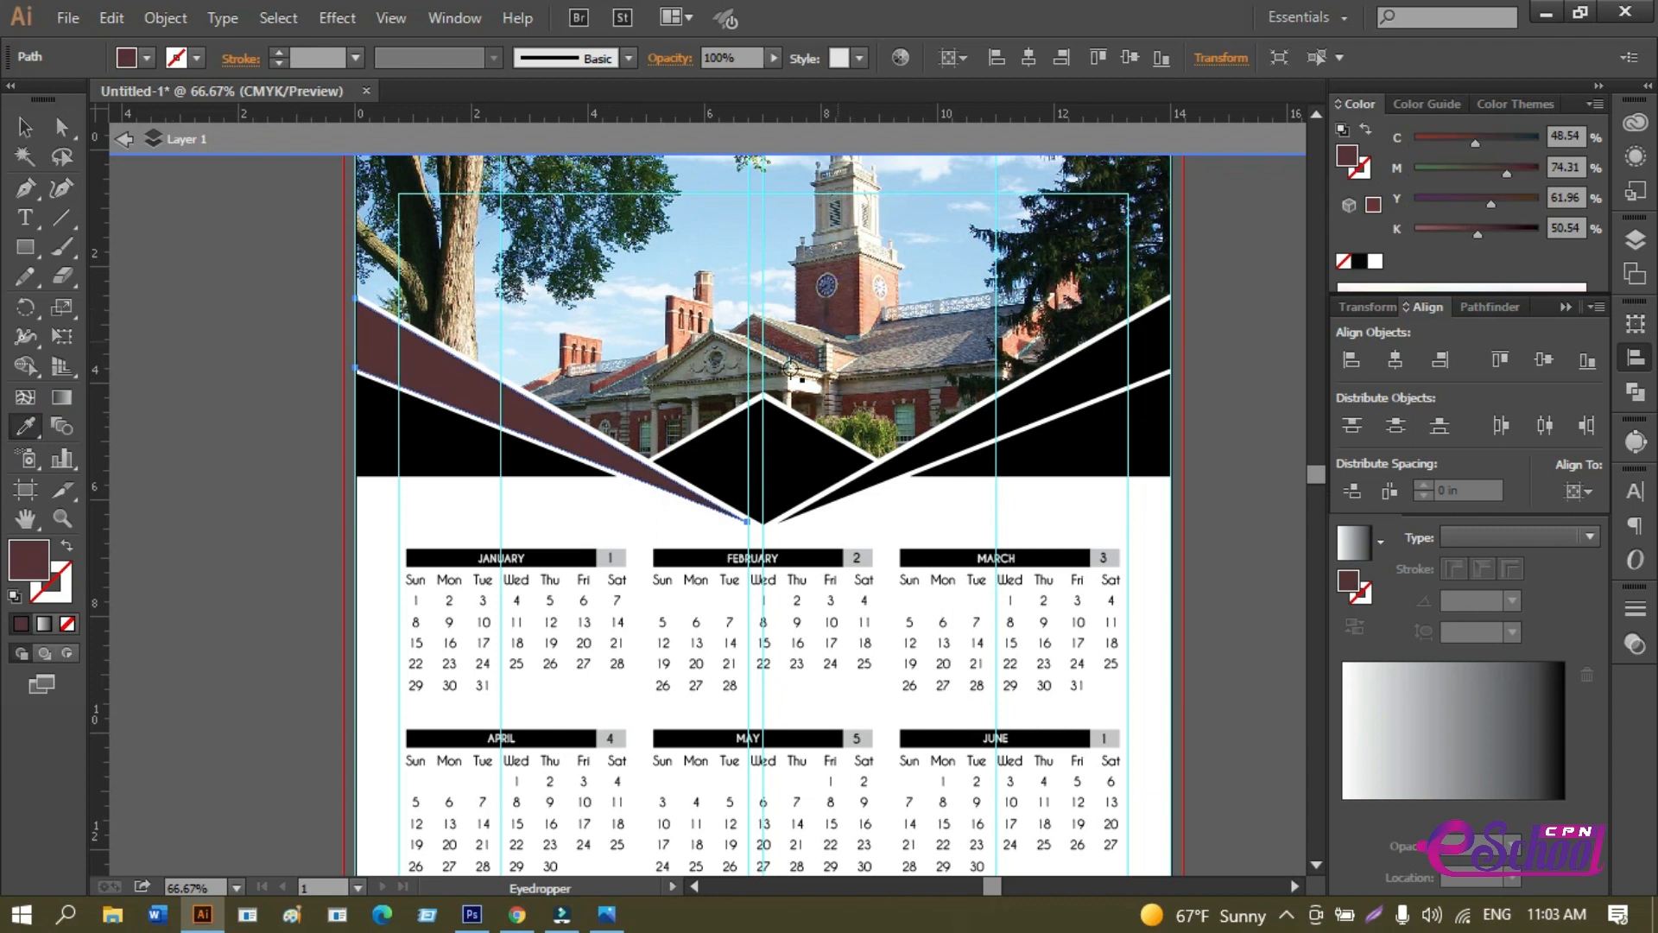
left_click(454, 446, "ctrl")
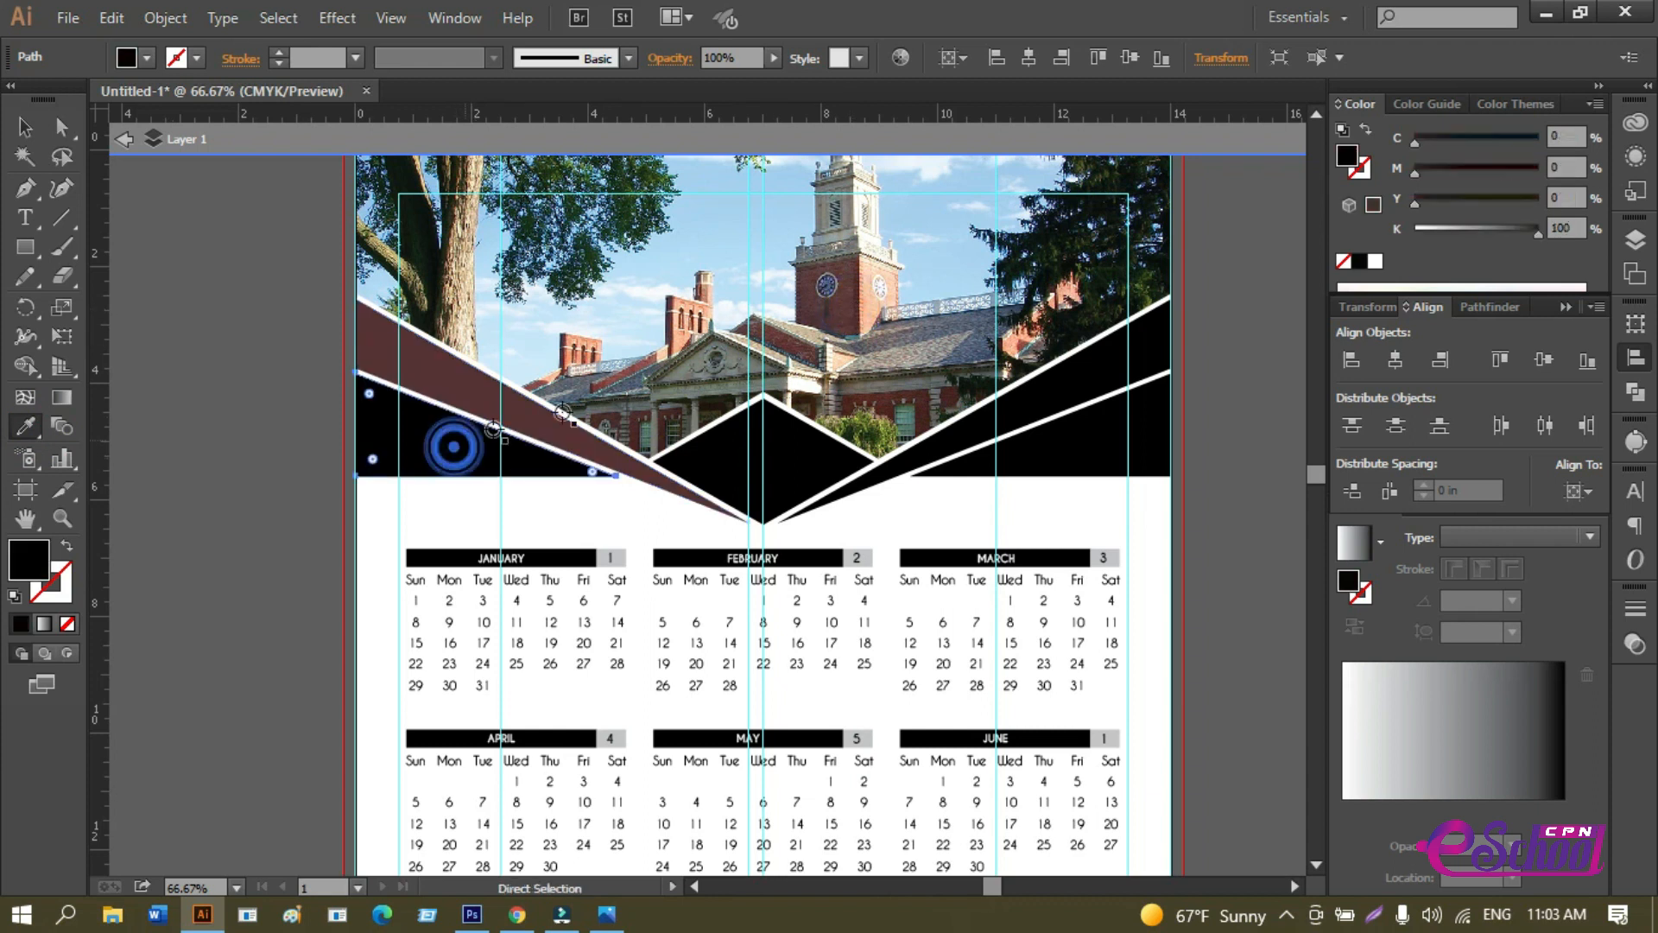
left_click(867, 298)
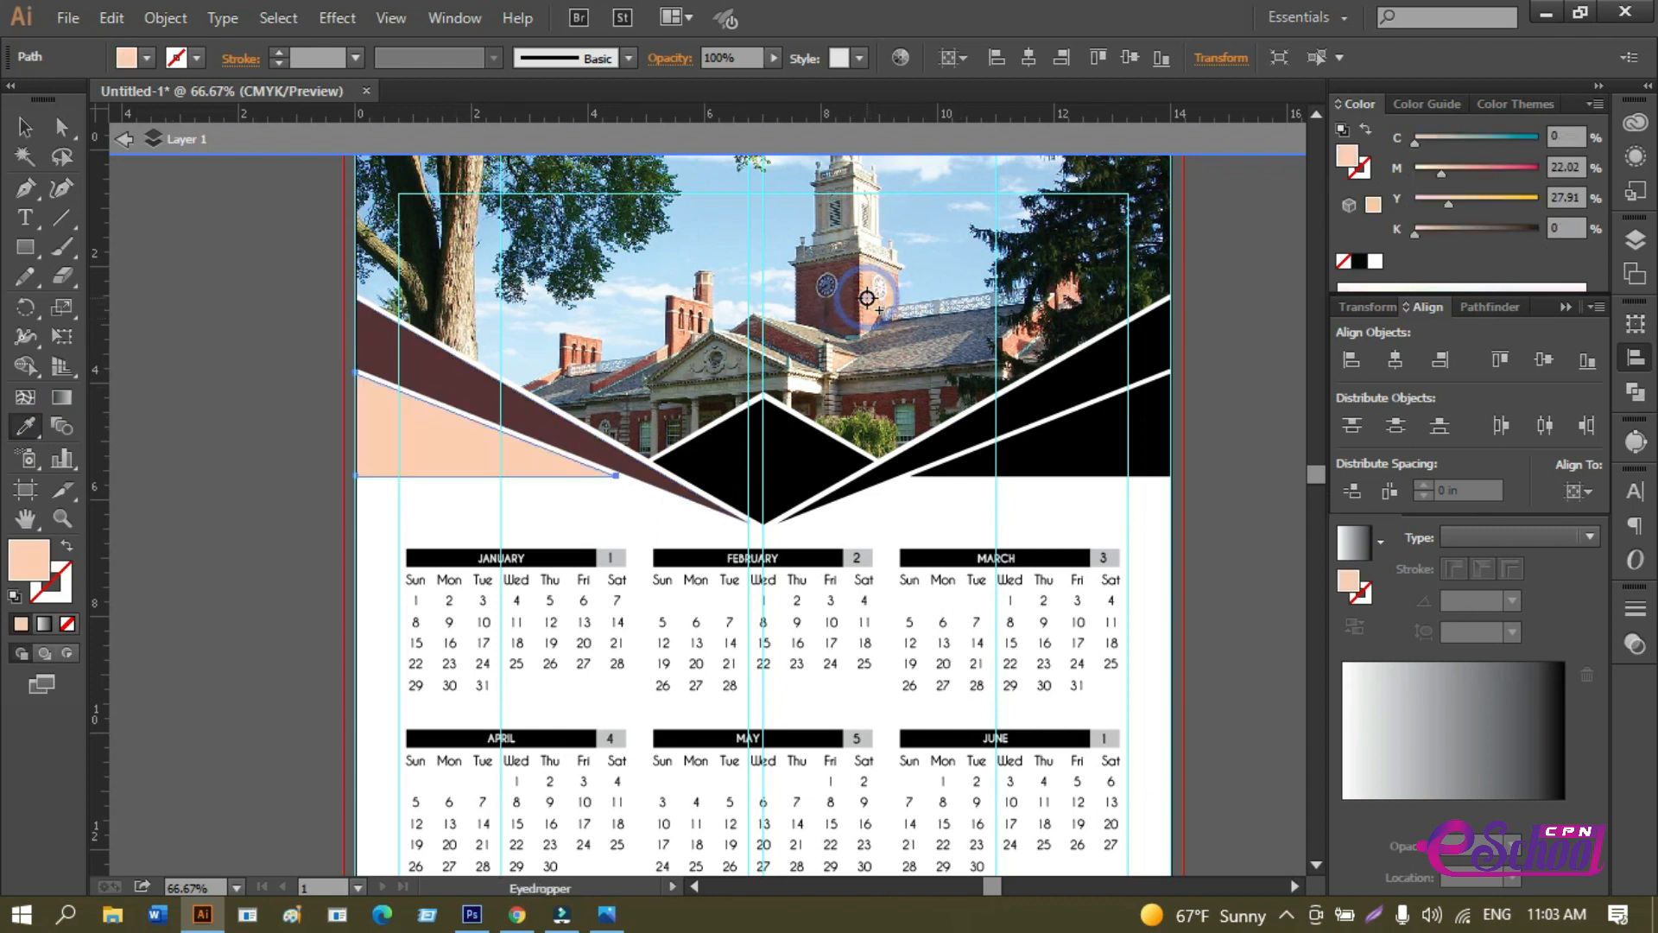
Fill the central diamond with an olive green sampled from the bush in the photo.
left_click(828, 455, "ctrl")
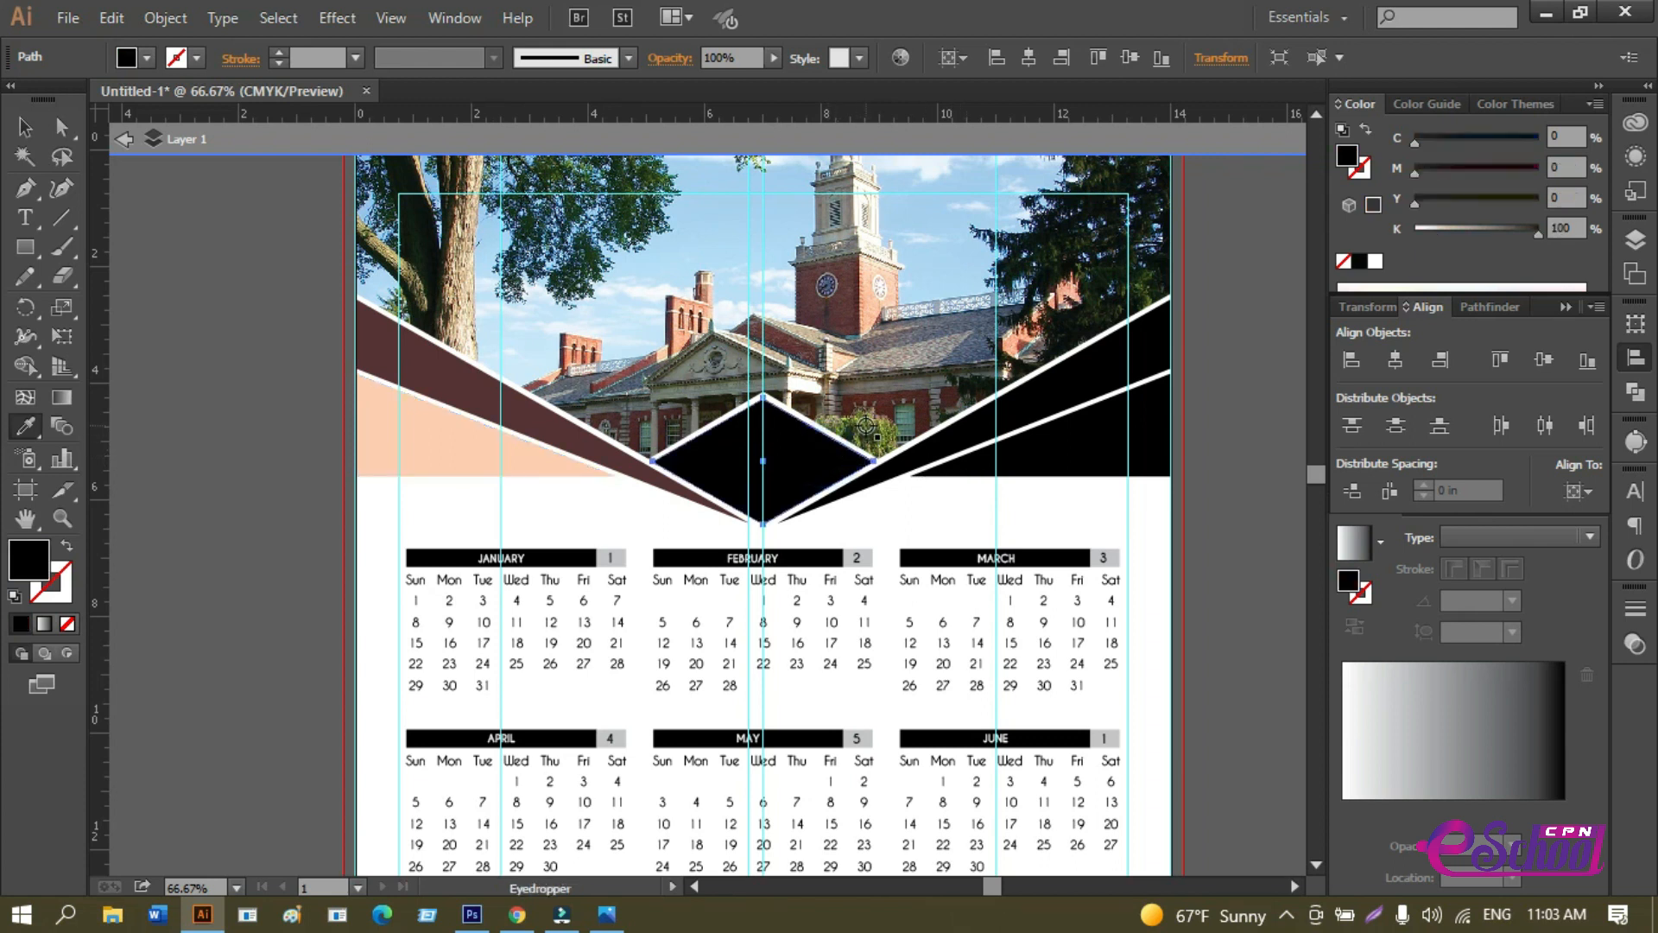
left_click(868, 432)
left_click(25, 127)
left_click(177, 463)
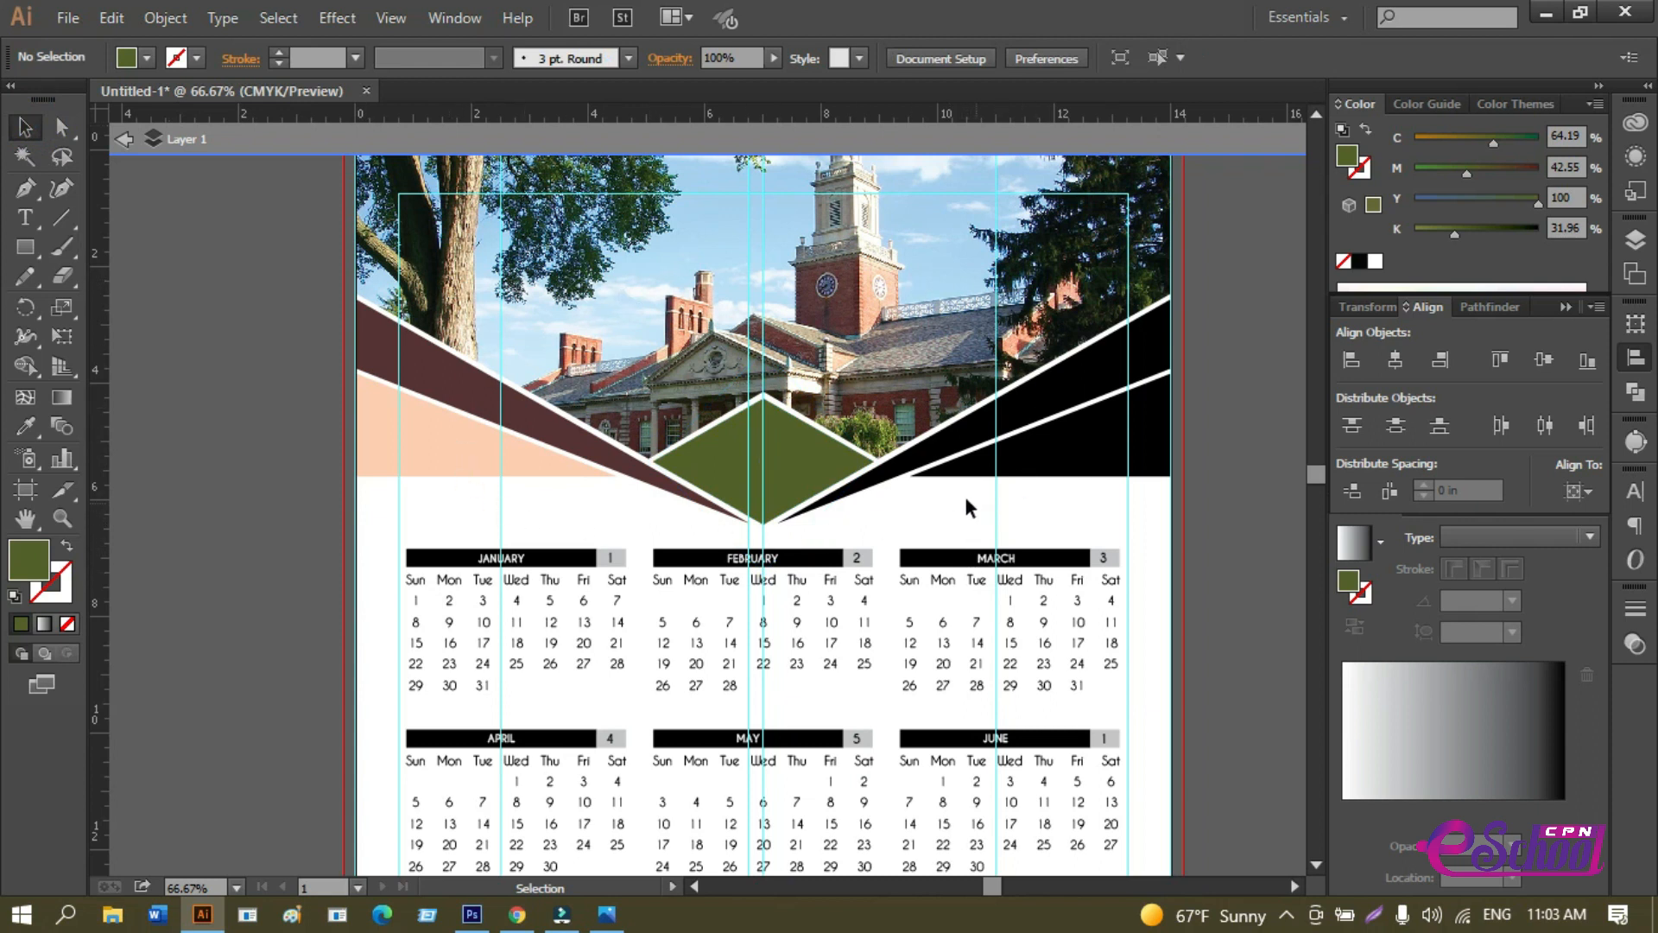
Fill the upper right header band with the dark brown of the matching left band.
key("ctrl")
left_click(1069, 386)
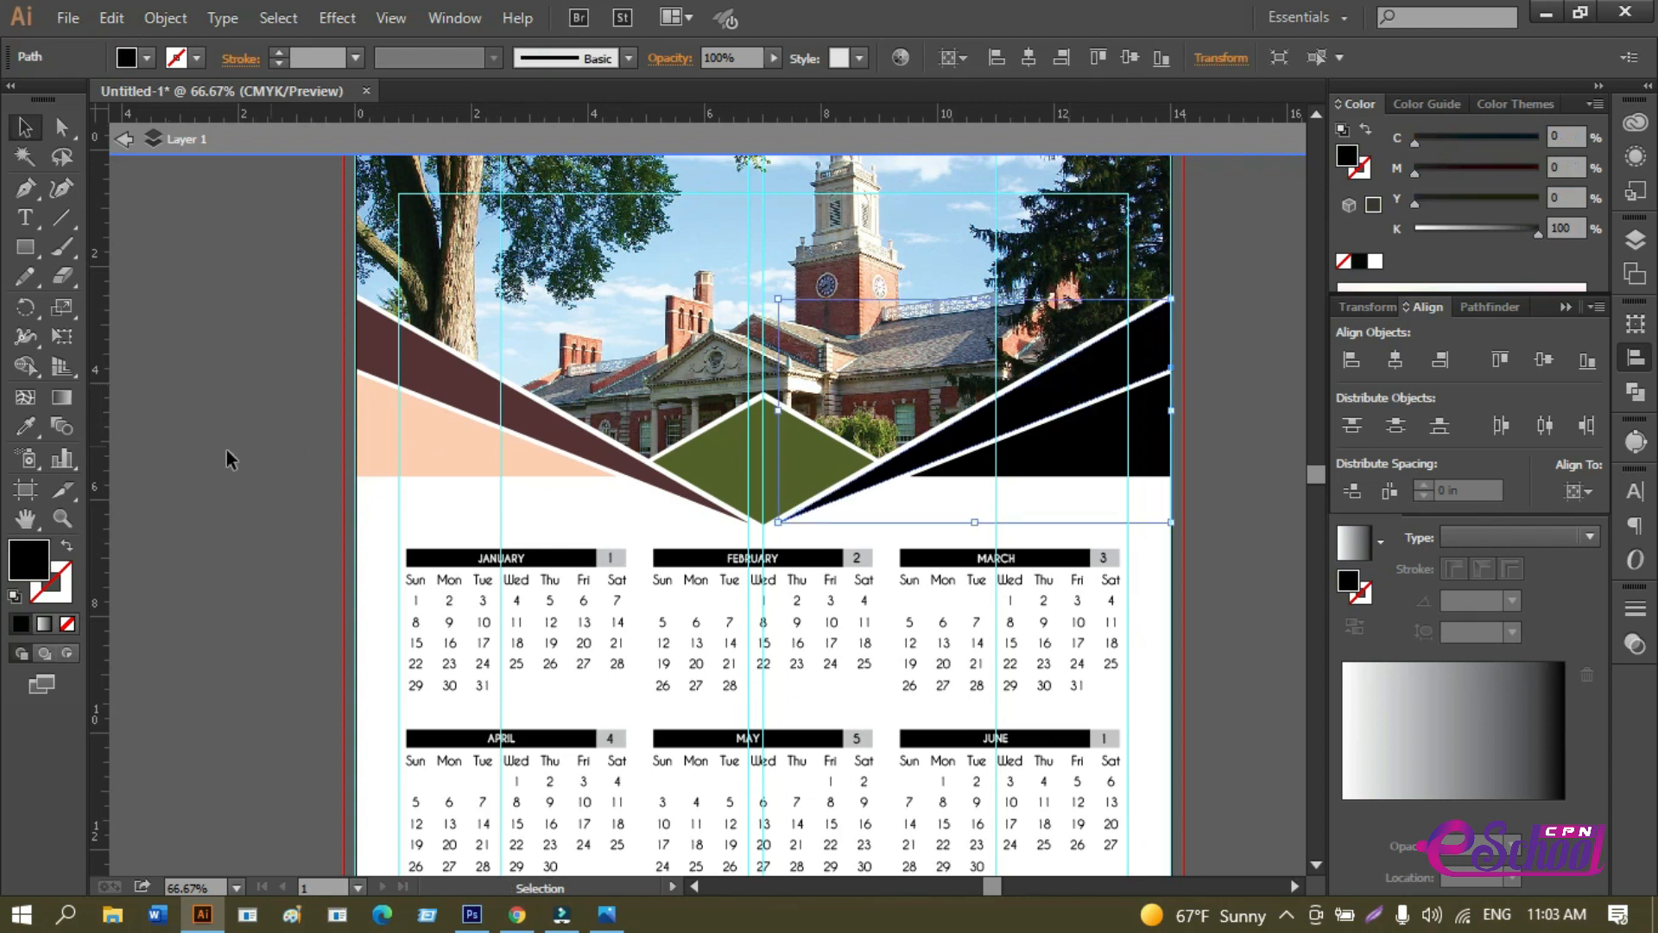
left_click(25, 428)
left_click(445, 387)
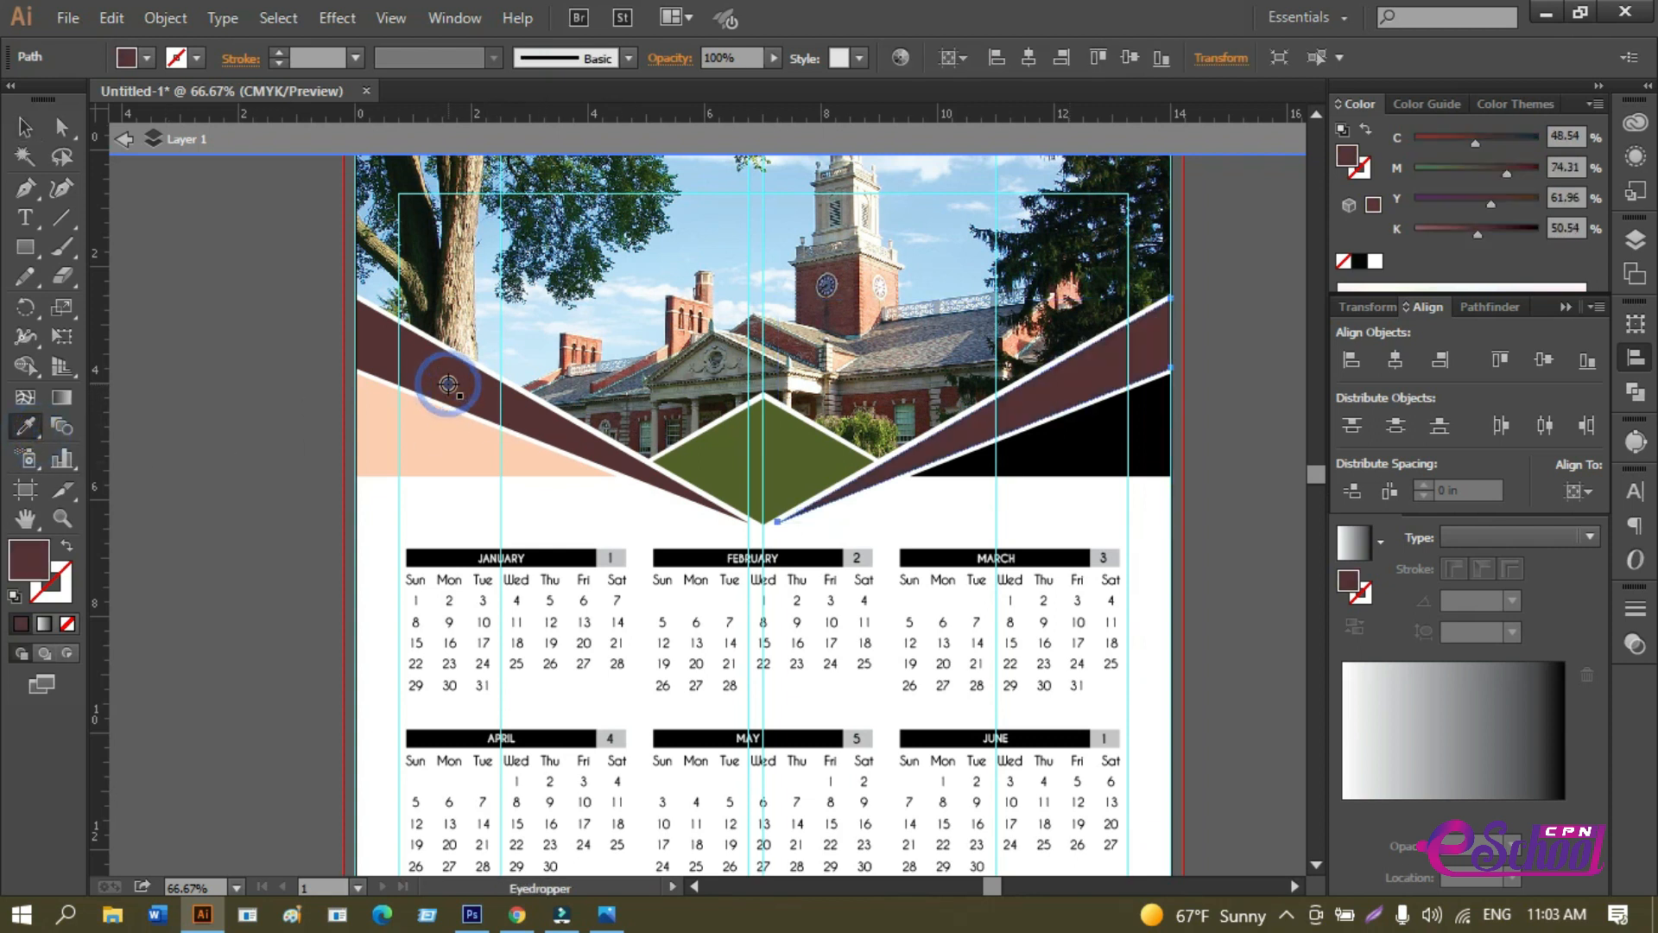
left_click(1100, 457, "ctrl")
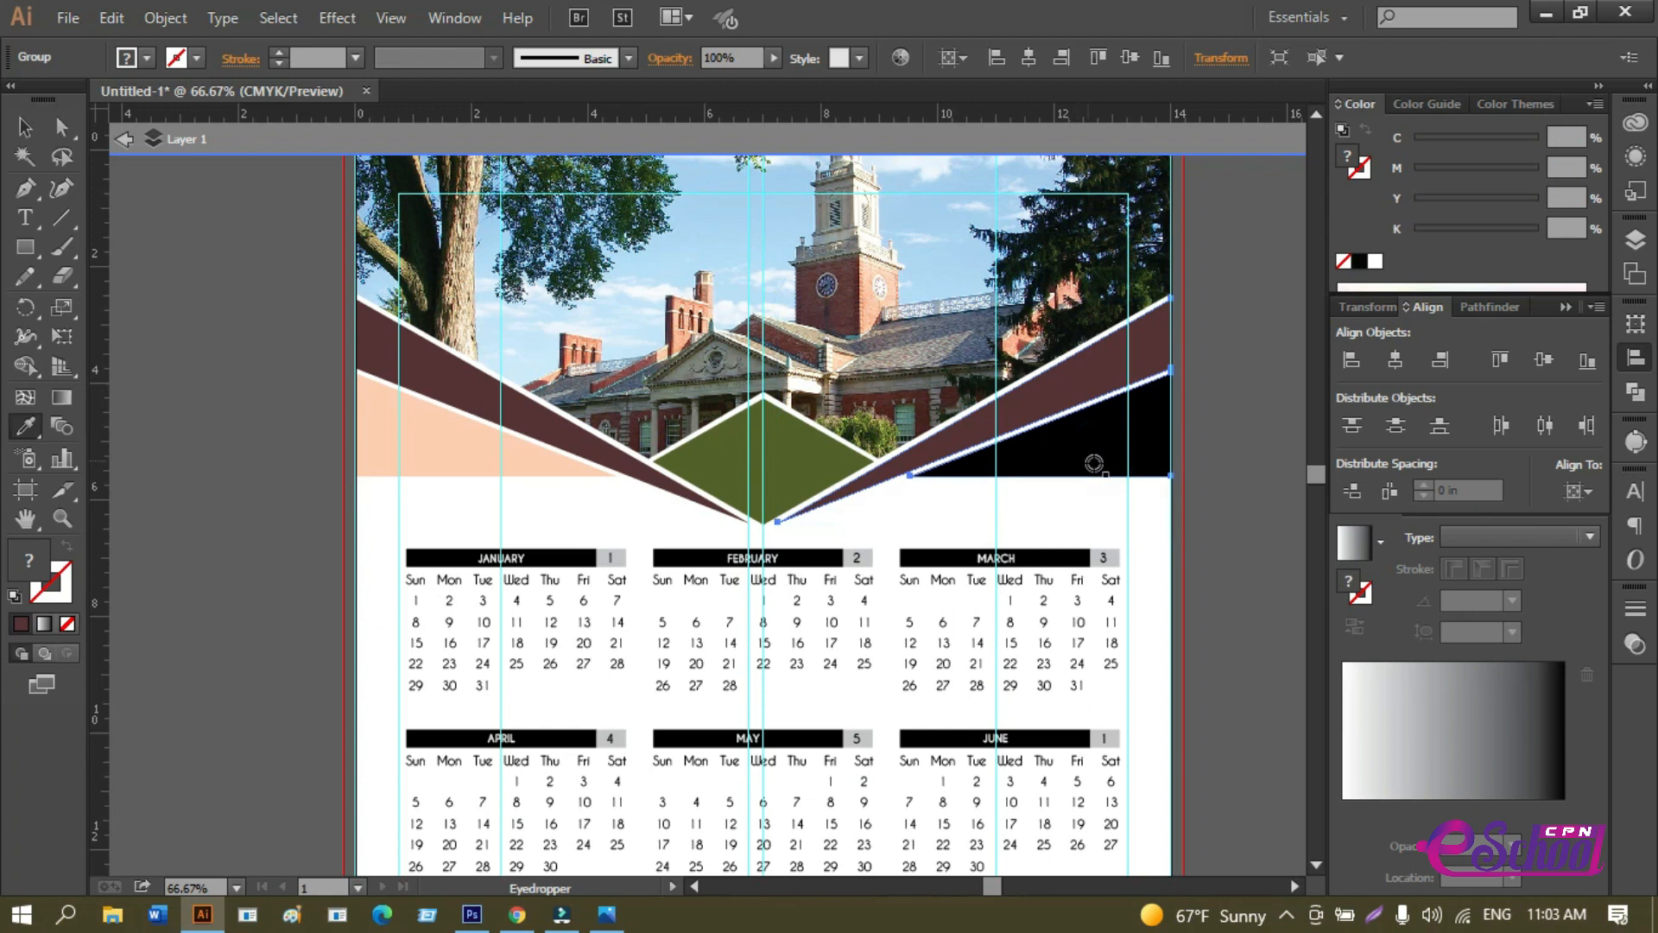
key("a")
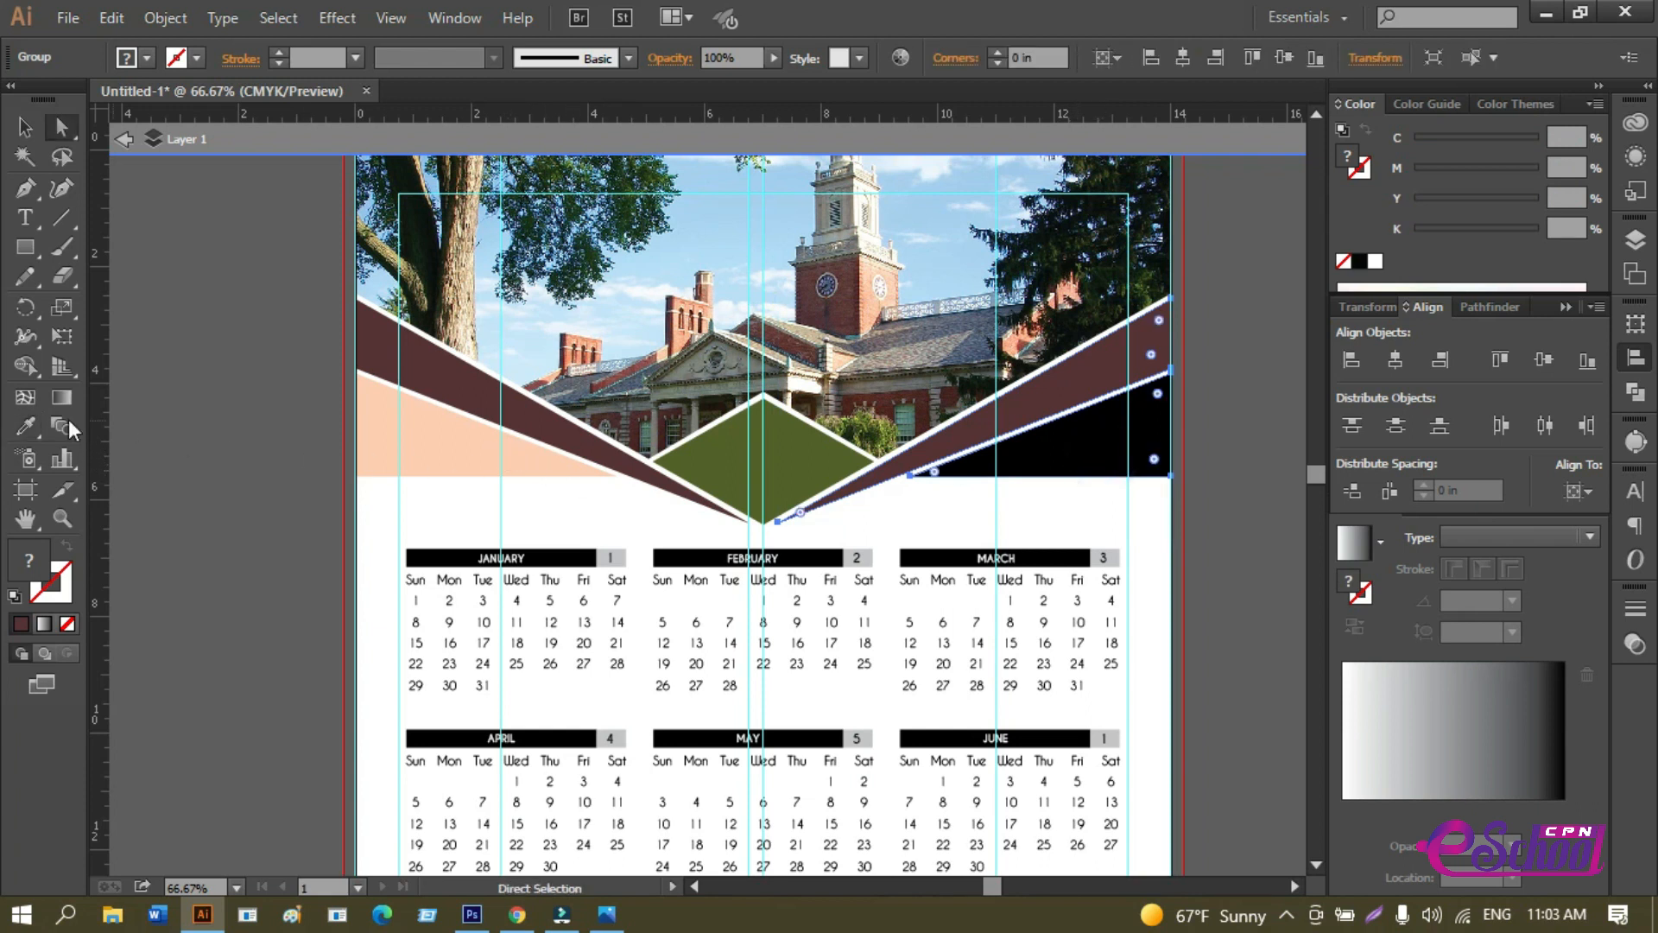
left_click(39, 422)
left_click(409, 445)
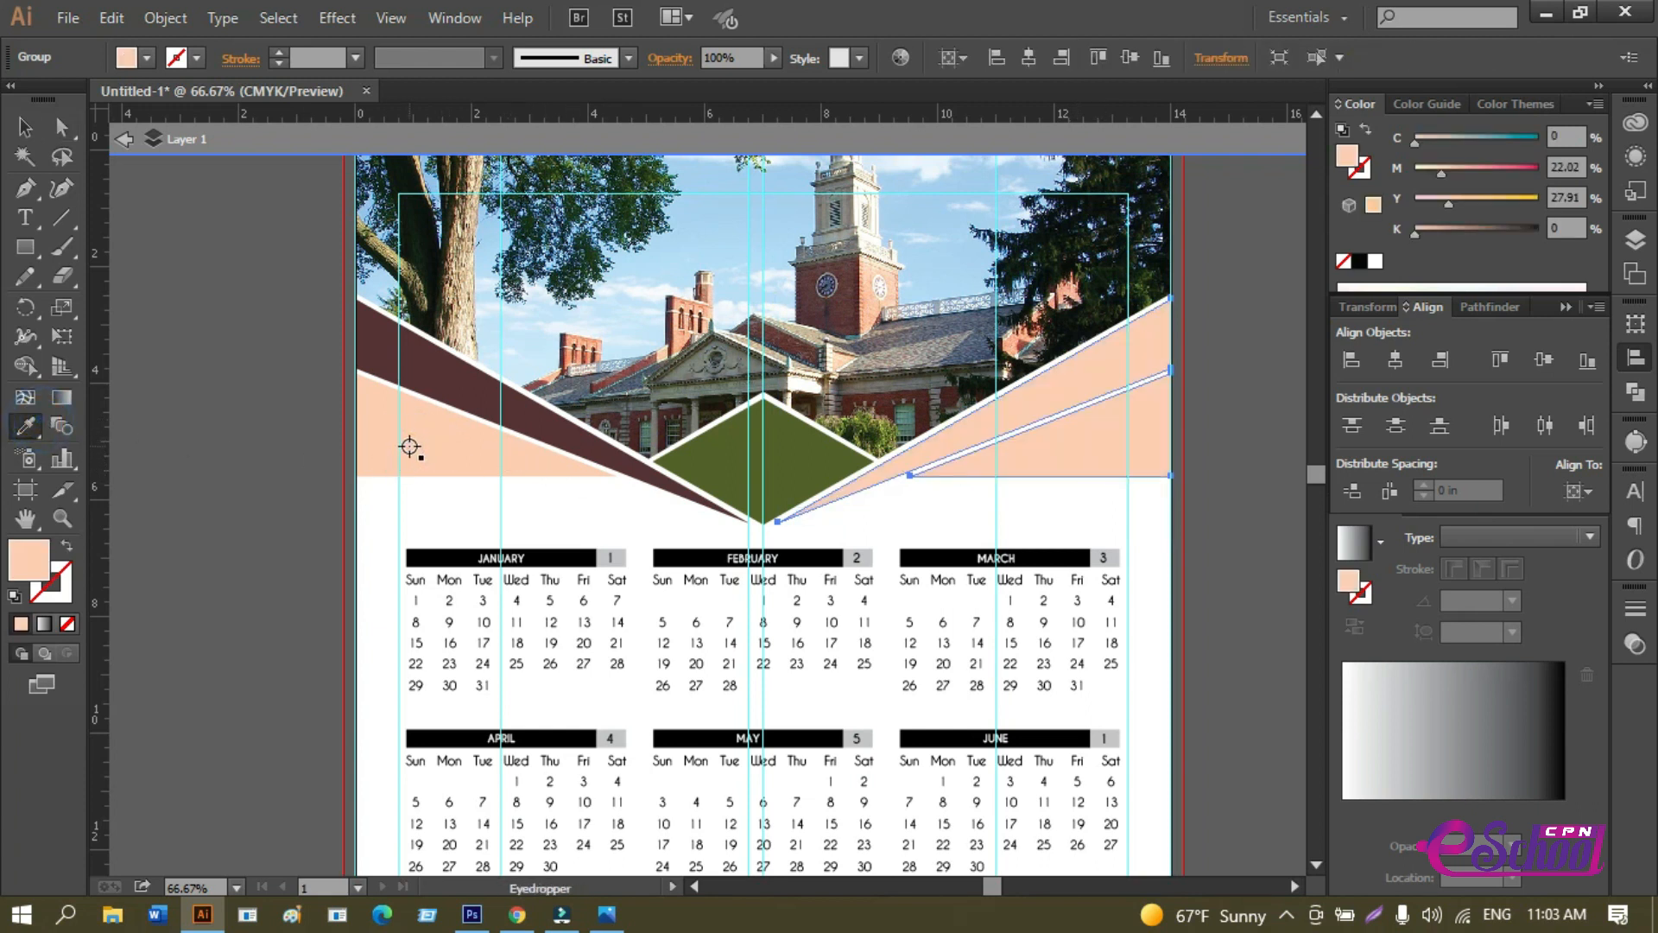
key("ctrl+z")
key("ctrl+shift+a")
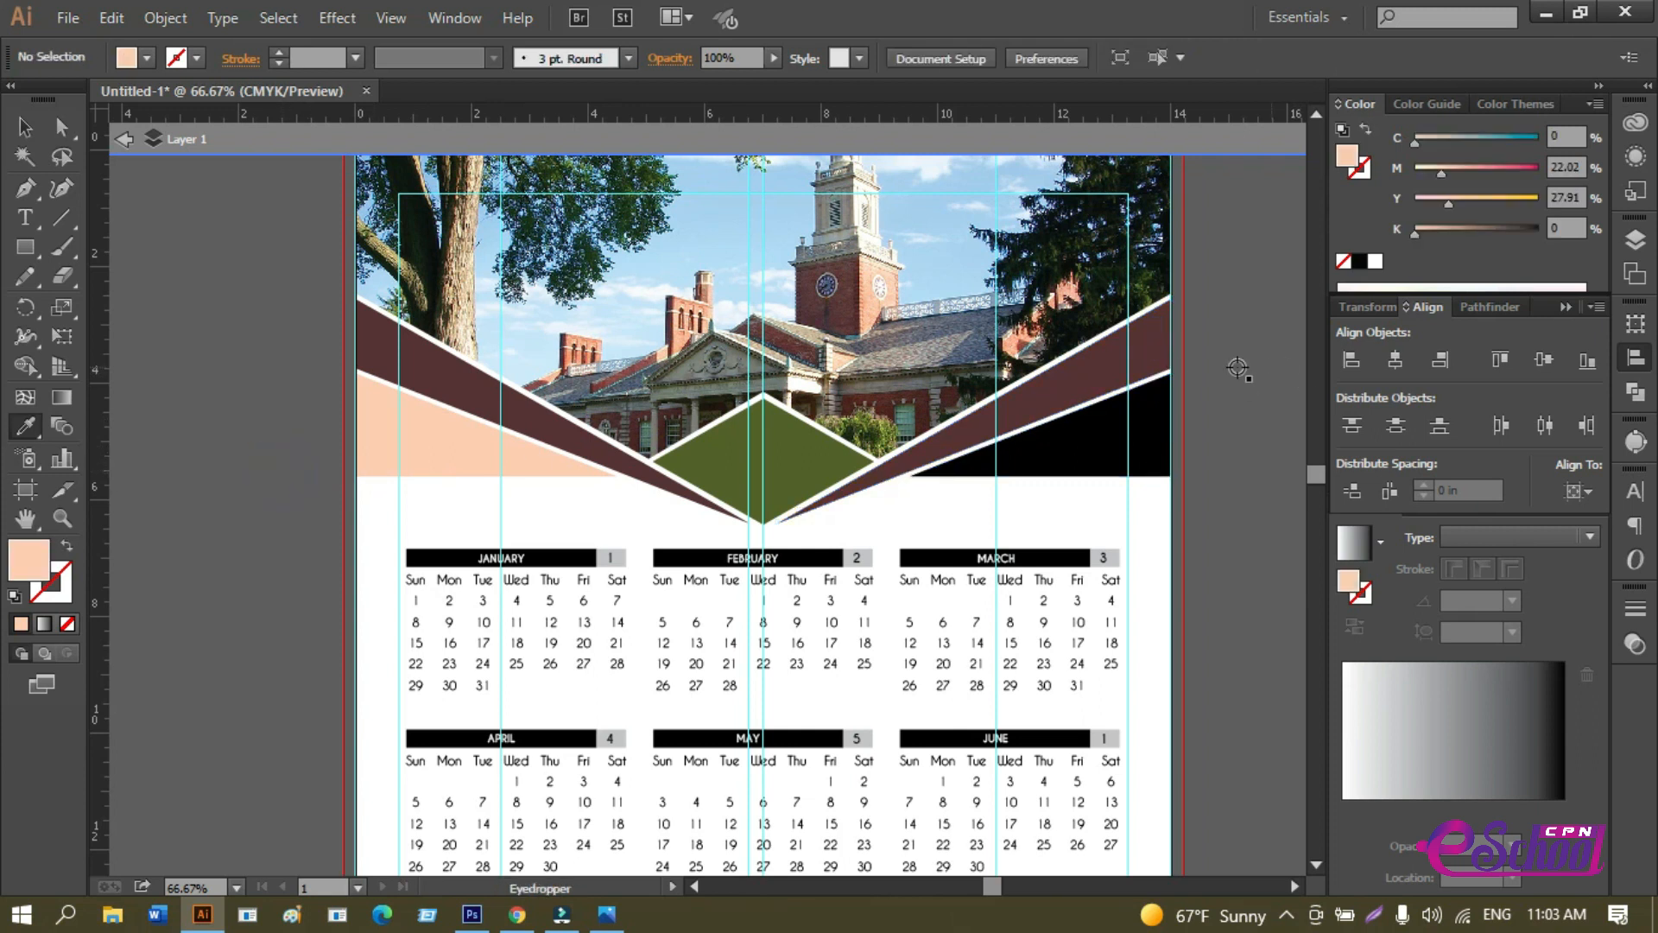
Fill the lower right header triangle with the peach of the matching left triangle, then deselect it.
left_click(61, 127)
left_click(1054, 406)
left_click(1073, 437)
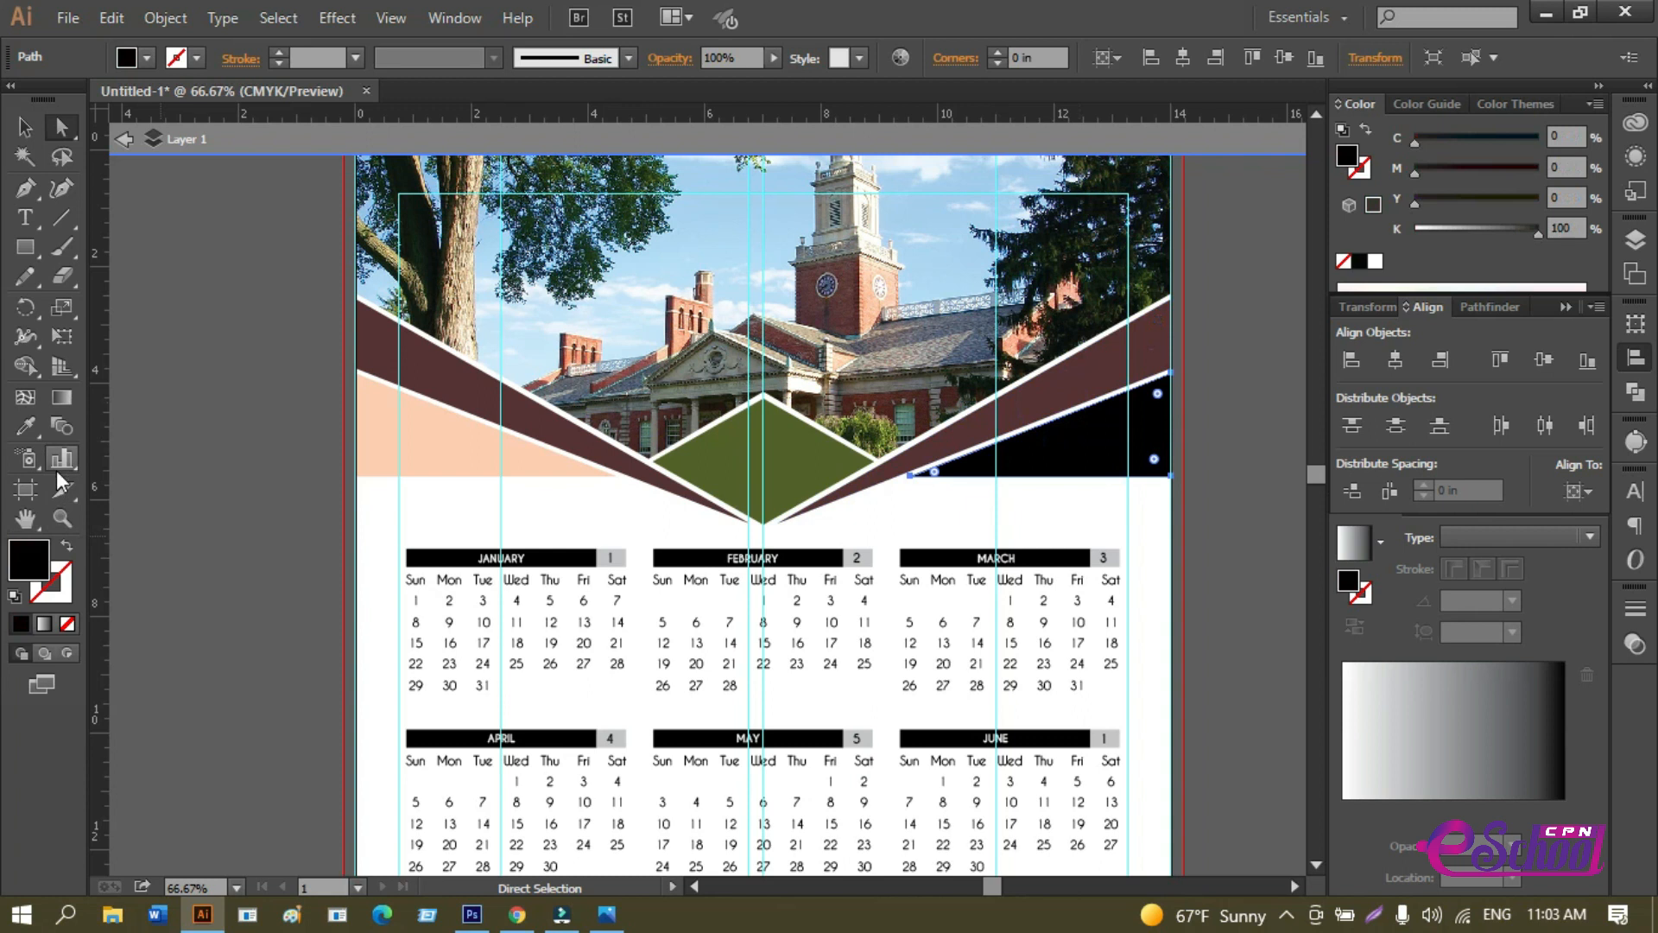
left_click(26, 426)
left_click(385, 438)
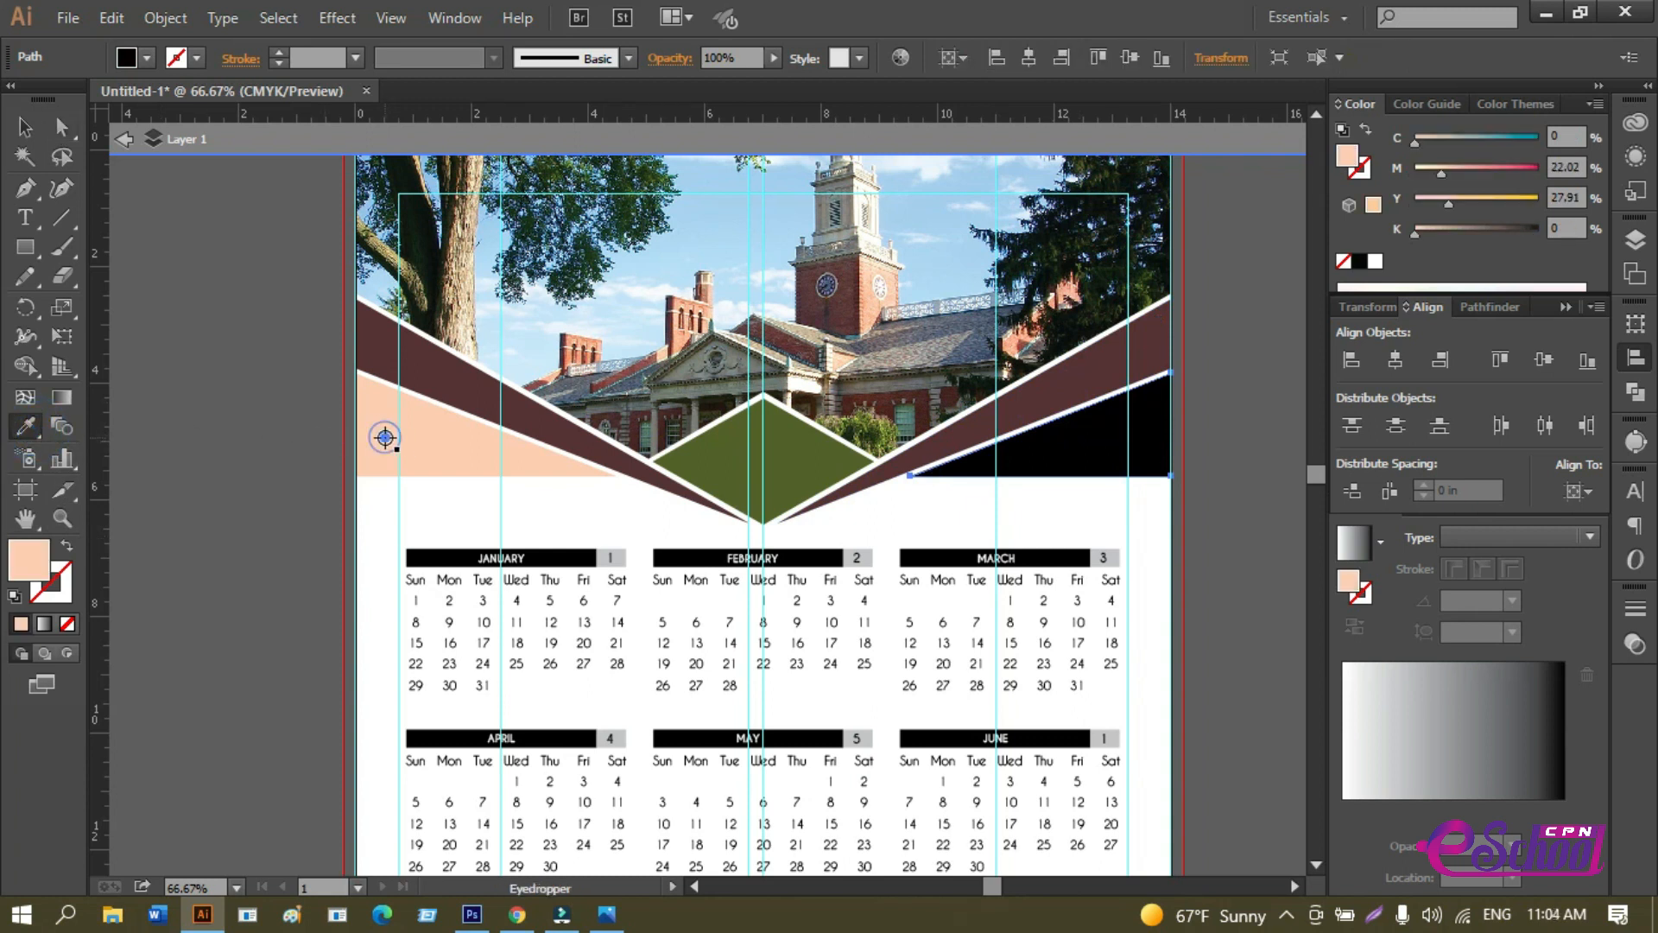
left_click(25, 126)
left_click(134, 336)
Fill the lower-left corner triangle of the footer with the peach used in the header.
scroll(729, 596, "down", 10)
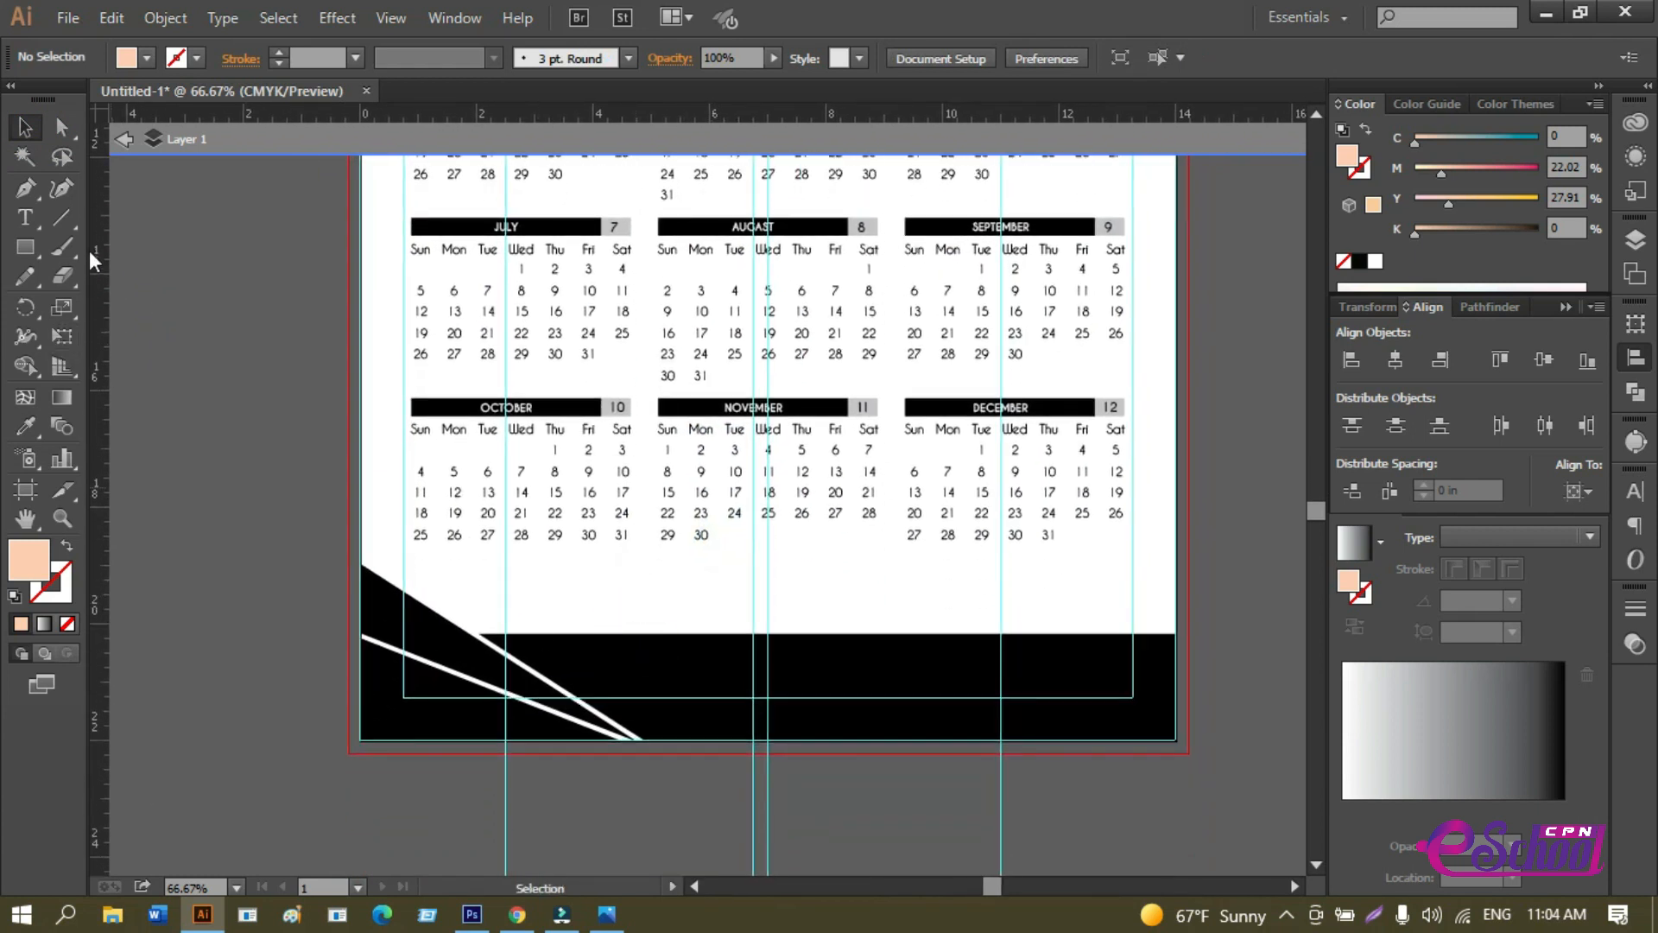
scroll(524, 432, "down", 2)
scroll(691, 449, "up", 5)
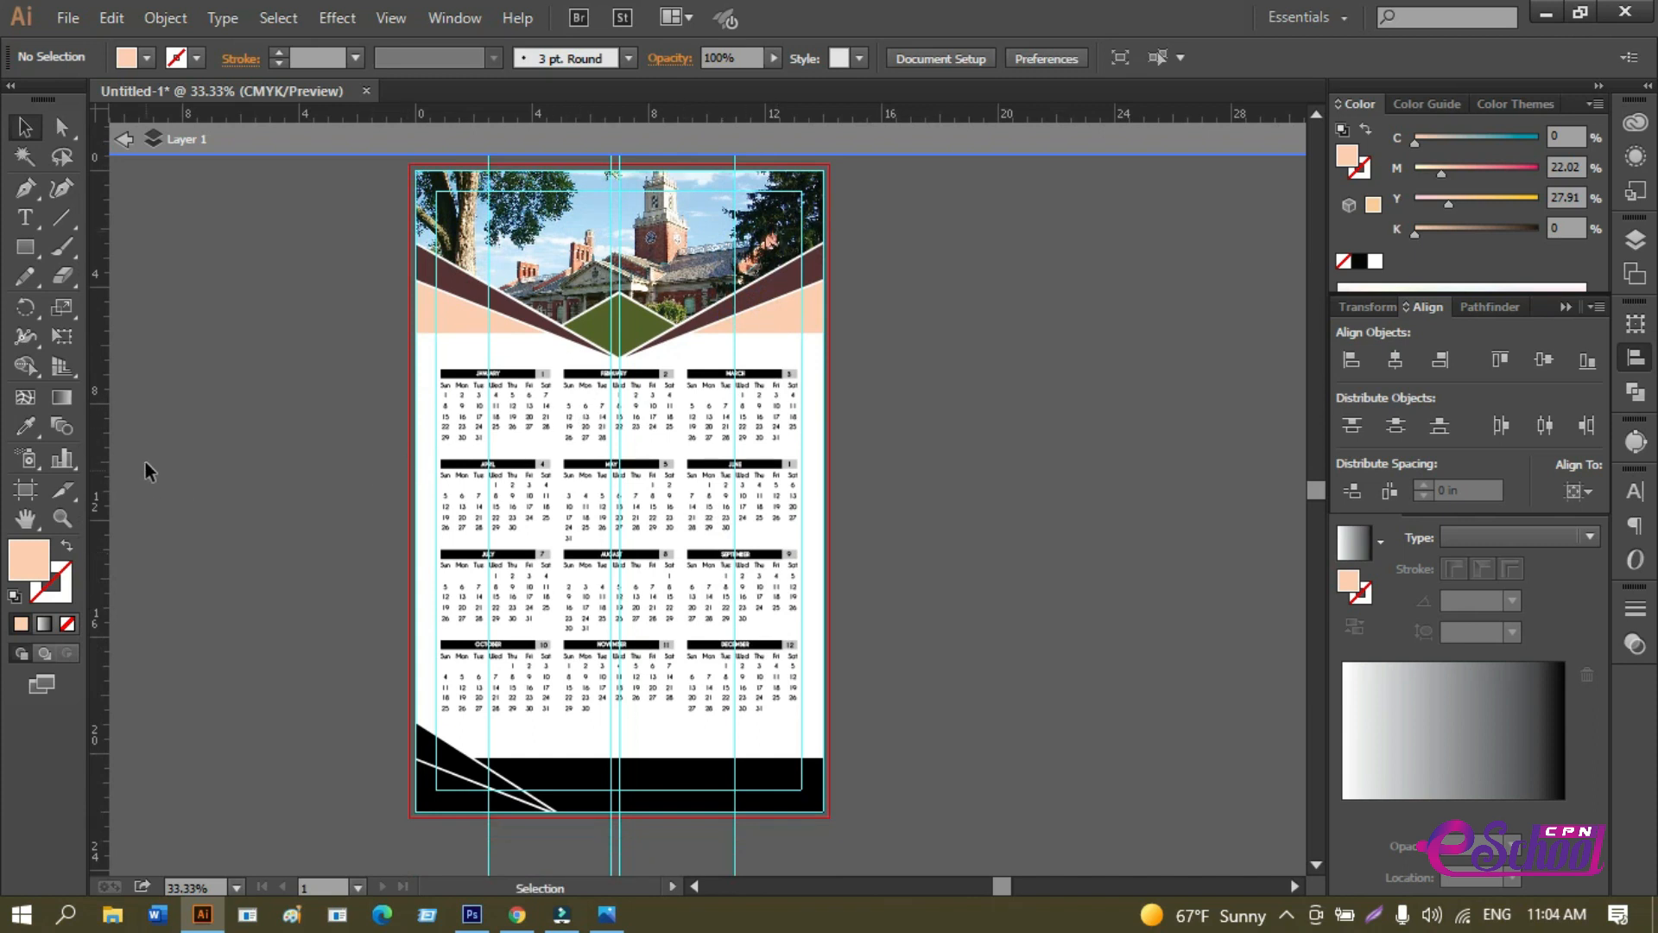
key("a")
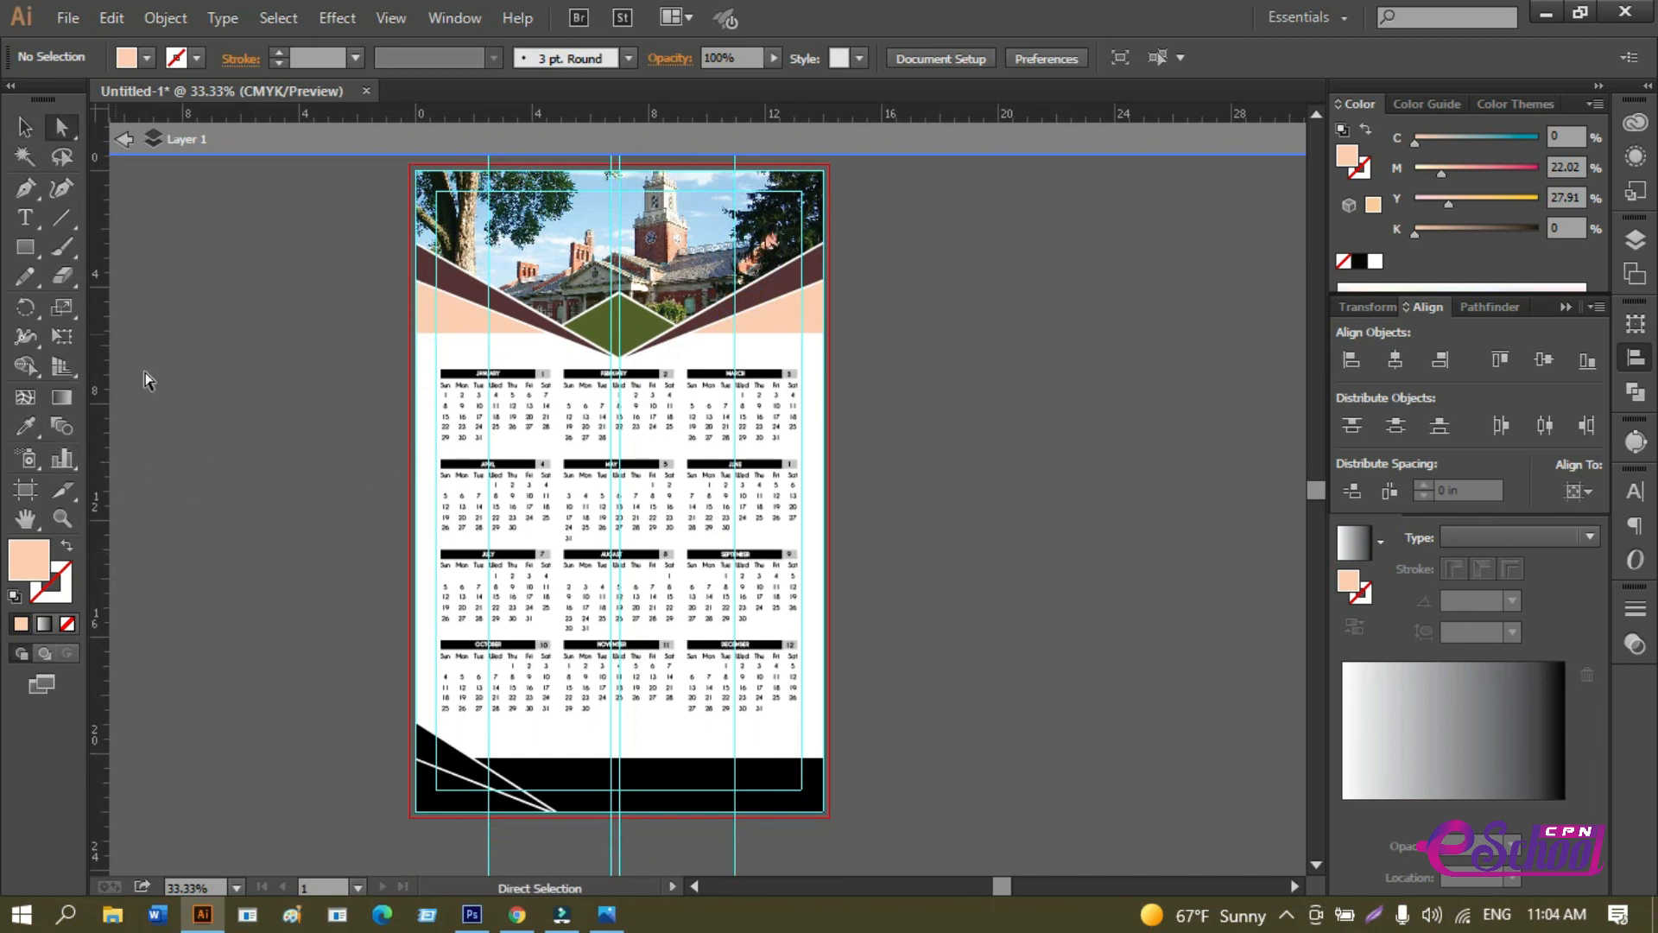
left_click(428, 790)
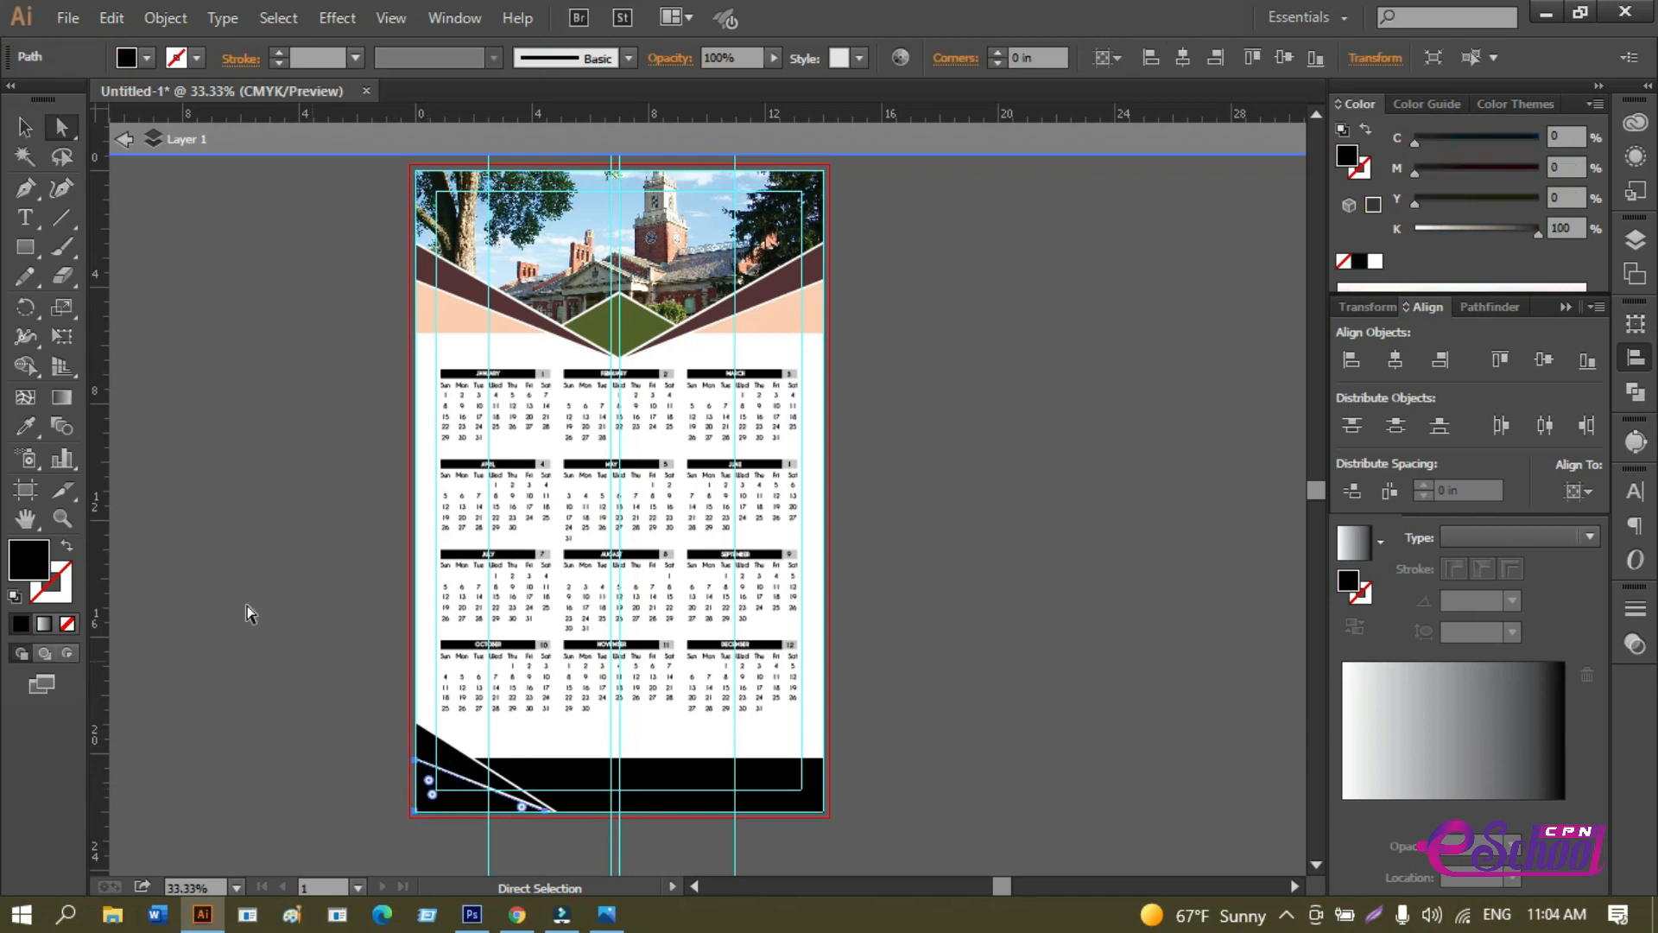
left_click(26, 426)
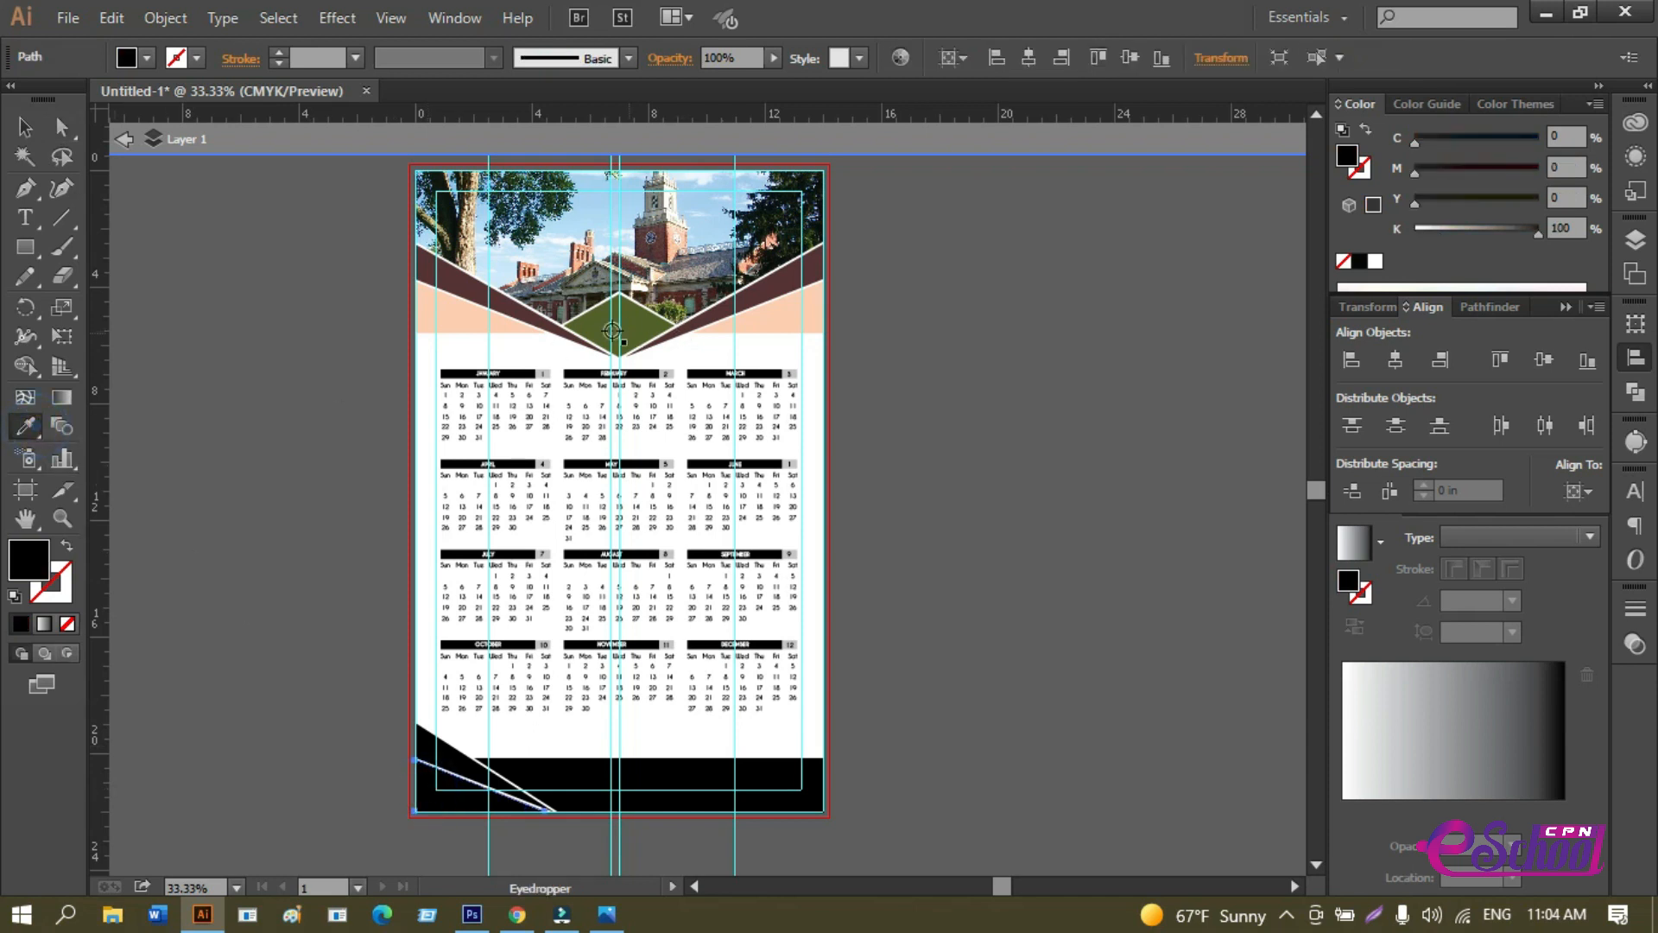
left_click(467, 321)
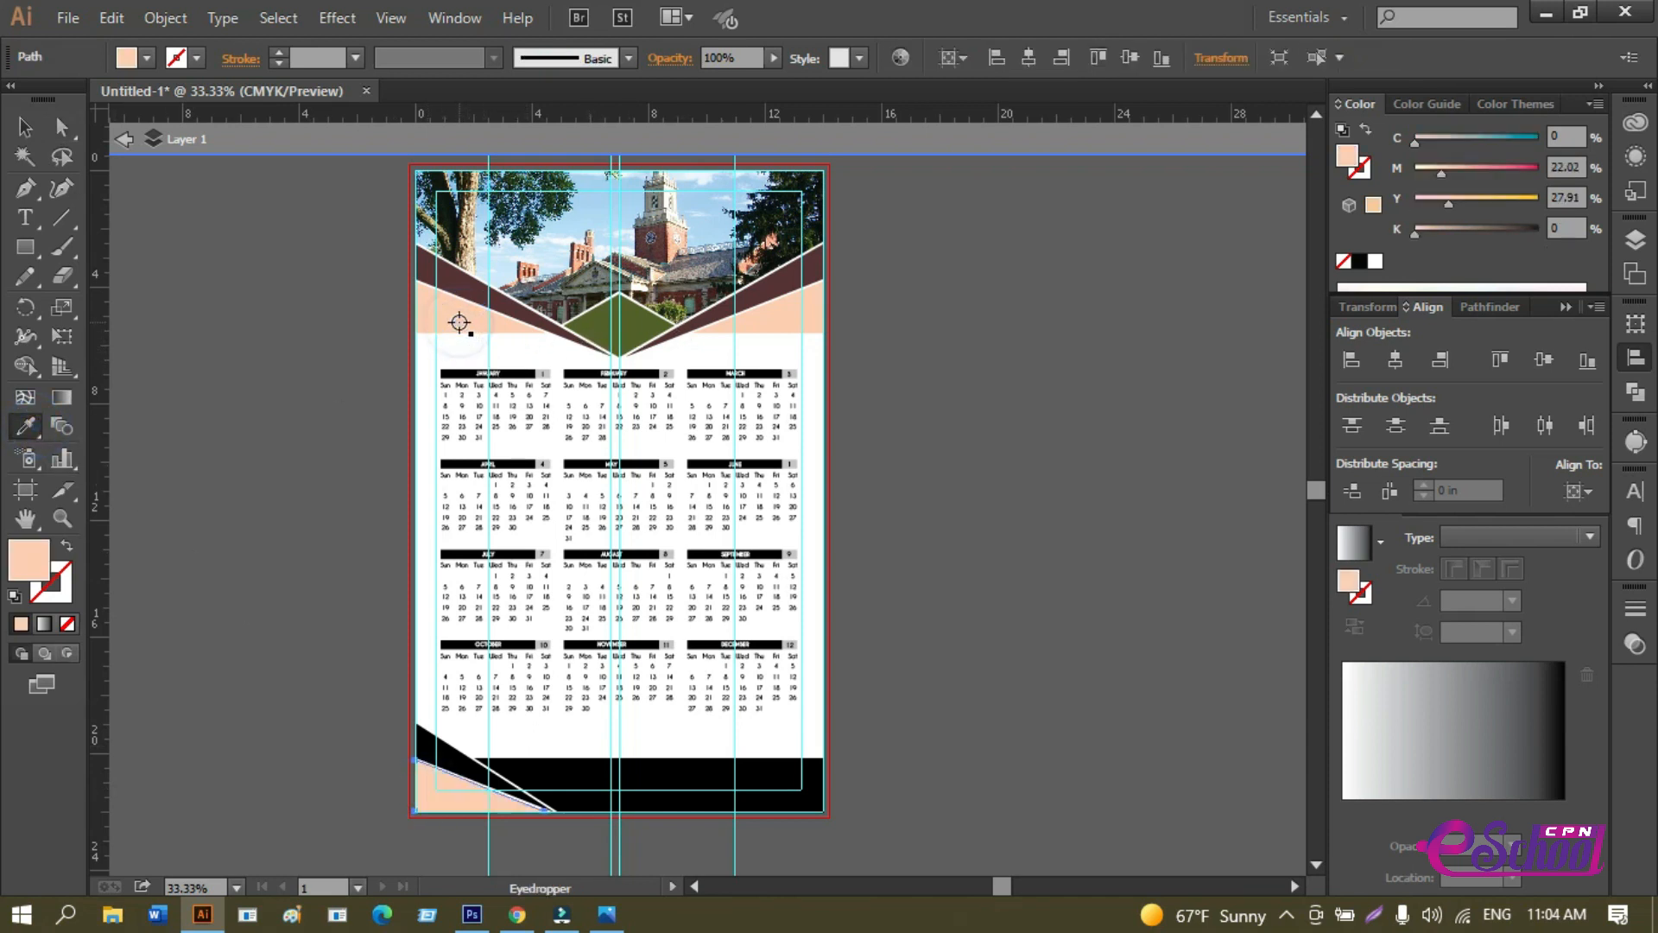
key("a")
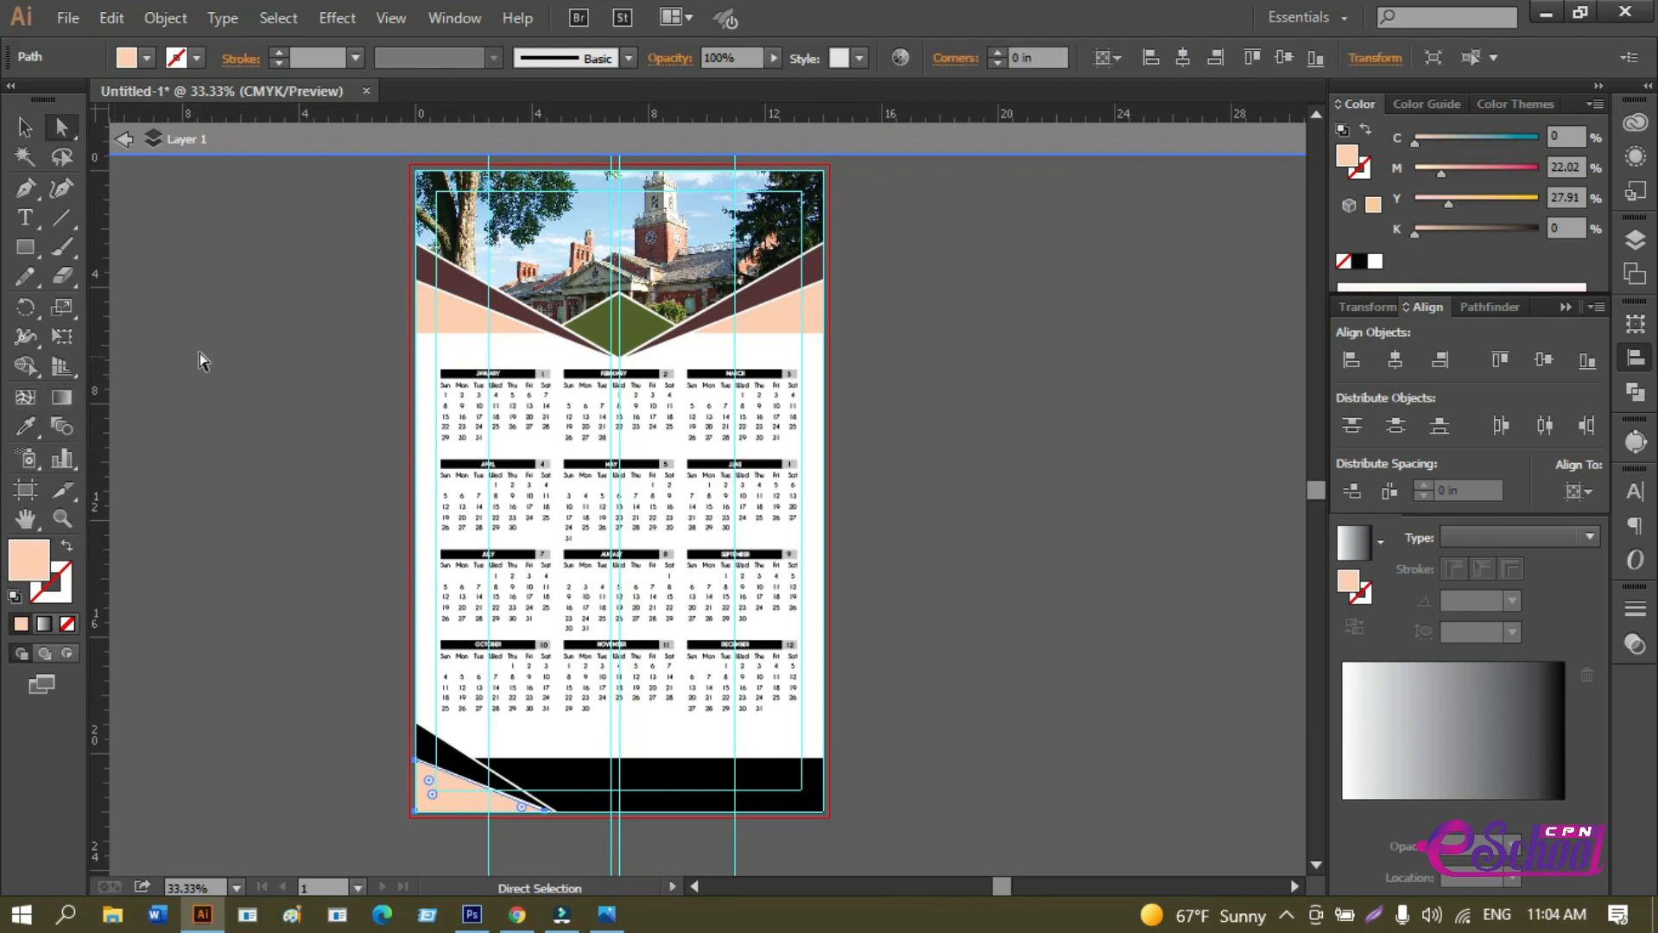
left_click(448, 279)
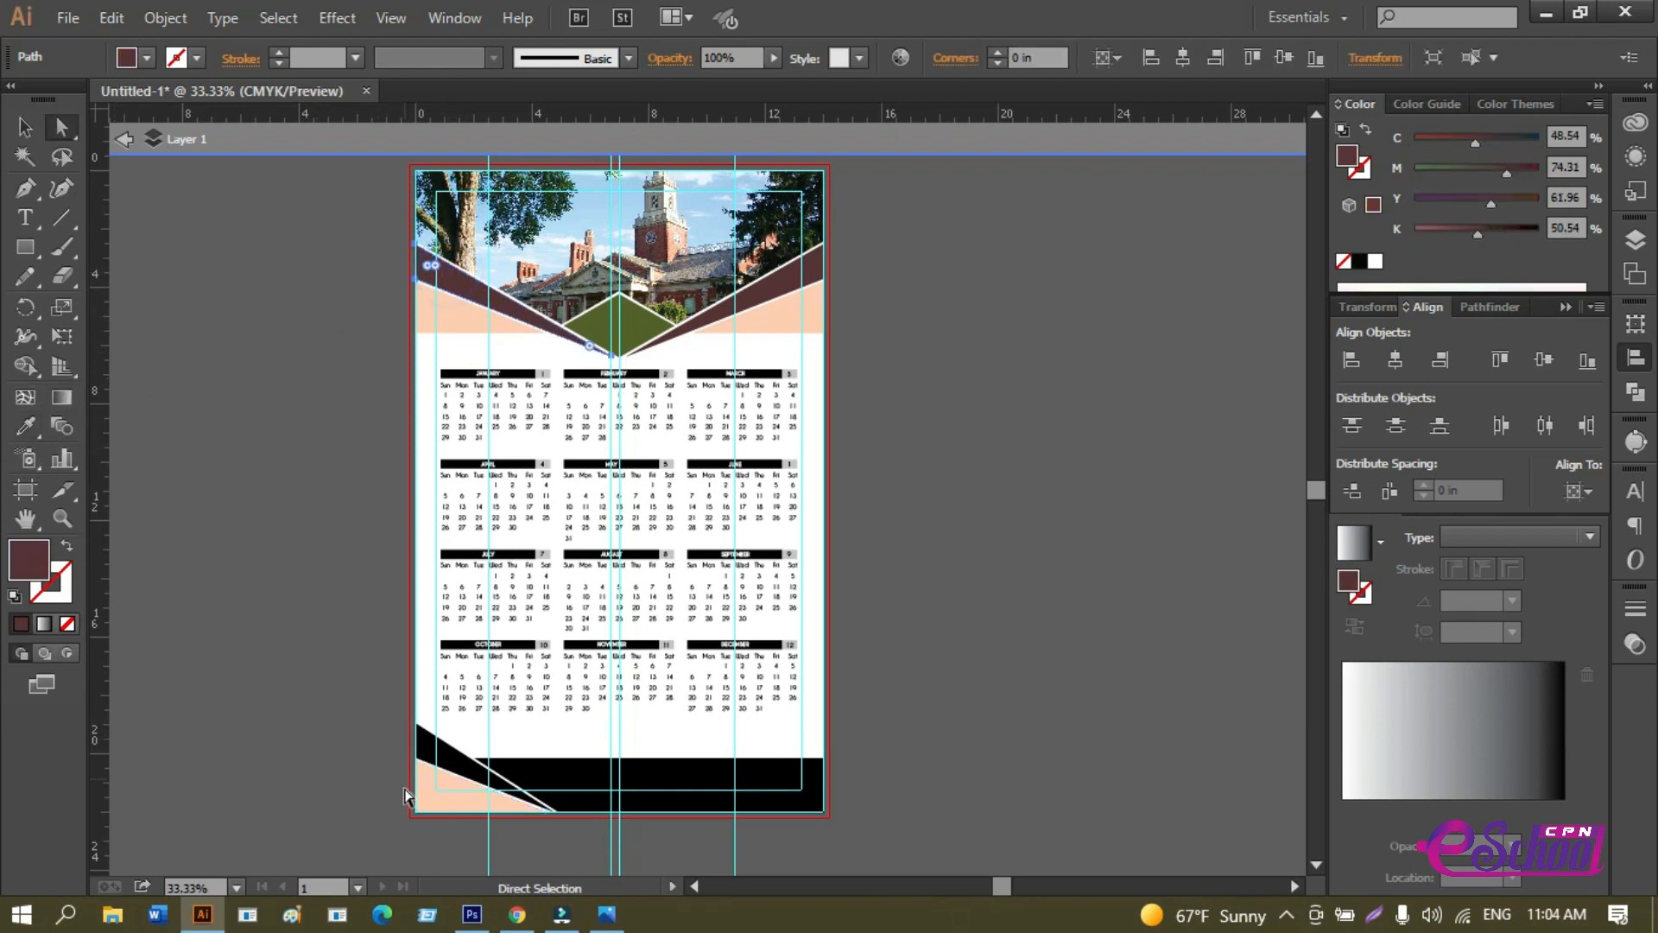
left_click(26, 426)
left_click(437, 750)
key("a")
key("ctrl+z")
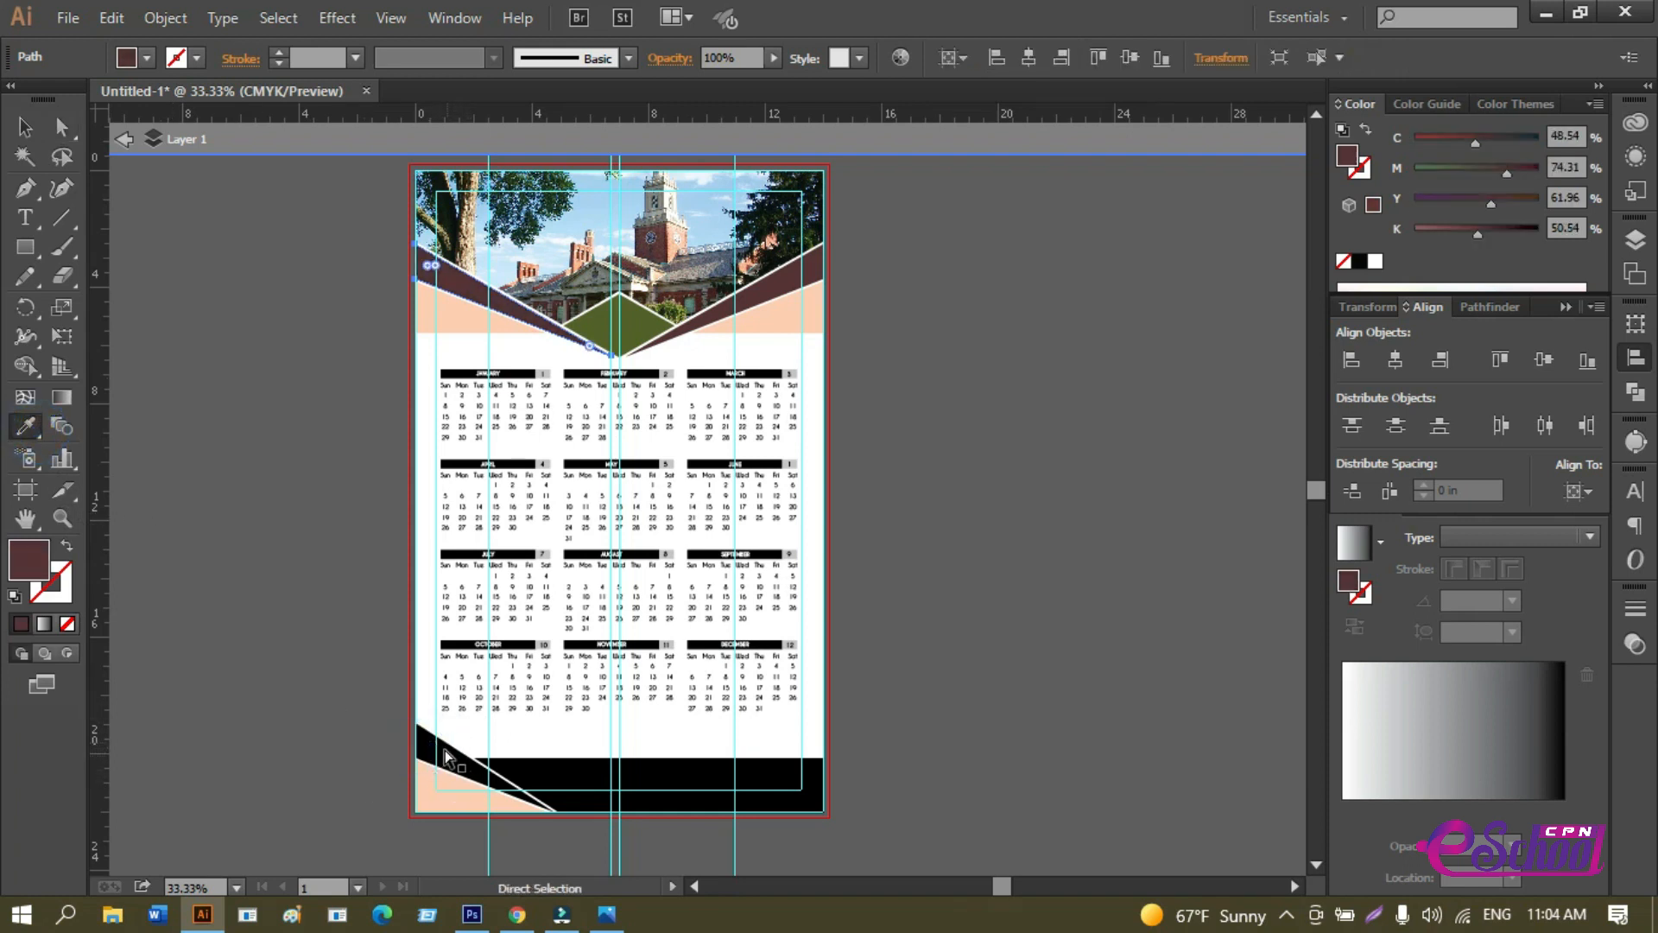
Fill the diagonal footer band above the peach triangle with the dark brown of the left header band.
left_click(448, 758)
key("i")
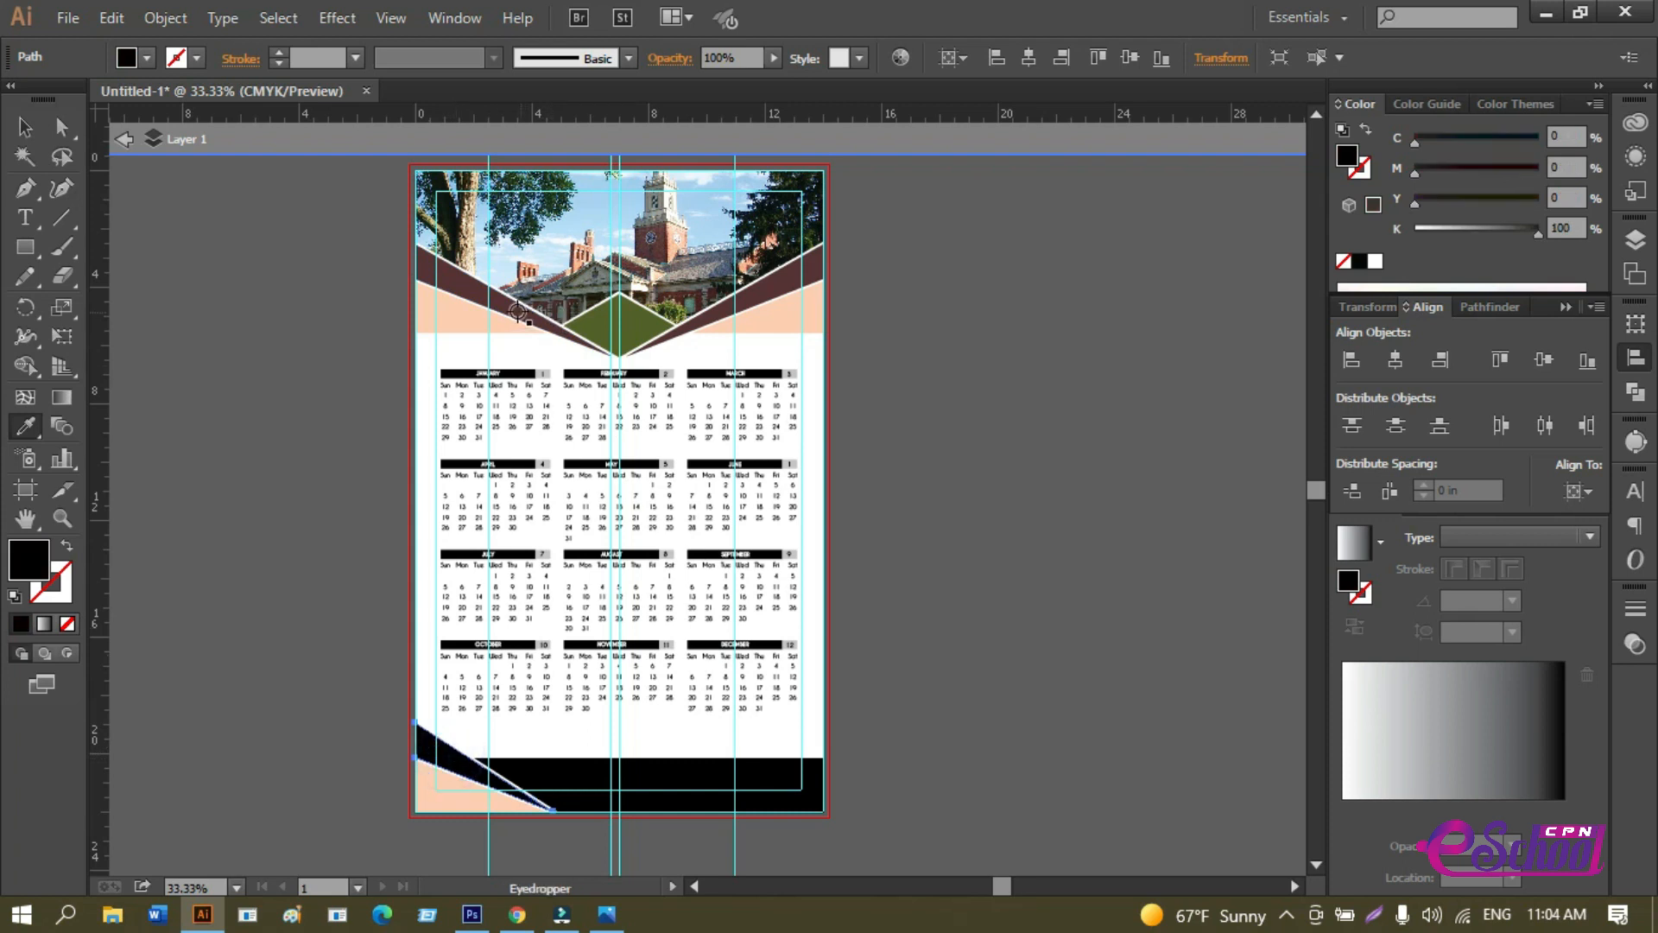
left_click(471, 287)
Fill the wide footer bar with the olive green of the central diamond, then deselect it.
key("a")
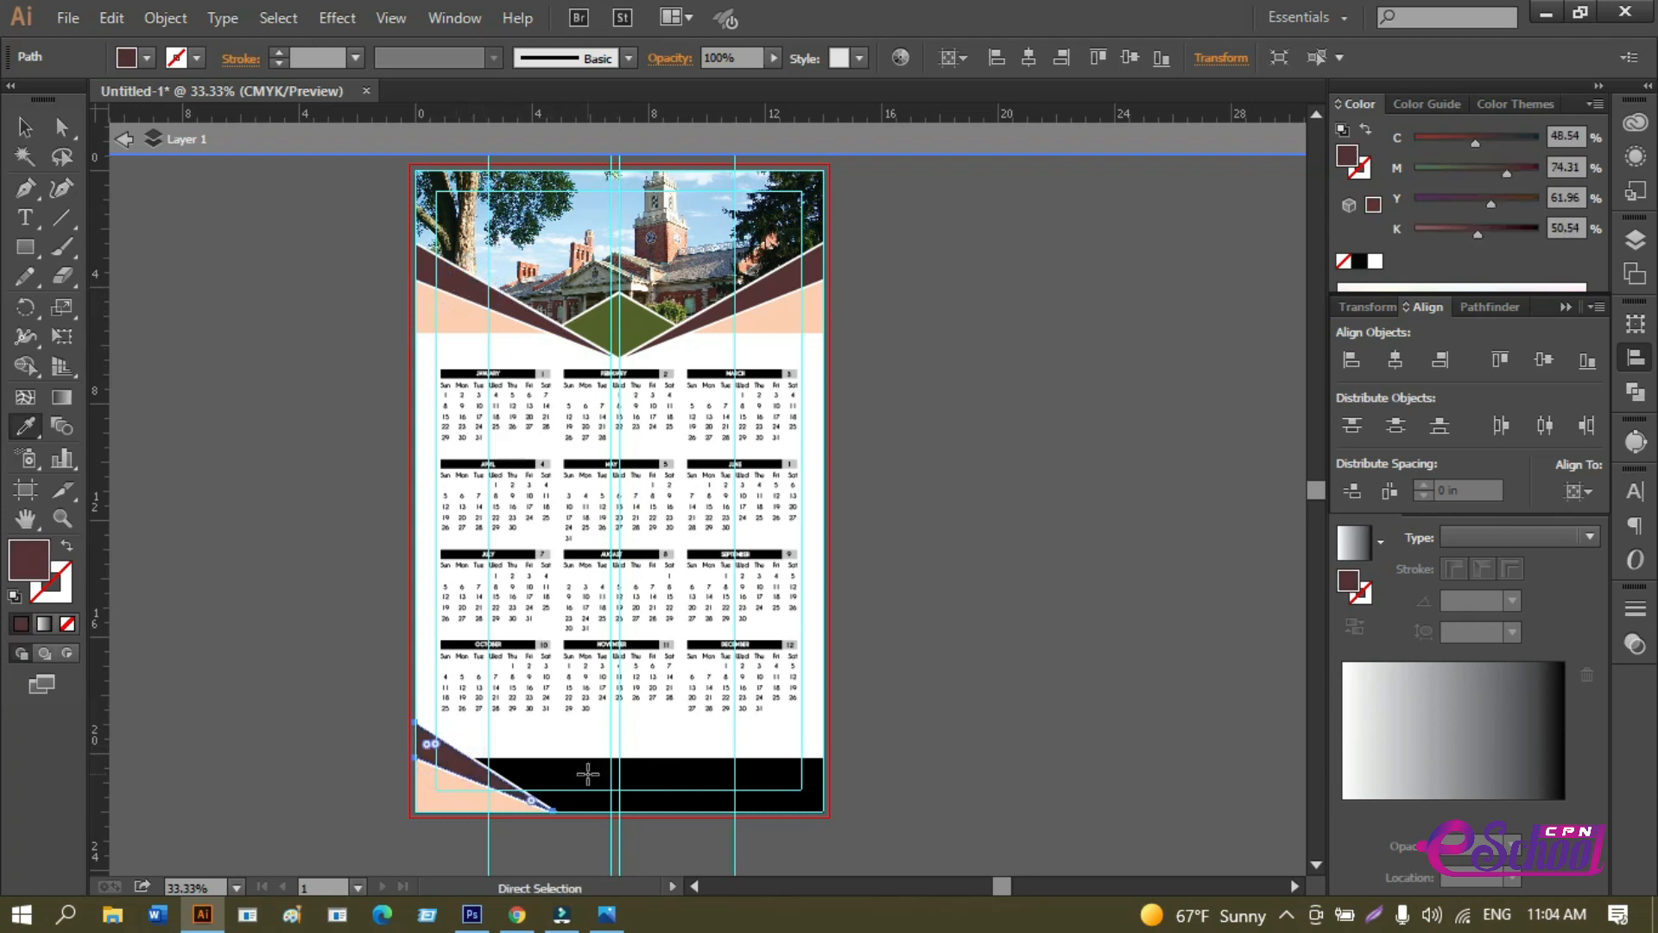
left_click(587, 773)
key("i")
left_click(644, 329)
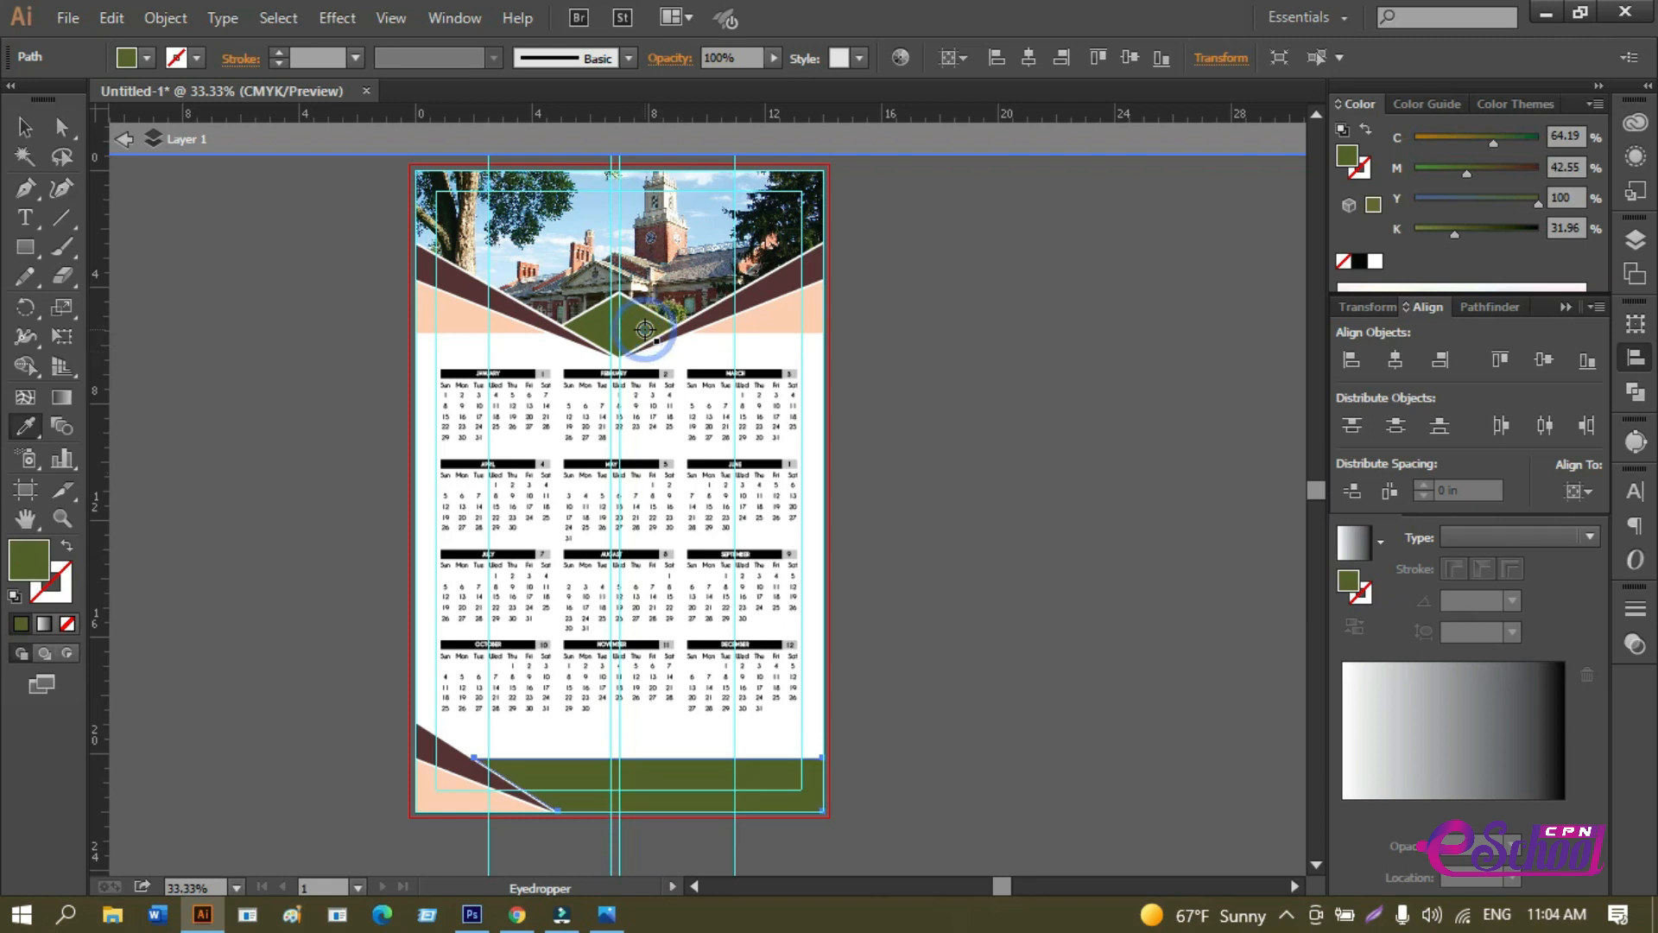
key("a")
left_click(25, 126)
left_click(155, 340)
Recolour the central header diamond with a tan sampled from the building in the photo.
scroll(318, 485, "up", 1)
scroll(318, 485, "up", 1)
left_click_drag(824, 279, 501, 574)
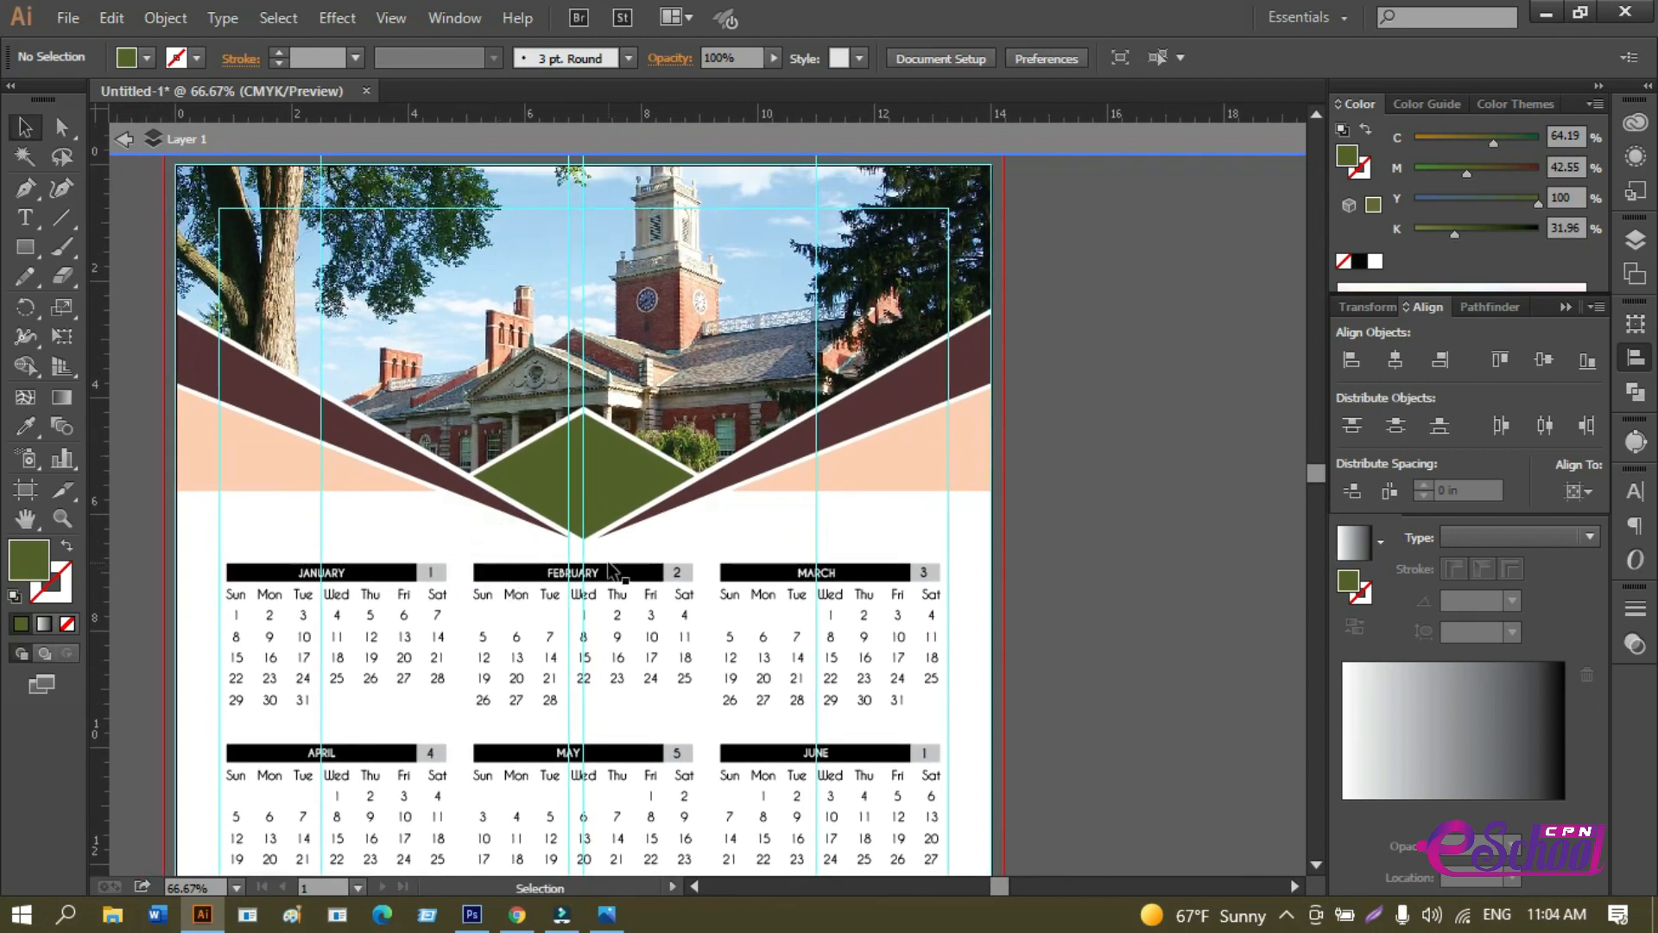
key("a")
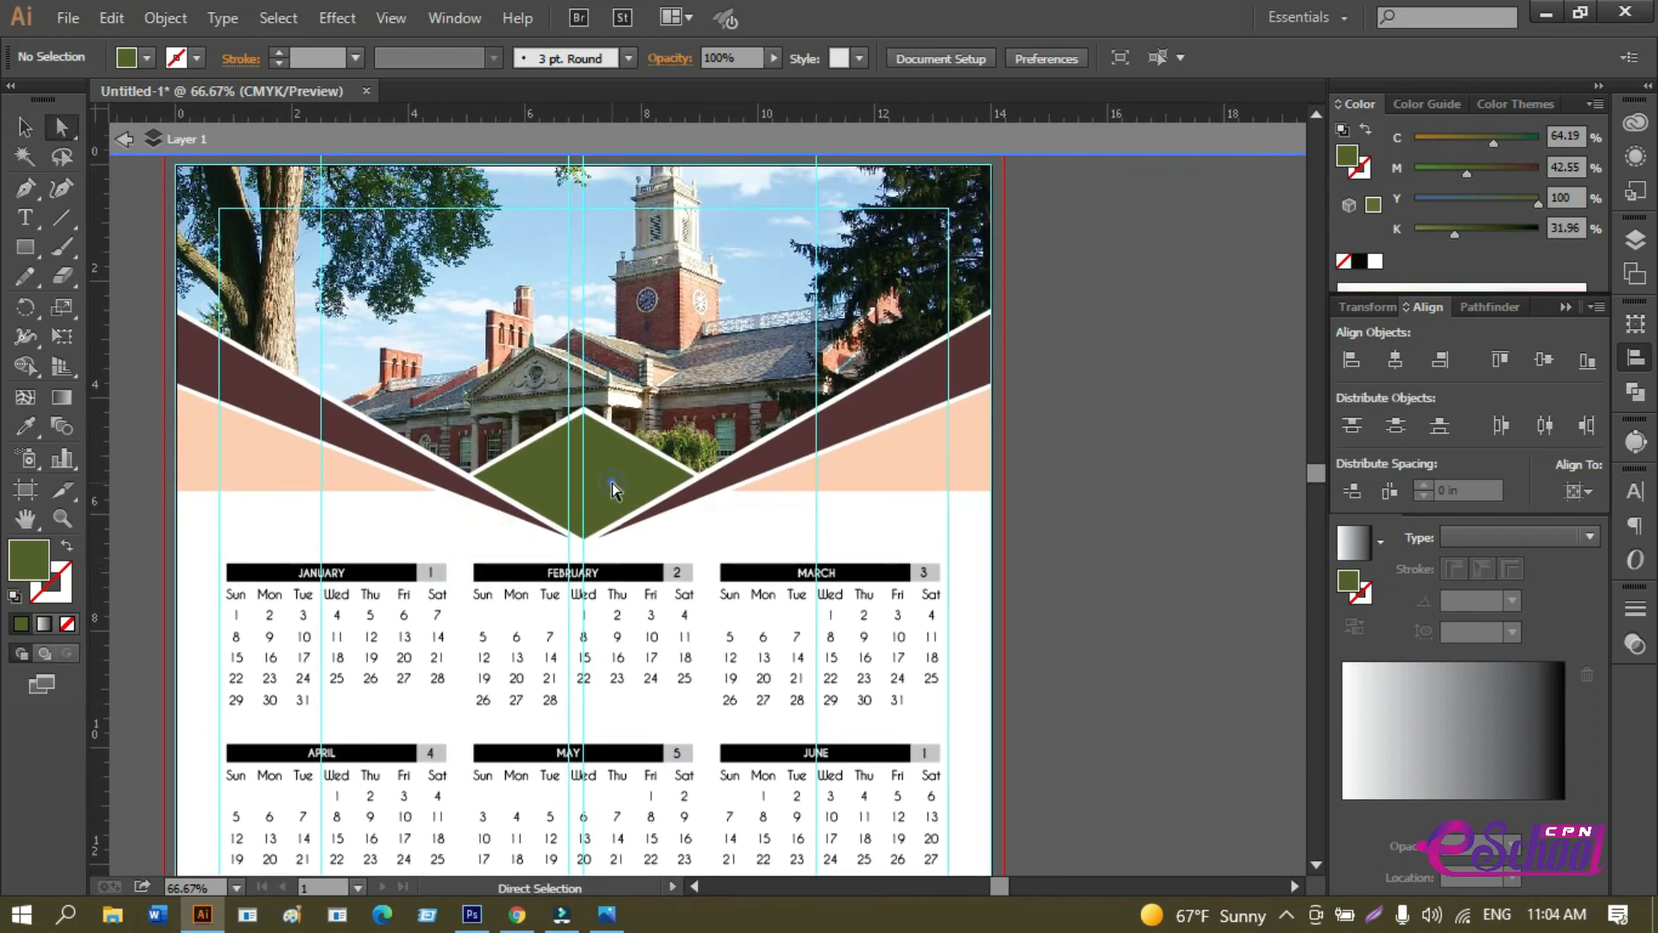
left_click(611, 491)
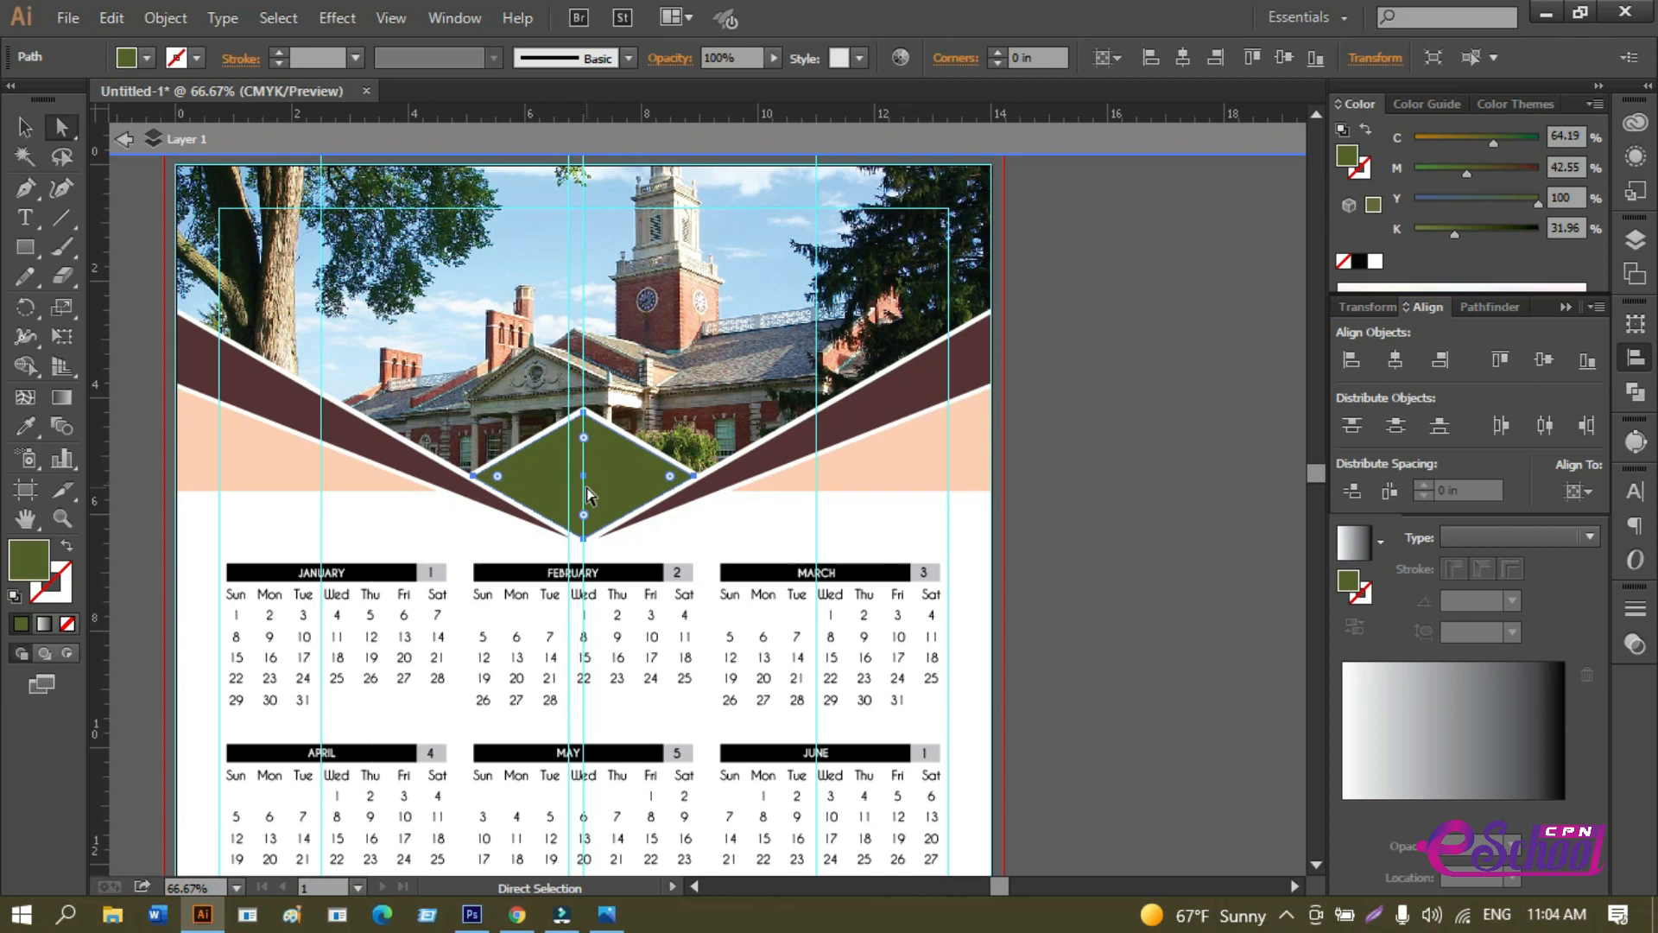
left_click(25, 425)
left_click(392, 364)
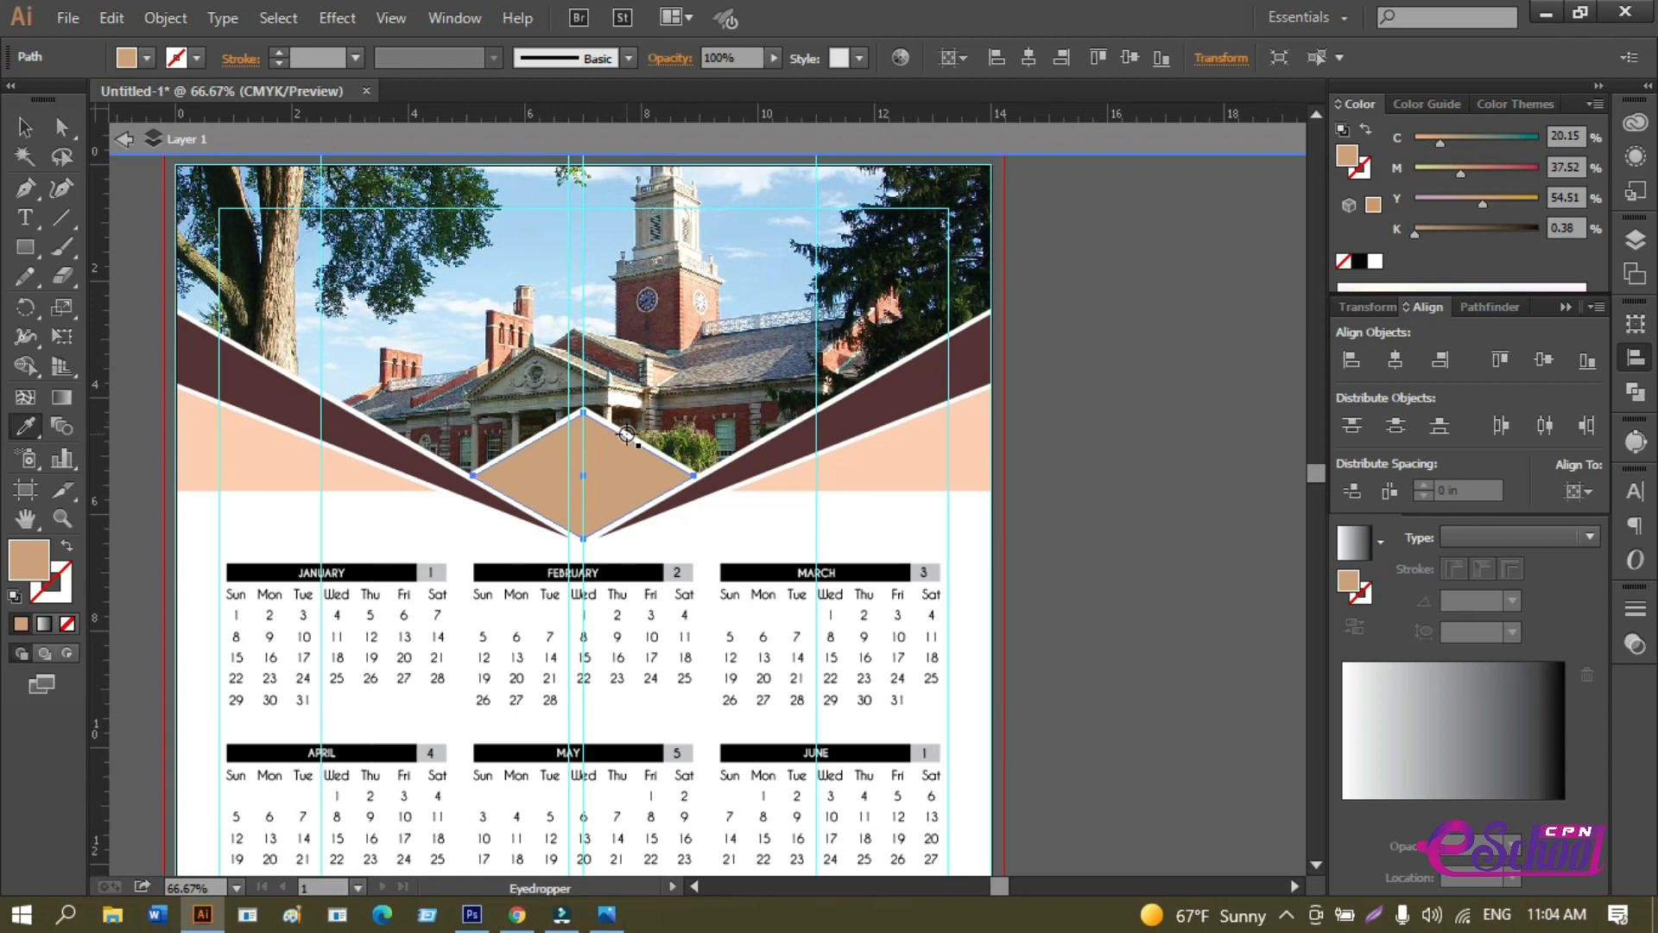
Recolour the central diamond starting from the header band's dark brown, adjusting it to deep crimson 84202c, then deselect it.
left_click(287, 413)
double_click(33, 562)
left_click(651, 615)
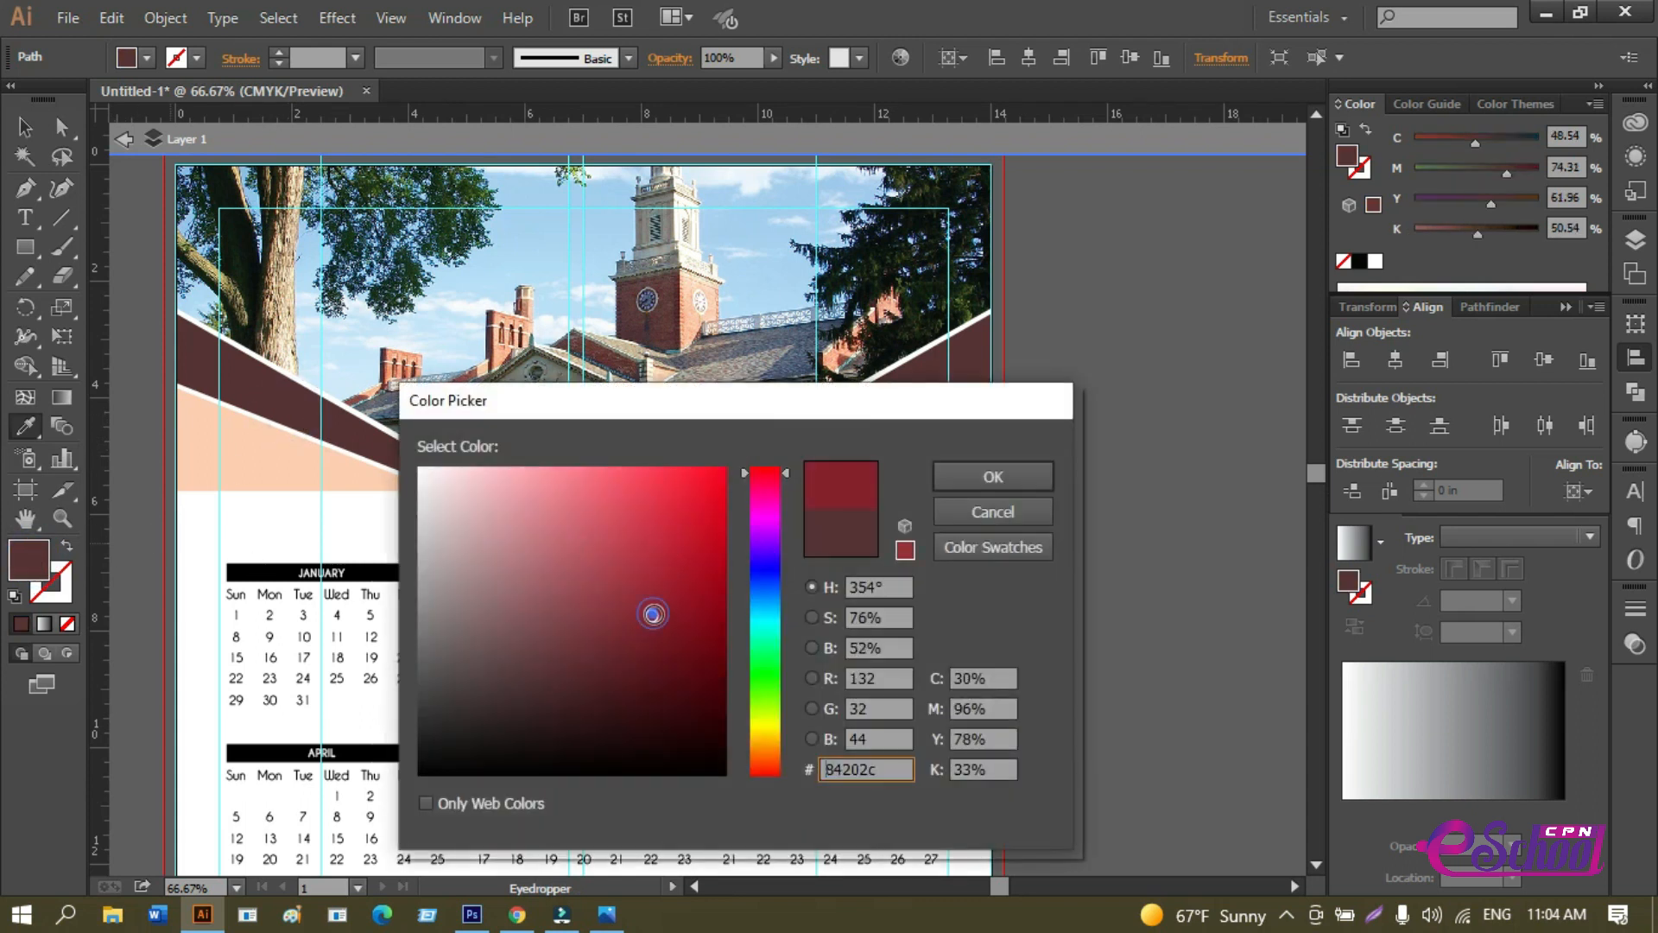
left_click(971, 489)
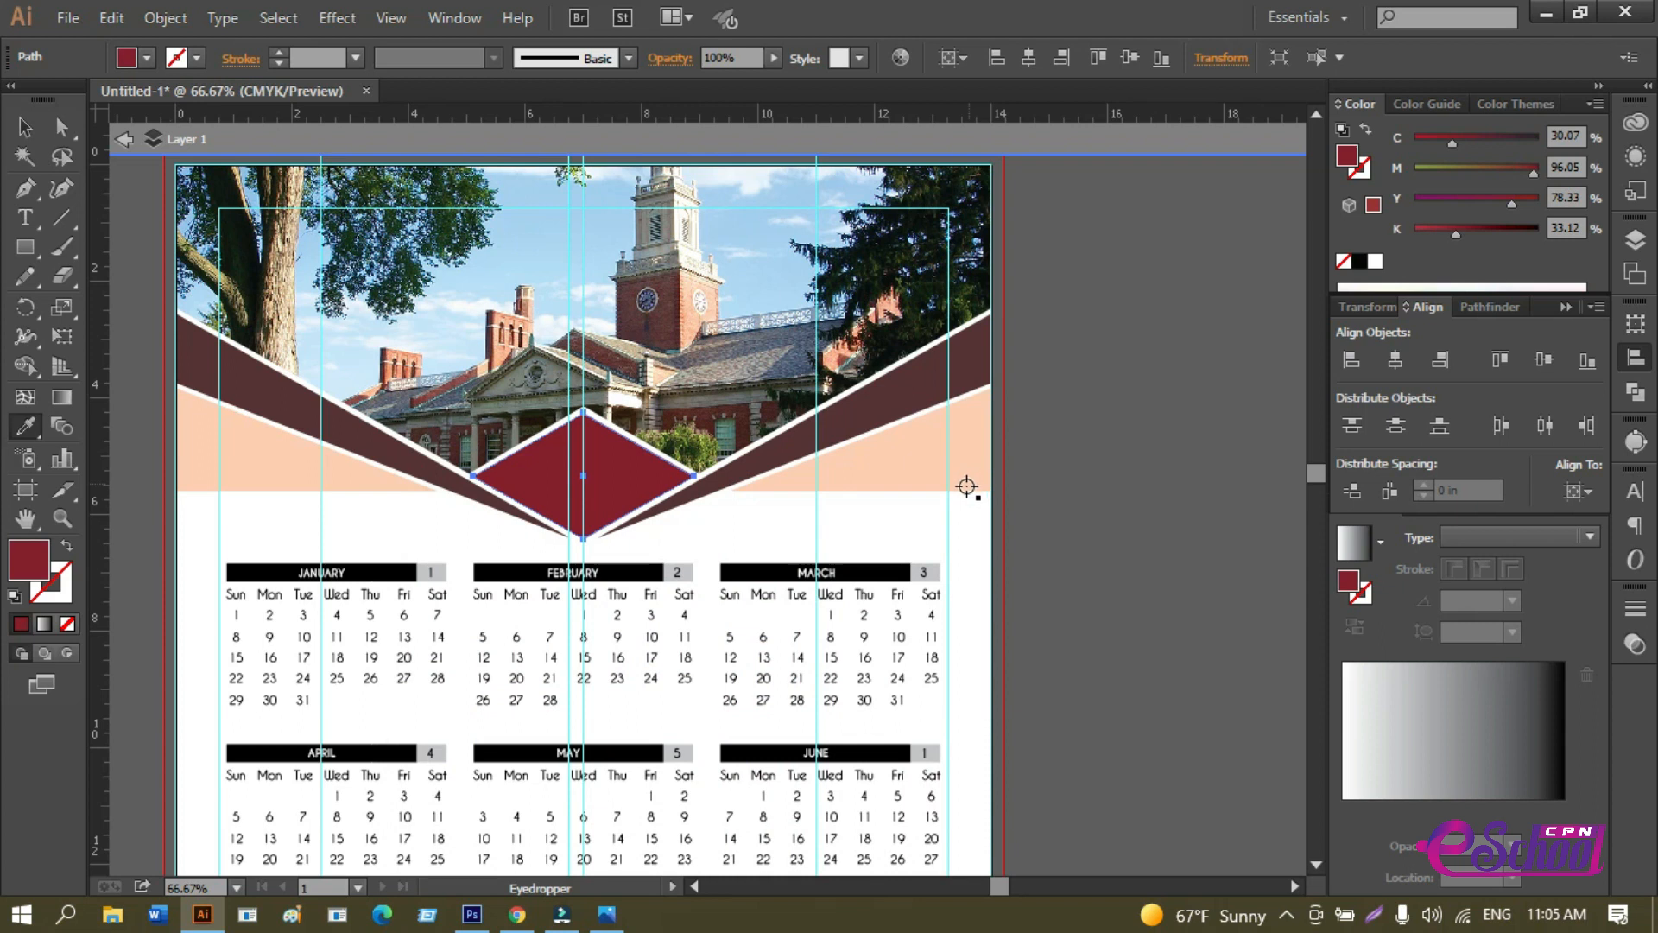
left_click(25, 127)
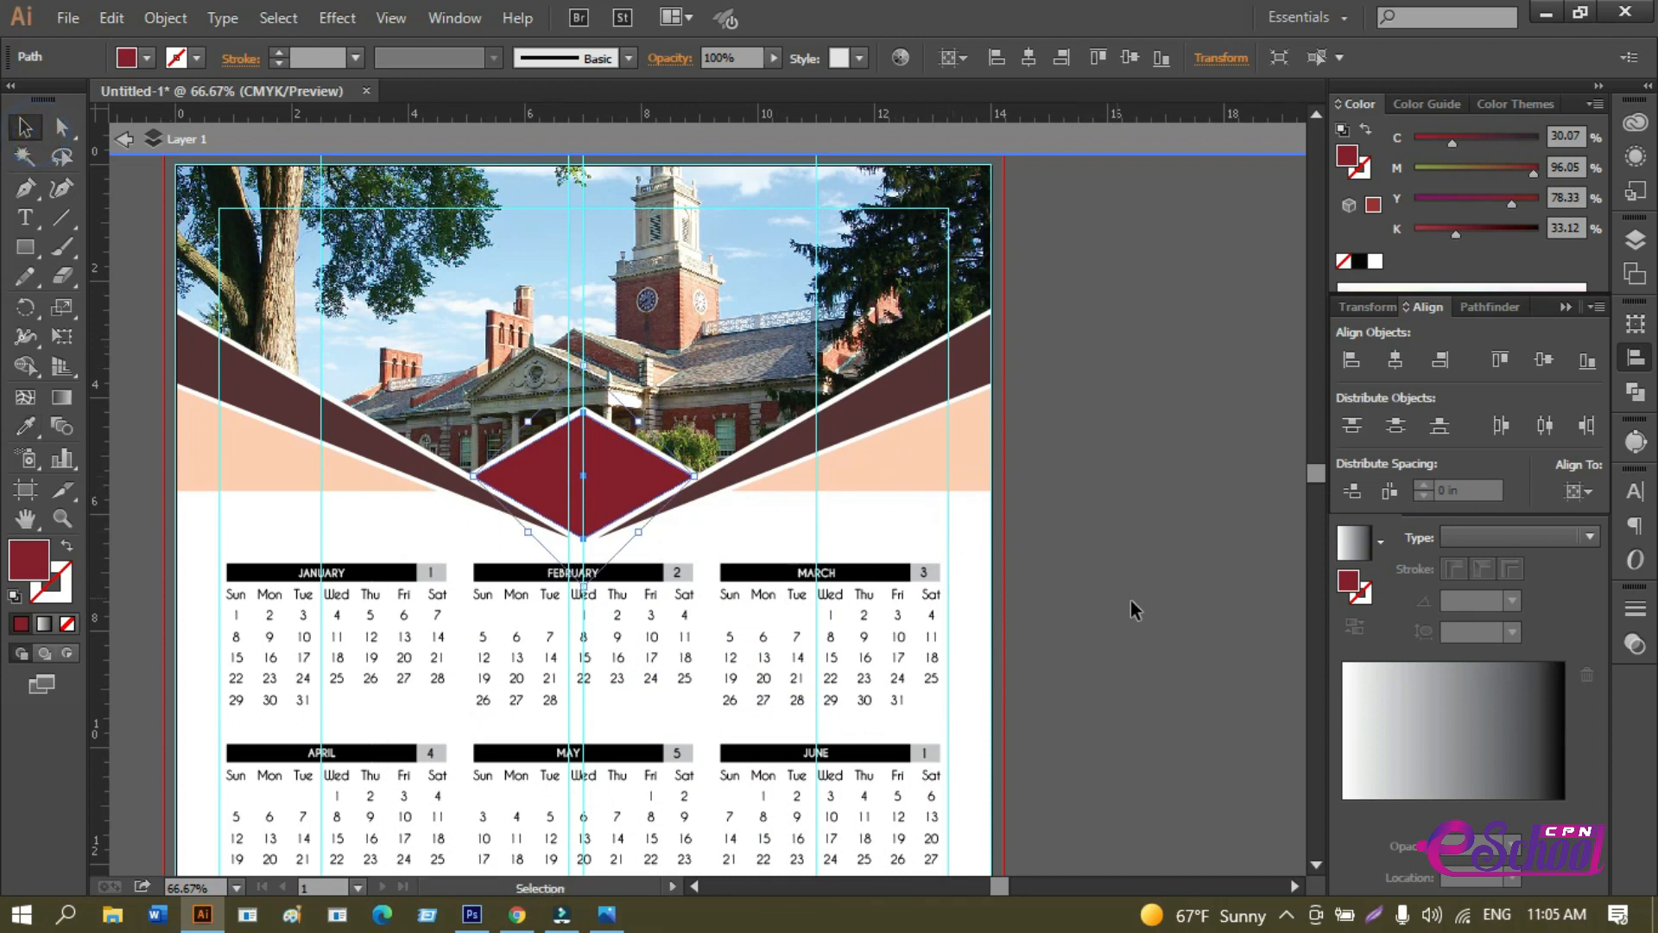
left_click(1131, 604)
Fill the wide footer bar with the adjacent band's brown, lightened to a pale mauve of about C 25.5, M 28.7, Y 23.8, K 0.
scroll(1027, 608, "down", 10)
key("a")
left_click(736, 691)
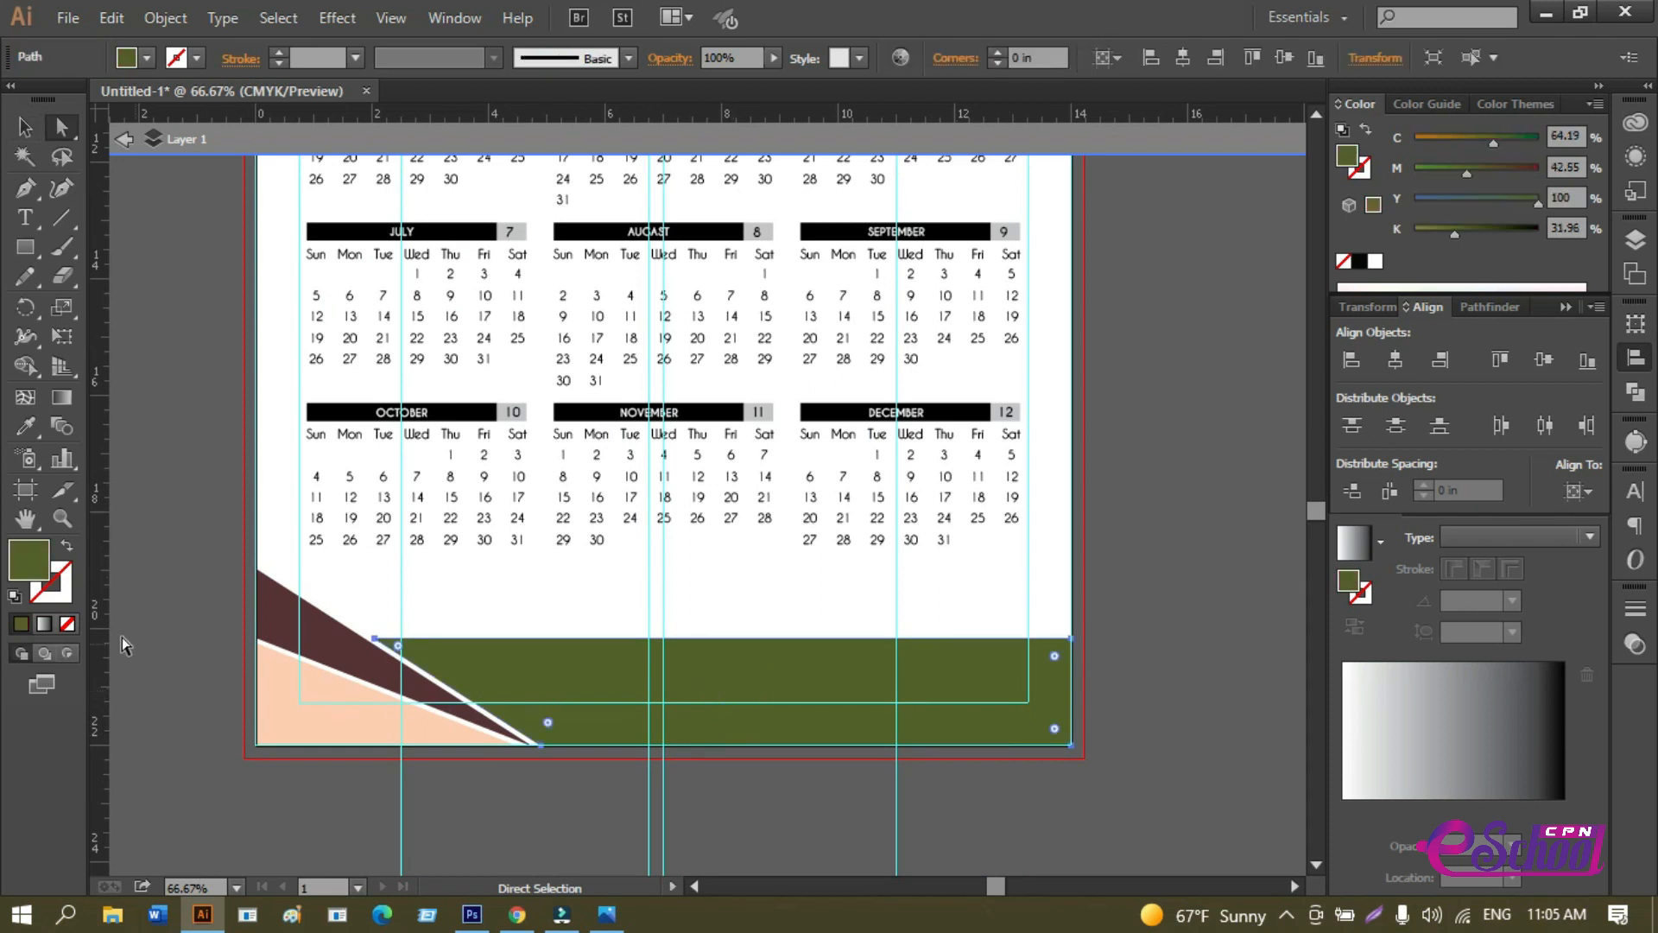
left_click(25, 426)
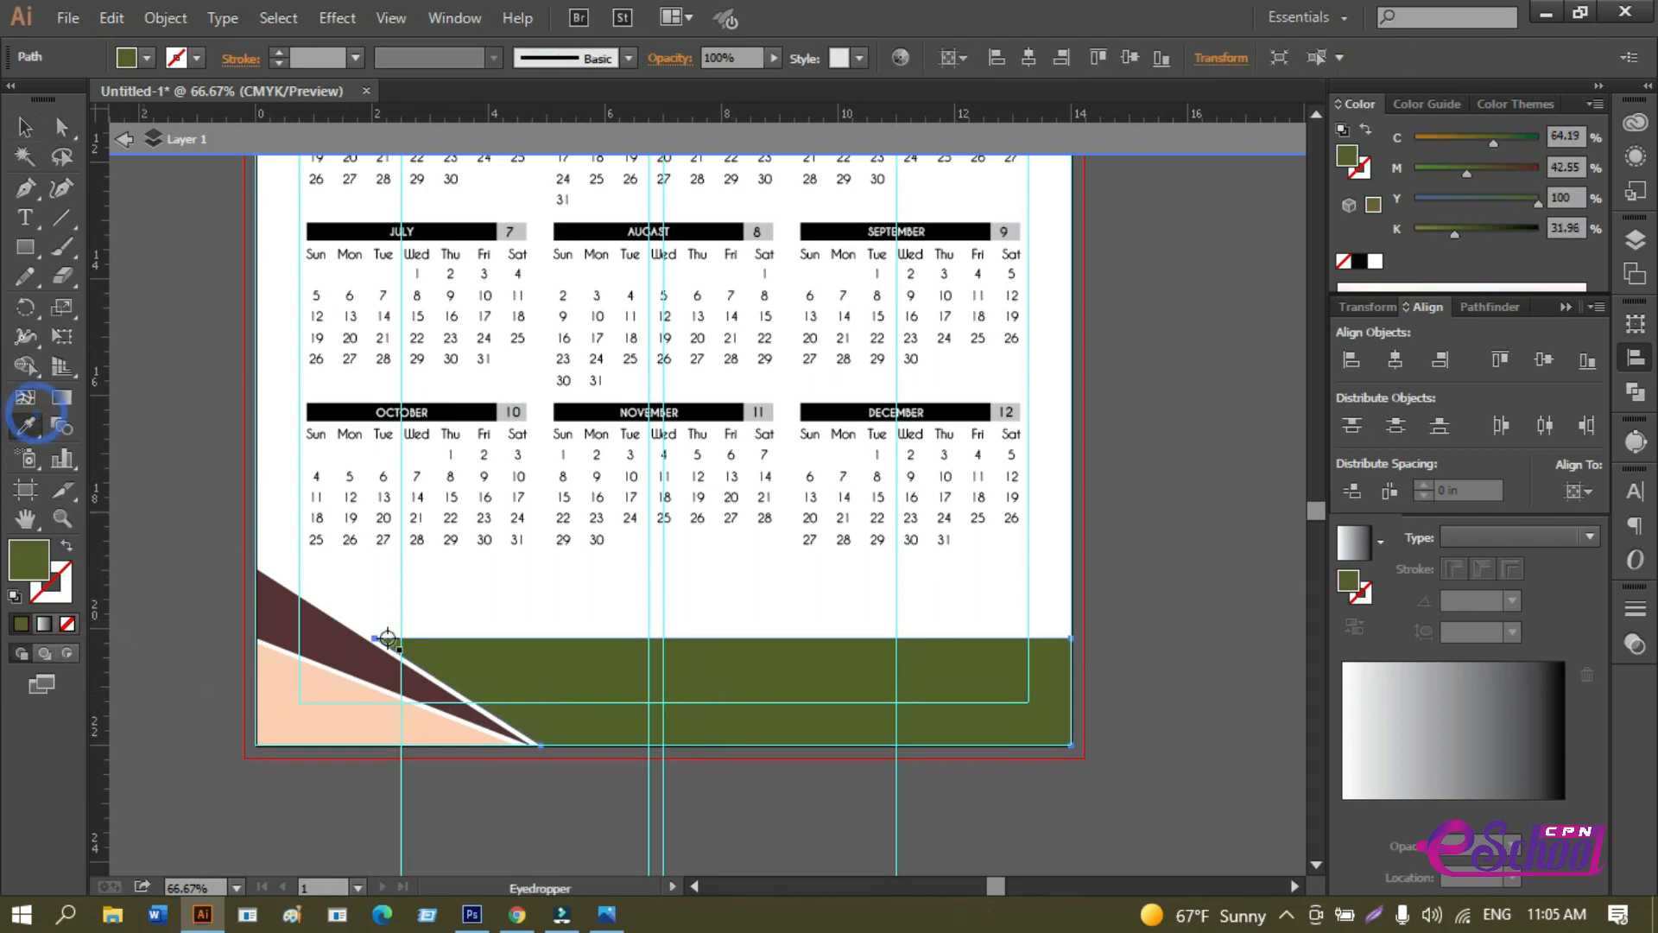
left_click(363, 672)
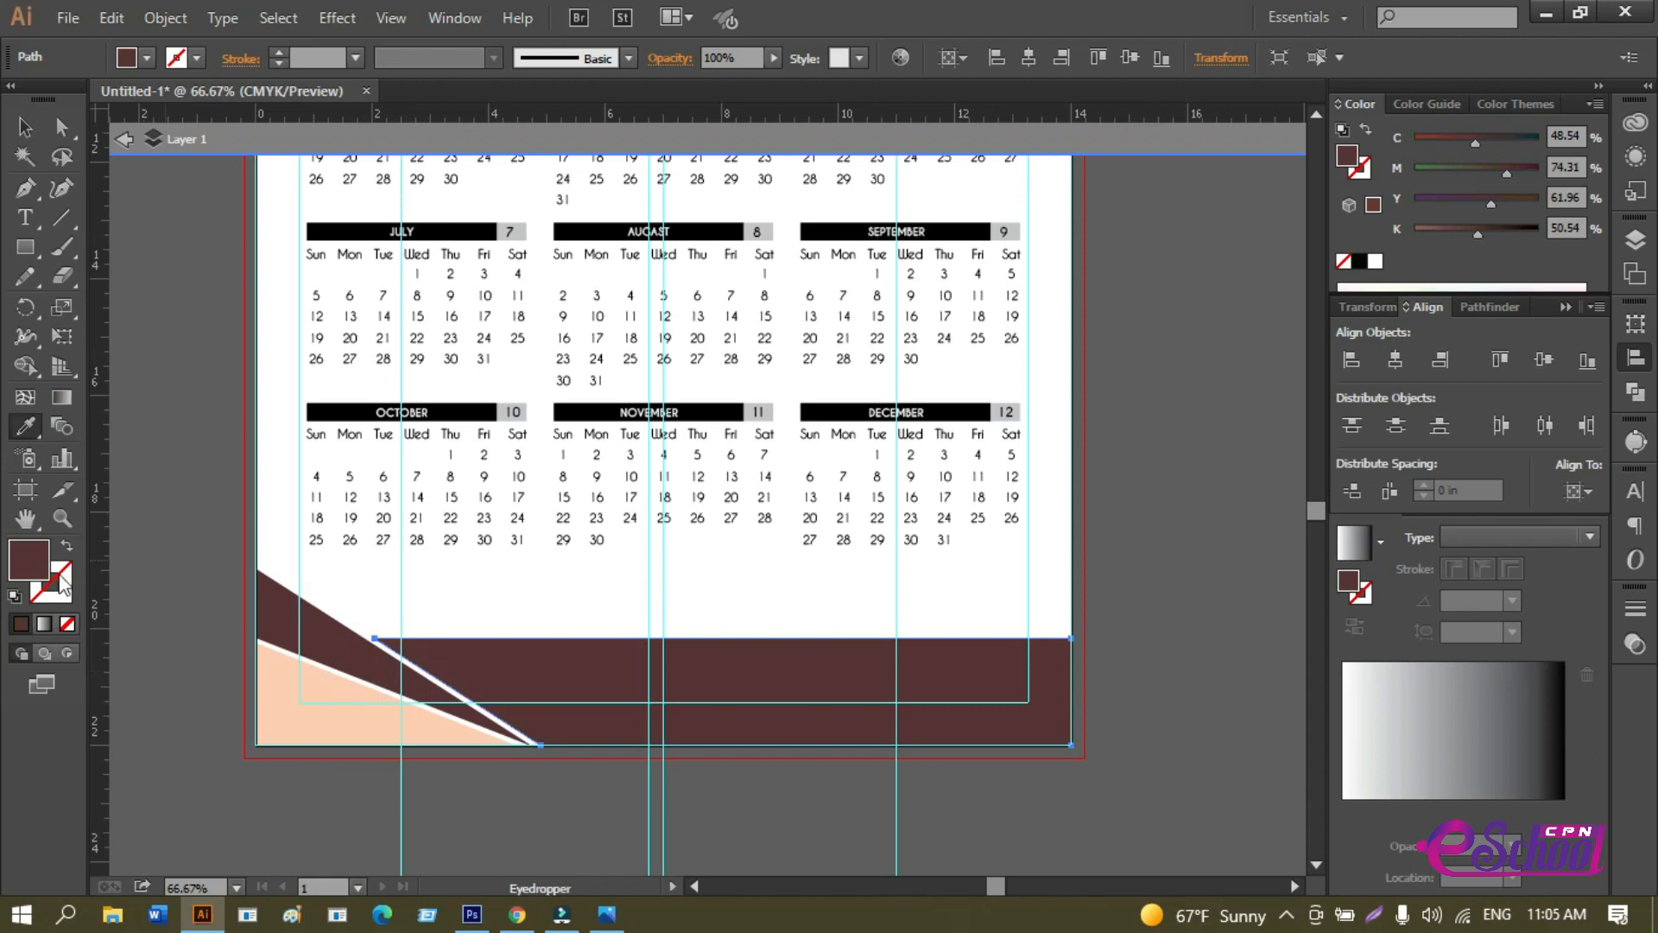
double_click(30, 560)
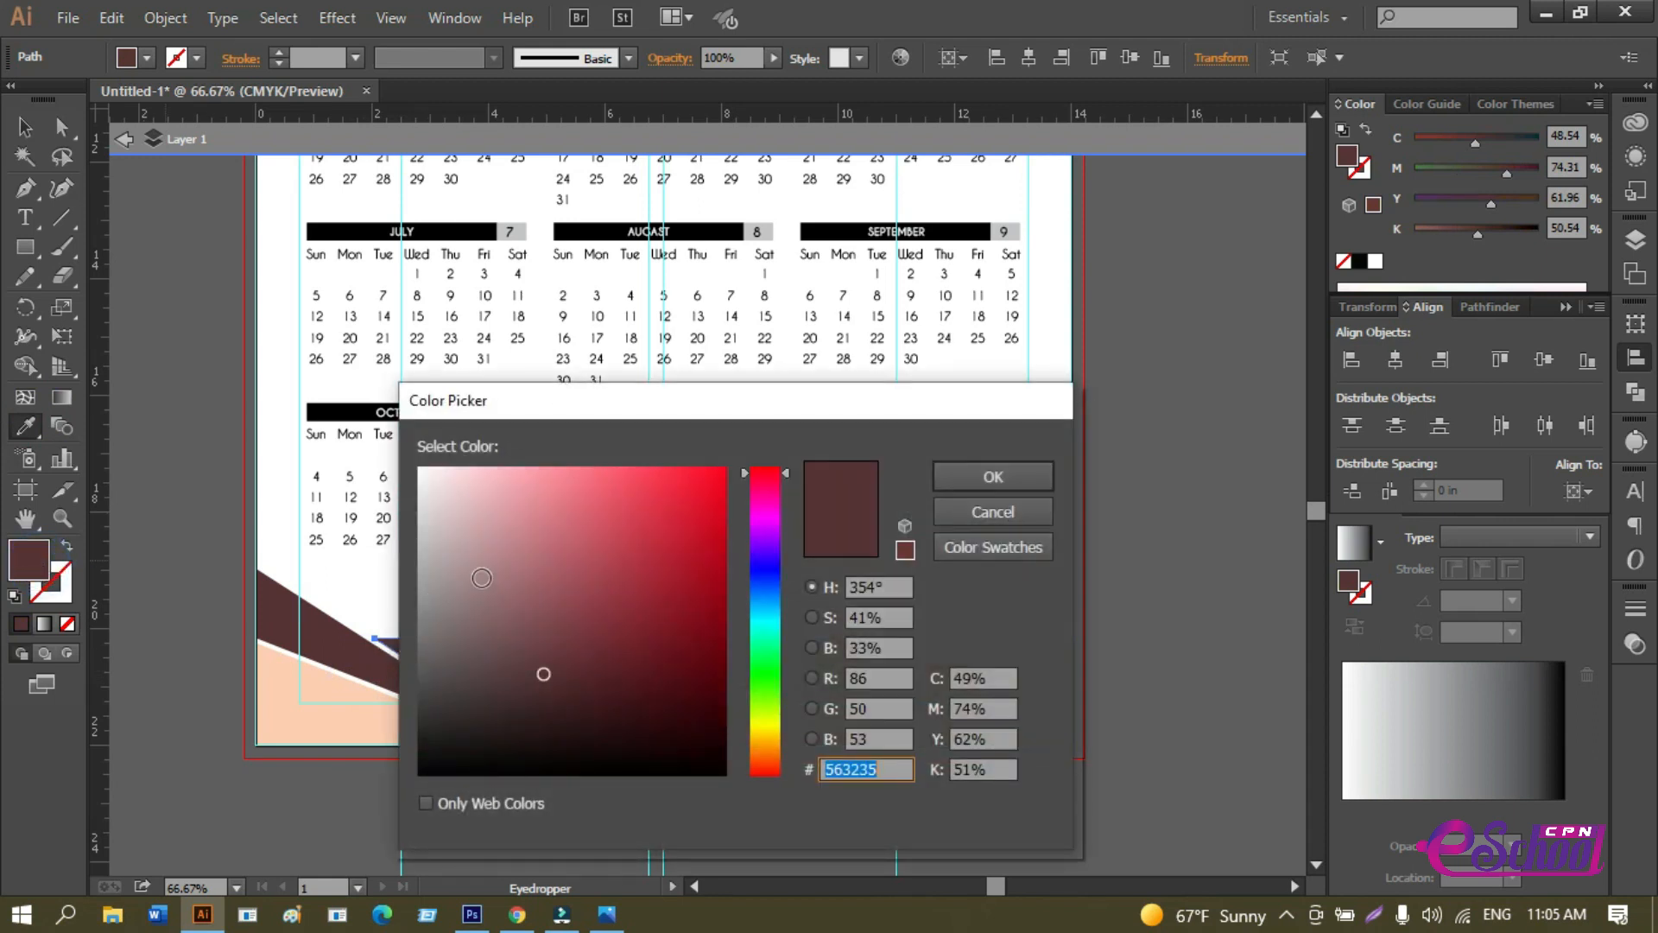
left_click(448, 542)
left_click(957, 480)
Lighten the diagonal footer band to a pale greyish mauve of about C 20.9, M 22.9, Y 18.6, K 0.
left_click(337, 649, "ctrl")
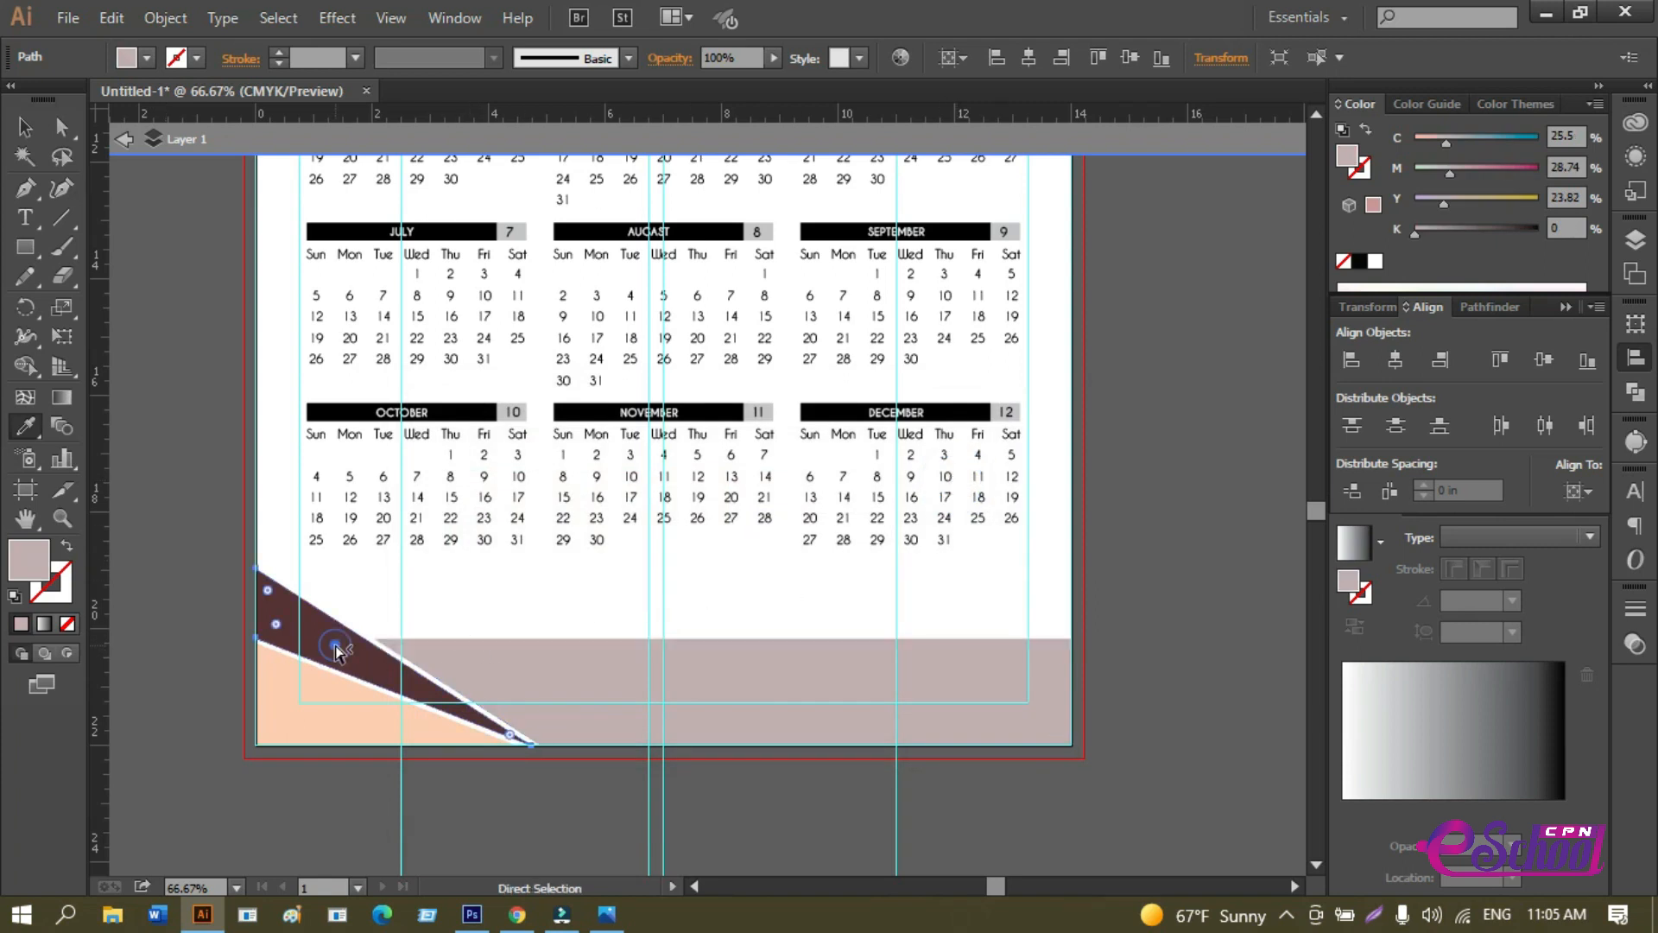
double_click(40, 574)
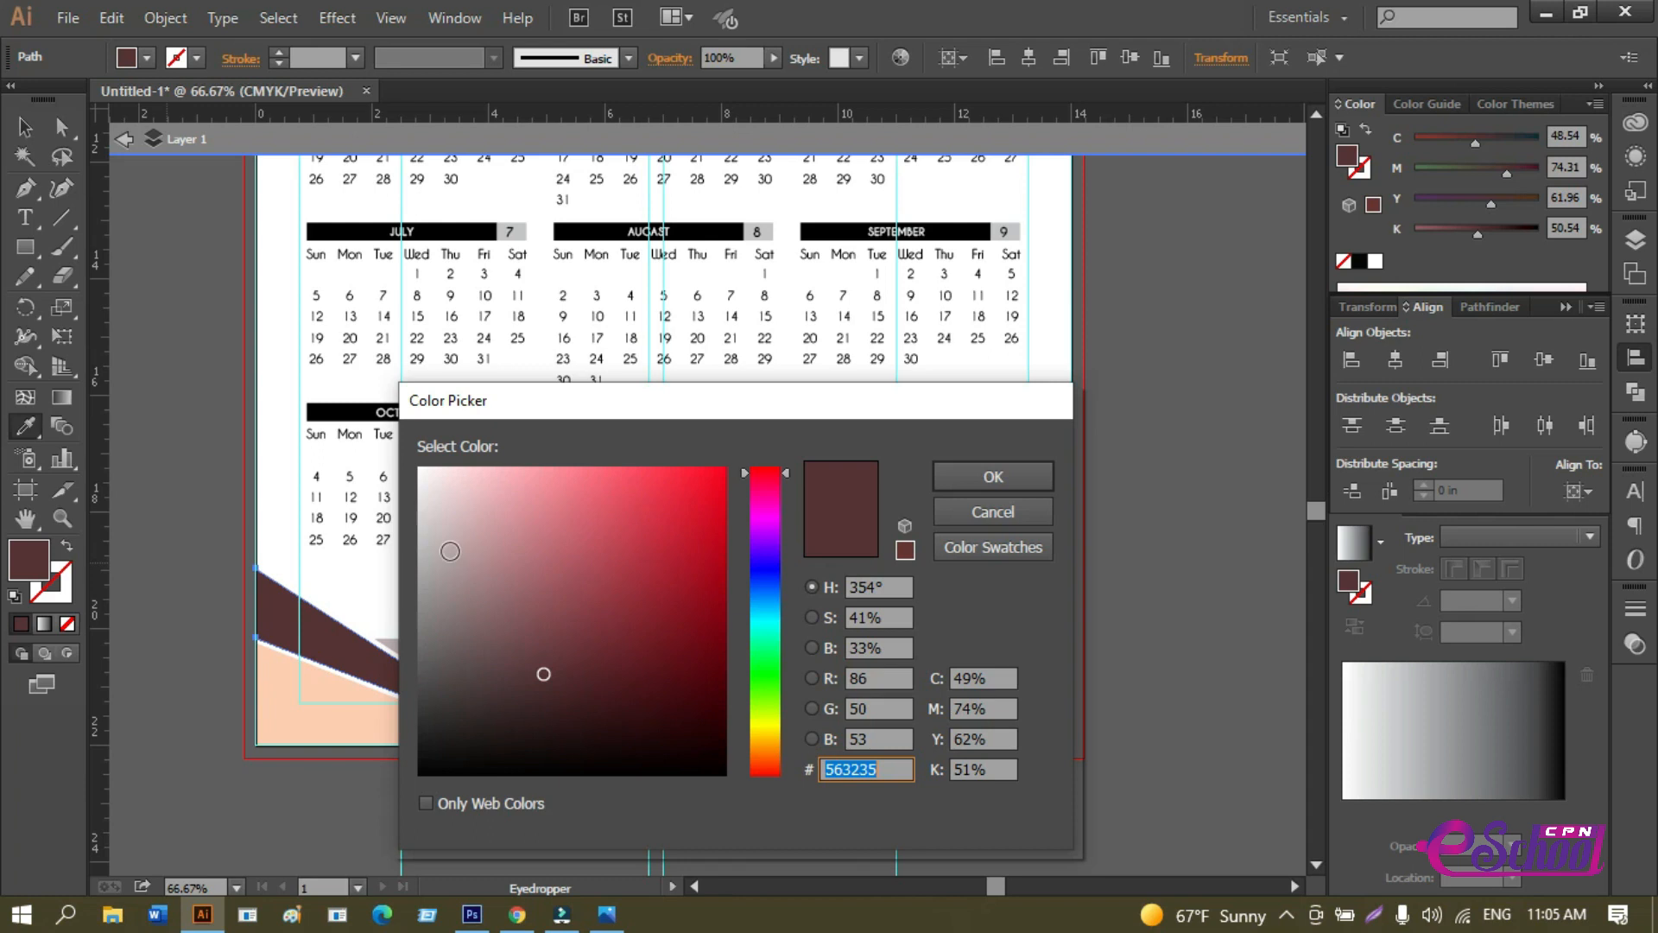
left_click(440, 532)
left_click(993, 477)
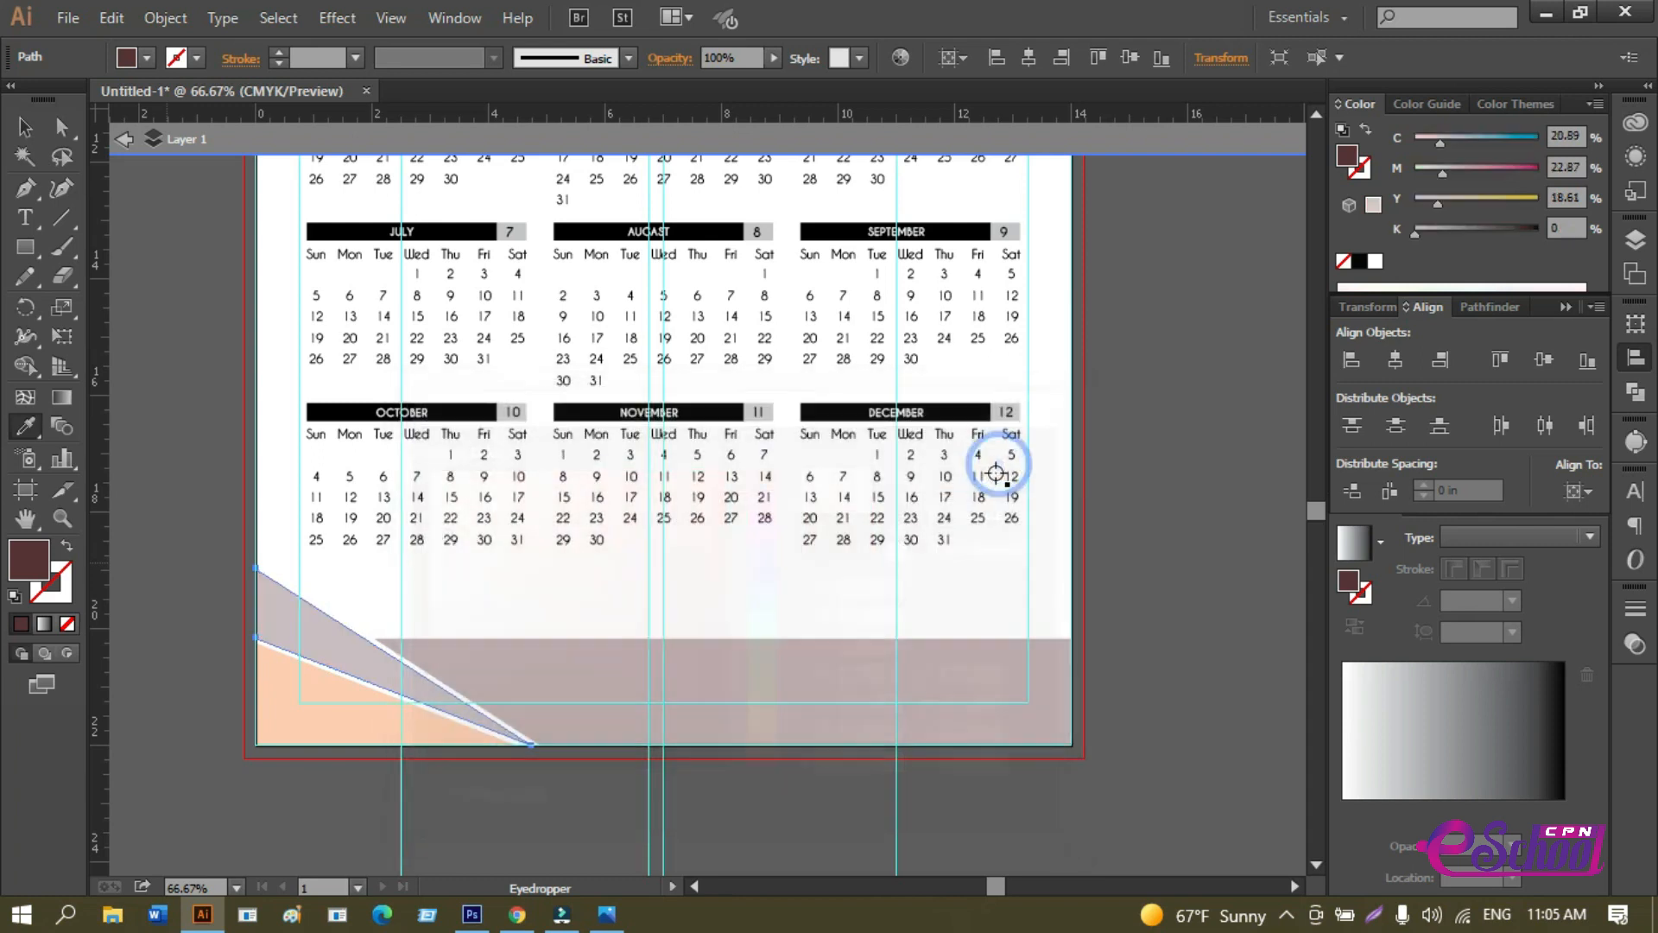
Lighten the footer's corner triangle to a pale cream of about C 5, M 9.5, Y 10.5, K 0.
left_click(348, 717)
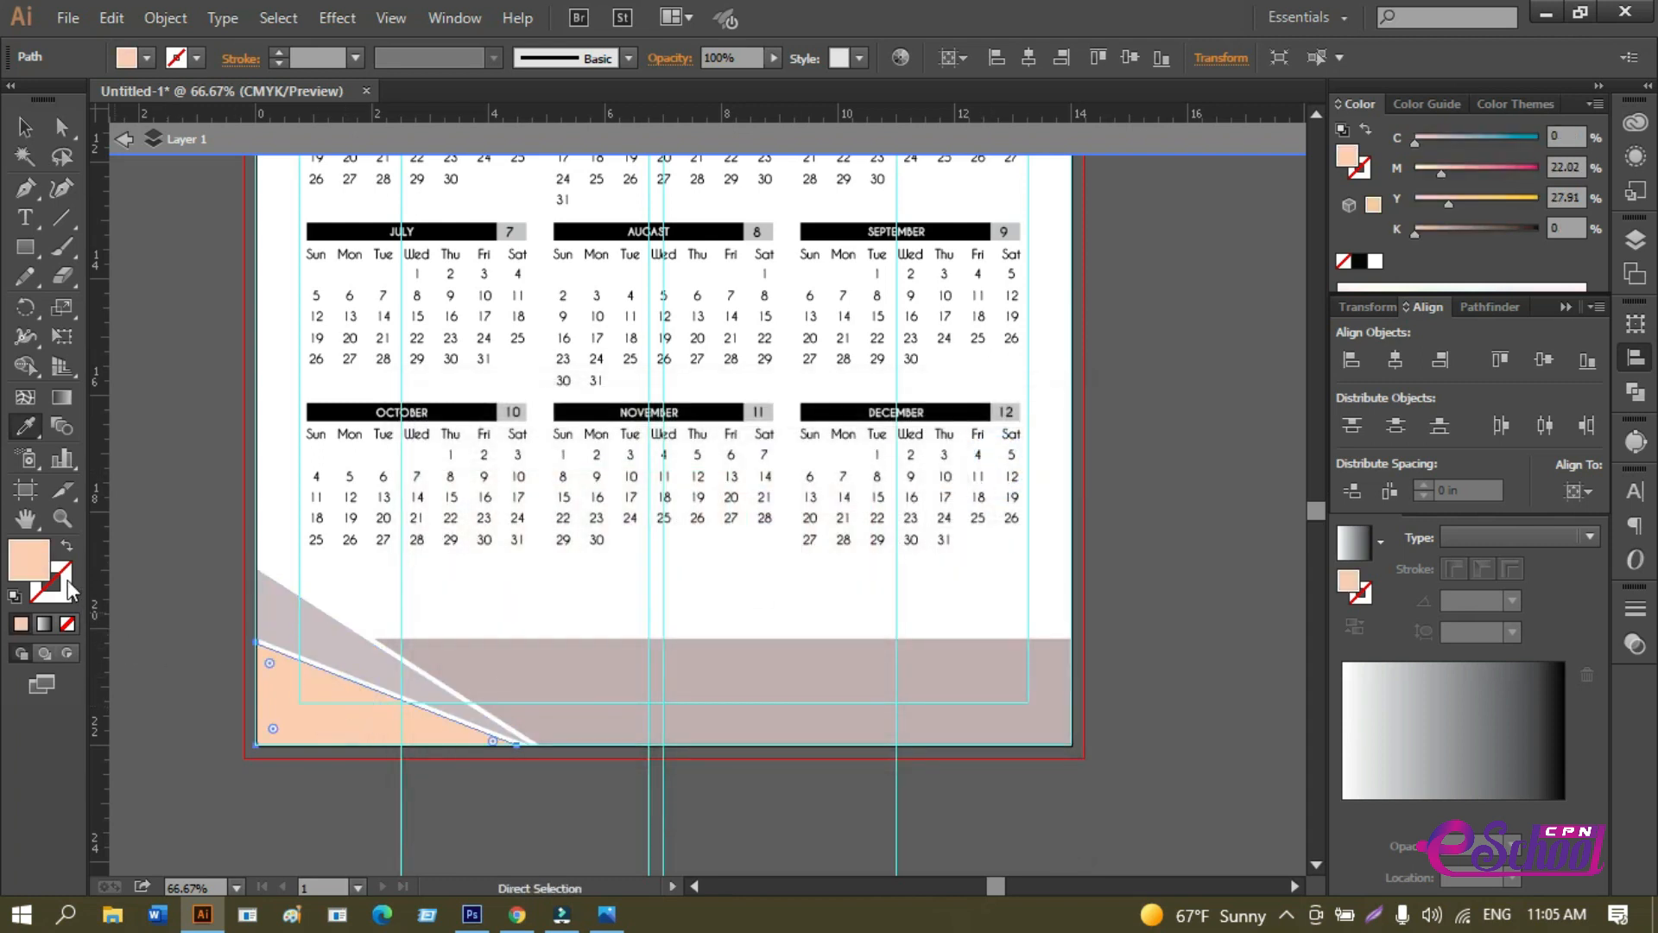
double_click(34, 565)
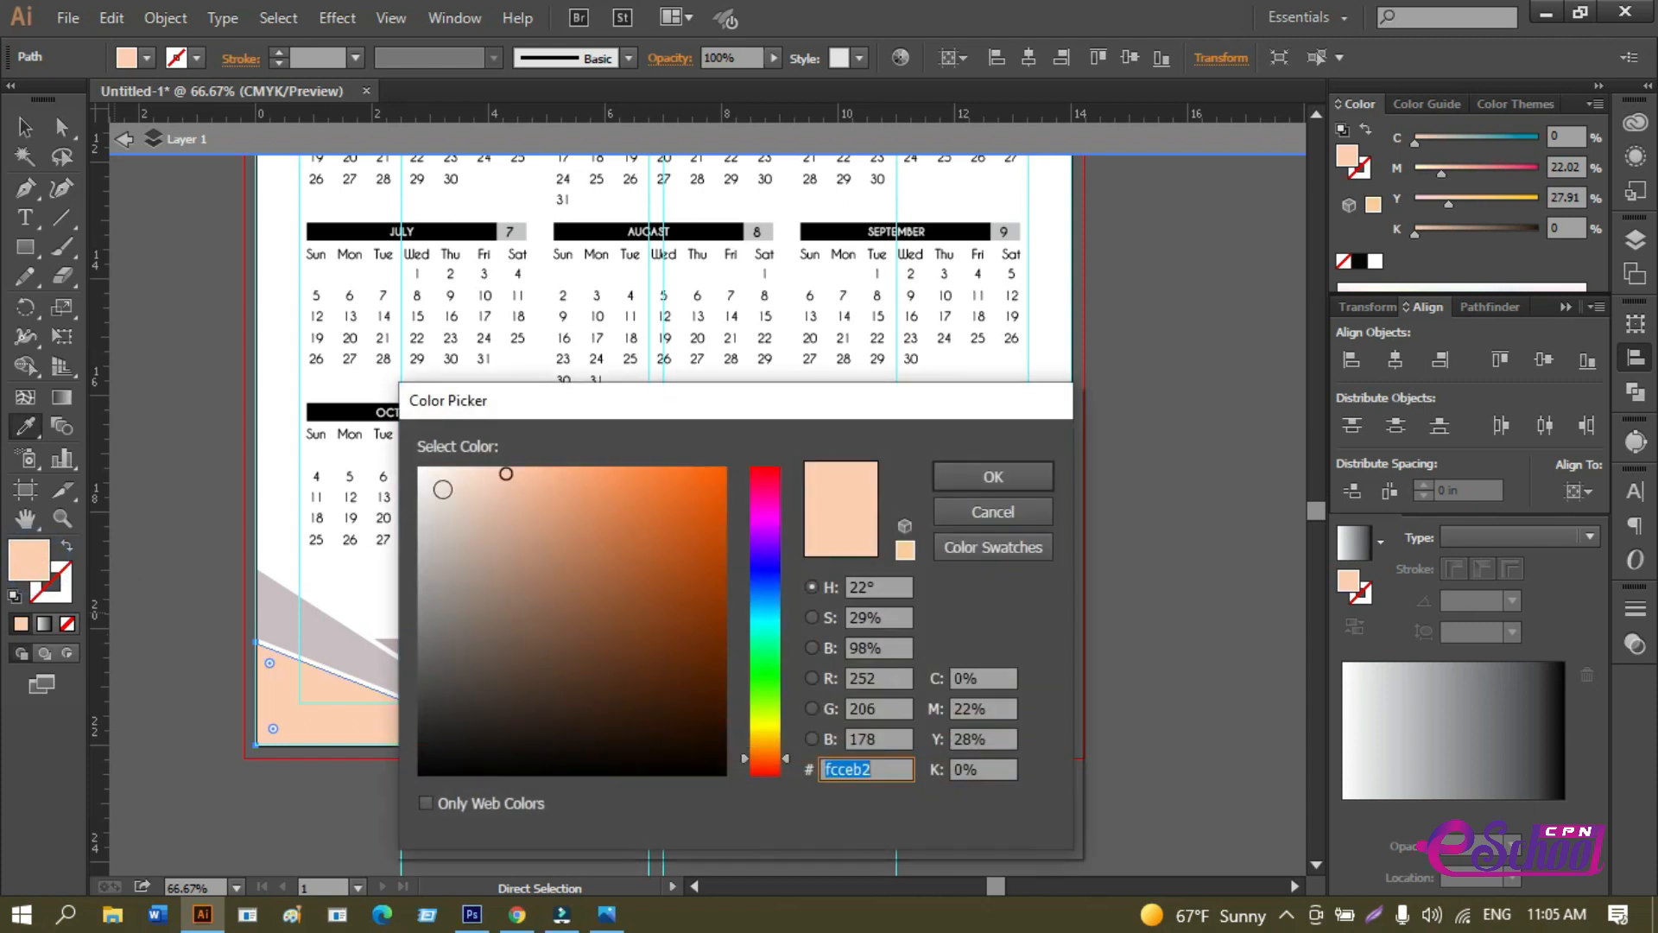
left_click(445, 484)
left_click(983, 480)
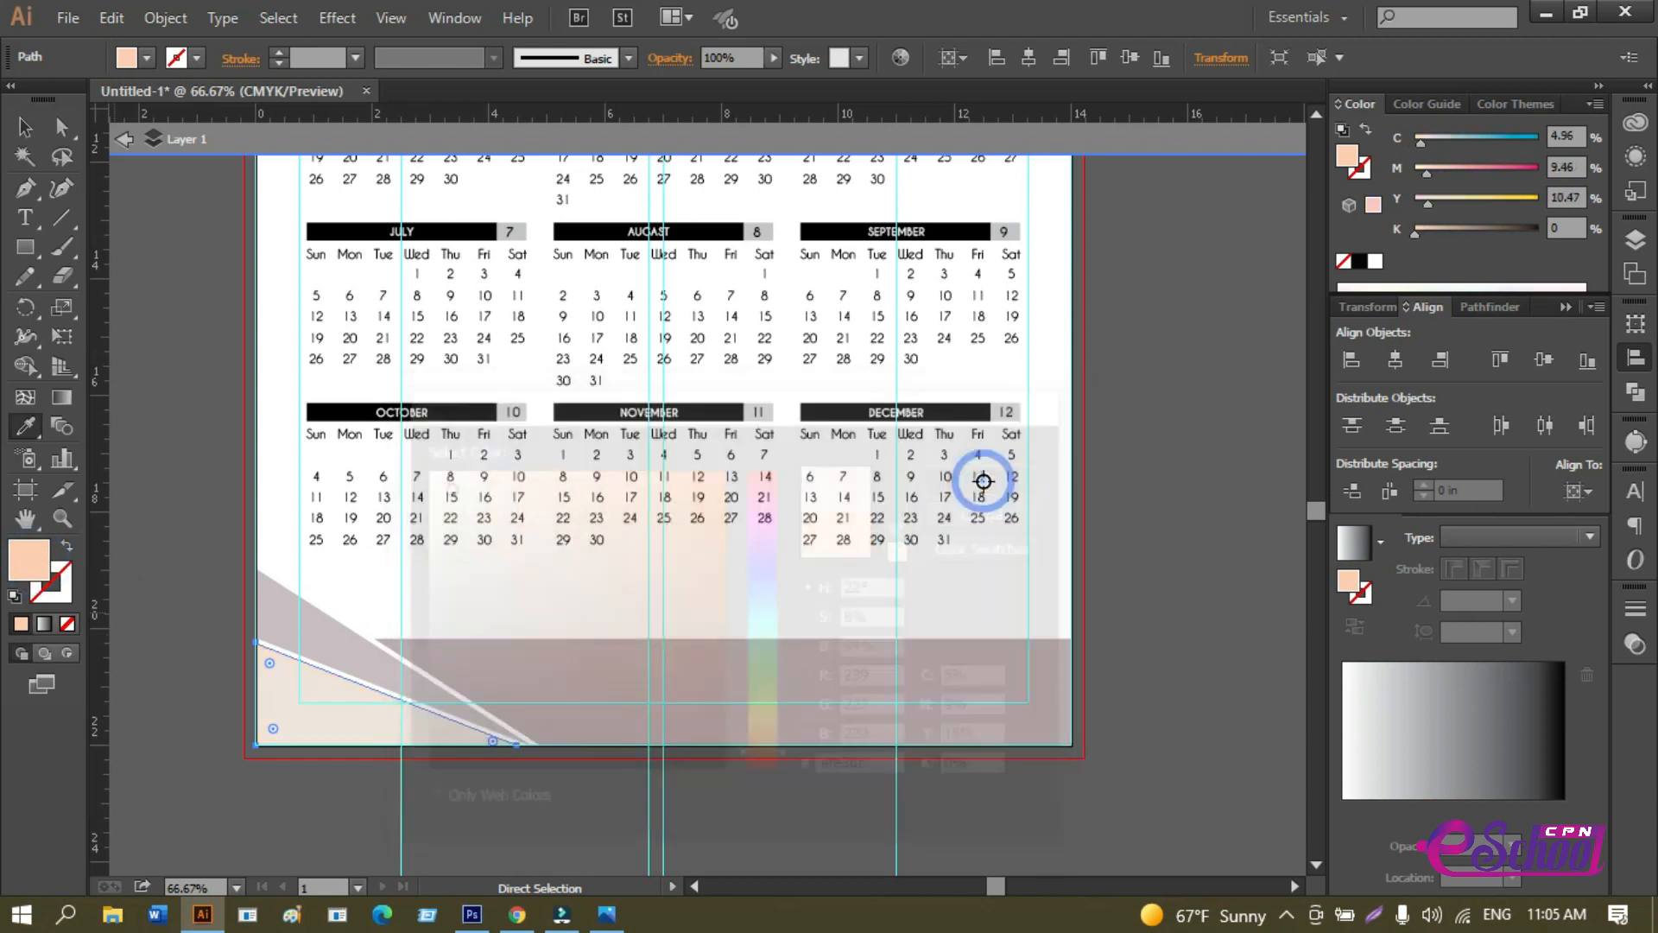
Fill the wide footer bar with the corner triangle's pale cream, sampled with the Eyedropper, and deselect it.
left_click(522, 659, "ctrl")
left_click(274, 684)
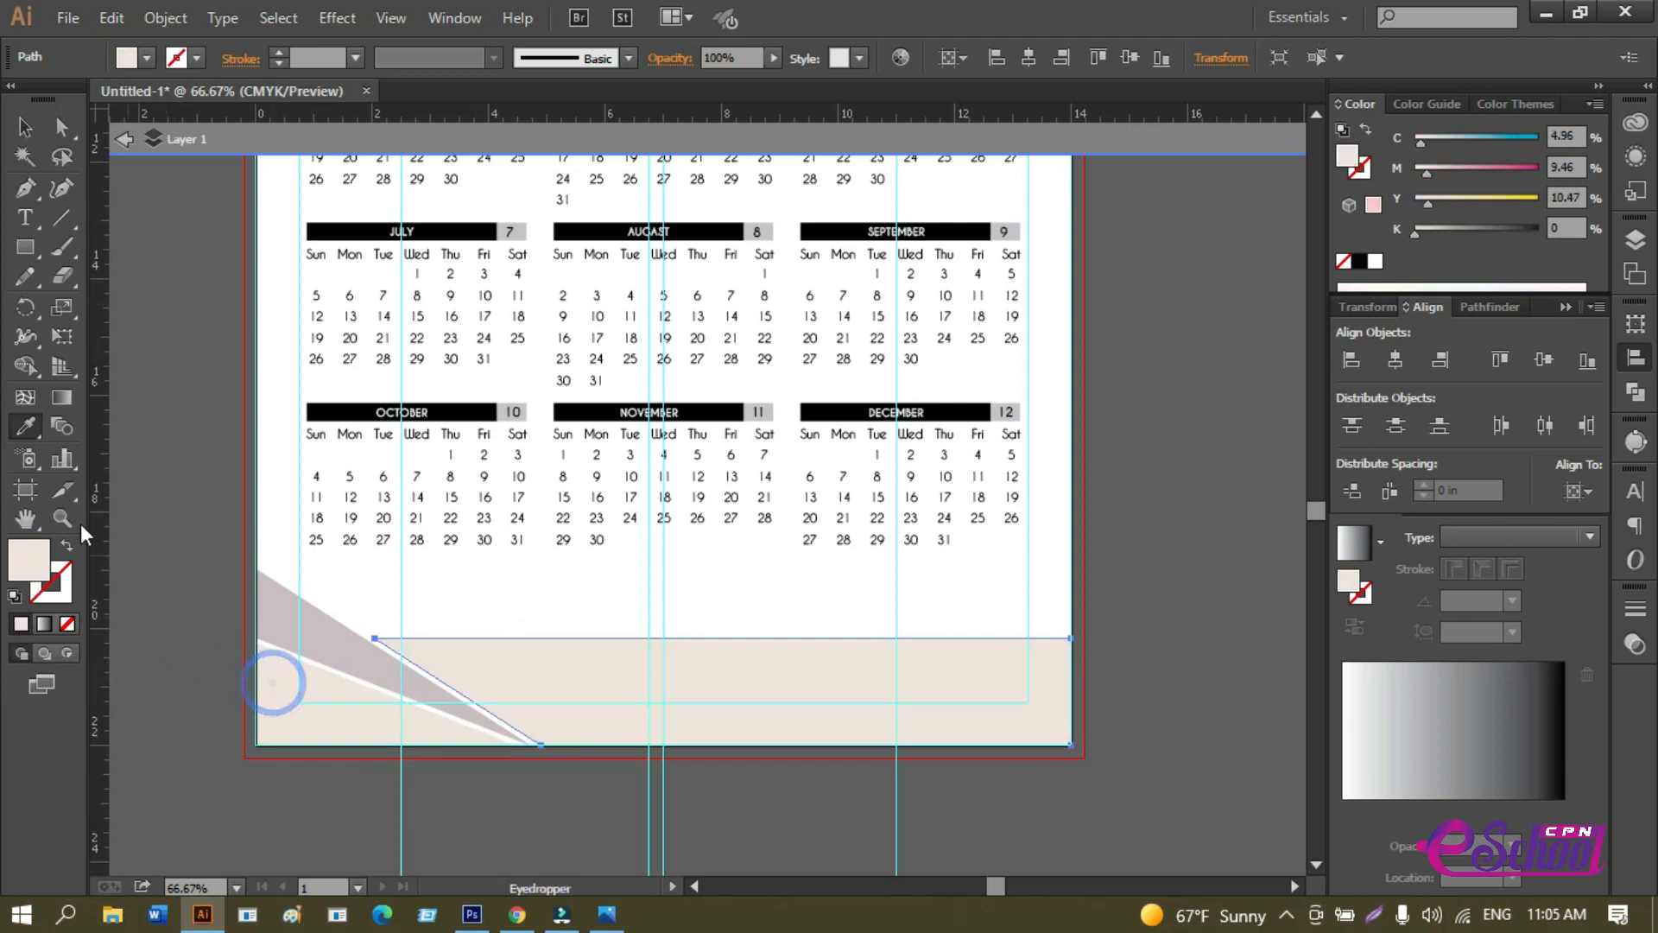
left_click(24, 137)
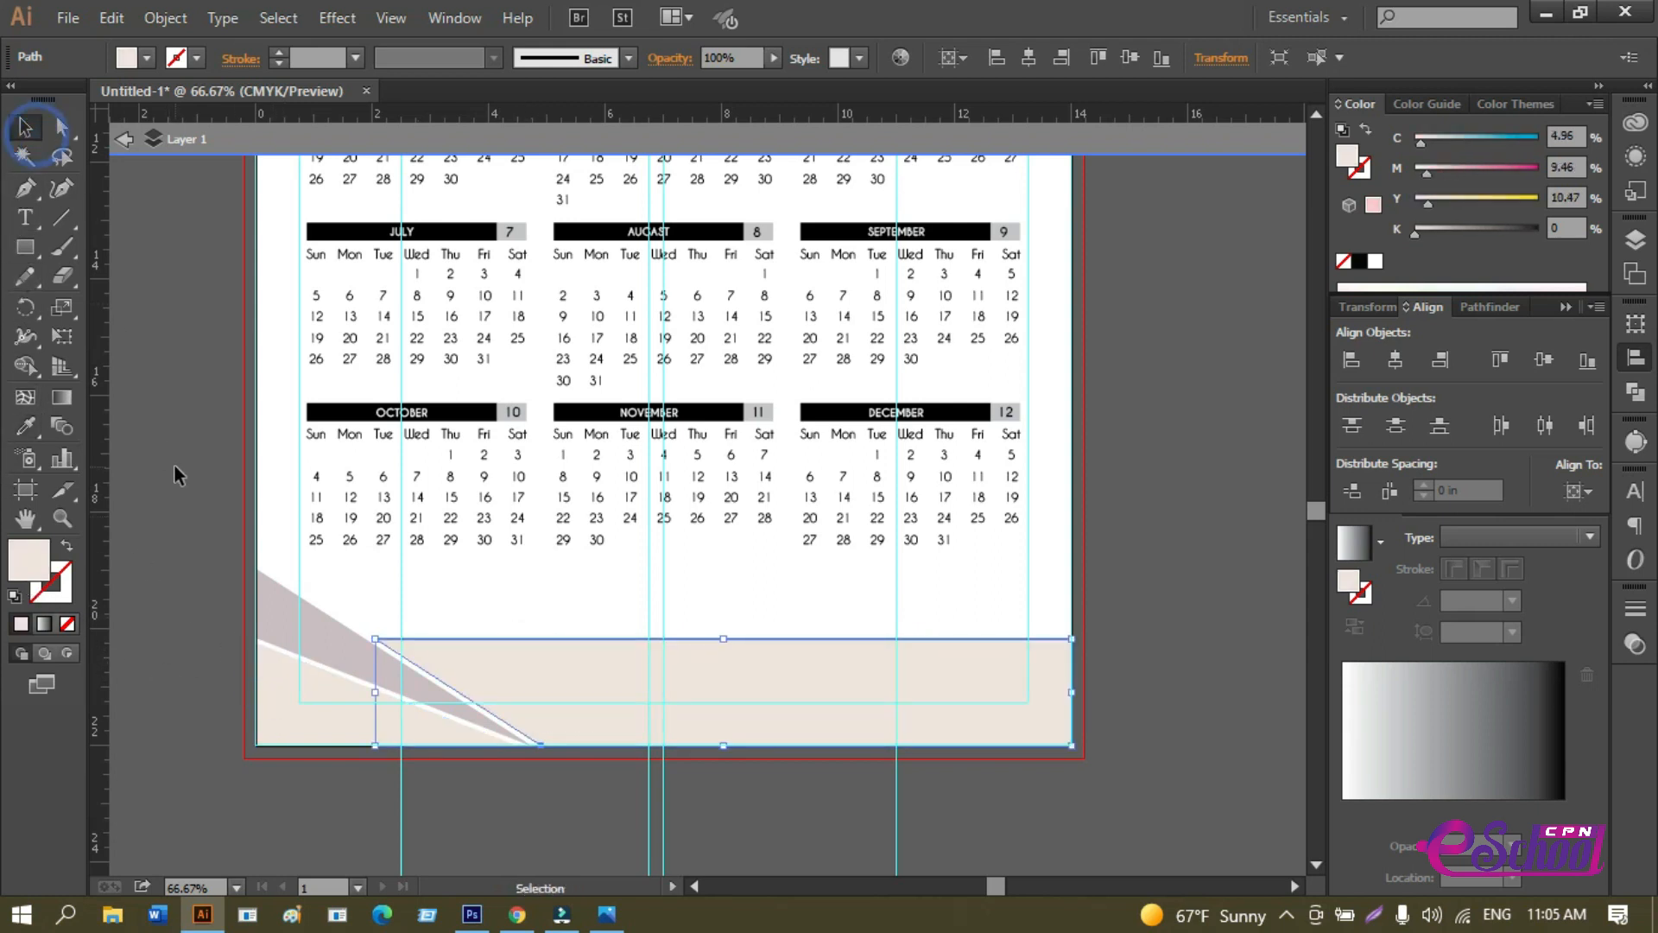
left_click(176, 468)
Select everything sharing the January title bar's black fill and stroke, recolour it with the central diamond's crimson, and deselect.
scroll(249, 523, "down", 1)
left_click_drag(266, 429, 237, 769)
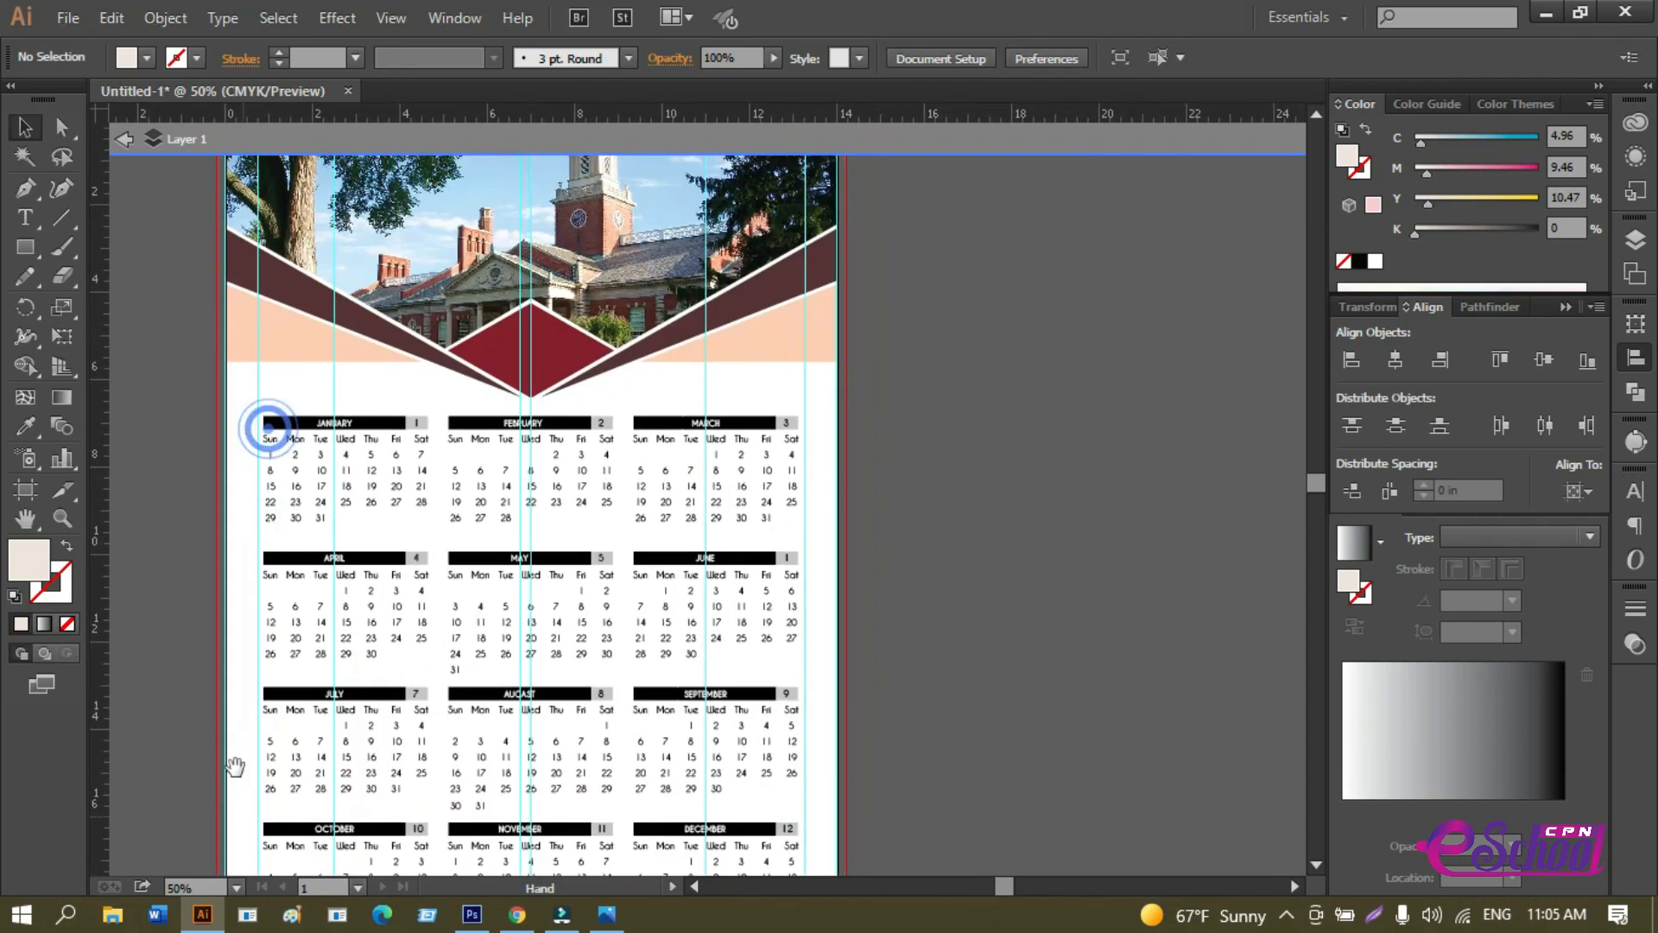
left_click_drag(238, 713, 312, 729)
scroll(348, 627, "up", 2)
left_click_drag(468, 462, 417, 841)
key("a")
left_click(363, 481)
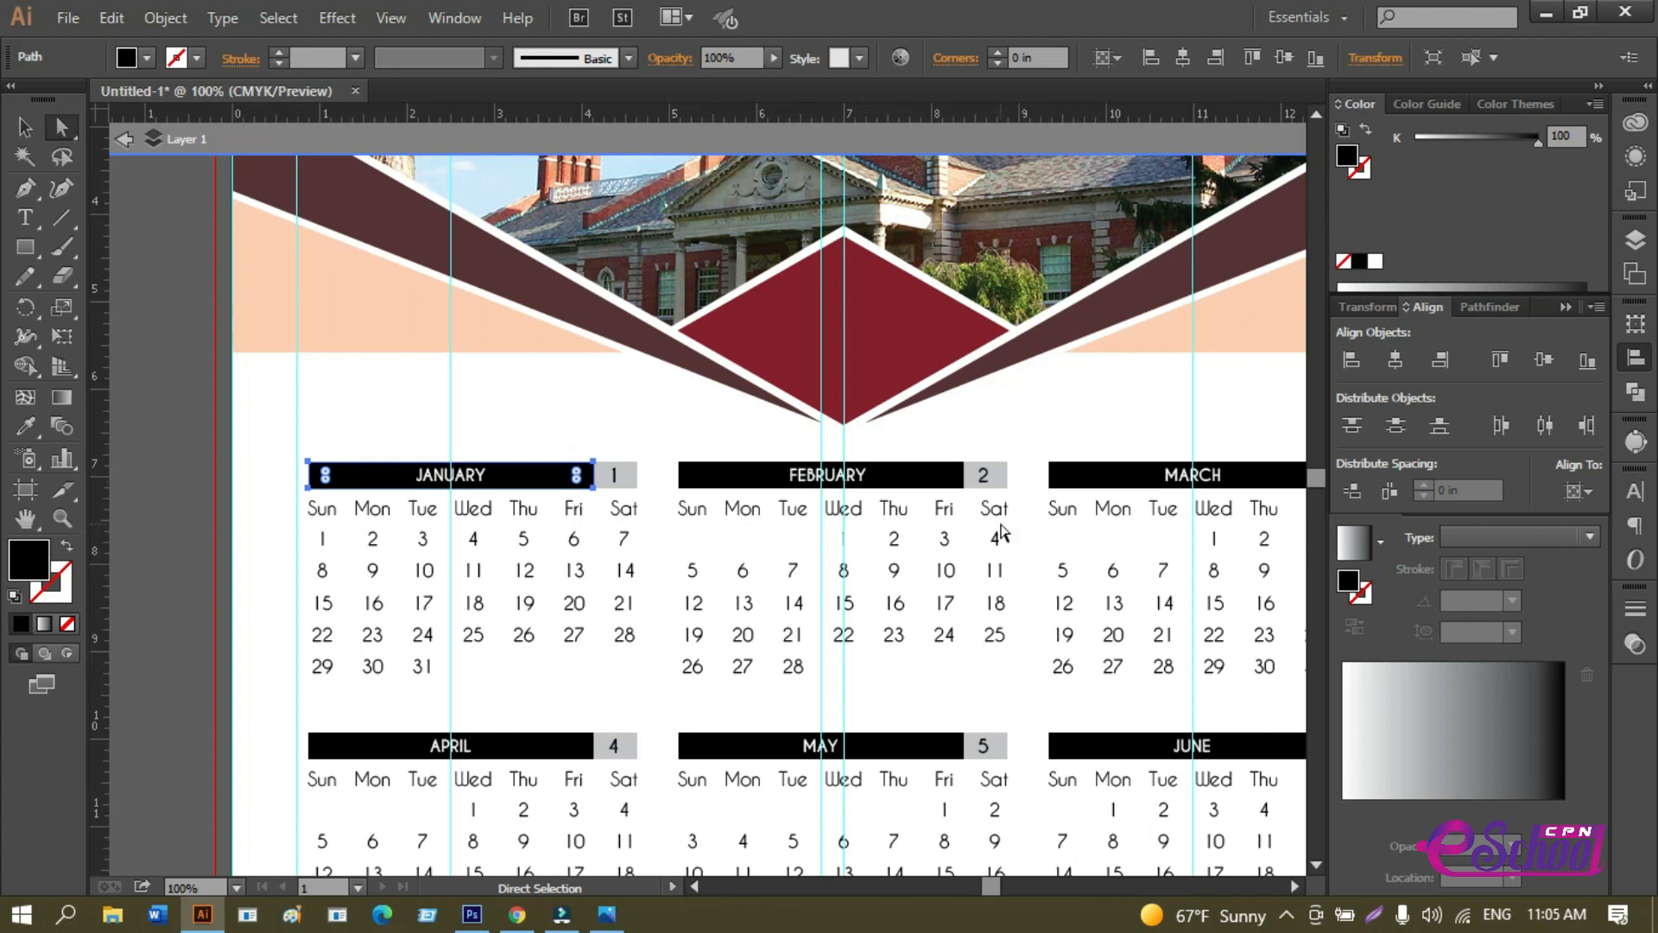
left_click(287, 19)
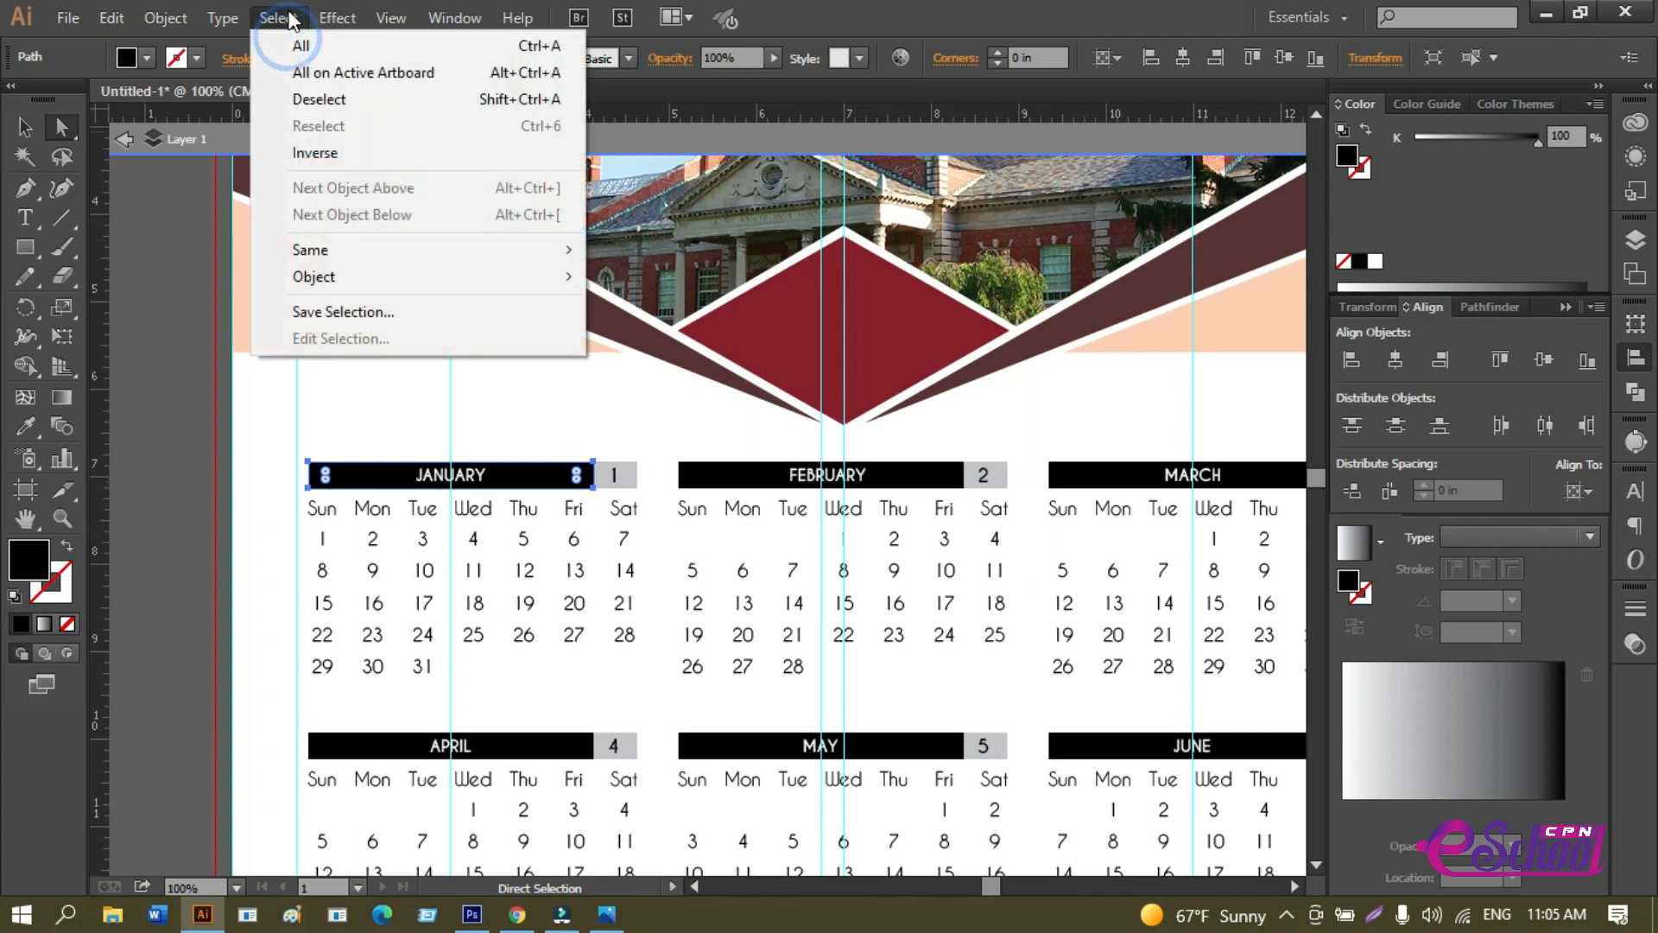
mouse_move(374, 252)
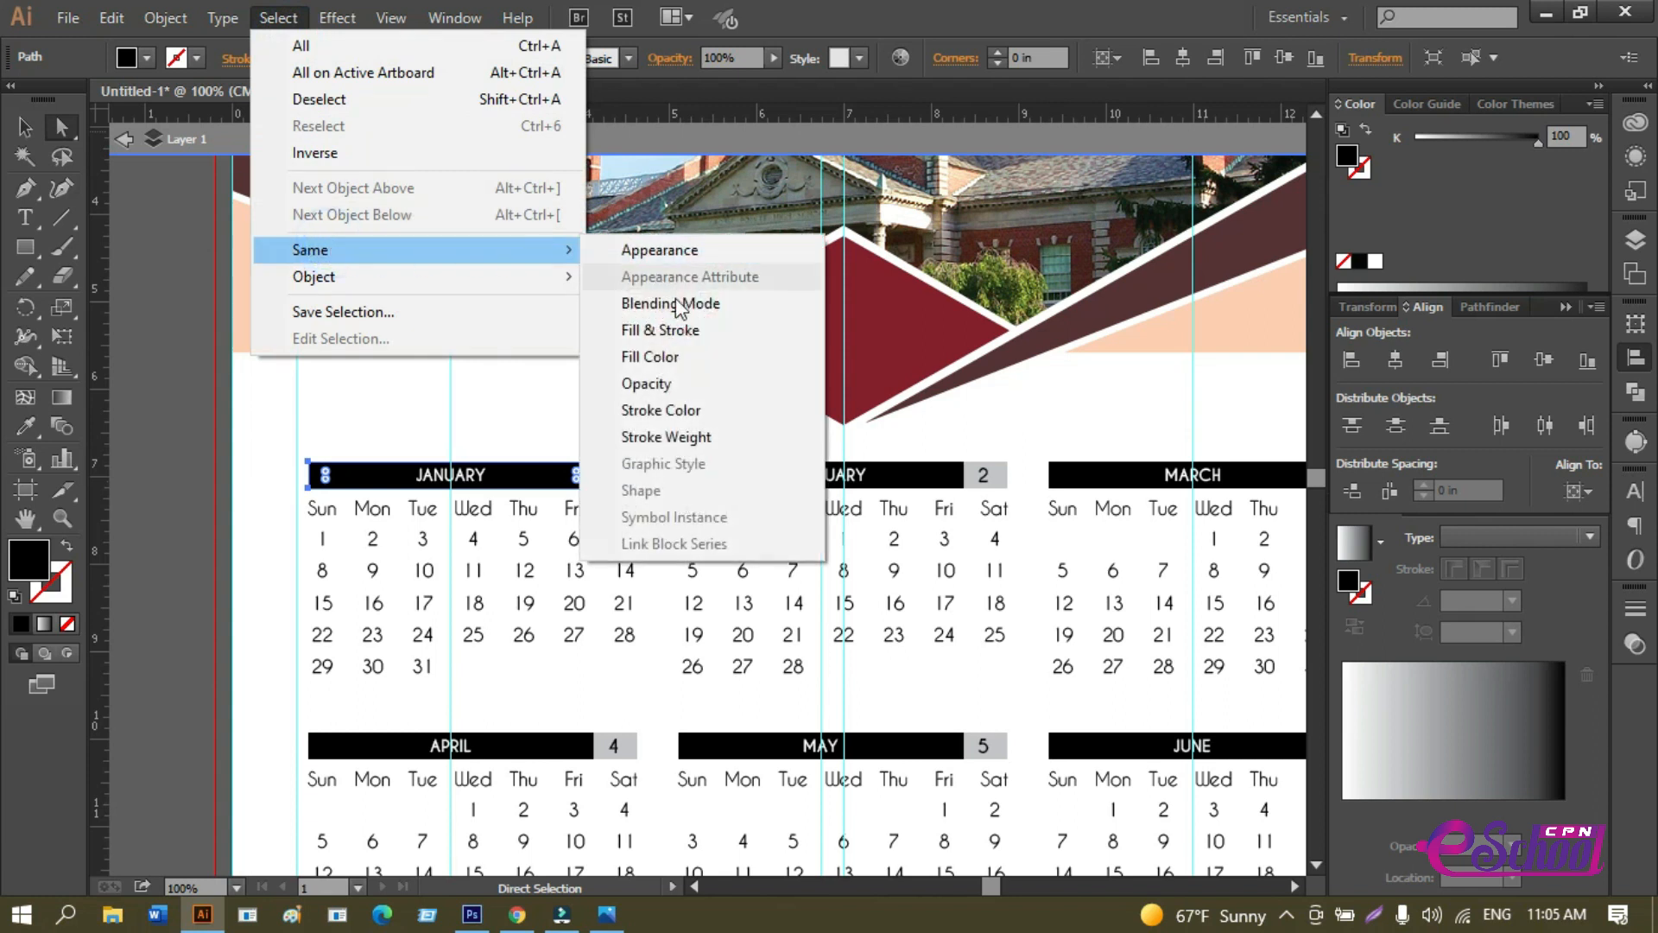
left_click(689, 331)
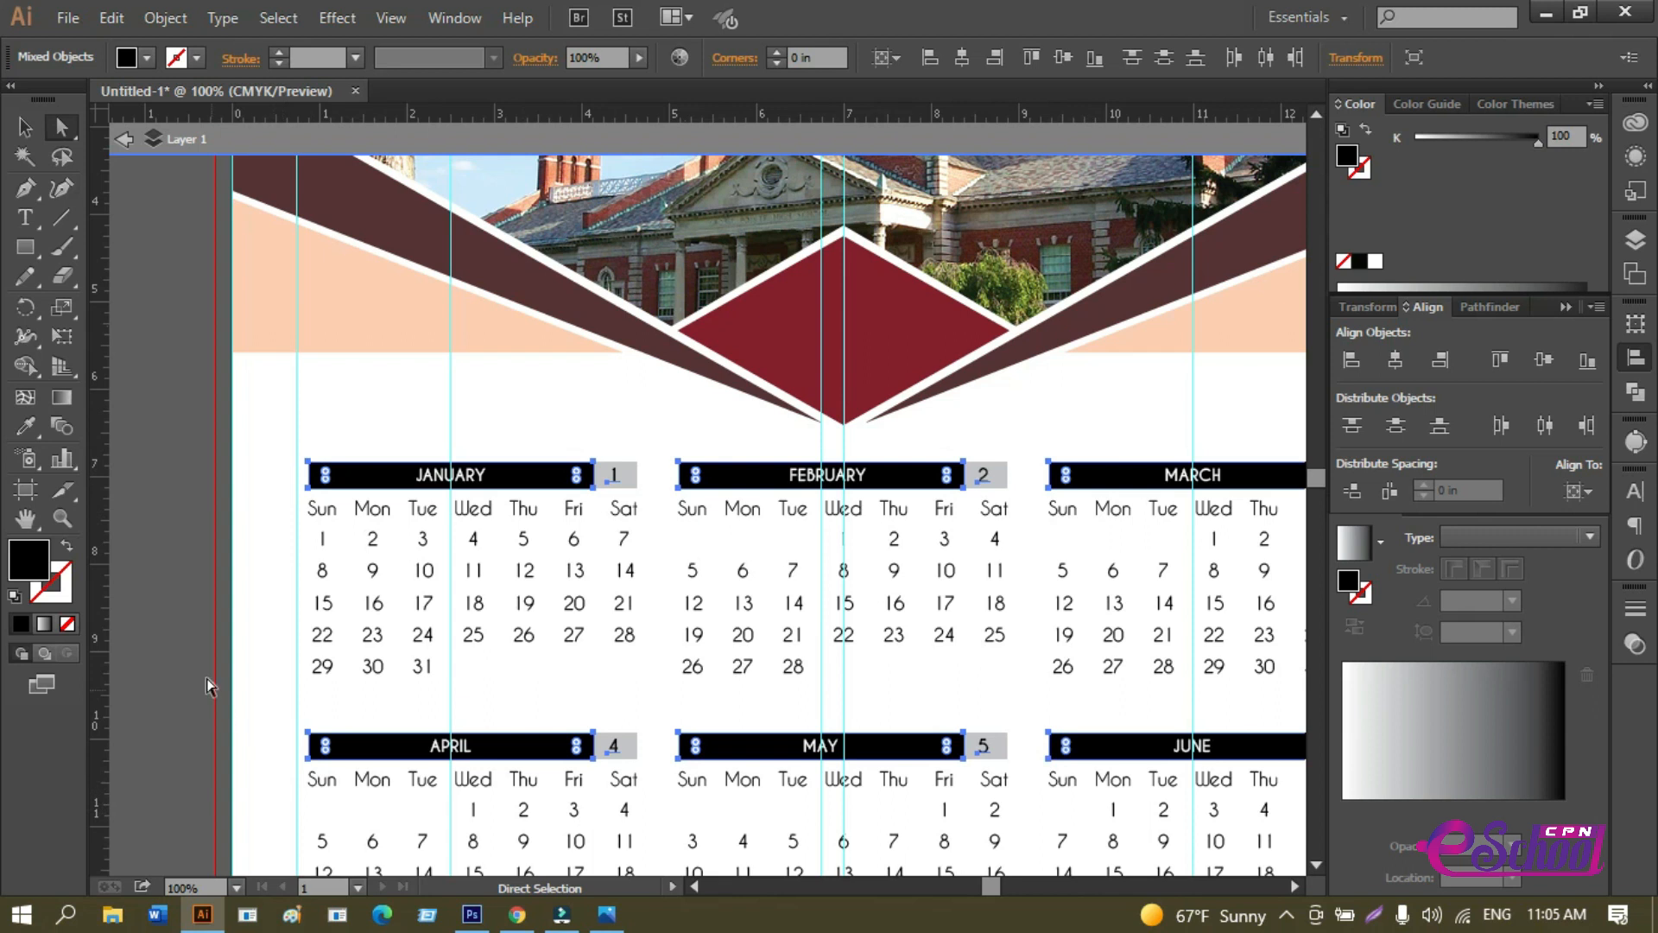
left_click(26, 426)
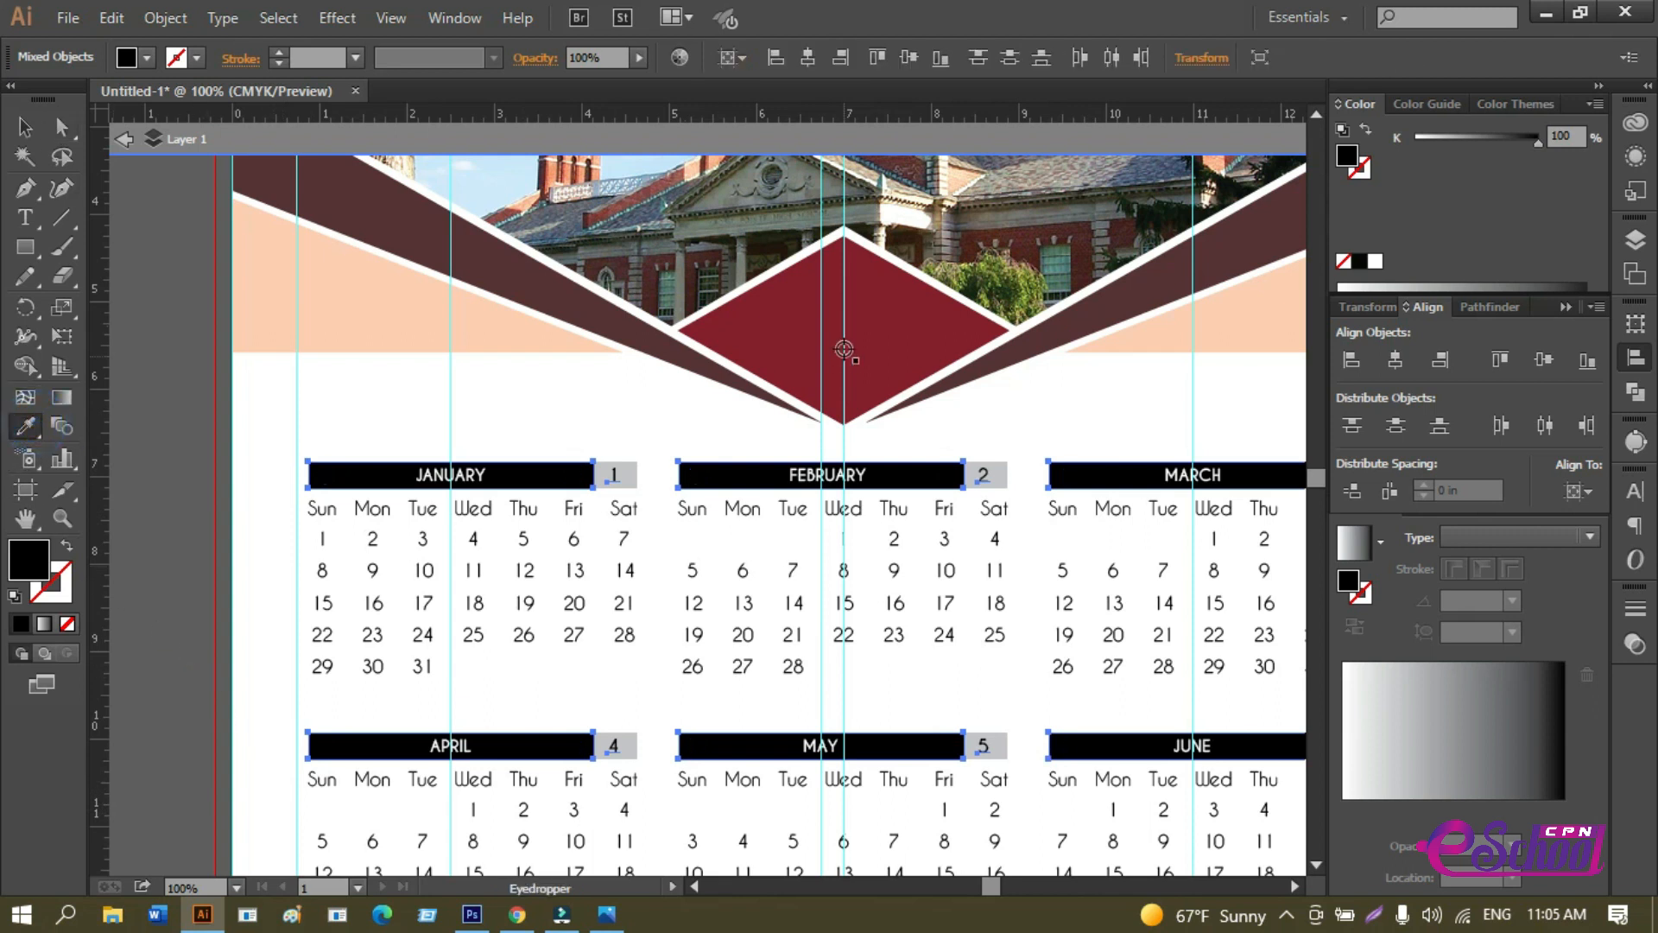
left_click(789, 332)
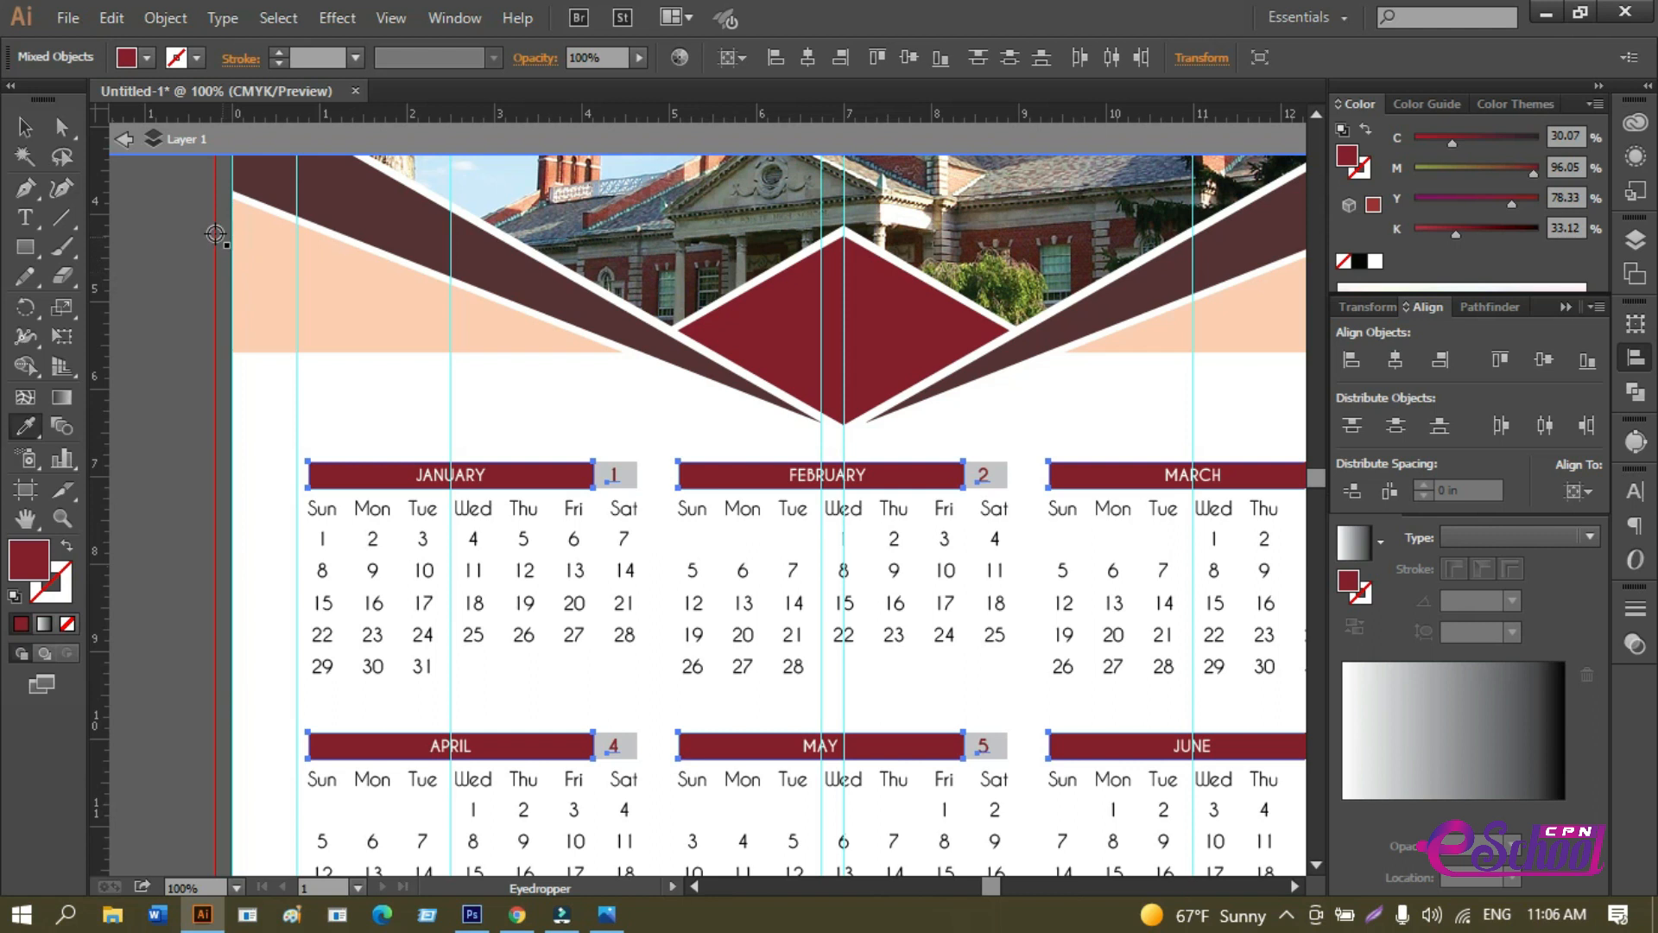
key("a")
left_click(173, 350)
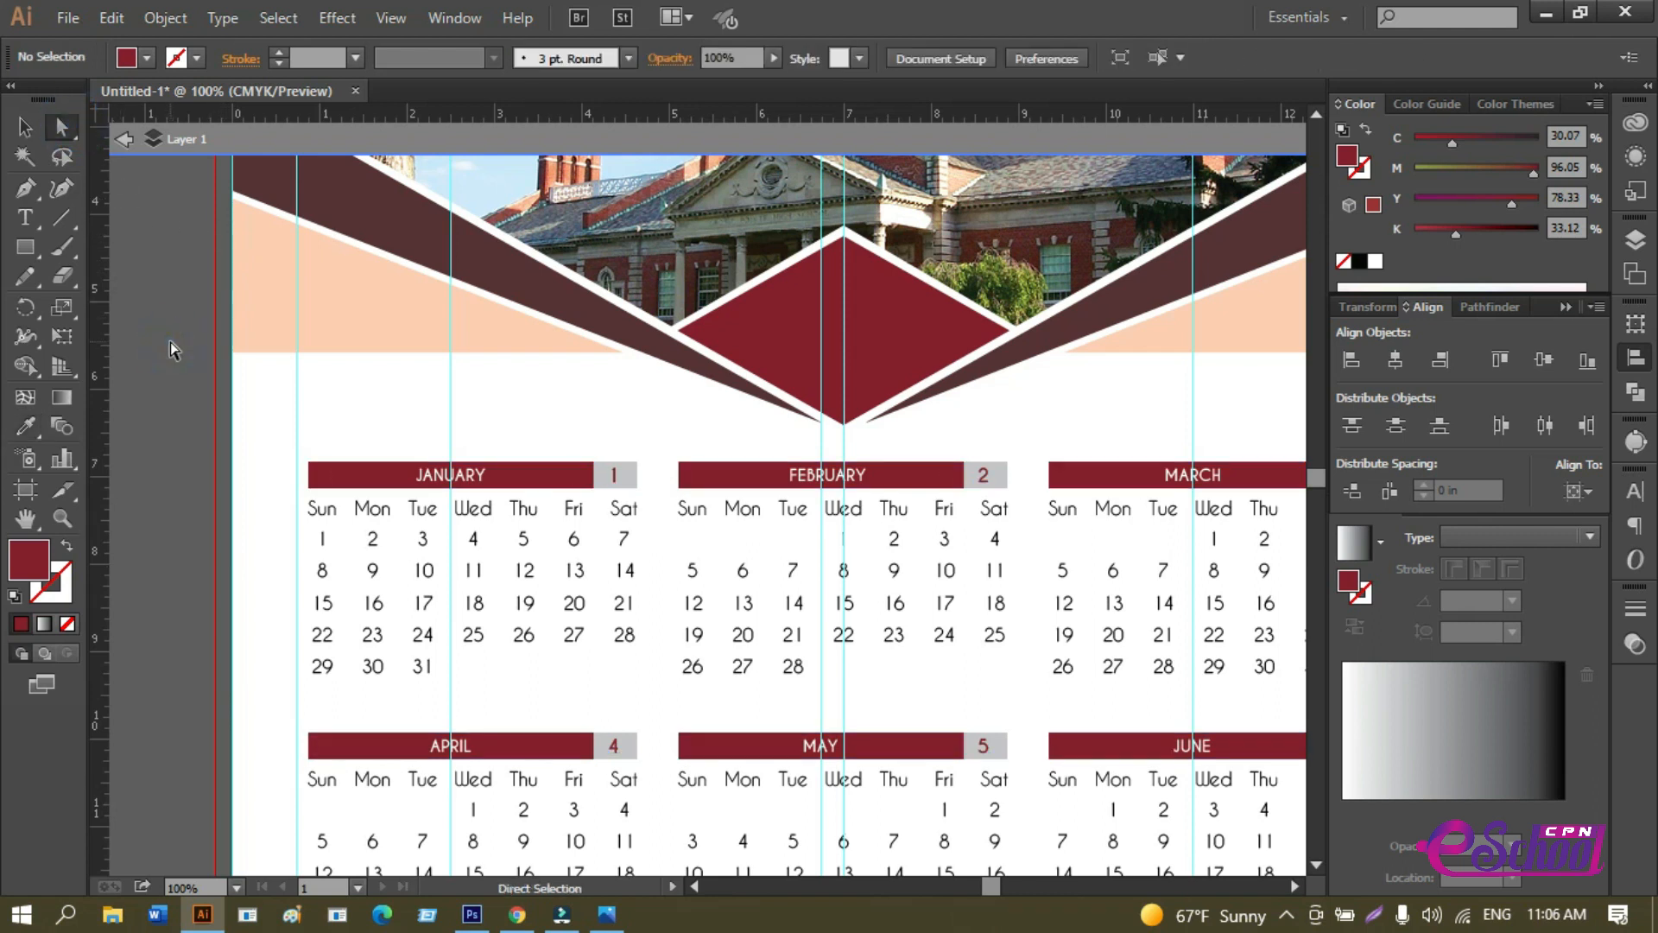
Look over the month title bars down the calendar page and back up to the header.
left_click_drag(277, 497, 286, 446)
left_click_drag(288, 530, 297, 242)
left_click_drag(320, 433, 318, 241)
left_click_drag(392, 481, 392, 430)
key("ctrl+minus")
left_click_drag(501, 426, 510, 629)
left_click_drag(581, 251, 581, 519)
left_click_drag(572, 417, 576, 469)
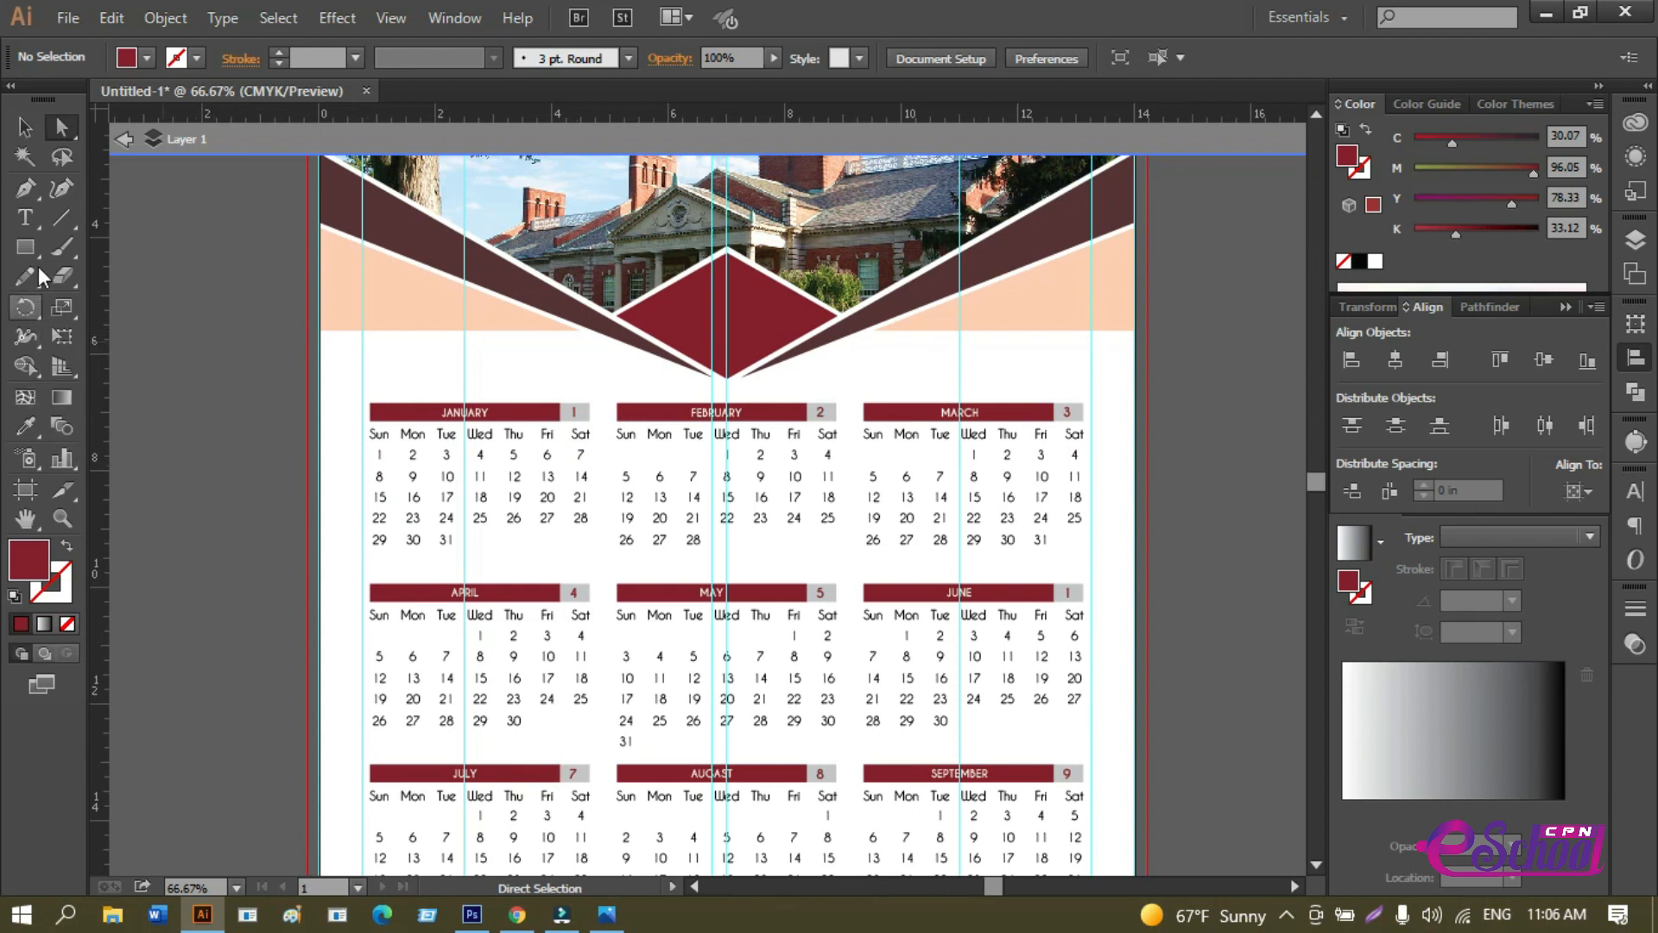
Add the text 2022 in Caviar Dreams Bold and fit it inside the crimson diamond at about 55.7 pt.
left_click(32, 216)
left_click(223, 383)
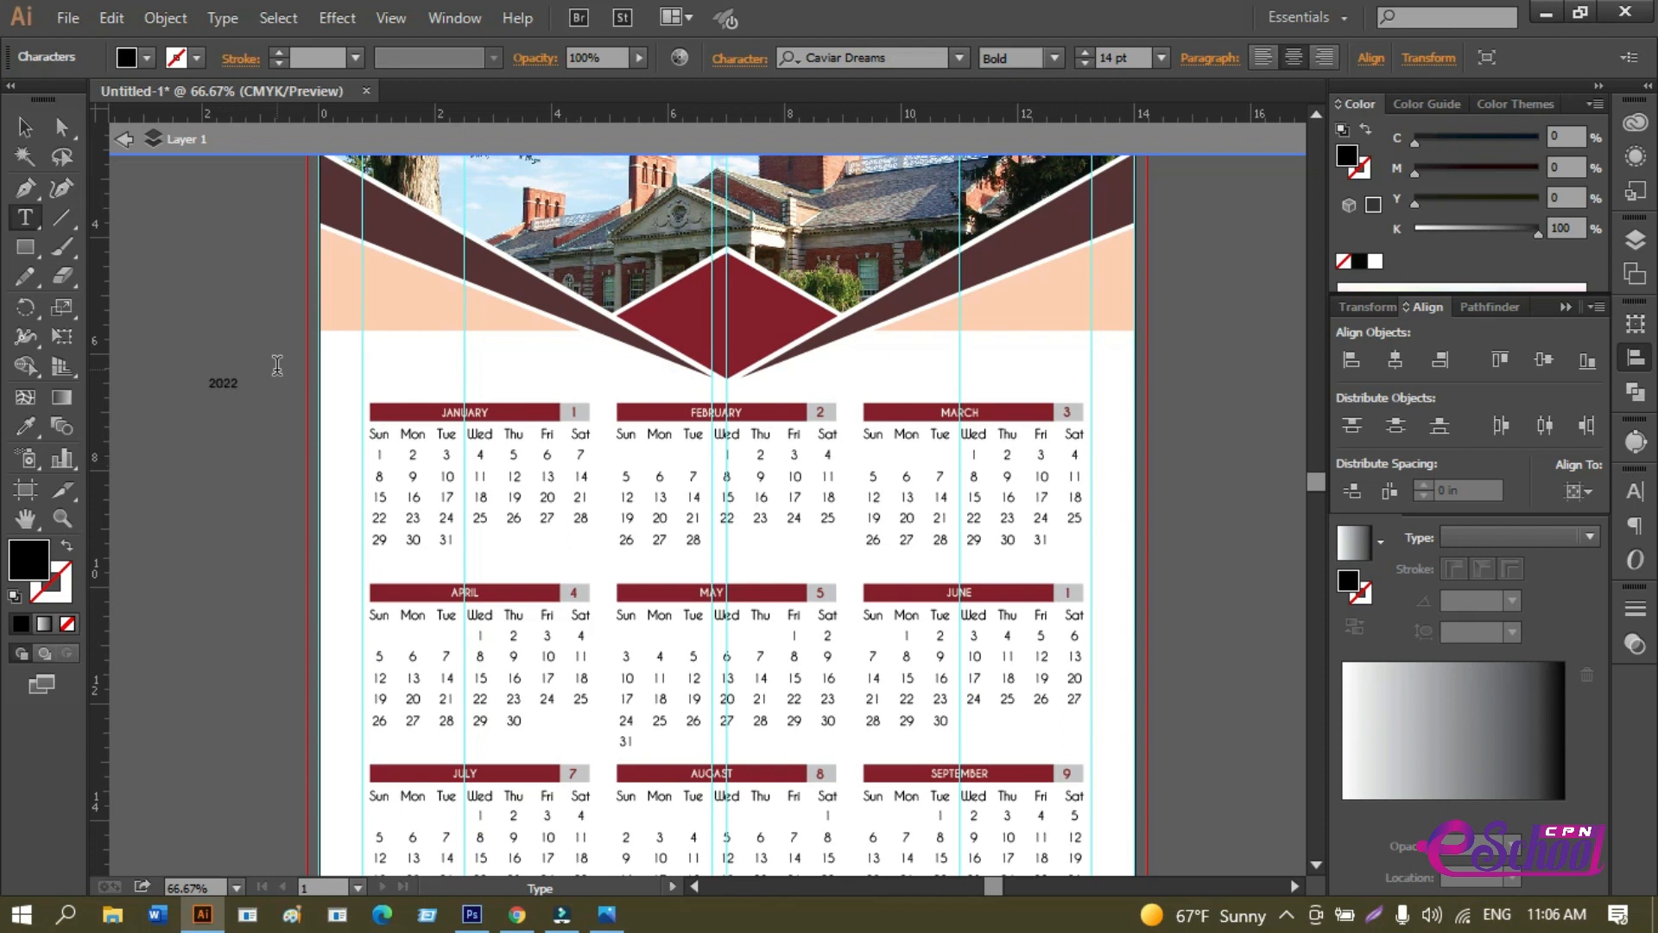
left_click(25, 127)
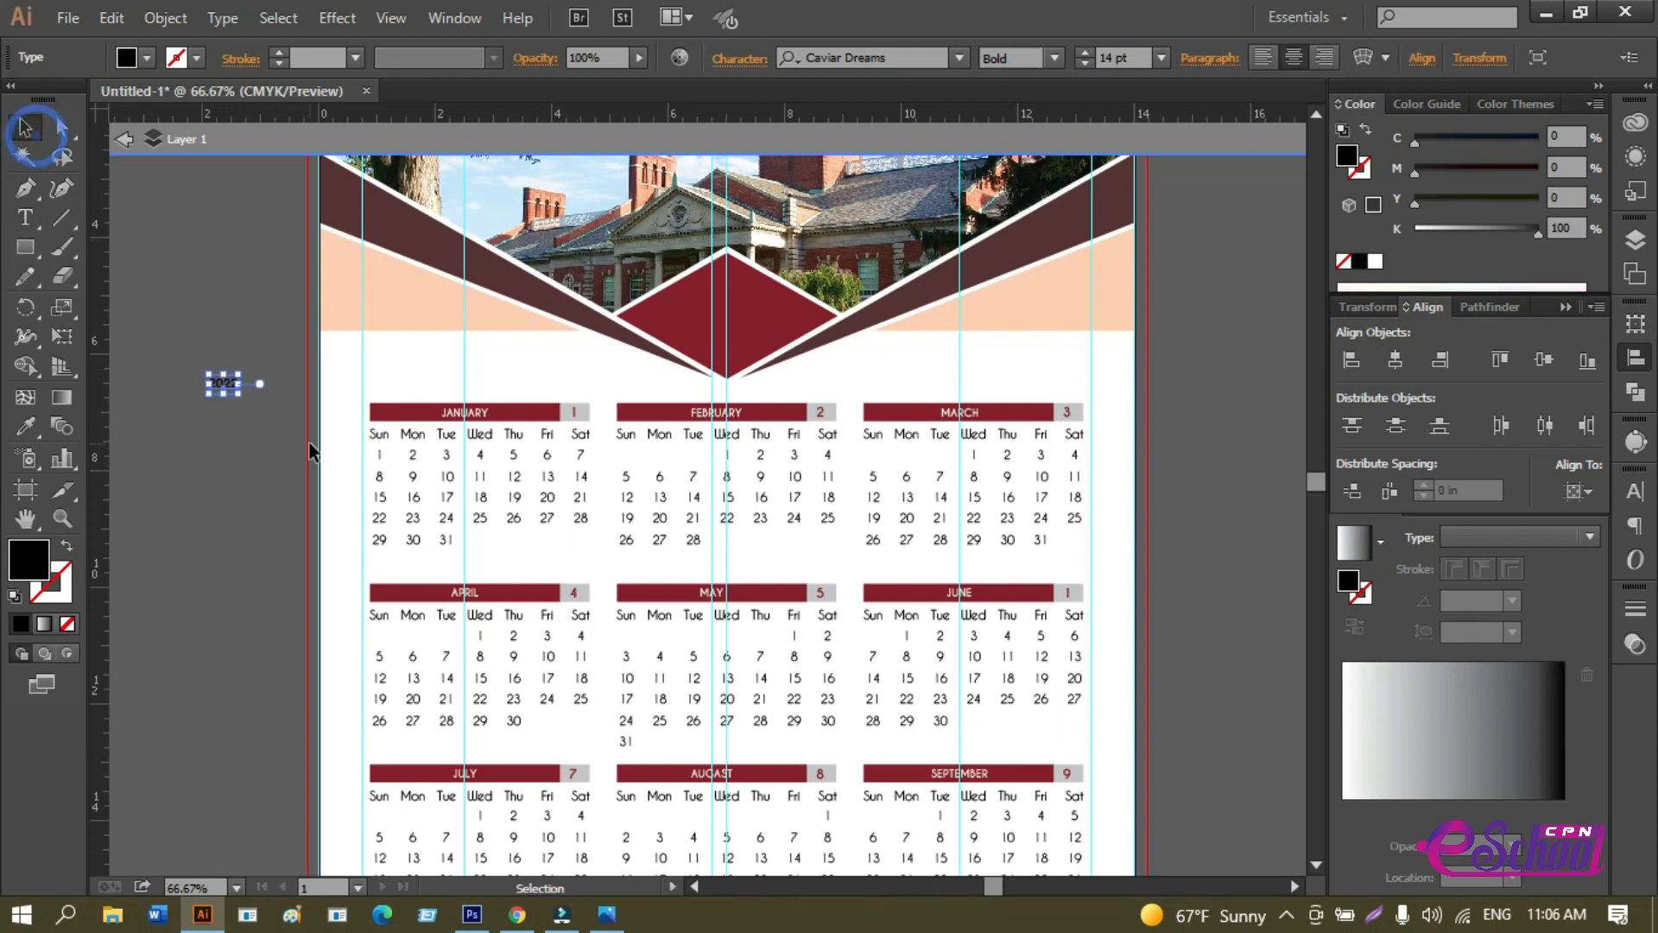
left_click_drag(235, 394, 786, 335)
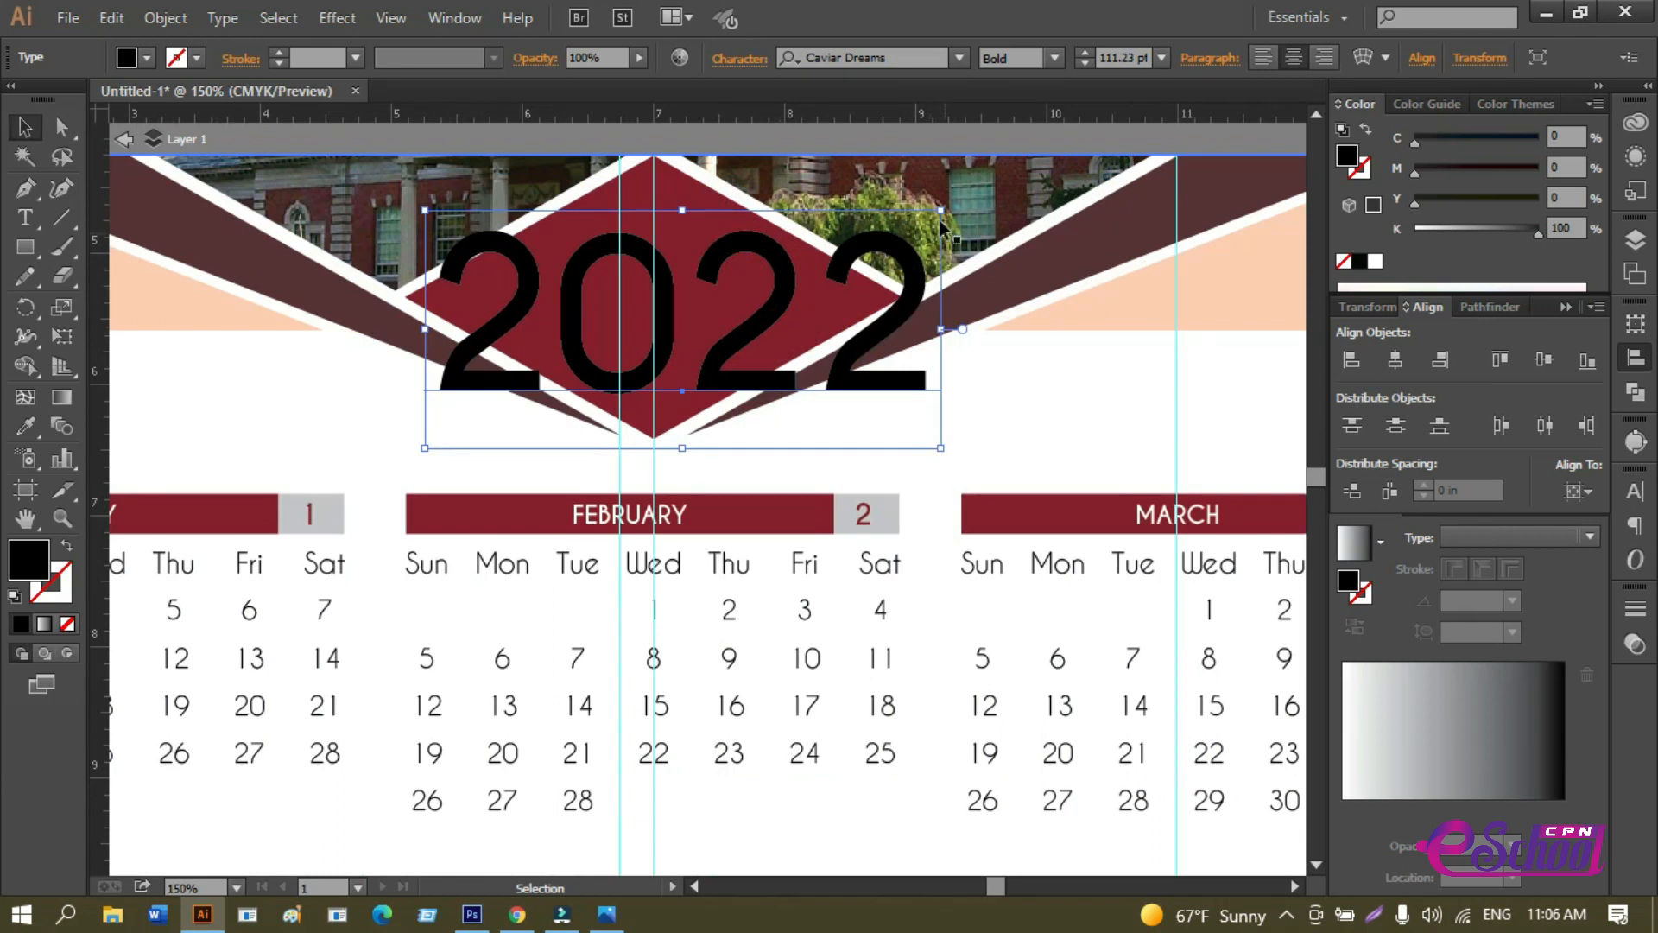
left_click_drag(944, 211, 812, 270)
left_click_drag(774, 329, 749, 310)
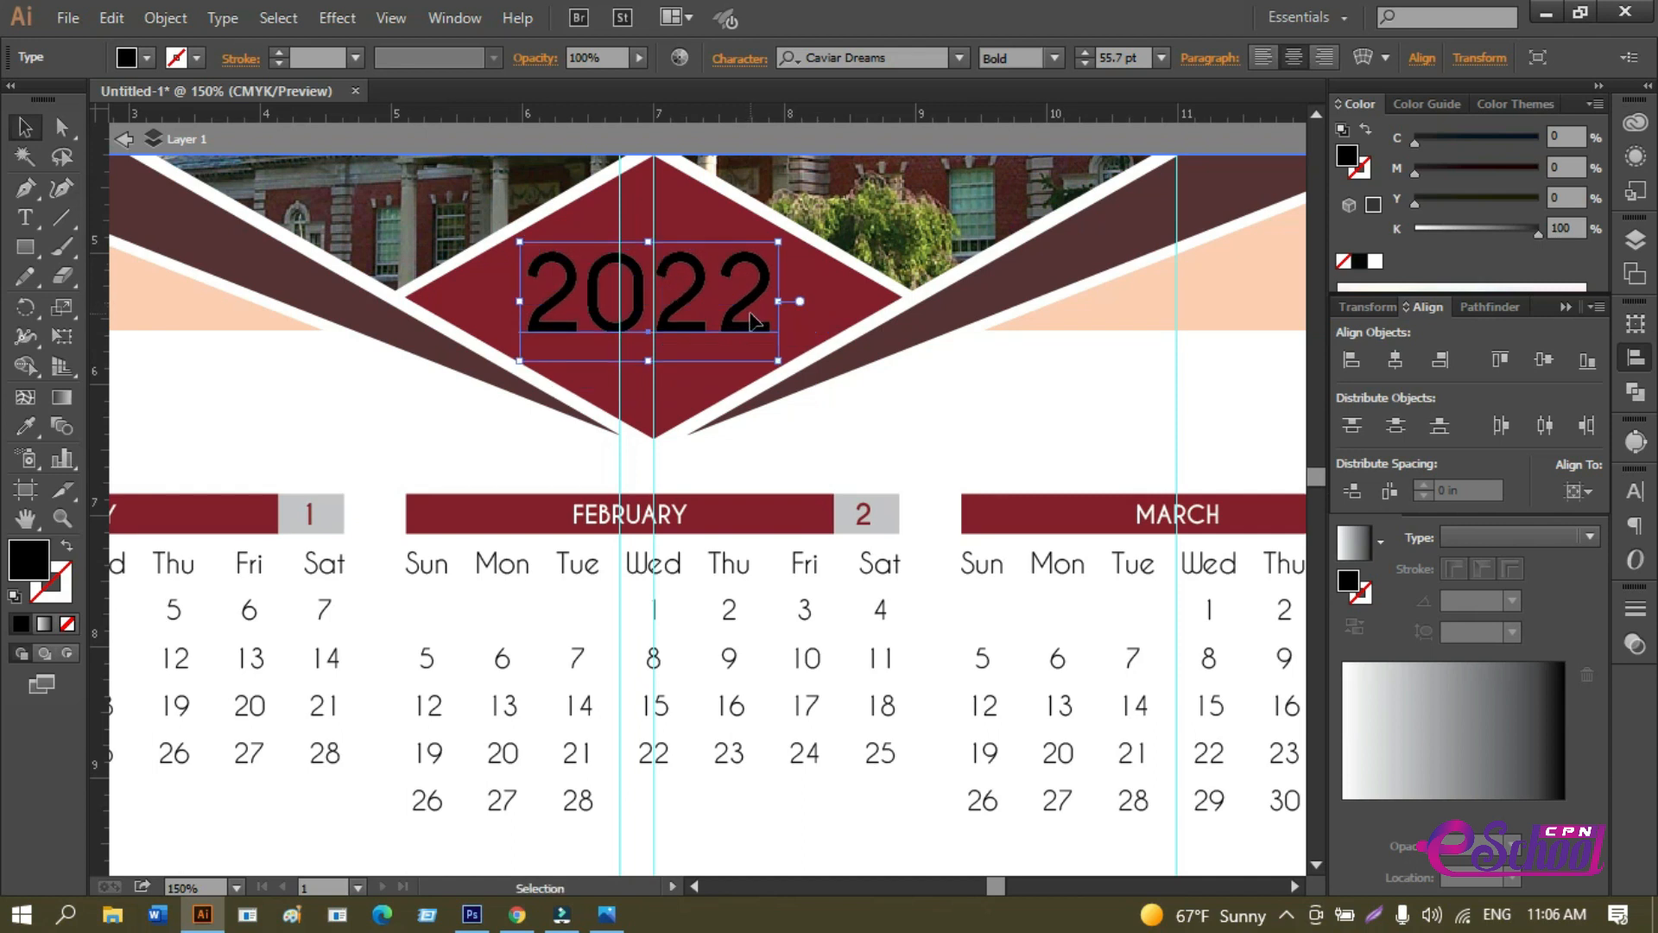
Widen the 2022 text's tracking to 40 and fill the text with white.
key("alt+Right")
key("alt+Right")
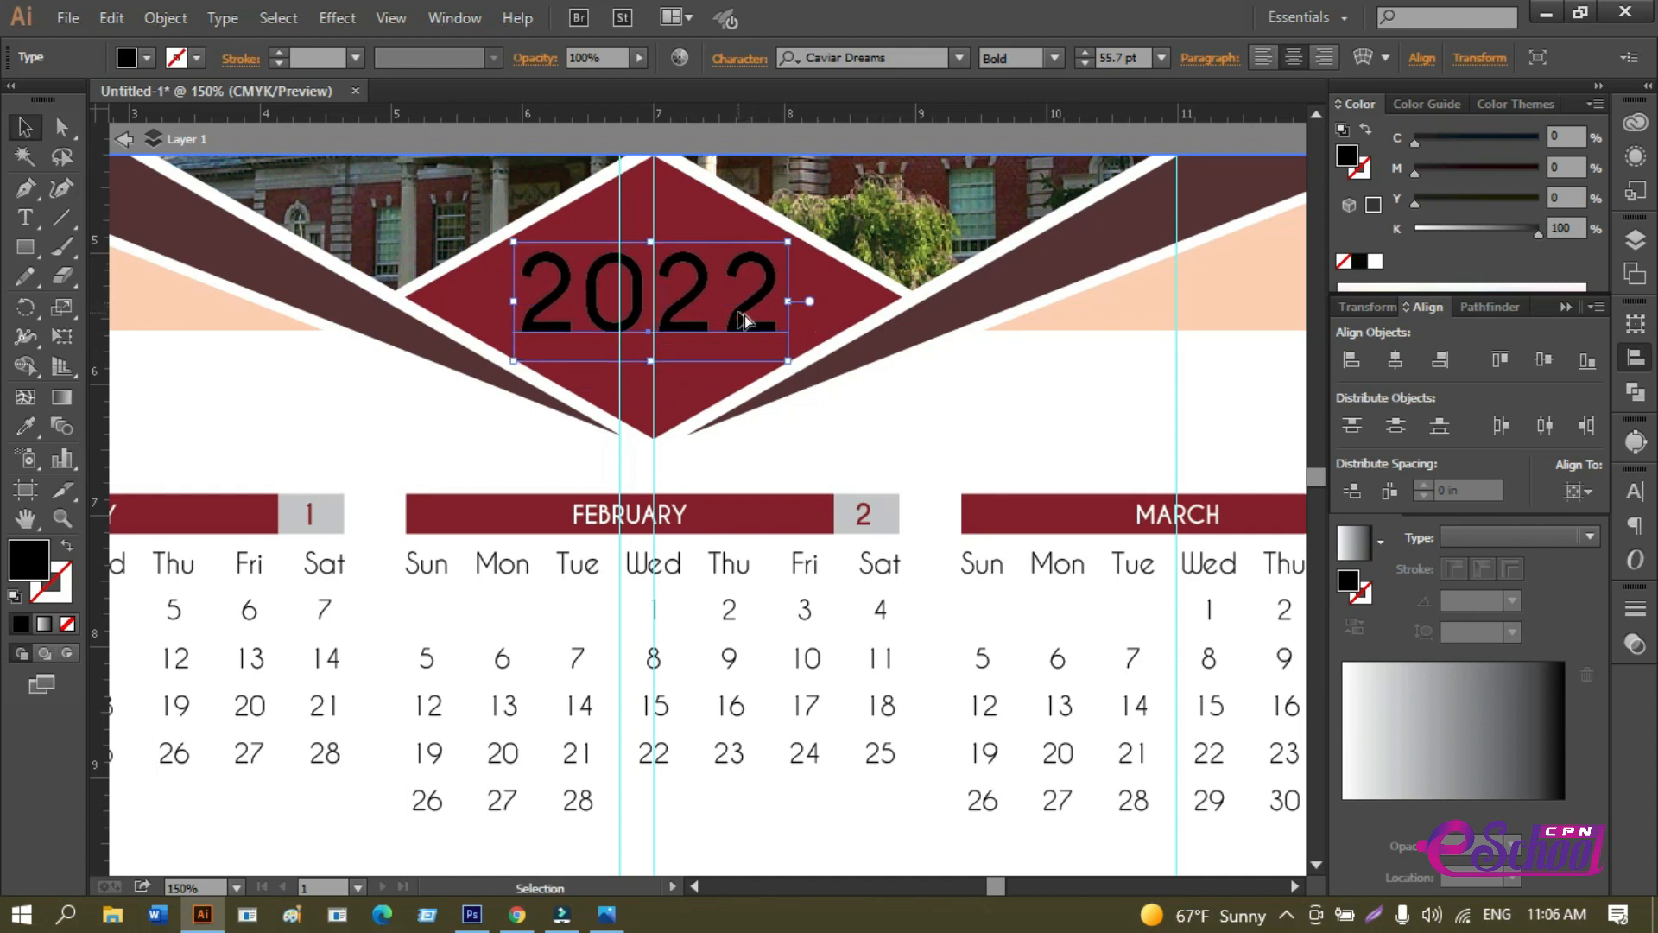
key("a")
key("ctrl+t")
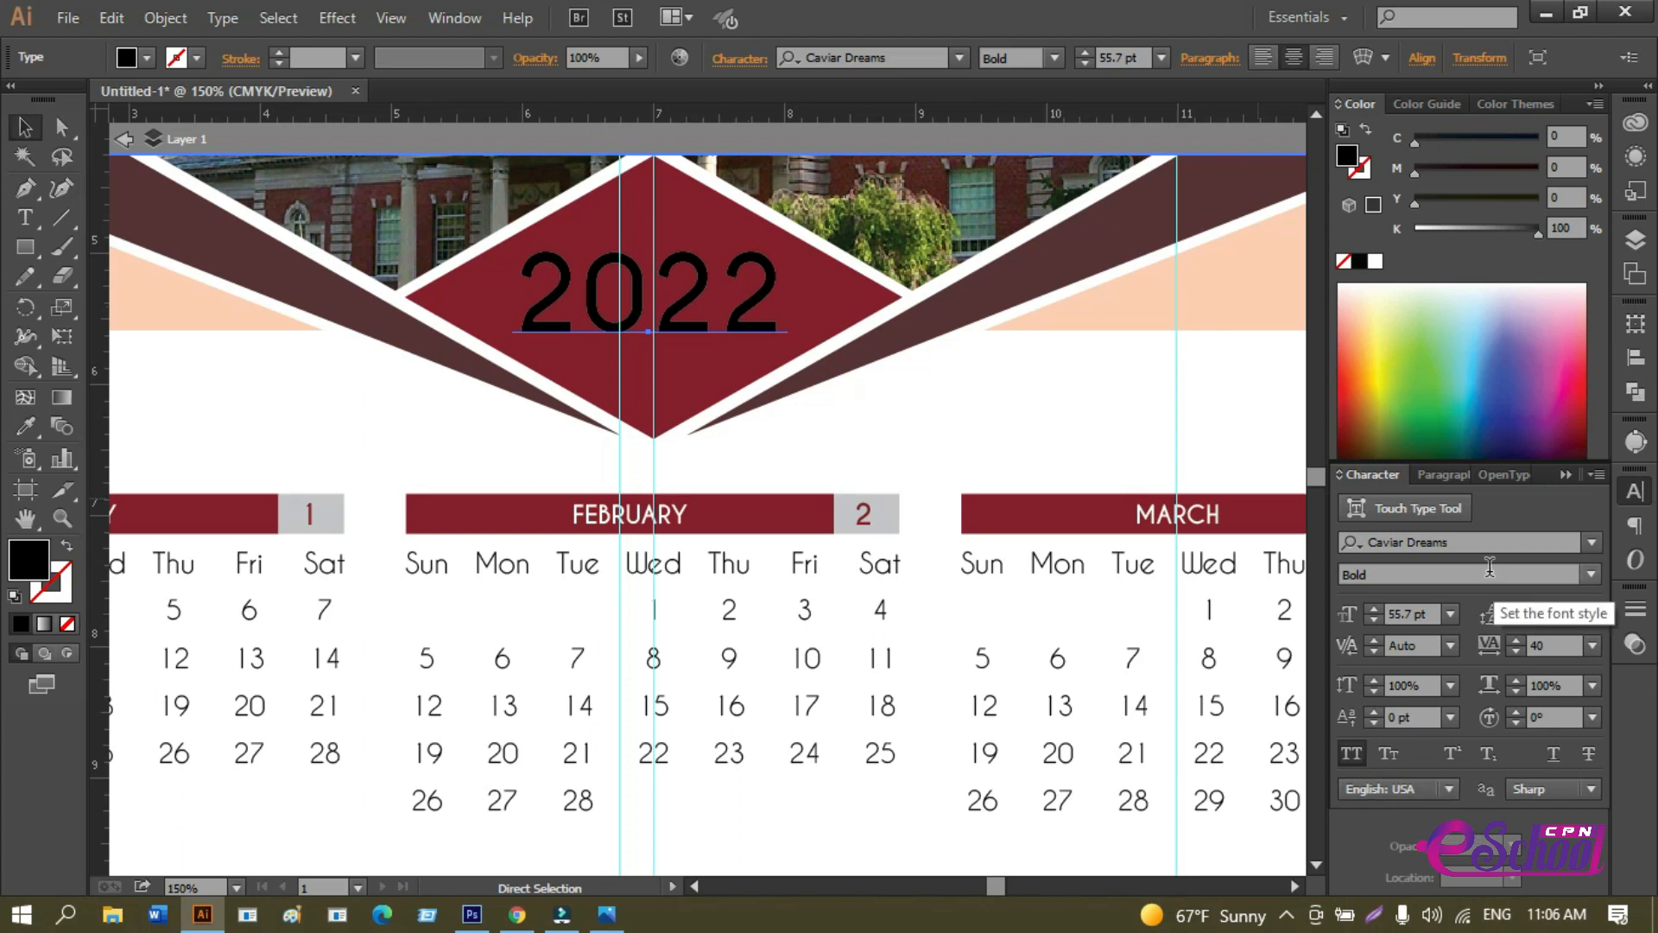
left_click(25, 426)
left_click(154, 425)
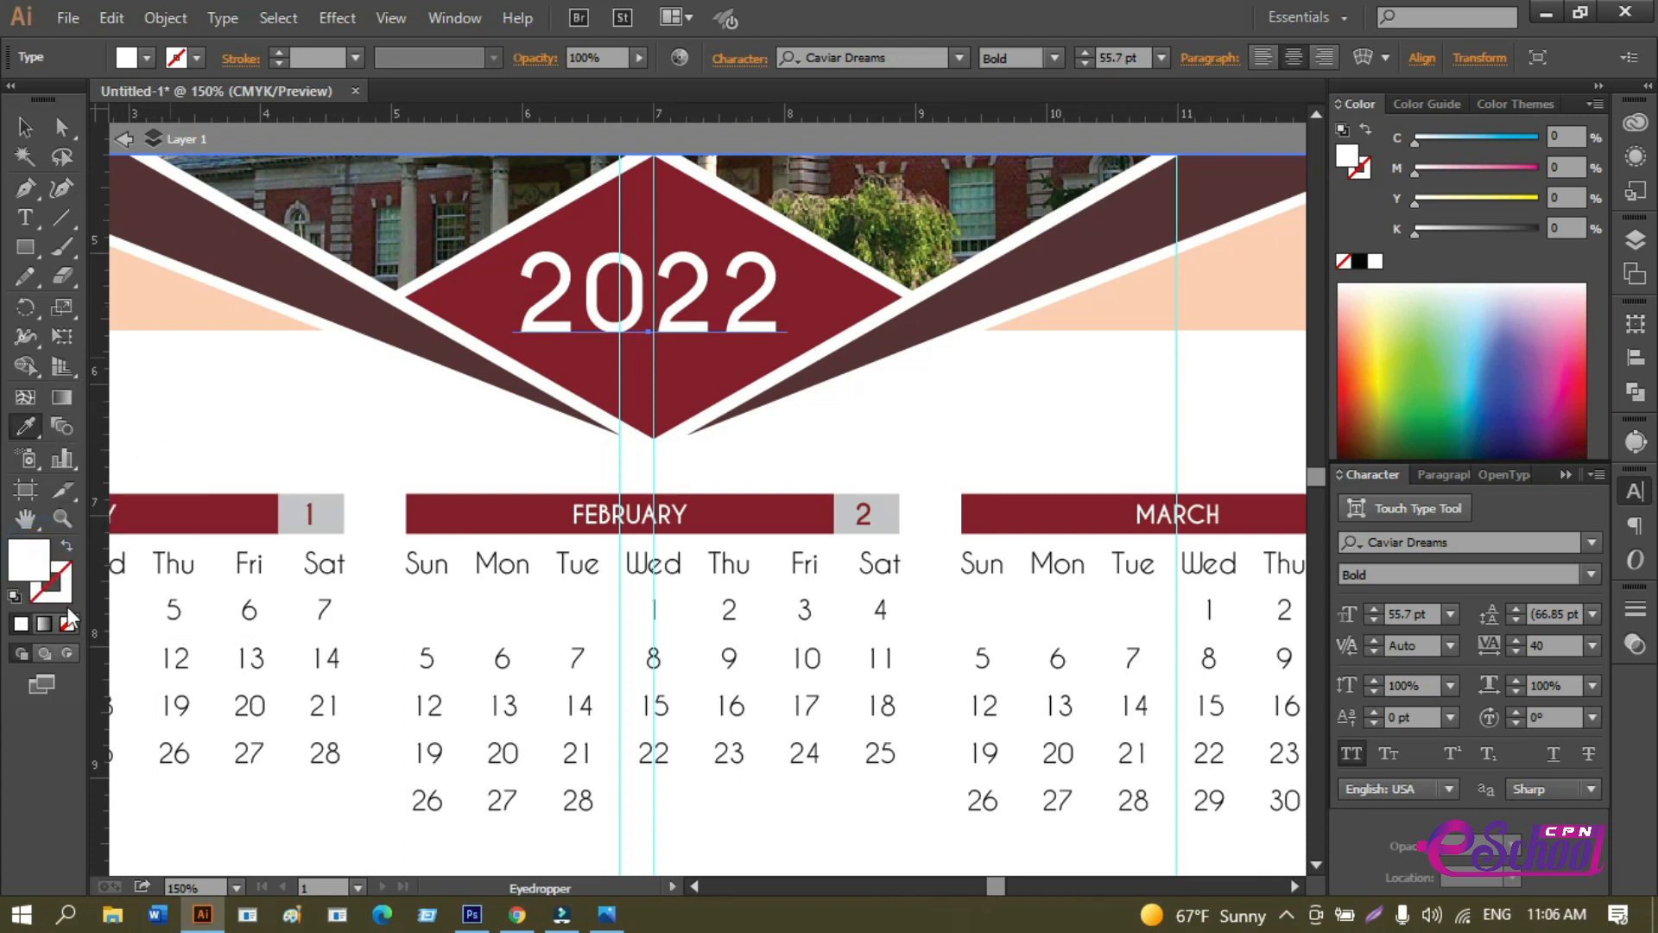
Give the 2022 text a white 2 pt stroke with round caps and round corners.
left_click_drag(29, 559, 60, 588)
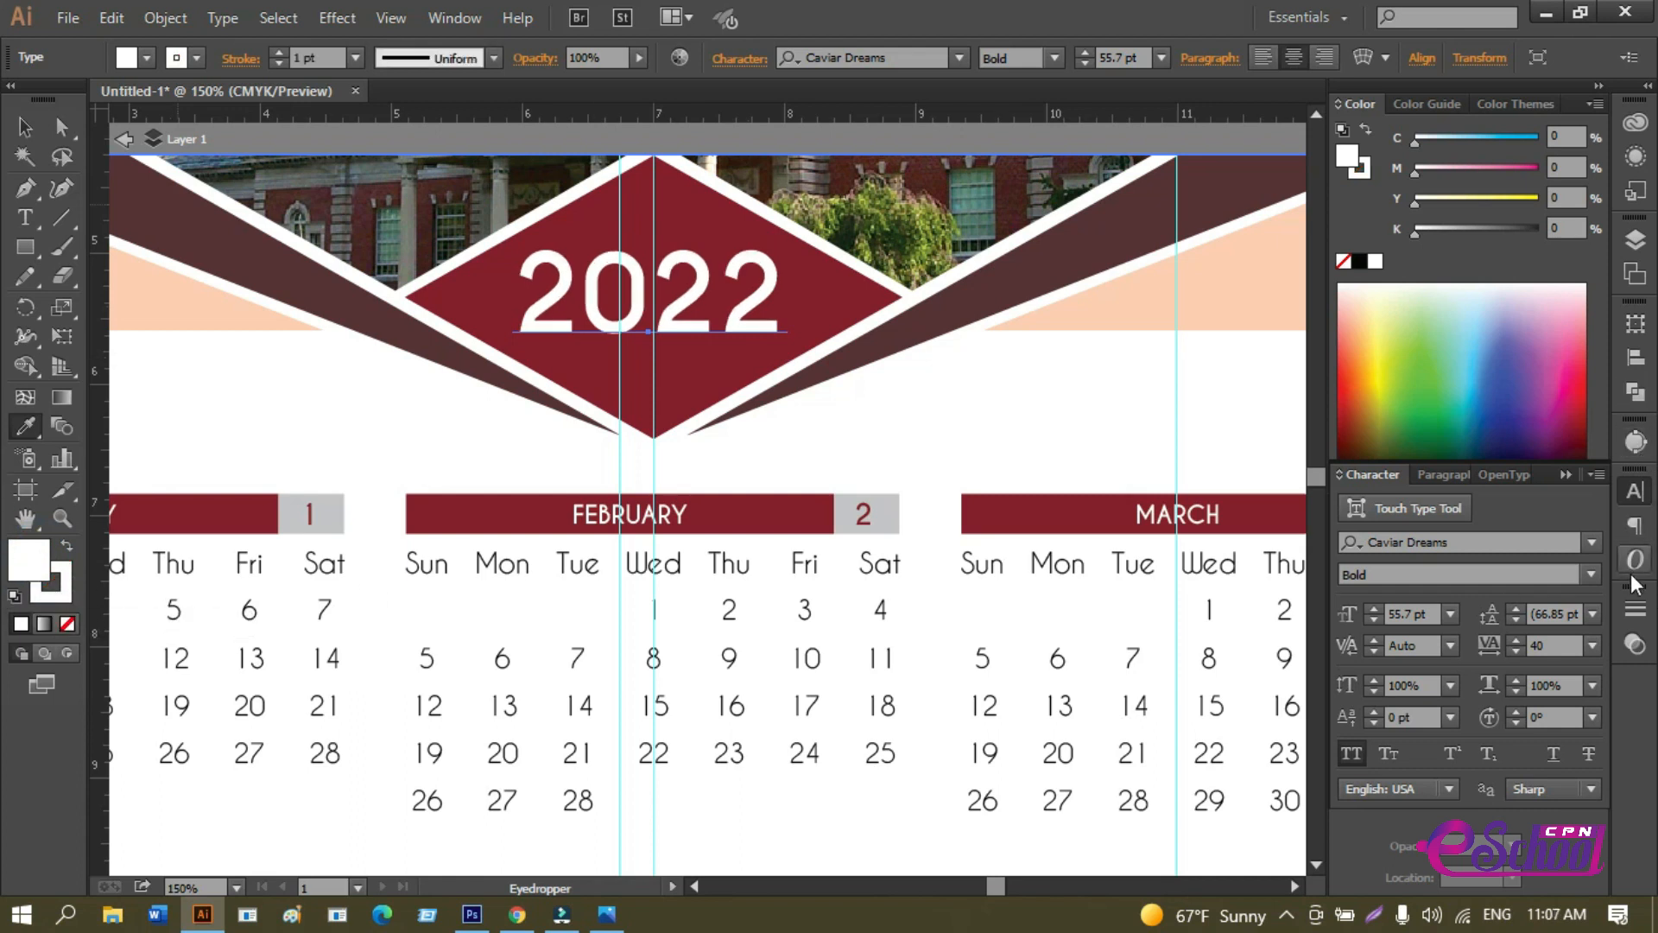
left_click(1634, 609)
left_click(1456, 524)
key("Up")
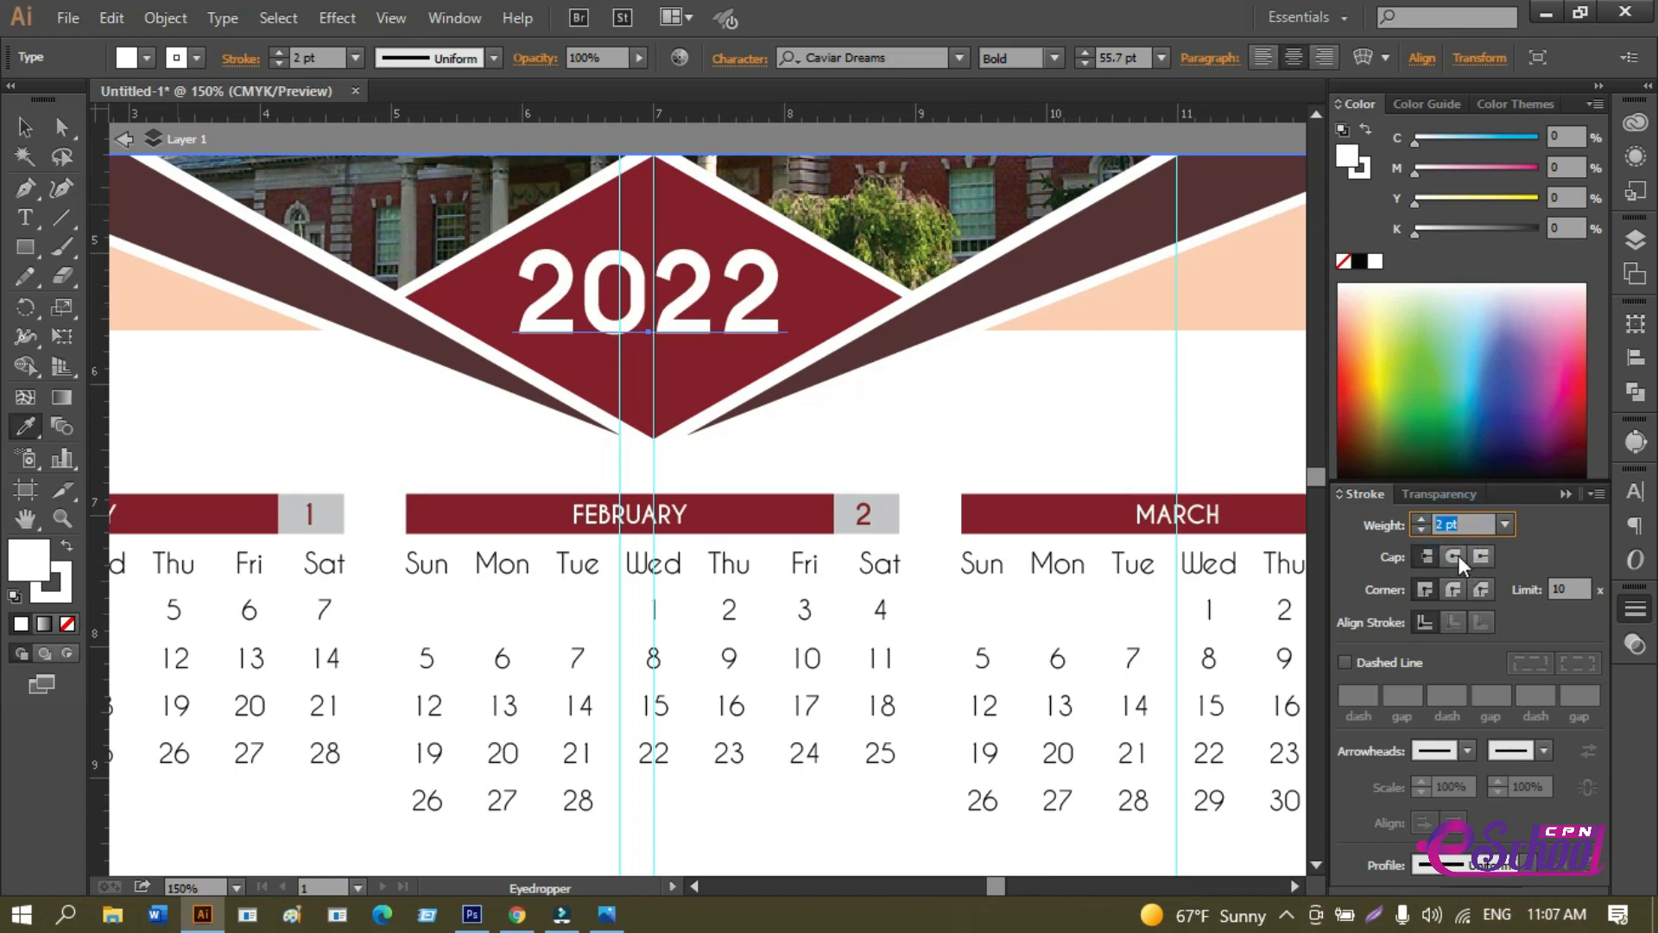
left_click(1458, 593)
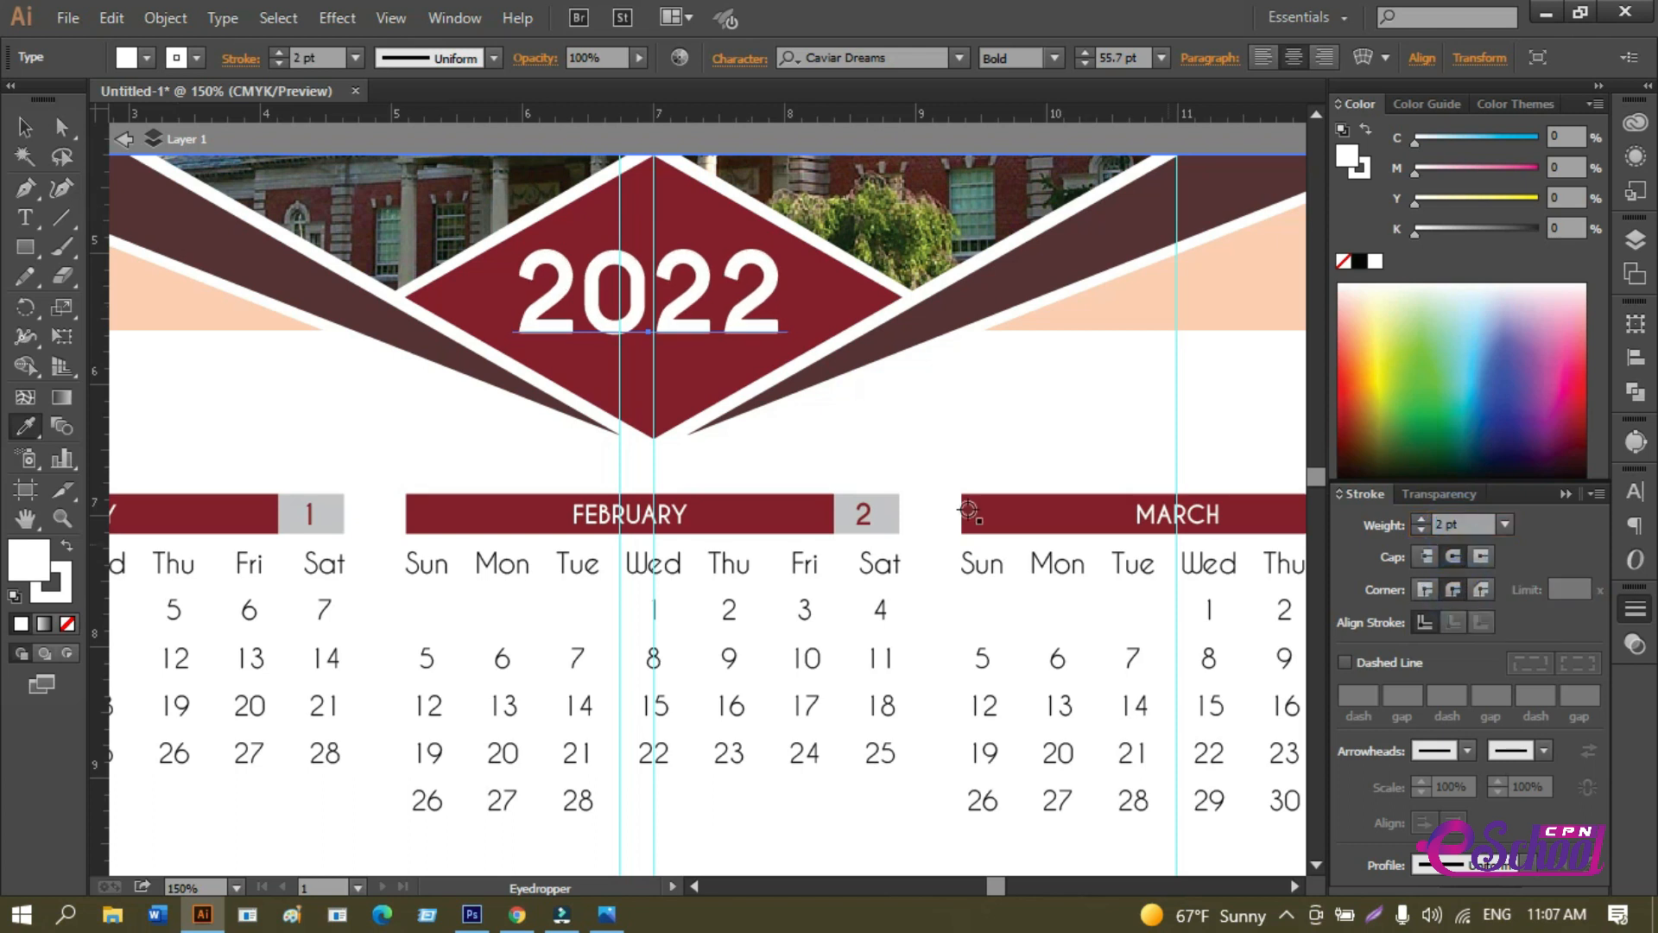
Widen the 2022 text's tracking slightly more and reduce its size to about 50.92 pt.
left_click(26, 128)
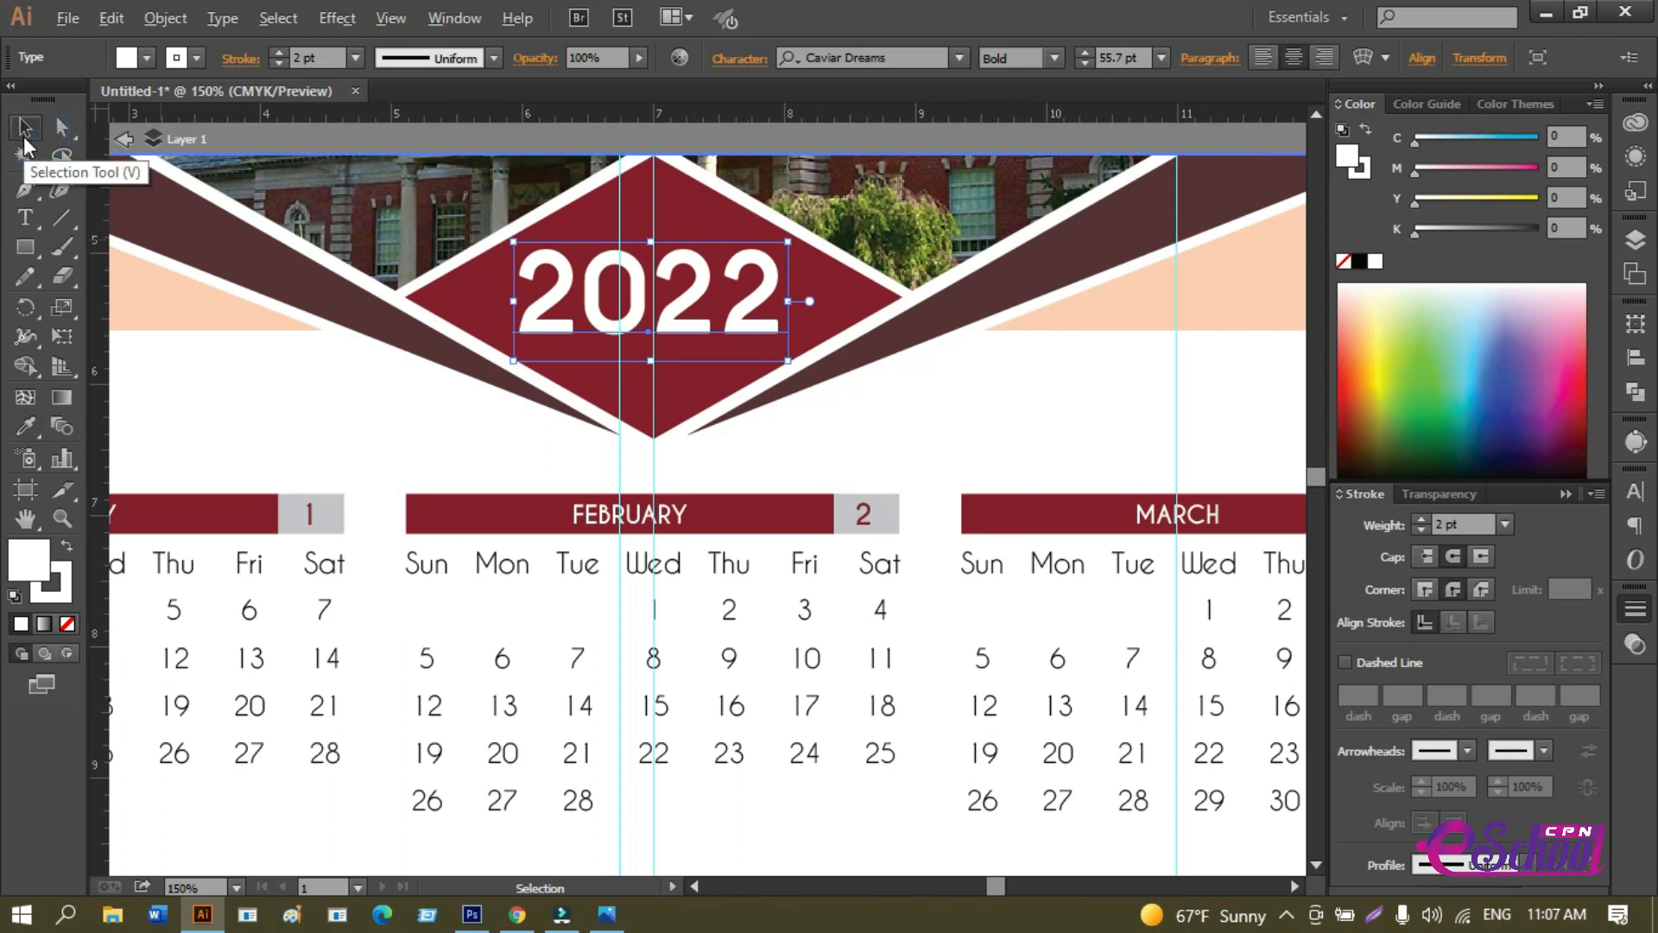
key("alt+Right")
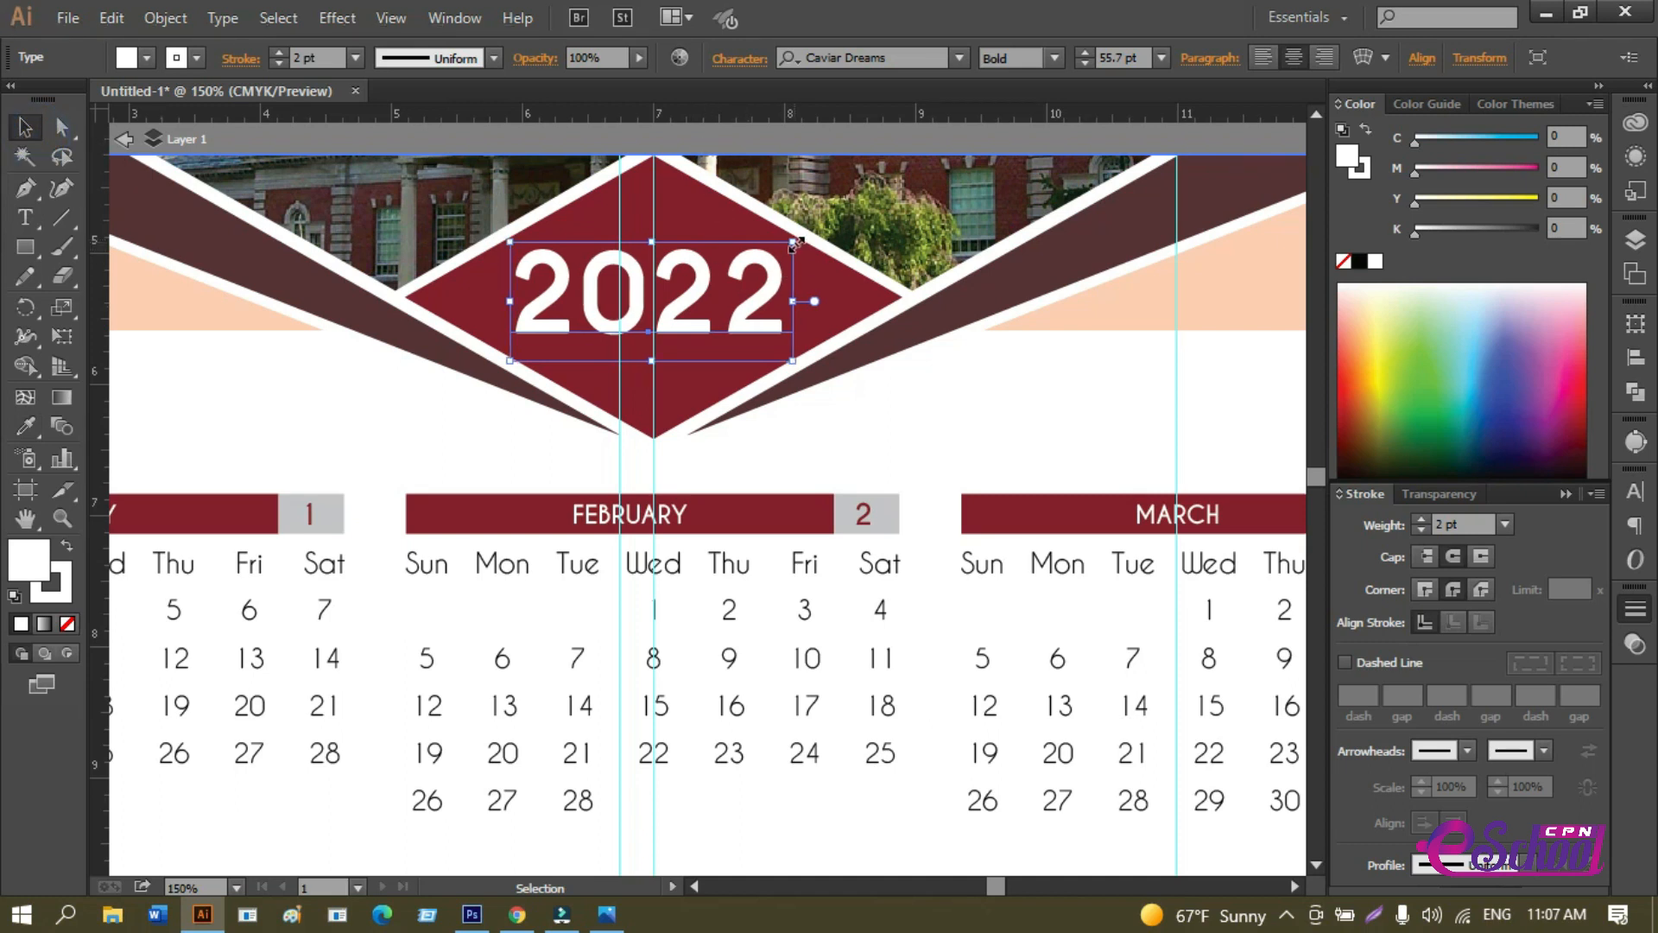
left_click_drag(795, 245, 783, 249)
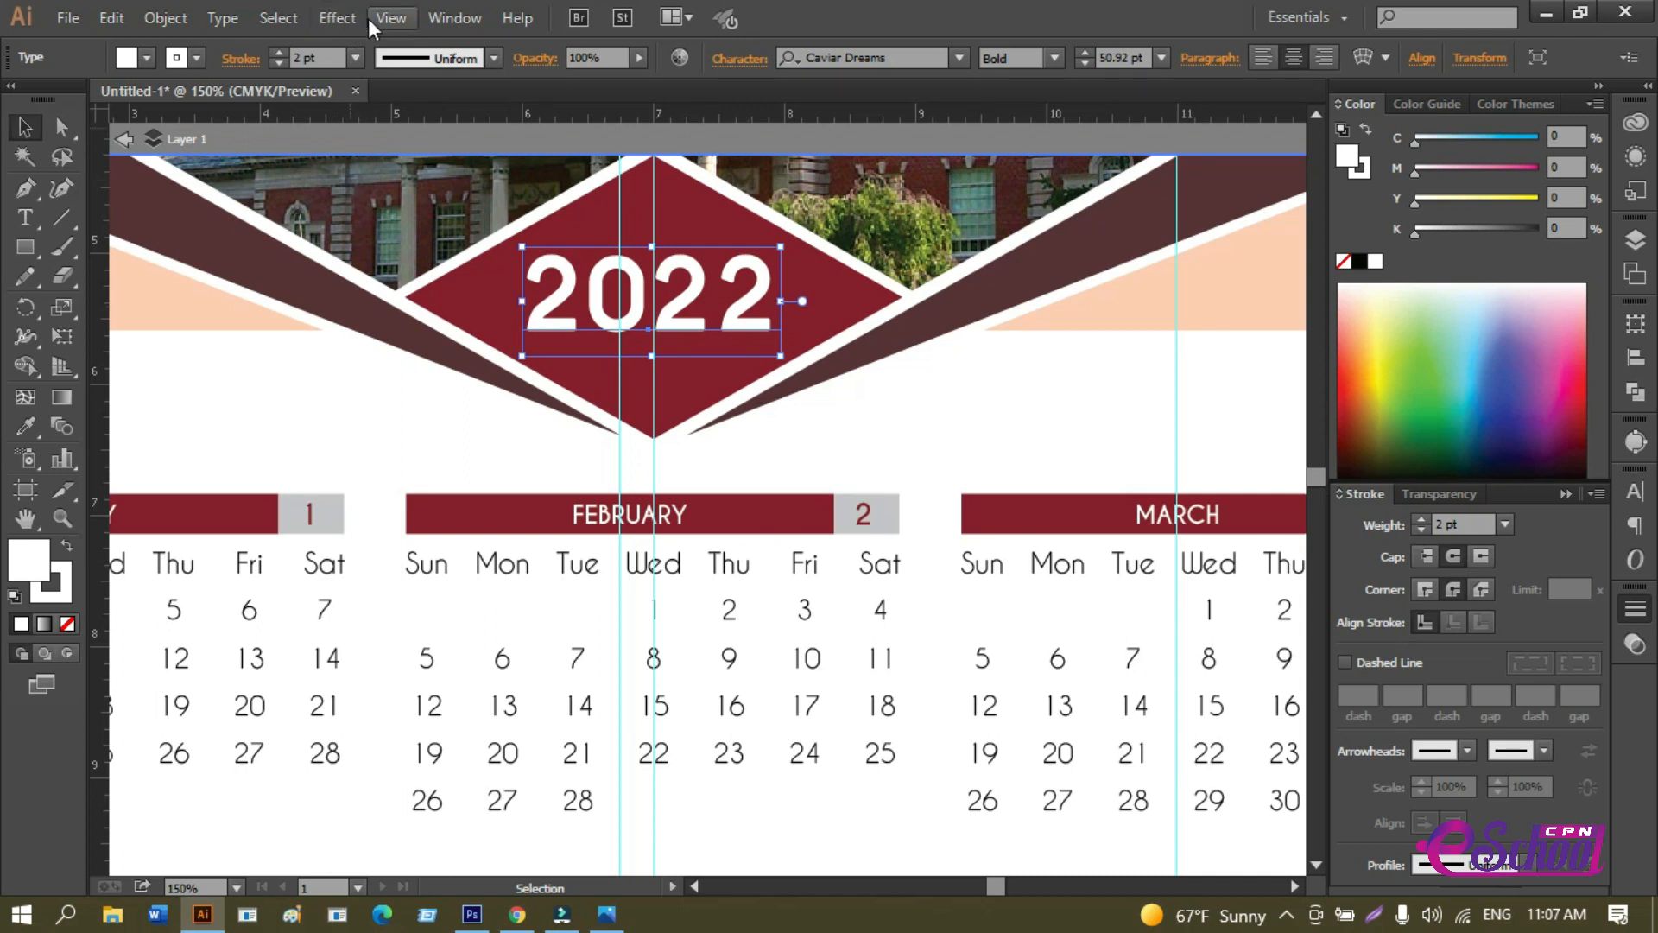
left_click(333, 18)
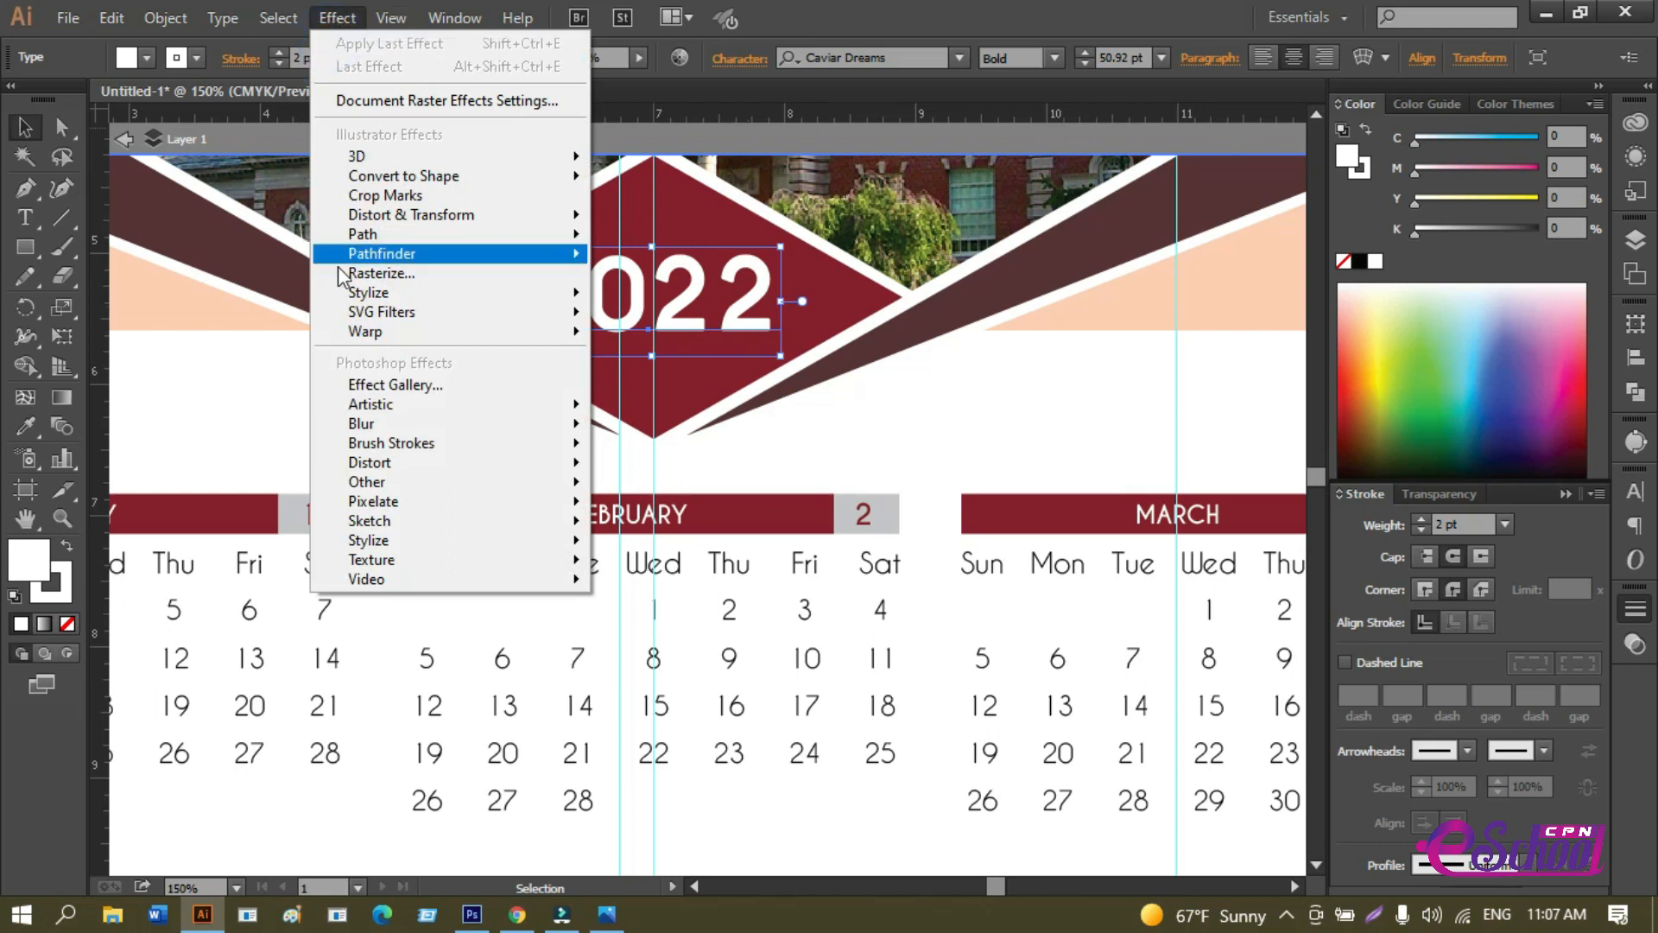
mouse_move(380, 290)
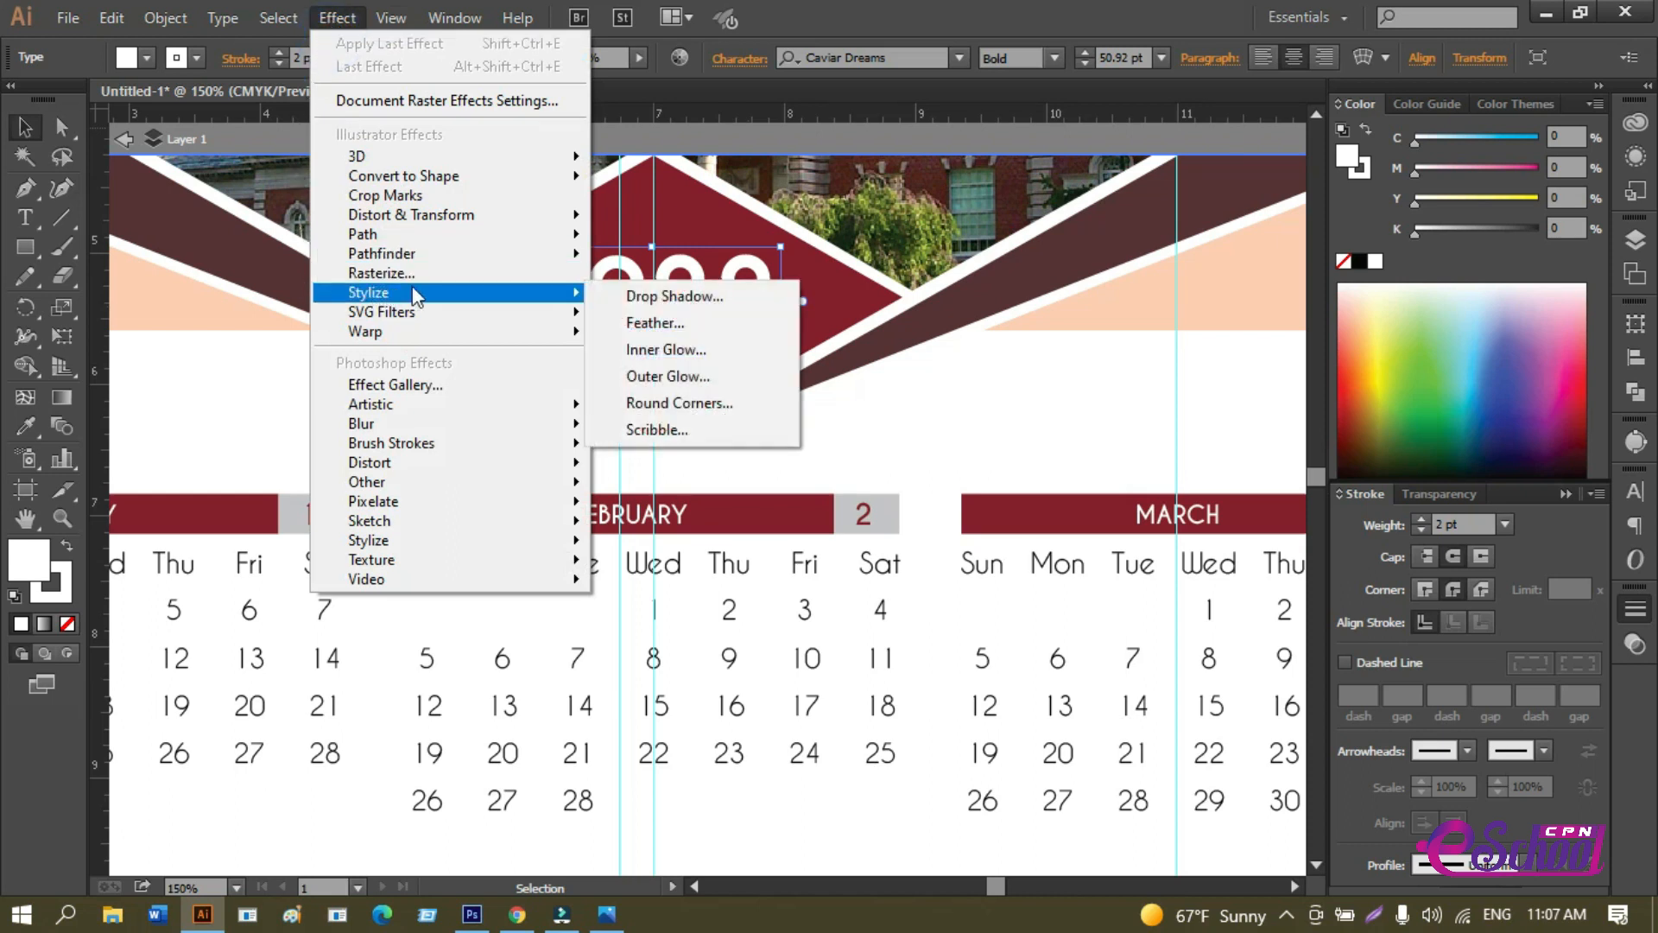
left_click(692, 304)
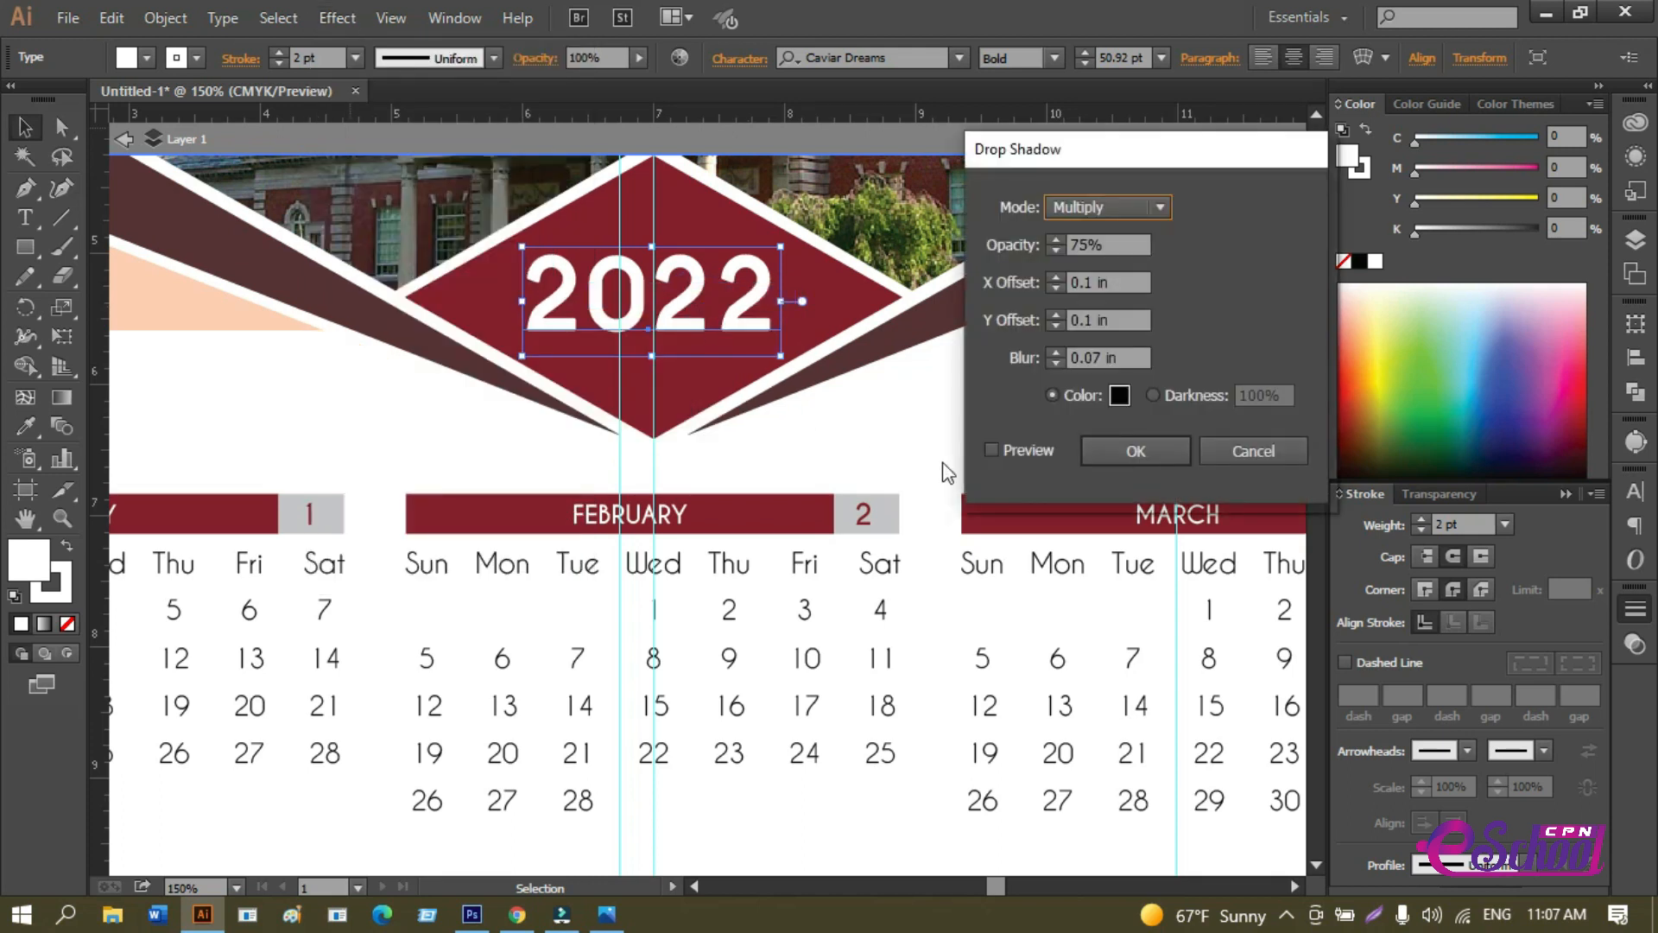
left_click(991, 448)
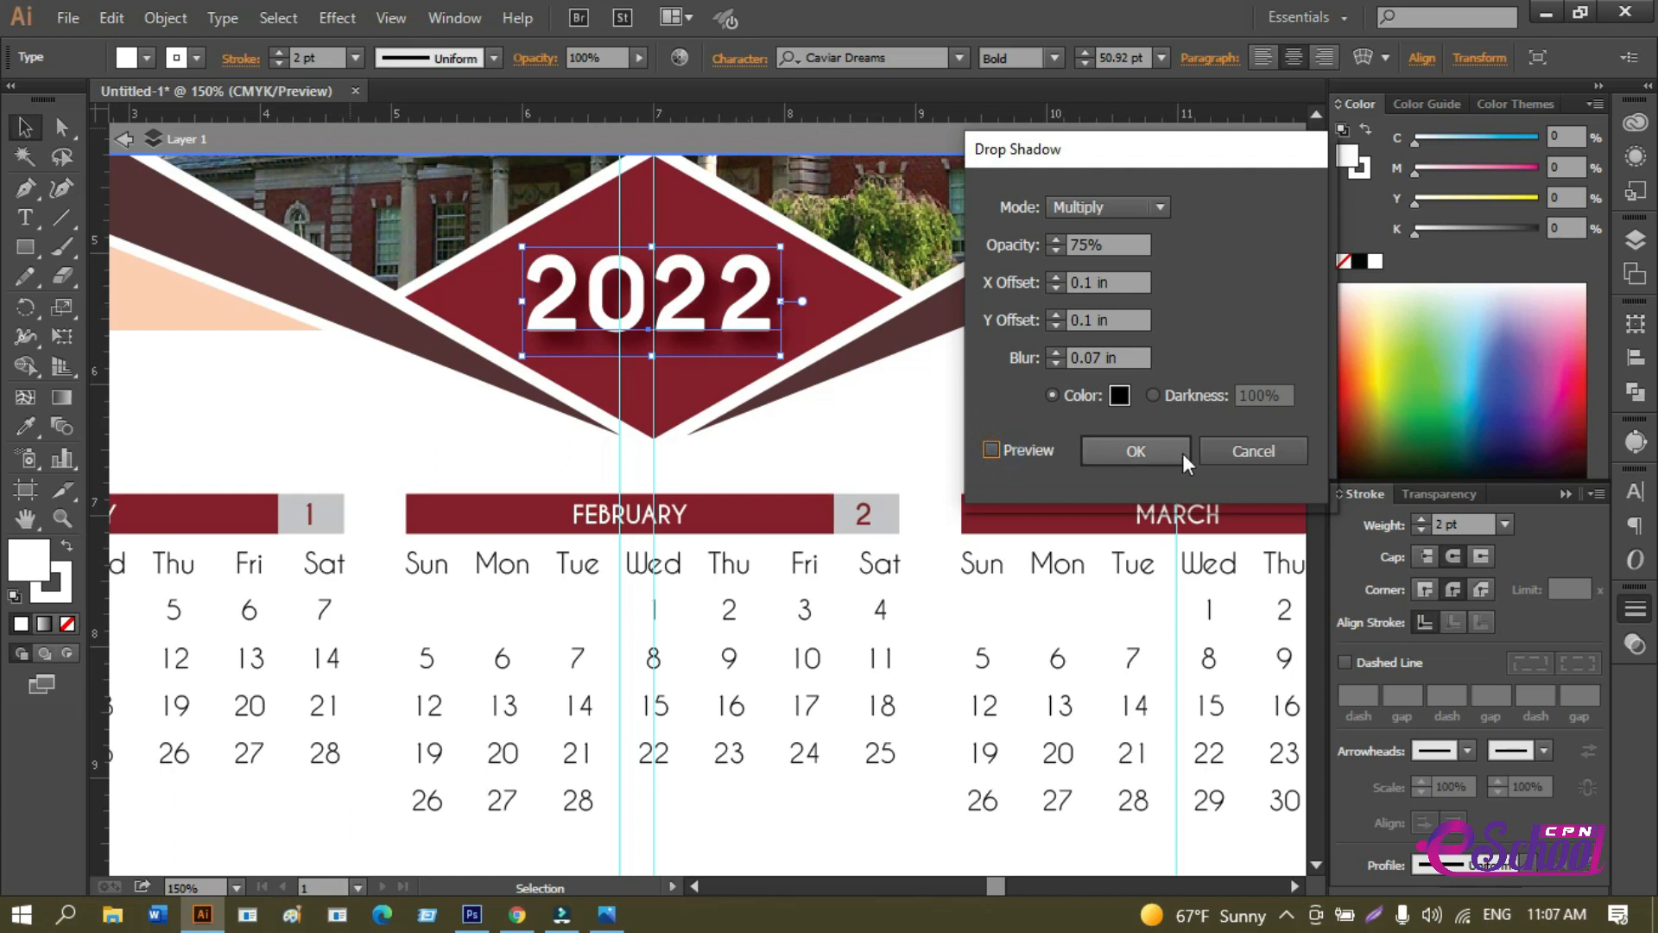
left_click(1252, 452)
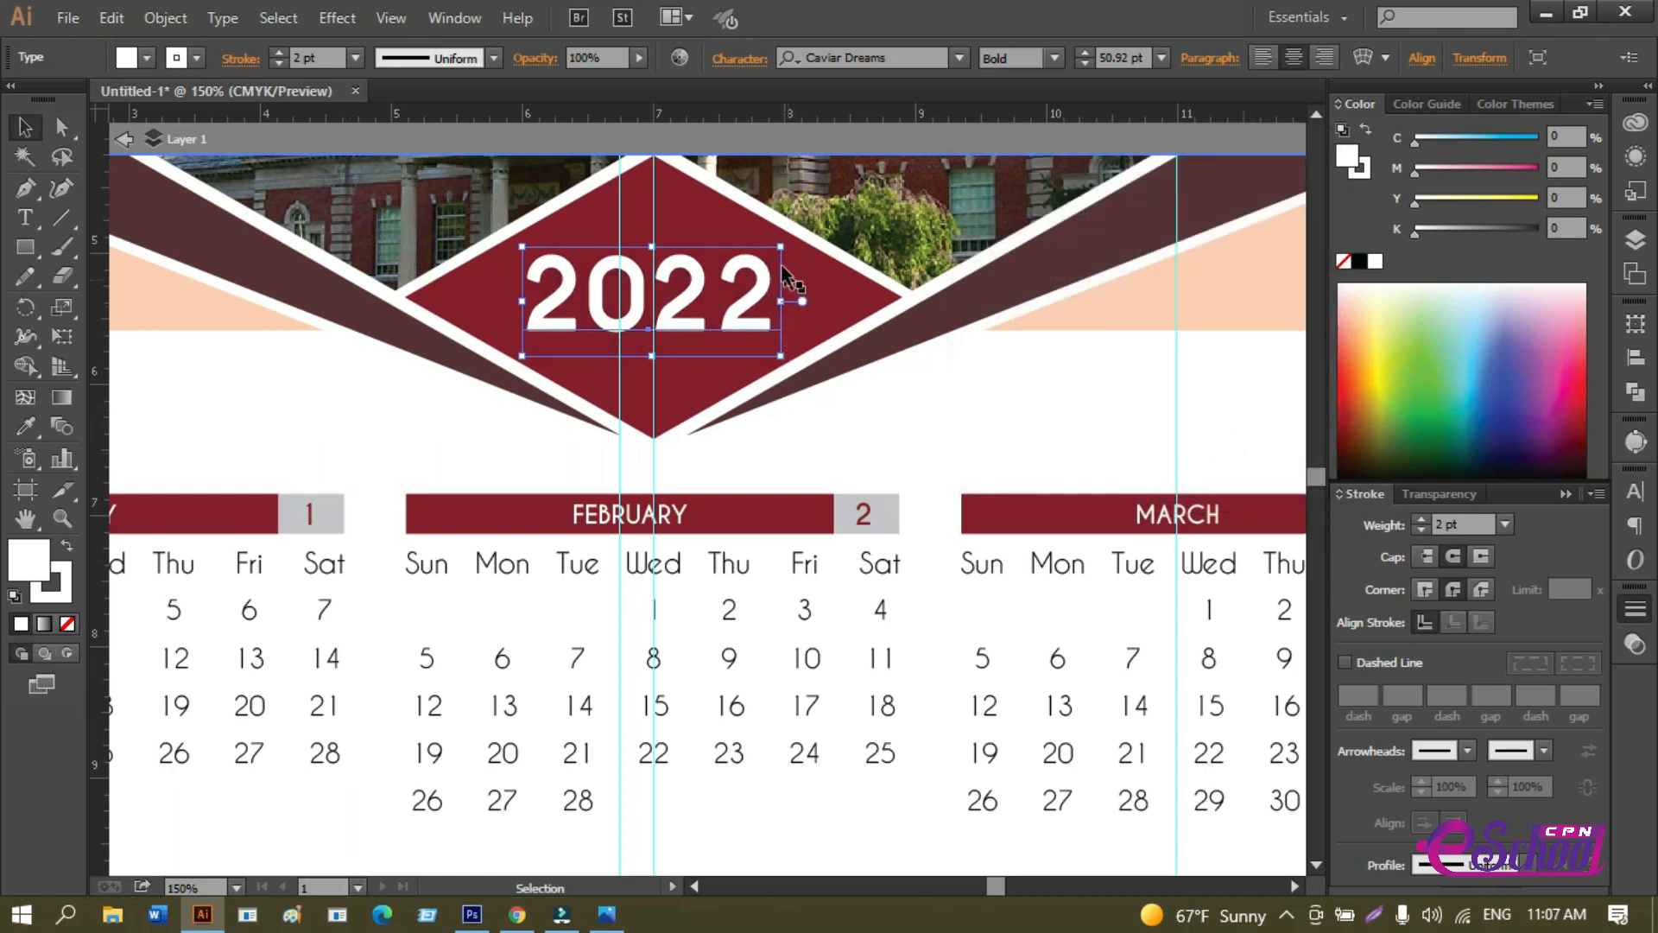
Enlarge the 2022 text to about 132.57 pt and add a black Multiply drop shadow at 75% opacity, 0.1 in offsets and 0.07 in blur.
left_click_drag(779, 249, 1014, 161)
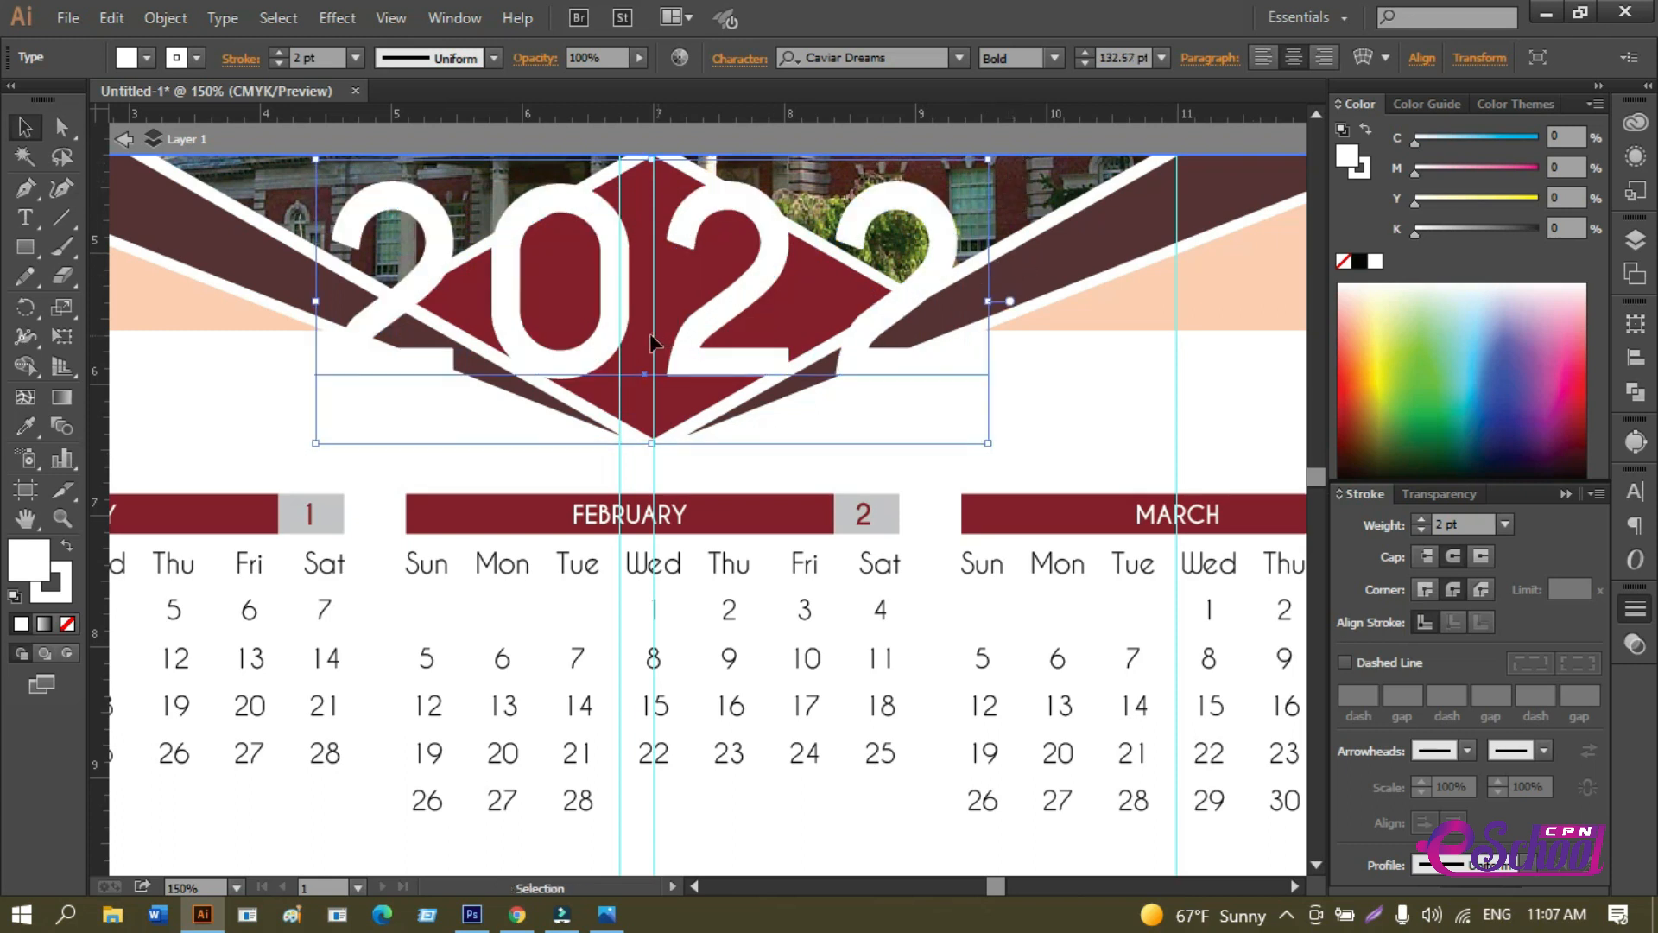
left_click(335, 19)
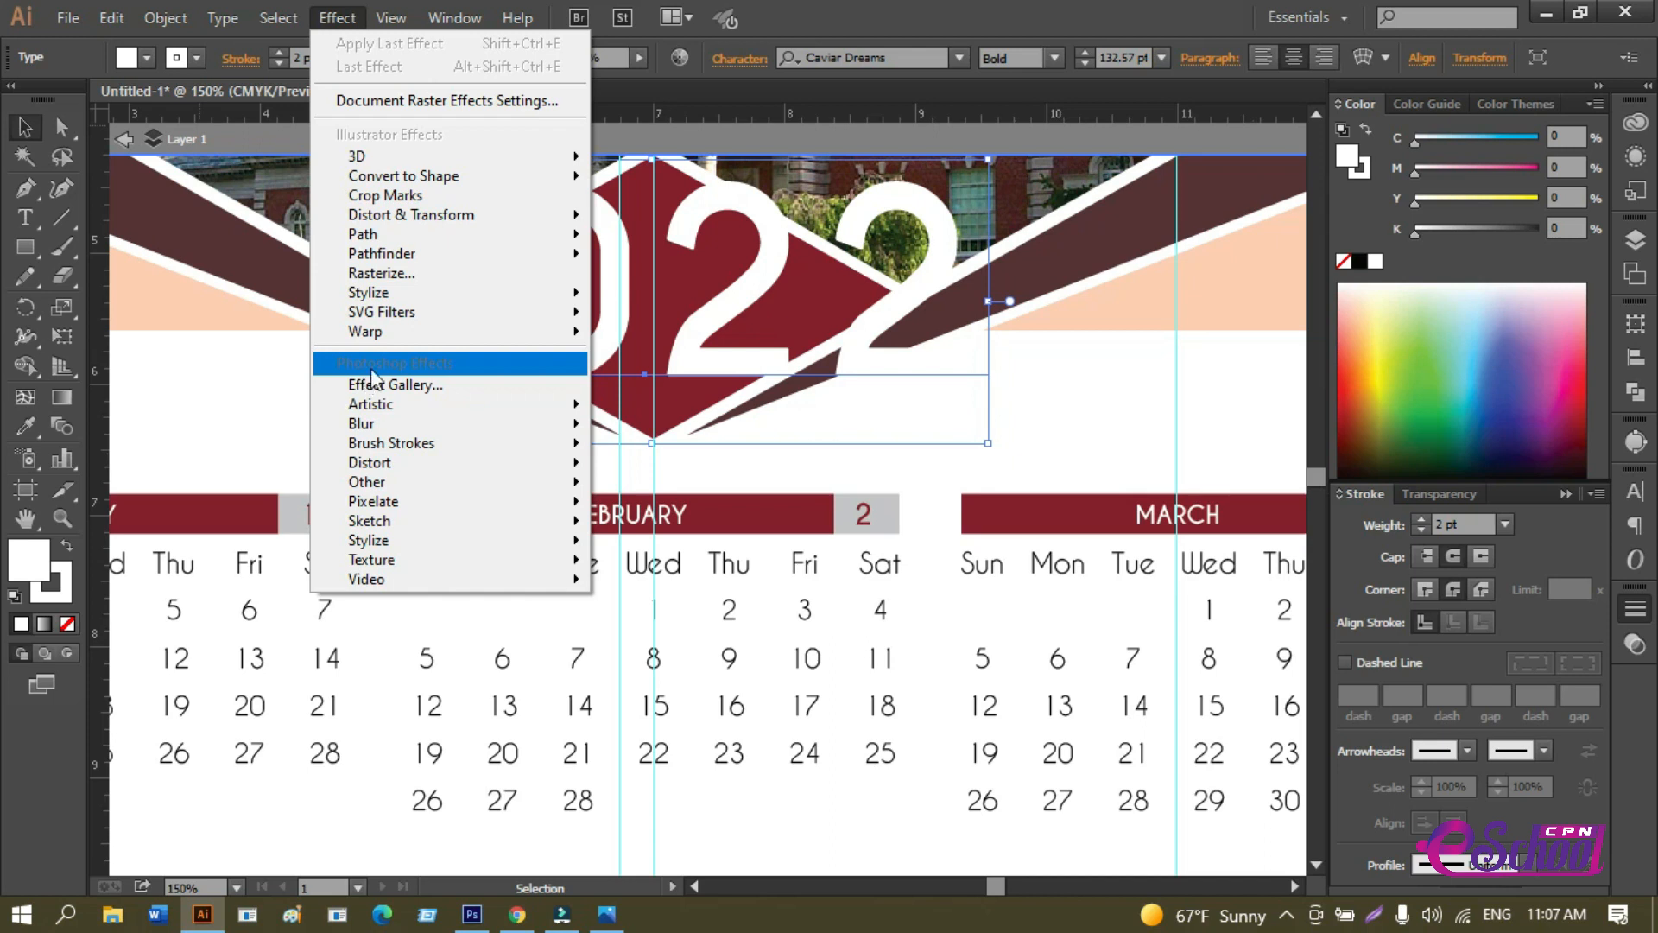
mouse_move(420, 316)
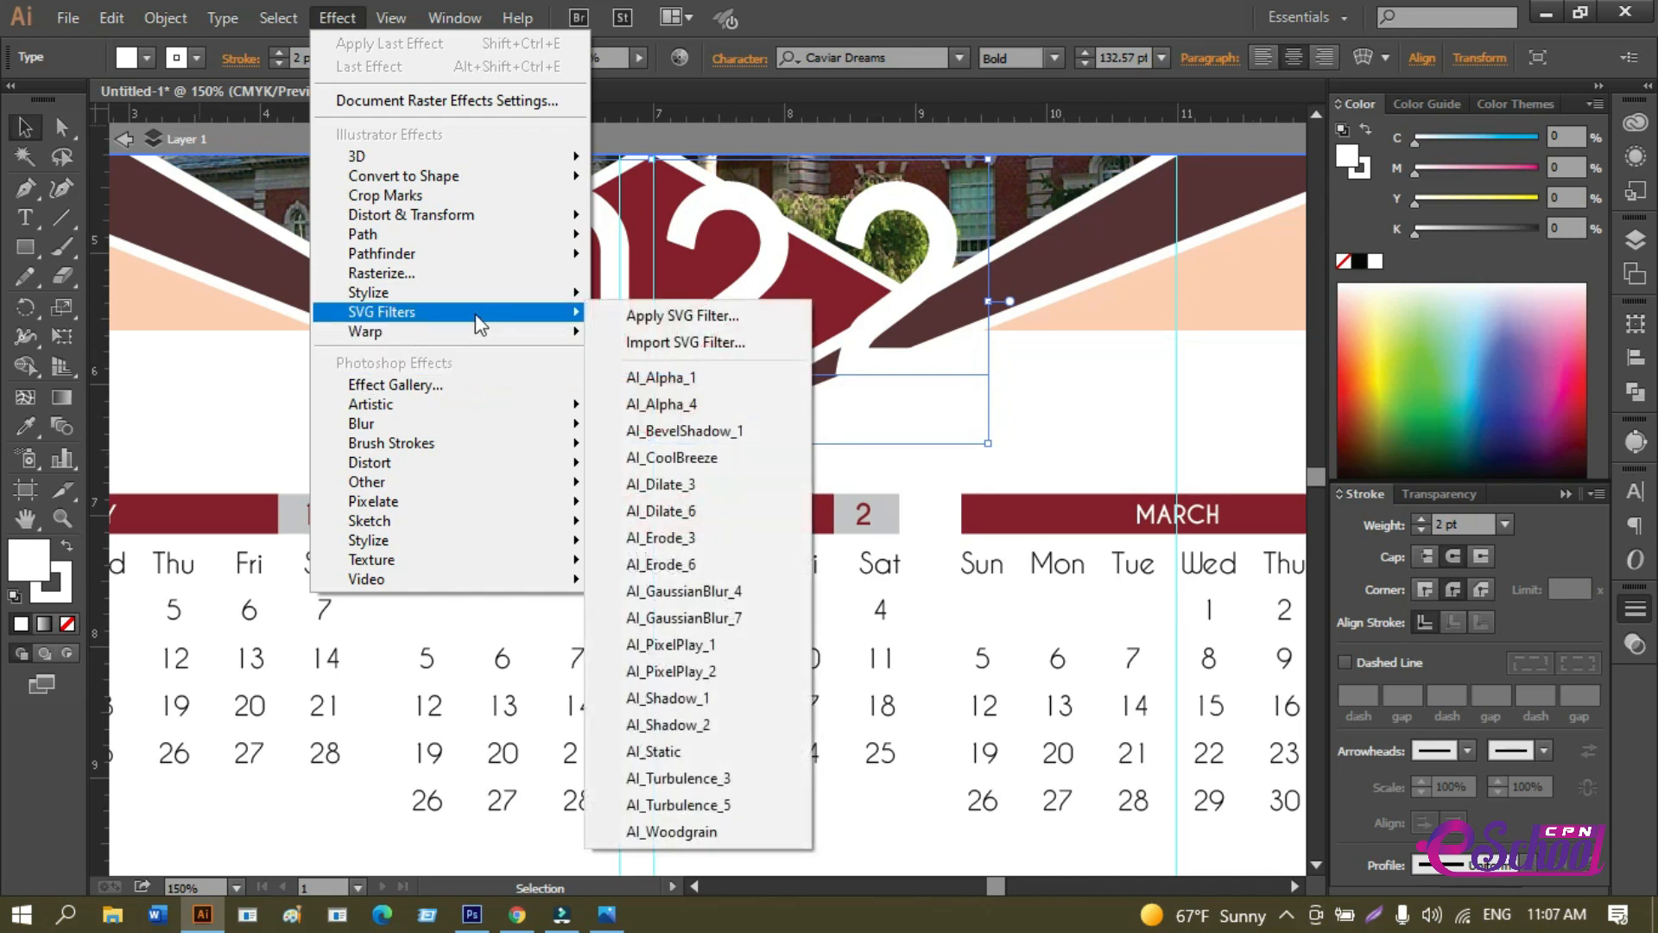
mouse_move(476, 296)
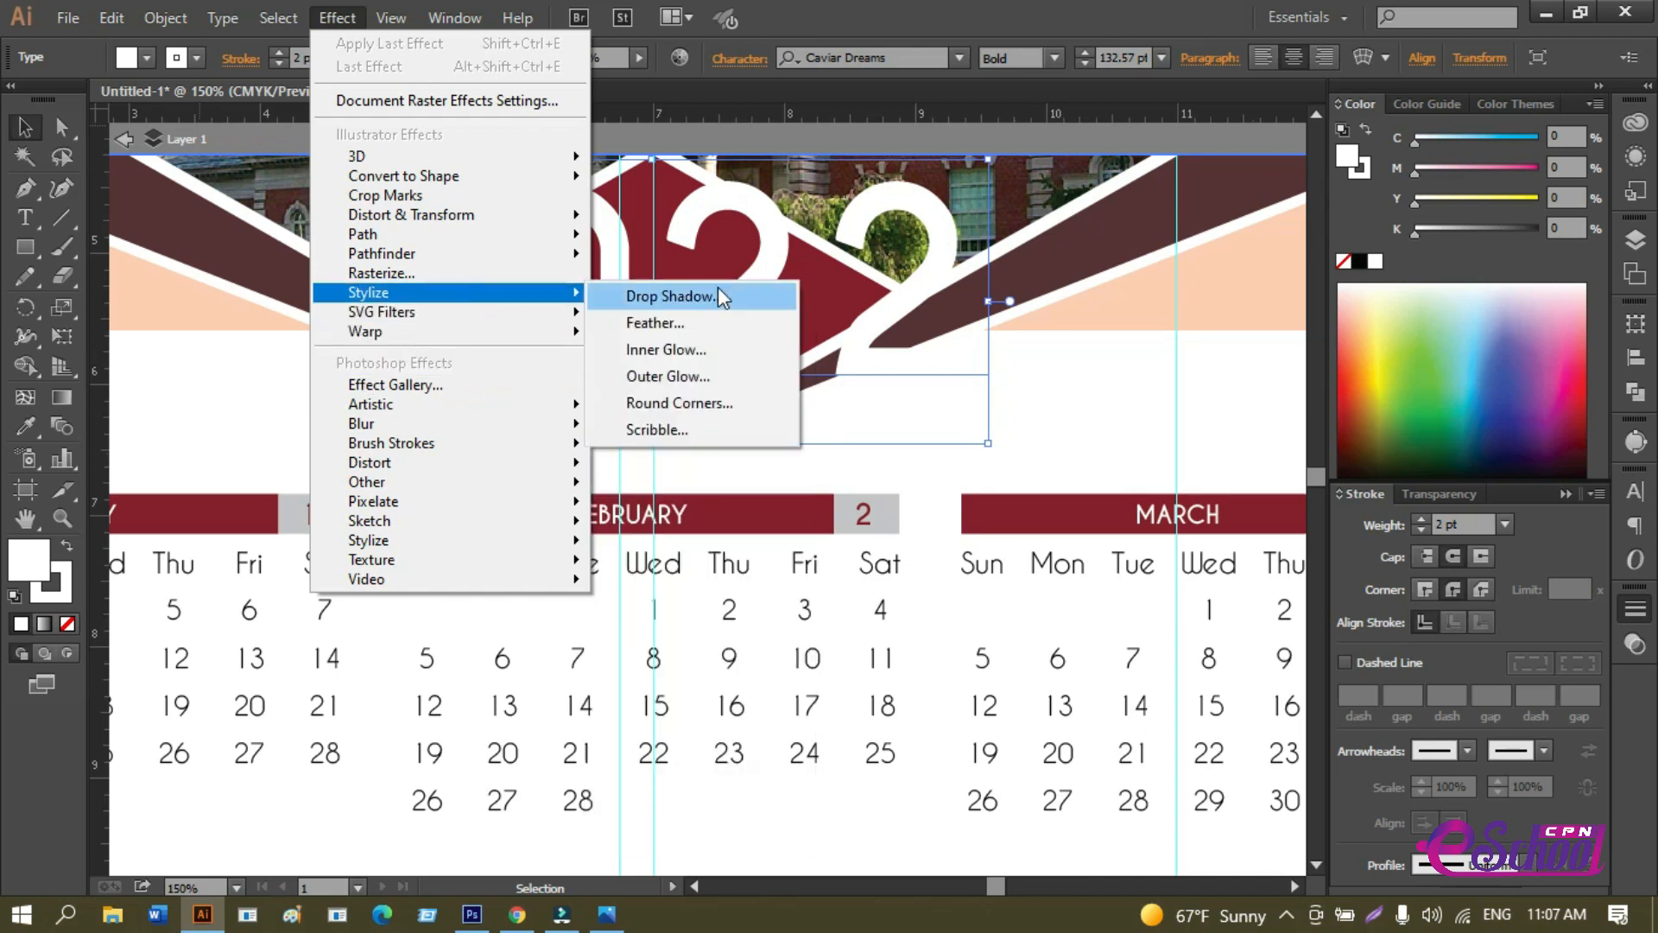
left_click(720, 294)
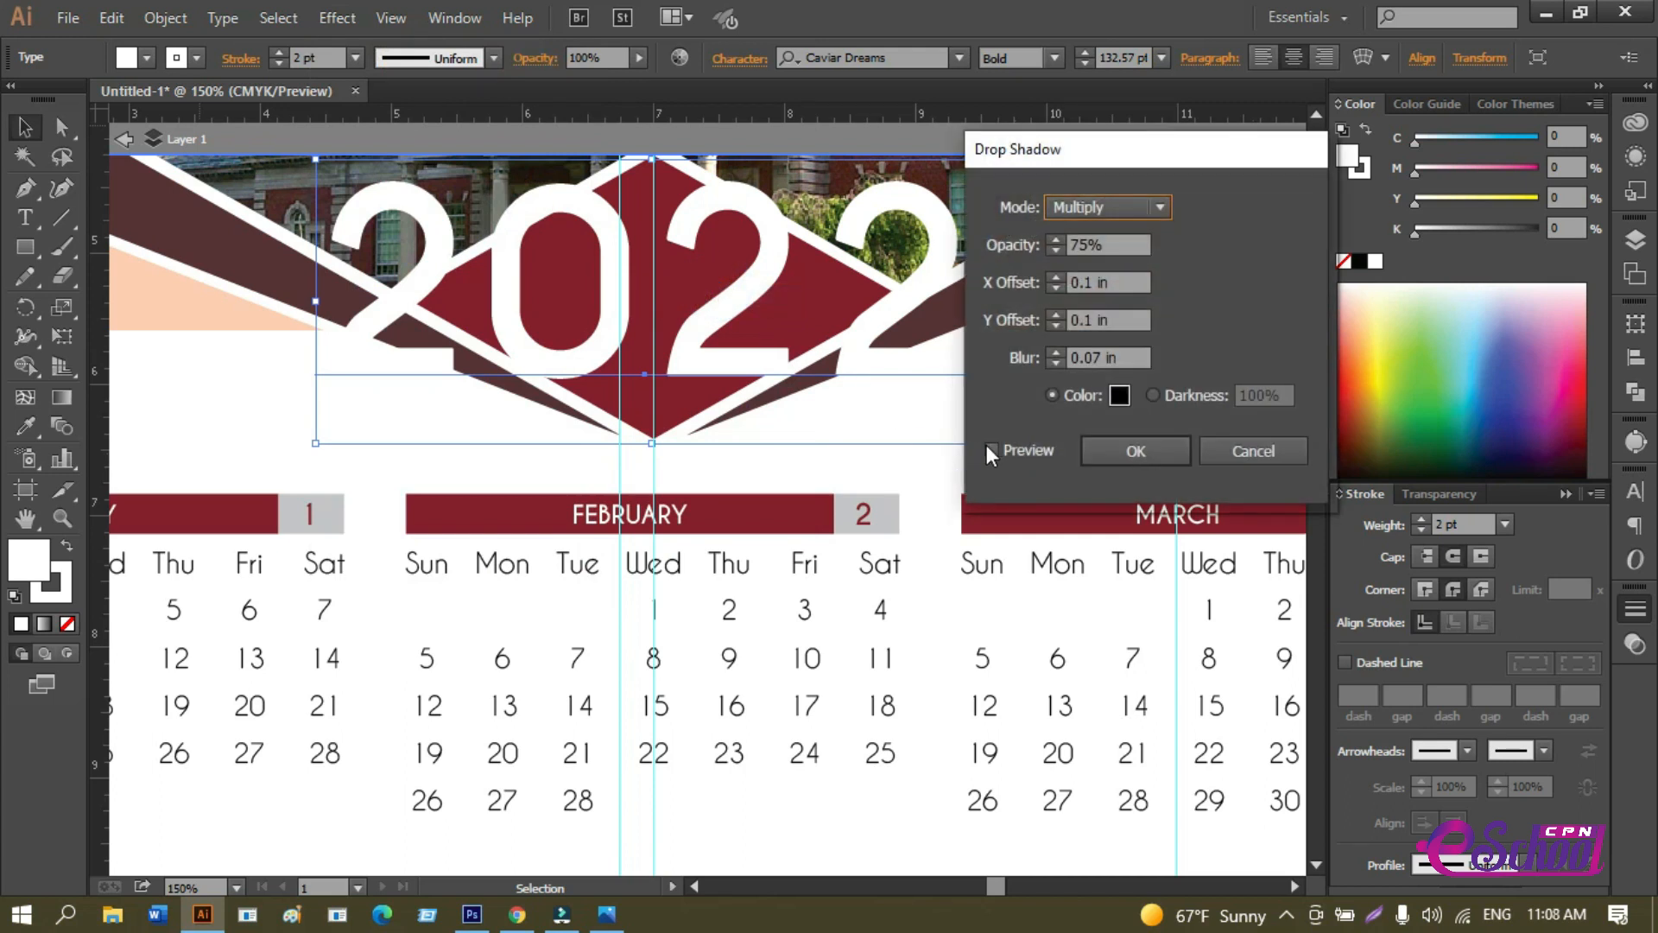
left_click(992, 449)
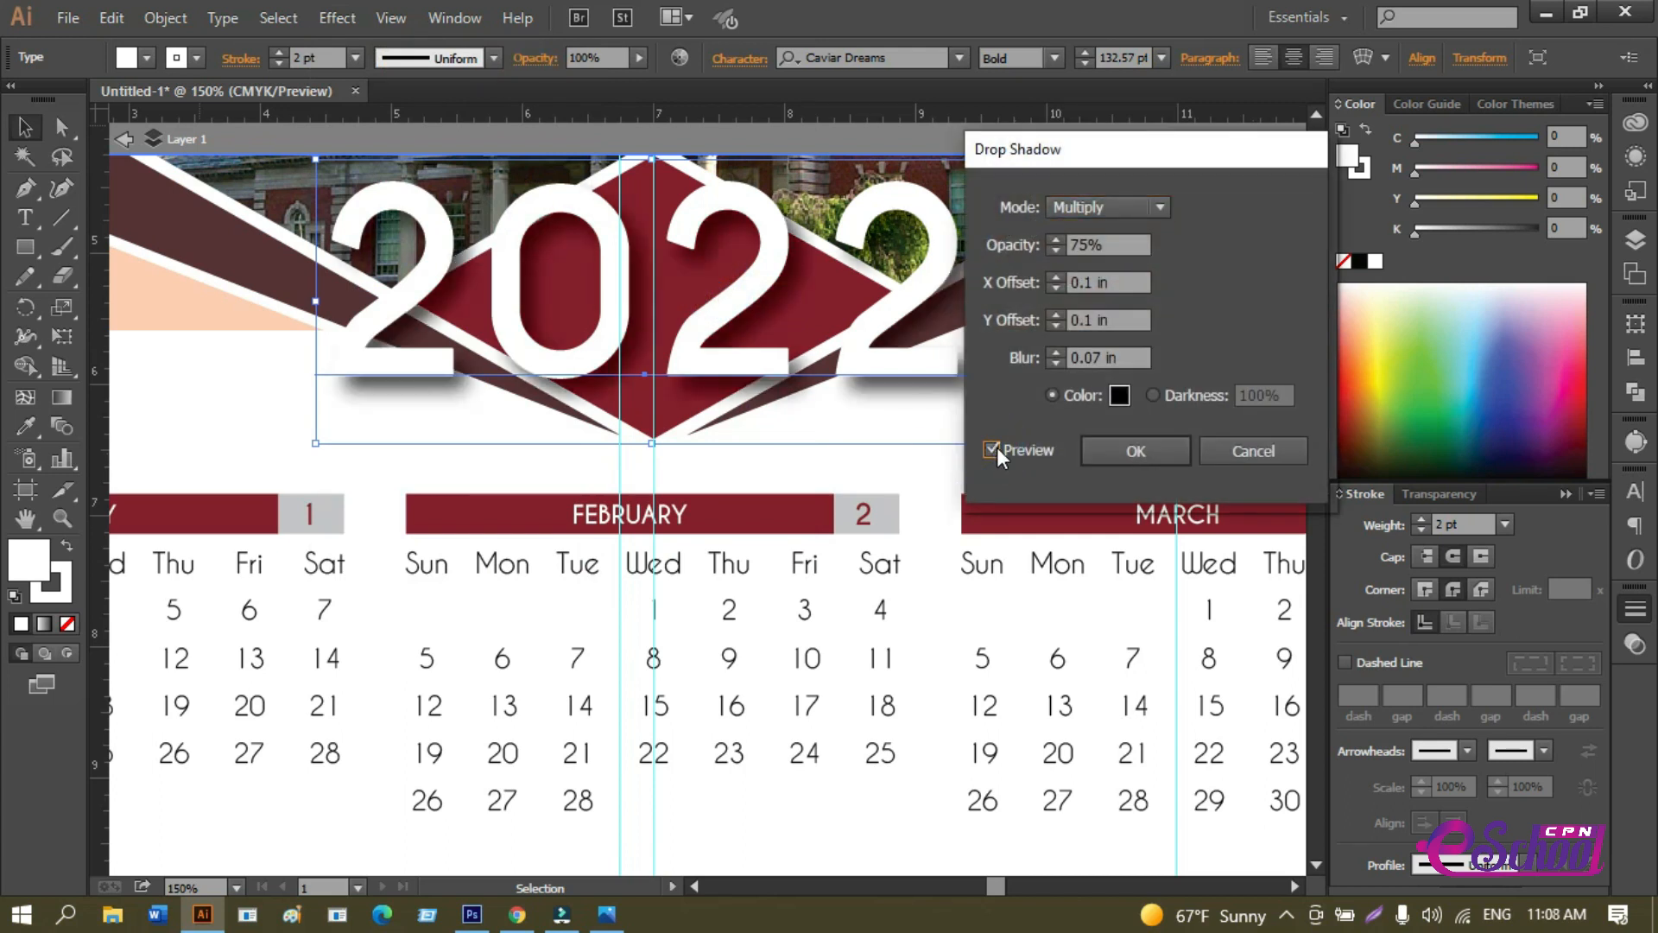
left_click(1138, 450)
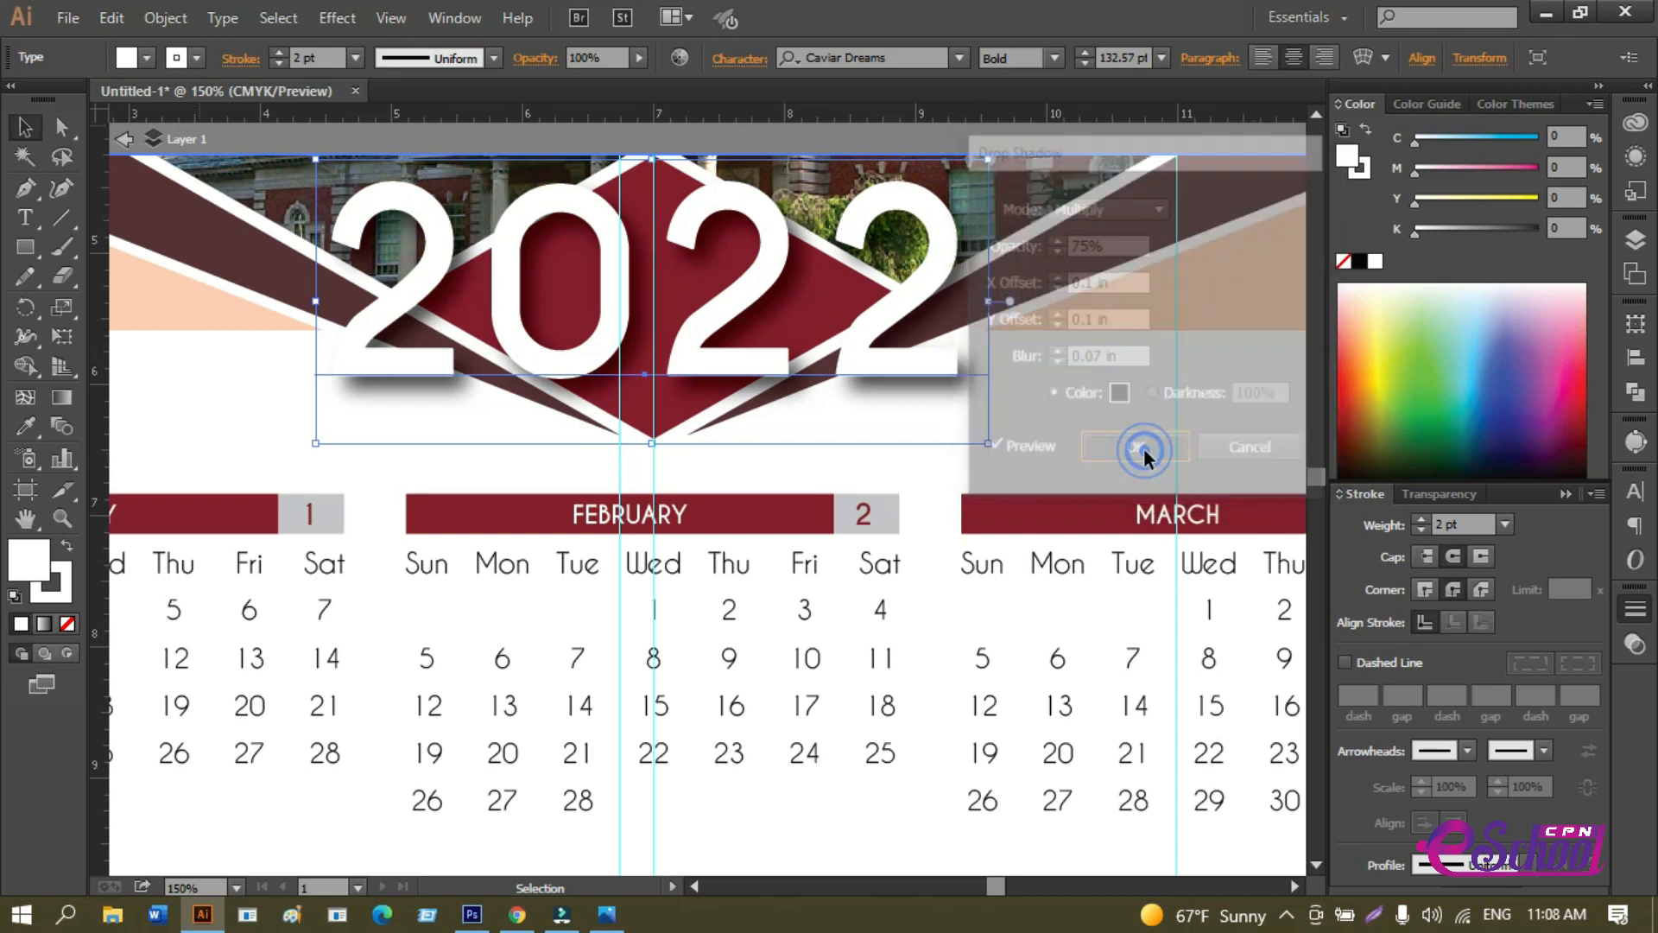
Expand the 2022 text's appearance and shift only the digits slightly down and right, closer to their drop shadow.
left_click(173, 20)
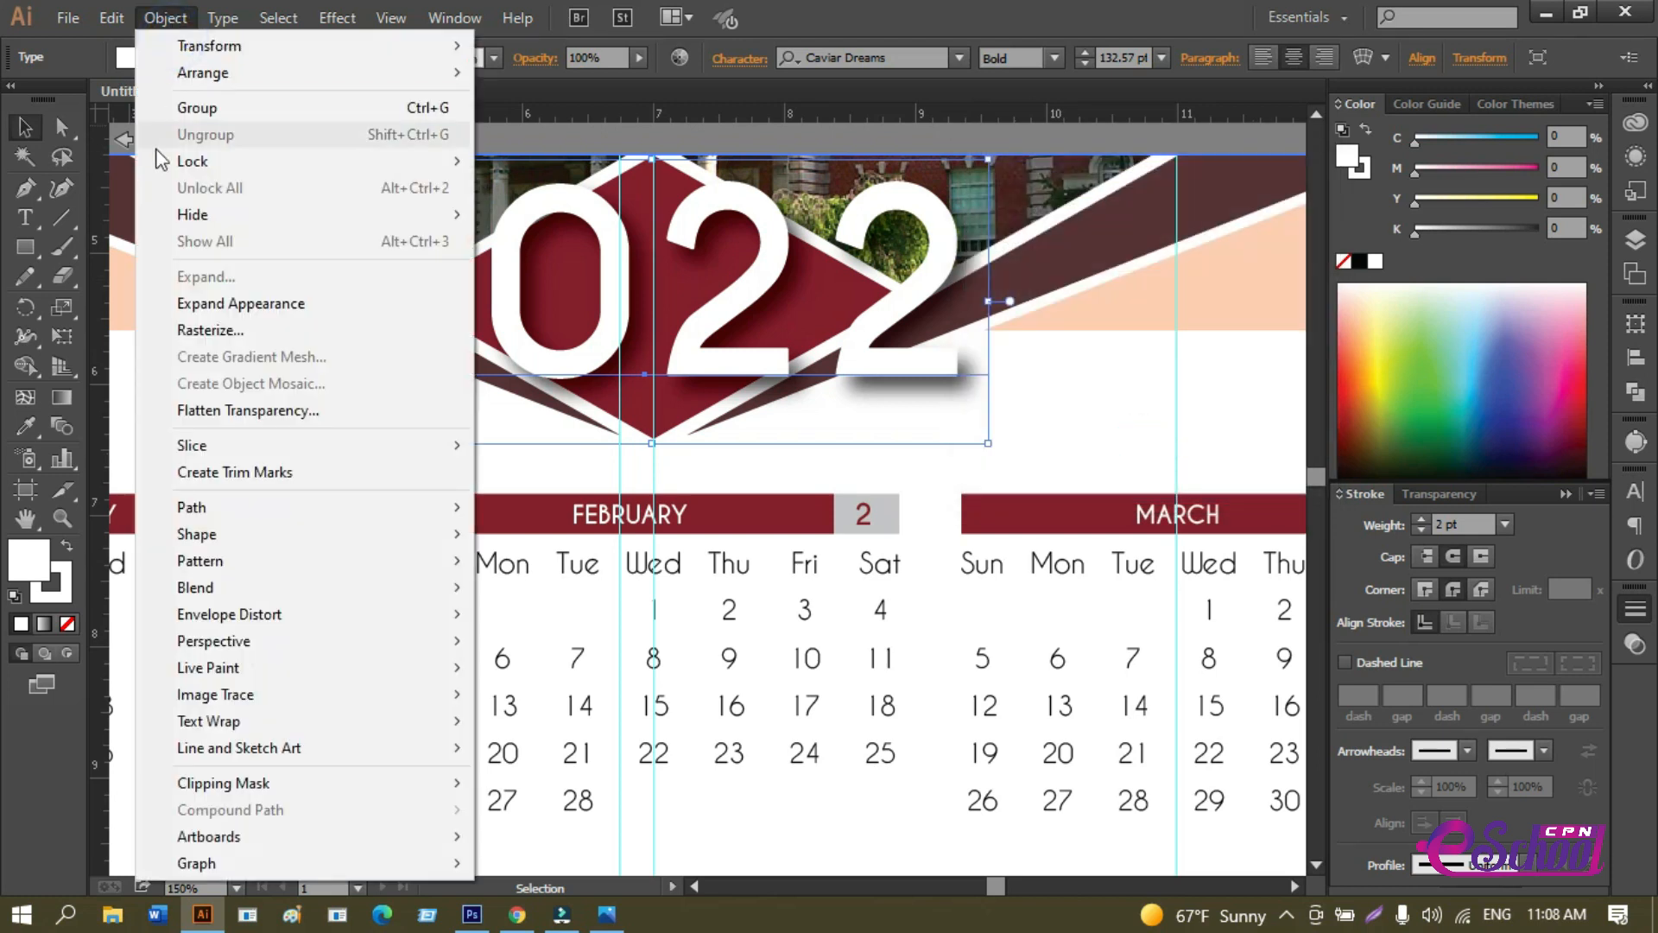
left_click(208, 304)
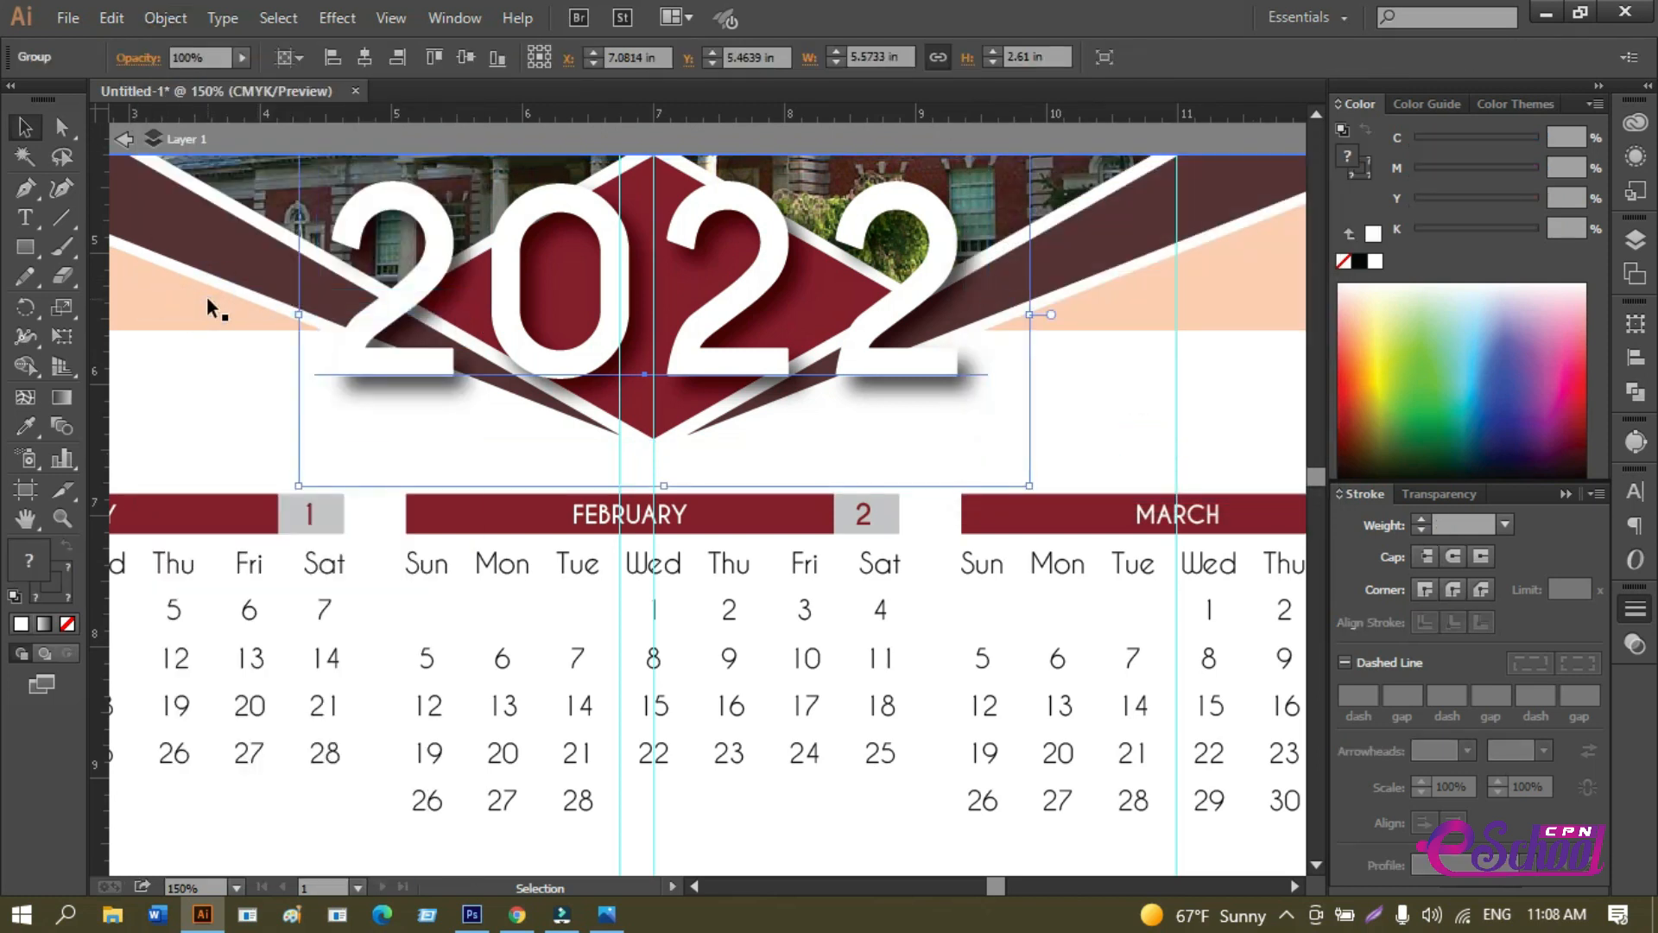
left_click(1086, 342)
key("a")
left_click_drag(960, 396, 527, 479)
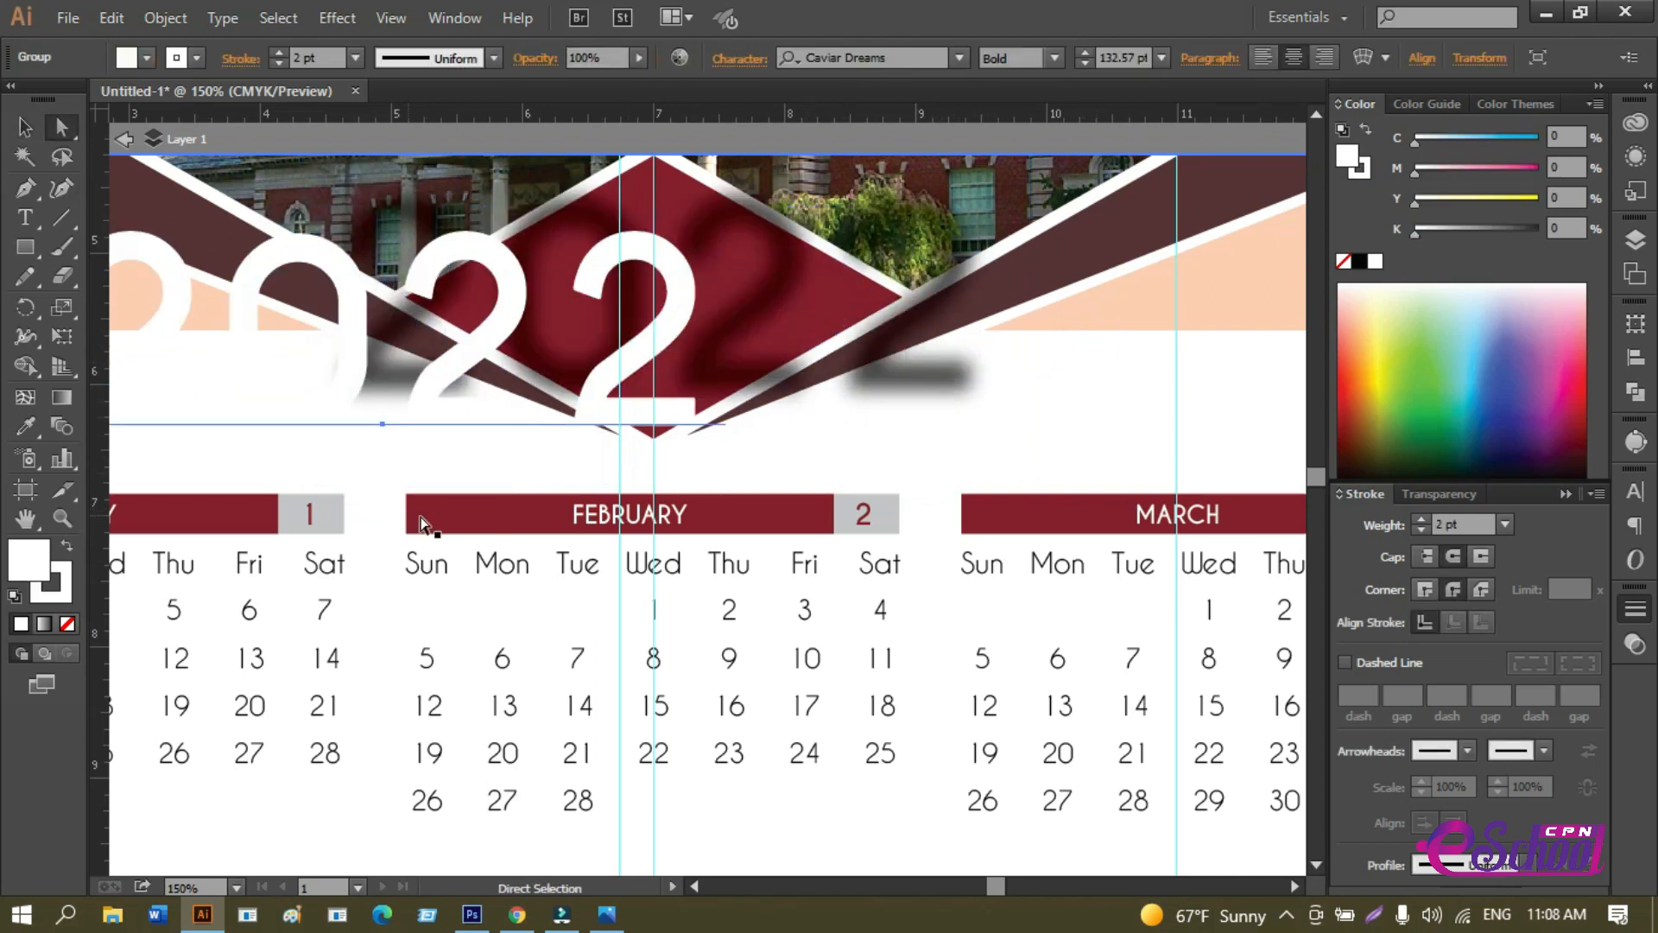
key("ctrl+z")
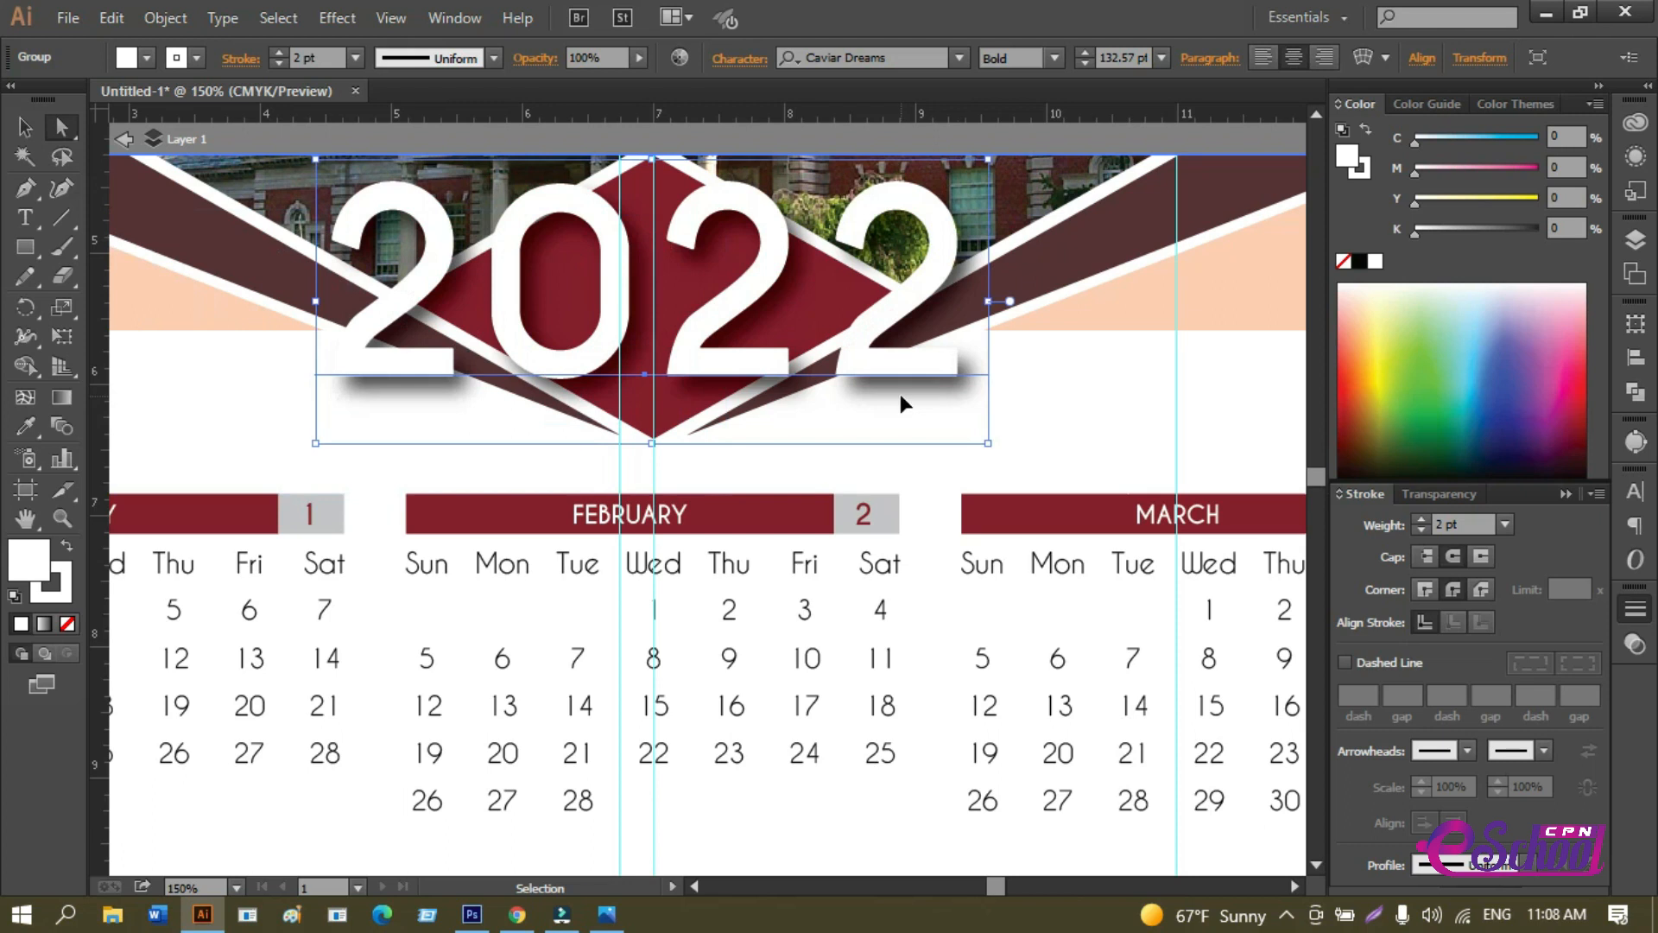
left_click_drag(886, 371, 899, 371)
Scale the 2022 text and shadow group to about 2.33 by 1.09 in and centre it in the crimson diamond.
left_click(26, 126)
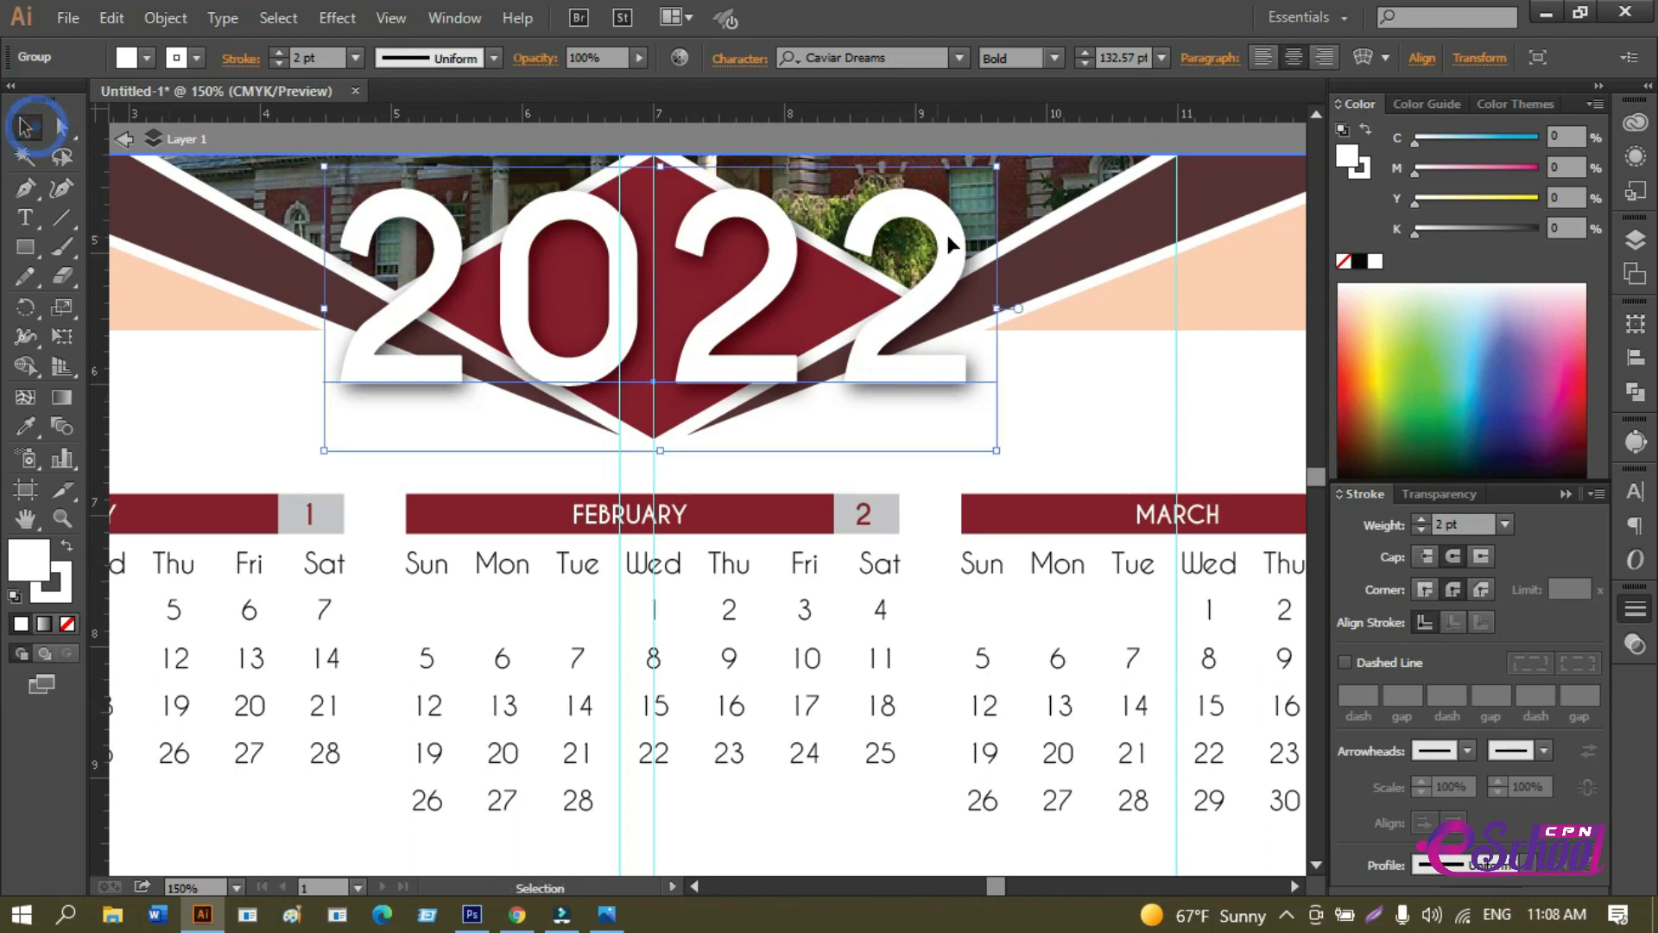
left_click(1096, 372)
left_click(980, 372)
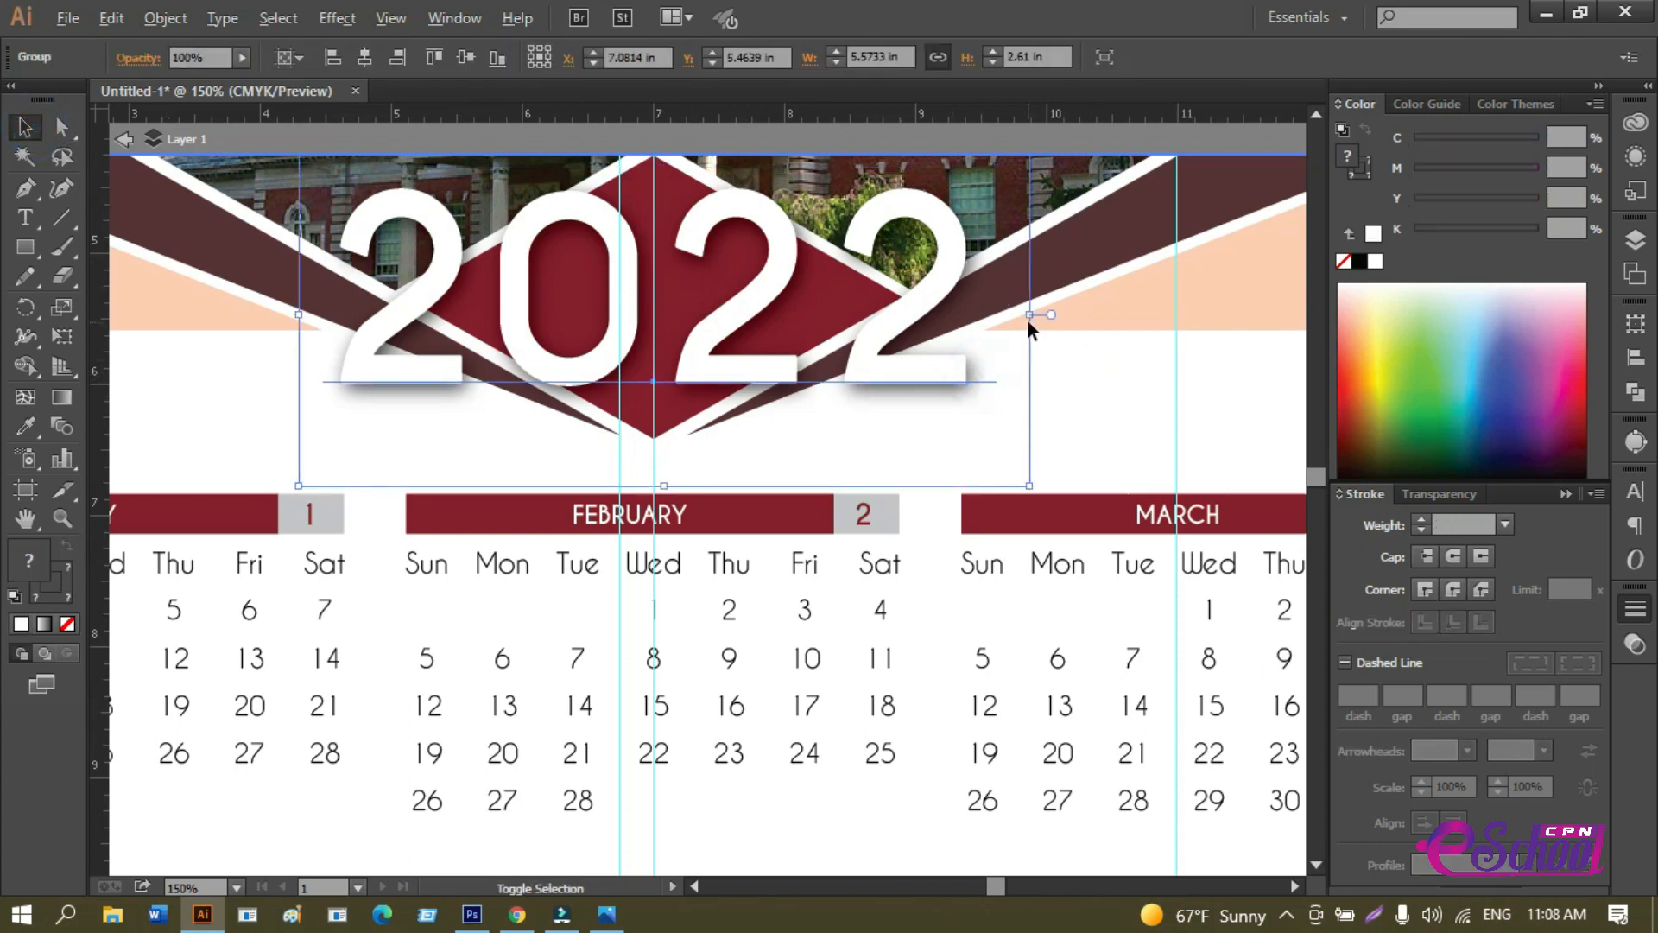
left_click(1026, 488)
left_click(933, 388)
left_click_drag(1028, 488, 827, 383)
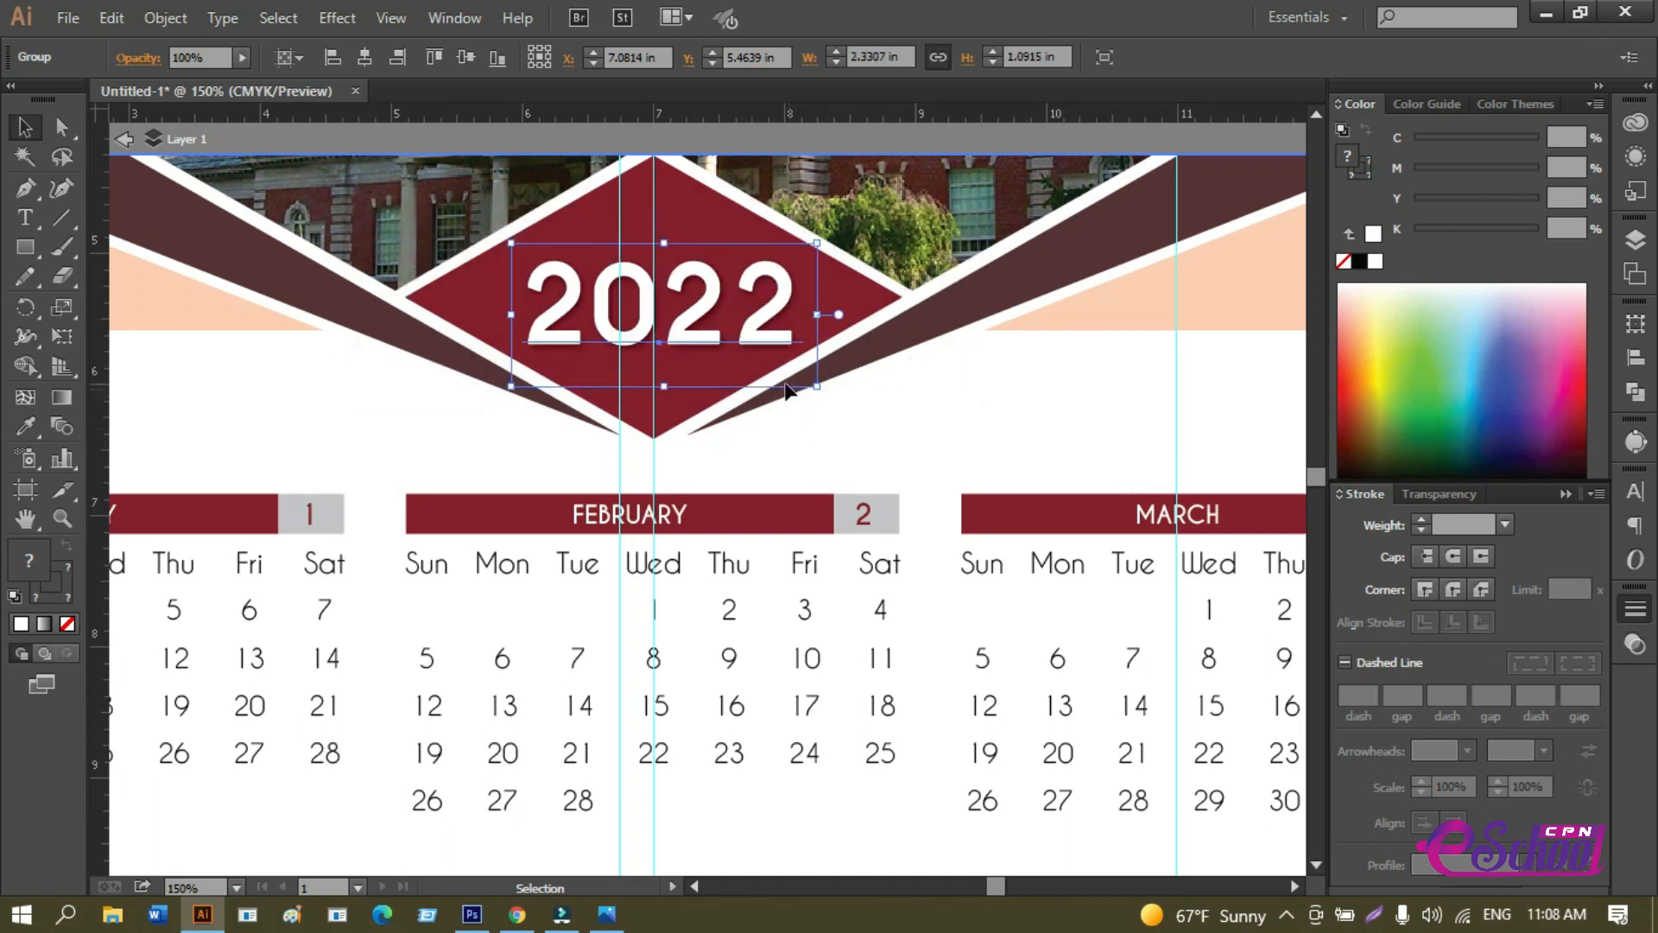
left_click_drag(756, 348, 752, 344)
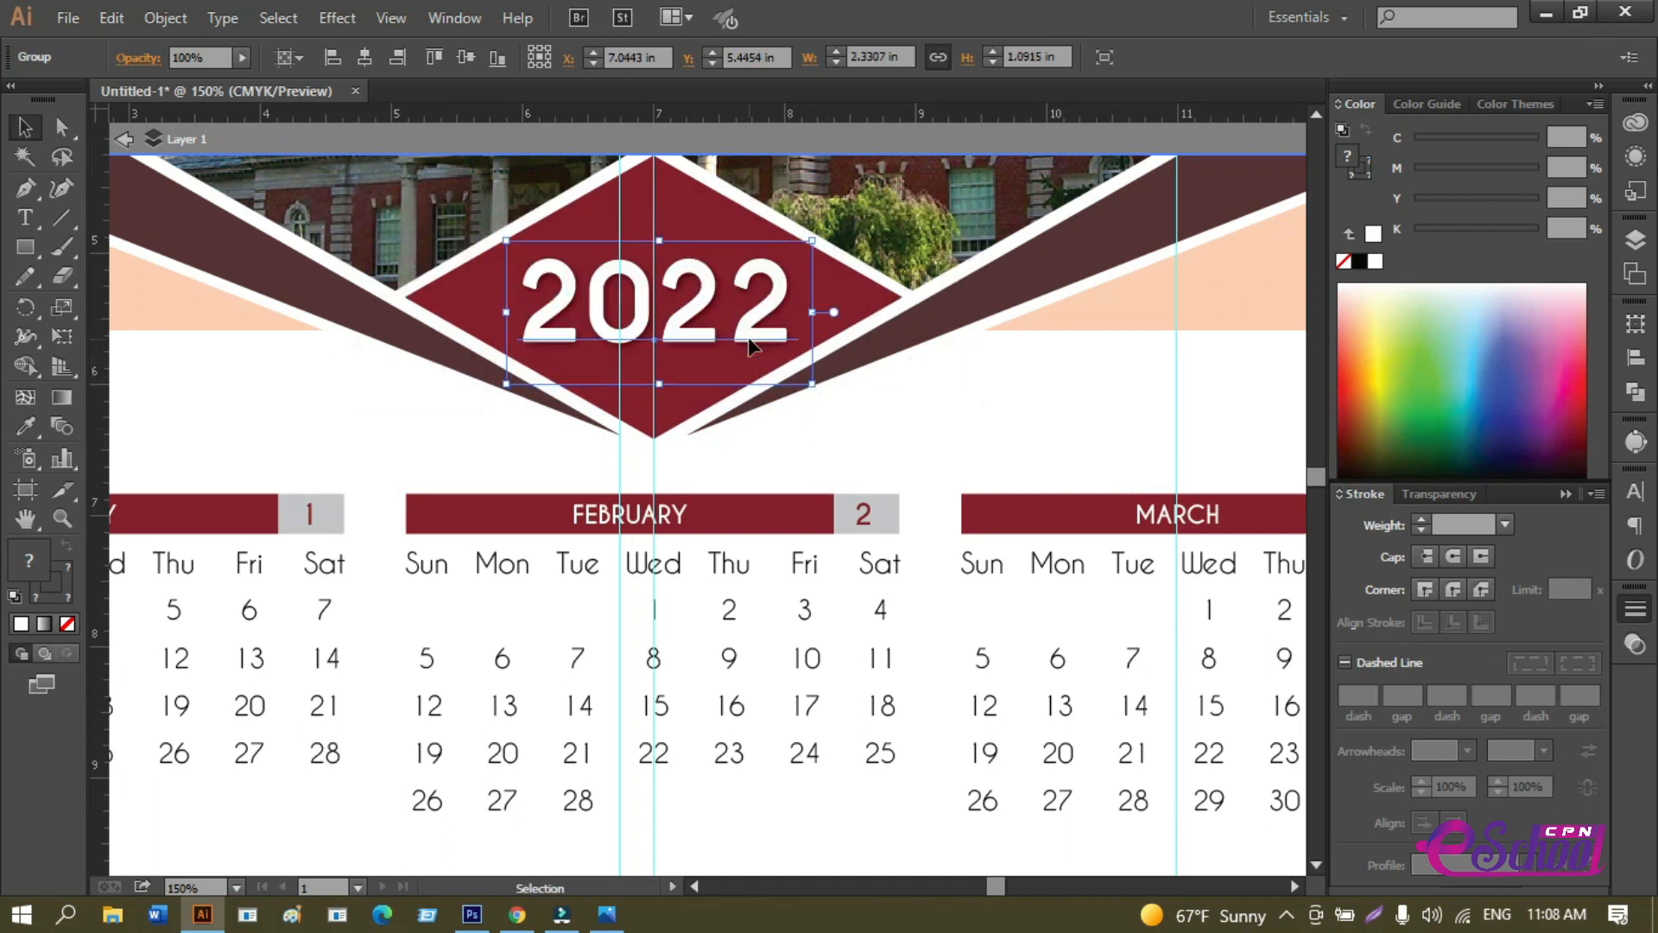
left_click(881, 437)
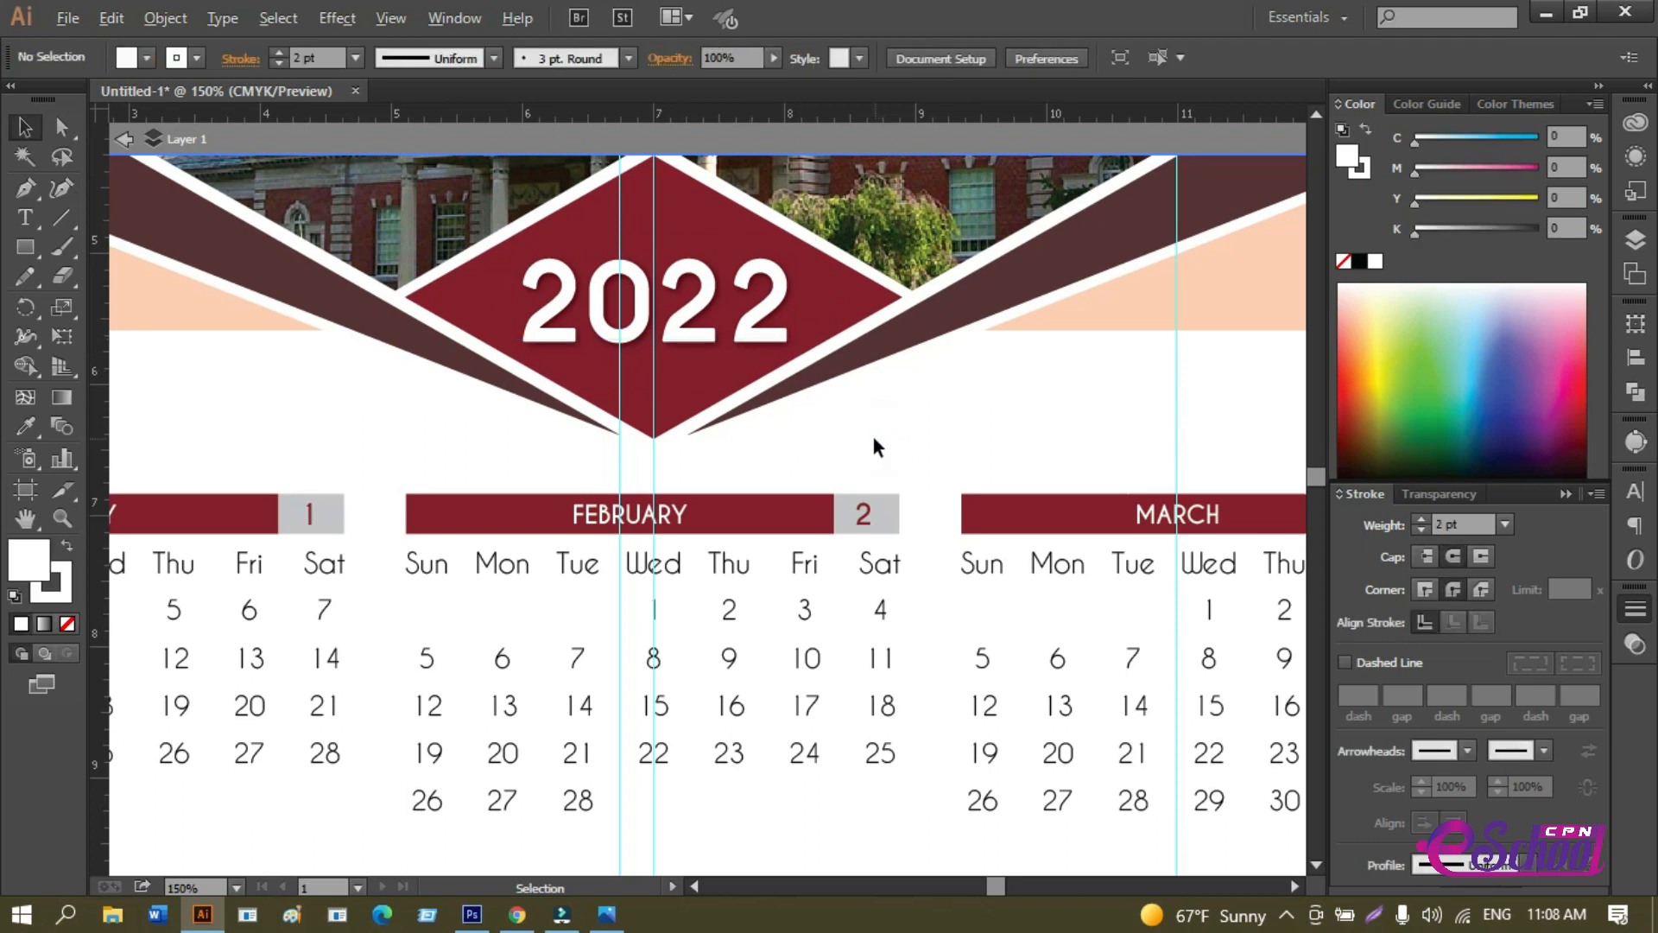
Nudge the whole twelve-month grid slightly down to balance the space between the header and footer.
scroll(867, 439, "down", 3)
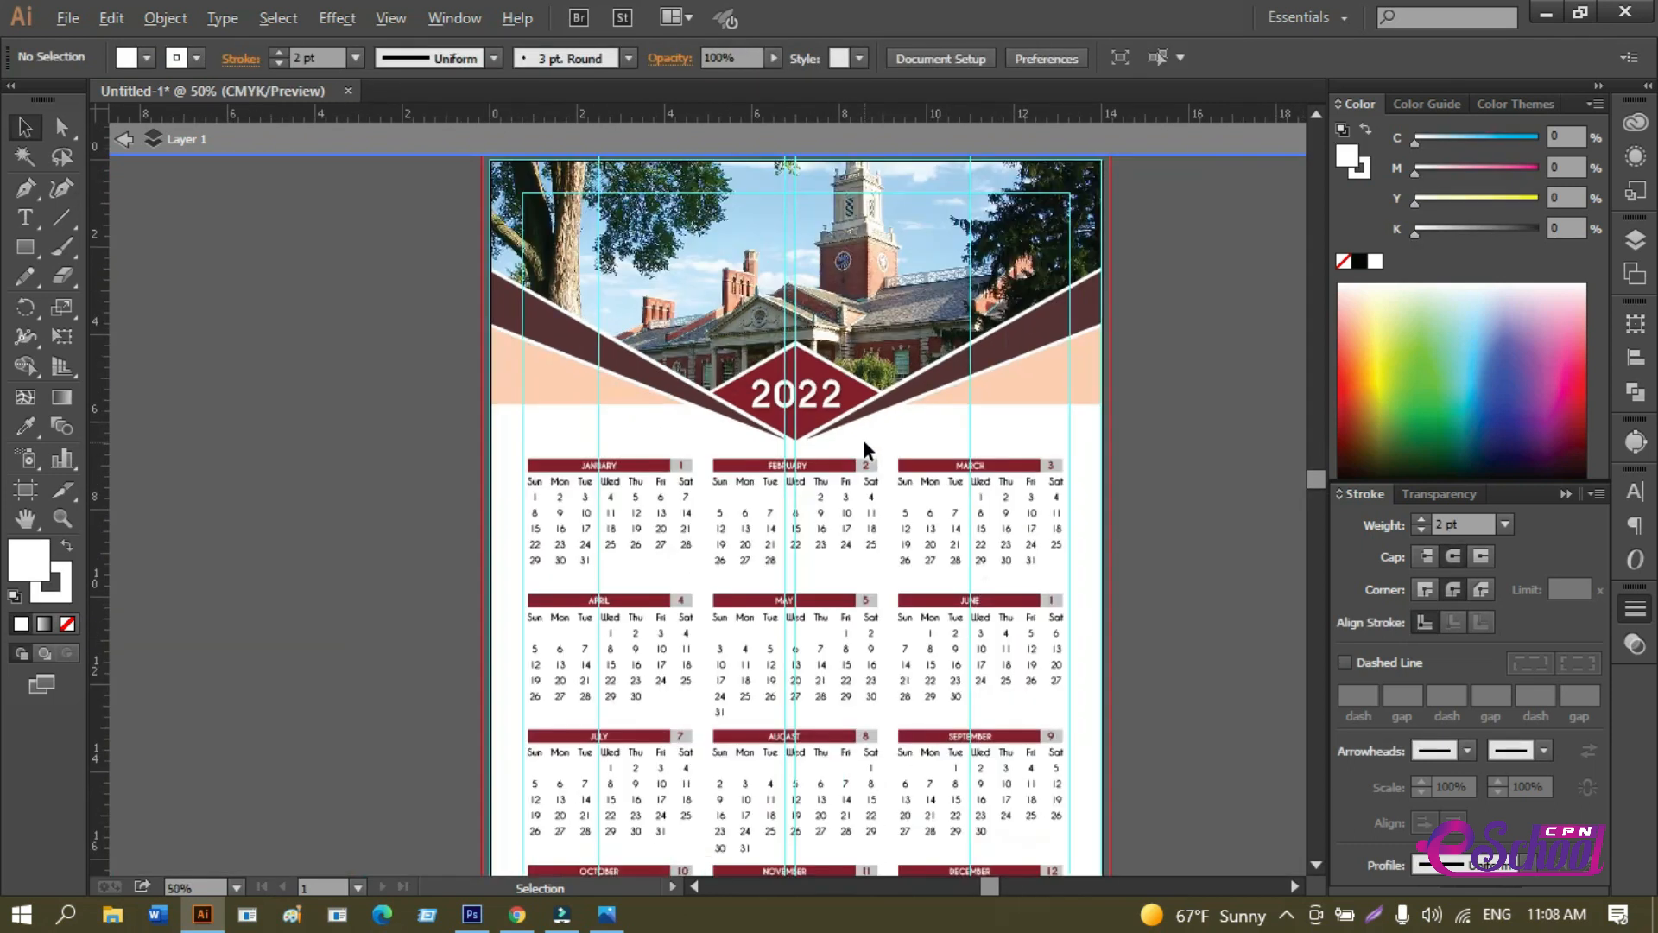
scroll(1133, 423, "down", 3)
scroll(1127, 431, "down", 1)
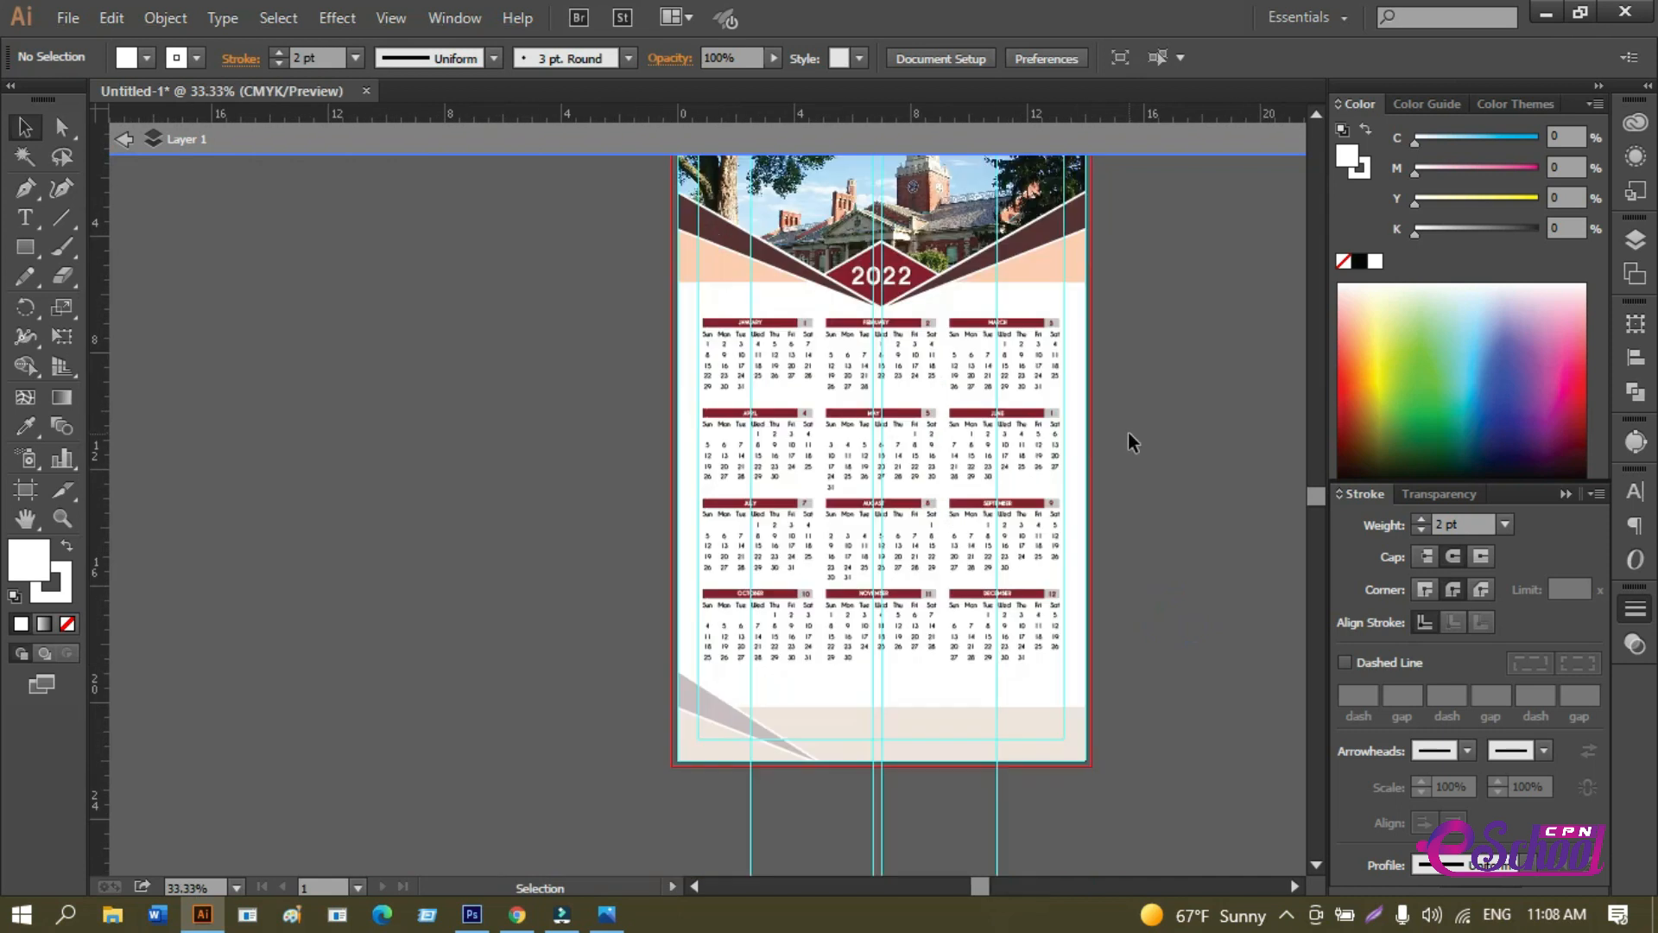
left_click_drag(1128, 432, 1113, 498)
left_click_drag(671, 391, 1039, 718)
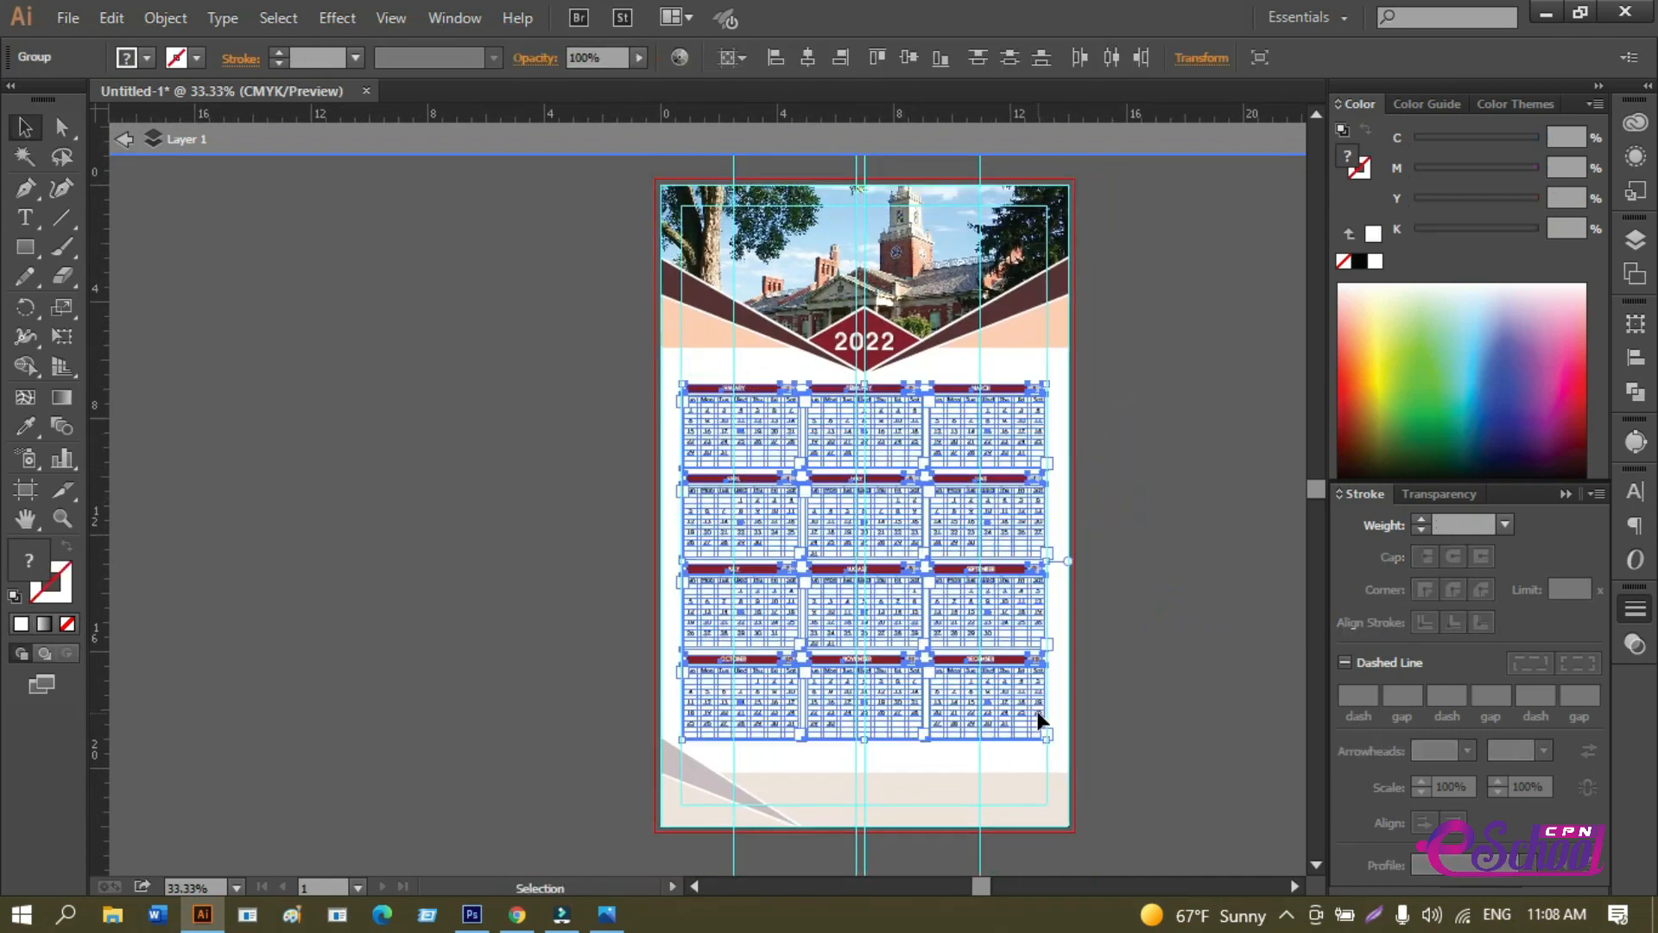
left_click(1232, 648)
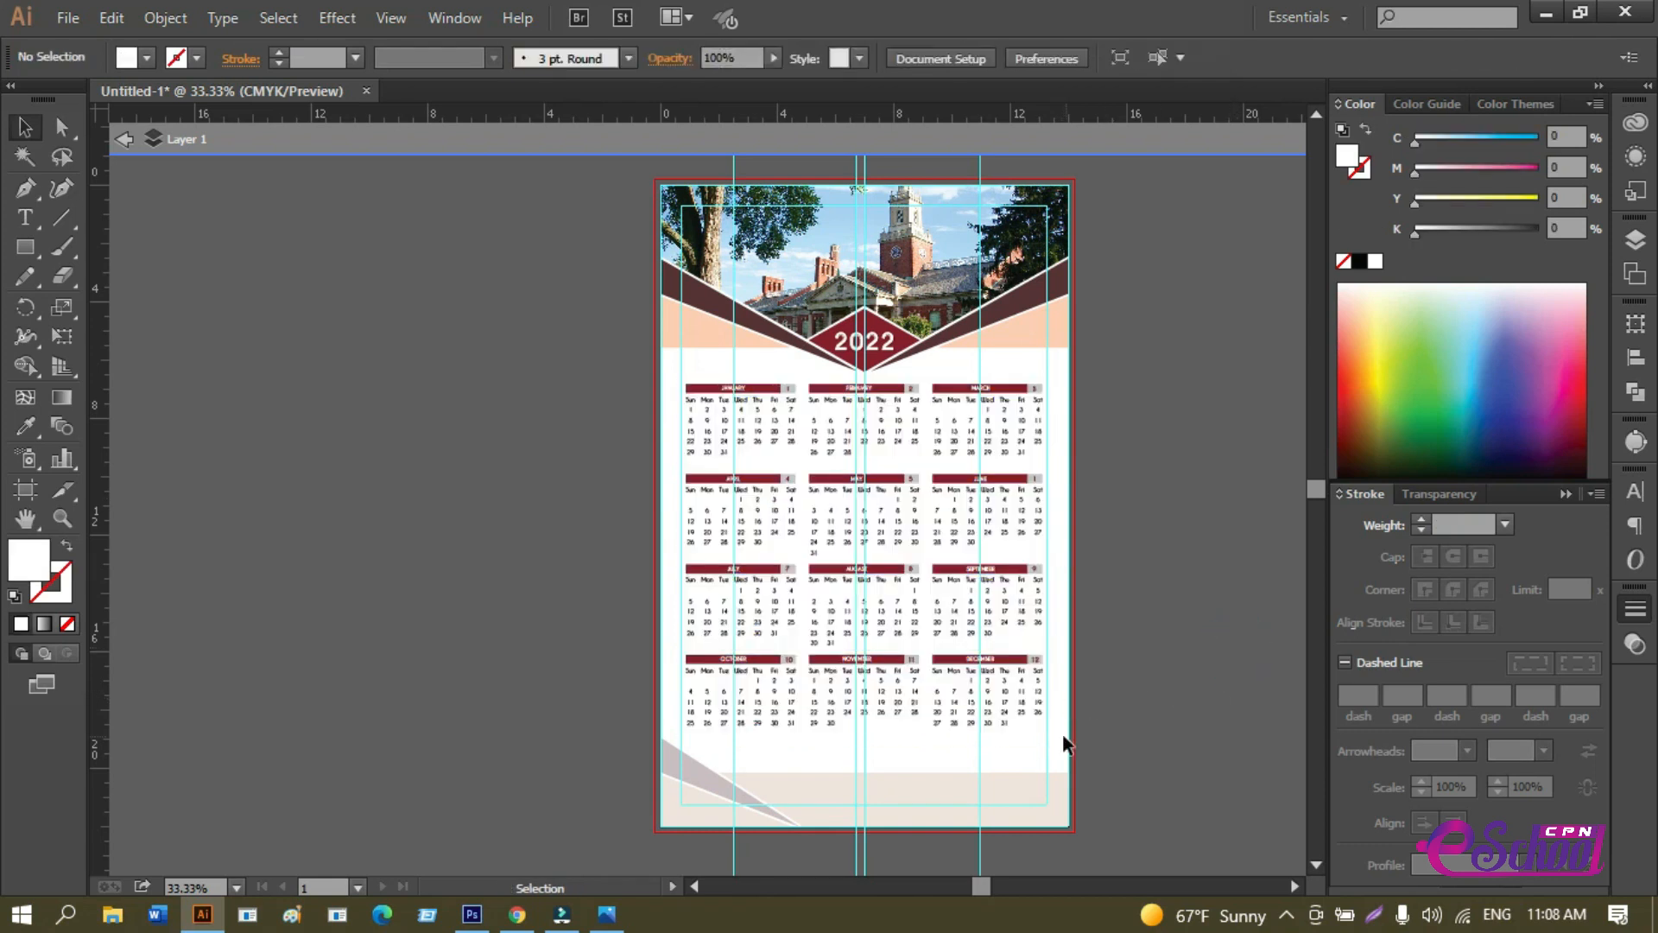
left_click(1004, 666)
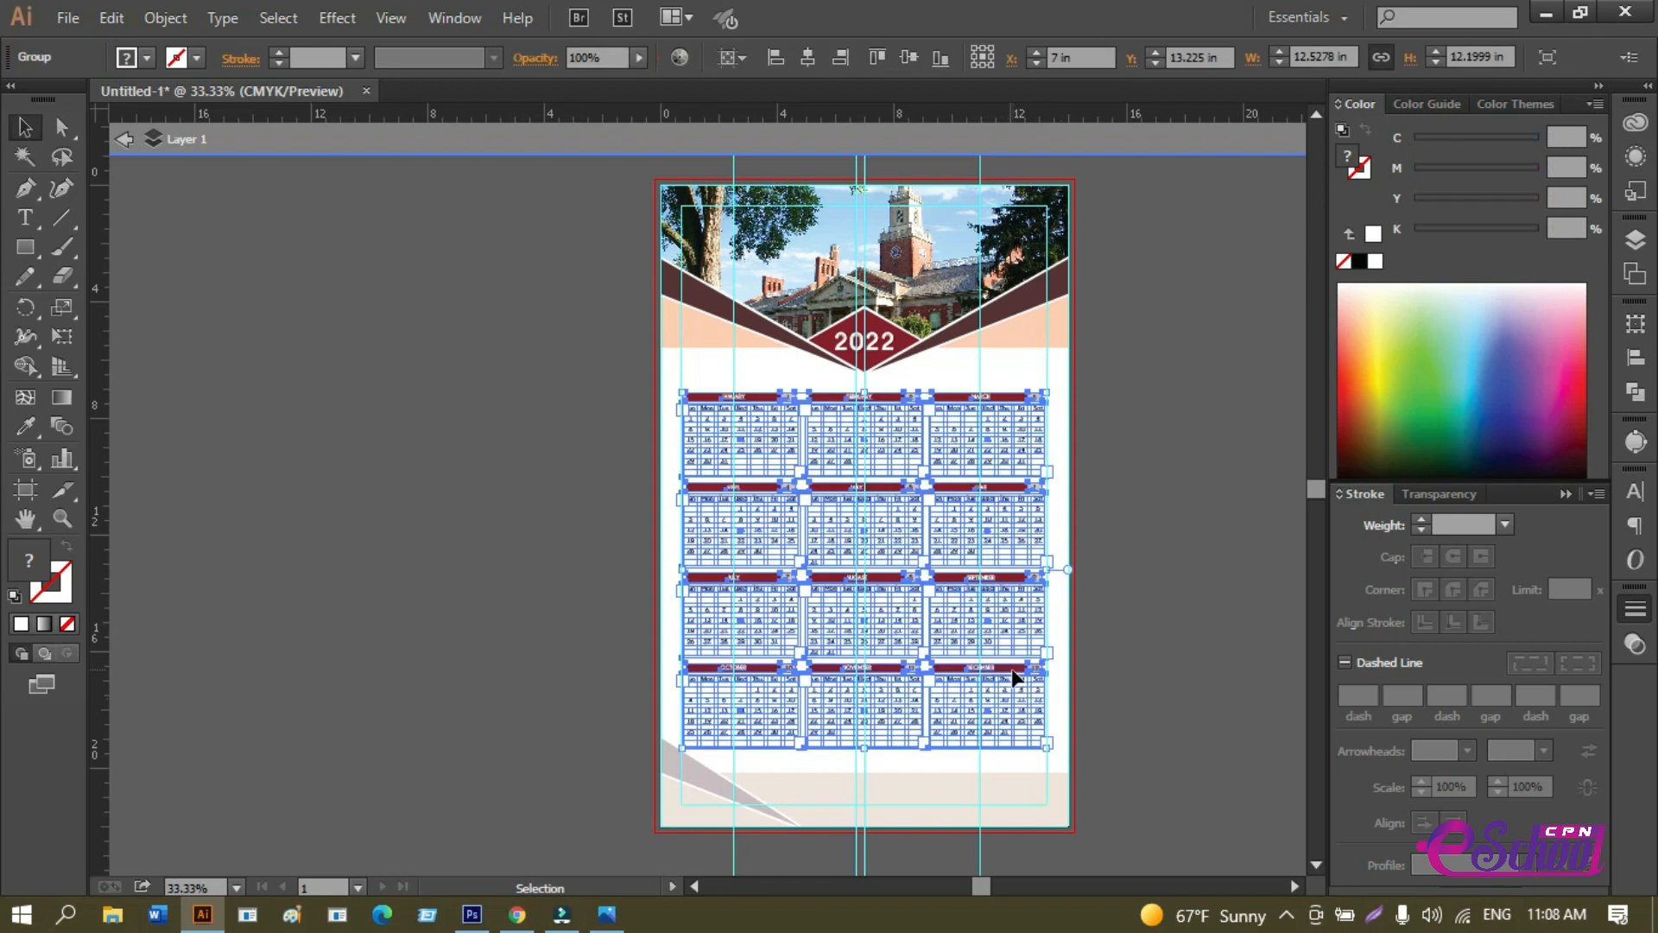
key("a")
key("v")
key("Up")
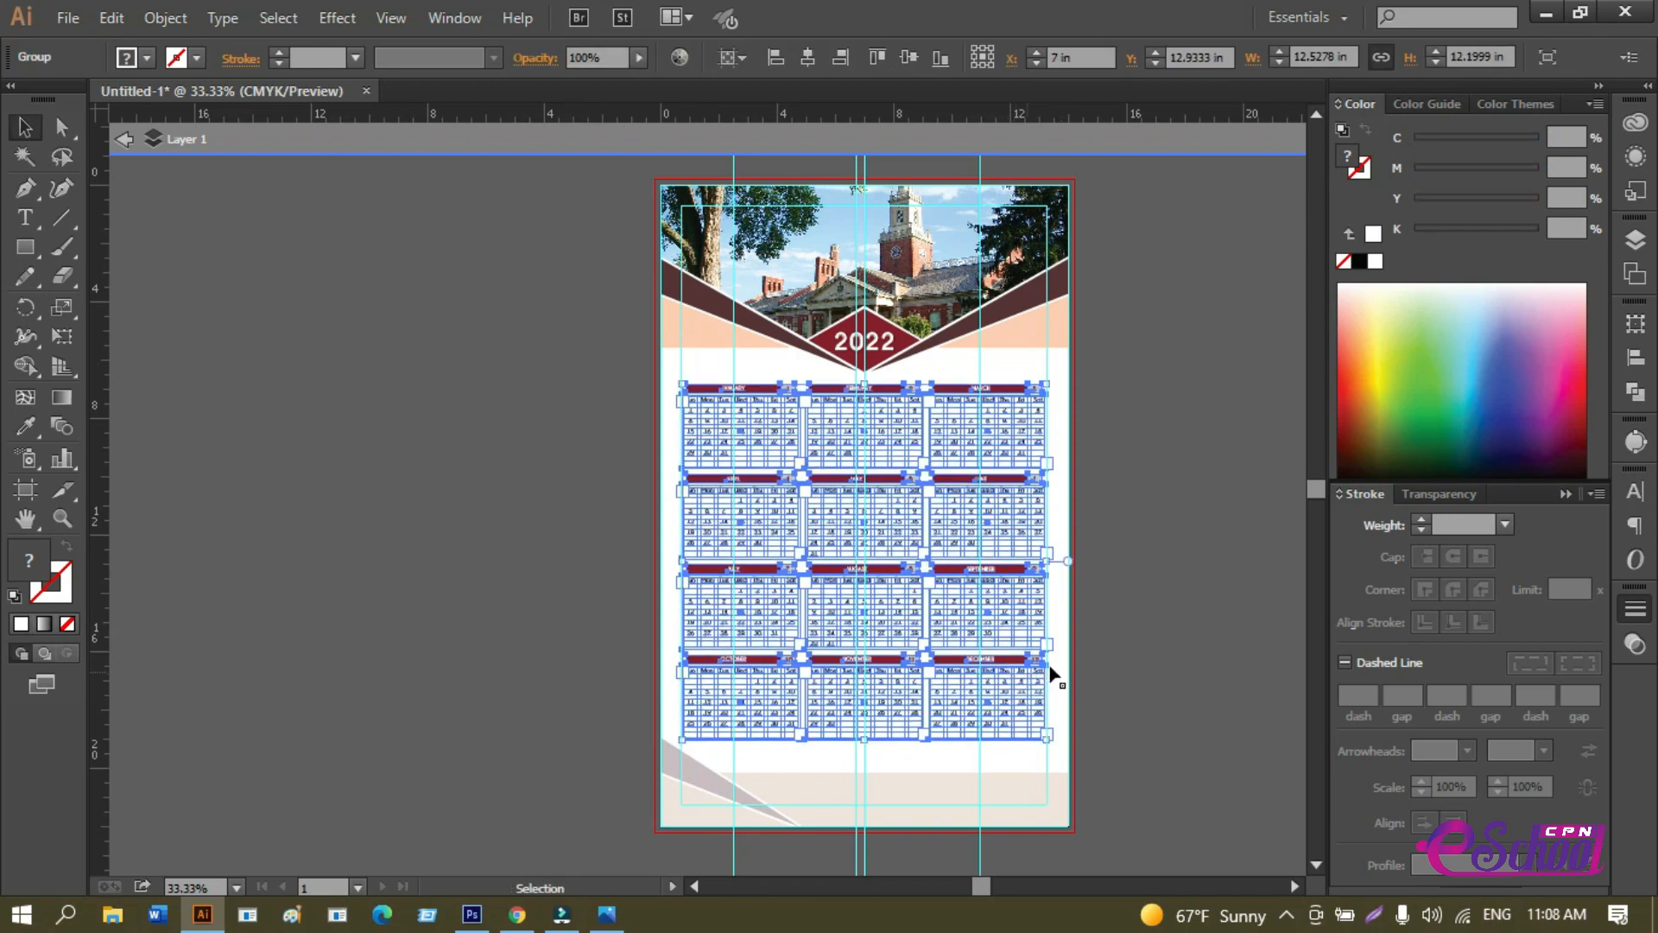
key("Down")
Examine the calendar layout with the panels hidden, both as a whole page and close up around the month grids.
scroll(1166, 656, "down", 3)
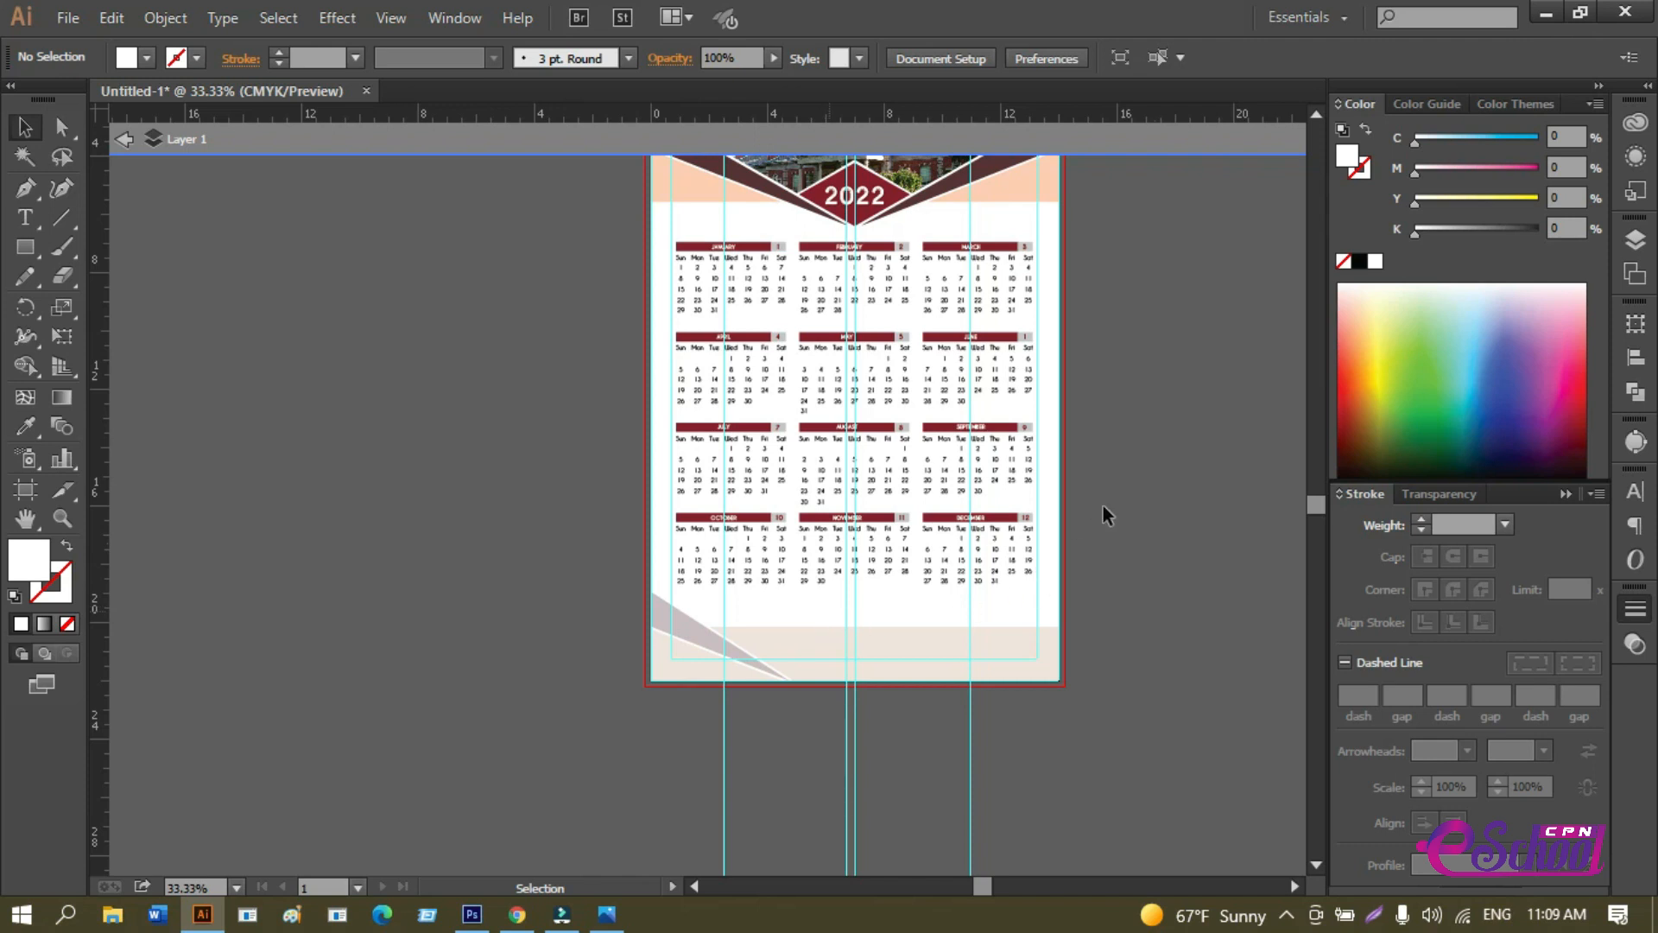
key("ctrl+equal")
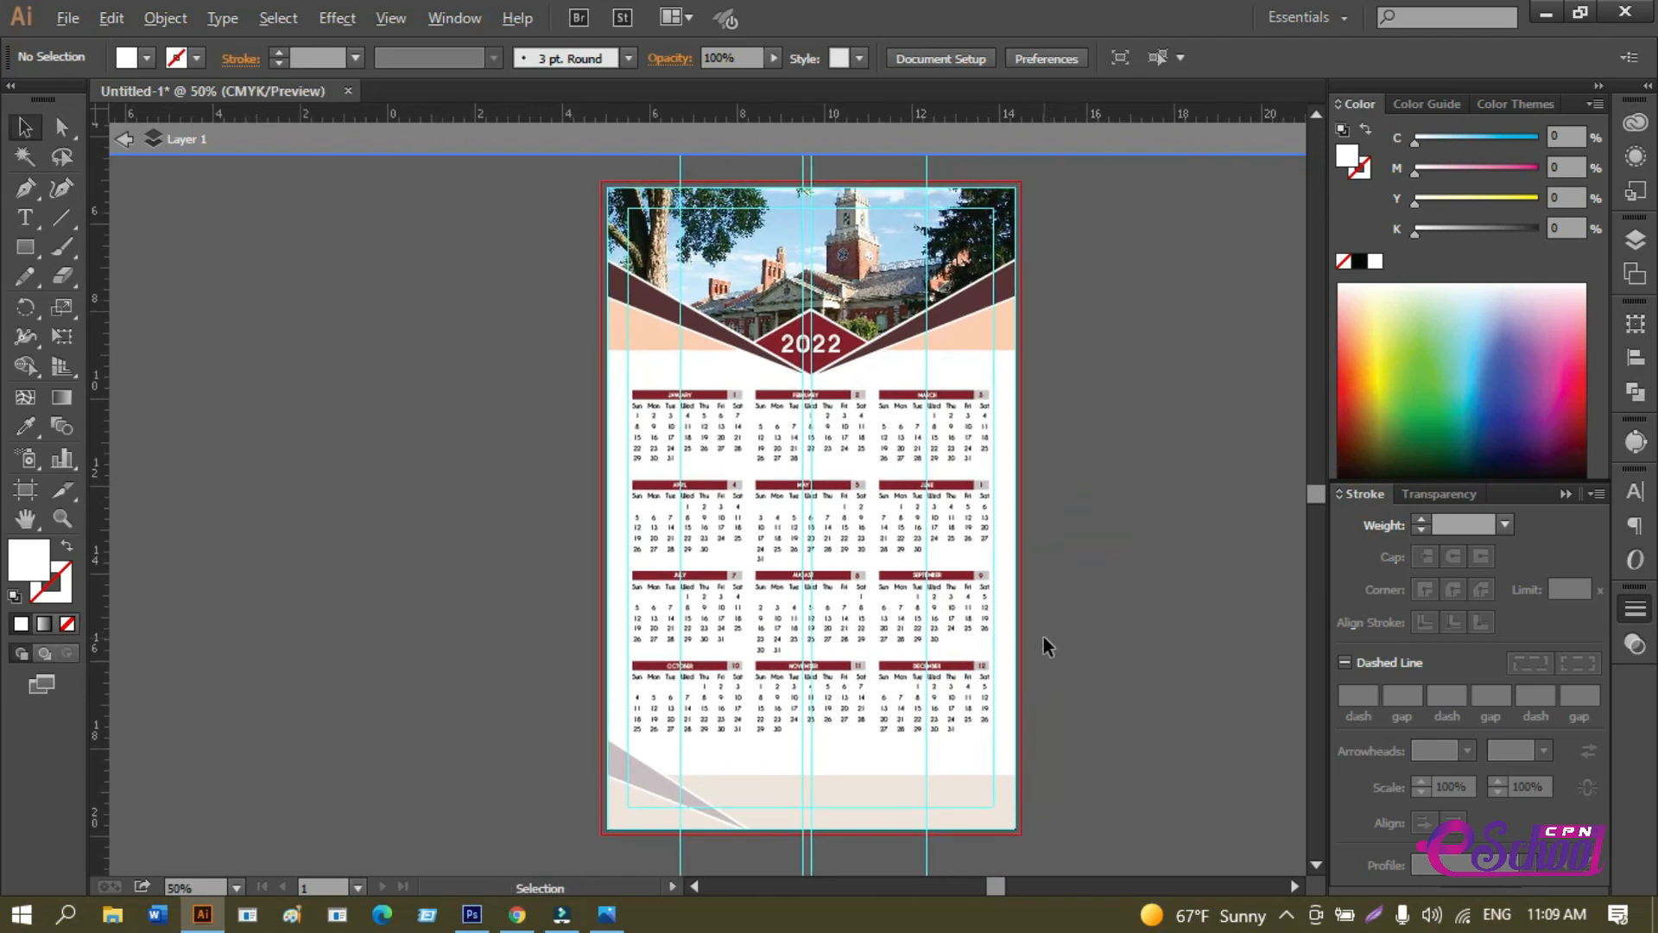
key("Tab")
left_click_drag(965, 480, 1118, 566)
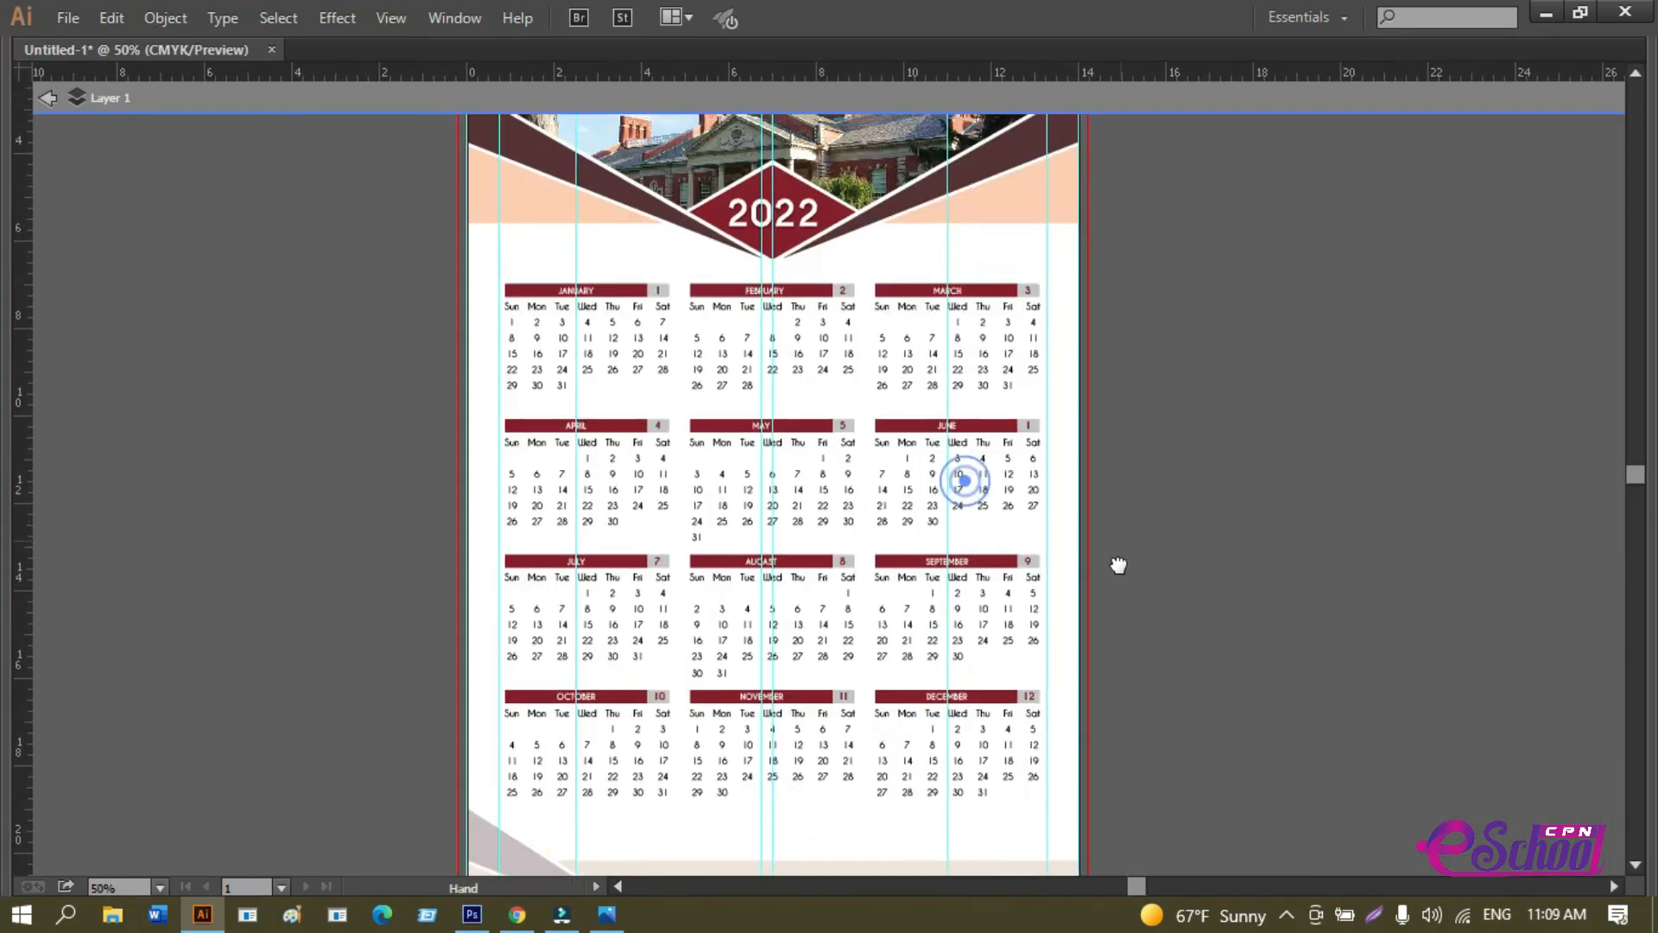
scroll(1080, 535, "down", 1)
left_click_drag(1094, 472, 1088, 521)
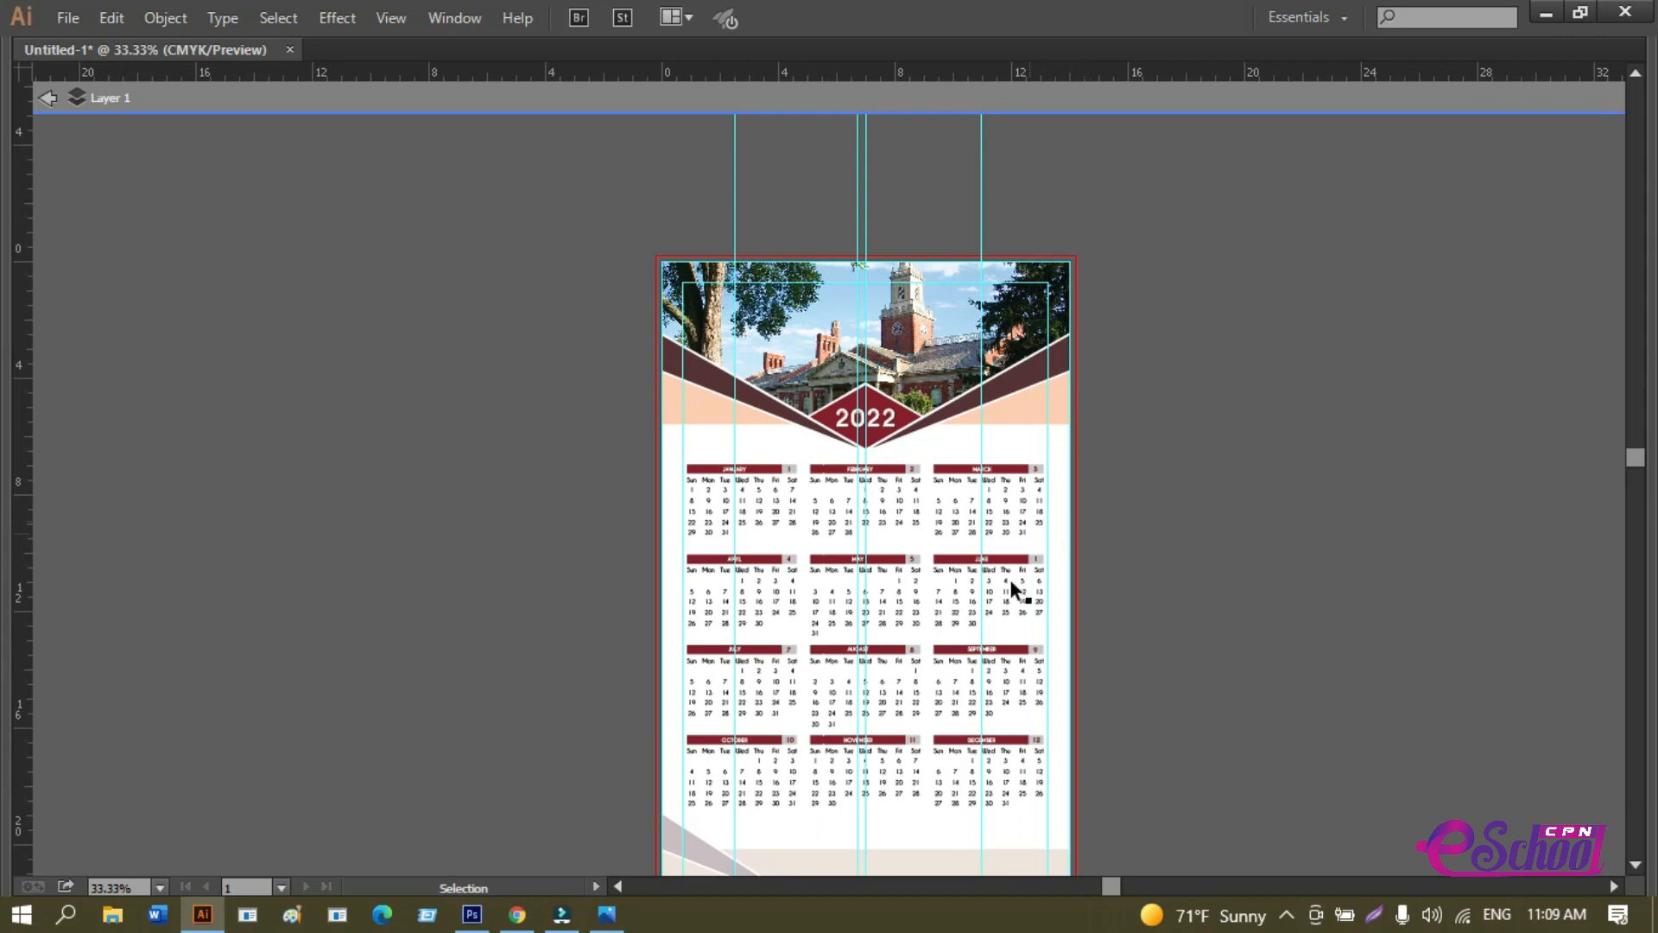
scroll(991, 677, "up", 1)
left_click_drag(961, 496, 925, 623)
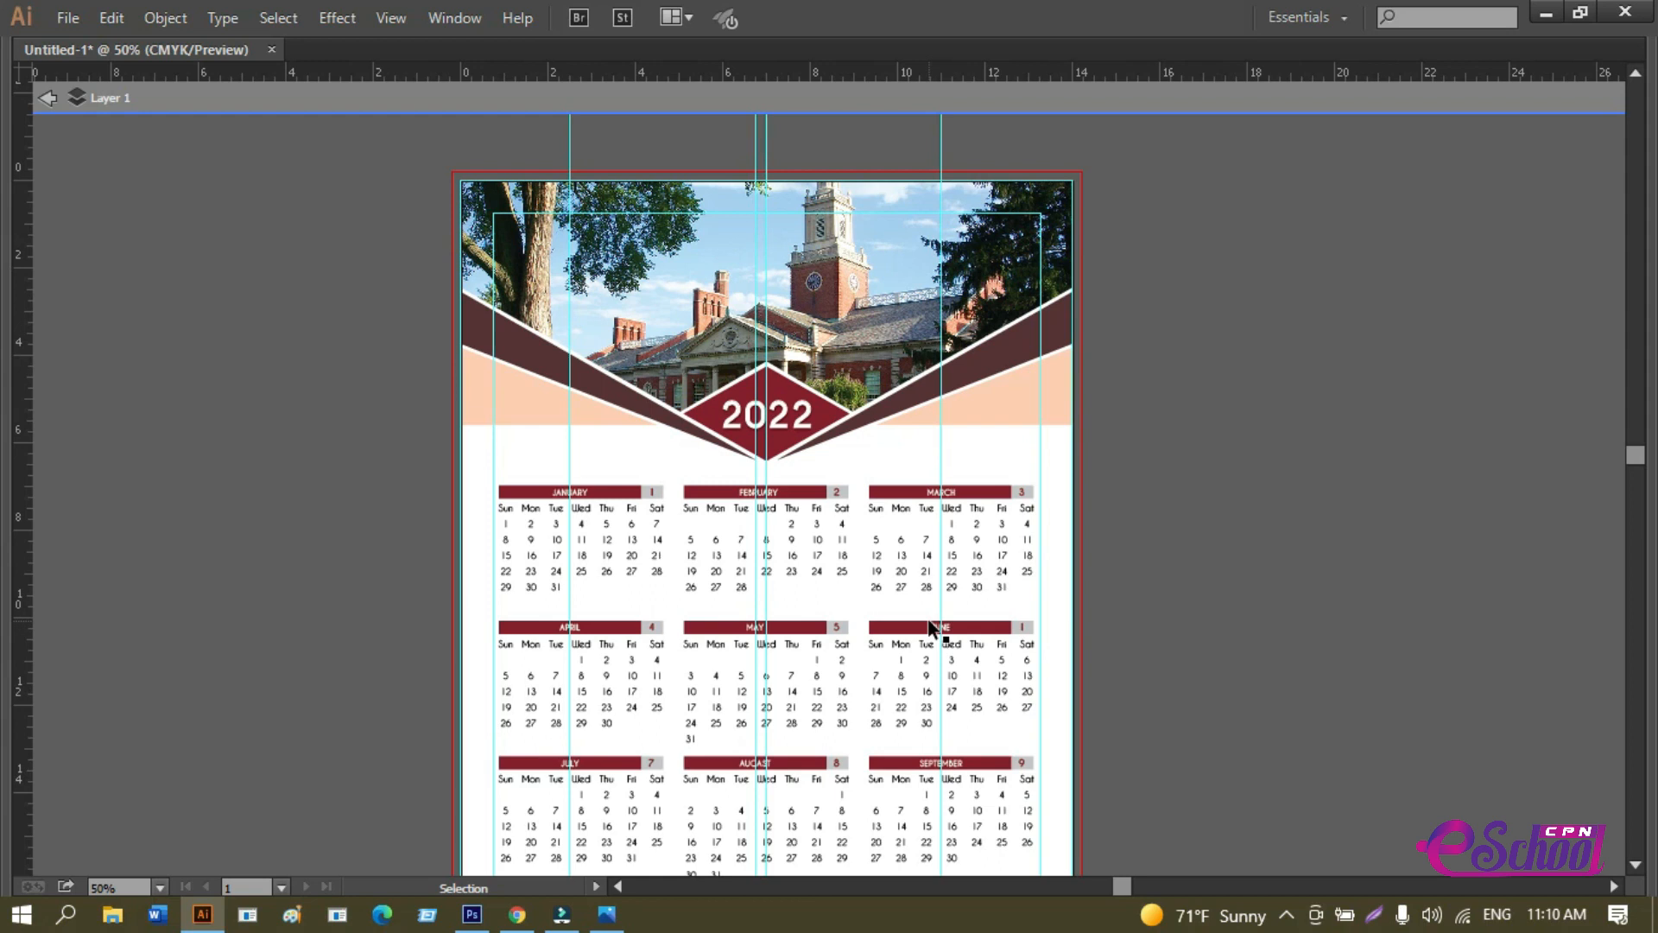
scroll(889, 574, "up", 2)
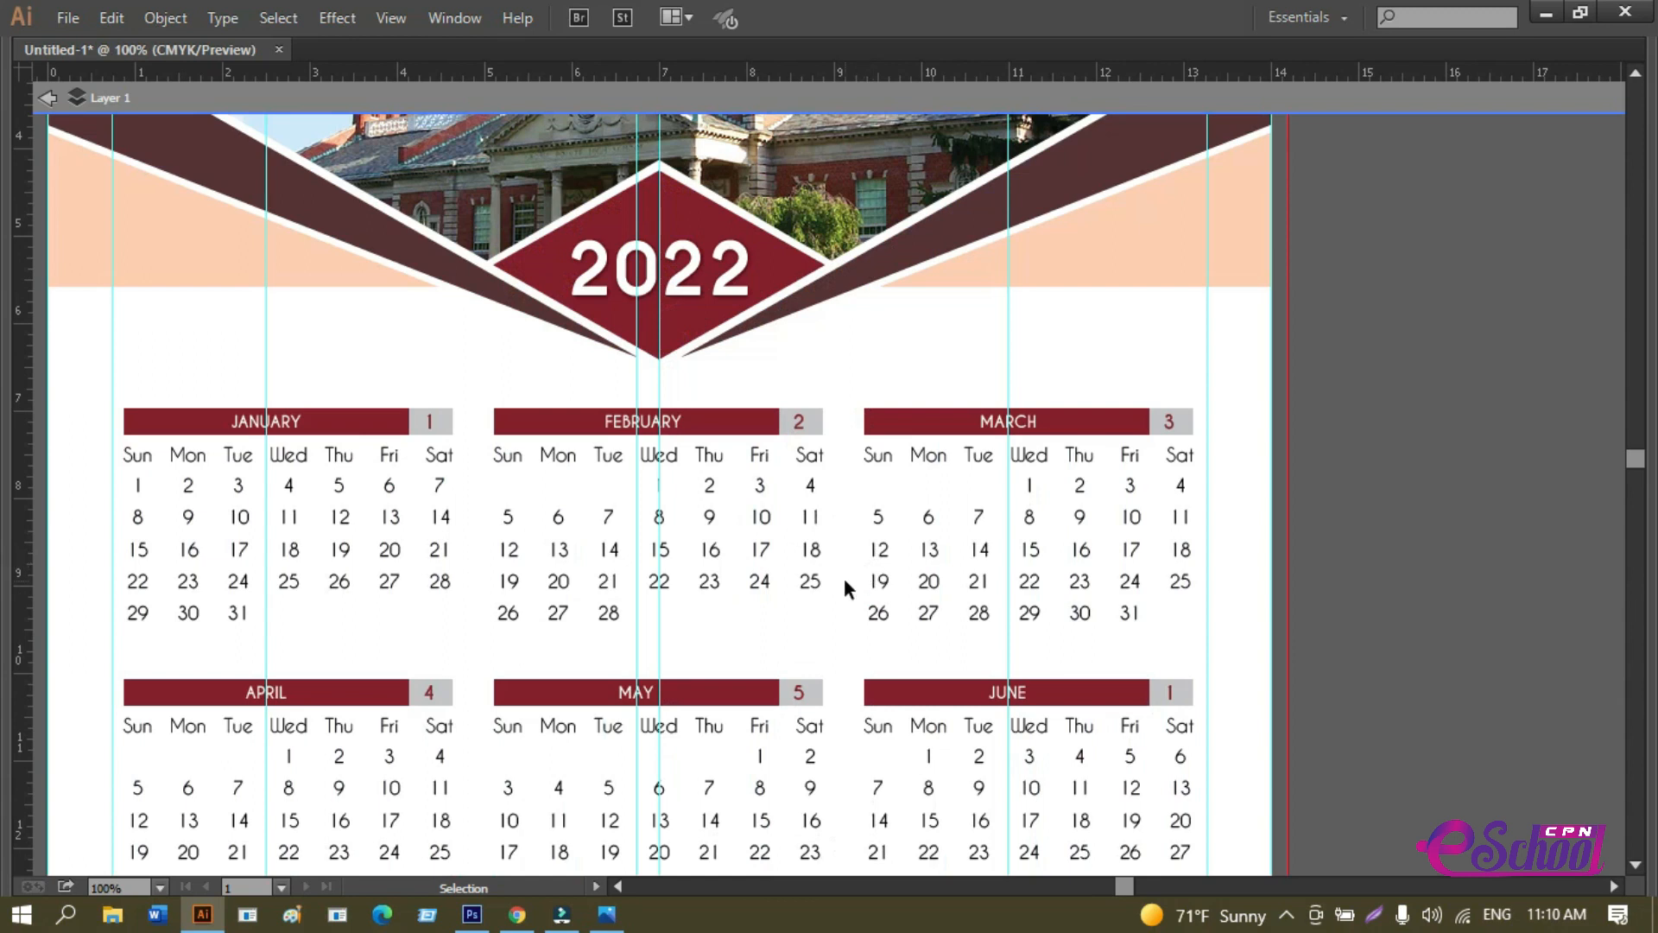
scroll(827, 550, "up", 1)
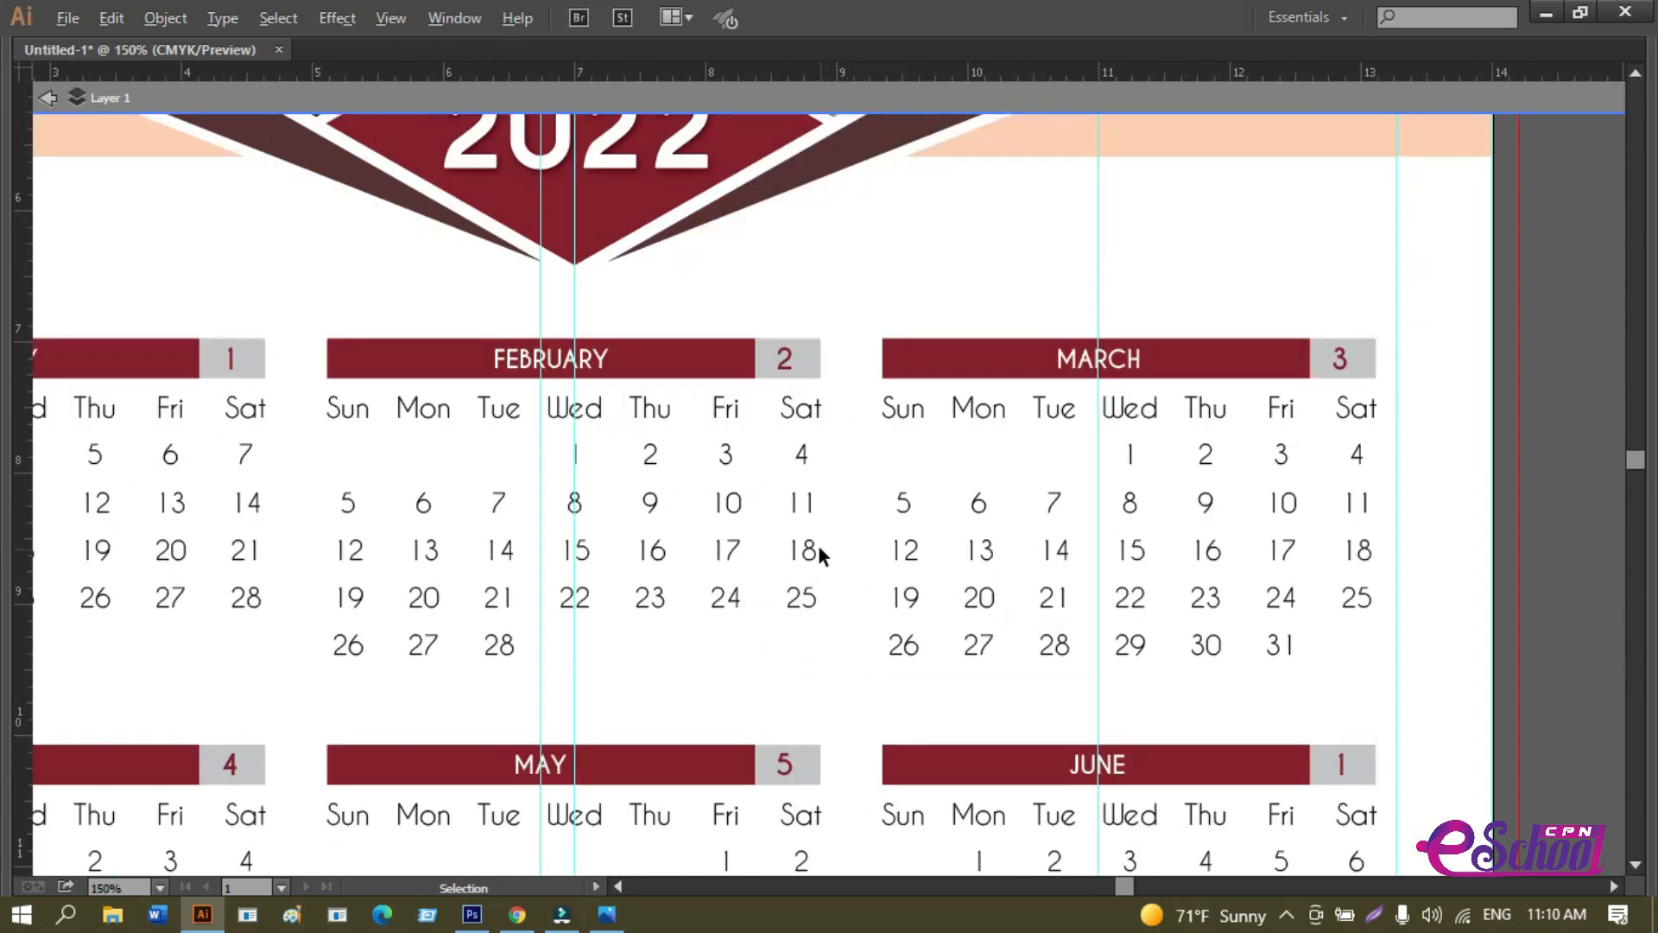
scroll(818, 551, "down", 3)
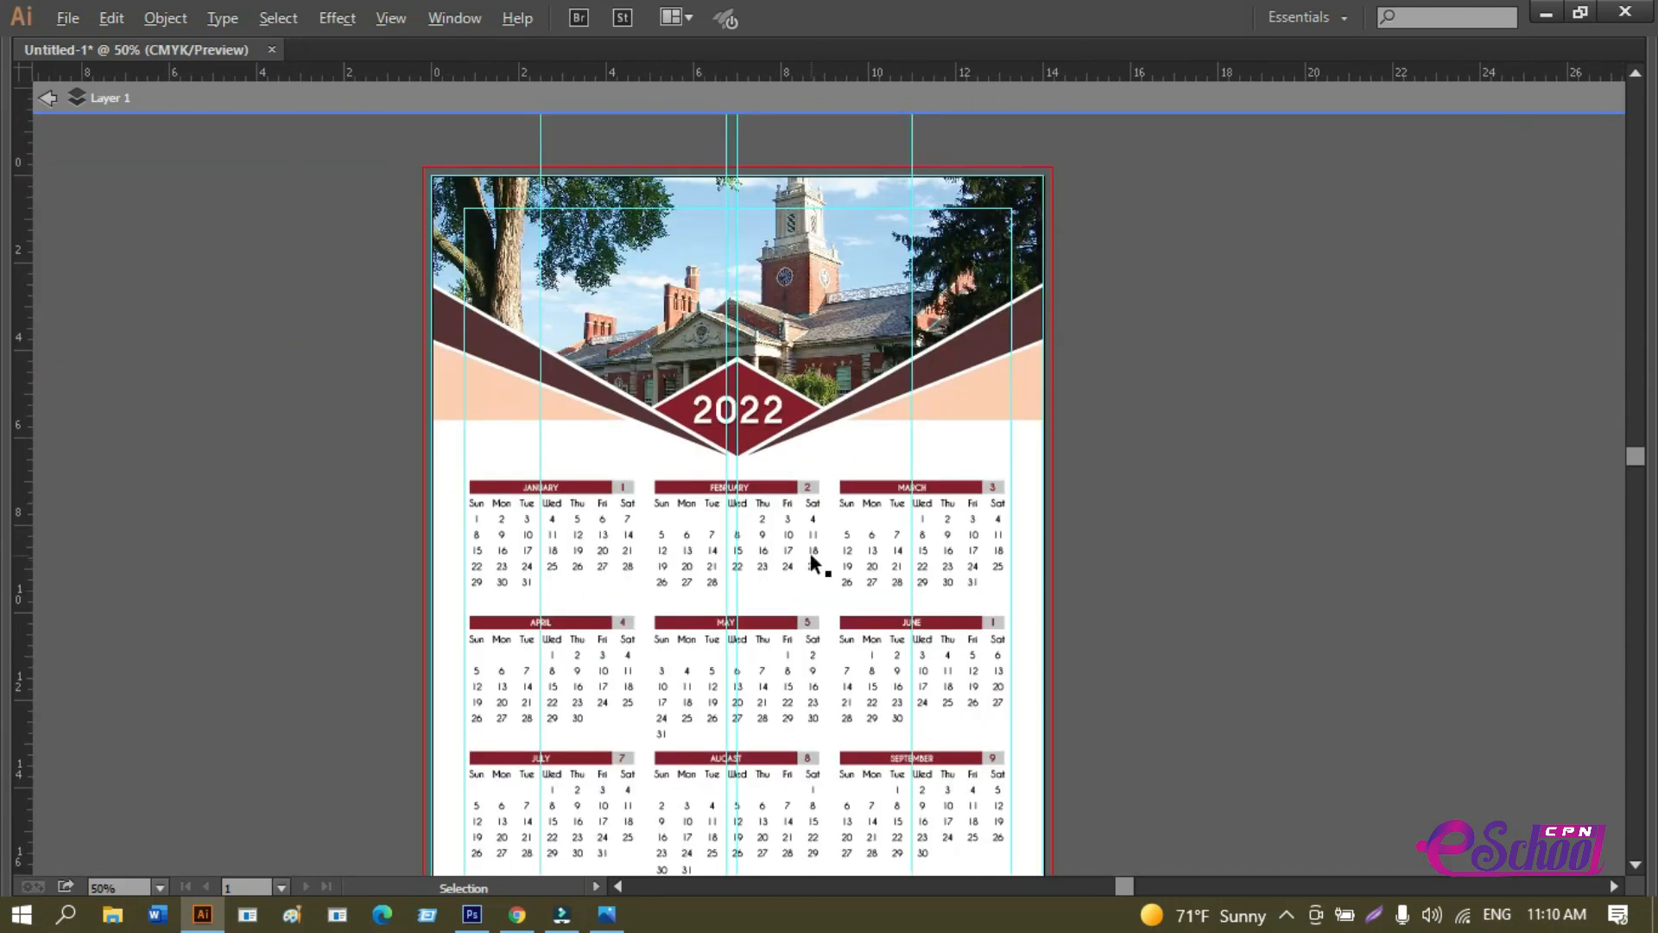
scroll(807, 562, "down", 2)
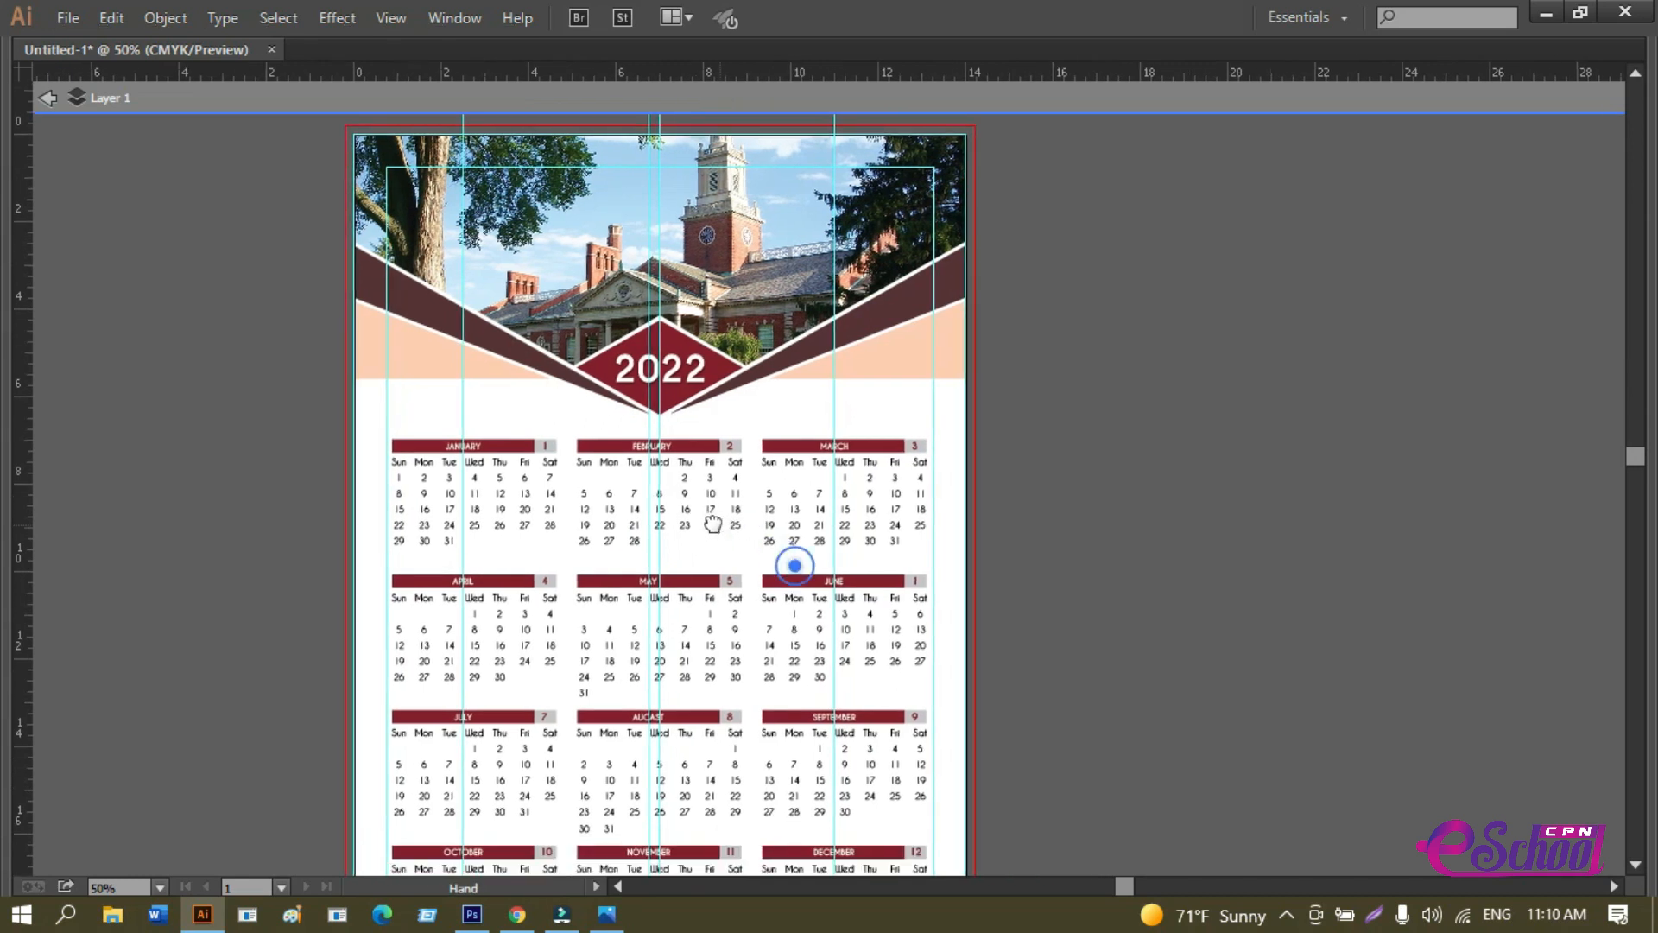
key("Tab")
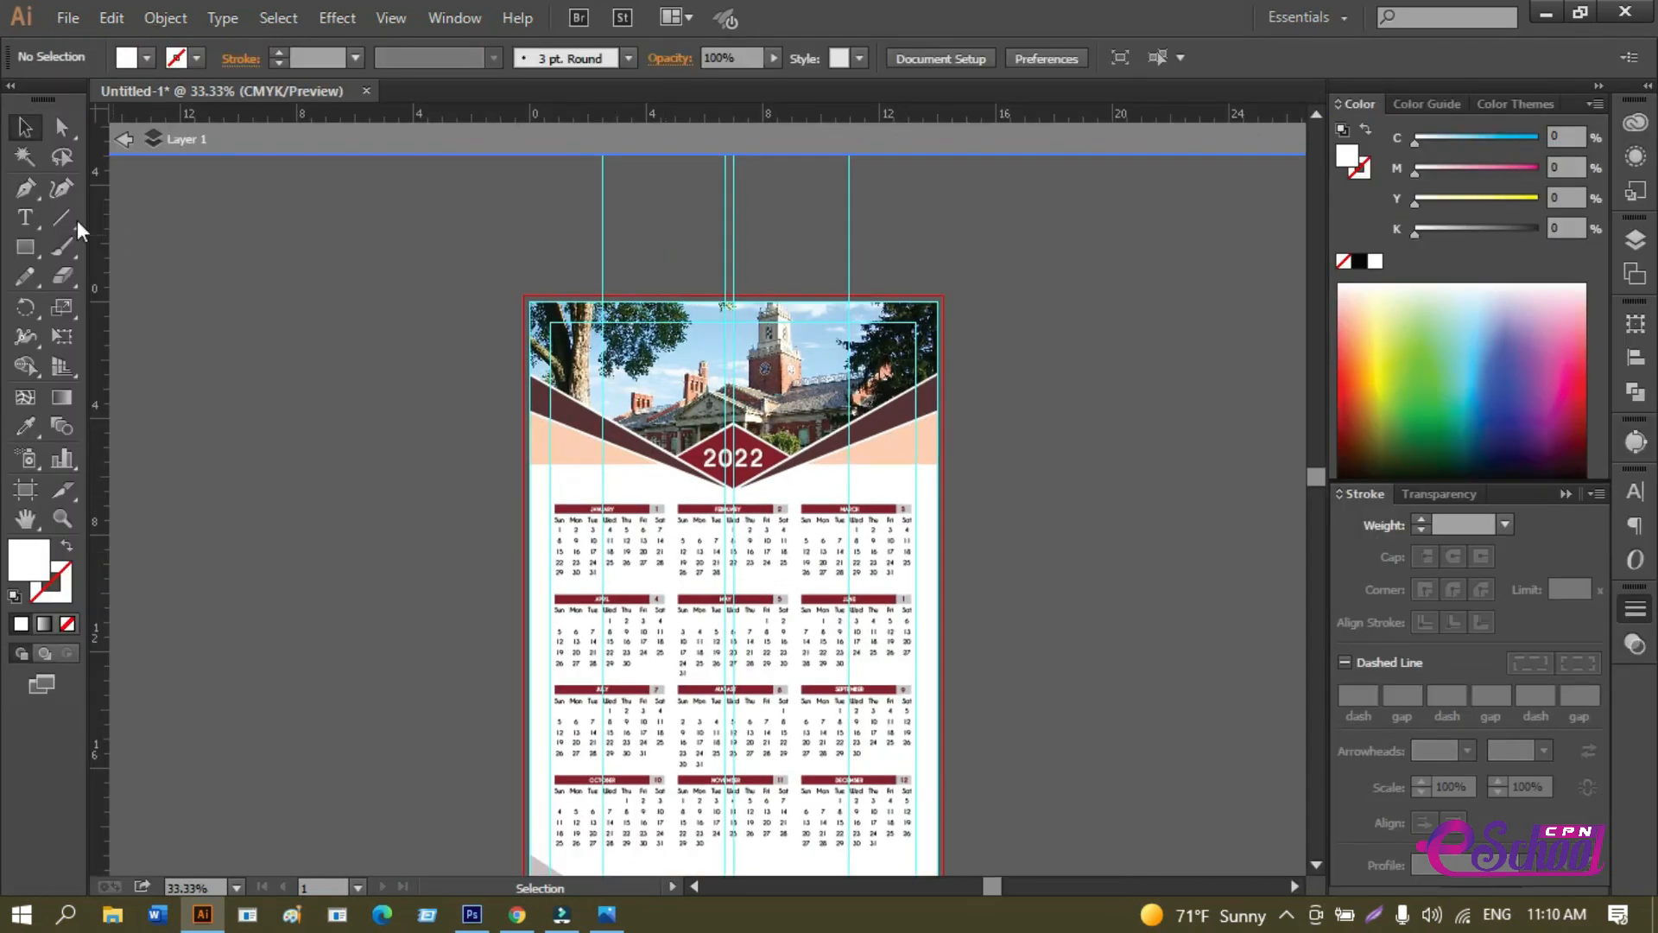
Duplicate the calendar artboard together with its artwork, placing the copy beside the original.
left_click(25, 489)
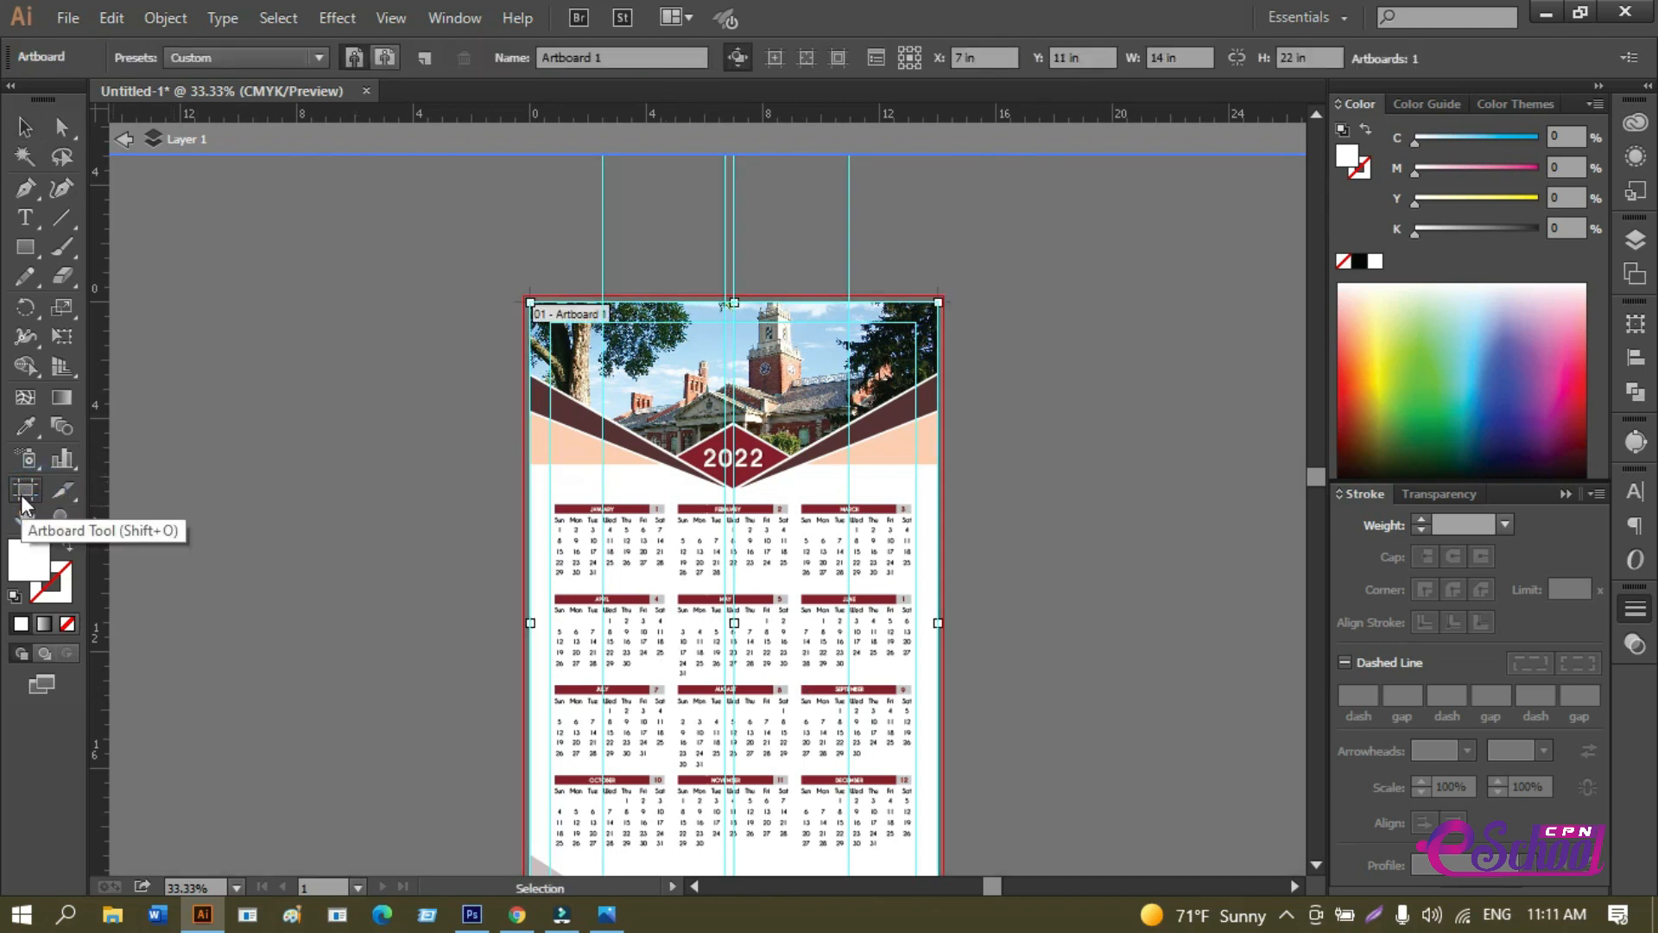
key("Tab")
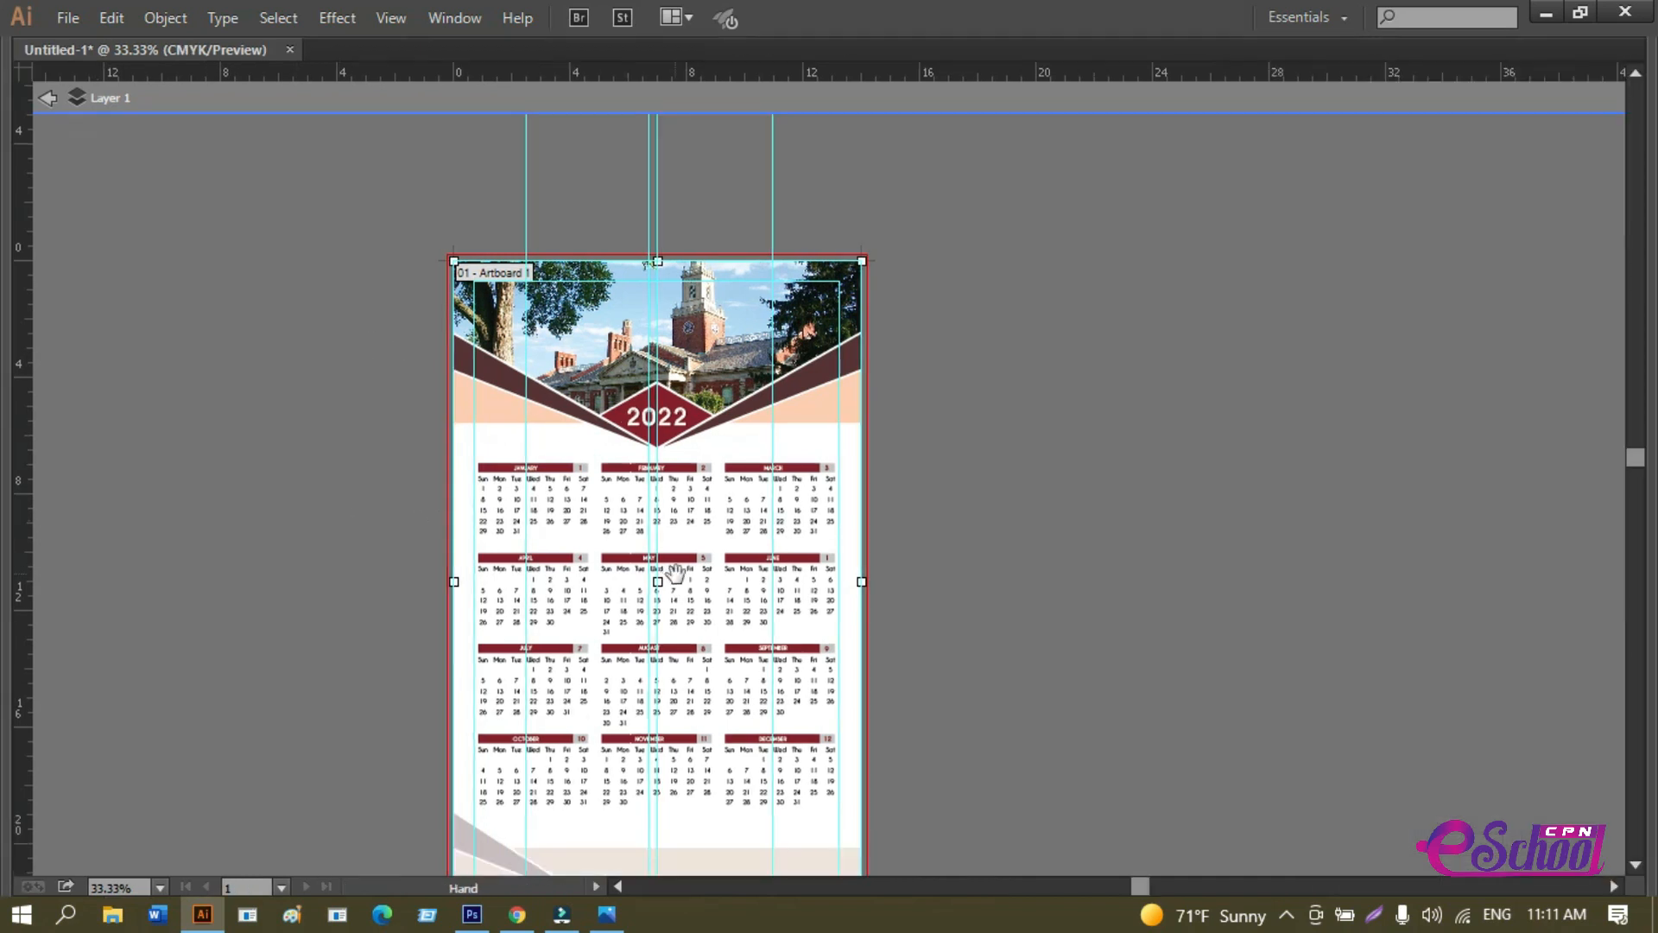
left_click_drag(676, 571, 564, 394)
key("shift+o")
left_click(582, 429)
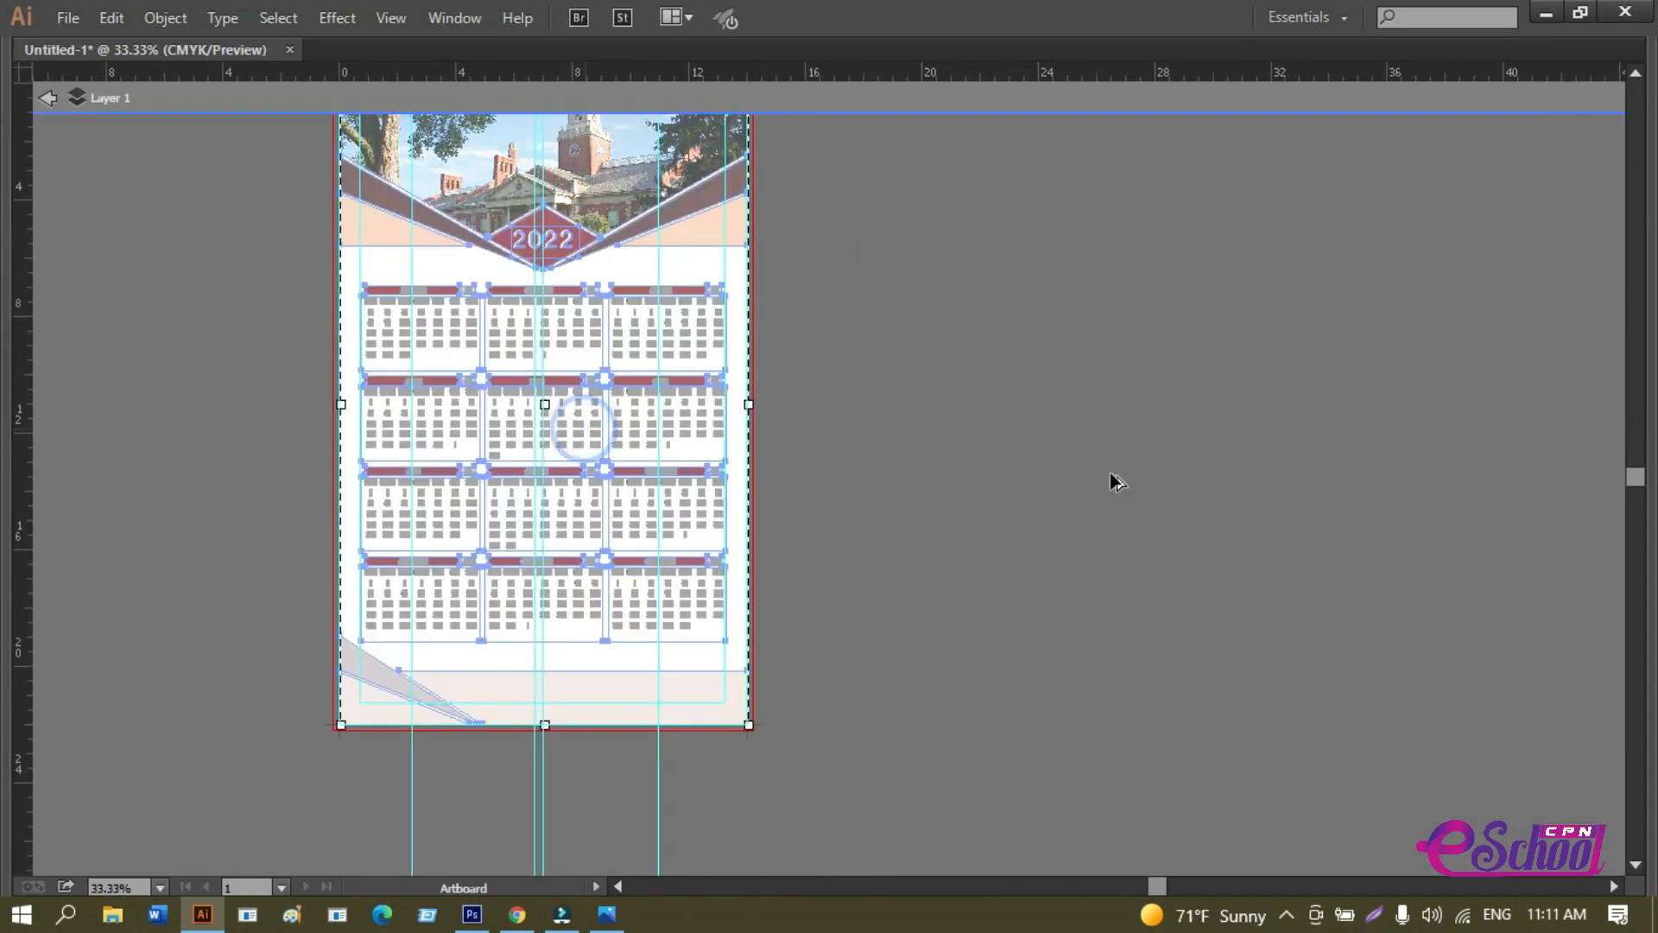
key("ctrl+c")
key("ctrl+v")
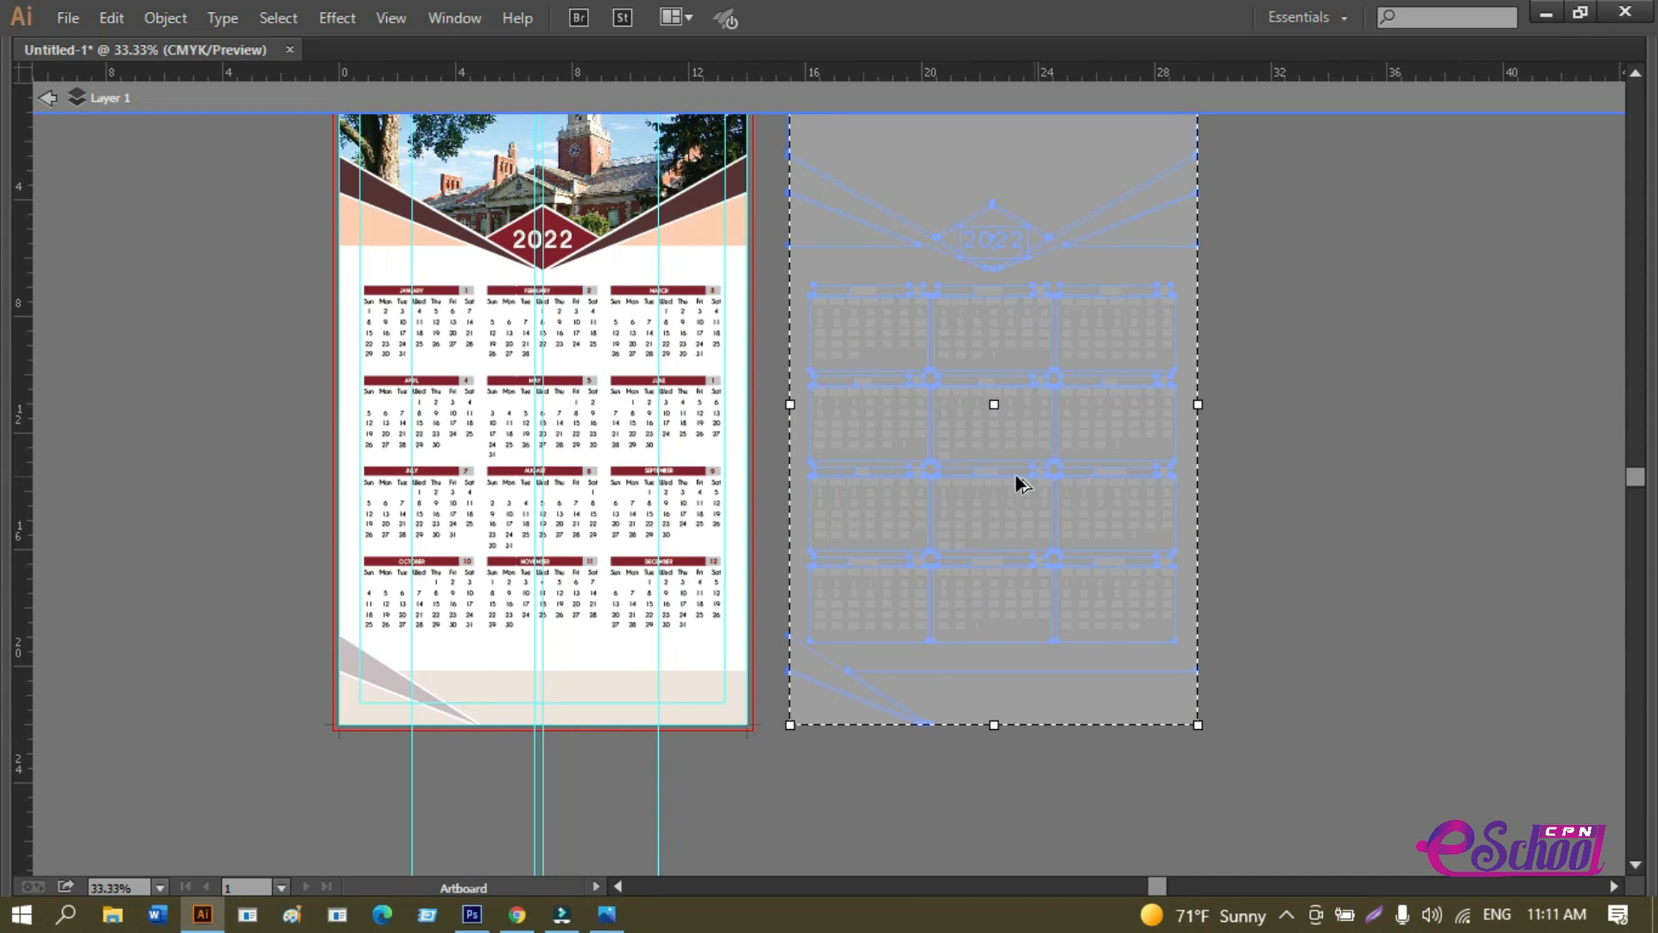
left_click(1016, 479)
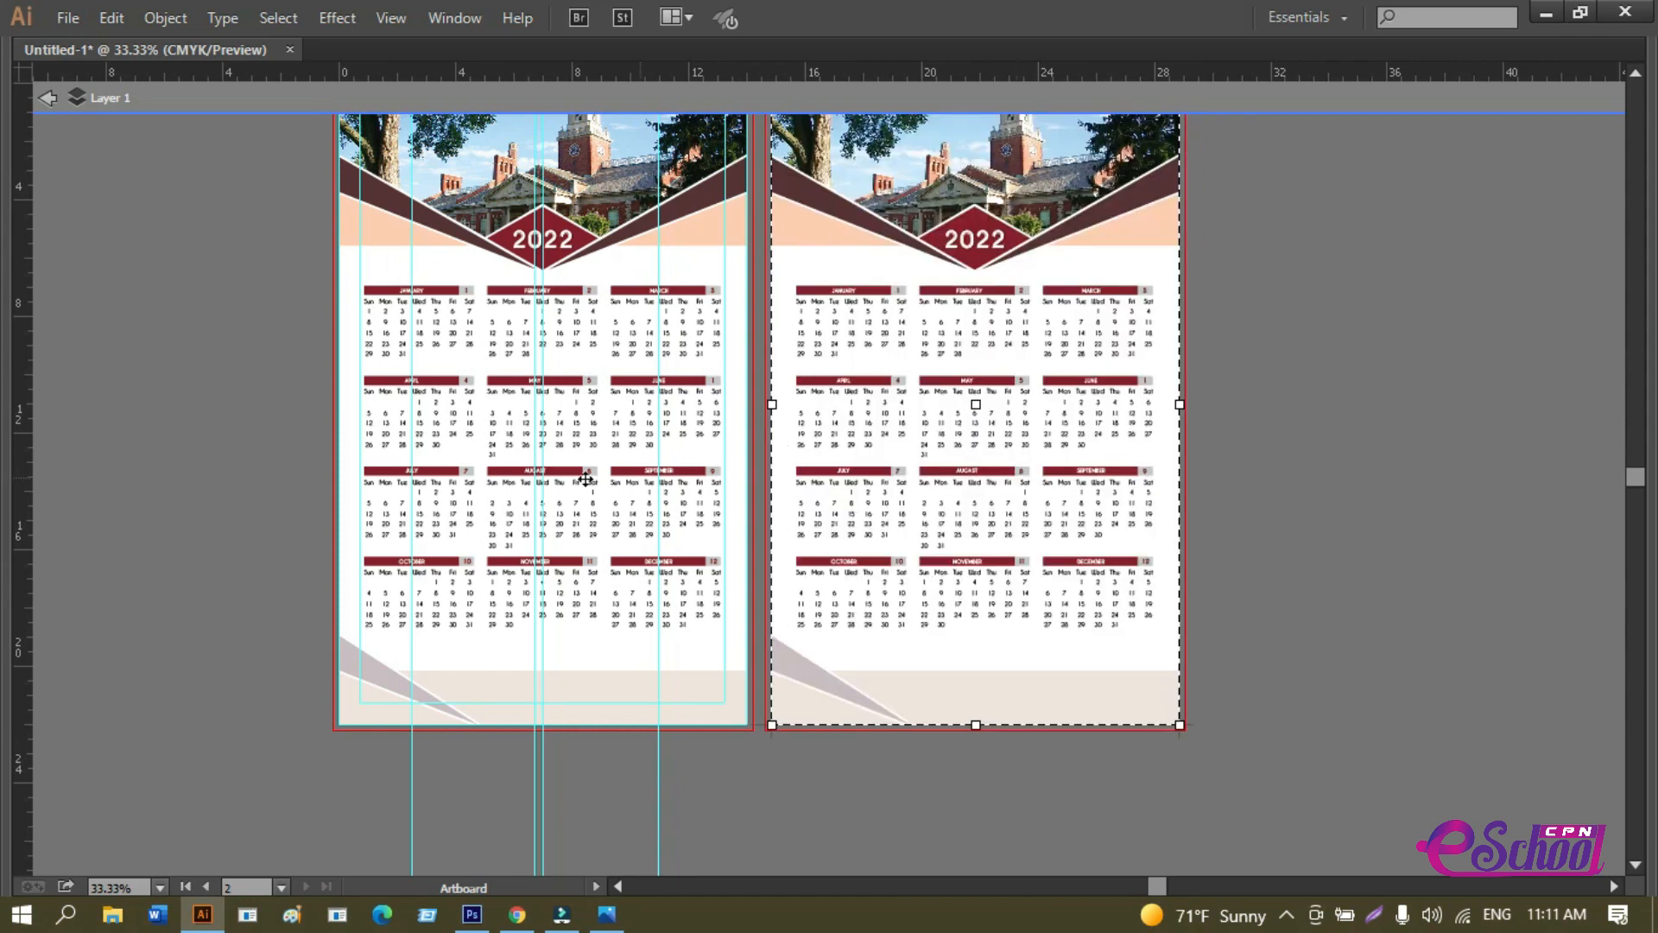
scroll(714, 428, "up", 3)
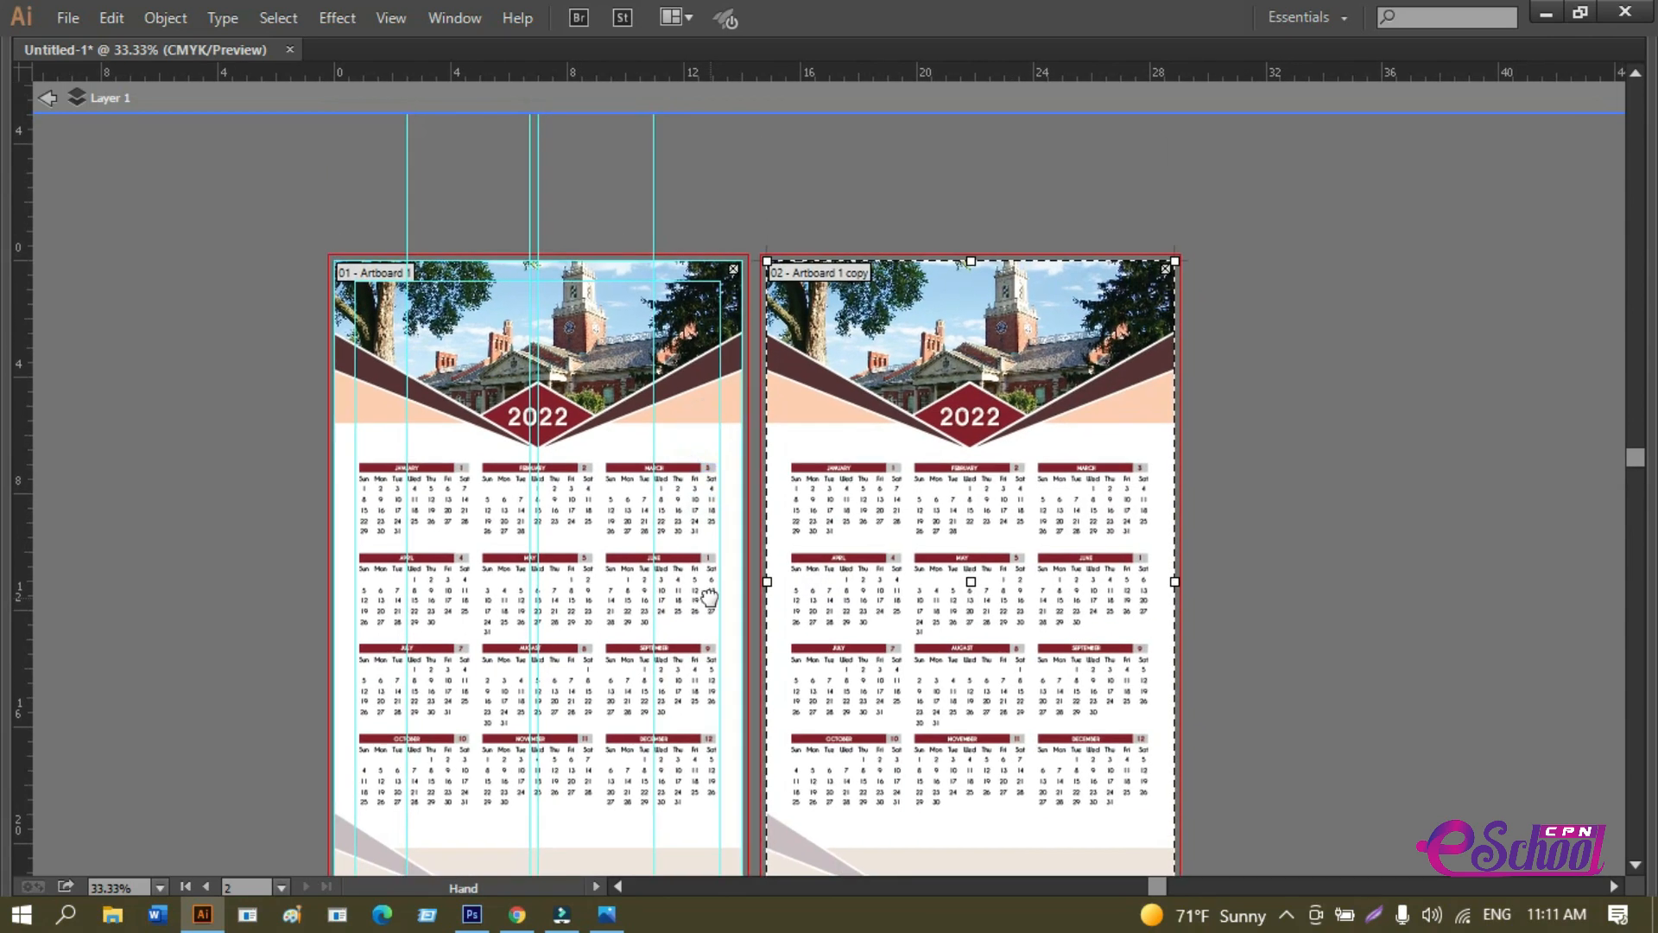
Convert all the text on the copied calendar artboard to outlines.
key("Tab")
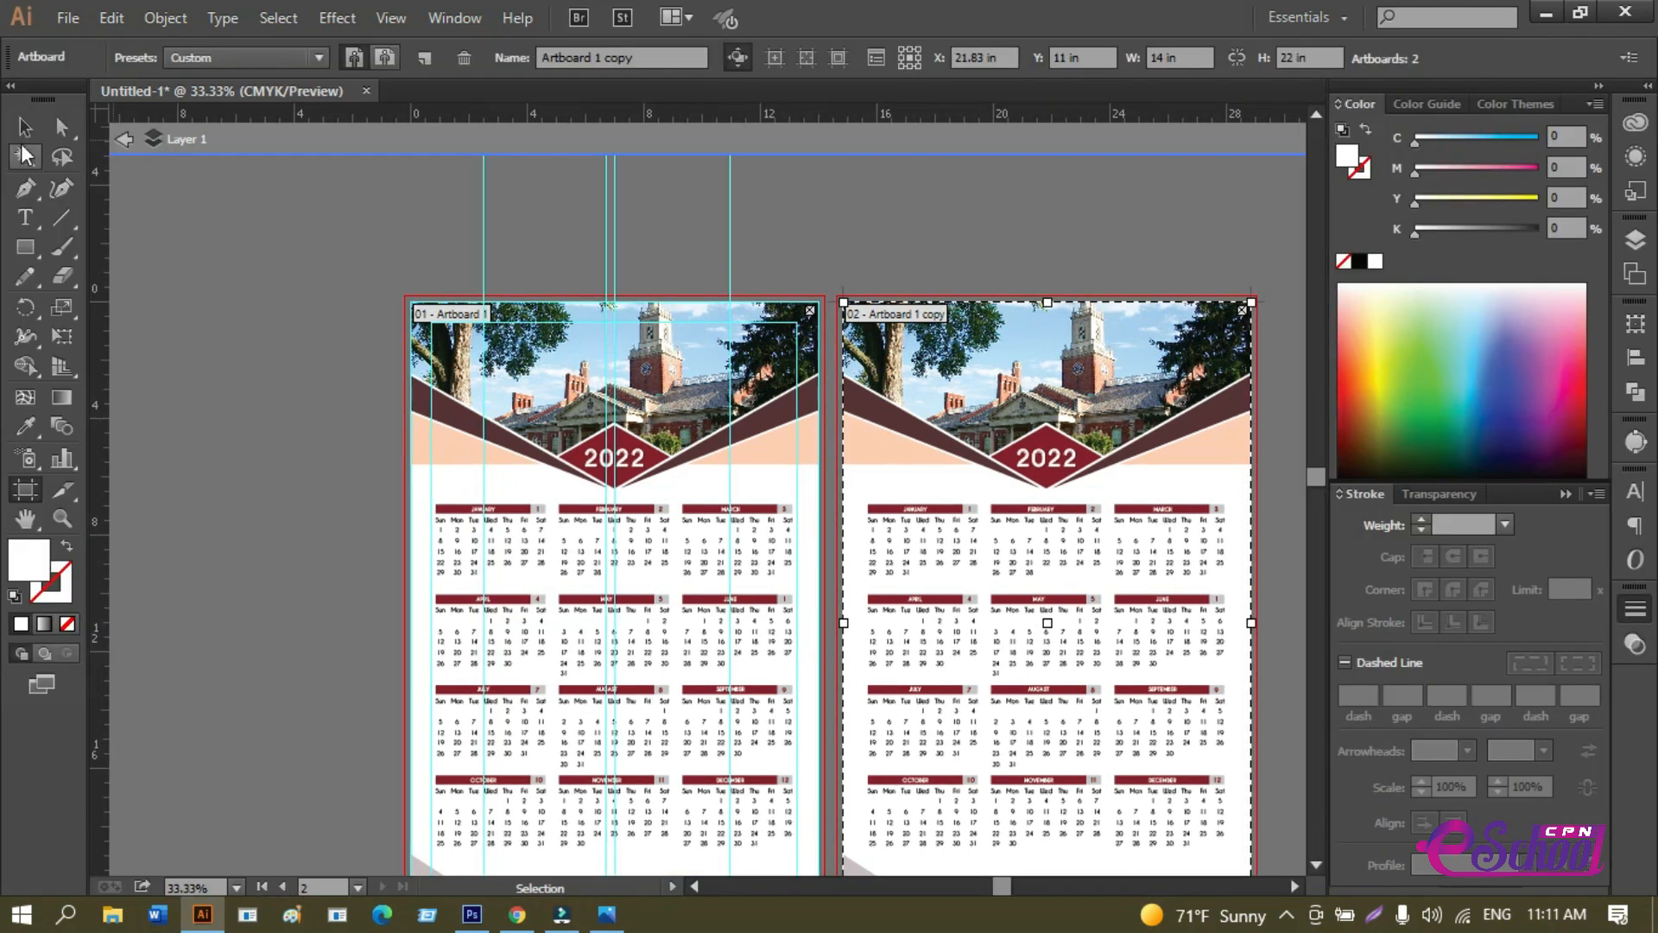
key("Escape")
key("Tab")
left_click_drag(687, 152, 1153, 810)
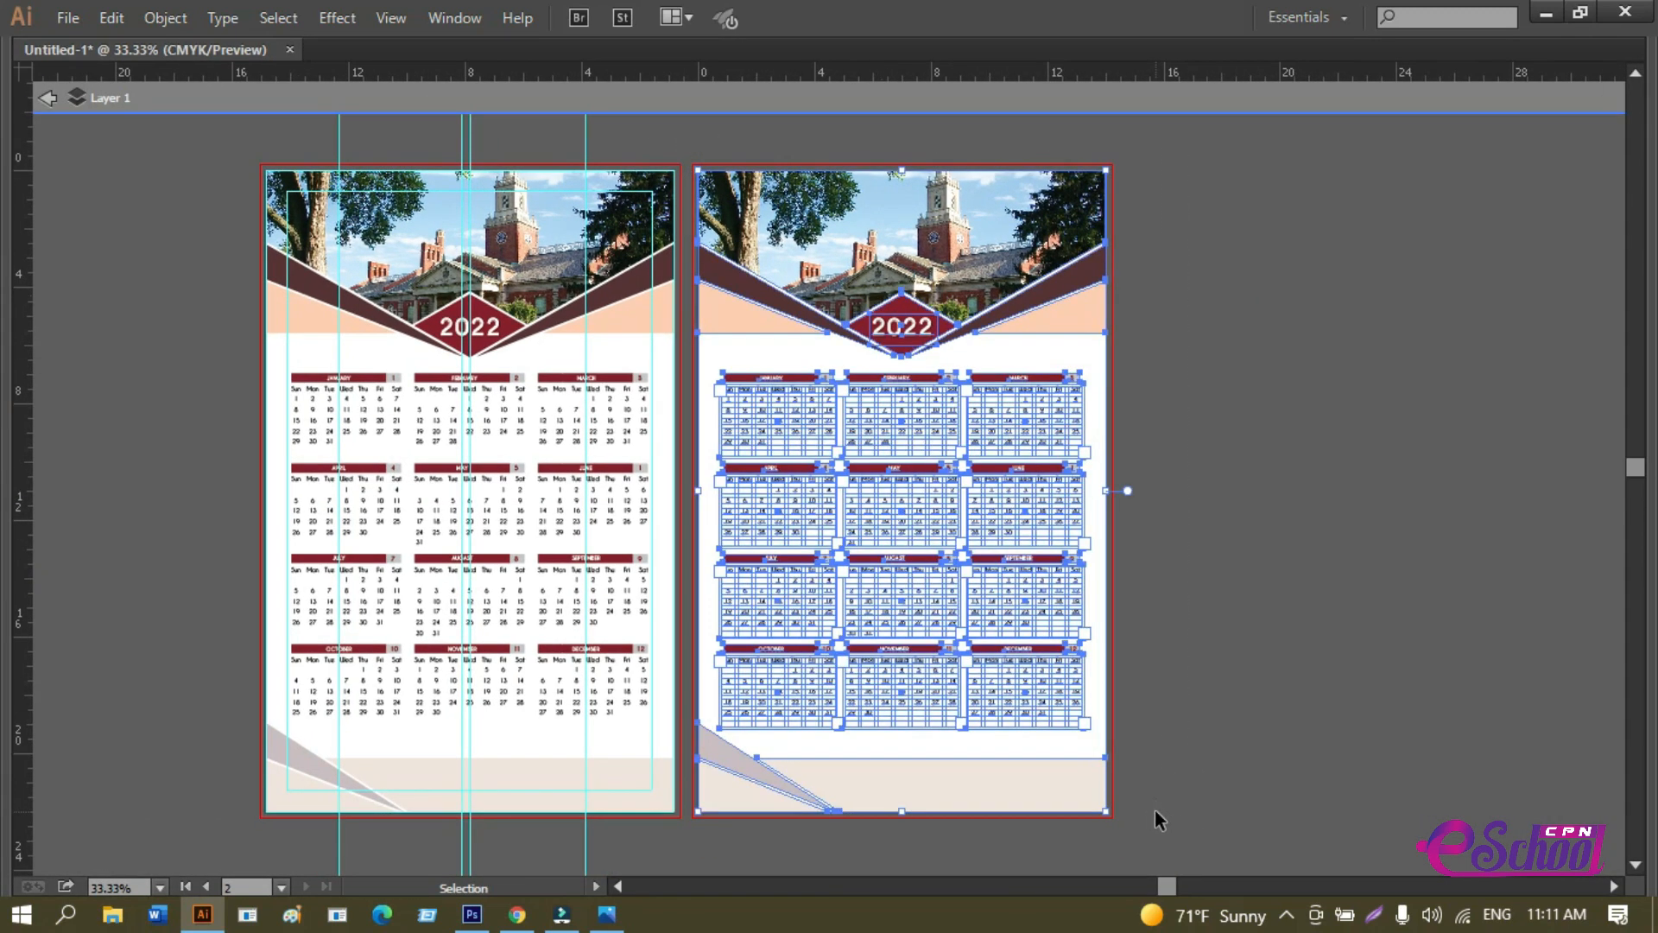
right_click(992, 538)
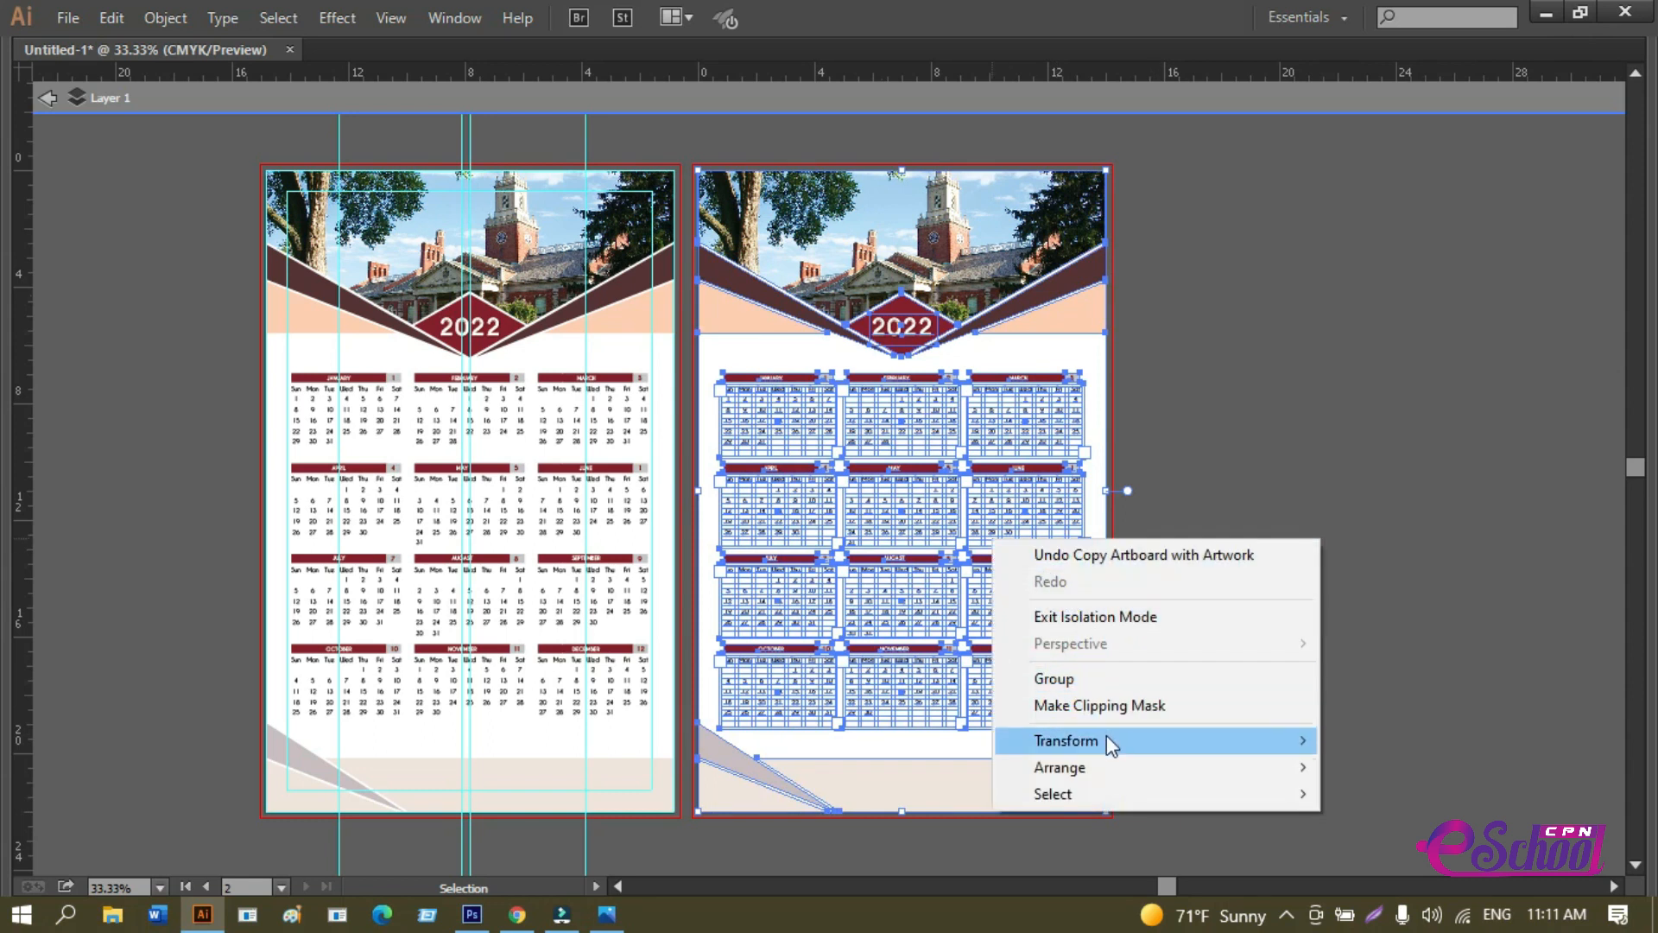
mouse_move(1108, 737)
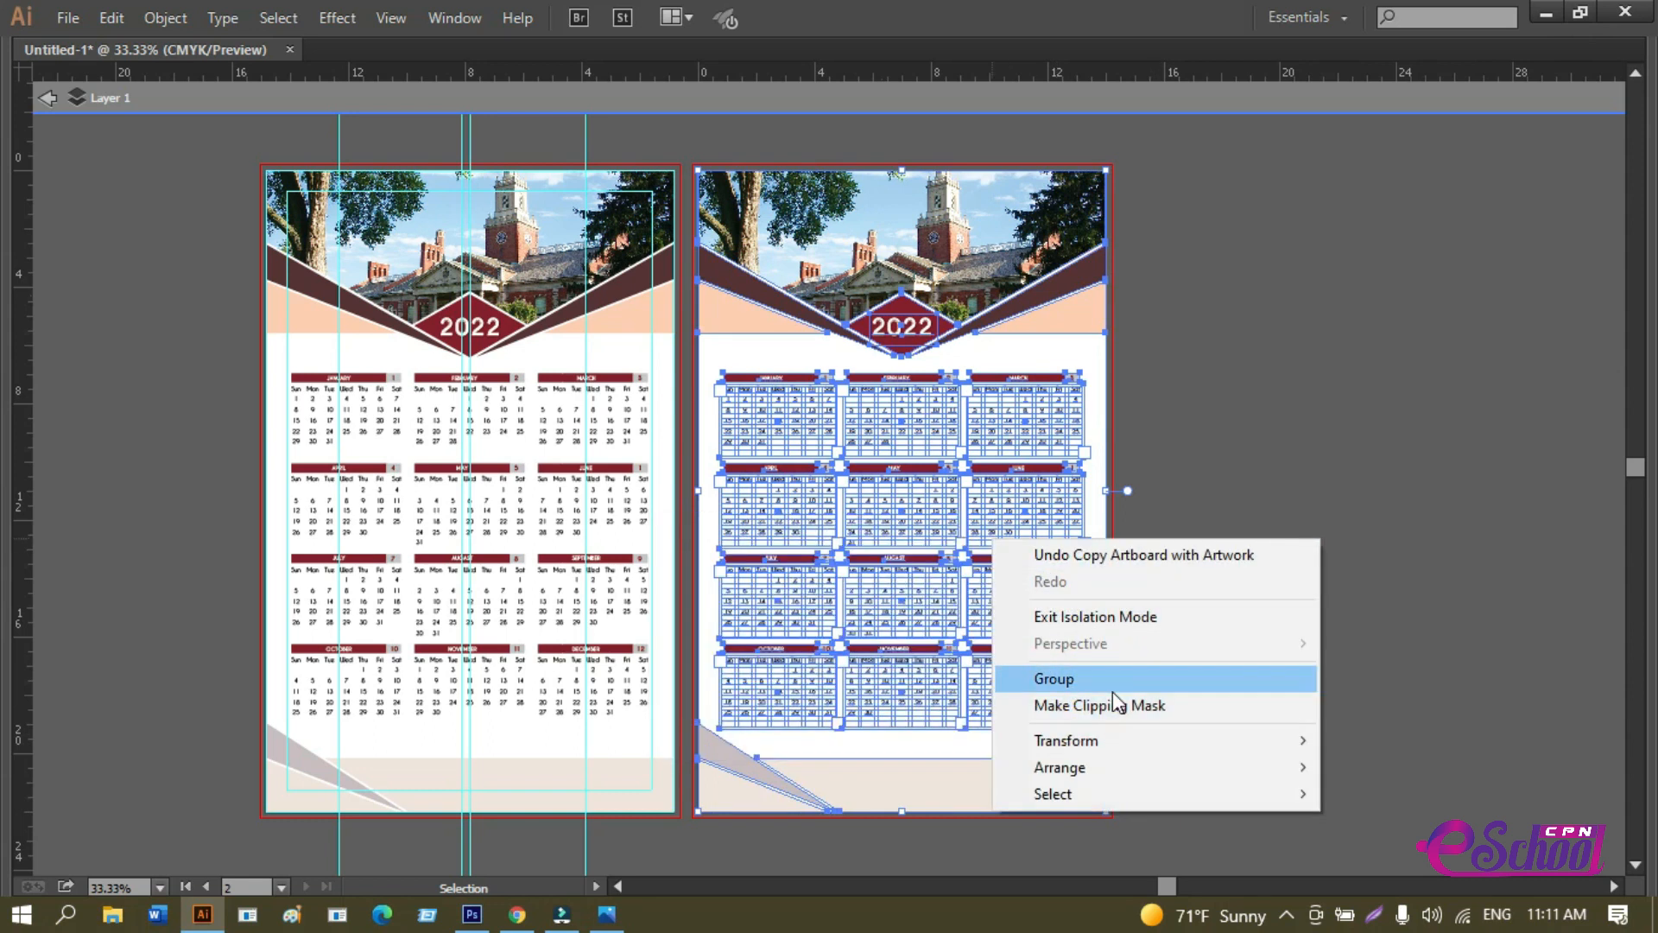
left_click(1148, 16)
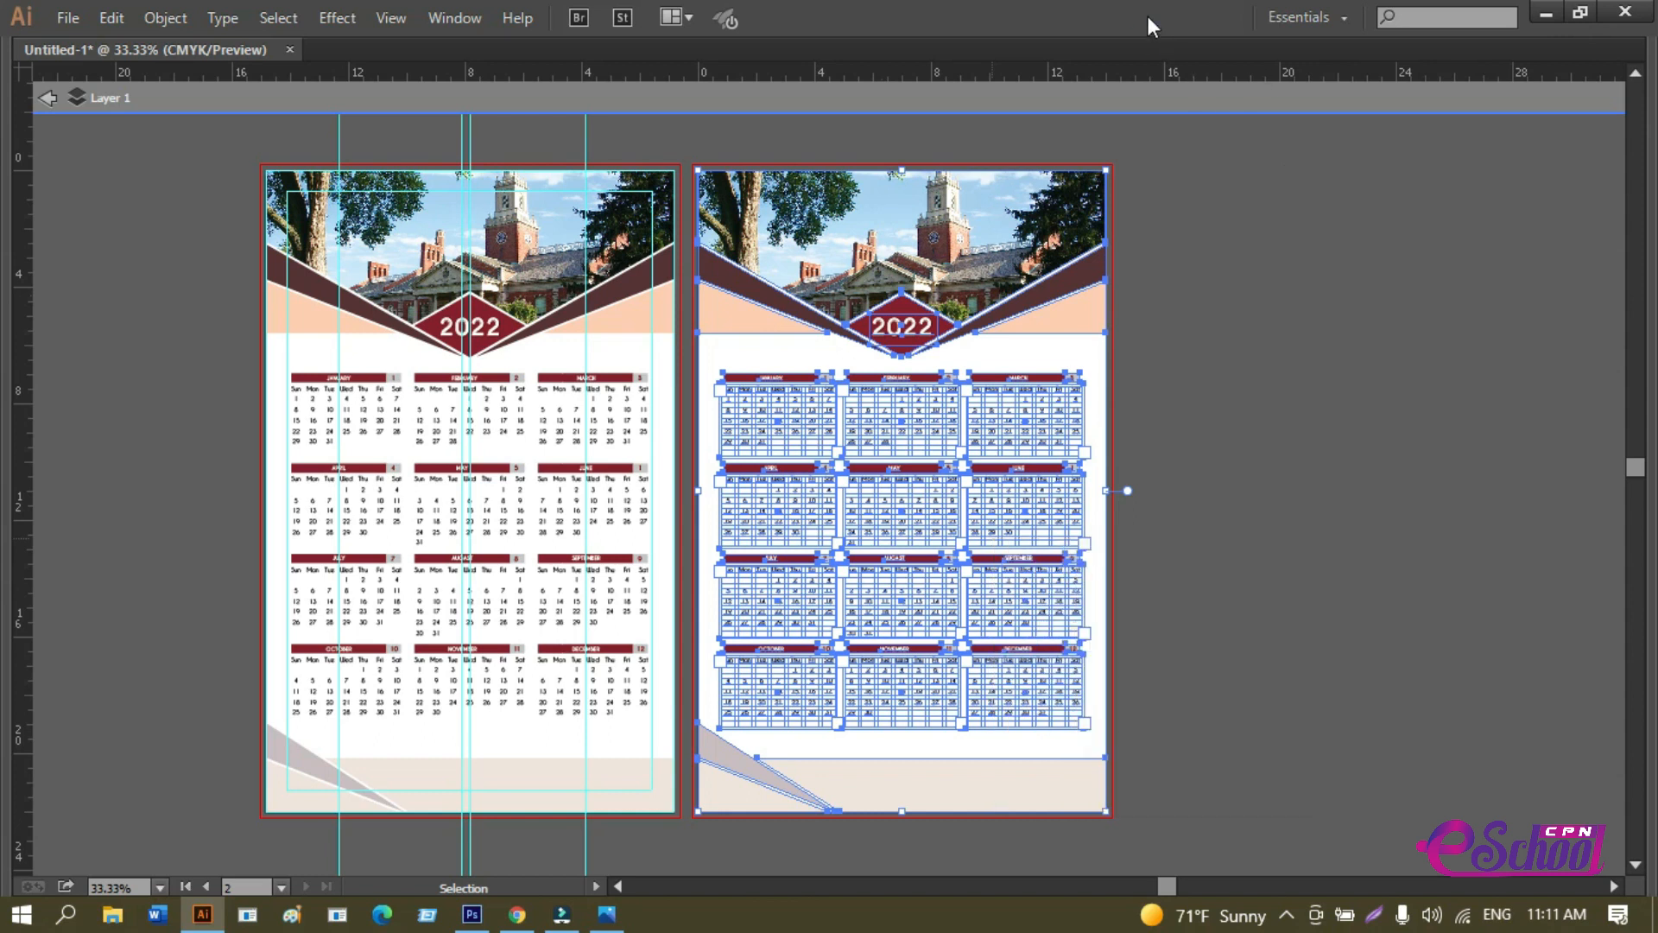
key("ctrl+shift+o")
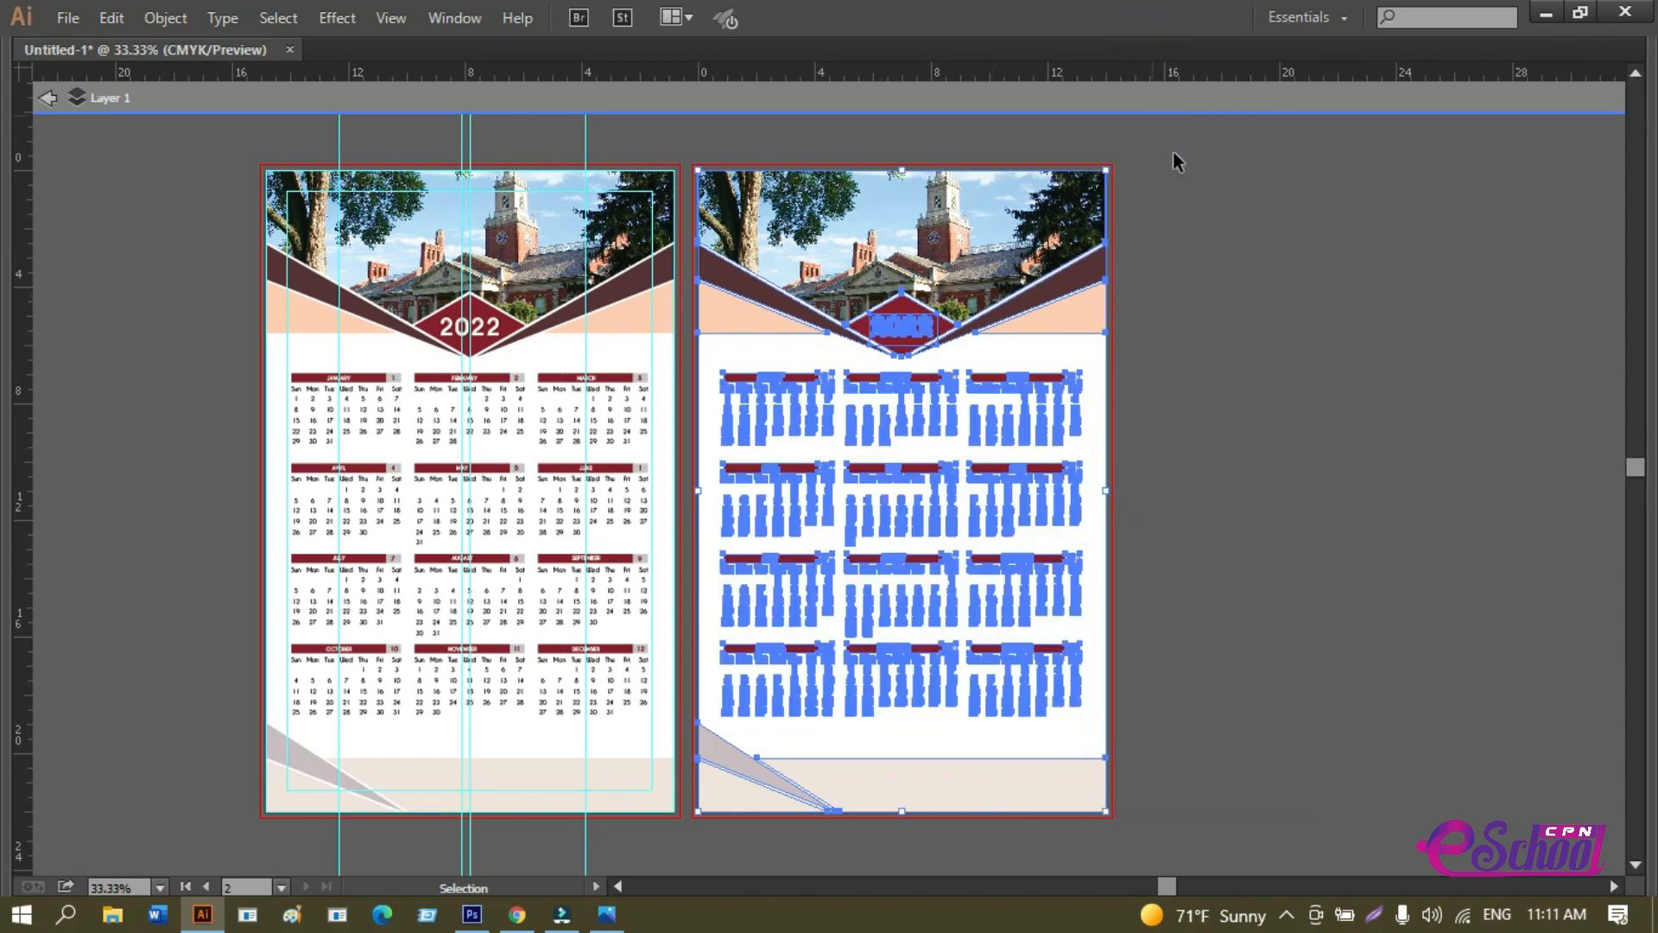
Recolour the Friday and Saturday dates from 6 to 28 in the copy's January grid with the crimson of its month header.
left_click(1220, 380)
key("ctrl+1")
scroll(877, 493, "up", 2)
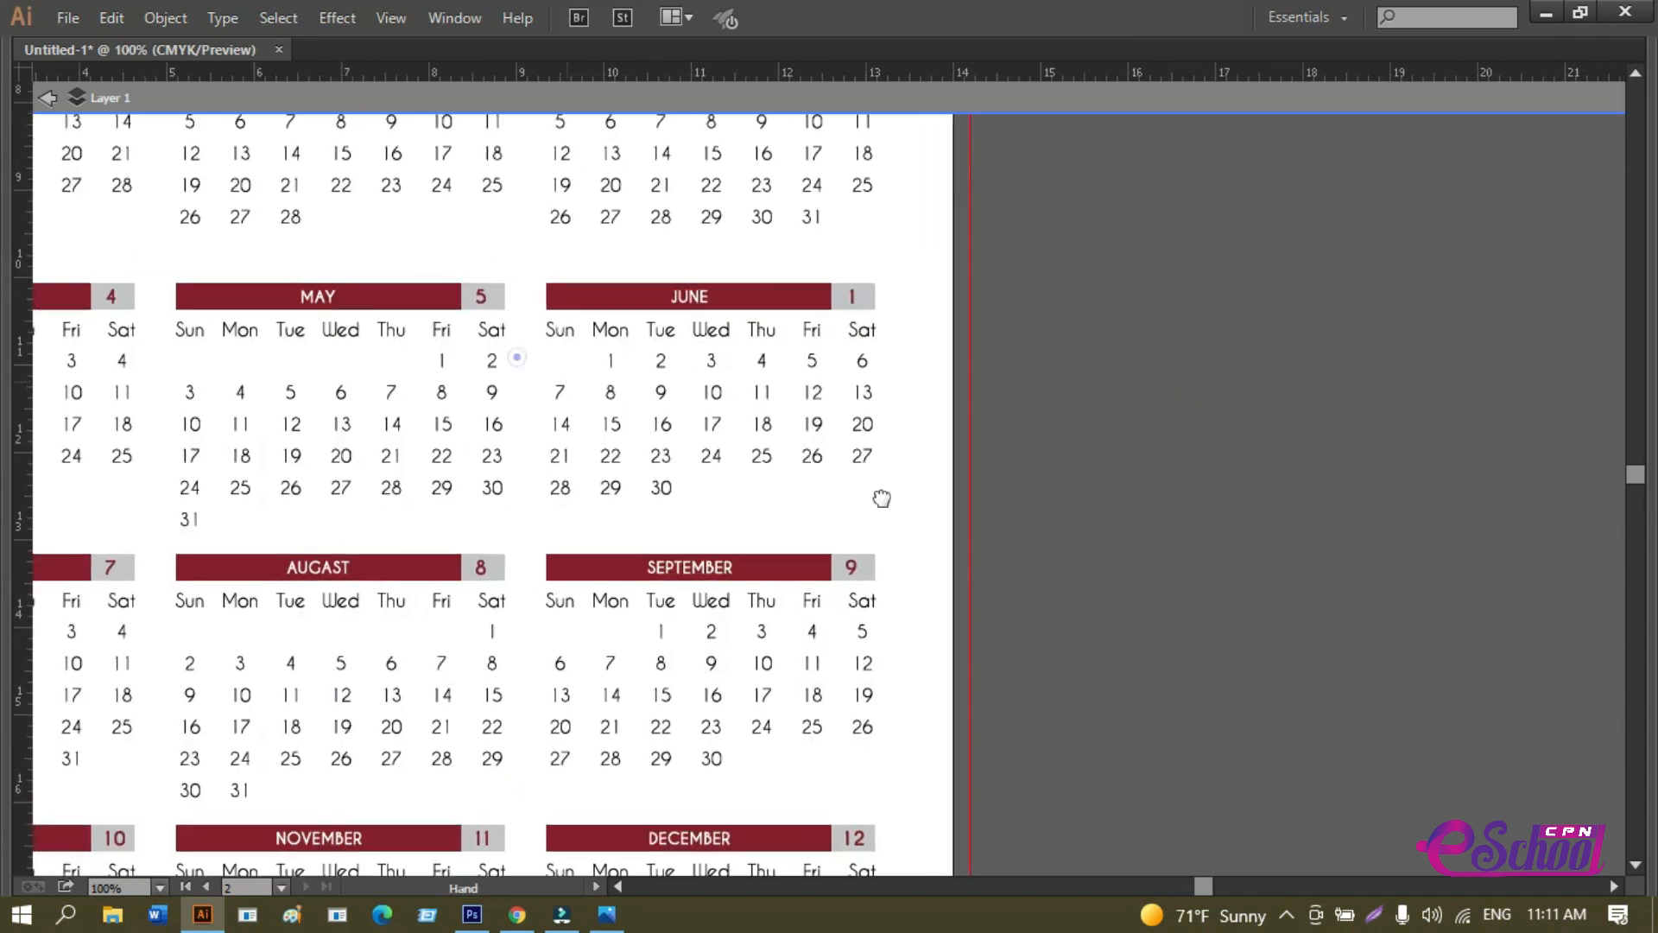
scroll(780, 494, "left", 4)
scroll(470, 356, "up", 1)
scroll(470, 356, "left", 2)
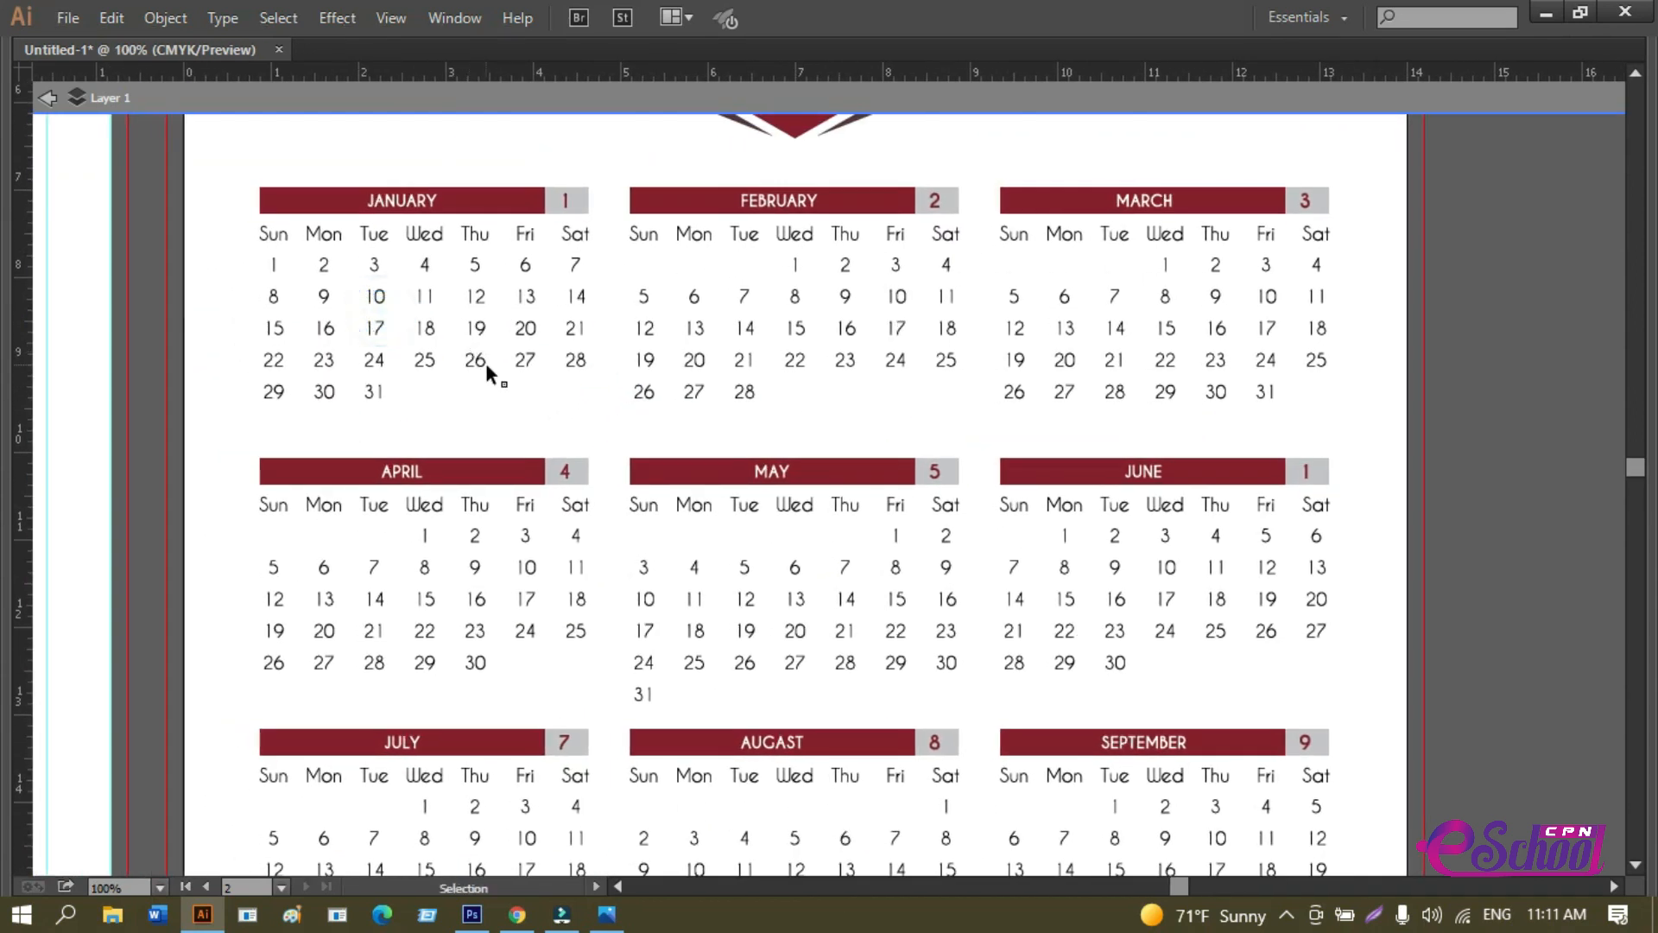
scroll(485, 360, "up", 1)
scroll(629, 352, "up", 1)
key("a")
left_click_drag(657, 488, 521, 275)
key("Tab")
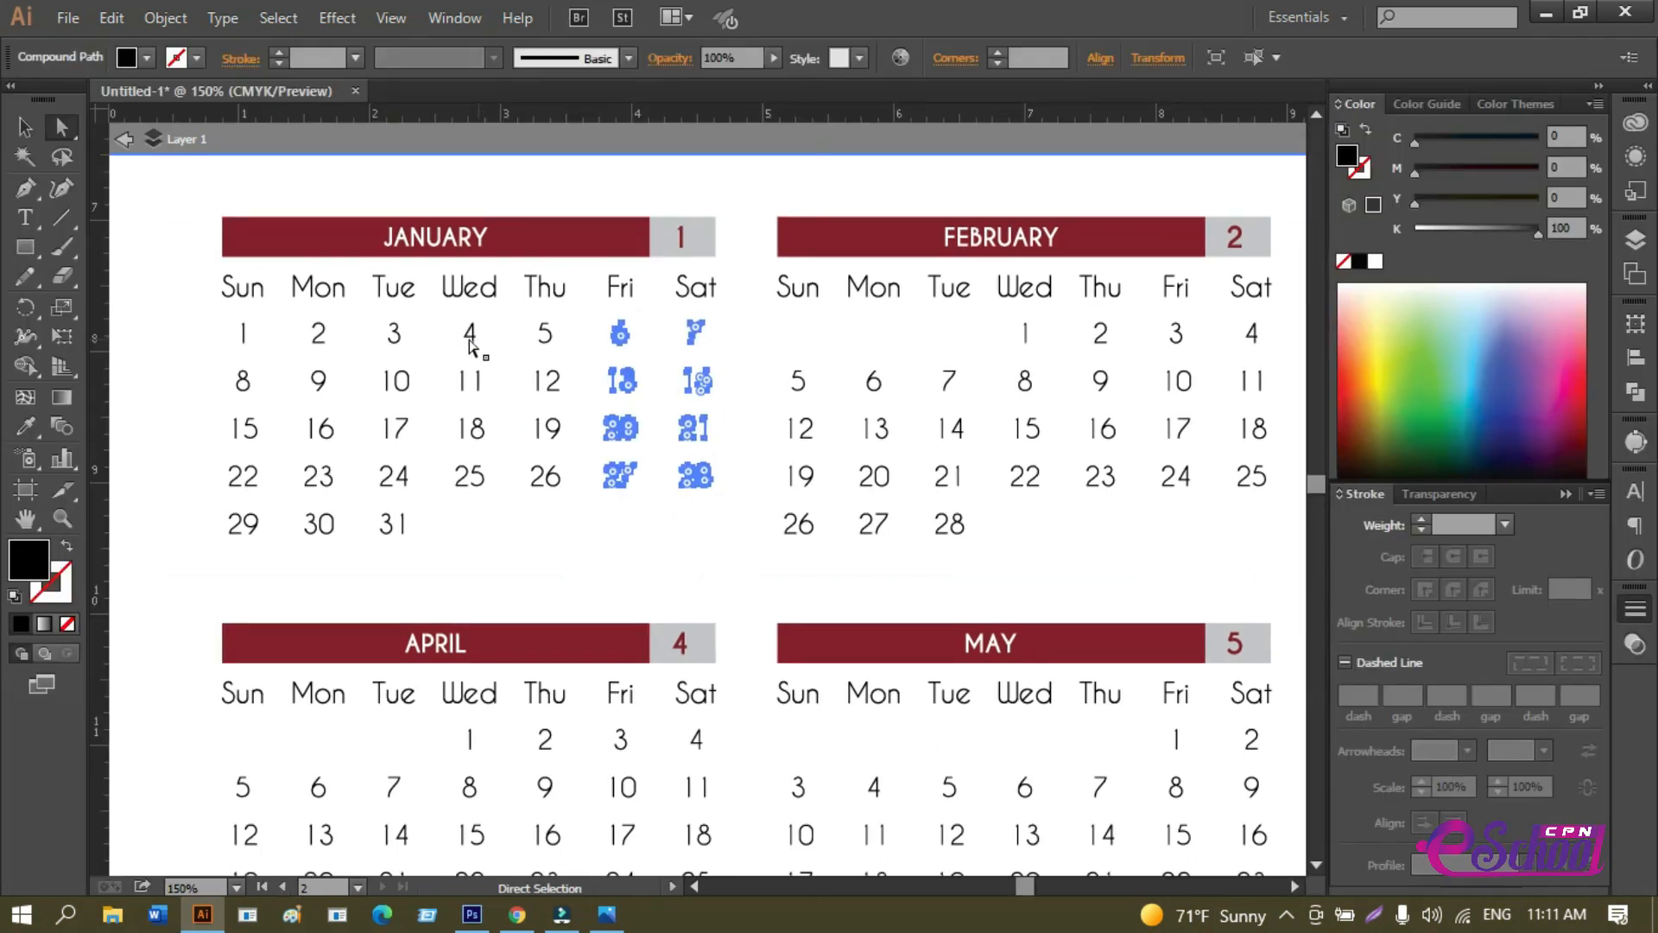
left_click(25, 425)
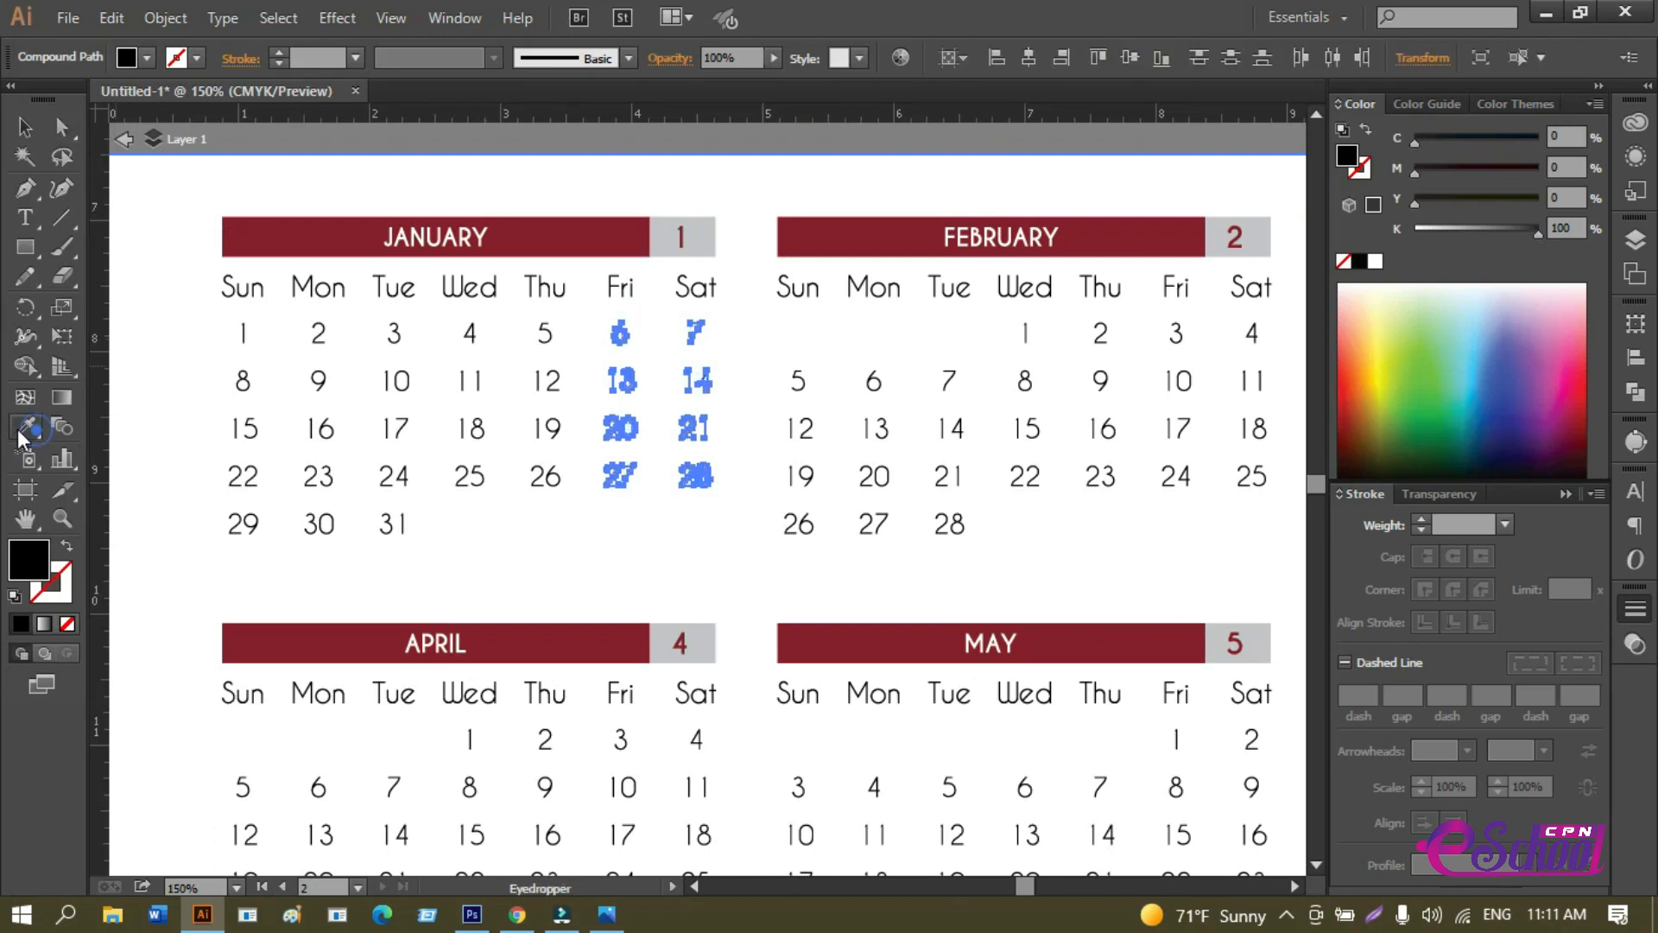
left_click(342, 235)
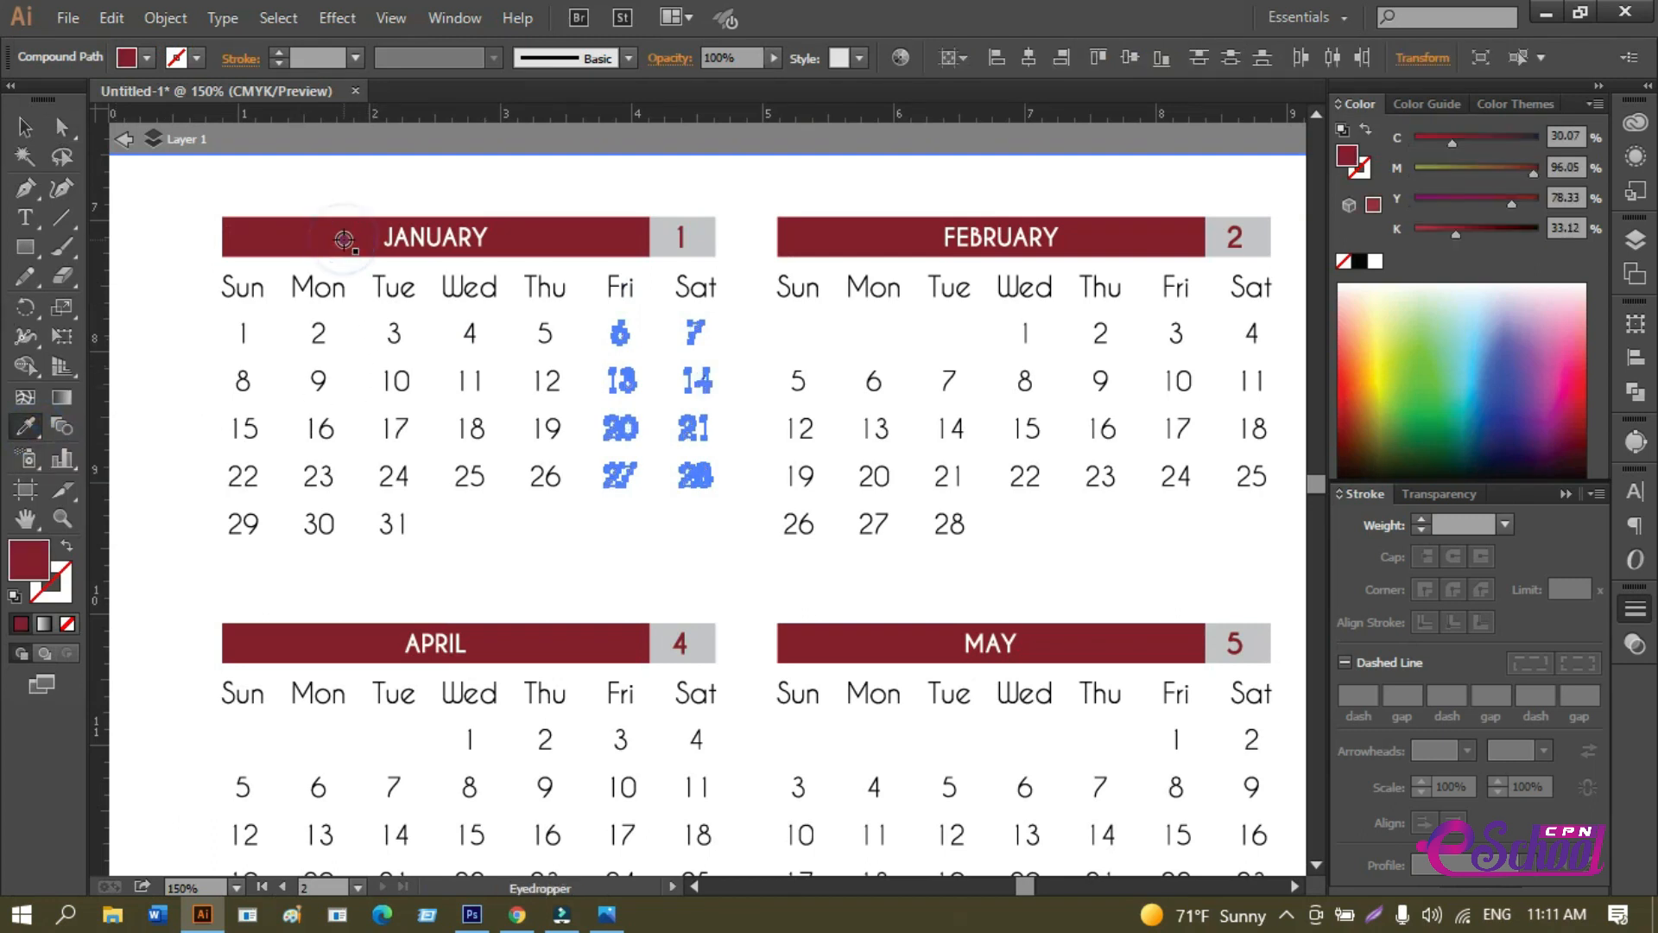
left_click(25, 126)
left_click(228, 223)
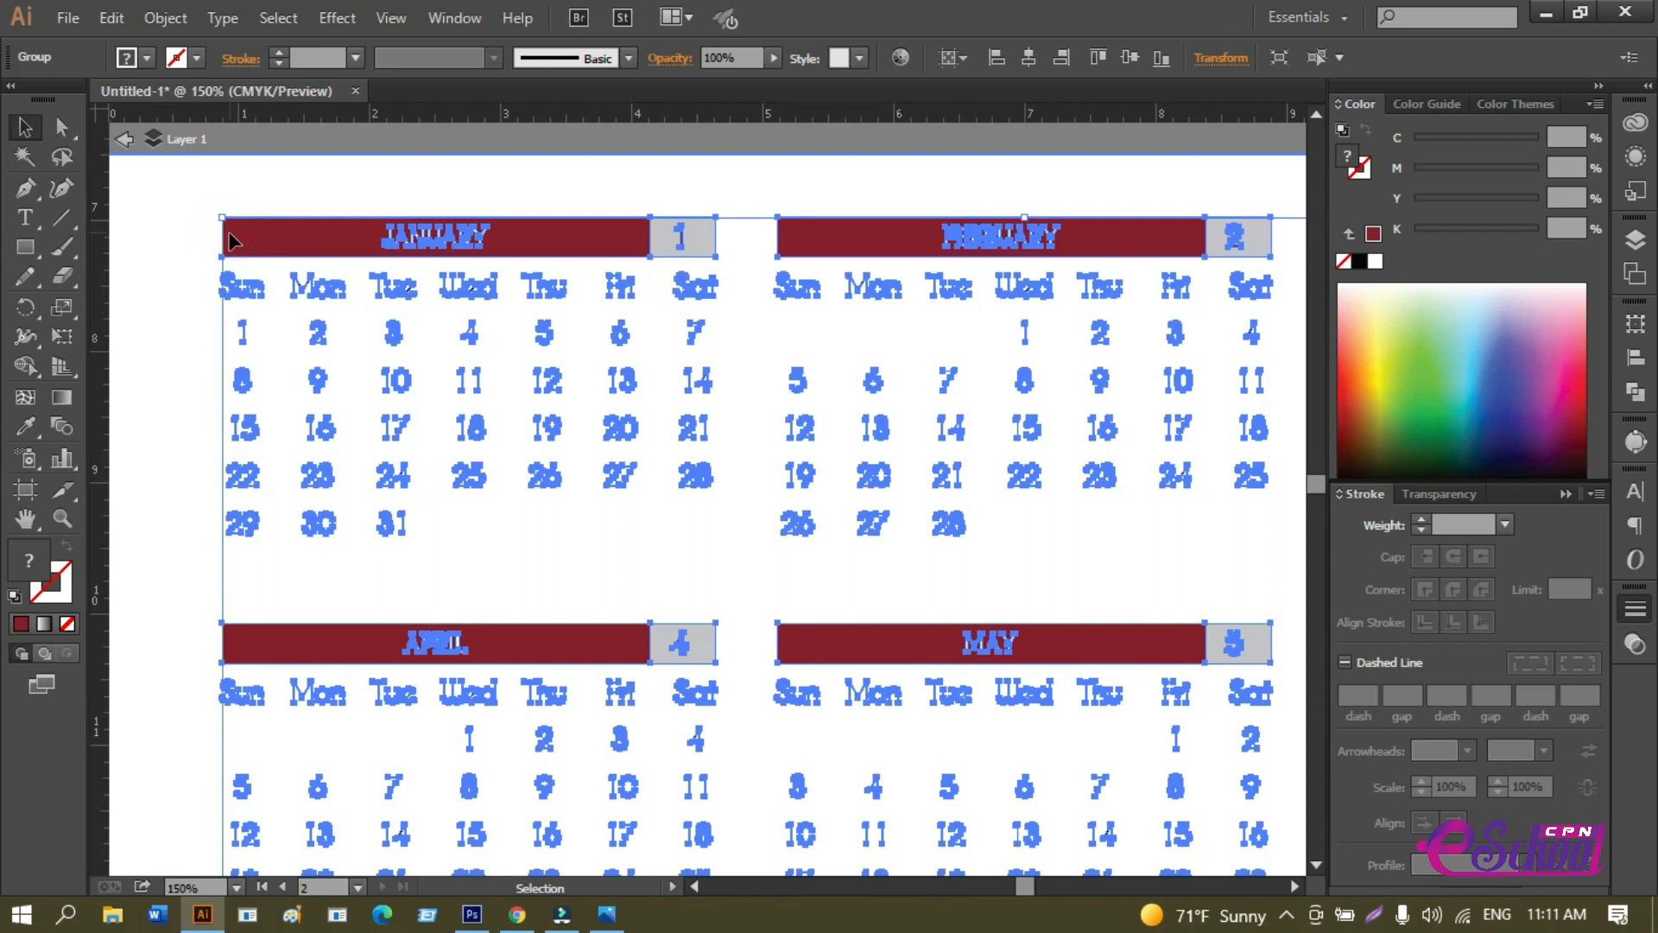
left_click(141, 285)
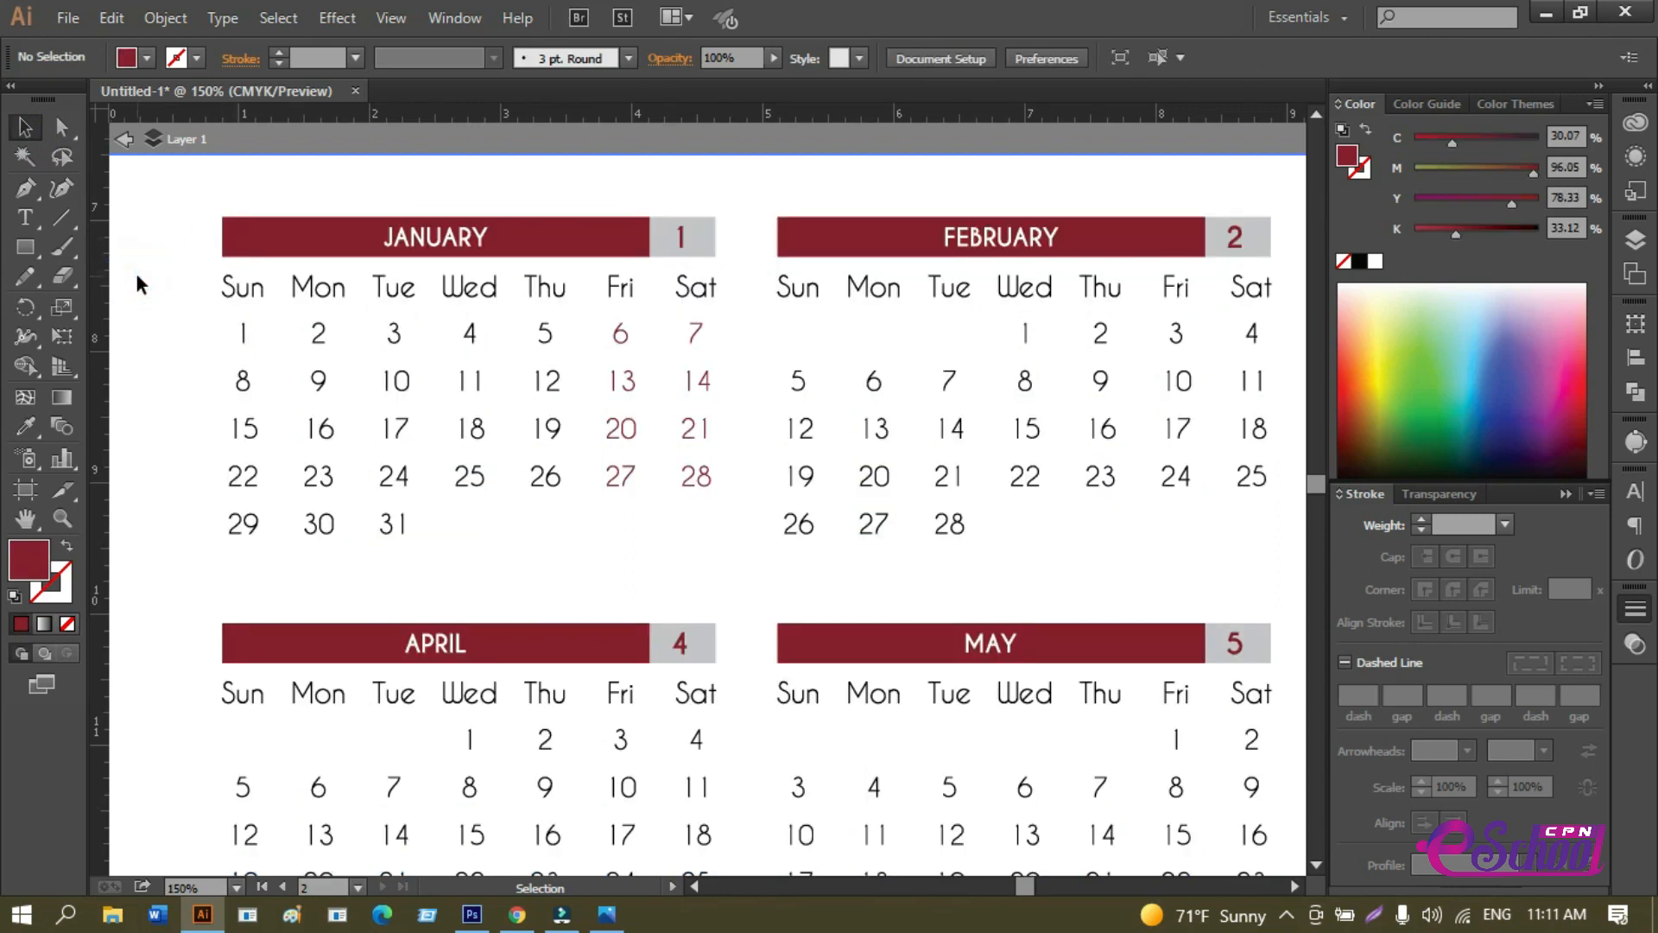
Examine the copied calendar's header and month grids to compare January's crimson weekend dates with the other months.
key("Tab")
key("ctrl+minus")
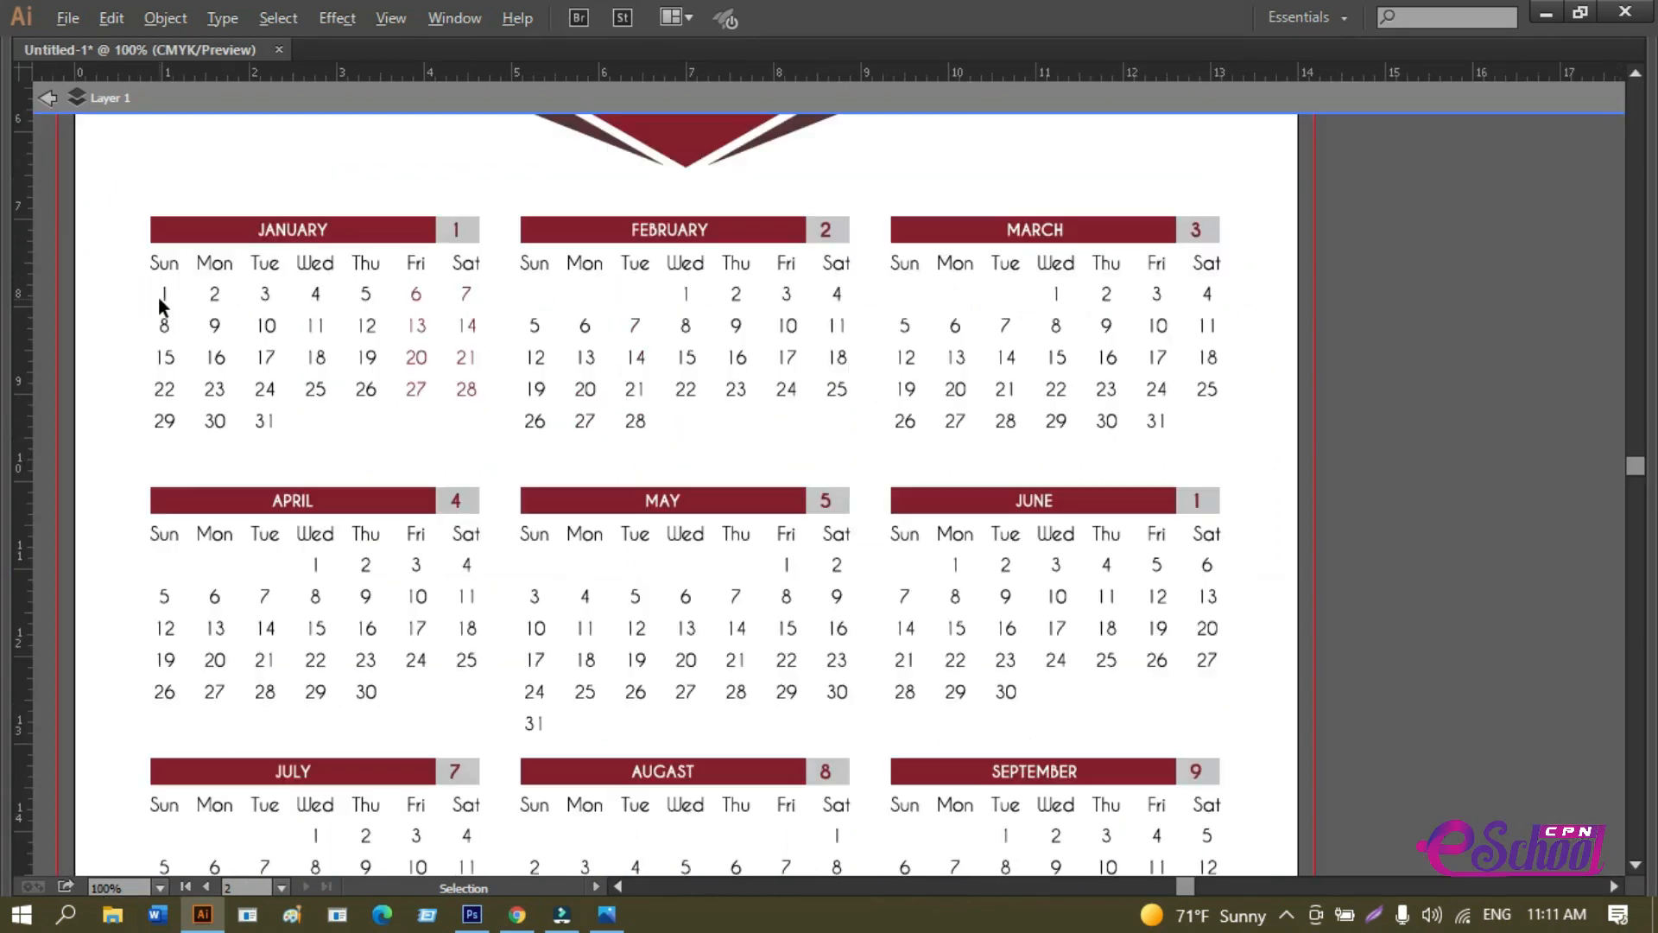
left_click_drag(164, 325, 165, 271)
key("space")
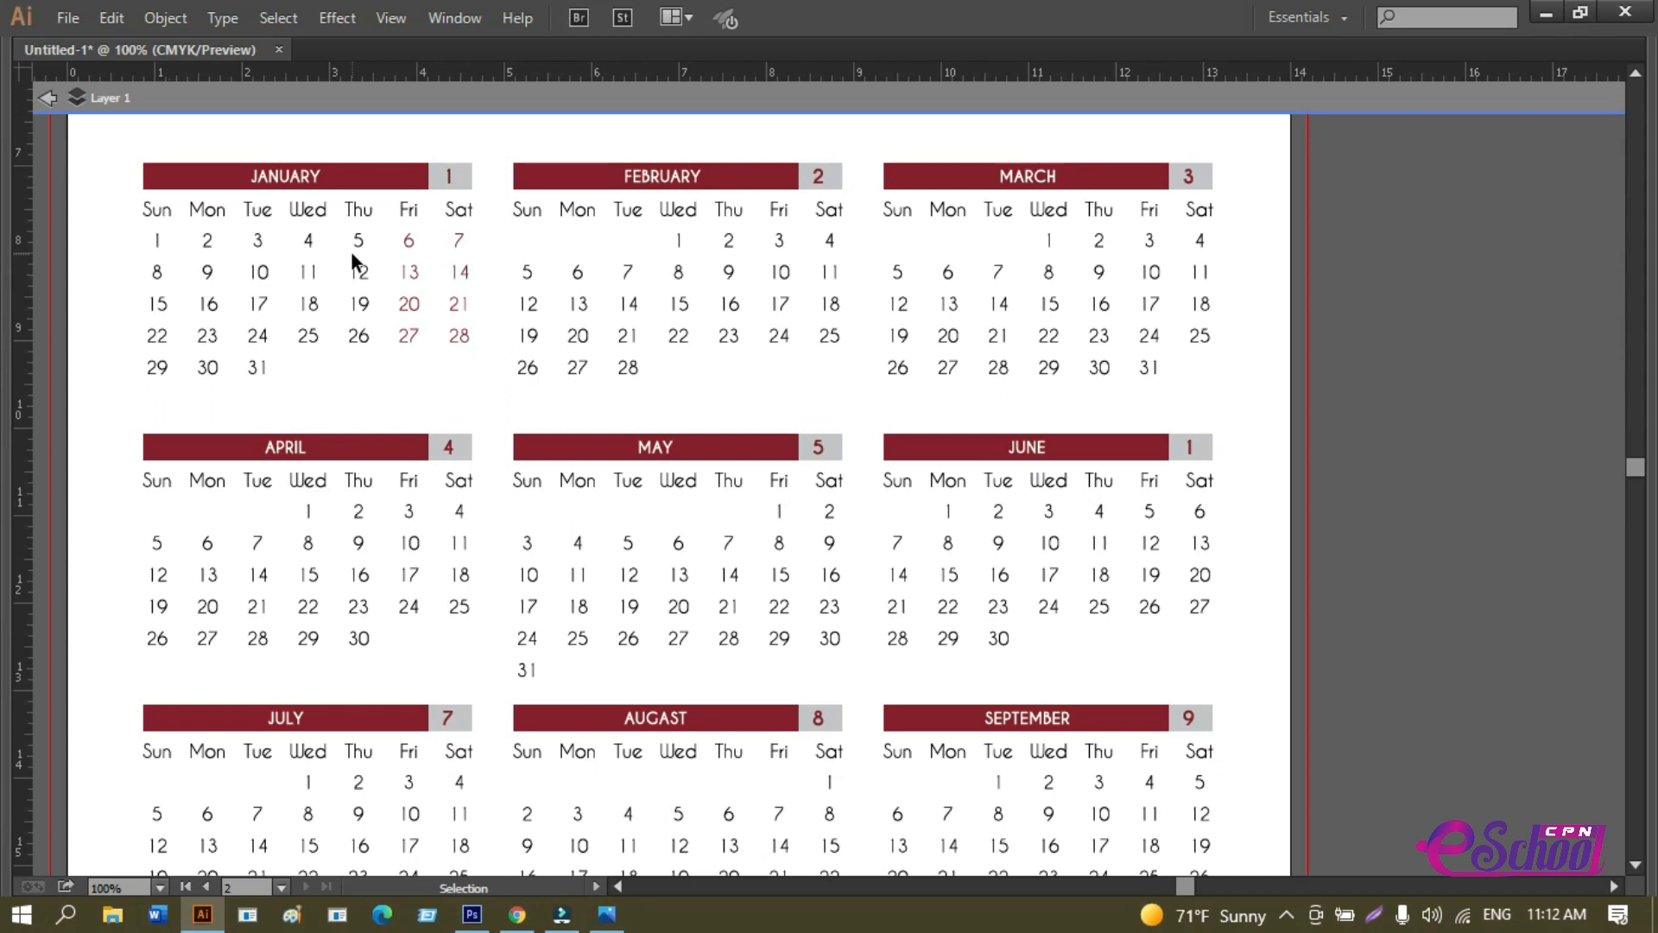
key("Tab")
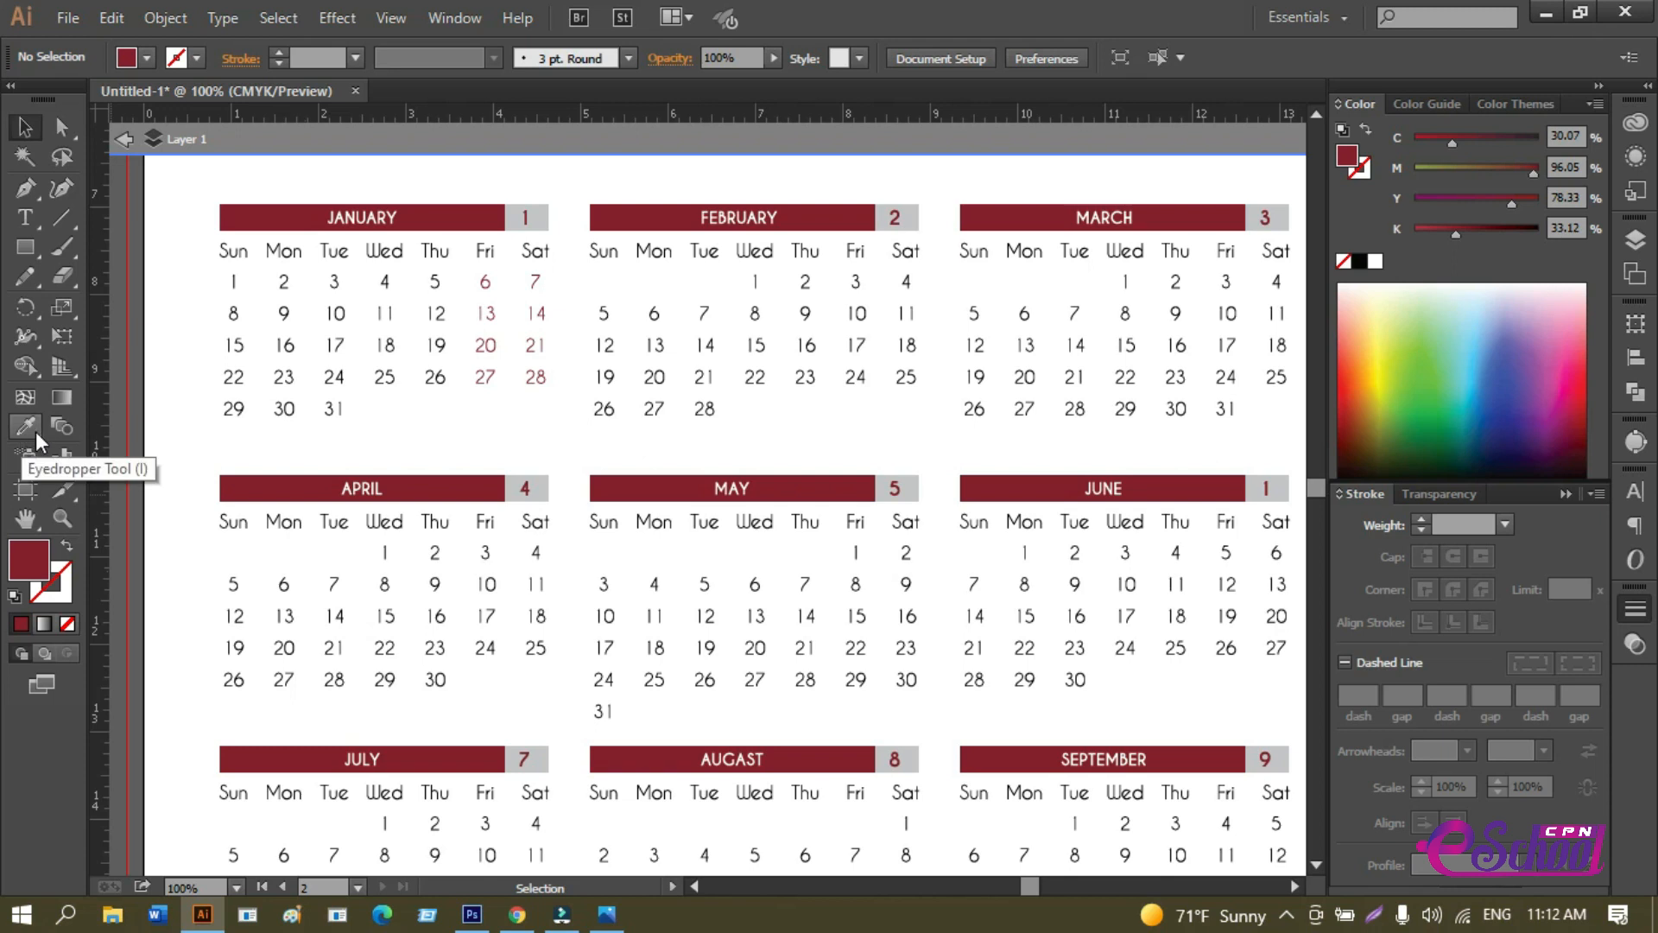
scroll(767, 344, "down", 1)
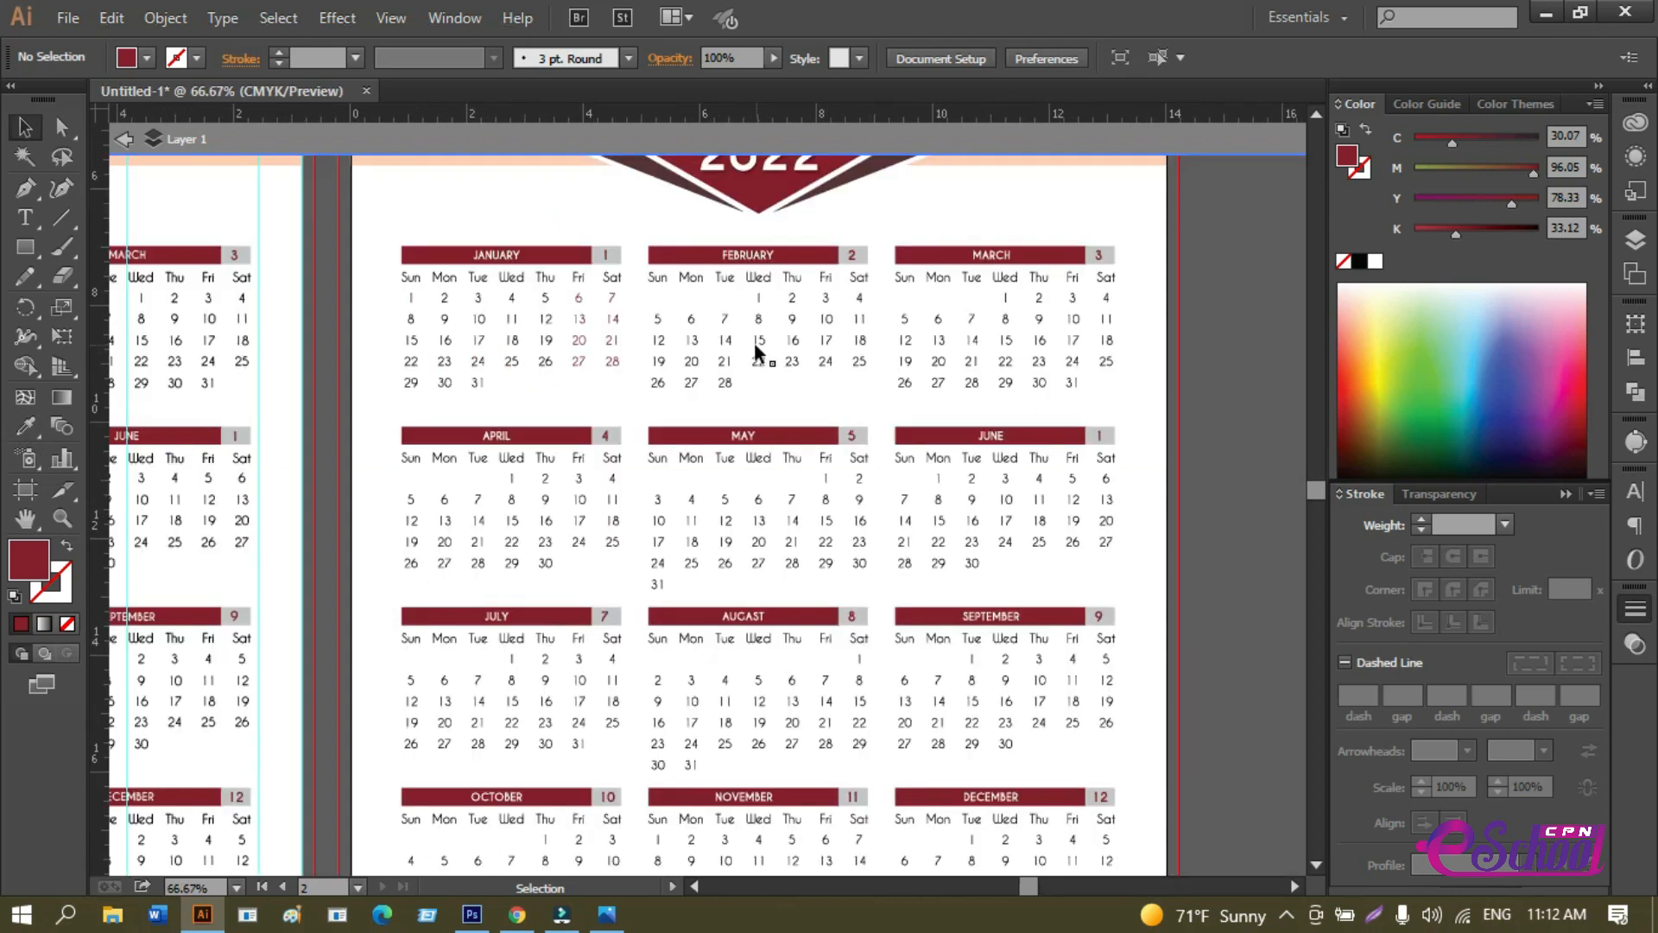
scroll(743, 400, "up", 5)
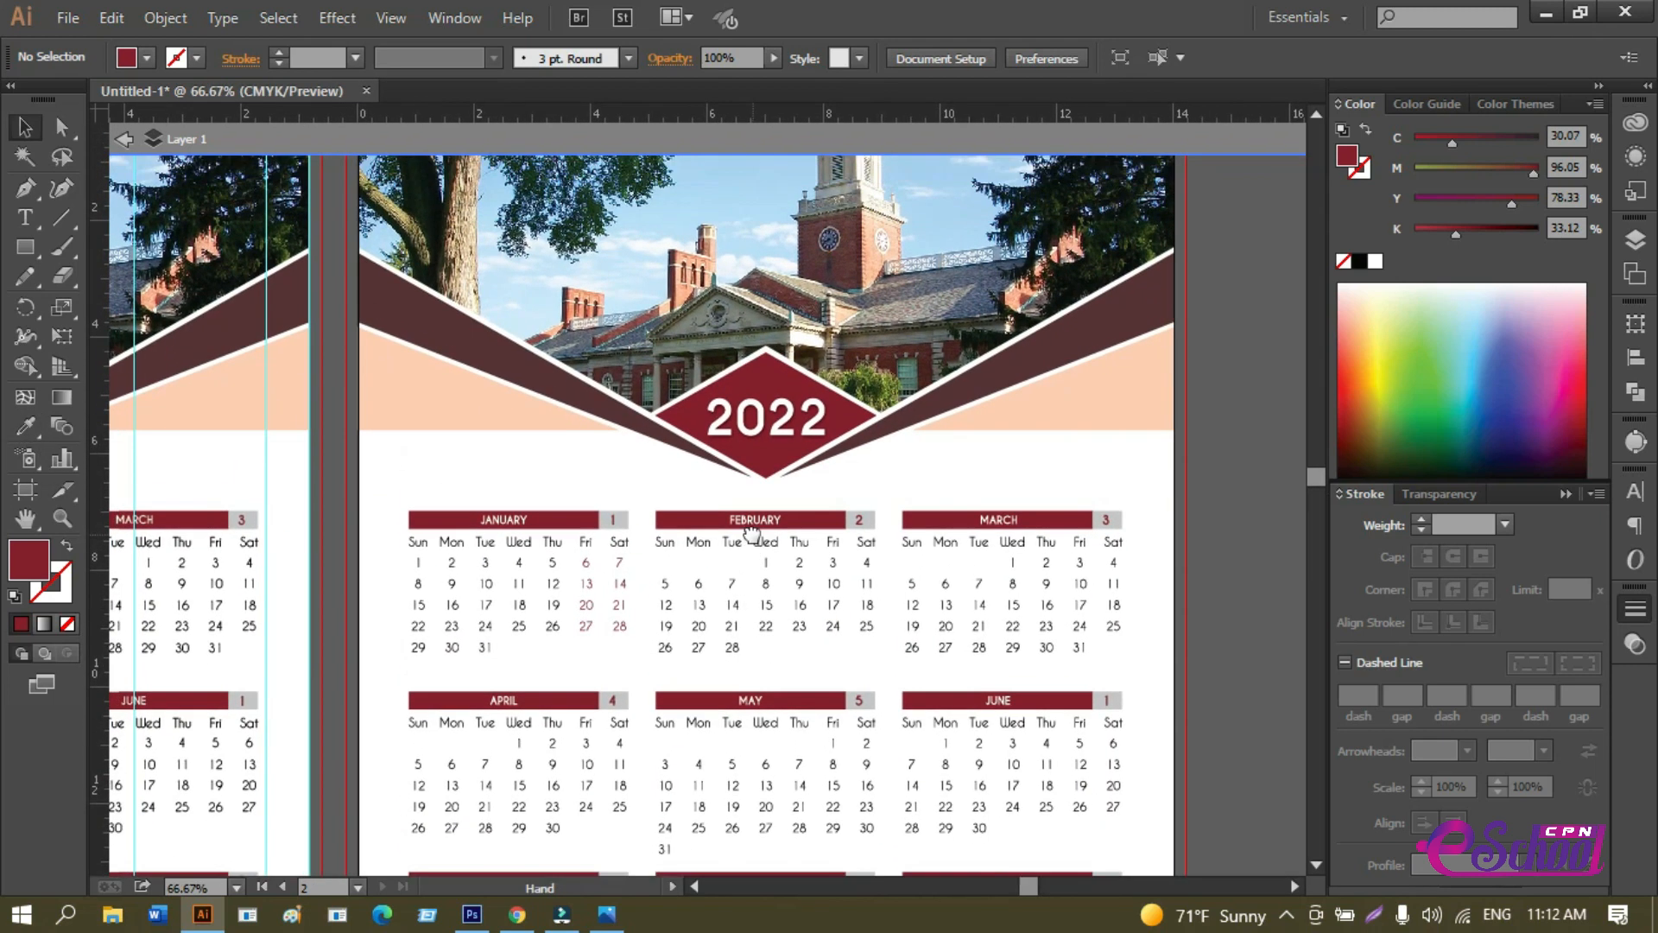
left_click_drag(748, 566, 756, 516)
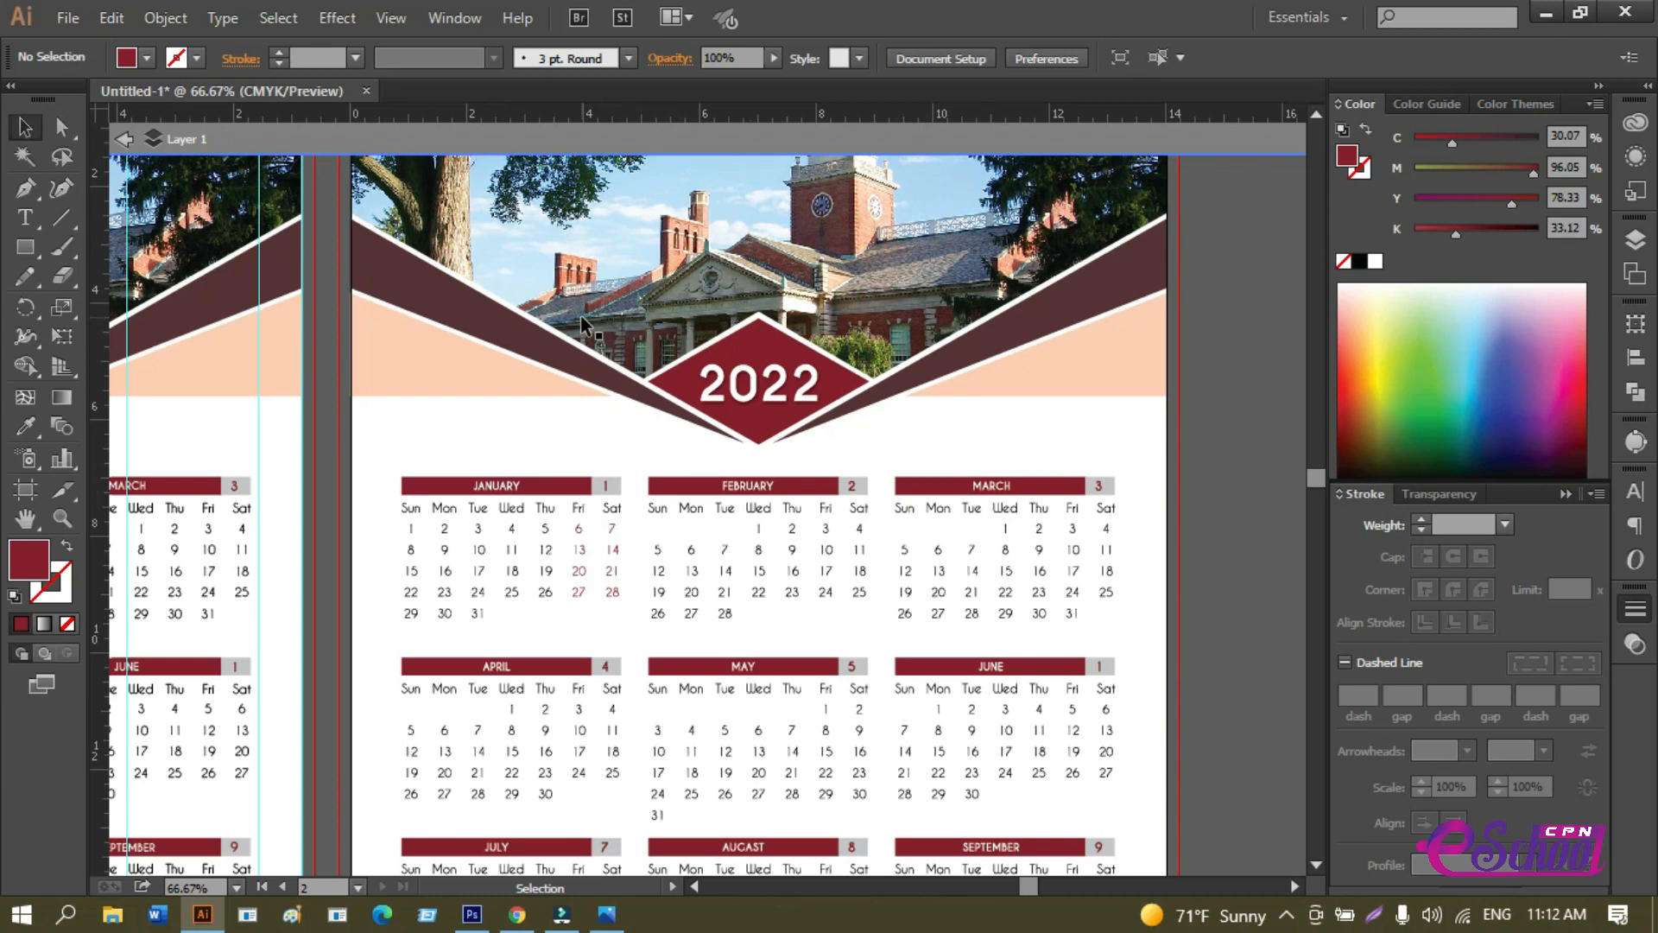
left_click_drag(799, 497, 749, 367)
left_click_drag(744, 488, 726, 376)
left_click_drag(728, 456, 704, 371)
left_click_drag(703, 534, 689, 371)
left_click_drag(536, 240, 583, 474)
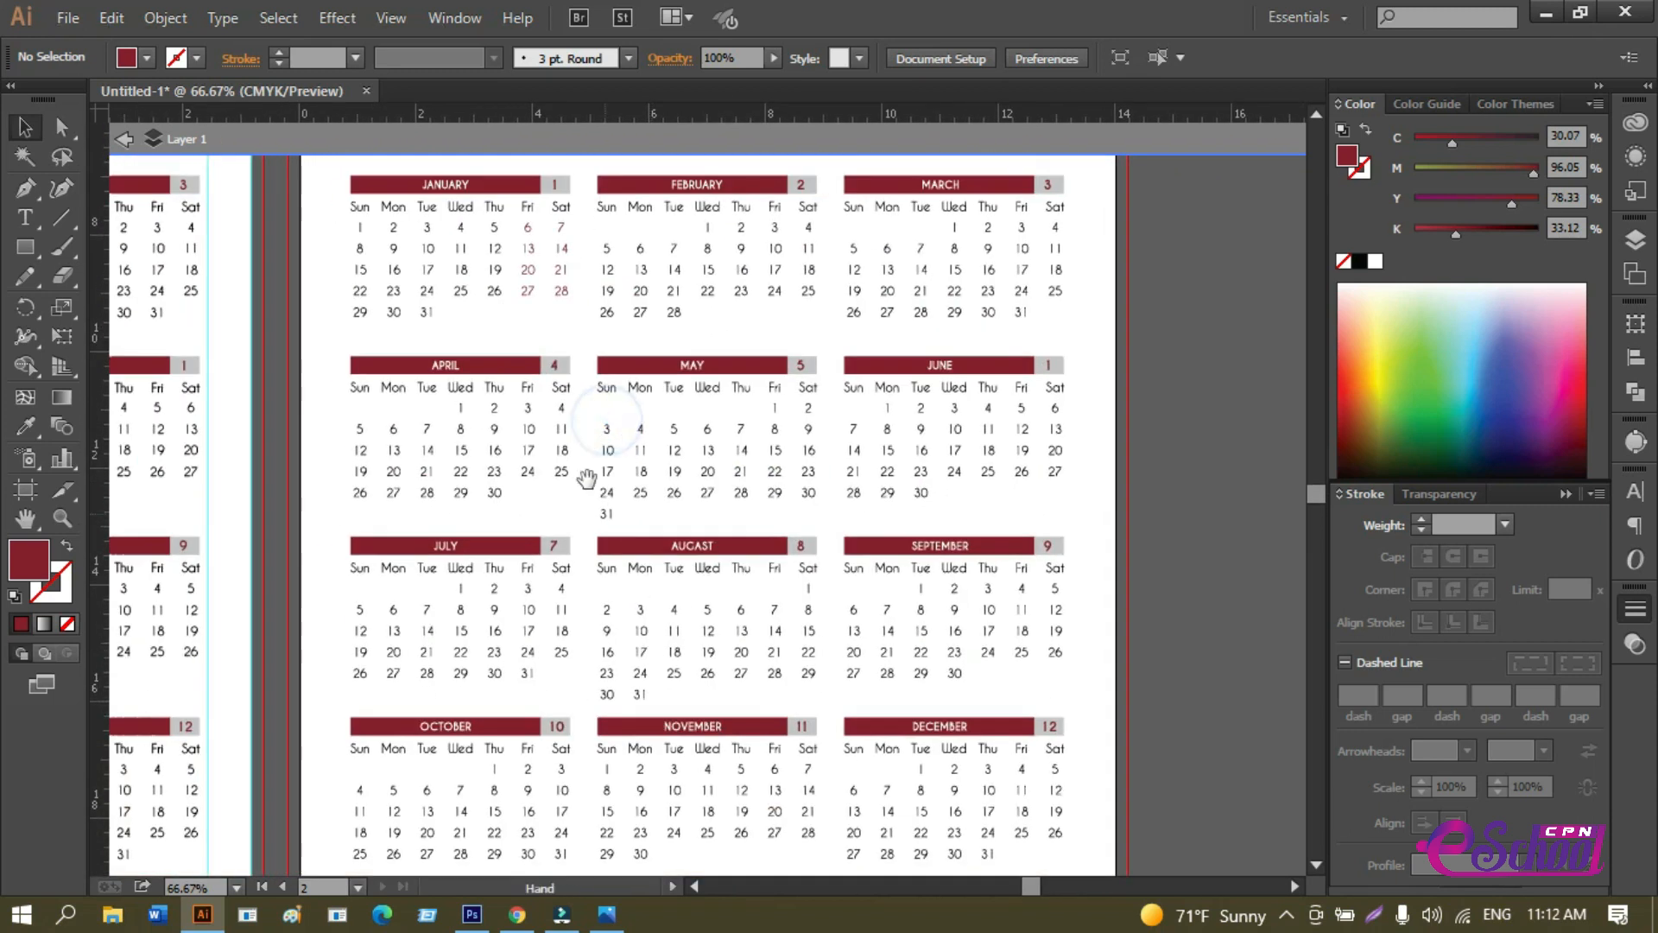
left_click_drag(572, 402, 585, 457)
Select the Friday and Saturday dates in the copied calendar's April, May and June grids together.
left_click(579, 517, "ctrl")
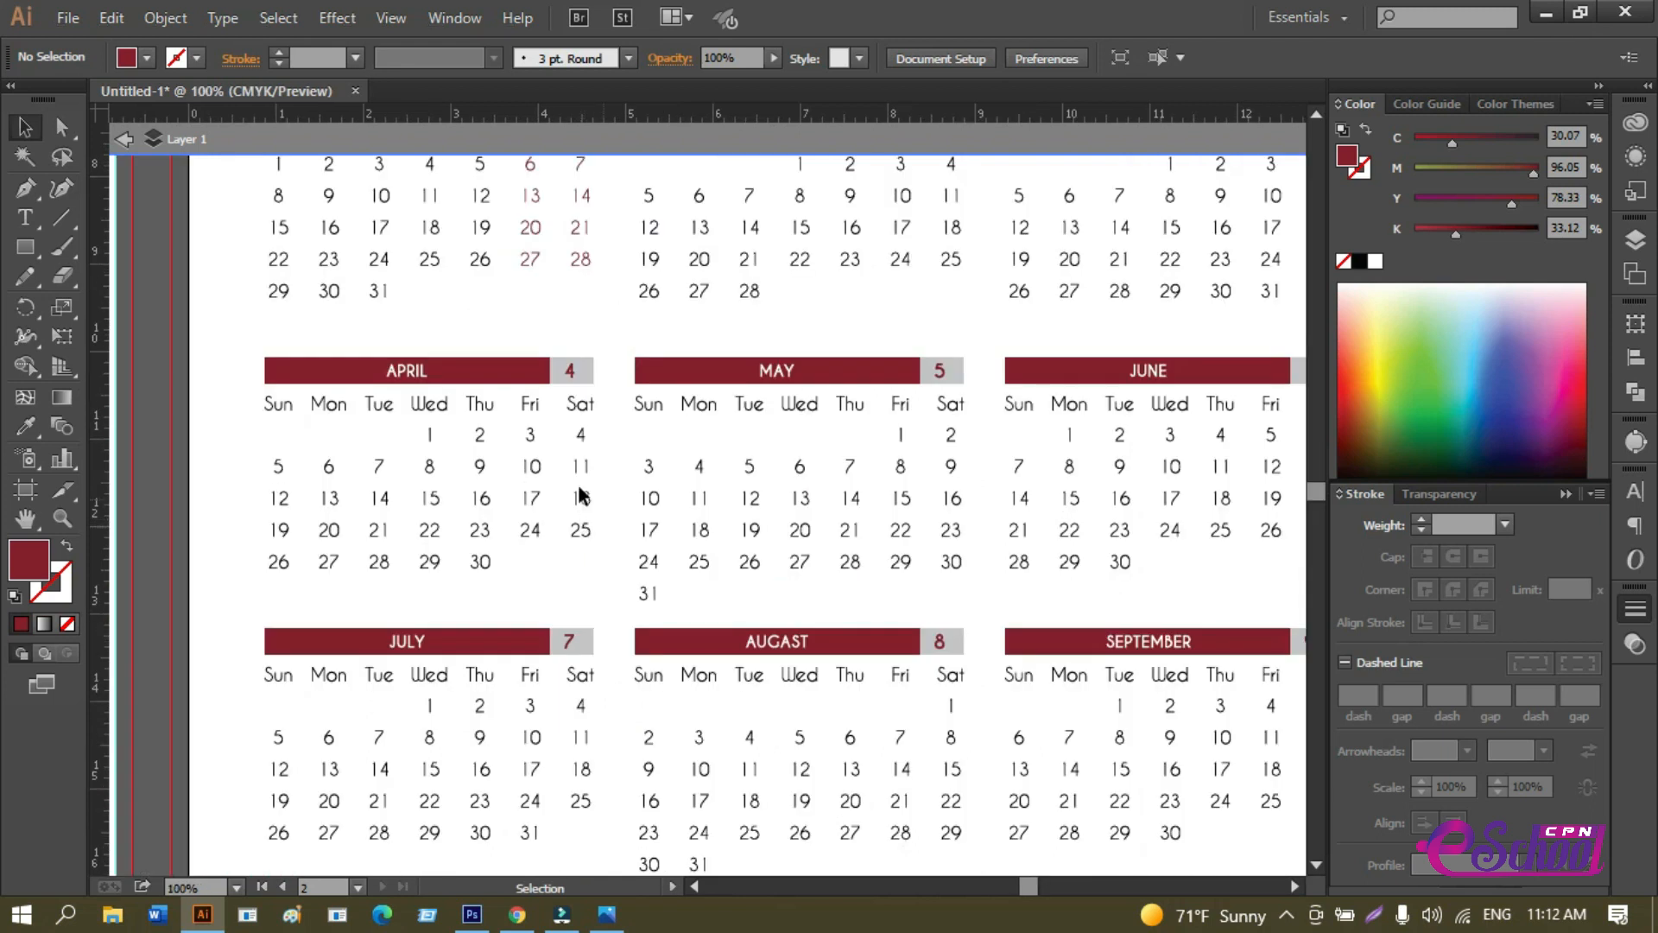
left_click(62, 127)
left_click_drag(631, 587, 510, 429)
scroll(907, 553, "right", 2)
scroll(907, 553, "down", 1)
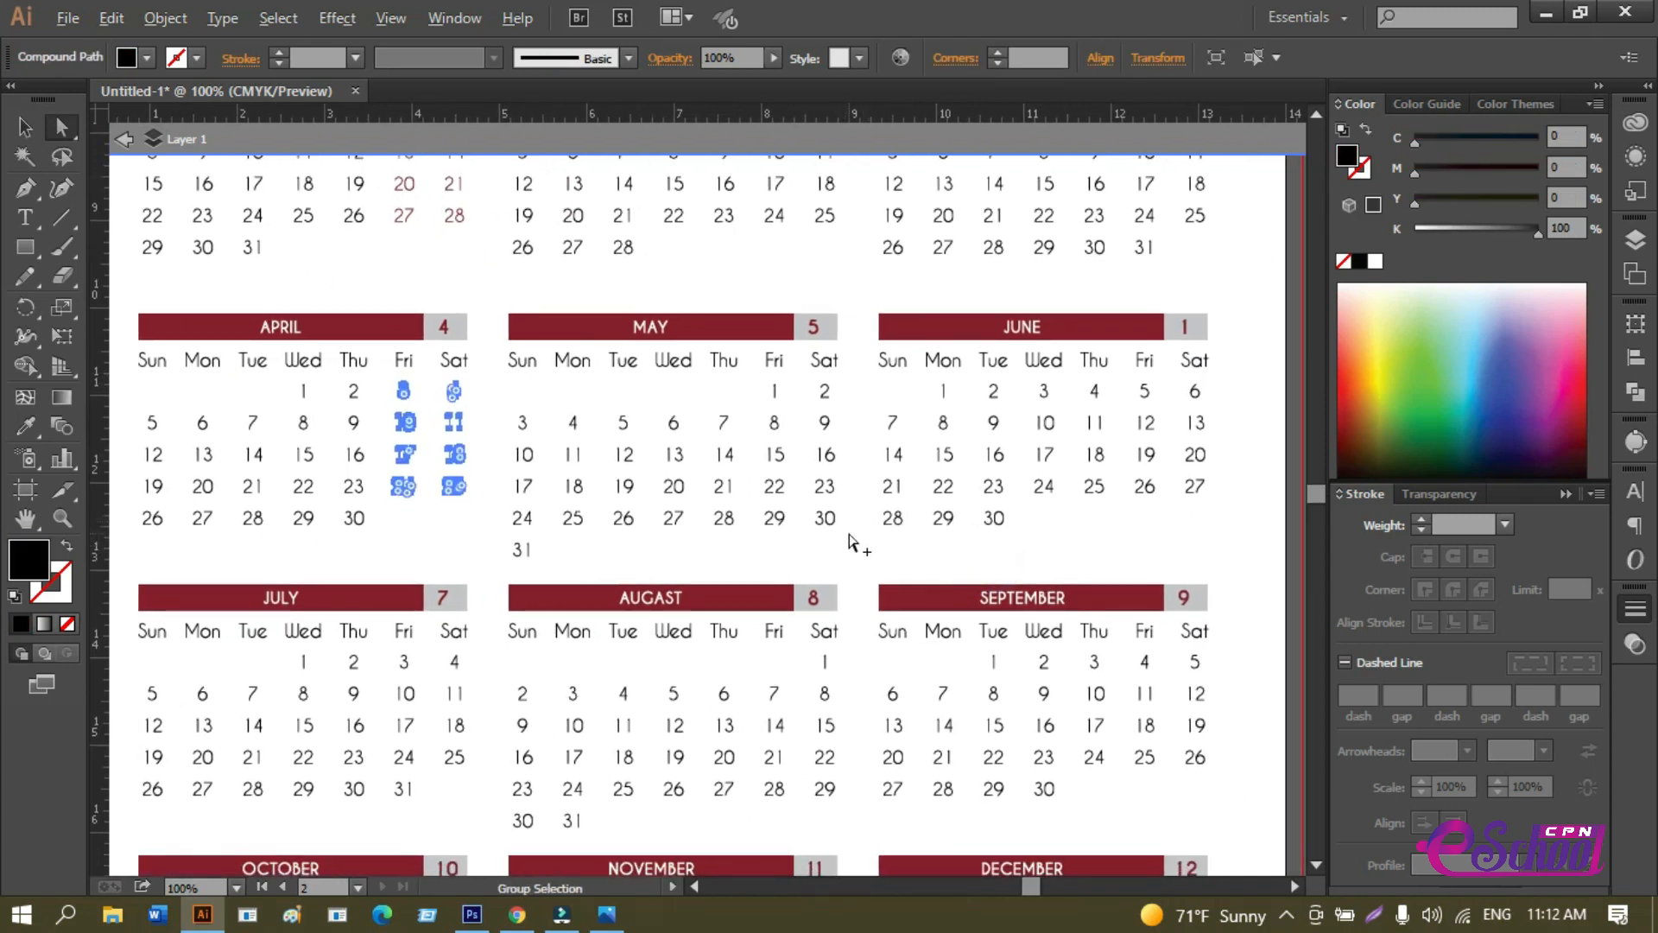
left_click_drag(849, 538, 759, 382)
left_click_drag(1116, 502, 950, 509)
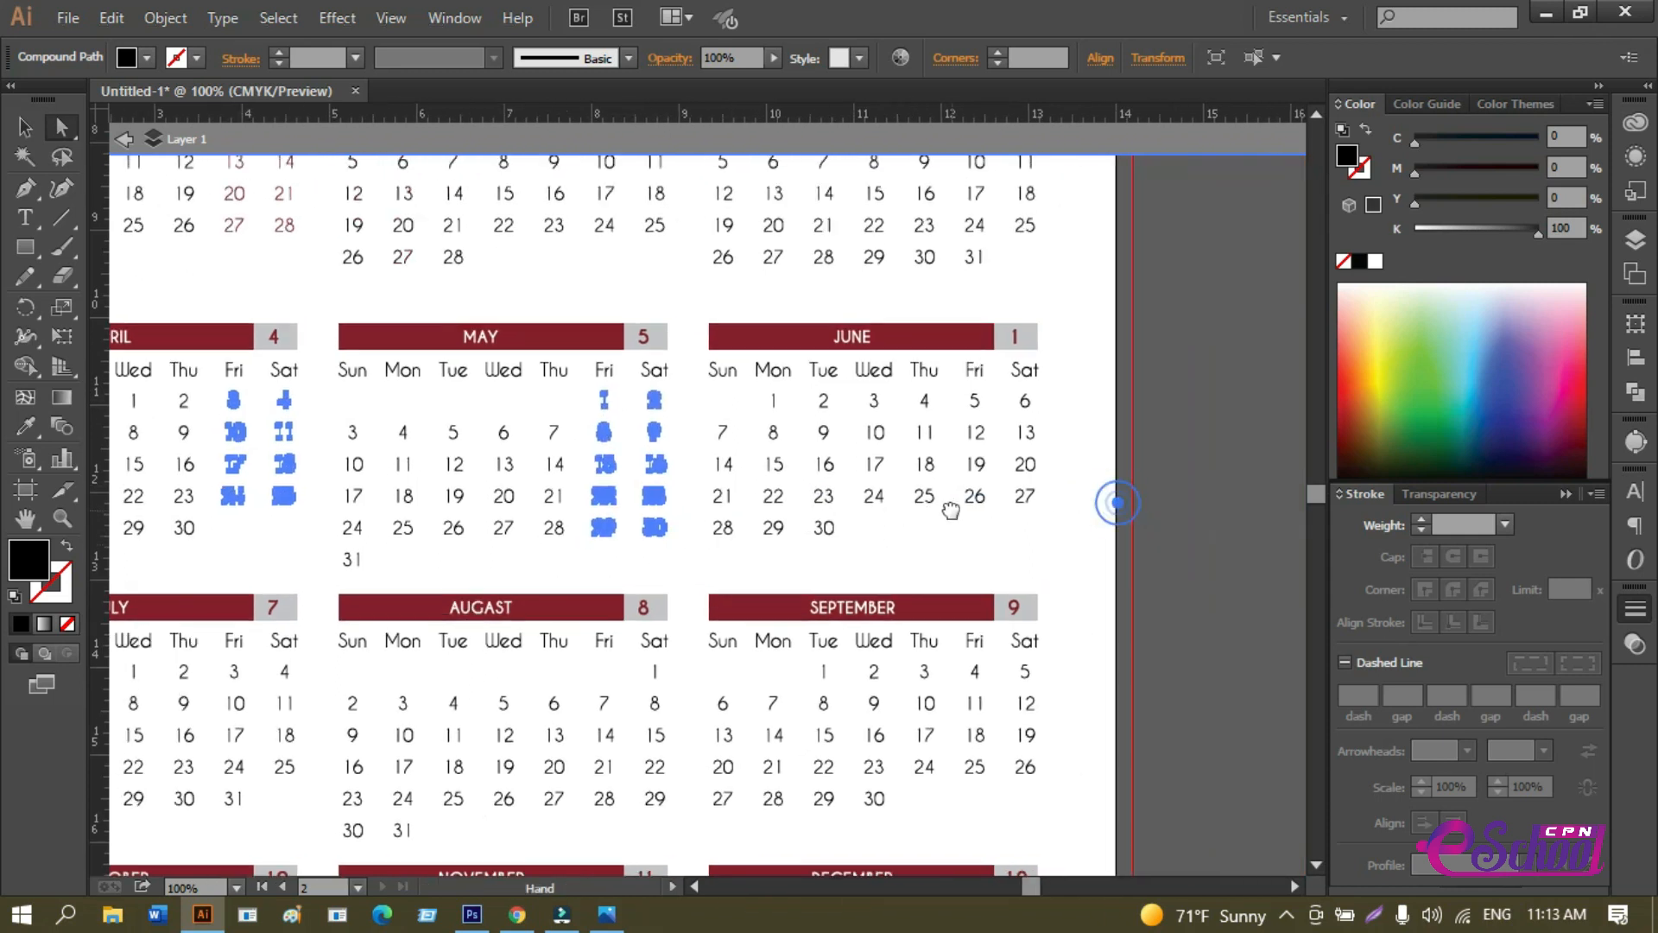
left_click_drag(1065, 531, 961, 390)
Add the Friday and Saturday dates of September, December and November to the current selection.
left_click_drag(974, 548, 965, 328)
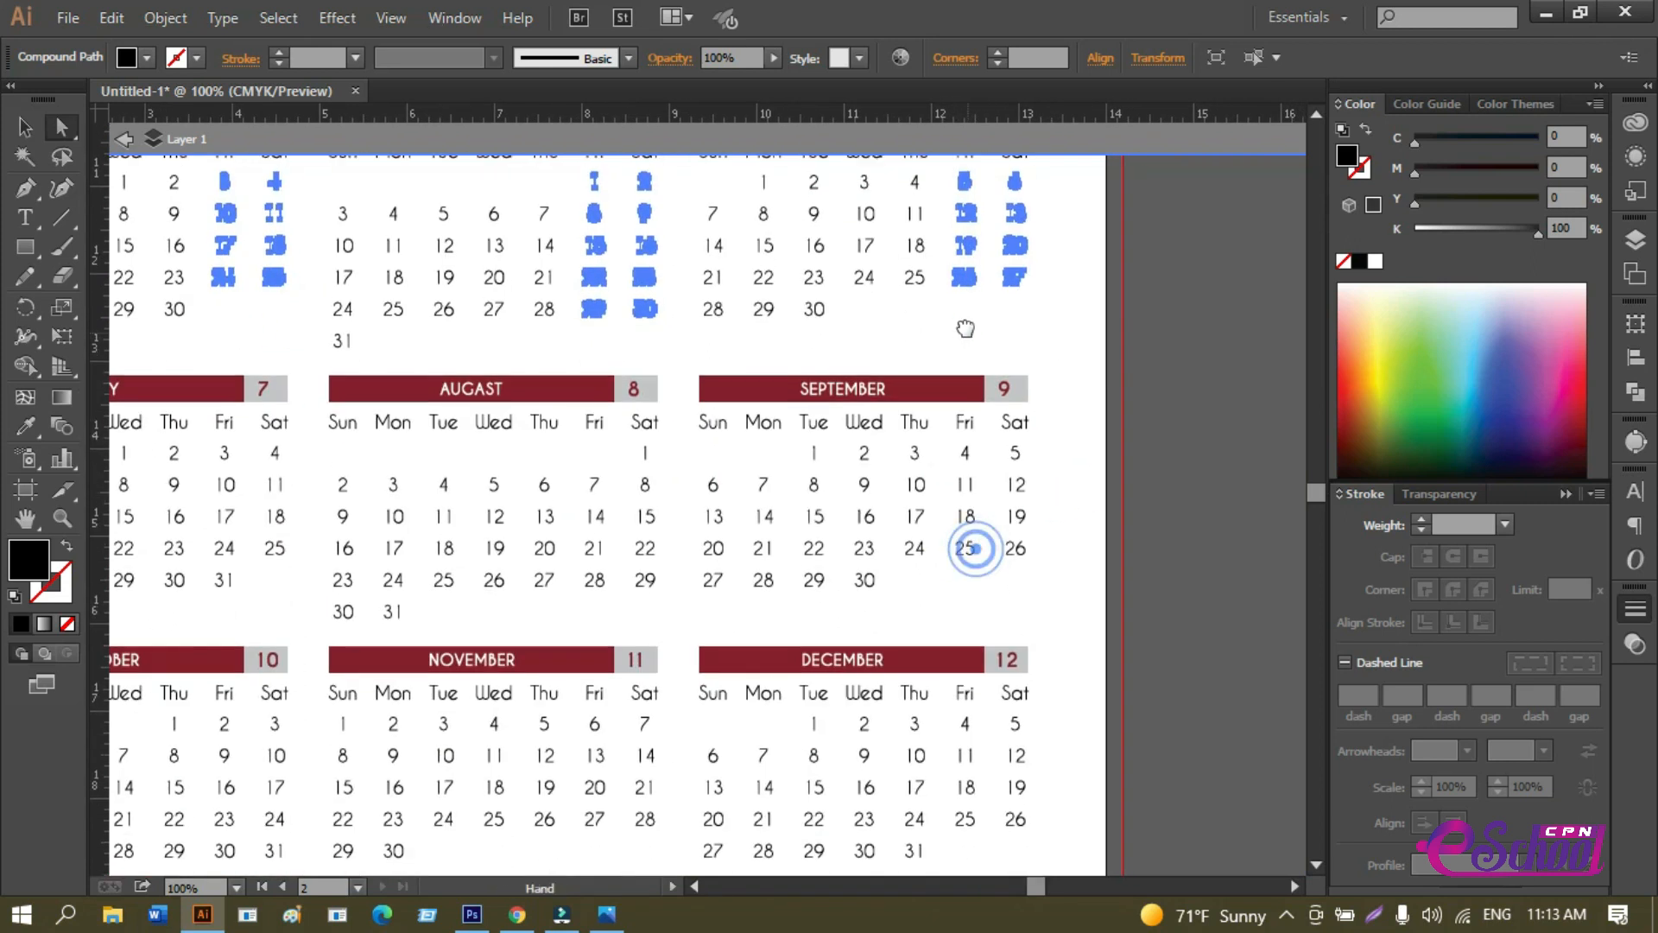
double_click(1054, 596)
left_click_drag(1052, 590, 959, 435)
left_click_drag(971, 552, 932, 350)
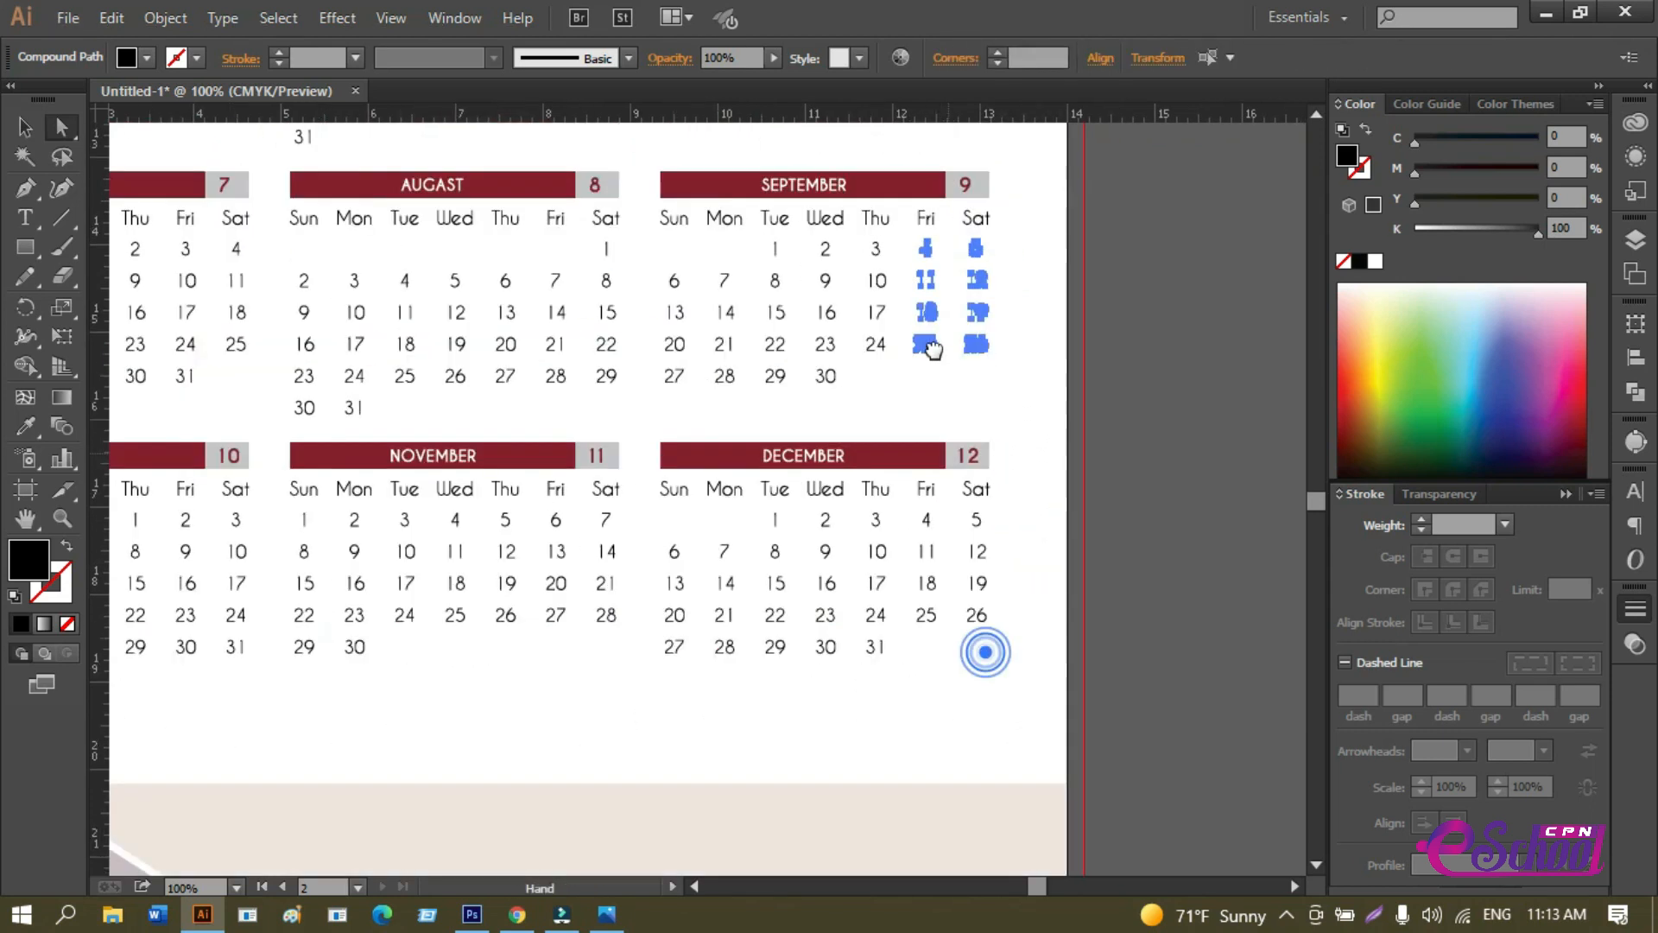
left_click_drag(1008, 594, 895, 408)
left_click_drag(682, 529, 1048, 613)
left_click_drag(900, 634, 813, 488)
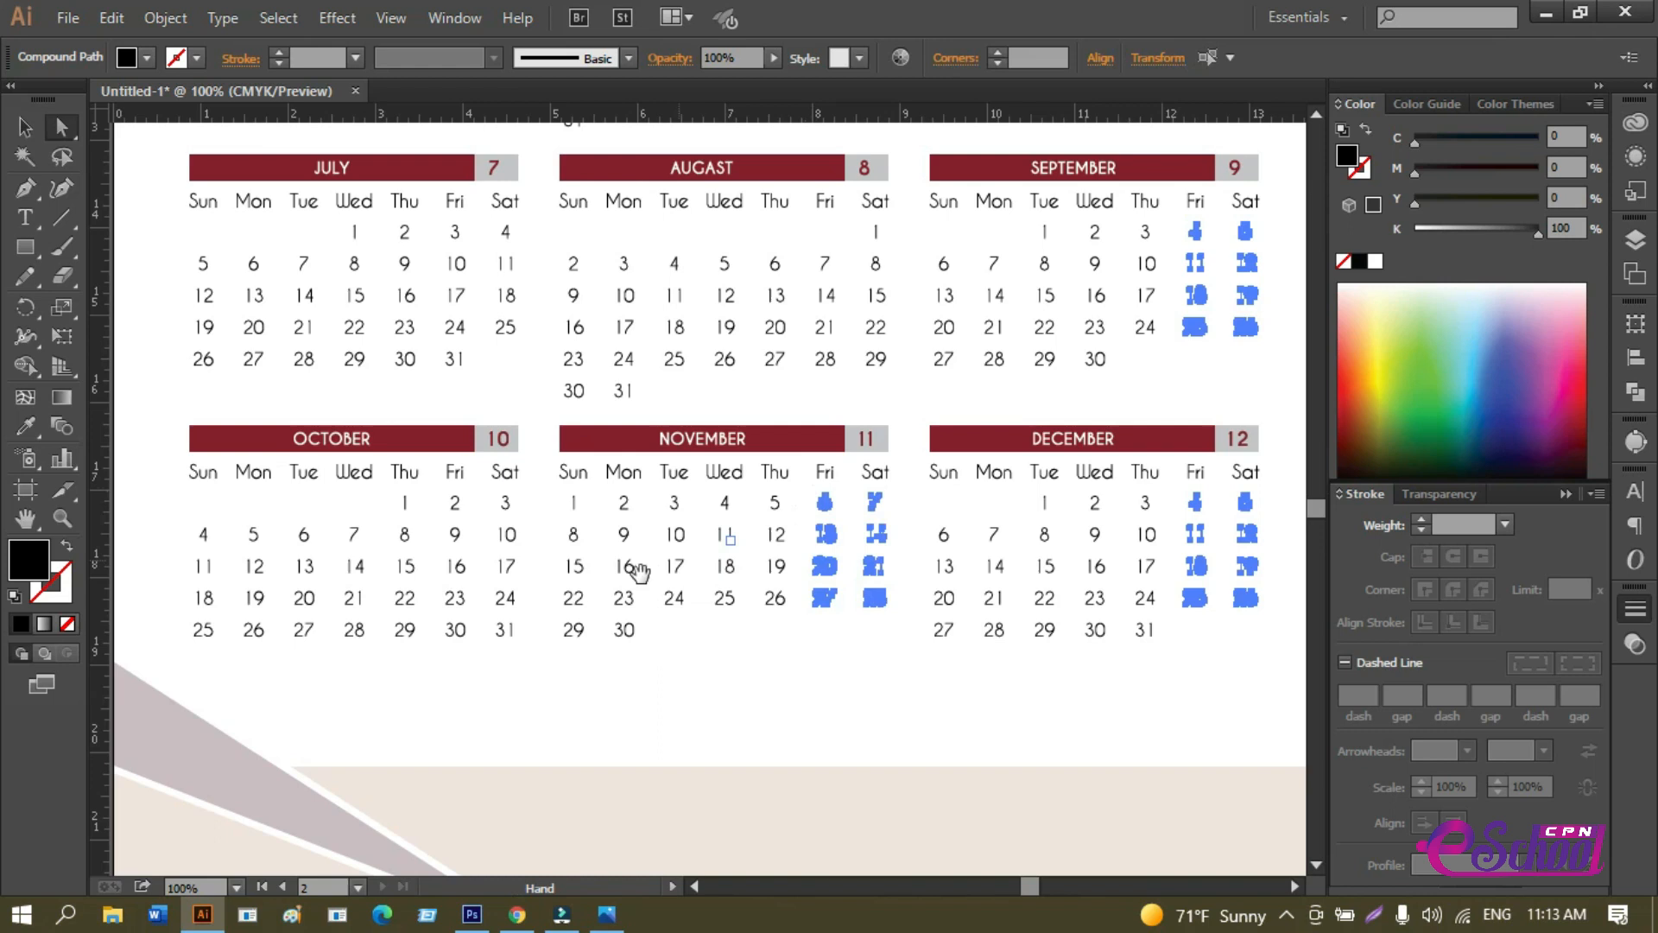
Extend the selection with the Friday and Saturday dates in the October and July grids.
left_click_drag(638, 570, 836, 648)
left_click_drag(727, 736, 651, 565)
left_click_drag(801, 394, 765, 561)
left_click_drag(691, 636, 602, 473)
Add the Friday and Saturday dates in the March, February and August grids to the current selection.
left_click_drag(822, 474, 529, 646)
left_click_drag(846, 490, 698, 637)
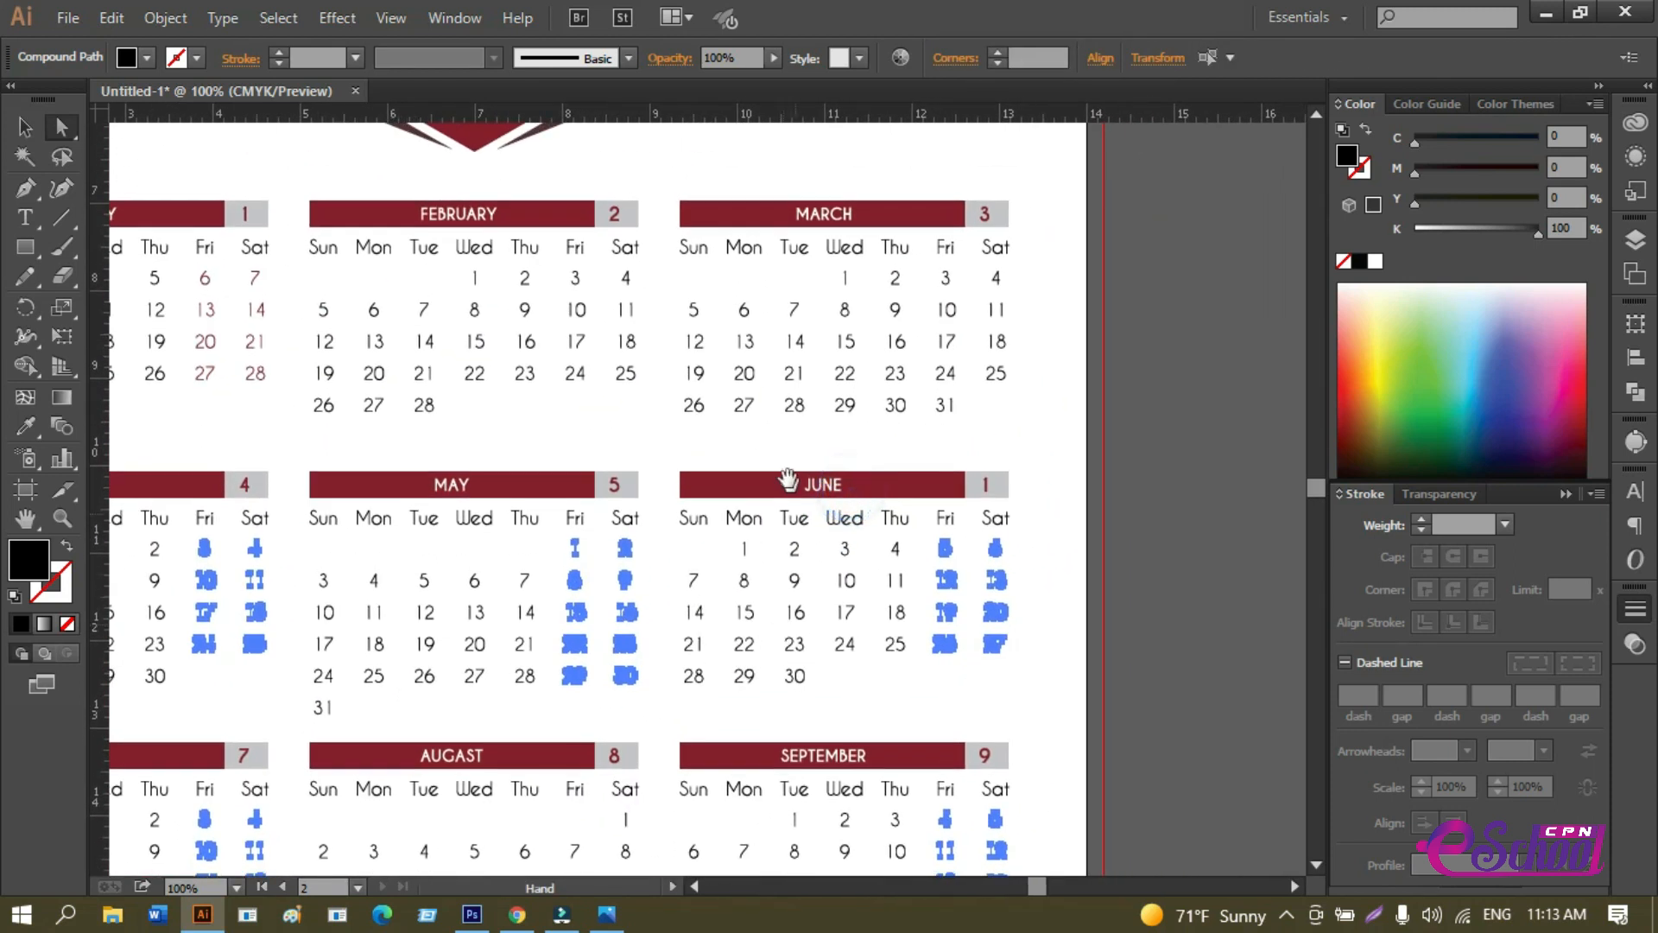
left_click_drag(788, 479, 824, 581)
left_click_drag(1068, 551, 964, 371)
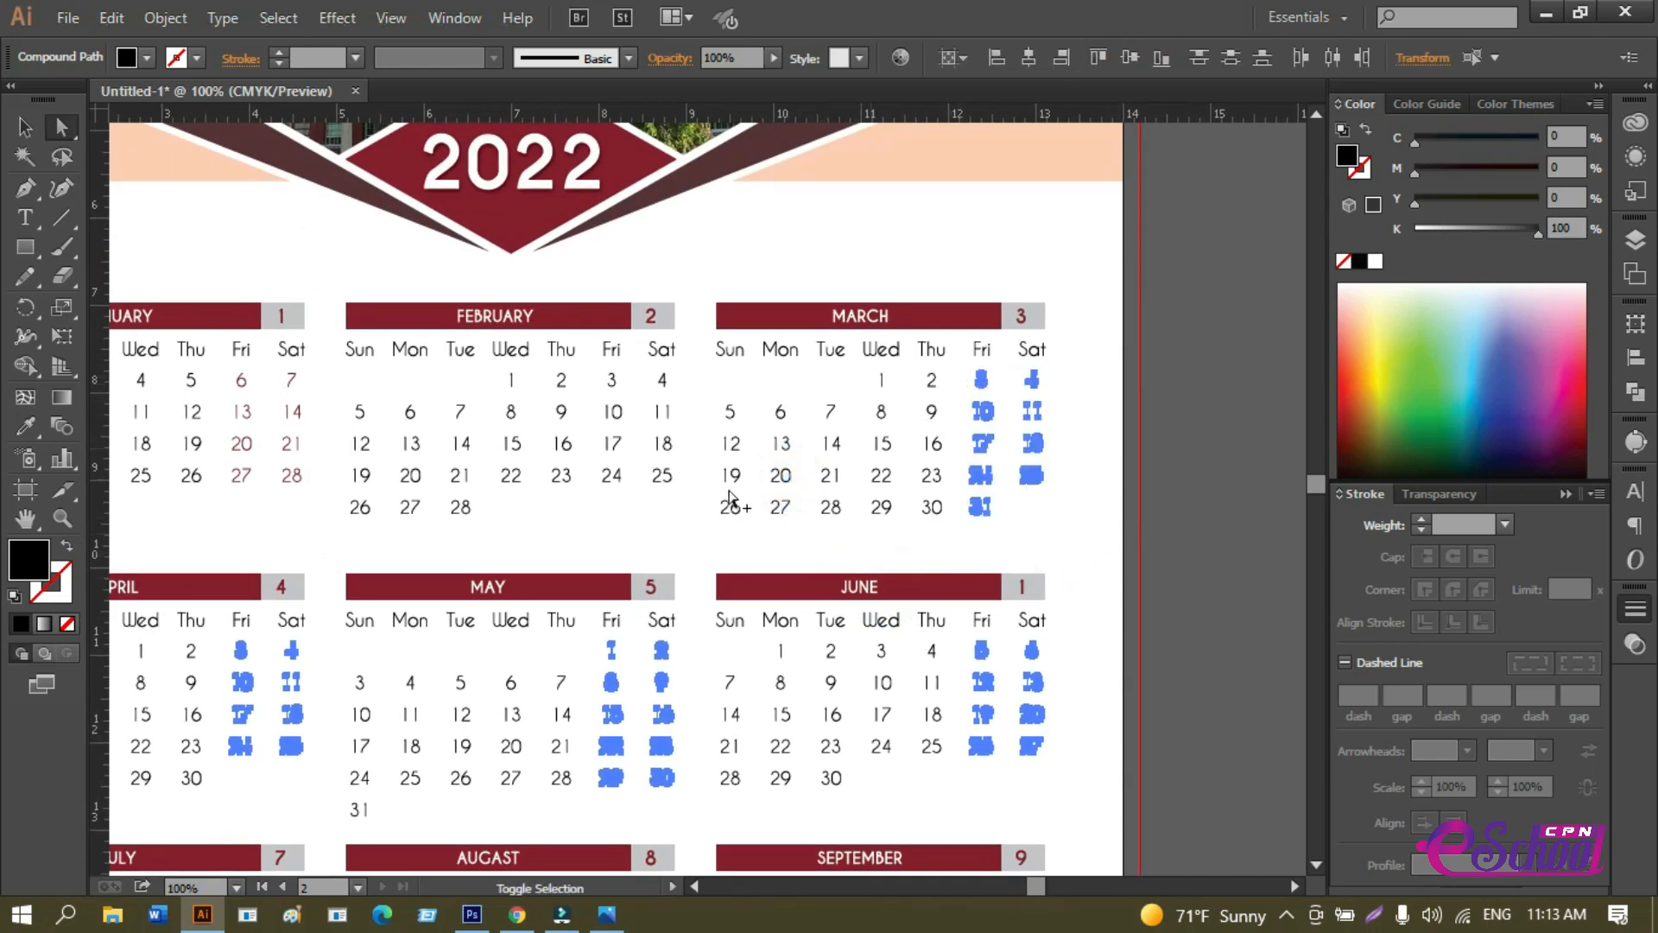
left_click_drag(703, 508, 591, 365)
left_click_drag(726, 841, 795, 384)
left_click_drag(790, 679, 821, 629)
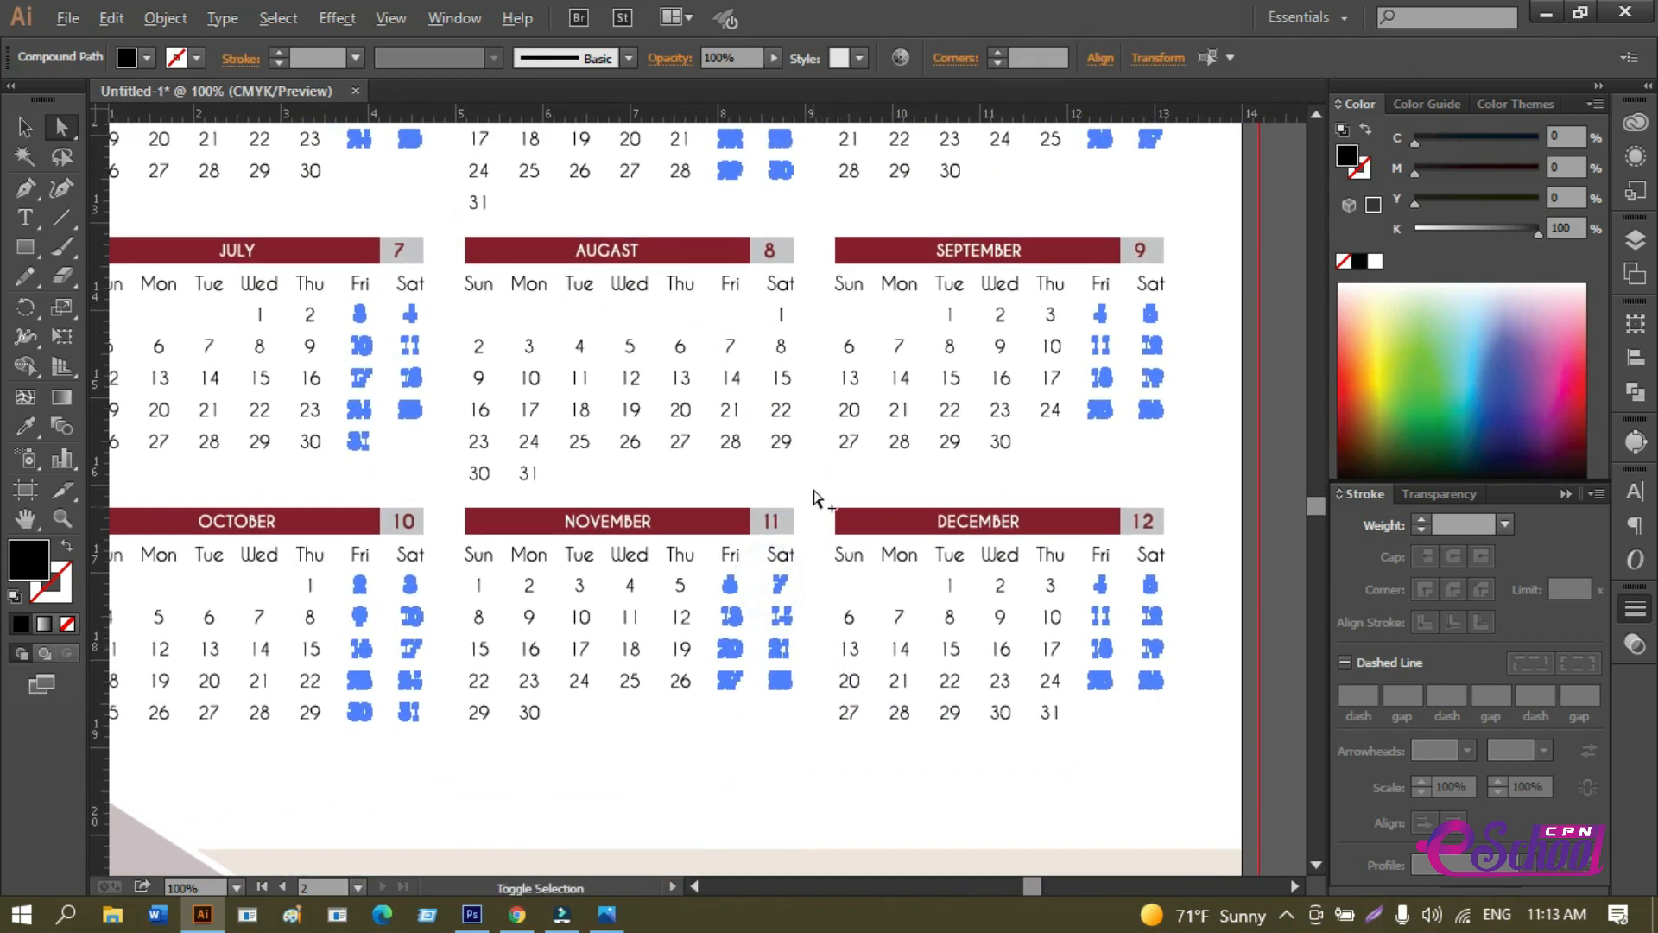
left_click_drag(799, 473, 702, 310)
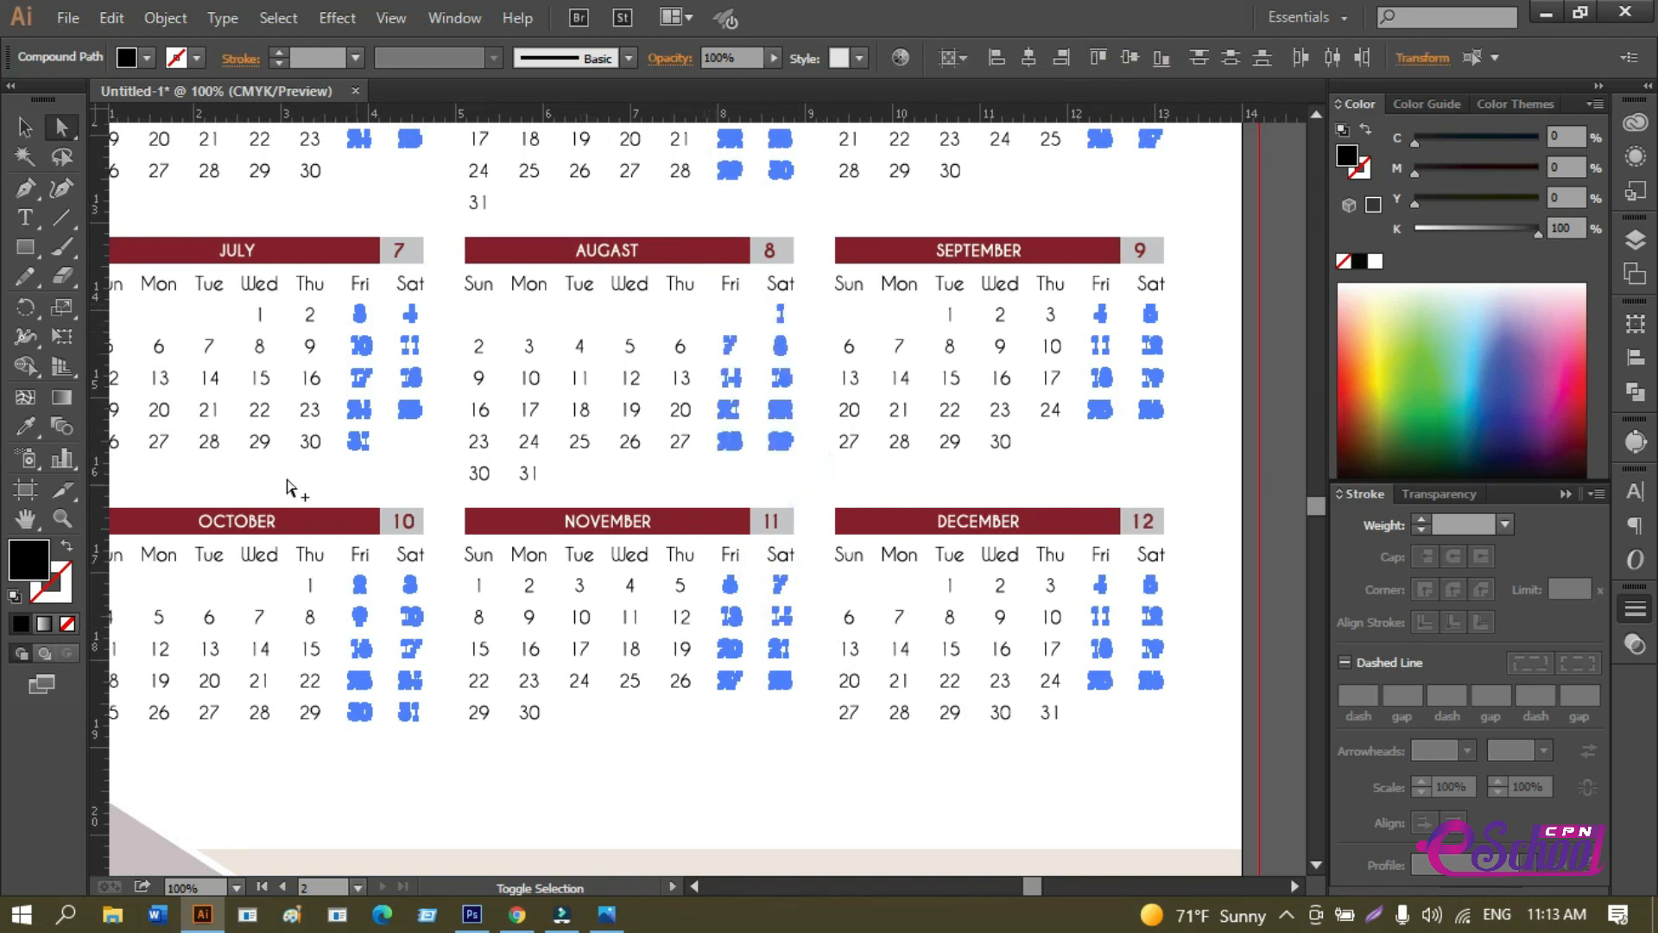
Recolour the selected weekend dates with the October header bar's crimson using the Eyedropper, and clear the selection.
left_click(27, 424)
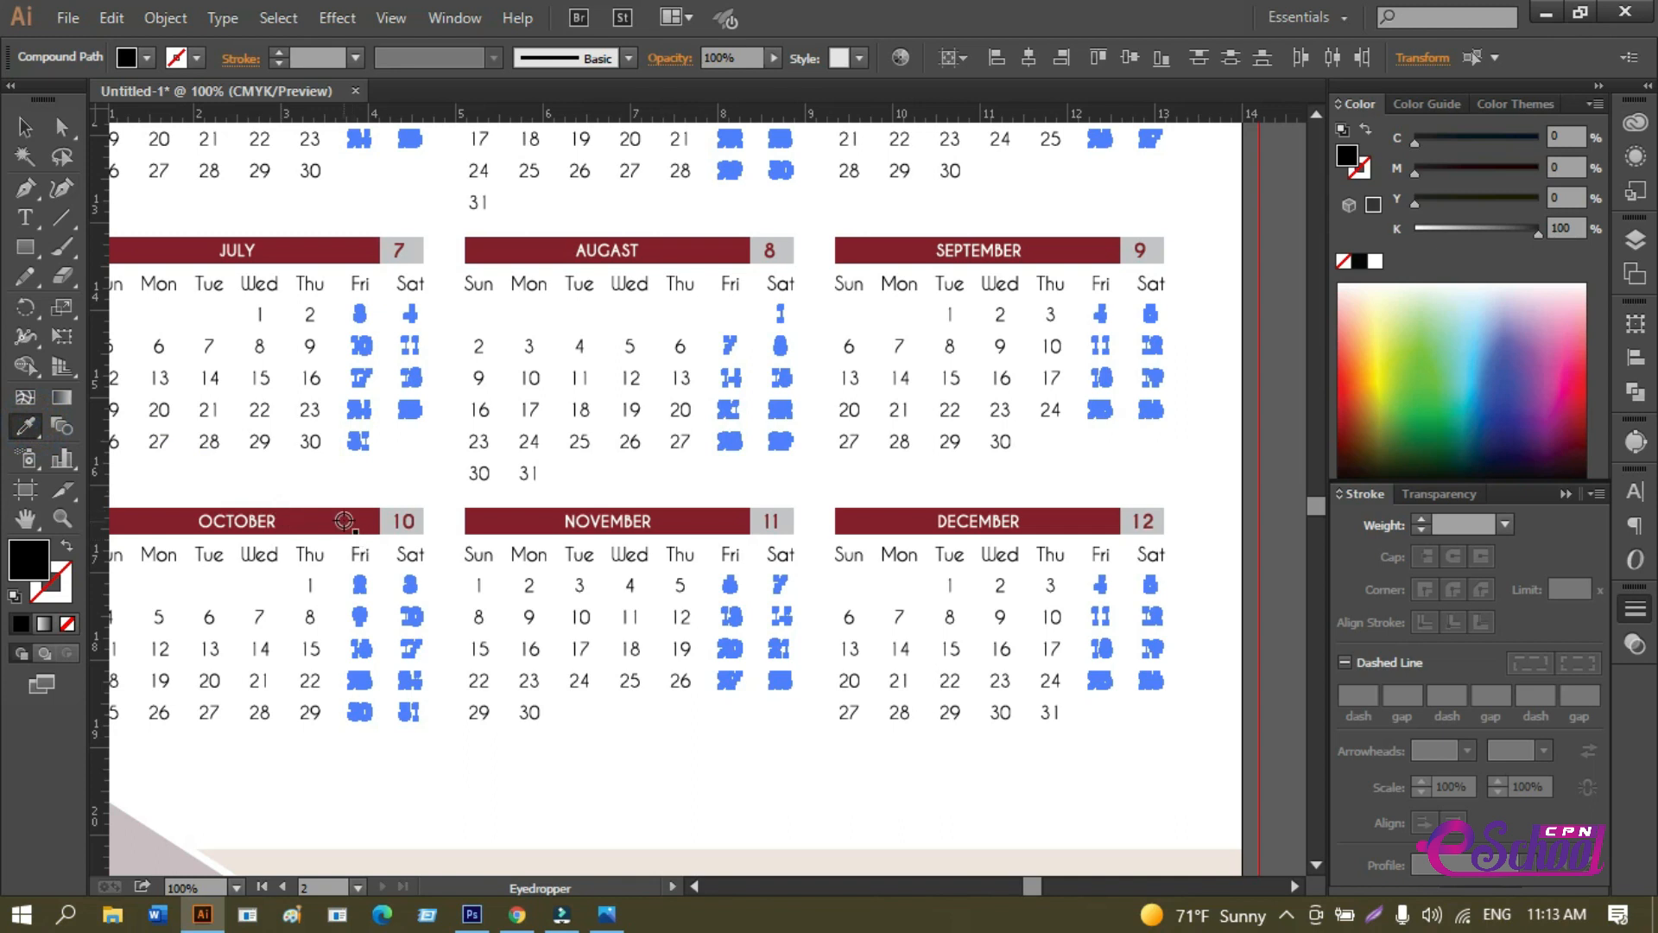
left_click(344, 519)
left_click(24, 129)
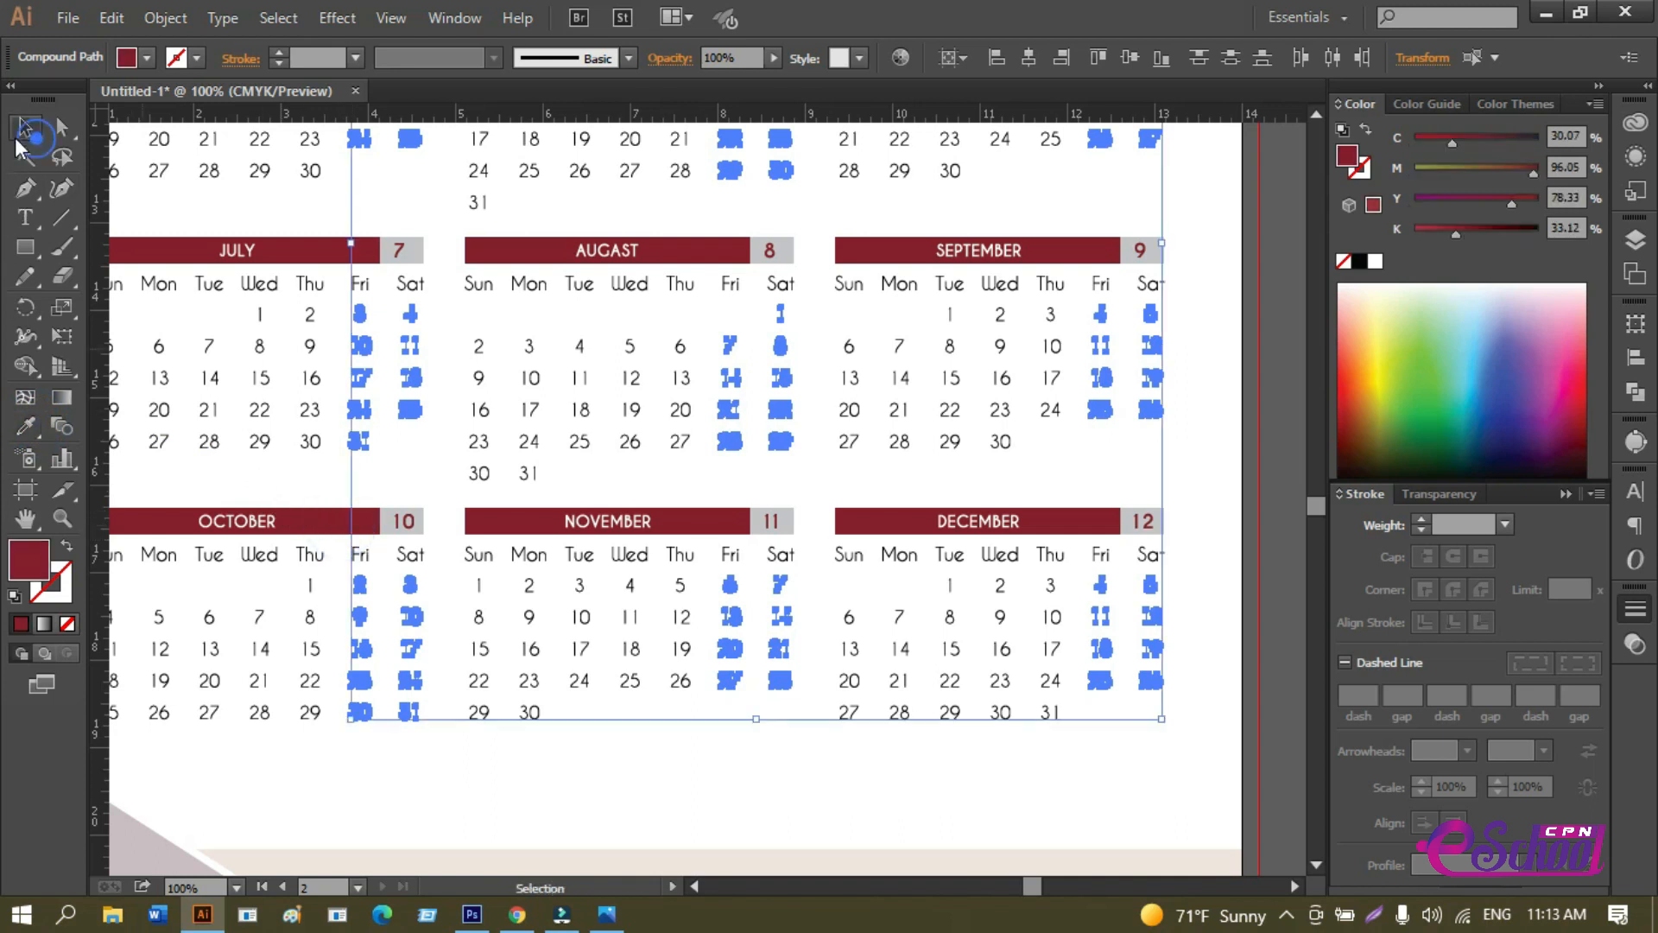
left_click(535, 701)
Examine the weekend date colours in every month grid and the header of the copied calendar.
scroll(534, 781, "down", 1)
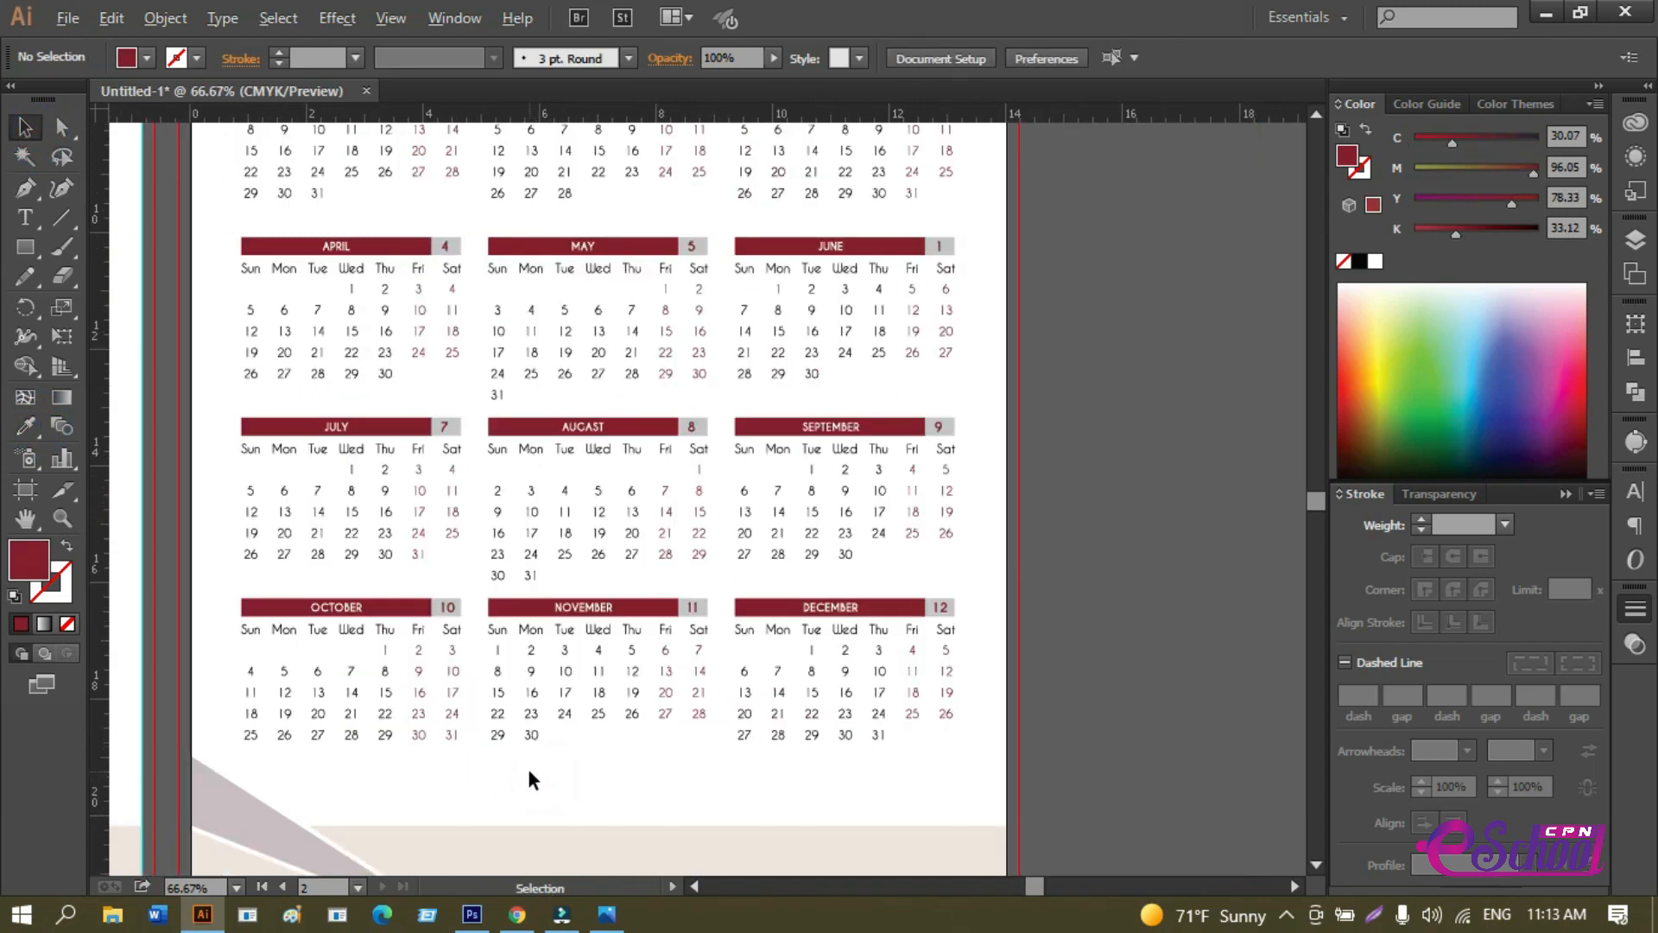
scroll(523, 764, "down", 1)
left_click_drag(558, 773, 755, 750)
scroll(741, 734, "up", 1)
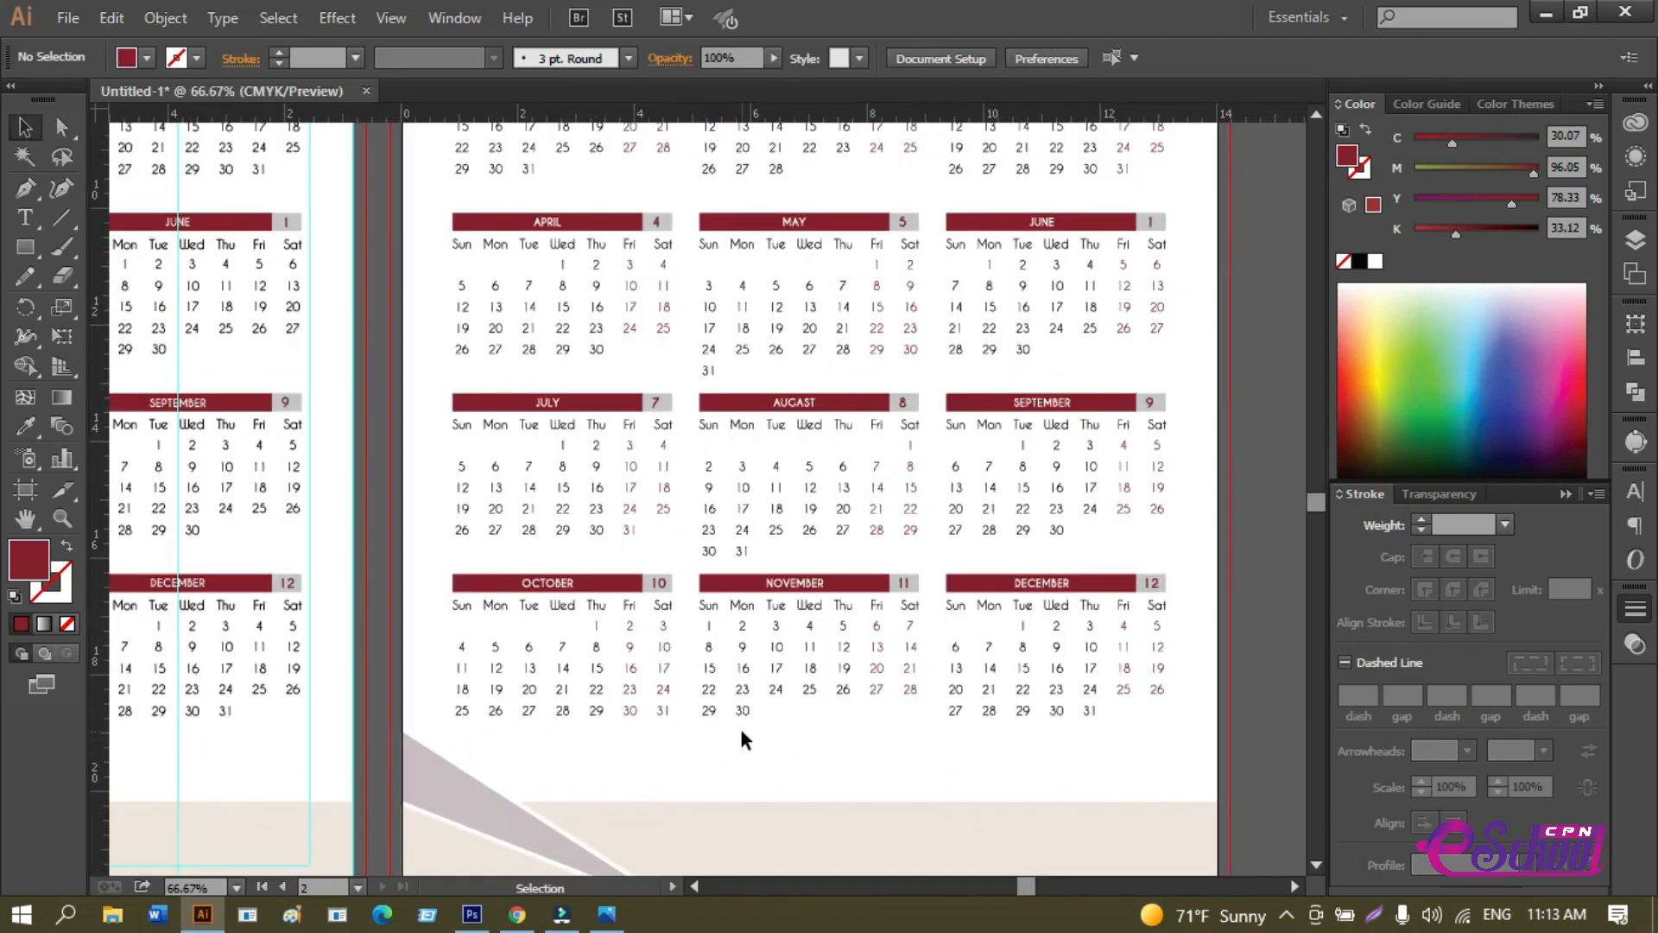
scroll(810, 504, "up", 2)
scroll(806, 620, "up", 3)
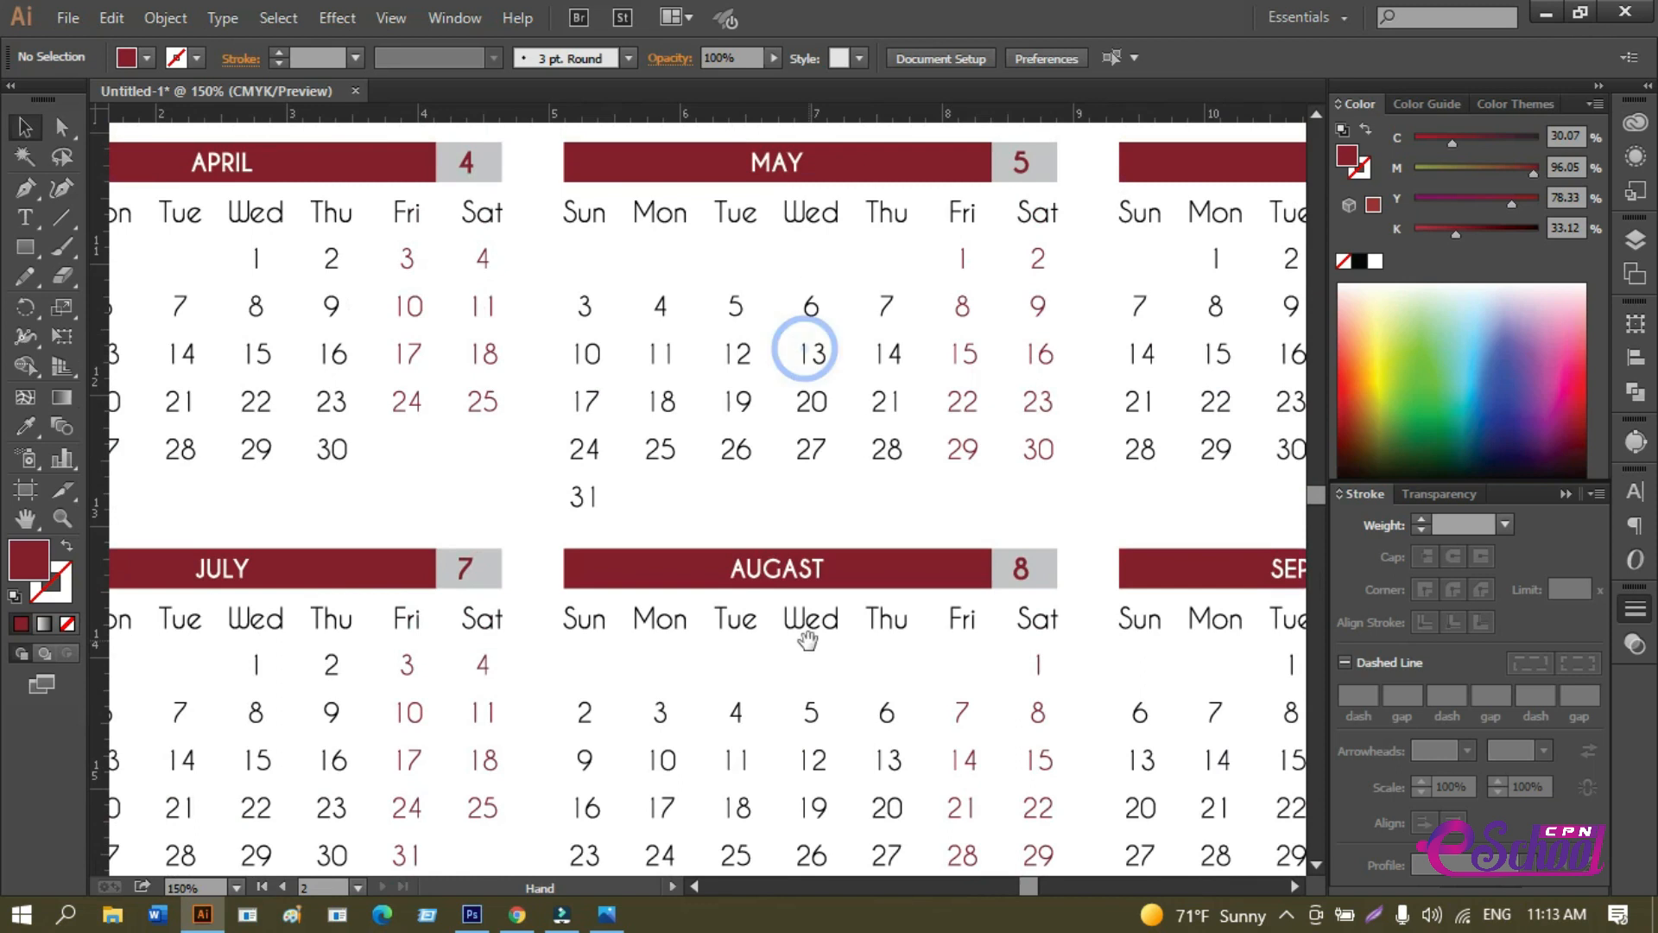
scroll(806, 620, "down", 1)
left_click_drag(833, 395, 800, 570)
scroll(791, 729, "up", 3)
scroll(799, 722, "down", 1)
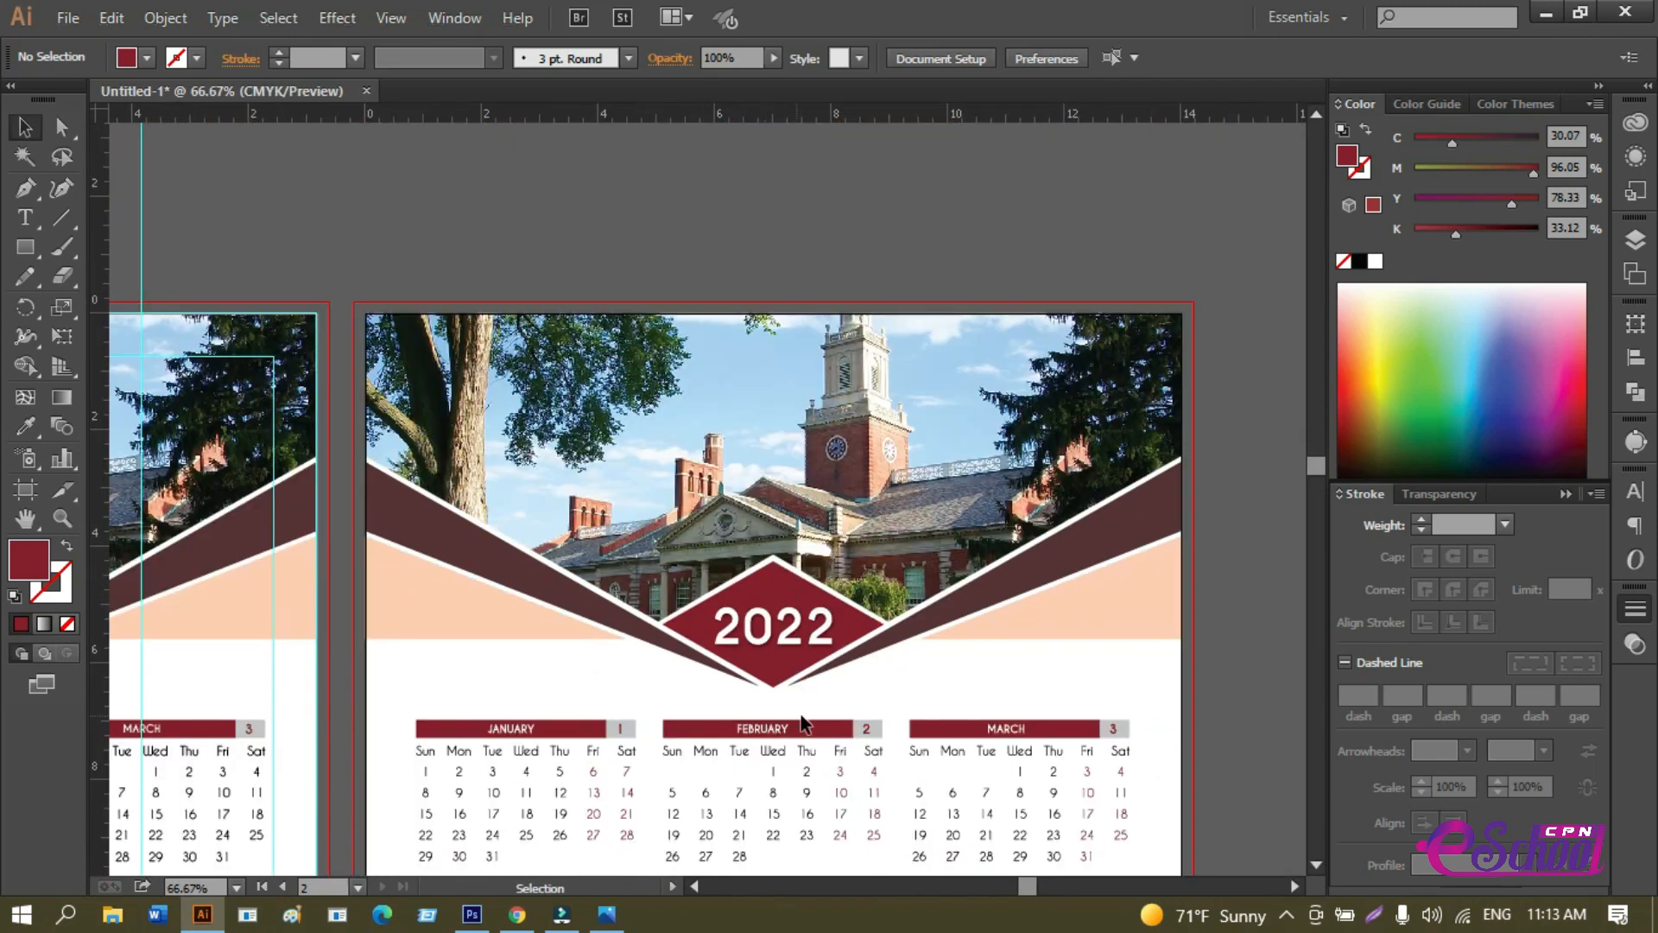
scroll(799, 725, "down", 1)
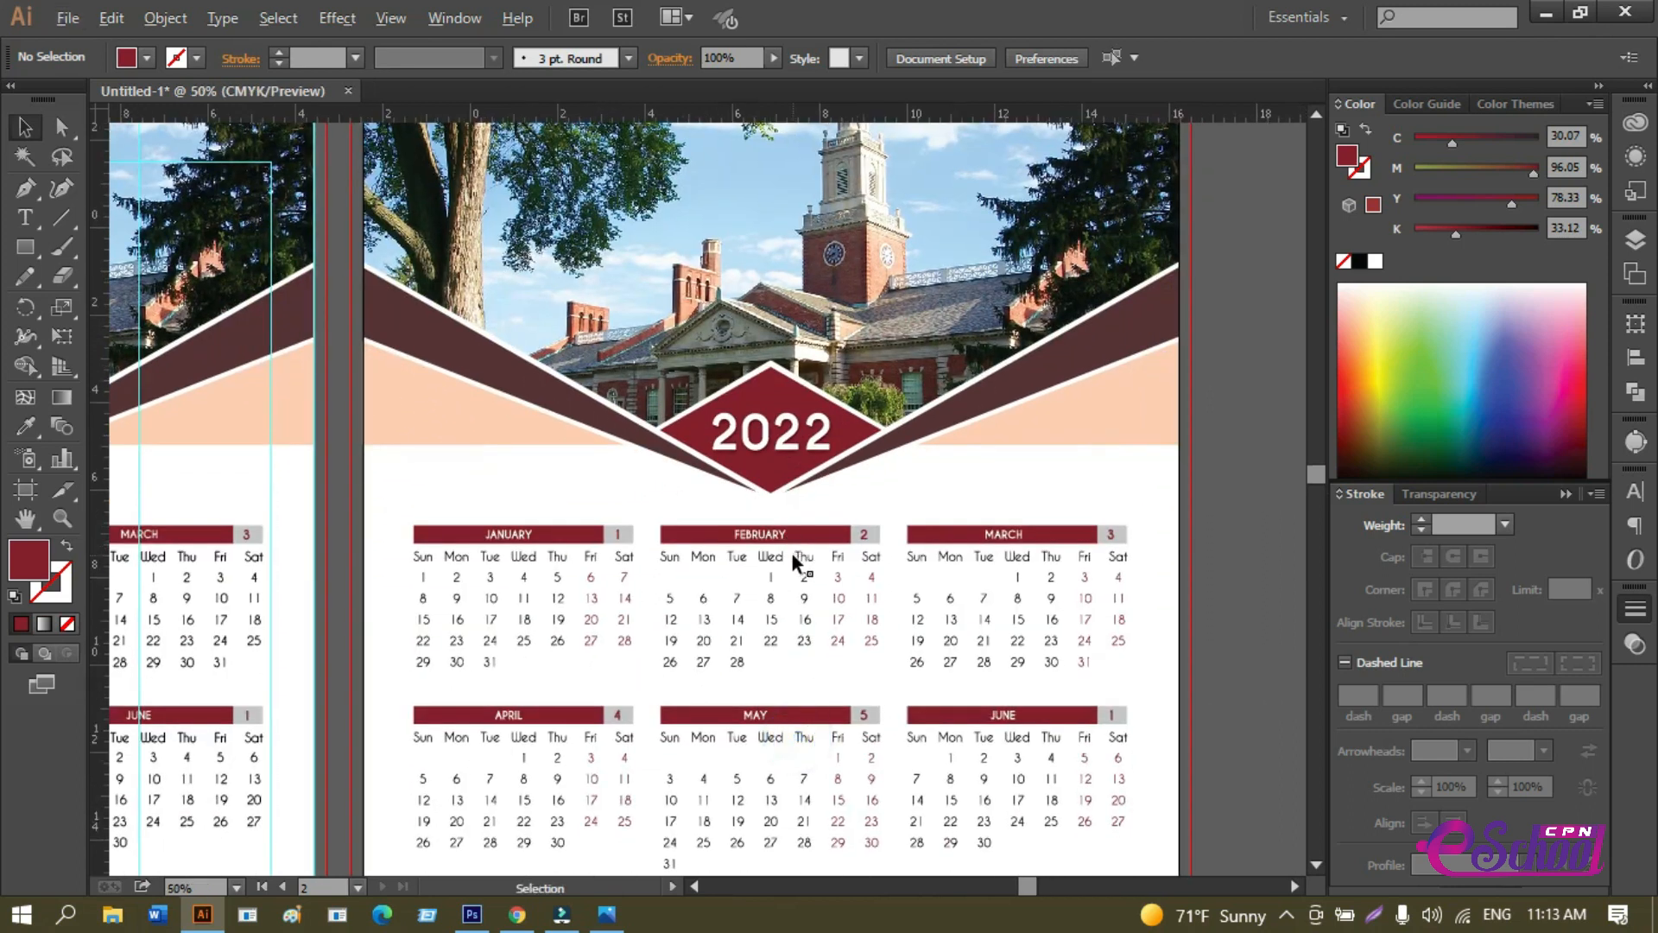
scroll(946, 697, "down", 1)
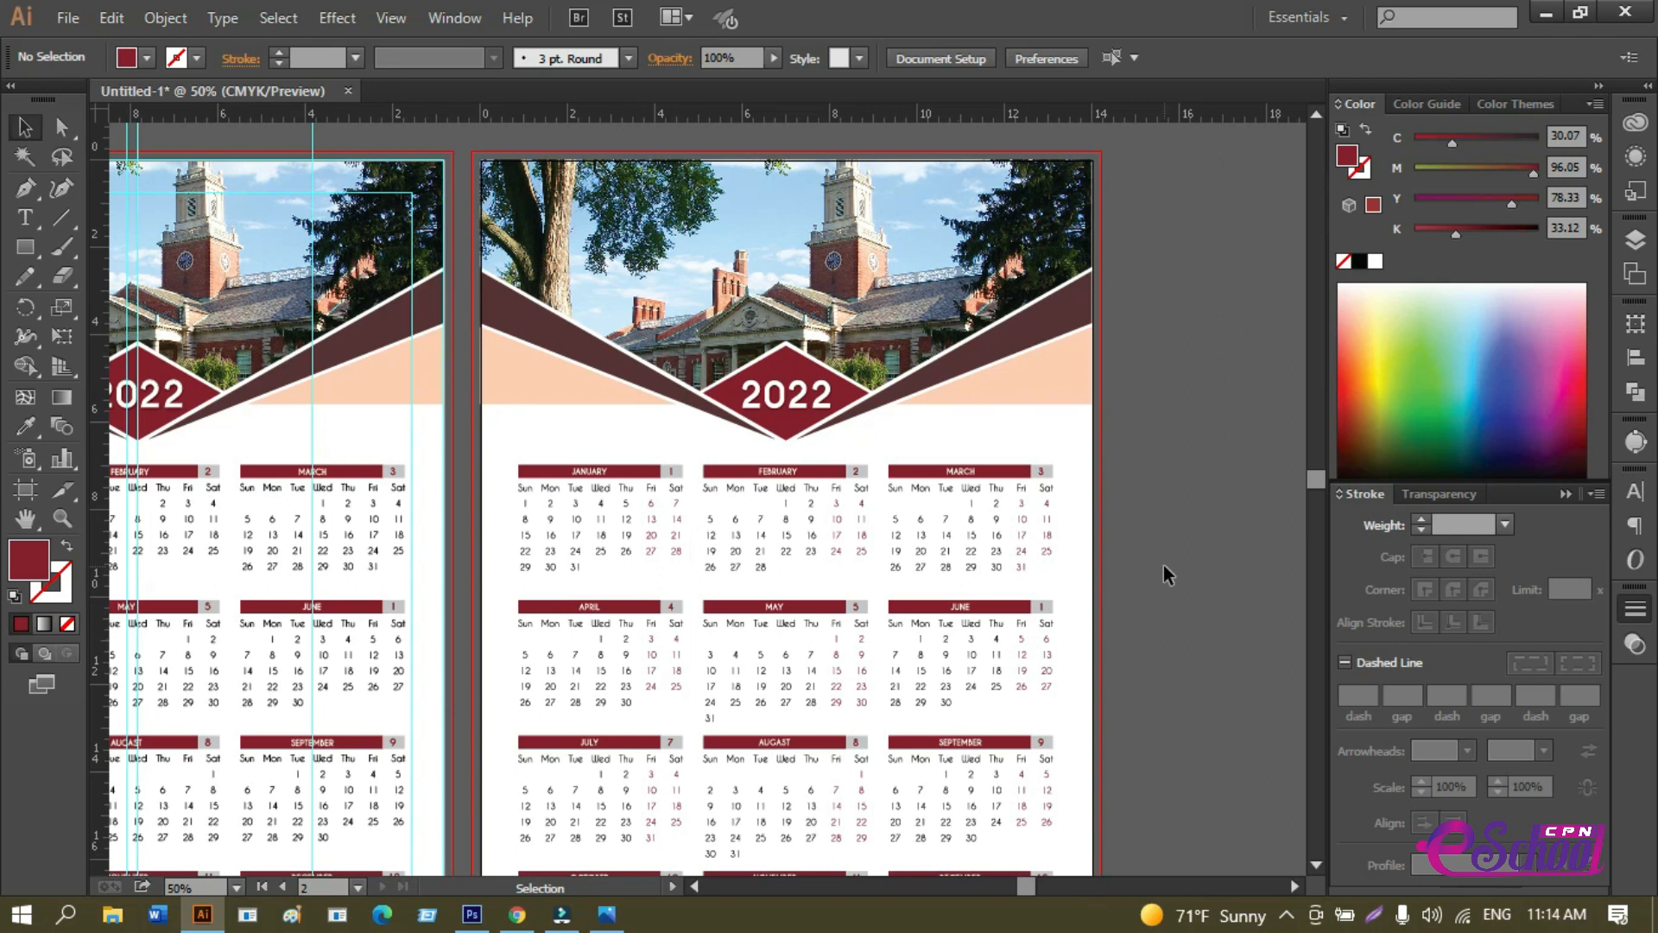
key("ctrl+minus")
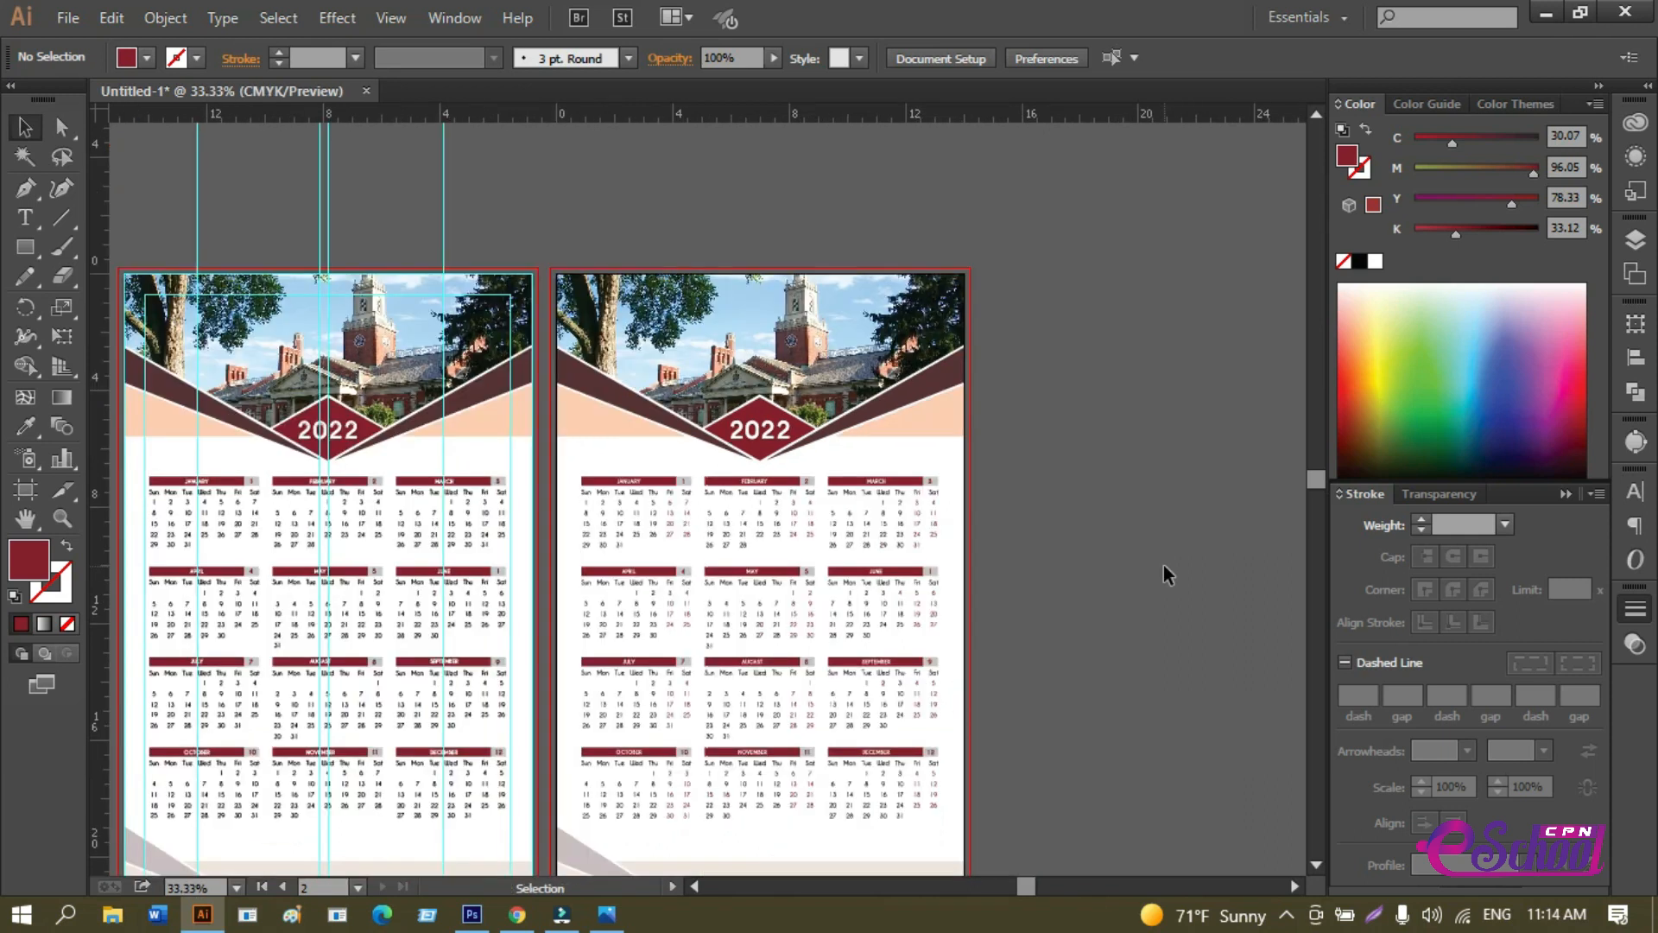
View both calendar artboards side by side with the panels hidden, and bring the panels back.
left_click(1031, 682)
left_click(779, 708)
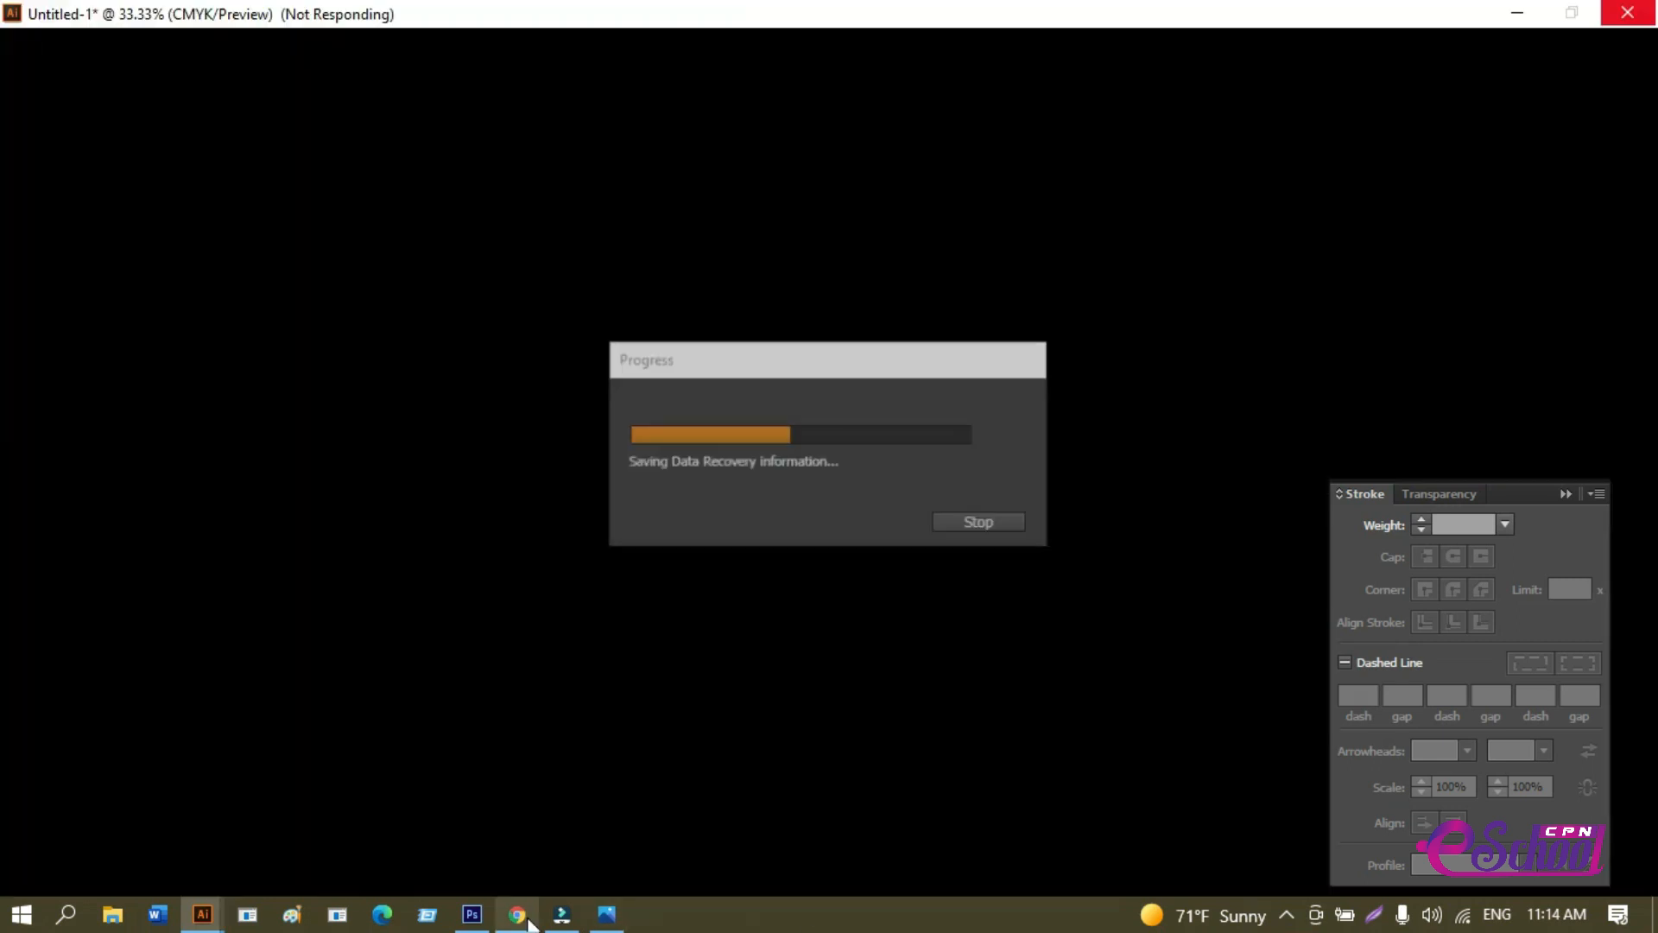
mouse_move(527, 922)
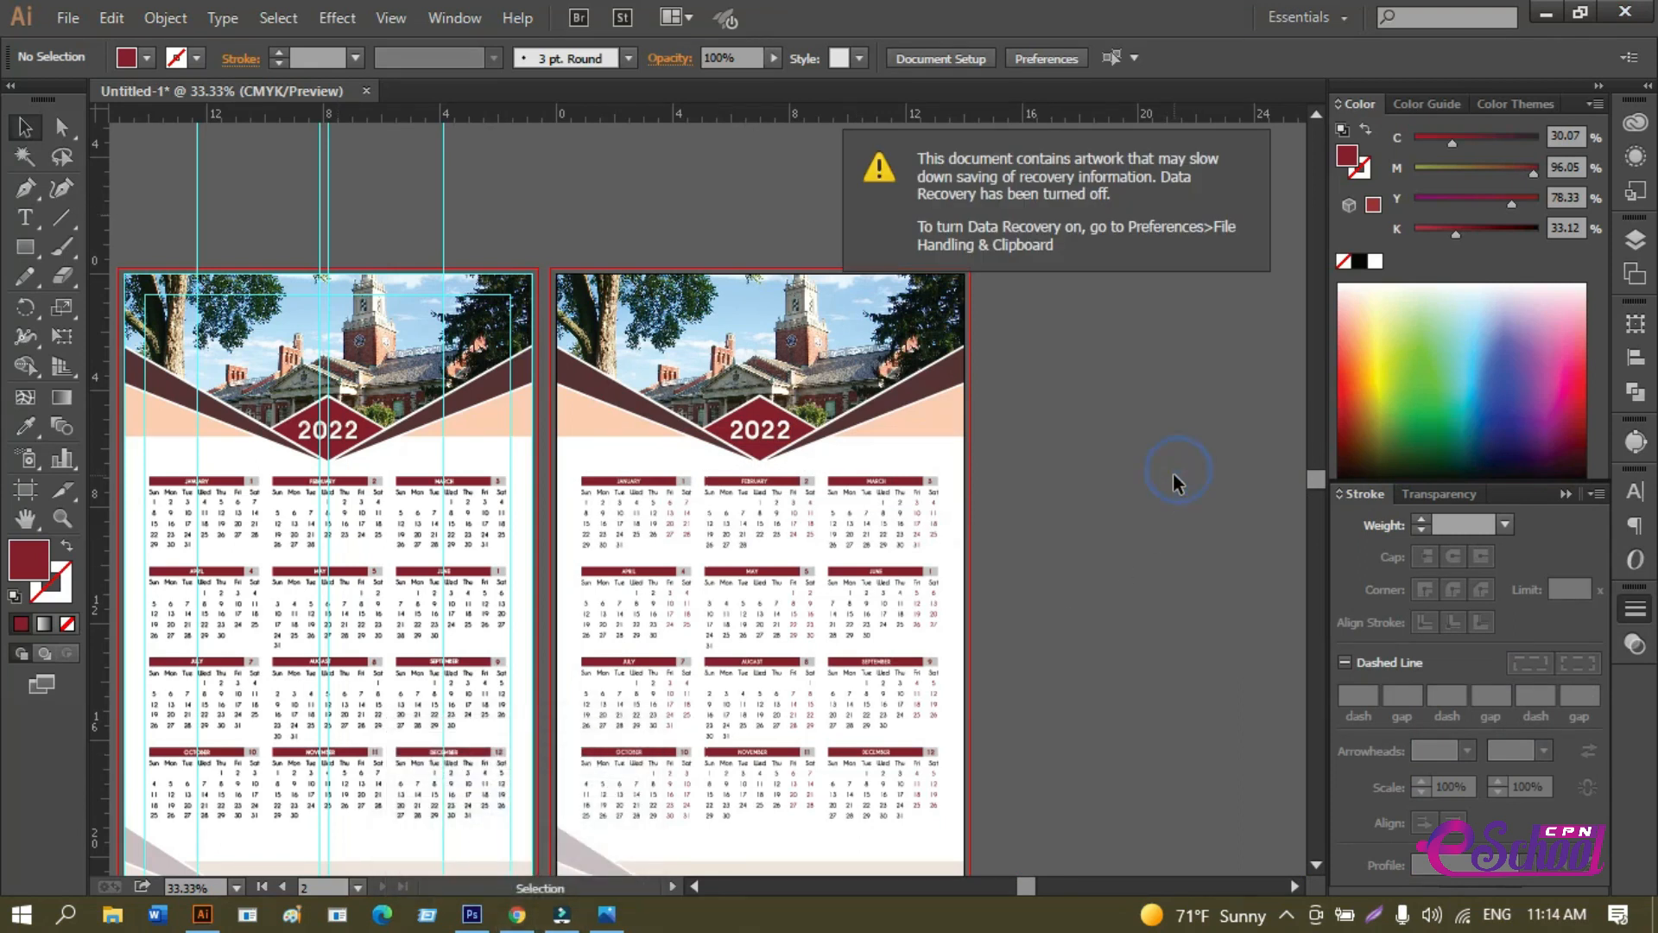
key("Tab")
key("space")
left_click_drag(1029, 481, 1282, 442)
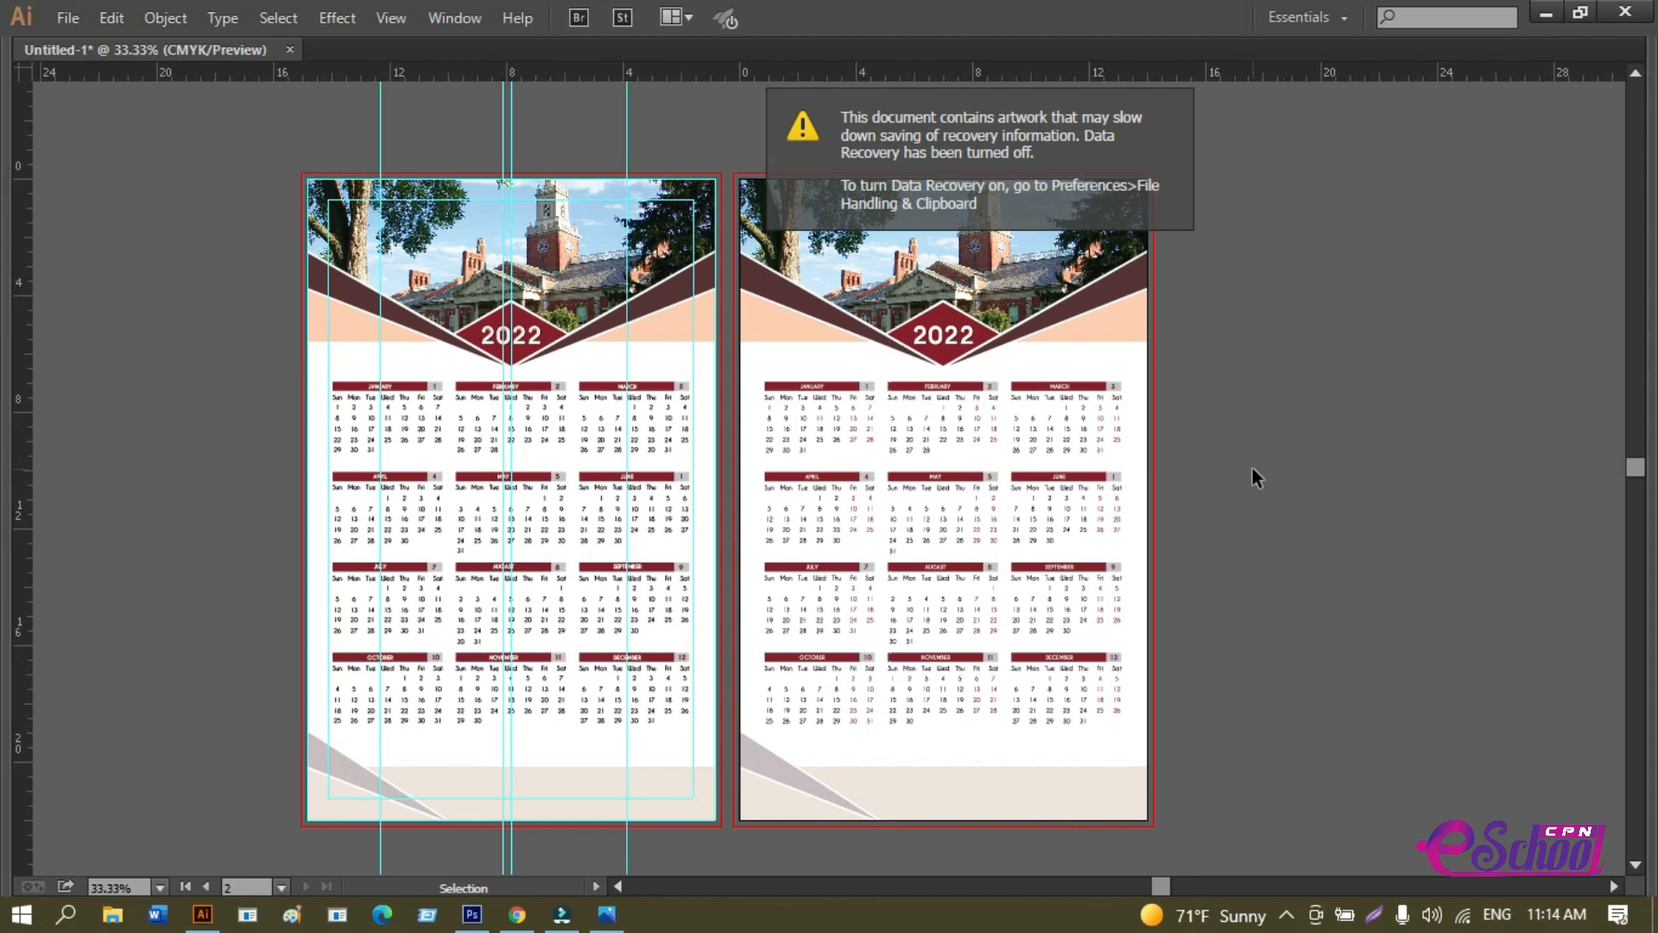
key("Tab")
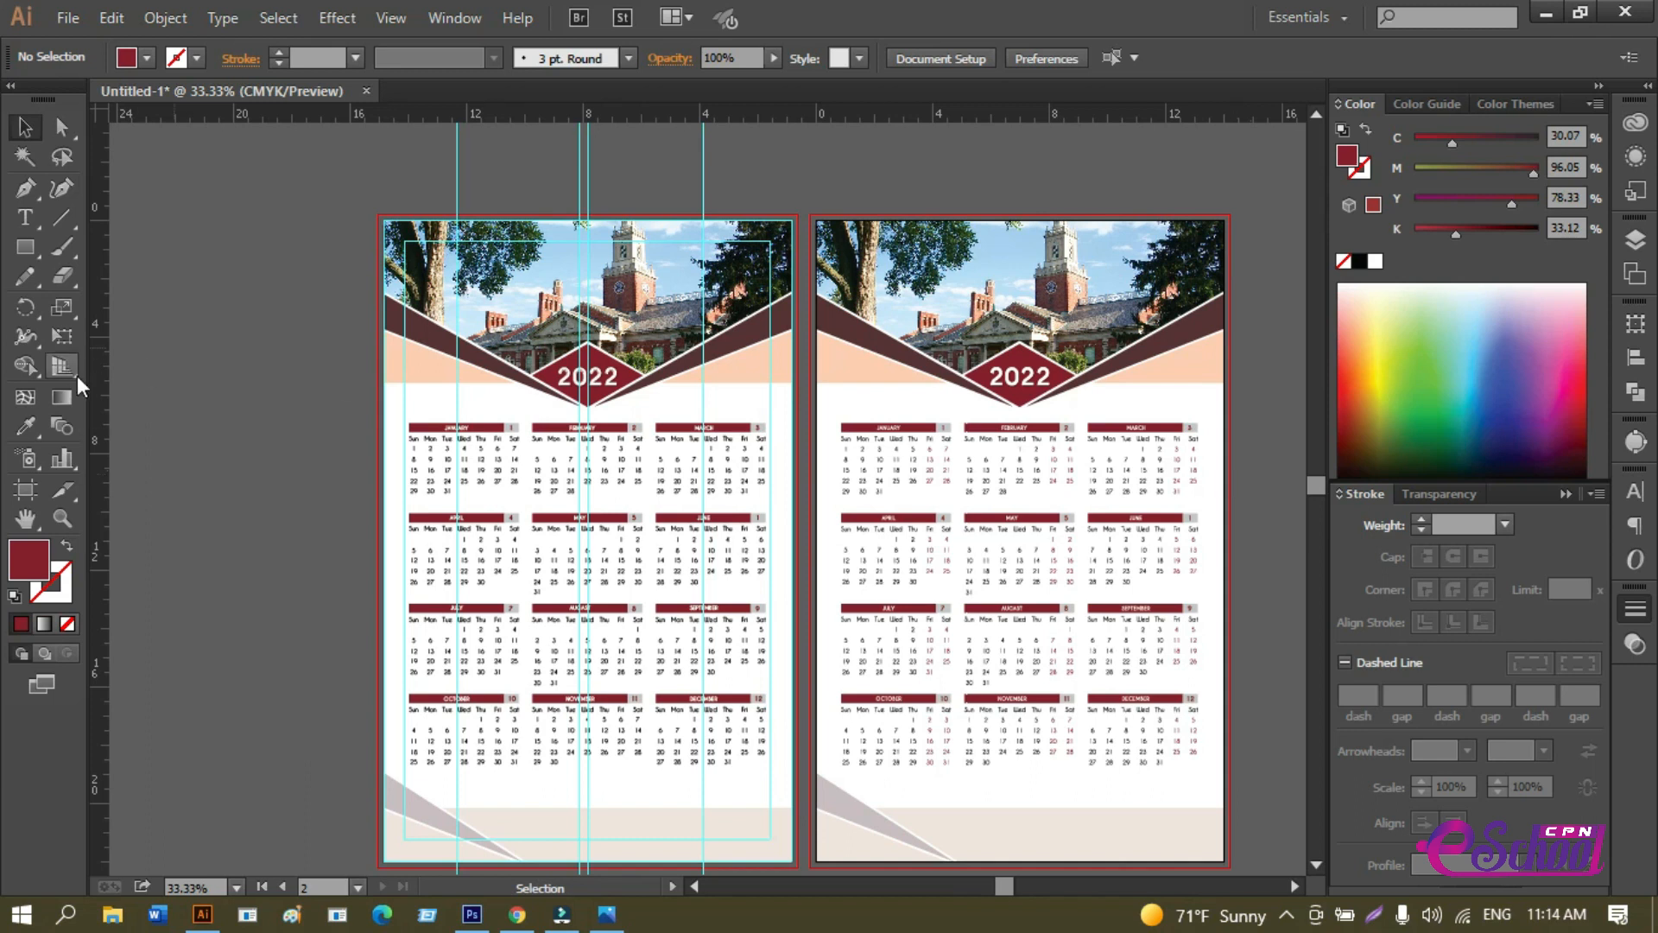
key("a")
key("ctrl")
key("ctrl+shift+s")
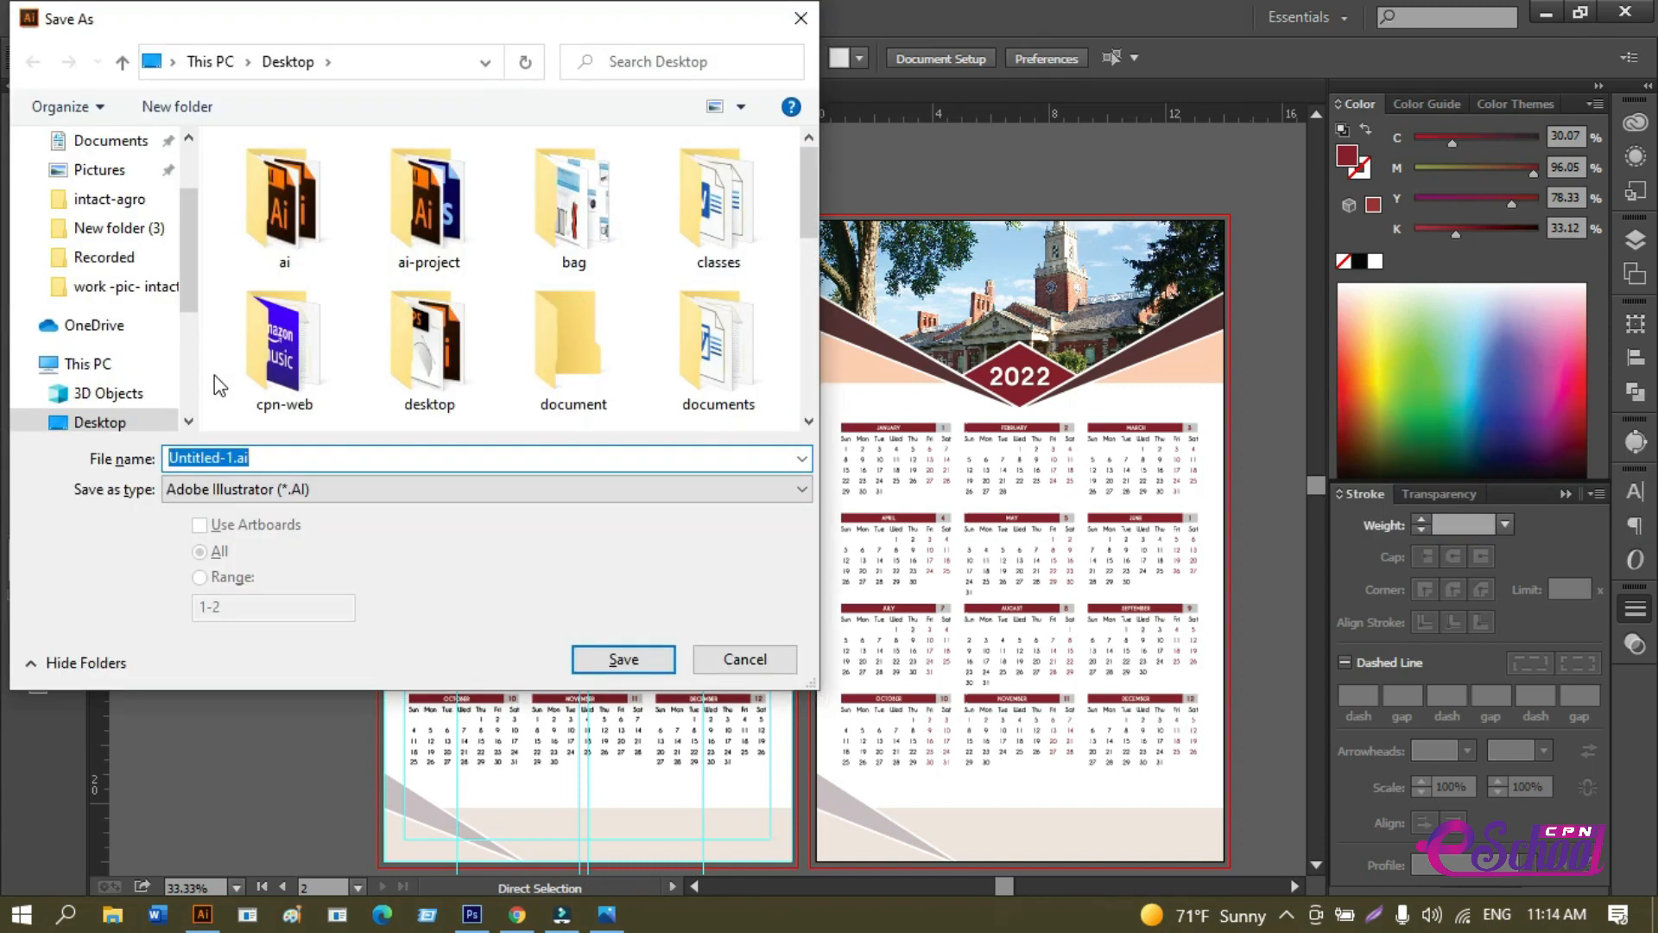
left_click(273, 489)
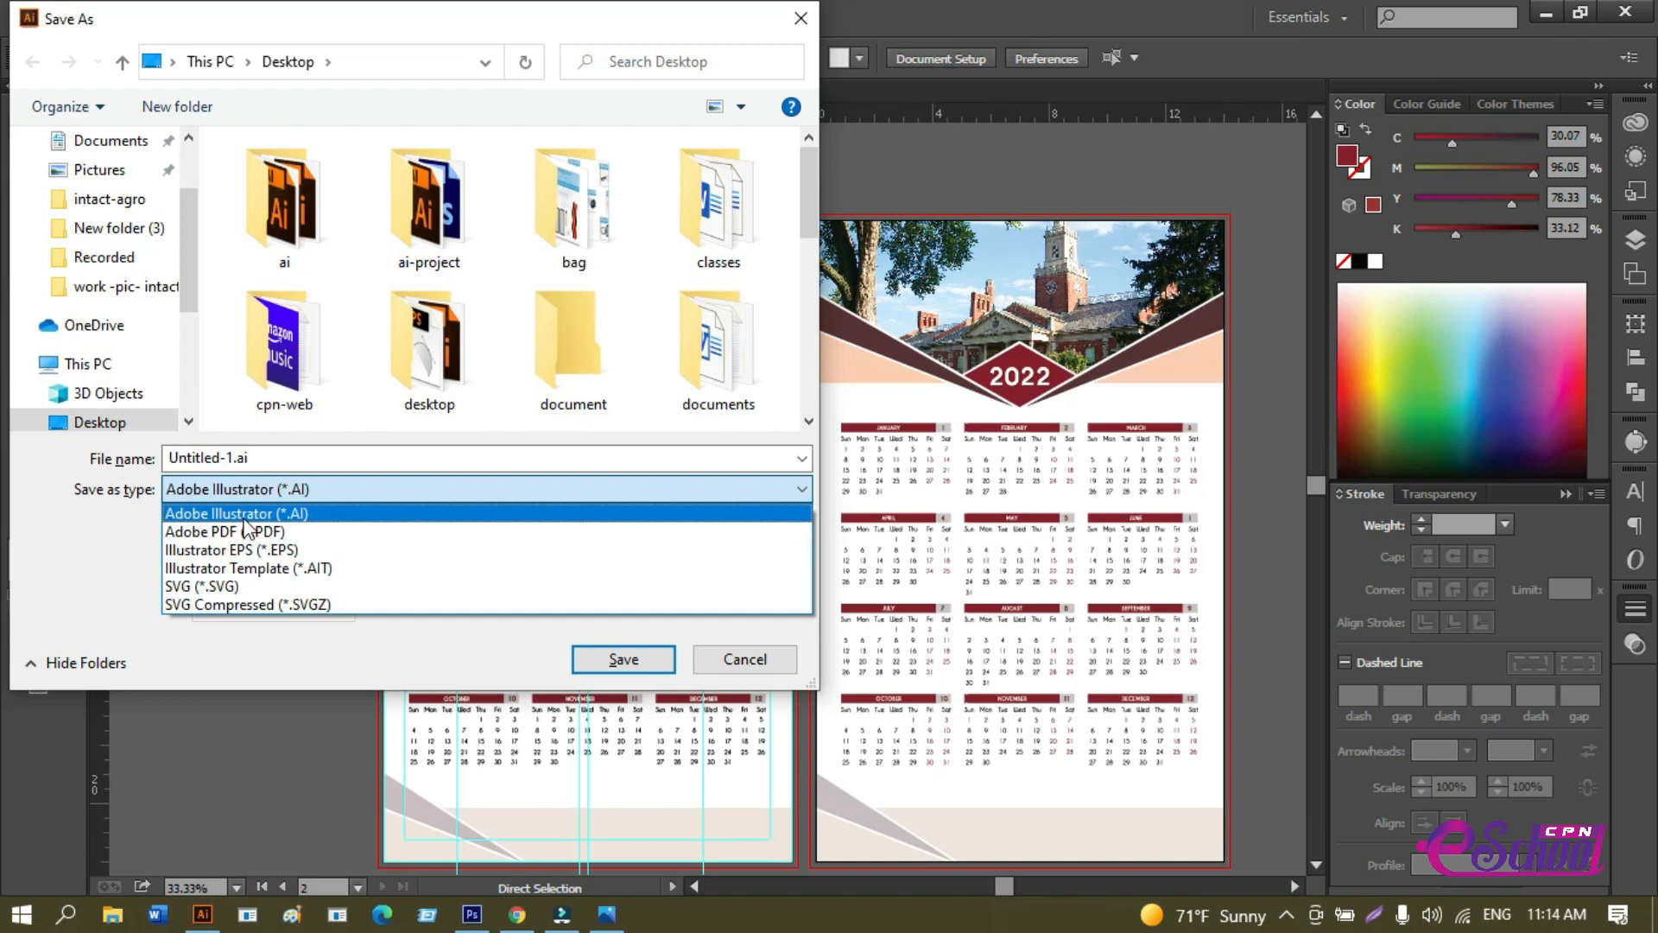
left_click(217, 532)
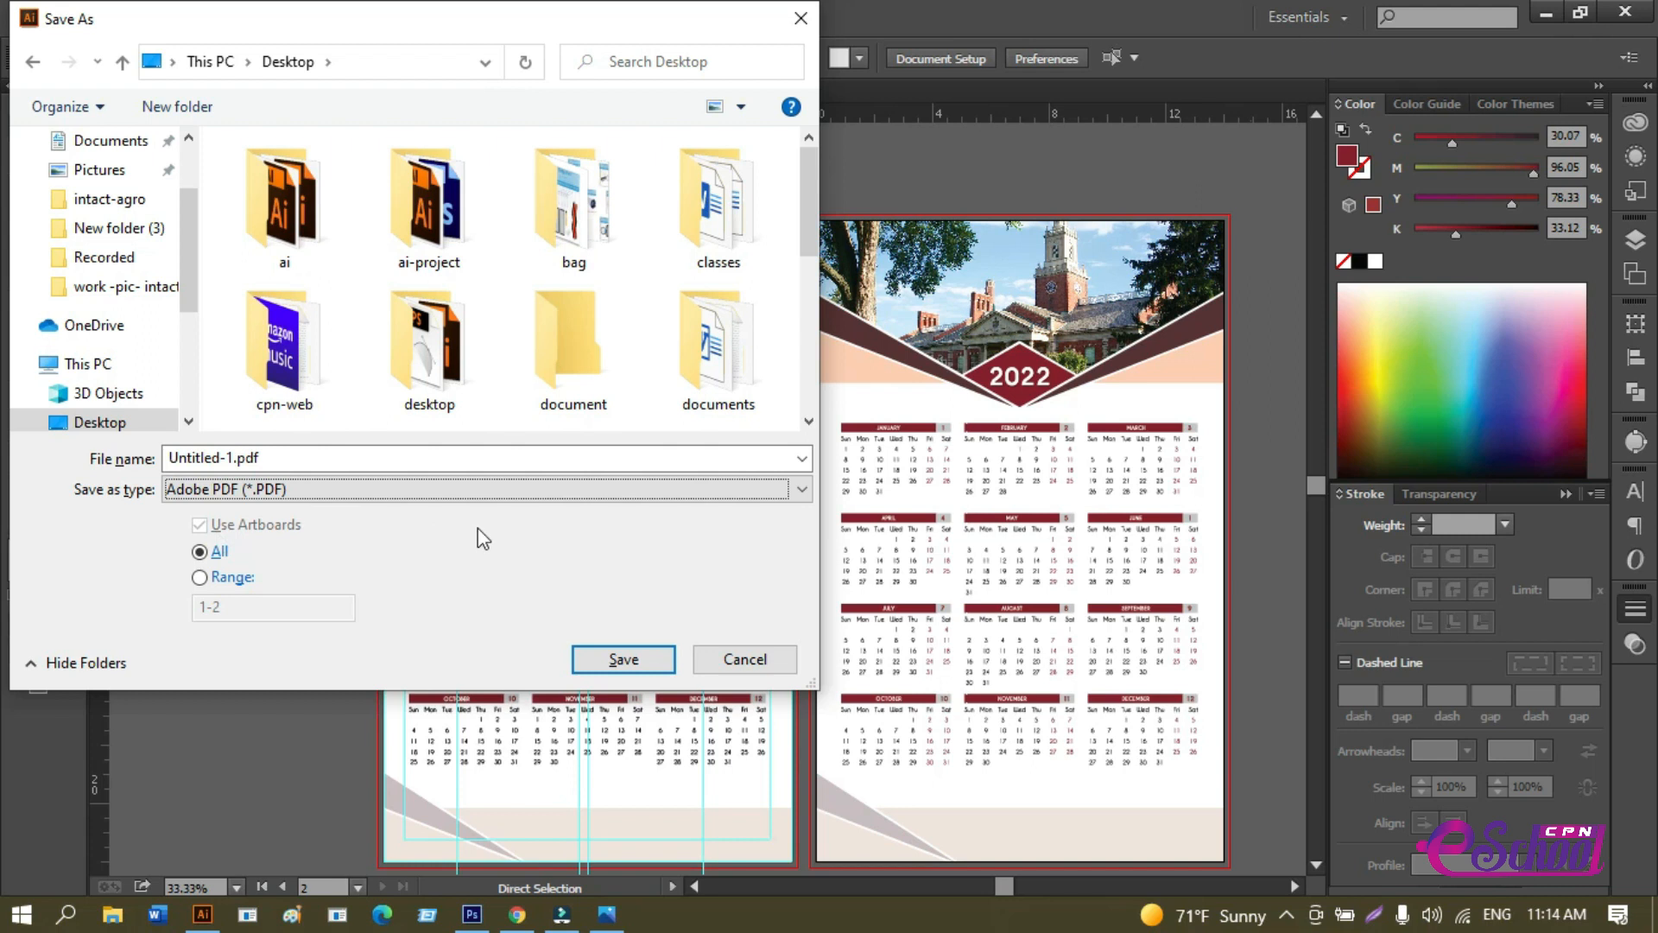
double_click(234, 456)
left_click(217, 457)
double_click(203, 457)
key("Delete")
key("Delete")
type("calender")
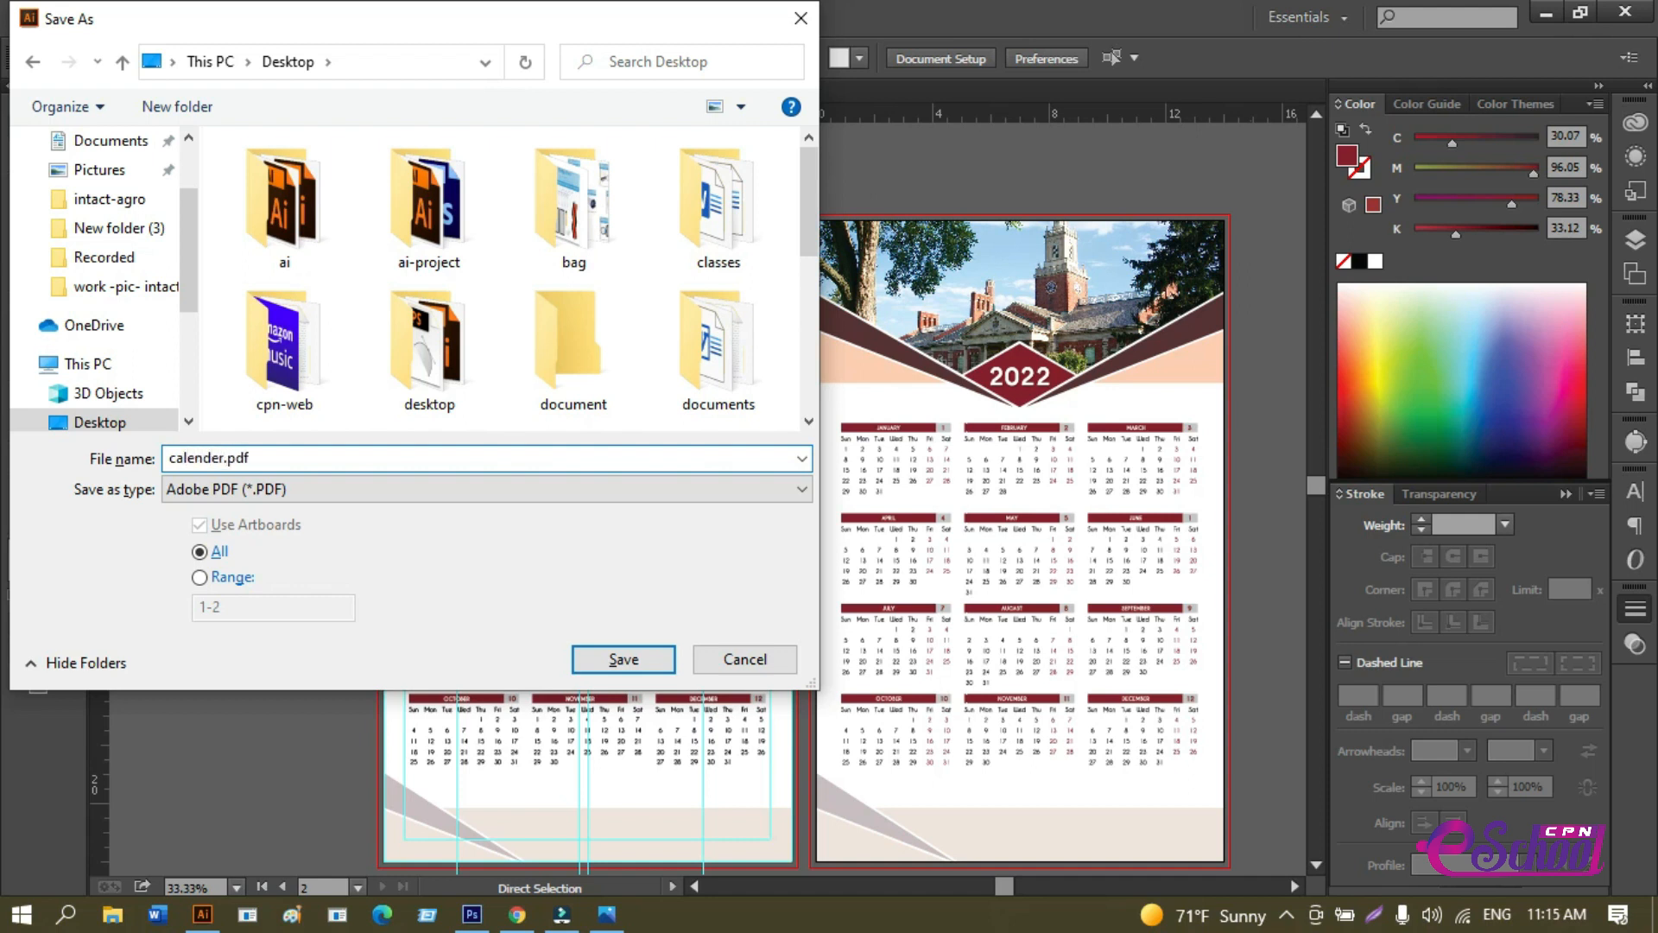
left_click(279, 486)
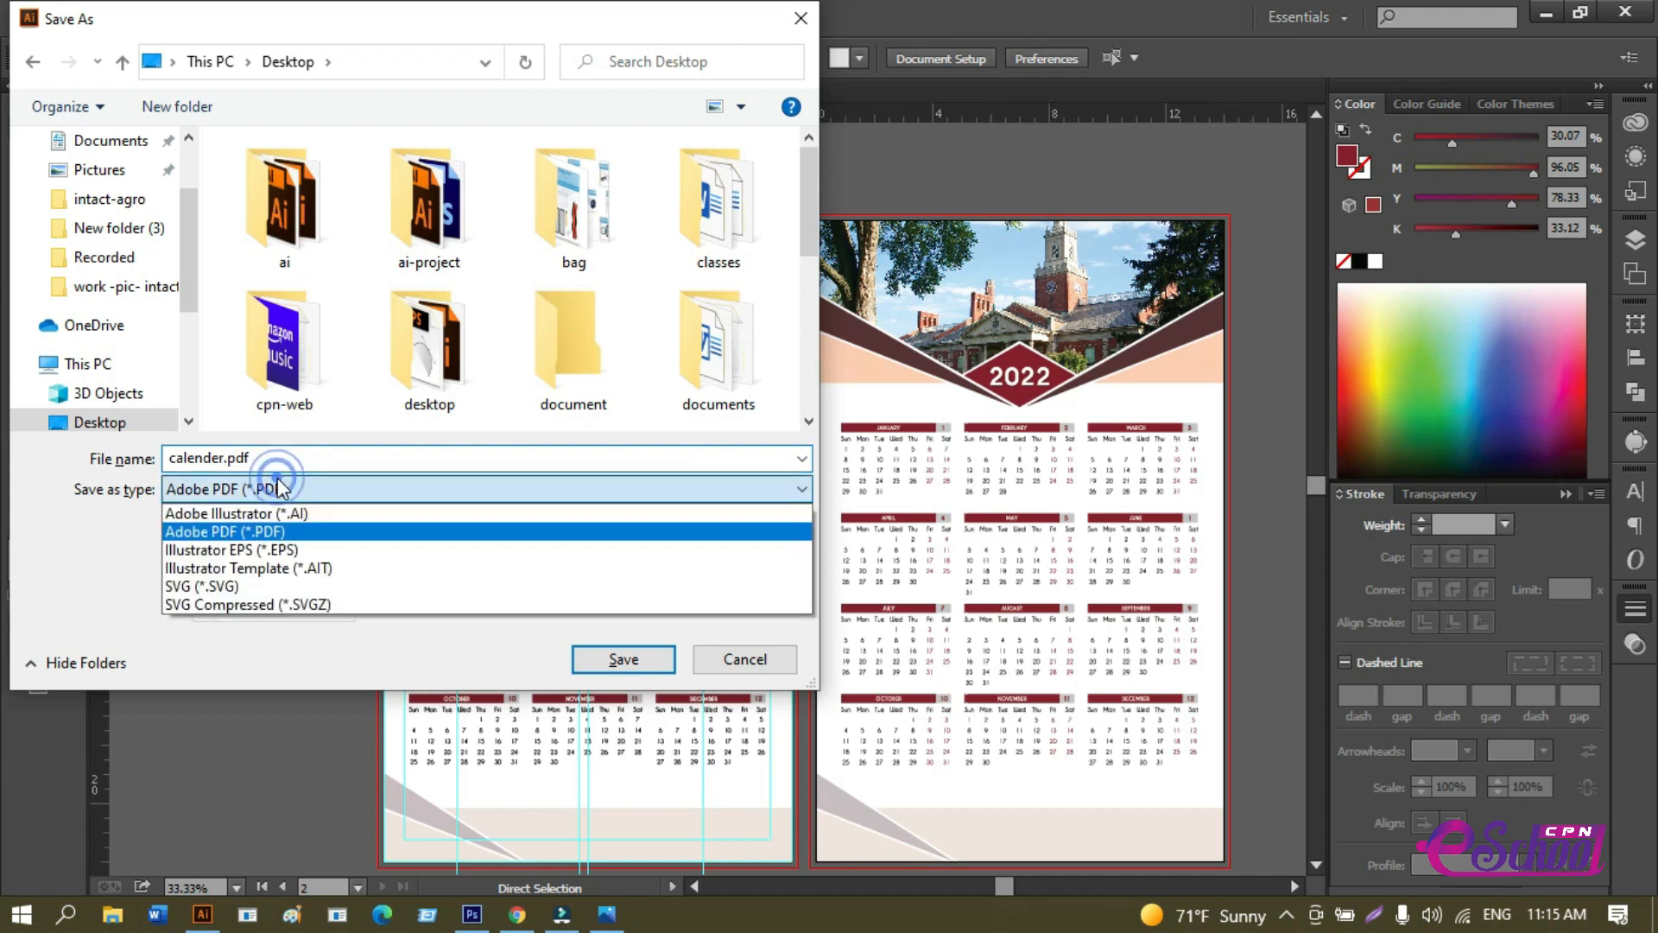
left_click(279, 553)
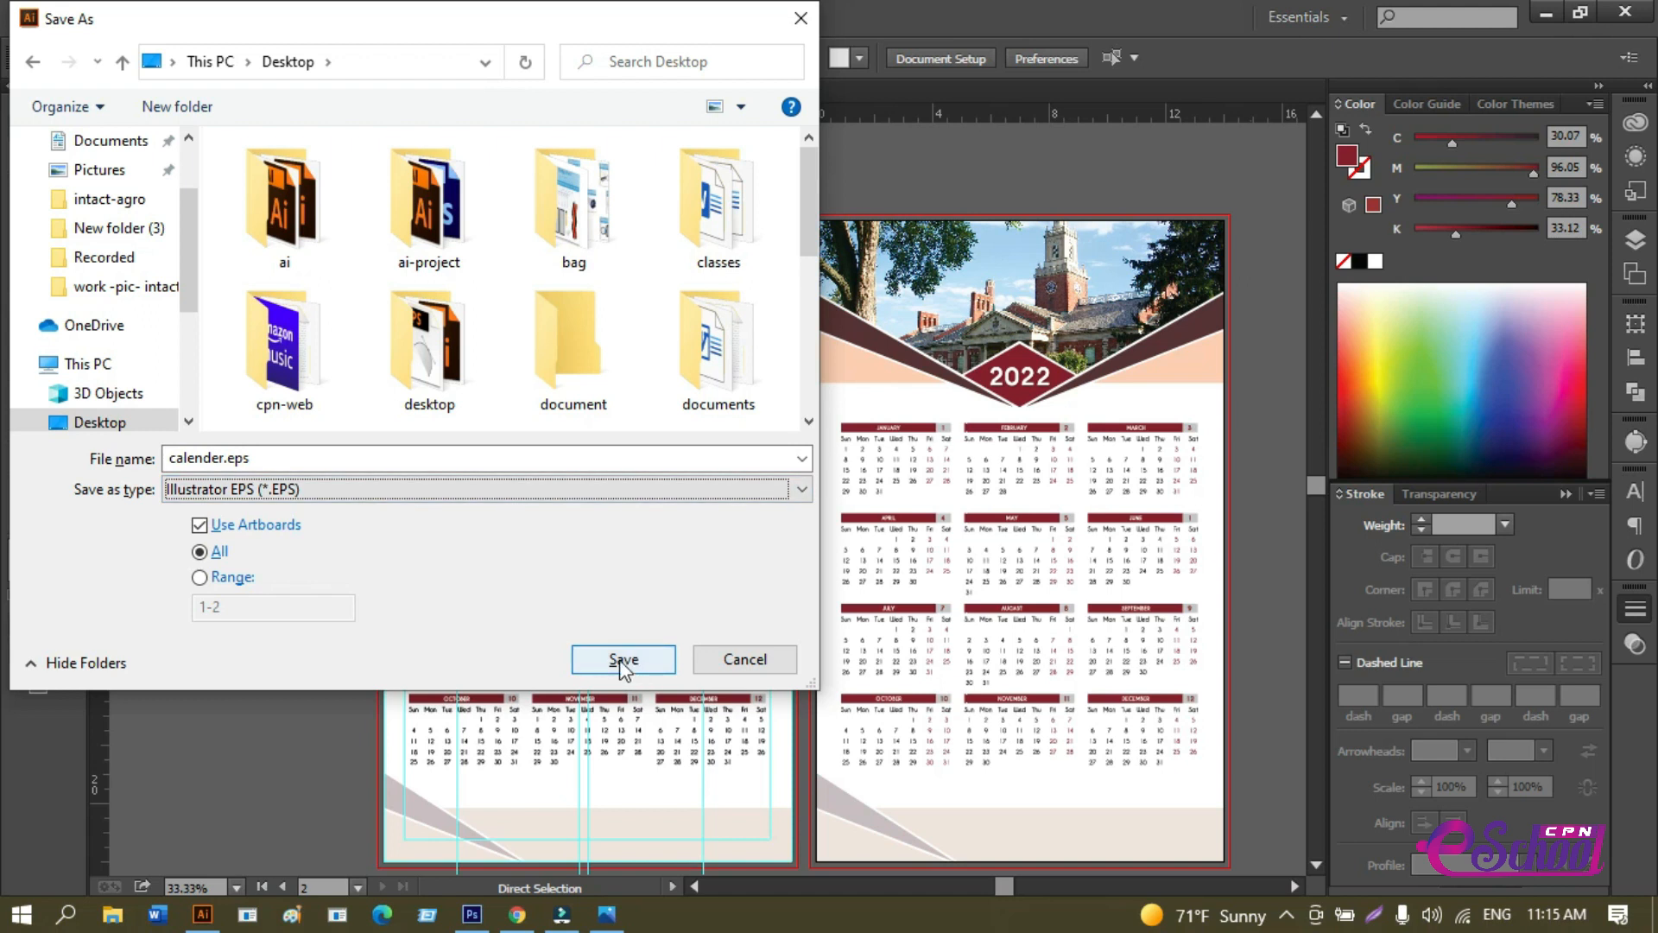
scroll(557, 376, "down", 3)
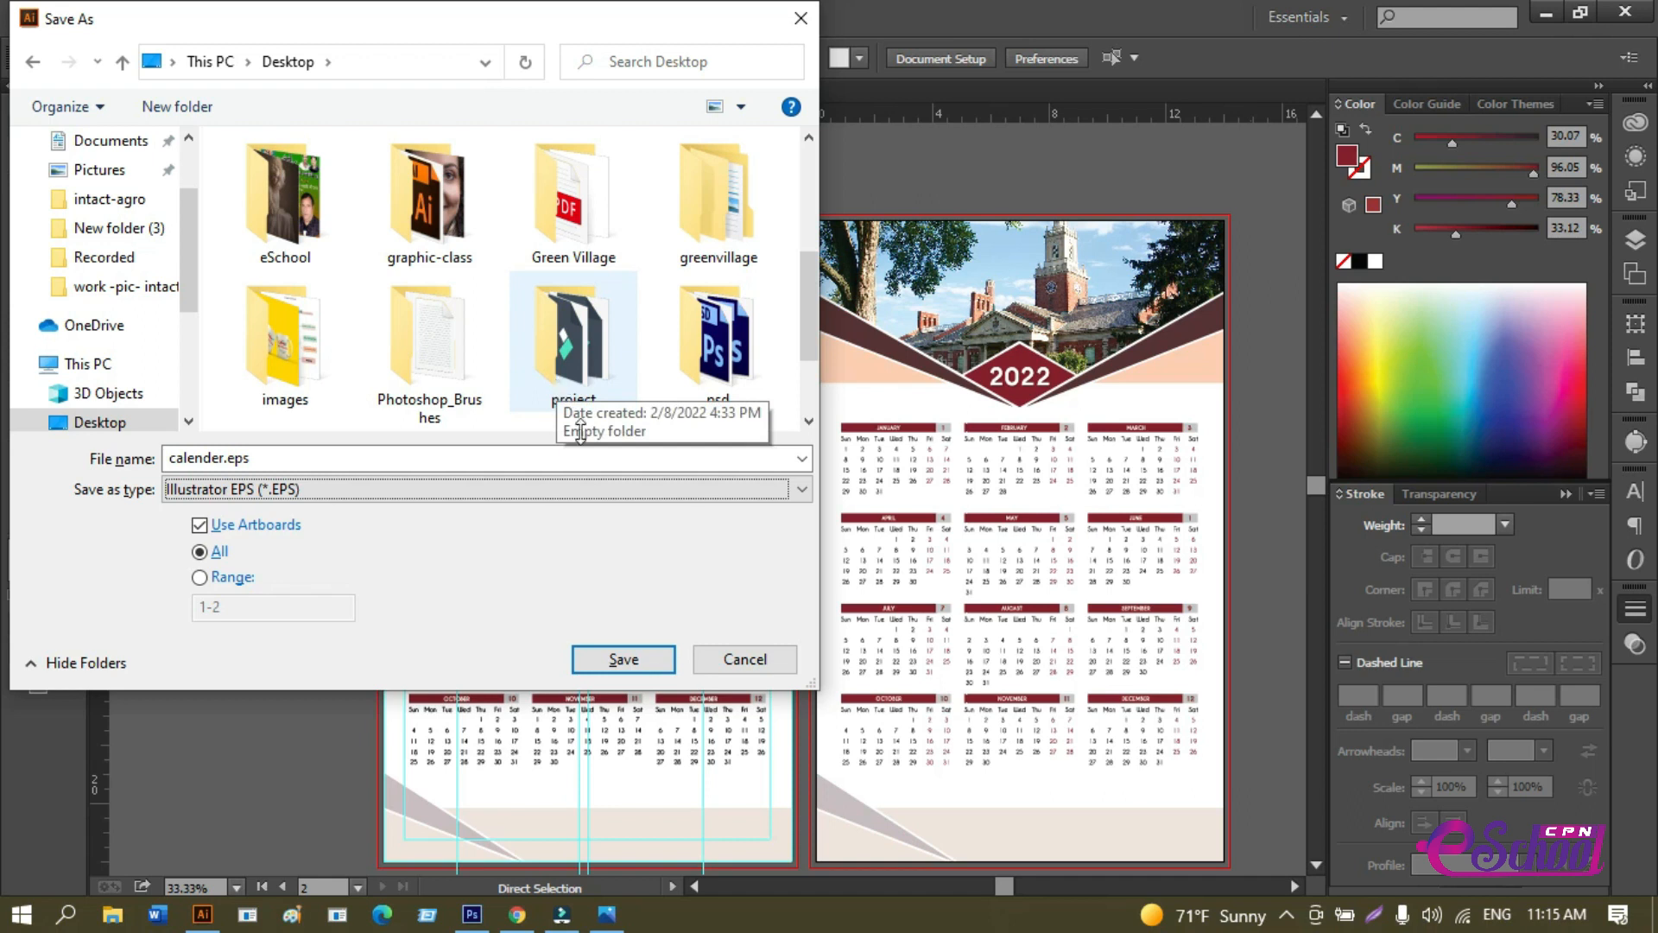
left_click(622, 660)
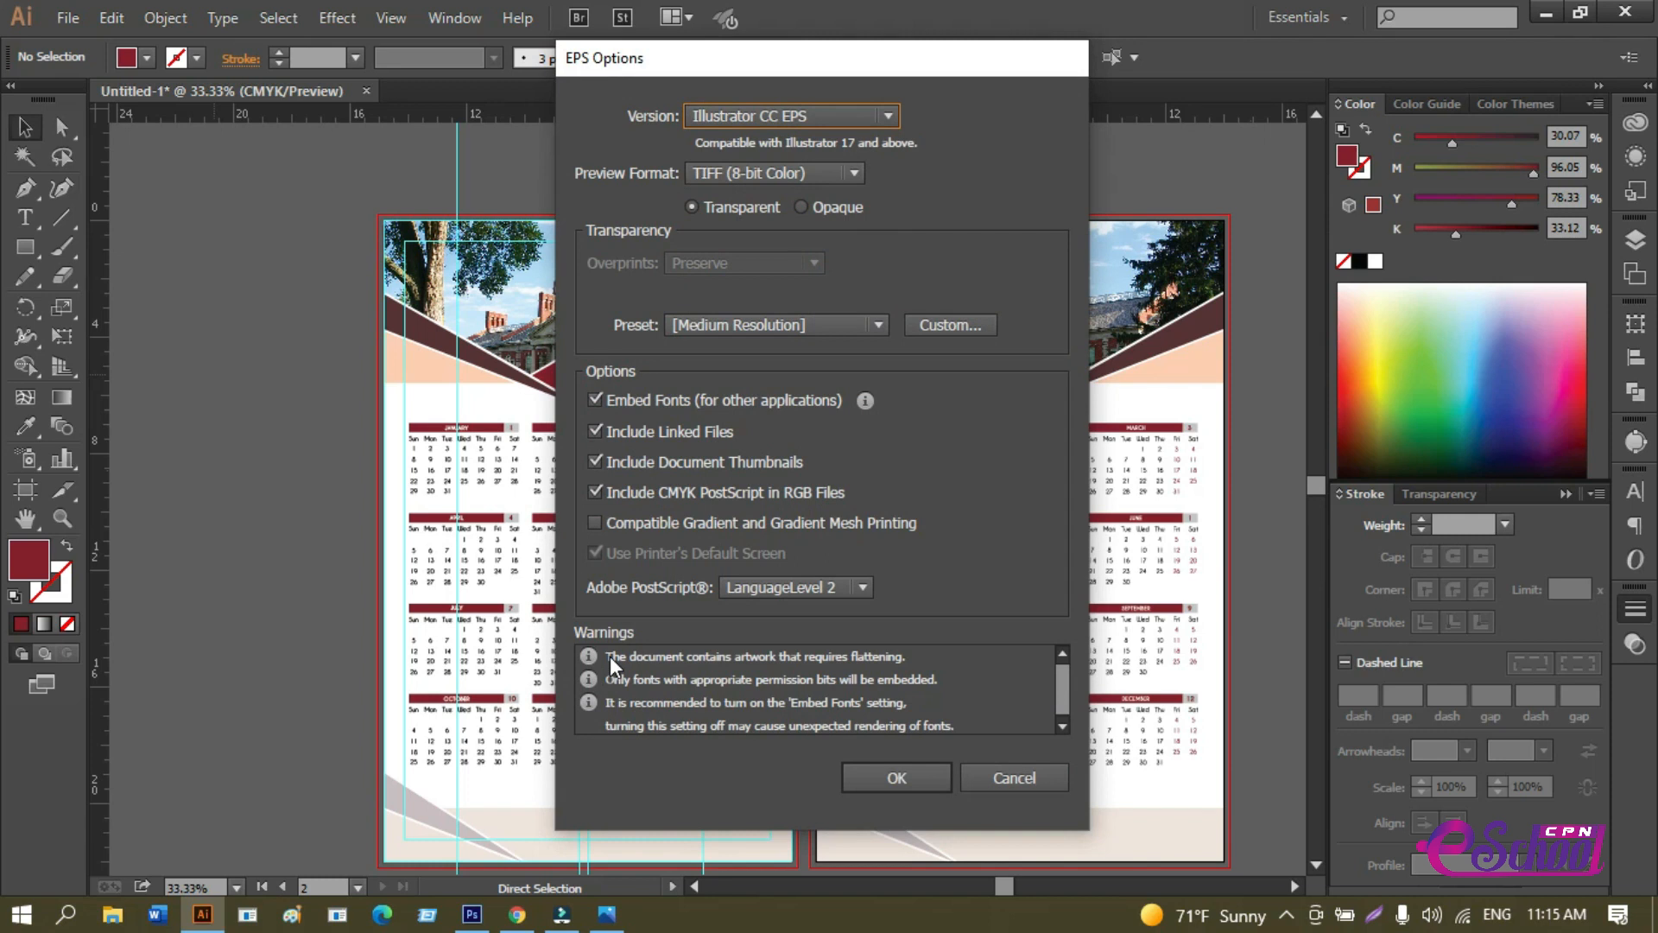
left_click(887, 780)
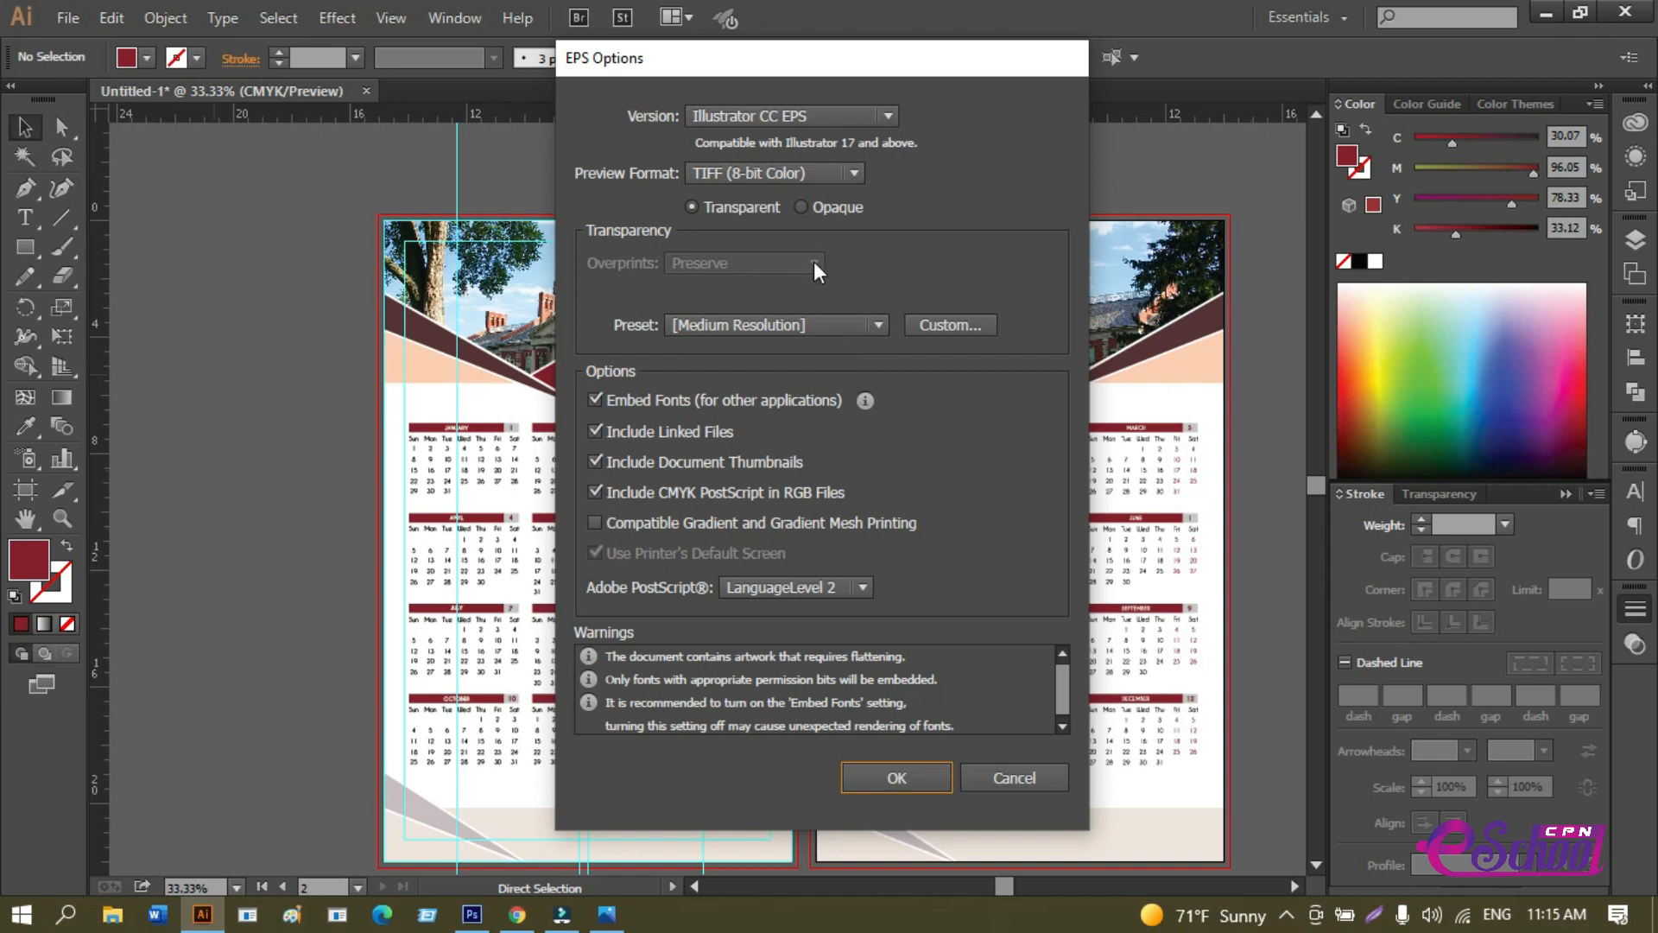
left_click(817, 117)
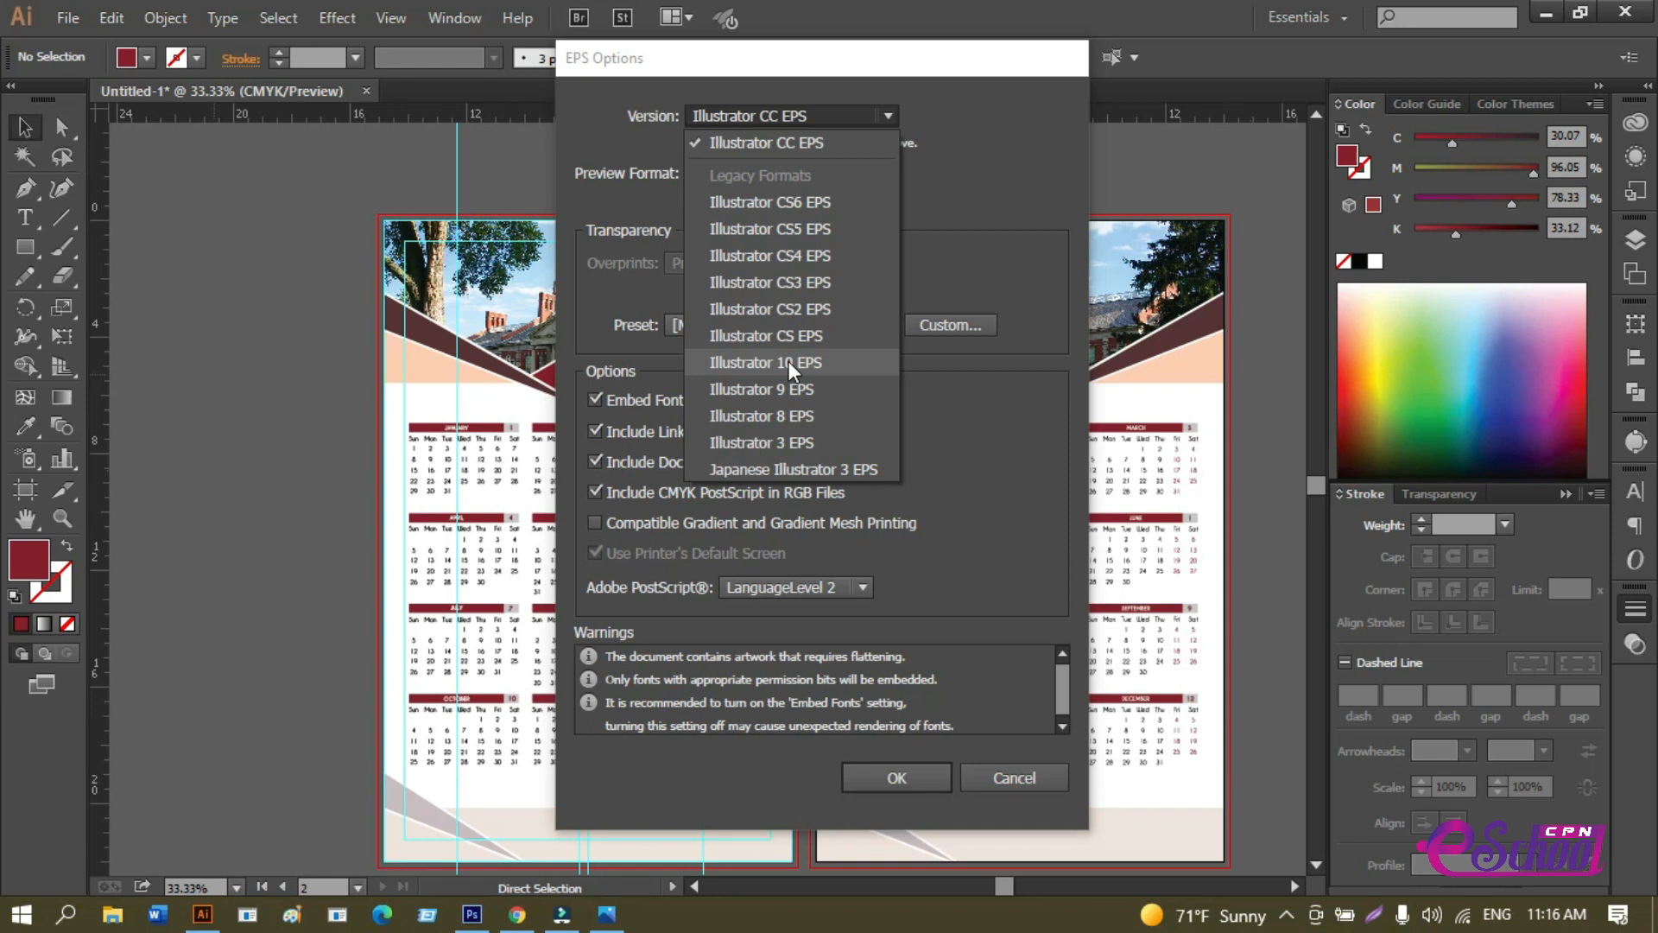
left_click(1002, 777)
left_click(1009, 774)
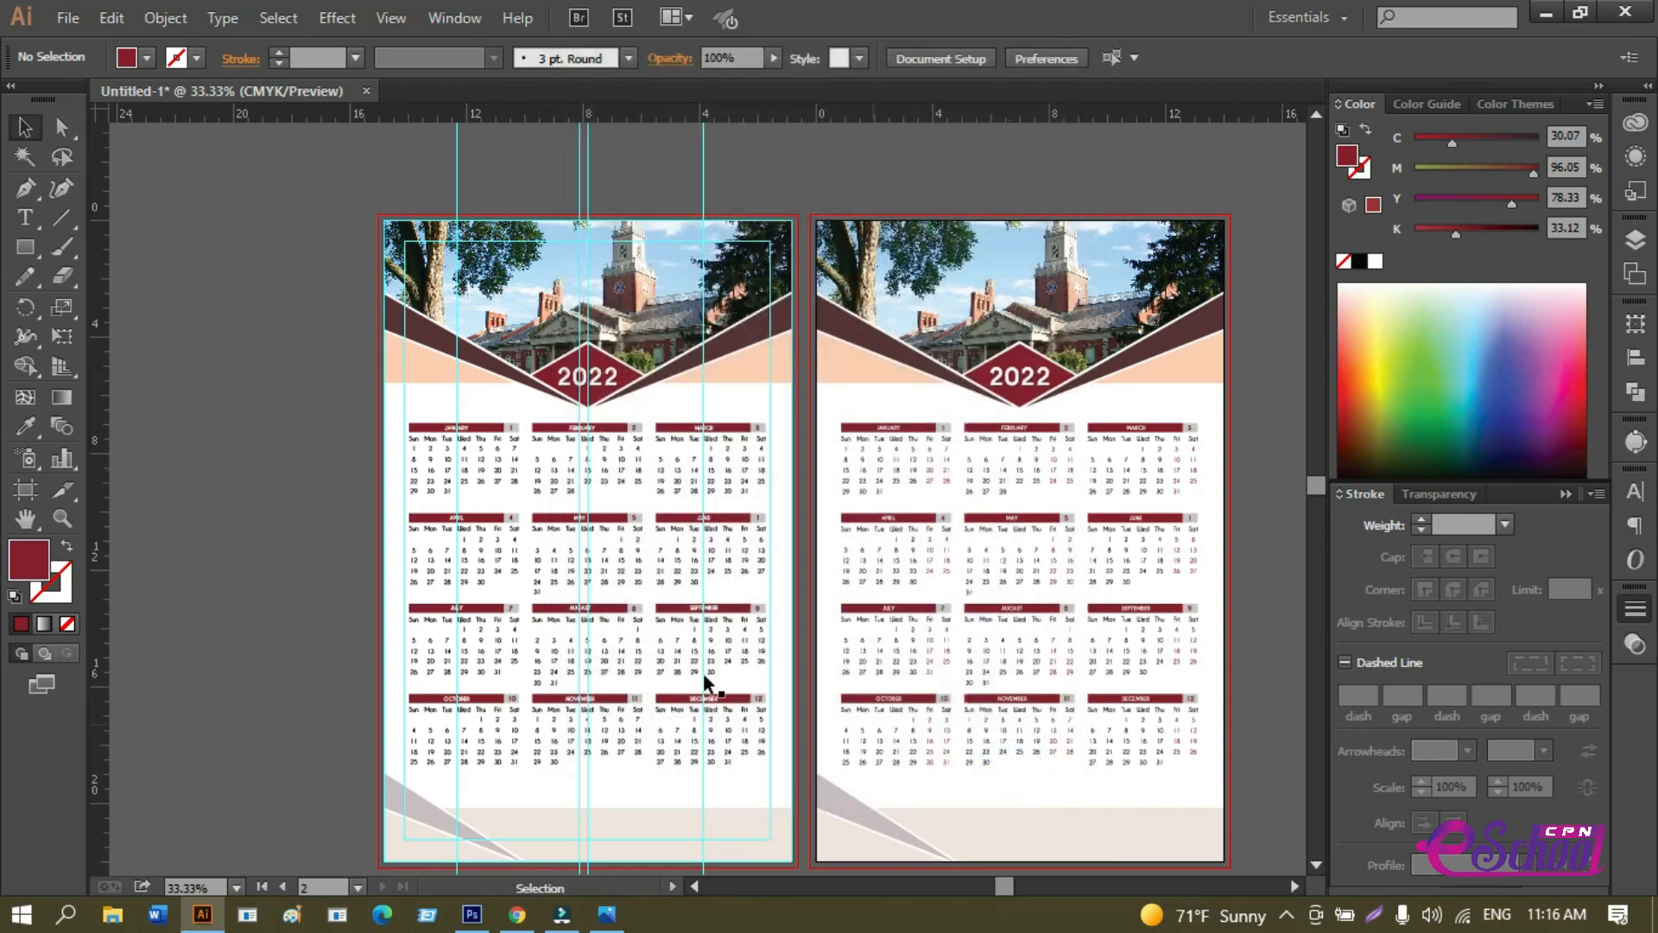
Save the calendar document to the Desktop as clander in Illustrator EPS format, accepting the offered EPS options.
key("a")
key("ctrl+shift+s")
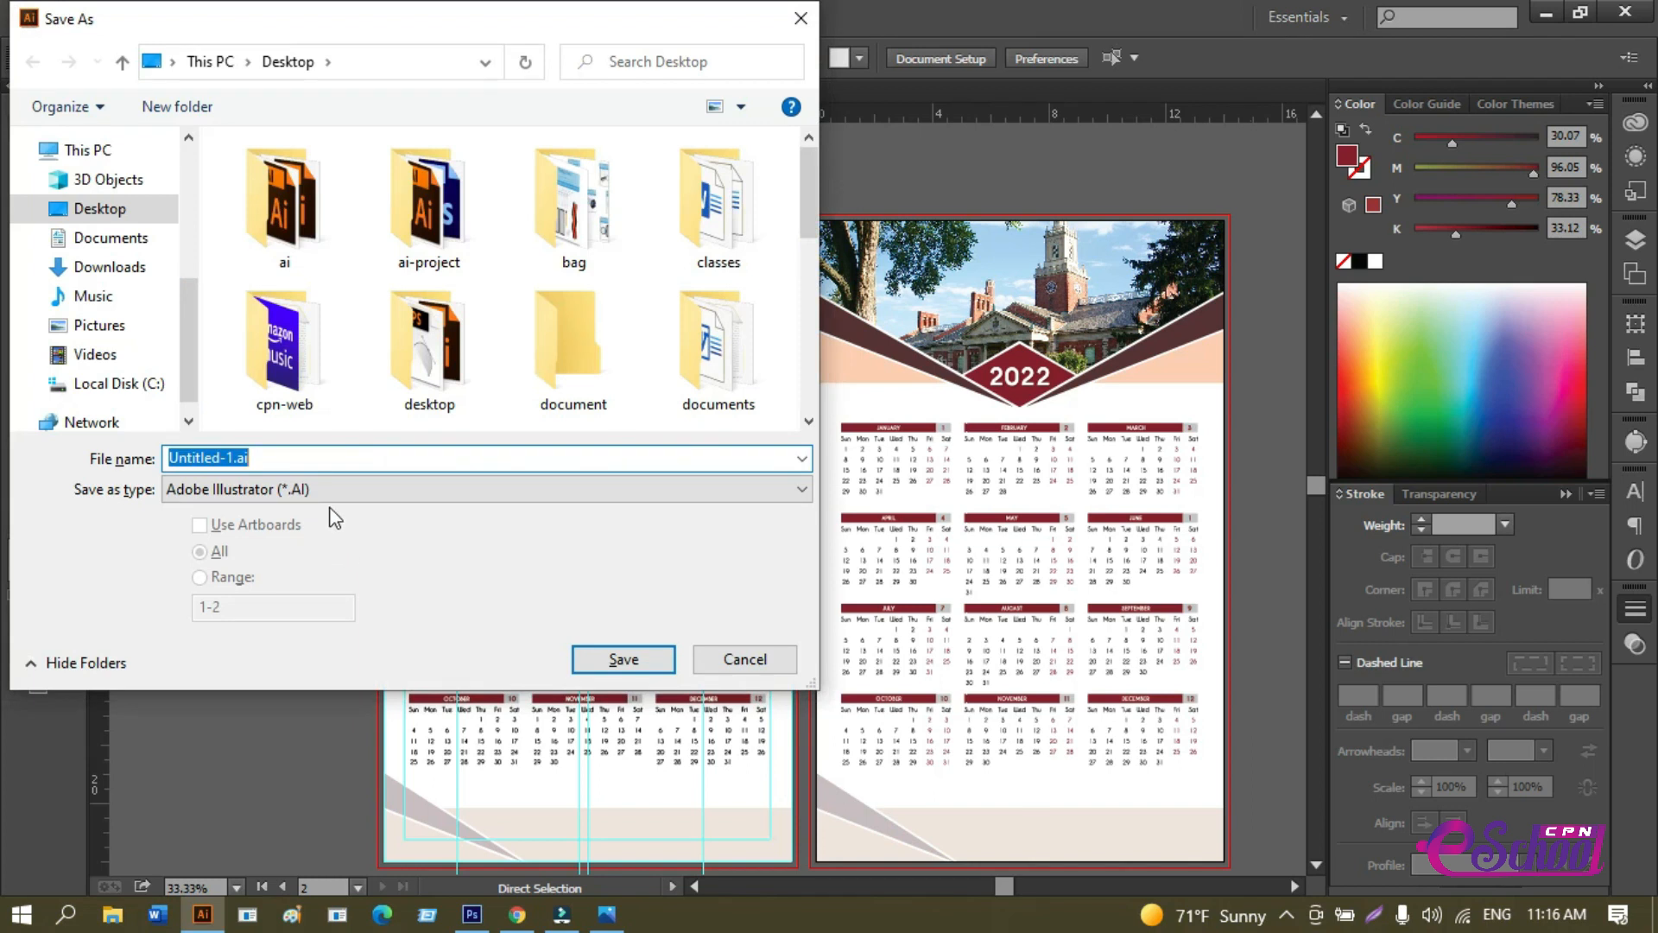
left_click(308, 489)
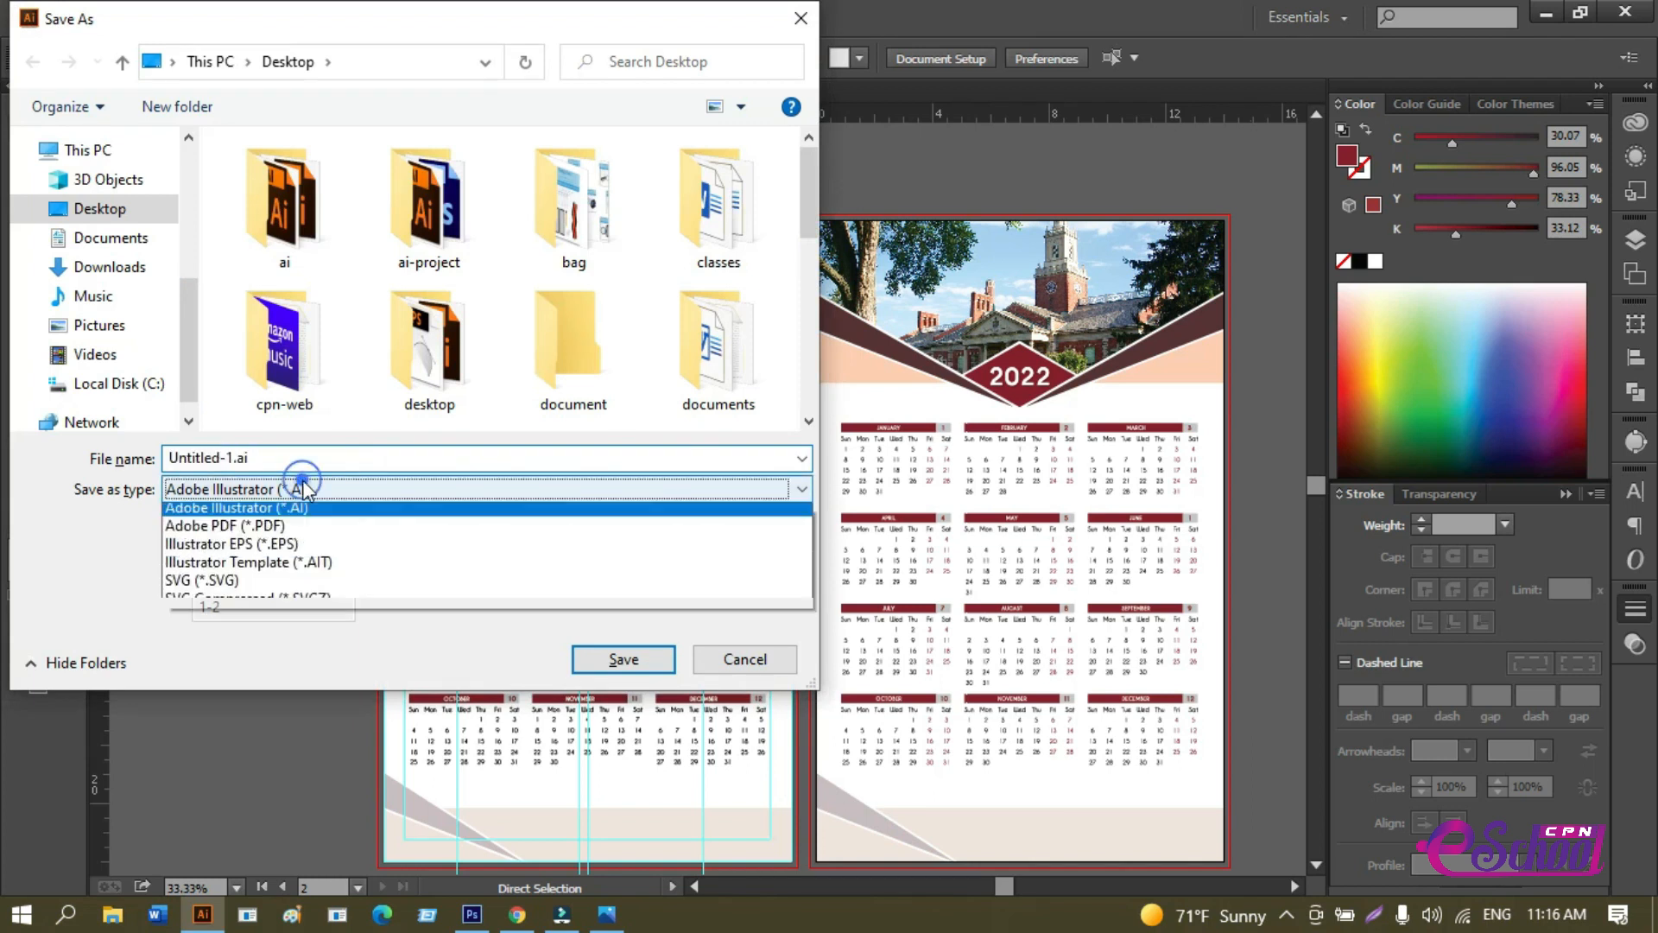
left_click(271, 550)
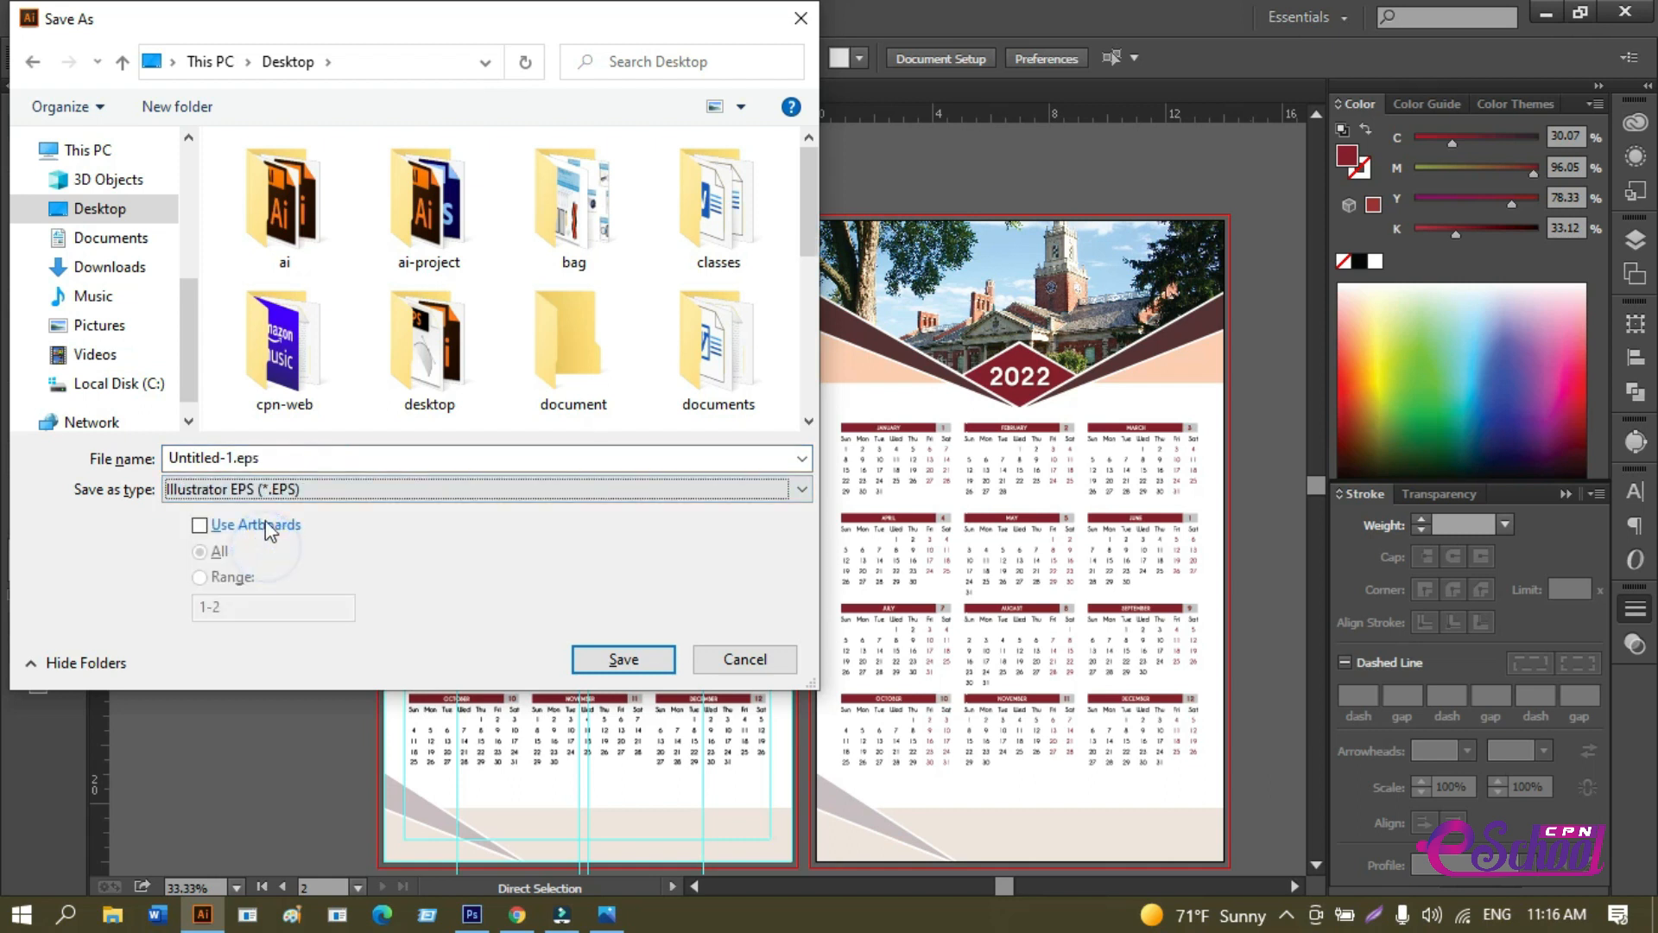
left_click(245, 456)
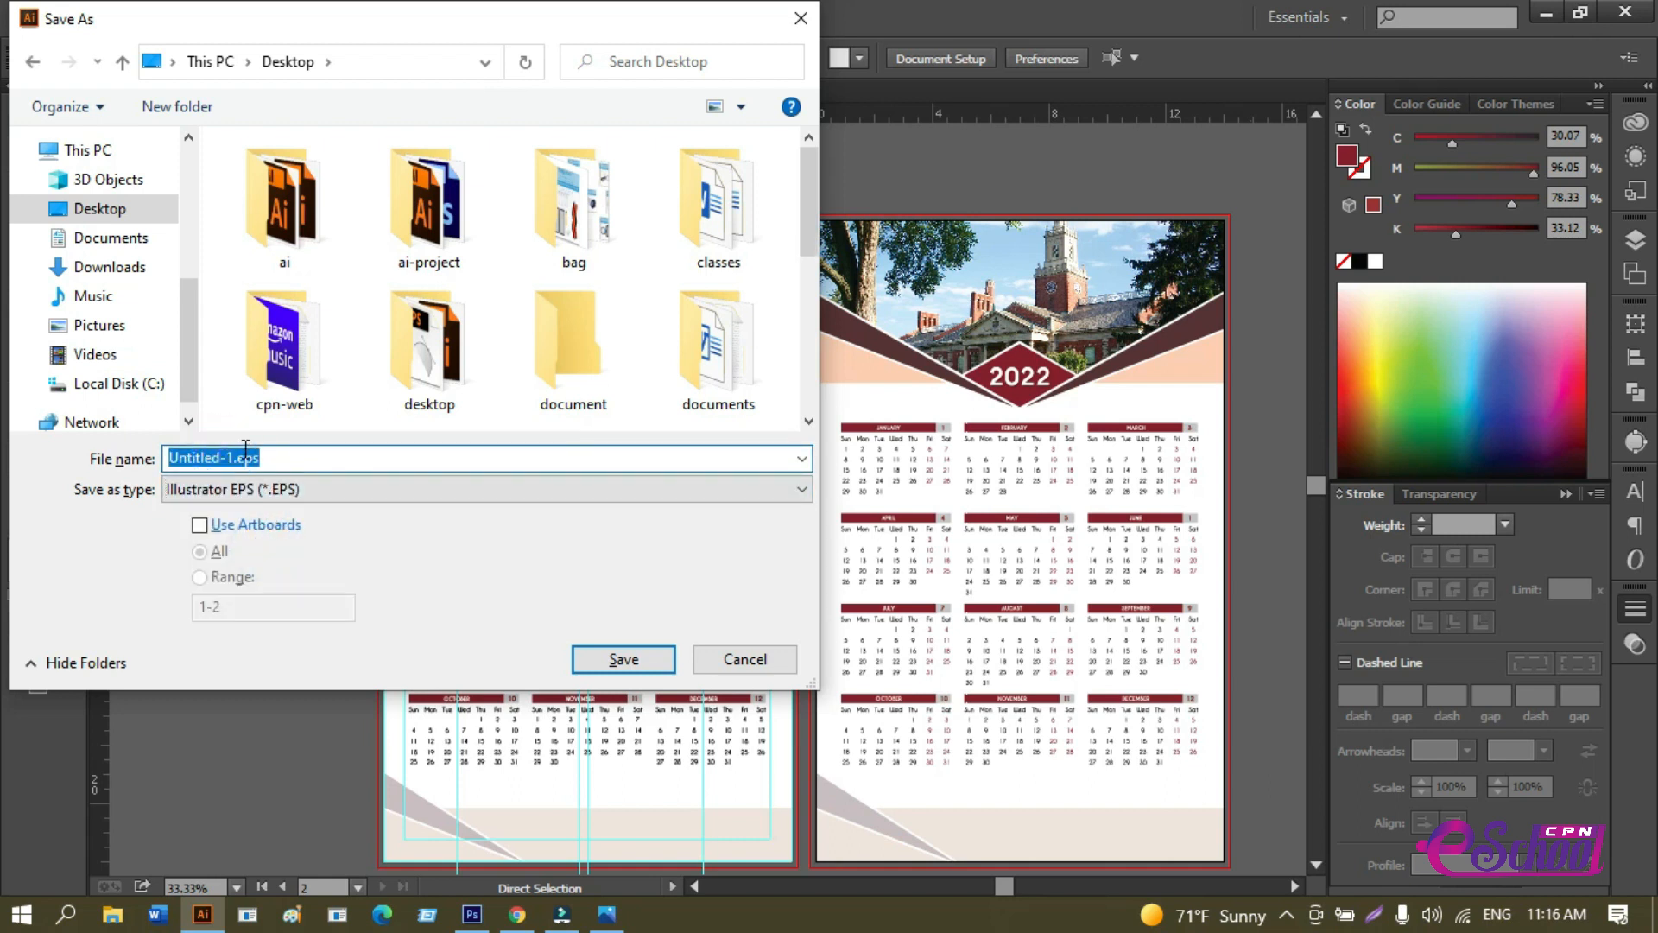
type("clander")
key("Return")
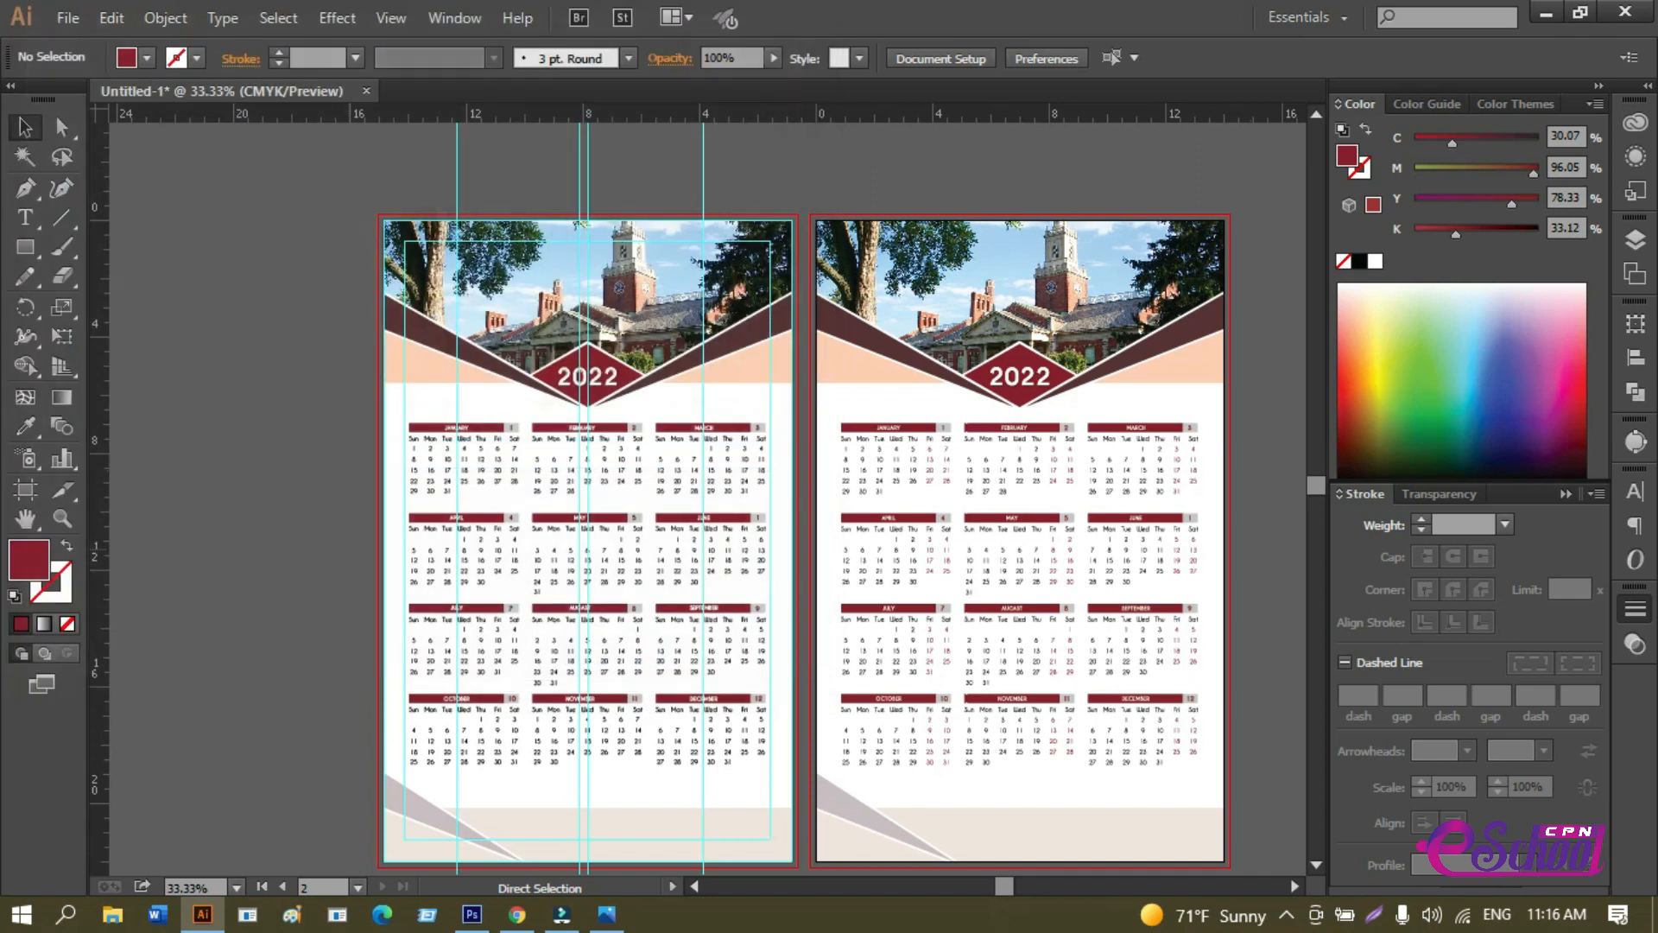
key("Return")
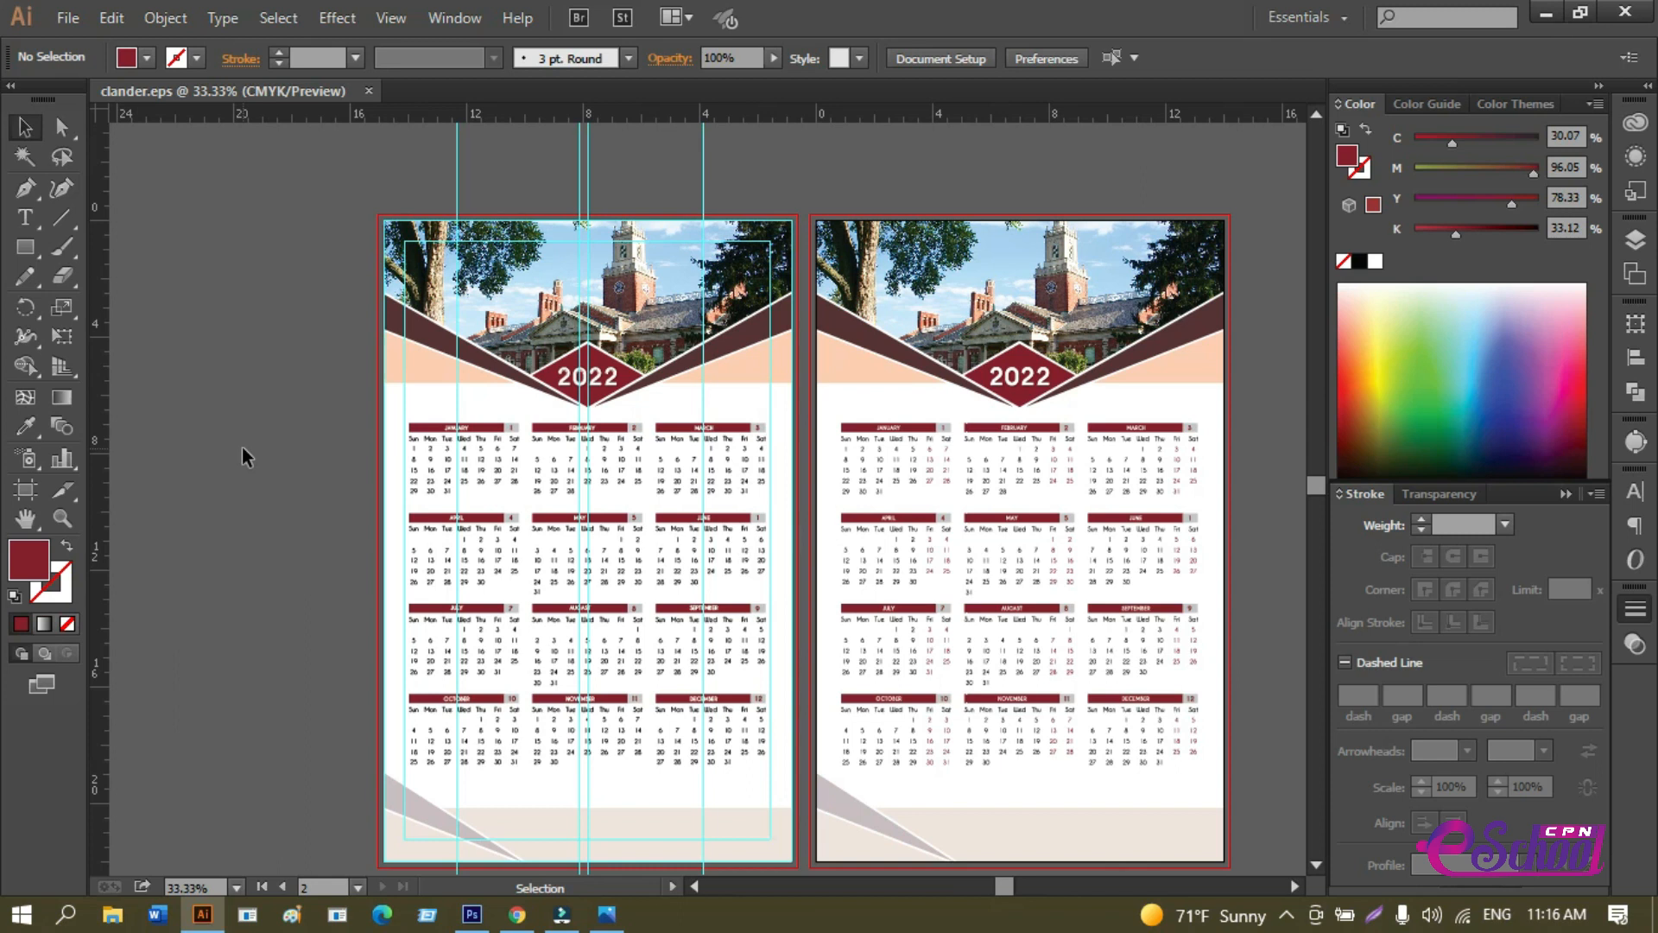
scroll(244, 448, "down", 2)
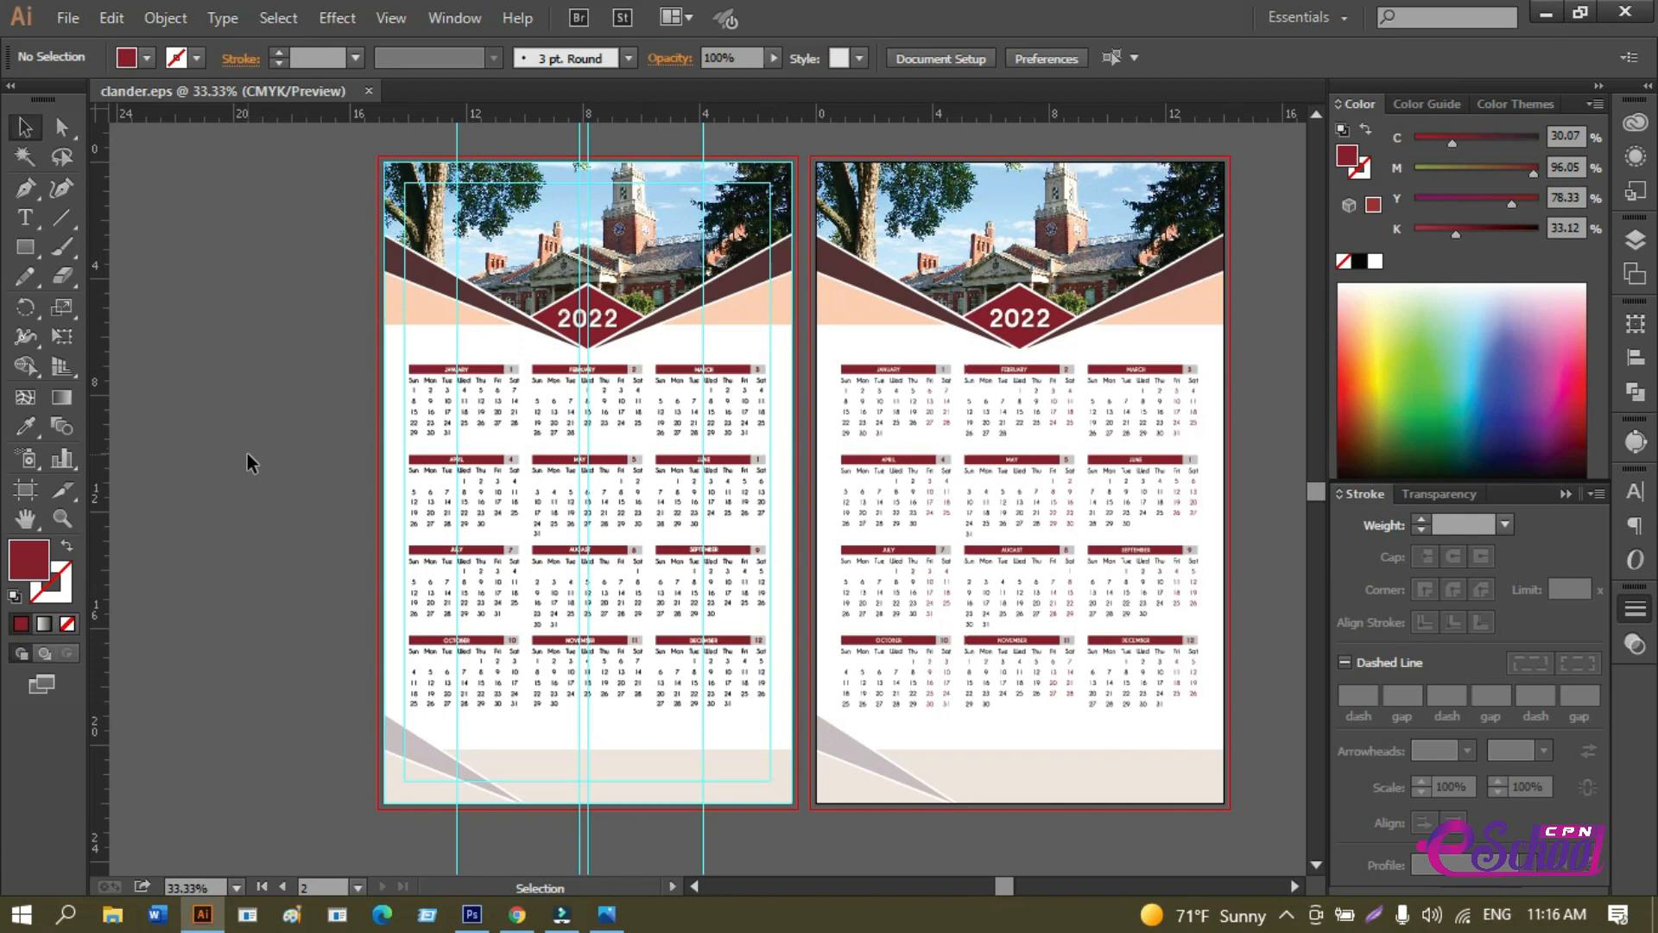
Examine the month grids, footer and header of both calendar artboards up close and side by side.
scroll(247, 454, "up", 1)
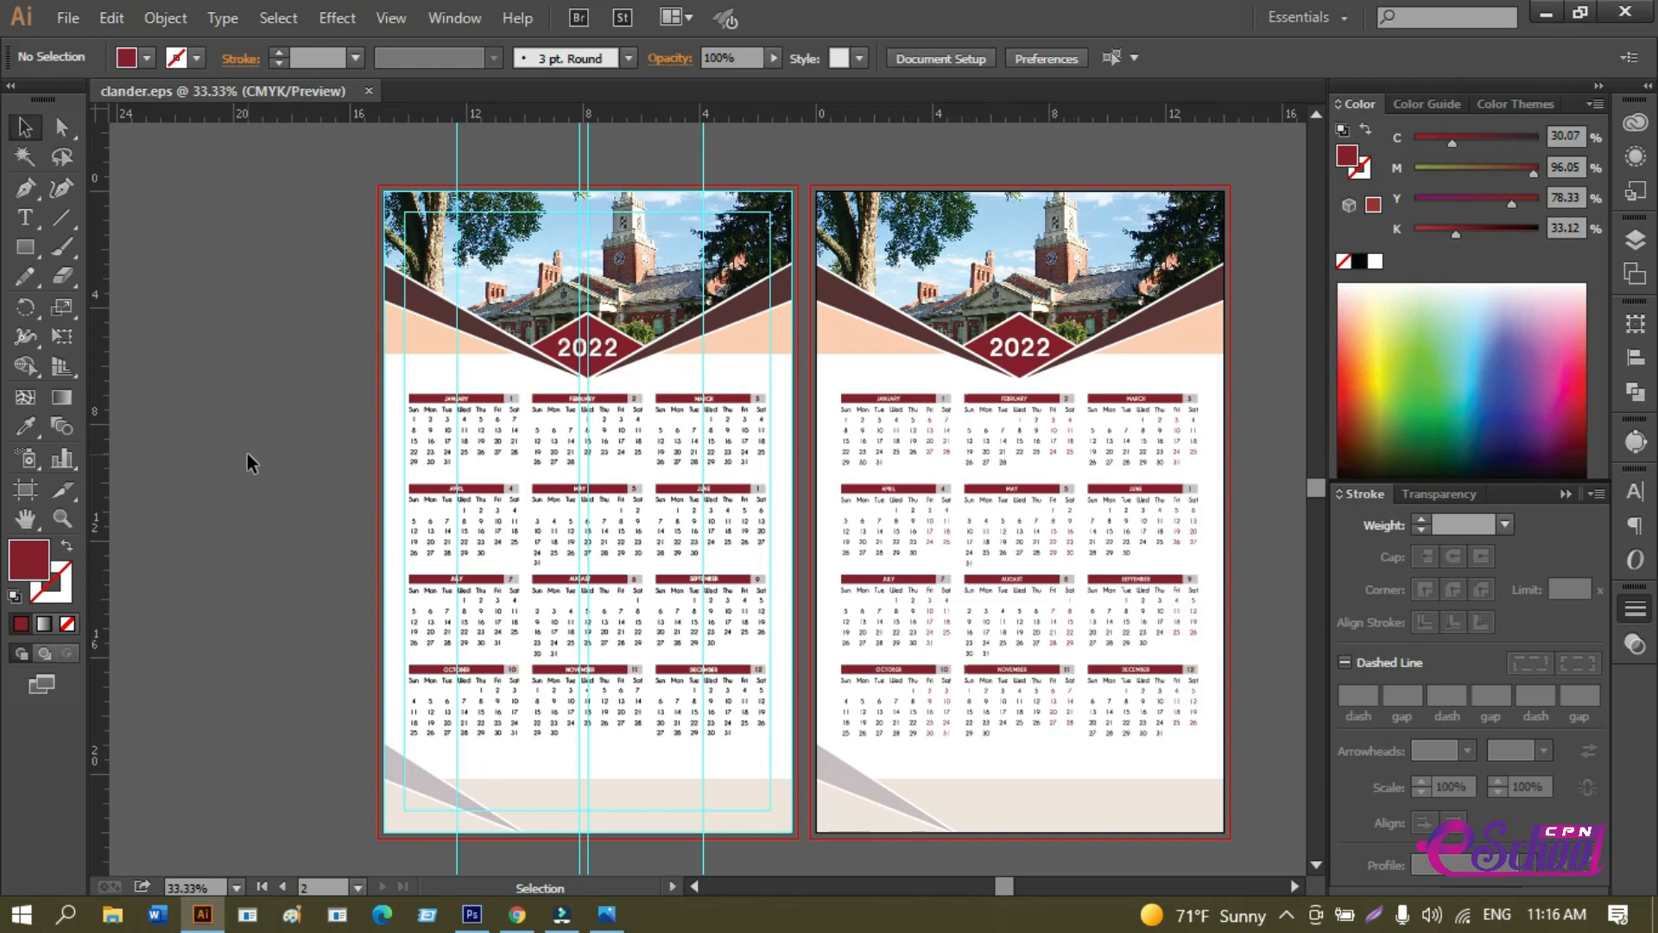
scroll(801, 701, "up", 1)
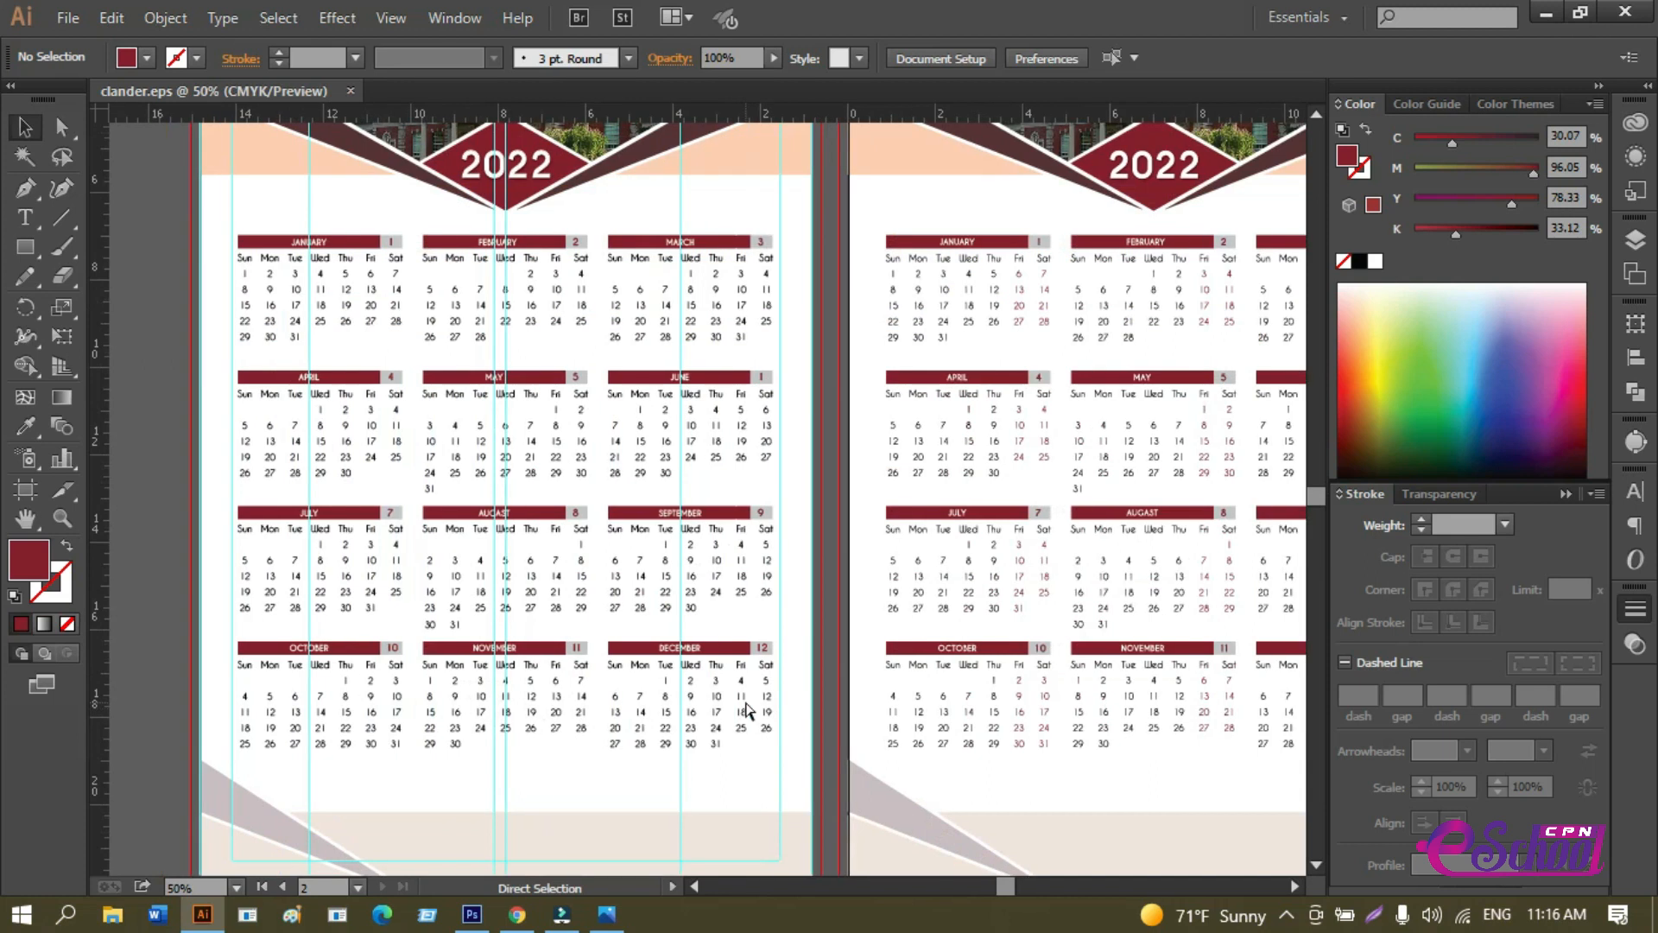
scroll(724, 706, "up", 1)
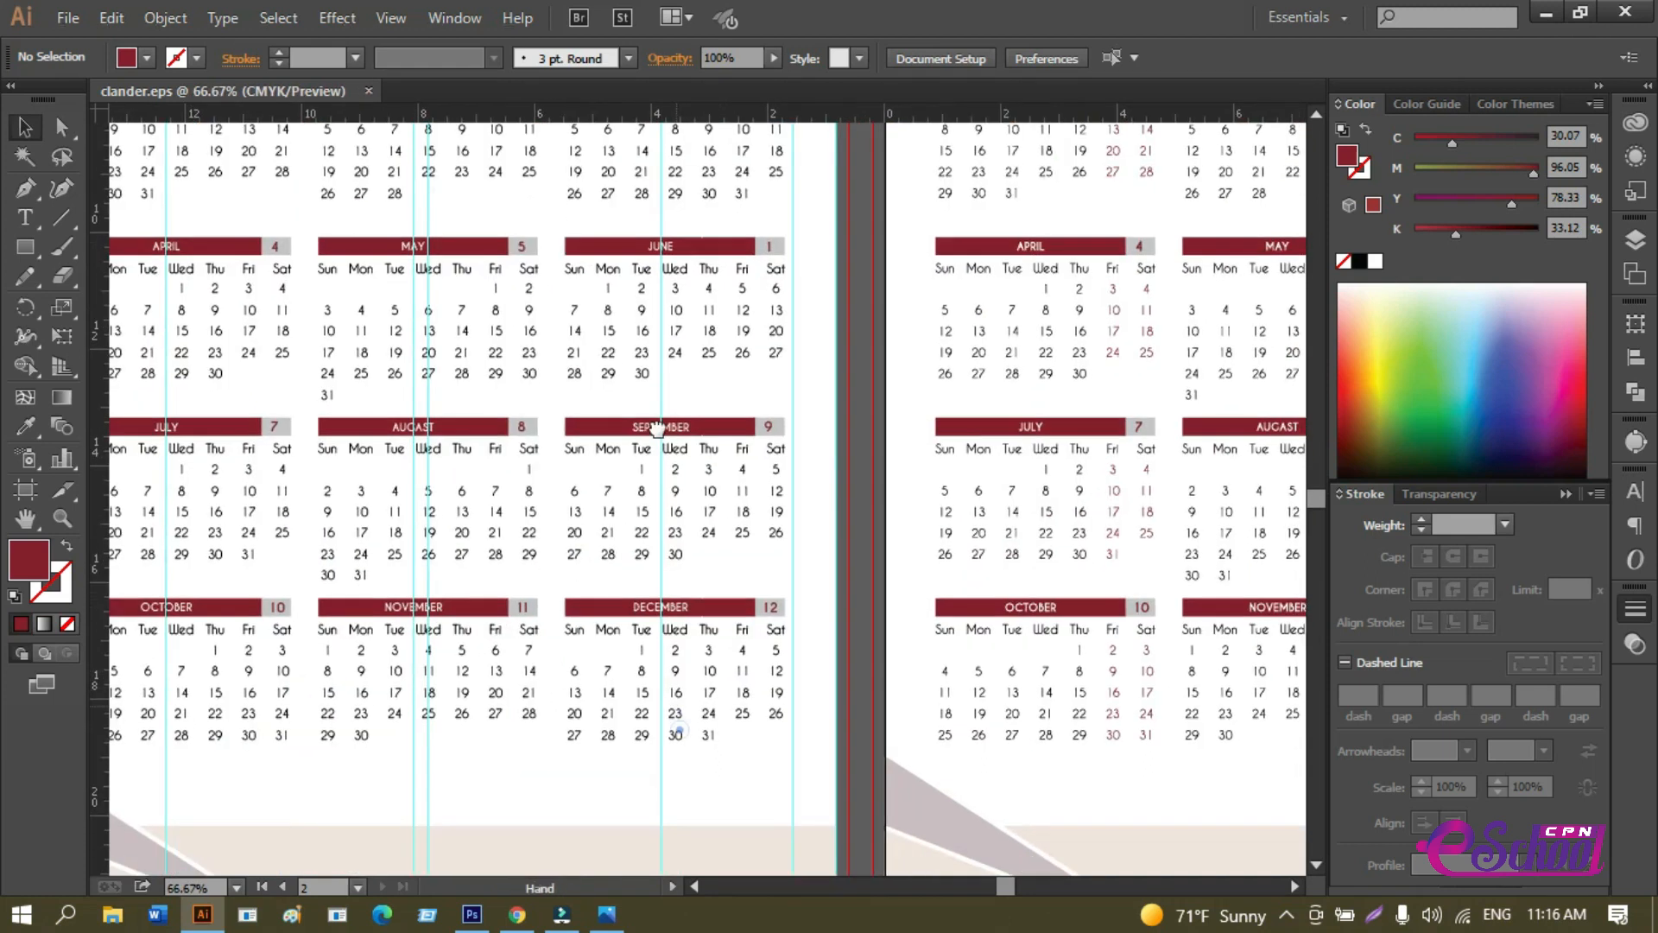
scroll(607, 457, "down", 5)
left_click_drag(607, 457, 788, 511)
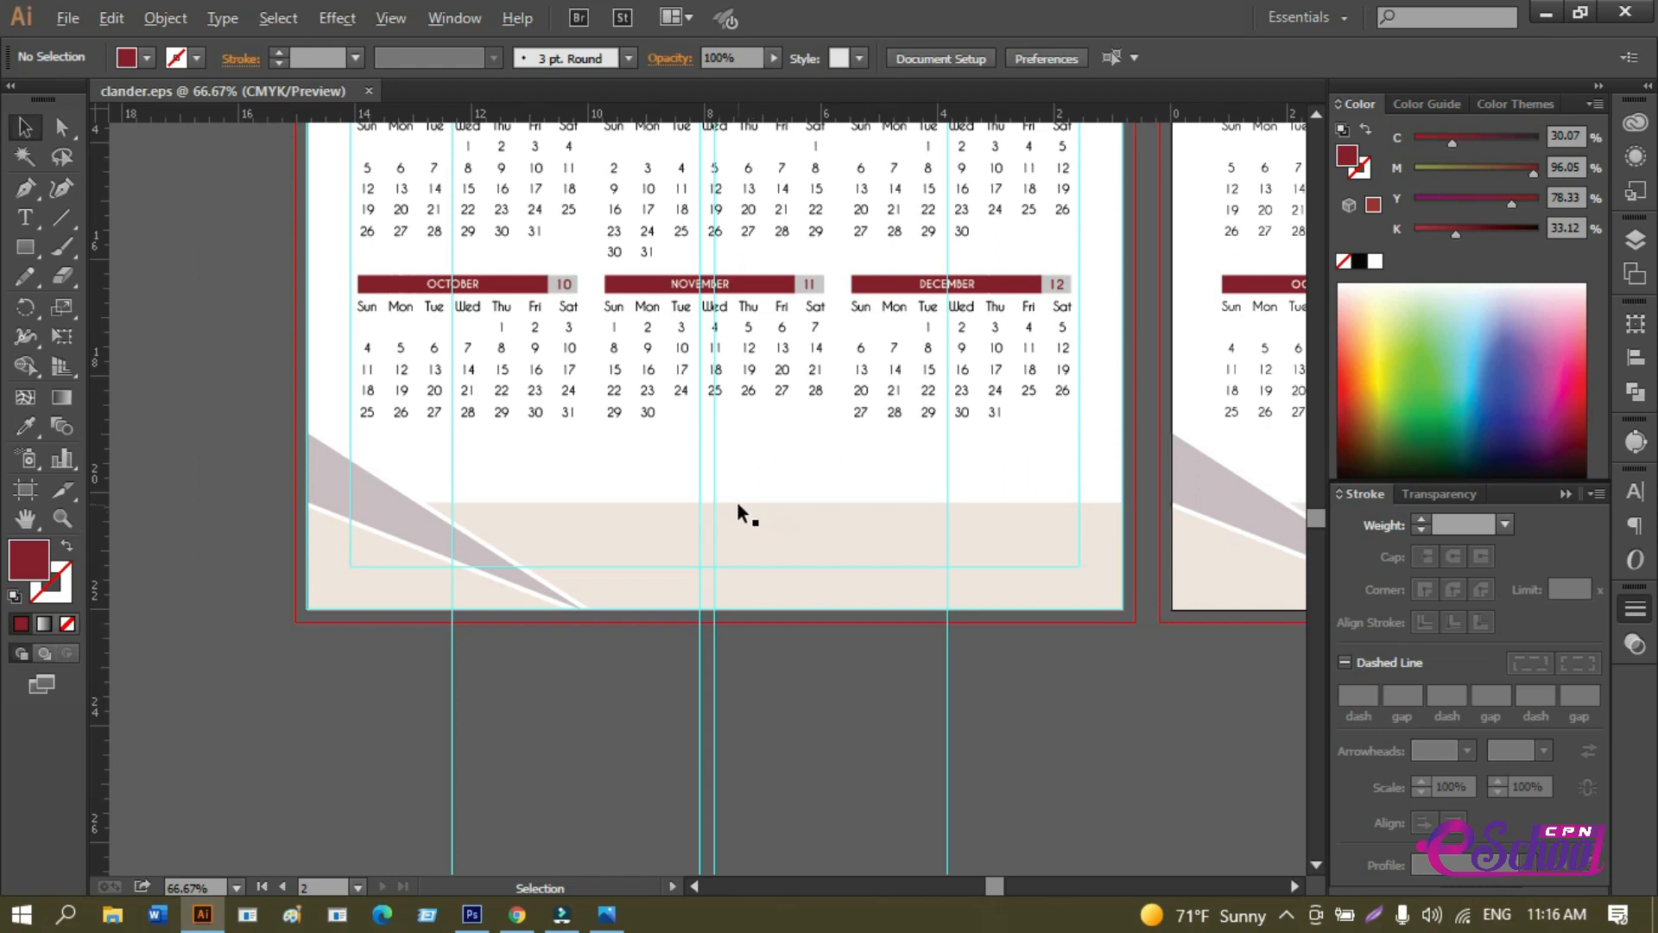
scroll(738, 500, "down", 2)
left_click_drag(653, 274, 489, 607)
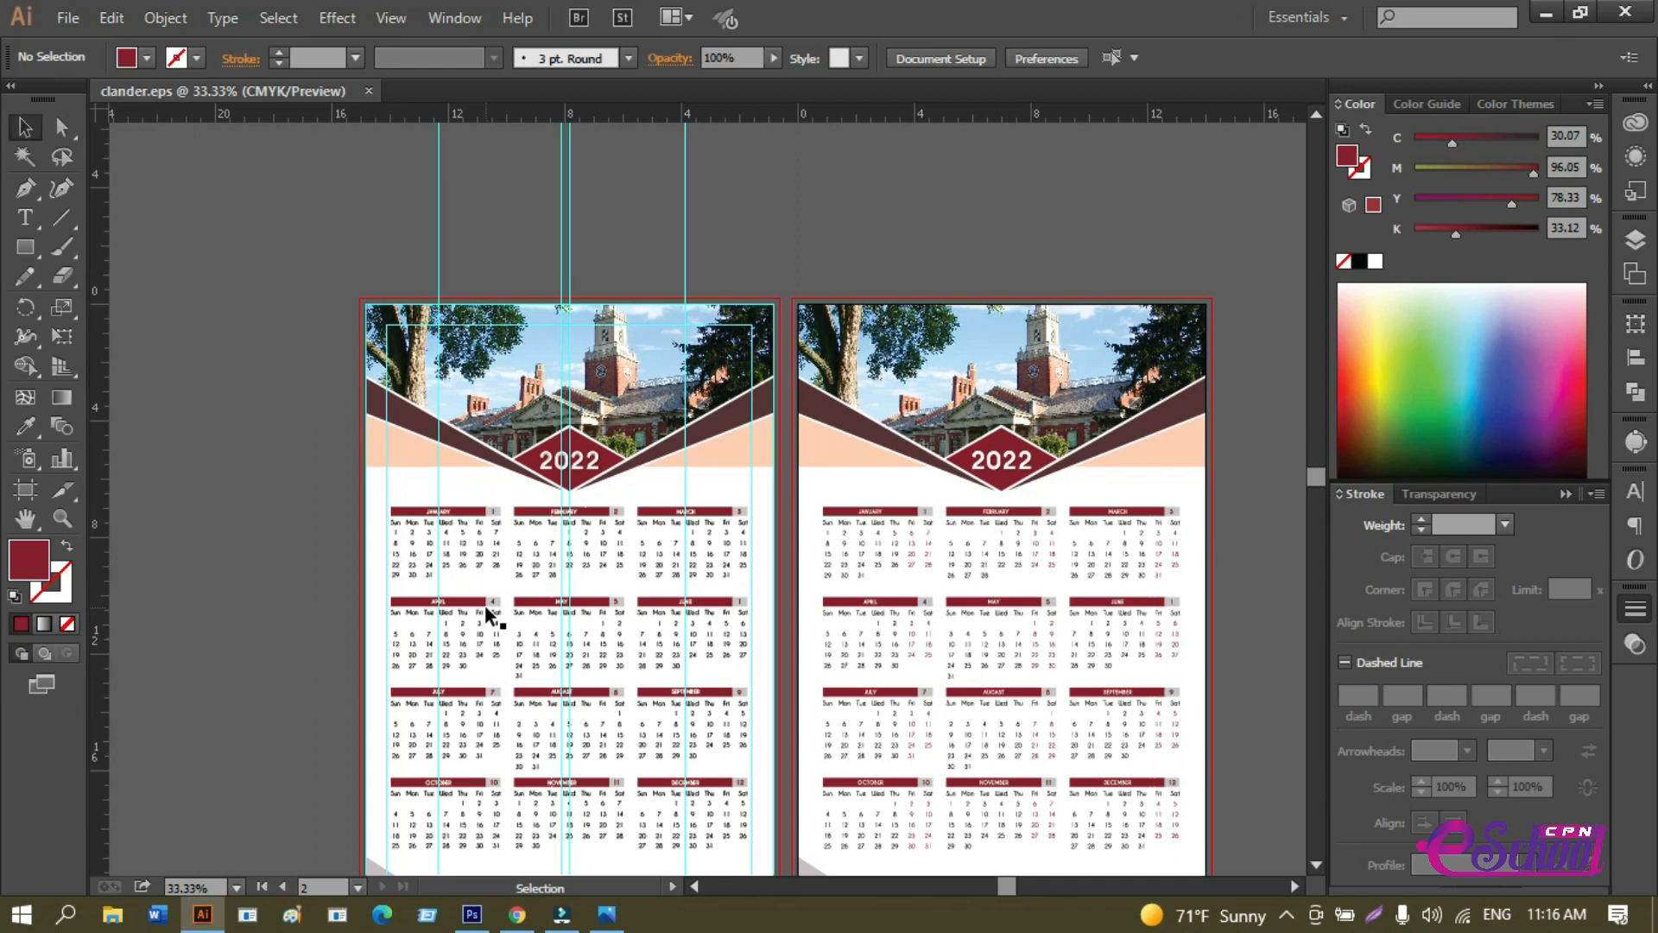
left_click_drag(504, 630, 519, 465)
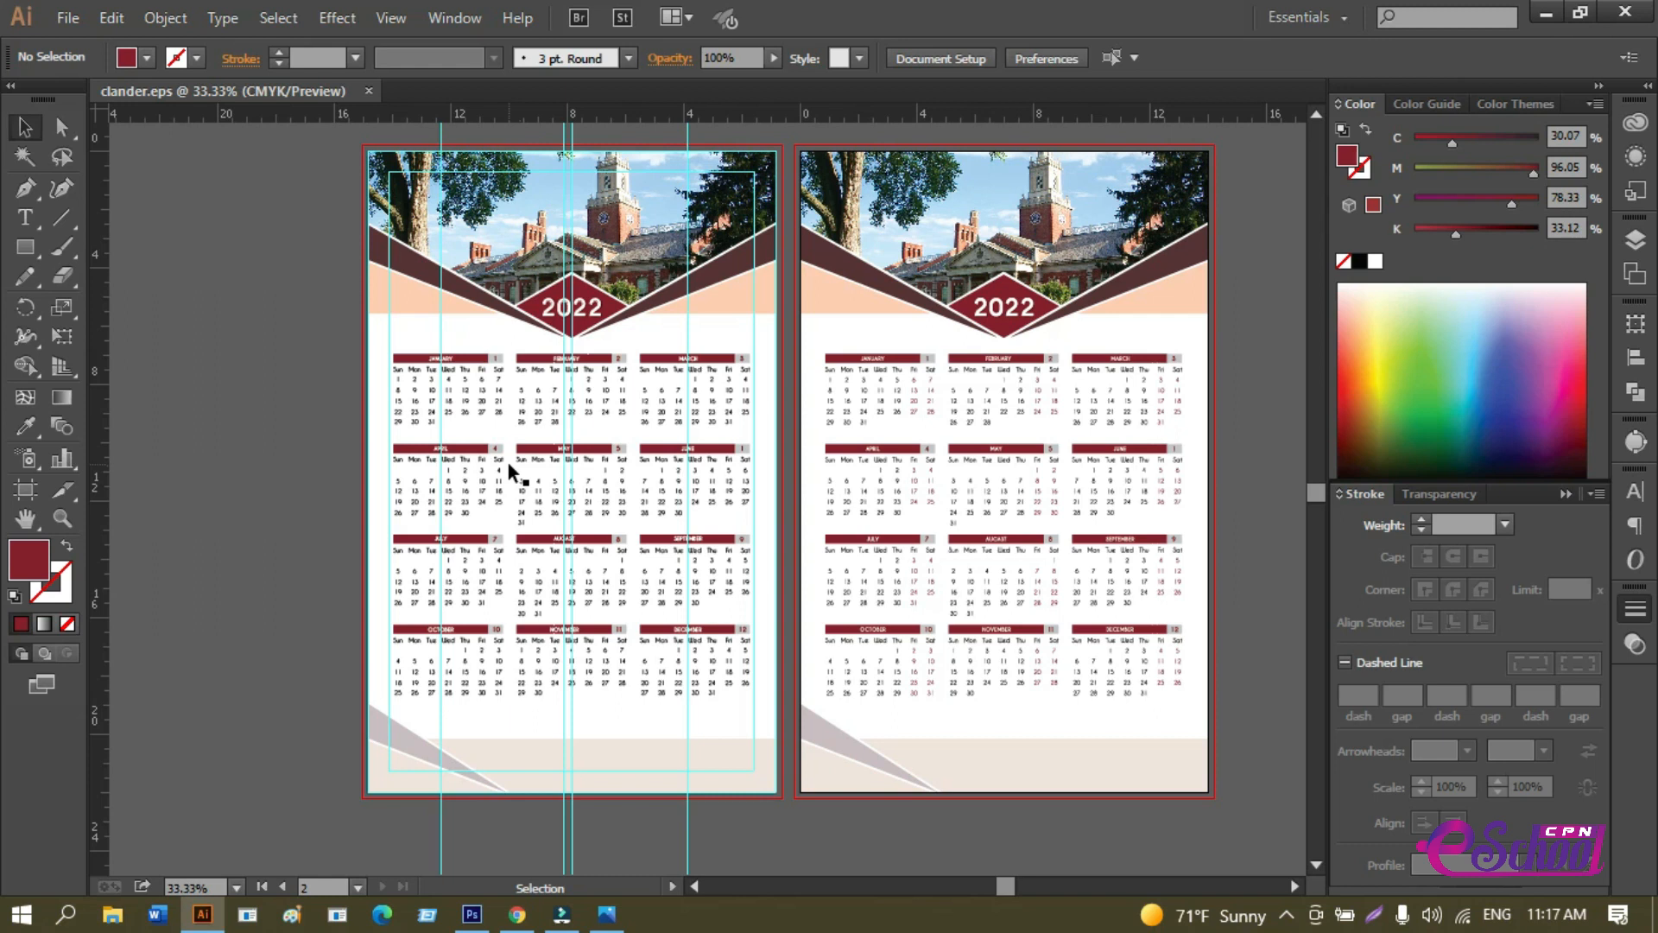
key("z")
scroll(859, 388, "up", 1)
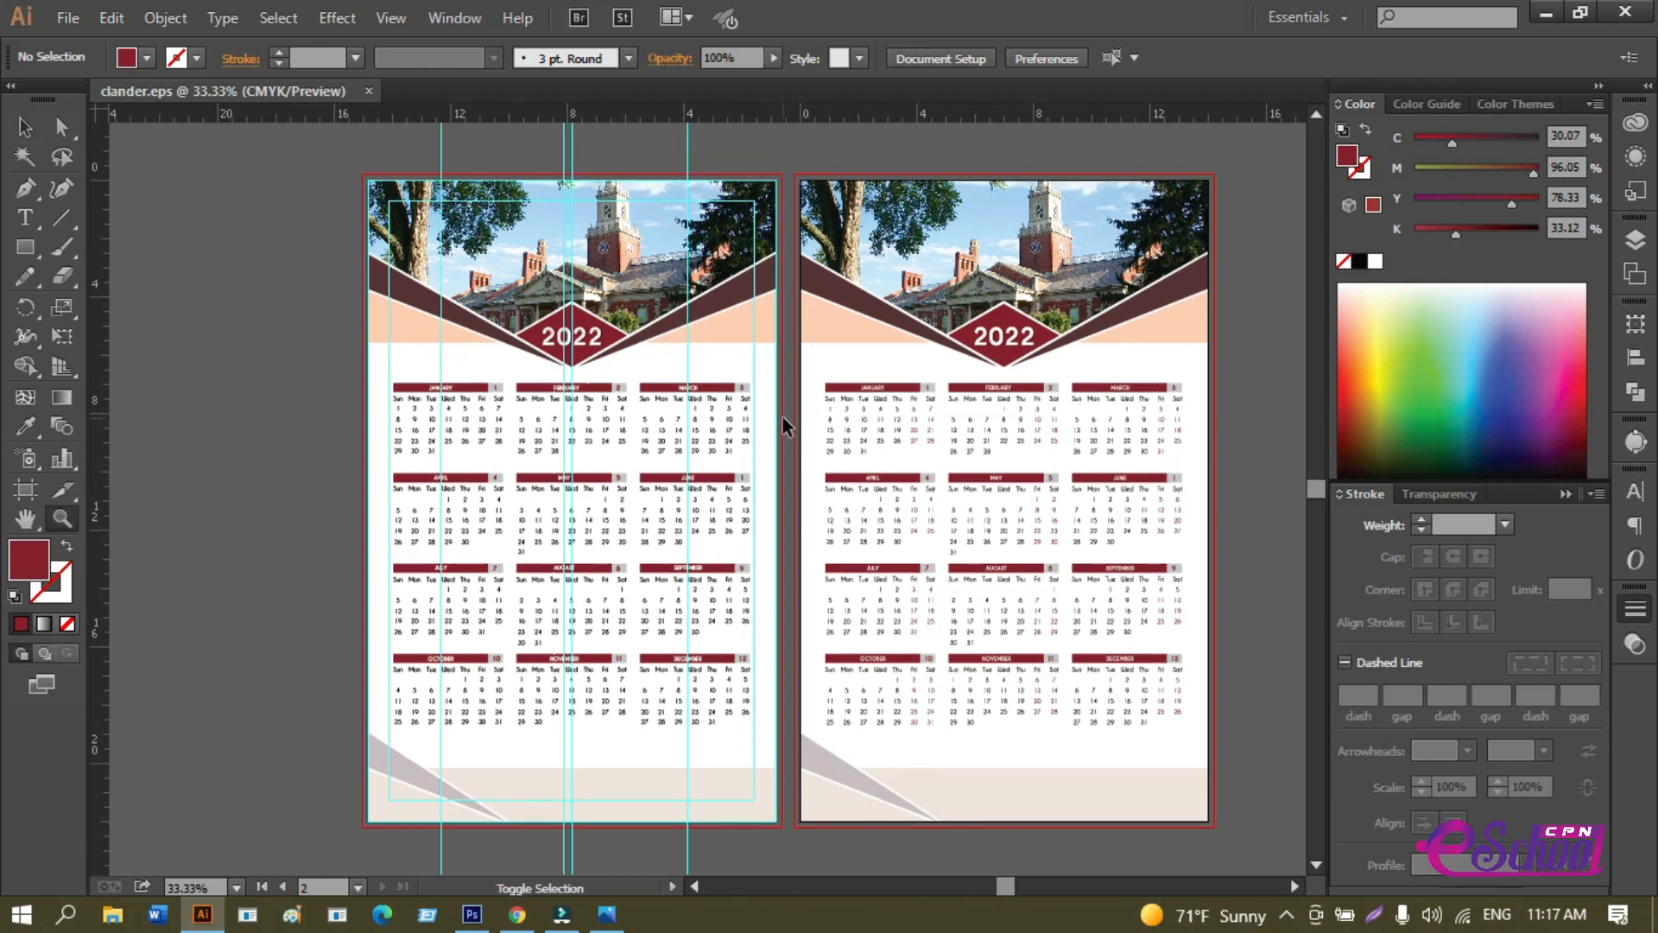
Save the document under the new name clander-cs6 on the Desktop in Illustrator EPS format, without overwriting the existing file.
key("ctrl+shift+s")
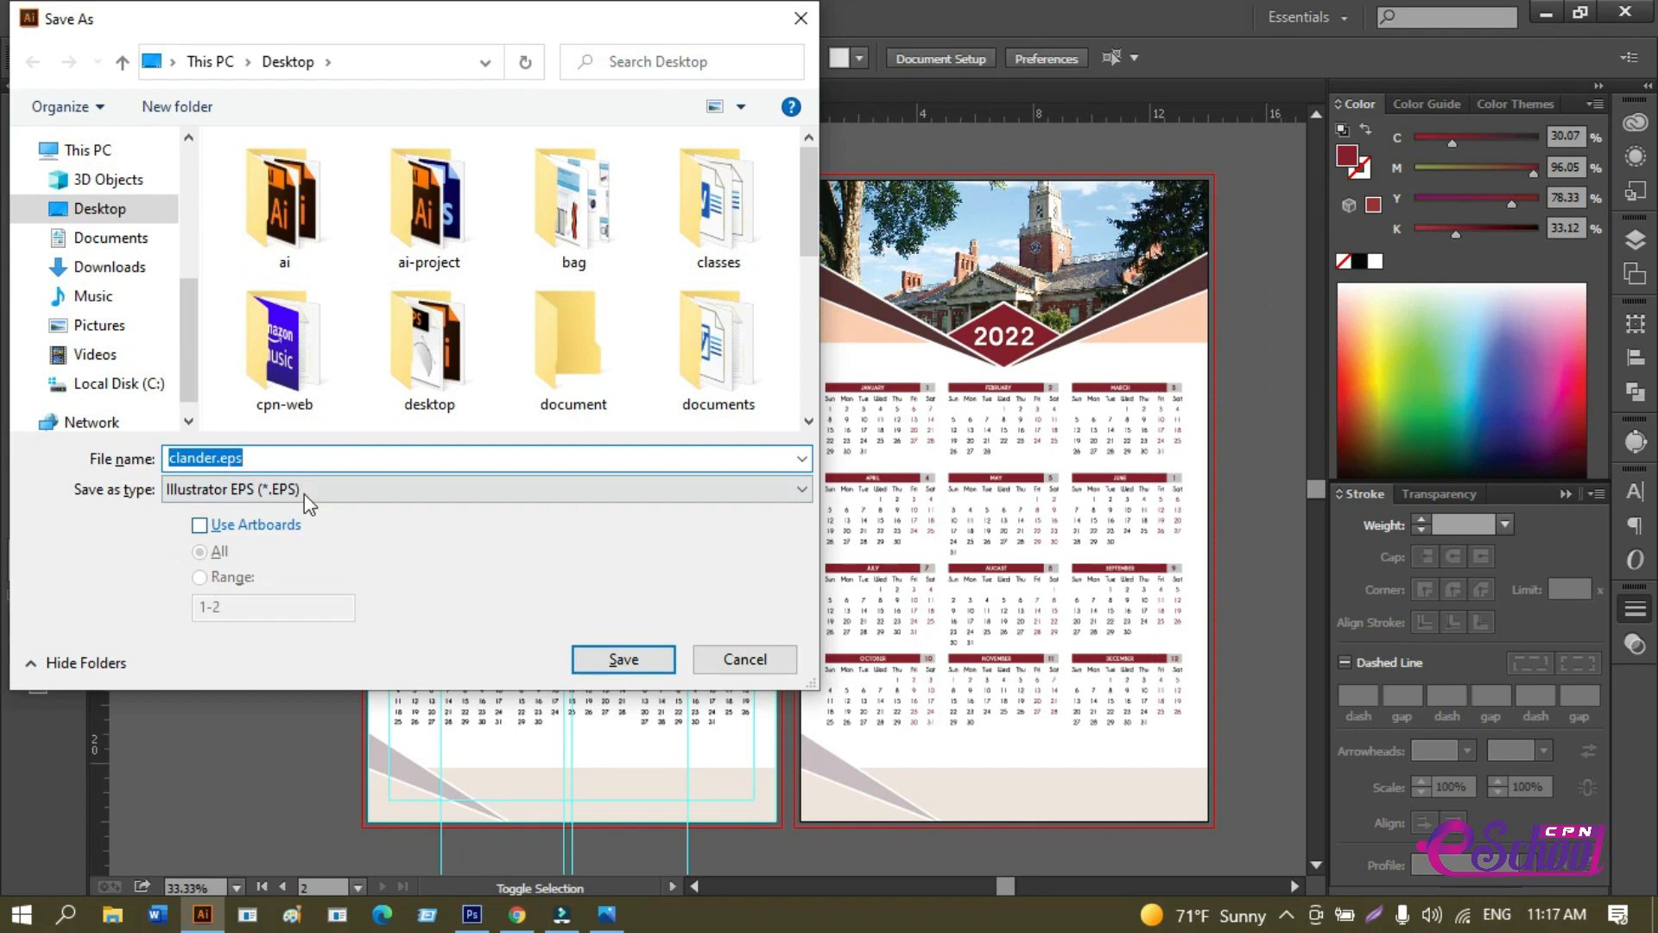
left_click(628, 672)
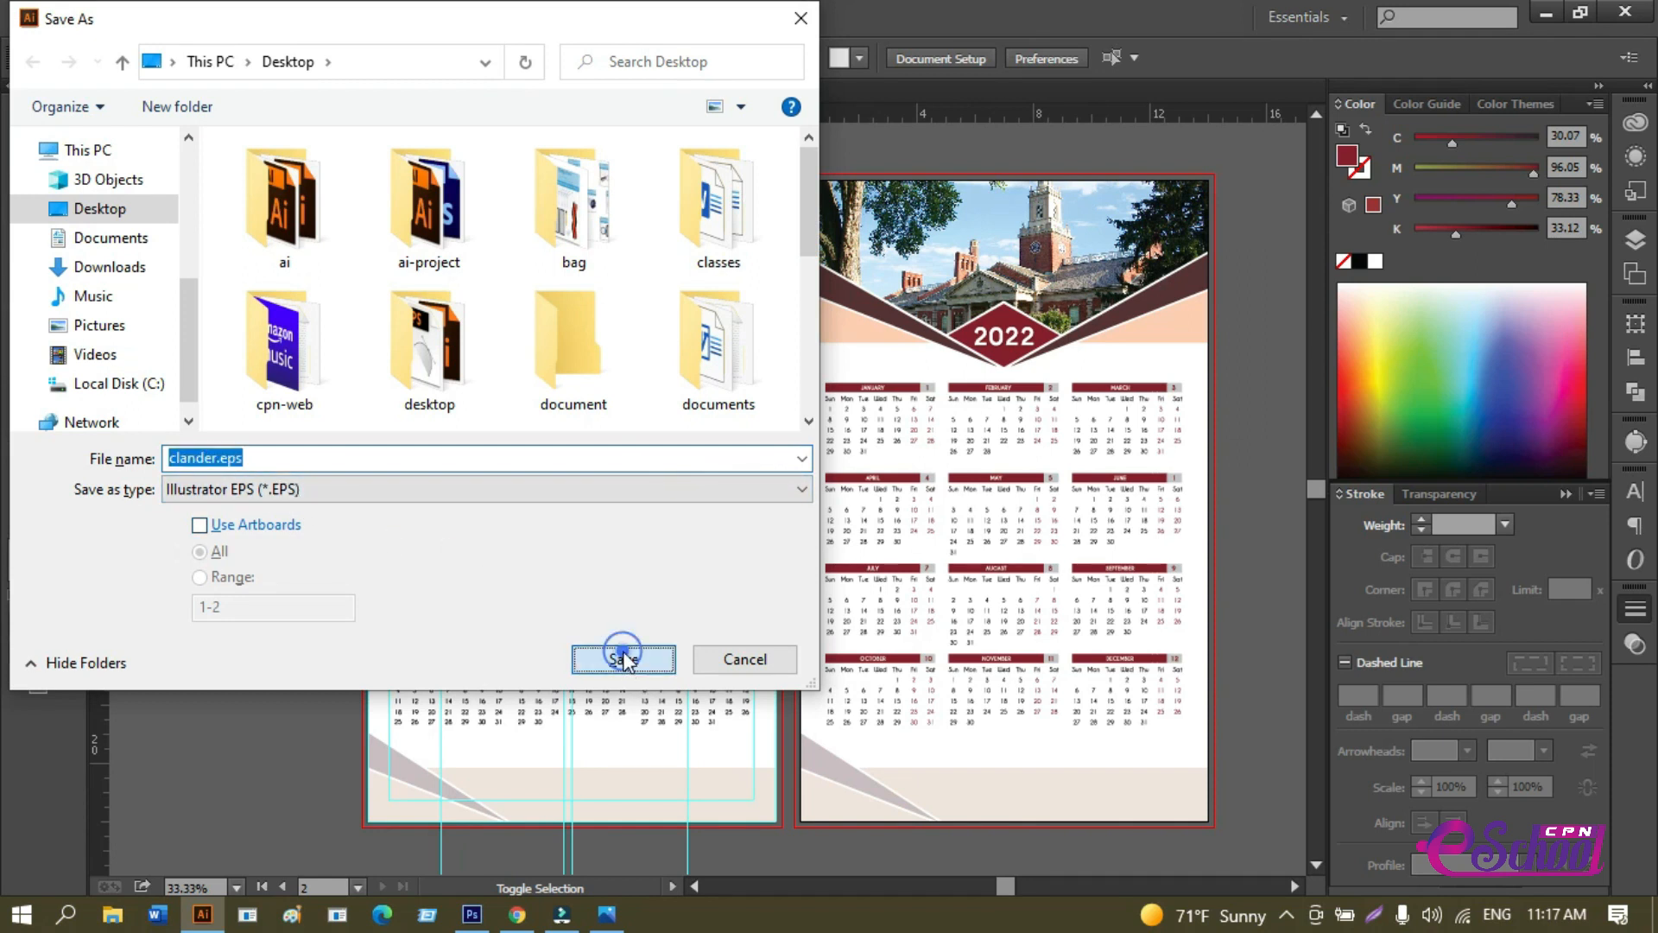
left_click(984, 548)
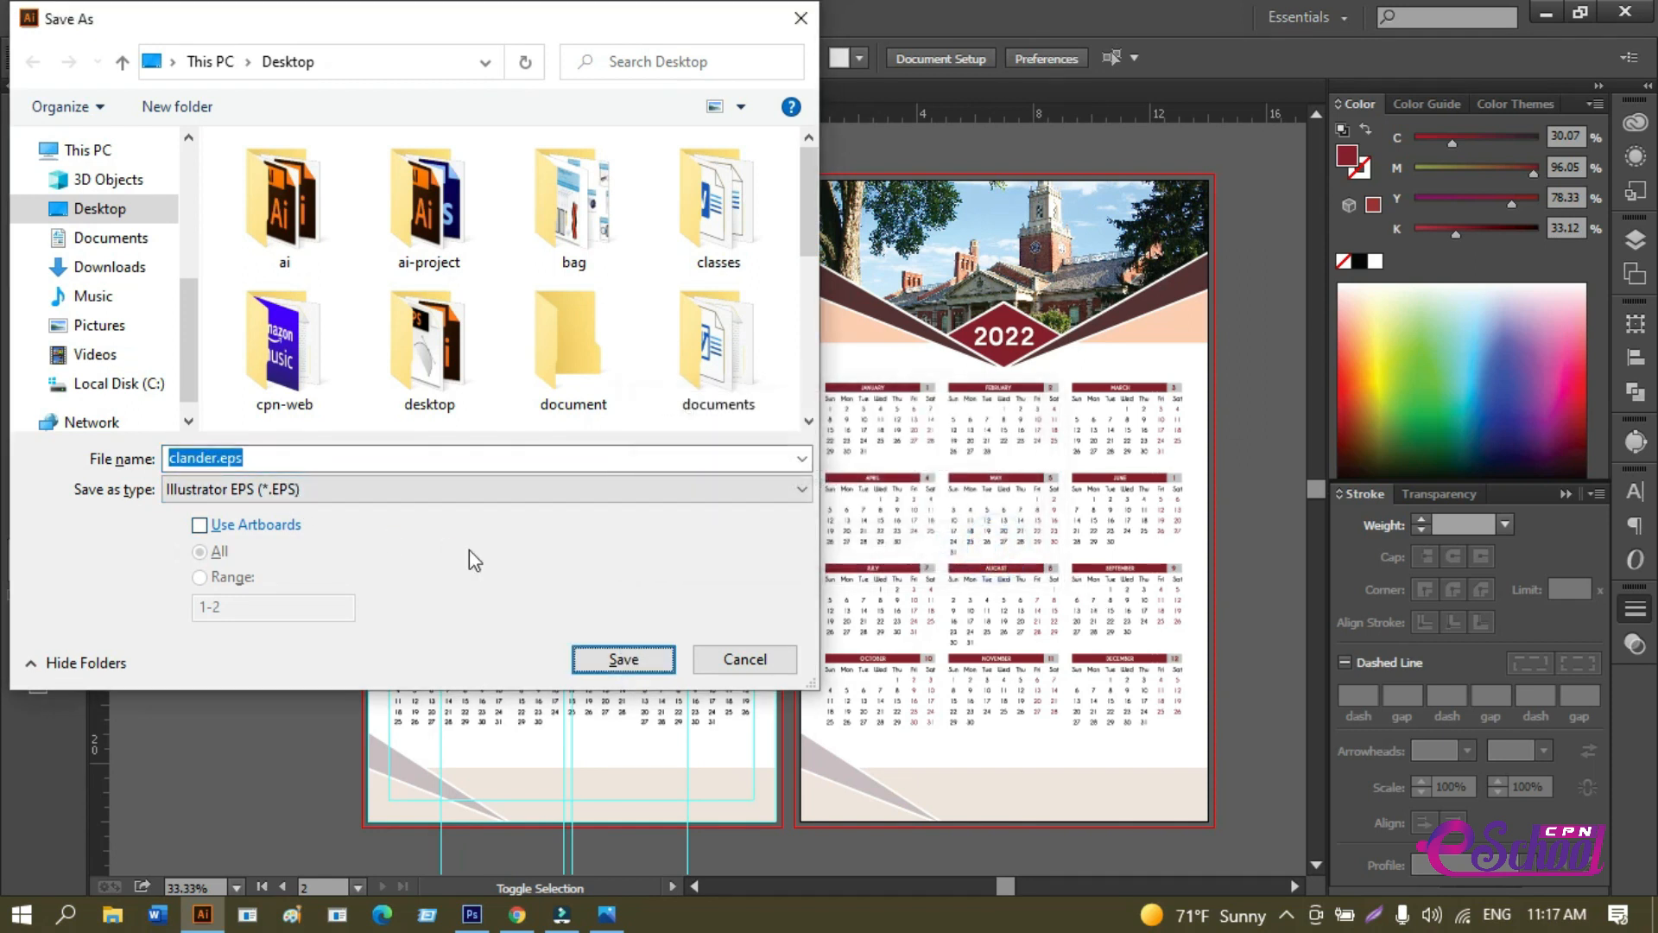
double_click(225, 456)
left_click(224, 456)
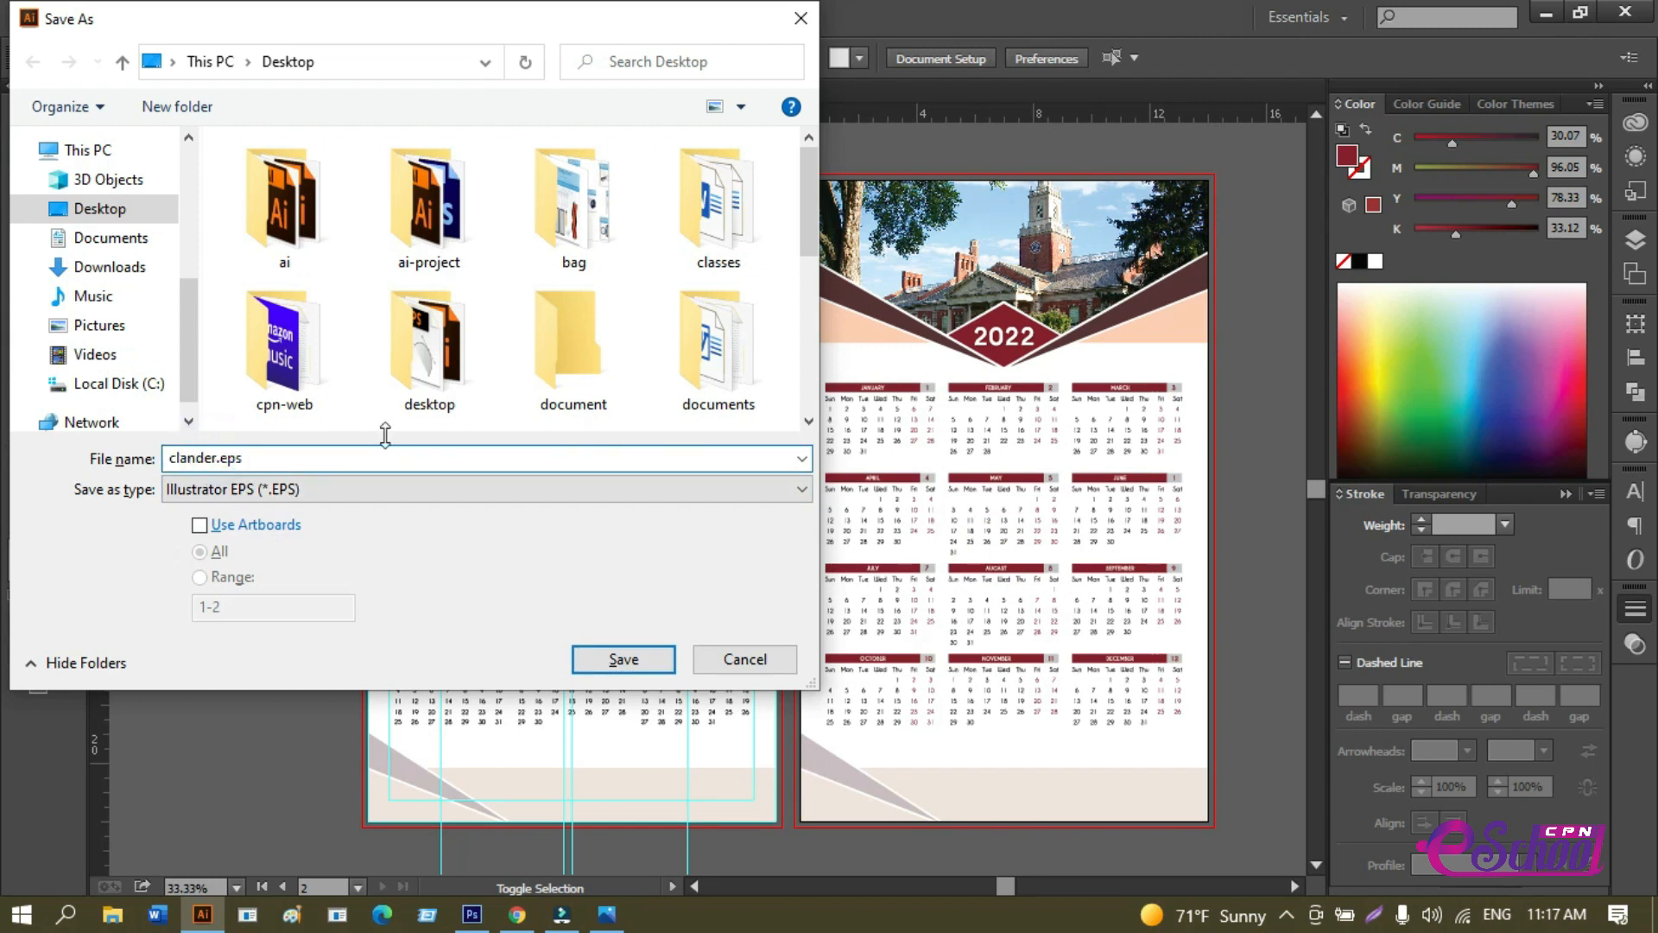
type("-cs6")
left_click(616, 661)
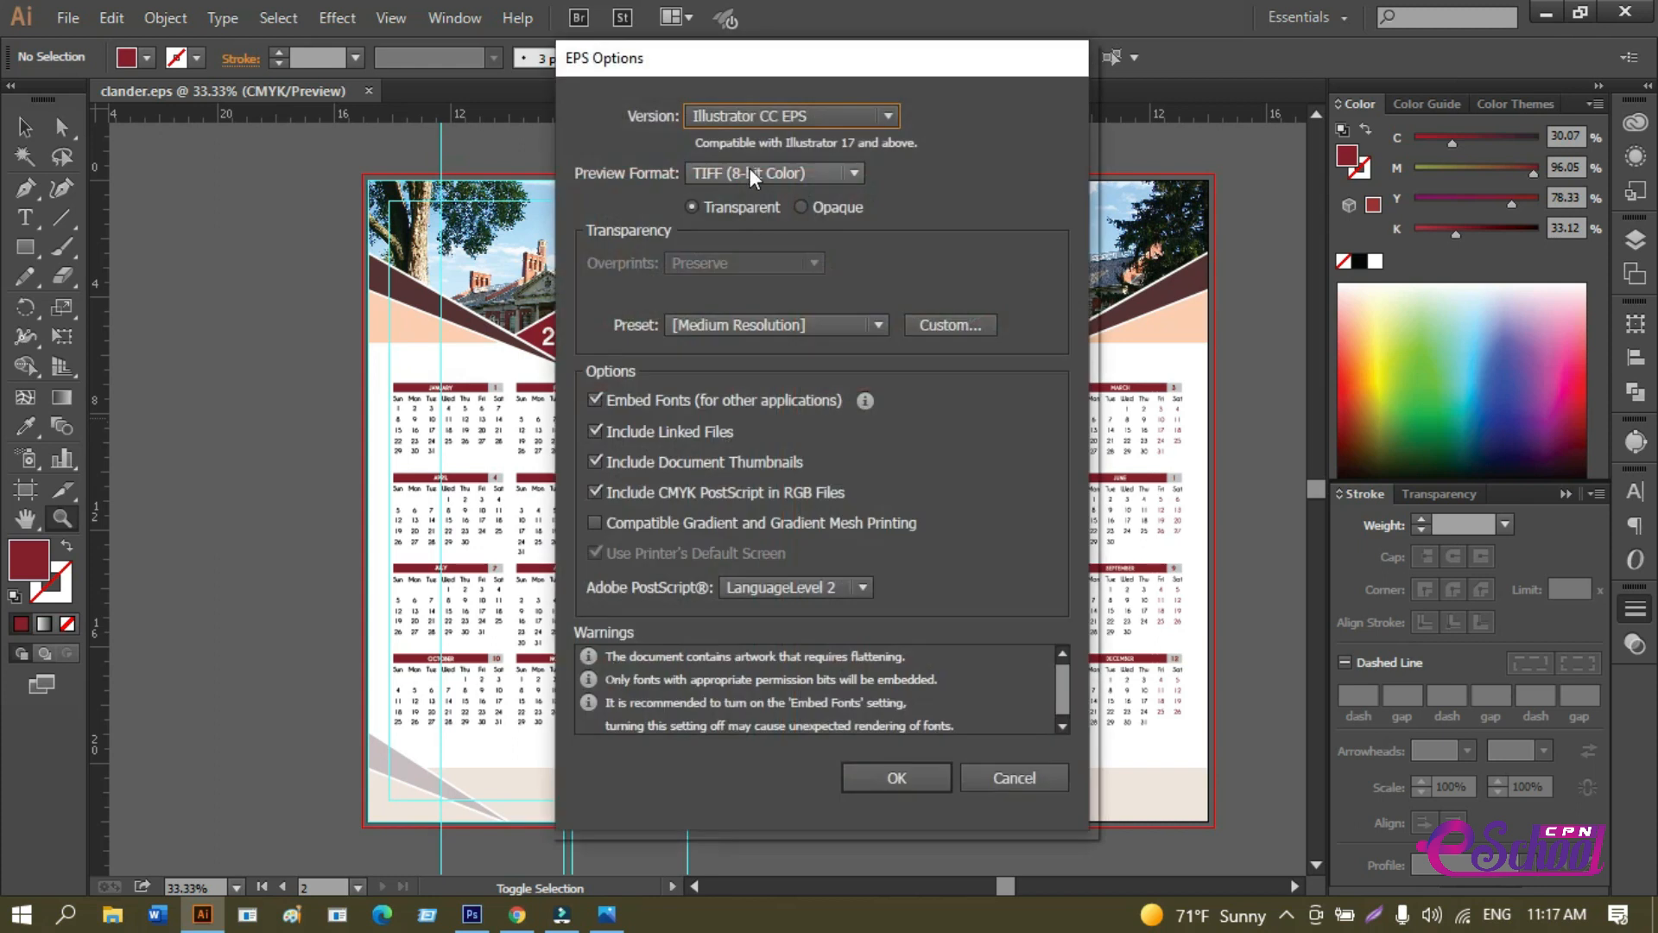
Set the EPS version to Illustrator CS6 EPS with the High Resolution transparency preset, and complete the legacy-format save.
left_click(770, 118)
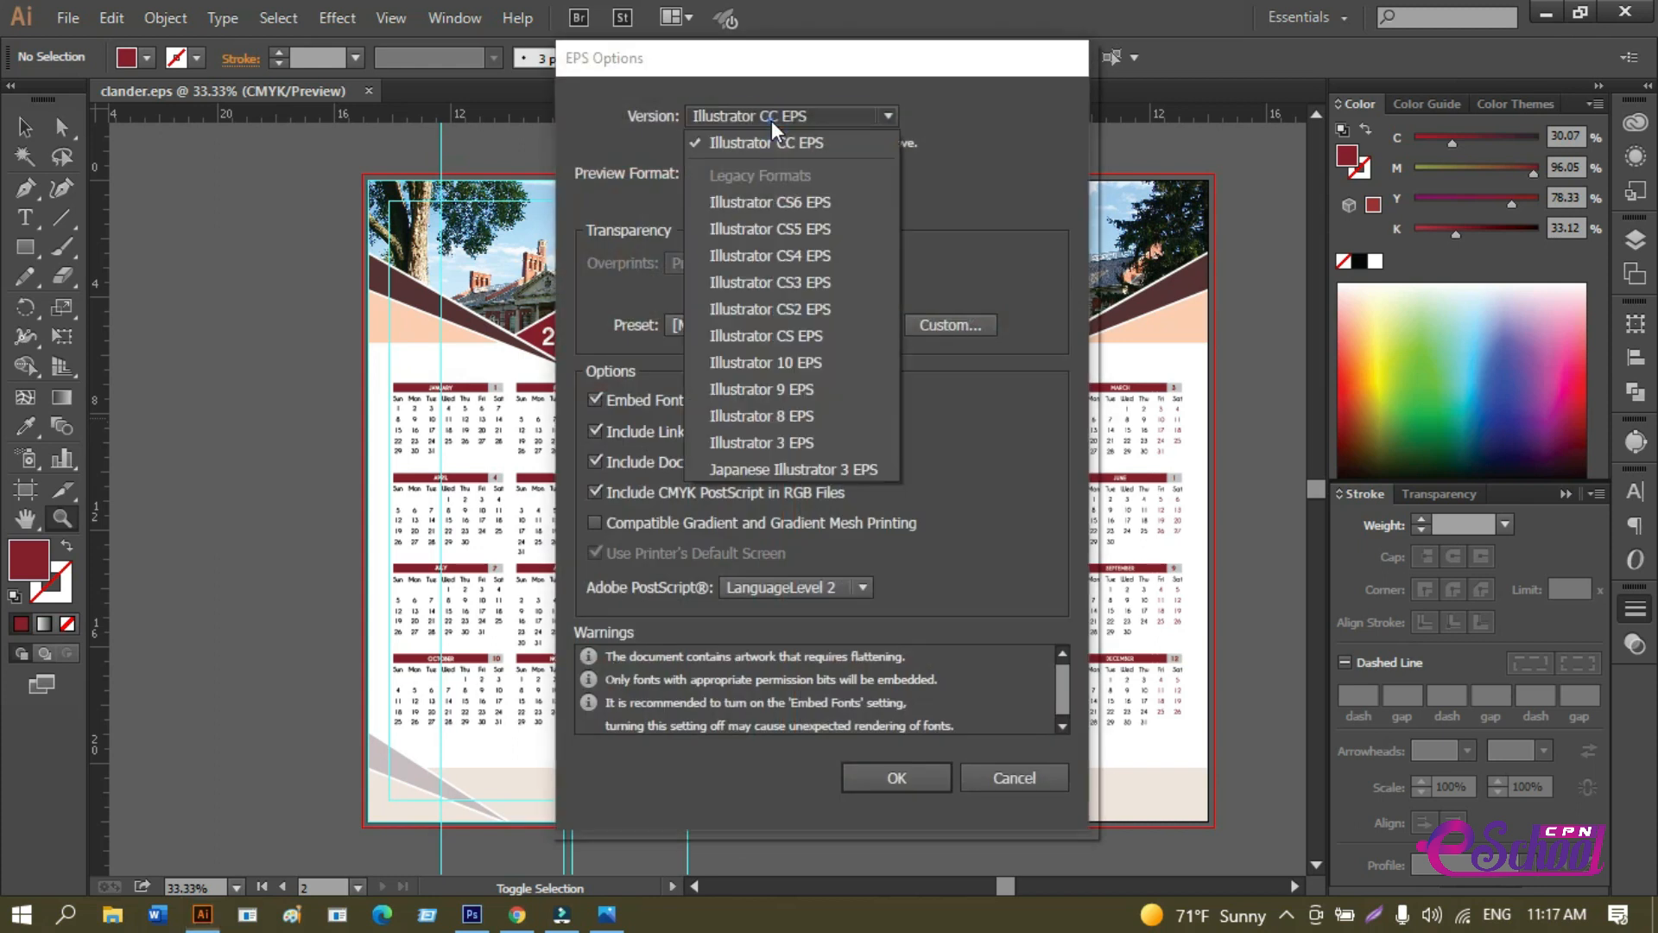
left_click(795, 205)
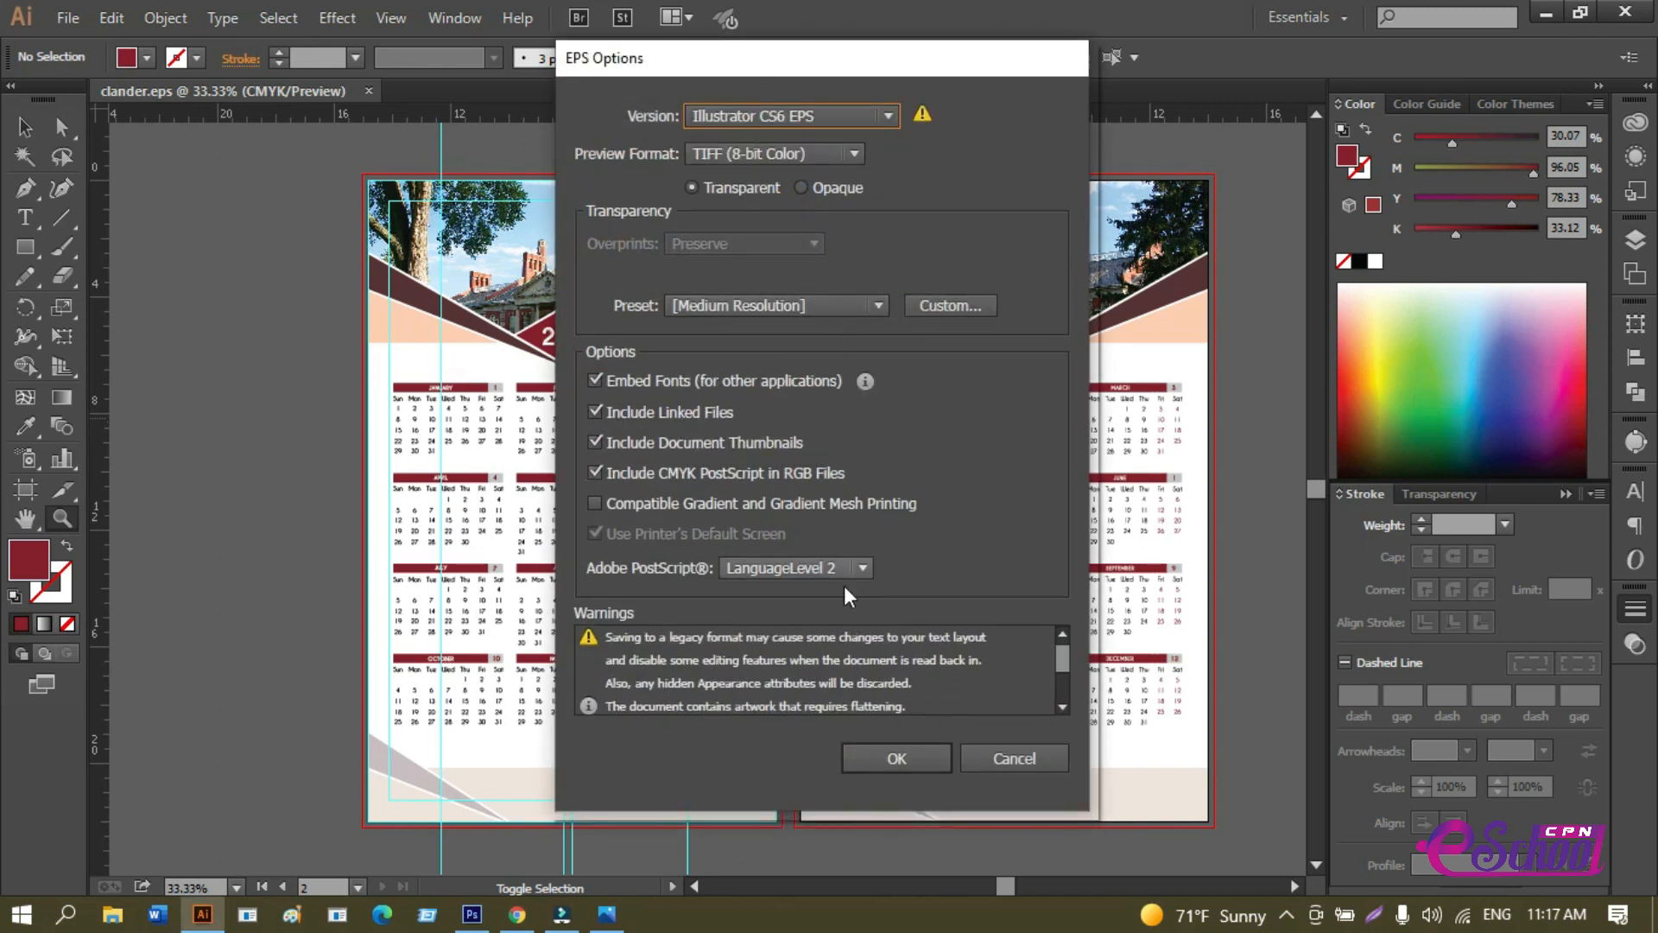
left_click(864, 307)
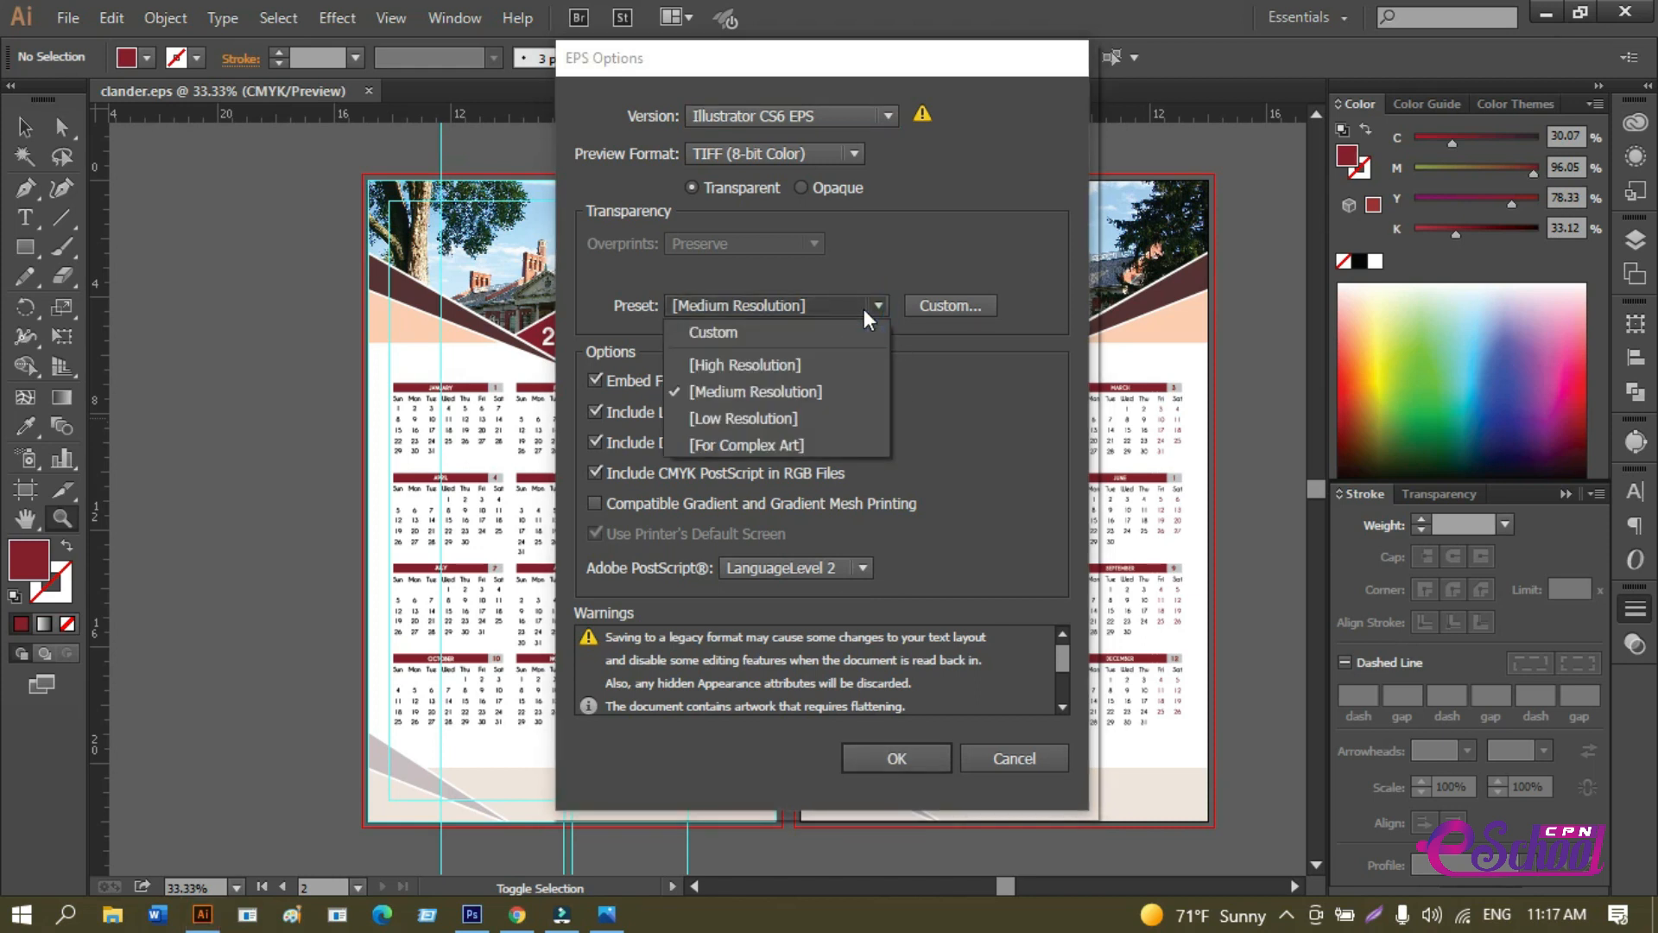
left_click(808, 363)
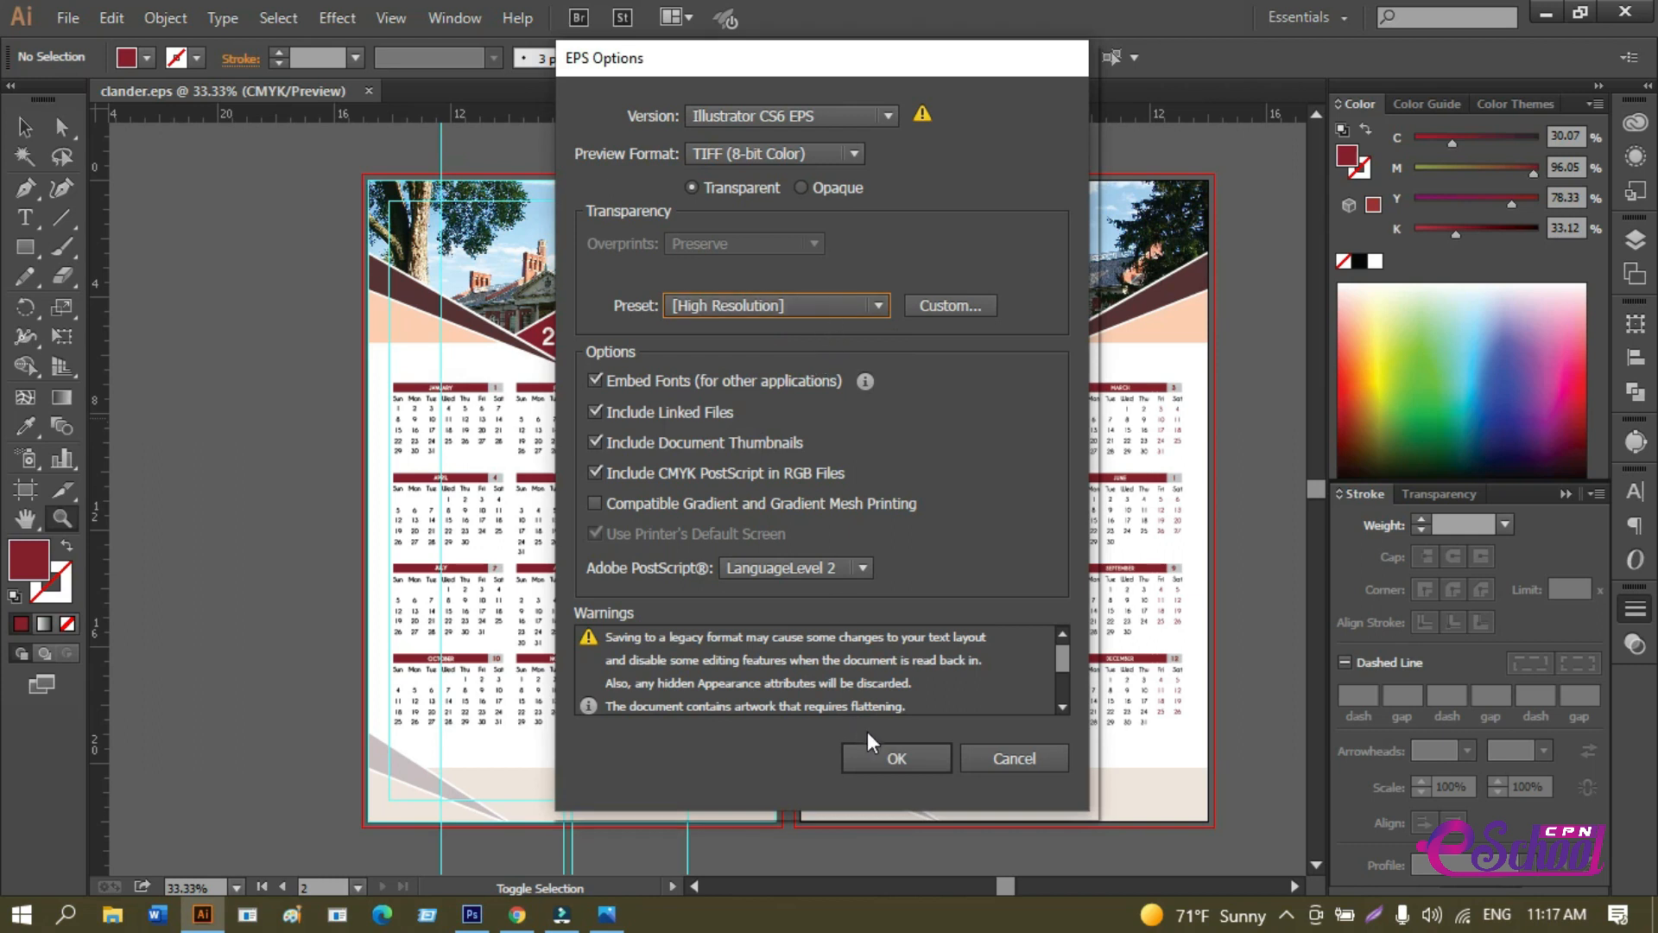
left_click(878, 754)
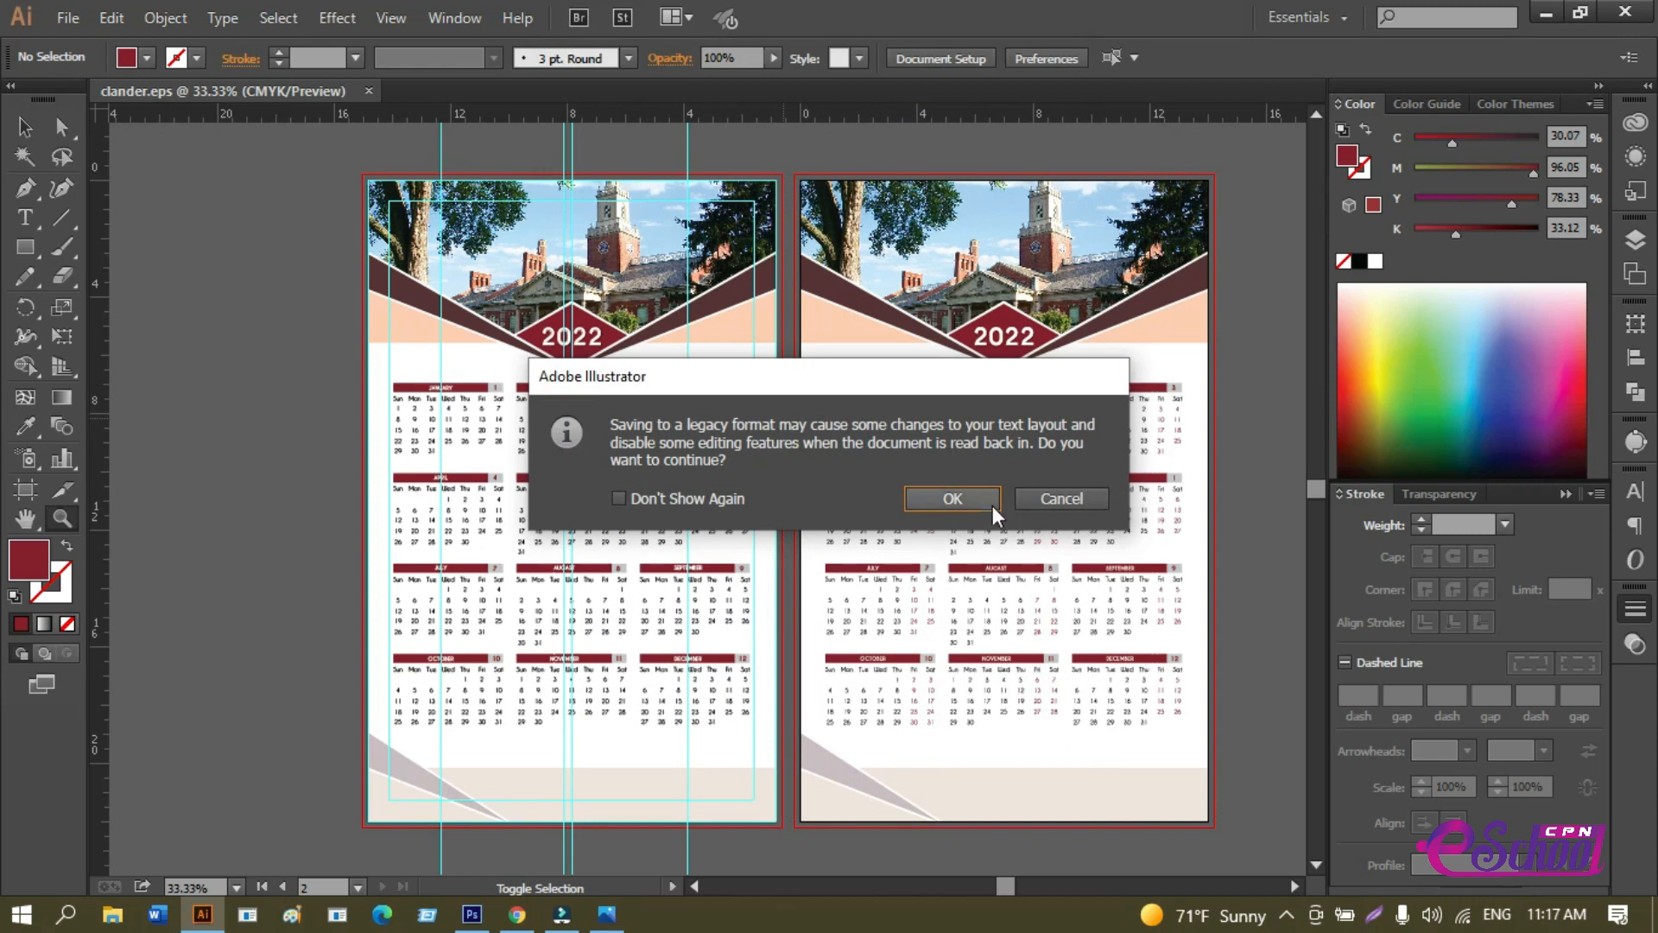
left_click(977, 501)
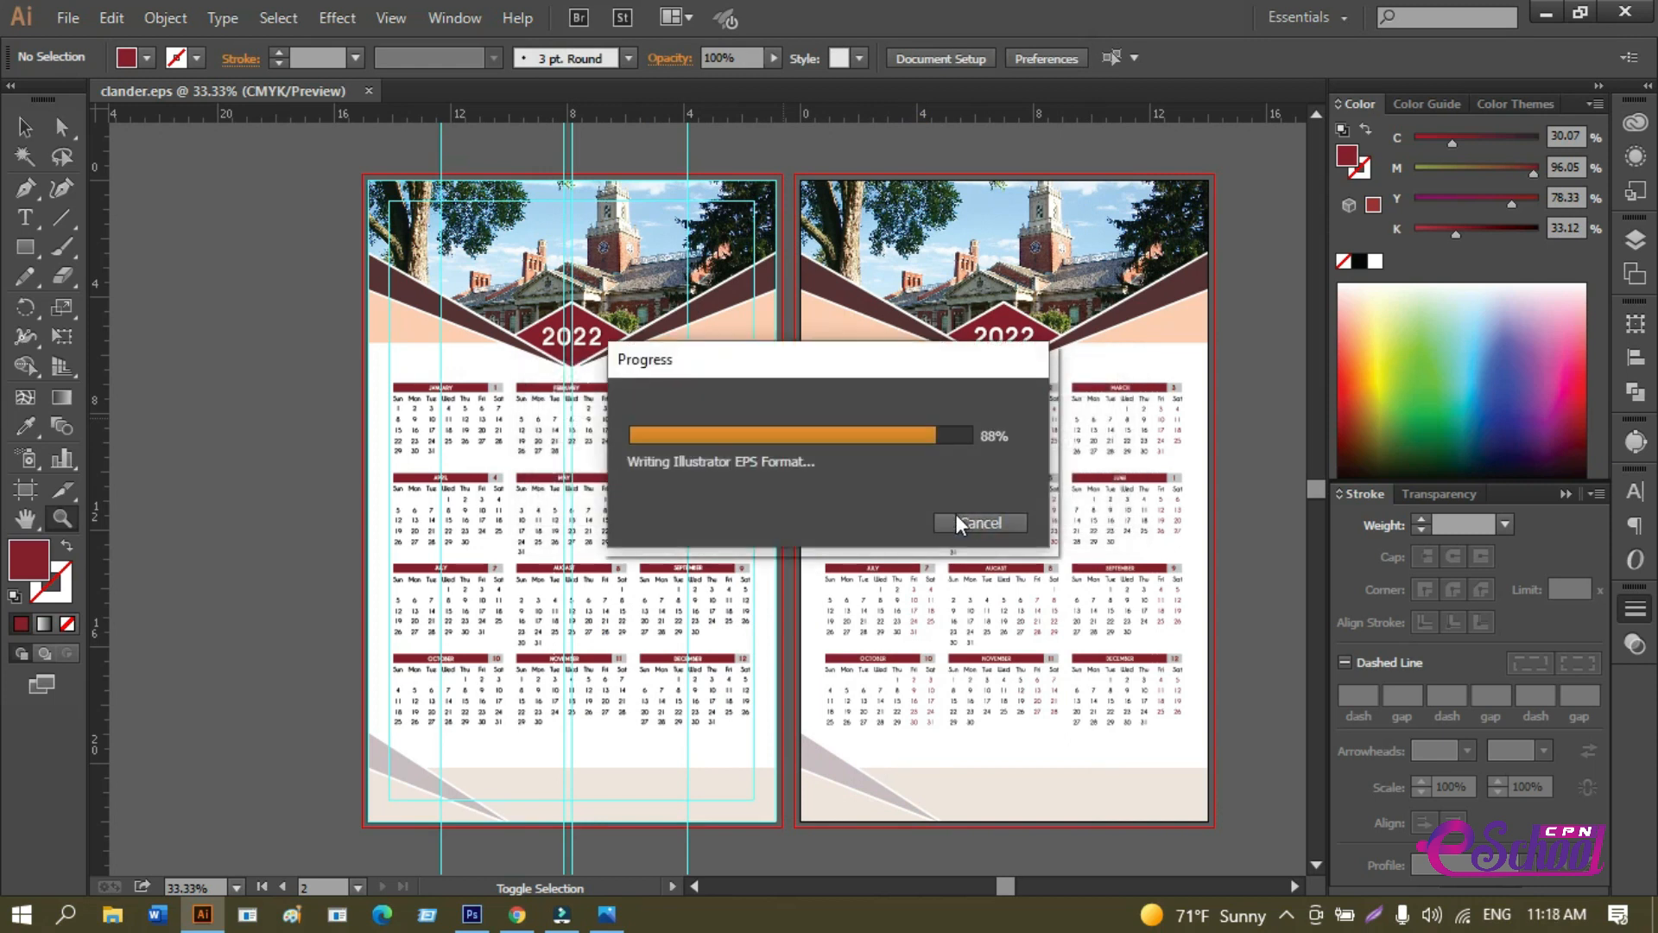
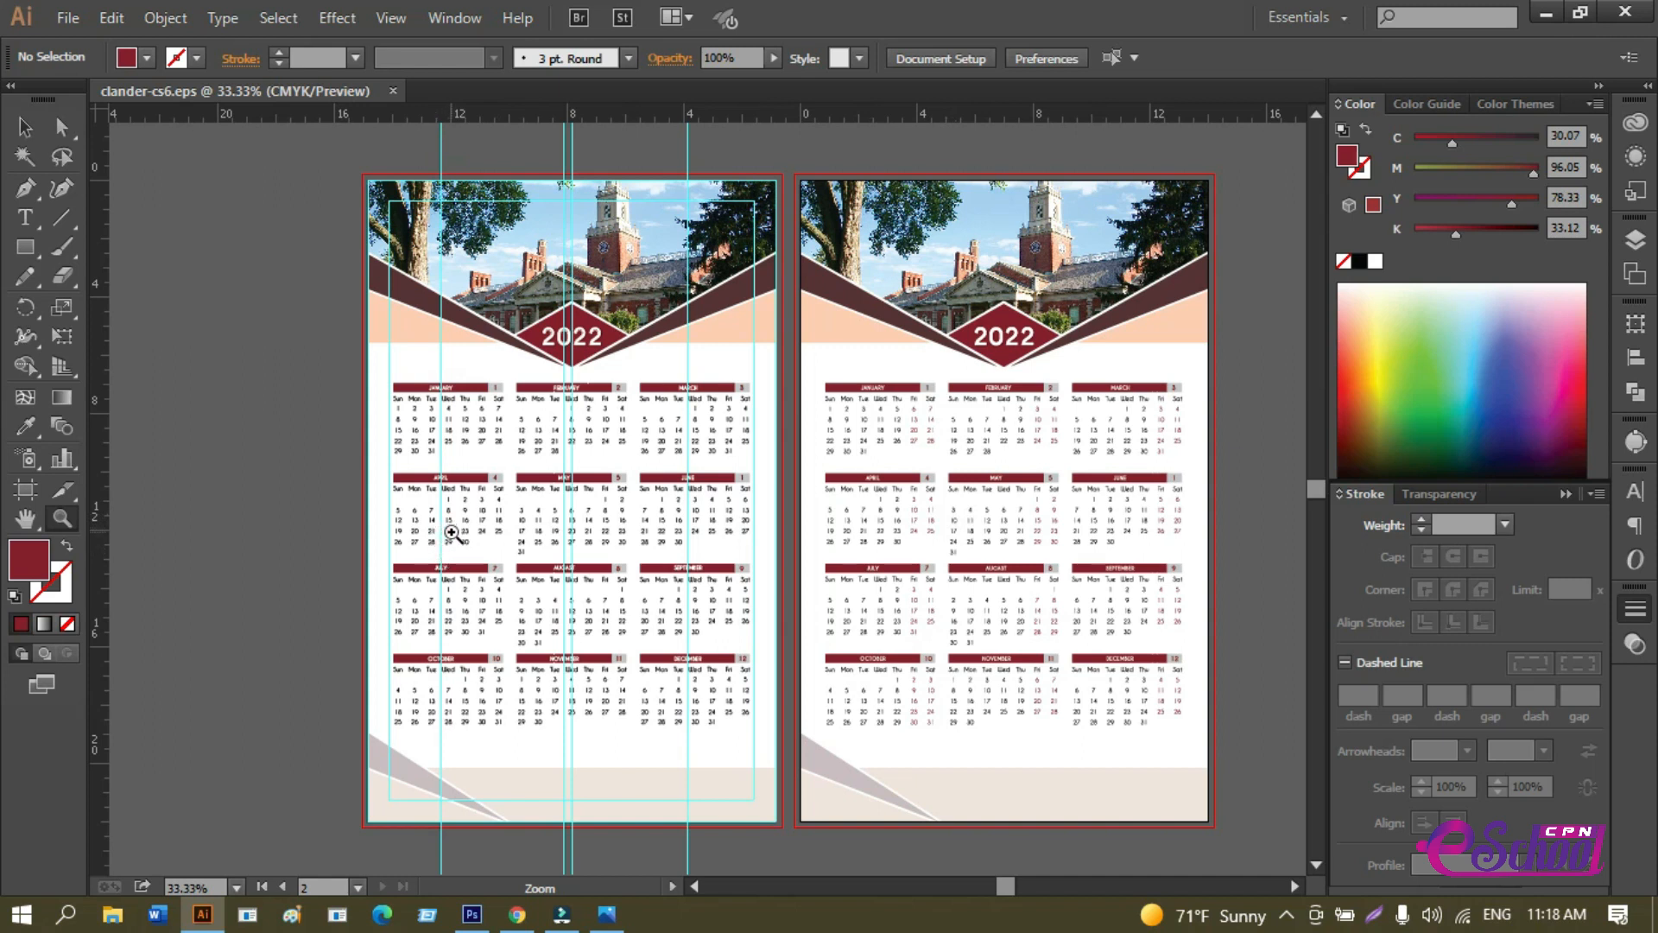
Export the calendar with Save for Web as a maximum-quality JPEG named clander-cs6.jpg on the Desktop.
key("v")
left_click(69, 18)
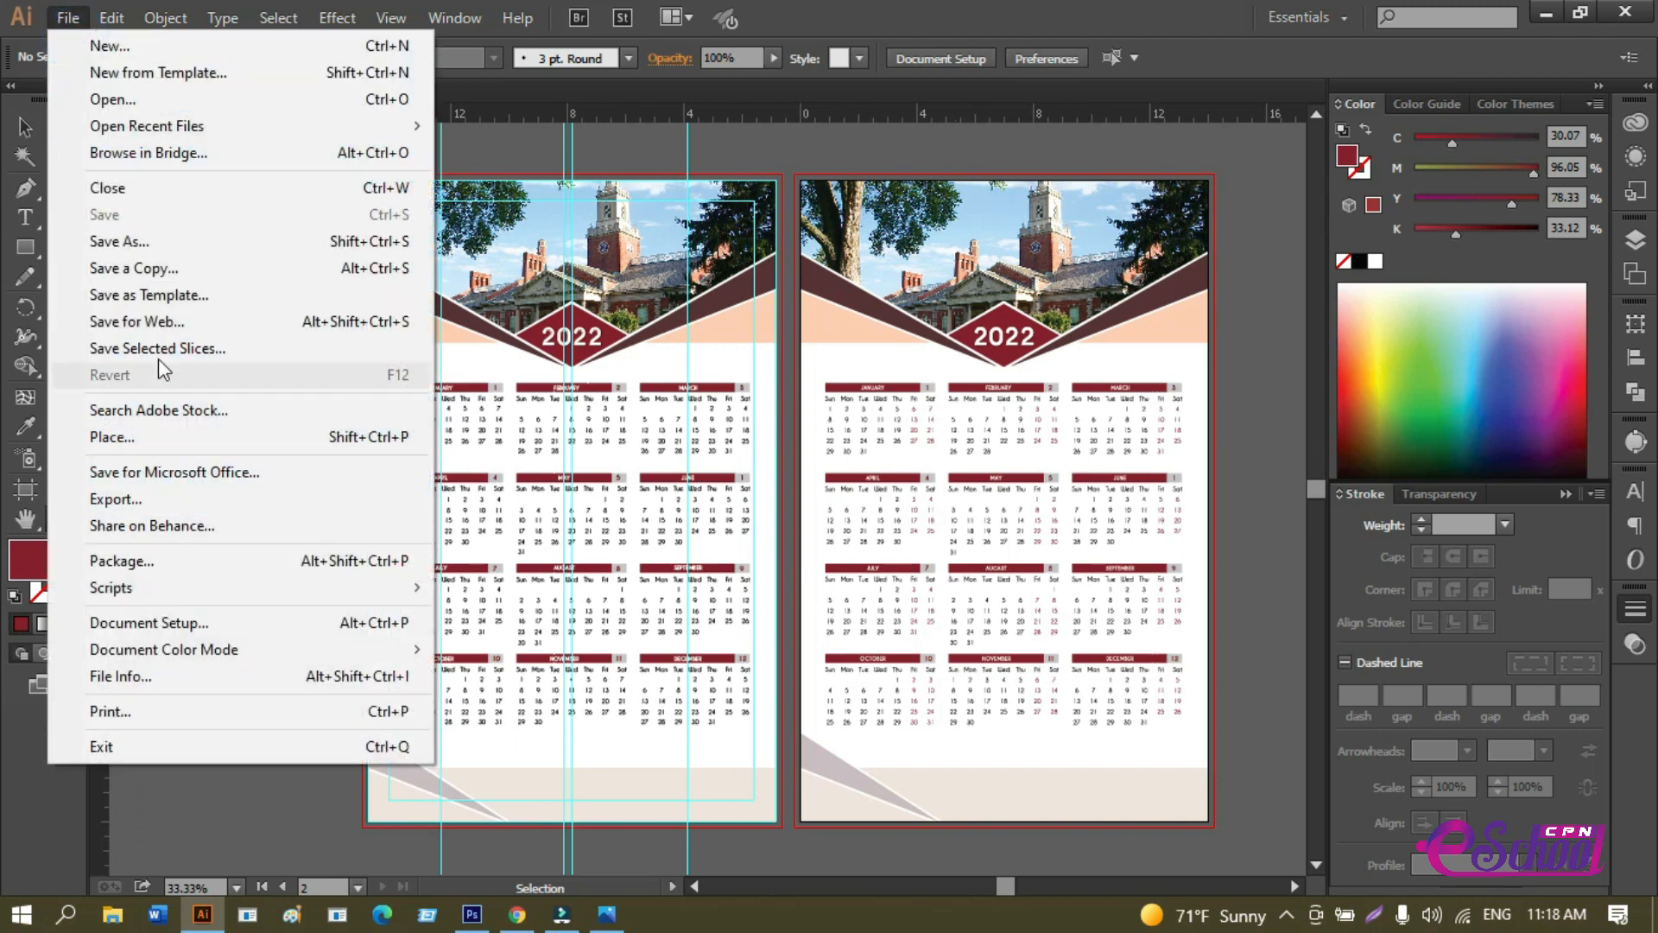
left_click(158, 321)
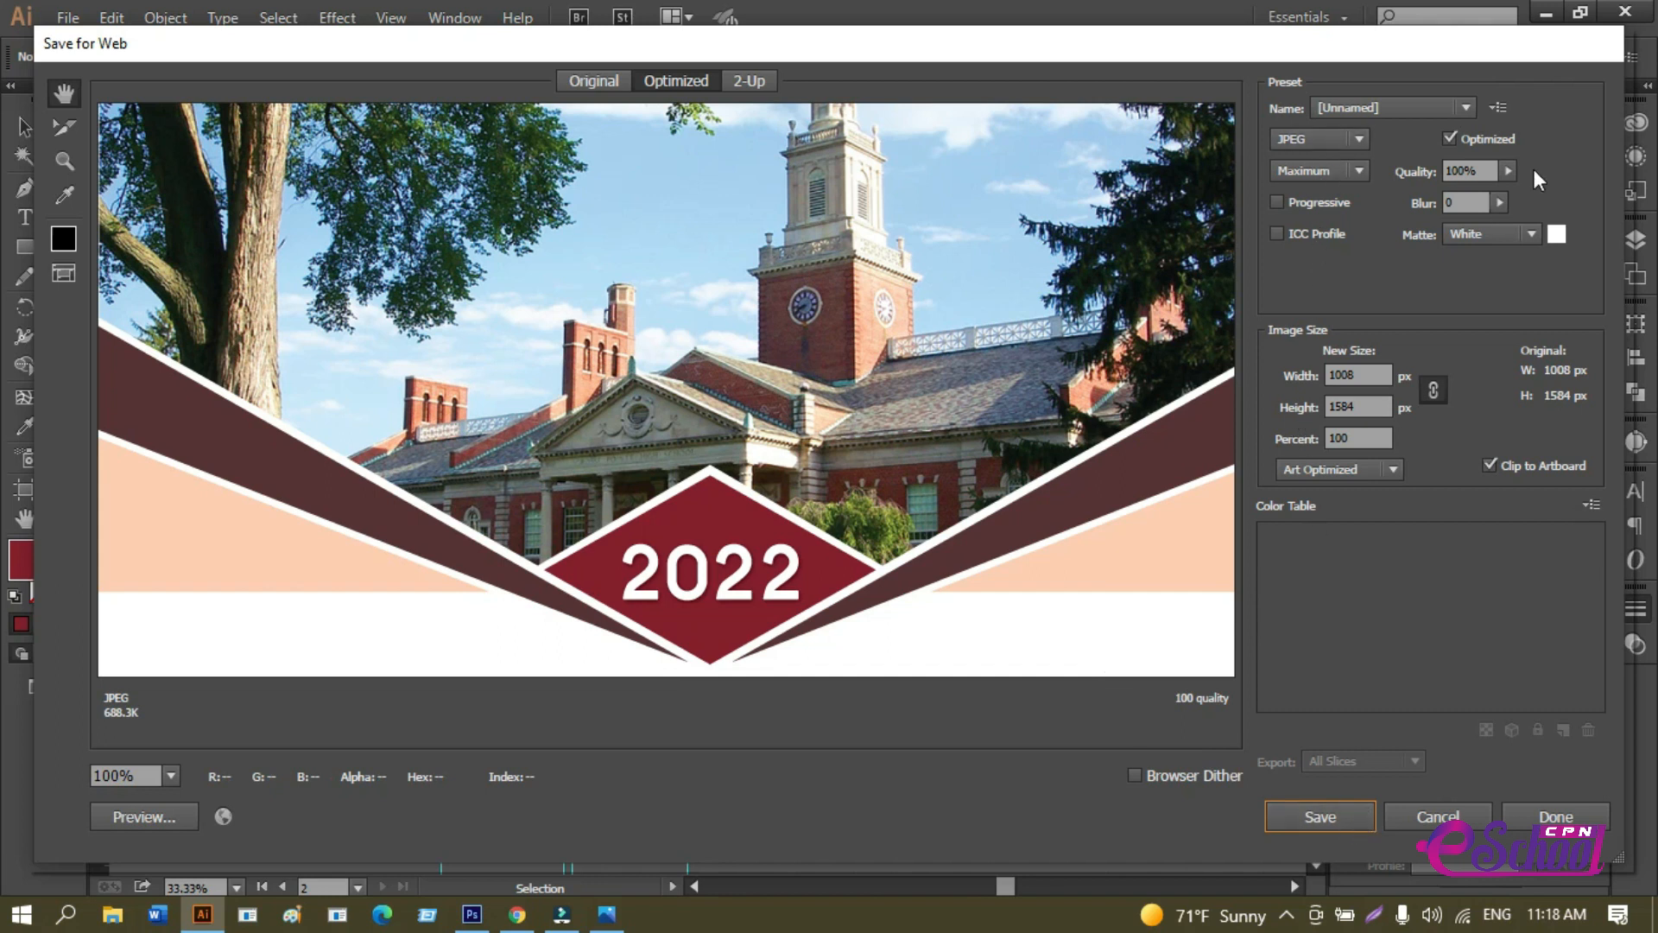
left_click(1309, 815)
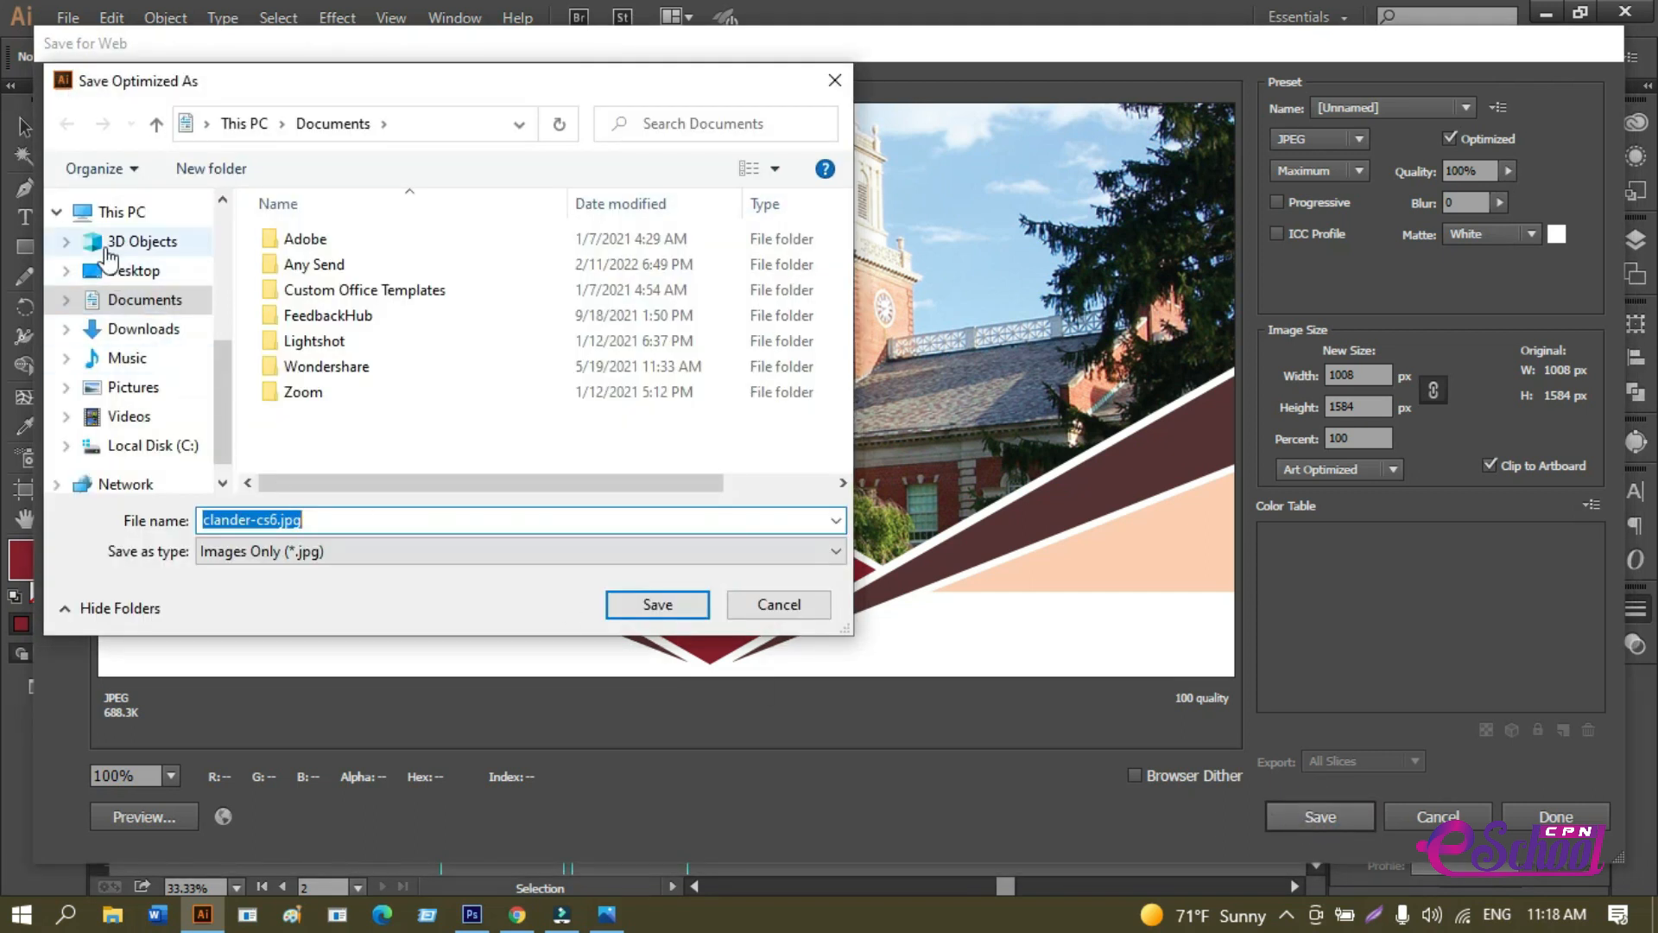
left_click(131, 268)
left_click(663, 604)
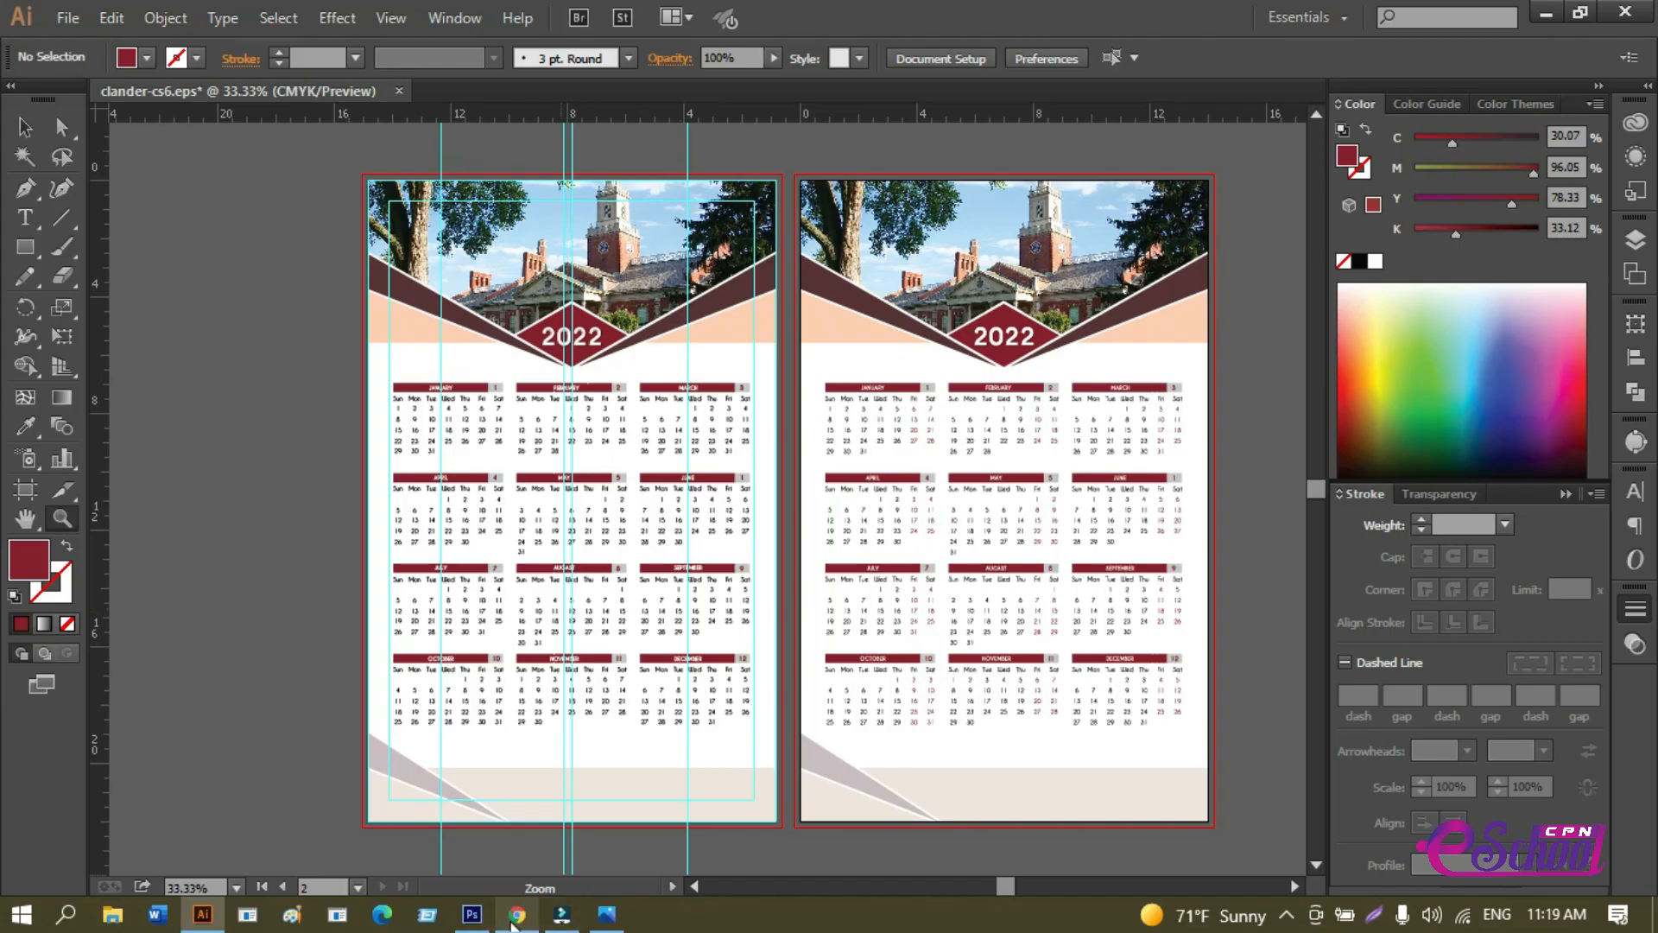
Switch to Chrome and search Google for "calender mockup" in a new tab.
left_click(517, 915)
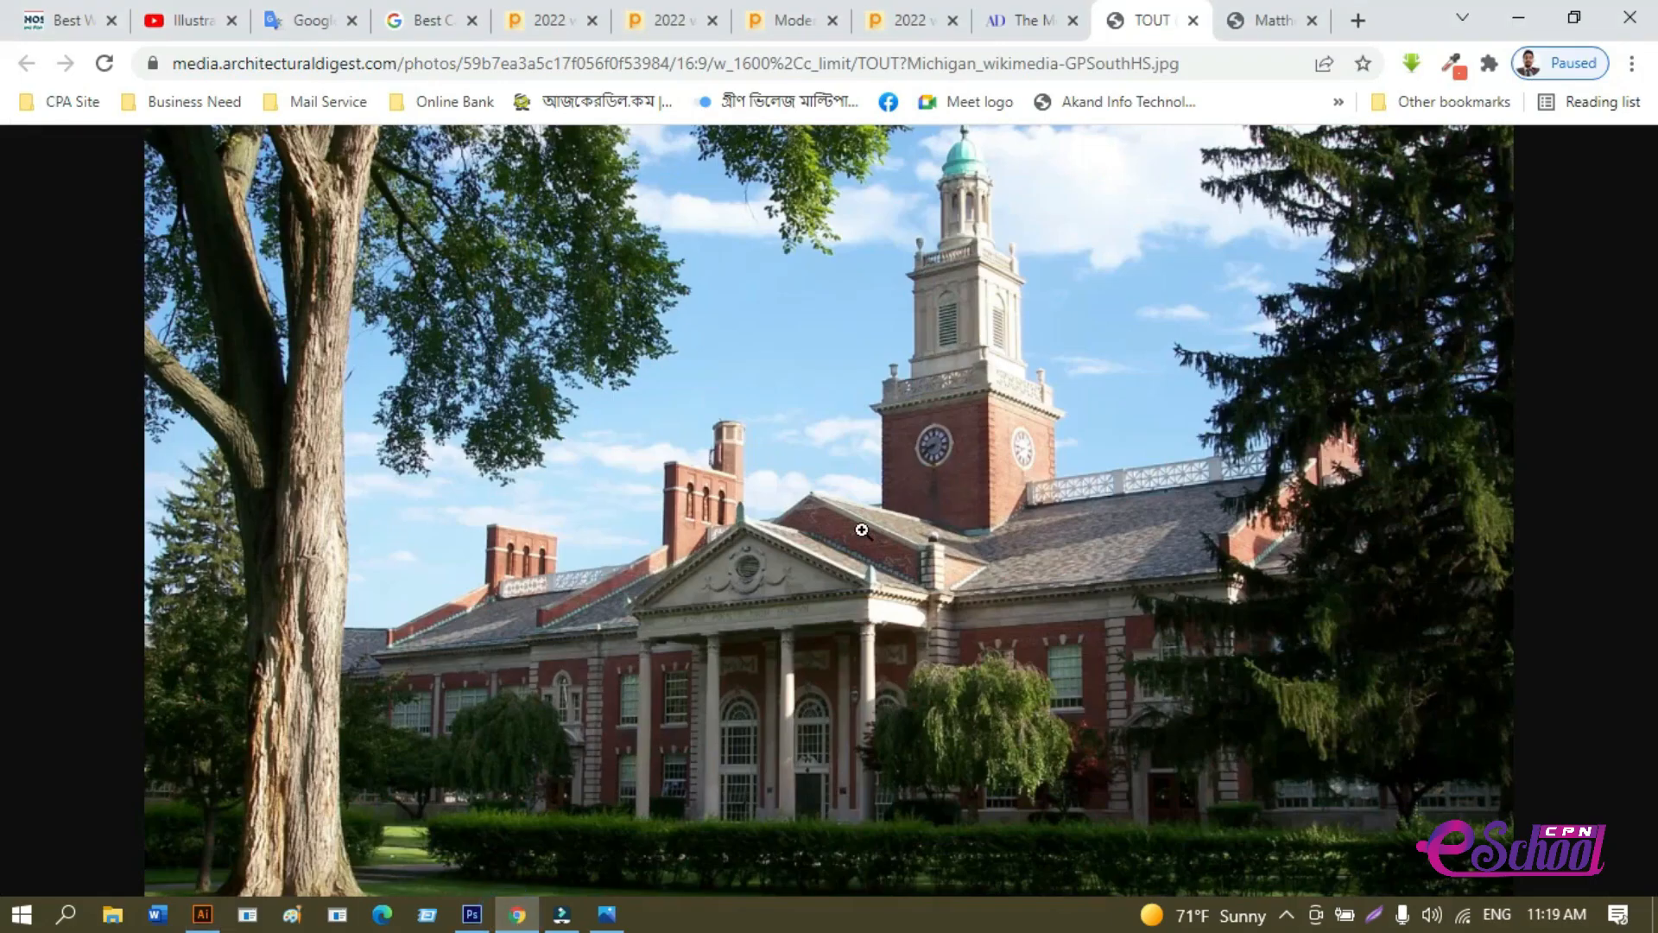
left_click(1357, 21)
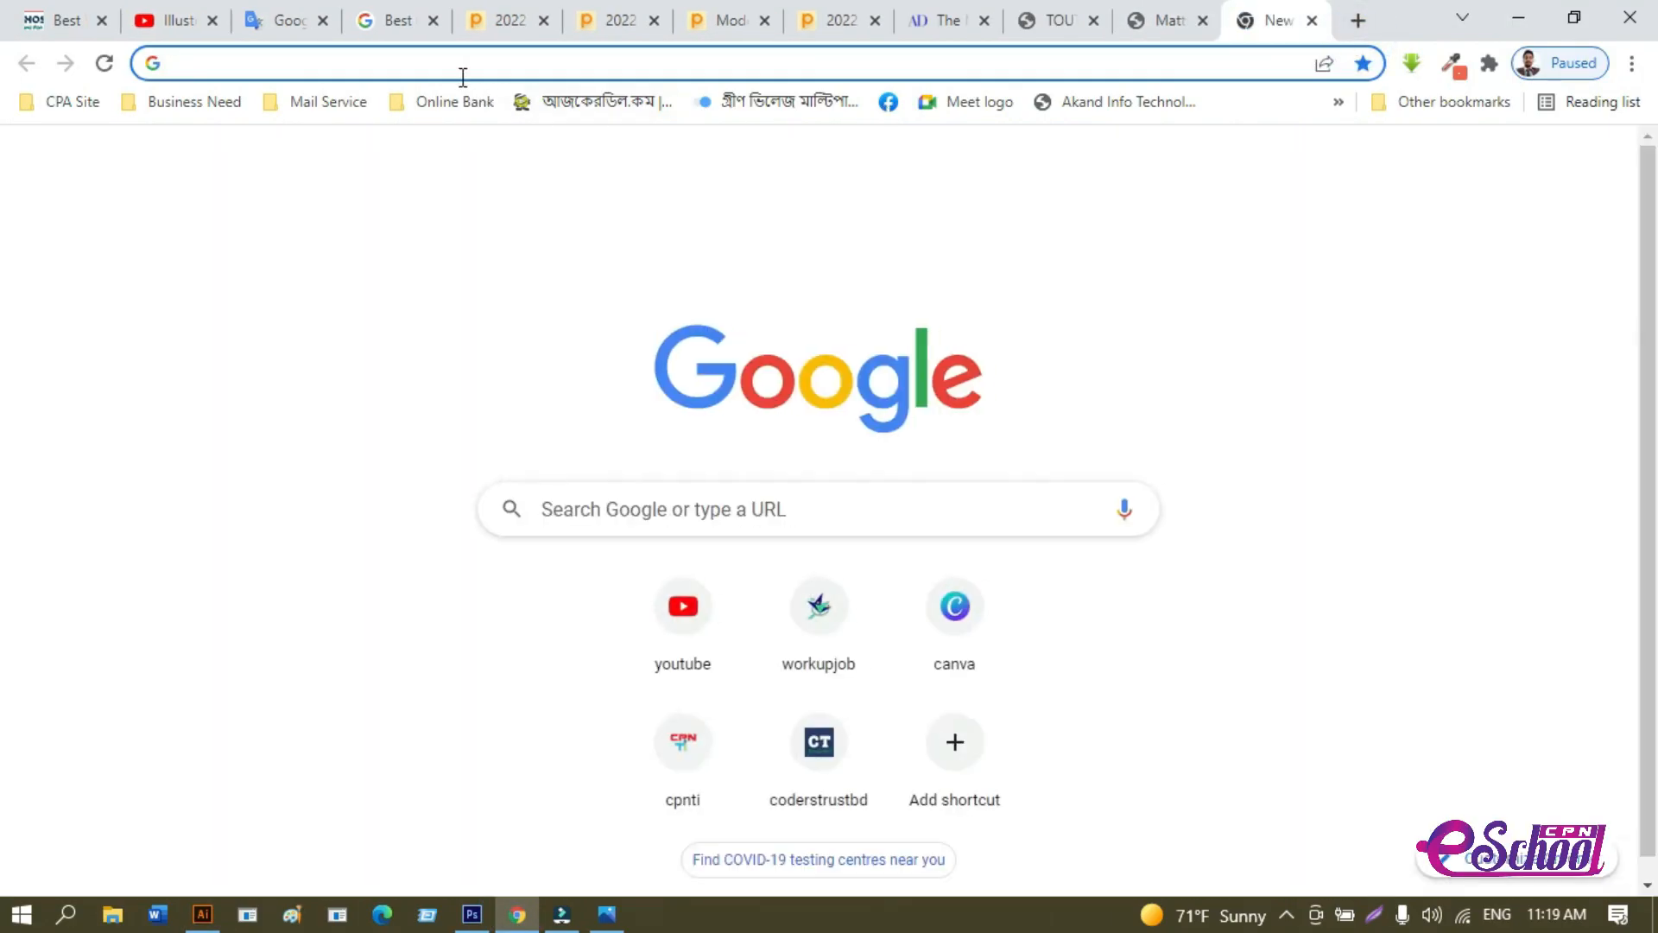
type("c")
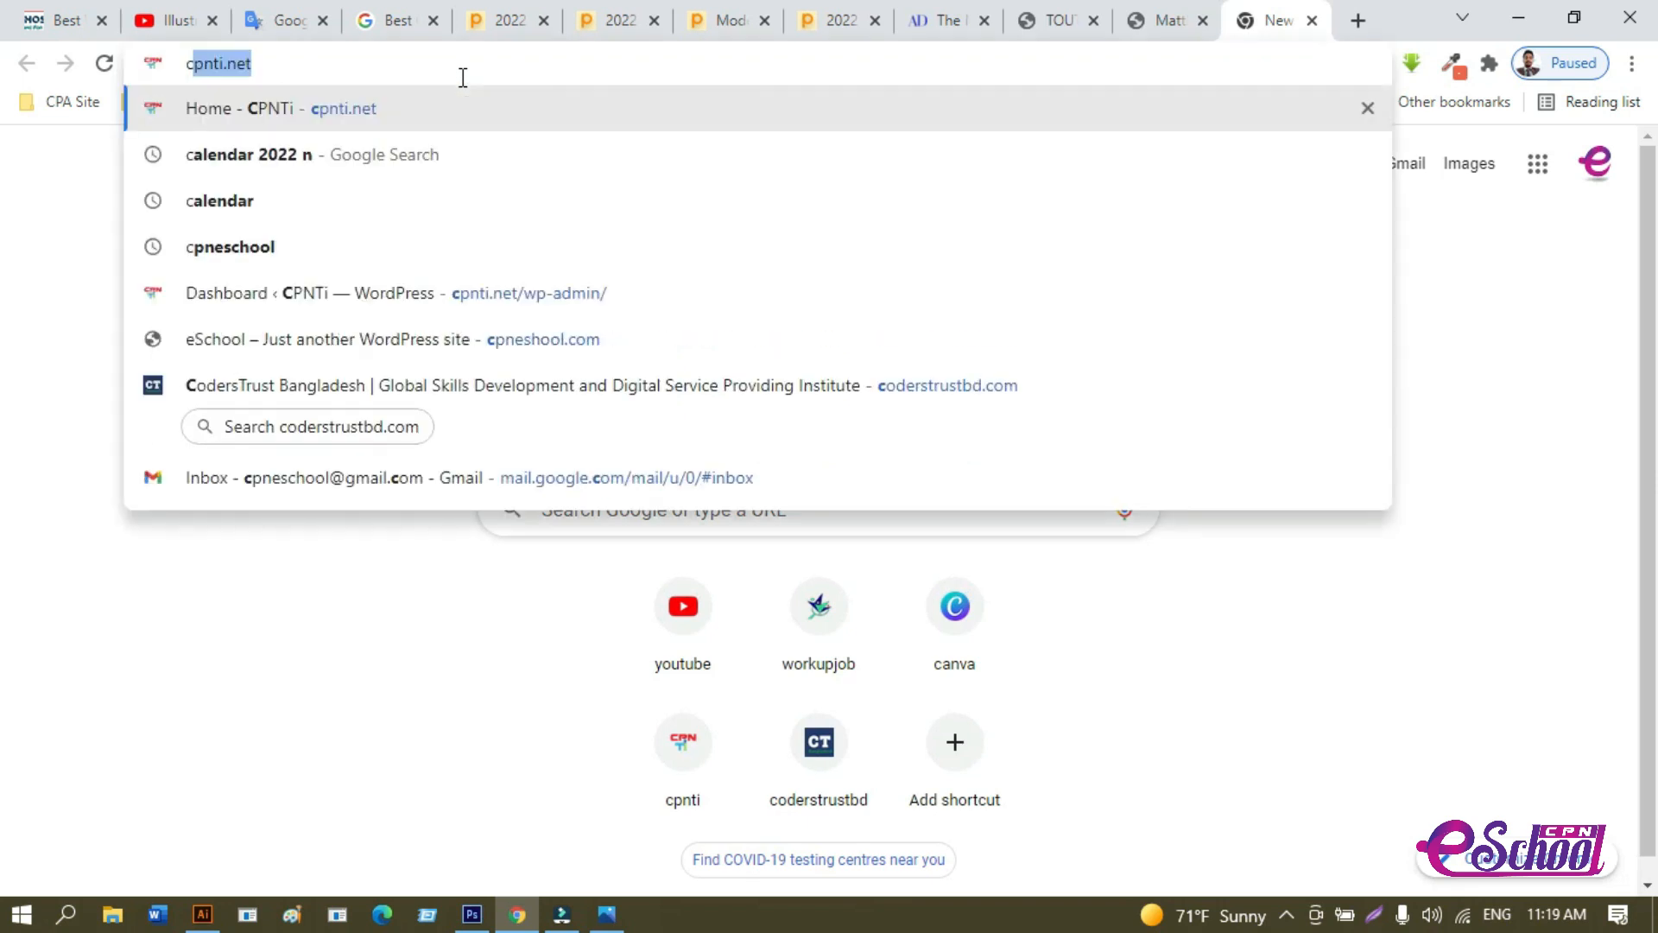
type("alender")
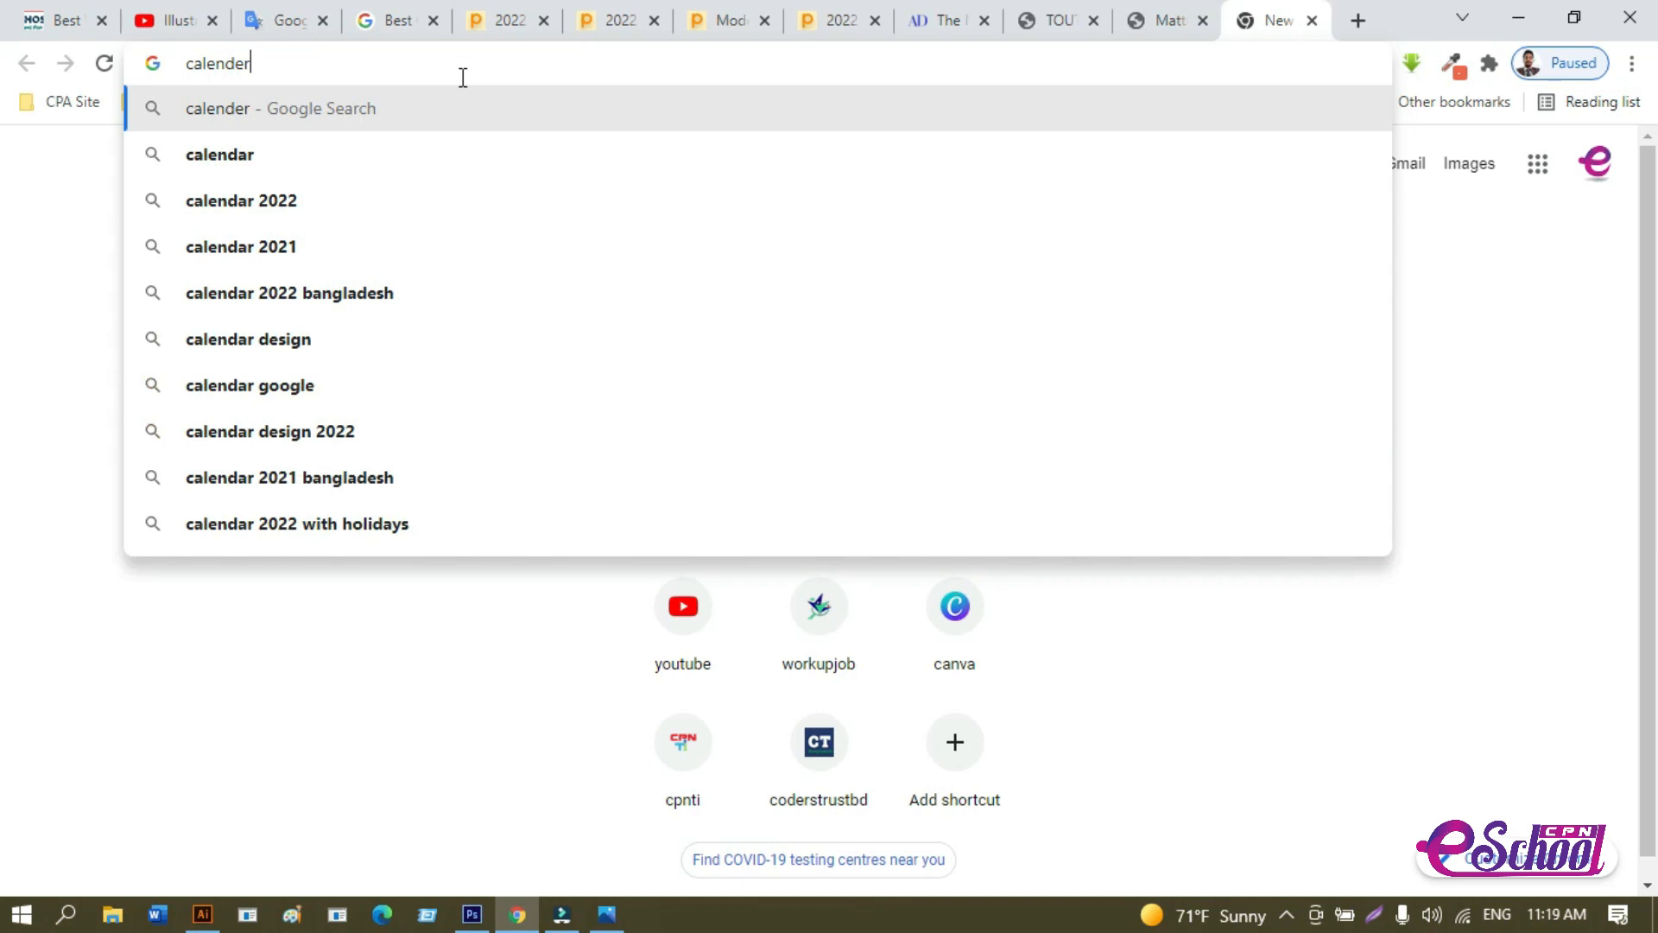
type(" mock")
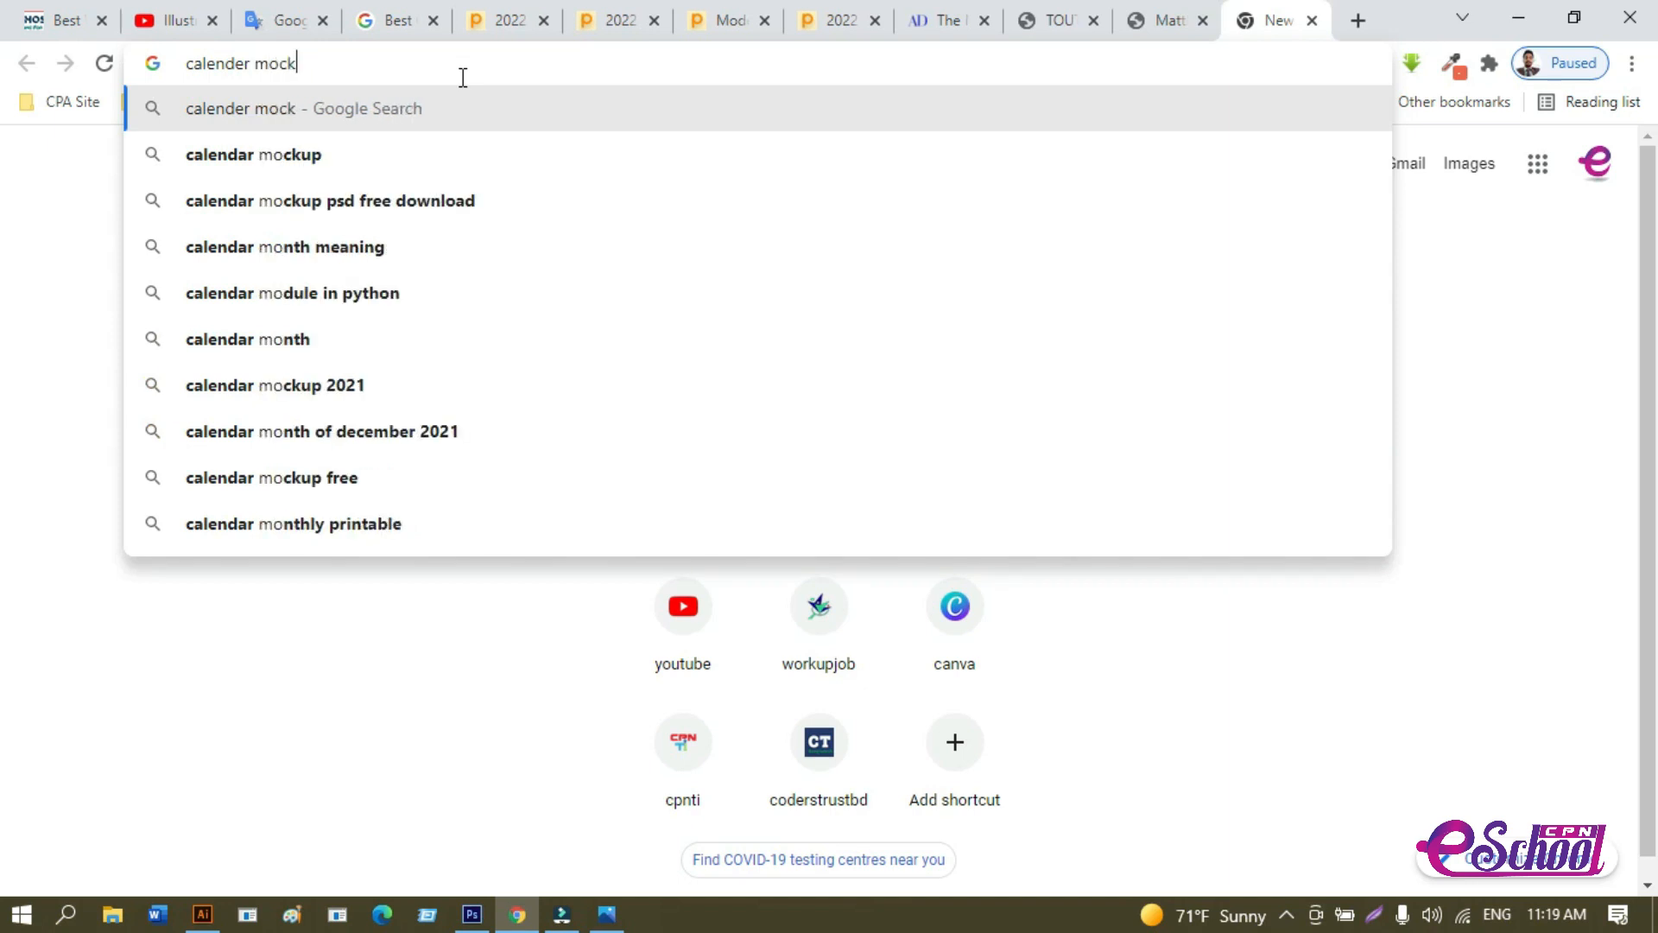
type("up")
key("Return")
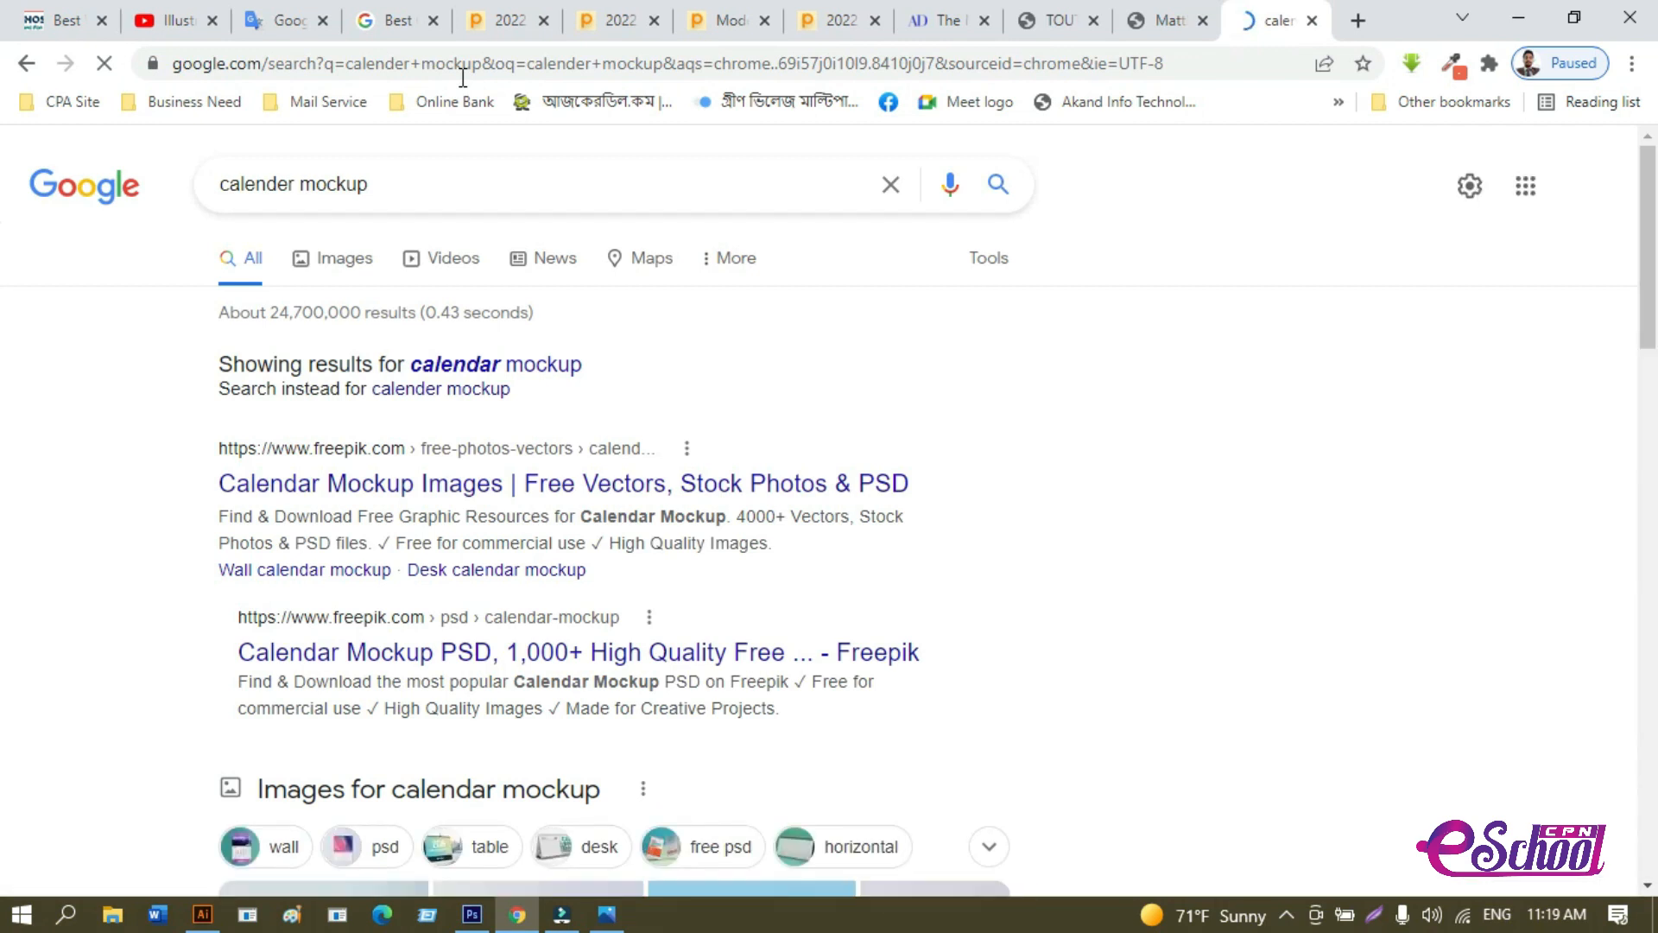
Preview the Free Wall Calendar PSD Mockup from Mockuptree in the image results and look over its related images.
scroll(326, 212, "down", 4)
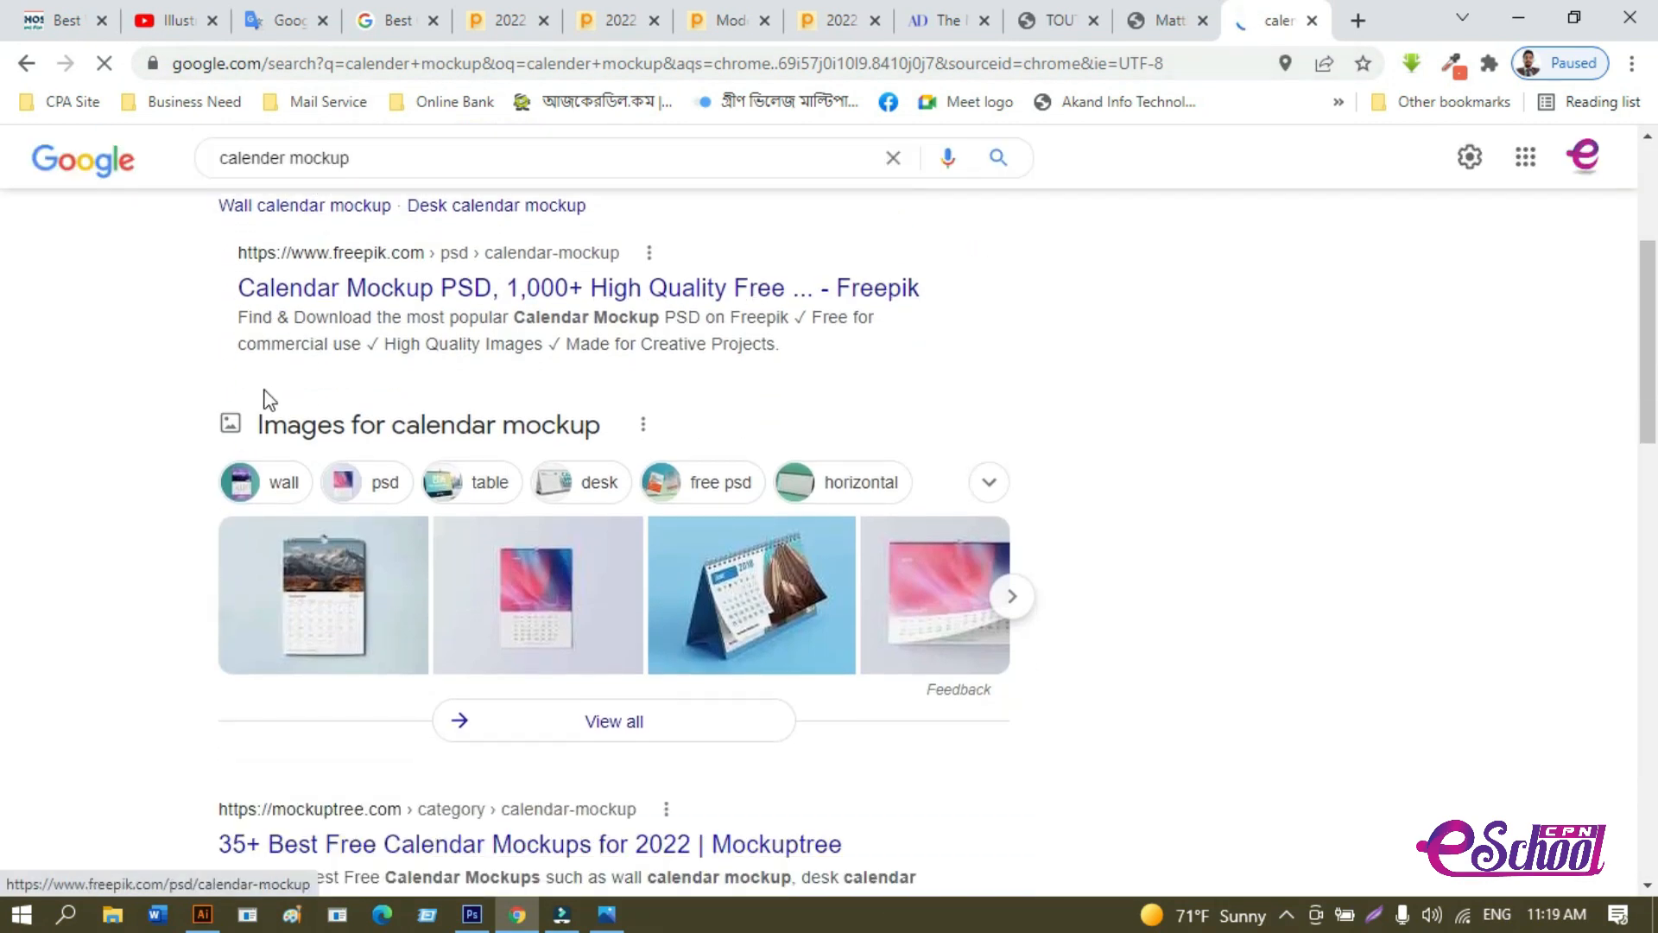
left_click(294, 438)
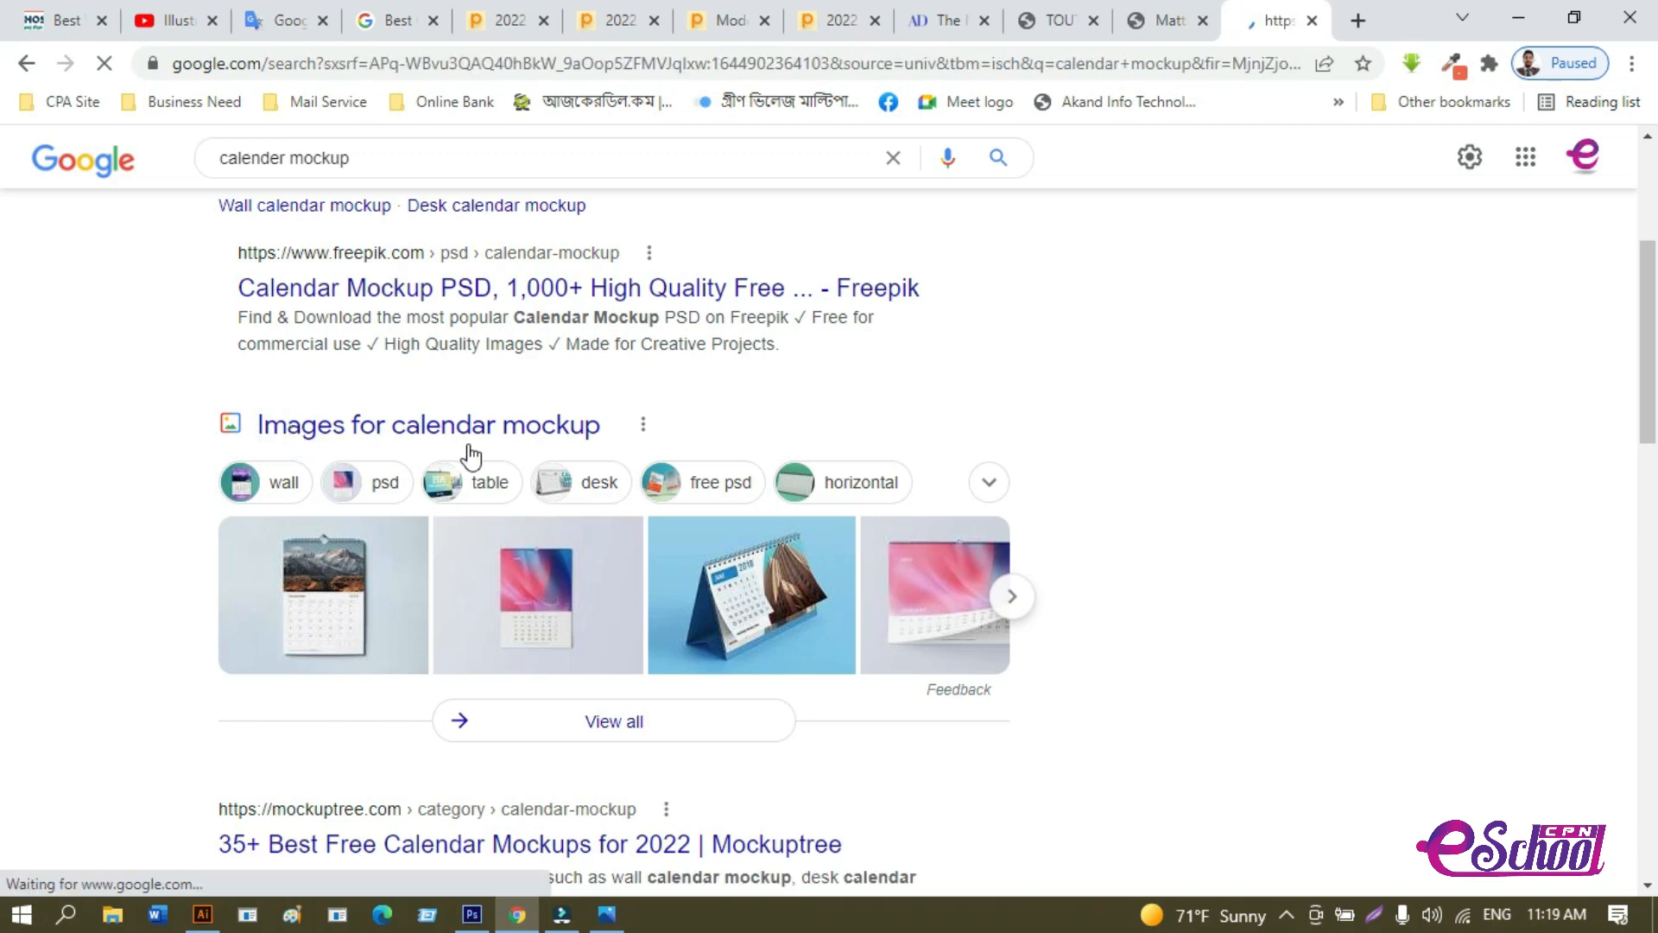
scroll(507, 480, "up", 1)
scroll(499, 480, "down", 1)
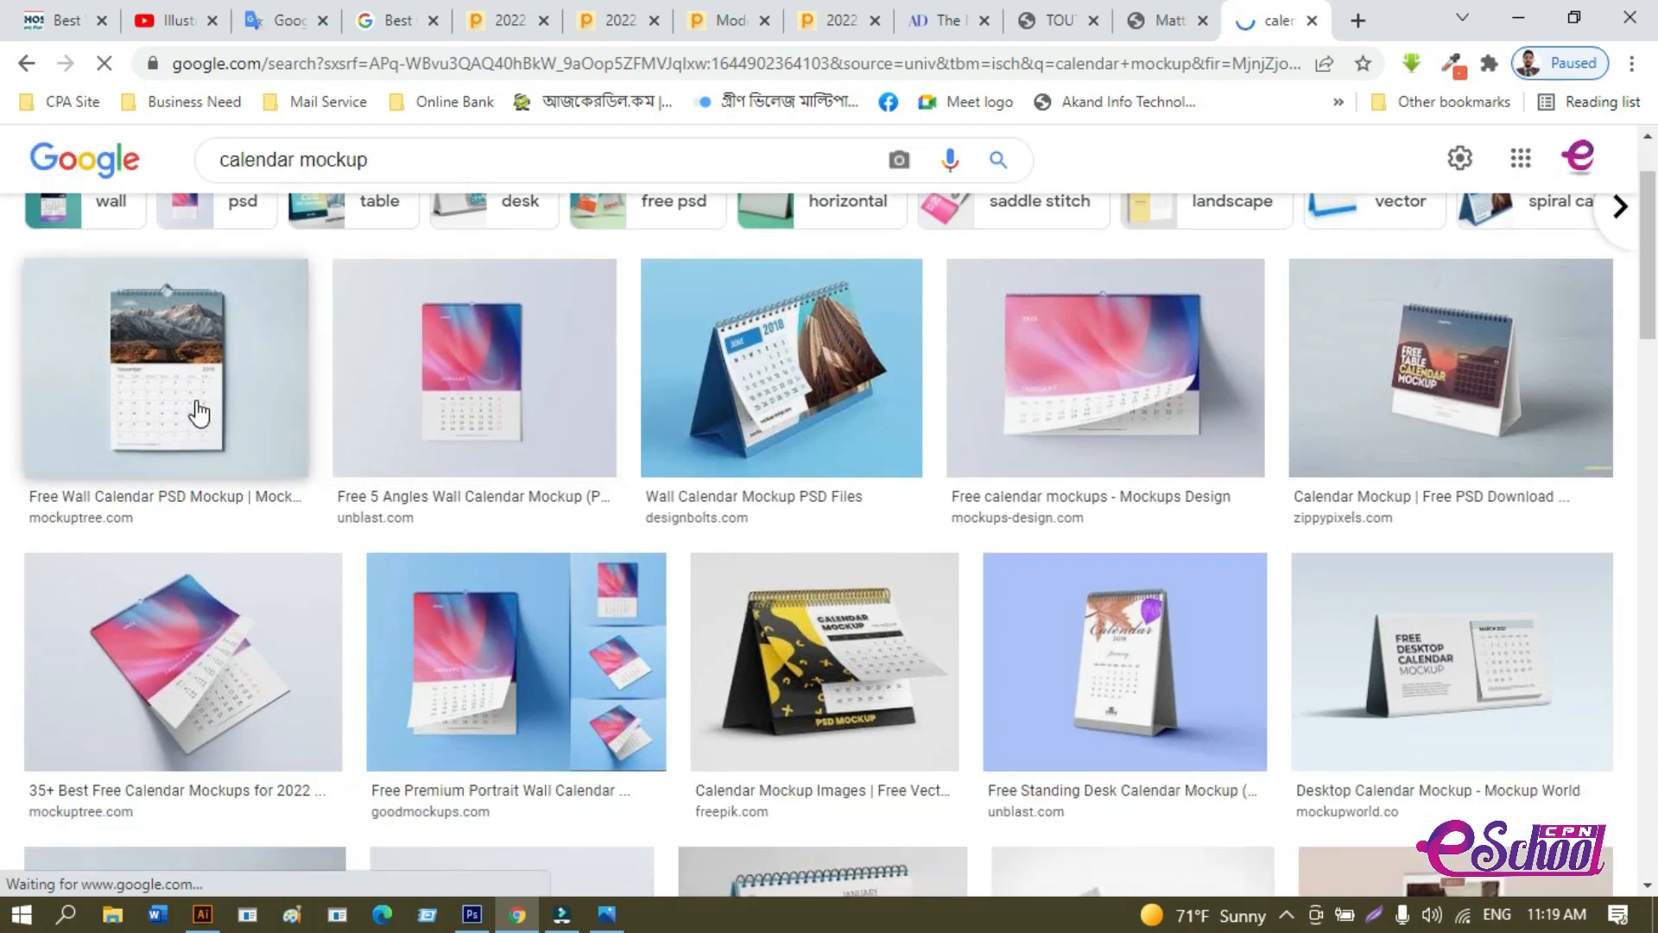
left_click(197, 410)
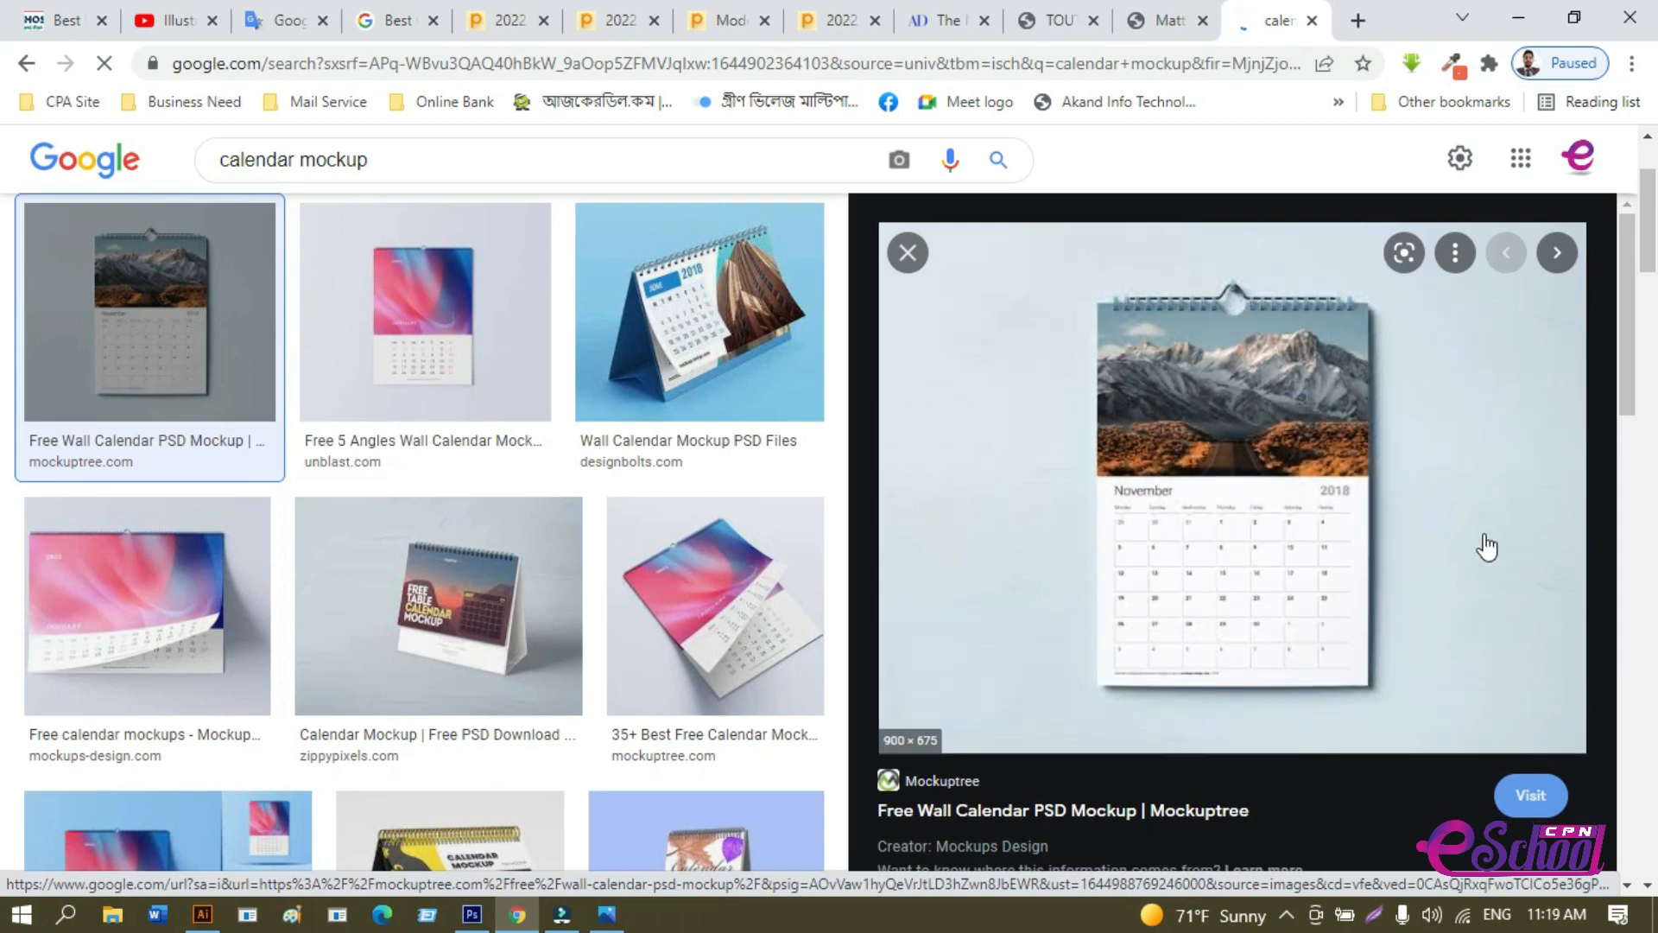
scroll(1461, 541, "up", 2)
scroll(1457, 539, "down", 3)
scroll(1455, 544, "up", 3)
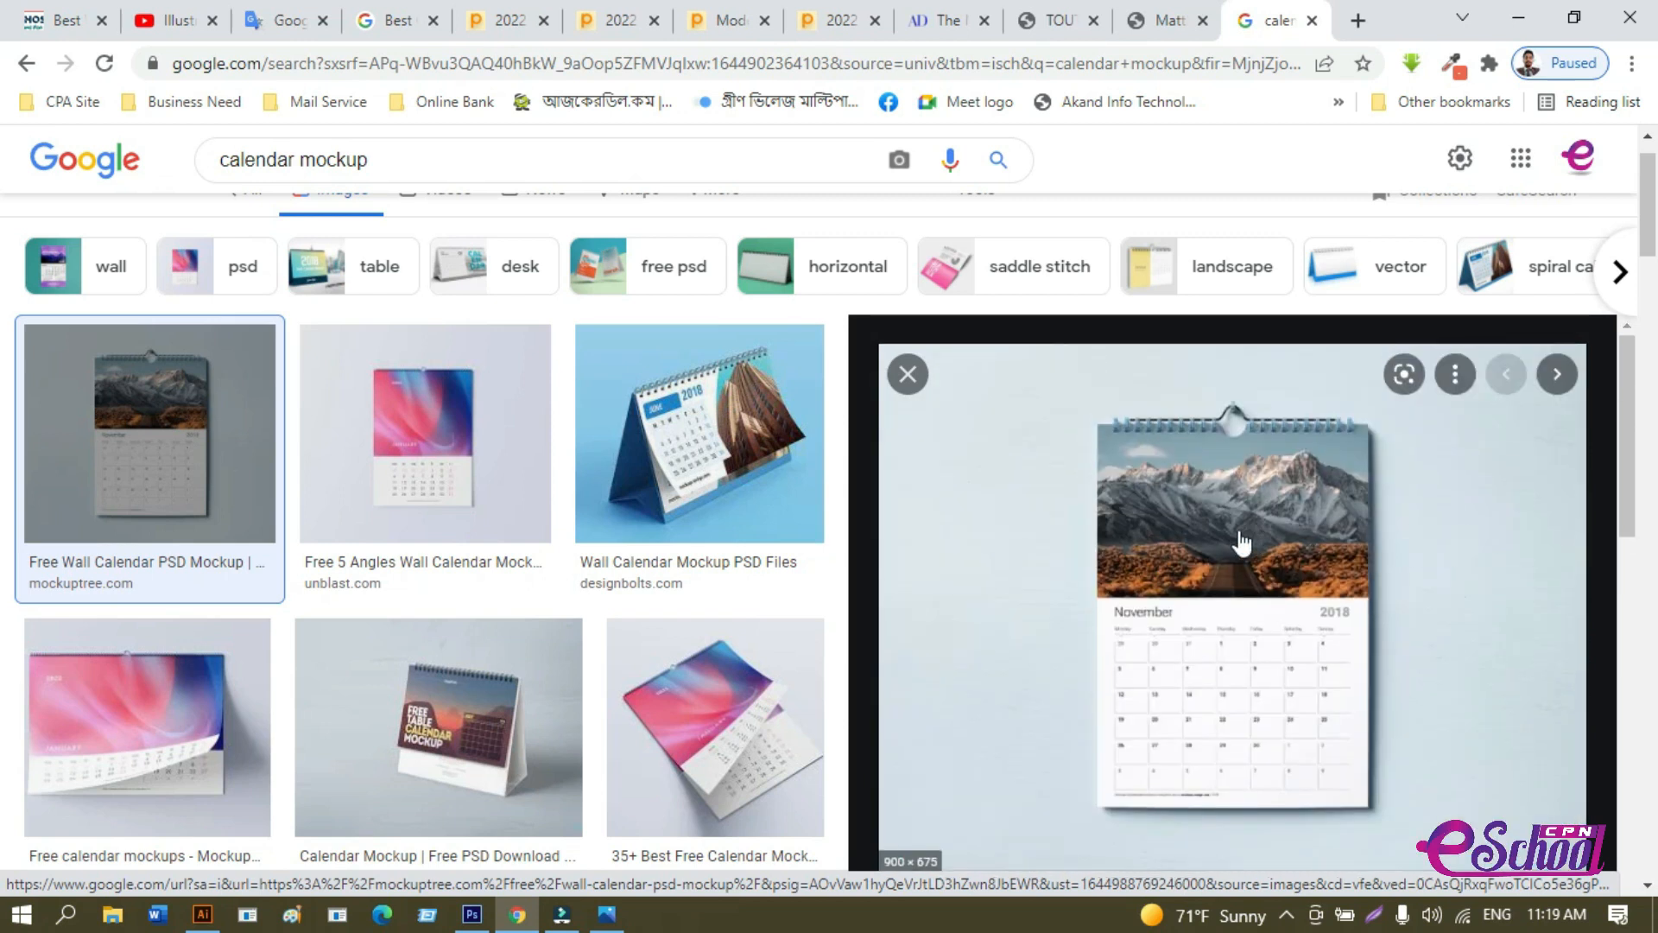
scroll(1240, 544, "down", 3)
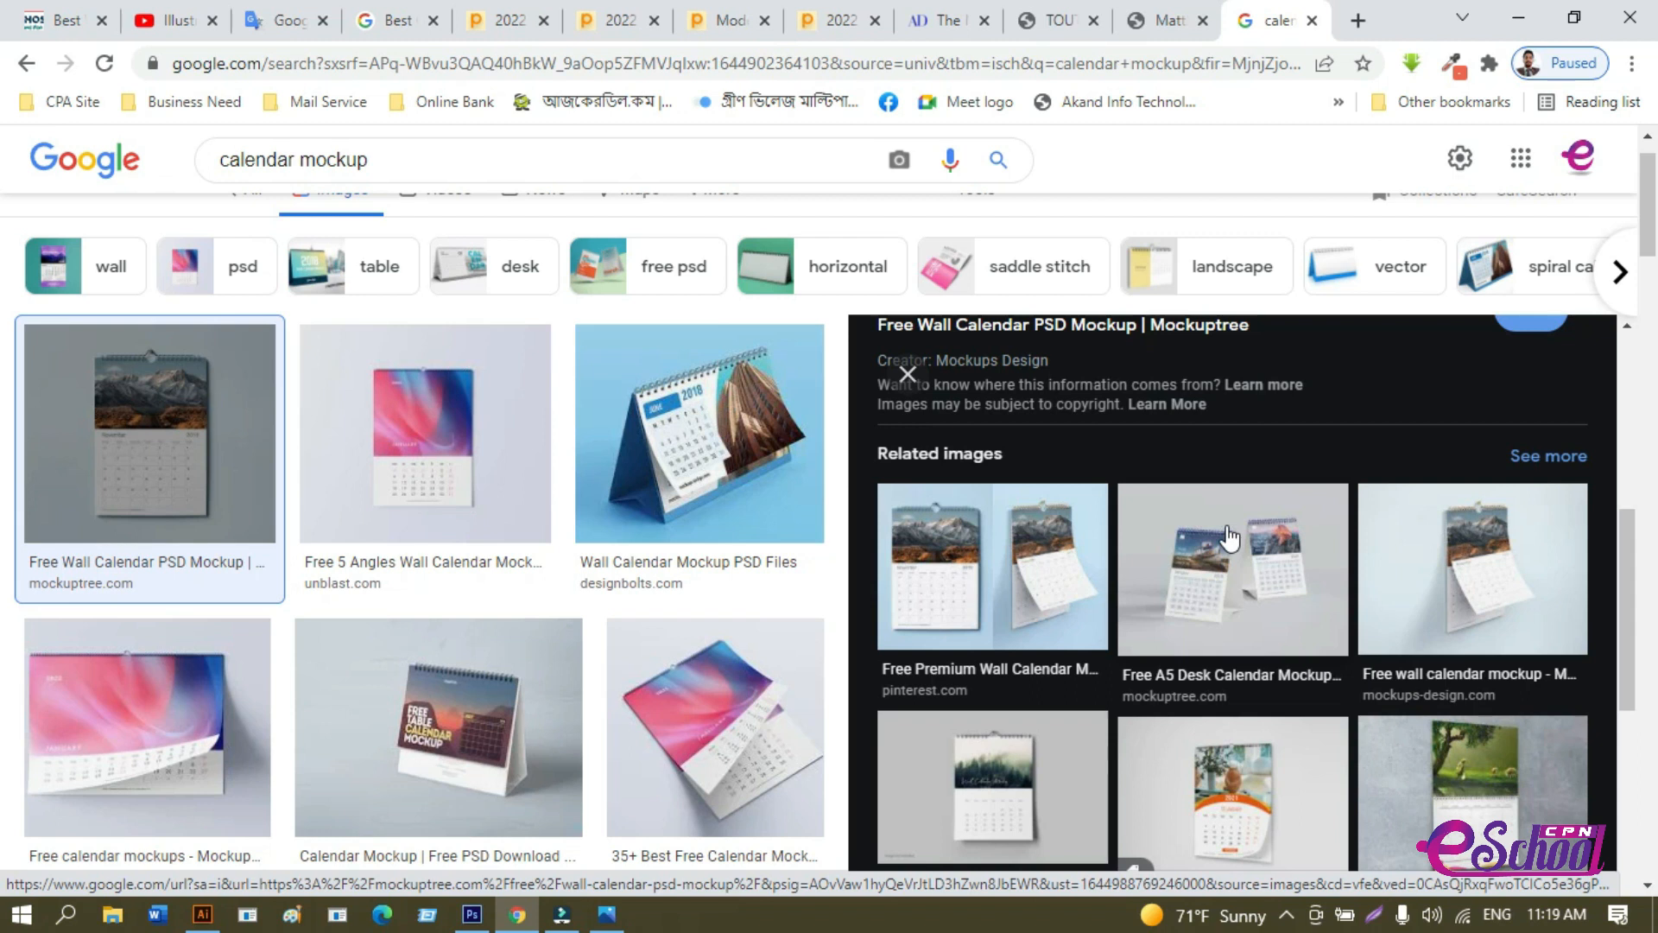
Browse the related images further and preview the Freepik Premium PSD wall calendar mockup with the forest photo.
scroll(1229, 538, "down", 4)
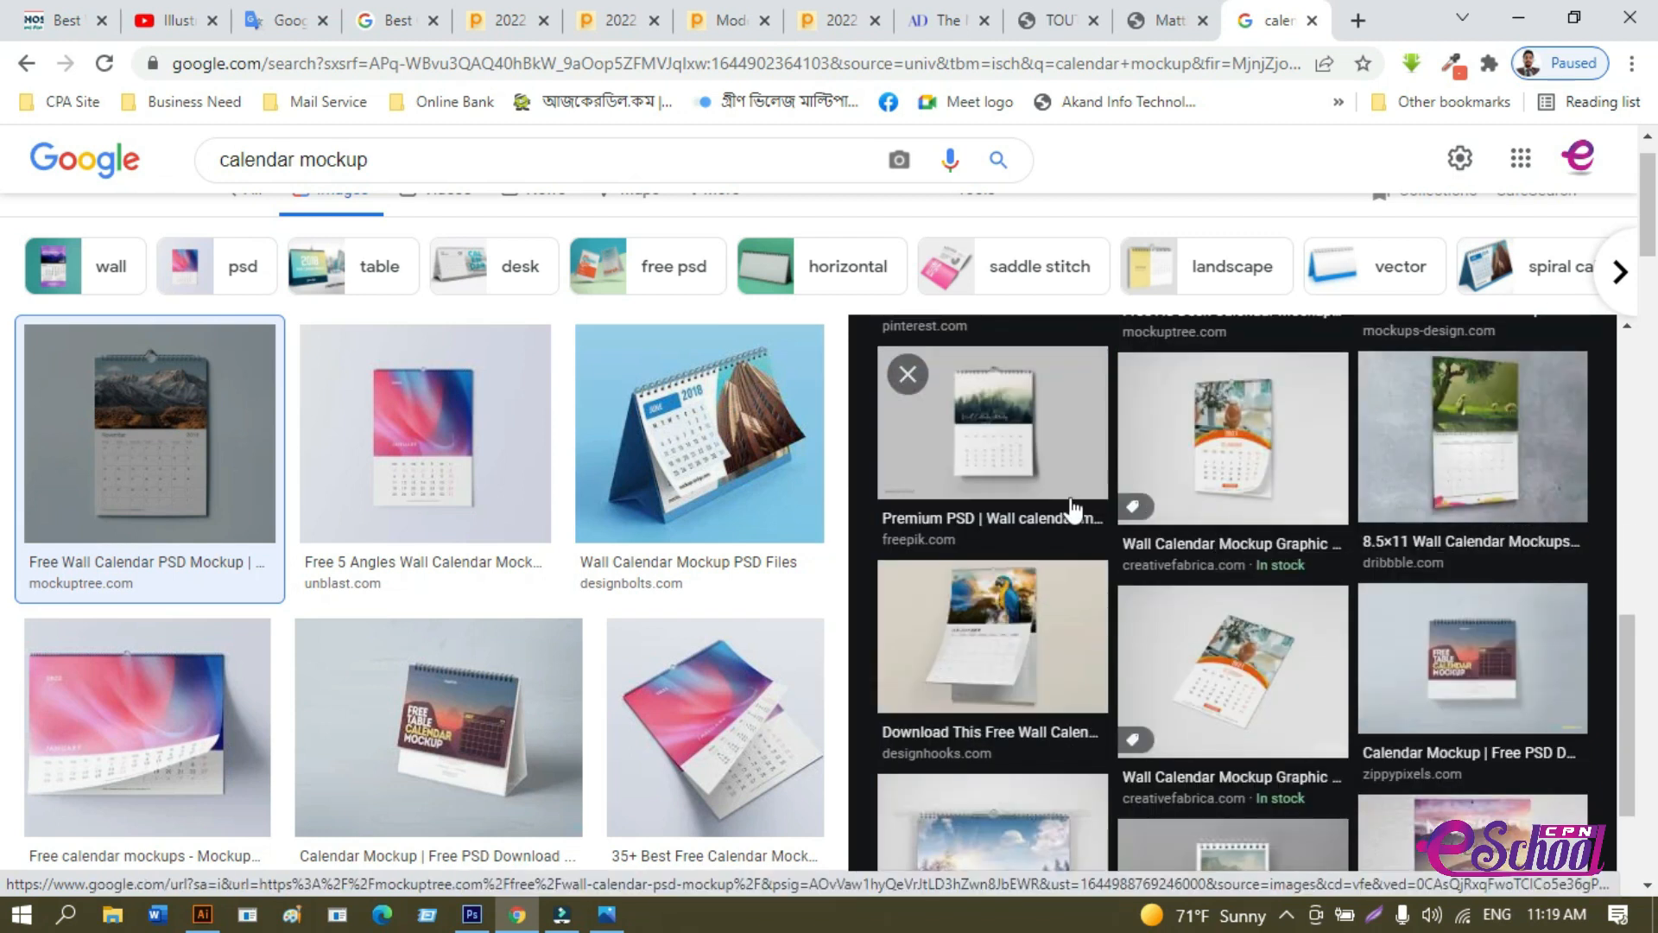
left_click(1001, 427)
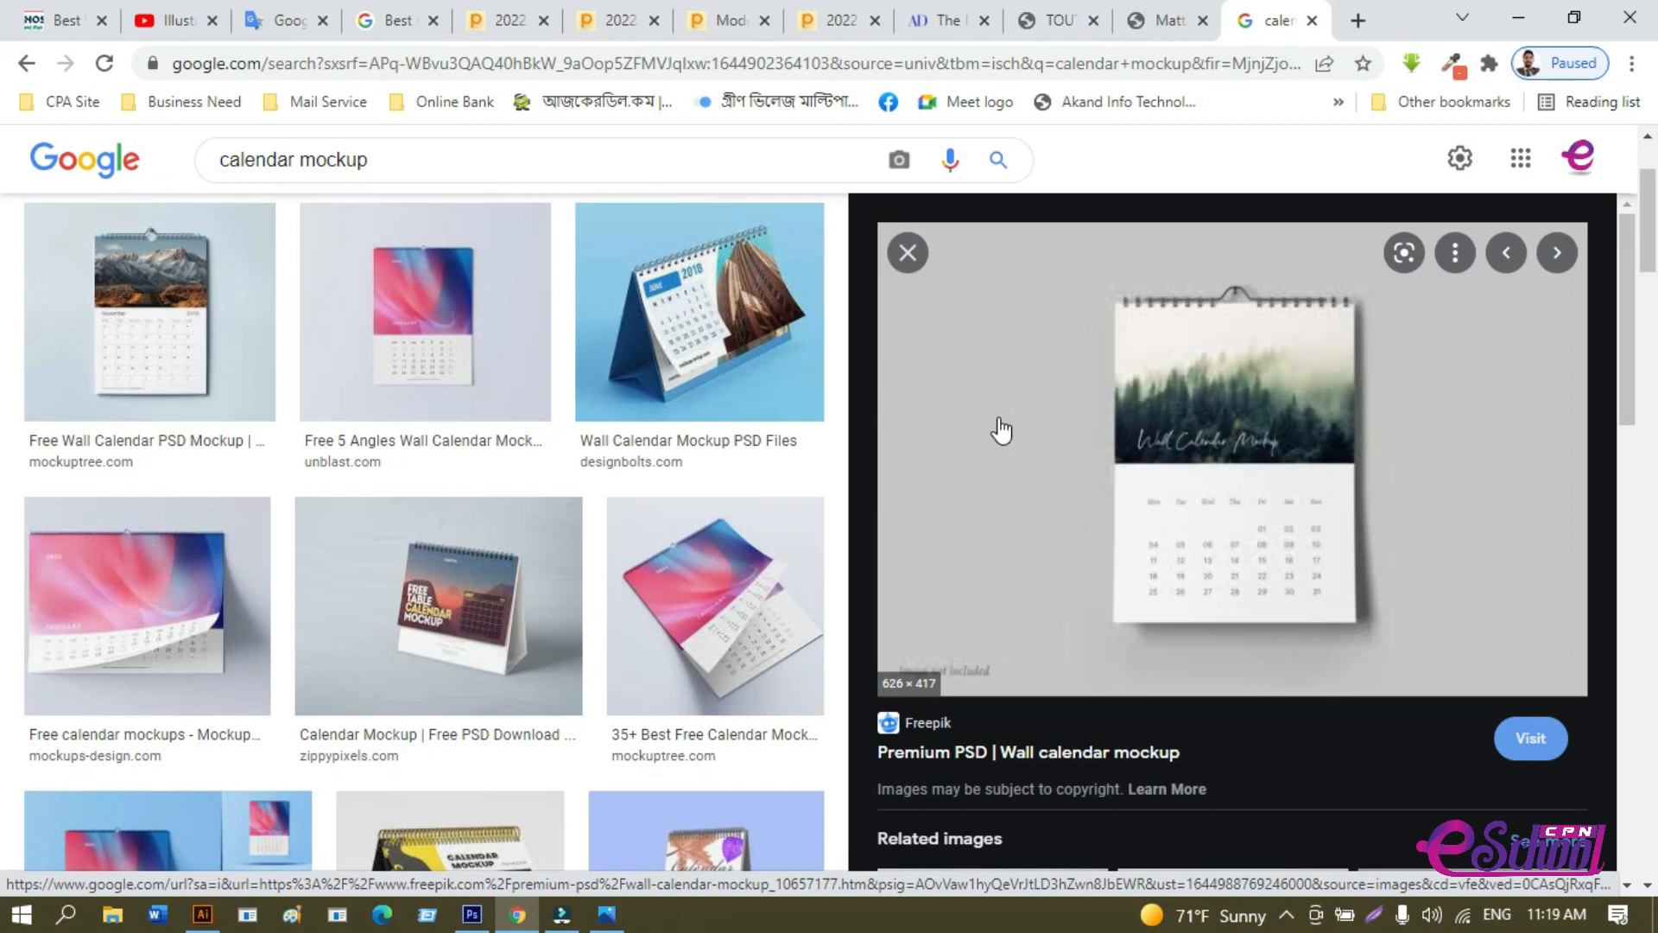
scroll(1002, 429, "up", 3)
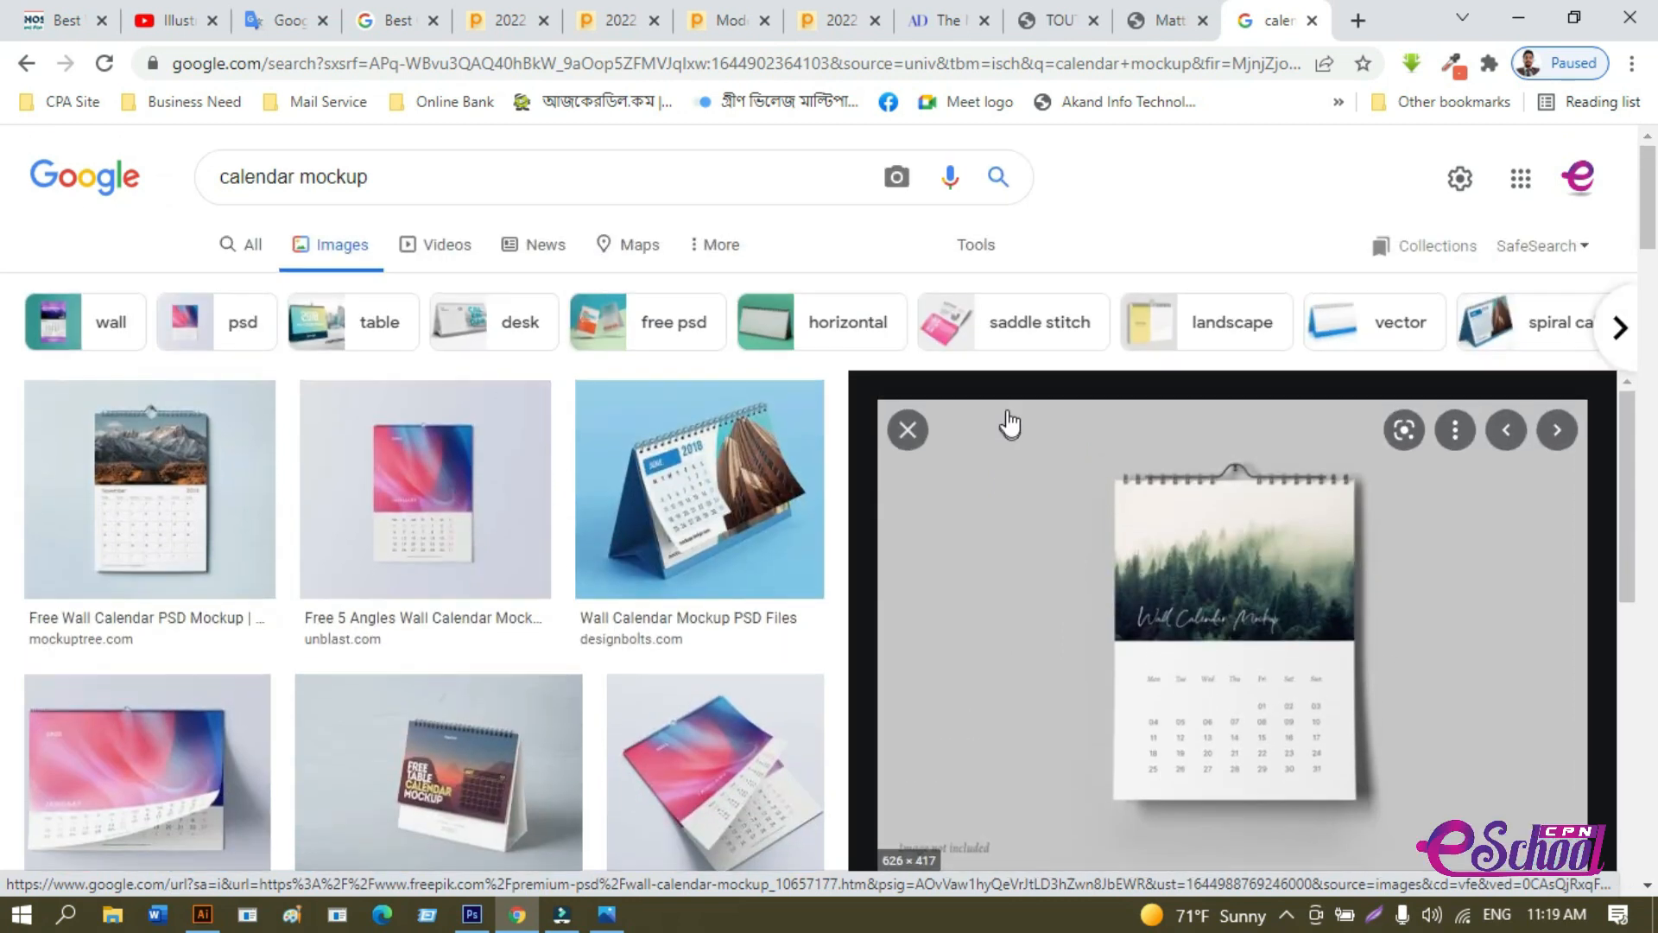
Filter the calendar mockup image results to the Large size.
left_click(979, 243)
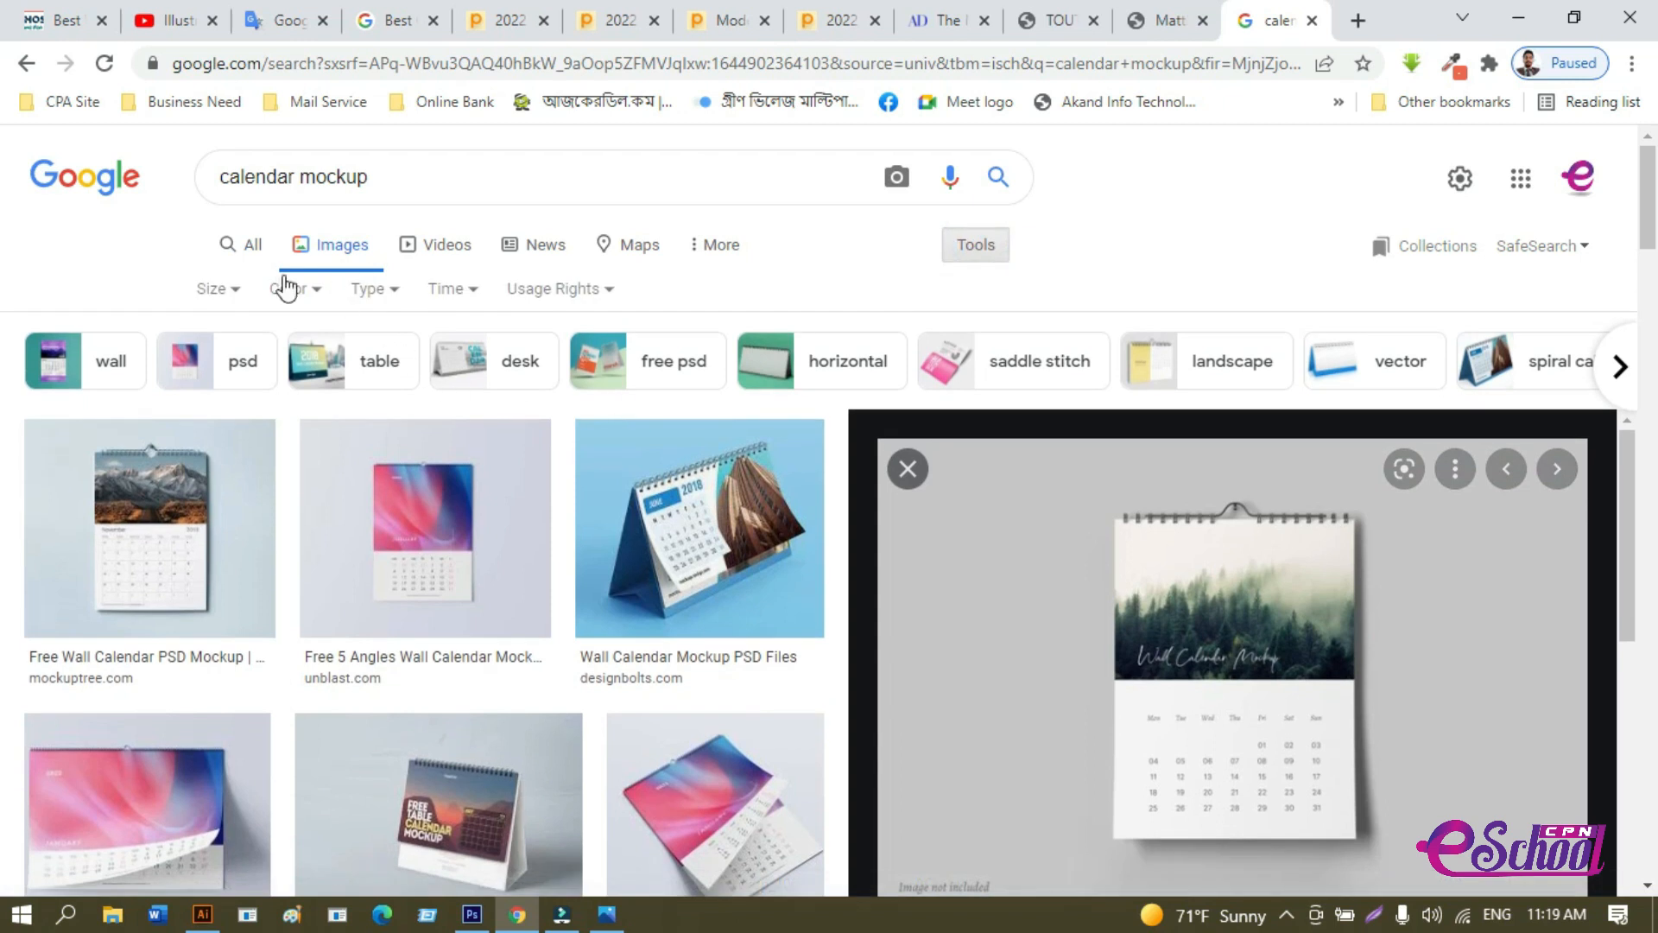
left_click(220, 290)
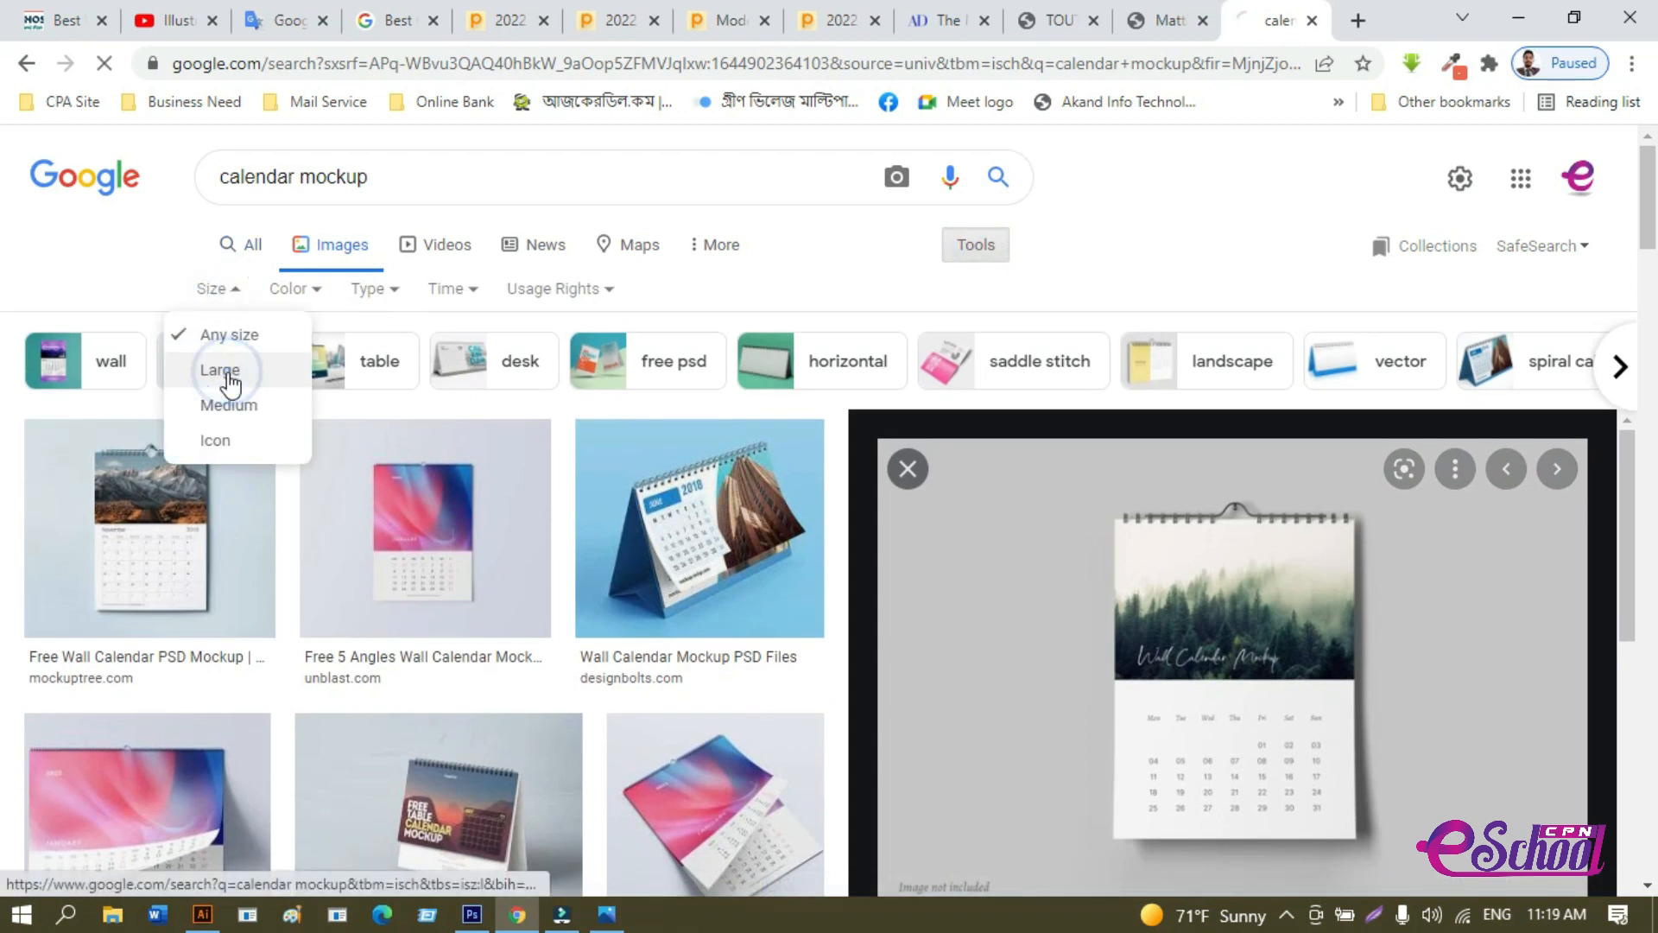
left_click(226, 371)
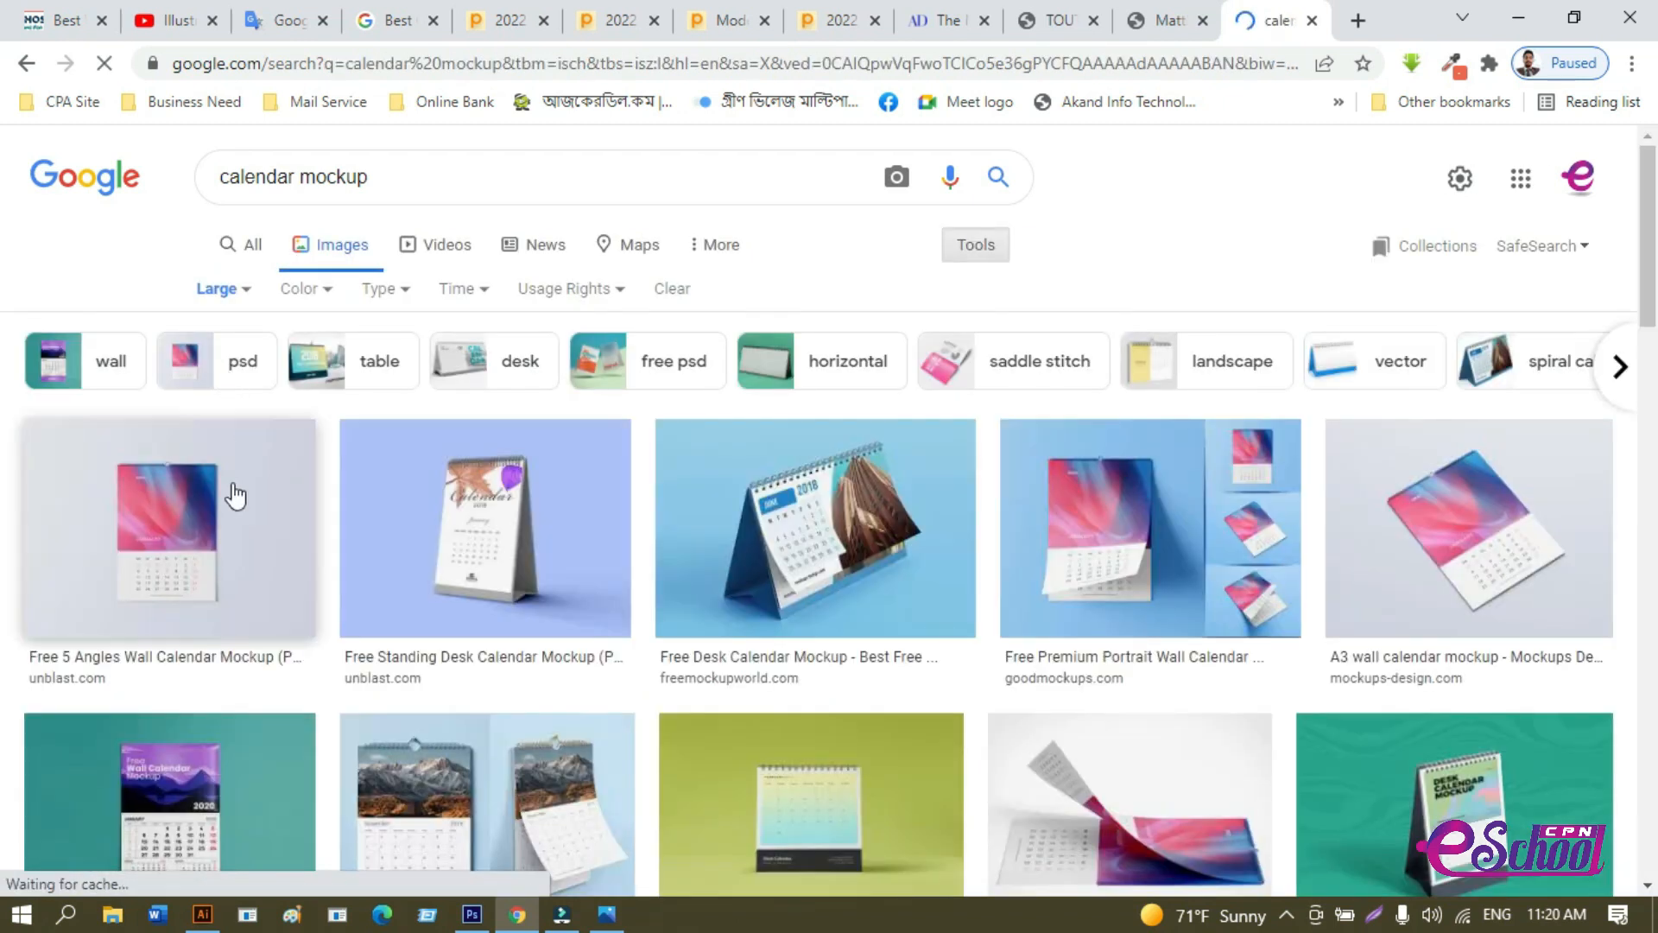
Open the Unblast Free 5 Angles Wall Calendar Mockup image in its own tab and copy the image.
left_click(228, 513)
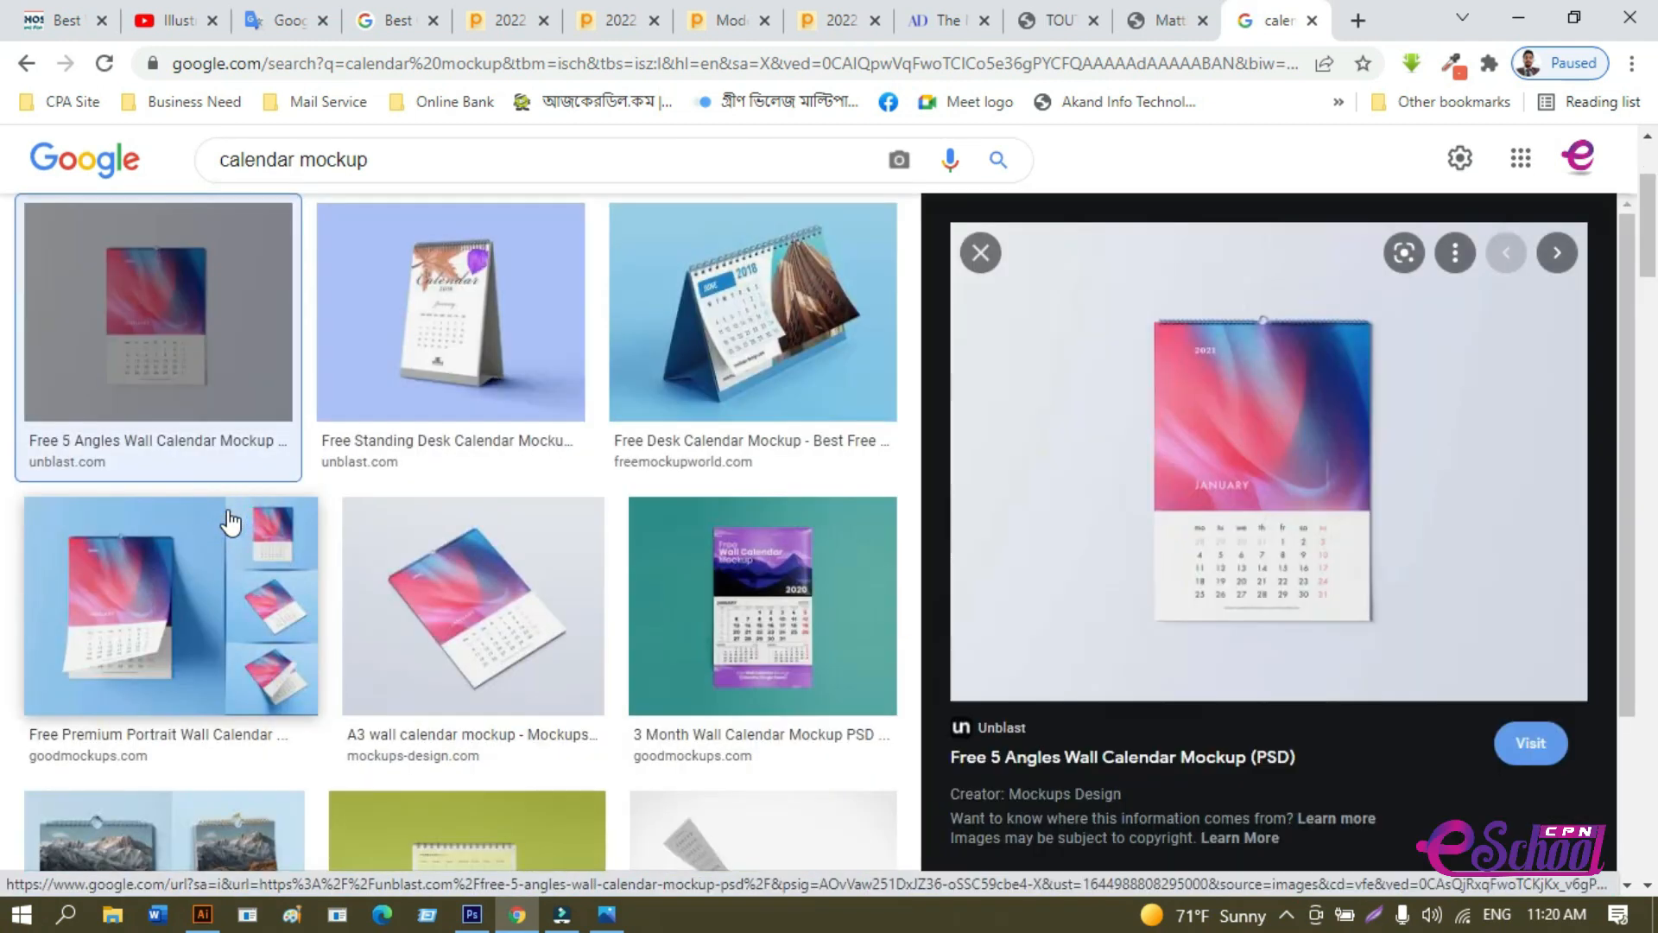
right_click(1276, 490)
left_click(1399, 273)
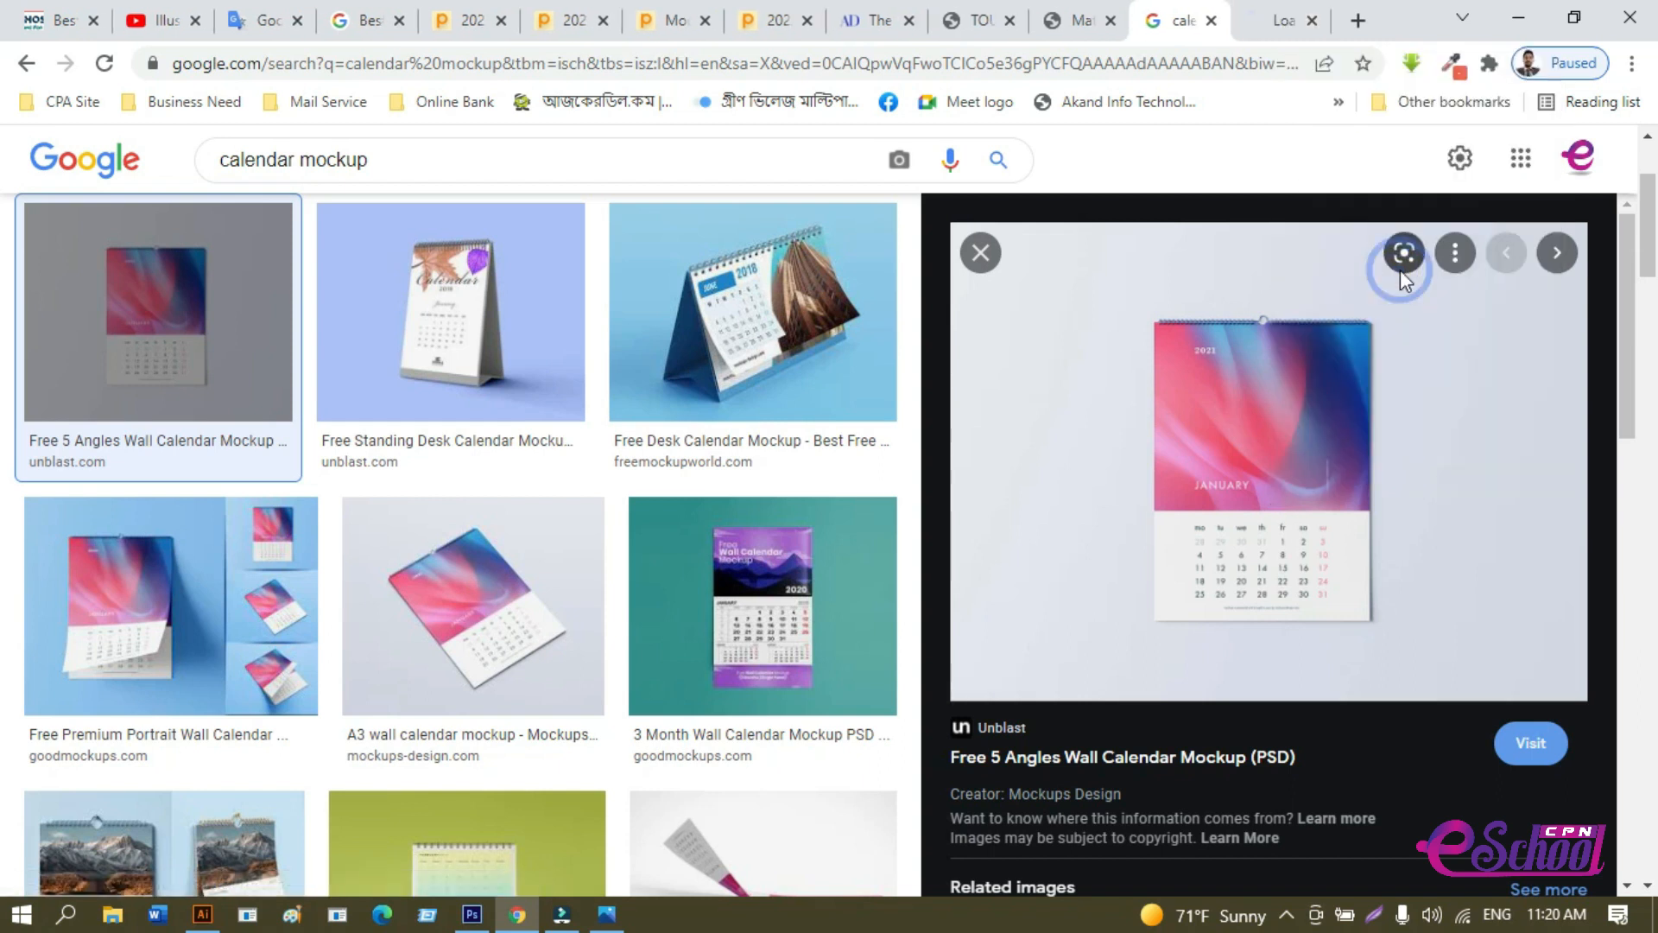
left_click(1291, 26)
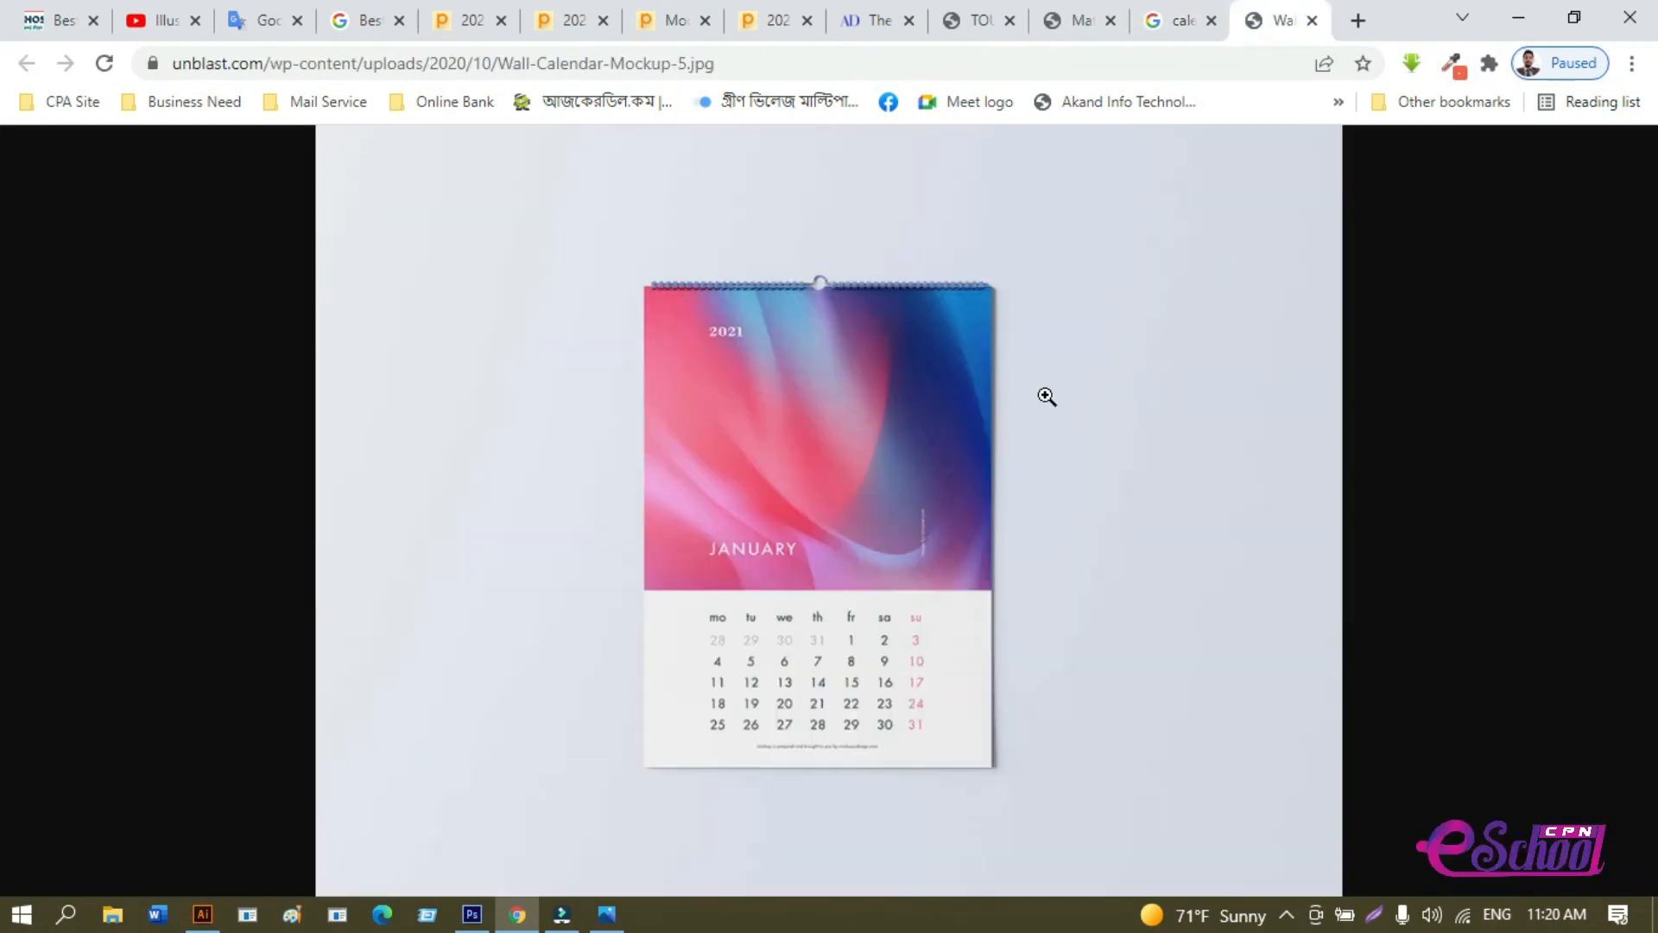
right_click(848, 393)
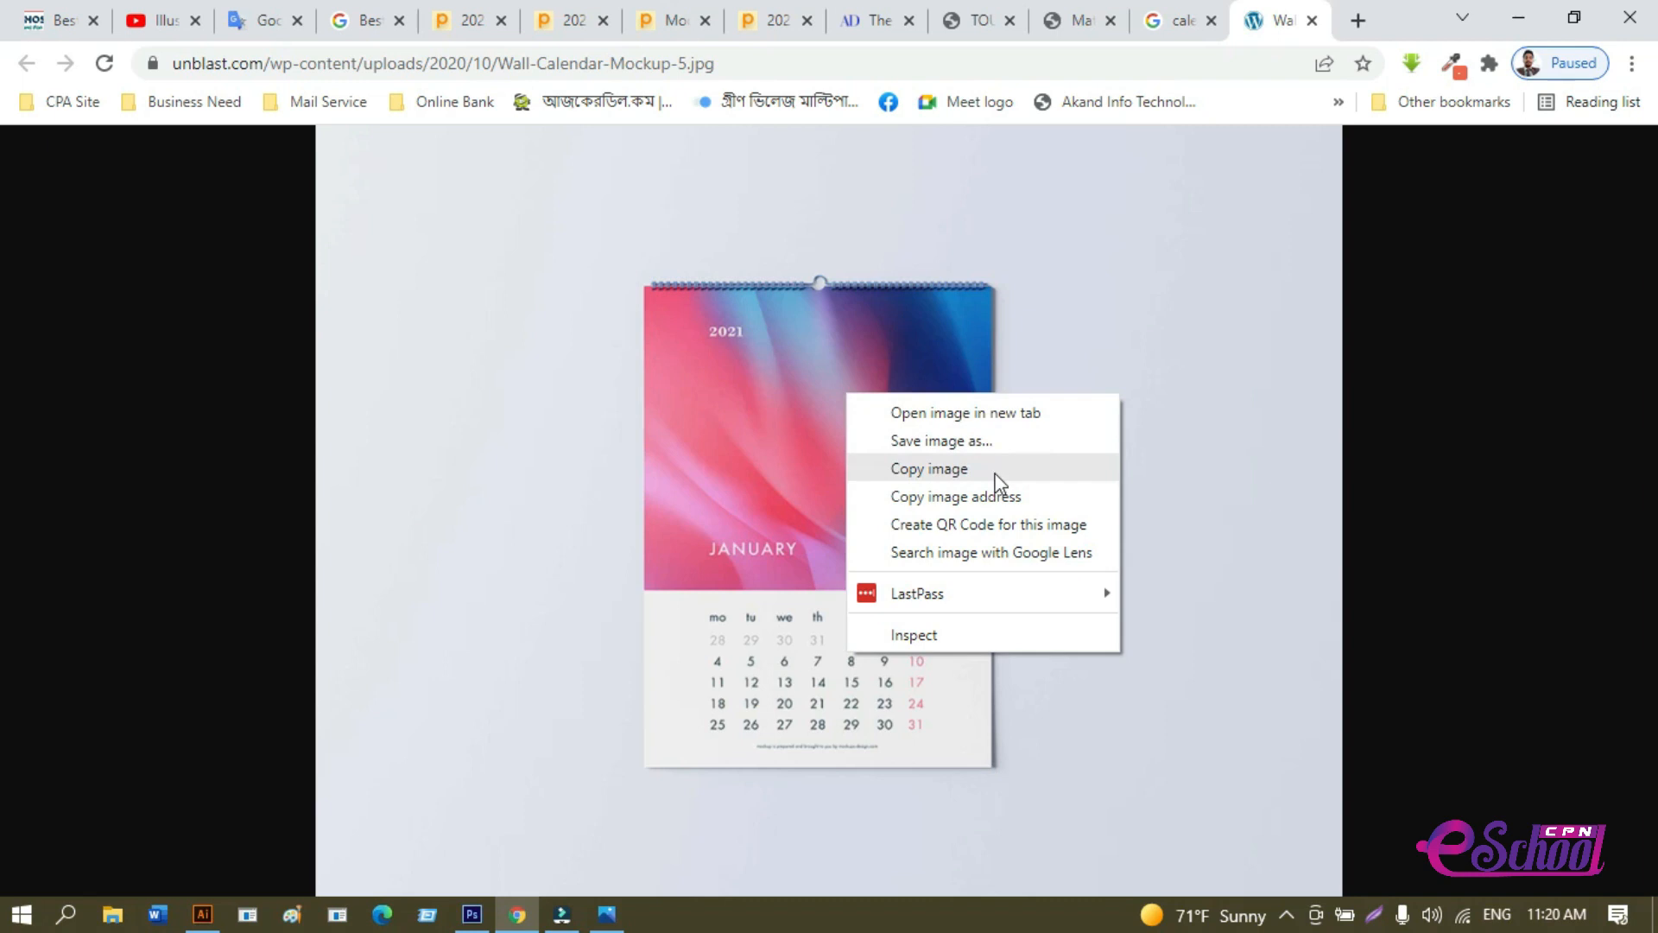
left_click(954, 469)
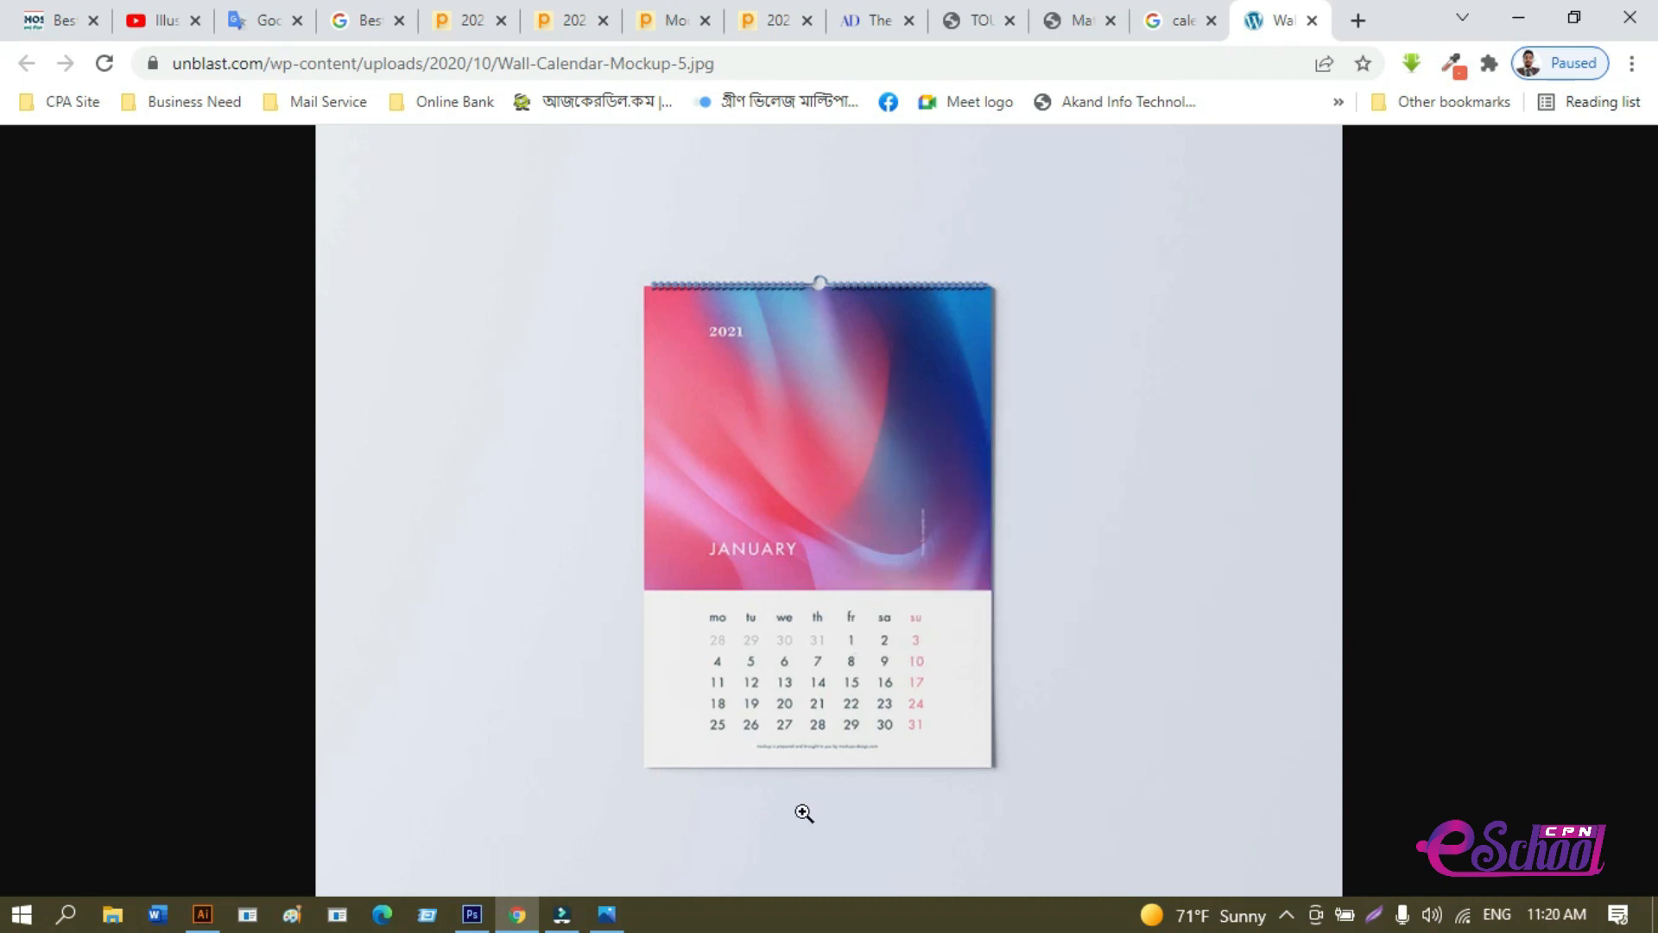
Switch to Photoshop, create a new document and paste the copied mockup image into it.
left_click(471, 913)
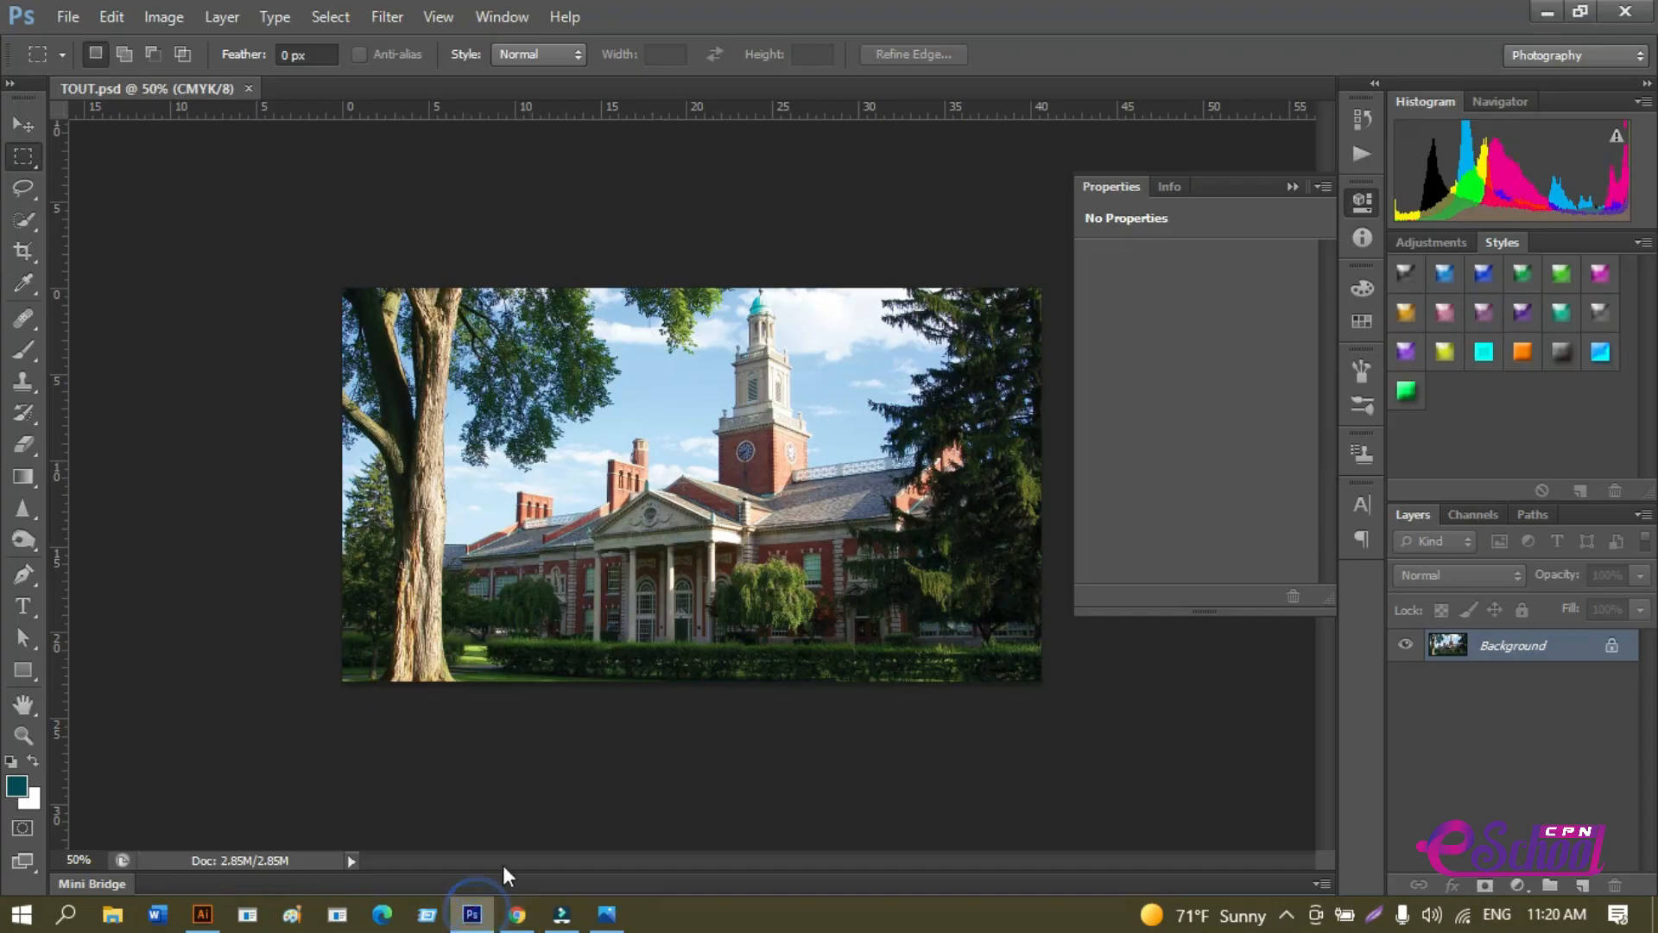
left_click(60, 26)
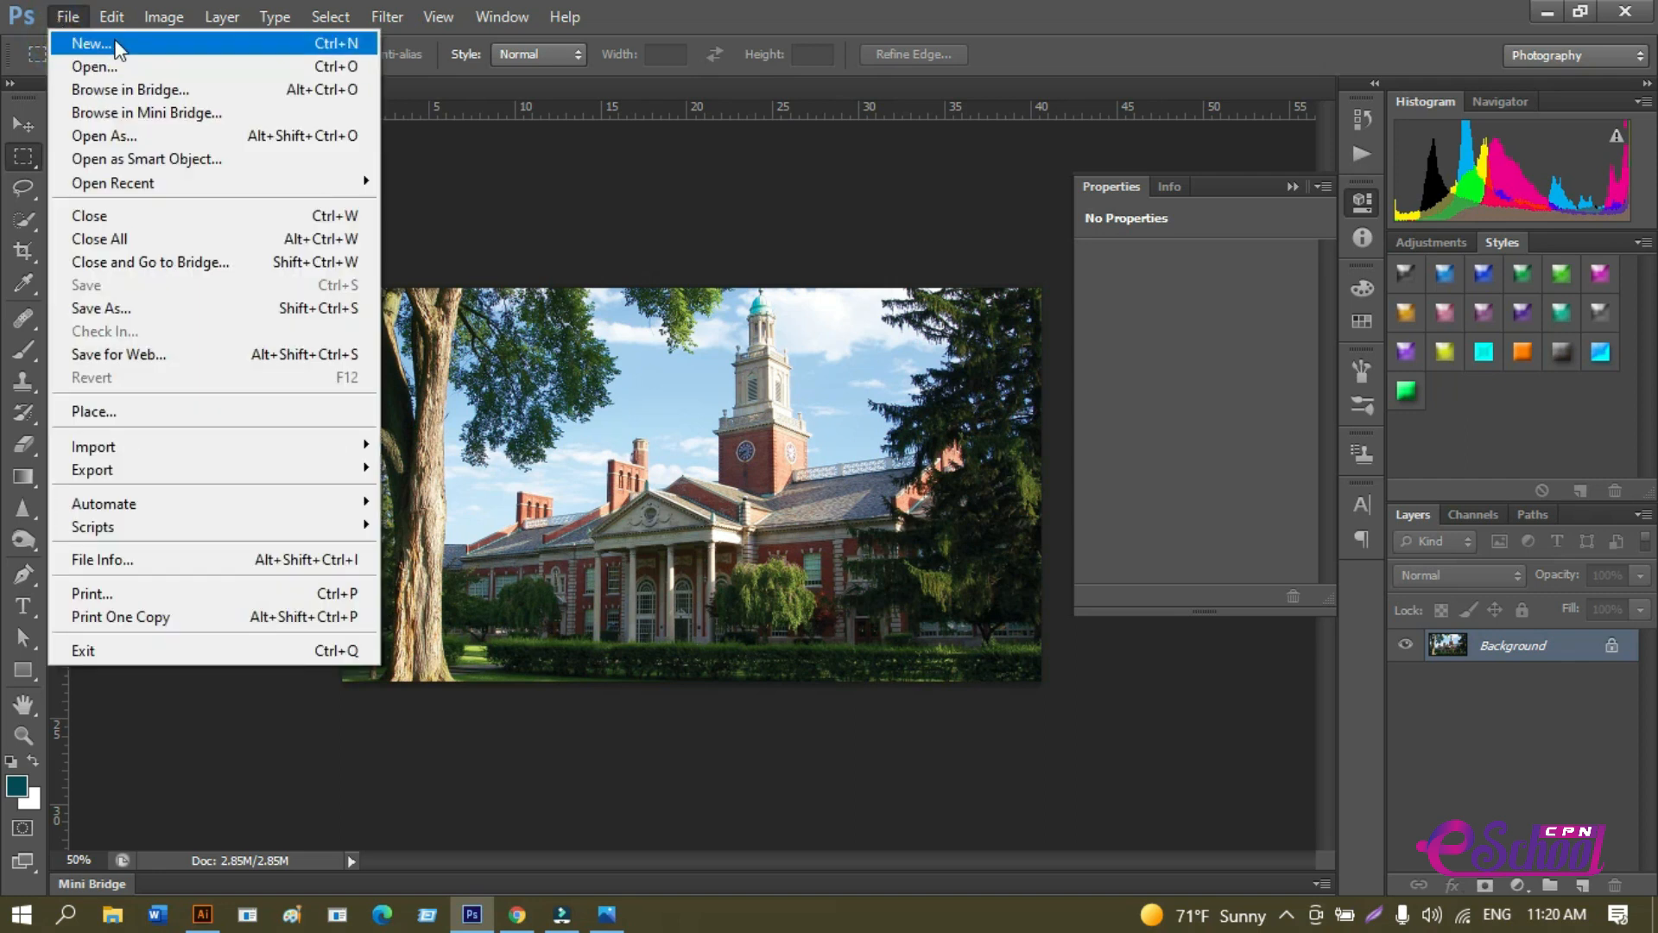
left_click(67, 18)
left_click(1074, 213)
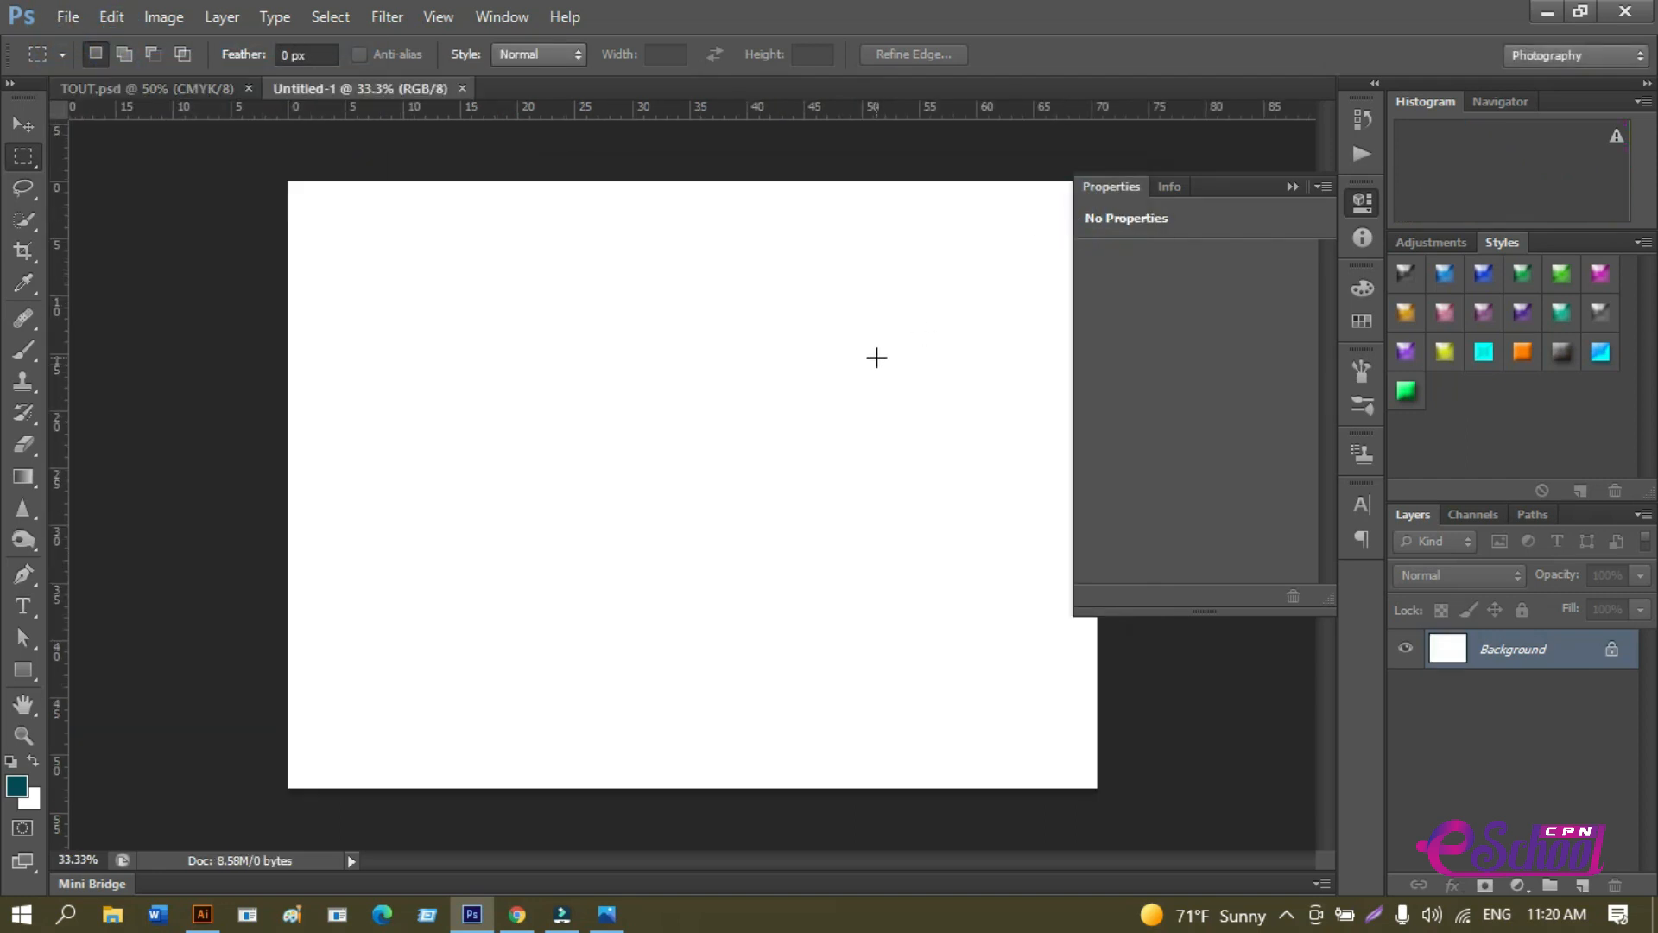
key("ctrl+v")
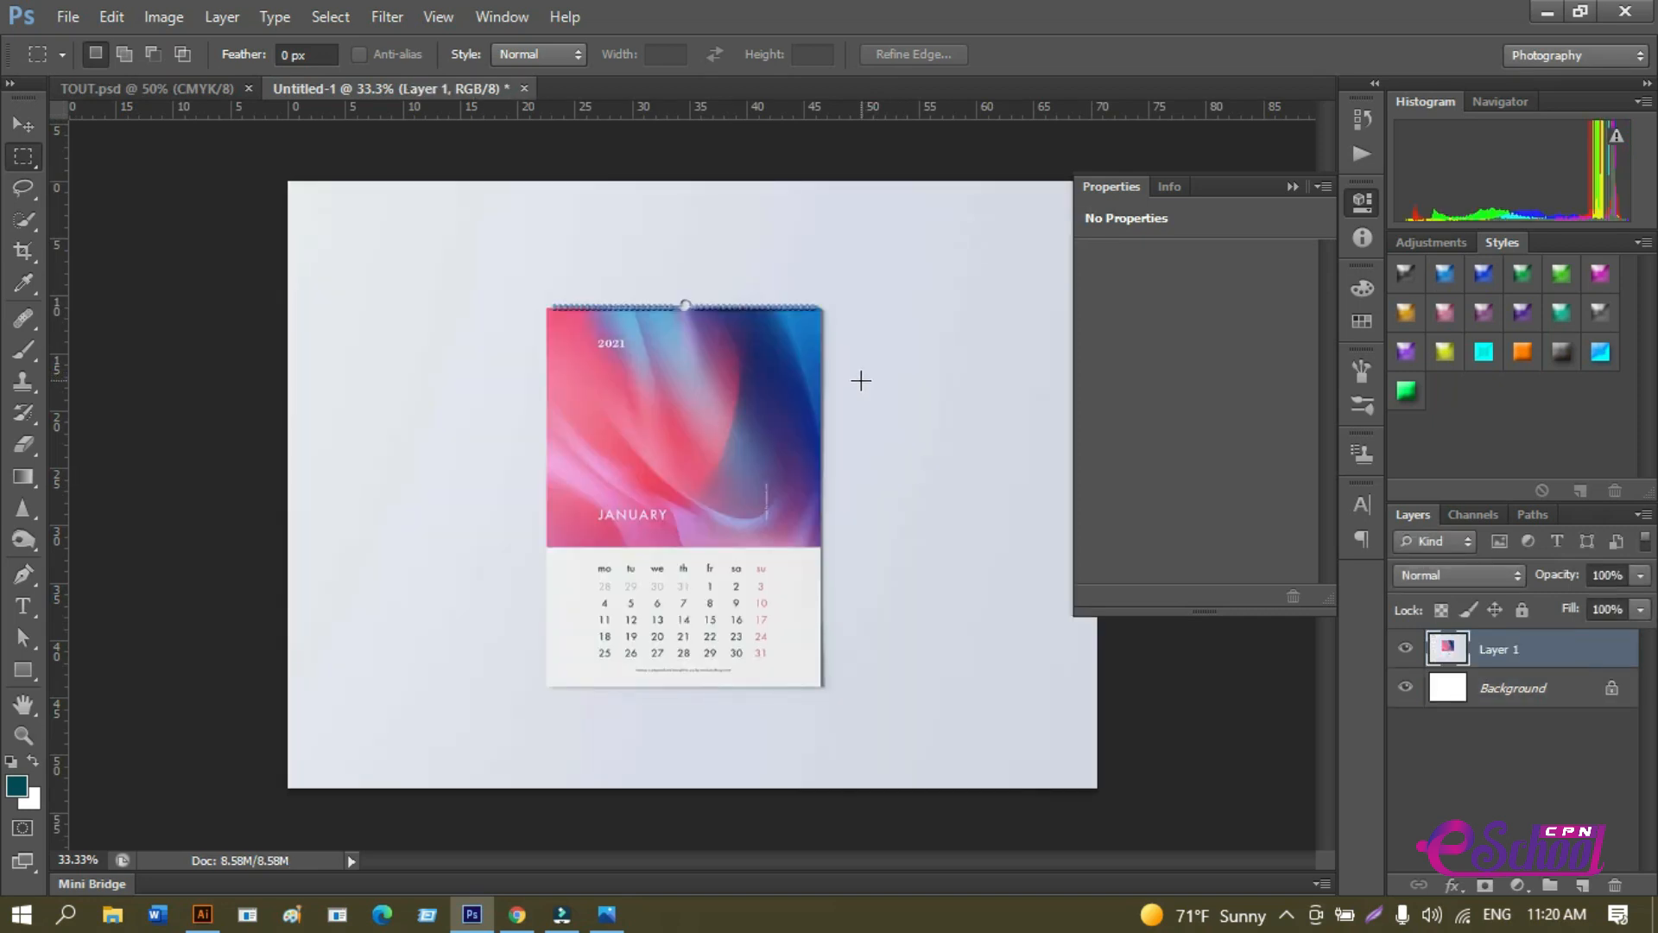
Place clander-cs6.jpg from the Desktop into the mockup document.
left_click(68, 16)
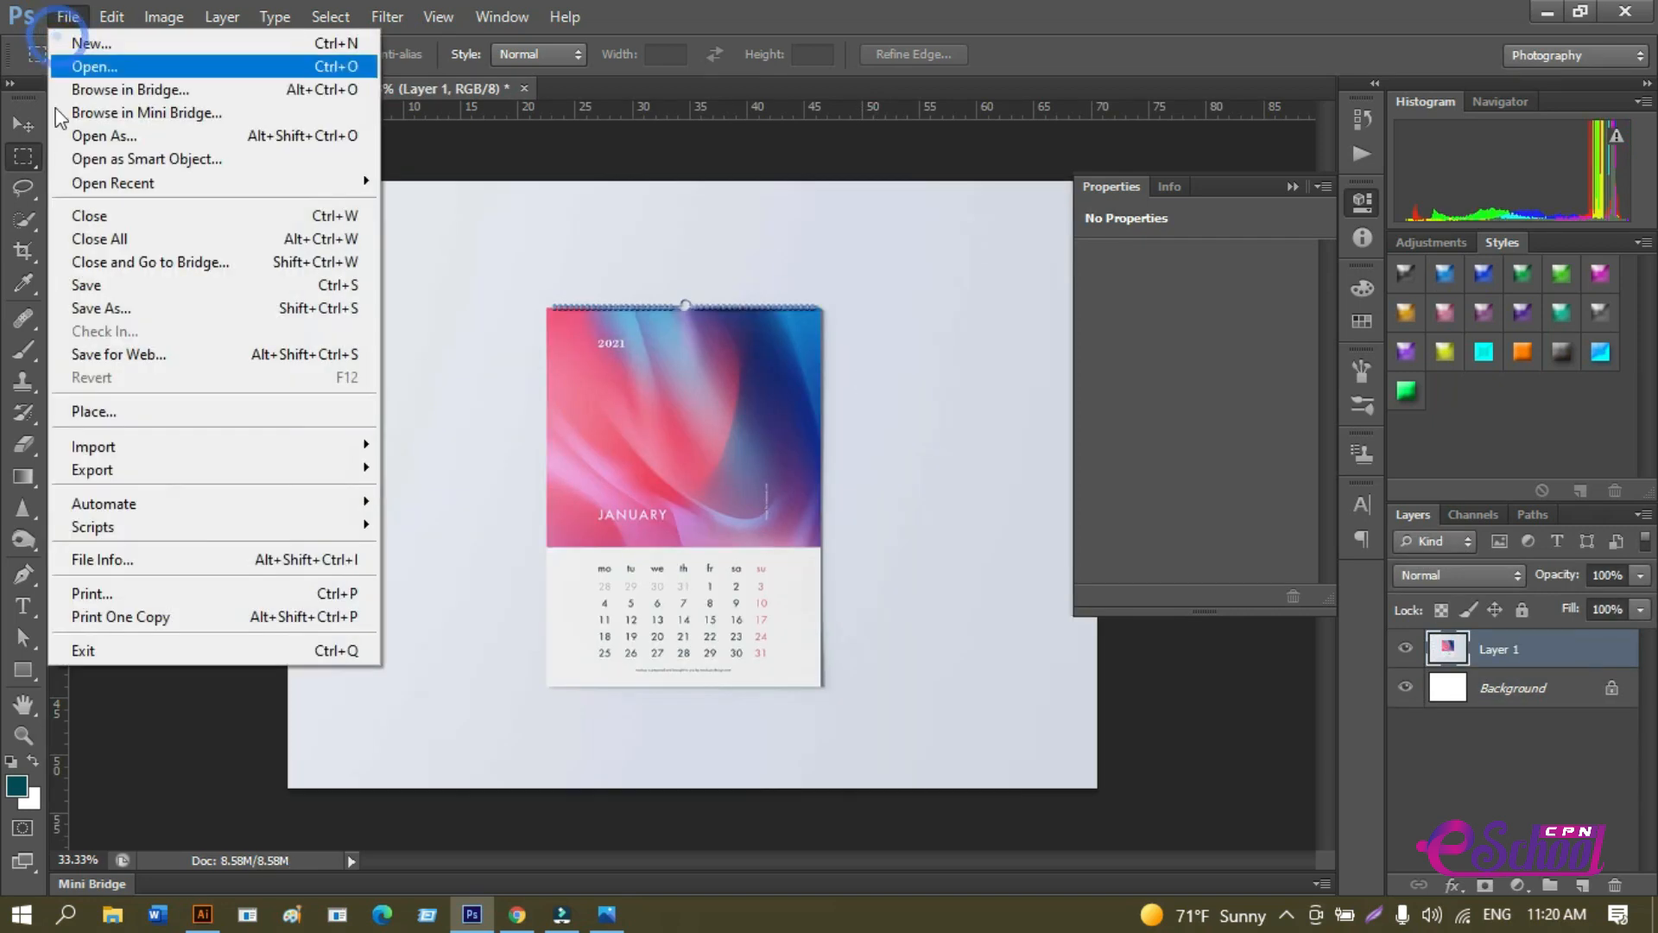
left_click(117, 413)
scroll(786, 455, "down", 5)
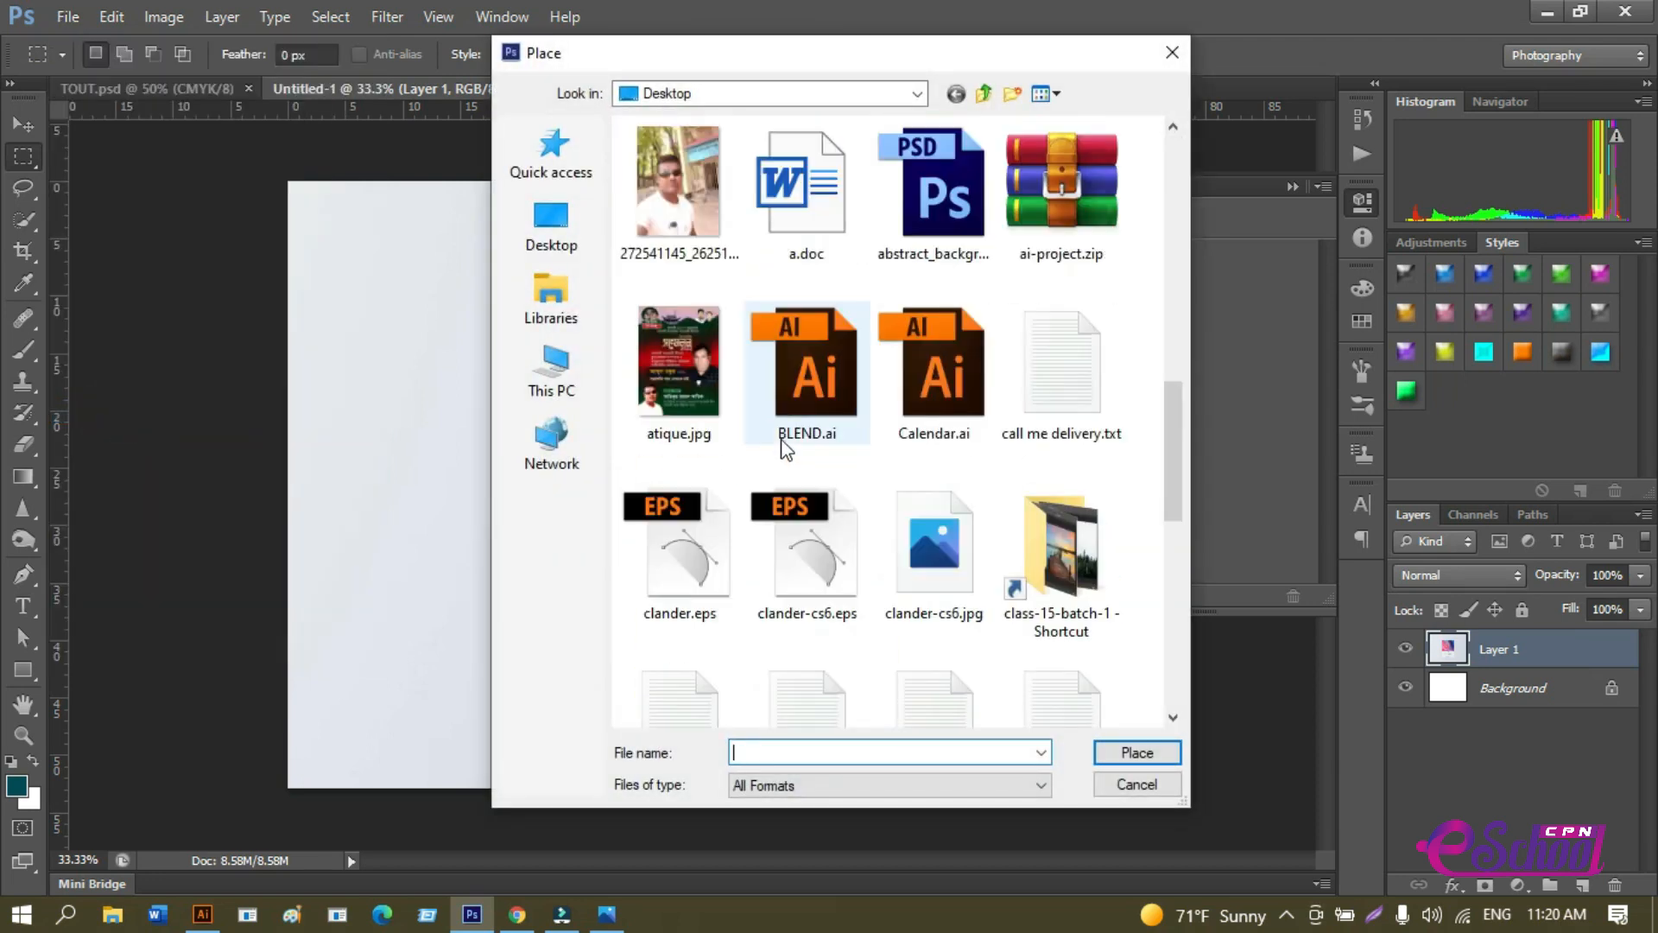
scroll(785, 455, "up", 5)
scroll(777, 455, "down", 8)
scroll(773, 456, "down", 3)
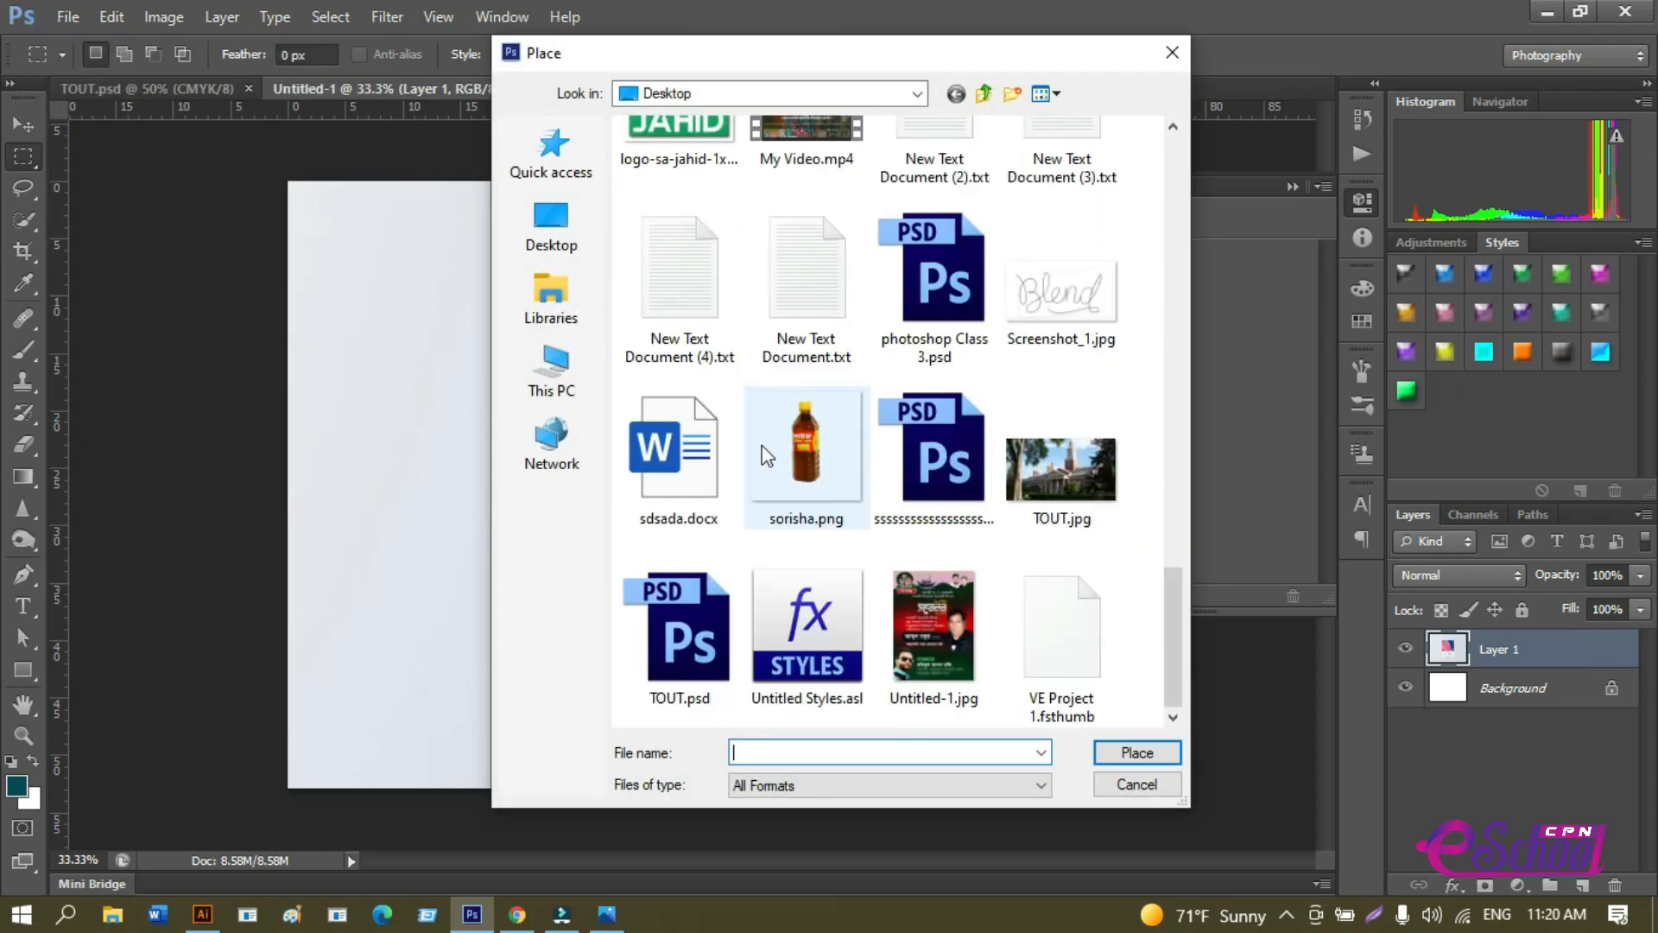
scroll(762, 450, "up", 6)
scroll(981, 432, "up", 2)
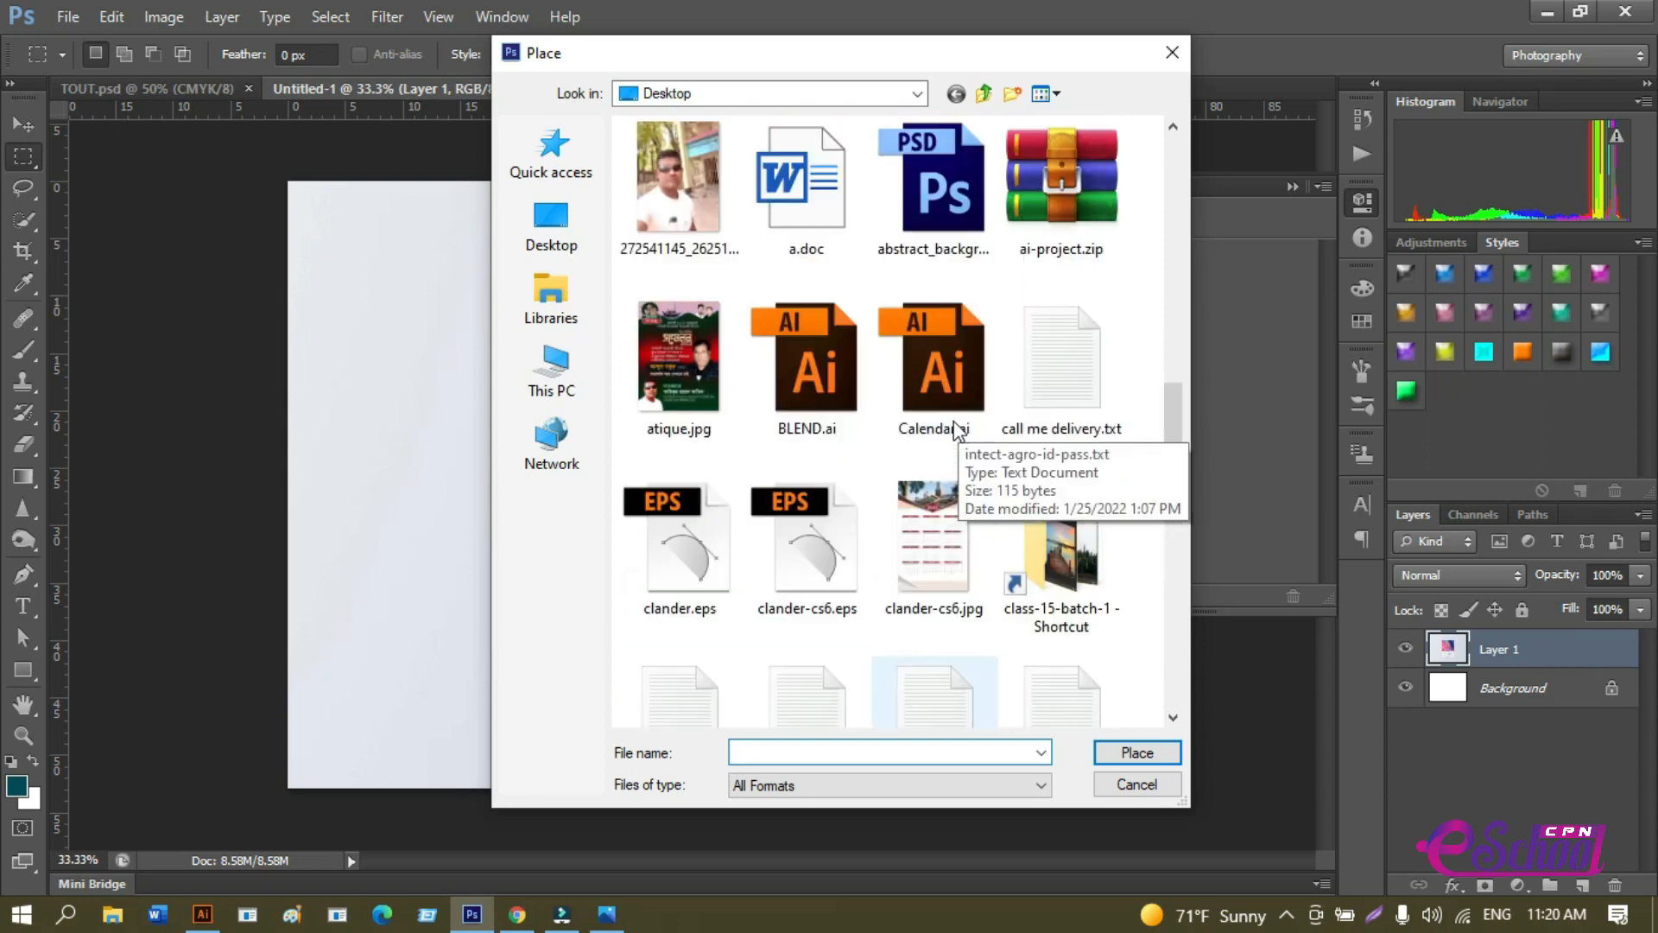
left_click(932, 535)
left_click(1136, 752)
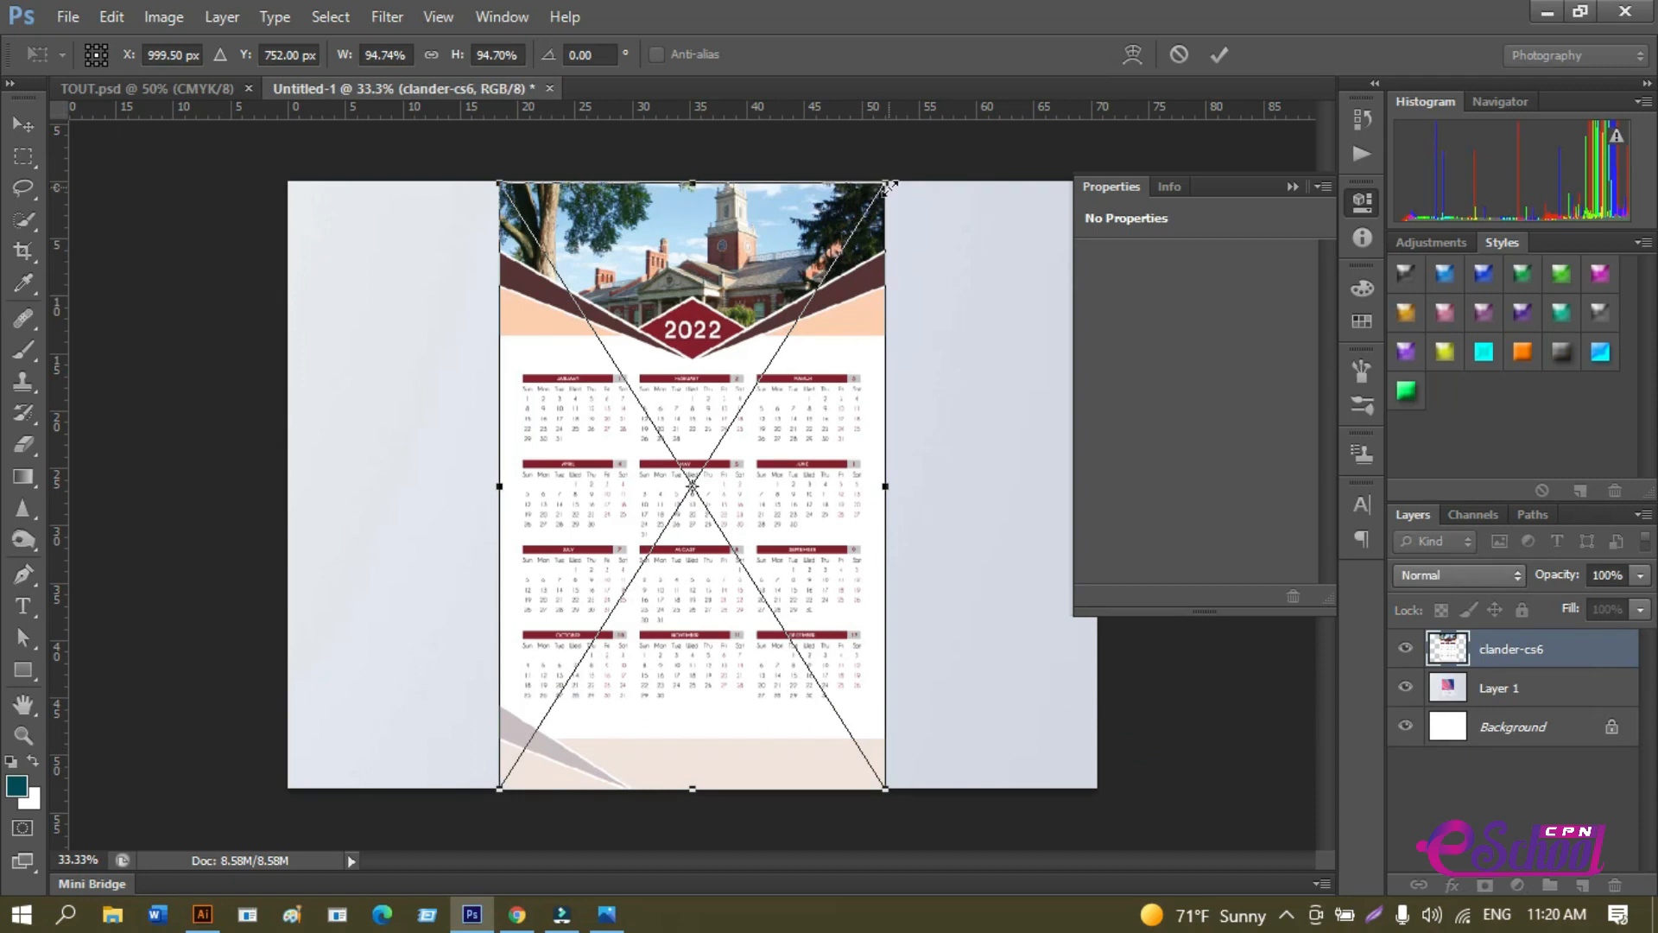
Scale the placed calendar down to about 57.7% around its centre and commit the placement.
left_click_drag(880, 174, 810, 300)
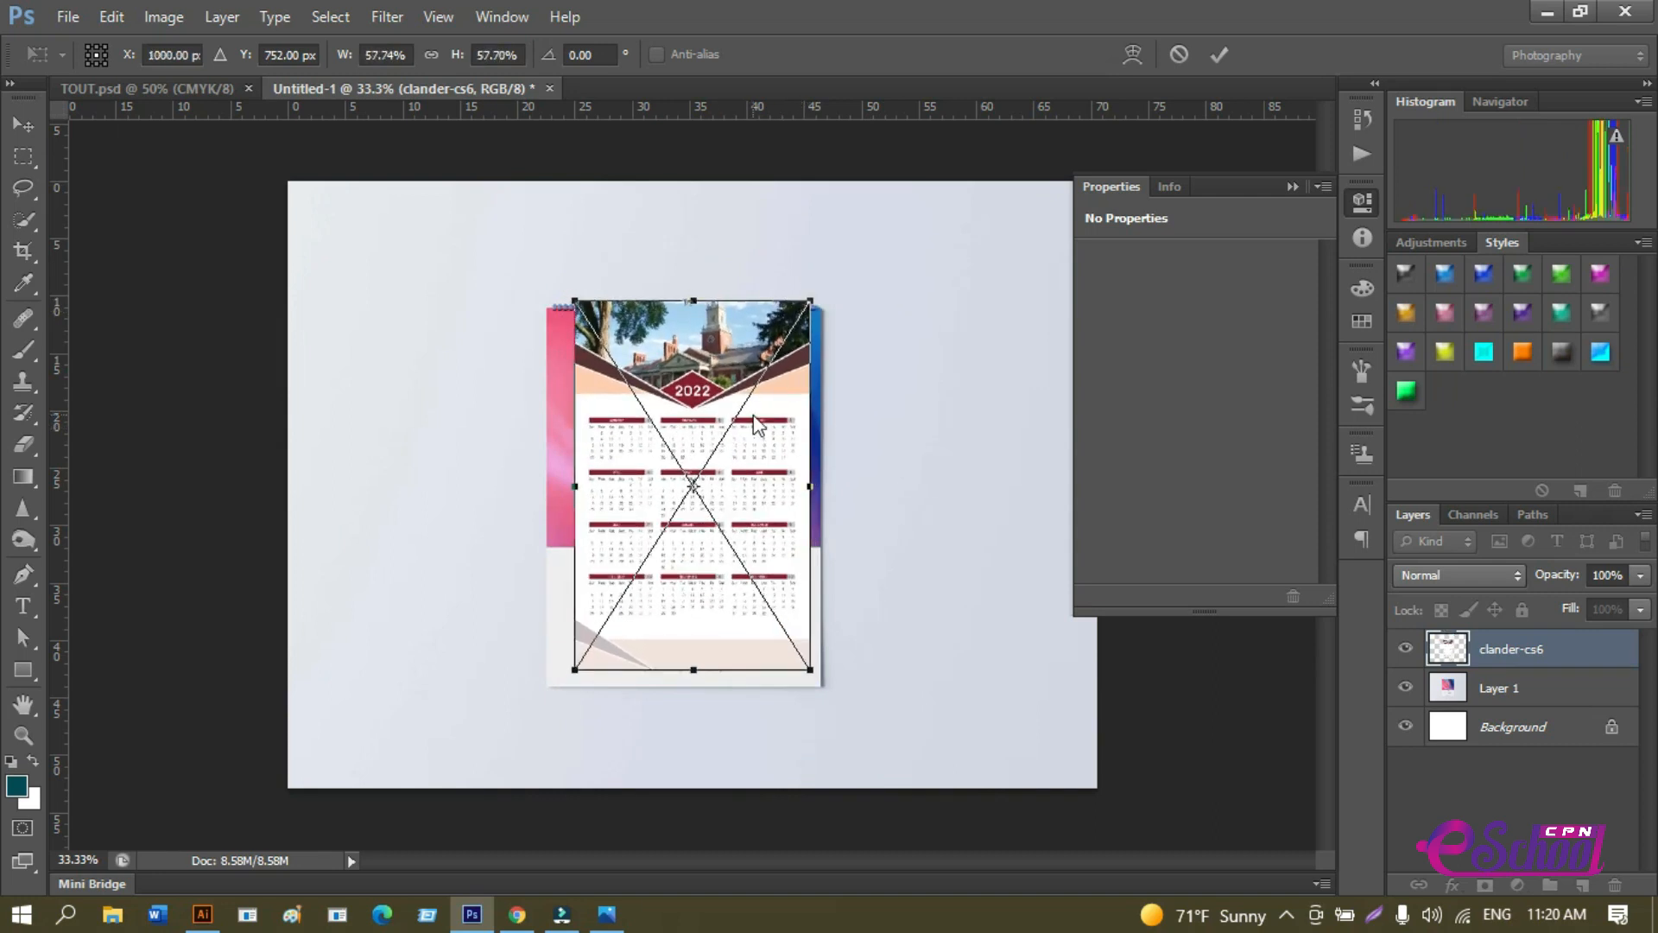
key("alt+space")
key("Escape")
left_click(23, 125)
left_click(695, 343)
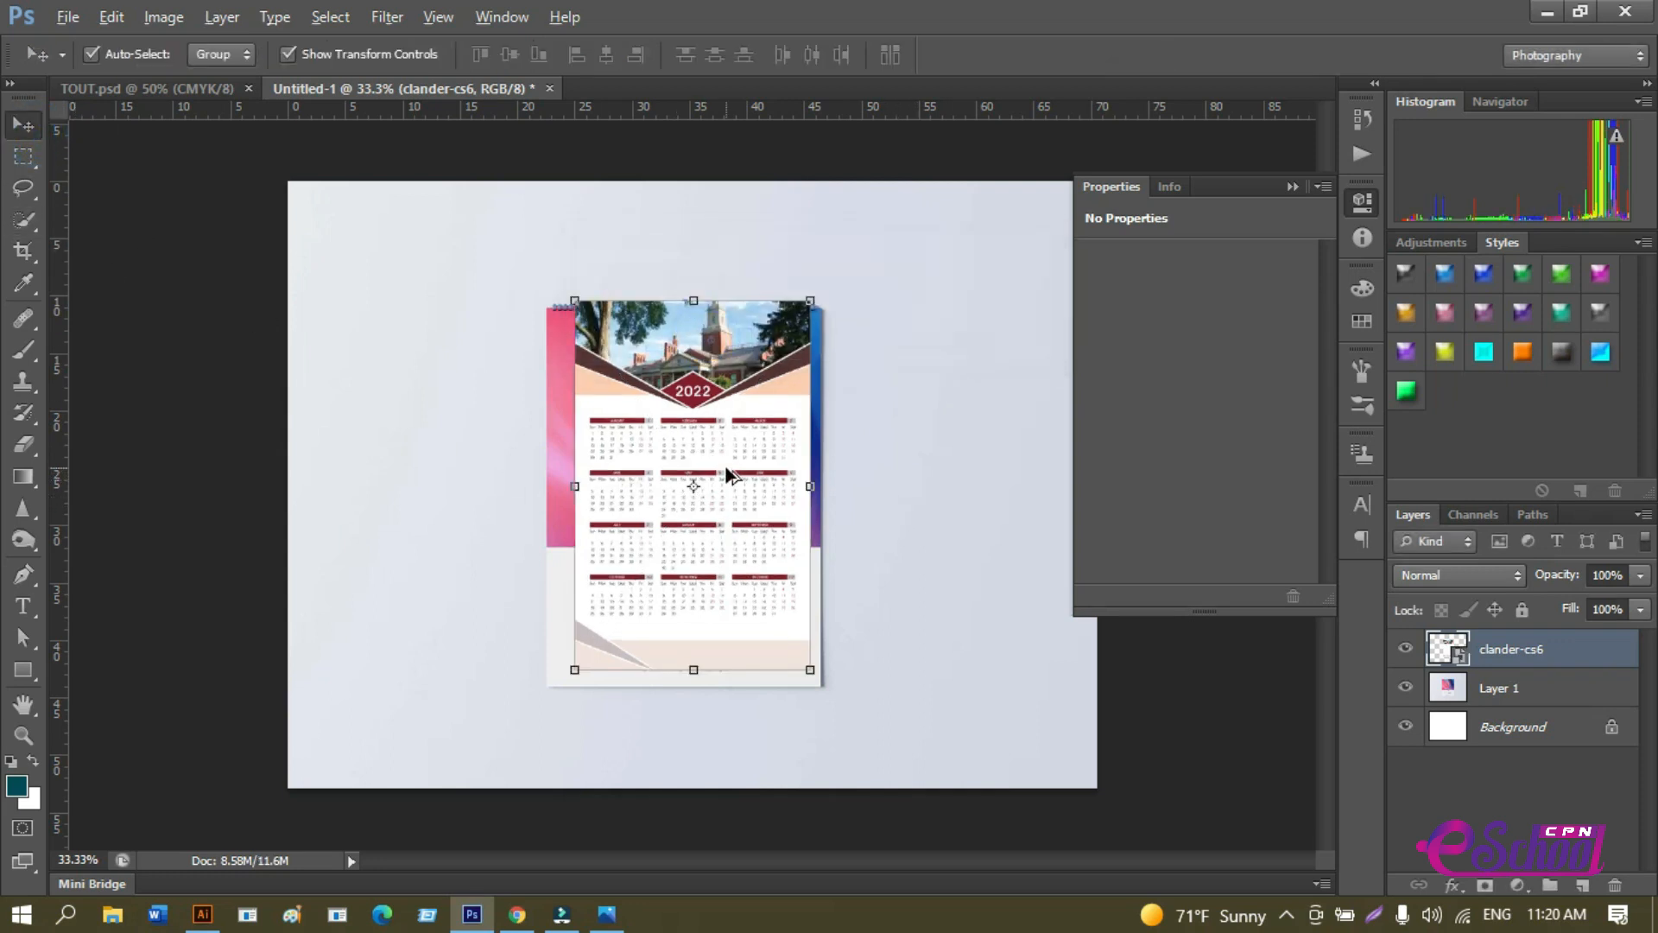
Hide the panels and move the placed calendar so its upper right corner meets that of the mockup's page.
key("Tab")
key("ctrl+0")
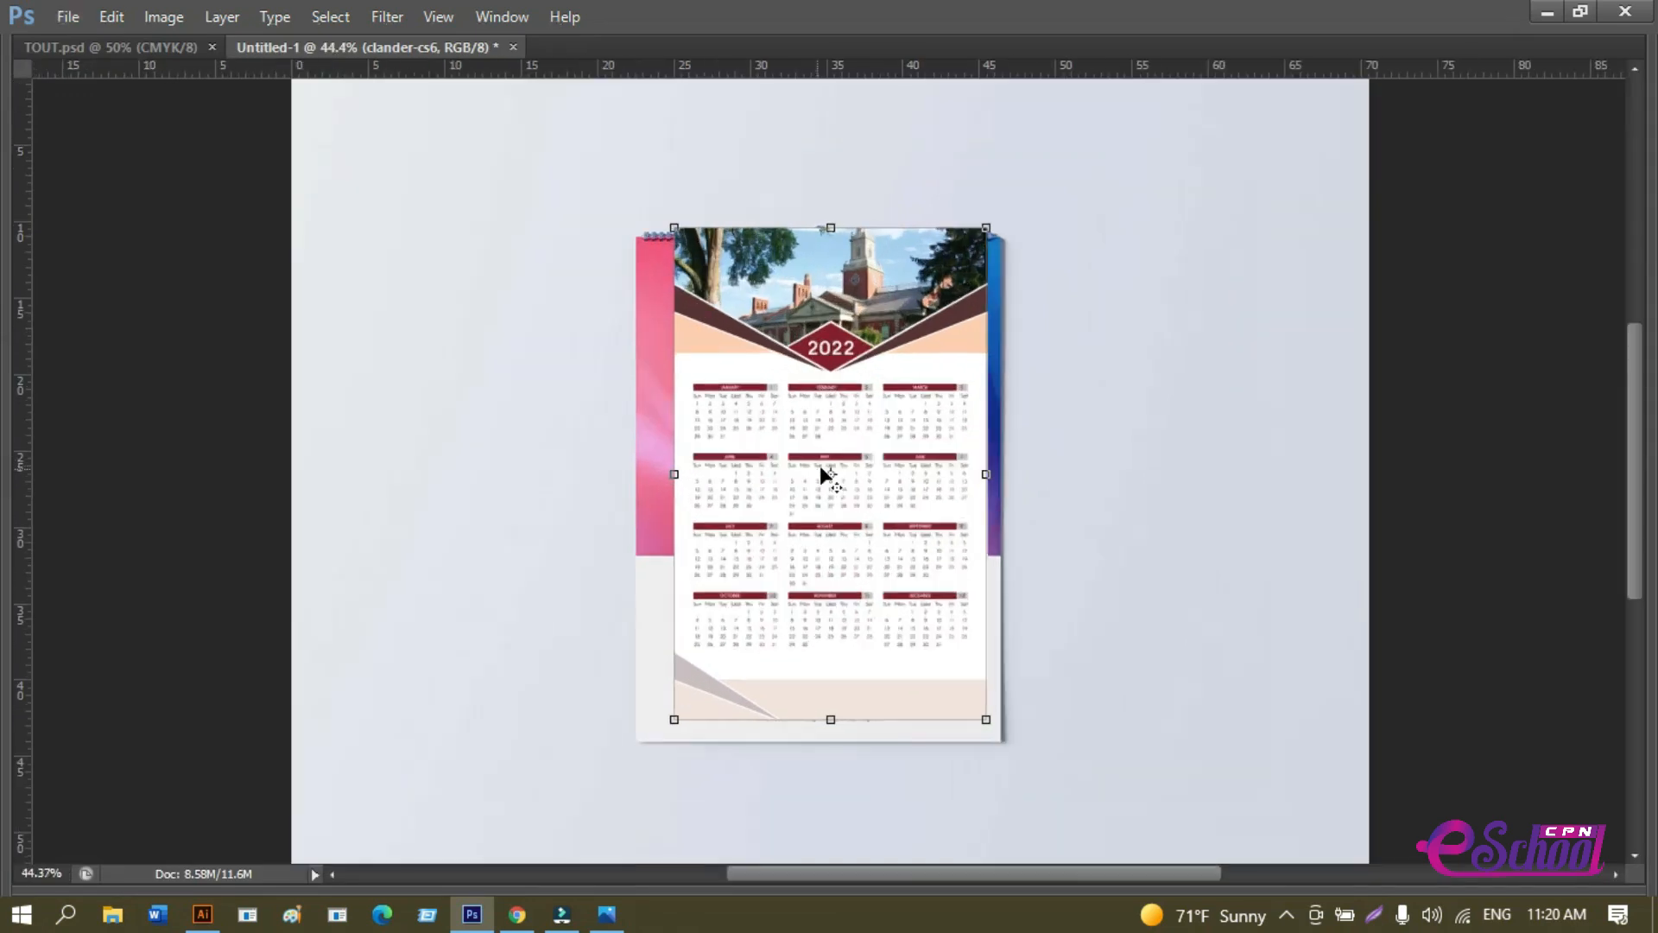
scroll(826, 467, "up", 2)
left_click_drag(825, 466, 890, 381)
scroll(878, 398, "down", 1)
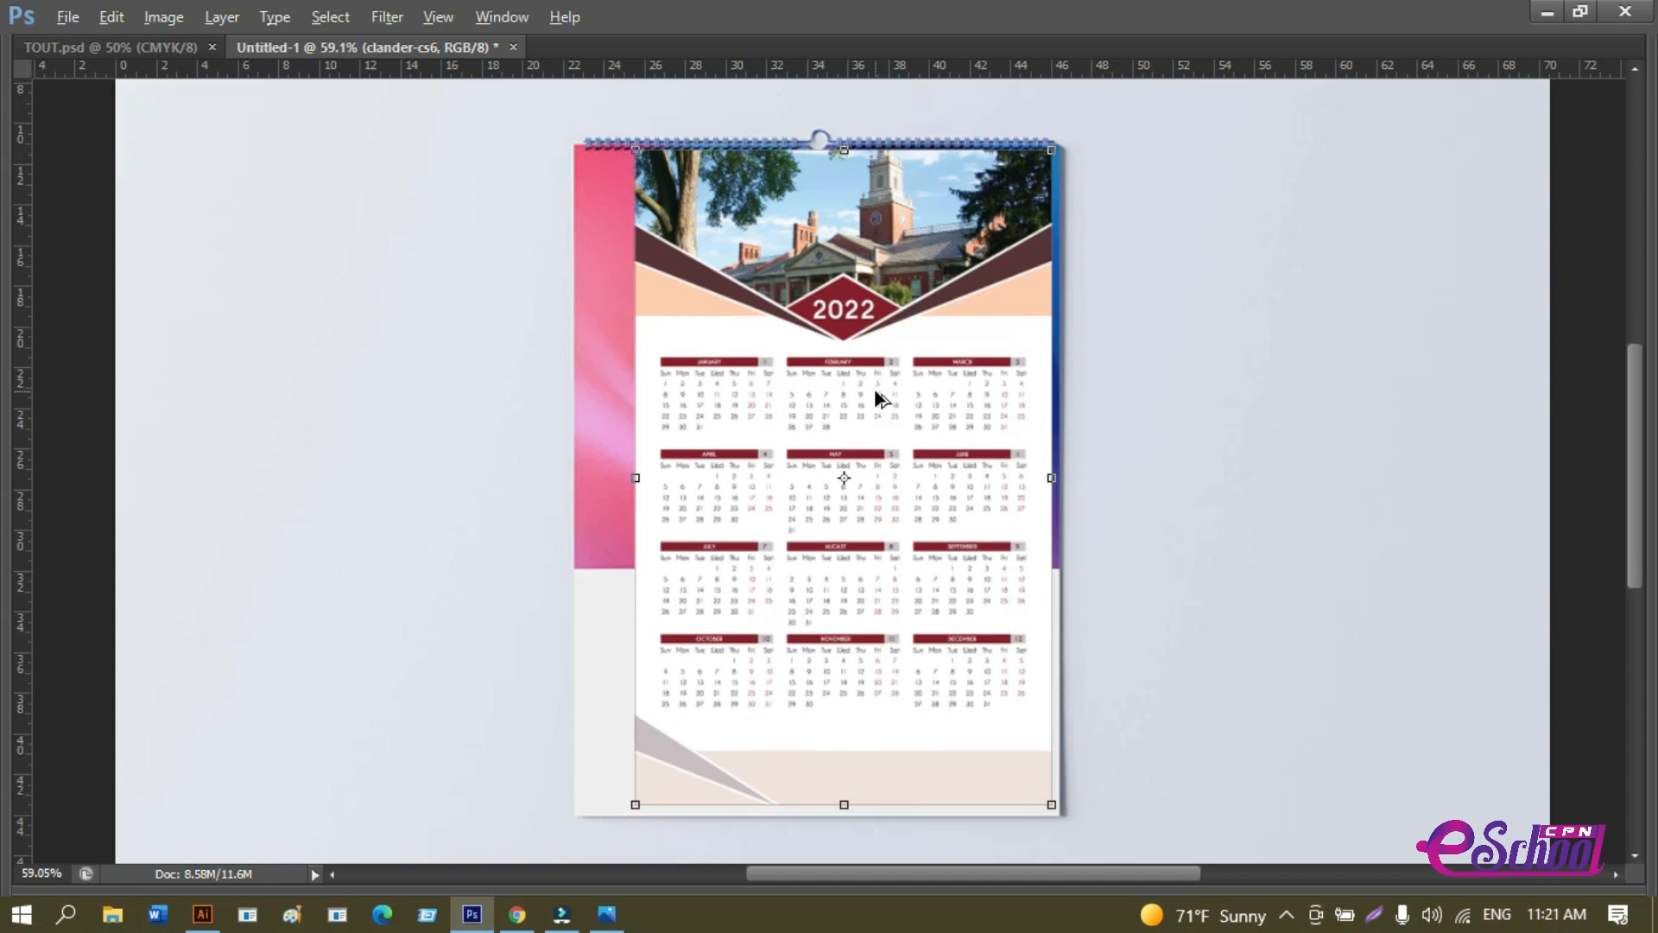
scroll(858, 566, "down", 2)
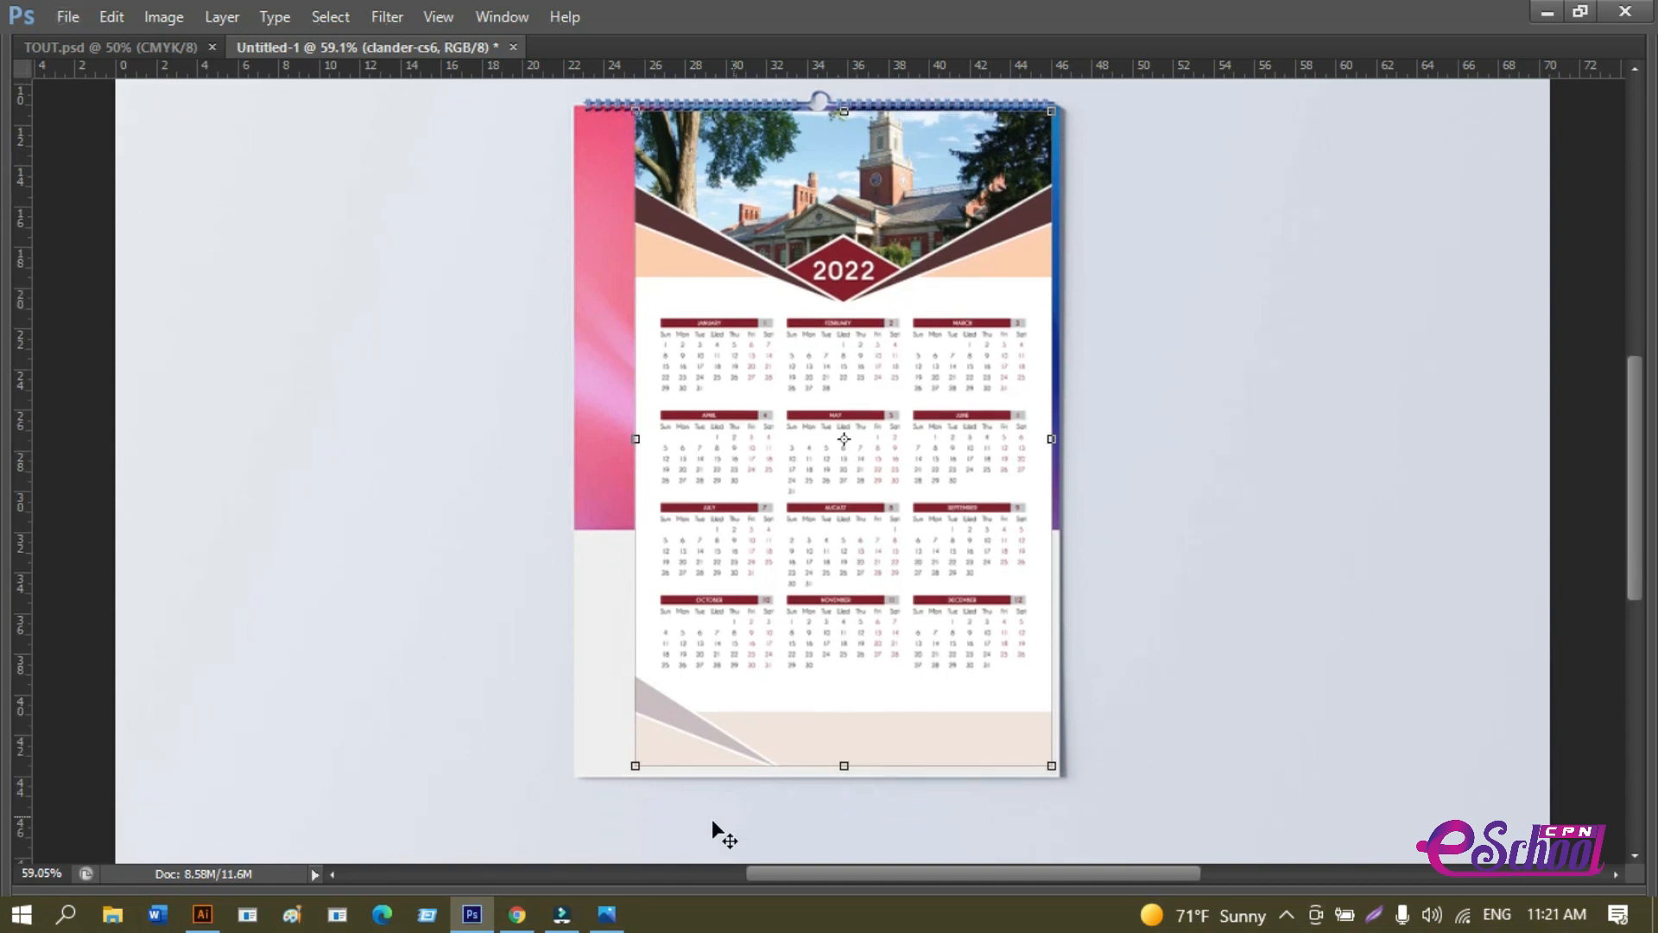
Enlarge the placed calendar beyond the mockup page's width, undo the trial height reduction, and commit the transform.
left_click_drag(632, 766, 573, 855)
left_click_drag(678, 527, 667, 579)
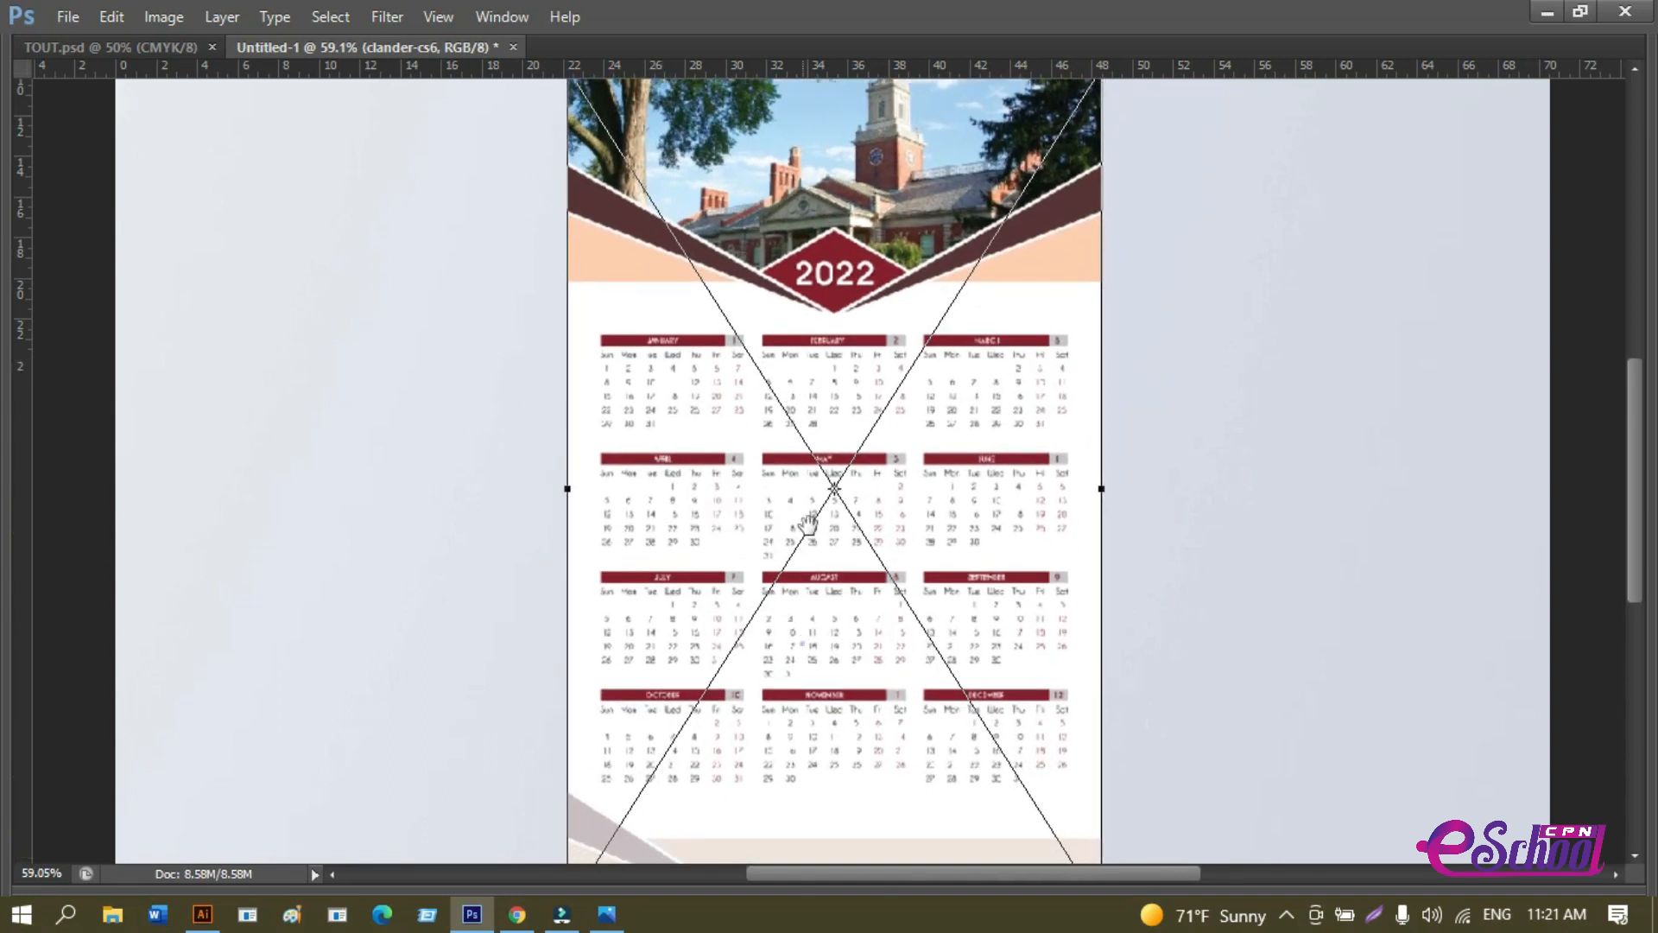
left_click_drag(801, 643, 807, 455)
left_click_drag(837, 724, 810, 602)
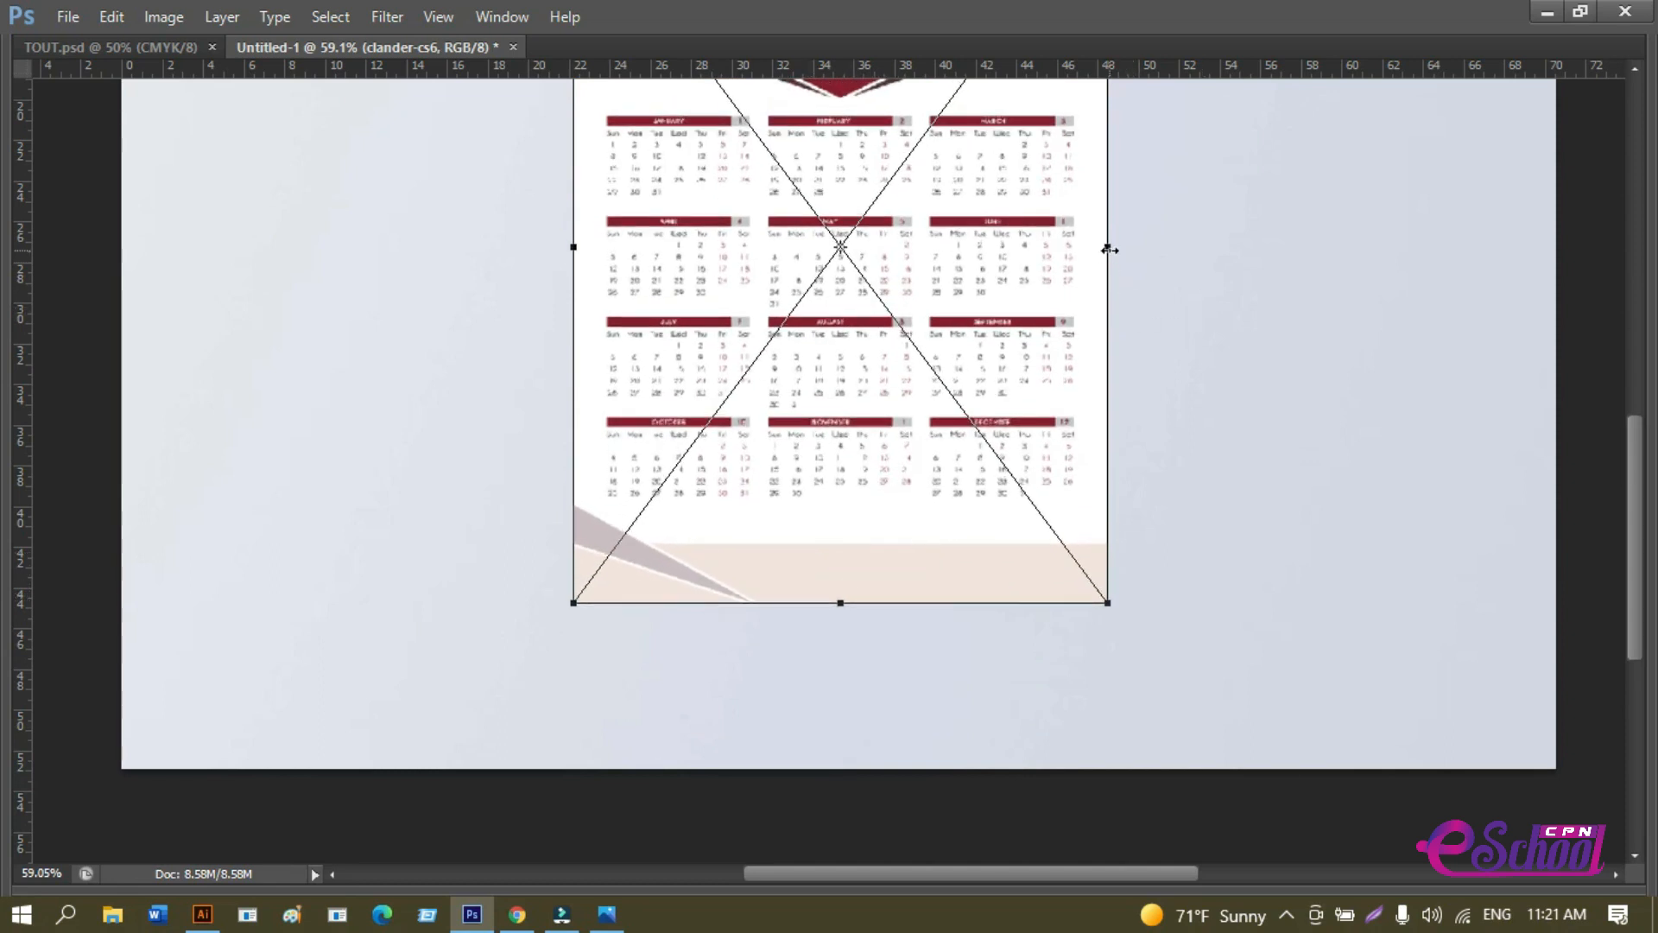
key("ctrl+z")
key("Return")
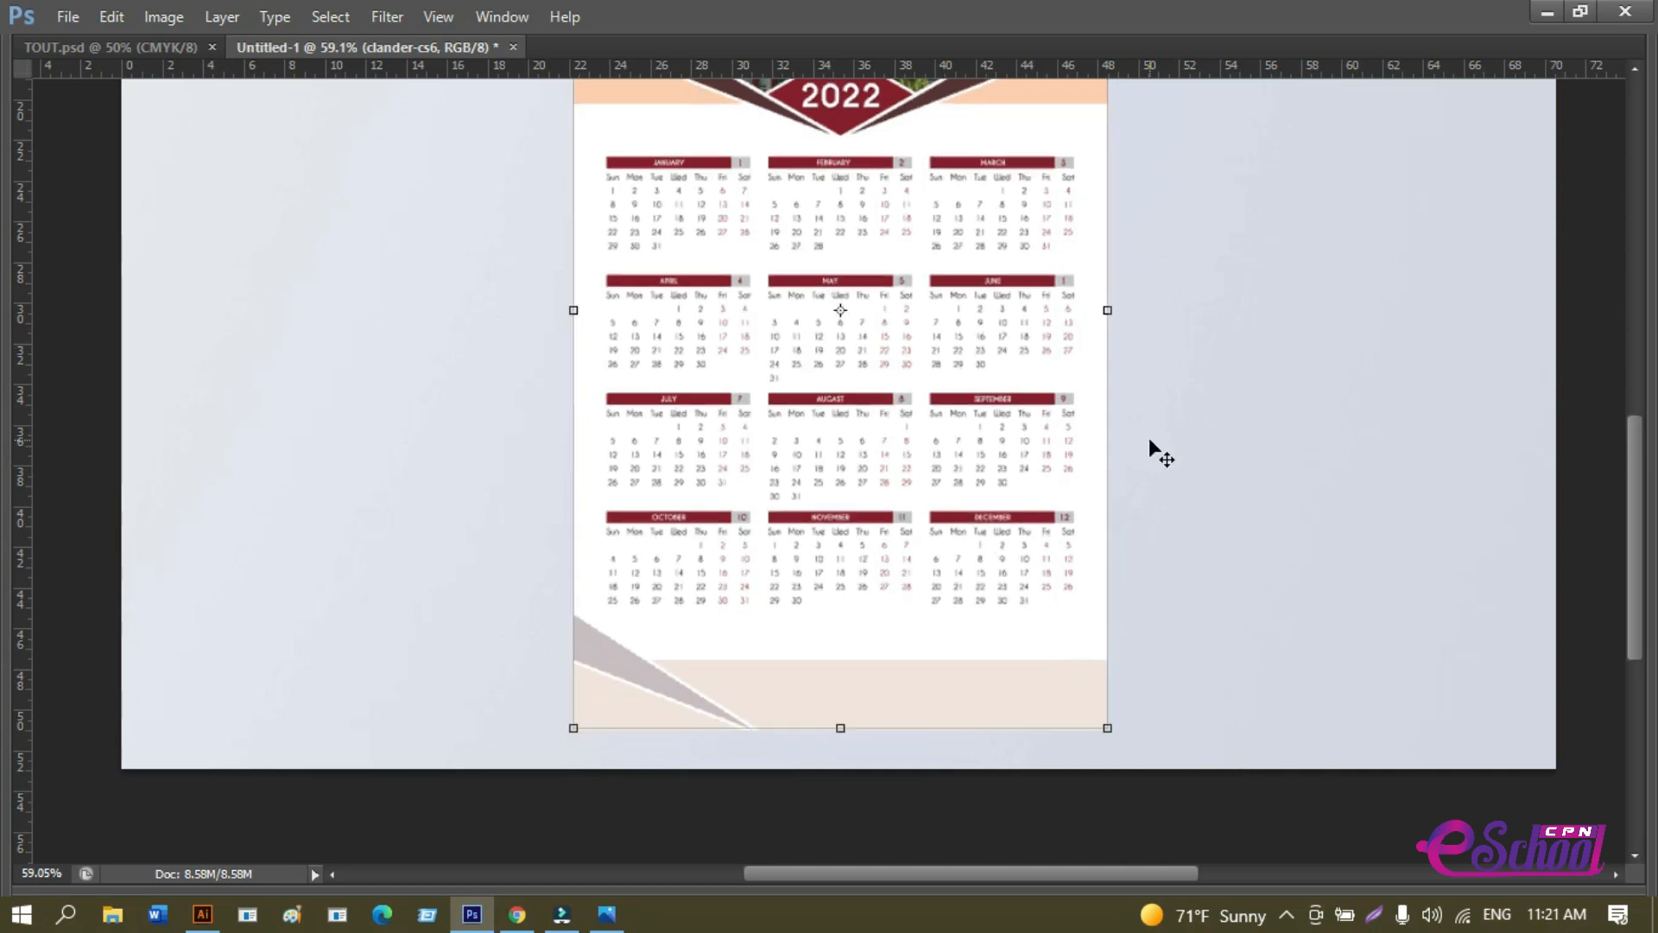
Move the placed calendar aside, partly past the canvas's left edge, to uncover the mockup's page.
scroll(1157, 444, "down", 1)
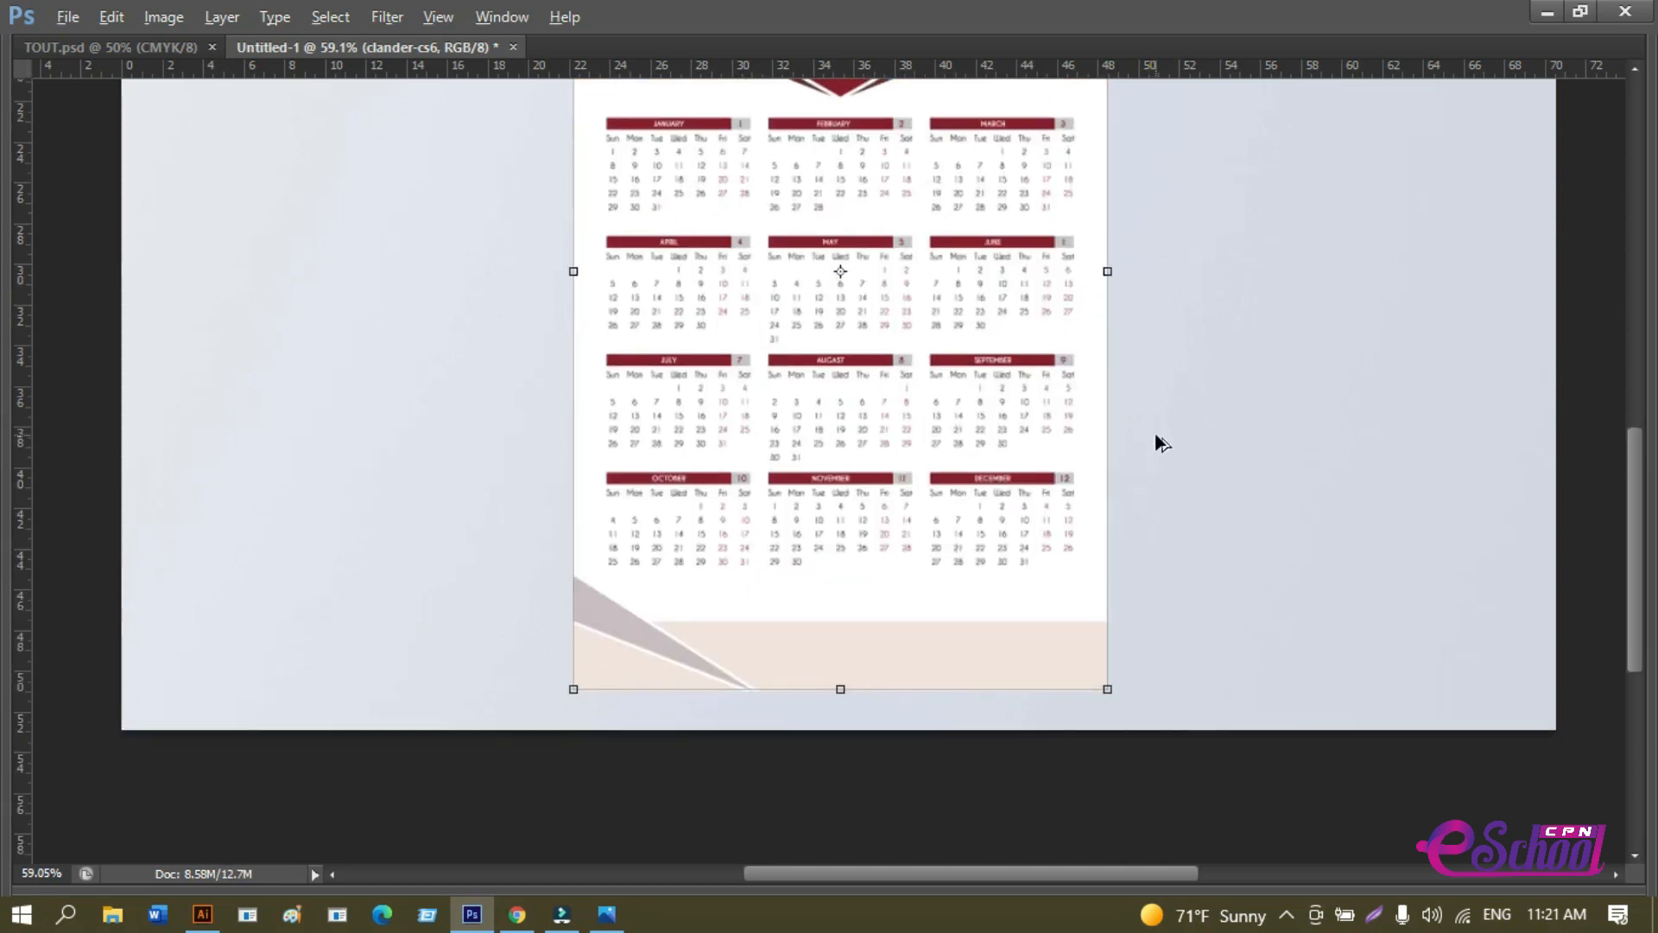
scroll(1154, 434, "down", 2, "alt")
left_click_drag(1090, 437, 429, 499)
scroll(647, 458, "down", 1)
Select the mockup image layer and stretch it vertically past the canvas's lower edge to make its page taller.
left_click(958, 343)
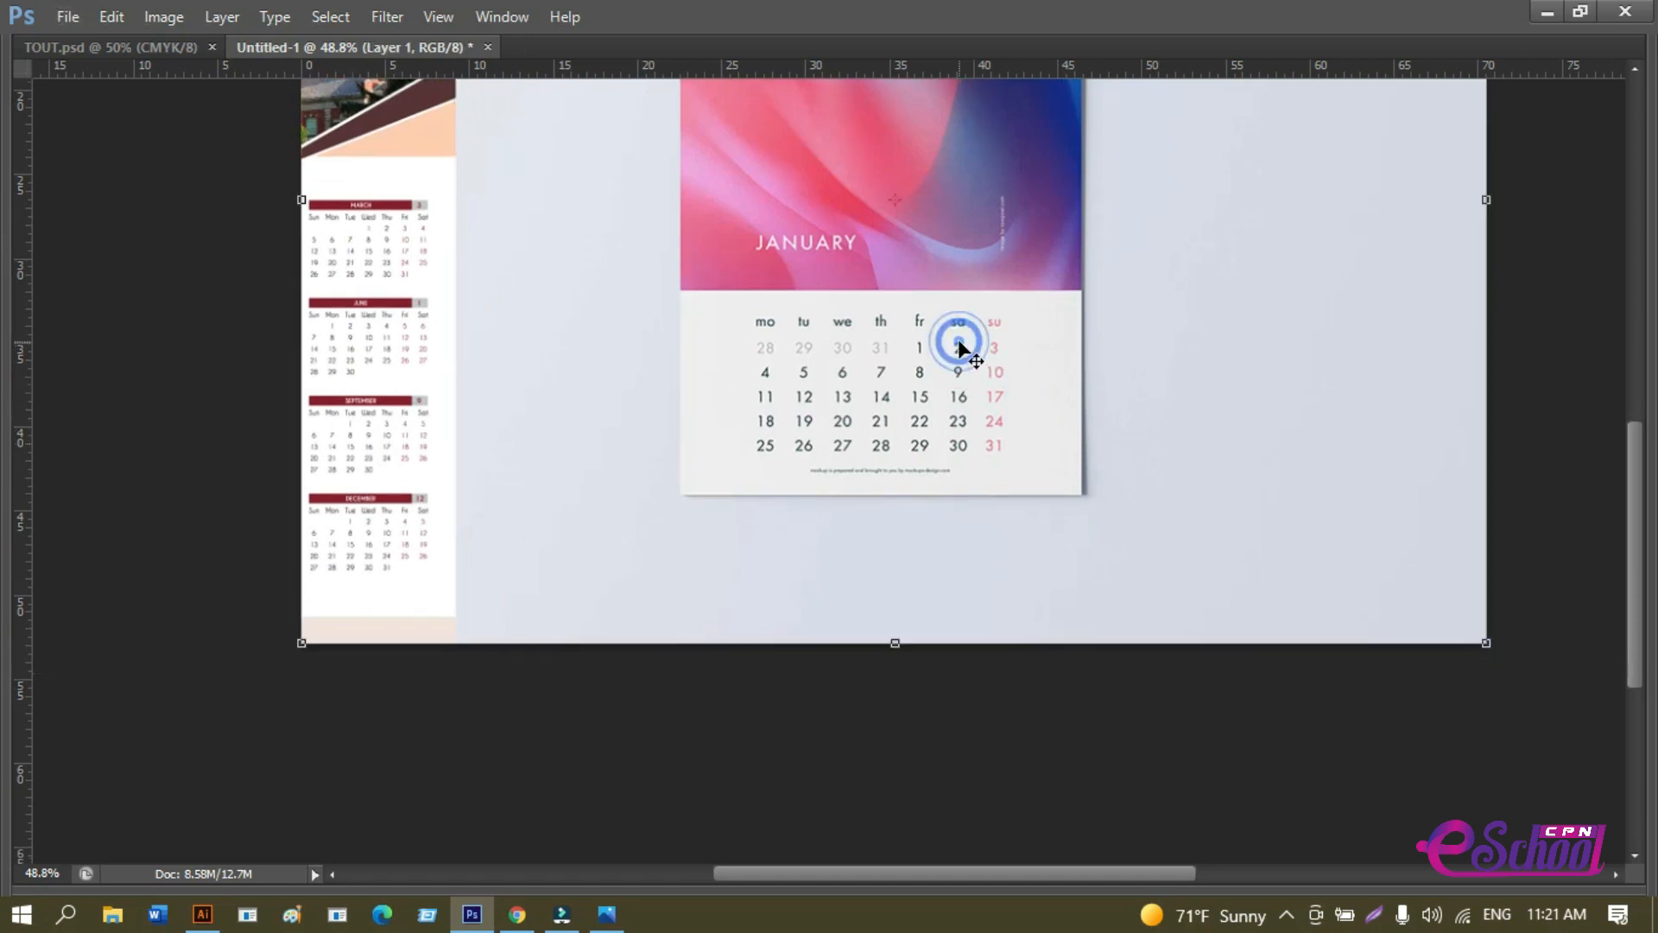
left_click_drag(893, 642, 899, 812)
left_click_drag(898, 546, 898, 453)
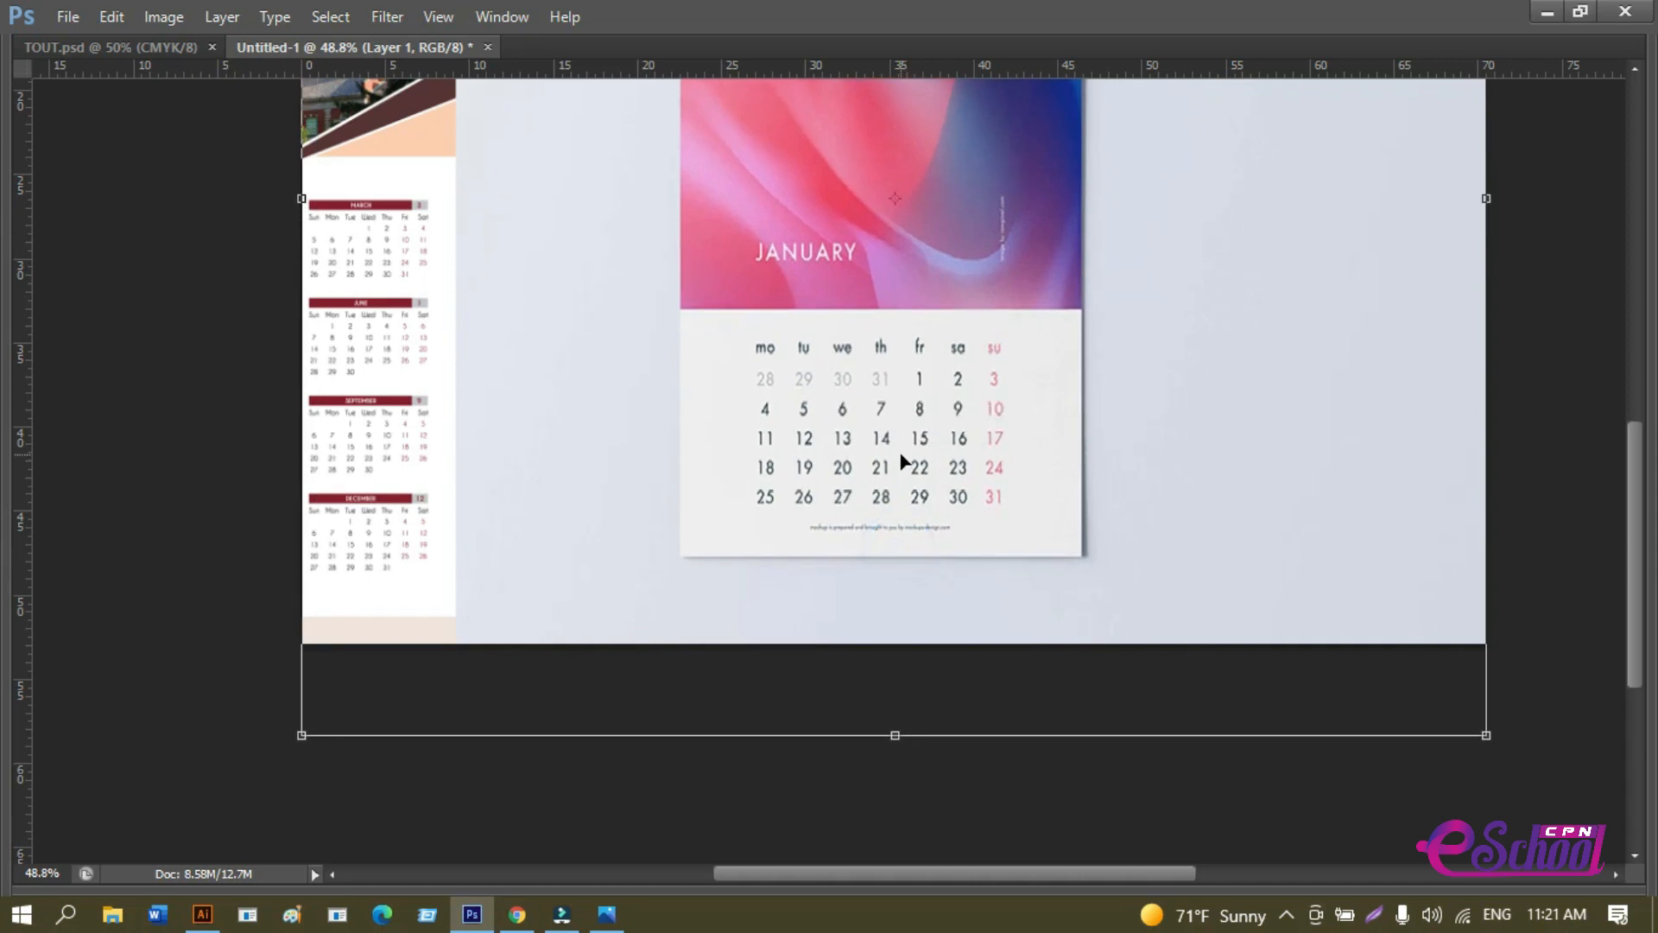
scroll(895, 450, "down", 1)
key("alt+space")
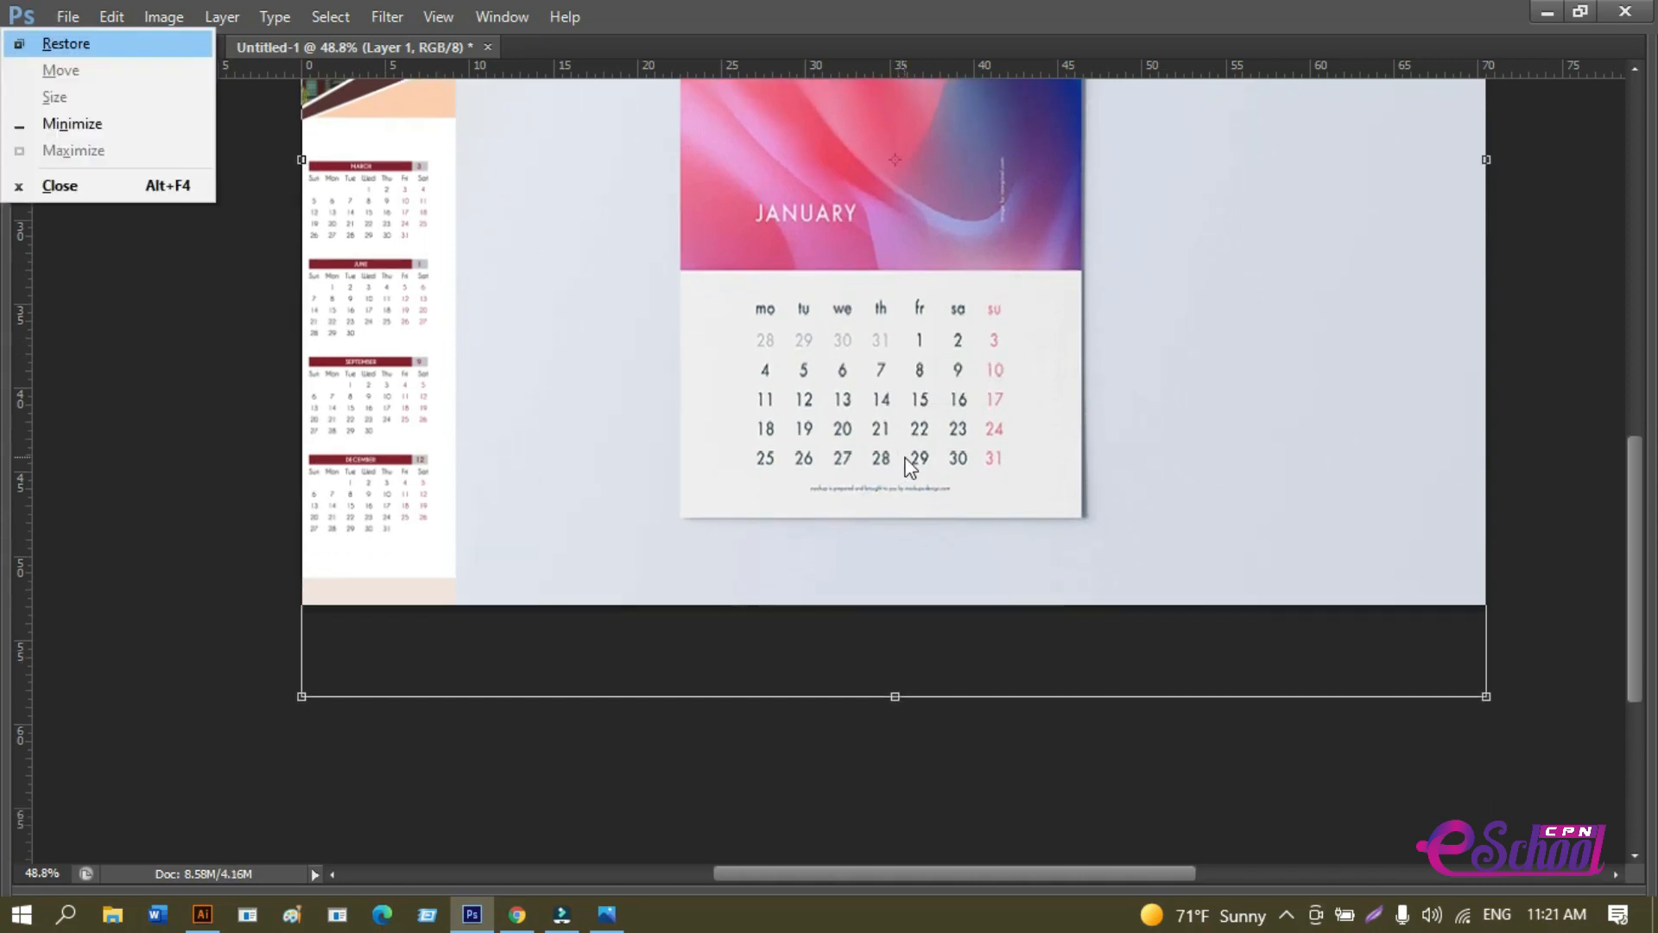
key("Escape")
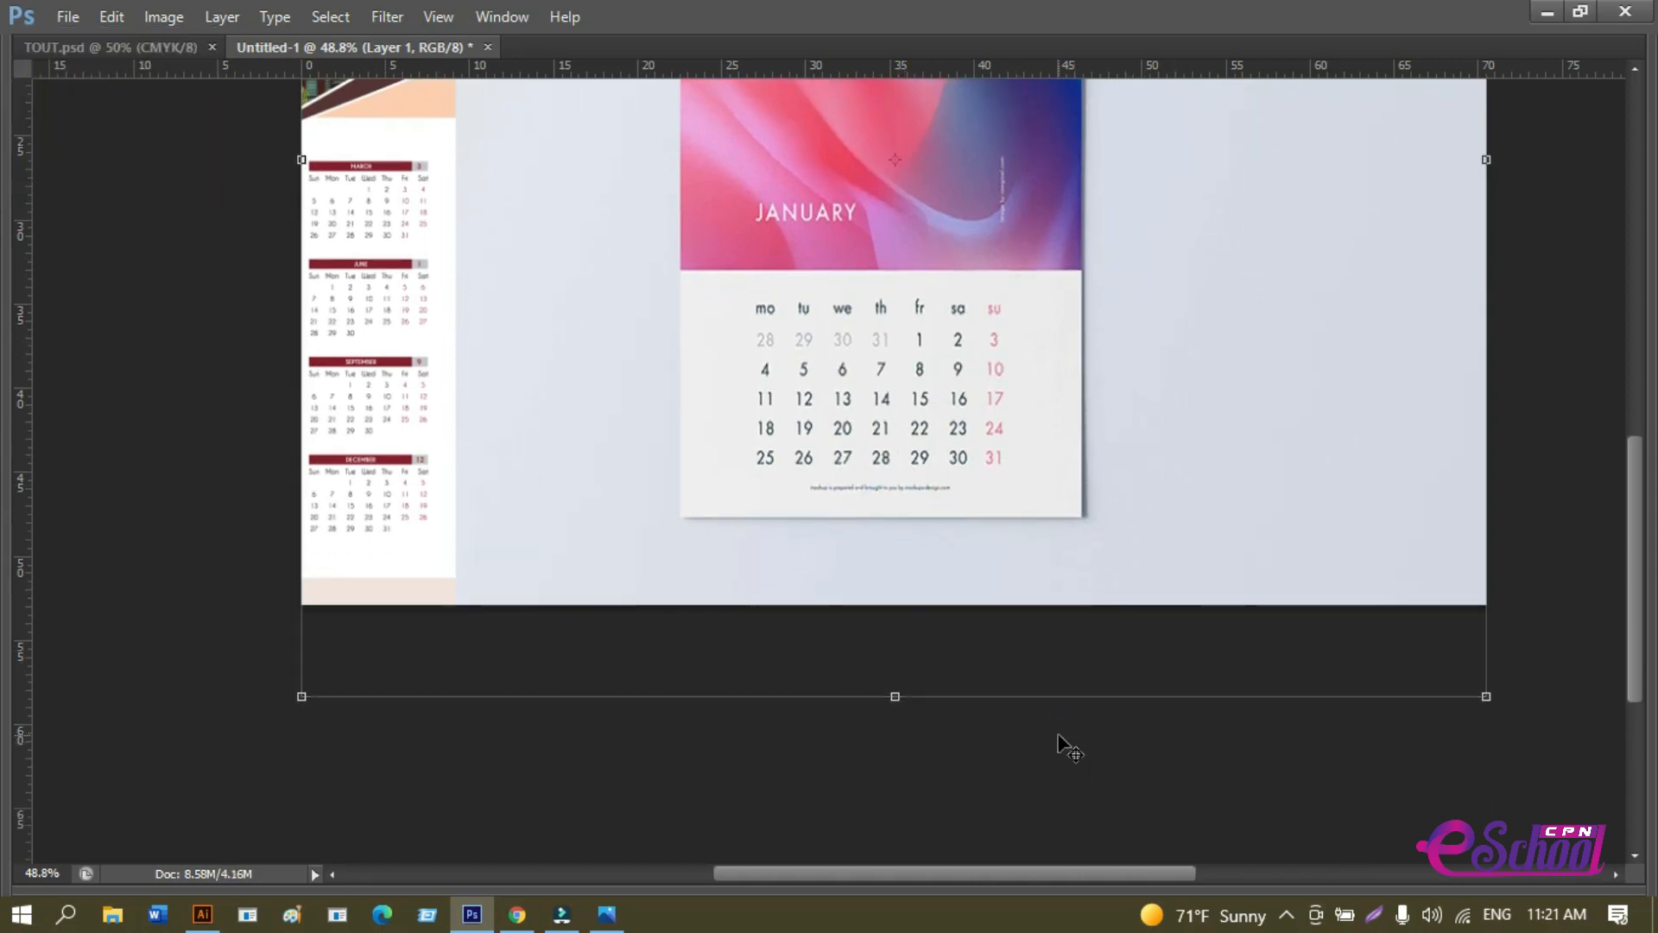
Shift the stretched mockup image upward and move the placed calendar next to its page for comparing their heights.
scroll(1132, 684, "down", 1)
scroll(1132, 685, "down", 2)
left_click_drag(1040, 535, 1017, 459)
left_click_drag(414, 459, 630, 315)
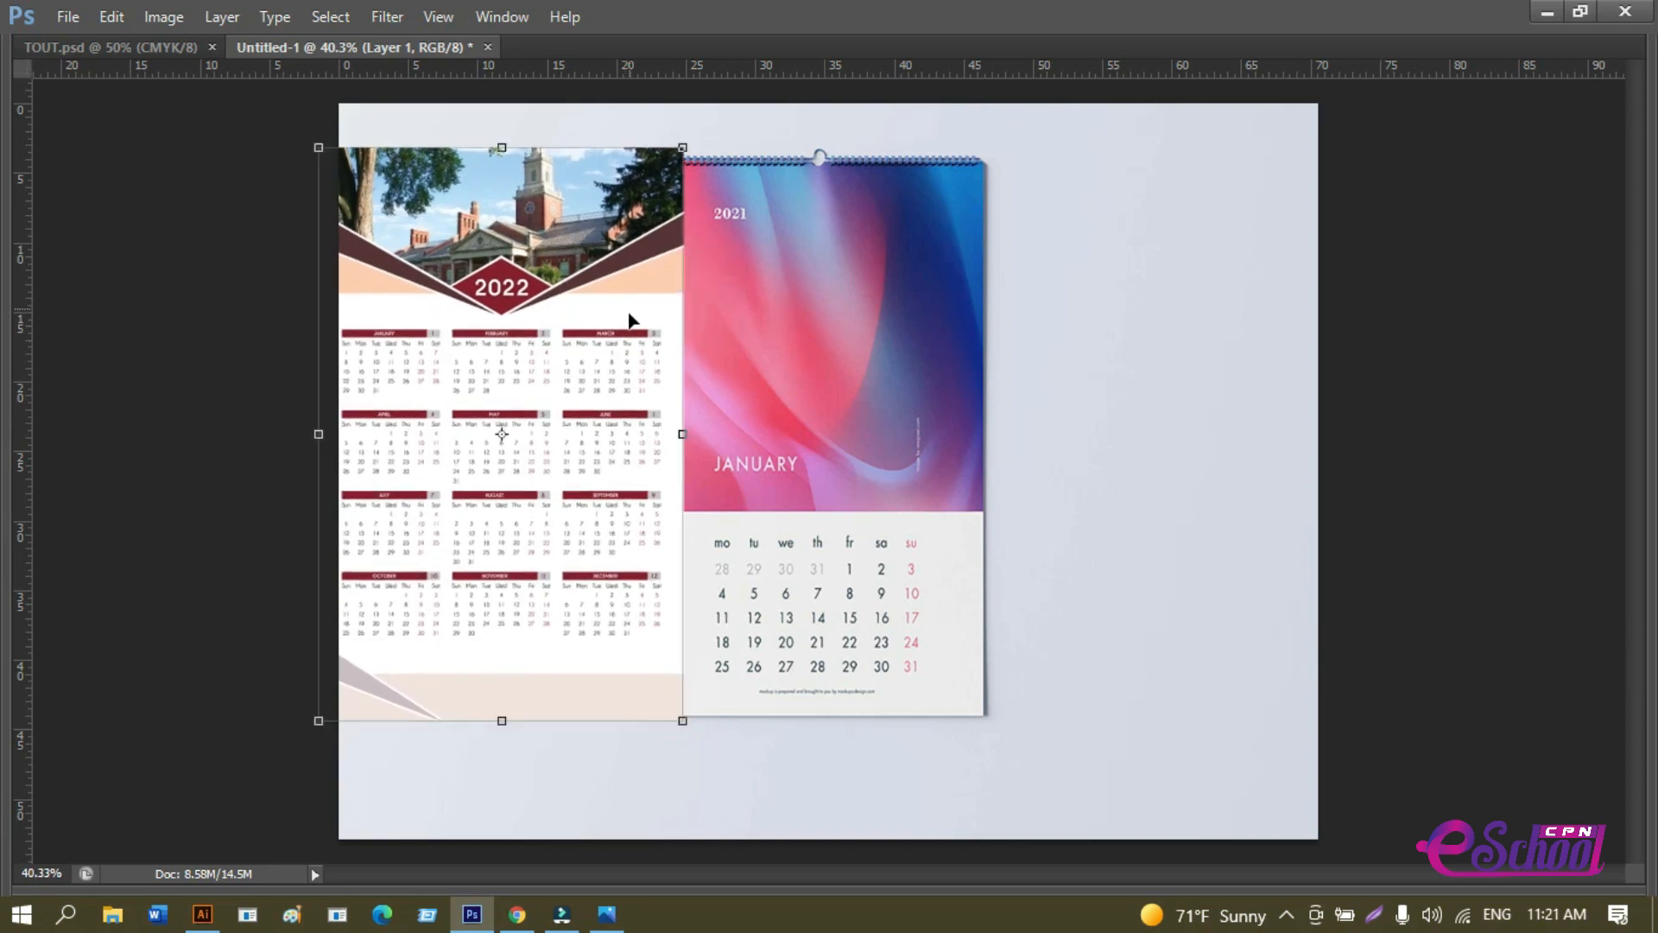
Stretch the mockup image layer slightly more in height so its page better matches the calendar's proportions.
left_click(876, 414)
key("alt")
left_click_drag(834, 861, 836, 881)
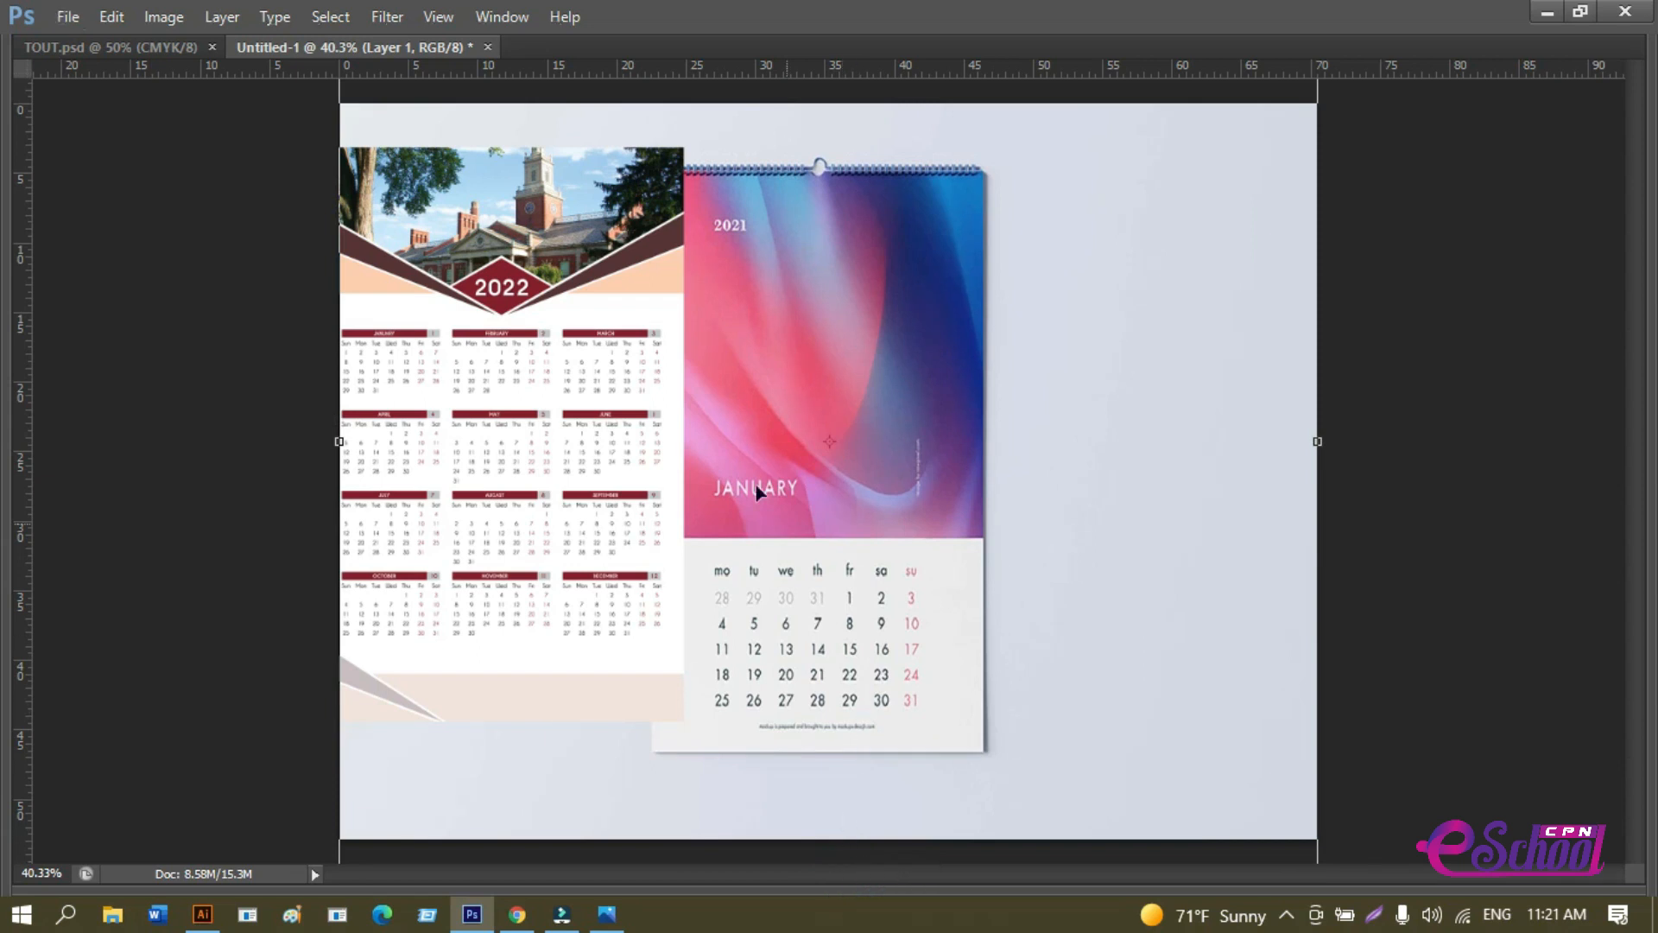
Move the placed calendar back over the mockup's page, centred under the spiral binding.
left_click_drag(618, 574, 853, 511)
key("Return")
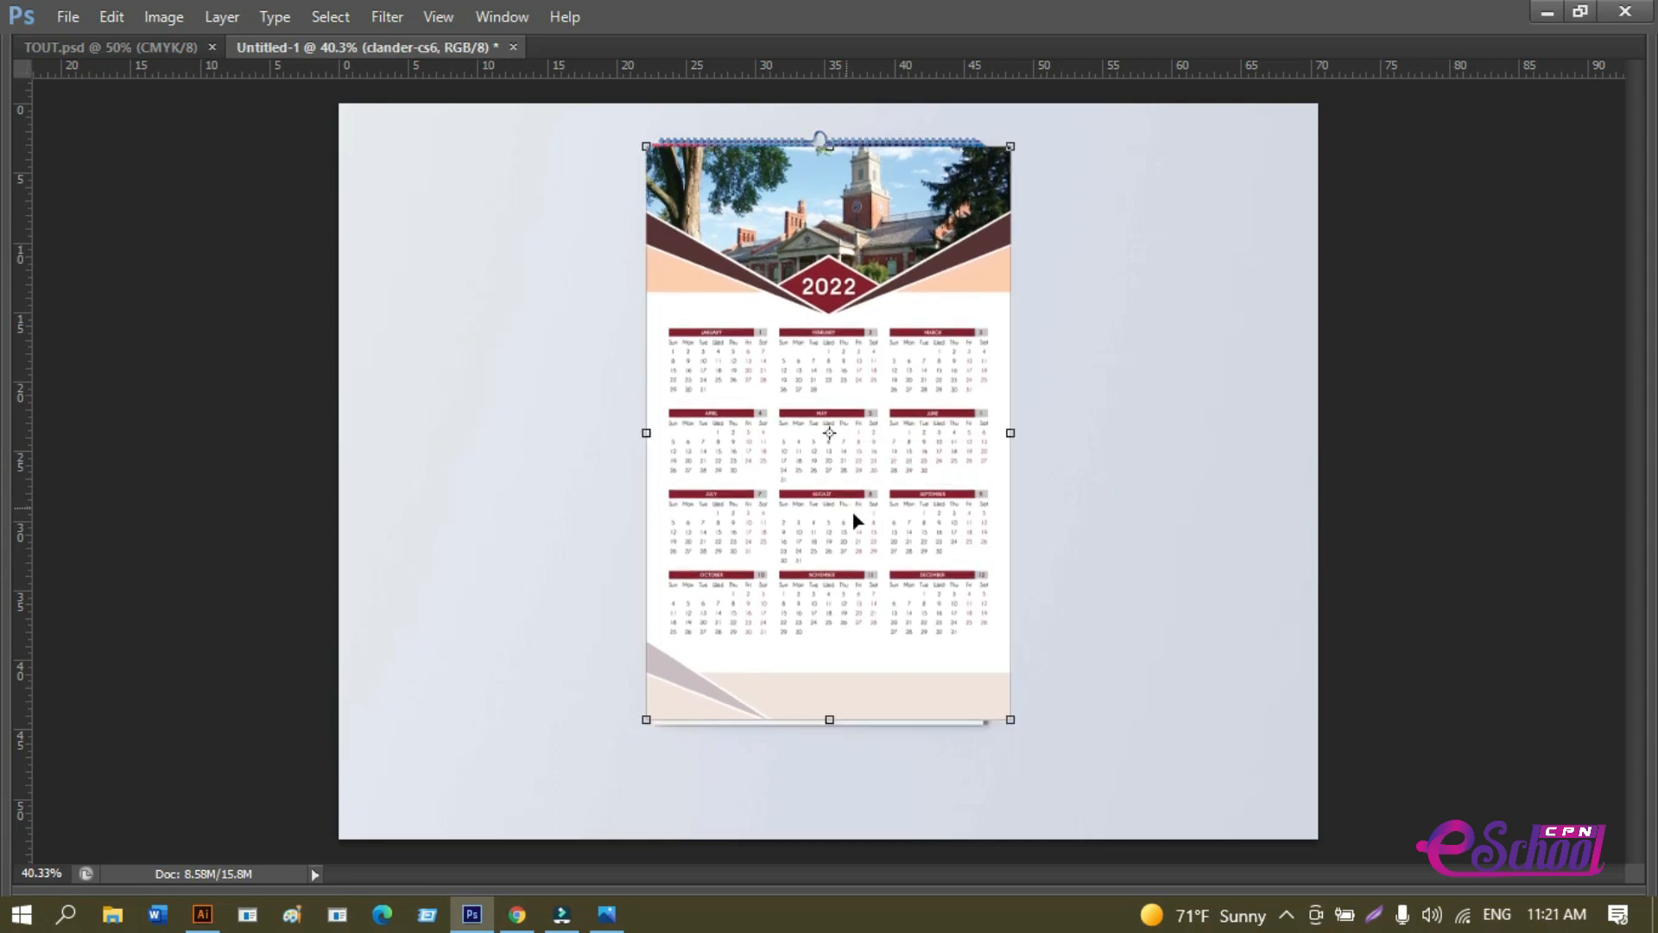
key("alt")
Widen the mockup image layer past both canvas sides and shift the calendar slightly left to line up with its page.
left_click(1123, 629)
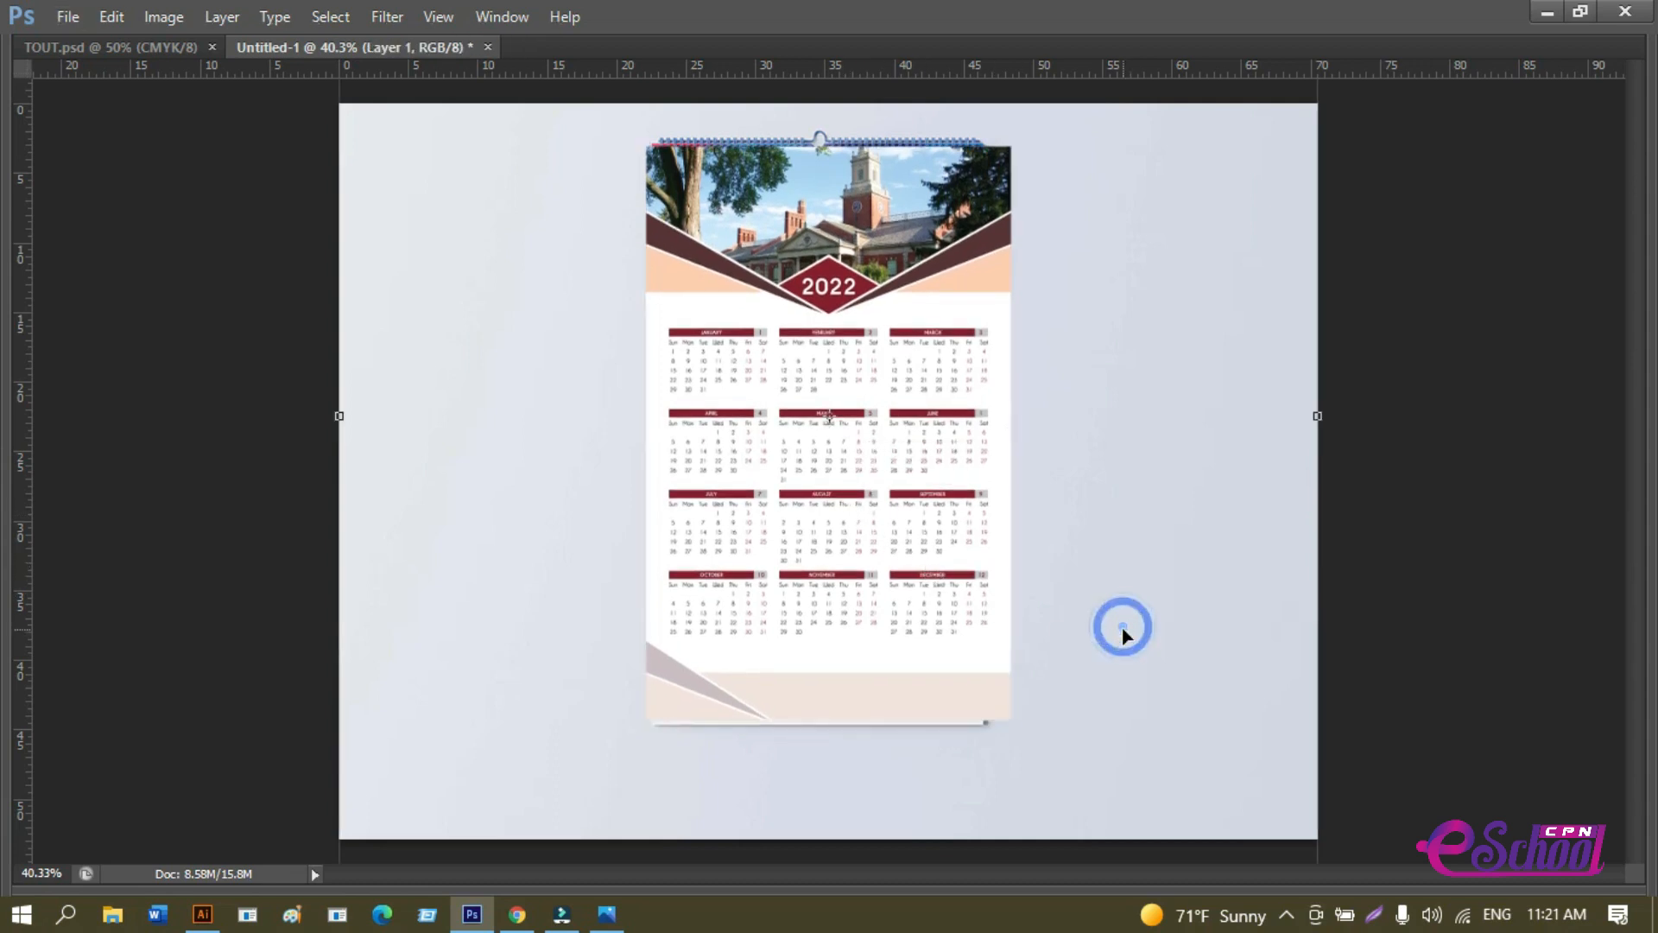
left_click_drag(1317, 415, 1353, 420)
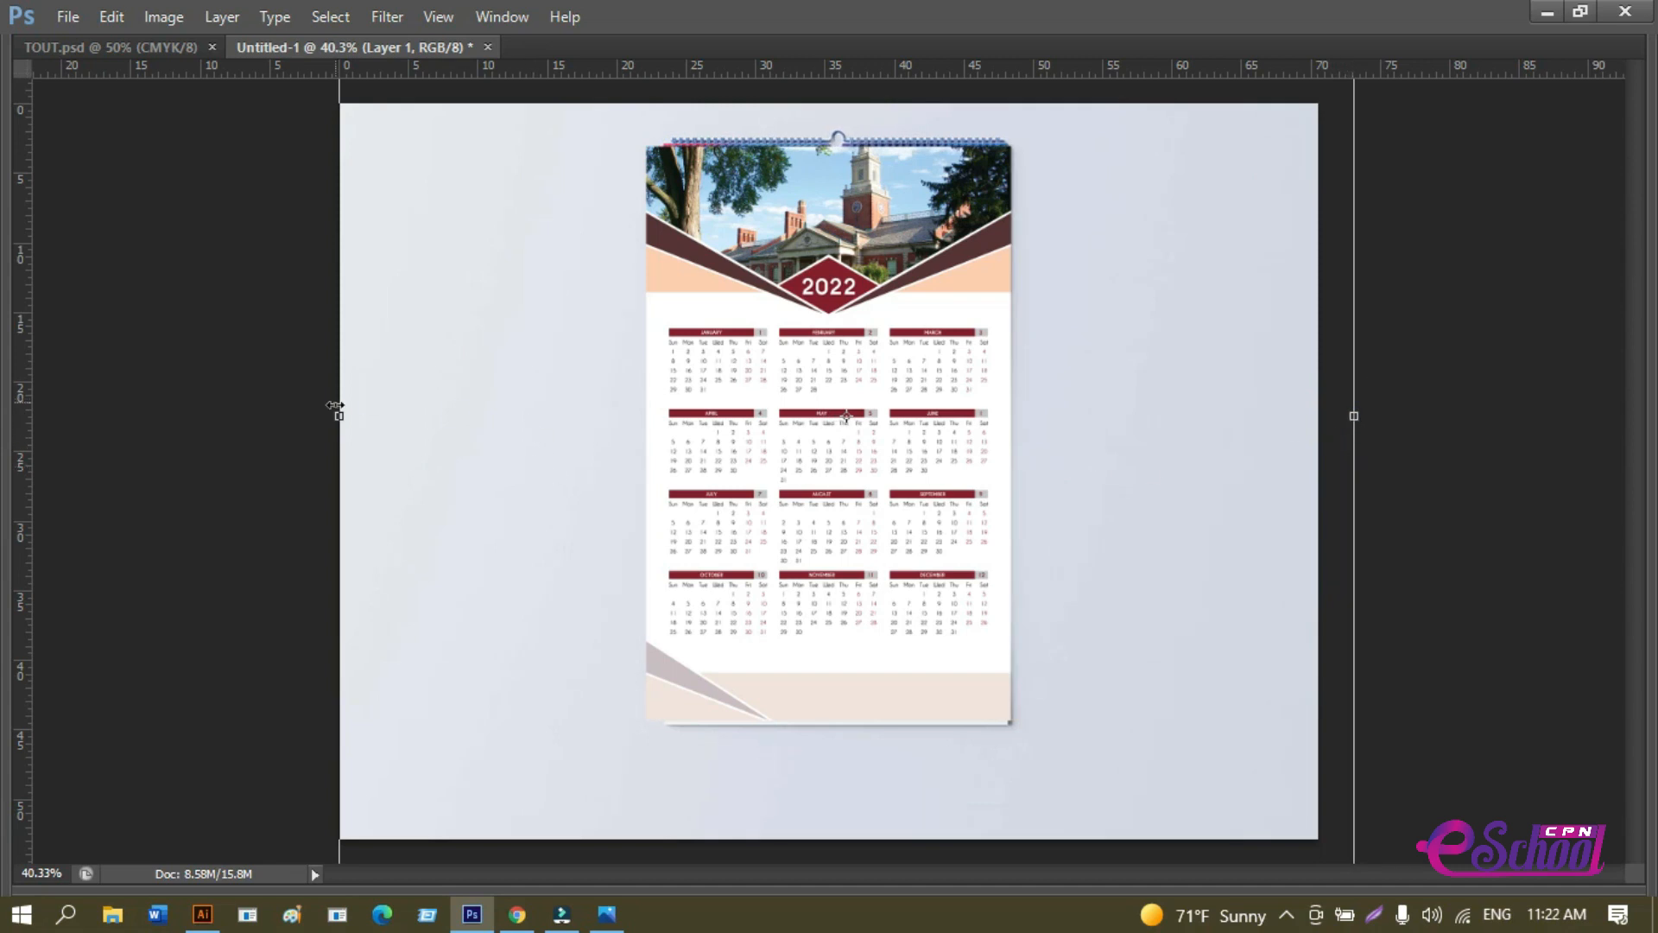
left_click_drag(340, 417, 314, 415)
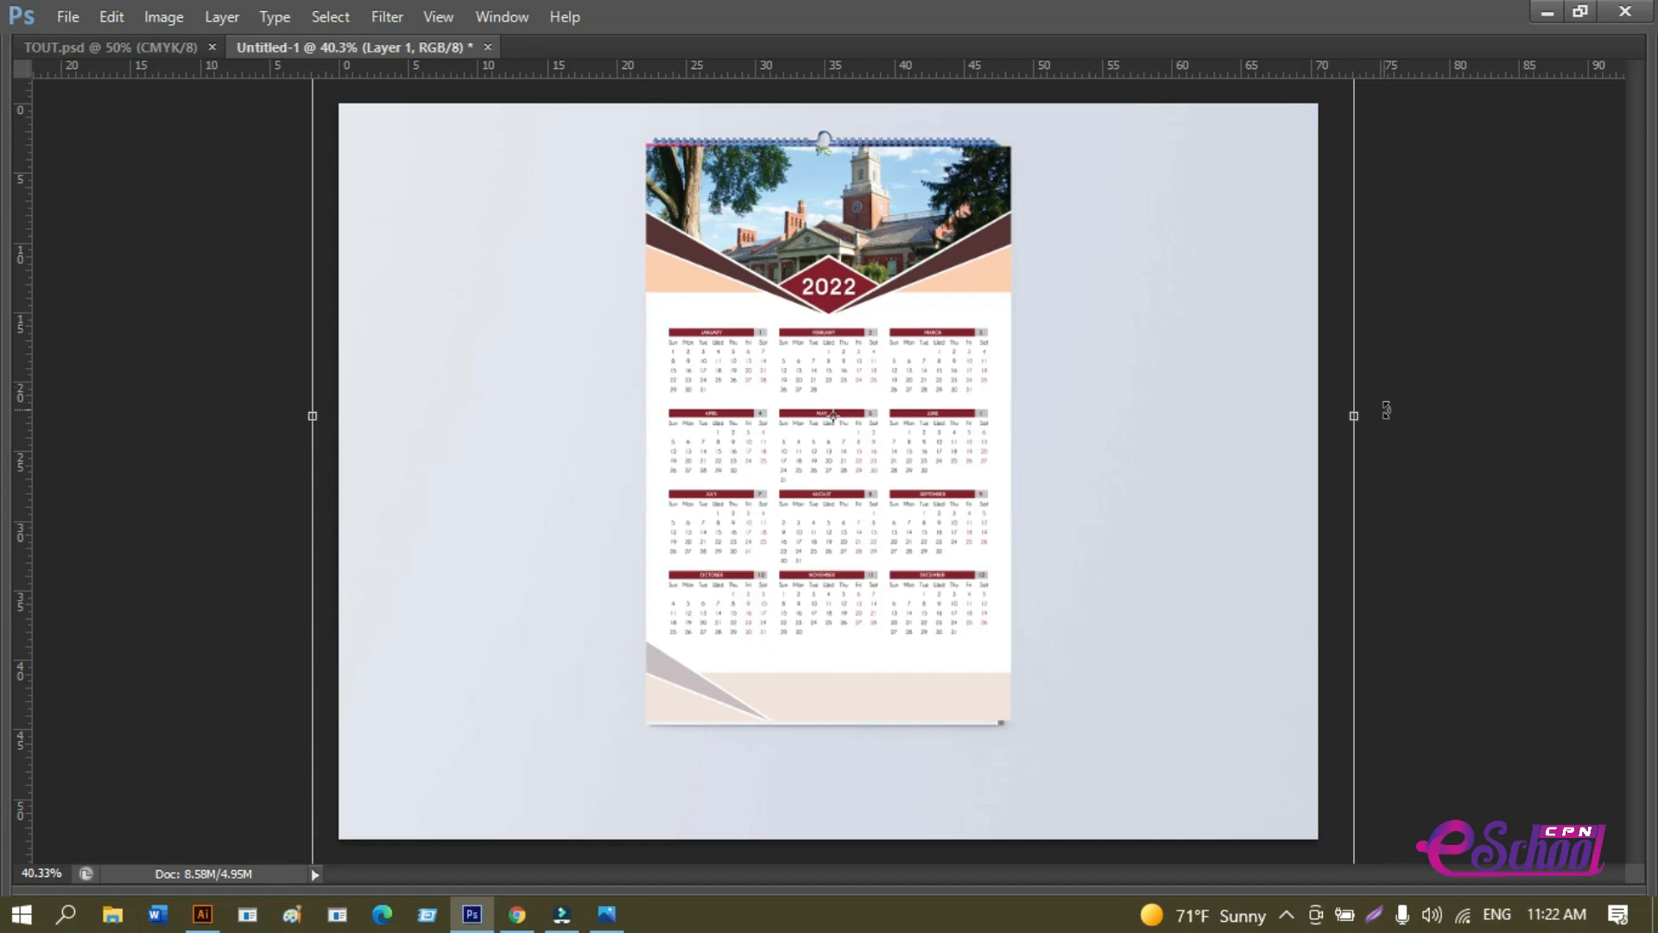
left_click_drag(1355, 419, 1373, 418)
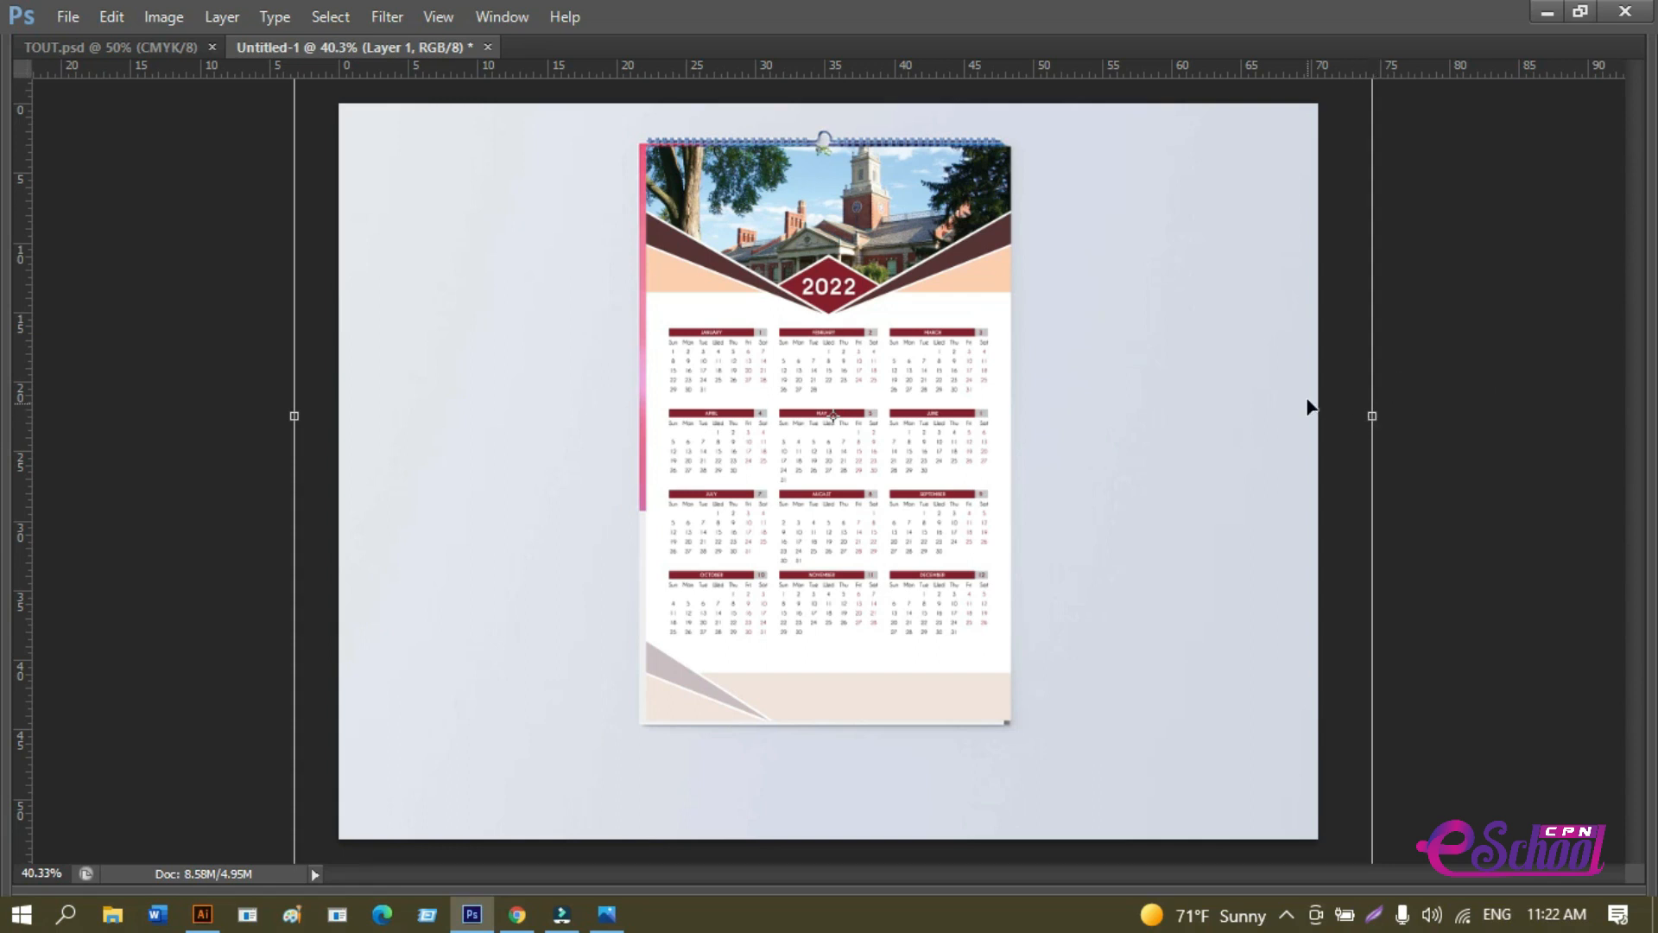
left_click_drag(924, 577, 918, 581)
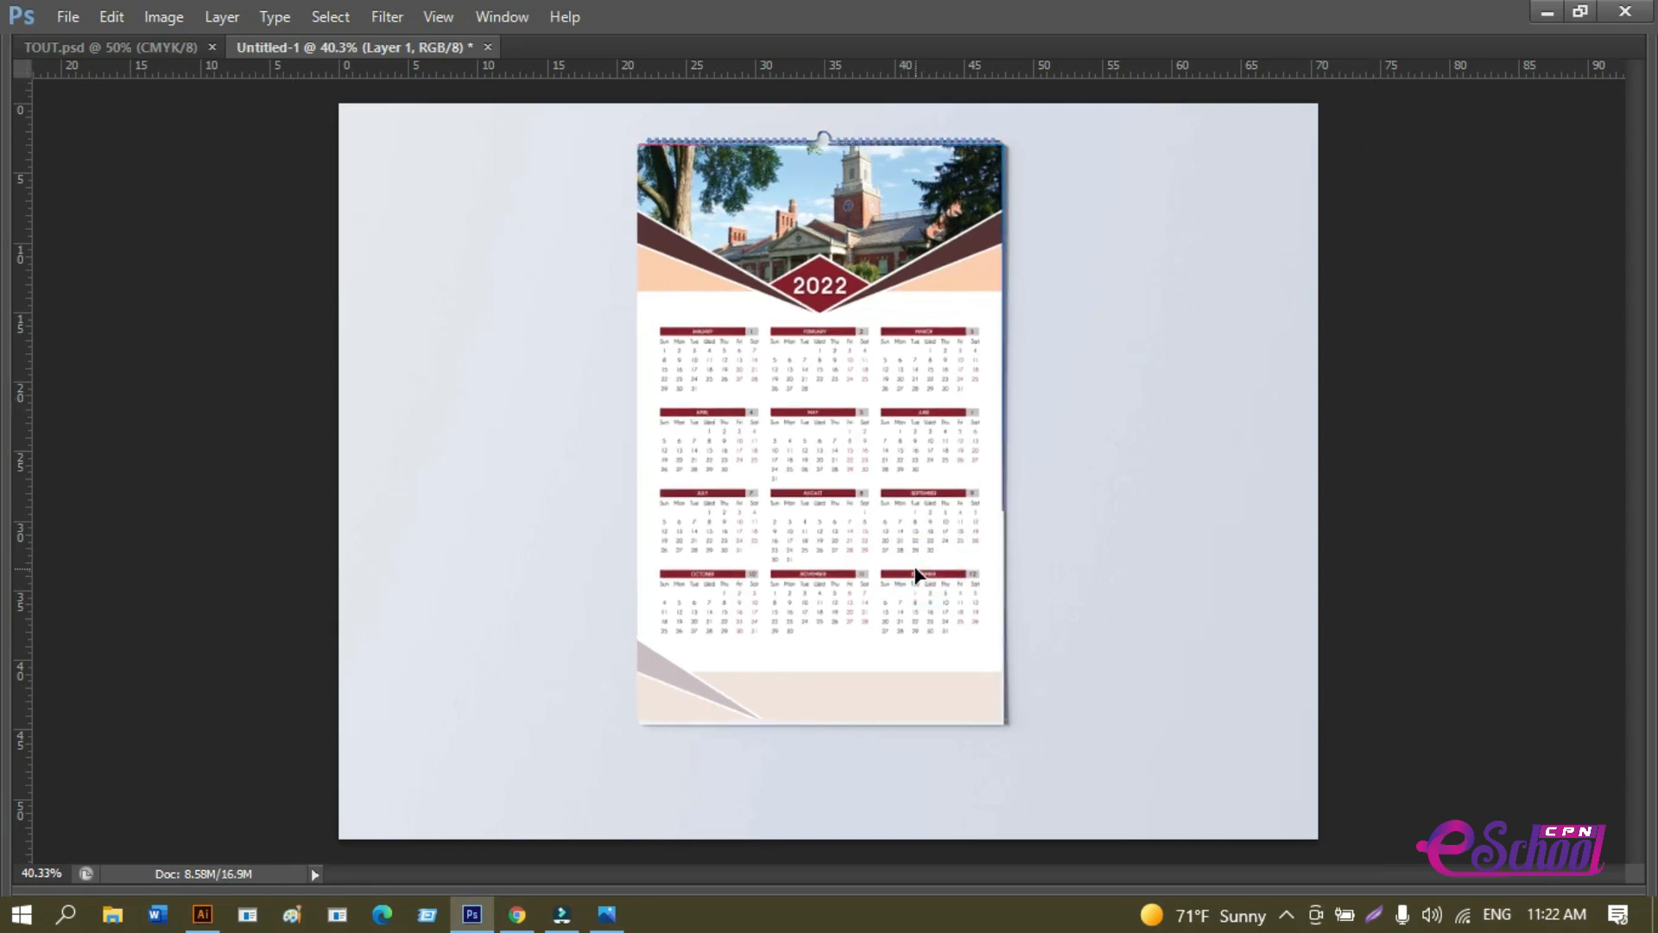
key("alt")
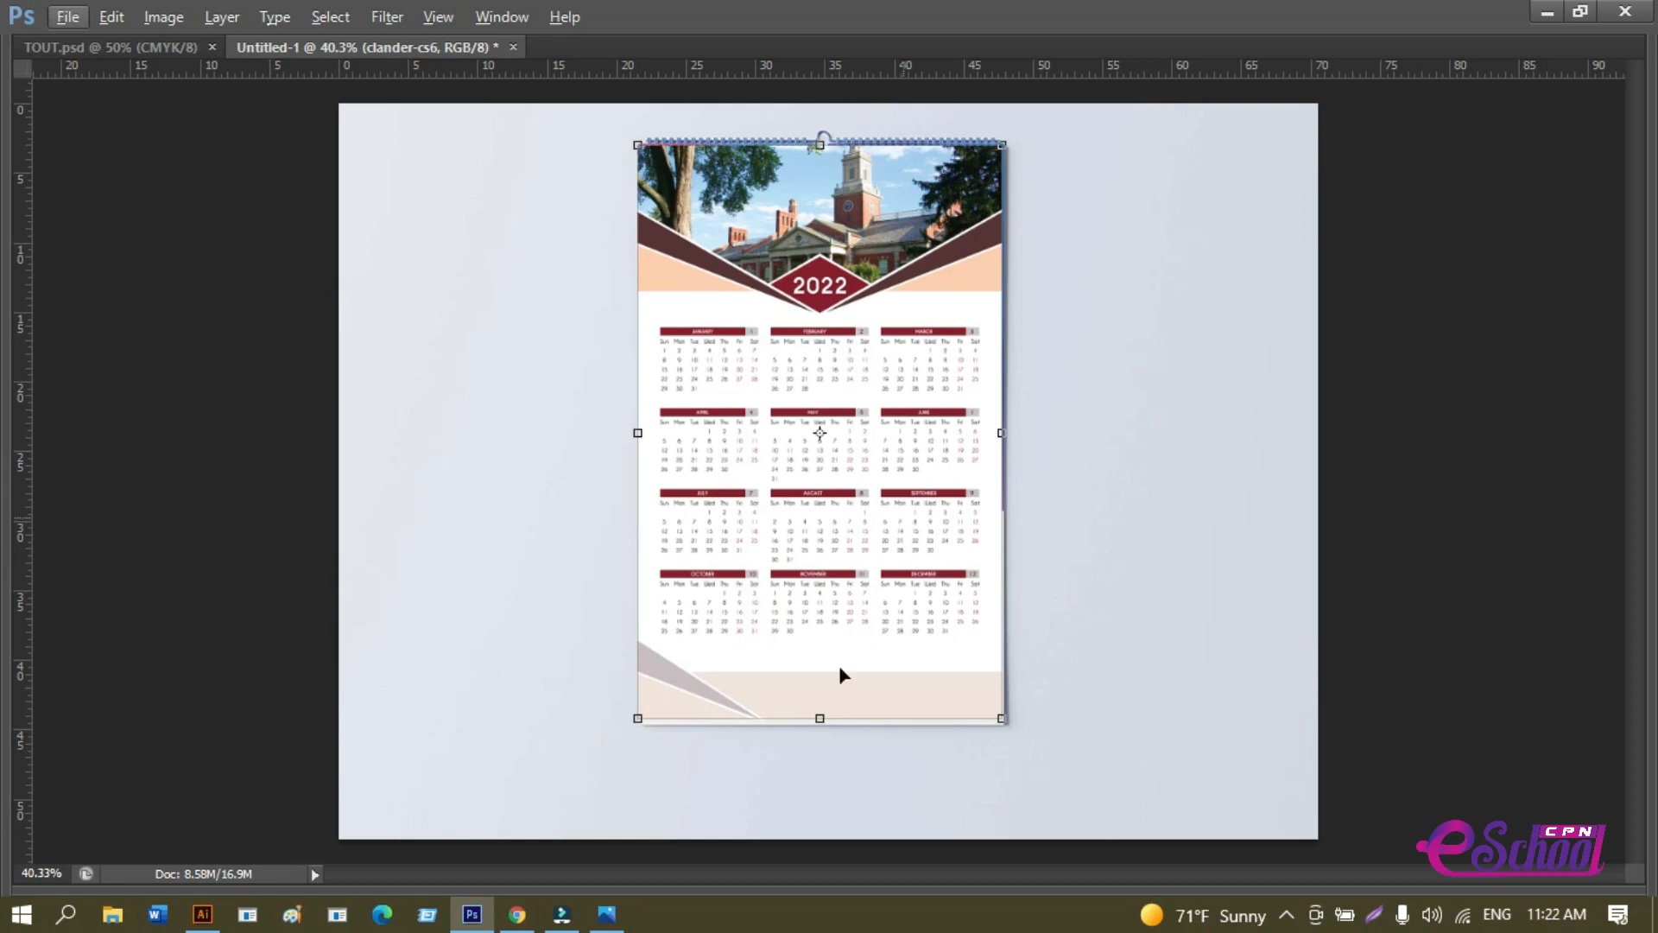
Lower the clander-cs6 layer's opacity to 73% to see the mockup page through the calendar.
left_click(624, 741)
scroll(676, 738, "up", 5)
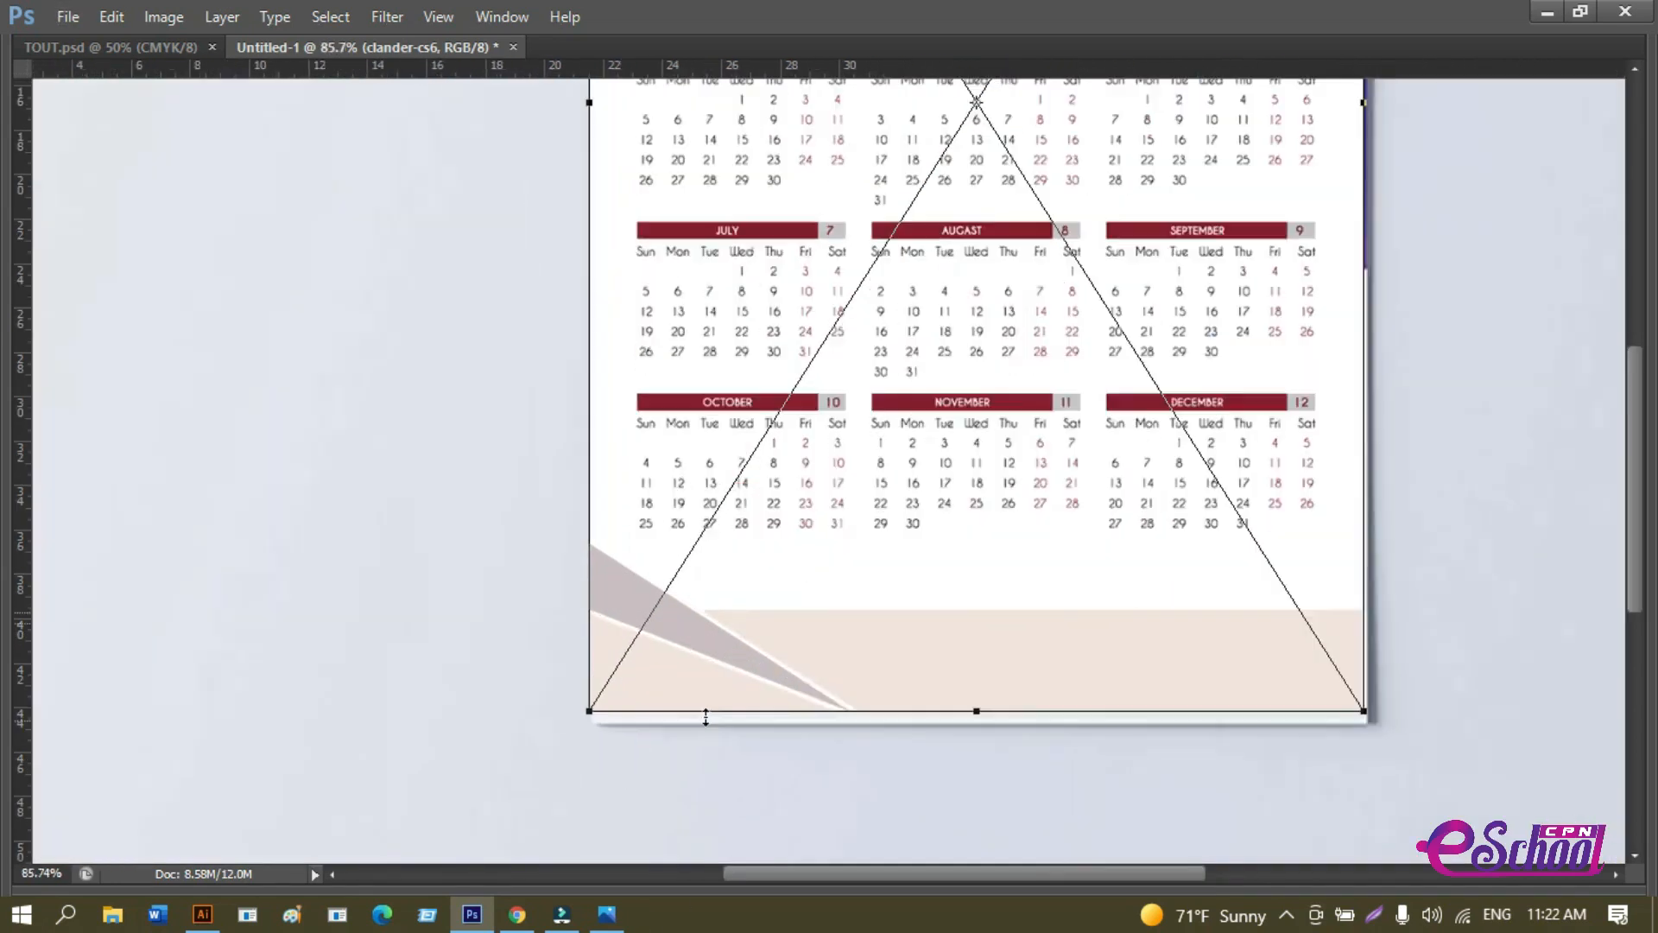
key("Tab")
left_click(1639, 575)
left_click_drag(1641, 600, 1595, 603)
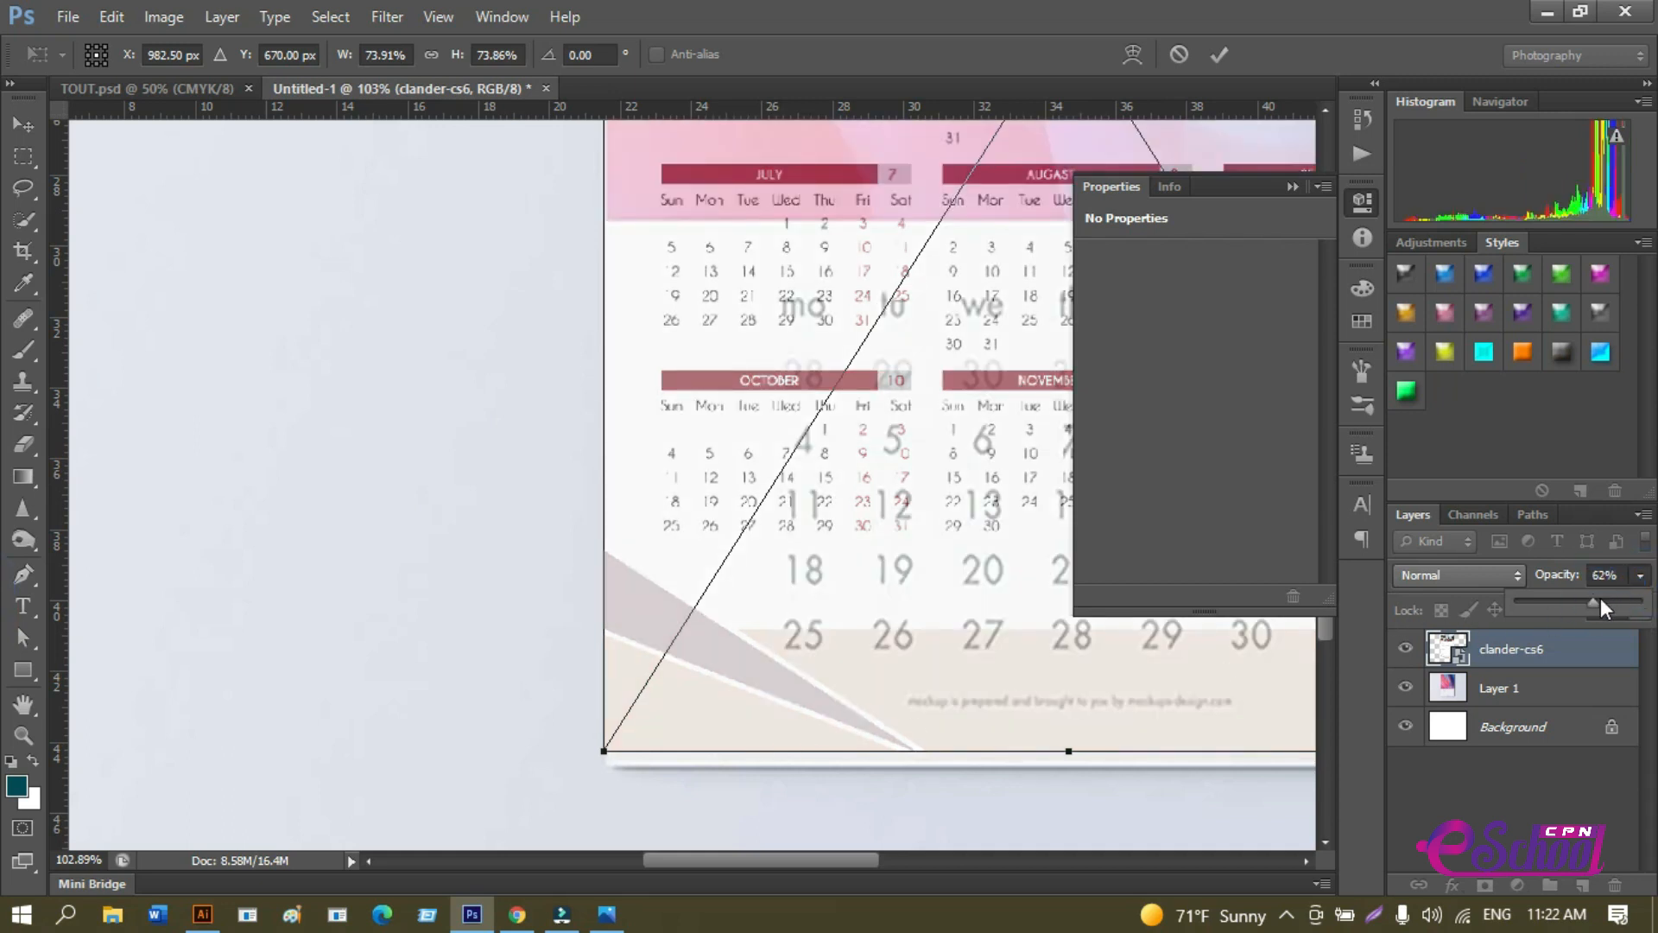
left_click_drag(1600, 598, 1608, 597)
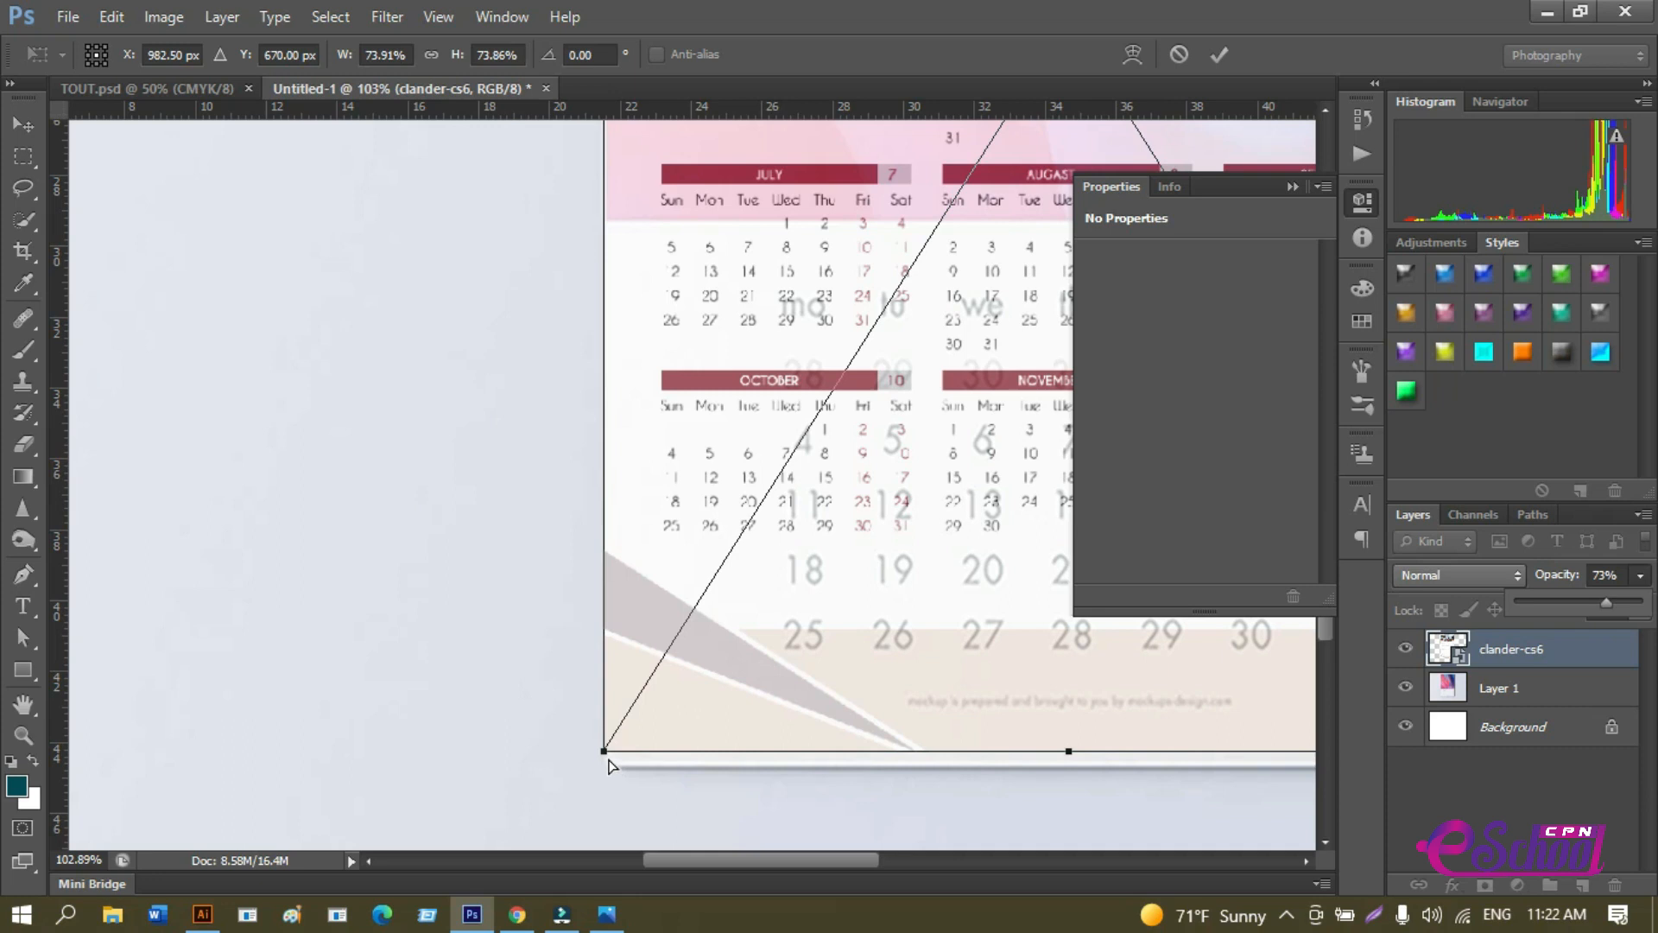
Distort the calendar's four corners to fit the mockup page's edges and apply the transformation.
left_click_drag(604, 751, 606, 769)
scroll(866, 688, "right", 10)
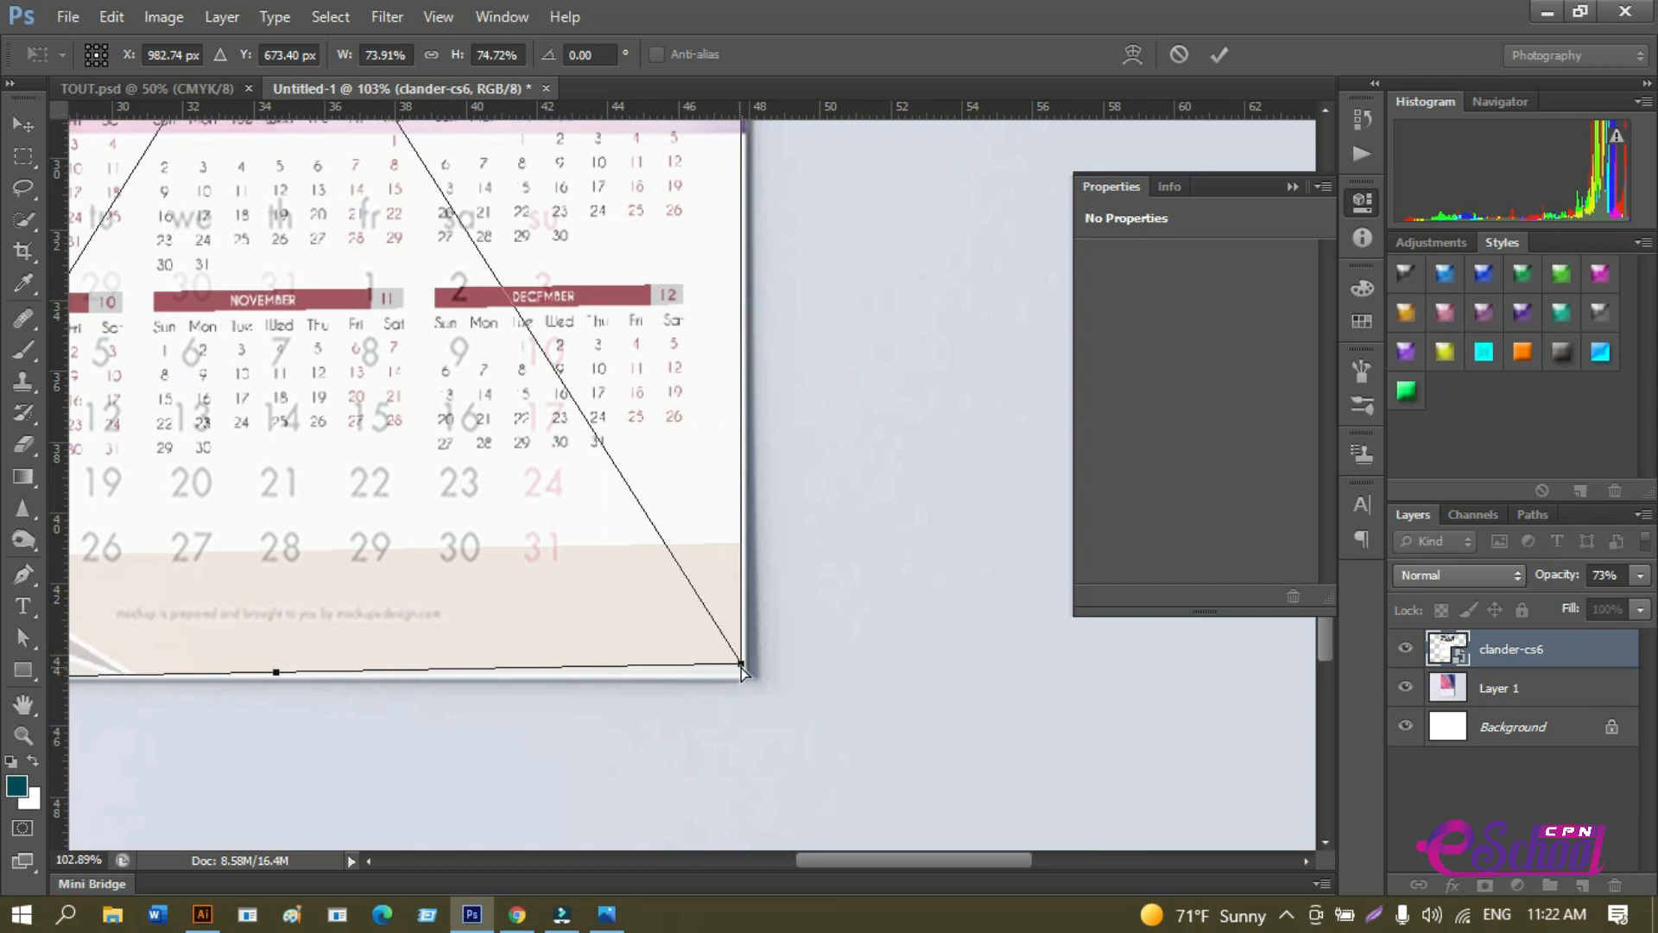
left_click_drag(741, 665, 747, 680)
left_click_drag(722, 372, 763, 777)
left_click_drag(766, 188, 718, 492)
left_click_drag(674, 321, 682, 470)
mouse_move(740, 287)
left_mouse_down()
mouse_move(749, 298)
mouse_move(748, 283)
left_mouse_up()
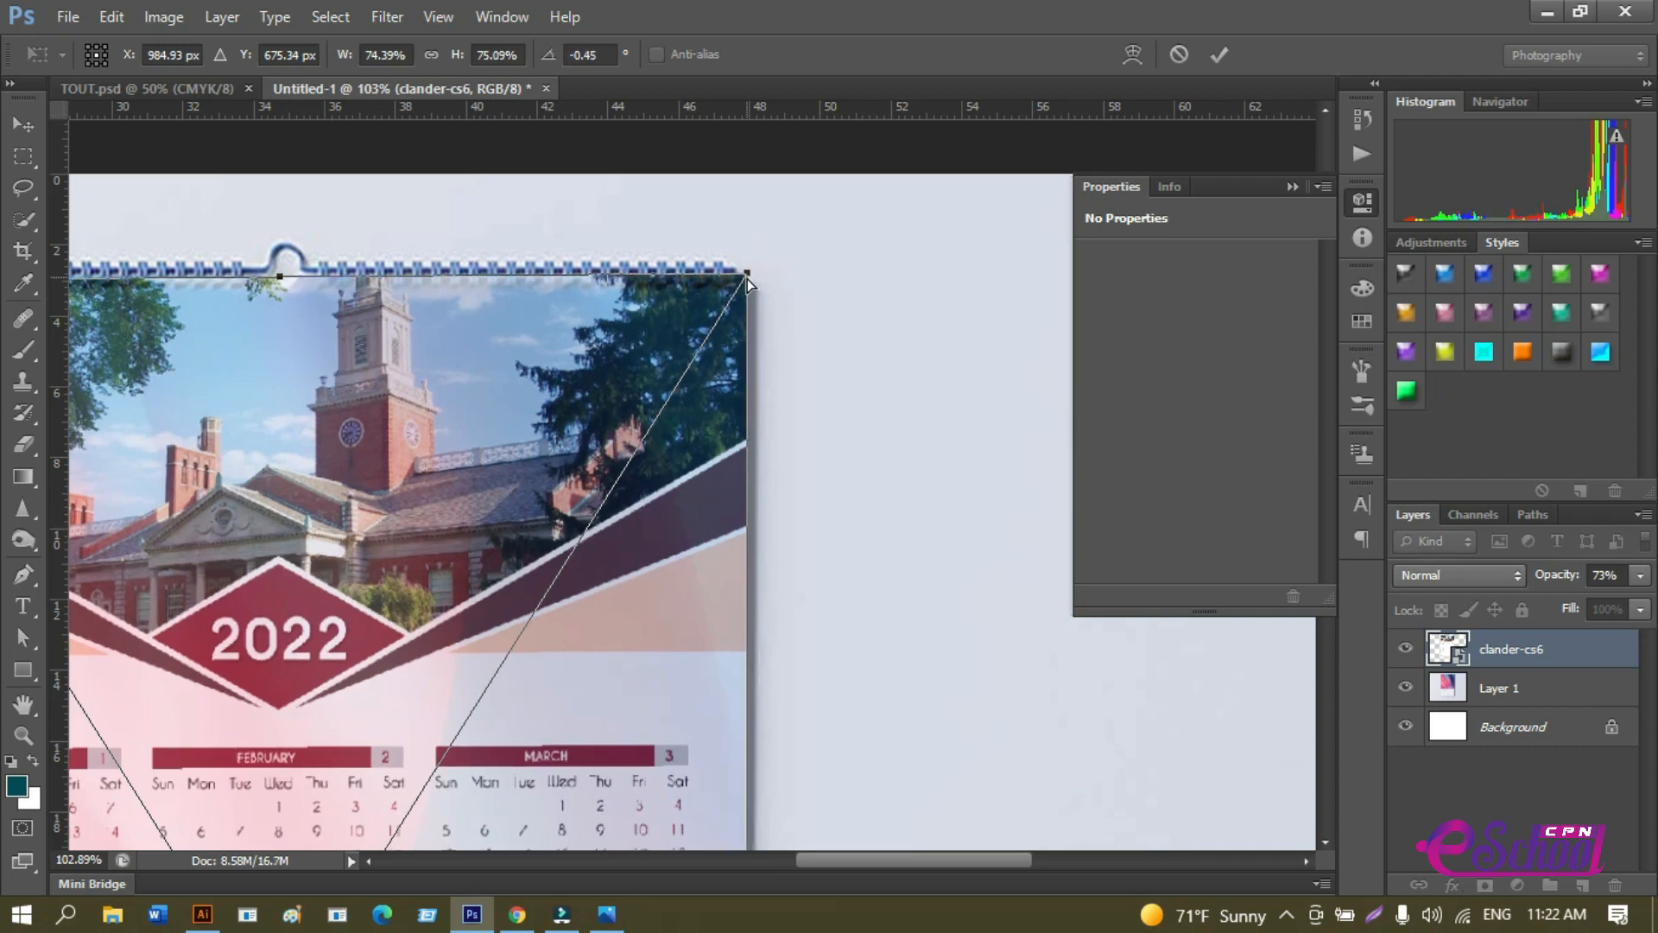
left_click_drag(380, 333, 508, 532)
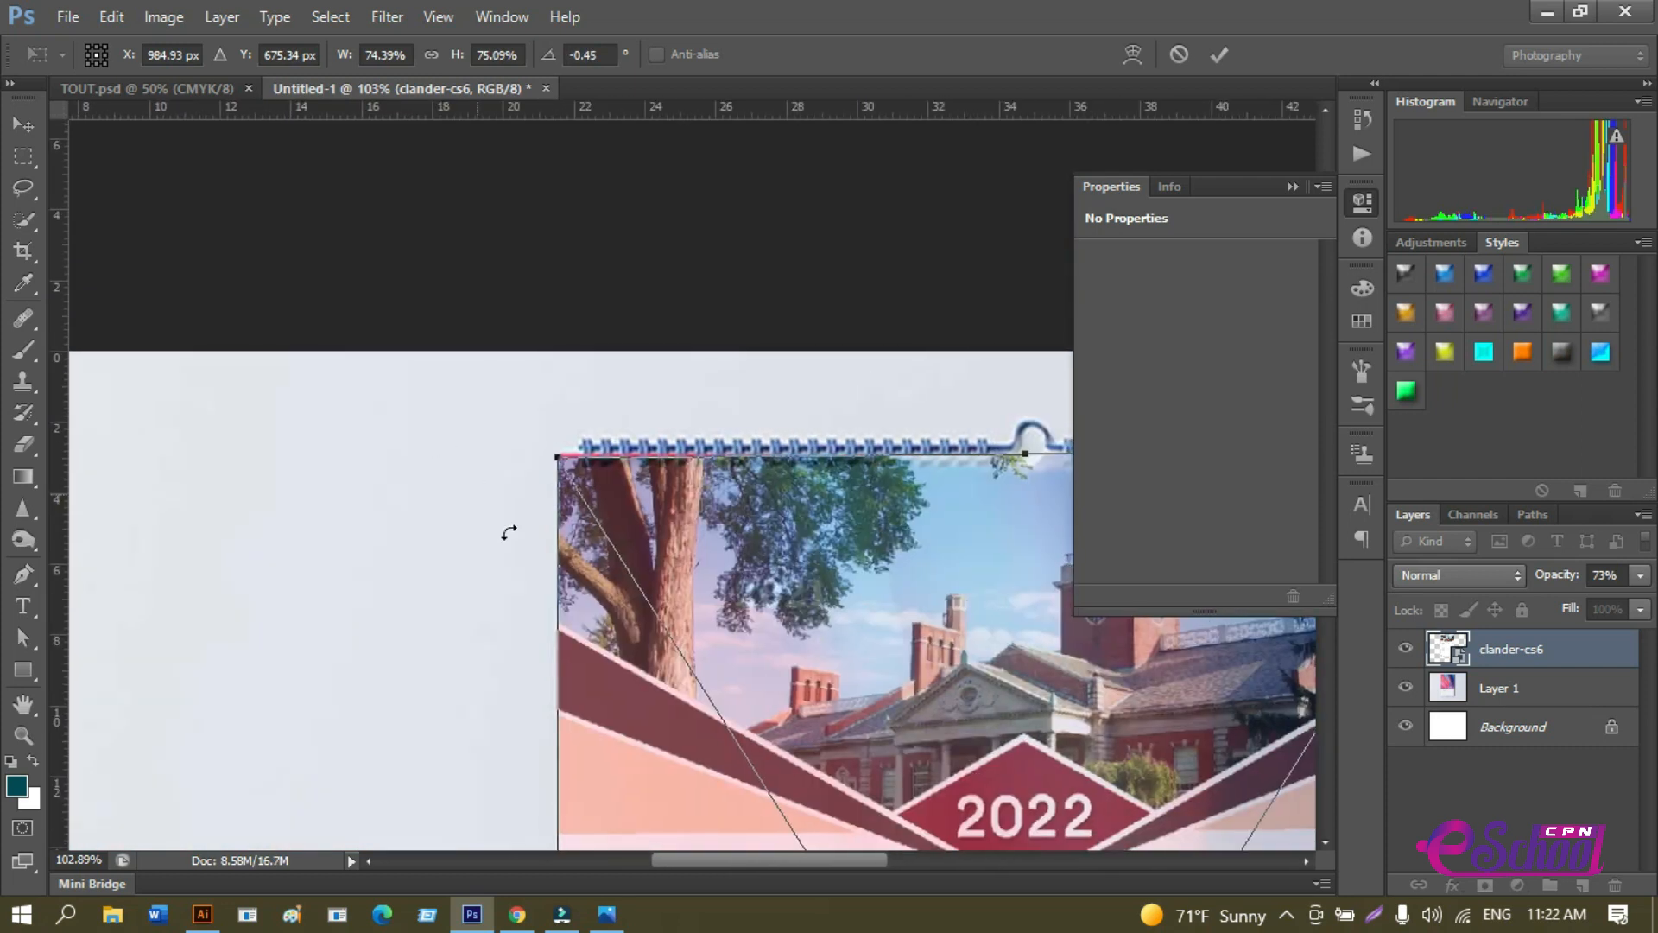
left_click_drag(558, 464, 564, 460)
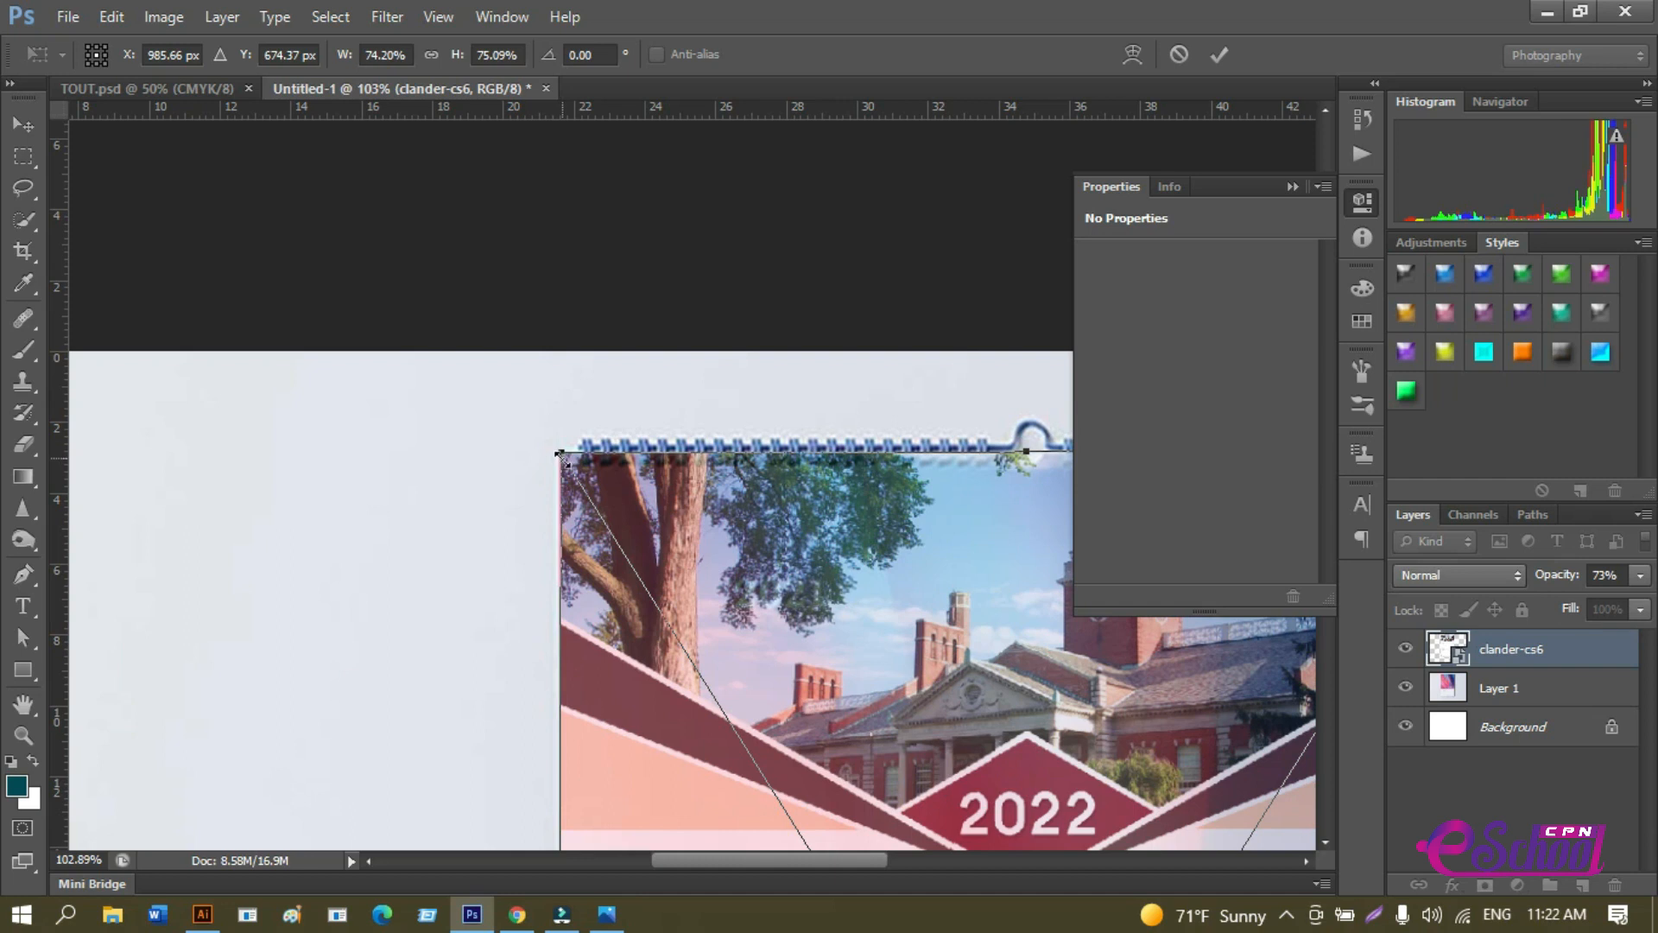
key("Return")
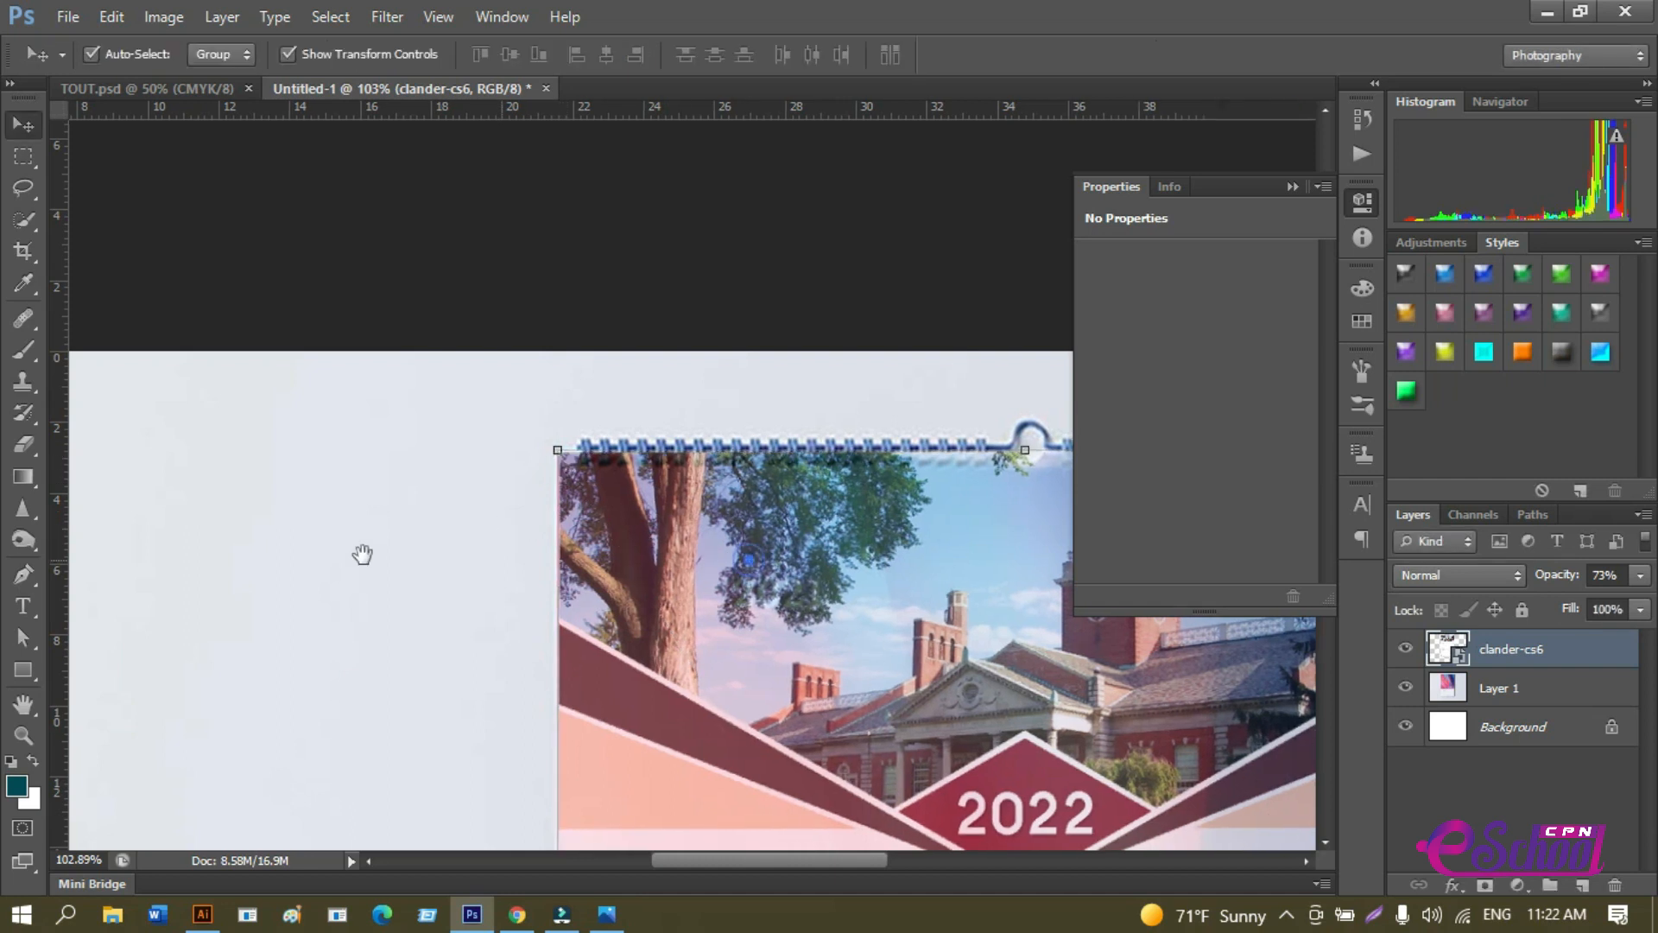
Restore the clander-cs6 layer's opacity to 100%.
scroll(518, 561, "right", 5)
scroll(526, 577, "down", 1)
scroll(527, 577, "down", 2)
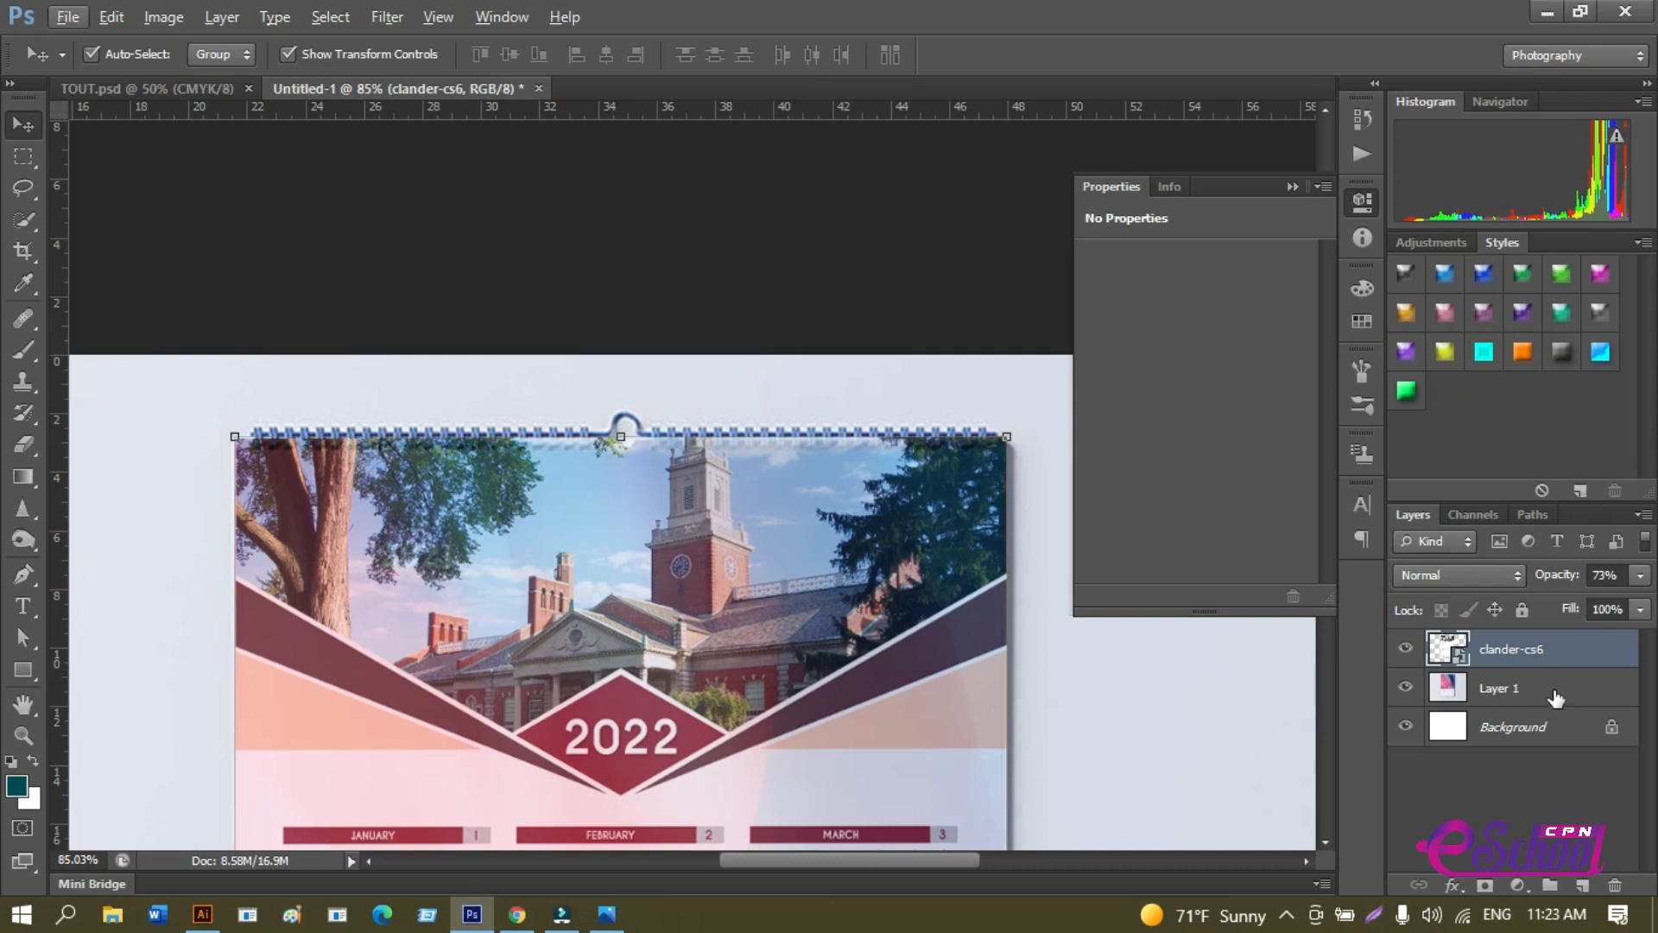
left_click_drag(1640, 575, 1653, 602)
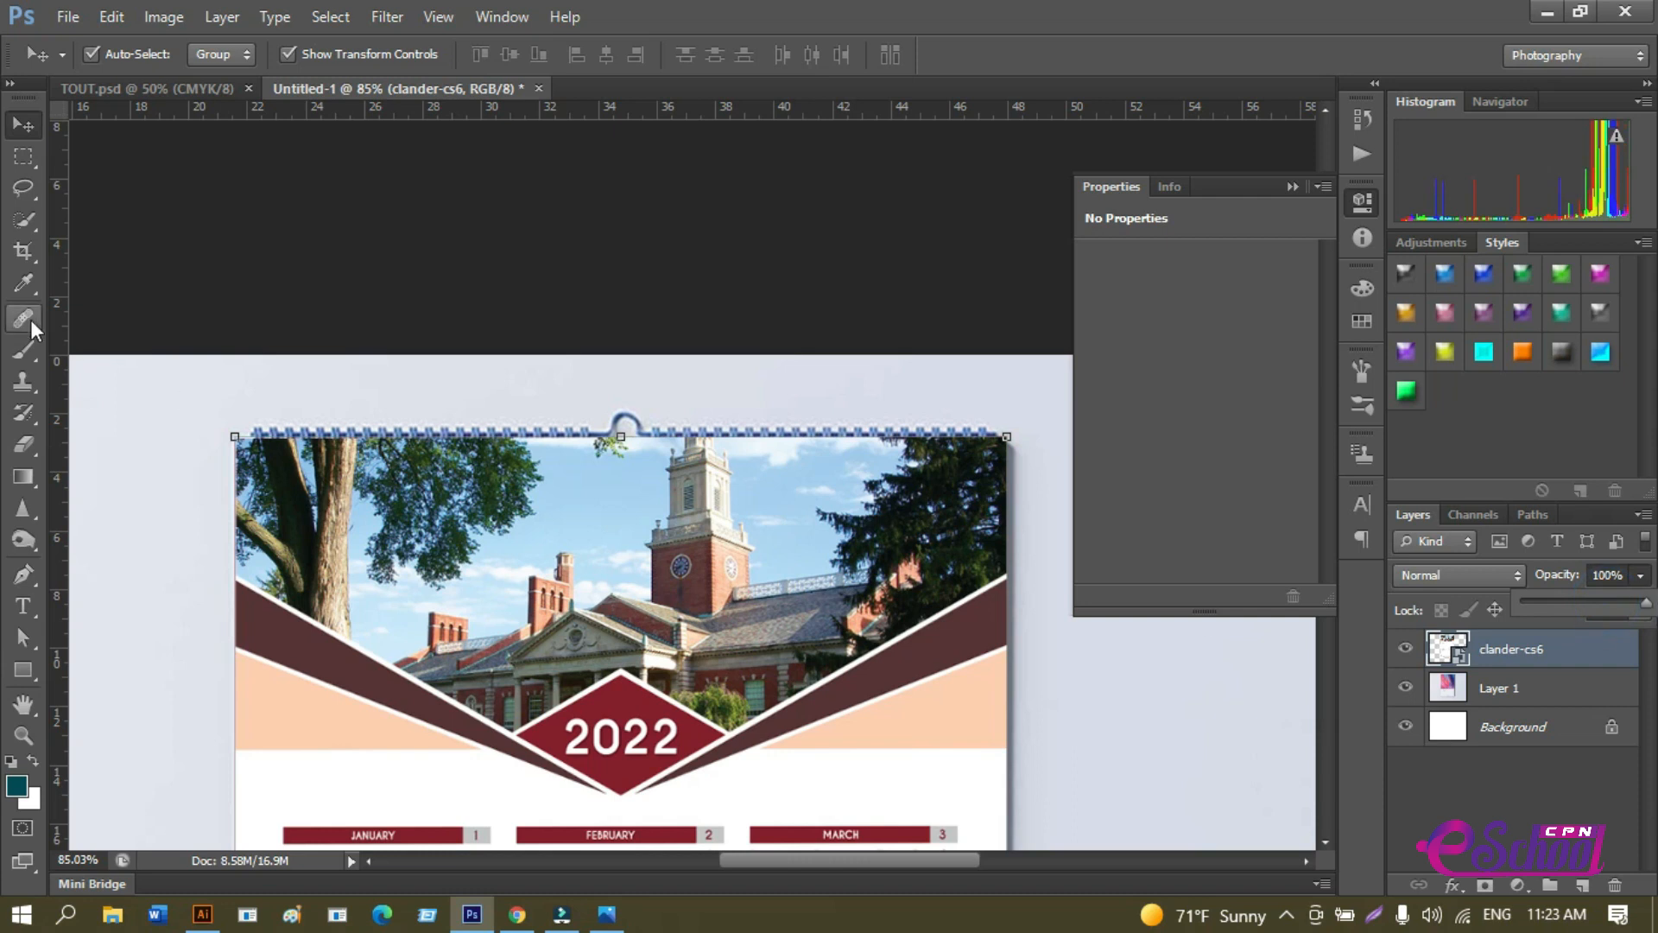
Select the clander-cs6 layer and add a layer mask to it.
left_click(151, 399)
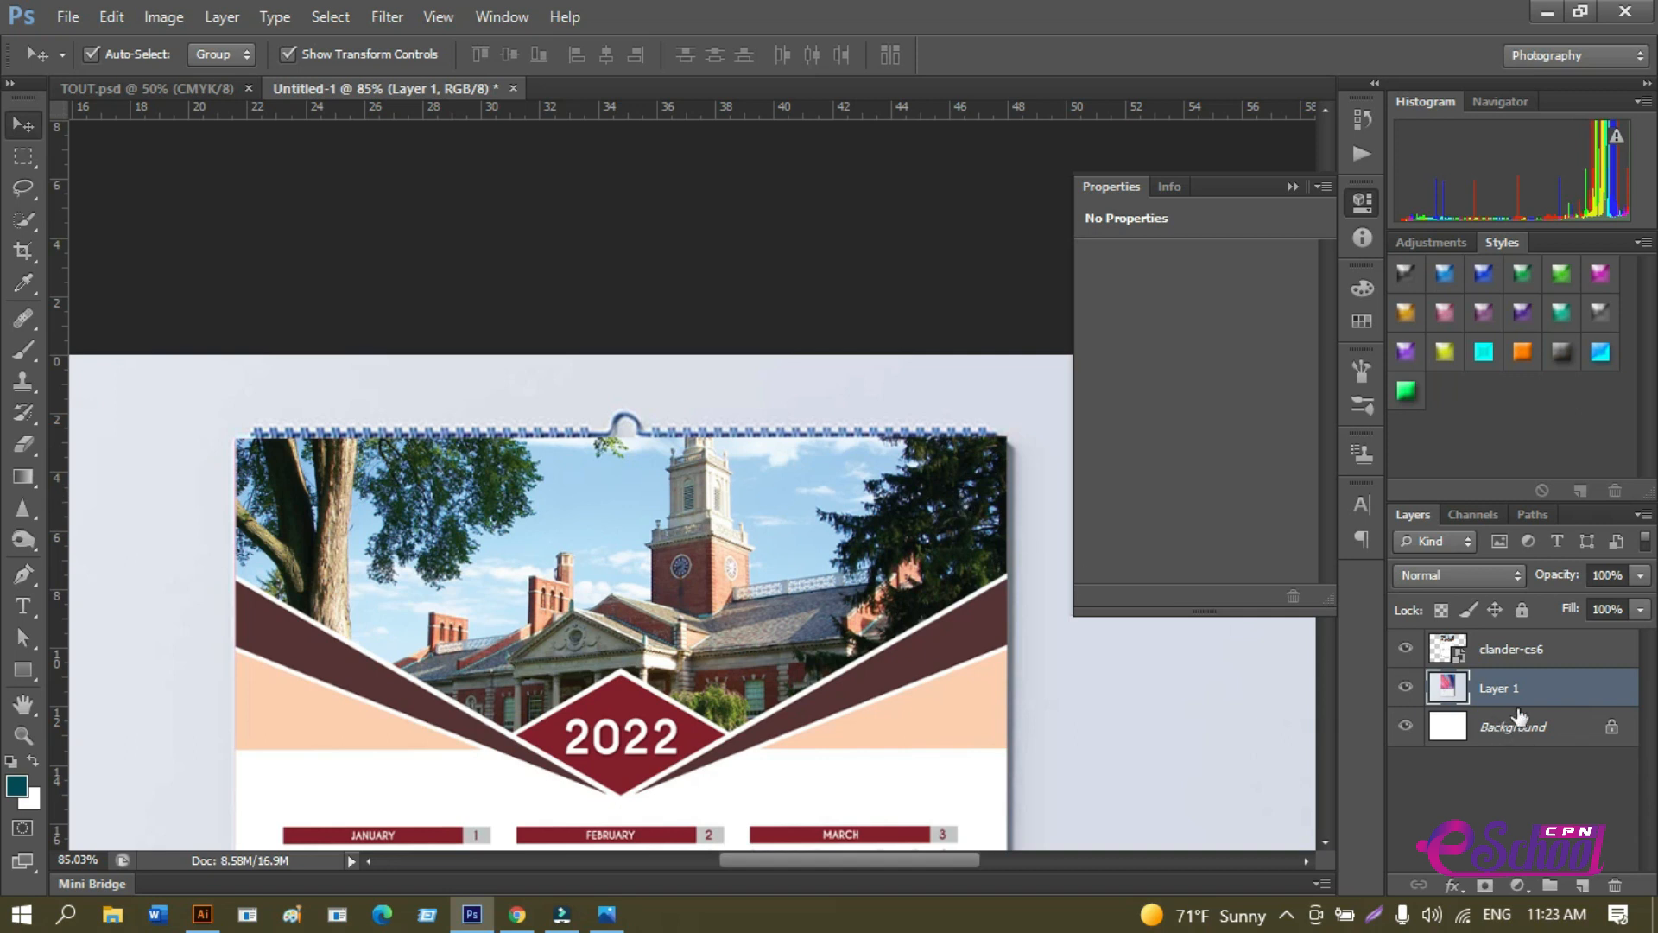
left_click(1495, 665)
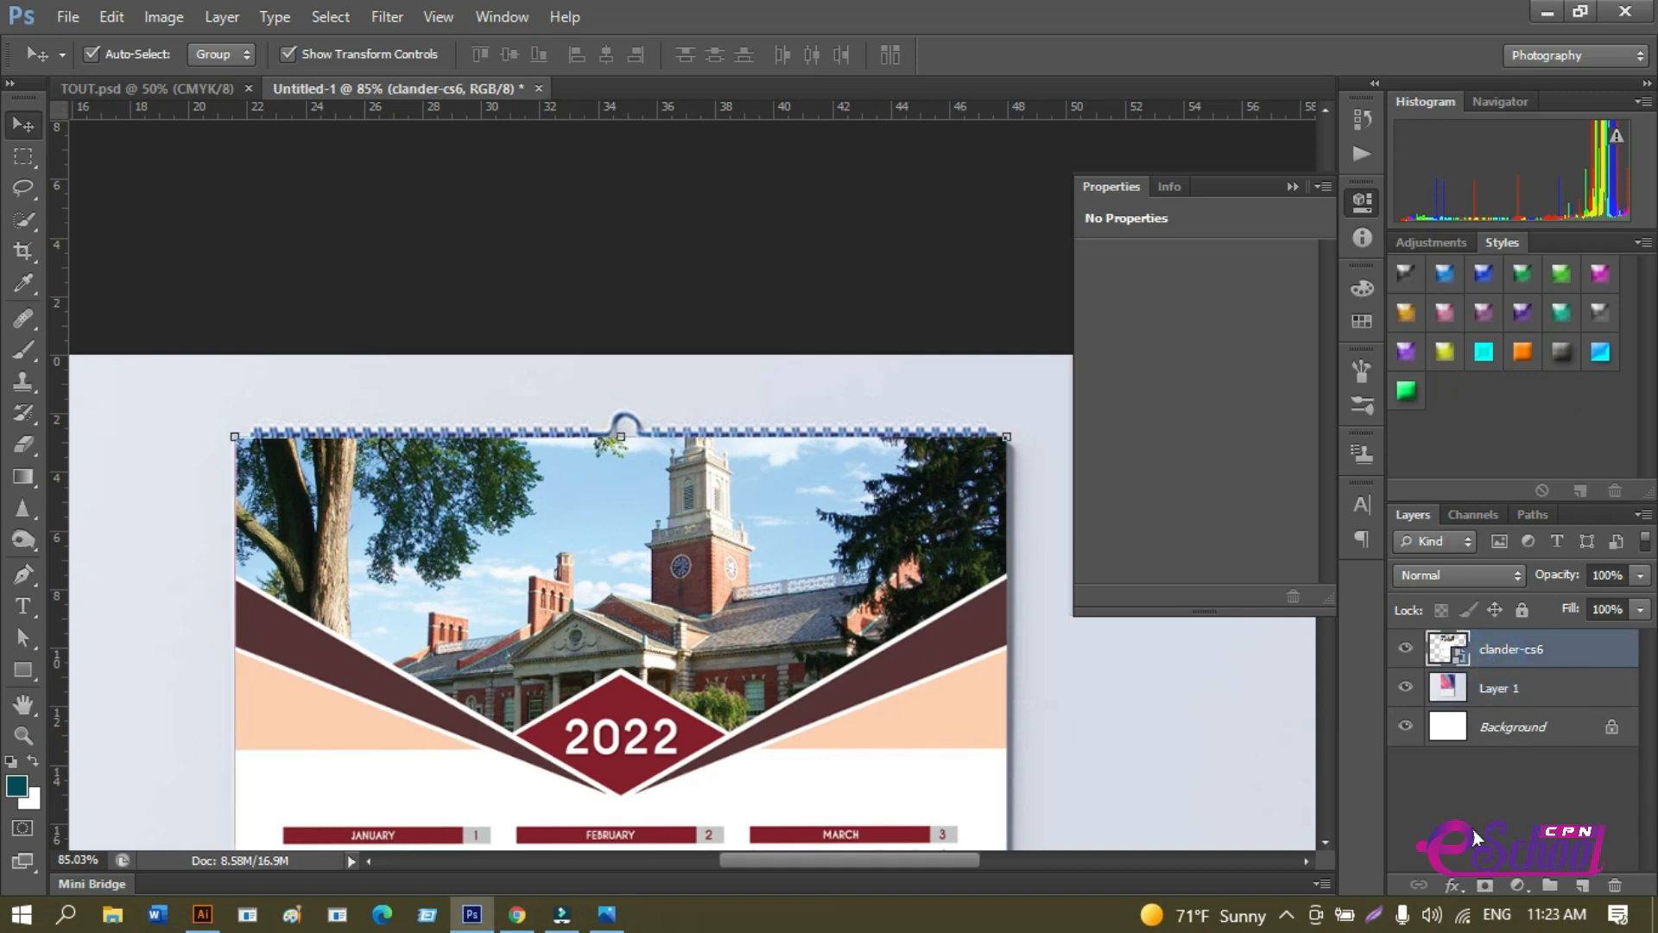
left_click(1485, 887)
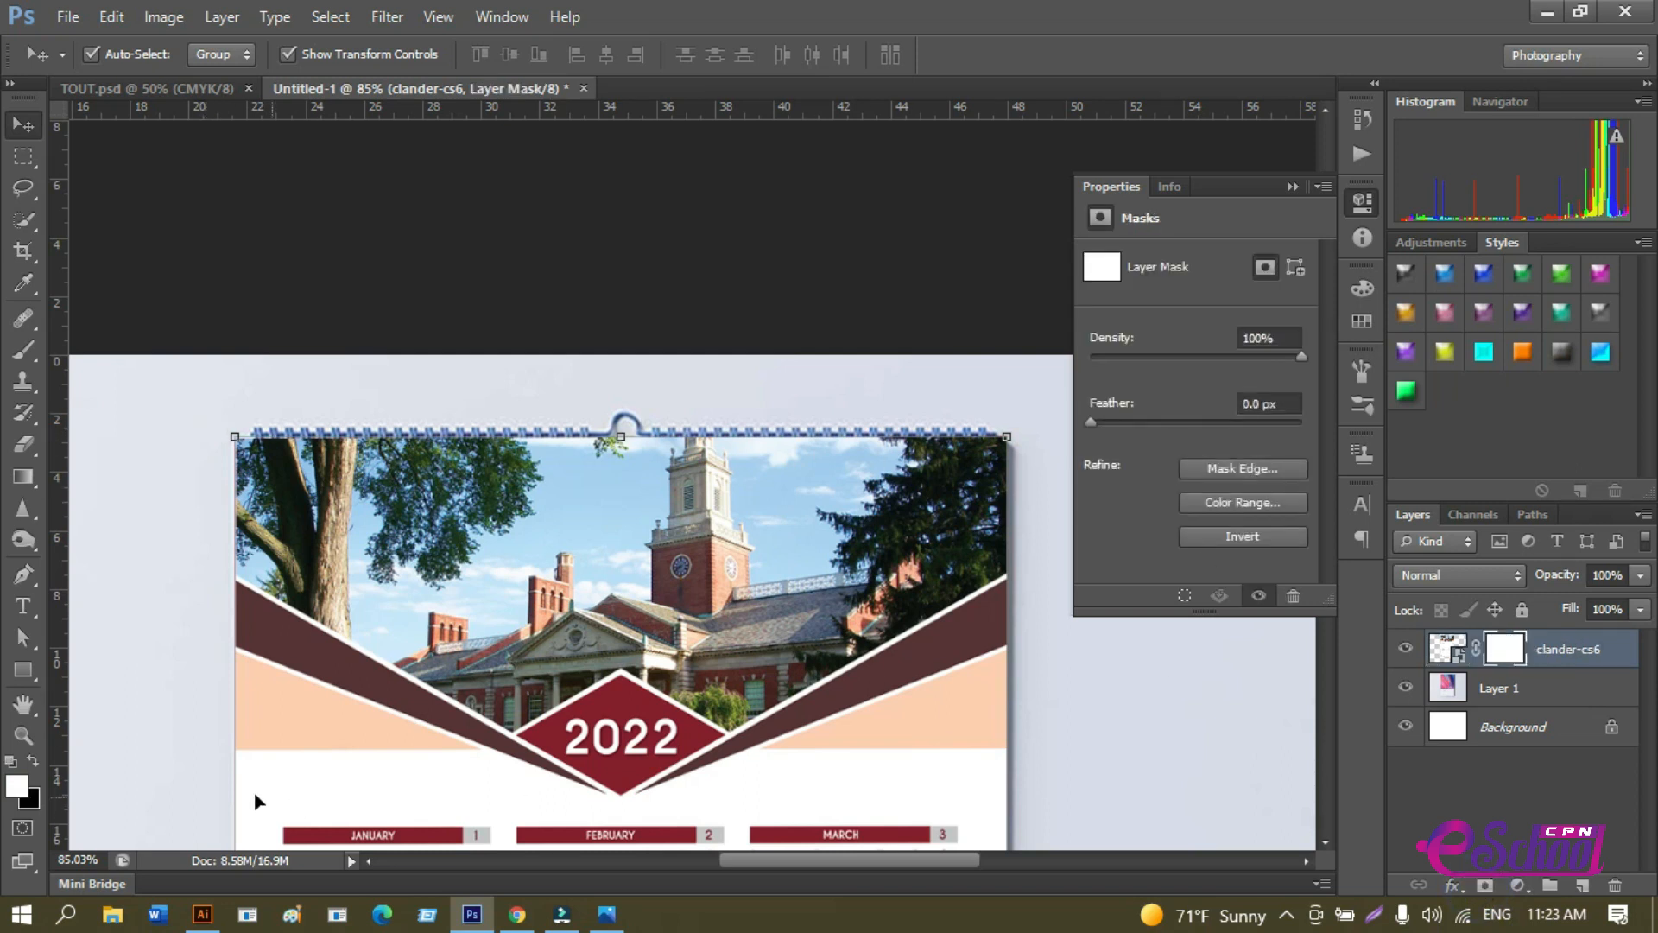
With a size 25 black brush, paint on the mask along the left half of the calendar's top edge to uncover the spiral binding.
left_click(24, 350)
scroll(371, 475, "up", 5)
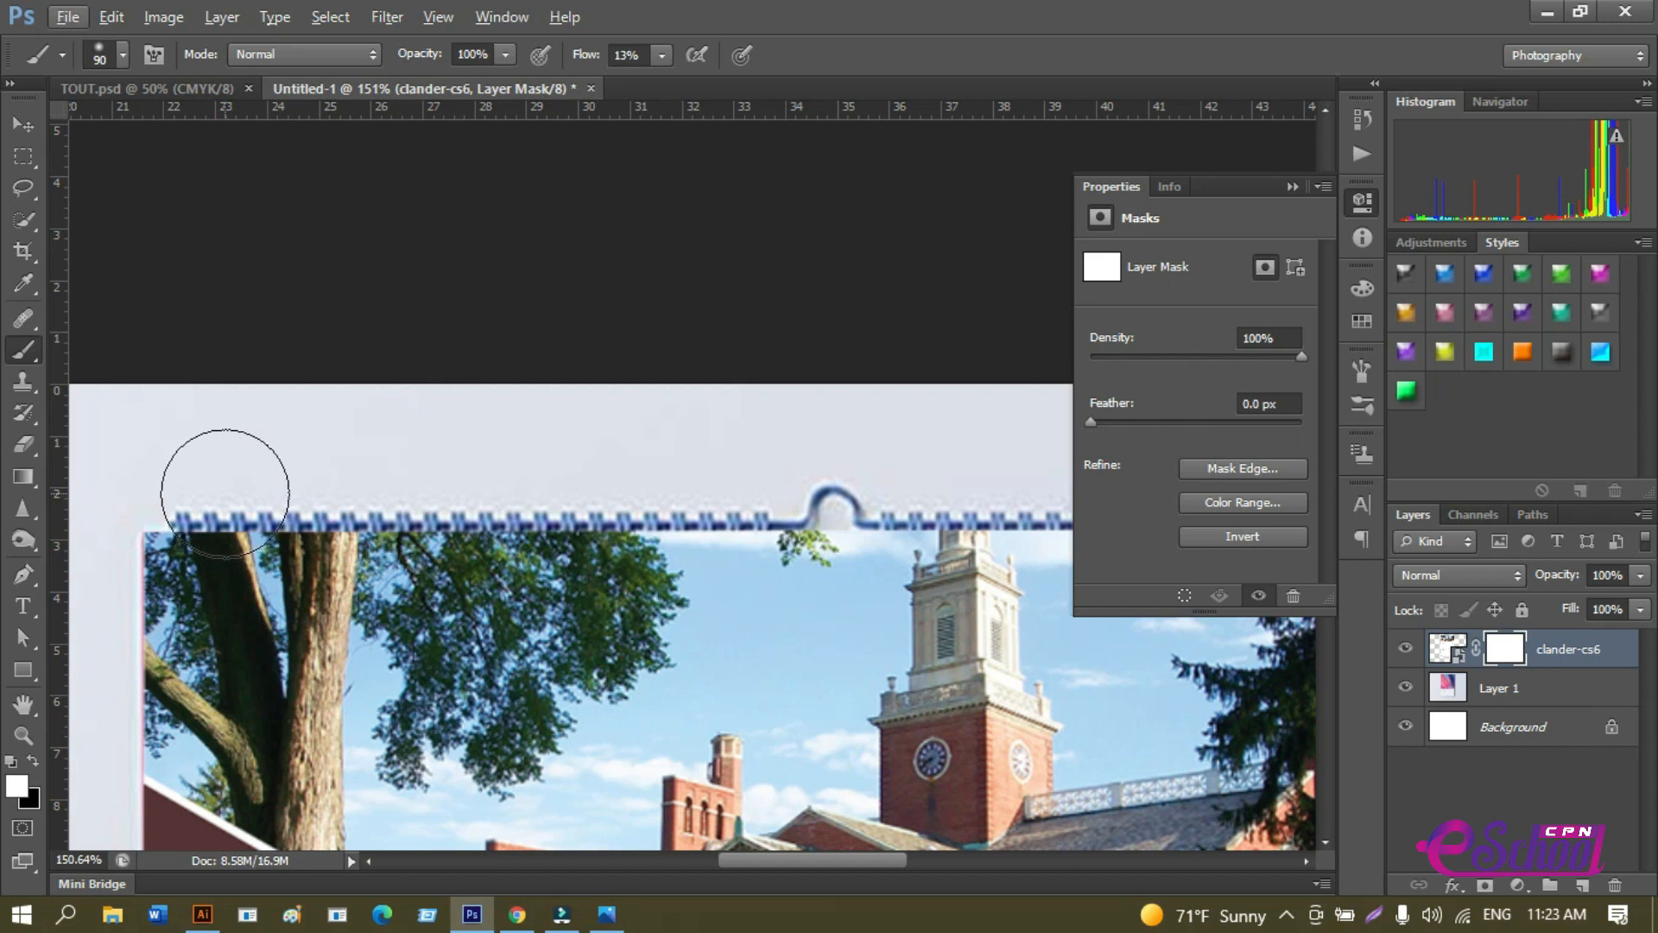
key("bracketleft")
key("bracketleft")
key("bracketleft")
key("bracketleft")
key("bracketleft")
key("bracketleft")
key("bracketleft")
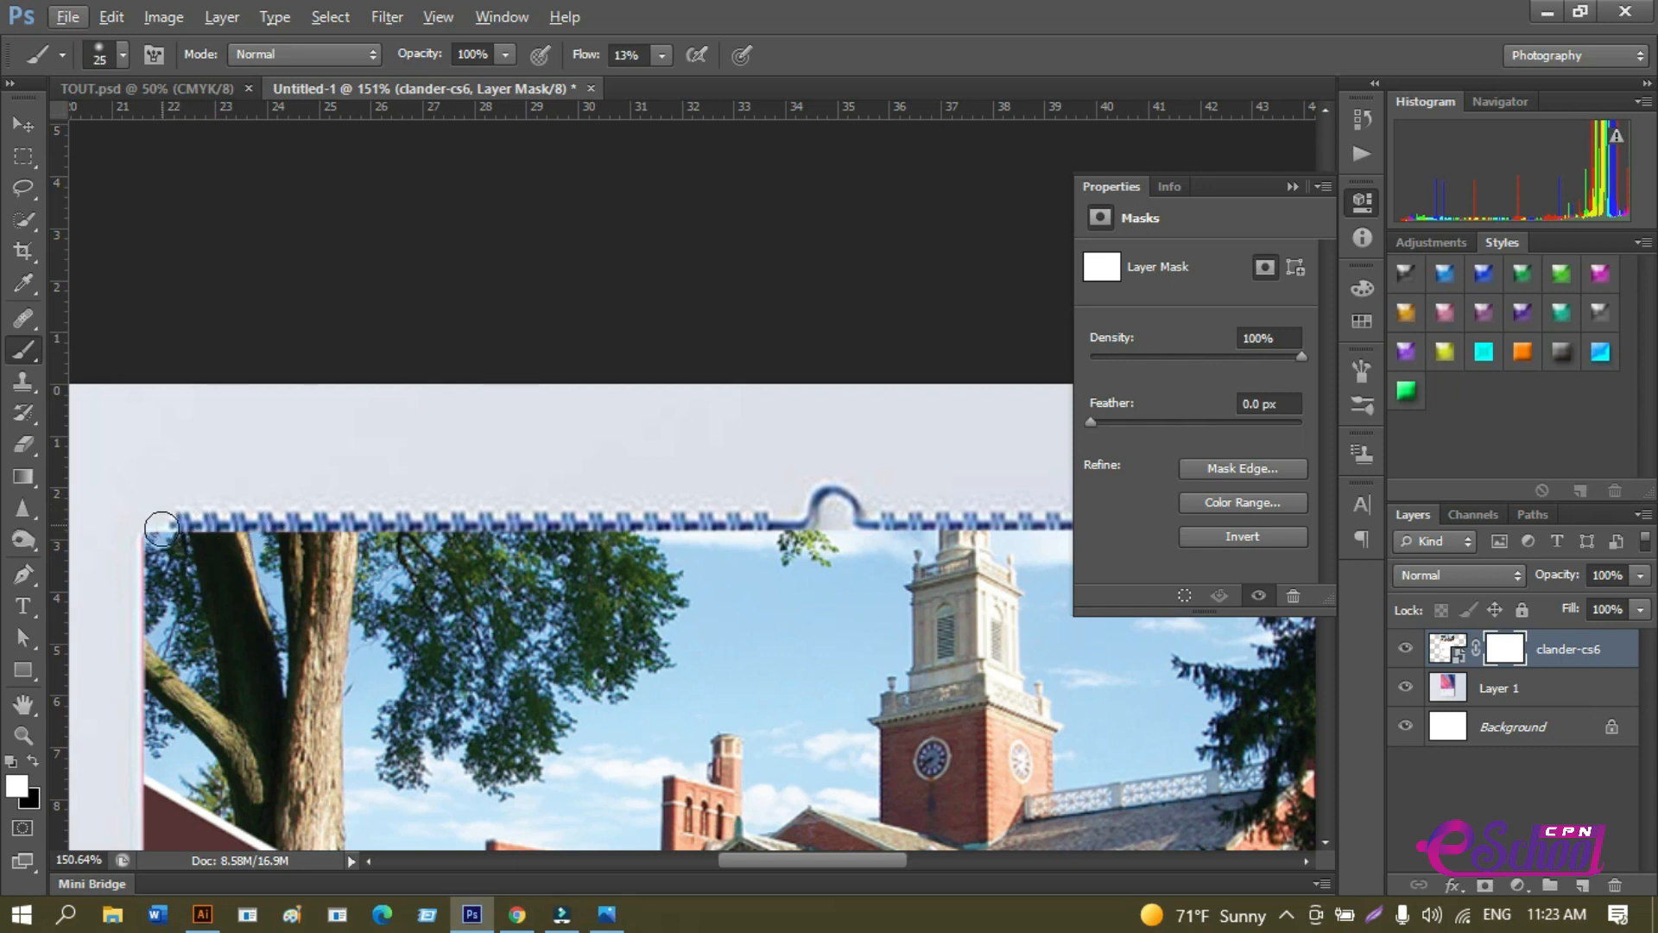
key("x")
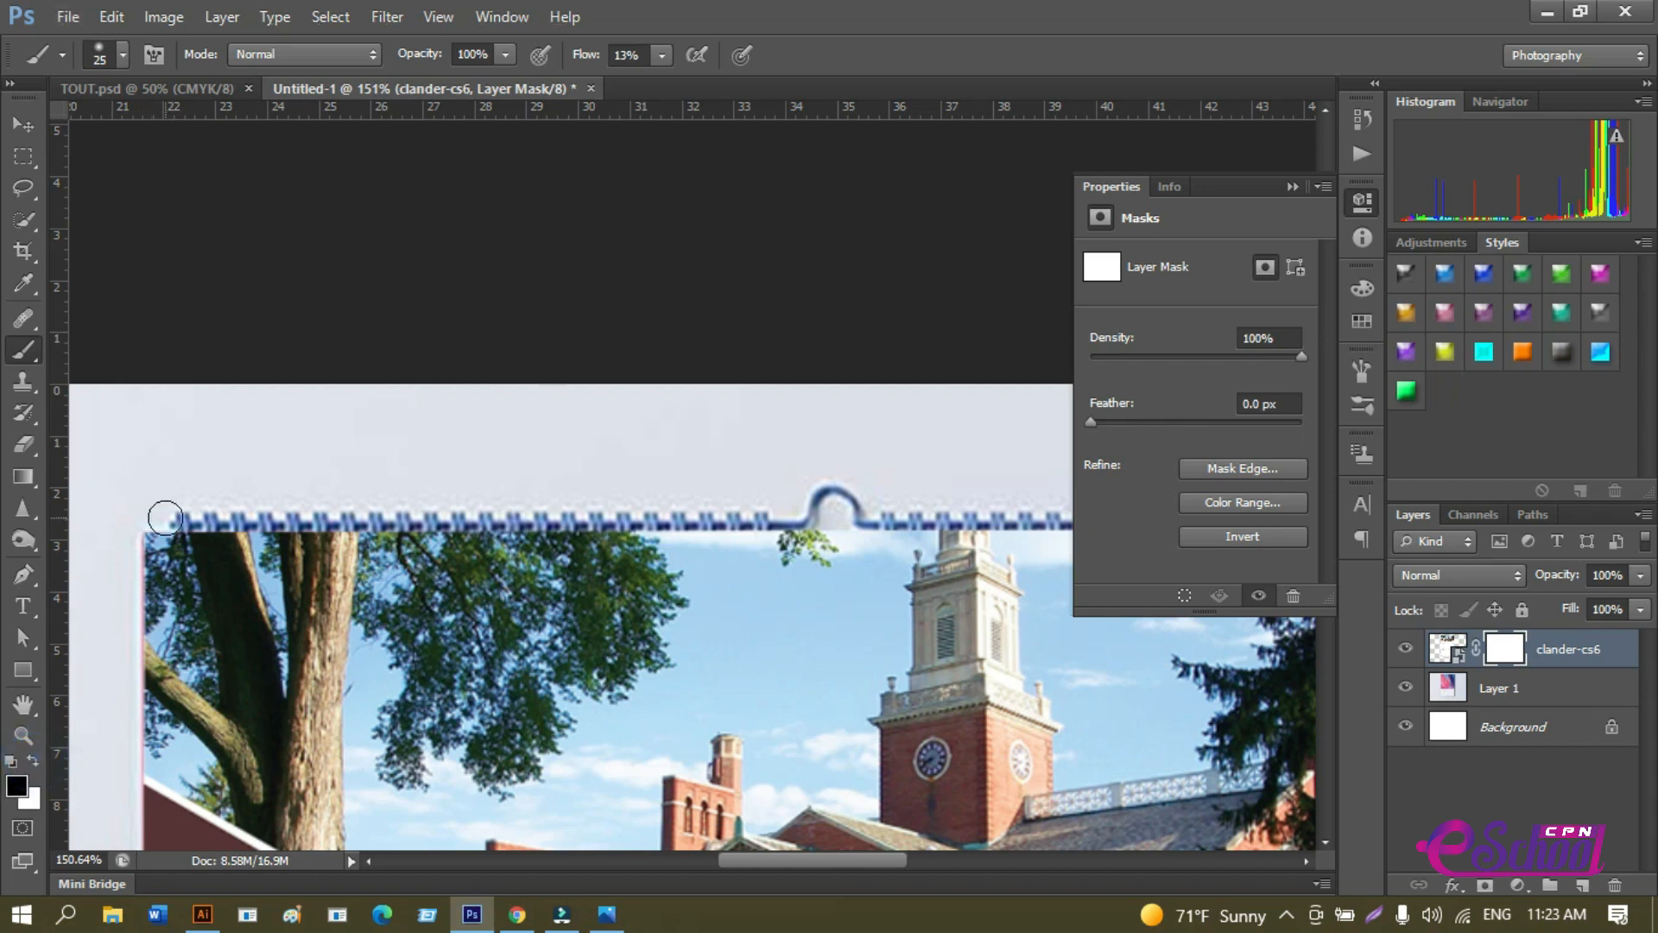
left_click_drag(145, 532, 749, 527)
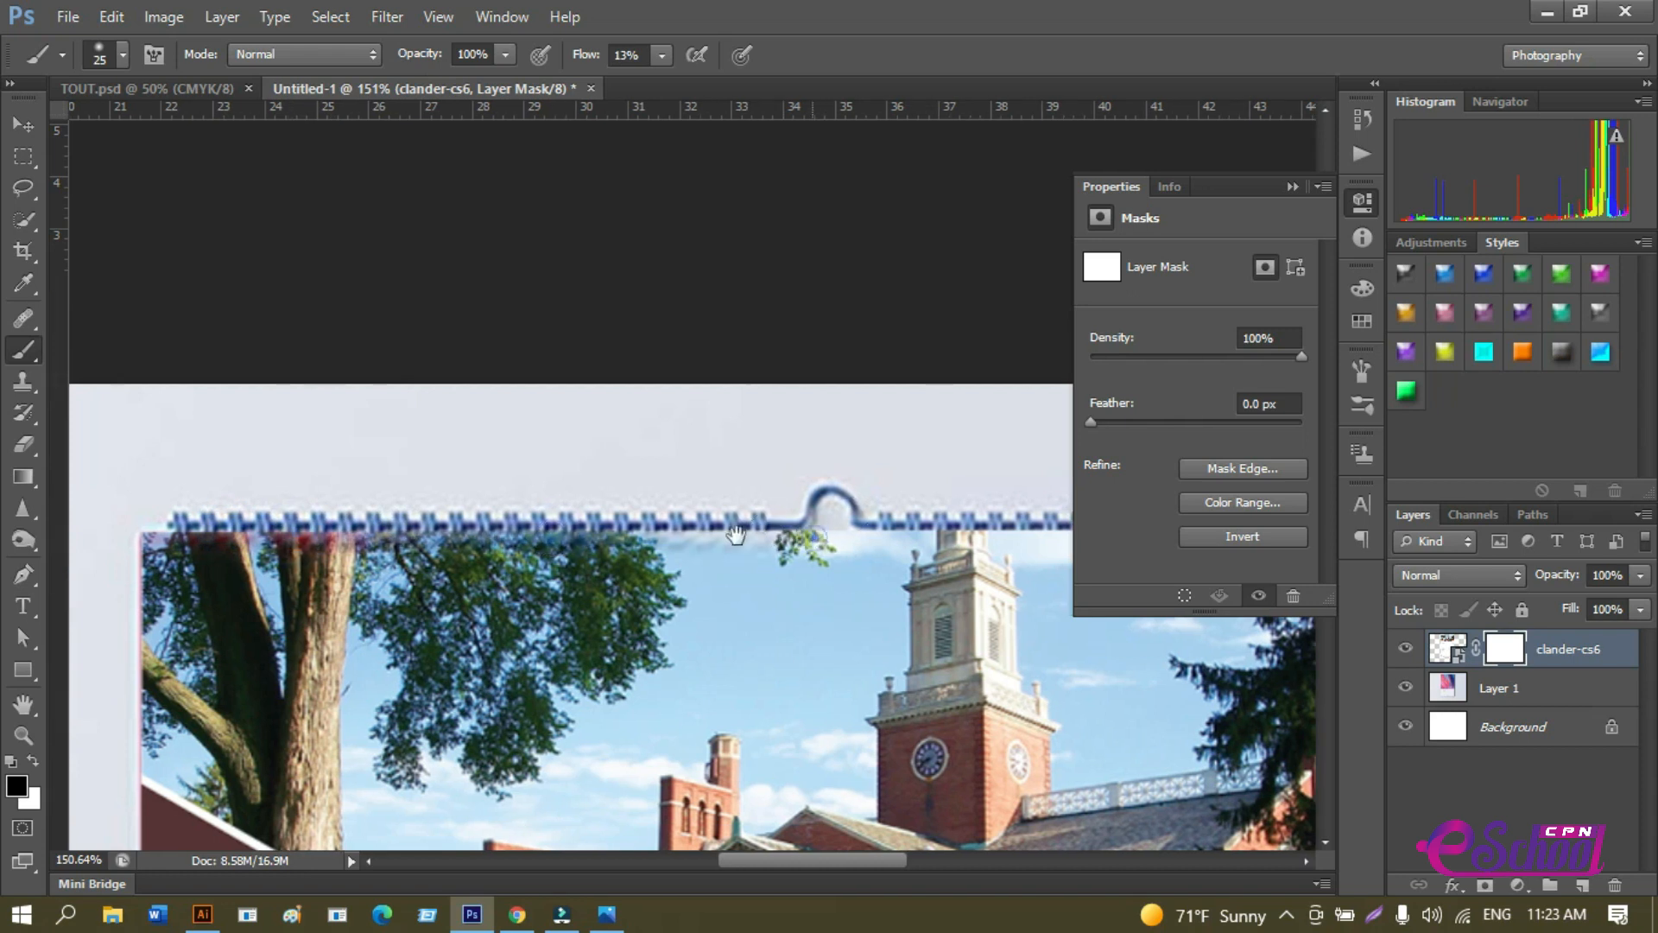
Paint on the mask along the right half of the calendar's top edge to uncover the remaining spiral binding.
scroll(740, 536, "right", 3)
mouse_move(611, 536)
left_mouse_down()
mouse_move(467, 522)
mouse_move(846, 518)
mouse_move(894, 538)
mouse_move(649, 531)
left_mouse_up()
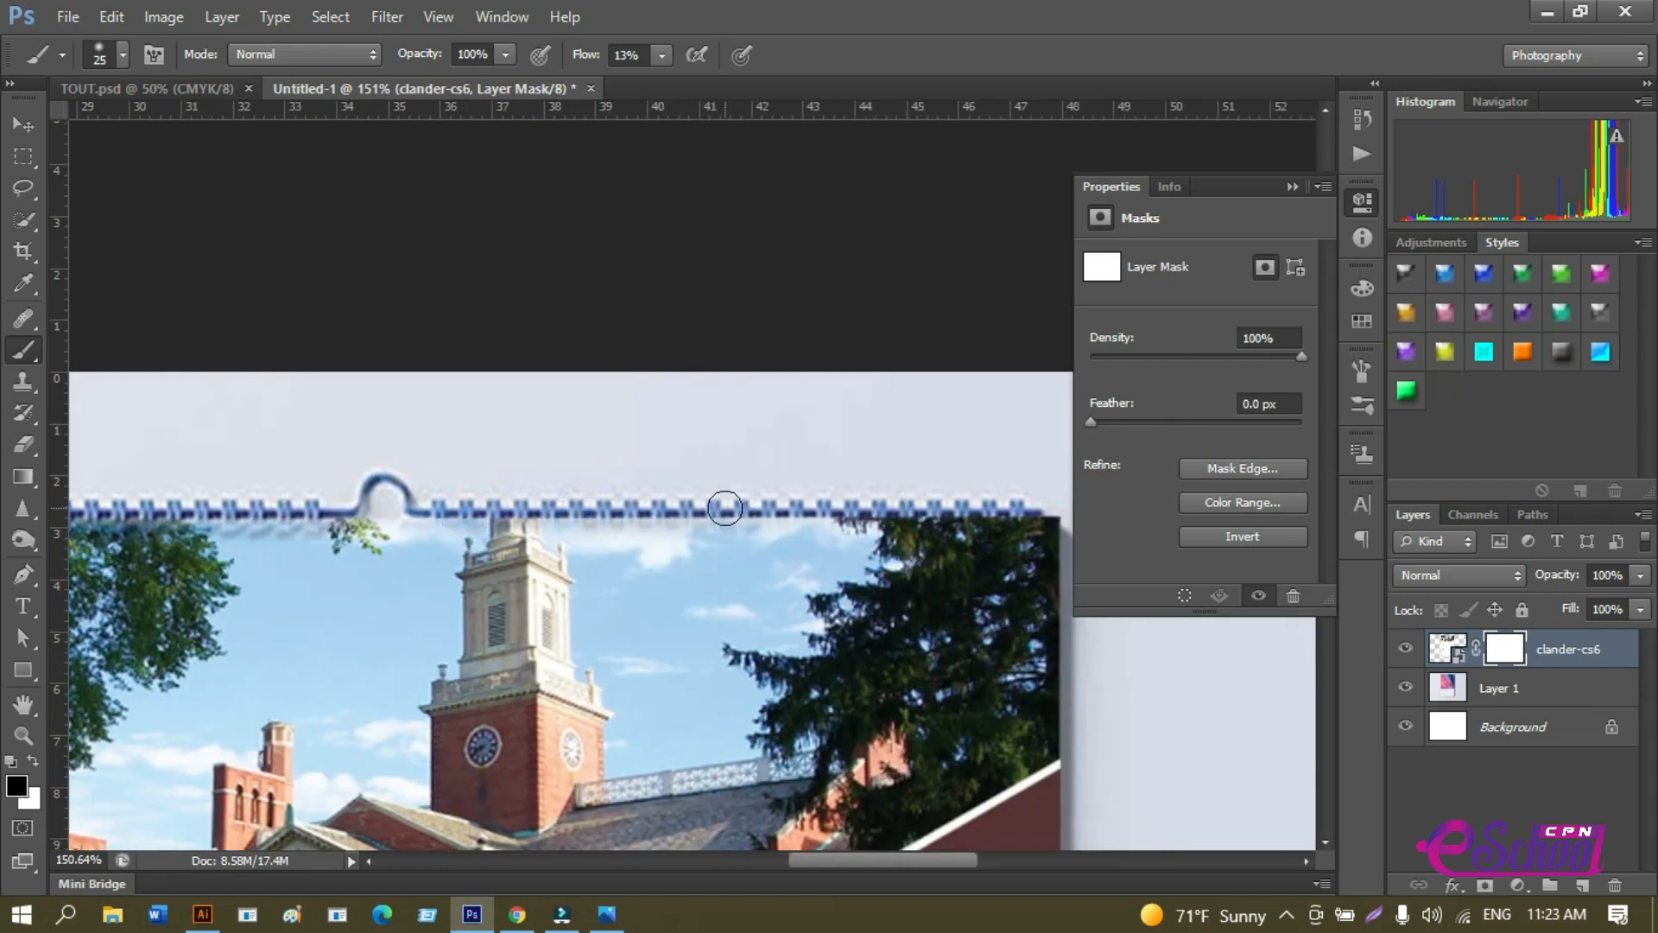
left_click(817, 518)
left_click_drag(816, 519, 1033, 510)
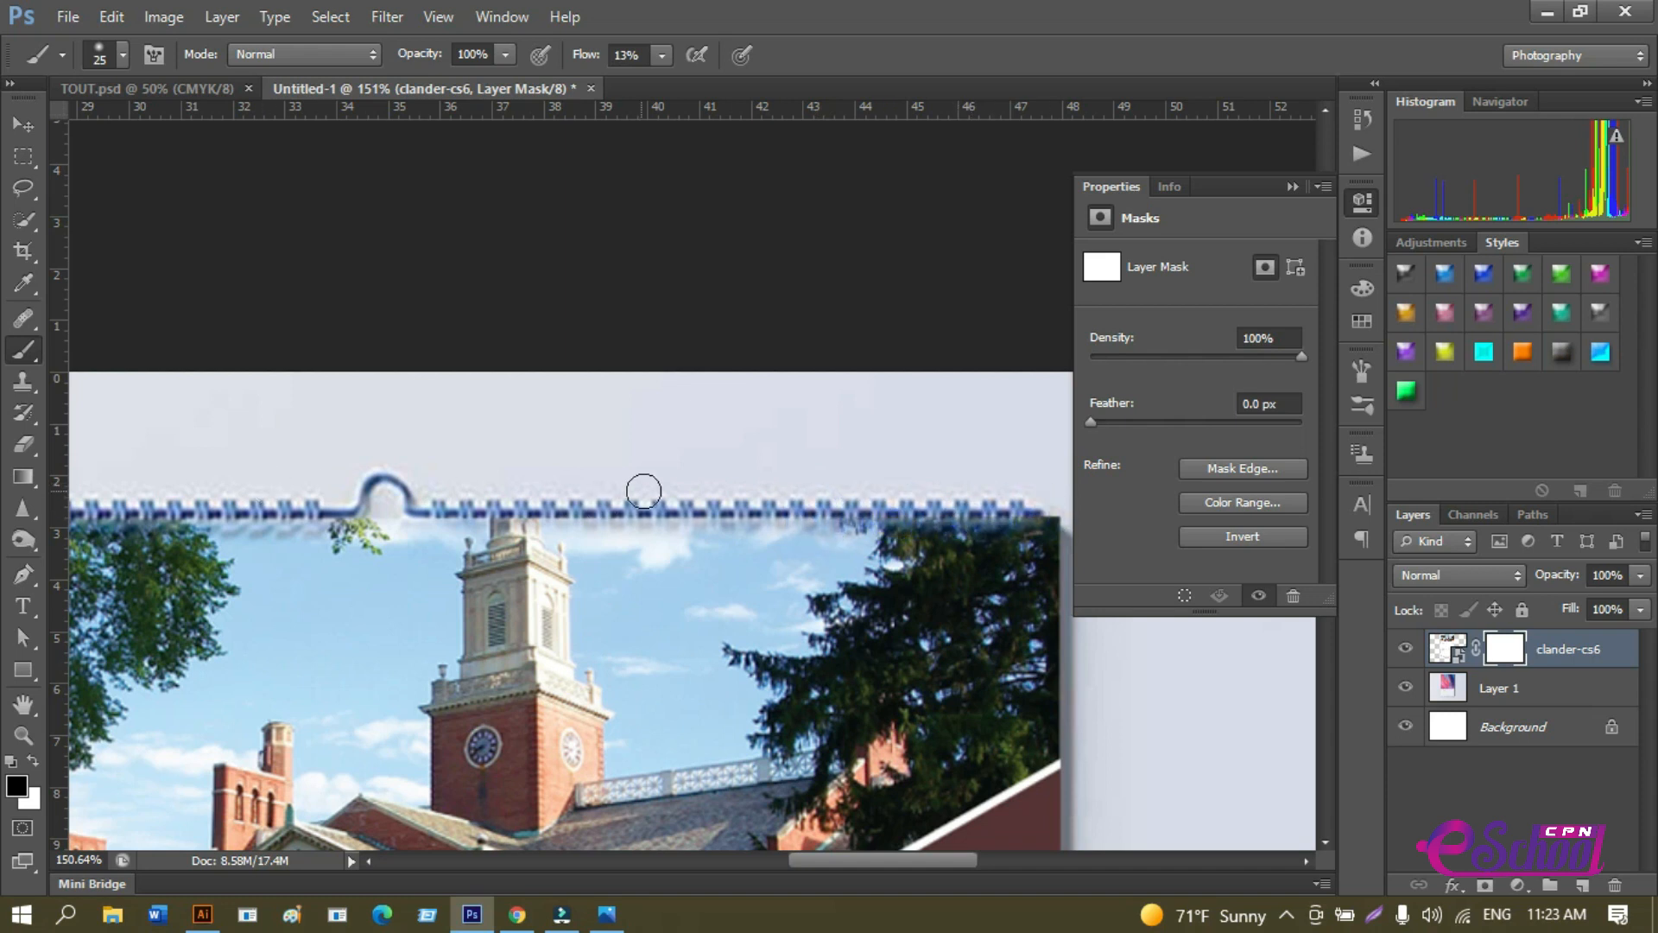
scroll(644, 509, "down", 3)
scroll(637, 514, "down", 3)
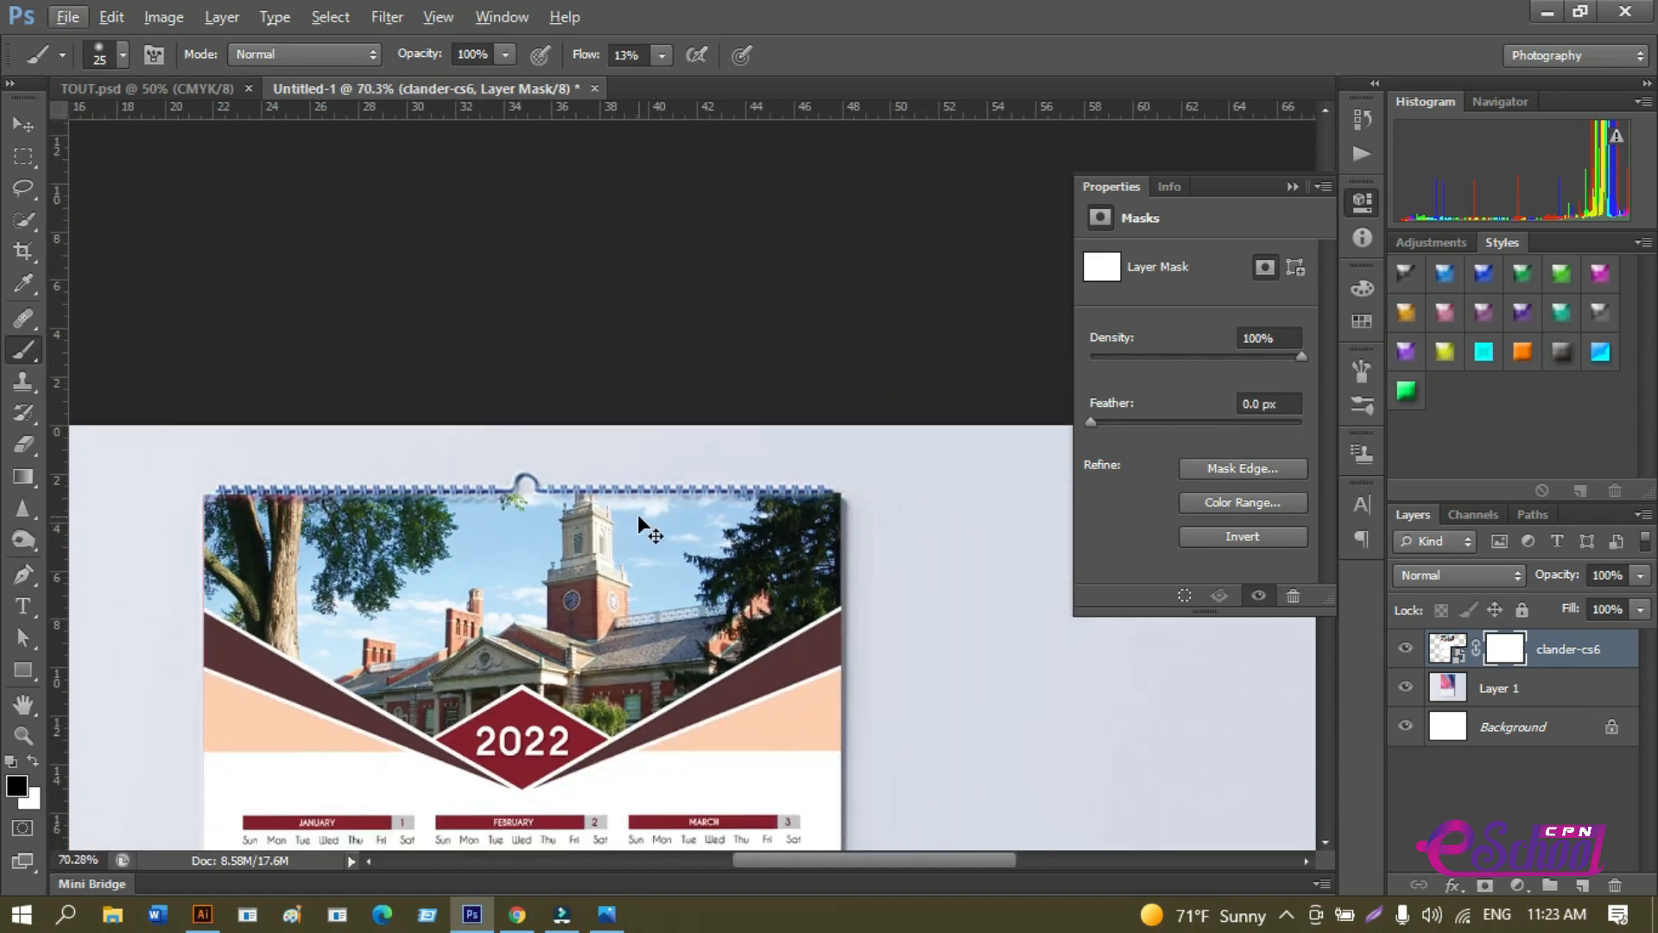
left_click_drag(836, 682, 826, 259)
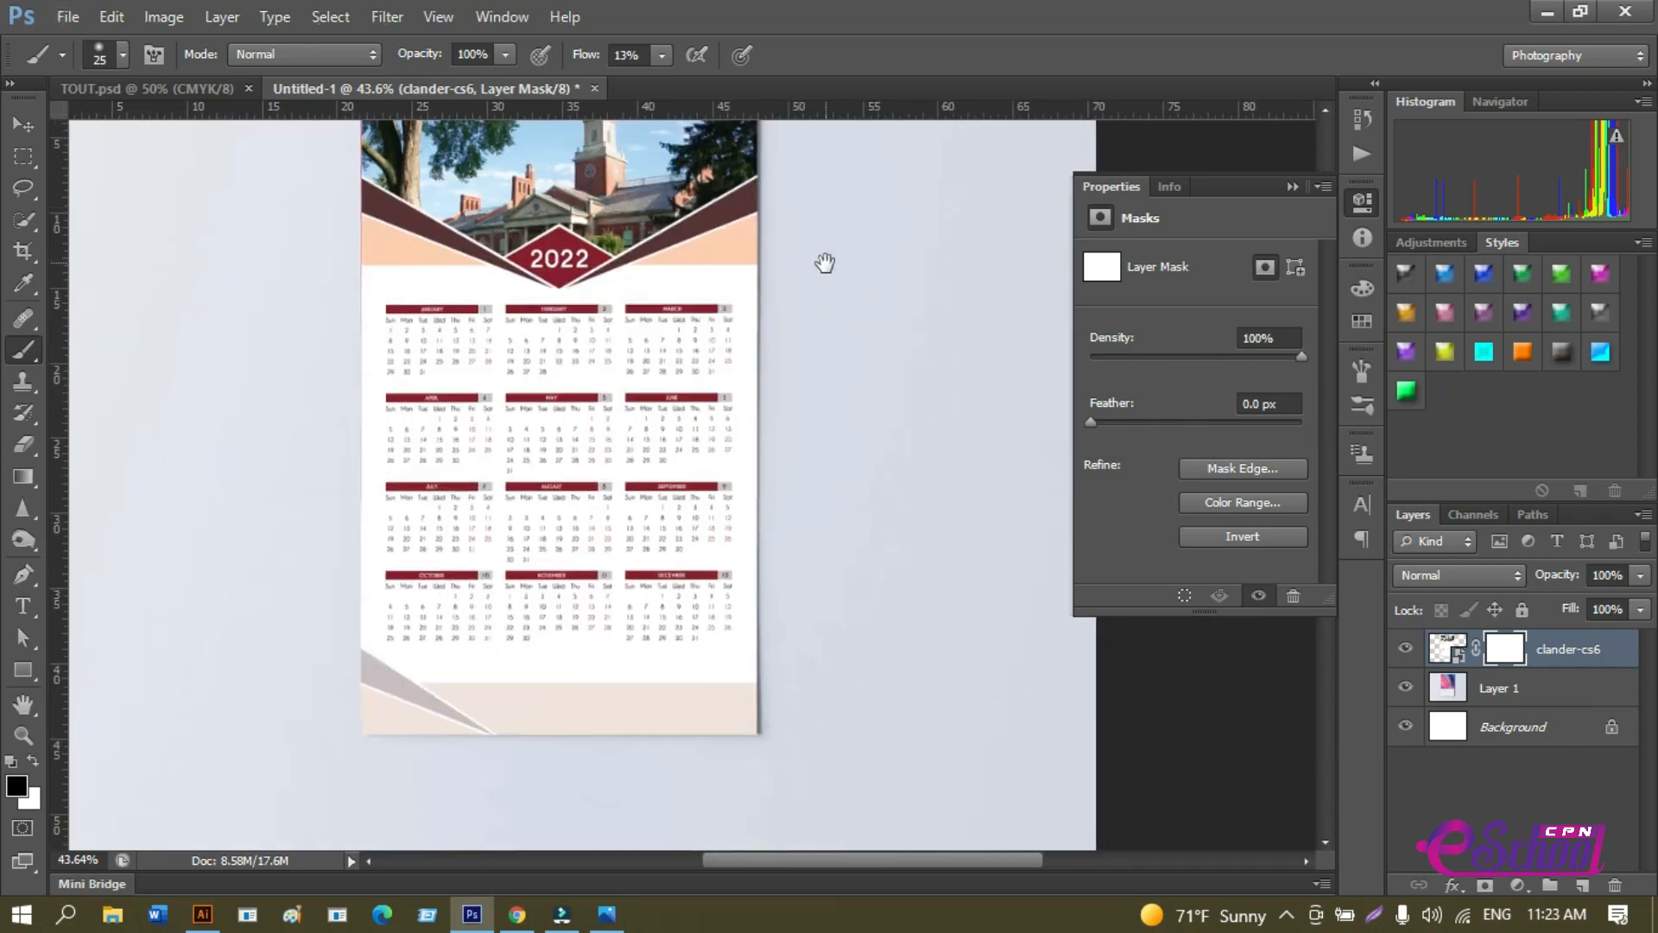
scroll(827, 322, "down", 1)
scroll(820, 337, "down", 1)
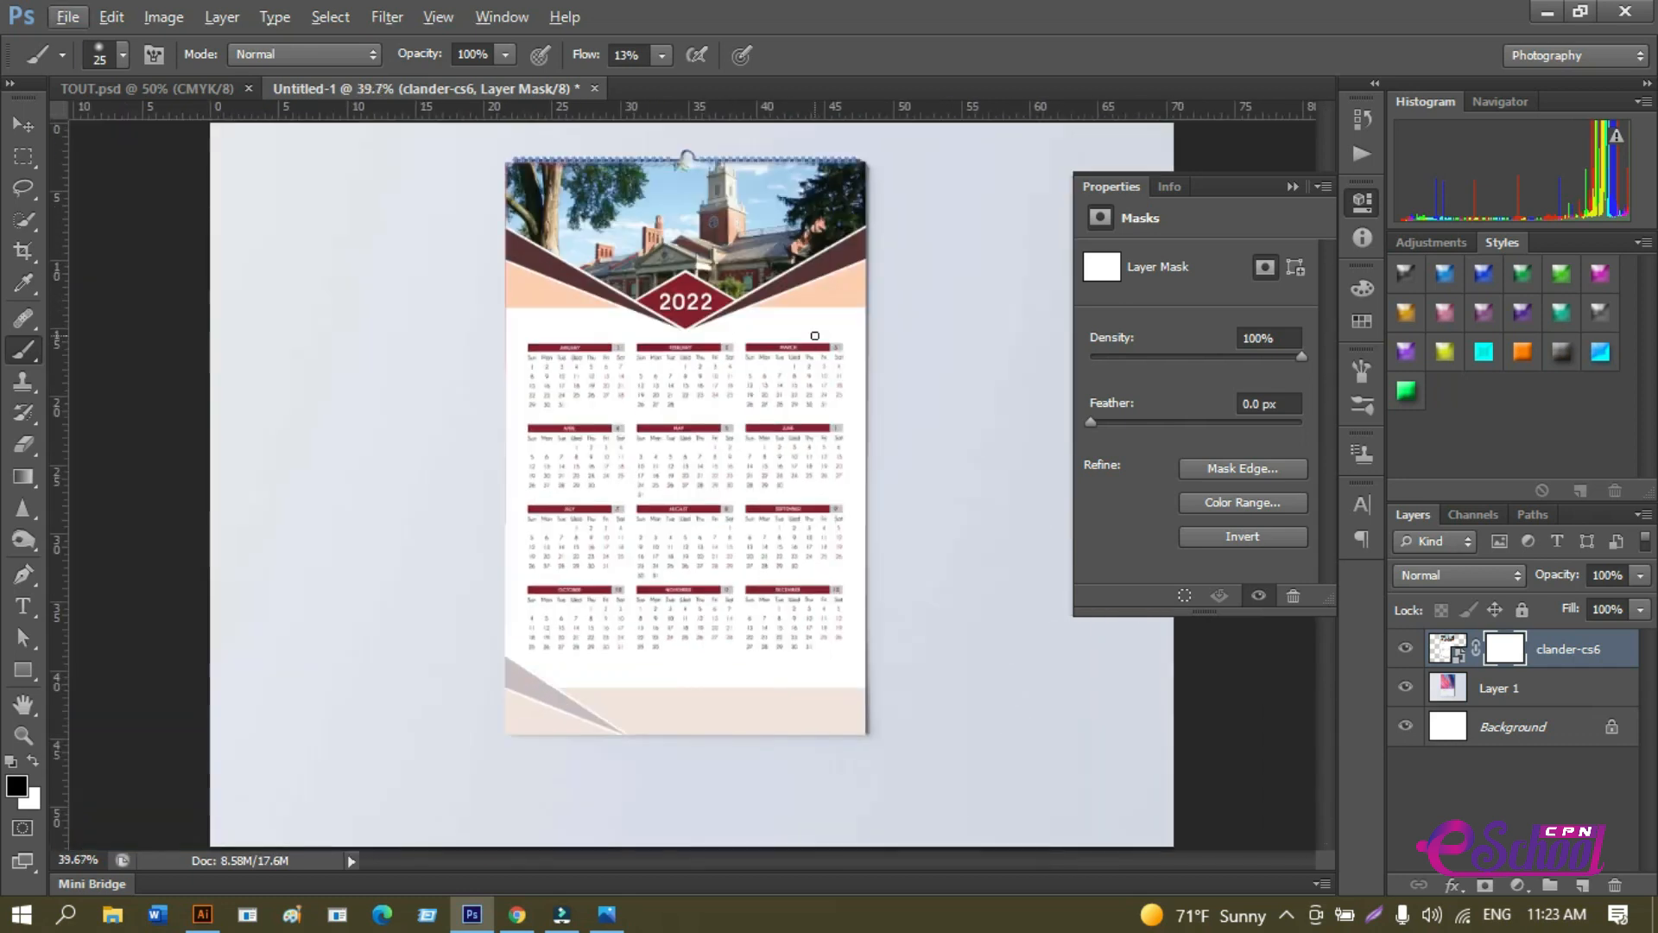
scroll(821, 347, "down", 2)
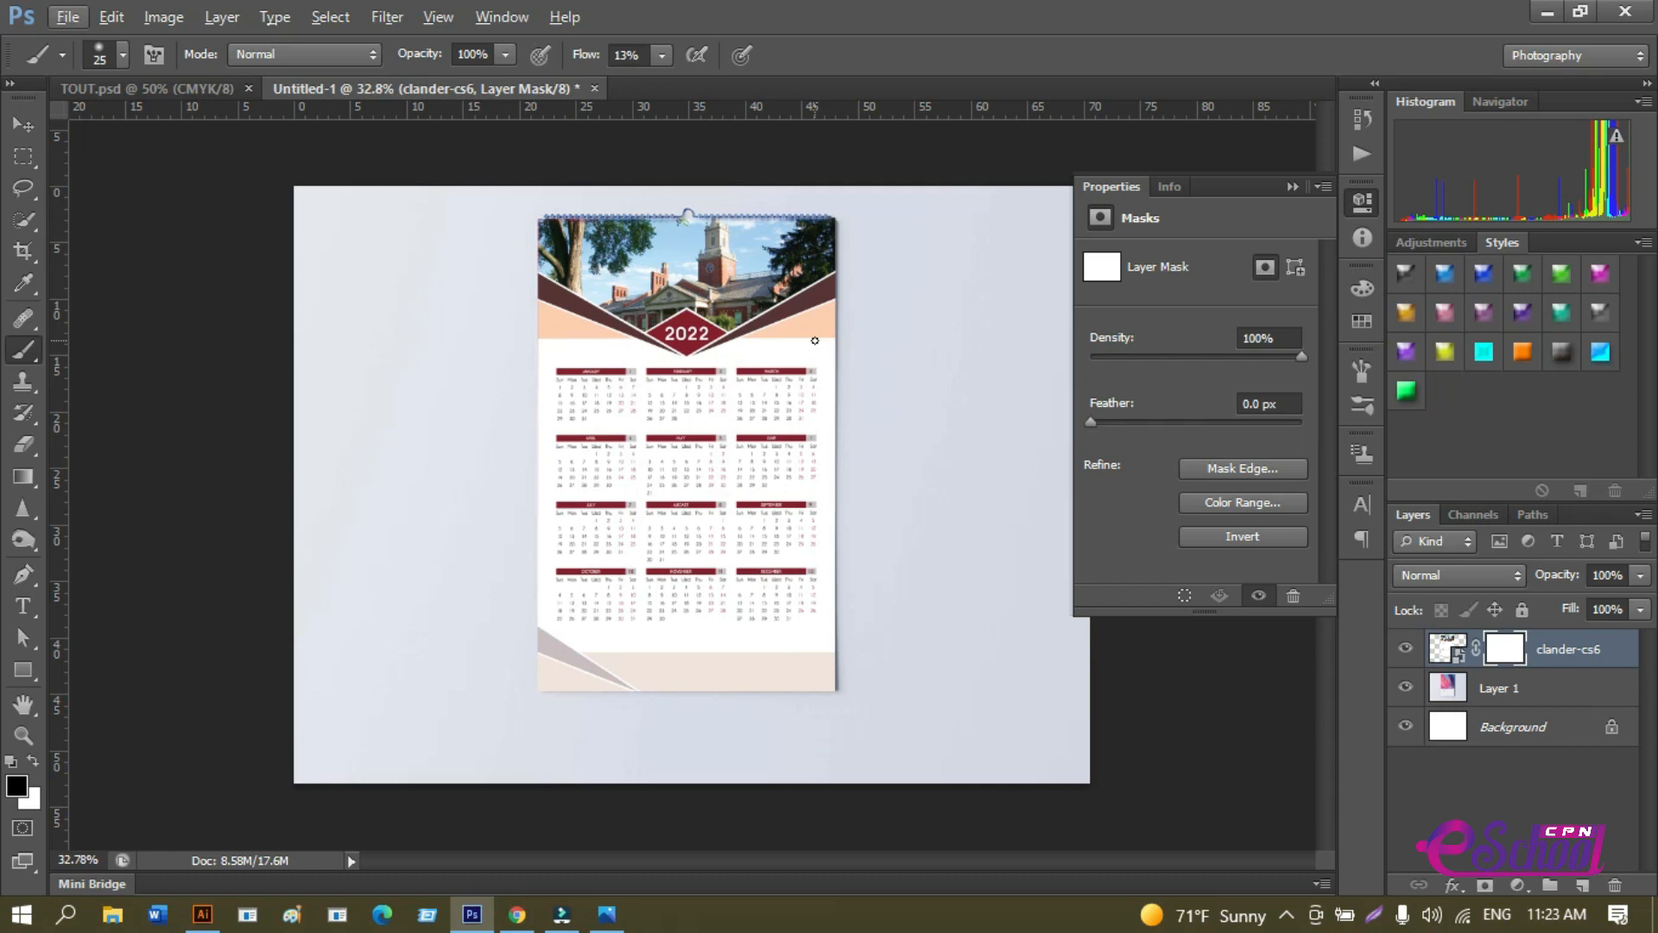
Select clander-cs6 and Layer 1 together with the Move tool and shift them slightly down to centre the calendar on the canvas.
left_click(24, 124)
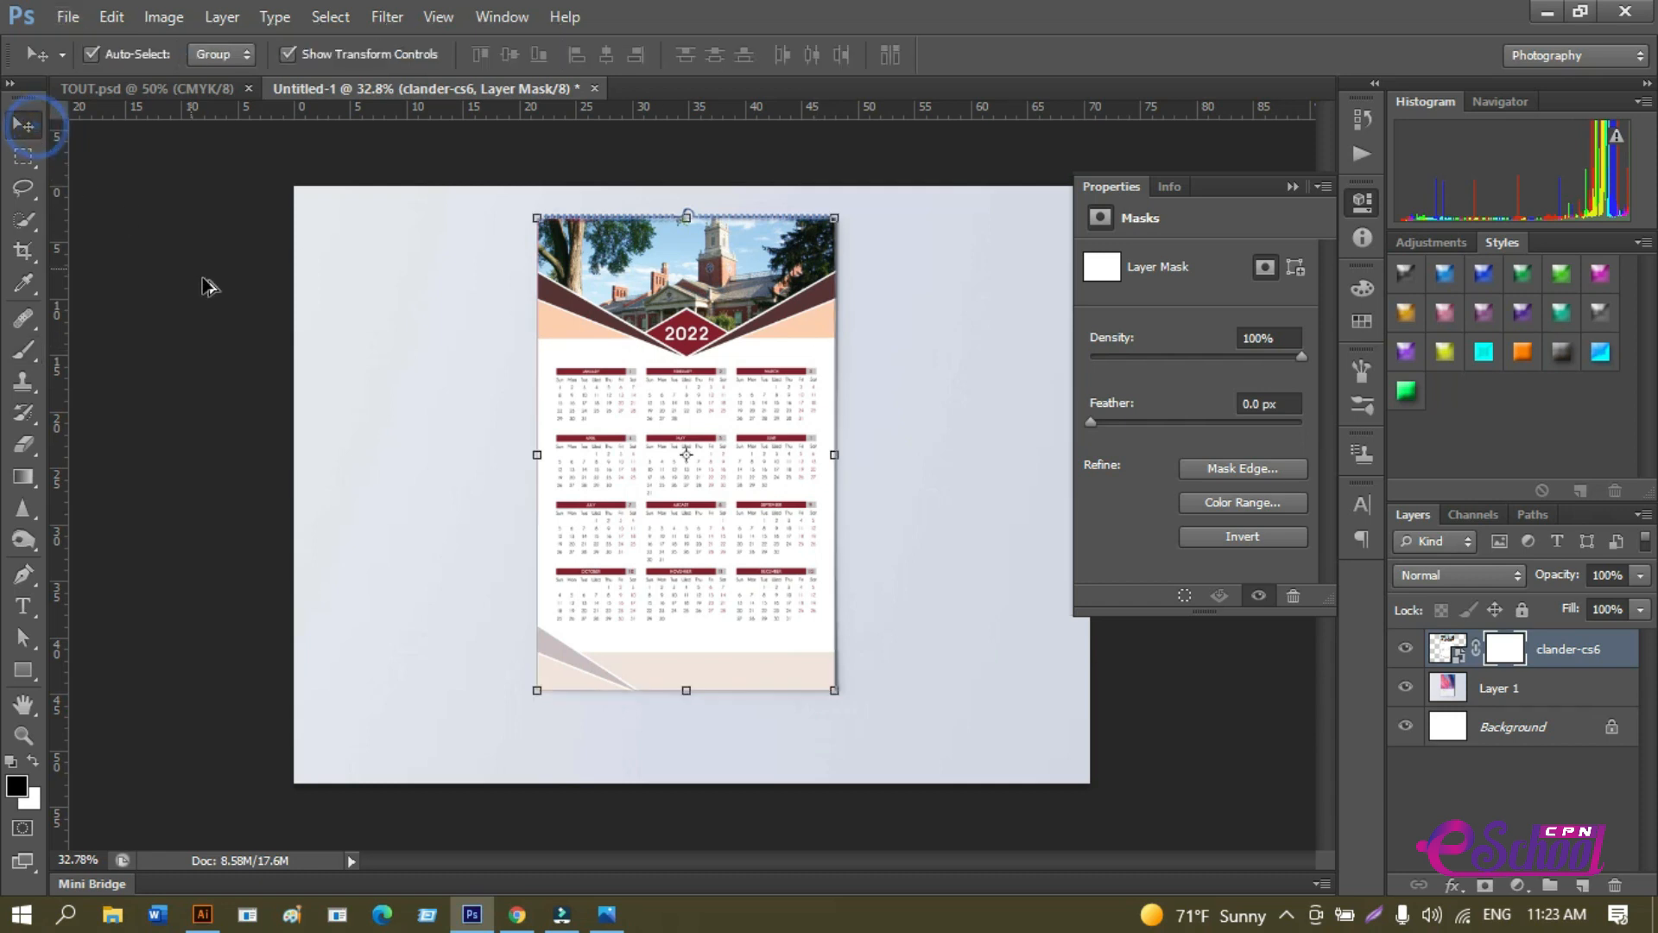
left_click(1459, 695, "shift")
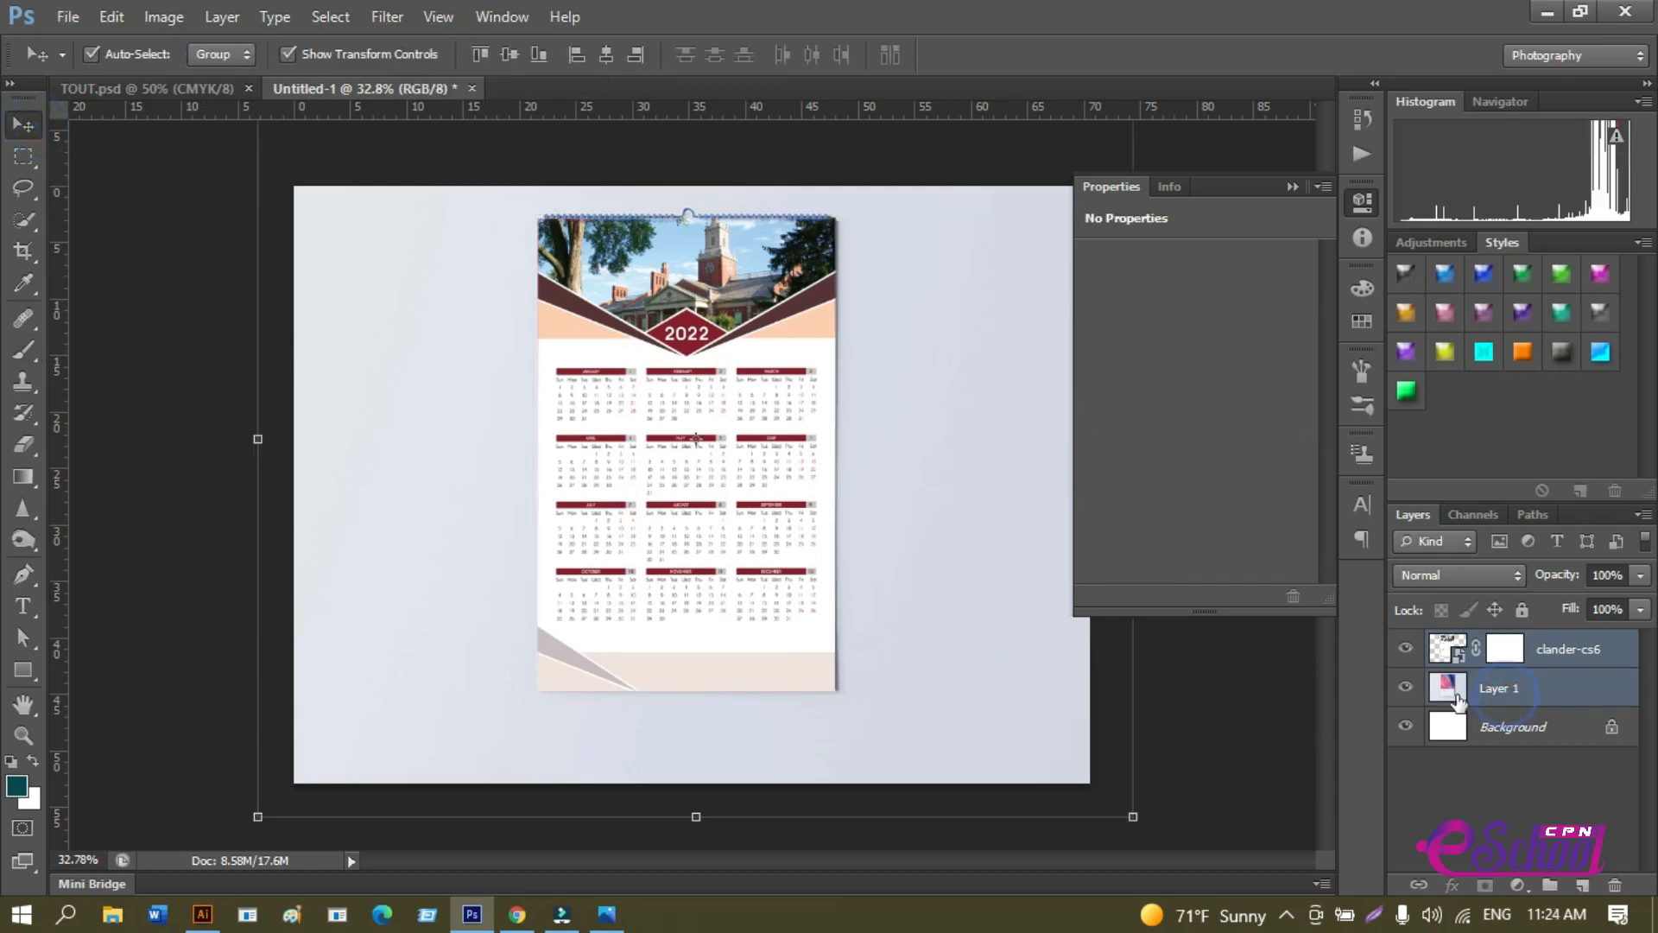
left_click_drag(999, 476, 992, 506)
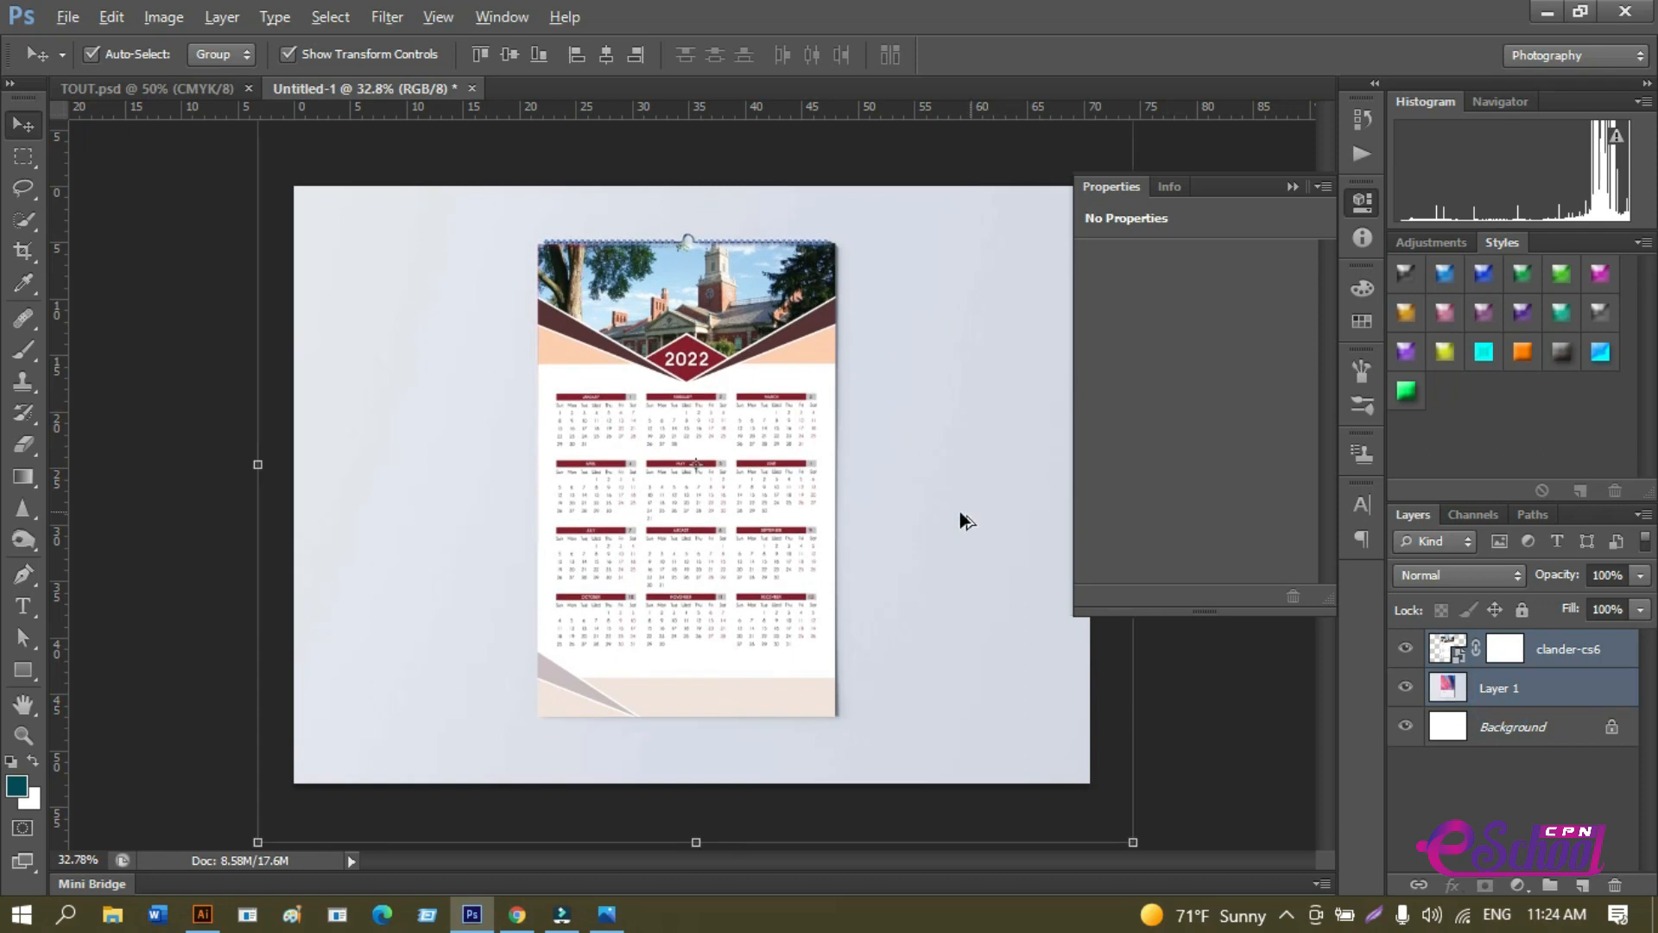
Hide the workspace panels and set up a Save for Web export of the mockup in JPEG format.
key("alt")
key("Tab")
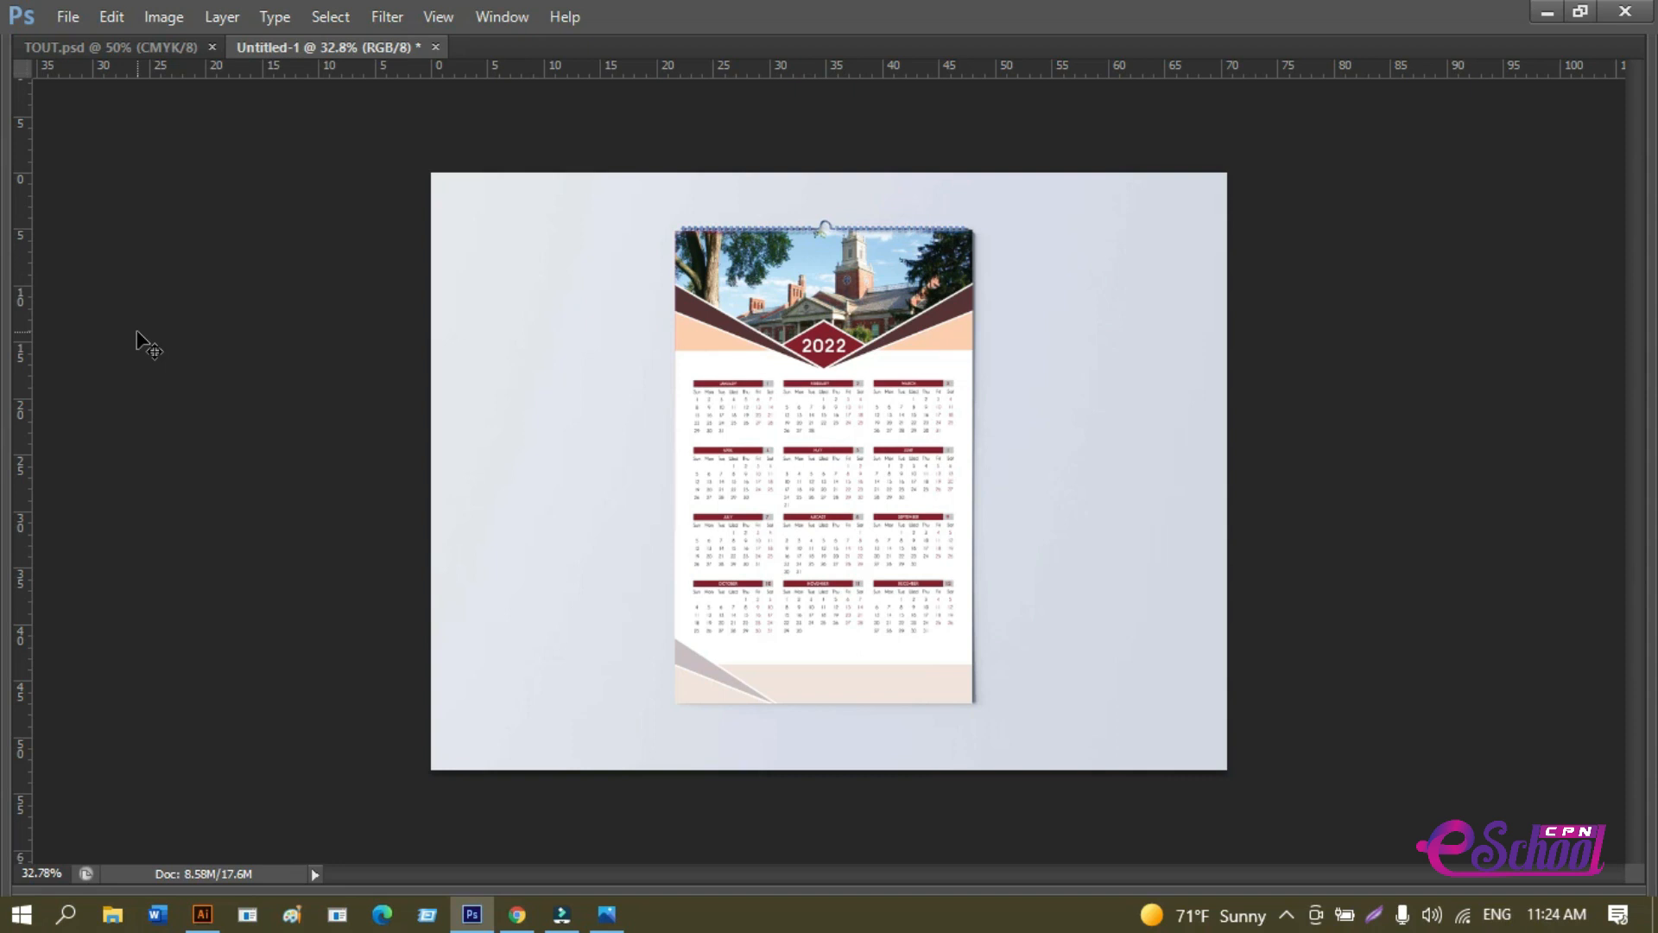
left_click(64, 16)
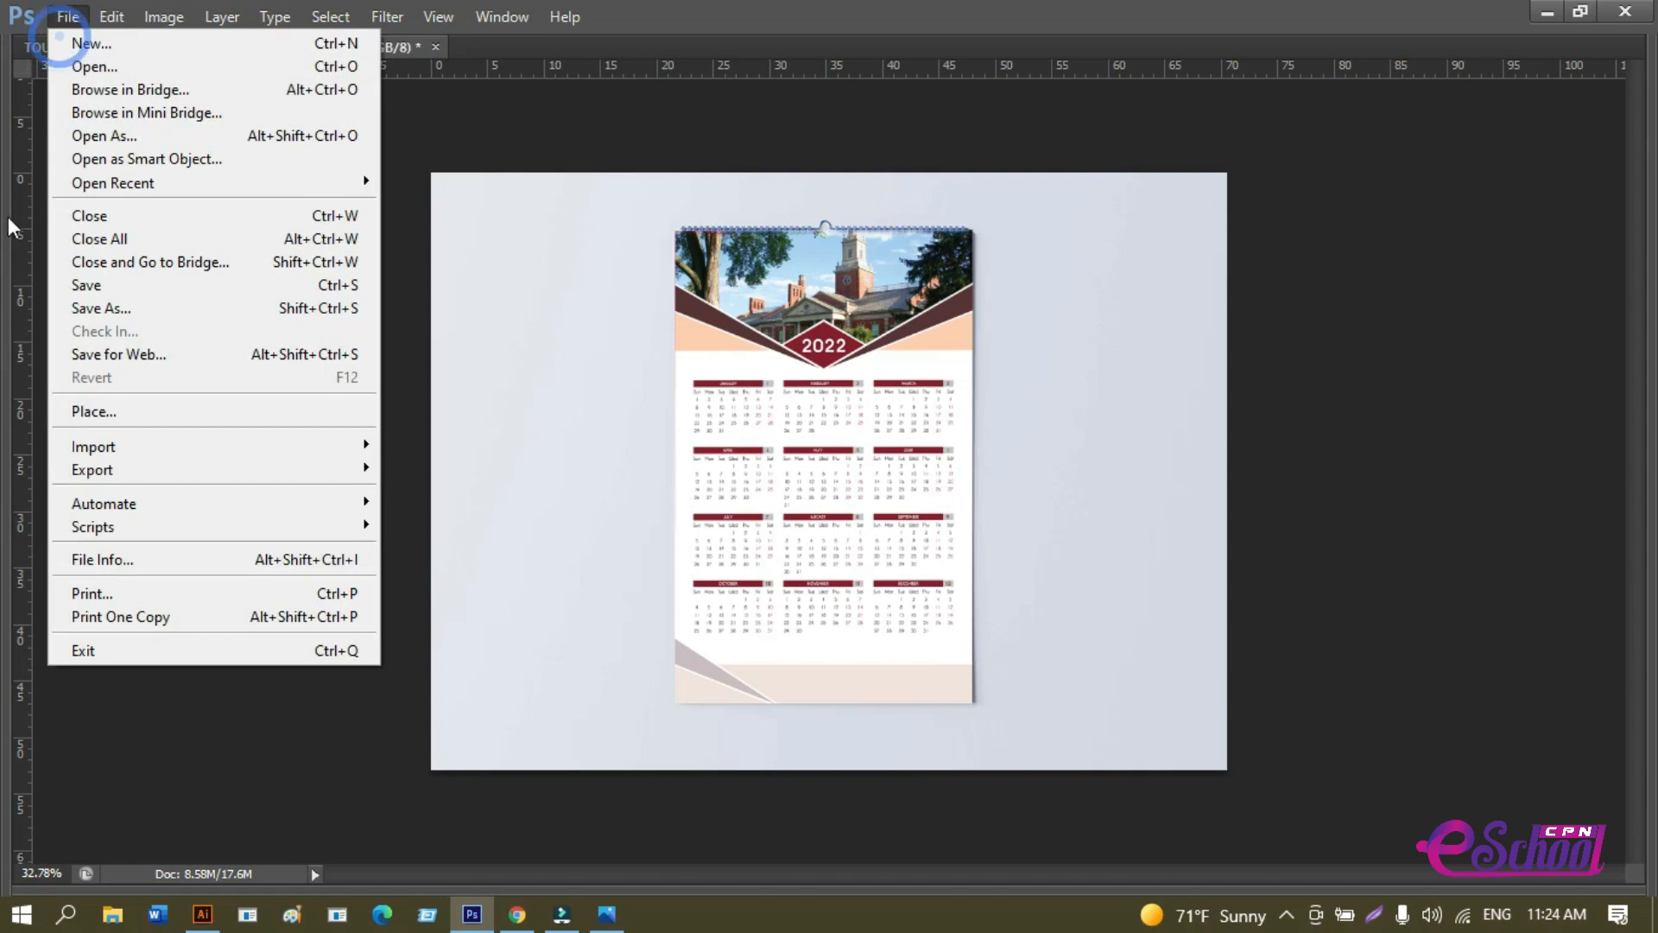
left_click(151, 356)
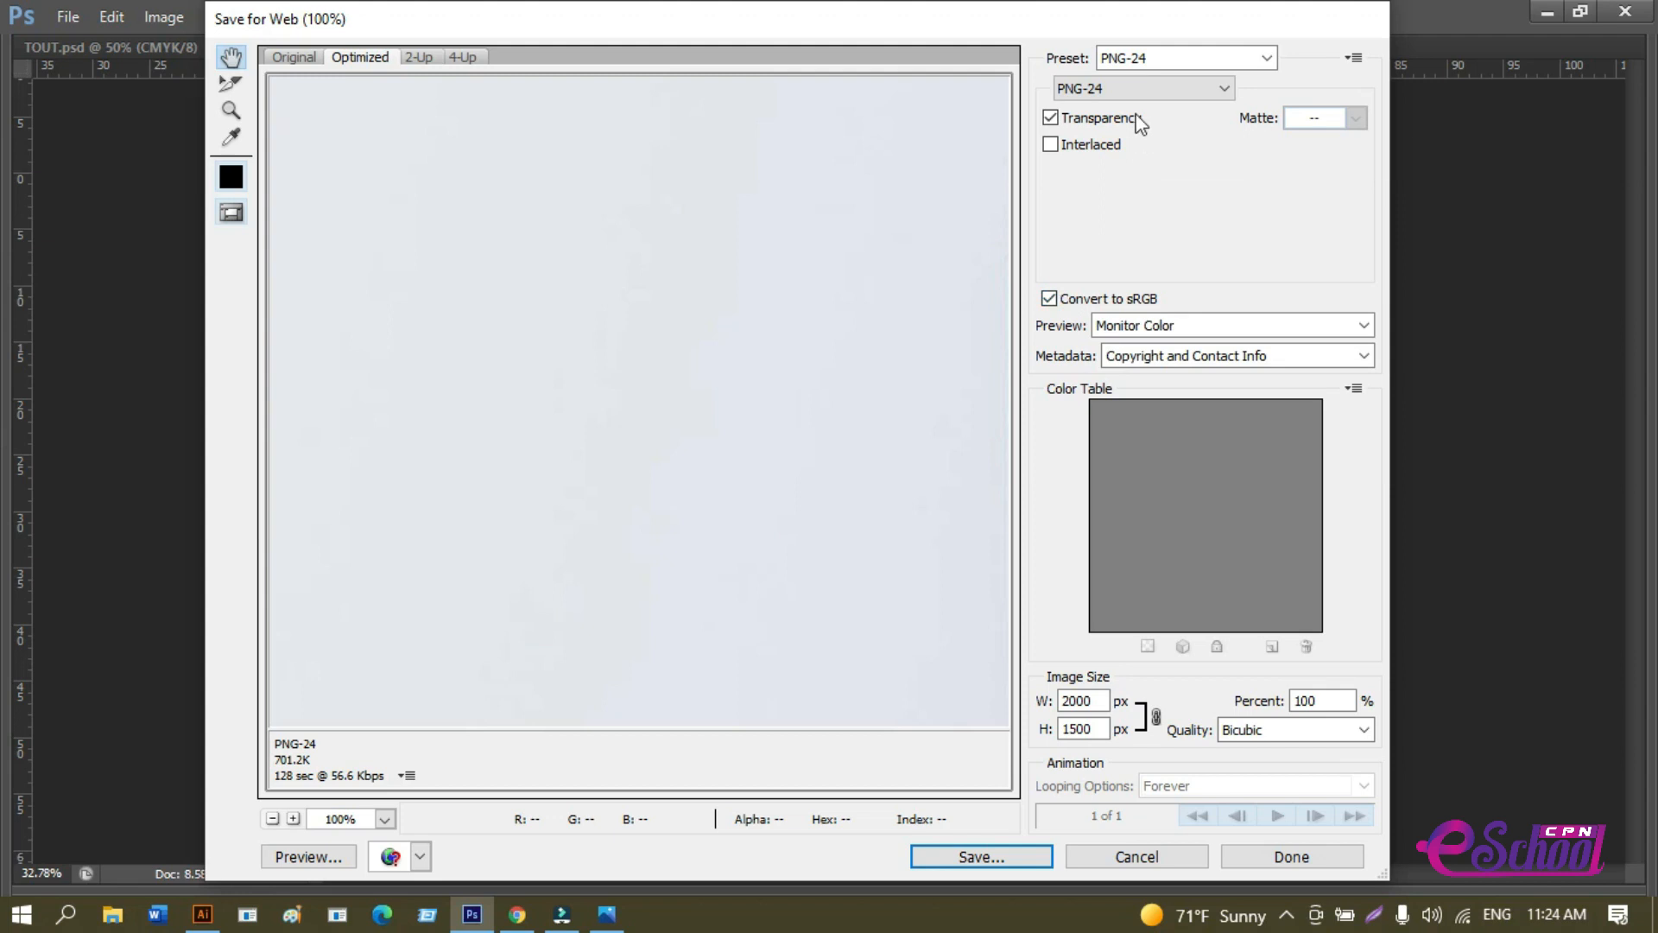
left_click(1119, 89)
left_click(1091, 119)
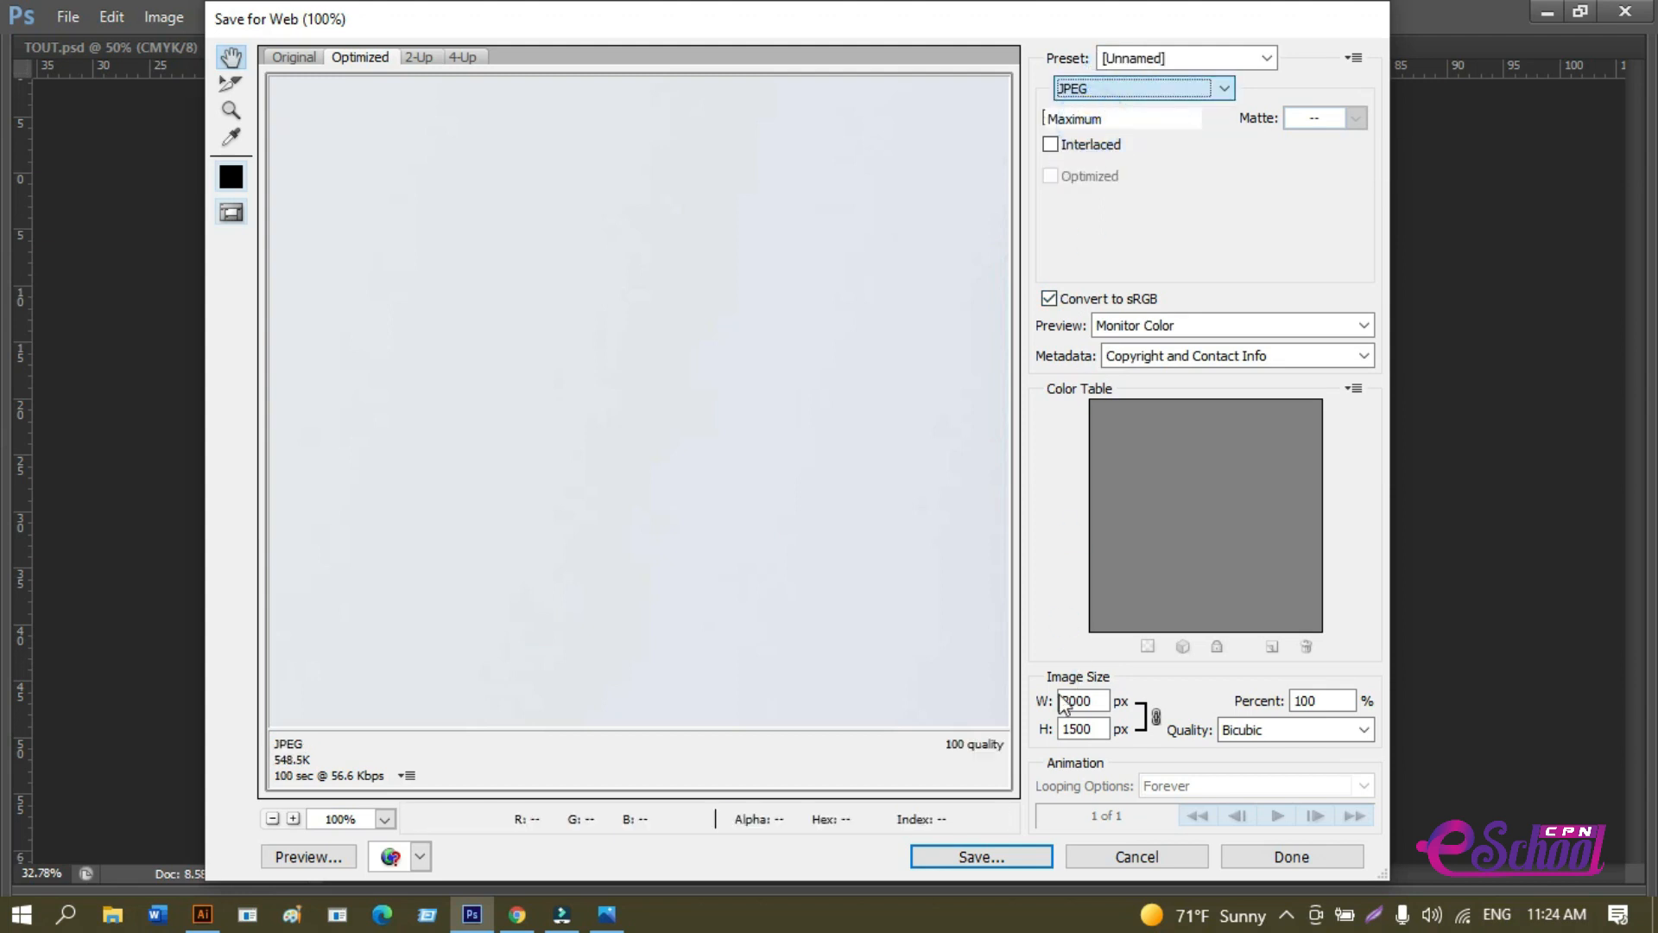
left_click(987, 858)
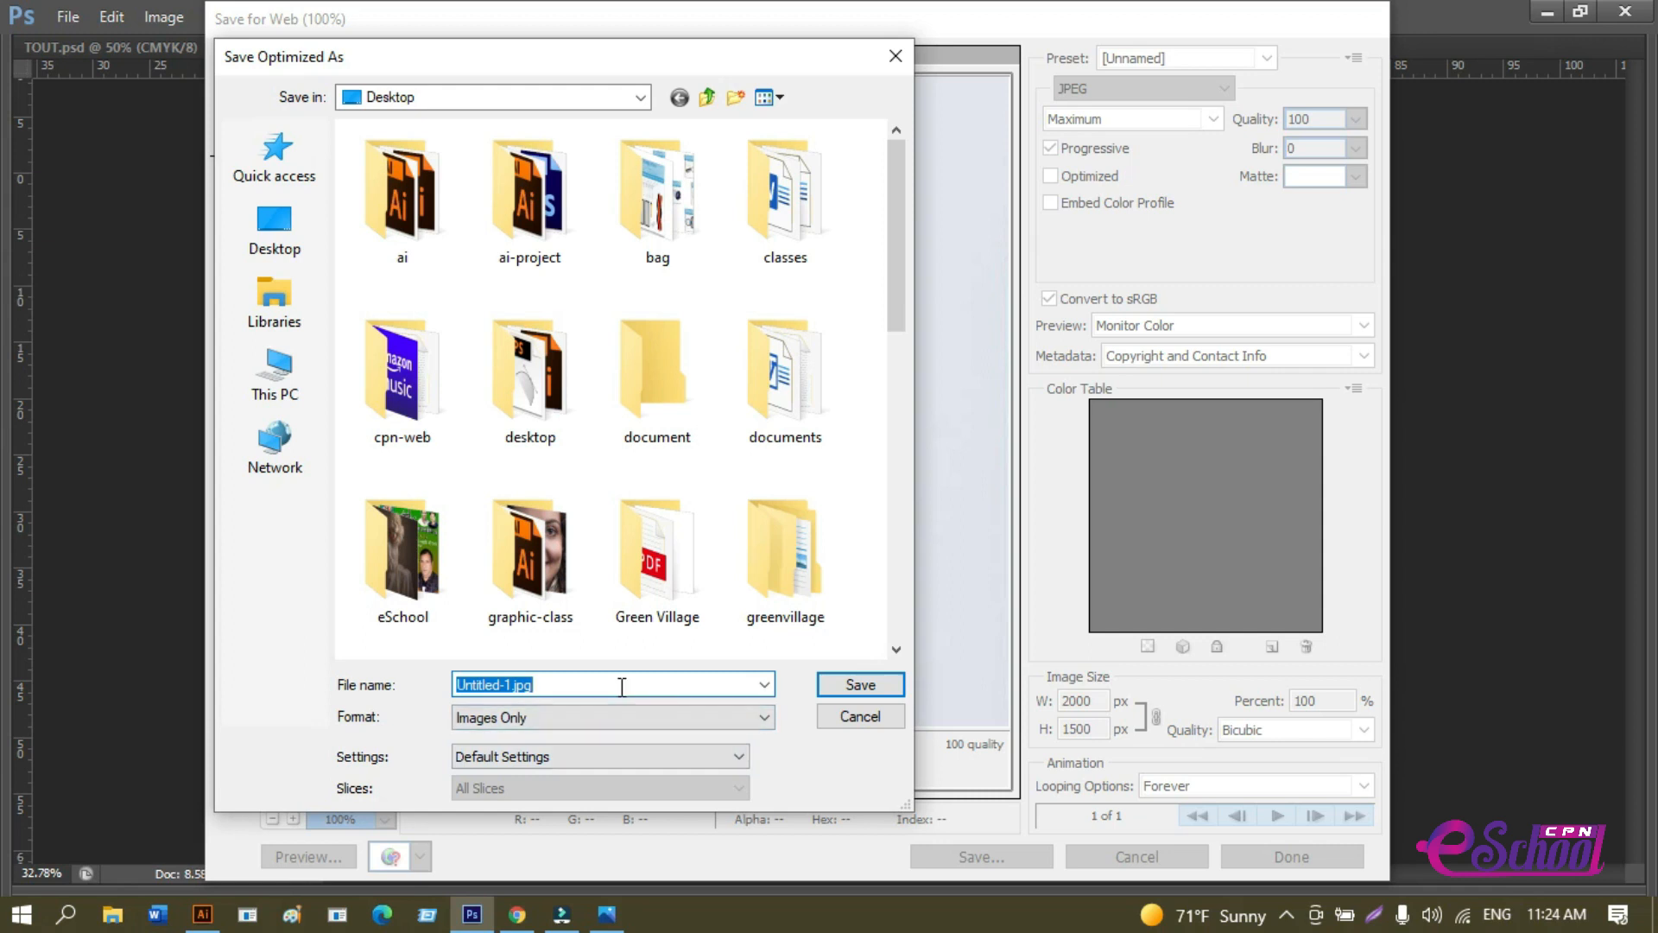
Name the exported image Calendar-mockup and save it to the Desktop.
type("x")
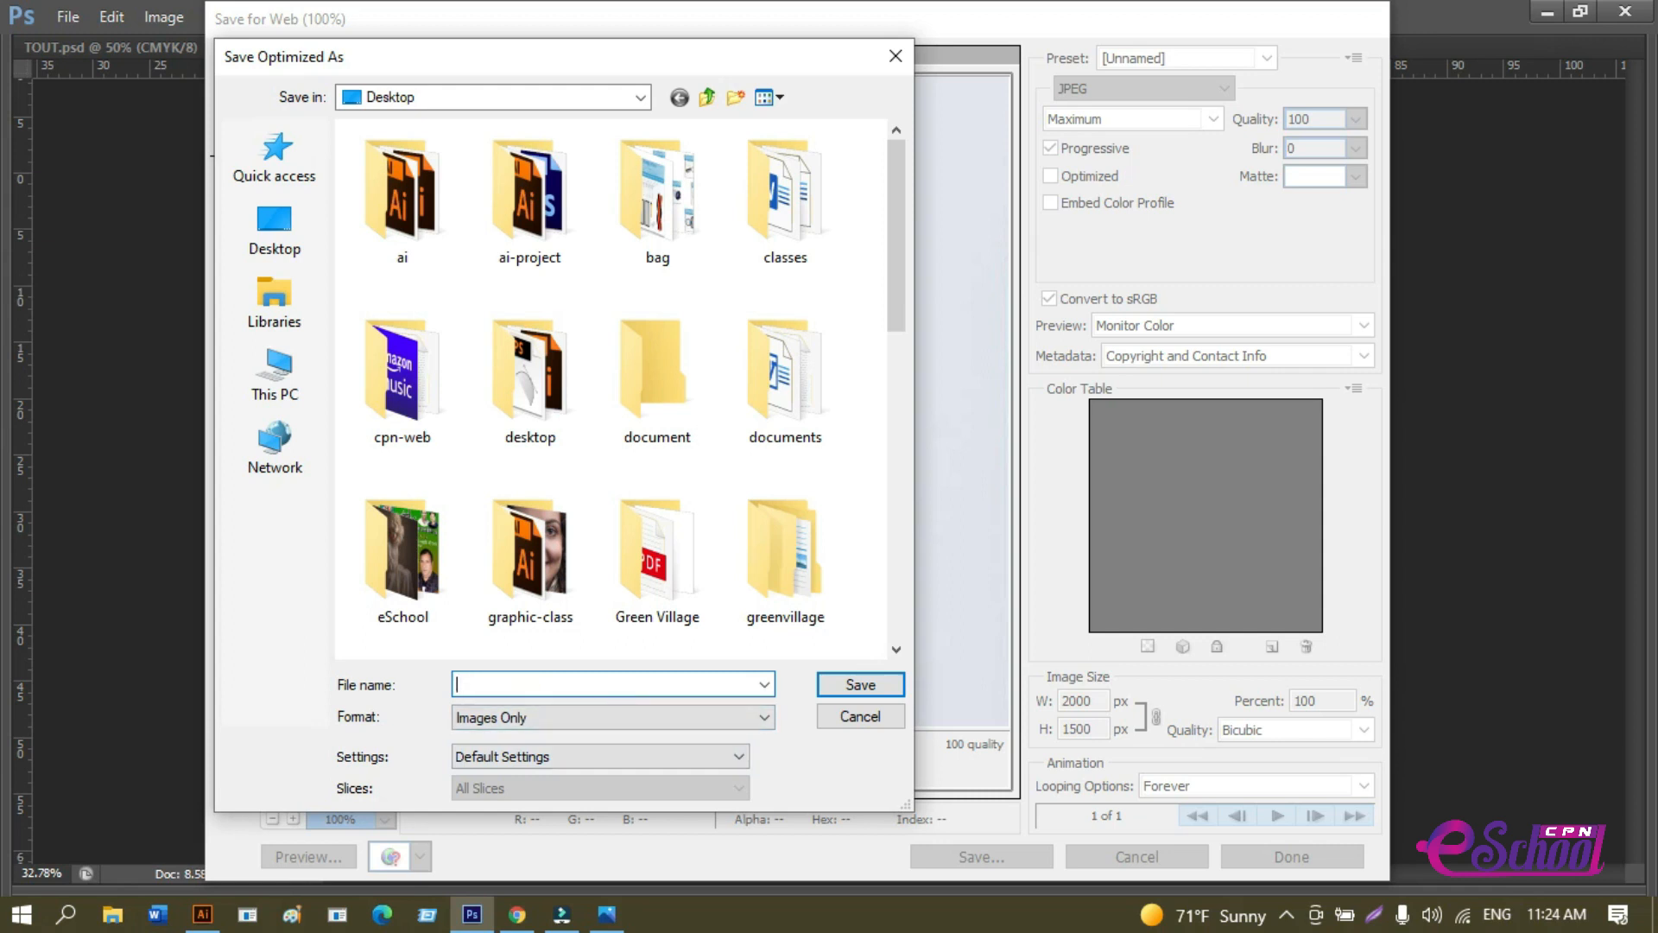
type("cla")
key("BackSpace")
key("BackSpace")
type("a")
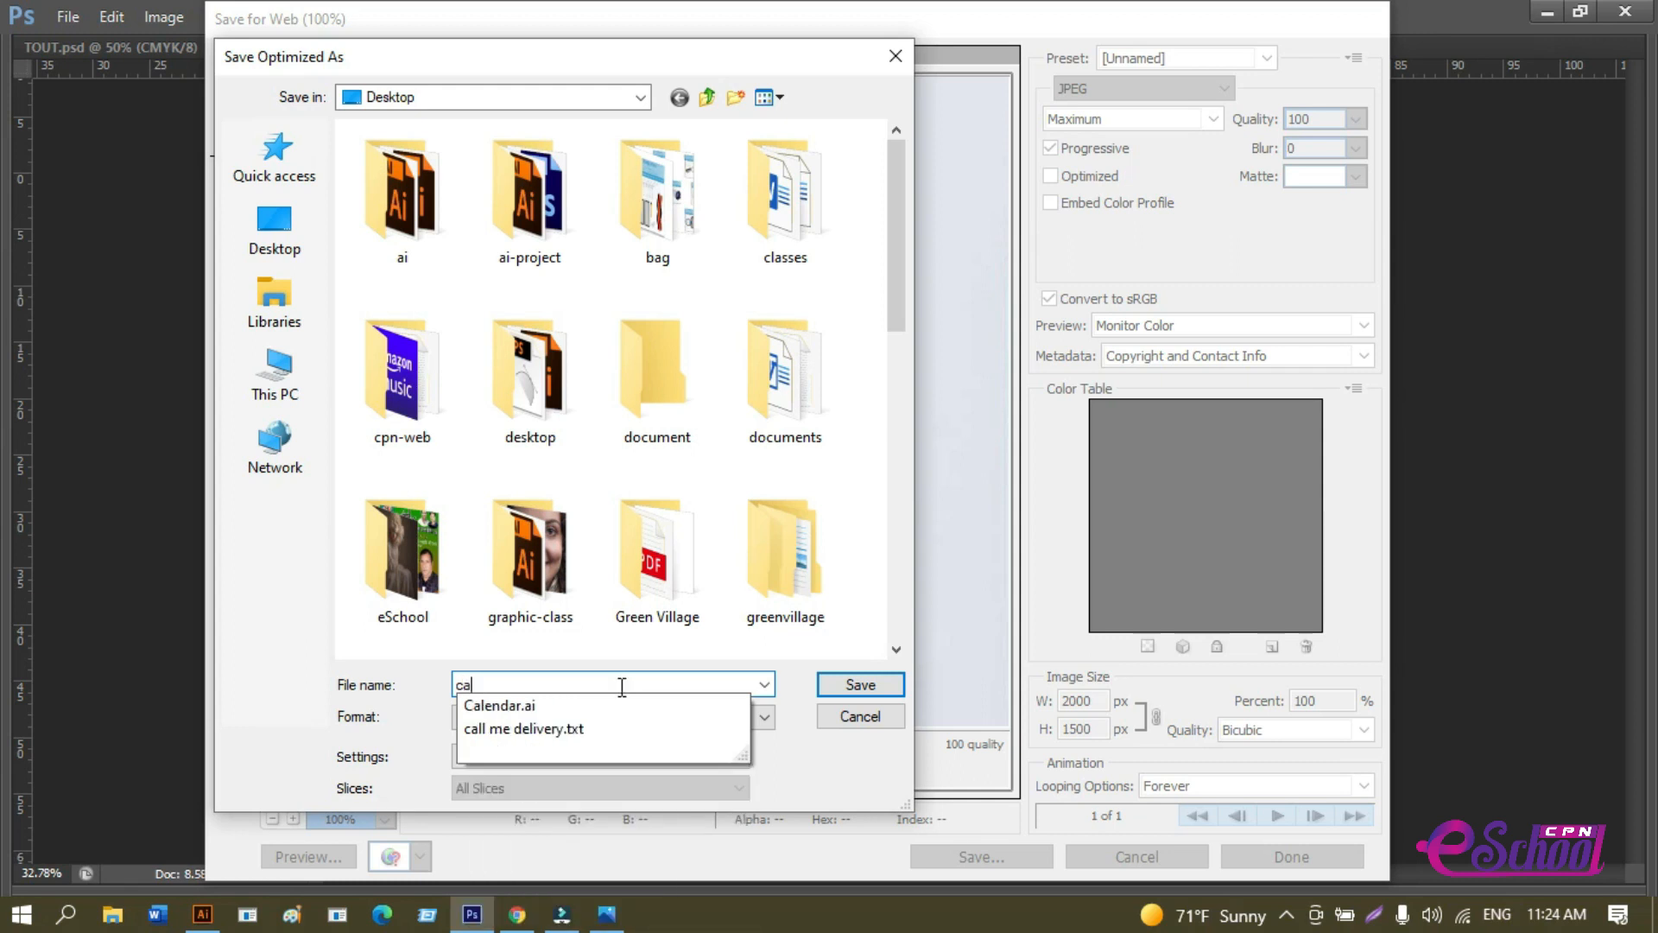
key("Down")
key("BackSpace")
key("BackSpace")
key("BackSpace")
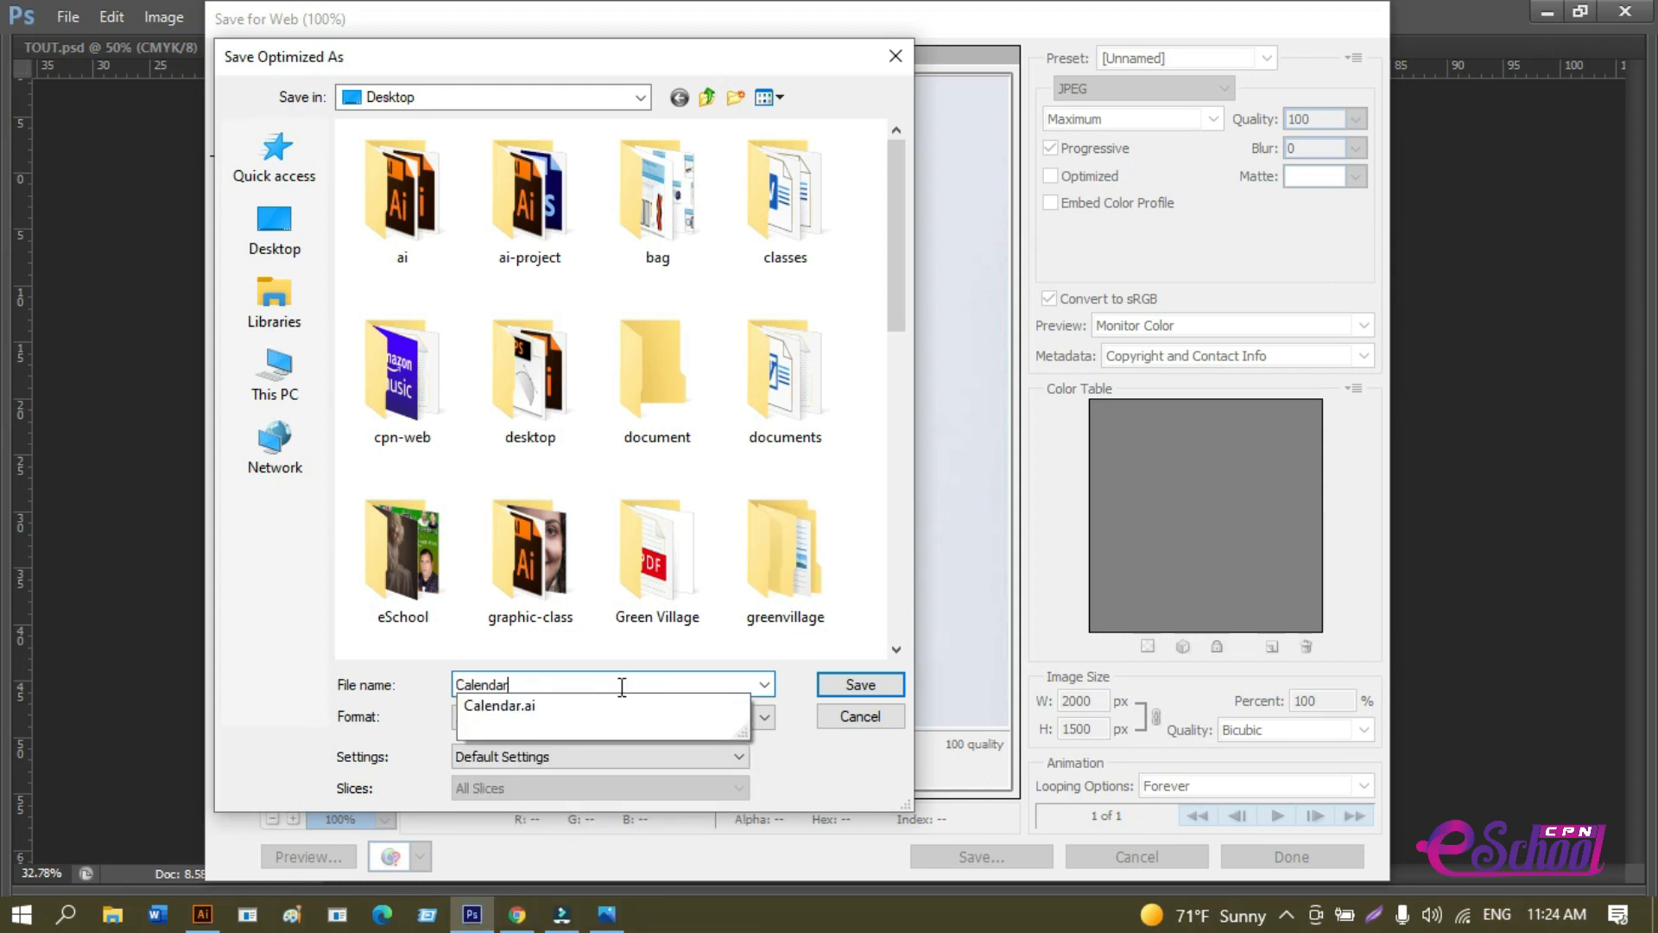
type("-mockup")
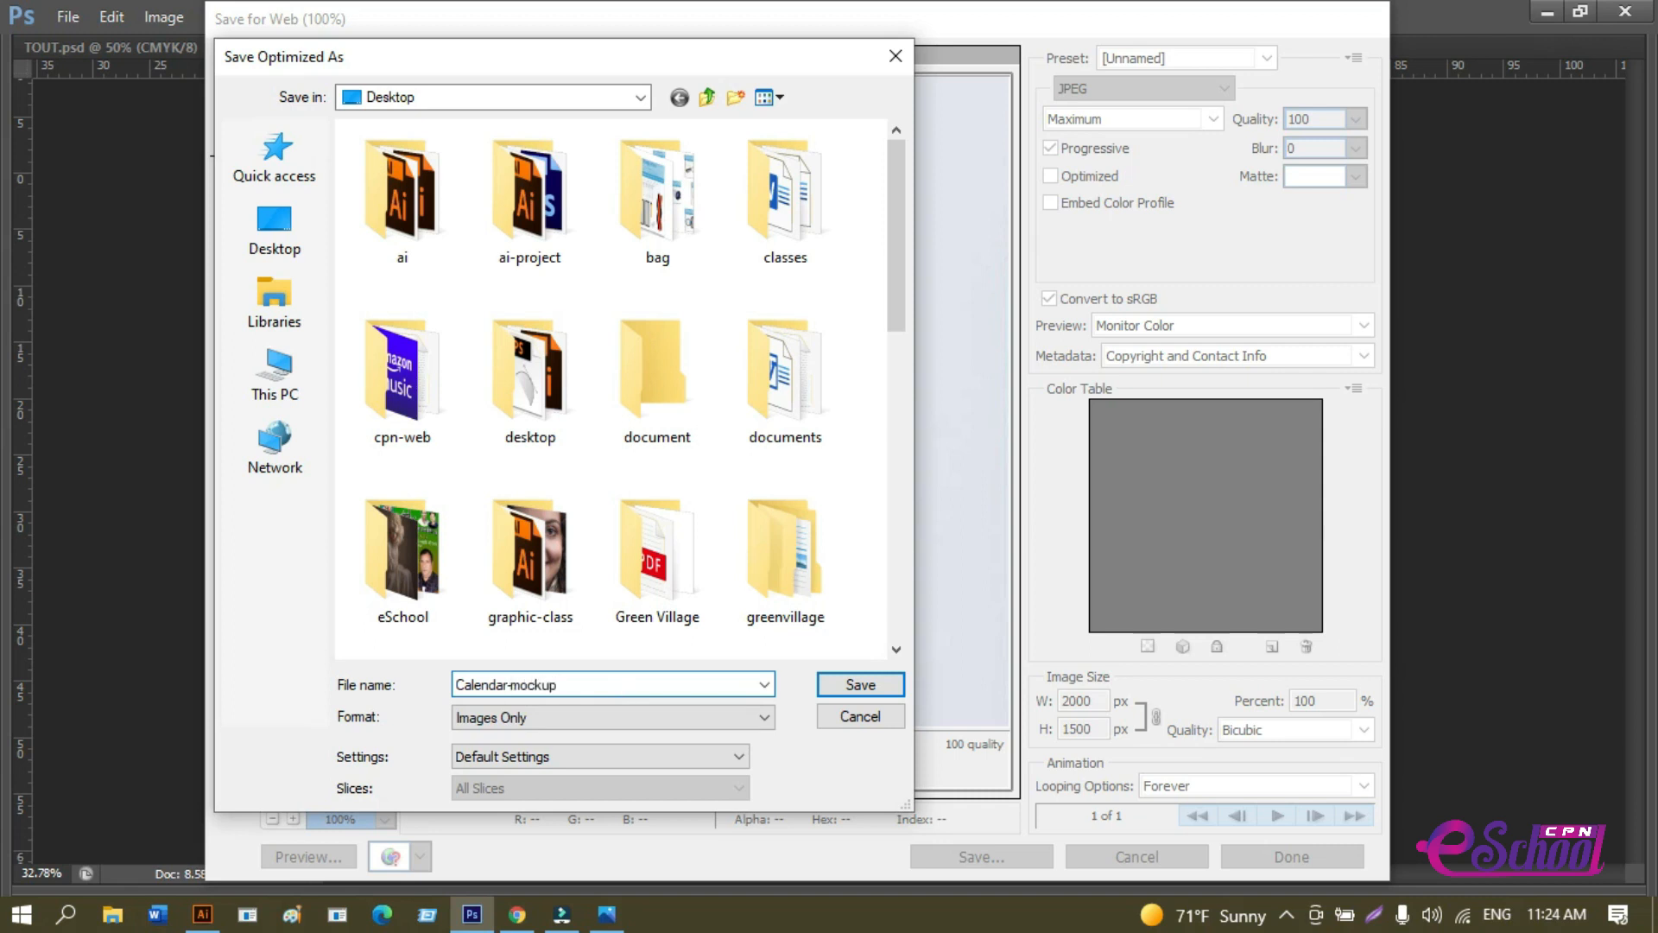
key("Return")
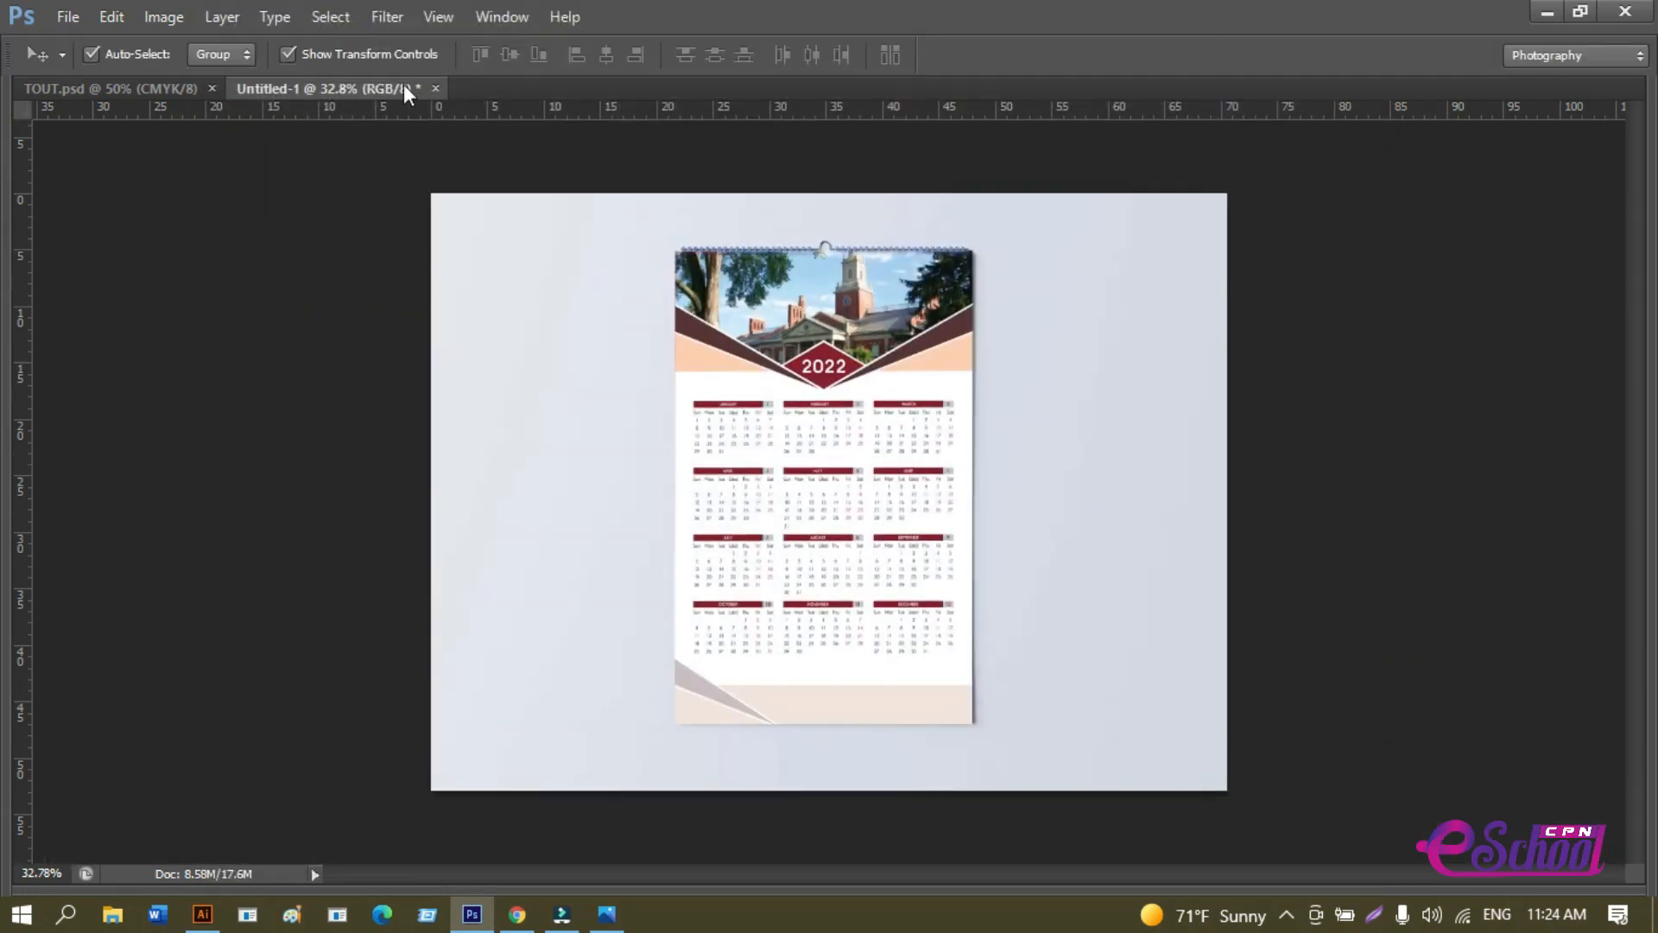
Close Untitled-1 without saving changes, close TOUT.psd and exit Photoshop.
left_click(436, 88)
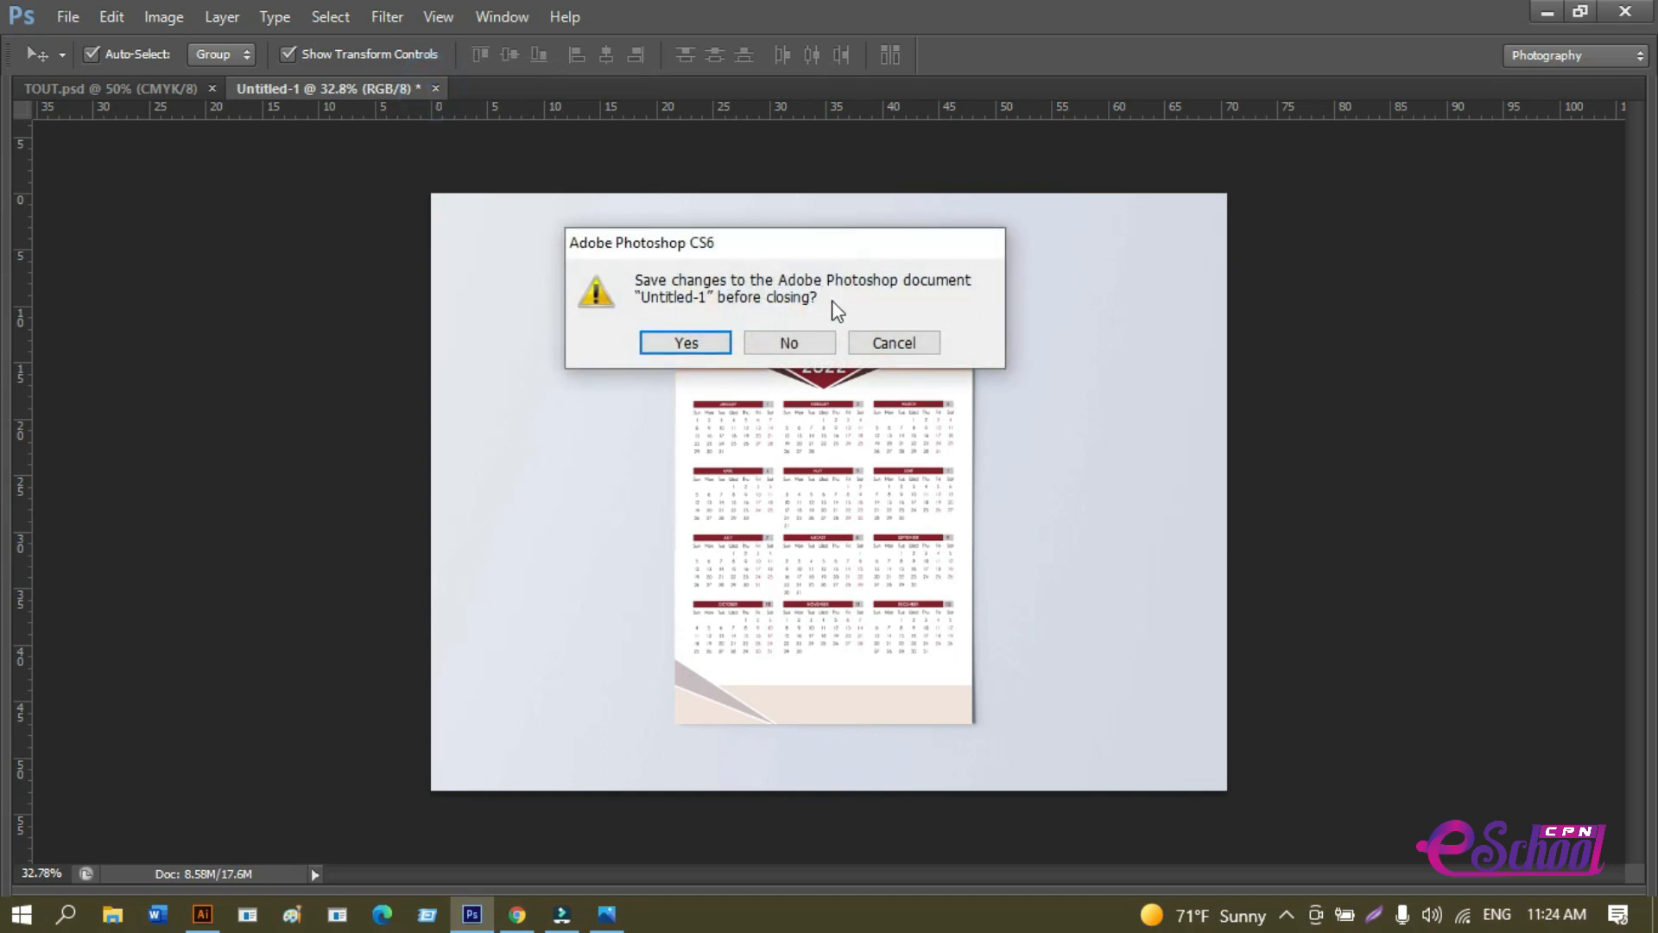
left_click(805, 344)
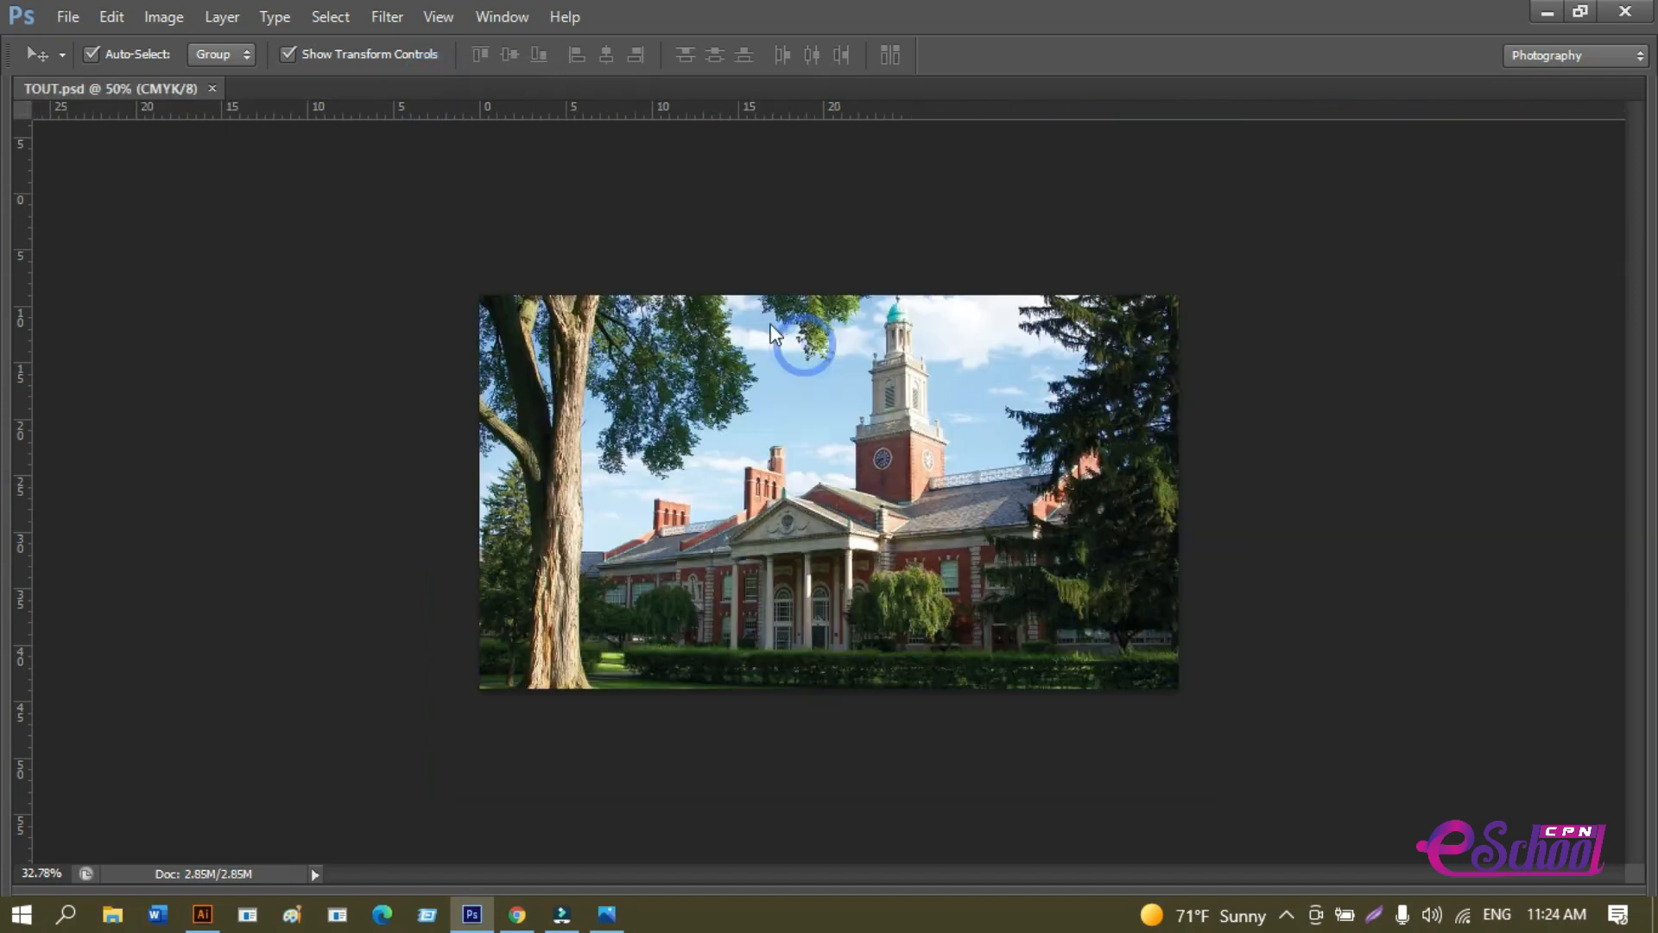
left_click(212, 88)
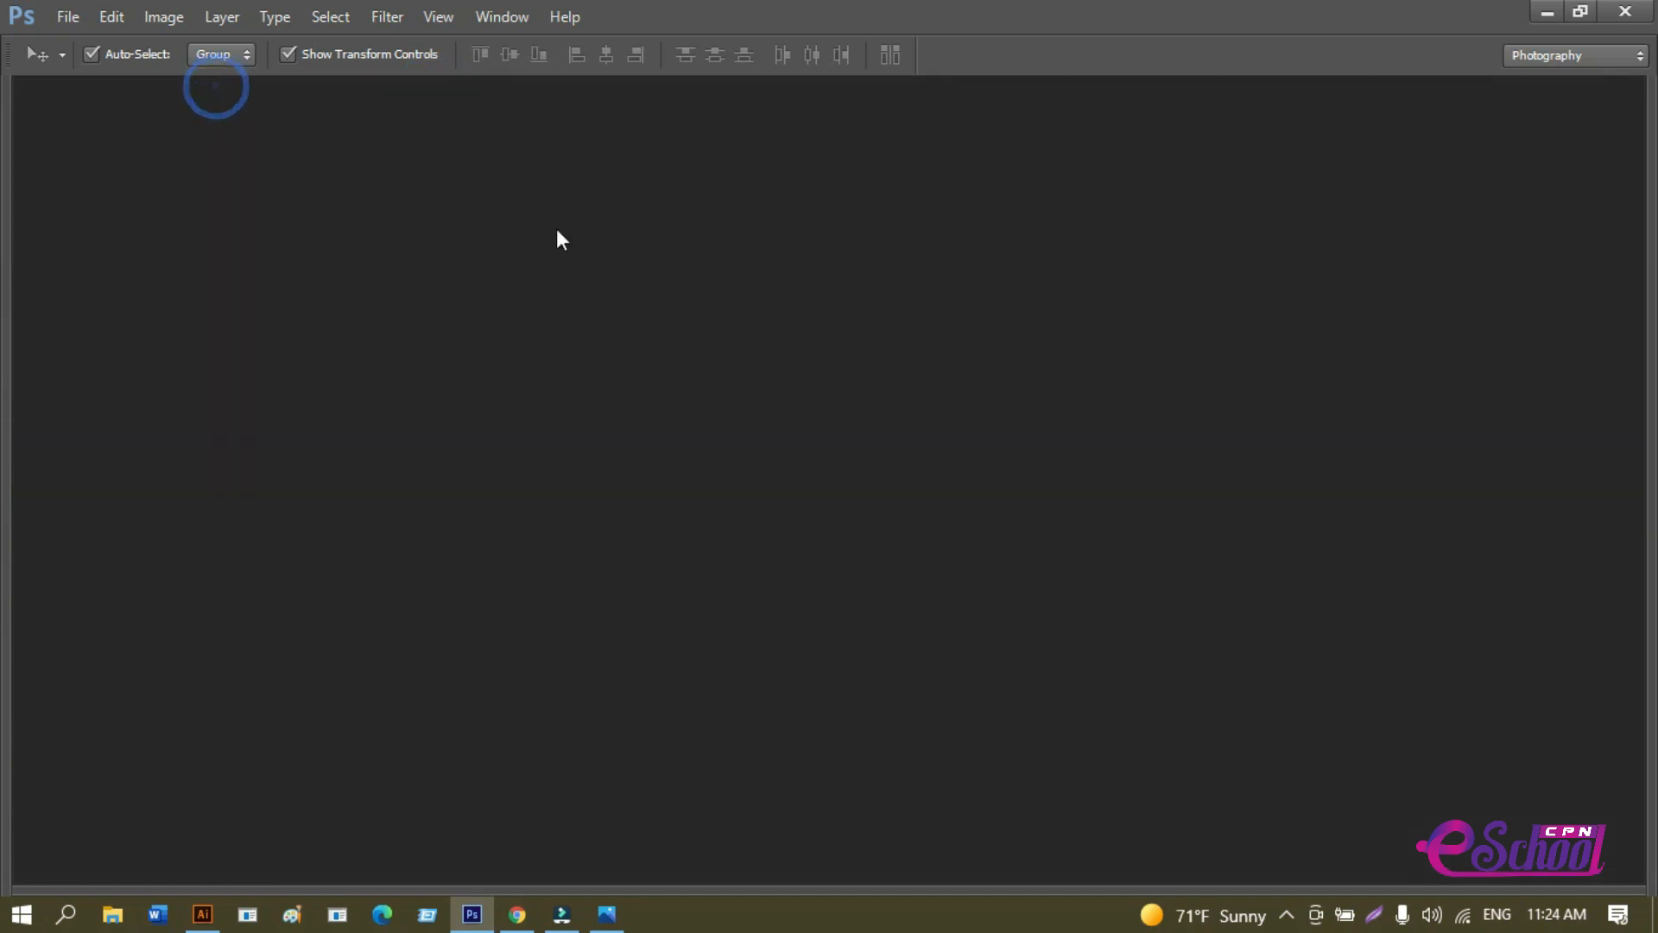
left_click(1621, 12)
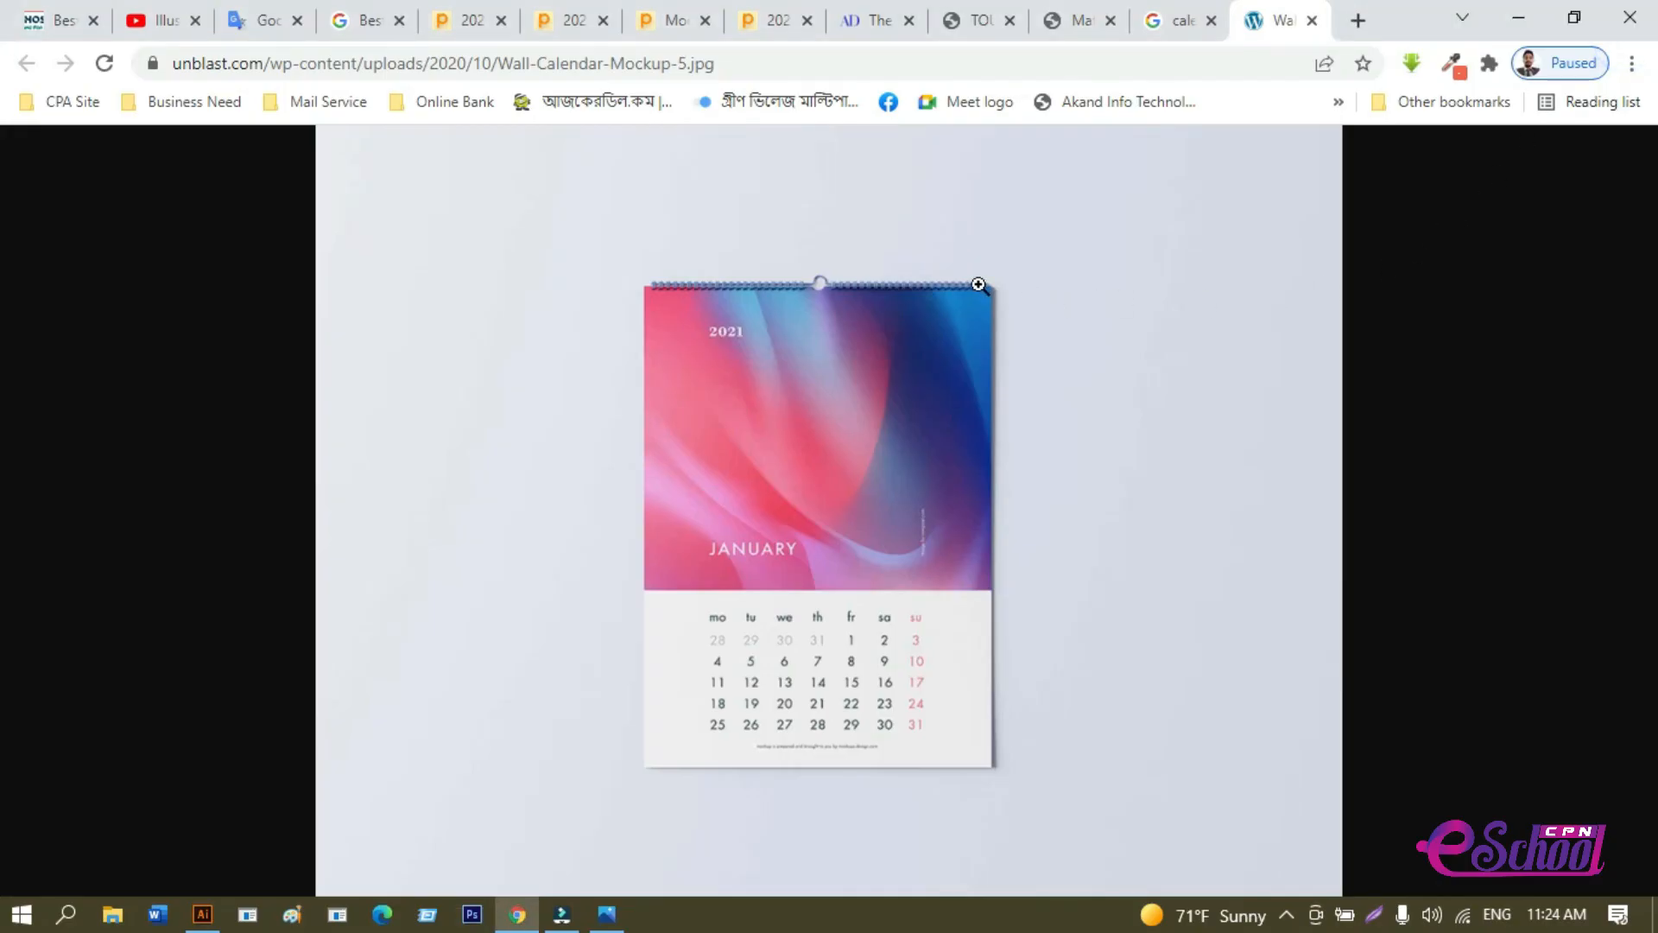
Close the web browser, then minimize Illustrator and the TOUT.jpg photo viewer to reach the desktop.
left_click(1629, 20)
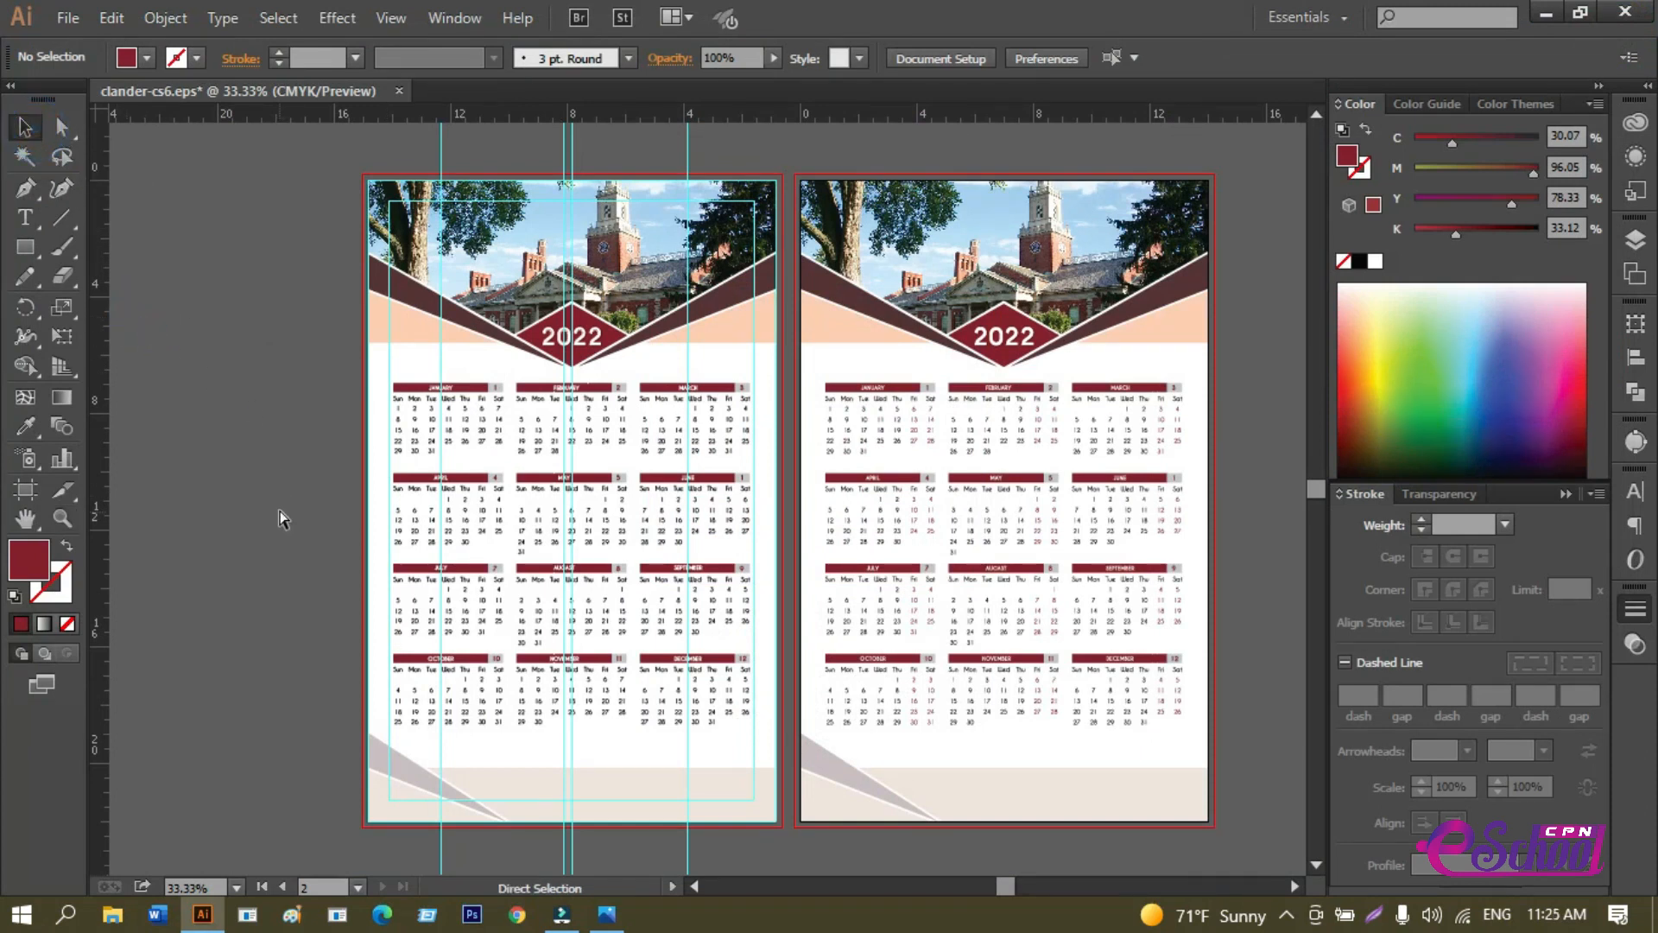
scroll(282, 516, "right", 1)
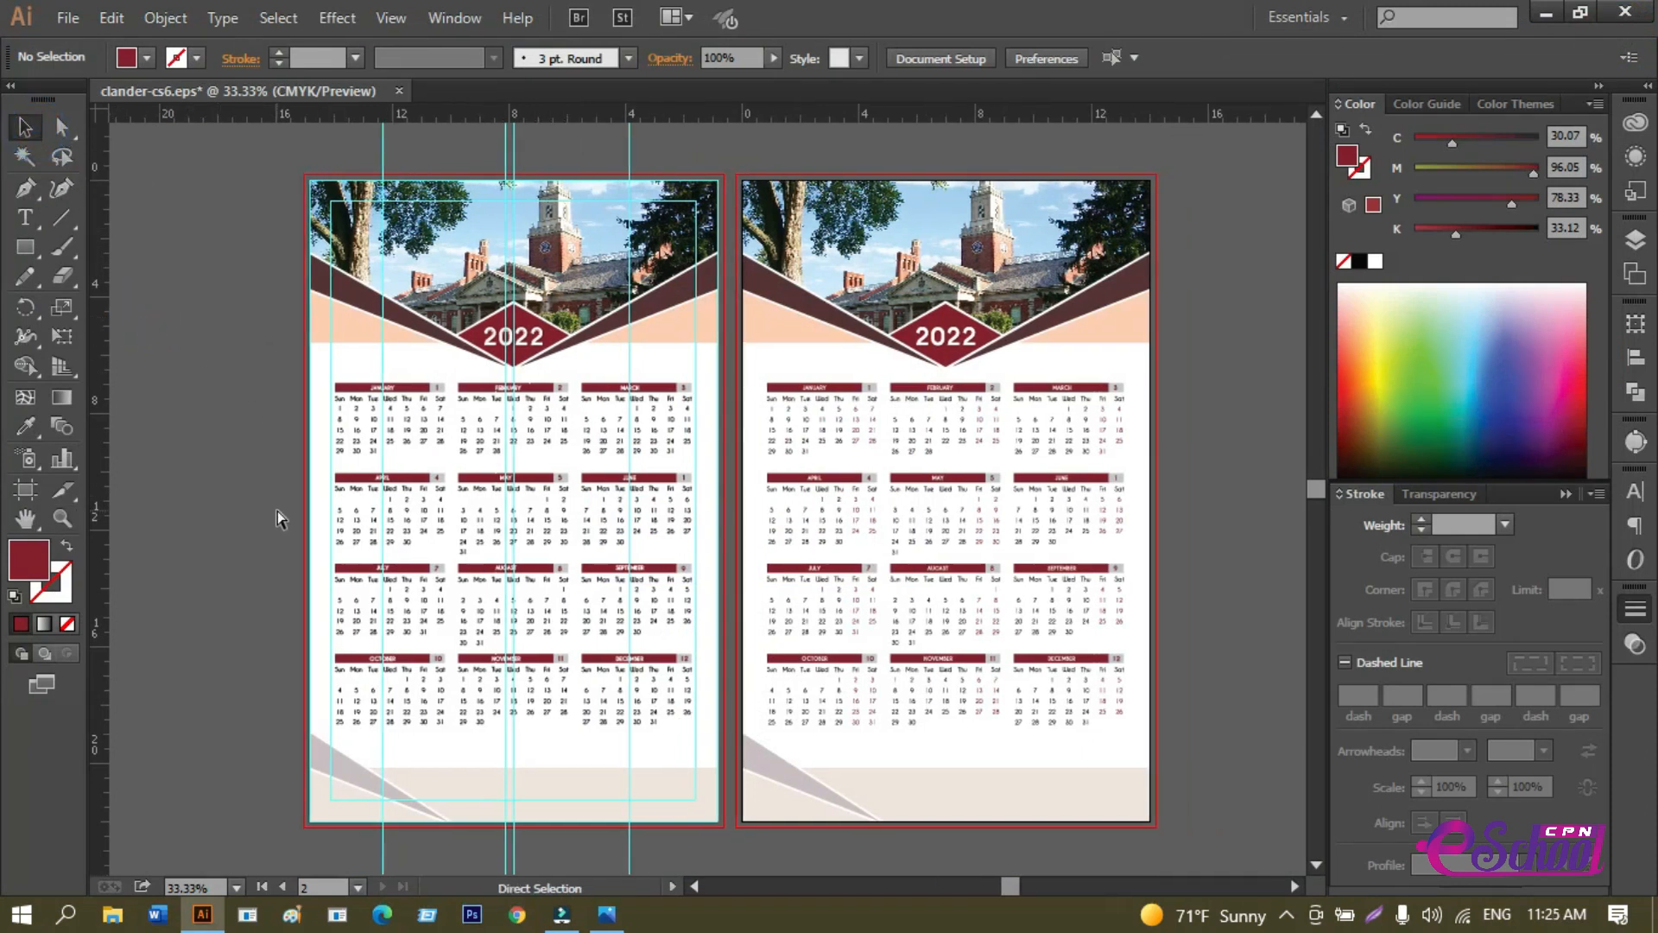
left_click(1545, 14)
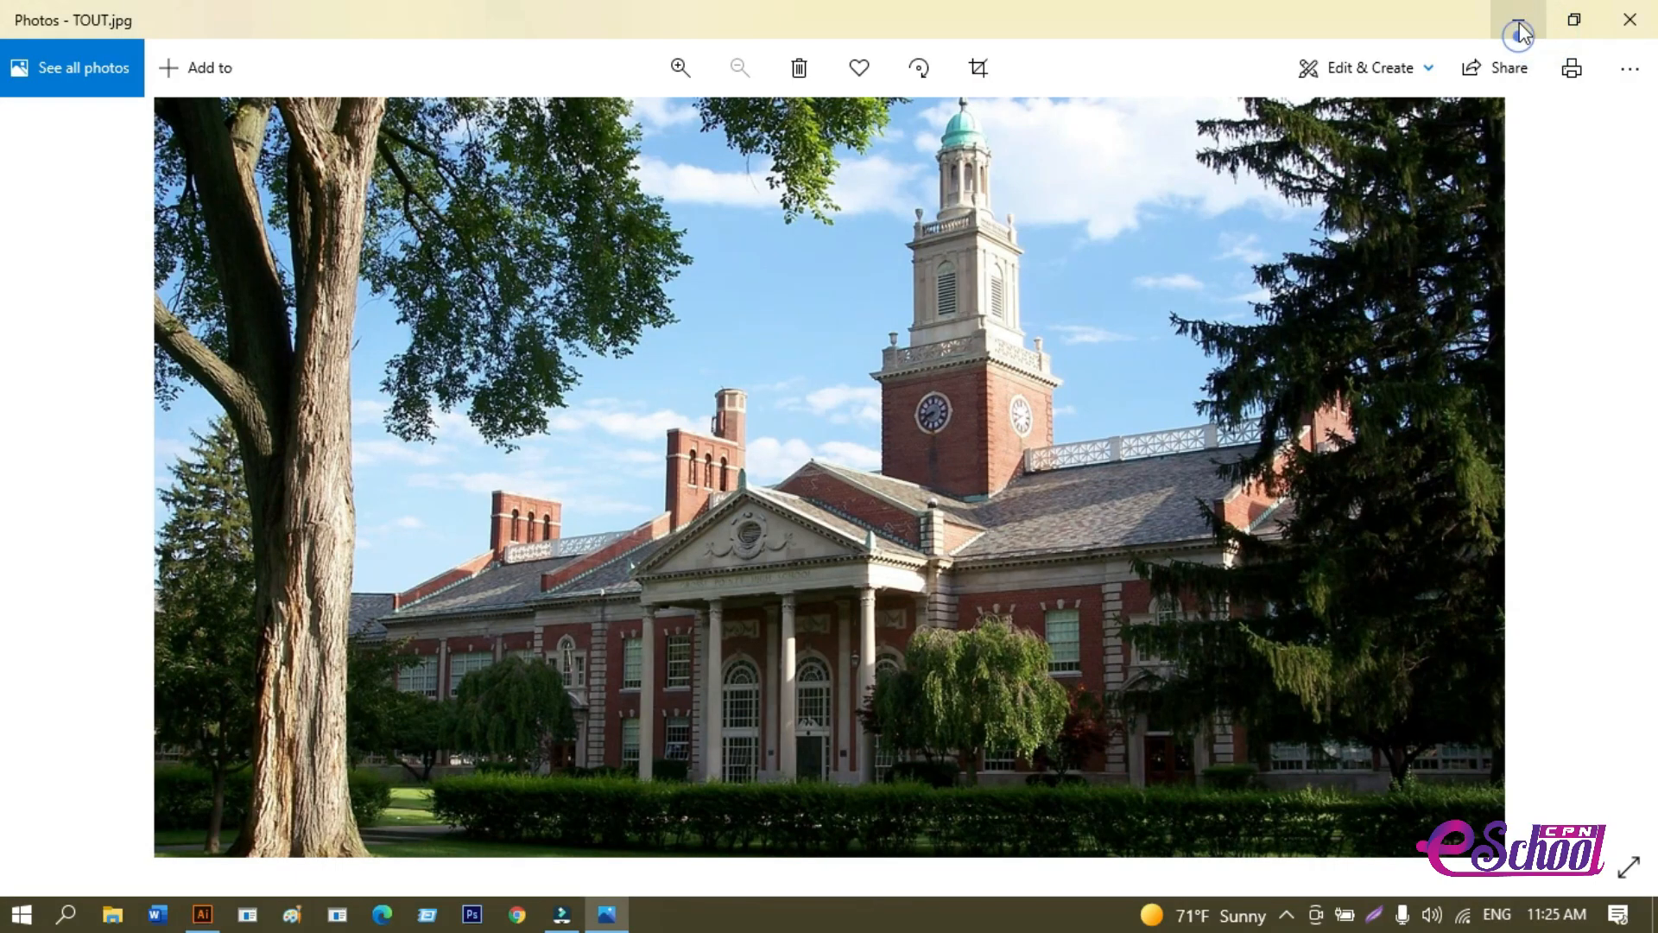
left_click(1520, 25)
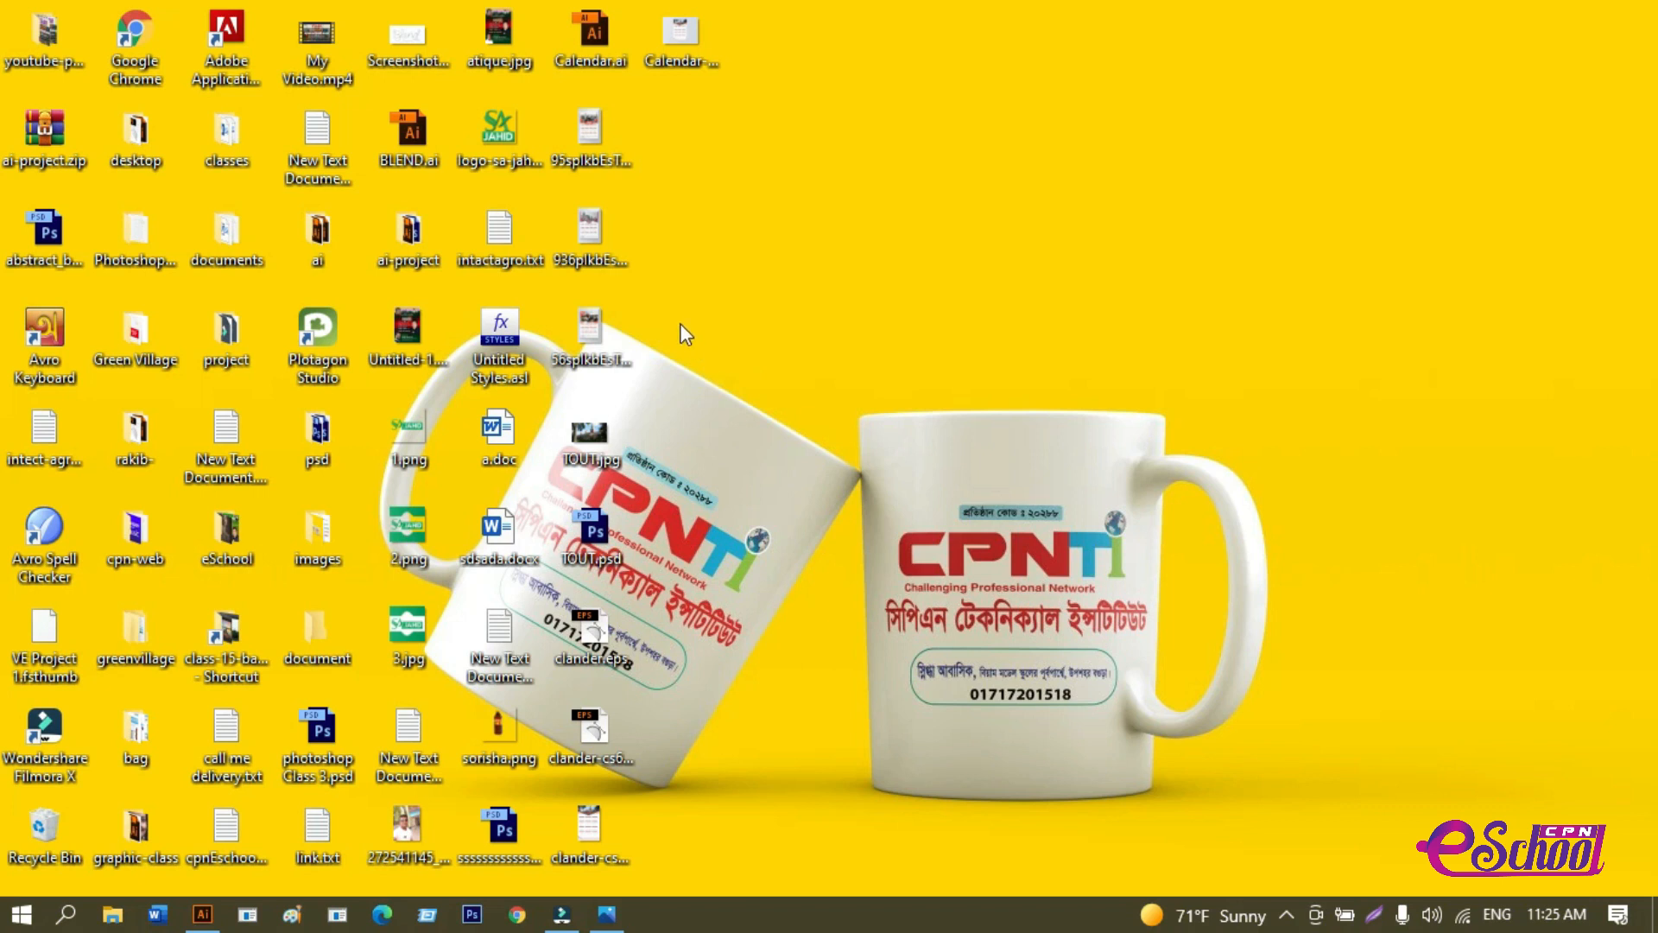
Open the reference calendar image 95splkbEsT5lu.jpg from the desktop, view its layout and close it.
left_click_drag(646, 103, 585, 377)
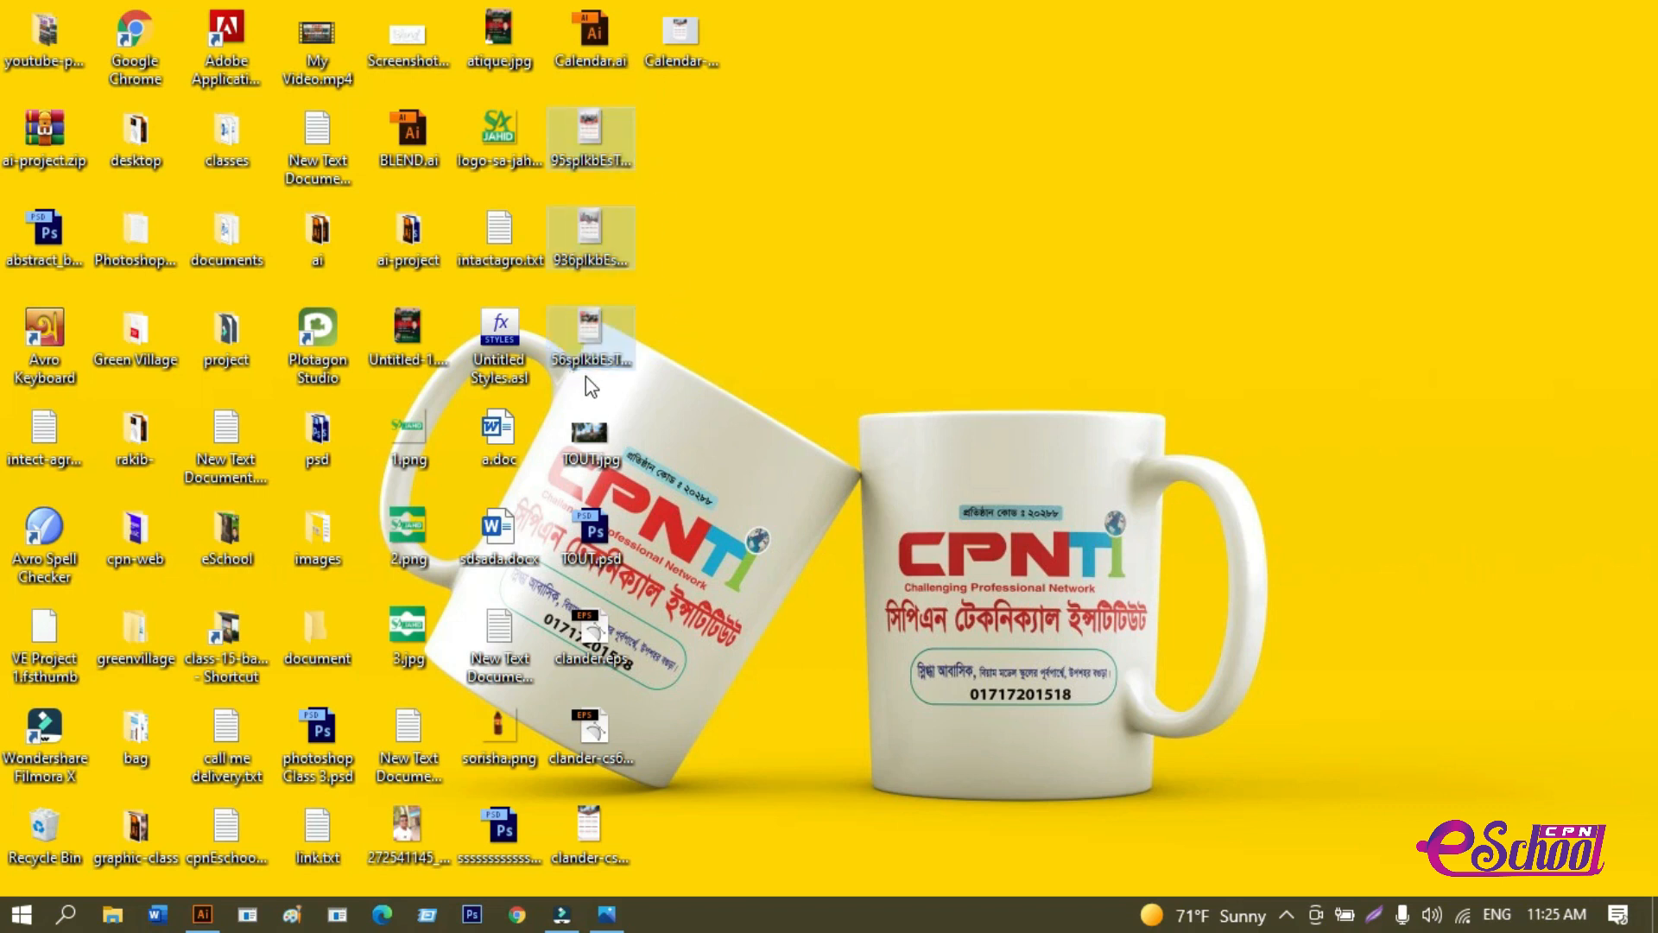
left_click(727, 257)
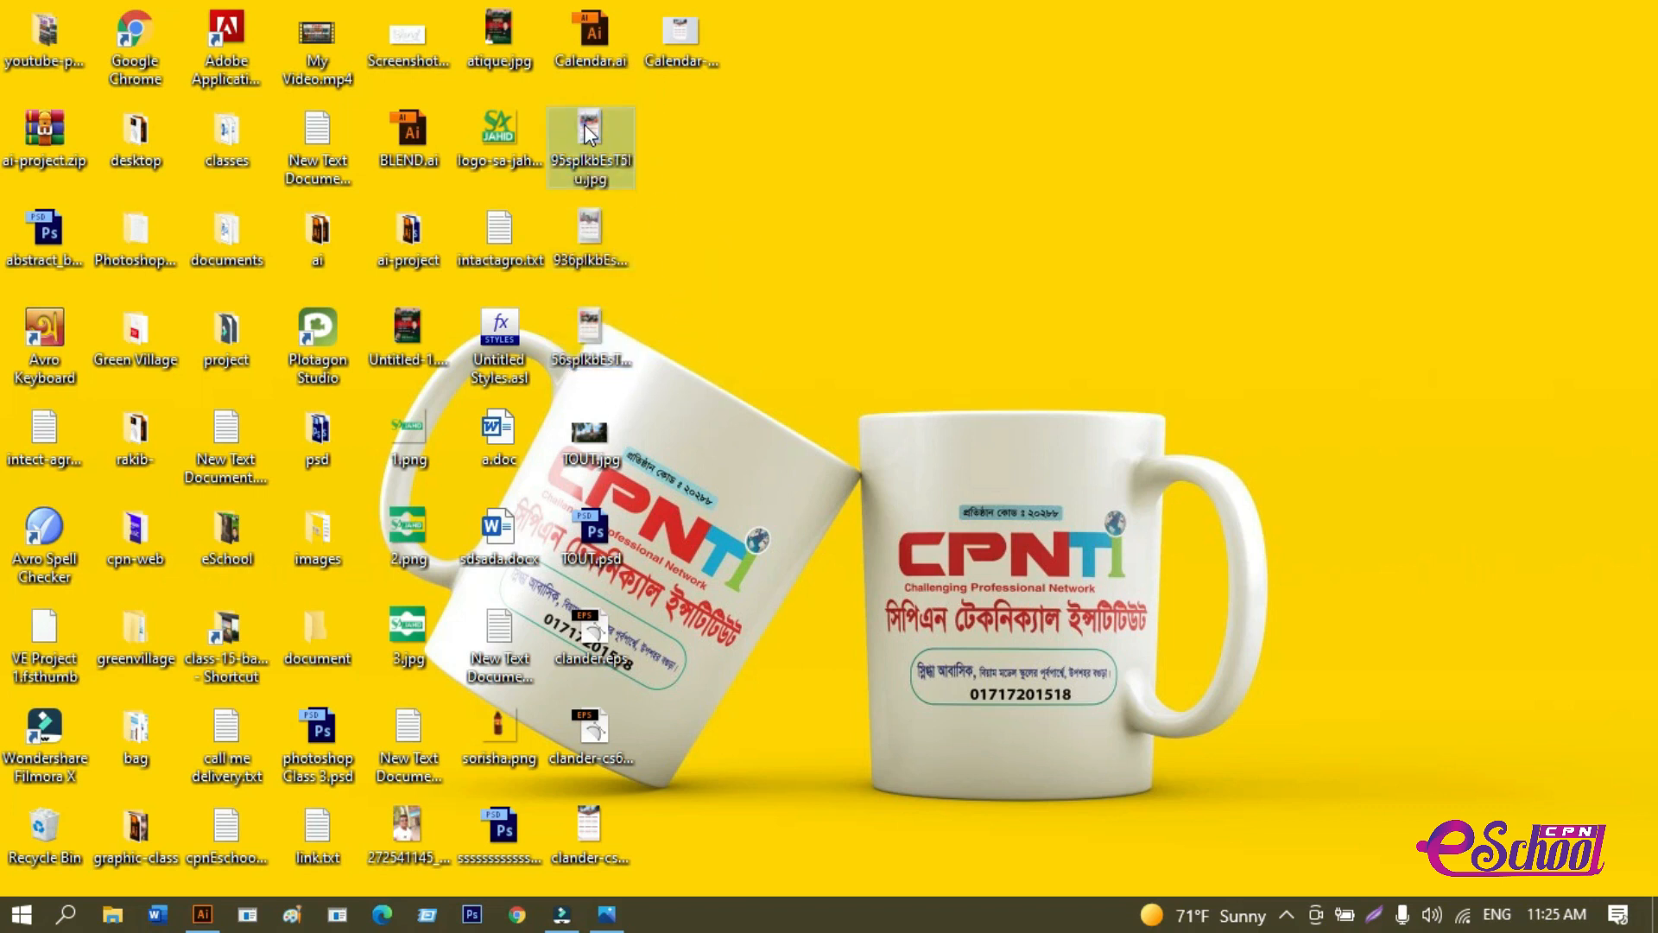
double_click(590, 134)
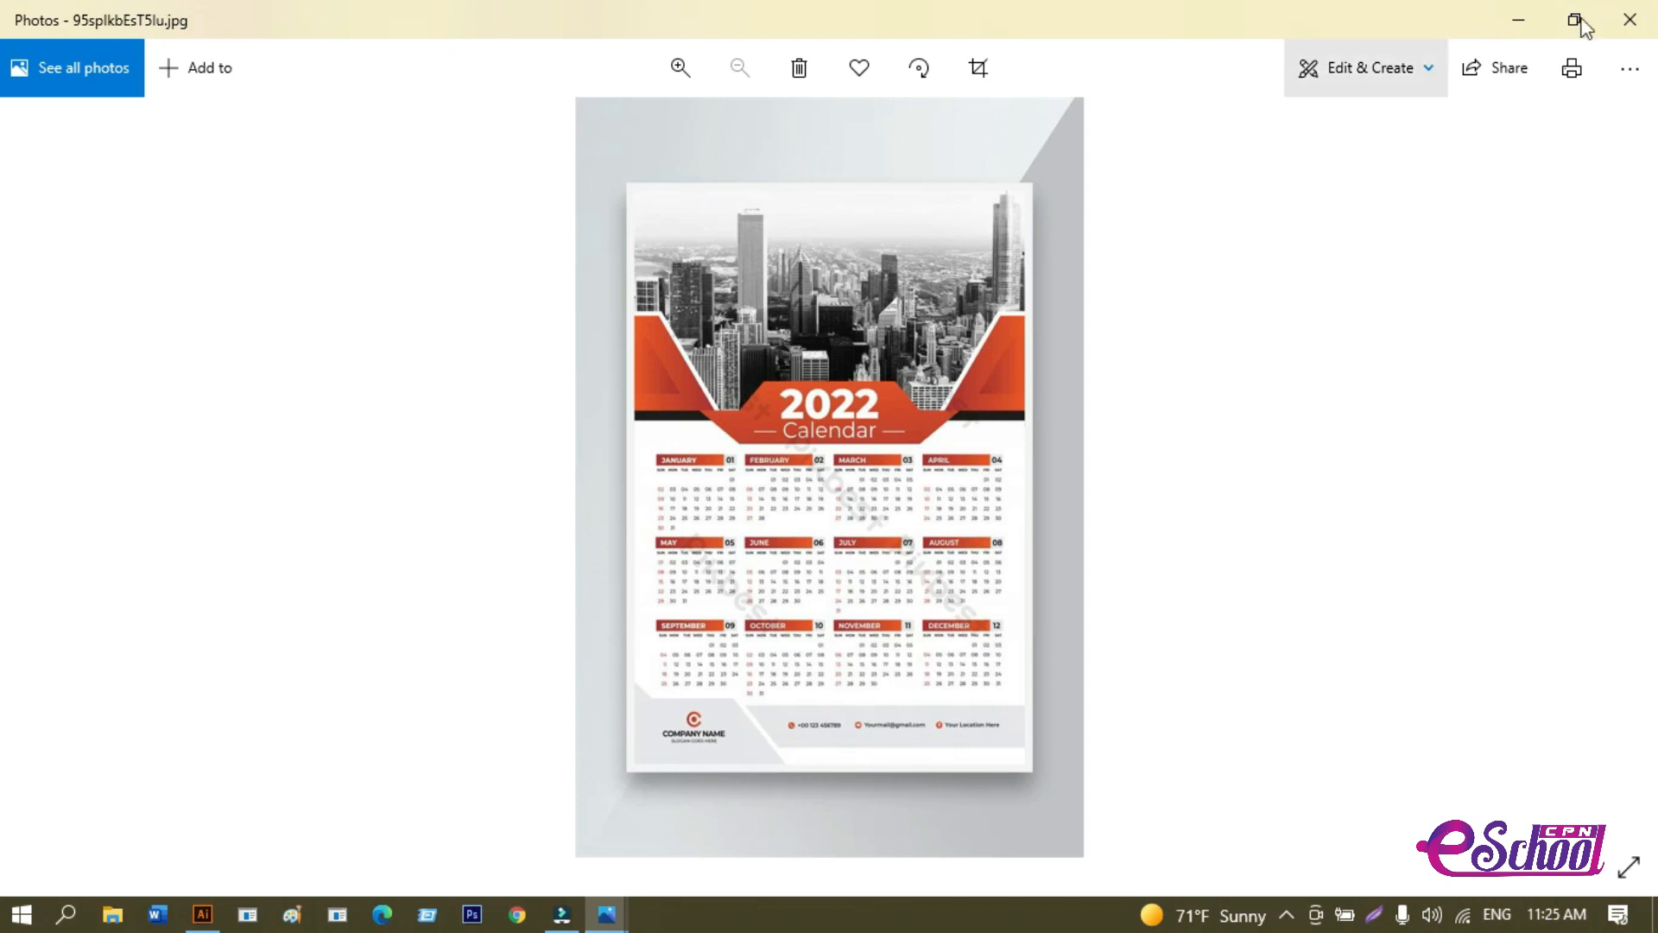
left_click(1630, 19)
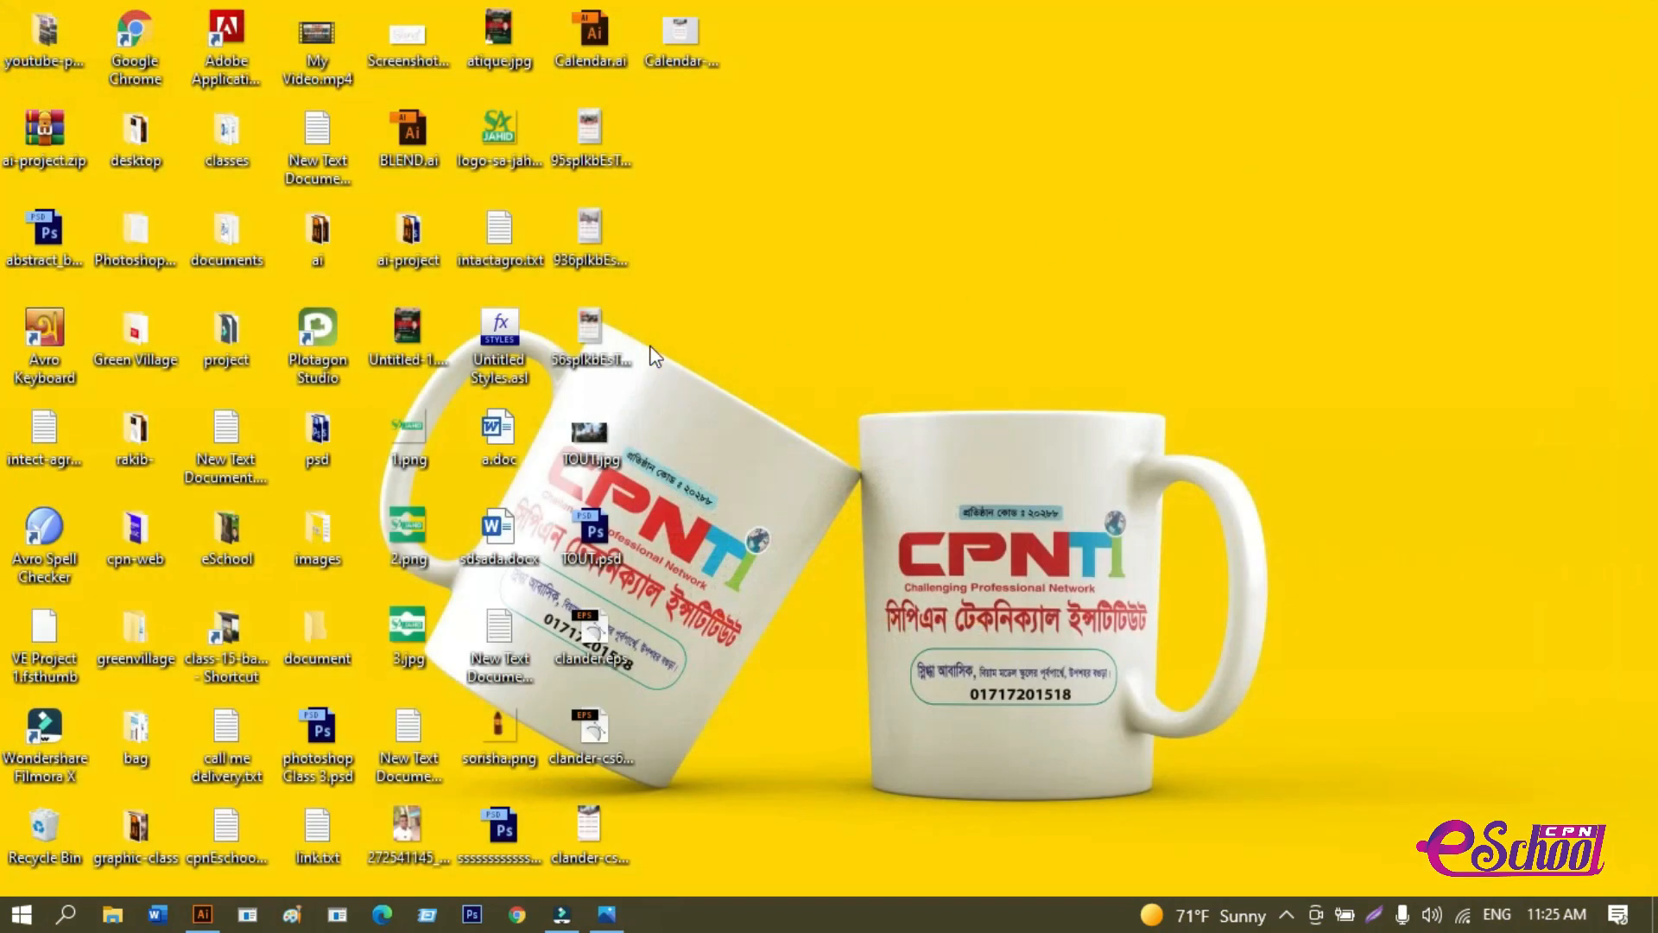
Open 936plkbEsTbVY.jpg, examine its header shapes, month grids and footer contact details up close, and close it.
double_click(585, 243)
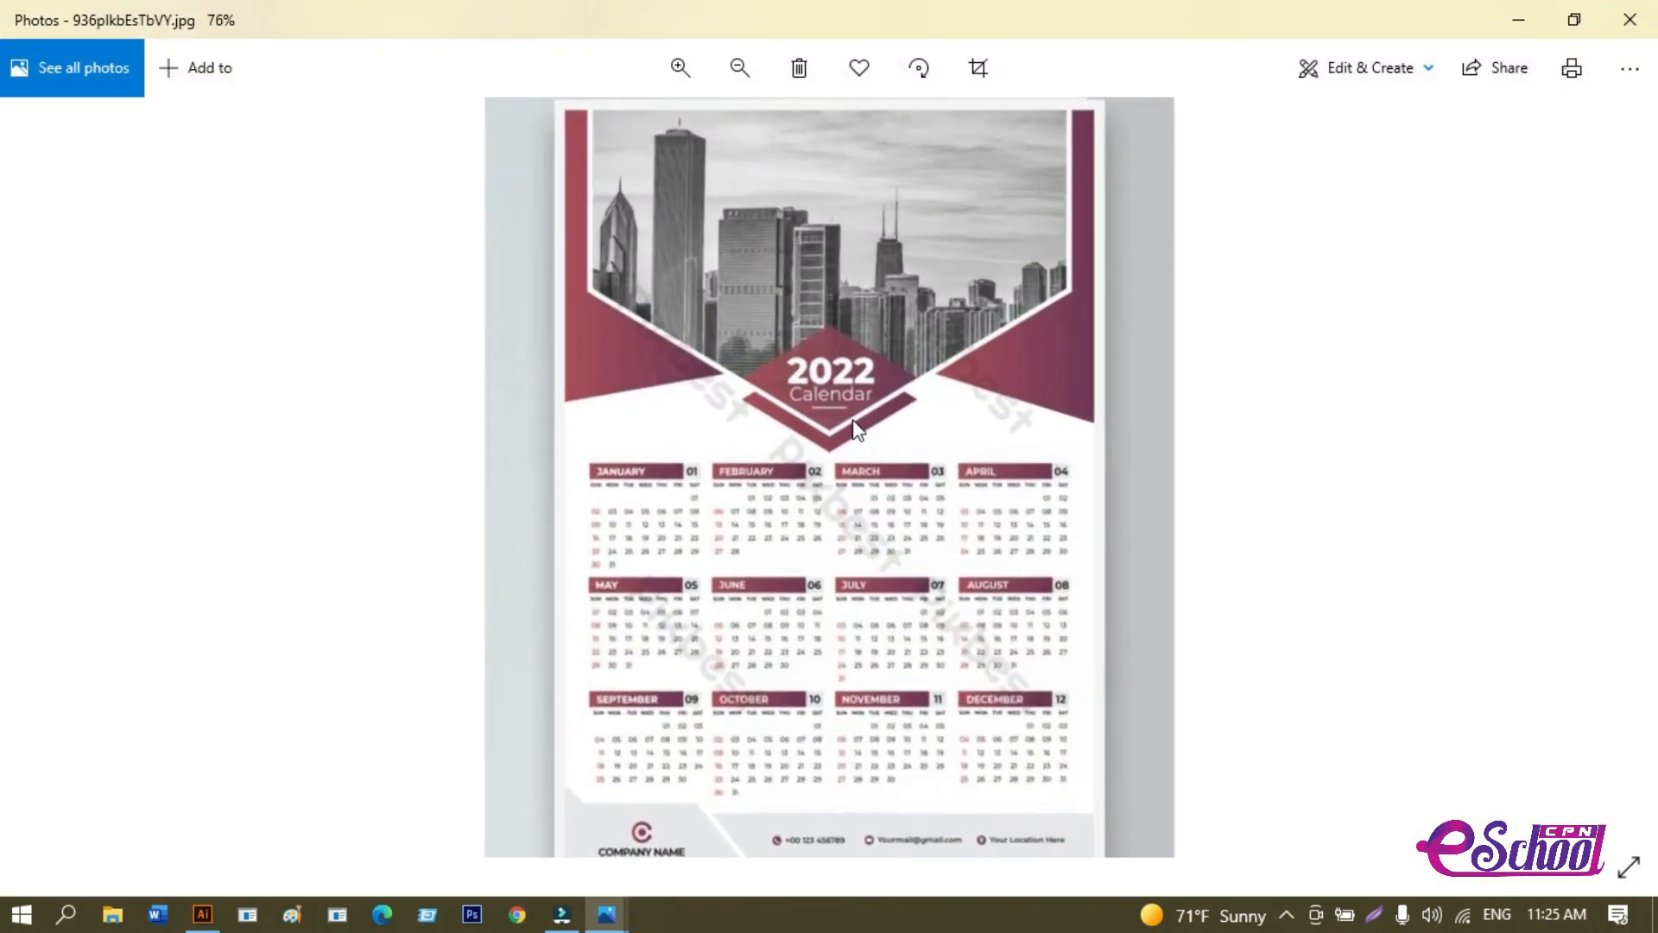
scroll(864, 421, "up", 2)
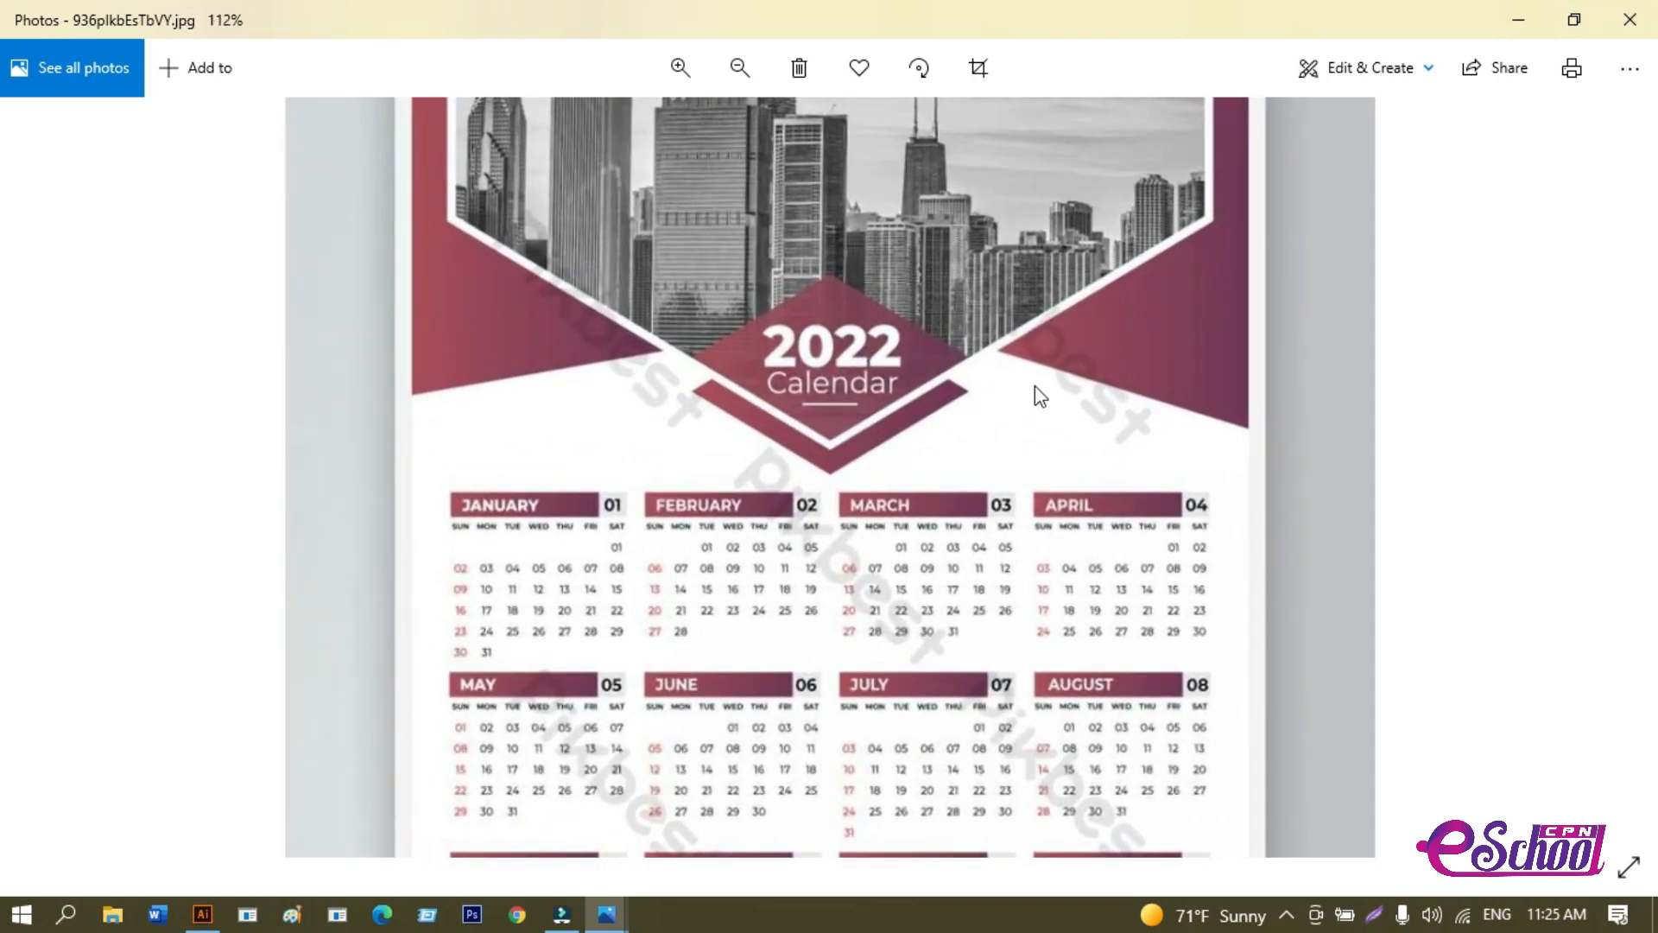
scroll(1040, 396, "up", 2)
scroll(1029, 385, "down", 5)
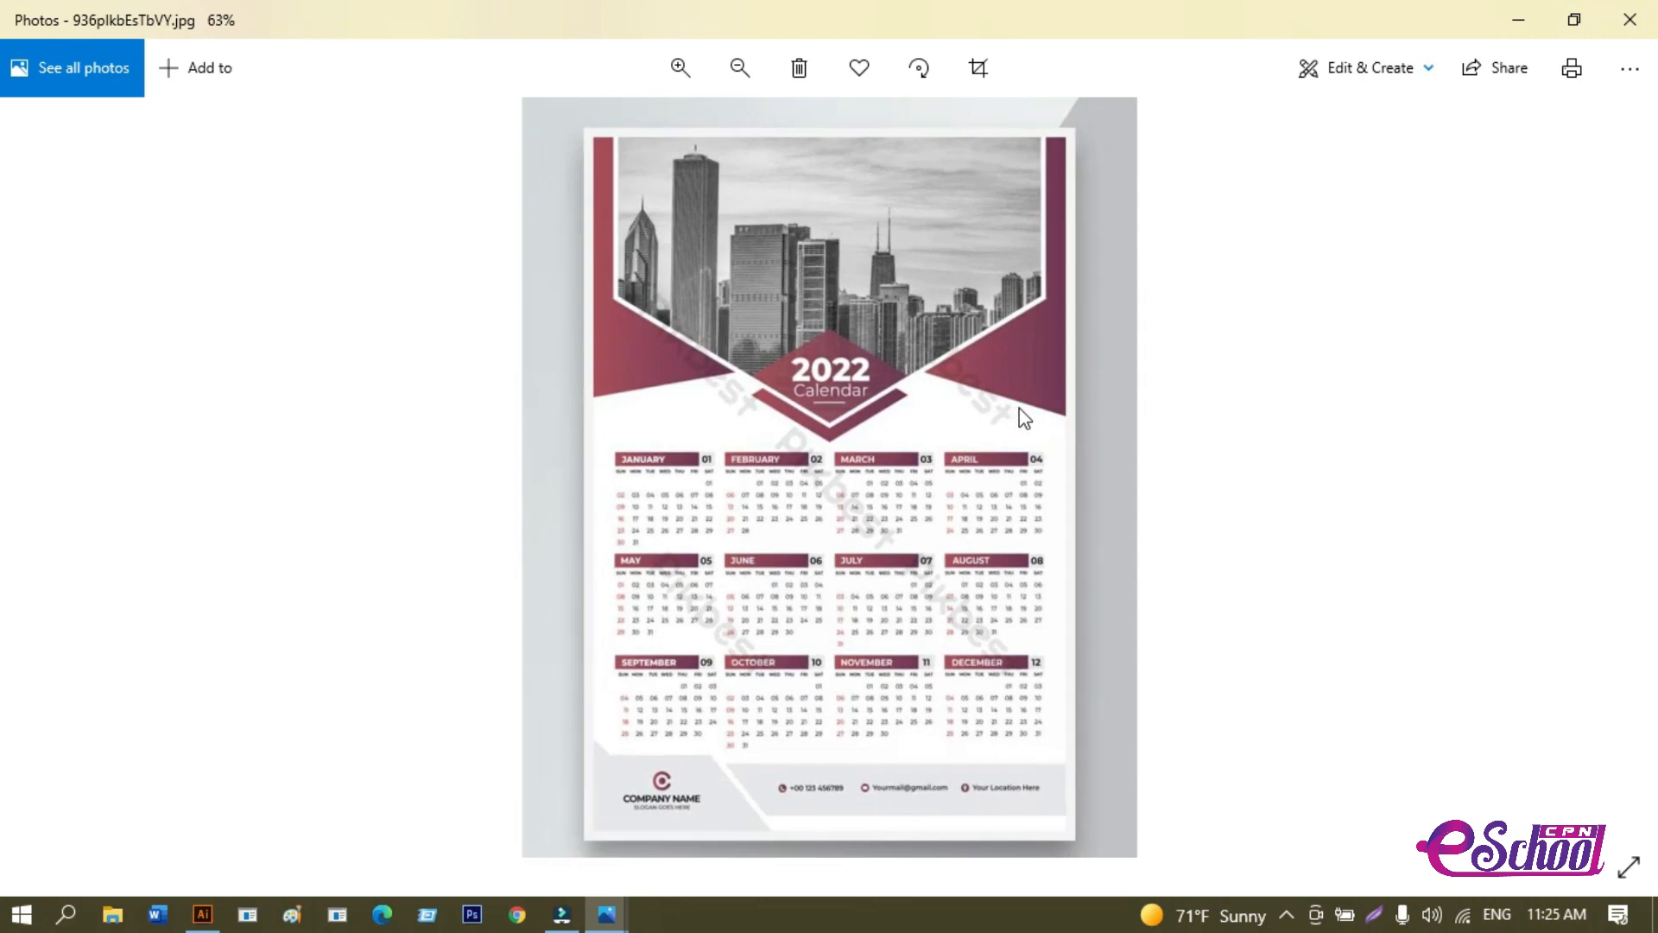
scroll(1019, 408, "up", 4)
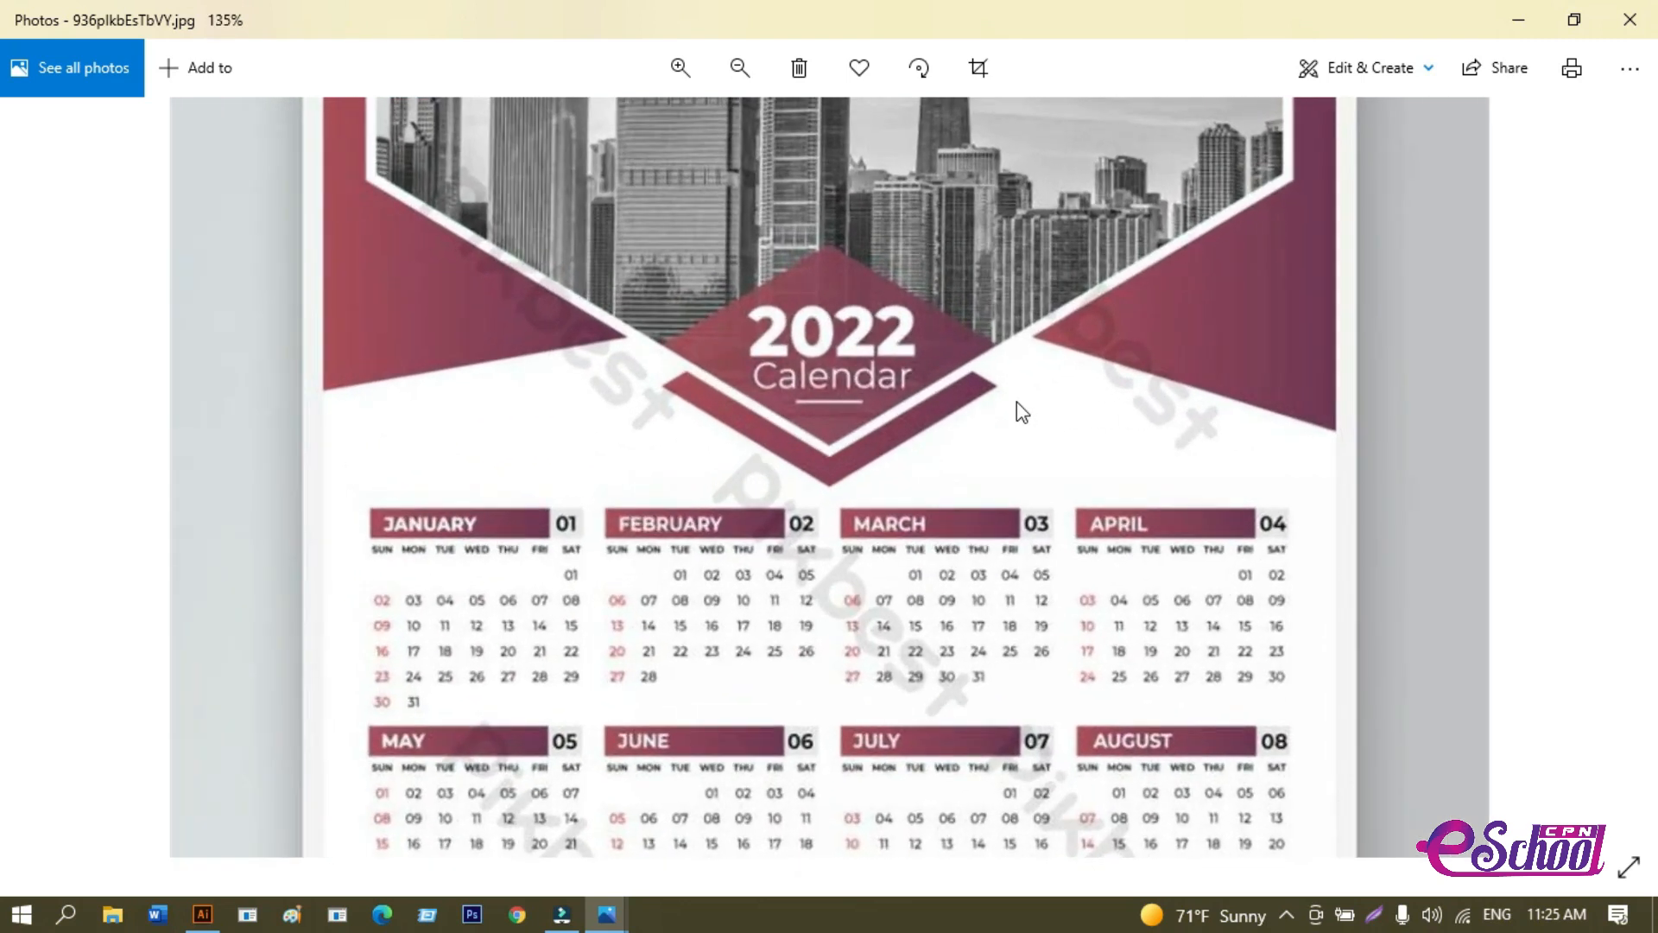
scroll(1017, 402, "down", 3)
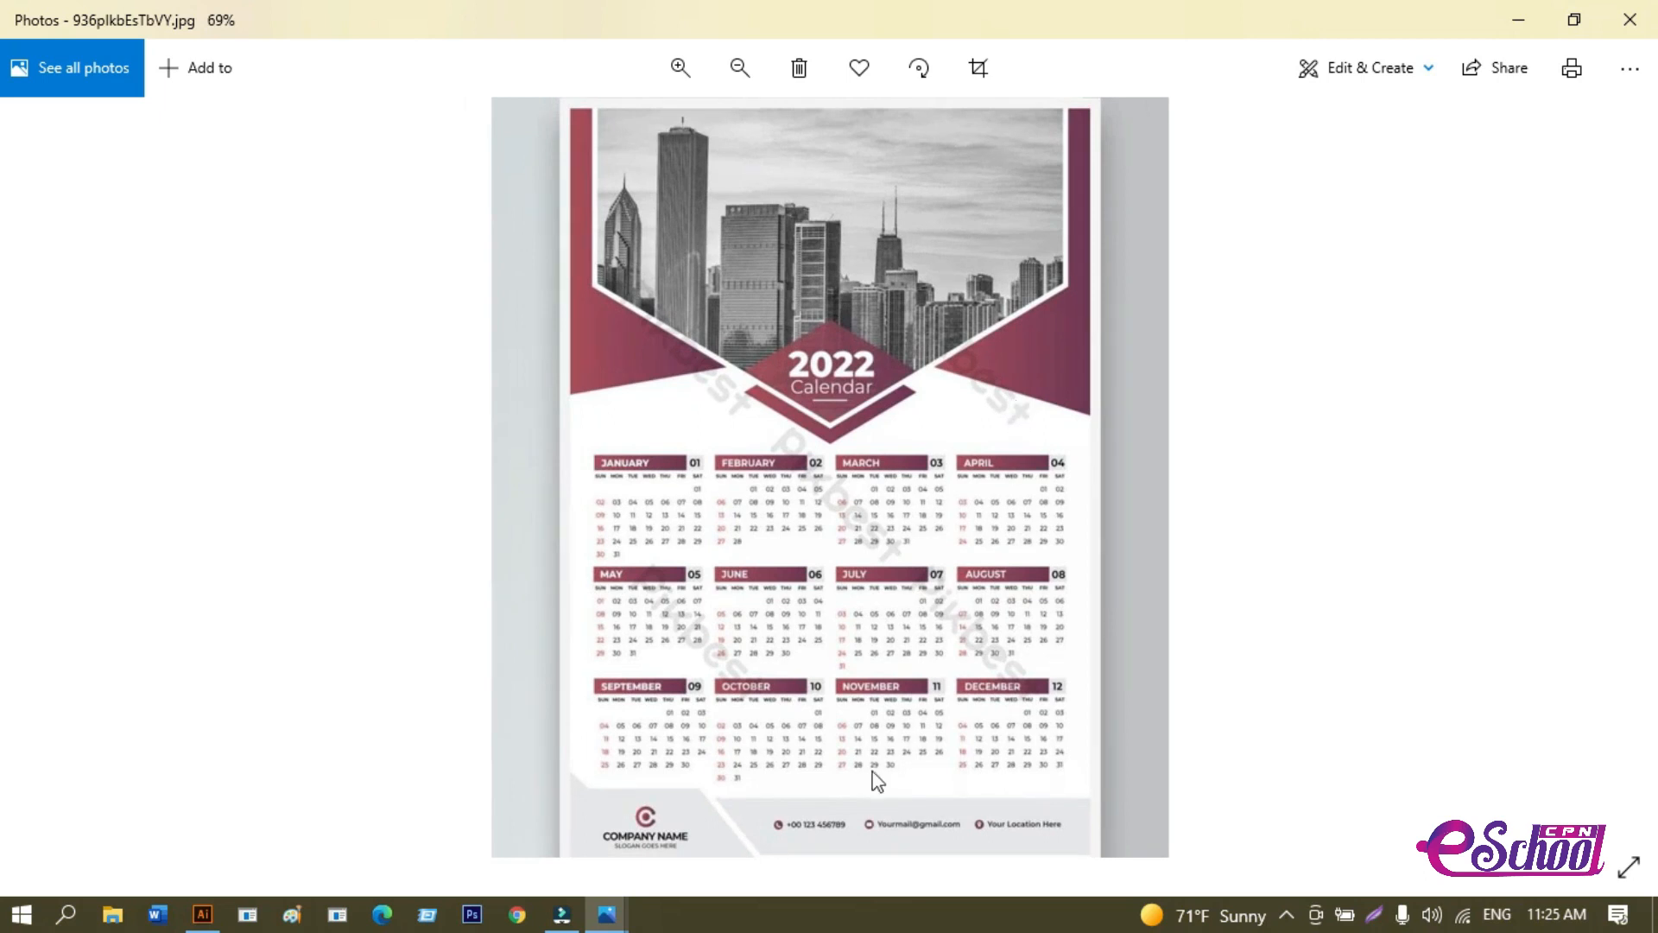
scroll(788, 766, "down", 1)
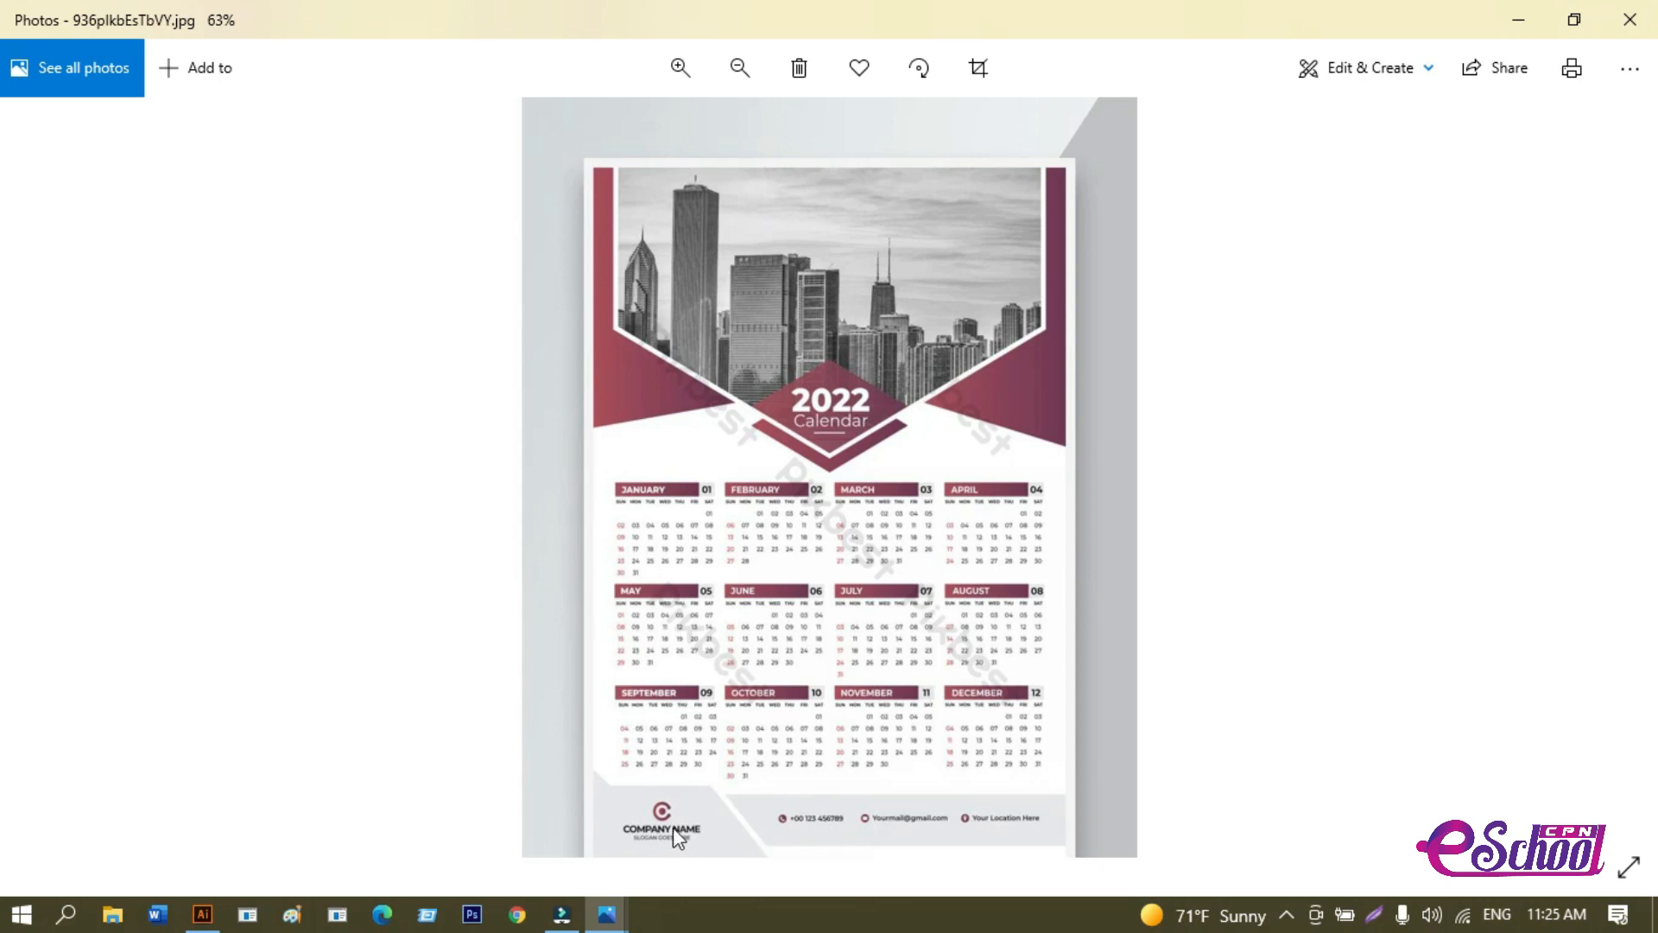
scroll(940, 815, "up", 4)
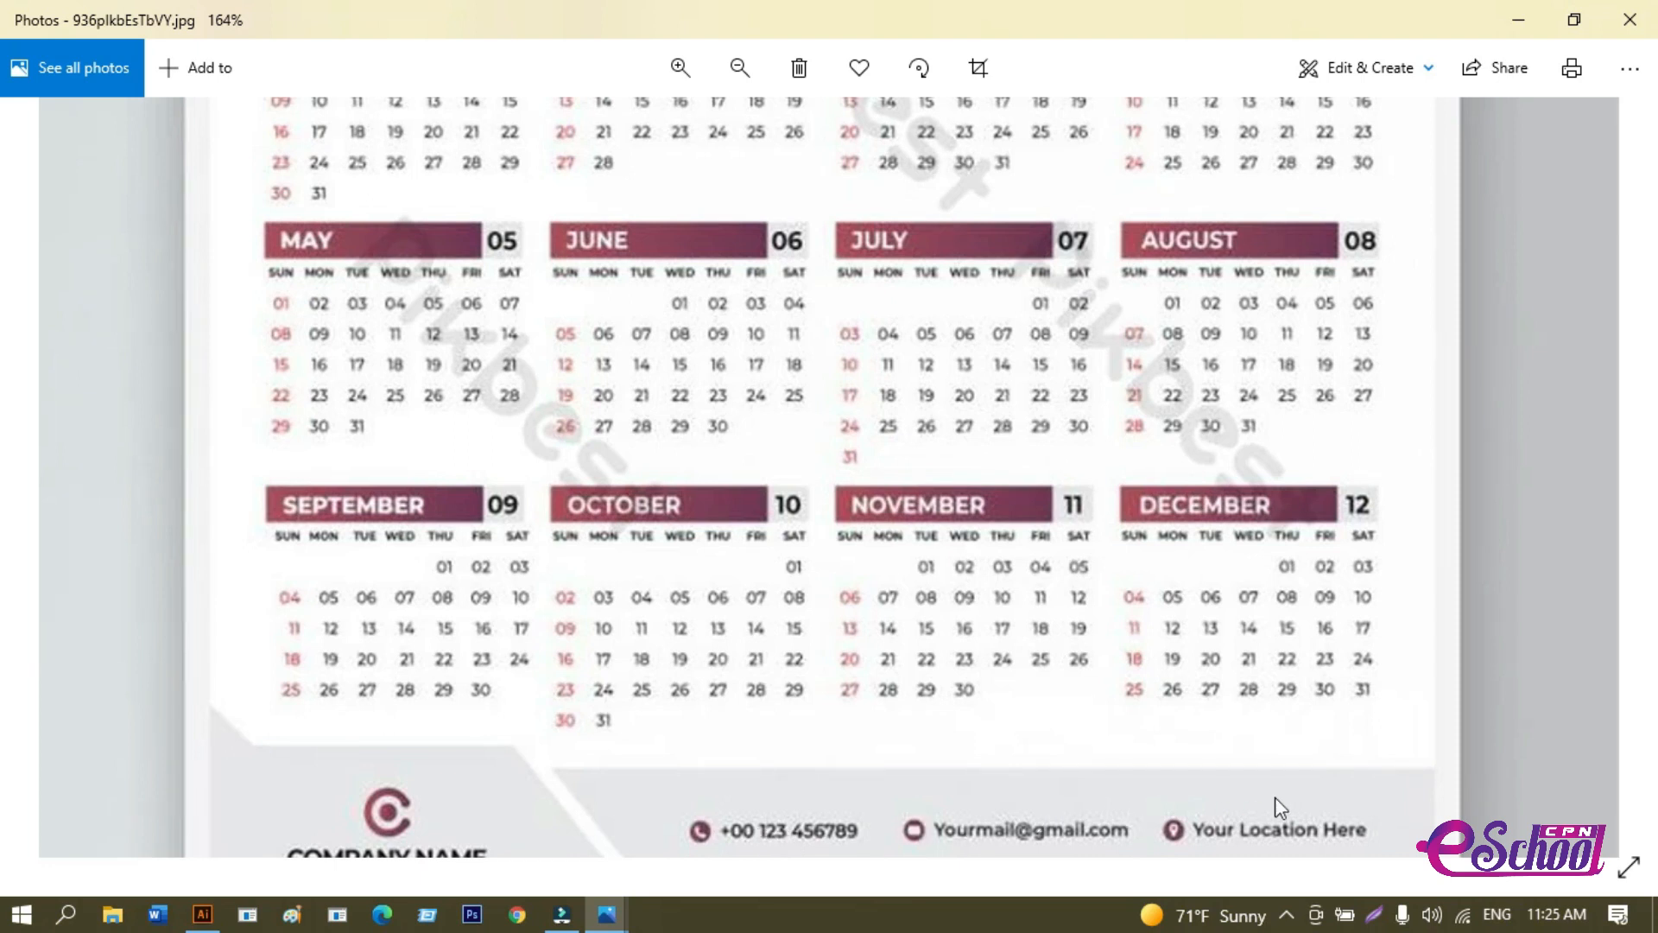
scroll(1070, 748, "down", 4)
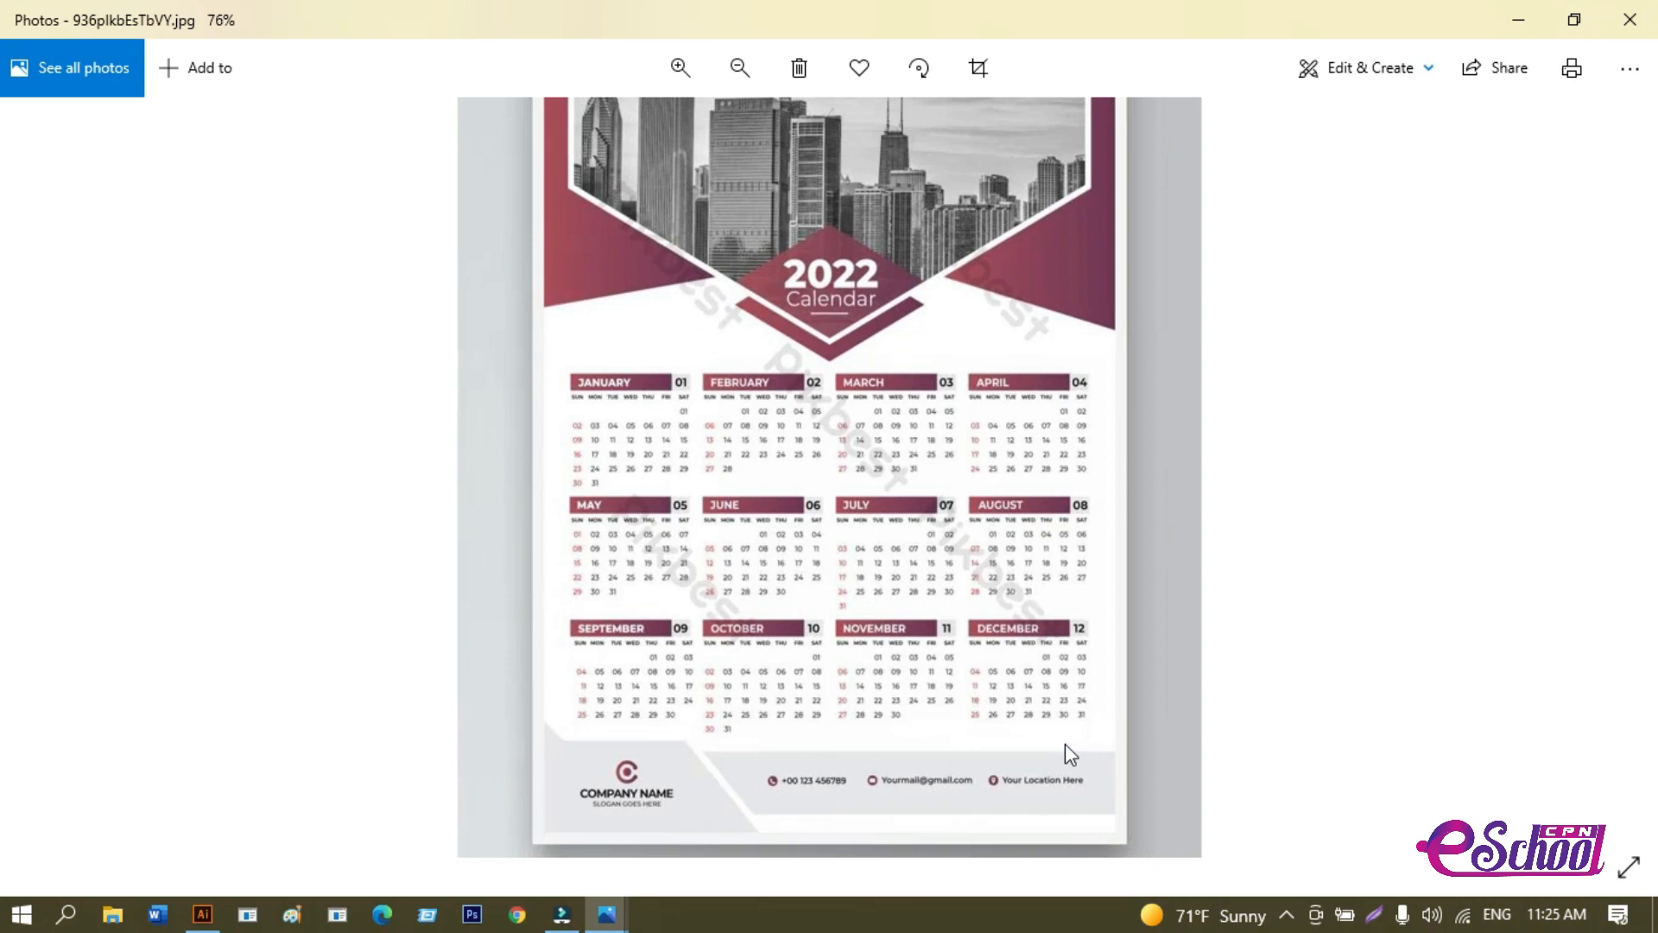
scroll(1065, 744, "down", 3)
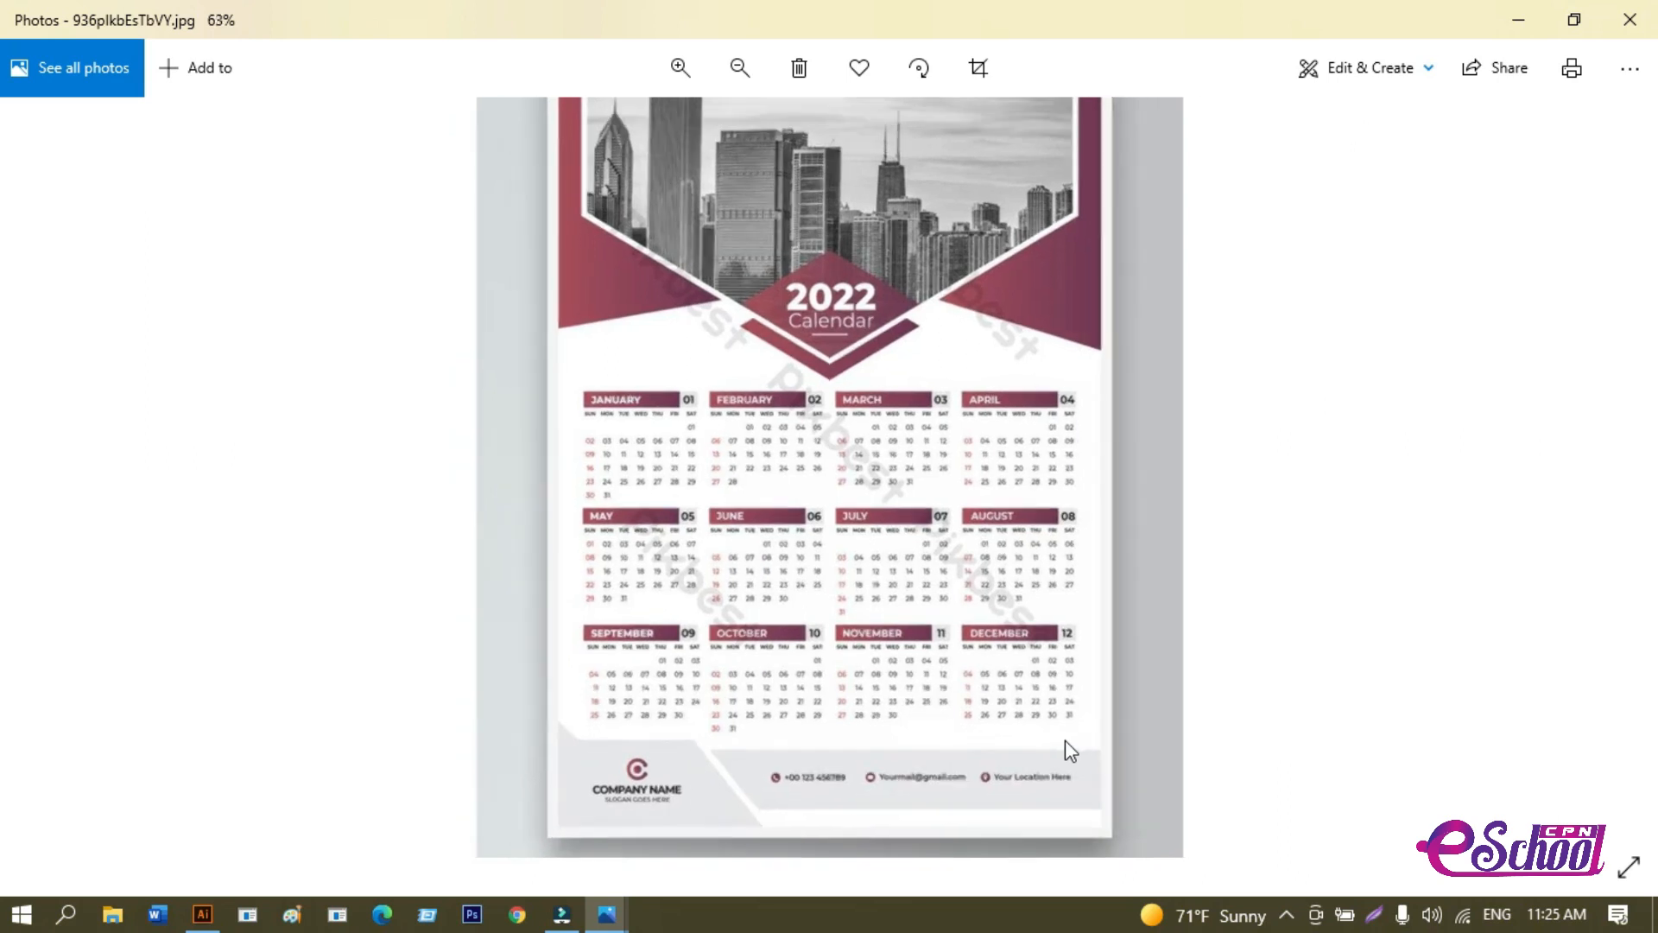
scroll(1071, 749, "up", 1)
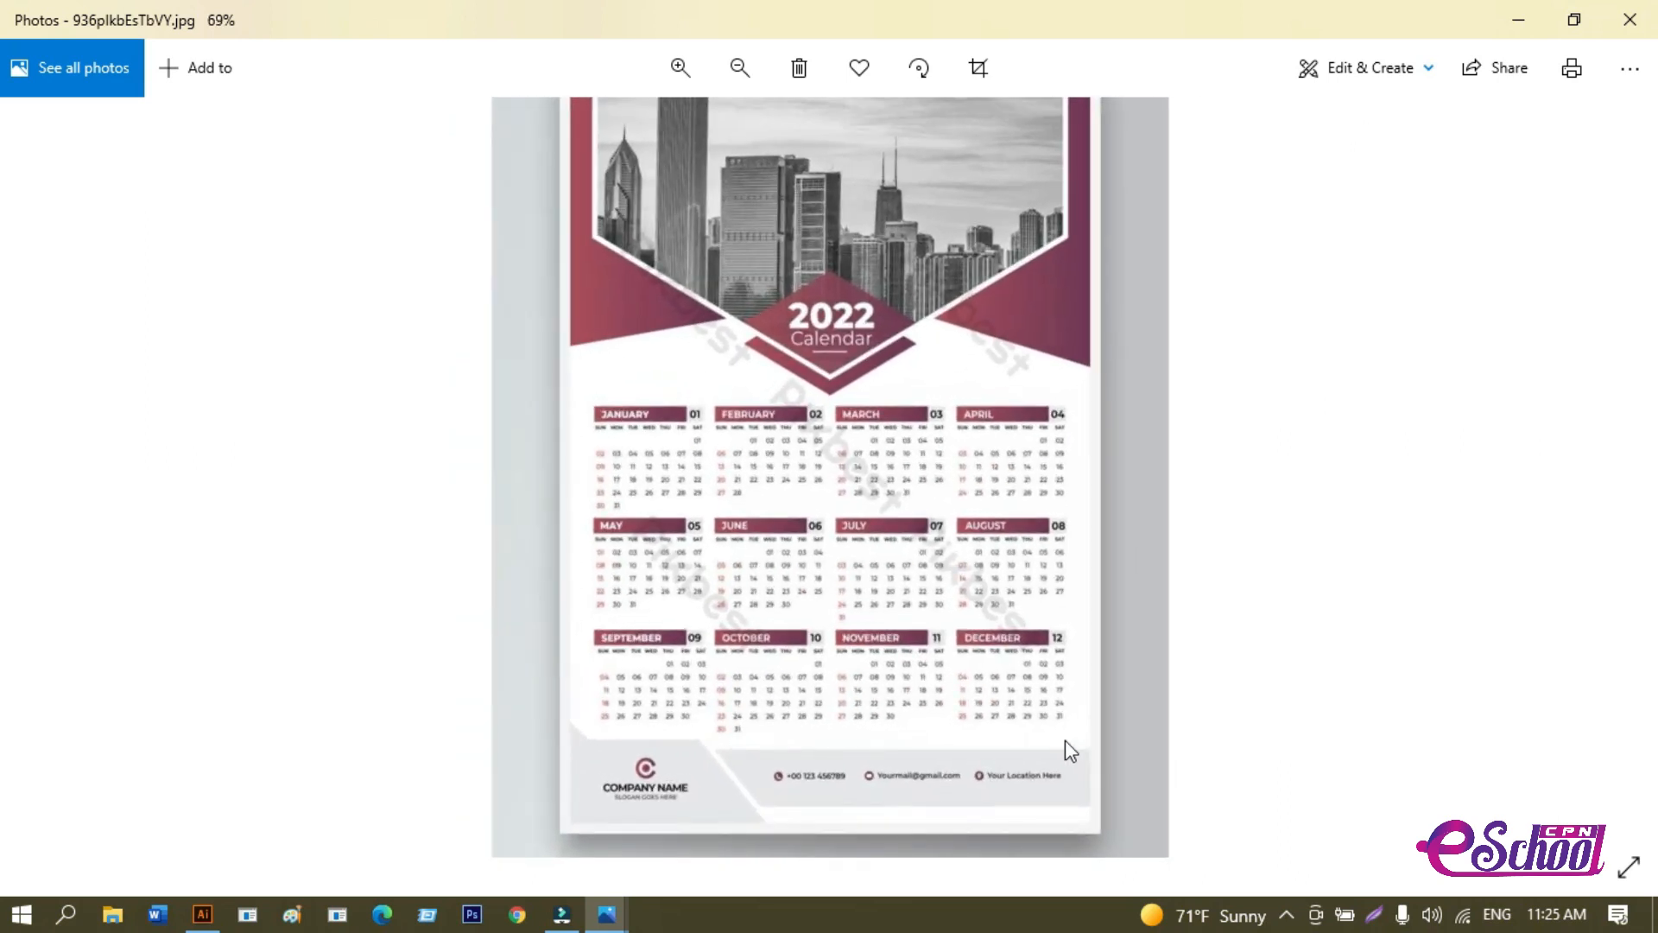
scroll(1071, 750, "down", 1)
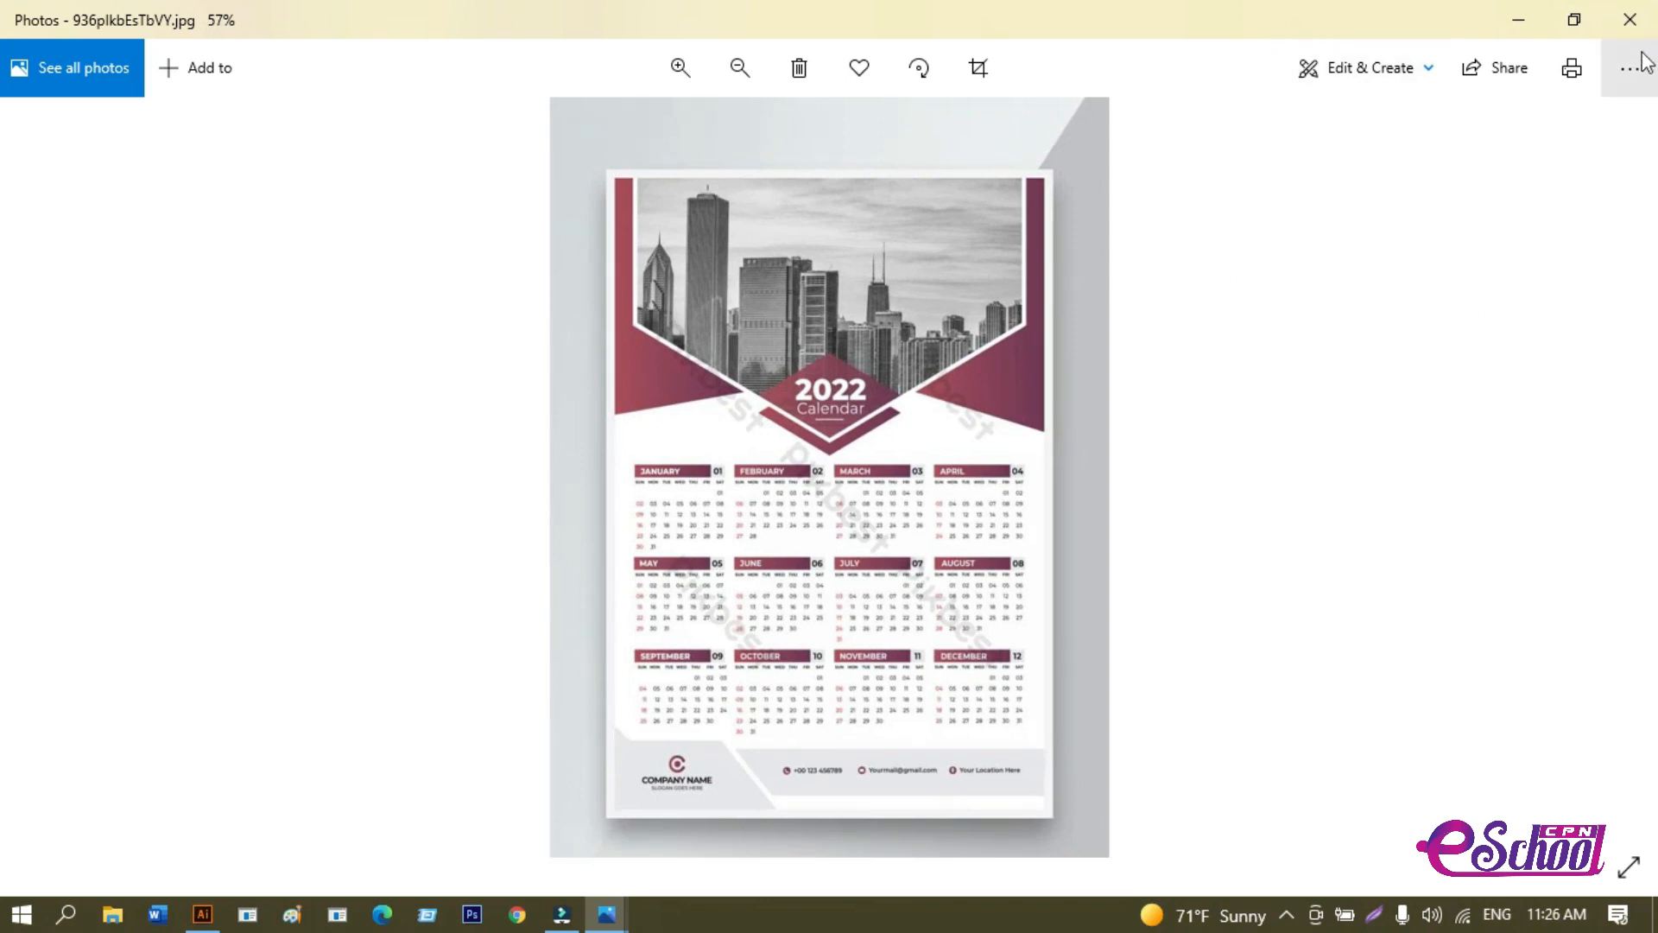
left_click(1629, 19)
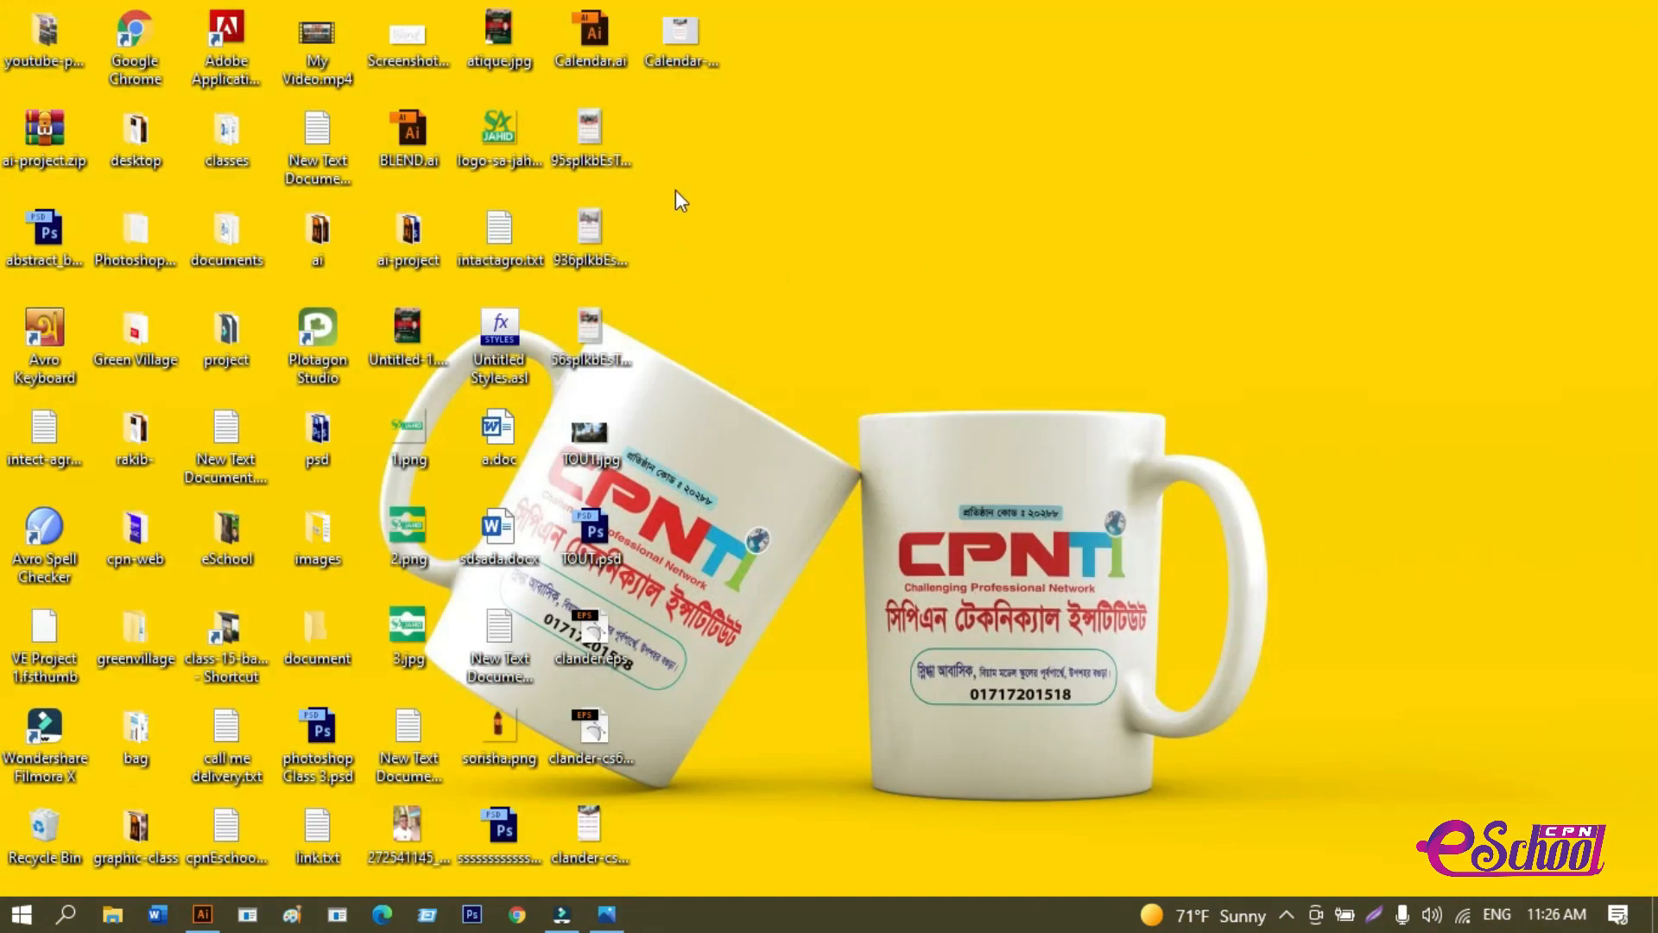
Open the reference image 56splkbEsTC5U.jpg and examine its curved photo header, month grids and pixel-level watermark up close.
double_click(593, 332)
scroll(853, 434, "up", 5)
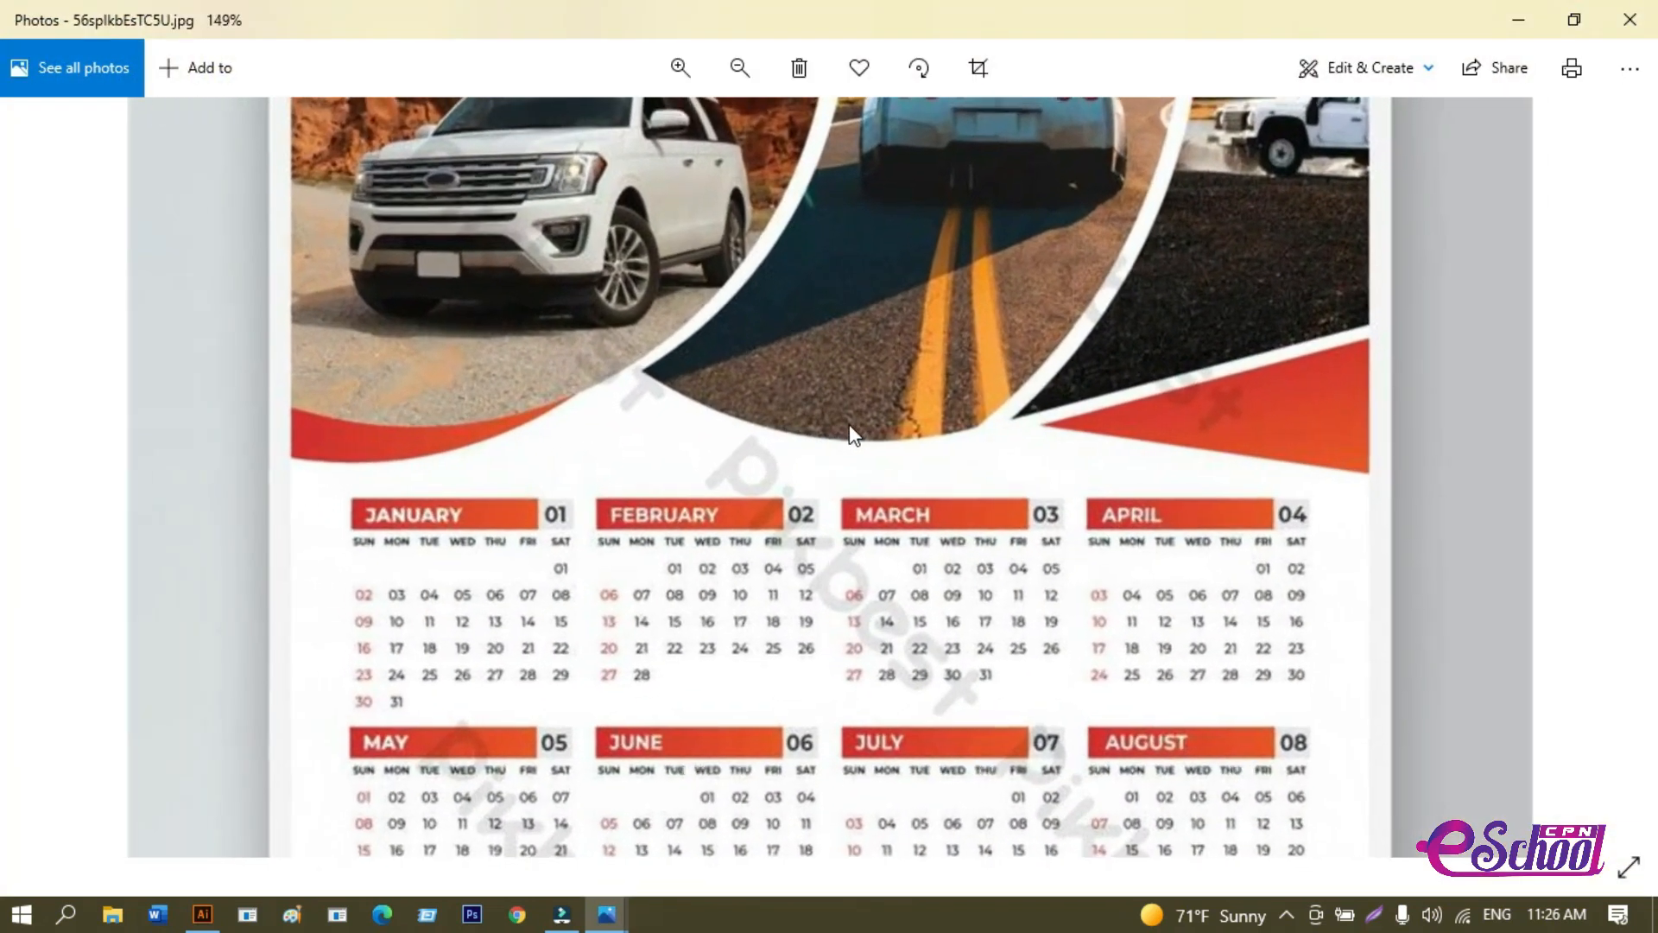
scroll(851, 437, "down", 5)
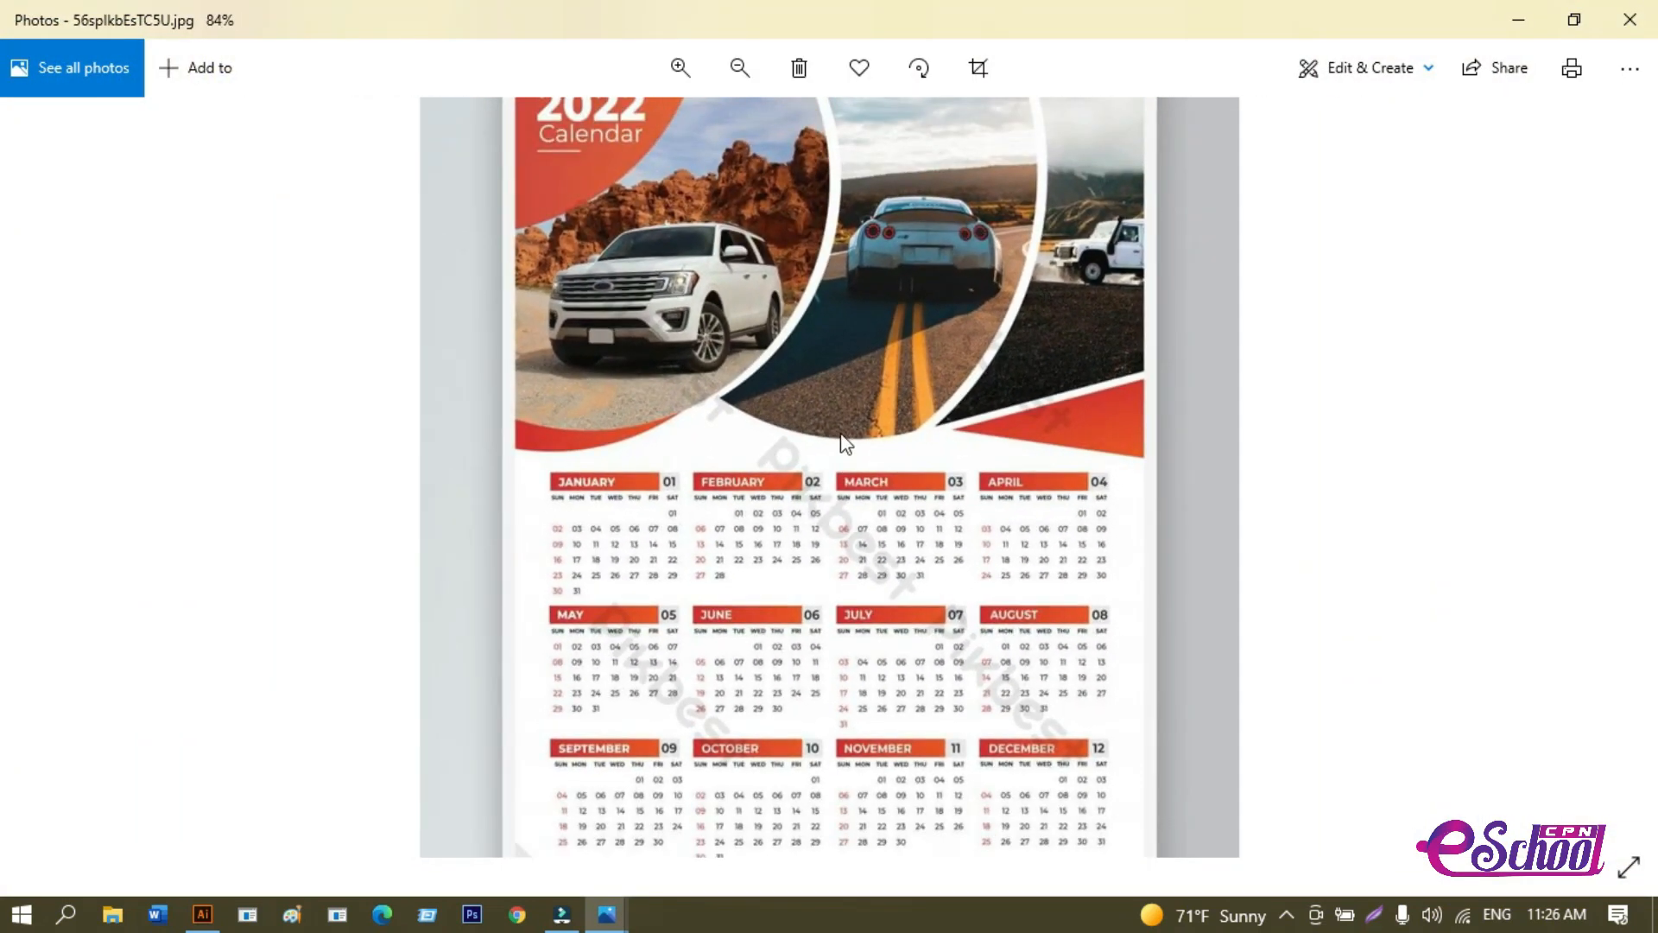
scroll(845, 442, "down", 3)
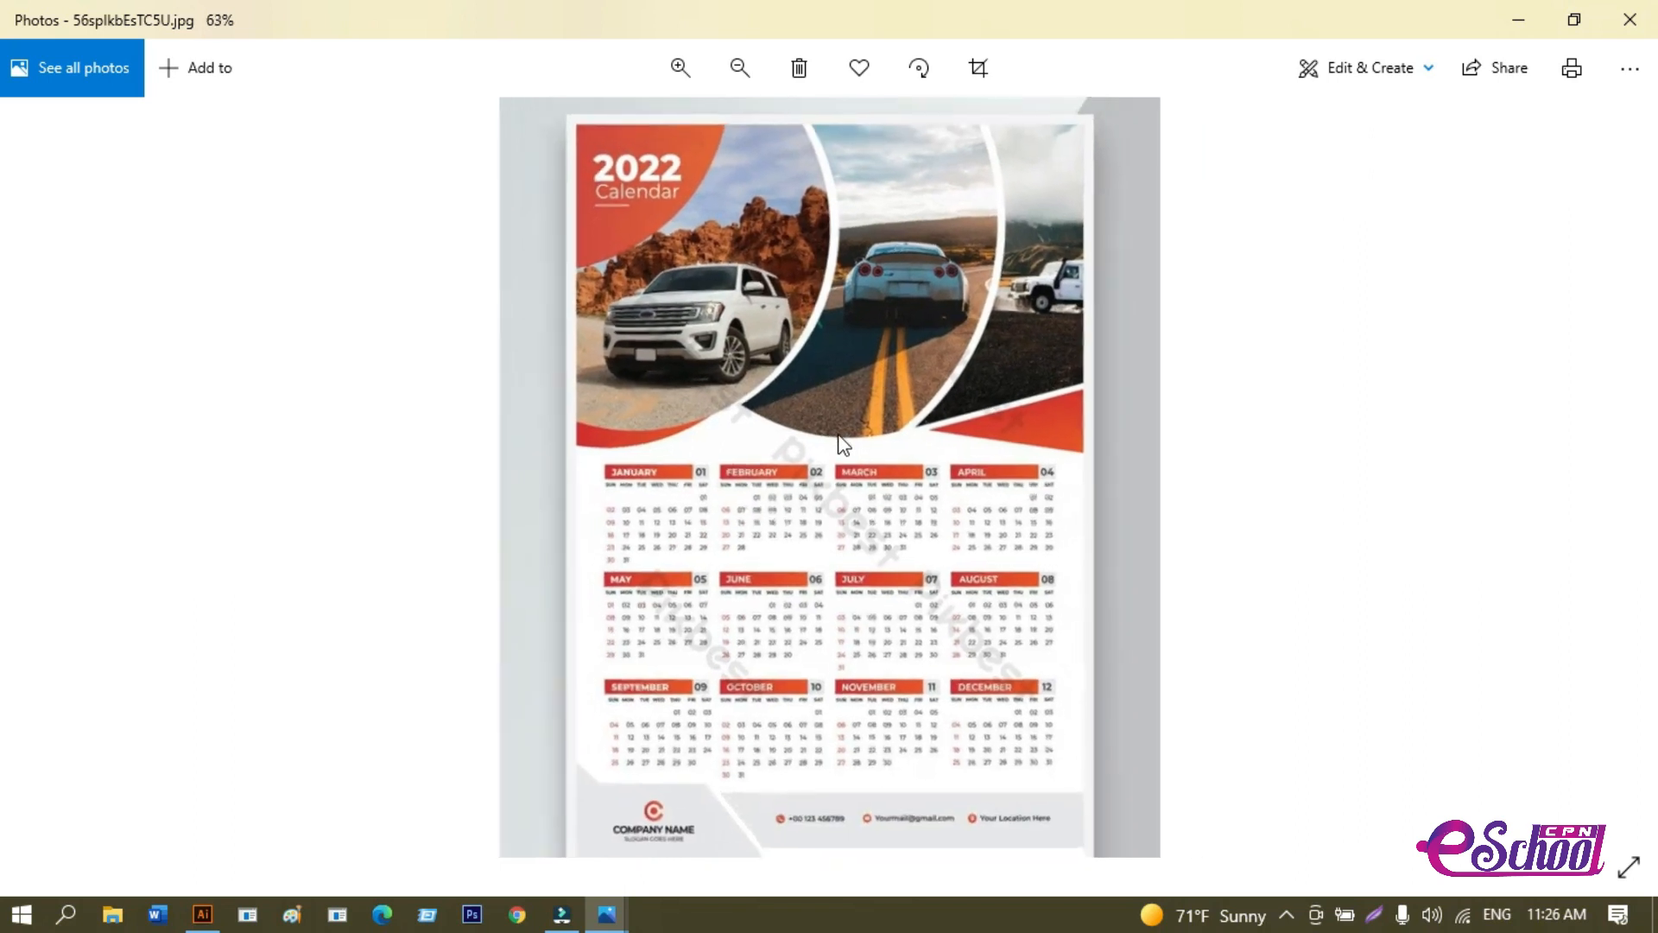
scroll(844, 444, "up", 7)
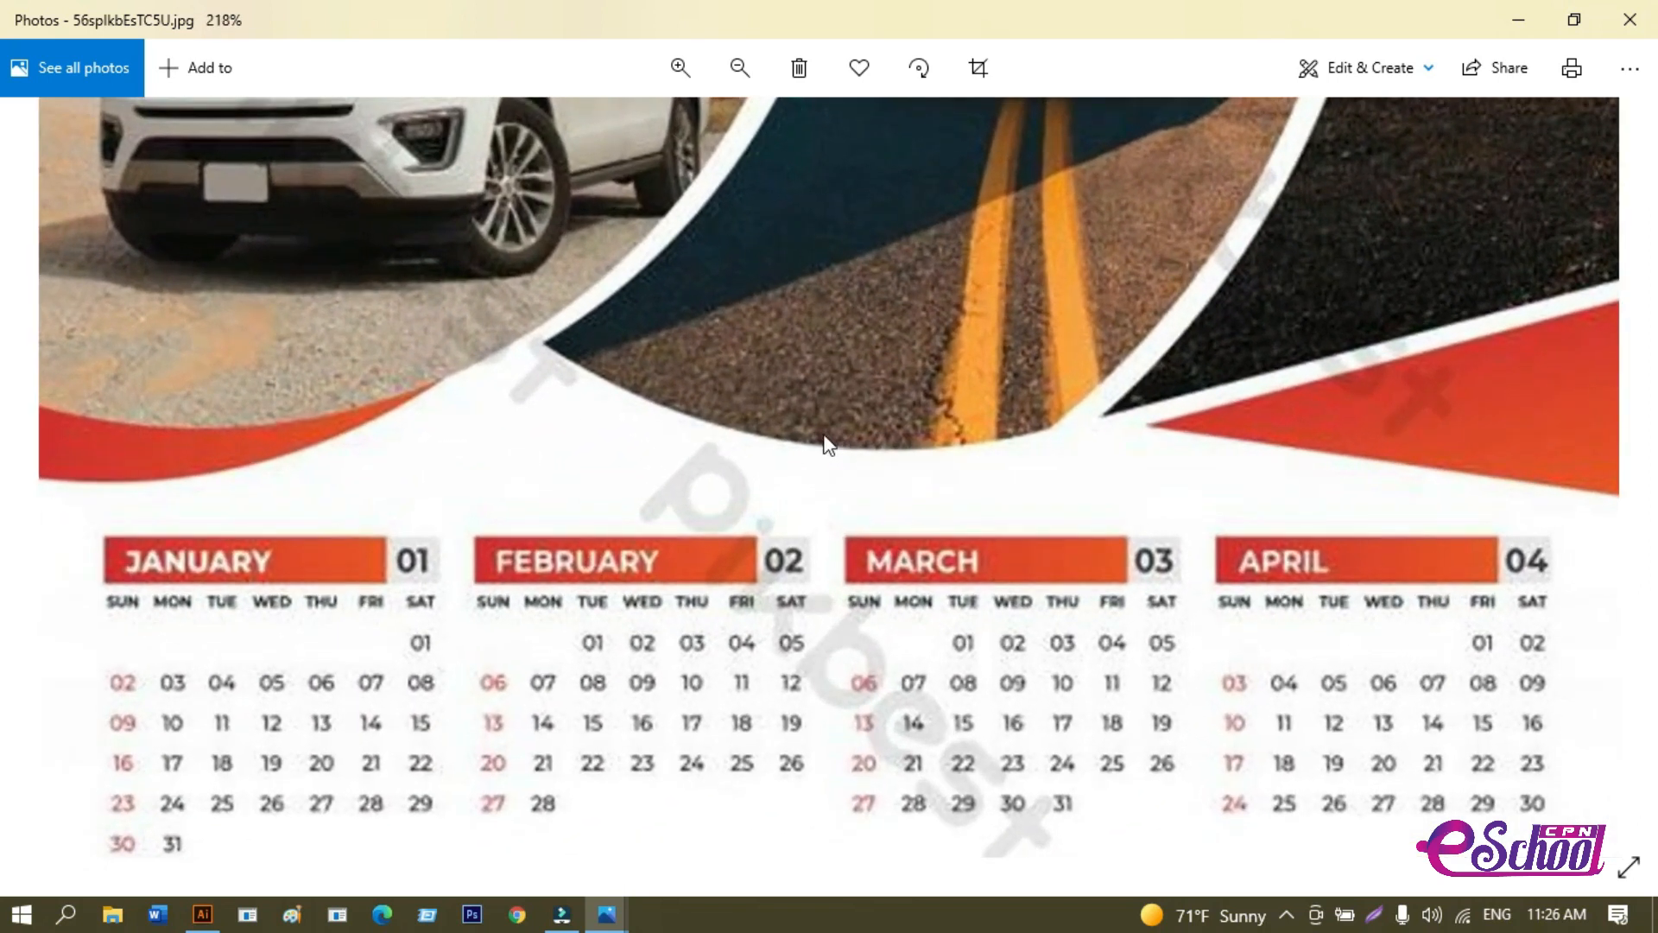
scroll(827, 443, "down", 3)
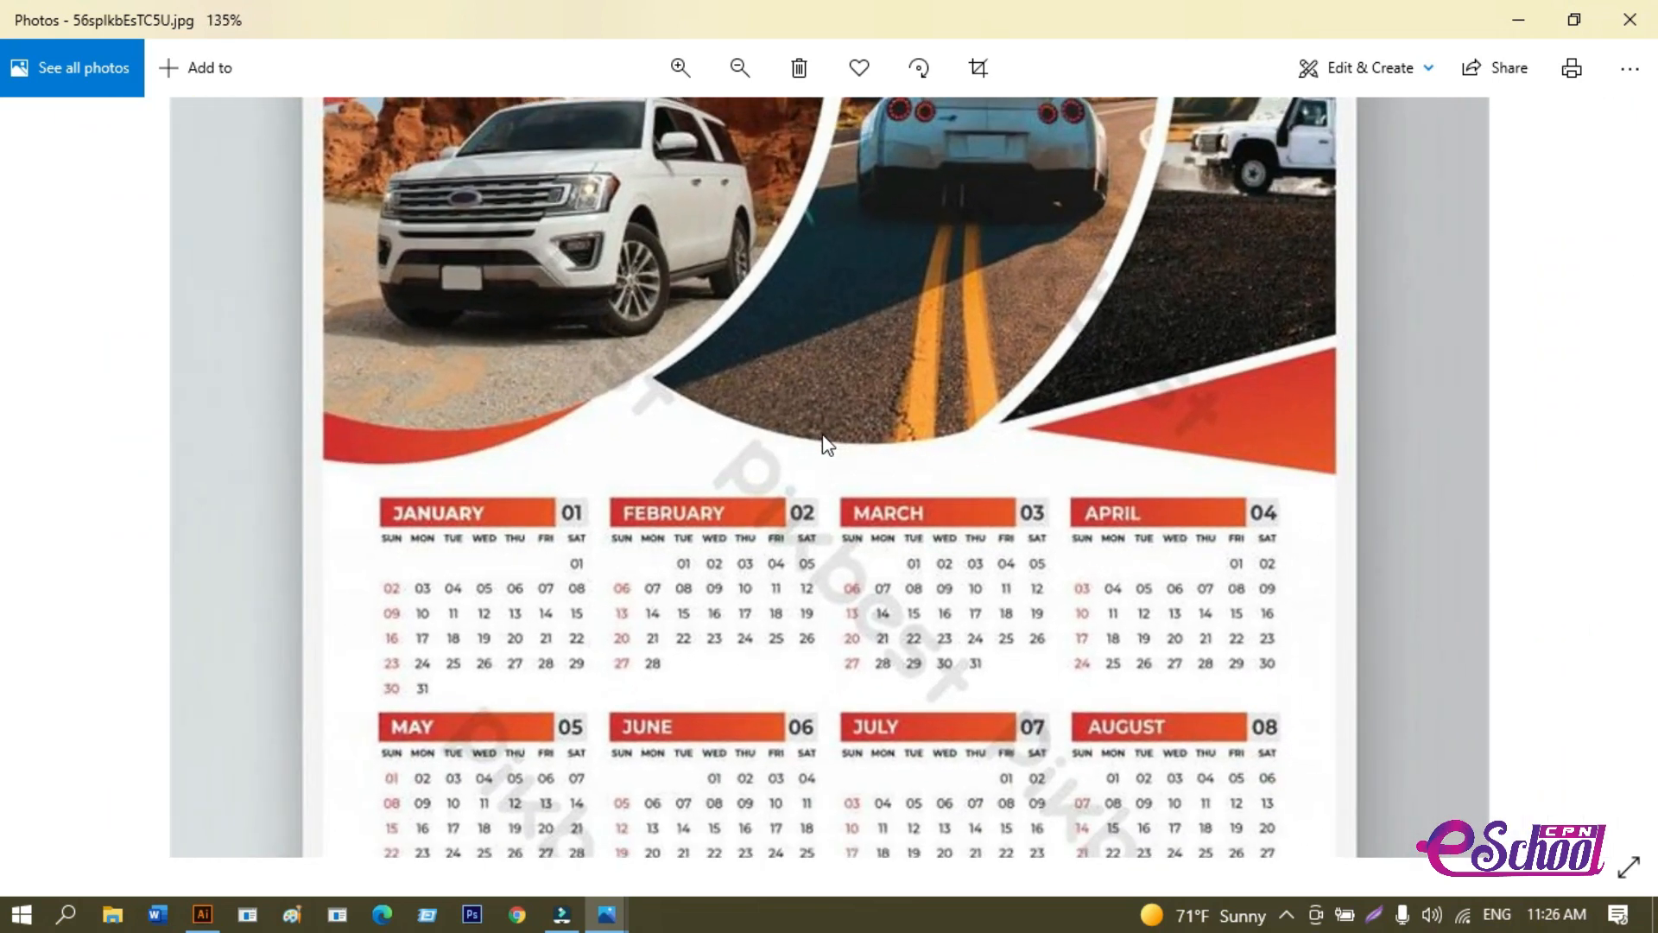
scroll(825, 443, "down", 3)
scroll(825, 443, "up", 4)
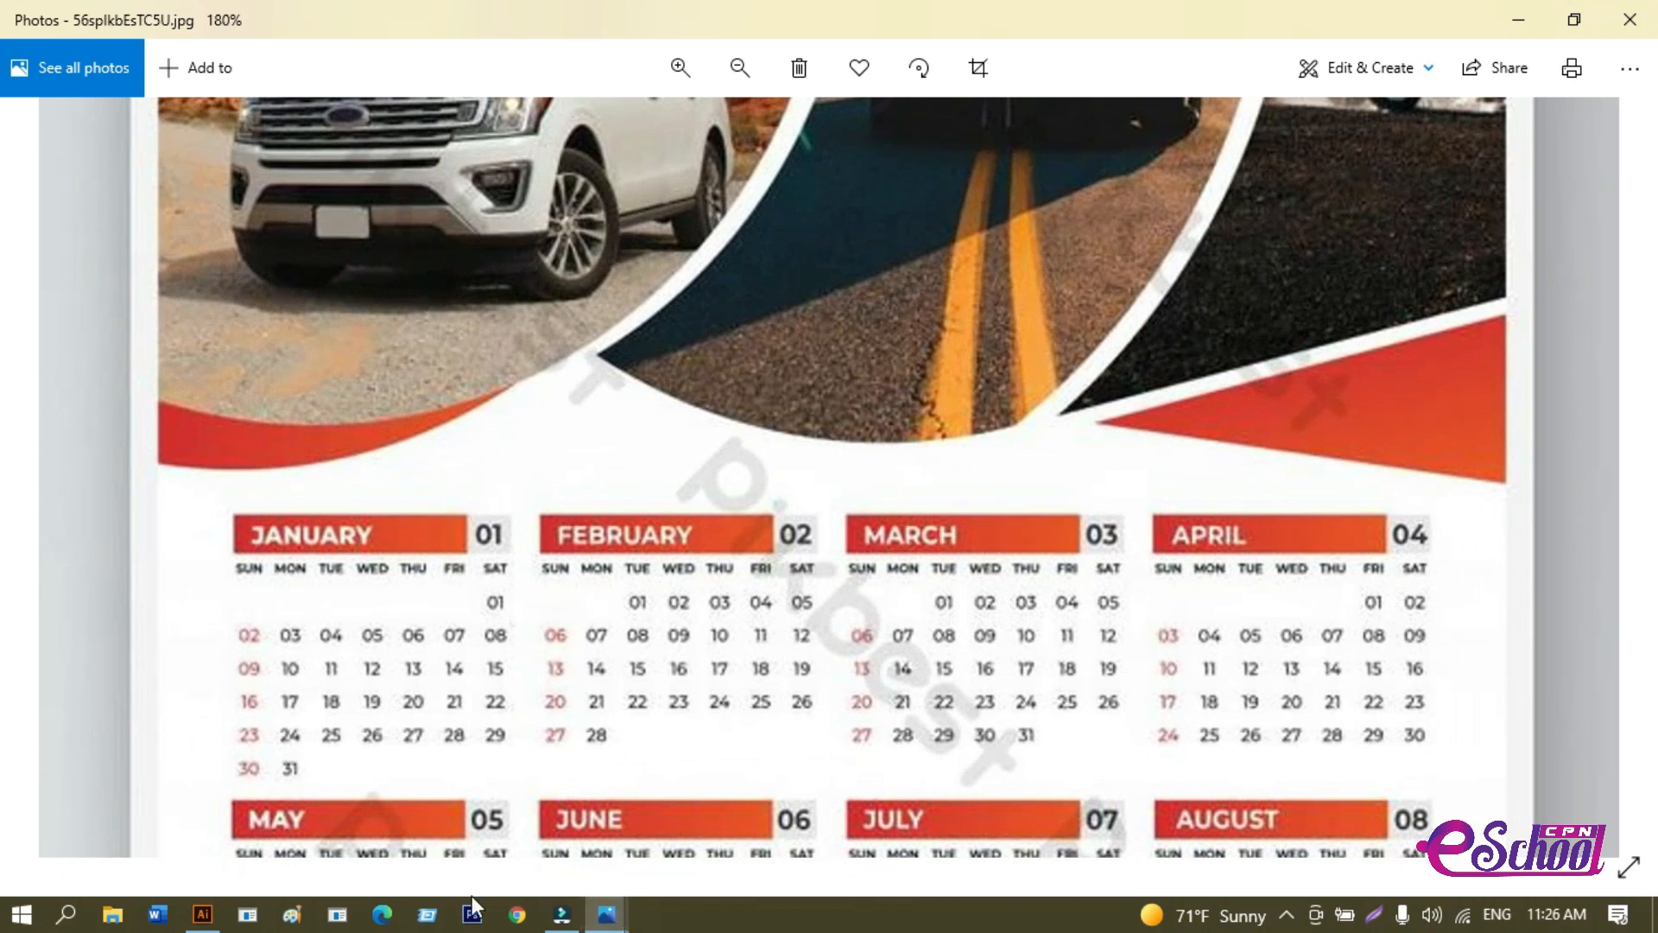
Switch to Illustrator, add the sample text "BVNBGVNBVCNBVCN" beside the first calendar page and enlarge it to about 154 pt over the month grids.
left_click(204, 917)
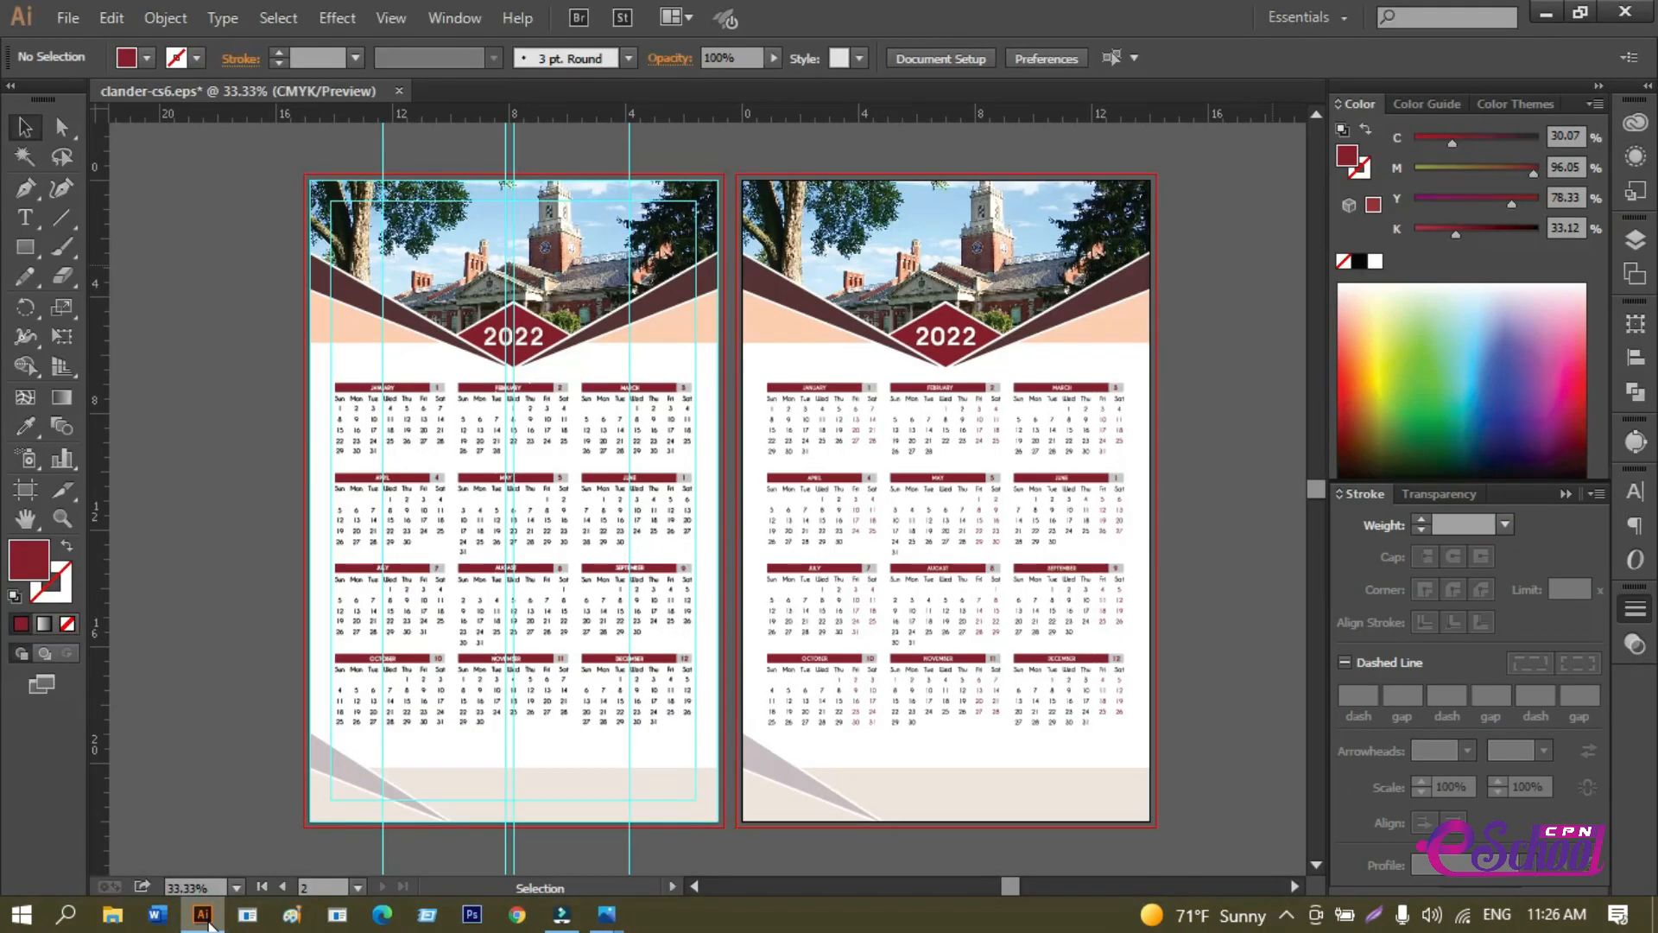
left_click(25, 218)
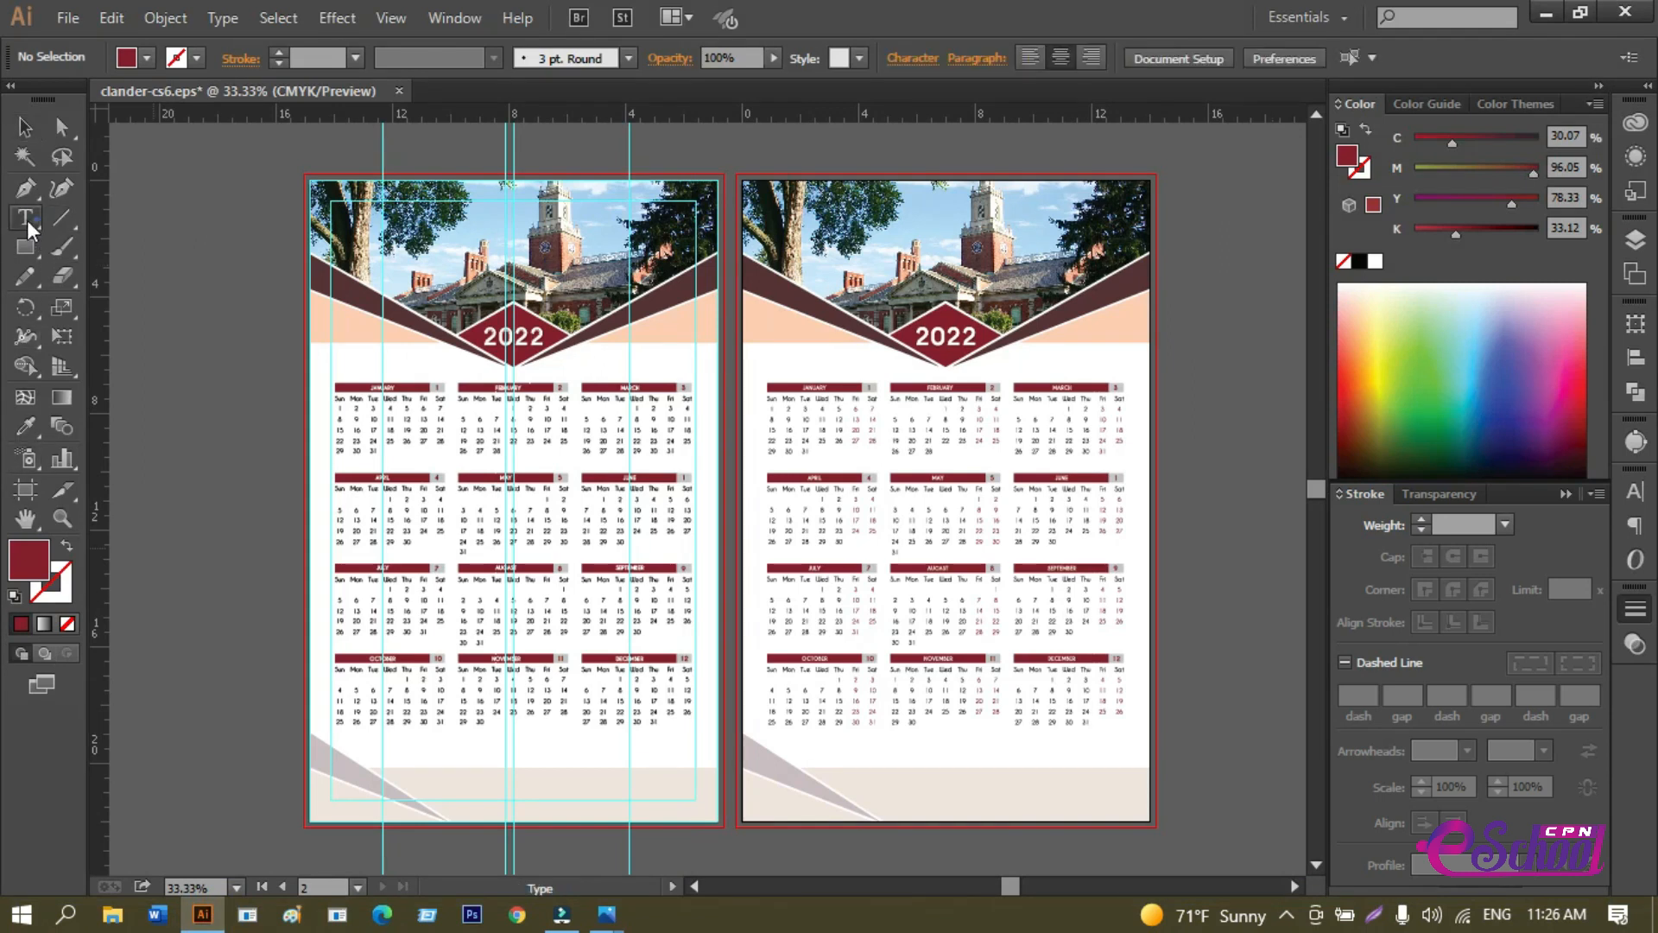
left_click(218, 400)
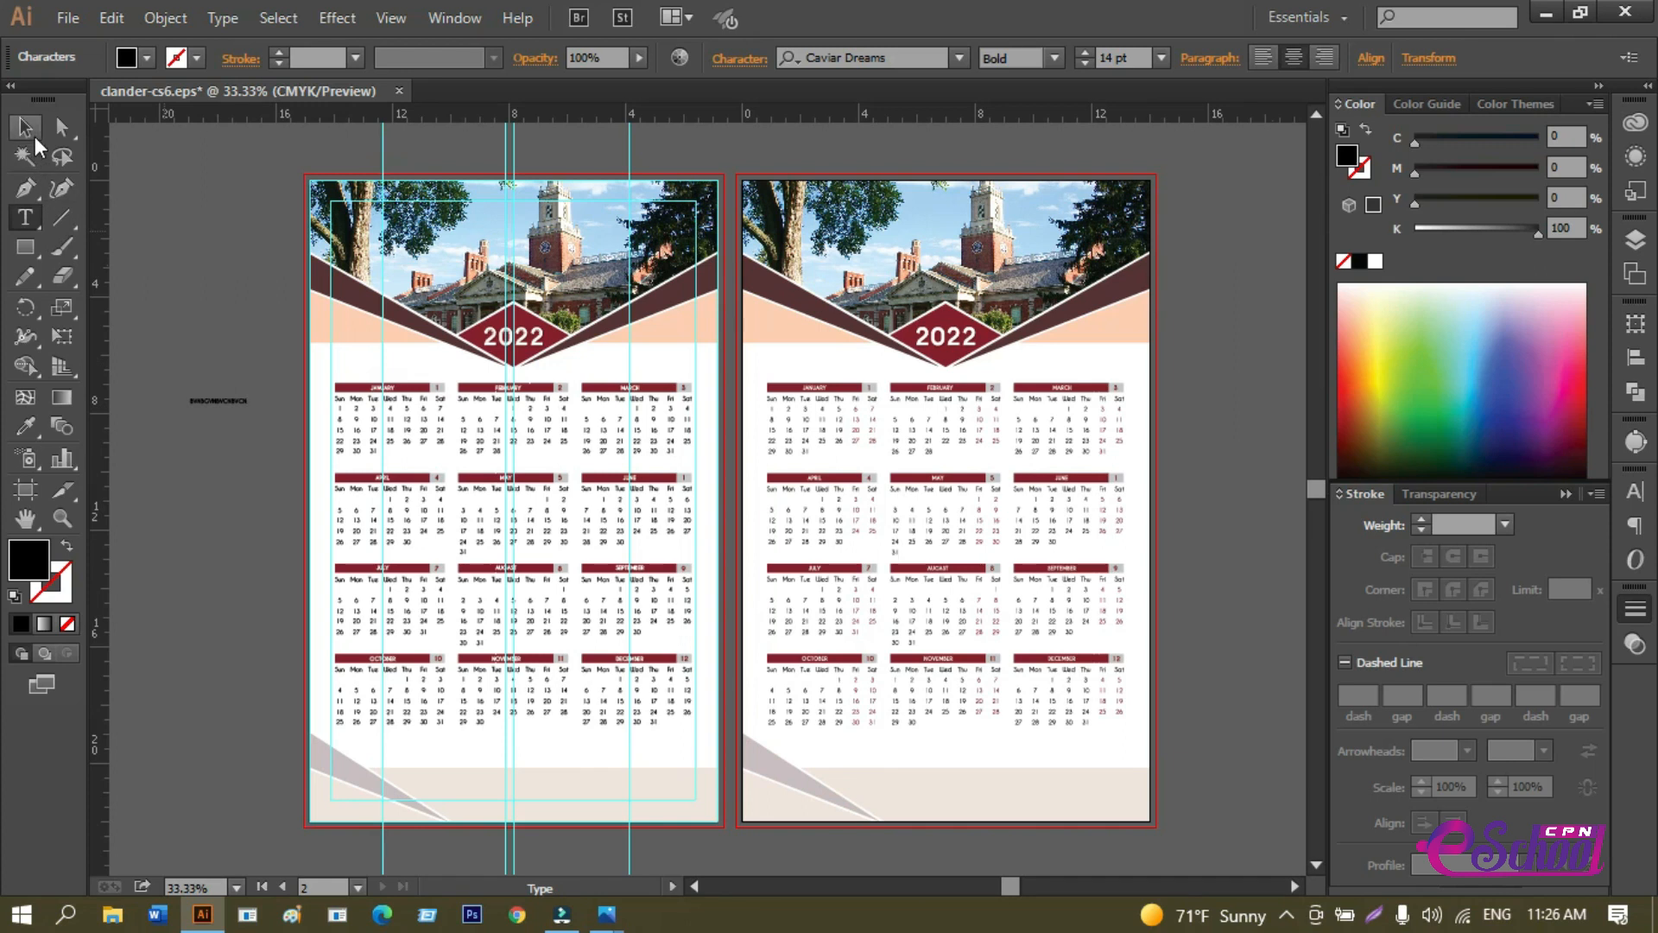
left_click(25, 127)
left_click_drag(246, 413, 528, 438)
left_click_drag(218, 417, 642, 512)
Recolour the sample watermark text light grey (about C 19, M 16, Y 15, K 0) and fit it diagonally across the month grids at about 103 pt.
left_click(34, 566)
double_click(38, 568)
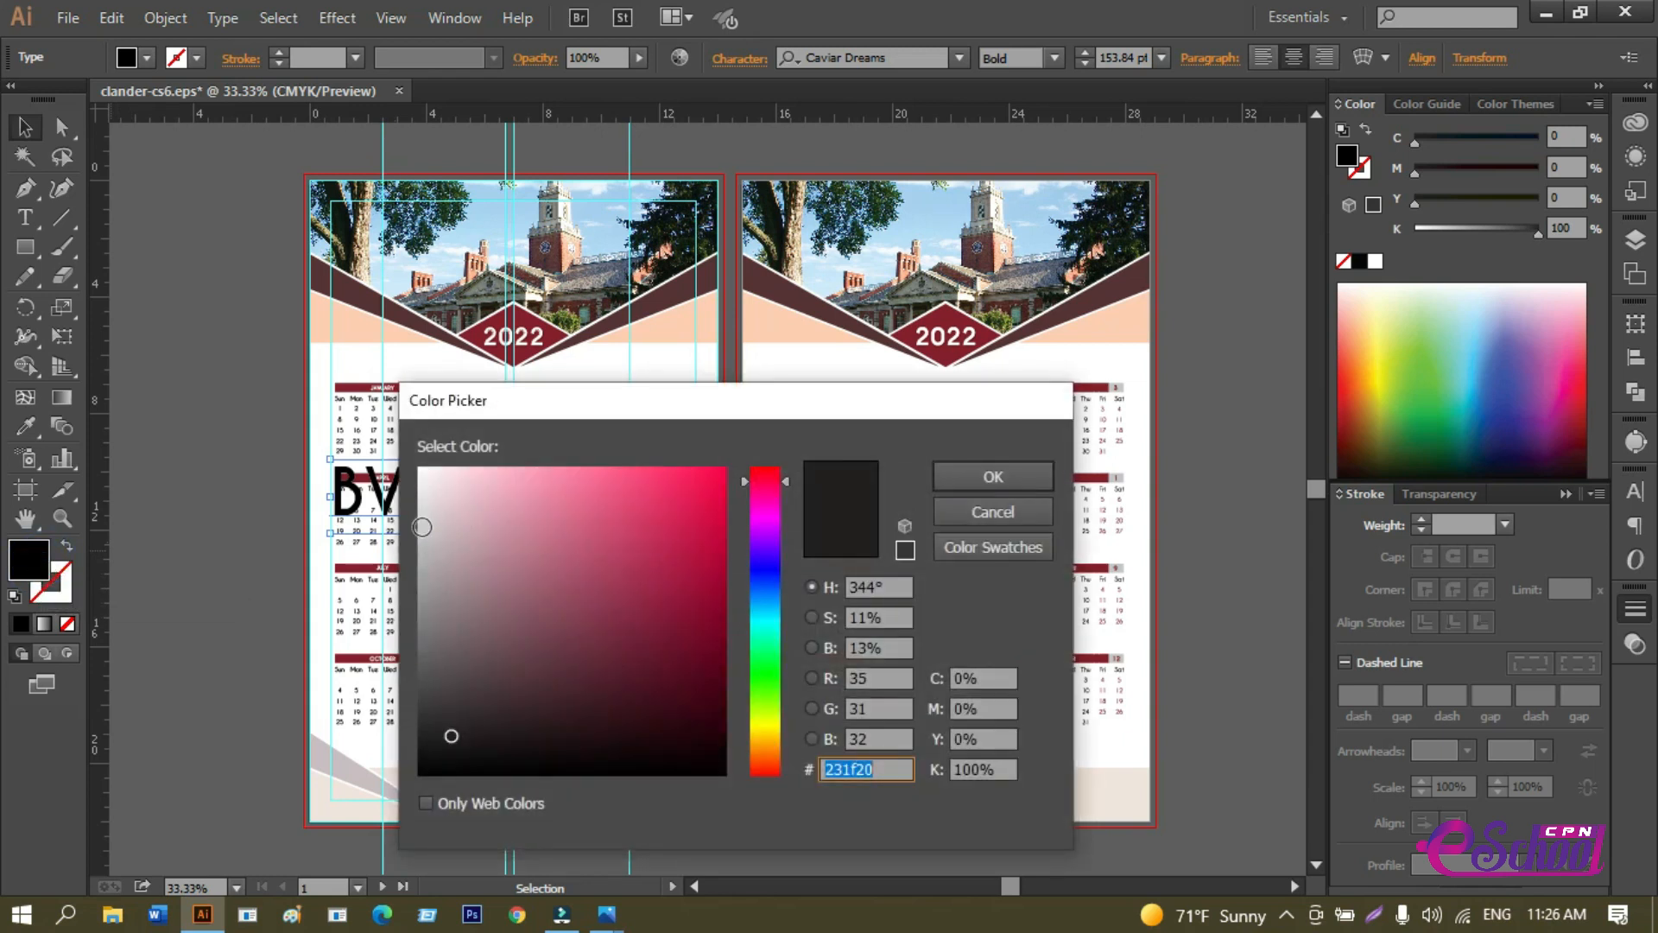
left_click(420, 527)
left_click(993, 475)
left_click_drag(960, 453, 748, 354)
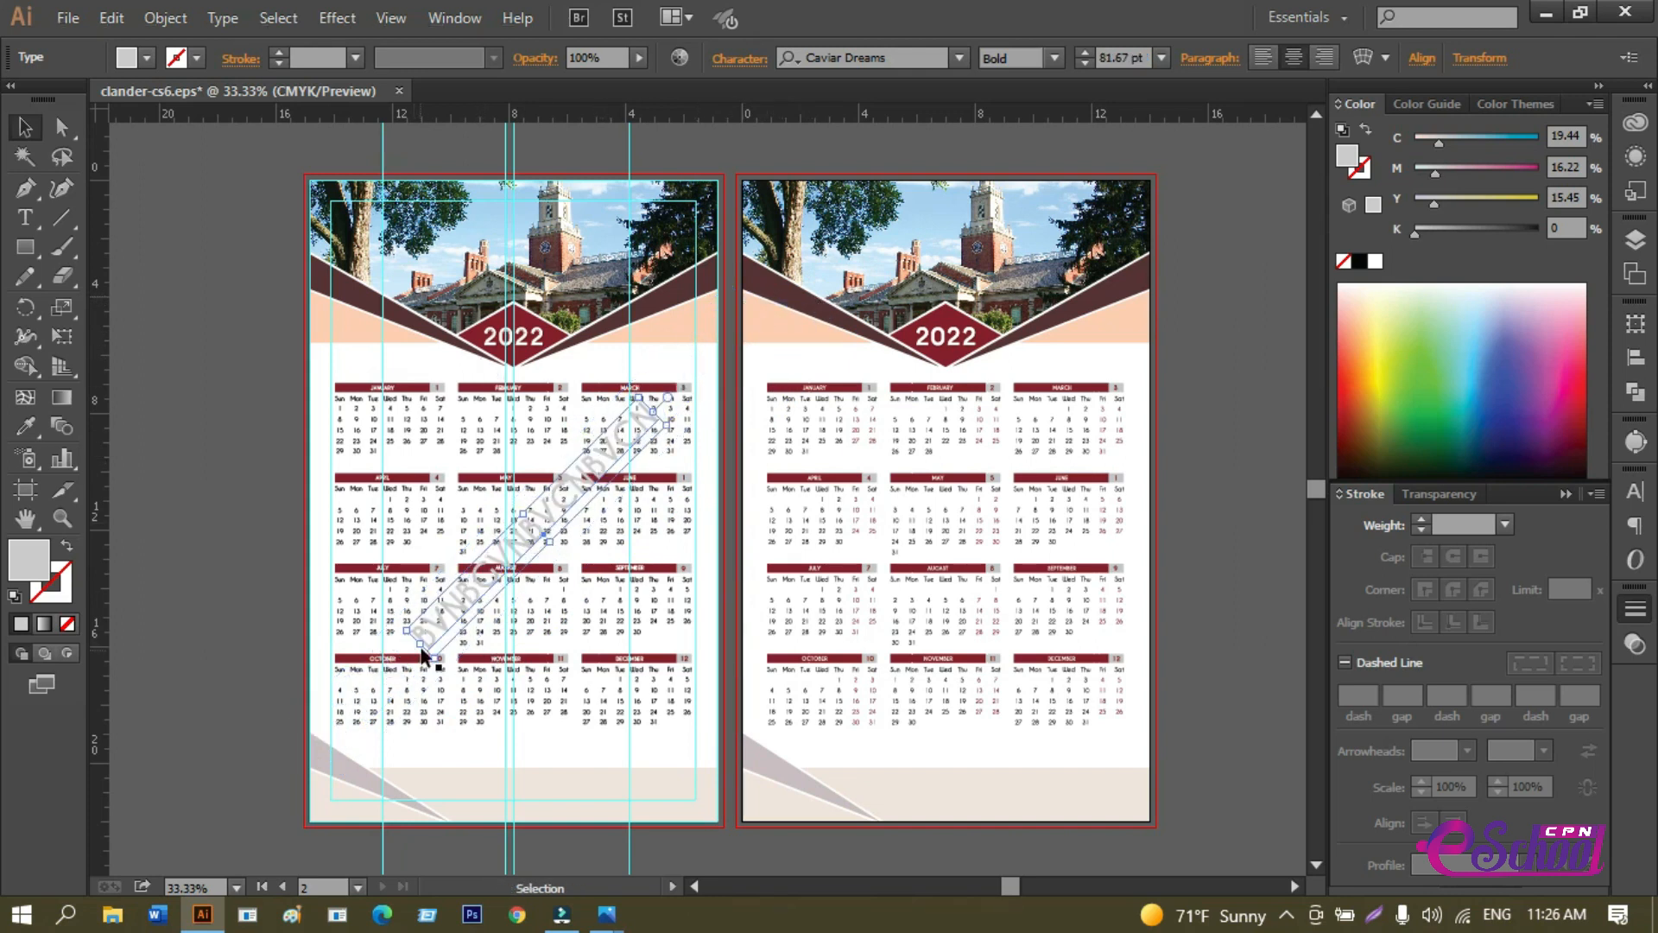
left_click_drag(421, 649, 395, 725)
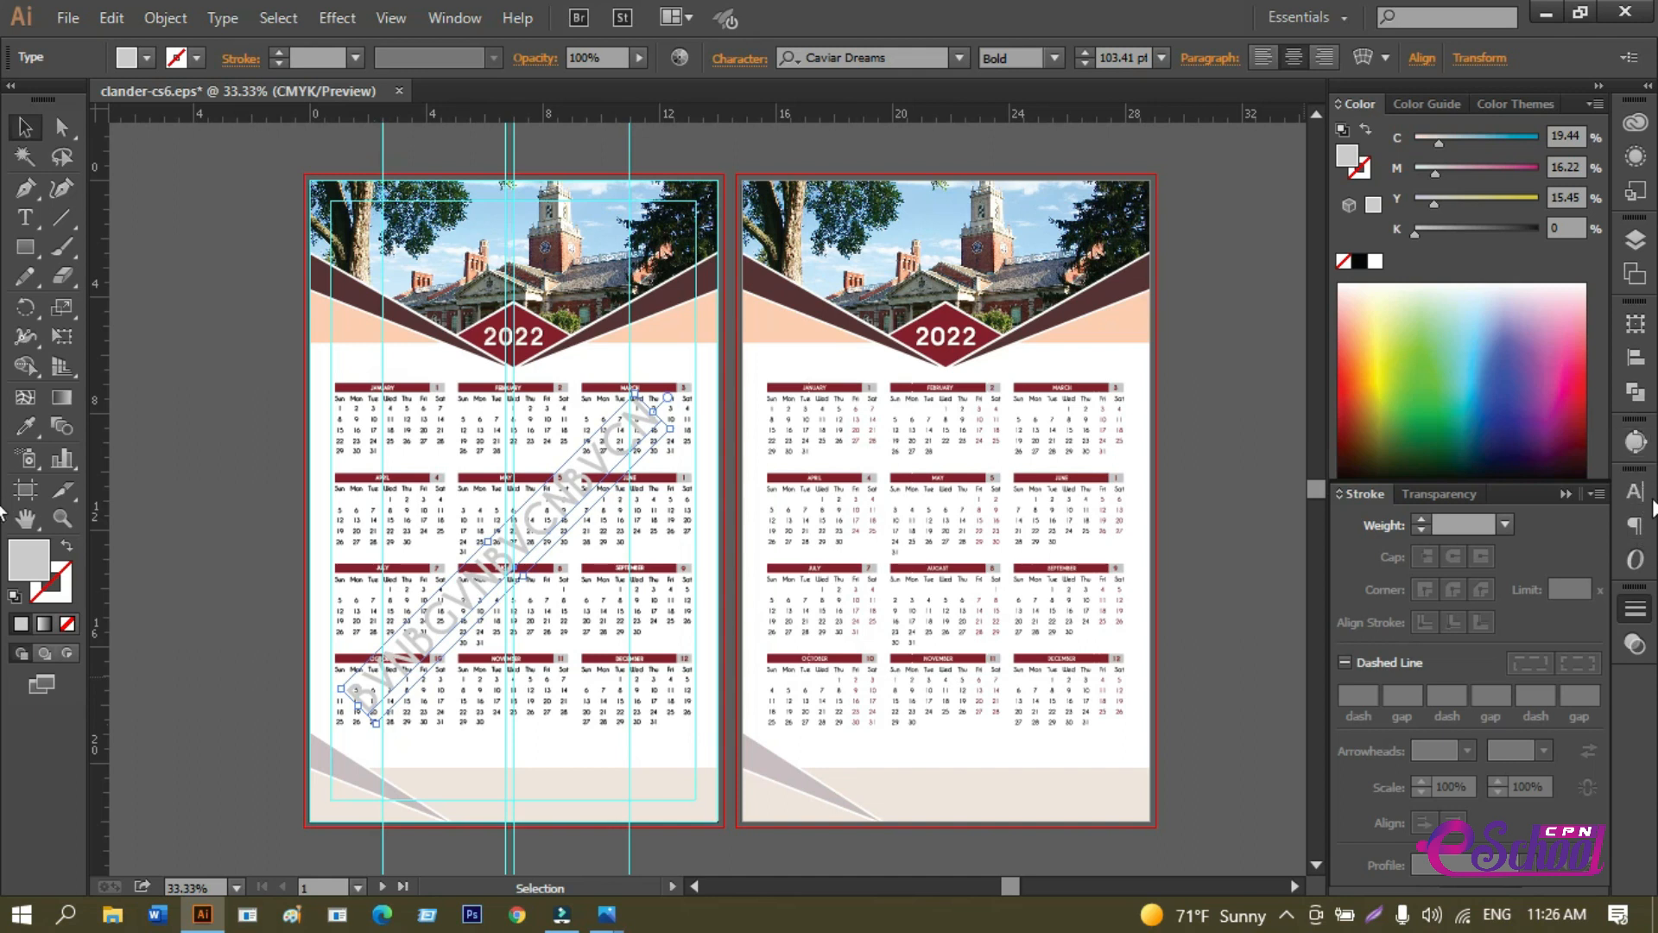
Set the diagonal watermark text's blending mode to Overlay and deselect it.
left_click(1634, 644)
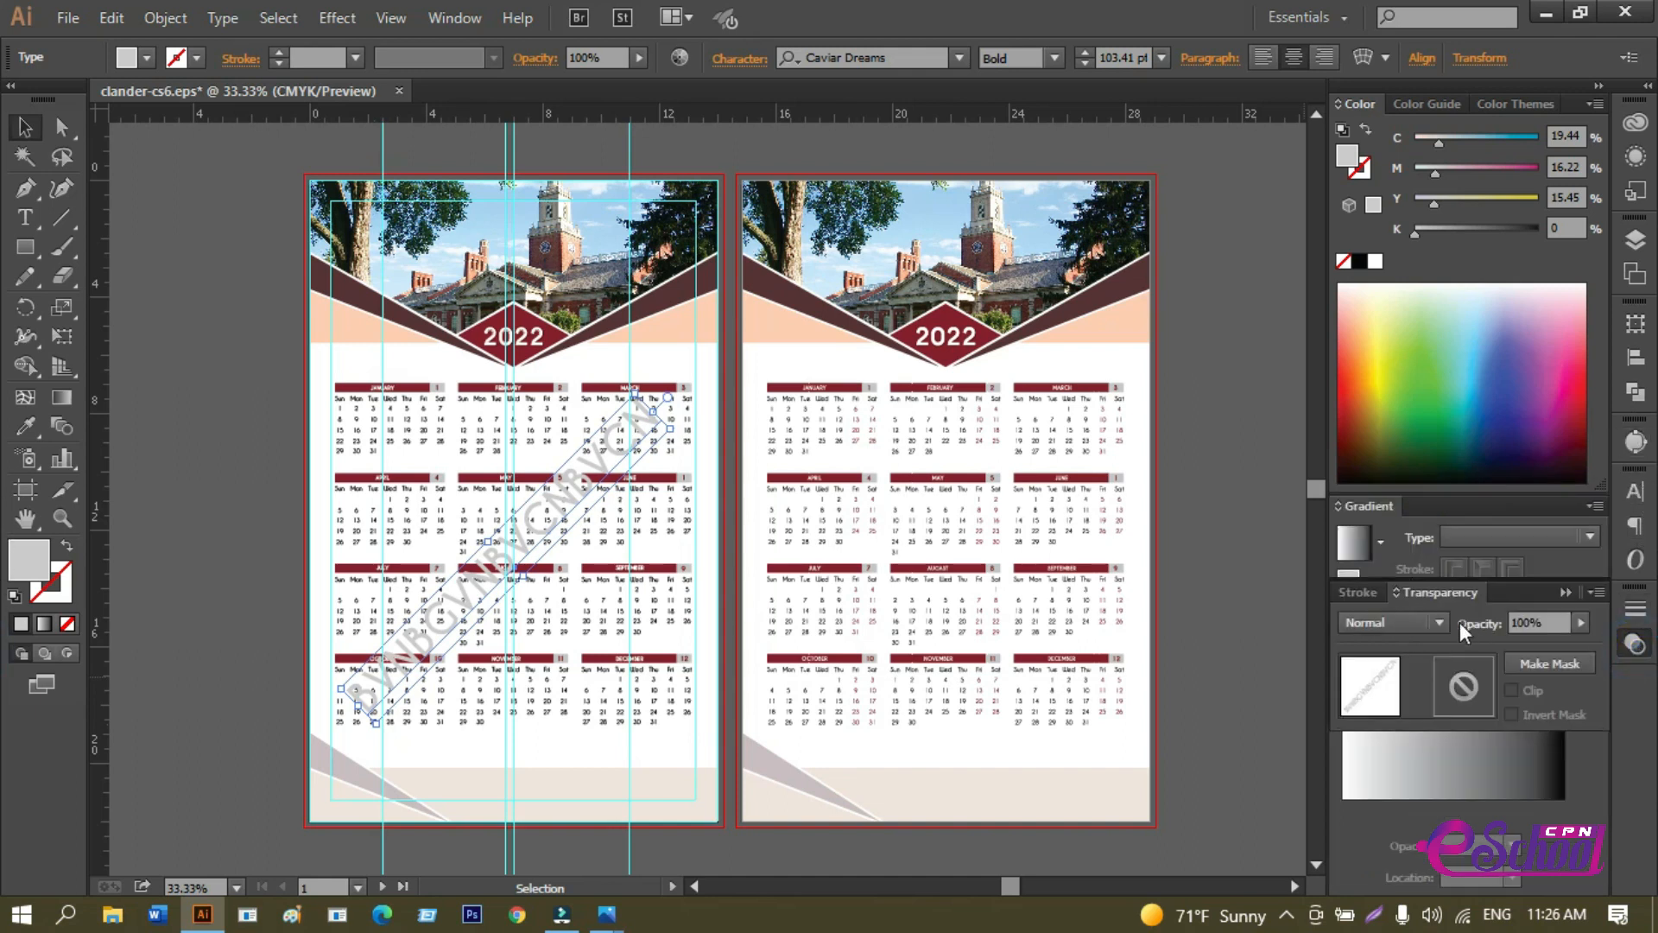
left_click(1403, 622)
left_click(1392, 371)
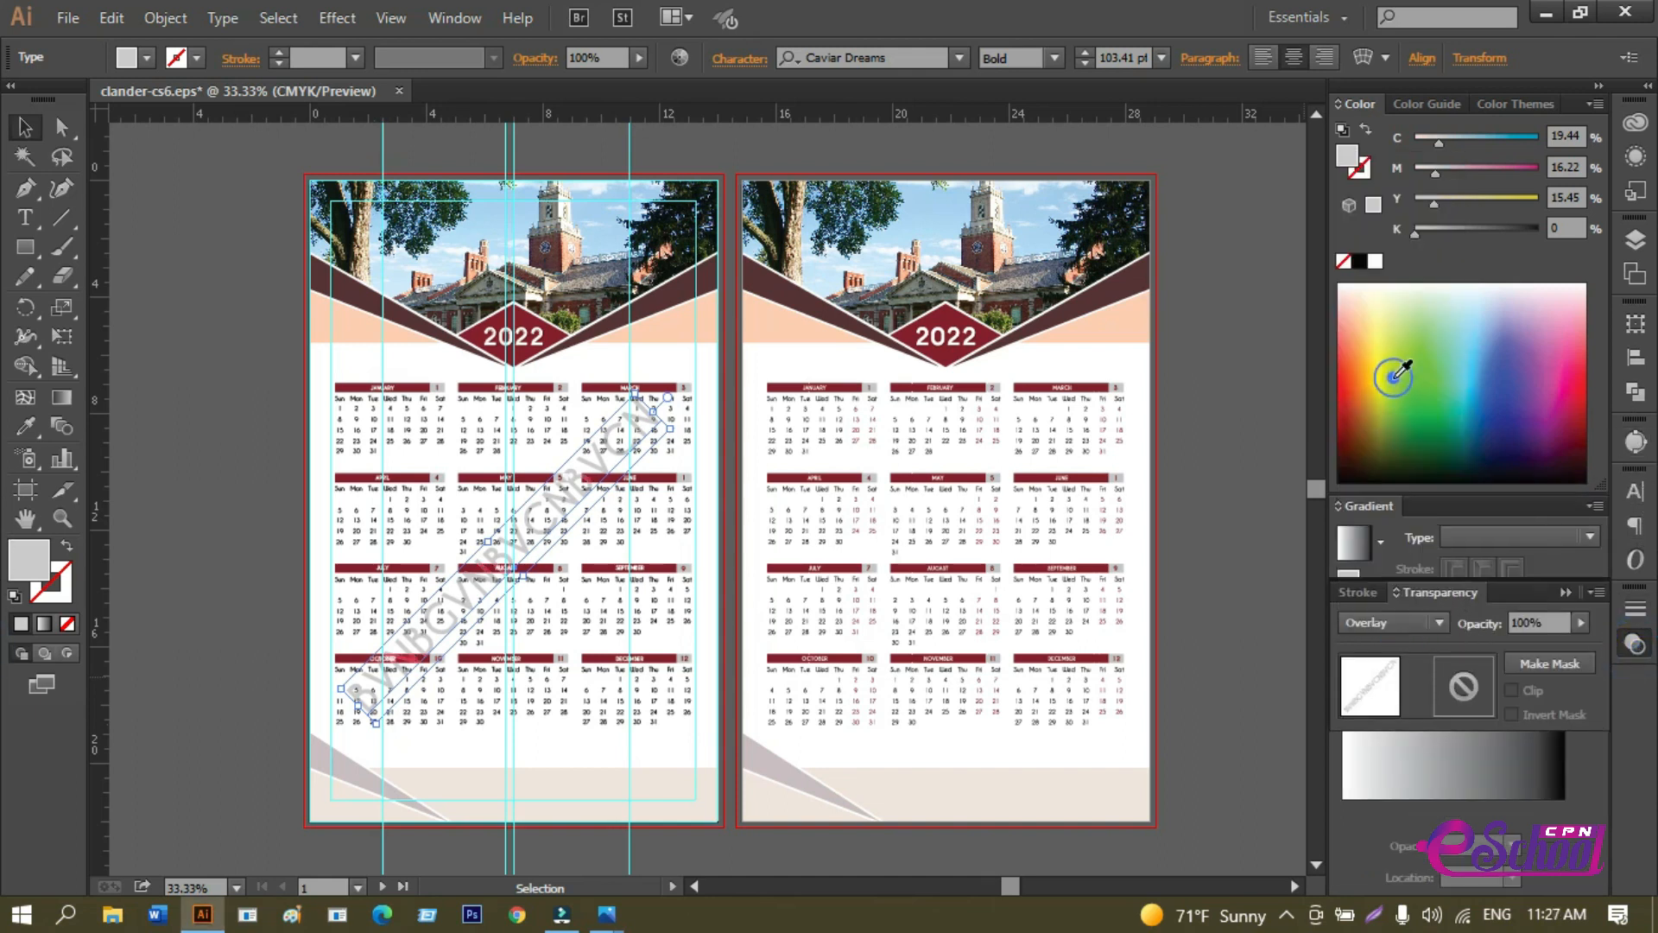
left_click(215, 625)
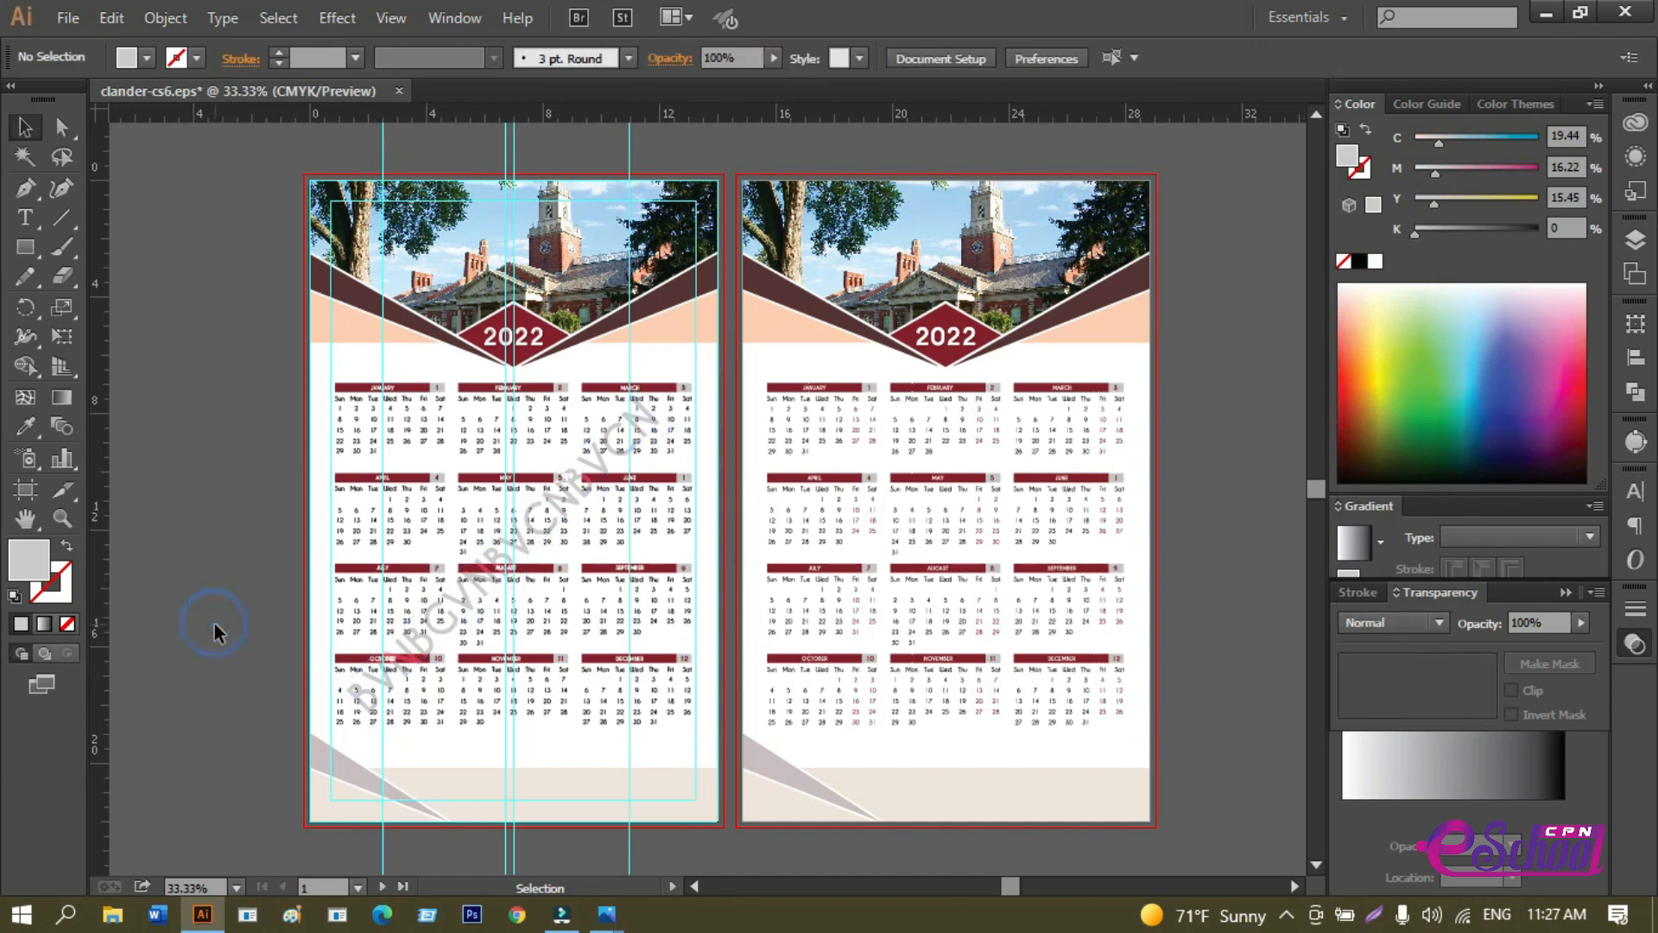
Try the Multiply blending mode without a selection, select the watermark text and set its blending mode to Soft Light.
left_click(62, 519)
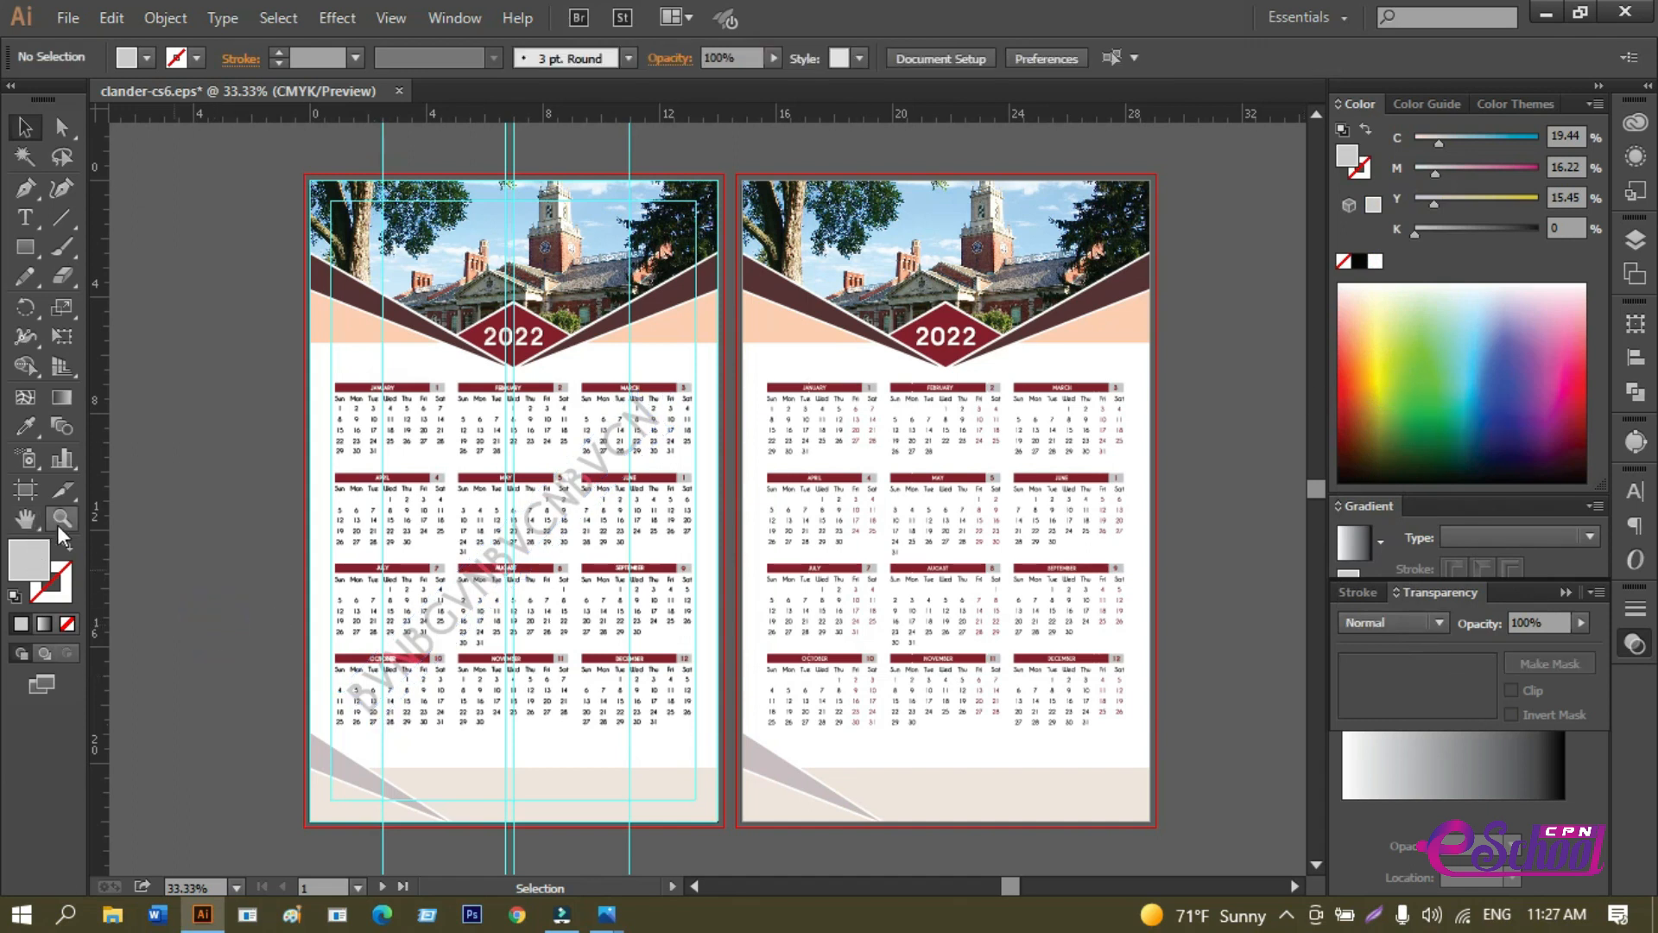
left_click_drag(338, 472, 767, 650)
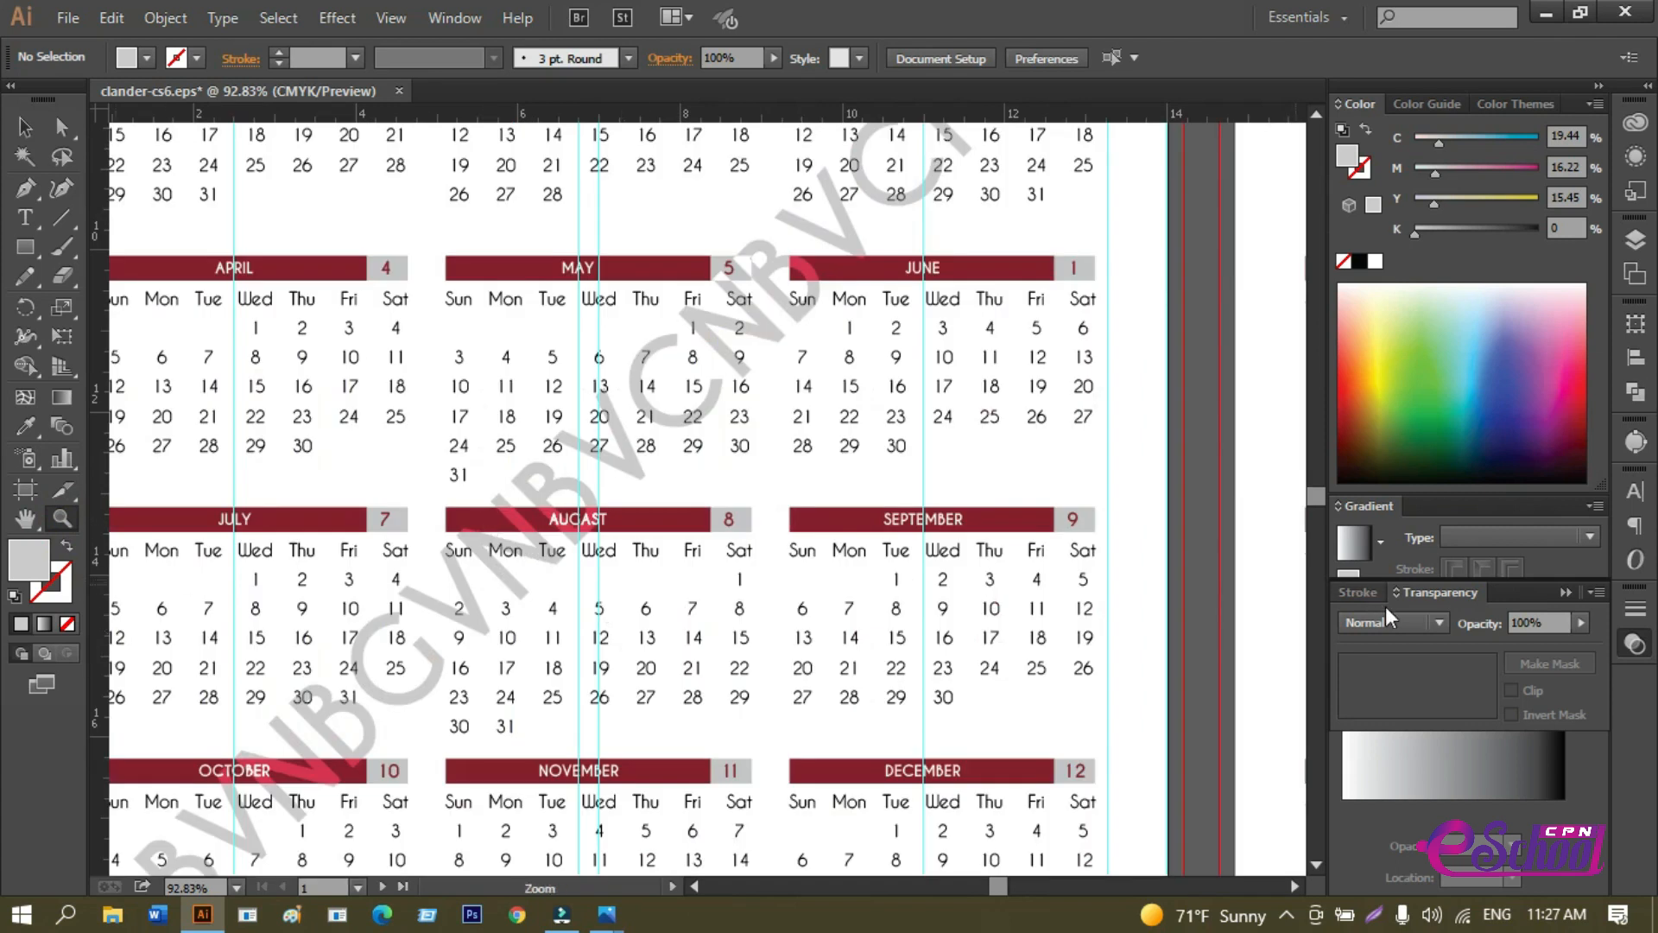
left_click(1409, 624)
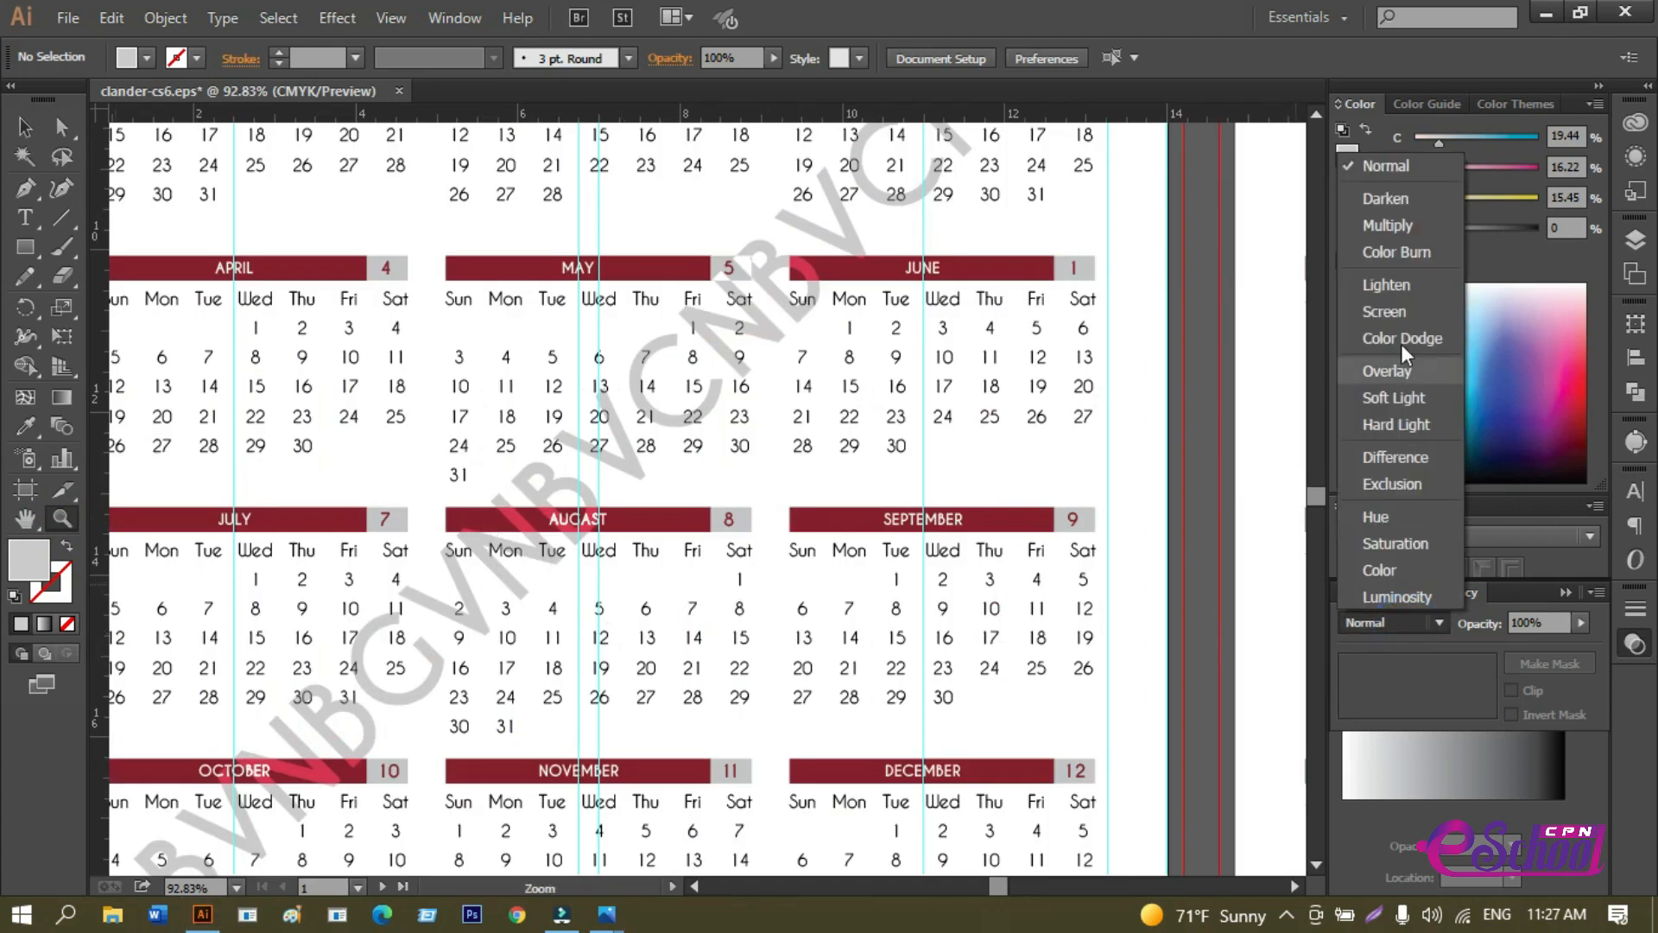
left_click(1386, 226)
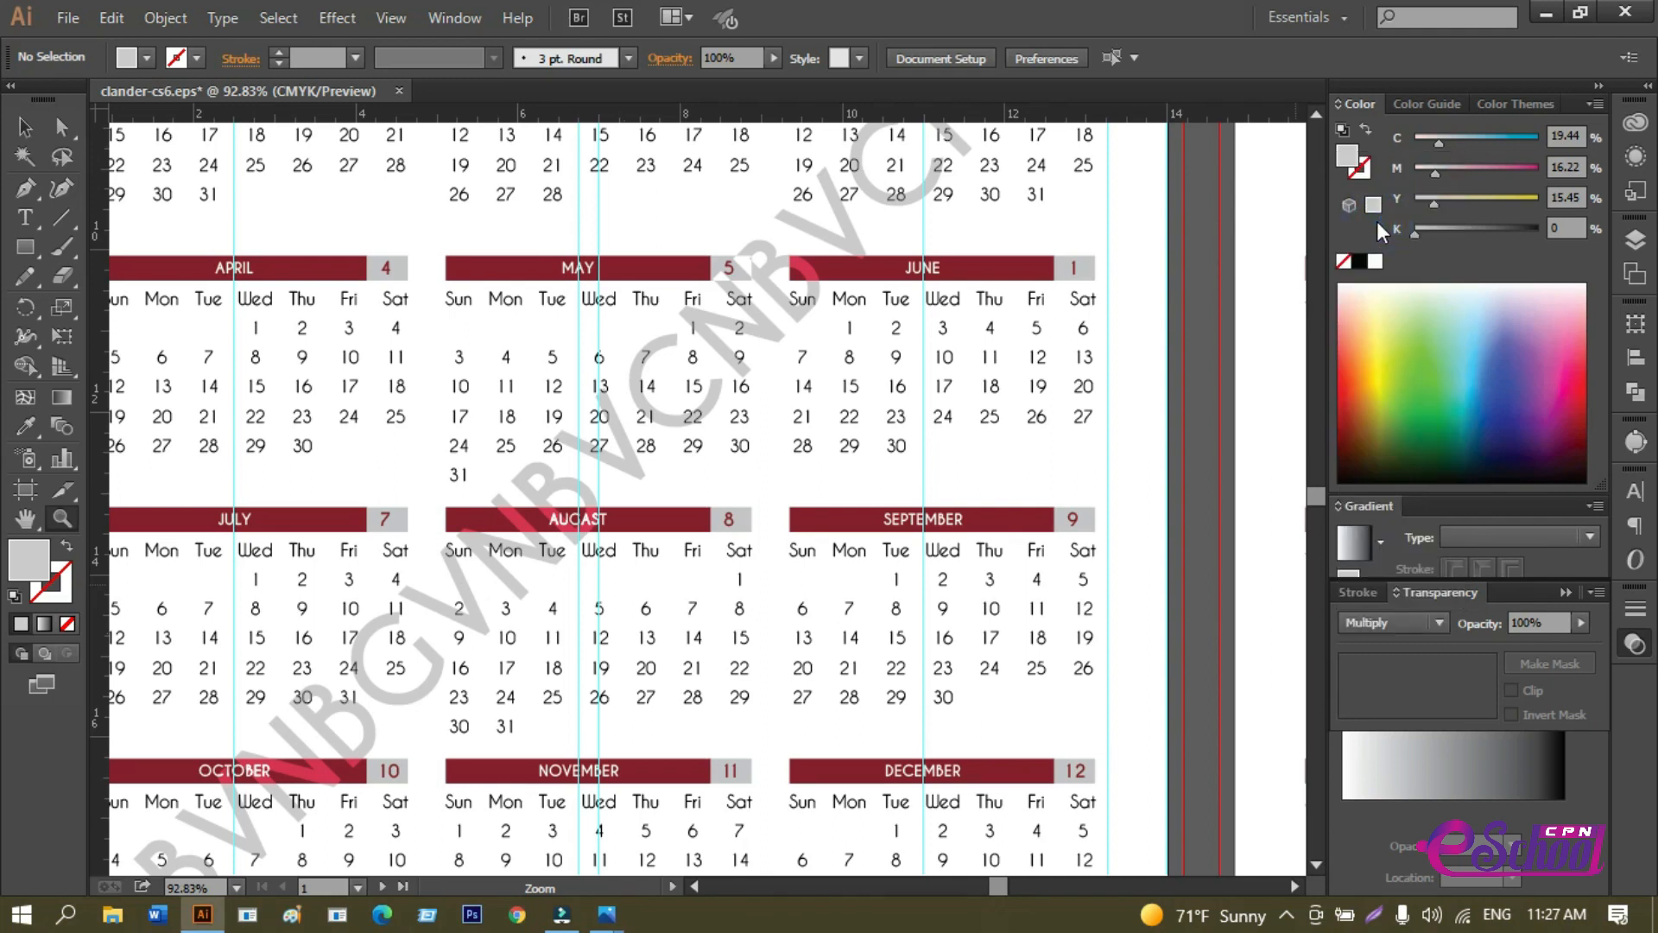
left_click(25, 127)
left_click(847, 220)
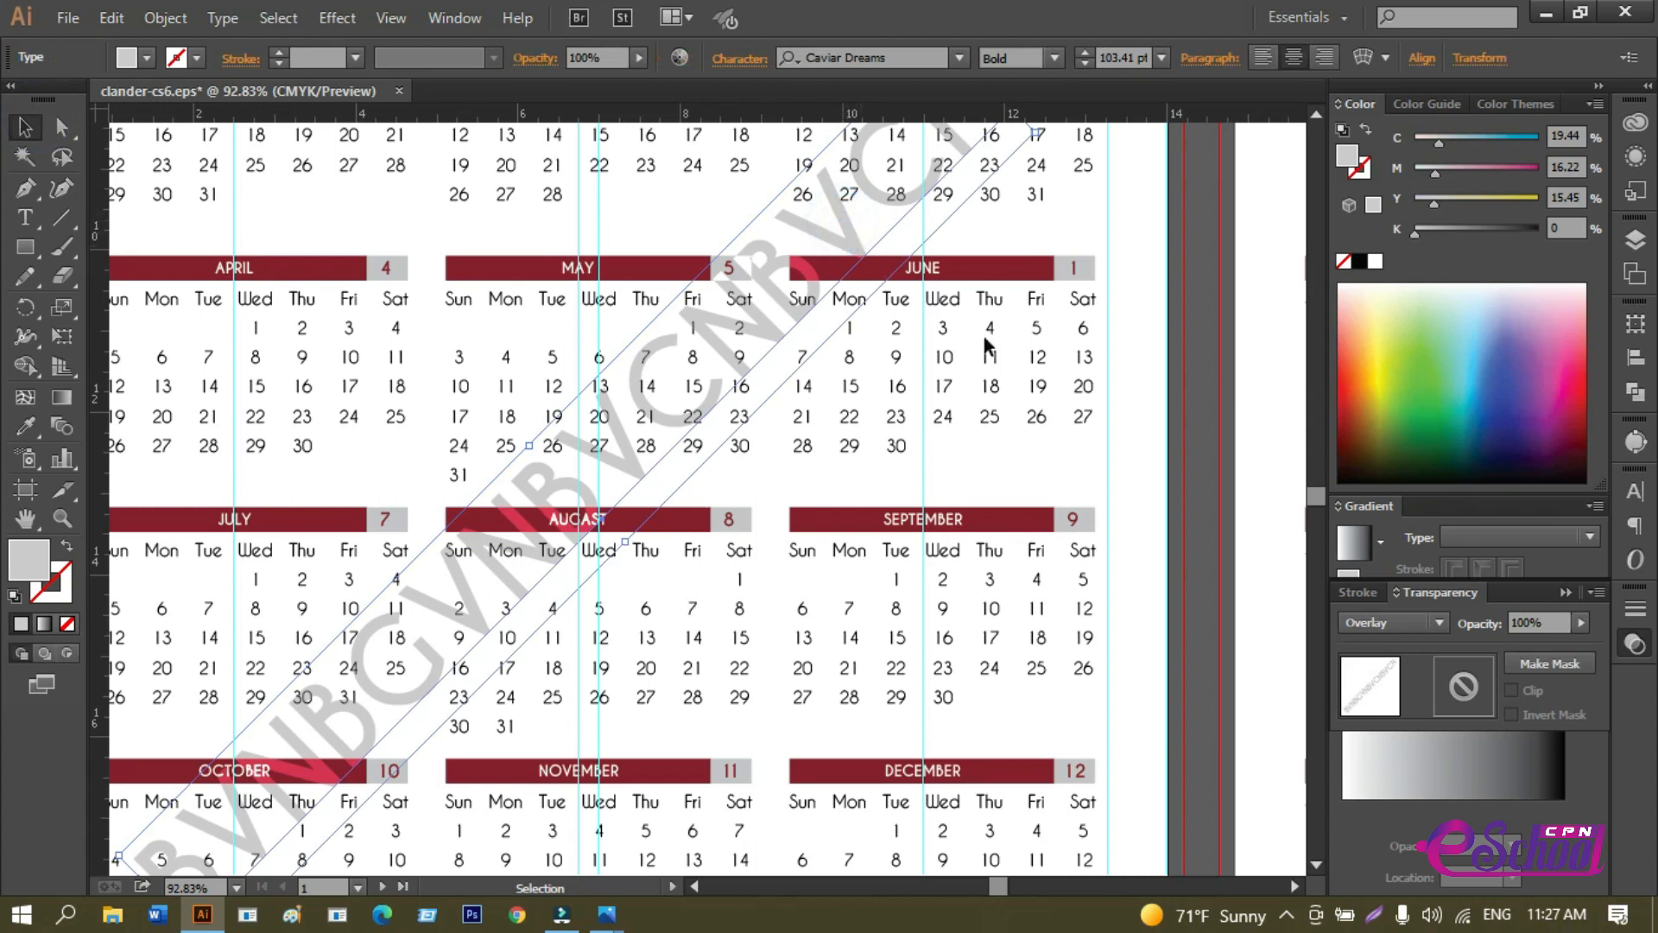
left_click(1410, 622)
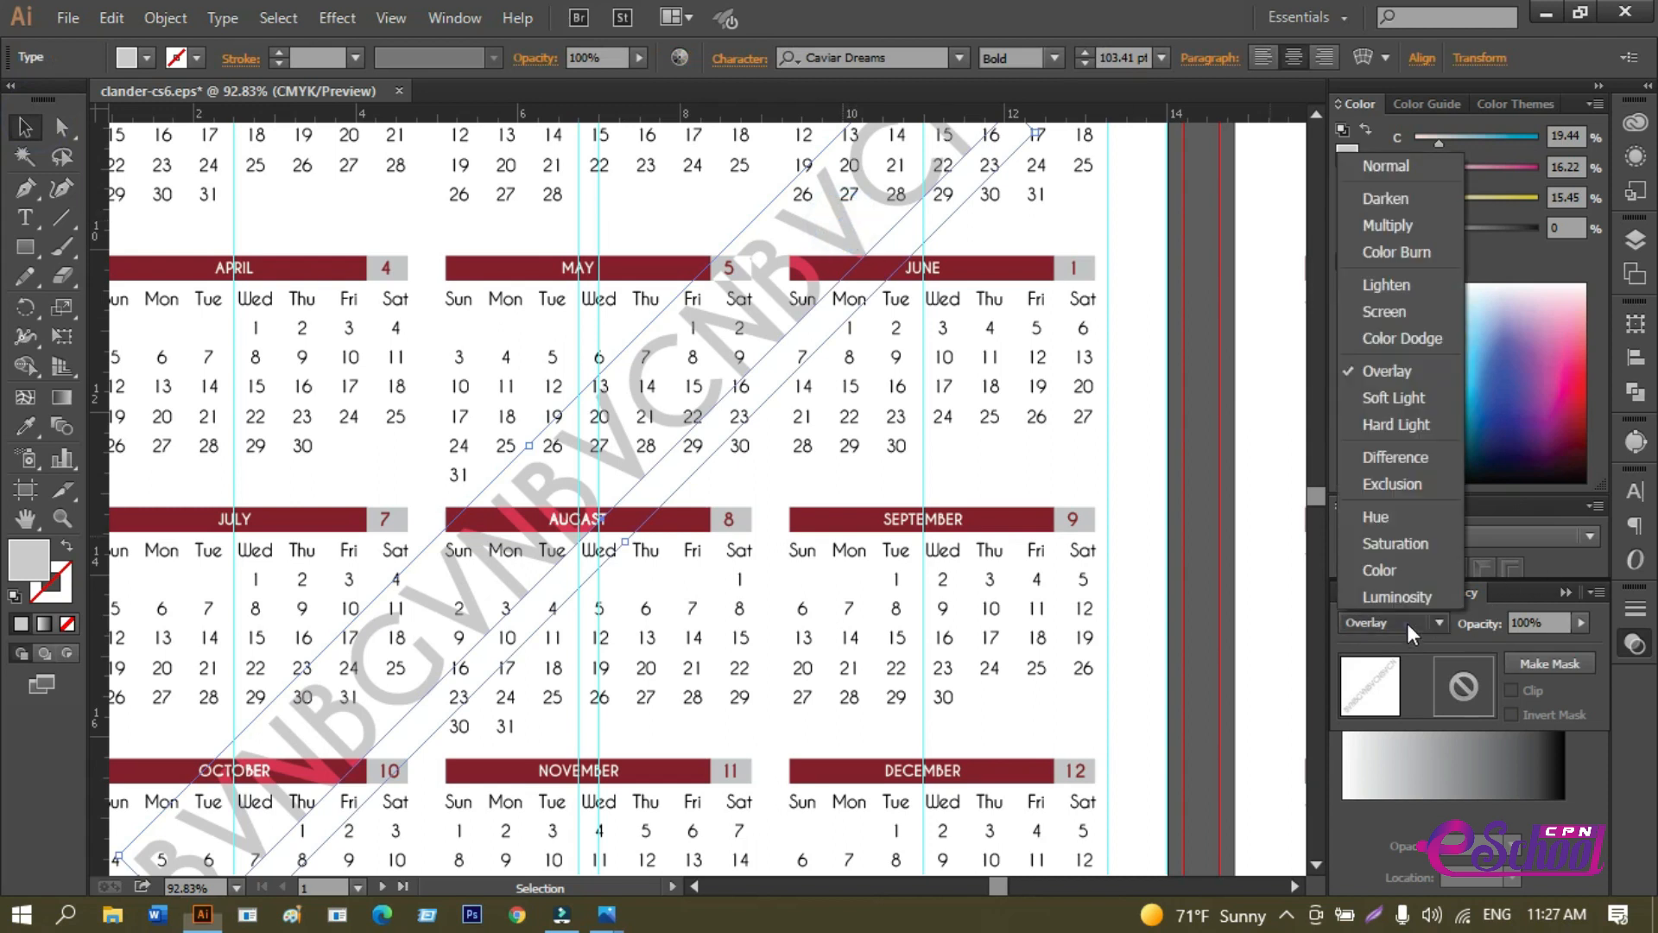
left_click(1384, 412)
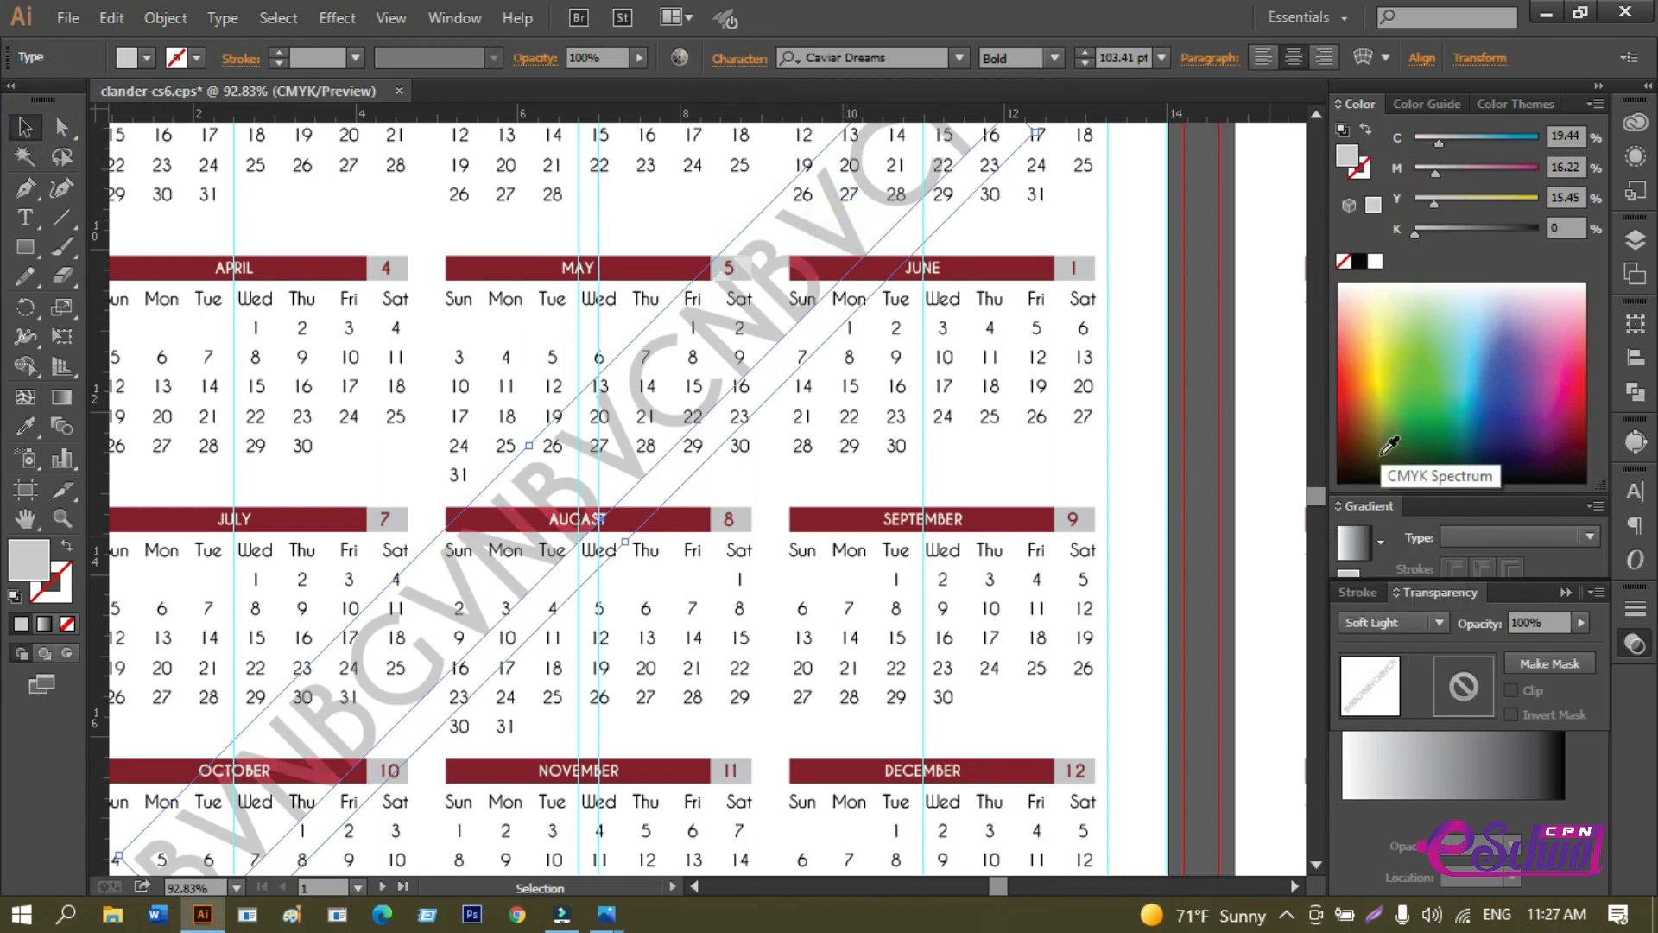
scroll(1087, 611, "down", 1)
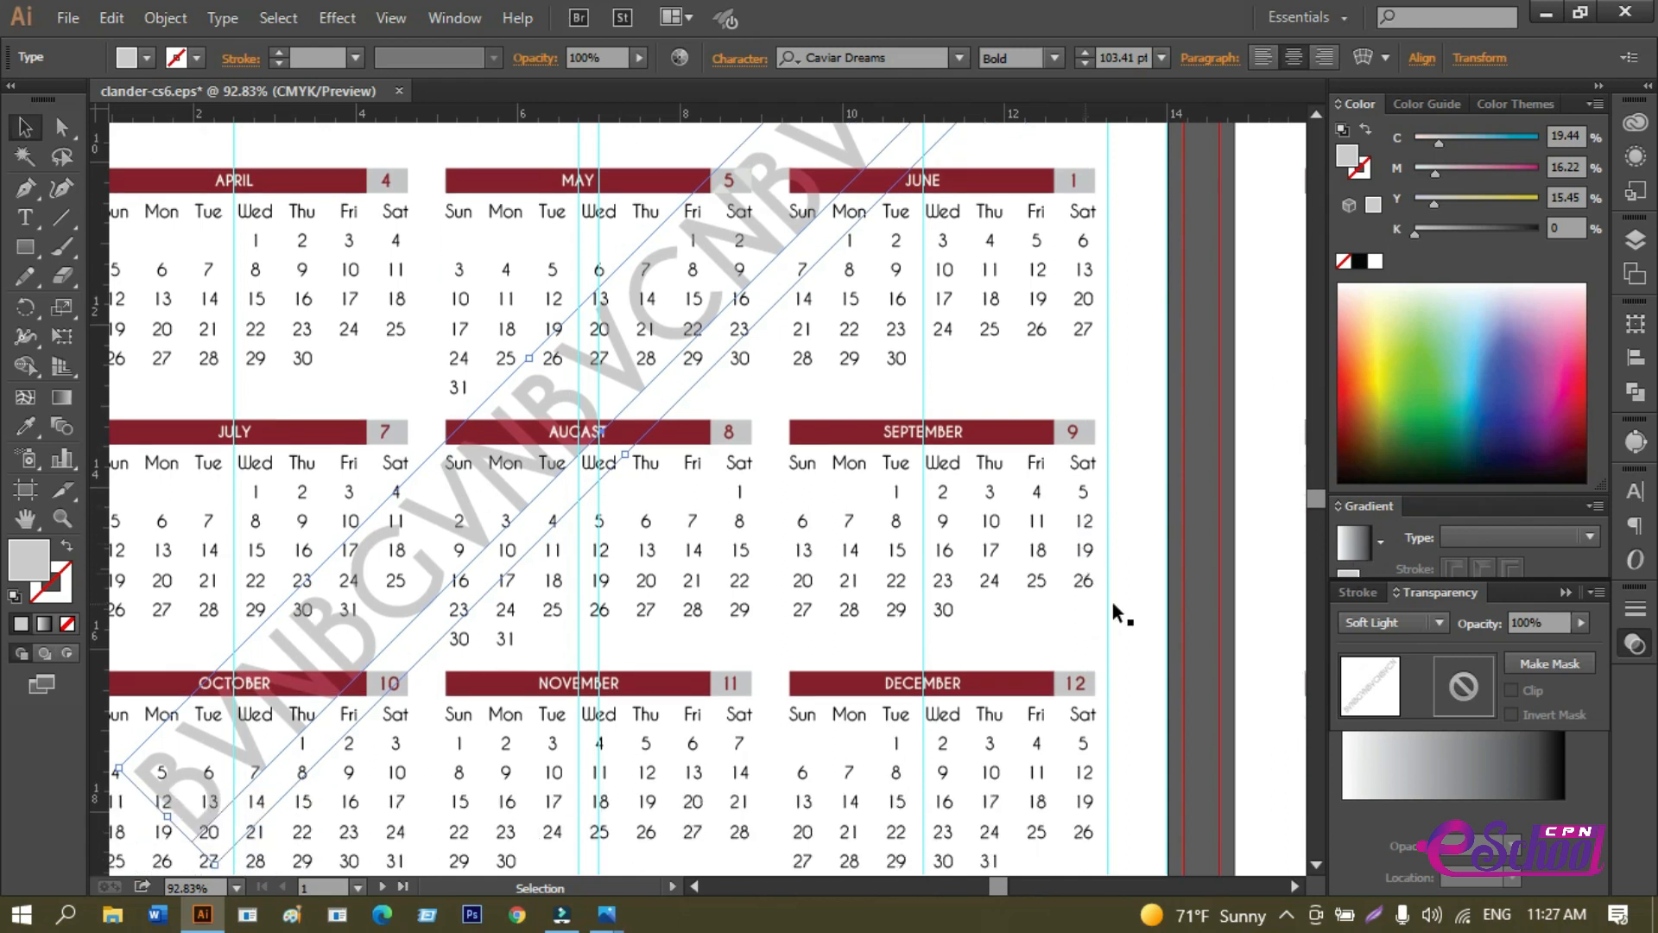
Try the Screen blending mode on the watermark text, set it to Multiply instead and deselect the text.
left_click(1429, 619)
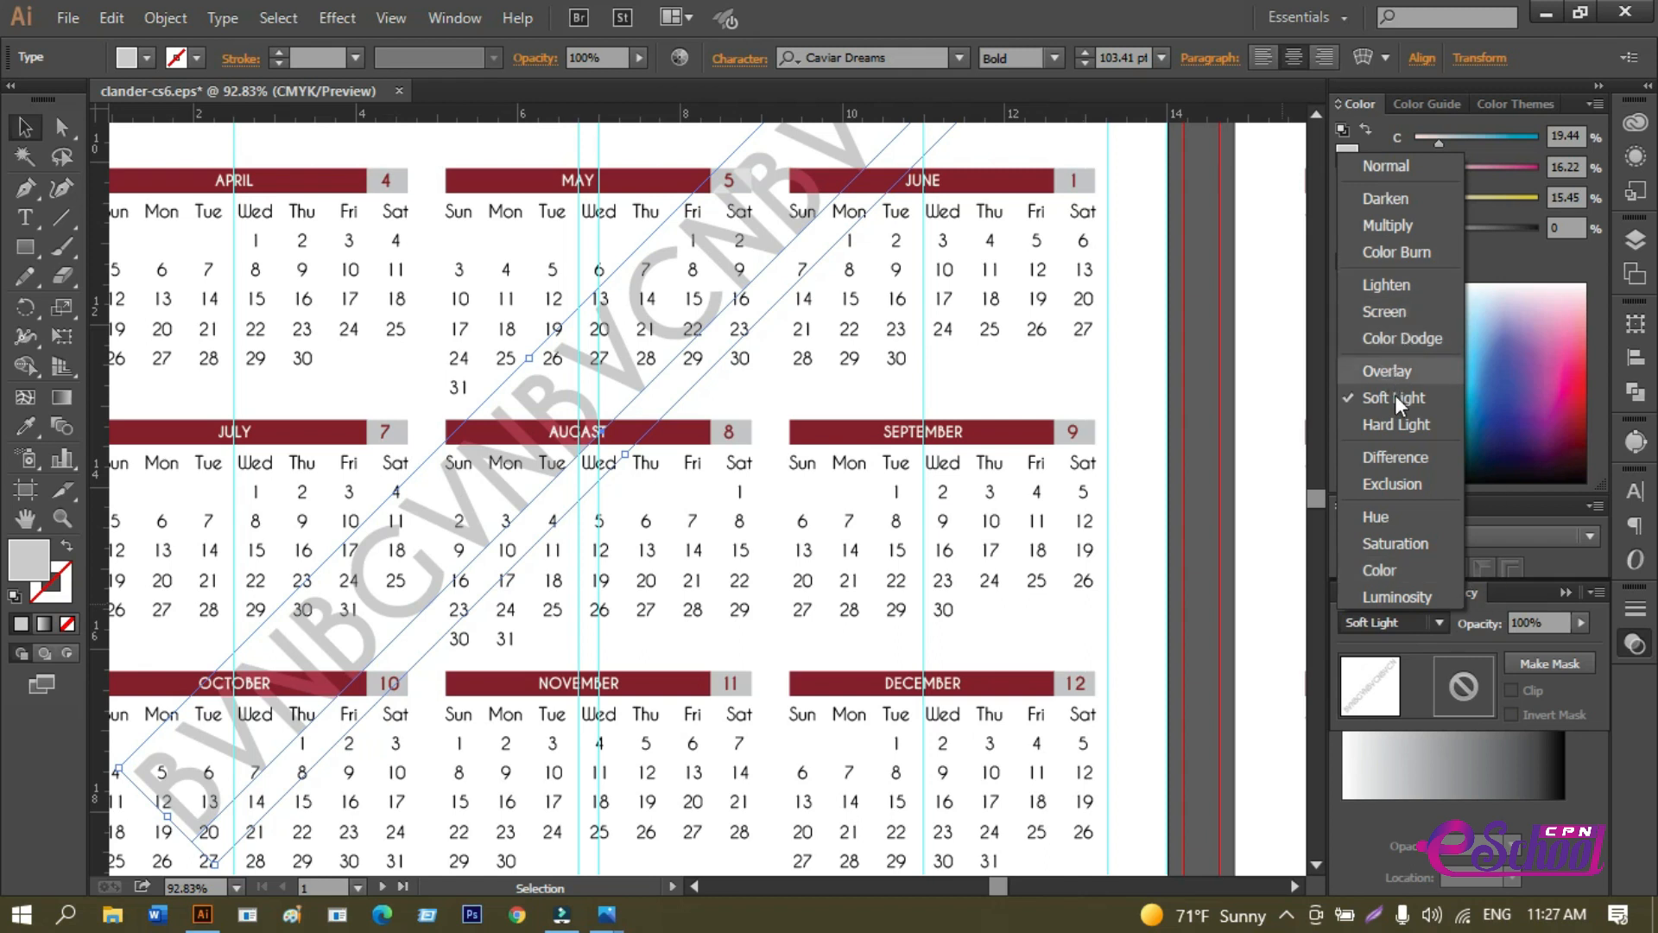
left_click(1405, 311)
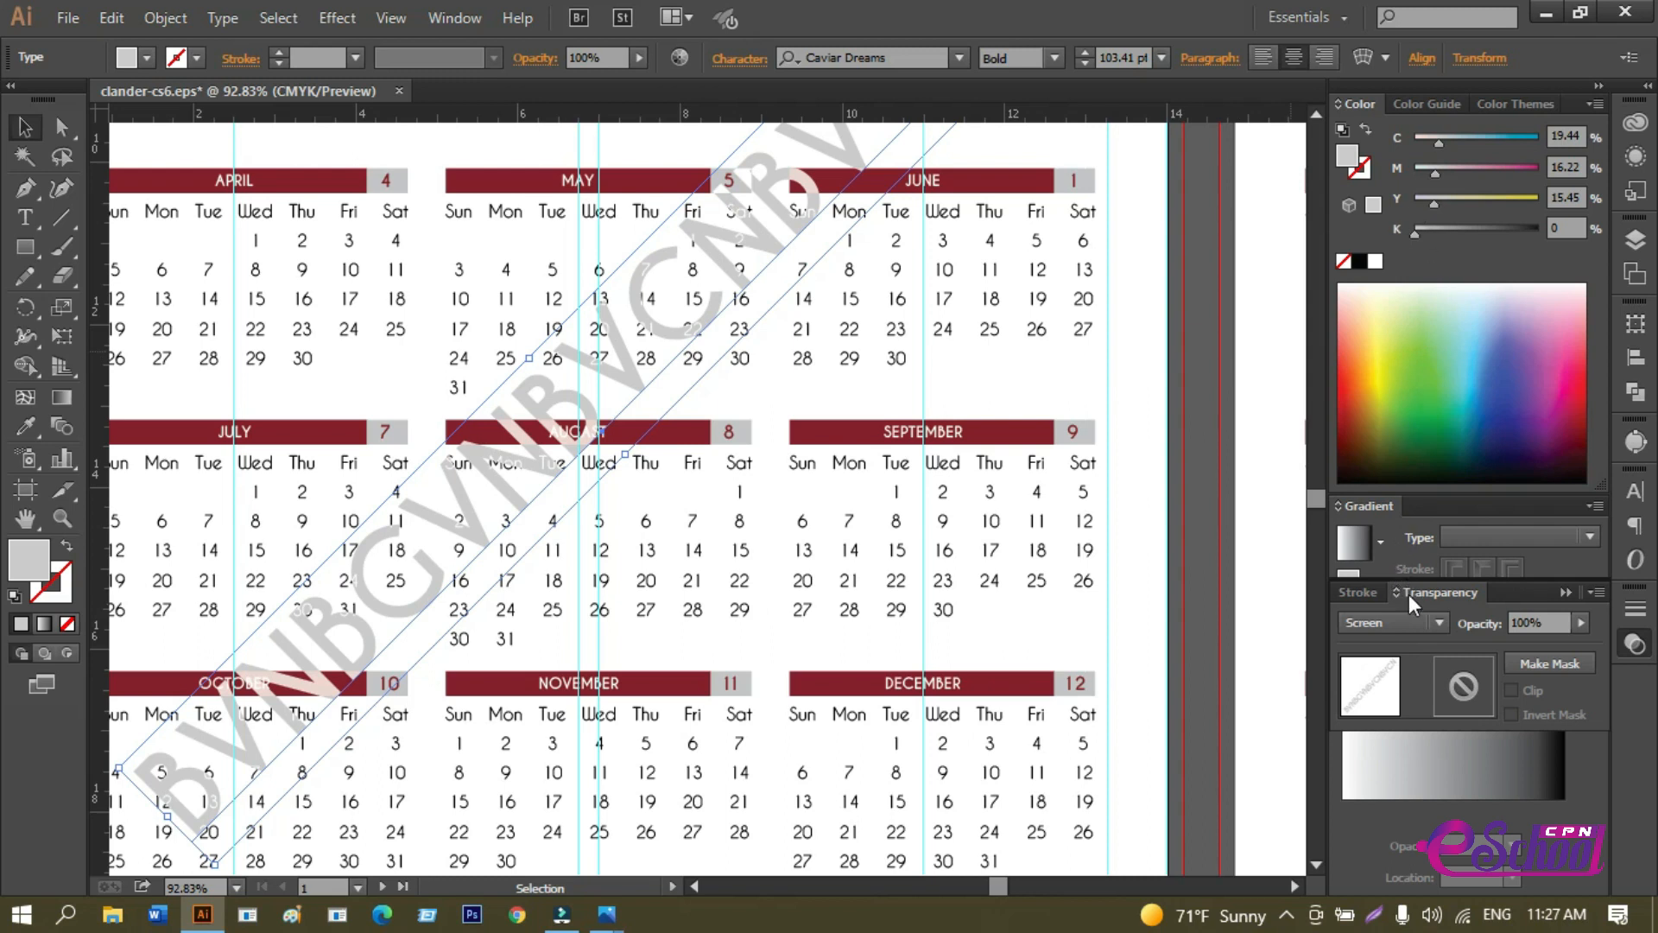
left_click(1403, 622)
left_click(1381, 227)
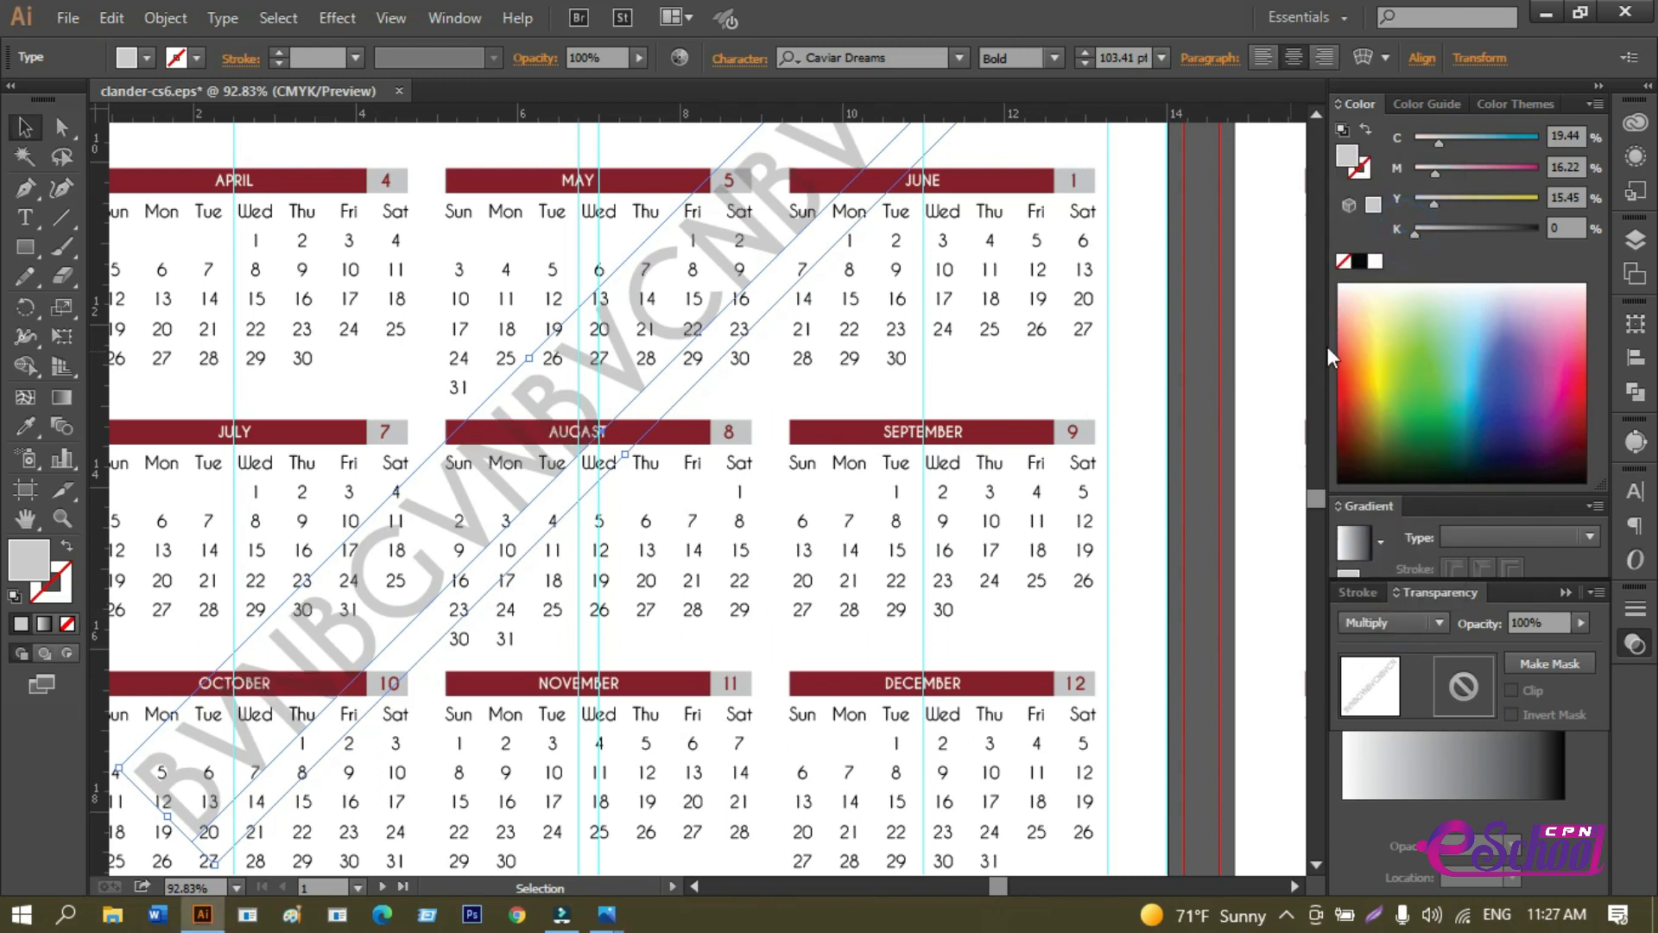
left_click(1251, 481)
Delete the diagonal watermark text from the first calendar page.
scroll(1233, 492, "down", 2)
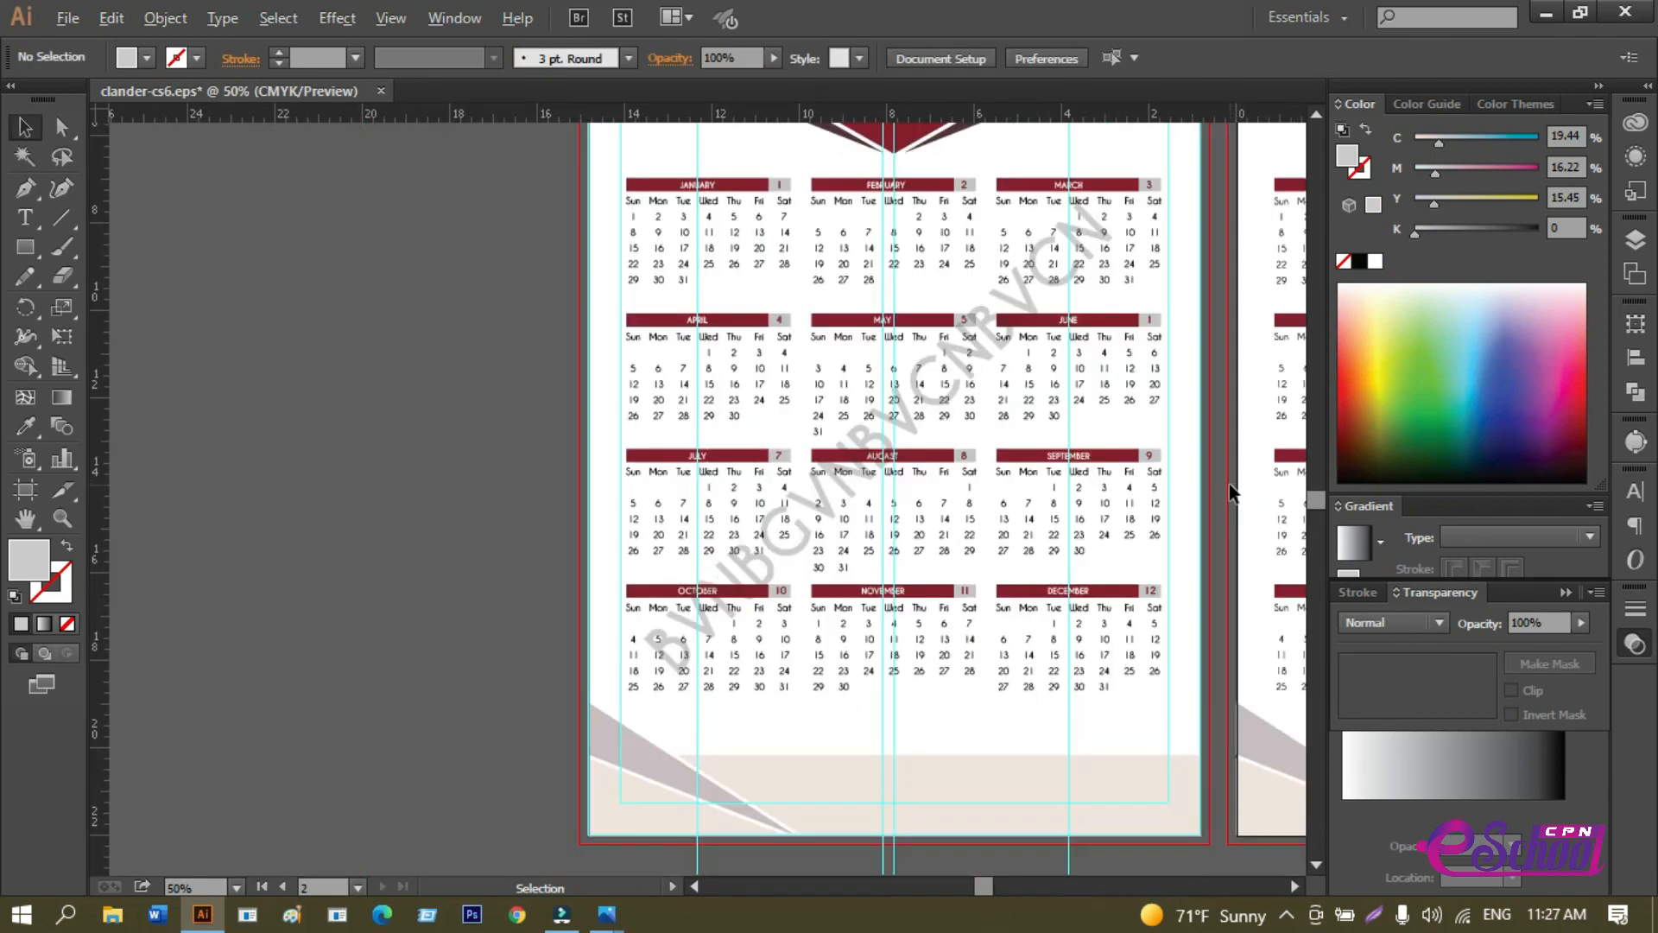
scroll(1232, 486, "down", 1)
left_click(1095, 356)
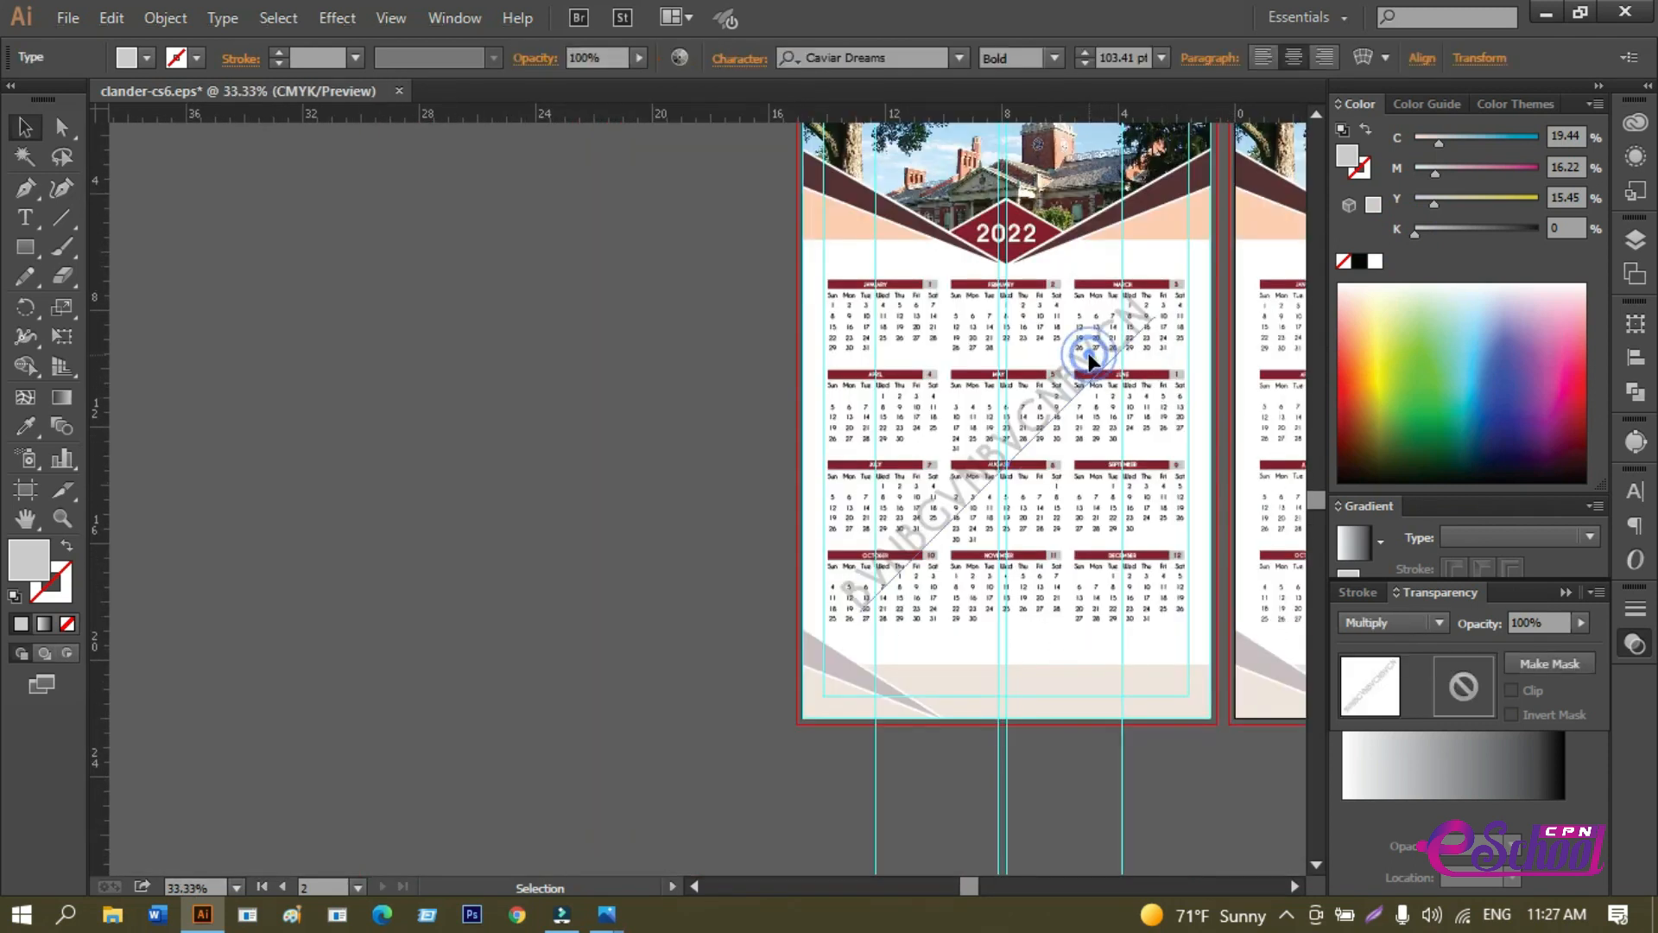
key("Delete")
left_click_drag(541, 477, 351, 603)
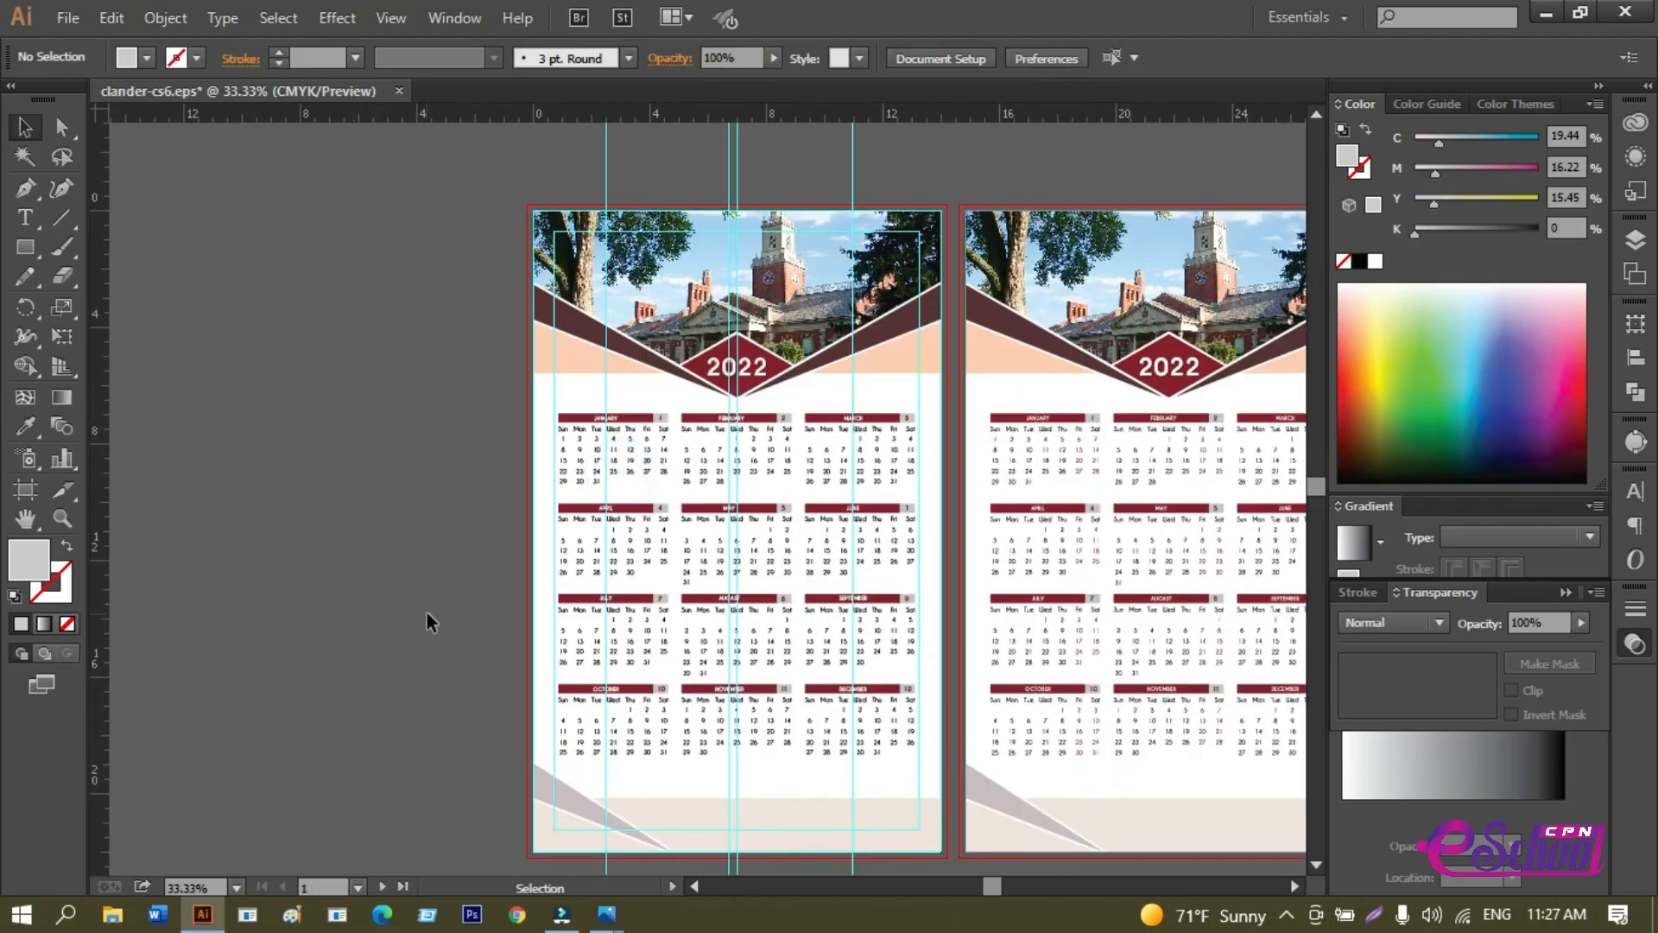